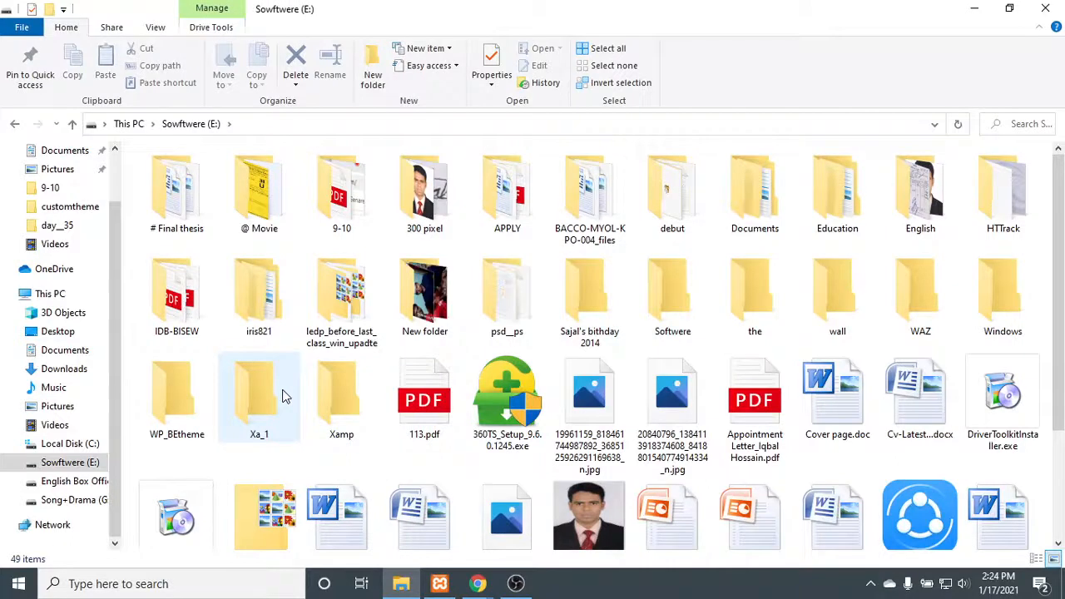
- Open the PHP folder inside Xamp/htdocs on the Sowftwere (E:) drive
{"action": "left_click", "coordinate": [94, 462]}
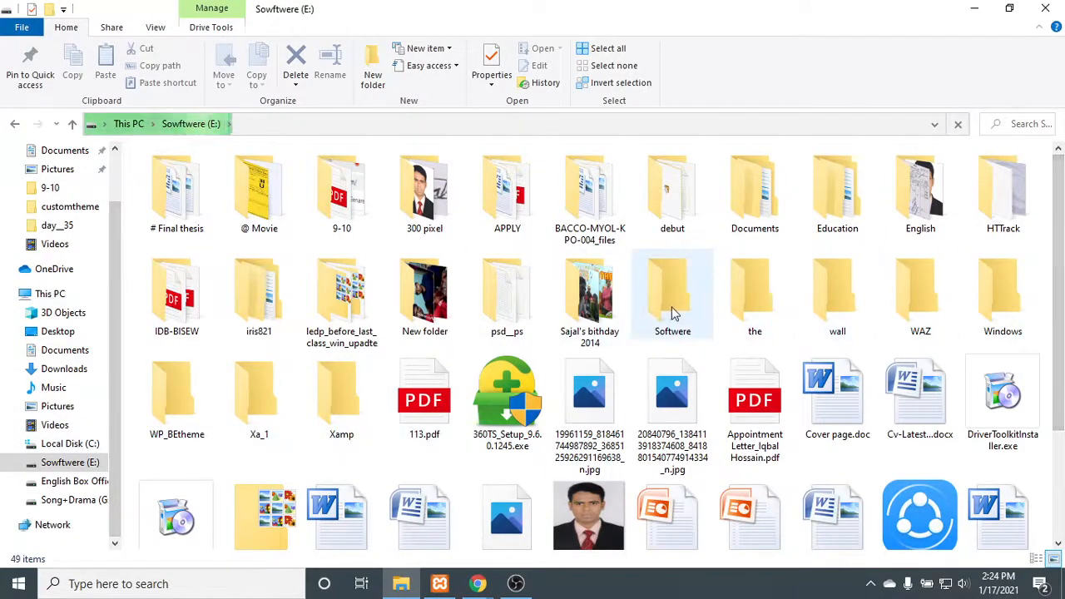
{"action": "left_click", "coordinate": [357, 386]}
{"action": "double_click", "coordinate": [358, 386]}
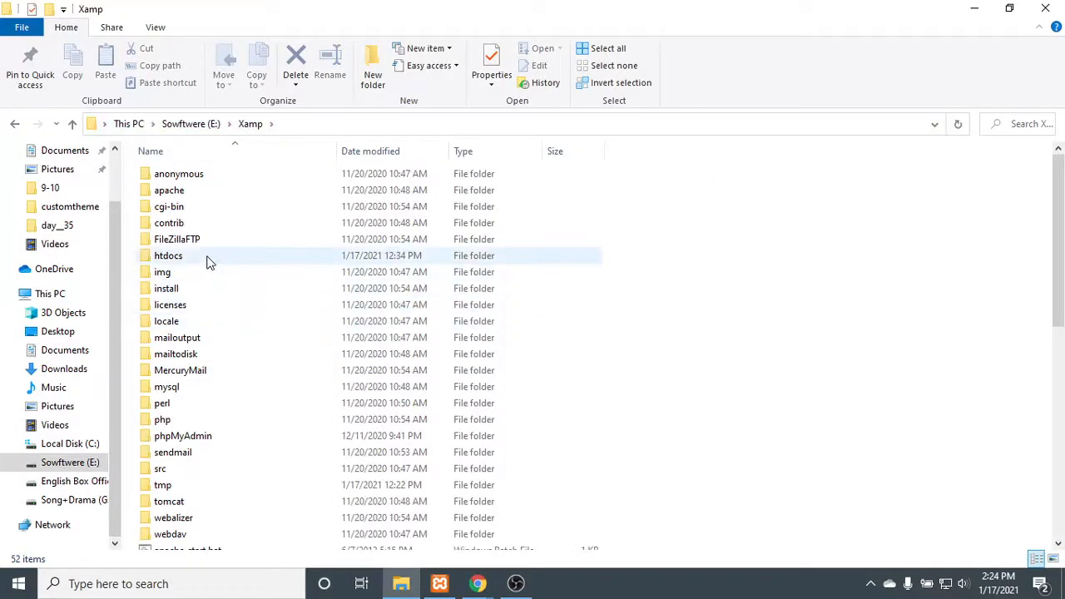
{"action": "double_click", "coordinate": [207, 258]}
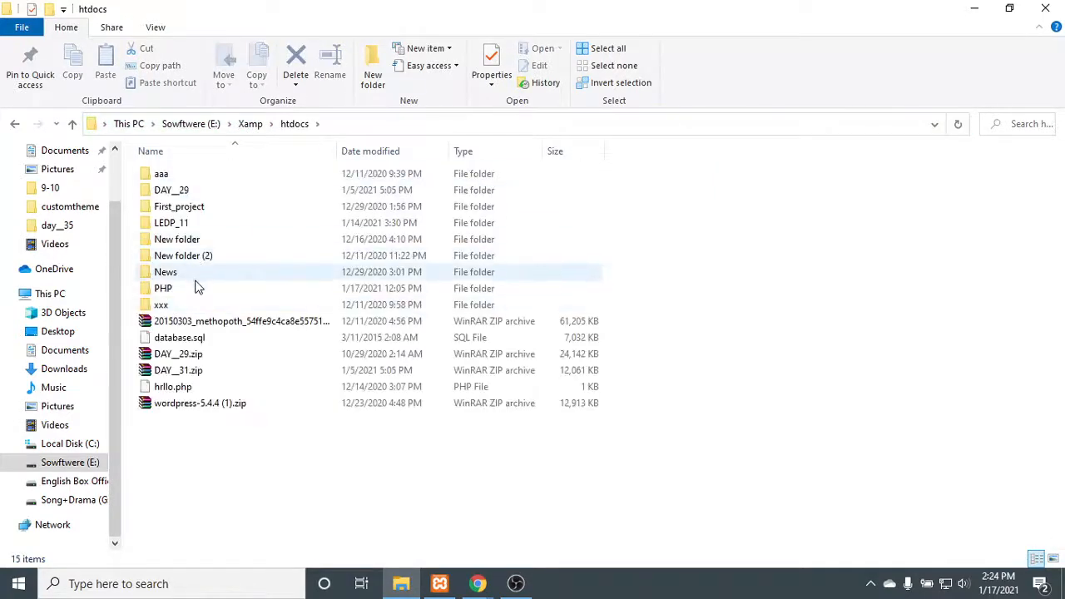
{"action": "double_click", "coordinate": [197, 288]}
- Create a new folder named Day_39 in the PHP folder, return to htdocs and minimize the file window
{"action": "left_click", "coordinate": [372, 75]}
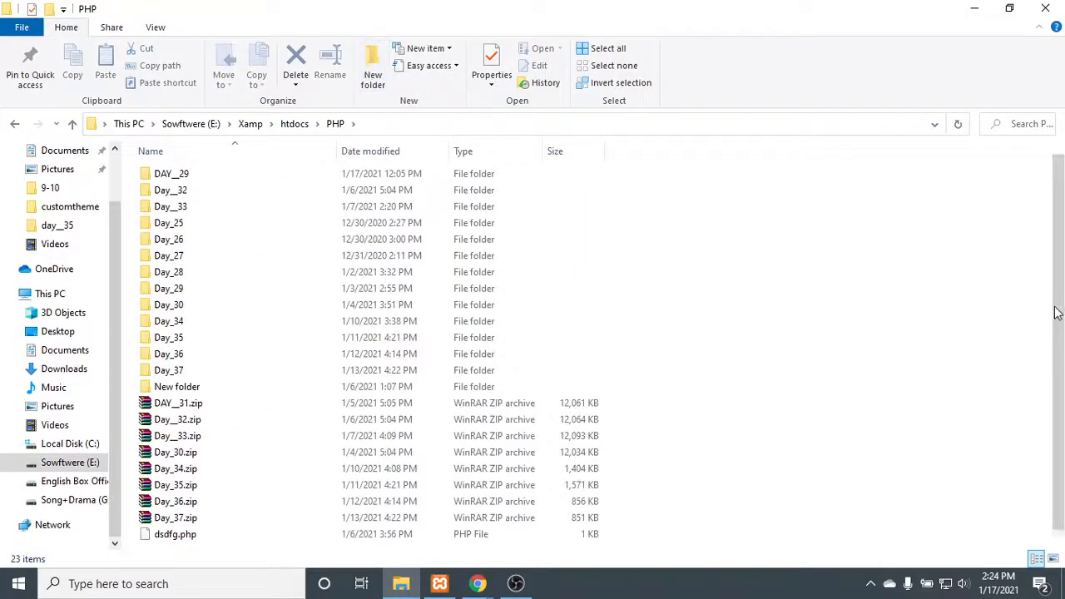
{"action": "type", "text": "Day"}
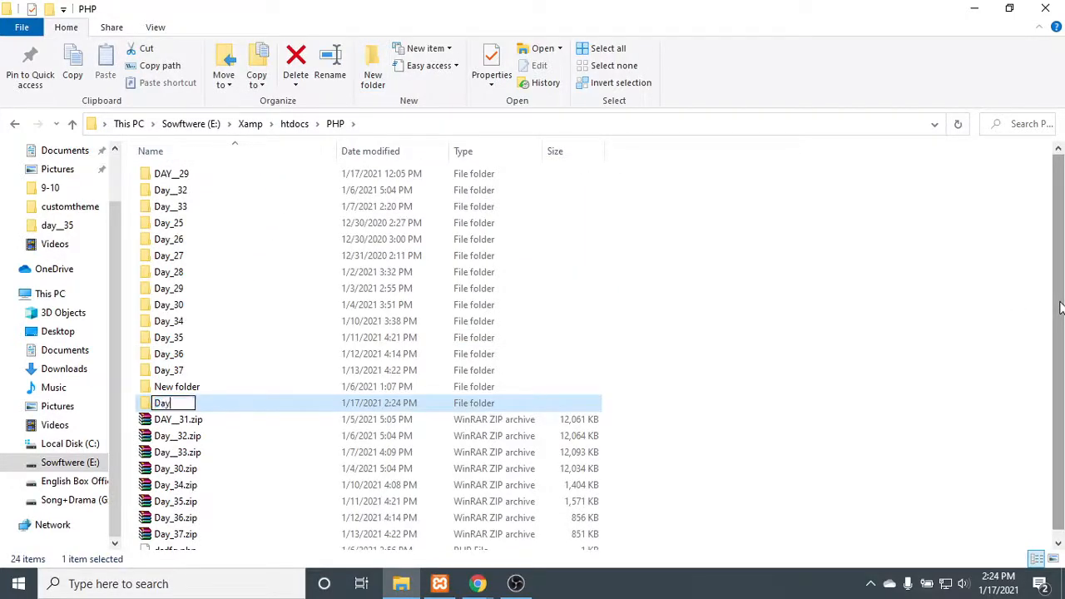
{"action": "type", "text": "_39"}
{"action": "key", "text": "Return"}
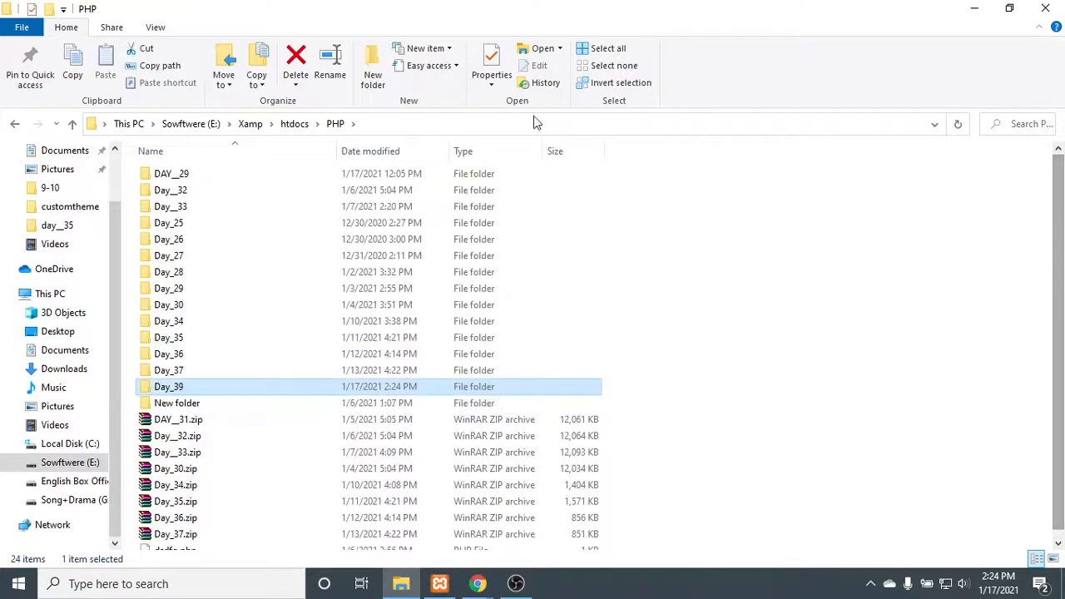
{"action": "left_click", "coordinate": [16, 123]}
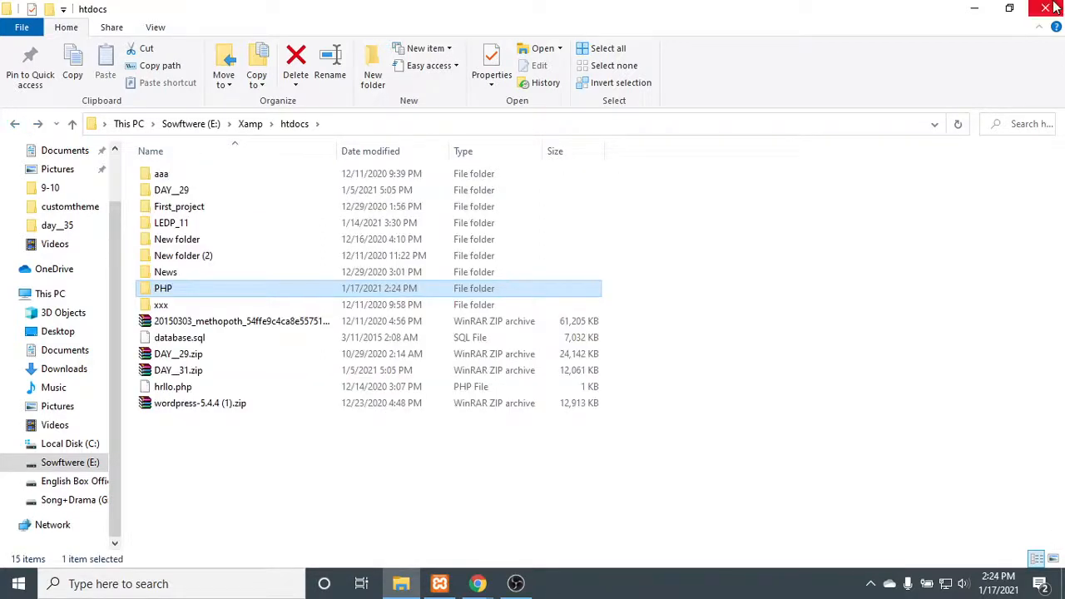
{"action": "left_click", "coordinate": [974, 8]}
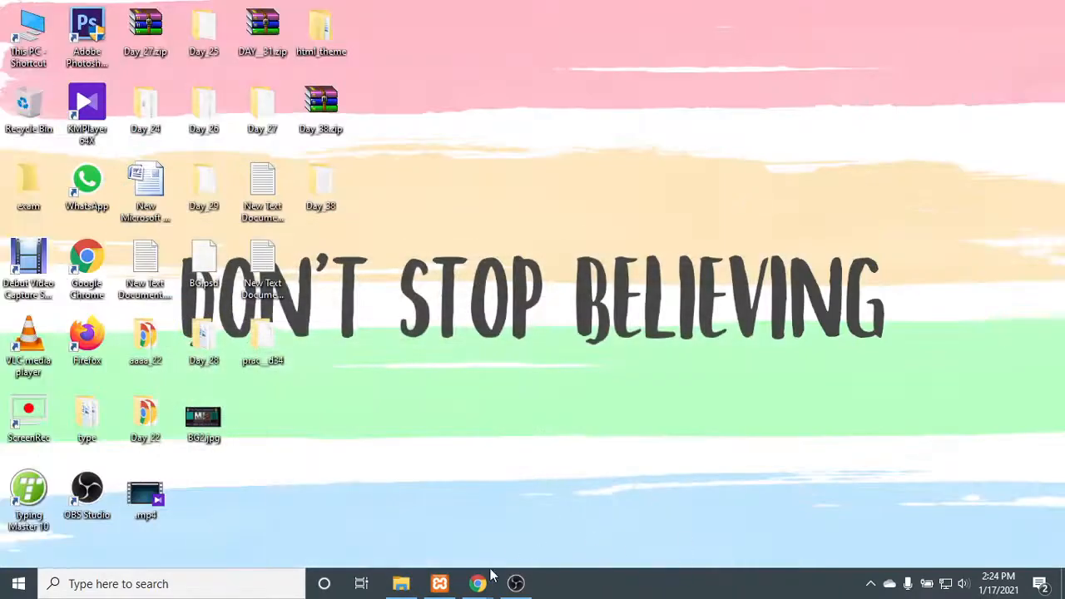
- Switch to Chrome and load localhost in a new tab
{"action": "mouse_move", "coordinate": [479, 579]}
{"action": "left_click", "coordinate": [416, 462]}
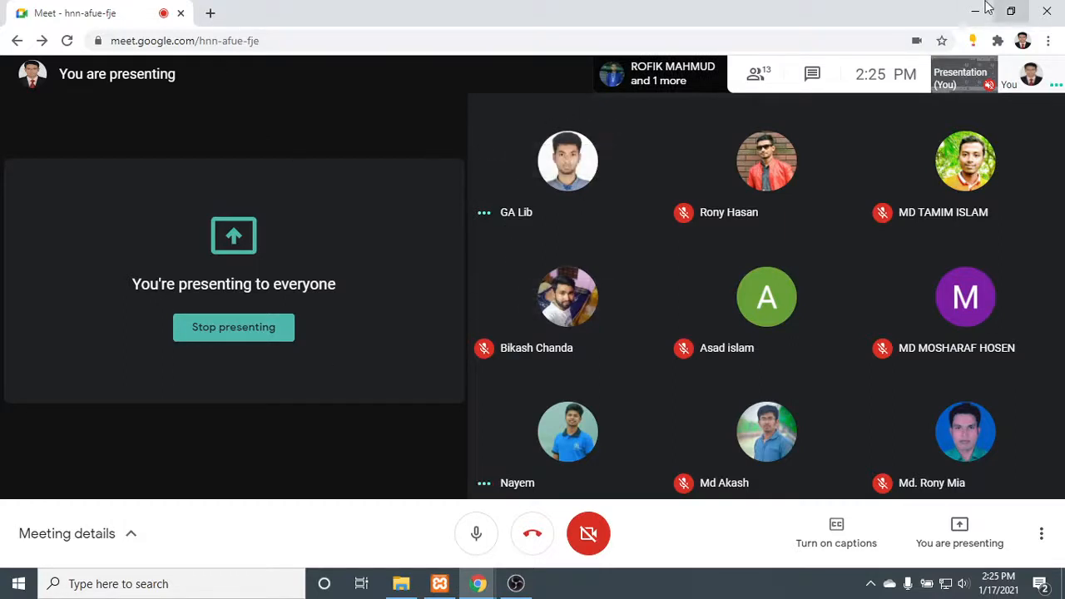
{"action": "left_click", "coordinate": [209, 12]}
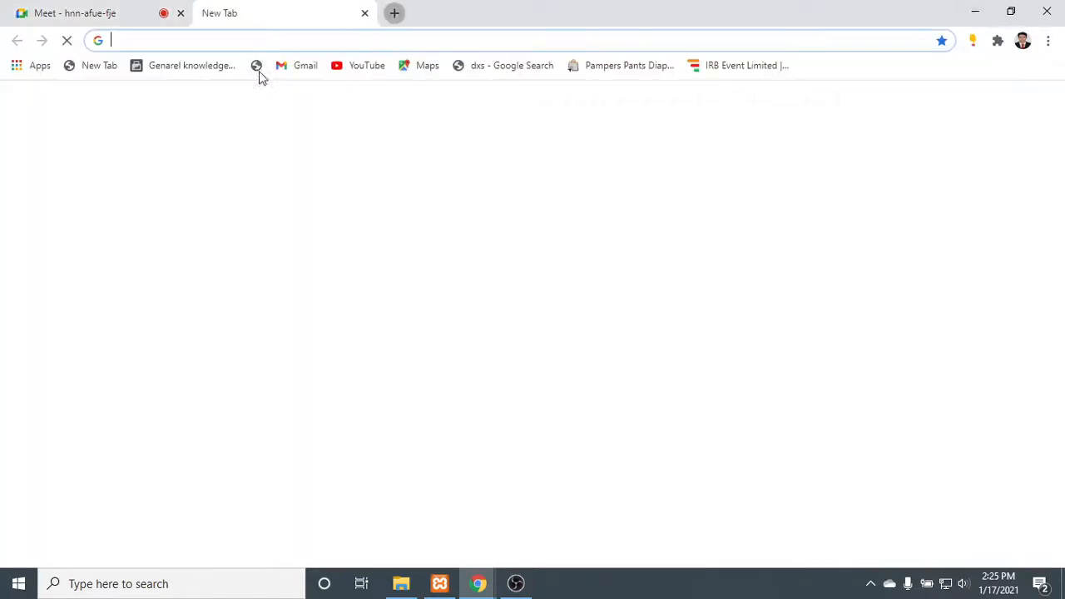
{"action": "type", "text": "lo"}
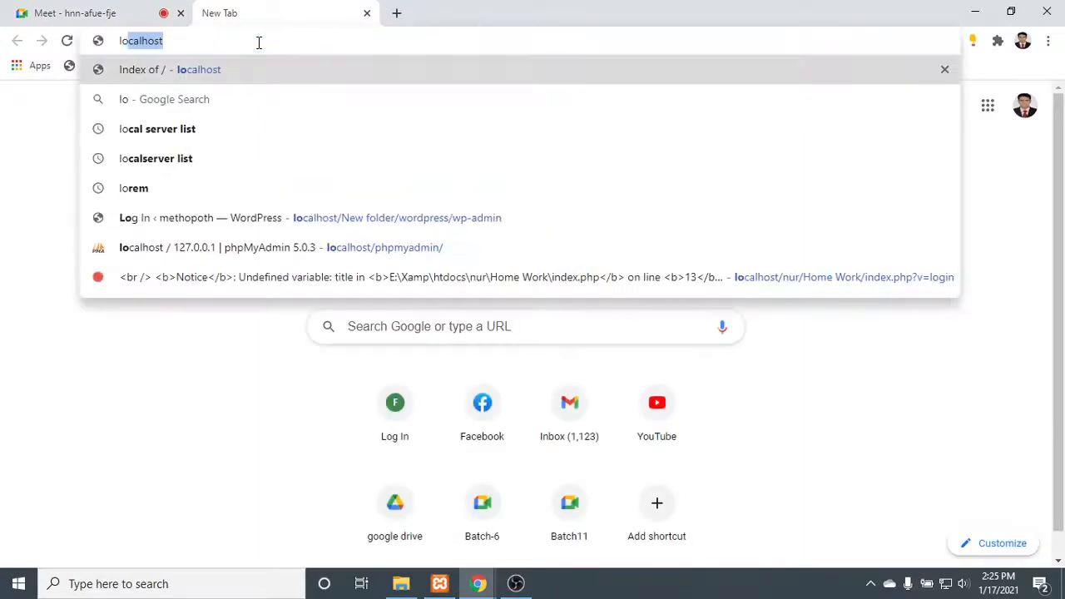
{"action": "key", "text": "Return"}
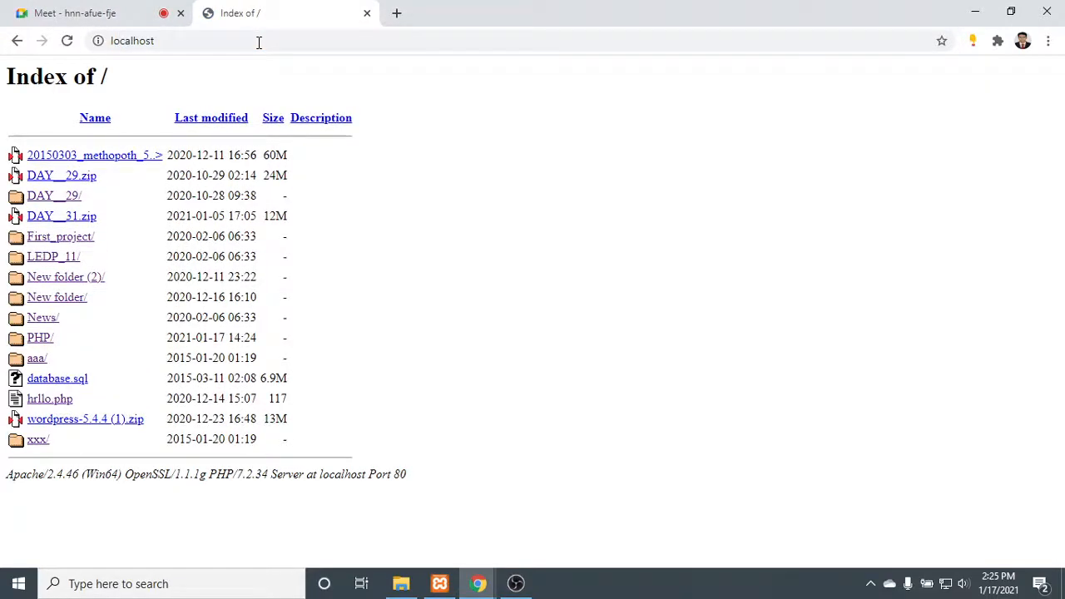
{"action": "left_click", "coordinate": [131, 10]}
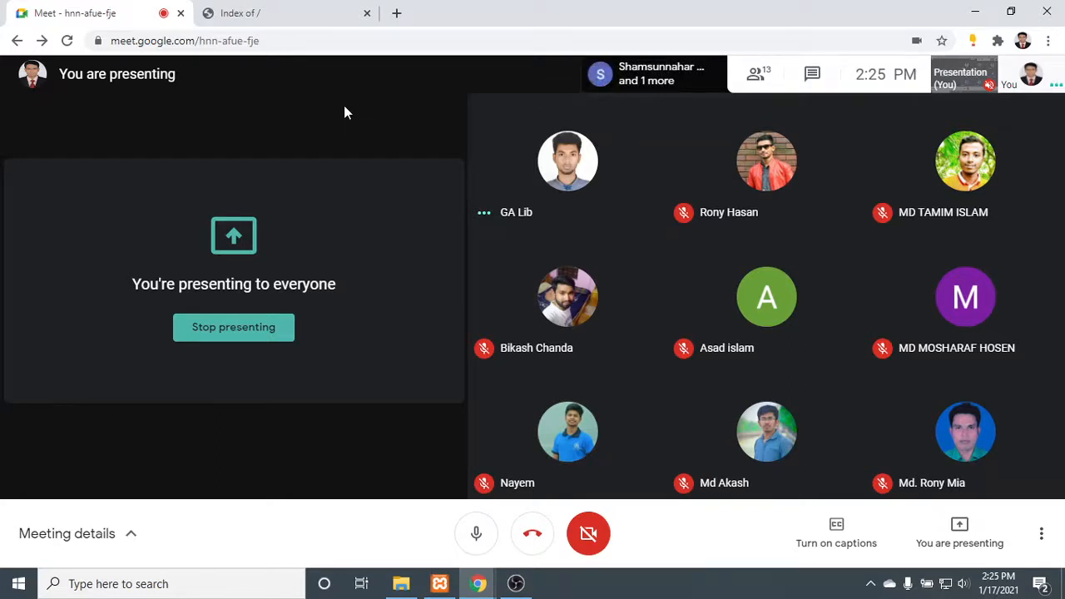
{"action": "left_click", "coordinate": [223, 11]}
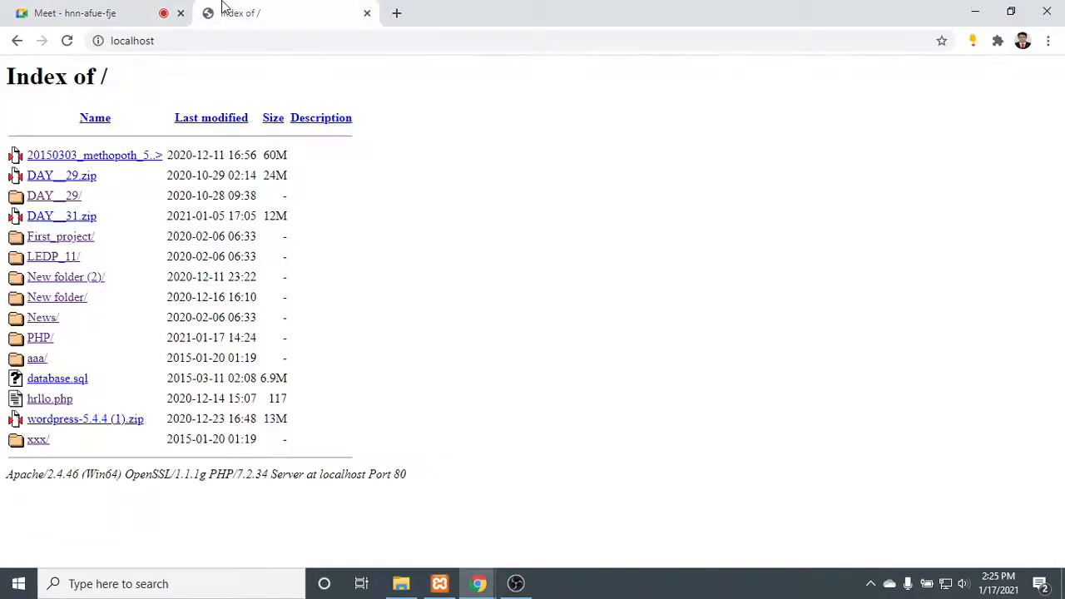
{"action": "left_click", "coordinate": [972, 12]}
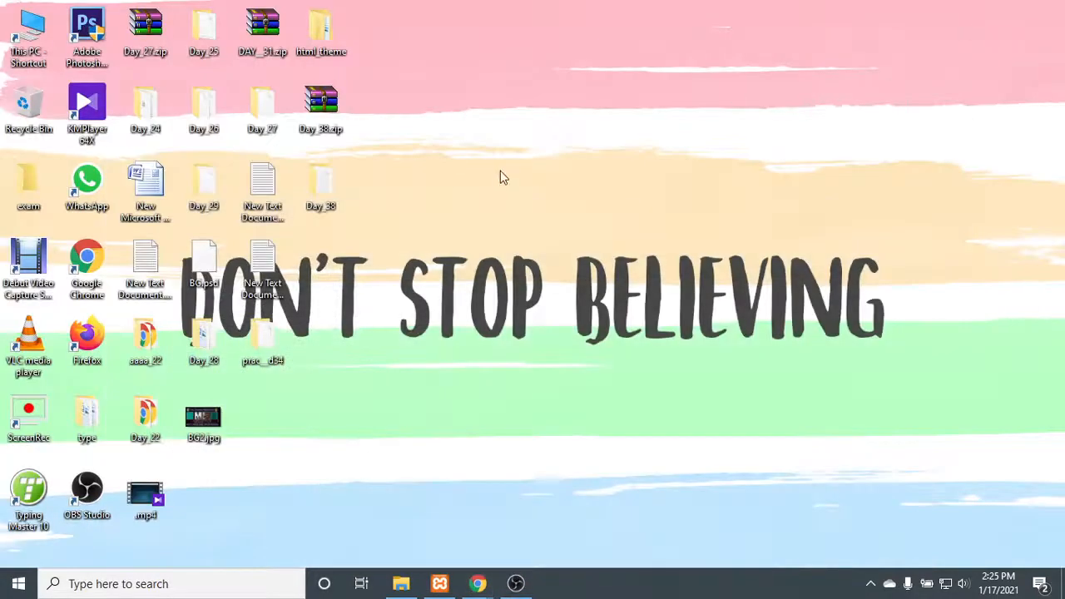
{"action": "mouse_move", "coordinate": [478, 584]}
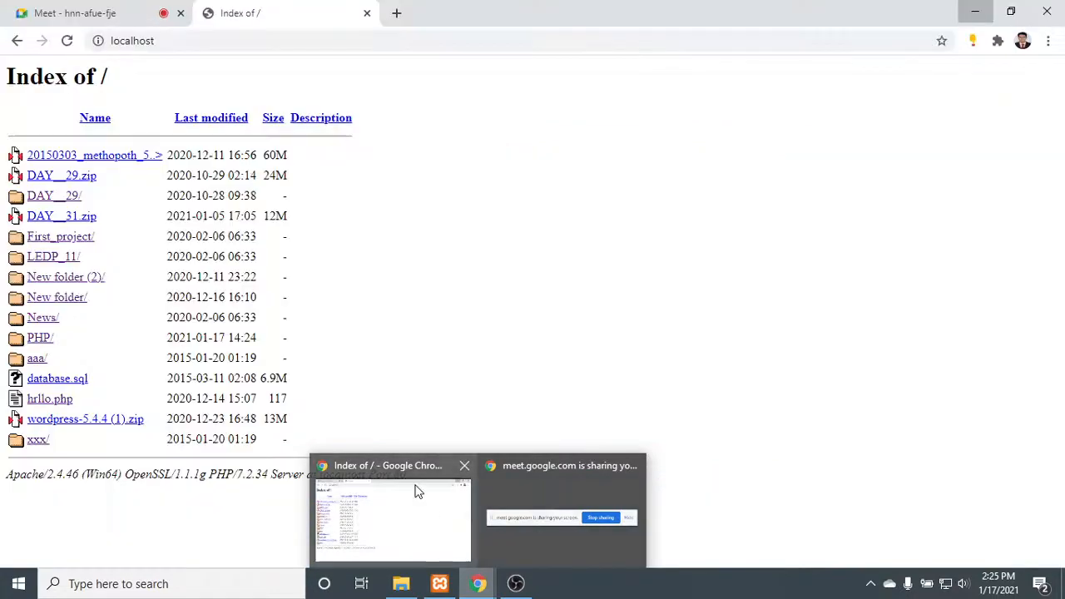
{"action": "left_click", "coordinate": [418, 492]}
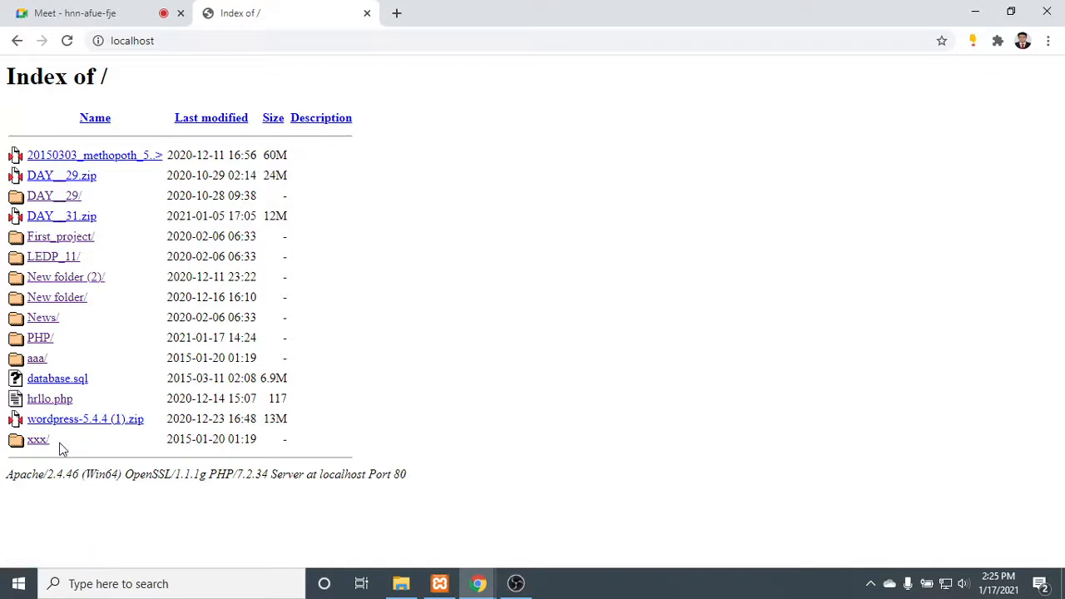
- Open the LEDP_11 site from the localhost index and dismiss its 30% off banner
{"action": "left_click", "coordinate": [59, 263]}
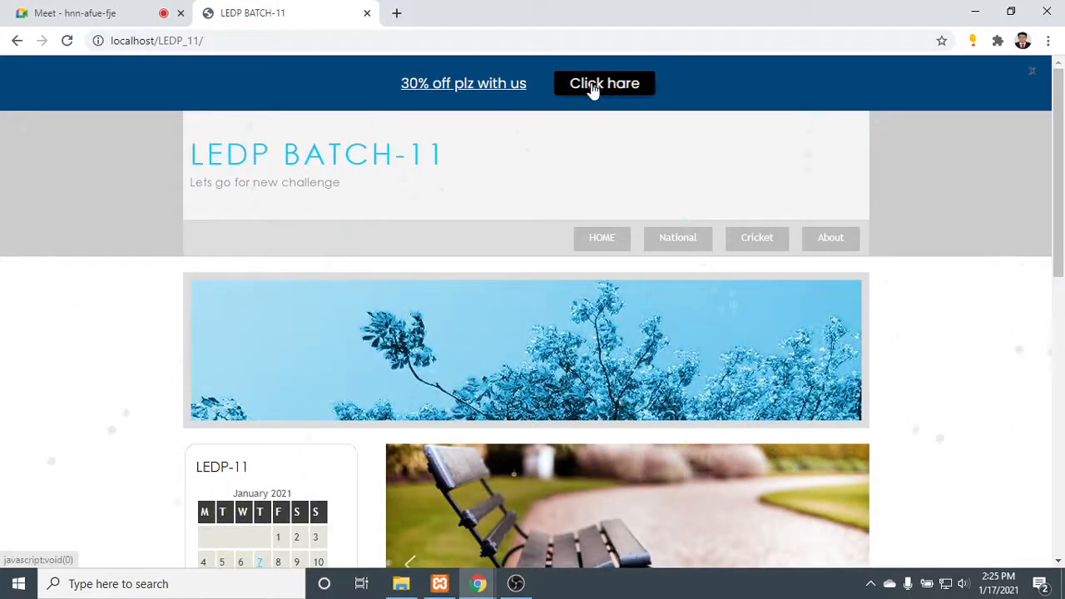
{"action": "left_click", "coordinate": [1035, 74]}
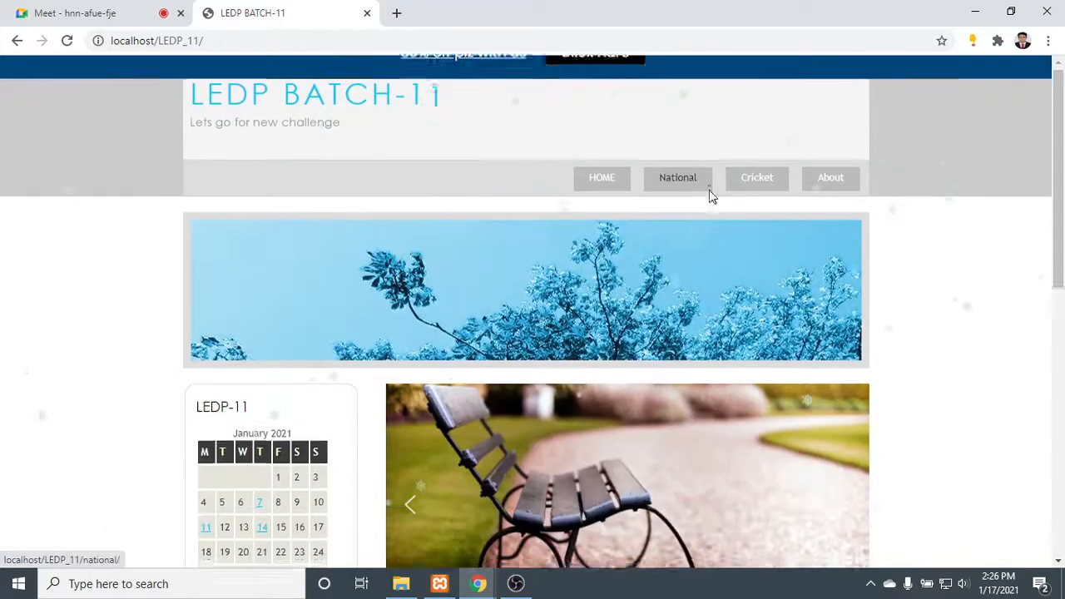
{"action": "scroll", "coordinate": [712, 193], "scroll_direction": "down", "scroll_amount": 8}
{"action": "scroll", "coordinate": [557, 140], "scroll_direction": "up", "scroll_amount": 8}
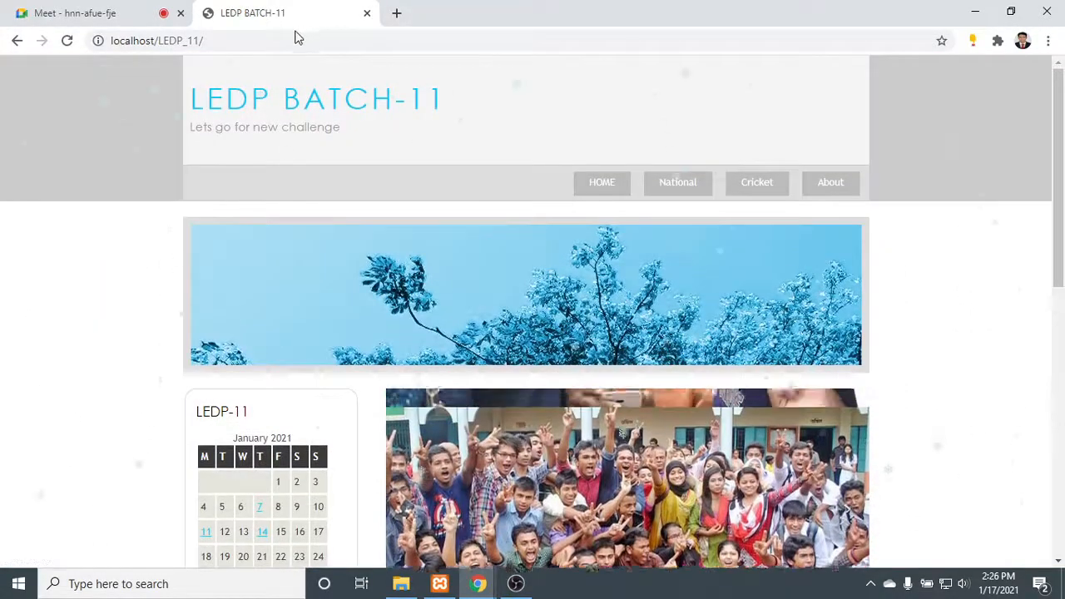
- Go to the site's login page at localhost/LEDP_11/admin
{"action": "left_click", "coordinate": [285, 40]}
{"action": "left_click", "coordinate": [285, 42]}
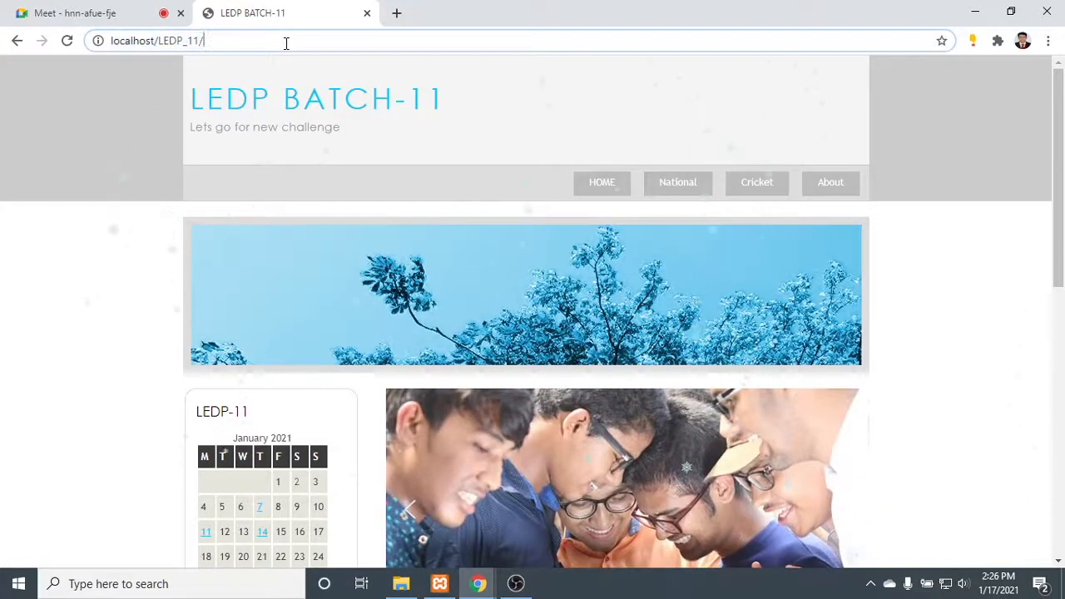
{"action": "type", "text": "admin"}
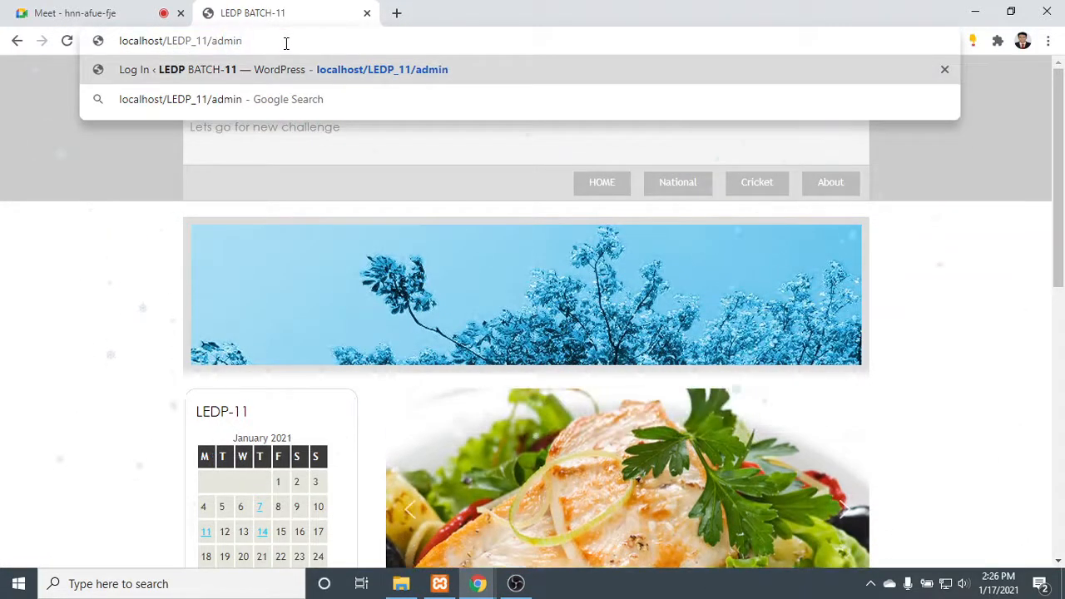
{"action": "key", "text": "Return"}
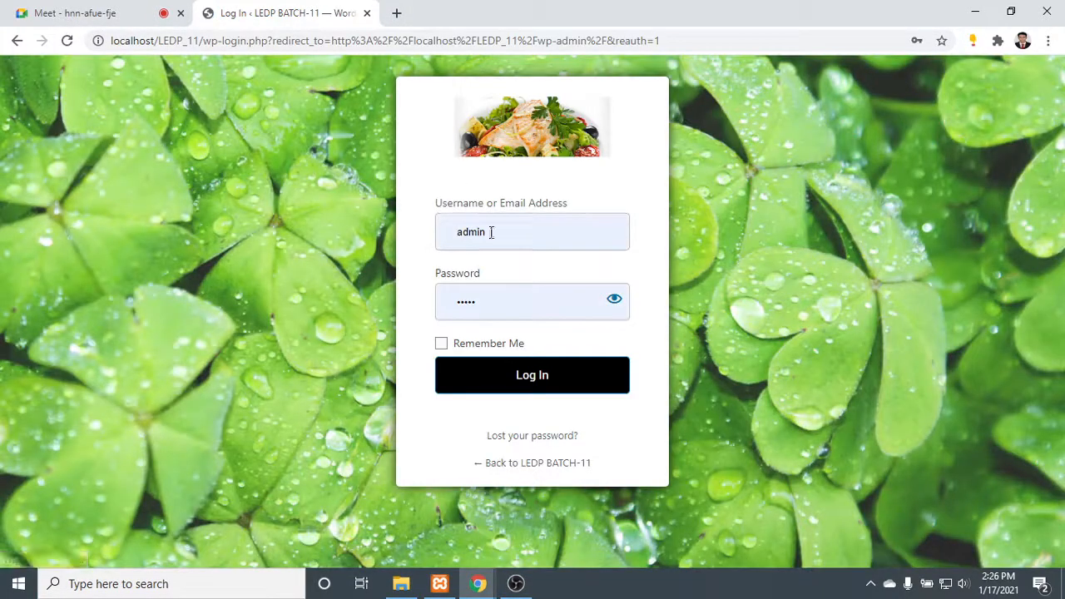
- Log in to WordPress with the username admin and the saved password, and dismiss the browser's password warning
{"action": "left_click", "coordinate": [491, 232]}
{"action": "key", "text": "ctrl+a"}
{"action": "type", "text": "a"}
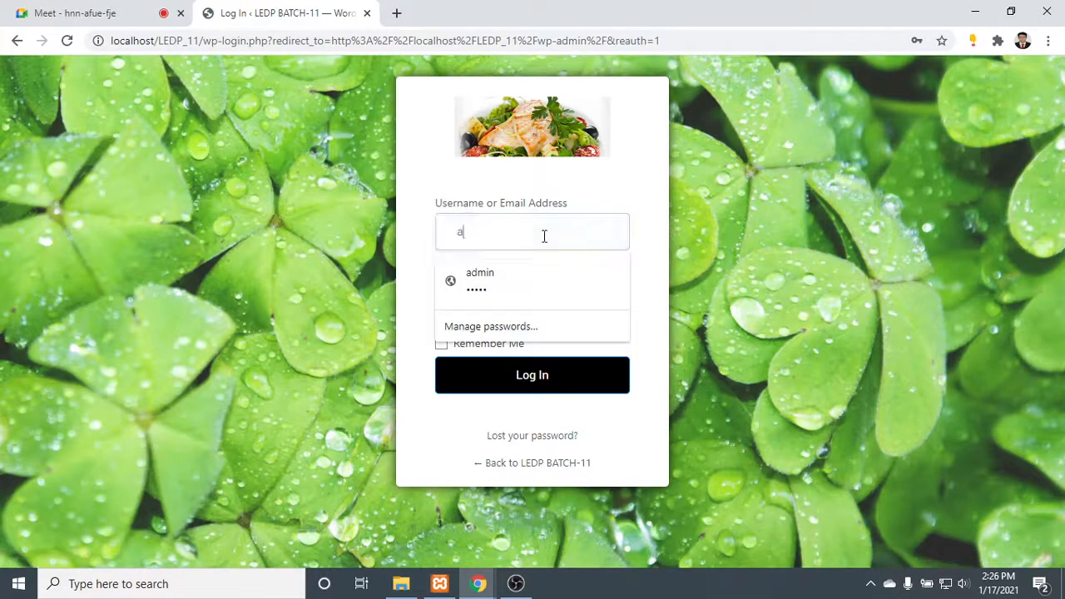
{"action": "type", "text": "dmin"}
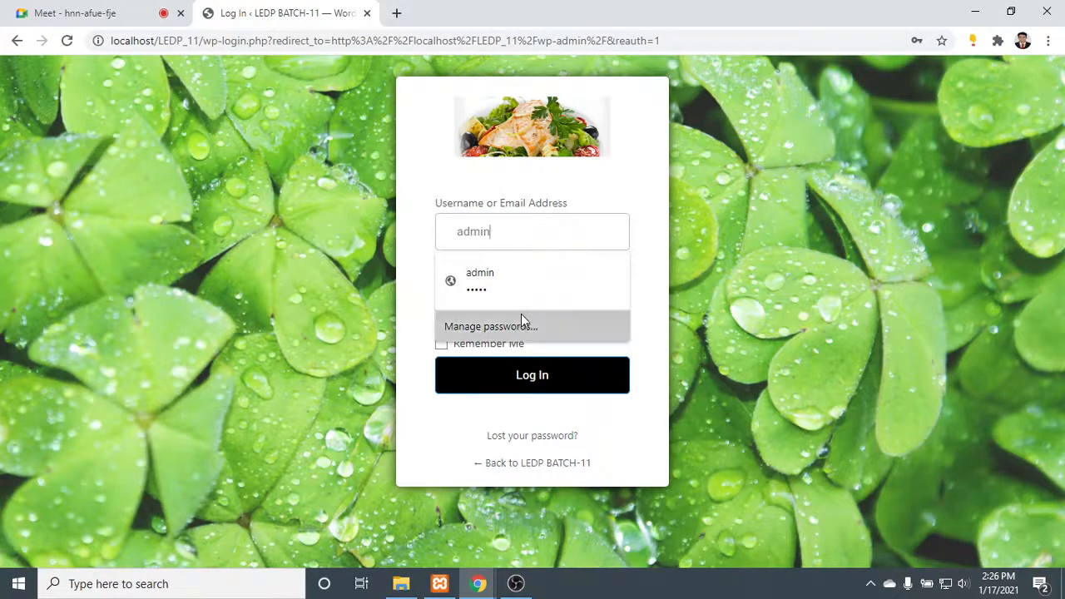
{"action": "left_click", "coordinate": [858, 290]}
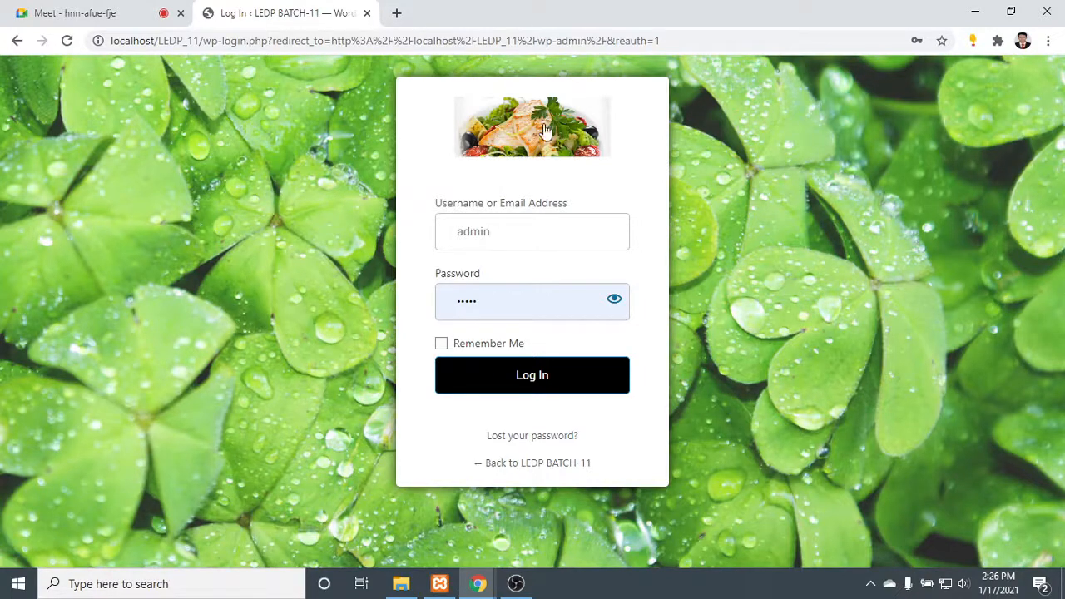
{"action": "left_click", "coordinate": [543, 385]}
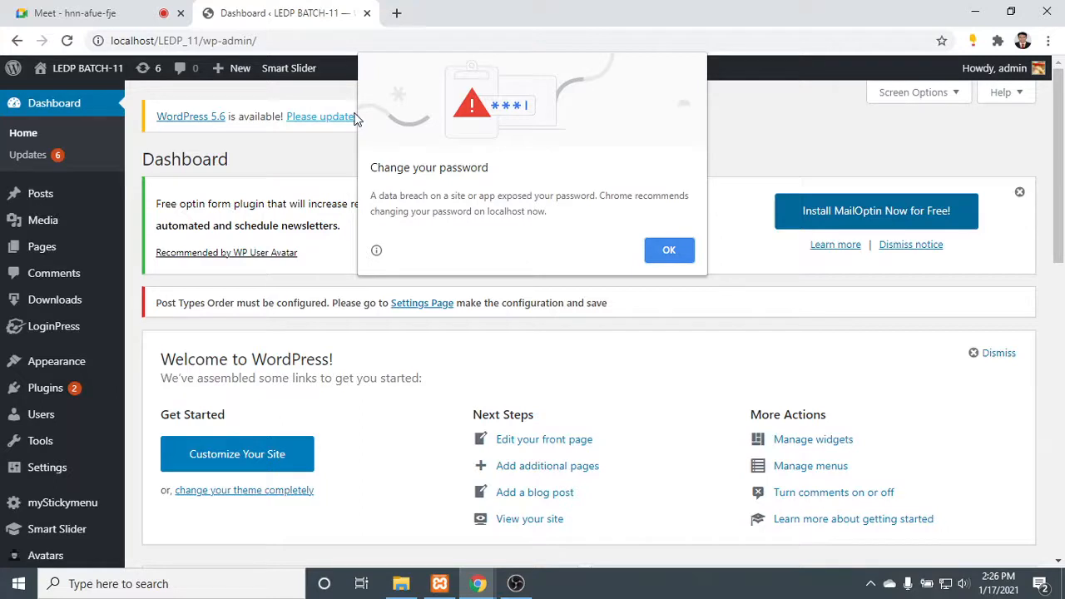
{"action": "left_click", "coordinate": [672, 251]}
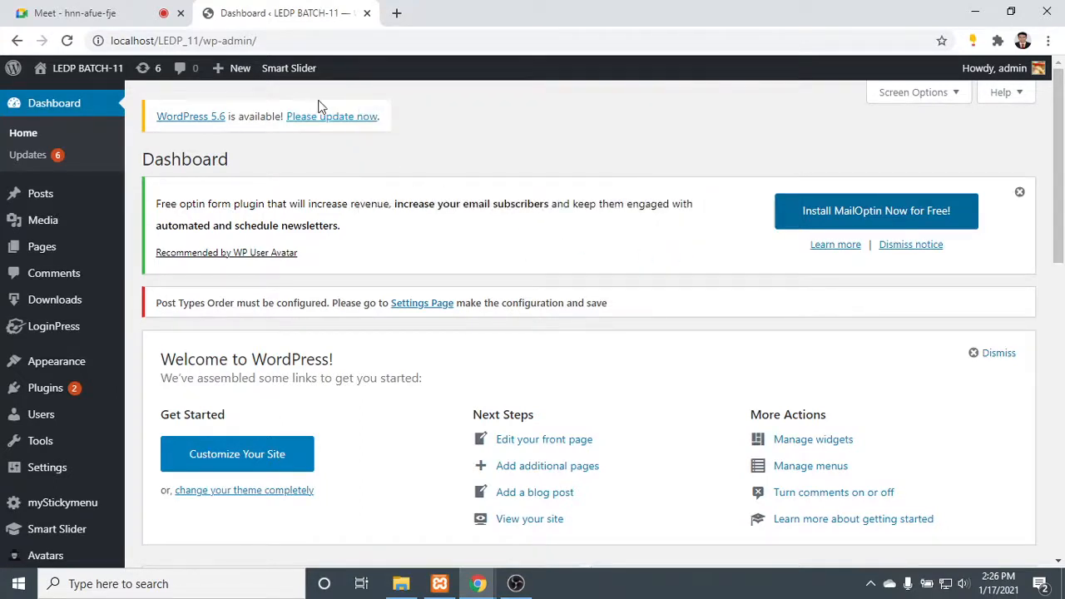
- Look over the WordPress dashboard and its admin sections, and open the LoginPress settings page
{"action": "scroll", "coordinate": [113, 191], "scroll_direction": "down", "scroll_amount": 1}
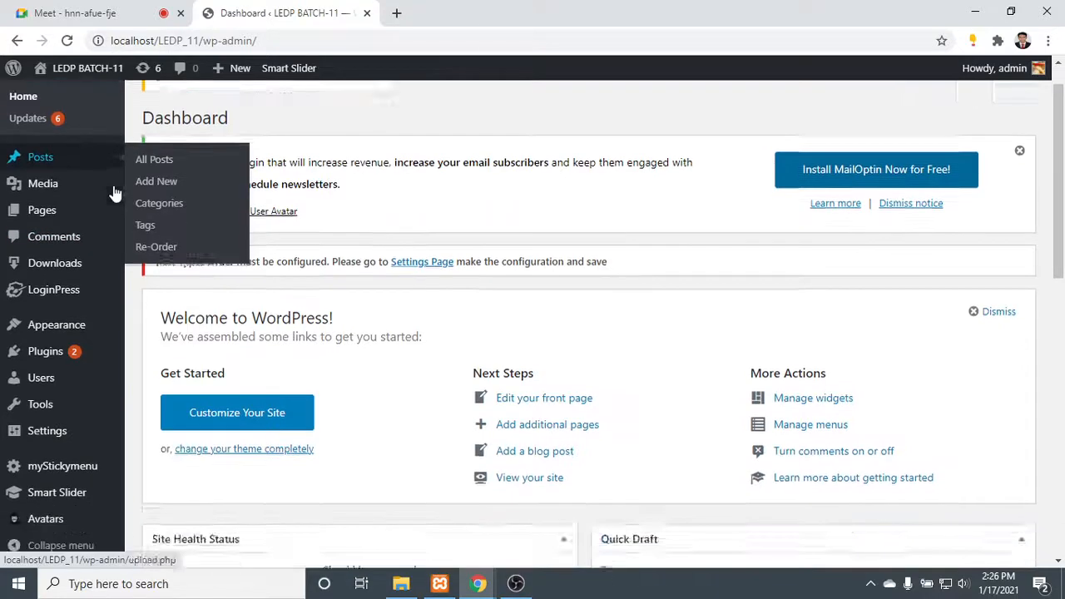
{"action": "scroll", "coordinate": [75, 231], "scroll_direction": "down", "scroll_amount": 8}
{"action": "scroll", "coordinate": [59, 191], "scroll_direction": "up", "scroll_amount": 5}
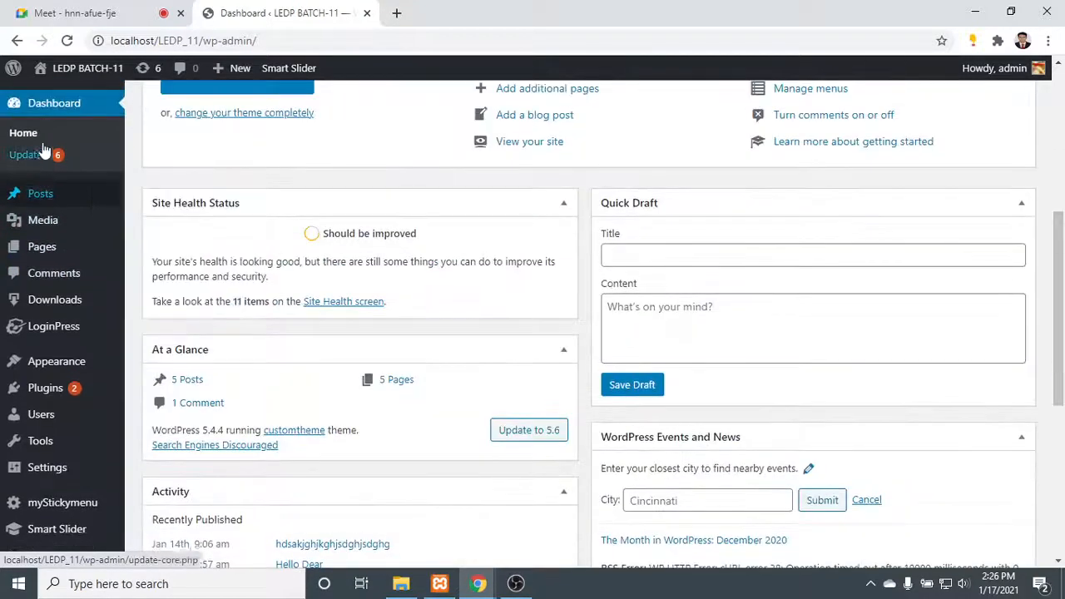
{"action": "mouse_move", "coordinate": [89, 219]}
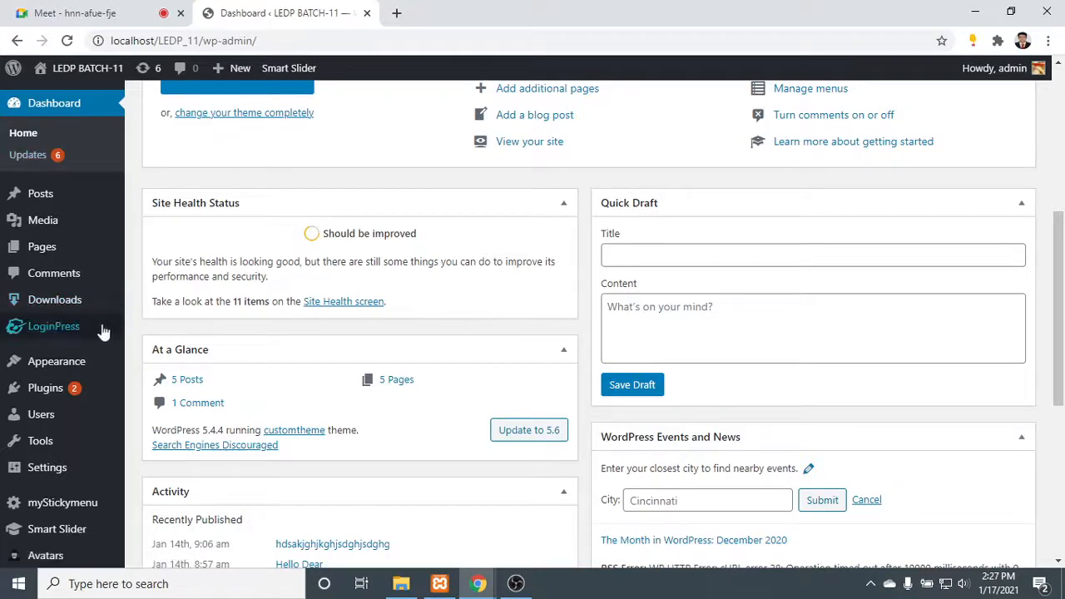
{"action": "scroll", "coordinate": [61, 312], "scroll_direction": "down", "scroll_amount": 1}
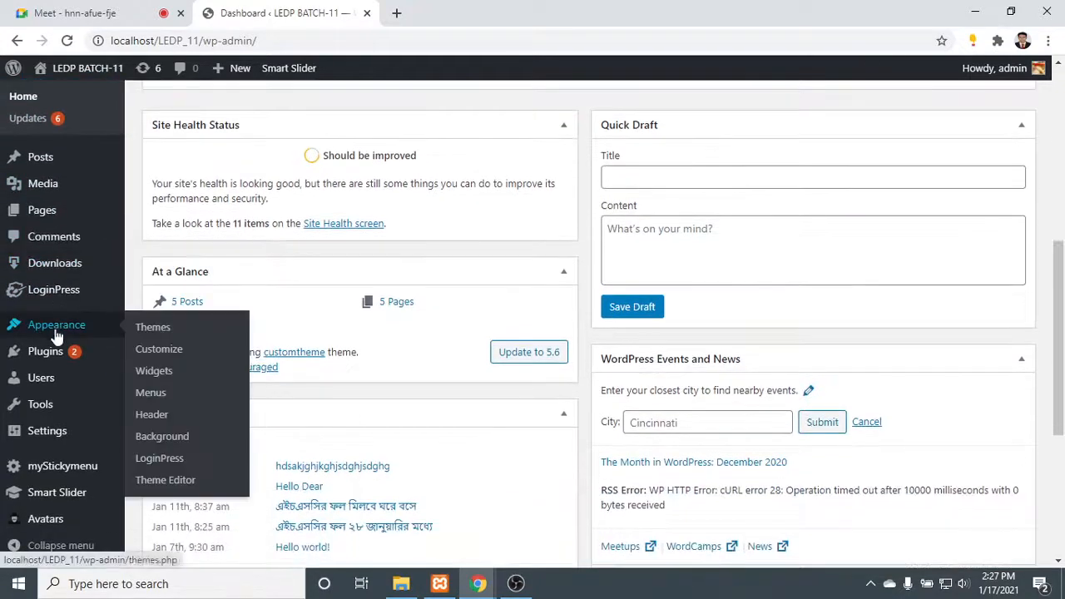
{"action": "mouse_move", "coordinate": [60, 413]}
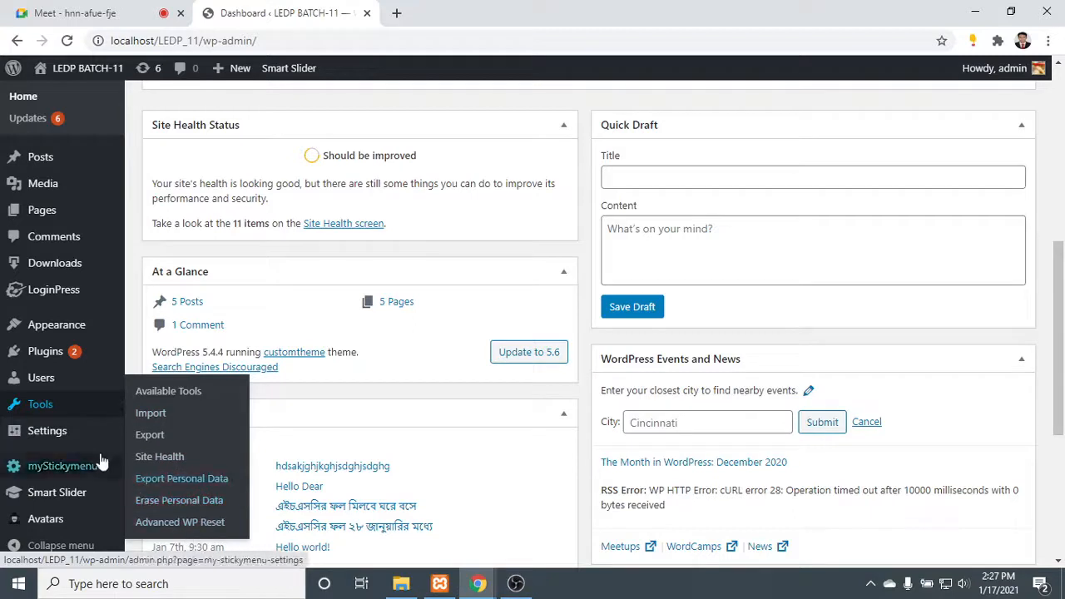
{"action": "mouse_move", "coordinate": [69, 441]}
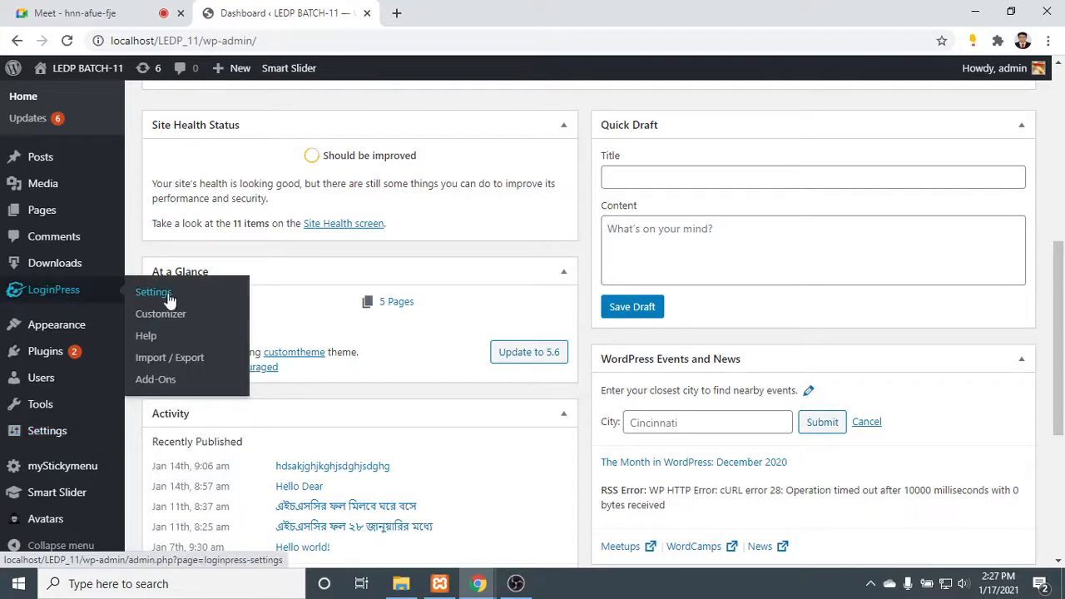
{"action": "left_click", "coordinate": [166, 292]}
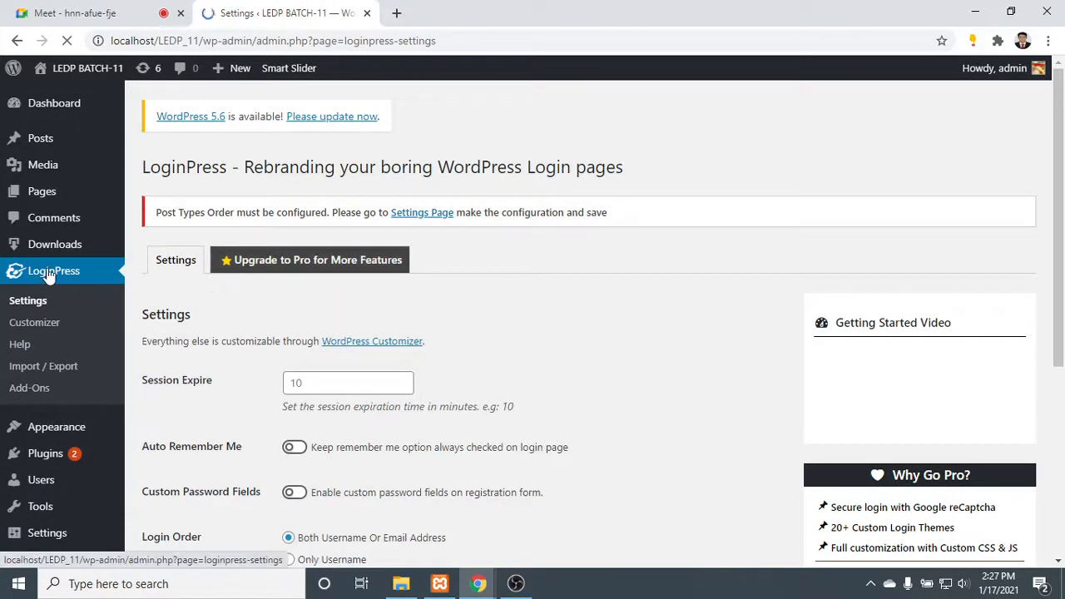
- Look over the LoginPress settings page and open the plugin's login page customizer
{"action": "scroll", "coordinate": [333, 375], "scroll_direction": "down", "scroll_amount": 4}
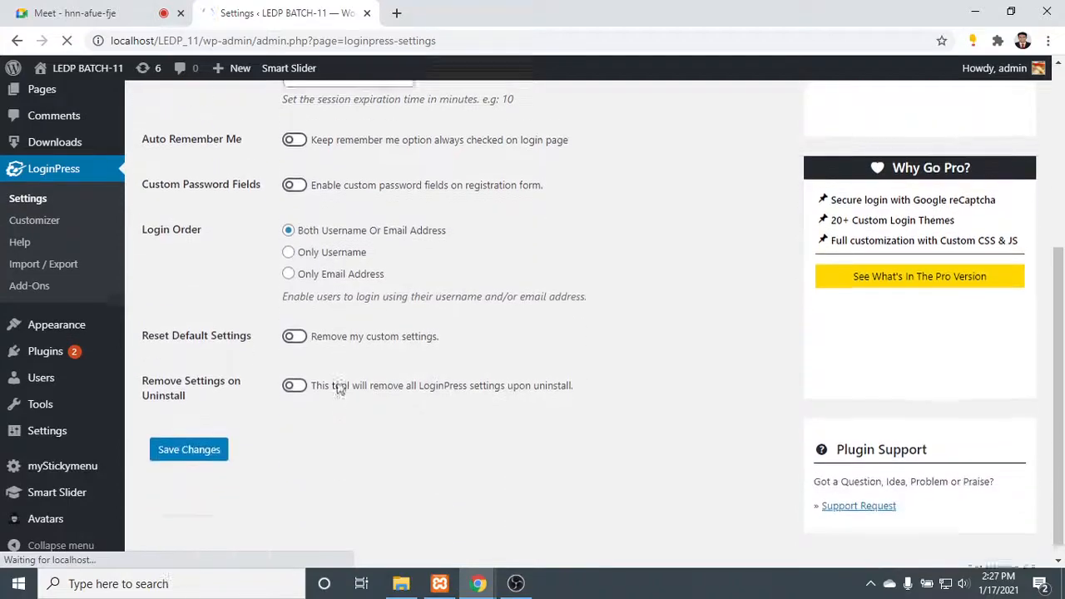
{"action": "scroll", "coordinate": [347, 426], "scroll_direction": "up", "scroll_amount": 4}
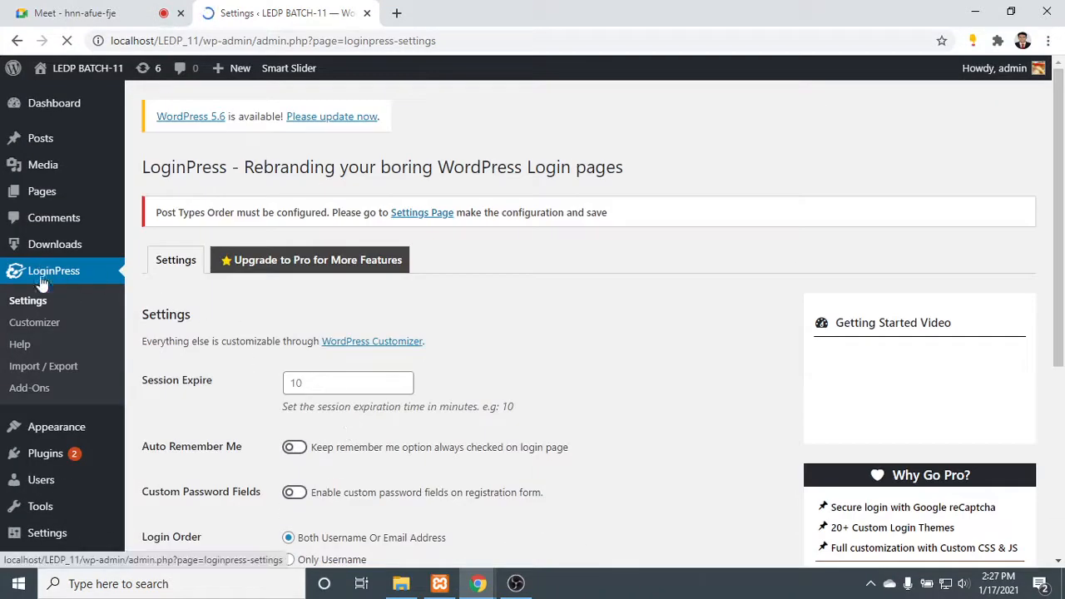
{"action": "left_click", "coordinate": [34, 321]}
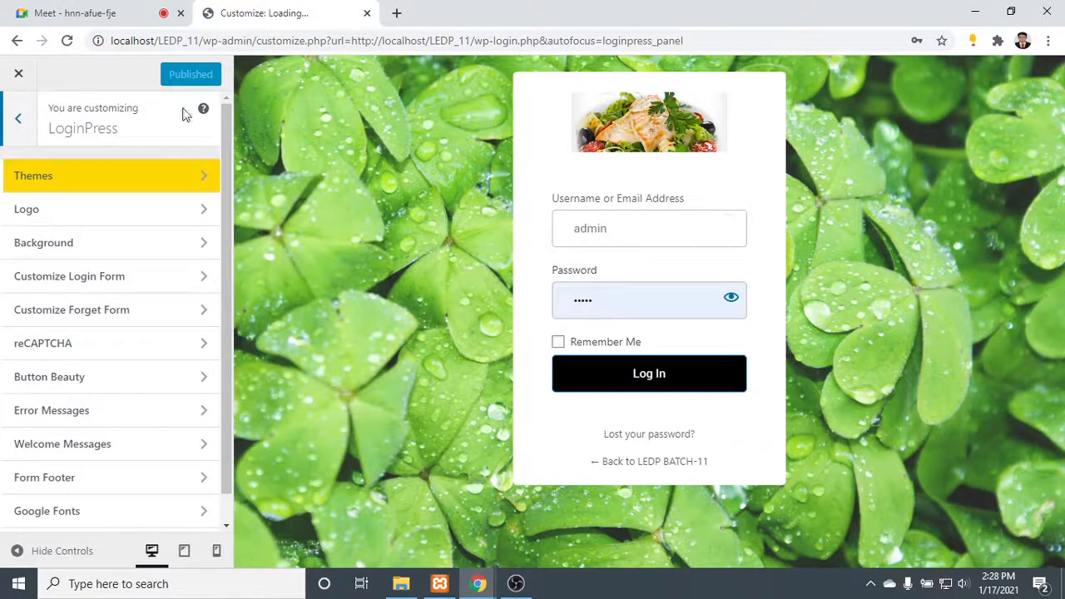
- Browse the LoginPress theme gallery, try the Company theme, and close the extra browser tab it opens
{"action": "left_click", "coordinate": [140, 176]}
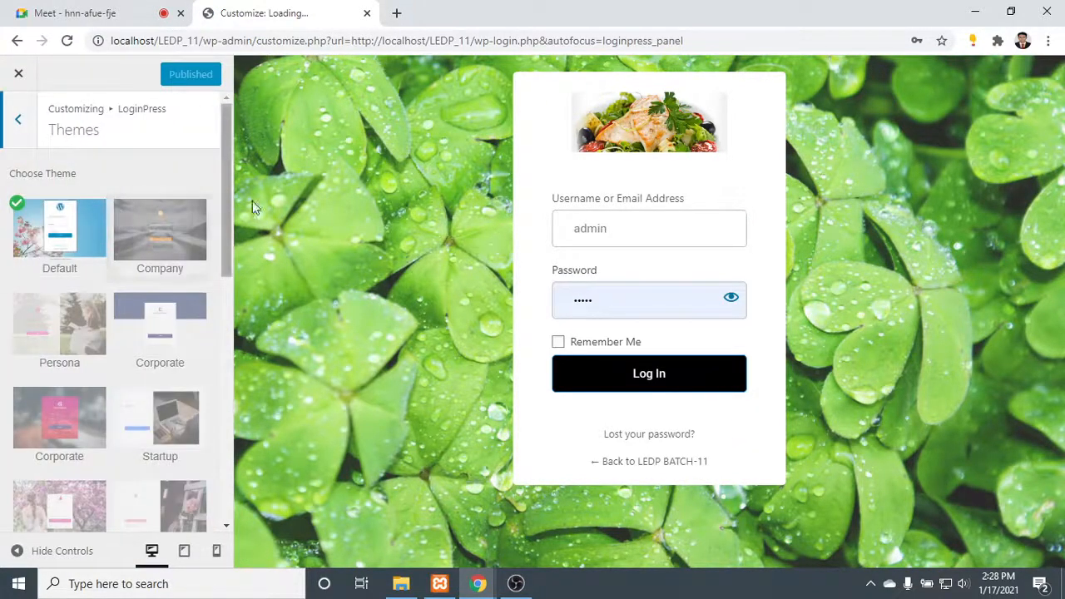
{"action": "left_click", "coordinate": [164, 230]}
{"action": "left_click", "coordinate": [218, 8]}
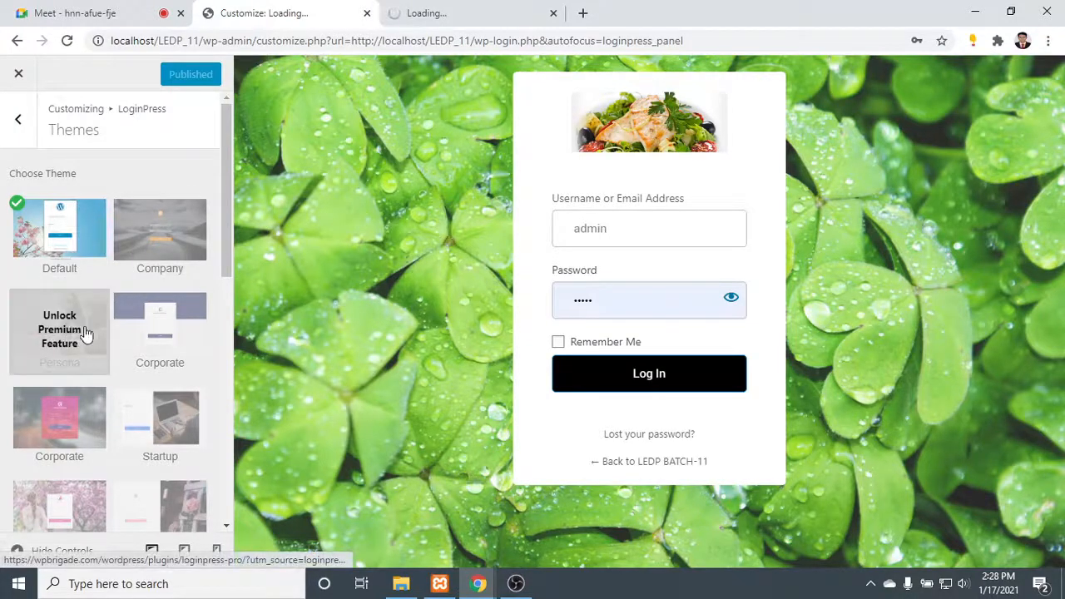
{"action": "scroll", "coordinate": [166, 333], "scroll_direction": "down", "scroll_amount": 2}
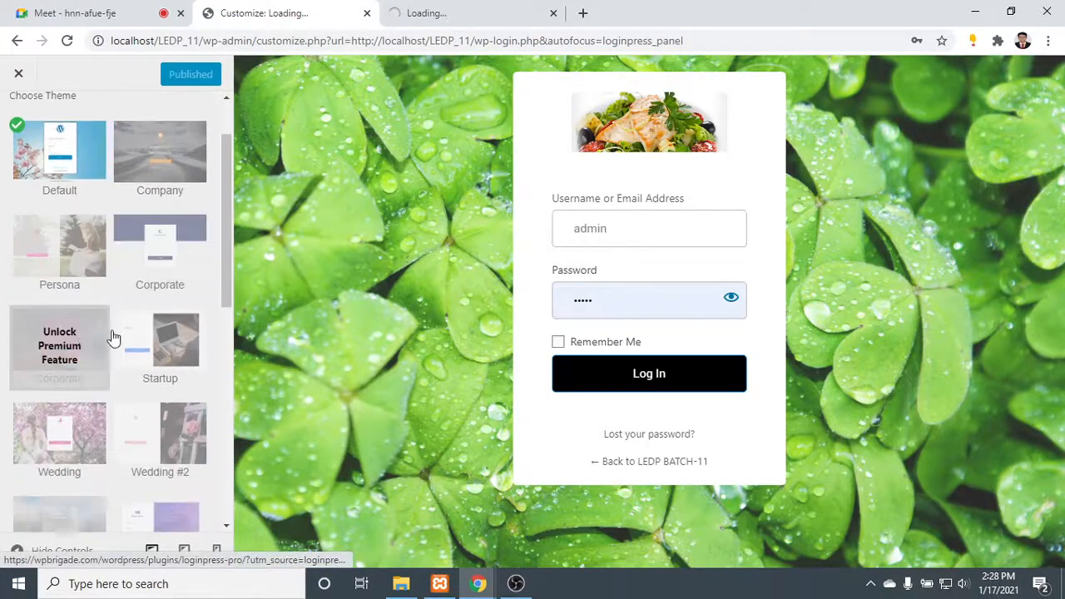
{"action": "scroll", "coordinate": [167, 341], "scroll_direction": "down", "scroll_amount": 5}
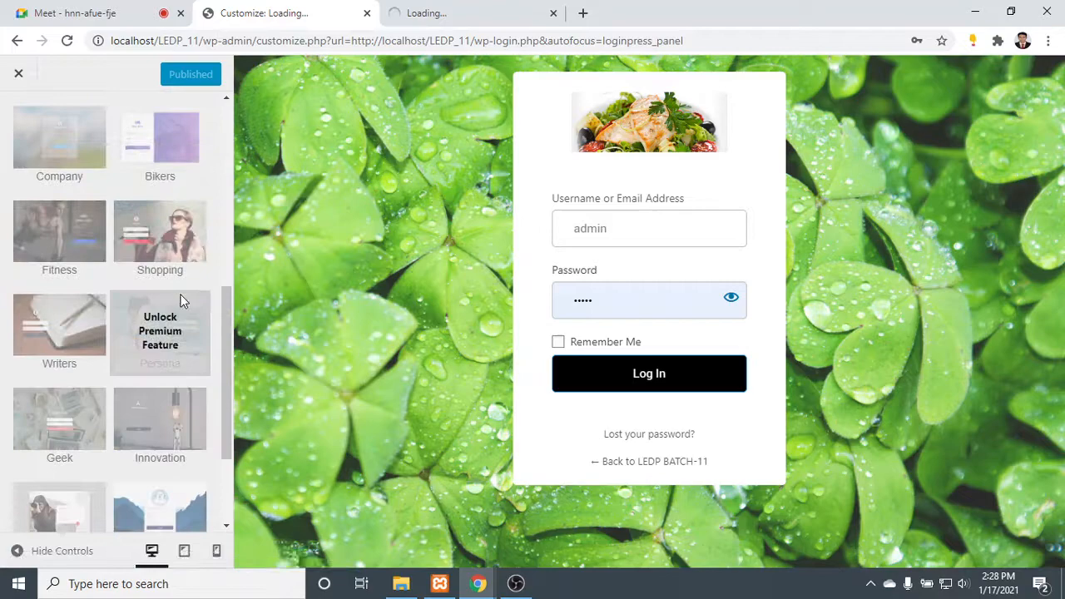
{"action": "left_click", "coordinate": [565, 11]}
{"action": "left_click", "coordinate": [554, 12]}
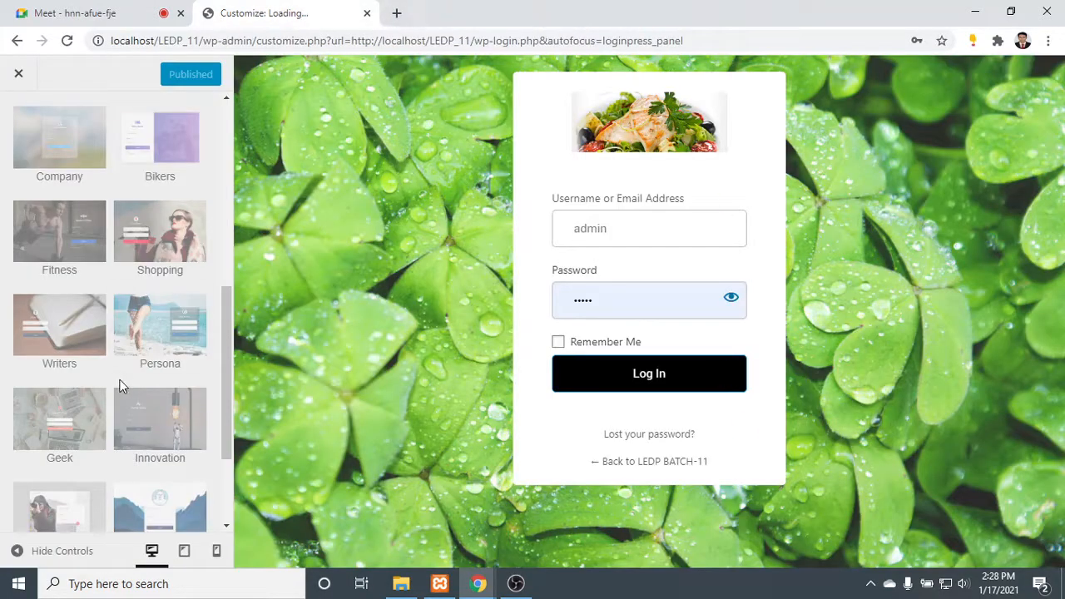
{"action": "scroll", "coordinate": [125, 383], "scroll_direction": "down", "scroll_amount": 4}
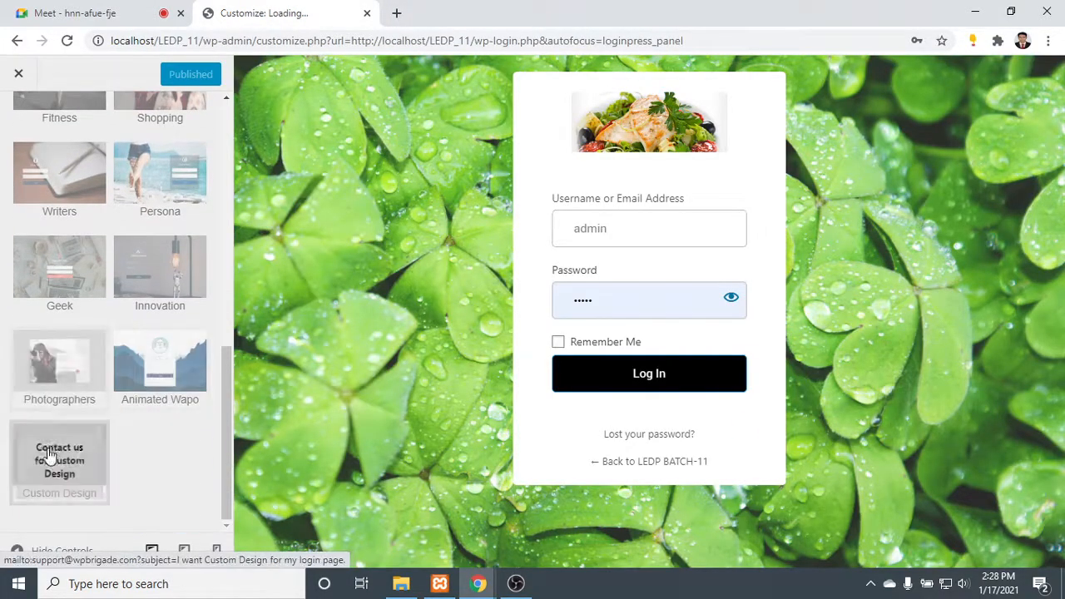
{"action": "scroll", "coordinate": [83, 344], "scroll_direction": "up", "scroll_amount": 10}
{"action": "scroll", "coordinate": [84, 320], "scroll_direction": "up", "scroll_amount": 2}
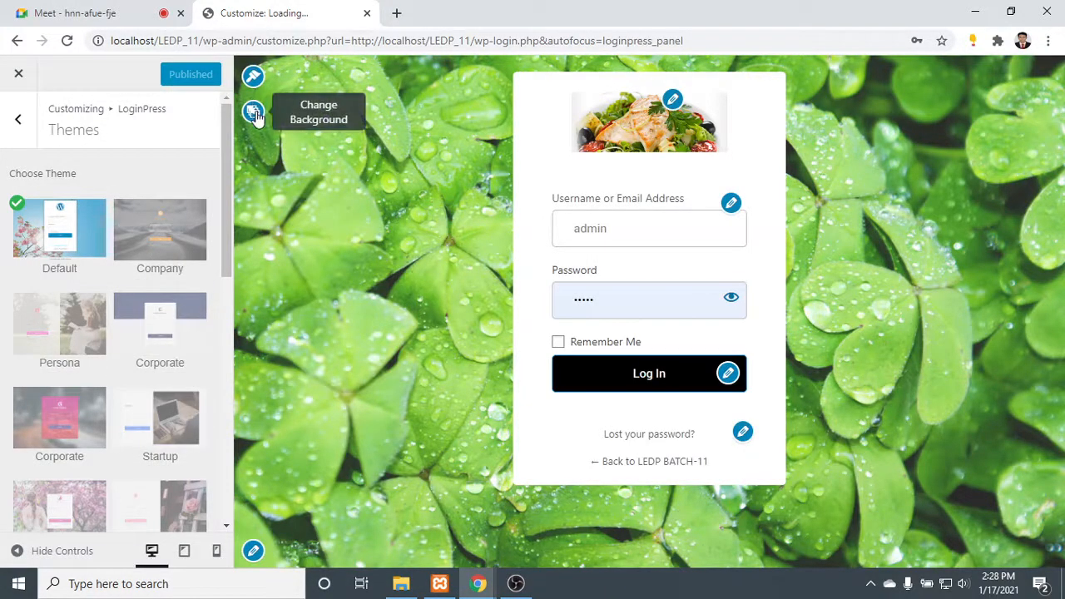
- Try several gallery images as the login page background and settle on the pink wooden planks with white flowers
{"action": "left_click", "coordinate": [253, 113]}
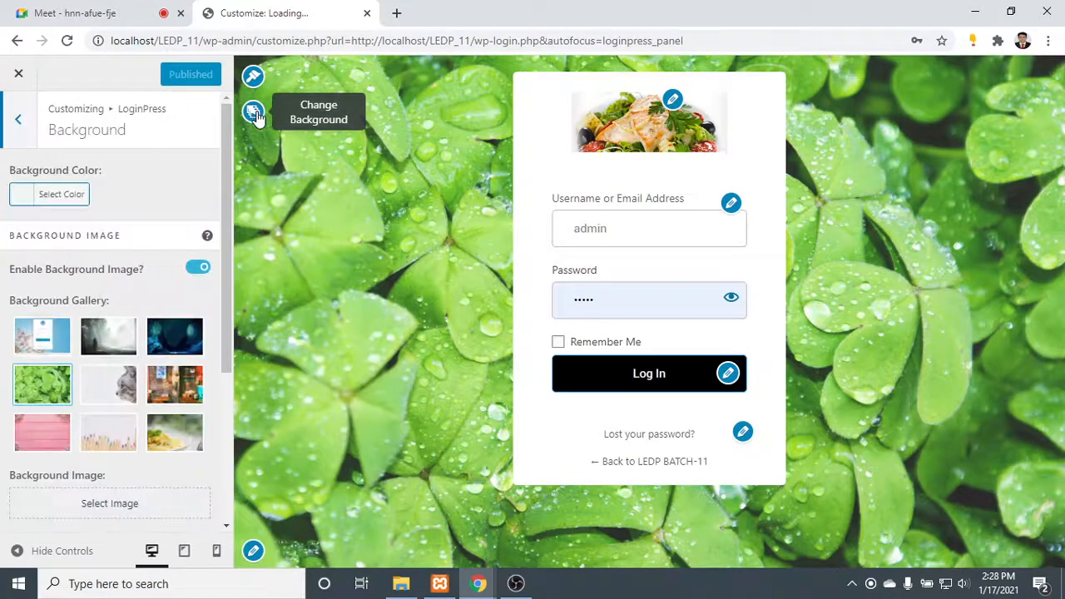
{"action": "left_click", "coordinate": [125, 341]}
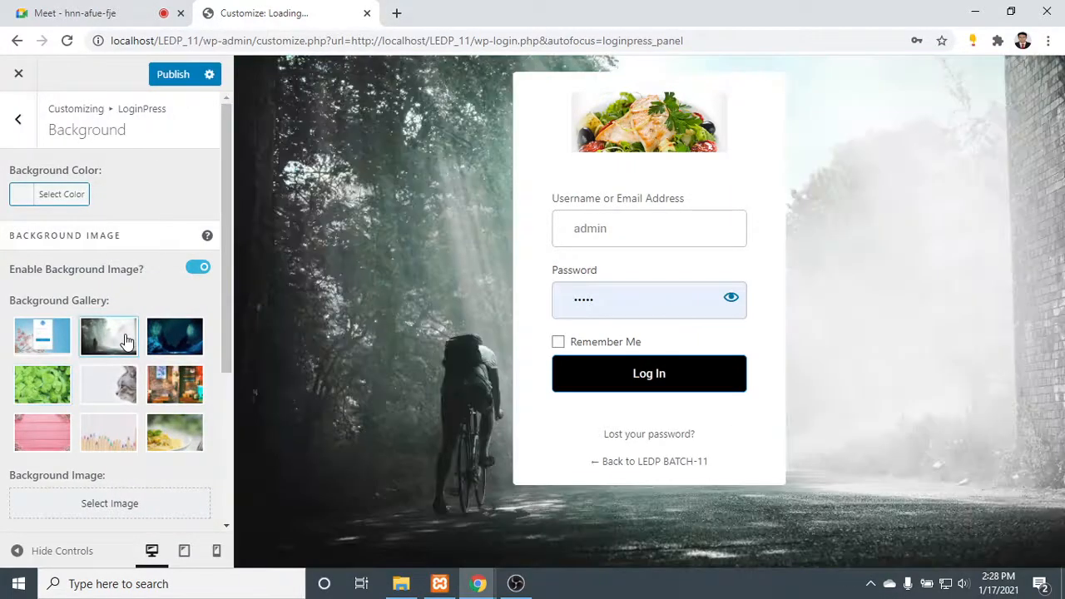
{"action": "left_click", "coordinate": [170, 342]}
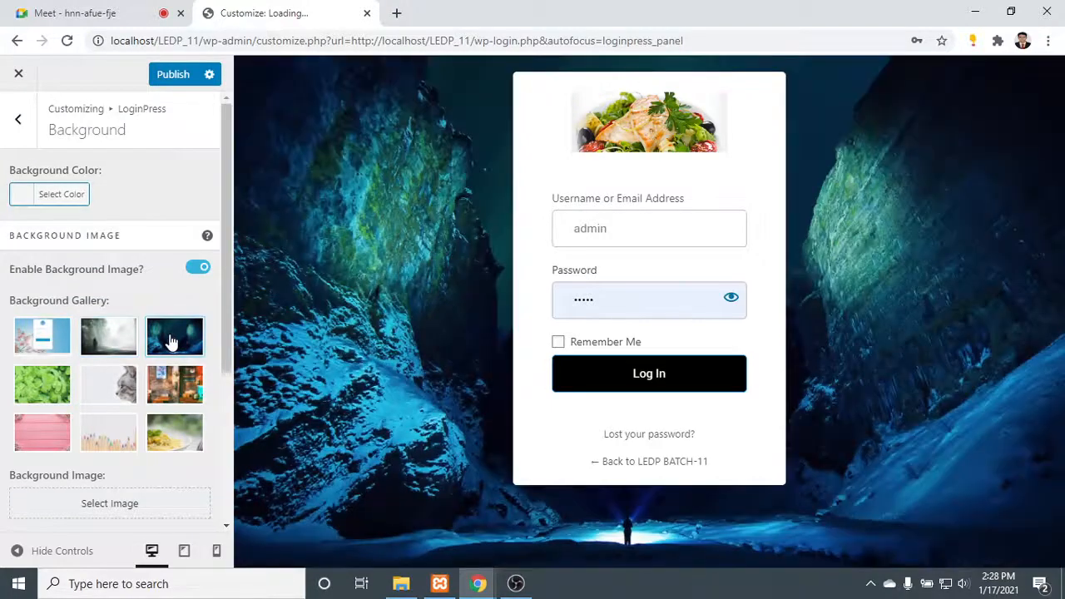
{"action": "left_click", "coordinate": [125, 404]}
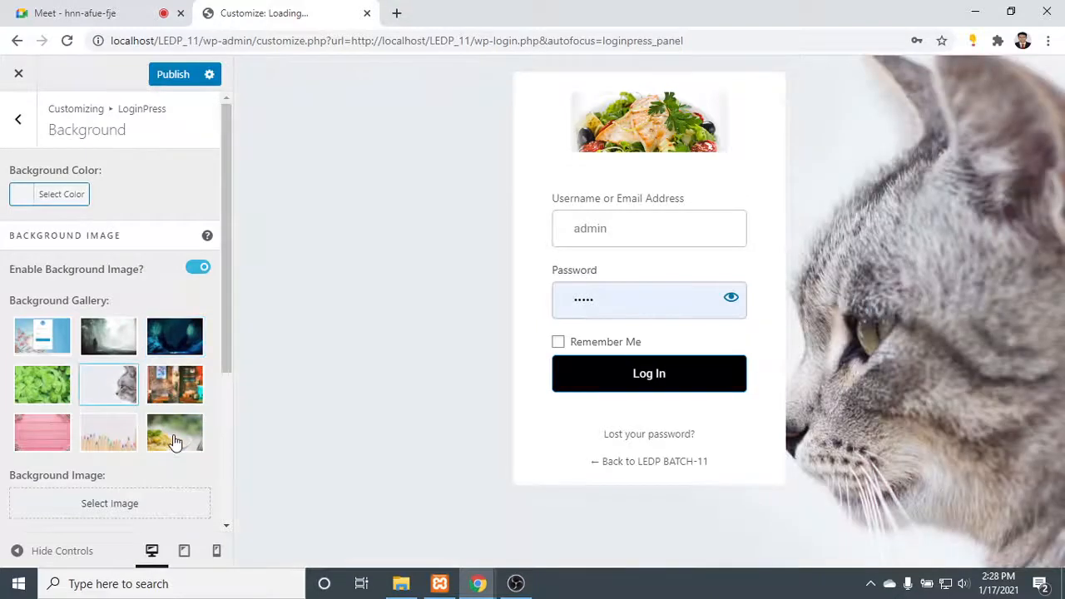
{"action": "left_click", "coordinate": [174, 441]}
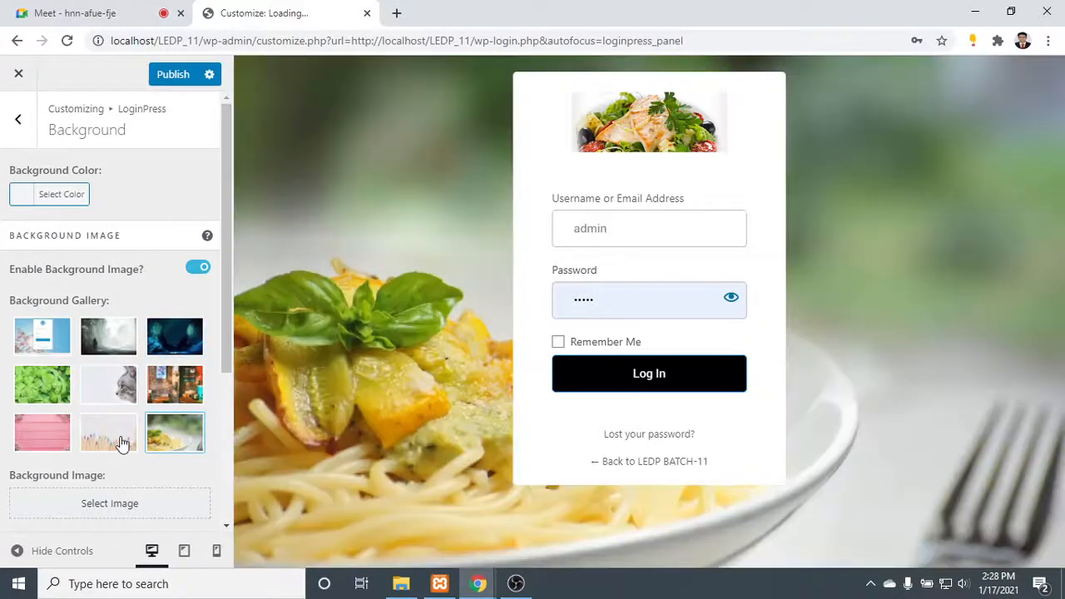
{"action": "left_click", "coordinate": [119, 444]}
{"action": "left_click", "coordinate": [46, 432]}
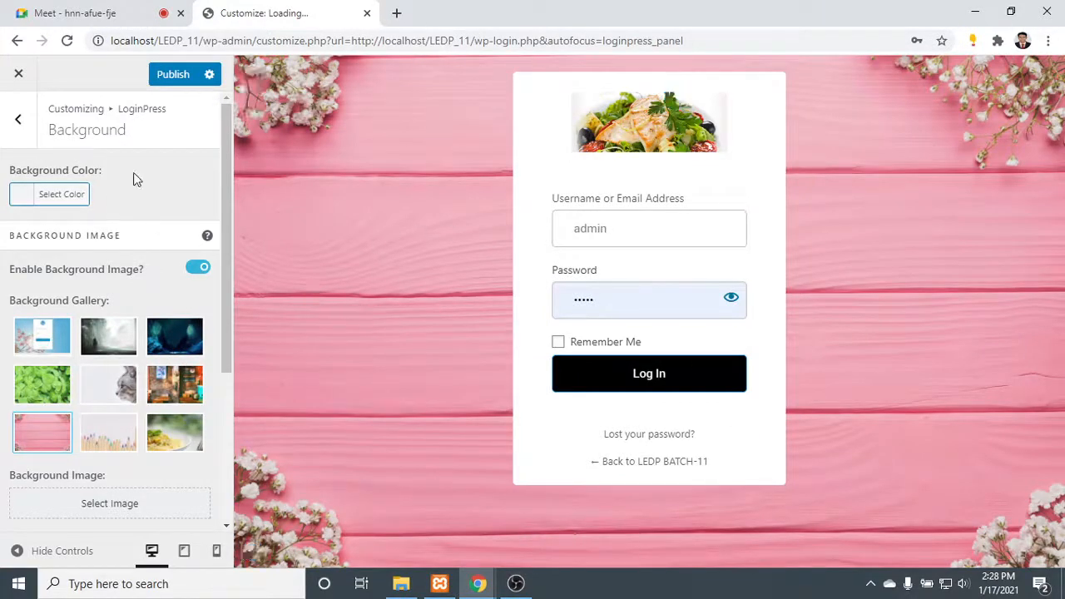
{"action": "left_click", "coordinate": [18, 119]}
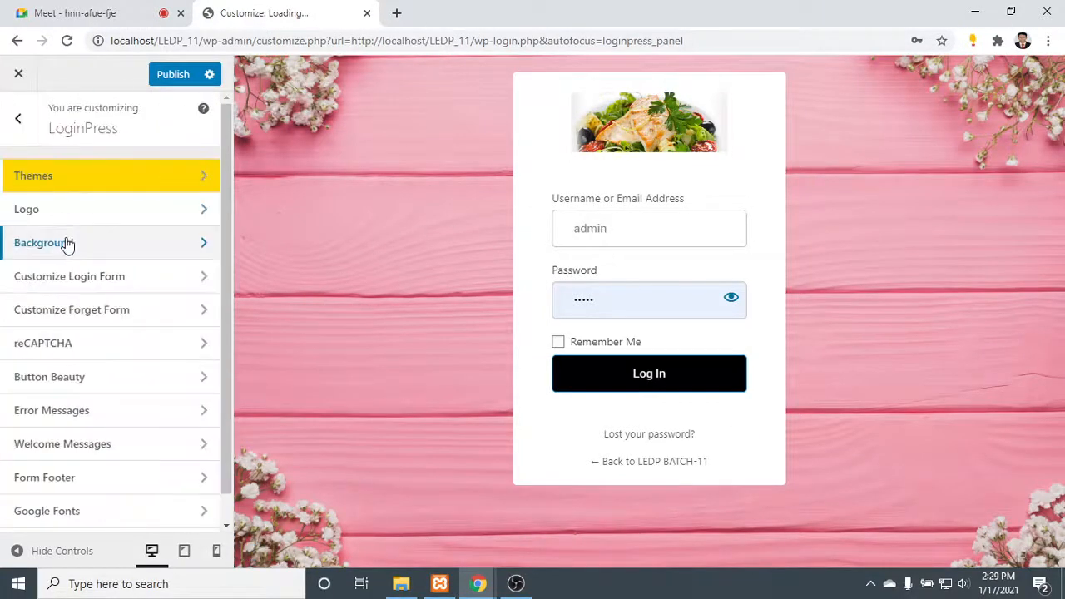
- Set the login page logo's width to 241 px and keep its height at 100 px
{"action": "left_click", "coordinate": [116, 218]}
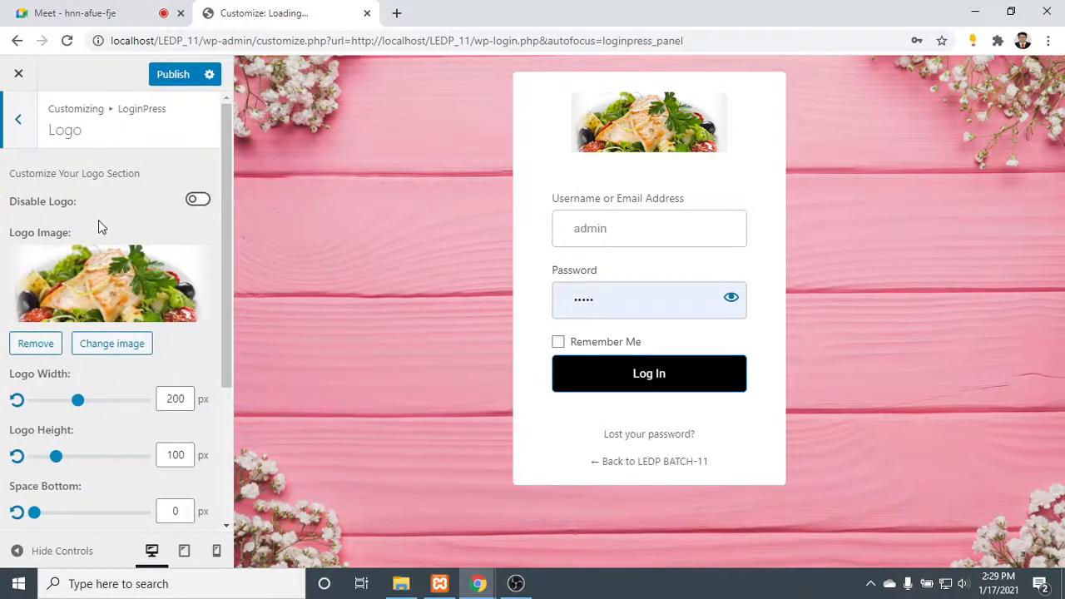
{"action": "scroll", "coordinate": [98, 226], "scroll_direction": "down", "scroll_amount": 2}
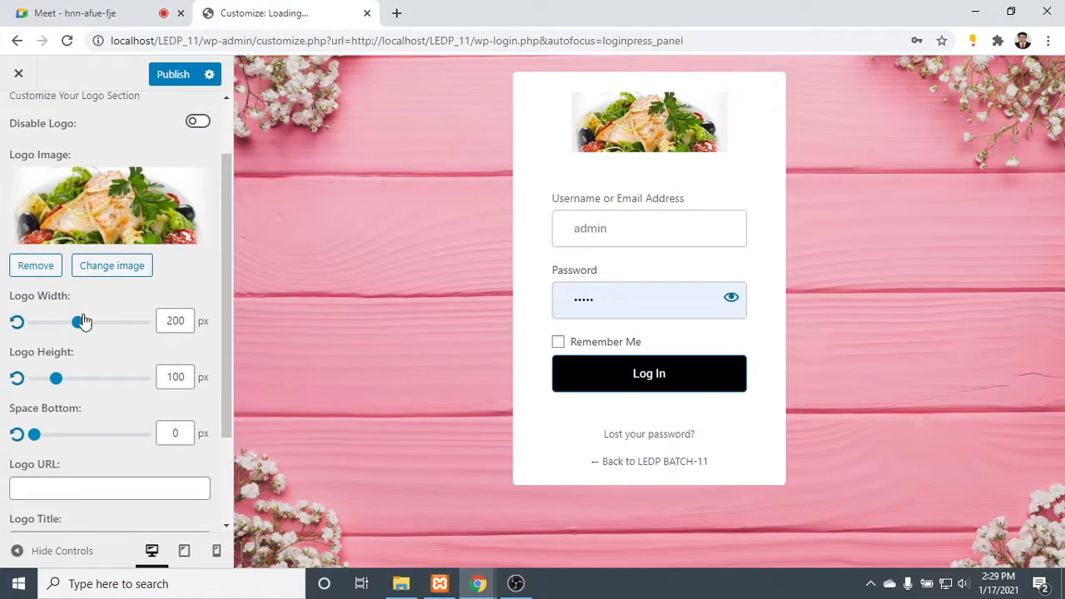
{"action": "mouse_move", "coordinate": [79, 325]}
{"action": "left_mouse_down"}
{"action": "mouse_move", "coordinate": [105, 326]}
{"action": "mouse_move", "coordinate": [88, 325]}
{"action": "left_mouse_up"}
{"action": "mouse_move", "coordinate": [57, 380]}
{"action": "left_mouse_down"}
{"action": "mouse_move", "coordinate": [69, 380]}
{"action": "mouse_move", "coordinate": [58, 381]}
{"action": "left_mouse_up"}
- Set the space below the logo to 71 px and look over the logo URL and title fields
{"action": "scroll", "coordinate": [55, 384], "scroll_direction": "down", "scroll_amount": 1}
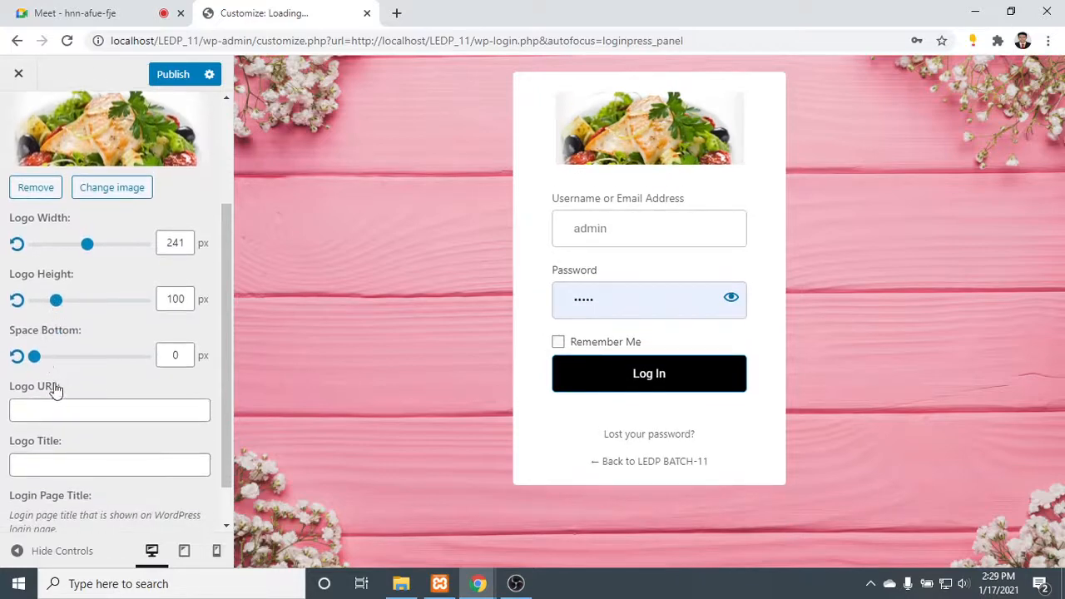
{"action": "left_click_drag", "start_coordinate": [33, 357], "coordinate": [114, 372]}
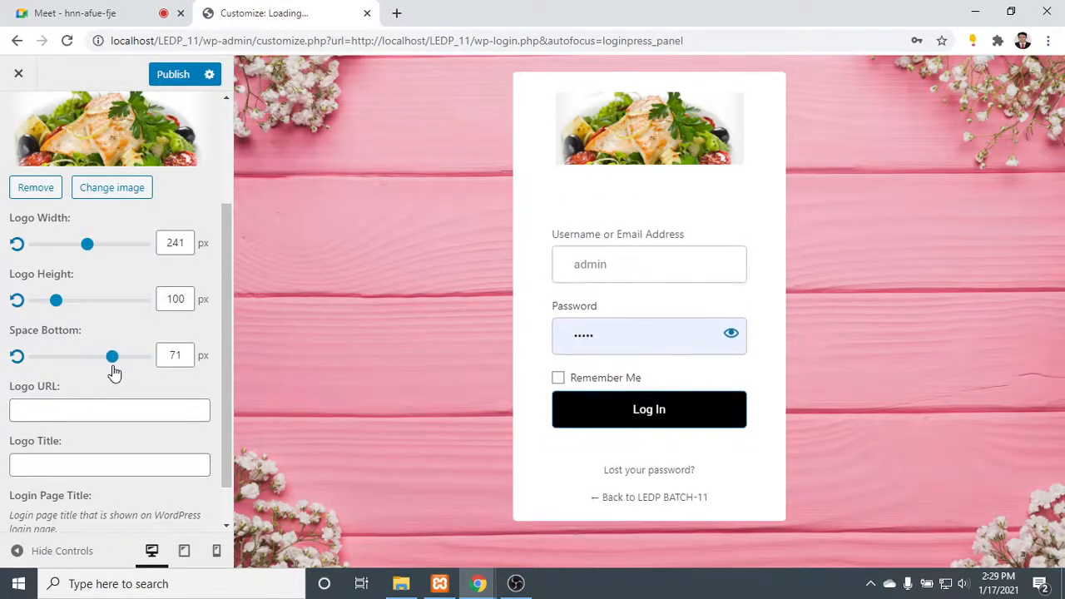
{"action": "left_click", "coordinate": [67, 409]}
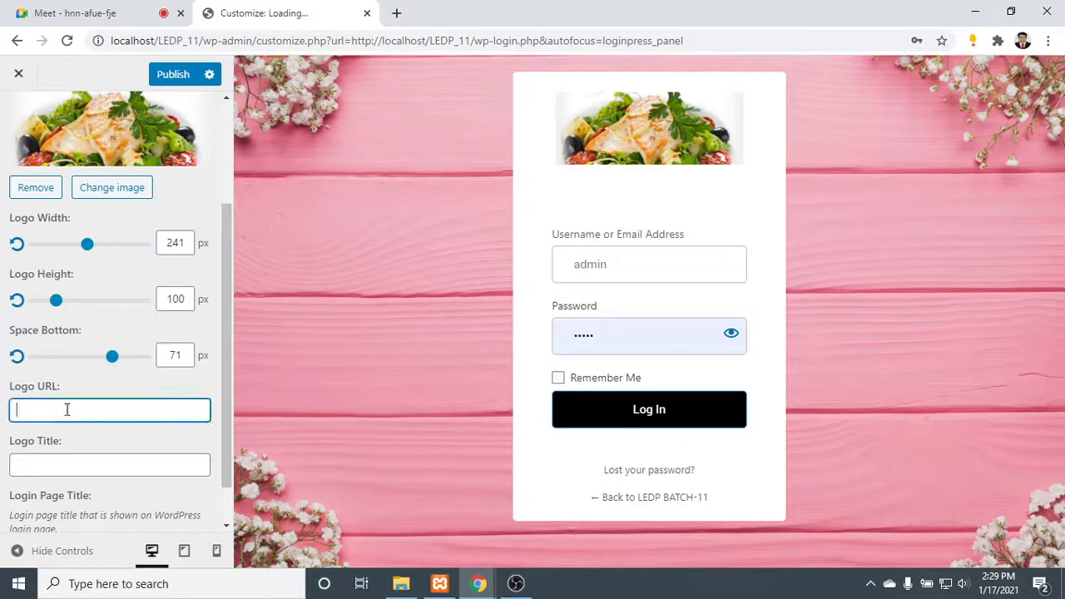
{"action": "scroll", "coordinate": [82, 416], "scroll_direction": "down", "scroll_amount": 1}
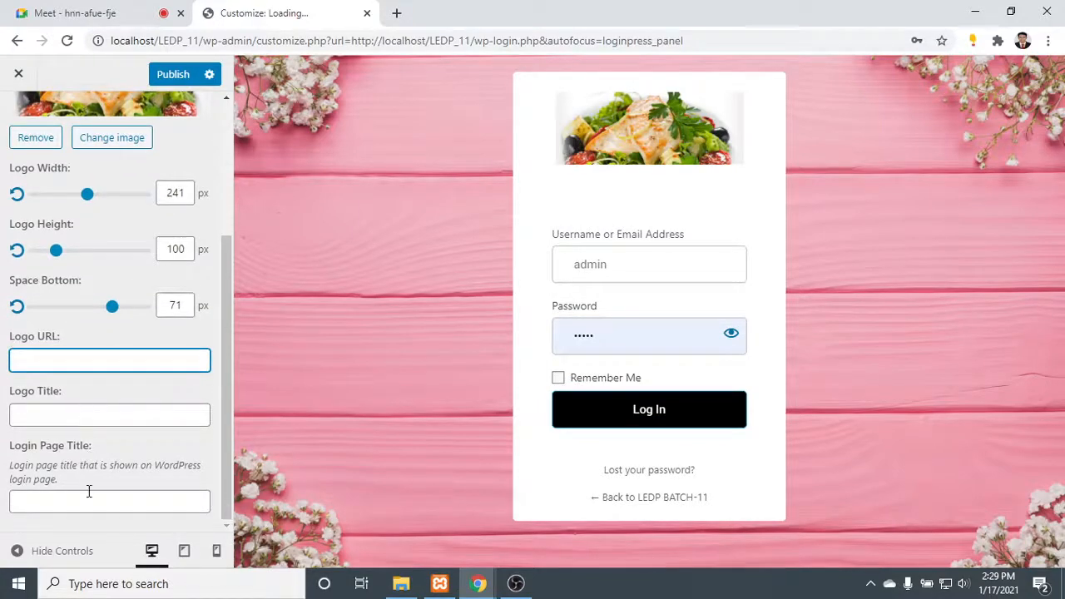
{"action": "scroll", "coordinate": [84, 332], "scroll_direction": "up", "scroll_amount": 3}
{"action": "left_click", "coordinate": [29, 123]}
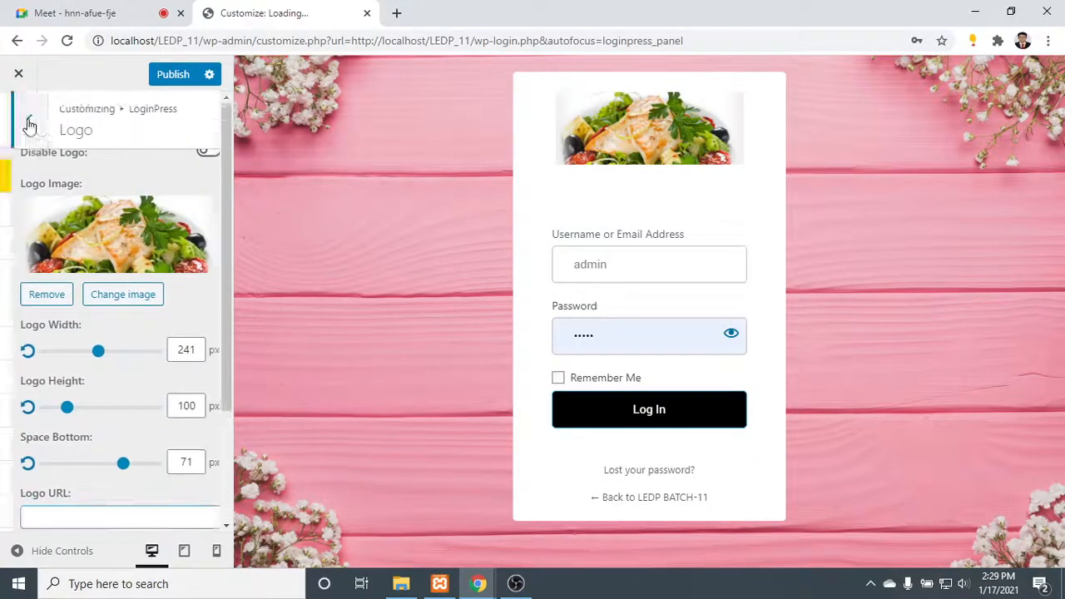
- Set the login page's background color to near-black #0a0a0a
{"action": "left_click", "coordinate": [74, 240]}
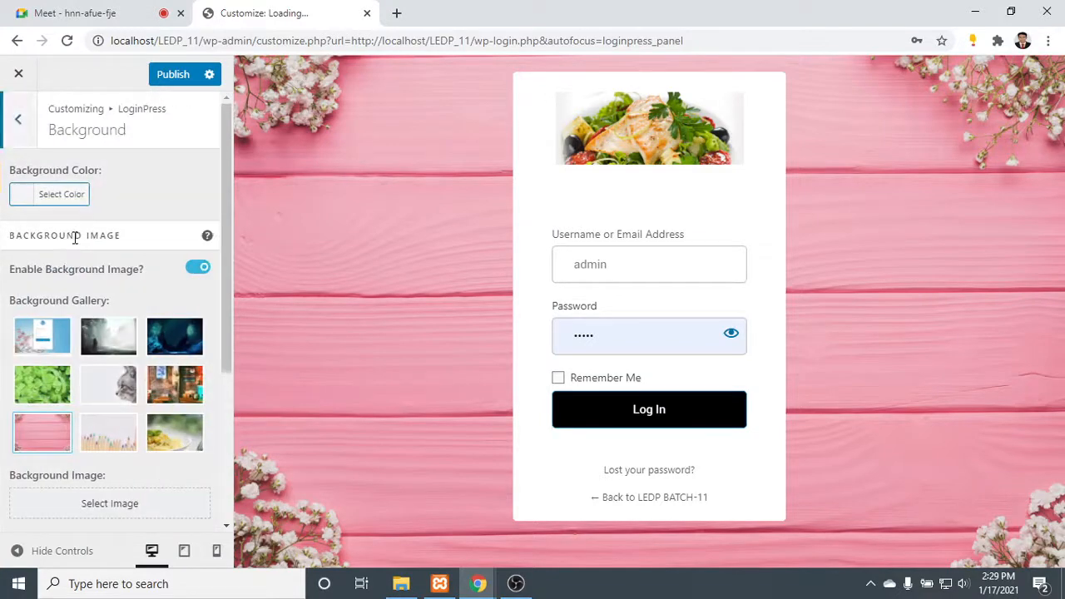
{"action": "left_click", "coordinate": [26, 195]}
{"action": "left_click_drag", "start_coordinate": [95, 246], "coordinate": [144, 402]}
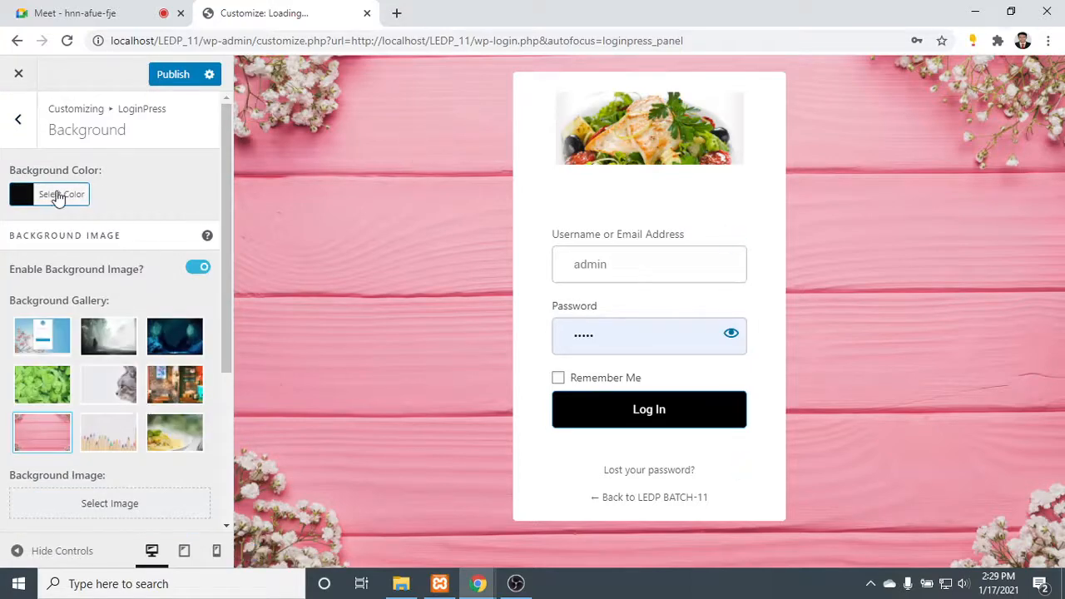
{"action": "left_click", "coordinate": [28, 193]}
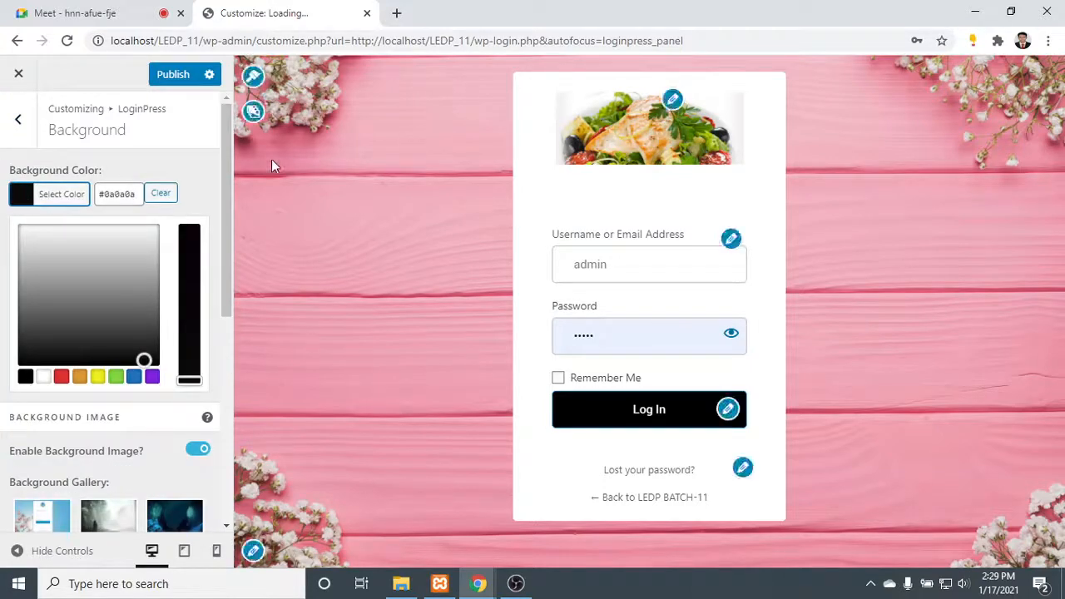
- Review the background image options and switch the background video option on and back off
{"action": "scroll", "coordinate": [197, 184], "scroll_direction": "down", "scroll_amount": 2}
{"action": "scroll", "coordinate": [197, 185], "scroll_direction": "down", "scroll_amount": 3}
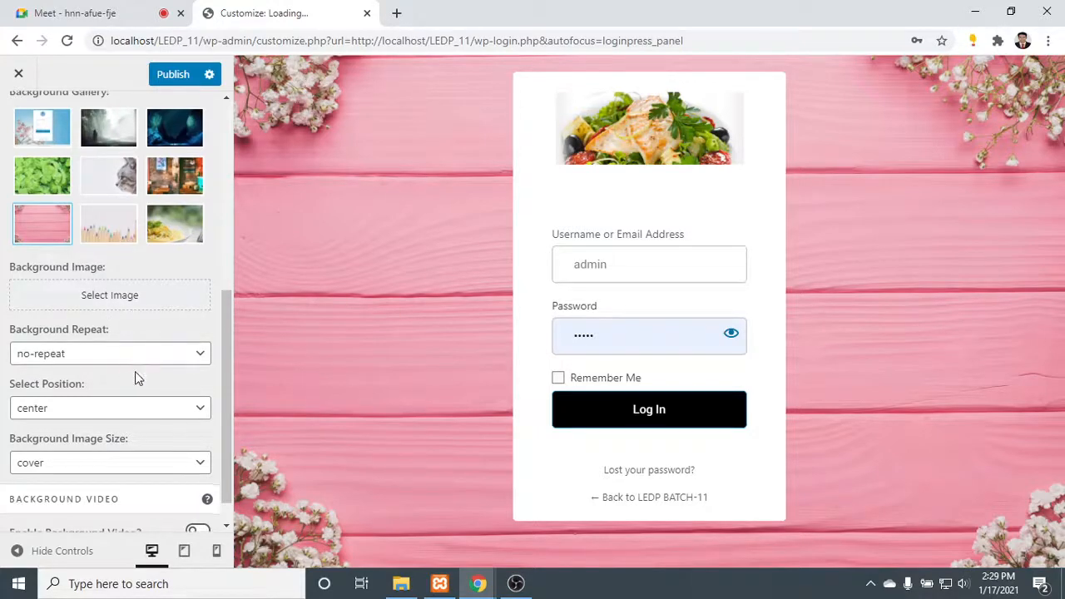
{"action": "scroll", "coordinate": [135, 371], "scroll_direction": "down", "scroll_amount": 1}
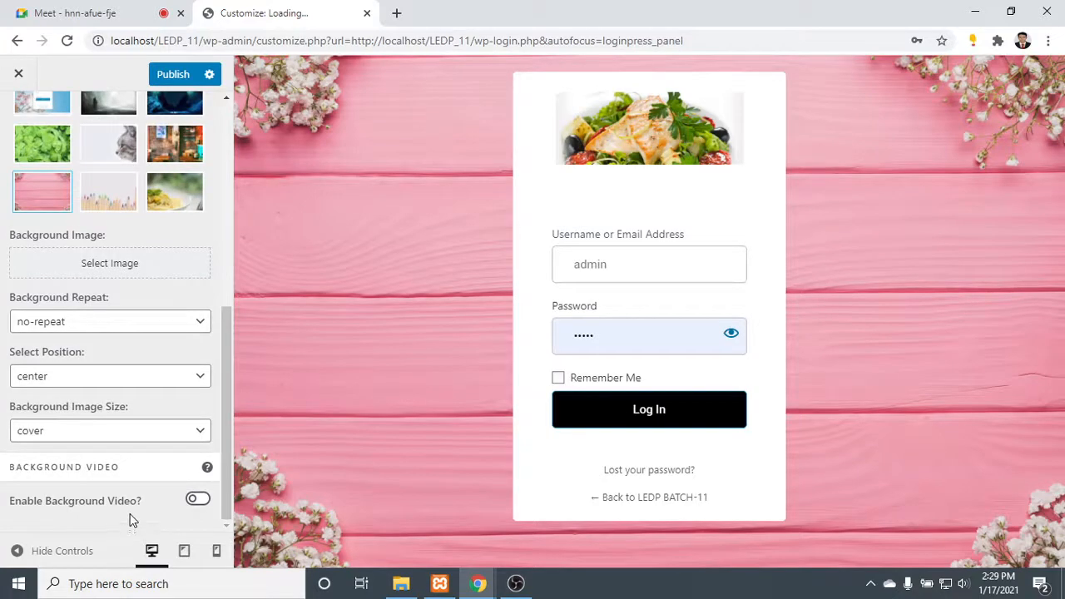
{"action": "left_click", "coordinate": [198, 500]}
{"action": "scroll", "coordinate": [150, 449], "scroll_direction": "down", "scroll_amount": 1}
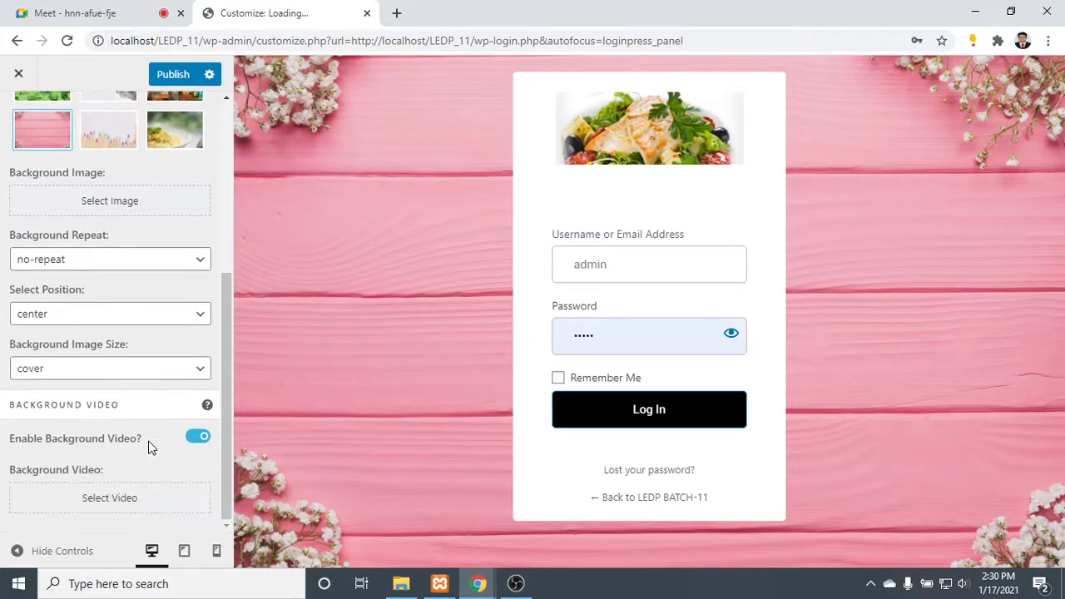
{"action": "left_click", "coordinate": [196, 441]}
{"action": "scroll", "coordinate": [129, 416], "scroll_direction": "up", "scroll_amount": 4}
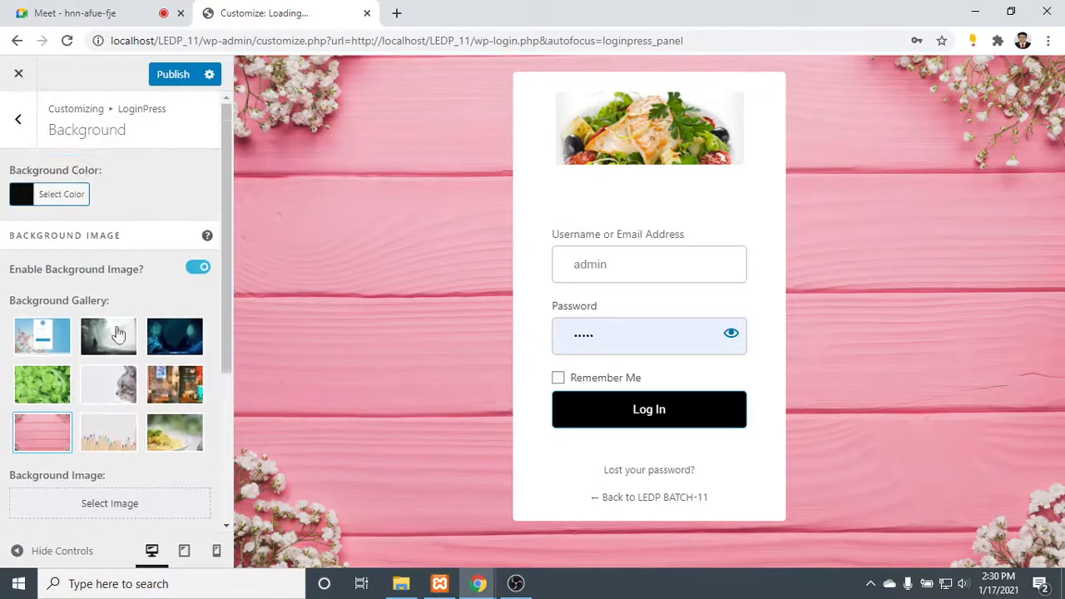
{"action": "left_click", "coordinate": [18, 119]}
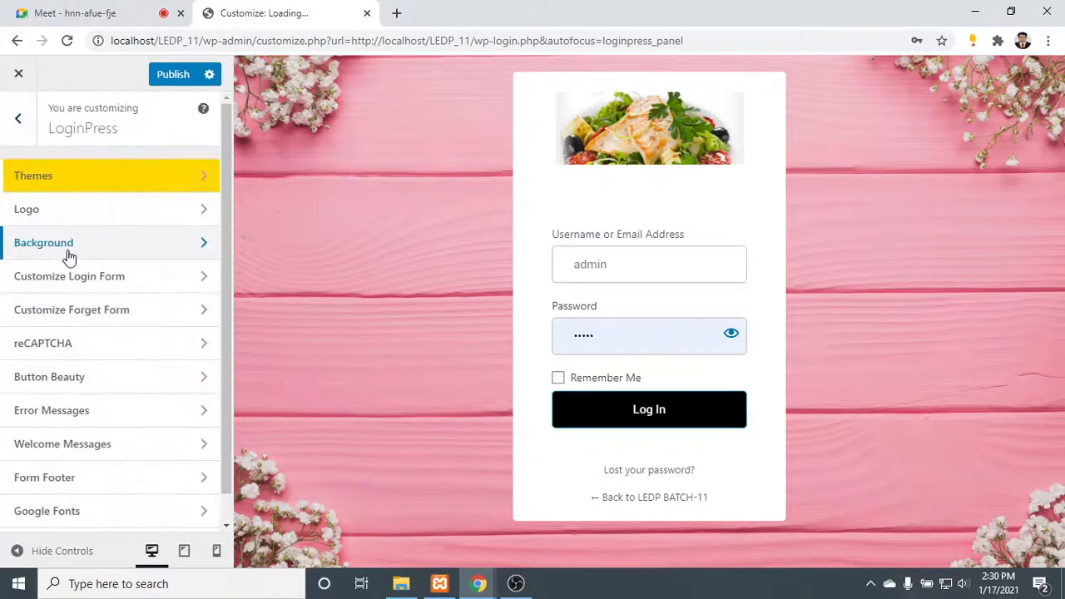
- Use slide1.jpg from the media library as the login form's background image
{"action": "left_click", "coordinate": [72, 283]}
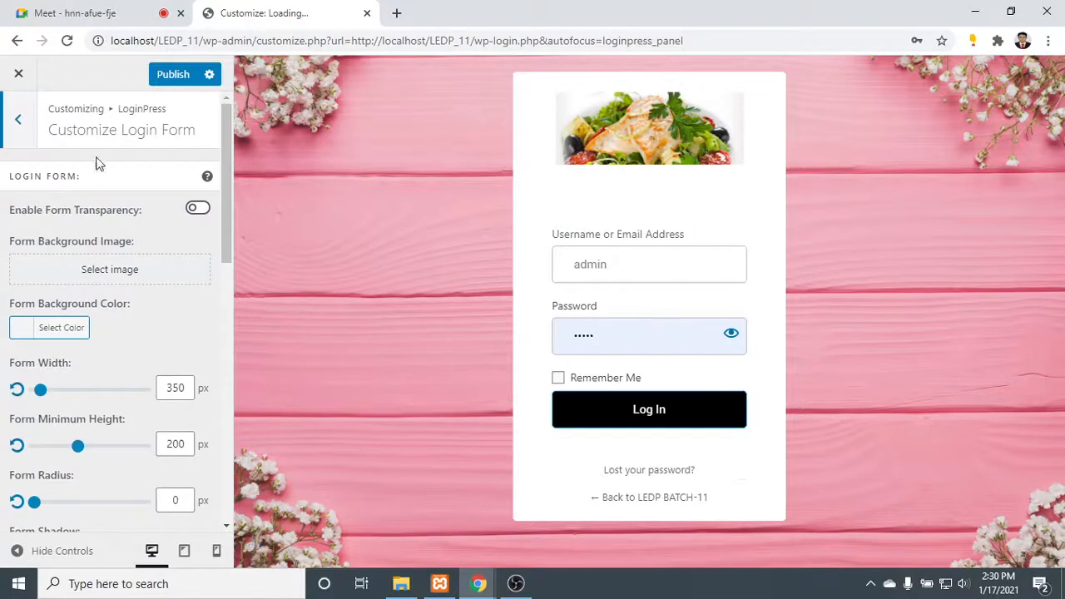
{"action": "left_click", "coordinate": [112, 273]}
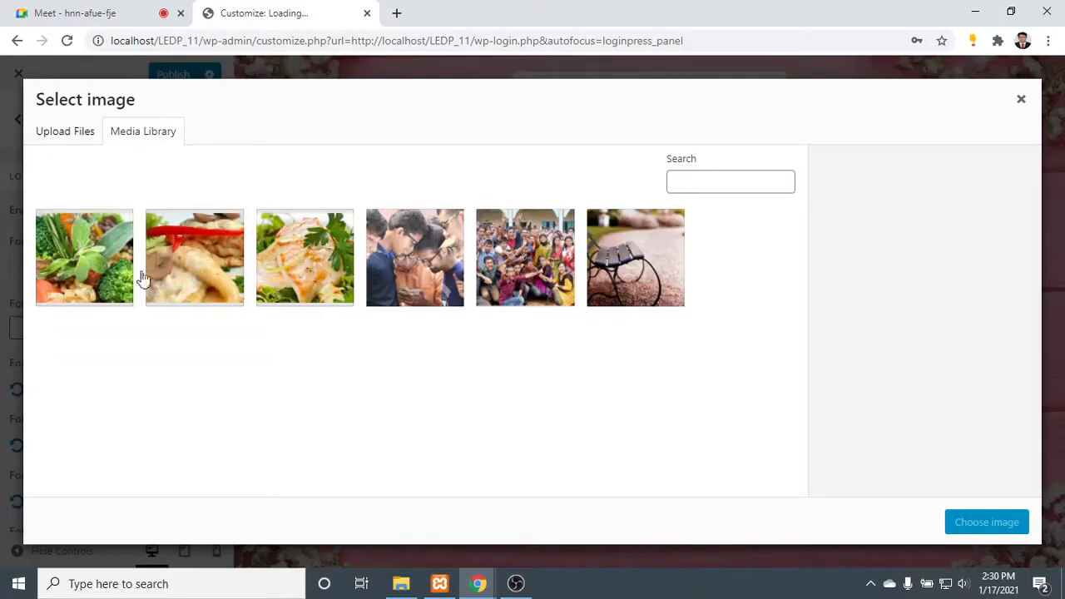
{"action": "left_click", "coordinate": [181, 242]}
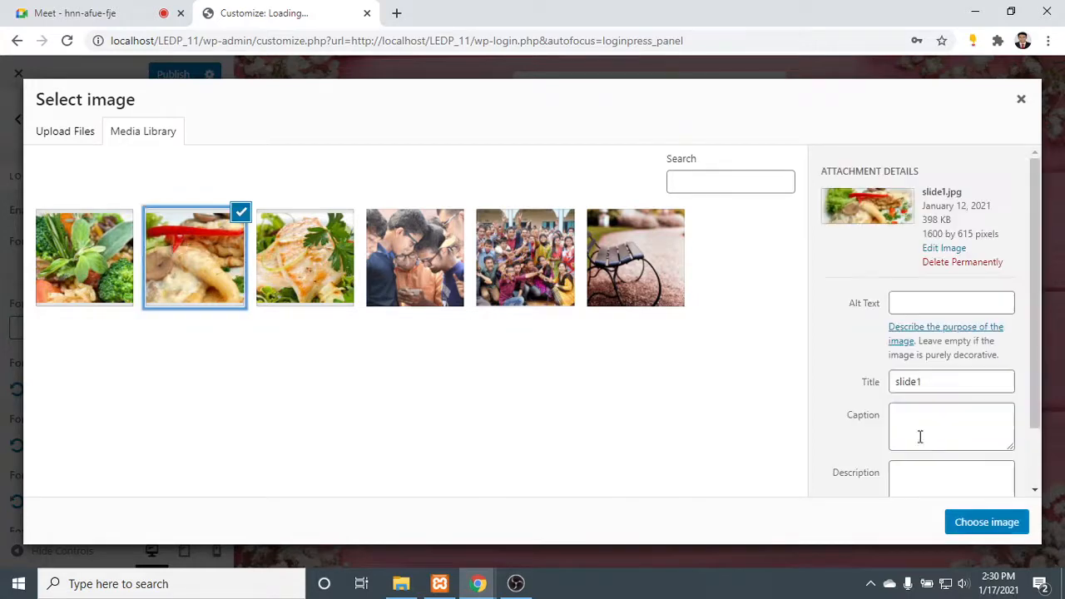
{"action": "left_click", "coordinate": [990, 521]}
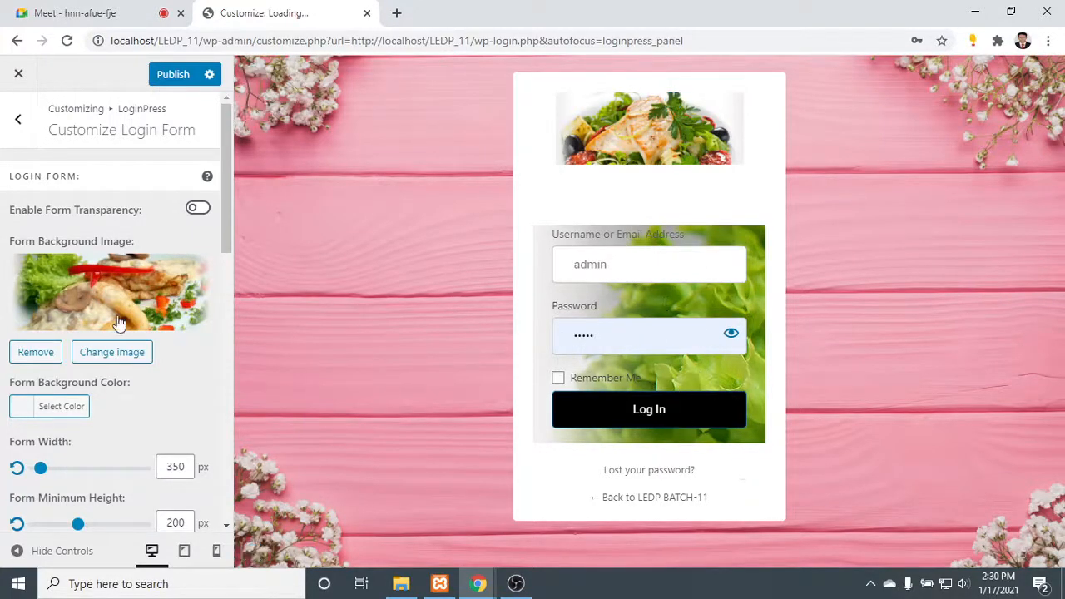
- Set the login form's background color to light gray #bcbcbc
{"action": "scroll", "coordinate": [106, 349], "scroll_direction": "down", "scroll_amount": 2}
{"action": "scroll", "coordinate": [107, 350], "scroll_direction": "down", "scroll_amount": 1}
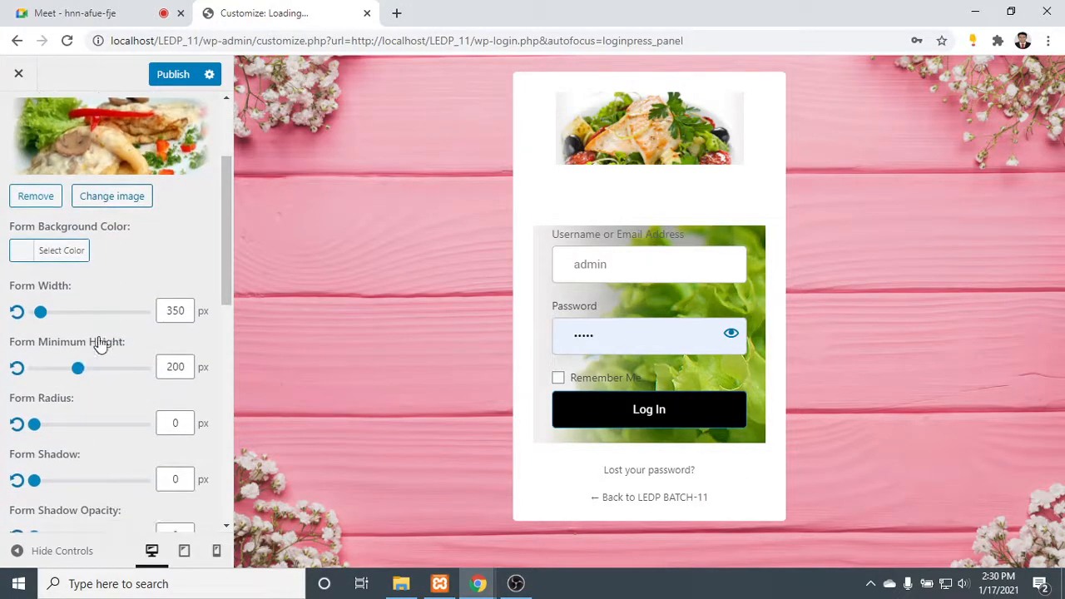
{"action": "left_click", "coordinate": [23, 251]}
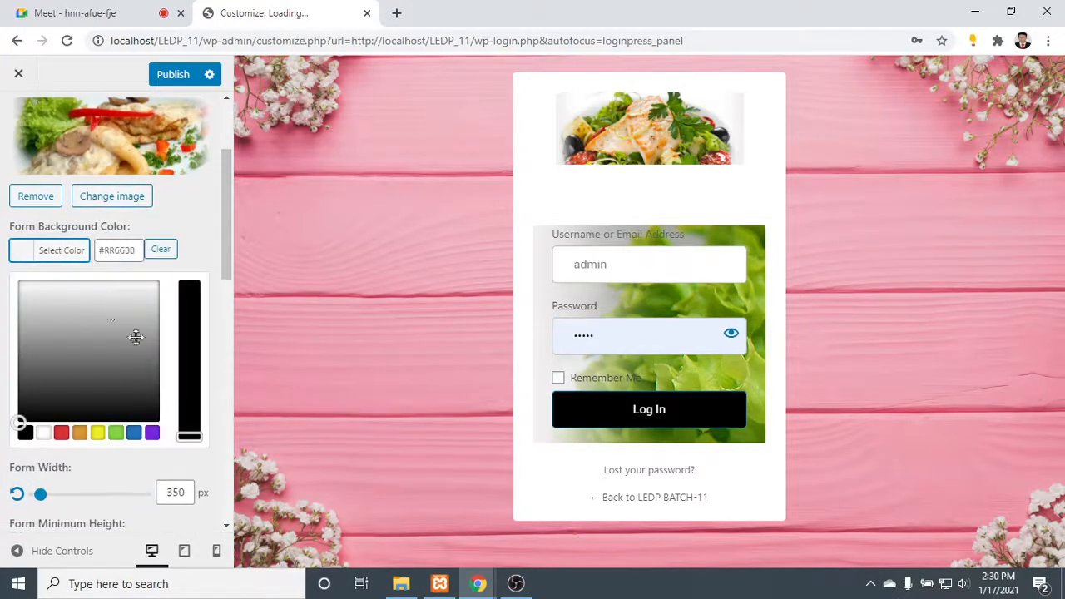
{"action": "left_click_drag", "start_coordinate": [136, 337], "coordinate": [26, 316]}
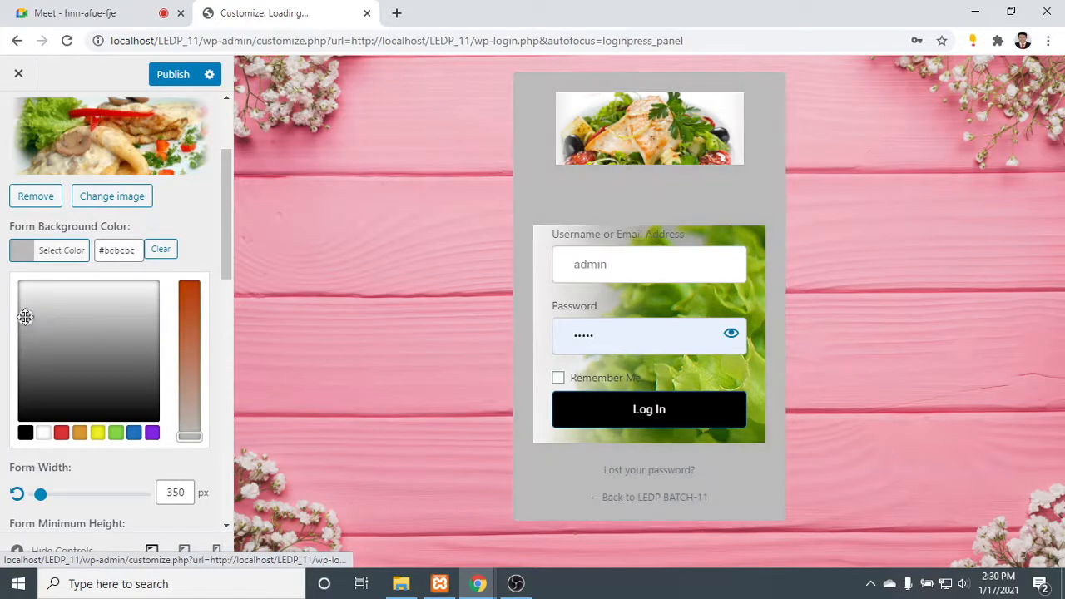
{"action": "left_click", "coordinate": [24, 249]}
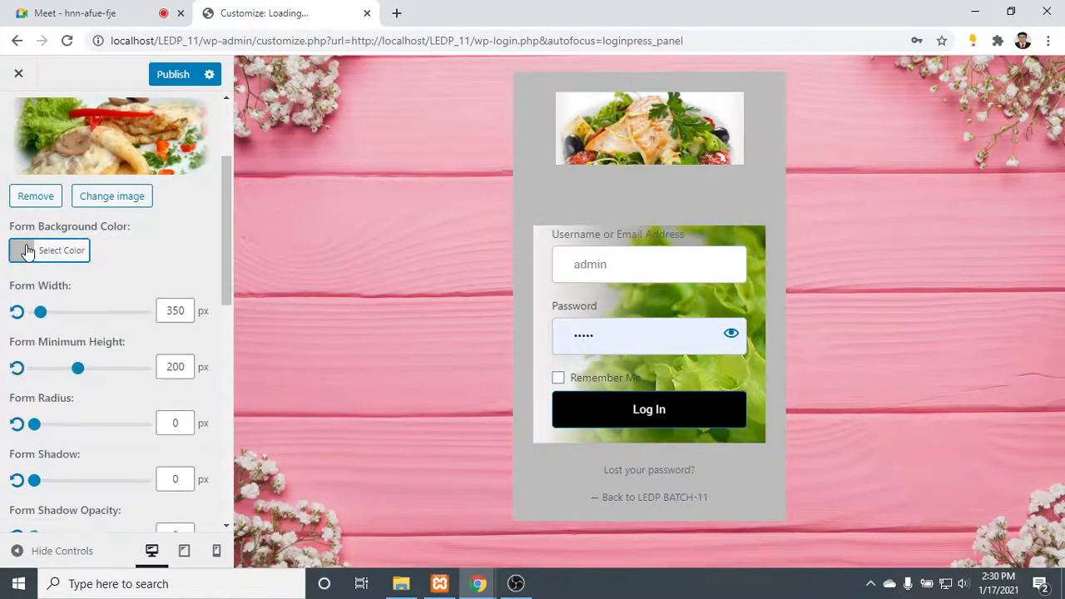
- Set the login form's width to 585 px and its minimum height to 294 px
{"action": "left_click_drag", "start_coordinate": [40, 311], "coordinate": [96, 314]}
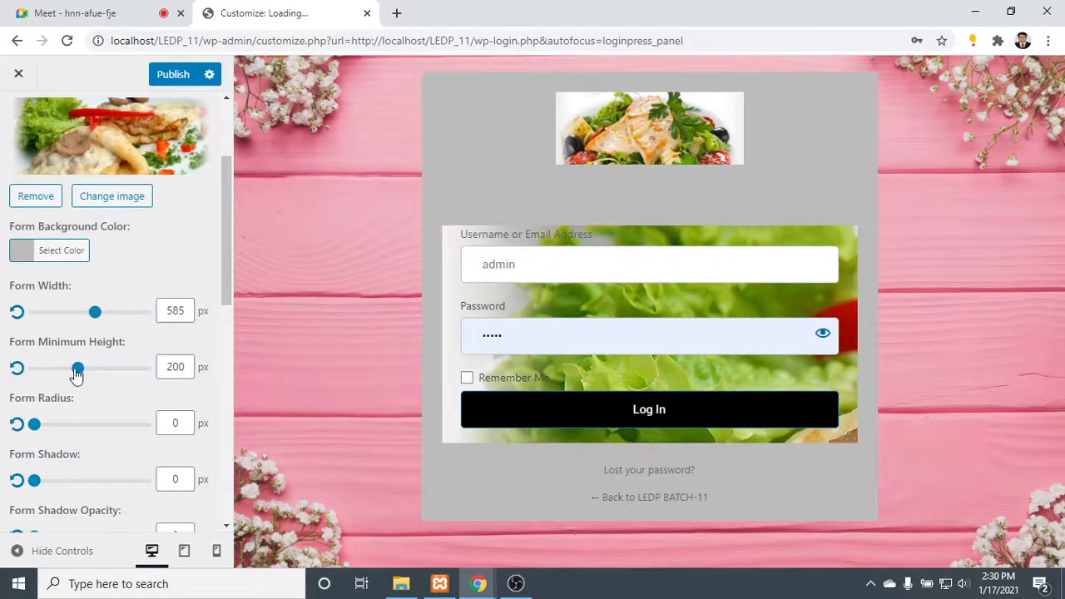
{"action": "left_click_drag", "start_coordinate": [76, 371], "coordinate": [47, 371]}
{"action": "mouse_move", "coordinate": [69, 372]}
{"action": "left_mouse_down"}
{"action": "mouse_move", "coordinate": [150, 366]}
{"action": "mouse_move", "coordinate": [98, 372]}
{"action": "mouse_move", "coordinate": [112, 368]}
{"action": "left_mouse_up"}
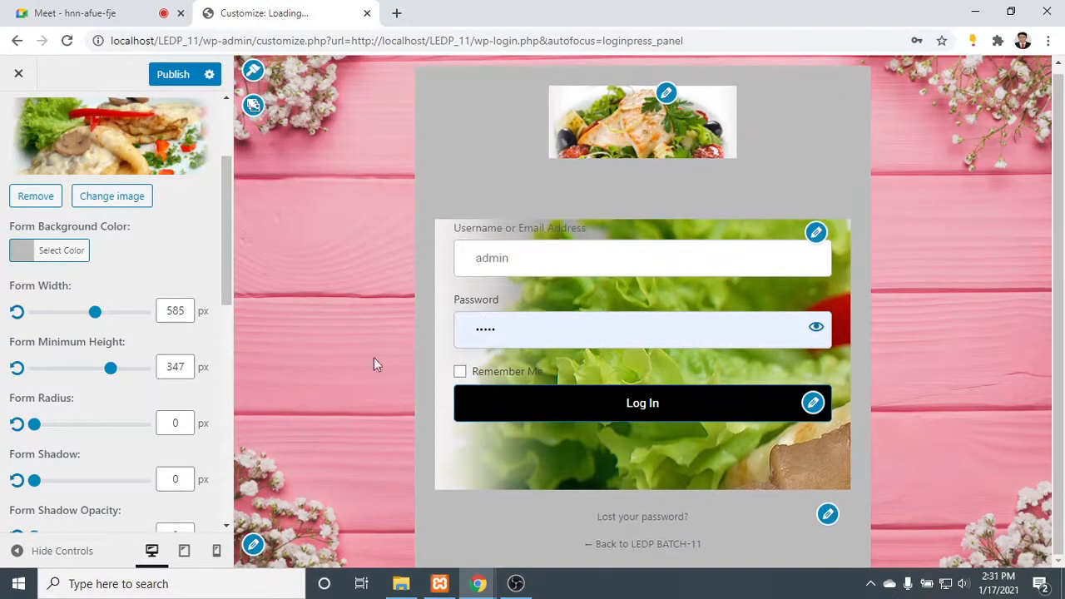
{"action": "left_click_drag", "start_coordinate": [113, 372], "coordinate": [99, 371]}
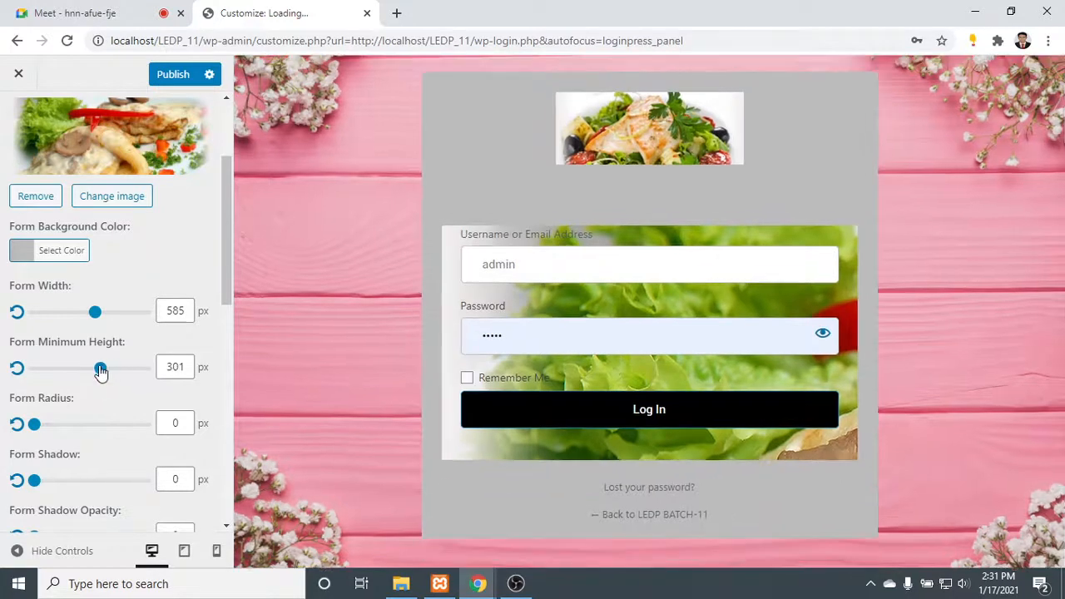
- Round the login form's corners to a 100 px radius and give it a 20 px shadow at 100% opacity
{"action": "left_click_drag", "start_coordinate": [38, 427], "coordinate": [161, 442]}
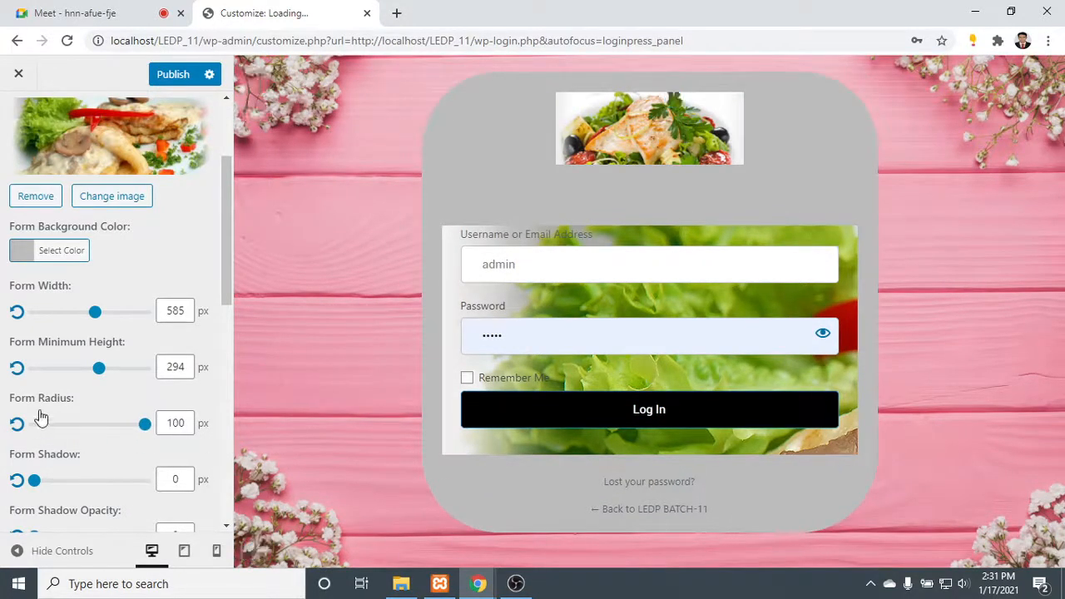
{"action": "scroll", "coordinate": [59, 407], "scroll_direction": "down", "scroll_amount": 1}
{"action": "left_click_drag", "start_coordinate": [35, 403], "coordinate": [59, 402]}
{"action": "left_click", "coordinate": [516, 584]}
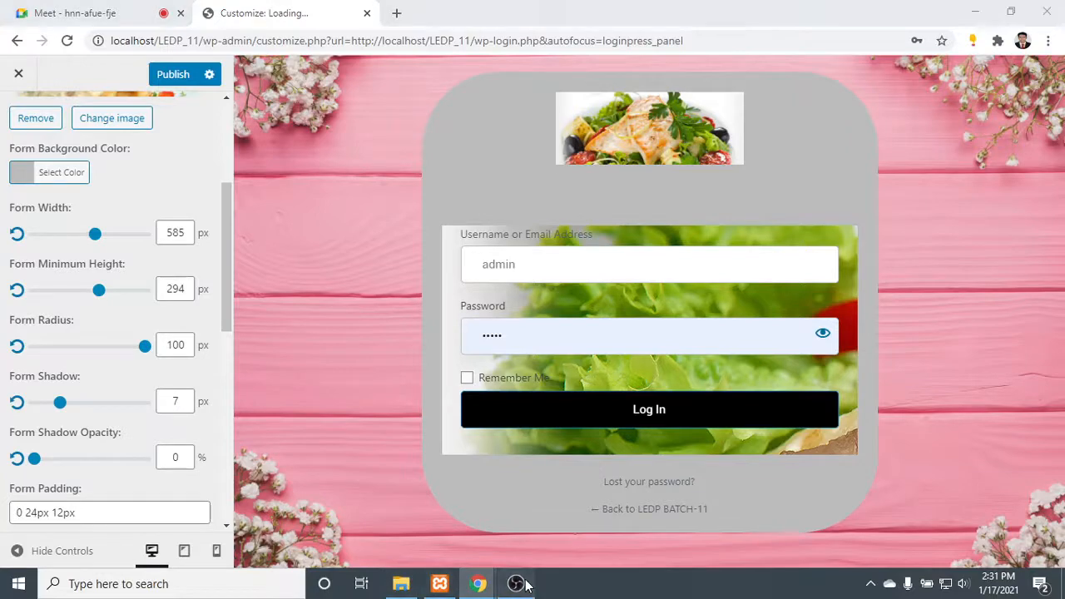
{"action": "left_click", "coordinate": [516, 584]}
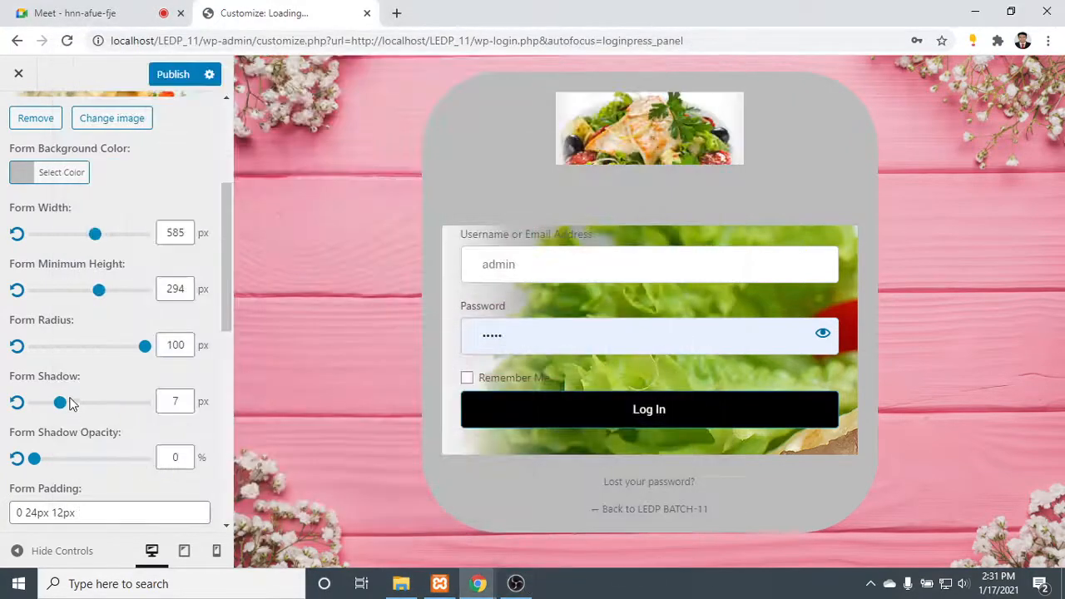
{"action": "mouse_move", "coordinate": [61, 404]}
{"action": "left_mouse_down"}
{"action": "mouse_move", "coordinate": [167, 406]}
{"action": "mouse_move", "coordinate": [73, 402]}
{"action": "left_mouse_up"}
{"action": "left_click_drag", "start_coordinate": [35, 462], "coordinate": [150, 483]}
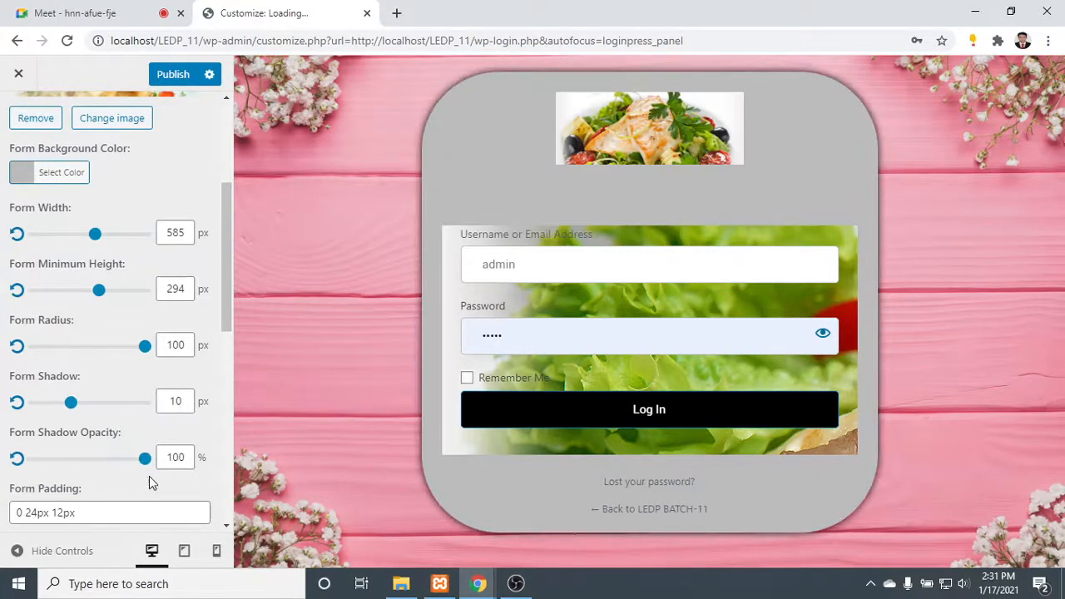
{"action": "left_click_drag", "start_coordinate": [71, 405], "coordinate": [107, 409]}
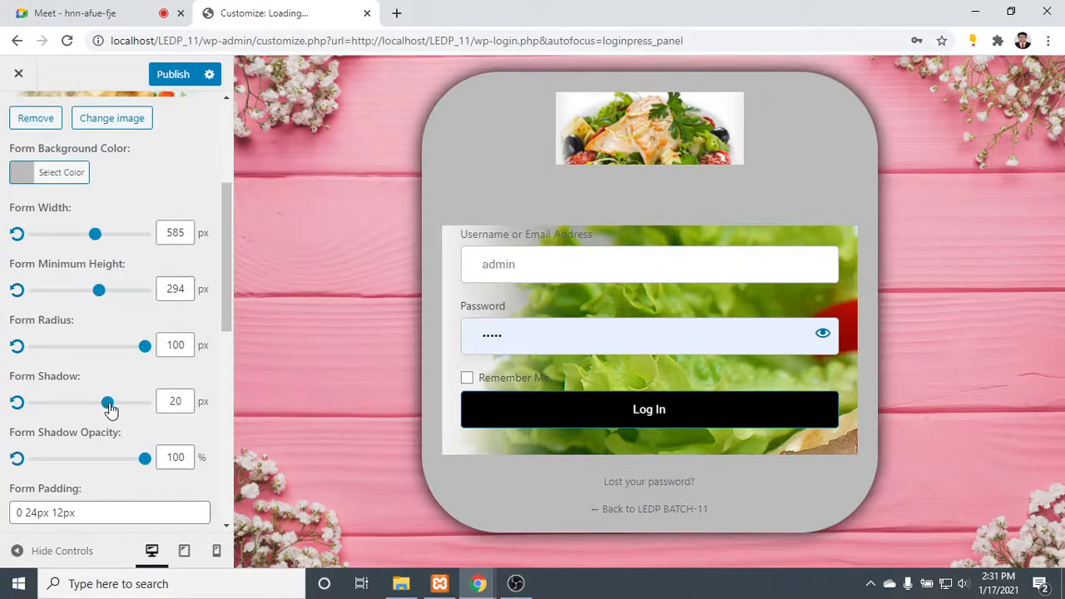
- Set the input field background color to gray #b7b7b7 and copy its hex code
{"action": "scroll", "coordinate": [119, 500], "scroll_direction": "down", "scroll_amount": 3}
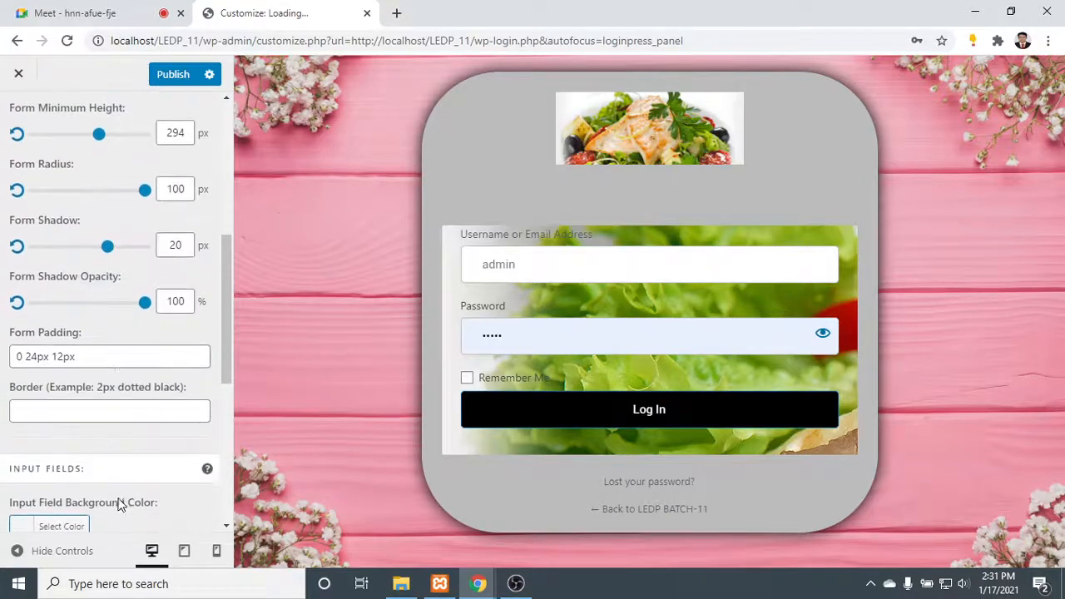
{"action": "scroll", "coordinate": [121, 401], "scroll_direction": "down", "scroll_amount": 2}
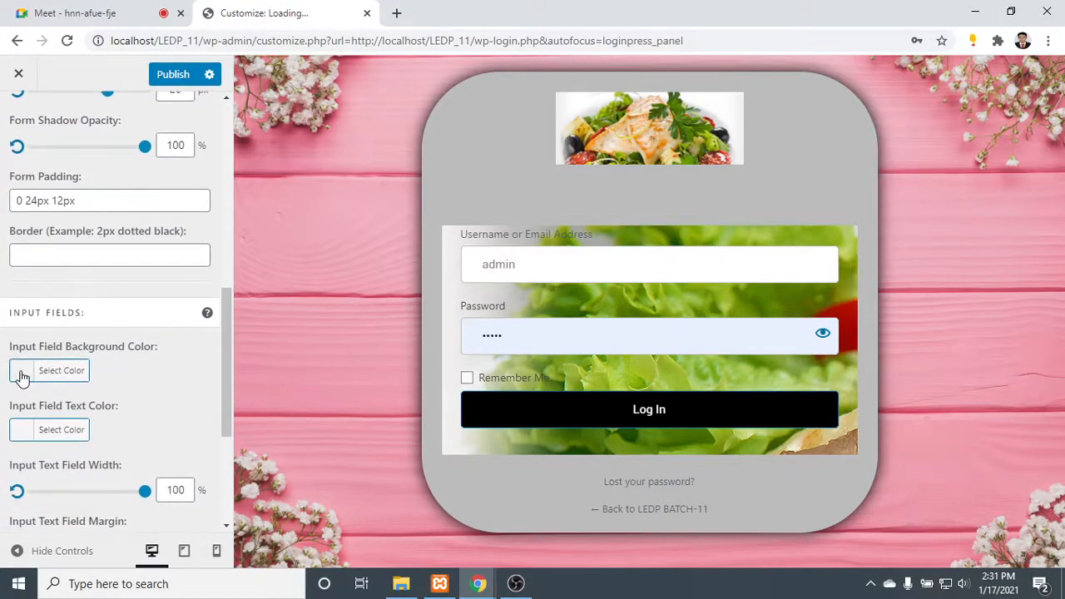
{"action": "left_click", "coordinate": [21, 374]}
{"action": "left_click_drag", "start_coordinate": [44, 412], "coordinate": [20, 440]}
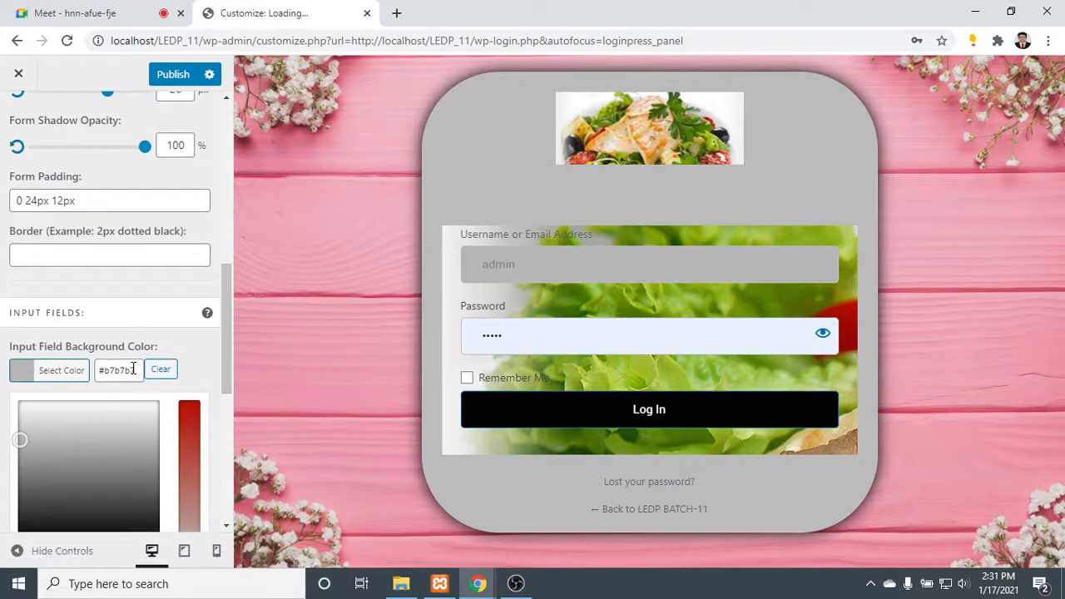
{"action": "left_click_drag", "start_coordinate": [133, 370], "coordinate": [61, 384]}
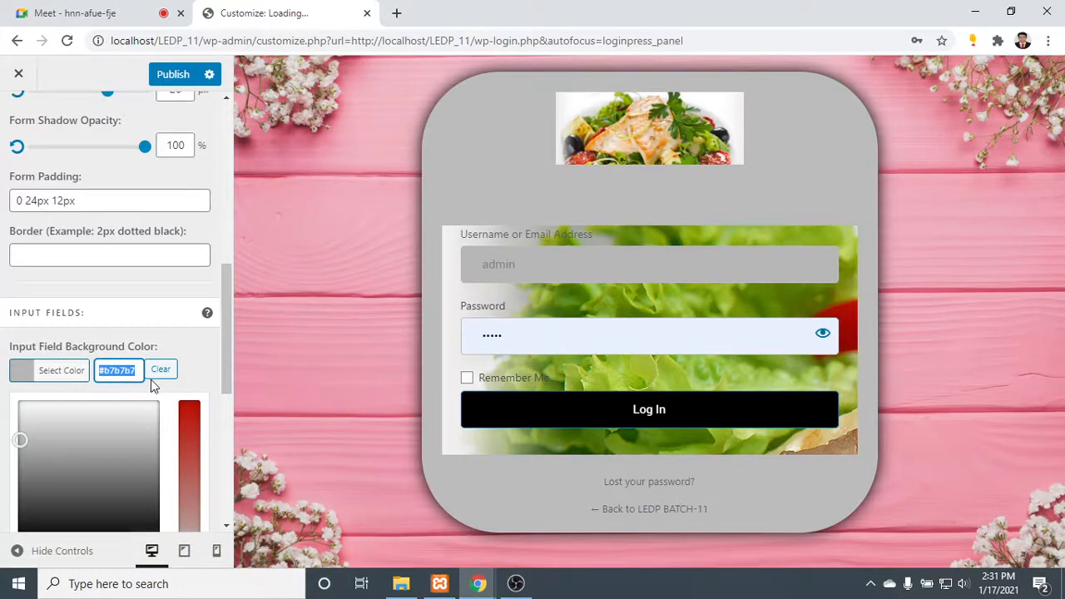
{"action": "left_click", "coordinate": [184, 352]}
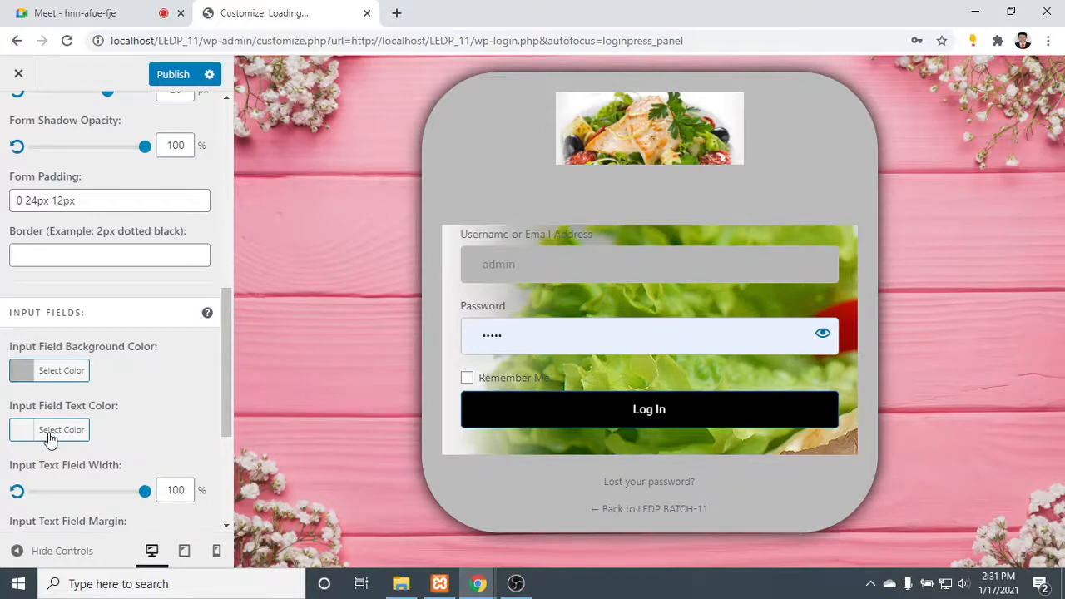
- Set the text color of the login form's input fields to white
{"action": "left_click", "coordinate": [20, 430]}
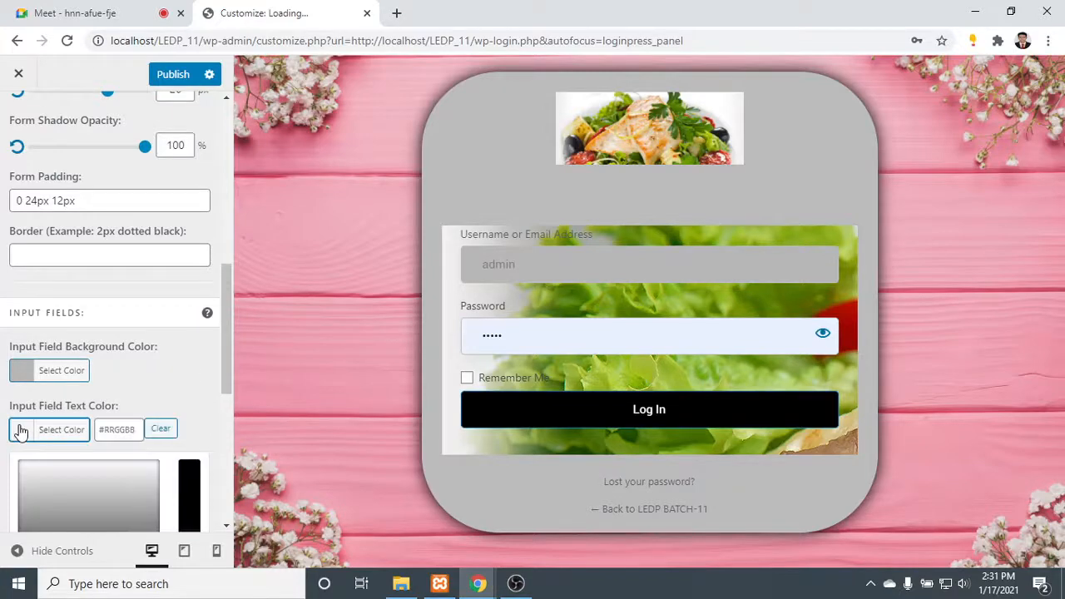
{"action": "left_click", "coordinate": [136, 429]}
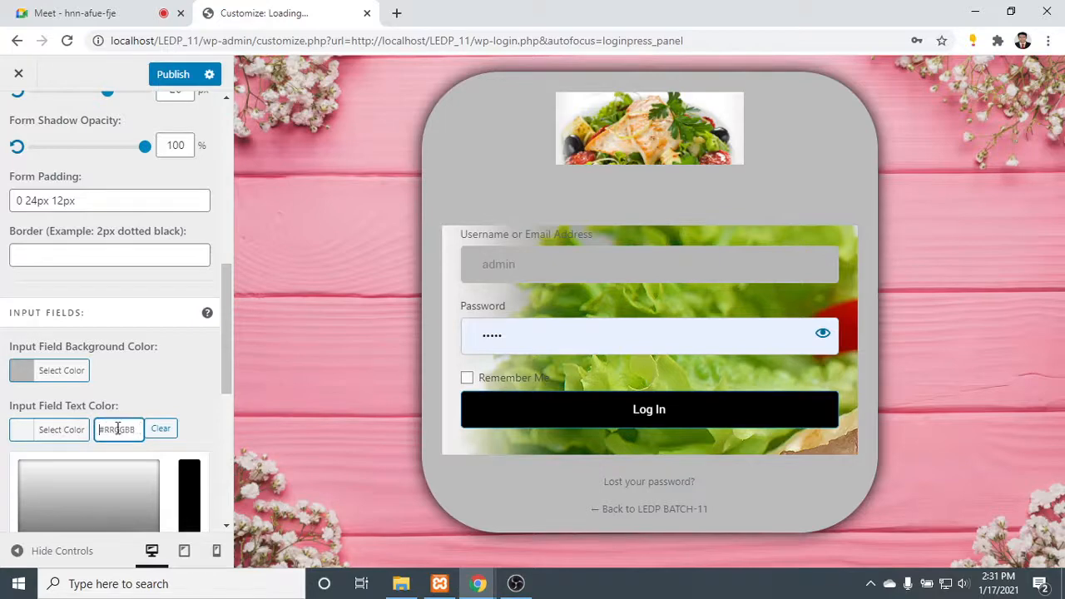
{"action": "scroll", "coordinate": [64, 455], "scroll_direction": "down", "scroll_amount": 2}
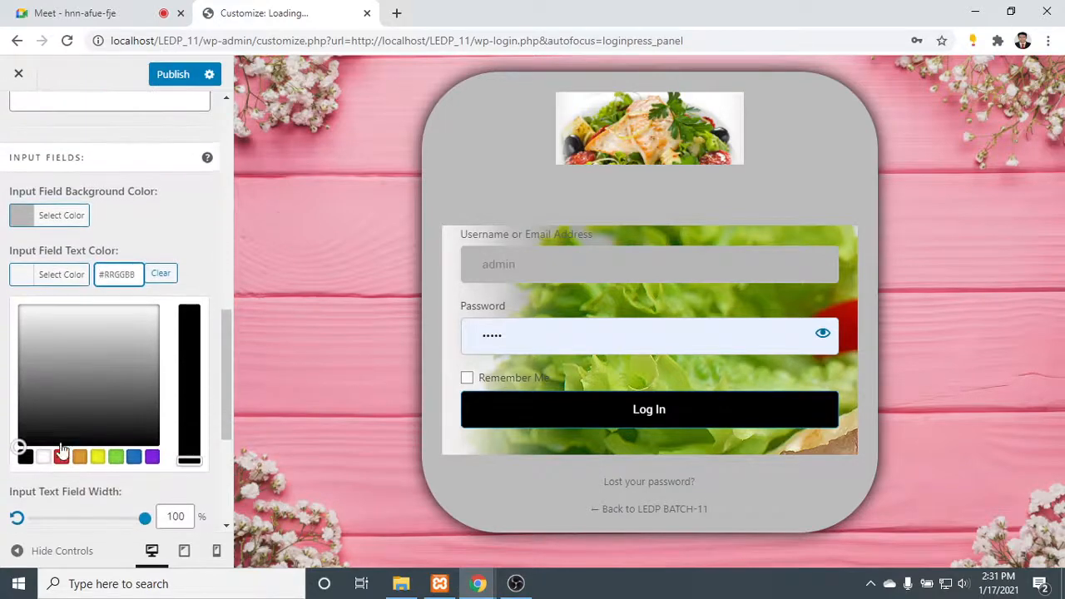
{"action": "left_click_drag", "start_coordinate": [17, 441], "coordinate": [5, 299]}
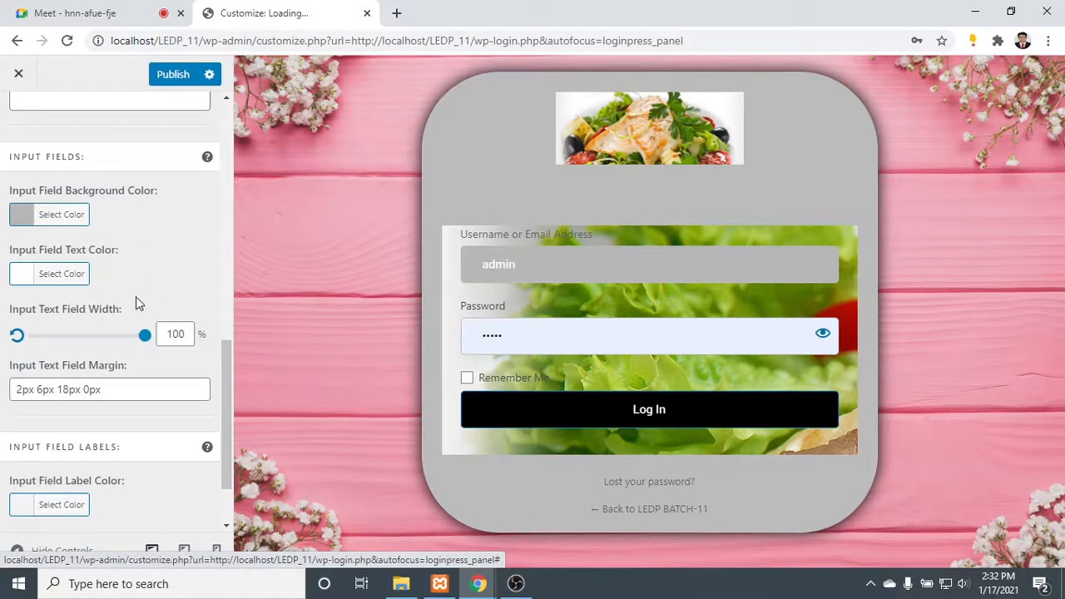
- Set the input field label color to the copied gray #b7b7b7
{"action": "scroll", "coordinate": [133, 299], "scroll_direction": "down", "scroll_amount": 2}
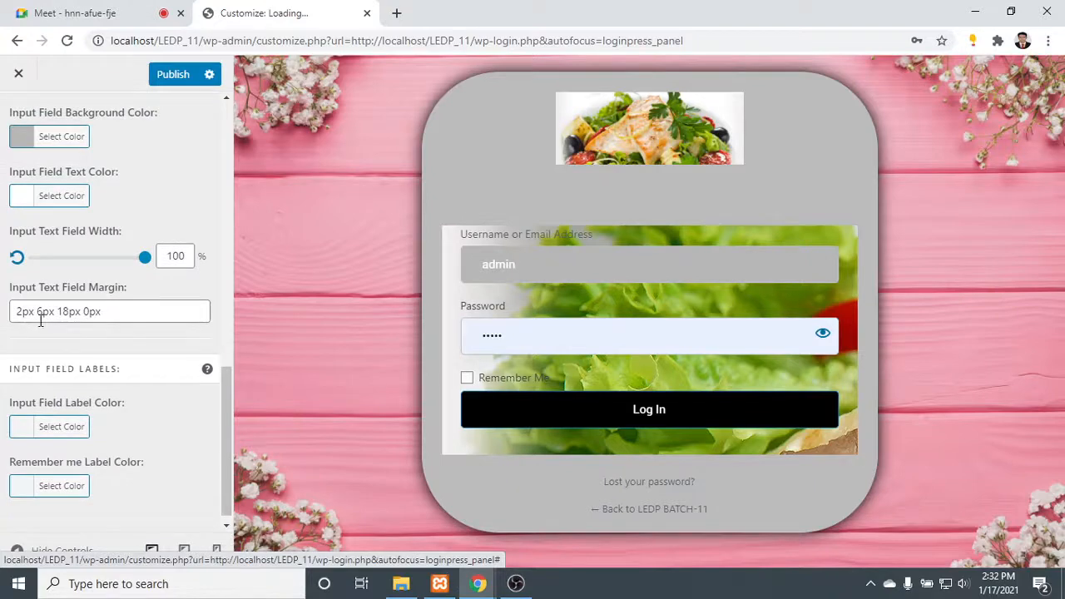
{"action": "scroll", "coordinate": [40, 321], "scroll_direction": "down", "scroll_amount": 1}
{"action": "left_click", "coordinate": [28, 423]}
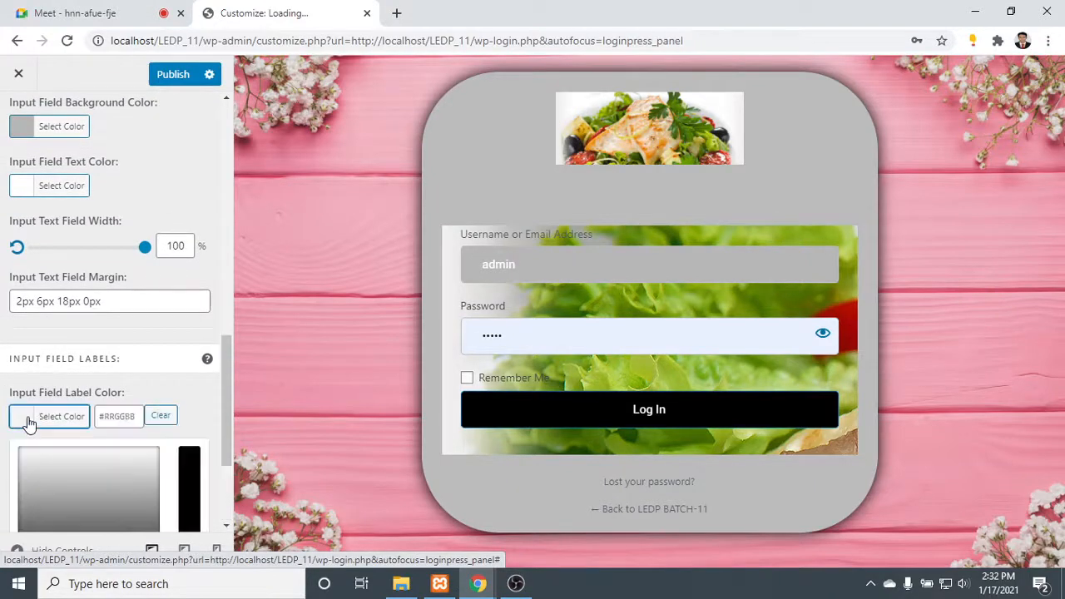
{"action": "left_click", "coordinate": [138, 416]}
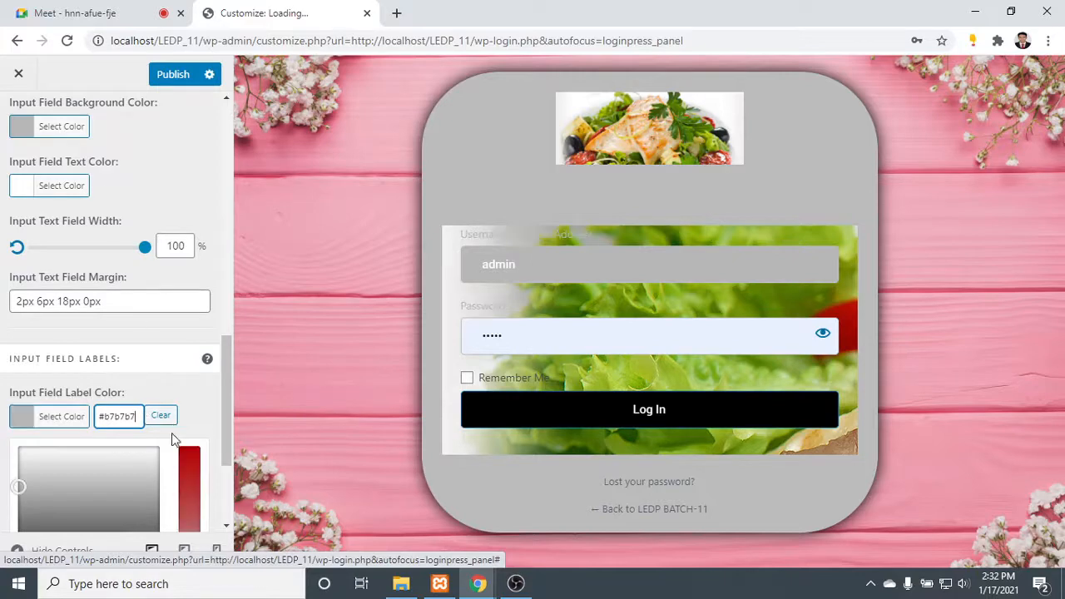
{"action": "left_click", "coordinate": [199, 416]}
- Set the Remember Me label color to near-black #0a0a0a
{"action": "scroll", "coordinate": [199, 416], "scroll_direction": "down", "scroll_amount": 3}
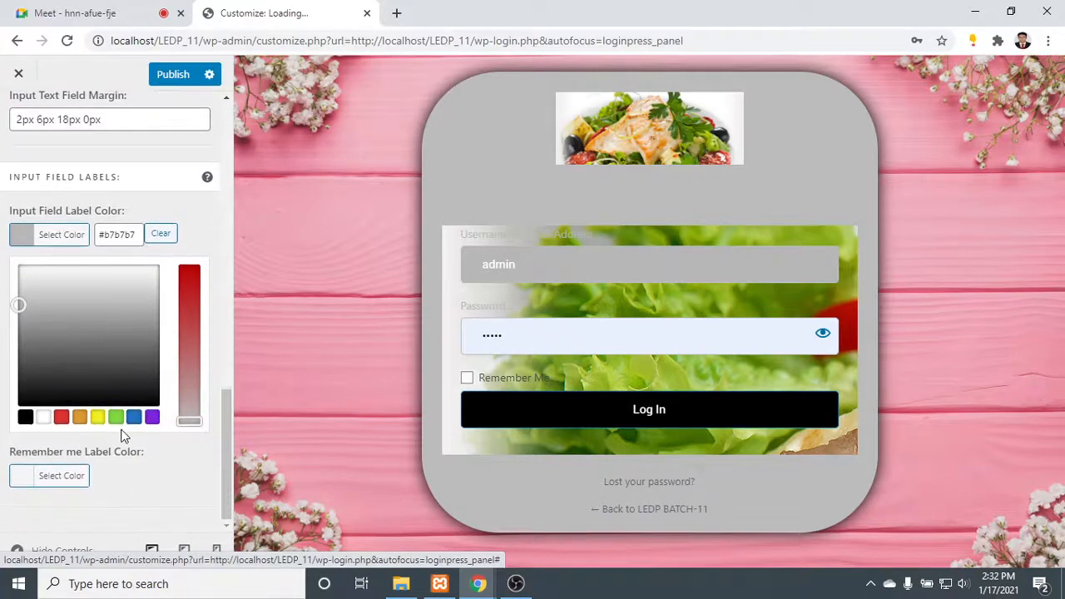
{"action": "left_click", "coordinate": [27, 479]}
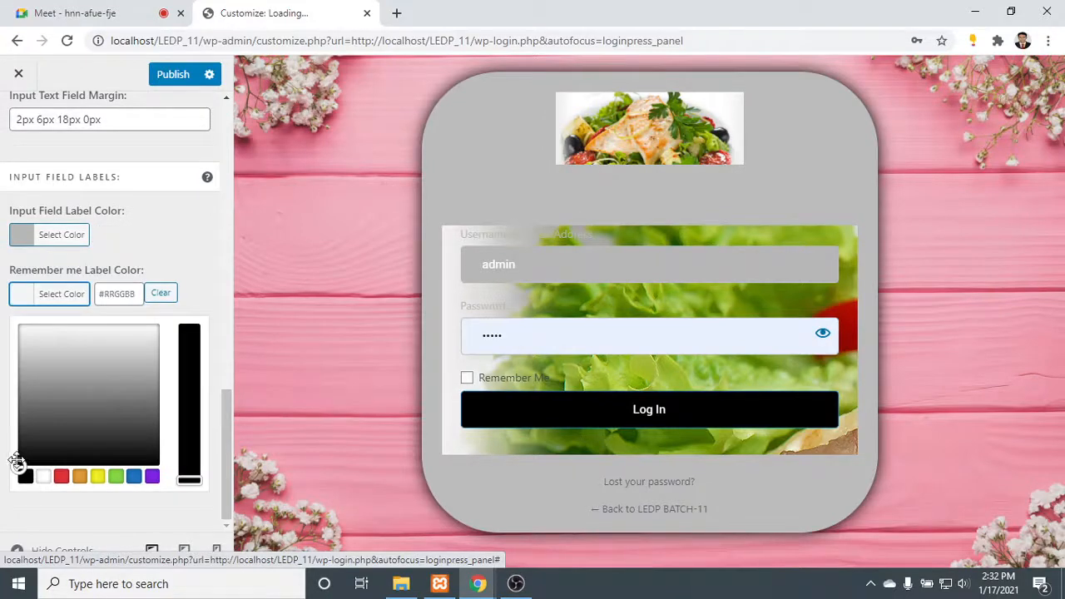
{"action": "left_click_drag", "start_coordinate": [17, 461], "coordinate": [6, 283]}
{"action": "mouse_move", "coordinate": [8, 341]}
{"action": "left_mouse_down"}
{"action": "mouse_move", "coordinate": [36, 430]}
{"action": "mouse_move", "coordinate": [26, 307]}
{"action": "mouse_move", "coordinate": [136, 357]}
{"action": "mouse_move", "coordinate": [131, 454]}
{"action": "mouse_move", "coordinate": [102, 458]}
{"action": "mouse_move", "coordinate": [155, 460]}
{"action": "left_mouse_up"}
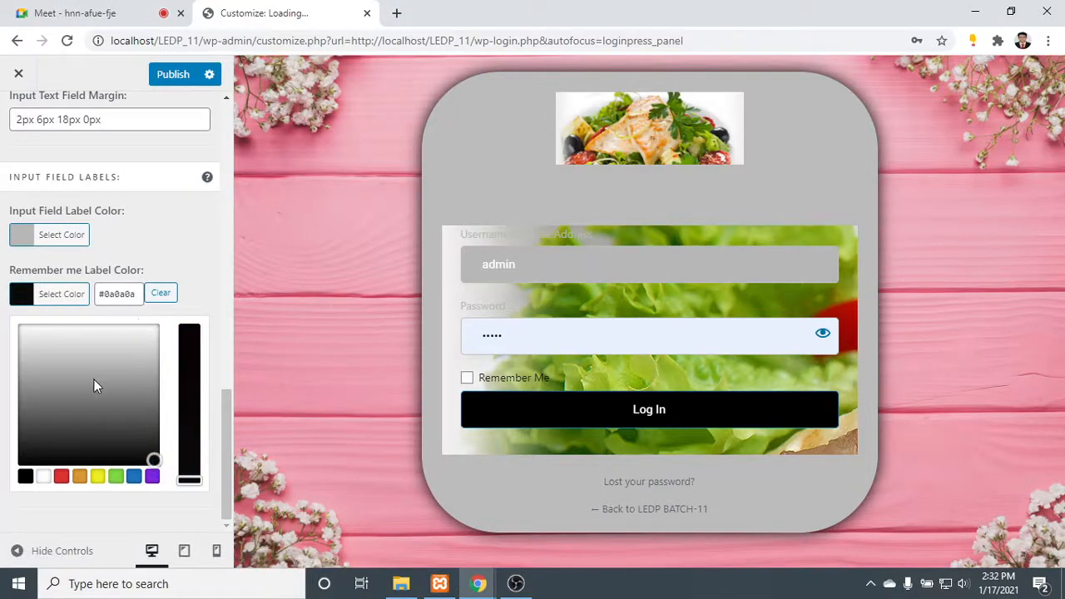
- Leave the login form settings and look over the forget form's background image and background color options
{"action": "scroll", "coordinate": [114, 458], "scroll_direction": "up", "scroll_amount": 10}
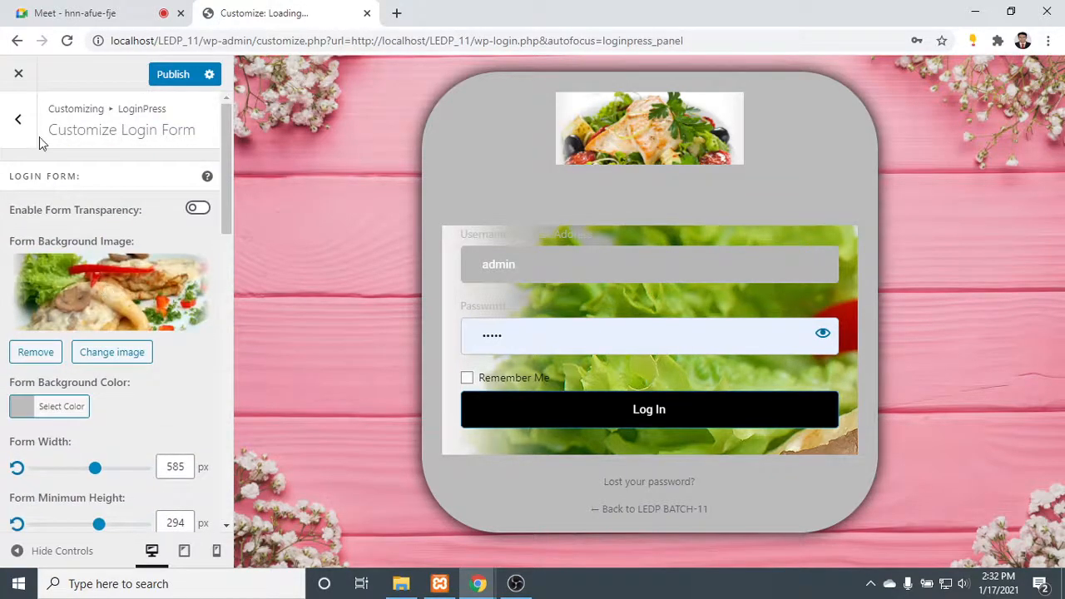
{"action": "left_click", "coordinate": [18, 118]}
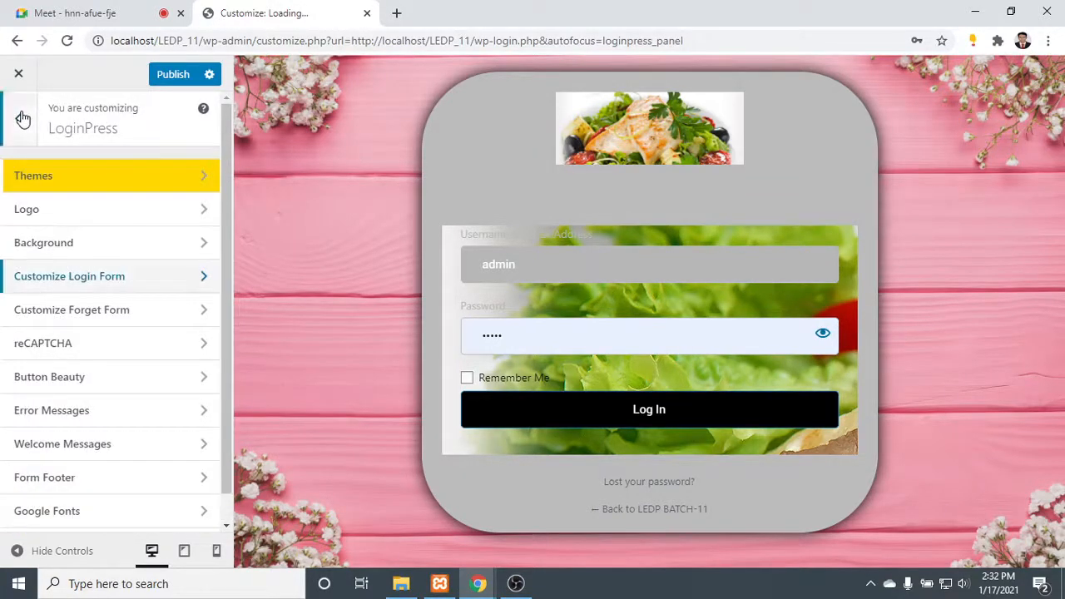
{"action": "left_click", "coordinate": [102, 310]}
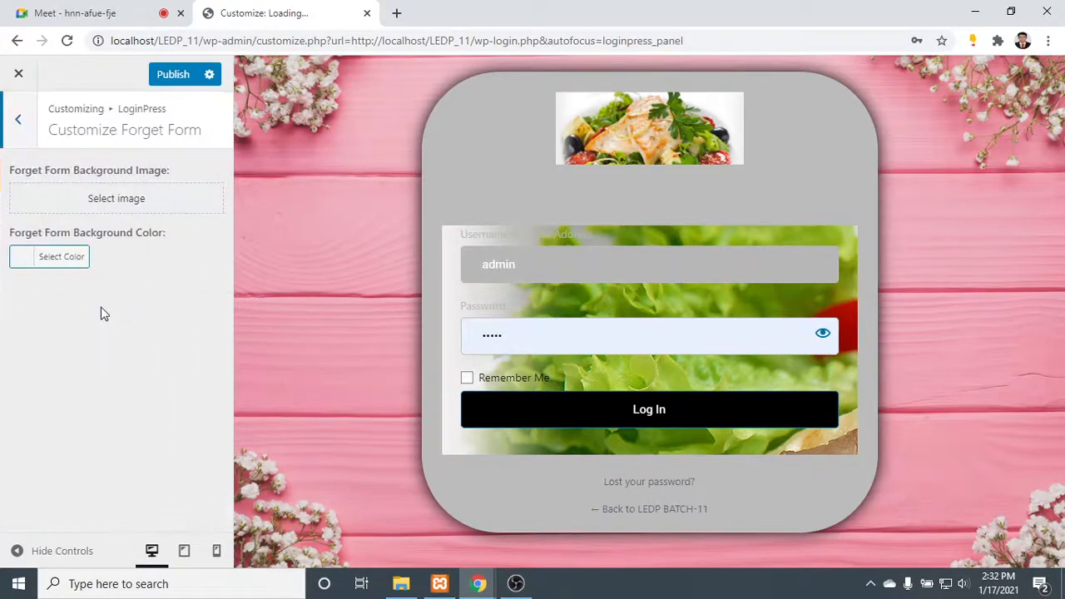
{"action": "left_click", "coordinate": [20, 258]}
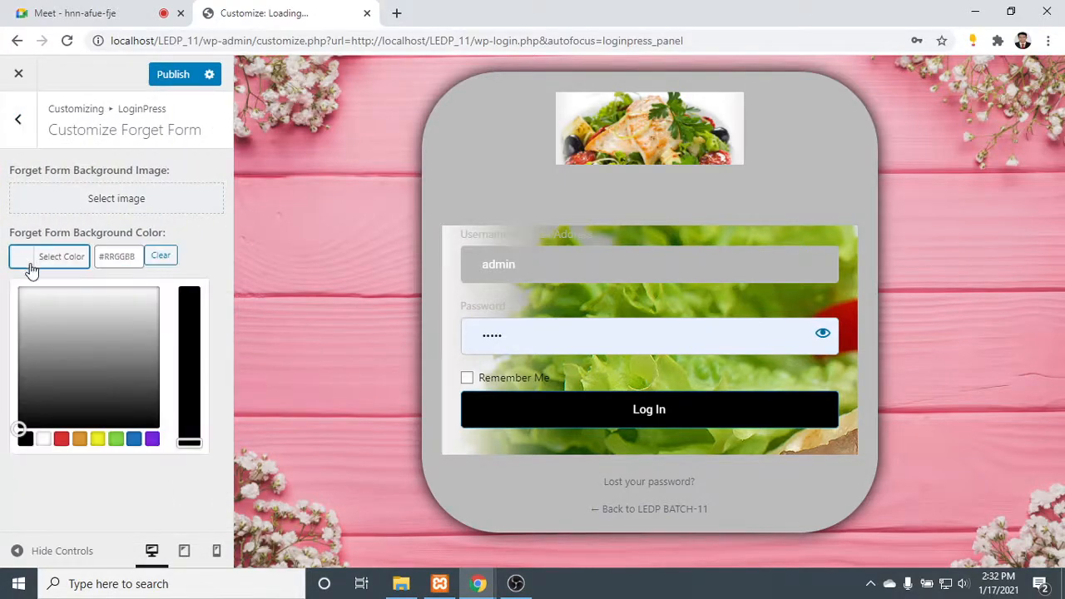
- Leave the forget form settings and look at the reCAPTCHA section before returning to the LoginPress section list
{"action": "left_click", "coordinate": [19, 121]}
{"action": "left_click", "coordinate": [96, 347]}
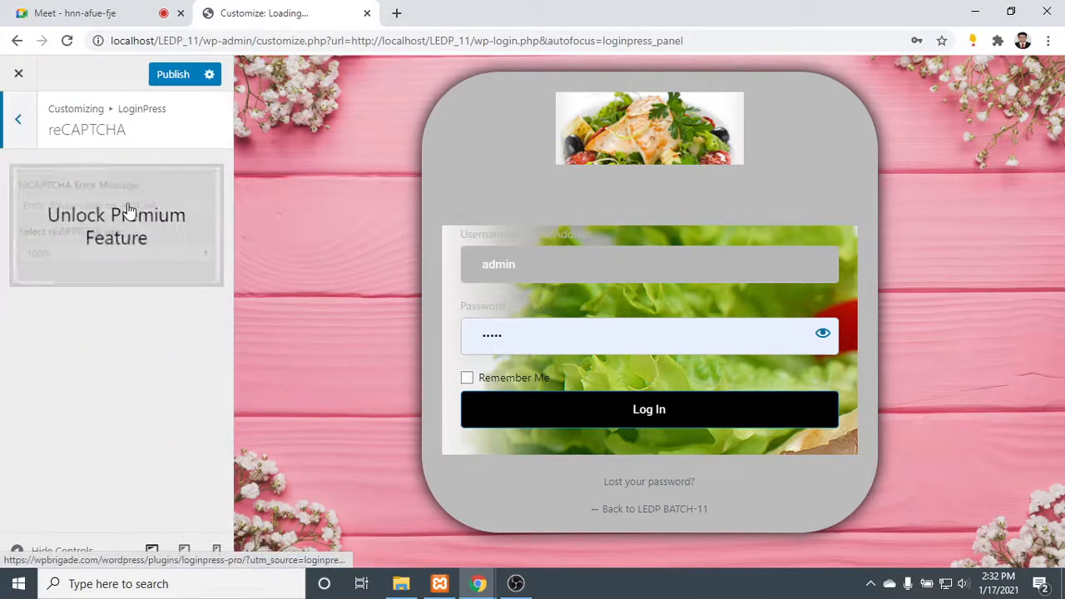
{"action": "left_click", "coordinate": [17, 122]}
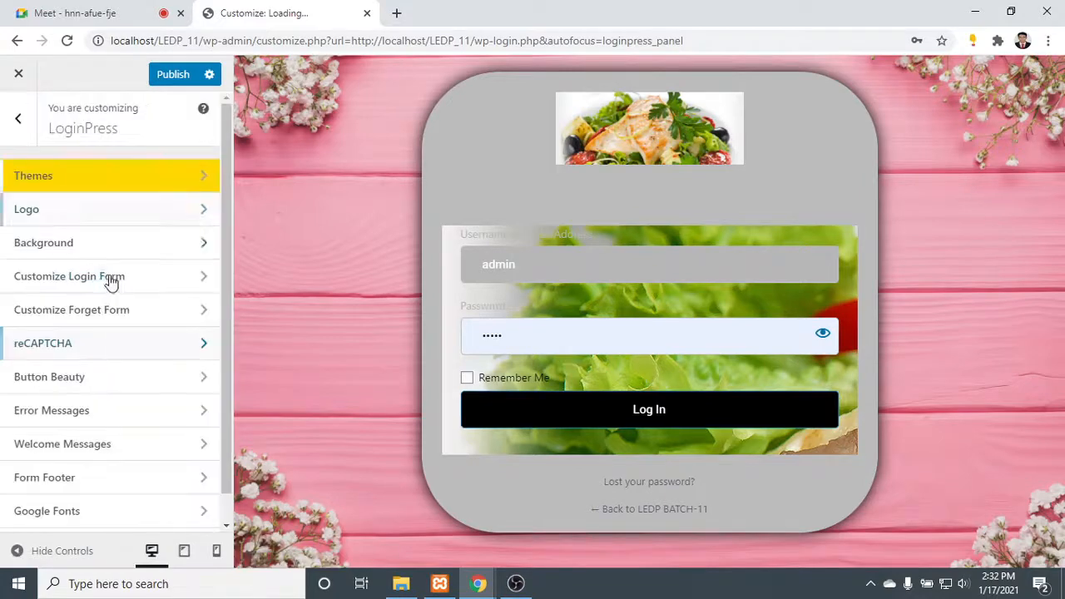
- Set the login button color to blue #1e73be in the Button Beauty settings
{"action": "left_click", "coordinate": [97, 381]}
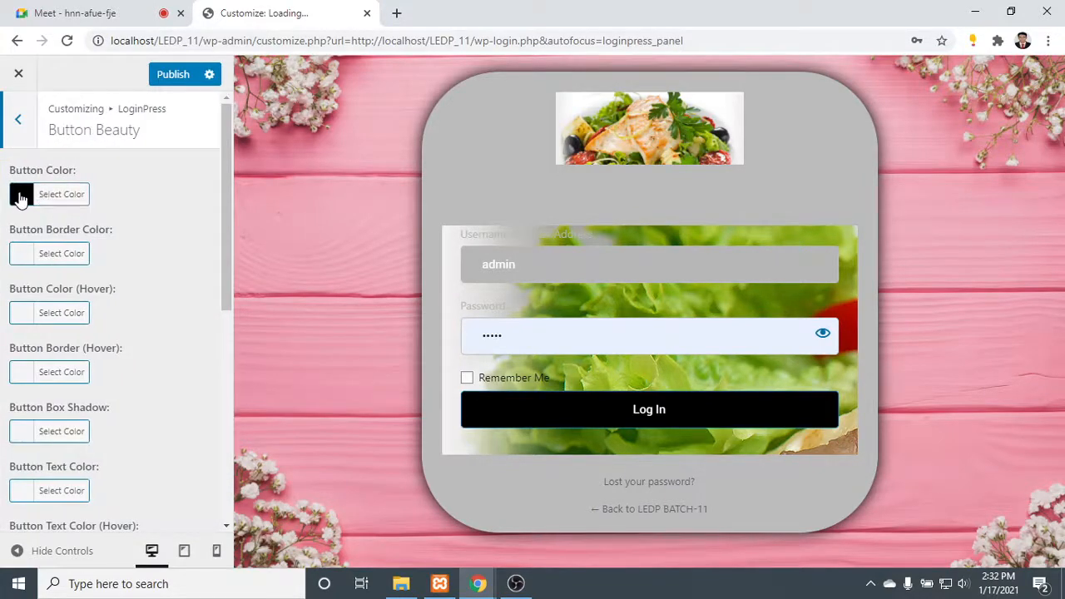
{"action": "left_click", "coordinate": [45, 197]}
{"action": "left_click", "coordinate": [98, 379]}
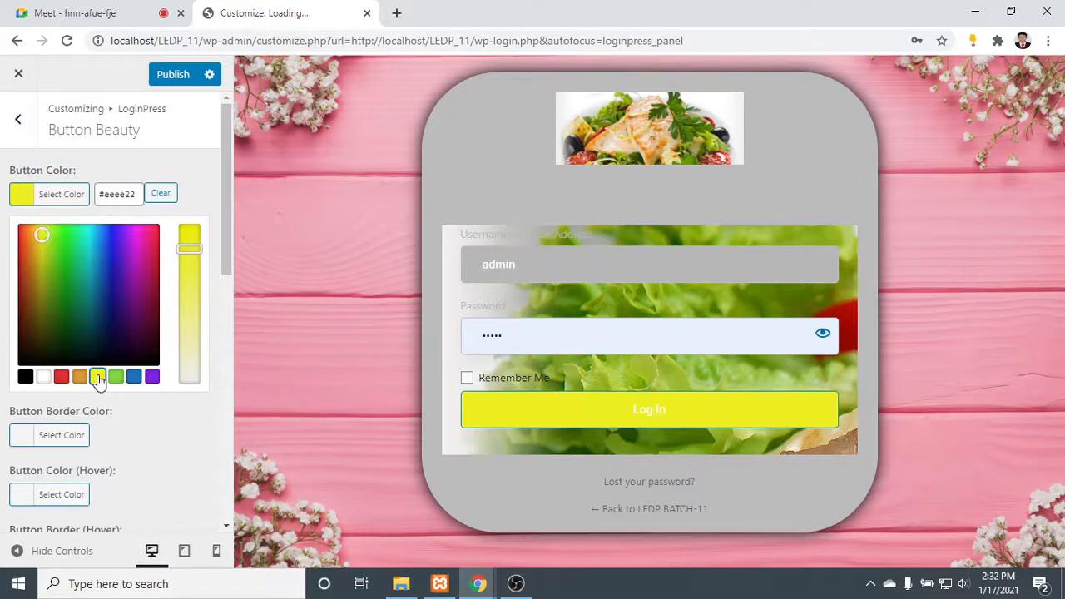
{"action": "left_click", "coordinate": [134, 378]}
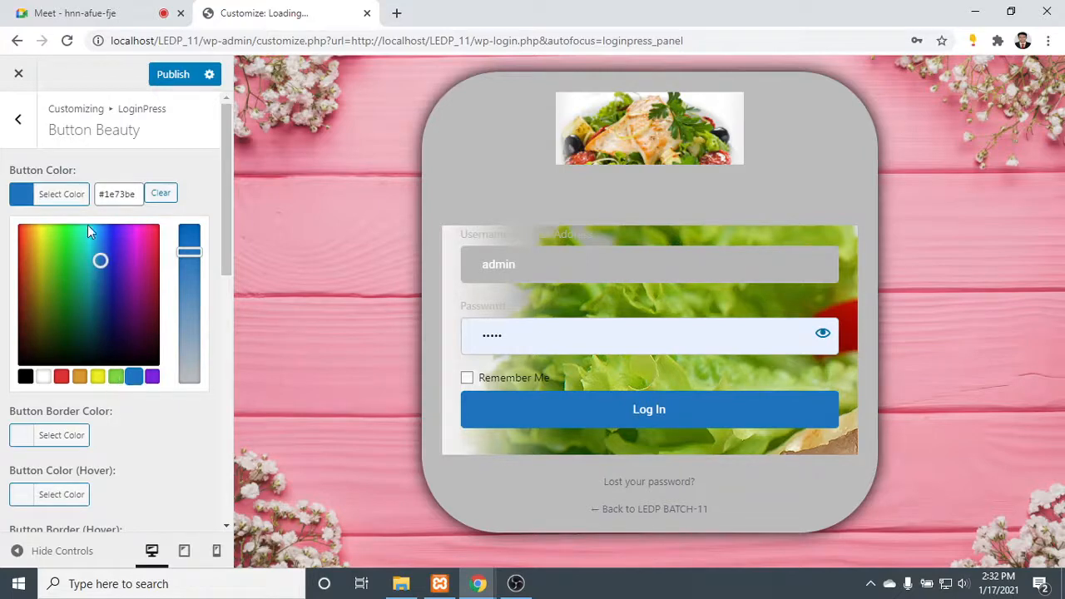
{"action": "left_click", "coordinate": [22, 195]}
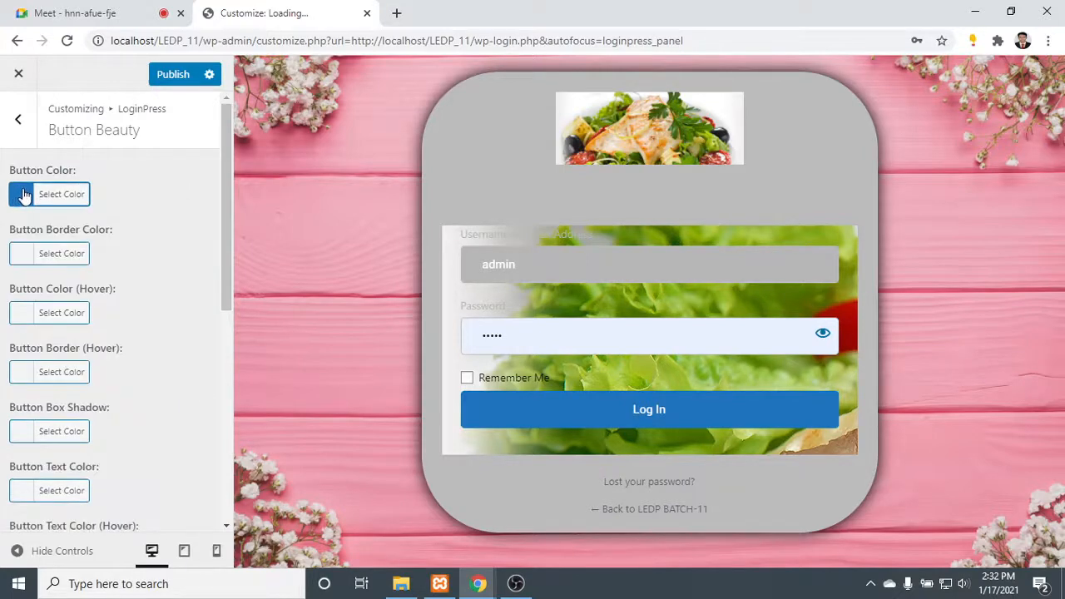
- Set the login button's border color to red #dd3333
{"action": "left_click", "coordinate": [25, 257]}
{"action": "left_click_drag", "start_coordinate": [48, 319], "coordinate": [151, 419]}
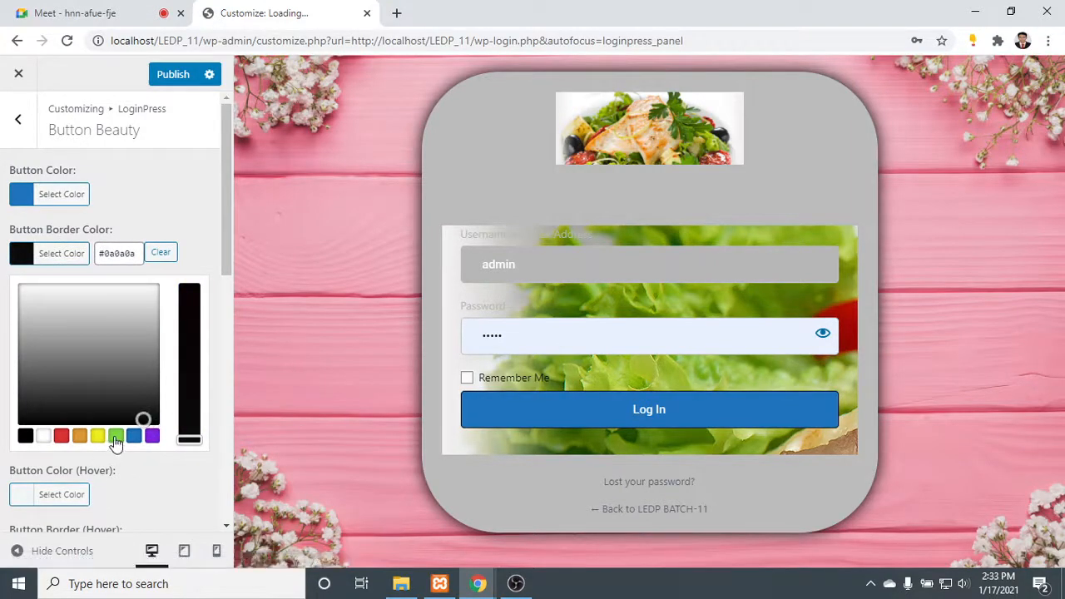
{"action": "left_click", "coordinate": [117, 438]}
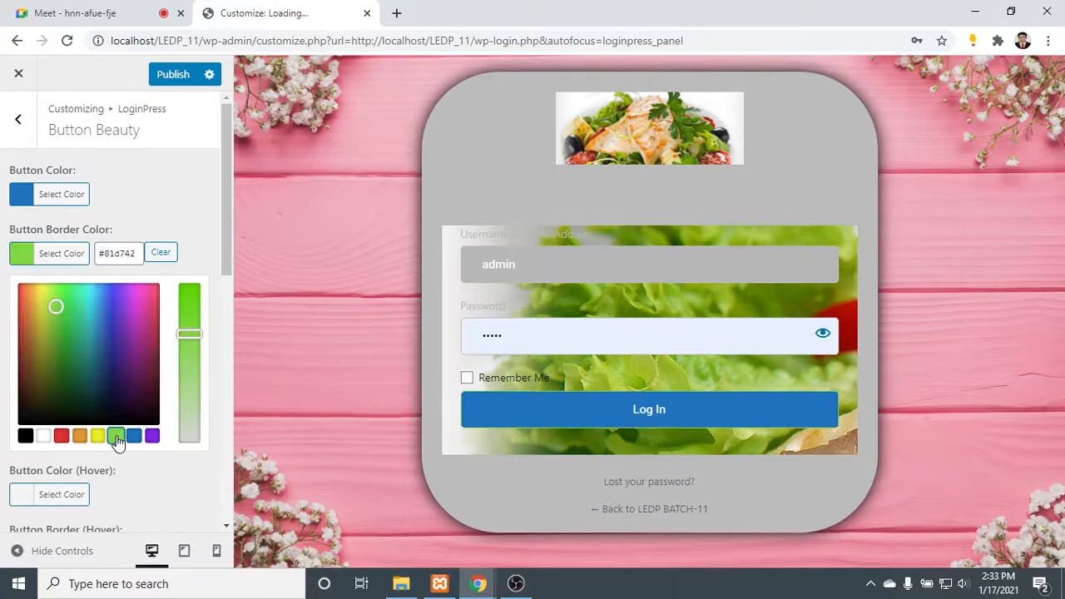
{"action": "left_click", "coordinate": [60, 436]}
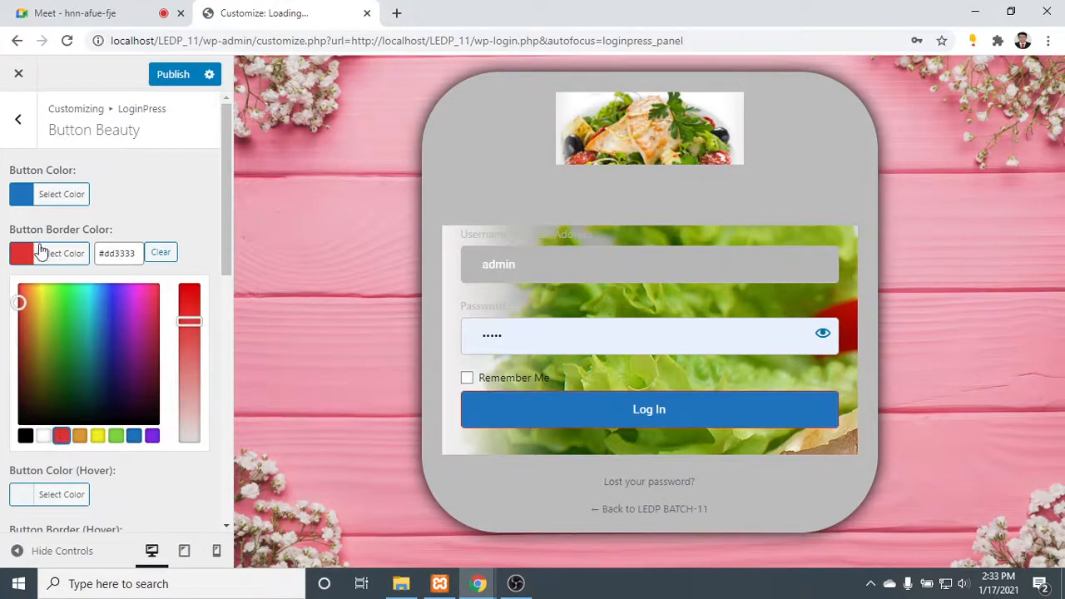
{"action": "left_click", "coordinate": [30, 256]}
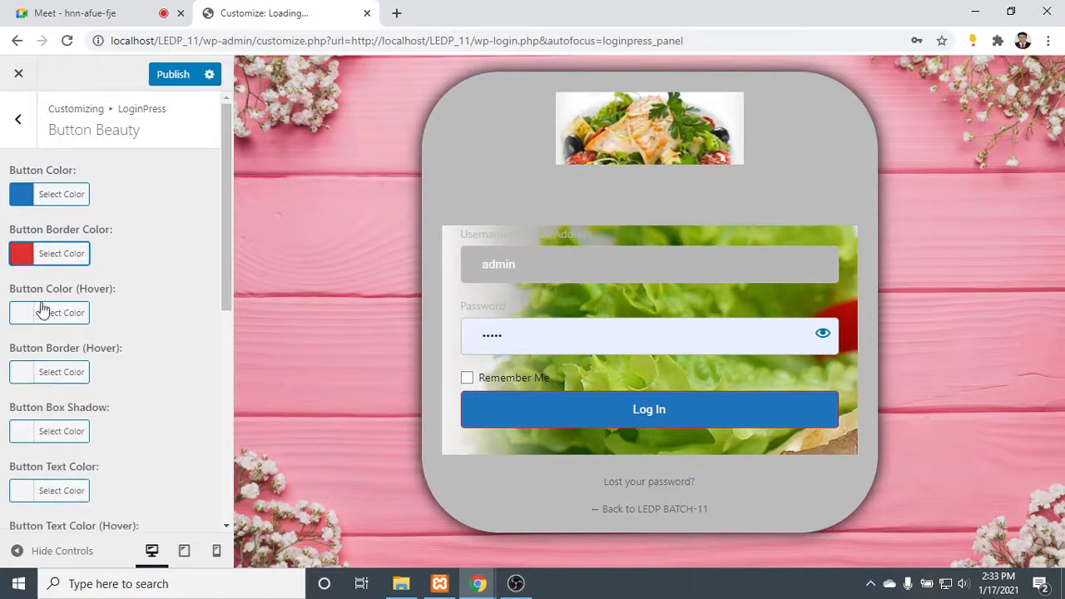
- Set the login button's hover color to a near-black shade
{"action": "left_click", "coordinate": [23, 314]}
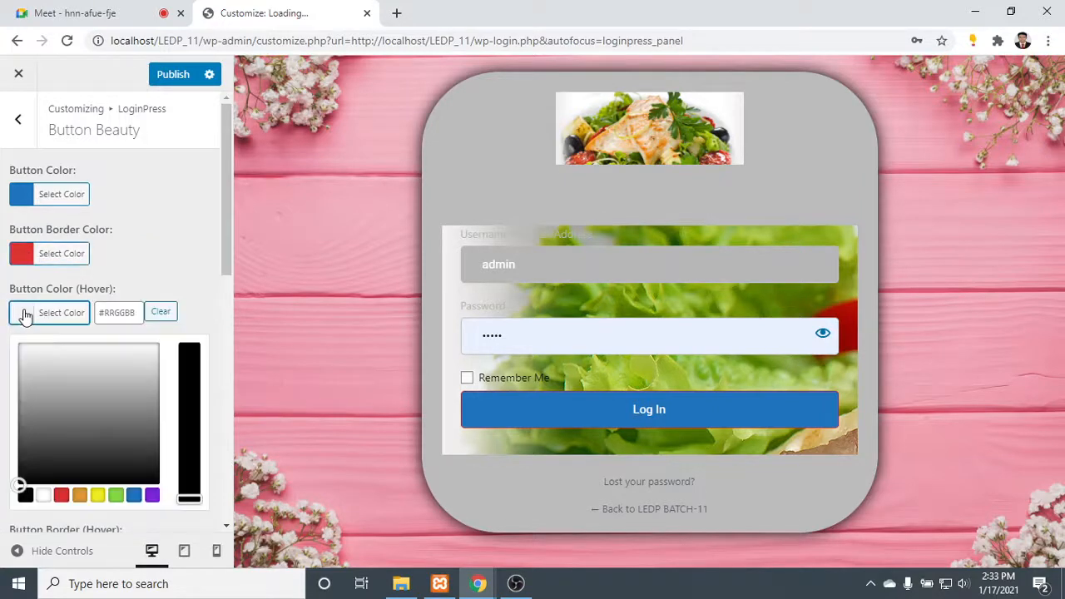
{"action": "left_click", "coordinate": [48, 359]}
{"action": "left_click", "coordinate": [97, 429]}
{"action": "left_click", "coordinate": [155, 477]}
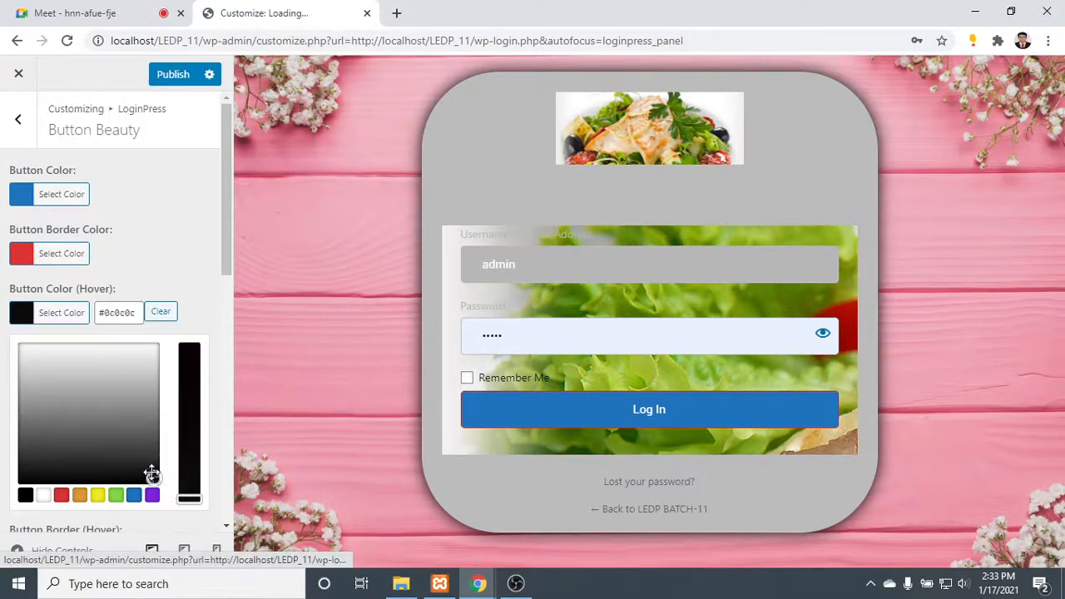
{"action": "left_click", "coordinate": [150, 470]}
{"action": "left_click", "coordinate": [29, 313]}
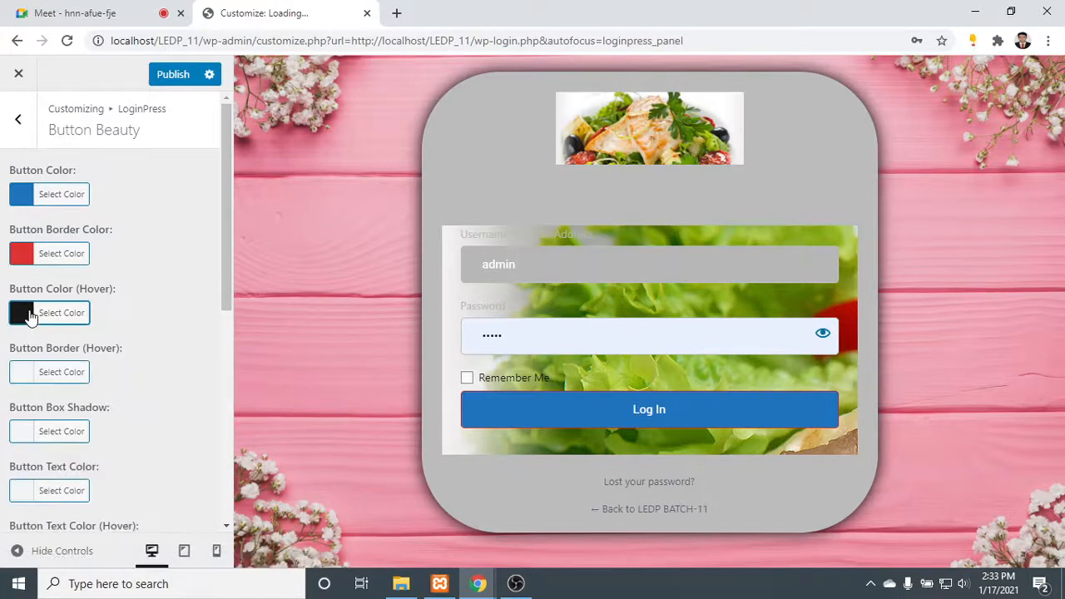
- With the button size at 100%, set the login button's top padding to 15 px and bottom padding to 14 px
{"action": "scroll", "coordinate": [60, 334], "scroll_direction": "down", "scroll_amount": 1}
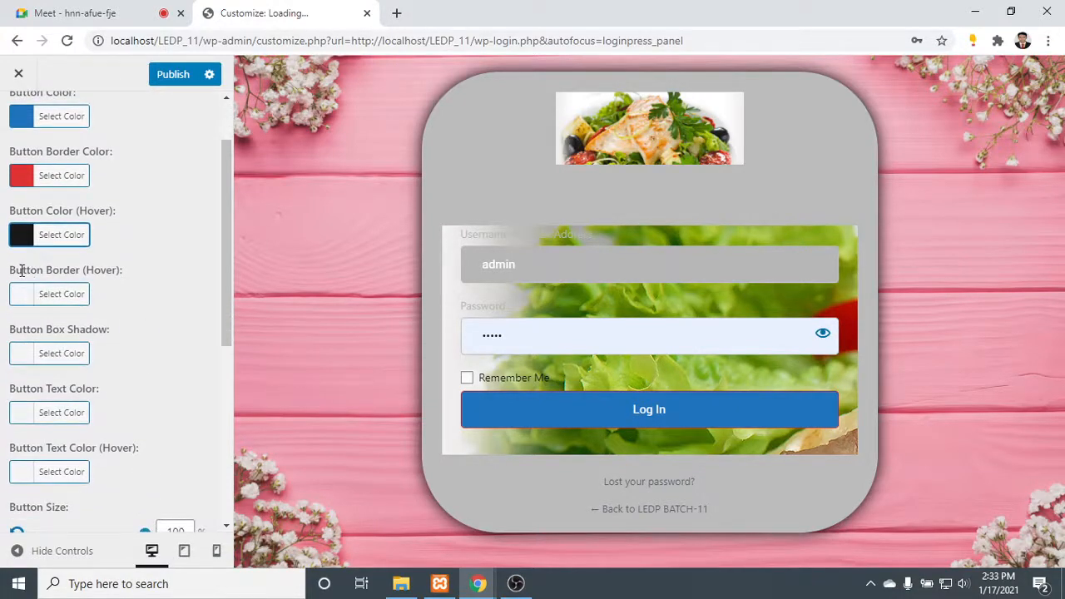
{"action": "left_click_drag", "start_coordinate": [22, 270], "coordinate": [124, 270]}
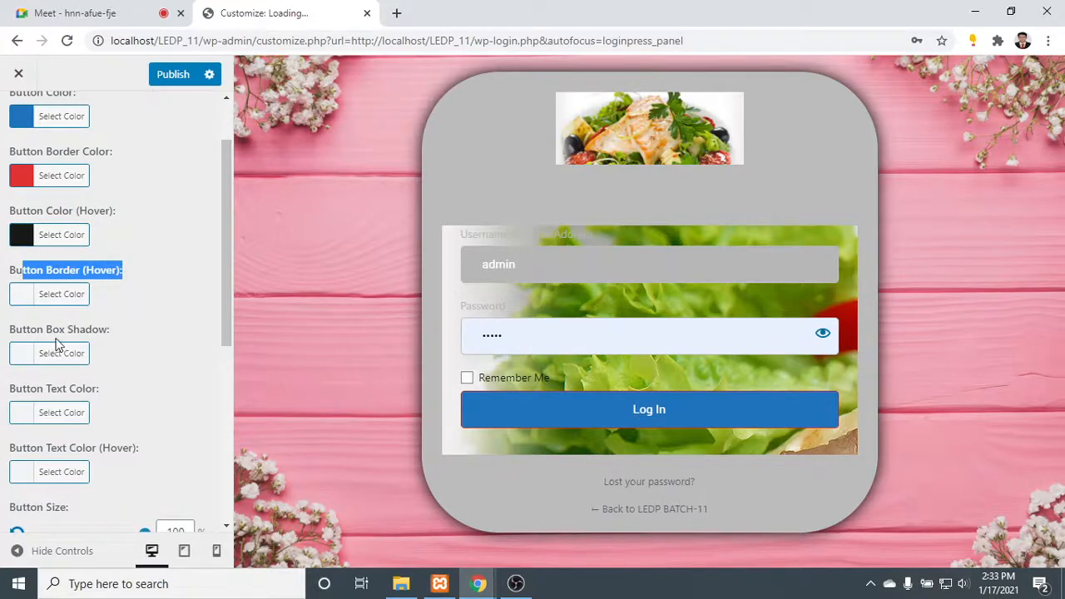
{"action": "scroll", "coordinate": [58, 341], "scroll_direction": "down", "scroll_amount": 1}
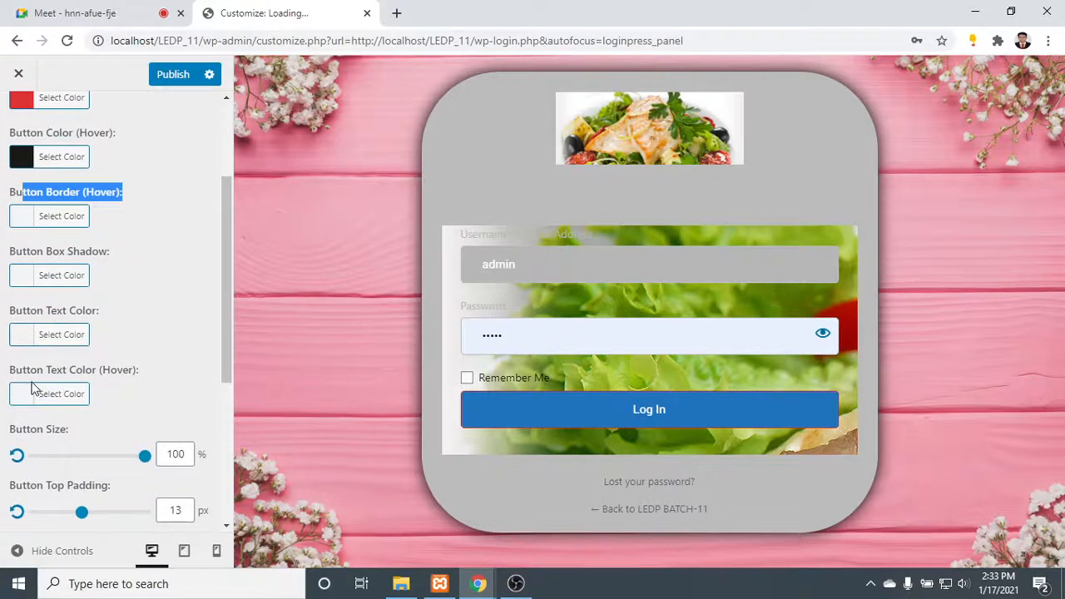
{"action": "scroll", "coordinate": [42, 375], "scroll_direction": "down", "scroll_amount": 2}
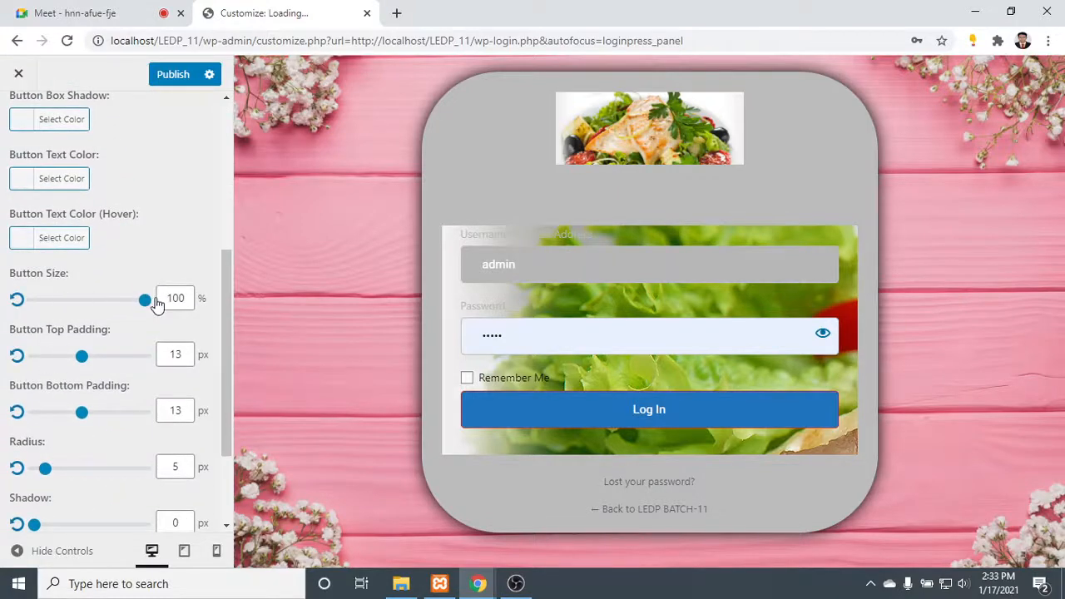
{"action": "left_click_drag", "start_coordinate": [144, 299], "coordinate": [229, 304]}
{"action": "mouse_move", "coordinate": [82, 357]}
{"action": "left_mouse_down"}
{"action": "mouse_move", "coordinate": [233, 374]}
{"action": "mouse_move", "coordinate": [76, 369]}
{"action": "mouse_move", "coordinate": [88, 368]}
{"action": "left_mouse_up"}
{"action": "scroll", "coordinate": [88, 372], "scroll_direction": "down", "scroll_amount": 1}
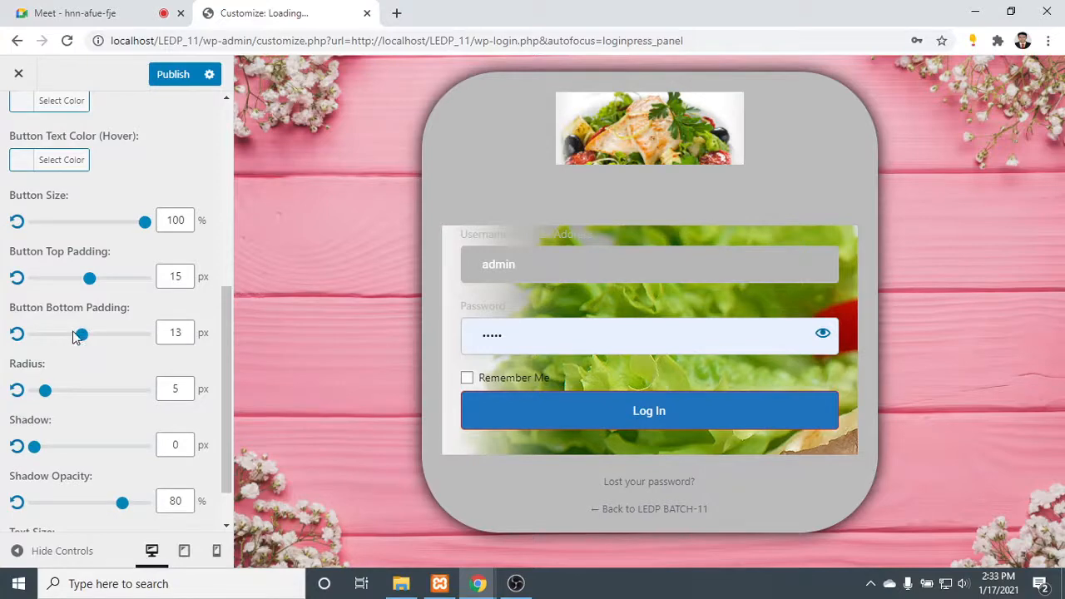
{"action": "mouse_move", "coordinate": [81, 337]}
{"action": "left_mouse_down"}
{"action": "mouse_move", "coordinate": [159, 351]}
{"action": "mouse_move", "coordinate": [86, 348]}
{"action": "left_mouse_up"}
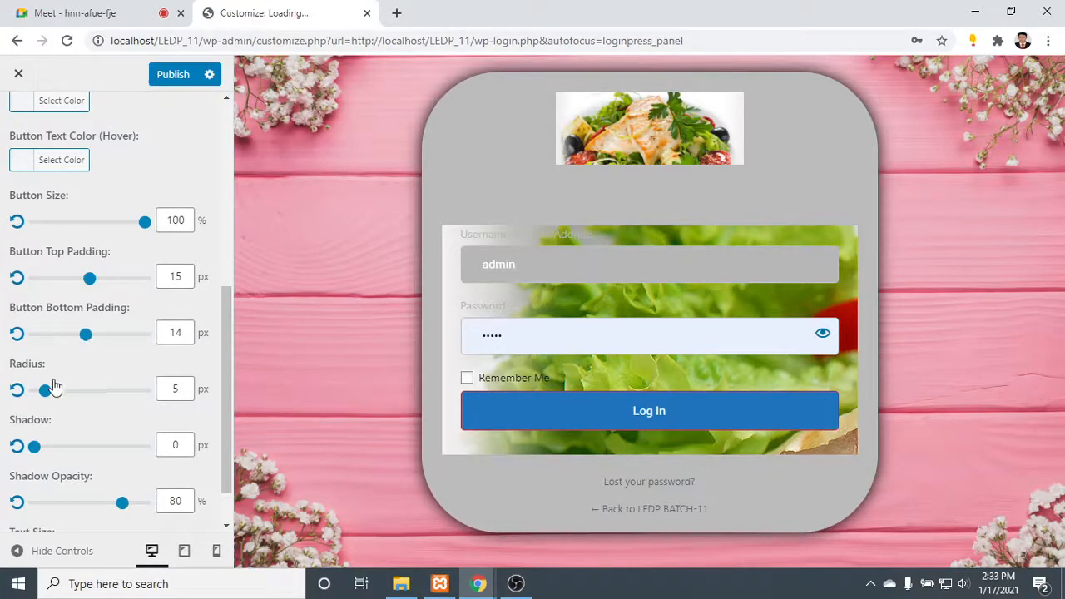
- Give the login button a 50 px radius and a 9 px shadow with 64% shadow opacity
{"action": "left_click_drag", "start_coordinate": [44, 391], "coordinate": [231, 420]}
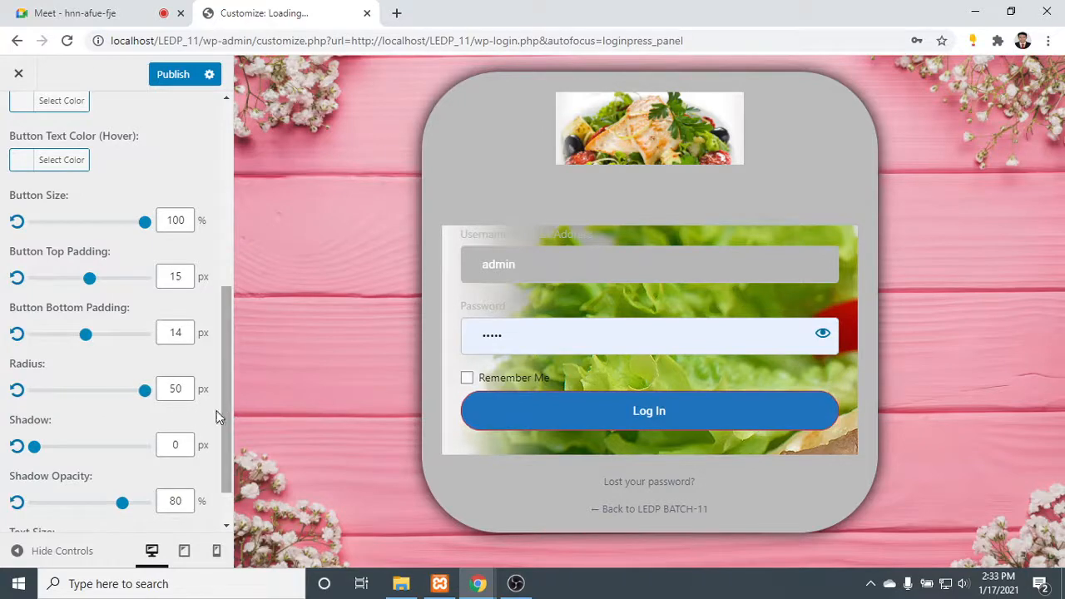
{"action": "scroll", "coordinate": [87, 420], "scroll_direction": "down", "scroll_amount": 1}
{"action": "left_click_drag", "start_coordinate": [35, 391], "coordinate": [70, 402]}
{"action": "left_click_drag", "start_coordinate": [123, 447], "coordinate": [104, 446]}
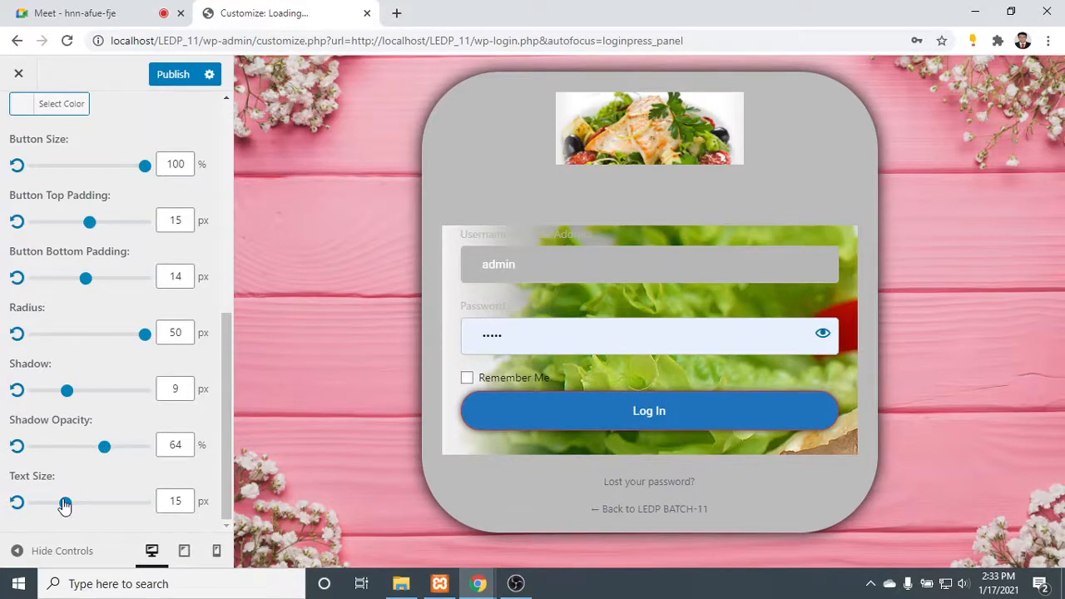
- Set the login button's text size to 30 px
{"action": "left_click_drag", "start_coordinate": [65, 505], "coordinate": [214, 513]}
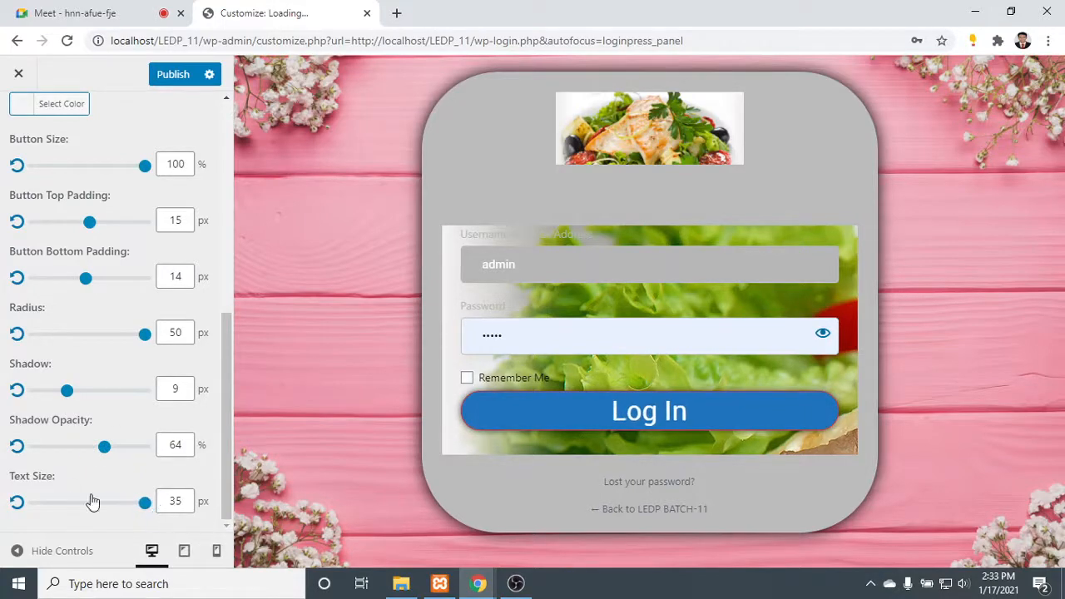
{"action": "left_click_drag", "start_coordinate": [143, 502], "coordinate": [125, 505]}
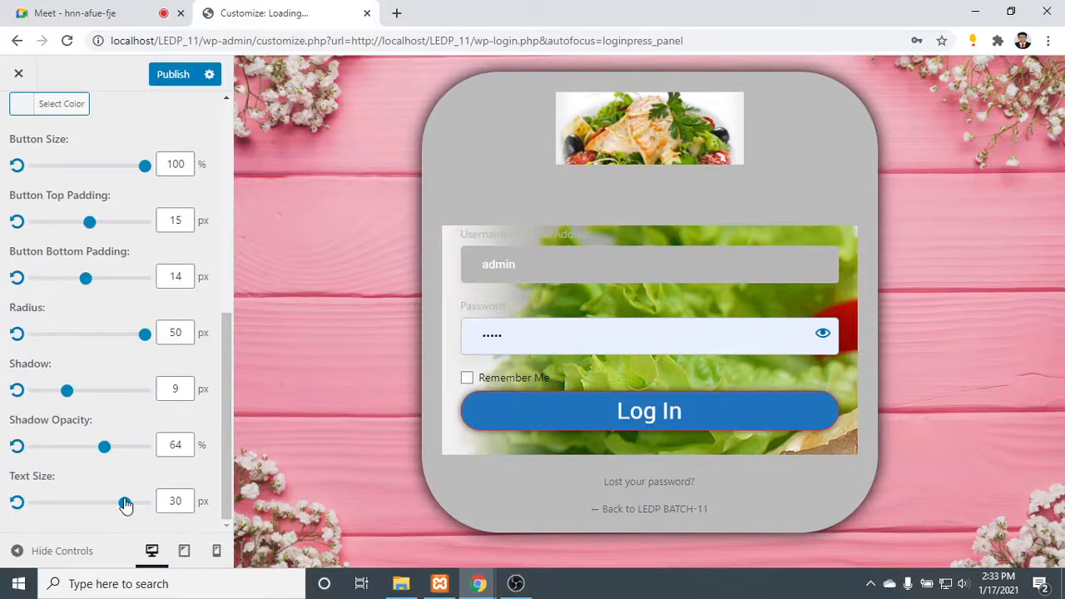
{"action": "scroll", "coordinate": [133, 458], "scroll_direction": "up", "scroll_amount": 10}
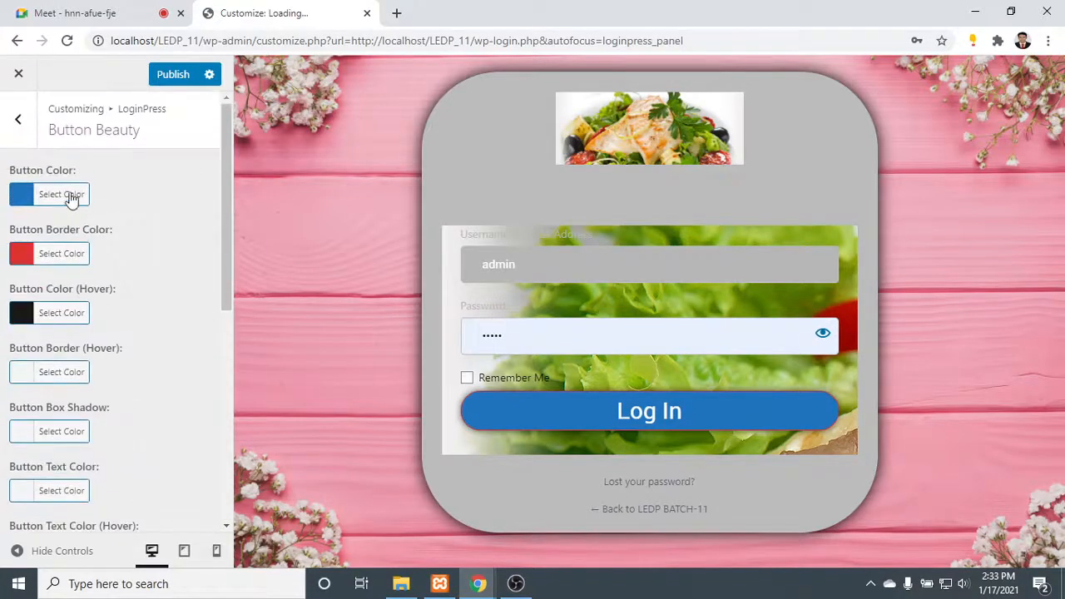
- Open the Form Footer settings and review the lost password text and its text decoration options
{"action": "left_click", "coordinate": [20, 116]}
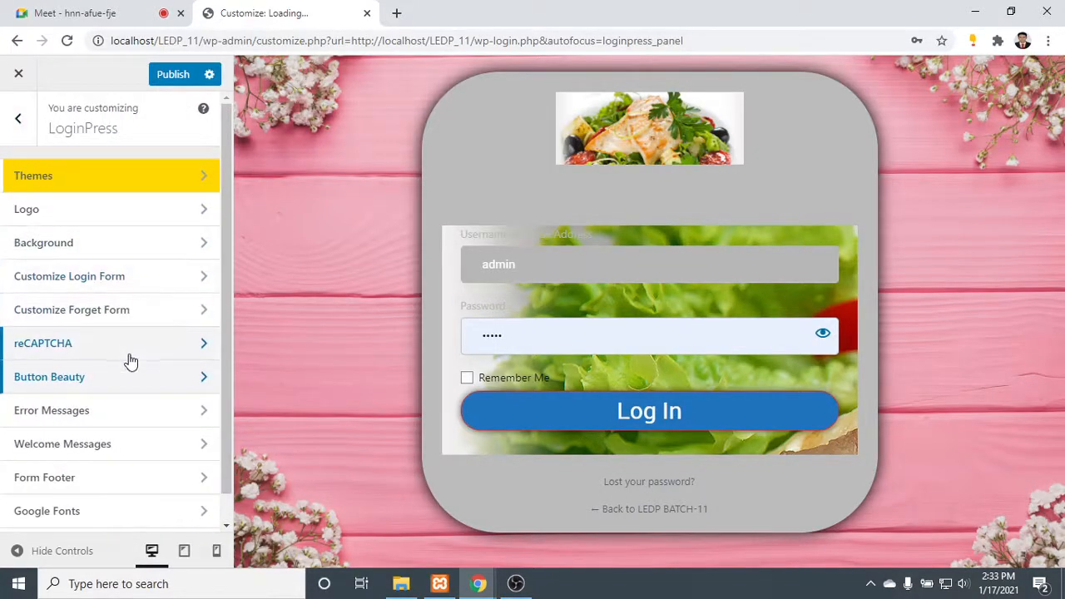
{"action": "scroll", "coordinate": [131, 366], "scroll_direction": "down", "scroll_amount": 1}
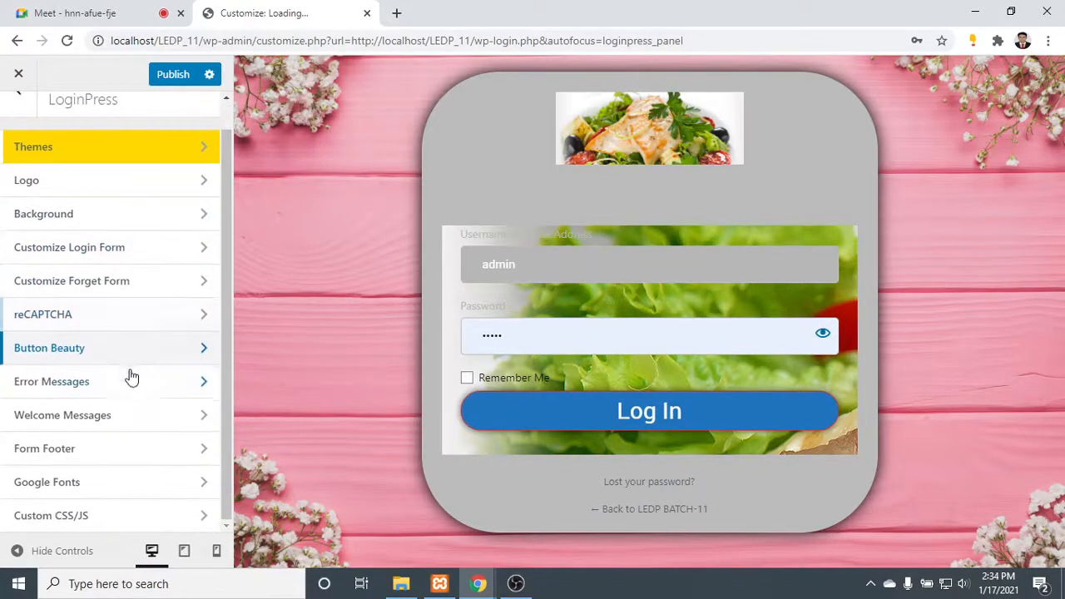
{"action": "left_click", "coordinate": [135, 449]}
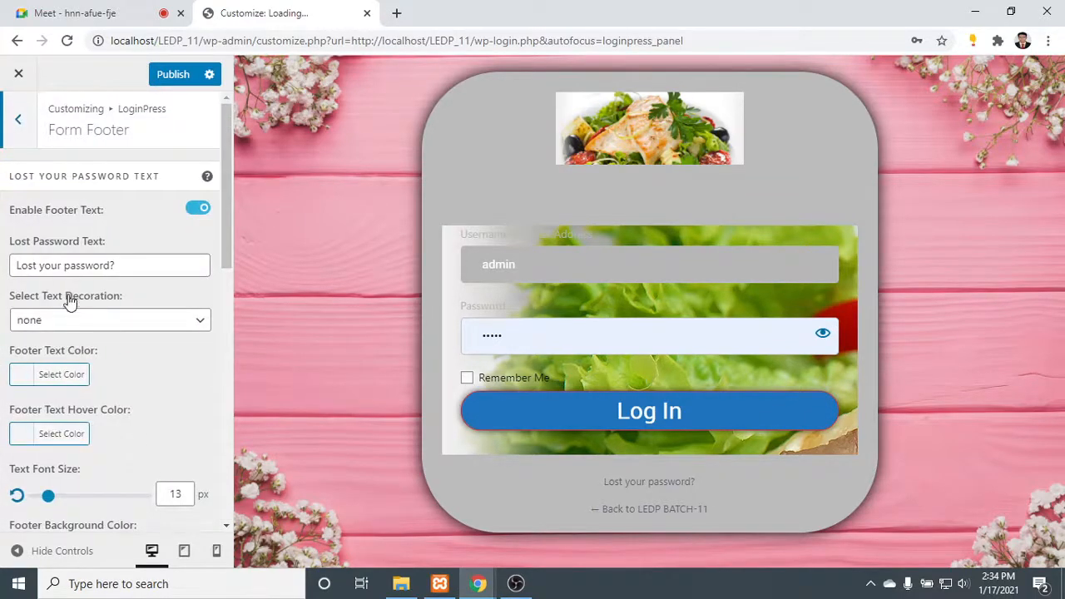
{"action": "left_click", "coordinate": [130, 265]}
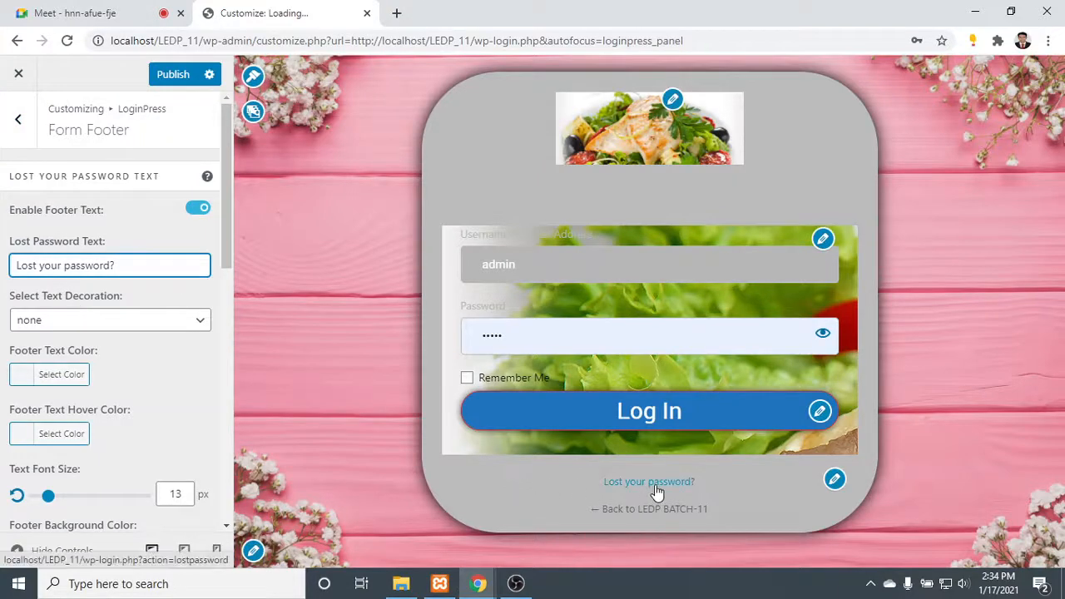
{"action": "left_click", "coordinate": [65, 324]}
{"action": "left_click", "coordinate": [125, 336]}
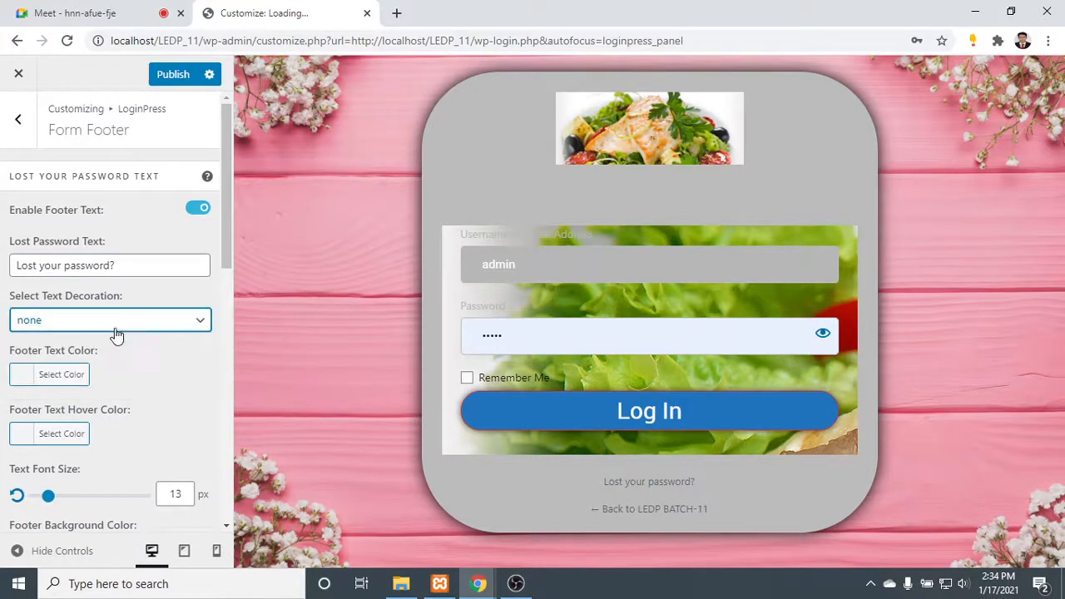
- Set the lost password footer text color to medium gray and its font size to 29 px
{"action": "left_click", "coordinate": [25, 375]}
{"action": "left_click_drag", "start_coordinate": [46, 403], "coordinate": [147, 477]}
{"action": "left_click", "coordinate": [22, 376]}
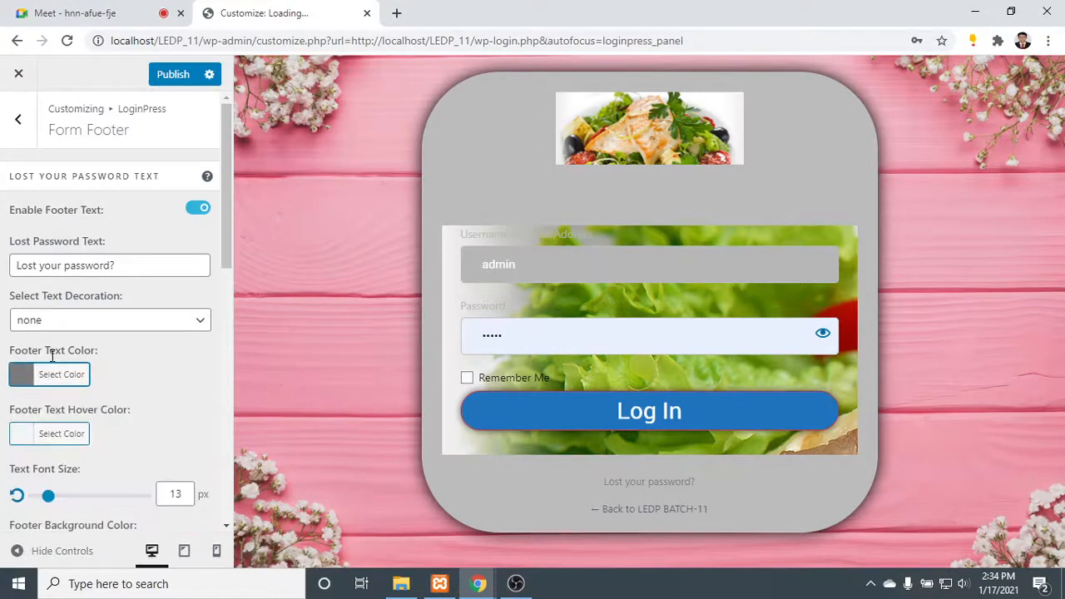
{"action": "scroll", "coordinate": [48, 353], "scroll_direction": "down", "scroll_amount": 2}
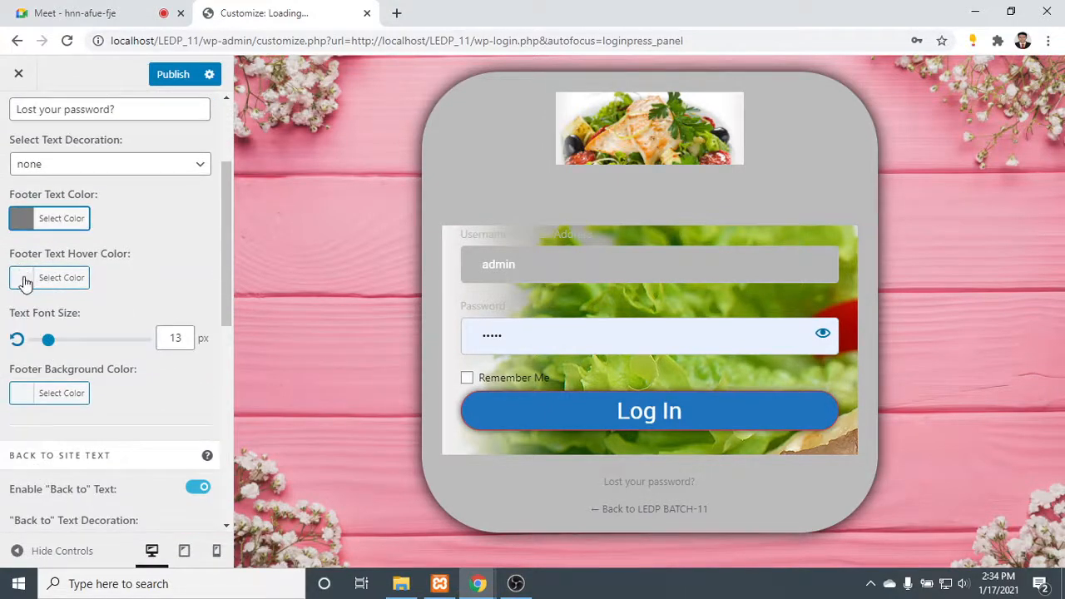
{"action": "left_click_drag", "start_coordinate": [48, 340], "coordinate": [69, 357]}
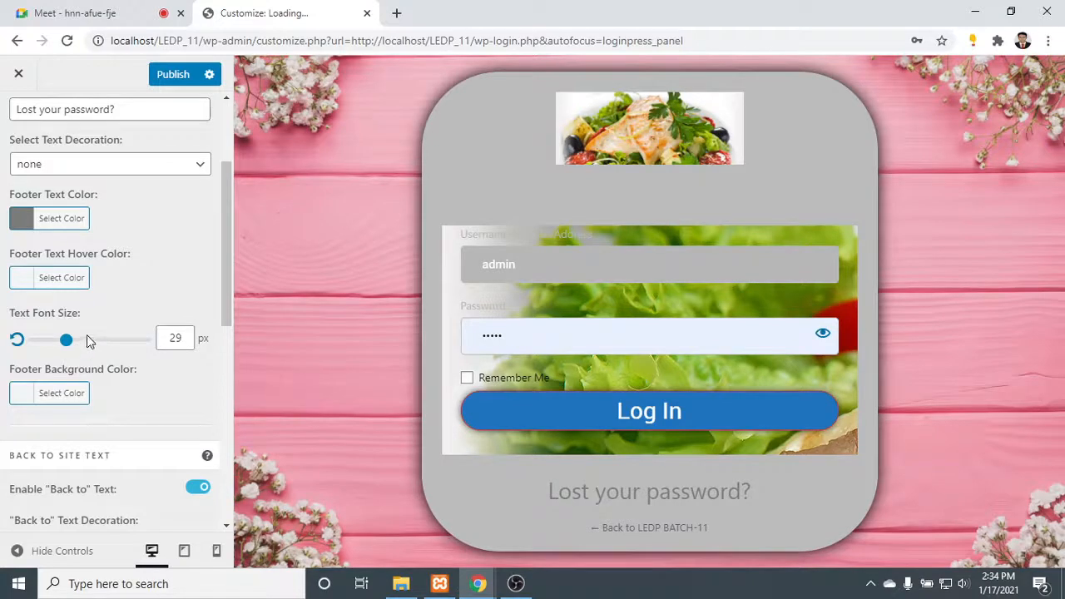
- Set the footer background color behind the lost password text to light gray #bababa
{"action": "scroll", "coordinate": [84, 338], "scroll_direction": "down", "scroll_amount": 2}
{"action": "left_click", "coordinate": [22, 239]}
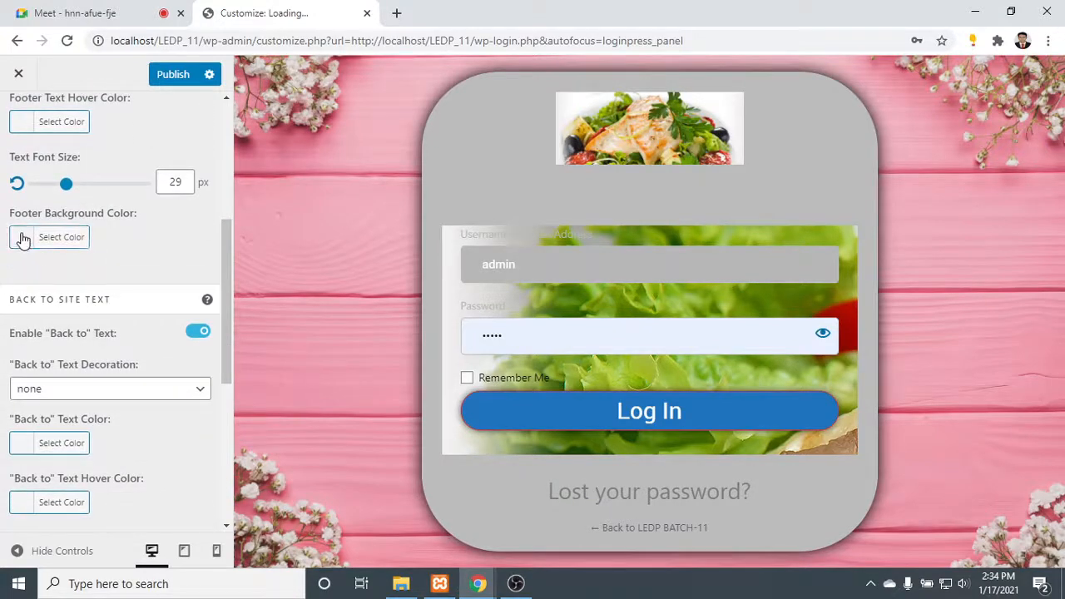
{"action": "left_click", "coordinate": [69, 323]}
{"action": "mouse_move", "coordinate": [137, 324]}
{"action": "left_mouse_down"}
{"action": "mouse_move", "coordinate": [133, 267]}
{"action": "mouse_move", "coordinate": [185, 280]}
{"action": "mouse_move", "coordinate": [178, 317]}
{"action": "mouse_move", "coordinate": [164, 291]}
{"action": "mouse_move", "coordinate": [131, 311]}
{"action": "mouse_move", "coordinate": [137, 304]}
{"action": "left_mouse_up"}
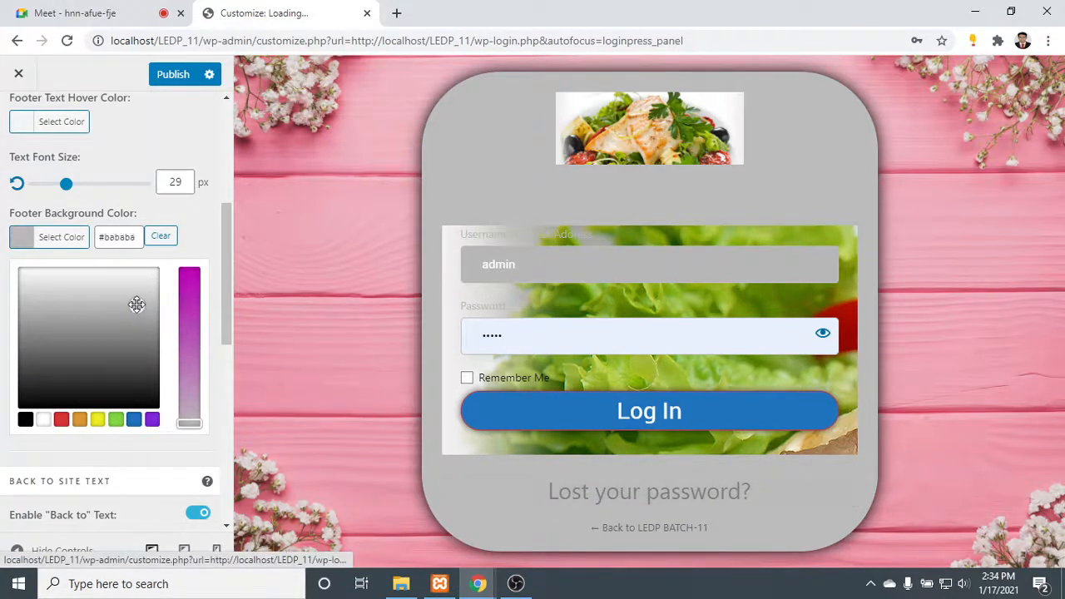
{"action": "left_click", "coordinate": [21, 239]}
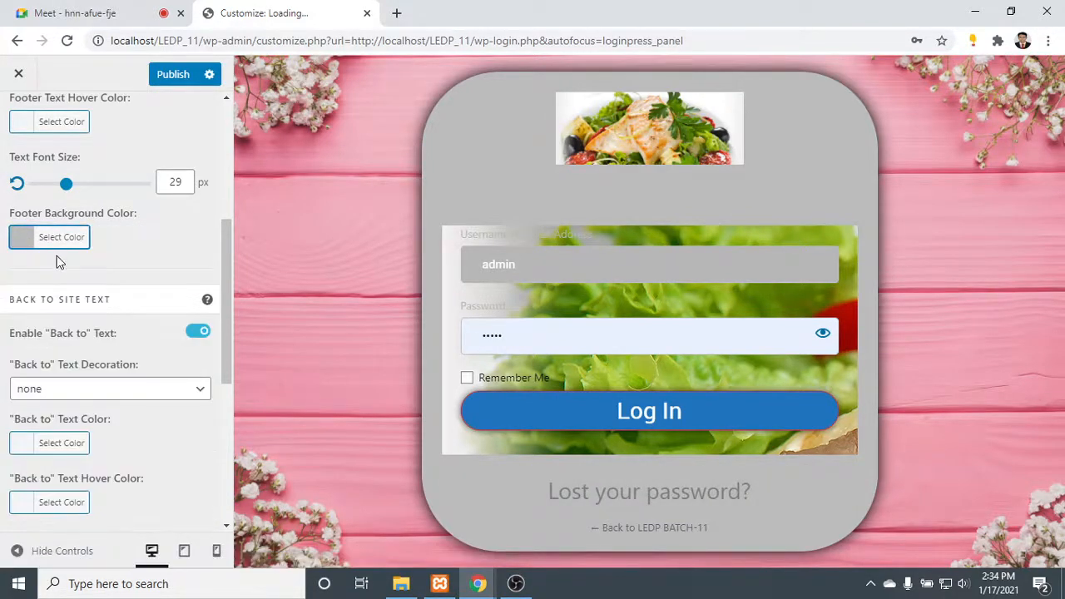
- Try the overline, line-through and underline decorations on the "Back to" site text and return it to none
{"action": "scroll", "coordinate": [86, 305], "scroll_direction": "down", "scroll_amount": 1}
{"action": "left_click", "coordinate": [125, 316]}
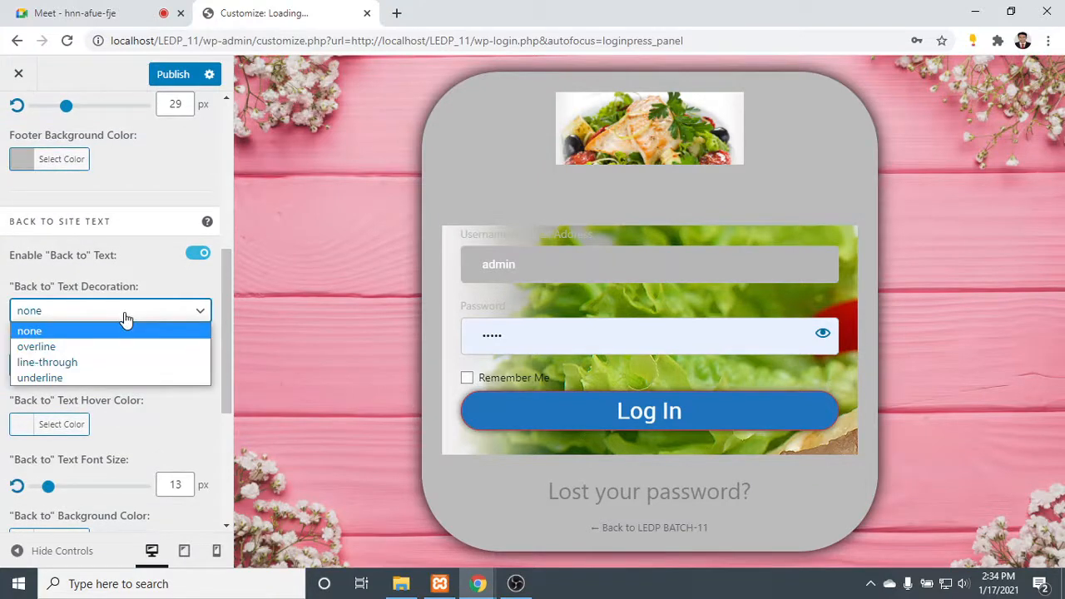
{"action": "left_click", "coordinate": [123, 347]}
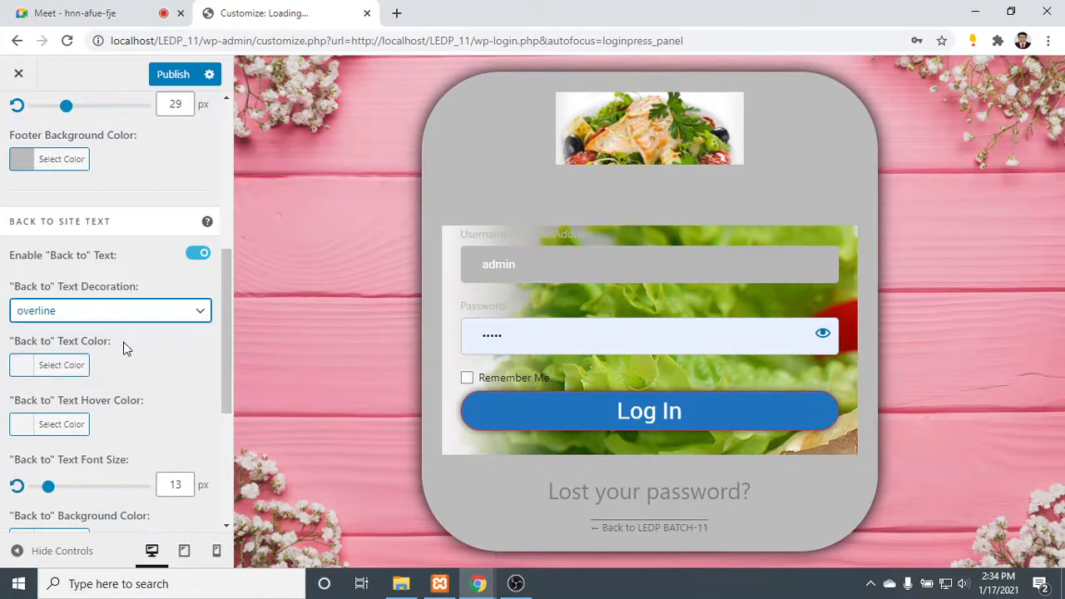
{"action": "left_click", "coordinate": [124, 310]}
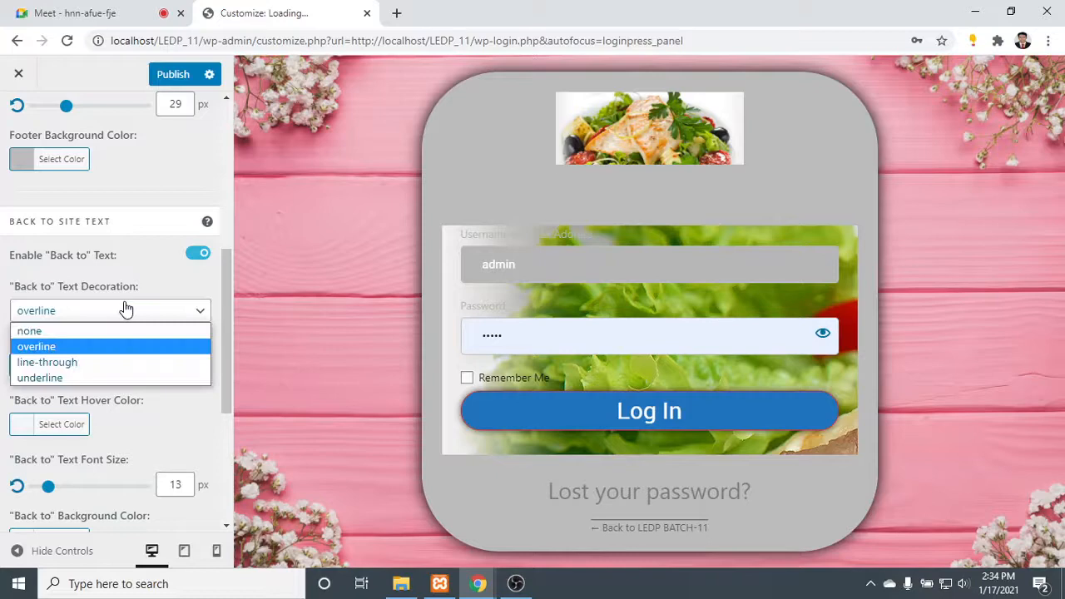
{"action": "left_click", "coordinate": [115, 364]}
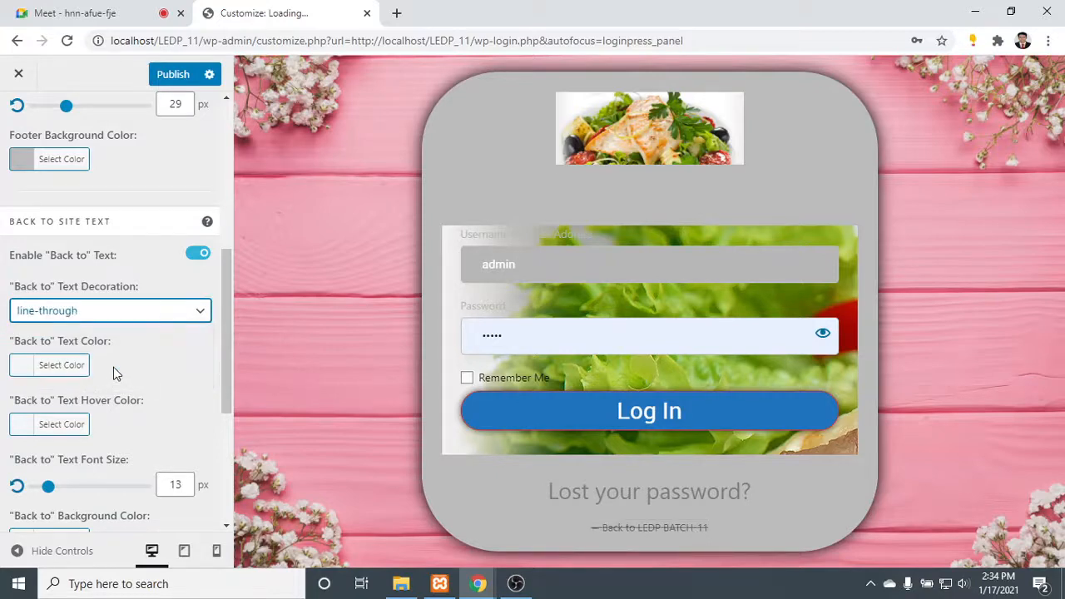
{"action": "left_click", "coordinate": [125, 309]}
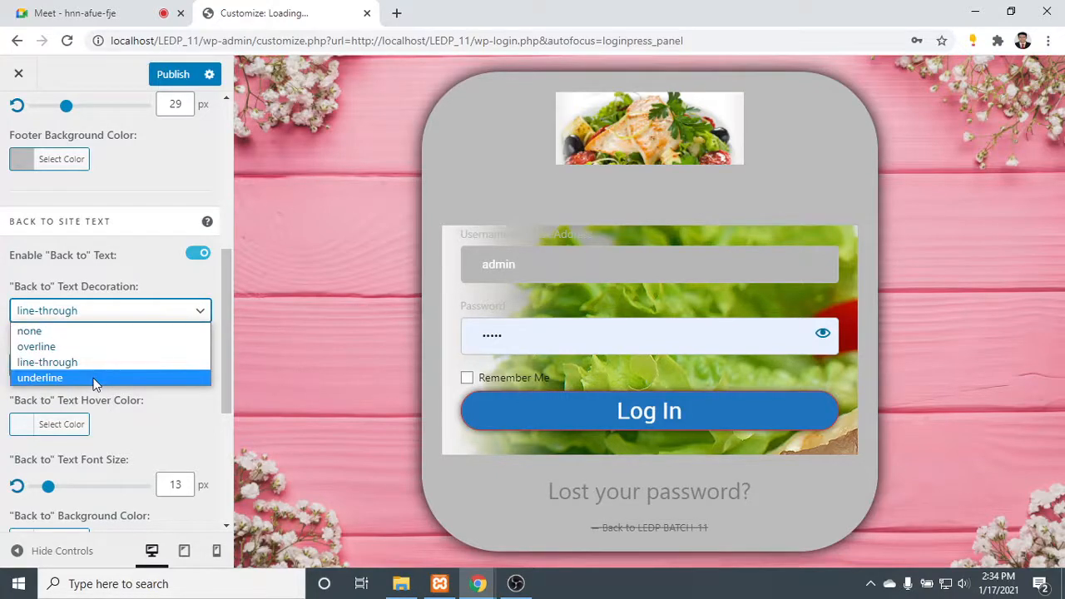
{"action": "left_click", "coordinate": [94, 381]}
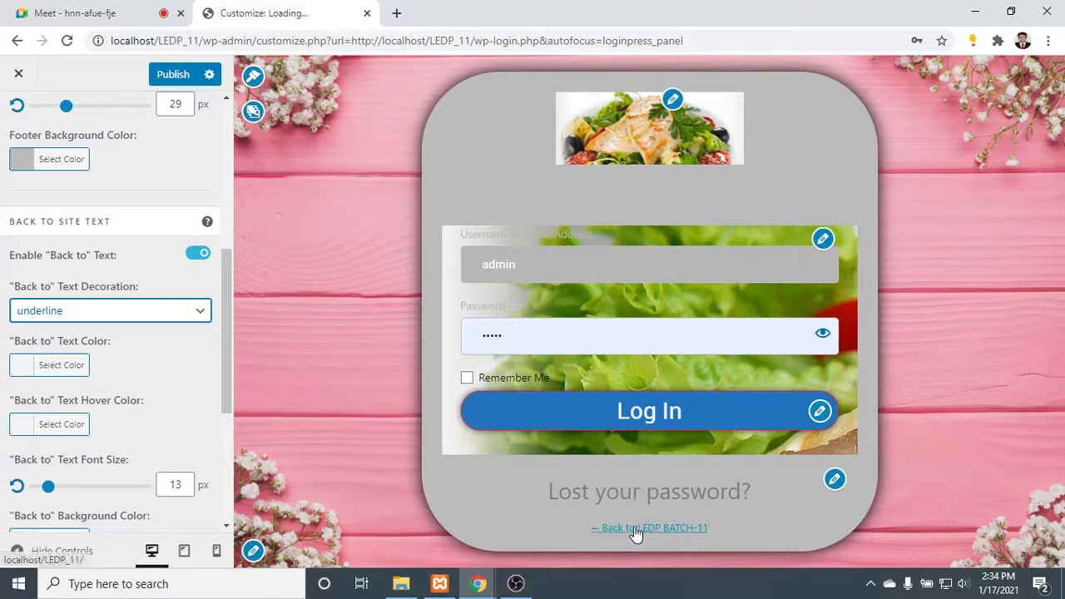
{"action": "left_click", "coordinate": [162, 310]}
{"action": "left_click", "coordinate": [150, 332]}
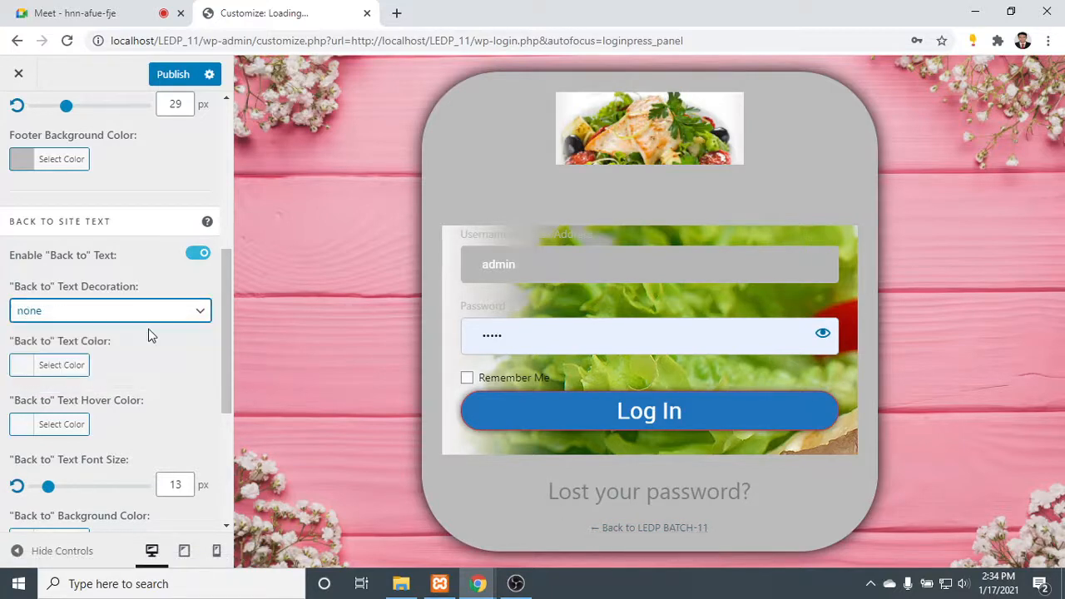
- Set the "Back to" text color to near-black and its font size to 26 px
{"action": "left_click", "coordinate": [23, 367]}
{"action": "left_click_drag", "start_coordinate": [69, 409], "coordinate": [216, 519]}
{"action": "scroll", "coordinate": [75, 314], "scroll_direction": "down", "scroll_amount": 2}
{"action": "scroll", "coordinate": [75, 318], "scroll_direction": "down", "scroll_amount": 1}
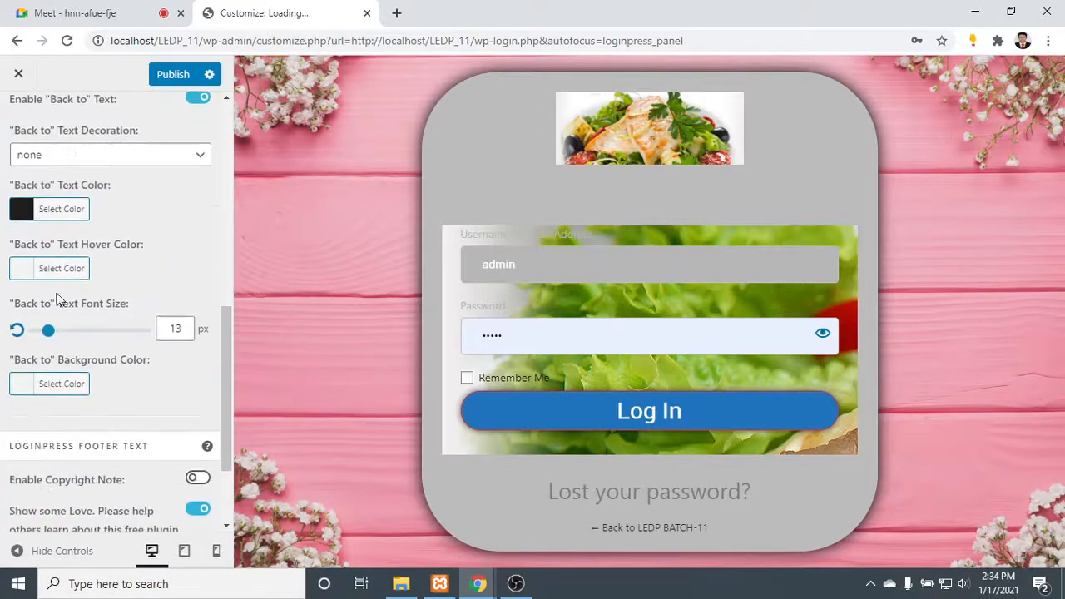
{"action": "left_click_drag", "start_coordinate": [47, 331], "coordinate": [64, 336]}
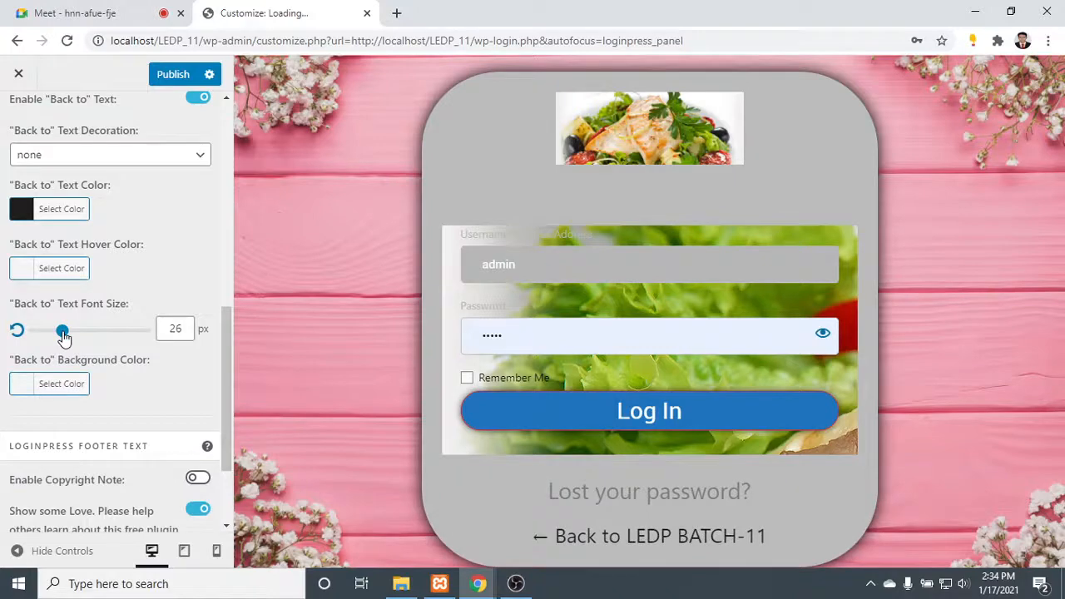
{"action": "scroll", "coordinate": [54, 299], "scroll_direction": "down", "scroll_amount": 1}
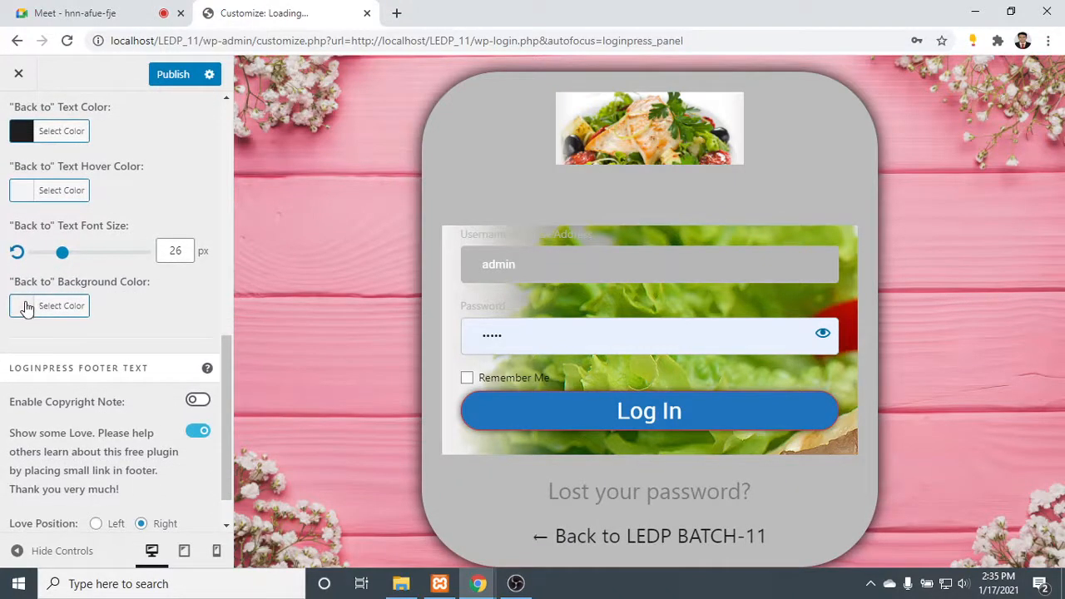
{"action": "left_click", "coordinate": [25, 307]}
{"action": "left_click", "coordinate": [25, 306]}
- Enable the copyright note in the LoginPress footer text and append "BY LEDP-11" to its wording
{"action": "scroll", "coordinate": [48, 308], "scroll_direction": "down", "scroll_amount": 1}
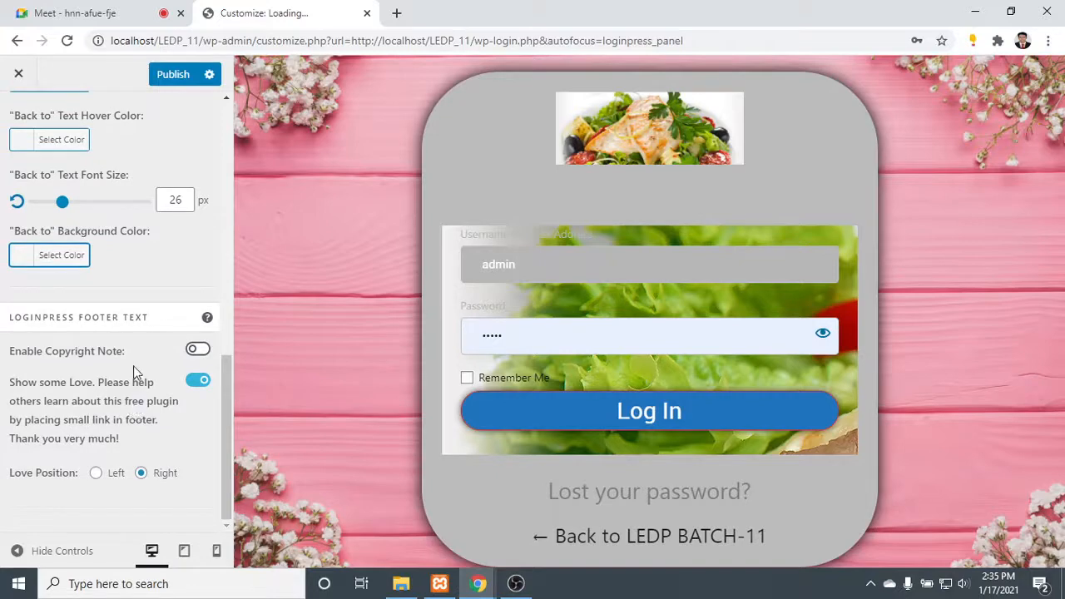
{"action": "left_click", "coordinate": [198, 350]}
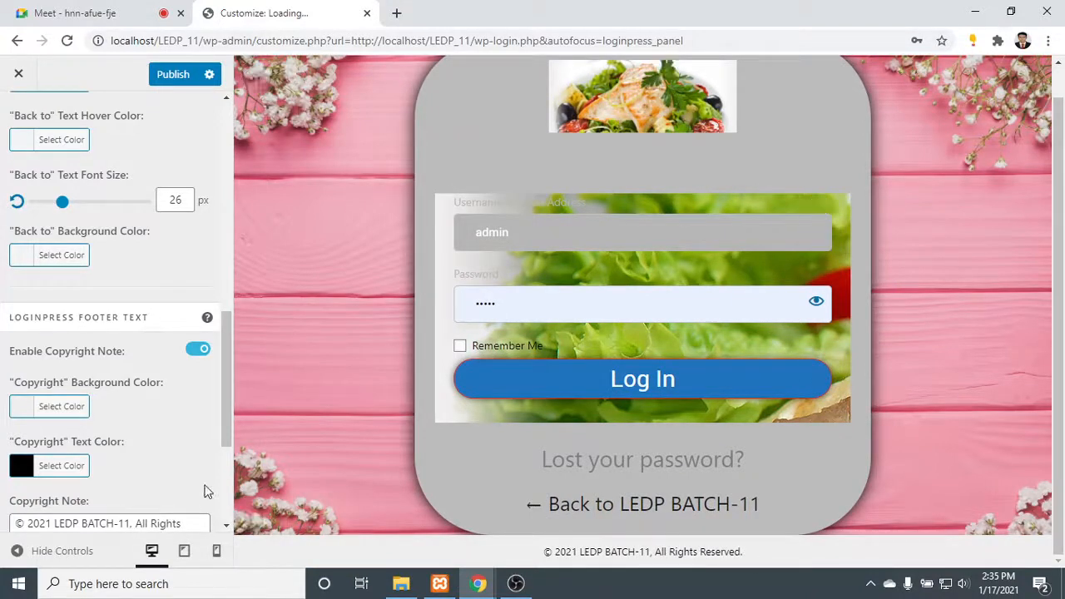
{"action": "scroll", "coordinate": [209, 487], "scroll_direction": "down", "scroll_amount": 2}
{"action": "left_click", "coordinate": [93, 387]}
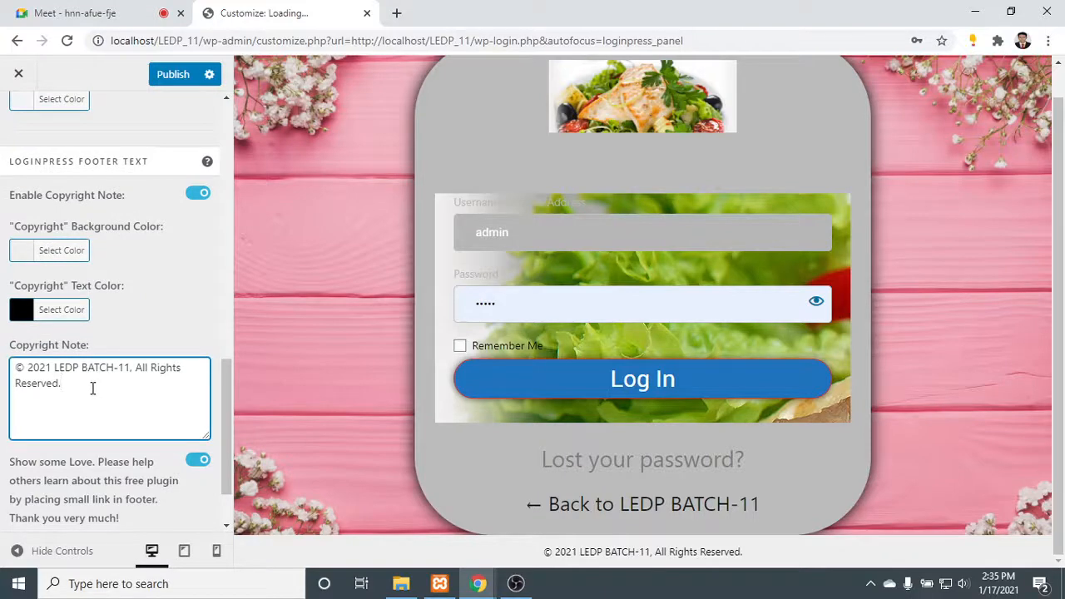
{"action": "type", "text": "BY"}
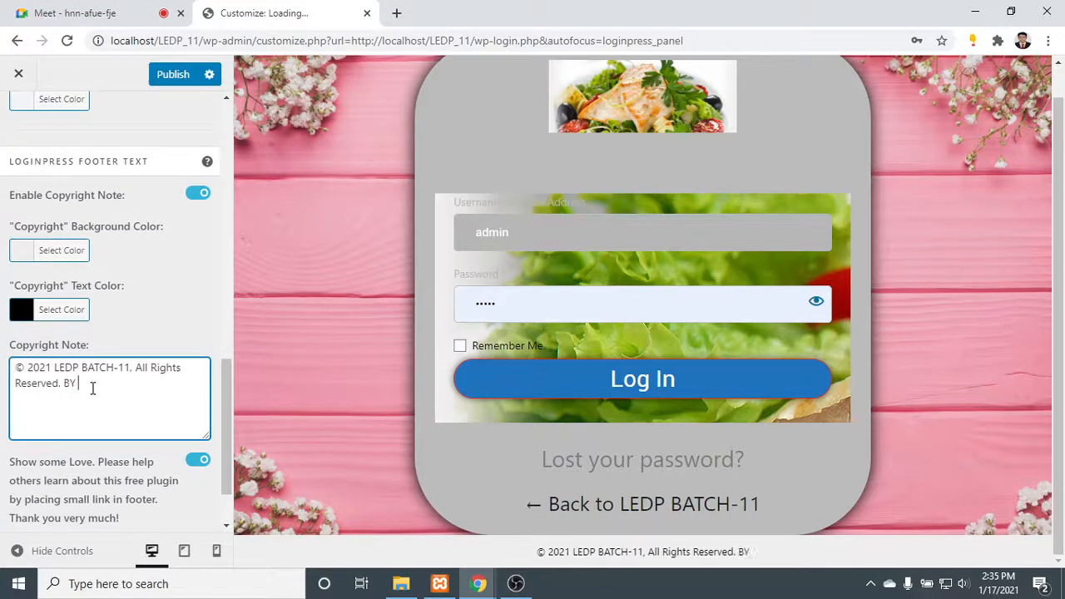
{"action": "type", "text": " LED"}
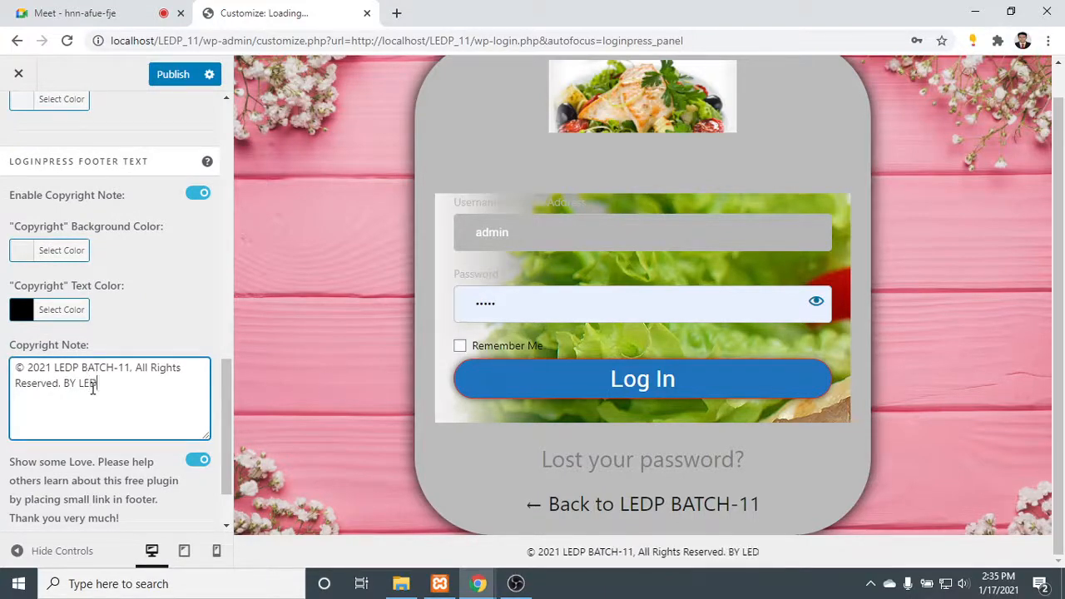
{"action": "type", "text": "P-11"}
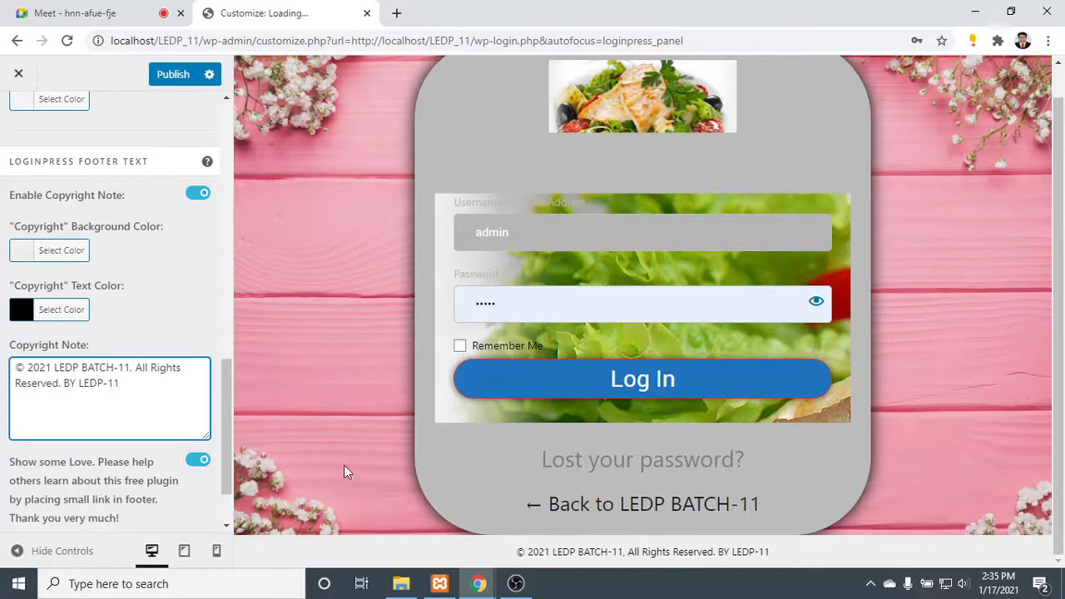
{"action": "left_click", "coordinate": [787, 545]}
{"action": "left_click_drag", "start_coordinate": [795, 559], "coordinate": [412, 551]}
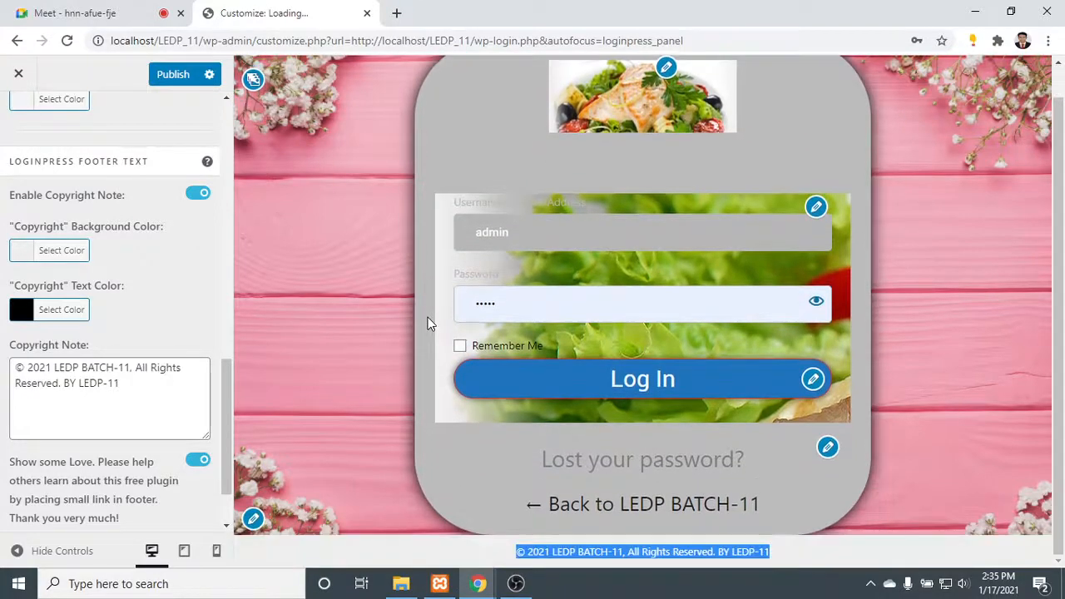
- Try the Left love position for the LoginPress footer link and switch it back to Right
{"action": "scroll", "coordinate": [117, 391], "scroll_direction": "down", "scroll_amount": 1}
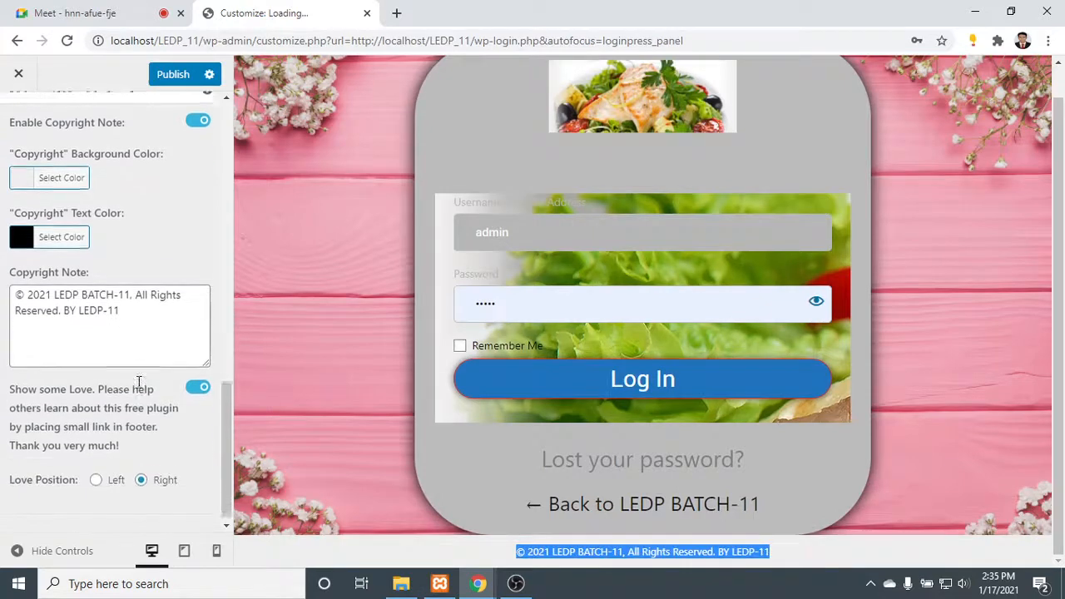
{"action": "left_click", "coordinate": [96, 473]}
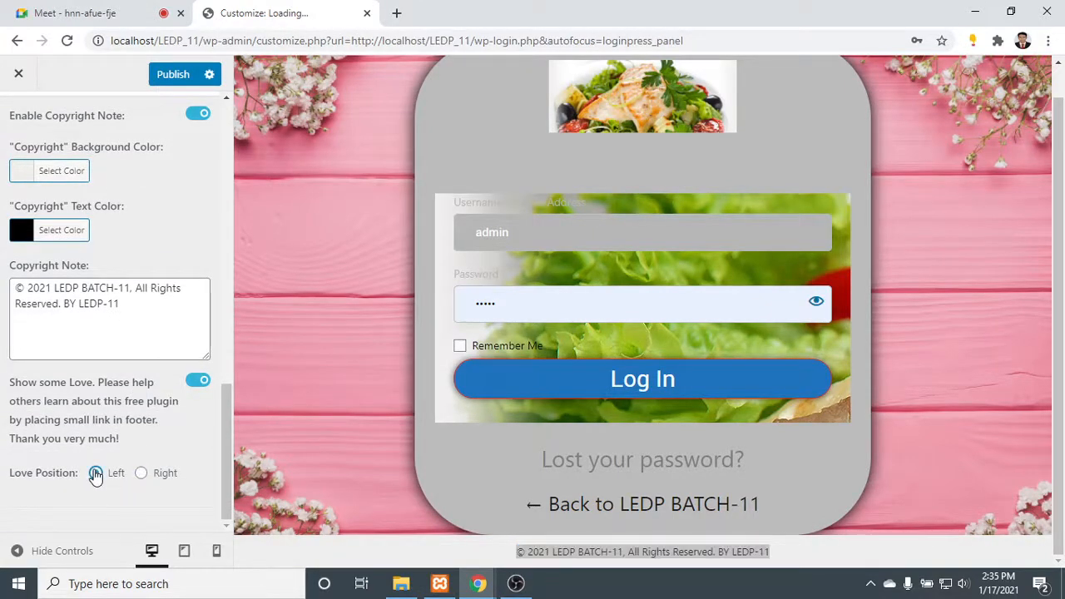
{"action": "left_click", "coordinate": [142, 473]}
- Review the Google Fonts and Custom CSS/JS sections of the LoginPress customizer
{"action": "scroll", "coordinate": [103, 346], "scroll_direction": "up", "scroll_amount": 1}
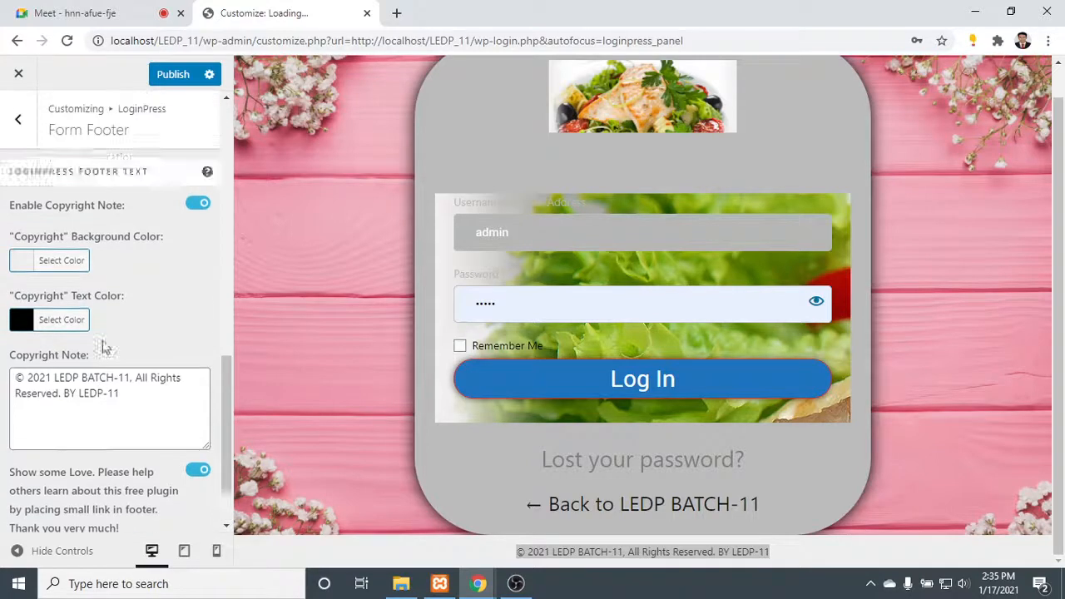
{"action": "left_click", "coordinate": [17, 119]}
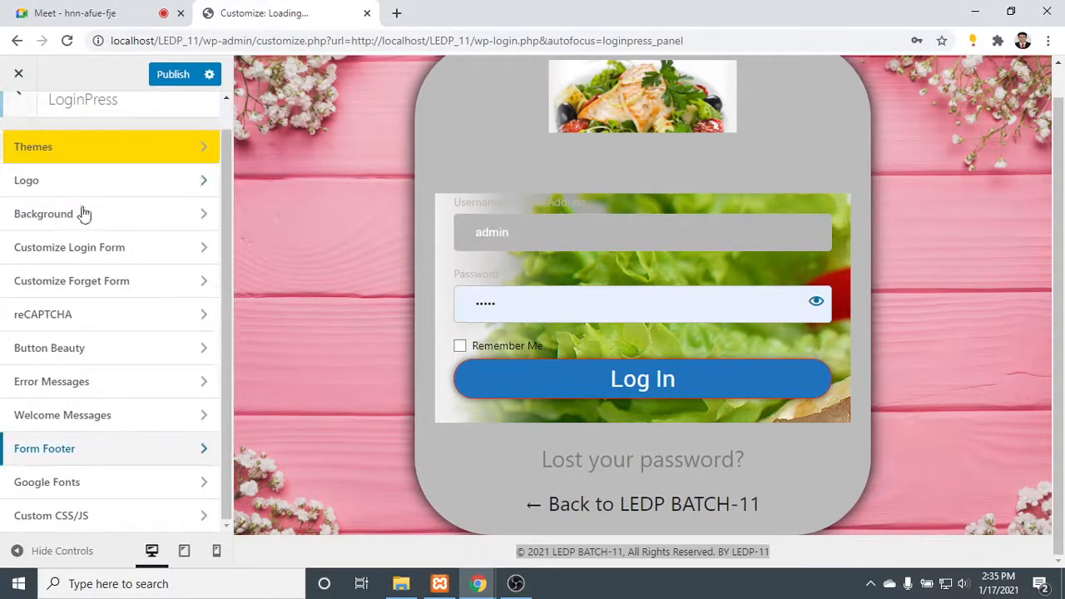
{"action": "left_click", "coordinate": [147, 482]}
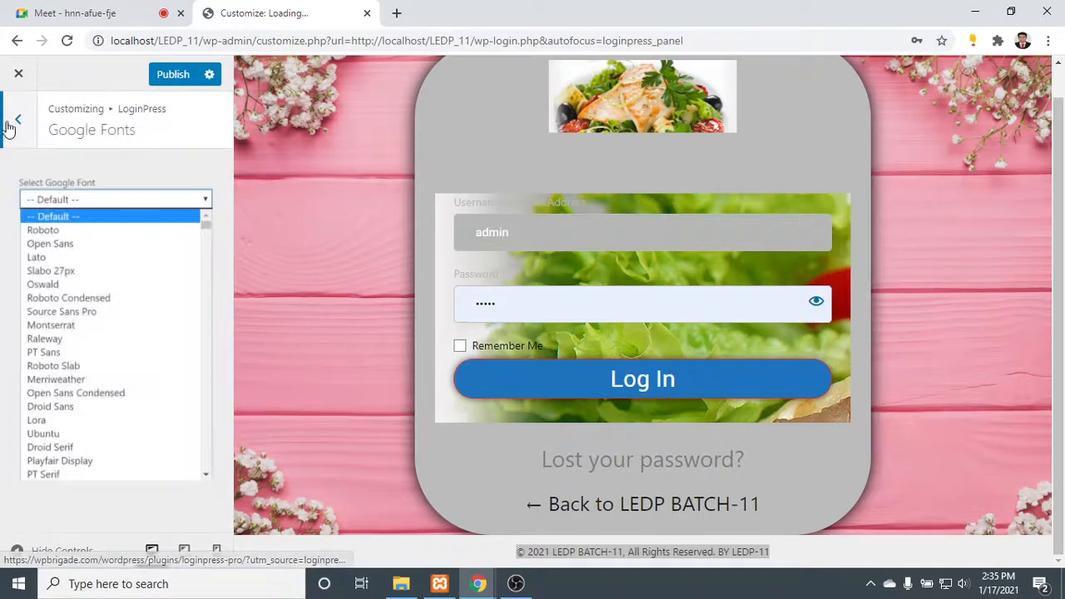
{"action": "left_click", "coordinate": [10, 121]}
{"action": "scroll", "coordinate": [139, 470], "scroll_direction": "down", "scroll_amount": 1}
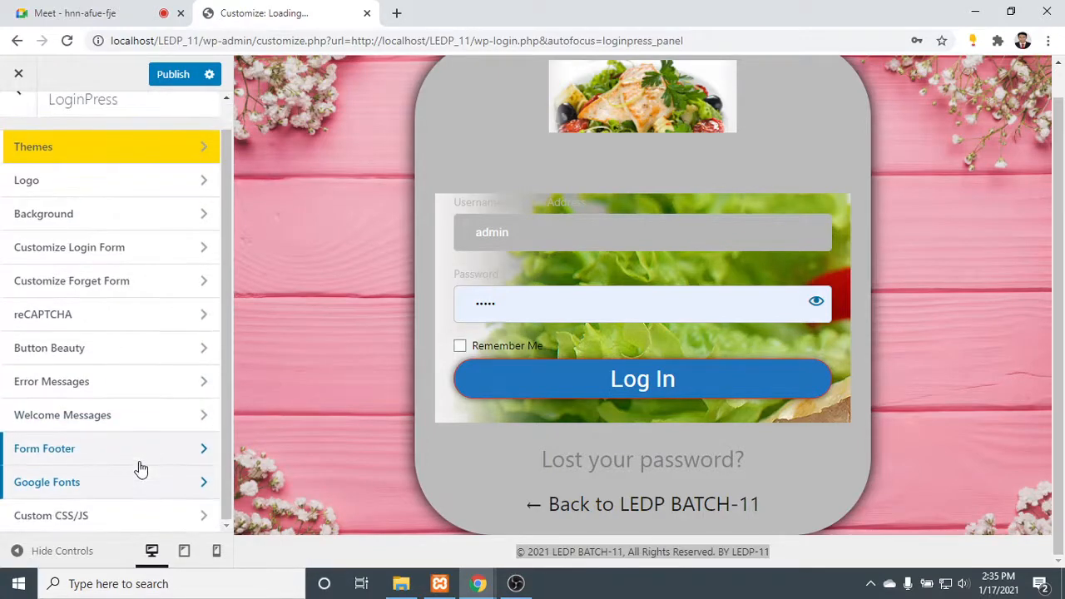
{"action": "left_click", "coordinate": [152, 516]}
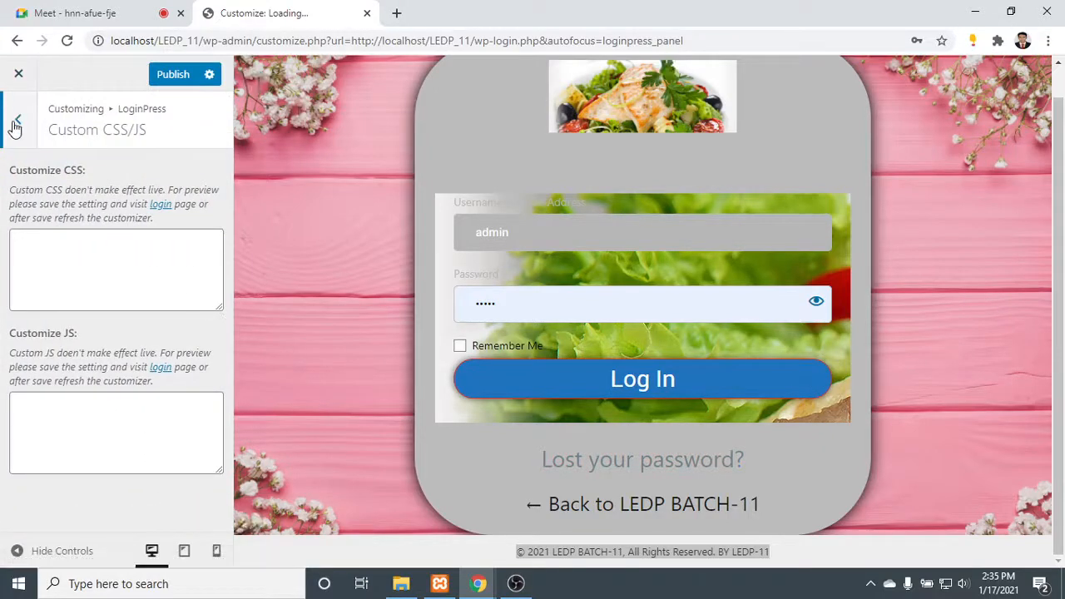
- Publish the login page customizations and close the customizer
{"action": "left_click", "coordinate": [18, 121]}
{"action": "left_click", "coordinate": [170, 77]}
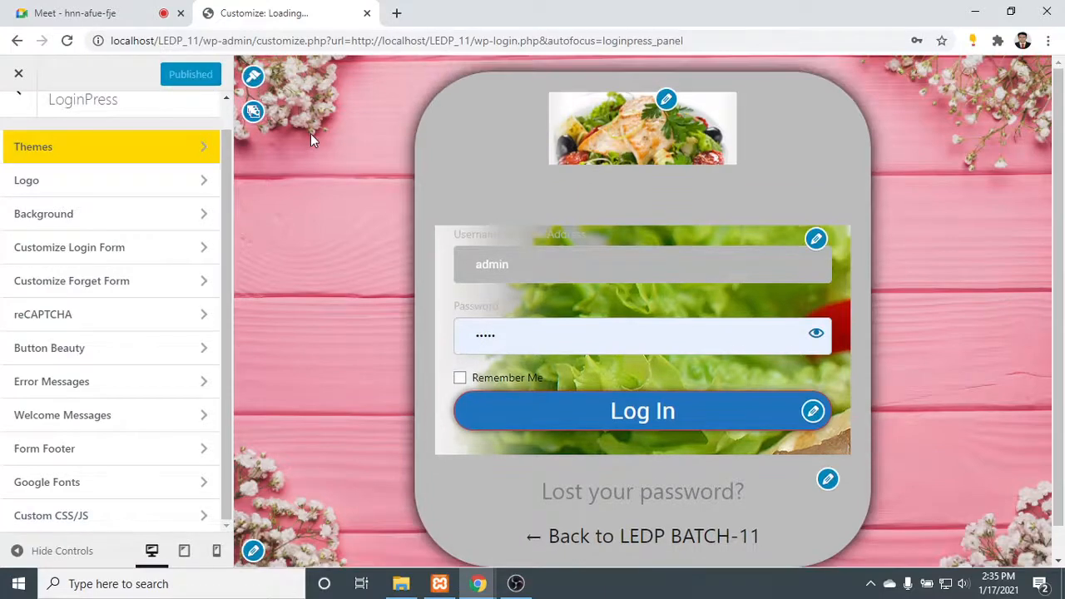
{"action": "left_click", "coordinate": [17, 77]}
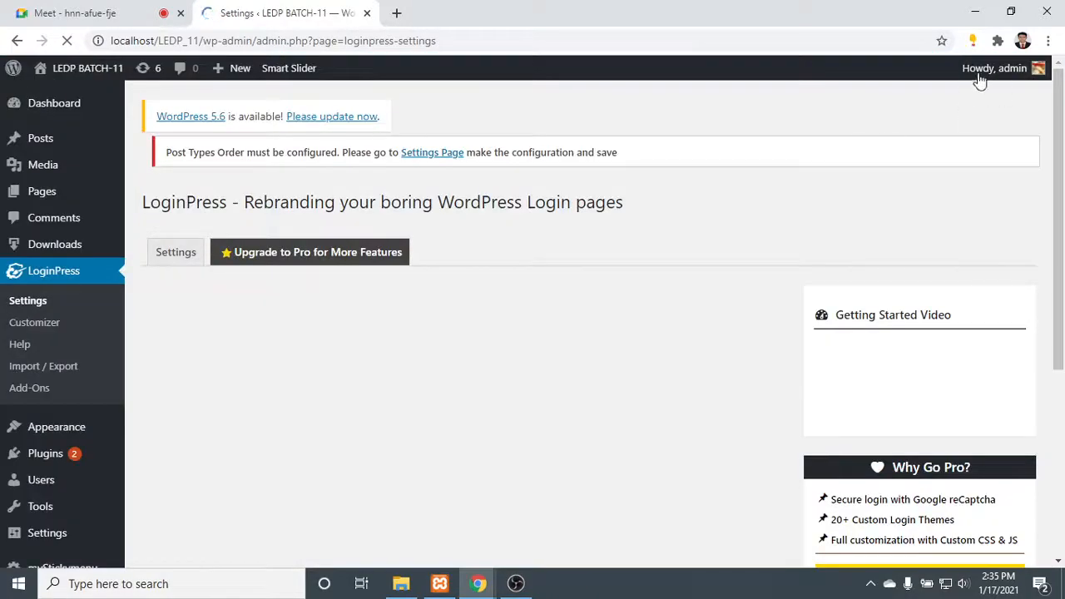
- Log out of the WordPress admin account to bring up the live login page
{"action": "mouse_move", "coordinate": [1038, 71]}
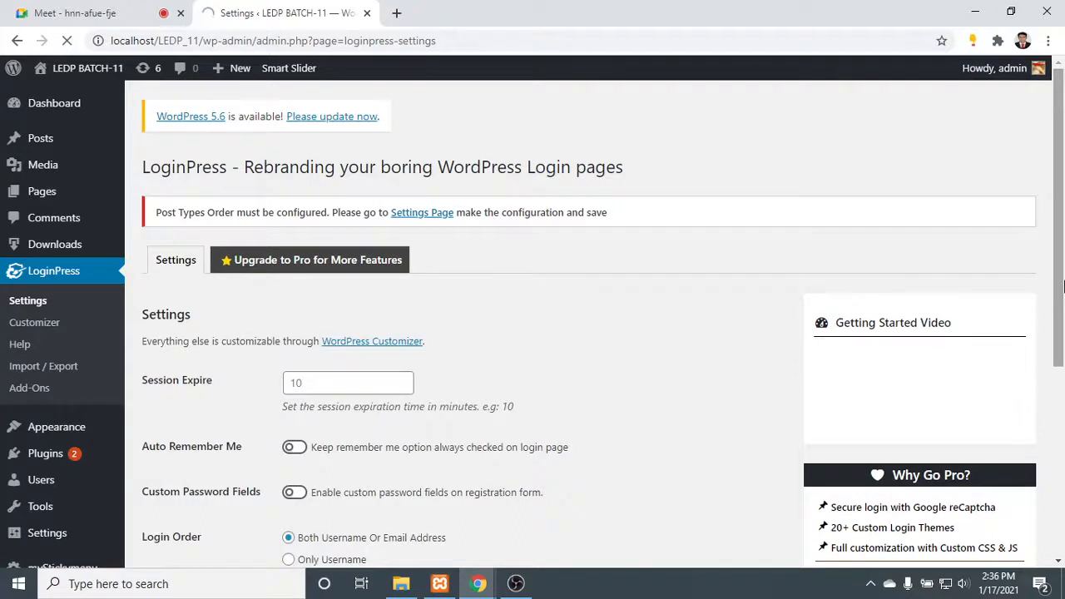
{"action": "scroll", "coordinate": [930, 281], "scroll_direction": "down", "scroll_amount": 1}
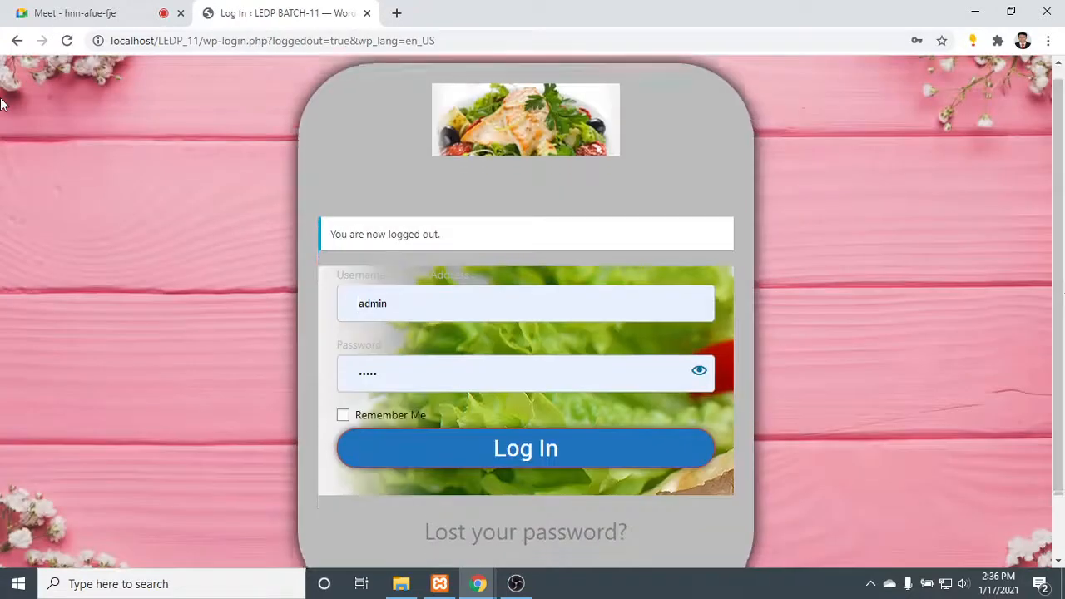
- Examine the published login page, including the logo, background, login form, button, footer links and copyright note
{"action": "scroll", "coordinate": [487, 358], "scroll_direction": "up", "scroll_amount": 1}
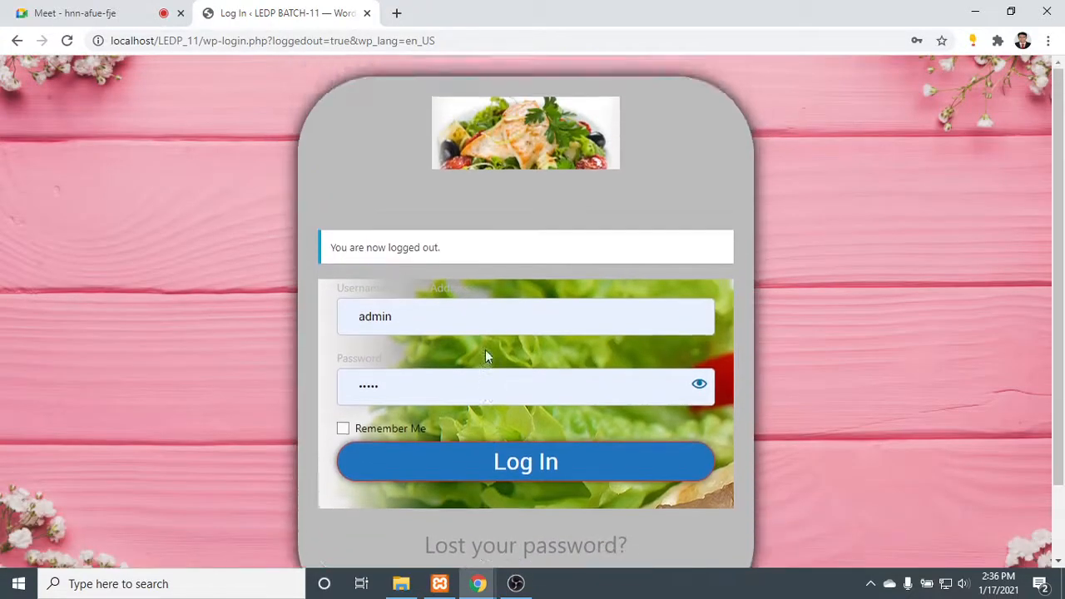
{"action": "scroll", "coordinate": [487, 356], "scroll_direction": "down", "scroll_amount": 2}
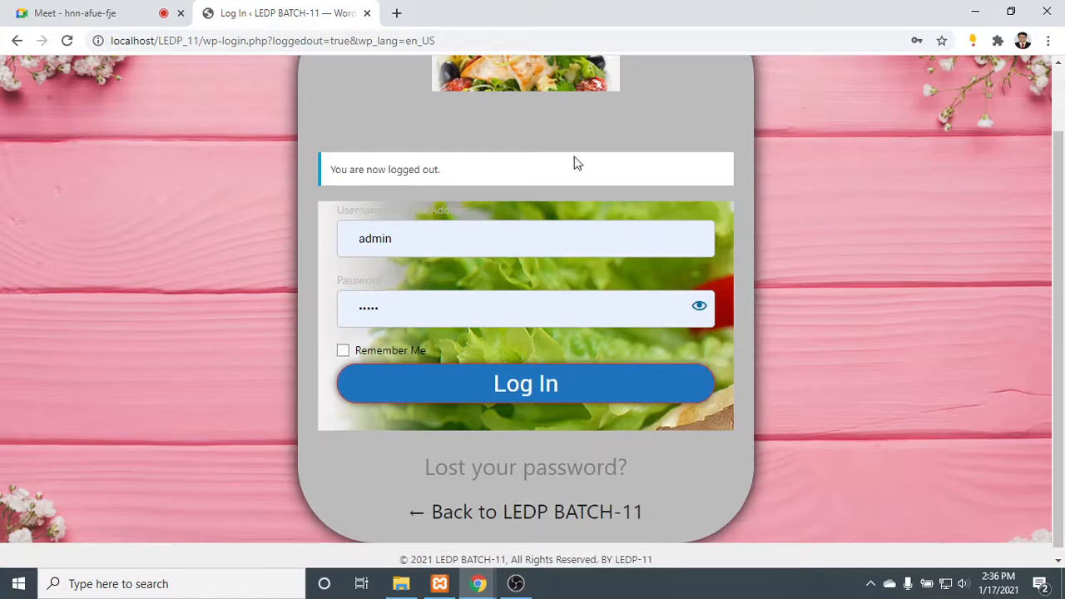
{"action": "scroll", "coordinate": [627, 135], "scroll_direction": "up", "scroll_amount": 2}
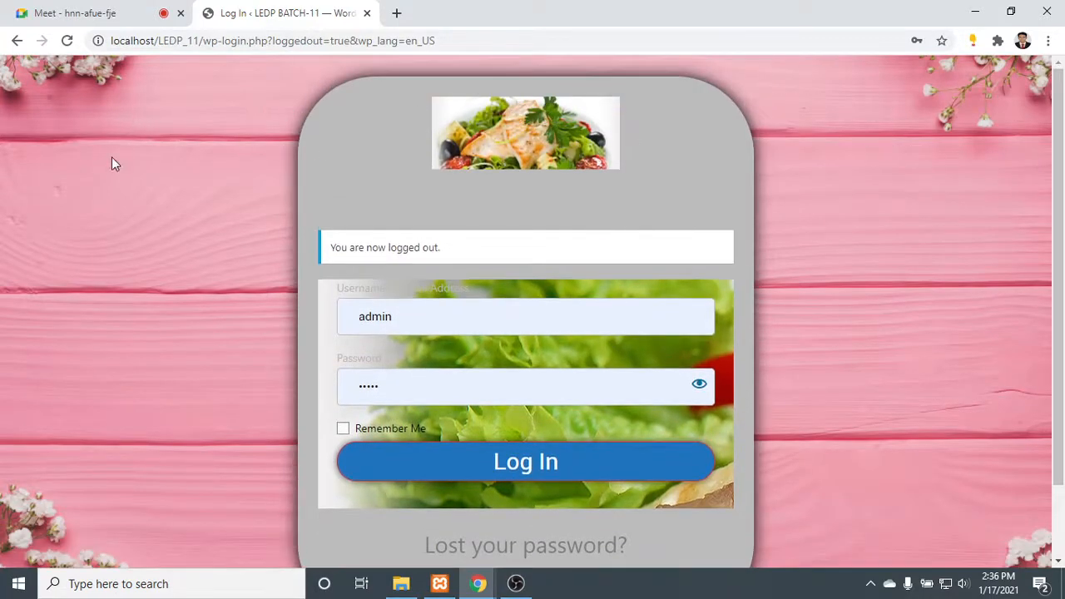
{"action": "left_click_drag", "start_coordinate": [893, 155], "coordinate": [623, 502]}
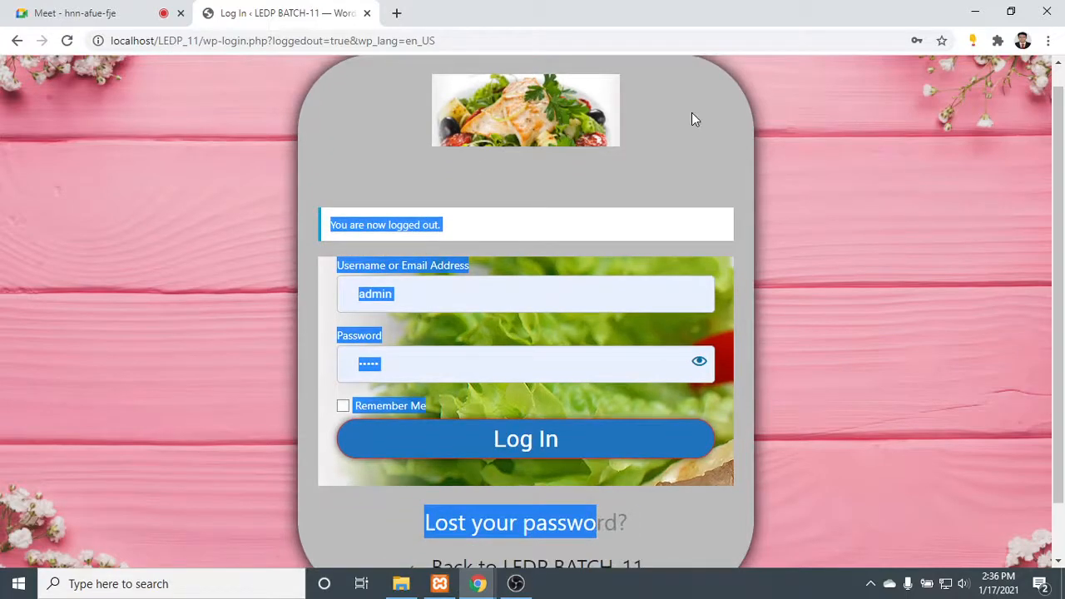
{"action": "left_click", "coordinate": [513, 294]}
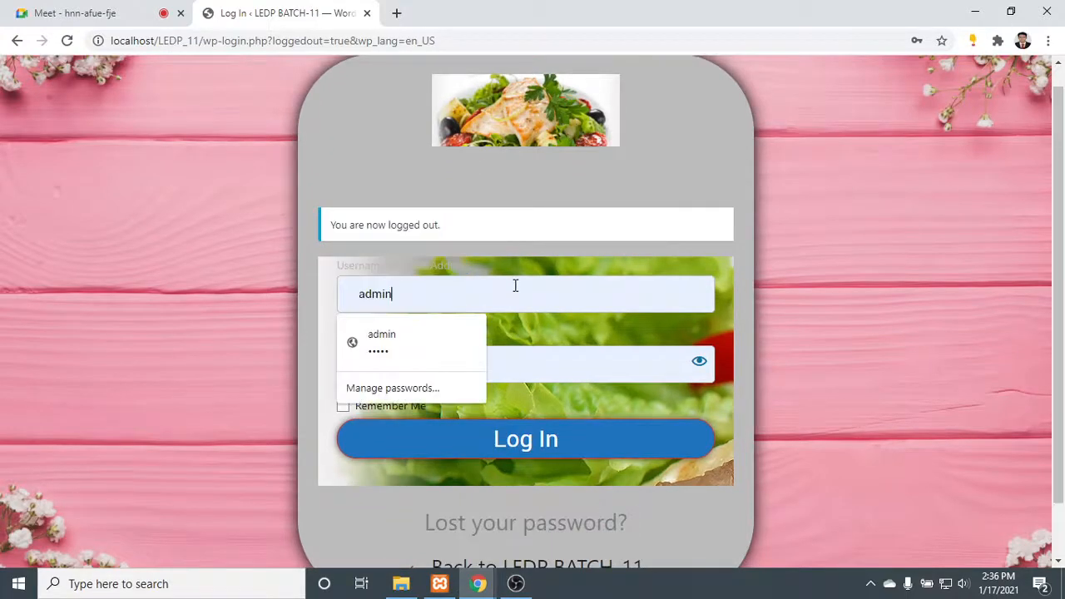
{"action": "left_click", "coordinate": [965, 193]}
{"action": "scroll", "coordinate": [505, 222], "scroll_direction": "up", "scroll_amount": 1}
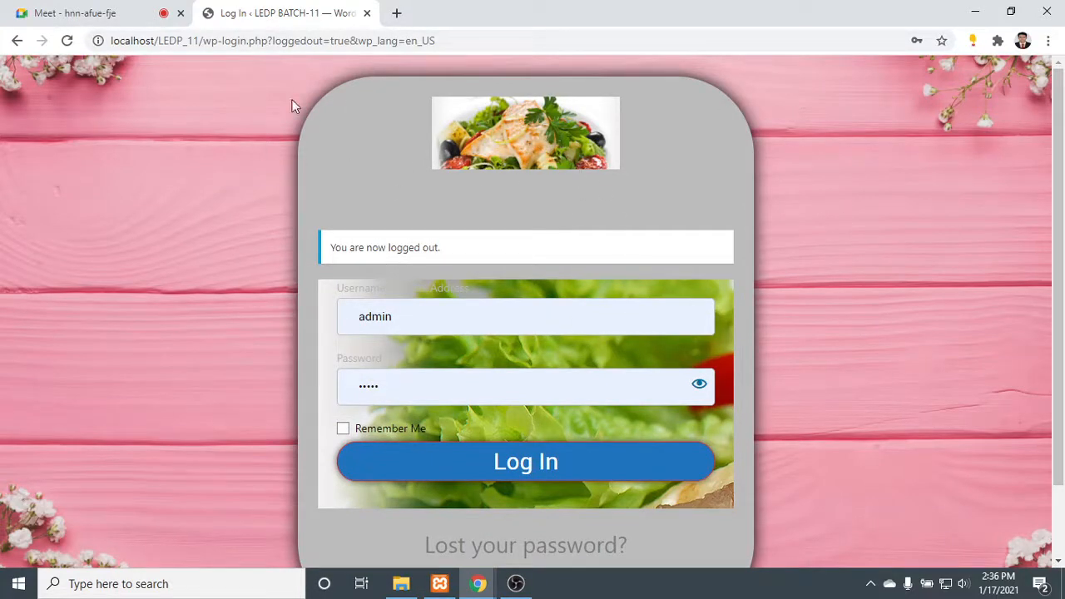
{"action": "scroll", "coordinate": [642, 204], "scroll_direction": "down", "scroll_amount": 1}
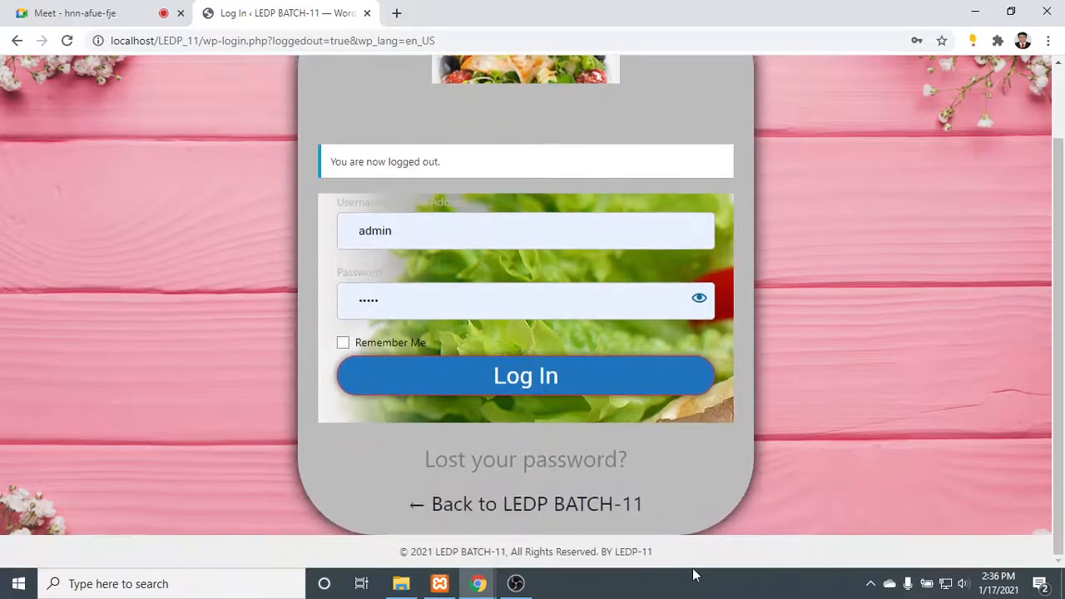
- Check the login page's copyright note and its Lost Password page, and return to the login form
{"action": "left_click_drag", "start_coordinate": [647, 552], "coordinate": [356, 511]}
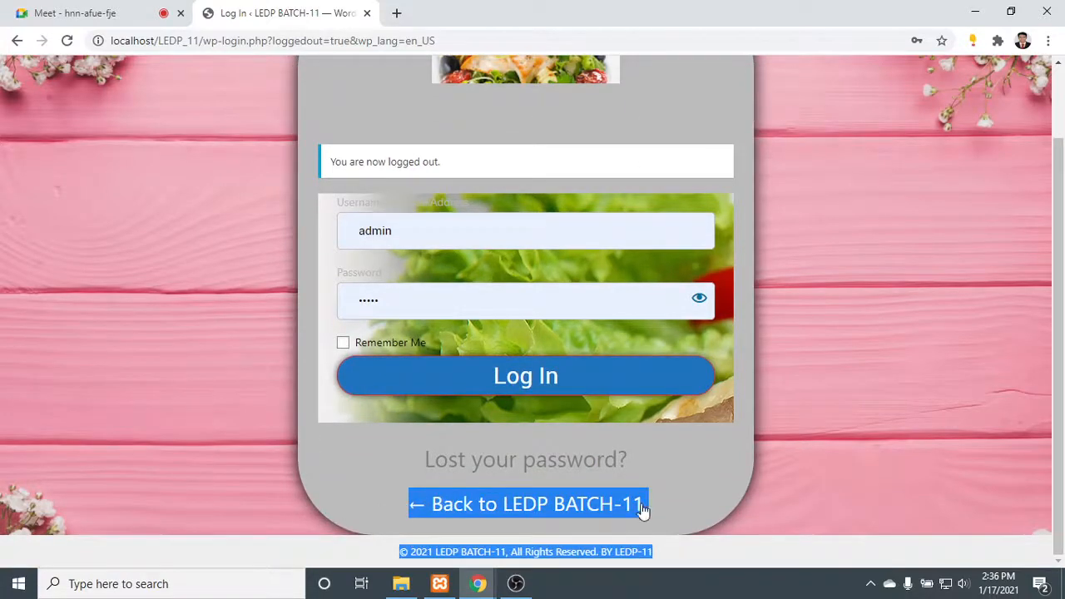
{"action": "left_click", "coordinate": [682, 486]}
{"action": "left_click", "coordinate": [604, 465]}
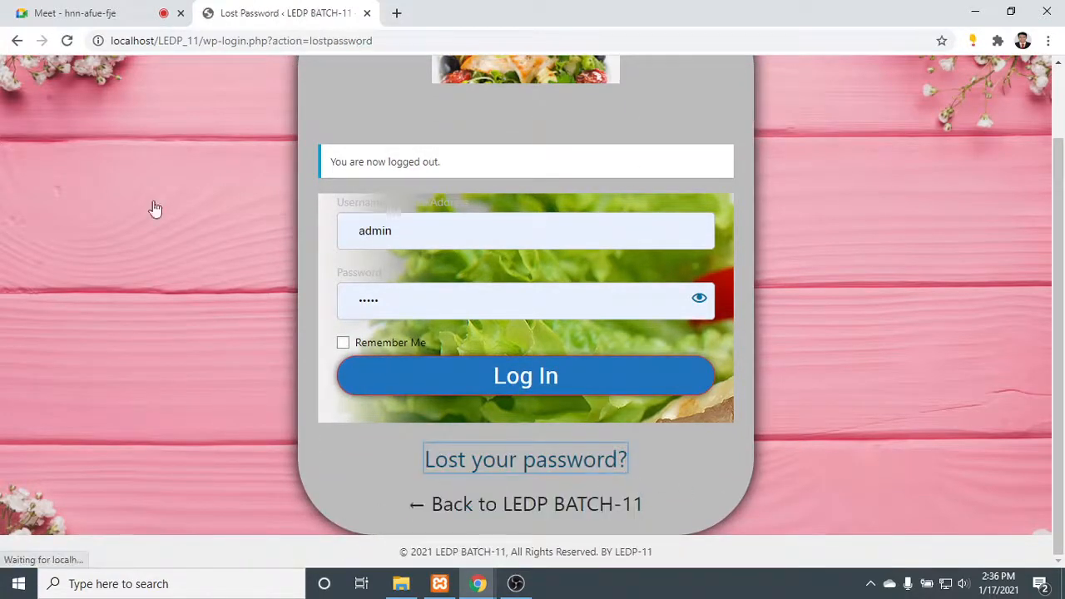
{"action": "left_click", "coordinate": [17, 41]}
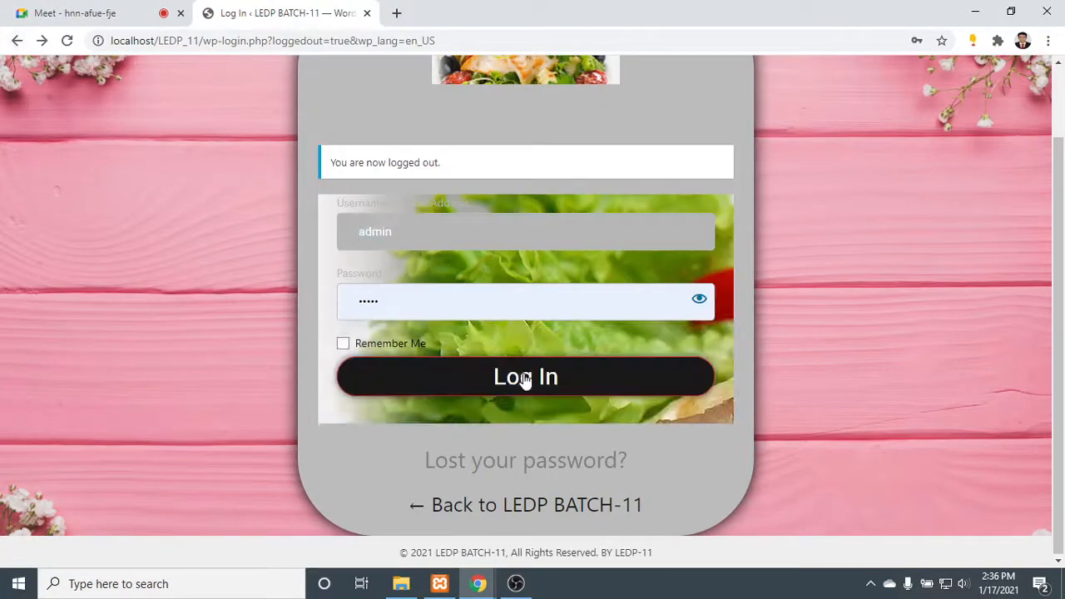
- Log in to the WordPress dashboard with the prefilled admin credentials and open the page for adding new plugins
{"action": "left_click", "coordinate": [525, 379]}
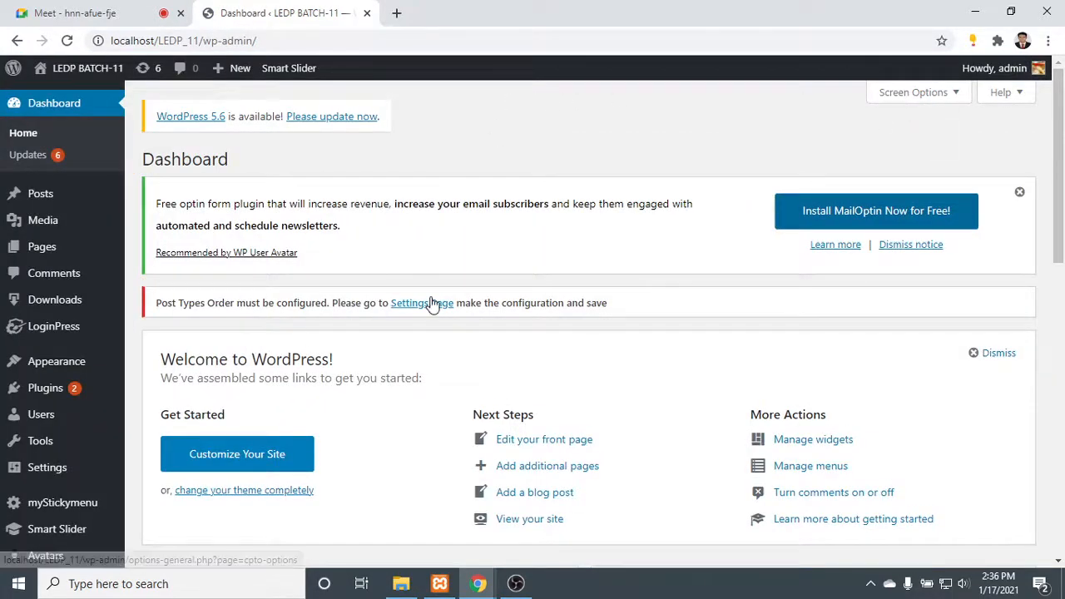
{"action": "scroll", "coordinate": [499, 199], "scroll_direction": "down", "scroll_amount": 3}
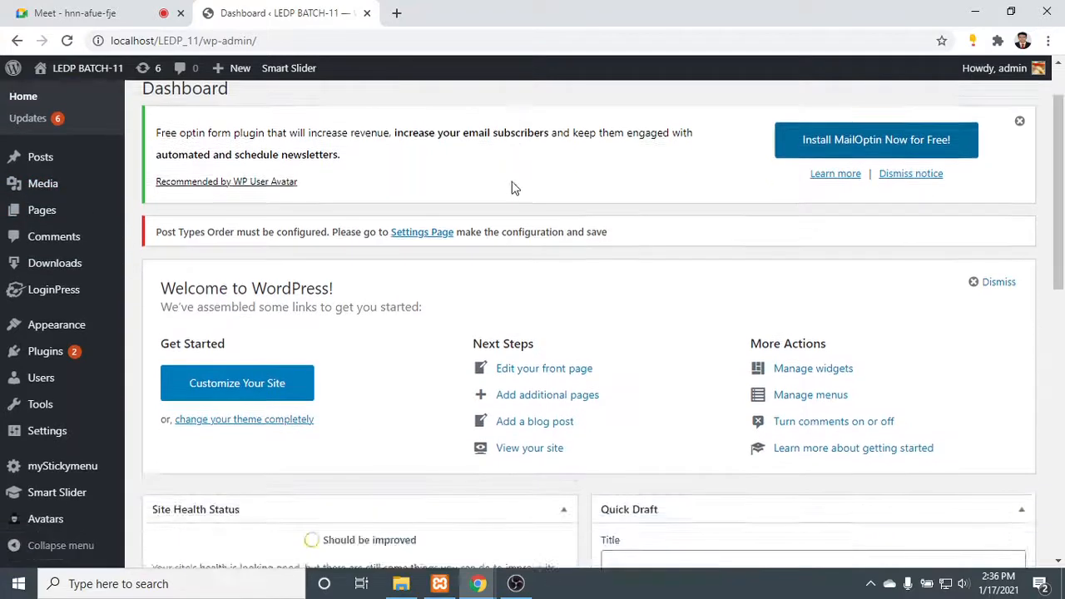
{"action": "mouse_move", "coordinate": [45, 359]}
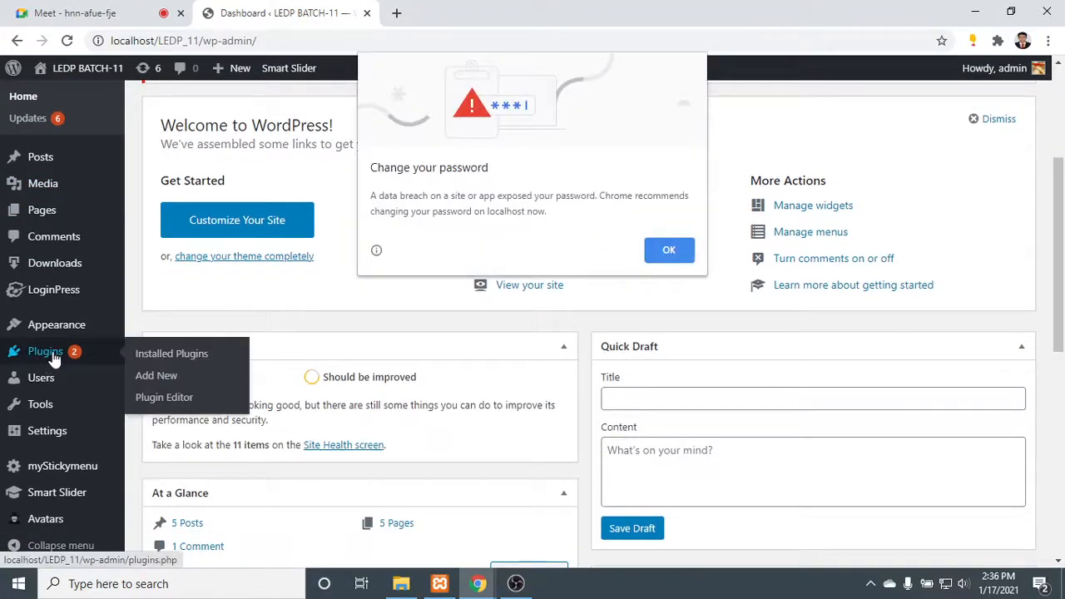
{"action": "left_click", "coordinate": [667, 251]}
{"action": "mouse_move", "coordinate": [48, 379]}
{"action": "mouse_move", "coordinate": [45, 351]}
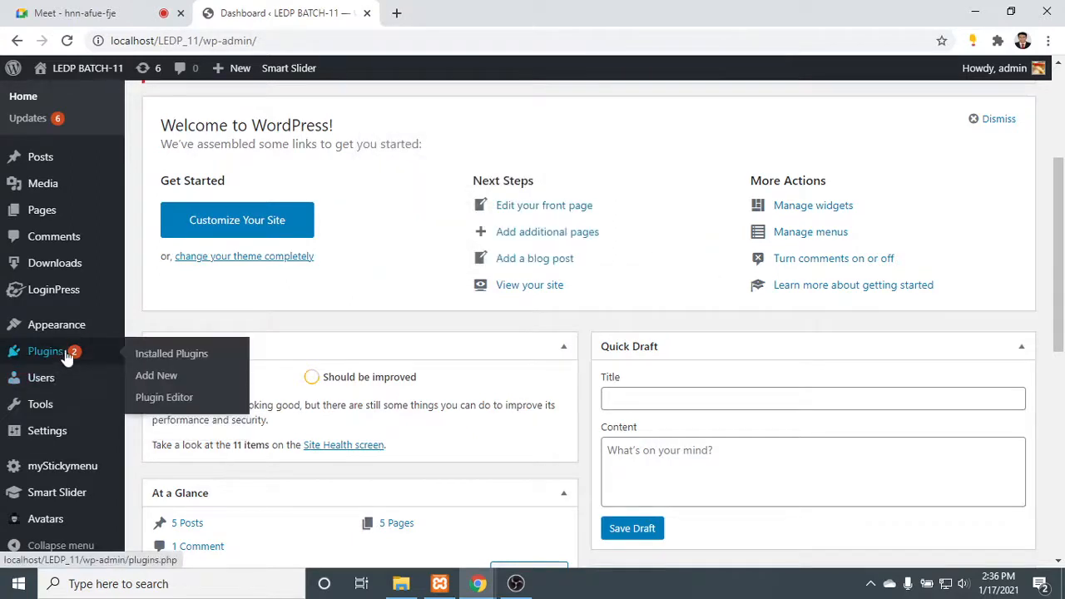
{"action": "left_click", "coordinate": [158, 378]}
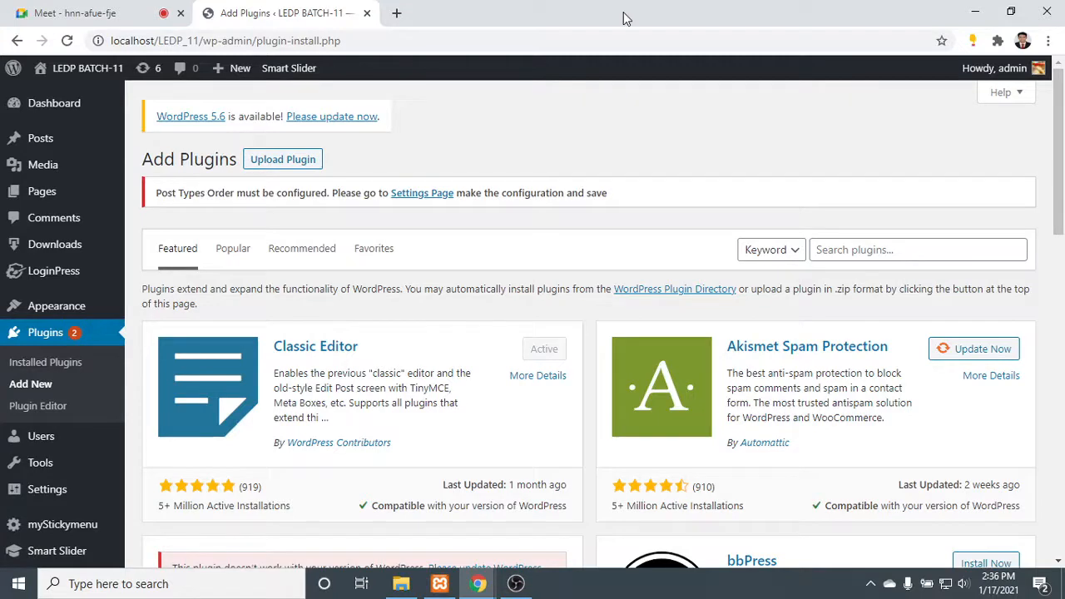
- Search the plugin directory for "wp forms"
{"action": "left_click", "coordinate": [892, 252]}
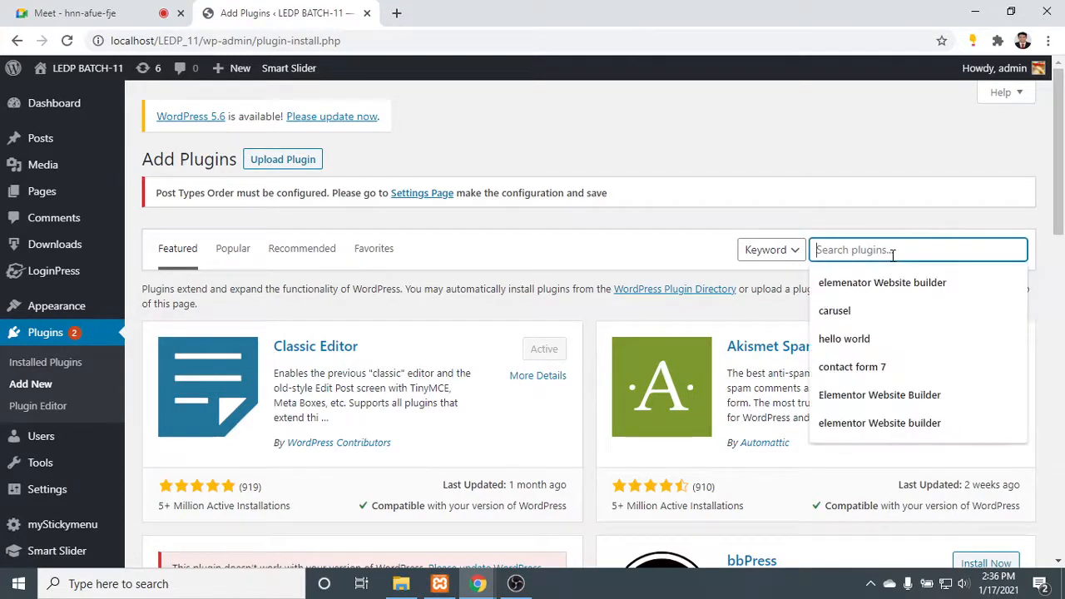
{"action": "type", "text": "wp"}
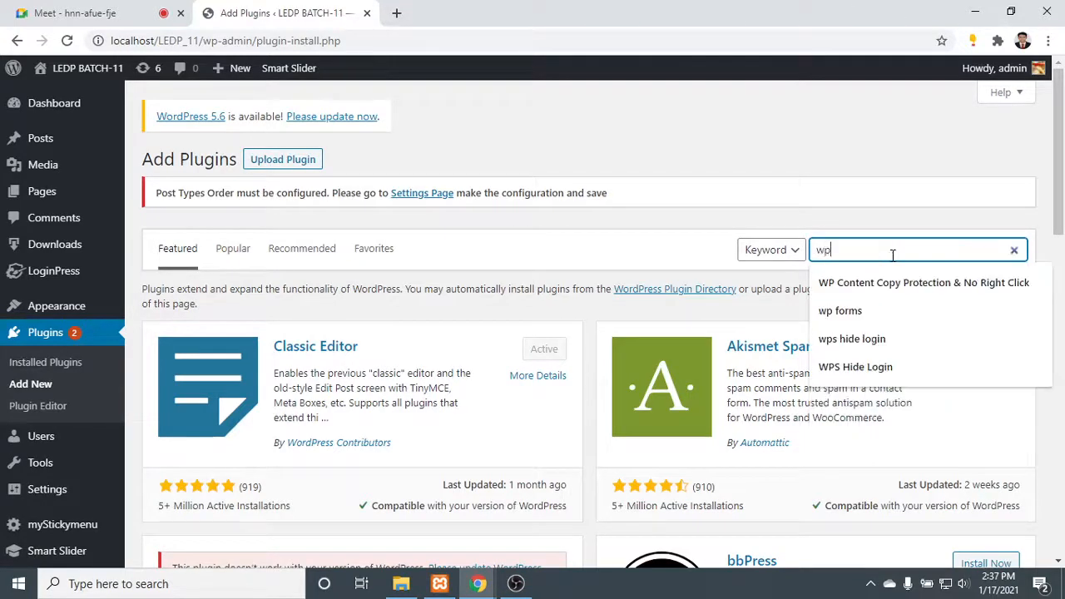
{"action": "key", "text": "Return"}
{"action": "type", "text": "p"}
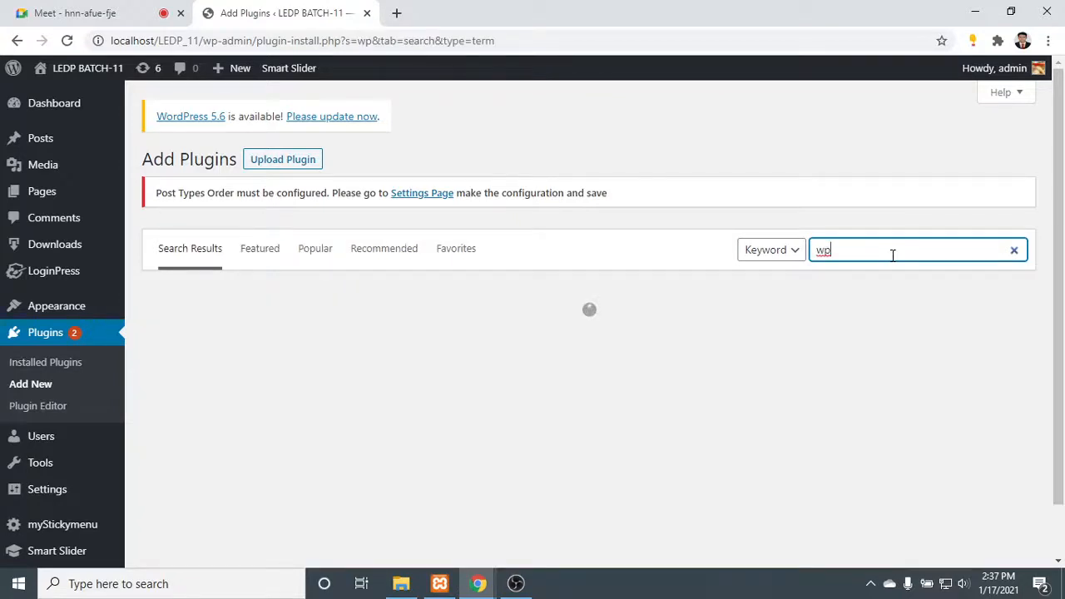
{"action": "key", "text": "Down"}
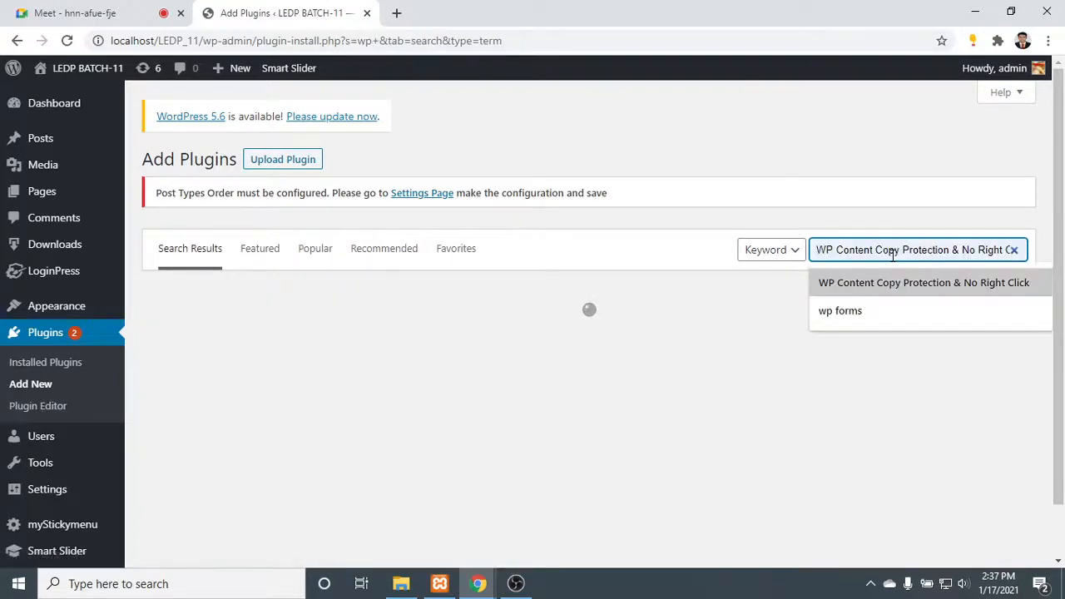
{"action": "key", "text": "Down"}
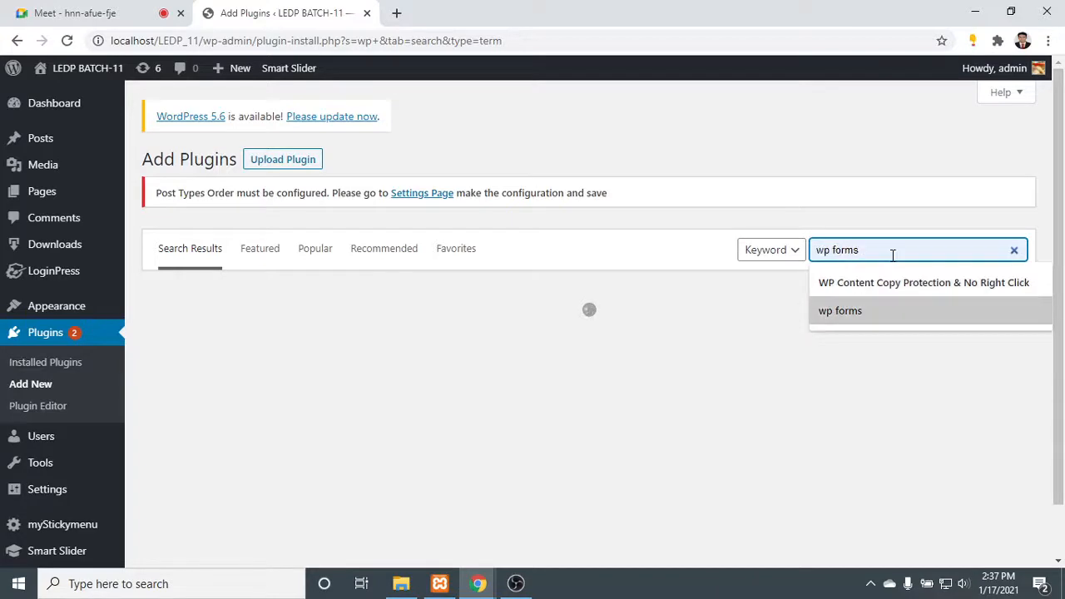
{"action": "key", "text": "Return"}
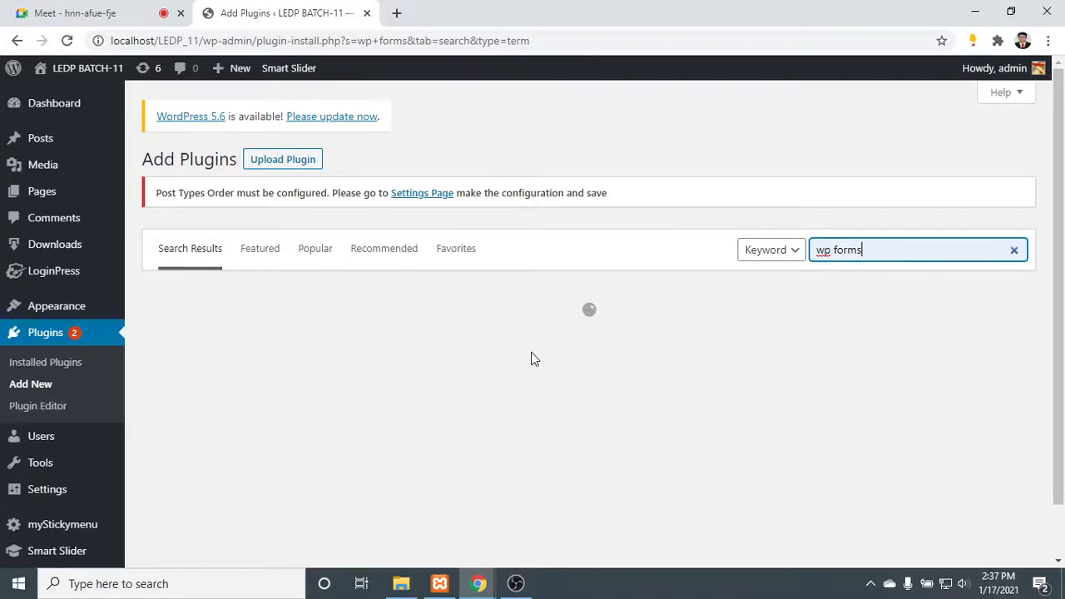
{"action": "scroll", "coordinate": [533, 359], "scroll_direction": "down", "scroll_amount": 1}
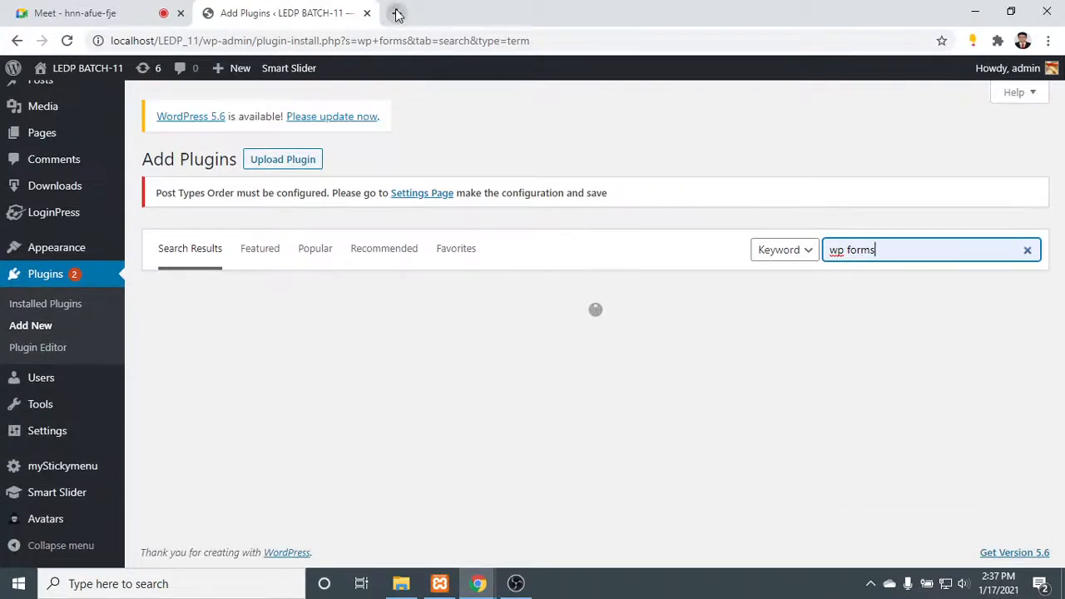
- Load wordpress.org in a new browser tab alongside the Add Plugins page
{"action": "left_click", "coordinate": [396, 13]}
{"action": "type", "text": "wo"}
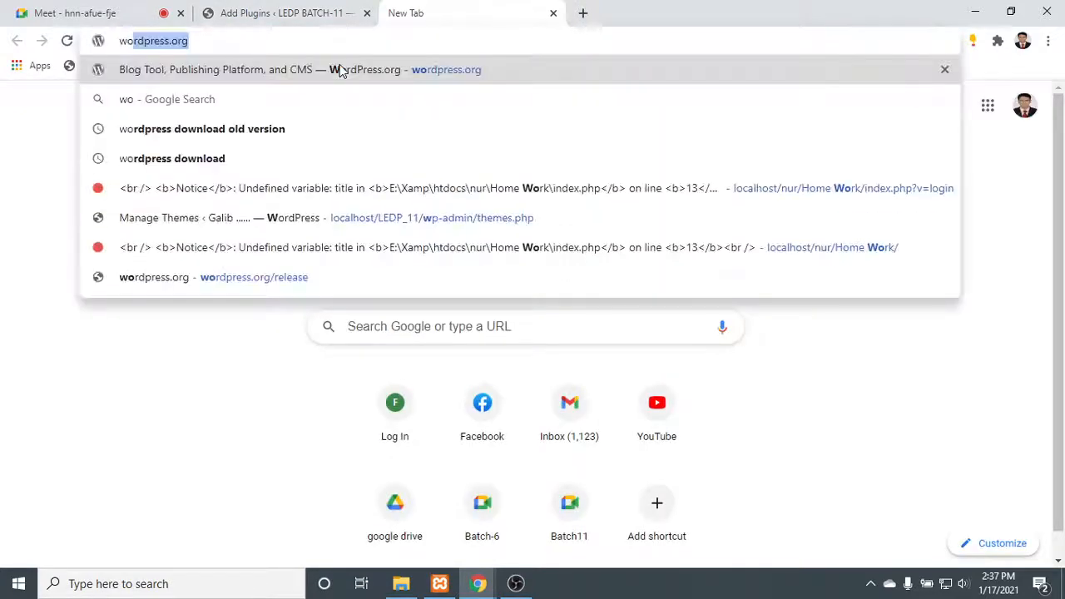
{"action": "key", "text": "Return"}
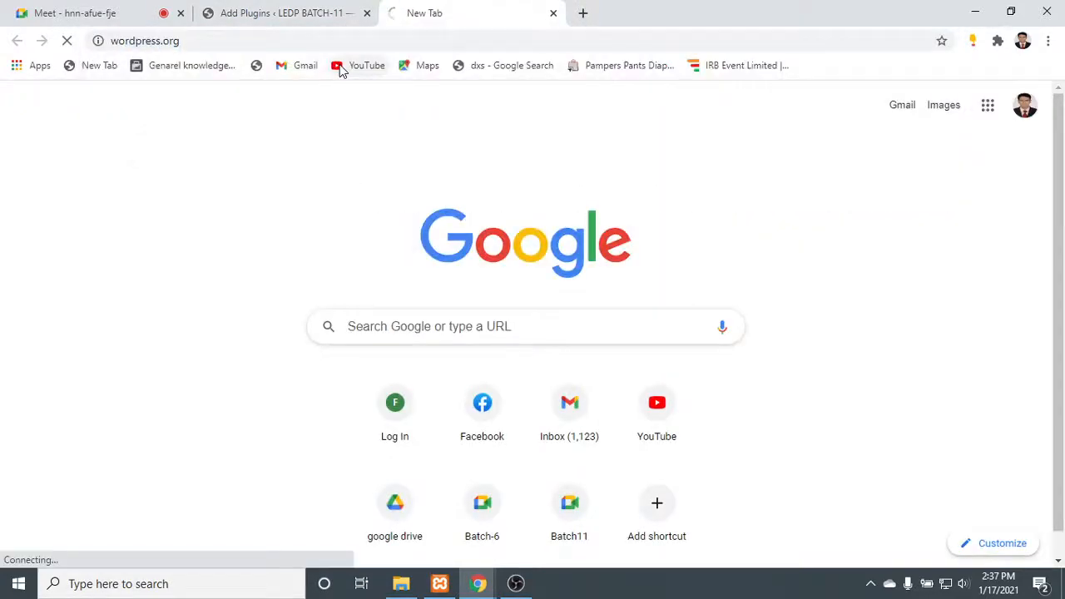
{"action": "left_click", "coordinate": [281, 5]}
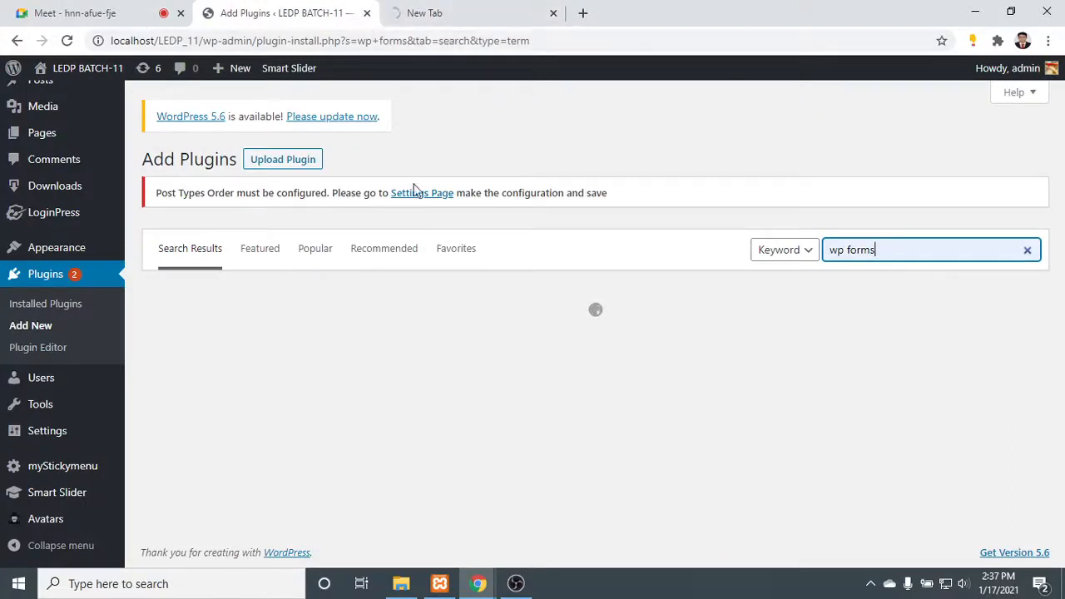
{"action": "left_click", "coordinate": [441, 7]}
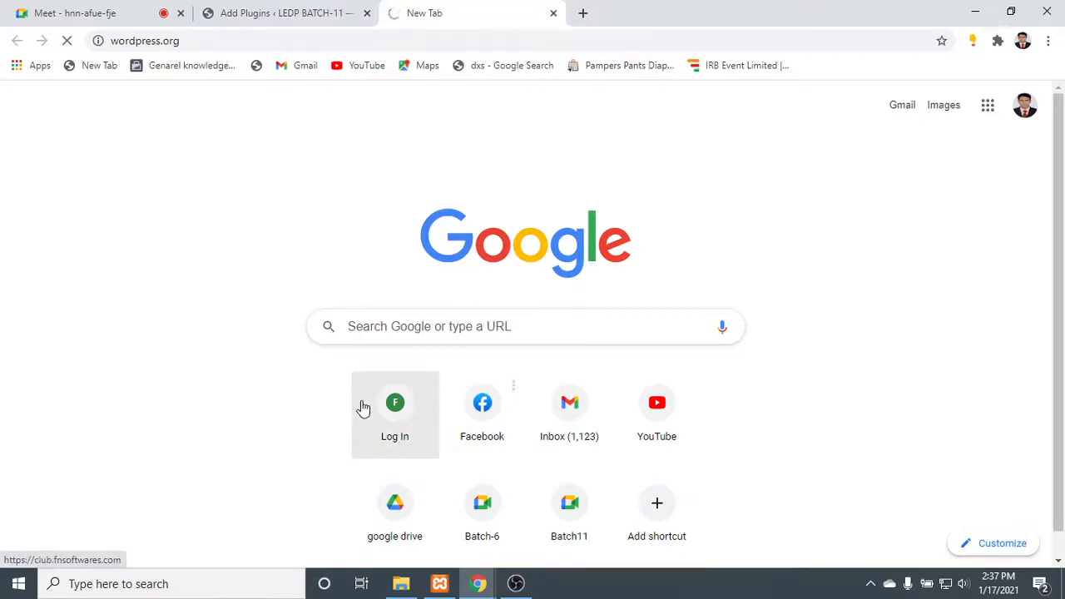
{"action": "left_click", "coordinate": [292, 39]}
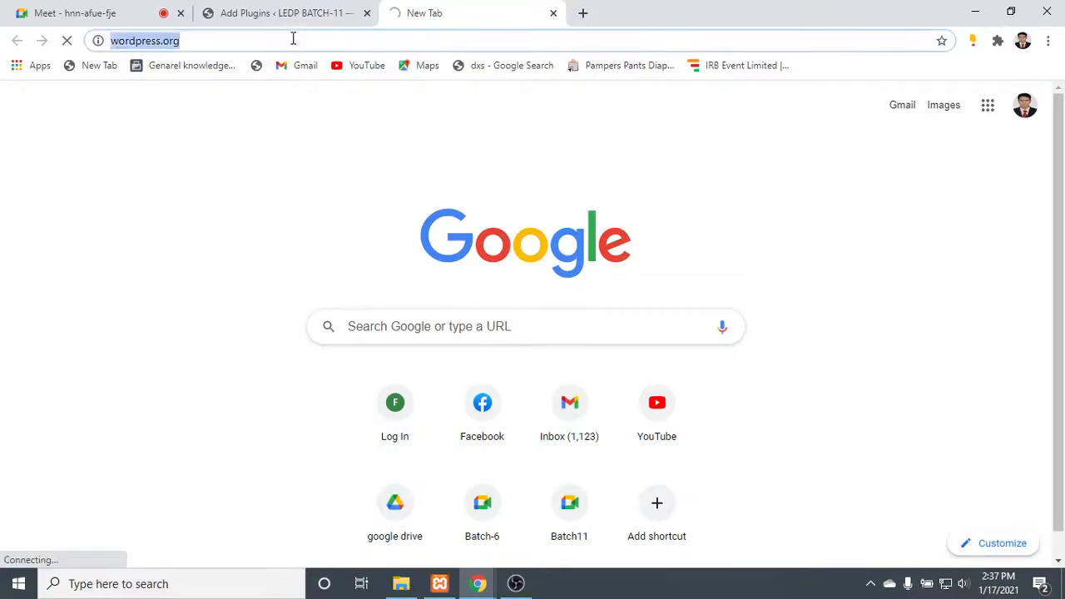
{"action": "left_click", "coordinate": [313, 7]}
{"action": "left_click", "coordinate": [499, 7]}
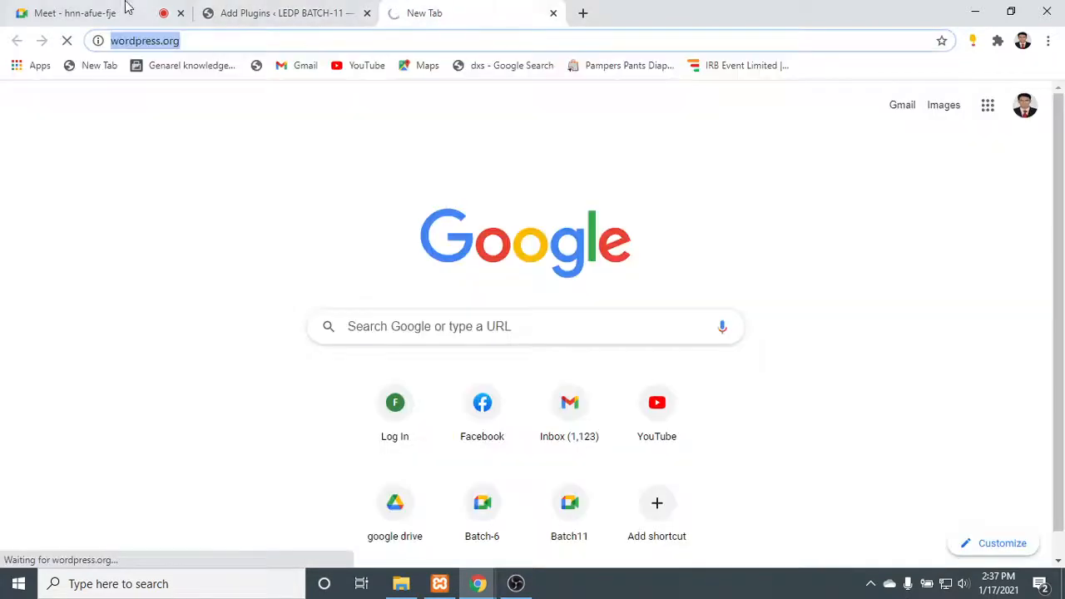
- Launch Firefox from the desktop and return to the Chrome window
{"action": "left_click", "coordinate": [468, 586]}
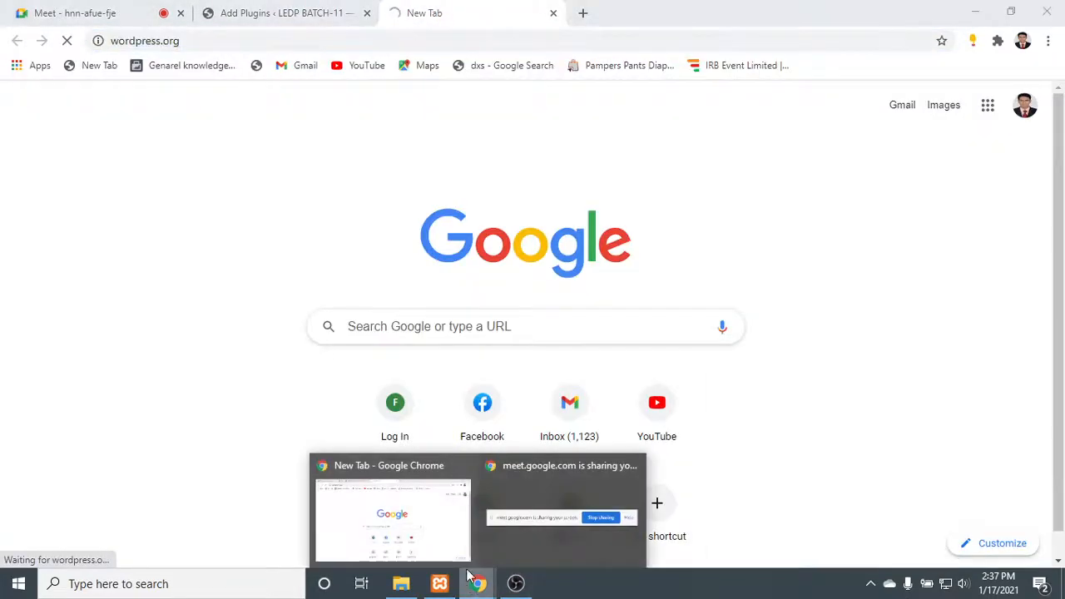
{"action": "left_click", "coordinate": [438, 511]}
{"action": "left_click", "coordinate": [971, 12]}
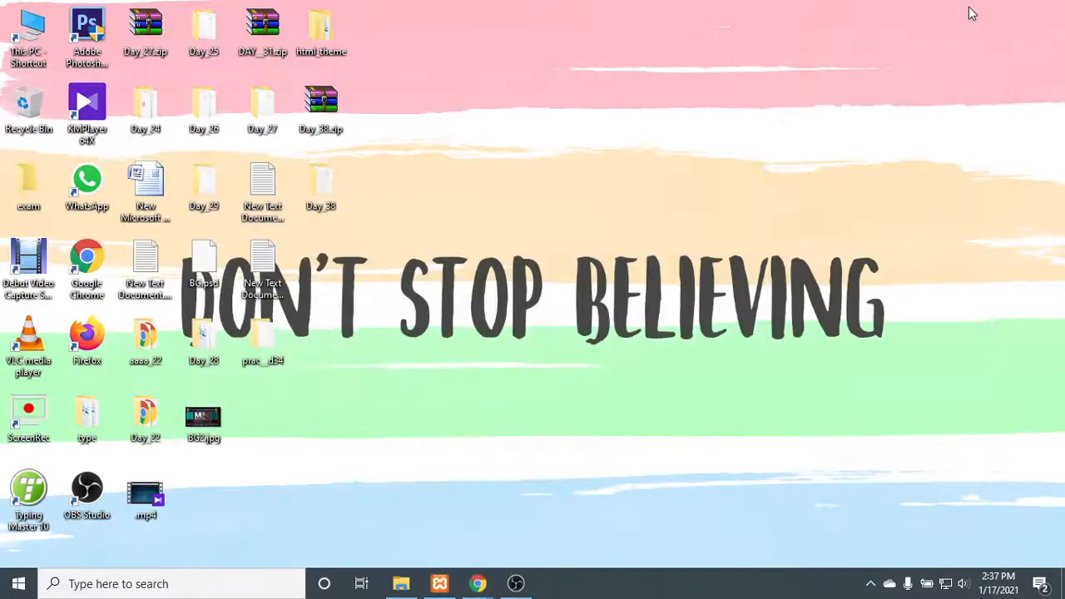
{"action": "double_click", "coordinate": [81, 342]}
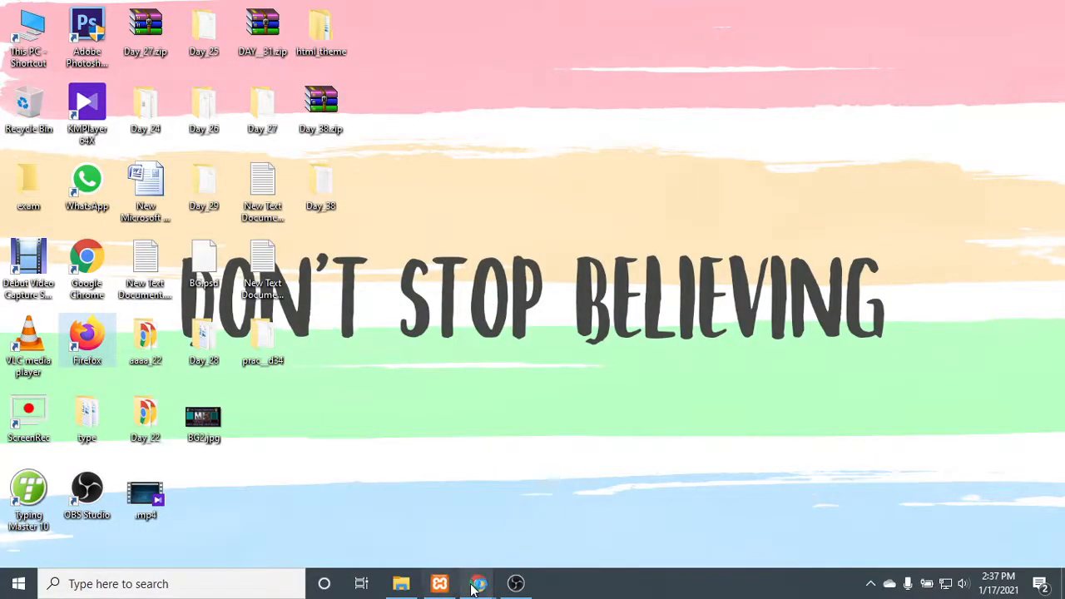
{"action": "mouse_move", "coordinate": [476, 583]}
{"action": "left_click", "coordinate": [372, 470]}
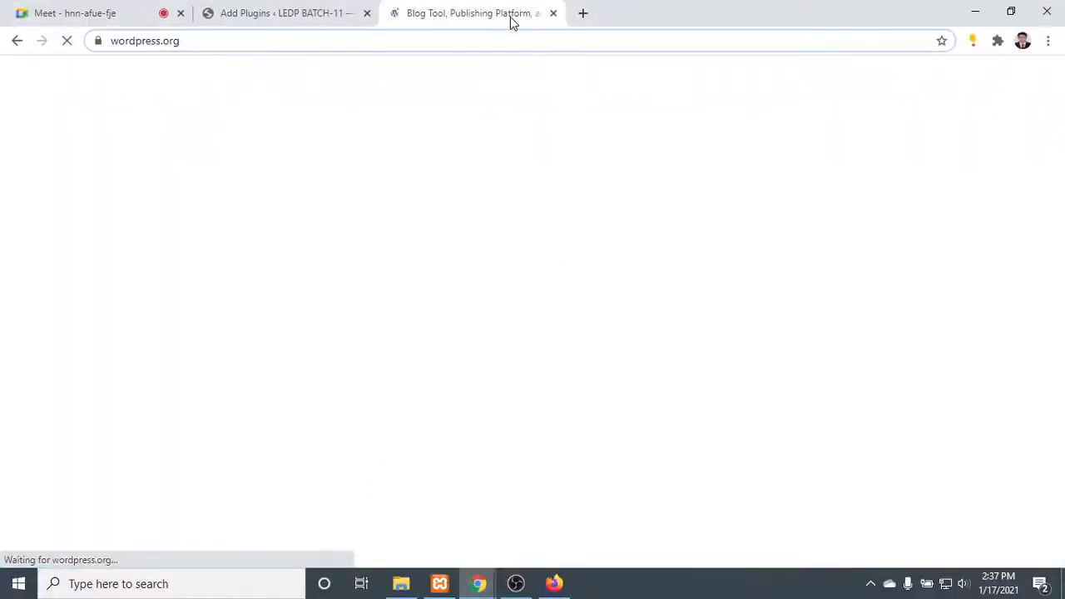
- Copy the term "wp forms" from the plugin search and run a Google search for it in Firefox
{"action": "left_click", "coordinate": [255, 12]}
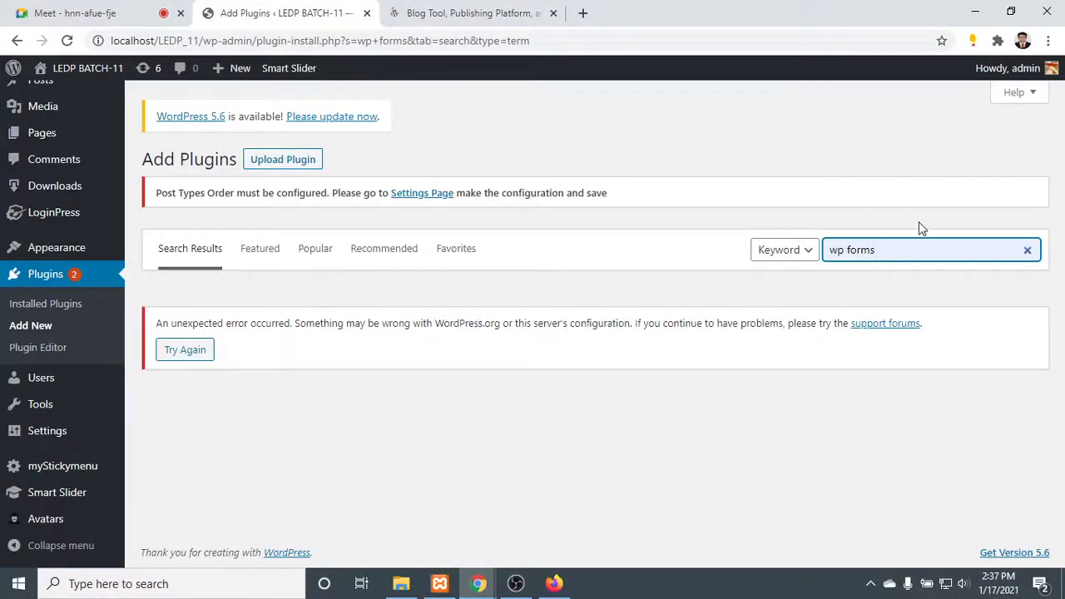
{"action": "left_click_drag", "start_coordinate": [915, 249], "coordinate": [667, 250]}
{"action": "key", "text": "ctrl+c"}
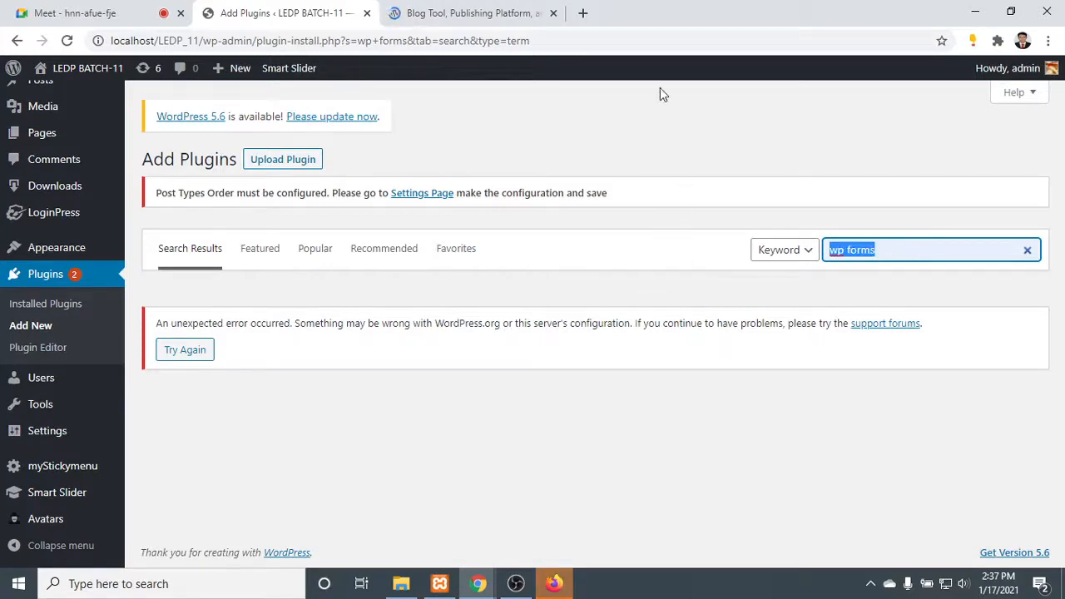
{"action": "left_click", "coordinate": [494, 7]}
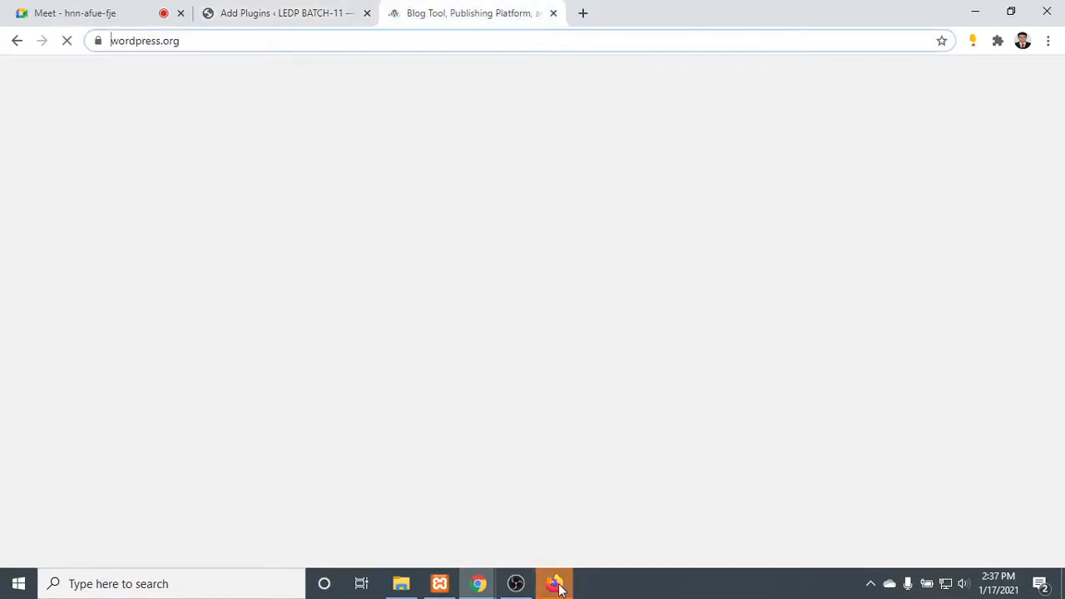
{"action": "left_click", "coordinate": [555, 586]}
{"action": "left_click", "coordinate": [614, 317]}
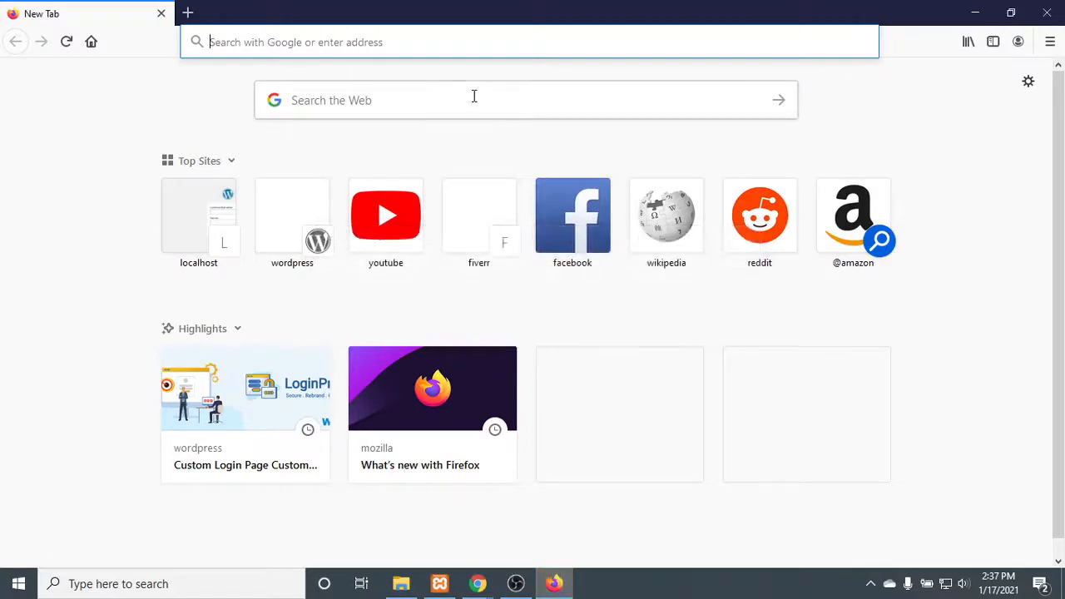
{"action": "key", "text": "ctrl+v"}
{"action": "key", "text": "Return"}
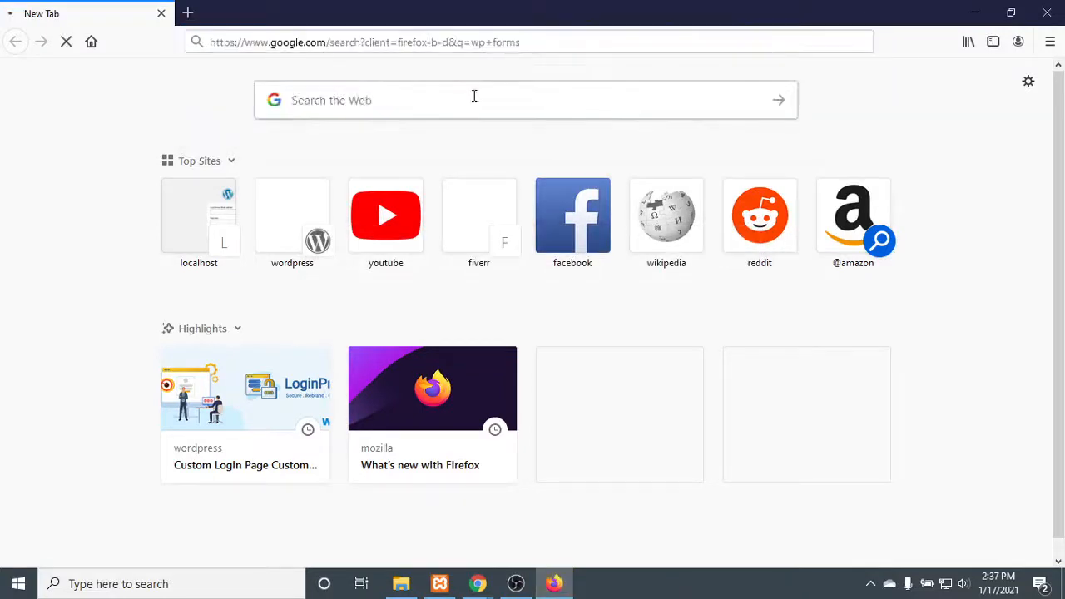
{"action": "left_click", "coordinate": [975, 12]}
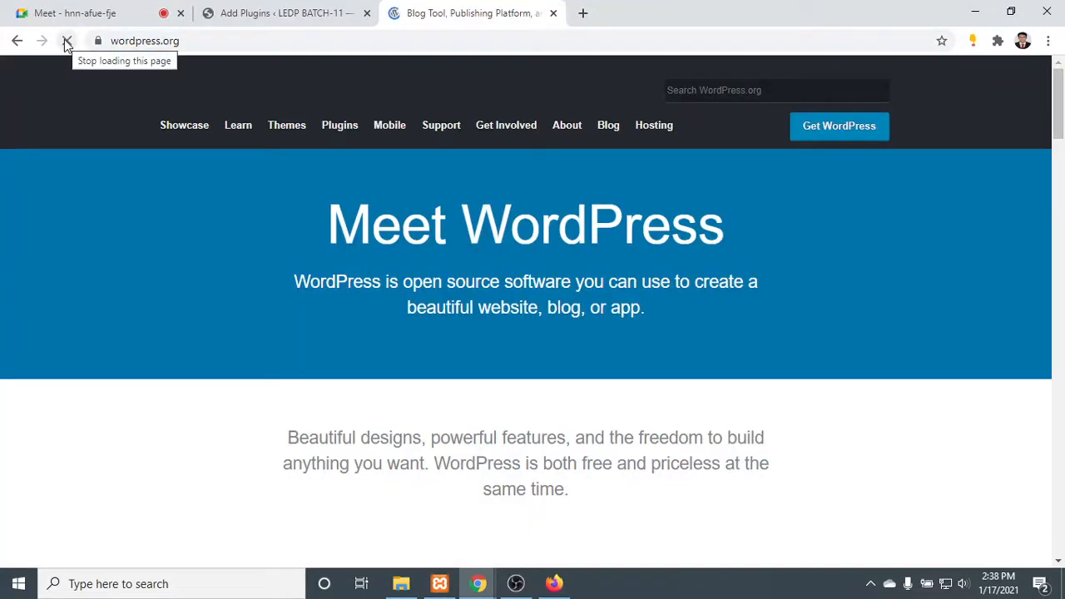
- Check the wordpress.org home page in Chrome and the Google results for "wp forms" in Firefox
{"action": "left_click", "coordinate": [553, 583]}
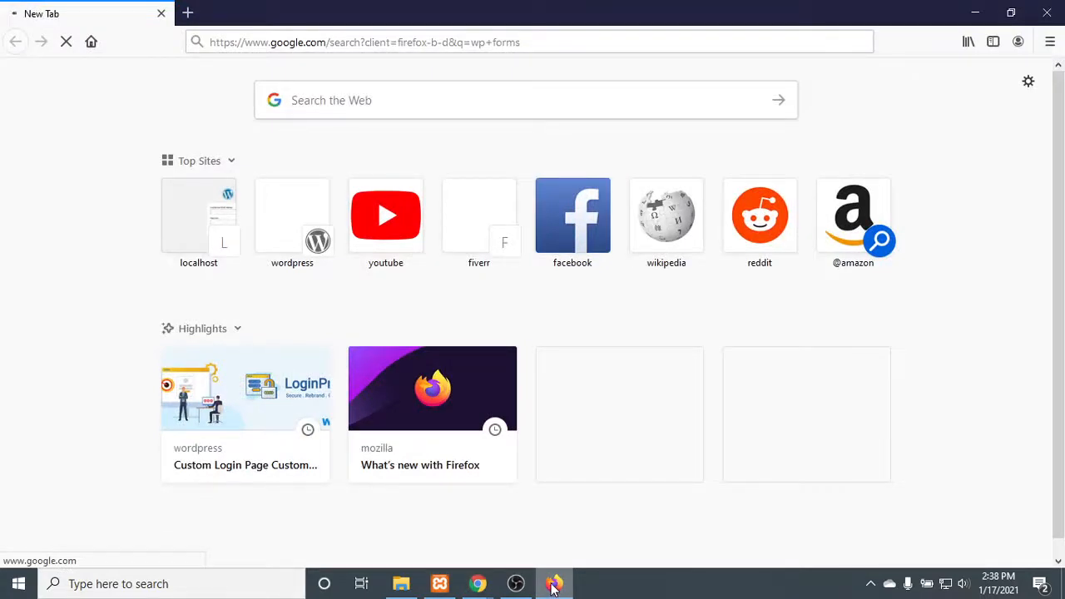
{"action": "left_click", "coordinate": [554, 583]}
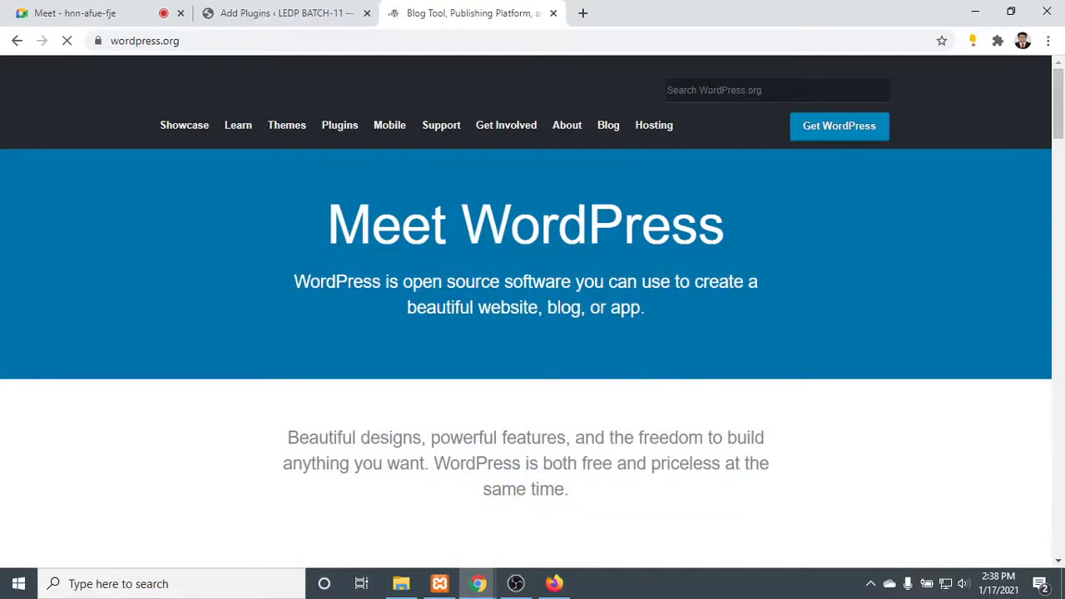
{"action": "left_click", "coordinate": [709, 86]}
{"action": "left_click", "coordinate": [545, 81]}
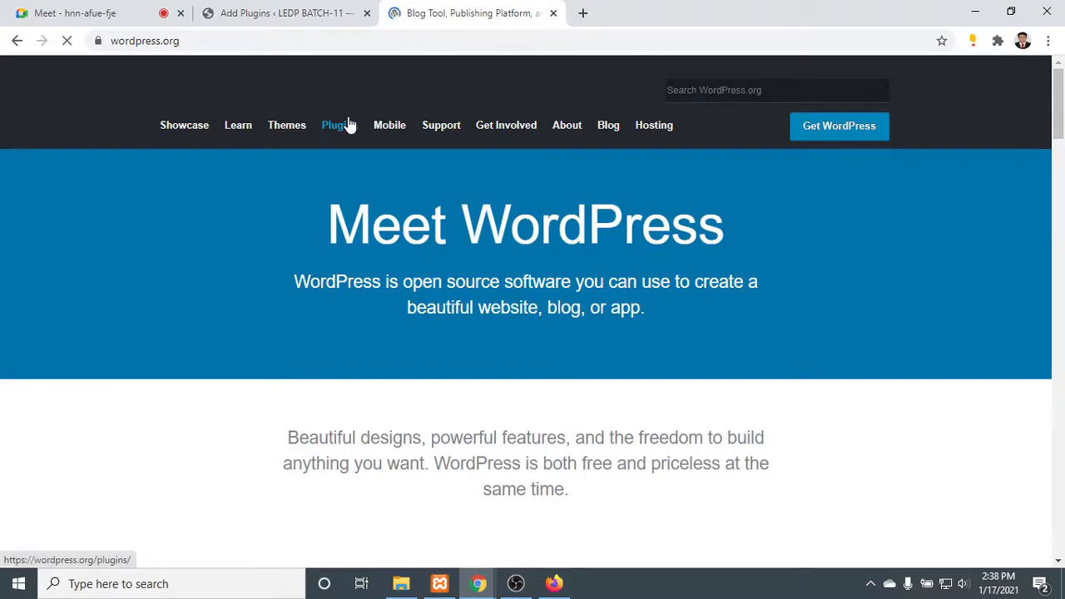
{"action": "left_click", "coordinate": [566, 585]}
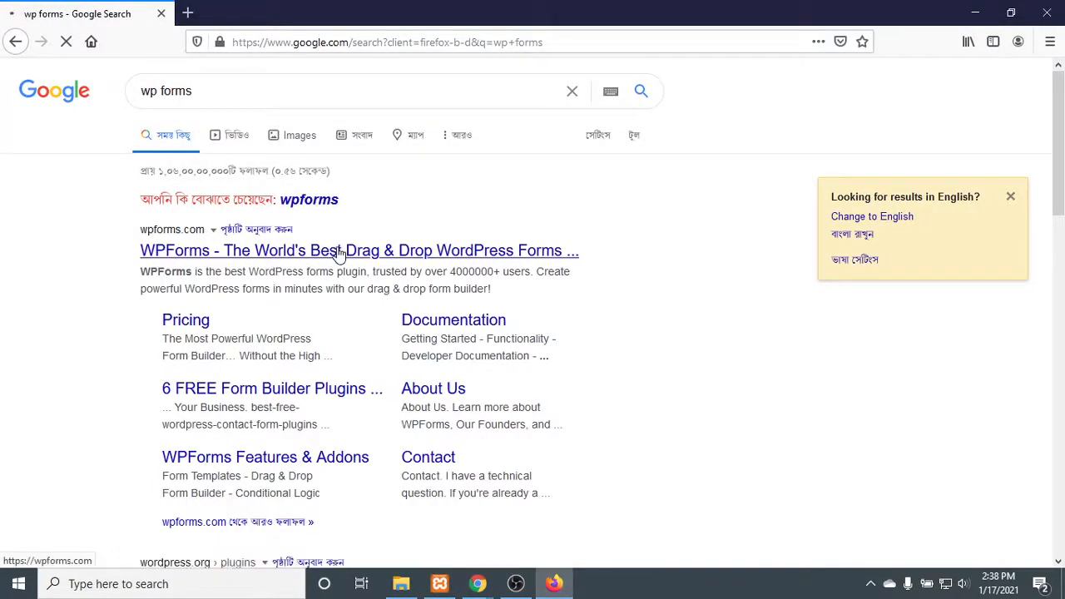
- Switch to Chrome and check the Add Plugins search page and the loading wordpress.org plugin directory
{"action": "left_click", "coordinate": [975, 12]}
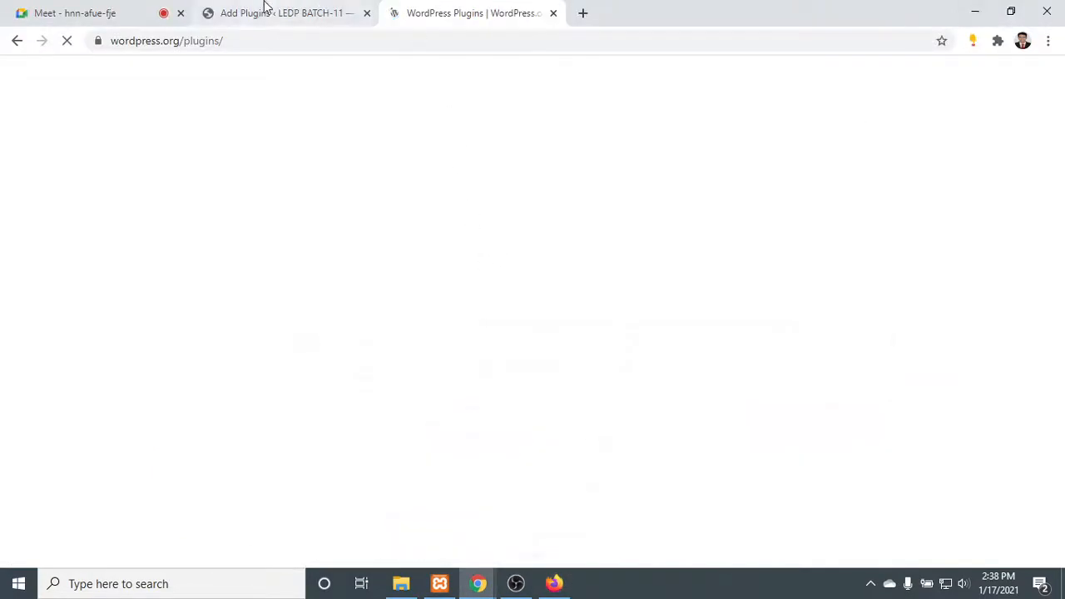
{"action": "left_click", "coordinate": [265, 10]}
{"action": "left_click", "coordinate": [604, 418]}
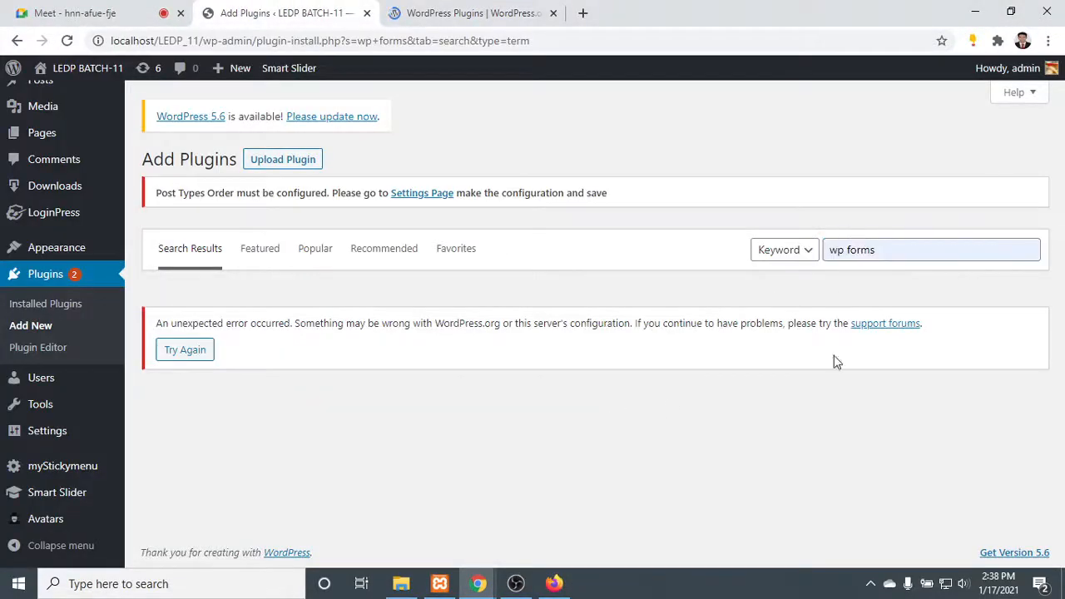
{"action": "left_click", "coordinate": [526, 9]}
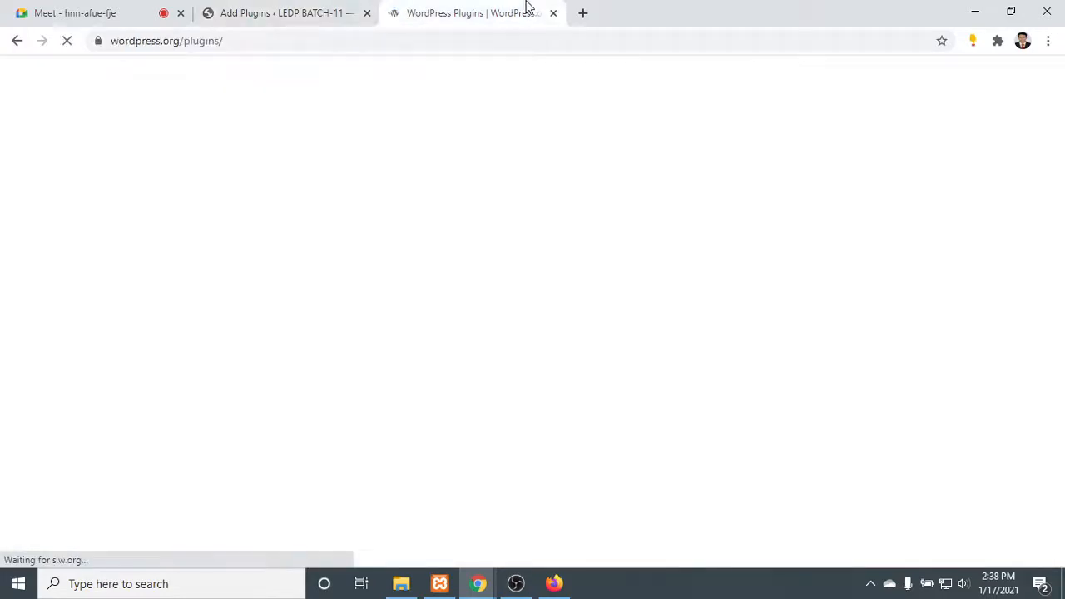
- In Firefox, rerun the Google search with the suggested spelling "wpforms" and open the wpforms.com result in a new tab
{"action": "left_click", "coordinate": [554, 583]}
{"action": "left_click", "coordinate": [308, 199]}
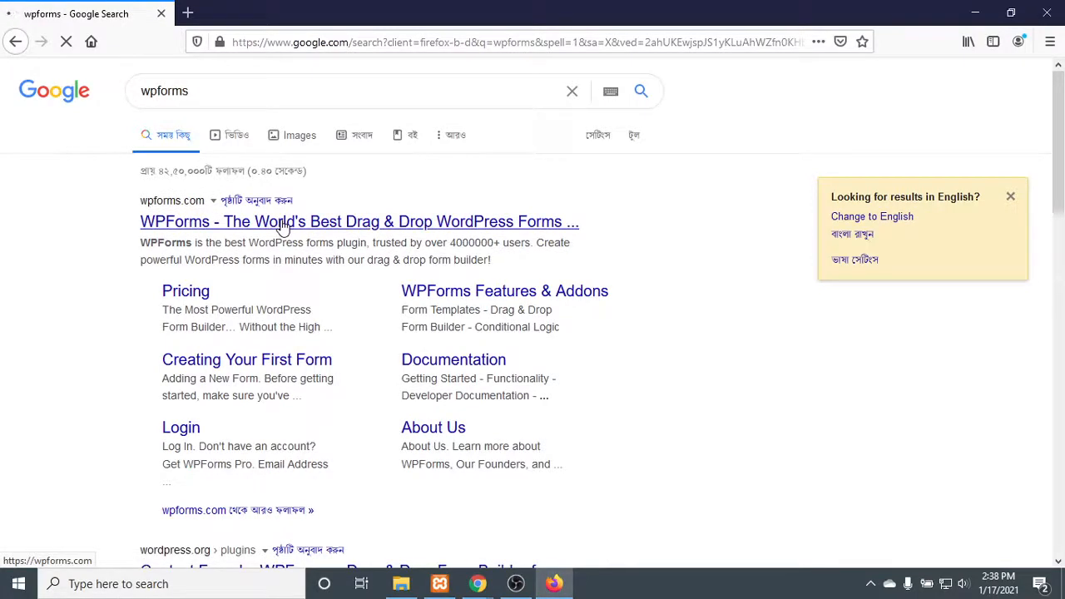
{"action": "right_click", "coordinate": [282, 227]}
{"action": "left_click", "coordinate": [332, 233]}
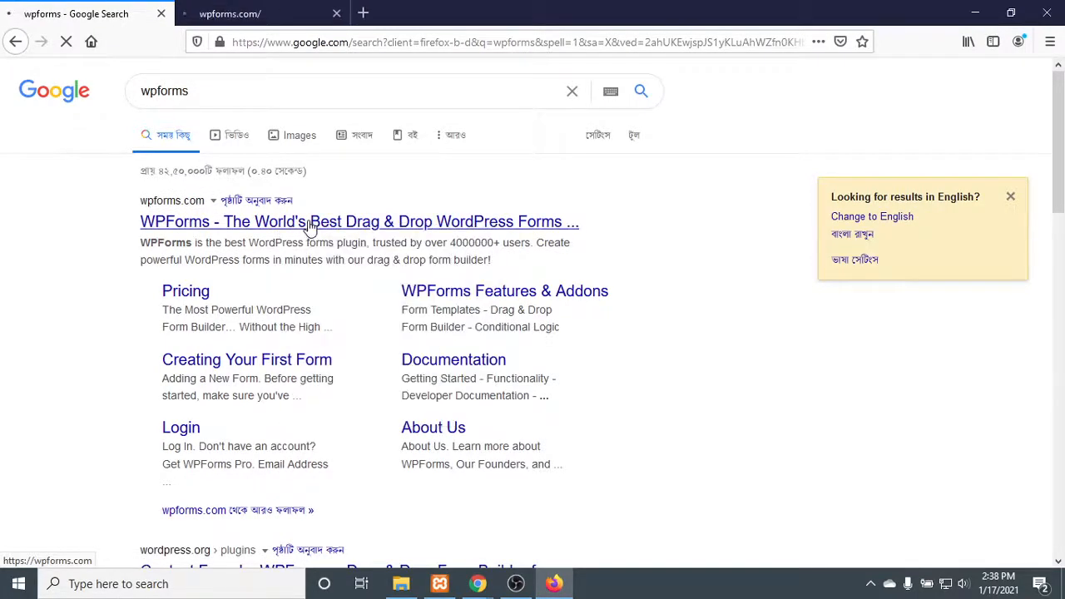
- Load wordpress.org in another new Firefox tab and check the loading of the open tabs
{"action": "left_click", "coordinate": [362, 13]}
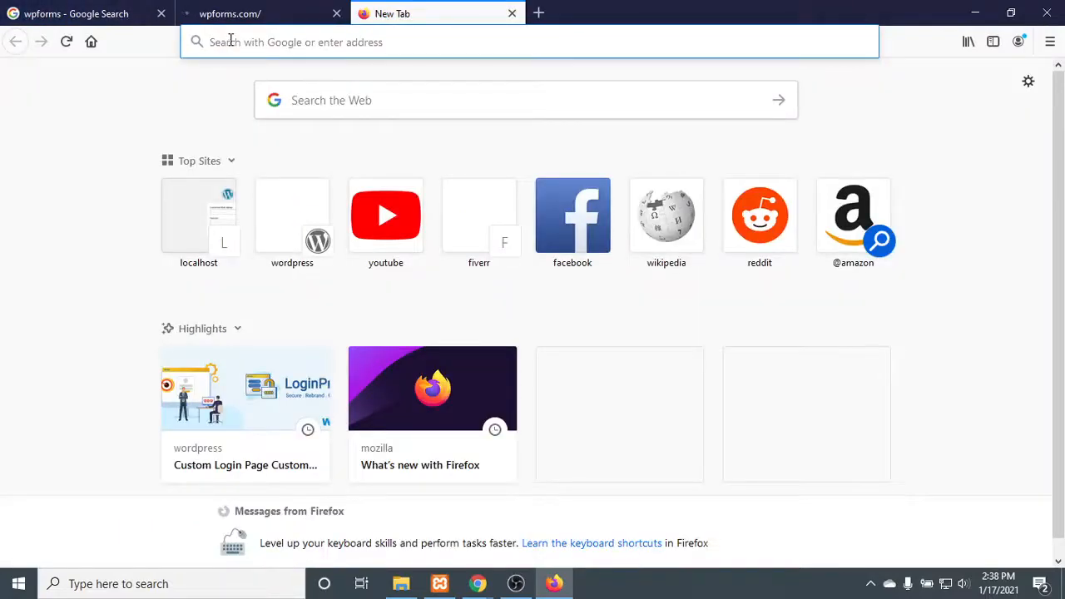
{"action": "type", "text": "wo"}
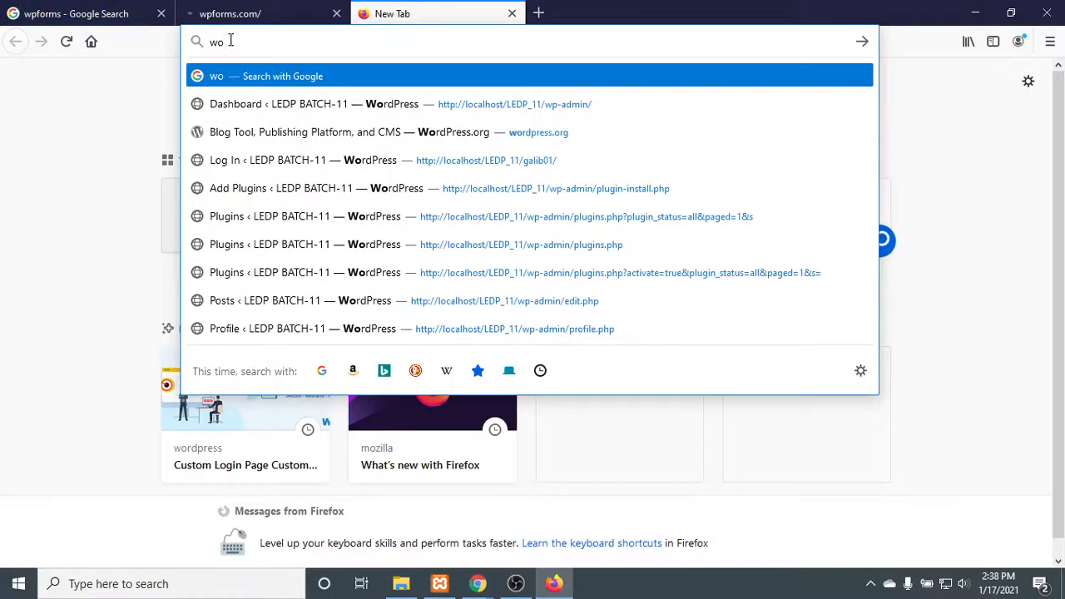
{"action": "type", "text": "rdpre"}
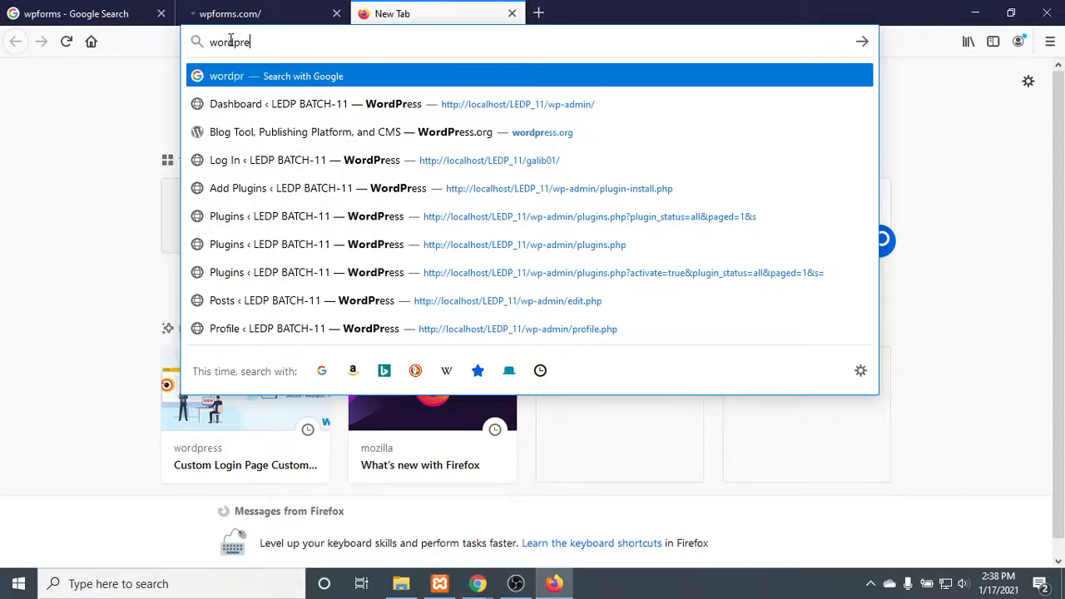
{"action": "type", "text": "ss.org"}
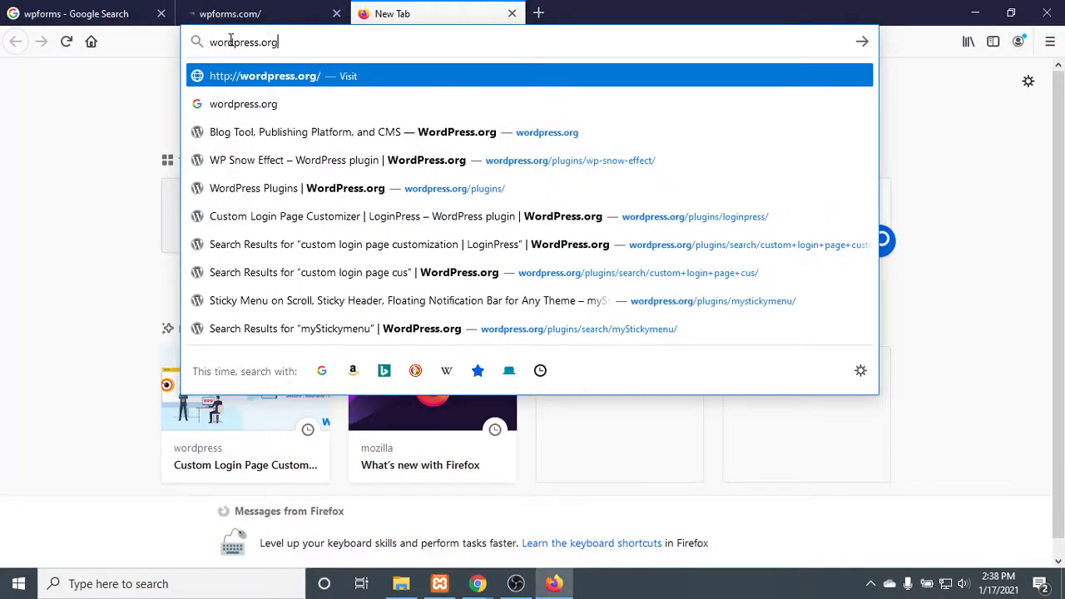
{"action": "key", "text": "Return"}
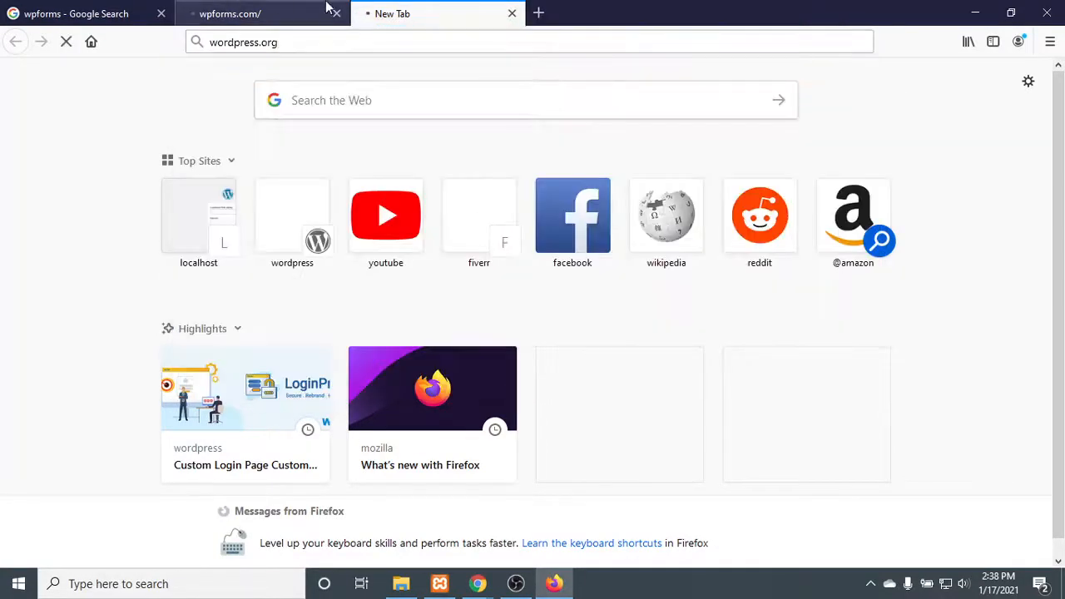
{"action": "left_click", "coordinate": [254, 9]}
{"action": "left_click", "coordinate": [50, 10]}
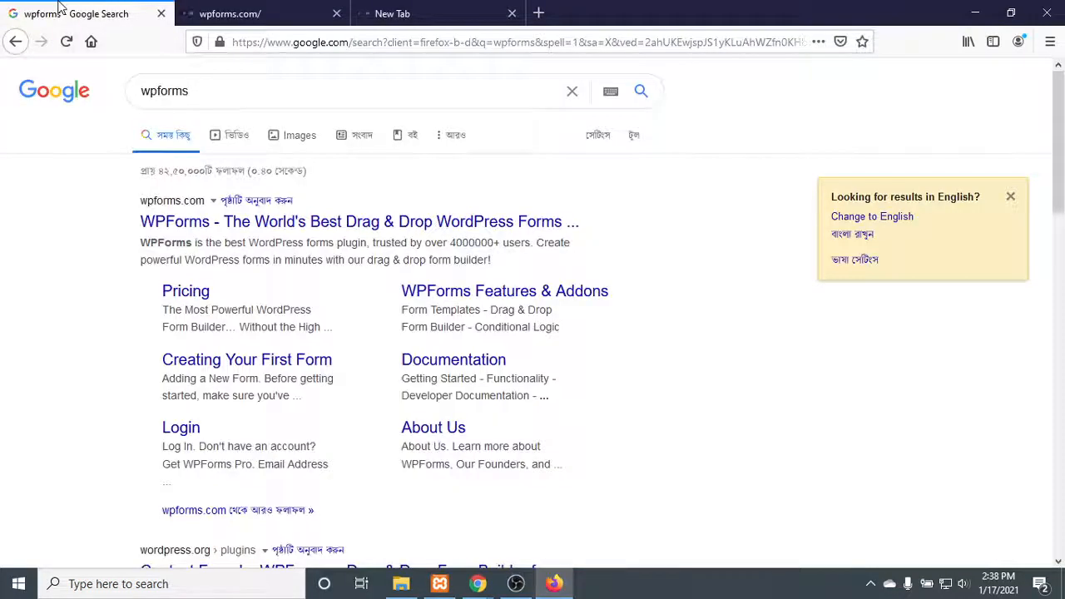
{"action": "left_click", "coordinate": [466, 6]}
{"action": "left_click", "coordinate": [270, 8]}
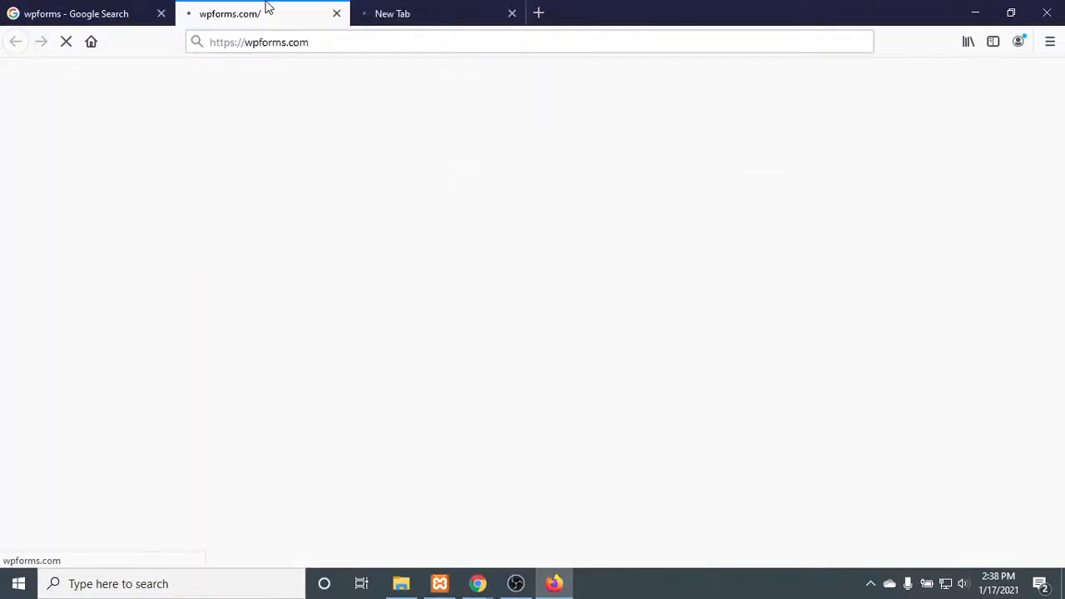
- Switch back to Chrome and search the wordpress.org plugin directory for "wpforms"
{"action": "left_click", "coordinate": [554, 583]}
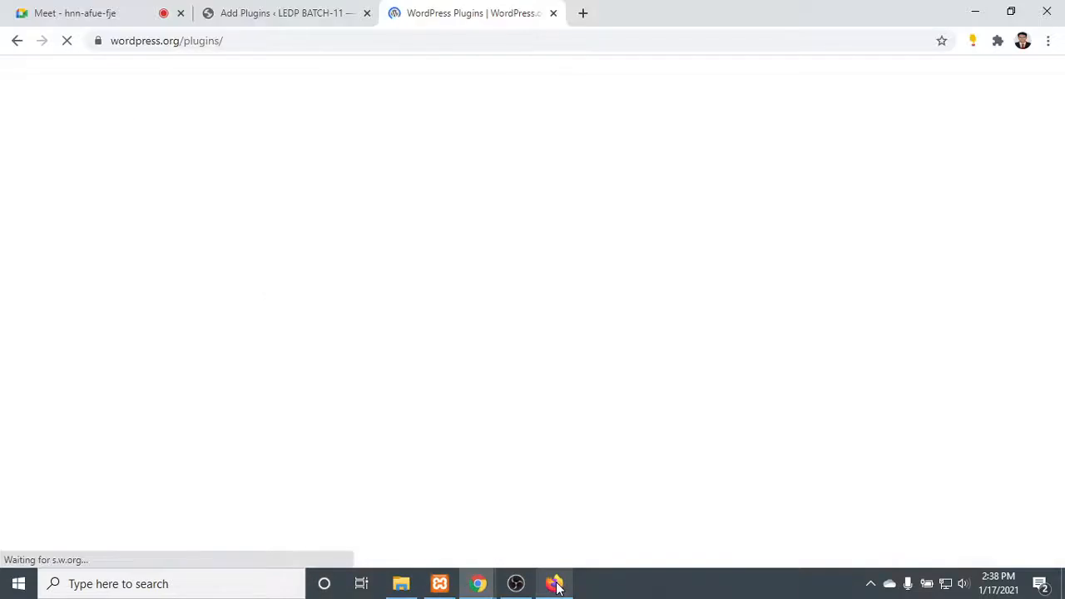
{"action": "left_click", "coordinate": [483, 323]}
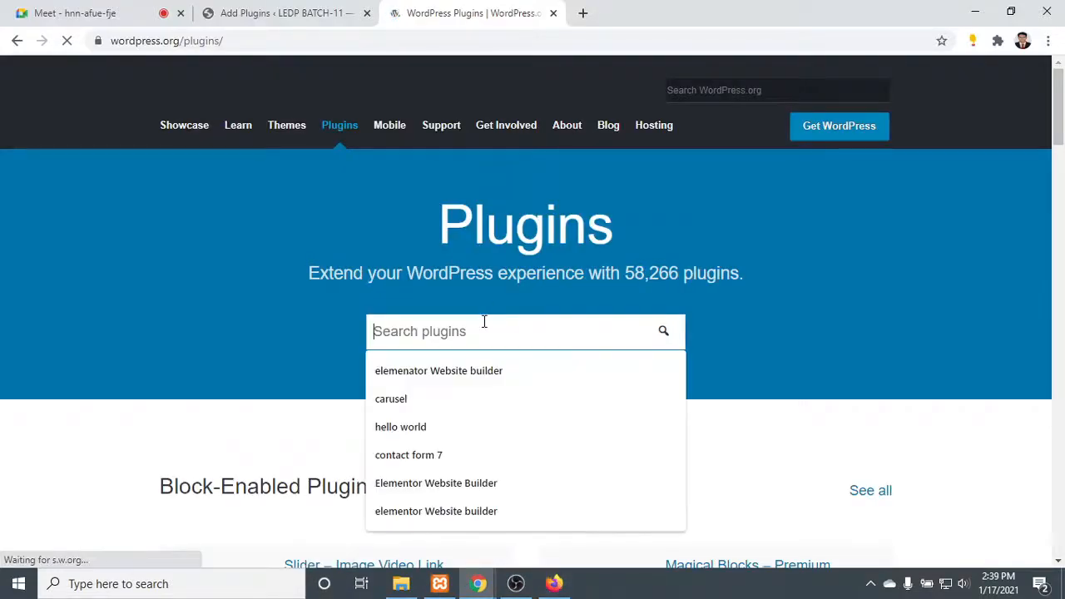
{"action": "type", "text": "wp forms"}
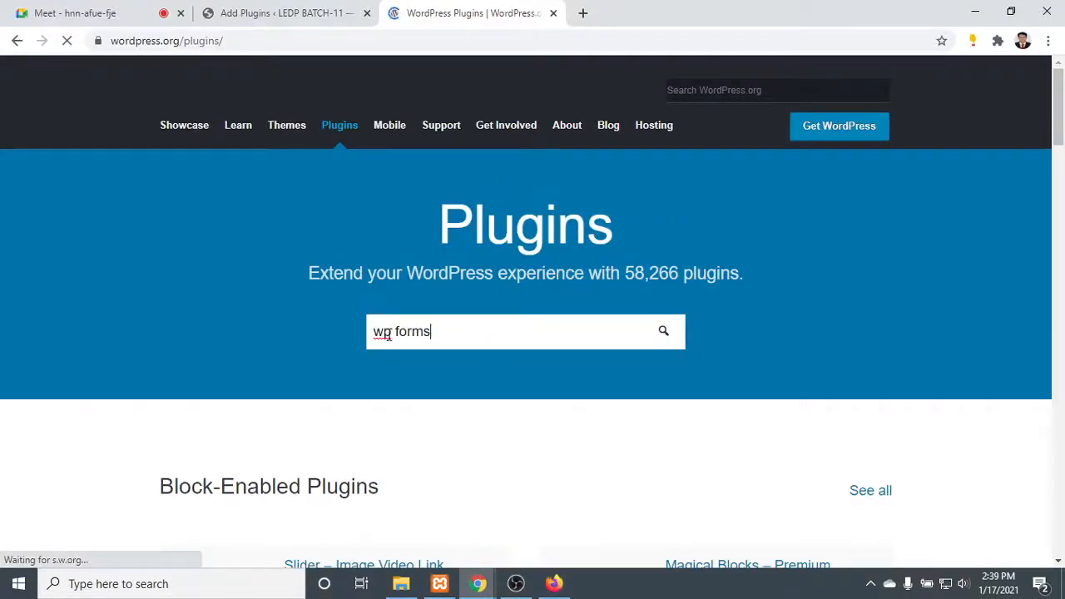
{"action": "key", "text": "Left"}
{"action": "key", "text": "Left"}
{"action": "key", "text": "Left"}
{"action": "key", "text": "Left"}
{"action": "key", "text": "Left"}
{"action": "key", "text": "BackSpace"}
- Stop the wpforms.com and wordpress.org tabs from loading in Firefox and return to the Google results
{"action": "left_click", "coordinate": [553, 583]}
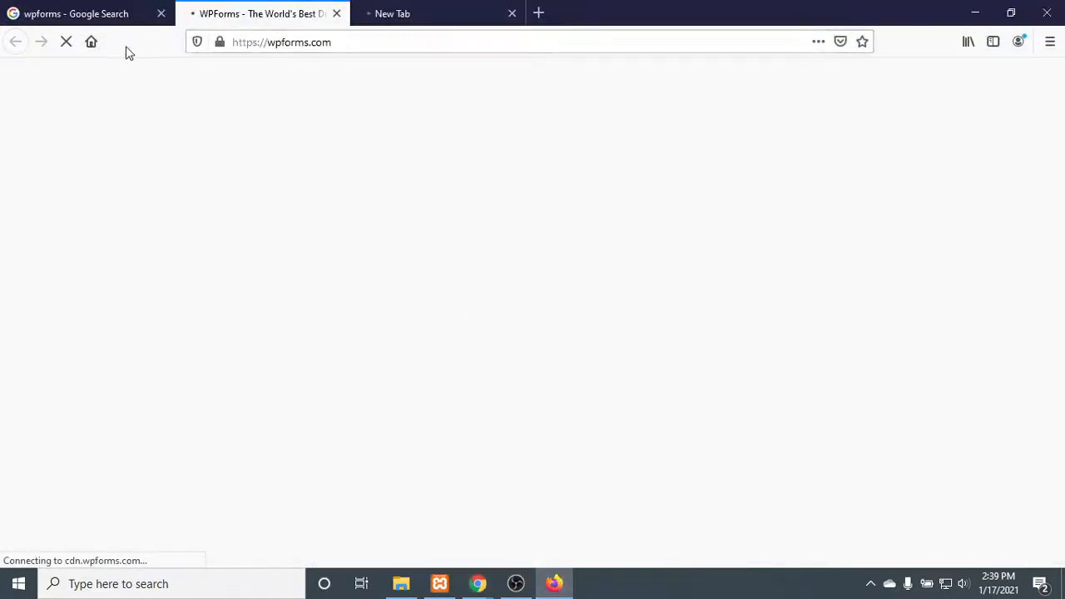
{"action": "left_click", "coordinate": [67, 44]}
{"action": "left_click", "coordinate": [394, 12]}
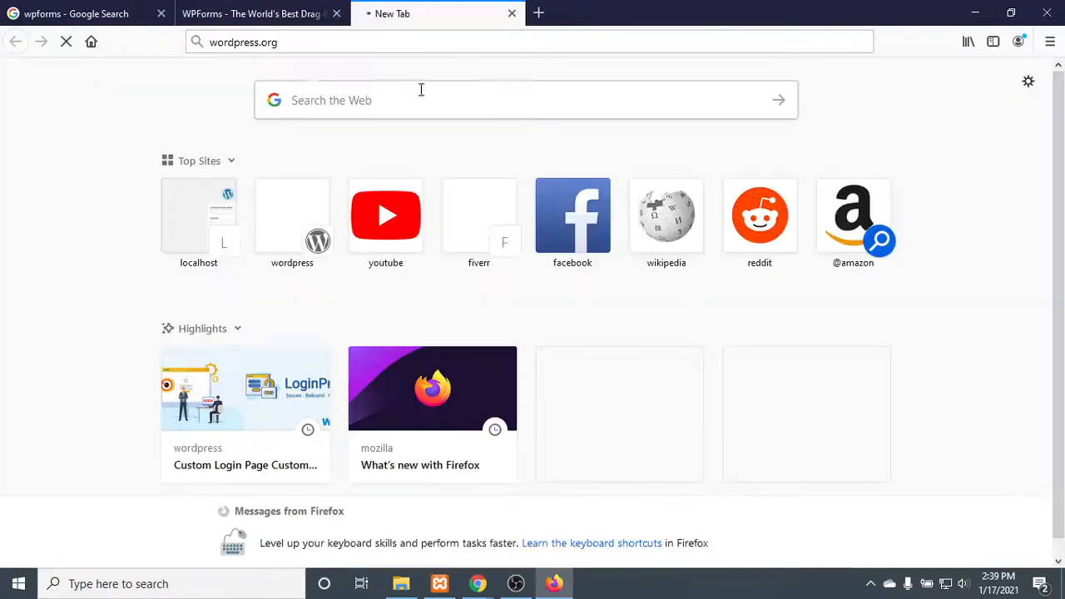
{"action": "left_click", "coordinate": [67, 42]}
{"action": "left_click", "coordinate": [119, 10]}
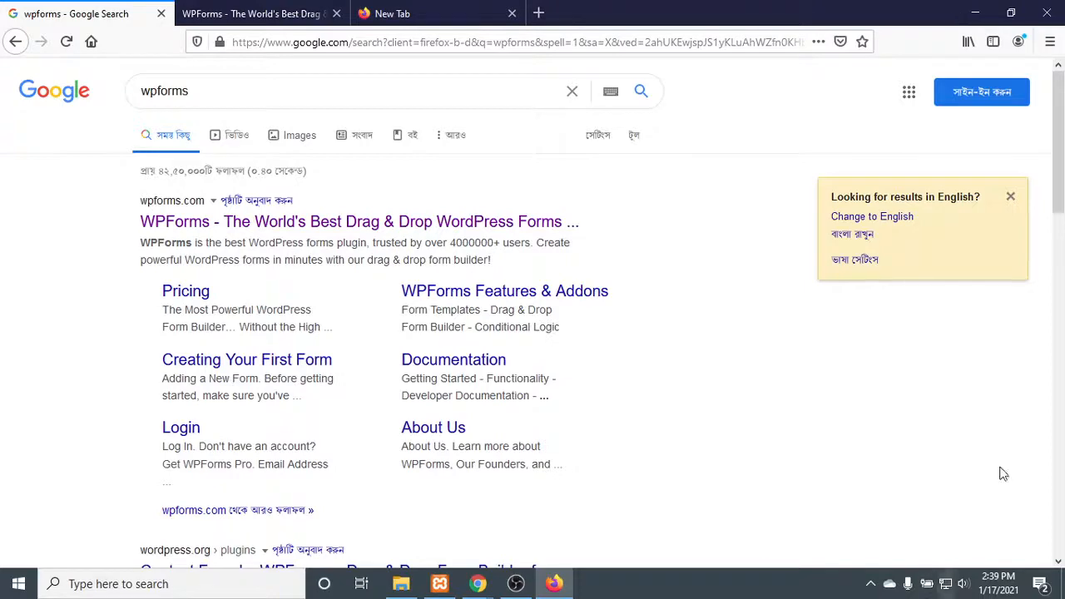
- Restore the Firefox window to a smaller size and minimize both browsers to reveal the desktop
{"action": "left_click", "coordinate": [1011, 12]}
{"action": "left_click", "coordinate": [880, 39]}
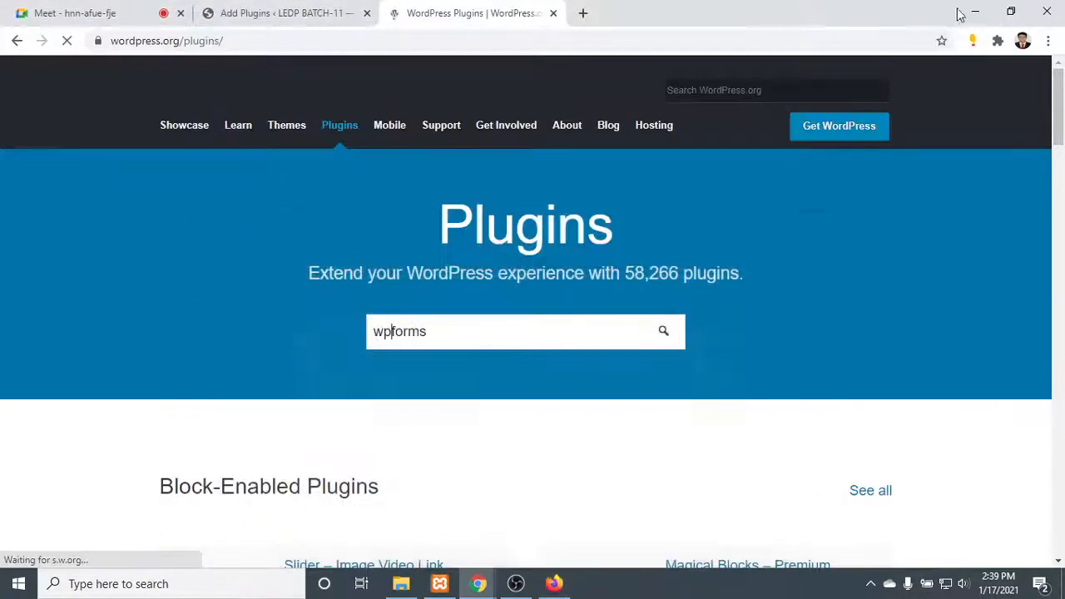
{"action": "left_click", "coordinate": [969, 12]}
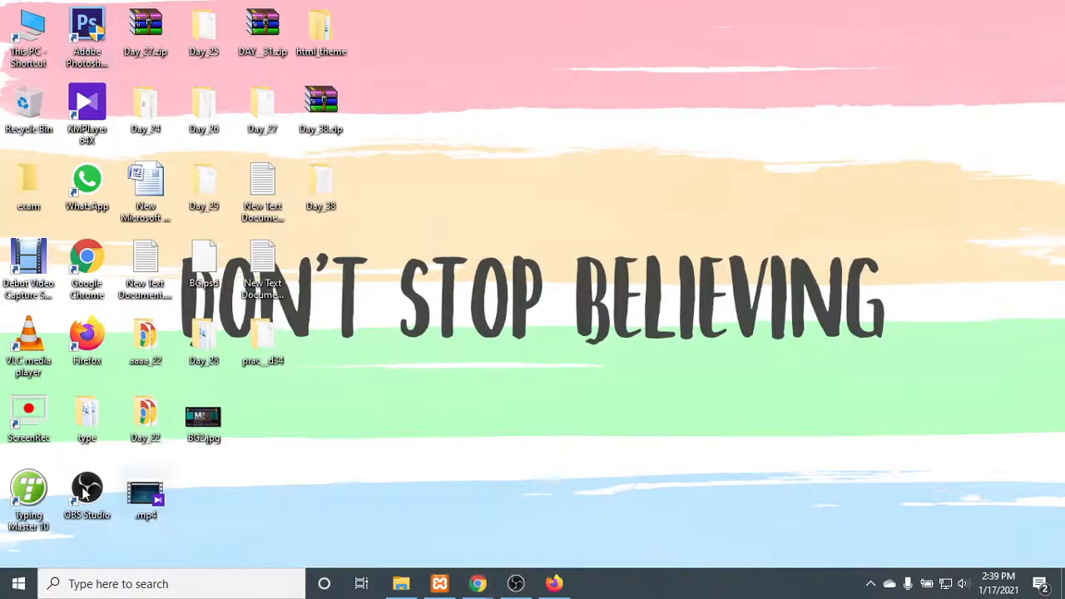
- Search Windows for "up", open Check for updates to examine the Windows Update page, and close Settings
{"action": "left_click", "coordinate": [93, 595]}
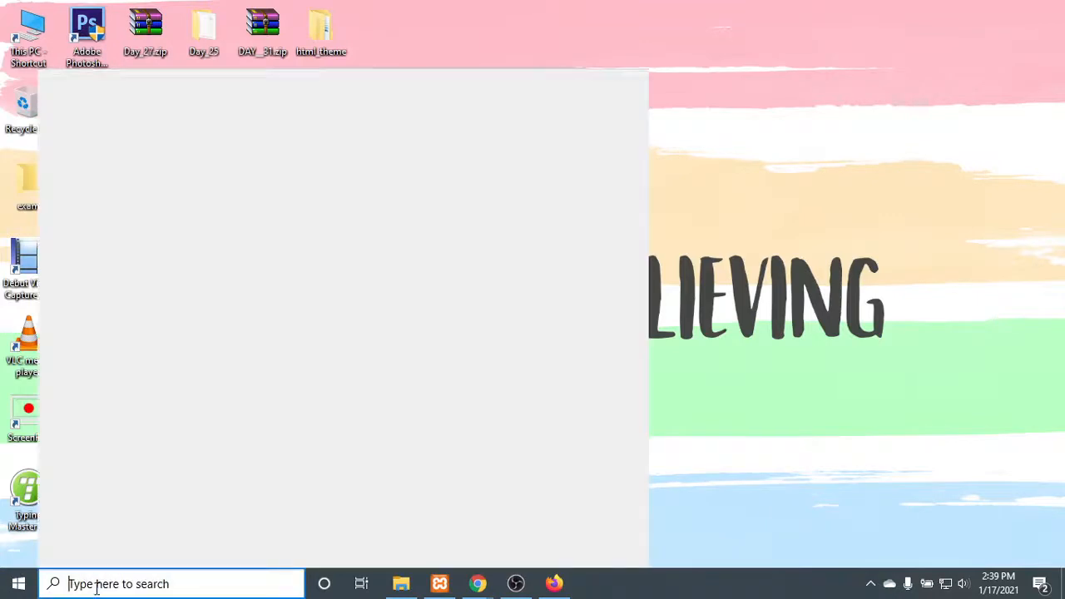
{"action": "type", "text": "up"}
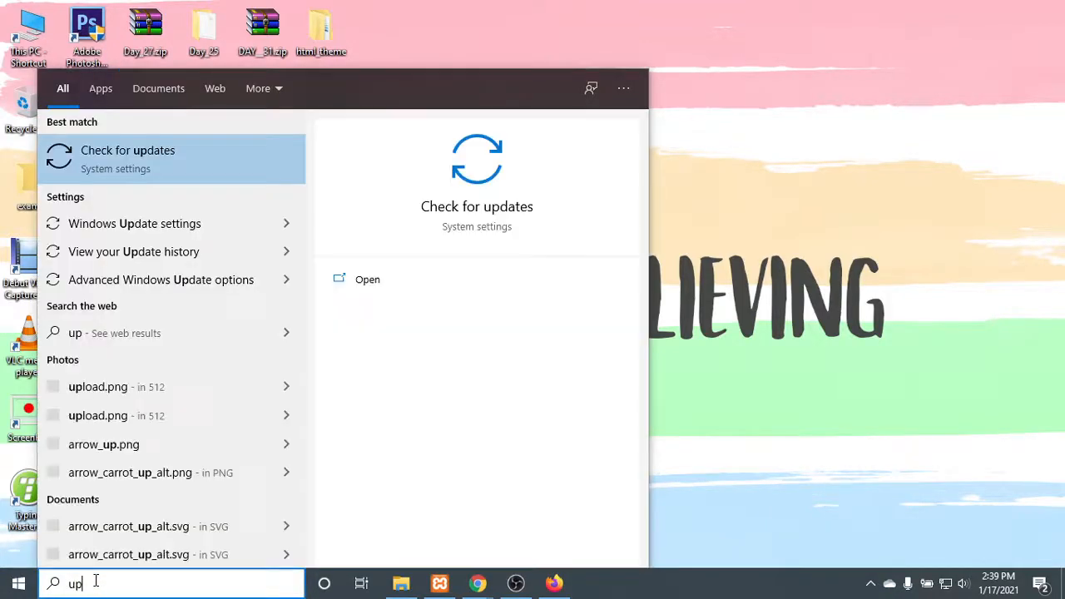
{"action": "key", "text": "Return"}
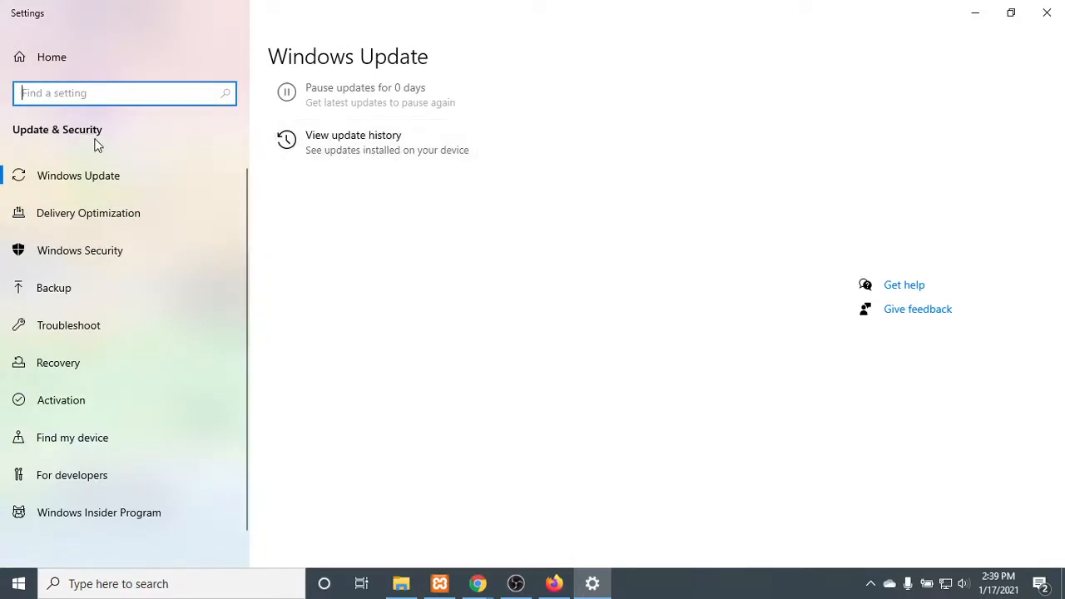
{"action": "left_click", "coordinate": [474, 51]}
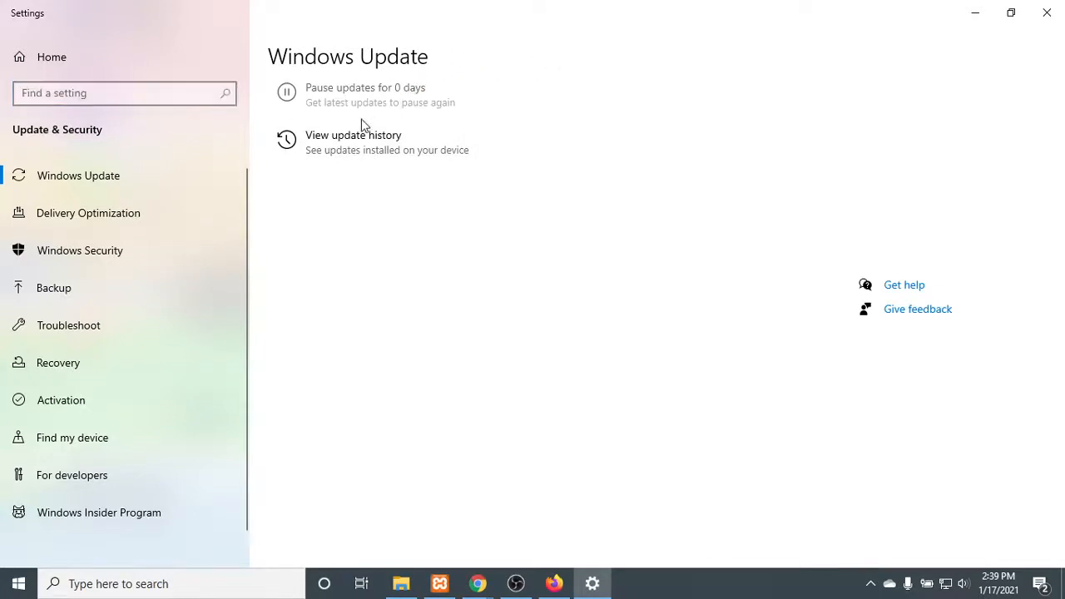
{"action": "left_click", "coordinate": [1043, 15]}
- Try to launch the management console from the This PC shortcut on the desktop
{"action": "right_click", "coordinate": [22, 17]}
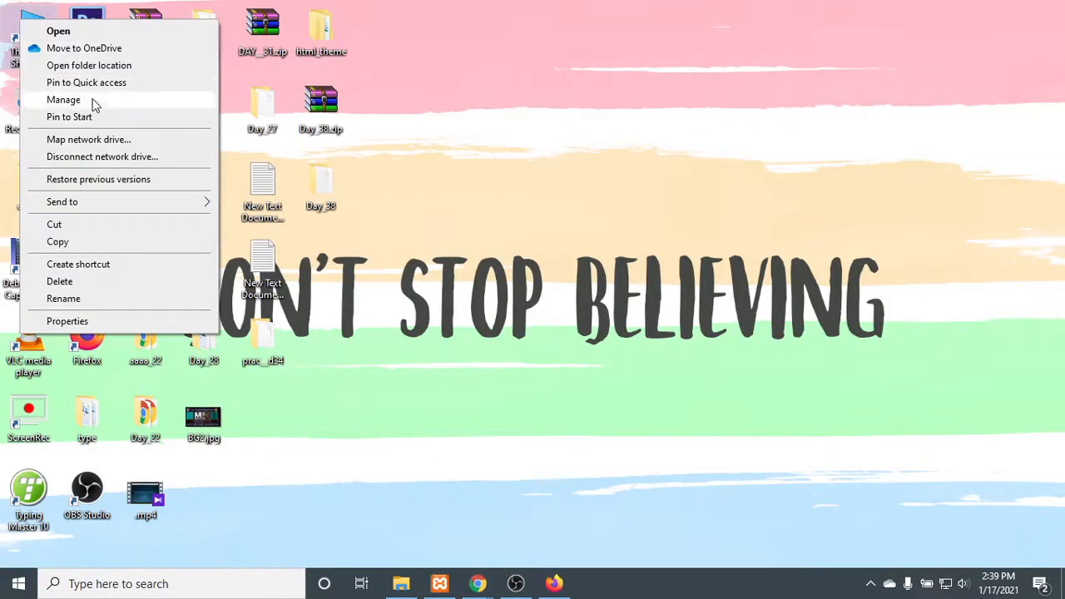
{"action": "left_click", "coordinate": [96, 99]}
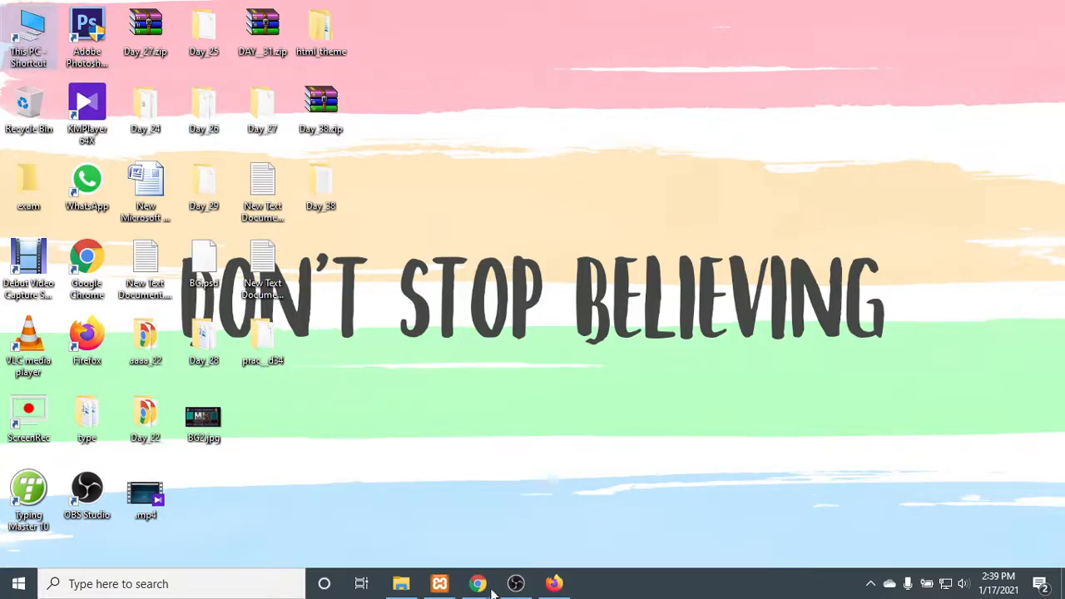
- Return to Chrome's "wpforms" plugin results and open the Contact Form by WPForms plugin page
{"action": "left_click", "coordinate": [555, 585]}
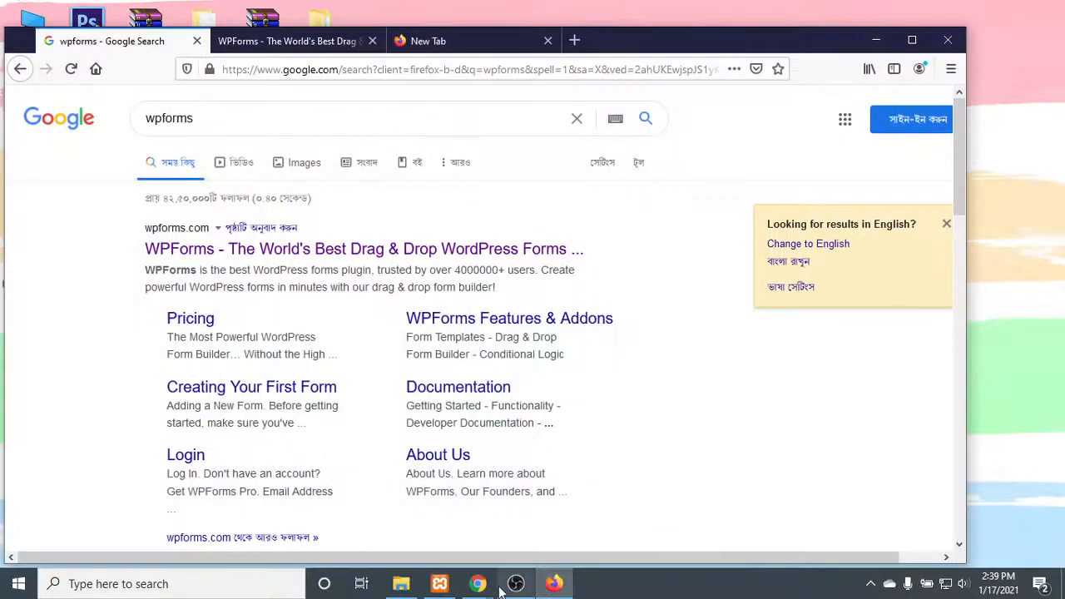
{"action": "mouse_move", "coordinate": [479, 587]}
{"action": "left_click", "coordinate": [432, 512]}
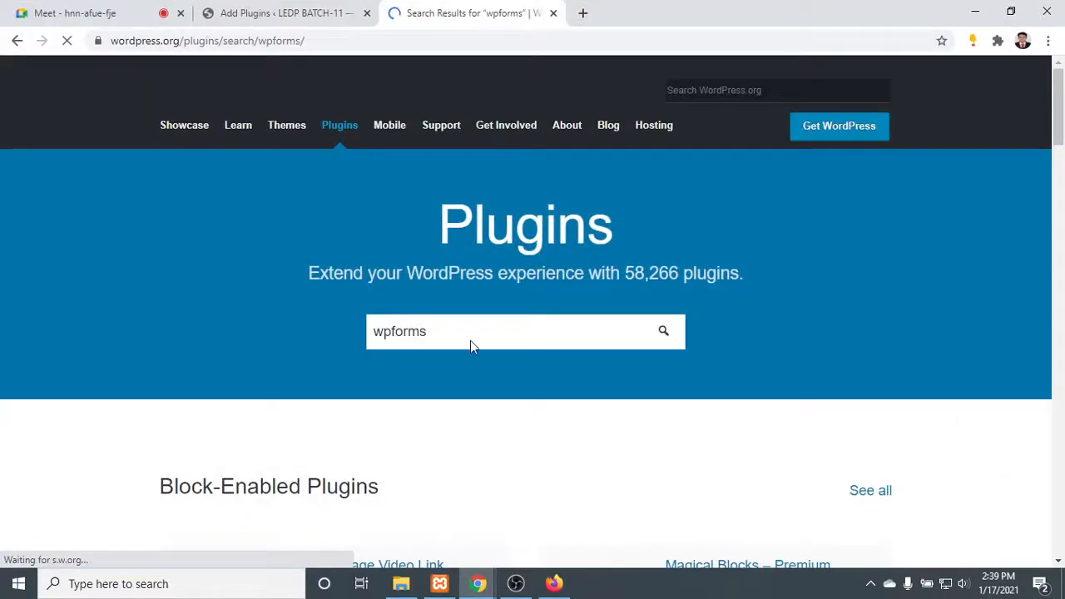
{"action": "scroll", "coordinate": [470, 343], "scroll_direction": "down", "scroll_amount": 5}
{"action": "scroll", "coordinate": [467, 345], "scroll_direction": "up", "scroll_amount": 1}
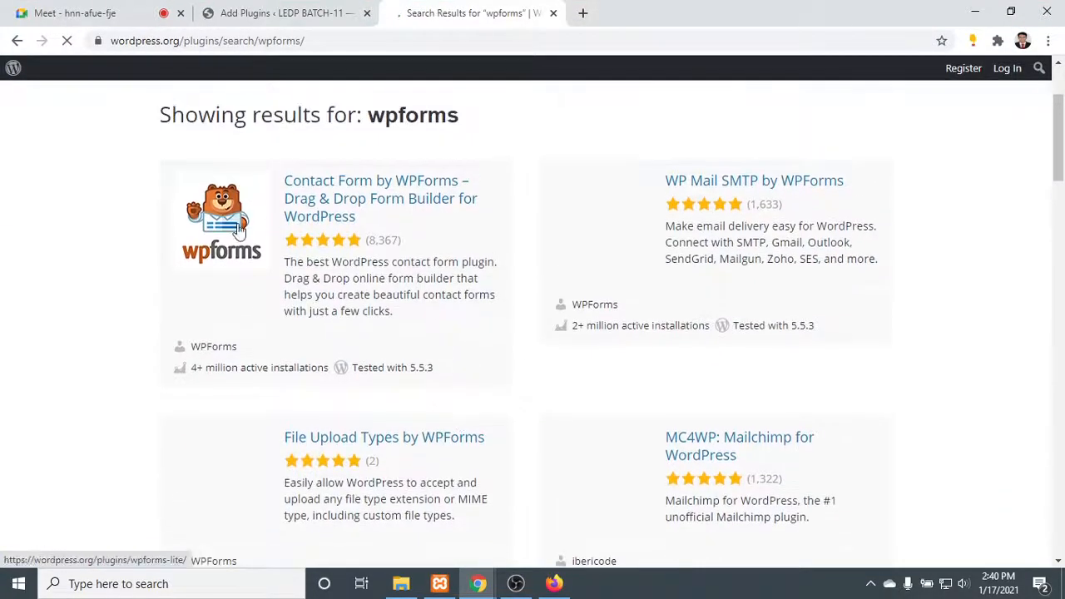
{"action": "left_click", "coordinate": [352, 202]}
- Minimize both browser windows and open Computer Management from the This PC shortcut on the desktop
{"action": "left_click", "coordinate": [975, 11]}
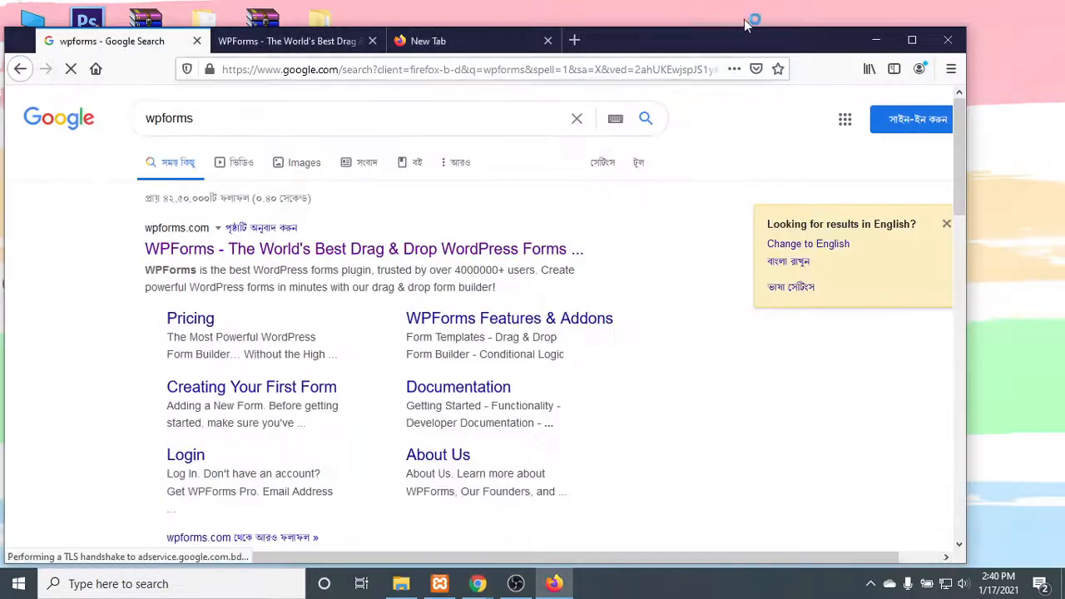
{"action": "left_click", "coordinate": [878, 40]}
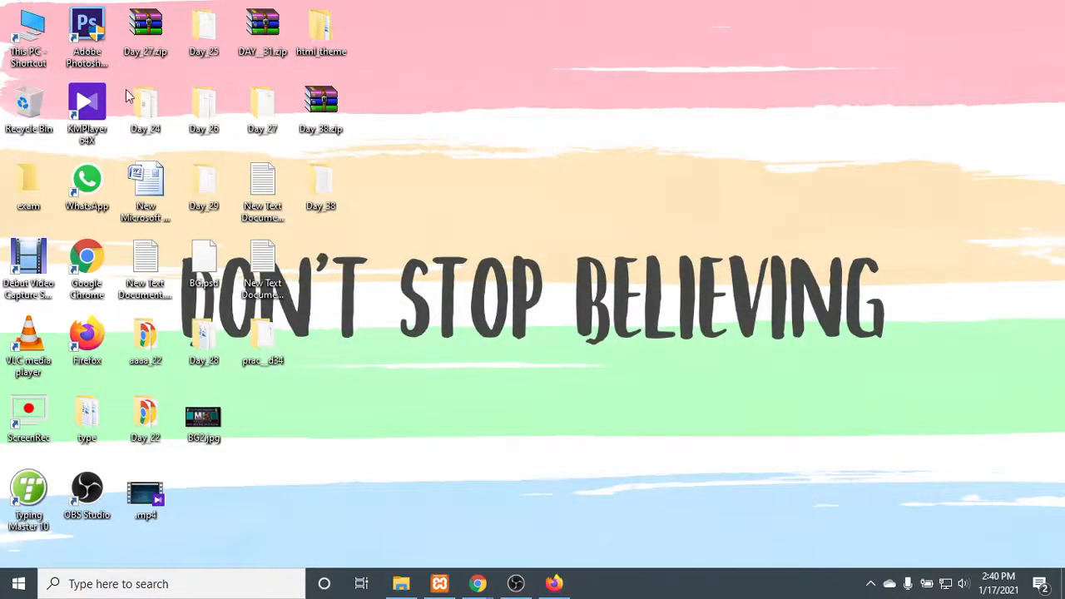
{"action": "right_click", "coordinate": [21, 38]}
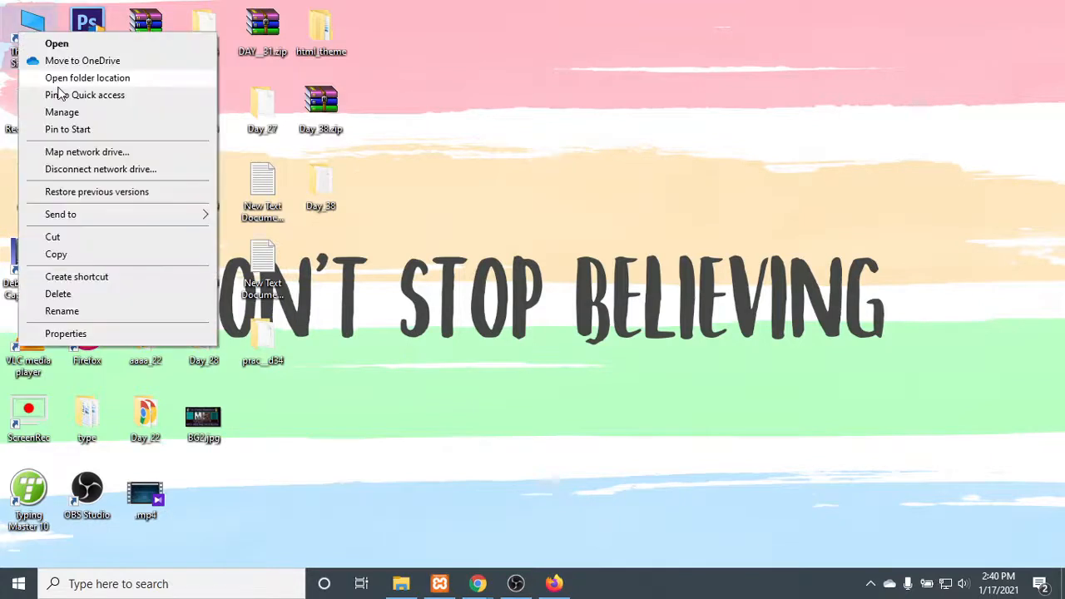
{"action": "left_click", "coordinate": [66, 113]}
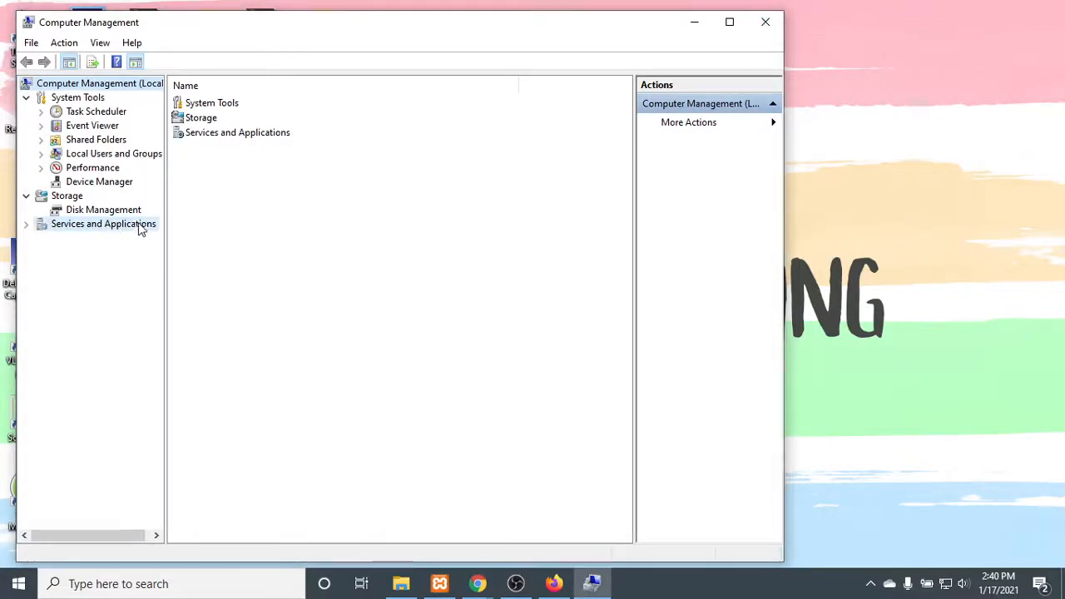
- Go to Services under Services and Applications and open the properties of the Windows Update service
{"action": "left_click", "coordinate": [138, 225]}
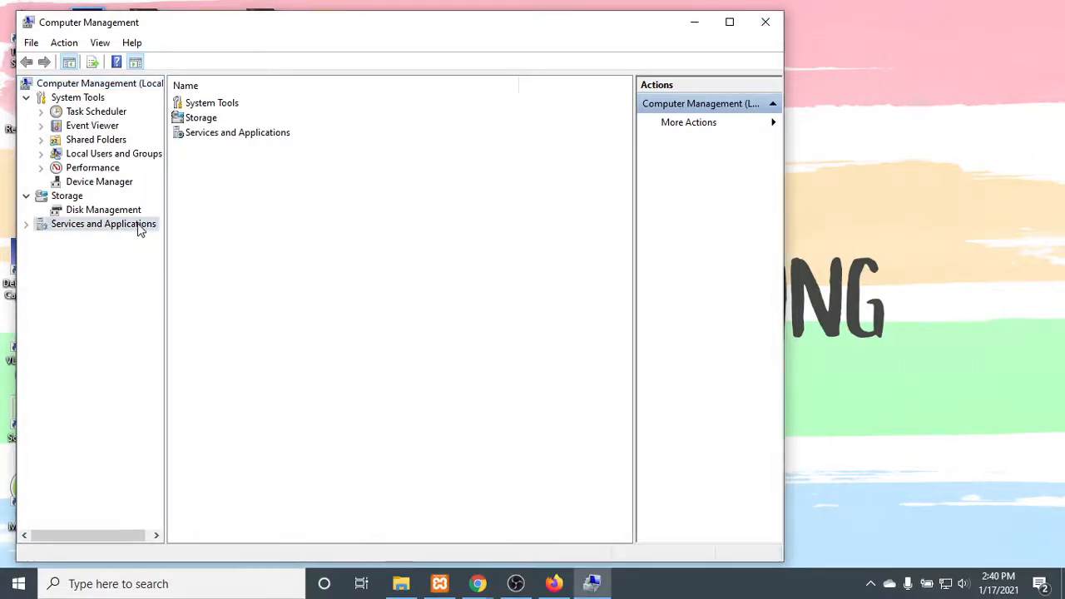
{"action": "double_click", "coordinate": [234, 100]}
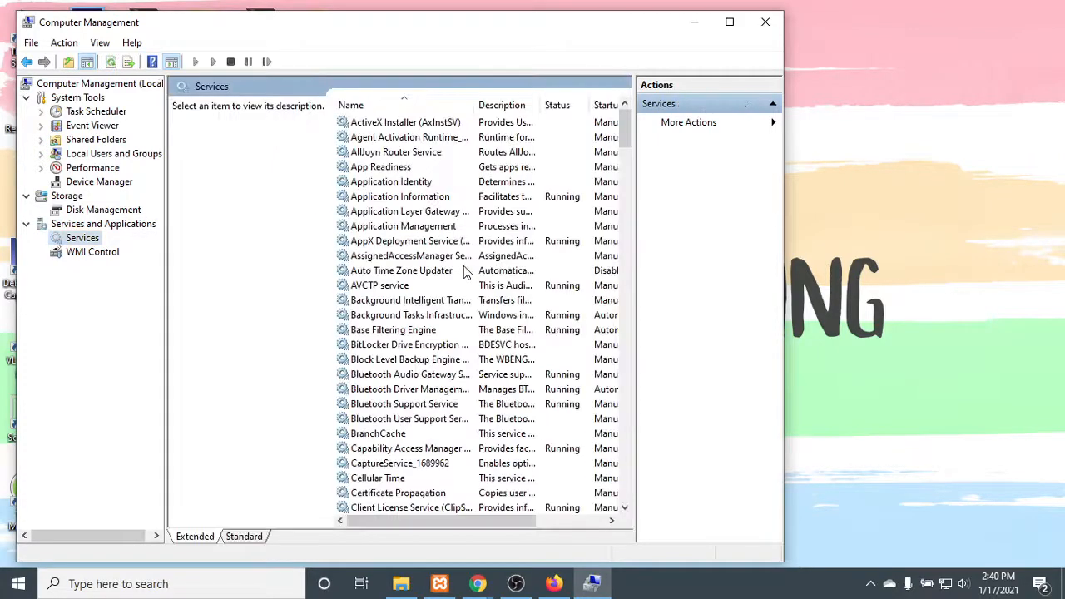
{"action": "scroll", "coordinate": [466, 269], "scroll_direction": "down", "scroll_amount": 12}
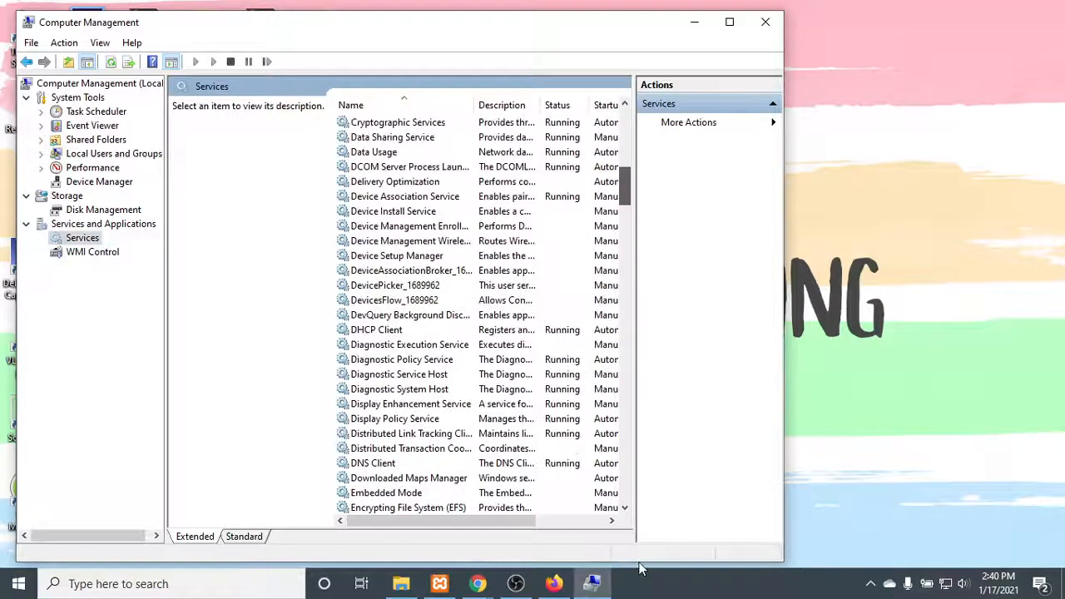
{"action": "left_click_drag", "start_coordinate": [639, 538], "coordinate": [634, 502]}
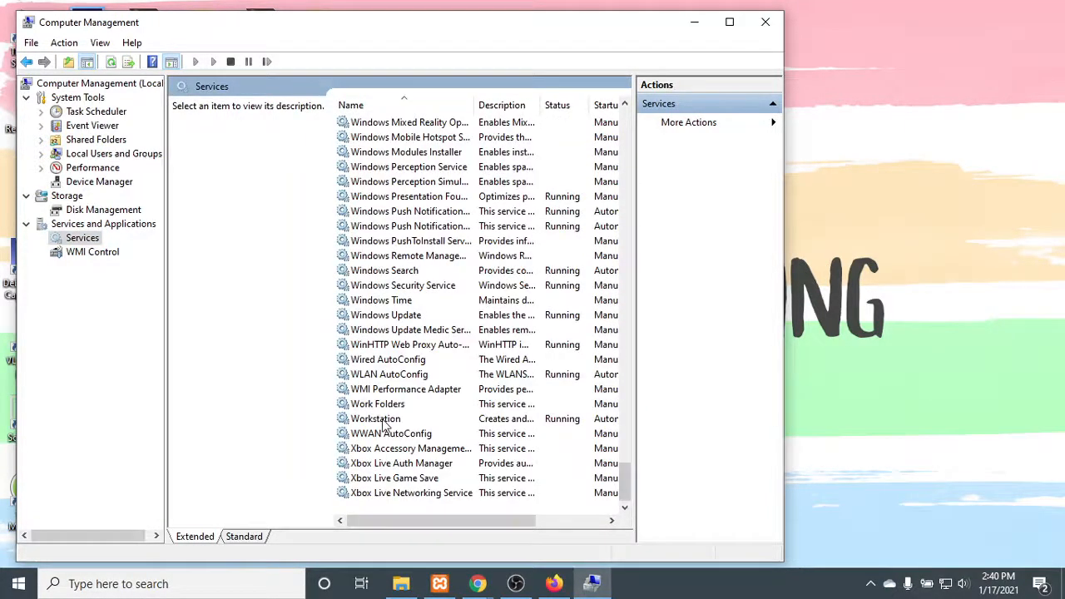
{"action": "double_click", "coordinate": [390, 316]}
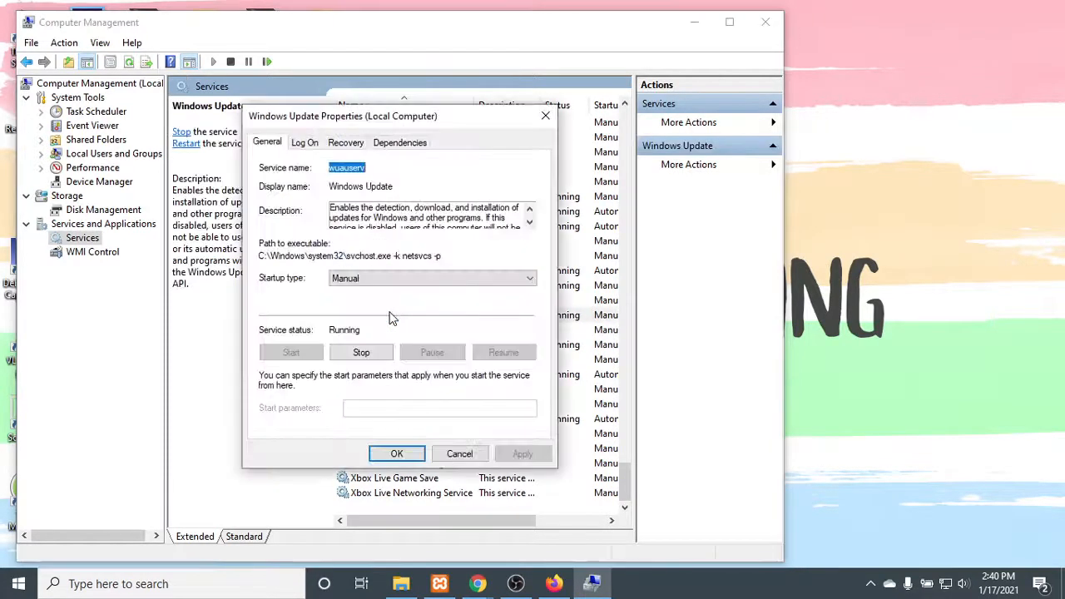
- Set the Windows Update service's startup type to Disabled and apply the change
{"action": "left_click", "coordinate": [374, 279]}
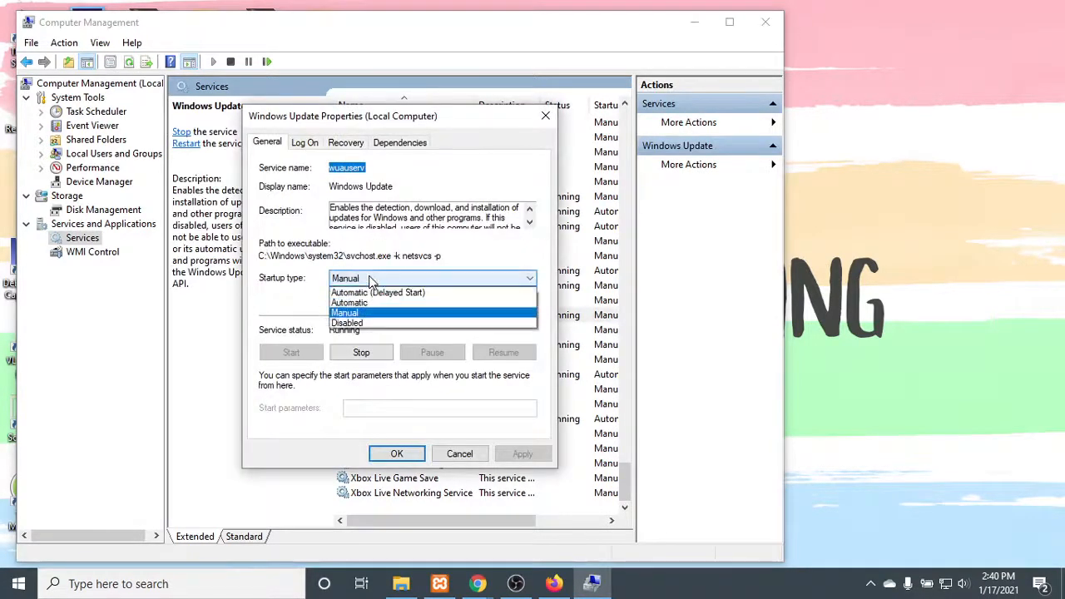
{"action": "left_click", "coordinate": [374, 323]}
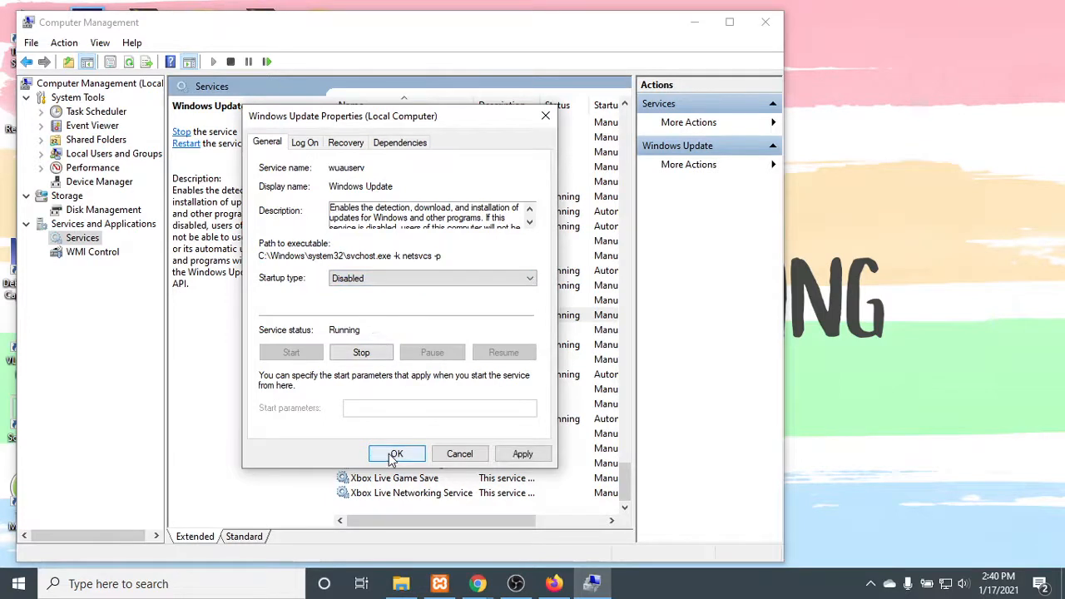
{"action": "left_click", "coordinate": [504, 457]}
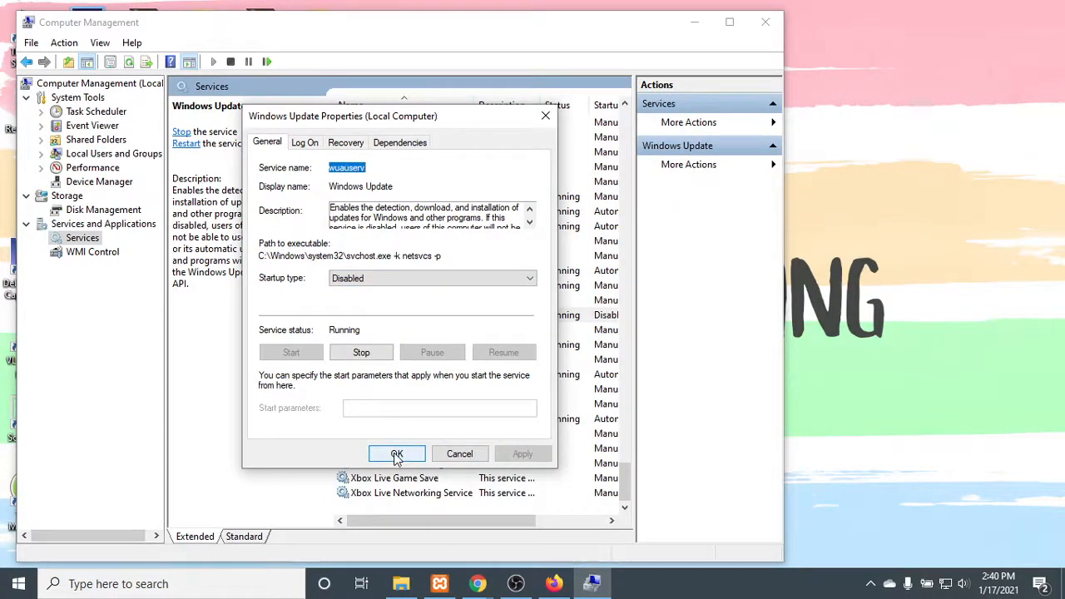
- Stop the Windows Update service, accept its properties, and close Computer Management
{"action": "left_click", "coordinate": [361, 354]}
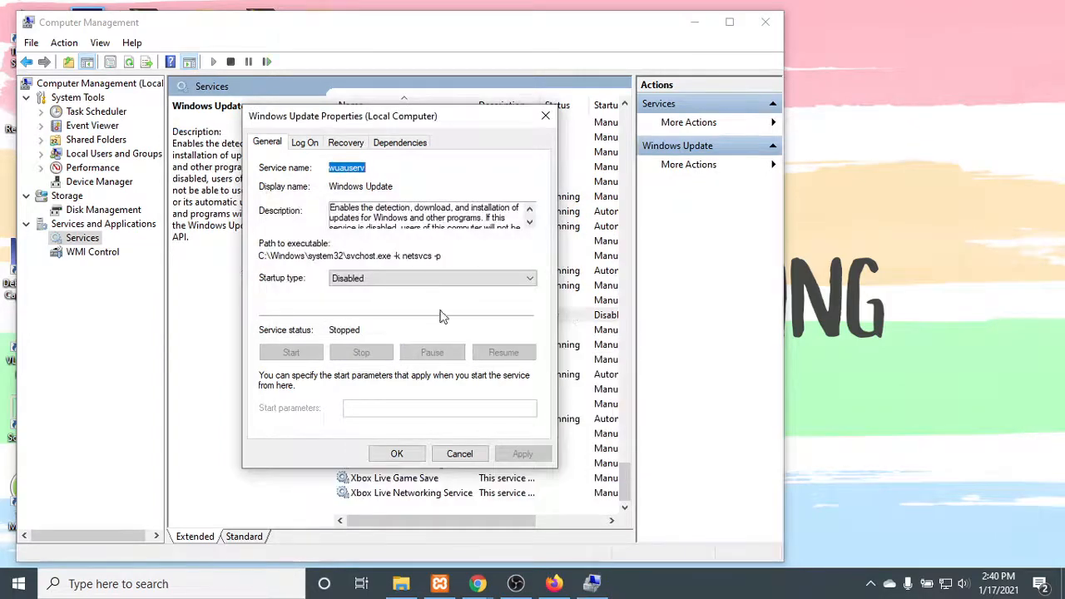
{"action": "left_click", "coordinate": [403, 454]}
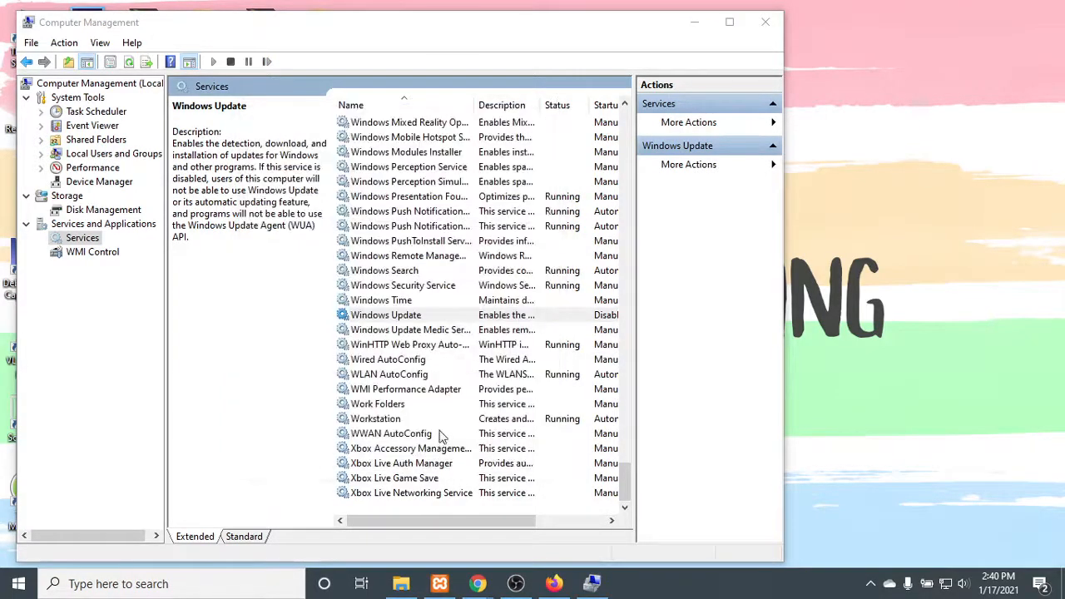
{"action": "left_click", "coordinate": [765, 22]}
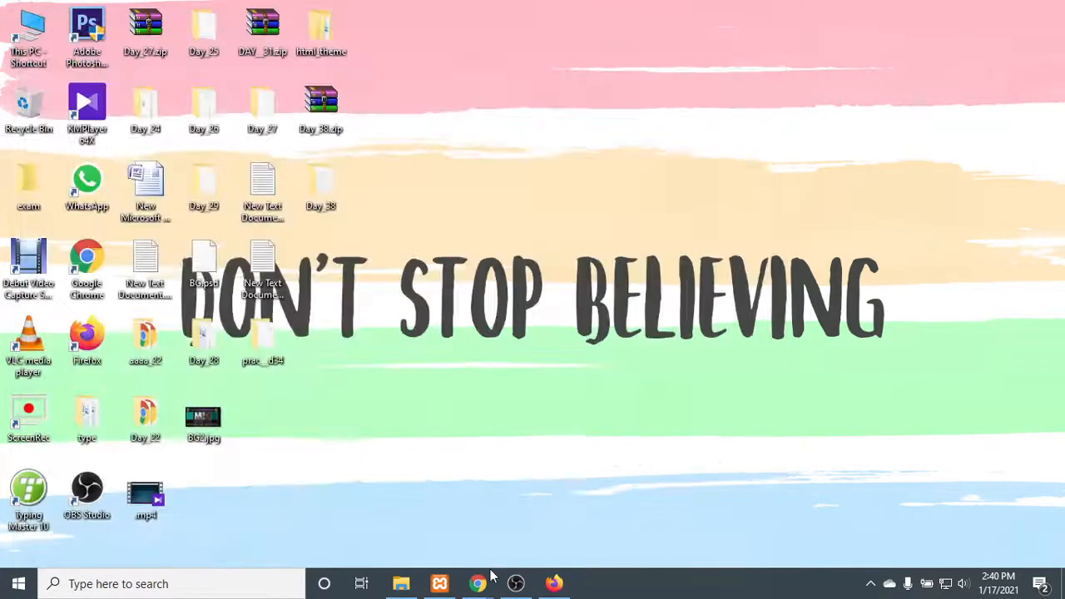
- Reopen and maximize the Firefox window, and switch back to Chrome's WPForms plugin page
{"action": "left_click", "coordinate": [554, 583]}
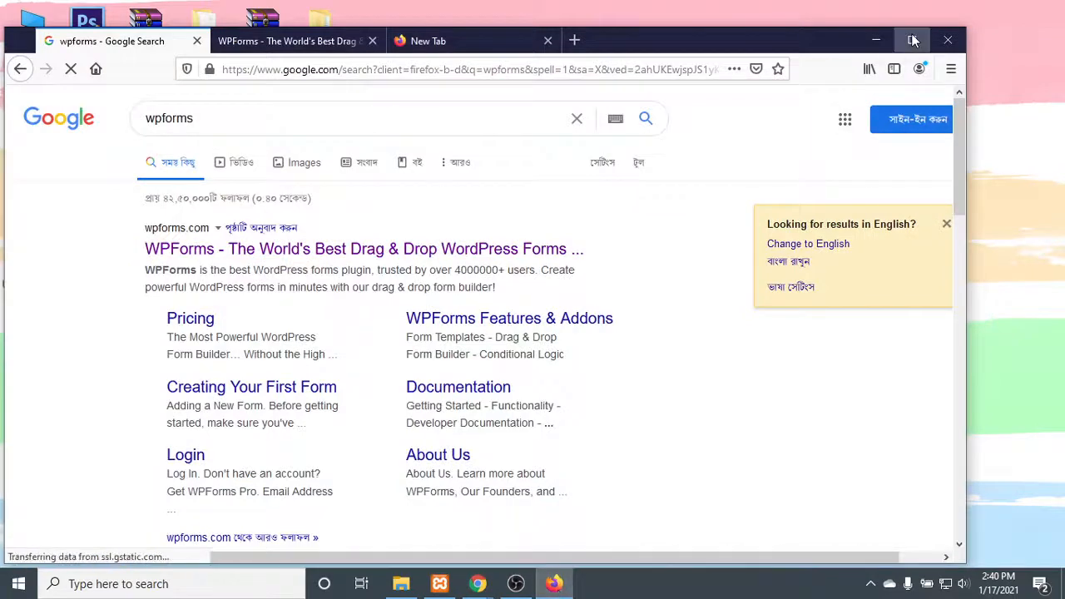
{"action": "left_click", "coordinate": [911, 40]}
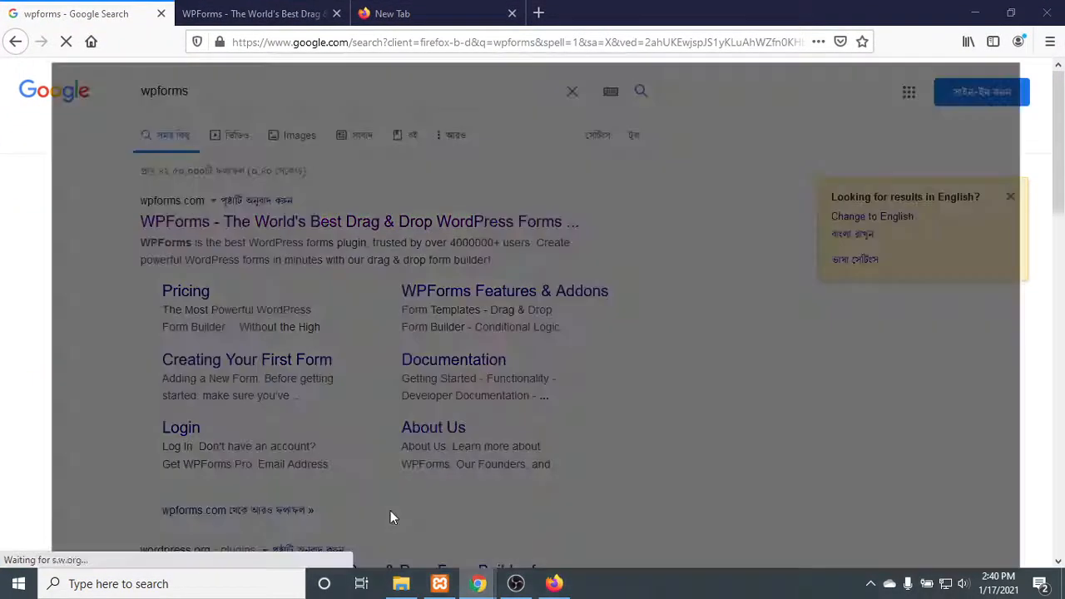
{"action": "left_click", "coordinate": [390, 512]}
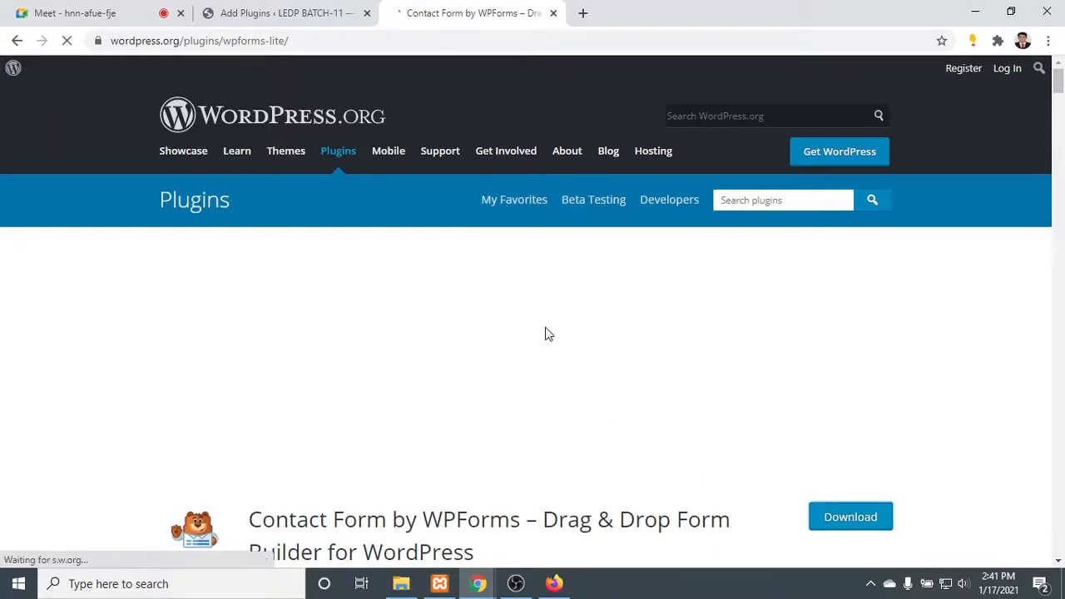
- Examine the Contact Form by WPForms plugin page and briefly check the site's Add Plugins page
{"action": "scroll", "coordinate": [548, 334], "scroll_direction": "down", "scroll_amount": 3}
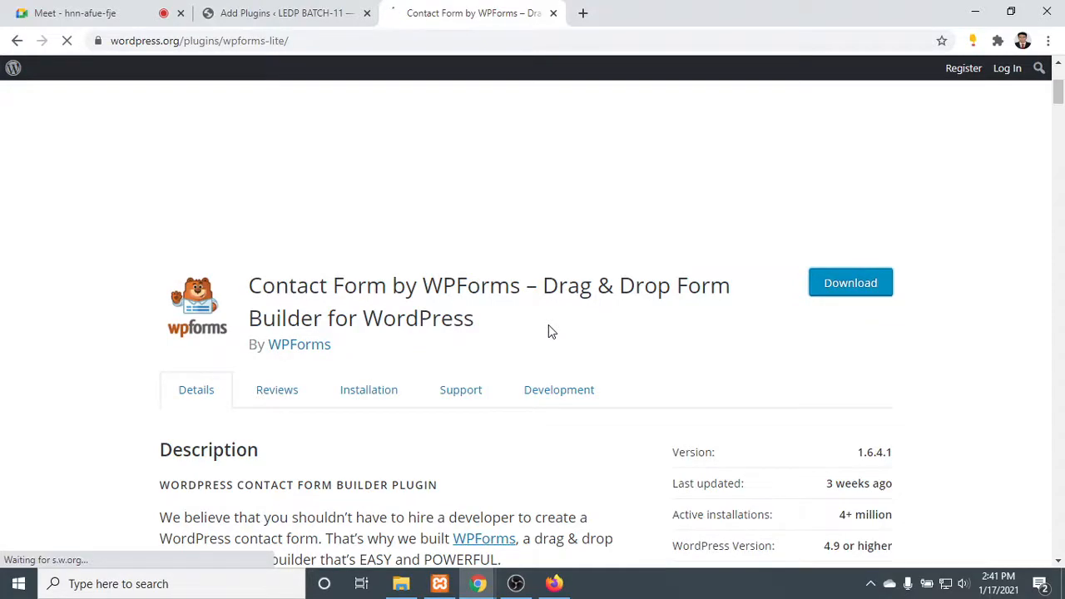
{"action": "scroll", "coordinate": [548, 332], "scroll_direction": "down", "scroll_amount": 15}
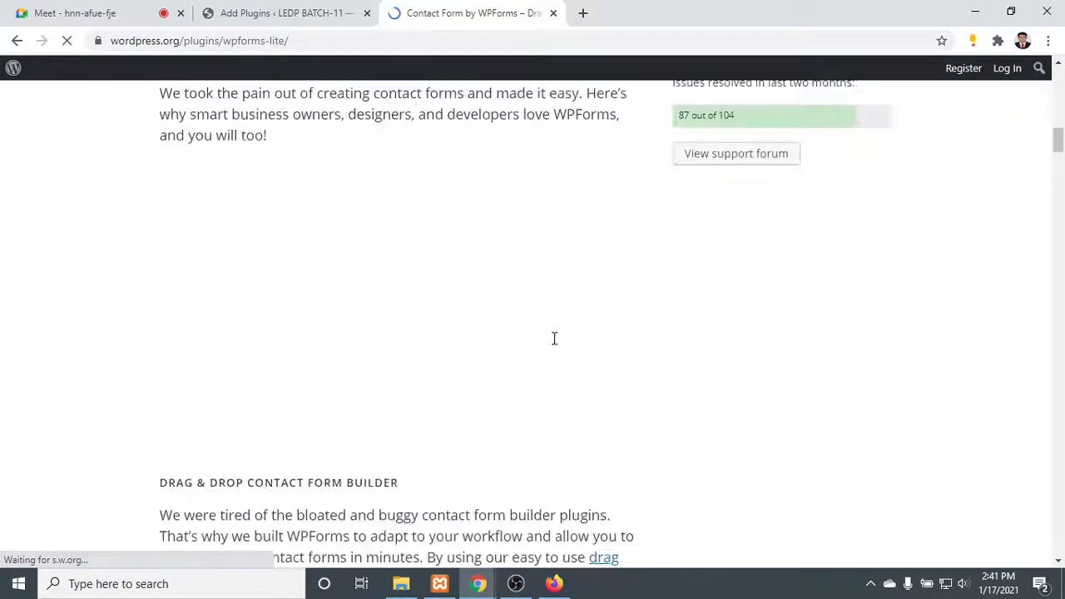
{"action": "scroll", "coordinate": [554, 338], "scroll_direction": "up", "scroll_amount": 18}
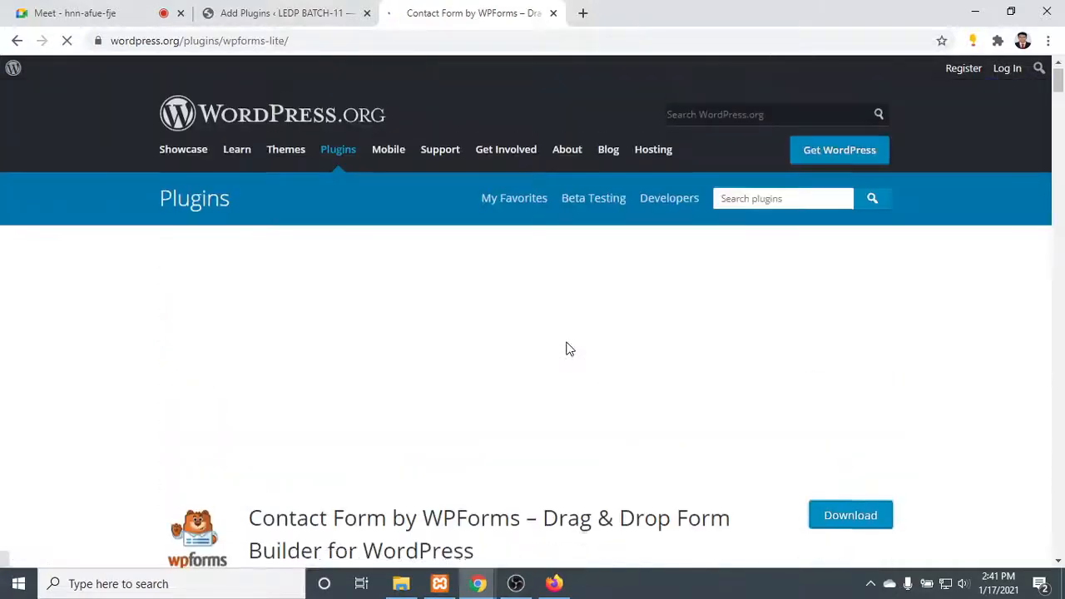
{"action": "scroll", "coordinate": [565, 350], "scroll_direction": "down", "scroll_amount": 3}
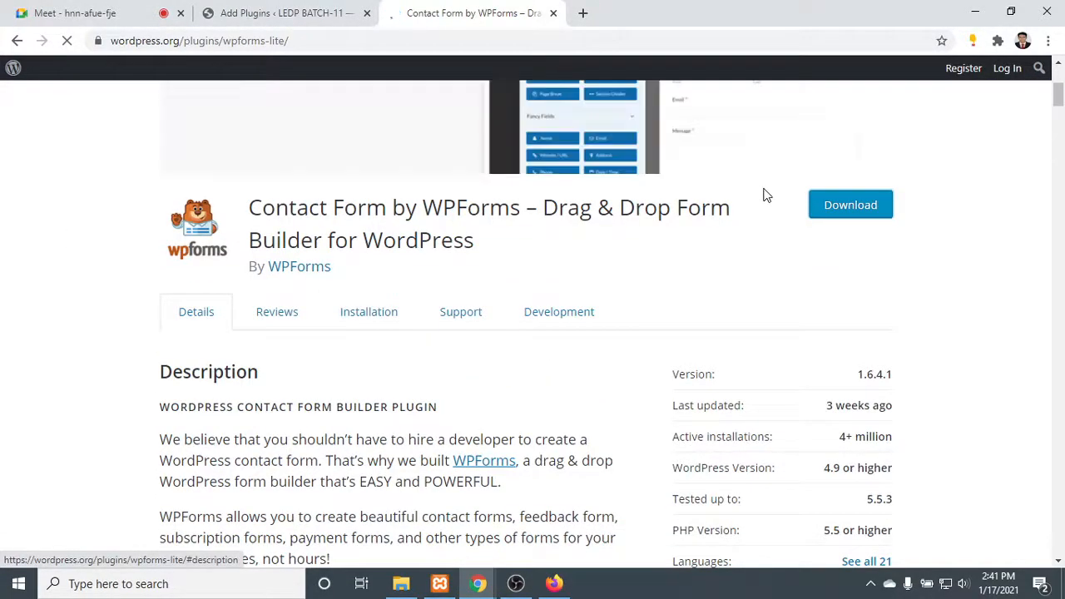
{"action": "scroll", "coordinate": [630, 276], "scroll_direction": "up", "scroll_amount": 2}
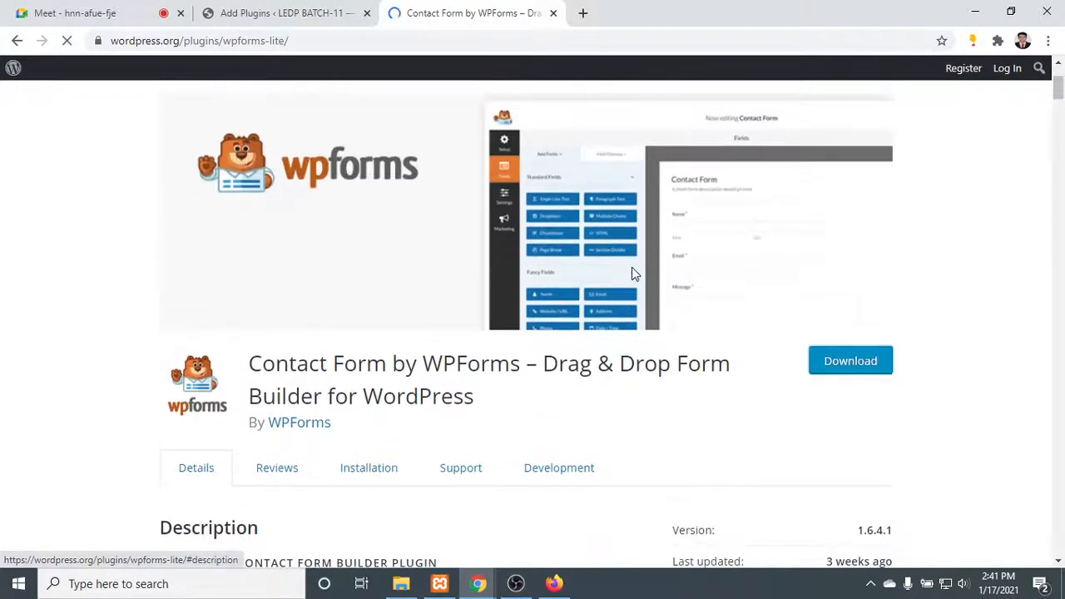
{"action": "left_click", "coordinate": [325, 10]}
{"action": "left_click", "coordinate": [430, 11]}
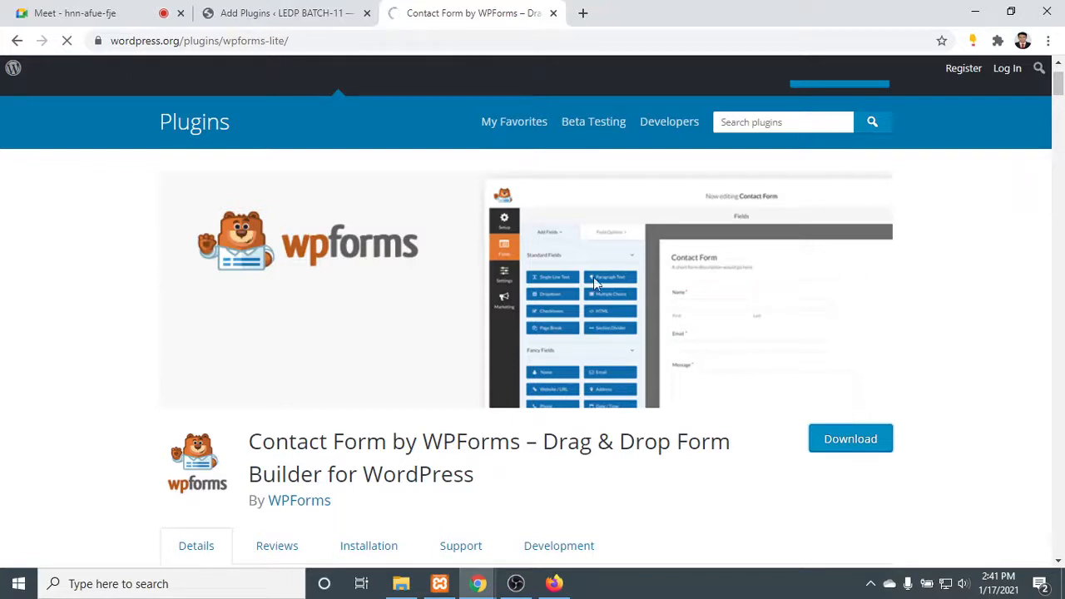
- Download the plugin file wpforms-lite.1.6.4.1.zip and open the full downloads list
{"action": "left_click_drag", "start_coordinate": [431, 438], "coordinate": [509, 440]}
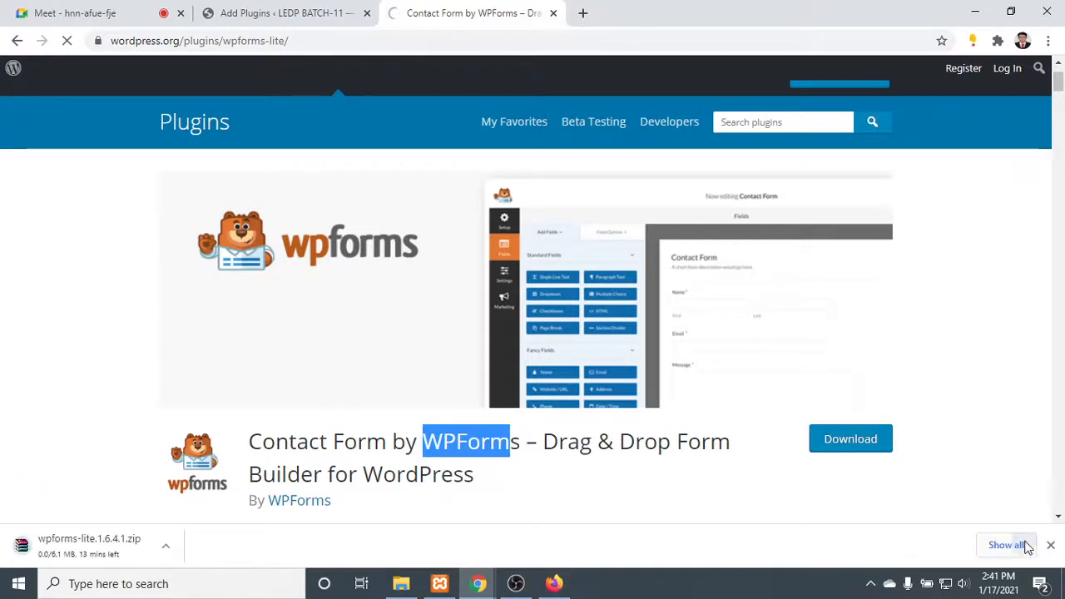
{"action": "left_click", "coordinate": [1008, 545]}
- Return to the Contact Form by WPForms page and stop it from loading
{"action": "left_click", "coordinate": [416, 6]}
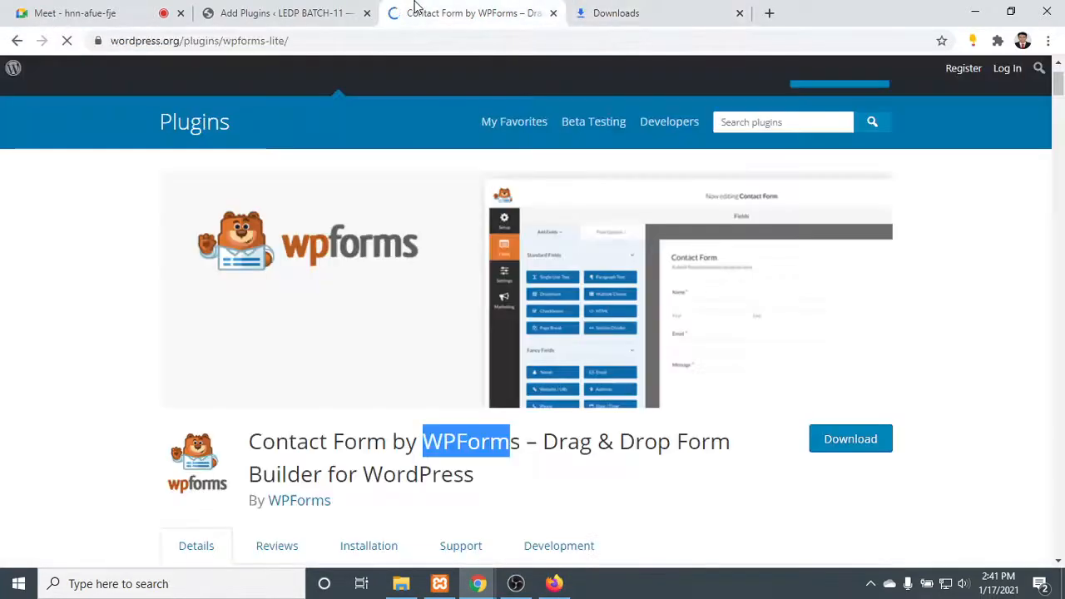
{"action": "left_click", "coordinate": [67, 42]}
{"action": "scroll", "coordinate": [413, 161], "scroll_direction": "up", "scroll_amount": 1}
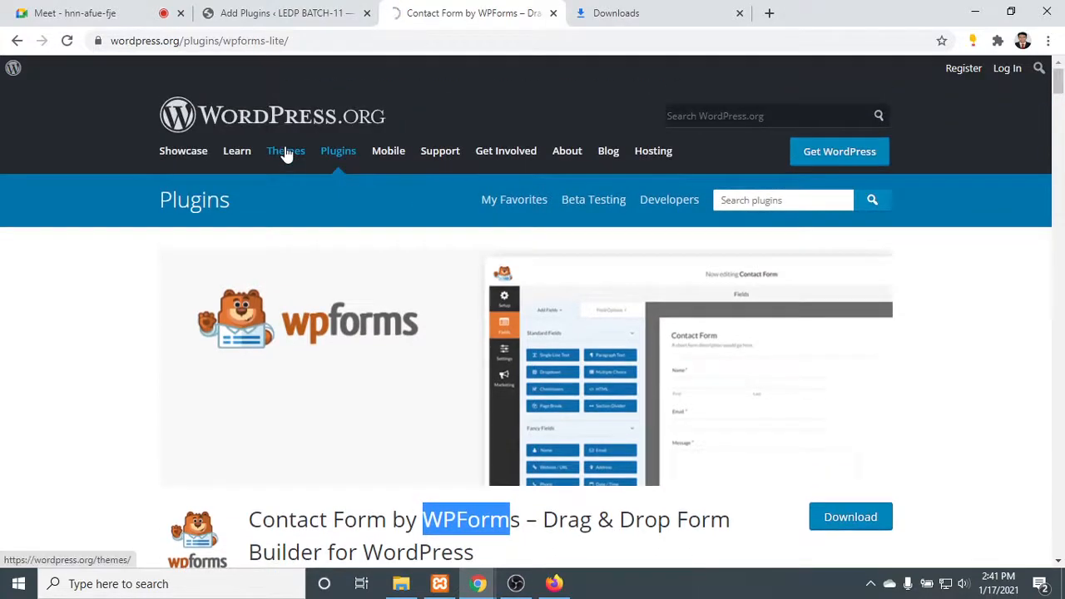
- Check the speed and progress of the wpforms-lite.1.6.4.1.zip download, switching between the plugin page and the downloads list
{"action": "left_click", "coordinate": [640, 8]}
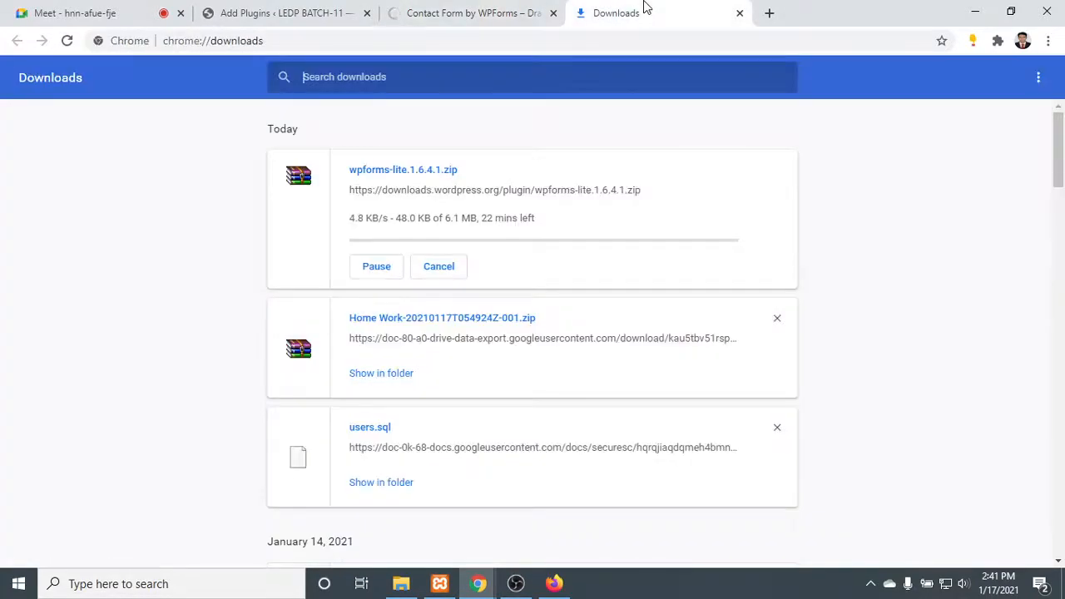
{"action": "left_click", "coordinate": [446, 6]}
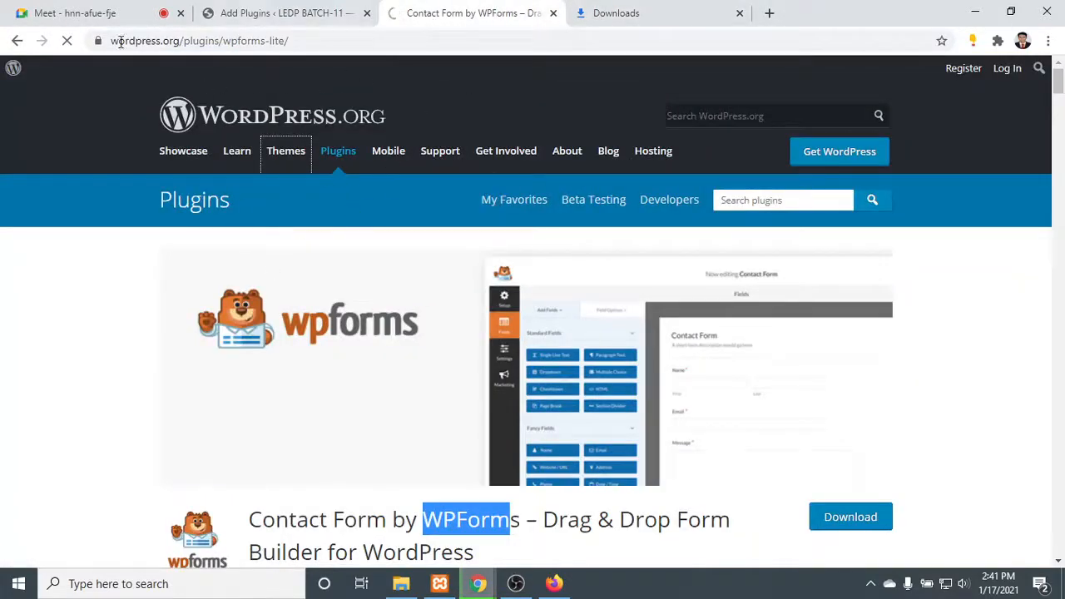
{"action": "left_click", "coordinate": [653, 12]}
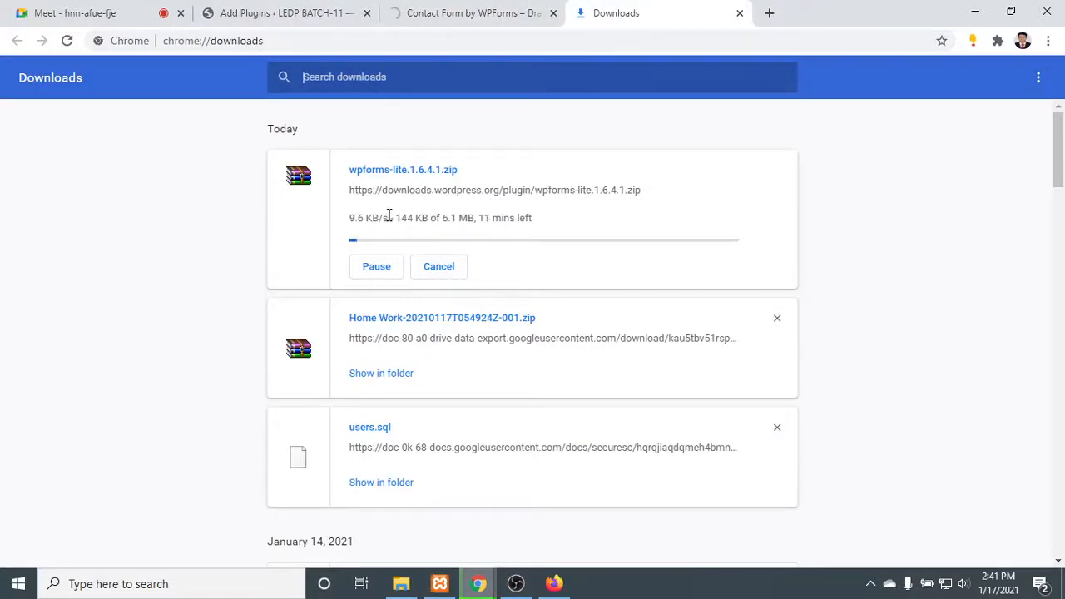
{"action": "left_click_drag", "start_coordinate": [350, 218], "coordinate": [398, 213]}
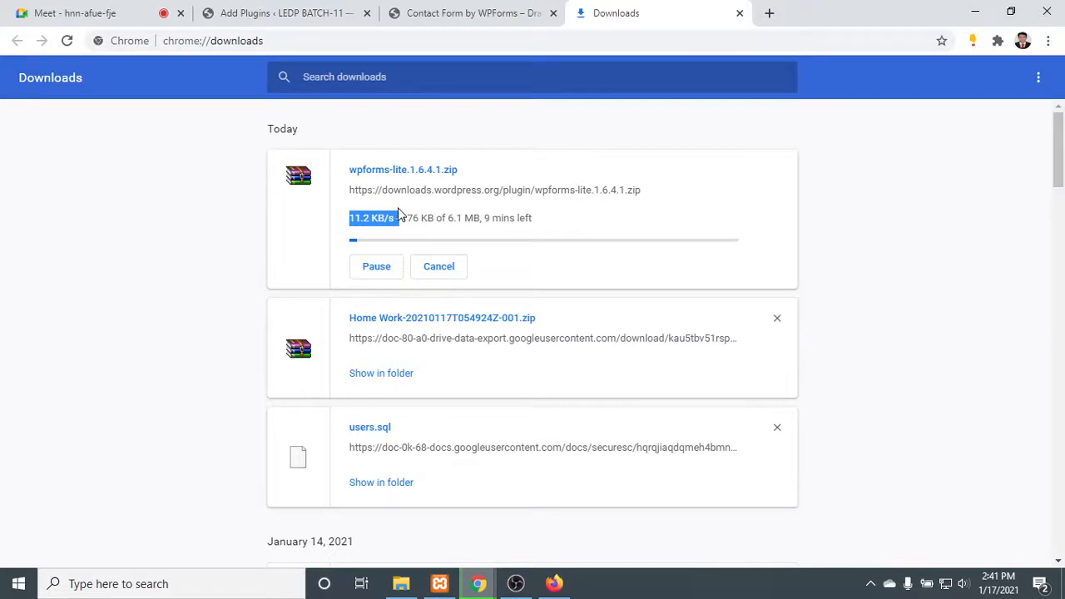
{"action": "left_click", "coordinate": [519, 11]}
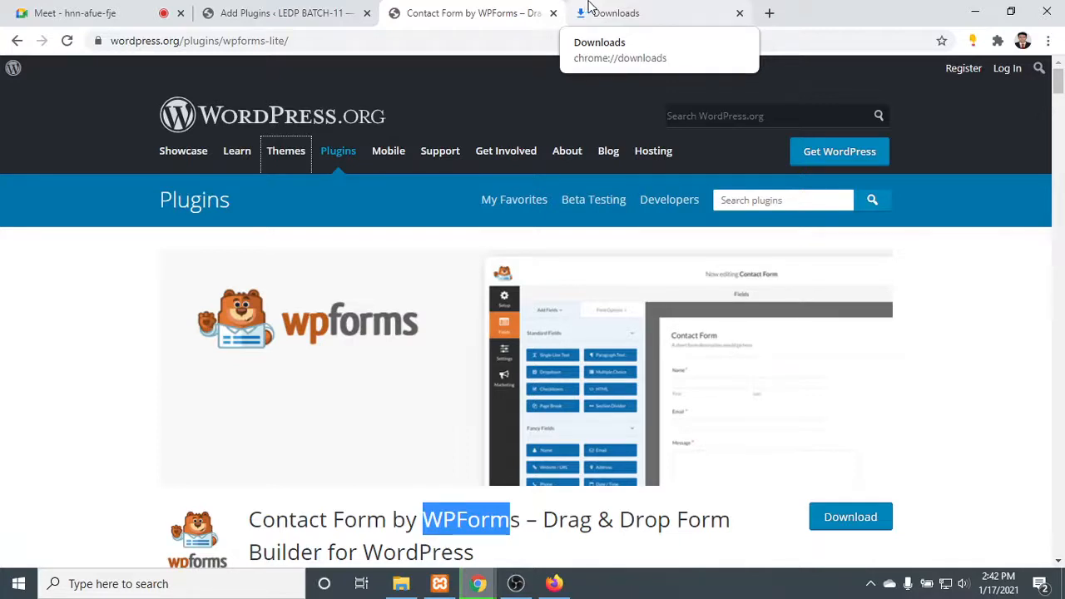
{"action": "left_click", "coordinate": [592, 12]}
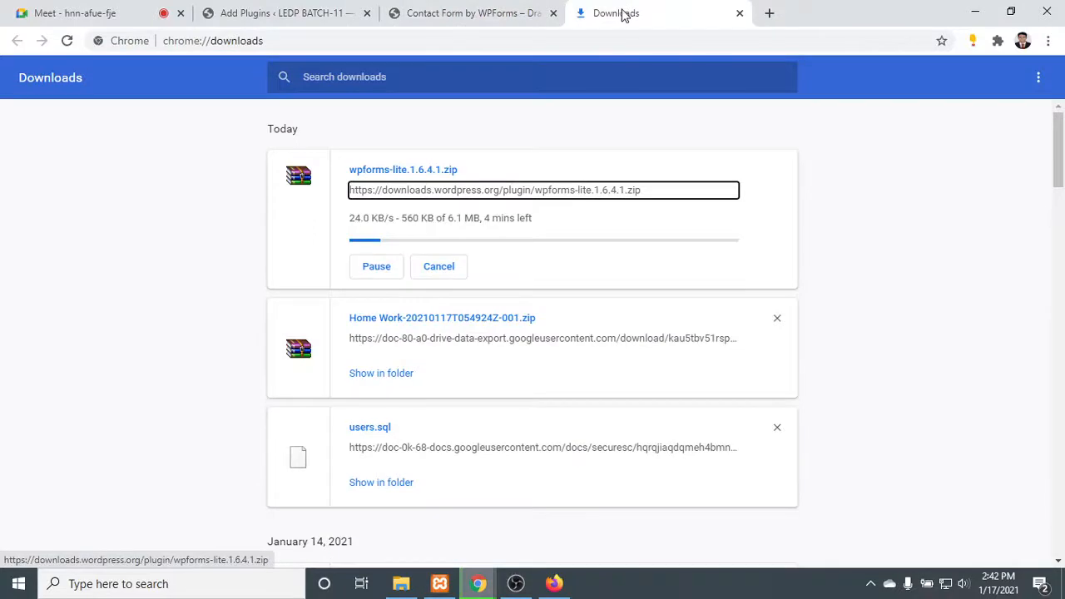
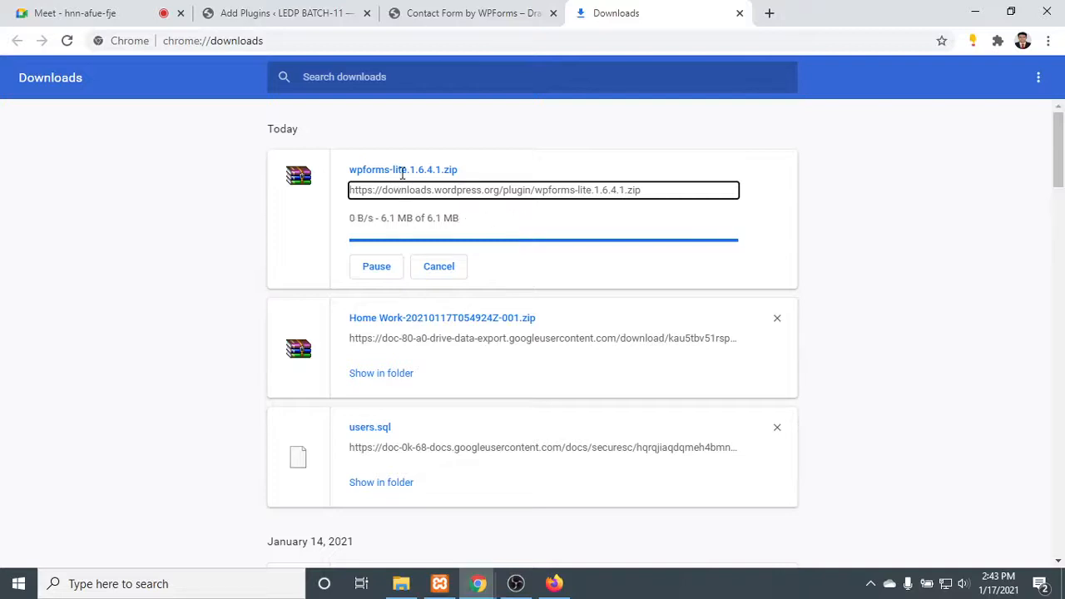
- Check the Contact Form by WPForms page and the progress of the wpforms-lite.1.6.4.1.zip download in the downloads list
{"action": "left_click", "coordinate": [551, 10]}
{"action": "scroll", "coordinate": [405, 414], "scroll_direction": "down", "scroll_amount": 2}
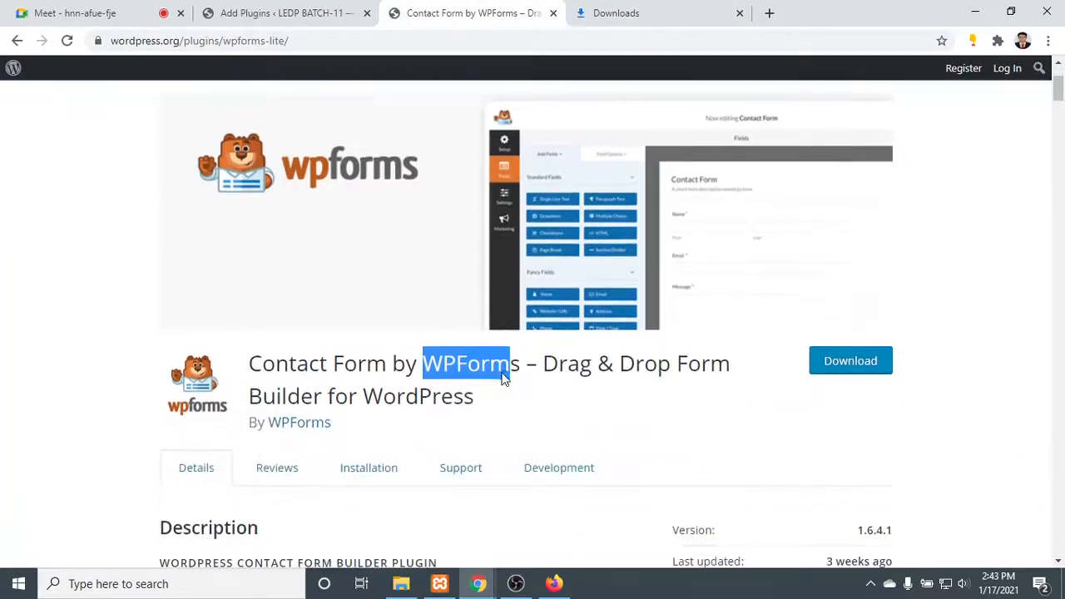
{"action": "left_click", "coordinate": [572, 411]}
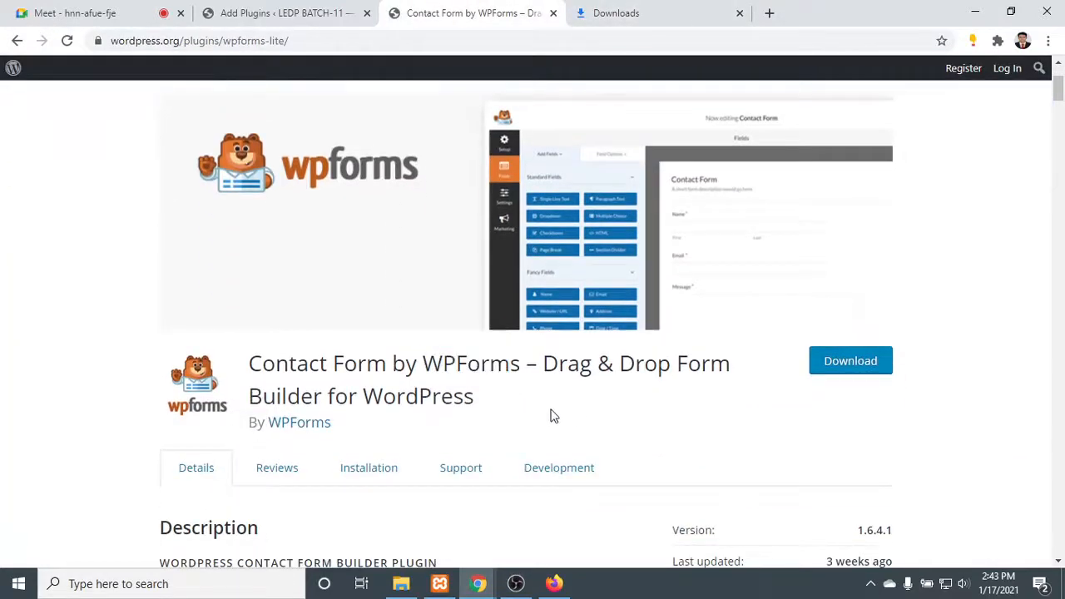
{"action": "left_click", "coordinate": [593, 9]}
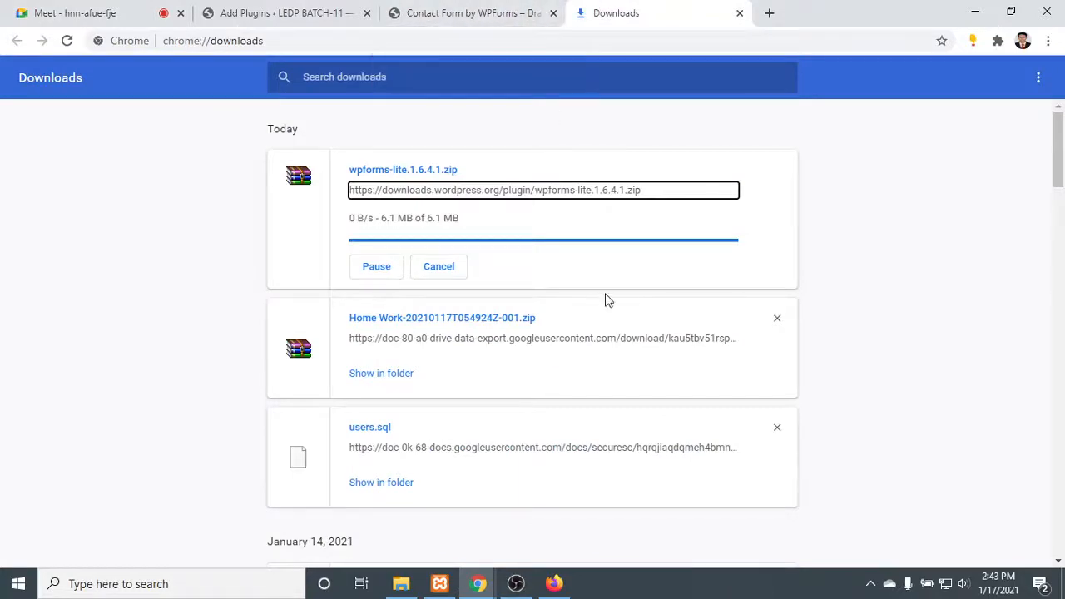
{"action": "left_click", "coordinate": [412, 8]}
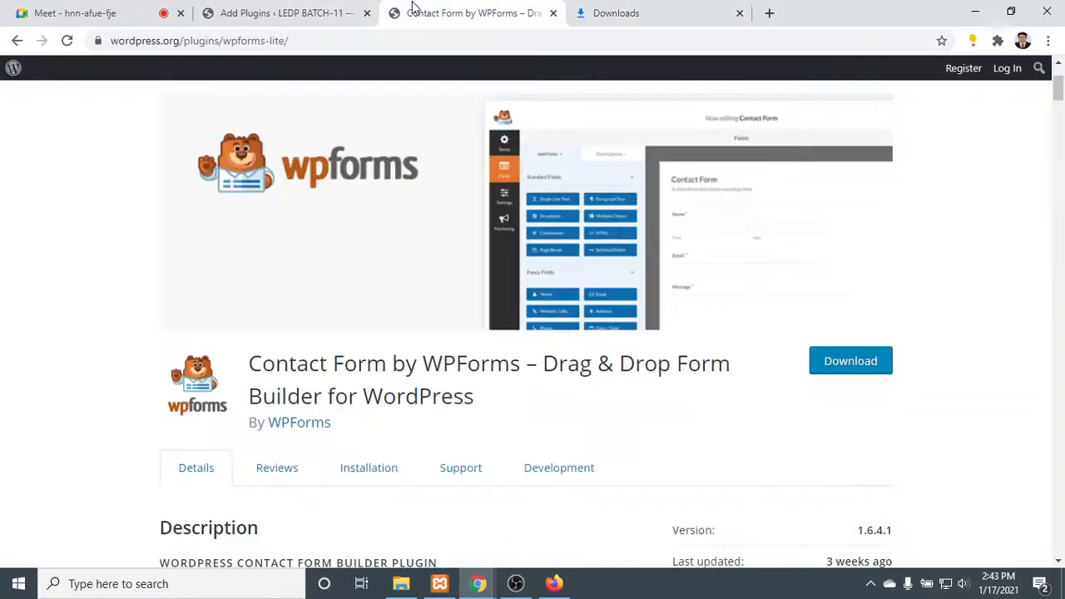
- Open the WordPress.org Themes directory and recheck the WPForms Lite zip in the downloads list while the page loads
{"action": "scroll", "coordinate": [425, 184], "scroll_direction": "up", "scroll_amount": 2}
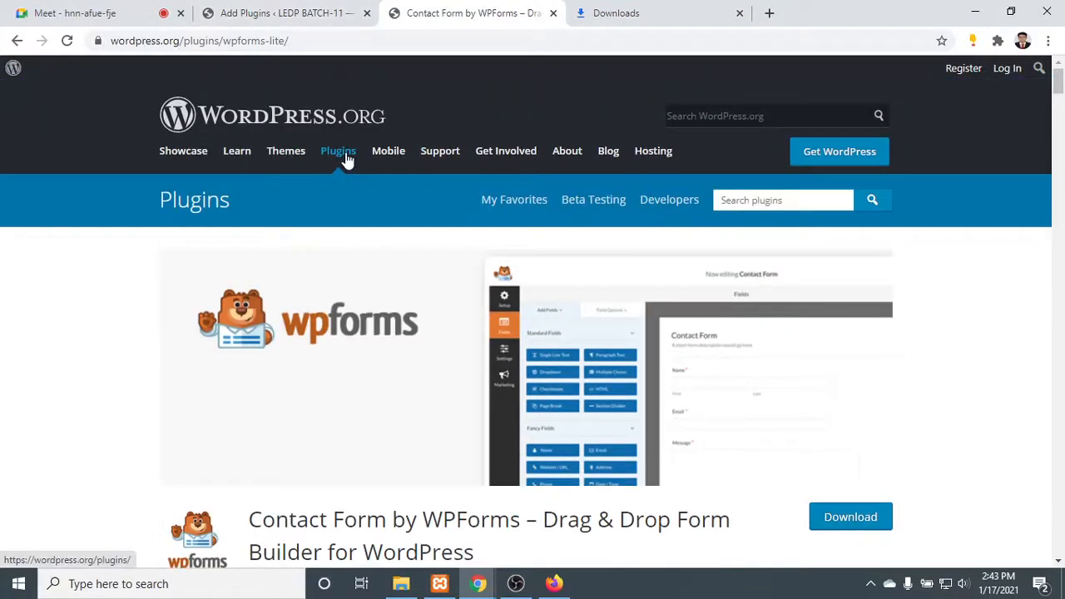
{"action": "left_click", "coordinate": [292, 157]}
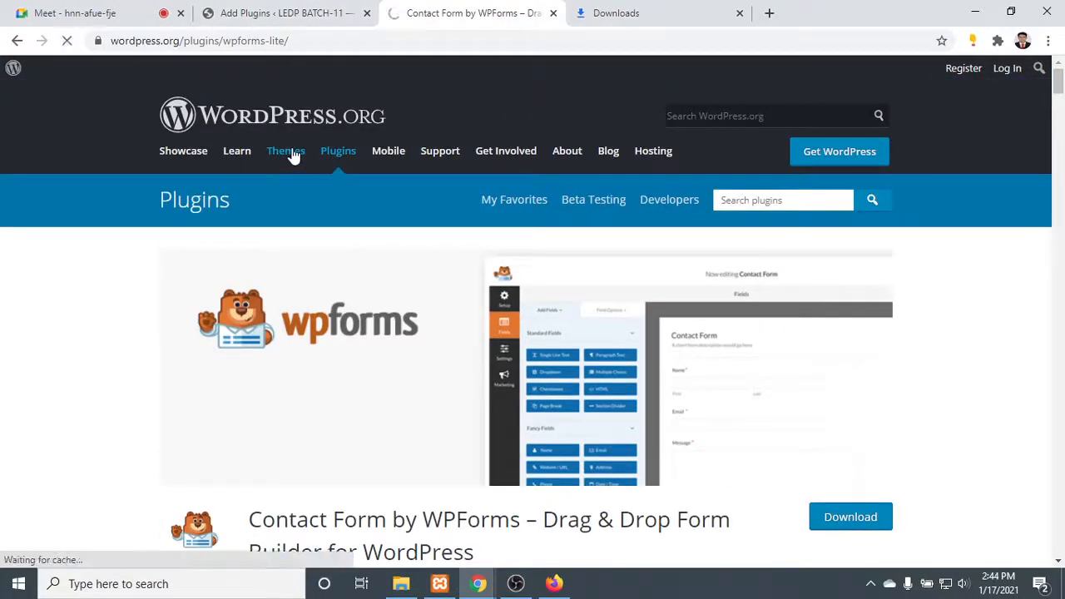
{"action": "left_click", "coordinate": [622, 10]}
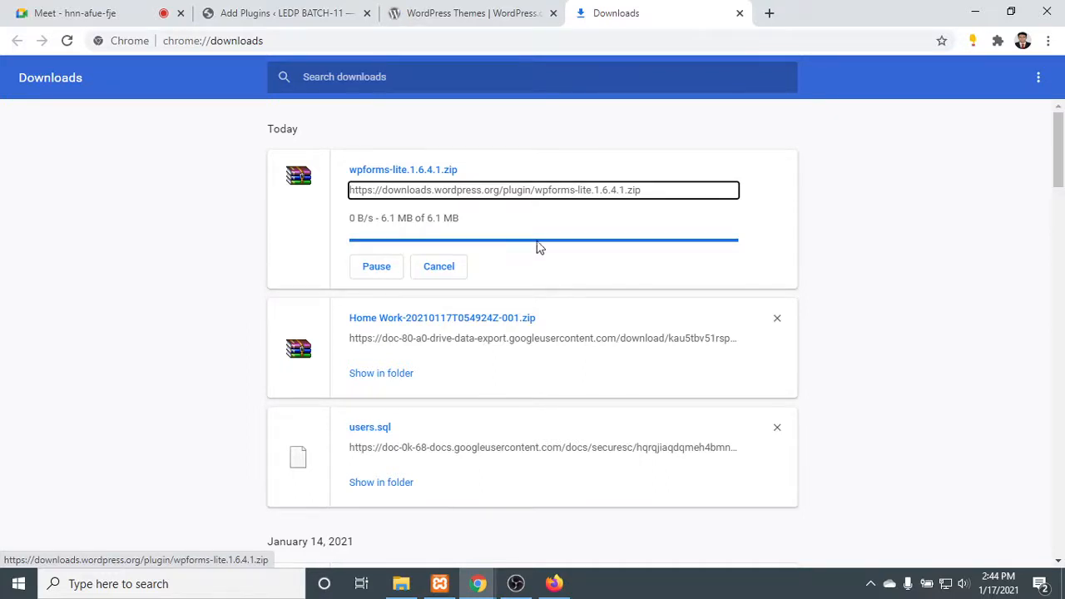
{"action": "left_click", "coordinate": [763, 162]}
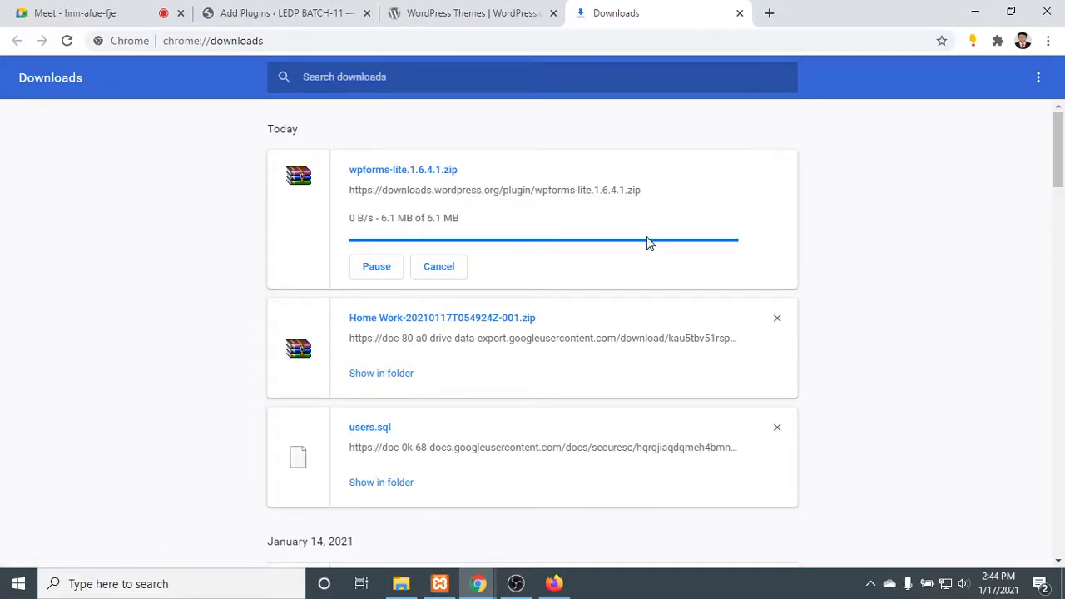
{"action": "left_click", "coordinate": [515, 583]}
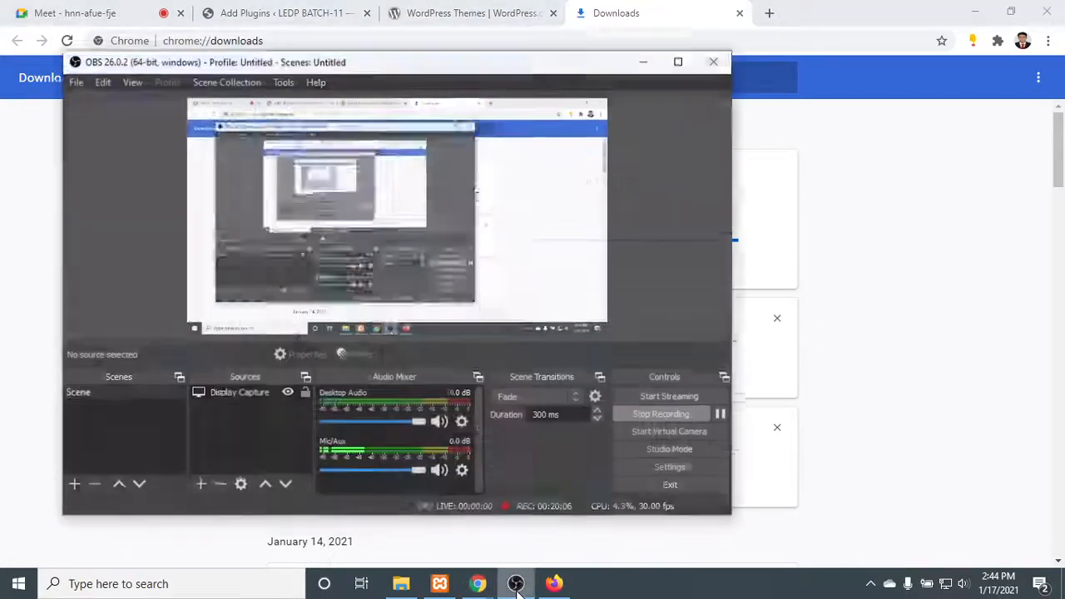
{"action": "left_click", "coordinate": [515, 583]}
- Search the WordPress.org Themes directory for "shop isle"
{"action": "left_click", "coordinate": [435, 12]}
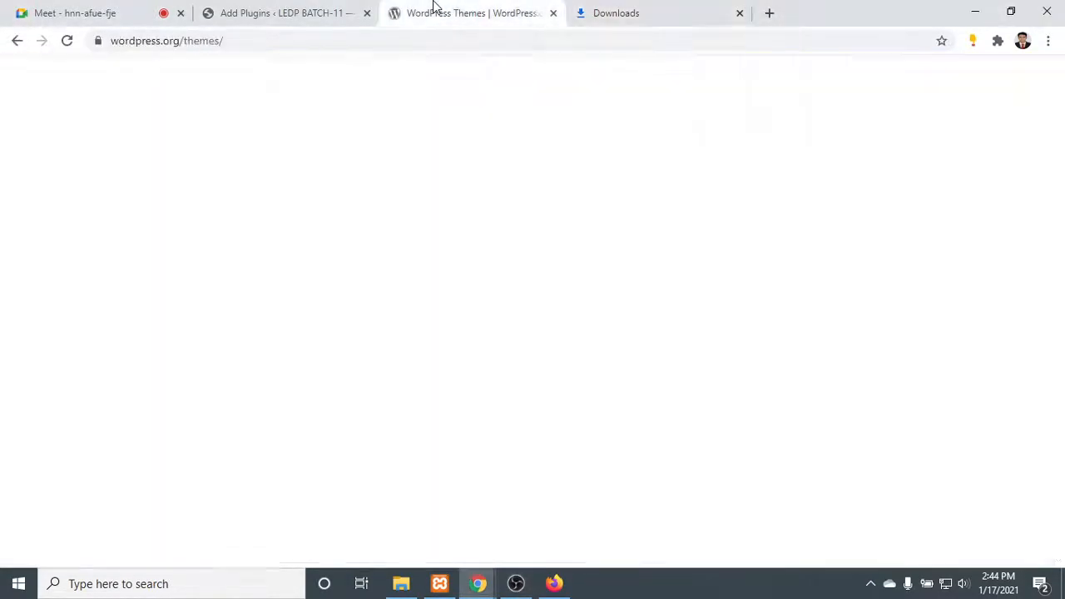
{"action": "scroll", "coordinate": [491, 391], "scroll_direction": "down", "scroll_amount": 1}
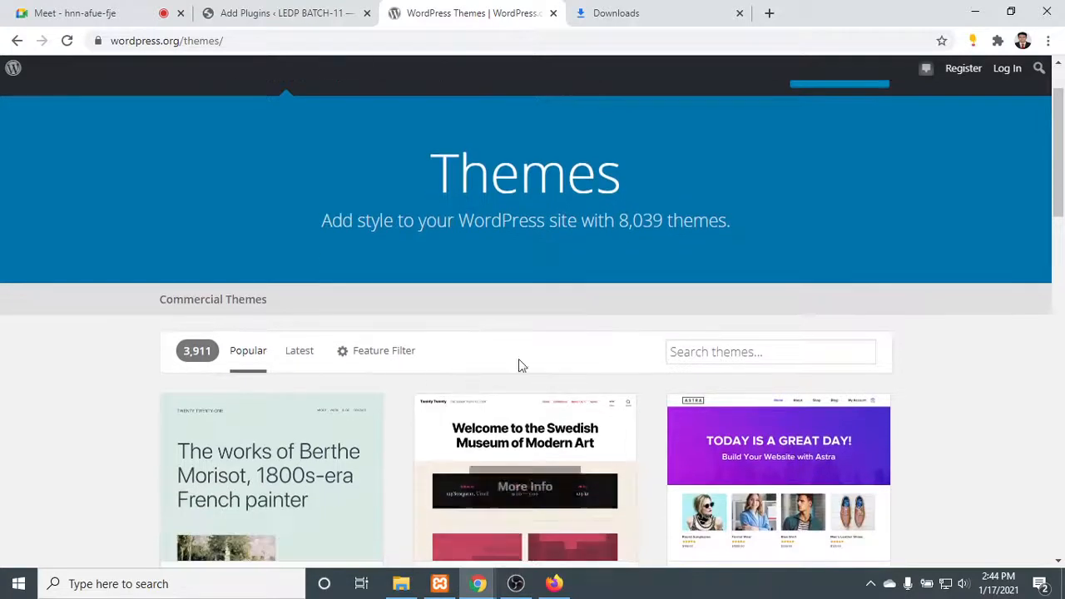
{"action": "scroll", "coordinate": [582, 395], "scroll_direction": "up", "scroll_amount": 1}
{"action": "left_click", "coordinate": [708, 428]}
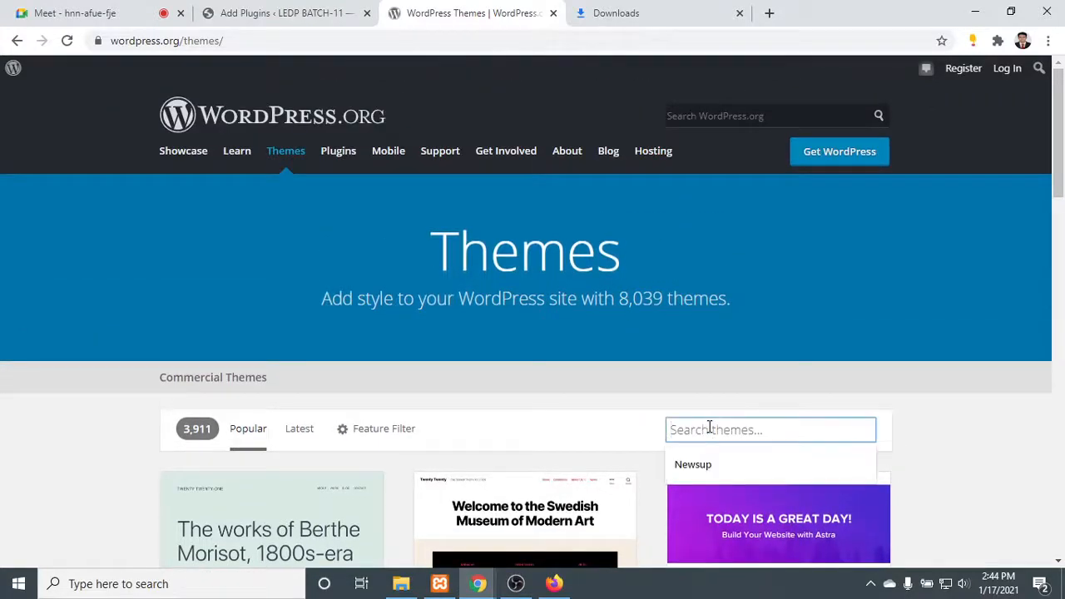
{"action": "type", "text": "shop "}
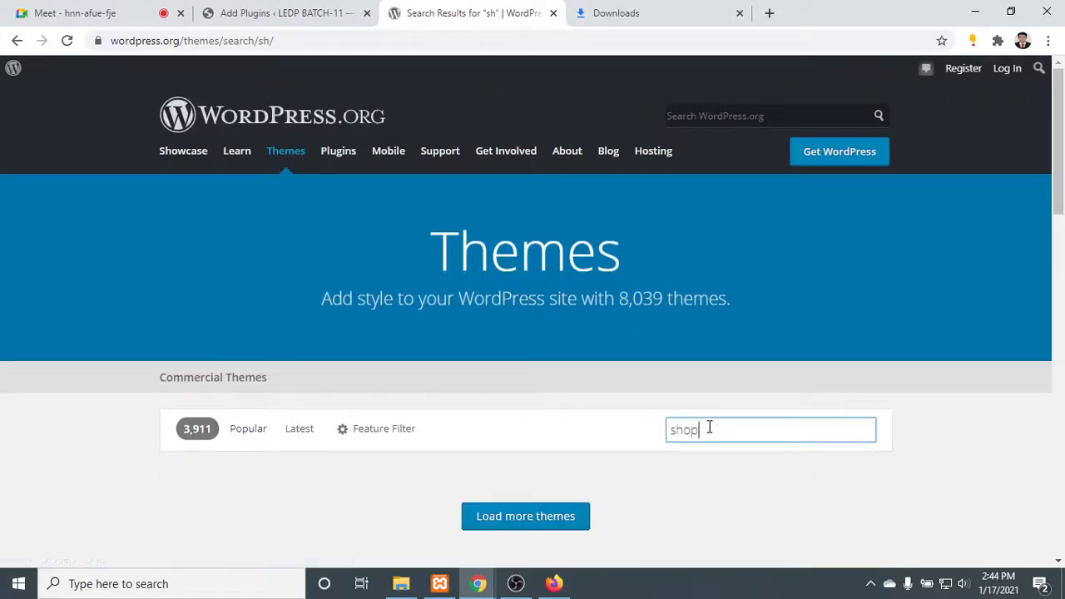
{"action": "type", "text": "isle"}
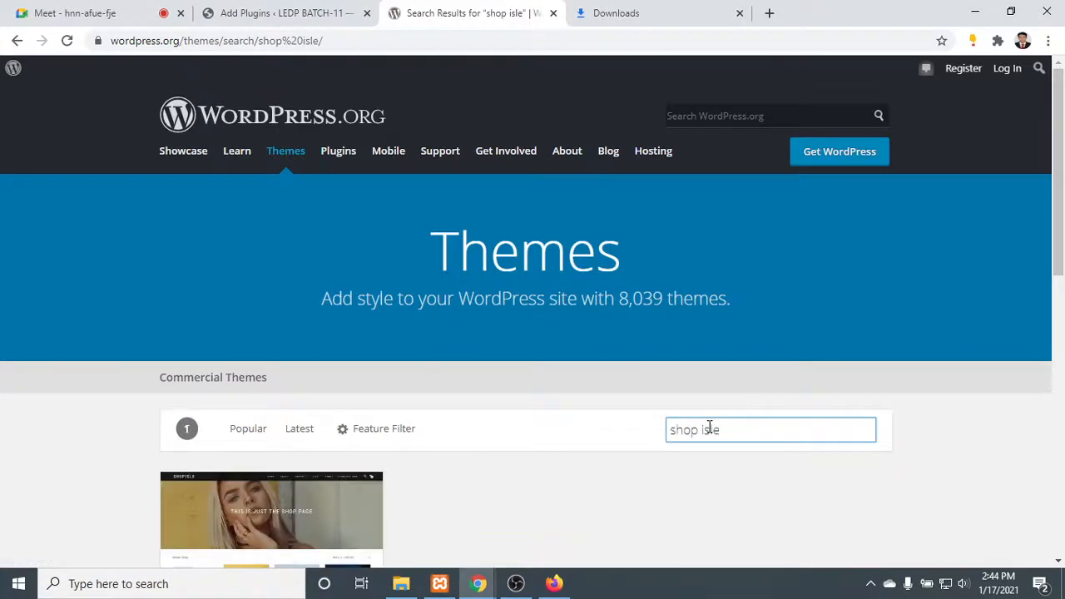
- Download the Shop Isle theme, check its progress in the downloads list and glance at the Google Meet call
{"action": "scroll", "coordinate": [710, 428], "scroll_direction": "down", "scroll_amount": 3}
{"action": "mouse_move", "coordinate": [311, 361]}
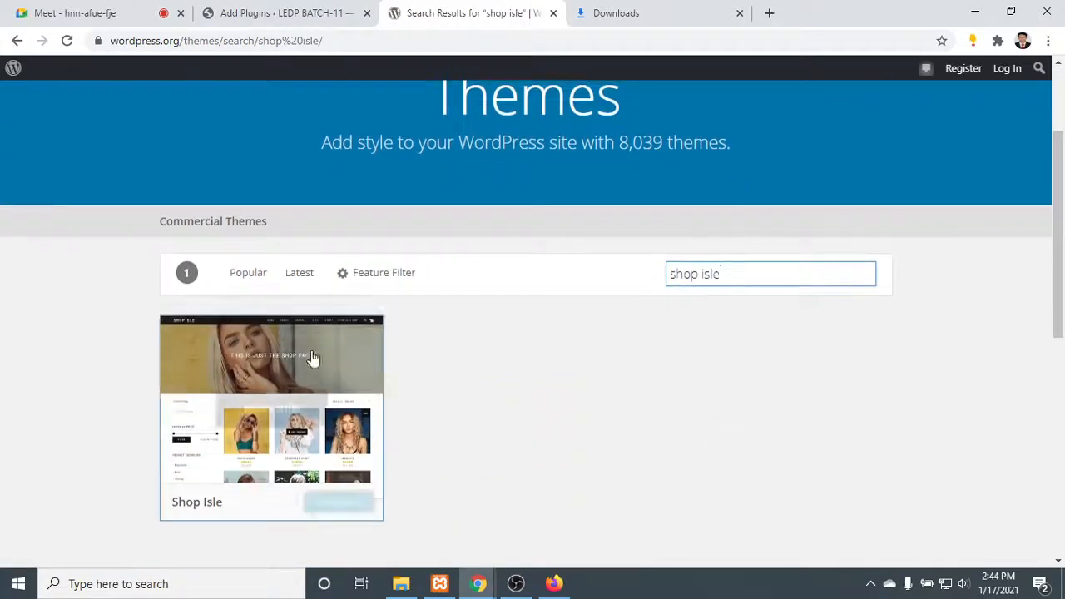
{"action": "left_click", "coordinate": [358, 426]}
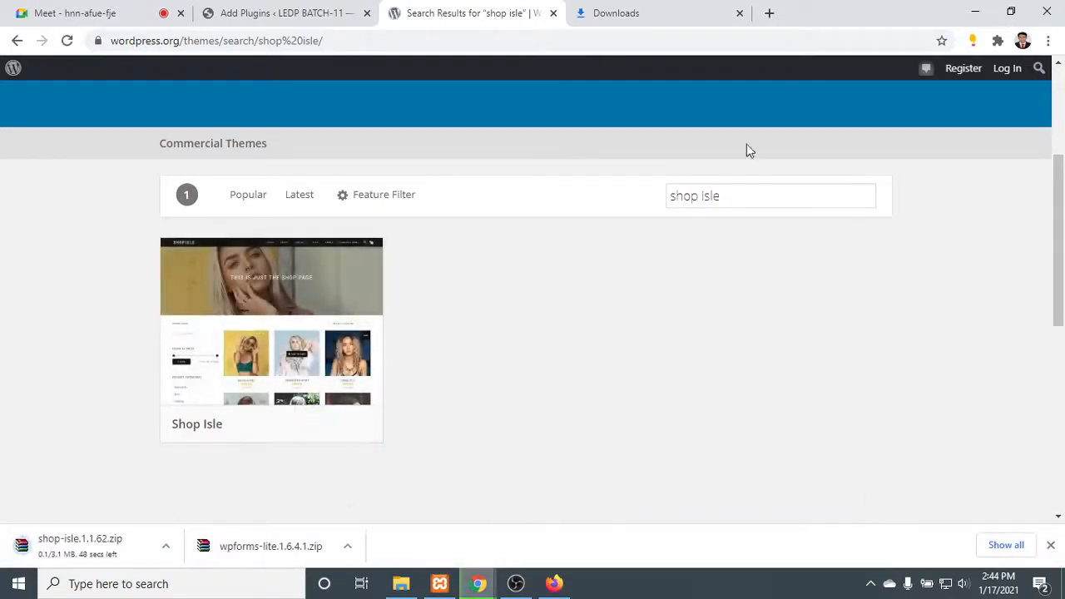
{"action": "left_click", "coordinate": [665, 9]}
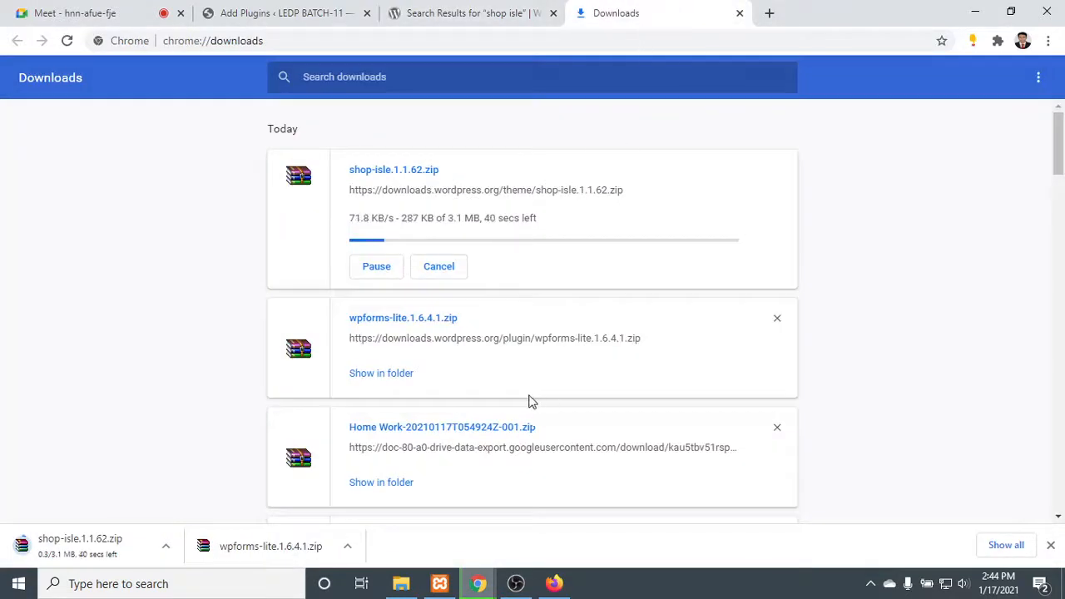
{"action": "left_click", "coordinate": [87, 10]}
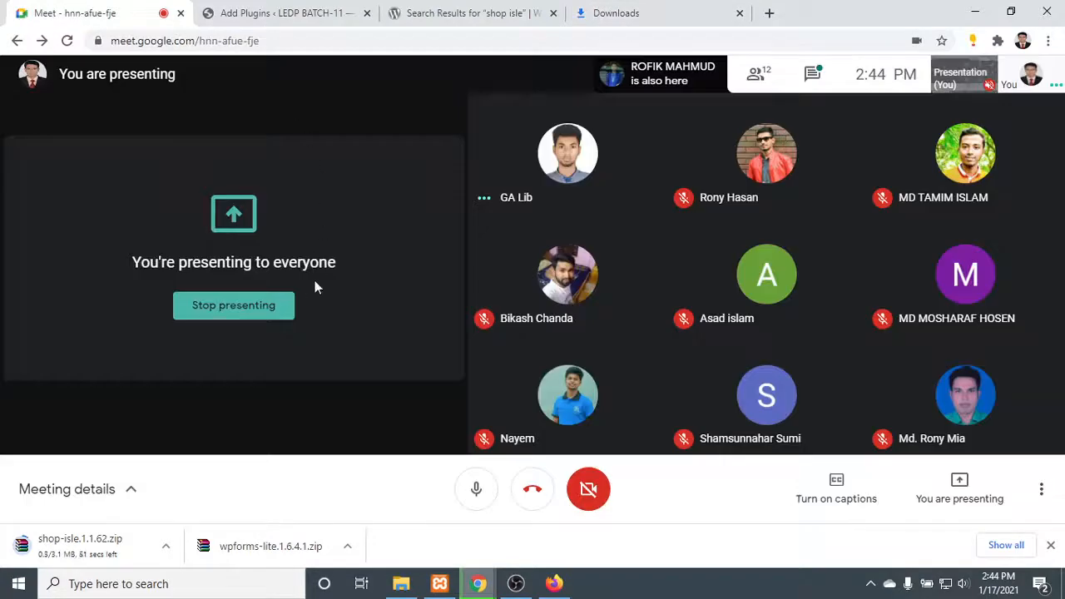
- Open the plugin upload form on the LEDP_11 site's Add Plugins page and bring up its file chooser
{"action": "left_click", "coordinate": [310, 10]}
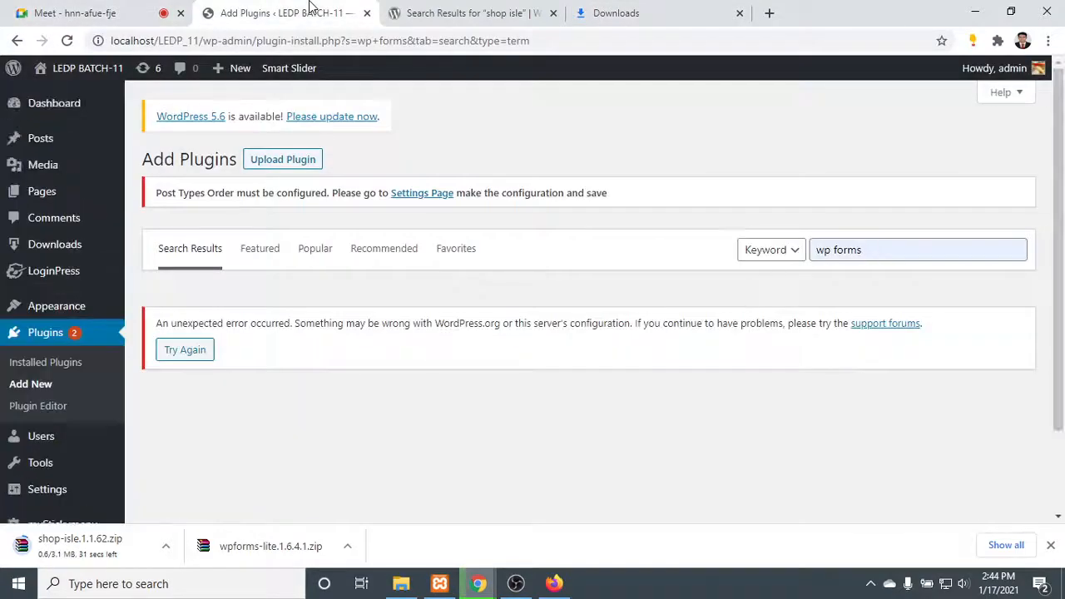
{"action": "left_click", "coordinate": [283, 160]}
{"action": "left_click", "coordinate": [491, 349]}
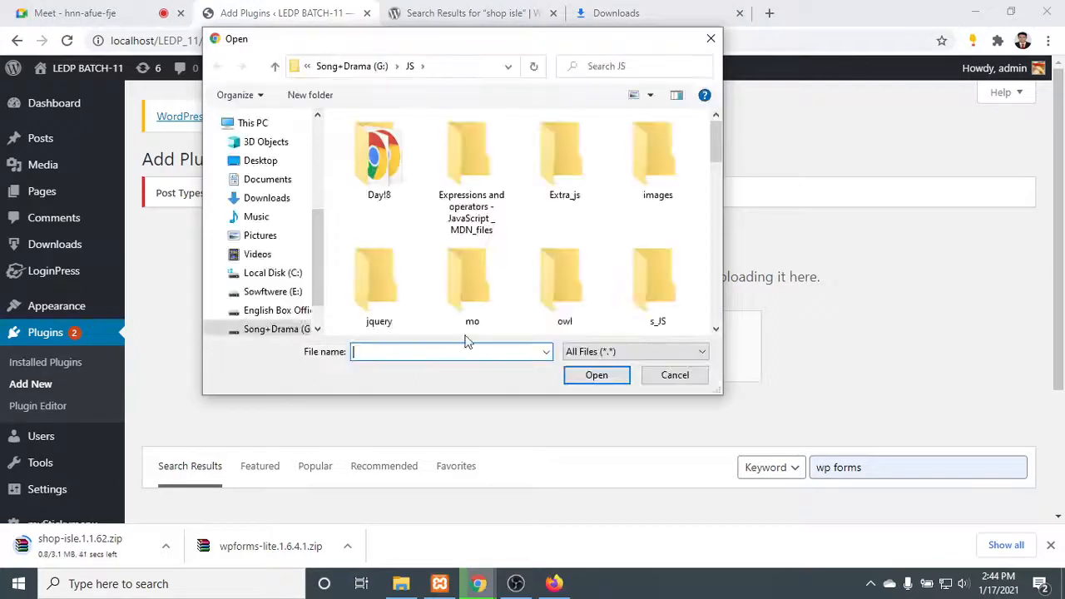
- Browse the folders of the Song+Drama (G:) drive in the file chooser, widening its navigation pane and repositioning the dialog
{"action": "scroll", "coordinate": [321, 272], "scroll_direction": "down", "scroll_amount": 1}
{"action": "scroll", "coordinate": [322, 279], "scroll_direction": "up", "scroll_amount": 1}
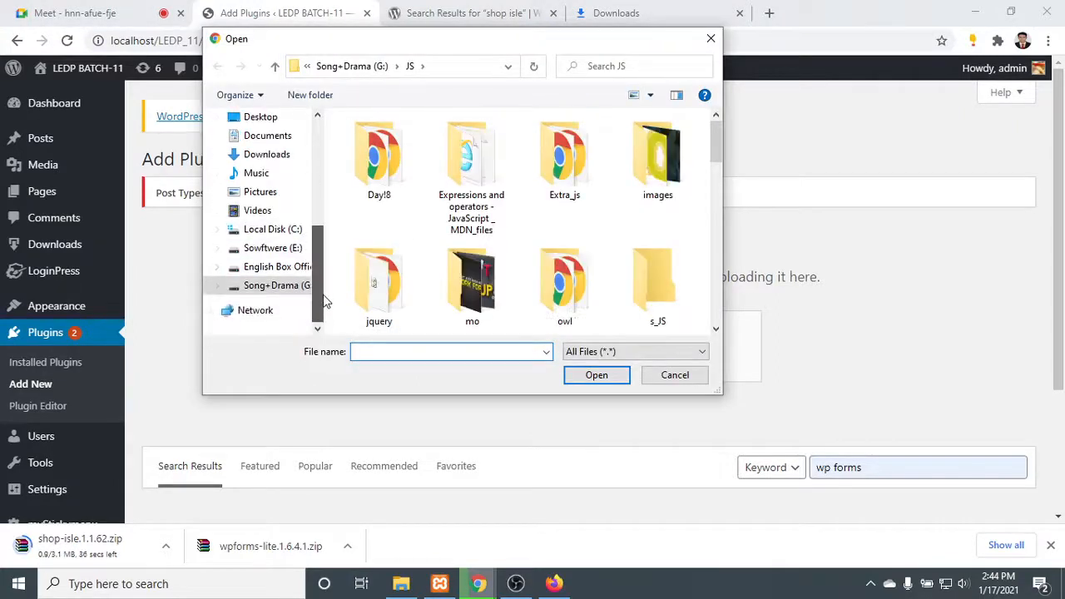
{"action": "left_click", "coordinate": [283, 286]}
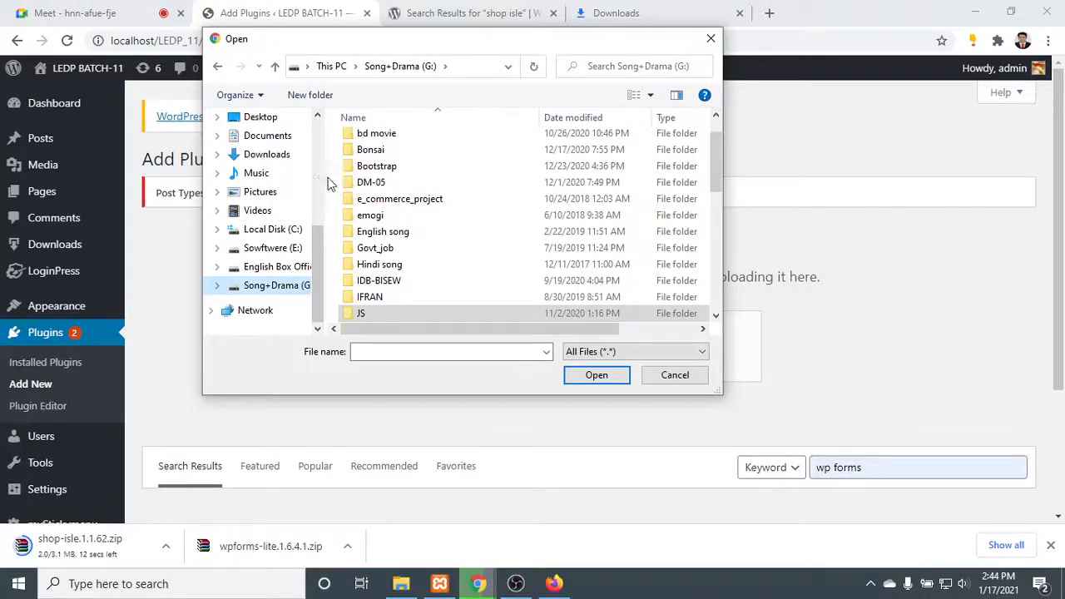
{"action": "left_click_drag", "start_coordinate": [326, 177], "coordinate": [363, 177]}
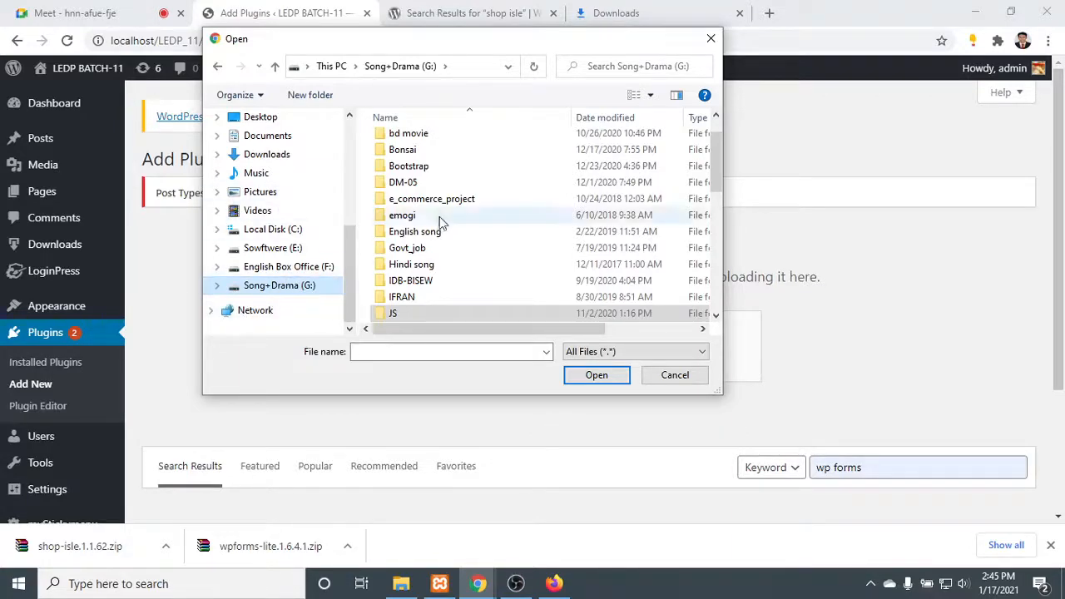
{"action": "scroll", "coordinate": [462, 208], "scroll_direction": "down", "scroll_amount": 5}
{"action": "scroll", "coordinate": [466, 238], "scroll_direction": "up", "scroll_amount": 6}
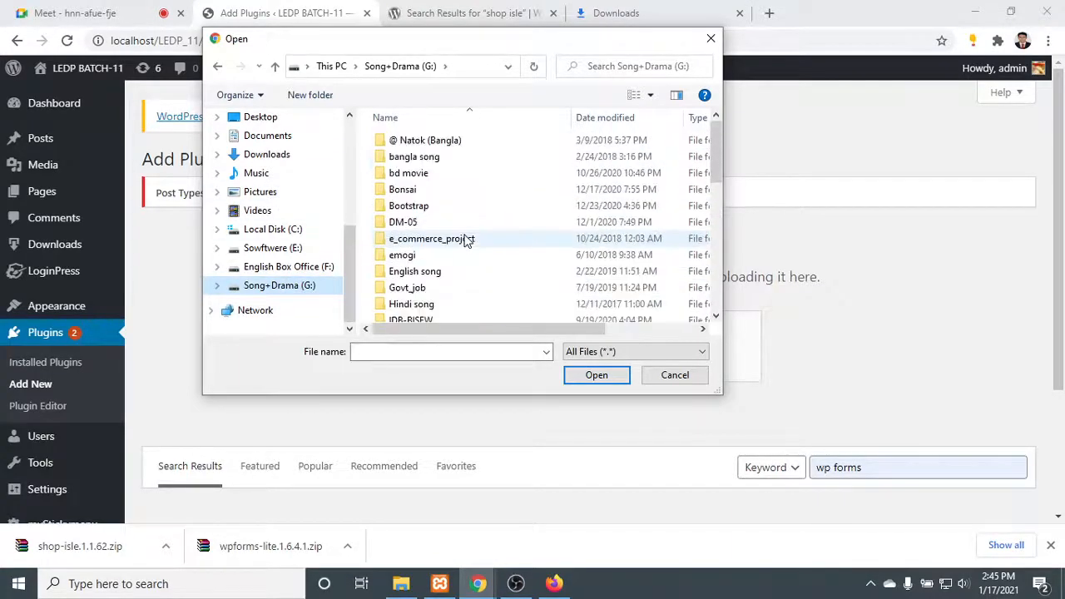
{"action": "left_click_drag", "start_coordinate": [432, 44], "coordinate": [607, 49]}
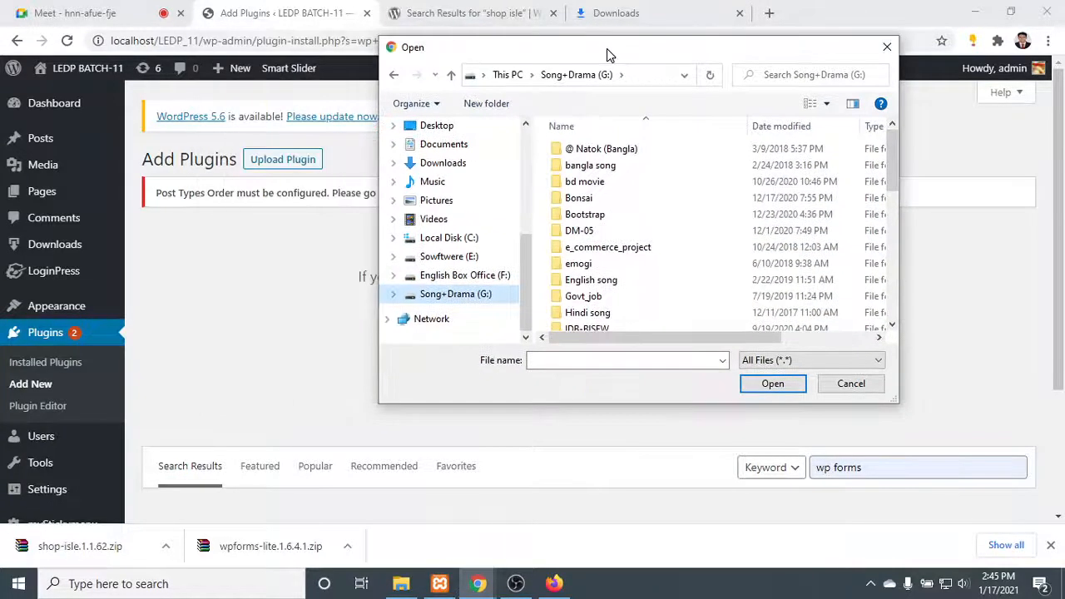
- Choose wpforms-lite.1.6.4.1.zip from the Downloads folder, start installing it as a plugin and close the browser's download bar
{"action": "left_click", "coordinate": [455, 163]}
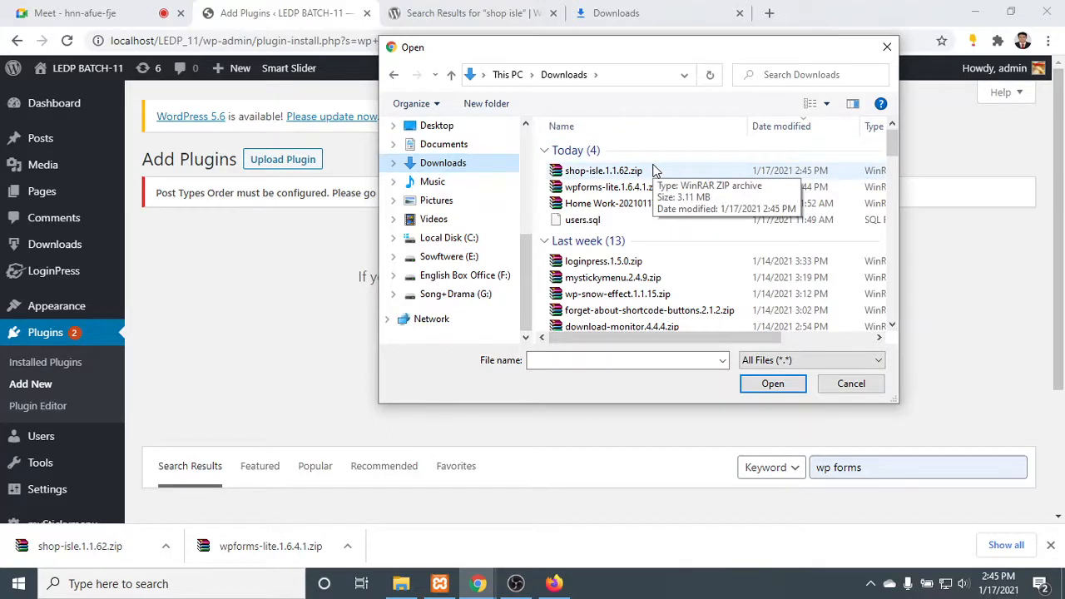
{"action": "left_click", "coordinate": [603, 172]}
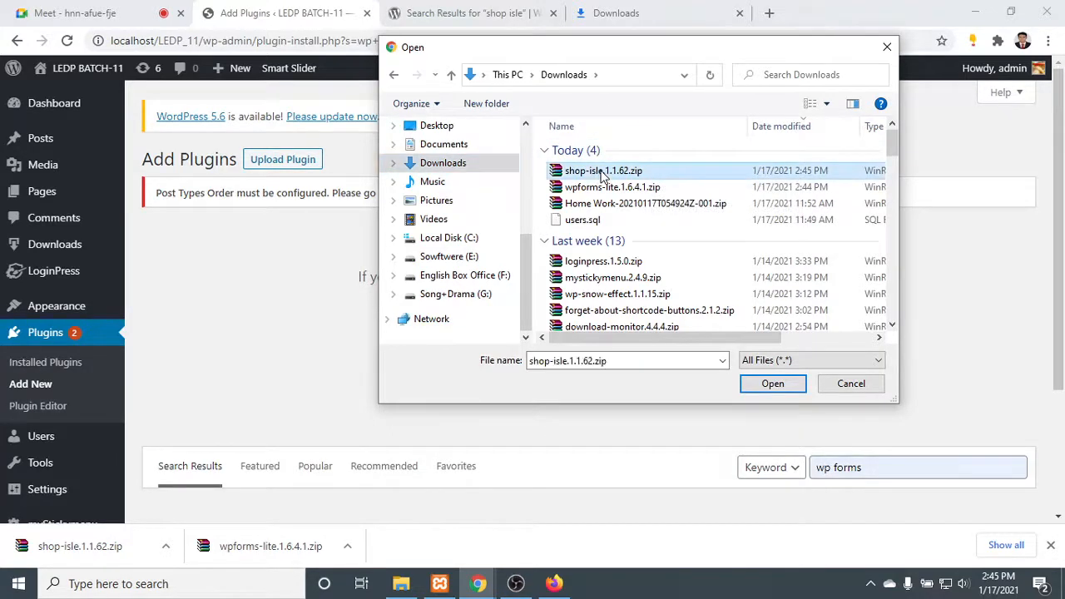
{"action": "double_click", "coordinate": [614, 188]}
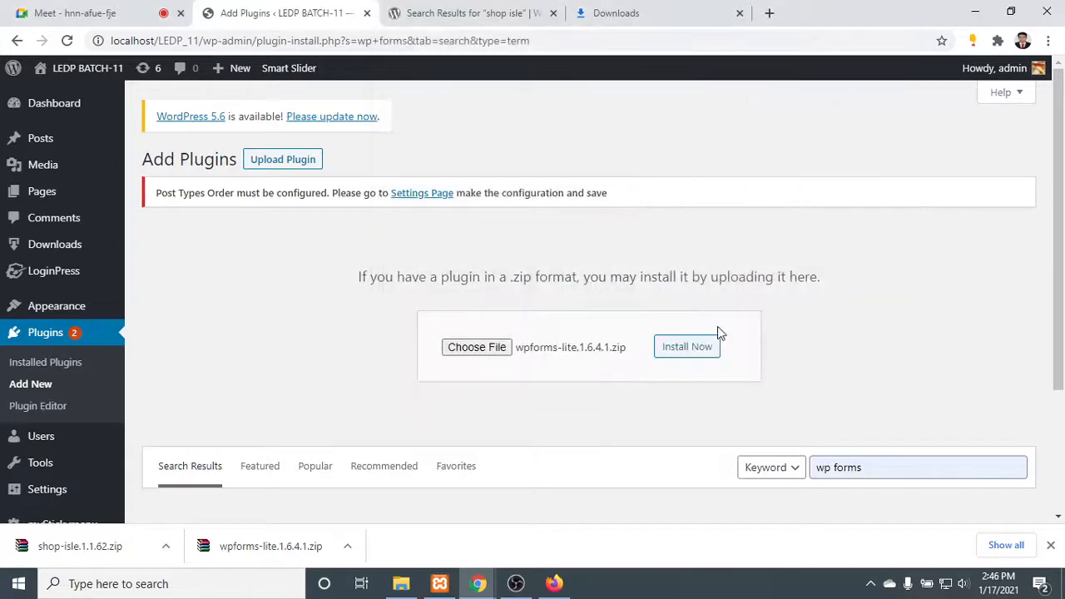
{"action": "left_click", "coordinate": [701, 350]}
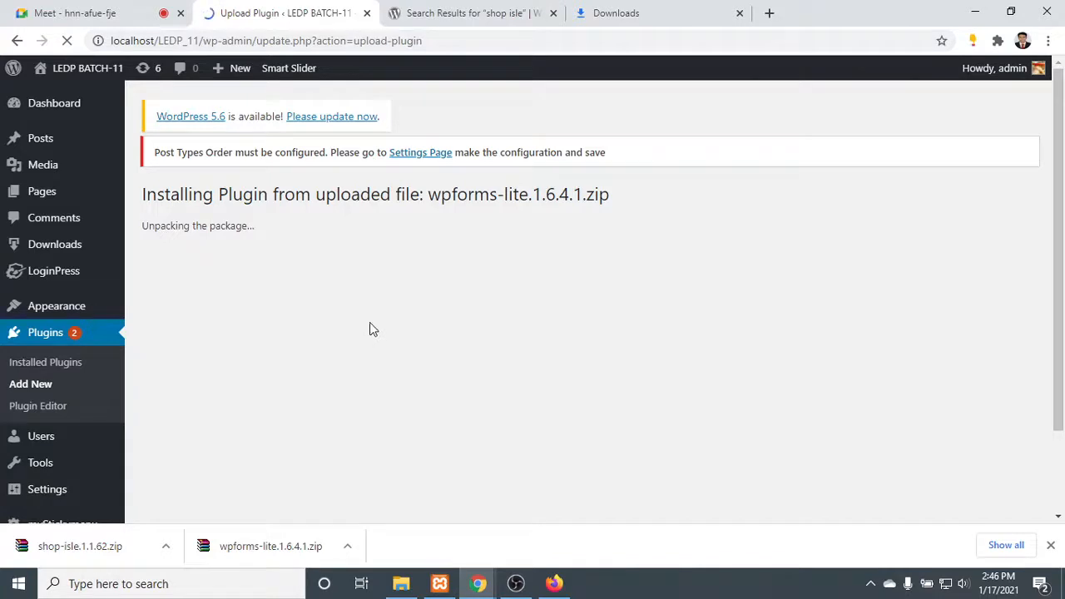
{"action": "left_click", "coordinate": [1050, 546]}
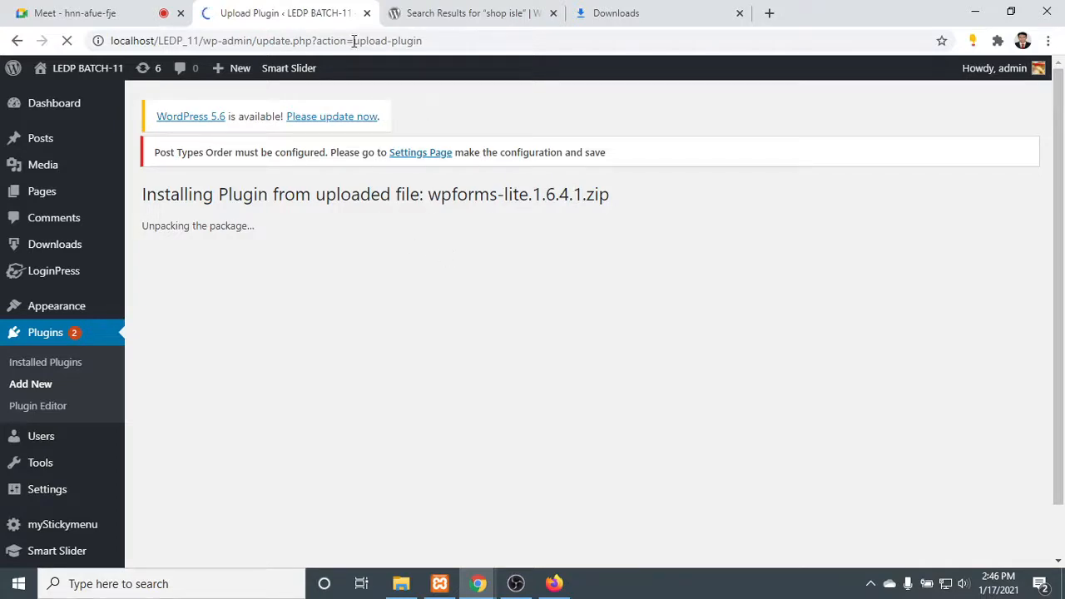
- Review the downloads list and the "shop isle" theme search, open the WordPress.org Plugins directory and check the plugin installation
{"action": "left_click", "coordinate": [607, 10]}
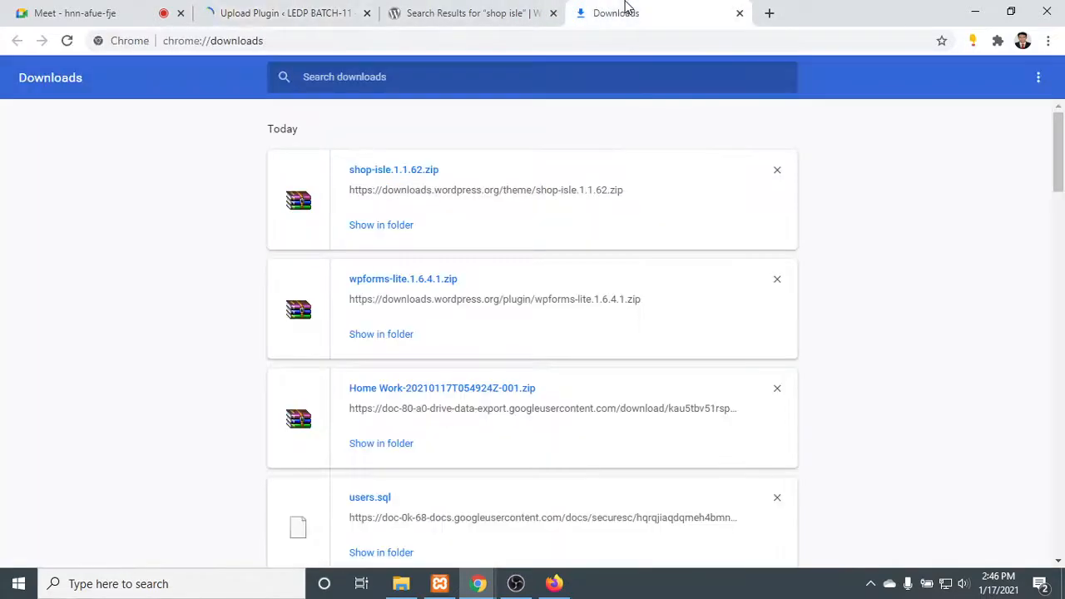
{"action": "left_click", "coordinate": [495, 8]}
{"action": "scroll", "coordinate": [540, 176], "scroll_direction": "up", "scroll_amount": 3}
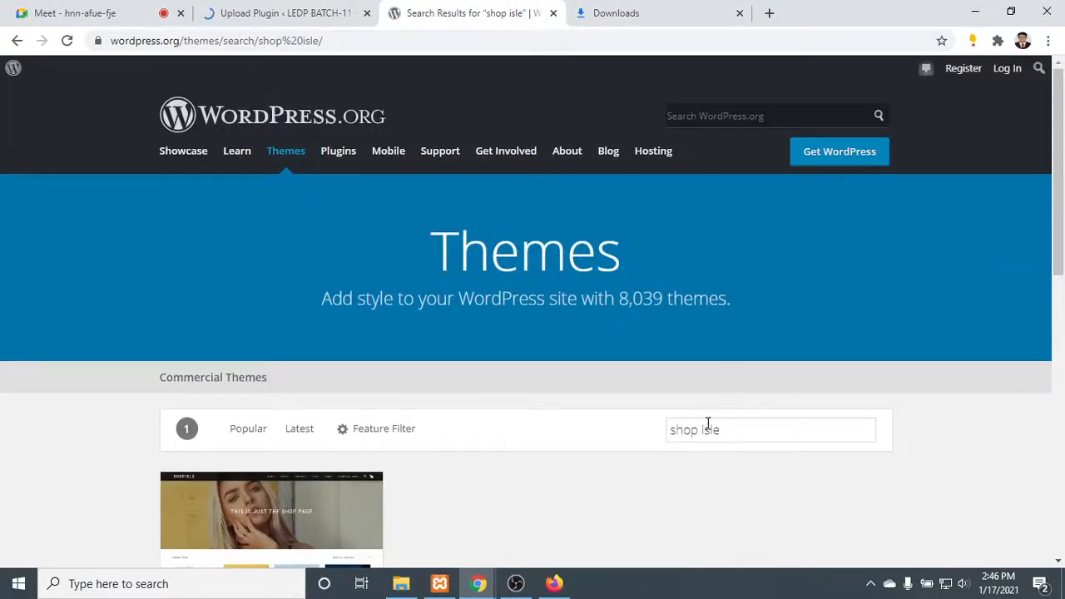
{"action": "left_click", "coordinate": [749, 432]}
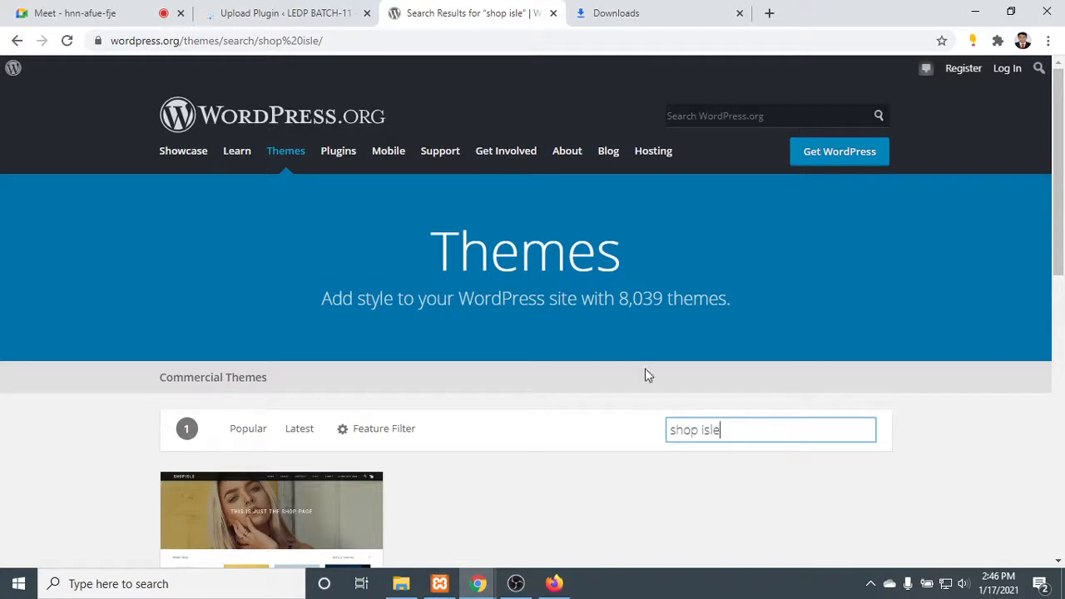
{"action": "left_click", "coordinate": [347, 158]}
{"action": "left_click", "coordinate": [291, 10]}
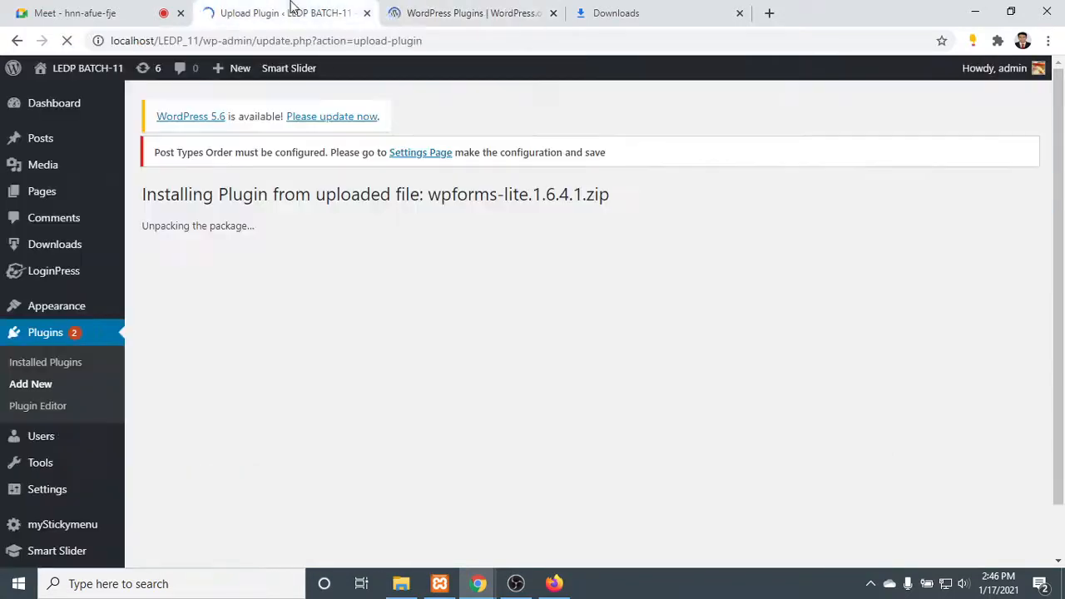
{"action": "left_click", "coordinate": [452, 10]}
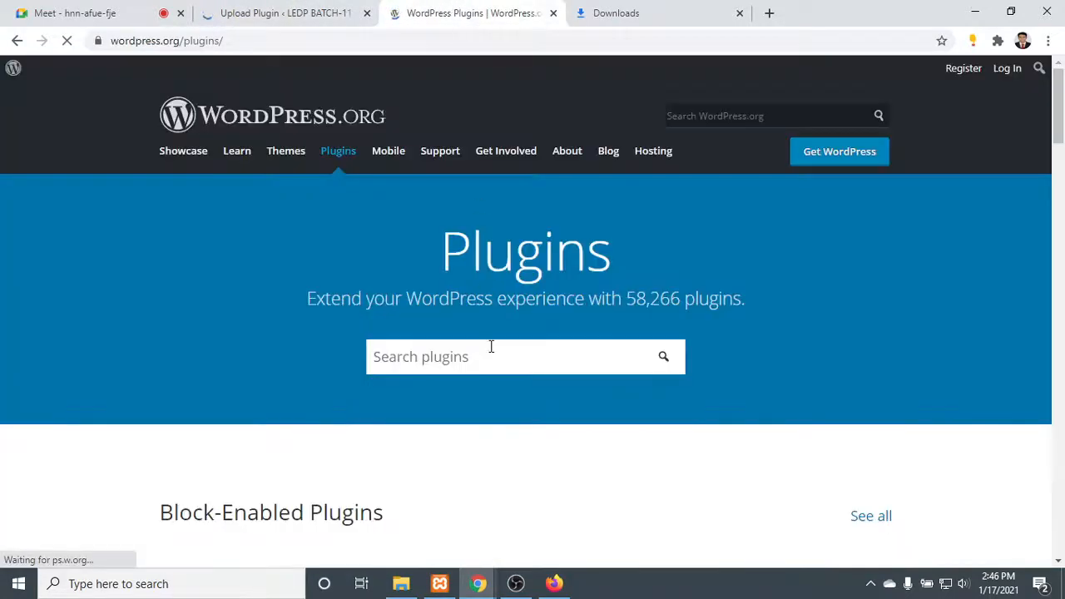
- Search the WordPress.org plugin directory for "classic editor" and check the plugin installation's progress on the LEDP_11 site
{"action": "left_click", "coordinate": [490, 350]}
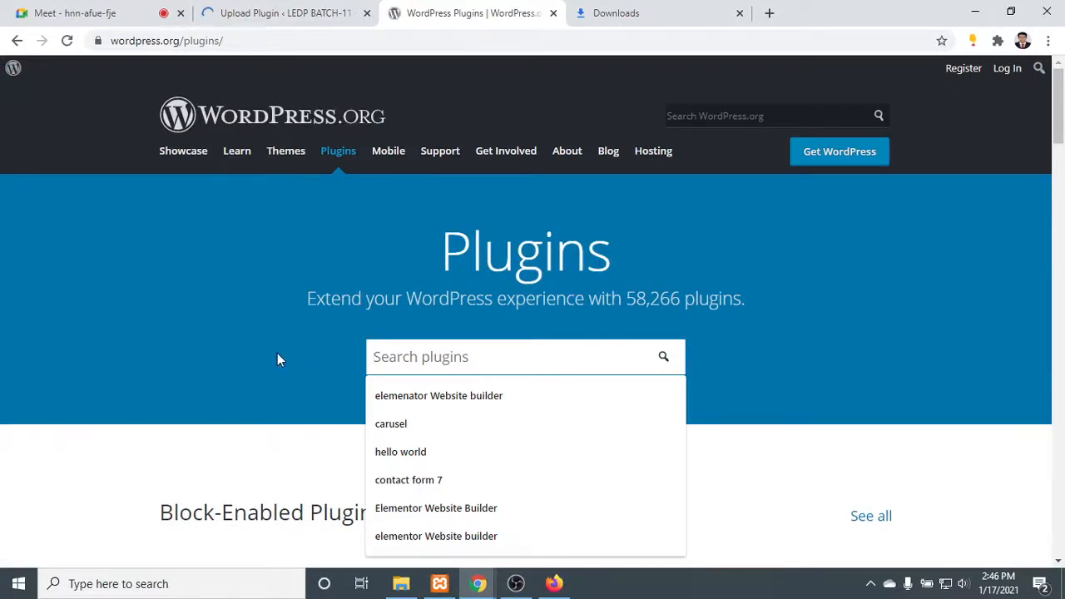
{"action": "type", "text": "class"}
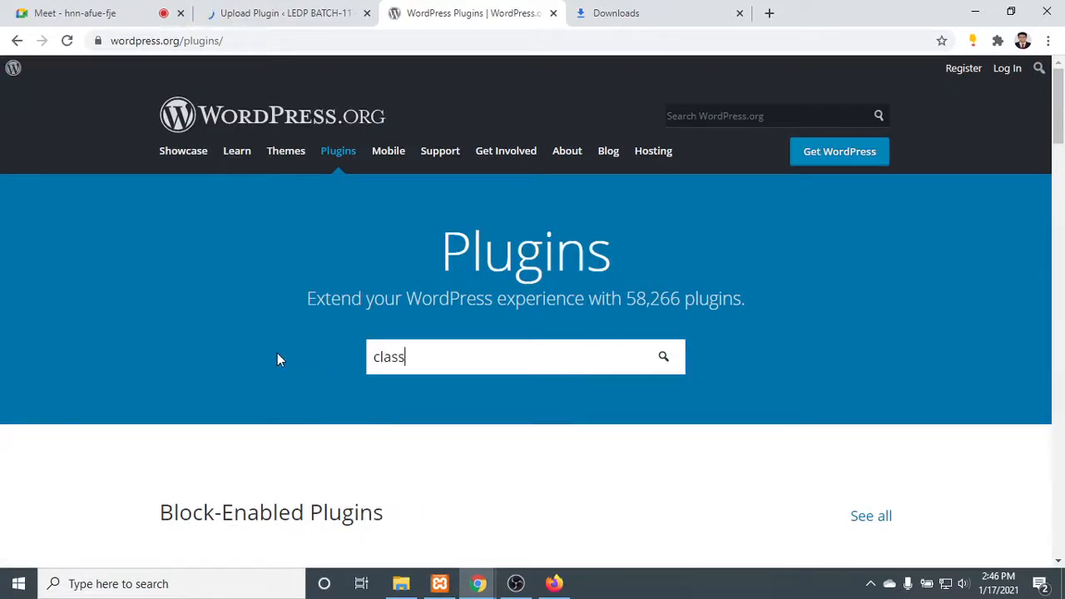
{"action": "type", "text": "ic editor"}
{"action": "key", "text": "Return"}
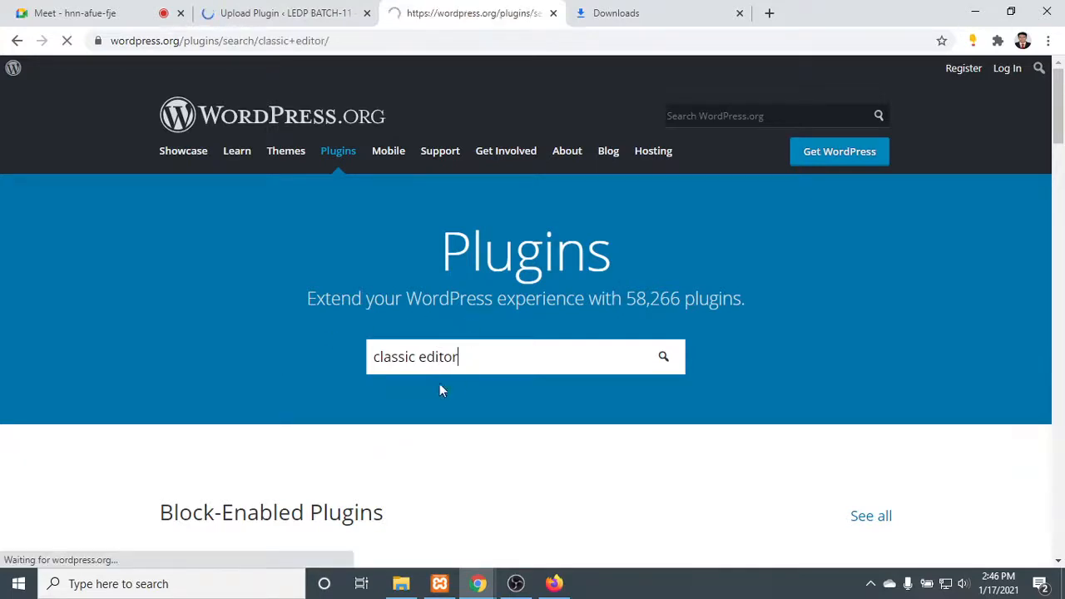
{"action": "left_click", "coordinate": [245, 10]}
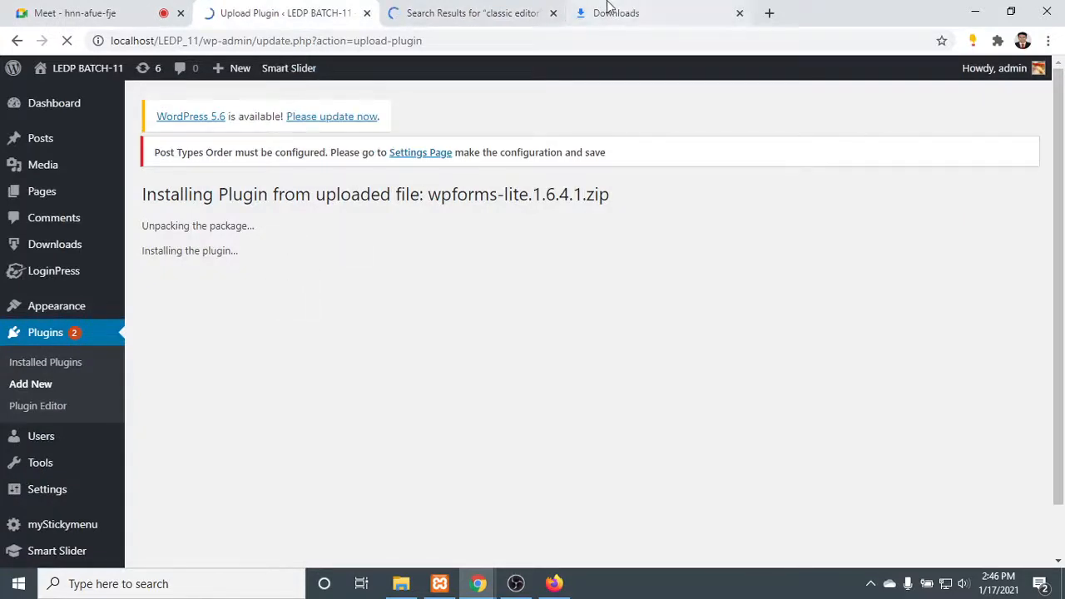
{"action": "left_click", "coordinate": [480, 10]}
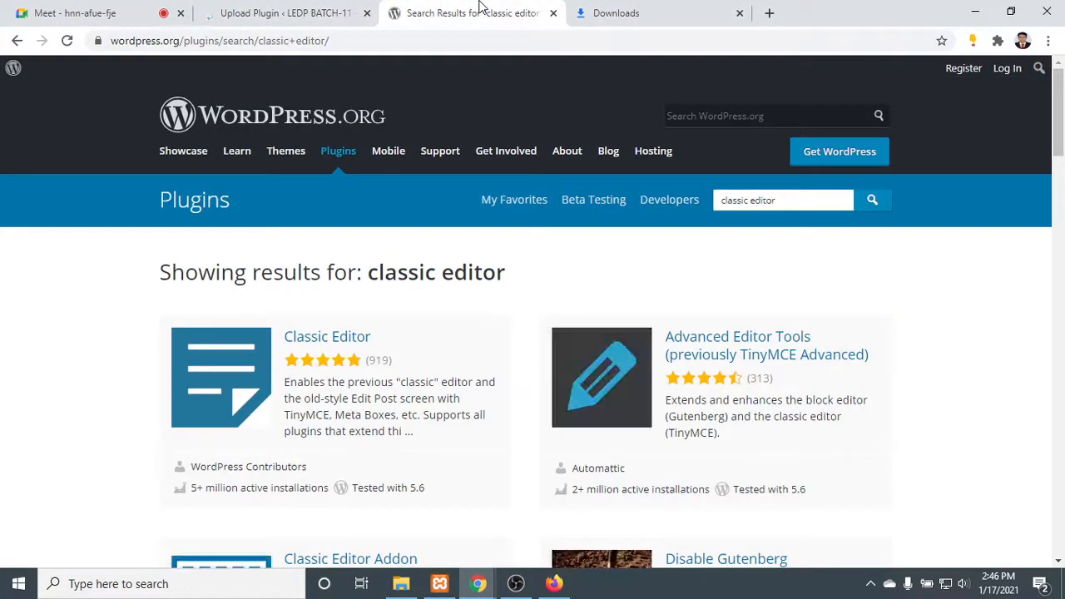
- Download the Classic Editor plugin zip from its WordPress.org page and check it in the downloads list
{"action": "left_click", "coordinate": [345, 341]}
{"action": "scroll", "coordinate": [421, 312], "scroll_direction": "down", "scroll_amount": 2}
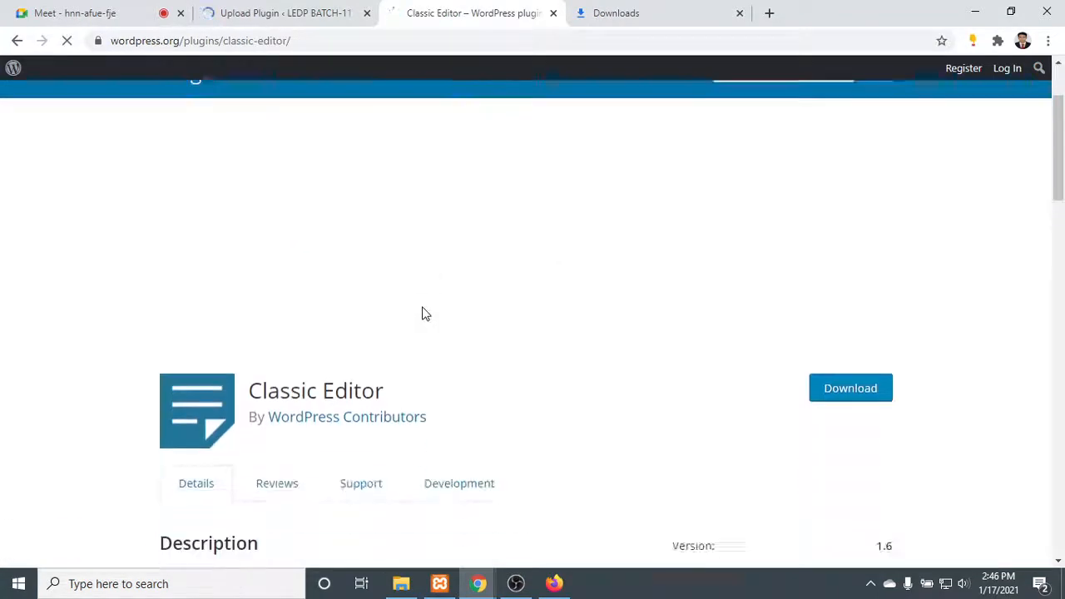
{"action": "scroll", "coordinate": [421, 314], "scroll_direction": "down", "scroll_amount": 2}
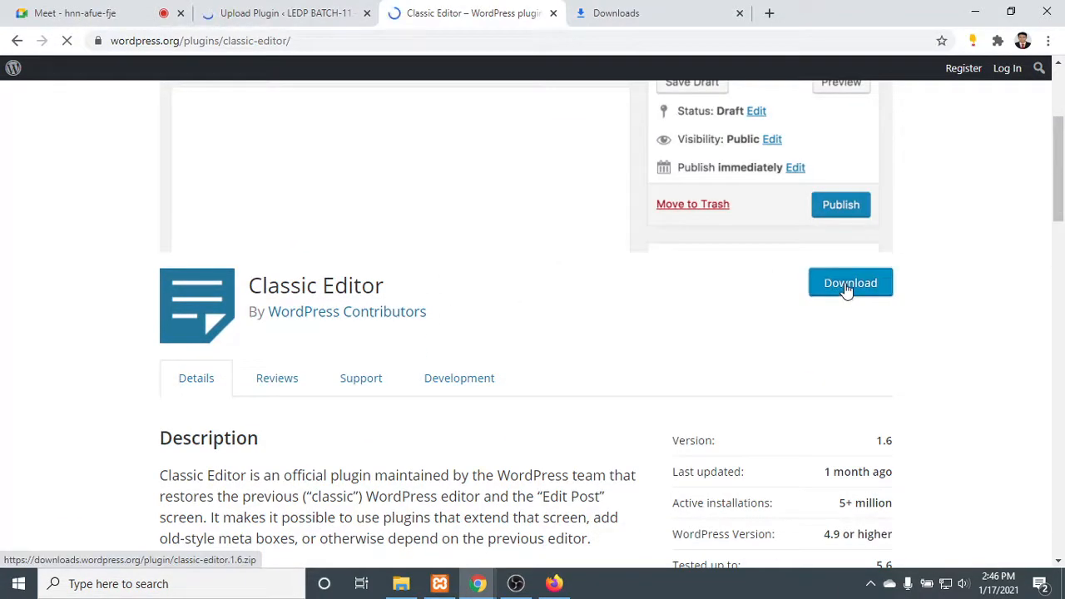
{"action": "left_click", "coordinate": [847, 287]}
{"action": "left_click", "coordinate": [628, 10]}
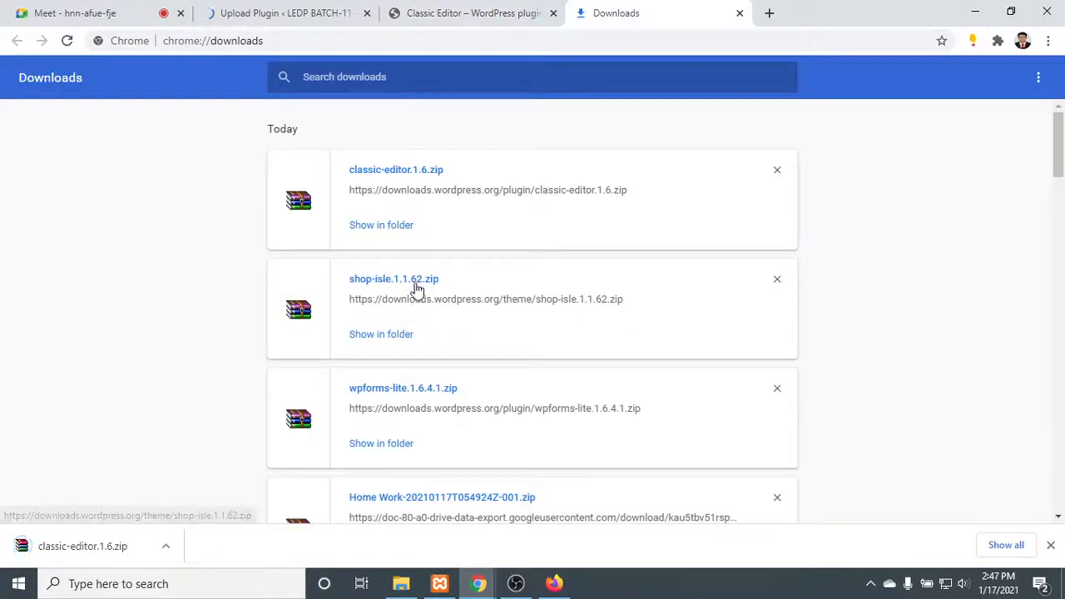
- Enter "contact form 7" in the WordPress.org plugin search and activate the installed WPForms Lite plugin on the LEDP_11 site
{"action": "left_click", "coordinate": [470, 12]}
{"action": "scroll", "coordinate": [383, 344], "scroll_direction": "up", "scroll_amount": 3}
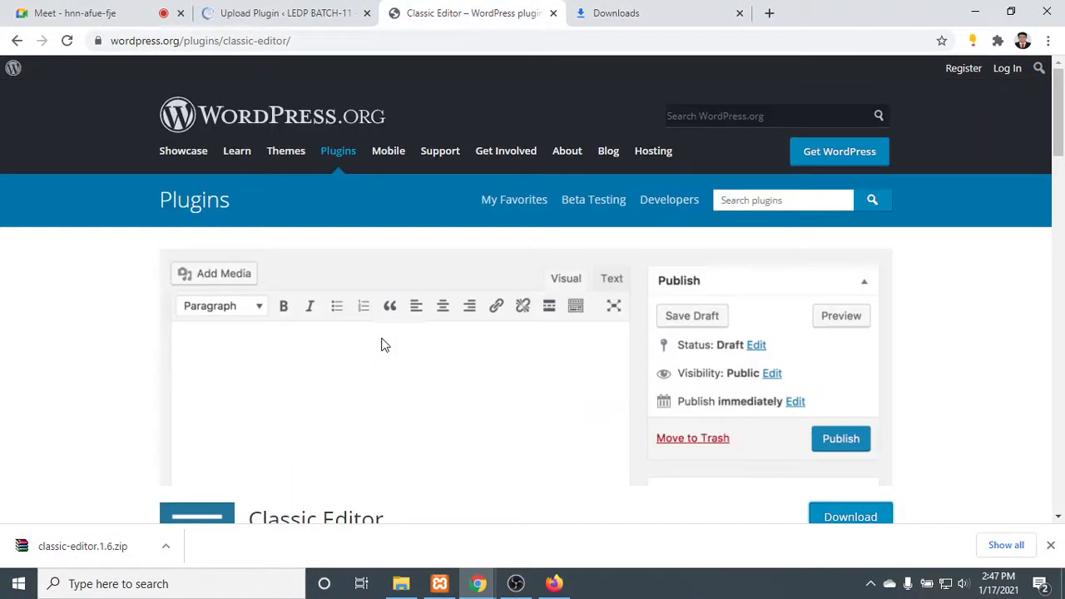
{"action": "left_click", "coordinate": [767, 200]}
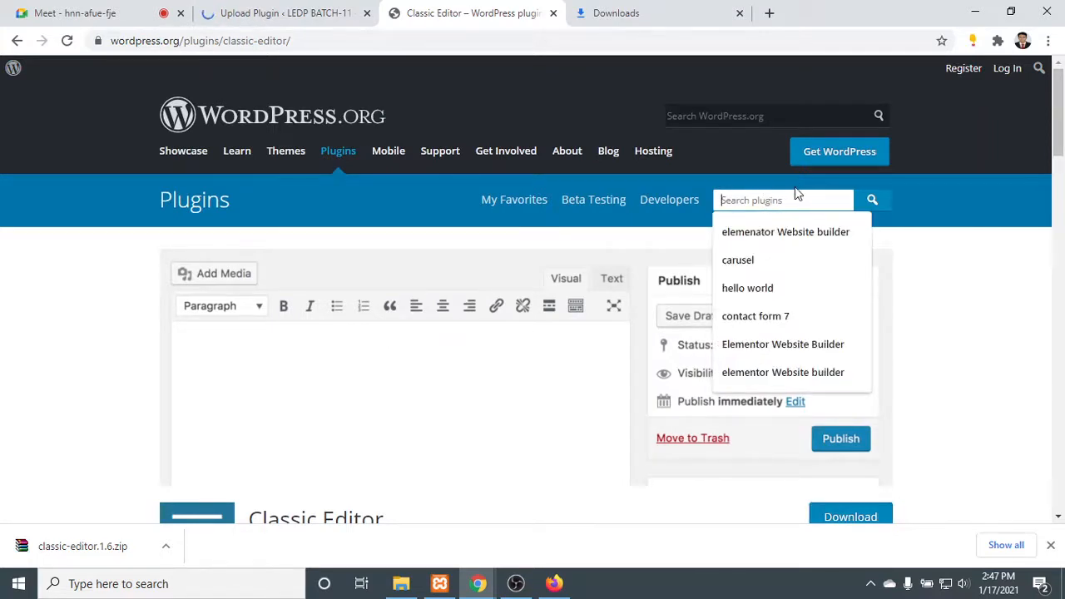
{"action": "left_click", "coordinate": [787, 317]}
{"action": "left_click", "coordinate": [277, 11]}
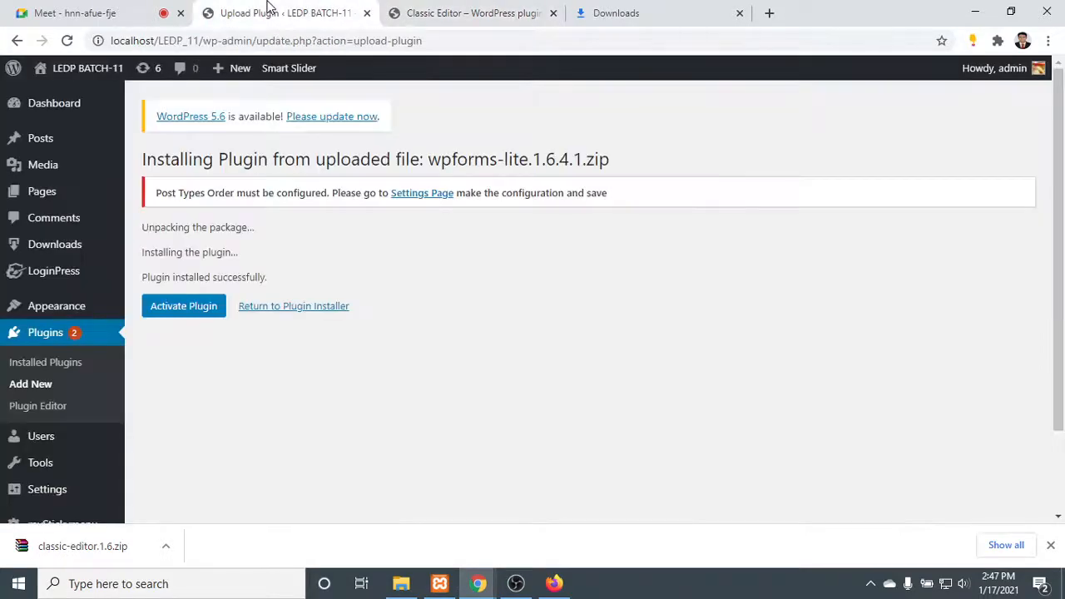
{"action": "left_click", "coordinate": [188, 306]}
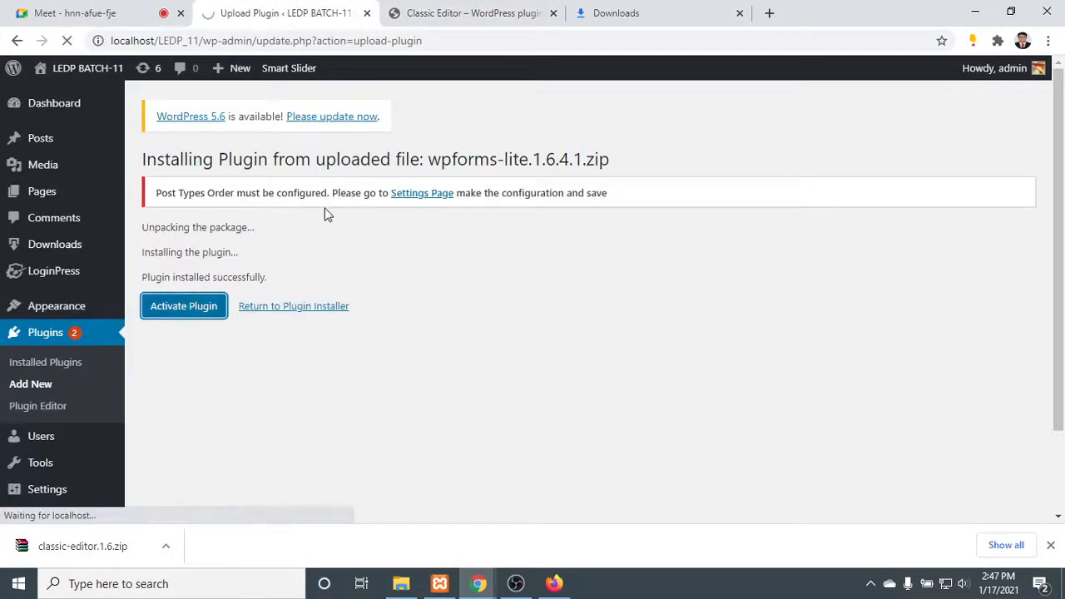
- Run the "contact form 7" plugin search on WordPress.org and look over the WPForms welcome page on the LEDP_11 site
{"action": "left_click", "coordinate": [466, 10]}
{"action": "scroll", "coordinate": [371, 376], "scroll_direction": "down", "scroll_amount": 3}
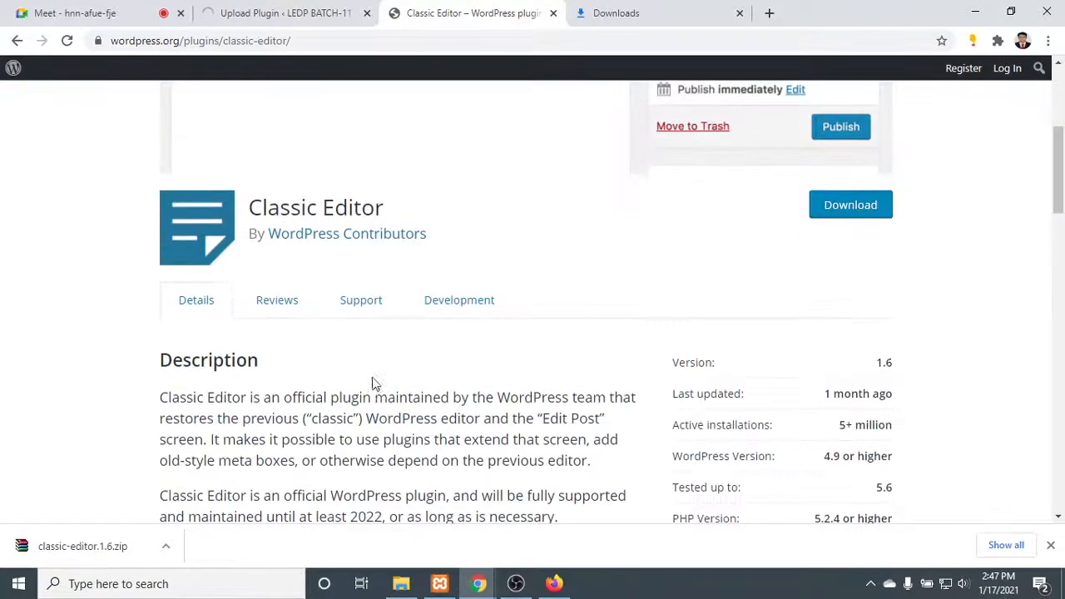
{"action": "scroll", "coordinate": [359, 373], "scroll_direction": "up", "scroll_amount": 3}
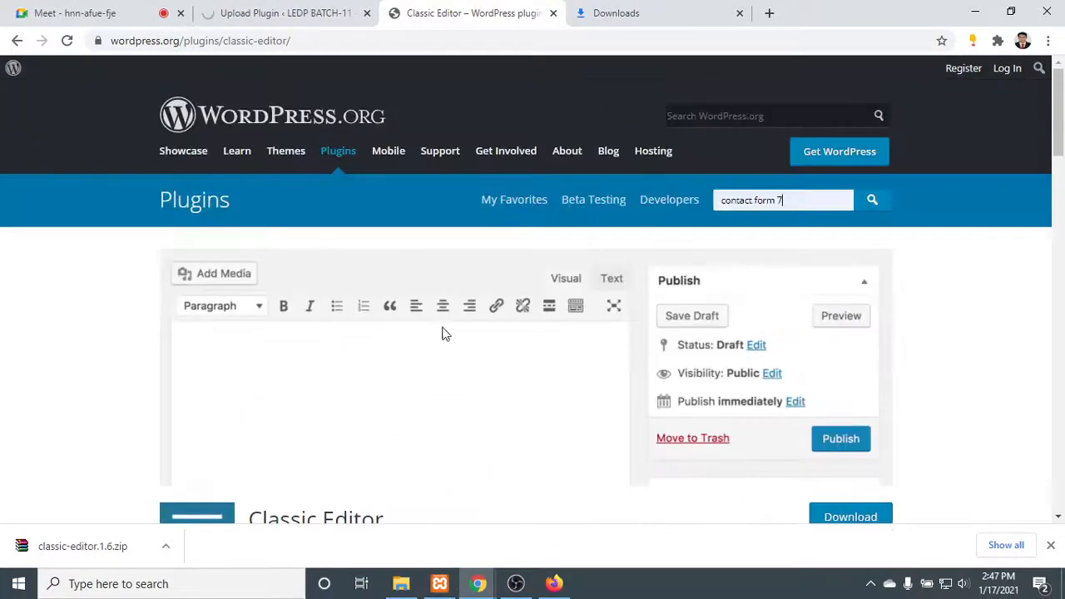
{"action": "left_click", "coordinate": [865, 204]}
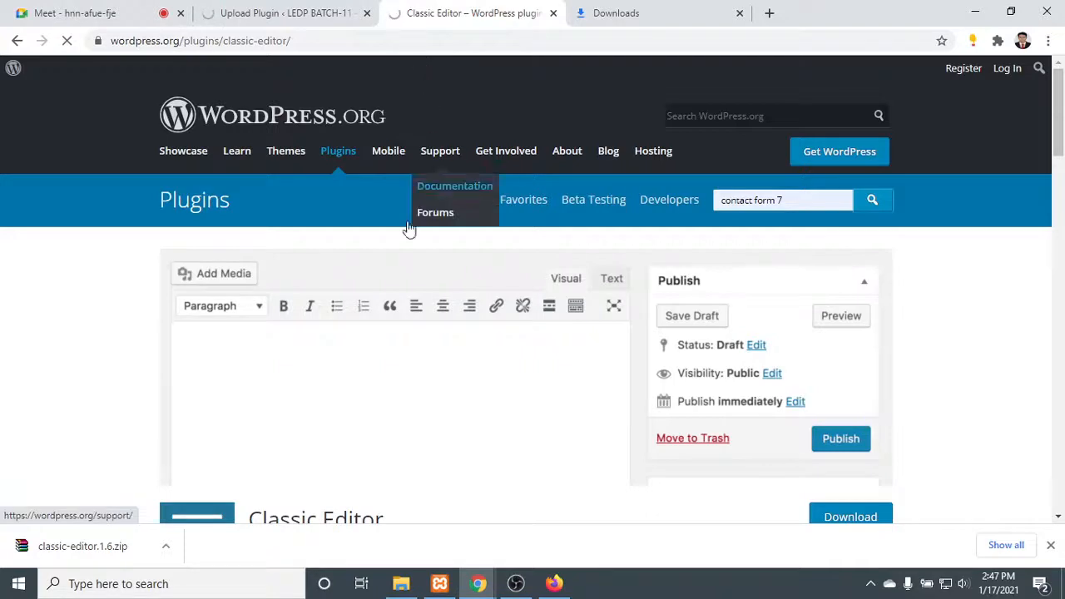
{"action": "left_click", "coordinate": [317, 9]}
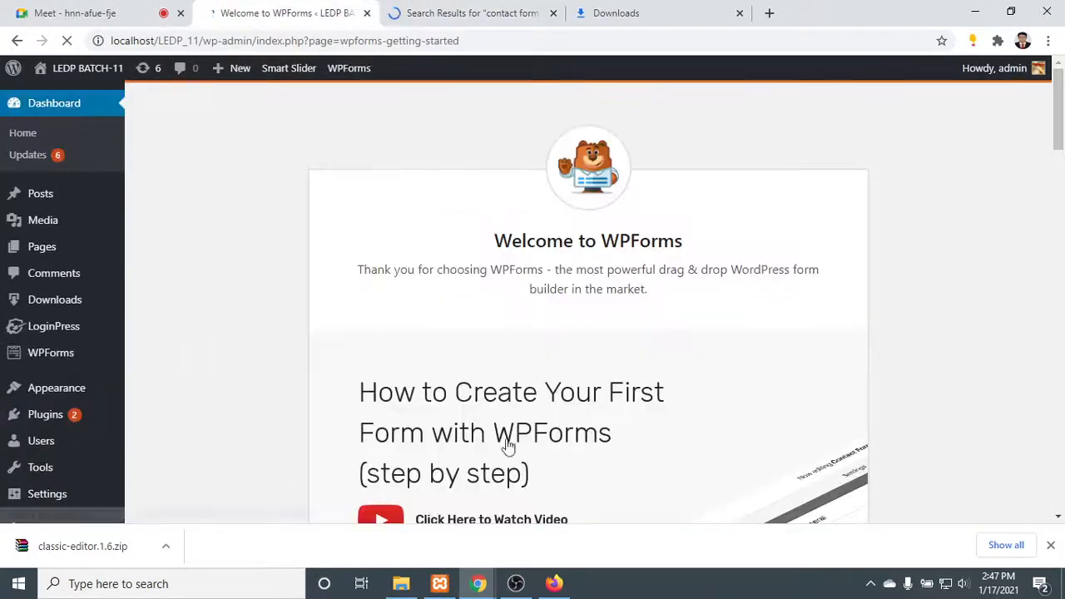
{"action": "scroll", "coordinate": [466, 454], "scroll_direction": "down", "scroll_amount": 3}
{"action": "left_click", "coordinate": [423, 8]}
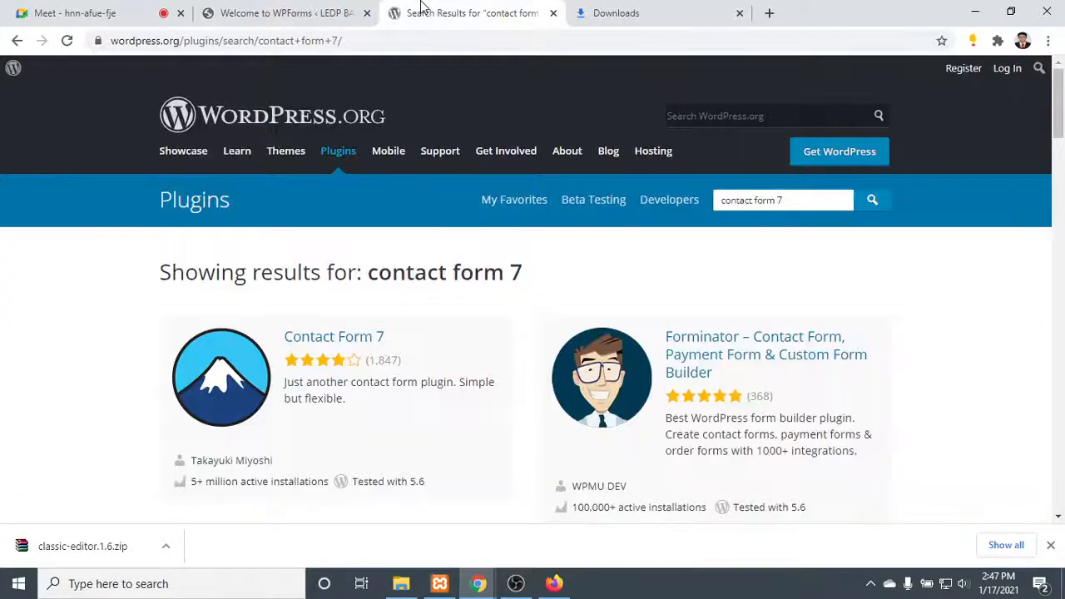
- Download the Contact Form 7 plugin zip from its WordPress.org page and check it in the downloads list
{"action": "scroll", "coordinate": [291, 433], "scroll_direction": "down", "scroll_amount": 2}
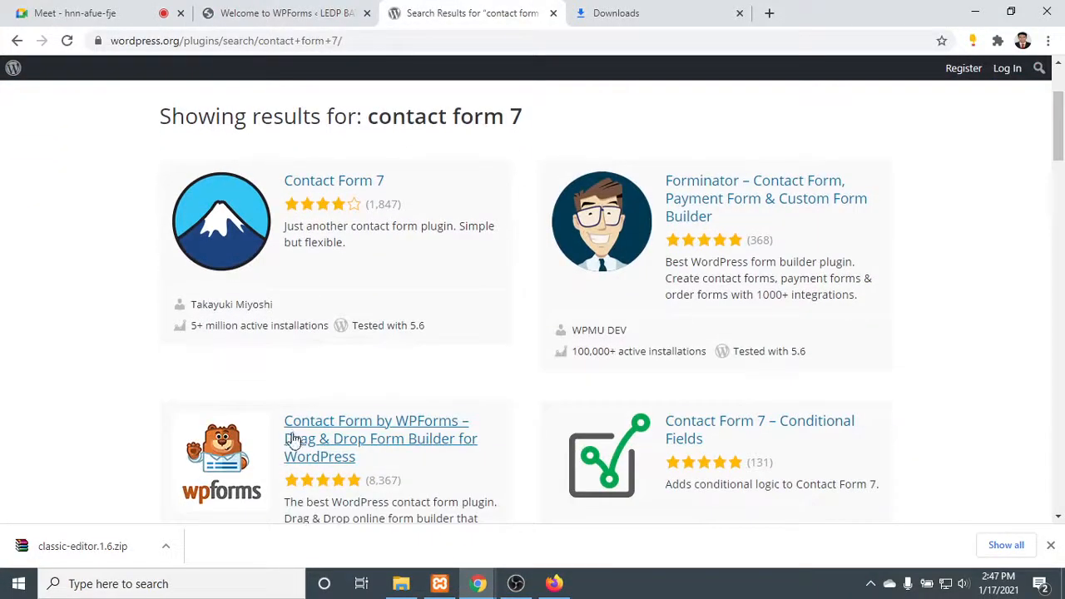
{"action": "left_click", "coordinate": [325, 182]}
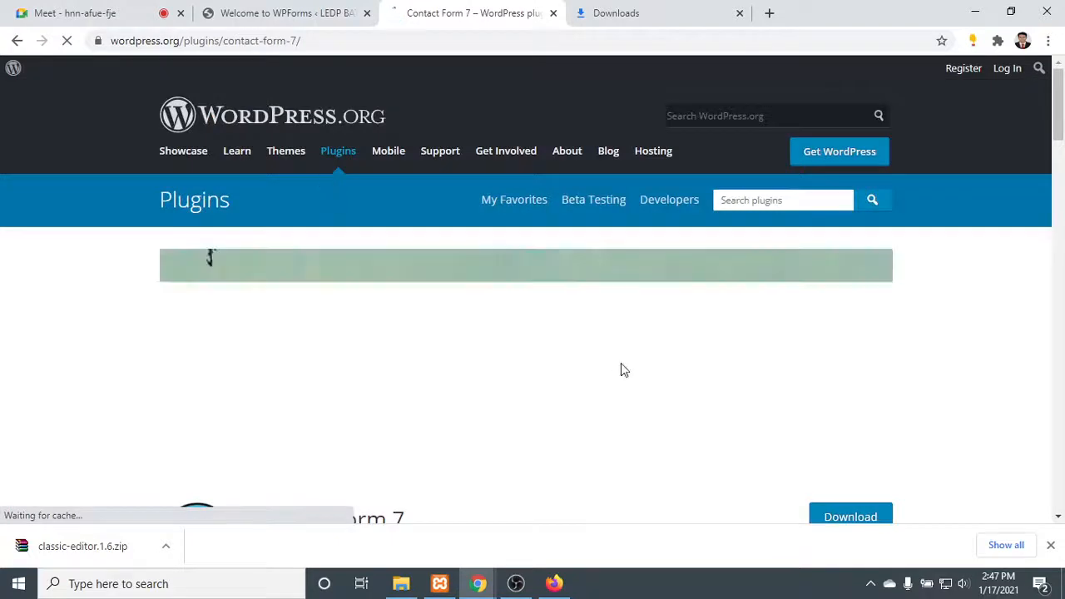
{"action": "scroll", "coordinate": [622, 366], "scroll_direction": "down", "scroll_amount": 2}
{"action": "left_click", "coordinate": [836, 368]}
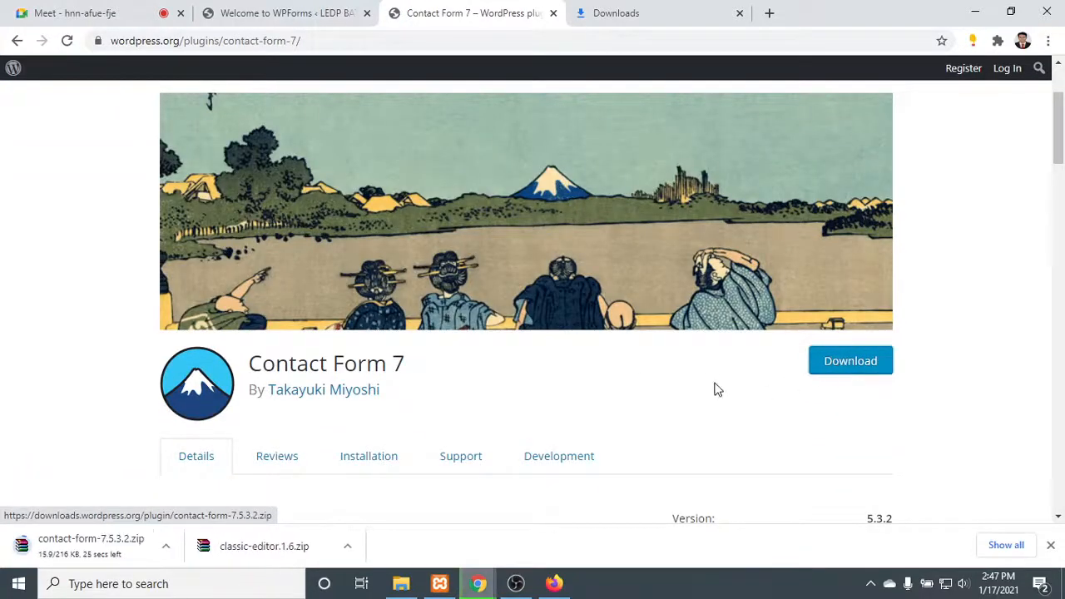
{"action": "left_click", "coordinate": [618, 13]}
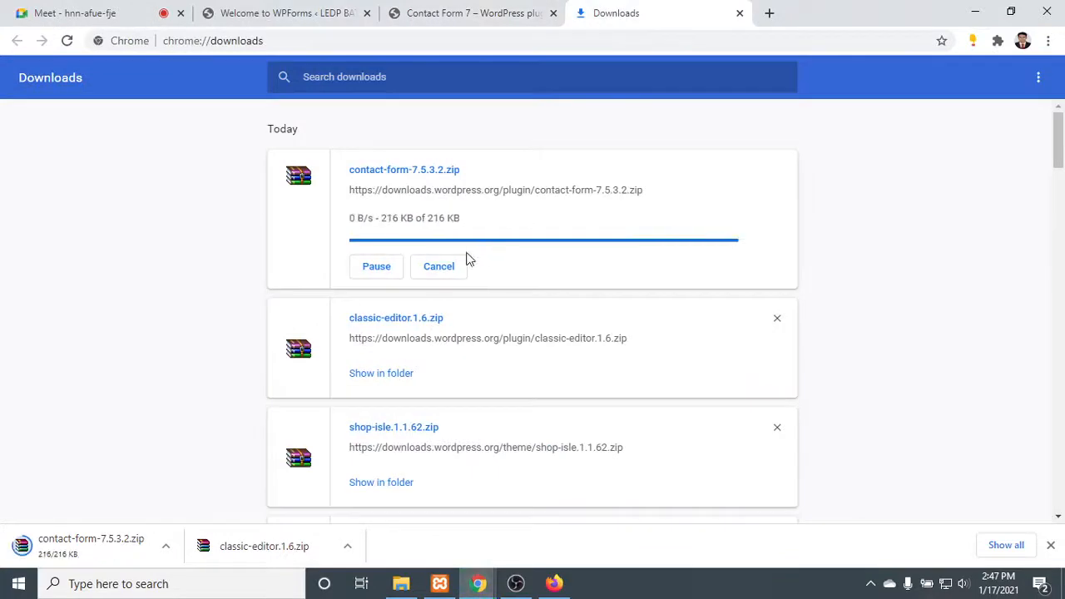
- Return to the LEDP_11 site's admin and open the WPForms overview of all forms
{"action": "left_click", "coordinate": [283, 10]}
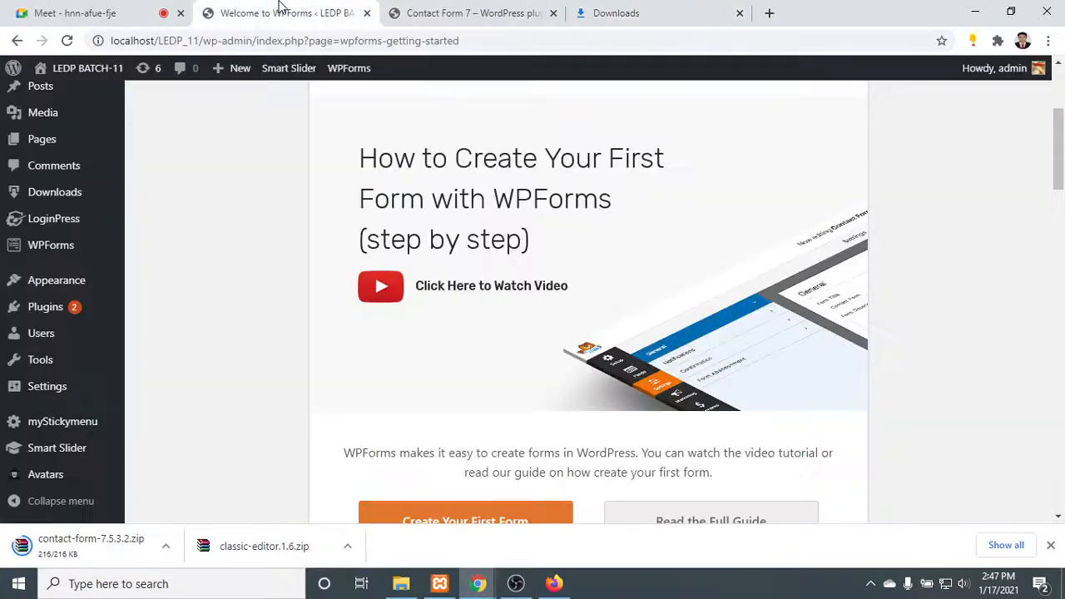
{"action": "mouse_move", "coordinate": [21, 249]}
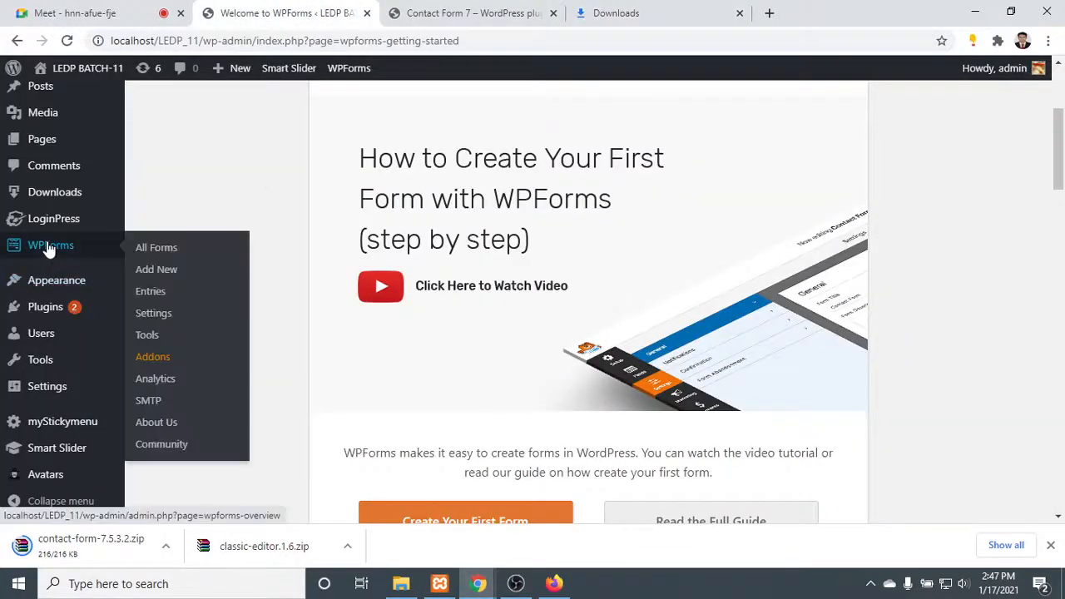
{"action": "scroll", "coordinate": [79, 233], "scroll_direction": "up", "scroll_amount": 3}
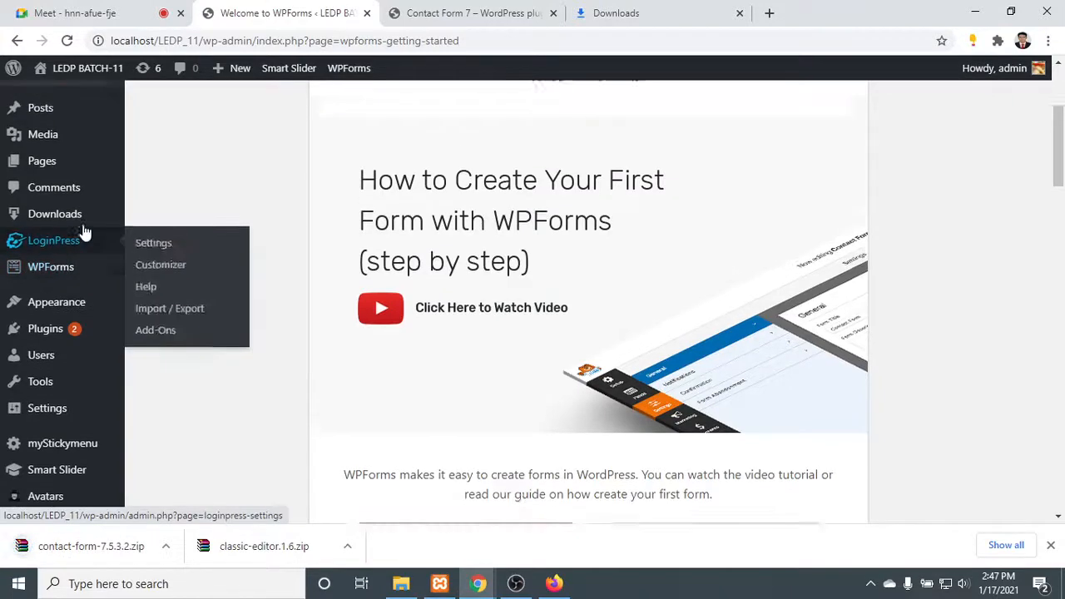
{"action": "scroll", "coordinate": [45, 349], "scroll_direction": "down", "scroll_amount": 2}
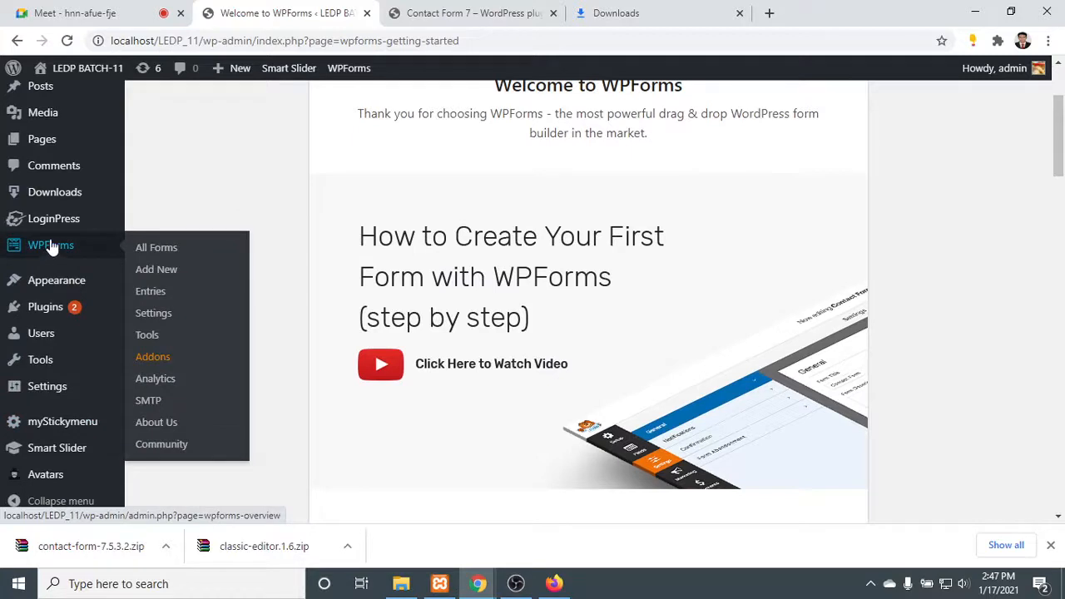
{"action": "left_click", "coordinate": [164, 252]}
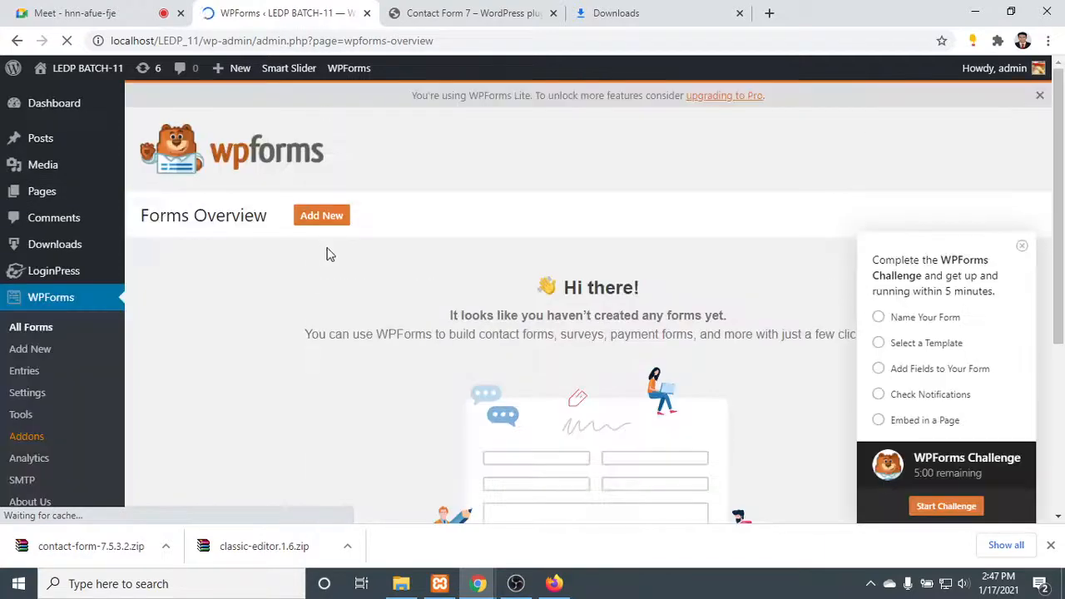
- Look over the Forms Overview page, start creating a new form and view the templates in the form builder
{"action": "scroll", "coordinate": [331, 249], "scroll_direction": "down", "scroll_amount": 3}
{"action": "scroll", "coordinate": [483, 411], "scroll_direction": "up", "scroll_amount": 3}
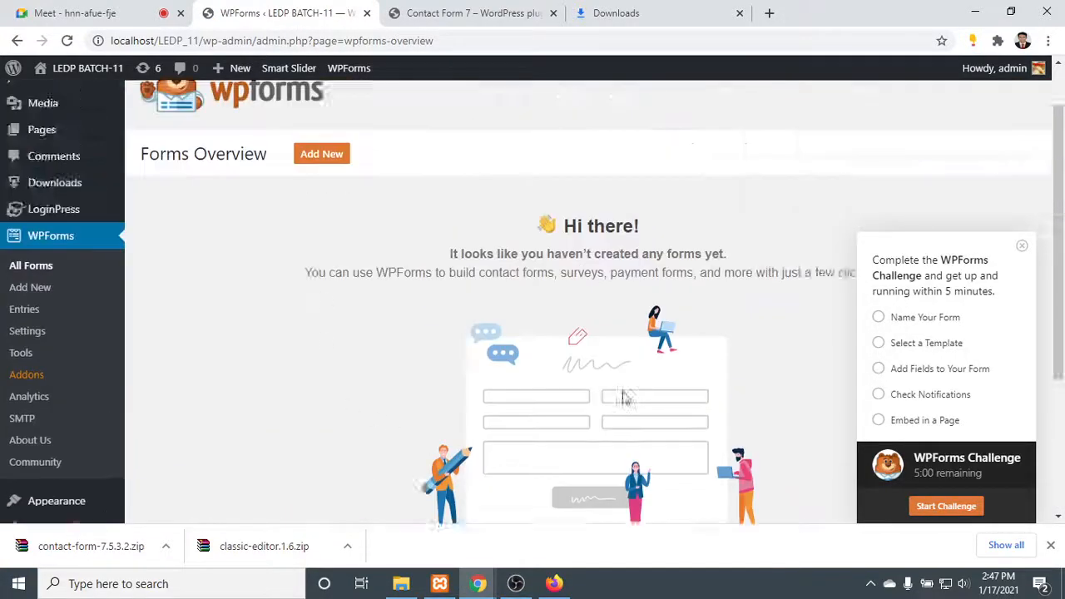
{"action": "scroll", "coordinate": [314, 391], "scroll_direction": "down", "scroll_amount": 2}
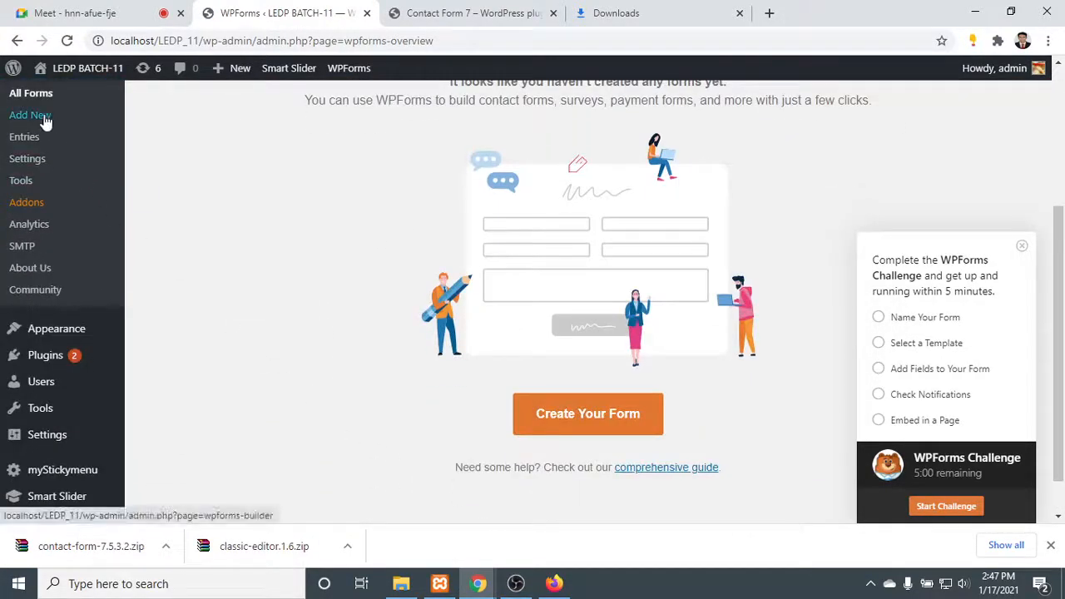
{"action": "left_click", "coordinate": [620, 413]}
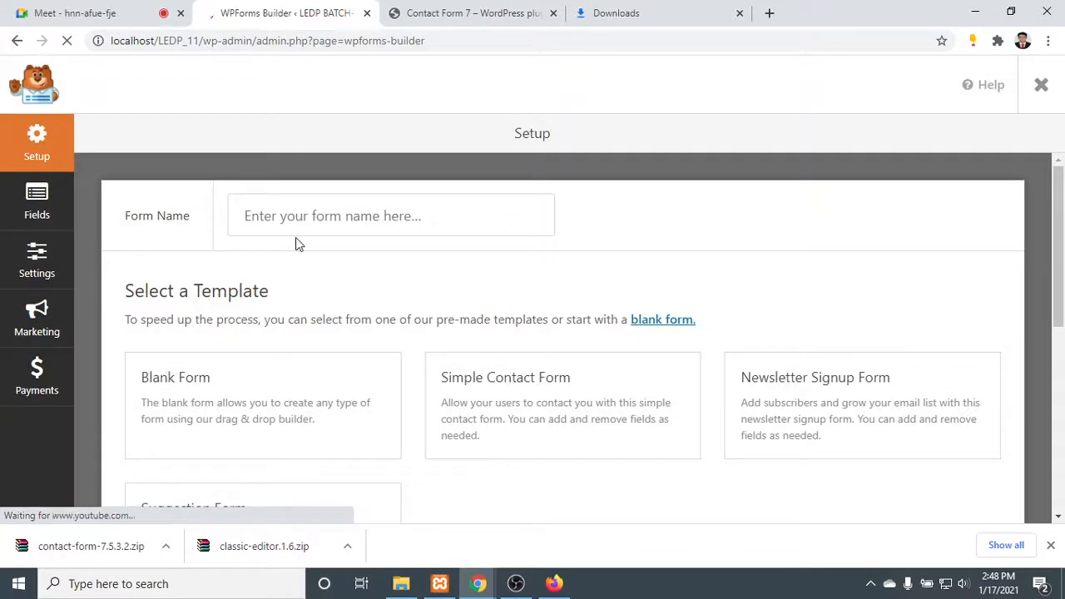
{"action": "scroll", "coordinate": [298, 244], "scroll_direction": "down", "scroll_amount": 5}
- Close the Contact Form 7 plugin page and the downloads list, returning to the WPForms builder
{"action": "left_click", "coordinate": [485, 12]}
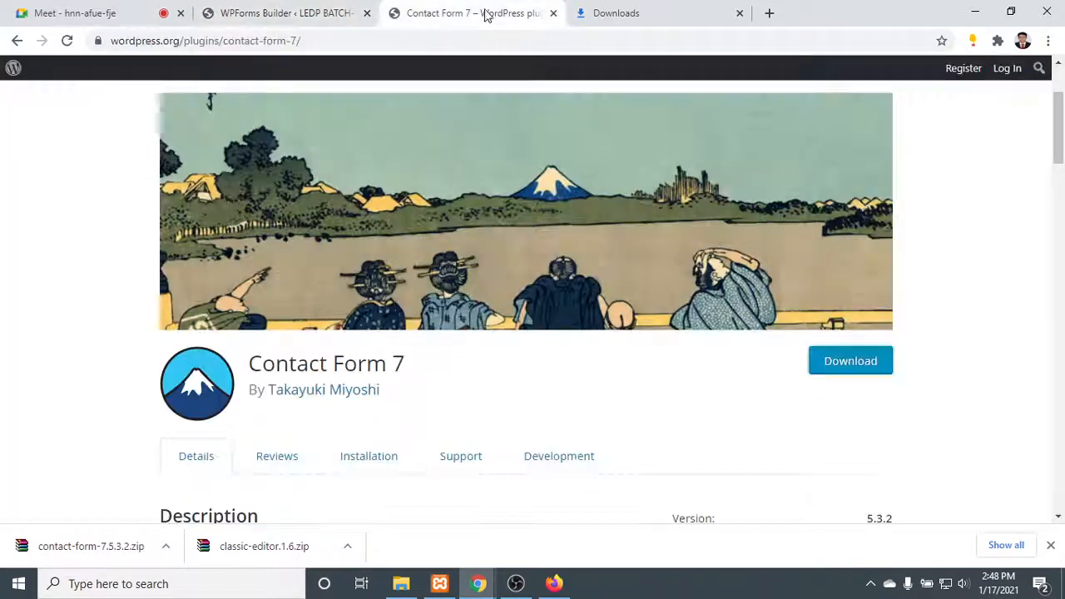
{"action": "left_click", "coordinate": [553, 13]}
{"action": "left_click", "coordinate": [551, 13]}
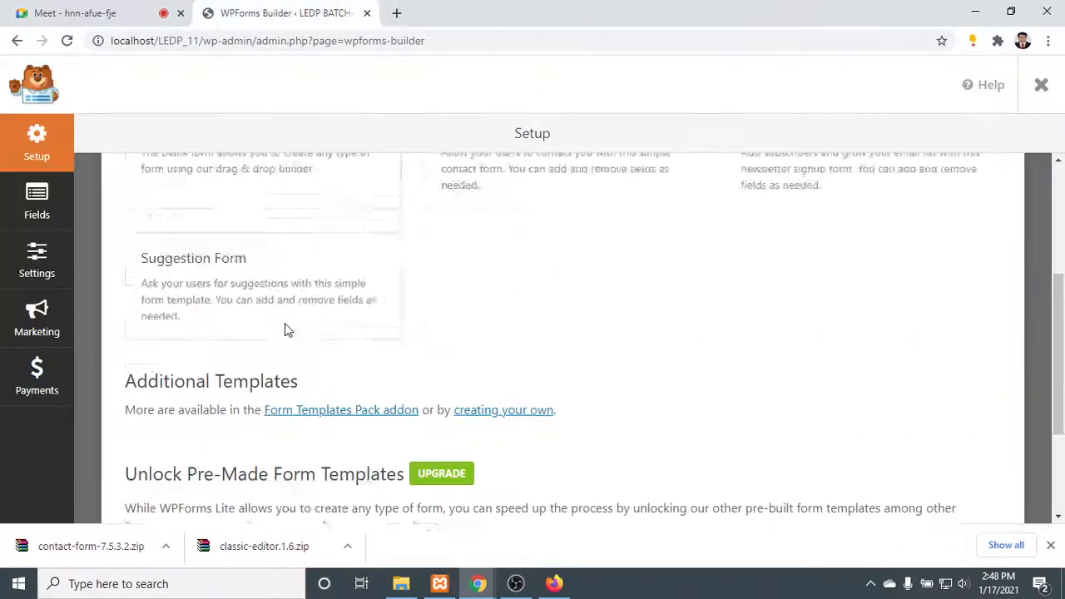
- Name the new form "Contact-wp" on the builder's setup page and look through the available templates
{"action": "scroll", "coordinate": [285, 329], "scroll_direction": "up", "scroll_amount": 5}
{"action": "left_click", "coordinate": [298, 206]}
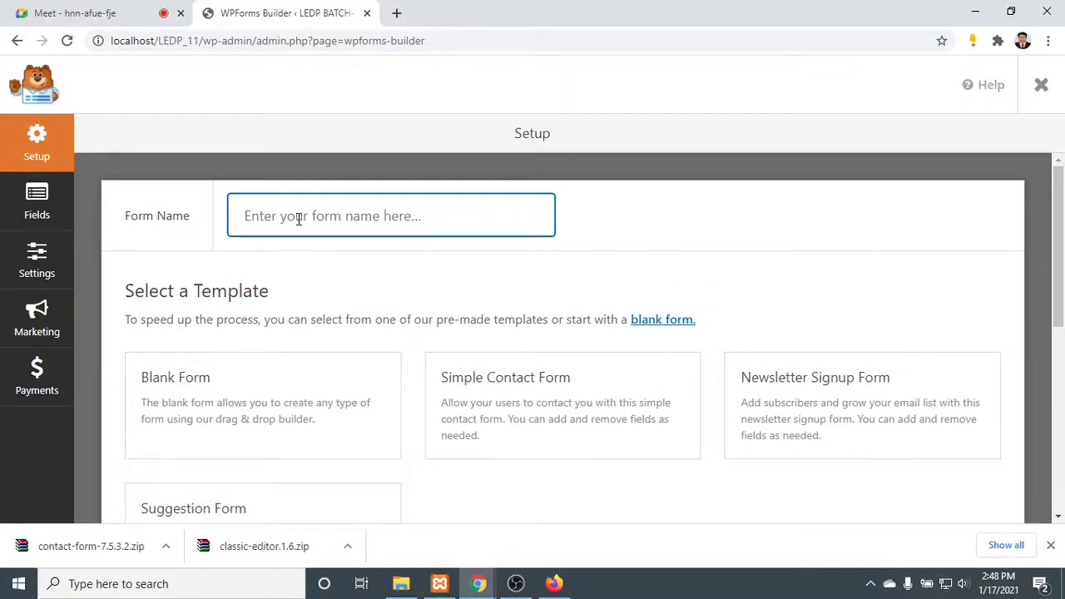
{"action": "type", "text": "Con"}
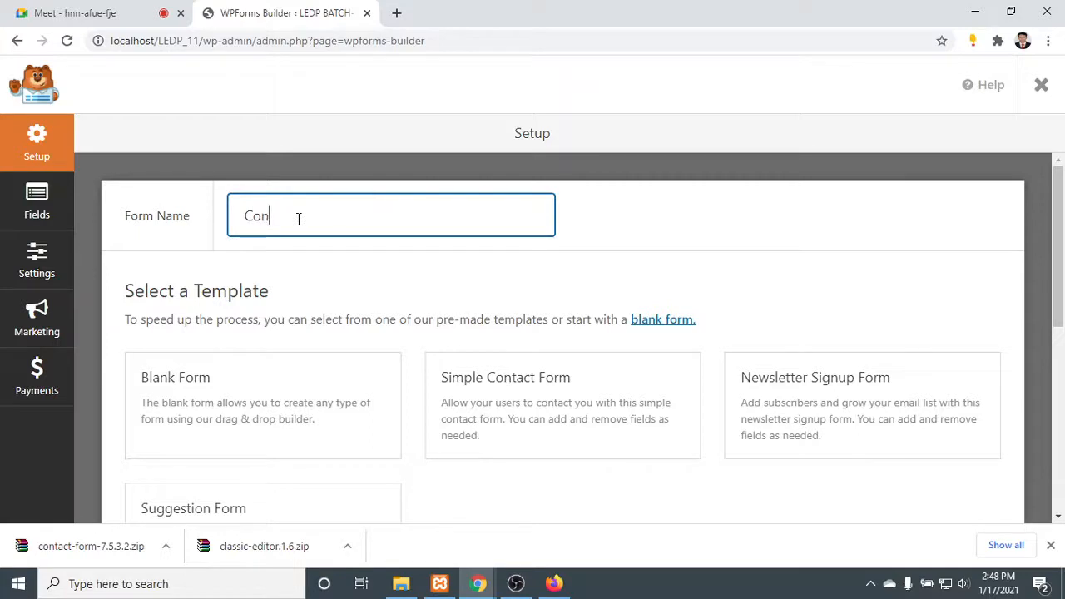
{"action": "type", "text": "tact-wp"}
{"action": "scroll", "coordinate": [424, 213], "scroll_direction": "down", "scroll_amount": 6}
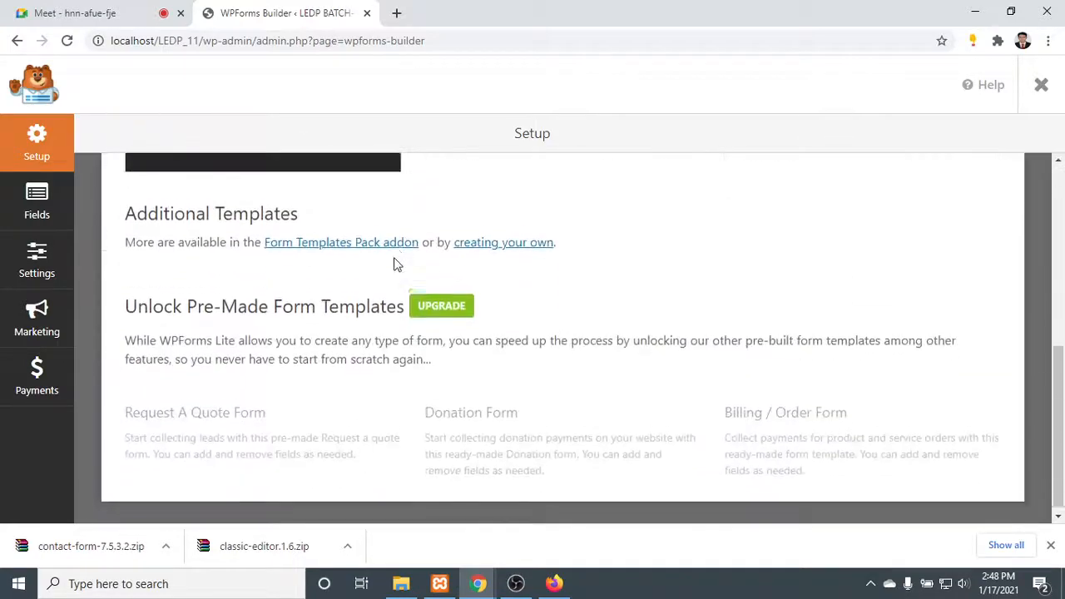
{"action": "scroll", "coordinate": [399, 268], "scroll_direction": "up", "scroll_amount": 6}
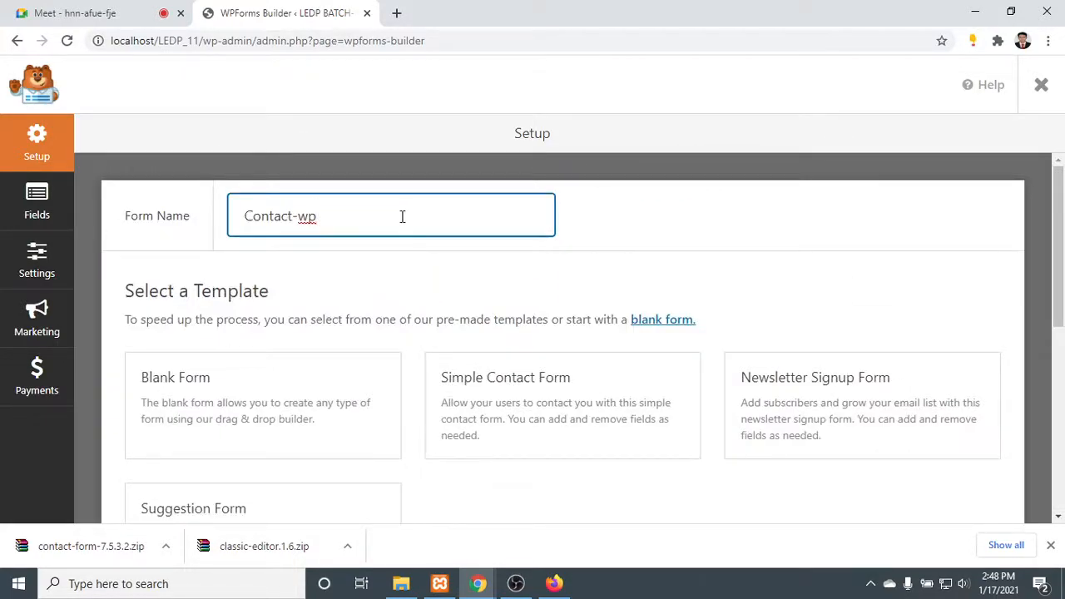
- Create the Contact-wp form from the Simple Contact Form template and dismiss the downloads list
{"action": "left_click", "coordinate": [373, 292]}
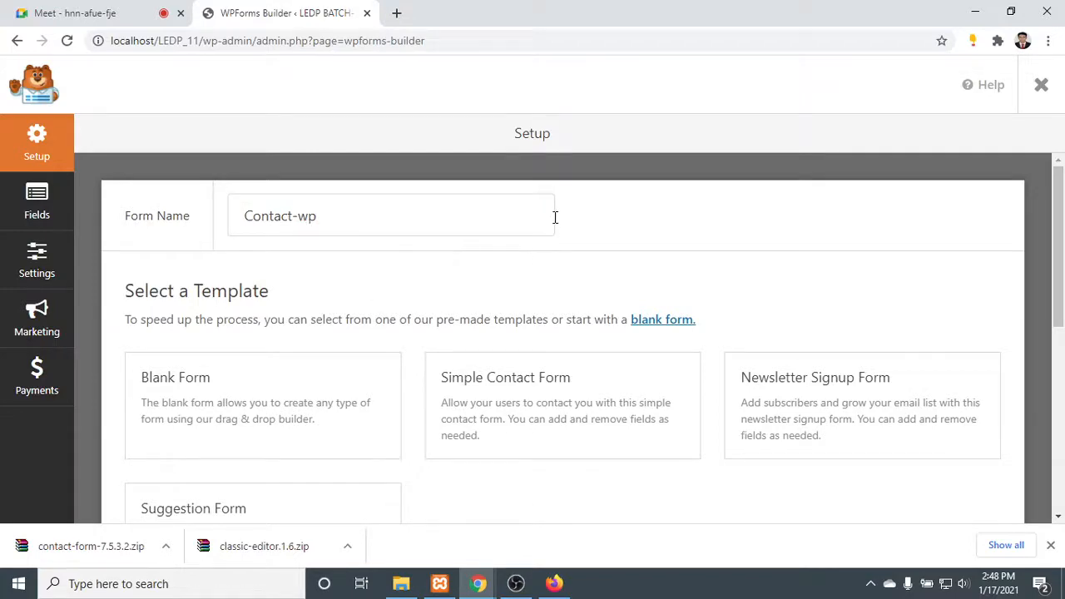
{"action": "scroll", "coordinate": [192, 349], "scroll_direction": "down", "scroll_amount": 1}
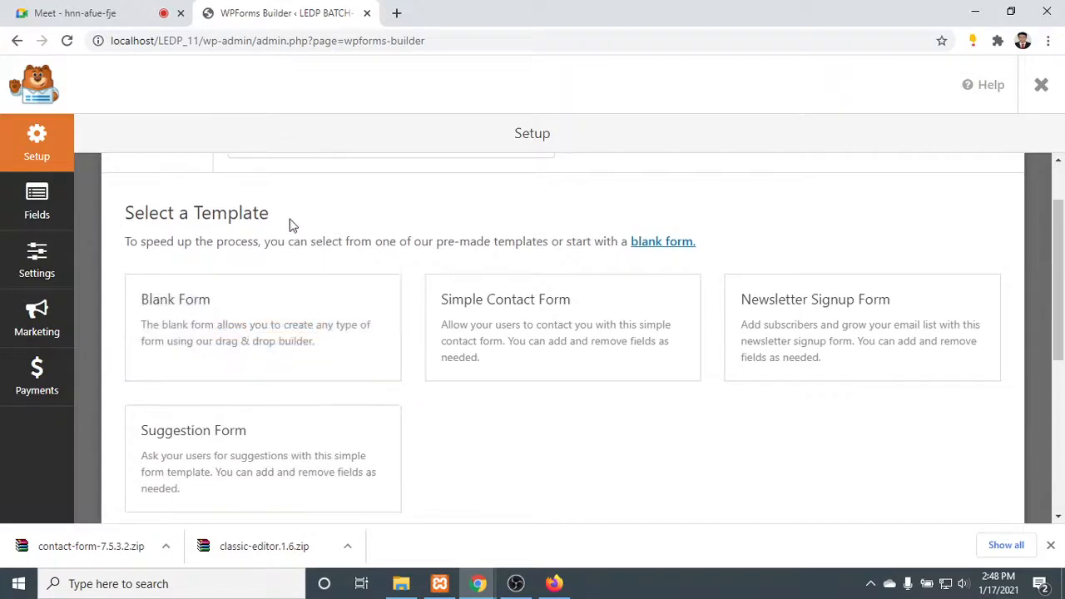
{"action": "scroll", "coordinate": [751, 313], "scroll_direction": "down", "scroll_amount": 4}
{"action": "scroll", "coordinate": [642, 356], "scroll_direction": "up", "scroll_amount": 5}
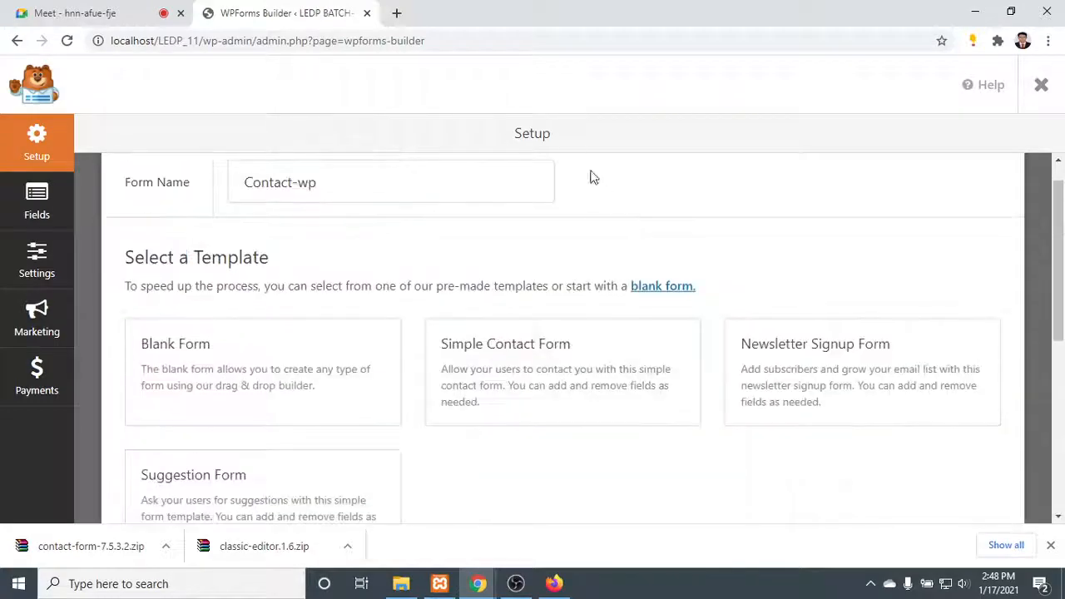
{"action": "scroll", "coordinate": [483, 389], "scroll_direction": "down", "scroll_amount": 4}
{"action": "scroll", "coordinate": [482, 388], "scroll_direction": "up", "scroll_amount": 5}
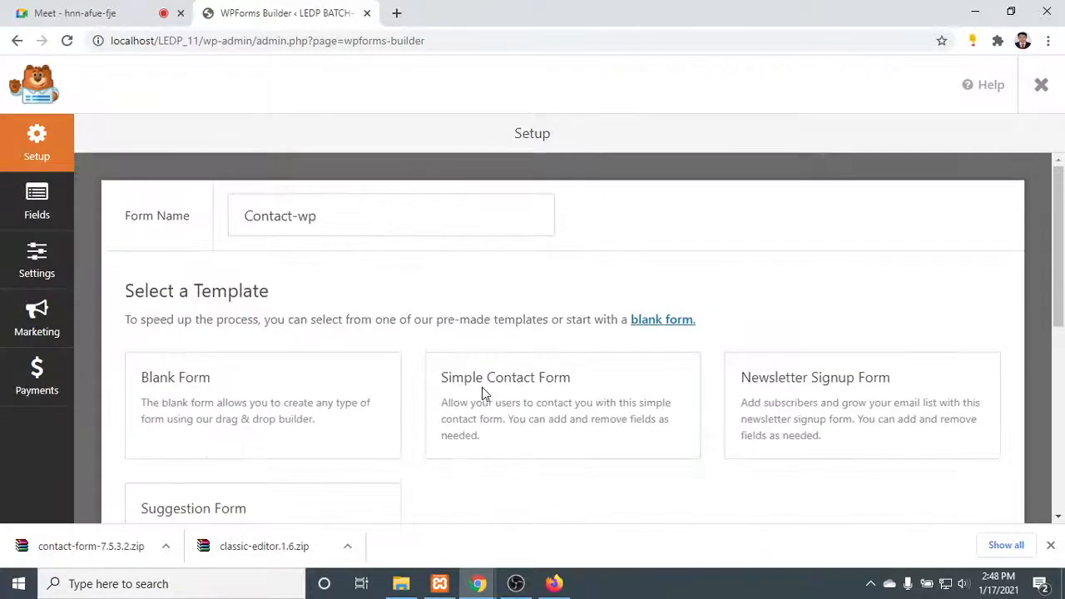
{"action": "scroll", "coordinate": [261, 415], "scroll_direction": "down", "scroll_amount": 2}
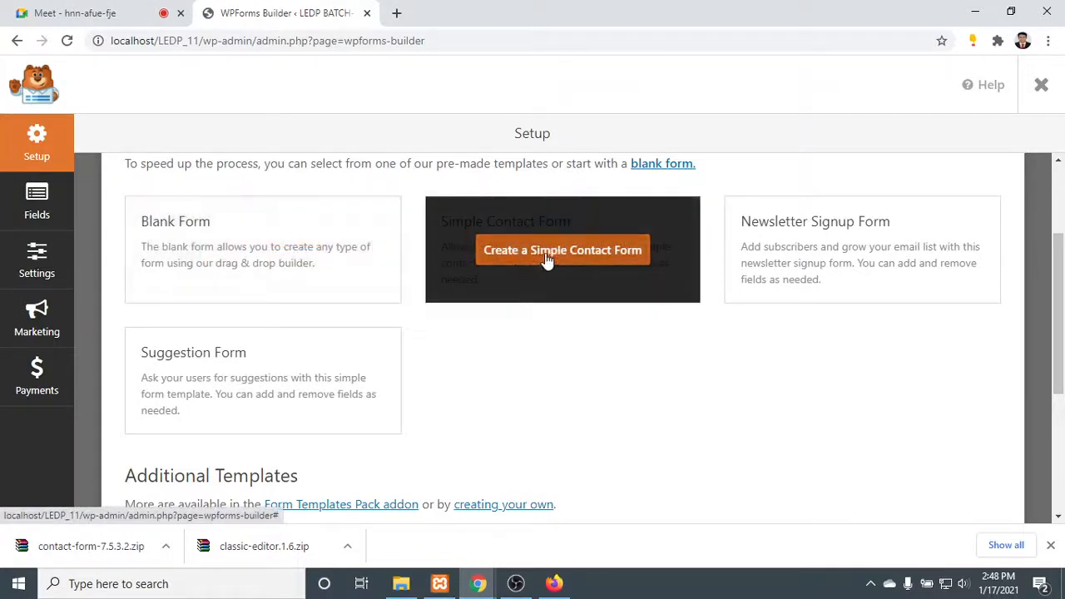
{"action": "left_click", "coordinate": [549, 254]}
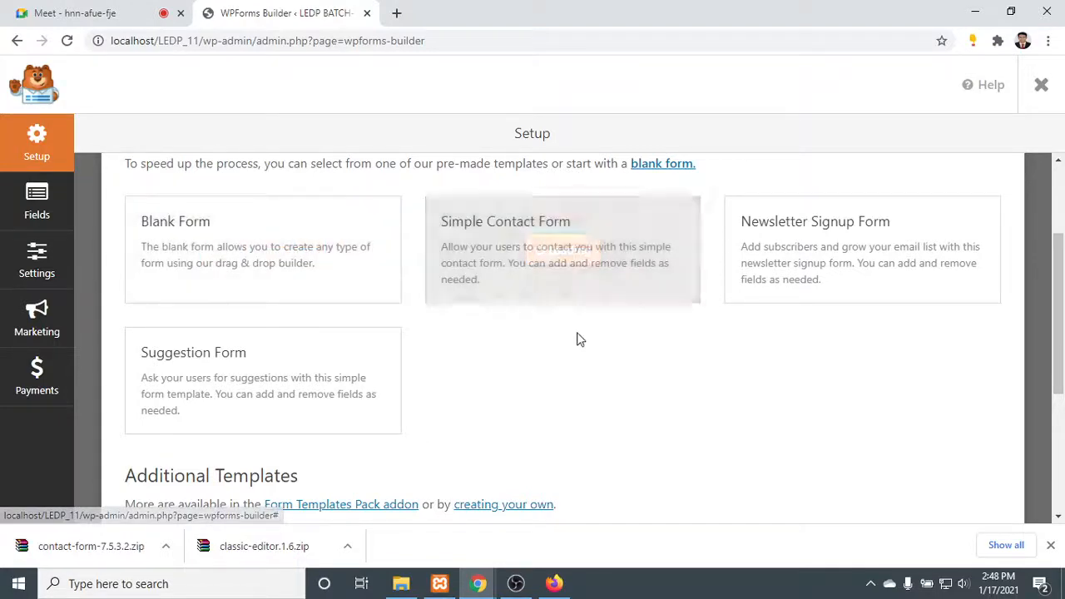
{"action": "scroll", "coordinate": [553, 278], "scroll_direction": "up", "scroll_amount": 2}
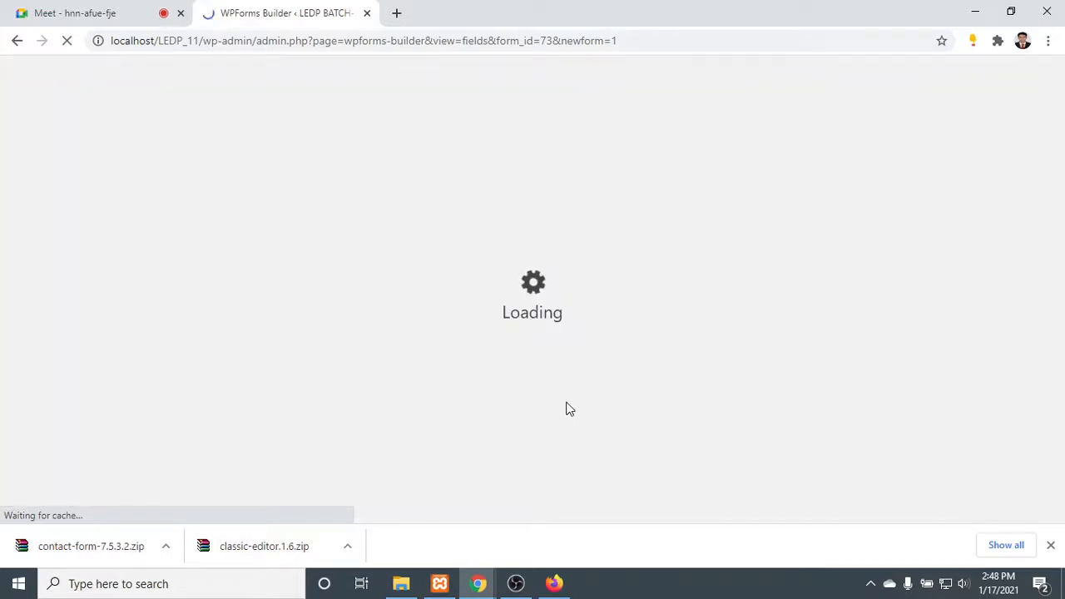
{"action": "left_click", "coordinate": [1050, 548]}
- Look over the available form fields and the options of the Comment or Message and Name fields
{"action": "scroll", "coordinate": [214, 240], "scroll_direction": "down", "scroll_amount": 2}
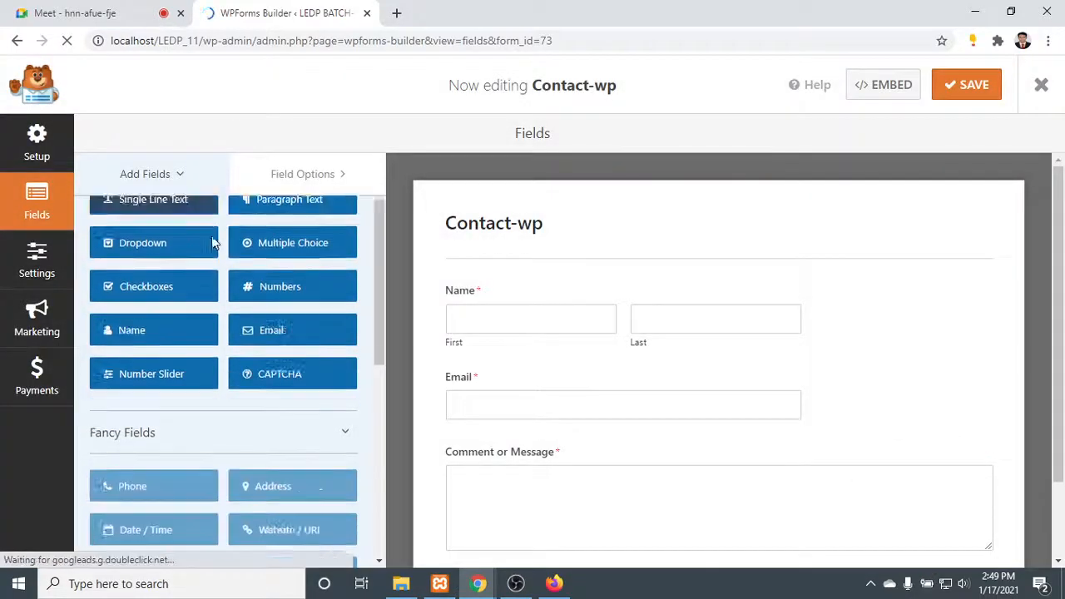
{"action": "scroll", "coordinate": [571, 352], "scroll_direction": "down", "scroll_amount": 2}
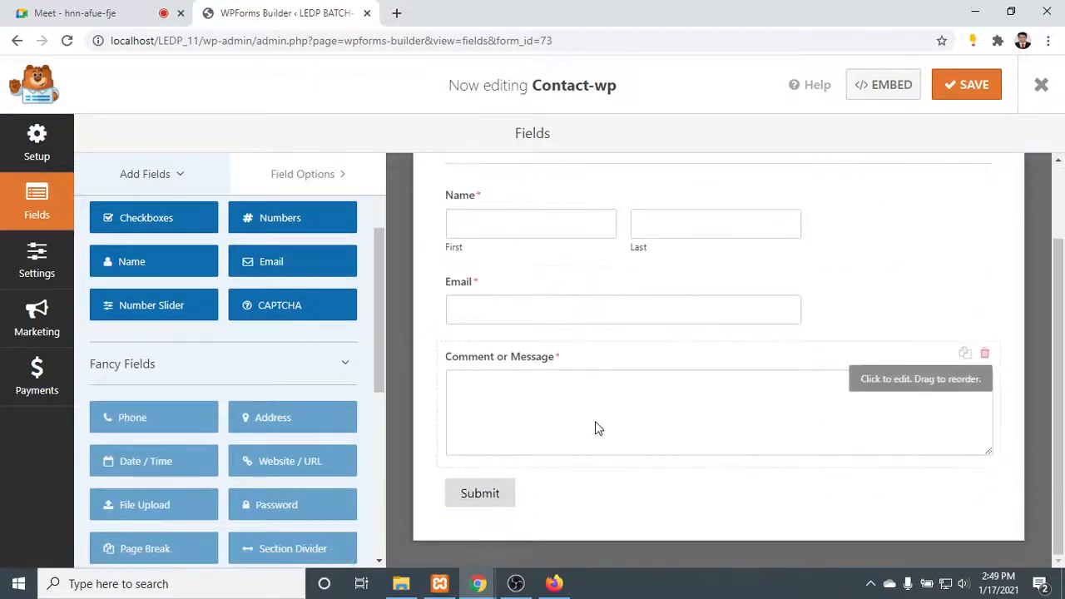
{"action": "left_click", "coordinate": [594, 418]}
{"action": "scroll", "coordinate": [594, 417], "scroll_direction": "up", "scroll_amount": 2}
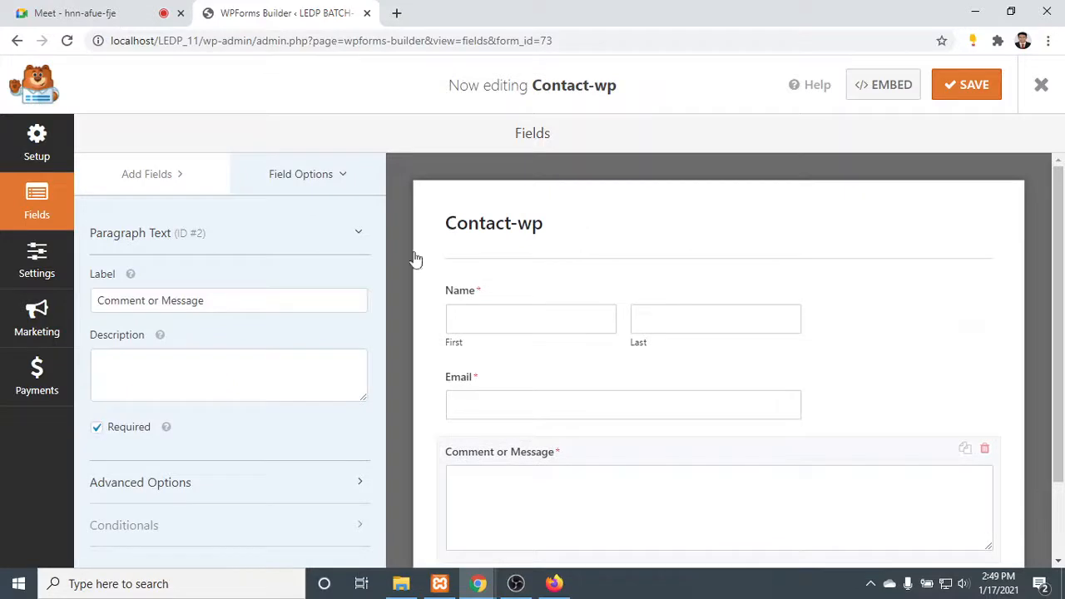
{"action": "left_click", "coordinate": [311, 171]}
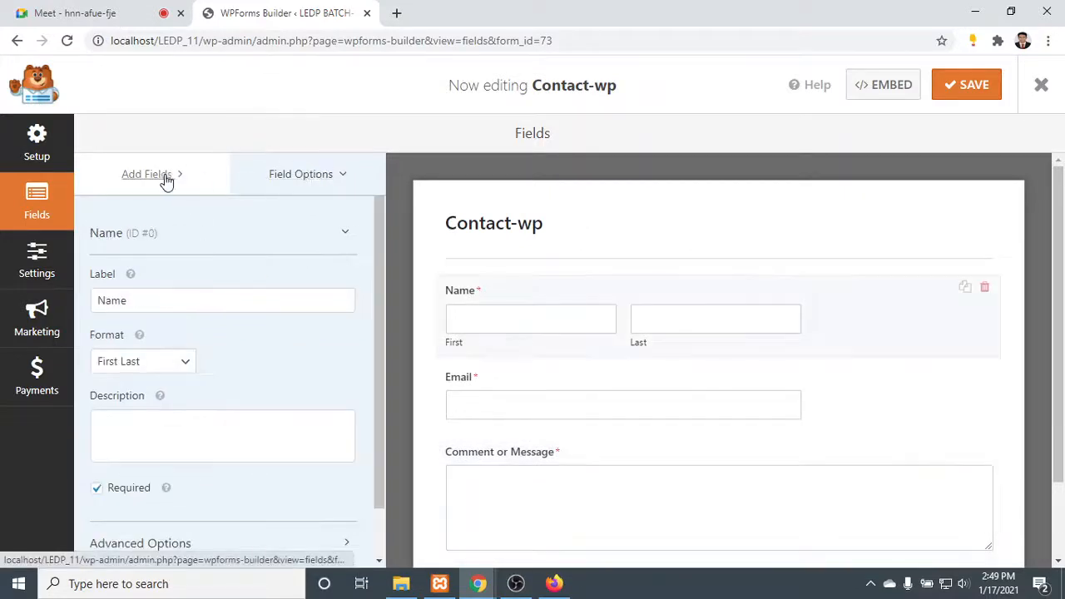
{"action": "left_click", "coordinate": [150, 175]}
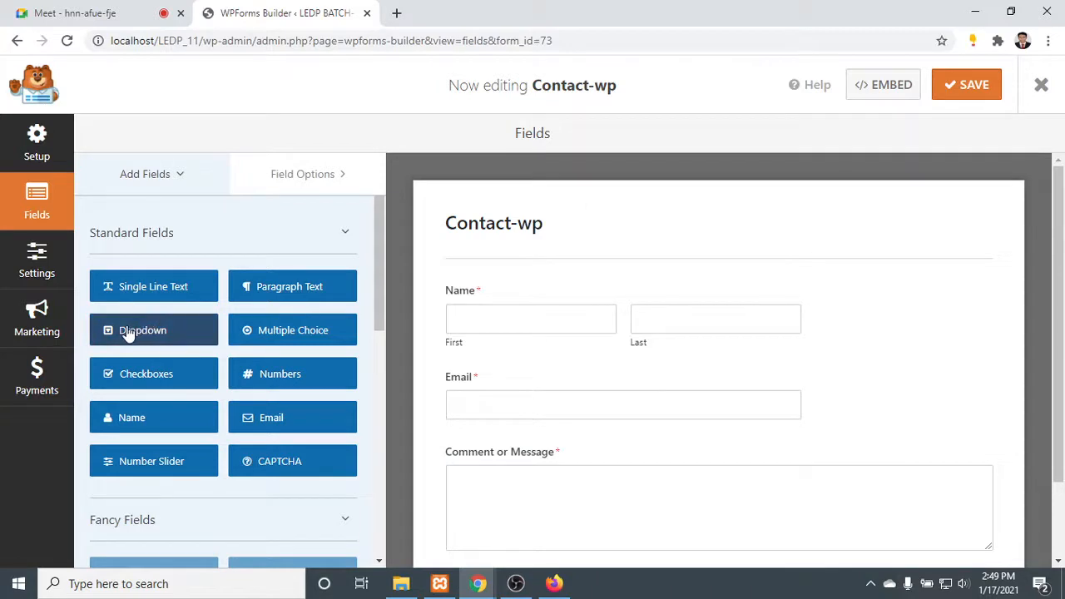
- Insert a Dropdown field between the Name and Email fields and open its options
{"action": "left_click_drag", "start_coordinate": [133, 331], "coordinate": [463, 361]}
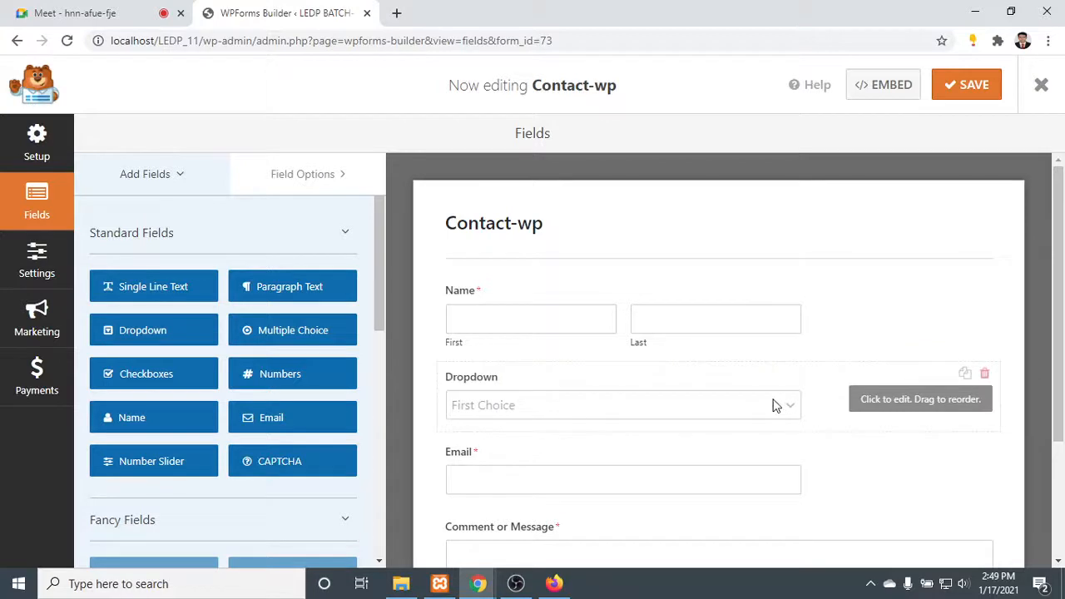
{"action": "left_click", "coordinate": [774, 406]}
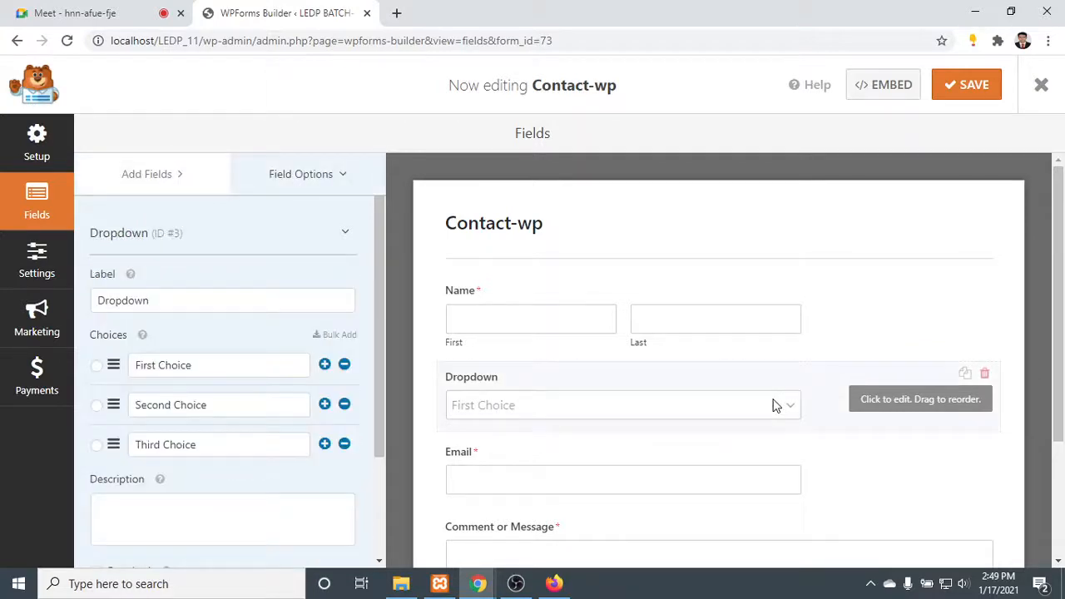
{"action": "left_click", "coordinate": [180, 300]}
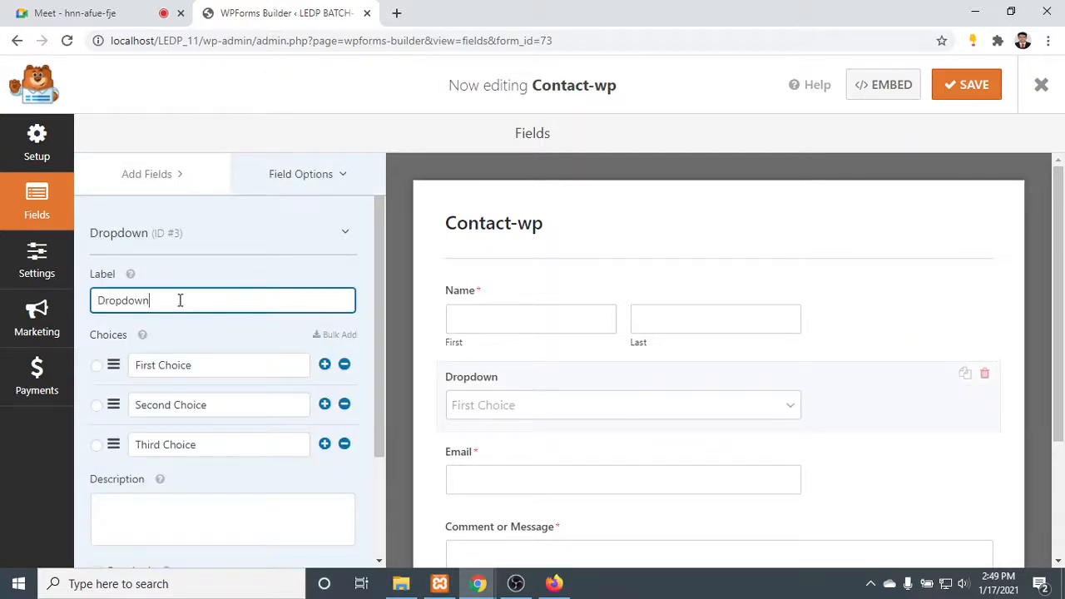
- Go through the dropdown's default choices and add an empty fourth choice after Third Choice
{"action": "left_click", "coordinate": [206, 368]}
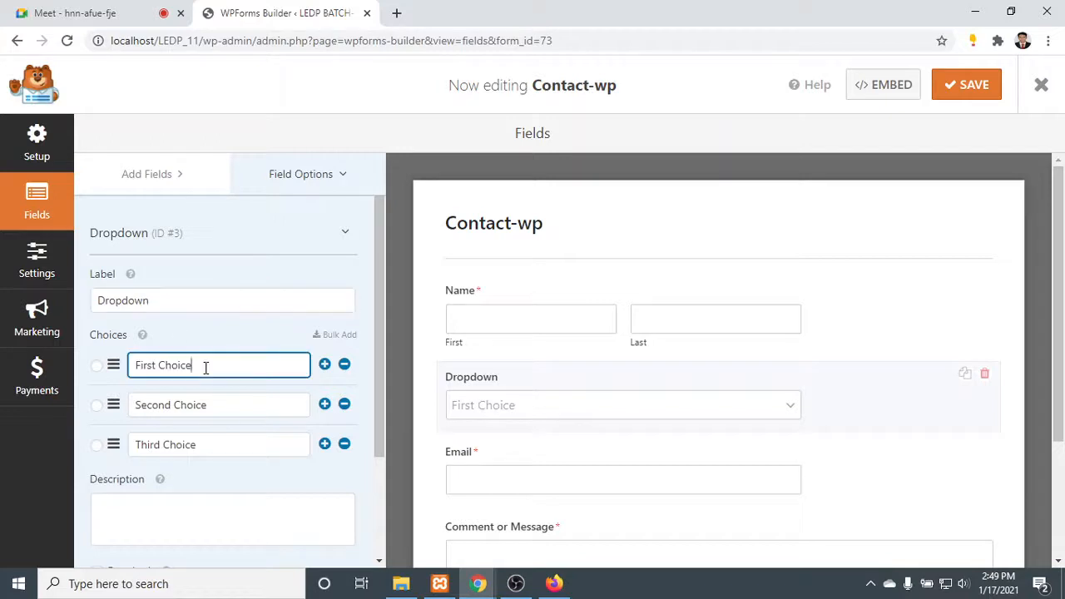
{"action": "left_click_drag", "start_coordinate": [189, 363], "coordinate": [153, 364]}
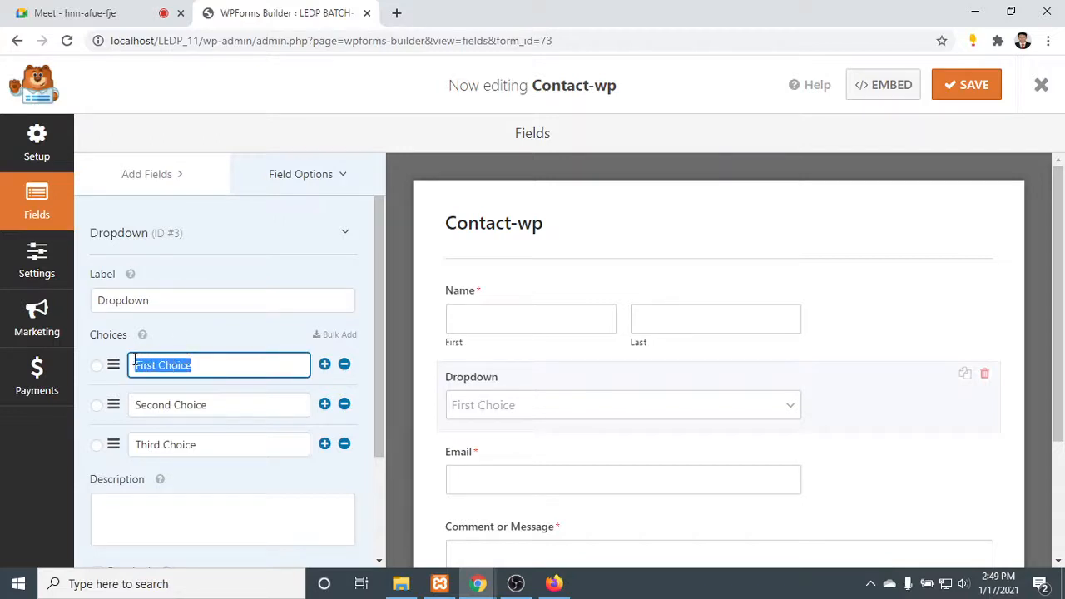
{"action": "left_click", "coordinate": [220, 370]}
{"action": "left_click", "coordinate": [225, 405]}
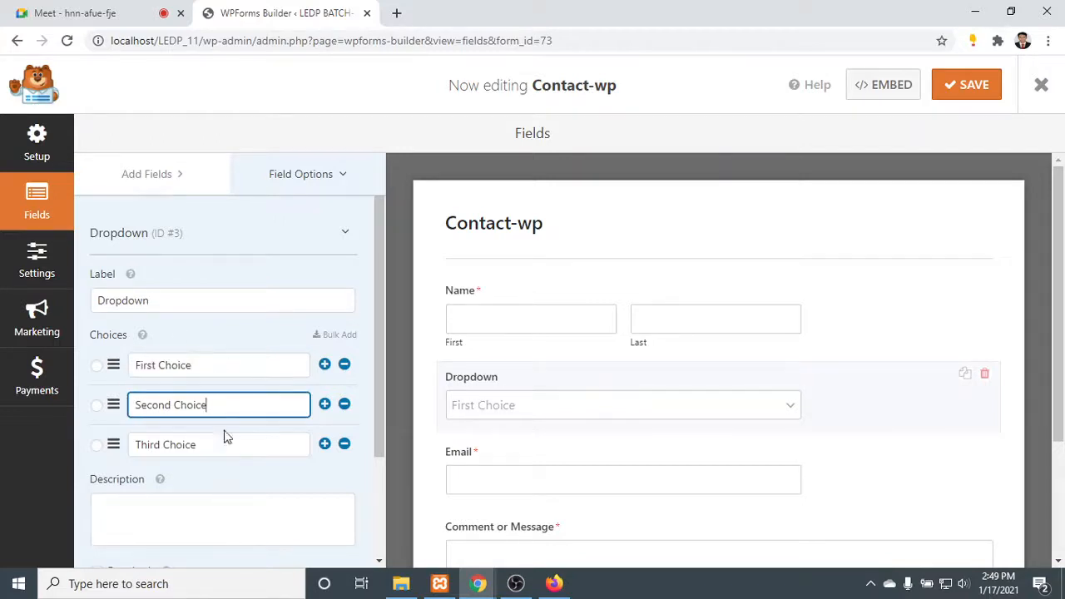
{"action": "left_click", "coordinate": [225, 445]}
{"action": "left_click", "coordinate": [325, 445]}
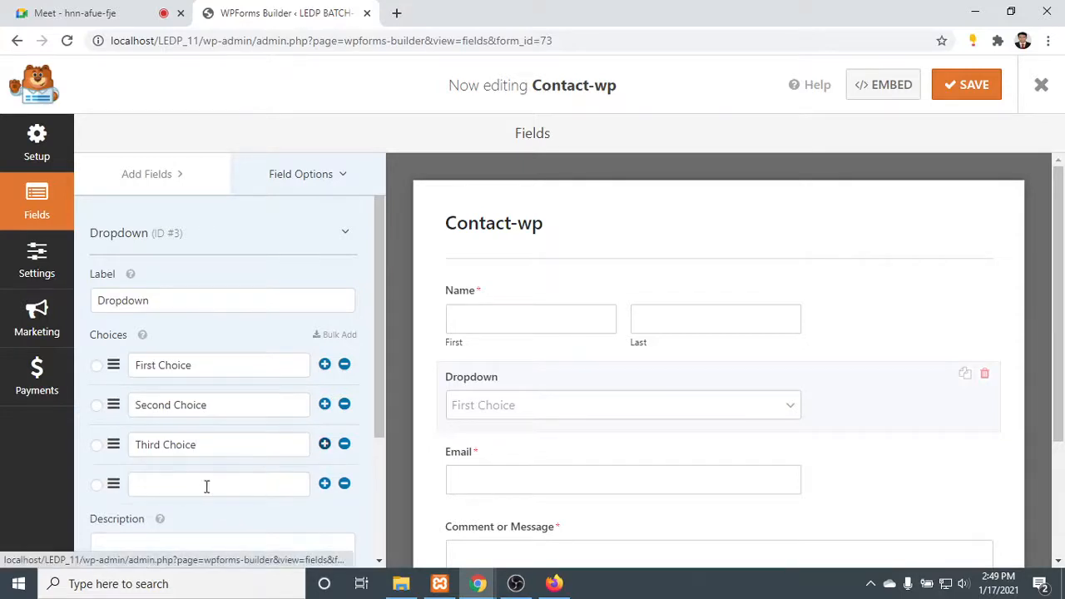
- Rename the dropdown's first choice as Bangladesh
{"action": "left_click_drag", "start_coordinate": [203, 367], "coordinate": [75, 370]}
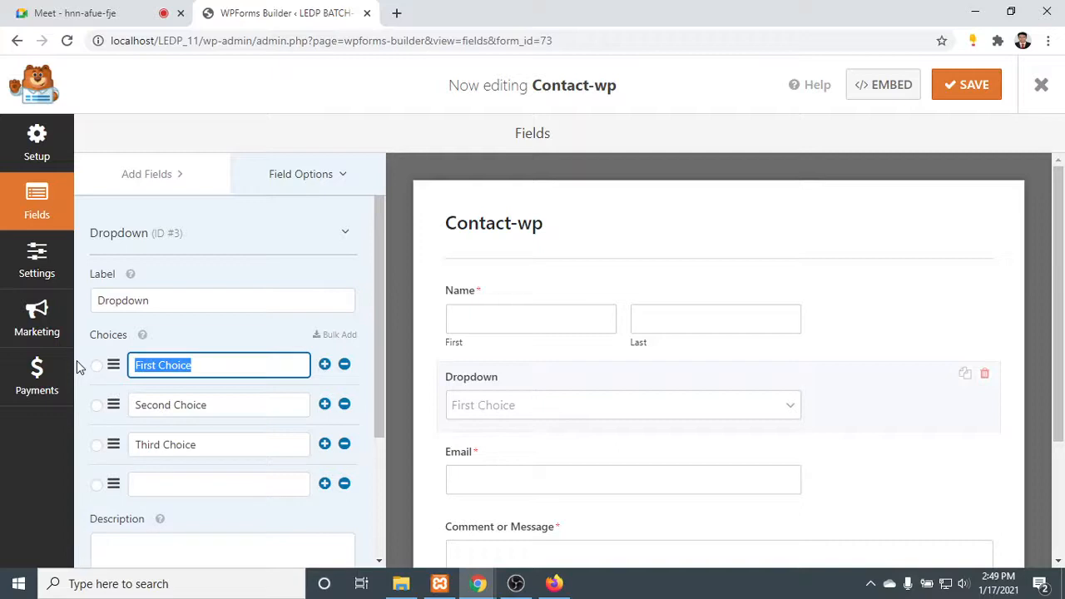
{"action": "type", "text": "Ban"}
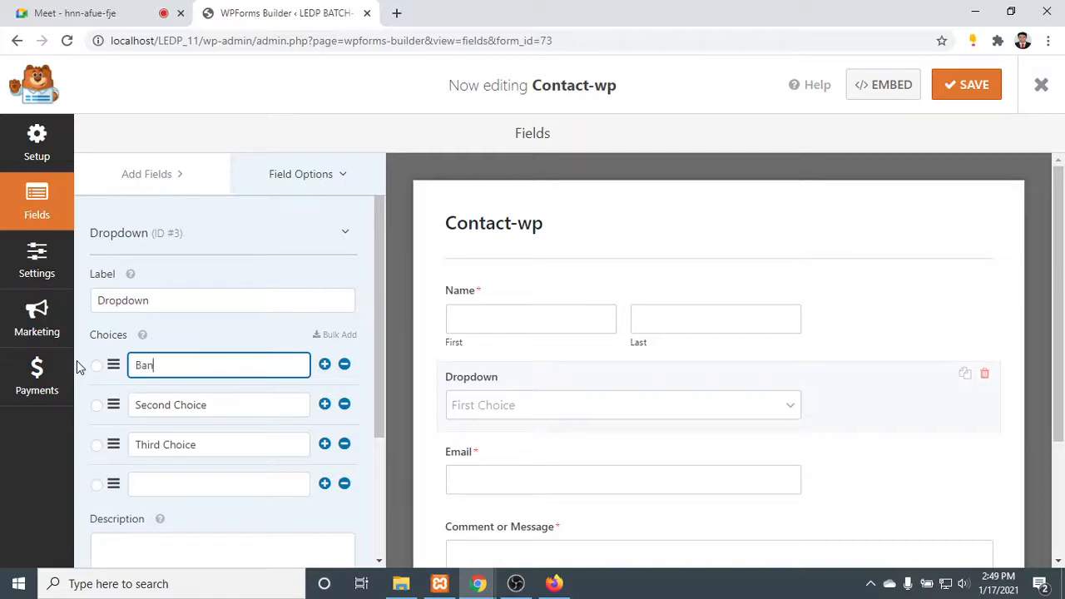
{"action": "type", "text": "gladesh"}
{"action": "key", "text": "Tab"}
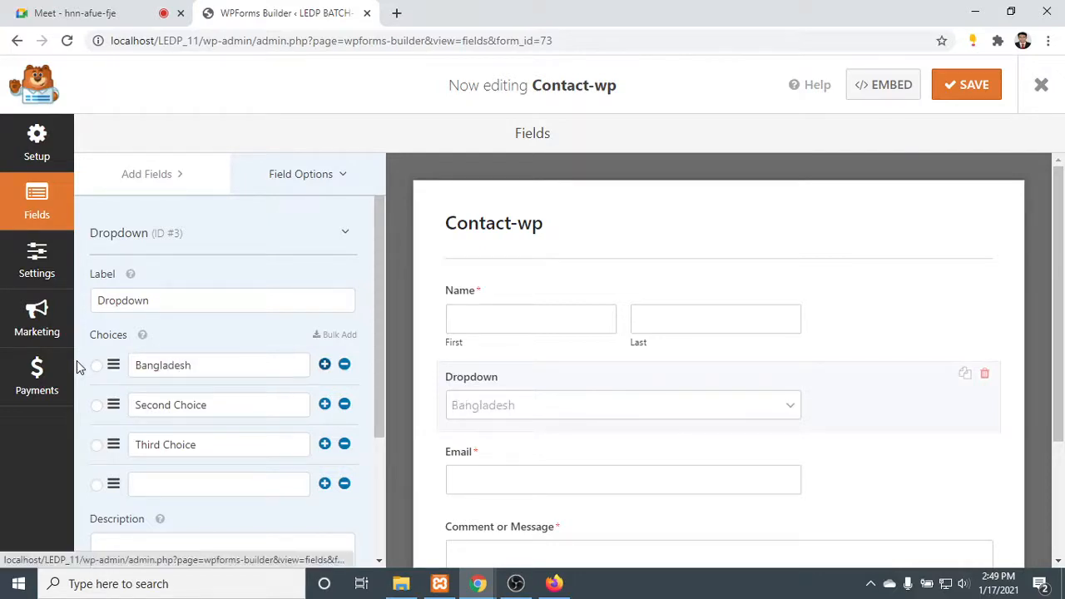
- Rename the dropdown's second choice as India and the third as Singapur
{"action": "left_click", "coordinate": [219, 403]}
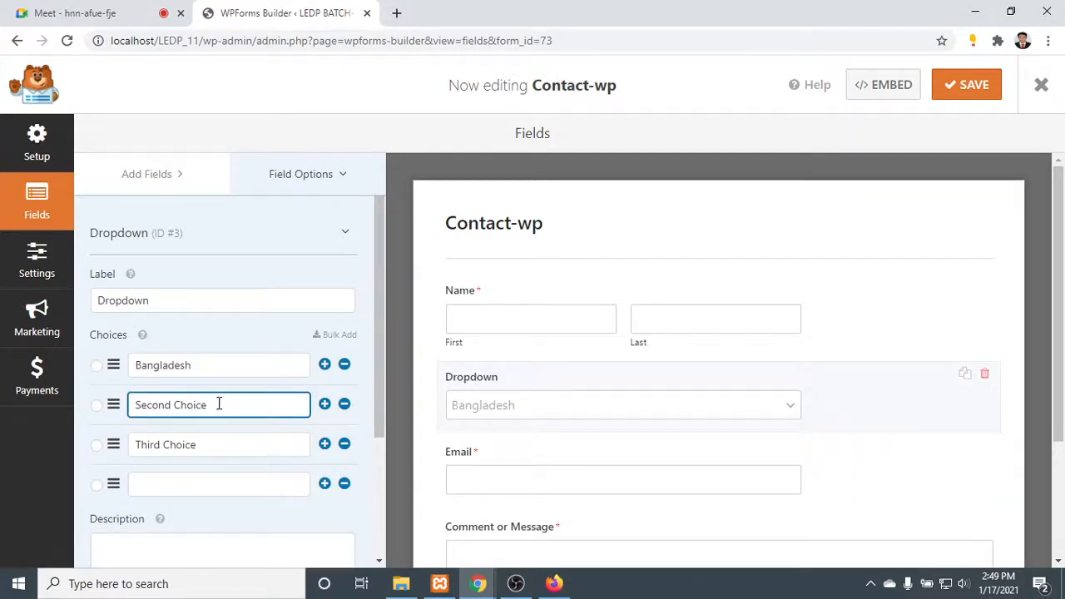
{"action": "key", "text": "ctrl+a"}
{"action": "key", "text": "BackSpace"}
{"action": "type", "text": "India"}
{"action": "left_click", "coordinate": [208, 446]}
{"action": "key", "text": "ctrl+a"}
{"action": "type", "text": "S"}
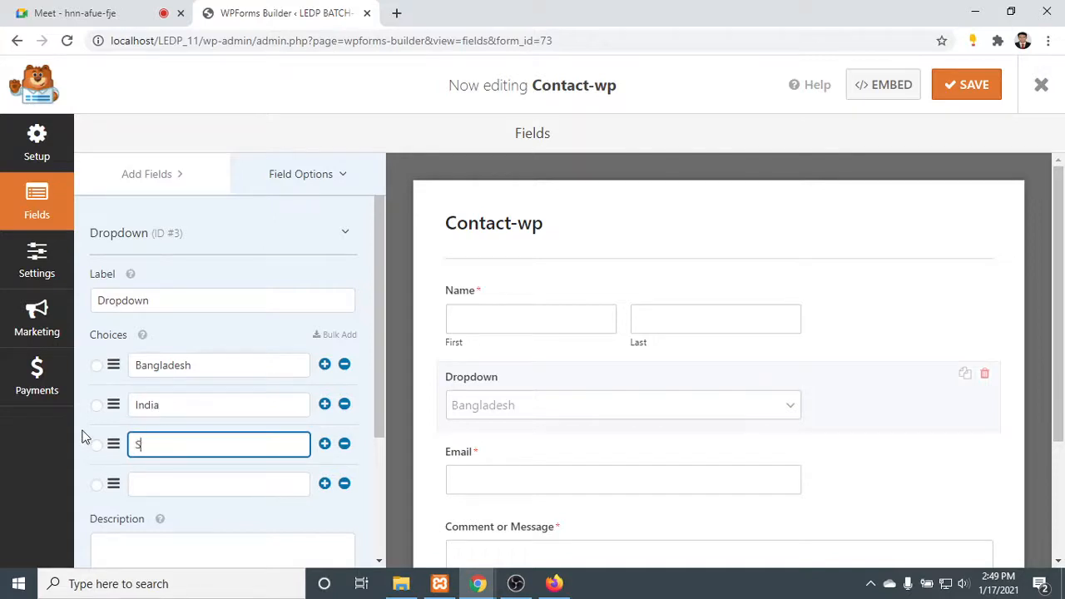
{"action": "type", "text": "ingapur"}
- Enter Pakistan as the dropdown's fourth choice and add Nepal as the fifth
{"action": "left_click", "coordinate": [233, 483]}
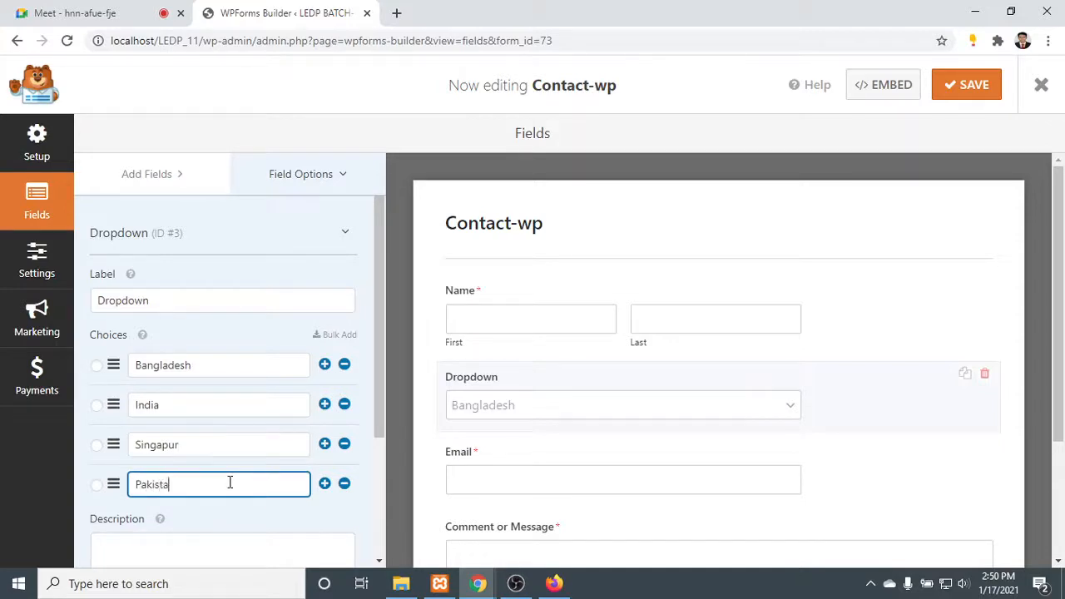
{"action": "left_click", "coordinate": [325, 486]}
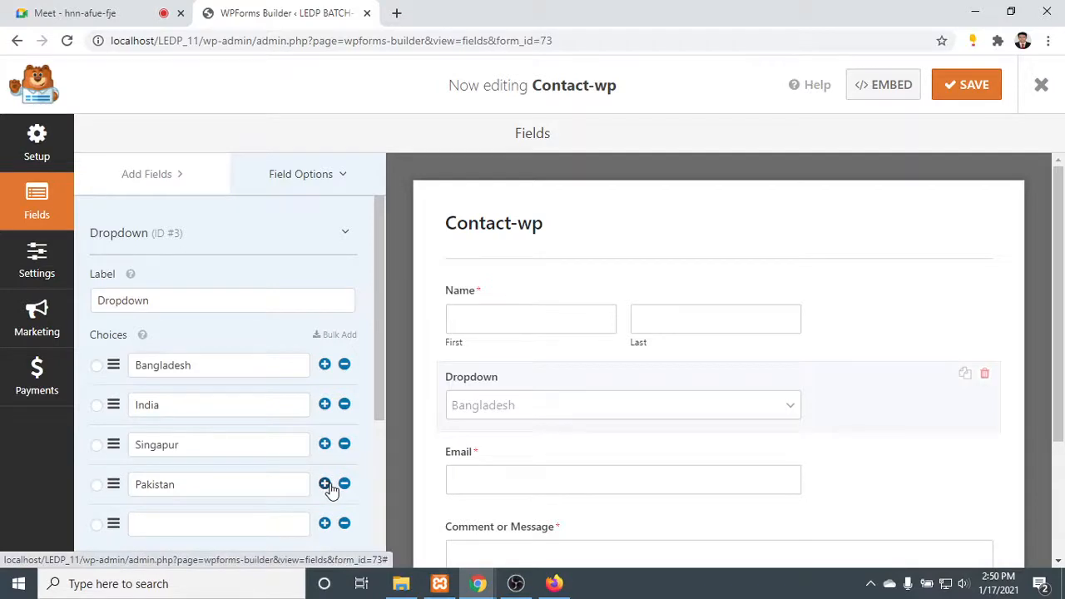
{"action": "scroll", "coordinate": [274, 499], "scroll_direction": "down", "scroll_amount": 2}
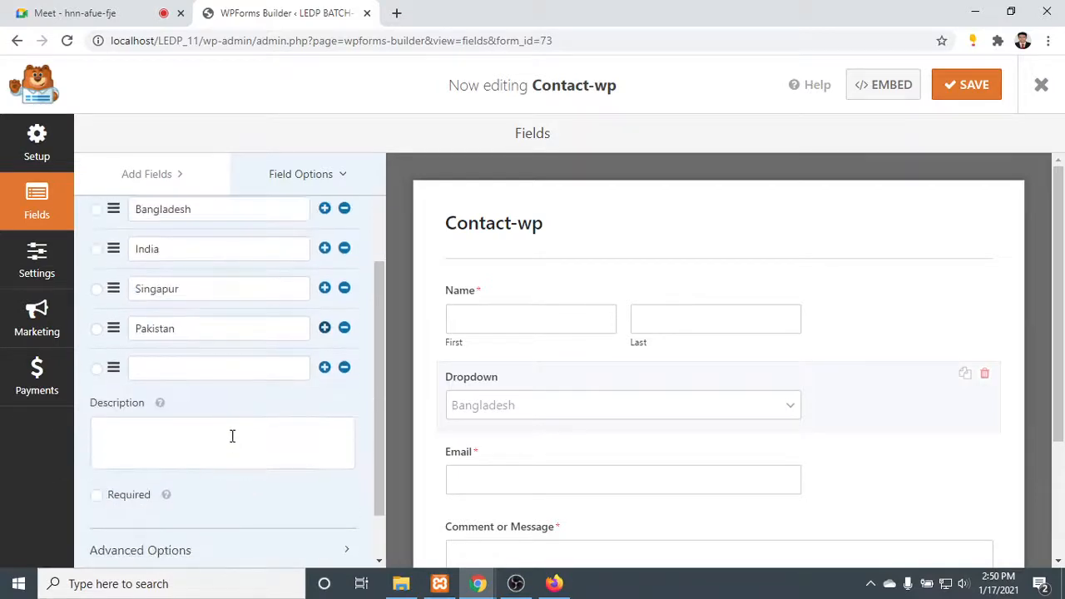
{"action": "left_click", "coordinate": [216, 364]}
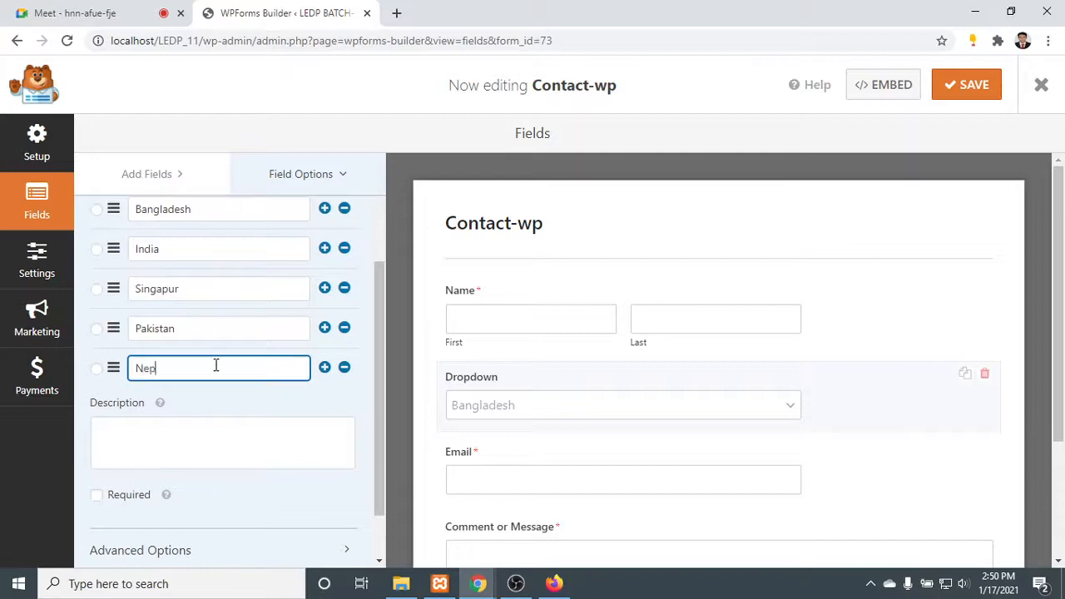
{"action": "left_click", "coordinate": [41, 10]}
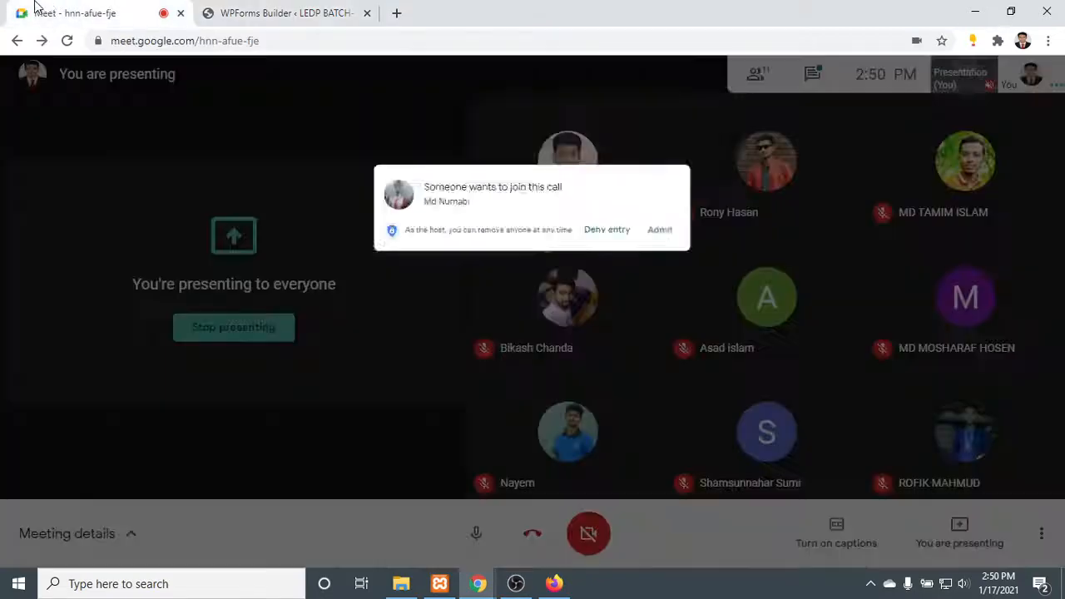
{"action": "left_click", "coordinate": [268, 8]}
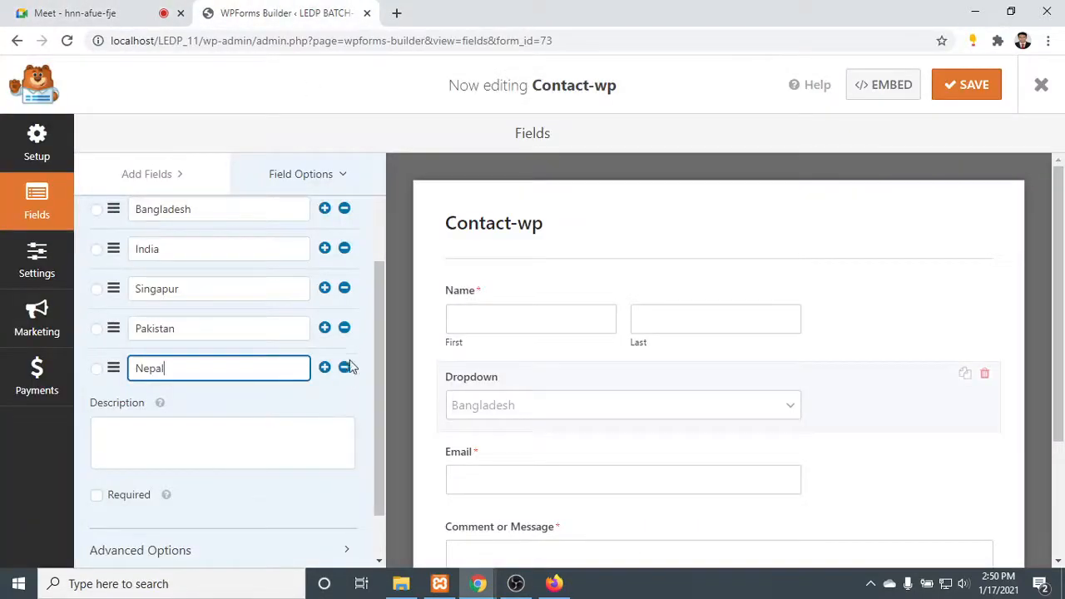
- Add Vutan as the dropdown's sixth choice and open the field's description for editing
{"action": "left_click", "coordinate": [324, 368]}
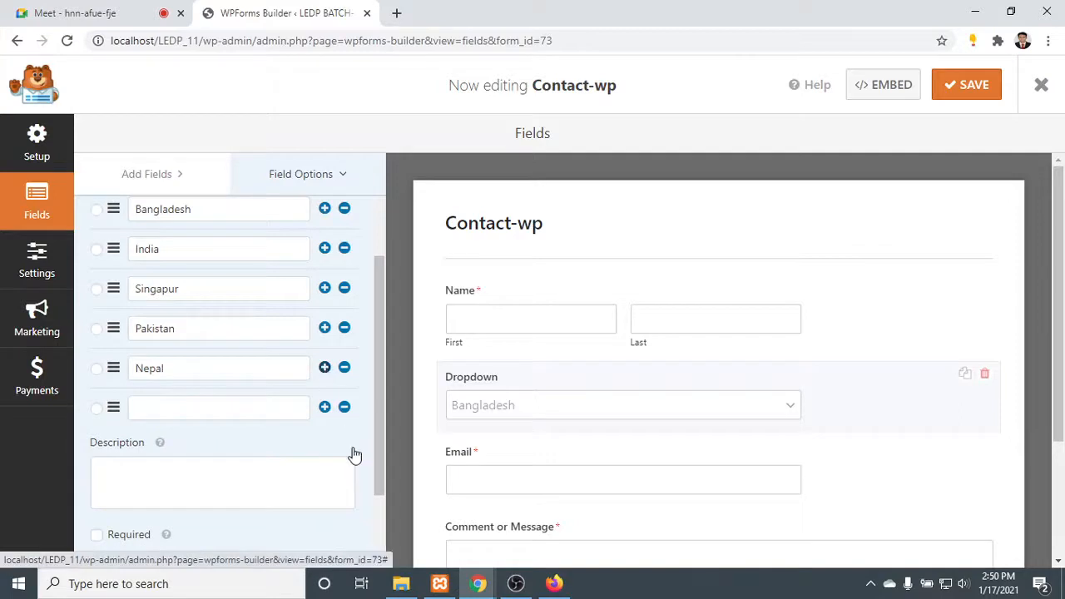
{"action": "left_click", "coordinate": [293, 406]}
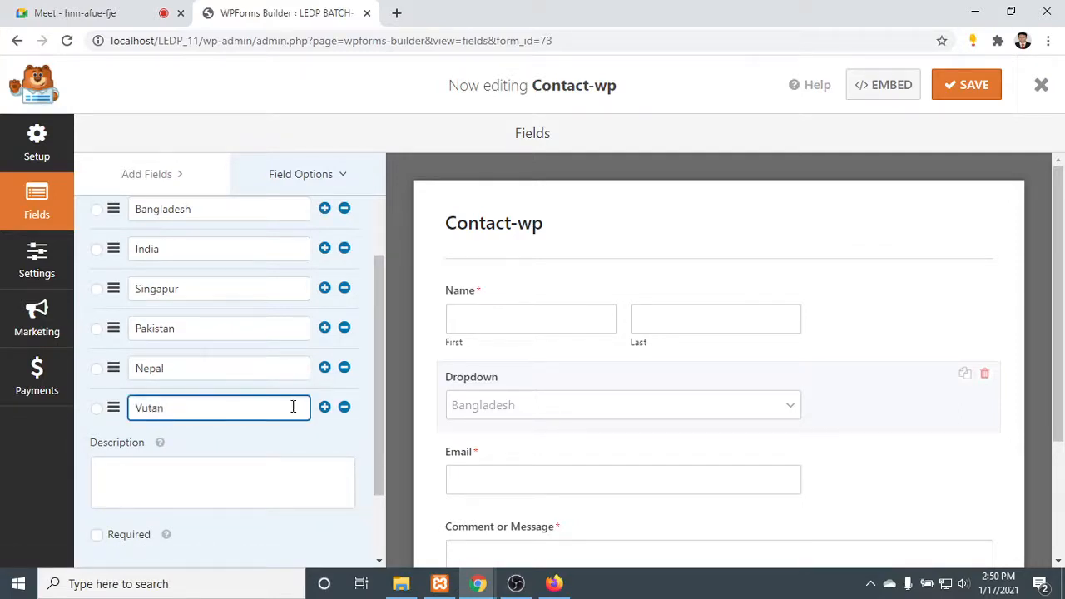
{"action": "scroll", "coordinate": [211, 430], "scroll_direction": "down", "scroll_amount": 1}
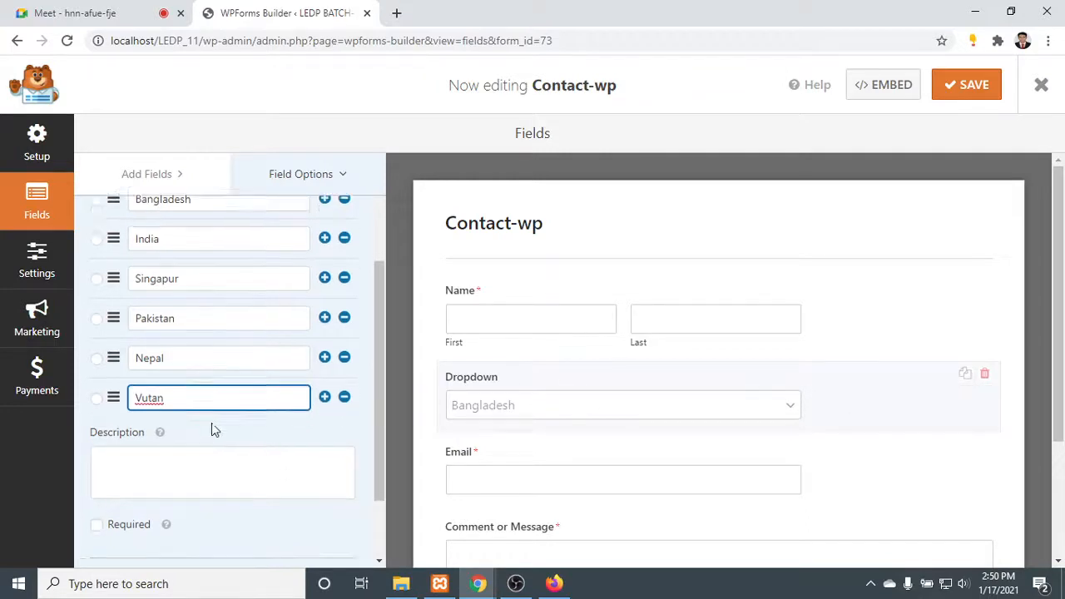
{"action": "scroll", "coordinate": [211, 429], "scroll_direction": "down", "scroll_amount": 2}
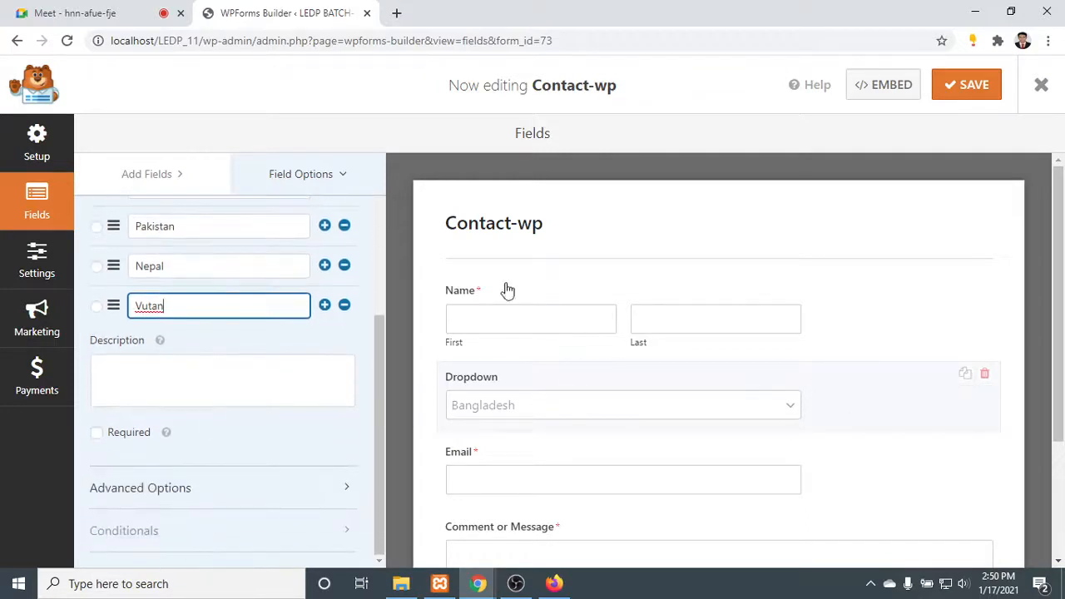
{"action": "left_click", "coordinate": [223, 374]}
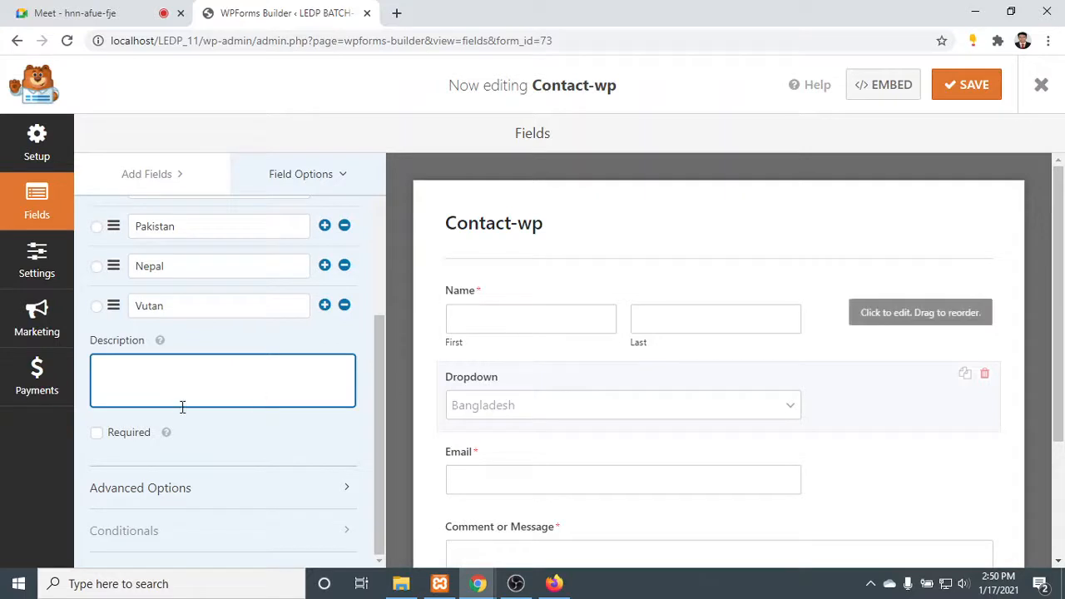
- Review the dropdown field's country choices alongside its preview in the Contact-wp form
{"action": "scroll", "coordinate": [188, 480], "scroll_direction": "up", "scroll_amount": 3}
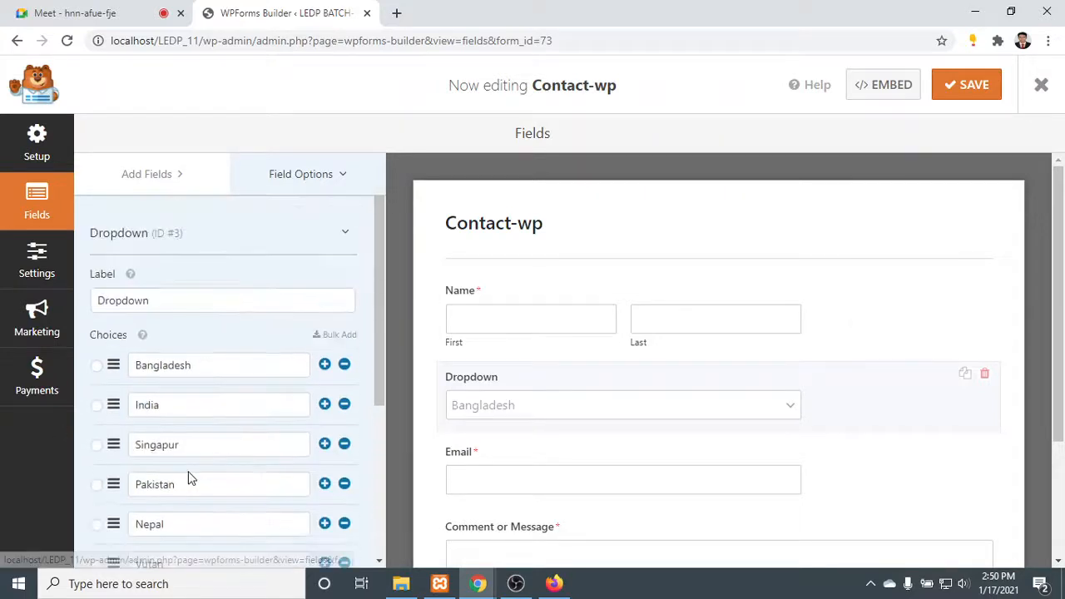
{"action": "scroll", "coordinate": [608, 375], "scroll_direction": "down", "scroll_amount": 2}
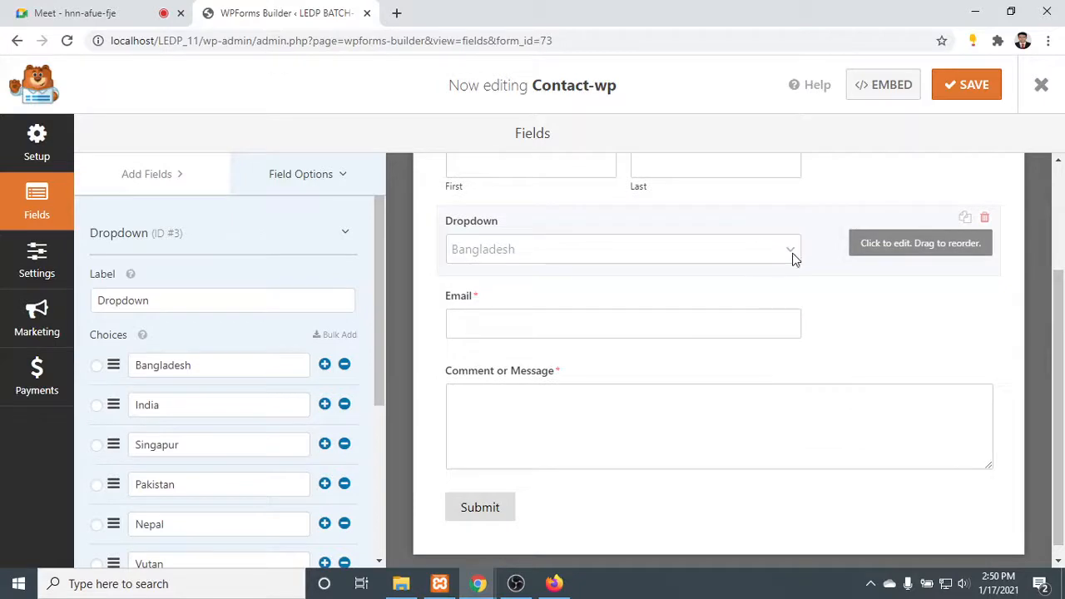
{"action": "left_click", "coordinate": [193, 404]}
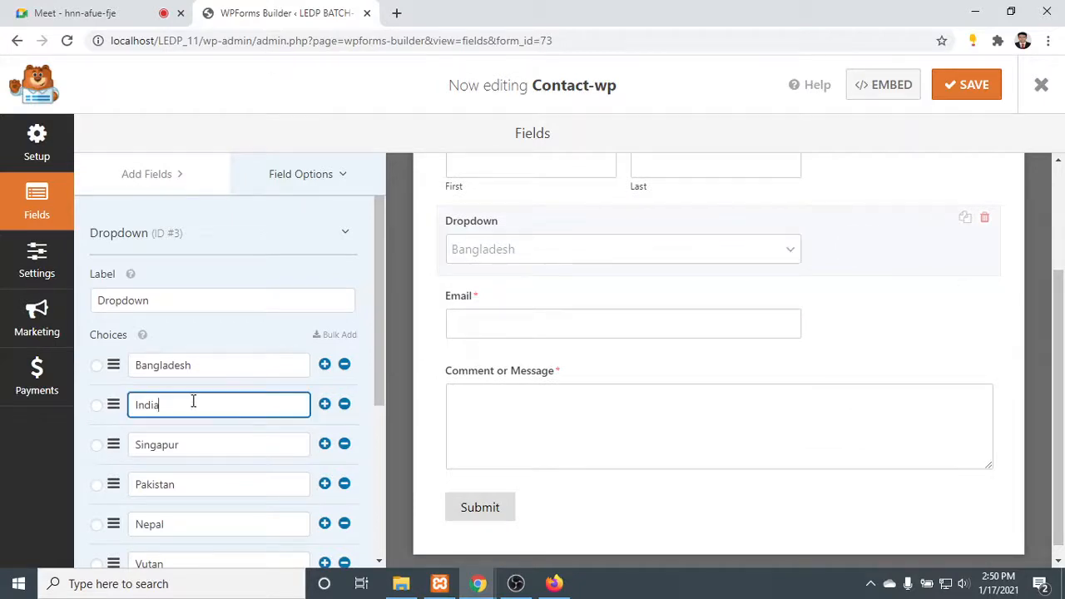
{"action": "scroll", "coordinate": [214, 292], "scroll_direction": "down", "scroll_amount": 3}
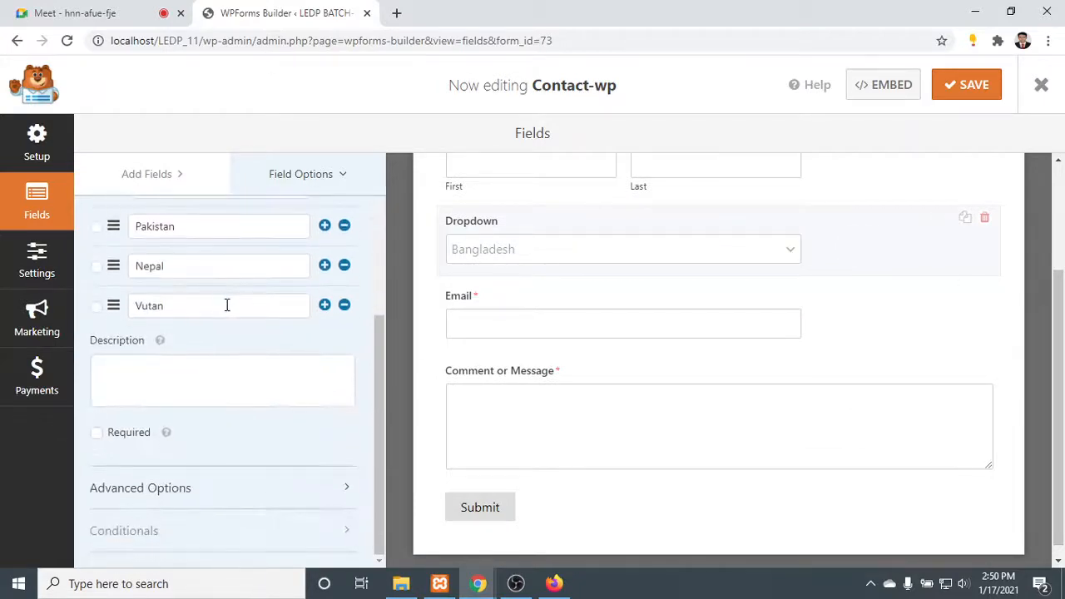
{"action": "scroll", "coordinate": [229, 306], "scroll_direction": "up", "scroll_amount": 3}
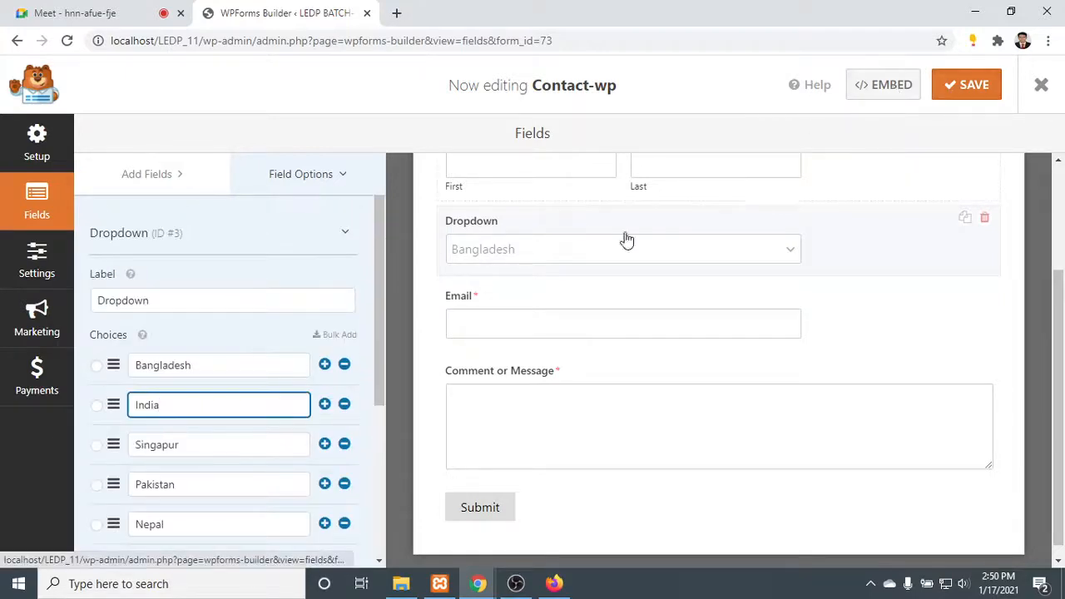
{"action": "left_click", "coordinate": [170, 175]}
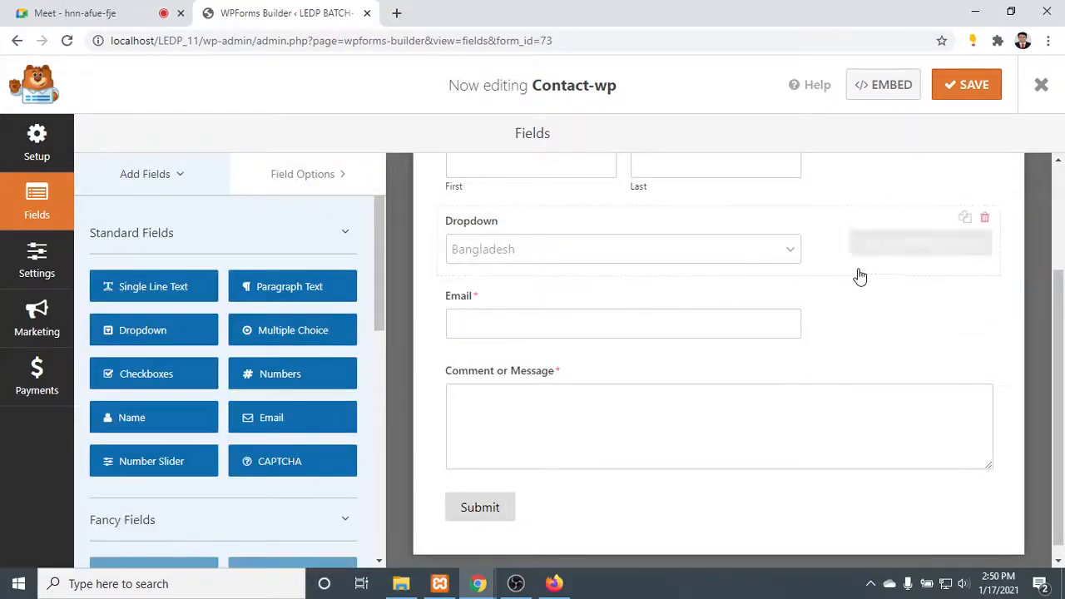
{"action": "left_click", "coordinate": [782, 251]}
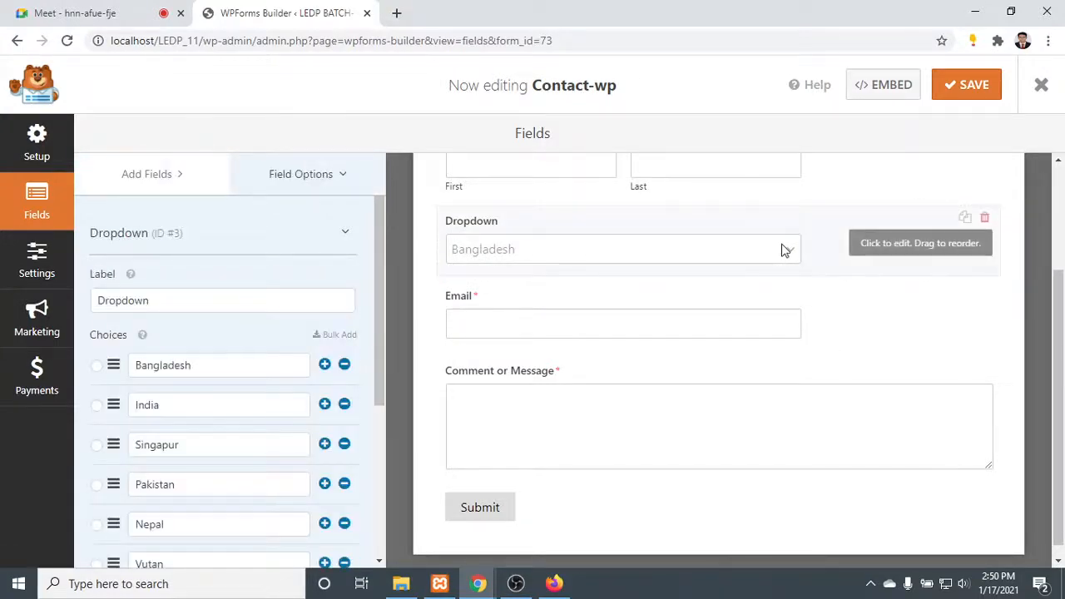
- Try to add a File Upload field from the fancy fields and dismiss the upgrade notice
{"action": "left_click", "coordinate": [141, 174]}
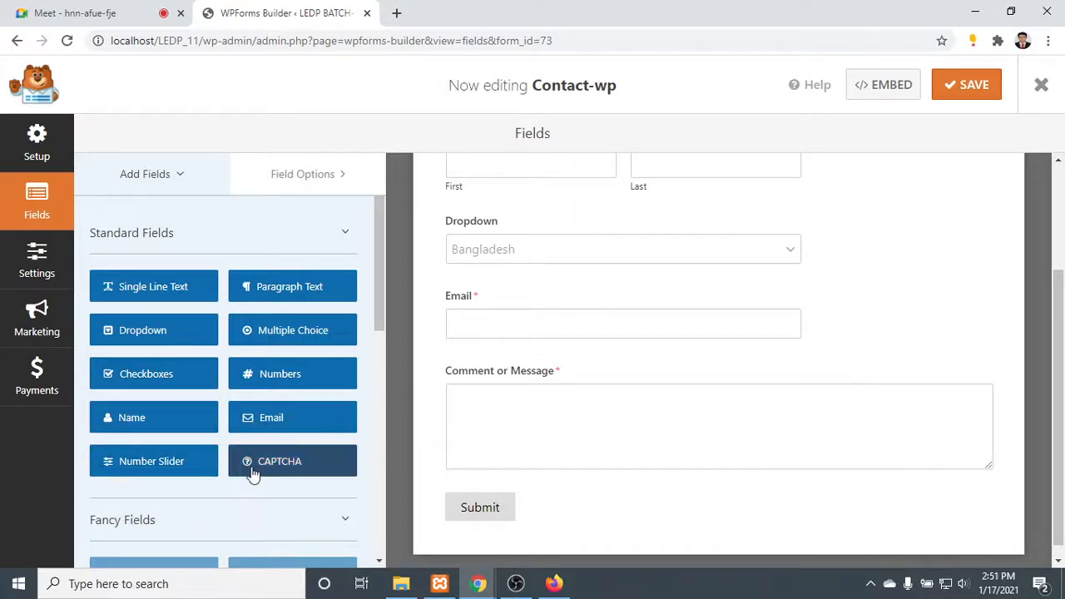
{"action": "scroll", "coordinate": [323, 464], "scroll_direction": "down", "scroll_amount": 2}
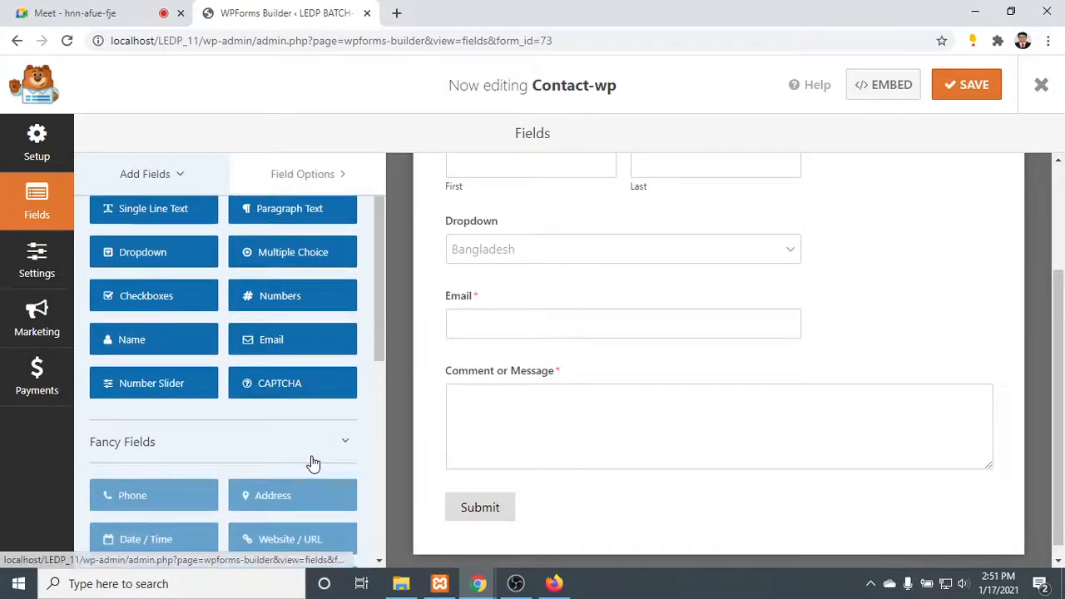
{"action": "scroll", "coordinate": [311, 464], "scroll_direction": "down", "scroll_amount": 4}
{"action": "scroll", "coordinate": [291, 405], "scroll_direction": "up", "scroll_amount": 4}
{"action": "scroll", "coordinate": [249, 402], "scroll_direction": "down", "scroll_amount": 6}
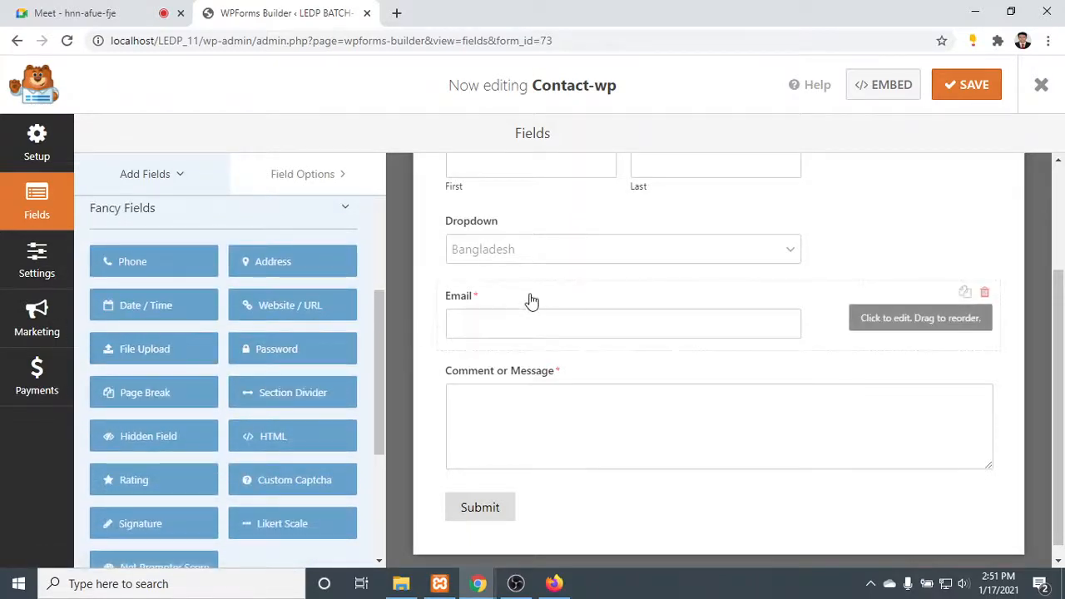
{"action": "left_click", "coordinate": [104, 359]}
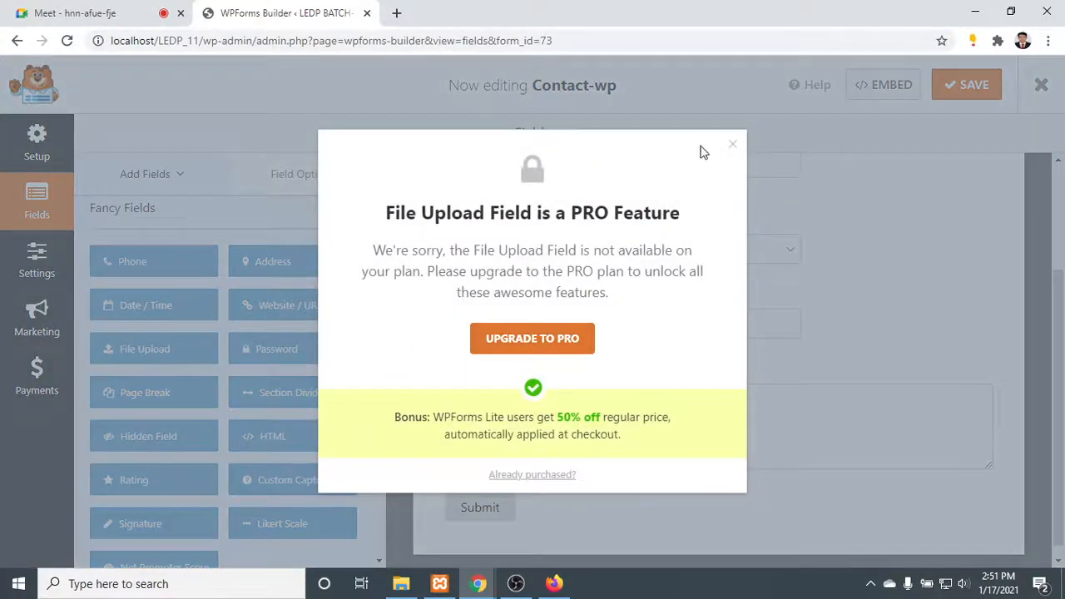
{"action": "left_click", "coordinate": [732, 147]}
- Examine the standard, fancy and payment fields available for the form
{"action": "scroll", "coordinate": [423, 250], "scroll_direction": "up", "scroll_amount": 3}
{"action": "scroll", "coordinate": [250, 309], "scroll_direction": "up", "scroll_amount": 3}
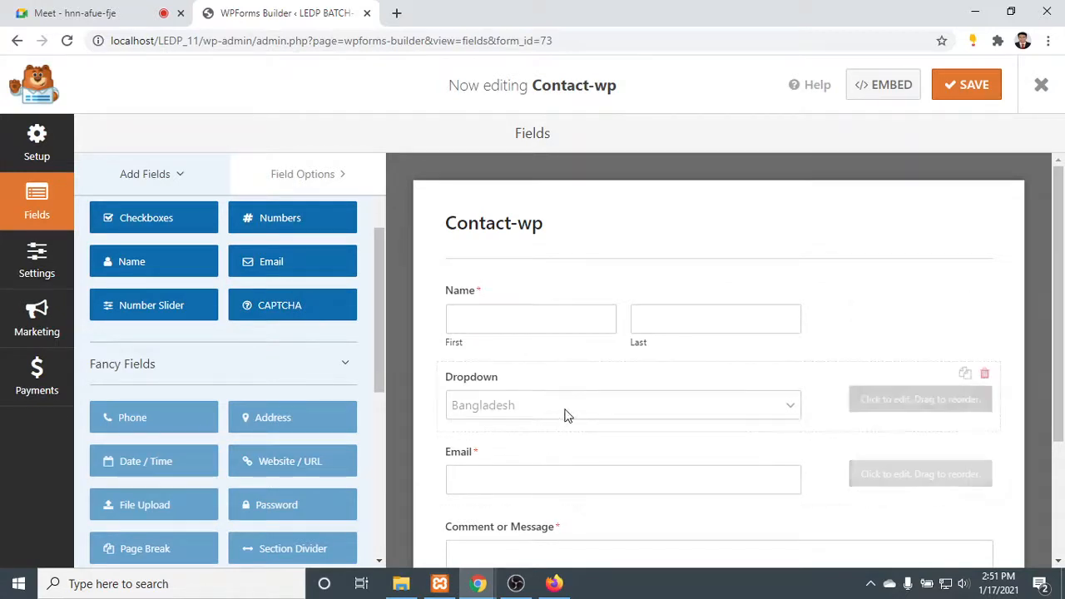
{"action": "scroll", "coordinate": [541, 400], "scroll_direction": "down", "scroll_amount": 1}
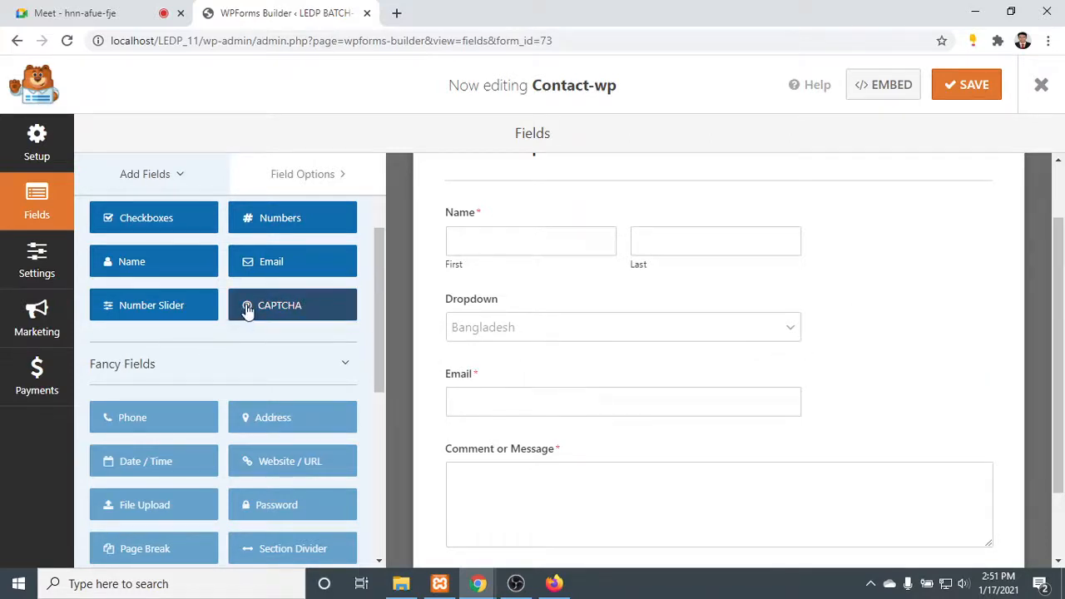
{"action": "scroll", "coordinate": [138, 308], "scroll_direction": "up", "scroll_amount": 2}
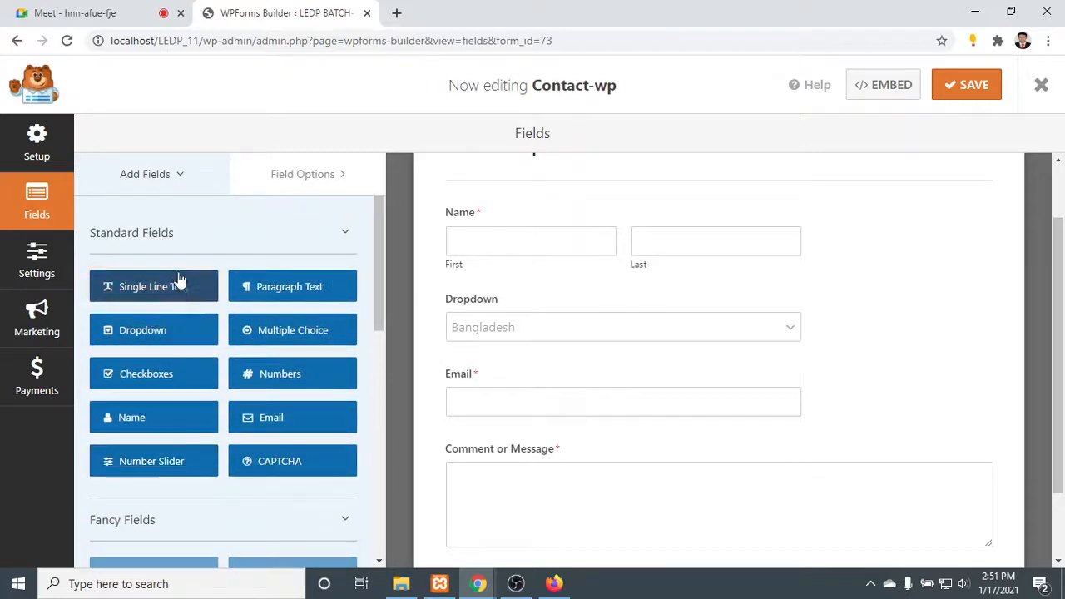
{"action": "scroll", "coordinate": [150, 333], "scroll_direction": "down", "scroll_amount": 7}
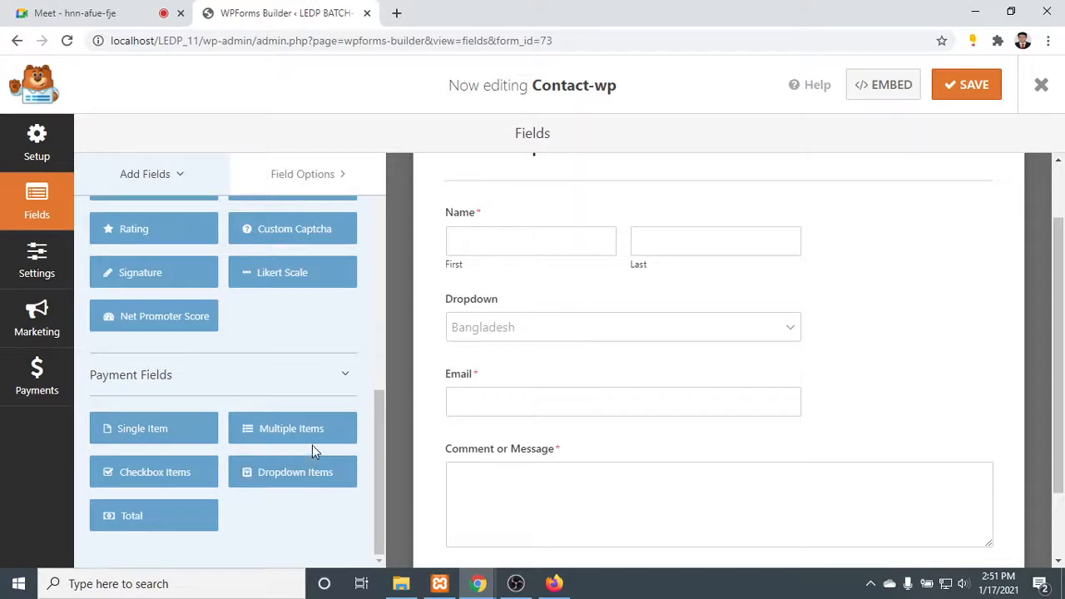
{"action": "scroll", "coordinate": [312, 452], "scroll_direction": "up", "scroll_amount": 2}
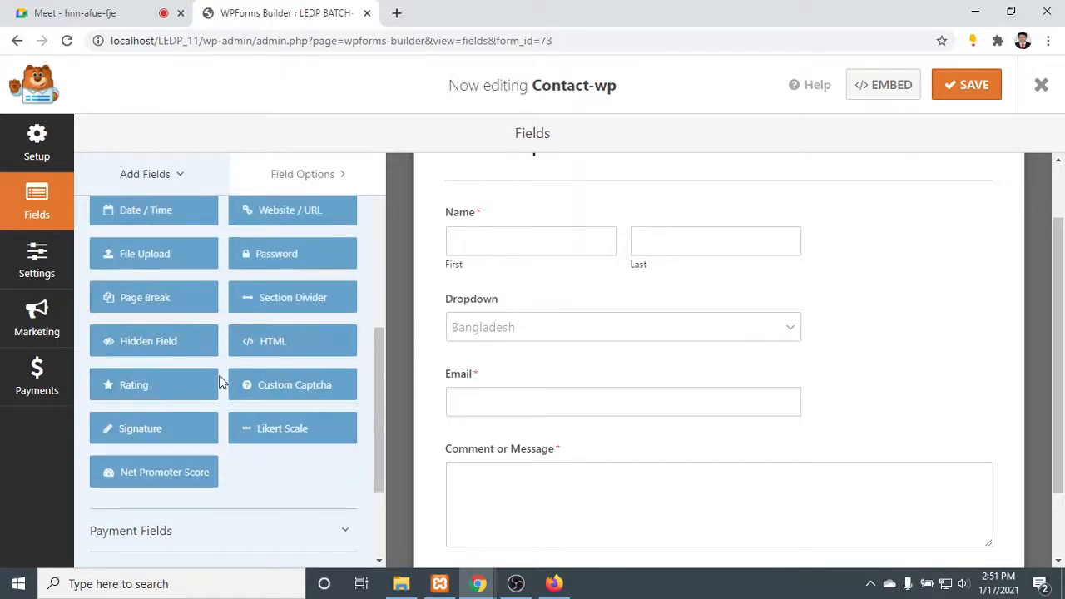
{"action": "scroll", "coordinate": [220, 381], "scroll_direction": "up", "scroll_amount": 2}
{"action": "scroll", "coordinate": [174, 402], "scroll_direction": "up", "scroll_amount": 3}
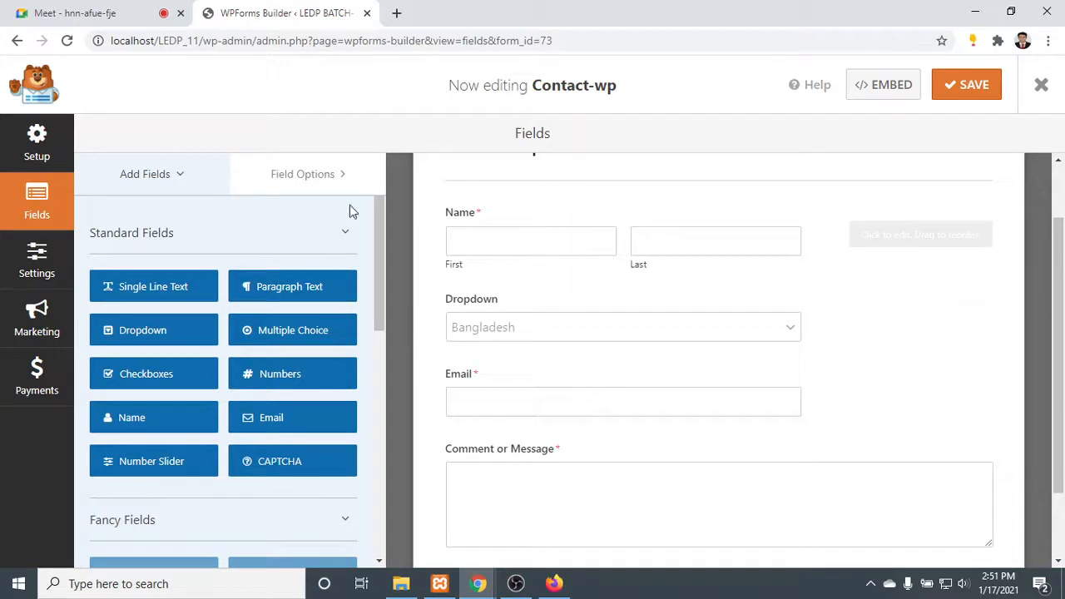
- Set the Name field's format to First Middle Last
{"action": "left_click", "coordinate": [307, 173]}
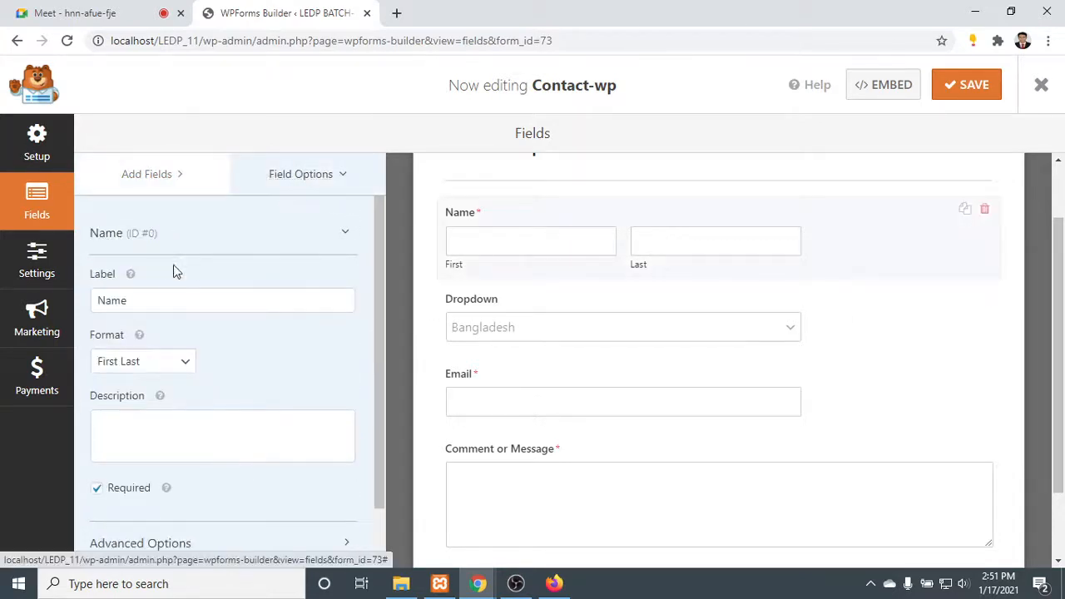
{"action": "left_click", "coordinate": [162, 300]}
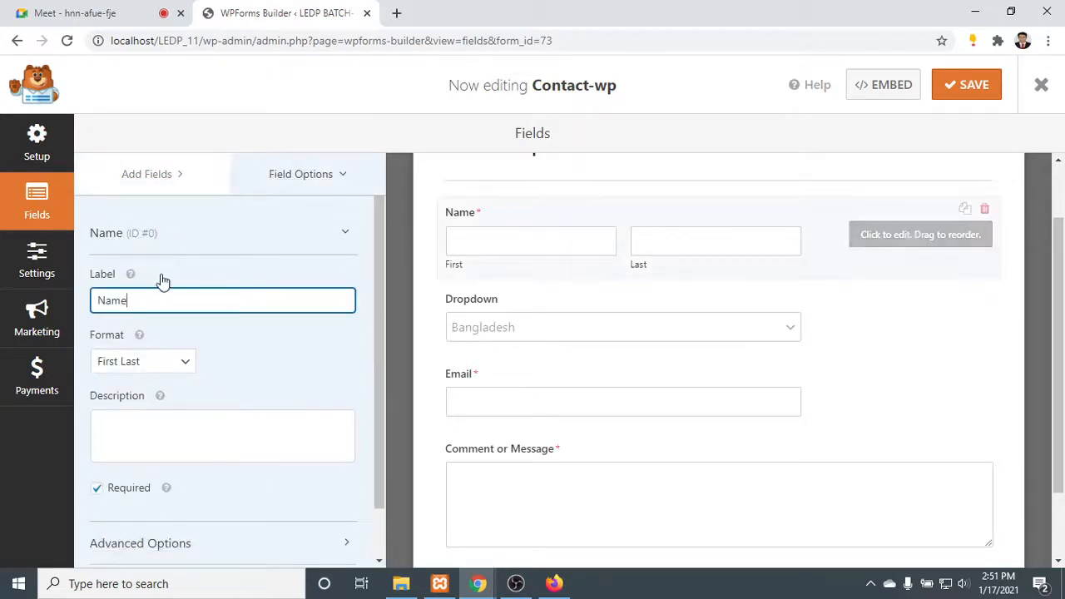
{"action": "double_click", "coordinate": [145, 306]}
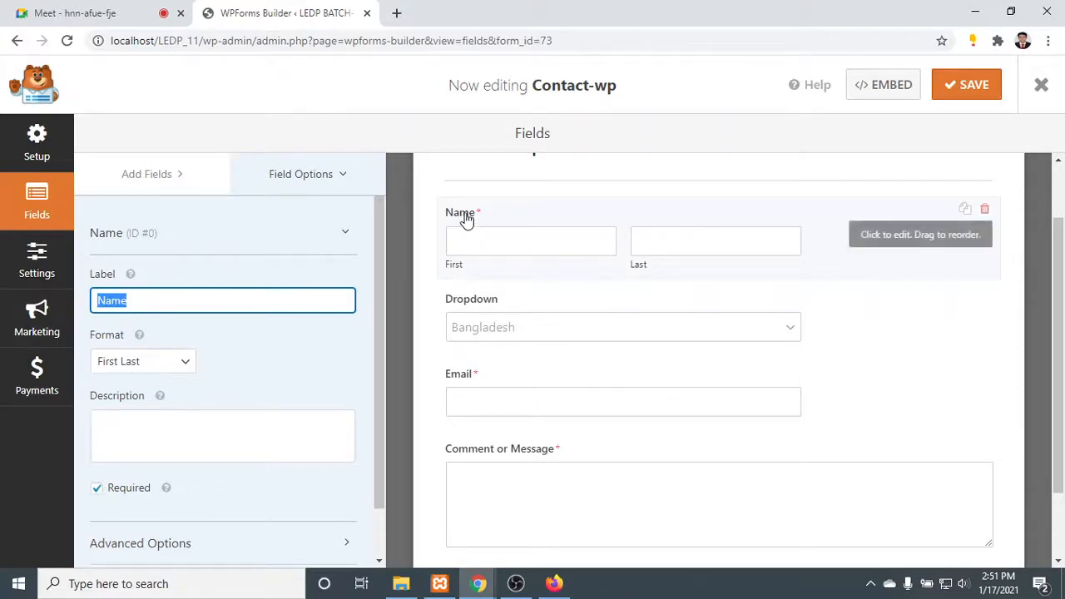
{"action": "left_click", "coordinate": [158, 363]}
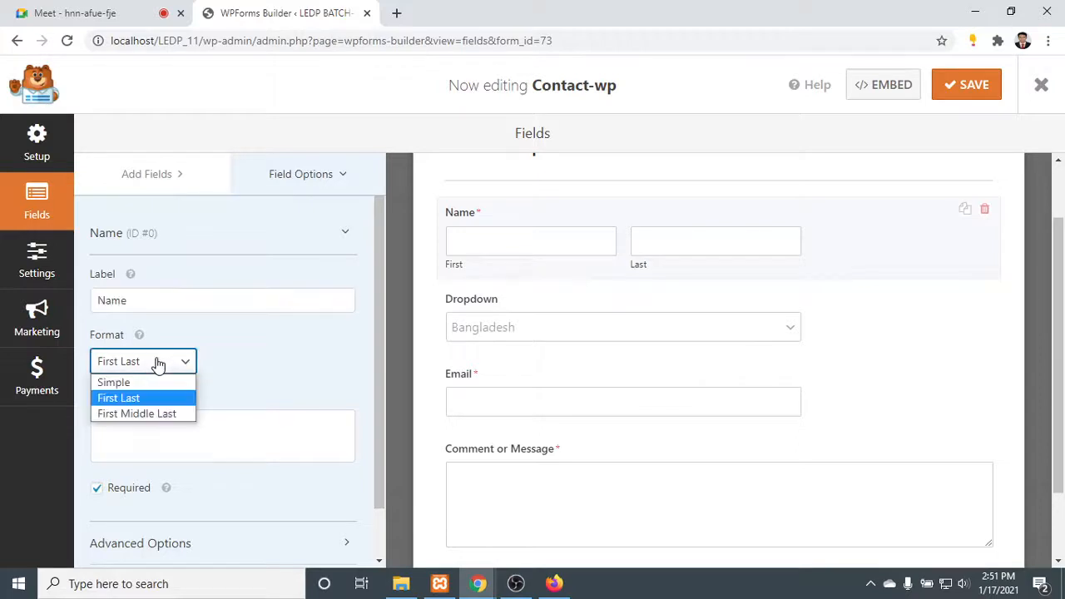
{"action": "left_click", "coordinate": [165, 412]}
{"action": "left_click", "coordinate": [526, 246]}
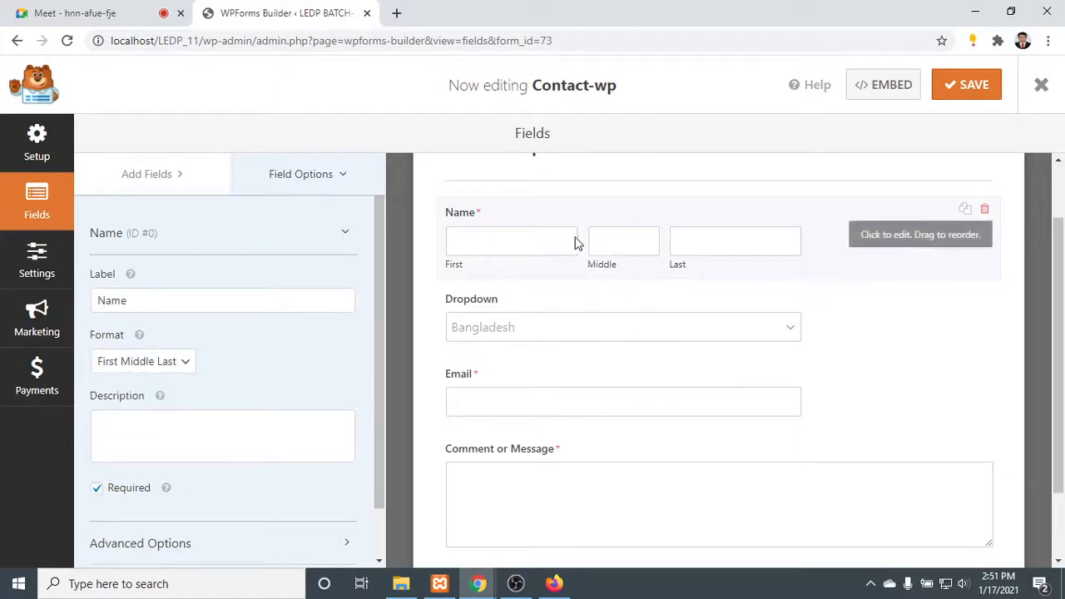
{"action": "scroll", "coordinate": [204, 360], "scroll_direction": "down", "scroll_amount": 1}
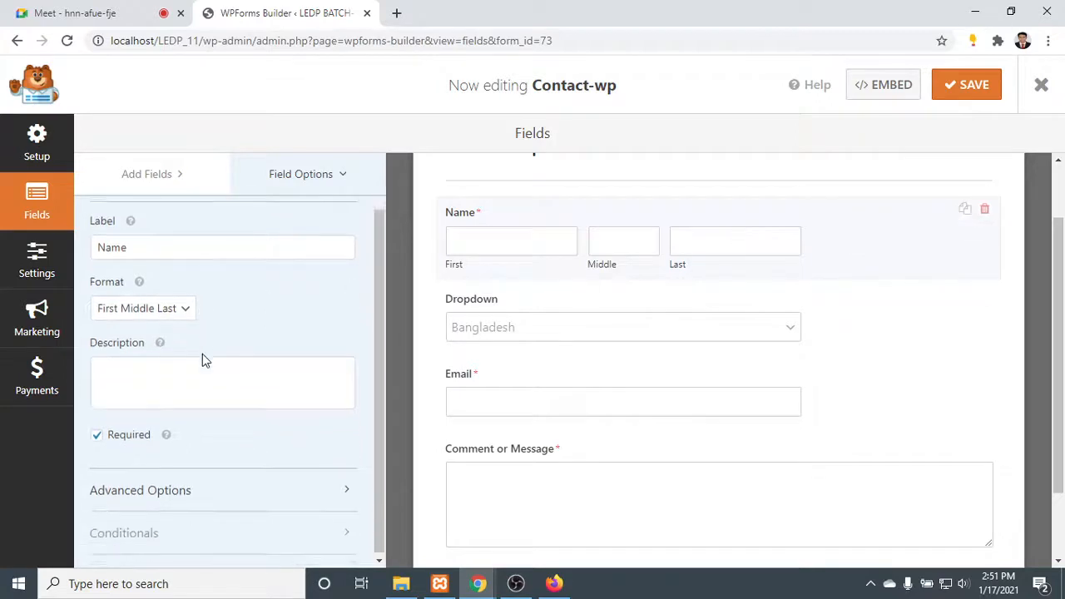
{"action": "left_click", "coordinate": [204, 379]}
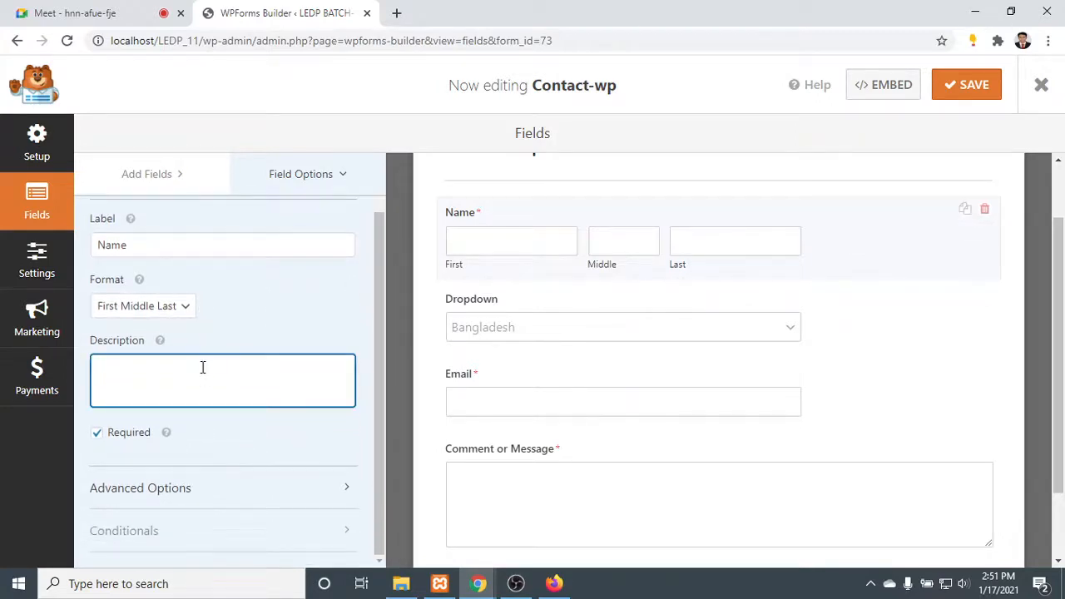
{"action": "left_click", "coordinate": [185, 306]}
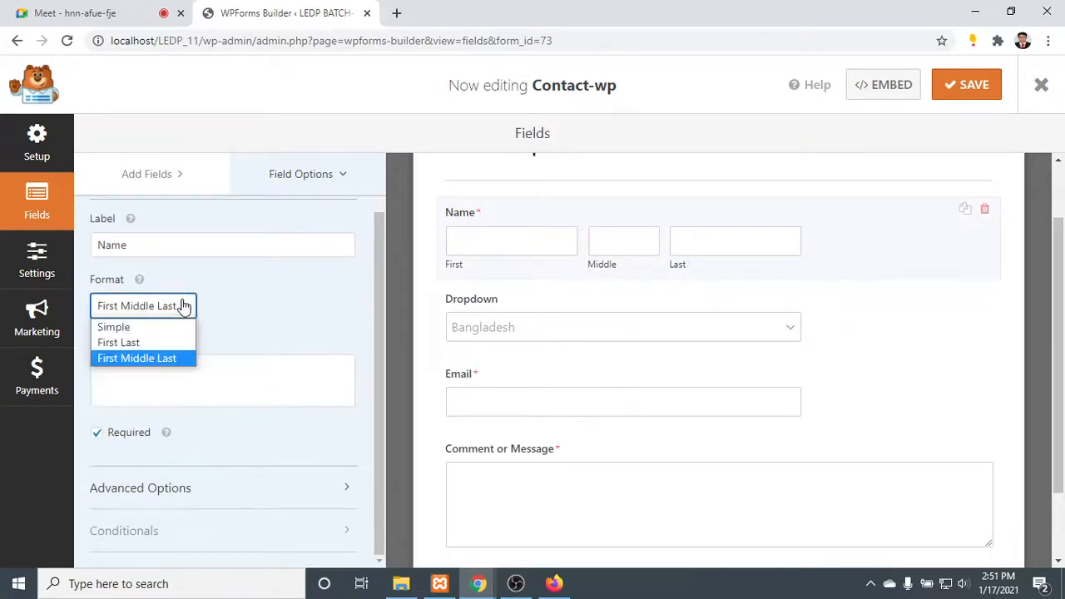
{"action": "left_click", "coordinate": [184, 306]}
{"action": "left_click", "coordinate": [195, 379]}
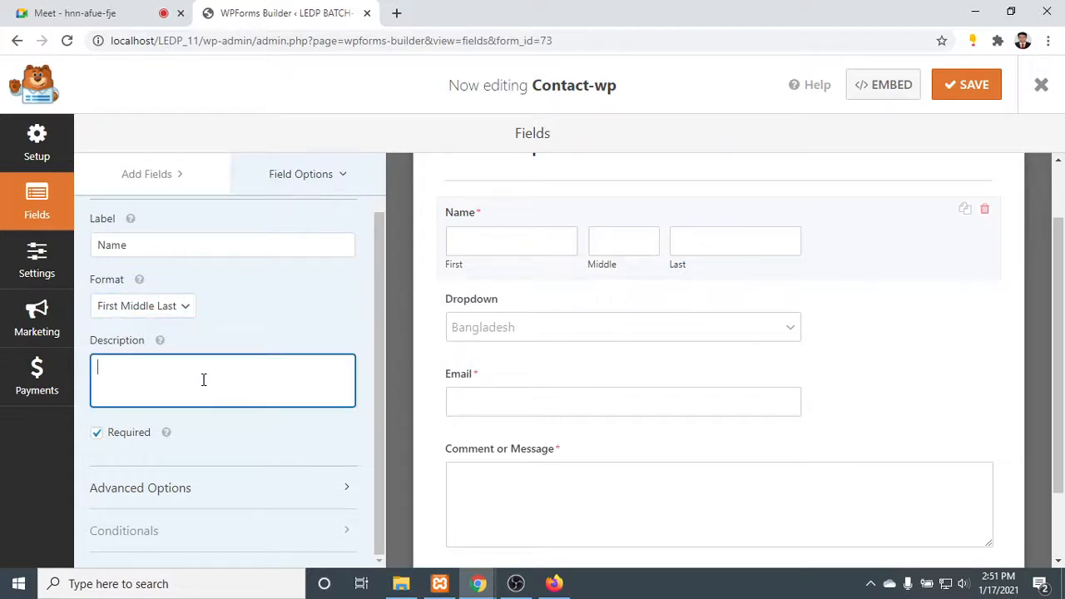
- Expand the Name field's advanced options and set its field size to Large
{"action": "left_click", "coordinate": [219, 490]}
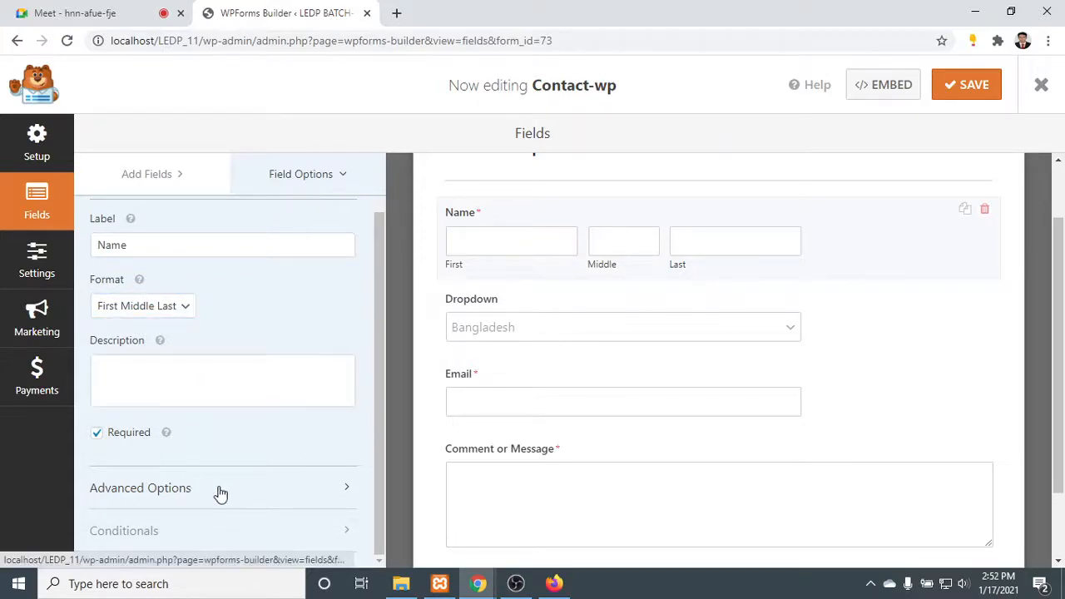
{"action": "scroll", "coordinate": [223, 482], "scroll_direction": "down", "scroll_amount": 2}
{"action": "scroll", "coordinate": [221, 478], "scroll_direction": "down", "scroll_amount": 1}
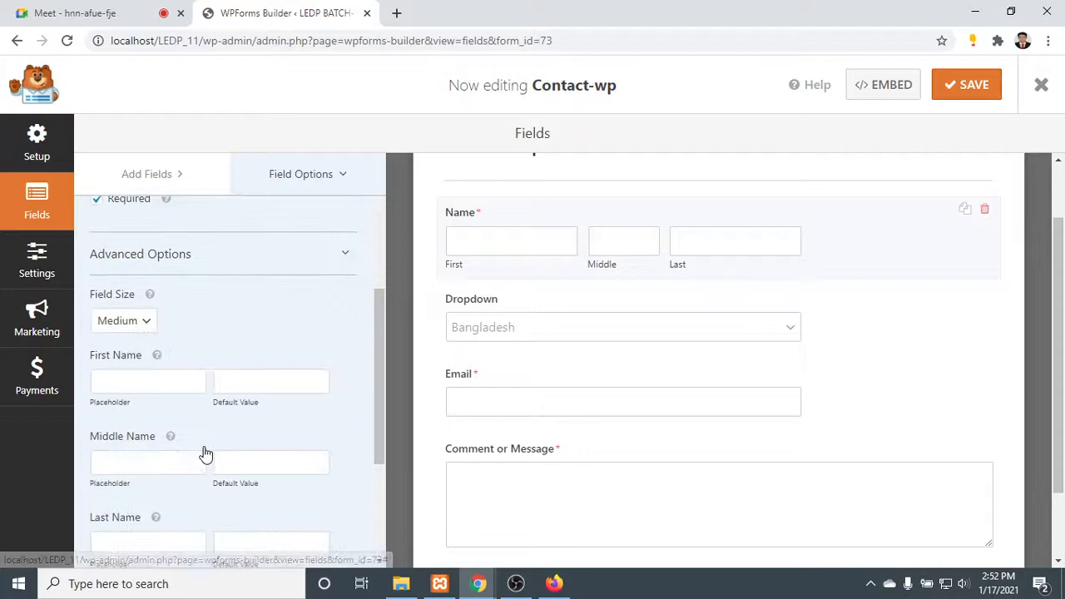
{"action": "left_click", "coordinate": [150, 321]}
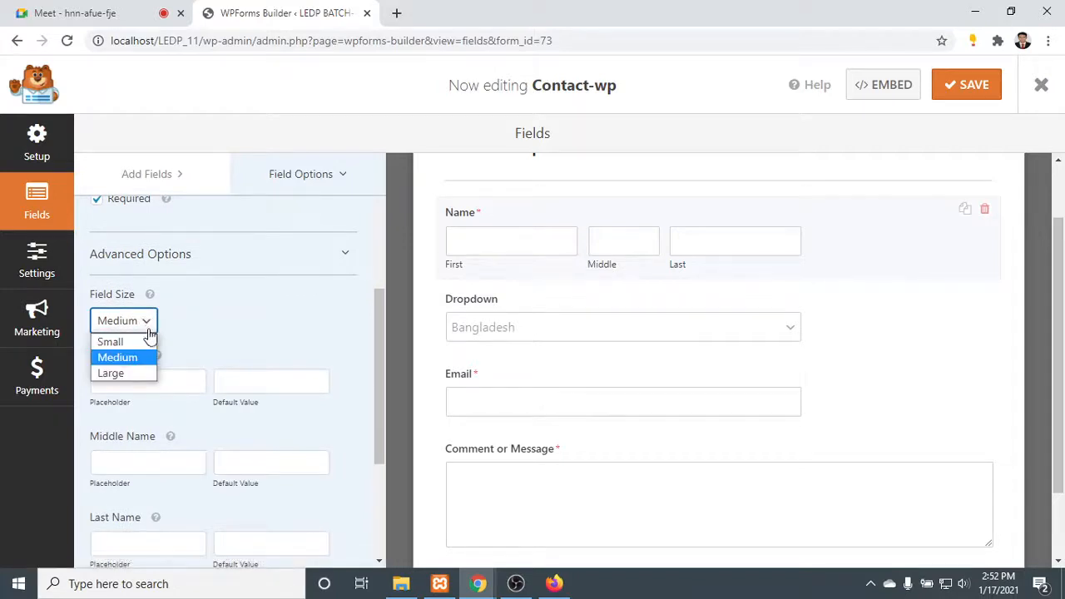
{"action": "left_click", "coordinate": [133, 373]}
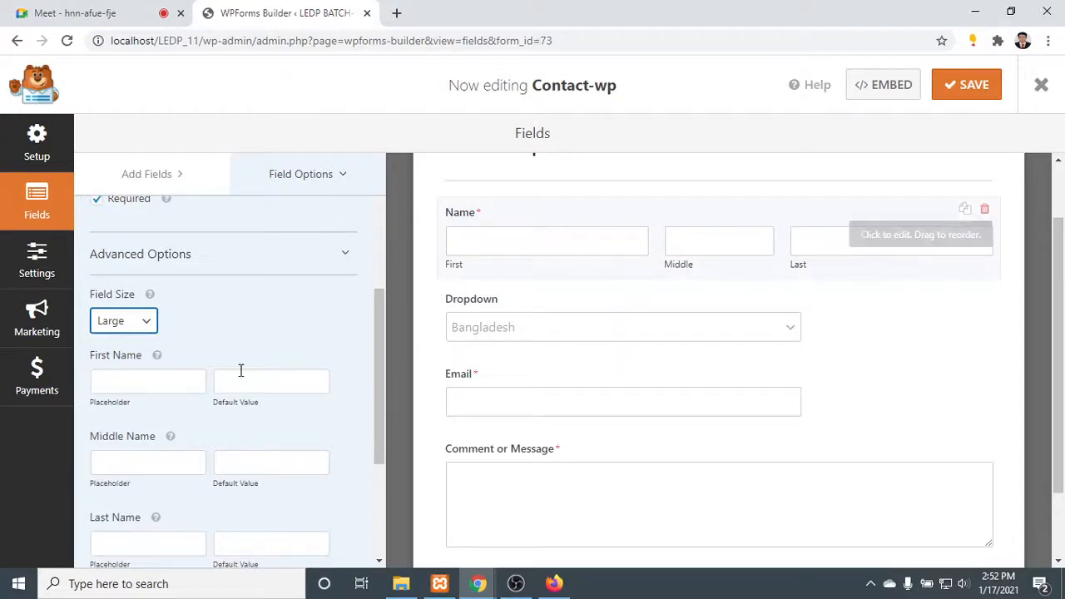
- Examine the placeholder and default value settings for the Name field's first and middle name parts
{"action": "left_click", "coordinate": [154, 381]}
{"action": "scroll", "coordinate": [163, 378], "scroll_direction": "down", "scroll_amount": 1}
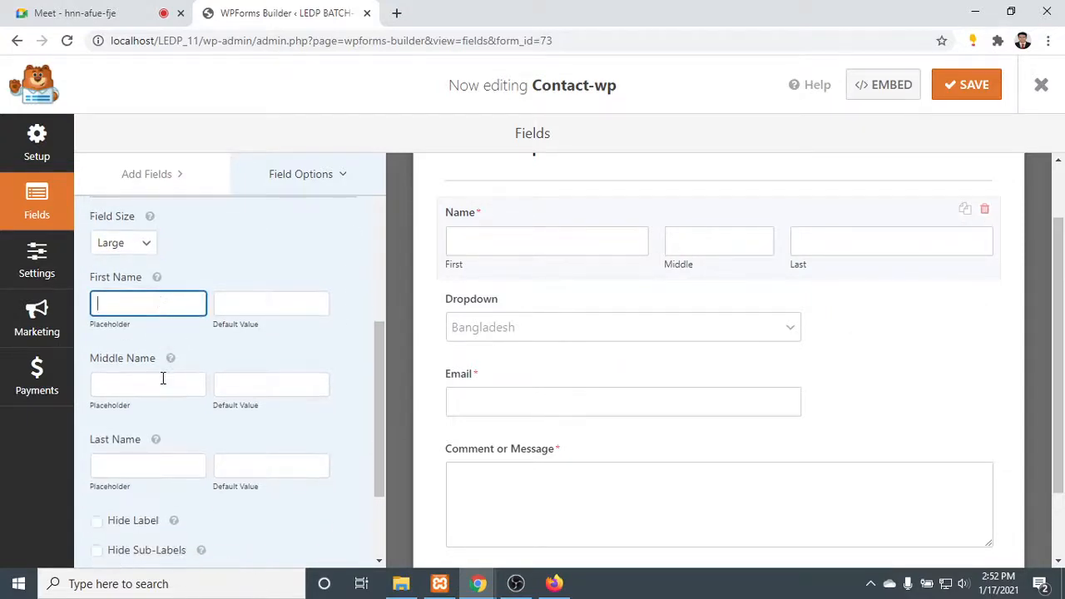
{"action": "left_click", "coordinate": [161, 375]}
{"action": "scroll", "coordinate": [159, 378], "scroll_direction": "down", "scroll_amount": 2}
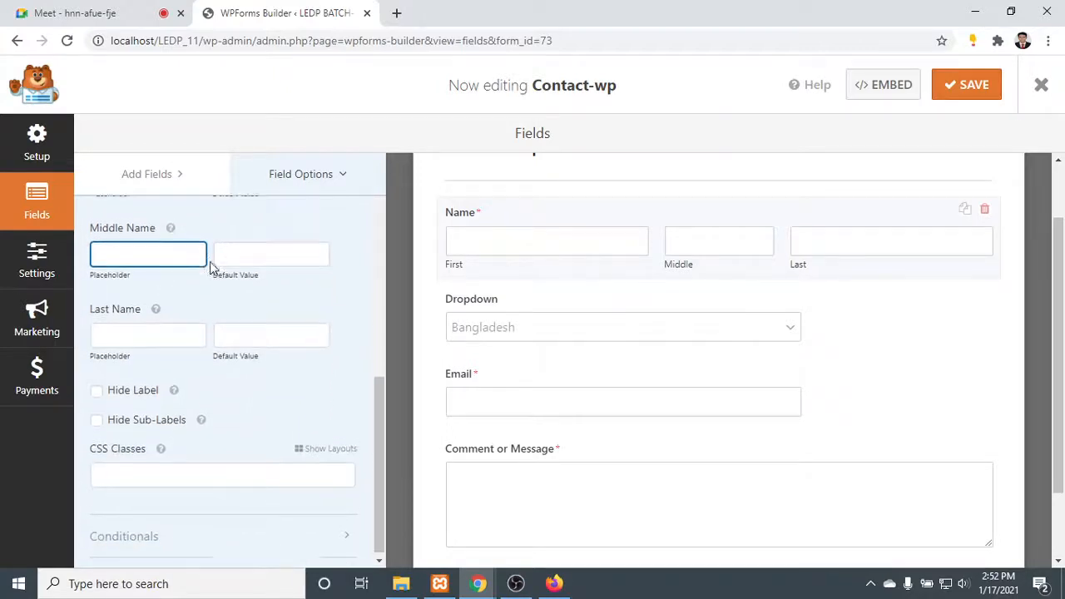
{"action": "scroll", "coordinate": [212, 269], "scroll_direction": "up", "scroll_amount": 2}
{"action": "left_click", "coordinate": [153, 317]}
{"action": "left_click", "coordinate": [274, 323]}
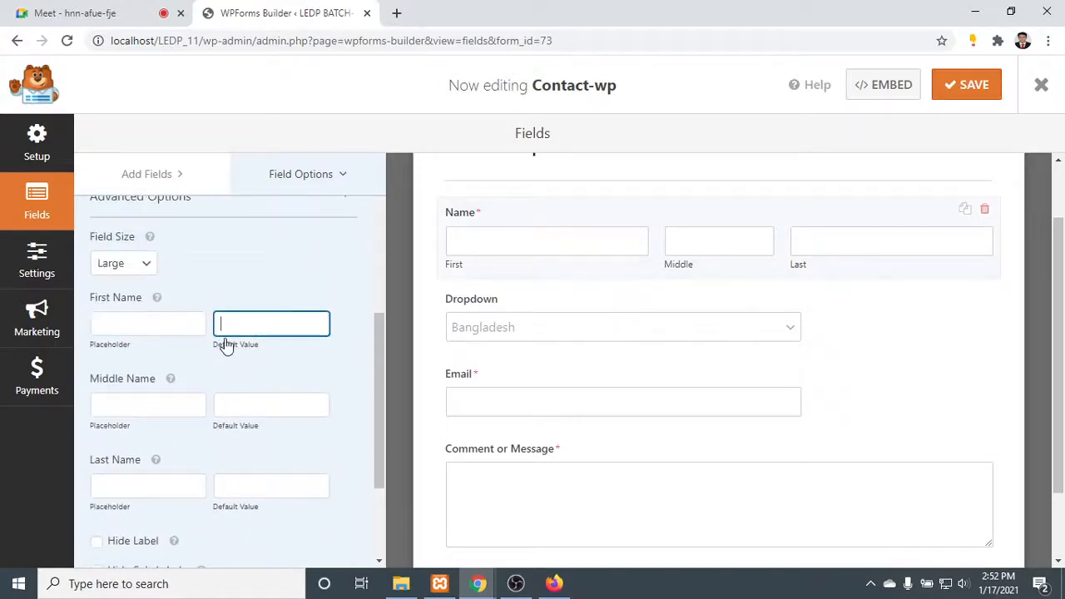
{"action": "left_click", "coordinate": [133, 401]}
{"action": "left_click", "coordinate": [259, 400]}
- Hide the Name field's label on the form
{"action": "scroll", "coordinate": [277, 391], "scroll_direction": "down", "scroll_amount": 2}
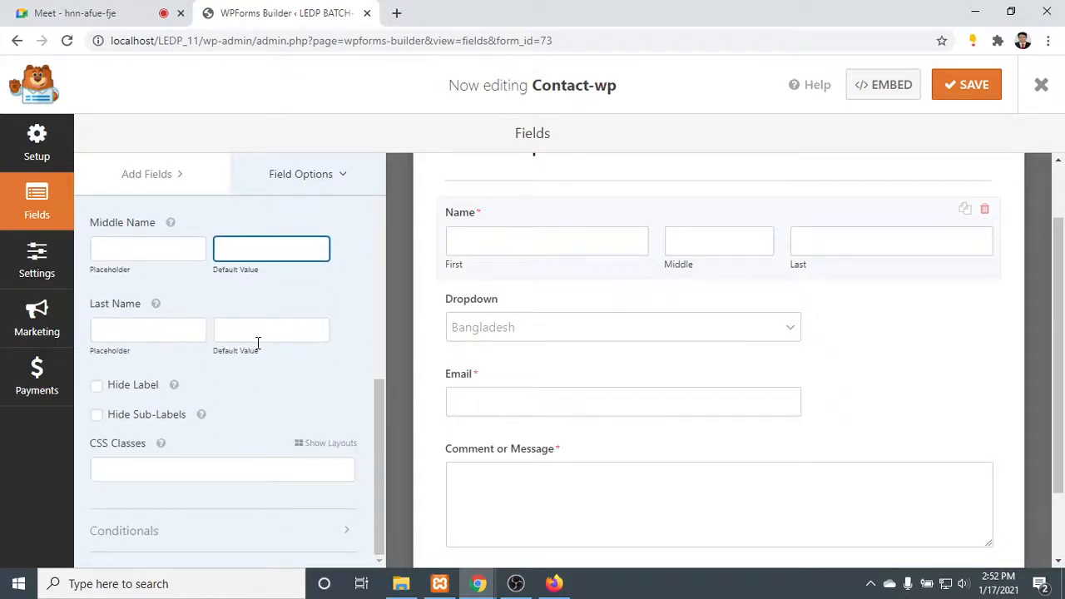
{"action": "left_click", "coordinate": [142, 392]}
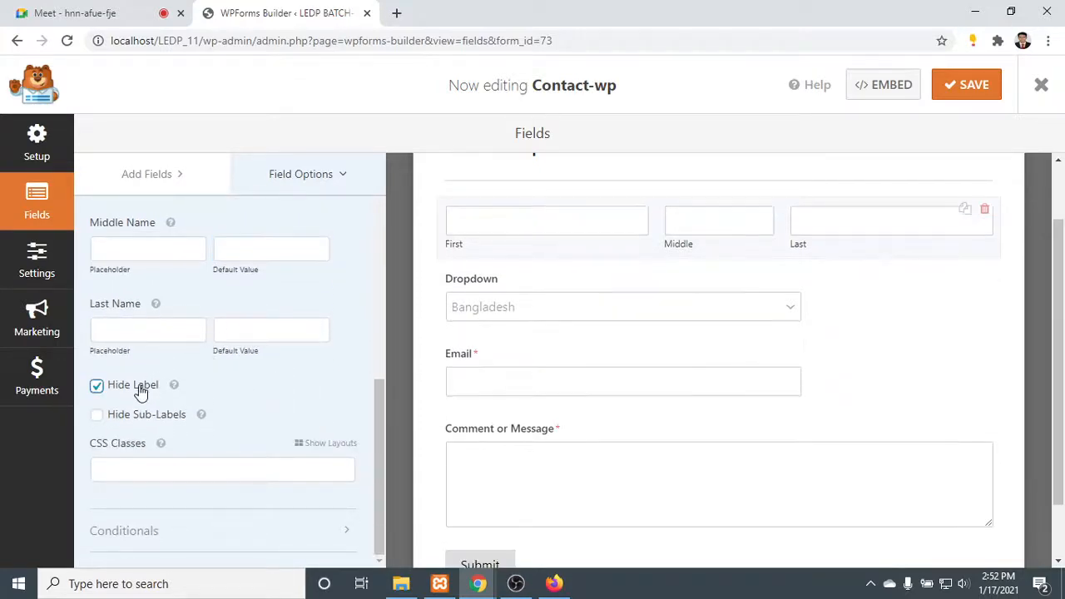
- Toggle the Name field's Hide Label option, leaving it off so the label is shown on the form
{"action": "left_click", "coordinate": [141, 392]}
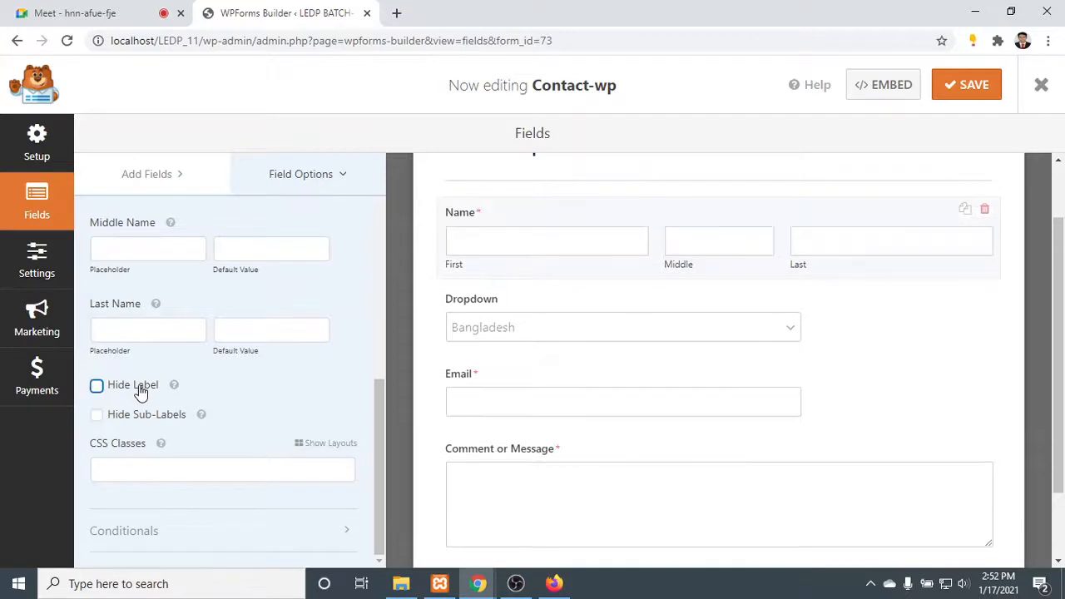
{"action": "left_click", "coordinate": [142, 392]}
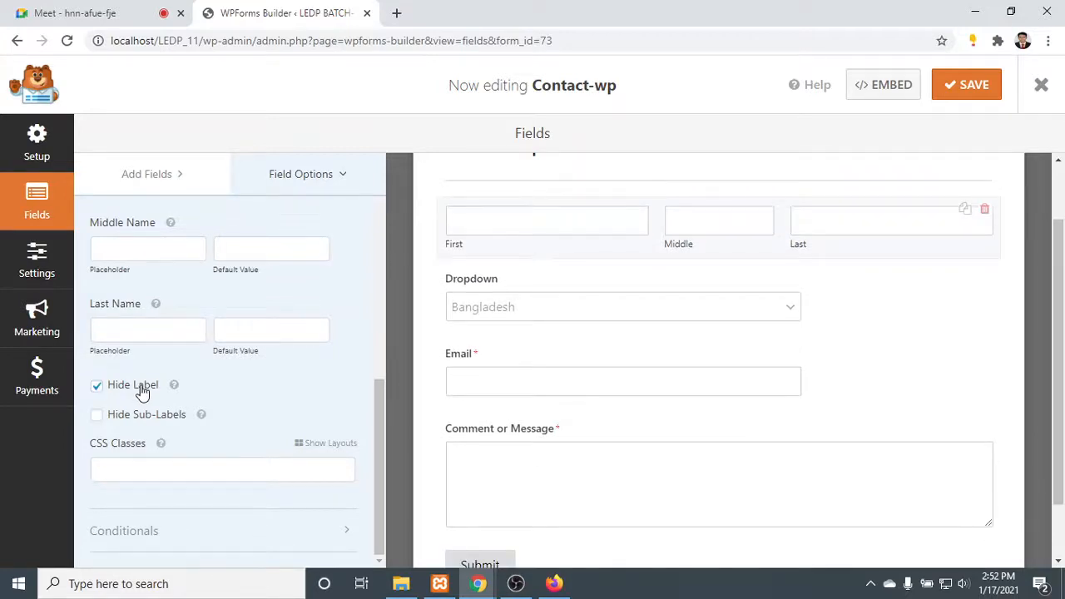
{"action": "left_click", "coordinate": [141, 392]}
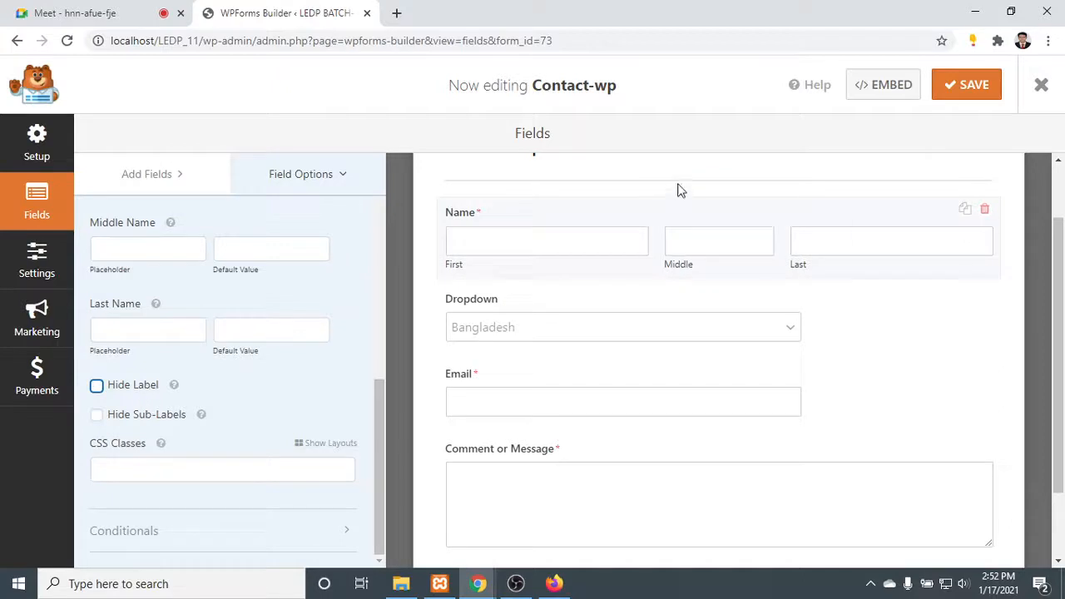
{"action": "left_click", "coordinate": [177, 467]}
{"action": "scroll", "coordinate": [208, 458], "scroll_direction": "up", "scroll_amount": 6}
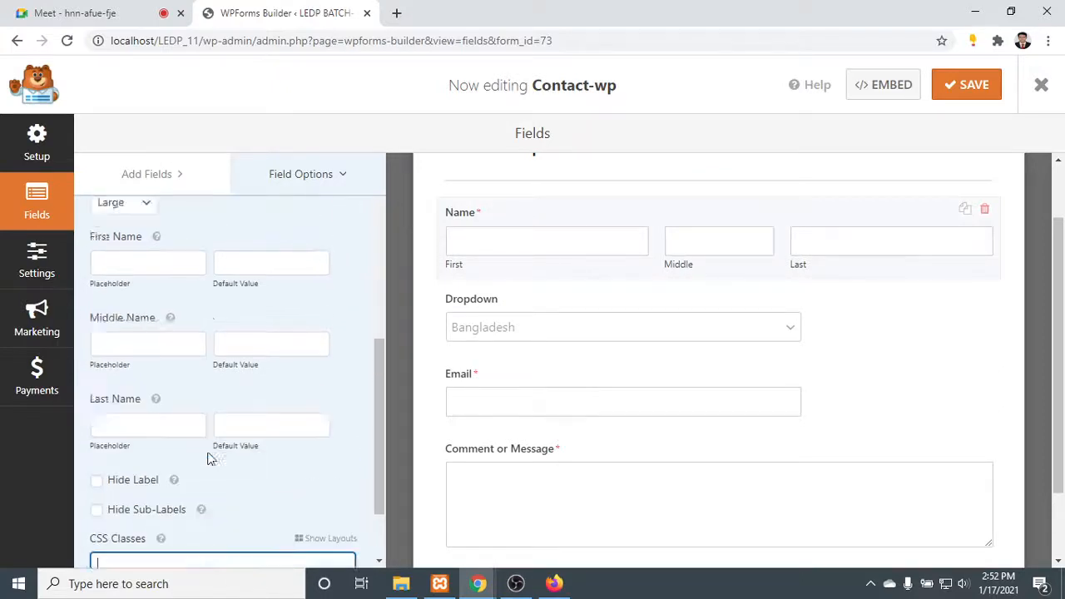
{"action": "scroll", "coordinate": [216, 453], "scroll_direction": "down", "scroll_amount": 3}
{"action": "scroll", "coordinate": [285, 410], "scroll_direction": "up", "scroll_amount": 3}
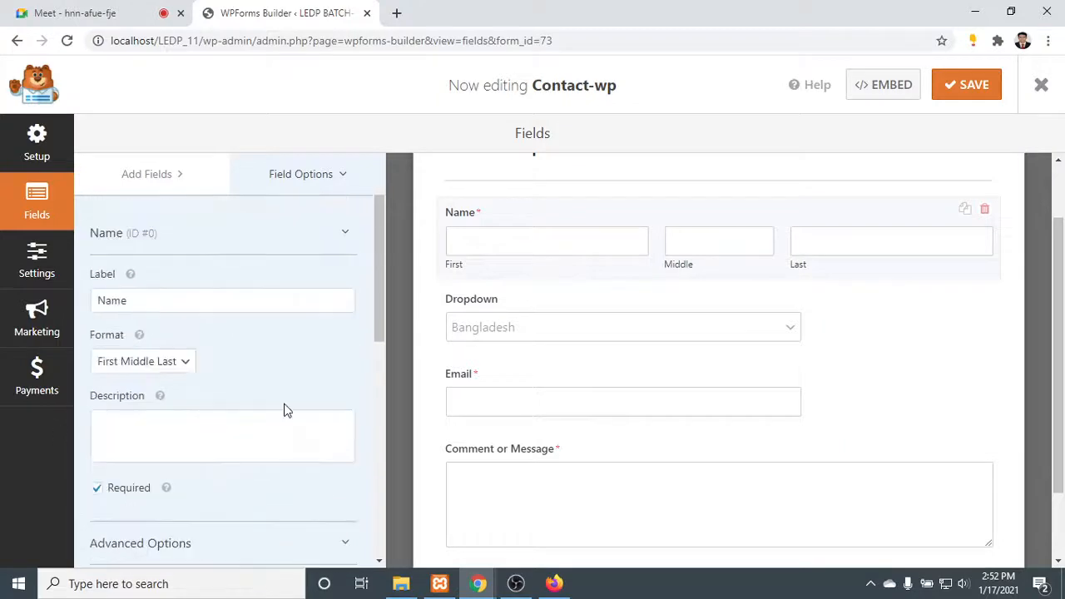
- Make the country dropdown a required field and expand its advanced options
{"action": "left_click", "coordinate": [654, 337]}
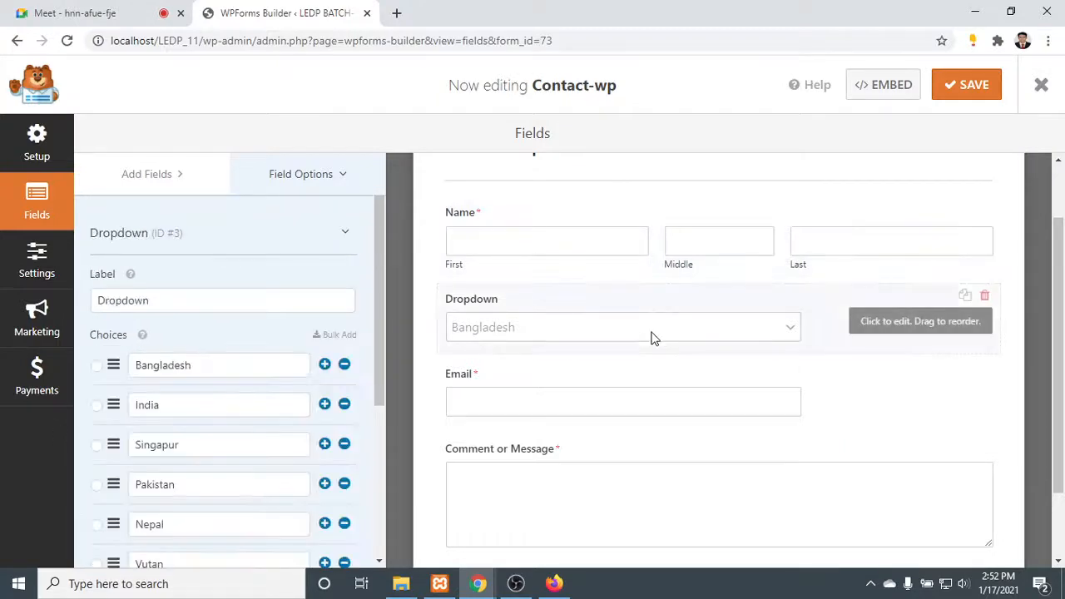
{"action": "scroll", "coordinate": [225, 247], "scroll_direction": "down", "scroll_amount": 3}
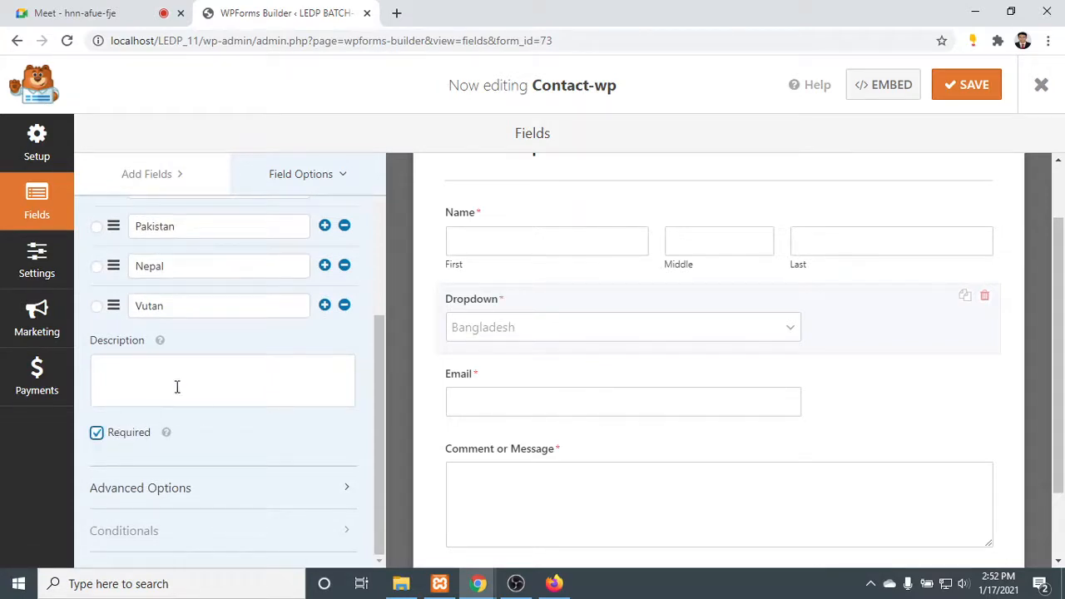
{"action": "left_click", "coordinate": [197, 491]}
{"action": "scroll", "coordinate": [208, 466], "scroll_direction": "down", "scroll_amount": 2}
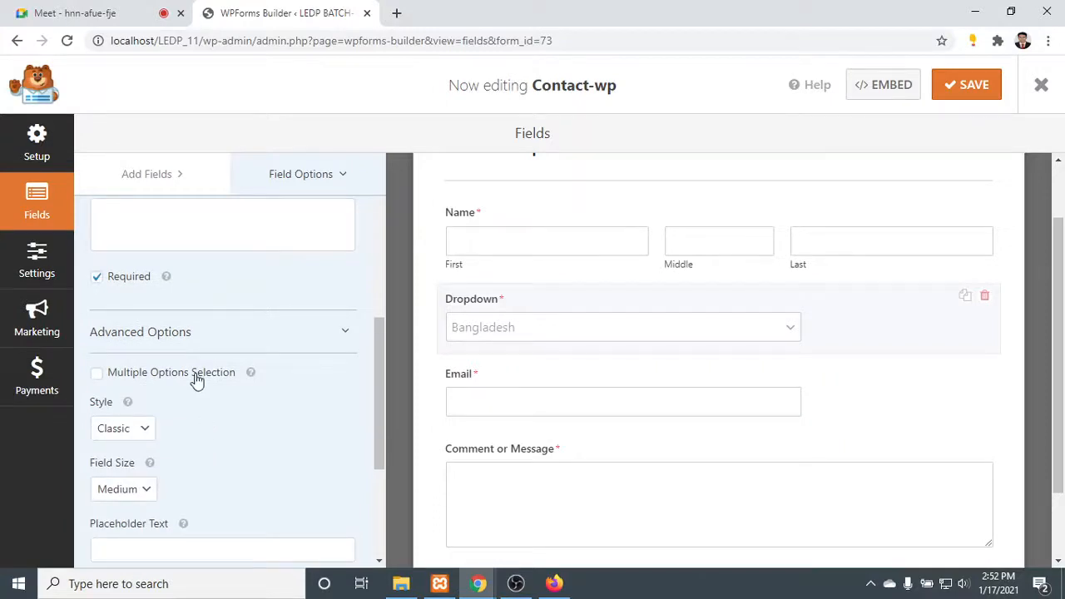
- Try multiple options selection on the country dropdown, turn it off again, and set the dropdown's style to Modern
{"action": "left_click", "coordinate": [197, 381]}
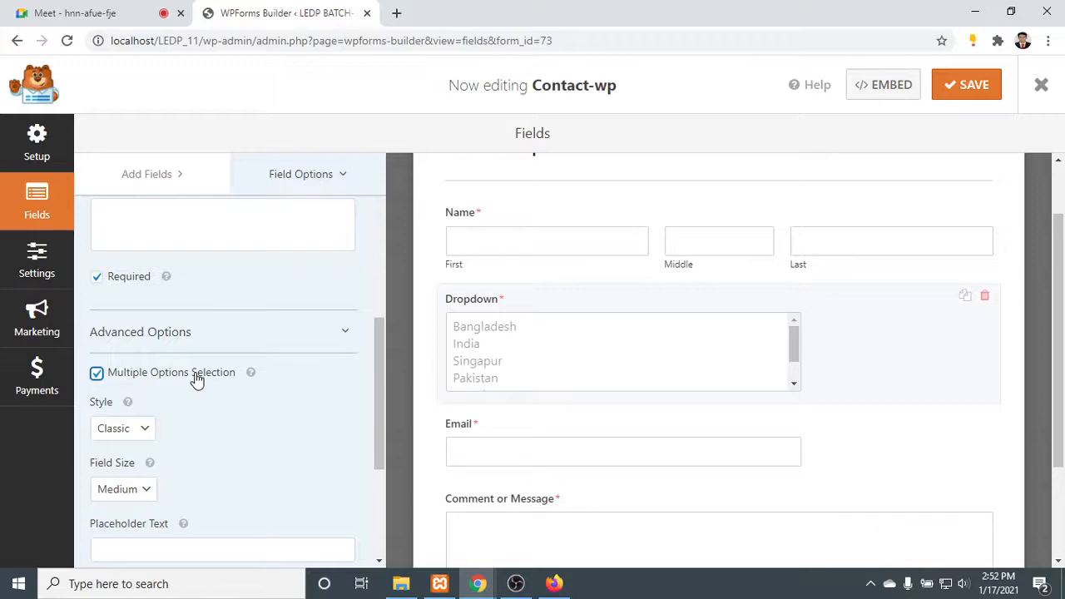
{"action": "left_click", "coordinate": [198, 380]}
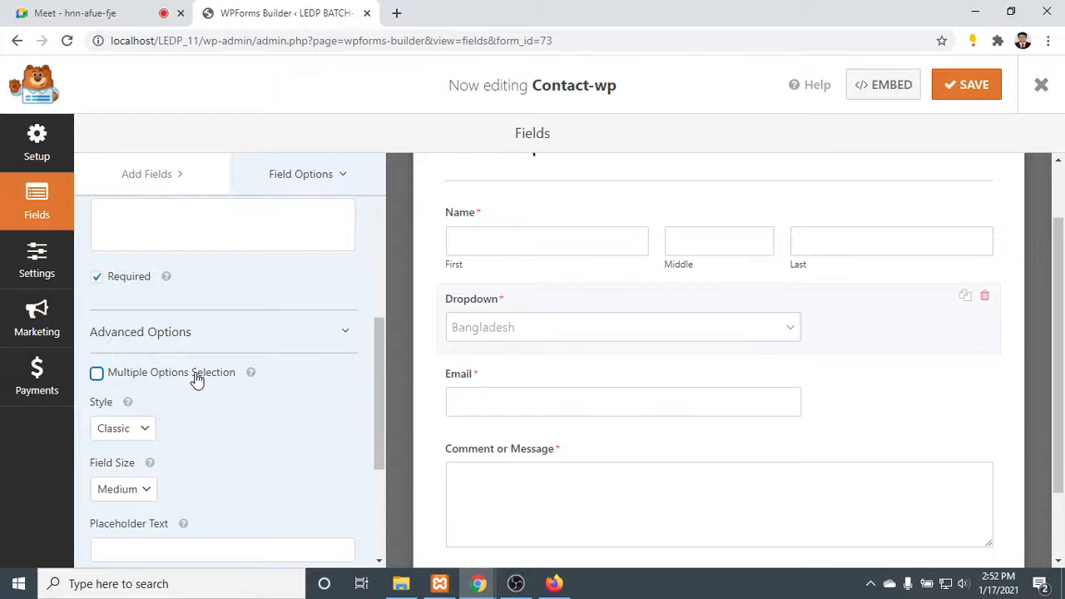
{"action": "left_click", "coordinate": [143, 430]}
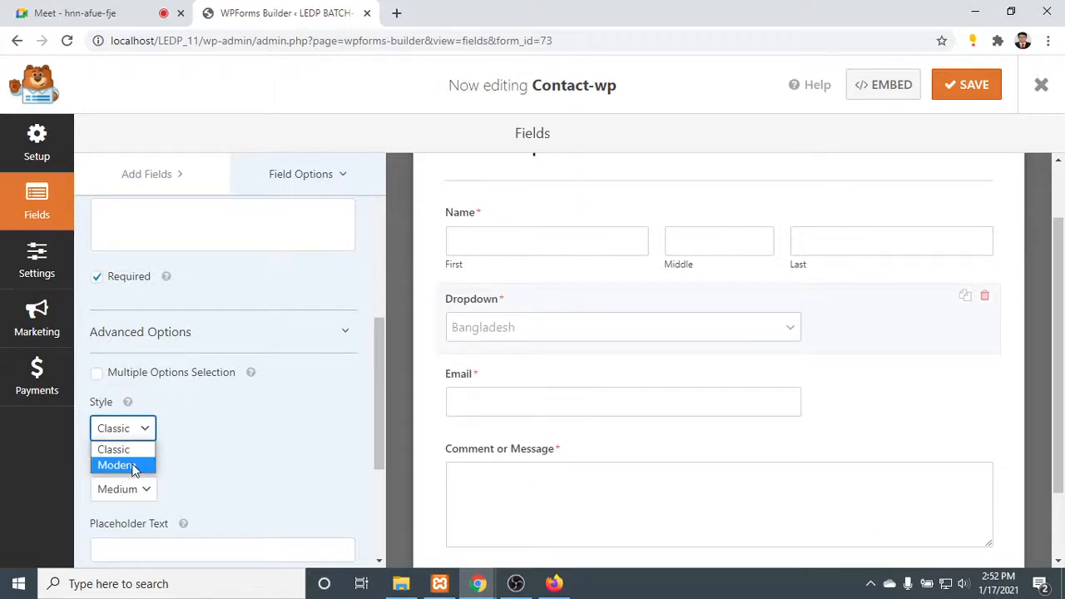
{"action": "left_click", "coordinate": [132, 466]}
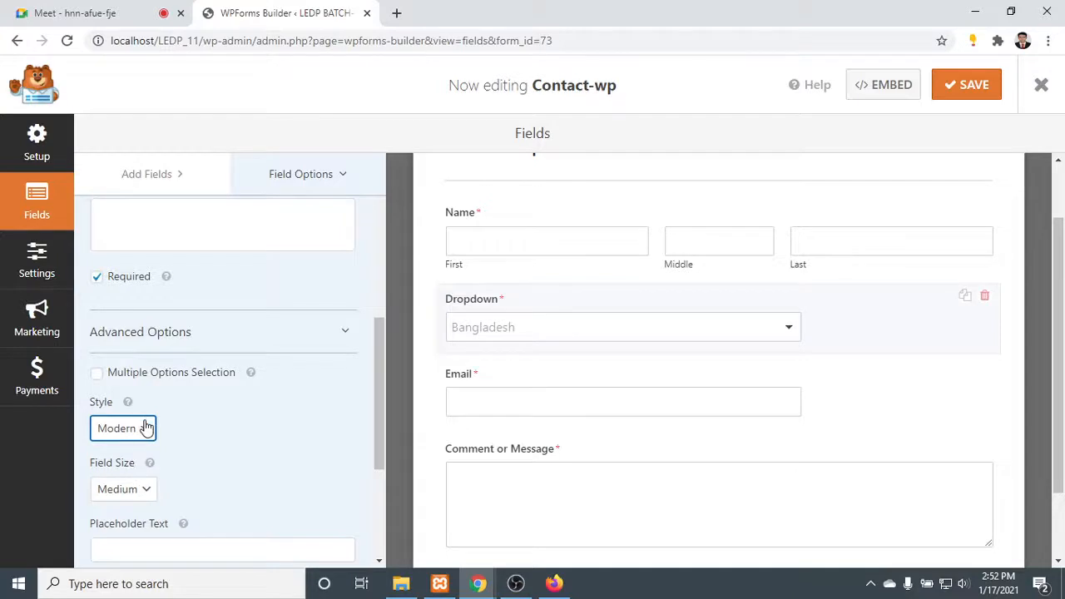
{"action": "left_click", "coordinate": [146, 429]}
{"action": "left_click", "coordinate": [138, 452]}
{"action": "left_click", "coordinate": [143, 429]}
{"action": "left_click", "coordinate": [132, 466]}
- Set the country dropdown's field size to Large
{"action": "scroll", "coordinate": [143, 452], "scroll_direction": "down", "scroll_amount": 2}
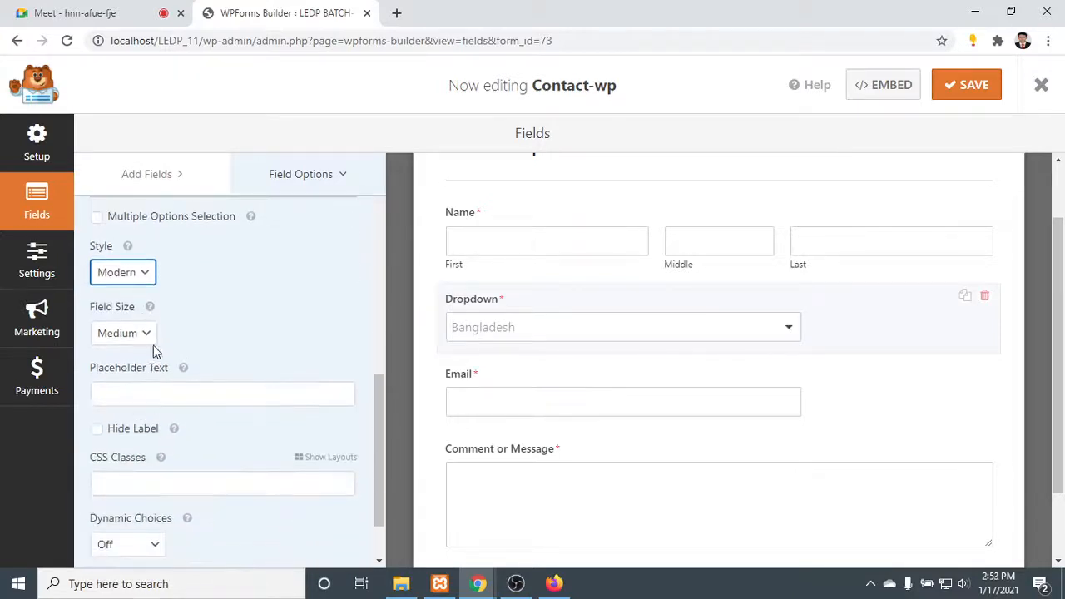
{"action": "left_click", "coordinate": [149, 335]}
{"action": "left_click", "coordinate": [134, 386]}
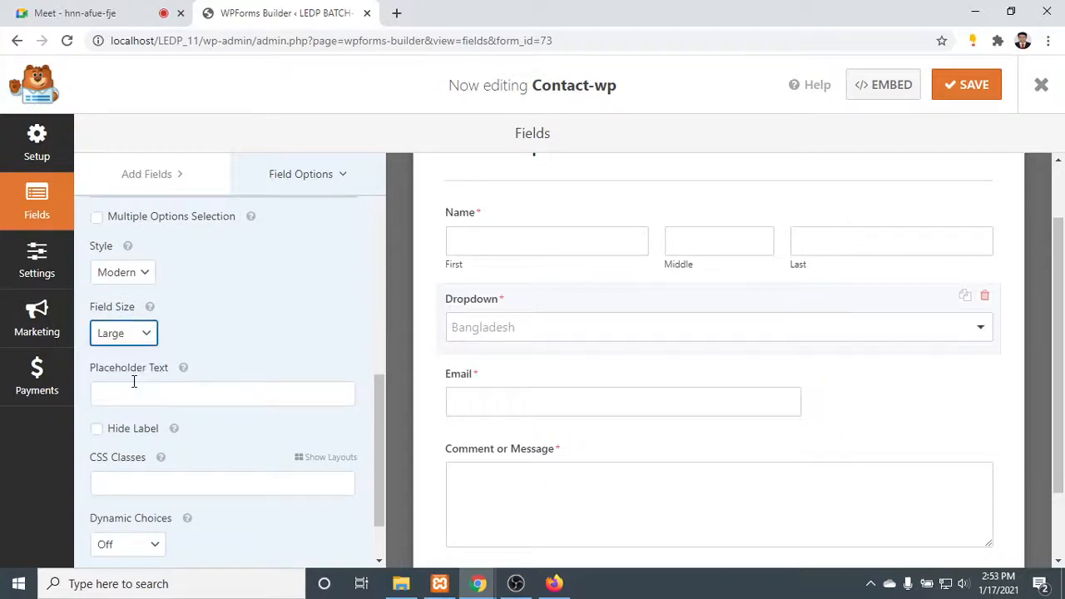
- Set the country dropdown's placeholder text to "Select a Country"
{"action": "left_click", "coordinate": [139, 388]}
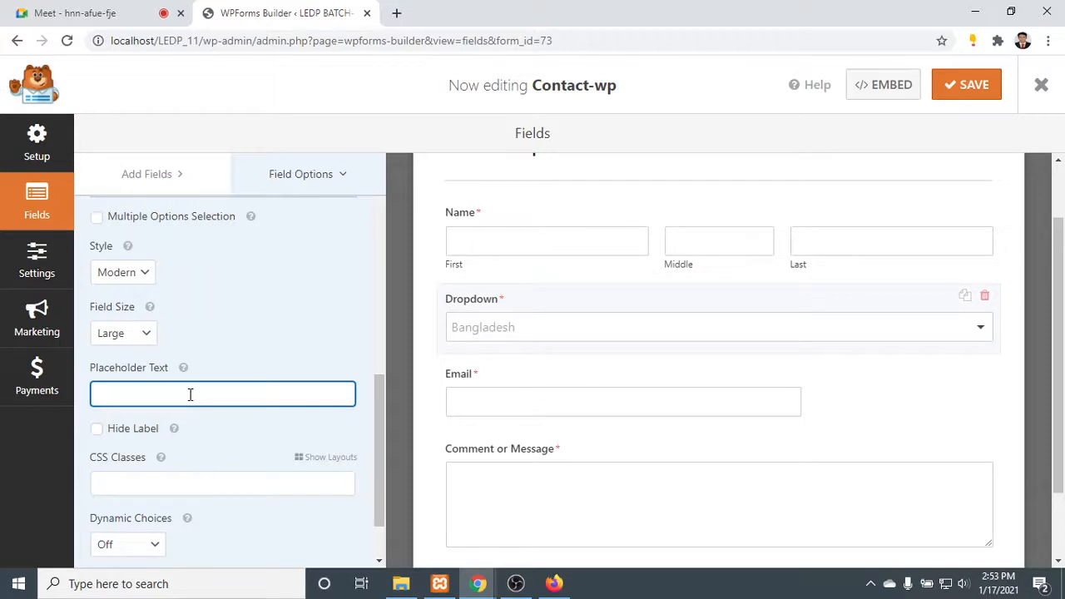
{"action": "type", "text": "Sew"}
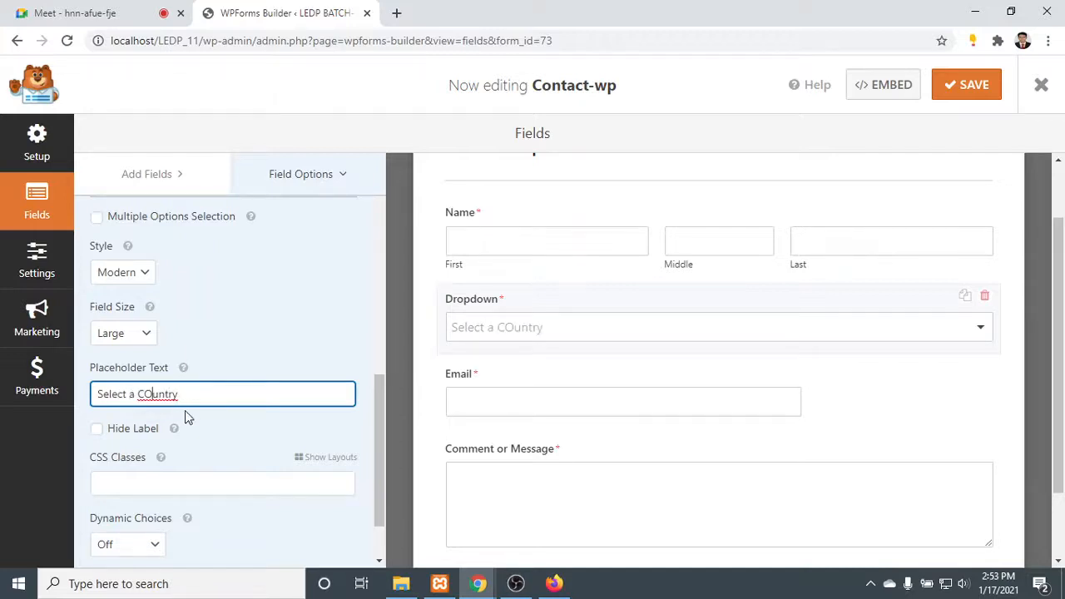
{"action": "key", "text": "BackSpace"}
{"action": "type", "text": "o"}
- Try hiding the country dropdown's label, restore it, and view the Dynamic Choices options
{"action": "left_click", "coordinate": [146, 431]}
{"action": "left_click", "coordinate": [145, 431]}
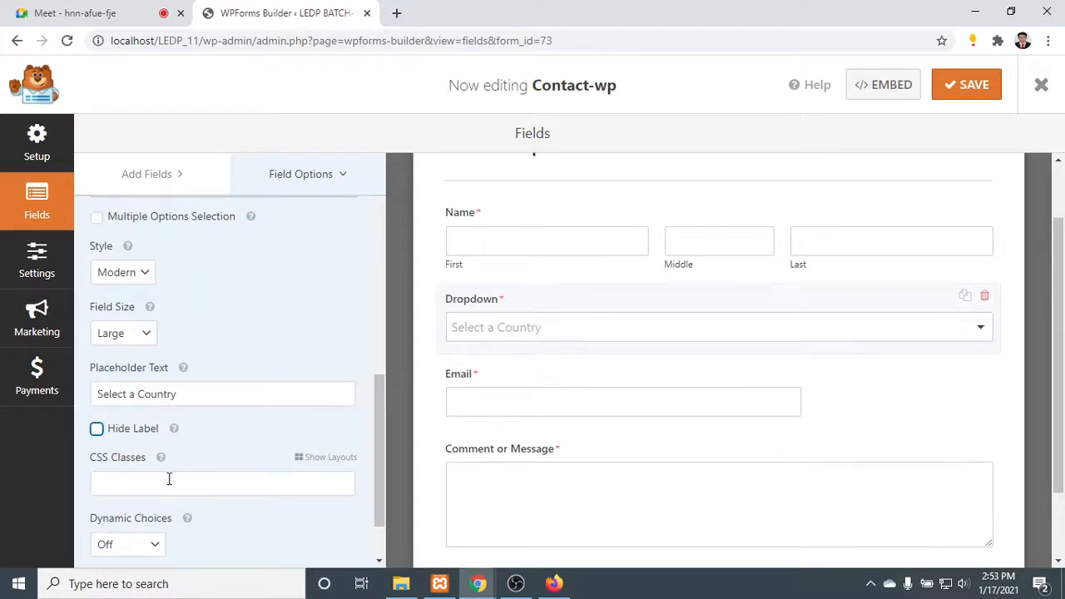
{"action": "left_click", "coordinate": [147, 544]}
{"action": "left_click", "coordinate": [148, 544]}
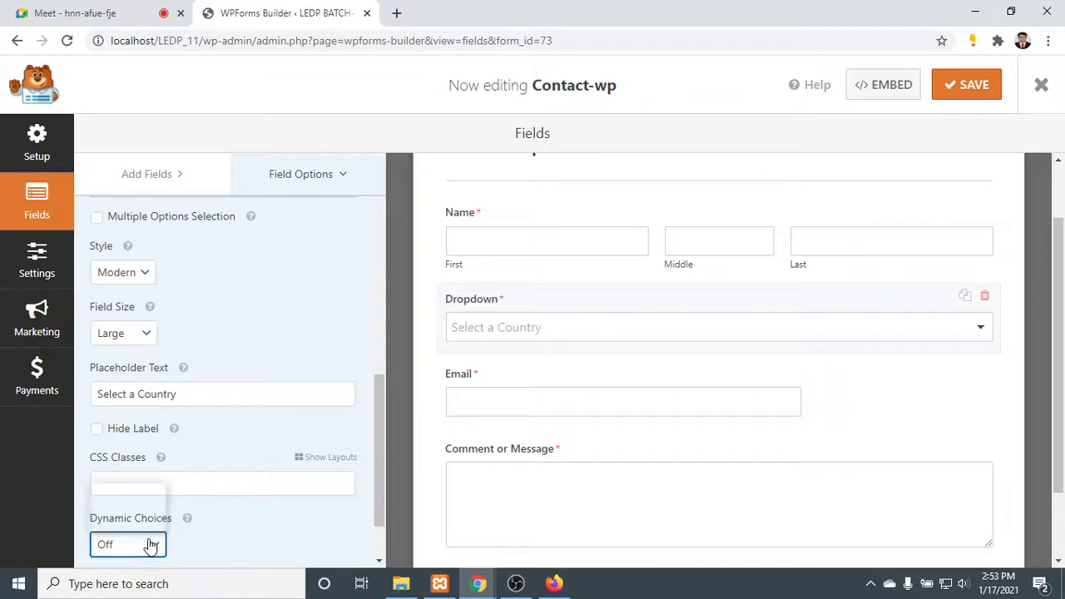
{"action": "scroll", "coordinate": [203, 314], "scroll_direction": "up", "scroll_amount": 10}
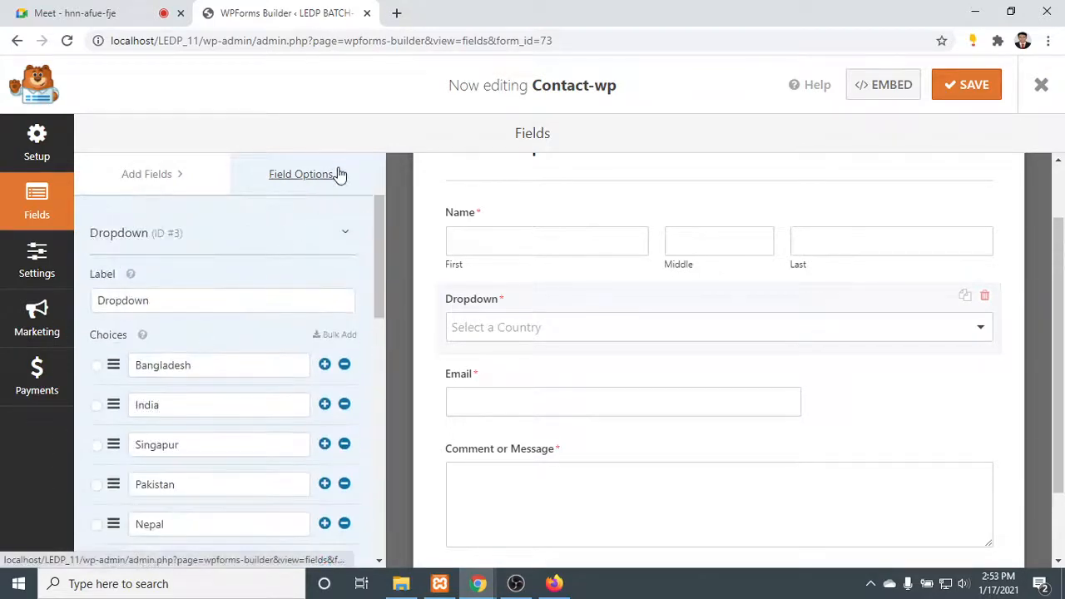
- Expand the Email field's advanced options and set its field size to Large
{"action": "left_click", "coordinate": [552, 273]}
{"action": "scroll", "coordinate": [558, 316], "scroll_direction": "down", "scroll_amount": 2}
{"action": "left_click", "coordinate": [581, 322]}
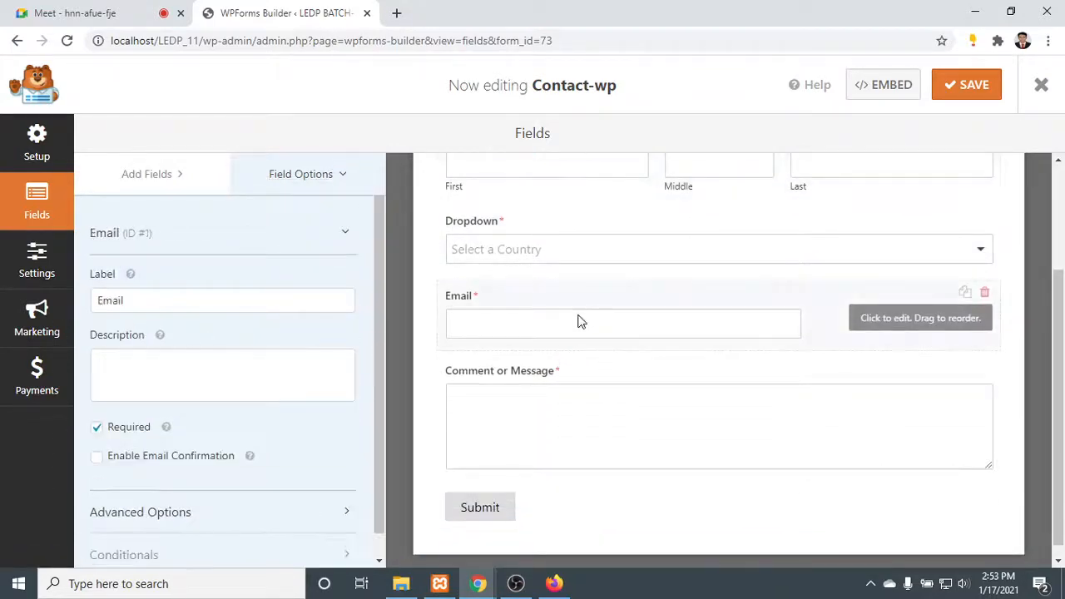
{"action": "scroll", "coordinate": [197, 381], "scroll_direction": "down", "scroll_amount": 1}
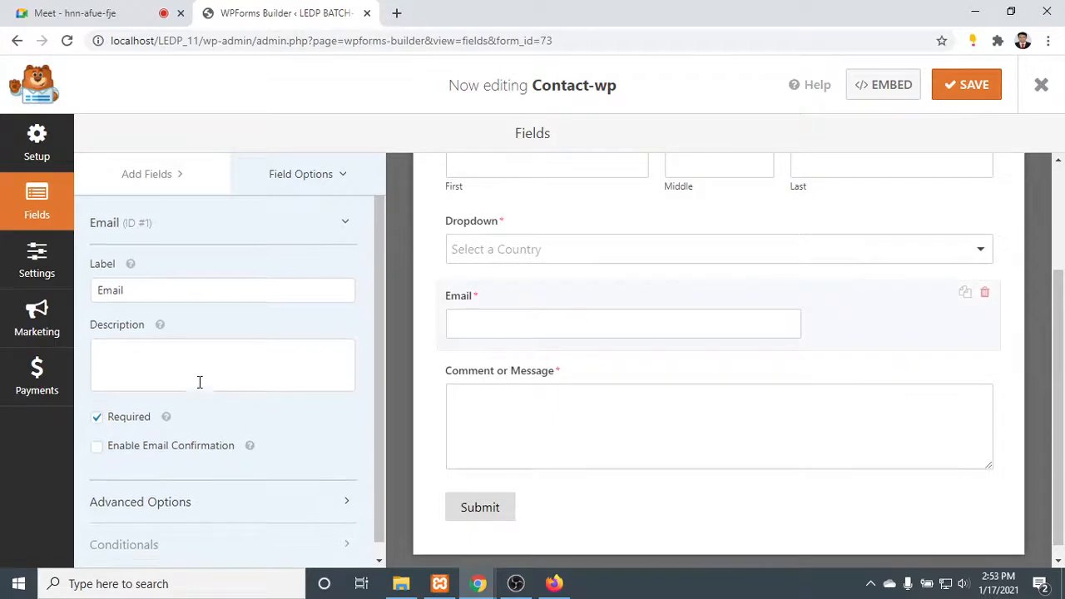
{"action": "left_click", "coordinate": [163, 495]}
{"action": "scroll", "coordinate": [170, 483], "scroll_direction": "down", "scroll_amount": 2}
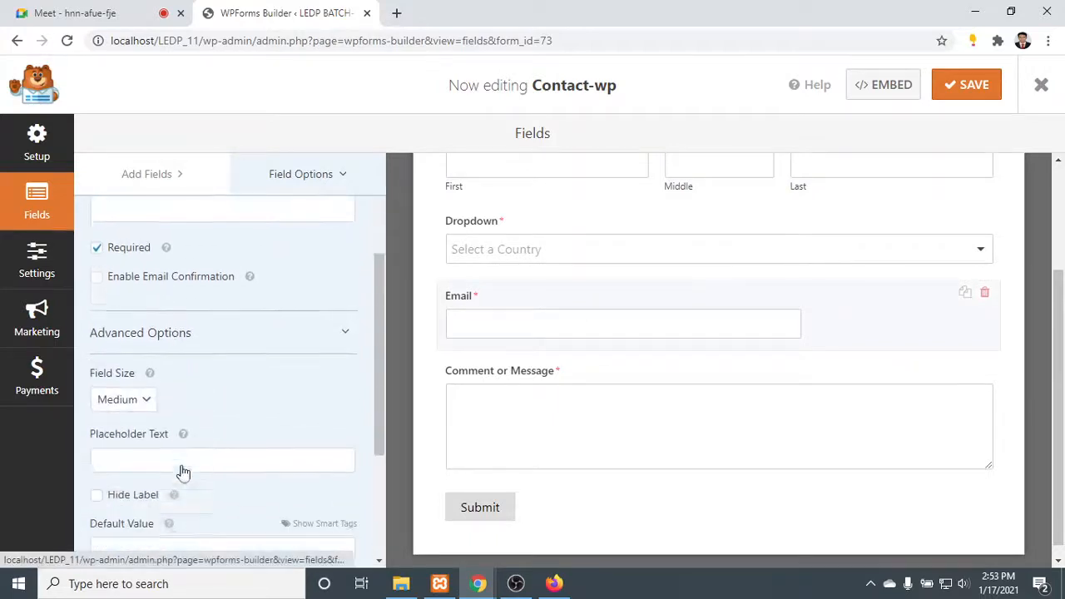
{"action": "left_click", "coordinate": [143, 403]}
{"action": "left_click", "coordinate": [138, 449]}
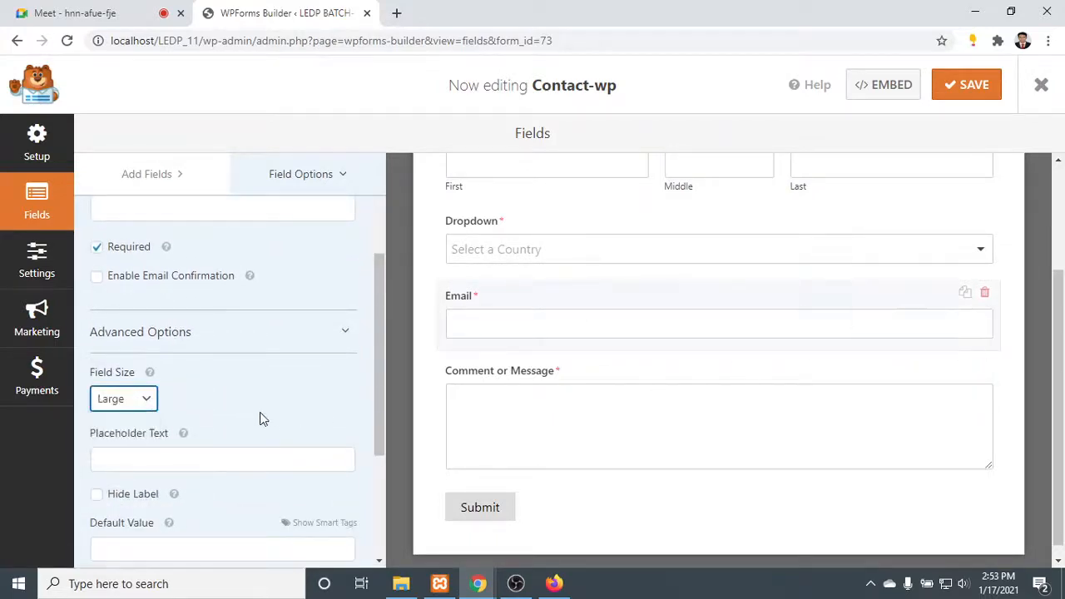
{"action": "scroll", "coordinate": [195, 418], "scroll_direction": "down", "scroll_amount": 3}
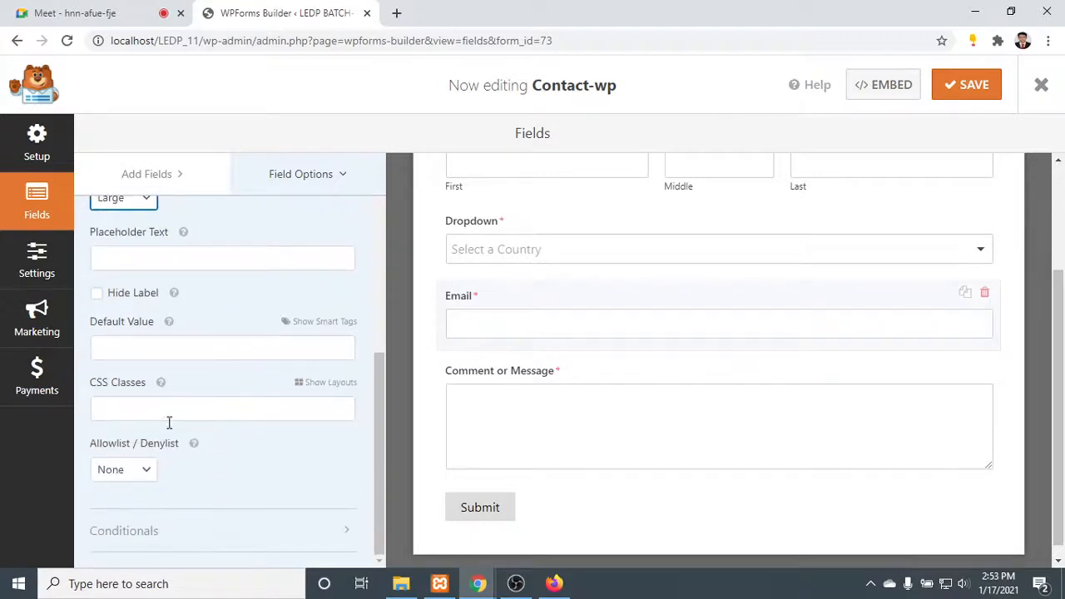
{"action": "scroll", "coordinate": [165, 454], "scroll_direction": "up", "scroll_amount": 5}
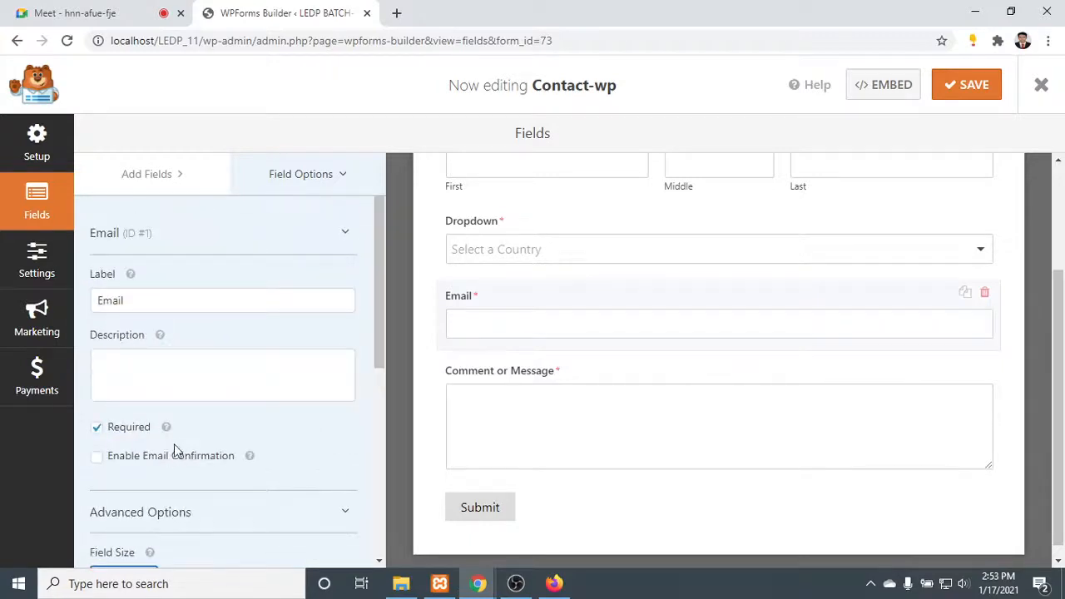
- Examine the basic options of the Comment or Message field and the Name field's placeholder and default value settings
{"action": "left_click", "coordinate": [688, 425]}
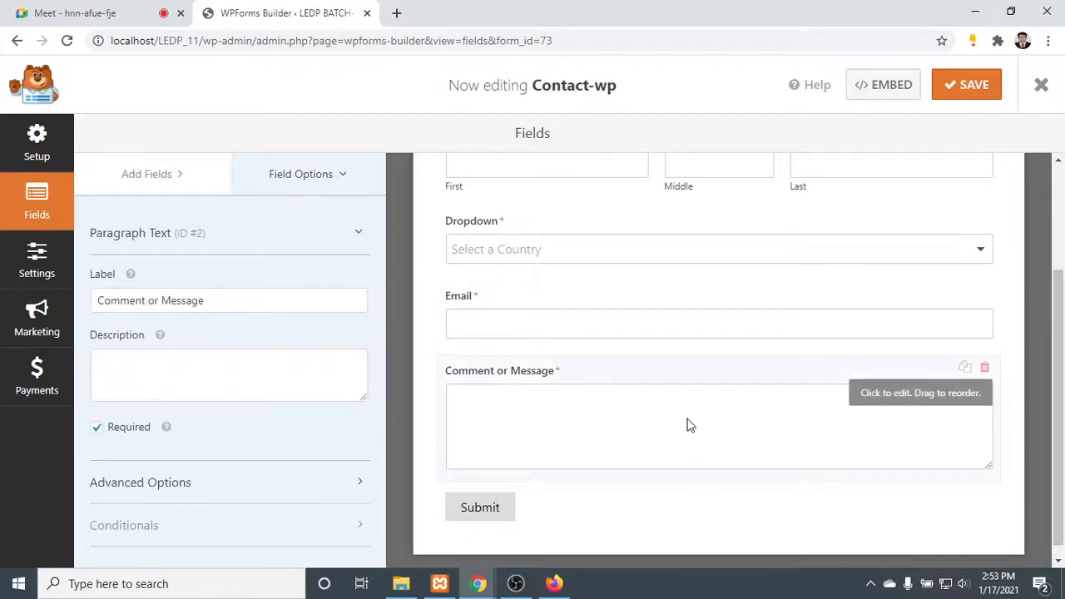
{"action": "left_click", "coordinate": [293, 178]}
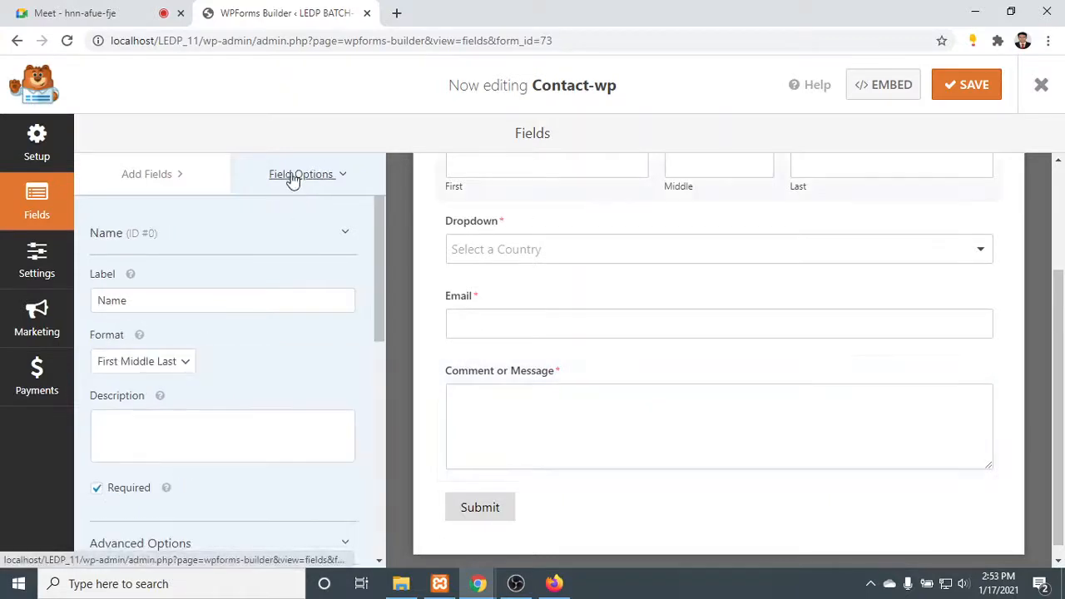
{"action": "scroll", "coordinate": [190, 297], "scroll_direction": "down", "scroll_amount": 3}
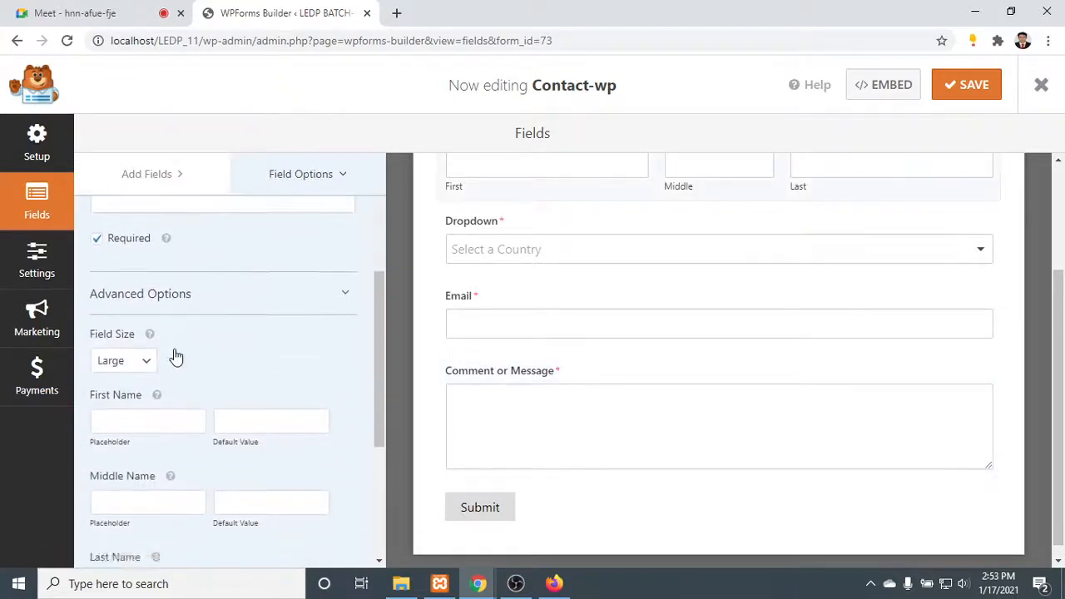
{"action": "scroll", "coordinate": [175, 356], "scroll_direction": "down", "scroll_amount": 1}
{"action": "left_click", "coordinate": [152, 363]}
{"action": "left_click", "coordinate": [300, 357]}
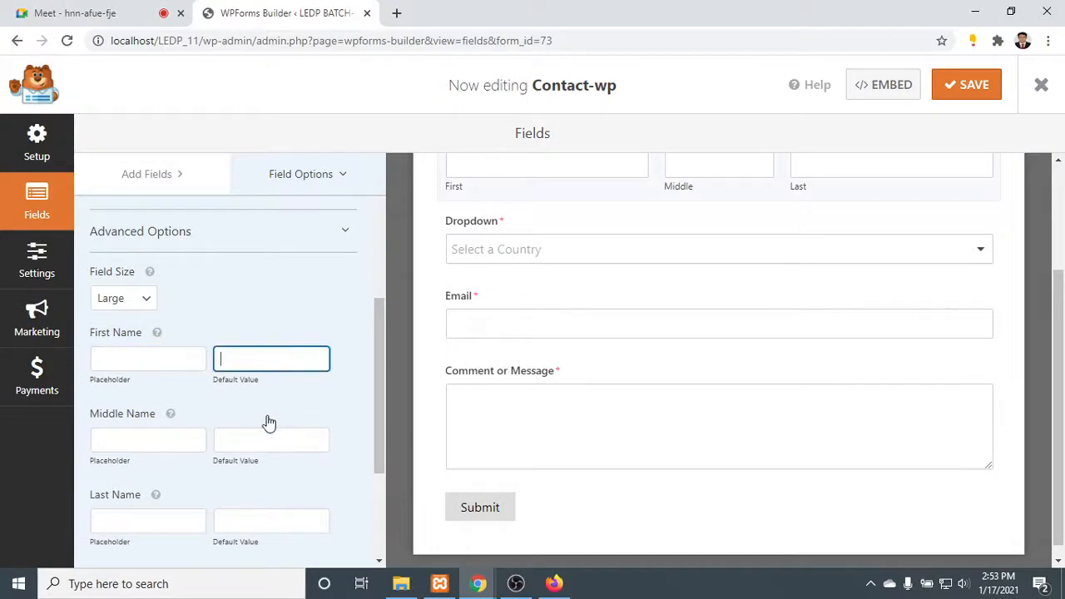
{"action": "left_click", "coordinate": [268, 436]}
{"action": "left_click", "coordinate": [159, 438]}
{"action": "scroll", "coordinate": [155, 416], "scroll_direction": "down", "scroll_amount": 2}
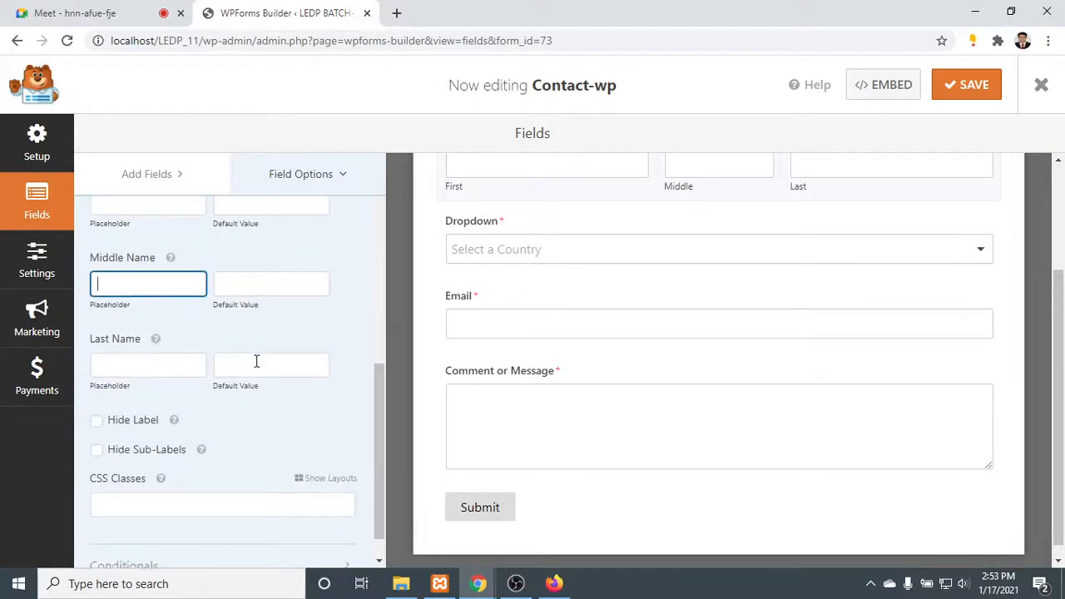
- Try hiding the Name field's label and turn the option off again
{"action": "left_click", "coordinate": [133, 421]}
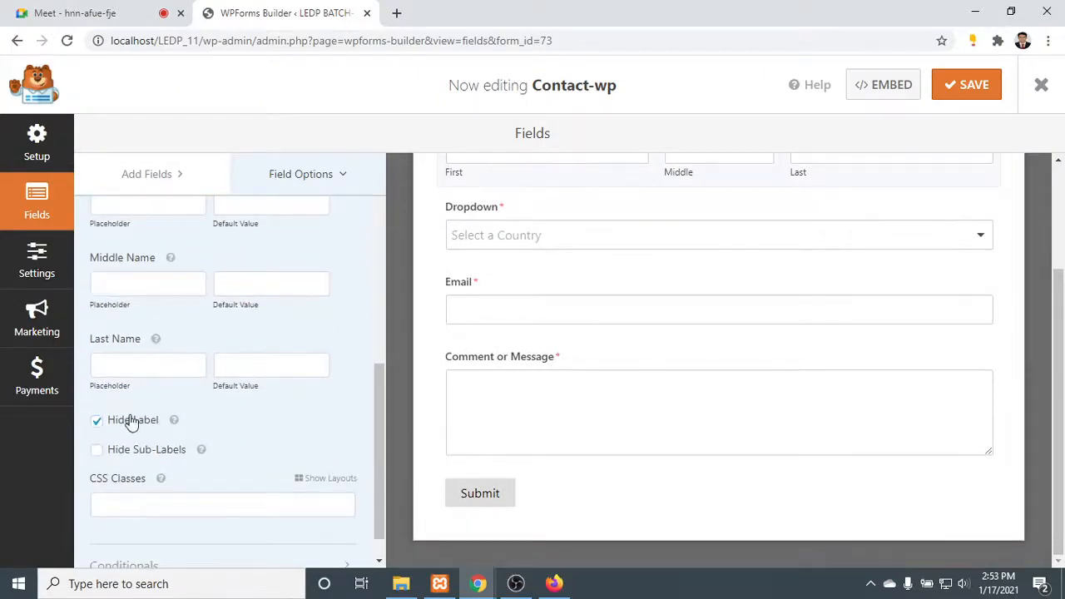
{"action": "left_click", "coordinate": [131, 420]}
{"action": "left_click", "coordinate": [129, 420]}
{"action": "left_click", "coordinate": [133, 421]}
{"action": "scroll", "coordinate": [188, 408], "scroll_direction": "down", "scroll_amount": 1}
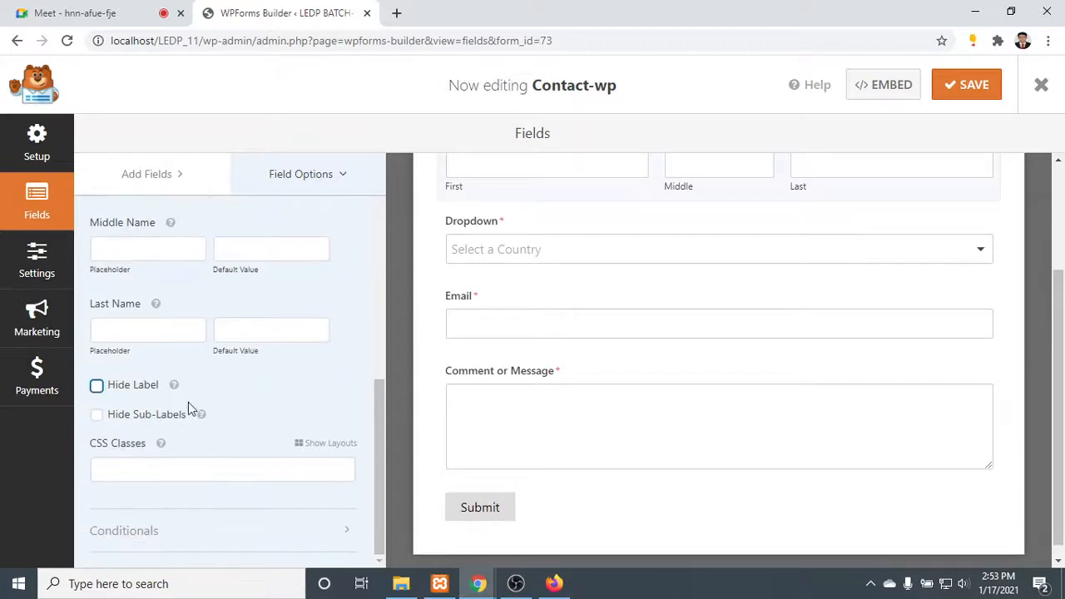
- Open the form's general settings from its submit button and examine the submit button options
{"action": "left_click", "coordinate": [725, 453]}
{"action": "scroll", "coordinate": [724, 445], "scroll_direction": "down", "scroll_amount": 1}
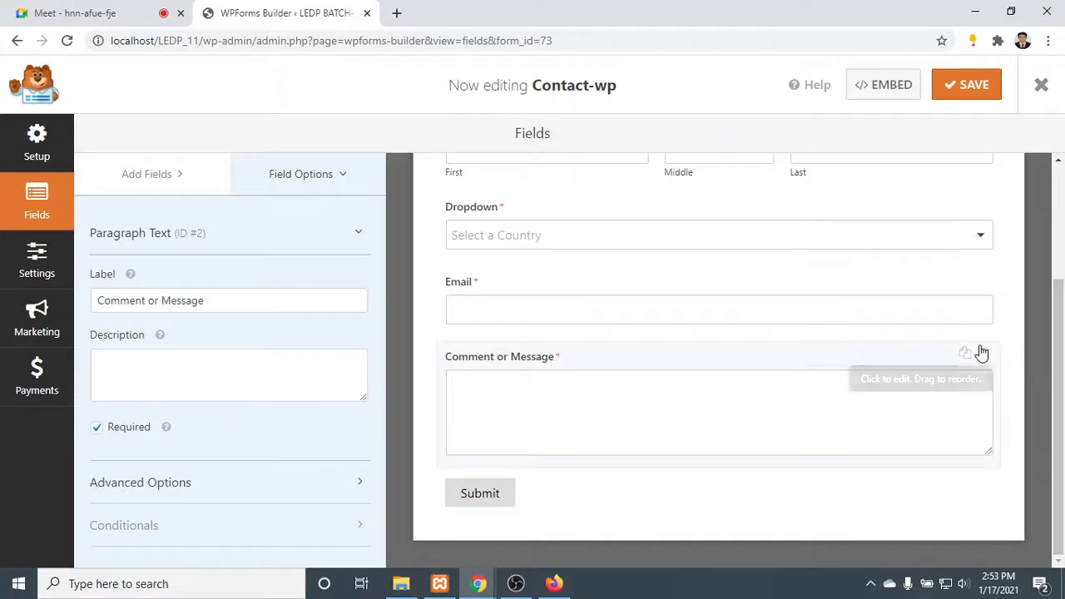
{"action": "left_click", "coordinate": [495, 497]}
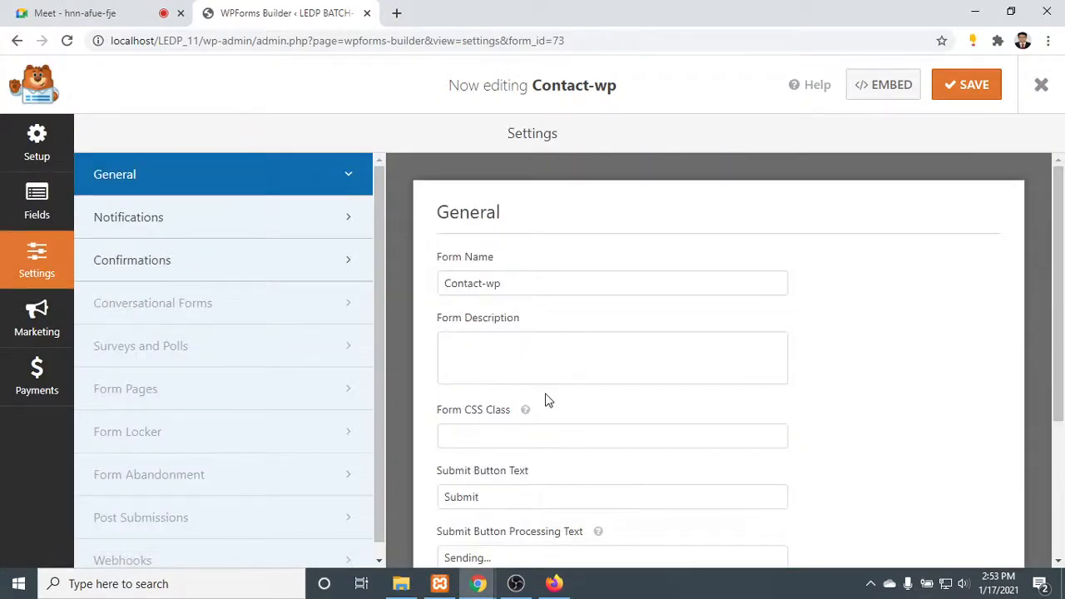
{"action": "scroll", "coordinate": [547, 400], "scroll_direction": "down", "scroll_amount": 3}
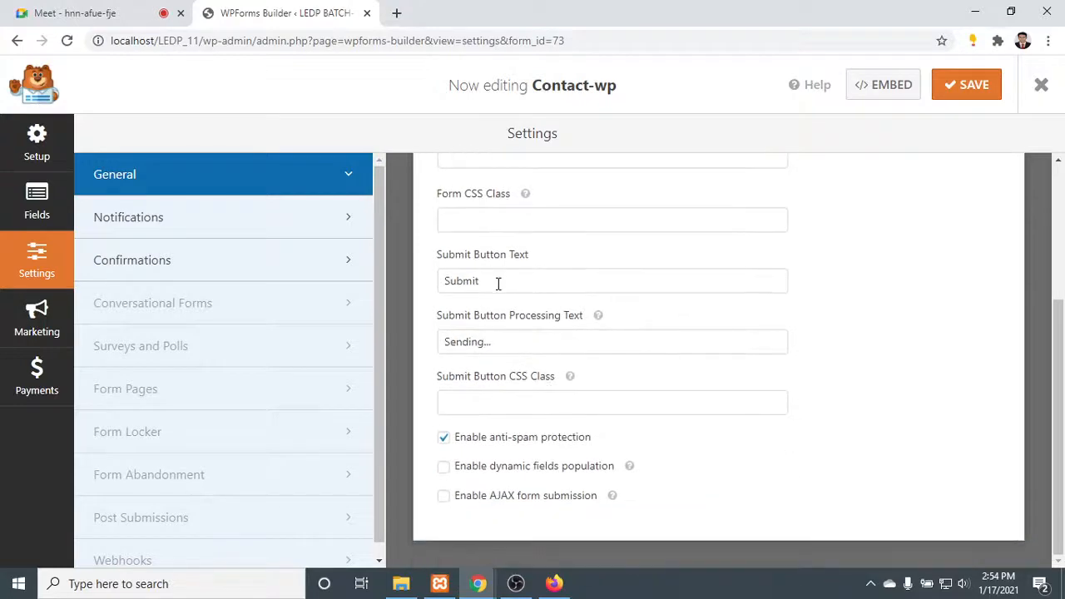
- Examine the form's general settings, including its name and submit button options, and review its field layout
{"action": "left_click", "coordinate": [497, 284]}
{"action": "scroll", "coordinate": [501, 286], "scroll_direction": "up", "scroll_amount": 2}
{"action": "scroll", "coordinate": [508, 350], "scroll_direction": "down", "scroll_amount": 1}
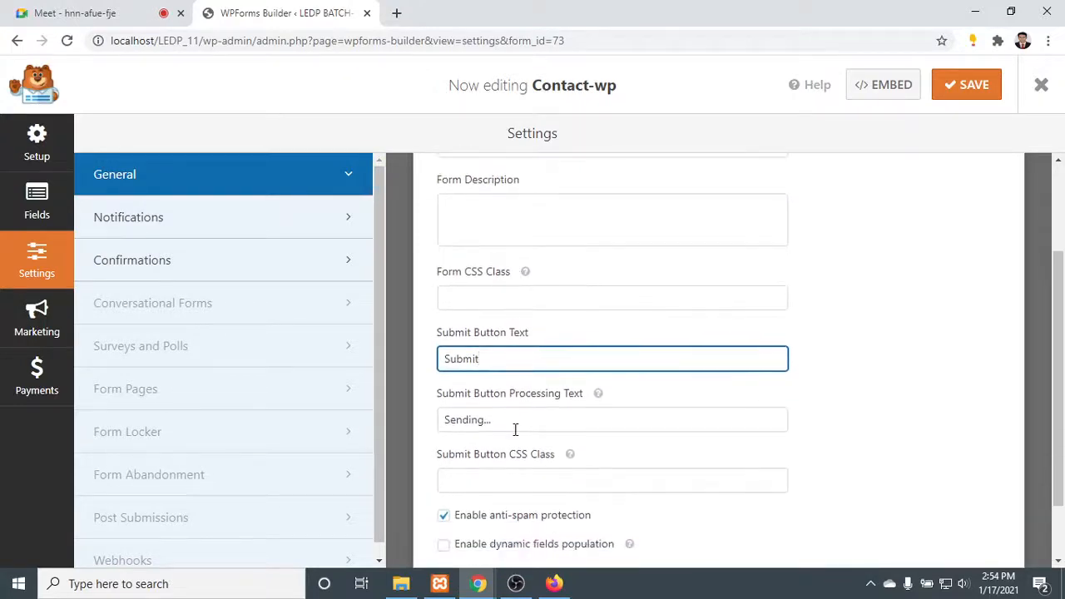
{"action": "scroll", "coordinate": [515, 430], "scroll_direction": "down", "scroll_amount": 1}
{"action": "scroll", "coordinate": [490, 492], "scroll_direction": "up", "scroll_amount": 2}
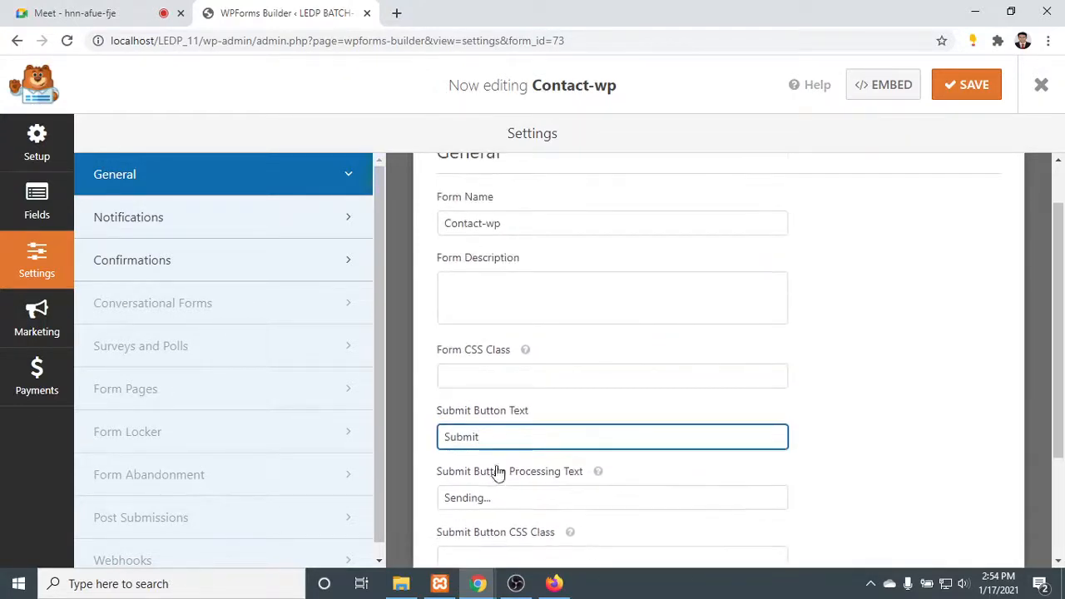
{"action": "scroll", "coordinate": [507, 441], "scroll_direction": "up", "scroll_amount": 1}
{"action": "left_click", "coordinate": [514, 285]}
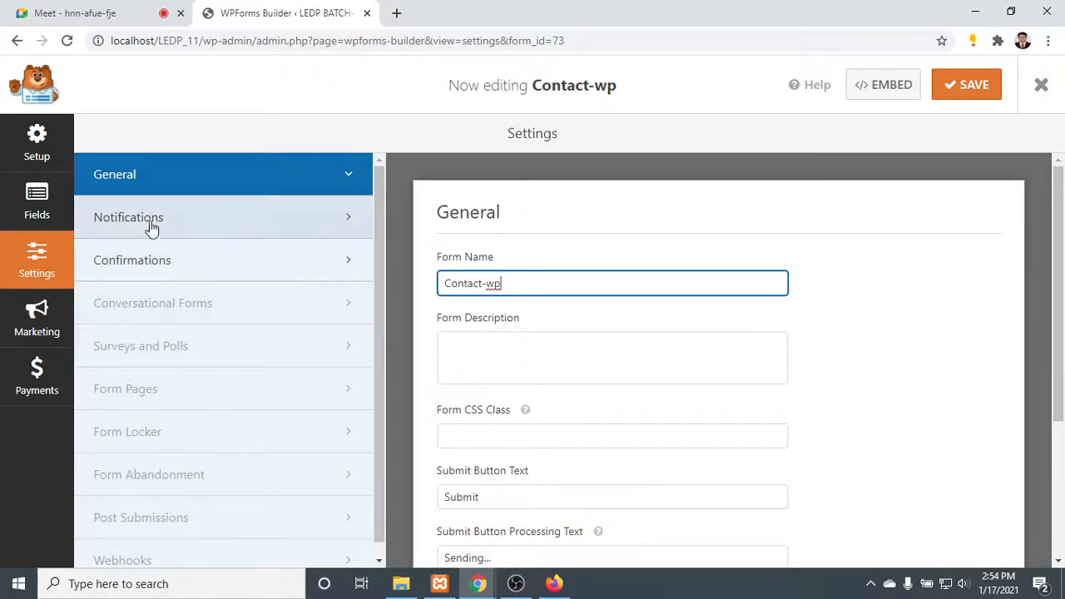
{"action": "left_click", "coordinate": [43, 208]}
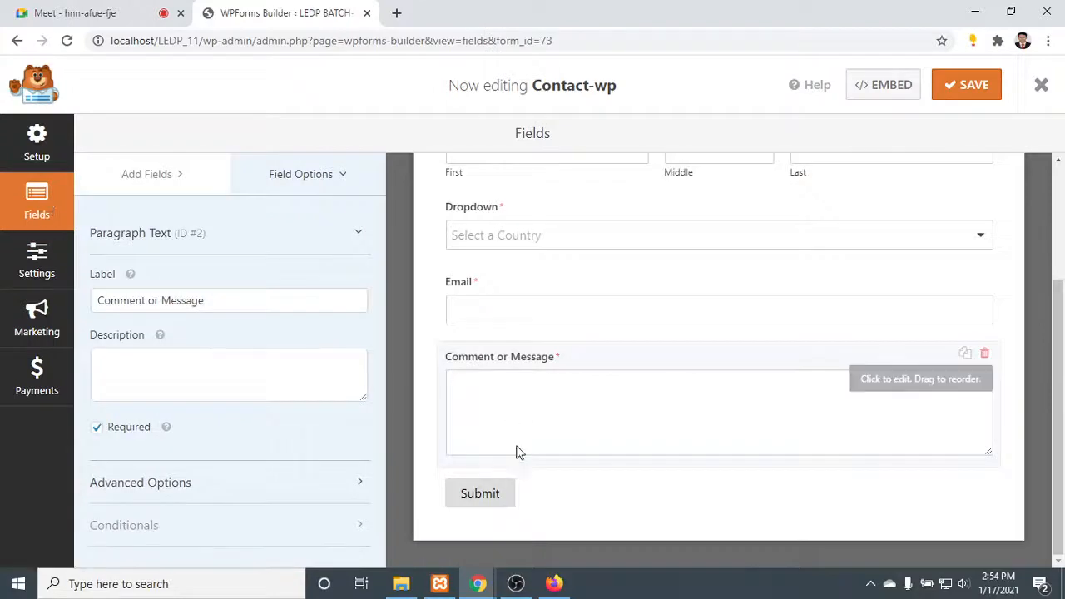
{"action": "scroll", "coordinate": [523, 454], "scroll_direction": "up", "scroll_amount": 3}
{"action": "left_click", "coordinate": [37, 260]}
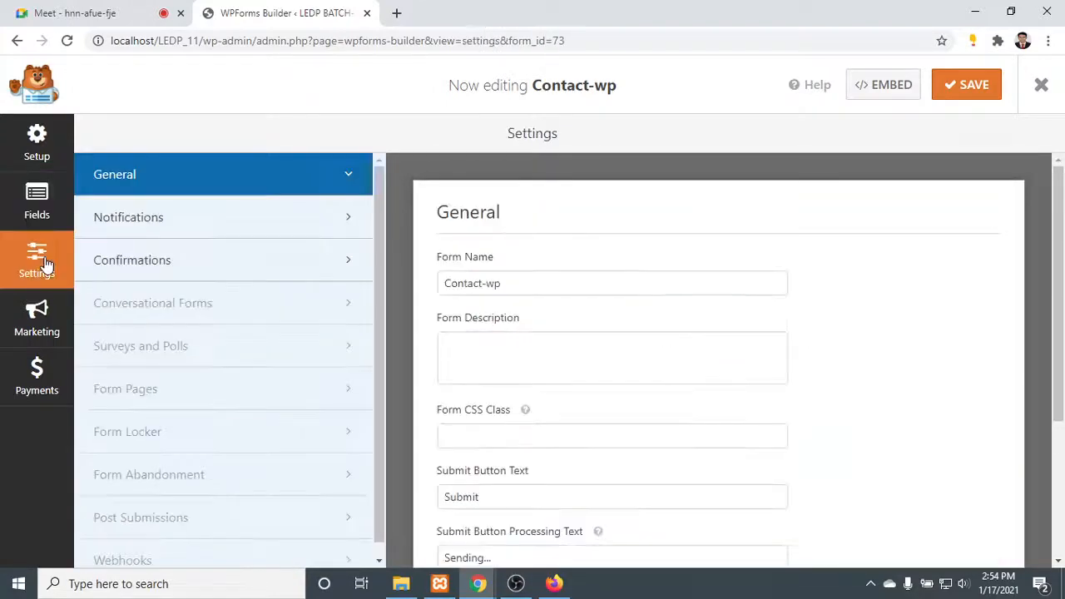
{"action": "scroll", "coordinate": [541, 316], "scroll_direction": "down", "scroll_amount": 3}
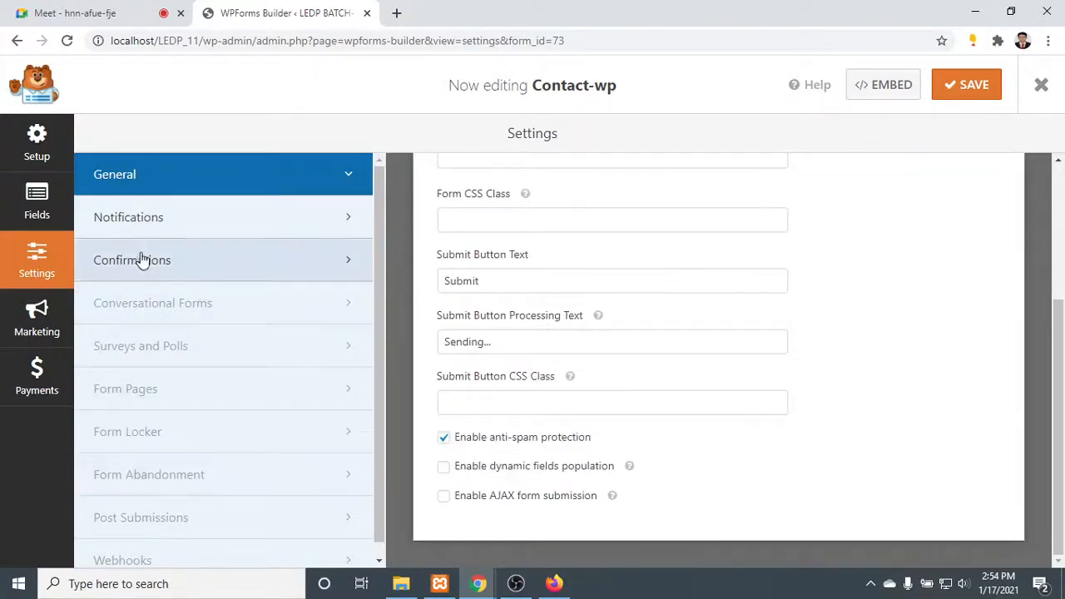
- Open the form's confirmation settings and cancel an attempted switch to the Marketing section
{"action": "scroll", "coordinate": [143, 275], "scroll_direction": "down", "scroll_amount": 1}
{"action": "left_click", "coordinate": [175, 253]}
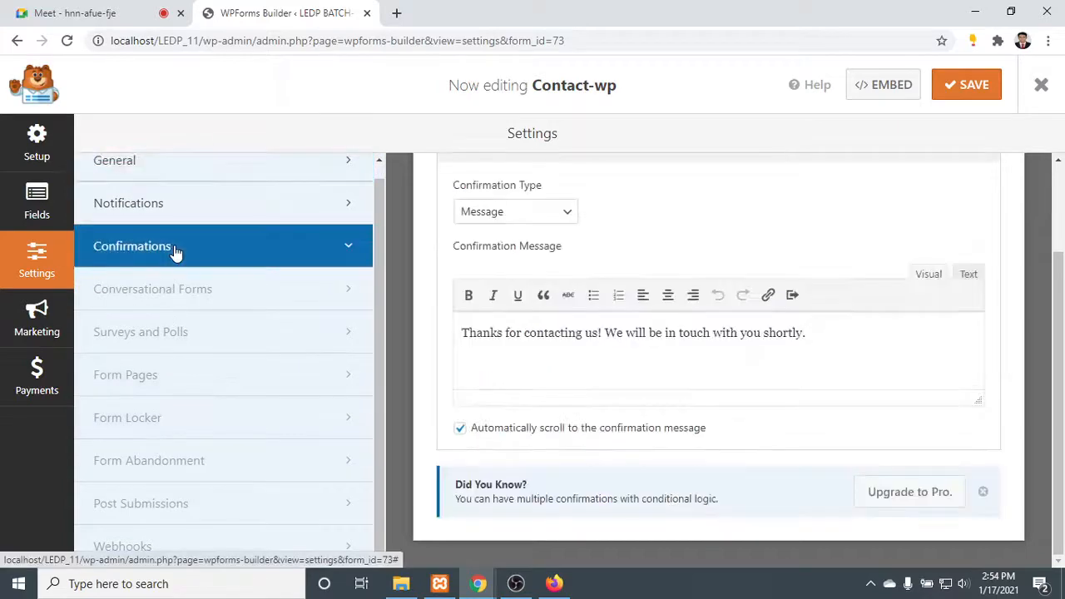
{"action": "left_click", "coordinate": [25, 308]}
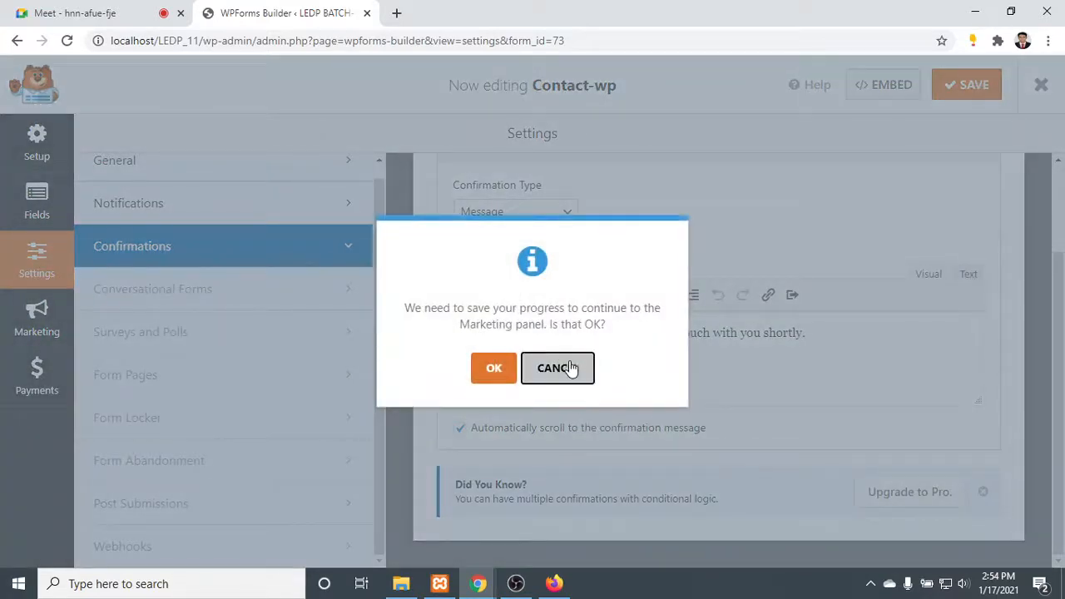
{"action": "left_click", "coordinate": [570, 369]}
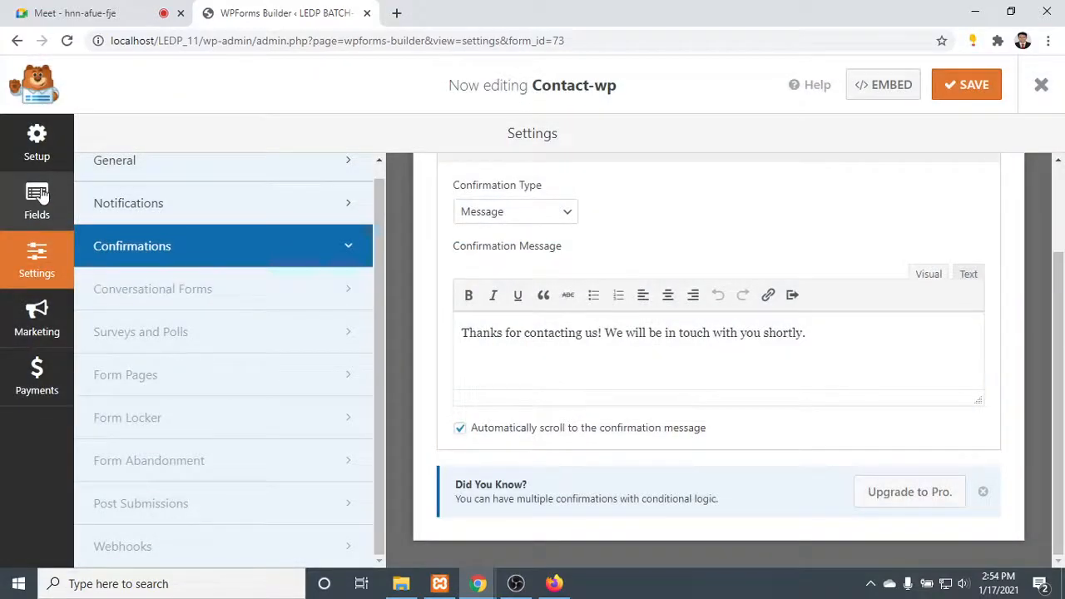
- Return to the form's fields, save the Contact-wp form and close the form builder
{"action": "left_click", "coordinate": [40, 198]}
{"action": "left_click", "coordinate": [974, 85]}
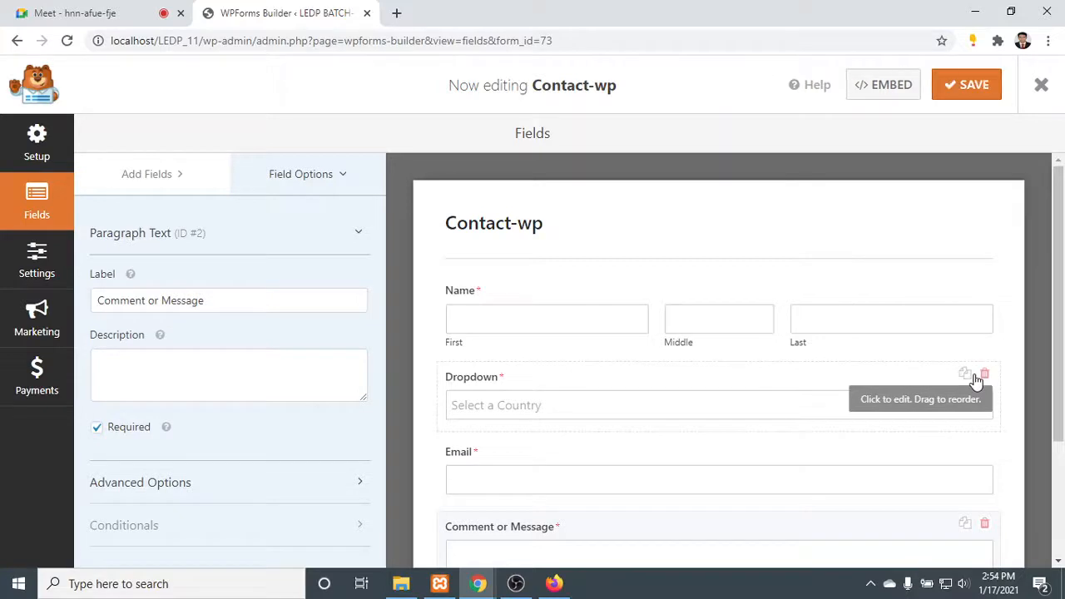
{"action": "left_click", "coordinate": [965, 85]}
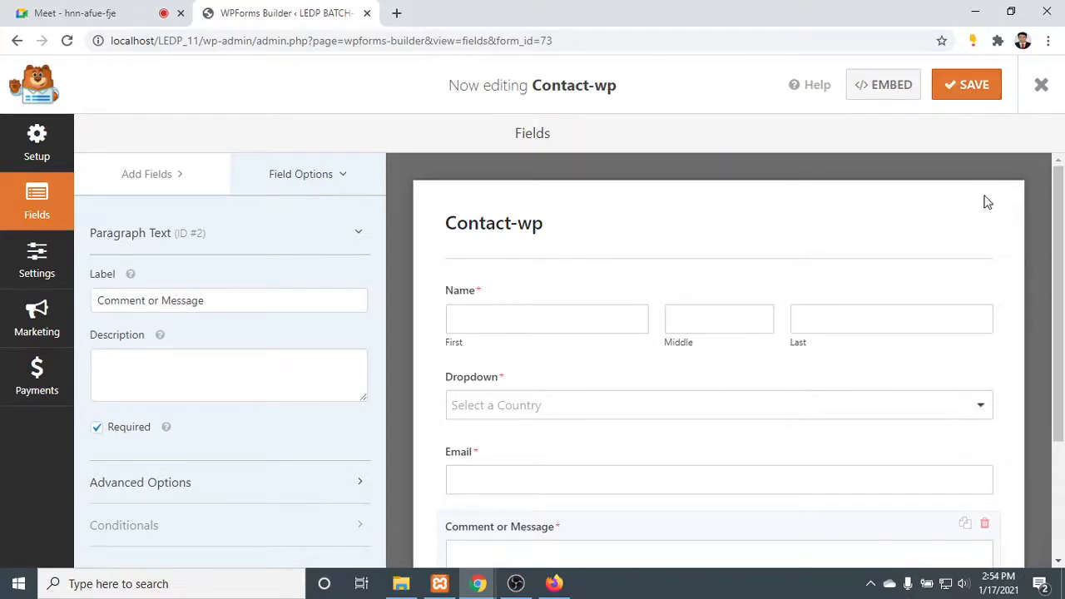
{"action": "scroll", "coordinate": [570, 278], "scroll_direction": "down", "scroll_amount": 3}
{"action": "scroll", "coordinate": [577, 285], "scroll_direction": "up", "scroll_amount": 3}
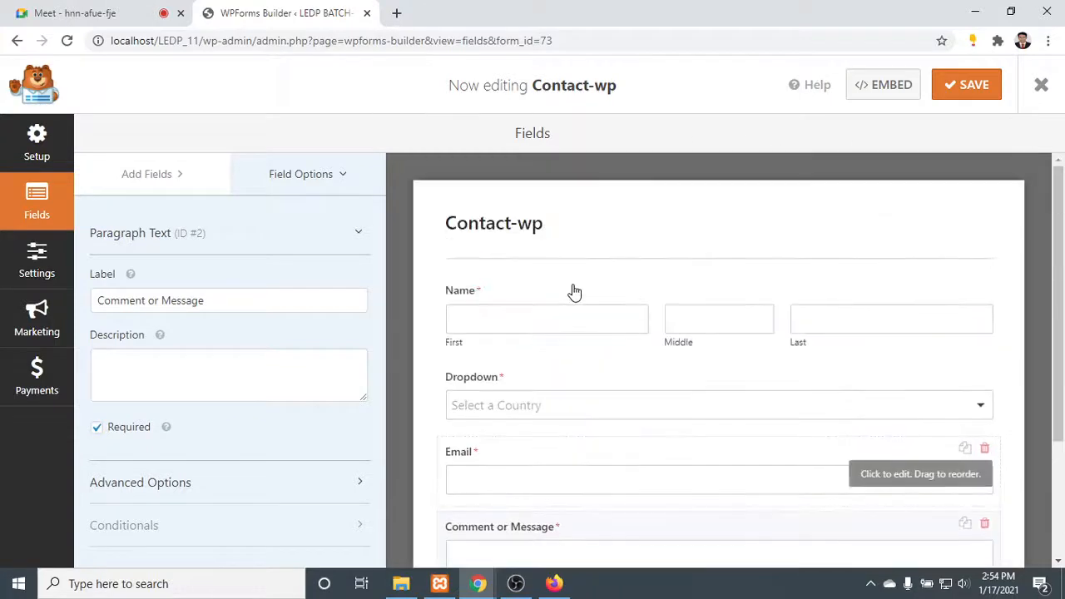
{"action": "left_click", "coordinate": [35, 146]}
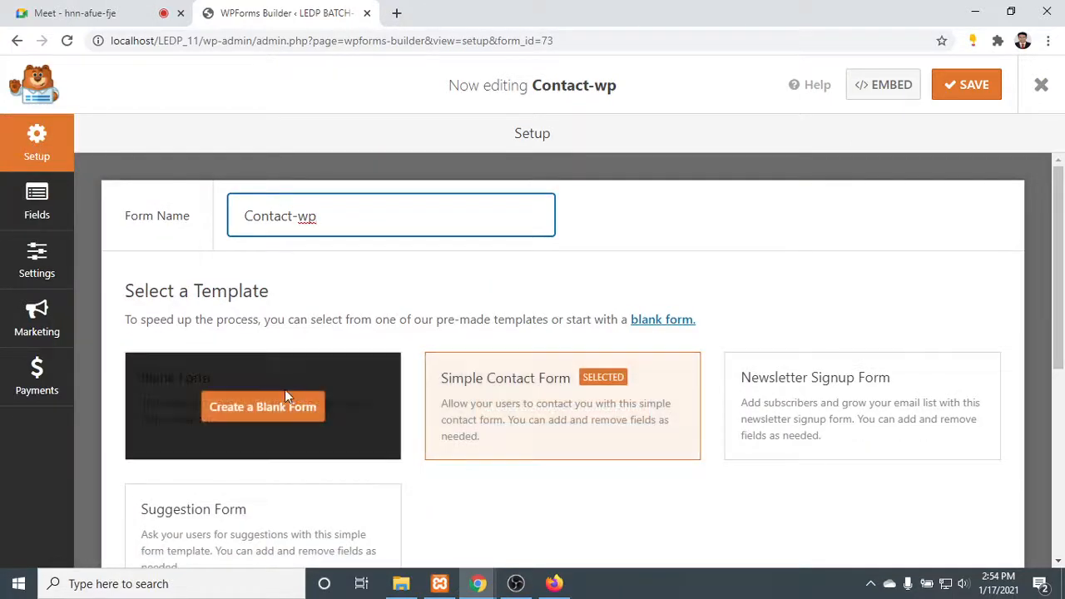
{"action": "left_click", "coordinate": [1044, 90]}
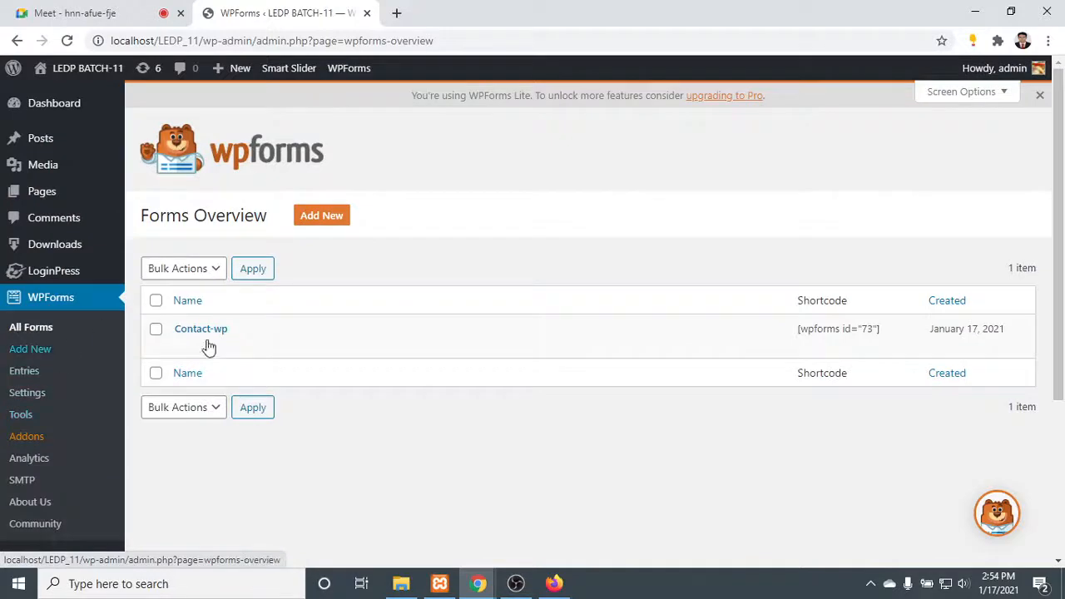
- Copy the Contact-wp form's shortcode from the forms overview
{"action": "mouse_move", "coordinate": [238, 337]}
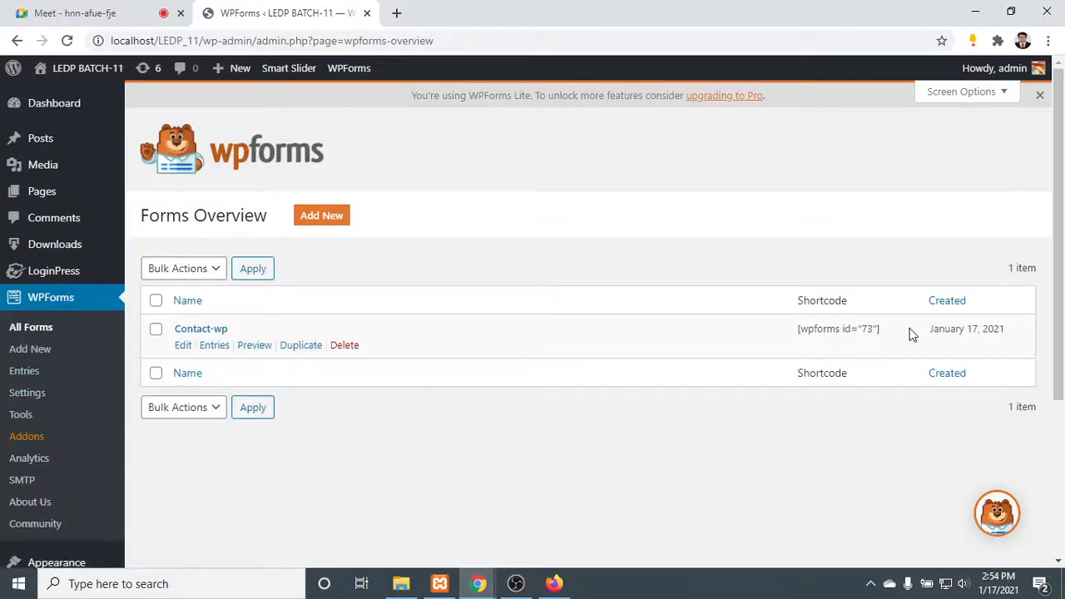
{"action": "left_click_drag", "start_coordinate": [894, 328], "coordinate": [794, 331]}
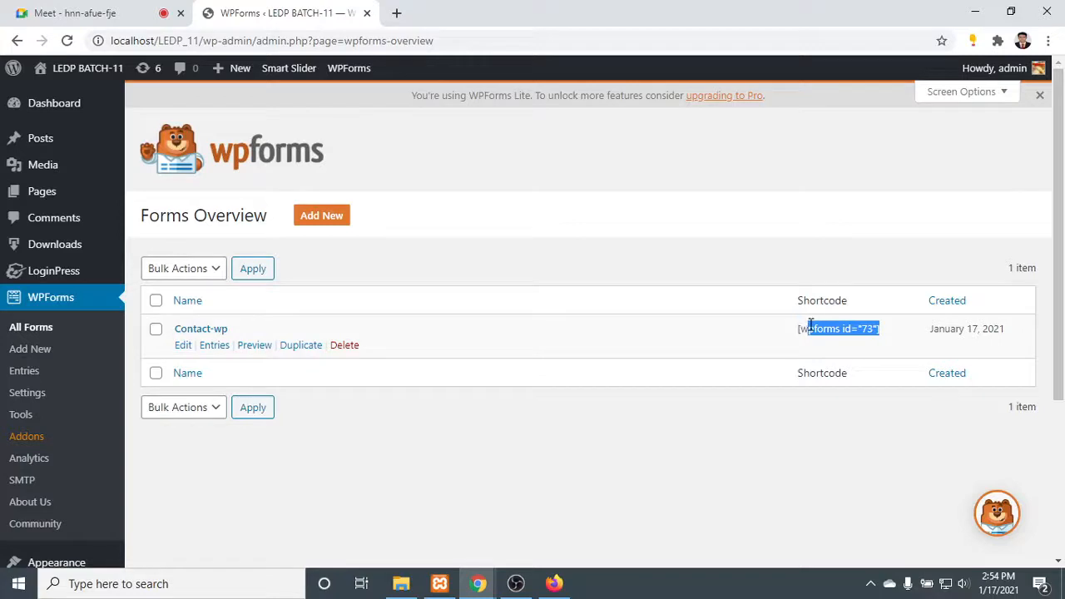
{"action": "right_click", "coordinate": [822, 328]}
{"action": "left_click", "coordinate": [832, 342]}
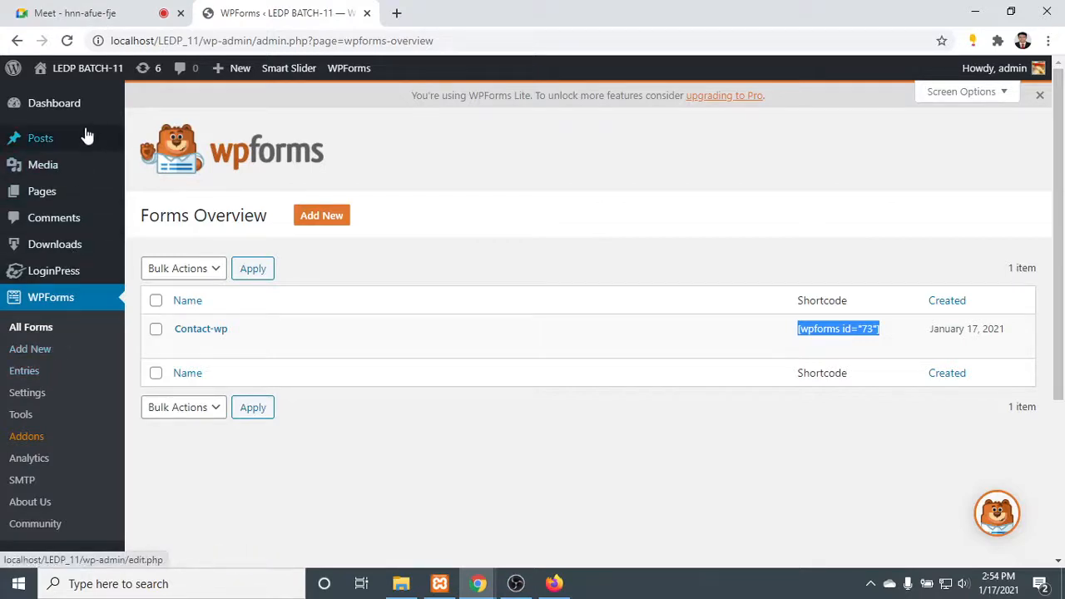
- Insert the shortcode [wpforms id="73"] into the content of the existing About page and update the page
{"action": "mouse_move", "coordinate": [58, 190]}
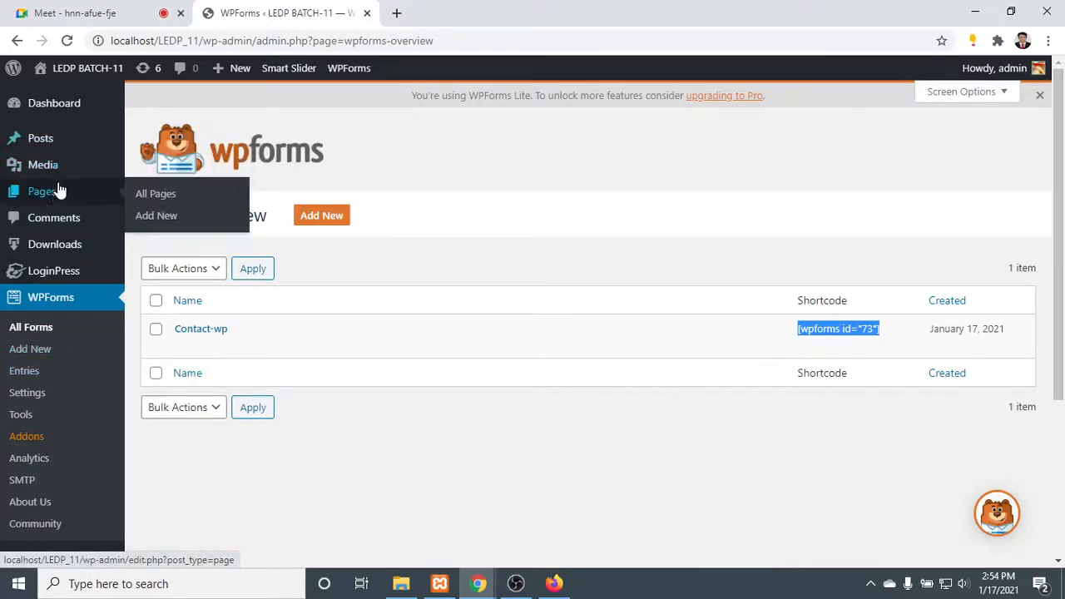
{"action": "left_click", "coordinate": [164, 196]}
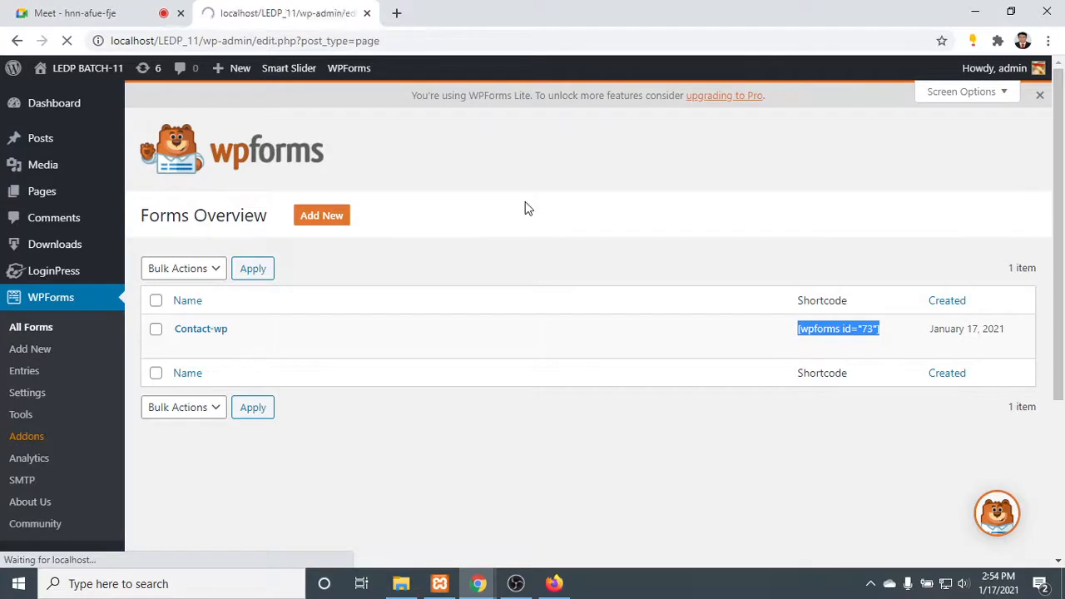
{"action": "scroll", "coordinate": [225, 379], "scroll_direction": "down", "scroll_amount": 2}
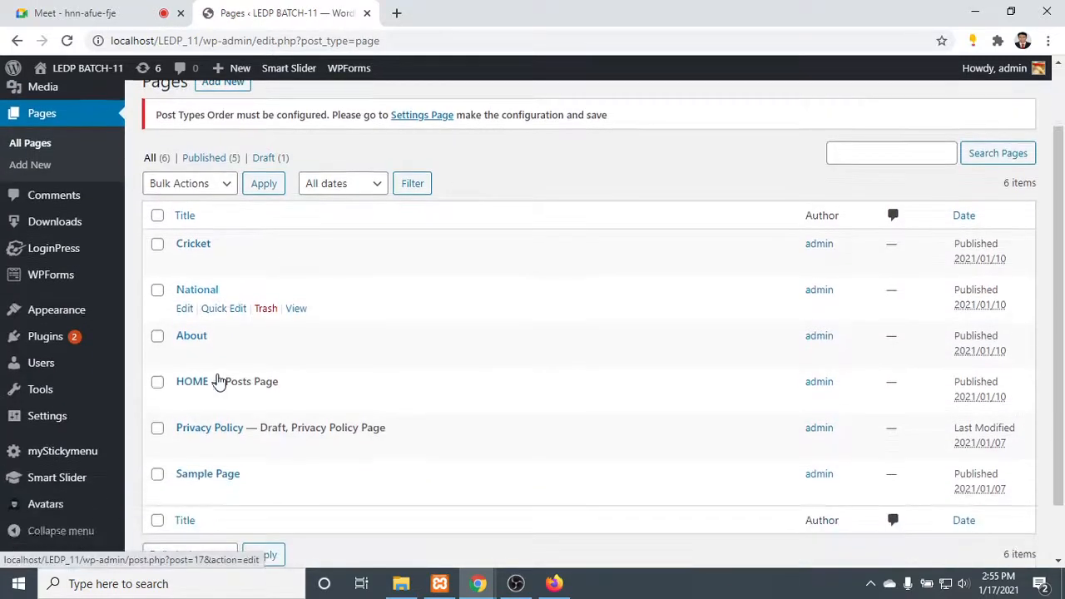
{"action": "left_click", "coordinate": [186, 356]}
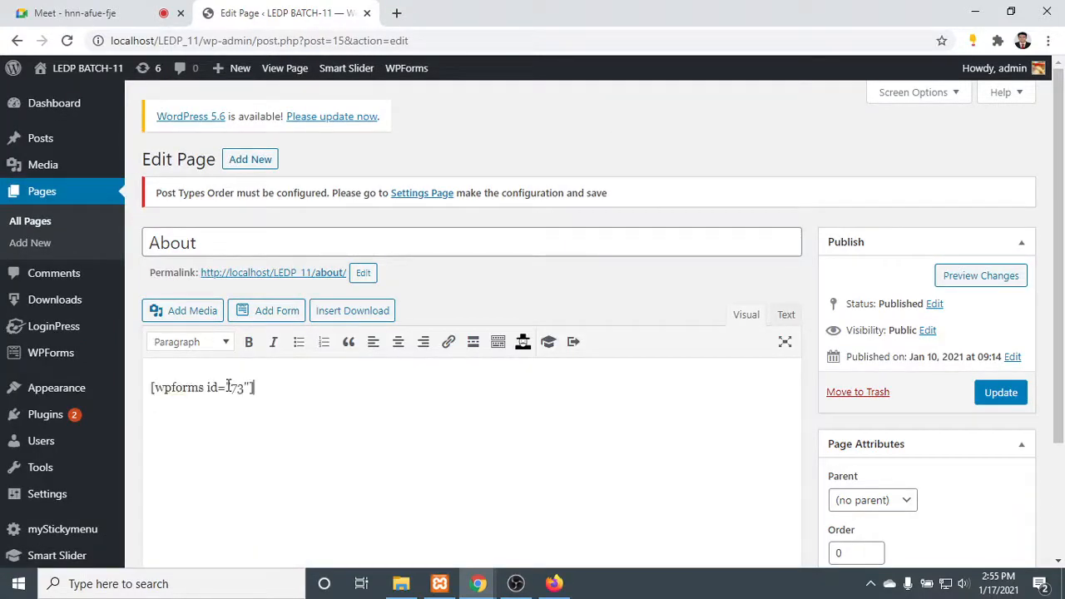
{"action": "left_click", "coordinate": [1015, 395]}
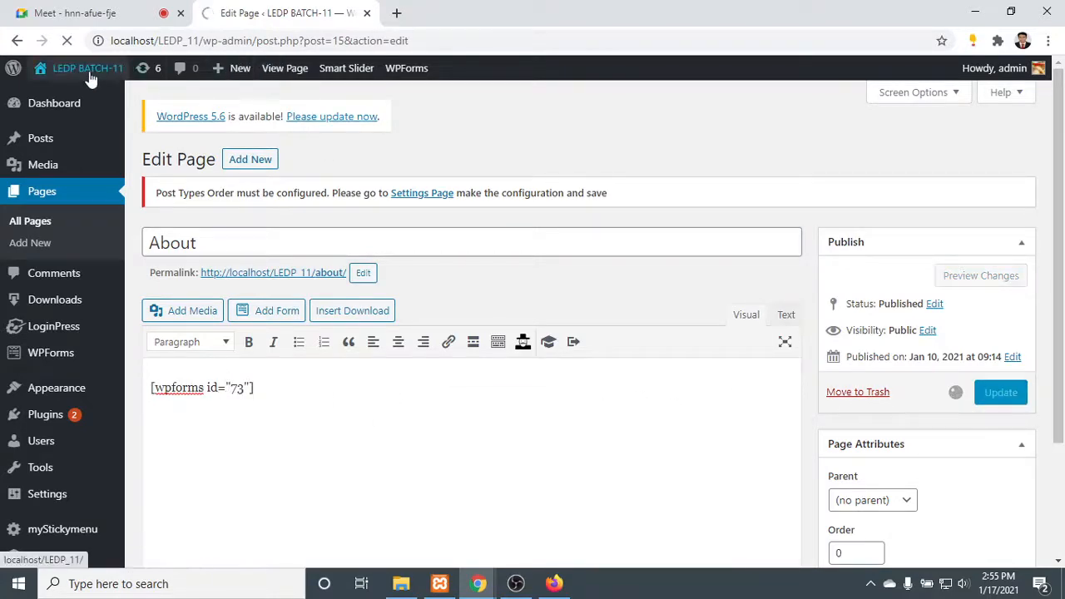
- Open the live site in a new tab and view the contact form on its About page
{"action": "mouse_move", "coordinate": [85, 70]}
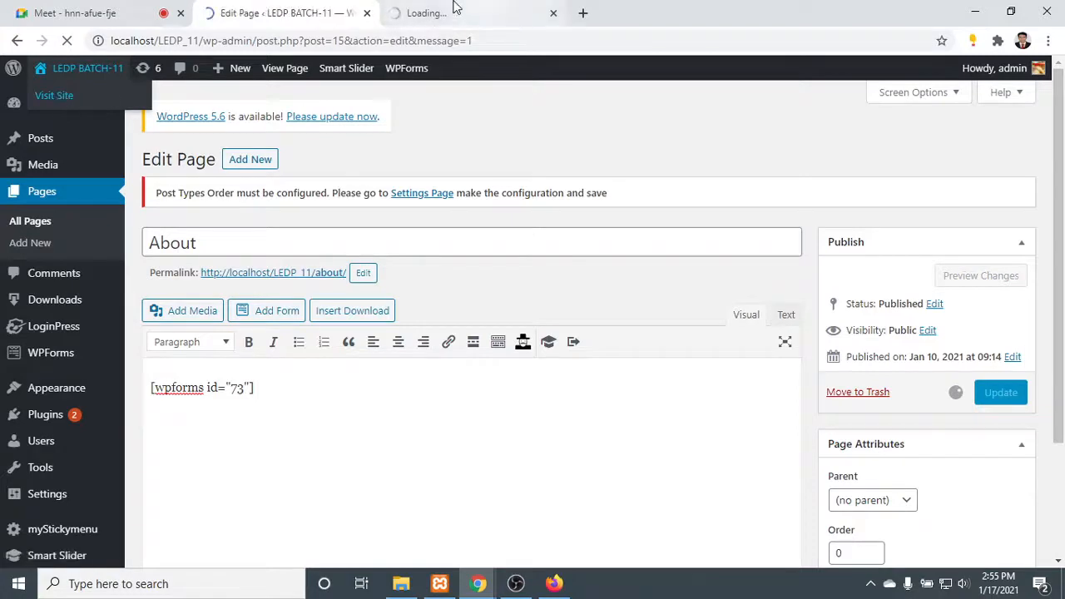
{"action": "left_click", "coordinate": [438, 10]}
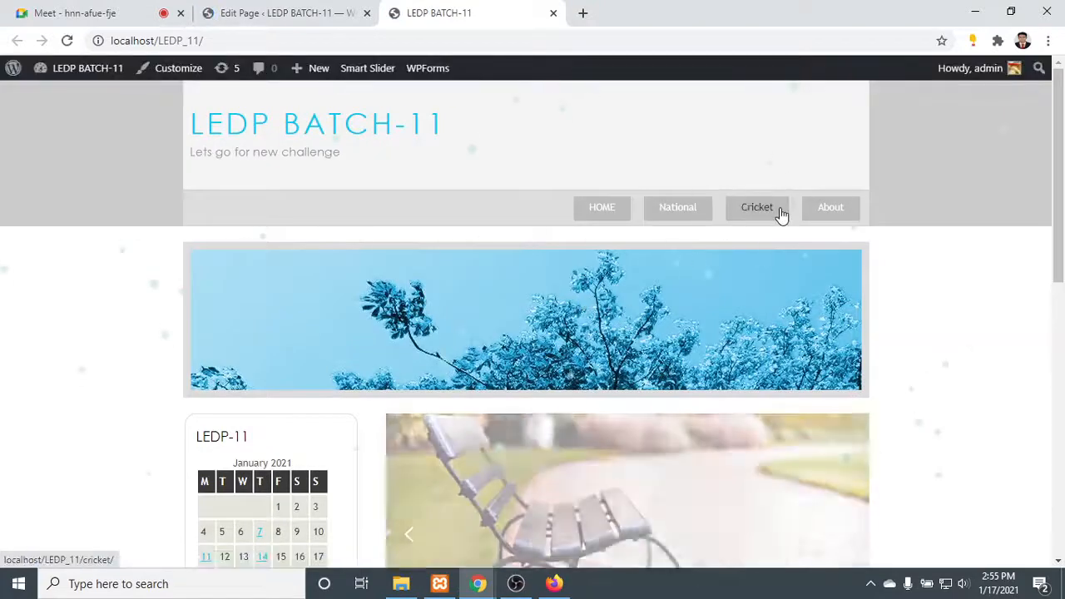
{"action": "left_click", "coordinate": [827, 209]}
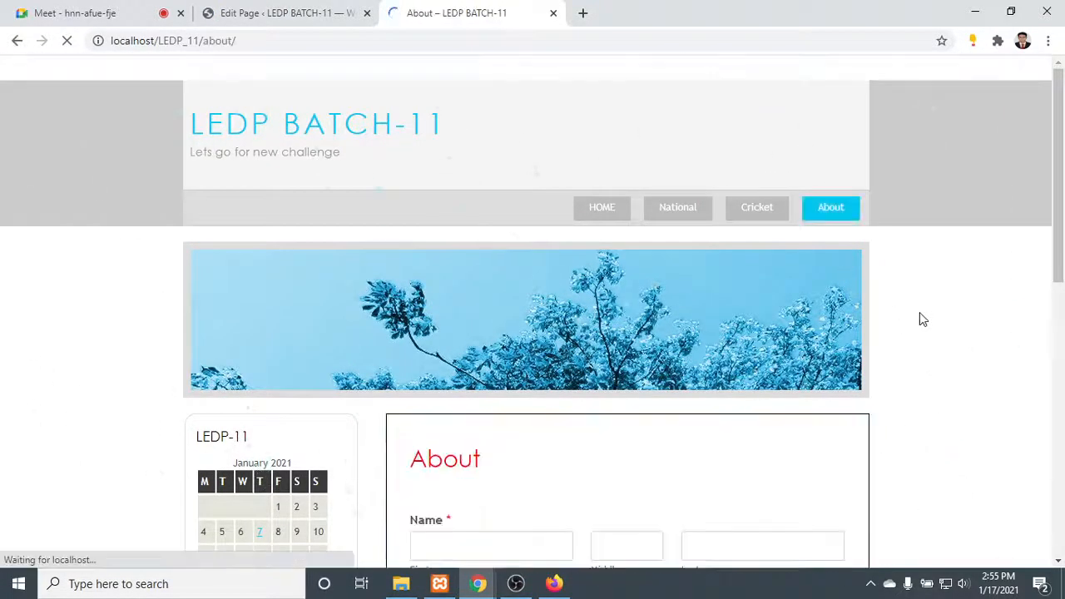
{"action": "scroll", "coordinate": [870, 326], "scroll_direction": "down", "scroll_amount": 5}
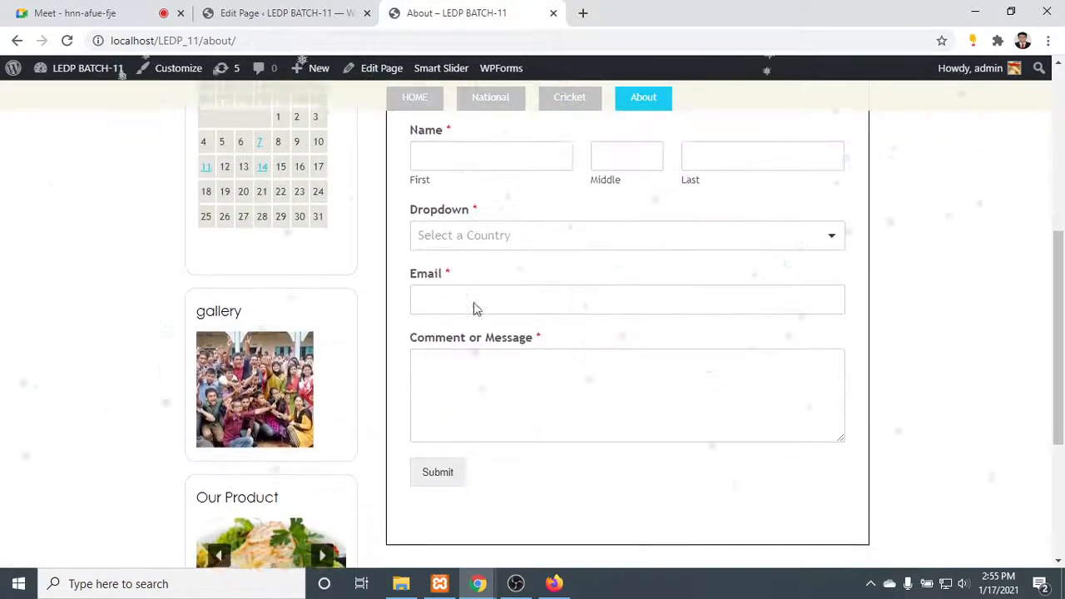
{"action": "scroll", "coordinate": [491, 416], "scroll_direction": "down", "scroll_amount": 2}
{"action": "scroll", "coordinate": [541, 391], "scroll_direction": "up", "scroll_amount": 2}
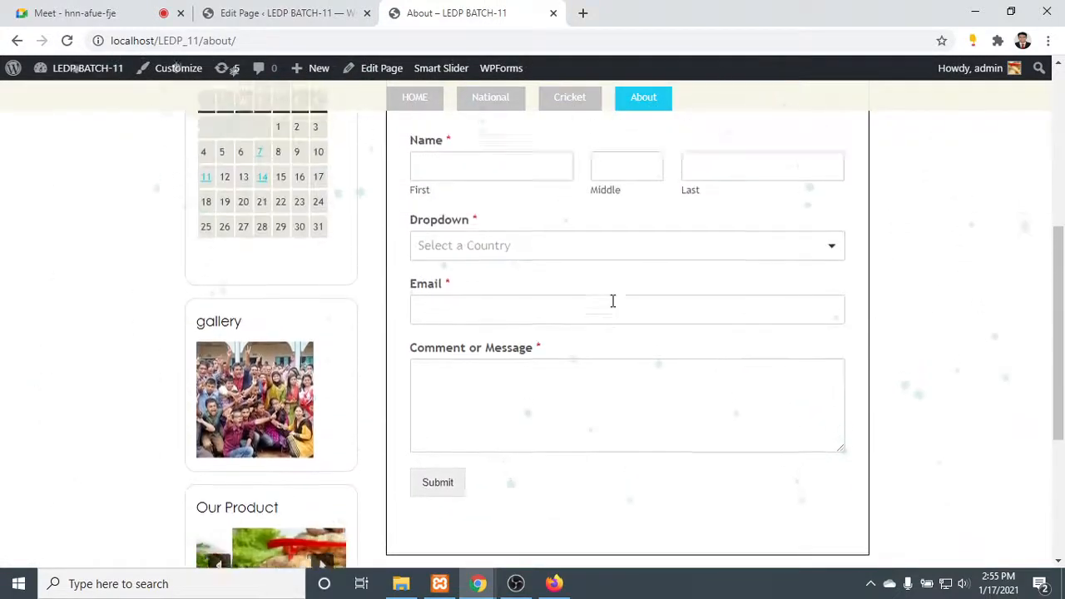
{"action": "scroll", "coordinate": [612, 302], "scroll_direction": "up", "scroll_amount": 1}
- Check the published form's name, email and message inputs and view the options of its country dropdown
{"action": "left_click", "coordinate": [643, 233]}
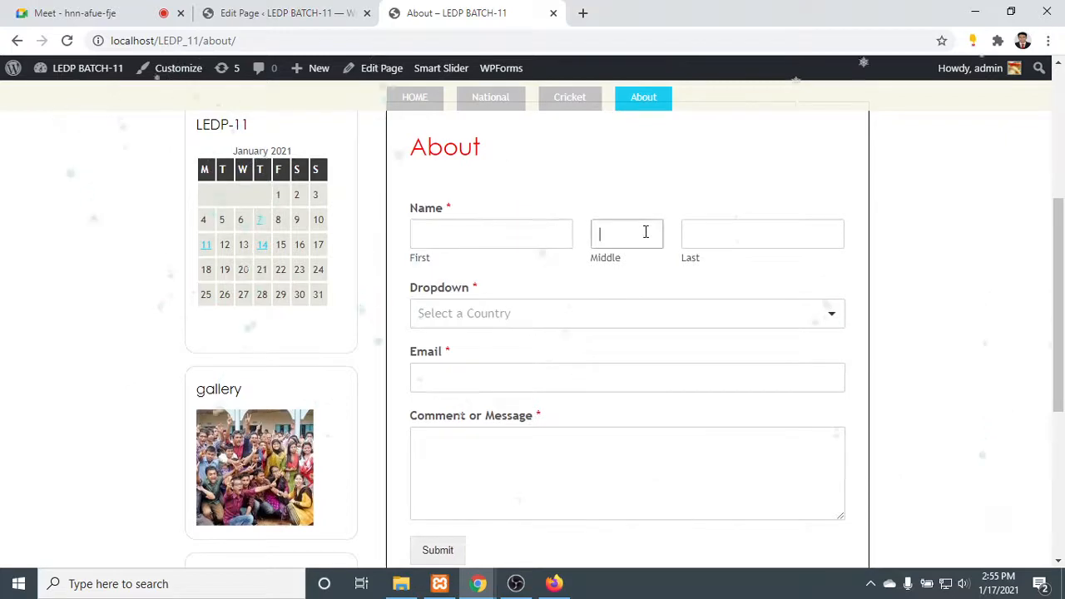
{"action": "left_click", "coordinate": [784, 236]}
{"action": "scroll", "coordinate": [675, 247], "scroll_direction": "up", "scroll_amount": 2}
{"action": "scroll", "coordinate": [661, 304], "scroll_direction": "down", "scroll_amount": 3}
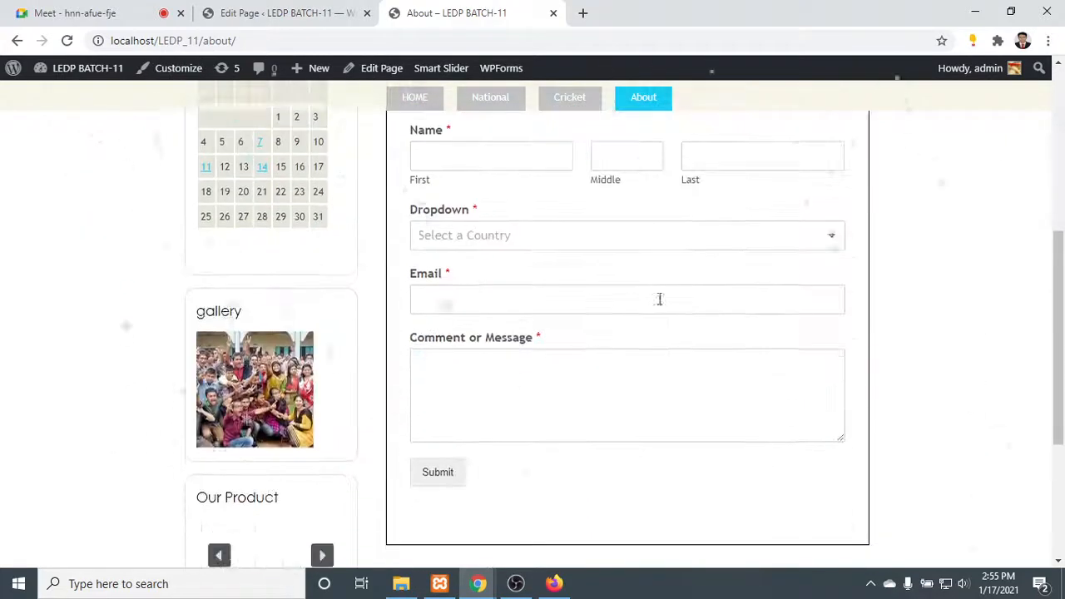
{"action": "left_click", "coordinate": [674, 360]}
{"action": "left_click", "coordinate": [666, 297]}
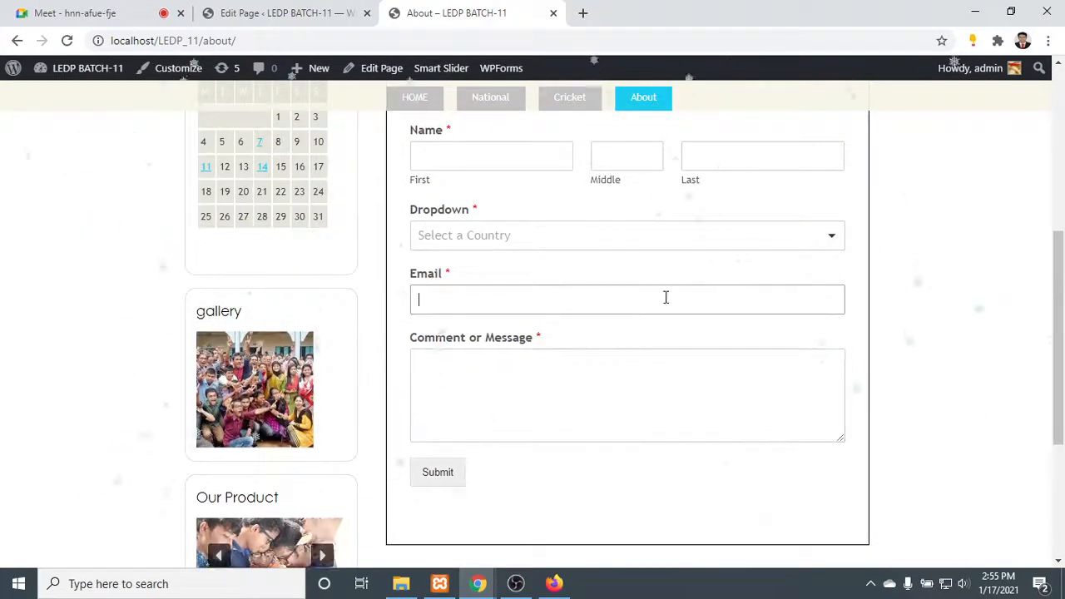
{"action": "left_click", "coordinate": [678, 231]}
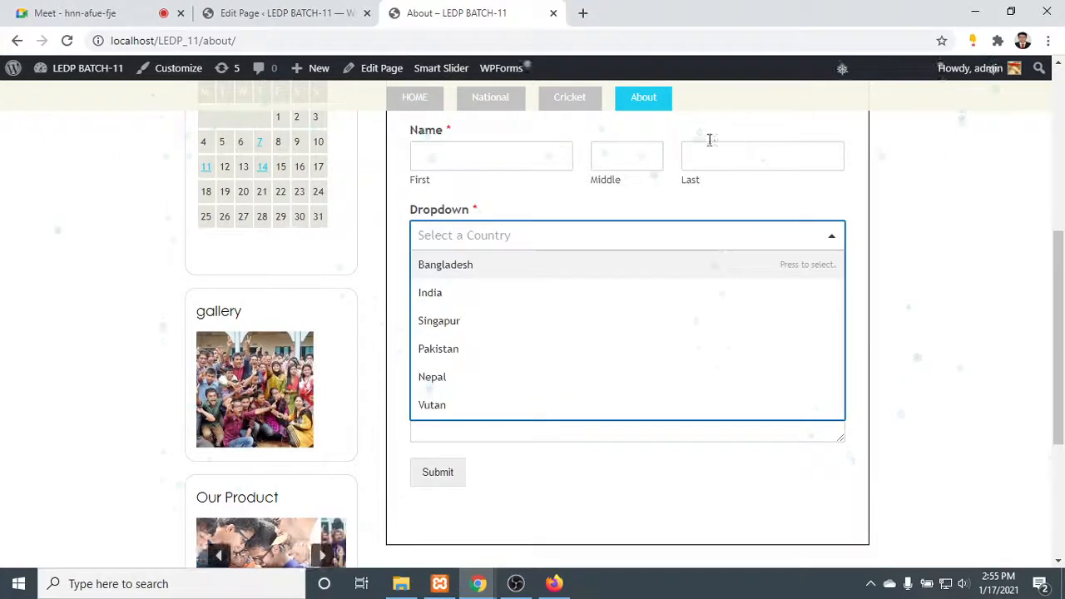
{"action": "left_click", "coordinate": [743, 242]}
- Check the First, Middle and Last name inputs and look over the published form's layout again
{"action": "scroll", "coordinate": [861, 241], "scroll_direction": "up", "scroll_amount": 1}
{"action": "left_click", "coordinate": [537, 226]}
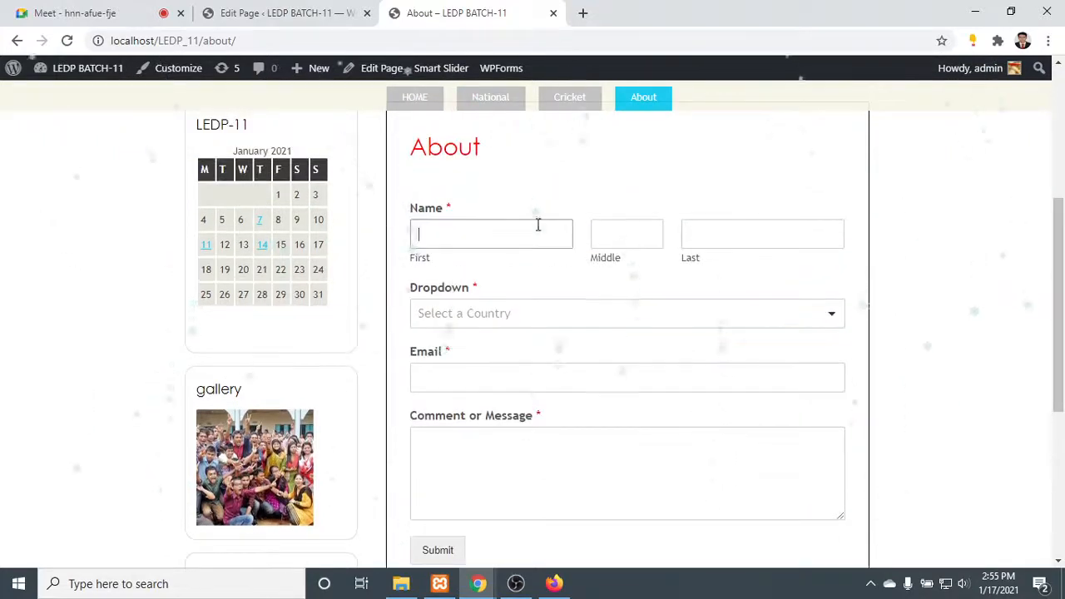
{"action": "left_click", "coordinate": [653, 231]}
{"action": "left_click", "coordinate": [687, 232]}
{"action": "scroll", "coordinate": [763, 352], "scroll_direction": "up", "scroll_amount": 2}
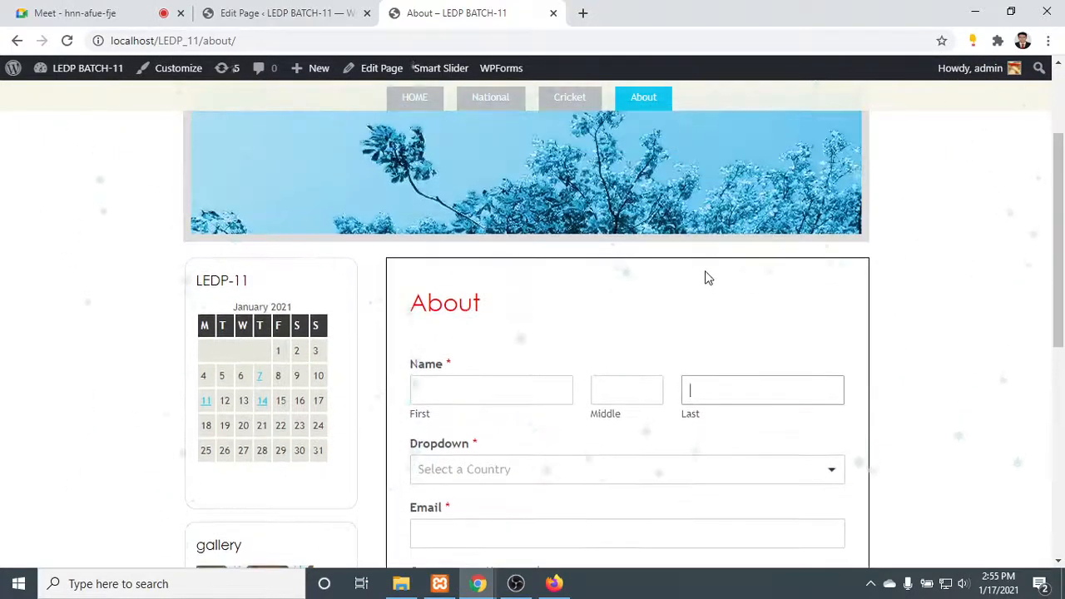
{"action": "scroll", "coordinate": [566, 290], "scroll_direction": "down", "scroll_amount": 1}
{"action": "scroll", "coordinate": [565, 289], "scroll_direction": "down", "scroll_amount": 2}
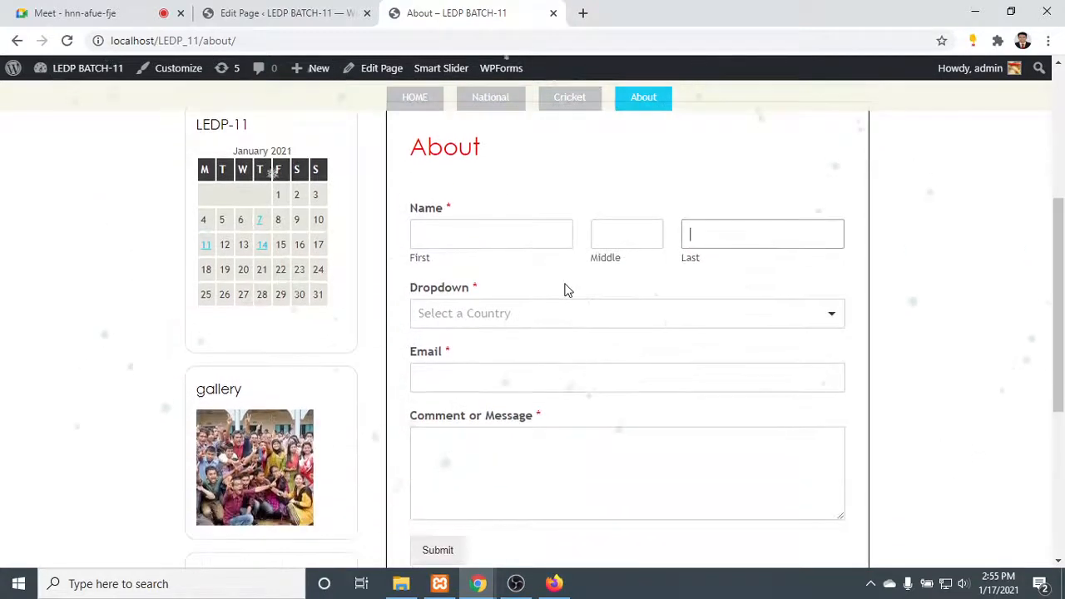
{"action": "scroll", "coordinate": [565, 289], "scroll_direction": "up", "scroll_amount": 1}
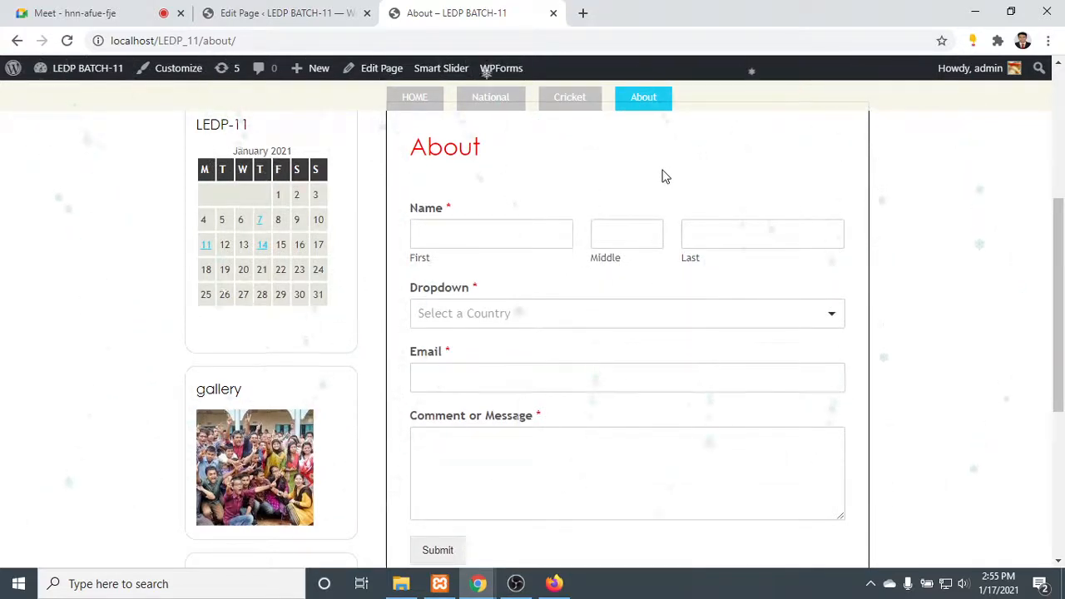
- Look over the published About page from its header image down to the form's Submit button
{"action": "scroll", "coordinate": [1052, 196], "scroll_direction": "down", "scroll_amount": 2}
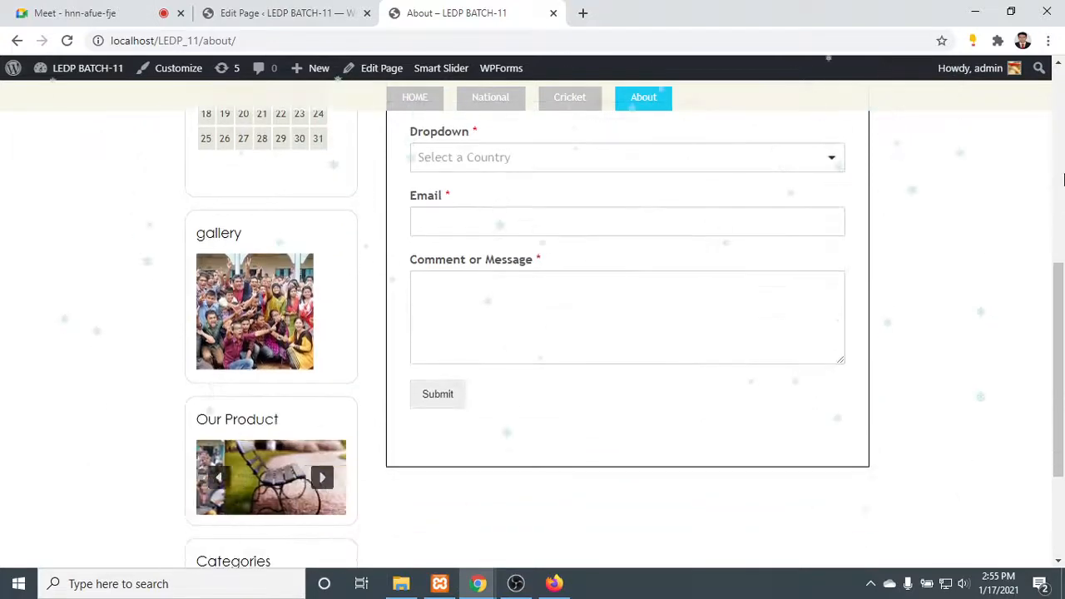
{"action": "scroll", "coordinate": [1062, 173], "scroll_direction": "up", "scroll_amount": 5}
{"action": "scroll", "coordinate": [1062, 168], "scroll_direction": "up", "scroll_amount": 2}
{"action": "scroll", "coordinate": [1060, 133], "scroll_direction": "down", "scroll_amount": 1}
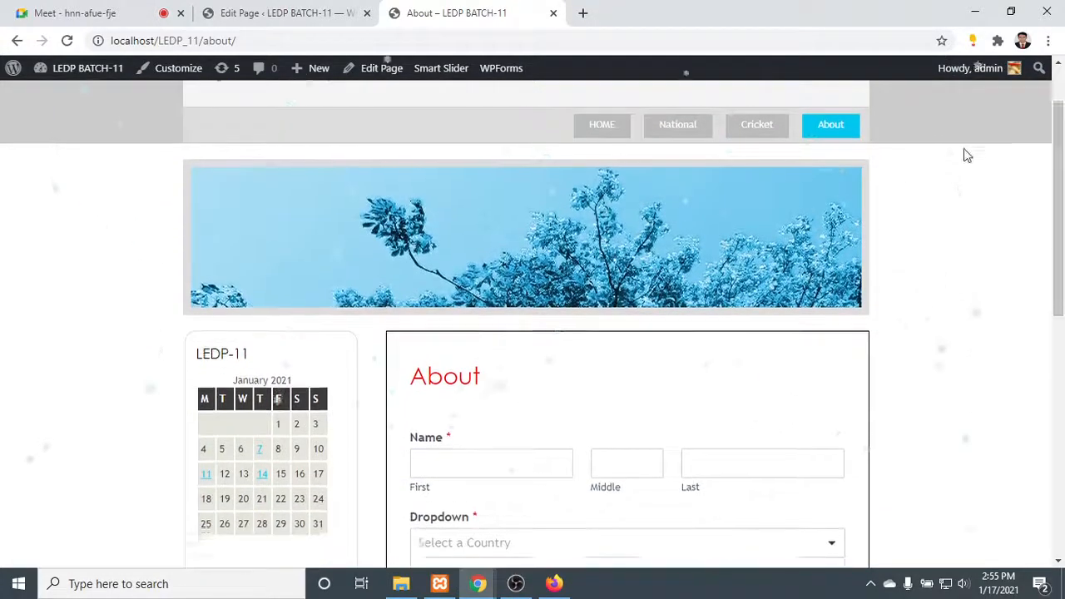
{"action": "scroll", "coordinate": [665, 200], "scroll_direction": "down", "scroll_amount": 2}
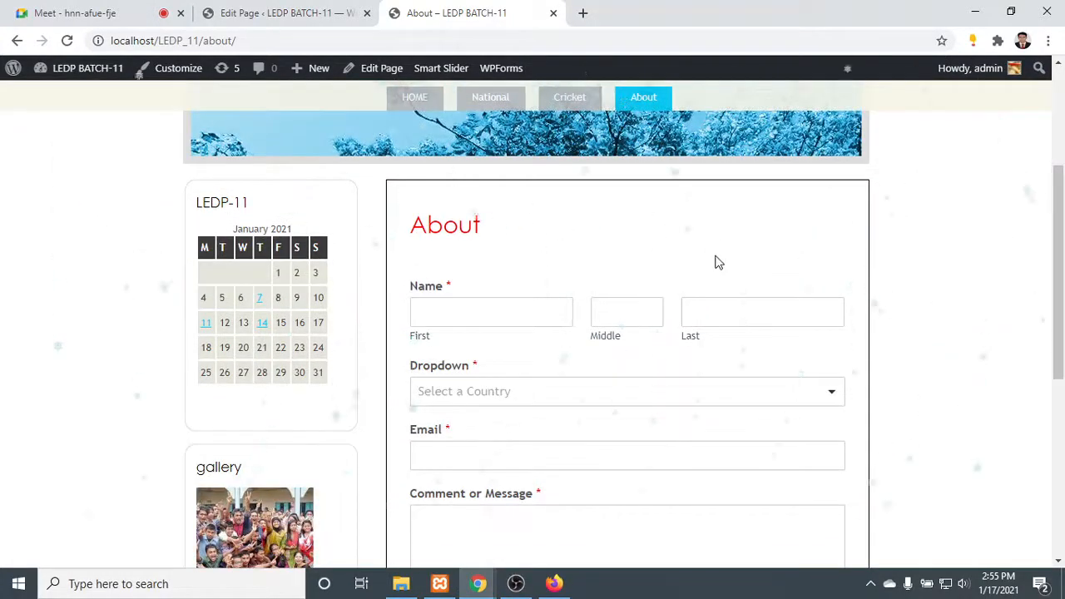
{"action": "scroll", "coordinate": [718, 262], "scroll_direction": "down", "scroll_amount": 2}
{"action": "scroll", "coordinate": [703, 341], "scroll_direction": "down", "scroll_amount": 2}
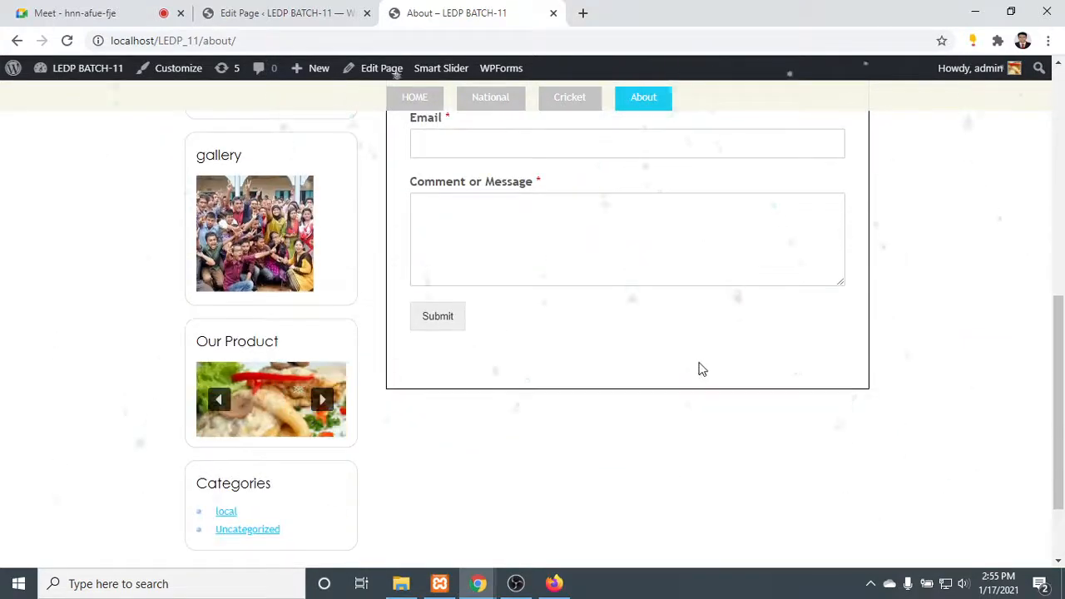
{"action": "scroll", "coordinate": [701, 358], "scroll_direction": "up", "scroll_amount": 4}
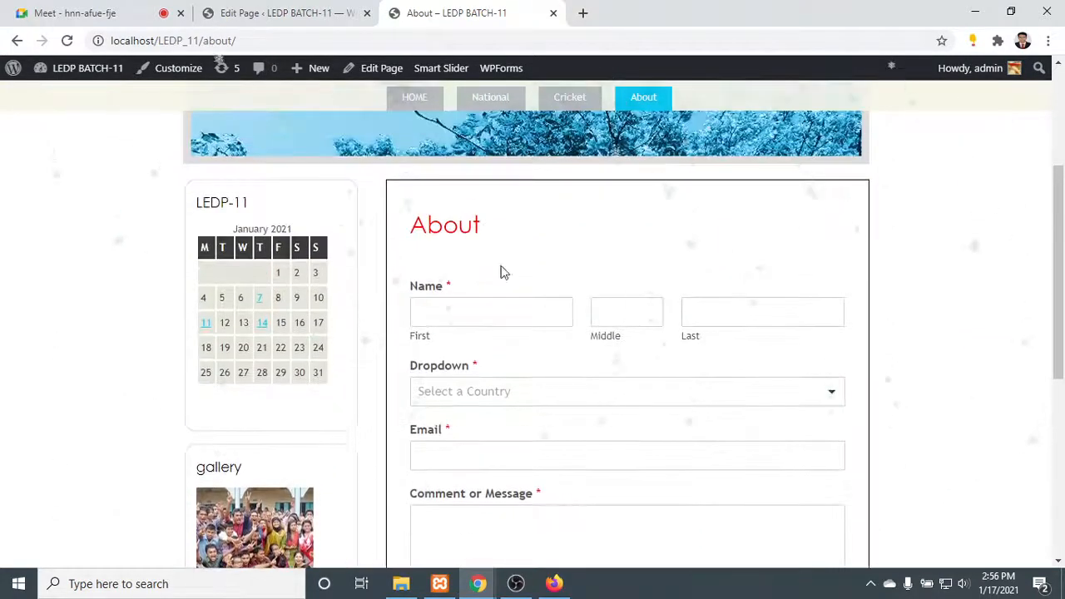
- Check the Middle and Last name inputs, try Pakistan in the country dropdown and settle on Nepal
{"action": "left_click", "coordinate": [650, 301]}
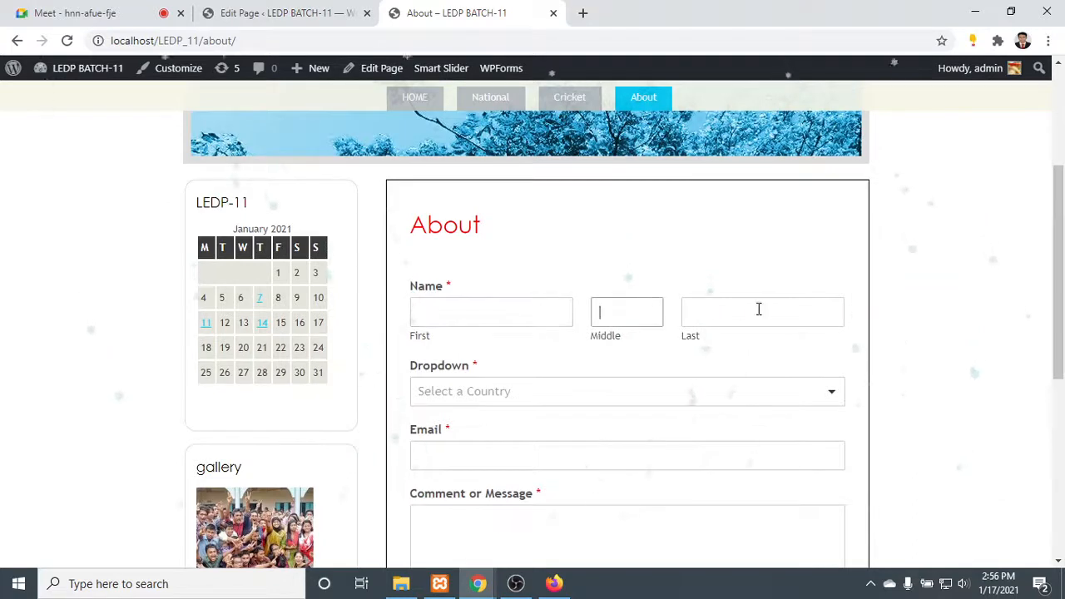
{"action": "left_click", "coordinate": [758, 308]}
{"action": "left_click", "coordinate": [712, 392]}
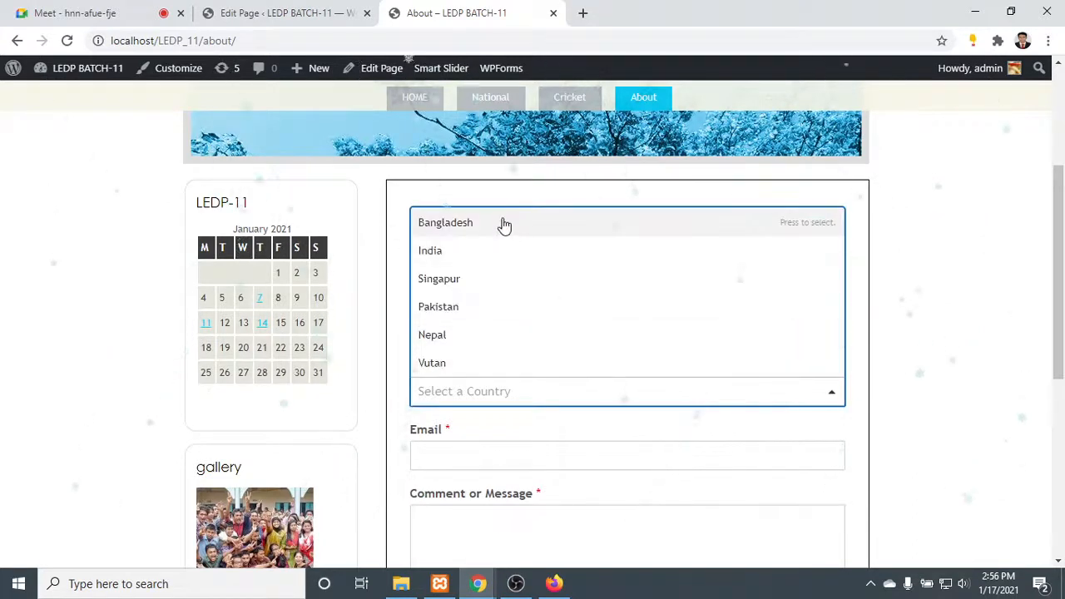
{"action": "left_click", "coordinate": [473, 308]}
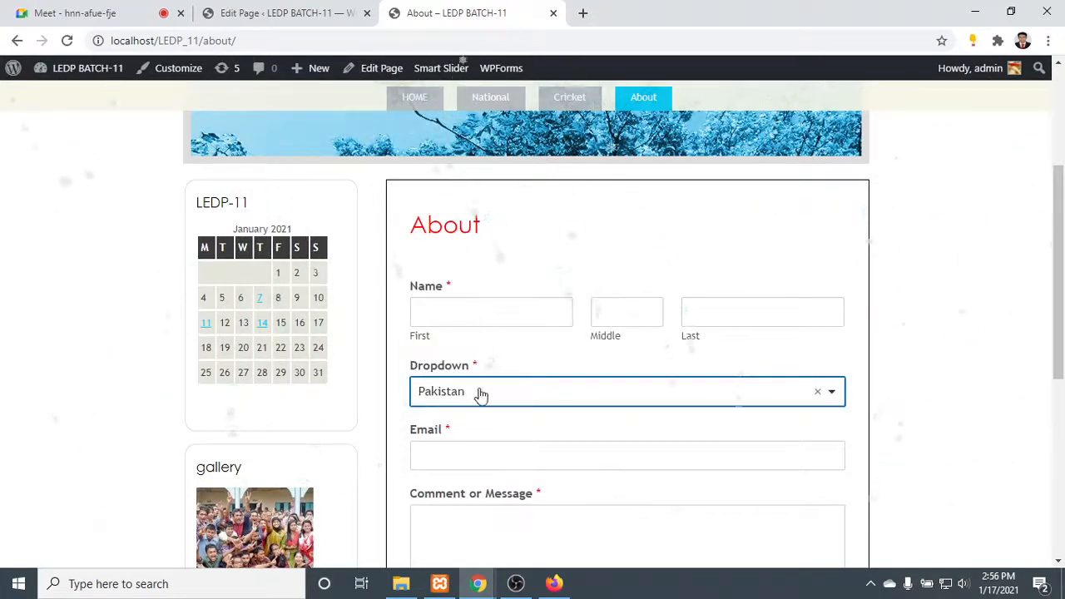
{"action": "left_click", "coordinate": [480, 394]}
{"action": "left_click", "coordinate": [470, 336]}
- Submit the form with the name, email and message fields left empty to test its required-field validation
{"action": "scroll", "coordinate": [489, 369], "scroll_direction": "down", "scroll_amount": 1}
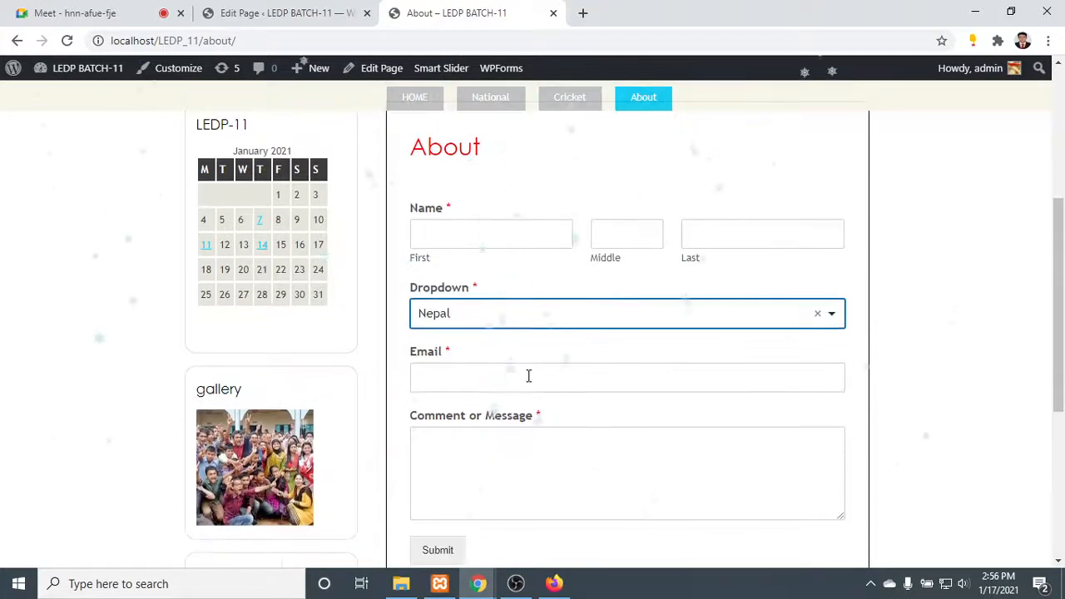
{"action": "left_click", "coordinate": [528, 376]}
{"action": "scroll", "coordinate": [542, 369], "scroll_direction": "down", "scroll_amount": 2}
{"action": "left_click", "coordinate": [499, 297]}
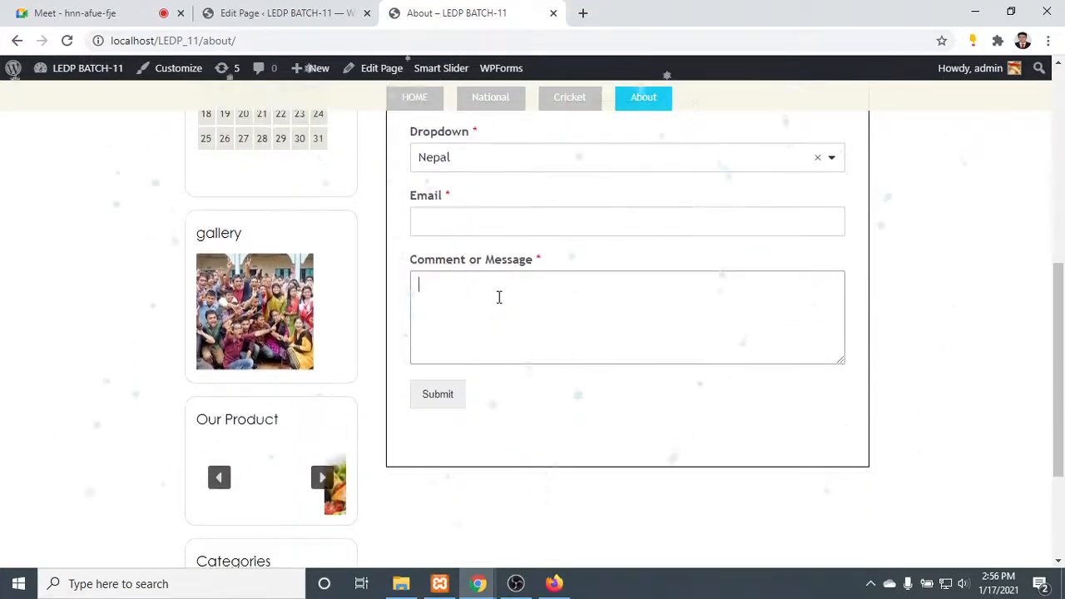
{"action": "left_click", "coordinate": [435, 395]}
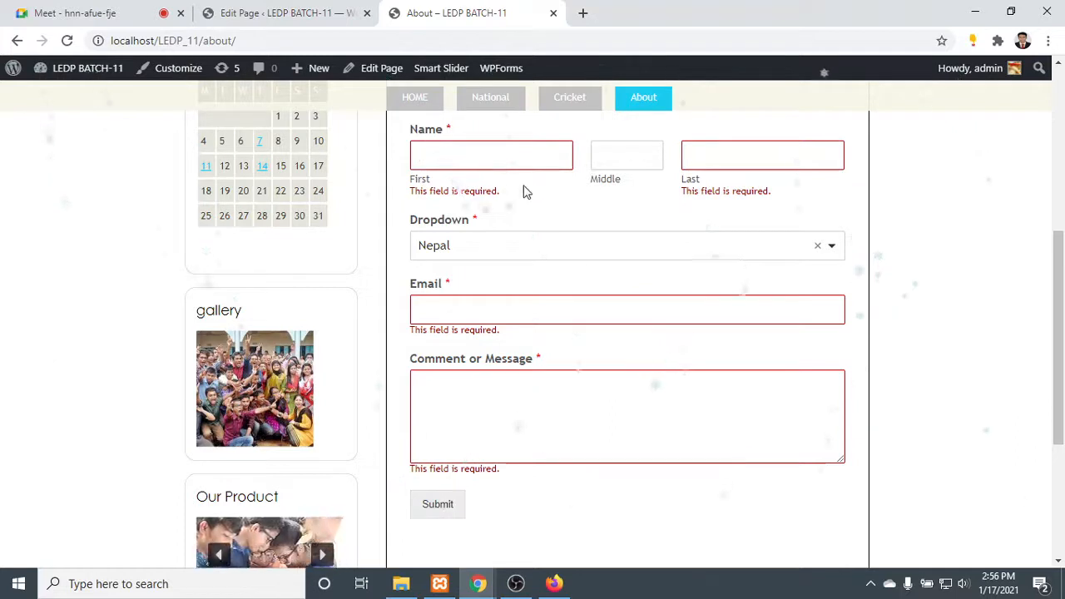
- Fill in the First name with qwerdtfgykasddfghj and the Last name with sdfgjk, submitting the form to recheck its validation
{"action": "type", "text": "qwerdtfgyk"}
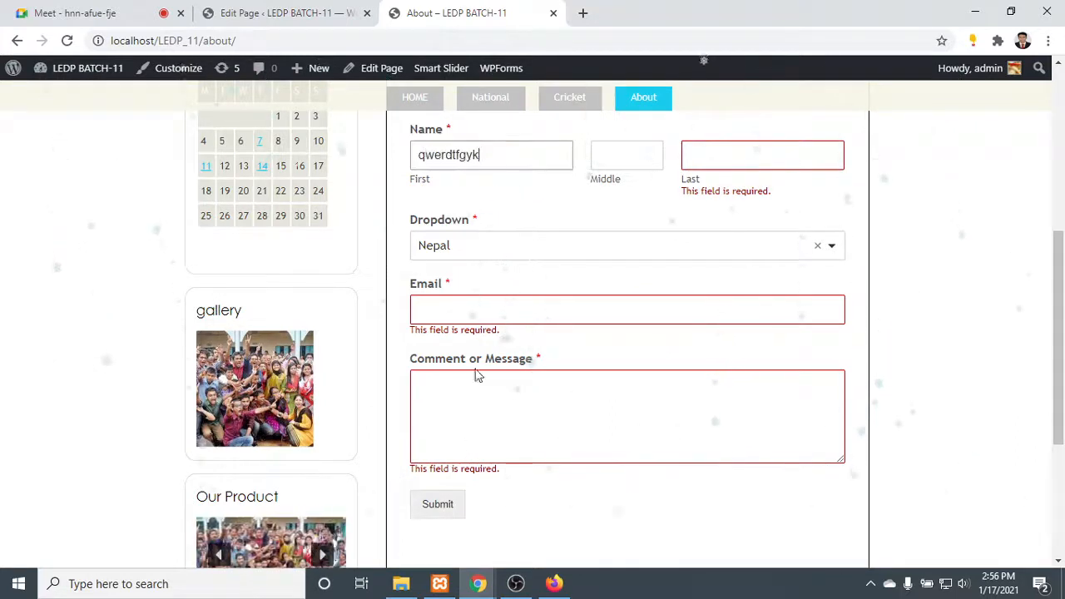
{"action": "left_click", "coordinate": [442, 509]}
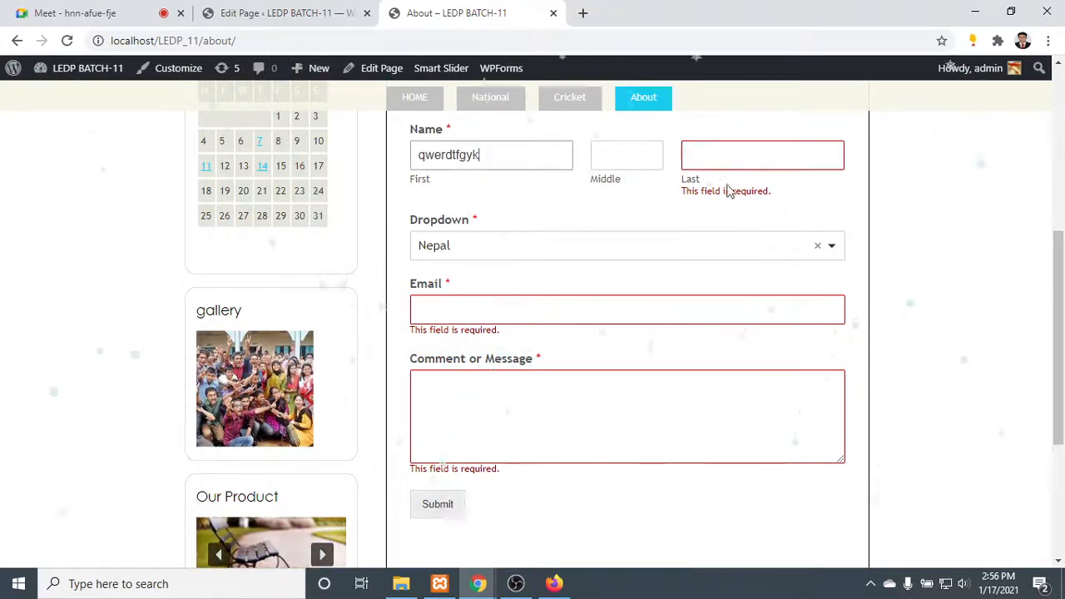
{"action": "type", "text": "asddfghj"}
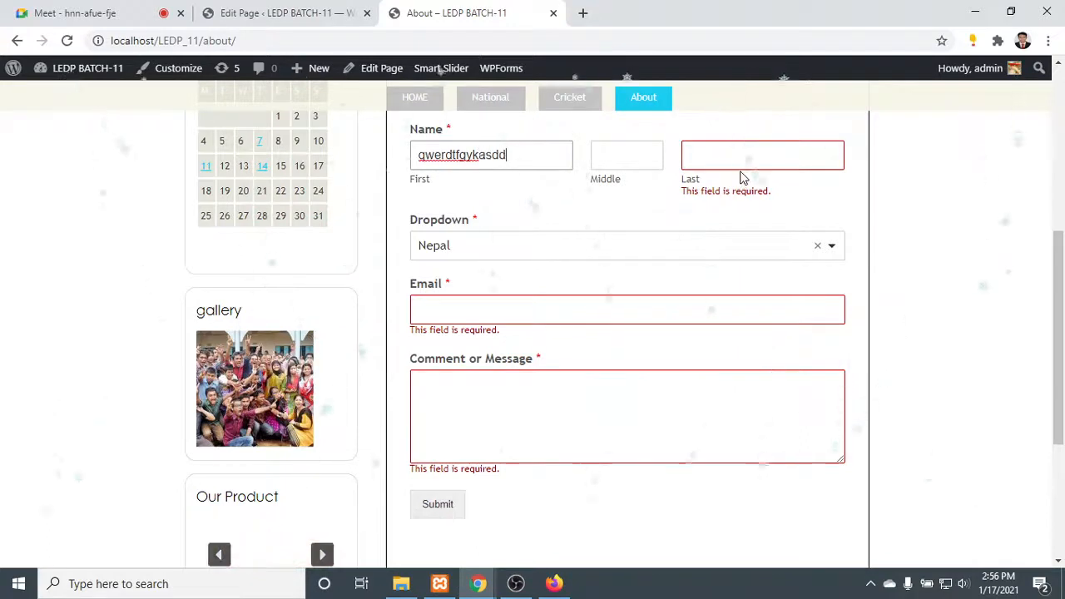
{"action": "left_click", "coordinate": [725, 154]}
{"action": "type", "text": "sdfgjk"}
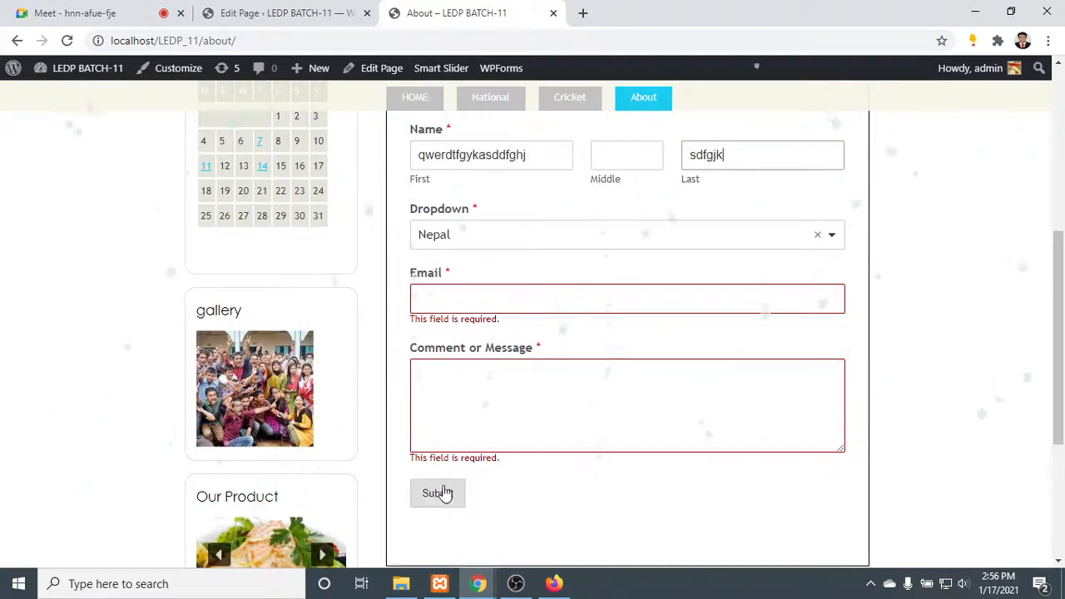
{"action": "left_click", "coordinate": [434, 495]}
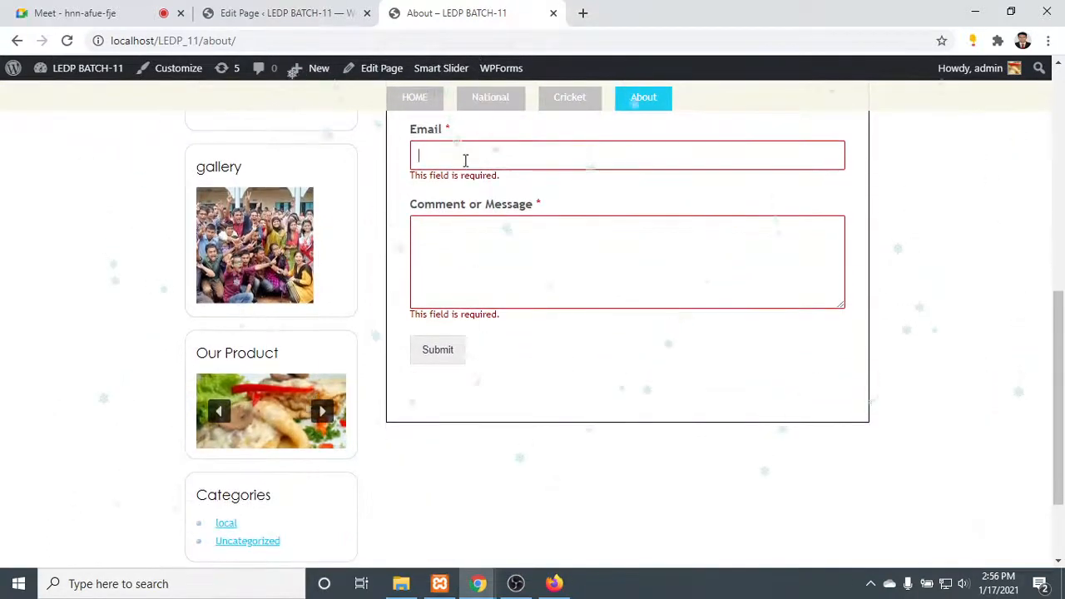
- Enter sdfsf@ in the Email field to test its address validation
{"action": "type", "text": "sdfsf"}
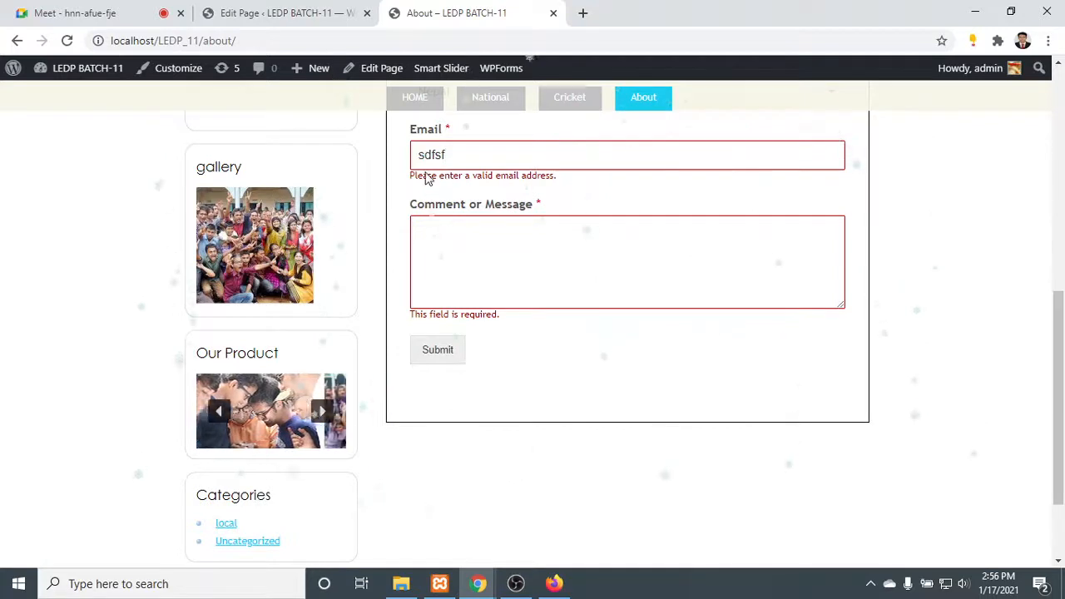
{"action": "left_click_drag", "start_coordinate": [424, 176], "coordinate": [556, 189]}
{"action": "left_click", "coordinate": [572, 190]}
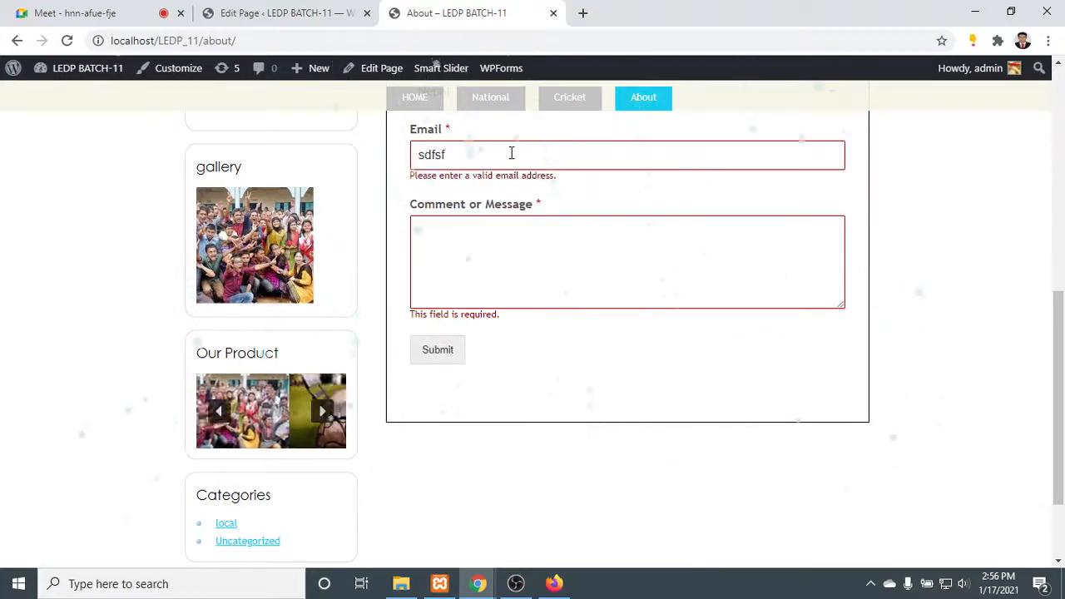
{"action": "type", "text": "@g.com"}
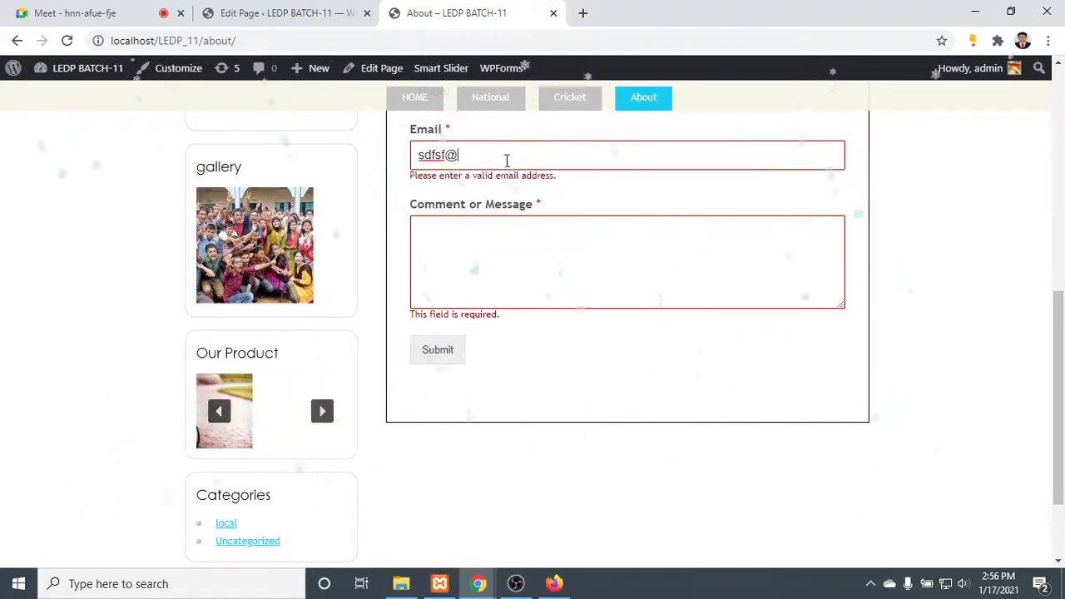
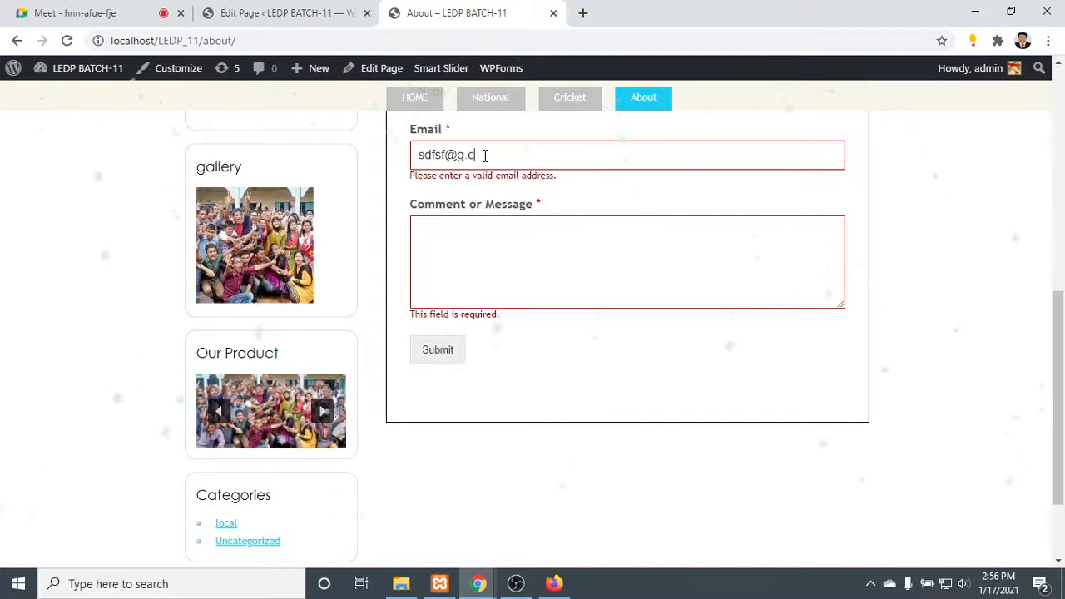
- Complete the dummy address in the Email field with a .com ending and submit the form to recheck its email validation
{"action": "type", "text": "m"}
{"action": "left_click", "coordinate": [440, 329]}
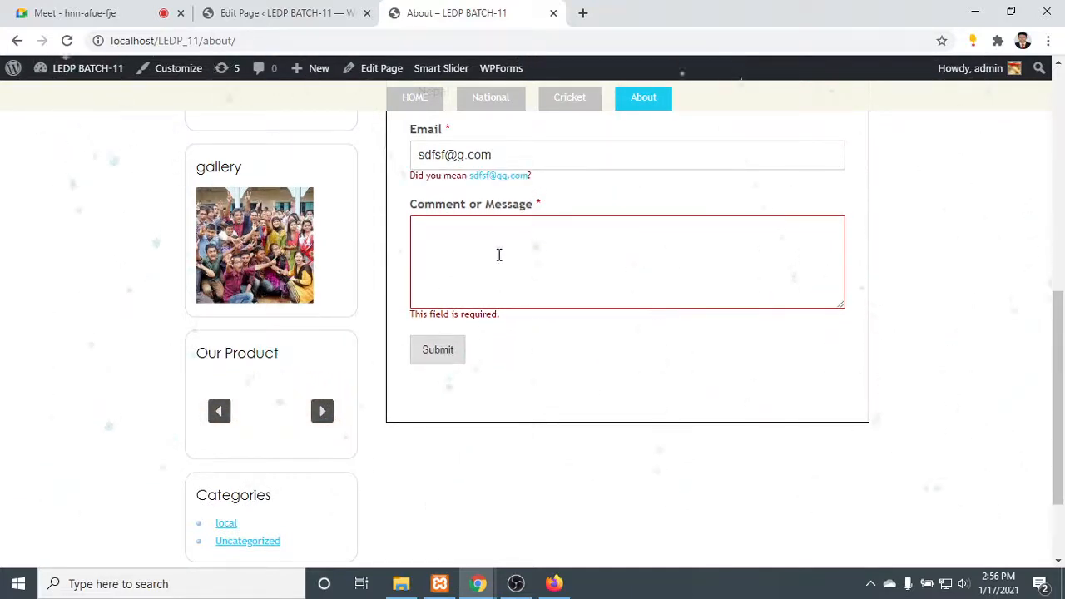
{"action": "scroll", "coordinate": [505, 245], "scroll_direction": "down", "scroll_amount": 1}
{"action": "scroll", "coordinate": [504, 250], "scroll_direction": "up", "scroll_amount": 1}
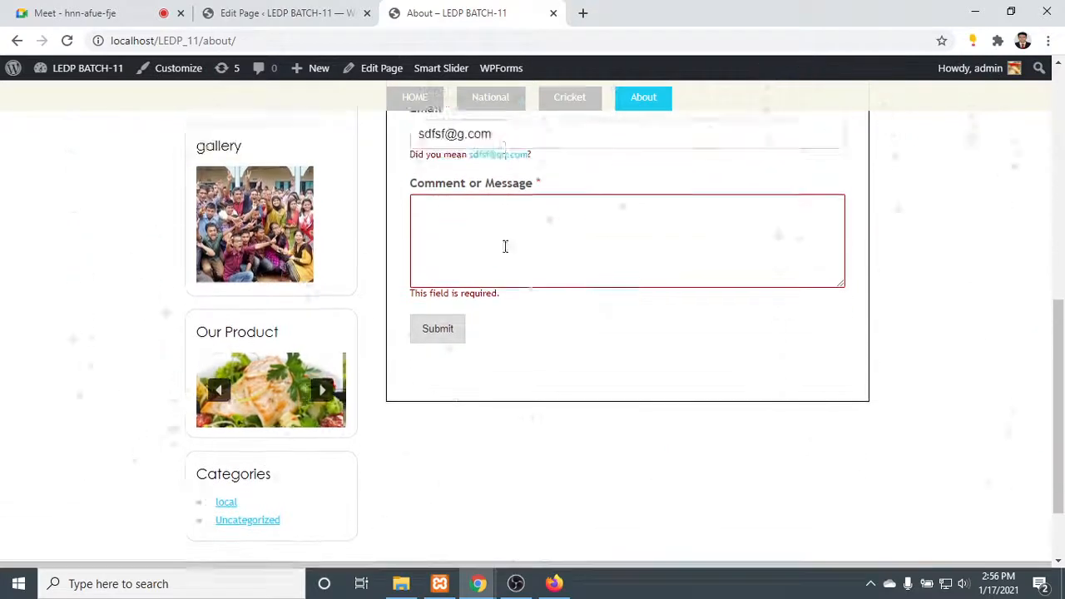
{"action": "scroll", "coordinate": [504, 247], "scroll_direction": "up", "scroll_amount": 1}
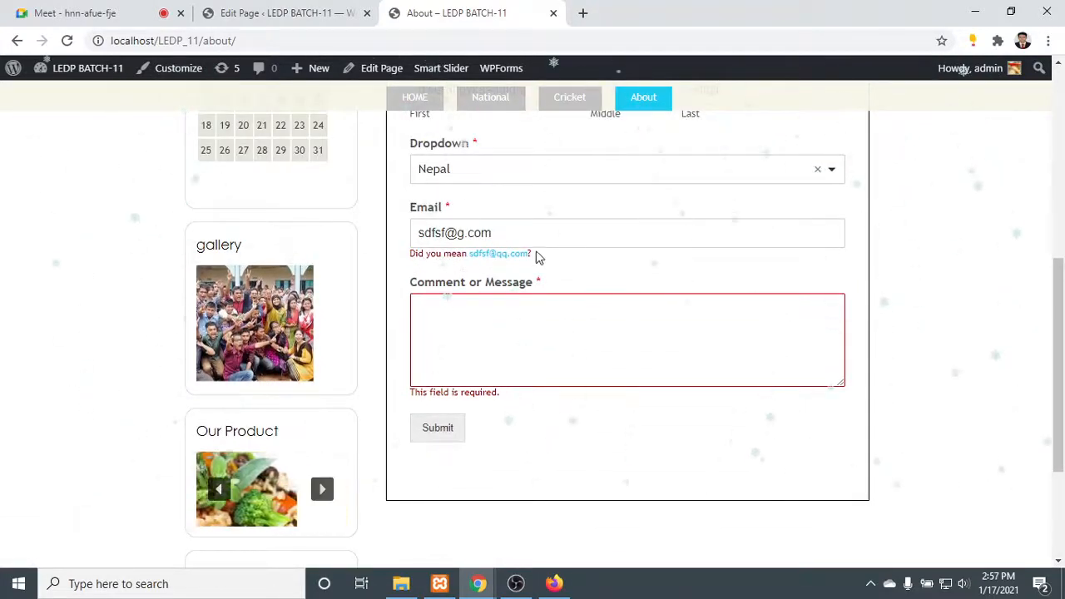
{"action": "triple_click", "coordinate": [487, 250]}
{"action": "left_click", "coordinate": [578, 263]}
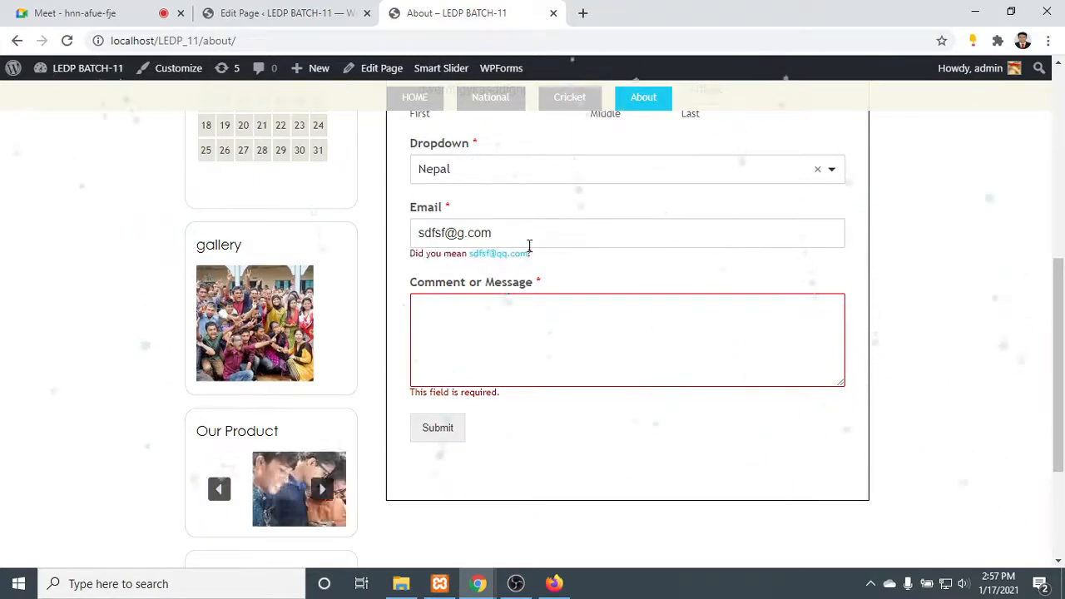
- Enter adrfghkyfh in the Comment or Message field and submit the completed contact form
{"action": "left_click", "coordinate": [521, 313]}
{"action": "scroll", "coordinate": [471, 364], "scroll_direction": "down", "scroll_amount": 1}
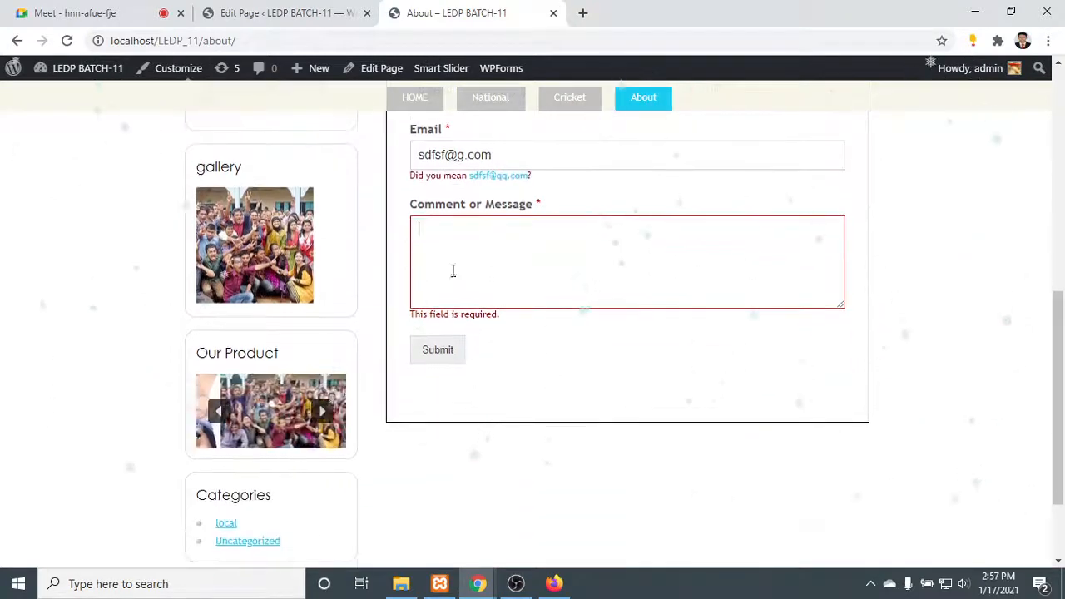
{"action": "type", "text": "adrf"}
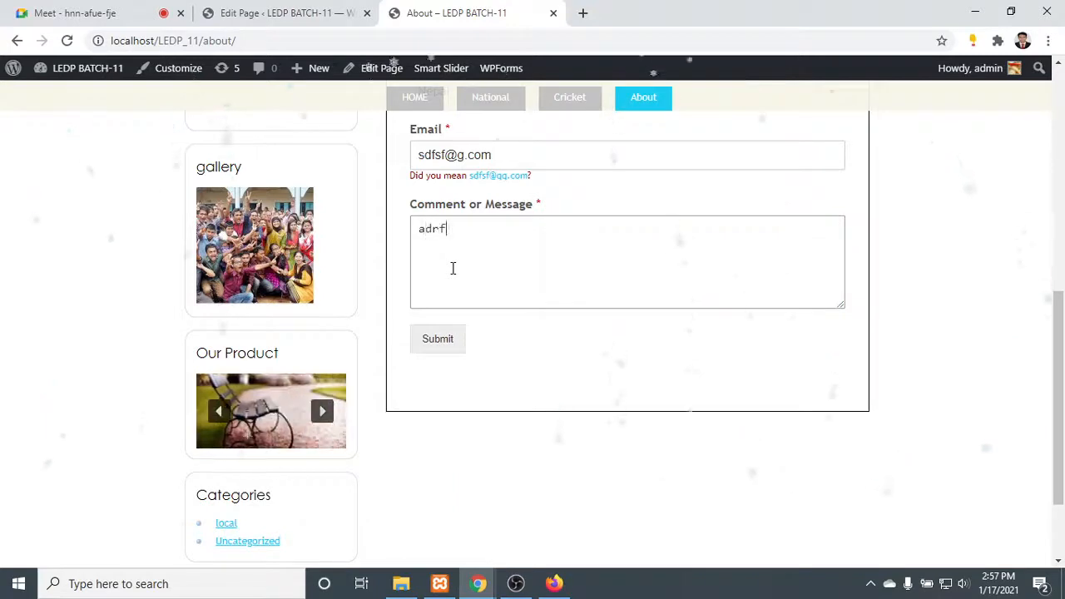
{"action": "type", "text": "ghkyfh"}
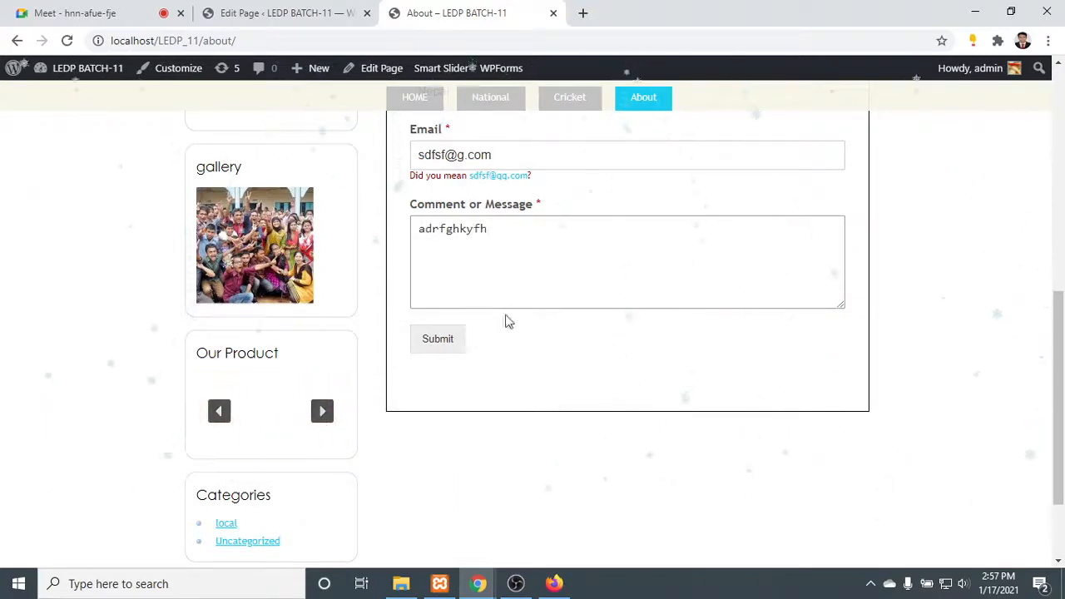
{"action": "left_click", "coordinate": [436, 342]}
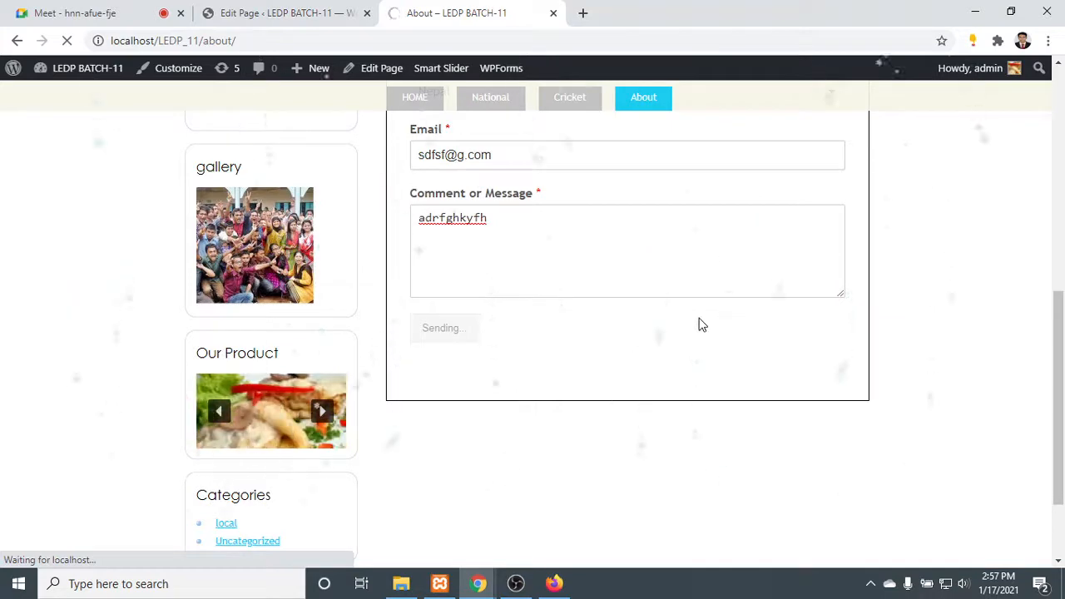
- Examine the confirmation text on the About page after the submission, checking in briefly on the Google Meet call
{"action": "scroll", "coordinate": [633, 315], "scroll_direction": "up", "scroll_amount": 6}
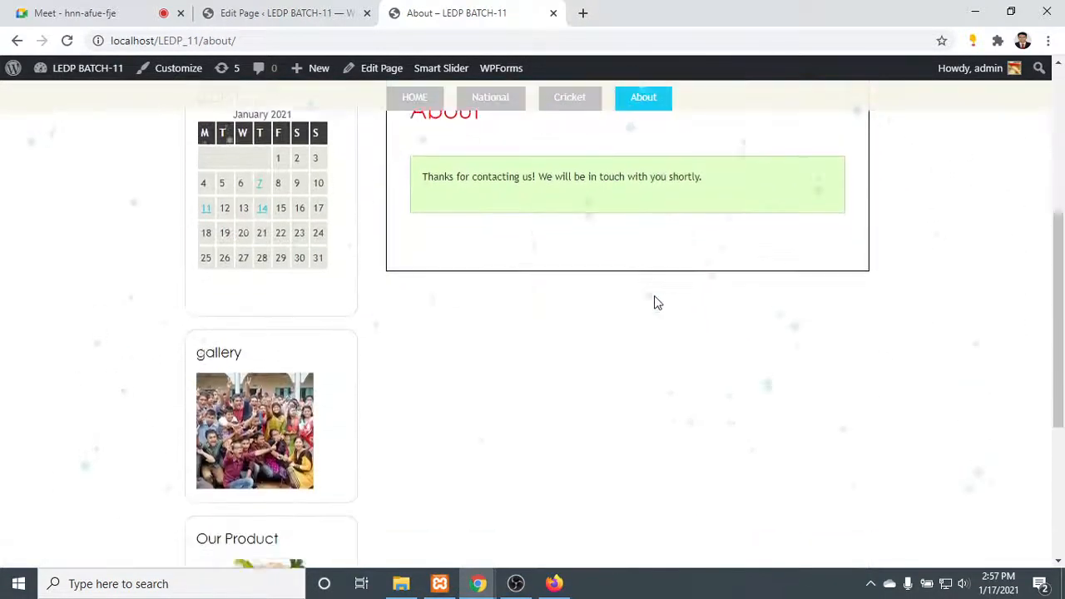
{"action": "left_click_drag", "start_coordinate": [469, 153], "coordinate": [699, 149]}
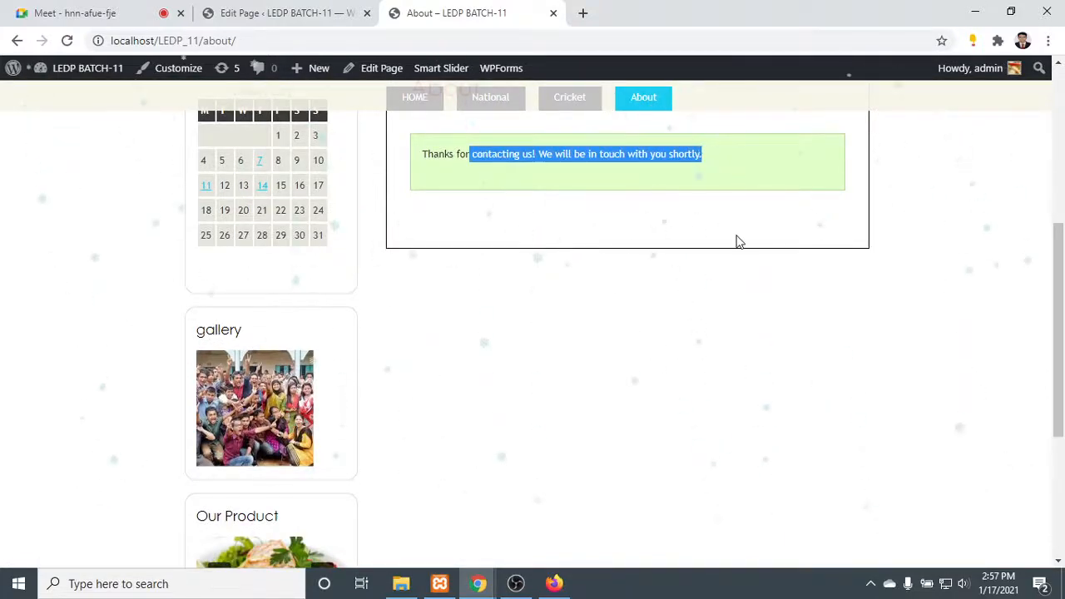
{"action": "scroll", "coordinate": [737, 238], "scroll_direction": "up", "scroll_amount": 3}
{"action": "left_click", "coordinate": [287, 8]}
{"action": "left_click", "coordinate": [75, 12]}
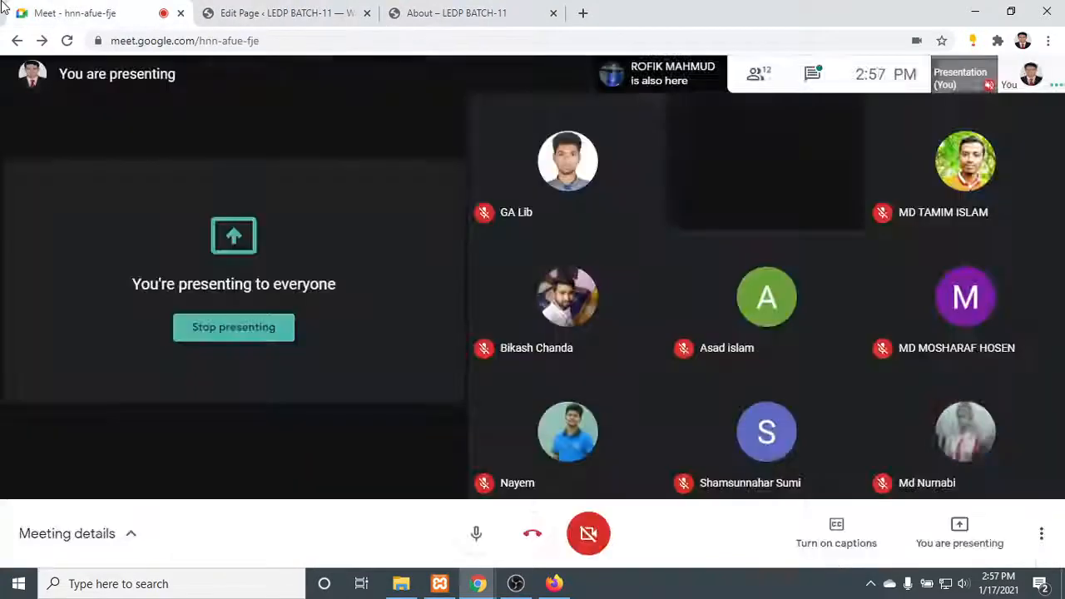
{"action": "left_click", "coordinate": [516, 9]}
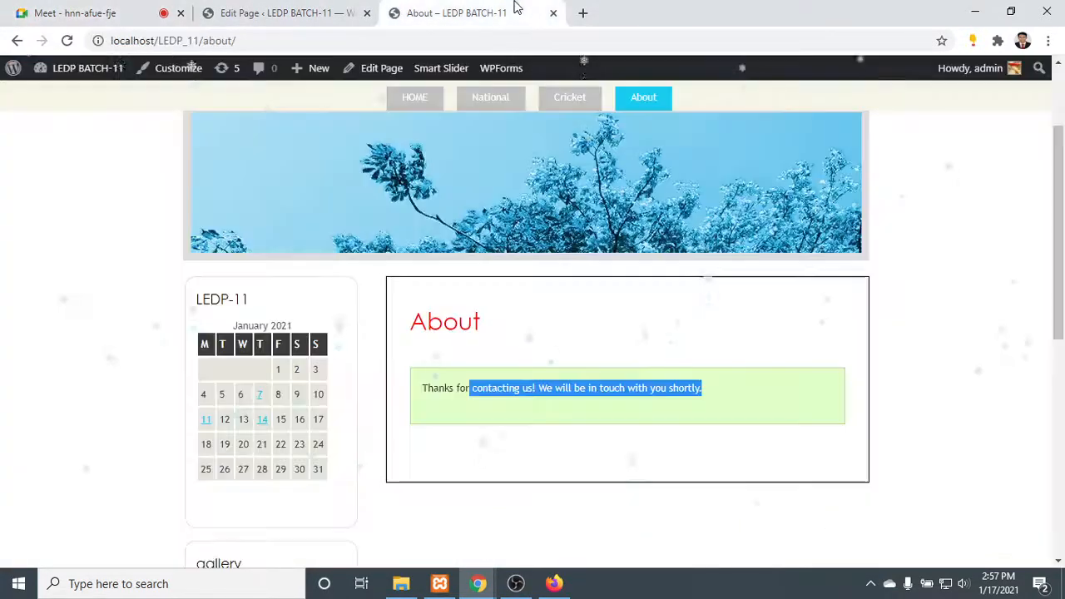
{"action": "left_click", "coordinate": [554, 378]}
{"action": "left_click_drag", "start_coordinate": [449, 388], "coordinate": [706, 390]}
- Open the admin Posts list and reload the About page to examine the blank contact form
{"action": "left_click", "coordinate": [663, 108]}
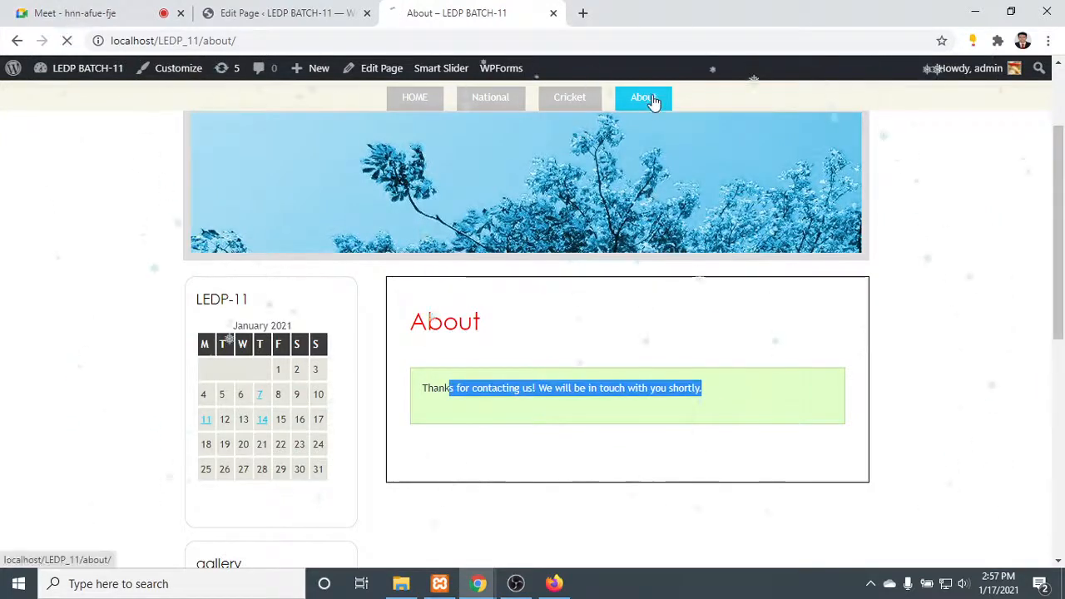
{"action": "left_click", "coordinate": [218, 12]}
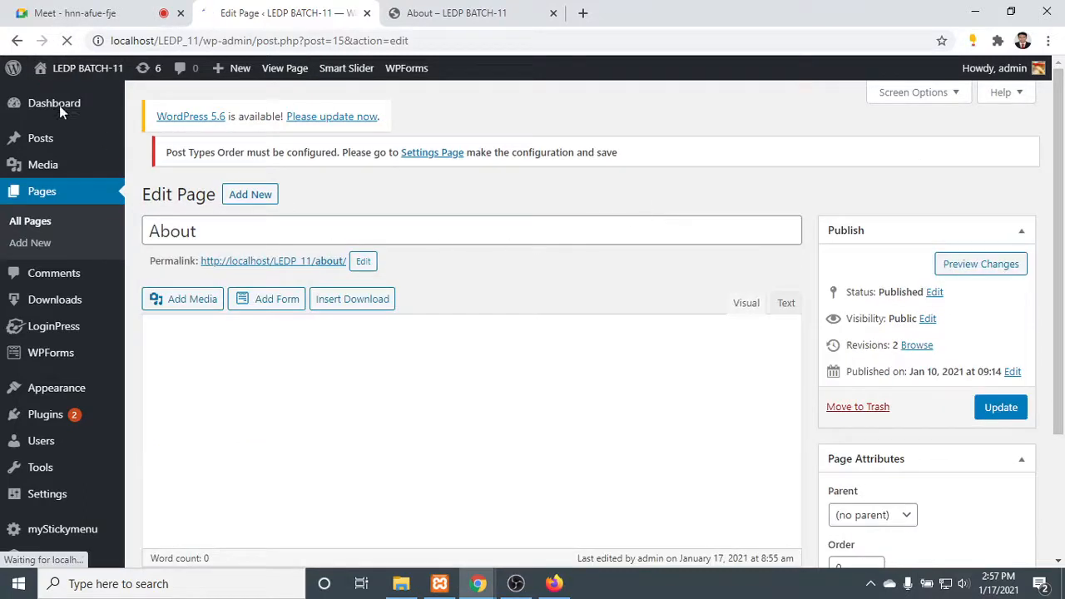
{"action": "mouse_move", "coordinate": [36, 145]}
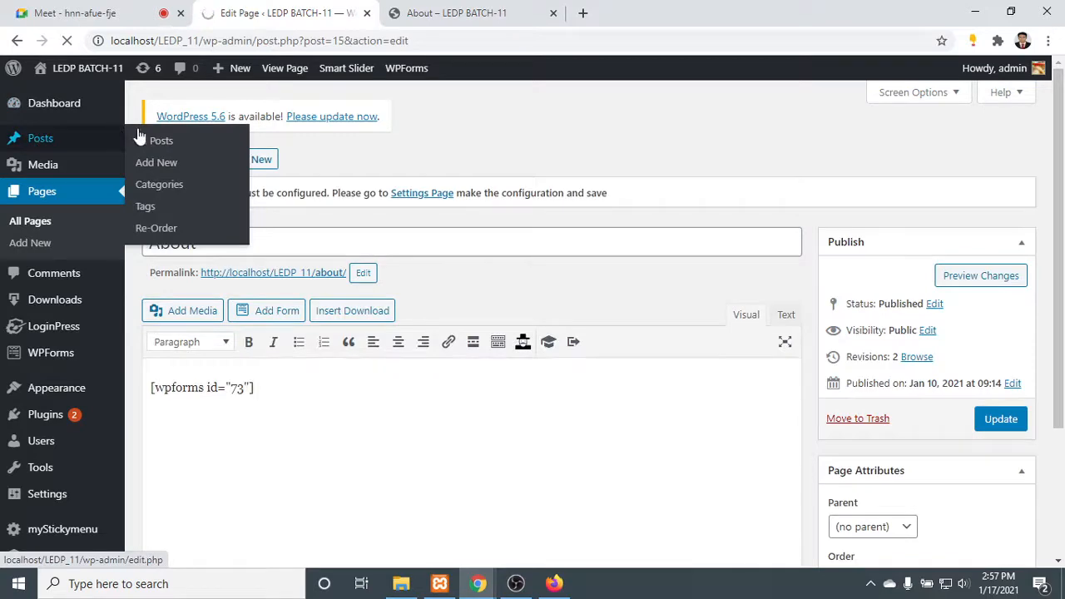
{"action": "left_click", "coordinate": [481, 10]}
{"action": "key", "text": "F5"}
{"action": "scroll", "coordinate": [579, 340], "scroll_direction": "down", "scroll_amount": 5}
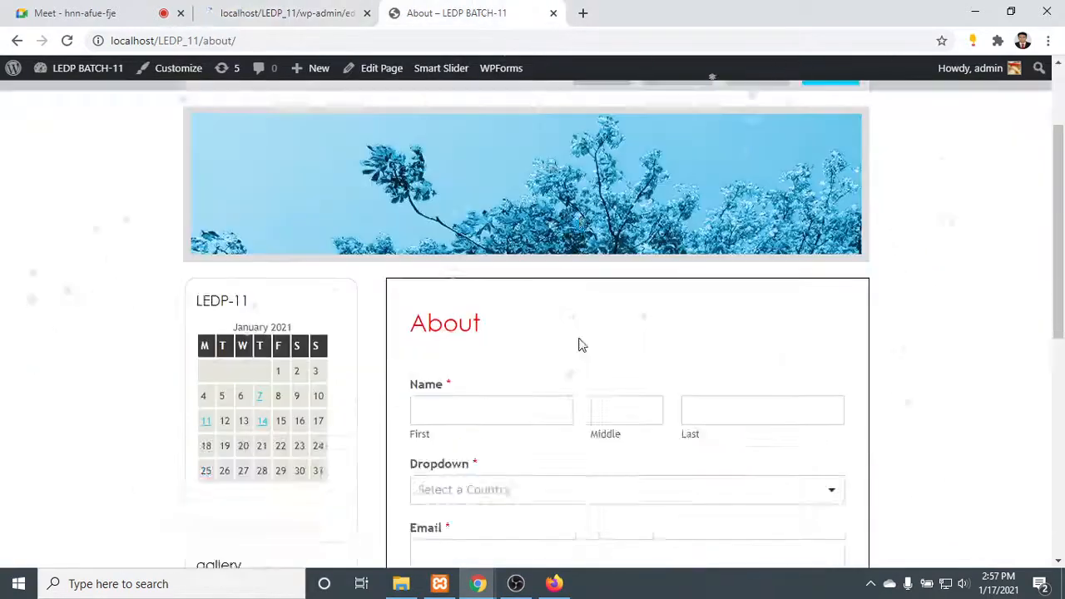
{"action": "scroll", "coordinate": [580, 340], "scroll_direction": "down", "scroll_amount": 3}
{"action": "scroll", "coordinate": [582, 340], "scroll_direction": "up", "scroll_amount": 10}
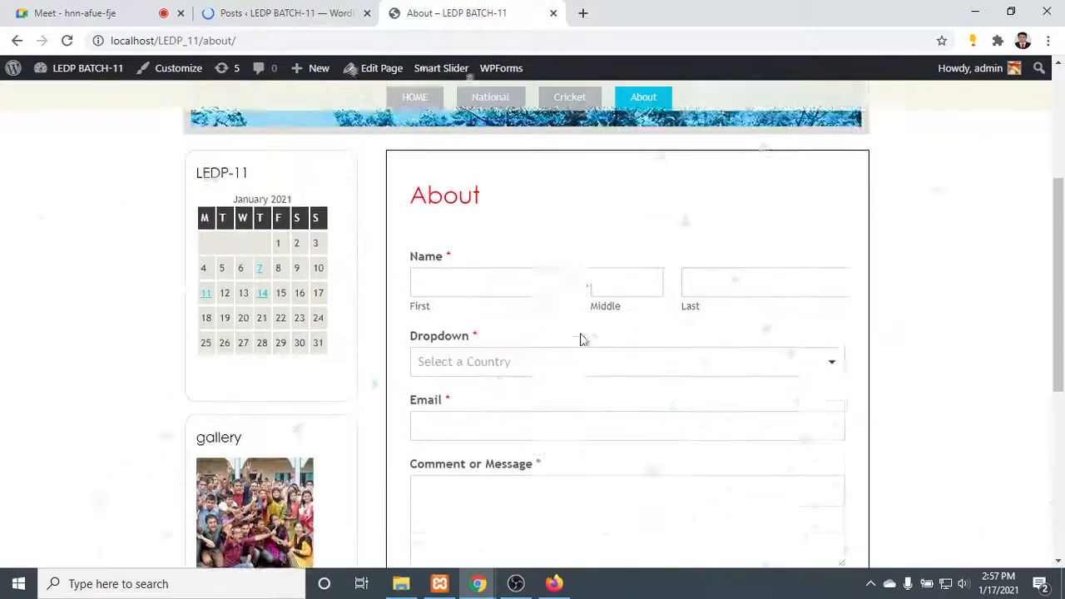
{"action": "scroll", "coordinate": [445, 233], "scroll_direction": "down", "scroll_amount": 5}
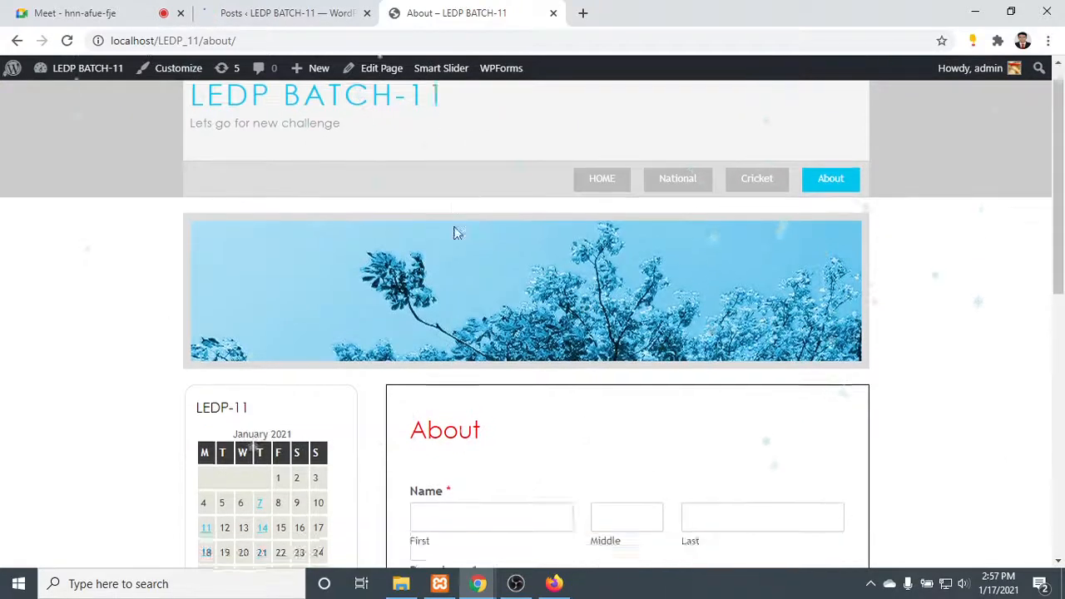
- Review the Posts list and the WordPress admin menu entries, and close the admin page
{"action": "left_click", "coordinate": [281, 10]}
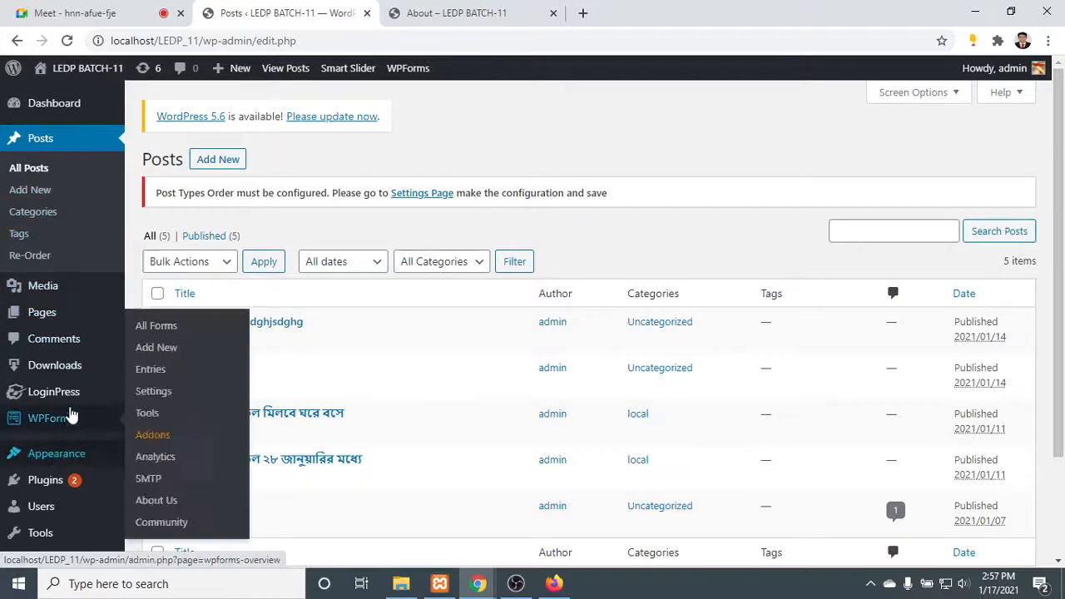
{"action": "scroll", "coordinate": [50, 416], "scroll_direction": "down", "scroll_amount": 3}
{"action": "scroll", "coordinate": [21, 317], "scroll_direction": "up", "scroll_amount": 2}
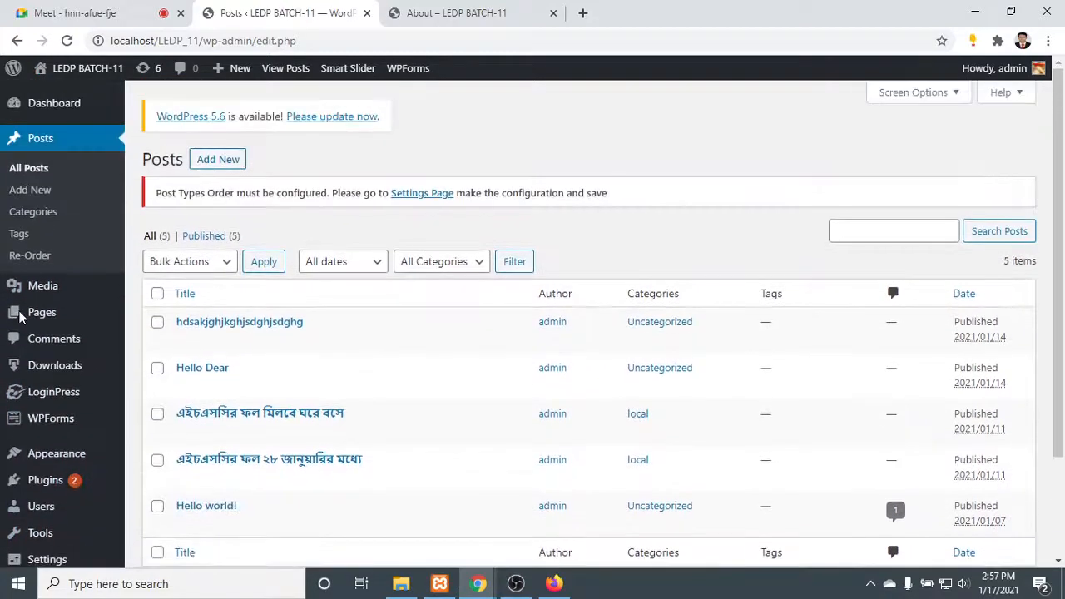
{"action": "scroll", "coordinate": [36, 333], "scroll_direction": "down", "scroll_amount": 2}
{"action": "mouse_move", "coordinate": [75, 405]}
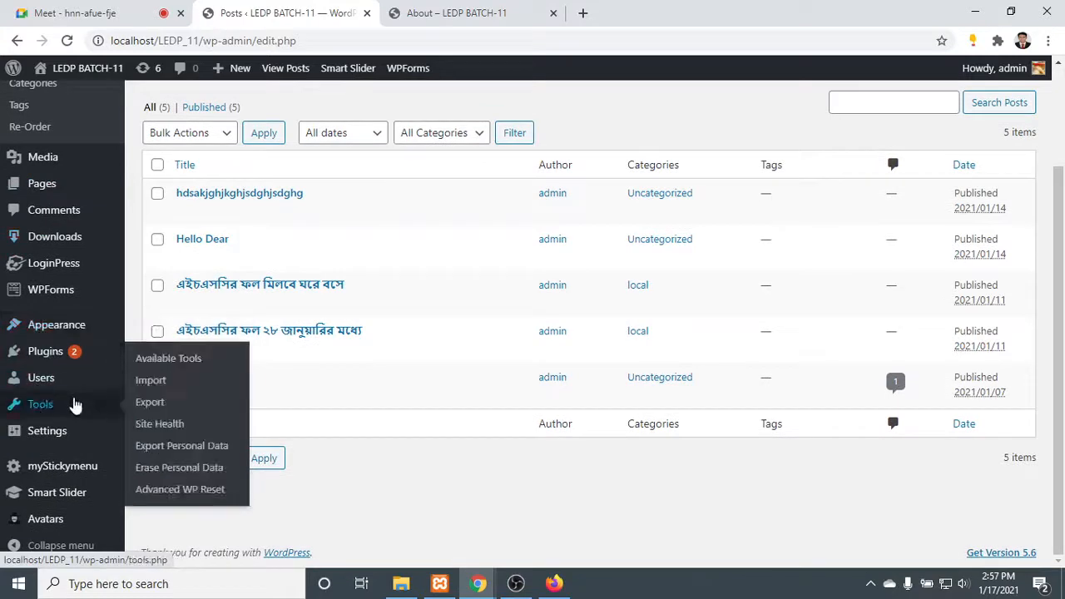
{"action": "scroll", "coordinate": [72, 516], "scroll_direction": "up", "scroll_amount": 2}
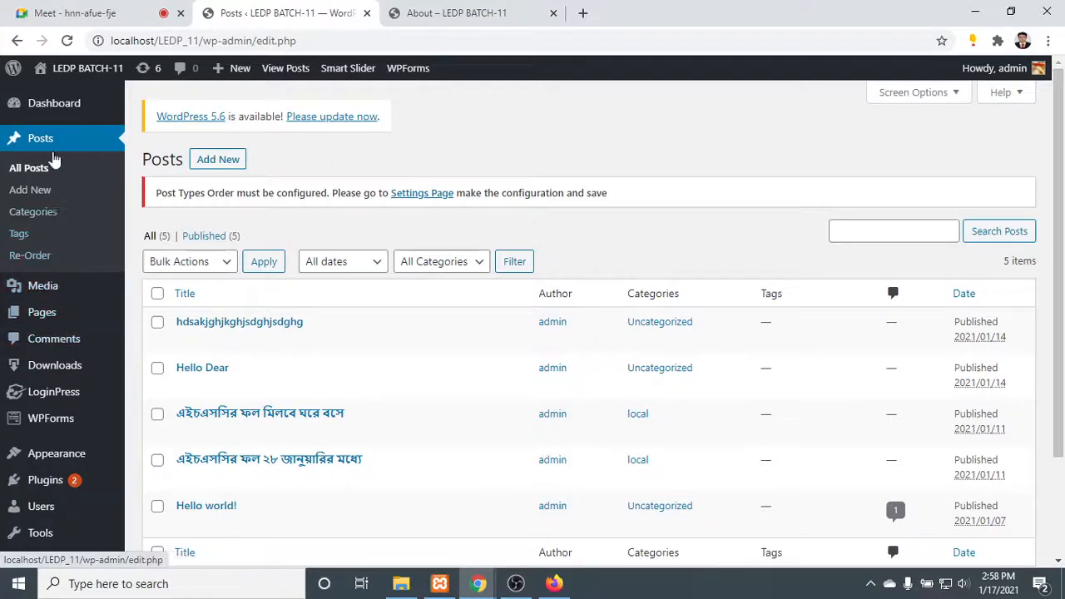
{"action": "scroll", "coordinate": [88, 533], "scroll_direction": "down", "scroll_amount": 2}
{"action": "scroll", "coordinate": [87, 533], "scroll_direction": "up", "scroll_amount": 2}
{"action": "mouse_move", "coordinate": [86, 509]}
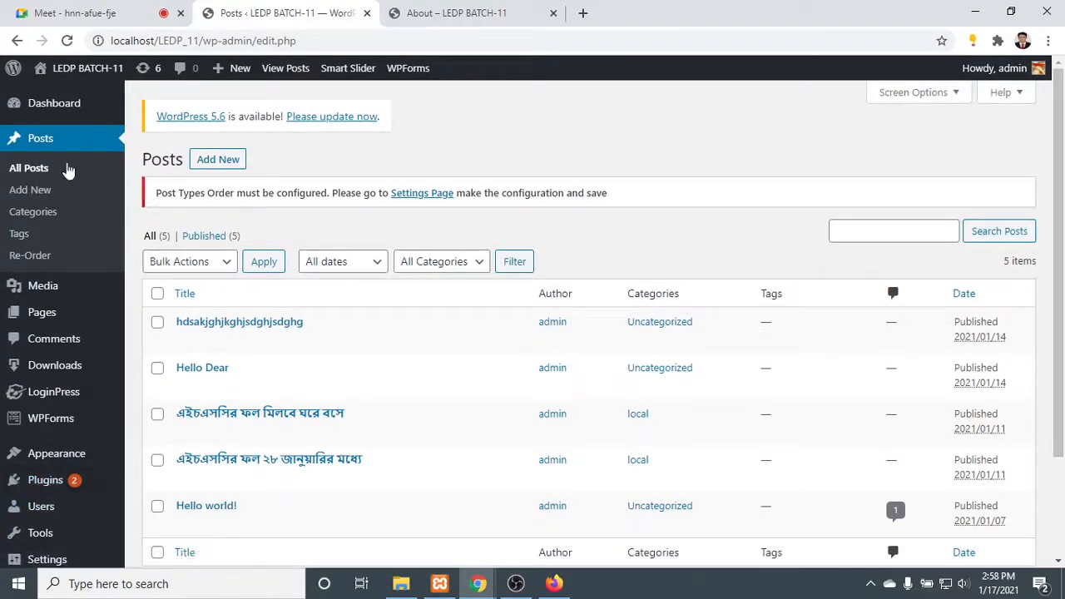
{"action": "scroll", "coordinate": [269, 292], "scroll_direction": "down", "scroll_amount": 2}
{"action": "scroll", "coordinate": [318, 344], "scroll_direction": "up", "scroll_amount": 2}
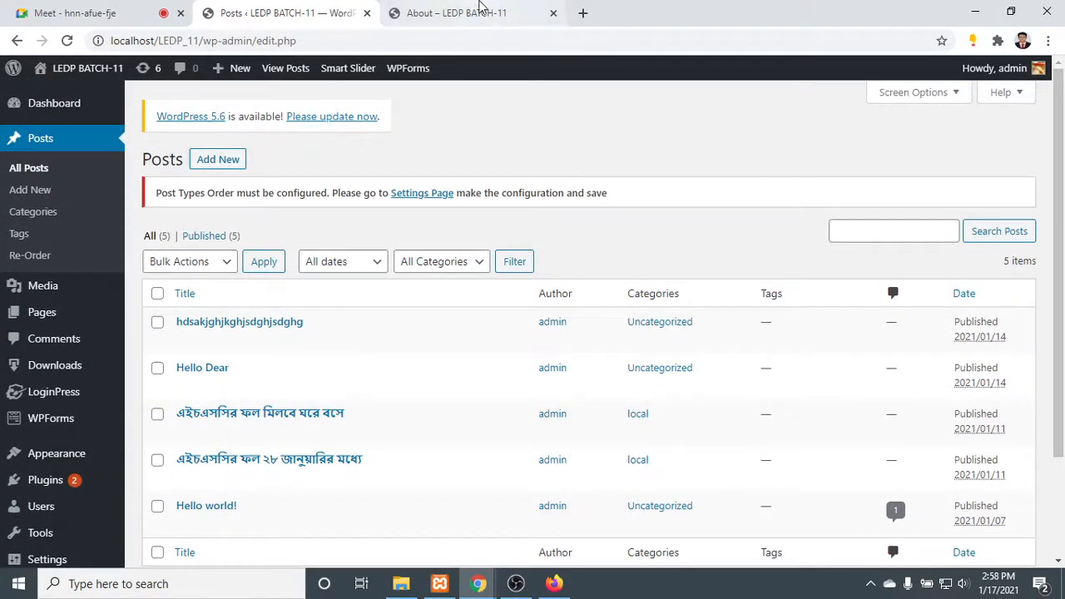
{"action": "left_click", "coordinate": [367, 13]}
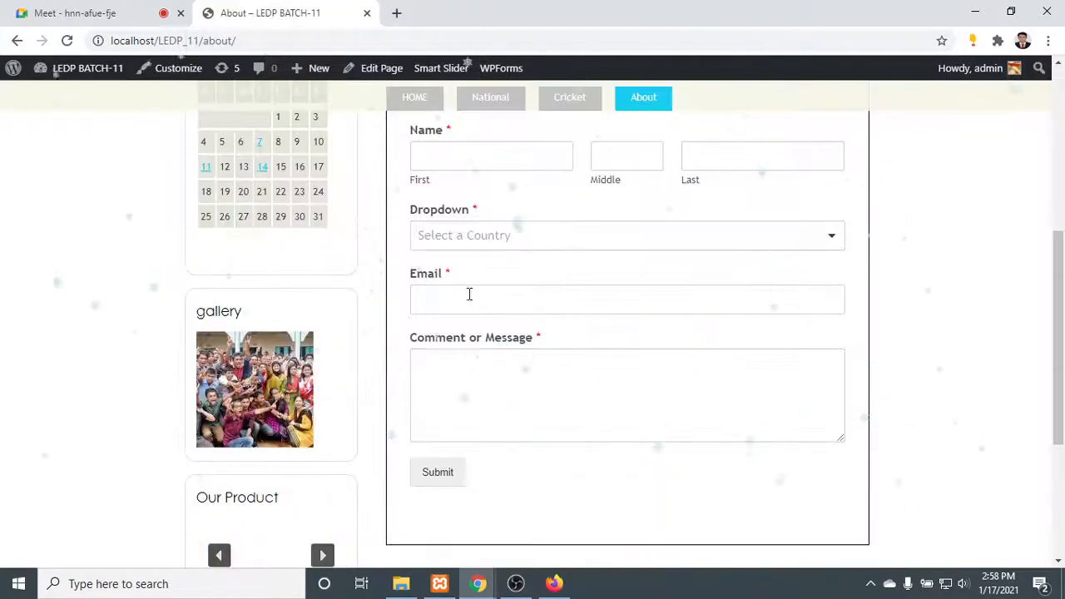
- Open the site's HOME page and browse back through the slides of its main image slider
{"action": "scroll", "coordinate": [469, 292], "scroll_direction": "up", "scroll_amount": 4}
{"action": "scroll", "coordinate": [539, 302], "scroll_direction": "up", "scroll_amount": 1}
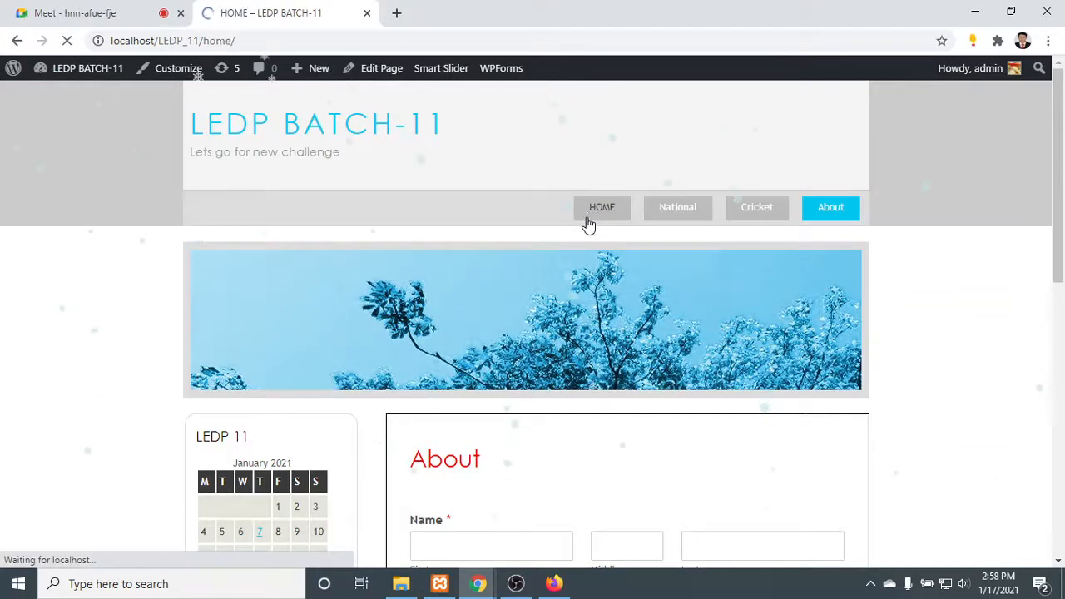
{"action": "scroll", "coordinate": [499, 300], "scroll_direction": "down", "scroll_amount": 3}
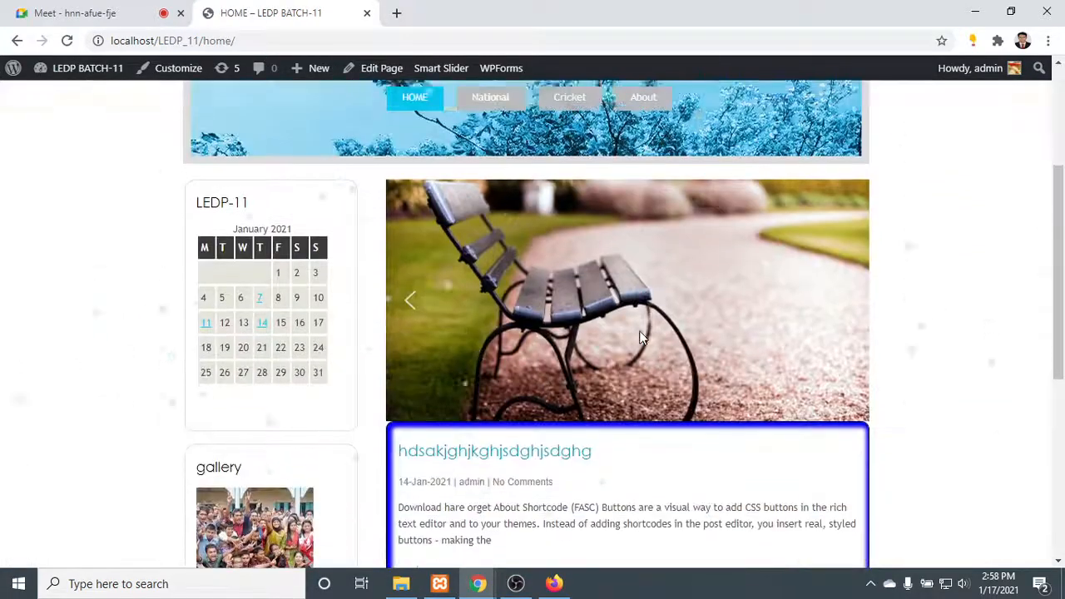
{"action": "left_click", "coordinate": [409, 300]}
{"action": "left_click", "coordinate": [408, 300]}
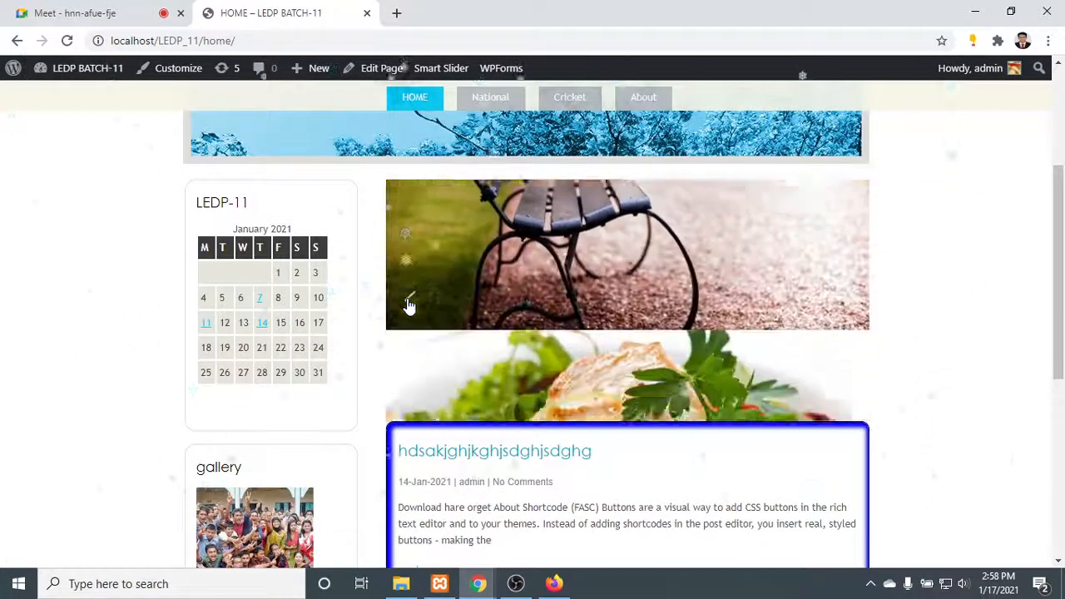
{"action": "left_click", "coordinate": [409, 304]}
{"action": "left_click", "coordinate": [408, 305]}
{"action": "left_click", "coordinate": [409, 305]}
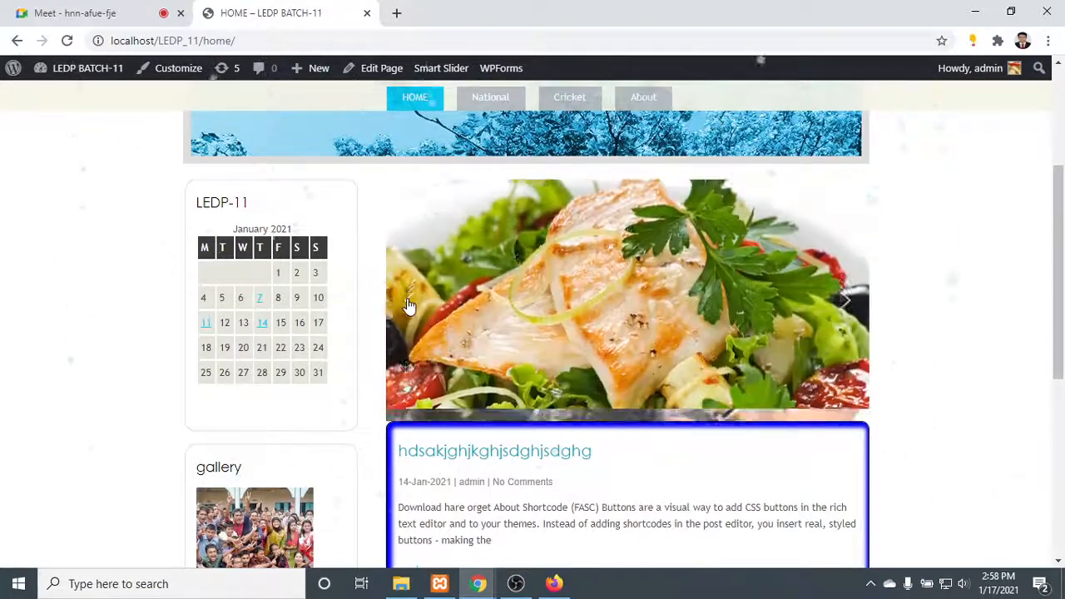
{"action": "left_click", "coordinate": [410, 304]}
{"action": "left_click", "coordinate": [411, 305]}
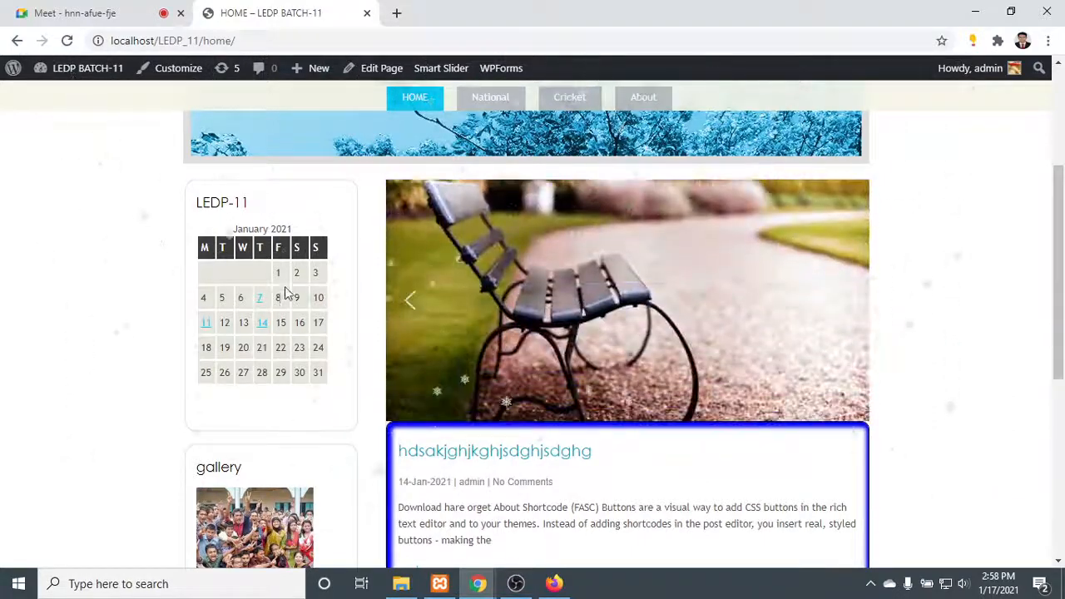
- Inspect the home page's gallery, Our Product and Categories widgets and the Copyright text in the footer
{"action": "scroll", "coordinate": [285, 296], "scroll_direction": "down", "scroll_amount": 1}
{"action": "scroll", "coordinate": [285, 302], "scroll_direction": "down", "scroll_amount": 2}
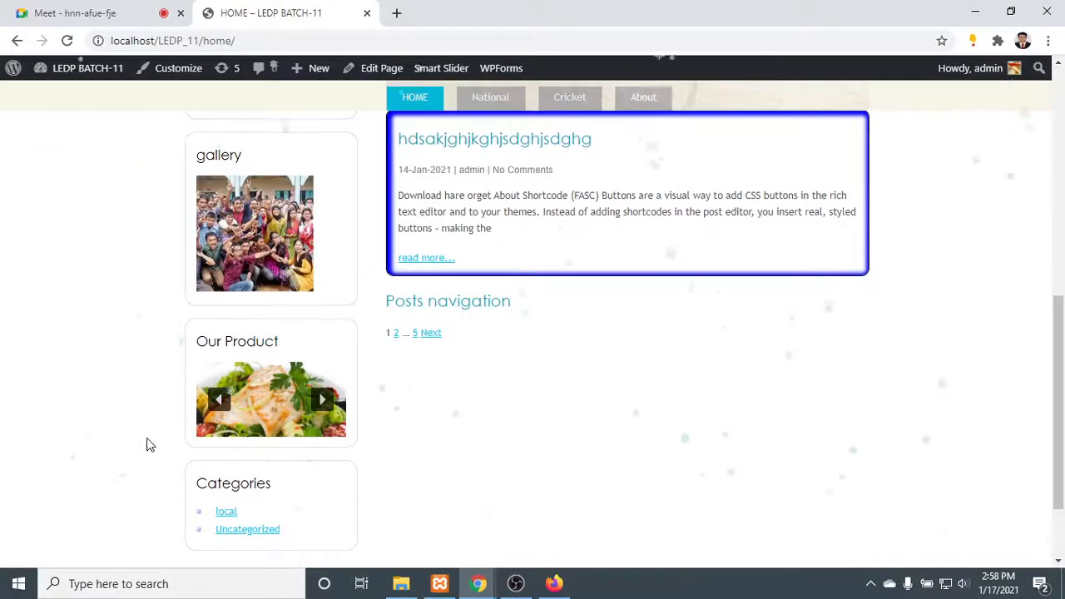
{"action": "scroll", "coordinate": [216, 466], "scroll_direction": "down", "scroll_amount": 1}
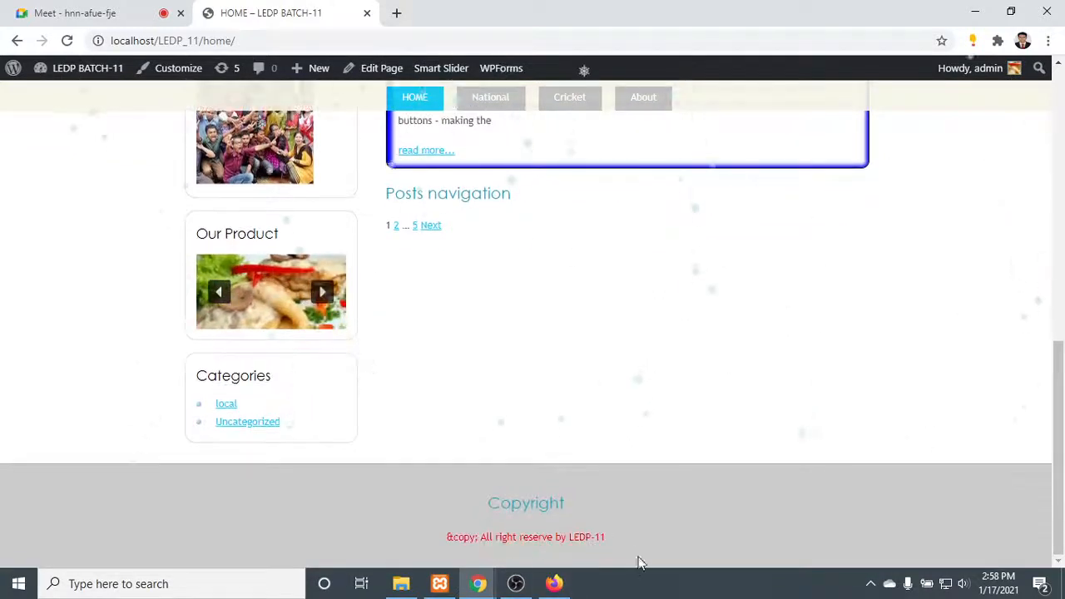
{"action": "left_click_drag", "start_coordinate": [632, 539], "coordinate": [445, 497]}
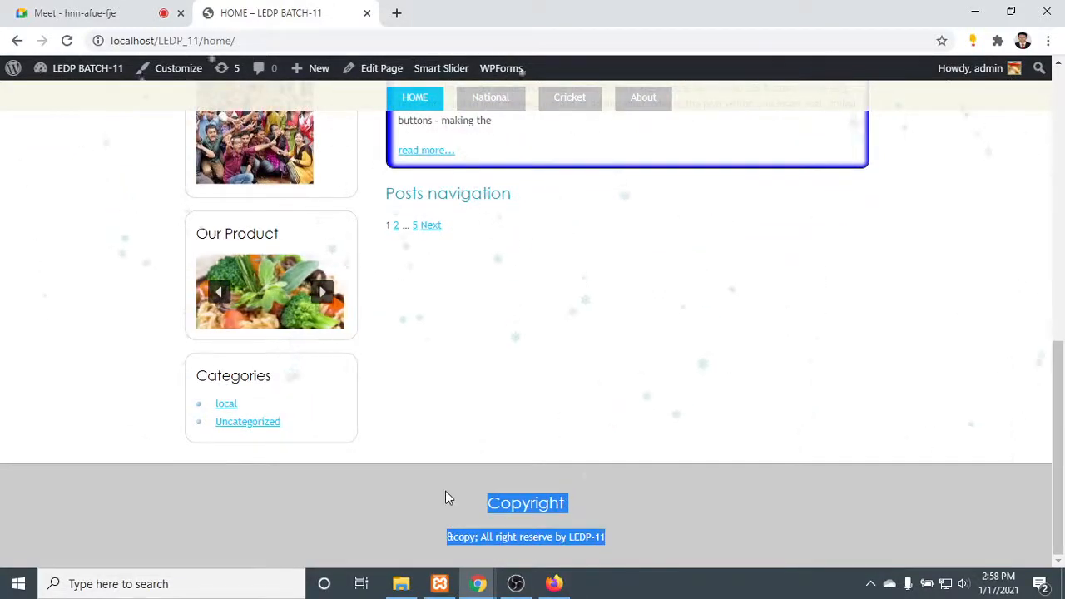
{"action": "left_click", "coordinate": [515, 341]}
{"action": "scroll", "coordinate": [255, 521], "scroll_direction": "up", "scroll_amount": 1}
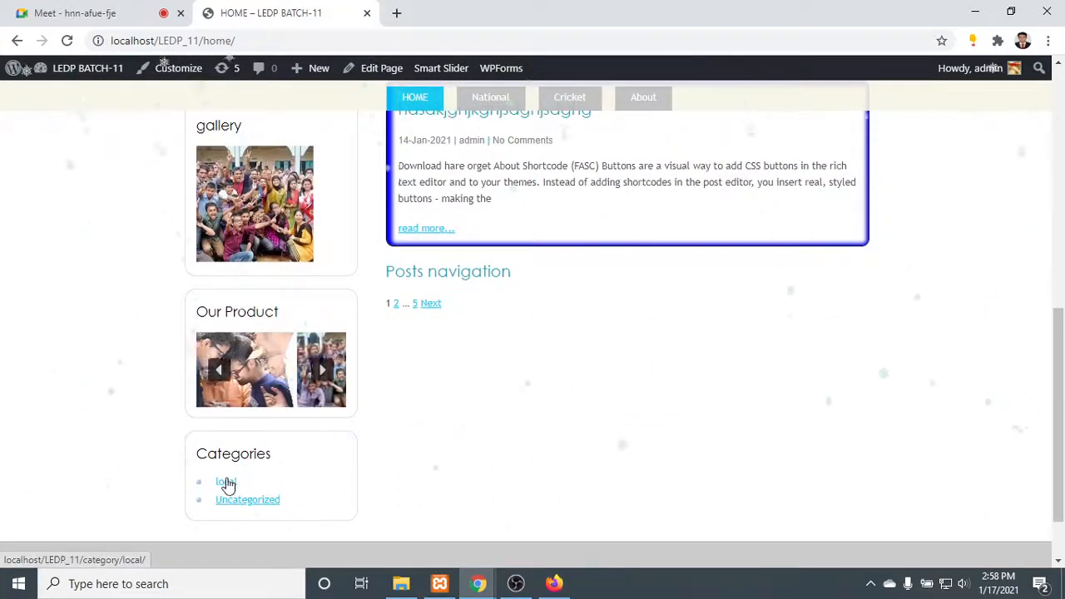
- Open the local category archive from the Categories widget and look at its posts
{"action": "left_click", "coordinate": [227, 482]}
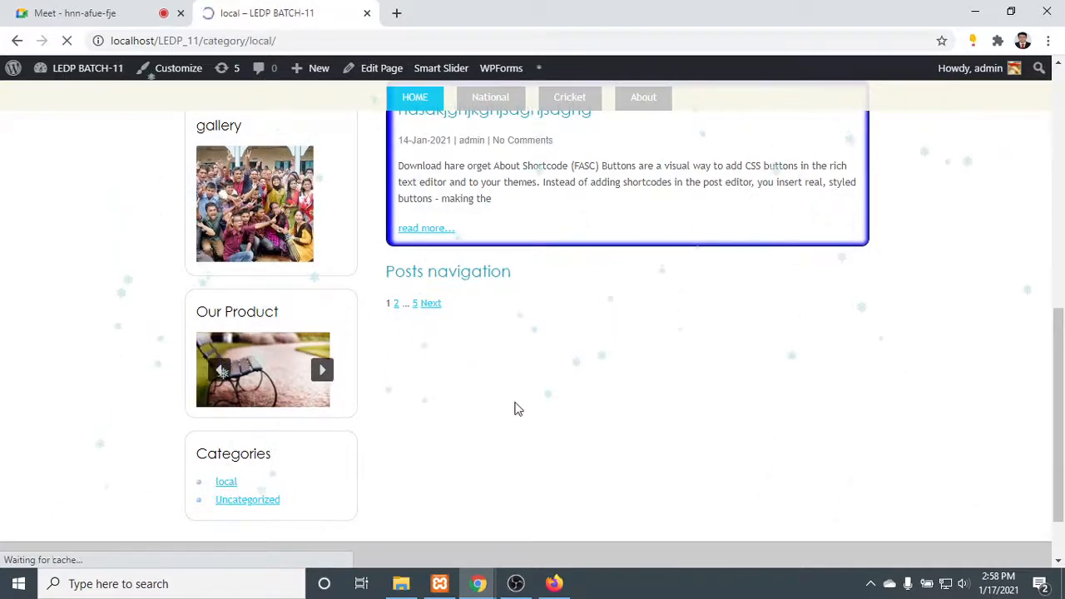
{"action": "scroll", "coordinate": [608, 375], "scroll_direction": "down", "scroll_amount": 3}
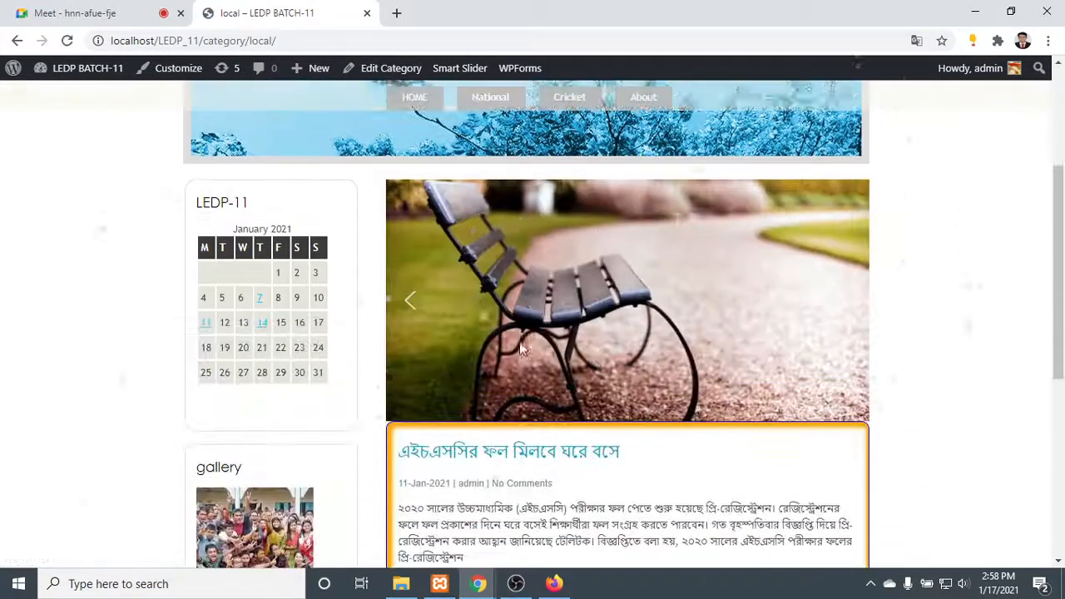
- Advance the Our Product slider on the local category archive and open its post through the read more link
{"action": "scroll", "coordinate": [409, 299], "scroll_direction": "down", "scroll_amount": 5}
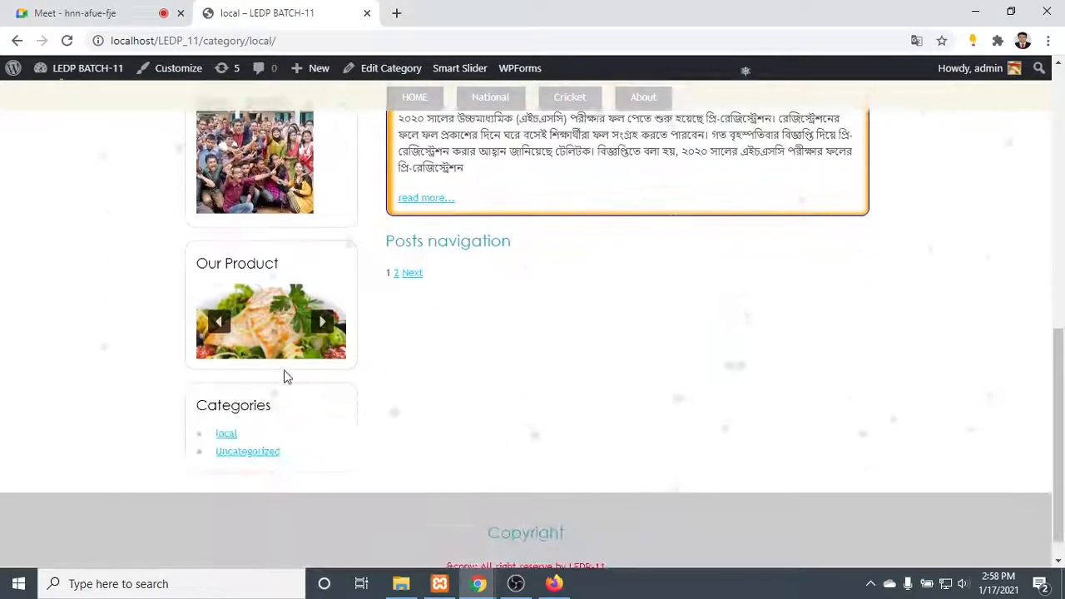
{"action": "left_click", "coordinate": [321, 324]}
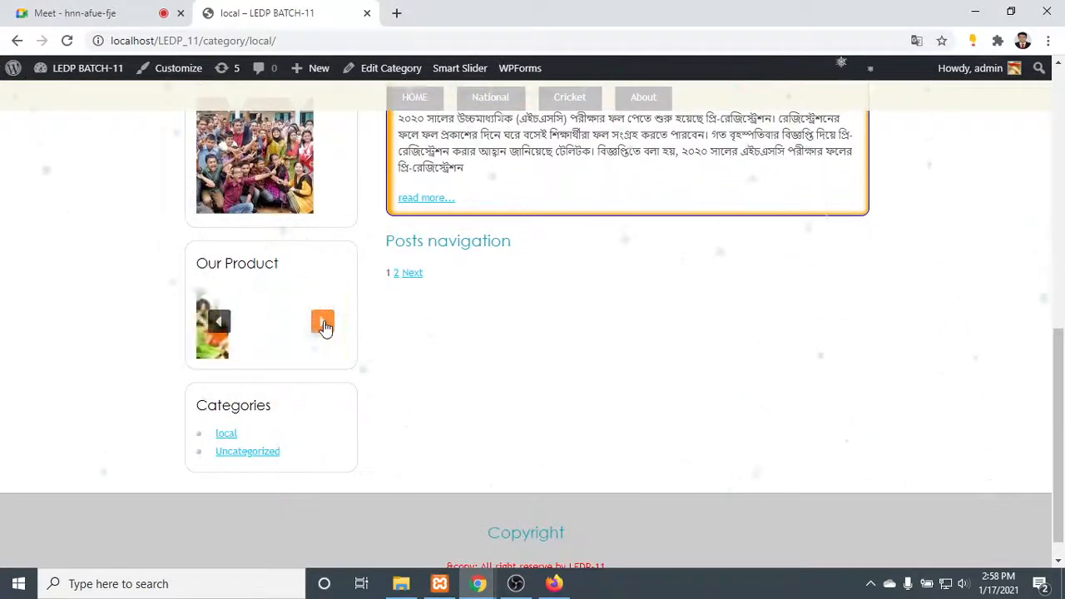
{"action": "scroll", "coordinate": [477, 328], "scroll_direction": "up", "scroll_amount": 4}
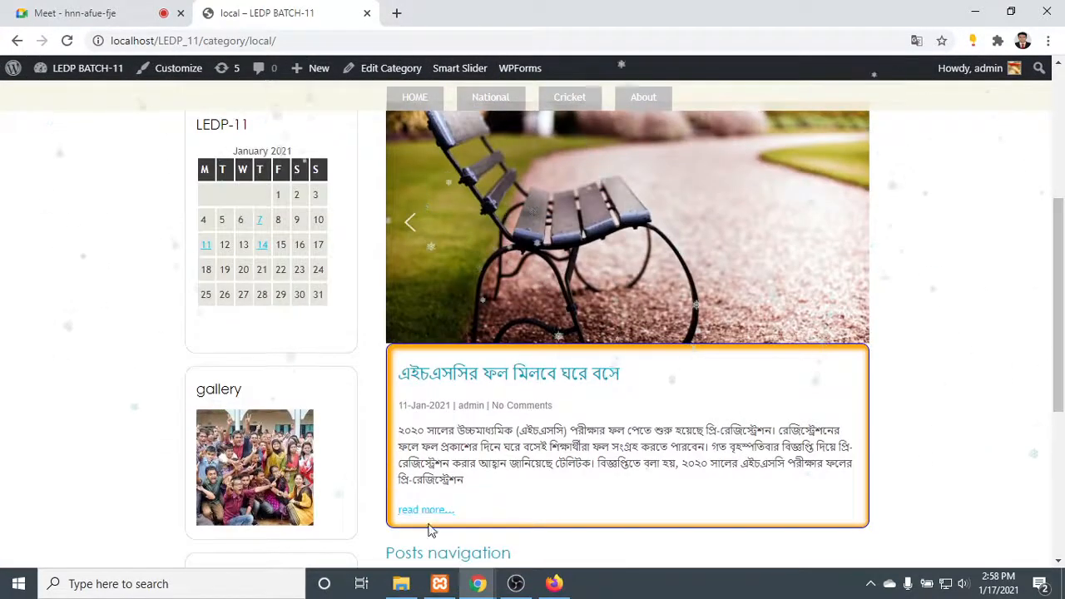
{"action": "left_click", "coordinate": [430, 510]}
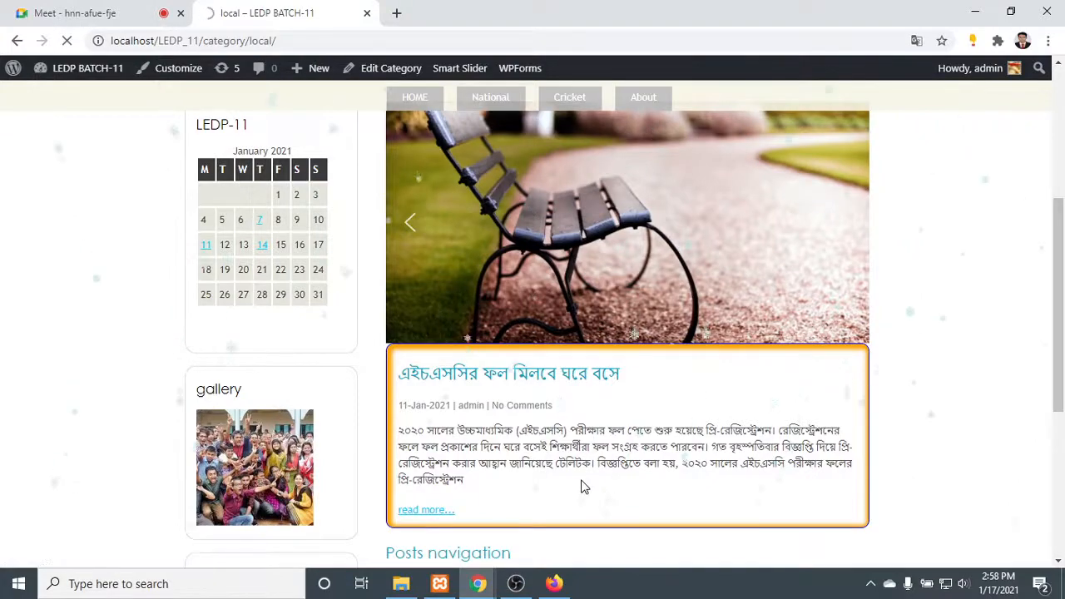
{"action": "scroll", "coordinate": [566, 416], "scroll_direction": "down", "scroll_amount": 15}
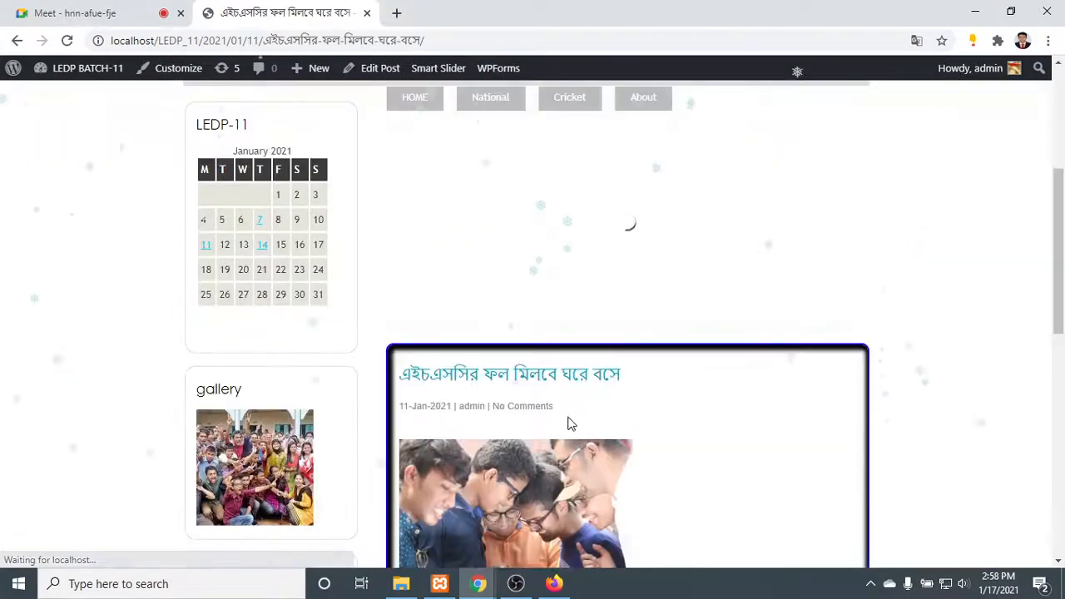
{"action": "scroll", "coordinate": [594, 380], "scroll_direction": "up", "scroll_amount": 15}
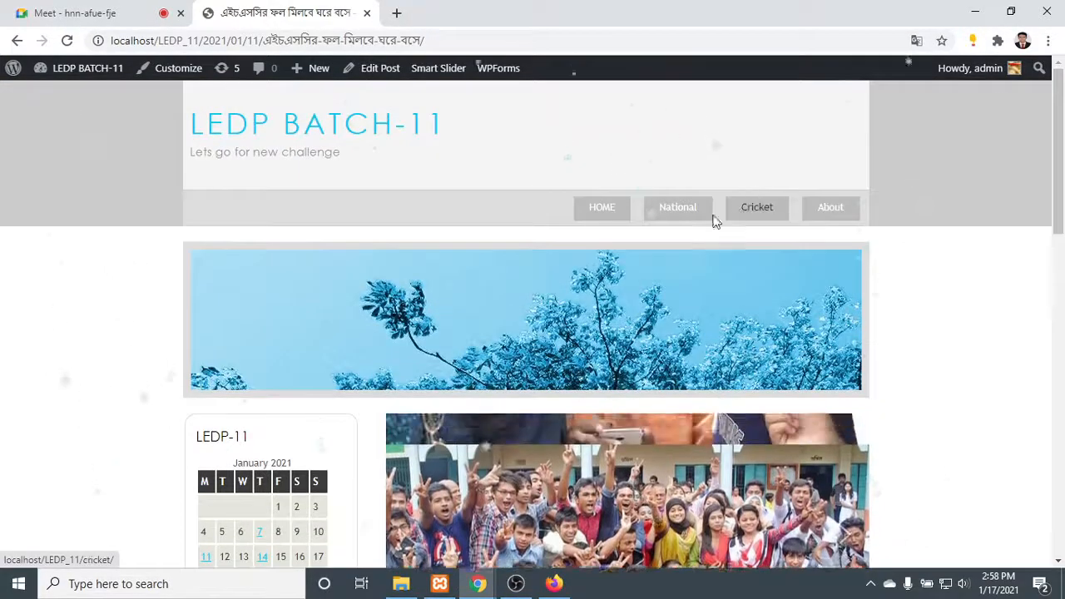
- Open the site's About page and inspect the contact form's Name, Dropdown, Email and Comment or Message fields
{"action": "left_click", "coordinate": [832, 208]}
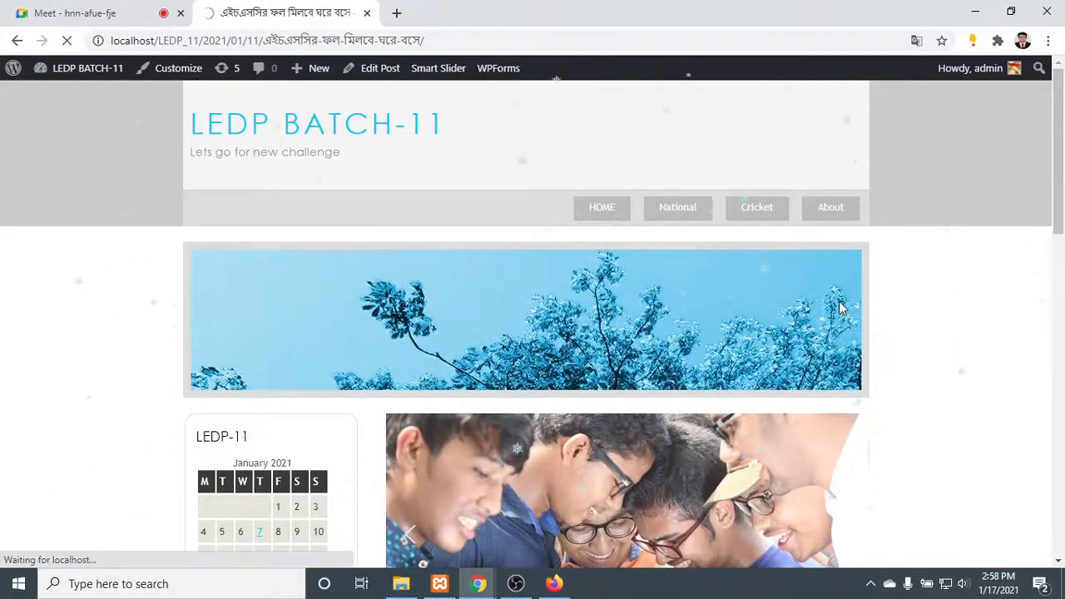
{"action": "scroll", "coordinate": [488, 288], "scroll_direction": "down", "scroll_amount": 3}
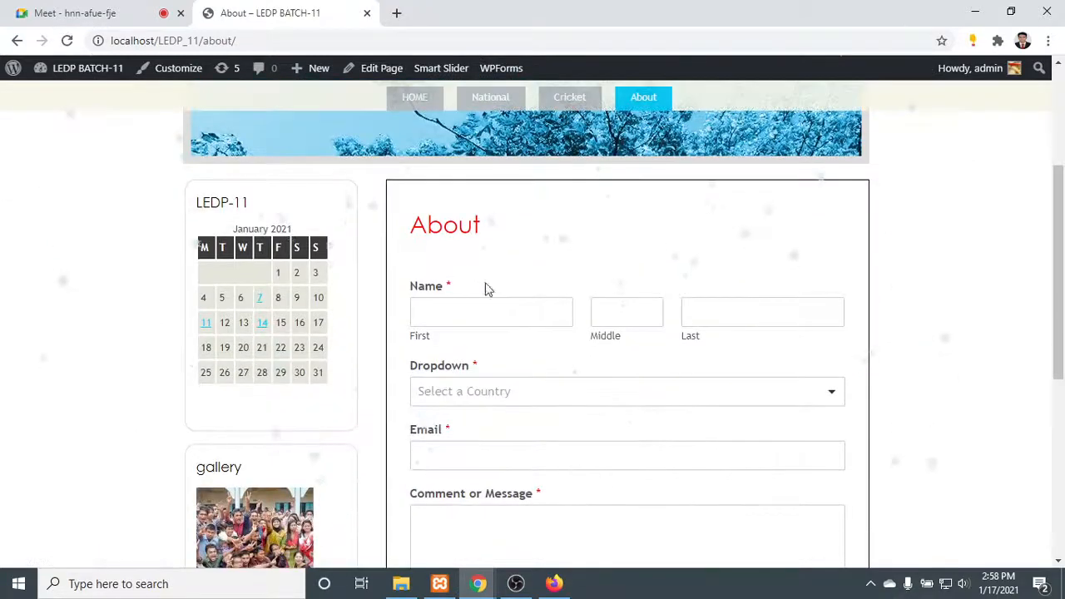
{"action": "scroll", "coordinate": [732, 349], "scroll_direction": "down", "scroll_amount": 2}
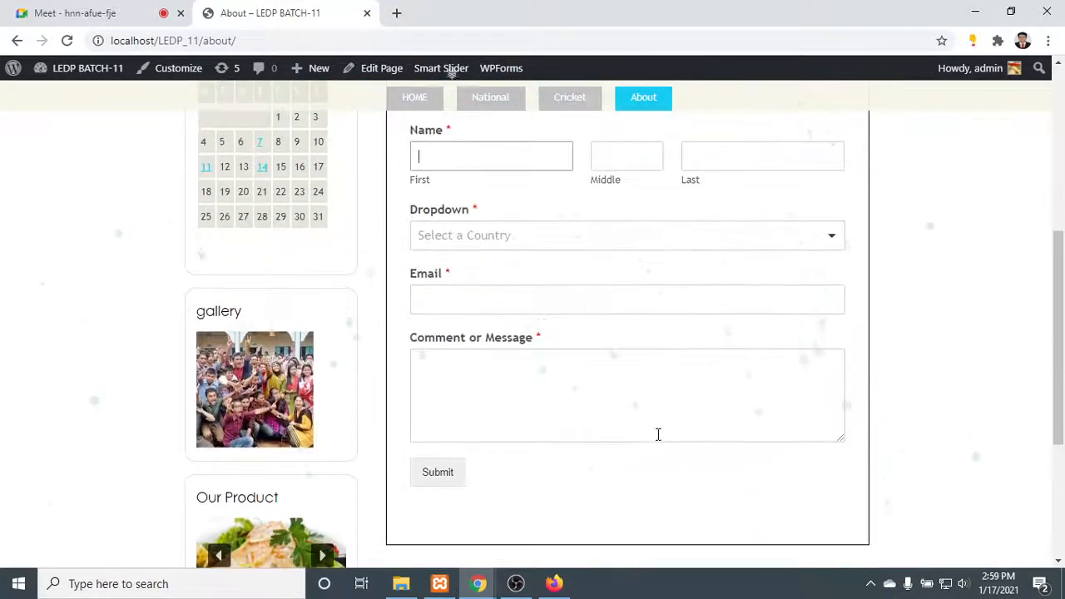
{"action": "scroll", "coordinate": [640, 483], "scroll_direction": "down", "scroll_amount": 1}
{"action": "scroll", "coordinate": [624, 491], "scroll_direction": "up", "scroll_amount": 6}
{"action": "scroll", "coordinate": [652, 433], "scroll_direction": "down", "scroll_amount": 1}
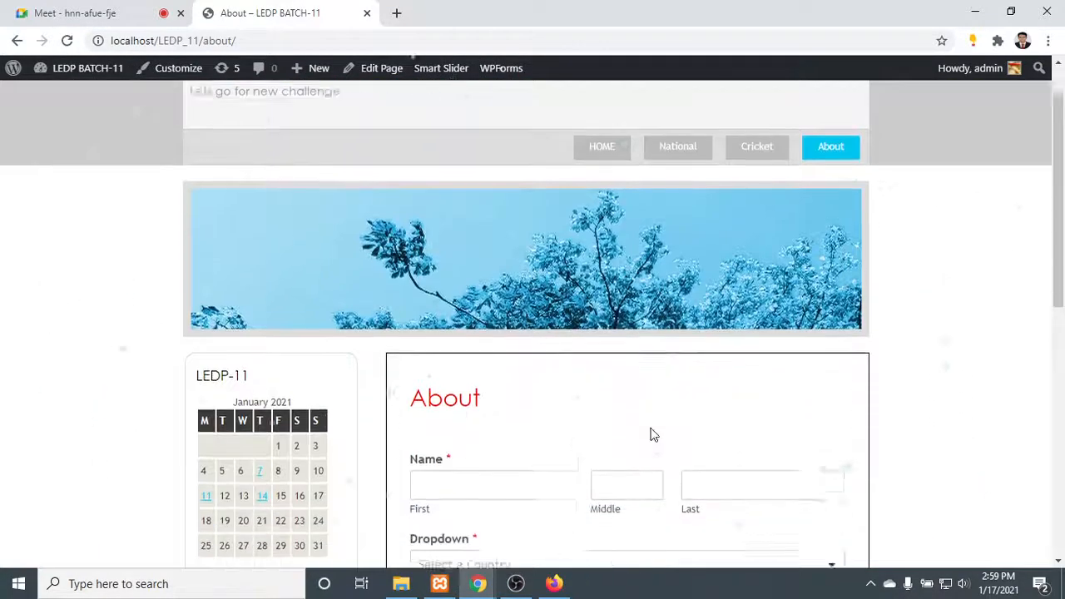
{"action": "scroll", "coordinate": [686, 374], "scroll_direction": "down", "scroll_amount": 3}
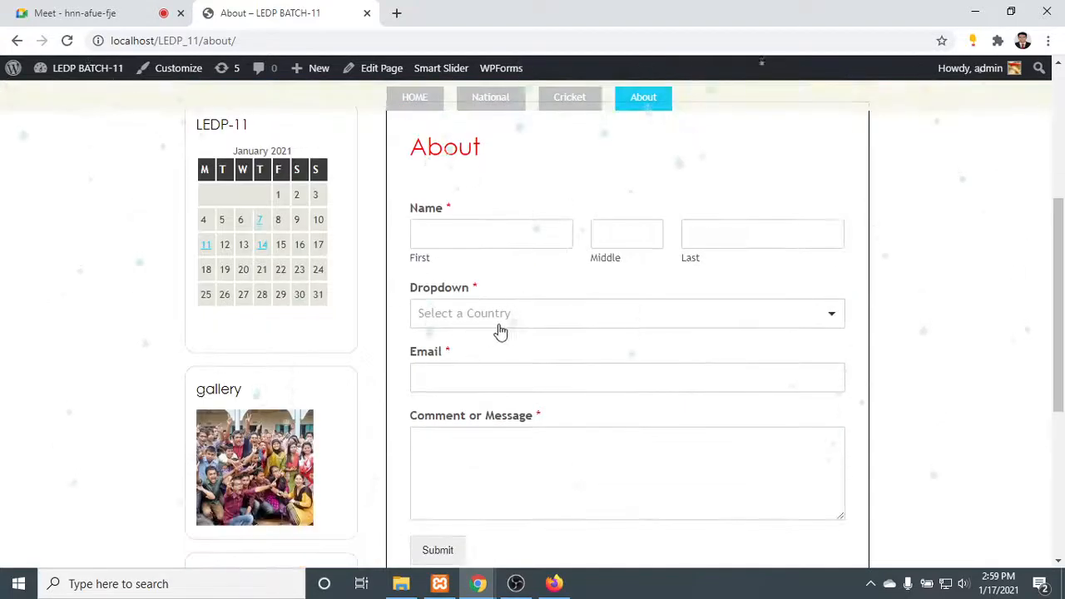
{"action": "scroll", "coordinate": [565, 416], "scroll_direction": "down", "scroll_amount": 4}
{"action": "scroll", "coordinate": [556, 388], "scroll_direction": "up", "scroll_amount": 3}
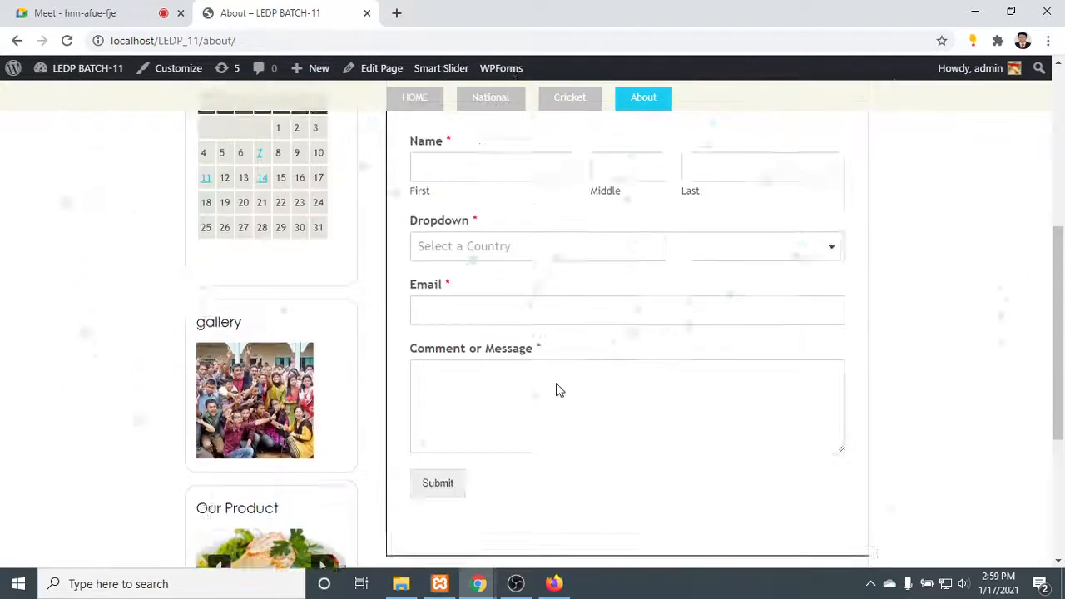
{"action": "scroll", "coordinate": [558, 388], "scroll_direction": "up", "scroll_amount": 5}
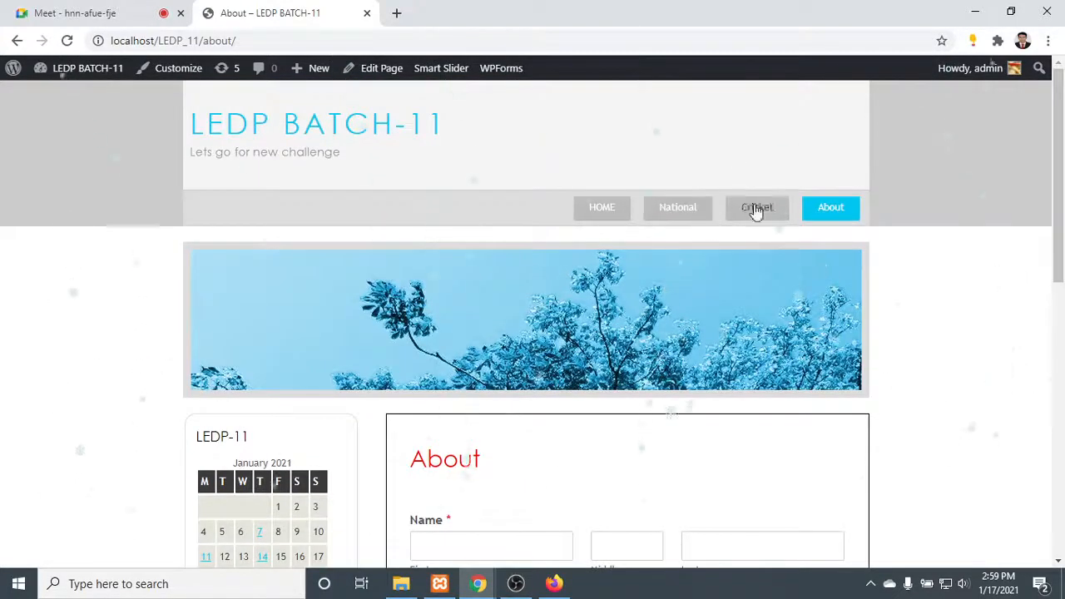
- Open the HOME page and review its layout from the header and slider through the post and widgets to the Copyright footer
{"action": "left_click", "coordinate": [612, 215]}
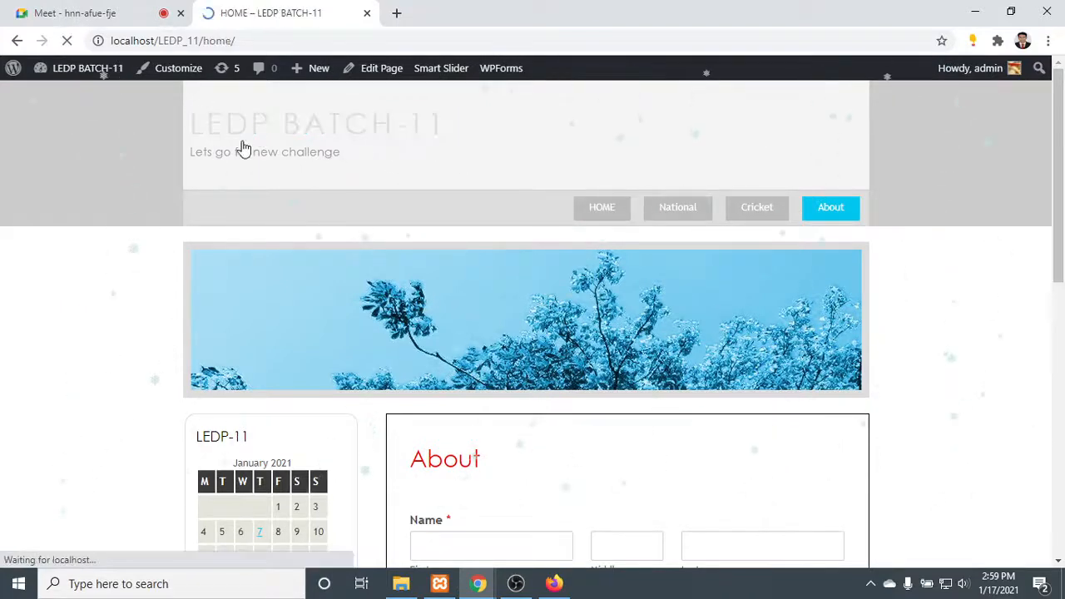
{"action": "scroll", "coordinate": [549, 345], "scroll_direction": "down", "scroll_amount": 3}
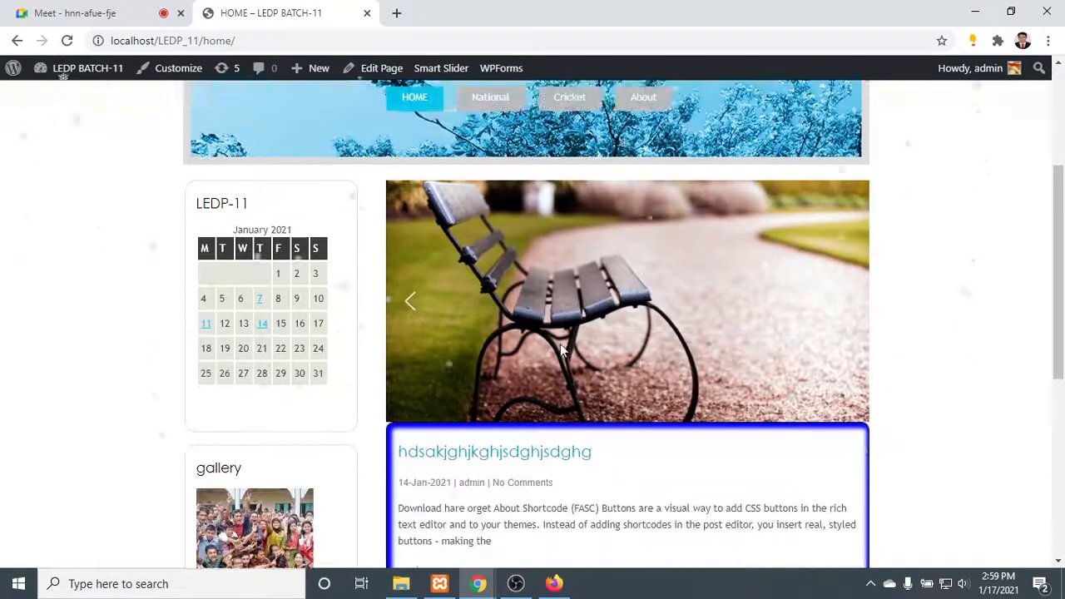
{"action": "scroll", "coordinate": [561, 345], "scroll_direction": "up", "scroll_amount": 2}
{"action": "scroll", "coordinate": [561, 345], "scroll_direction": "down", "scroll_amount": 4}
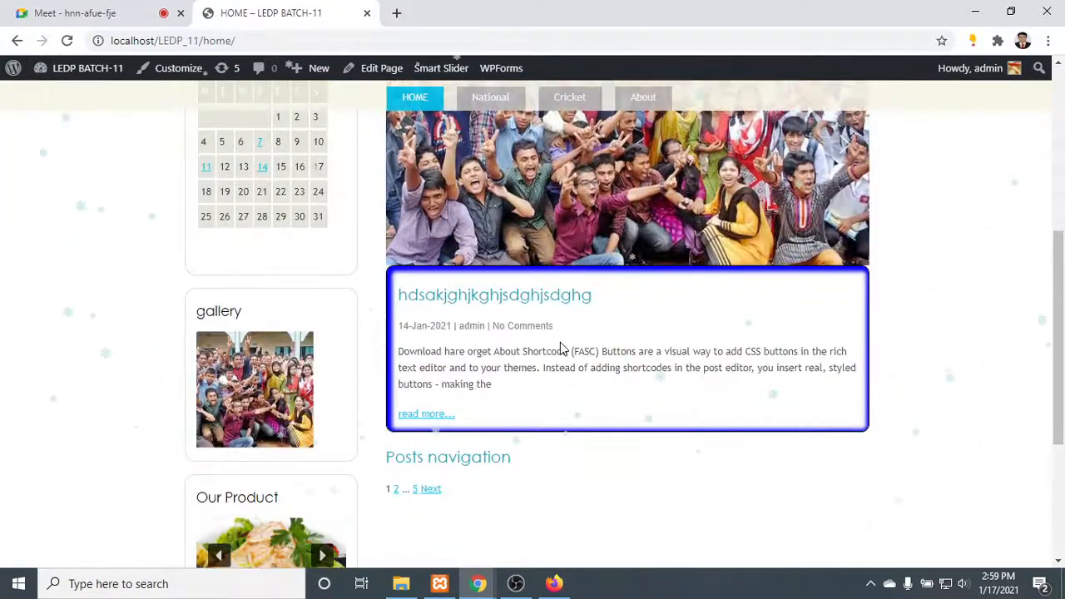
{"action": "scroll", "coordinate": [561, 348], "scroll_direction": "down", "scroll_amount": 3}
{"action": "scroll", "coordinate": [563, 352], "scroll_direction": "up", "scroll_amount": 8}
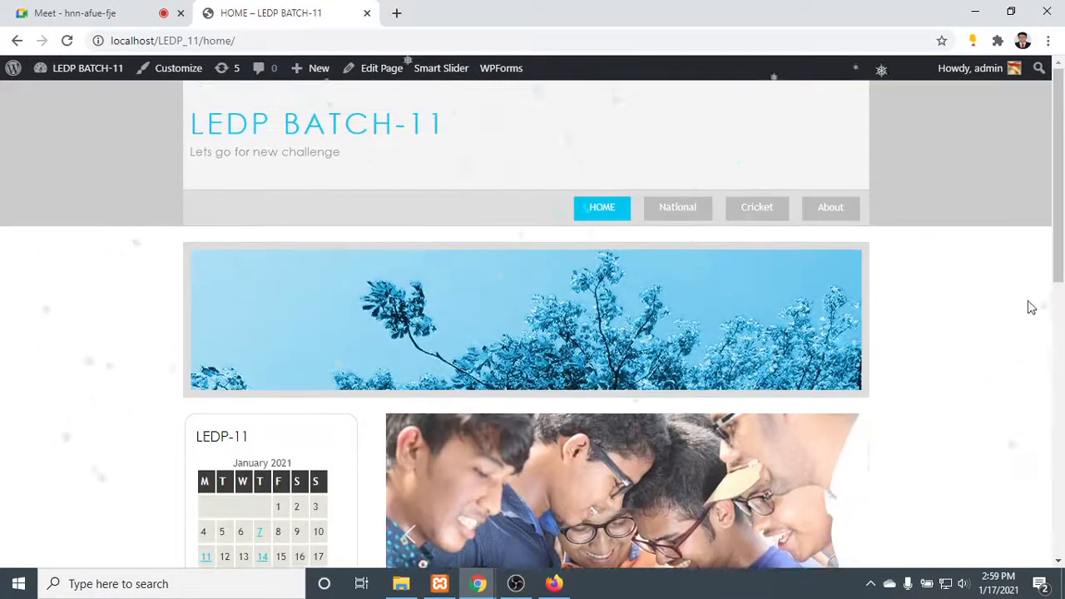
{"action": "scroll", "coordinate": [887, 297], "scroll_direction": "down", "scroll_amount": 5}
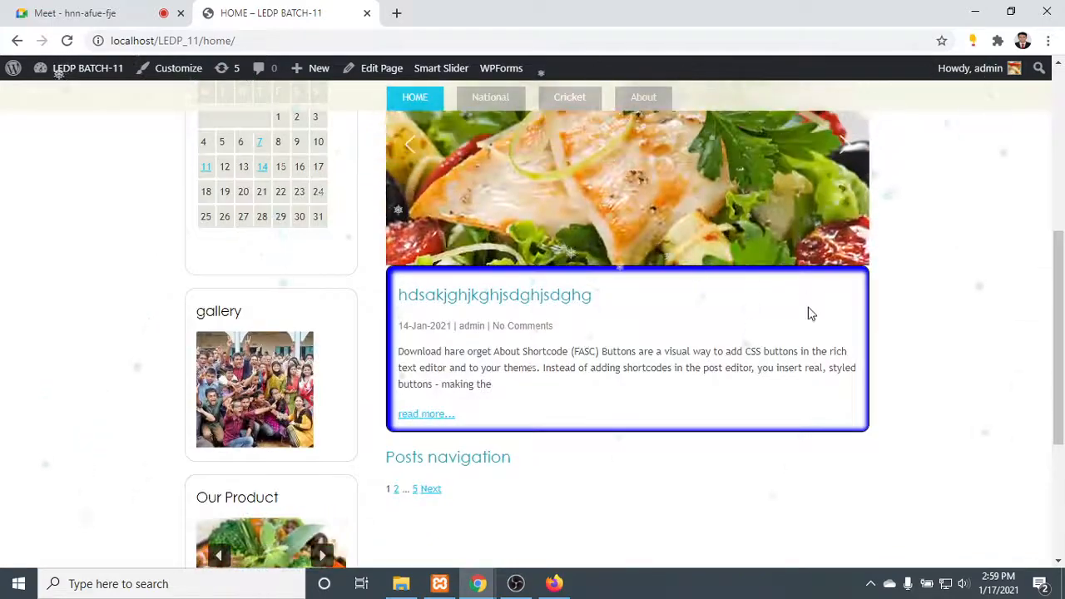
{"action": "scroll", "coordinate": [807, 314], "scroll_direction": "down", "scroll_amount": 3}
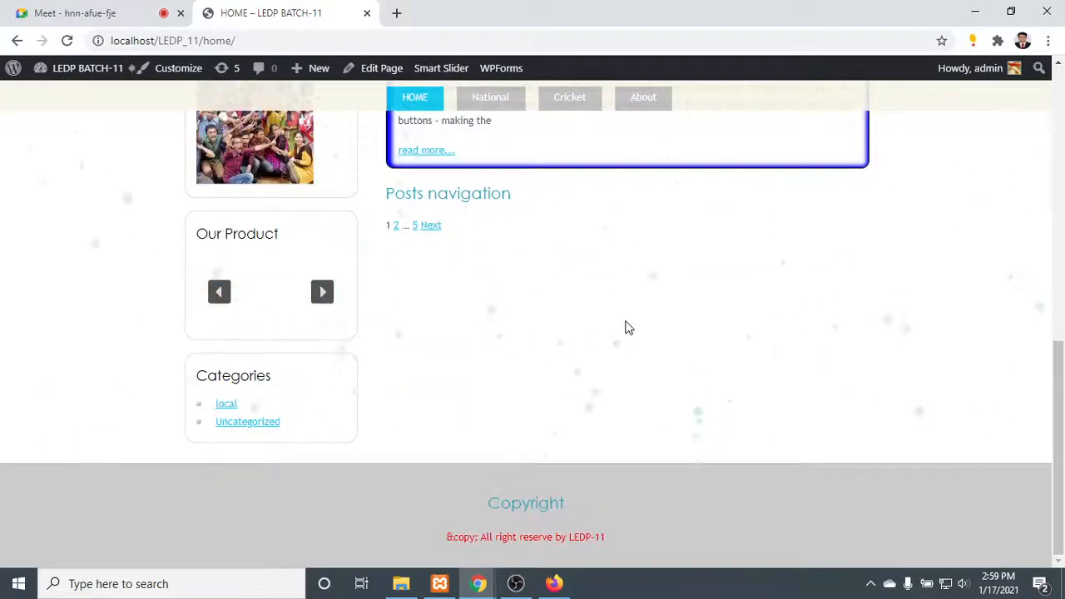
{"action": "scroll", "coordinate": [615, 340], "scroll_direction": "up", "scroll_amount": 8}
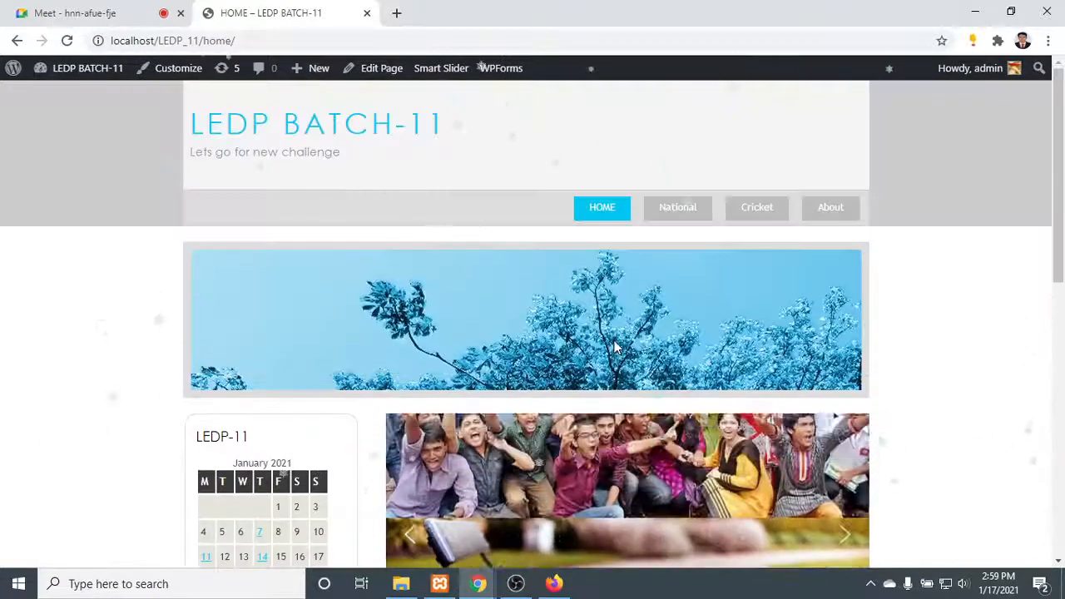
{"action": "scroll", "coordinate": [616, 348], "scroll_direction": "down", "scroll_amount": 8}
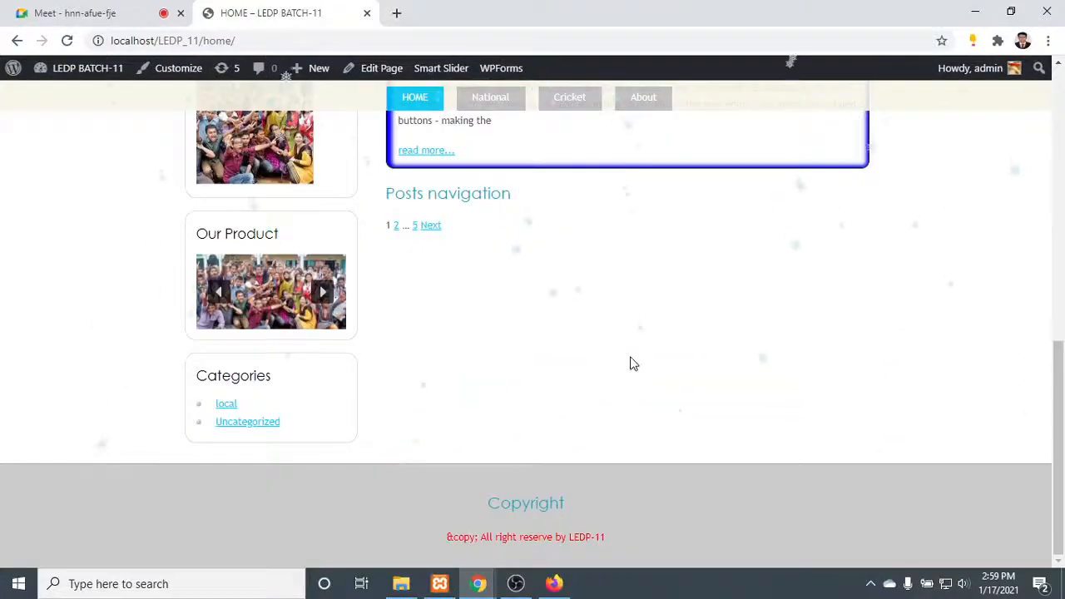
{"action": "scroll", "coordinate": [631, 364], "scroll_direction": "up", "scroll_amount": 8}
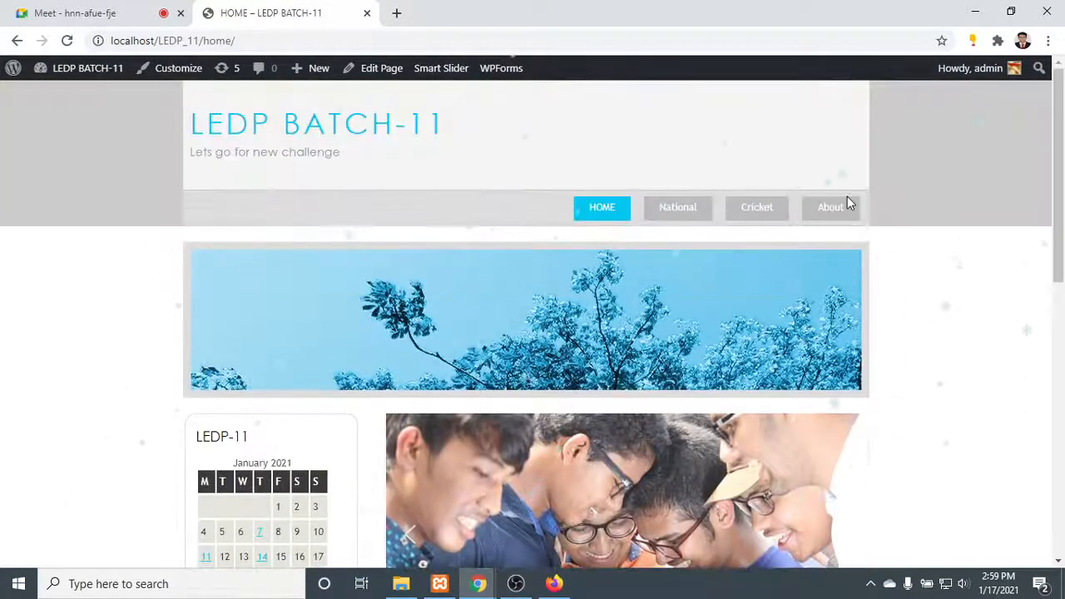
- Return to the About page and check its form, sidebar widgets and footer
{"action": "left_click", "coordinate": [840, 206]}
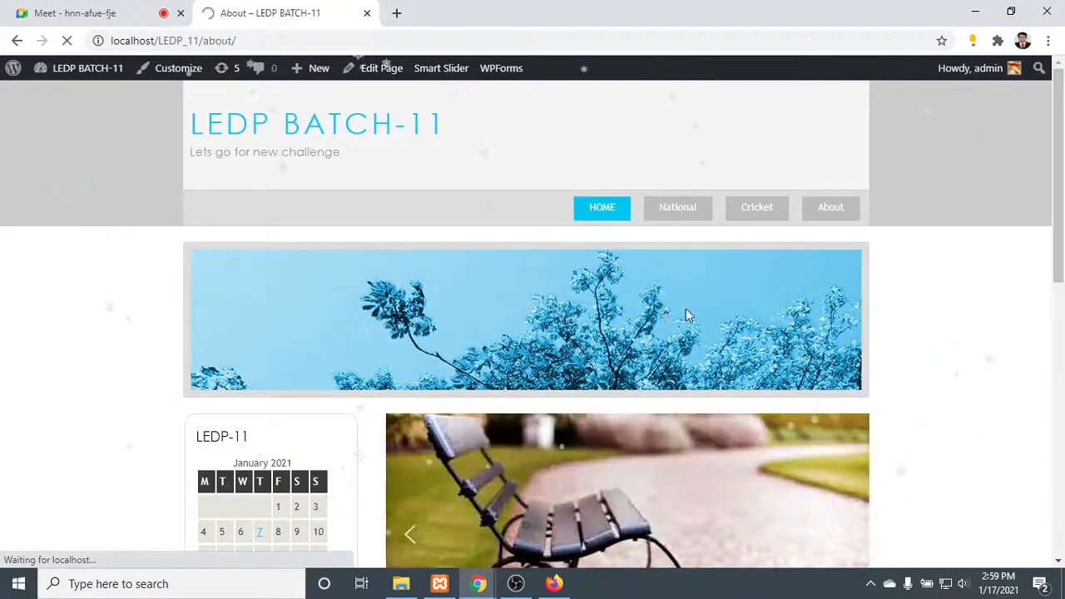
{"action": "scroll", "coordinate": [333, 308], "scroll_direction": "down", "scroll_amount": 3}
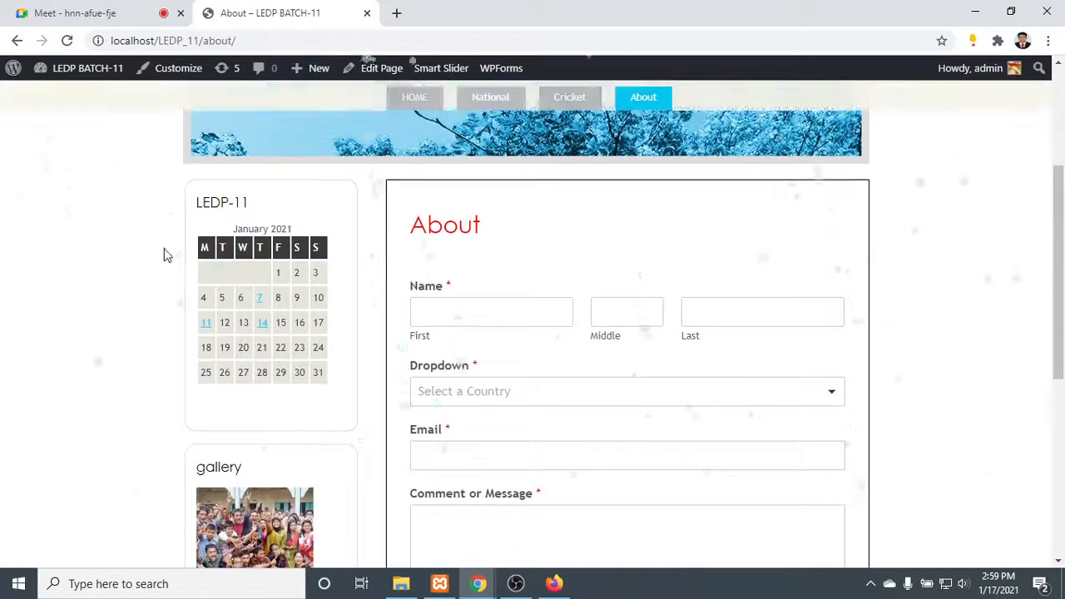
{"action": "scroll", "coordinate": [164, 256], "scroll_direction": "down", "scroll_amount": 5}
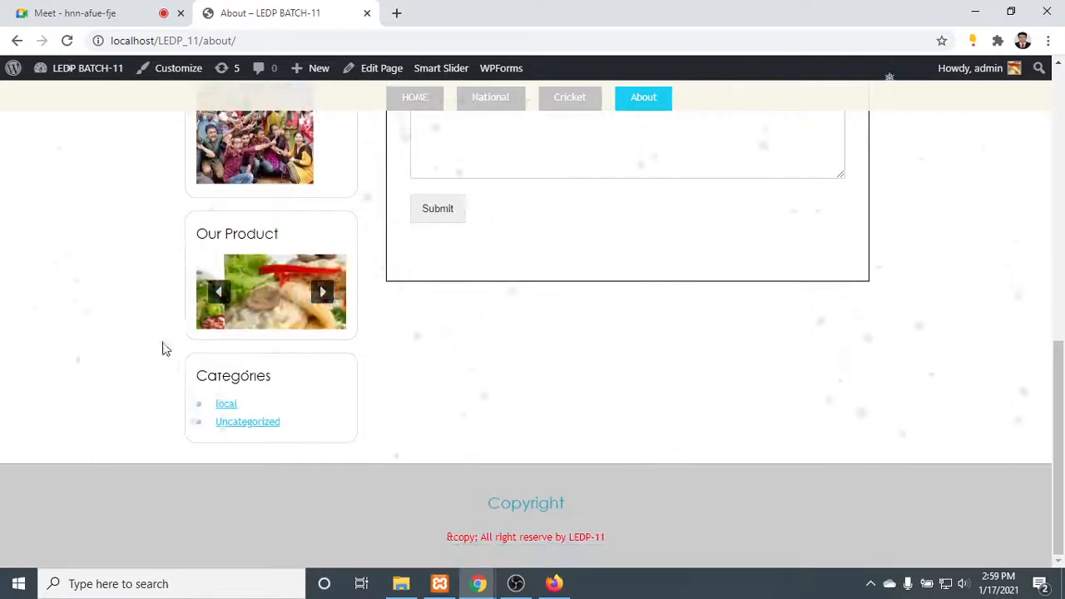
{"action": "scroll", "coordinate": [164, 349], "scroll_direction": "up", "scroll_amount": 8}
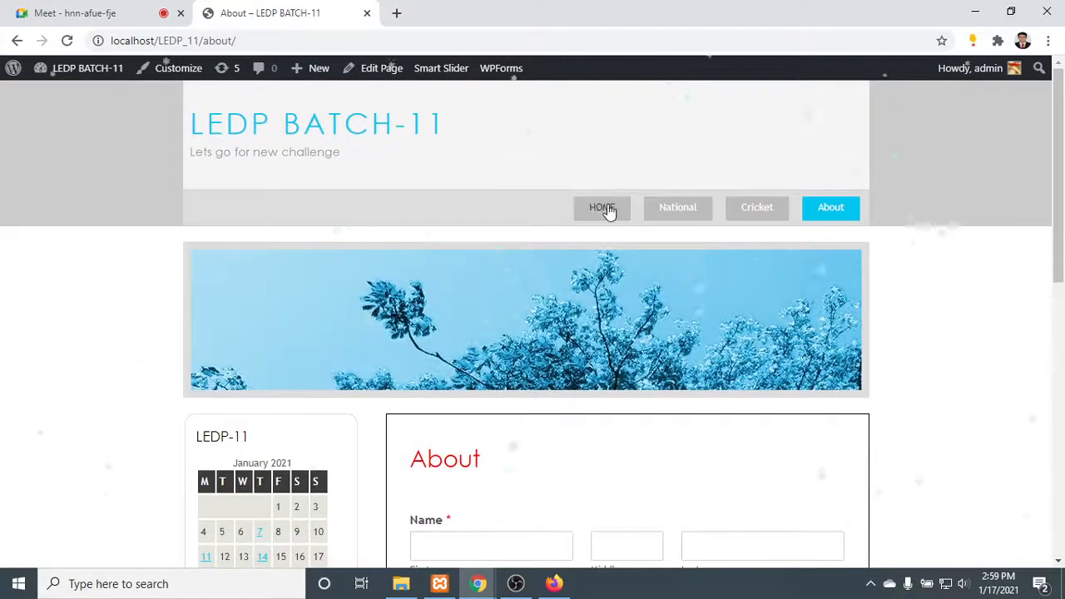
- Go back to the HOME page and minimize both browser windows to reach the desktop
{"action": "left_click", "coordinate": [606, 210]}
{"action": "scroll", "coordinate": [616, 316], "scroll_direction": "down", "scroll_amount": 9}
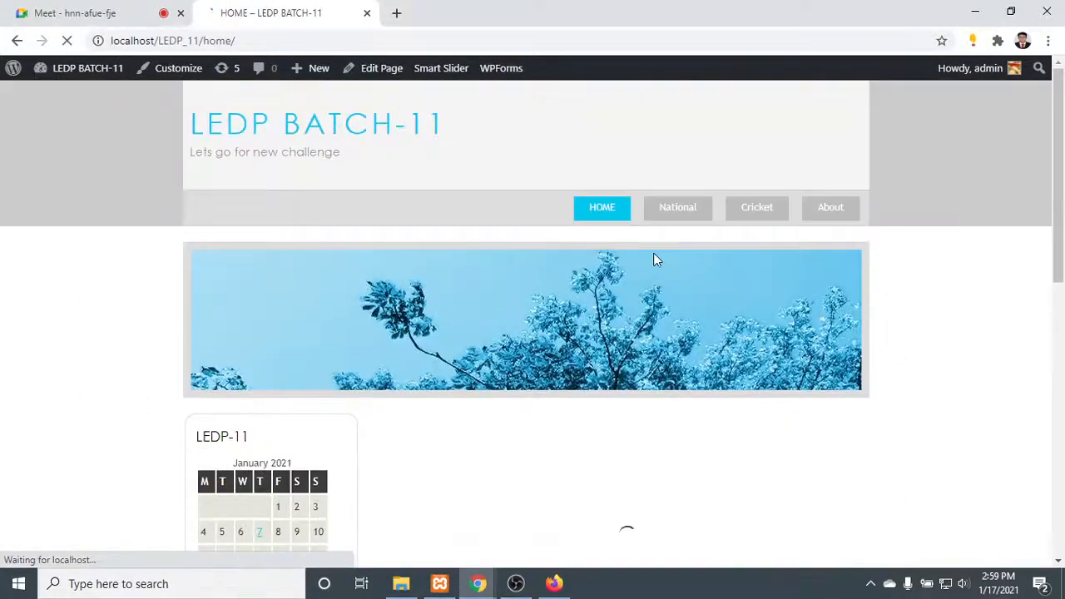
{"action": "left_click", "coordinate": [963, 11]}
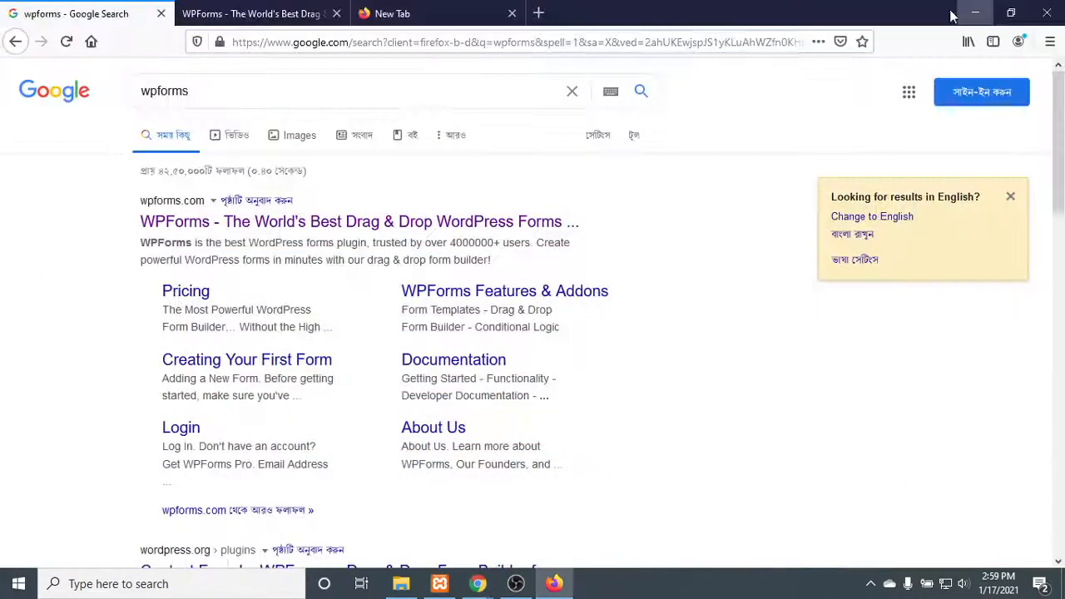
{"action": "left_click", "coordinate": [975, 11]}
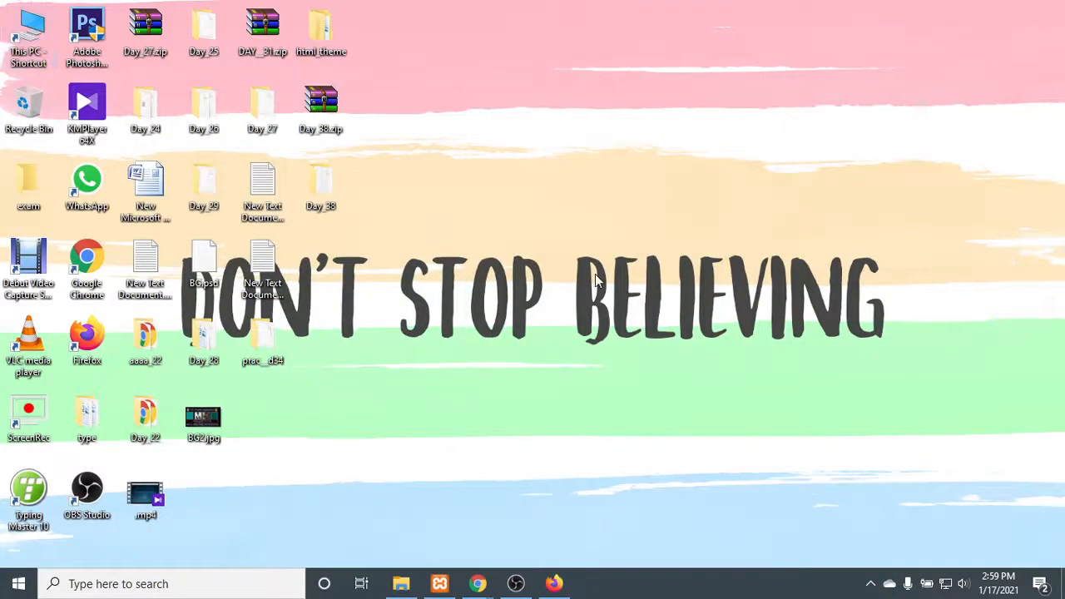
- Open a maximized File Explorer window and browse to the site folder LEDP_11 in Xamp\htdocs on drive E:
{"action": "key", "text": "super+e"}
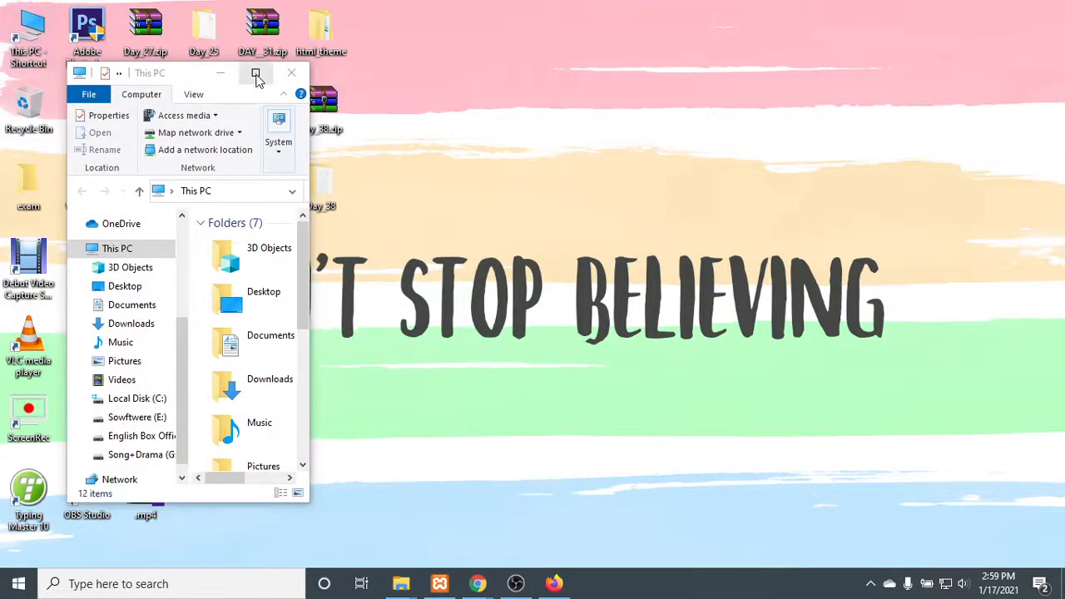
{"action": "left_click", "coordinate": [256, 73]}
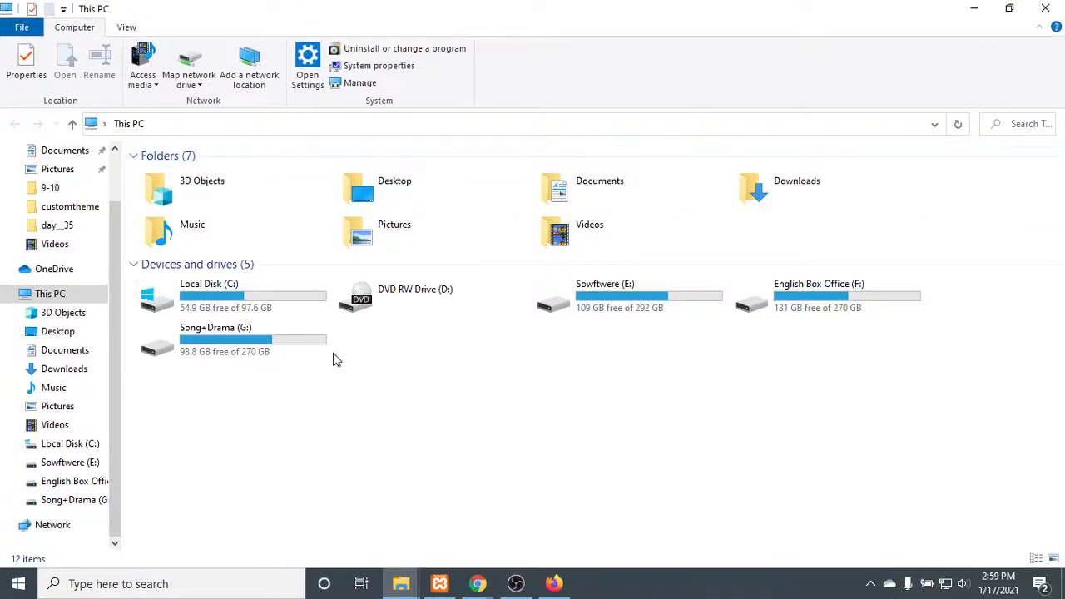
{"action": "double_click", "coordinate": [618, 297]}
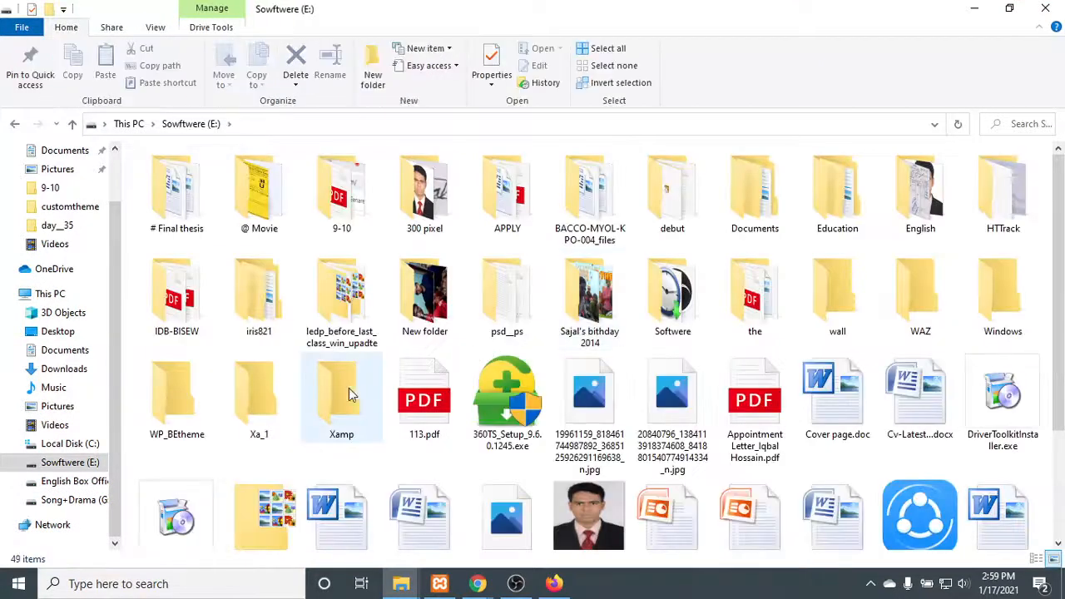
{"action": "double_click", "coordinate": [320, 399]}
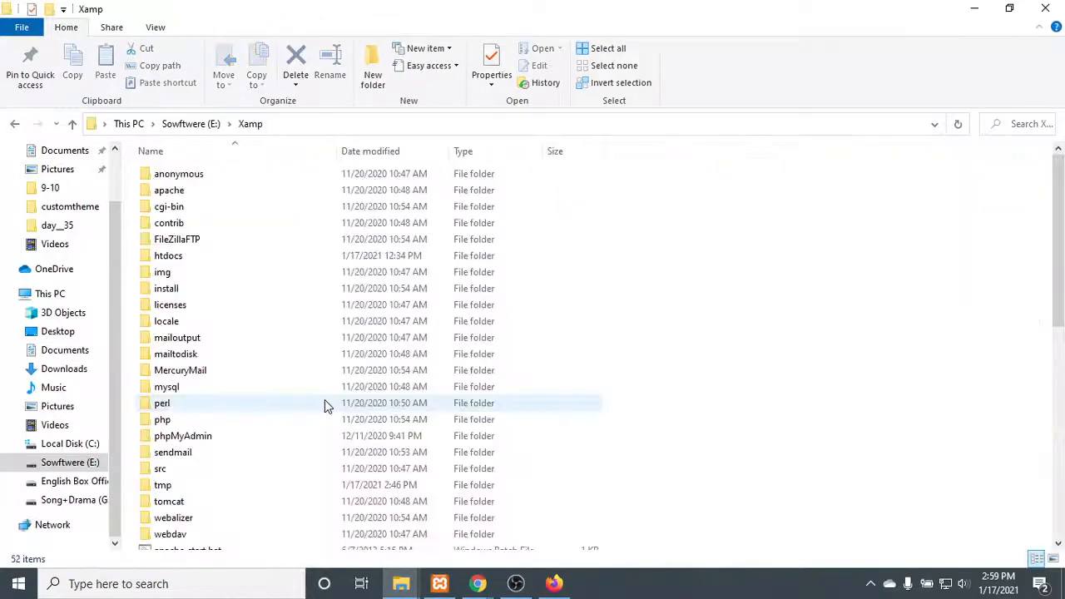
{"action": "double_click", "coordinate": [260, 258]}
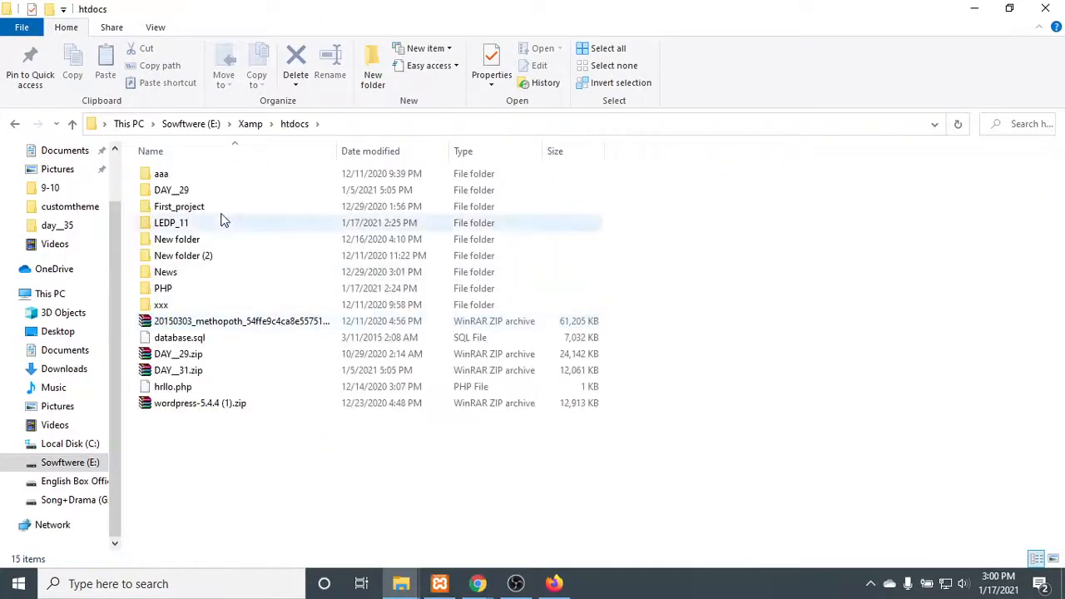
{"action": "double_click", "coordinate": [214, 231]}
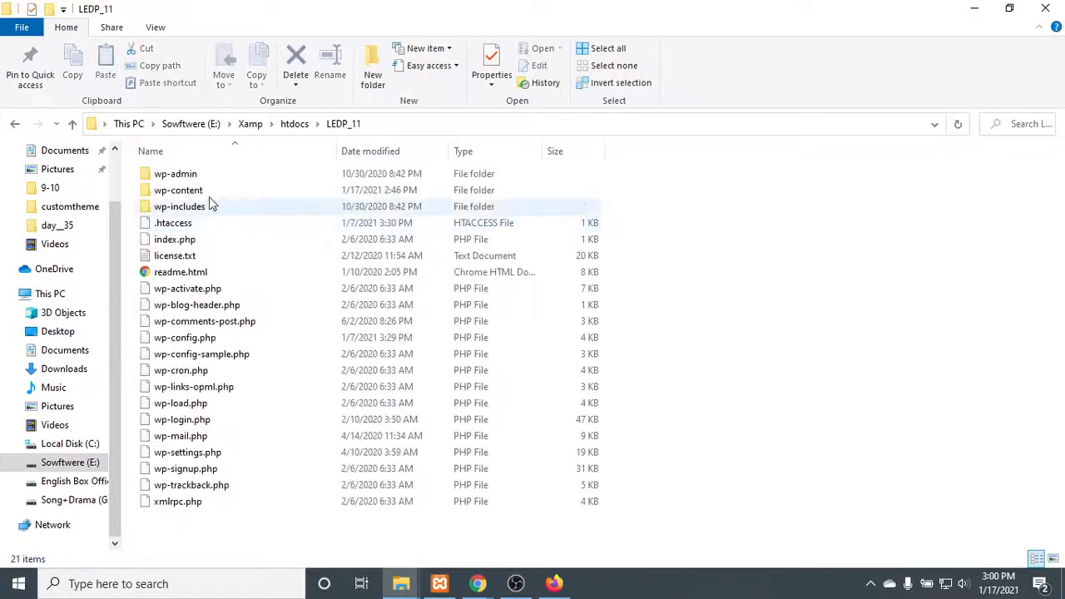
- Browse from LEDP_11 into wp-content\themes\customtheme\style and select its files from bullet.png through style.css
{"action": "left_click", "coordinate": [187, 195]}
{"action": "double_click", "coordinate": [187, 195]}
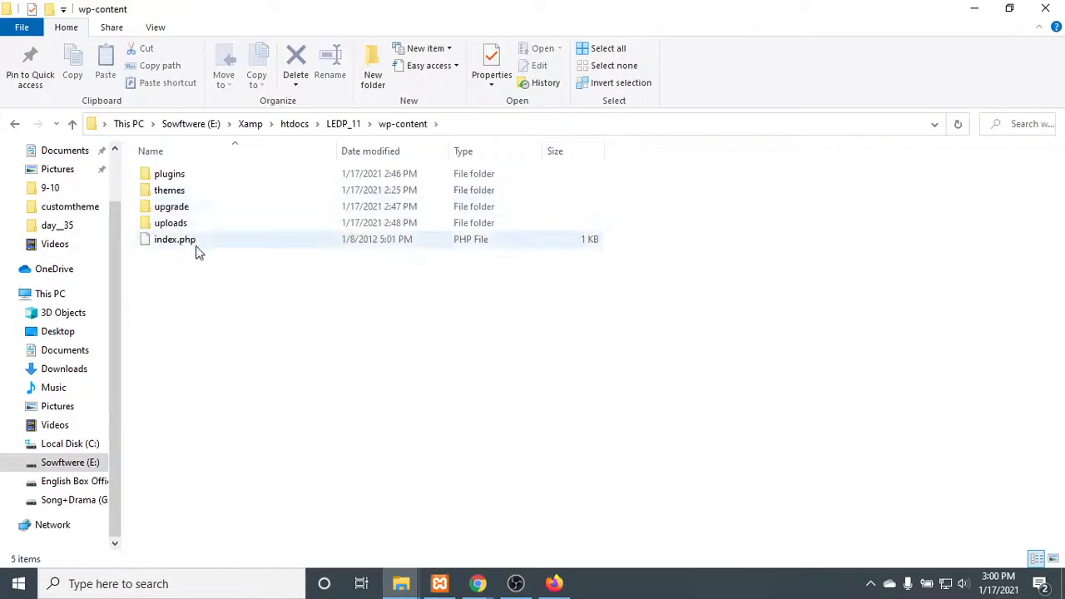
{"action": "double_click", "coordinate": [199, 190]}
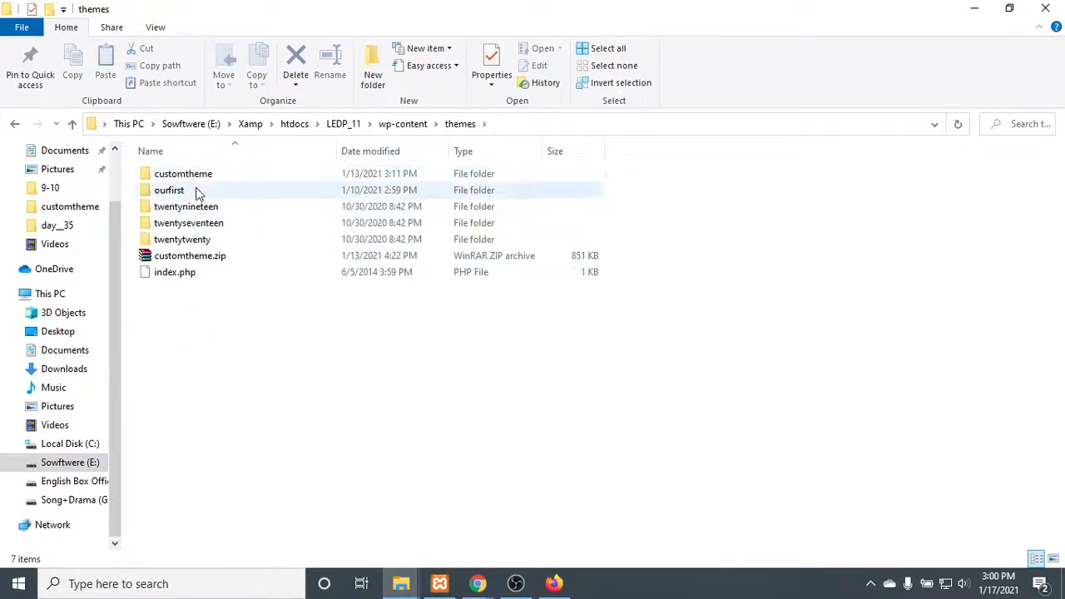
{"action": "left_click", "coordinate": [206, 177]}
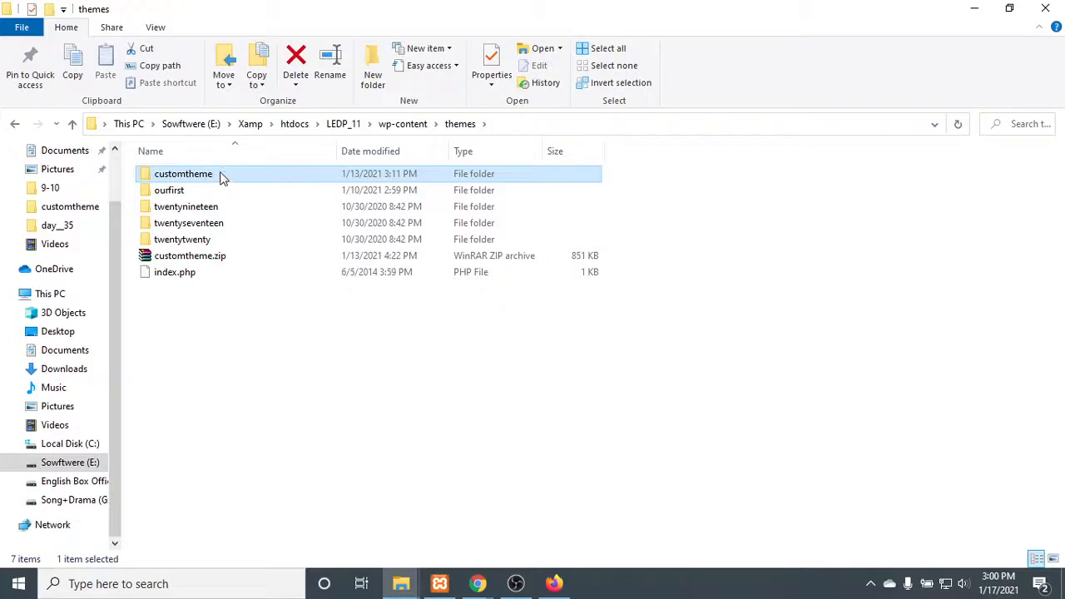
{"action": "double_click", "coordinate": [221, 176]}
{"action": "left_click", "coordinate": [189, 173]}
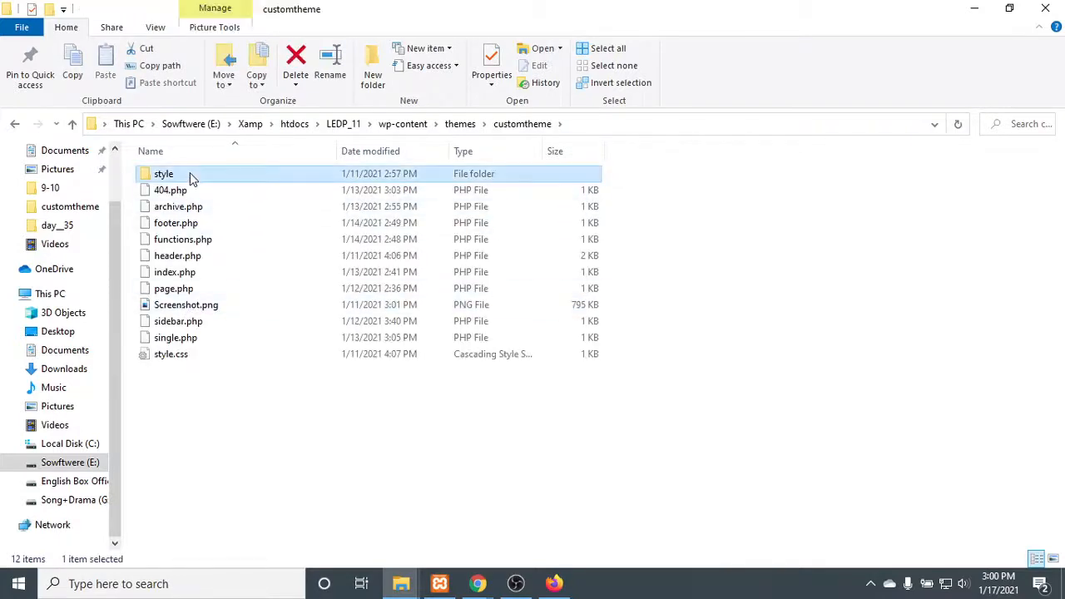
{"action": "double_click", "coordinate": [190, 177]}
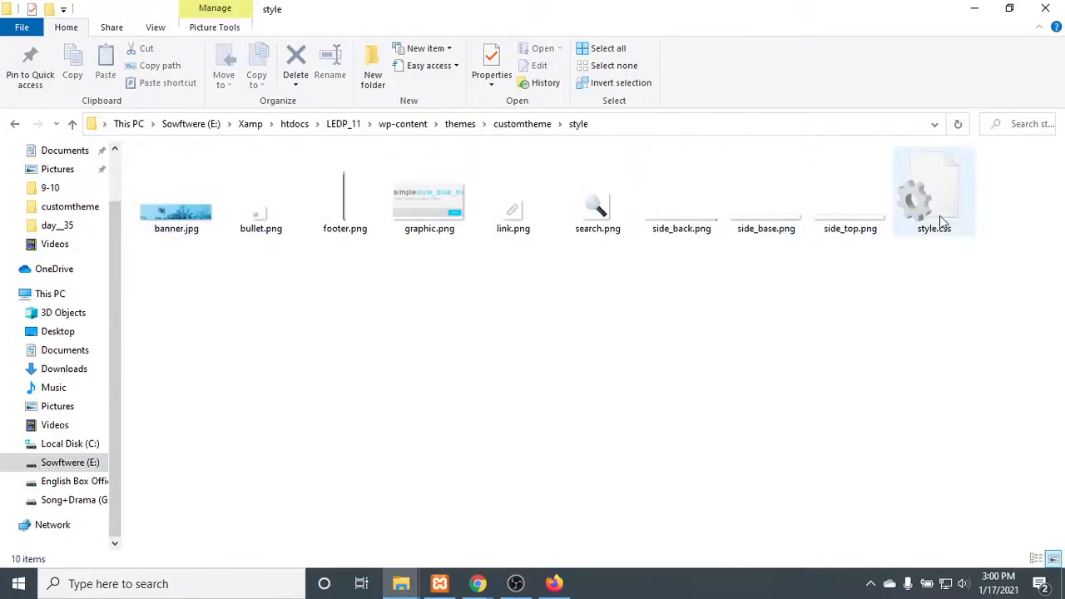
{"action": "left_click_drag", "start_coordinate": [826, 245], "coordinate": [218, 146]}
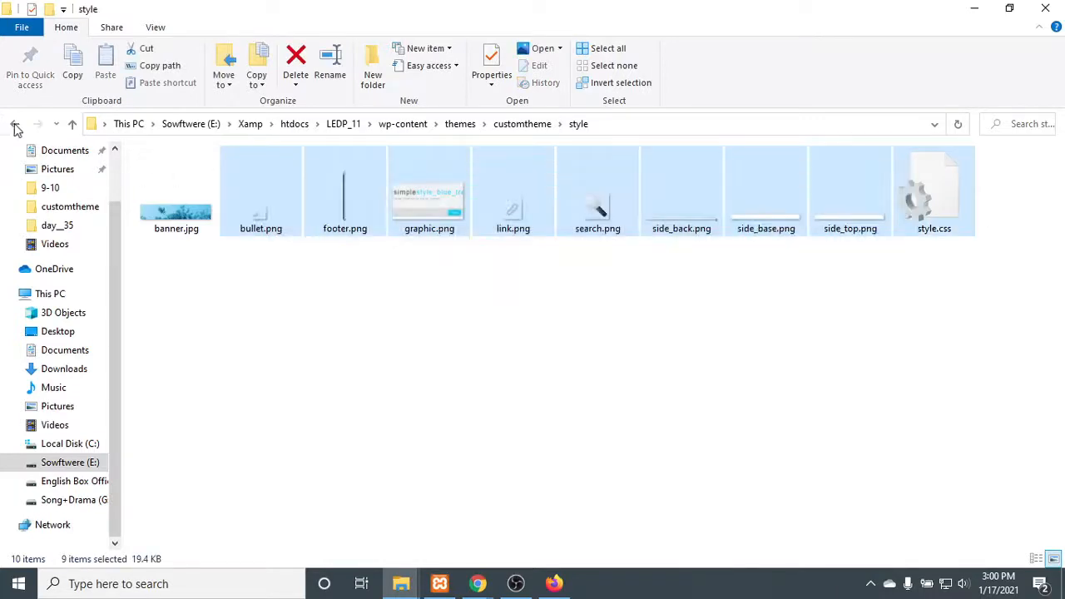
- Return to wp-content, reopen themes\customtheme and review the theme's template files from 404.php to style.css
{"action": "left_click", "coordinate": [16, 124]}
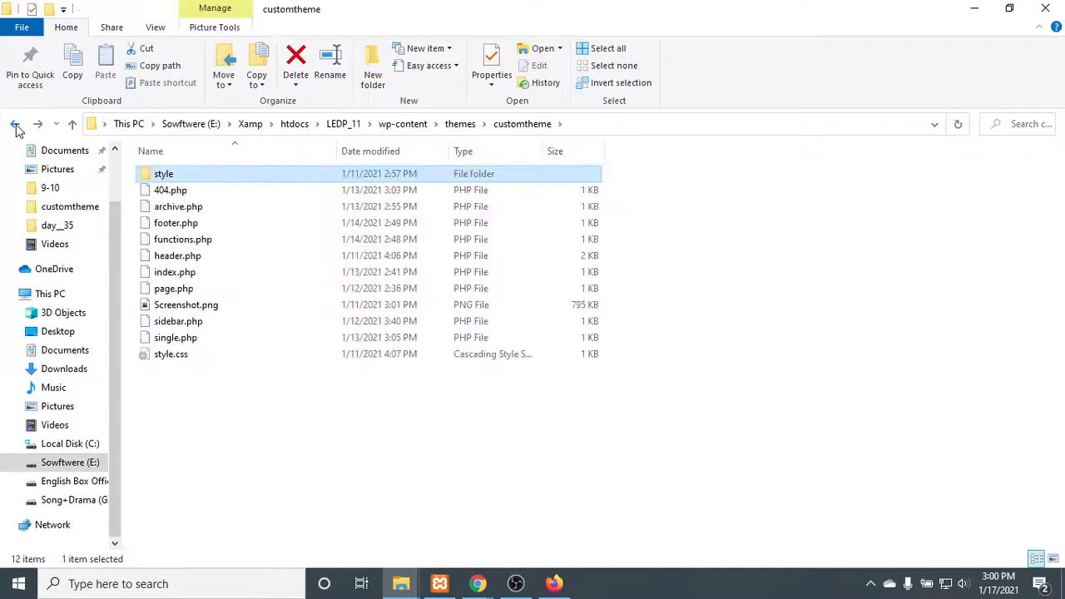
{"action": "left_click", "coordinate": [16, 125]}
{"action": "left_click", "coordinate": [16, 124]}
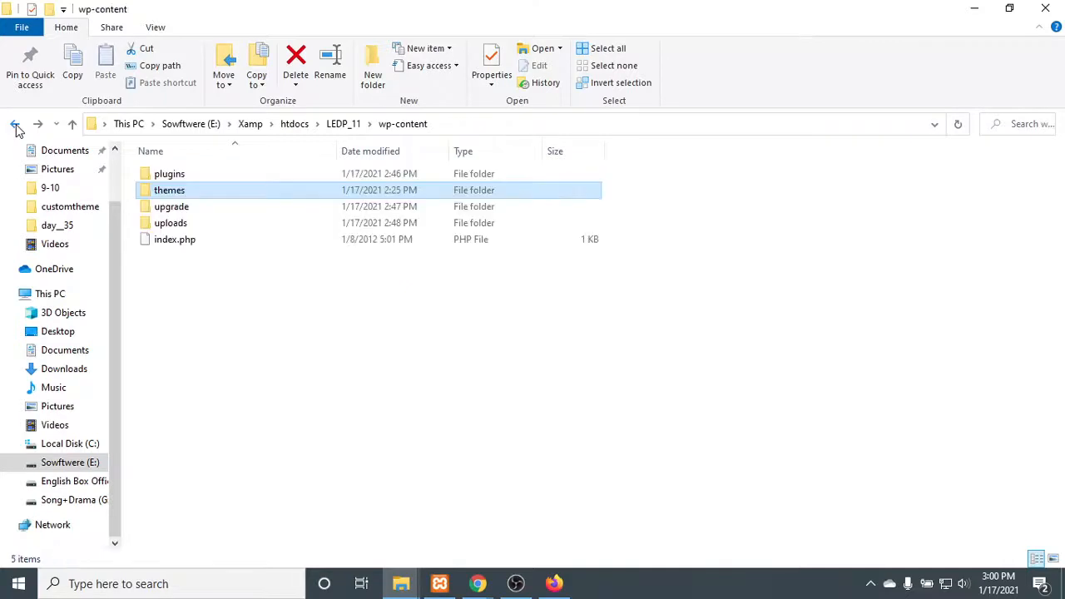
{"action": "double_click", "coordinate": [187, 195]}
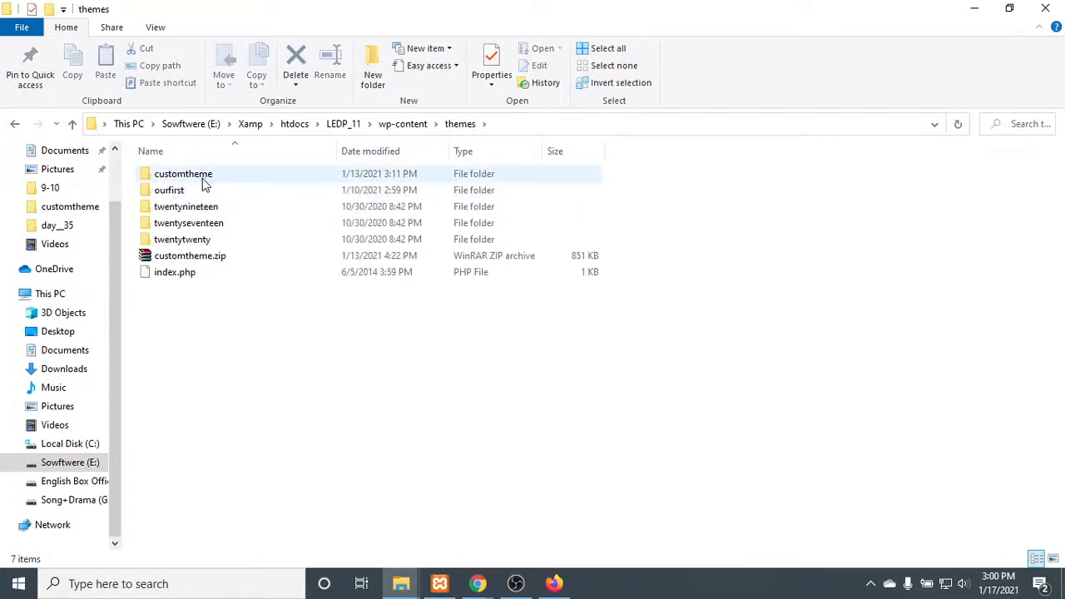
{"action": "left_click", "coordinate": [204, 183]}
{"action": "double_click", "coordinate": [204, 183]}
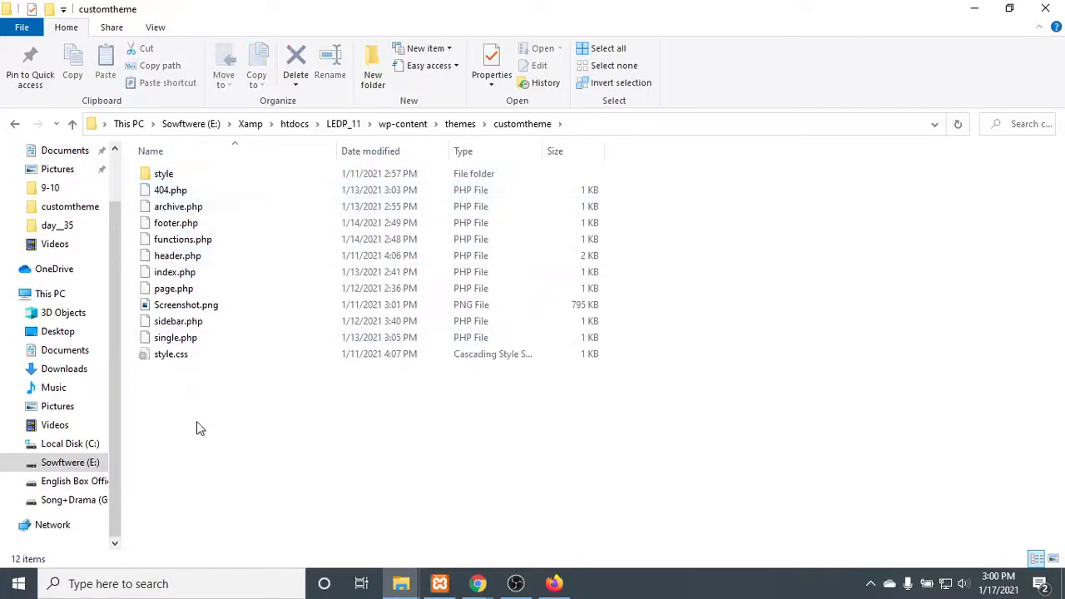
{"action": "left_click_drag", "start_coordinate": [198, 421], "coordinate": [184, 193]}
- Open the theme's style folder, select all its files for review and go back to wp-content
{"action": "double_click", "coordinate": [183, 176]}
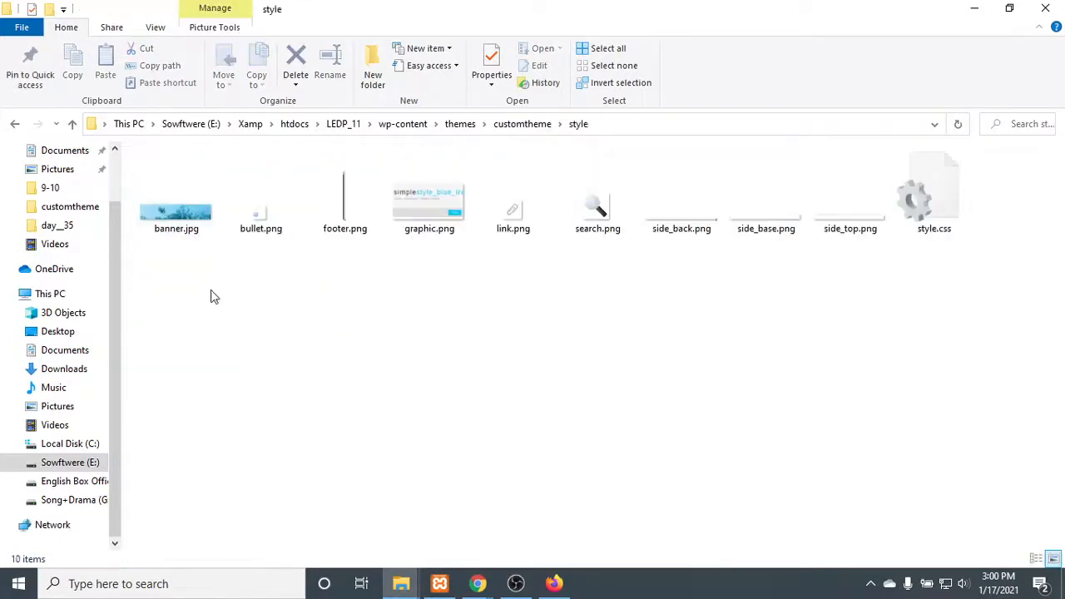
{"action": "left_click_drag", "start_coordinate": [207, 298], "coordinate": [975, 150]}
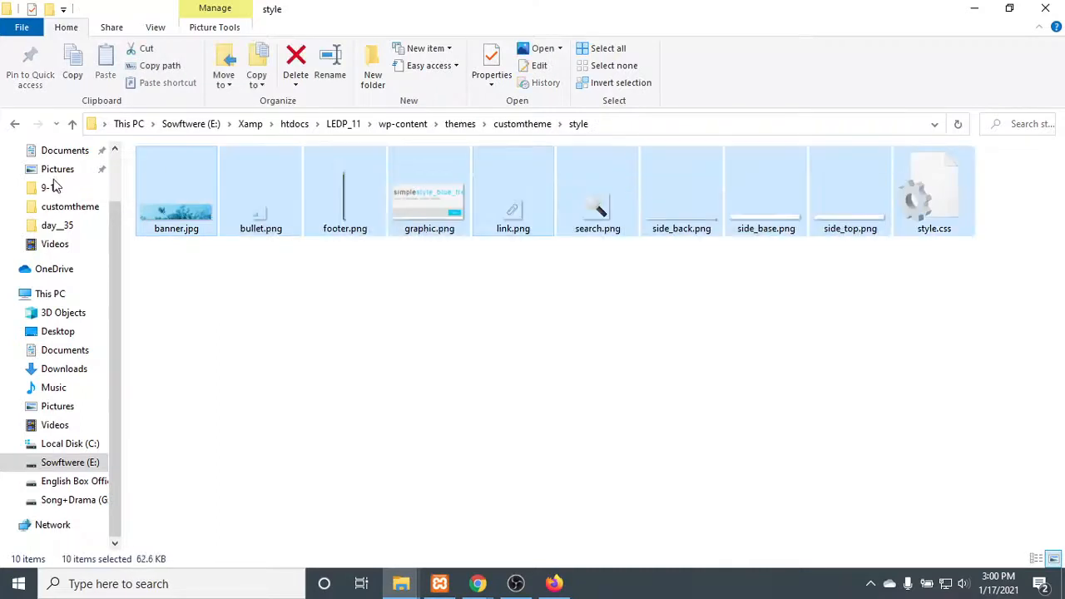
{"action": "left_click", "coordinate": [14, 125]}
{"action": "left_click", "coordinate": [14, 125]}
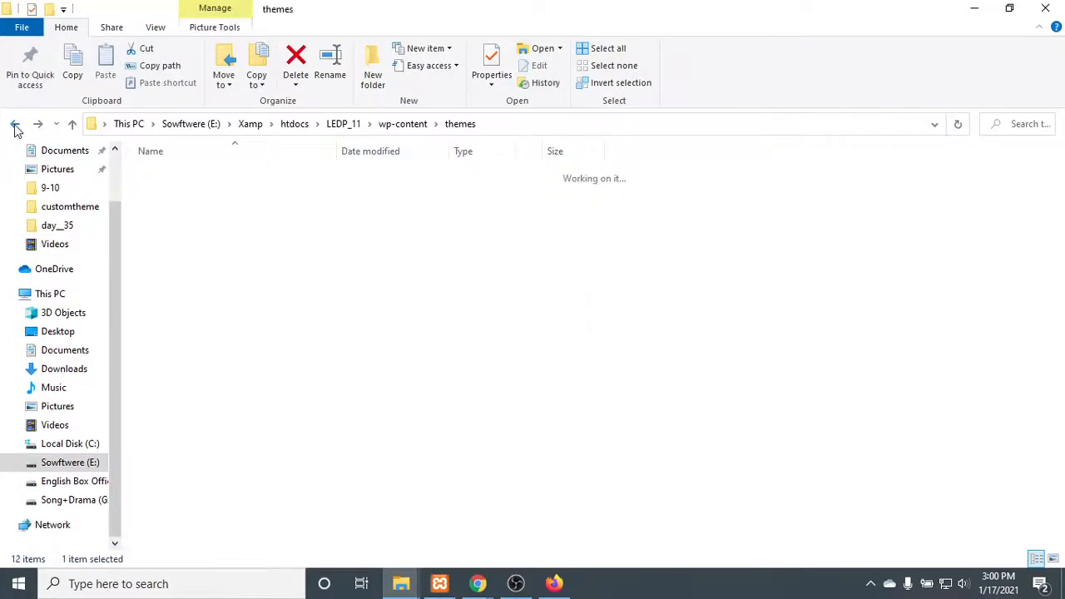
{"action": "left_click", "coordinate": [15, 124]}
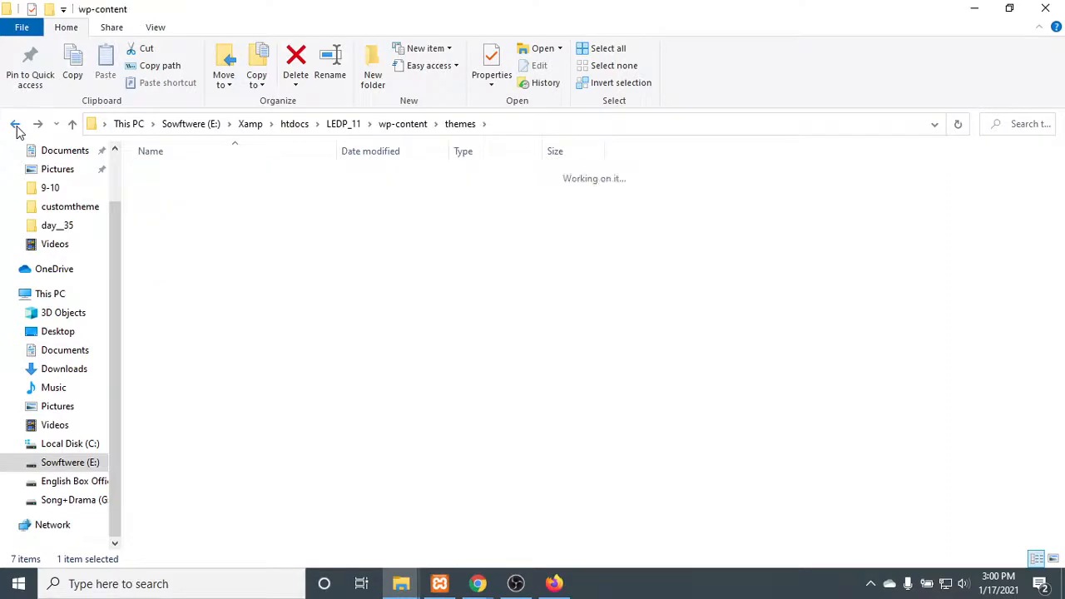
- Open uploads\wpforms, look into its cache folder and return to the uploads folder
{"action": "double_click", "coordinate": [178, 225]}
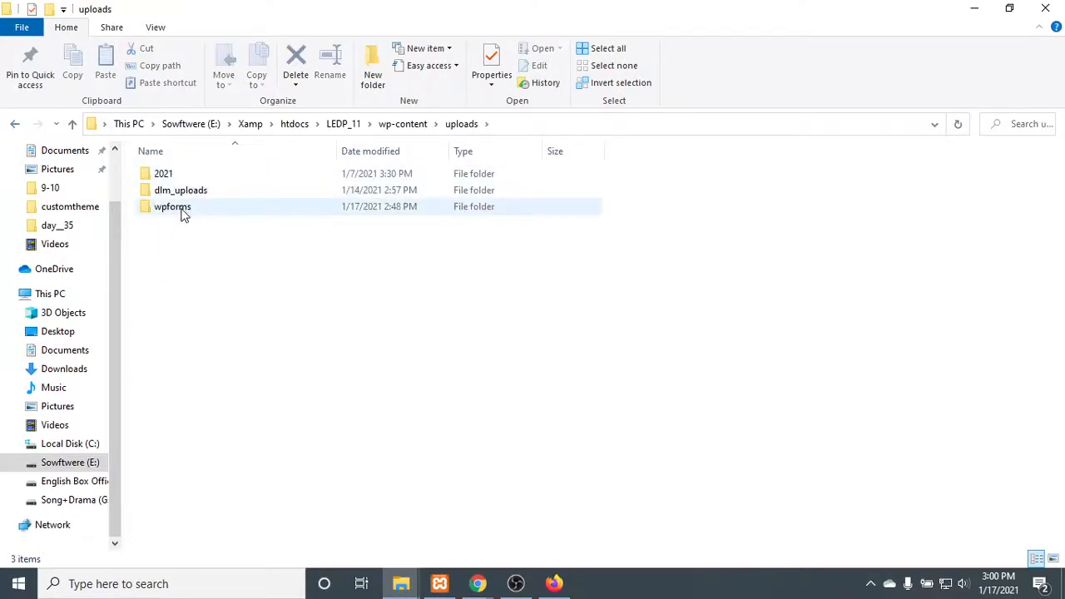
{"action": "double_click", "coordinate": [184, 213]}
{"action": "double_click", "coordinate": [171, 174]}
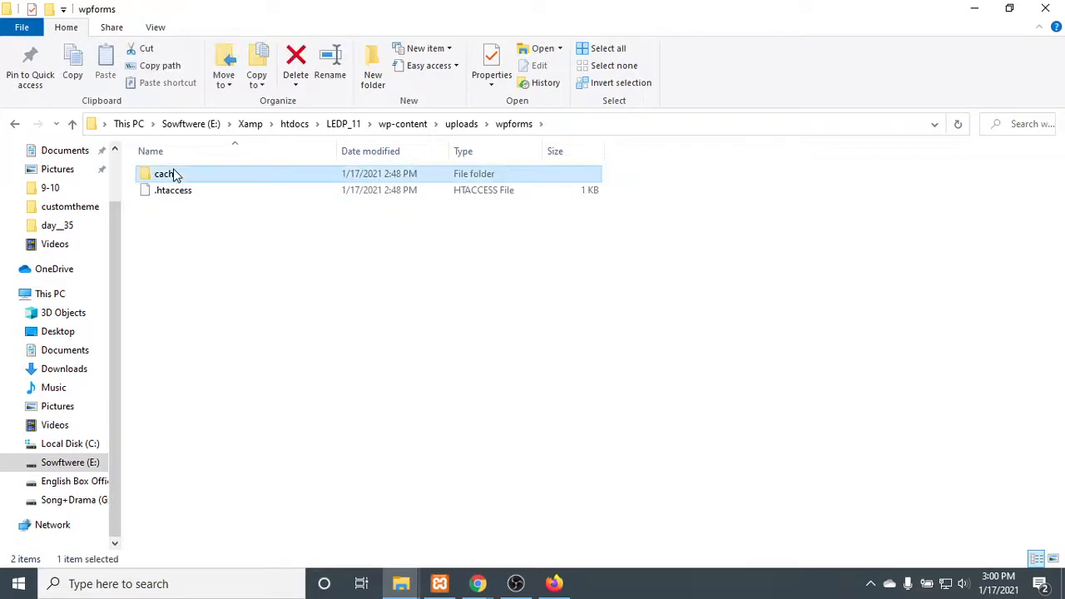
{"action": "left_click", "coordinate": [15, 124]}
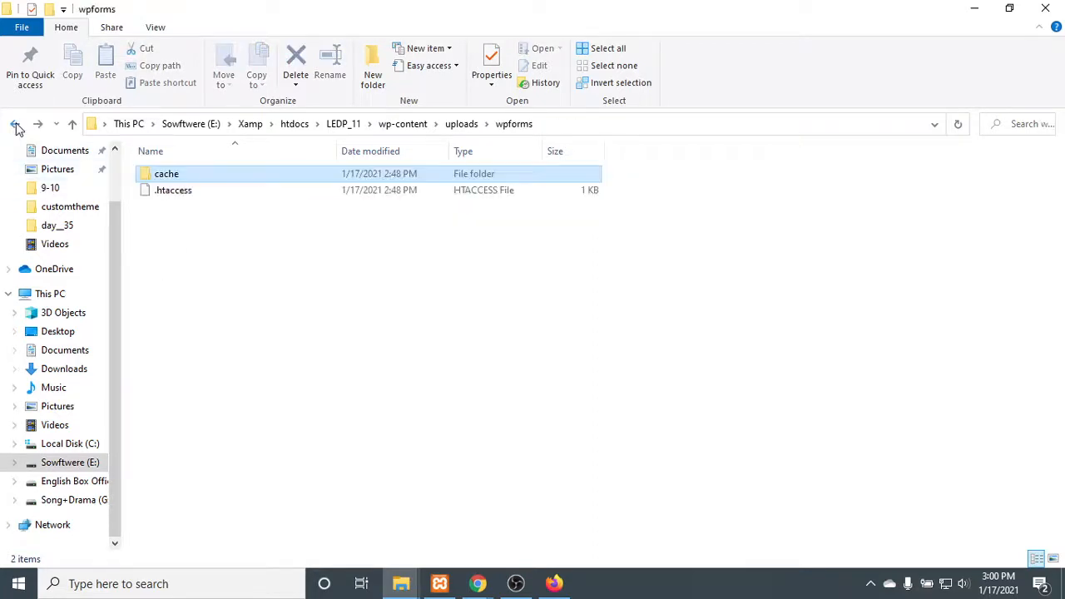
{"action": "left_click", "coordinate": [15, 124]}
- Check the files in dlm_uploads\2021\01 and return to the uploads folder
{"action": "left_click", "coordinate": [183, 193]}
{"action": "double_click", "coordinate": [183, 196]}
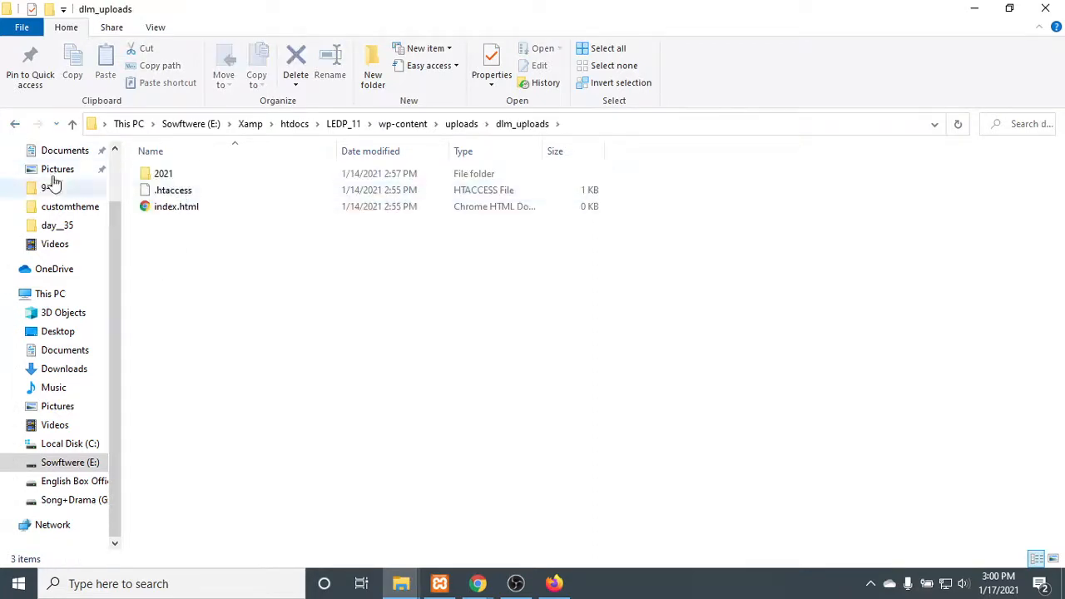
{"action": "left_click", "coordinate": [161, 174]}
{"action": "double_click", "coordinate": [163, 174]}
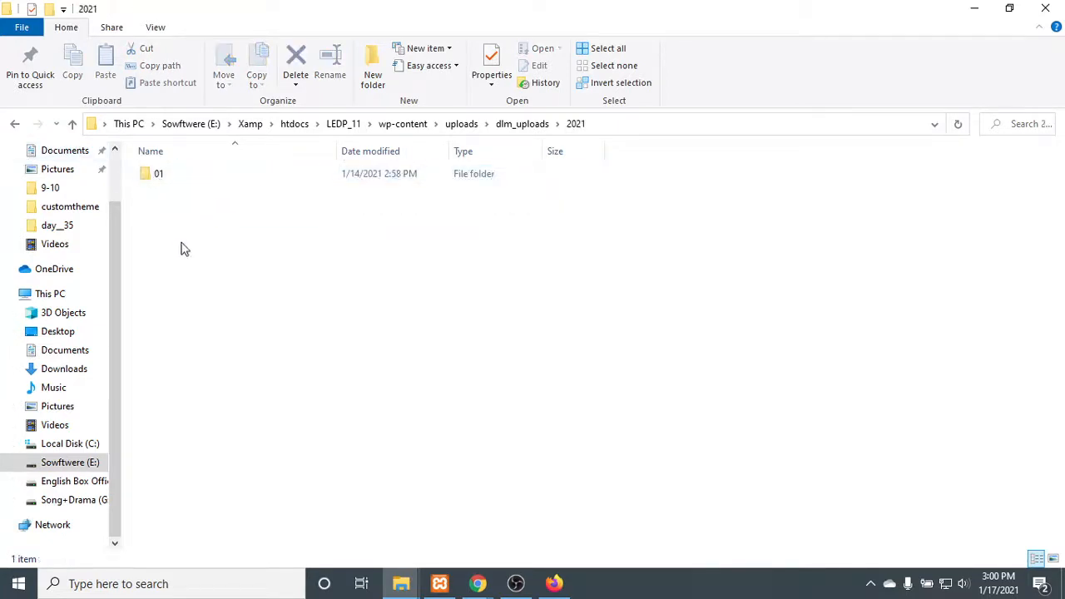
{"action": "double_click", "coordinate": [167, 178]}
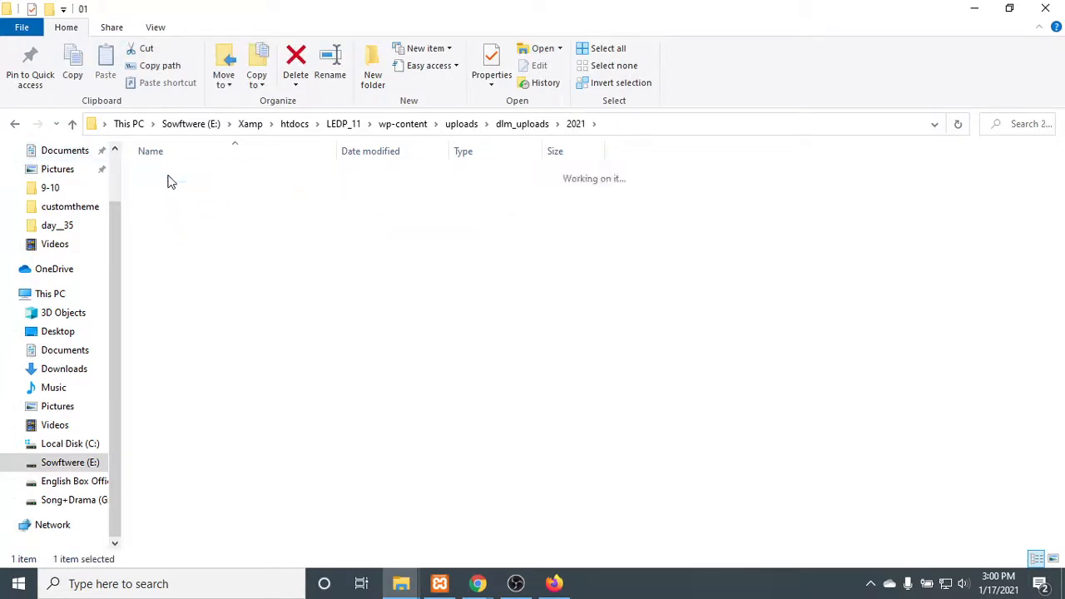
{"action": "left_click", "coordinate": [15, 124]}
{"action": "left_click", "coordinate": [15, 124]}
{"action": "left_click", "coordinate": [15, 124]}
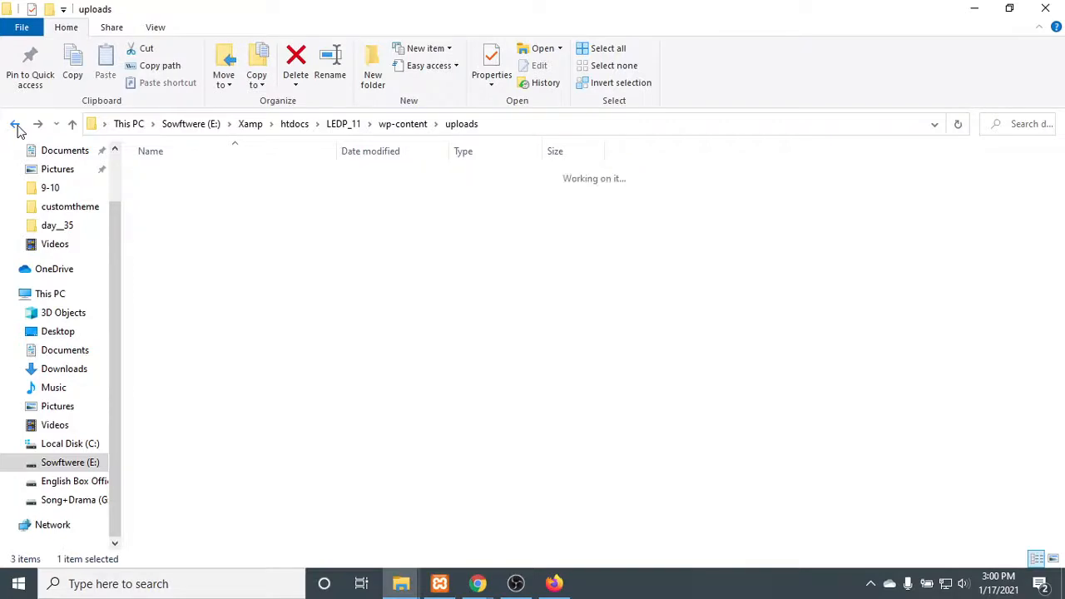
- Open uploads\2021\01 and examine the uploaded images, selecting groups of them and clearing the selection
{"action": "double_click", "coordinate": [163, 176]}
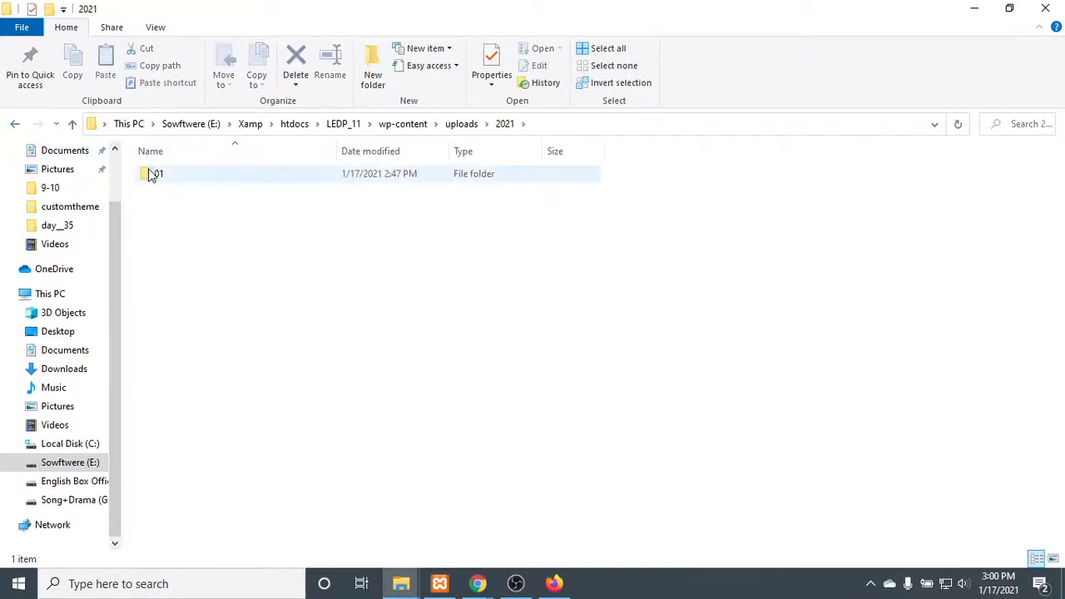
{"action": "double_click", "coordinate": [152, 176]}
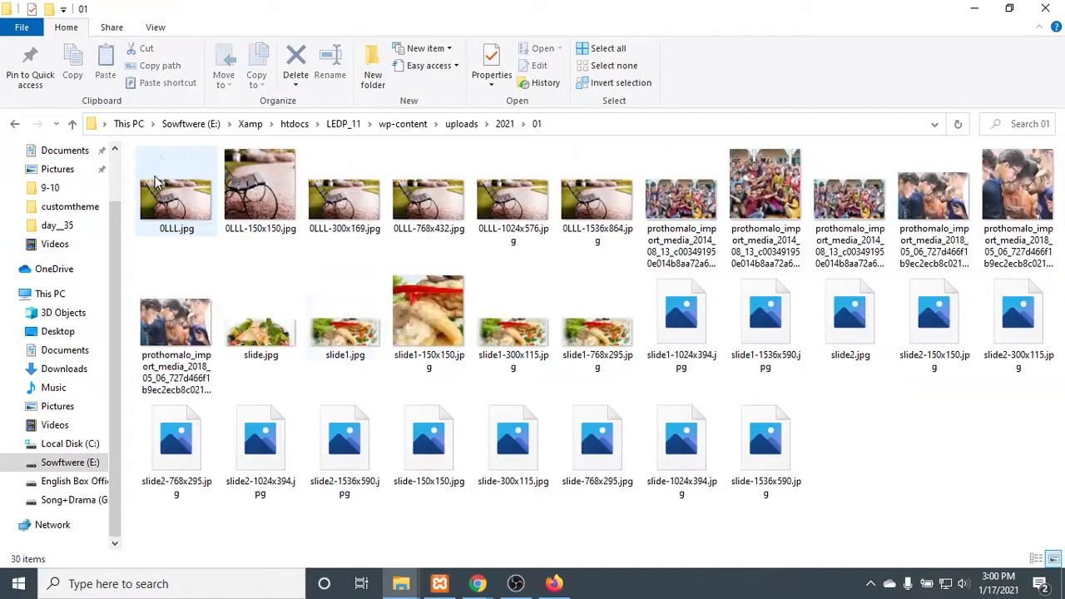
{"action": "left_click_drag", "start_coordinate": [282, 184], "coordinate": [957, 465]}
{"action": "left_click_drag", "start_coordinate": [953, 535], "coordinate": [957, 524]}
{"action": "left_click_drag", "start_coordinate": [994, 457], "coordinate": [123, 152]}
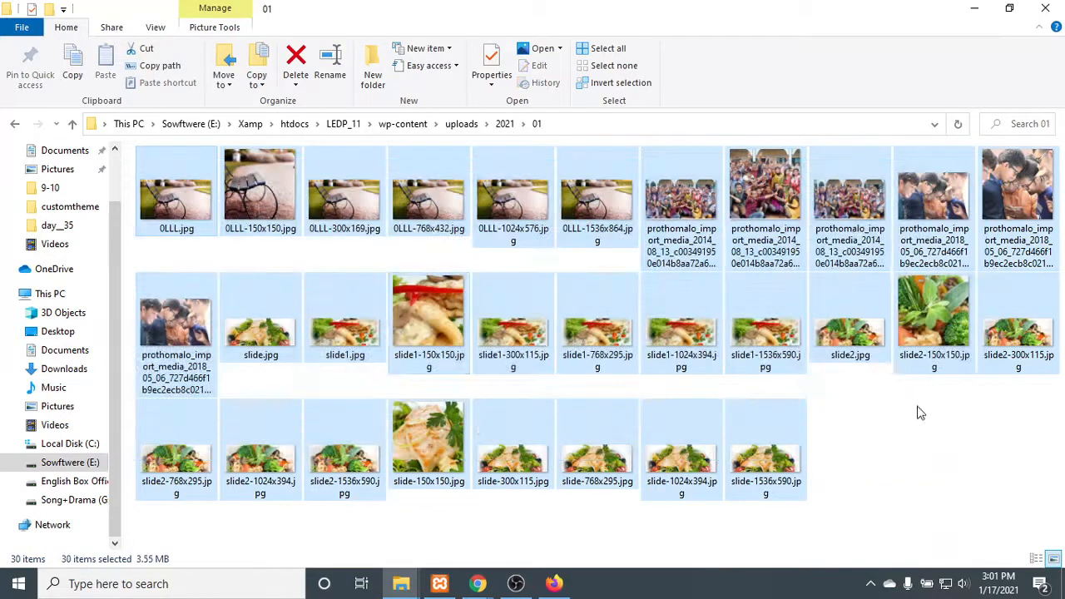
{"action": "left_click", "coordinate": [919, 413]}
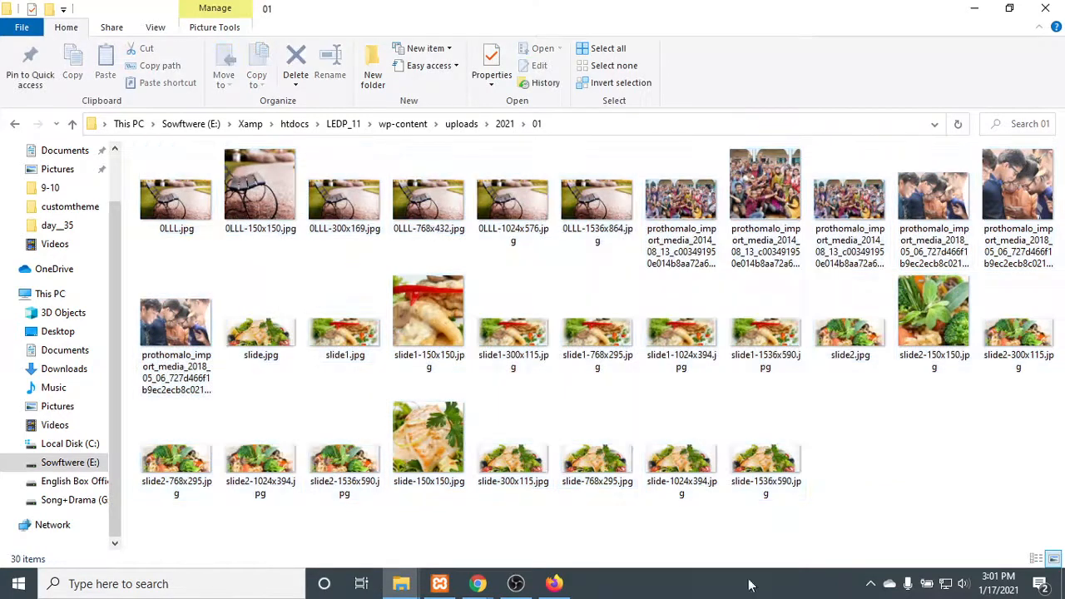
{"action": "left_click_drag", "start_coordinate": [742, 522], "coordinate": [1064, 201]}
{"action": "left_click", "coordinate": [1038, 382]}
{"action": "left_click_drag", "start_coordinate": [956, 534], "coordinate": [81, 151]}
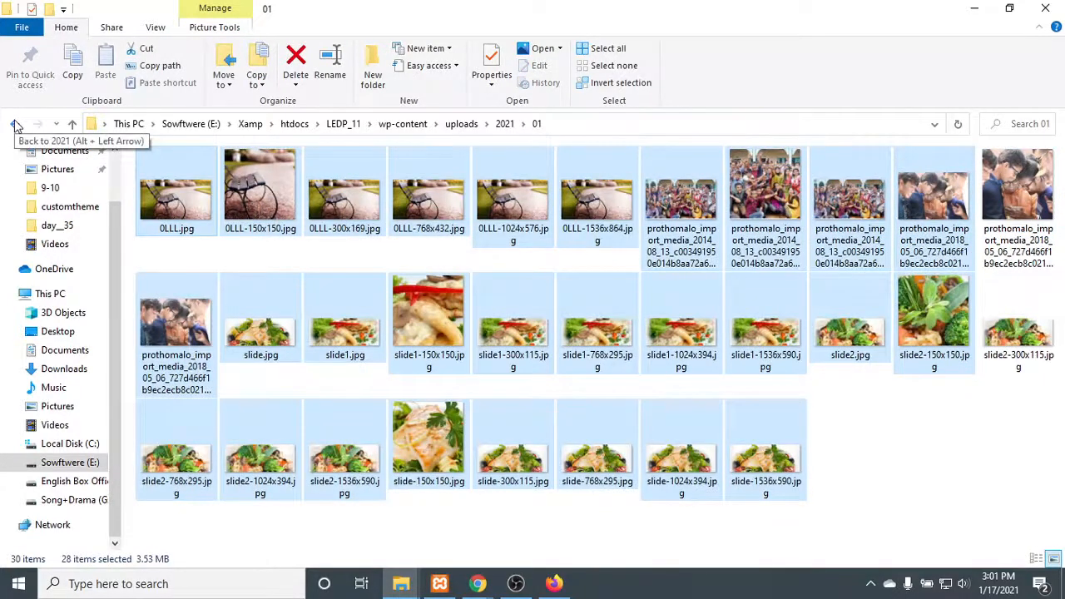
{"action": "left_click", "coordinate": [655, 326]}
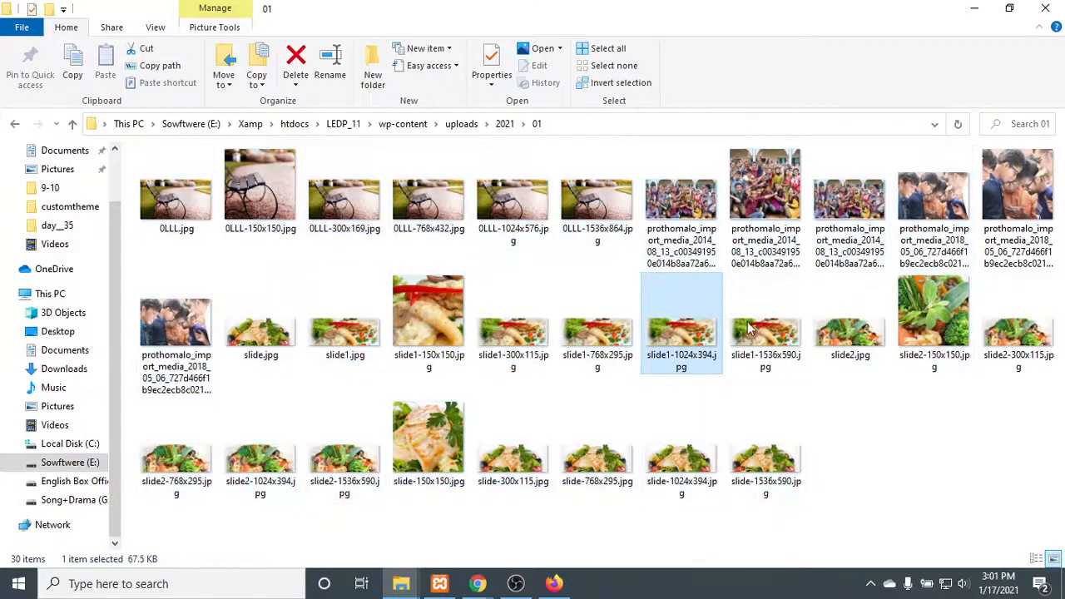
{"action": "left_click", "coordinate": [928, 463]}
- Go back to the 2021 folder, reopen 01 and point out the slide.jpg and slide1 images
{"action": "left_click", "coordinate": [17, 124]}
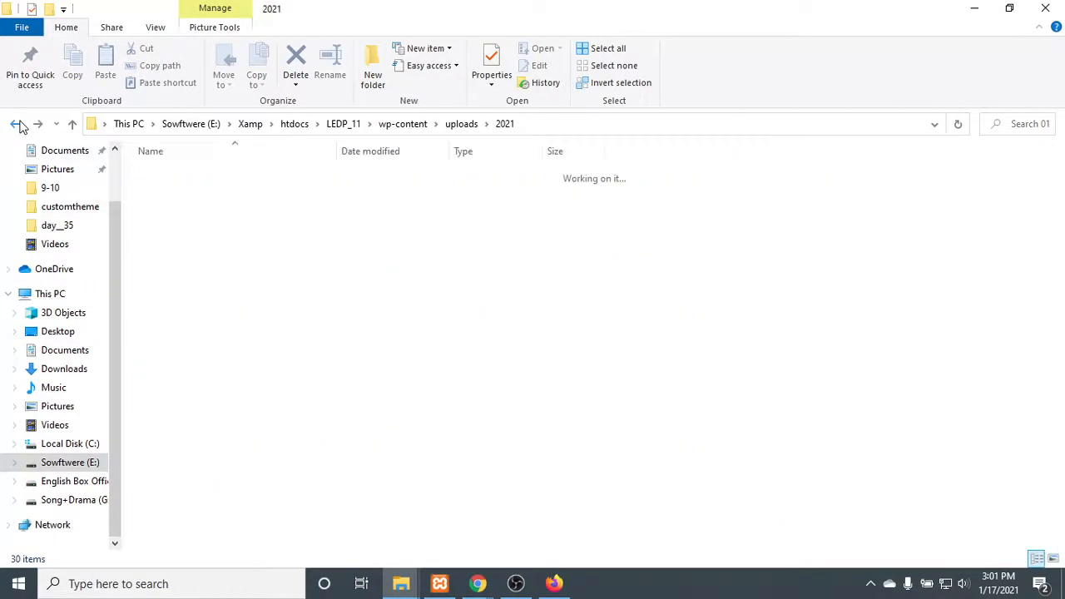
{"action": "double_click", "coordinate": [220, 181]}
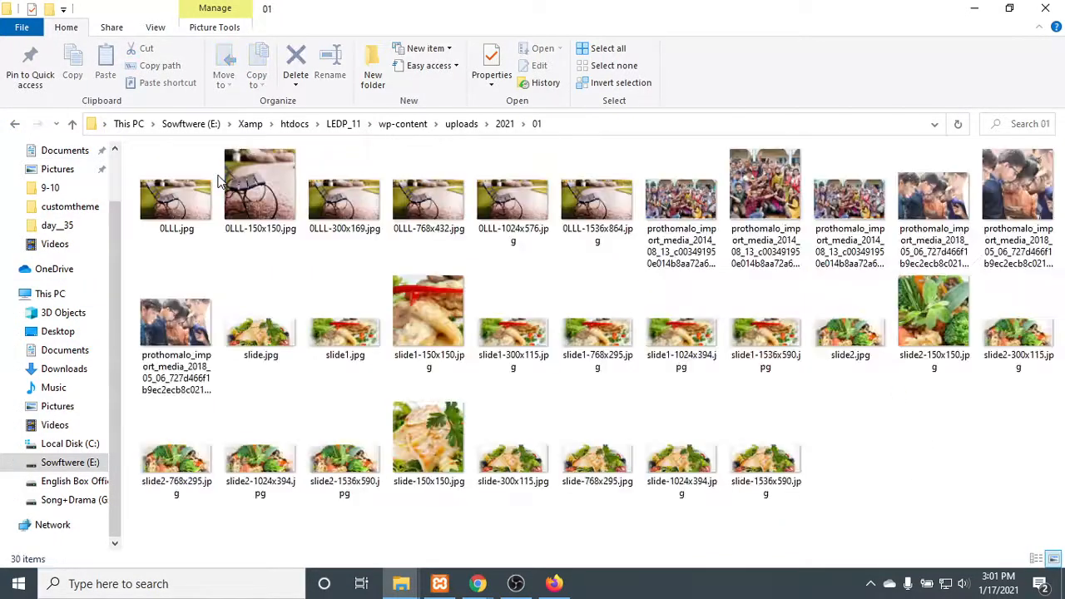
{"action": "left_click", "coordinate": [291, 350]}
{"action": "left_click", "coordinate": [360, 340]}
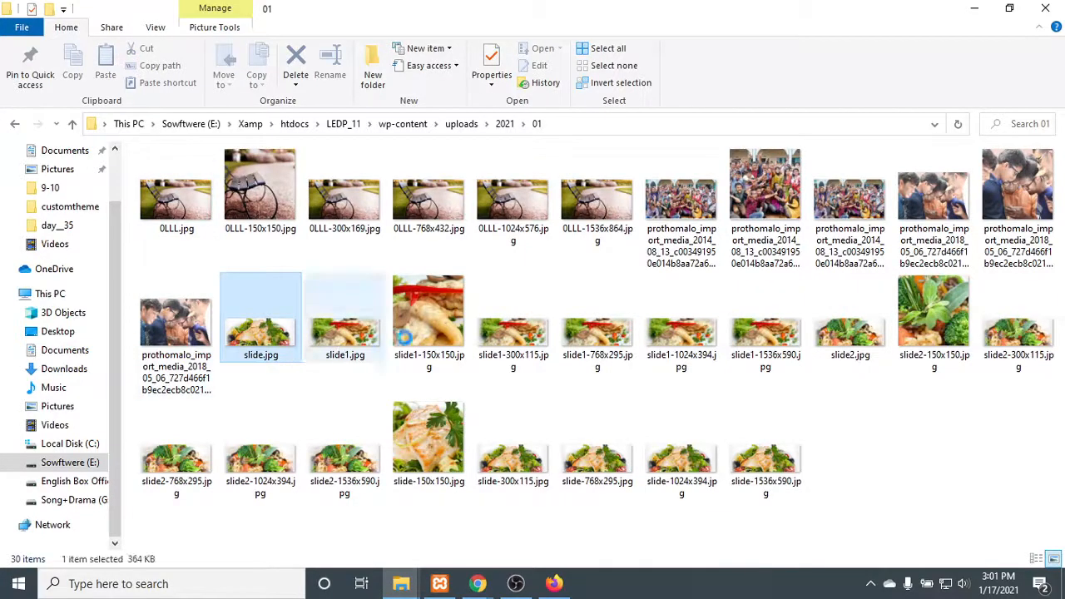
{"action": "left_click", "coordinate": [518, 335]}
{"action": "left_click", "coordinate": [753, 324]}
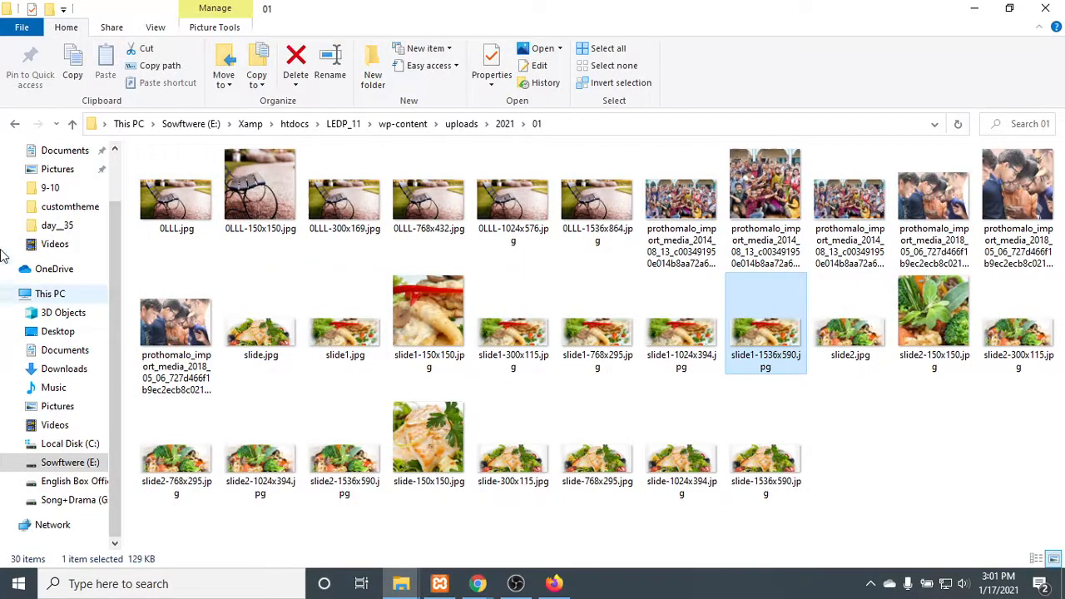
- Go back up through wp-content and LEDP_11 to htdocs, and reopen the LEDP_11 folder
{"action": "left_click", "coordinate": [18, 123]}
{"action": "left_click", "coordinate": [18, 123]}
{"action": "left_click", "coordinate": [18, 123]}
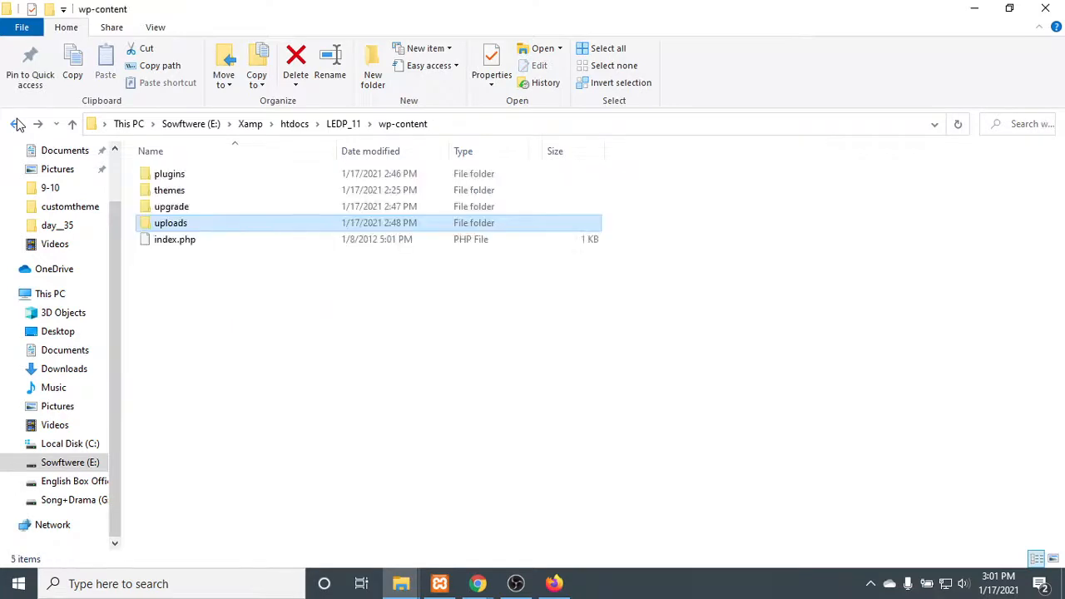
{"action": "left_click", "coordinate": [17, 123]}
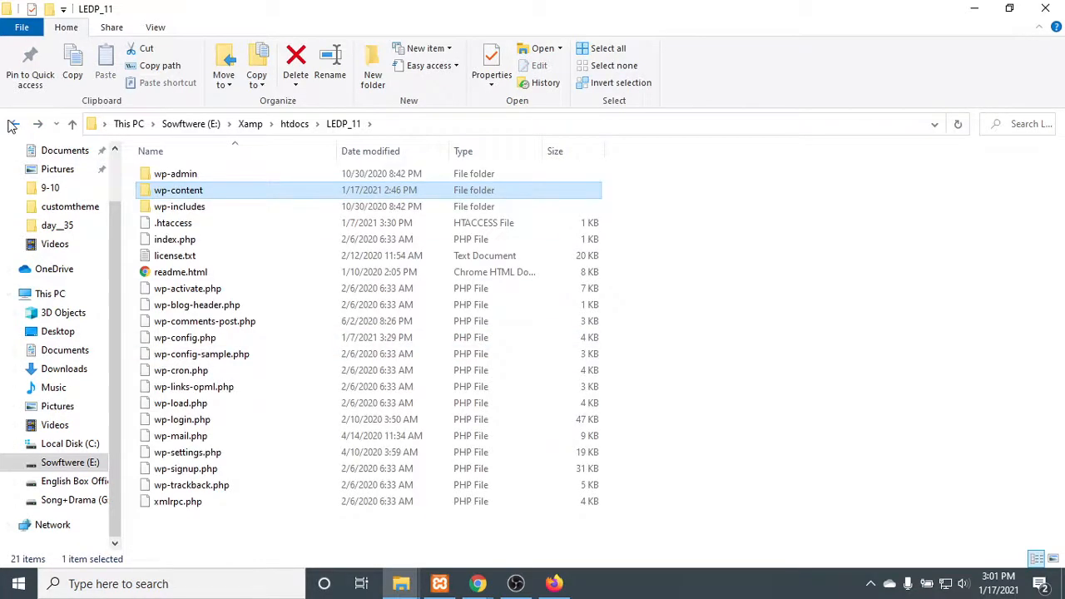
{"action": "left_click", "coordinate": [15, 123]}
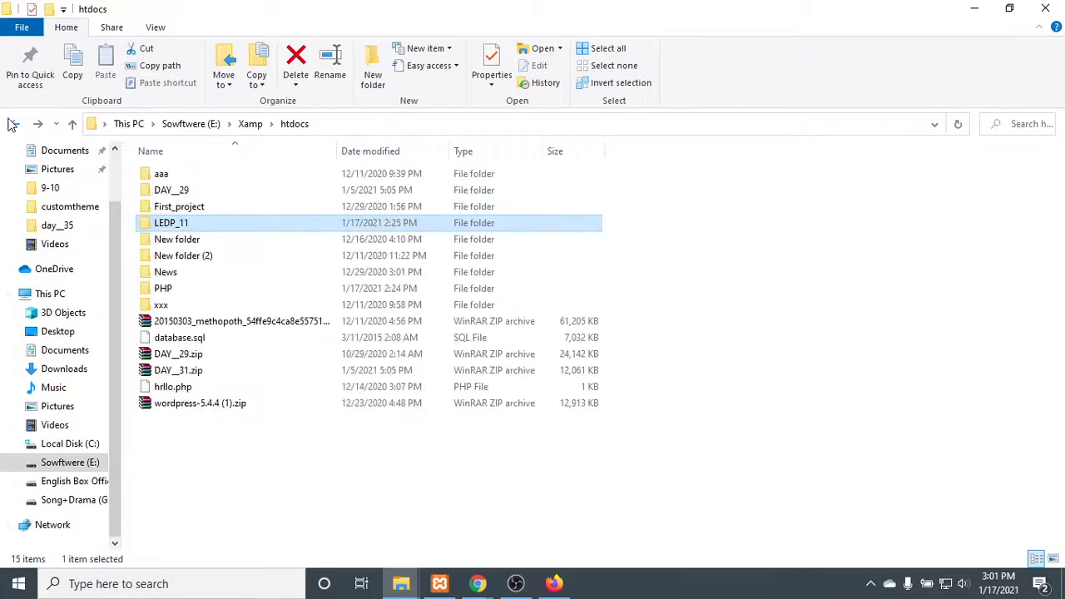
{"action": "double_click", "coordinate": [191, 227]}
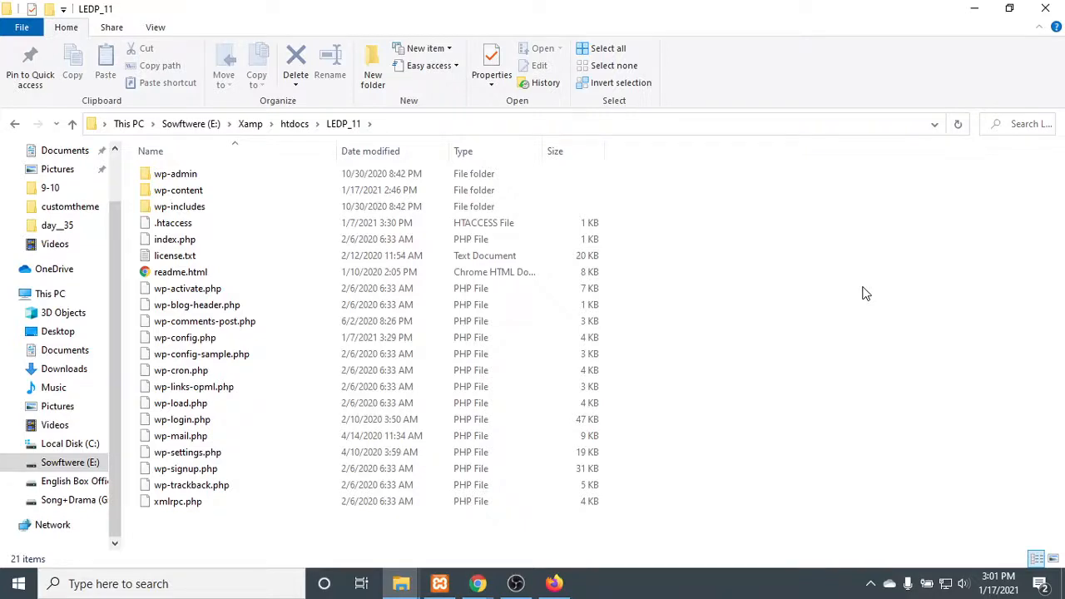
- Check the wp-content folder of LEDP_11 and return to the htdocs folder
{"action": "double_click", "coordinate": [226, 192]}
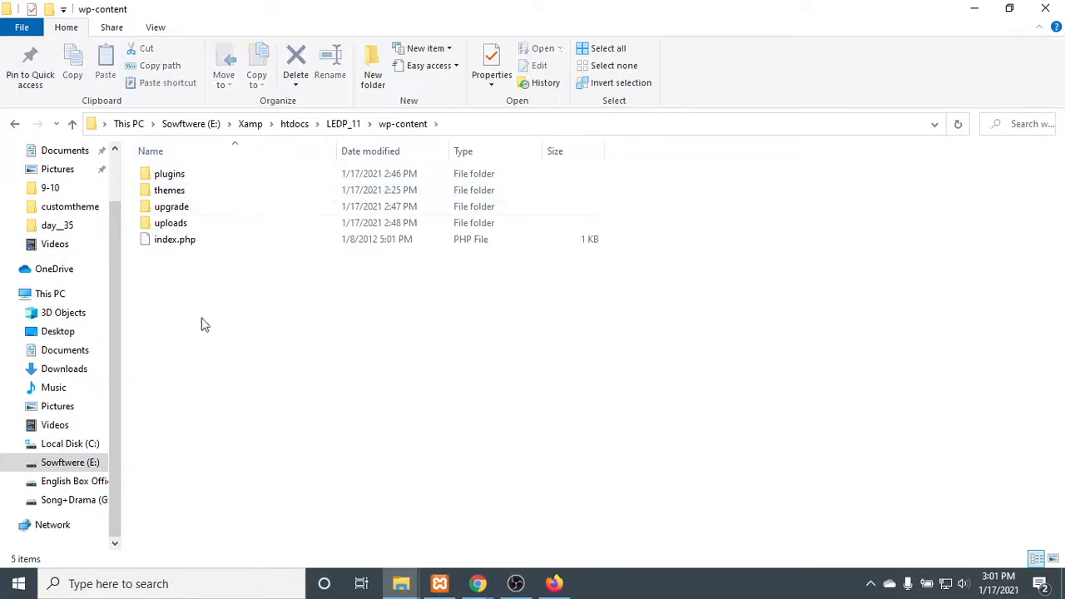
{"action": "left_click", "coordinate": [16, 124]}
{"action": "left_click", "coordinate": [16, 124]}
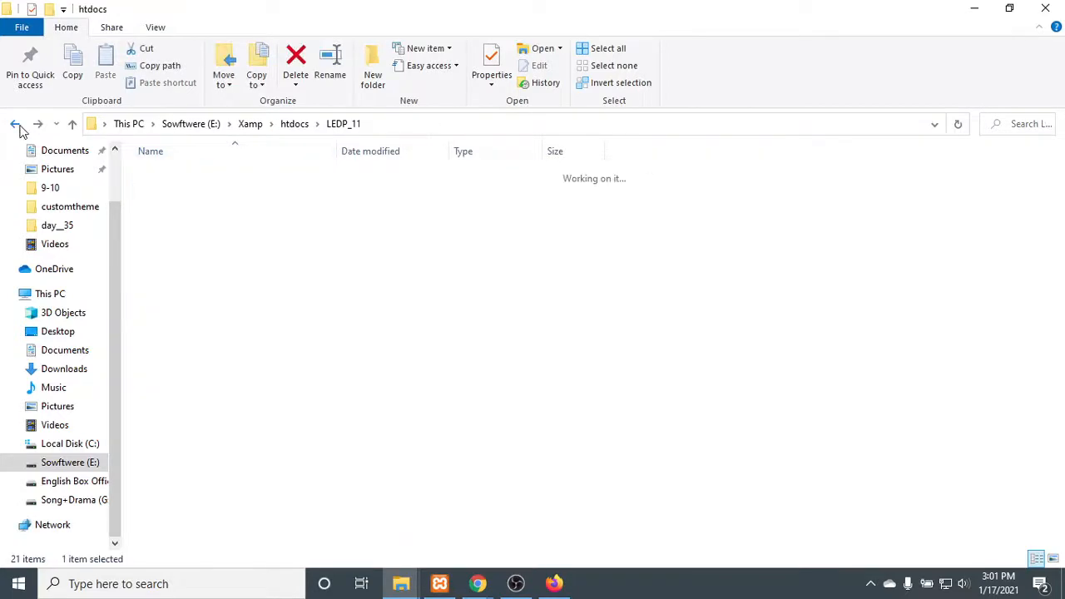
- Switch to Chrome and open localhost/phpmyadmin in a new tab
{"action": "mouse_move", "coordinate": [479, 587]}
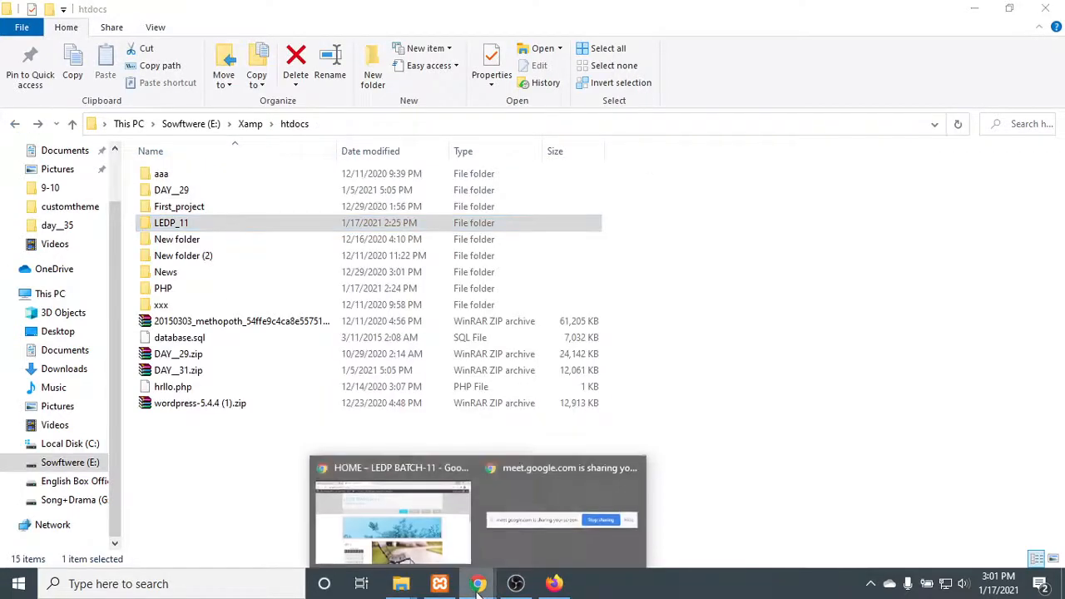
{"action": "left_click", "coordinate": [455, 545]}
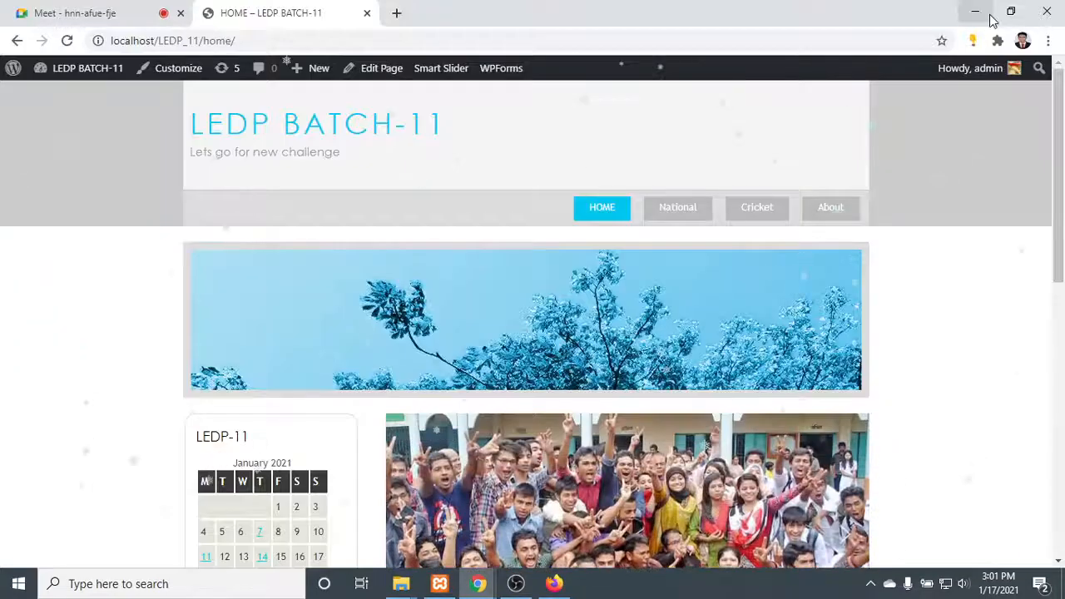
{"action": "left_click", "coordinate": [400, 12]}
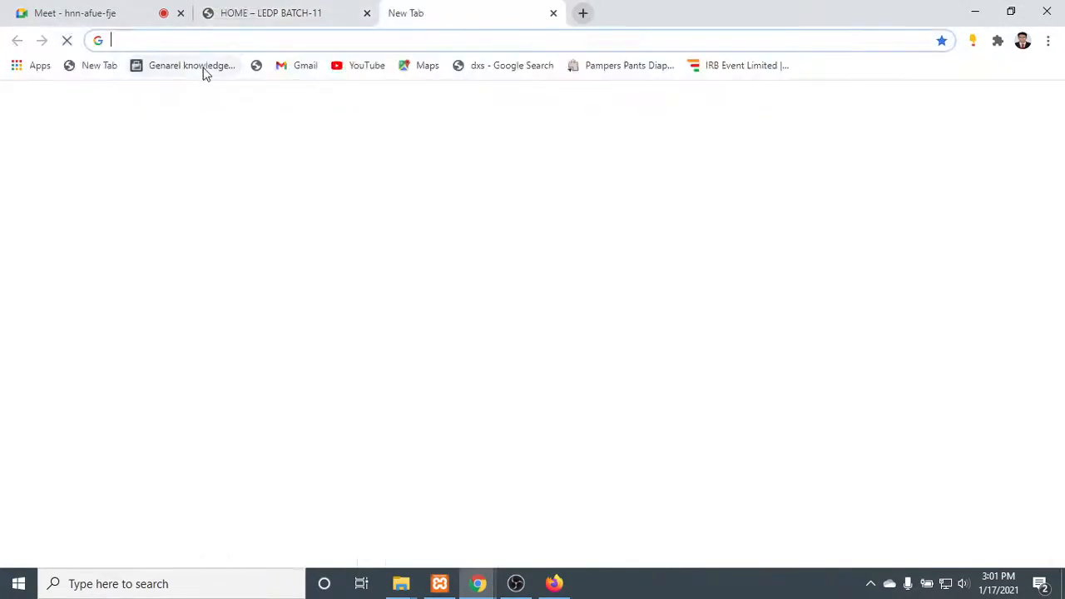
{"action": "type", "text": "lo"}
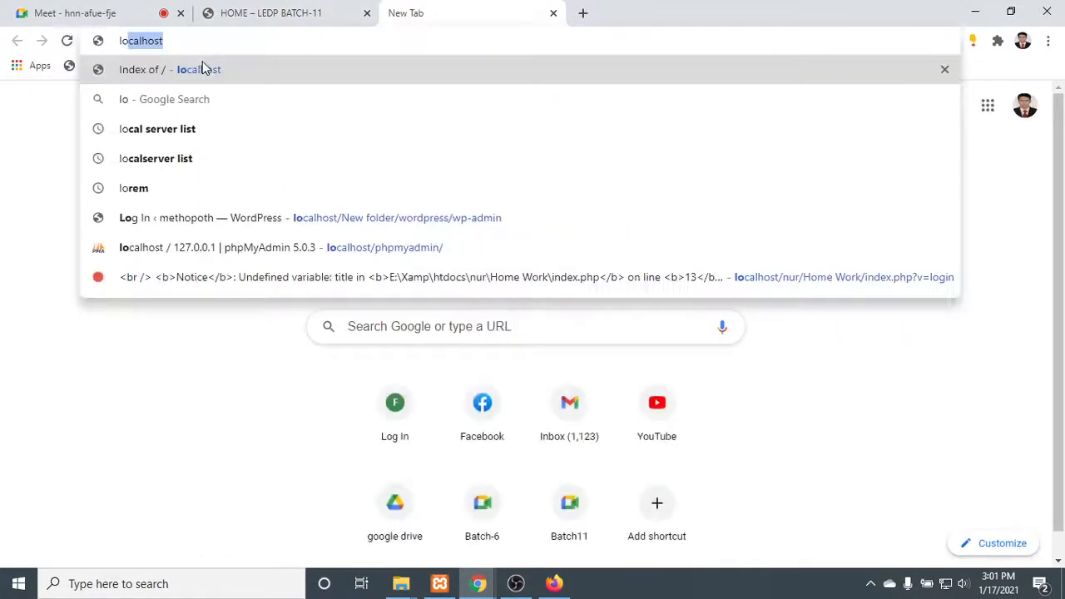
{"action": "type", "text": "calhost/p"}
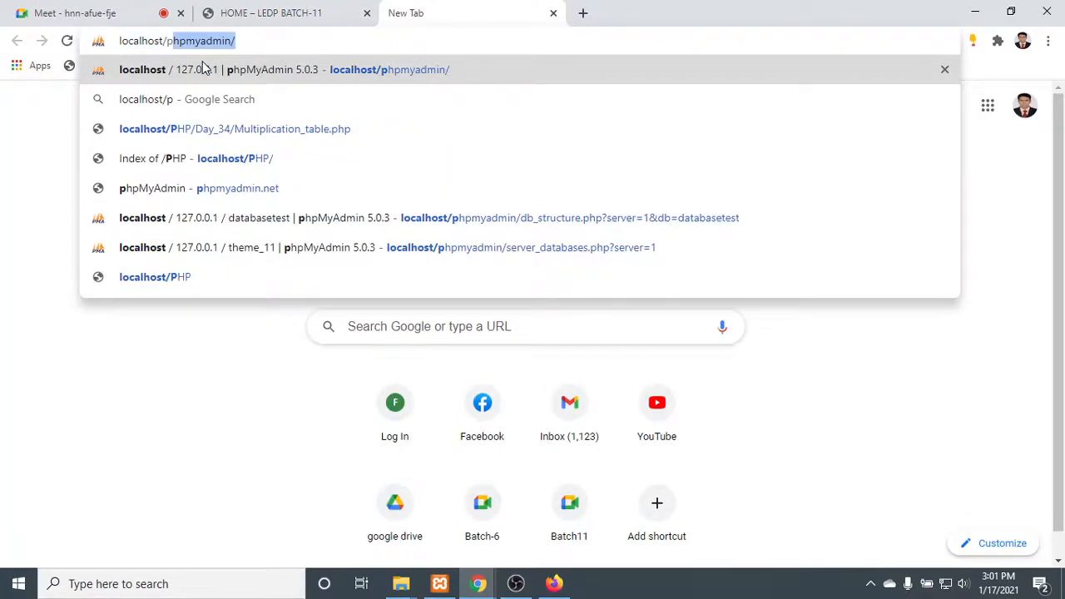
{"action": "key", "text": "Return"}
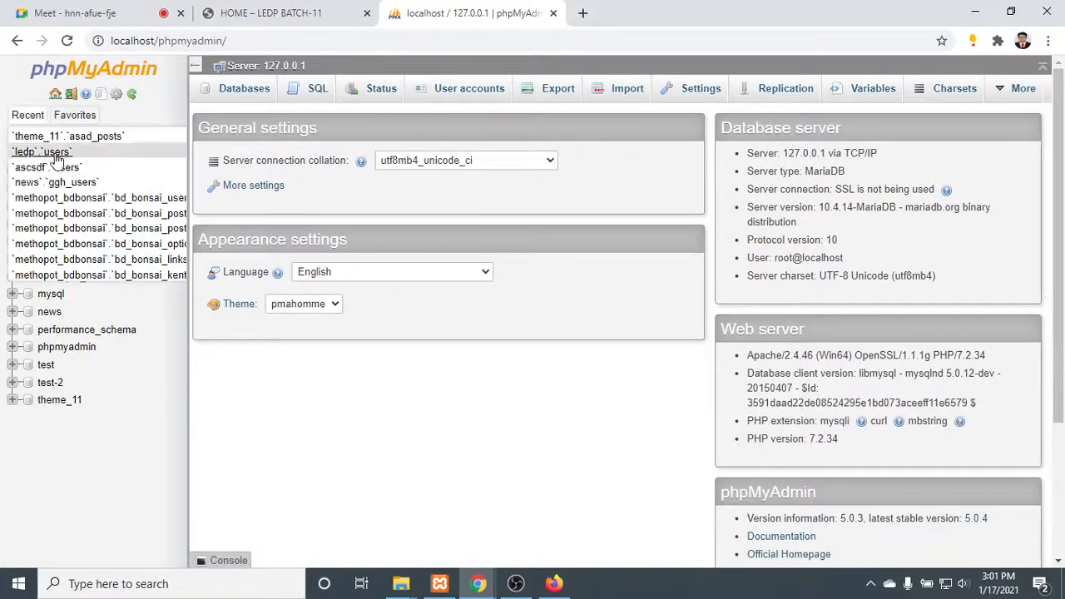
- Create a new database named ecommerce with the utf8mb4_general_ci collation and point it out in the database list
{"action": "left_click", "coordinate": [50, 154]}
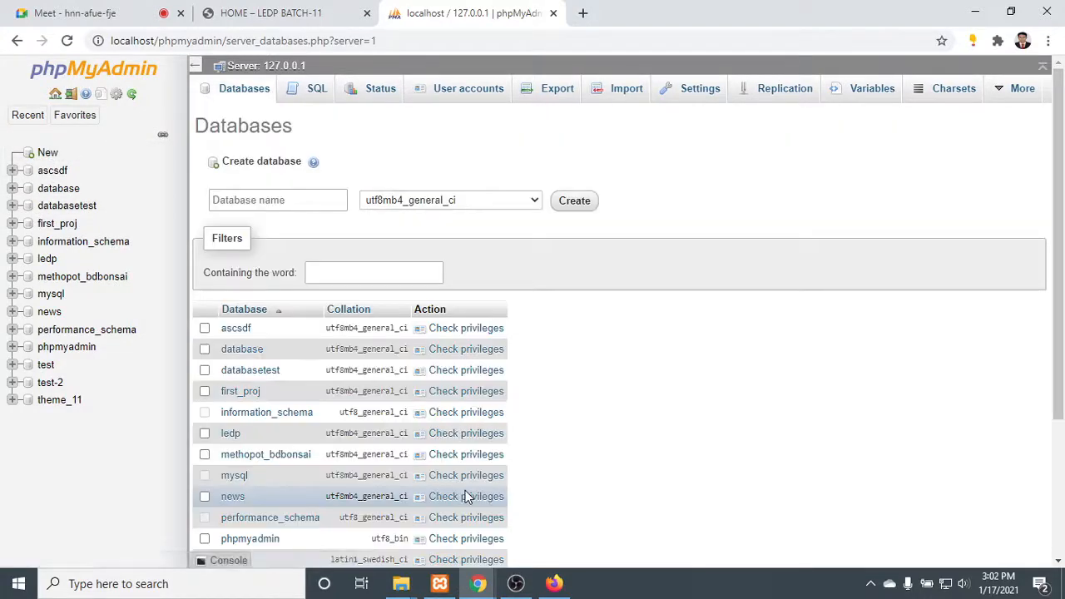
{"action": "left_click", "coordinate": [311, 199]}
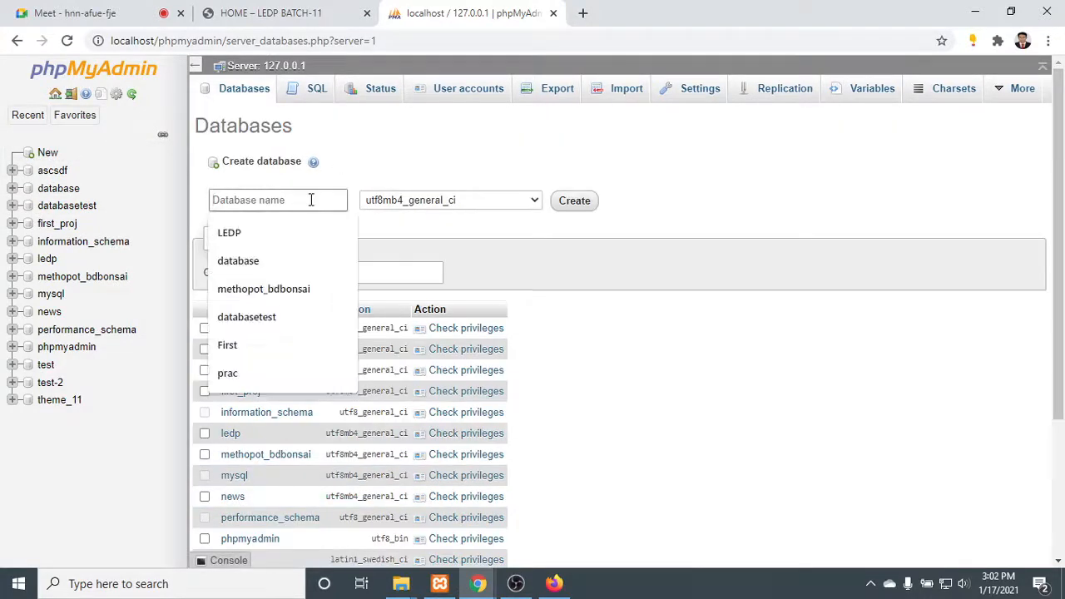
{"action": "type", "text": "ecommerce"}
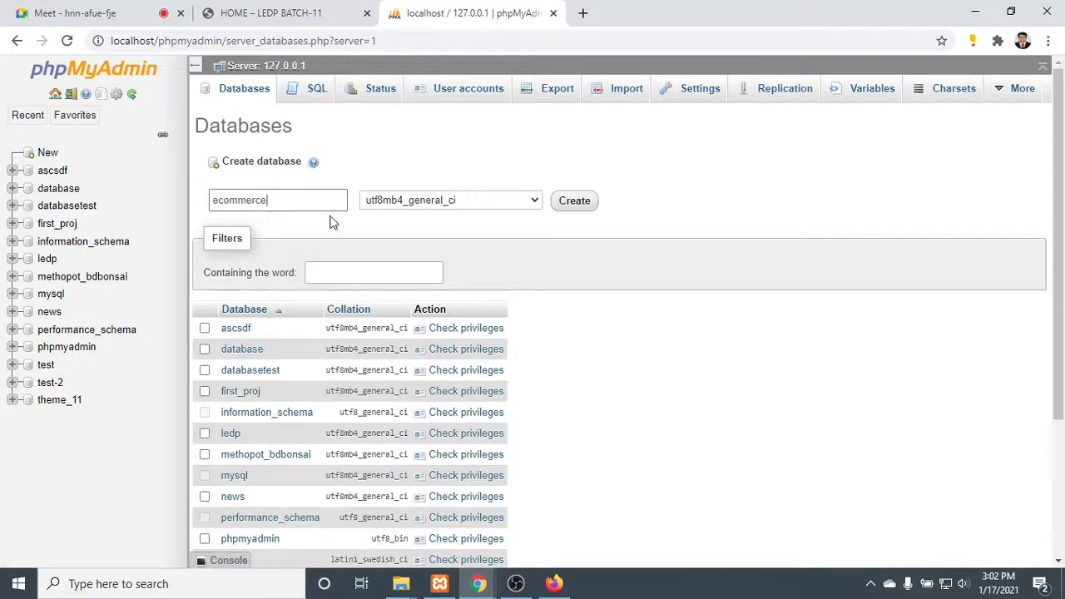
{"action": "left_click", "coordinate": [574, 200]}
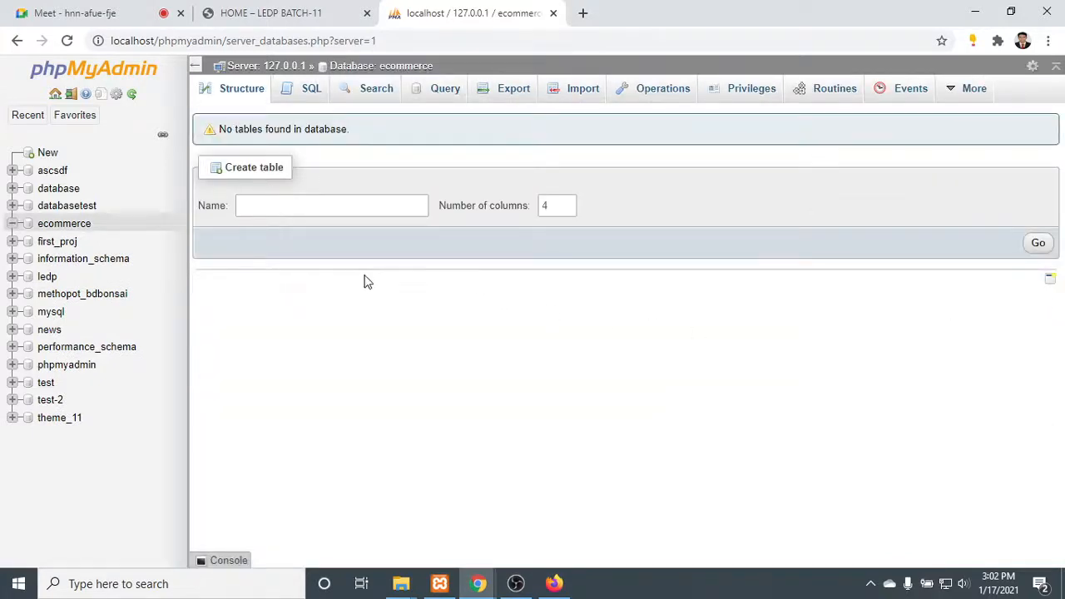
{"action": "left_click_drag", "start_coordinate": [104, 226], "coordinate": [44, 219]}
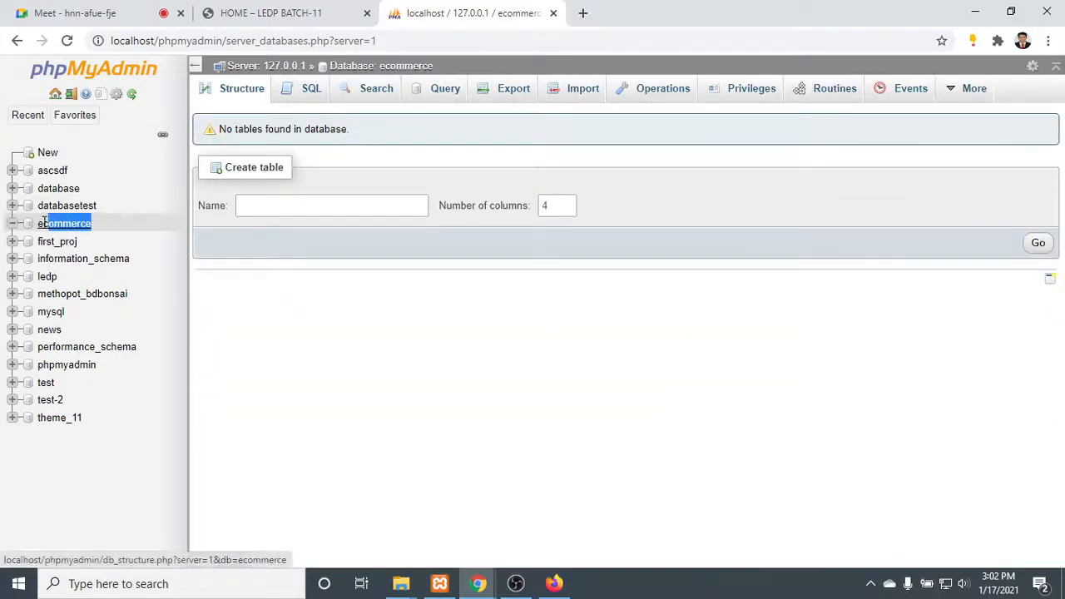
{"action": "left_click", "coordinate": [402, 333]}
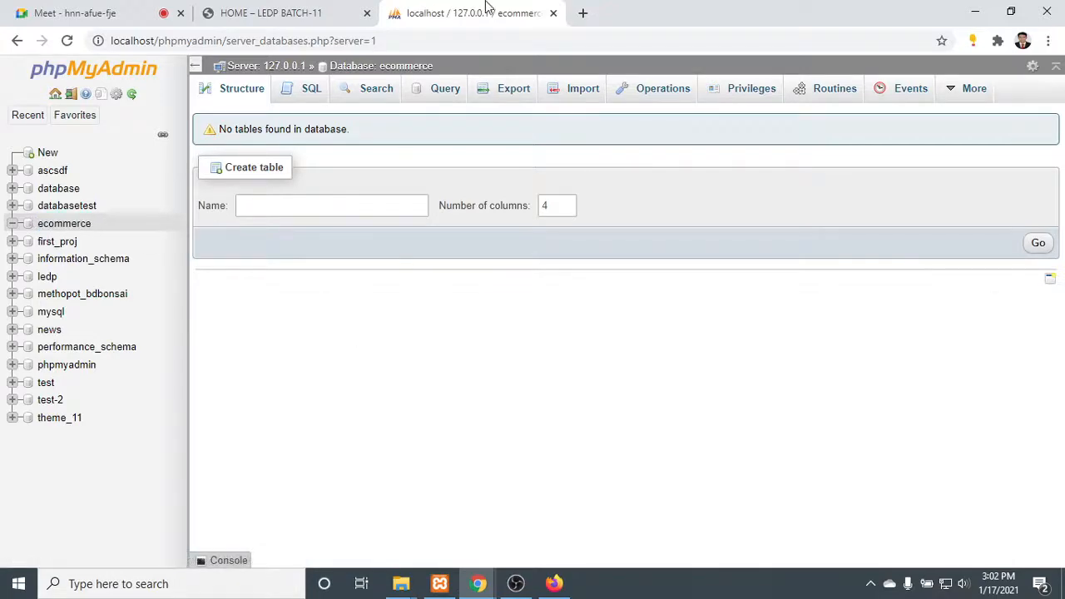
- Open a blank browser tab, return to File Explorer and extract wordpress-5.4.4 (1).zip directly into htdocs
{"action": "left_click", "coordinate": [585, 14]}
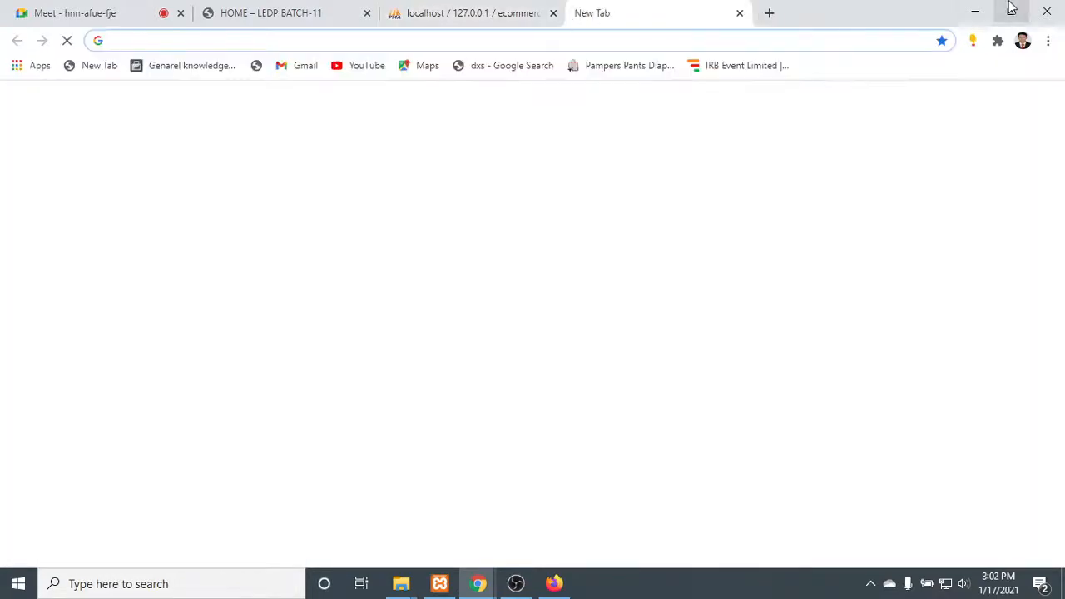
{"action": "left_click", "coordinate": [972, 8]}
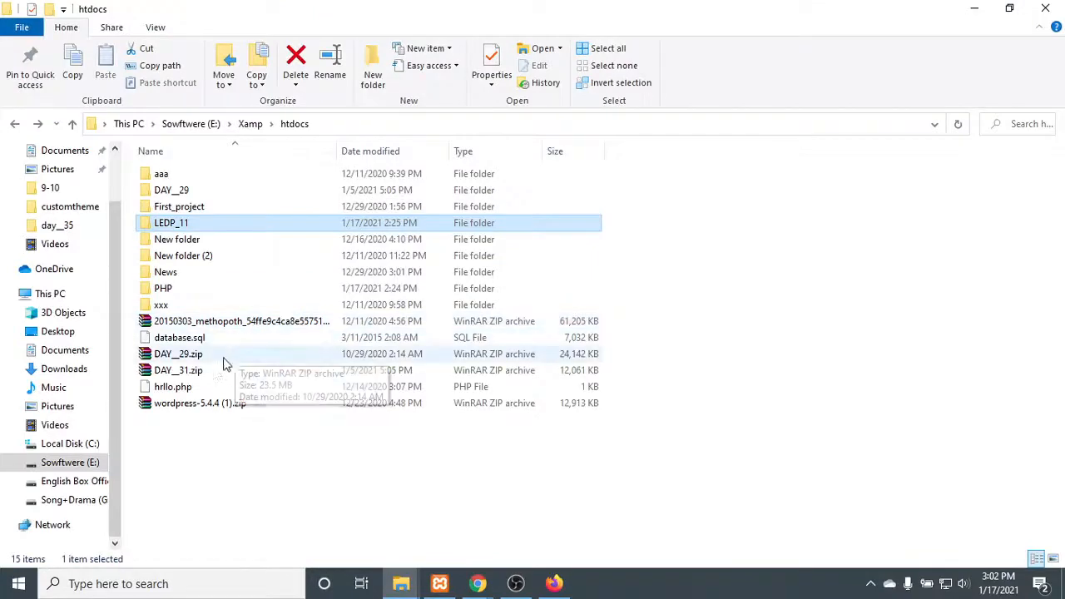
{"action": "right_click", "coordinate": [221, 408]}
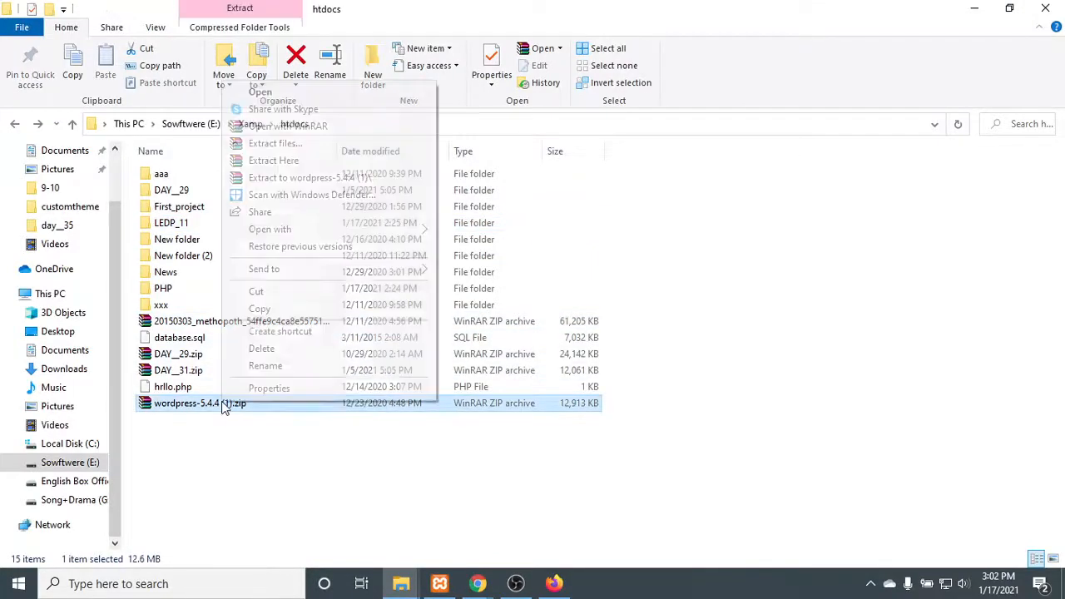
{"action": "left_click", "coordinate": [296, 162]}
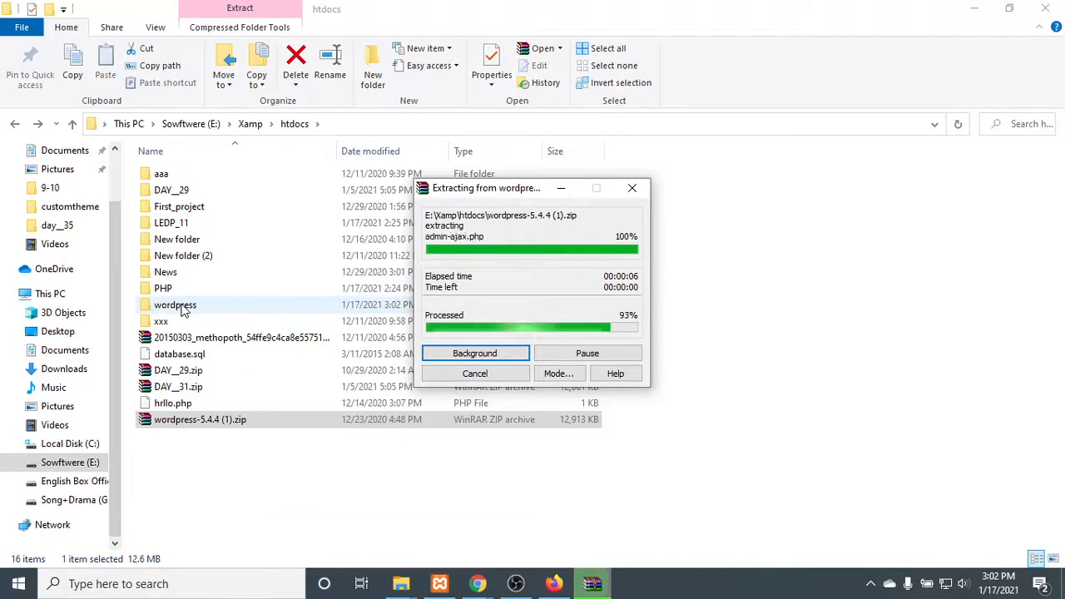
- Rename the extracted wordpress folder as E-commerce
{"action": "left_click", "coordinate": [183, 308]}
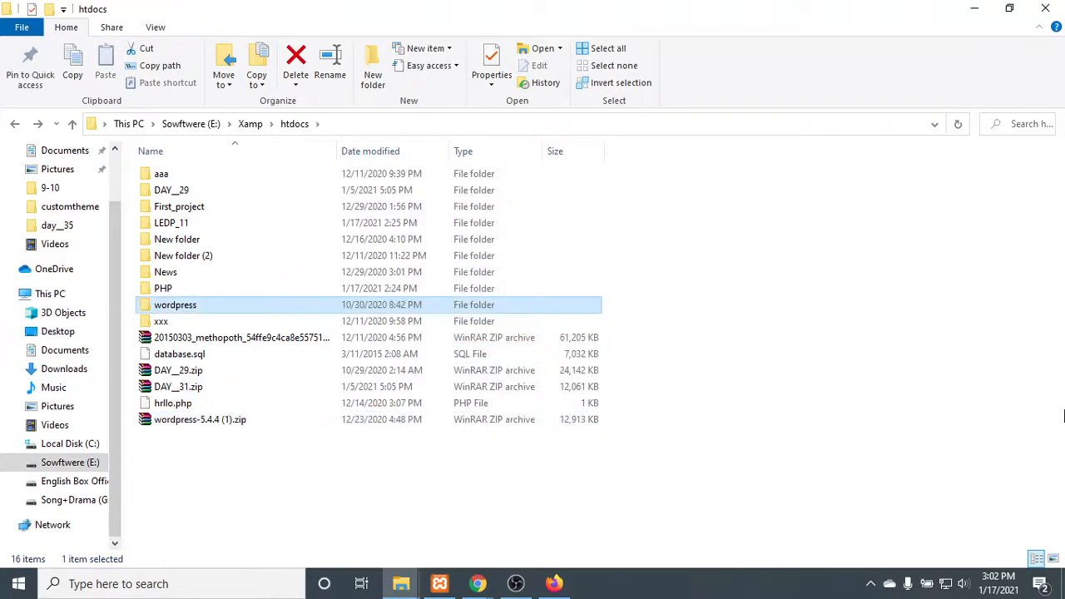
{"action": "key", "text": "F2"}
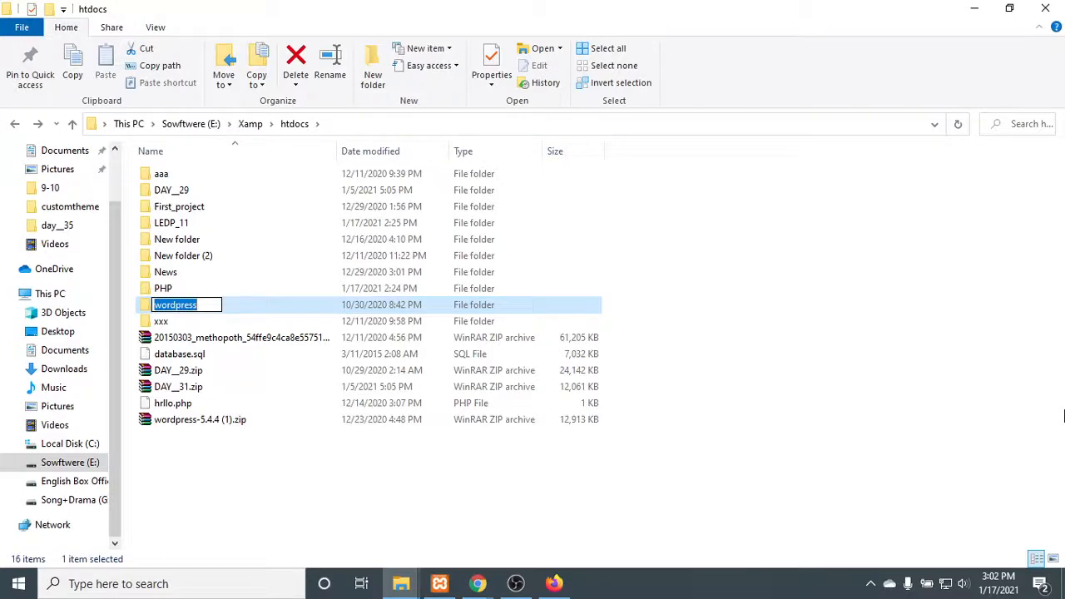
{"action": "type", "text": "E"}
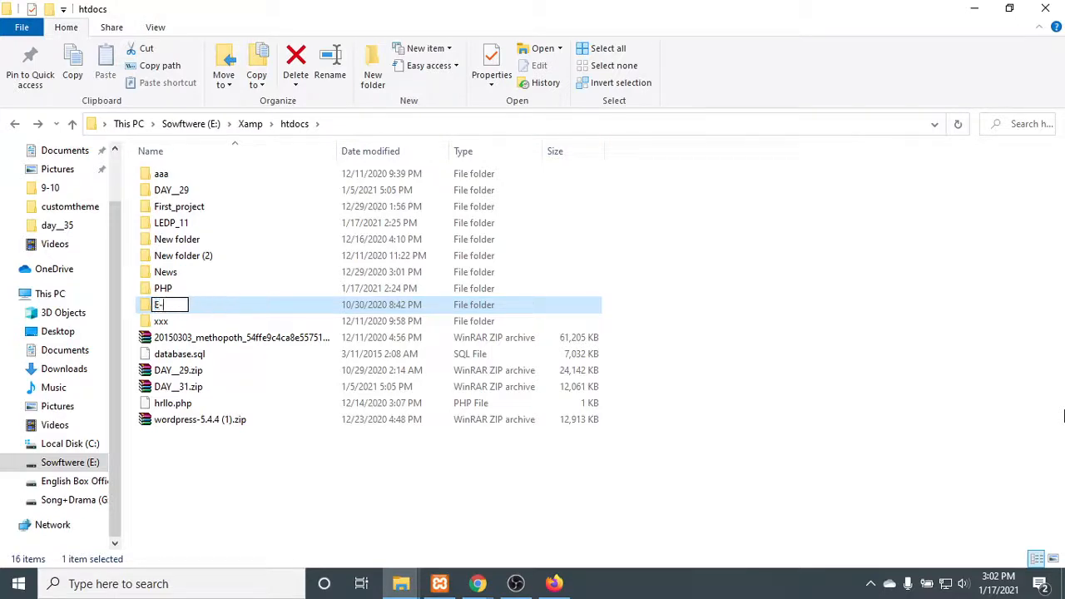
{"action": "type", "text": "-commerce"}
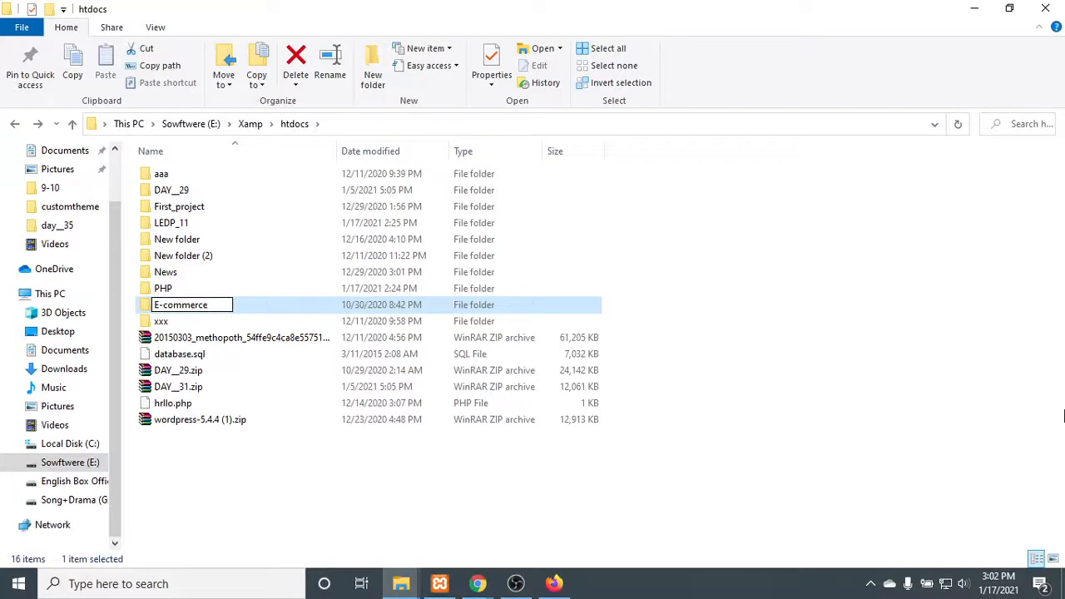
{"action": "key", "text": "Return"}
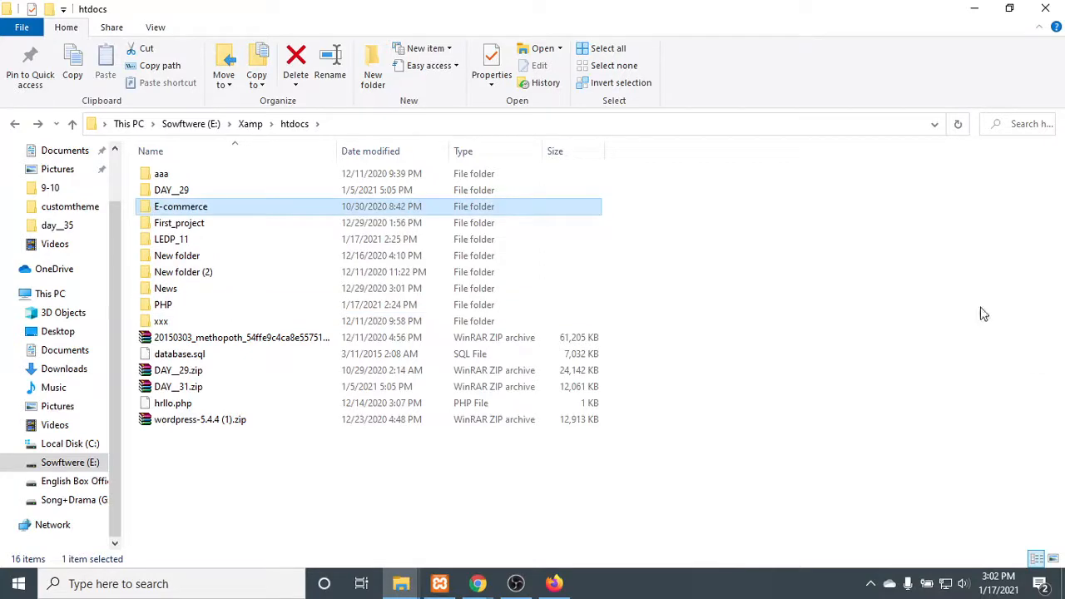
- Switch to Firefox, close the WPForms page and exit the browser with all its remaining tabs
{"action": "left_click", "coordinate": [551, 585]}
{"action": "left_click", "coordinate": [370, 14]}
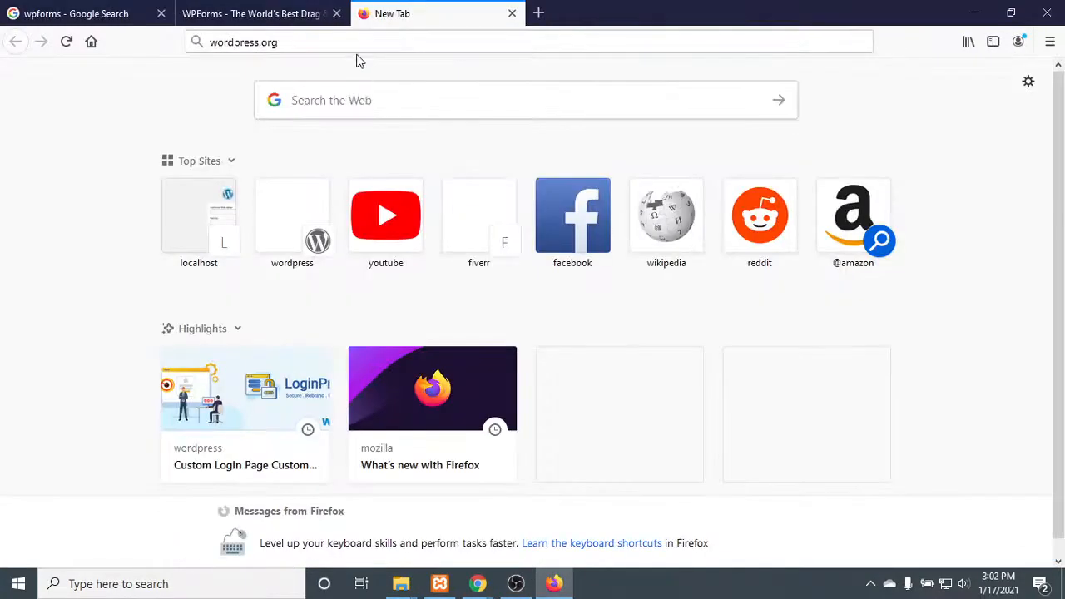
{"action": "left_click", "coordinate": [433, 41]}
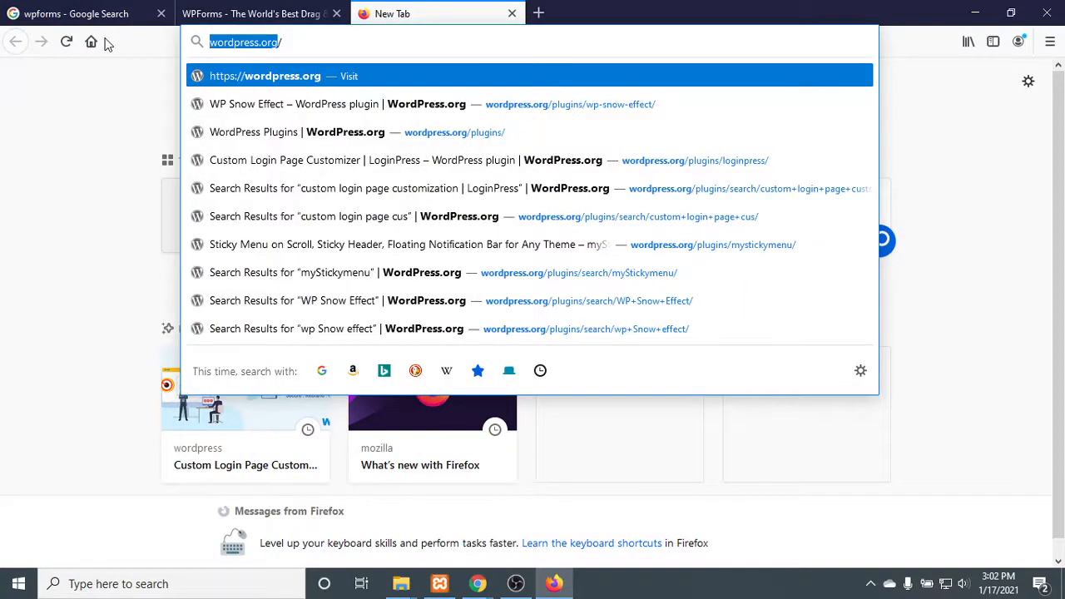
{"action": "left_click", "coordinate": [226, 12]}
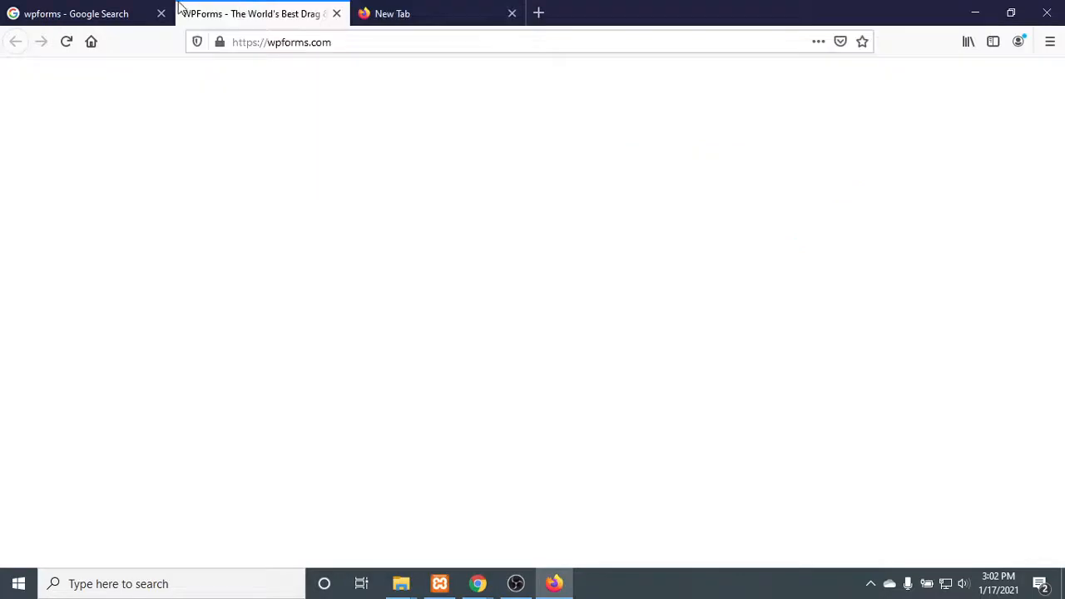
{"action": "left_click", "coordinate": [336, 14]}
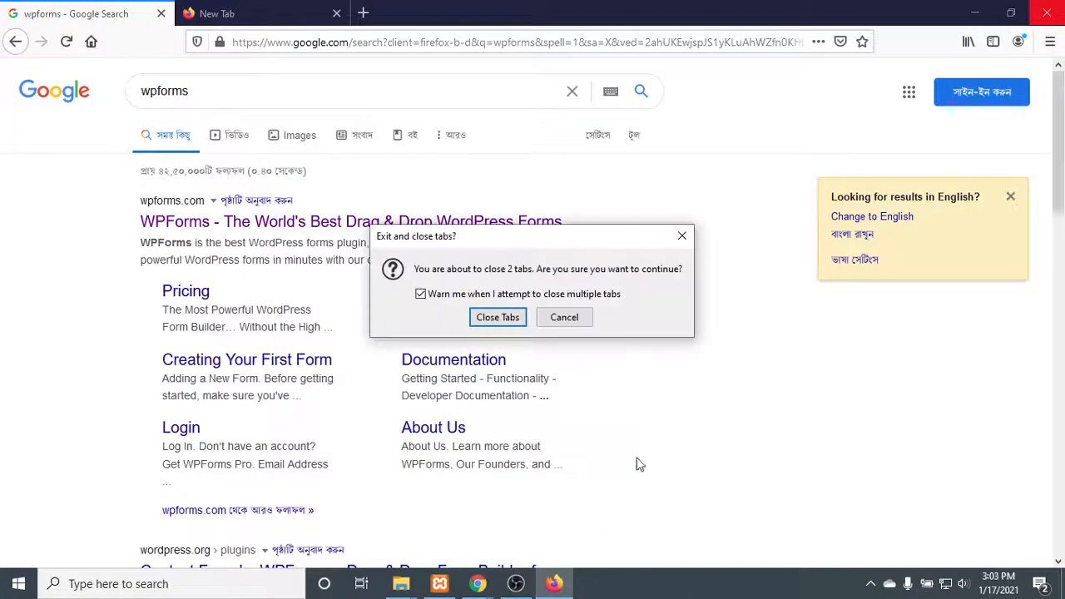
{"action": "left_click", "coordinate": [505, 323]}
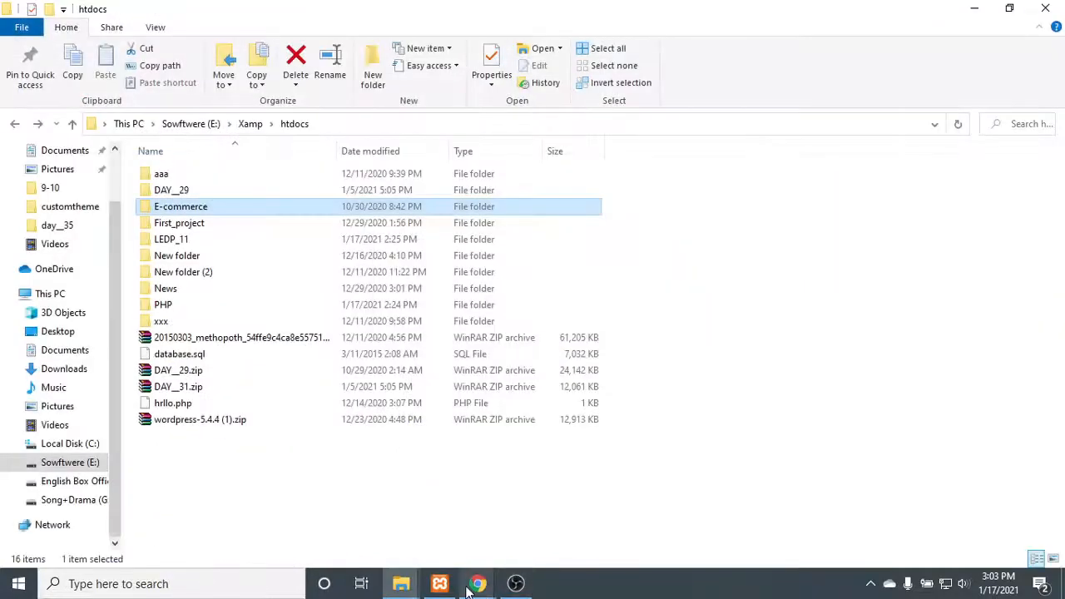
- Switch to Chrome, load the localhost index in the blank tab, refresh the listing and open the E-commerce site
{"action": "mouse_move", "coordinate": [478, 585]}
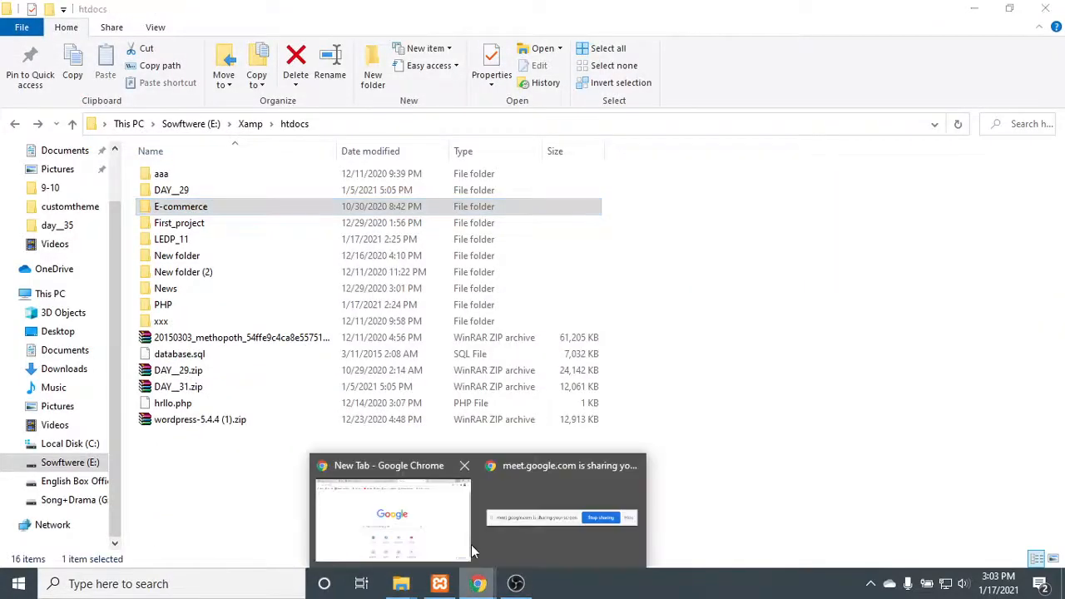
{"action": "left_click", "coordinate": [409, 491]}
{"action": "left_click", "coordinate": [582, 41]}
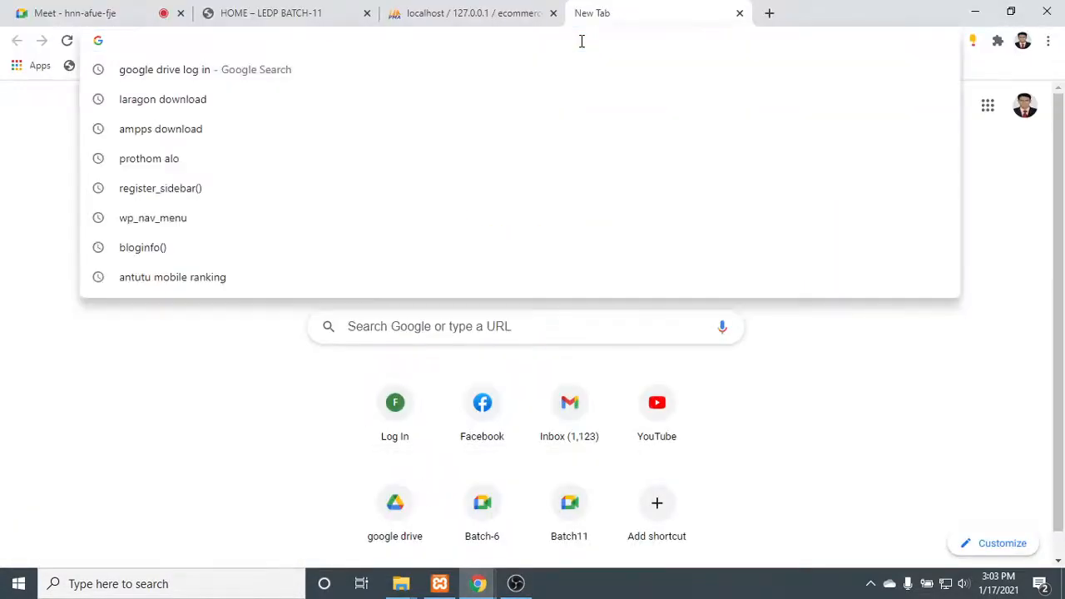
{"action": "type", "text": "lo"}
{"action": "key", "text": "Return"}
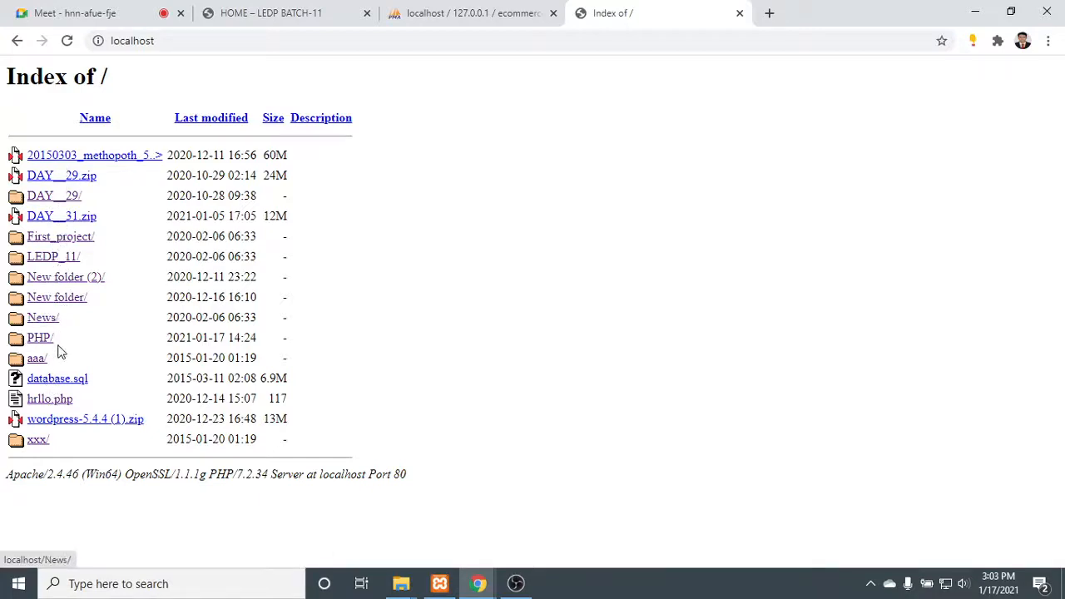
{"action": "left_click", "coordinate": [68, 41]}
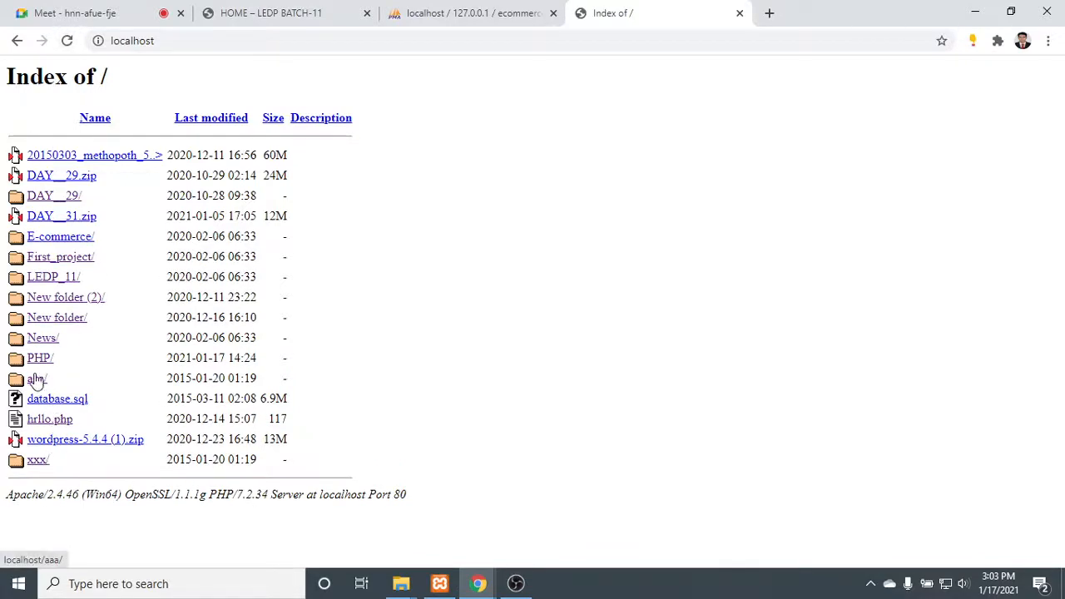
{"action": "left_click", "coordinate": [50, 239]}
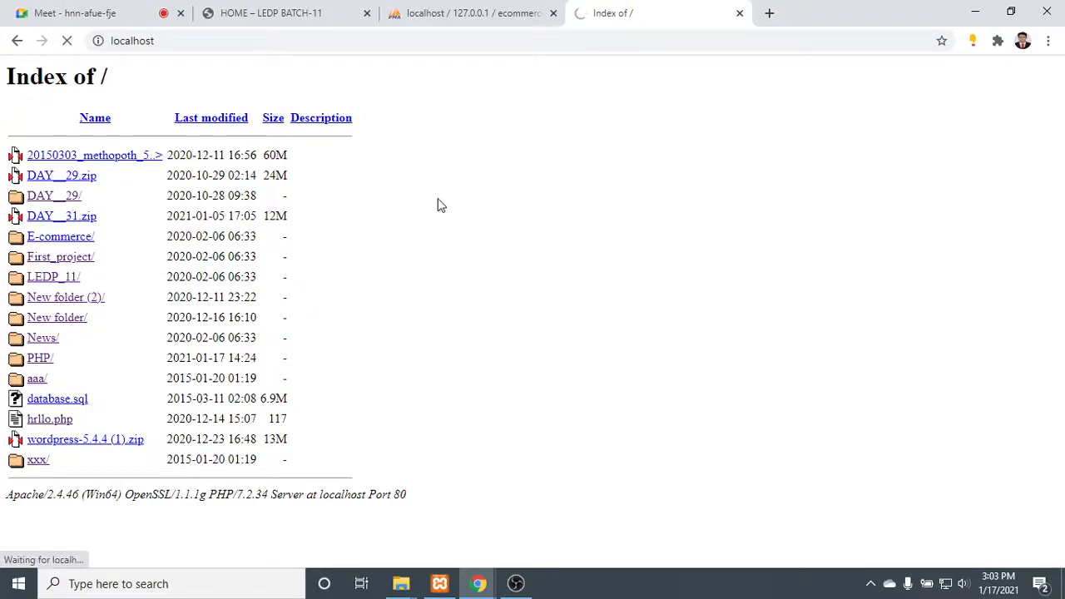
- Look over the slider, calendar and posts on the LEDP BATCH-11 home page
{"action": "left_click", "coordinate": [250, 13]}
{"action": "scroll", "coordinate": [469, 216], "scroll_direction": "down", "scroll_amount": 2}
{"action": "scroll", "coordinate": [469, 220], "scroll_direction": "down", "scroll_amount": 3}
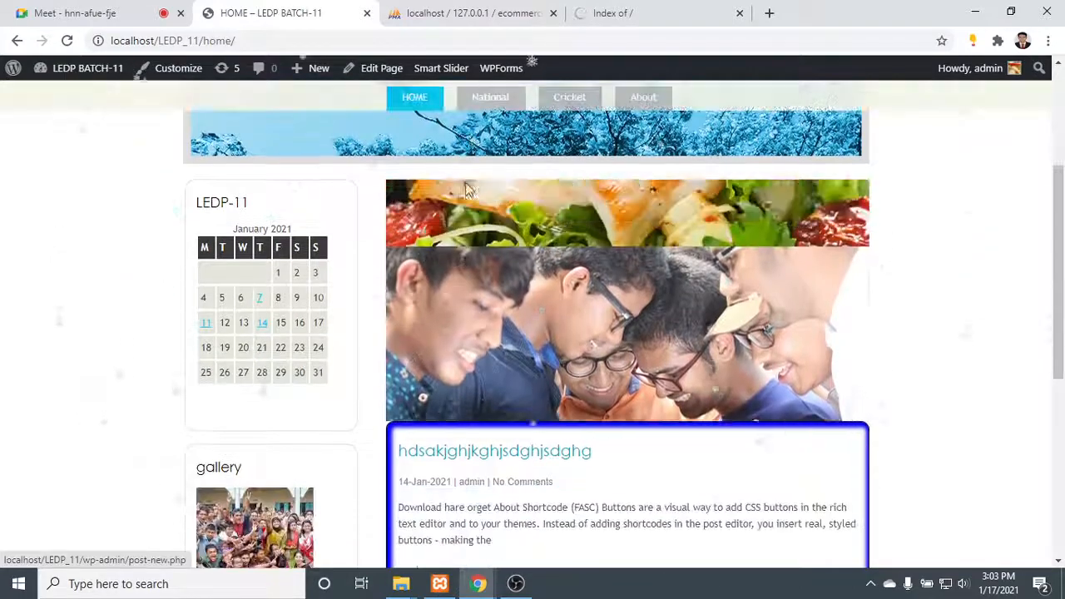
{"action": "scroll", "coordinate": [556, 200], "scroll_direction": "up", "scroll_amount": 5}
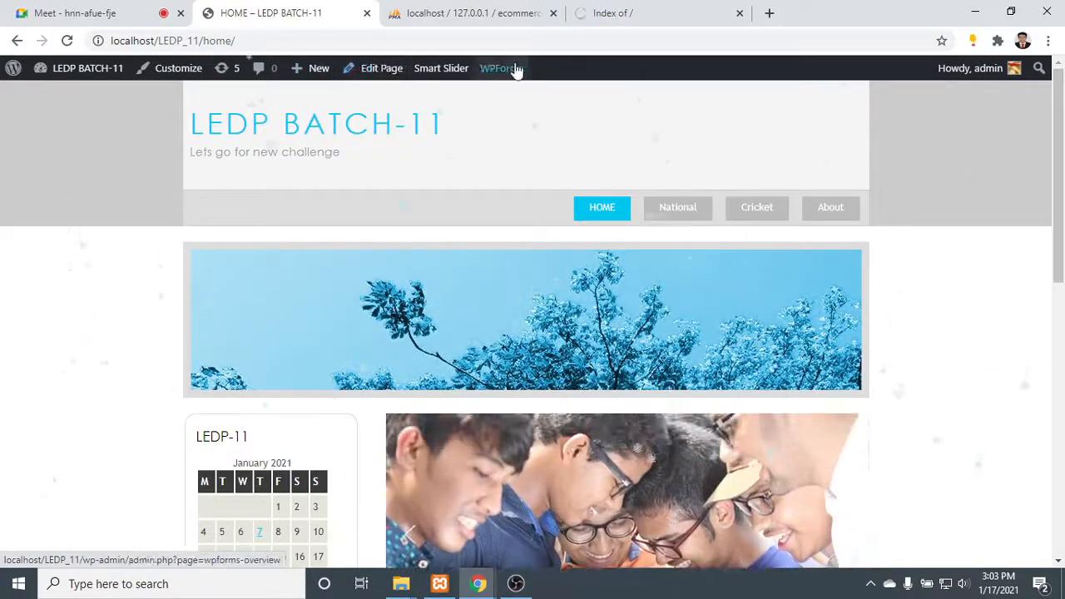
- Continue the E-commerce WordPress setup in English (United States) and proceed to the database connection form
{"action": "left_click", "coordinate": [641, 10]}
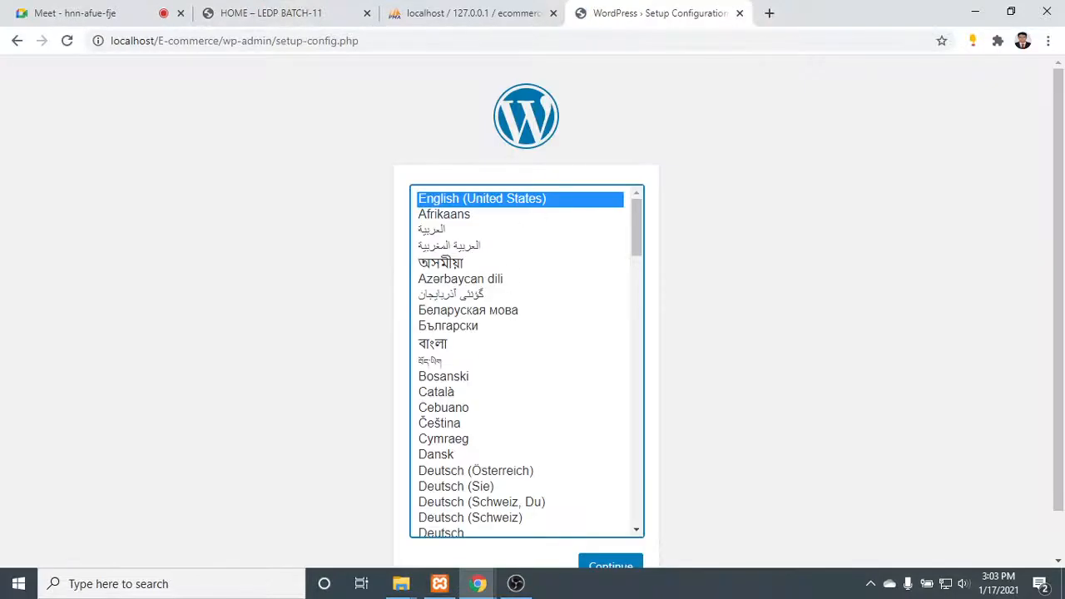
{"action": "left_click", "coordinate": [620, 566]}
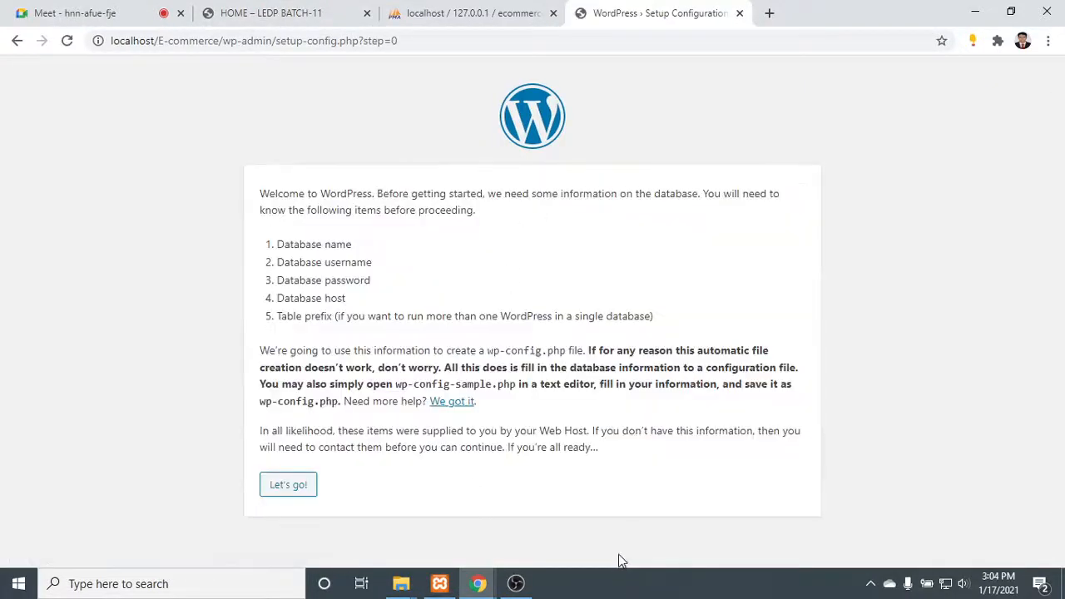
{"action": "left_click", "coordinate": [283, 486]}
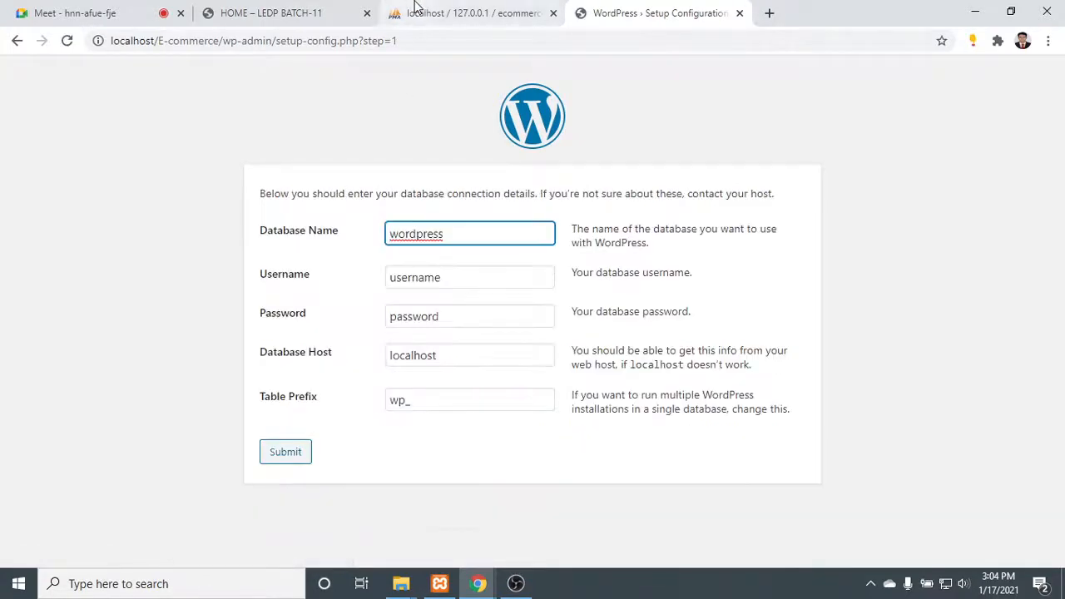
- Copy the ecommerce database name from phpMyAdmin and paste it as the Database Name in the WordPress setup form
{"action": "left_click", "coordinate": [416, 7]}
{"action": "left_click_drag", "start_coordinate": [92, 225], "coordinate": [54, 223]}
{"action": "left_click", "coordinate": [132, 221]}
{"action": "right_click", "coordinate": [48, 226]}
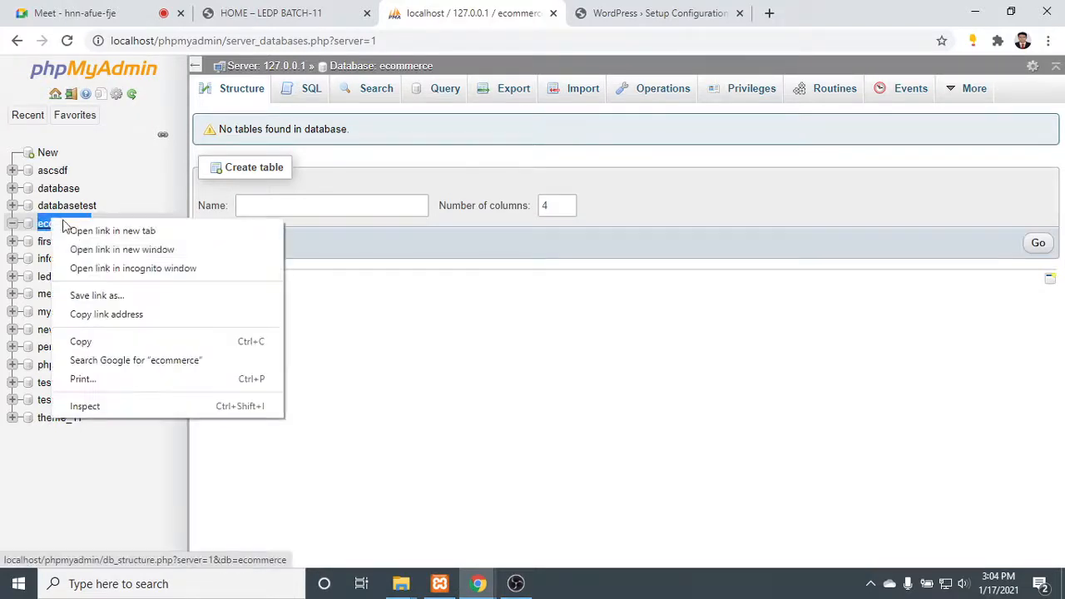
{"action": "left_click", "coordinate": [109, 339]}
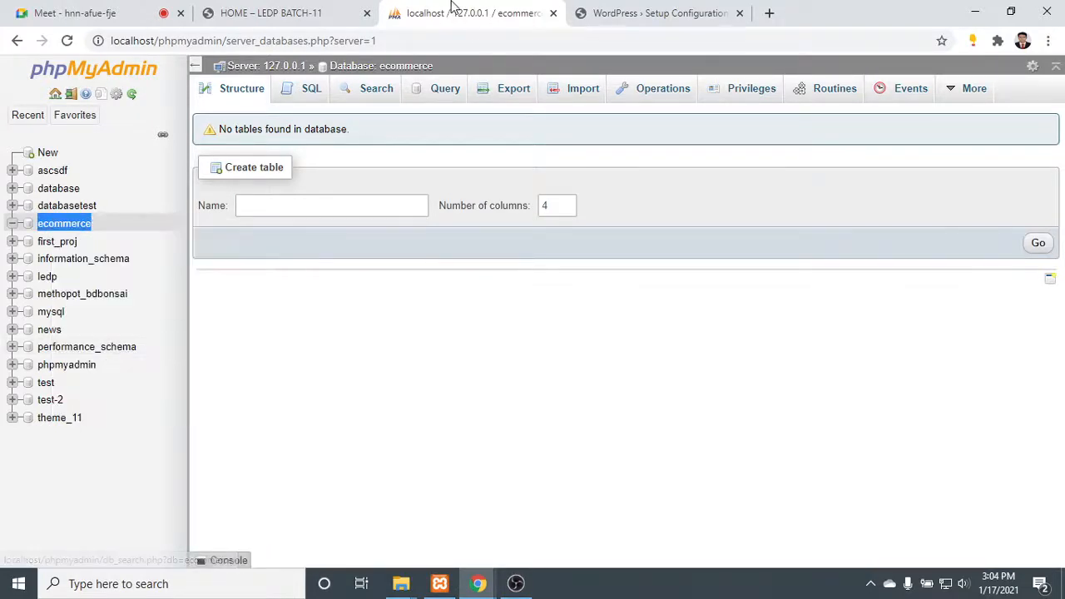
{"action": "left_click", "coordinate": [622, 10]}
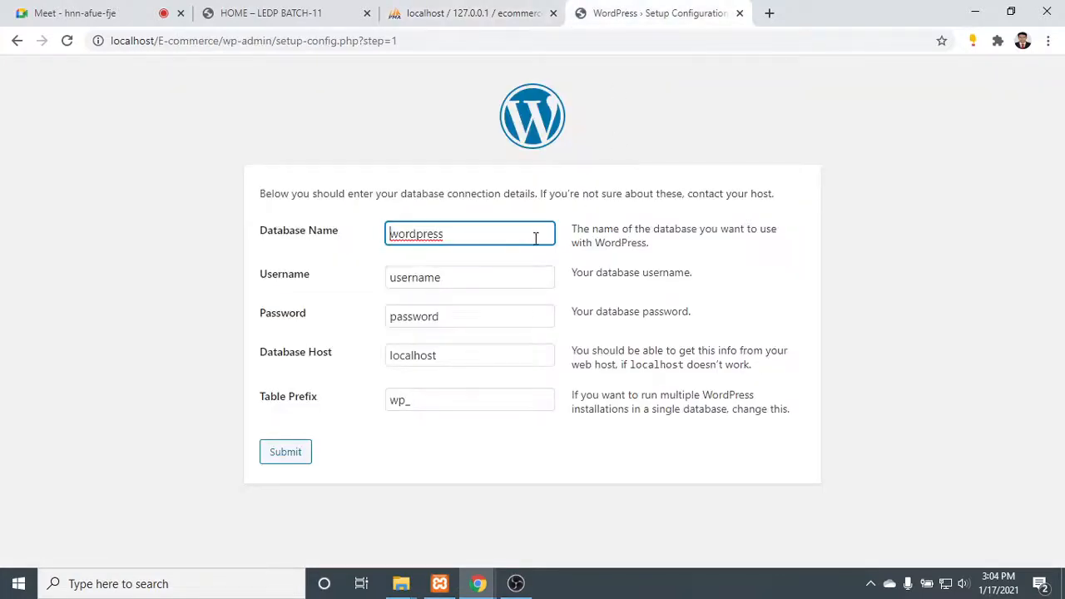
{"action": "left_click_drag", "start_coordinate": [466, 235], "coordinate": [327, 255]}
{"action": "key", "text": "ctrl+v"}
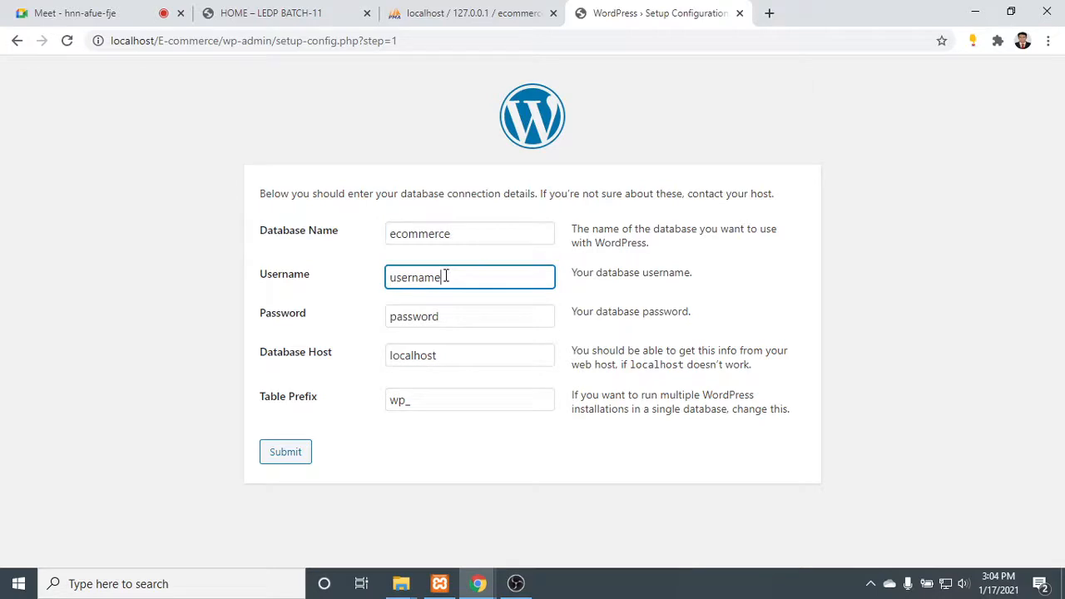
- Set the database username to root and clear the database password
{"action": "left_click_drag", "start_coordinate": [442, 277], "coordinate": [323, 282]}
{"action": "type", "text": "root"}
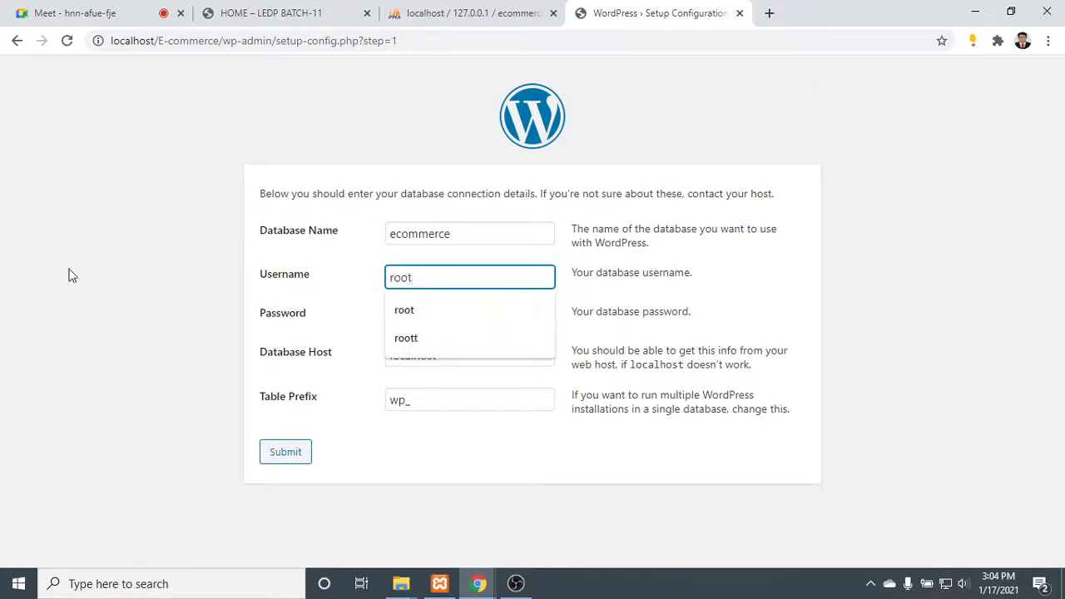
{"action": "left_click", "coordinate": [89, 281]}
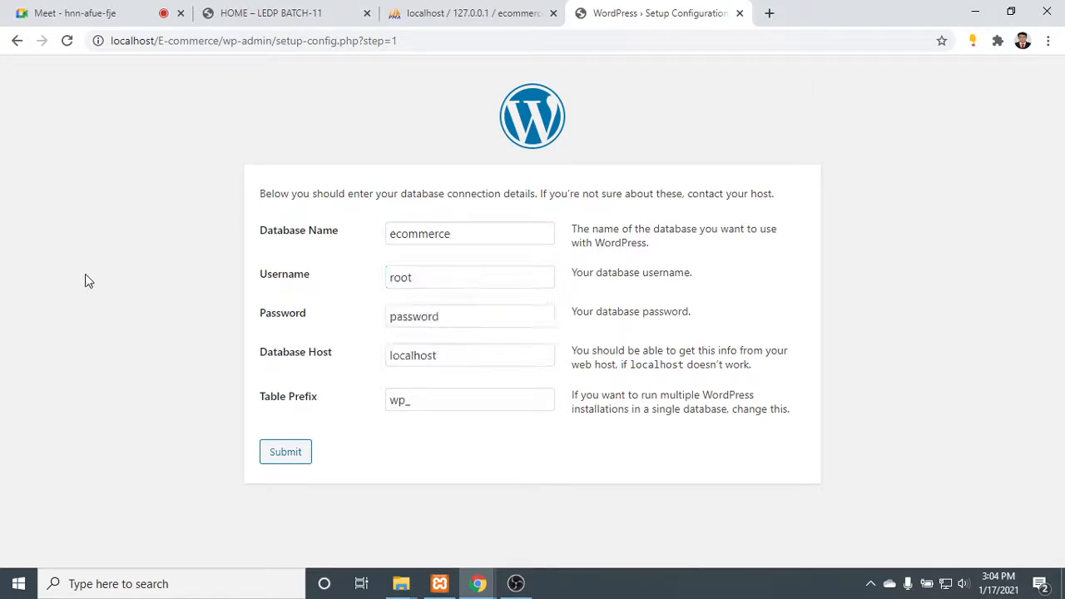
{"action": "left_click_drag", "start_coordinate": [465, 324], "coordinate": [185, 310]}
{"action": "key", "text": "BackSpace"}
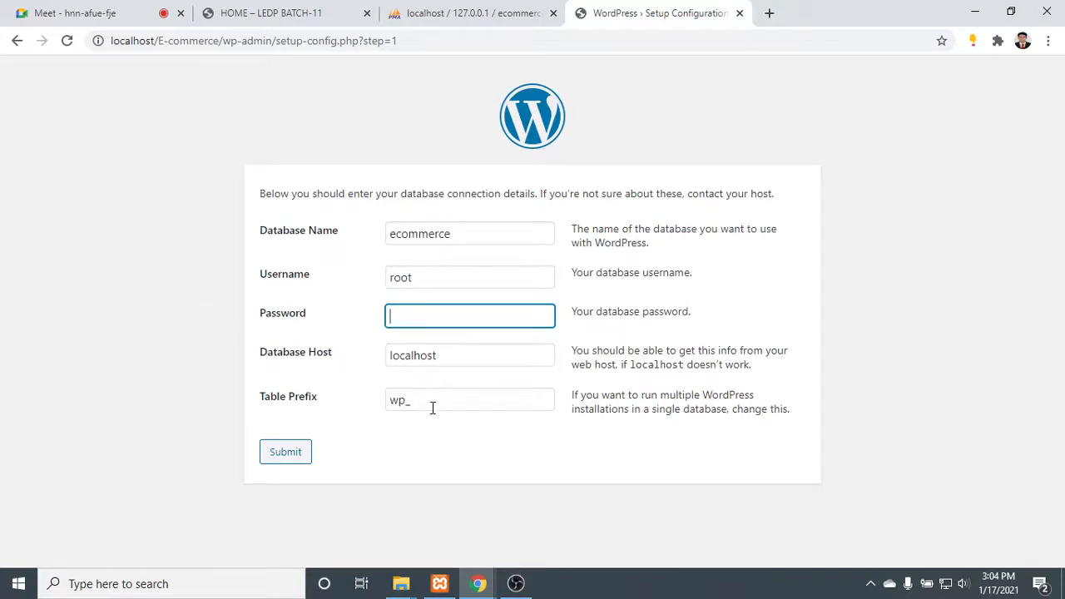
- Replace the default table prefix, submit the database details and run the WordPress installation
{"action": "left_click", "coordinate": [401, 399]}
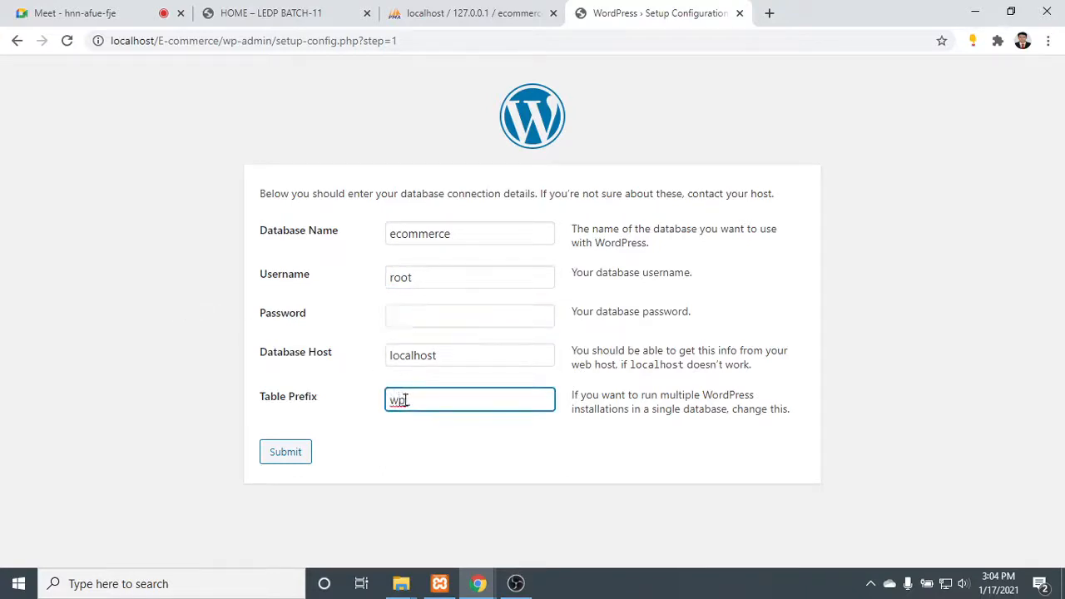
{"action": "left_click_drag", "start_coordinate": [405, 400], "coordinate": [331, 405]}
{"action": "type", "text": "isle_"}
{"action": "left_click", "coordinate": [288, 455]}
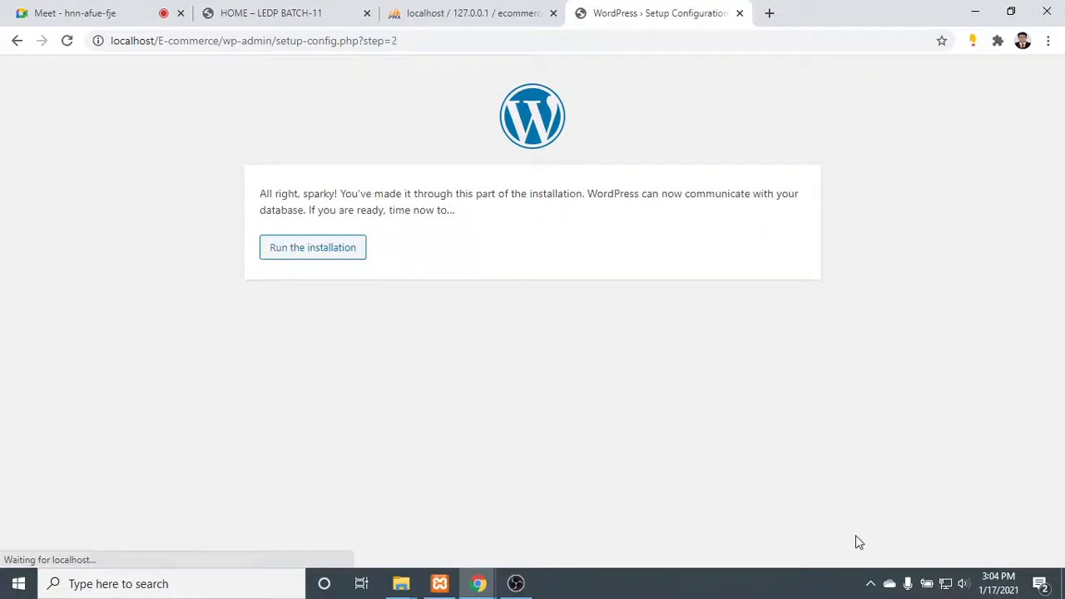
{"action": "left_click", "coordinate": [316, 256]}
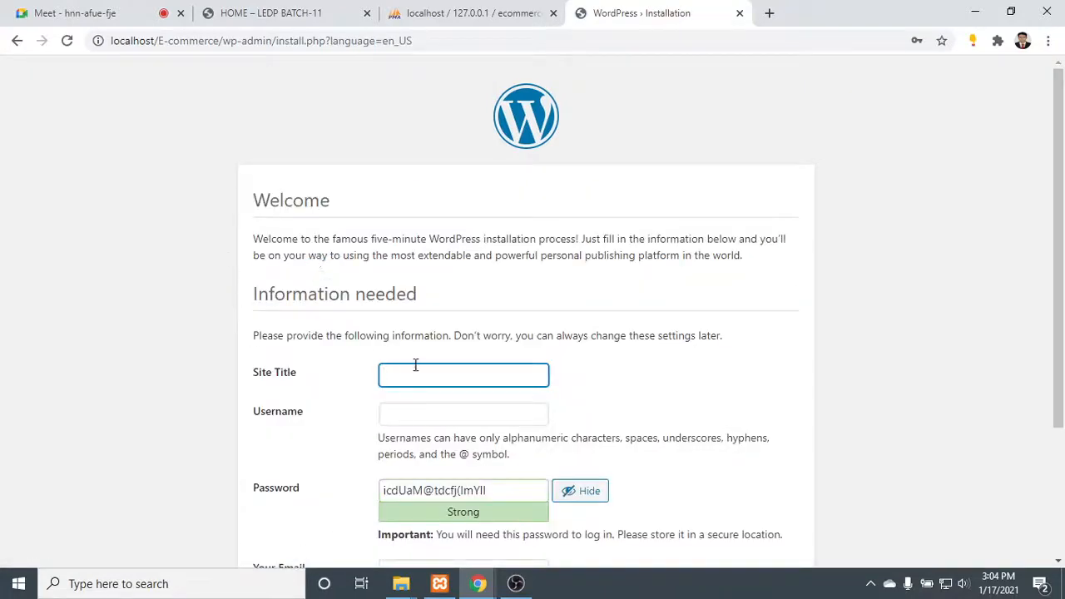
- Set the site title to Ecommerce and the username to admin
{"action": "left_click", "coordinate": [415, 365]}
{"action": "type", "text": "Ecommerce"}
{"action": "left_click", "coordinate": [425, 418]}
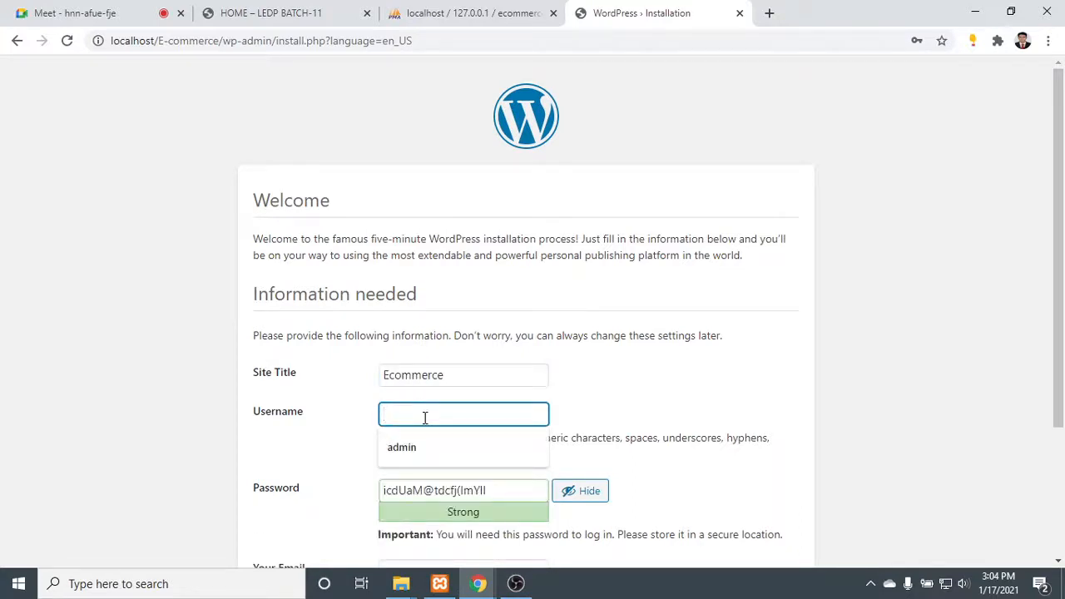
{"action": "left_click", "coordinate": [416, 445]}
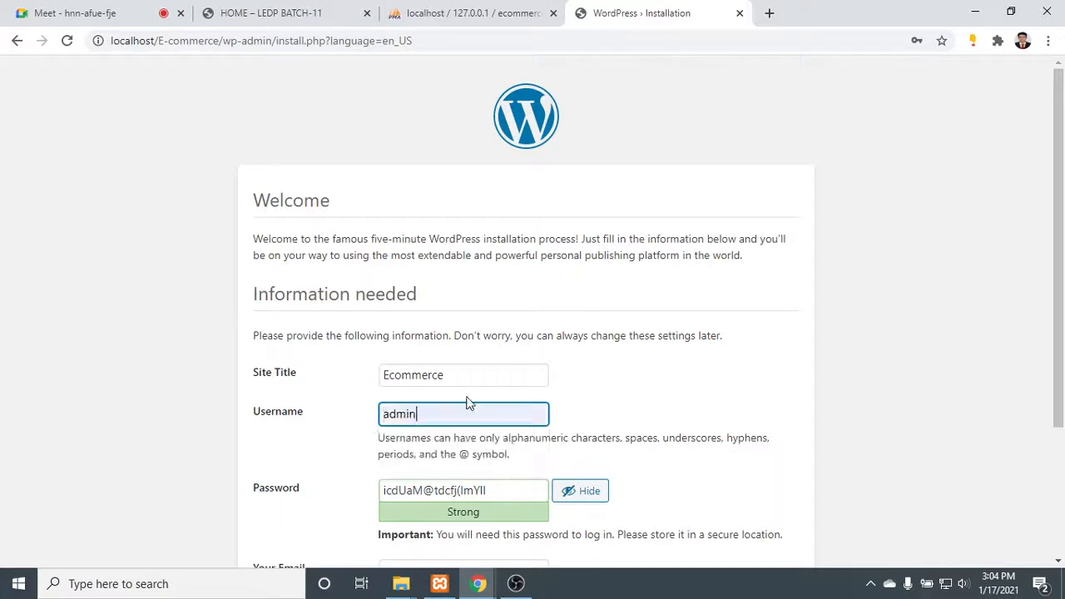
- Replace the generated password with the chosen account password and confirm use of a weak password
{"action": "scroll", "coordinate": [478, 402], "scroll_direction": "down", "scroll_amount": 2}
{"action": "key", "text": "Tab"}
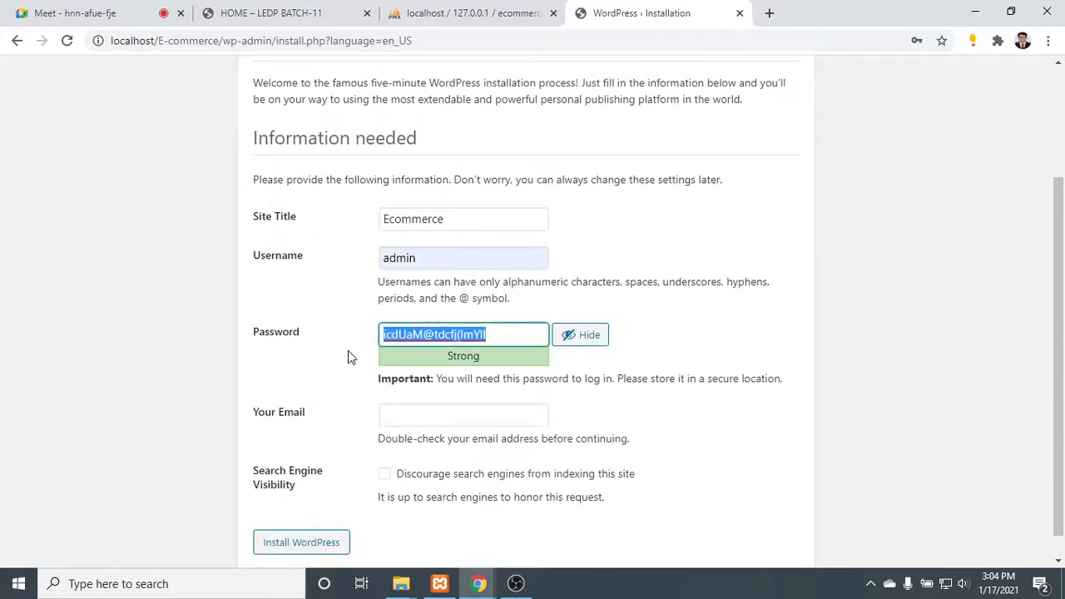
{"action": "type", "text": "admin"}
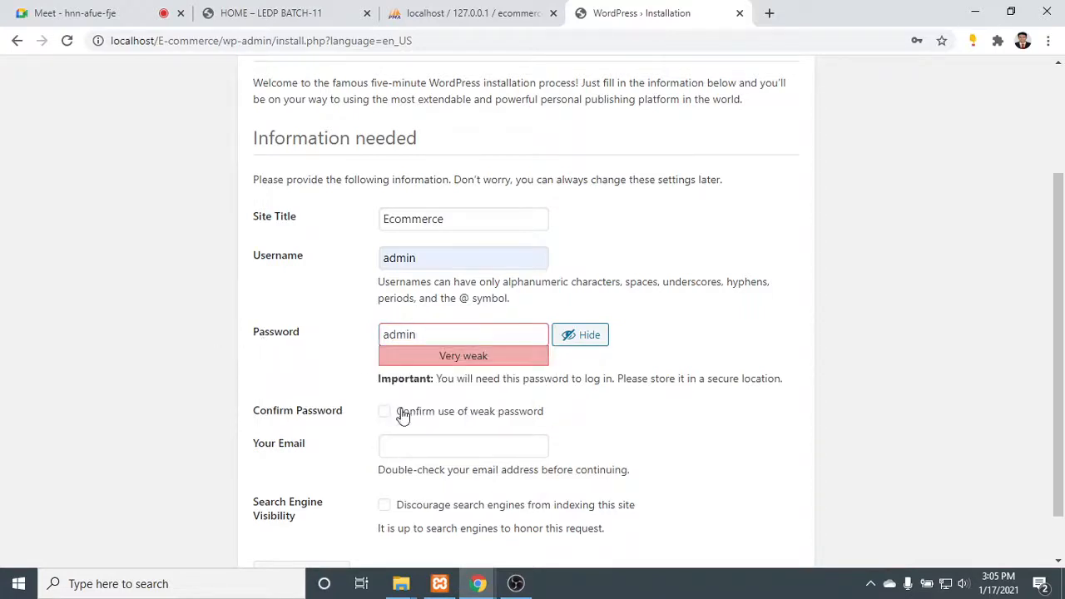
{"action": "left_click", "coordinate": [402, 411]}
{"action": "scroll", "coordinate": [438, 447], "scroll_direction": "down", "scroll_amount": 1}
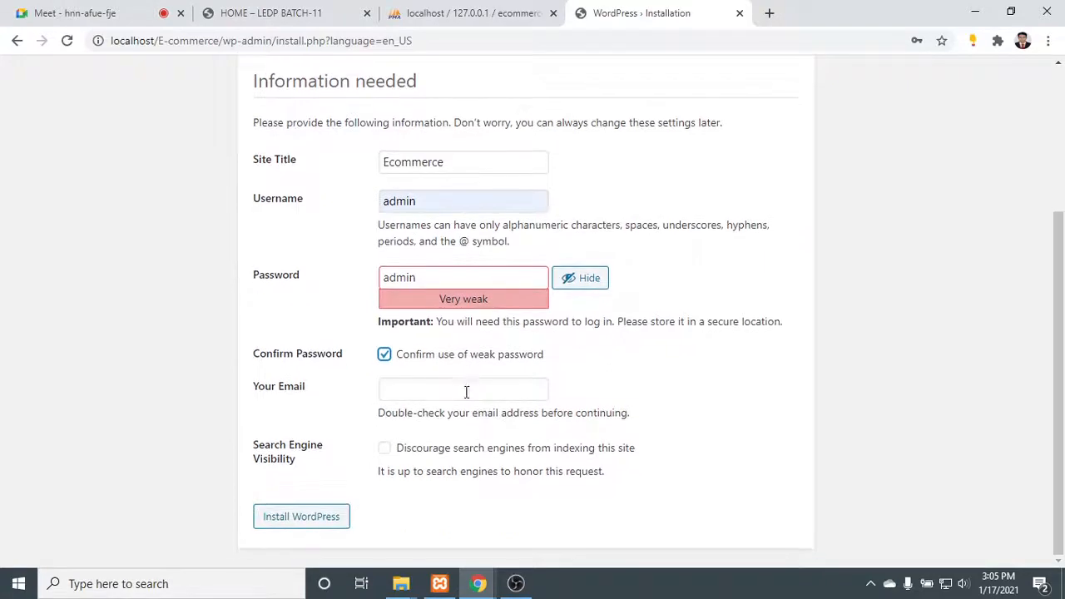
- Fill in the saved admin e-mail, discourage search engines from indexing the site and install WordPress
{"action": "left_click", "coordinate": [464, 391]}
{"action": "left_click", "coordinate": [444, 423]}
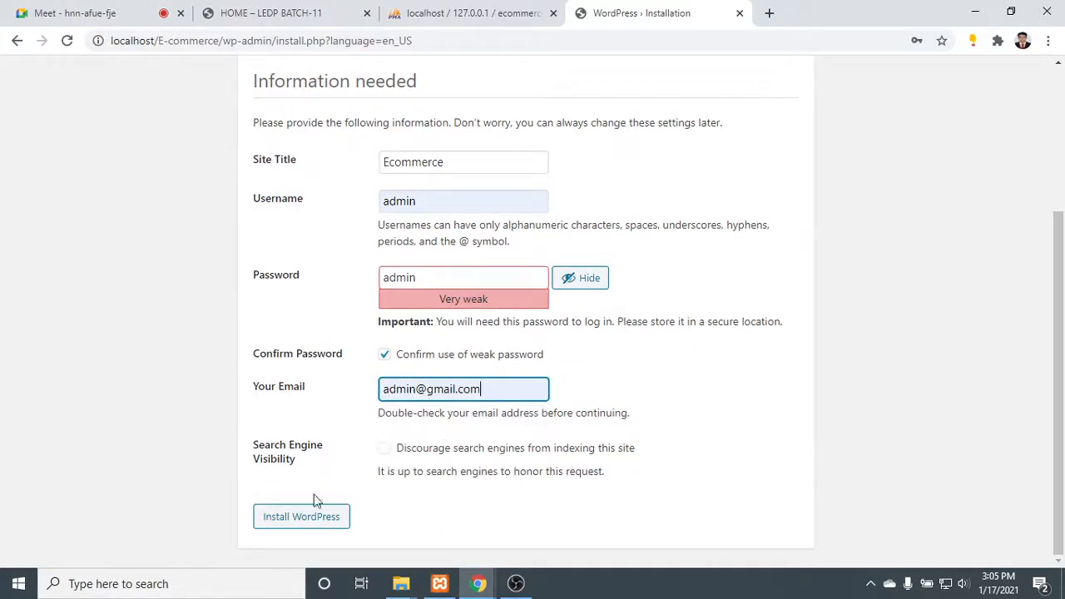
{"action": "left_click", "coordinate": [385, 450]}
{"action": "left_click", "coordinate": [305, 516]}
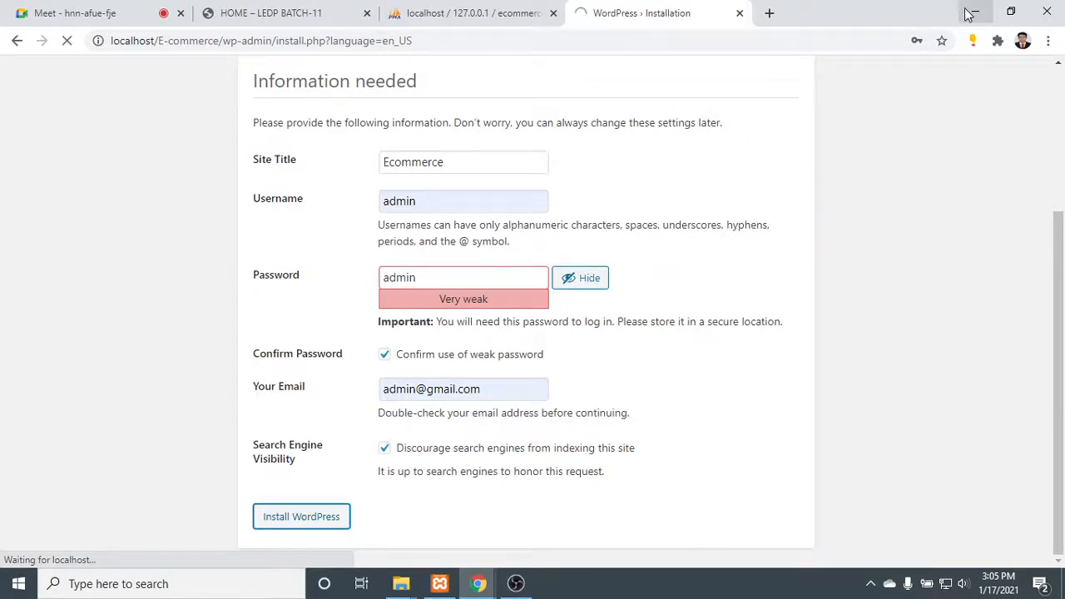
- Close the phpMyAdmin page, dismiss the password warning and proceed to the new site's login page
{"action": "left_click", "coordinate": [449, 13]}
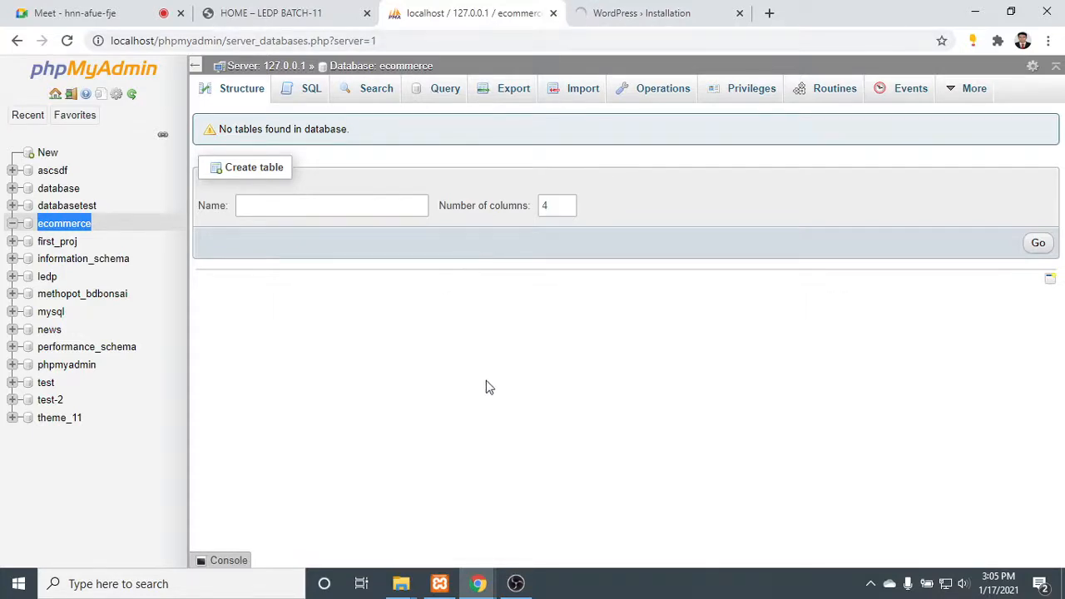
{"action": "left_click", "coordinate": [619, 12]}
{"action": "left_click", "coordinate": [483, 11]}
{"action": "left_click", "coordinate": [553, 14]}
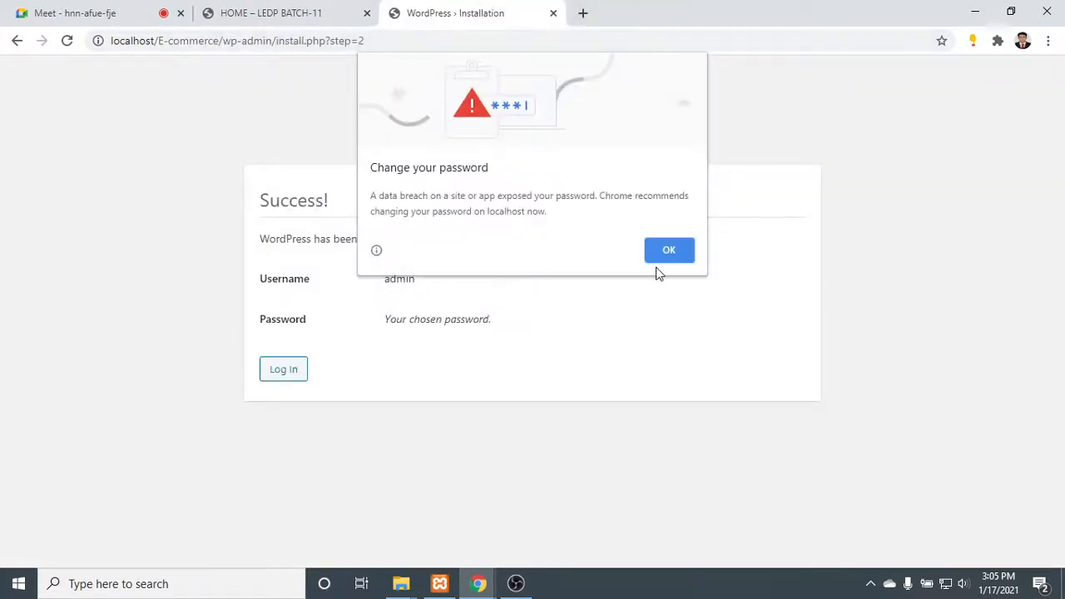
{"action": "left_click", "coordinate": [665, 251]}
{"action": "left_click", "coordinate": [277, 371]}
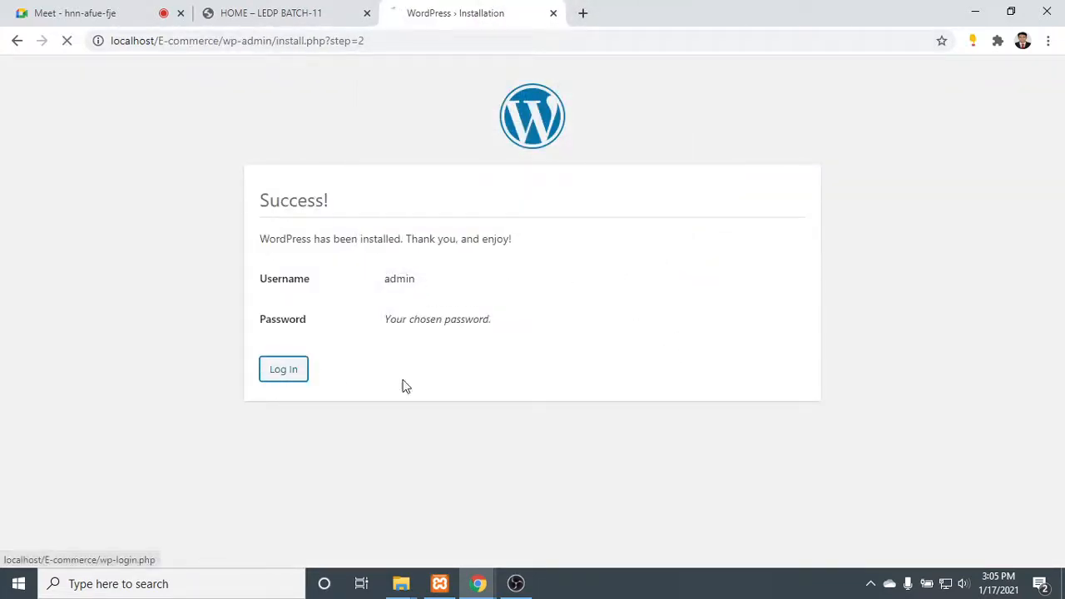
- Open a blank browser tab and check the Google Meet call before returning to it
{"action": "left_click", "coordinate": [582, 12]}
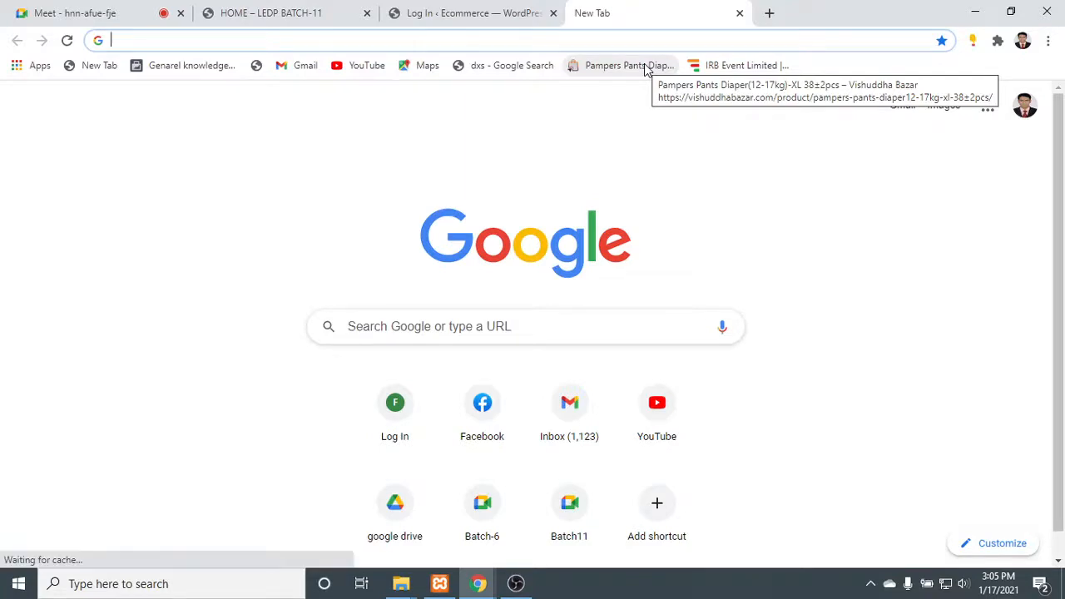
{"action": "left_click", "coordinate": [125, 10]}
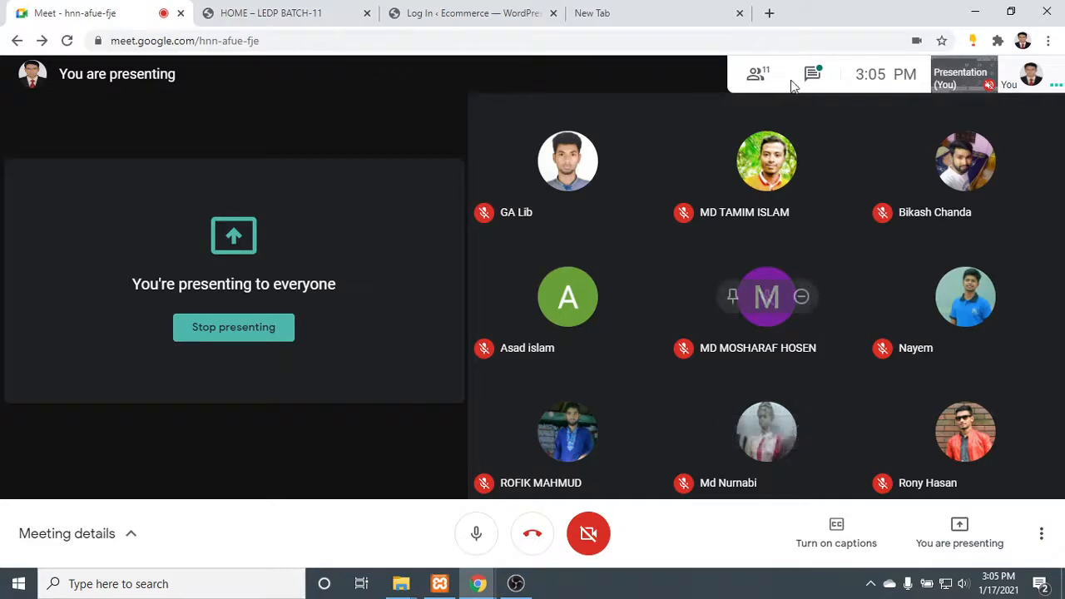
{"action": "left_click", "coordinate": [632, 10]}
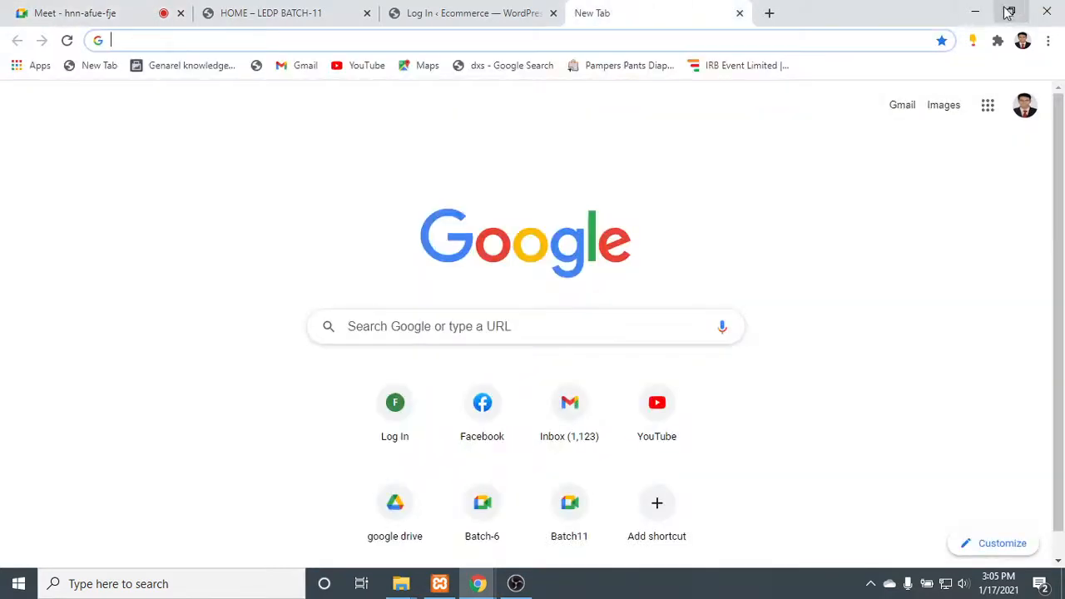
- Minimize Chrome and the htdocs window, look over today's archives in the Downloads folder through This PC, and close that window
{"action": "left_click", "coordinate": [972, 9]}
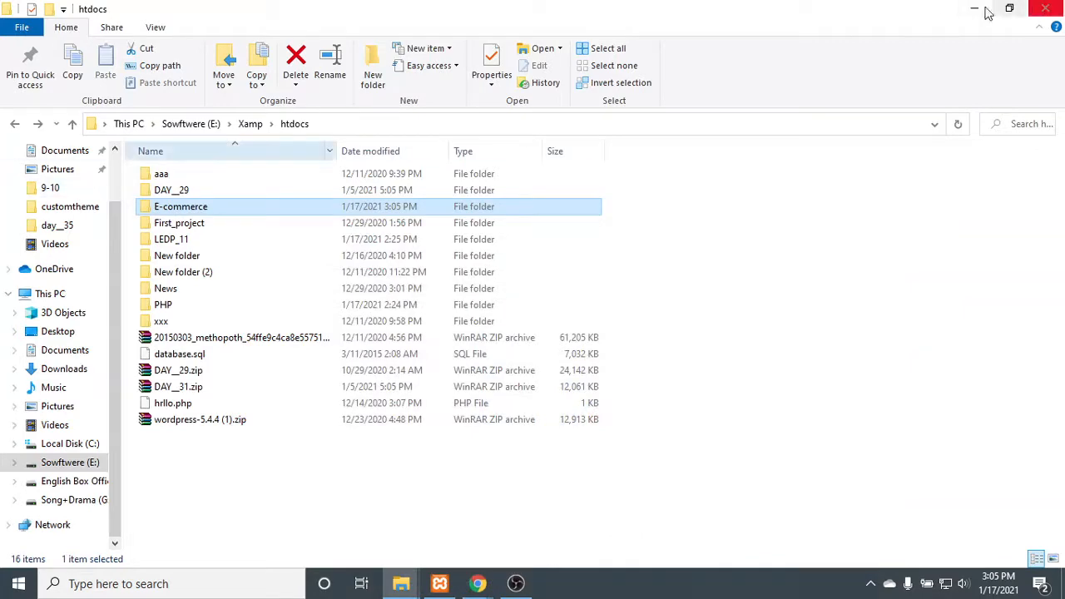
{"action": "left_click", "coordinate": [962, 8]}
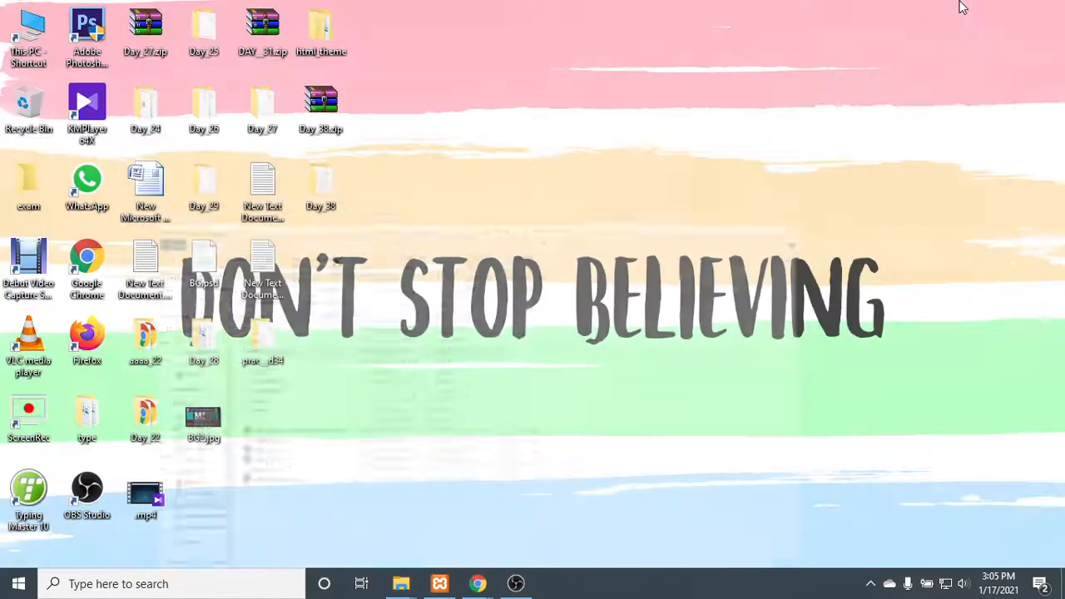
{"action": "double_click", "coordinate": [11, 28]}
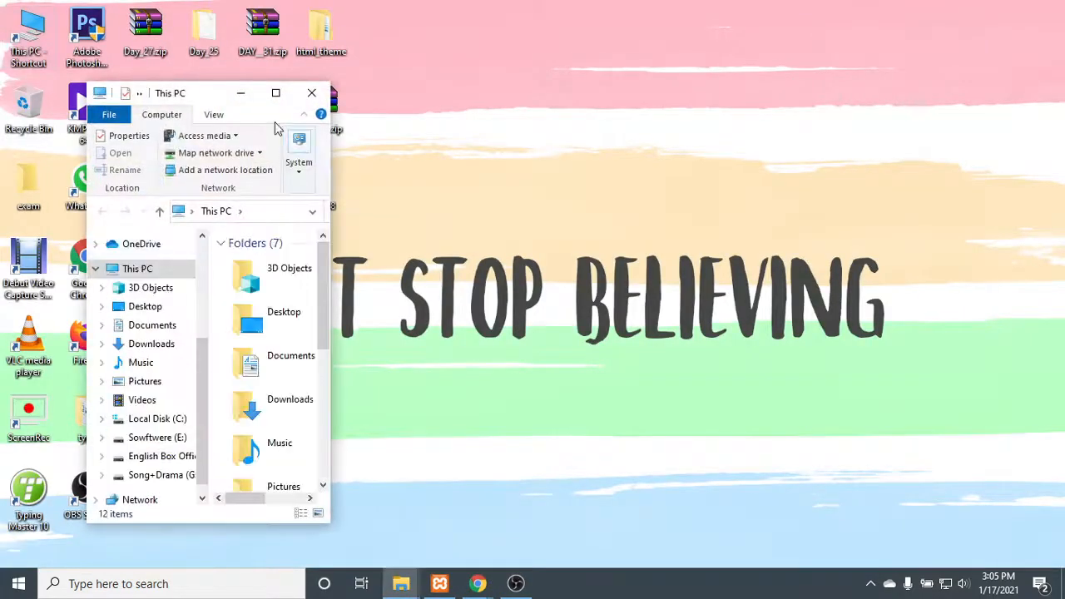
{"action": "left_click", "coordinate": [275, 91]}
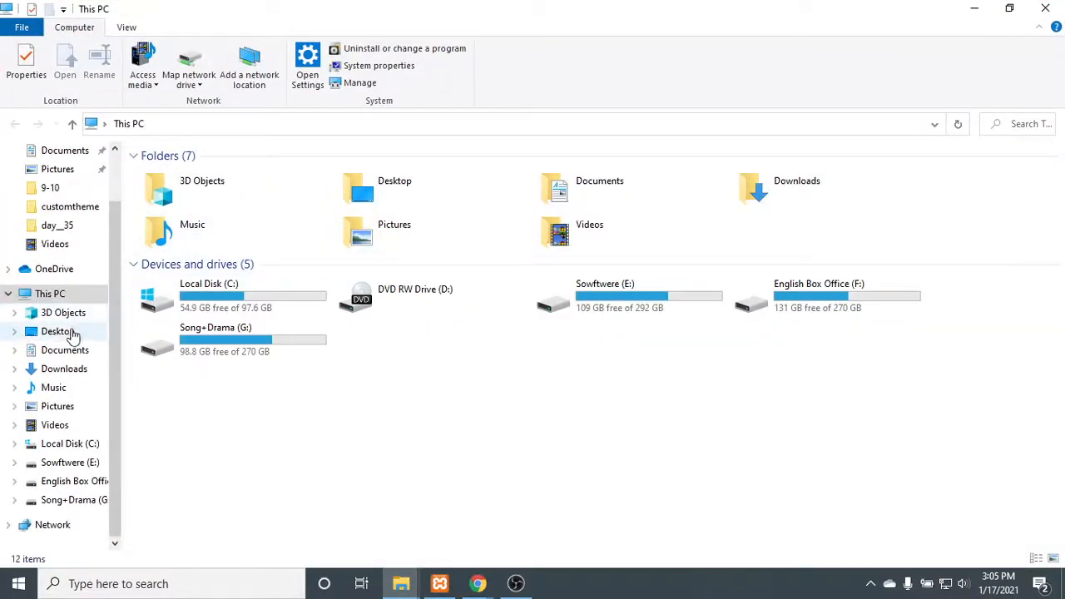
{"action": "scroll", "coordinate": [67, 316], "scroll_direction": "up", "scroll_amount": 2}
{"action": "scroll", "coordinate": [60, 283], "scroll_direction": "up", "scroll_amount": 1}
{"action": "left_click", "coordinate": [65, 200]}
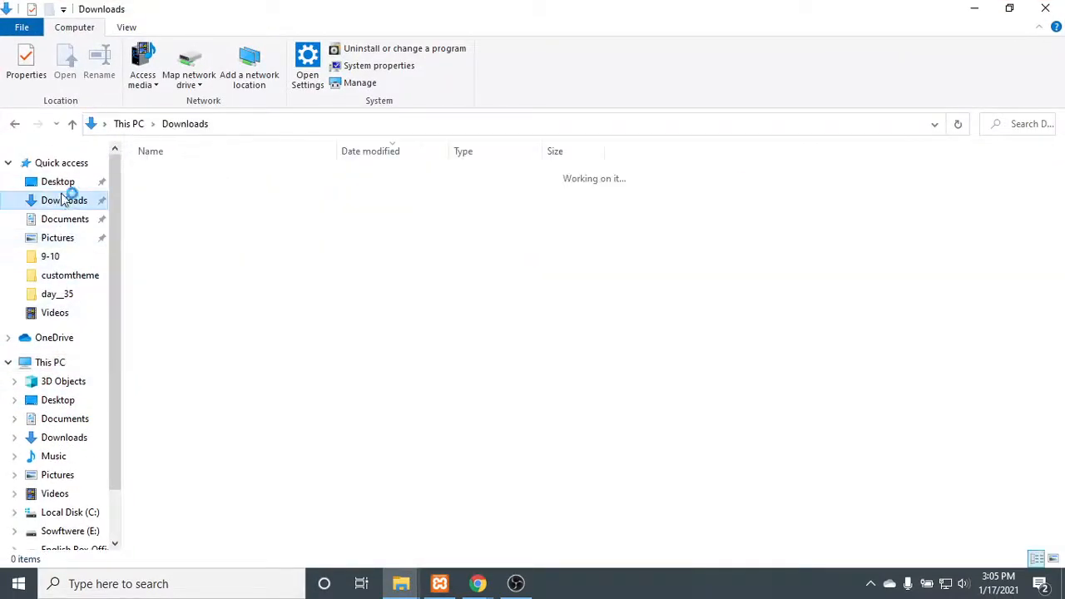
{"action": "left_click", "coordinate": [209, 263]}
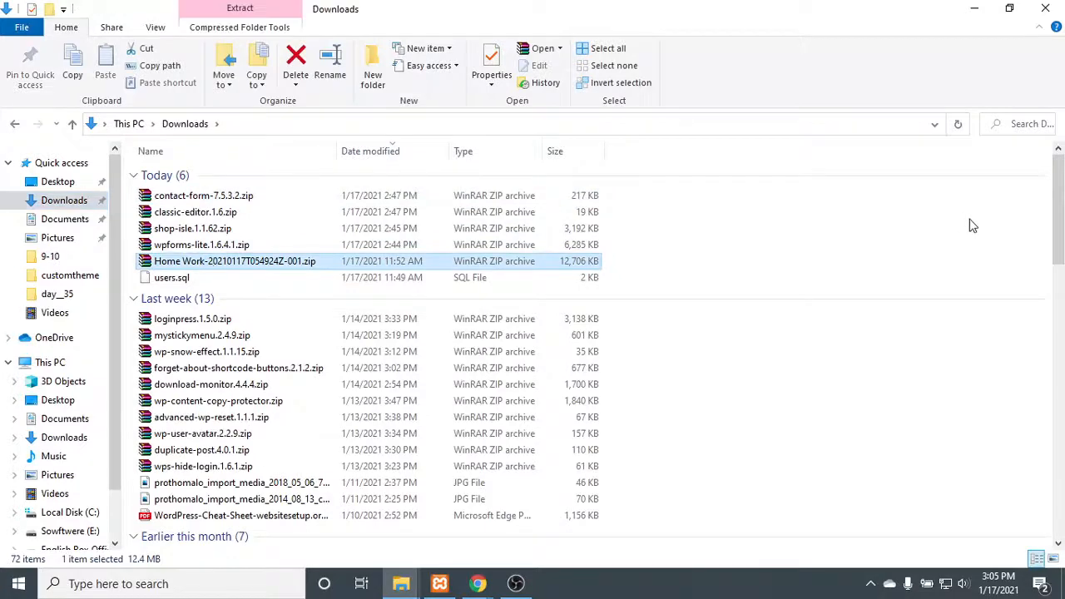
{"action": "left_click", "coordinate": [1045, 7]}
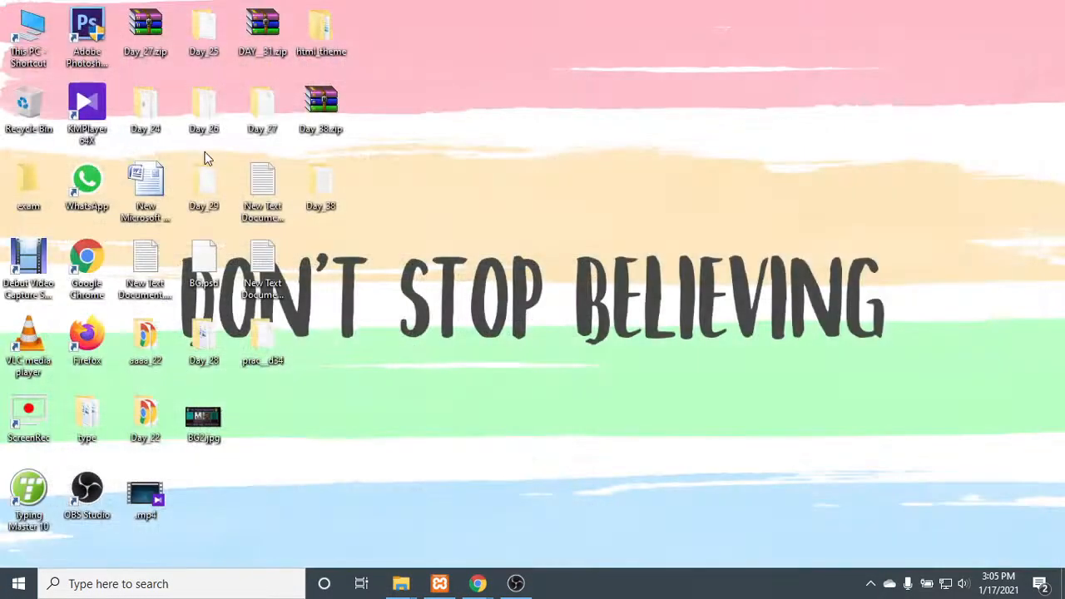
- Open the htdocs folder inside Xamp on the Sowftwere (E:) drive
{"action": "double_click", "coordinate": [8, 46]}
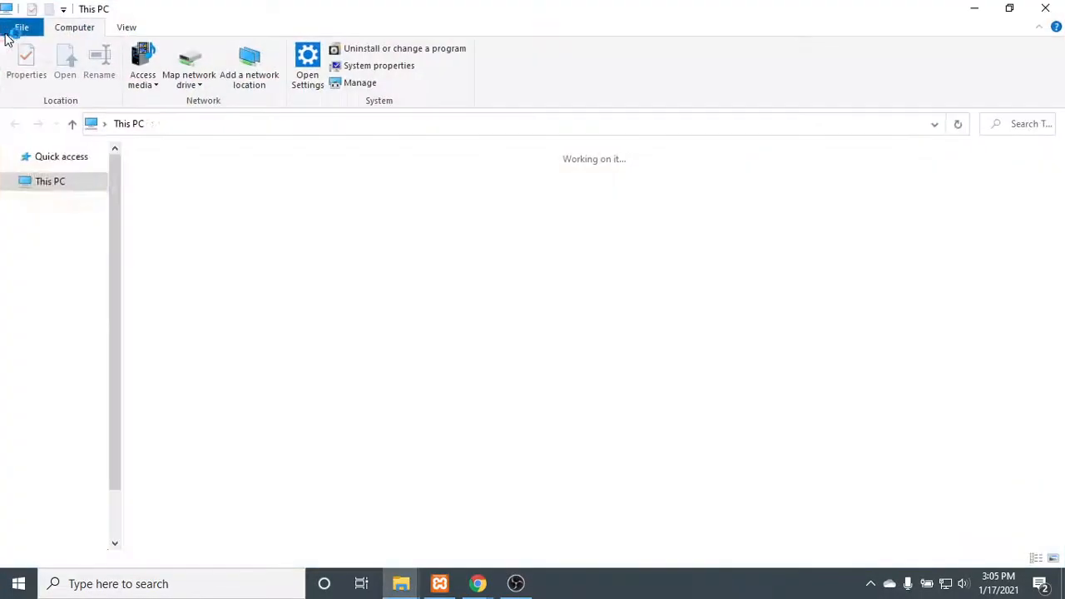
{"action": "double_click", "coordinate": [619, 299]}
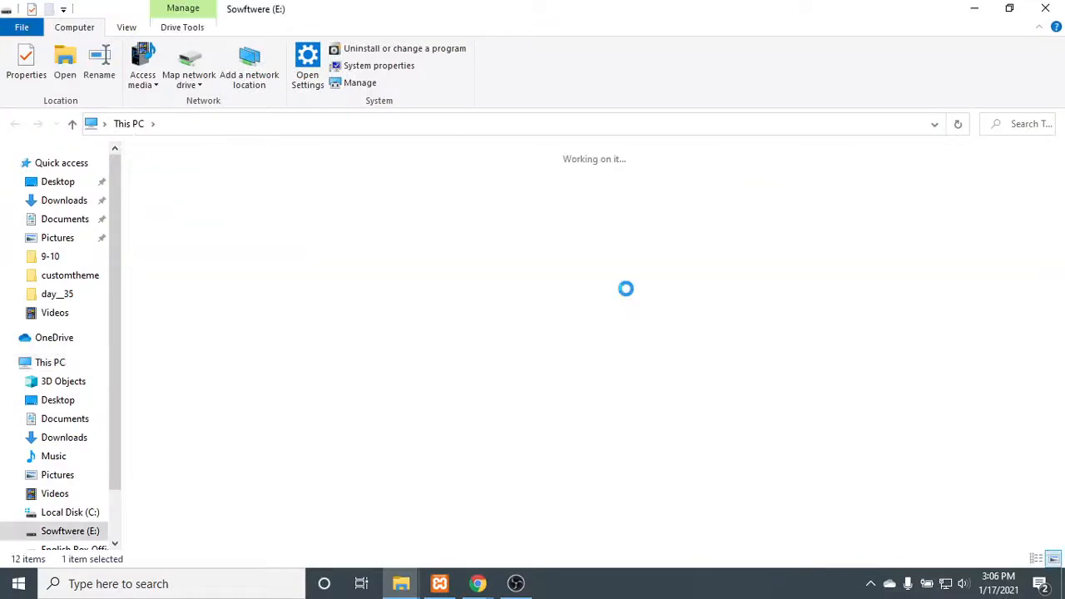
{"action": "double_click", "coordinate": [338, 379]}
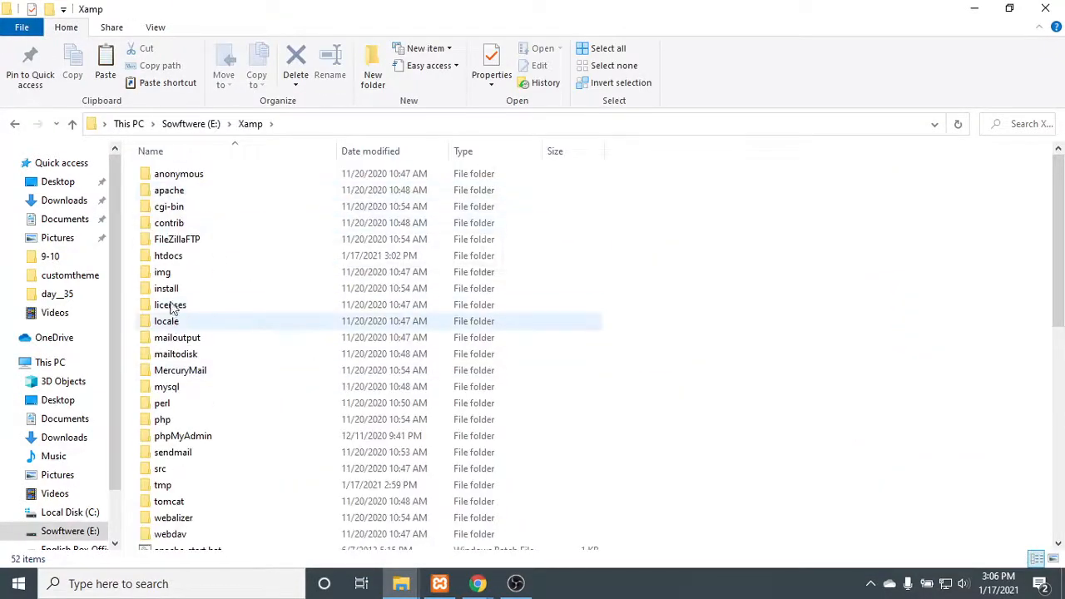
{"action": "left_click", "coordinate": [188, 261]}
{"action": "double_click", "coordinate": [188, 261]}
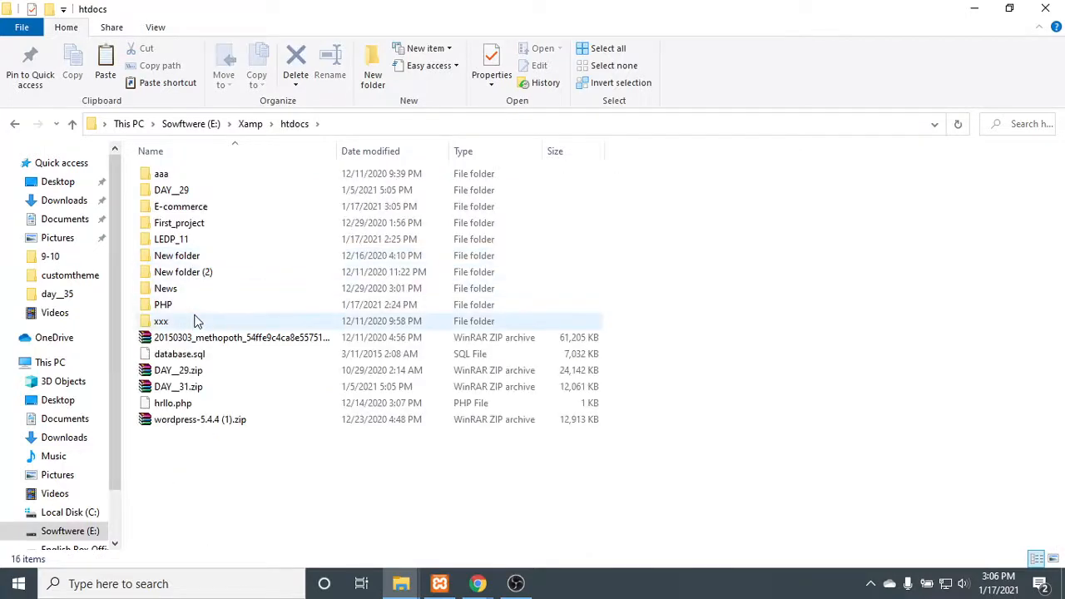
- Create a folder named prob in htdocs and open it
{"action": "left_click", "coordinate": [369, 74]}
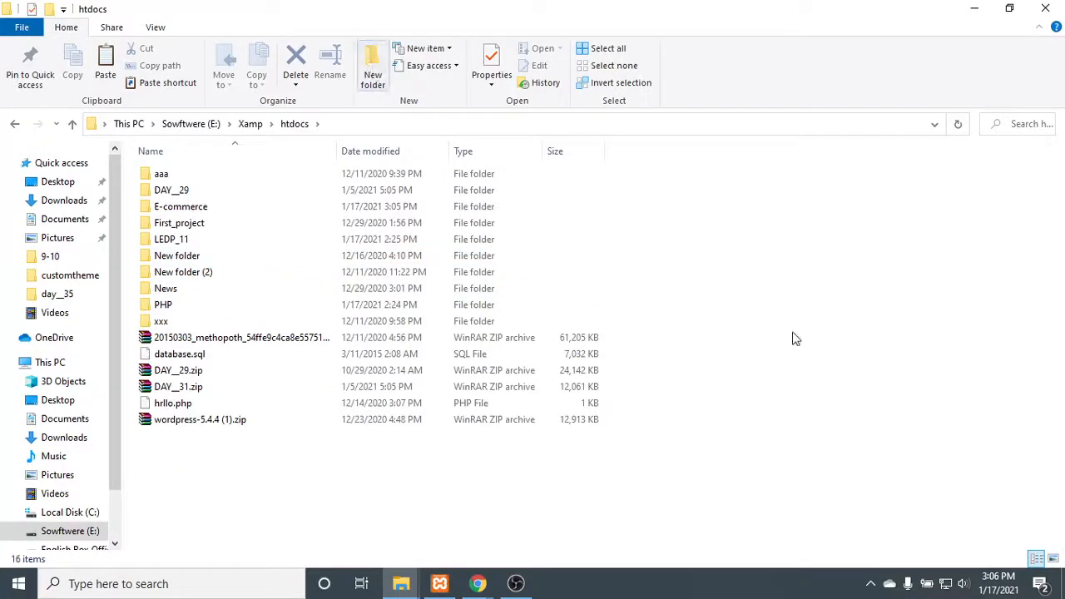
{"action": "type", "text": "pro"}
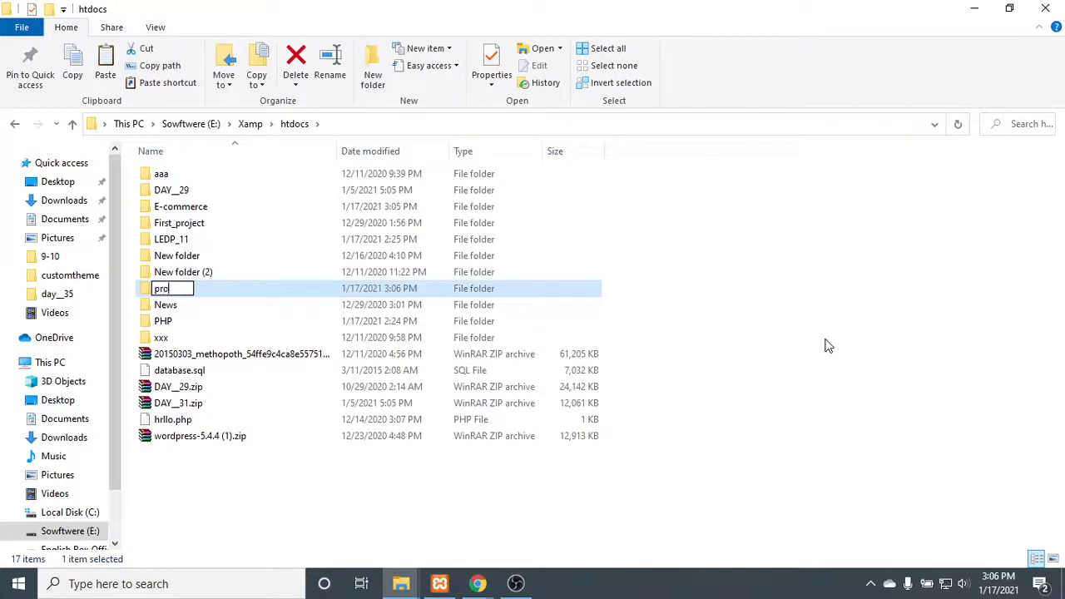
{"action": "type", "text": "b"}
{"action": "key", "text": "Return"}
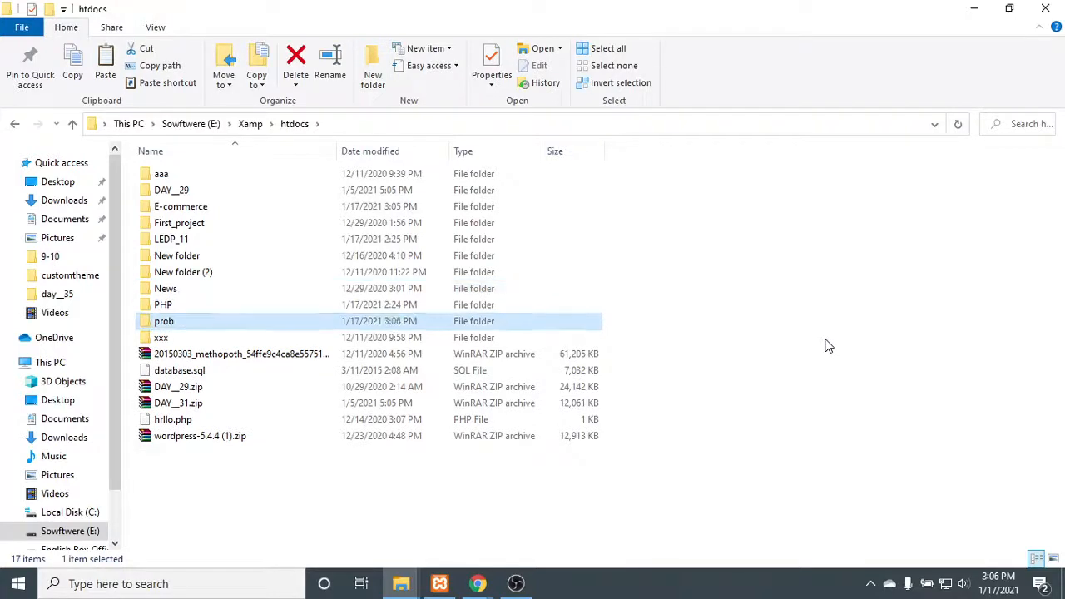
{"action": "key", "text": "Return"}
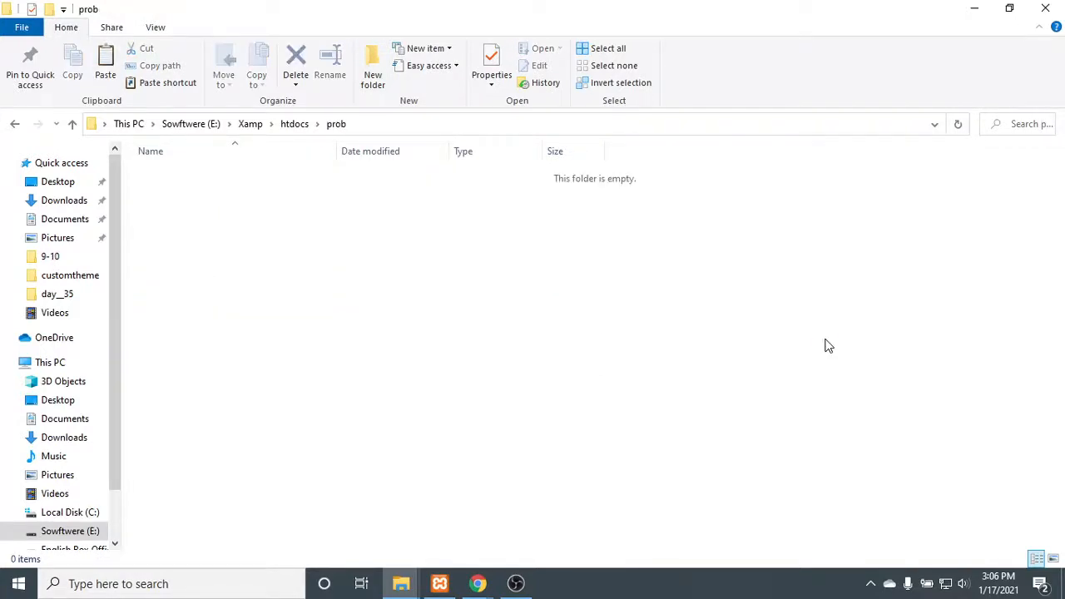
- Paste the copied Home Work zip archive into the prob folder and extract it there
{"action": "key", "text": "ctrl+v"}
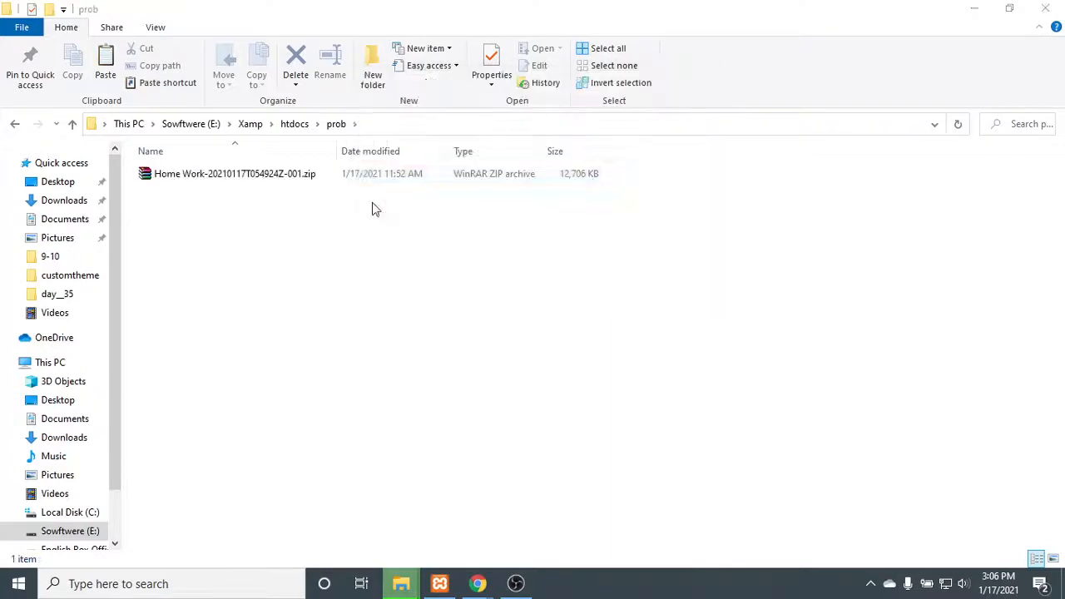
{"action": "right_click", "coordinate": [286, 182]}
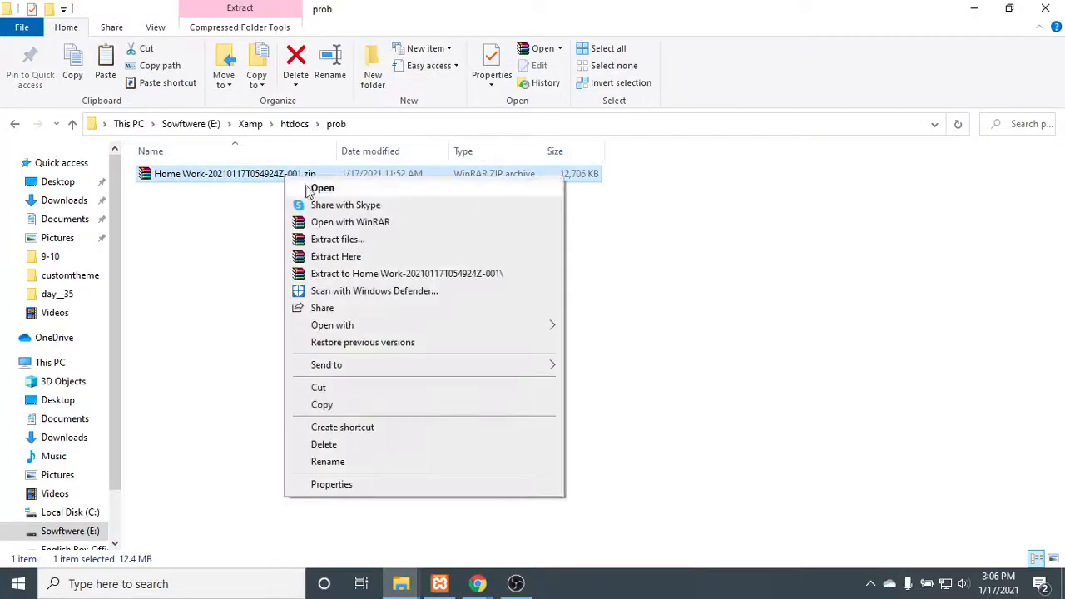
{"action": "left_click", "coordinate": [354, 260]}
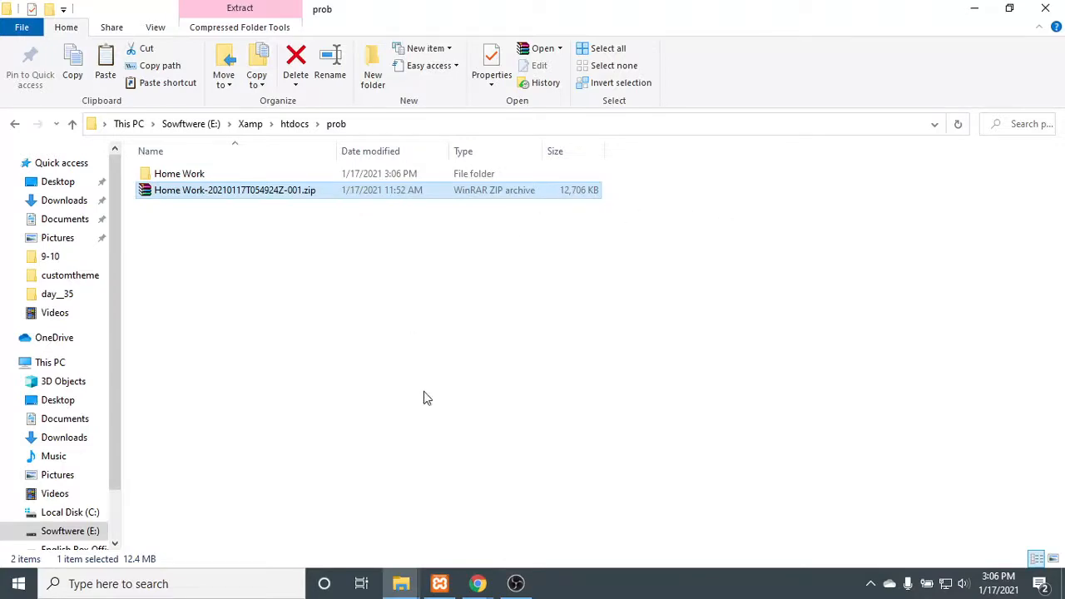
- Switch to Chrome, load localhost in the blank tab and open the Home Work site from the prob directory
{"action": "mouse_move", "coordinate": [479, 583]}
{"action": "left_click", "coordinate": [433, 524]}
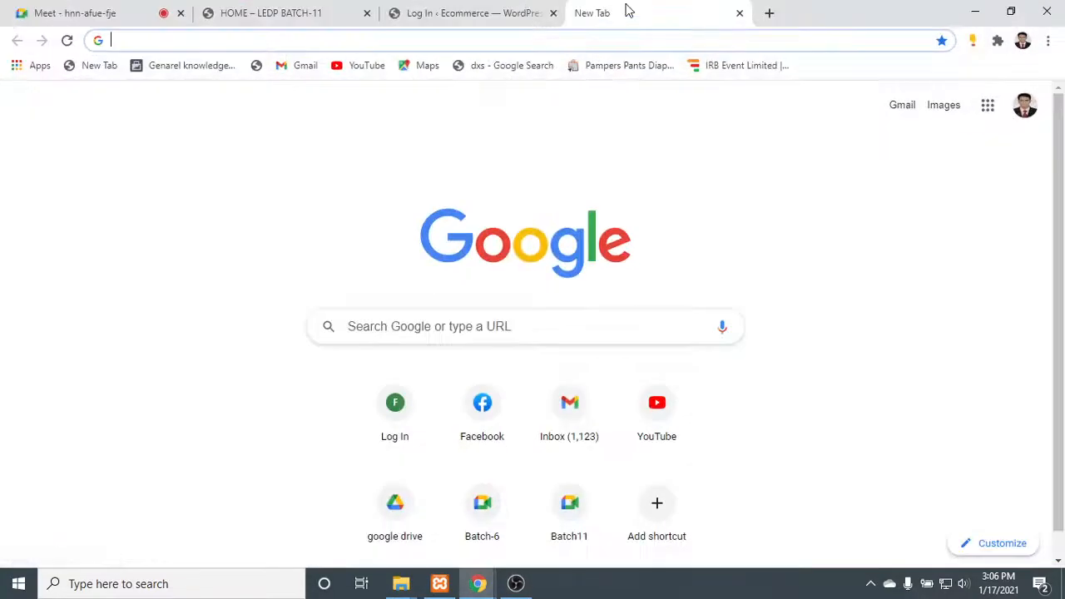
{"action": "type", "text": "lo"}
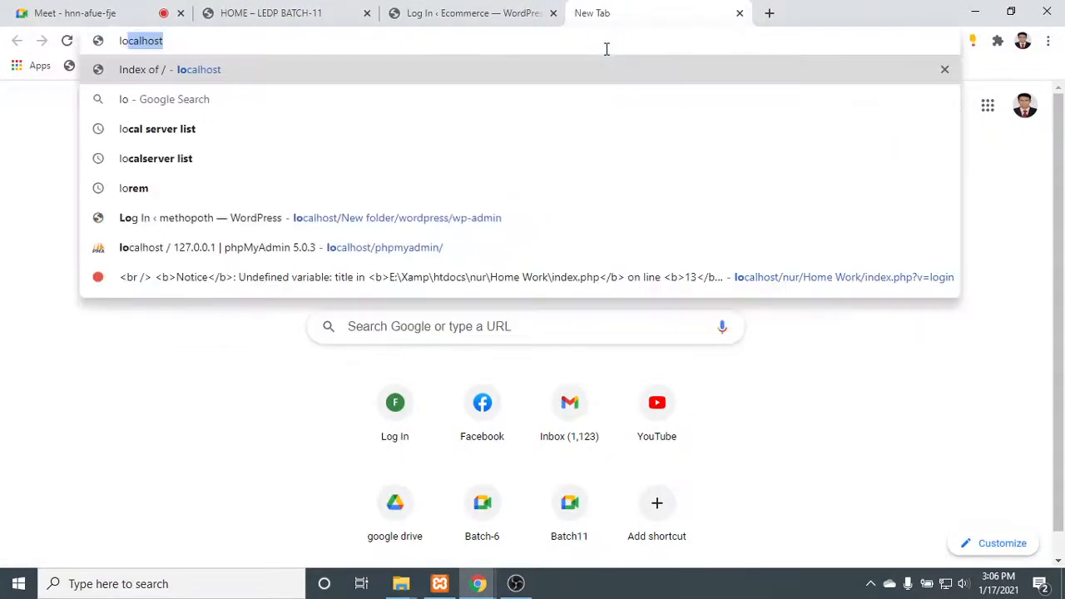
{"action": "key", "text": "Return"}
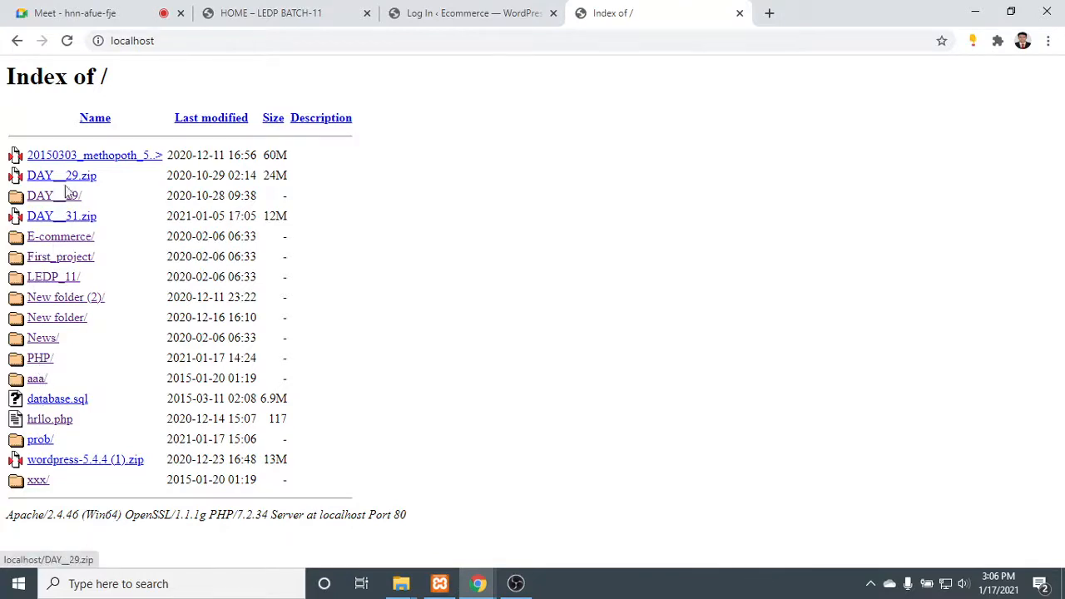
{"action": "left_click", "coordinate": [67, 40]}
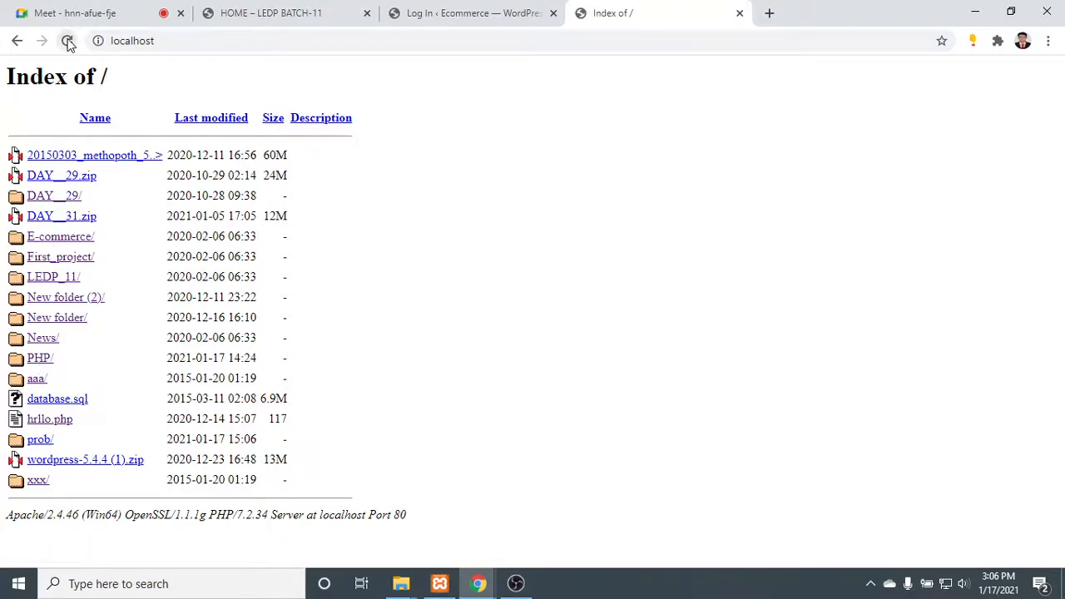
{"action": "left_click", "coordinate": [39, 440]}
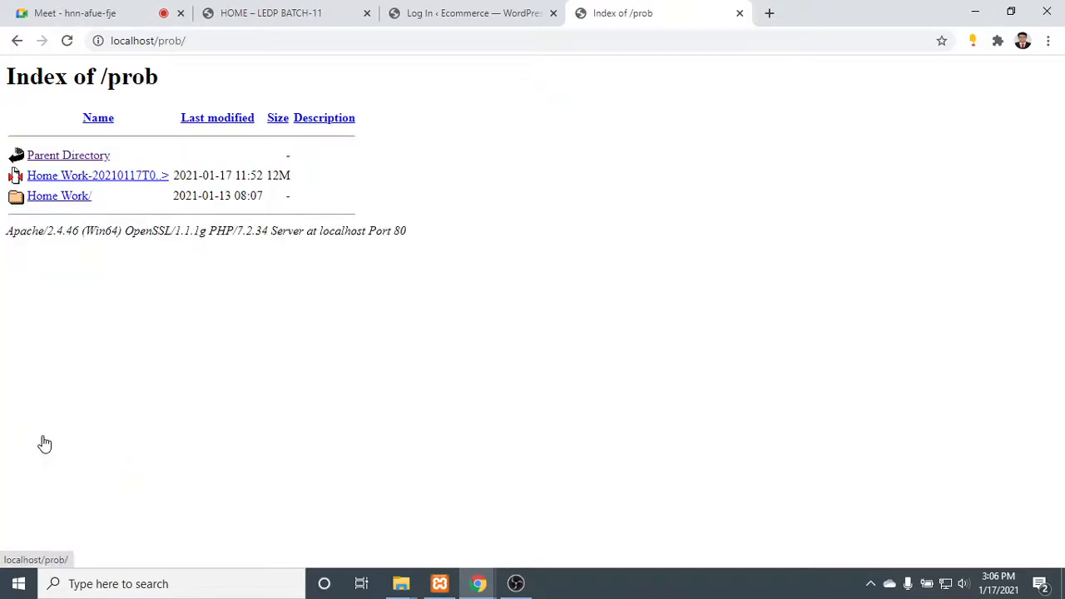
{"action": "left_click", "coordinate": [49, 198]}
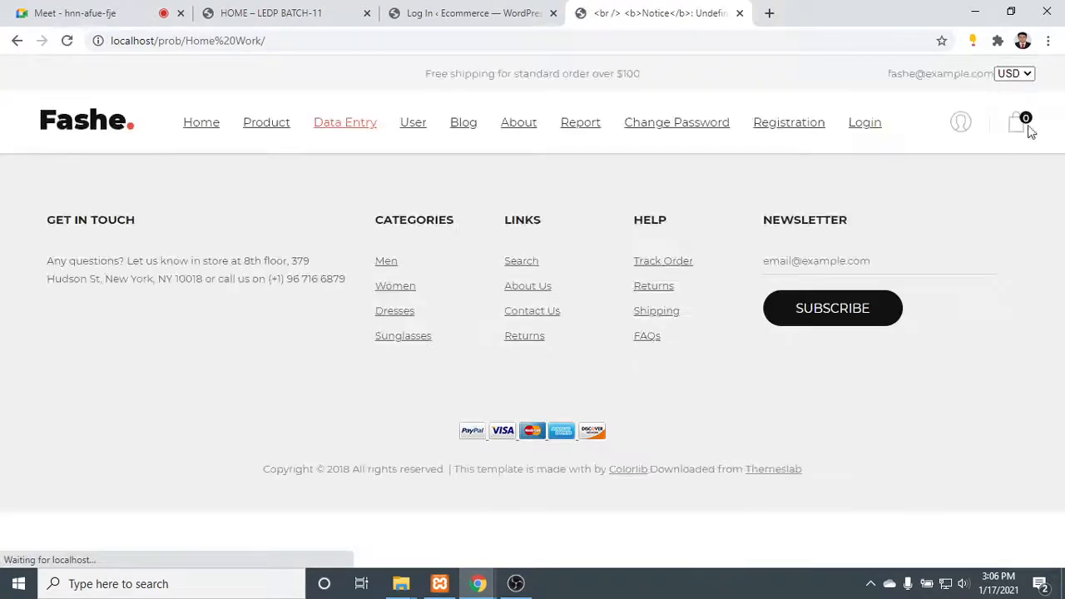
- View the Fashe site's home page, open its login page and fill in the account e-mail
{"action": "left_click", "coordinate": [207, 124]}
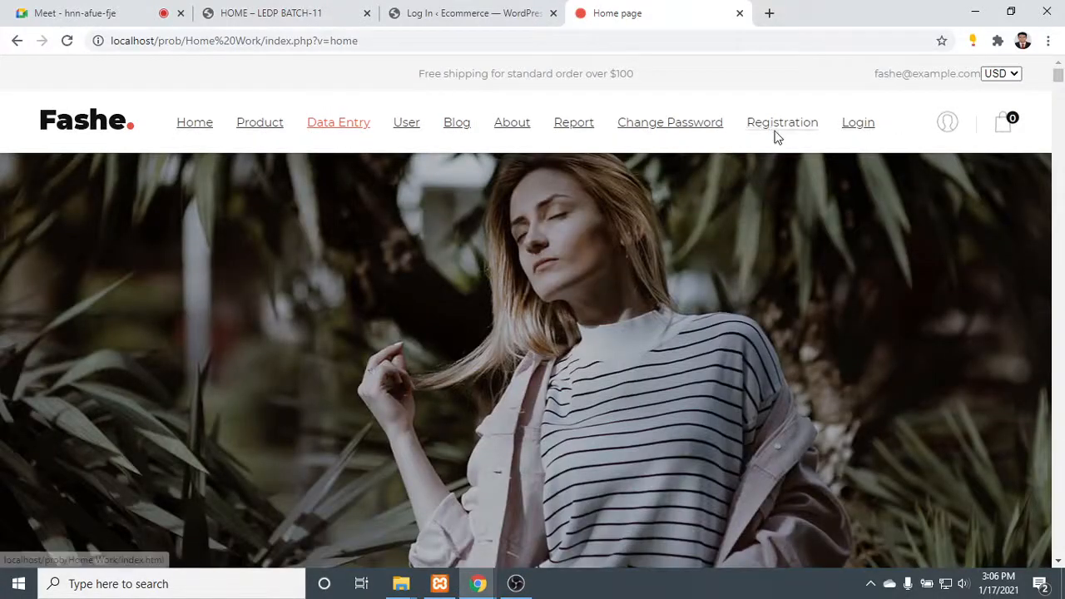
{"action": "left_click", "coordinate": [859, 129]}
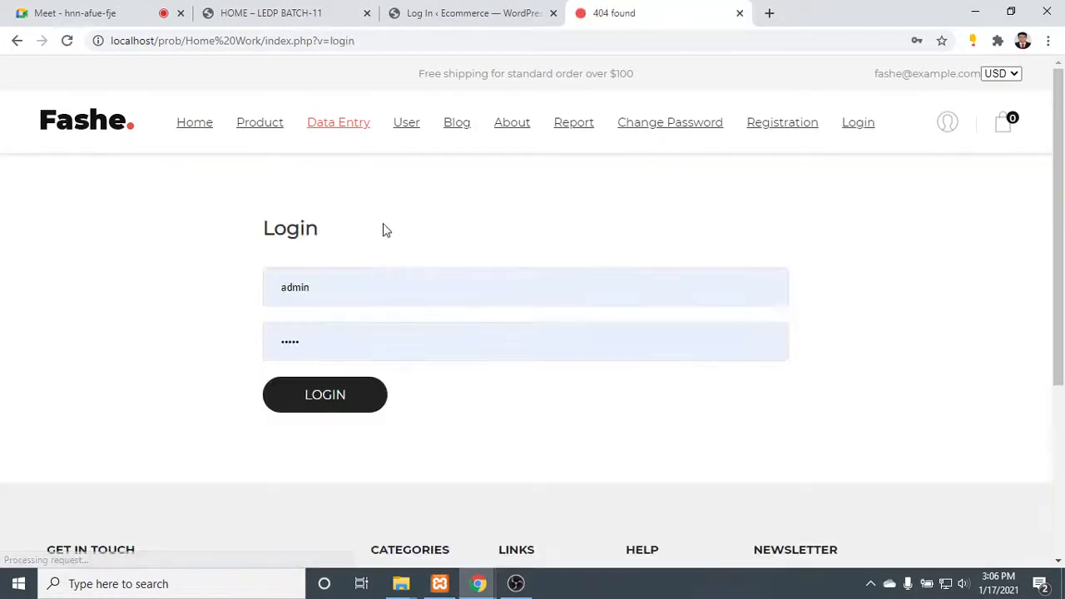
{"action": "double_click", "coordinate": [369, 292]}
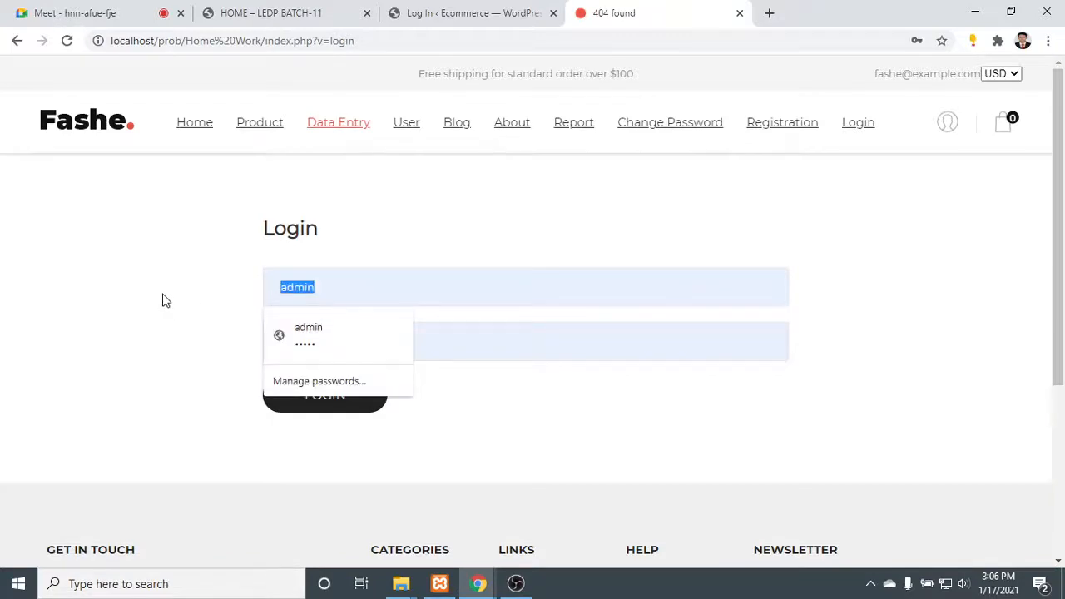
{"action": "left_click", "coordinate": [333, 326]}
- Replace the prefilled password with the account password, submit the login and dismiss the password warning
{"action": "double_click", "coordinate": [318, 352]}
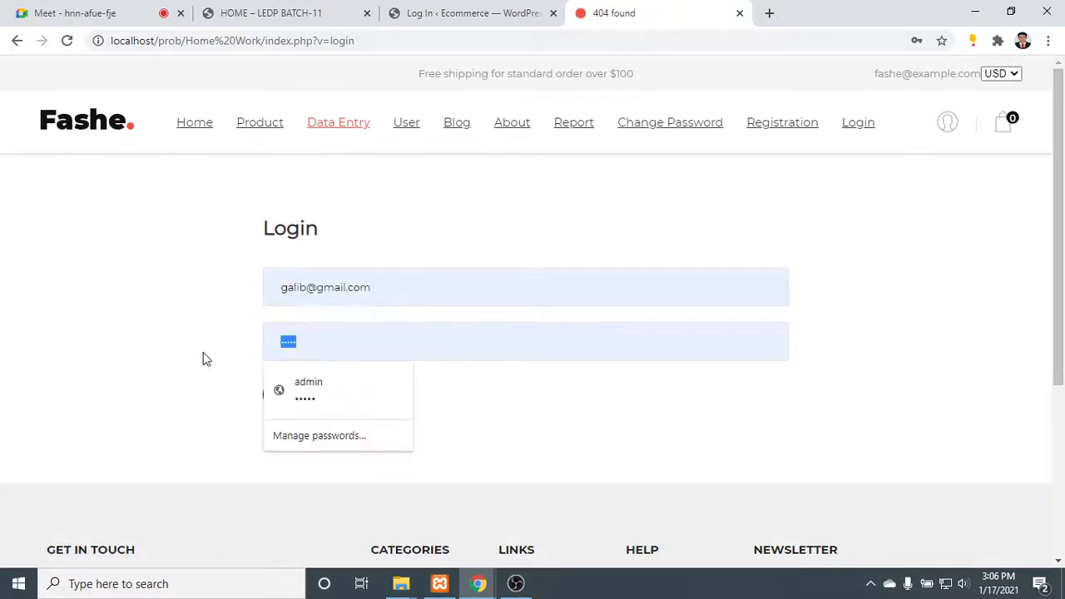
{"action": "key", "text": "BackSpace"}
{"action": "type", "text": "123"}
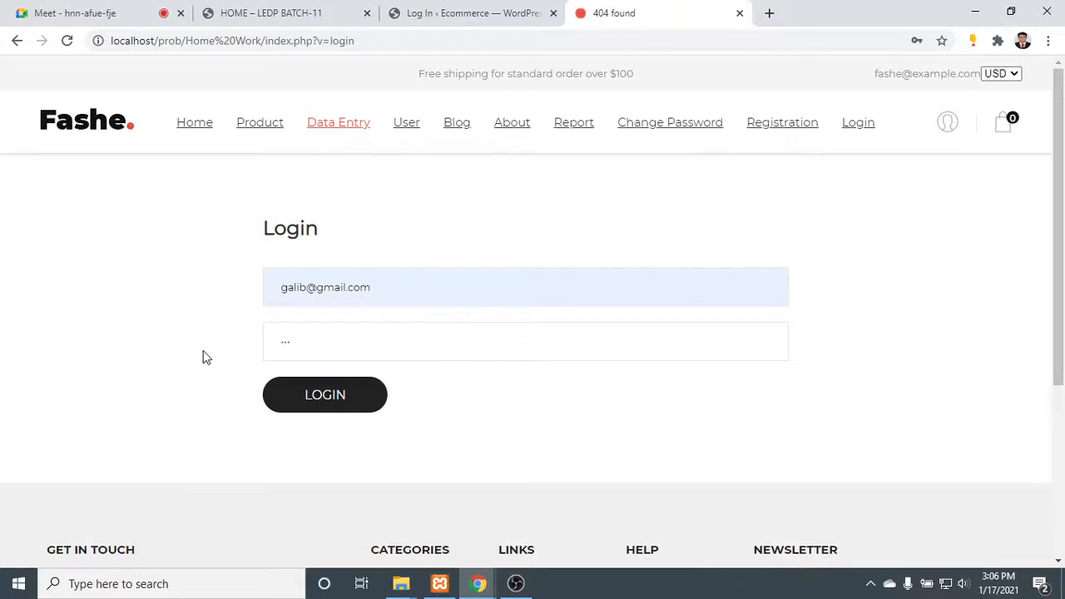
{"action": "key", "text": "BackSpace"}
{"action": "key", "text": "BackSpace"}
{"action": "key", "text": "BackSpace"}
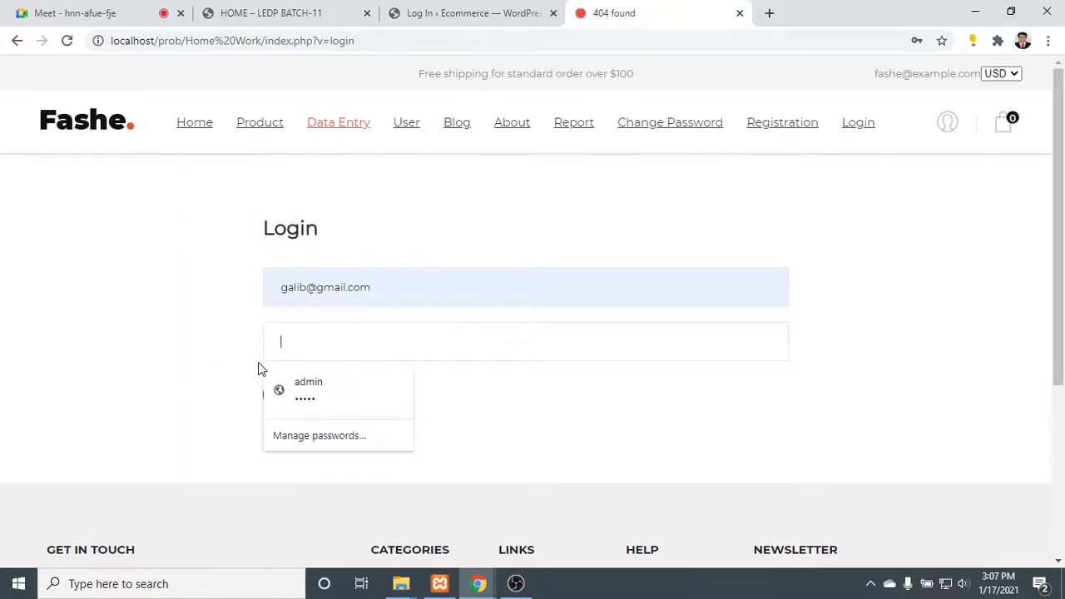
{"action": "type", "text": "1"}
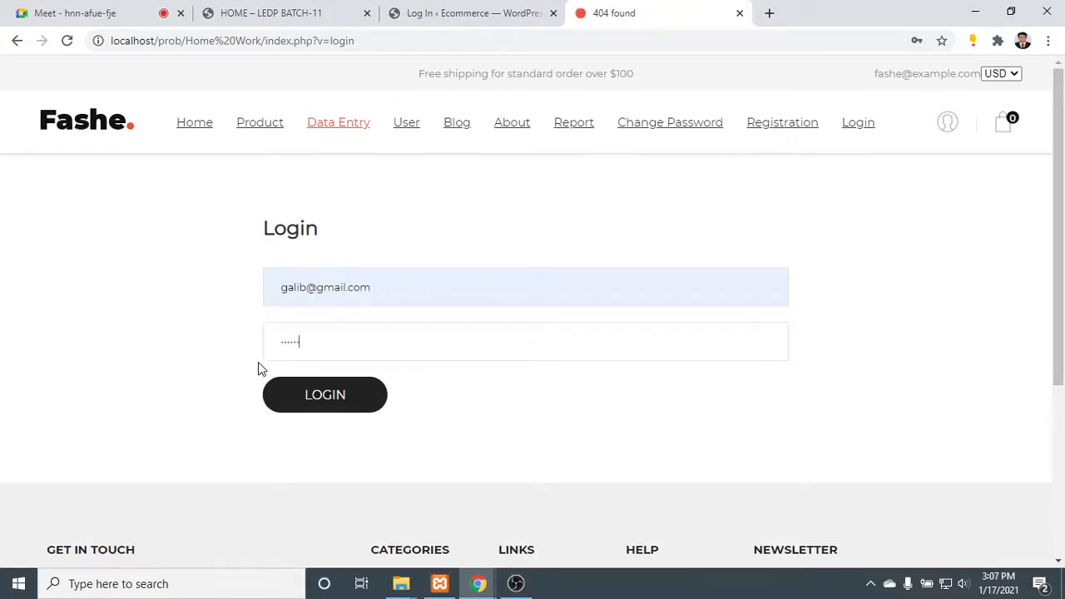
{"action": "left_click", "coordinate": [343, 396]}
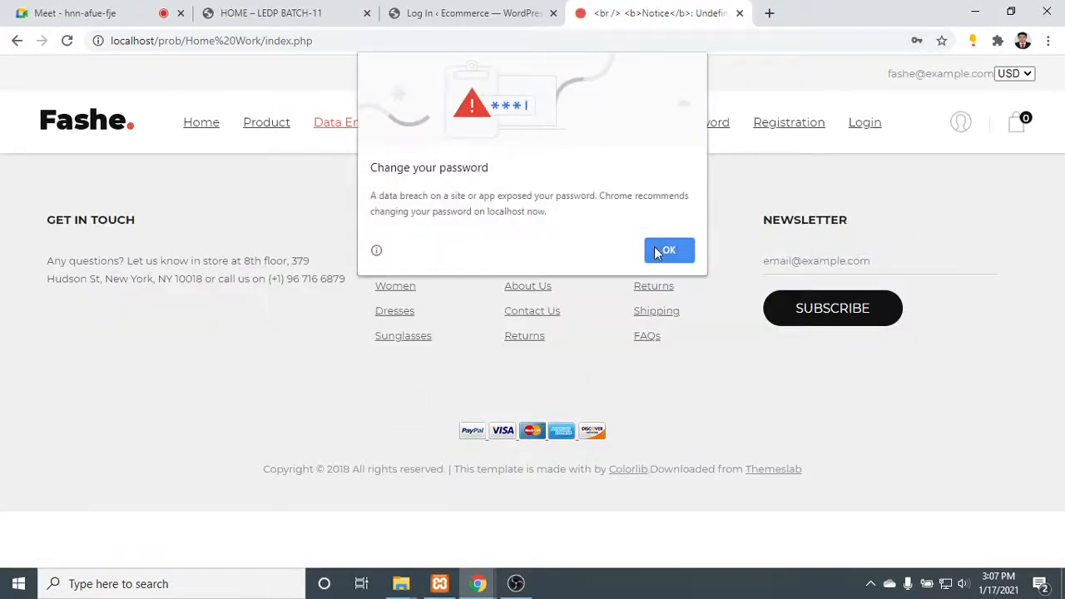
{"action": "left_click", "coordinate": [657, 253]}
- Examine the site's navigation links after the login attempt and reopen the login page
{"action": "left_click_drag", "start_coordinate": [897, 123], "coordinate": [911, 102]}
{"action": "left_click", "coordinate": [915, 116]}
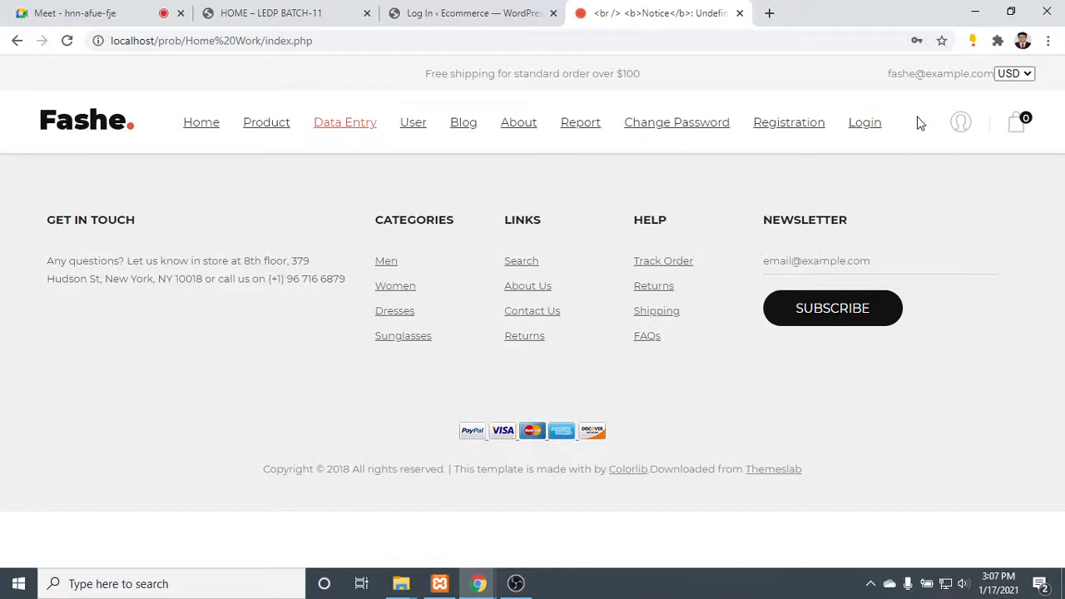
{"action": "left_click_drag", "start_coordinate": [884, 124], "coordinate": [175, 104]}
{"action": "left_click", "coordinate": [173, 122]}
{"action": "left_click", "coordinate": [173, 101]}
{"action": "left_click", "coordinate": [867, 126]}
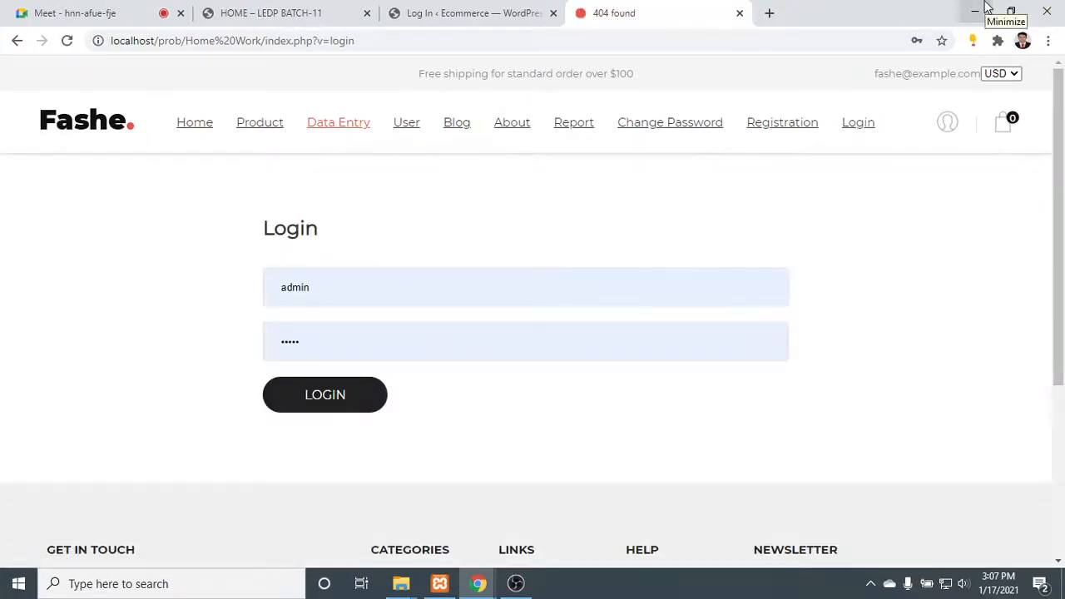
- Minimize Chrome, open the extracted Home Work folder in File Explorer and launch Sublime Text
{"action": "left_click", "coordinate": [986, 8]}
{"action": "double_click", "coordinate": [235, 173]}
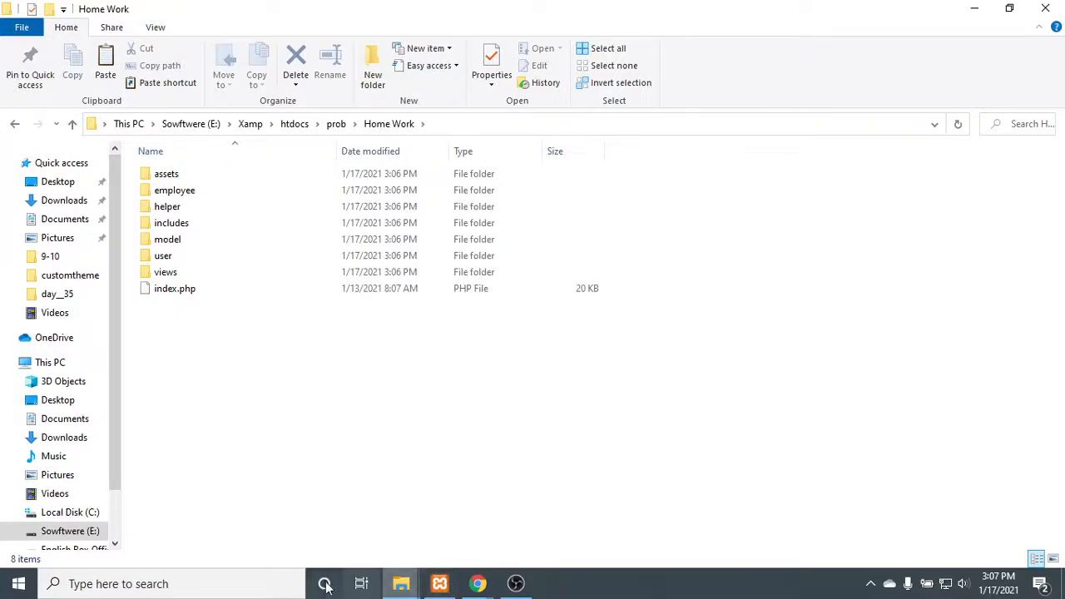
{"action": "left_click", "coordinate": [247, 580]}
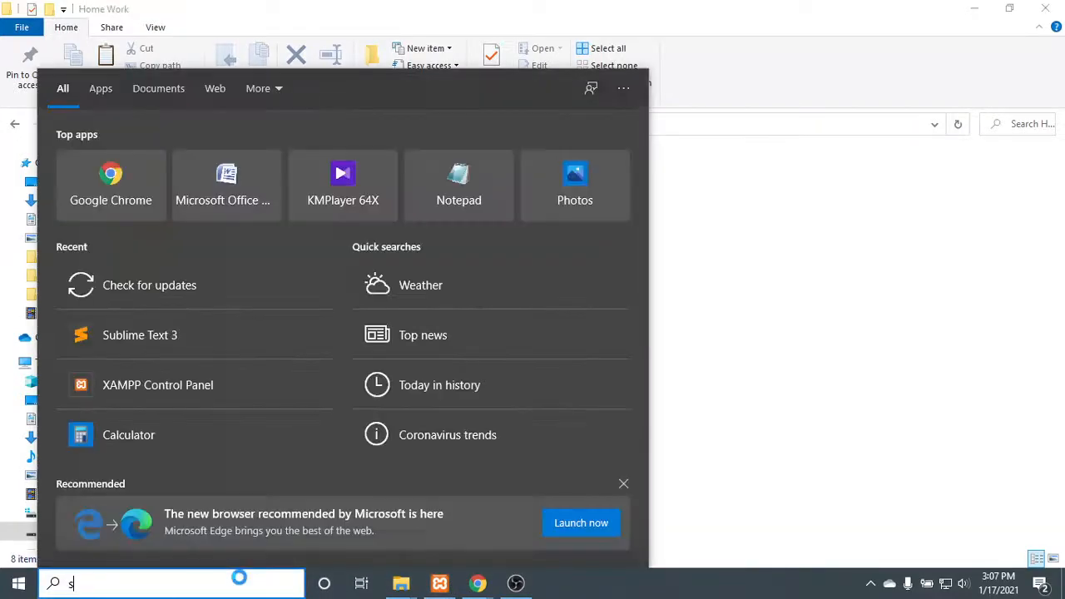
{"action": "type", "text": "sub"}
{"action": "key", "text": "Return"}
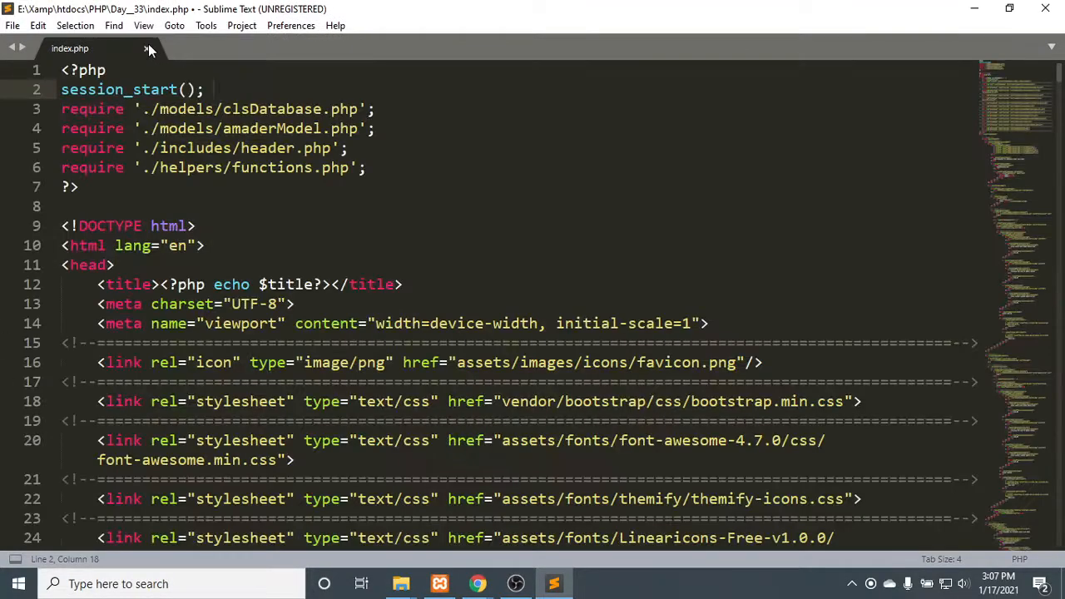
- Close the old index.php without saving, open the Home Work folder's index.php in Sublime Text and maximize the window
{"action": "left_click", "coordinate": [147, 48]}
{"action": "left_click", "coordinate": [572, 354]}
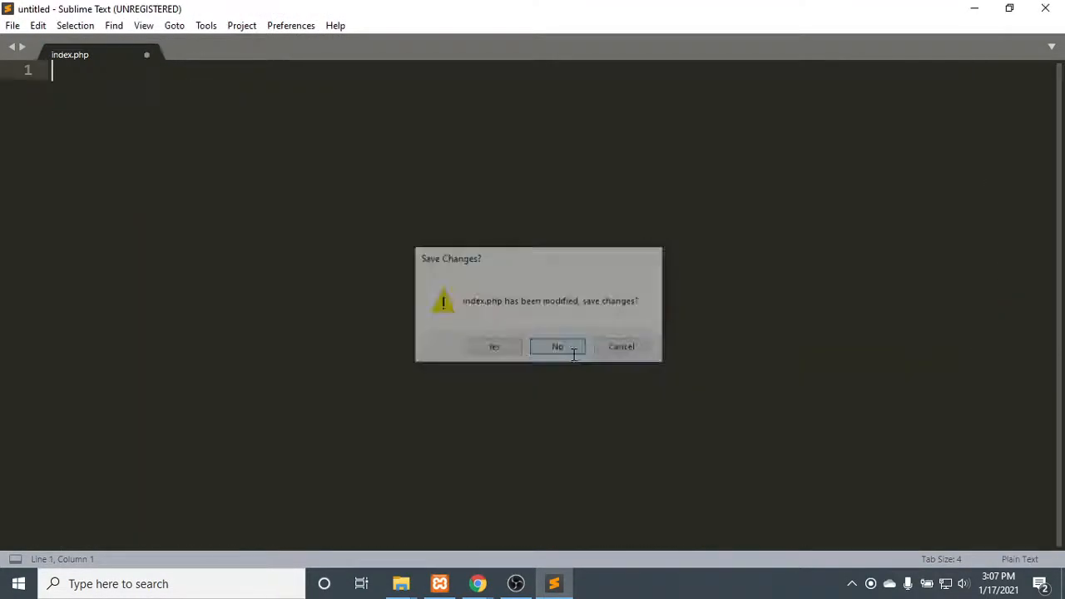
{"action": "left_click_drag", "start_coordinate": [567, 10], "coordinate": [925, 95]}
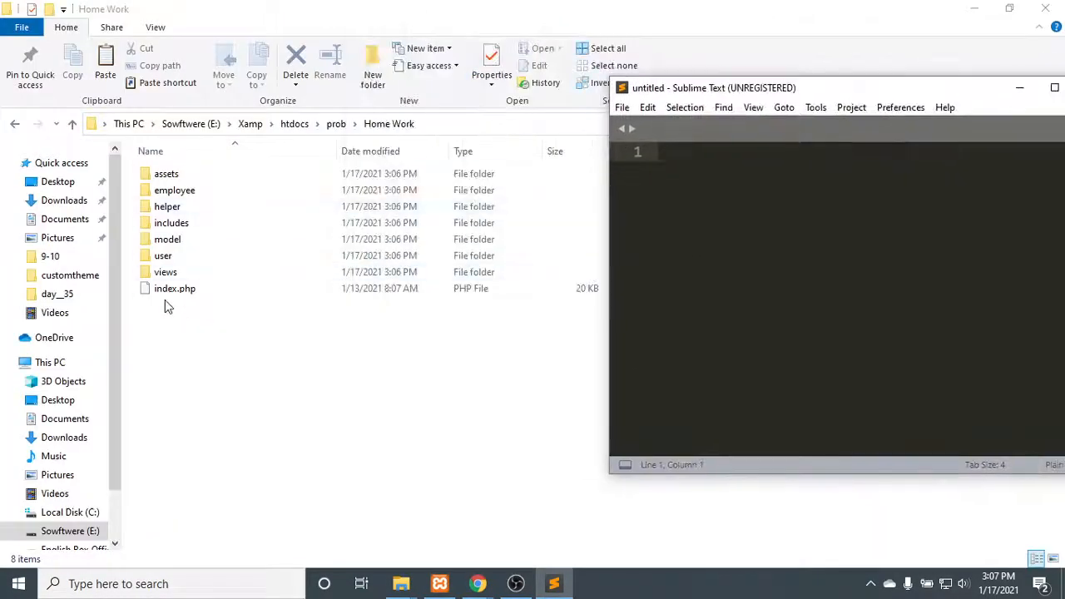
{"action": "left_click_drag", "start_coordinate": [841, 89], "coordinate": [514, 58]}
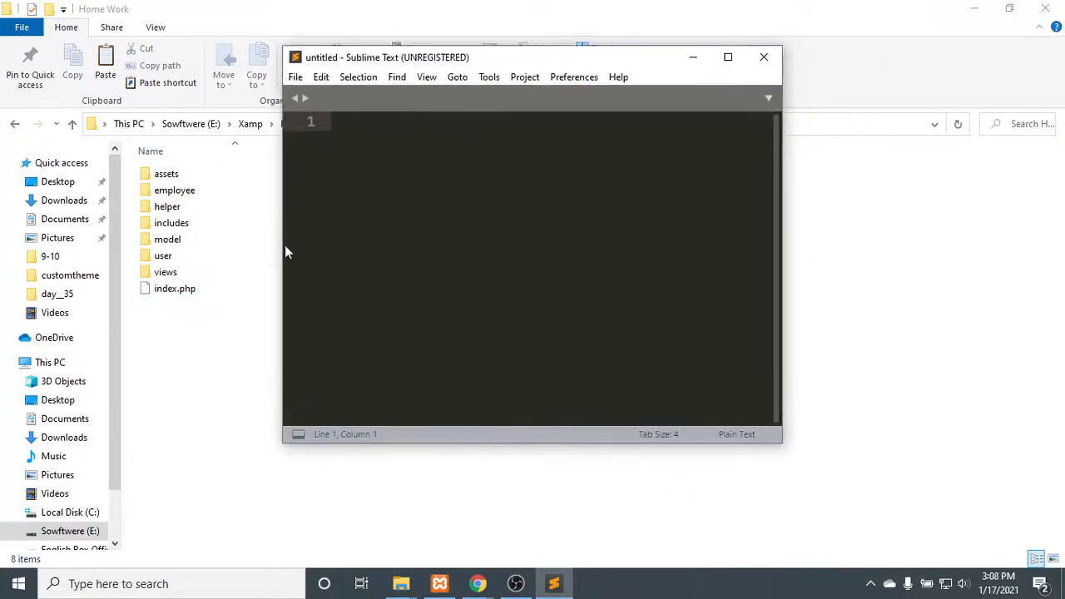
{"action": "left_click_drag", "start_coordinate": [146, 287], "coordinate": [376, 258]}
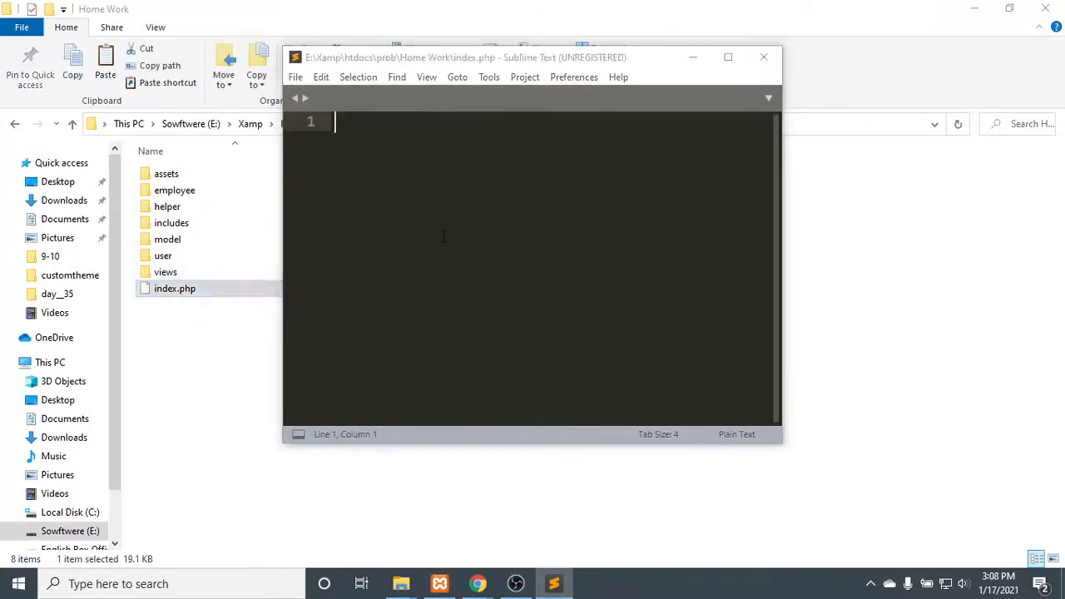
{"action": "left_click", "coordinate": [729, 61]}
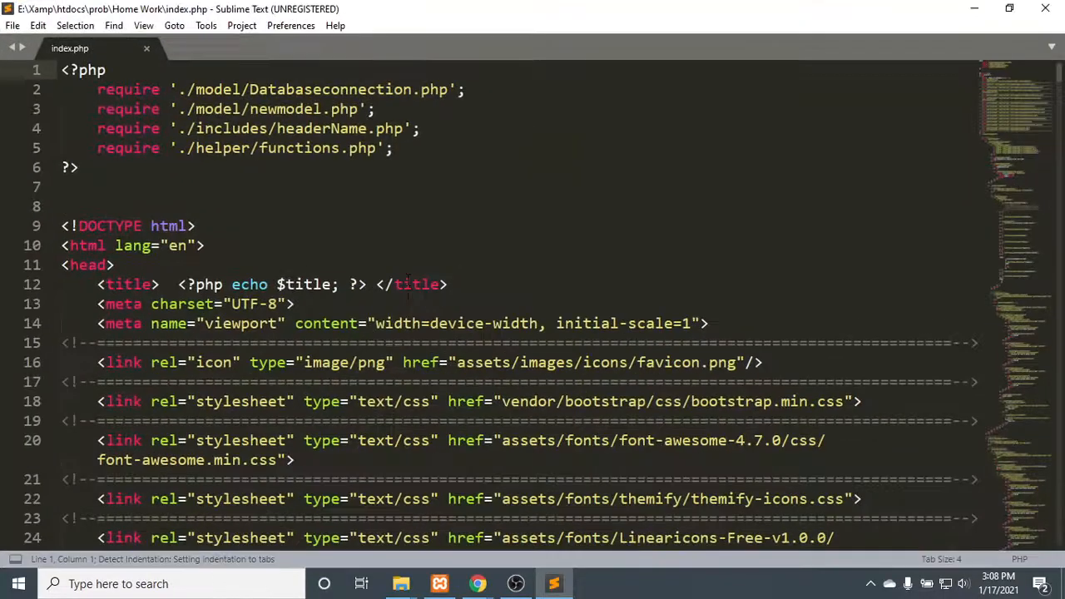
- Insert session_start(); on a new line directly below the opening PHP tag of index.php and save the file
{"action": "scroll", "coordinate": [434, 220], "scroll_direction": "down", "scroll_amount": 7}
{"action": "scroll", "coordinate": [435, 220], "scroll_direction": "up", "scroll_amount": 7}
{"action": "left_click_drag", "start_coordinate": [249, 109], "coordinate": [205, 109]}
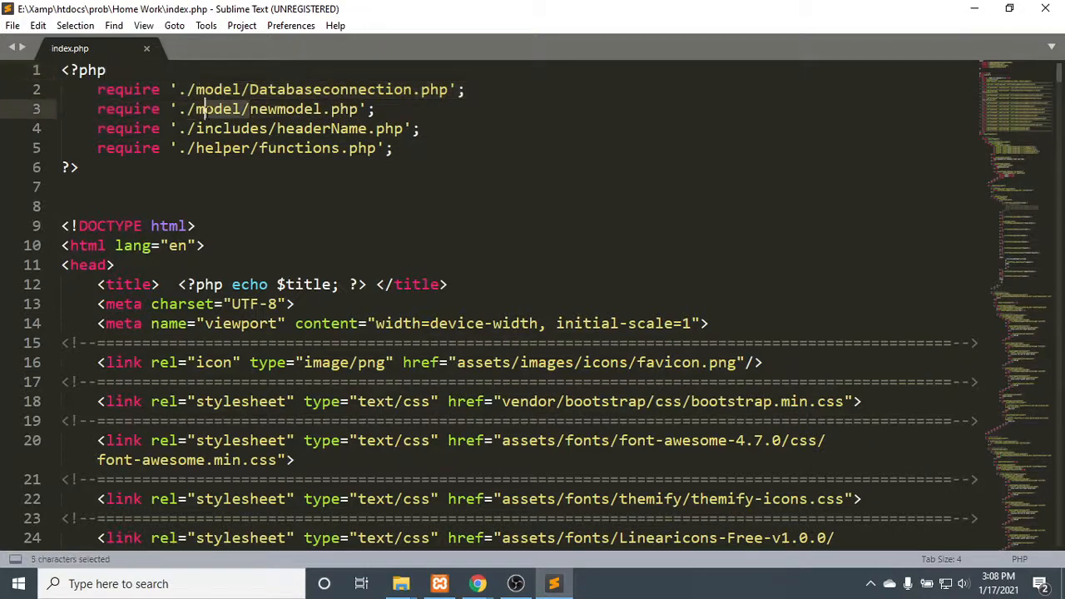
{"action": "left_click", "coordinate": [456, 145]}
{"action": "left_click", "coordinate": [167, 76]}
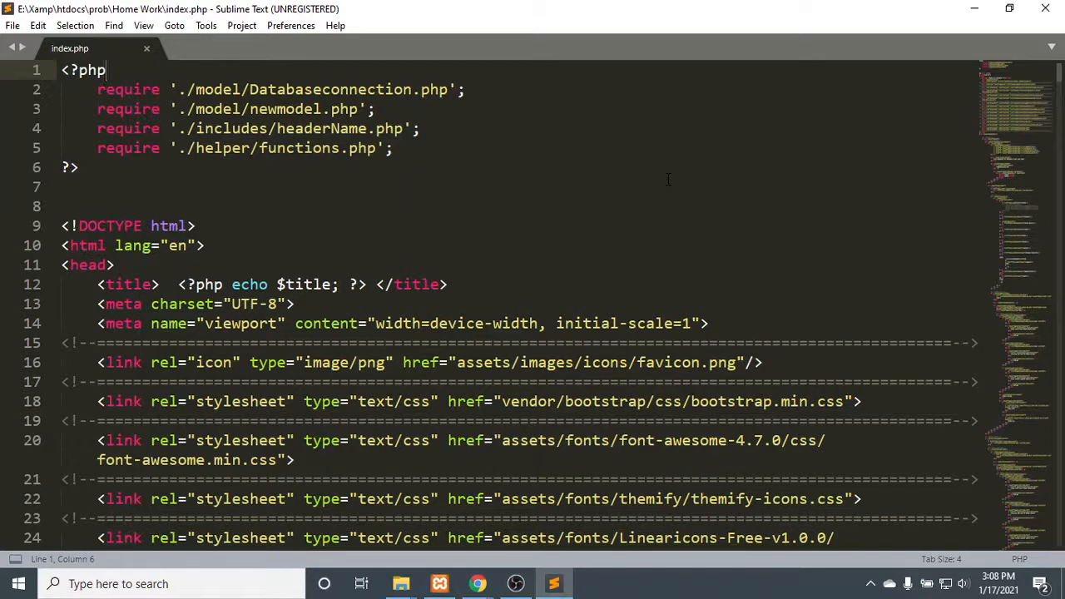
{"action": "key", "text": "Return"}
{"action": "key", "text": "Tab"}
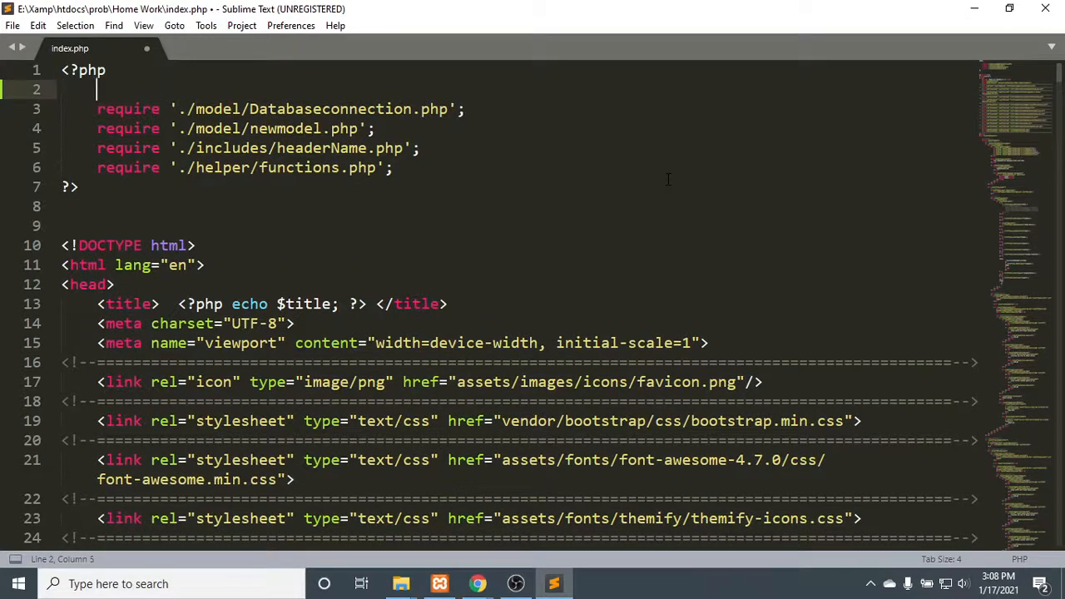
{"action": "type", "text": "se"}
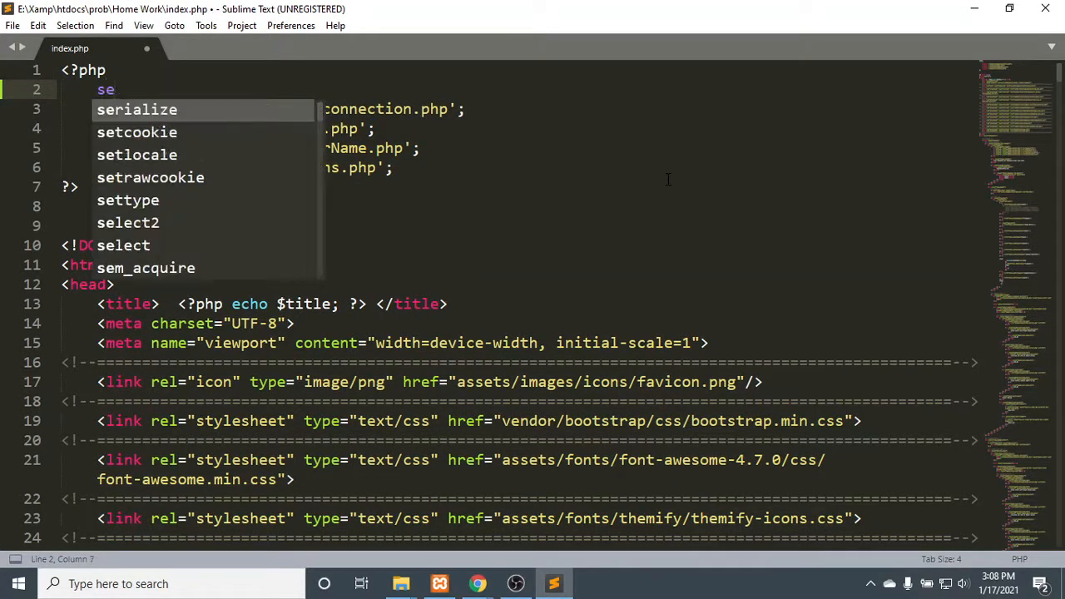
{"action": "type", "text": "ss"}
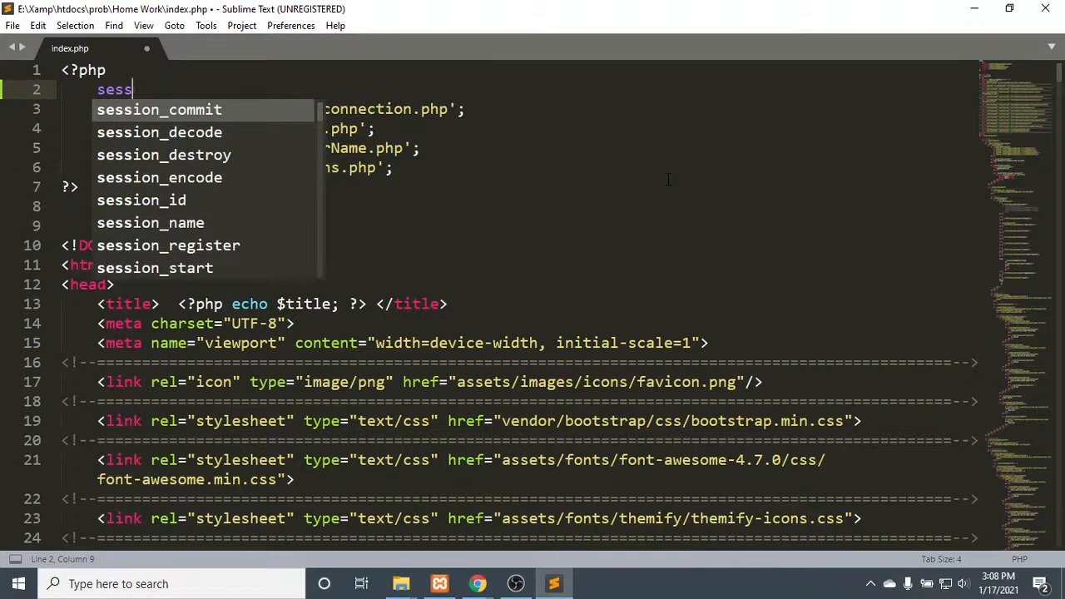
{"action": "type", "text": "ion_"}
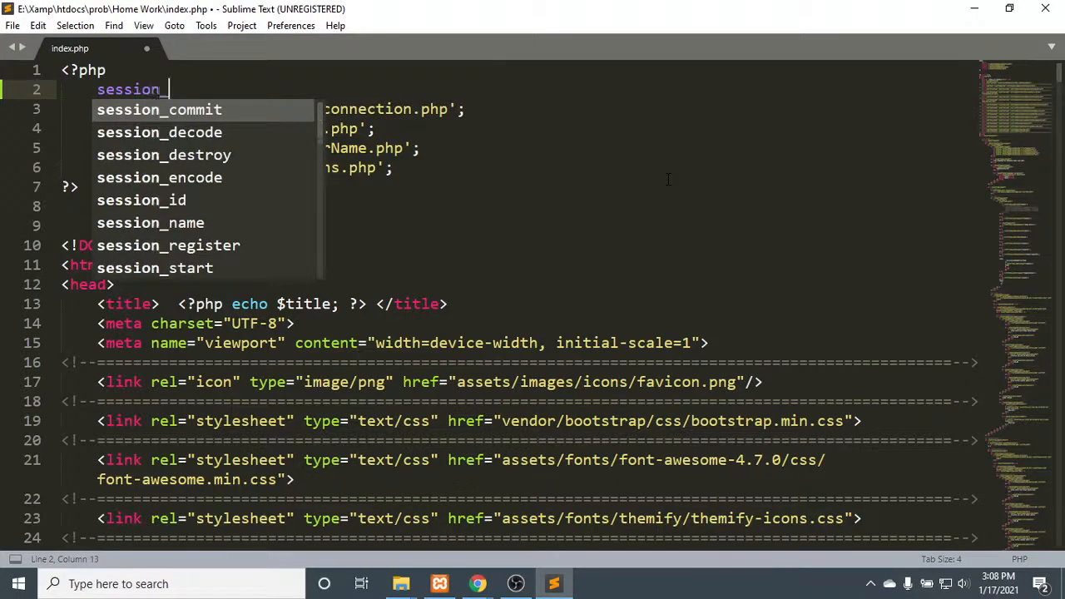
{"action": "type", "text": "start"}
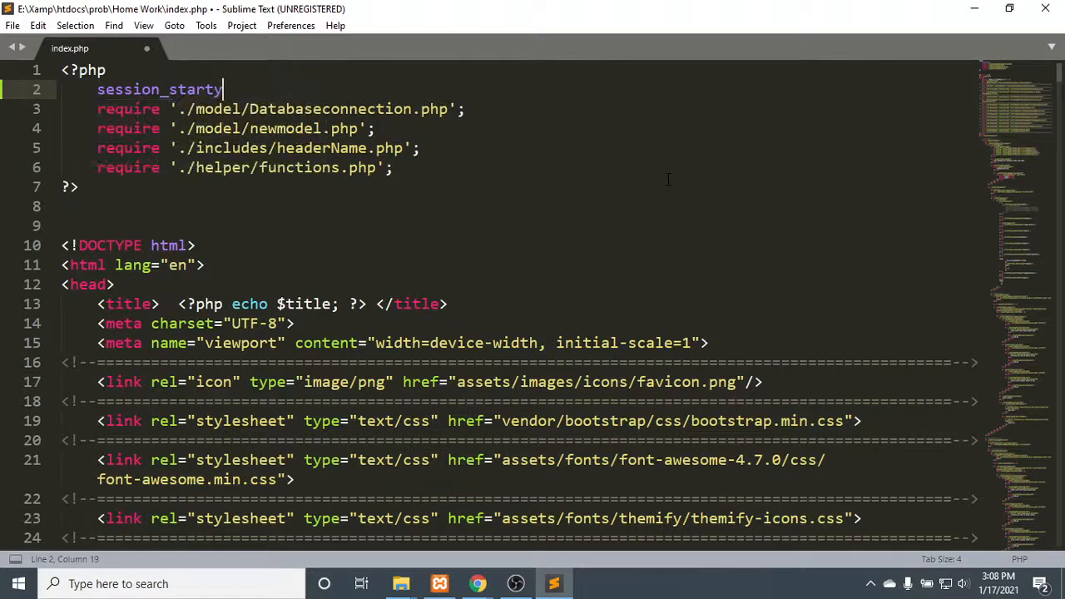
{"action": "type", "text": "("}
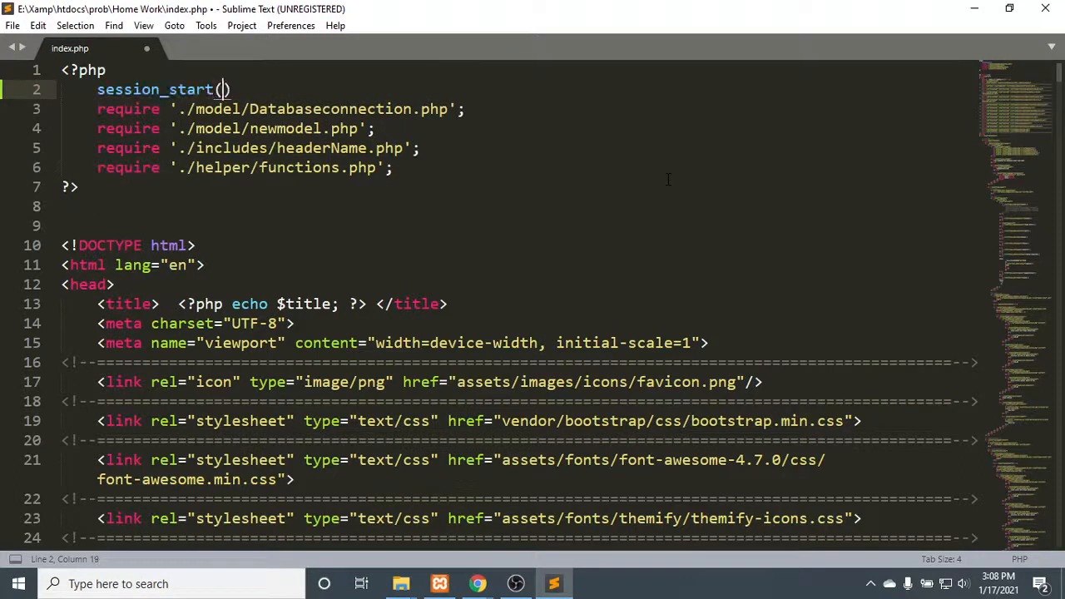
{"action": "type", "text": ");"}
{"action": "key", "text": "ctrl+s"}
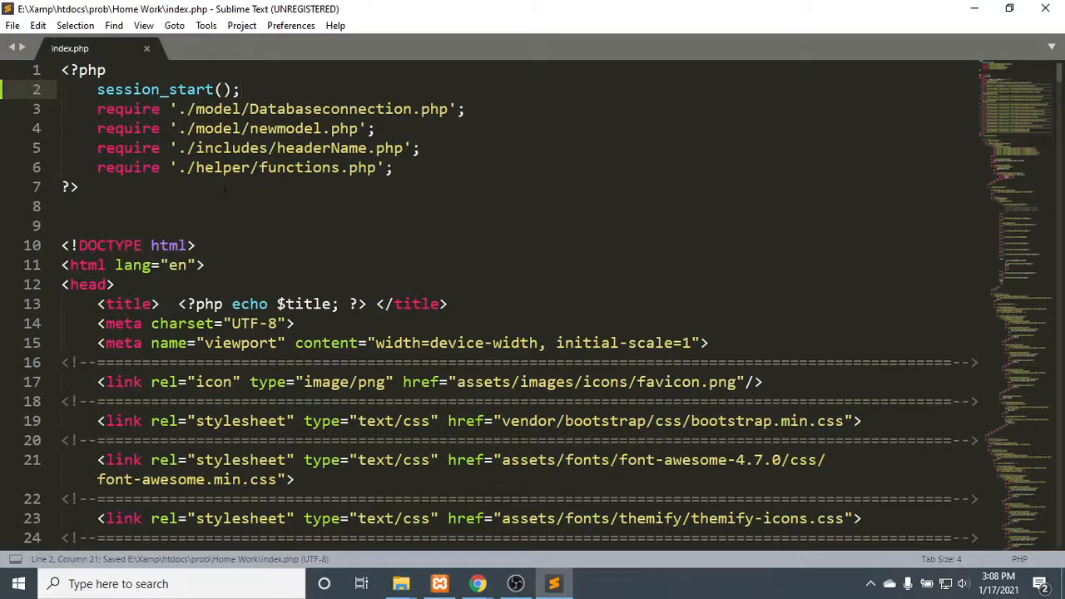
{"action": "left_click", "coordinate": [225, 189]}
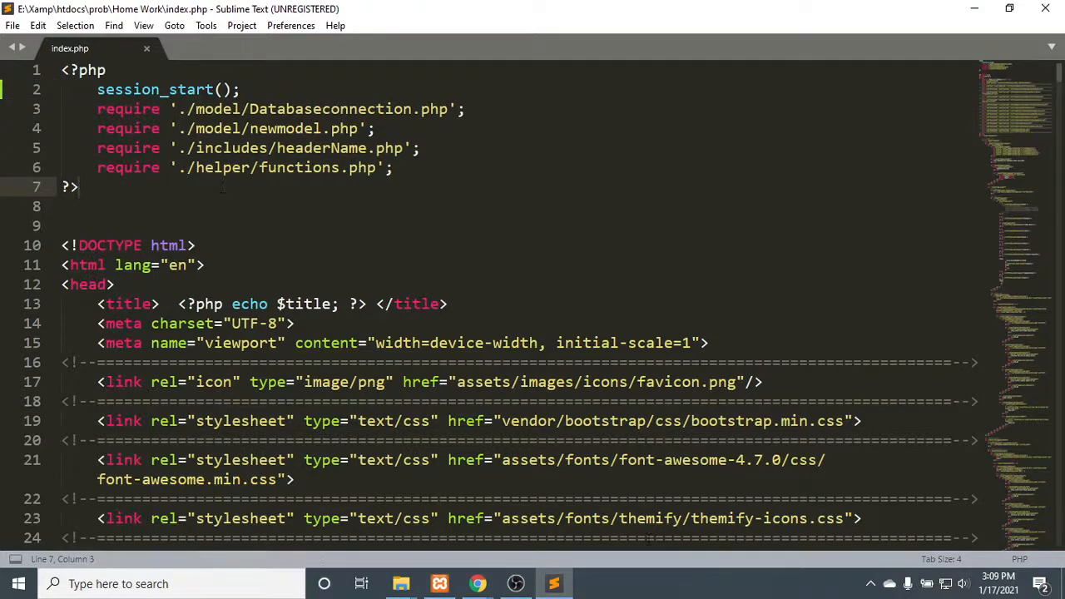
- Switch to Chrome, reopen the Fashe site's login page and replace the prefilled username with the account e-mail
{"action": "left_click", "coordinate": [479, 587]}
{"action": "left_click", "coordinate": [393, 492]}
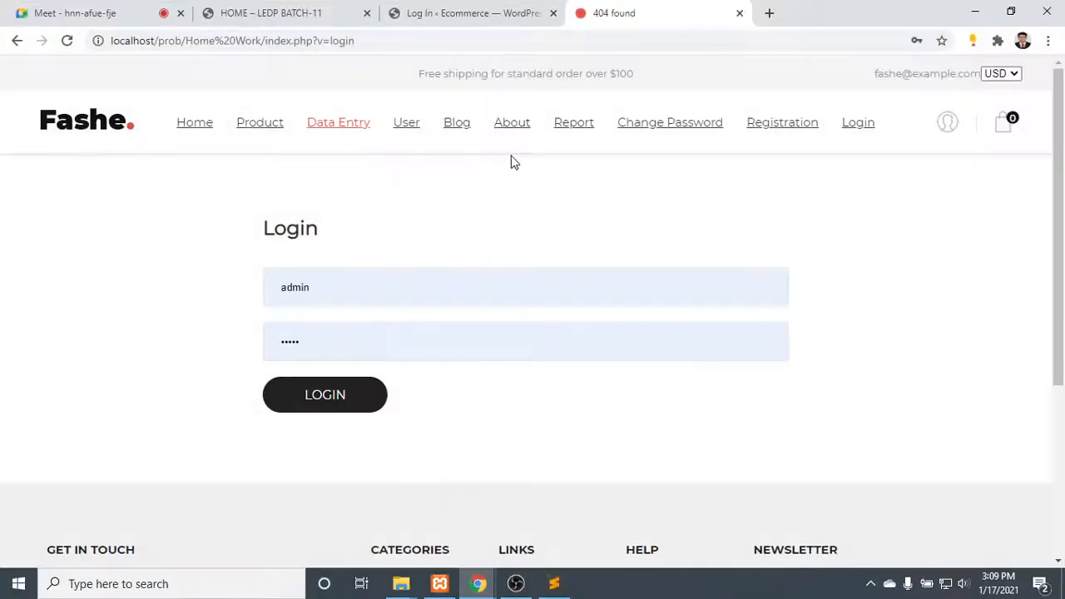
{"action": "left_click", "coordinate": [860, 131]}
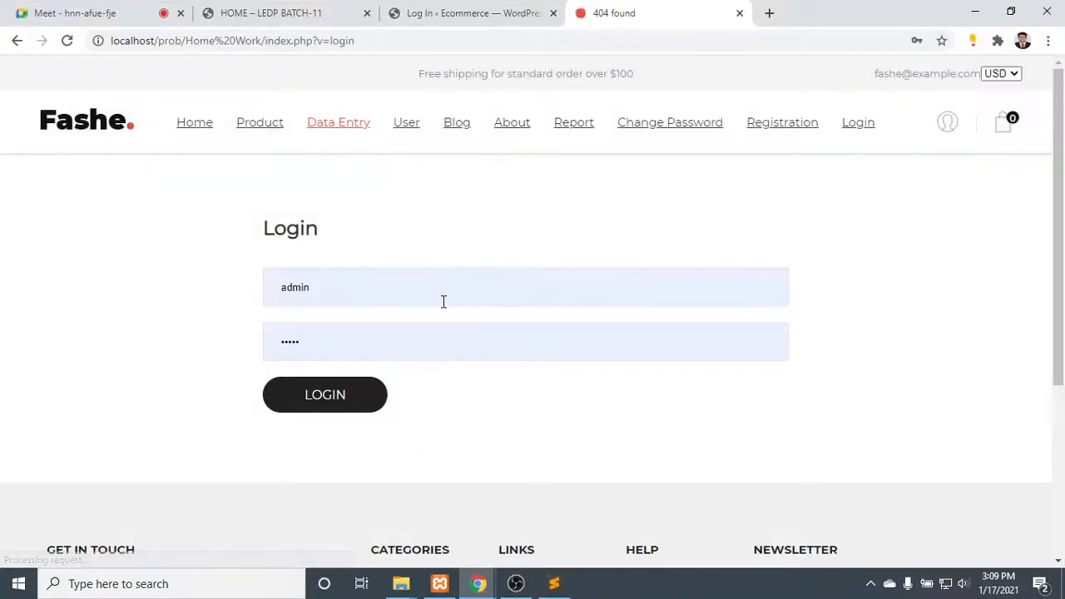
{"action": "left_click_drag", "start_coordinate": [434, 294], "coordinate": [10, 282]}
{"action": "type", "text": "g"}
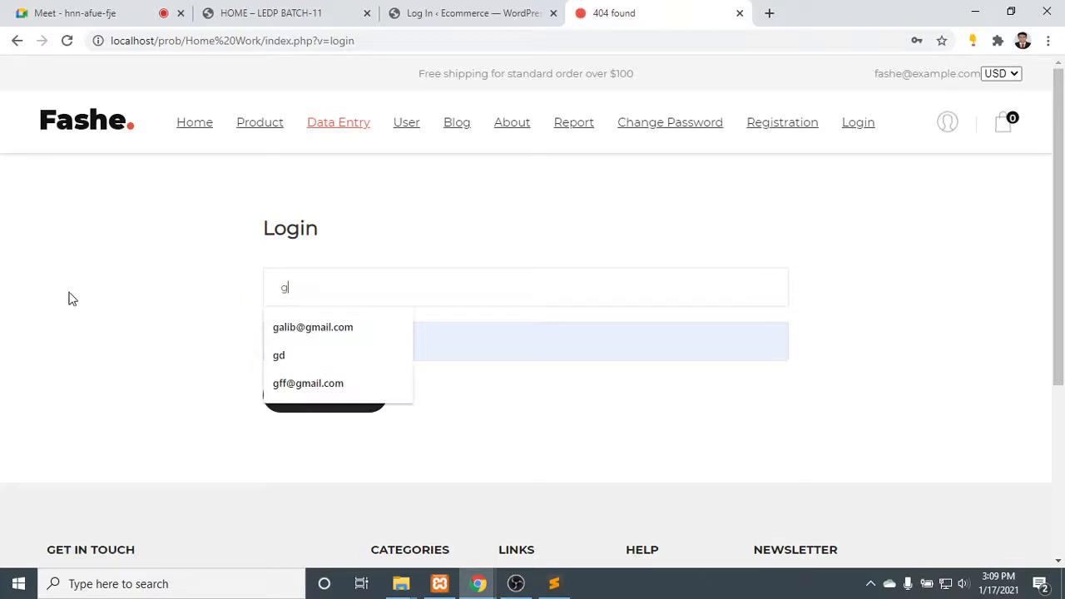
{"action": "left_click", "coordinate": [294, 327]}
- Replace the prefilled password with the account password, submit the login and dismiss the offer to save it
{"action": "left_click_drag", "start_coordinate": [321, 344], "coordinate": [78, 340]}
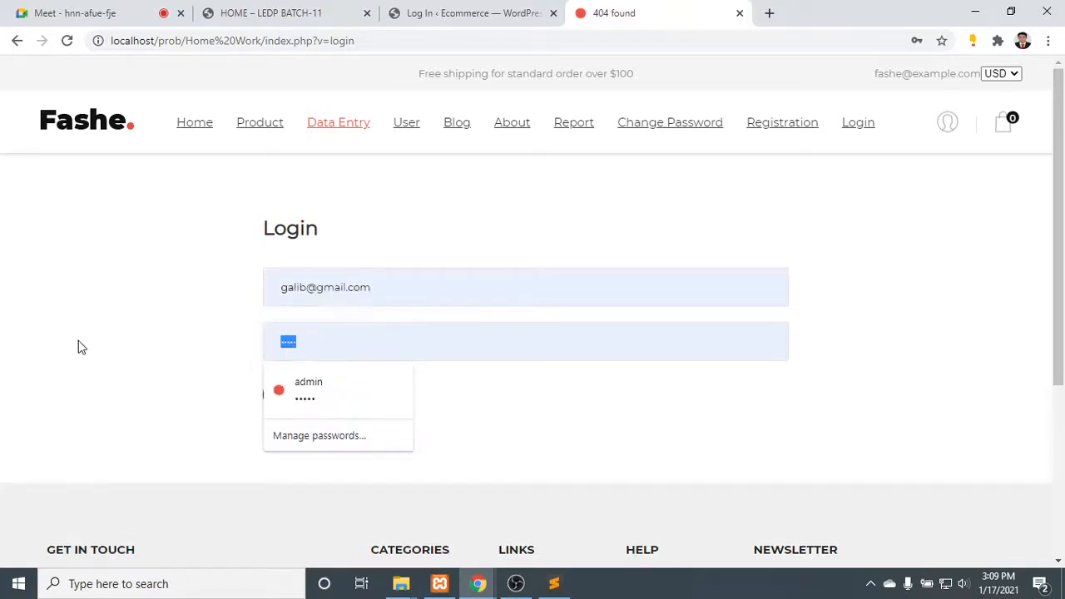
{"action": "type", "text": "•••••"}
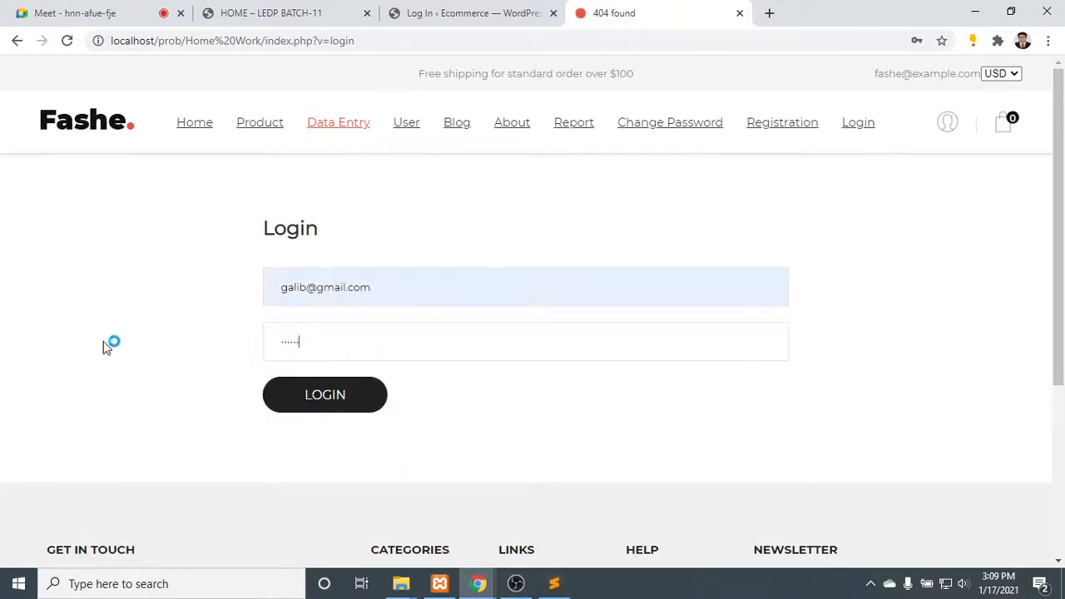
{"action": "left_click", "coordinate": [349, 395]}
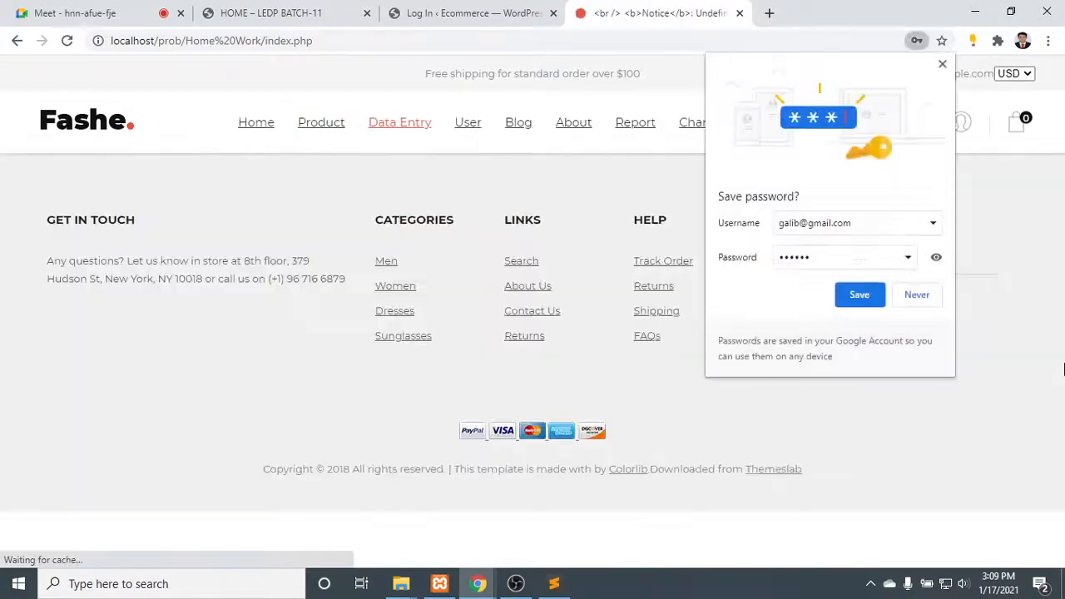
{"action": "left_click", "coordinate": [672, 252]}
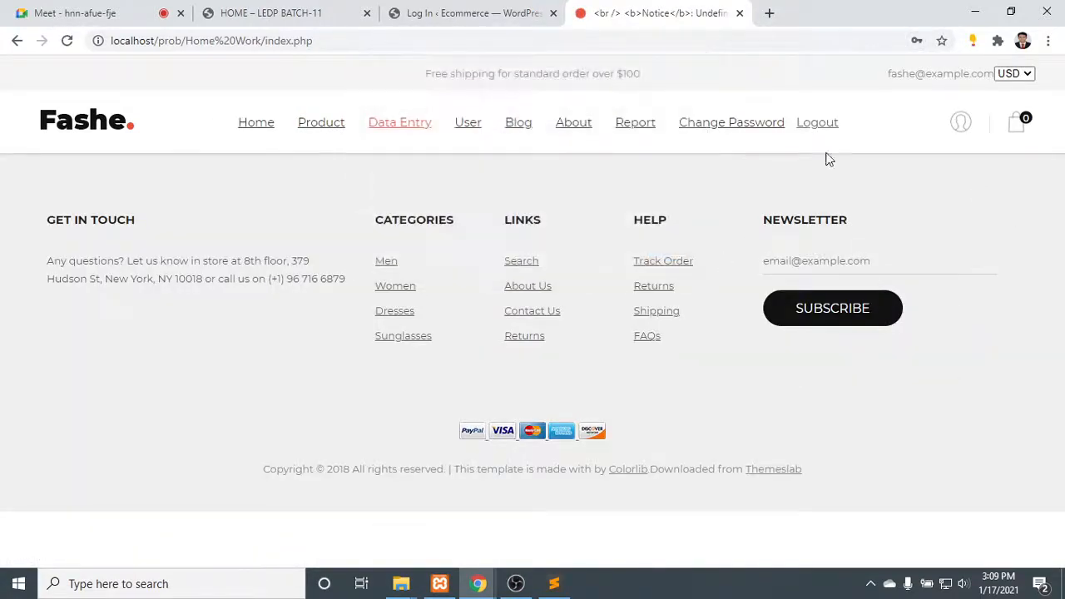
- Log out of the Fashe site and close its browser tab
{"action": "left_click_drag", "start_coordinate": [880, 127], "coordinate": [847, 127]}
{"action": "left_click", "coordinate": [830, 127]}
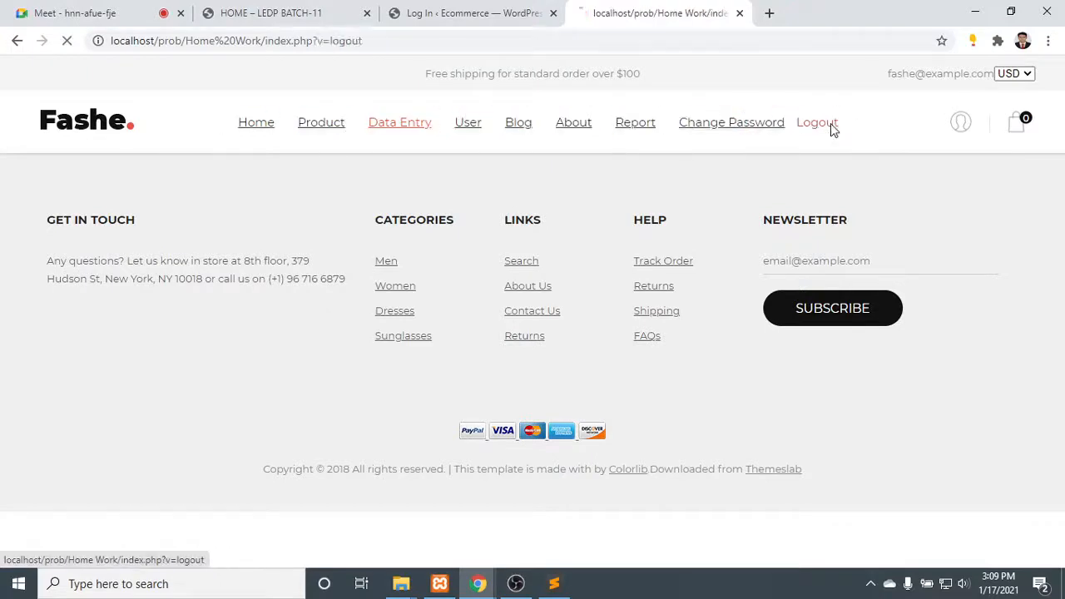
{"action": "left_click", "coordinate": [740, 13]}
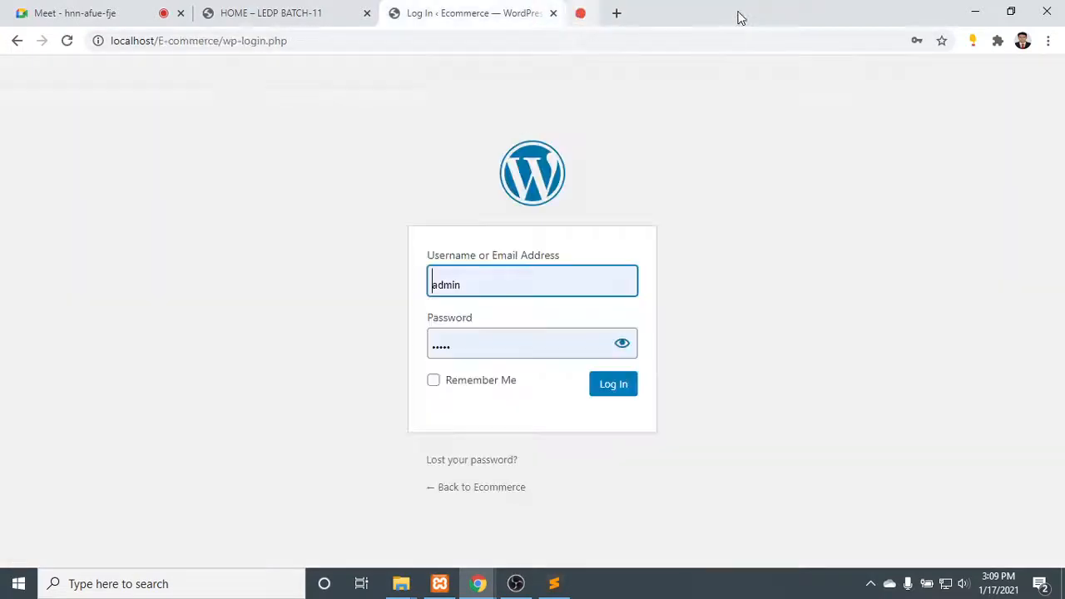
- Look through the LEDP BATCH-11 home page down to the footer and close its browser tab
{"action": "left_click", "coordinate": [274, 11]}
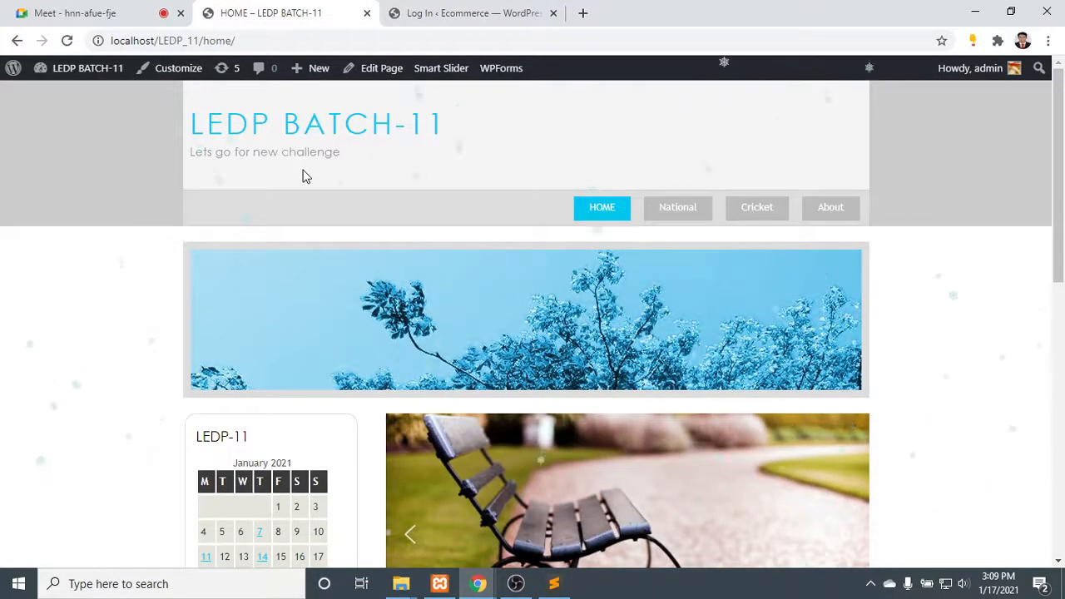
{"action": "scroll", "coordinate": [657, 324], "scroll_direction": "down", "scroll_amount": 5}
{"action": "scroll", "coordinate": [657, 324], "scroll_direction": "down", "scroll_amount": 3}
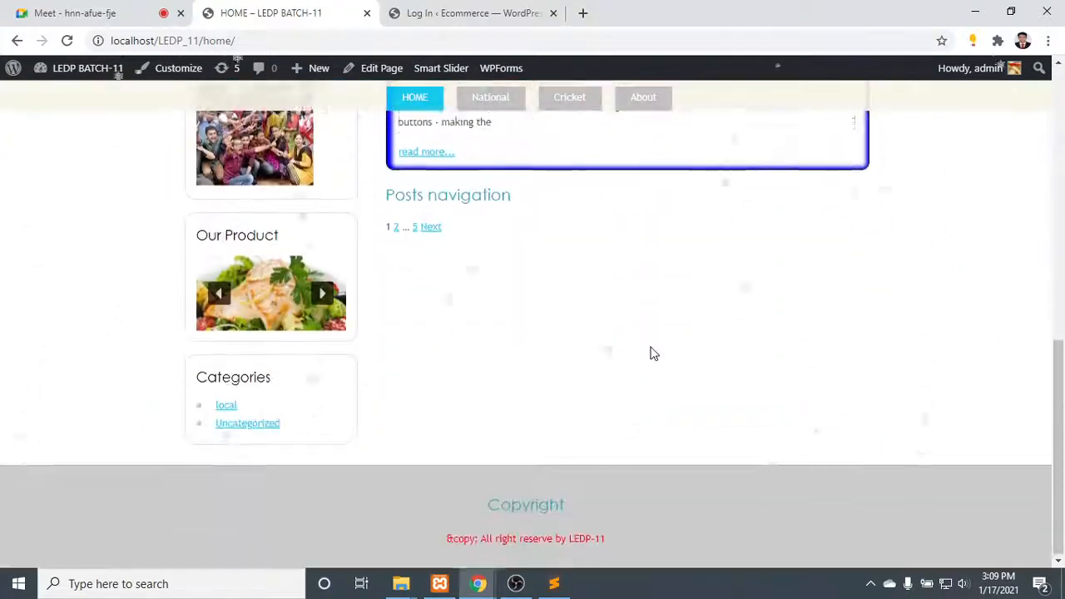
{"action": "scroll", "coordinate": [651, 352], "scroll_direction": "up", "scroll_amount": 8}
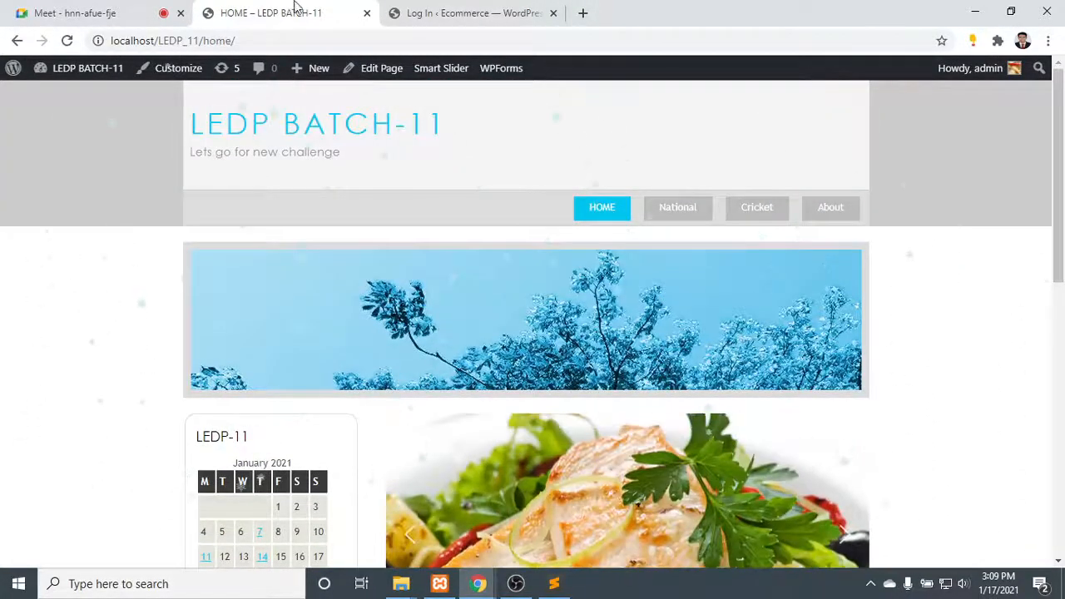
{"action": "left_click", "coordinate": [367, 13]}
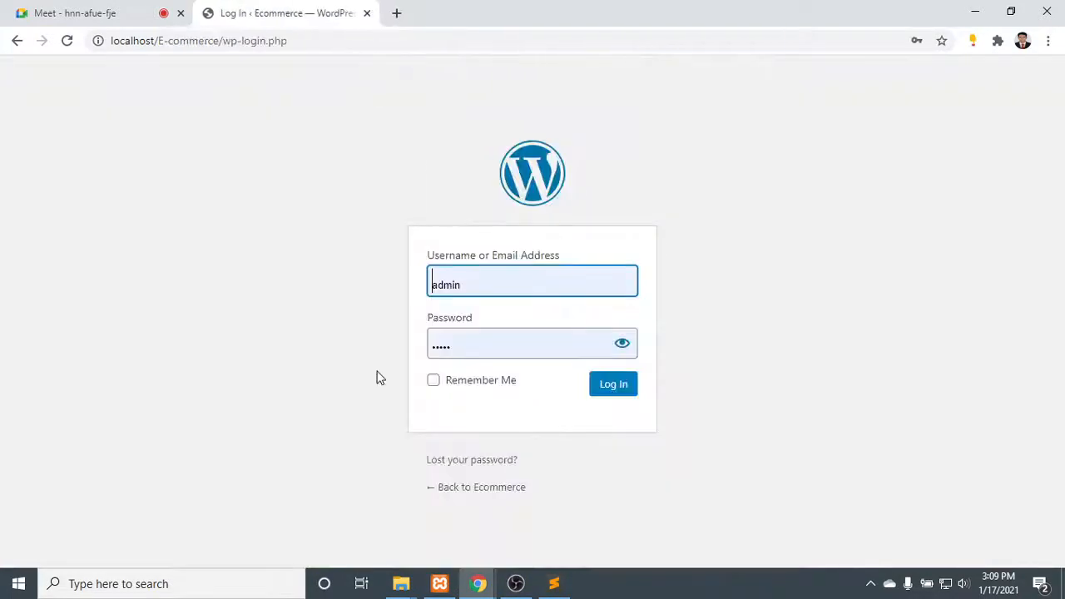
- Check the prefilled username on the Ecommerce login form, and reveal and hide the prefilled password
{"action": "left_click", "coordinate": [483, 282]}
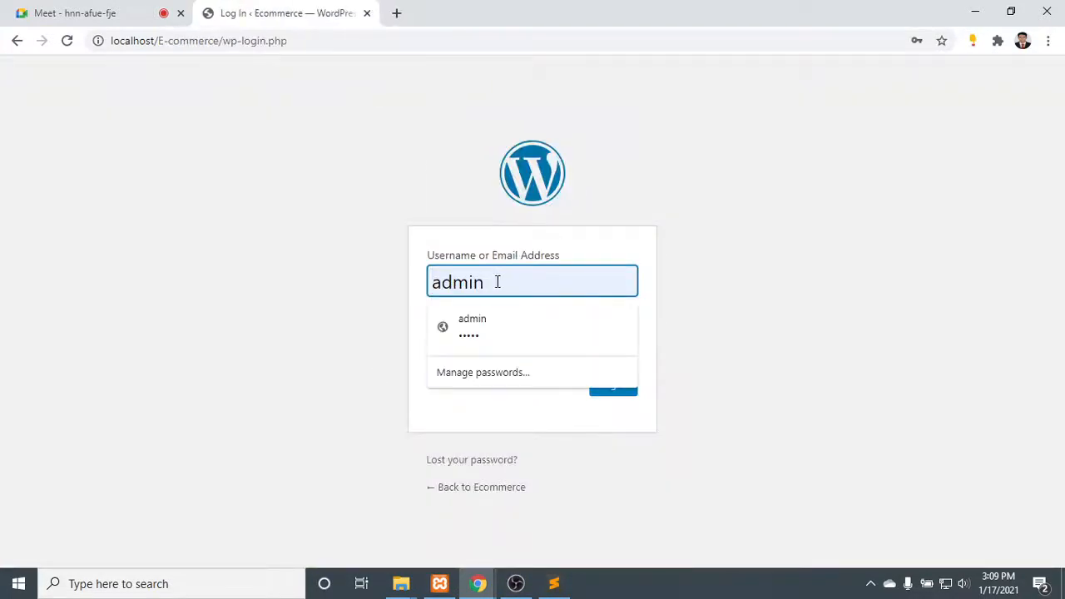
{"action": "left_click", "coordinate": [727, 285]}
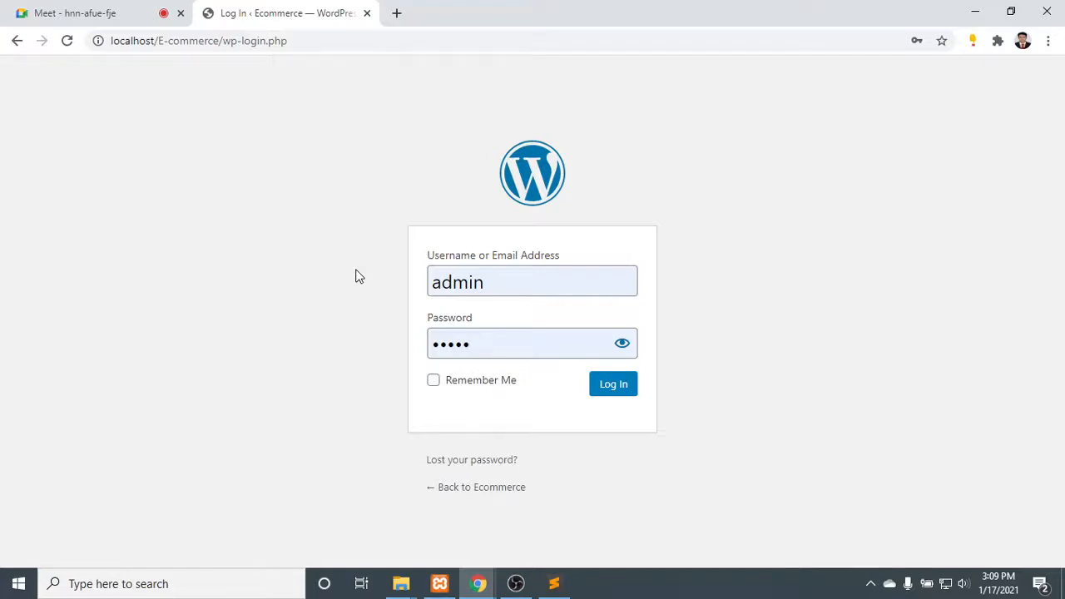
{"action": "left_click", "coordinate": [622, 344]}
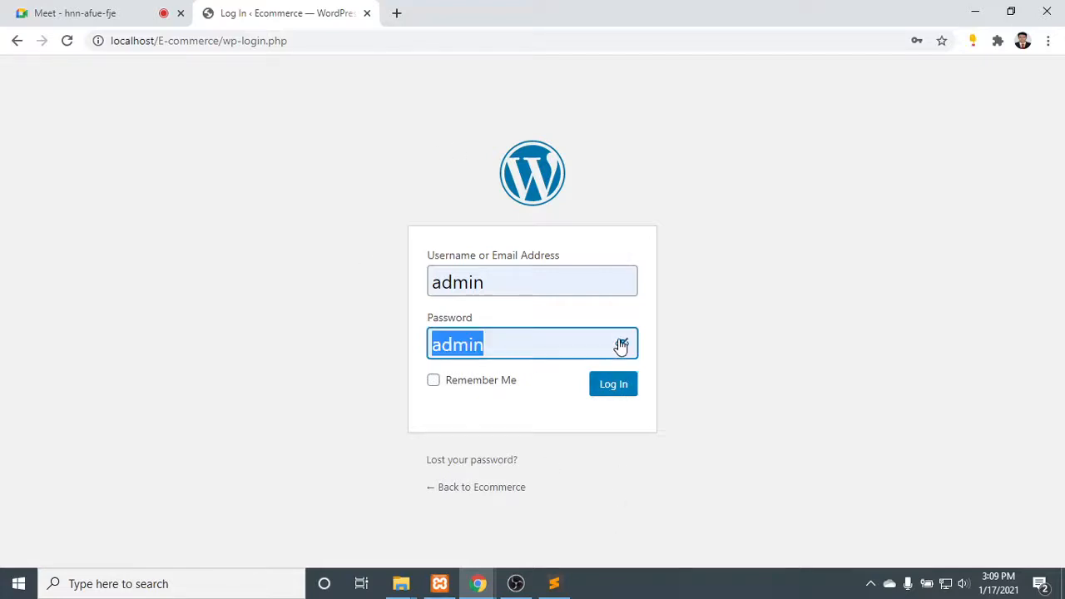
{"action": "left_click", "coordinate": [561, 344]}
{"action": "left_click", "coordinate": [718, 335]}
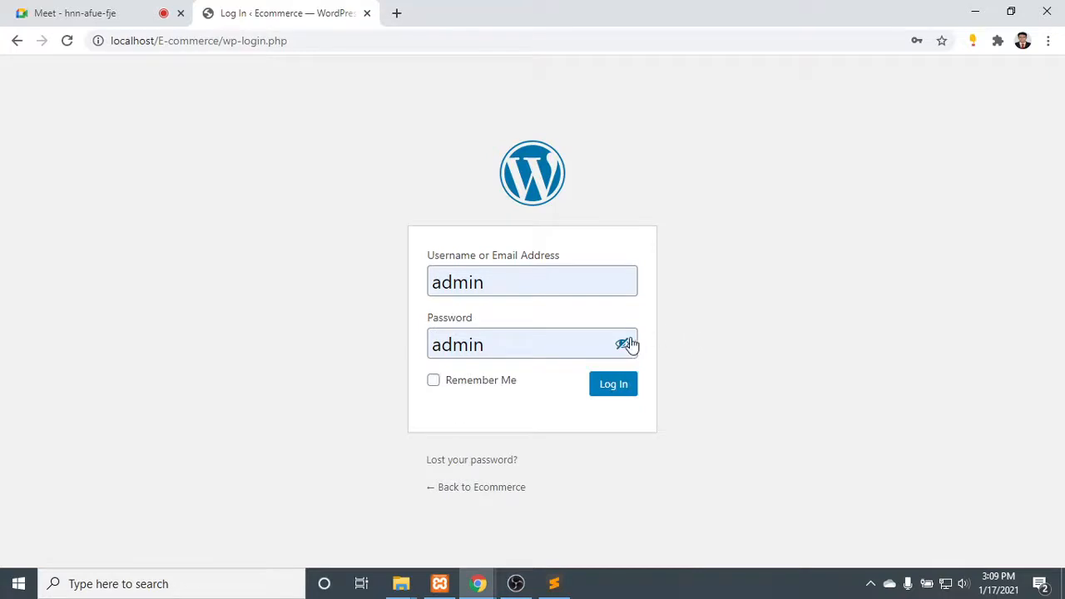
{"action": "left_click", "coordinate": [626, 344]}
{"action": "left_click", "coordinate": [721, 314]}
- Log in to the Ecommerce WordPress dashboard with the prefilled credentials and dismiss the password warning
{"action": "left_click", "coordinate": [620, 391]}
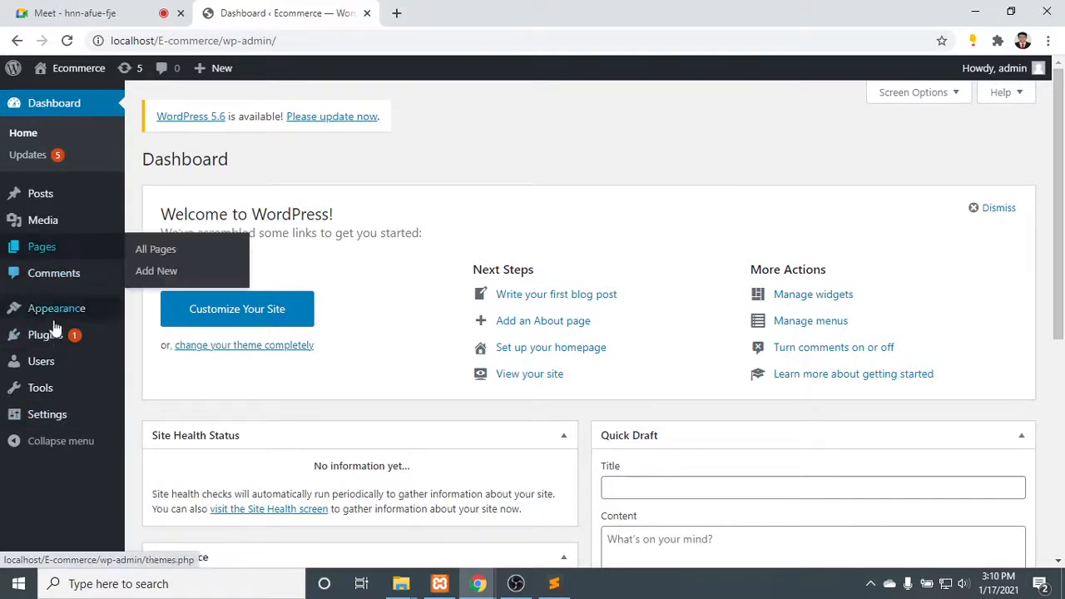
{"action": "mouse_move", "coordinate": [53, 338]}
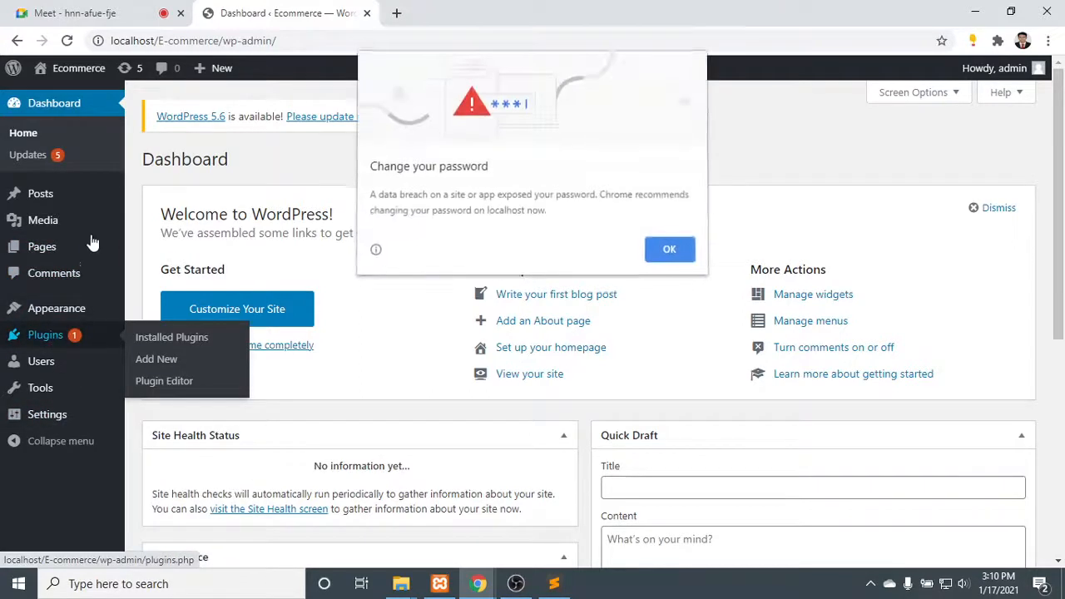
{"action": "left_click", "coordinate": [670, 248]}
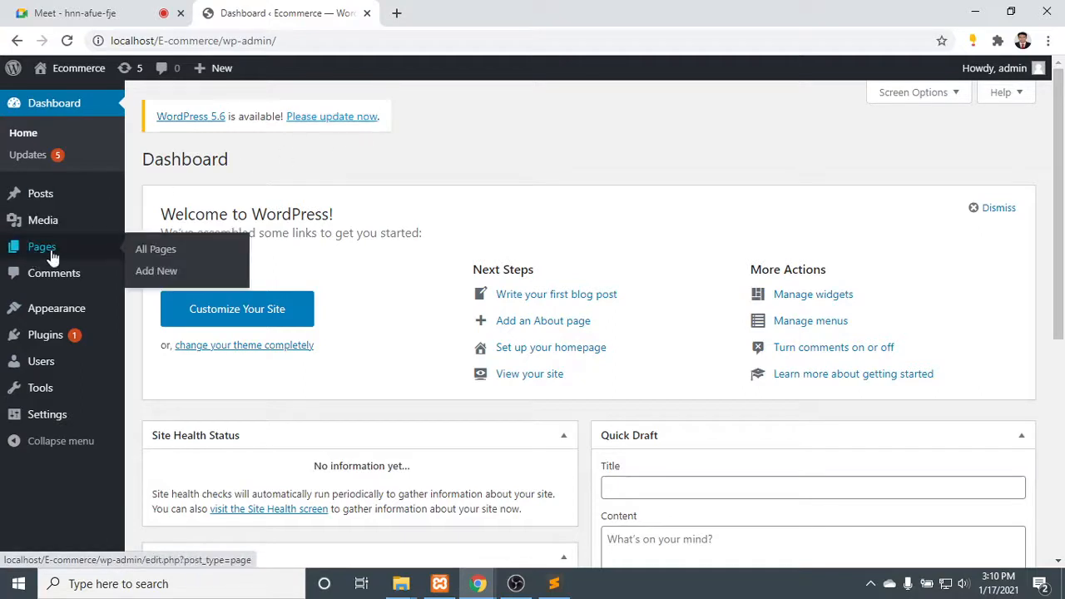
- Upload the theme archive shop-isle.1.1.62.zip from Downloads to the Ecommerce WordPress site and install it
{"action": "mouse_move", "coordinate": [57, 313]}
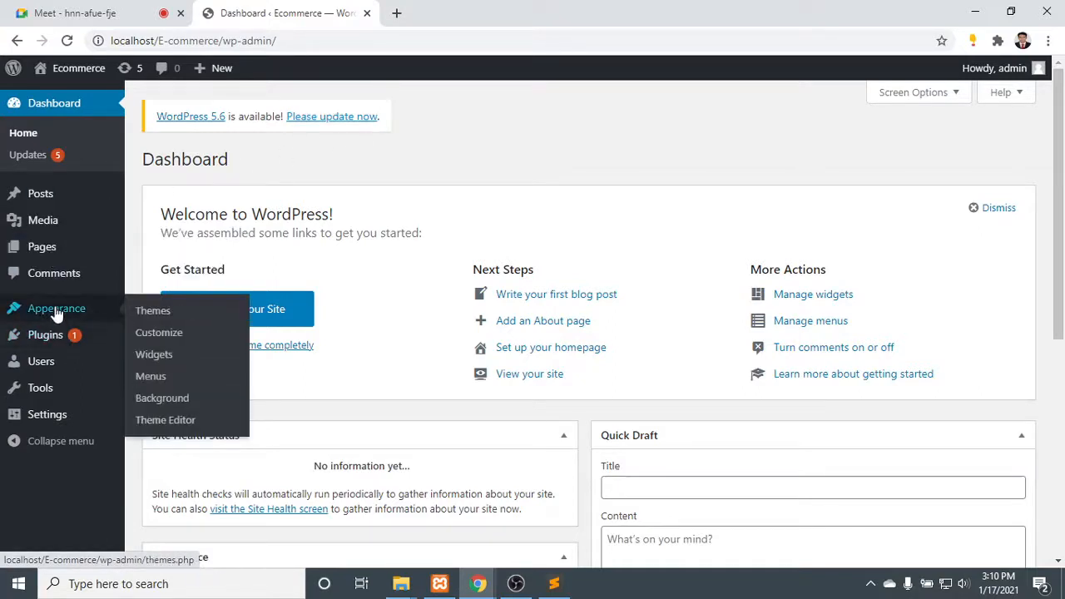
{"action": "left_click", "coordinate": [157, 311]}
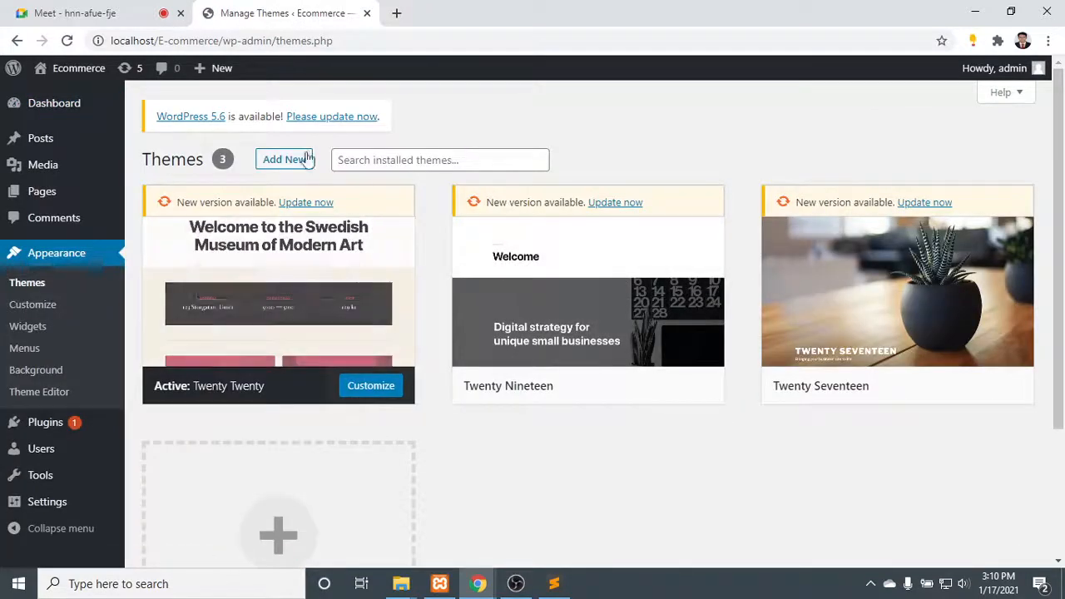
{"action": "left_click", "coordinate": [291, 158]}
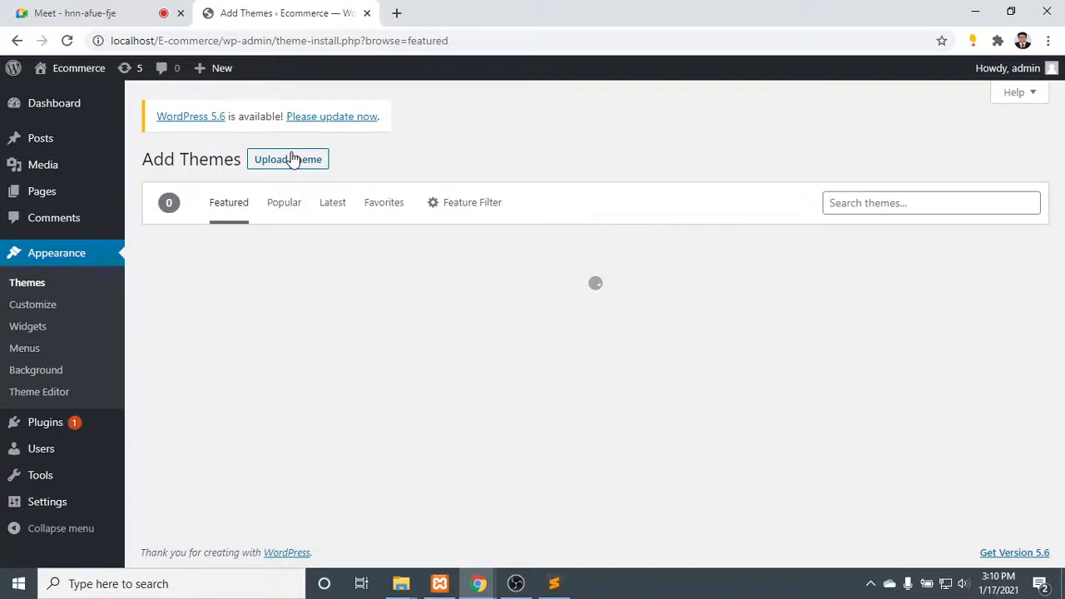
{"action": "left_click", "coordinate": [295, 163]}
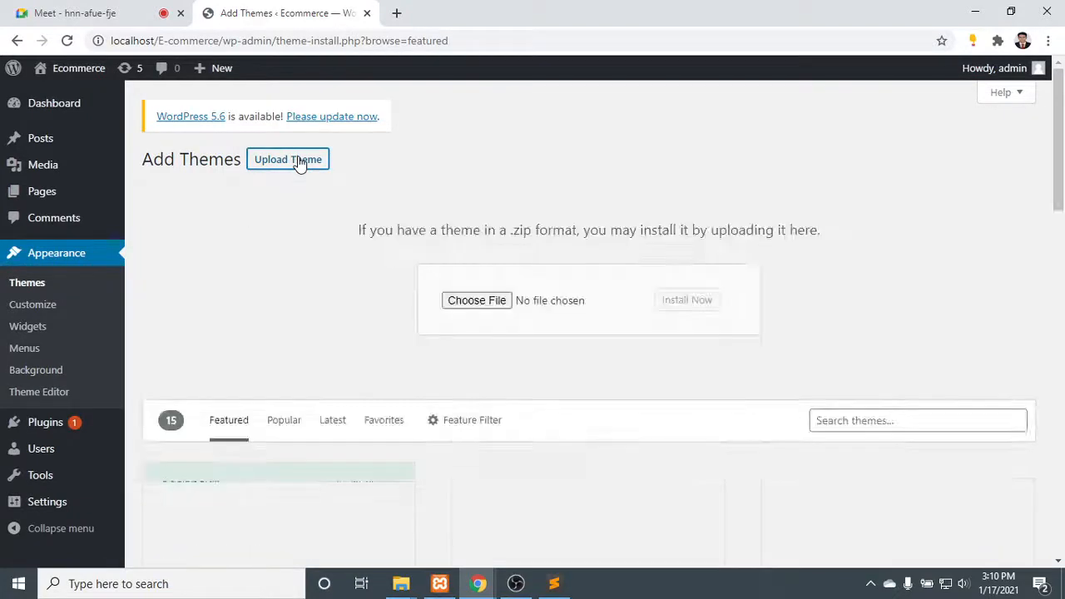
{"action": "left_click", "coordinate": [468, 304]}
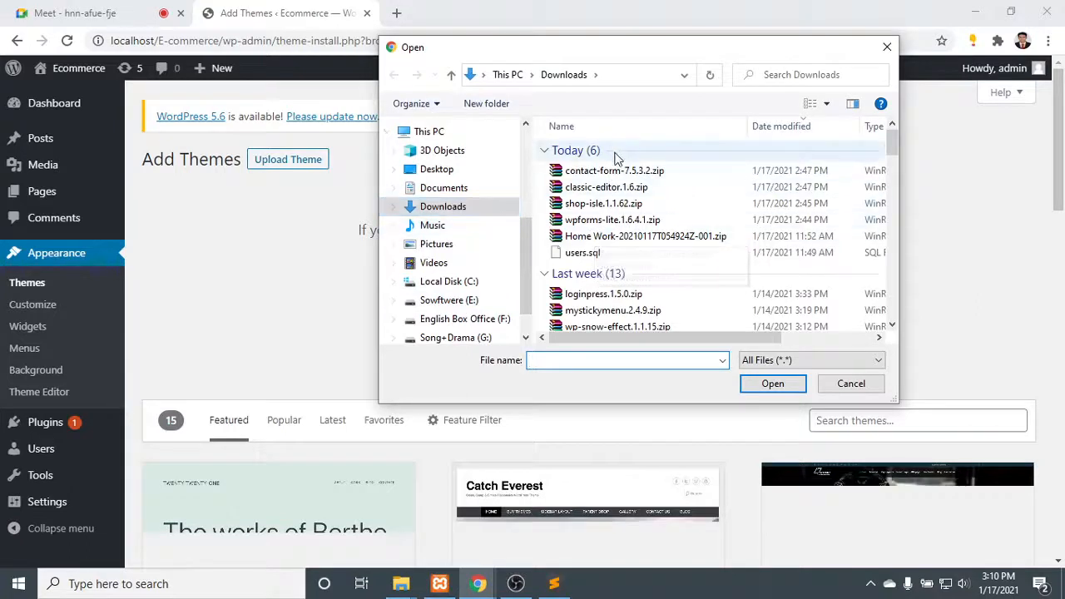
{"action": "left_click", "coordinate": [580, 205]}
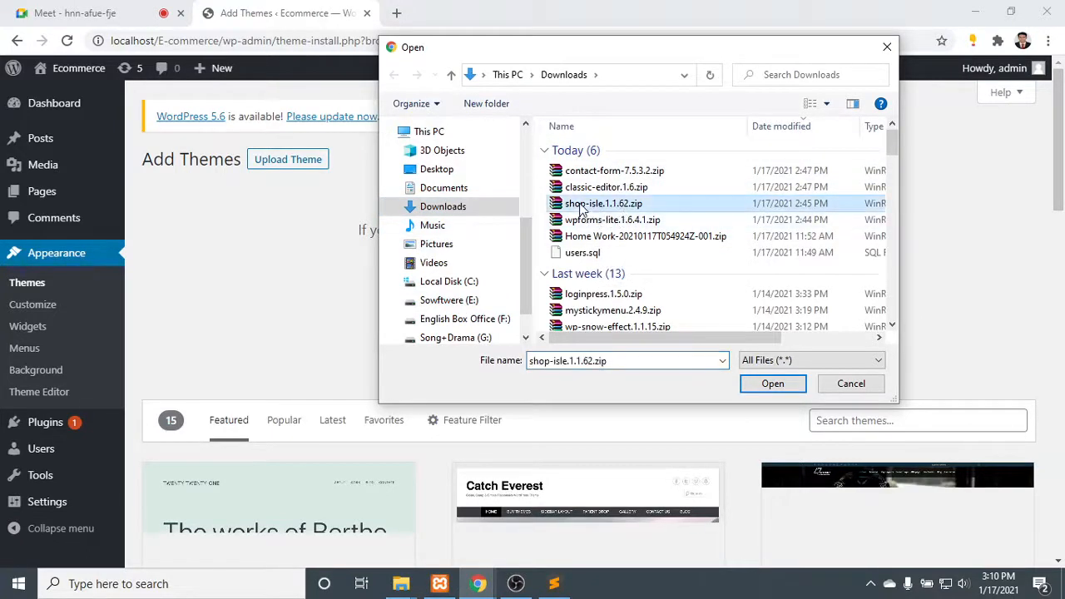
{"action": "double_click", "coordinate": [641, 206]}
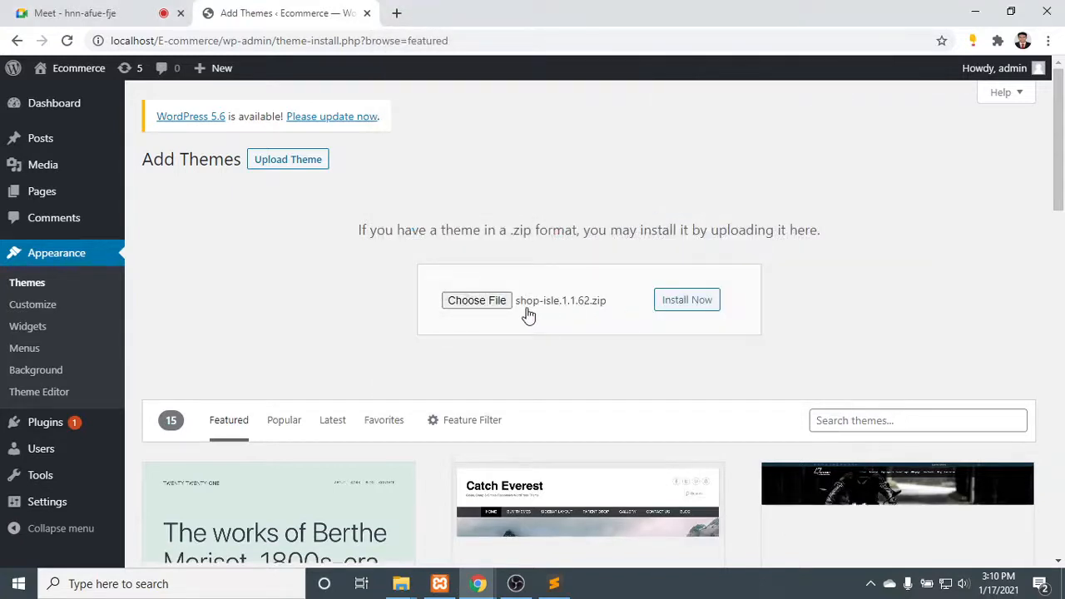
{"action": "left_click", "coordinate": [686, 301]}
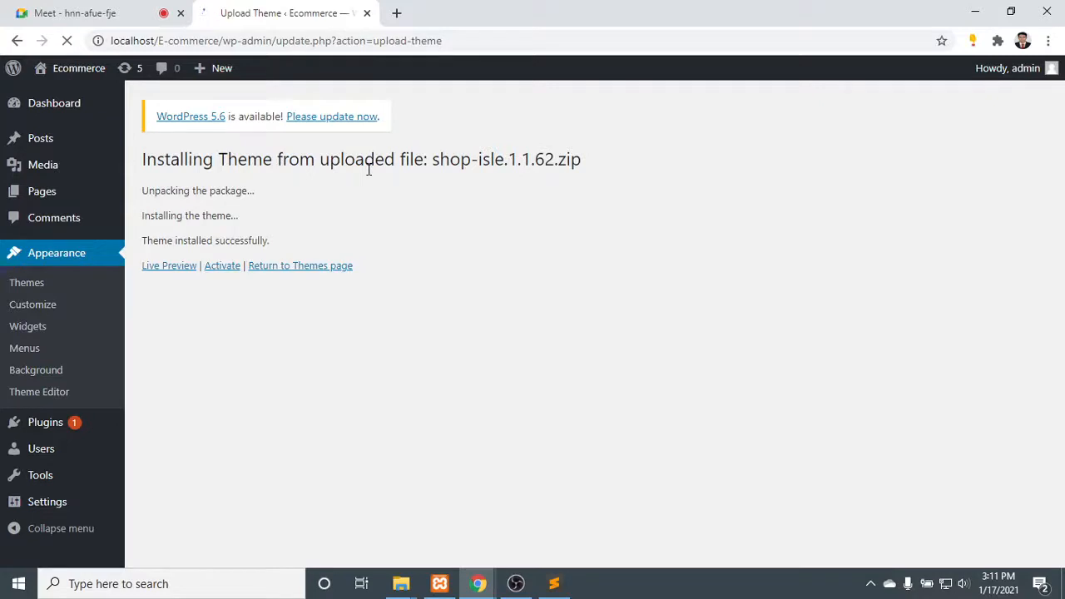
- Return to the site's installed themes and activate the Shop Isle theme
{"action": "left_click", "coordinate": [33, 283]}
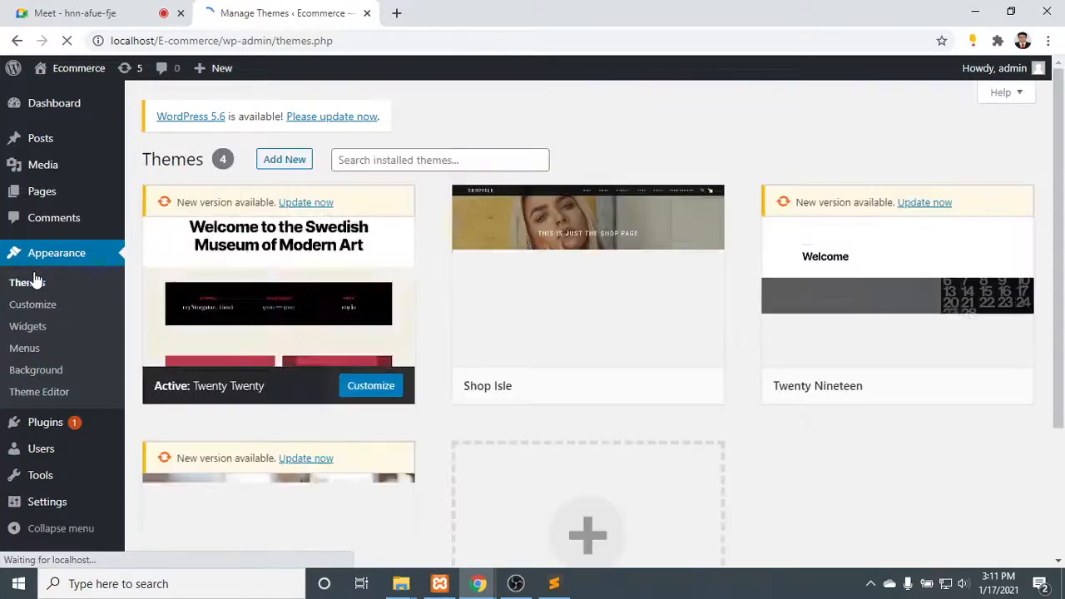
{"action": "mouse_move", "coordinate": [528, 374]}
{"action": "left_click", "coordinate": [631, 386]}
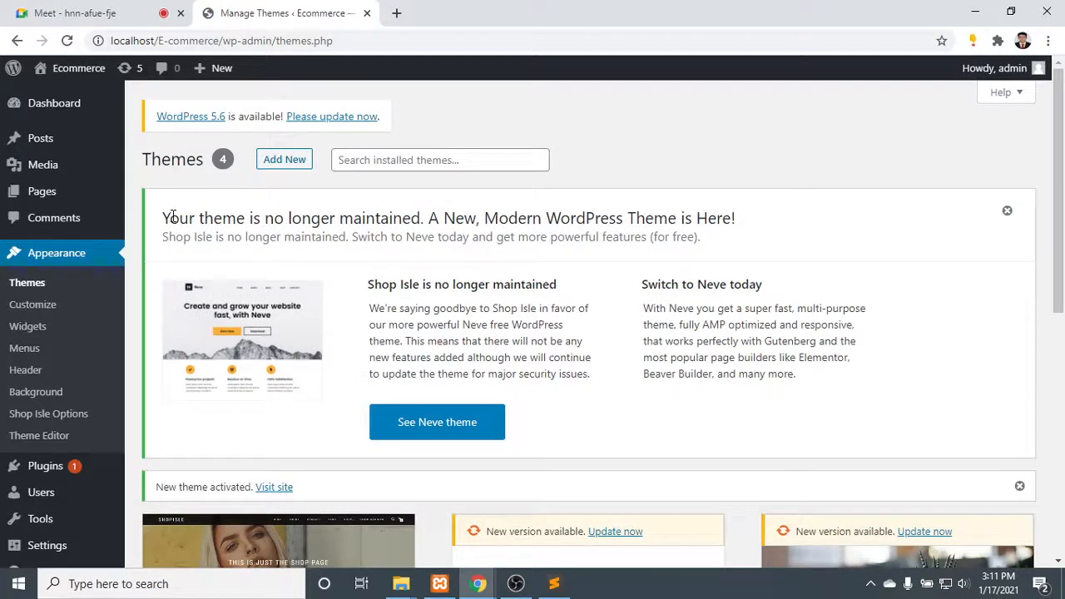
- Read the Shop Isle maintenance notice on the Themes page and open the suggested Neve theme
{"action": "left_click_drag", "start_coordinate": [172, 217], "coordinate": [738, 213]}
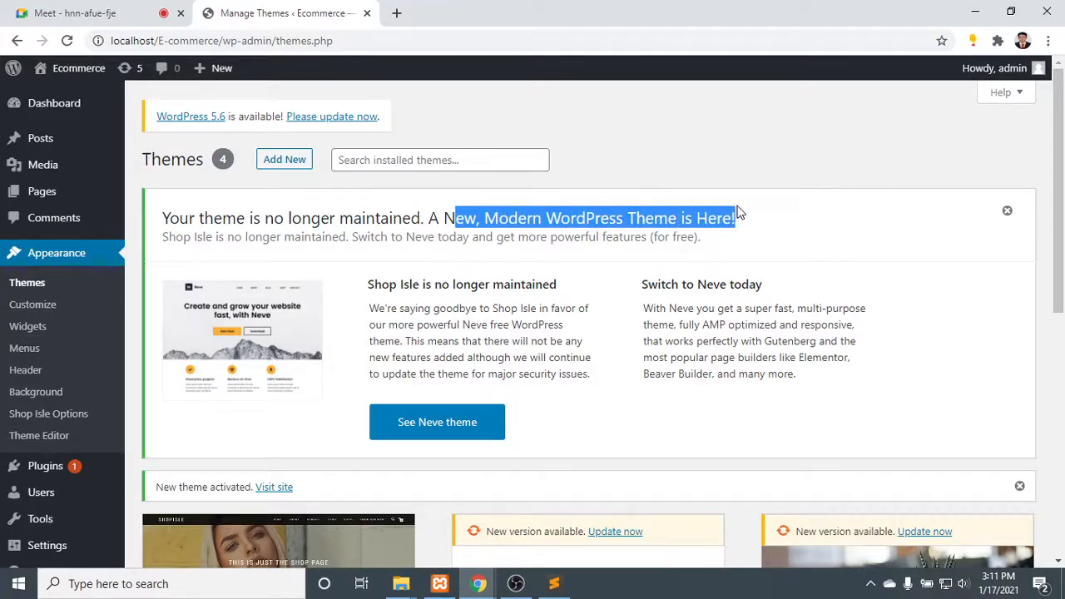
{"action": "left_click_drag", "start_coordinate": [372, 285], "coordinate": [787, 288]}
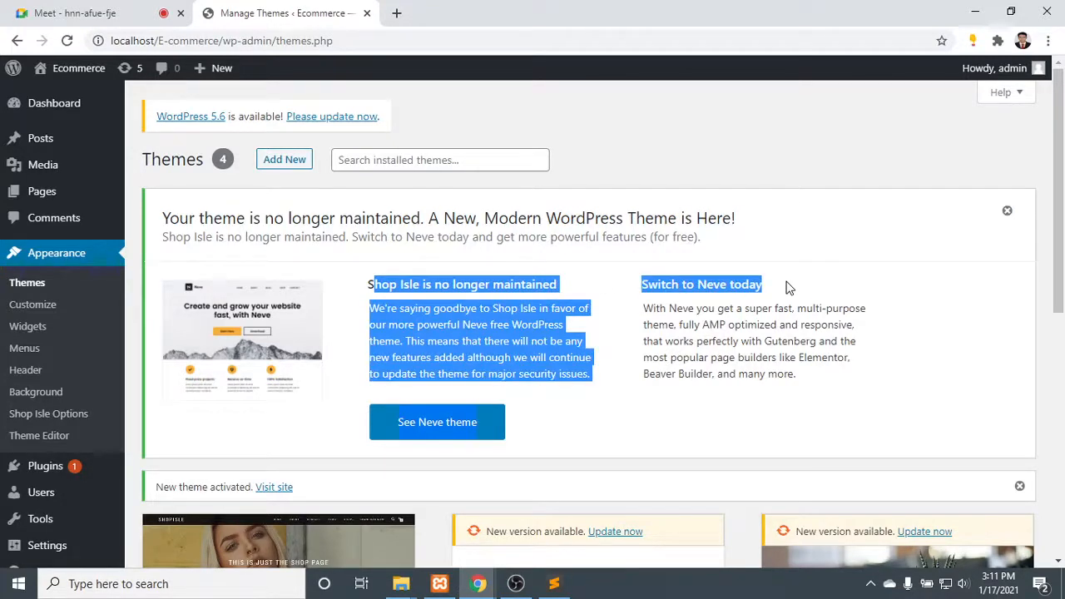
{"action": "left_click", "coordinate": [348, 329]}
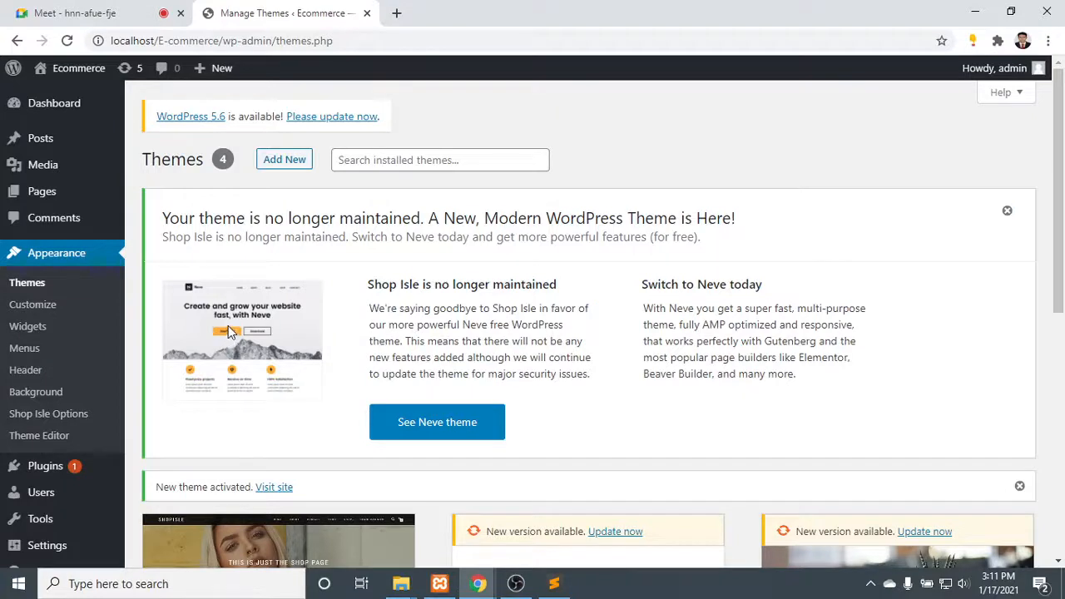
{"action": "left_click", "coordinate": [434, 428]}
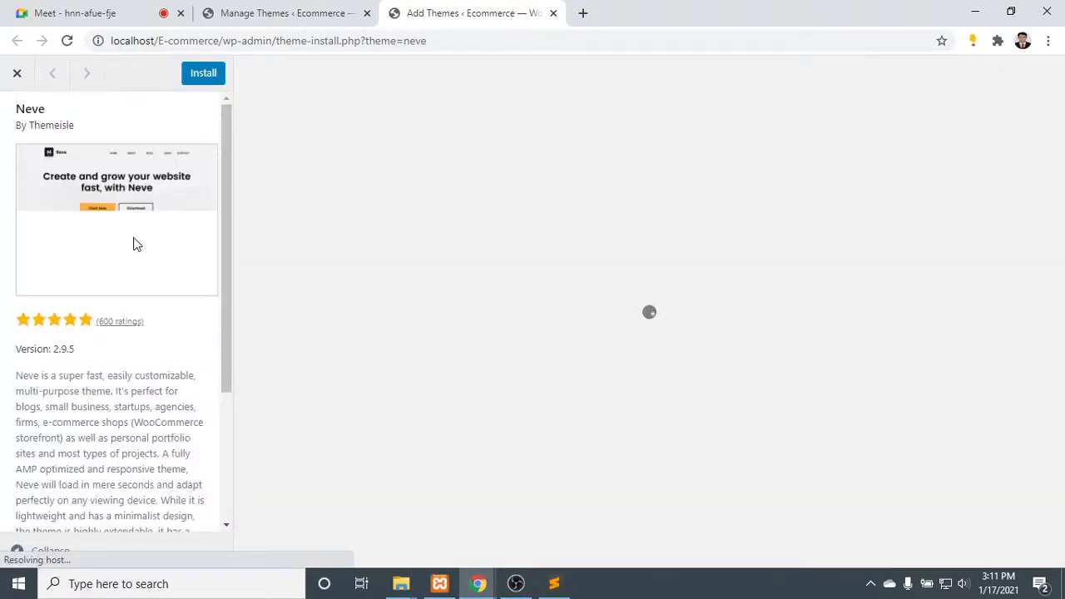
- Look through the Neve theme's demo page and description, and close its browser tab
{"action": "left_click", "coordinate": [248, 10]}
{"action": "left_click", "coordinate": [434, 8]}
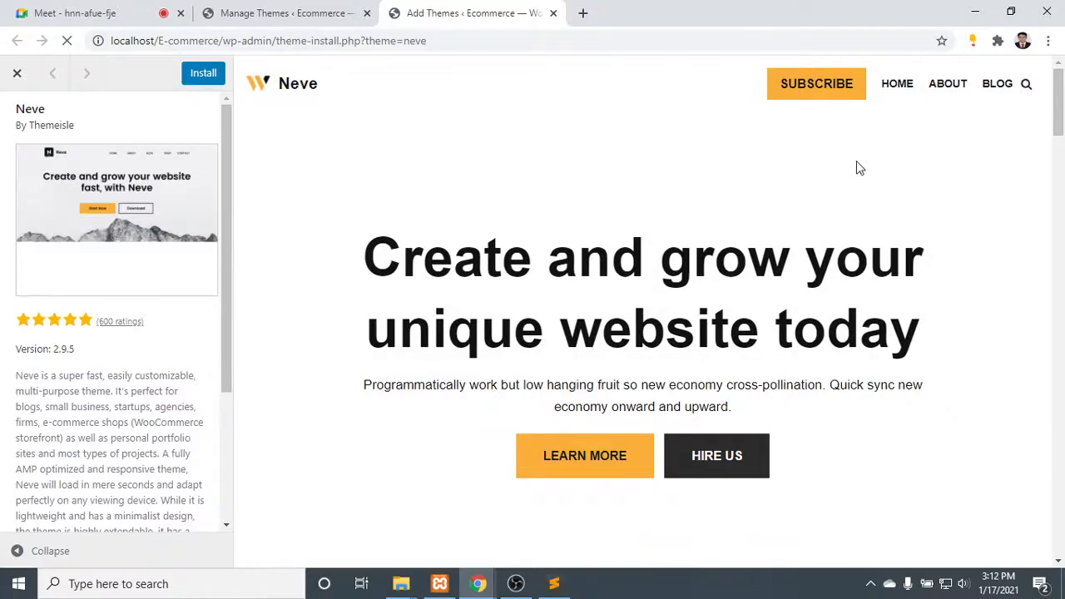
{"action": "scroll", "coordinate": [594, 447], "scroll_direction": "down", "scroll_amount": 4}
{"action": "scroll", "coordinate": [655, 373], "scroll_direction": "down", "scroll_amount": 9}
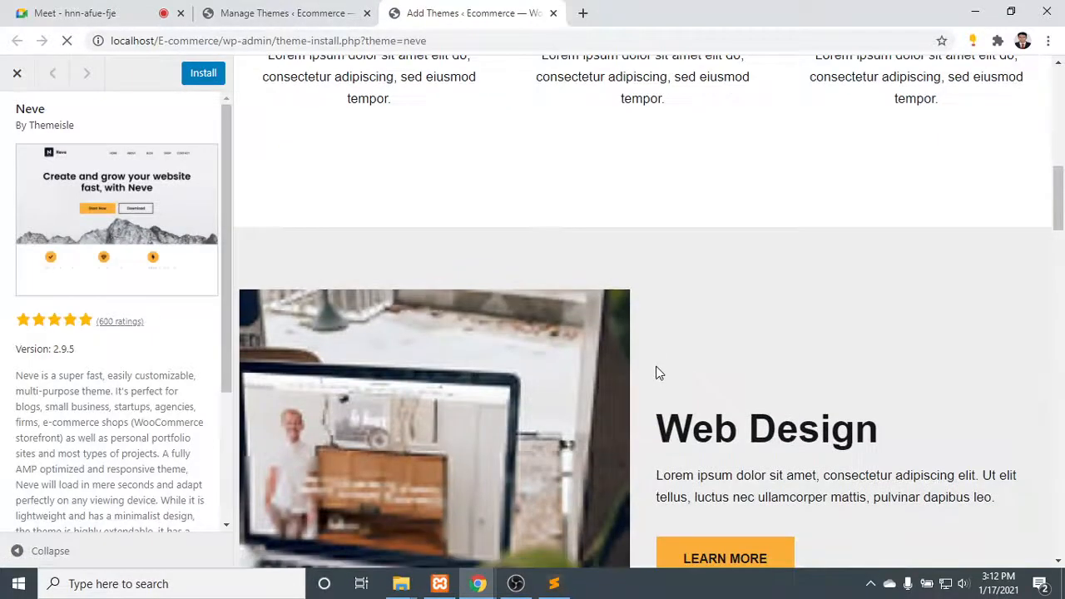
{"action": "left_click_drag", "start_coordinate": [714, 123], "coordinate": [828, 185]}
{"action": "scroll", "coordinate": [765, 309], "scroll_direction": "down", "scroll_amount": 9}
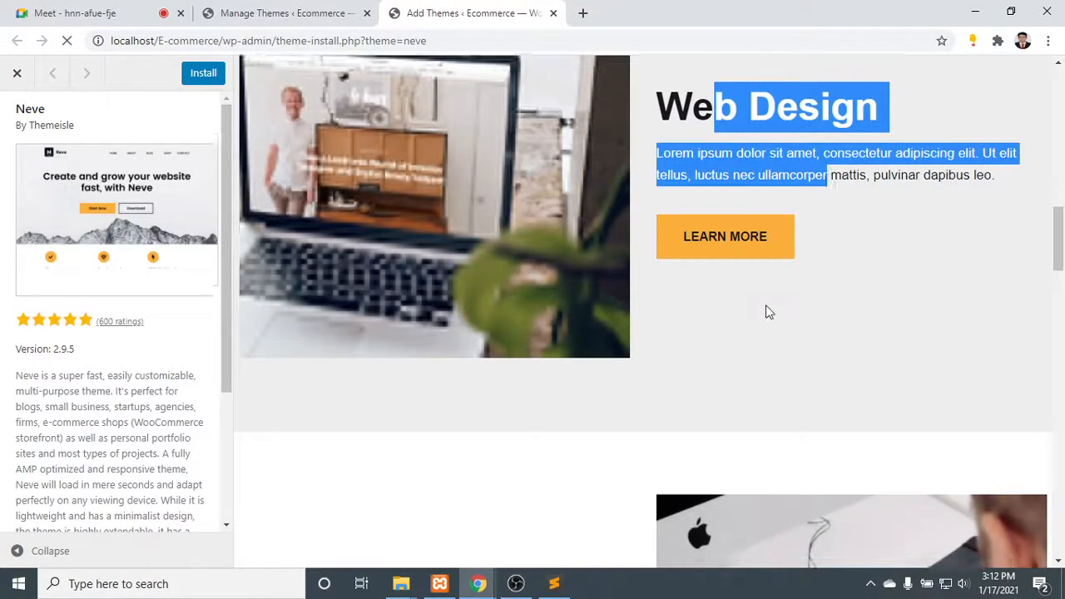
{"action": "scroll", "coordinate": [631, 256], "scroll_direction": "down", "scroll_amount": 15}
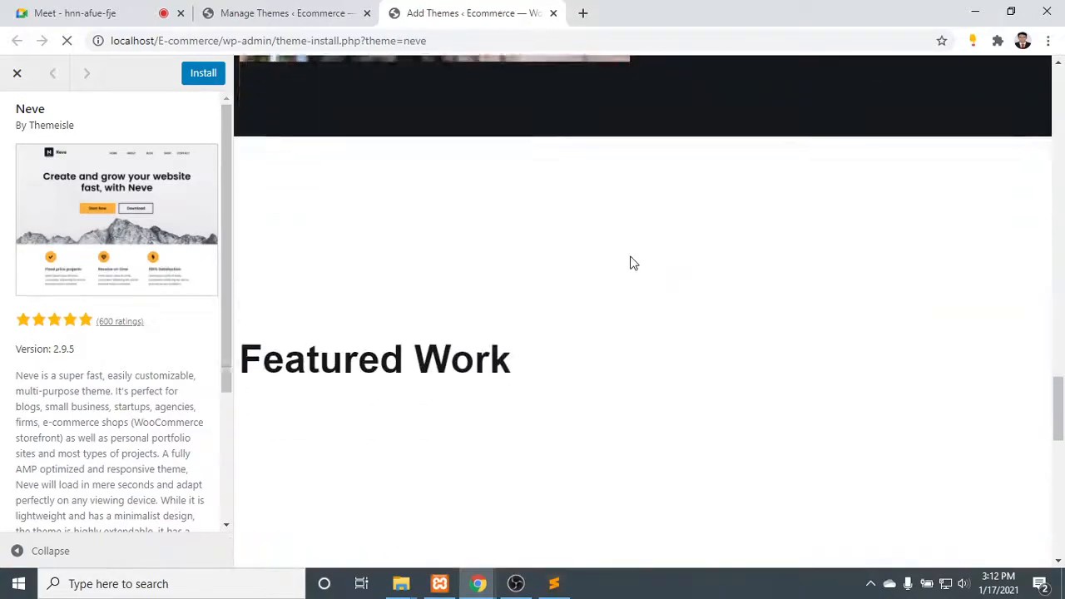
{"action": "scroll", "coordinate": [632, 257], "scroll_direction": "up", "scroll_amount": 20}
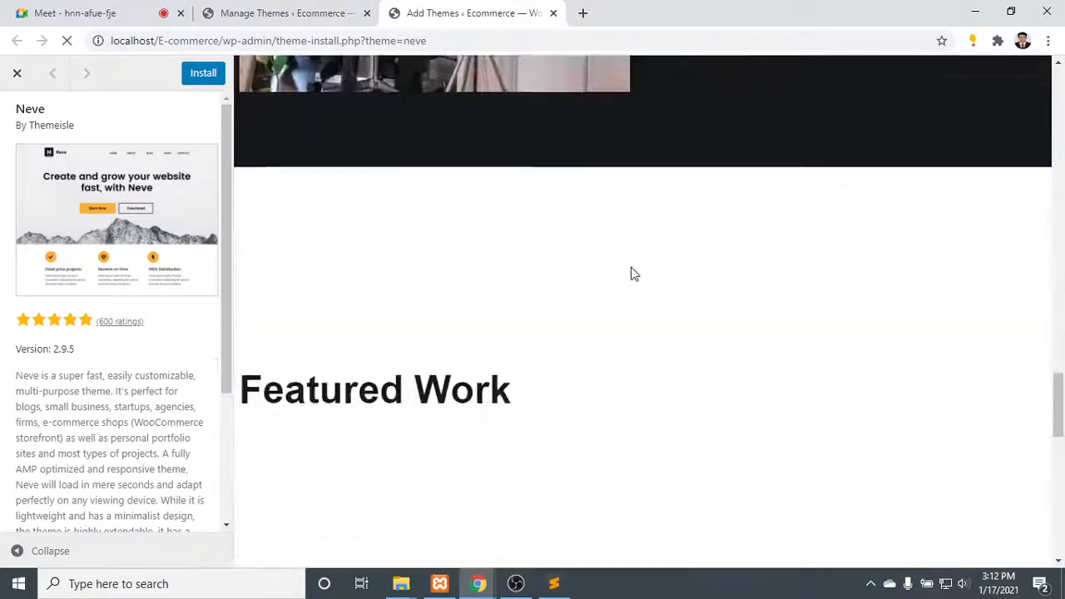
{"action": "scroll", "coordinate": [635, 264], "scroll_direction": "up", "scroll_amount": 5}
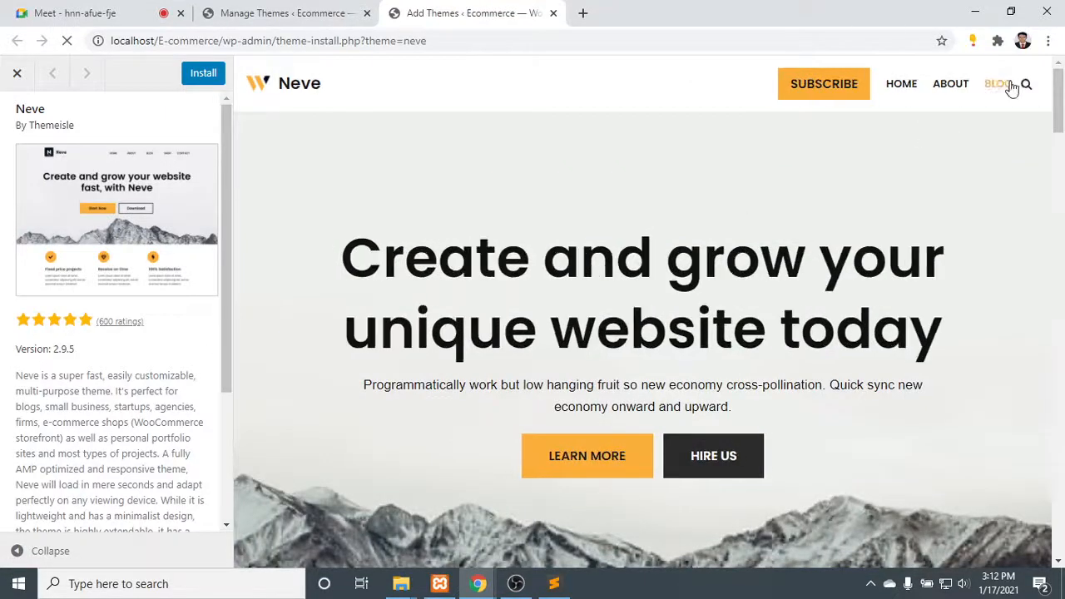
{"action": "scroll", "coordinate": [92, 237], "scroll_direction": "down", "scroll_amount": 2}
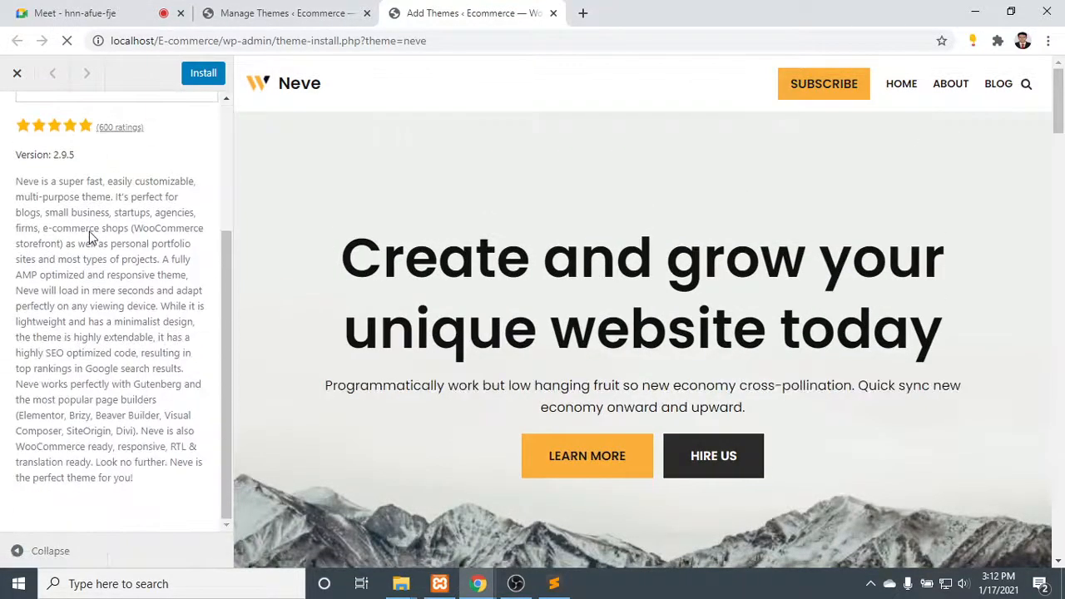
{"action": "scroll", "coordinate": [100, 243], "scroll_direction": "up", "scroll_amount": 4}
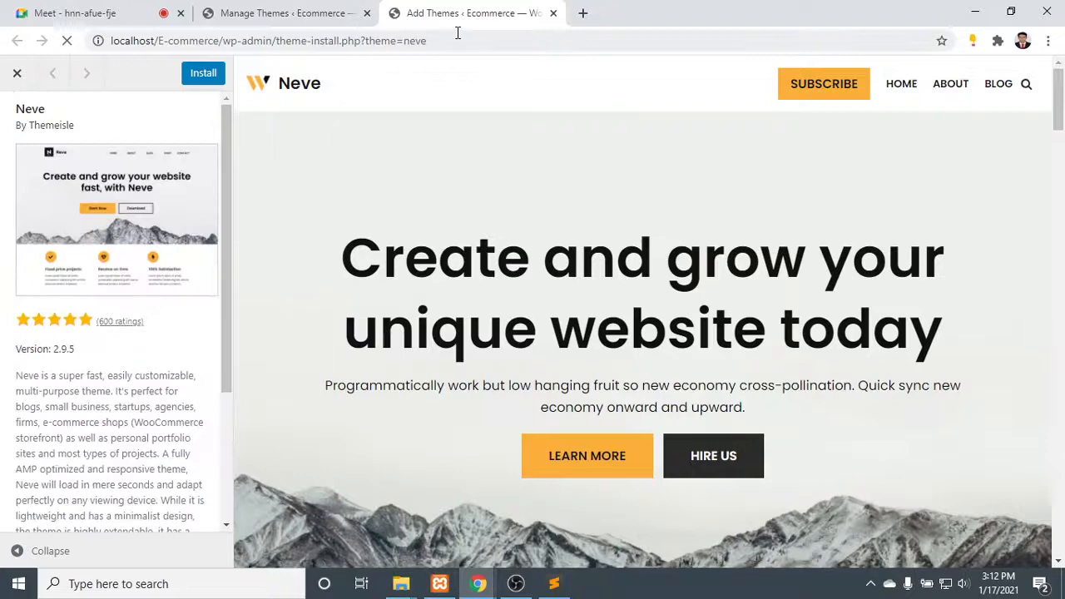
{"action": "left_click", "coordinate": [553, 12]}
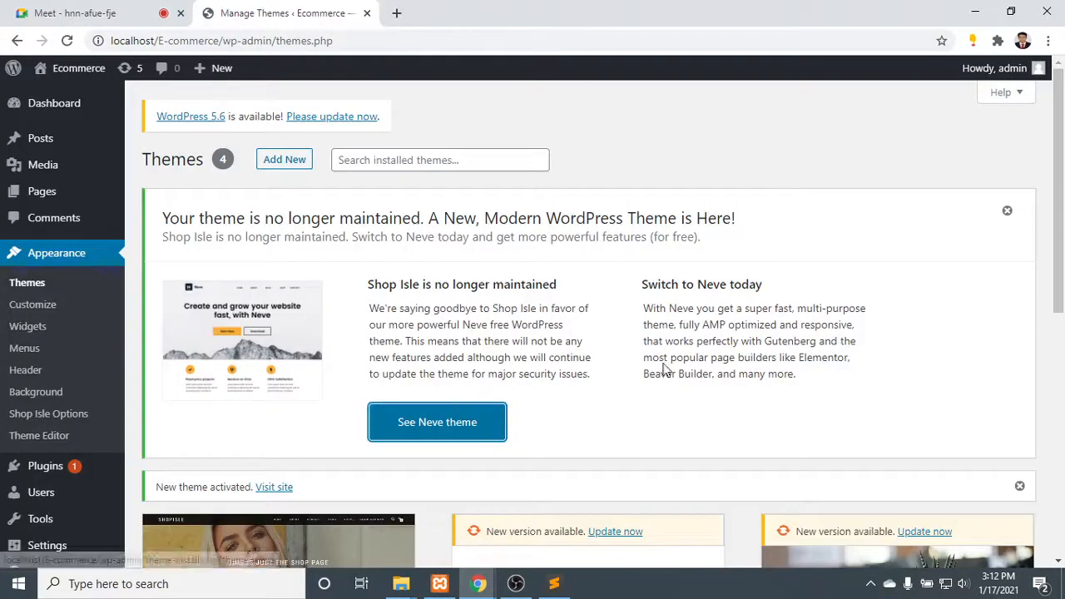
- Dismiss the Neve theme notice and open the Ecommerce site's front end in a new browser tab
{"action": "left_click", "coordinate": [1006, 213]}
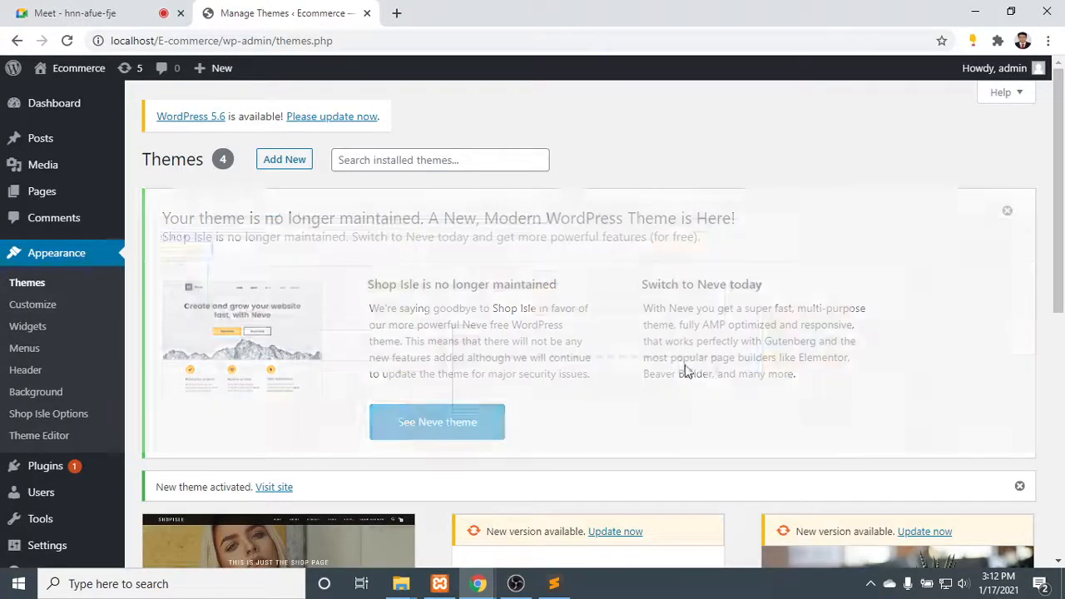
{"action": "scroll", "coordinate": [361, 262], "scroll_direction": "down", "scroll_amount": 2}
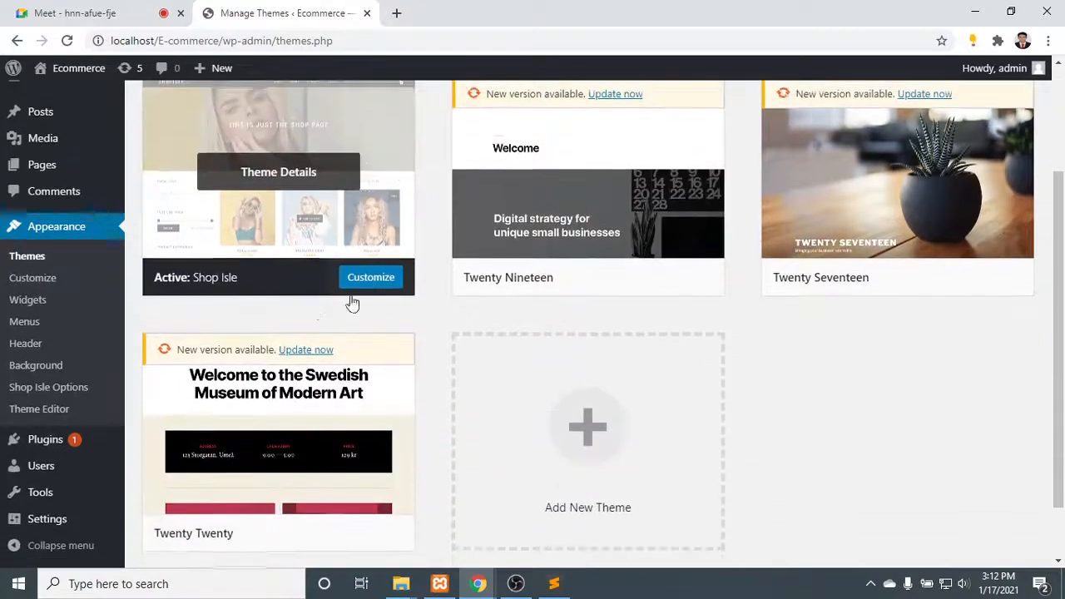
{"action": "mouse_move", "coordinate": [15, 68]}
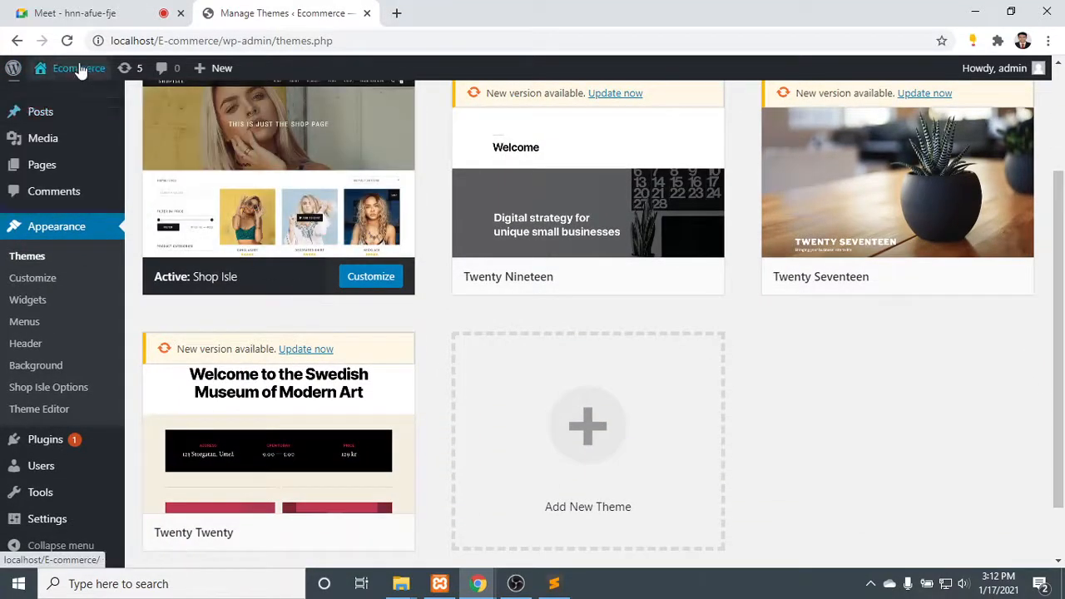
{"action": "mouse_move", "coordinate": [78, 69]}
{"action": "right_click", "coordinate": [57, 100]}
{"action": "left_click", "coordinate": [83, 106]}
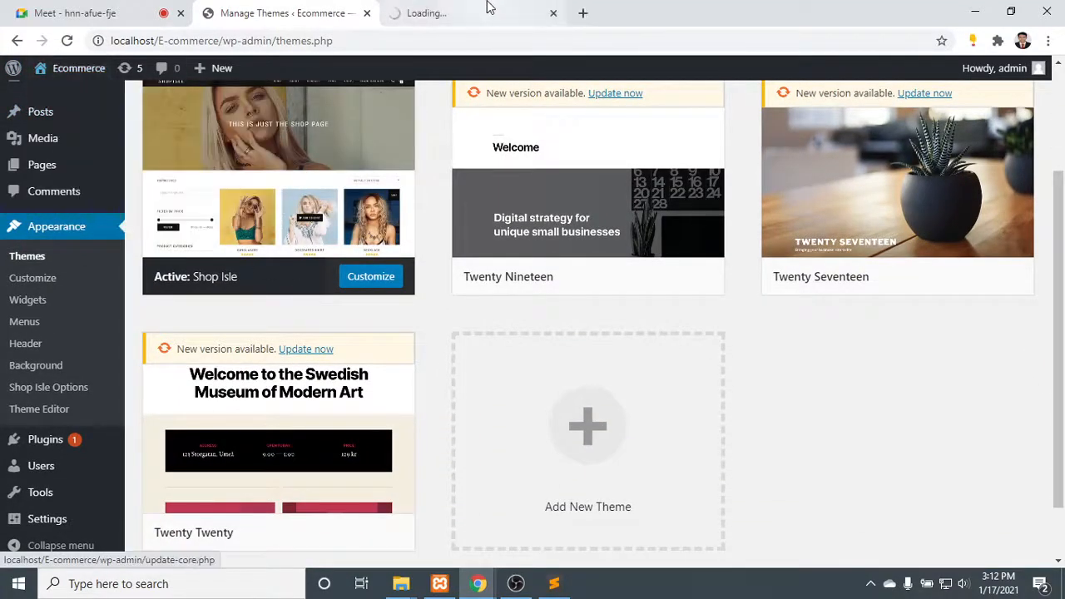
{"action": "left_click", "coordinate": [491, 11]}
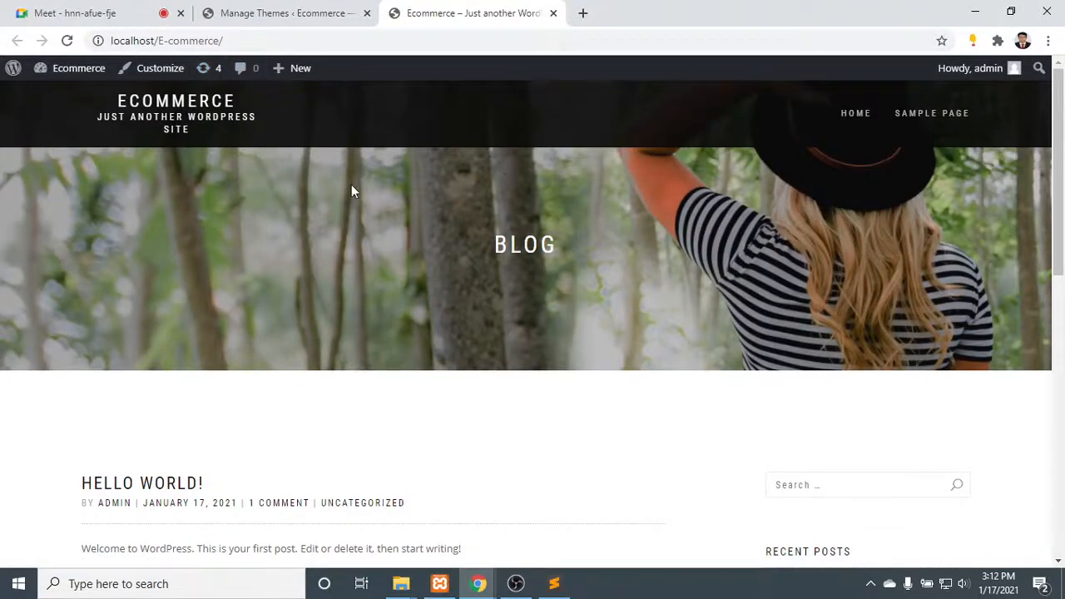
- Look through the Ecommerce site's Home and Sample Page with the new theme, and return to Home
{"action": "left_click", "coordinate": [858, 114]}
{"action": "scroll", "coordinate": [582, 250], "scroll_direction": "down", "scroll_amount": 5}
{"action": "scroll", "coordinate": [581, 256], "scroll_direction": "down", "scroll_amount": 2}
{"action": "scroll", "coordinate": [582, 250], "scroll_direction": "up", "scroll_amount": 12}
{"action": "left_click", "coordinate": [953, 117]}
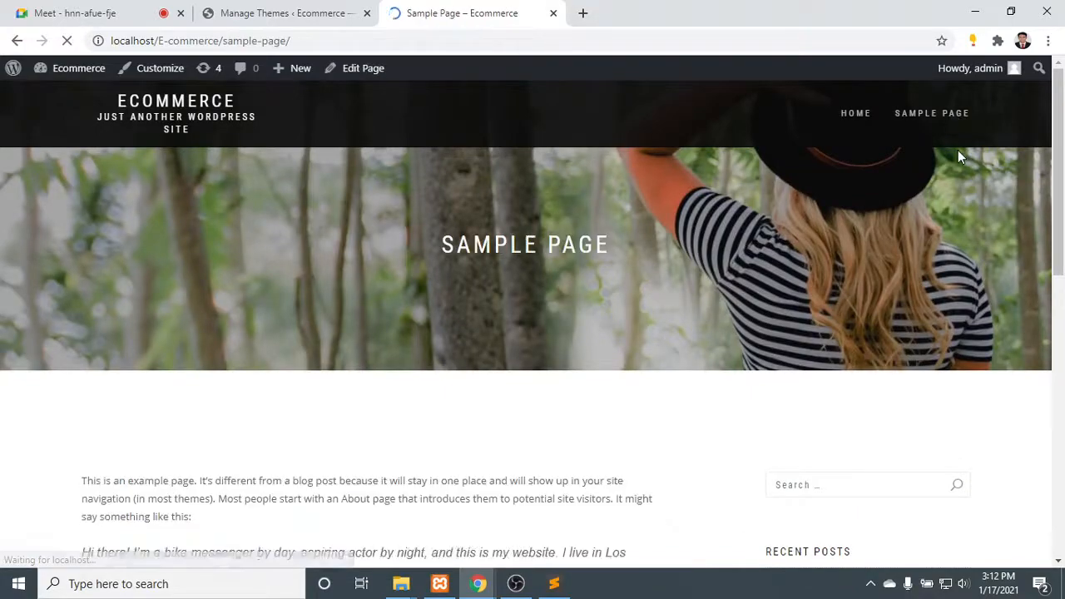
{"action": "scroll", "coordinate": [466, 291], "scroll_direction": "down", "scroll_amount": 10}
{"action": "scroll", "coordinate": [463, 291], "scroll_direction": "up", "scroll_amount": 10}
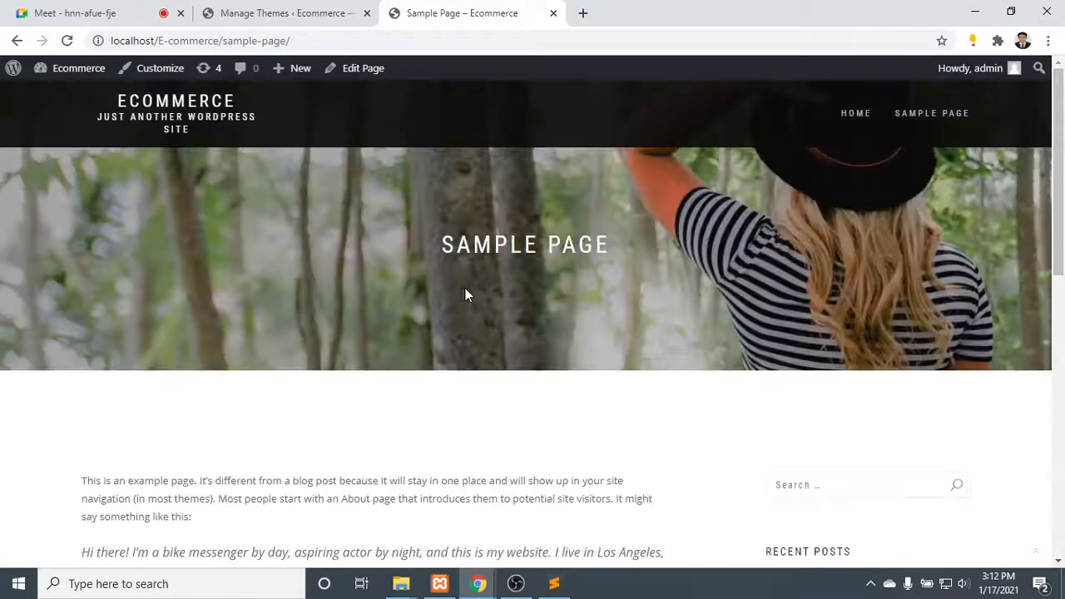
{"action": "scroll", "coordinate": [268, 214], "scroll_direction": "down", "scroll_amount": 10}
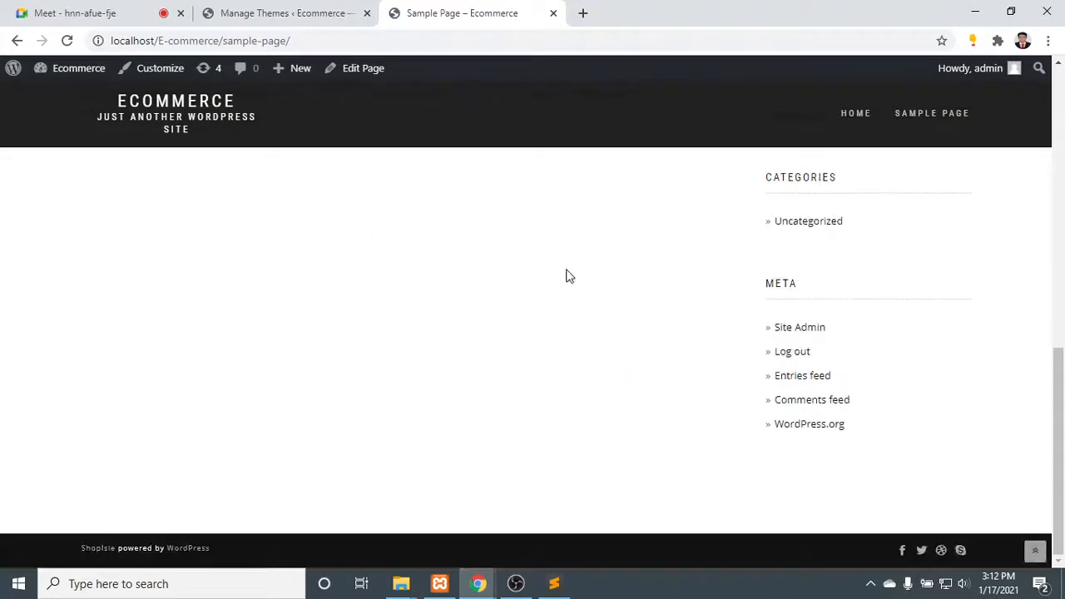
{"action": "scroll", "coordinate": [566, 275], "scroll_direction": "up", "scroll_amount": 7}
{"action": "left_click", "coordinate": [845, 125]}
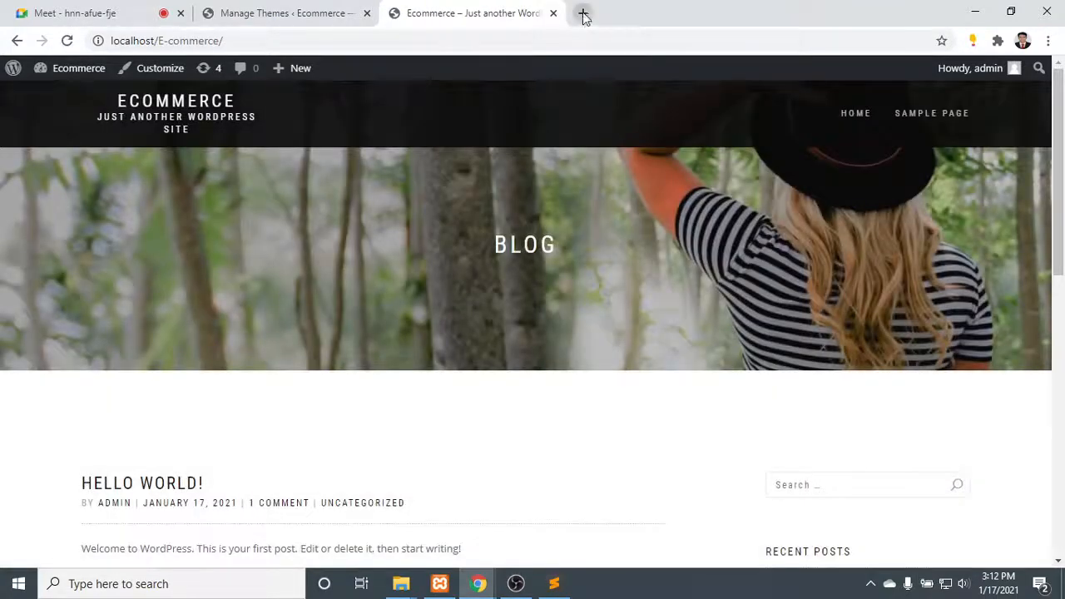
- Search Google for "shop isle documentation" in a new browser tab
{"action": "left_click", "coordinate": [582, 14]}
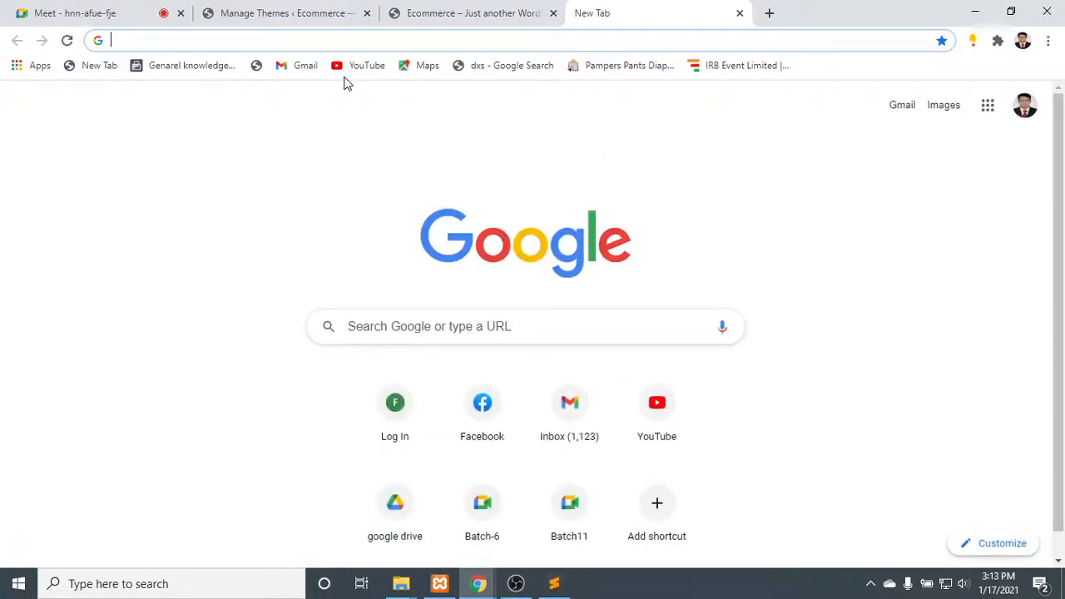
{"action": "type", "text": "shop is"}
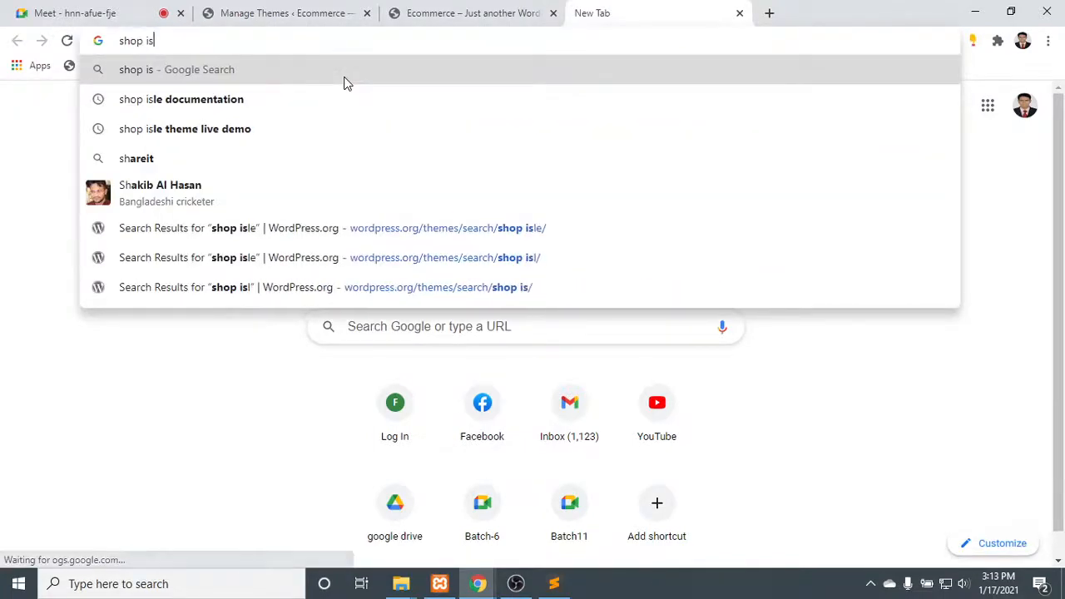
{"action": "type", "text": "le docu"}
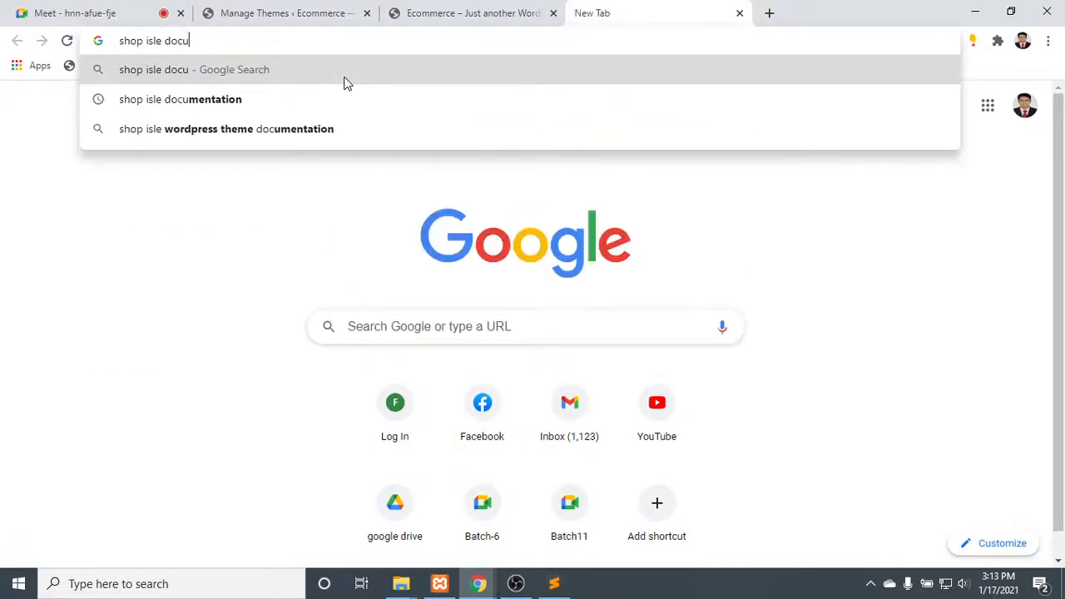
{"action": "type", "text": "mentatio"}
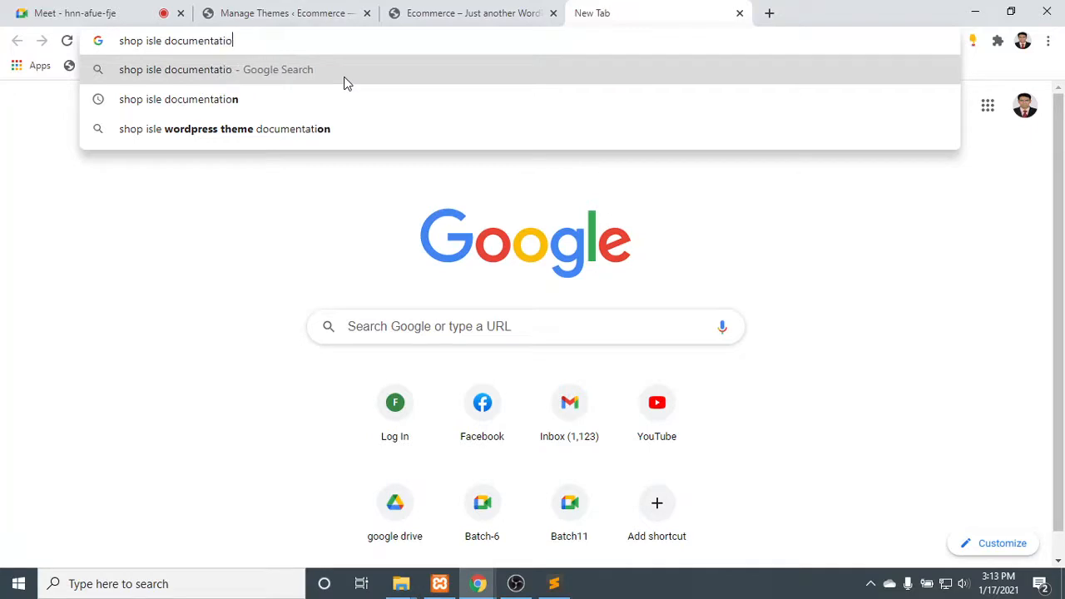
{"action": "type", "text": "n"}
{"action": "key", "text": "Return"}
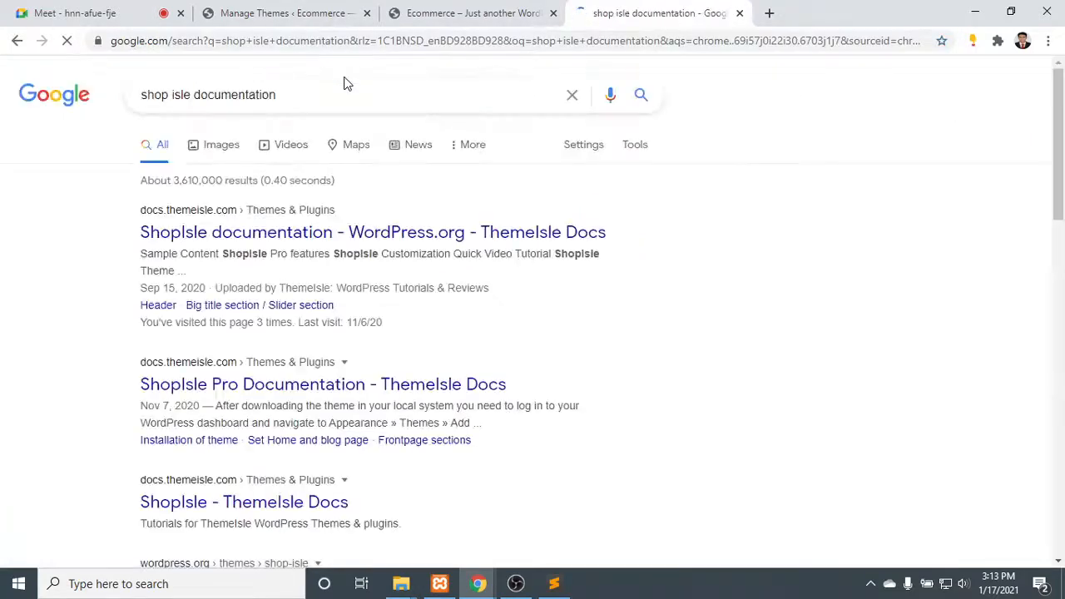
- Open the "ShopIsle documentation - WordPress.org" result from ThemeIsle Docs in its own browser tab and switch to it
{"action": "right_click", "coordinate": [266, 238]}
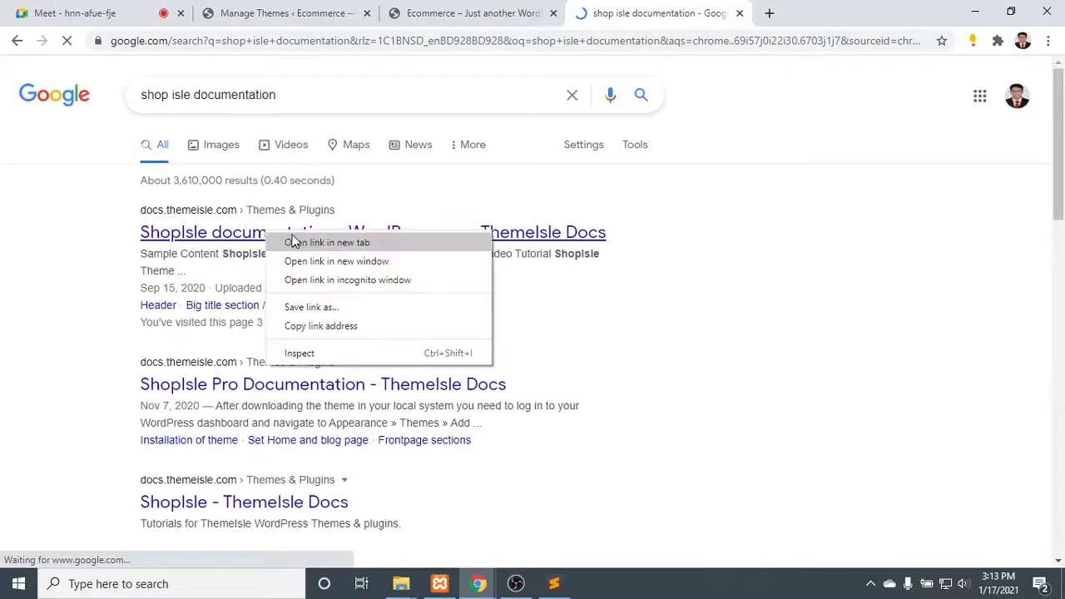
{"action": "left_click", "coordinate": [295, 241]}
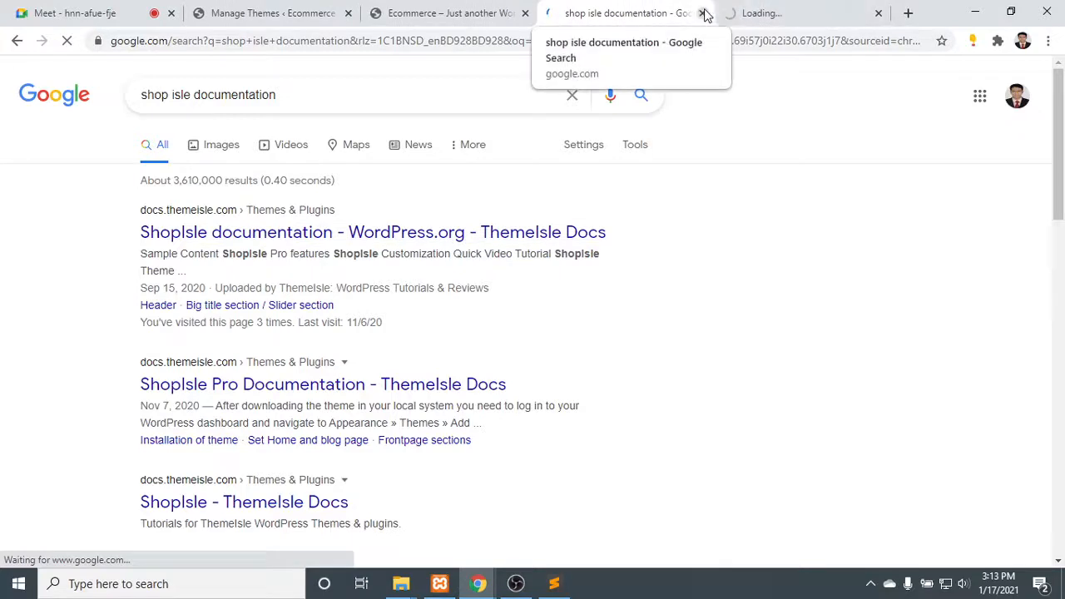
{"action": "left_click", "coordinate": [840, 8]}
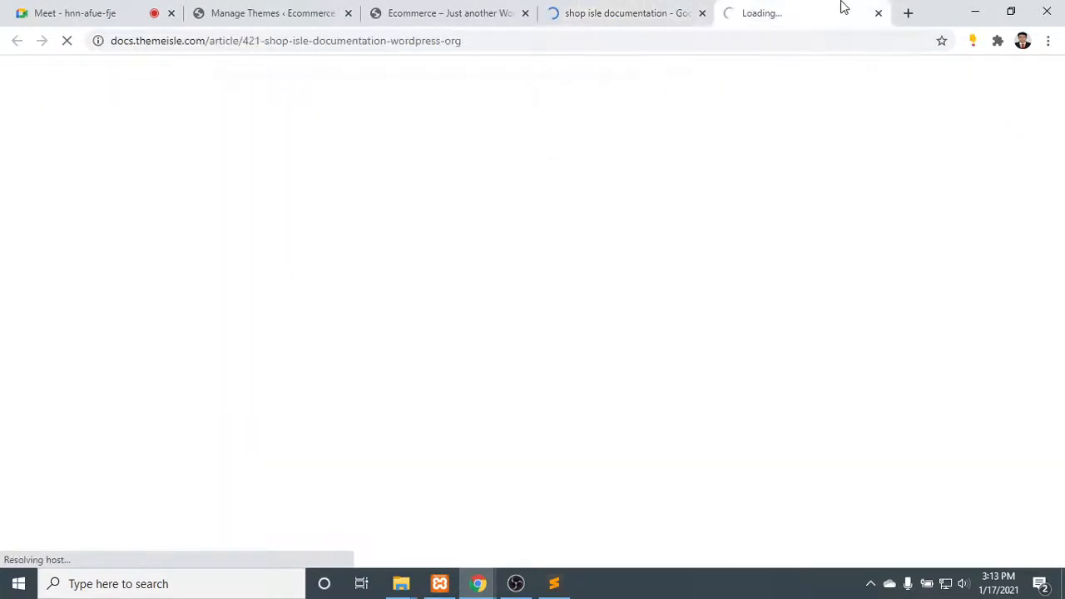
{"action": "left_click", "coordinate": [680, 15]}
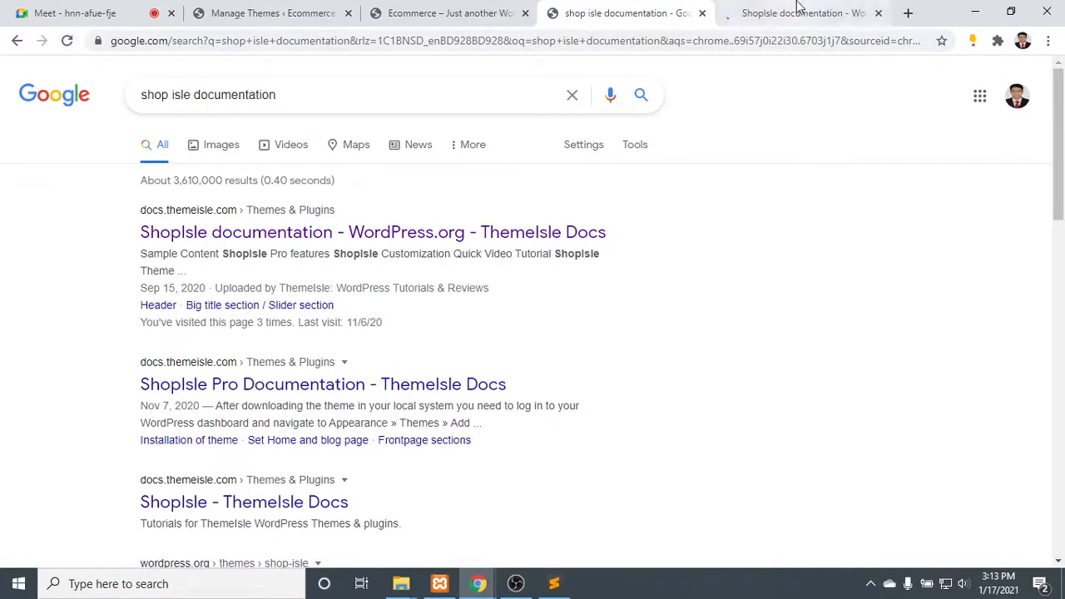
{"action": "left_click", "coordinate": [774, 13]}
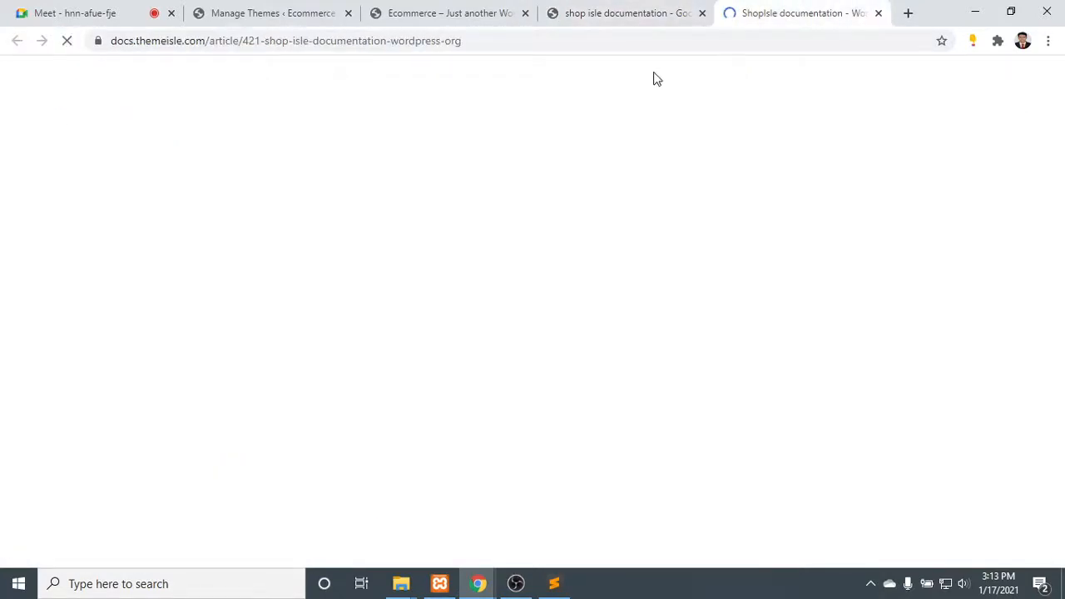
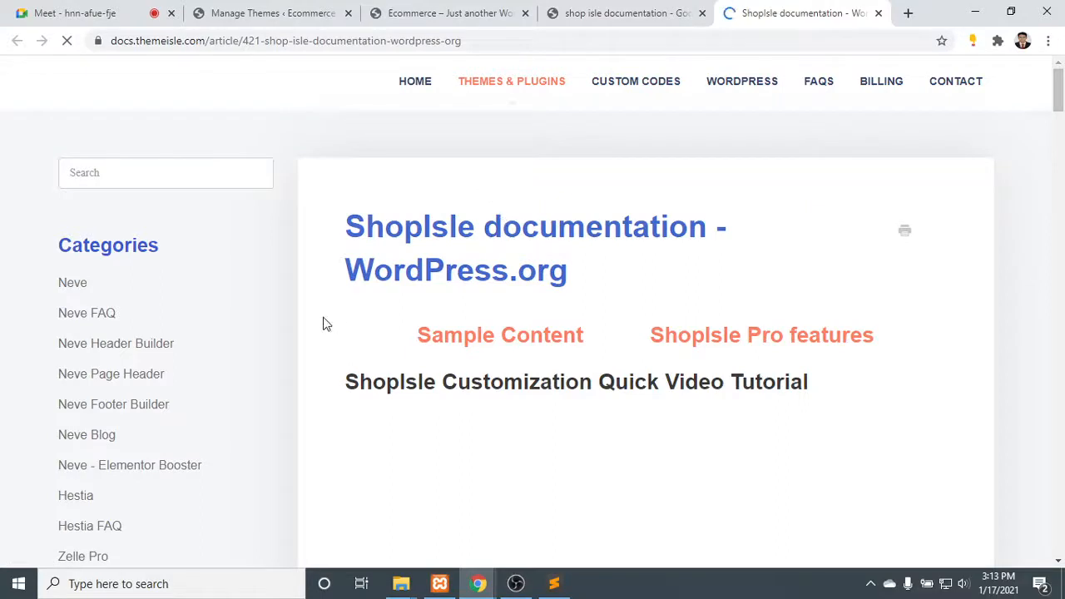
- Look over the introduction of the ShopIsle documentation, its Theme Guide heading and the numbered list of customization topics
{"action": "scroll", "coordinate": [494, 256], "scroll_direction": "down", "scroll_amount": 4}
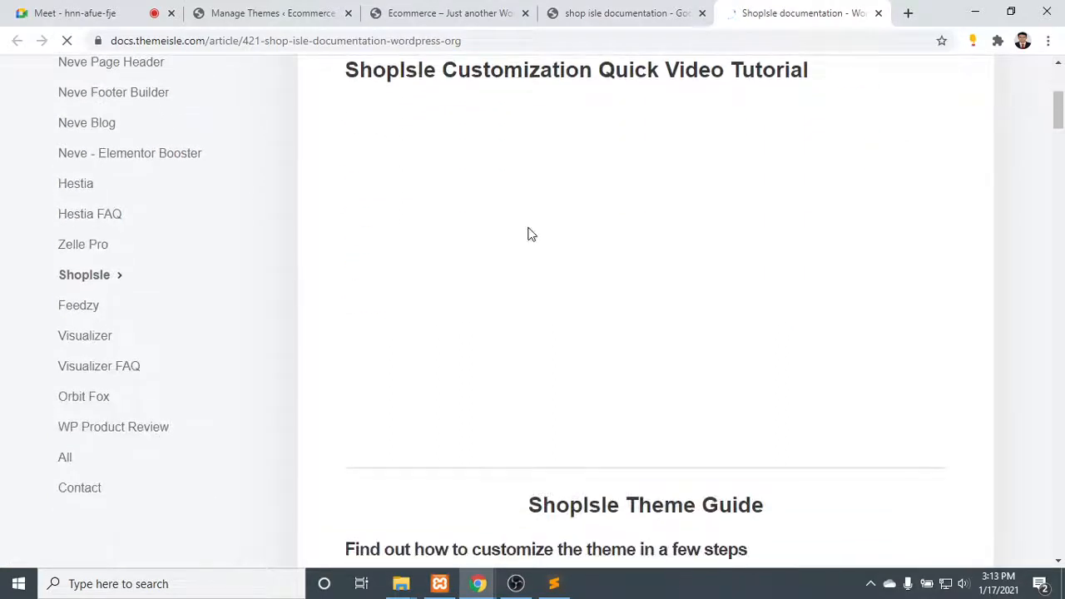
{"action": "scroll", "coordinate": [536, 233], "scroll_direction": "down", "scroll_amount": 3}
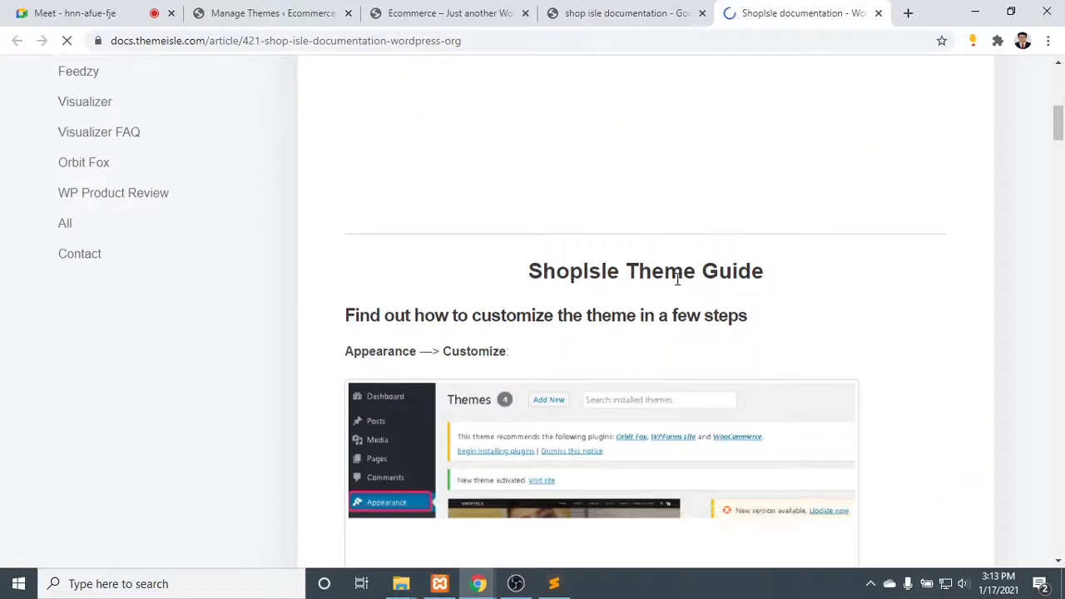
{"action": "scroll", "coordinate": [680, 274], "scroll_direction": "up", "scroll_amount": 6}
{"action": "scroll", "coordinate": [535, 258], "scroll_direction": "down", "scroll_amount": 7}
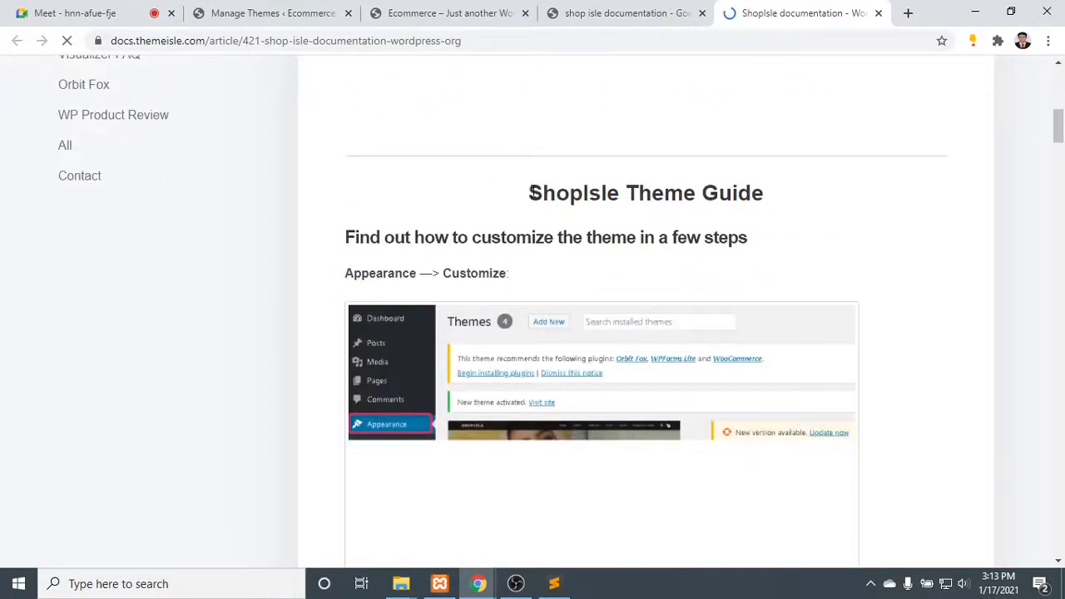
{"action": "left_click_drag", "start_coordinate": [530, 192], "coordinate": [792, 188]}
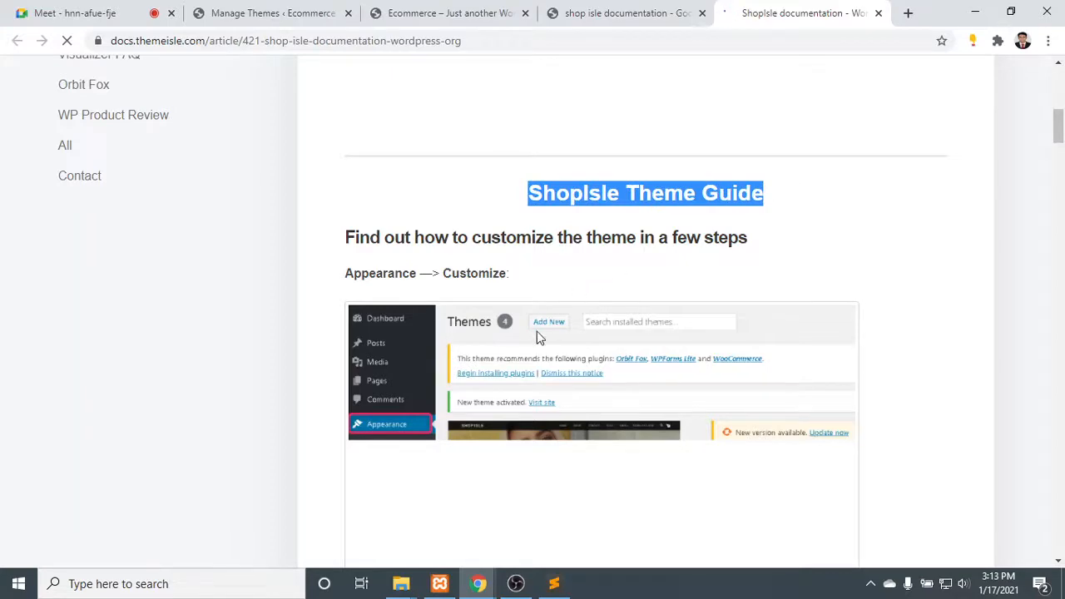
{"action": "scroll", "coordinate": [636, 403], "scroll_direction": "up", "scroll_amount": 8}
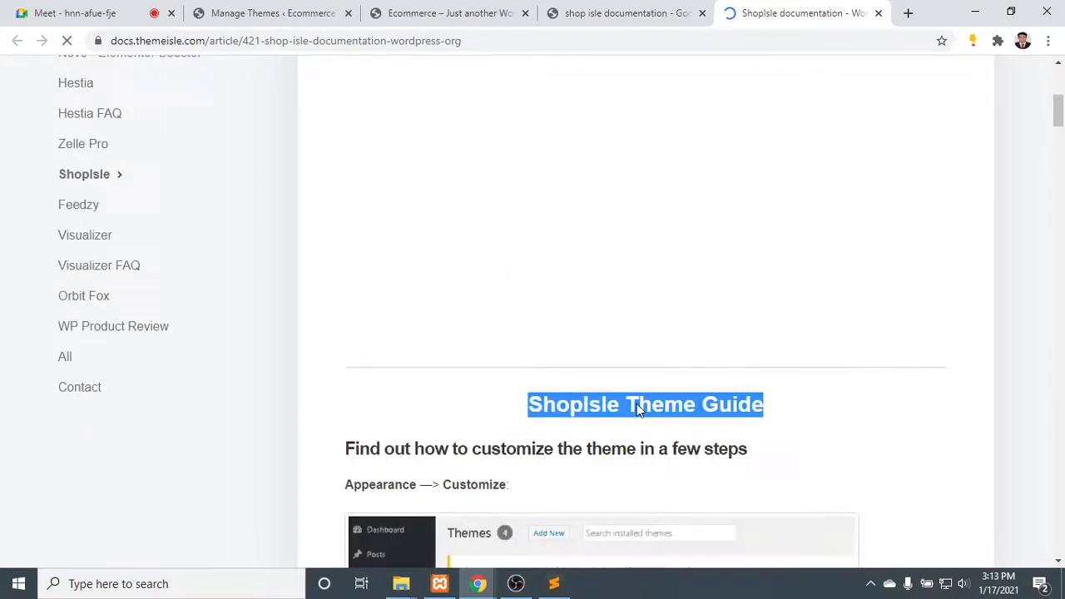
{"action": "scroll", "coordinate": [633, 398], "scroll_direction": "down", "scroll_amount": 12}
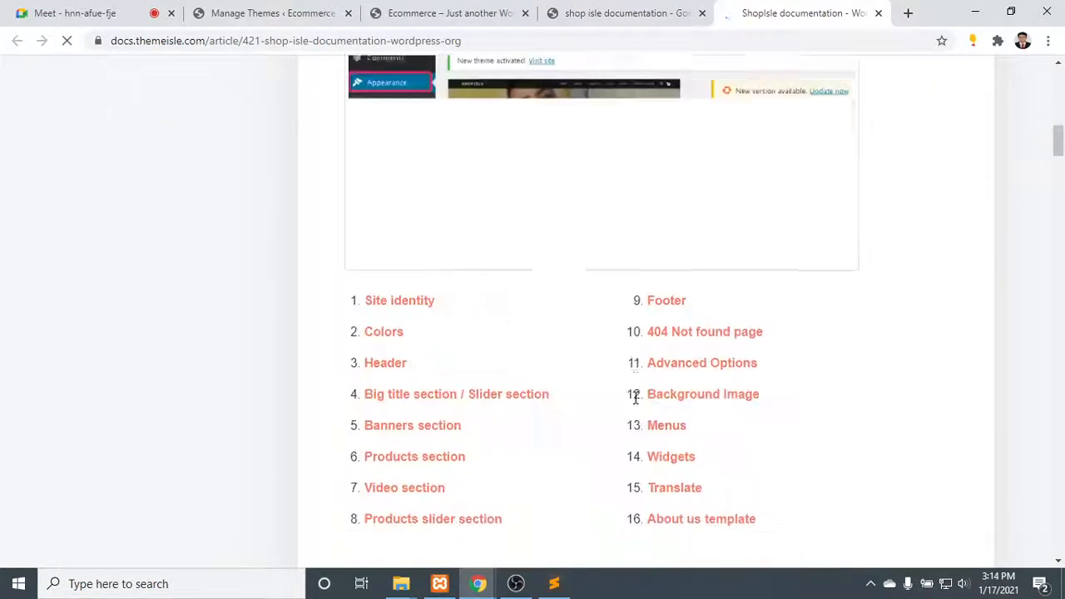
{"action": "scroll", "coordinate": [323, 286], "scroll_direction": "up", "scroll_amount": 4}
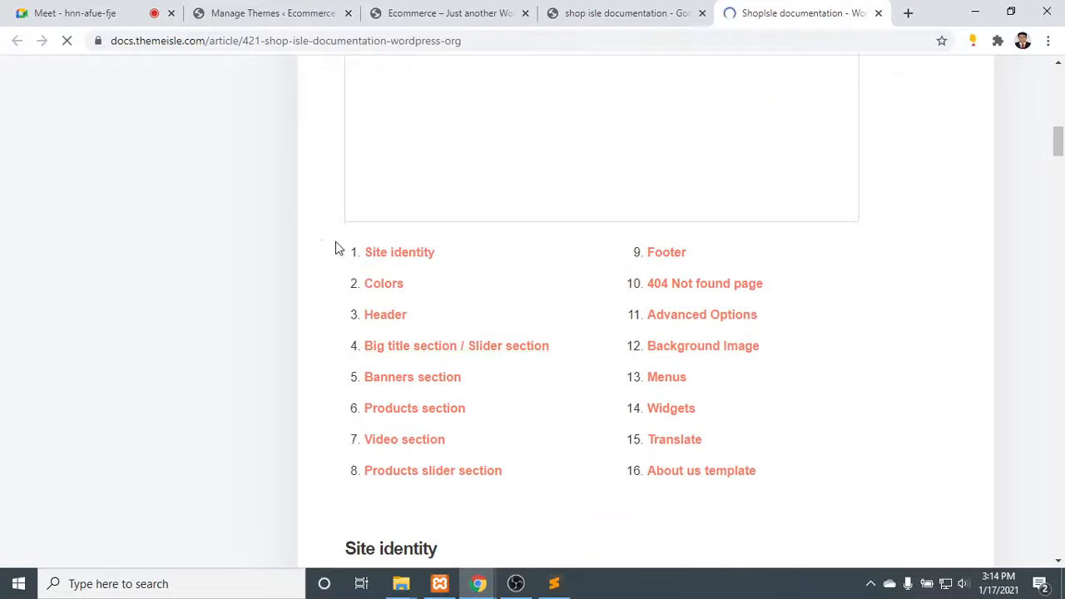
{"action": "mouse_move", "coordinate": [337, 248]}
{"action": "left_mouse_down"}
{"action": "mouse_move", "coordinate": [625, 248]}
{"action": "mouse_move", "coordinate": [696, 404]}
{"action": "mouse_move", "coordinate": [388, 444]}
{"action": "mouse_move", "coordinate": [350, 289]}
{"action": "mouse_move", "coordinate": [327, 248]}
{"action": "left_mouse_up"}
- Read the documentation's Site identity, Colors, Header and Frontpage sections, including the Big title and Banners sections
{"action": "scroll", "coordinate": [323, 242], "scroll_direction": "down", "scroll_amount": 5}
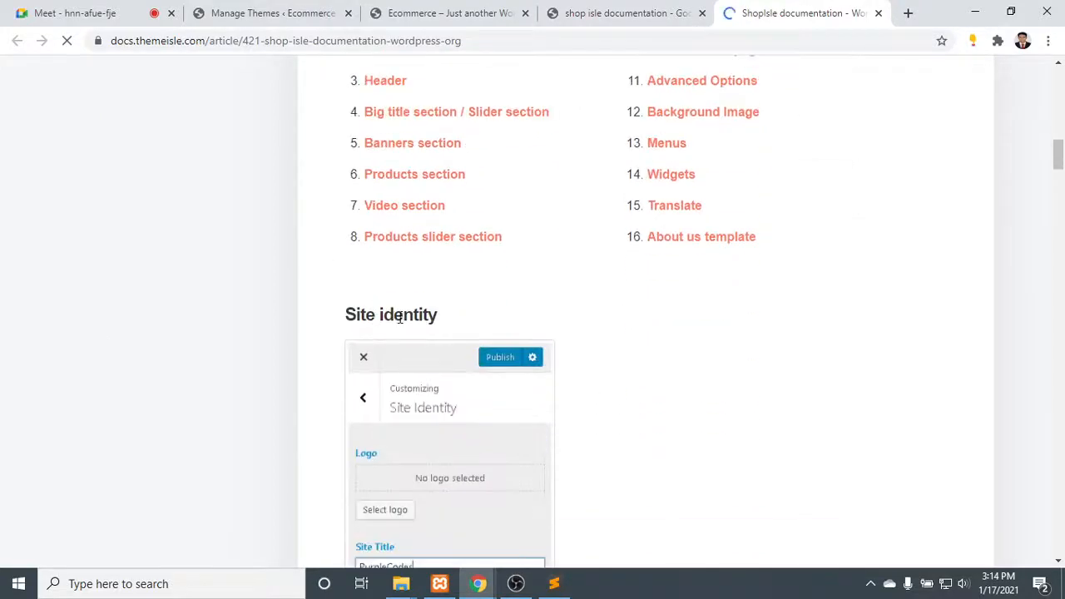
{"action": "scroll", "coordinate": [396, 279], "scroll_direction": "down", "scroll_amount": 9}
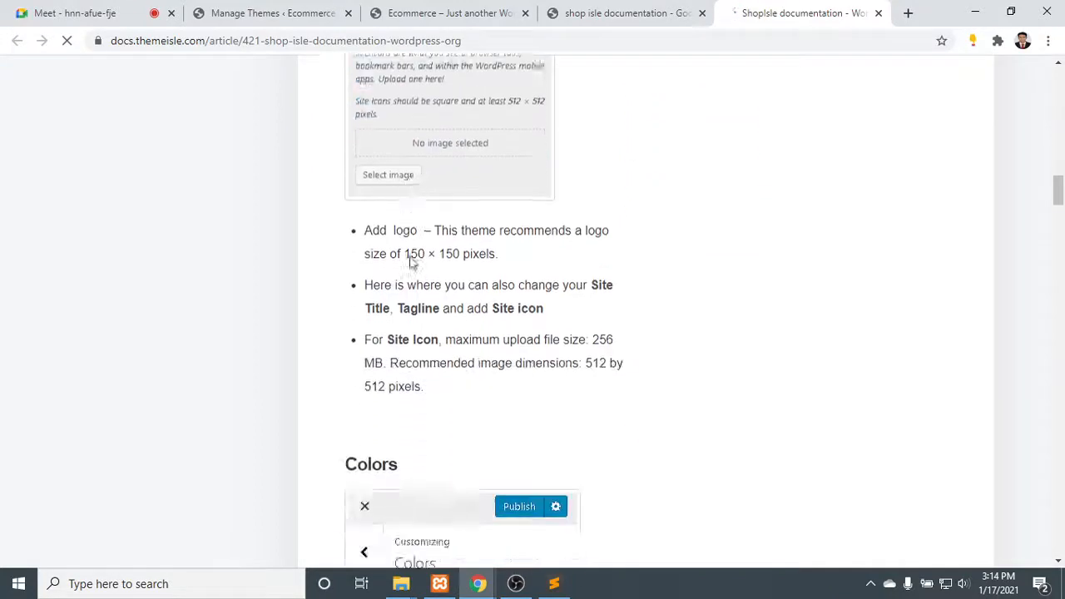
{"action": "scroll", "coordinate": [459, 285], "scroll_direction": "down", "scroll_amount": 7}
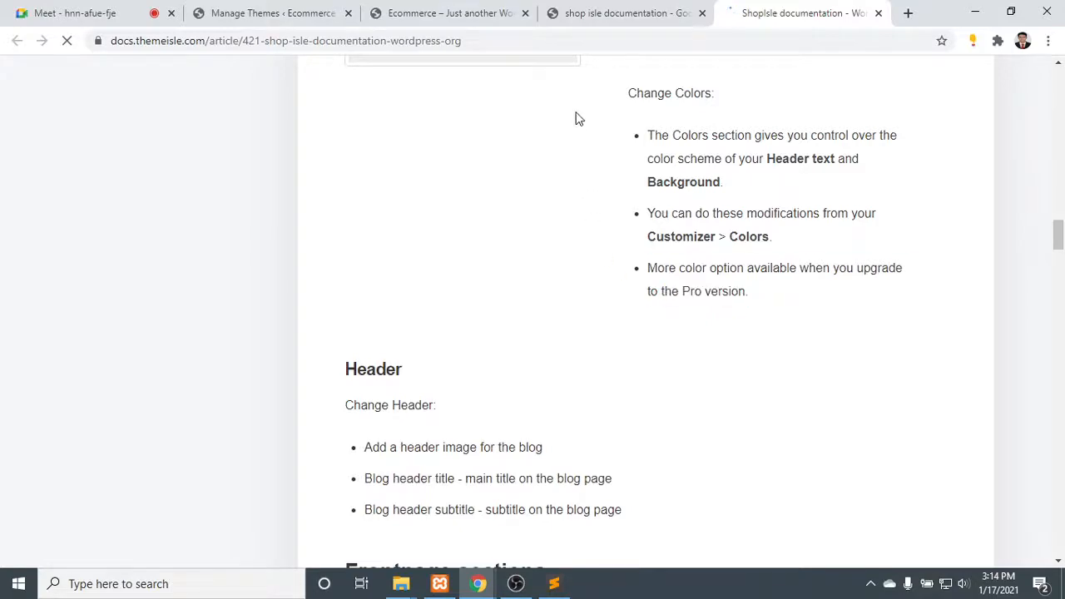
{"action": "scroll", "coordinate": [513, 265], "scroll_direction": "down", "scroll_amount": 5}
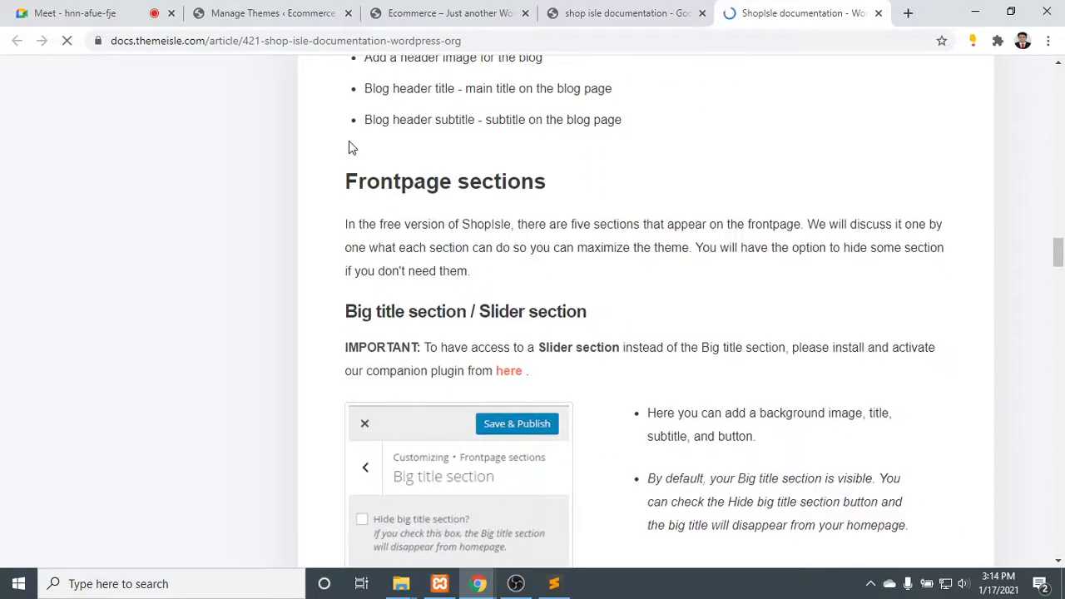
{"action": "left_click_drag", "start_coordinate": [343, 216], "coordinate": [967, 333]}
{"action": "scroll", "coordinate": [528, 308], "scroll_direction": "down", "scroll_amount": 4}
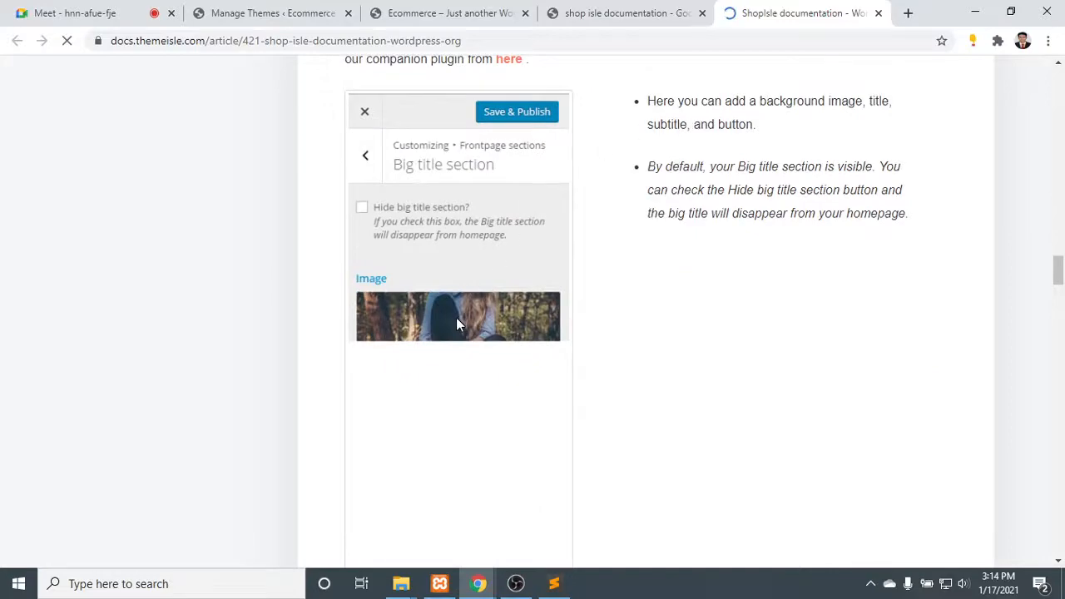
{"action": "scroll", "coordinate": [533, 196], "scroll_direction": "down", "scroll_amount": 3}
{"action": "scroll", "coordinate": [532, 196], "scroll_direction": "down", "scroll_amount": 13}
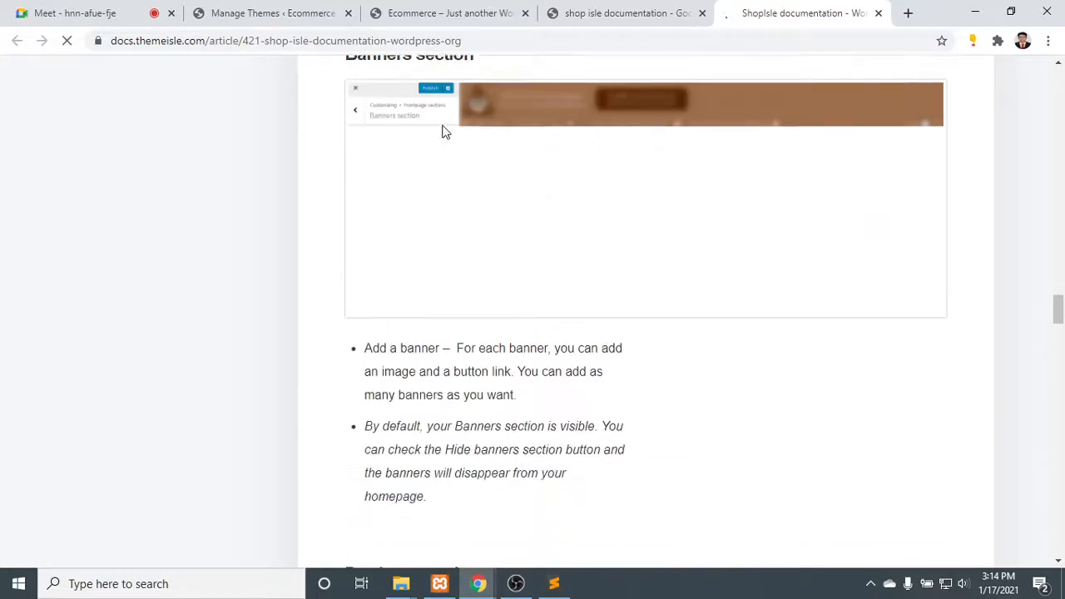
- Skim the remaining documentation from the Video section to the About us template, and return to the beginning of the page
{"action": "scroll", "coordinate": [468, 252], "scroll_direction": "down", "scroll_amount": 14}
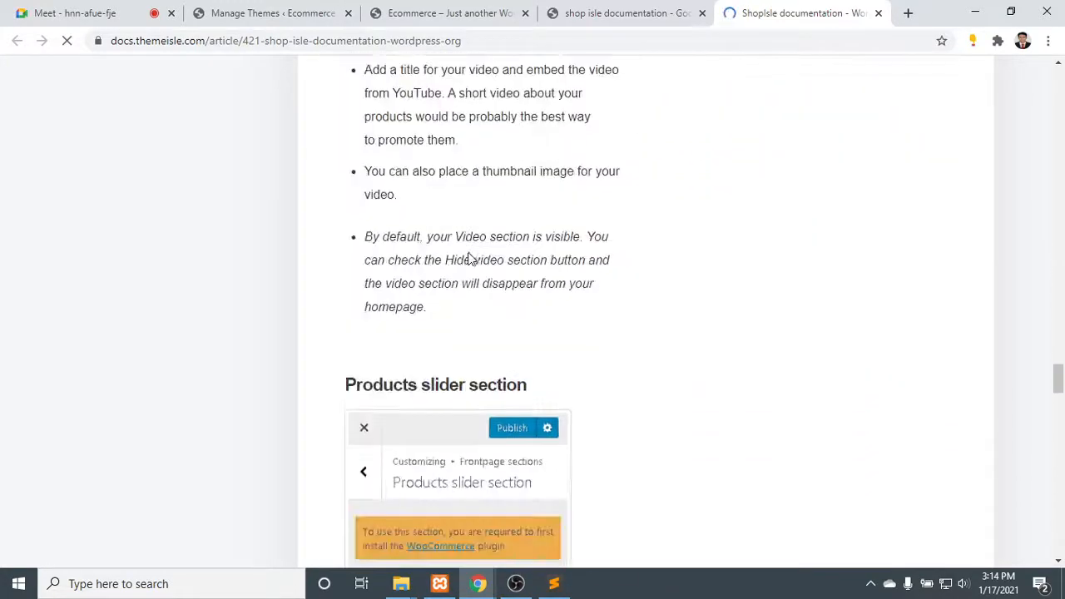
{"action": "scroll", "coordinate": [466, 236], "scroll_direction": "down", "scroll_amount": 15}
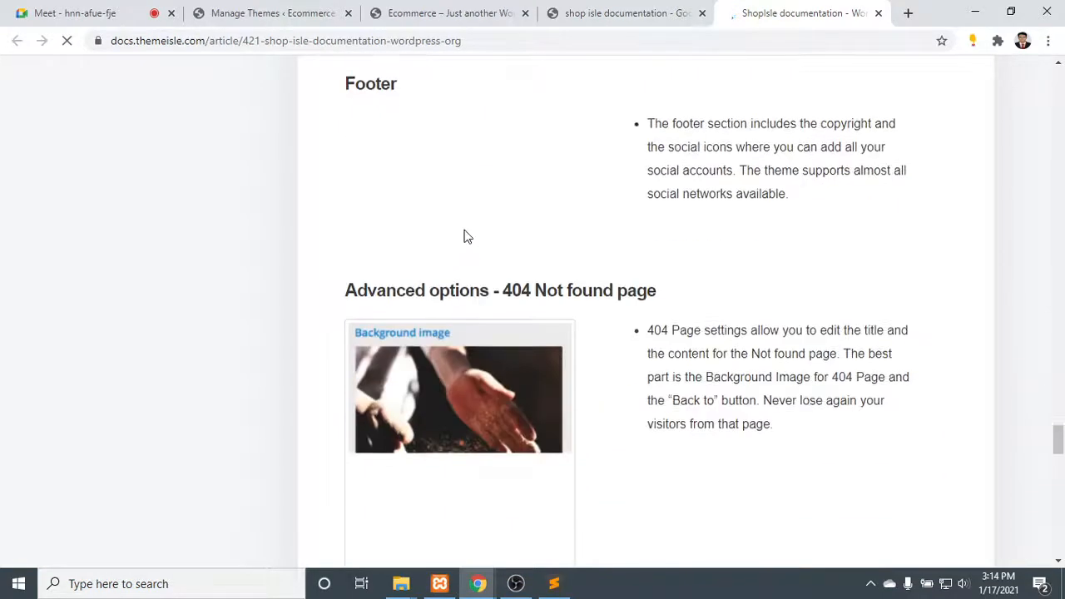
{"action": "scroll", "coordinate": [466, 230], "scroll_direction": "down", "scroll_amount": 8}
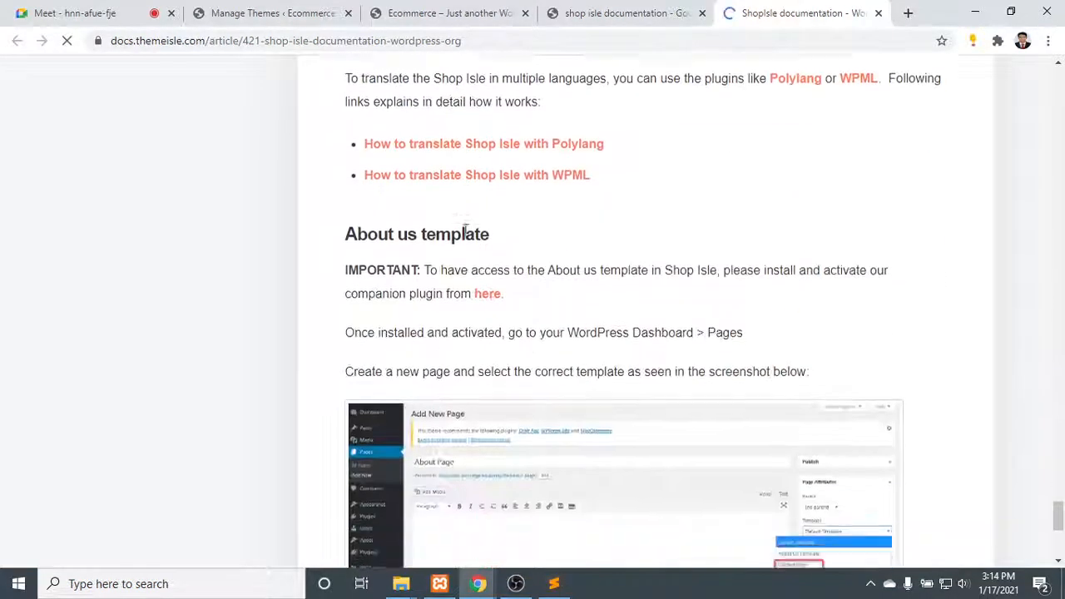
{"action": "left_click_drag", "start_coordinate": [387, 173], "coordinate": [487, 168]}
{"action": "scroll", "coordinate": [487, 168], "scroll_direction": "down", "scroll_amount": 1}
{"action": "scroll", "coordinate": [540, 244], "scroll_direction": "up", "scroll_amount": 7}
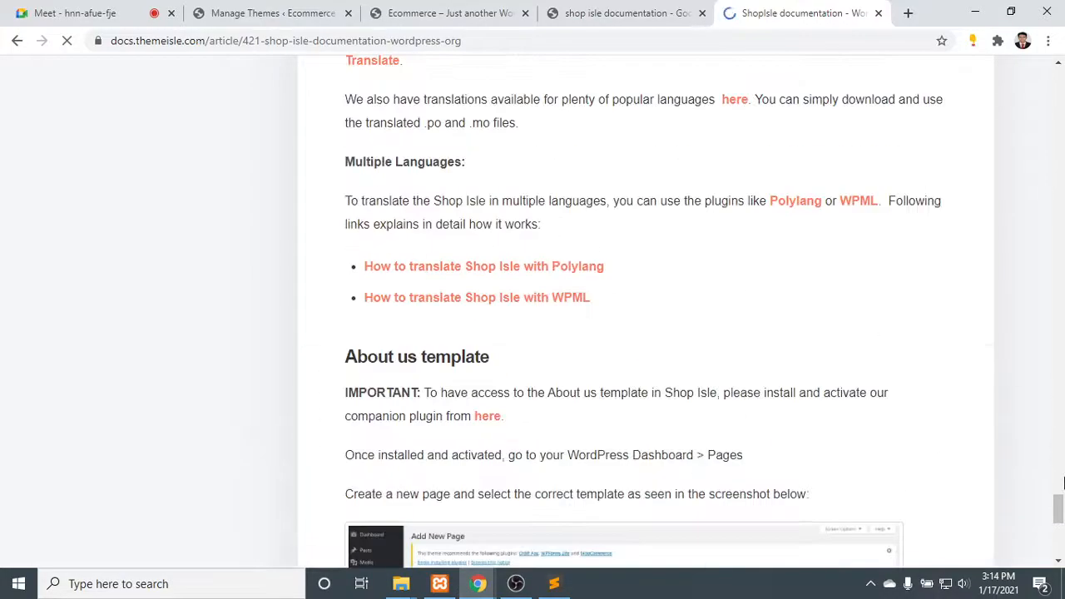
{"action": "left_click_drag", "start_coordinate": [1057, 506], "coordinate": [1058, 76]}
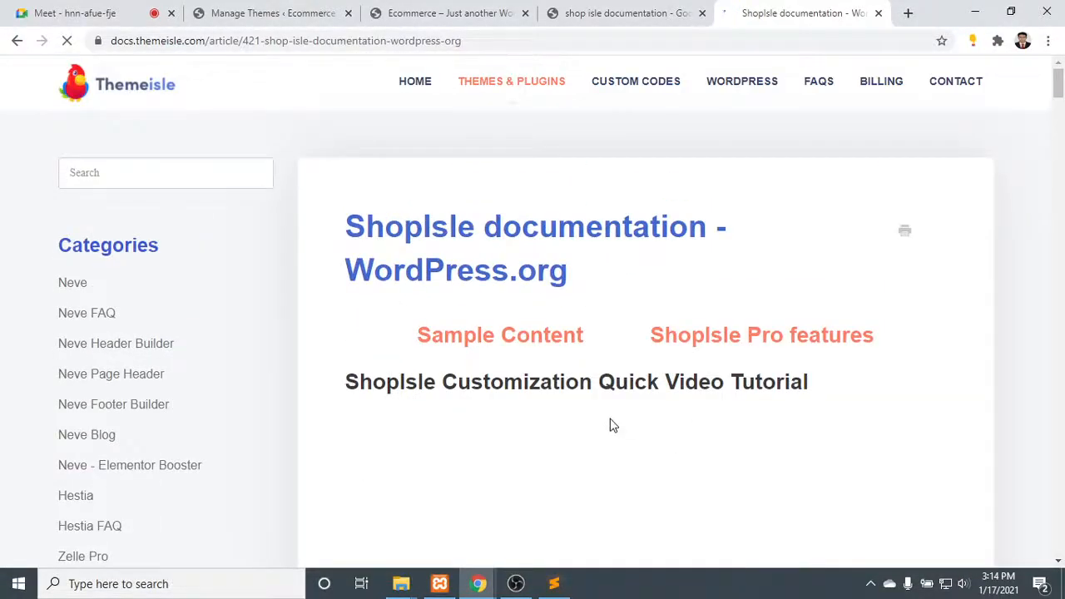
- Search Google for "shop isle theme demo" in a new browser tab
{"action": "left_click", "coordinate": [905, 15]}
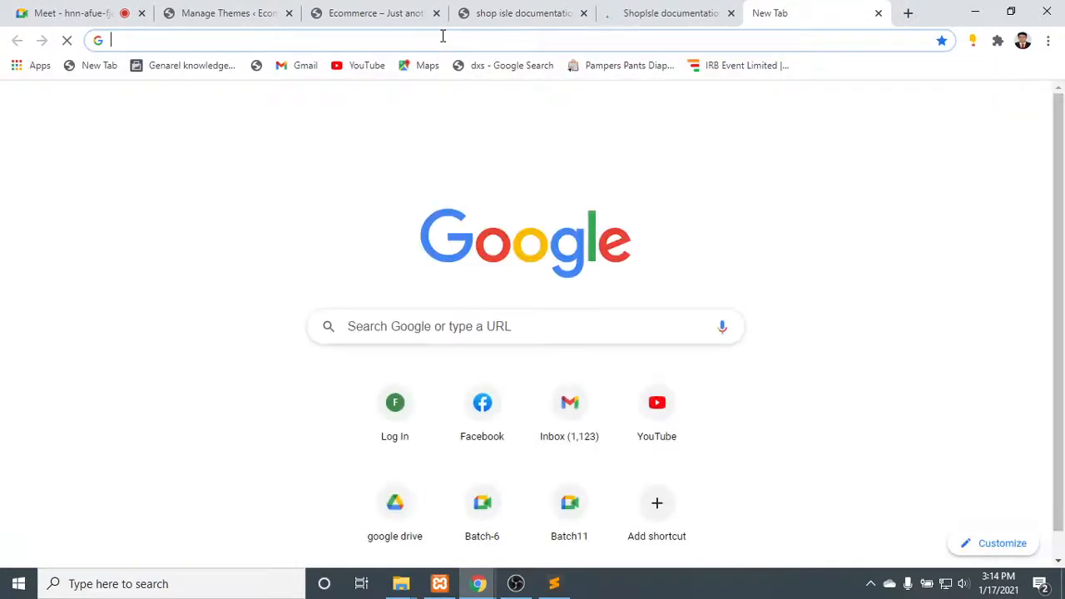
{"action": "type", "text": "sho"}
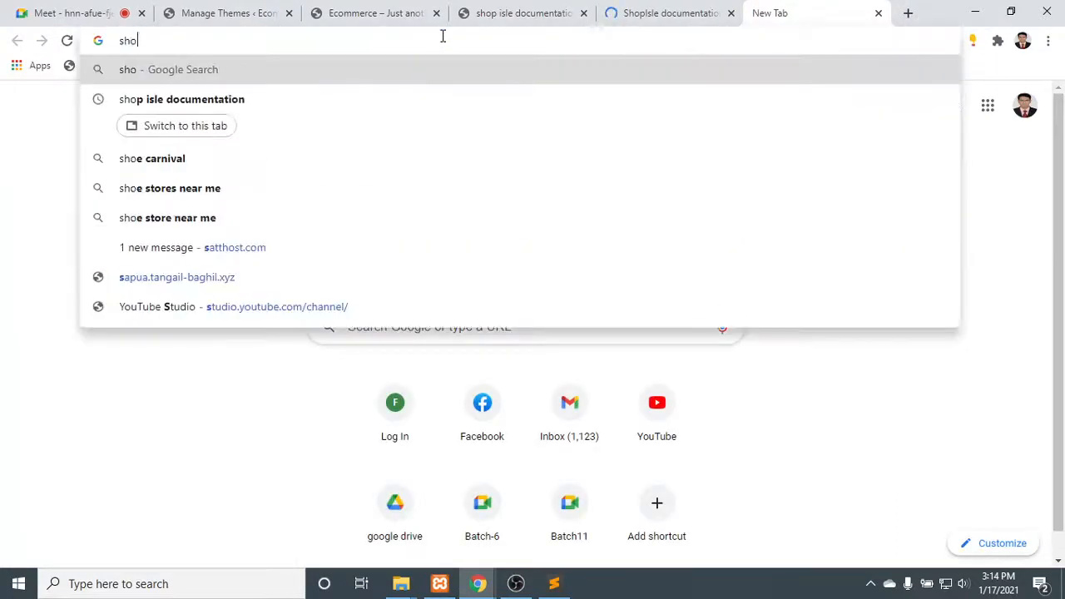
{"action": "type", "text": "p isle t"}
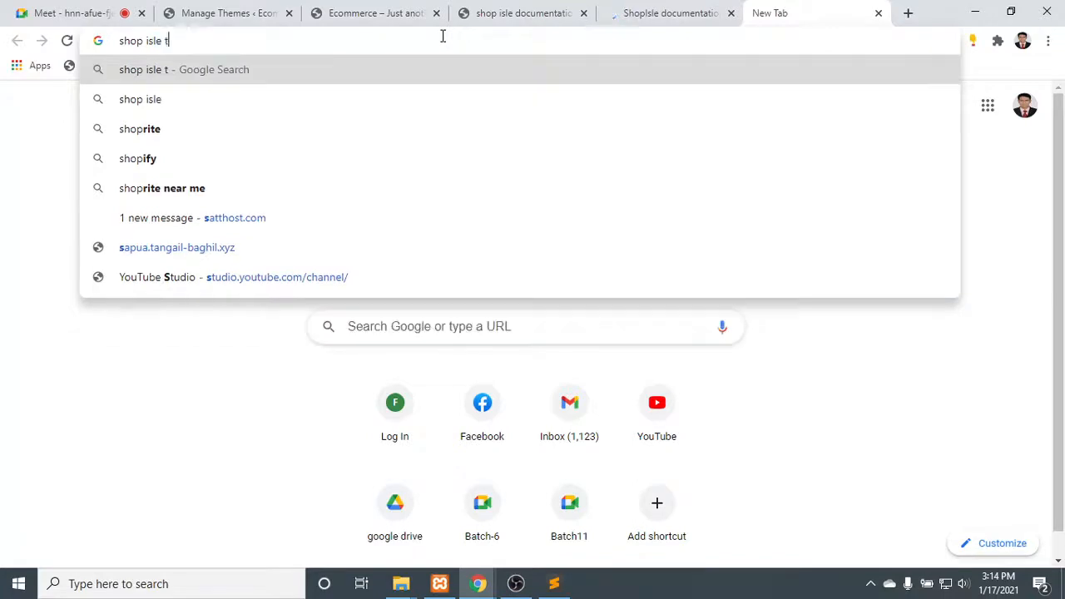
{"action": "type", "text": "heme demo"}
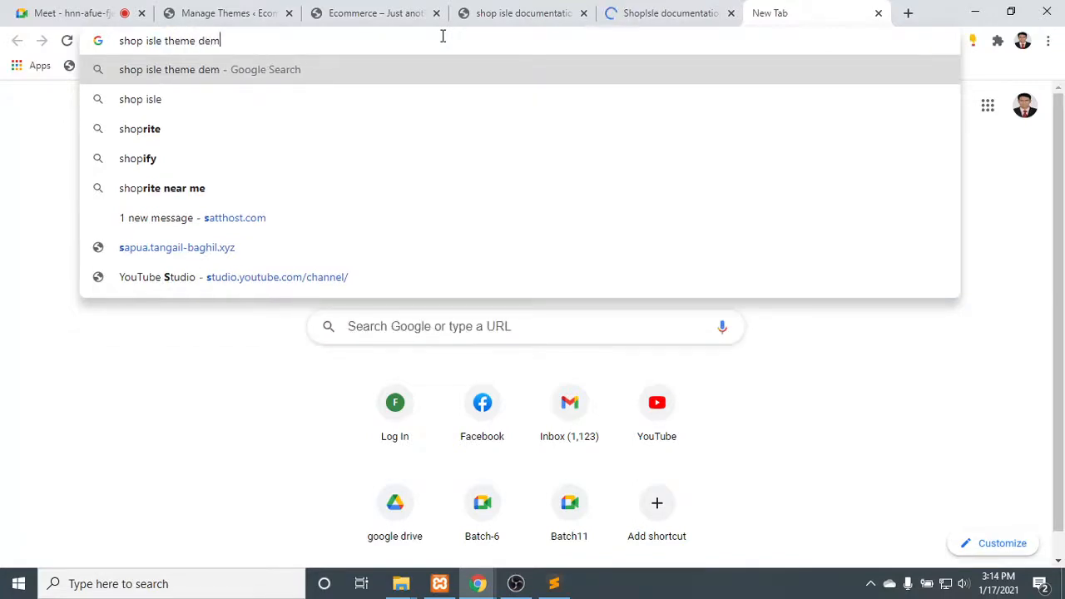
{"action": "key", "text": "Return"}
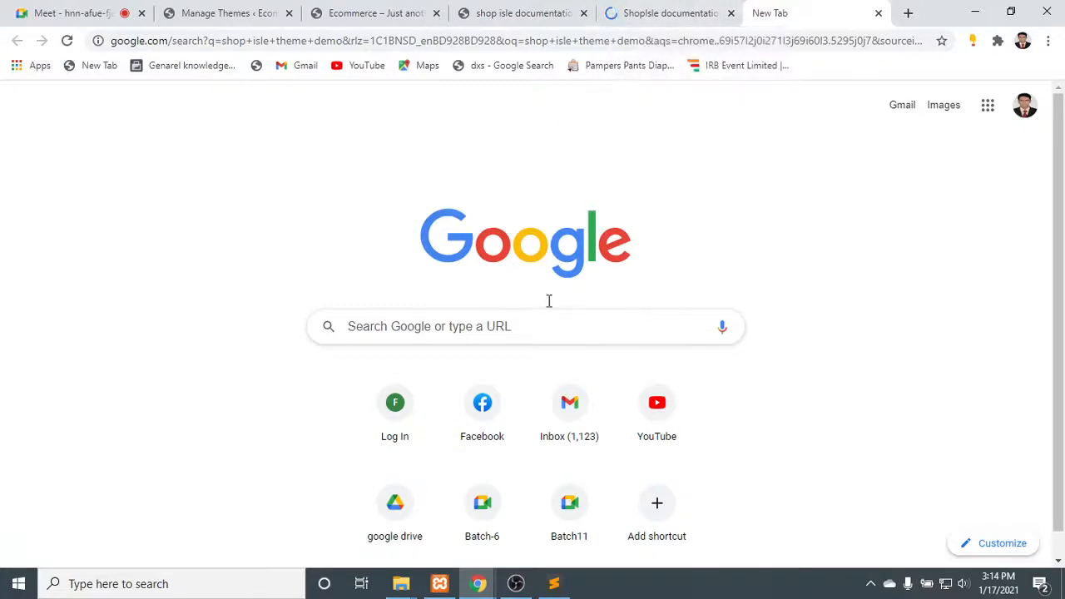
- Replace the pending query in the new tab with a Google search for "shop isle demo"
{"action": "left_click", "coordinate": [677, 10]}
{"action": "left_click", "coordinate": [856, 8]}
{"action": "left_click", "coordinate": [495, 336]}
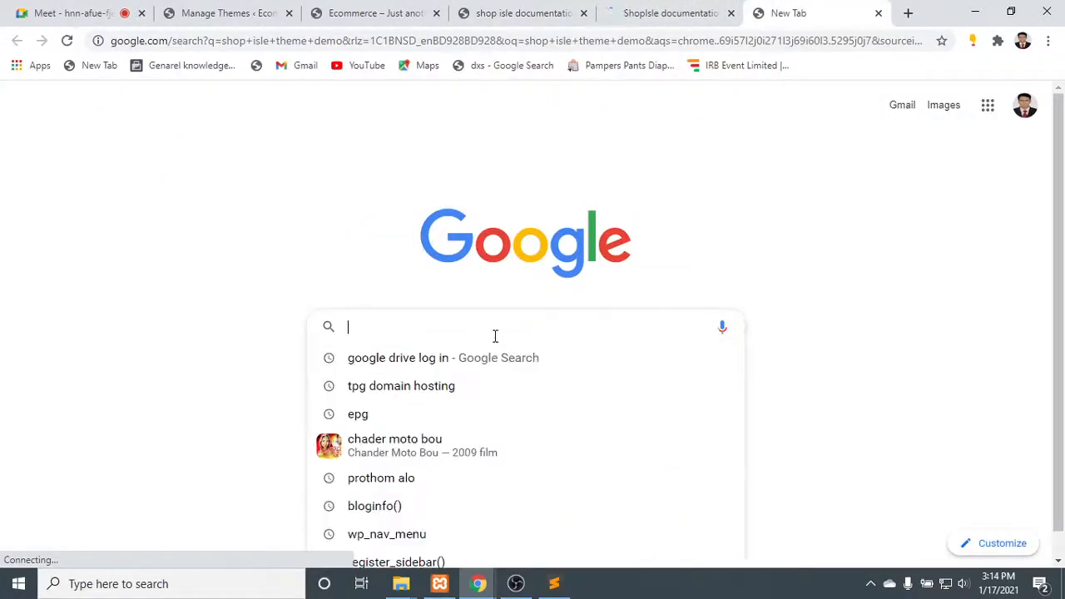
{"action": "type", "text": "sho"}
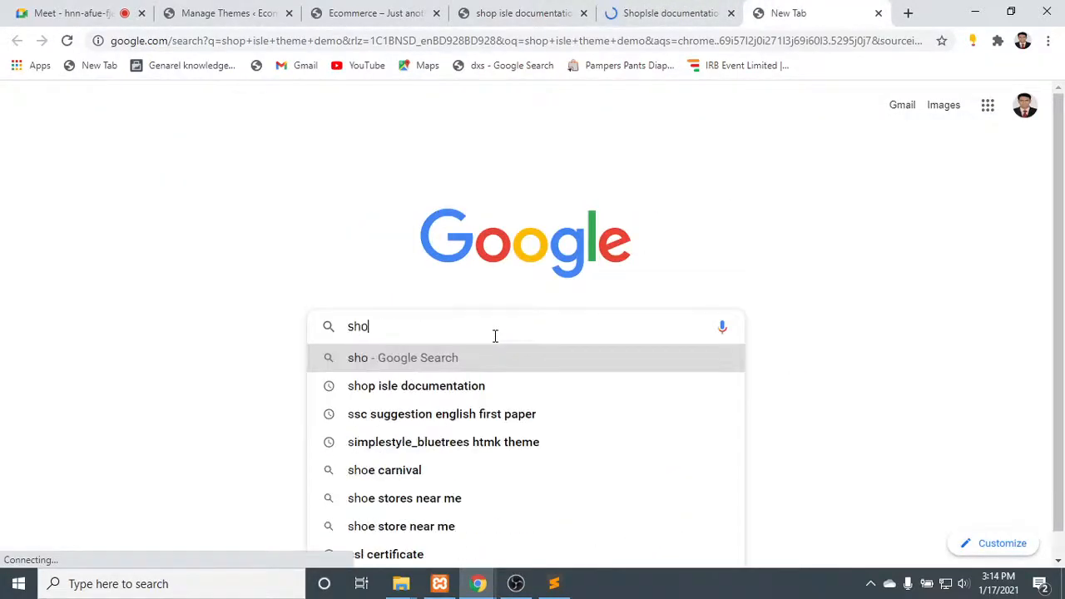
{"action": "type", "text": "p isloe"}
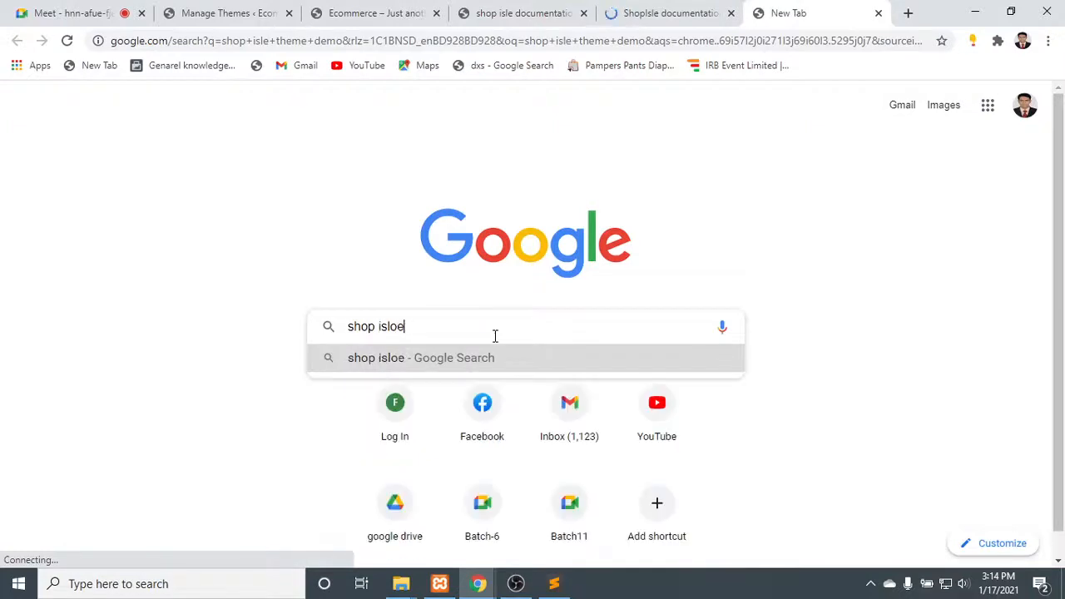
{"action": "key", "text": "BackSpace"}
{"action": "key", "text": "BackSpace"}
{"action": "type", "text": "e"}
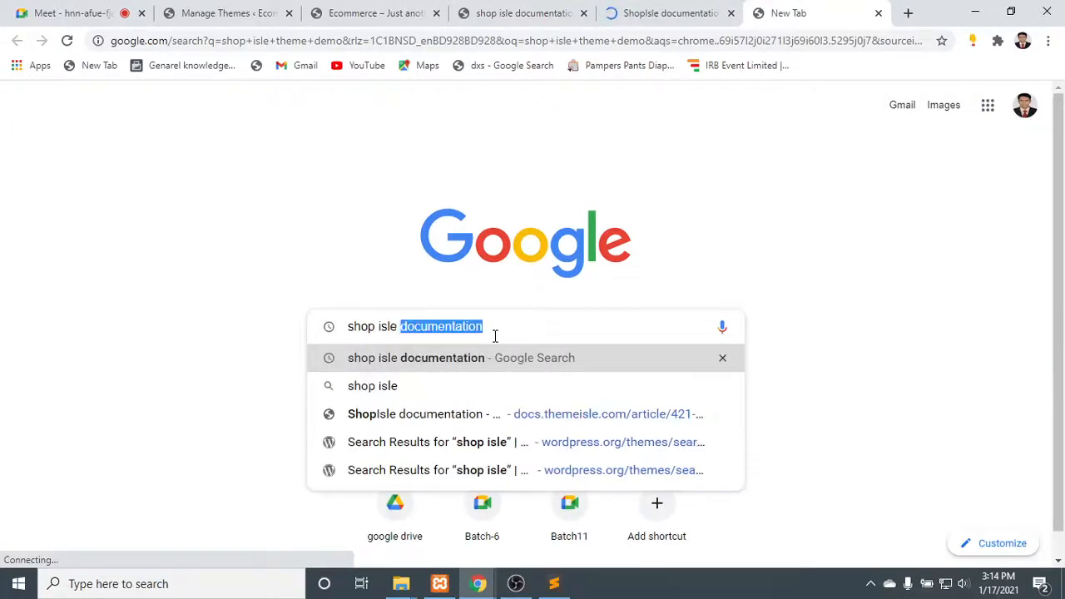
{"action": "key", "text": "Right"}
{"action": "key", "text": "BackSpace"}
{"action": "key", "text": "BackSpace"}
{"action": "key", "text": "BackSpace"}
{"action": "key", "text": "BackSpace"}
{"action": "key", "text": "BackSpace"}
{"action": "key", "text": "BackSpace"}
{"action": "key", "text": "BackSpace"}
{"action": "key", "text": "BackSpace"}
{"action": "key", "text": "BackSpace"}
{"action": "key", "text": "BackSpace"}
{"action": "key", "text": "BackSpace"}
{"action": "key", "text": "BackSpace"}
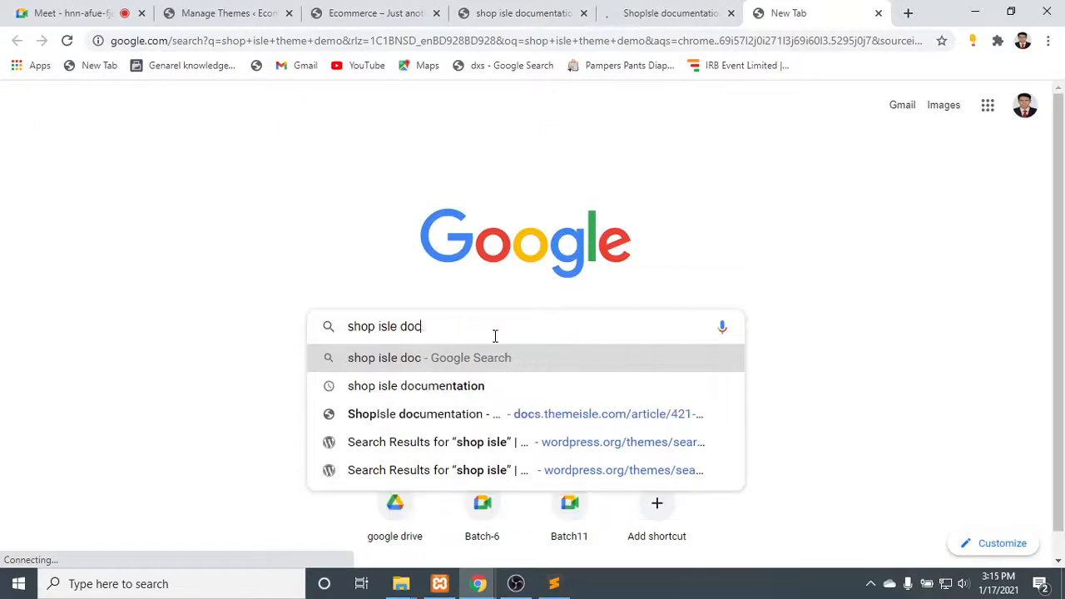
{"action": "key", "text": "BackSpace"}
{"action": "type", "text": "dem"}
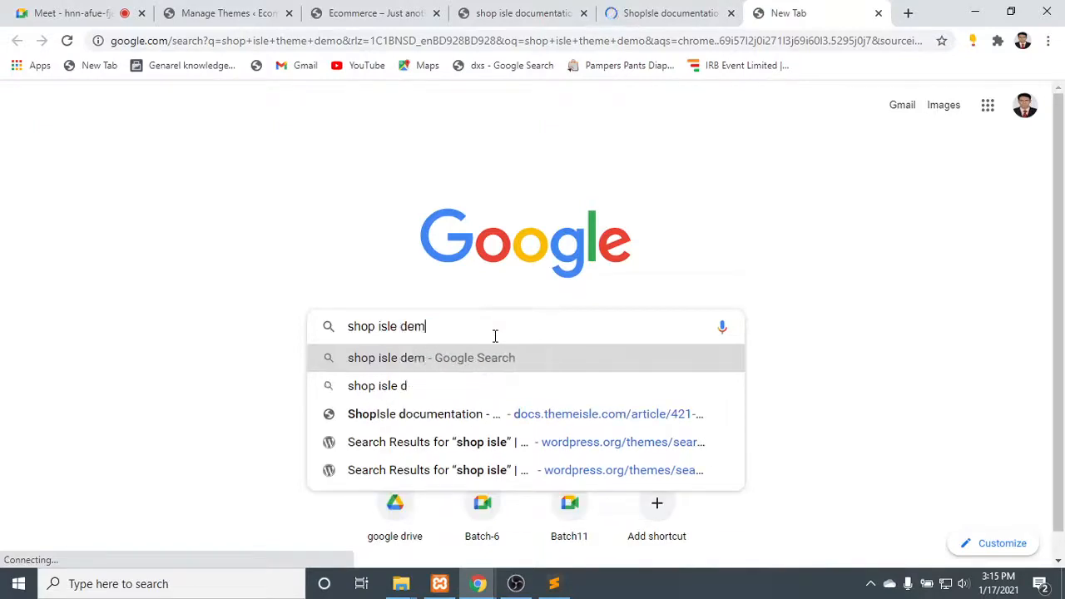
{"action": "type", "text": "o\\"}
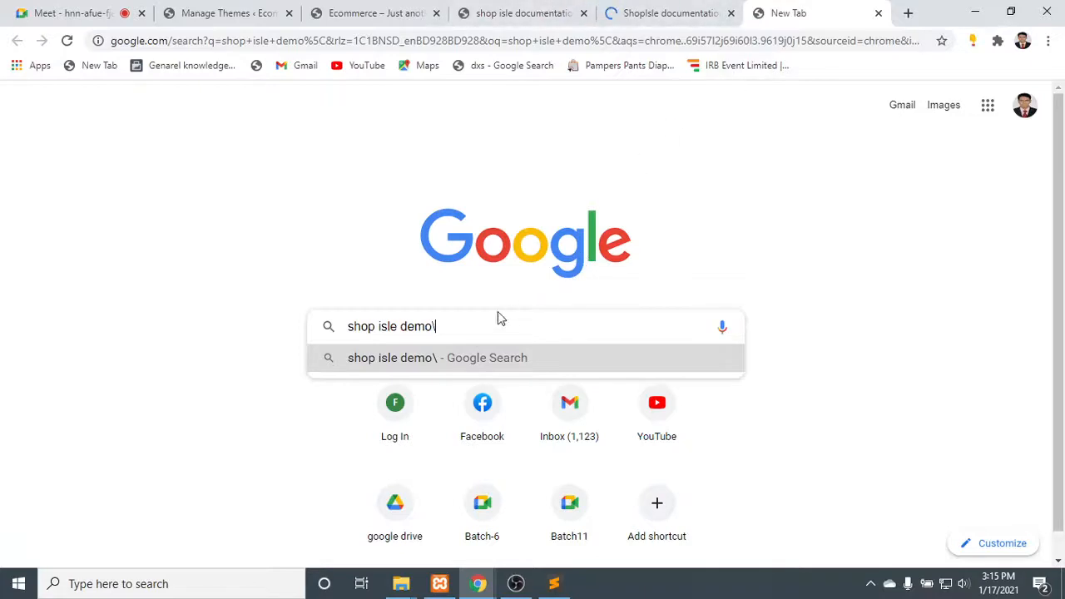
{"action": "key", "text": "BackSpace"}
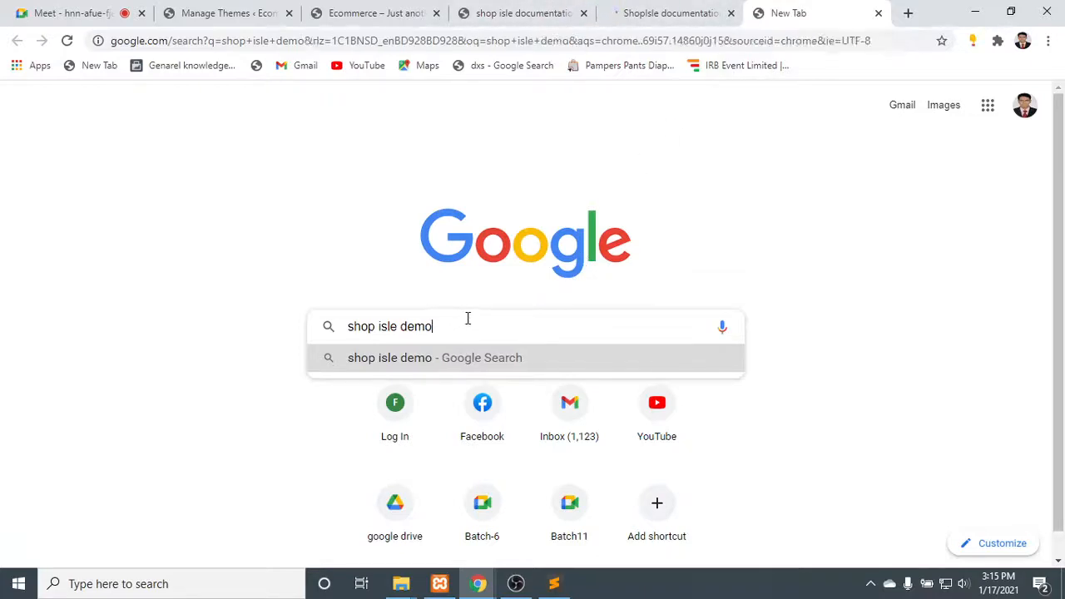
- Return to the ShopIsle documentation tab, look over its topic list and Site identity section, and reload the page
{"action": "left_click", "coordinate": [720, 8]}
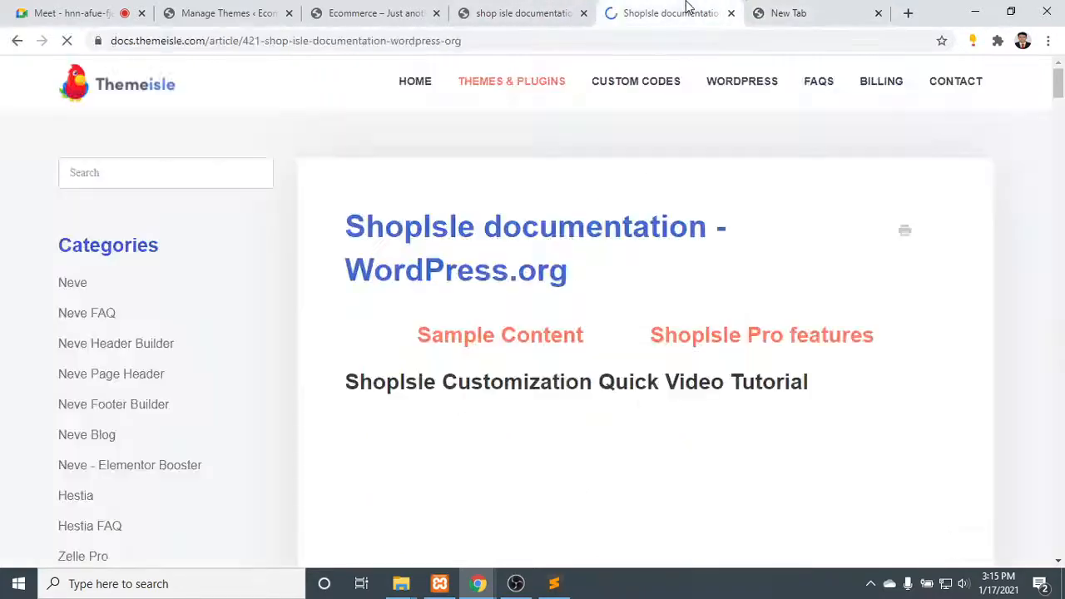
{"action": "scroll", "coordinate": [601, 340], "scroll_direction": "down", "scroll_amount": 8}
{"action": "scroll", "coordinate": [601, 341], "scroll_direction": "down", "scroll_amount": 5}
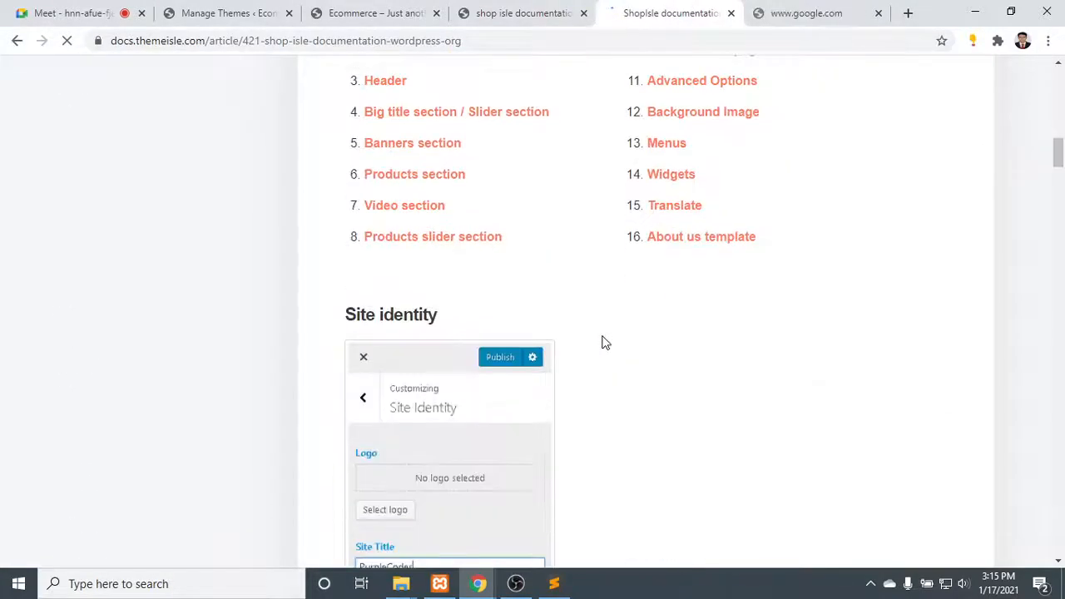
{"action": "scroll", "coordinate": [574, 327], "scroll_direction": "up", "scroll_amount": 12}
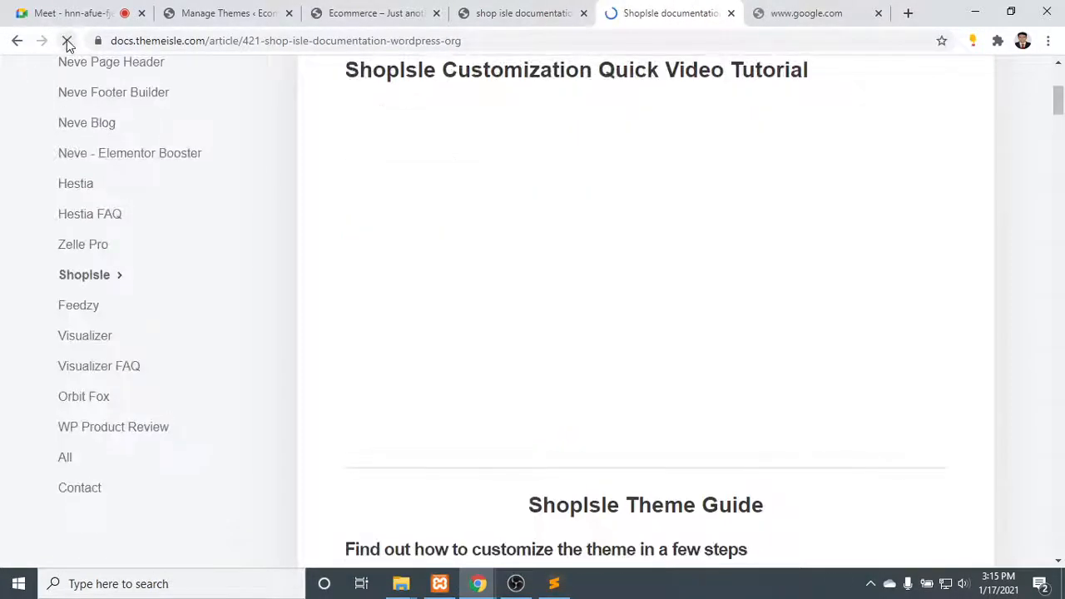
{"action": "left_click", "coordinate": [66, 41]}
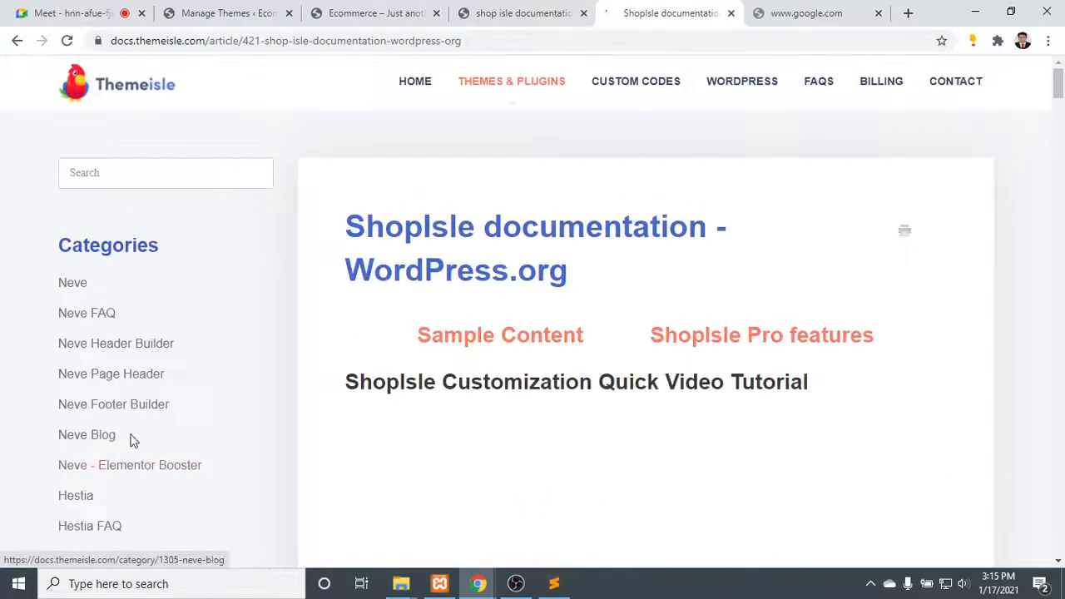
- Go back to the unloaded Google search for "shop isle demo" and retry it
{"action": "left_click", "coordinate": [800, 15]}
{"action": "left_click", "coordinate": [649, 9]}
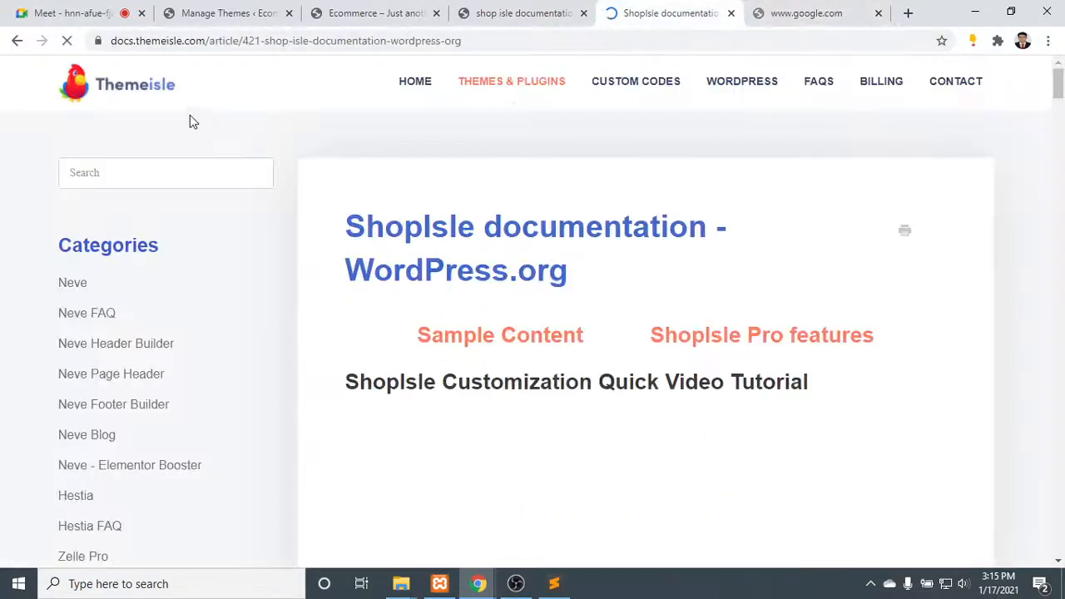
{"action": "left_click", "coordinate": [804, 10]}
{"action": "left_click", "coordinate": [264, 40]}
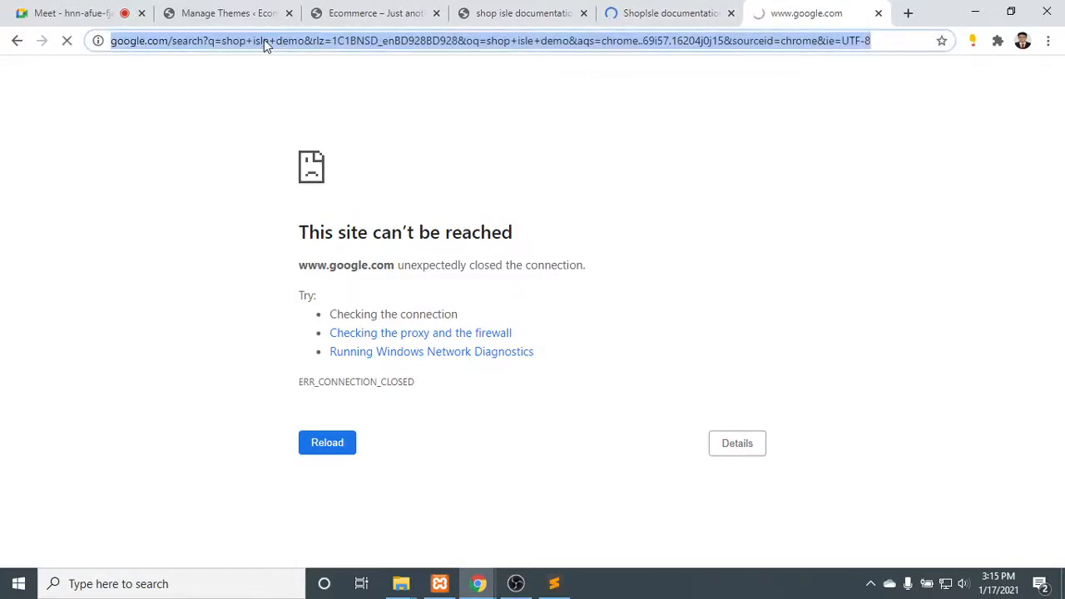
{"action": "left_click", "coordinate": [265, 40]}
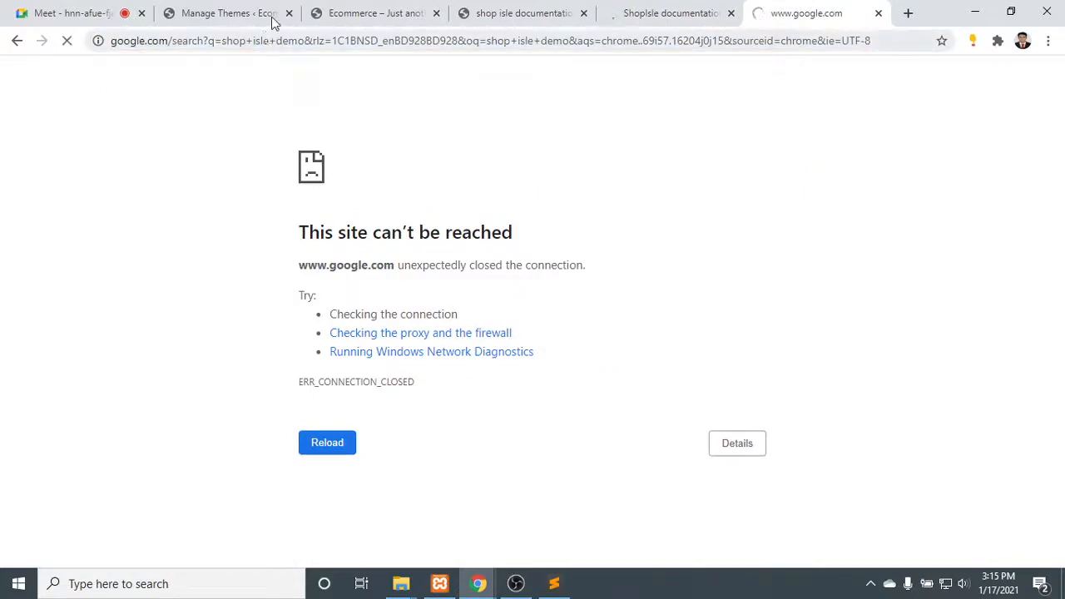
- Return to the ShopIsle documentation and skim from the video tutorial through the topic list to the Frontpage sections
{"action": "left_click", "coordinate": [676, 11]}
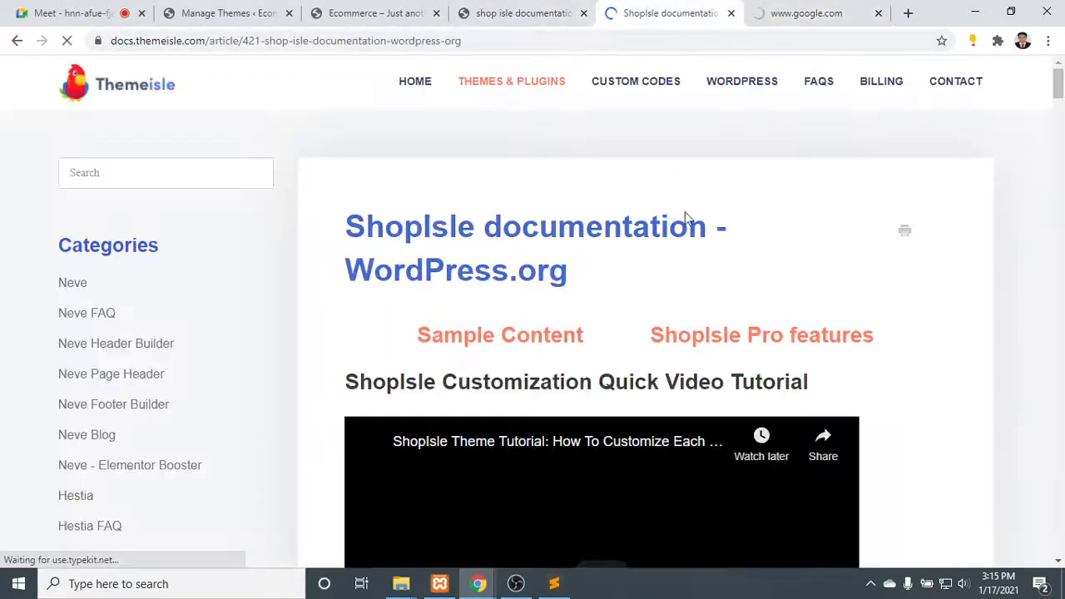
{"action": "scroll", "coordinate": [686, 218], "scroll_direction": "down", "scroll_amount": 3}
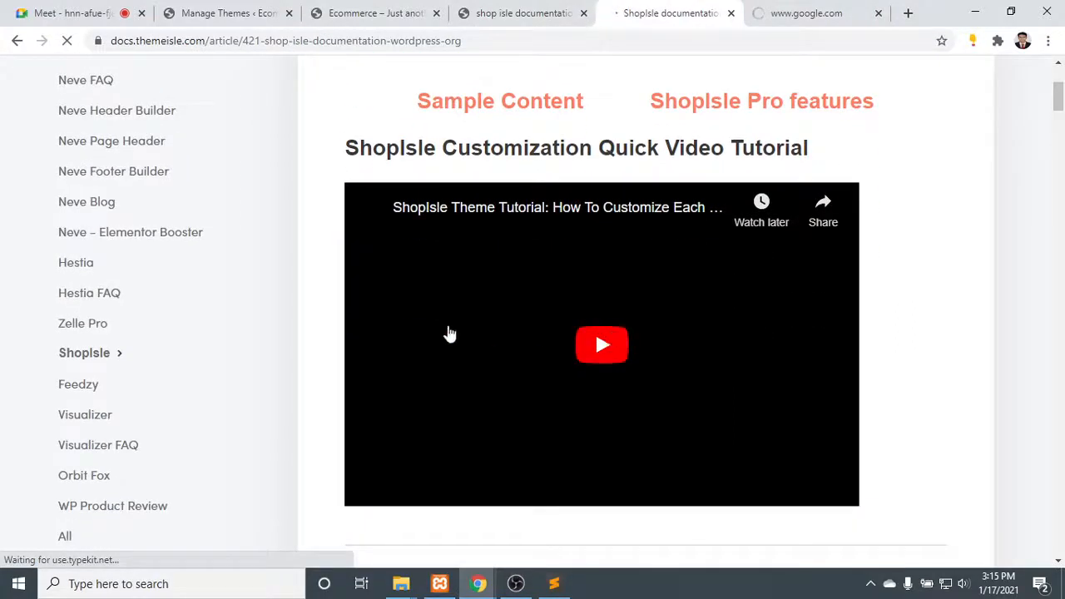
{"action": "left_click", "coordinate": [67, 43]}
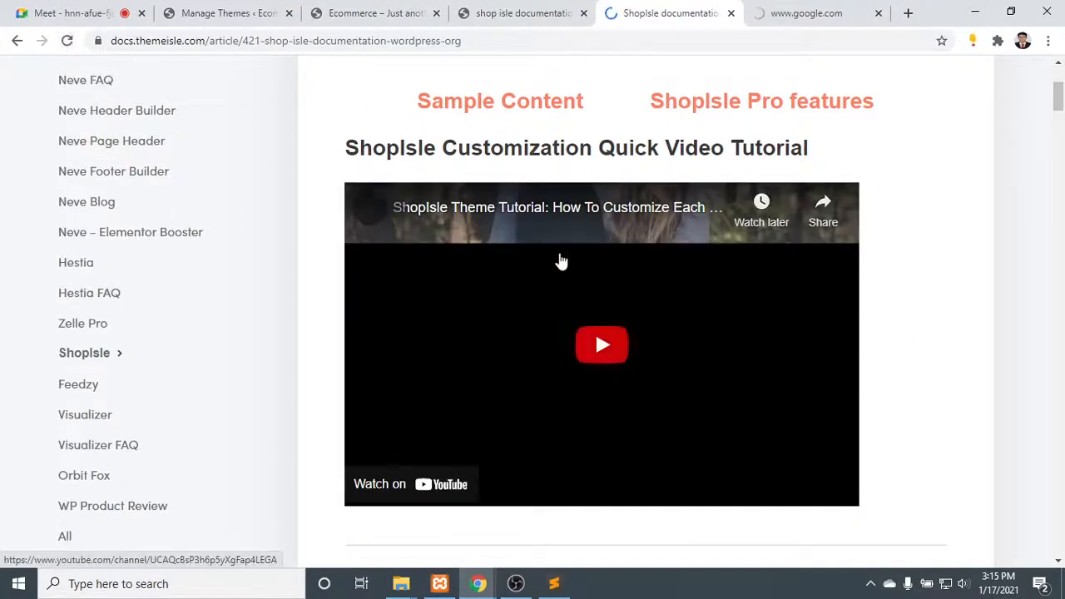
{"action": "scroll", "coordinate": [616, 316], "scroll_direction": "down", "scroll_amount": 4}
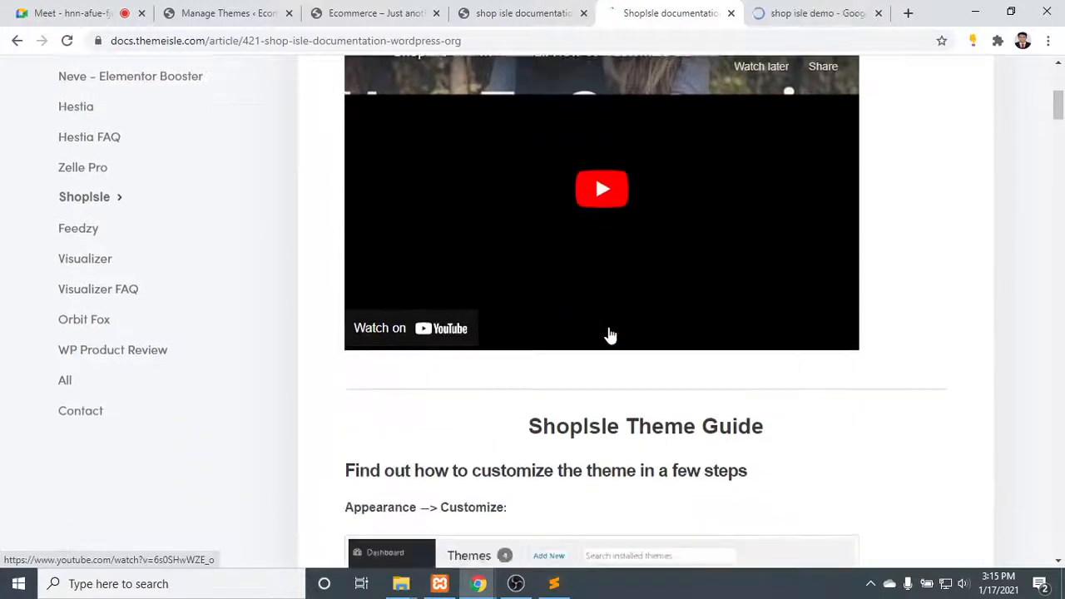
{"action": "scroll", "coordinate": [608, 332], "scroll_direction": "up", "scroll_amount": 5}
{"action": "scroll", "coordinate": [612, 366], "scroll_direction": "up", "scroll_amount": 1}
{"action": "scroll", "coordinate": [611, 404], "scroll_direction": "down", "scroll_amount": 3}
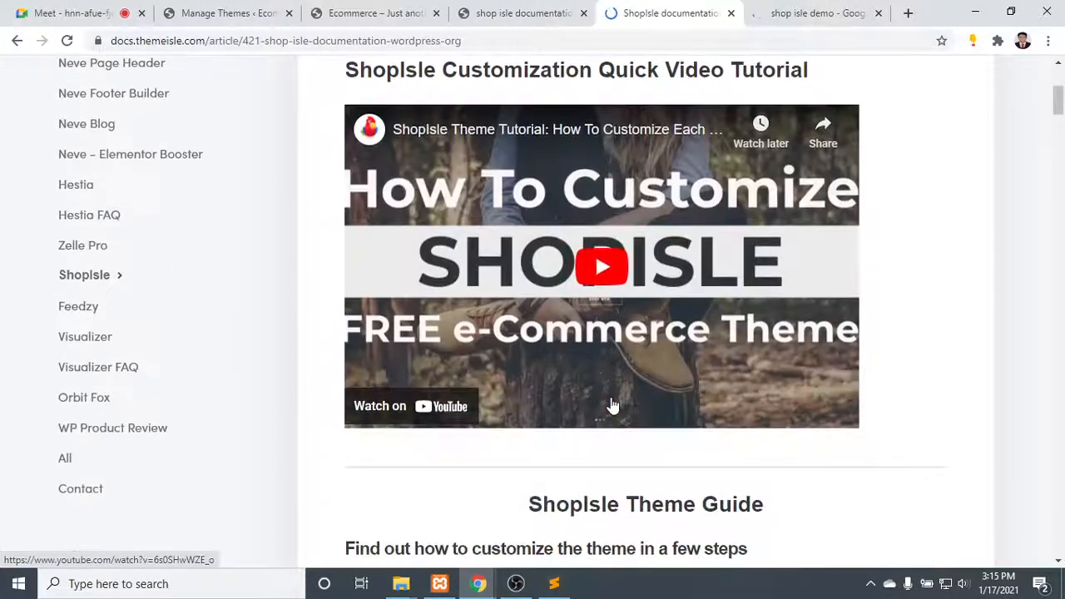
{"action": "scroll", "coordinate": [657, 333], "scroll_direction": "down", "scroll_amount": 7}
{"action": "scroll", "coordinate": [582, 297], "scroll_direction": "down", "scroll_amount": 16}
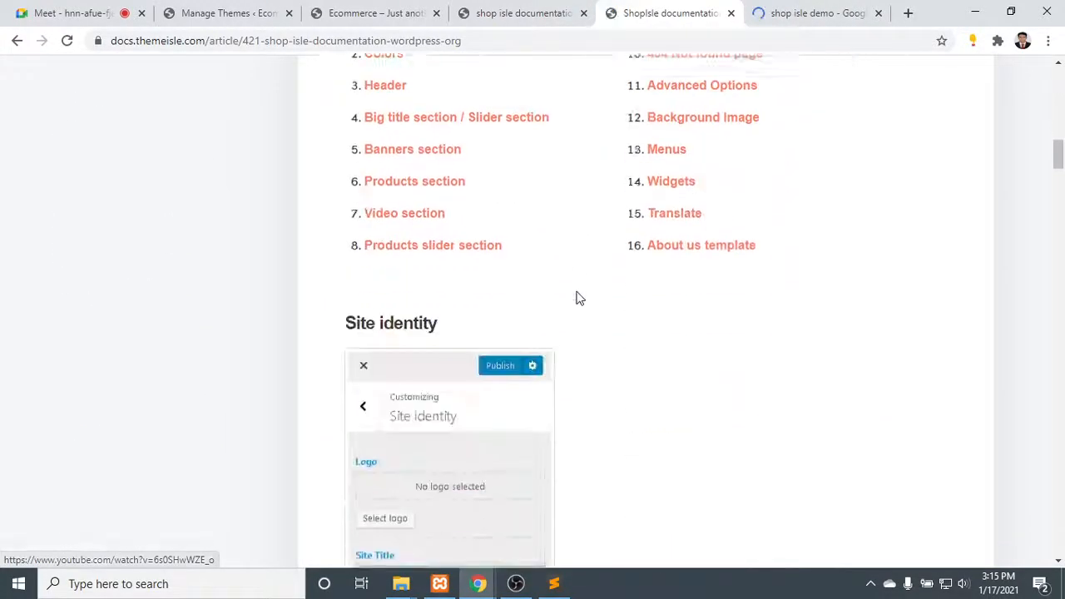
{"action": "scroll", "coordinate": [483, 280], "scroll_direction": "down", "scroll_amount": 10}
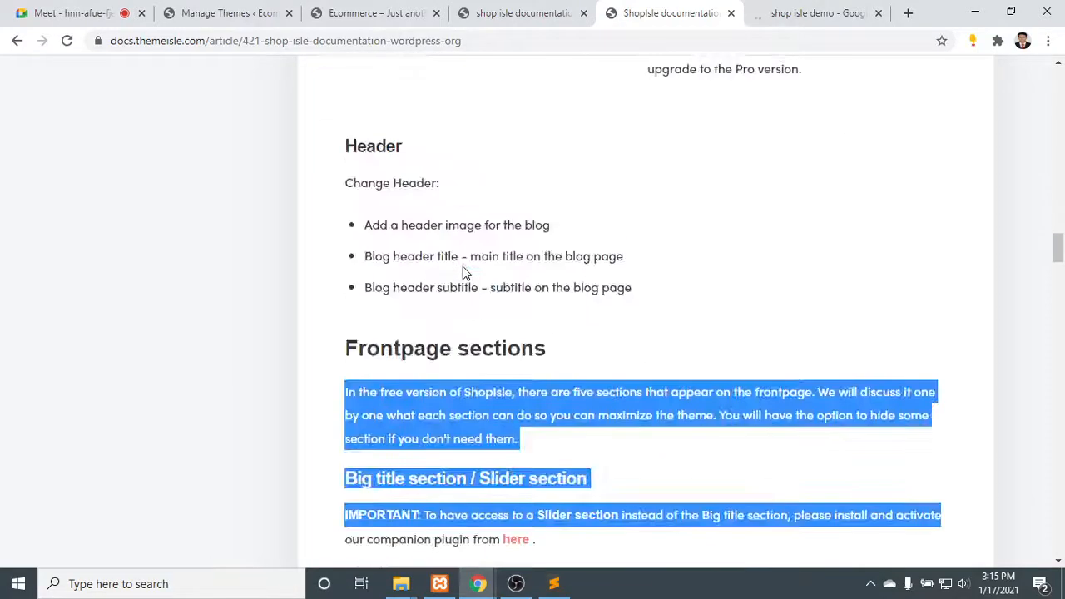
{"action": "scroll", "coordinate": [462, 266], "scroll_direction": "up", "scroll_amount": 5}
- Open the "ShopIsle WordPress Theme Demo" search result in a new tab and launch the ShopIsle PRO live demo from it
{"action": "left_click", "coordinate": [784, 10]}
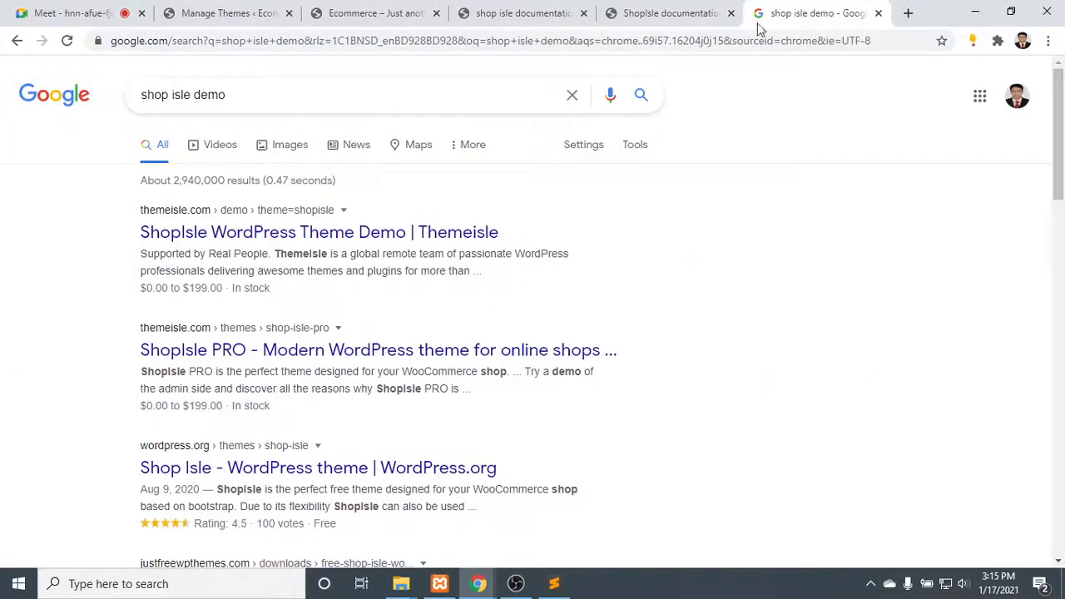
{"action": "right_click", "coordinate": [271, 231]}
{"action": "left_click", "coordinate": [321, 241]}
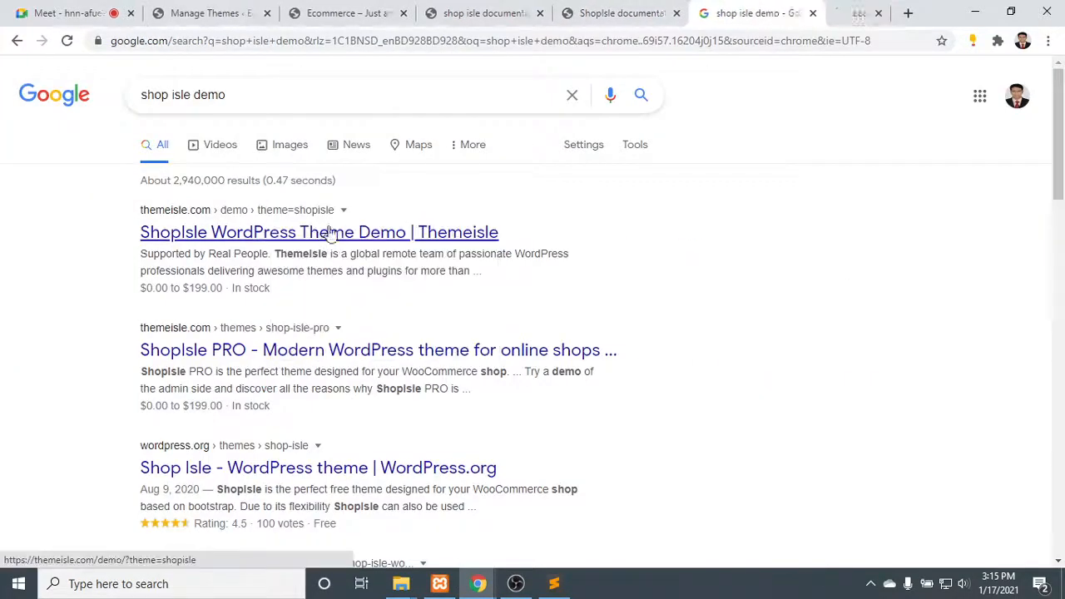
{"action": "left_click", "coordinate": [821, 13]}
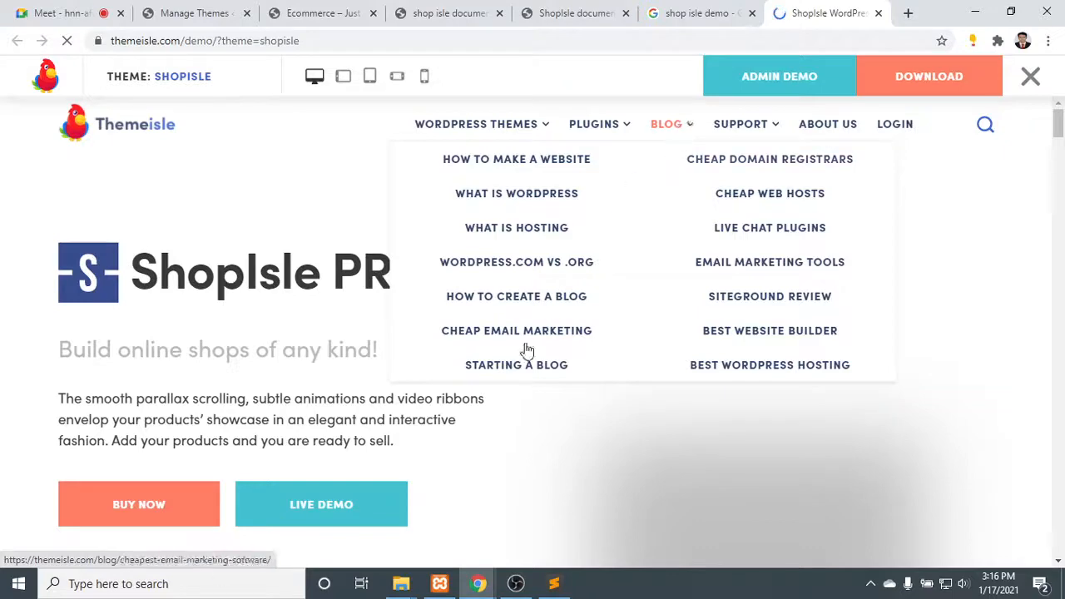
{"action": "left_click", "coordinate": [345, 505]}
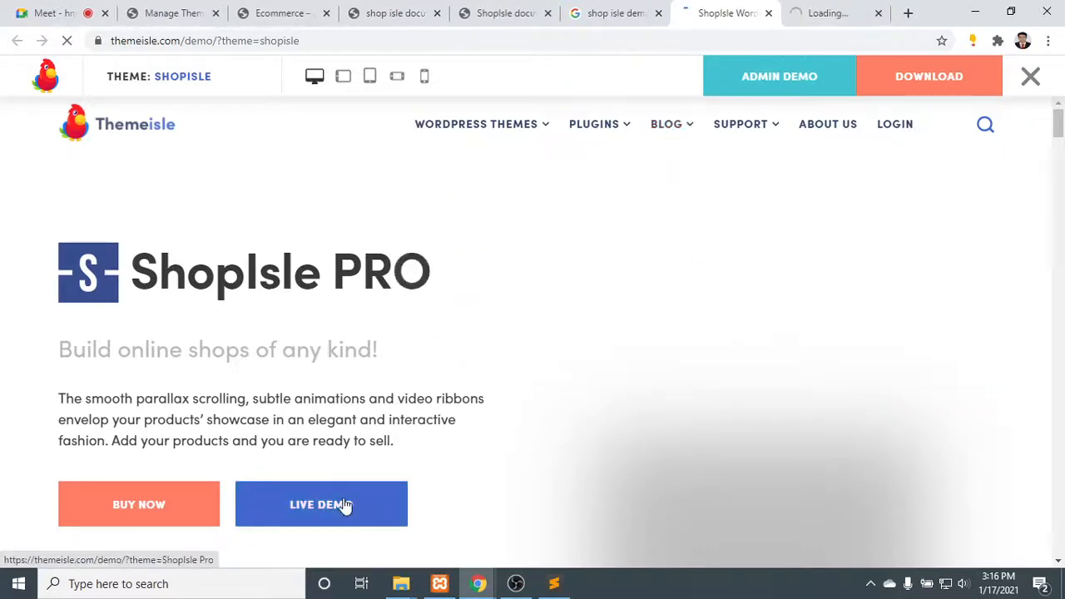
- Look over the ShopIsle PRO product page from its introduction to the sites built with the theme
{"action": "scroll", "coordinate": [332, 441], "scroll_direction": "down", "scroll_amount": 3}
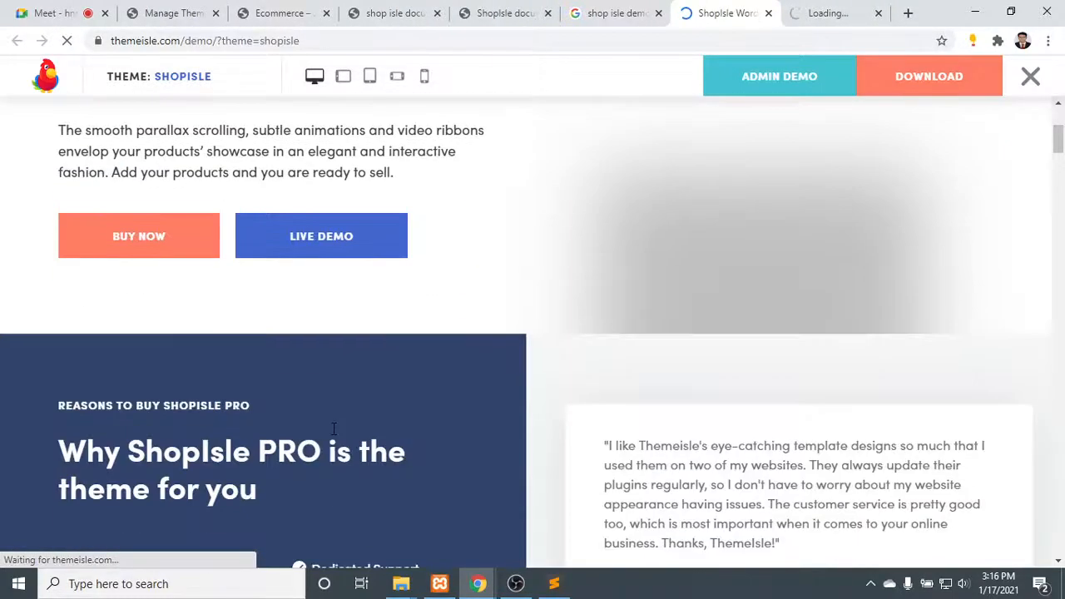
{"action": "scroll", "coordinate": [334, 425], "scroll_direction": "up", "scroll_amount": 3}
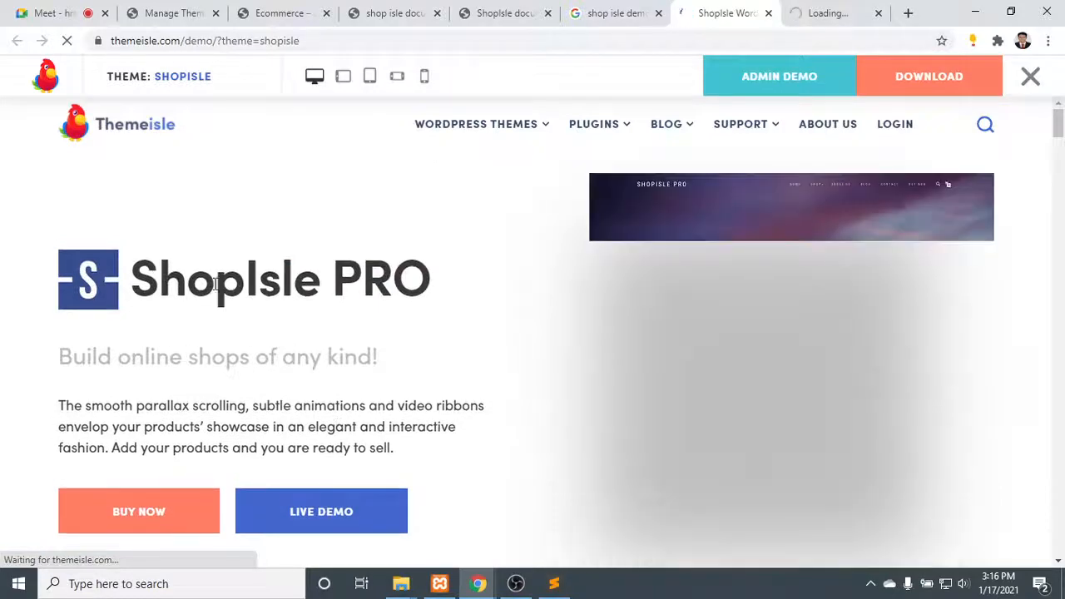
{"action": "scroll", "coordinate": [436, 285], "scroll_direction": "down", "scroll_amount": 1}
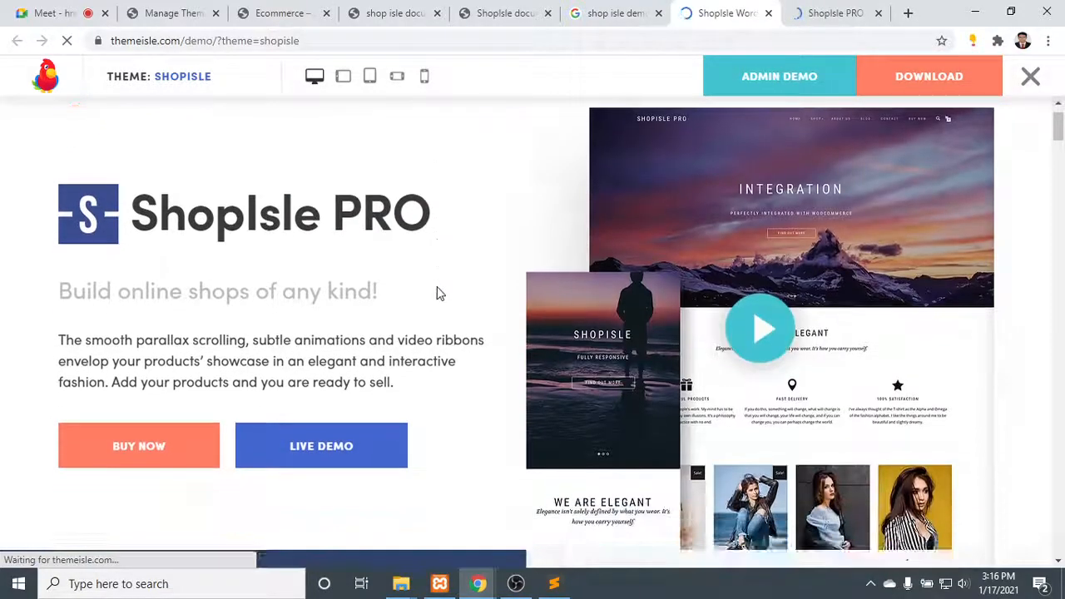
{"action": "scroll", "coordinate": [436, 293], "scroll_direction": "down", "scroll_amount": 2}
{"action": "scroll", "coordinate": [261, 285], "scroll_direction": "down", "scroll_amount": 7}
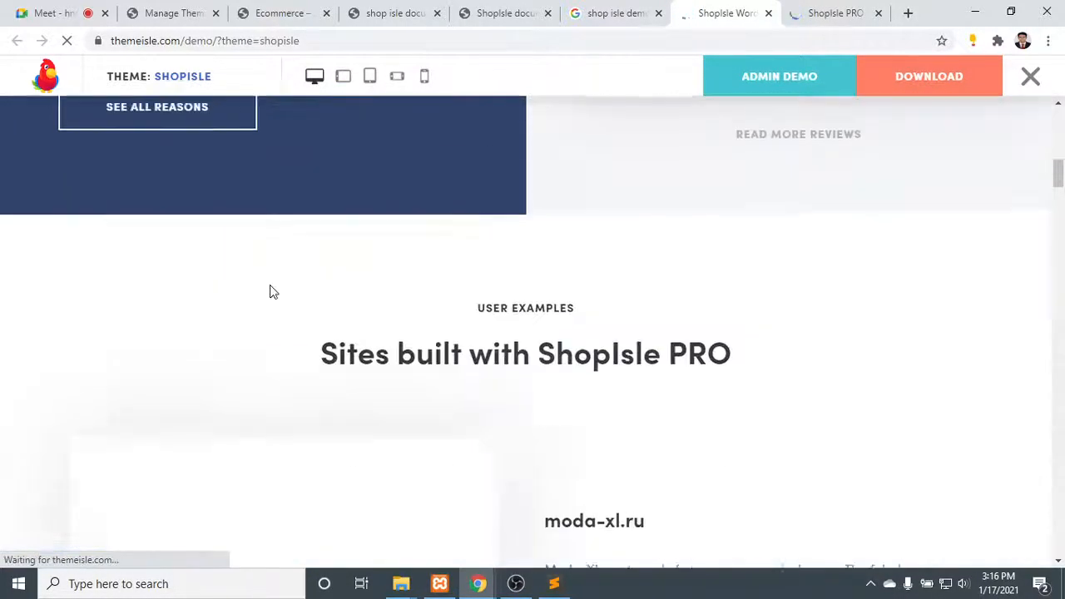
{"action": "scroll", "coordinate": [270, 292], "scroll_direction": "down", "scroll_amount": 6}
{"action": "scroll", "coordinate": [274, 291], "scroll_direction": "up", "scroll_amount": 6}
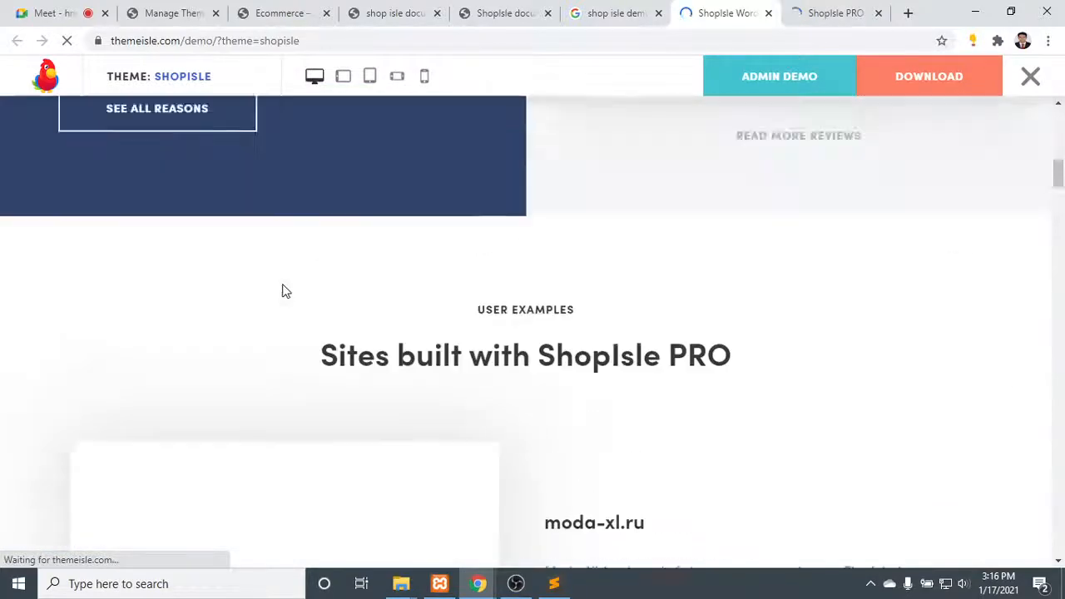
{"action": "scroll", "coordinate": [285, 291], "scroll_direction": "up", "scroll_amount": 10}
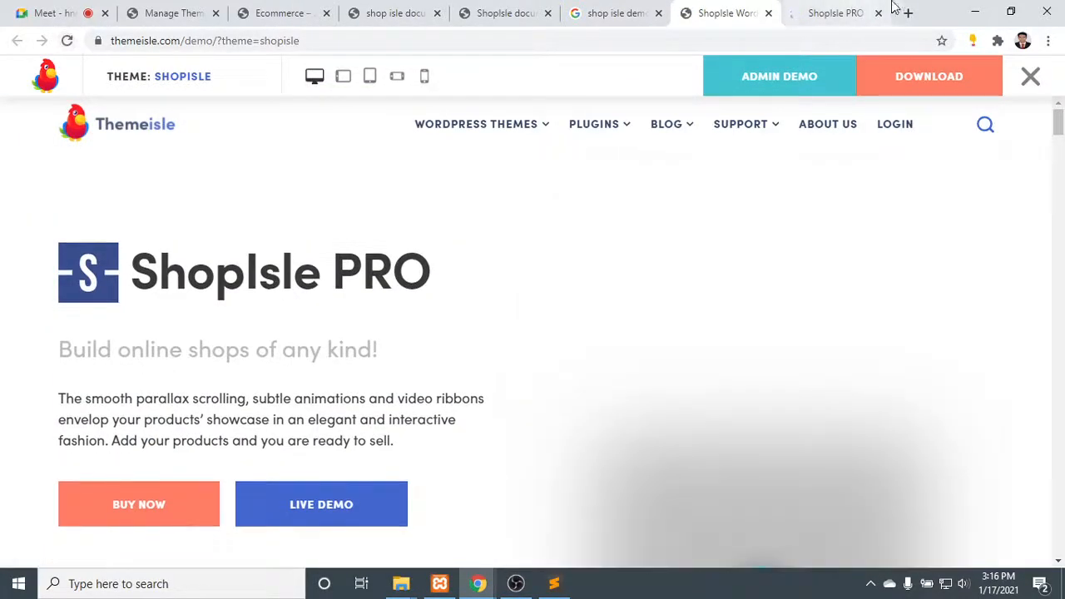
- Switch to the ShopIsle PRO live demo and close the preview bar above the demo
{"action": "left_click", "coordinate": [825, 9]}
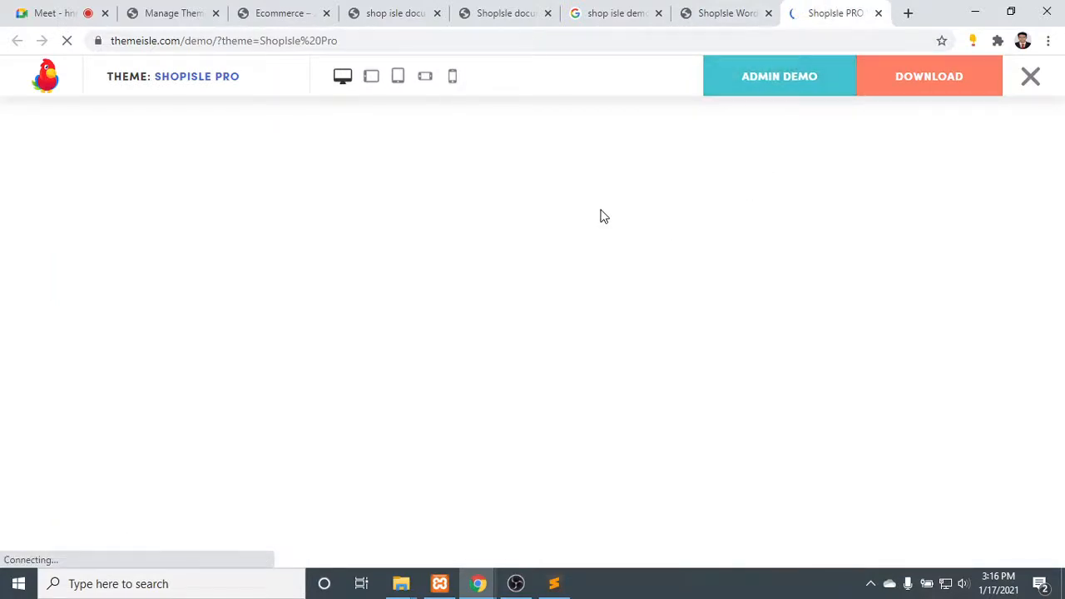
{"action": "left_click", "coordinate": [748, 8]}
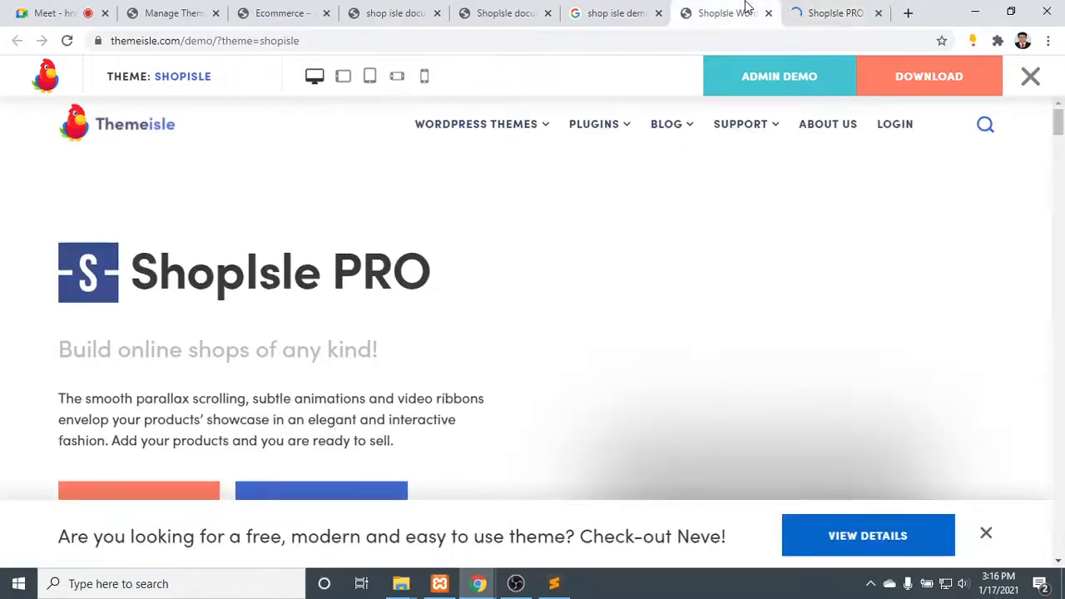
{"action": "left_click", "coordinate": [827, 10]}
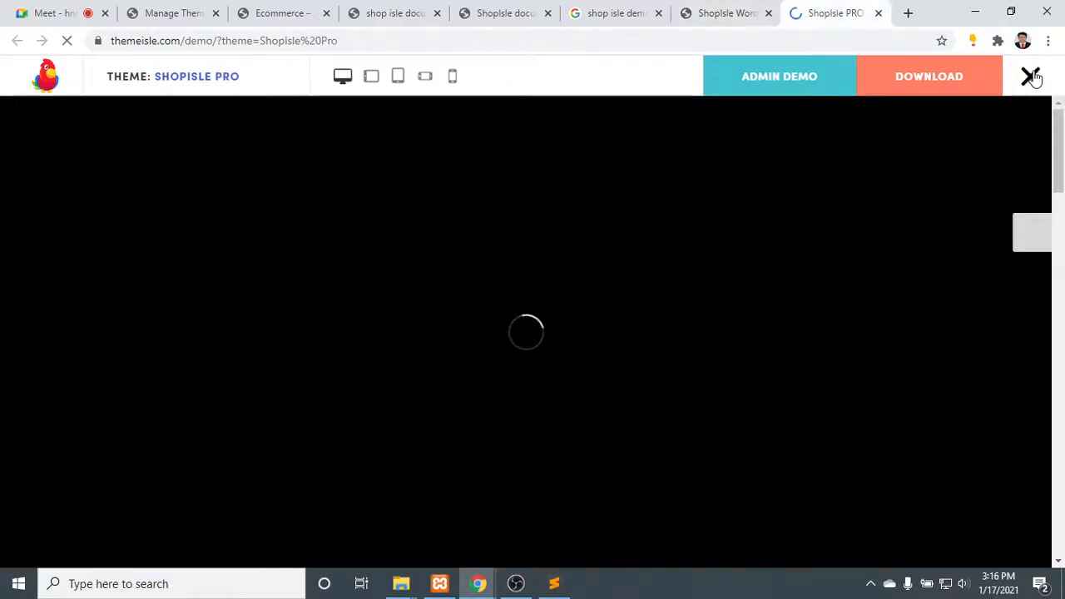
{"action": "left_click", "coordinate": [1032, 77]}
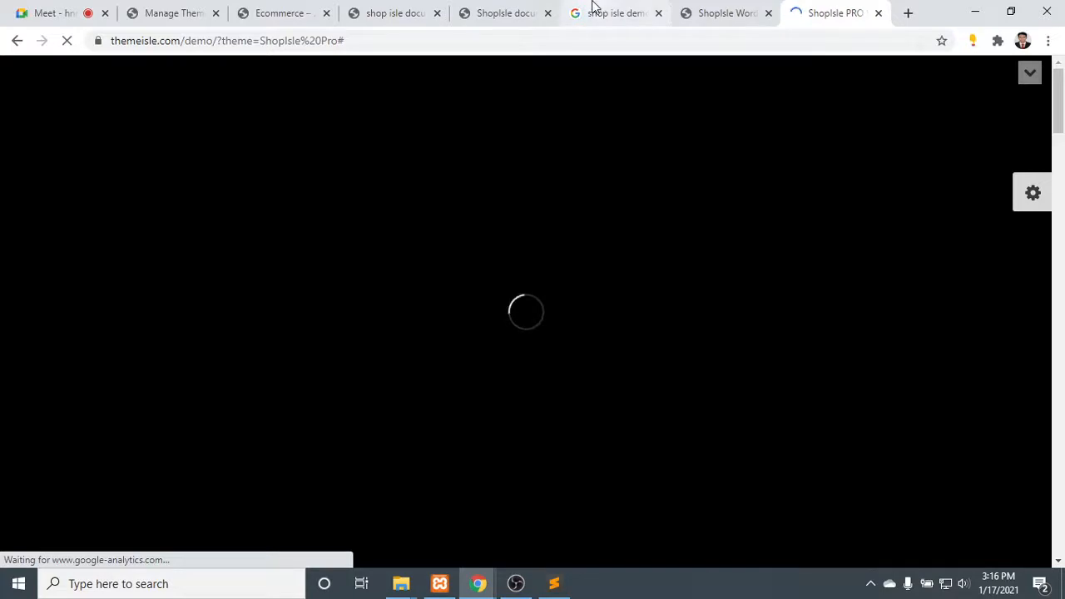
- Check the local Ecommerce site's front page and its Manage Themes page
{"action": "left_click", "coordinate": [302, 8]}
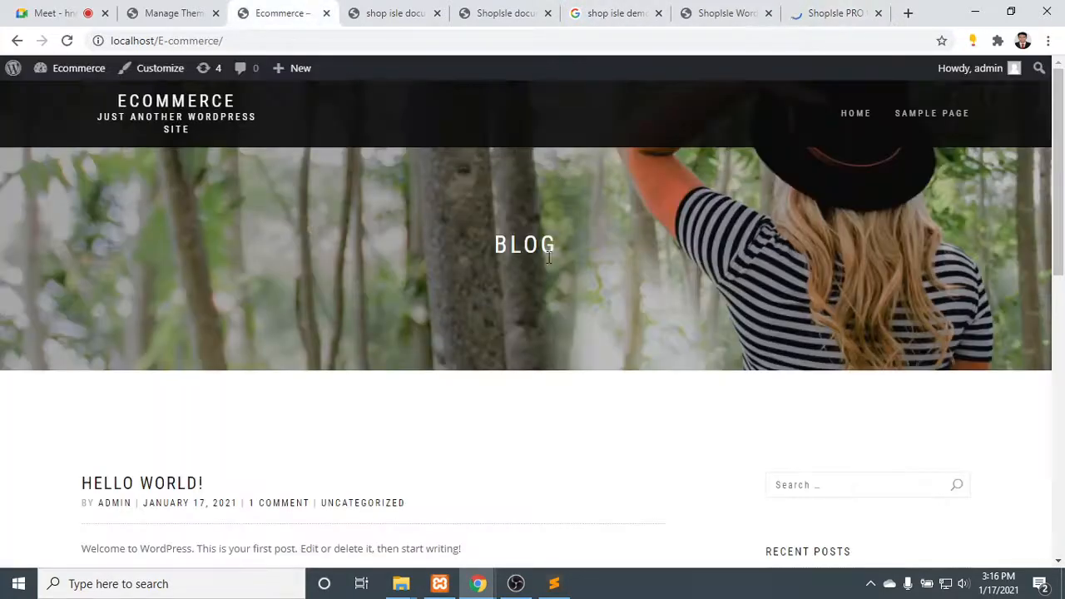
{"action": "left_click", "coordinate": [178, 8]}
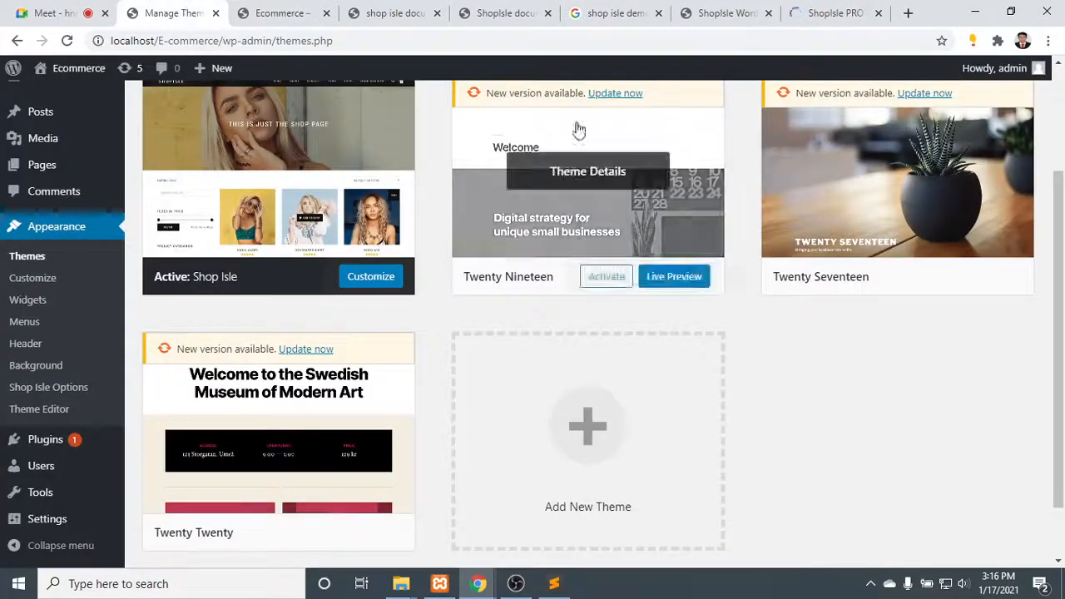
{"action": "left_click", "coordinate": [261, 10]}
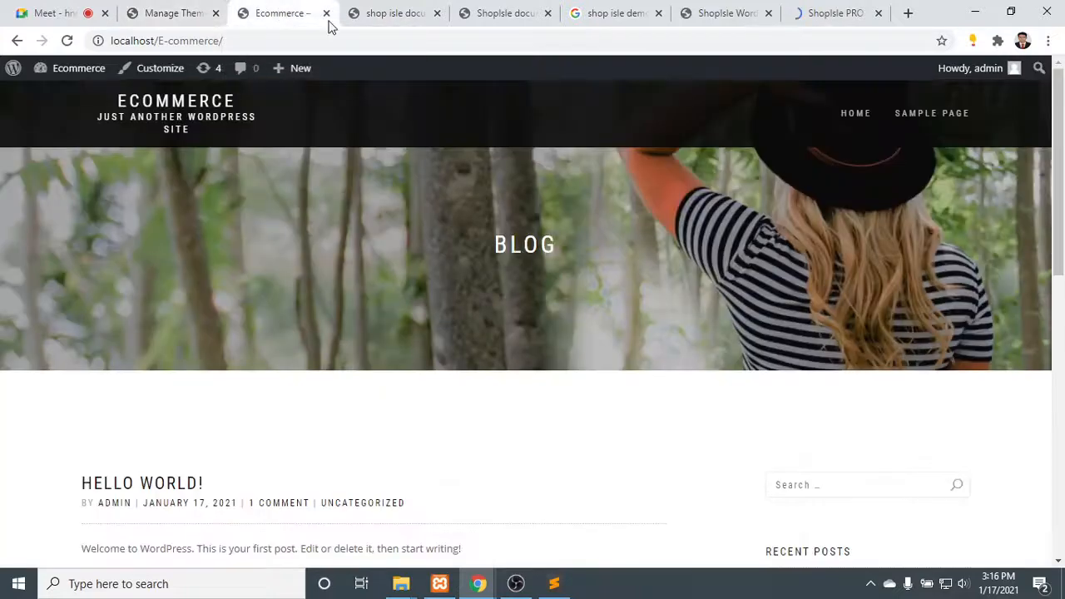
- Close the "shop isle documentation" and "shop isle demo" search tabs, and return the ShopIsle documentation to its beginning
{"action": "left_click", "coordinate": [366, 15]}
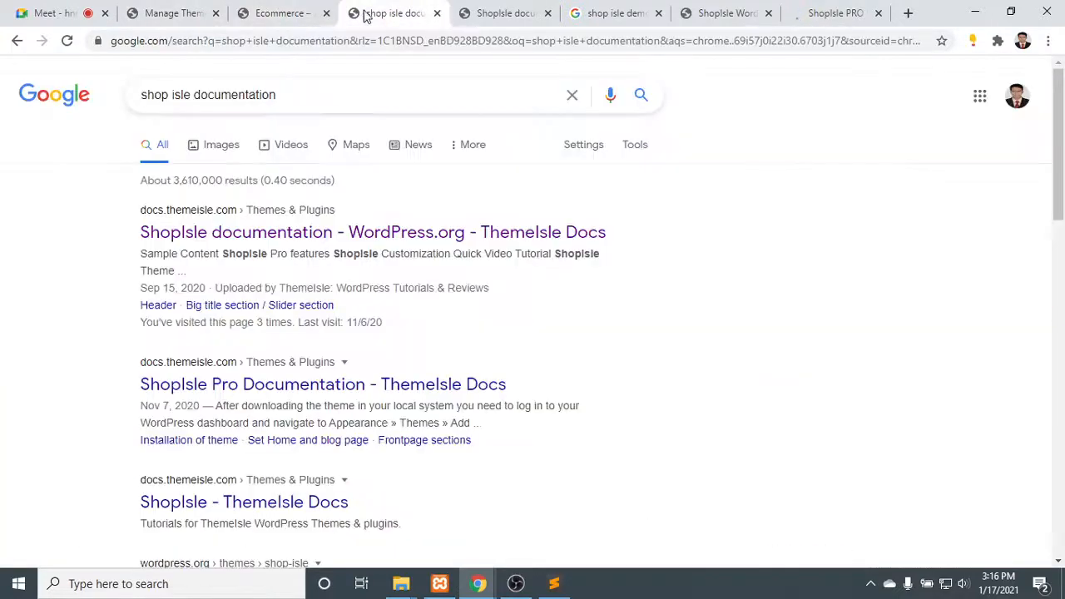
{"action": "left_click", "coordinate": [437, 13]}
{"action": "scroll", "coordinate": [556, 304], "scroll_direction": "up", "scroll_amount": 10}
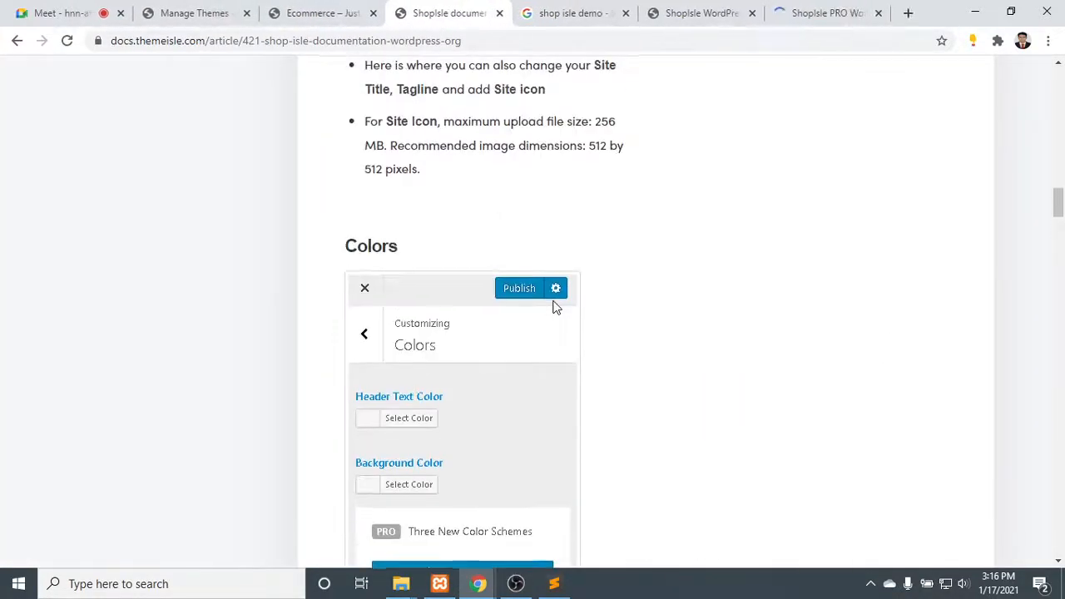
{"action": "left_click_drag", "start_coordinate": [1058, 158], "coordinate": [1059, 83]}
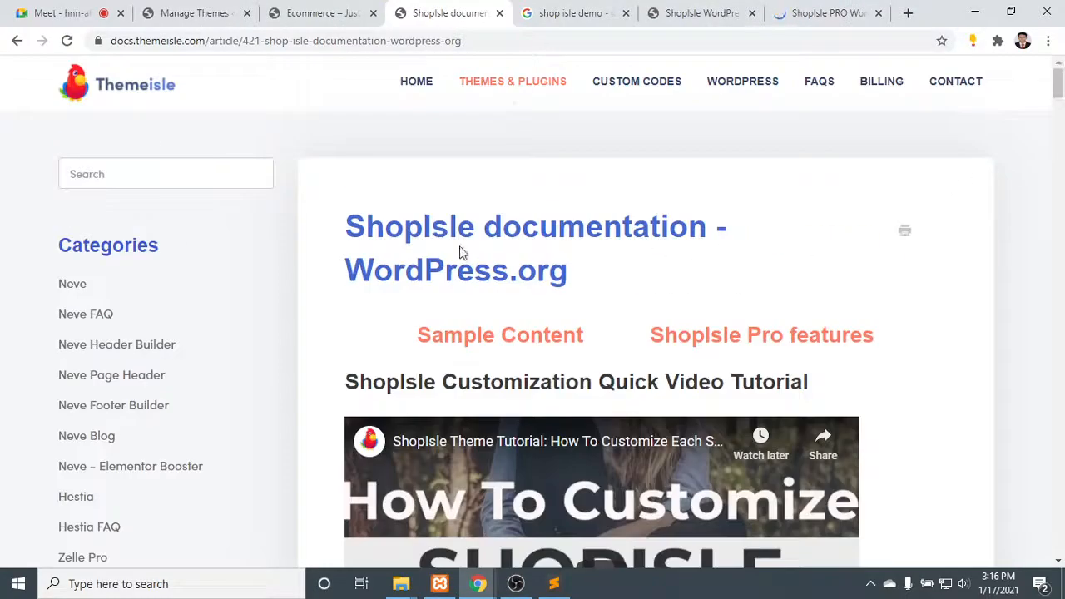
{"action": "left_click", "coordinate": [586, 12]}
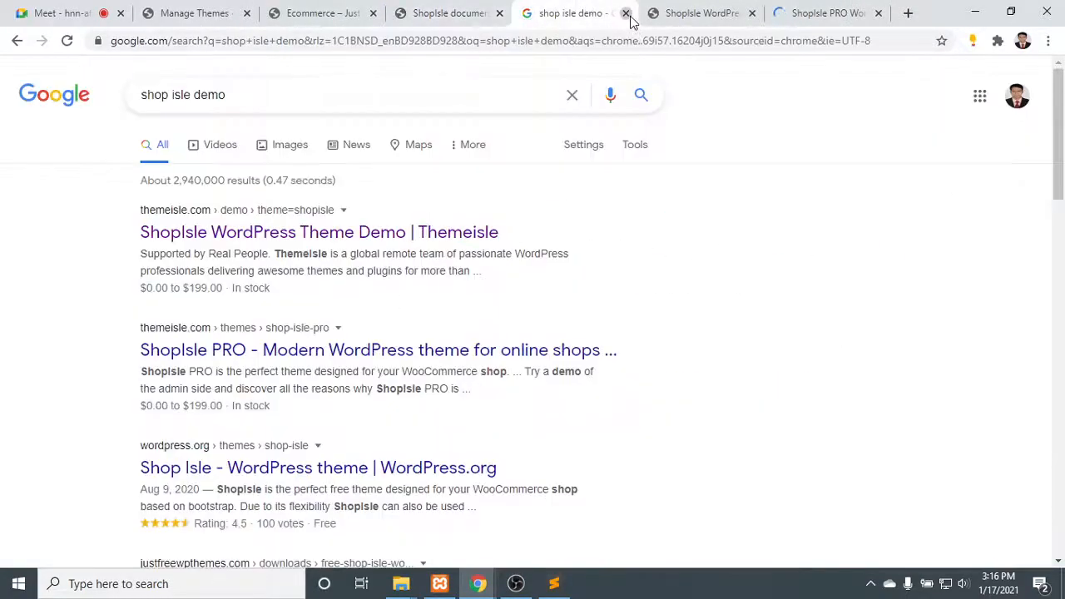
{"action": "left_click", "coordinate": [627, 14]}
- Check the ShopIsle PRO live demo tab and revisit the documentation, Manage Themes and local Ecommerce site tabs
{"action": "left_click", "coordinate": [704, 13]}
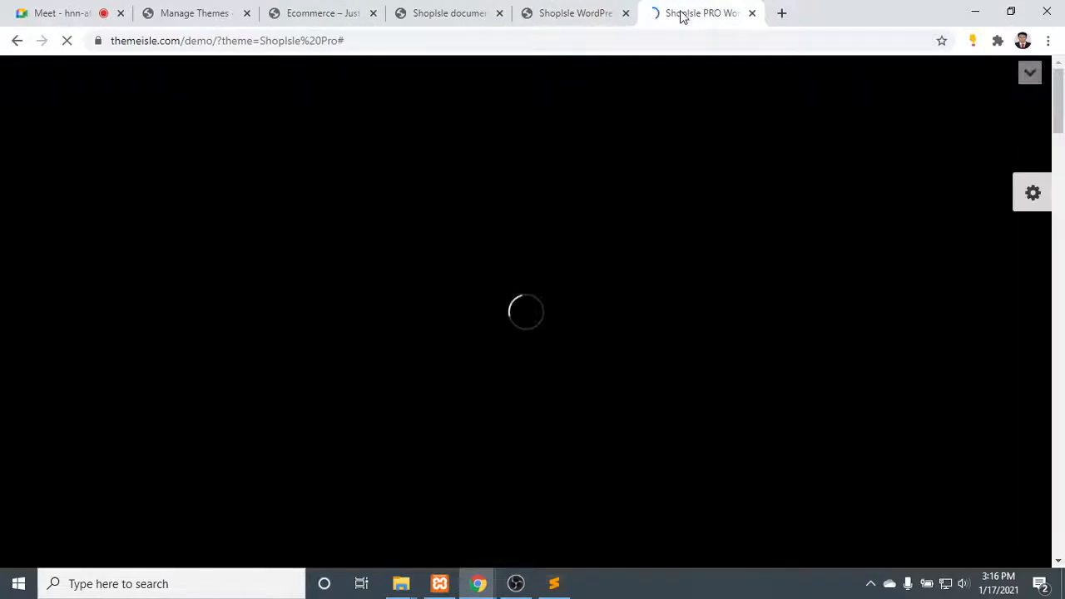
{"action": "left_click", "coordinate": [449, 12]}
{"action": "left_click", "coordinate": [169, 8]}
{"action": "left_click", "coordinate": [344, 13]}
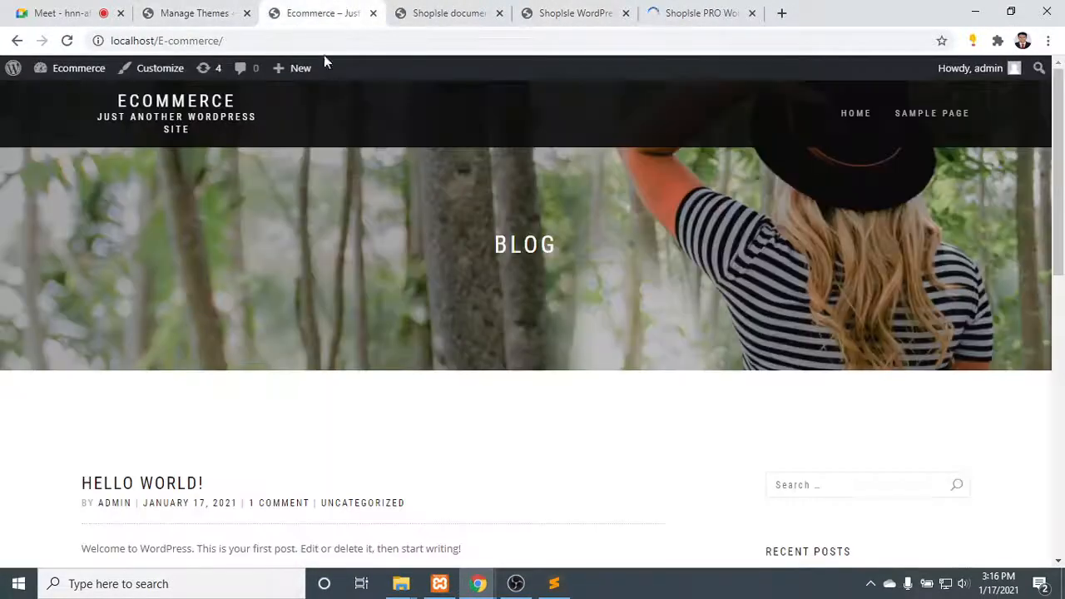
- In the local site's General Settings, set the site title to "Ecommerce shop" and the tagline to "choose your Best Collection"
{"action": "left_click", "coordinate": [261, 8]}
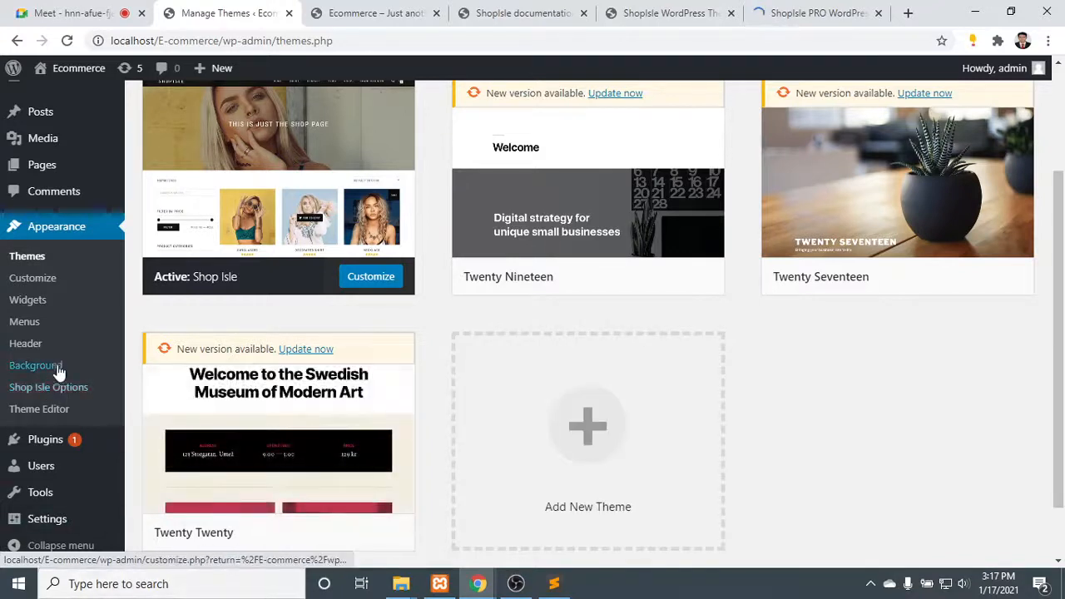
{"action": "scroll", "coordinate": [70, 471], "scroll_direction": "down", "scroll_amount": 1}
{"action": "mouse_move", "coordinate": [55, 519]}
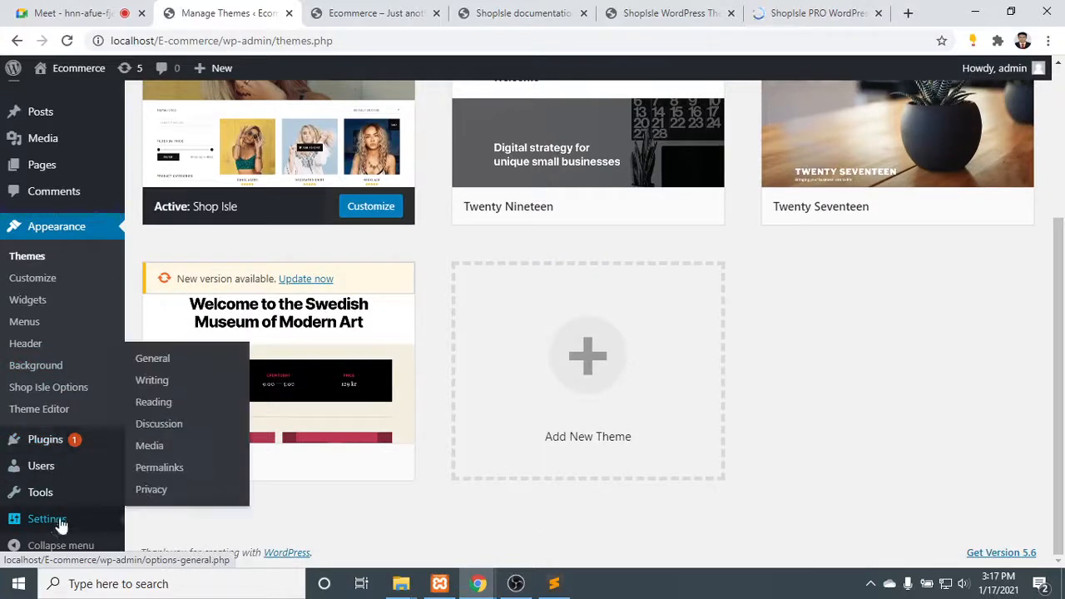
{"action": "left_click", "coordinate": [167, 365]}
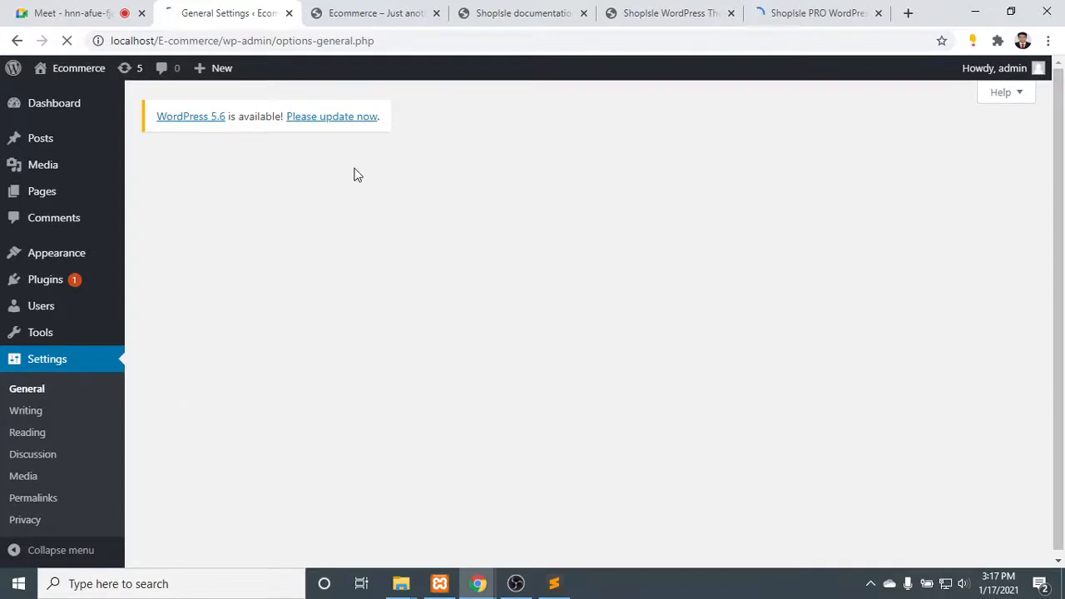
{"action": "left_click", "coordinate": [392, 242]}
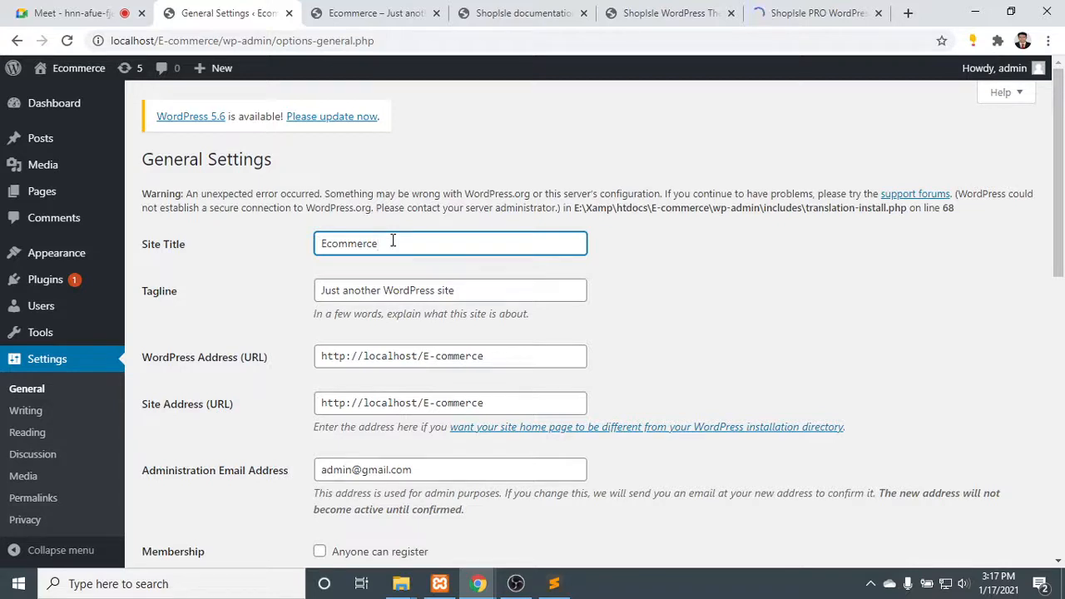
{"action": "type", "text": "shop"}
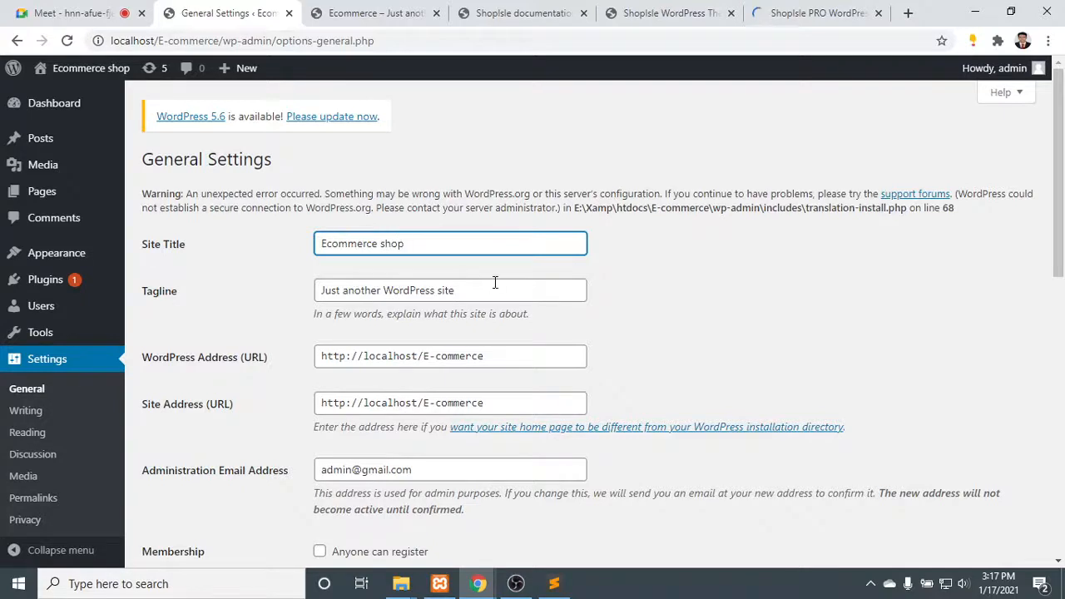
{"action": "left_click_drag", "start_coordinate": [494, 283], "coordinate": [221, 252]}
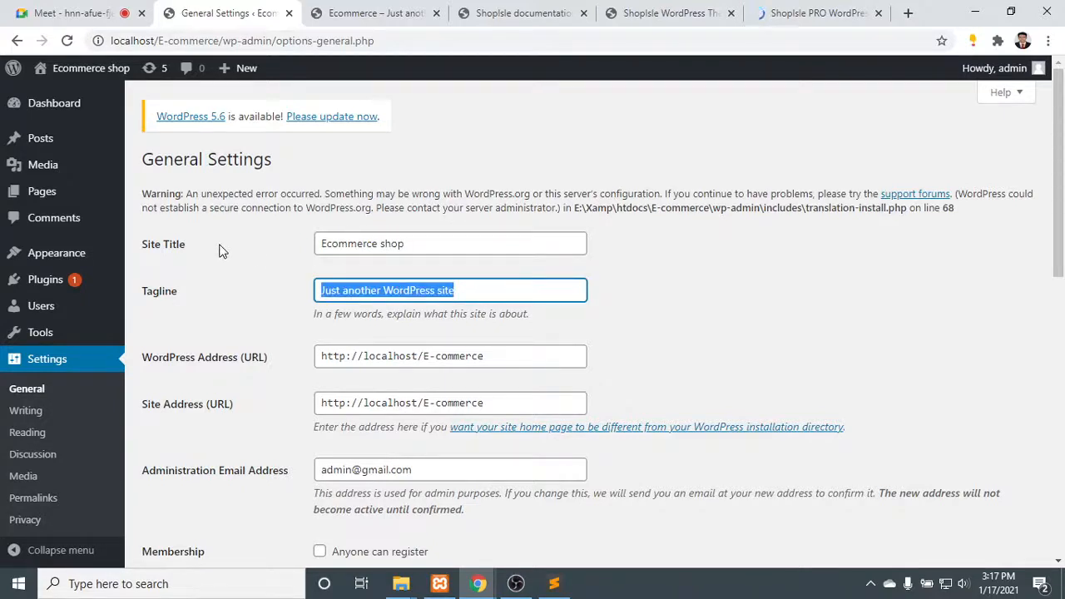
{"action": "type", "text": "choose your Best Collection"}
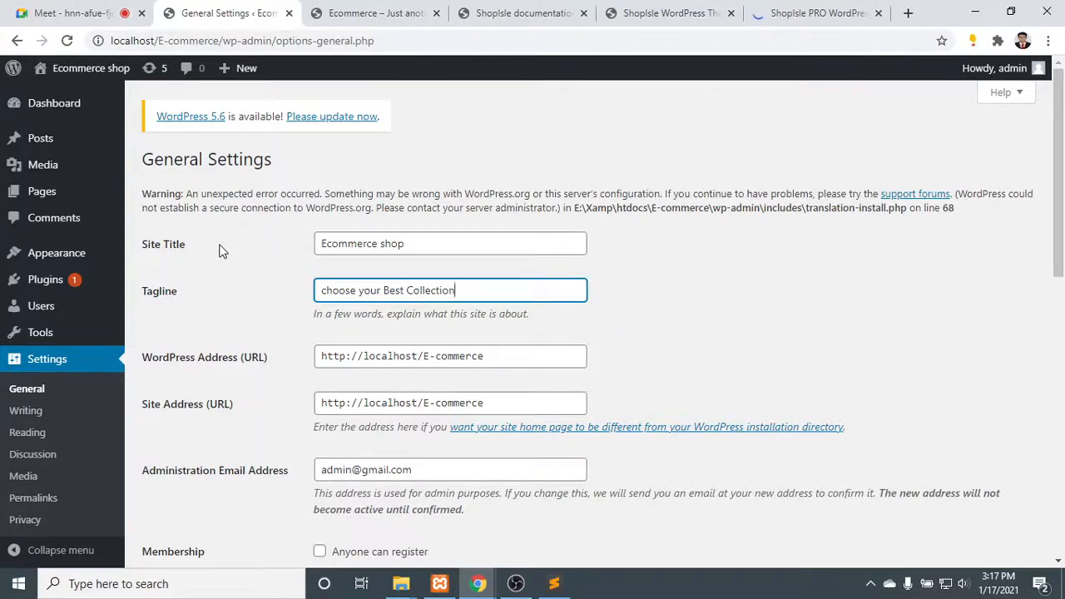
- Set the site's timezone to UTC+6
{"action": "scroll", "coordinate": [375, 274], "scroll_direction": "down", "scroll_amount": 3}
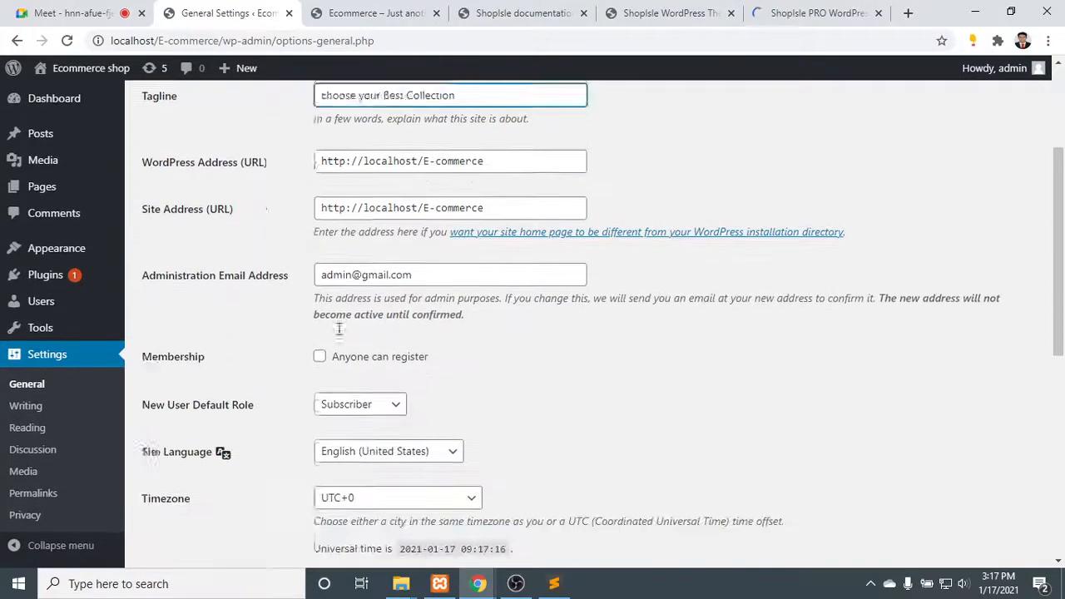
{"action": "scroll", "coordinate": [404, 325], "scroll_direction": "down", "scroll_amount": 1}
{"action": "left_click", "coordinate": [414, 391]}
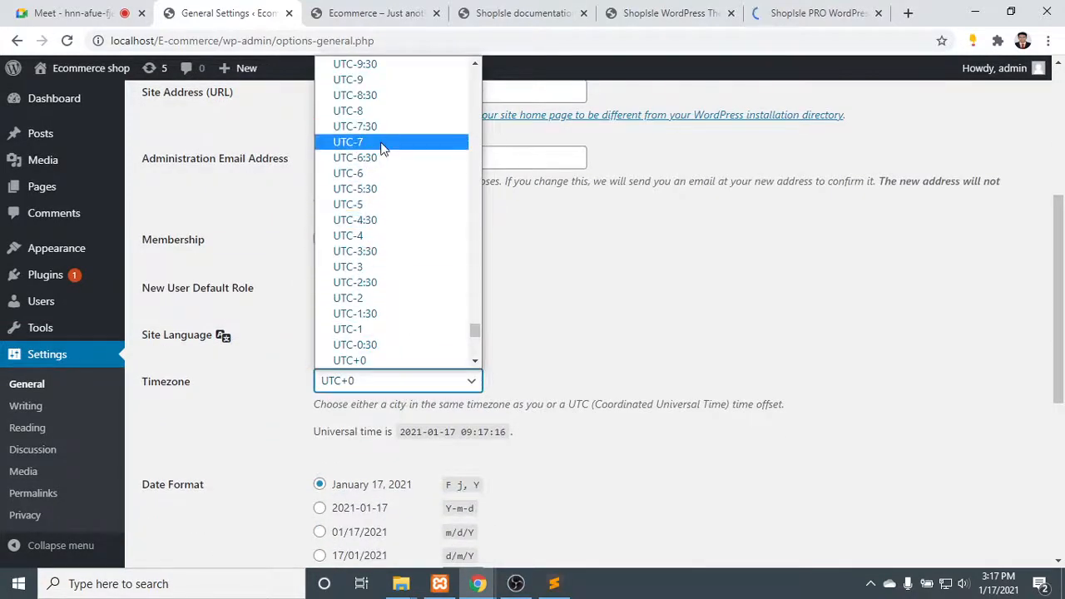
{"action": "scroll", "coordinate": [391, 150], "scroll_direction": "up", "scroll_amount": 4}
{"action": "scroll", "coordinate": [398, 178], "scroll_direction": "down", "scroll_amount": 4}
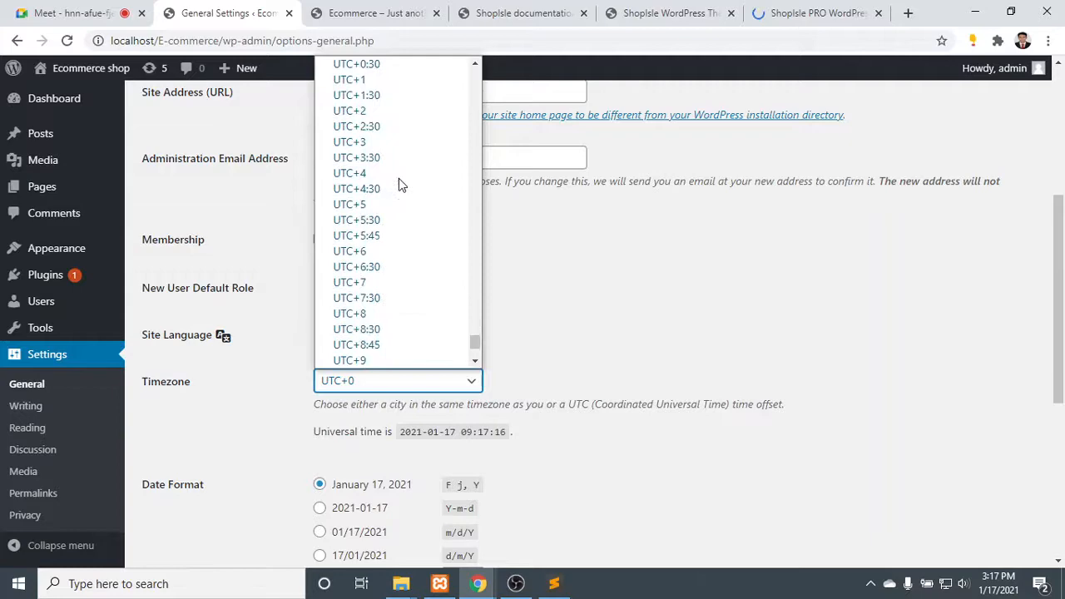
{"action": "left_click", "coordinate": [389, 248]}
- Set the week to start on Saturday and save the General Settings
{"action": "scroll", "coordinate": [396, 260], "scroll_direction": "down", "scroll_amount": 4}
{"action": "scroll", "coordinate": [397, 258], "scroll_direction": "down", "scroll_amount": 1}
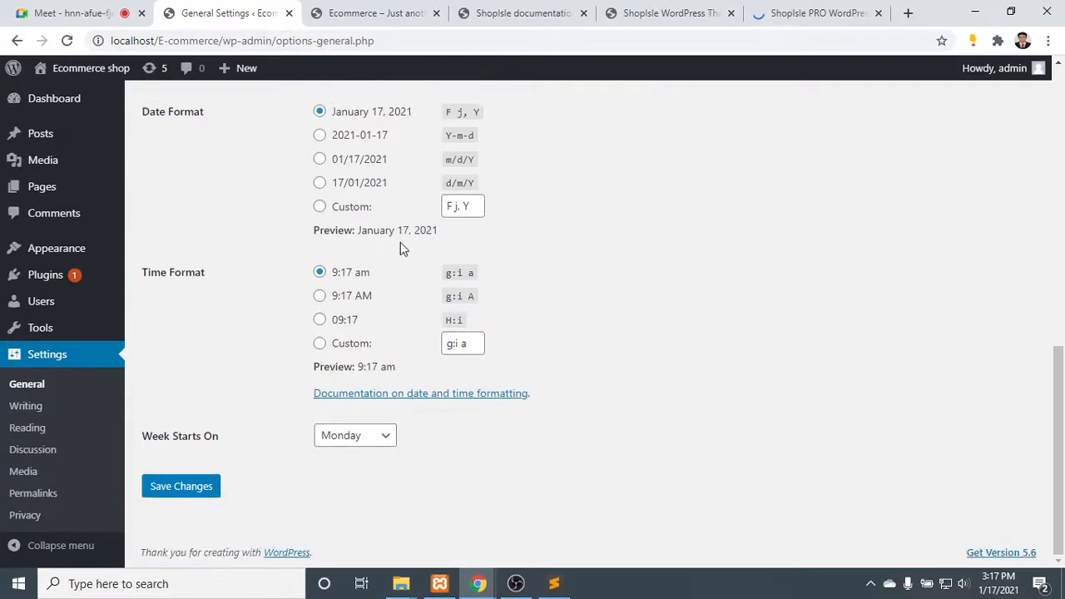
{"action": "left_click", "coordinate": [384, 439]}
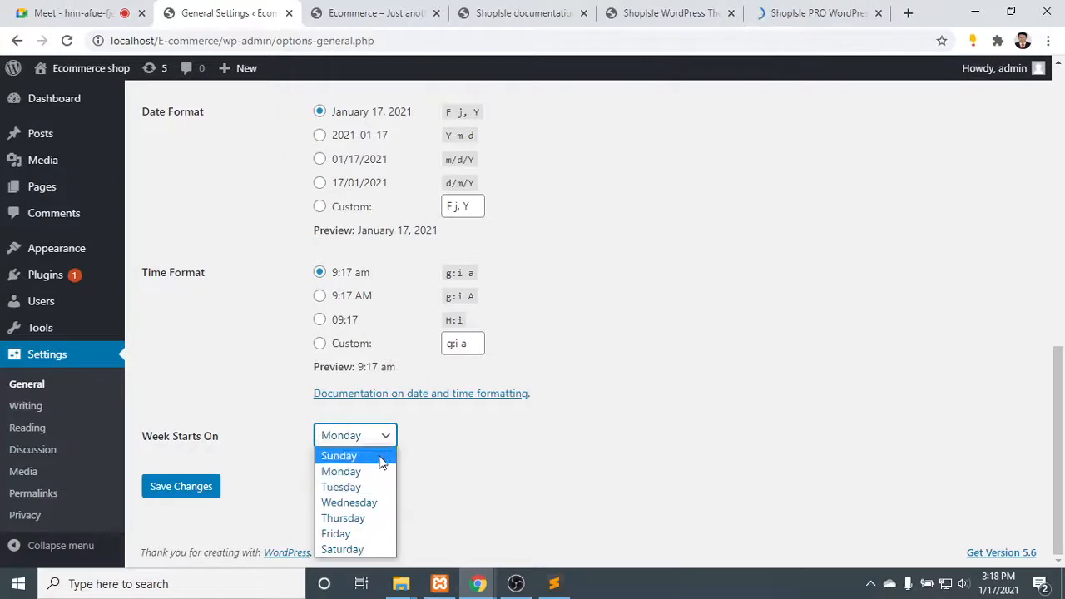
{"action": "left_click", "coordinate": [374, 550]}
{"action": "left_click", "coordinate": [200, 491]}
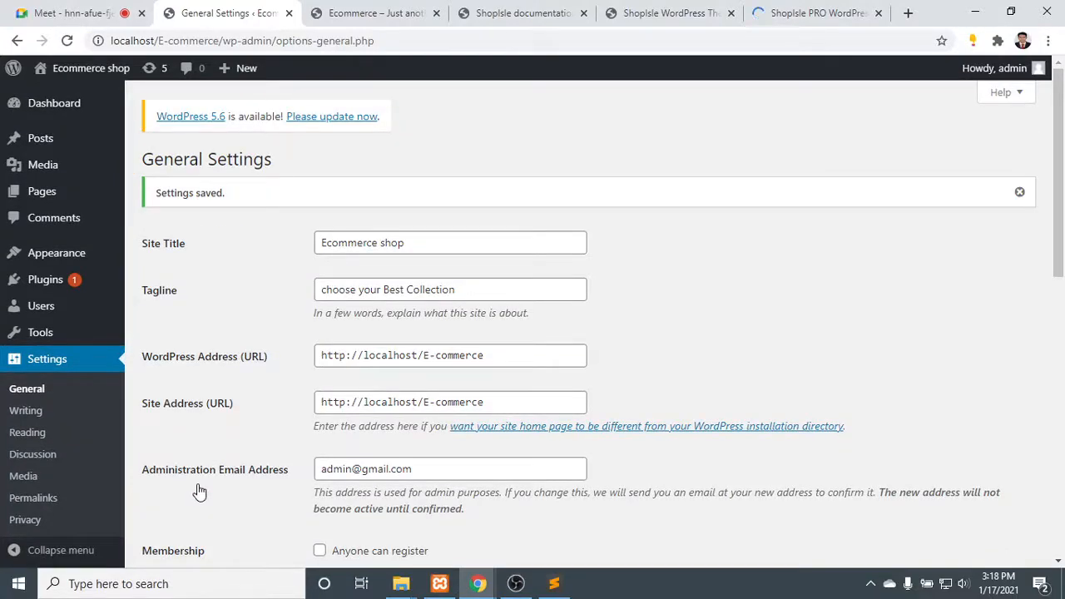
{"action": "scroll", "coordinate": [202, 441], "scroll_direction": "down", "scroll_amount": 5}
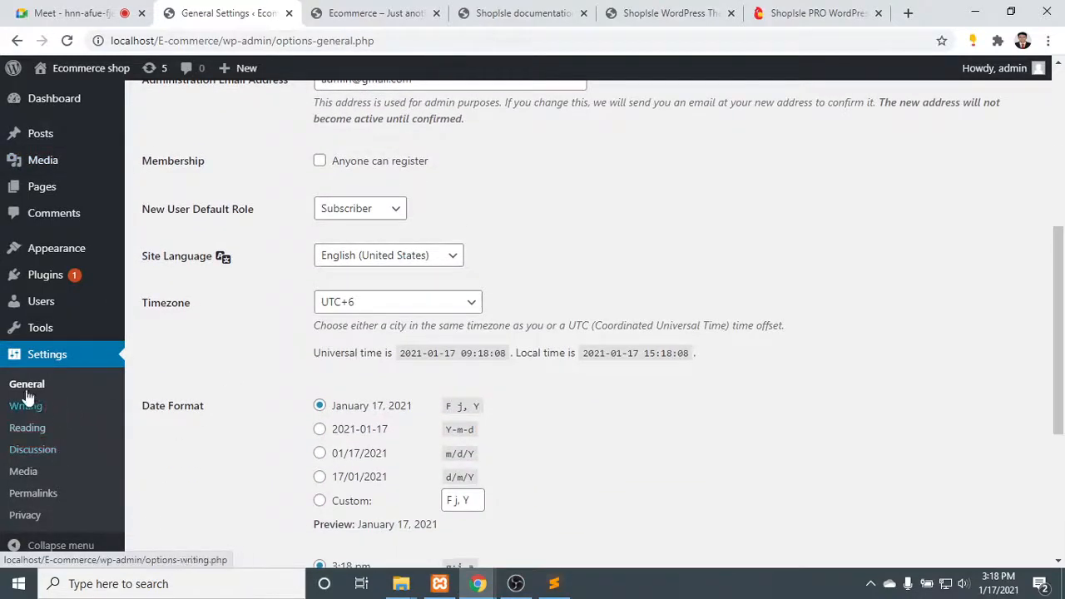
- In the Reading Settings, choose a static page as homepage and examine the pages offered for Homepage and Posts page
{"action": "left_click", "coordinate": [25, 428]}
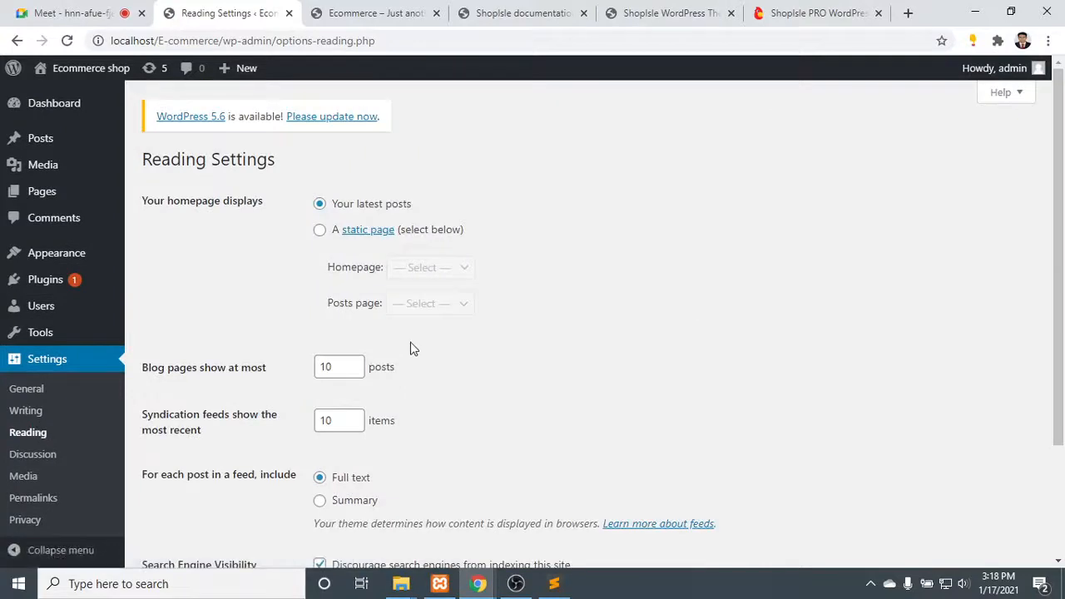
{"action": "left_click", "coordinate": [320, 230]}
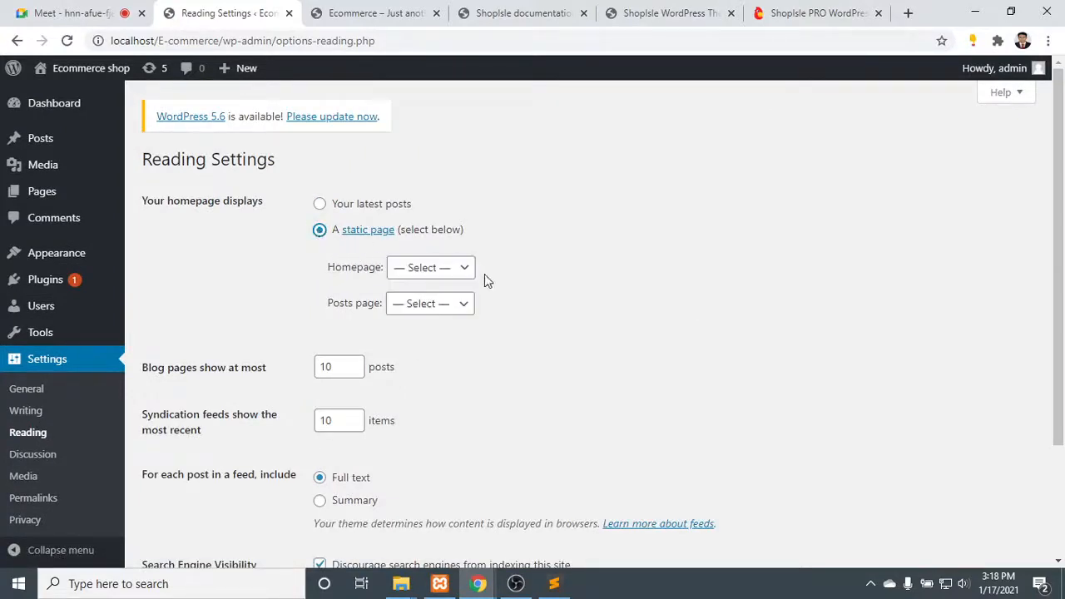
{"action": "left_click", "coordinate": [454, 268]}
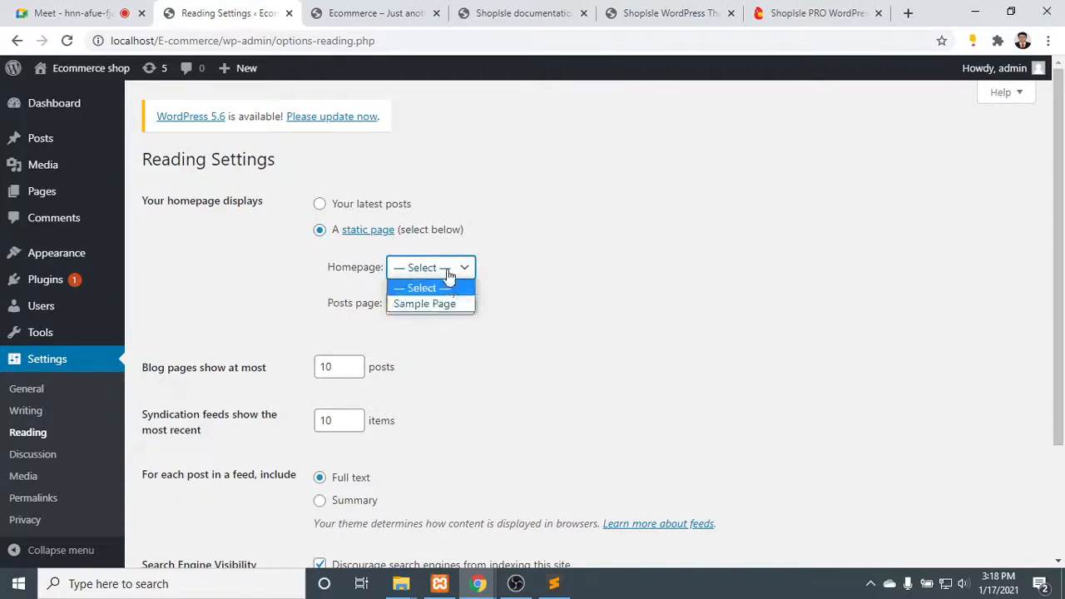
{"action": "left_click", "coordinate": [456, 267]}
{"action": "left_click", "coordinate": [449, 305]}
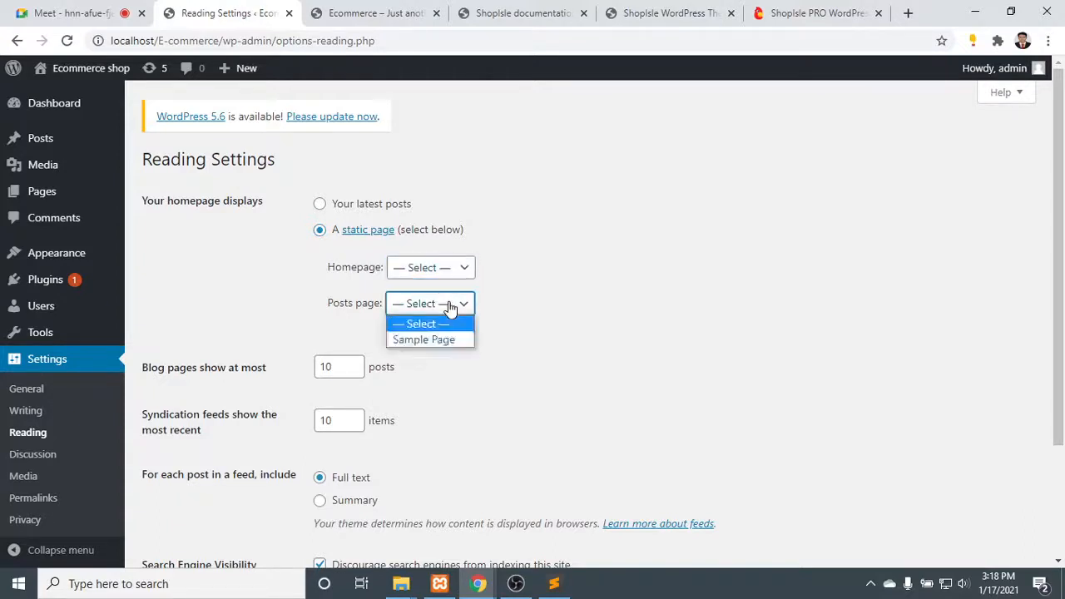
{"action": "left_click", "coordinate": [449, 306]}
{"action": "scroll", "coordinate": [394, 327], "scroll_direction": "down", "scroll_amount": 2}
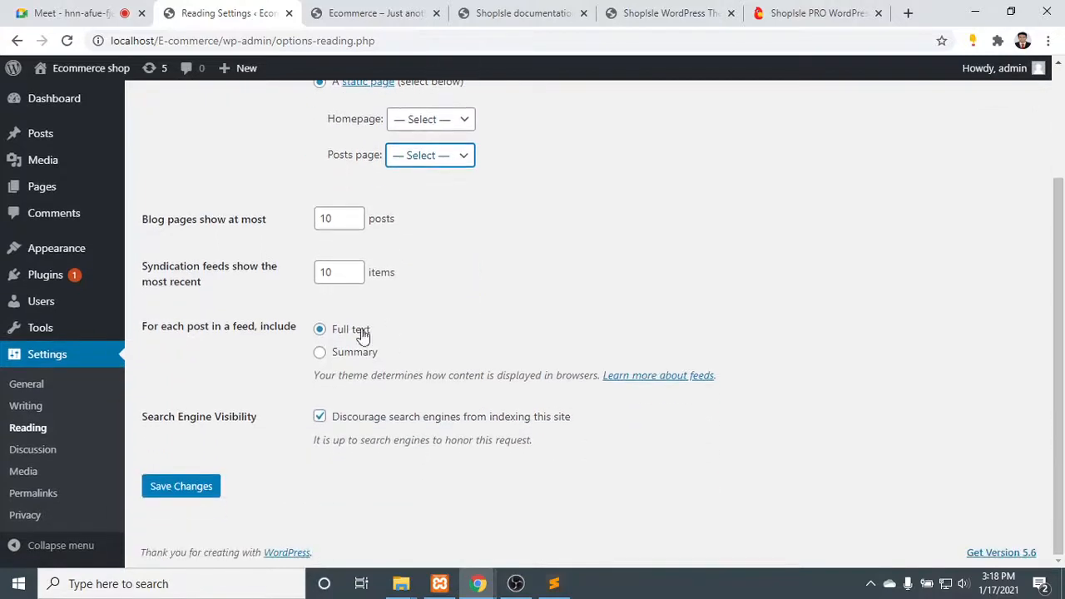
- Set the permalink structure to Post name and save the Permalink Settings
{"action": "left_click", "coordinate": [43, 496]}
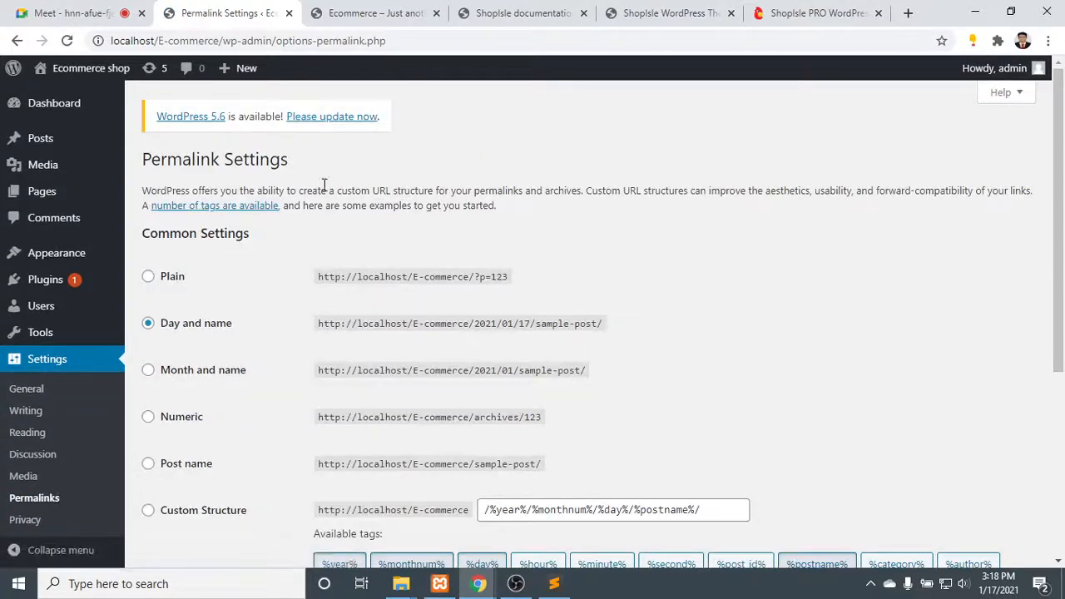
{"action": "left_click", "coordinate": [196, 468]}
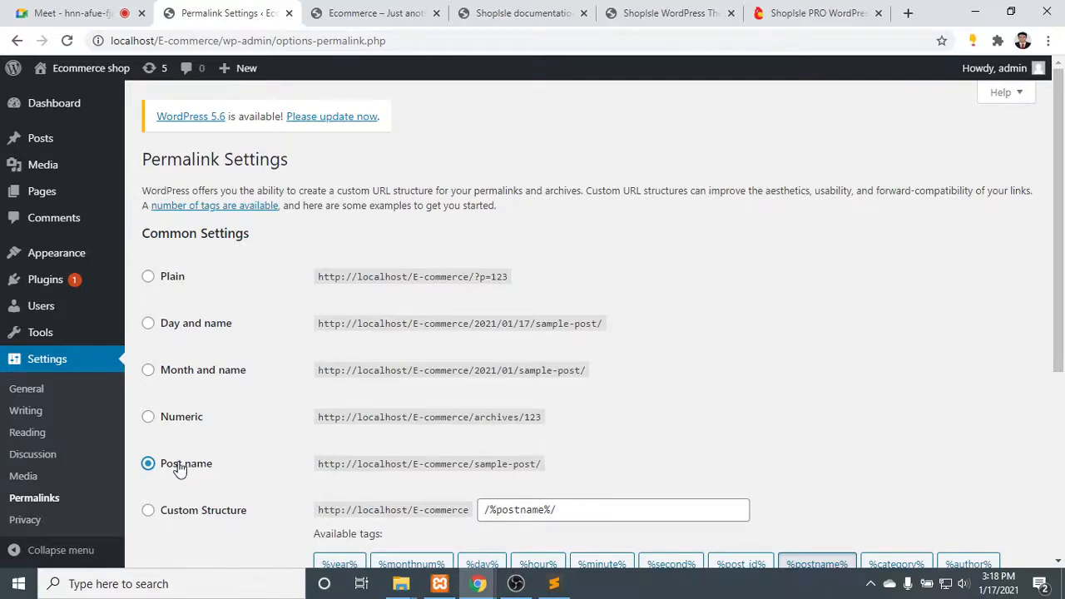
{"action": "scroll", "coordinate": [288, 379], "scroll_direction": "down", "scroll_amount": 4}
{"action": "left_click", "coordinate": [185, 489]}
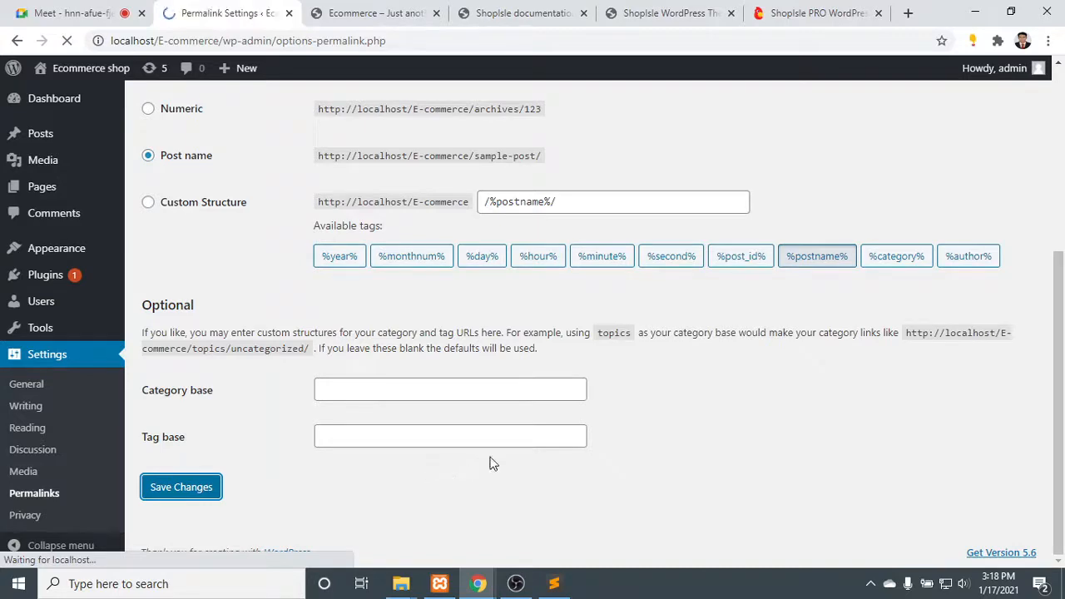
- Examine the ShopIsle PRO live demo's homepage from the hero banner through the product sections to the contact form and footer
{"action": "left_click", "coordinate": [786, 10]}
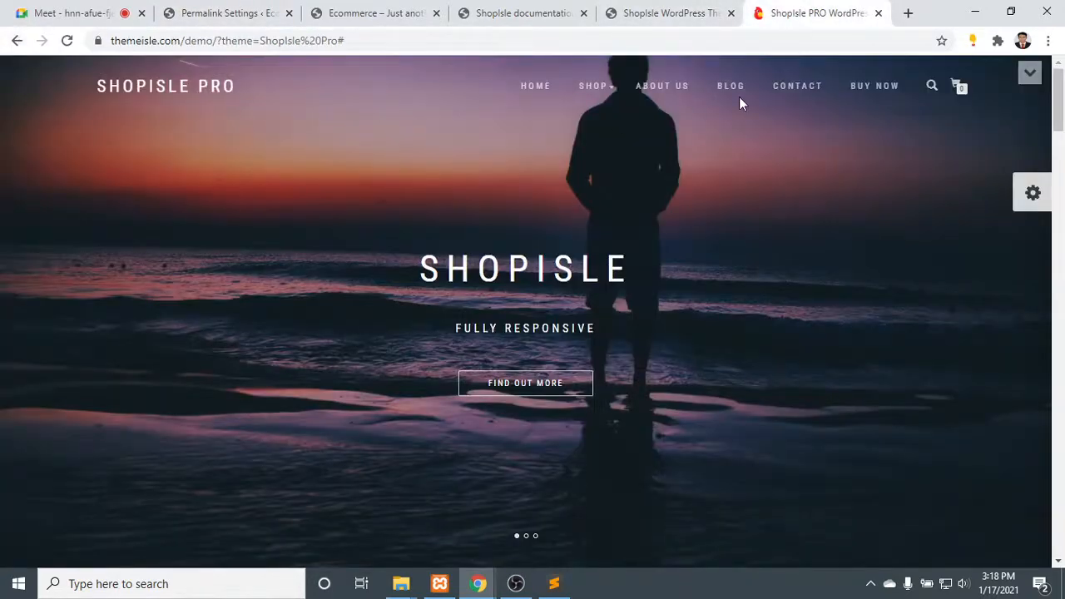
{"action": "scroll", "coordinate": [583, 296], "scroll_direction": "down", "scroll_amount": 5}
{"action": "scroll", "coordinate": [582, 301], "scroll_direction": "down", "scroll_amount": 10}
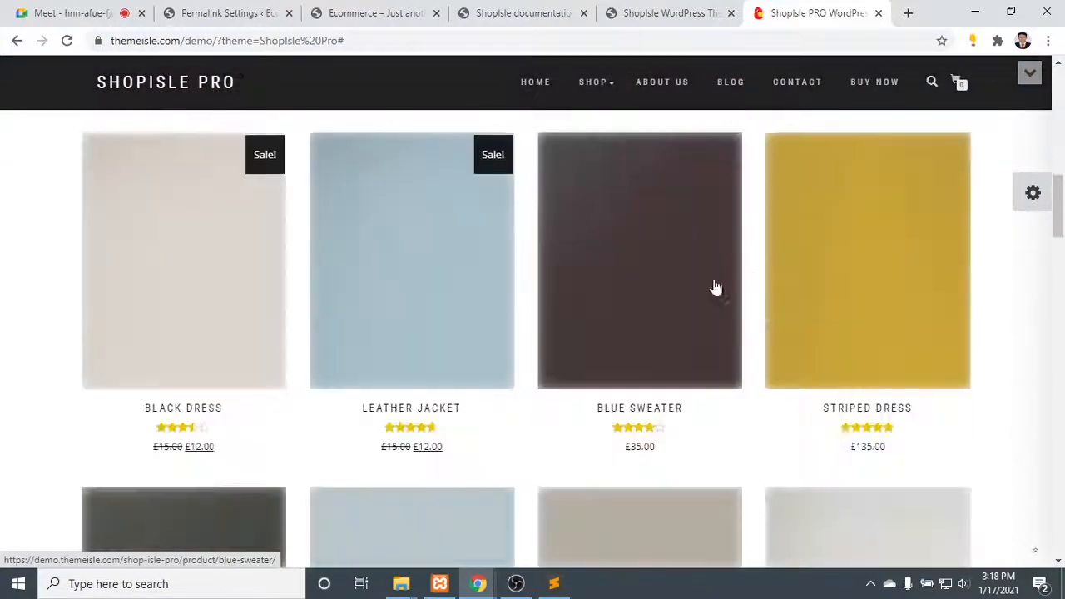
{"action": "scroll", "coordinate": [747, 285], "scroll_direction": "up", "scroll_amount": 3}
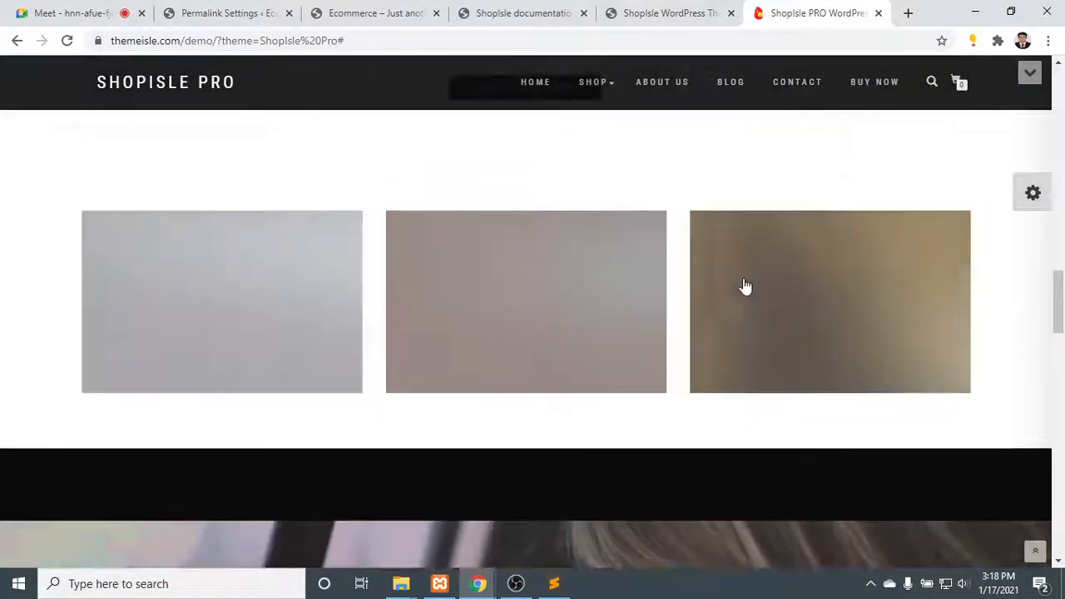
{"action": "scroll", "coordinate": [694, 286], "scroll_direction": "down", "scroll_amount": 6}
{"action": "scroll", "coordinate": [691, 286], "scroll_direction": "down", "scroll_amount": 15}
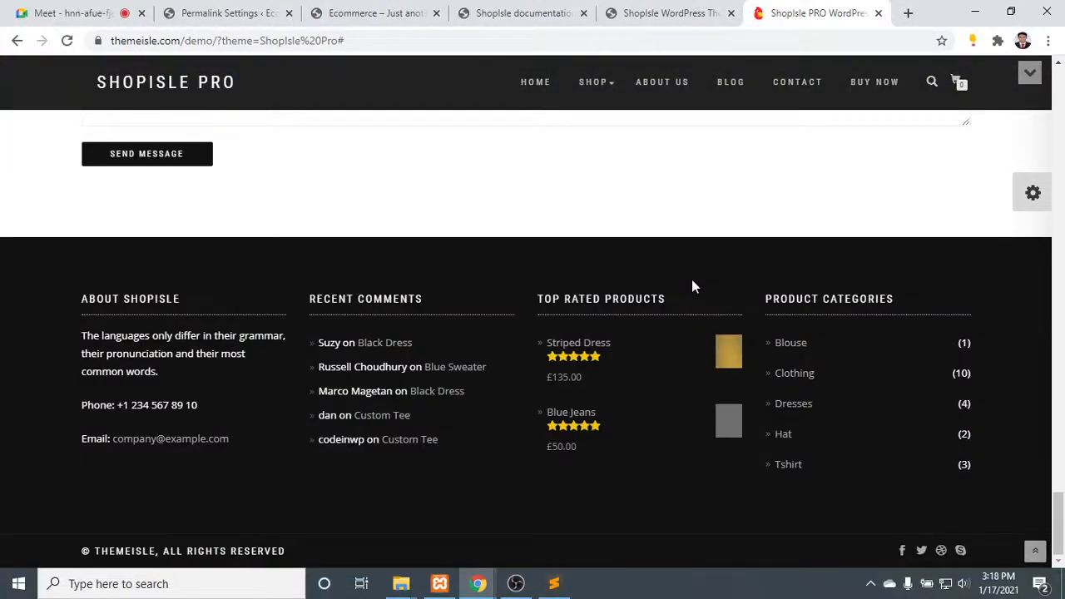
{"action": "scroll", "coordinate": [693, 285], "scroll_direction": "up", "scroll_amount": 20}
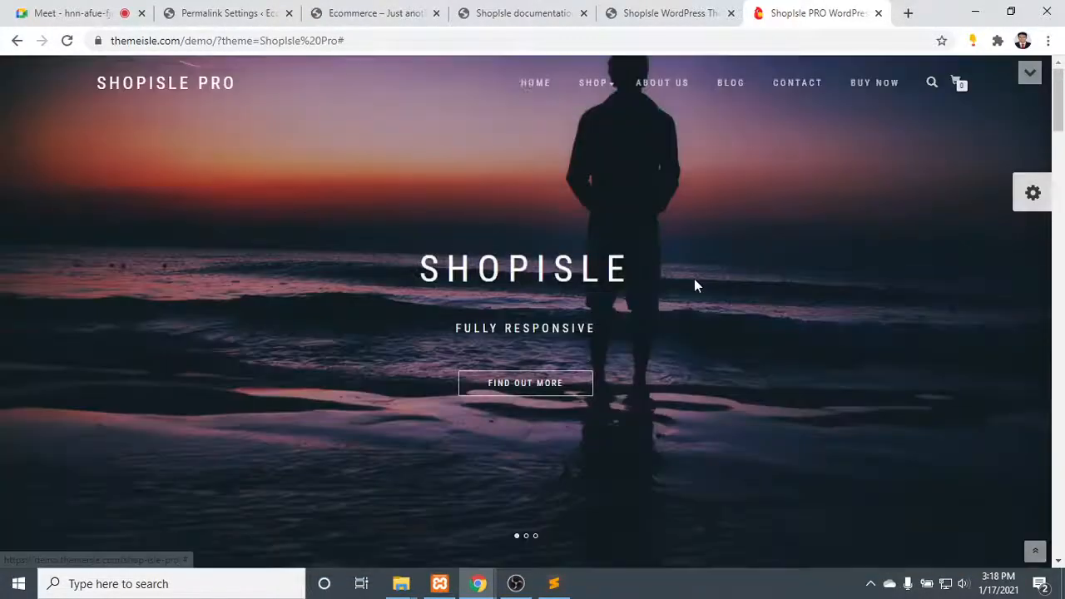
{"action": "scroll", "coordinate": [694, 279], "scroll_direction": "down", "scroll_amount": 15}
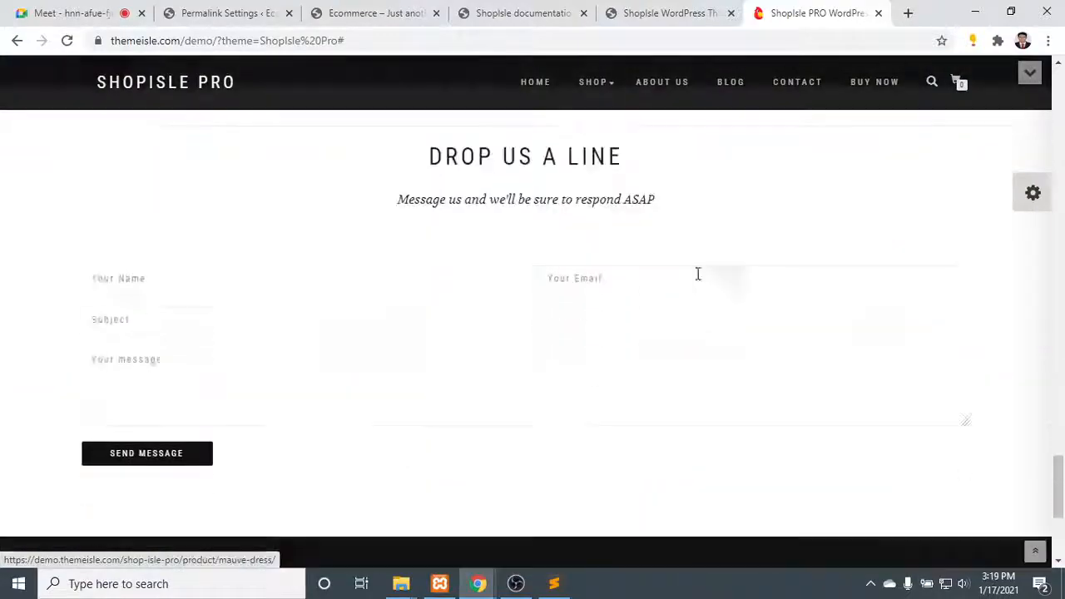
{"action": "scroll", "coordinate": [697, 274], "scroll_direction": "down", "scroll_amount": 5}
{"action": "scroll", "coordinate": [697, 273], "scroll_direction": "up", "scroll_amount": 20}
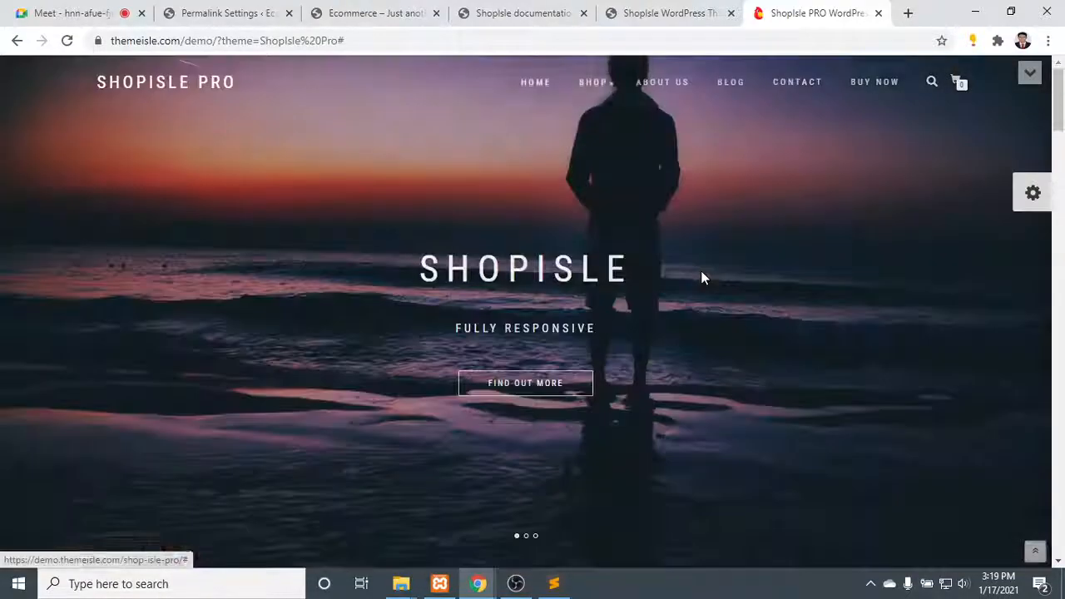
- Look over the ShopIsle theme preview page with the Themeisle bar and close its tab
{"action": "left_click", "coordinate": [678, 12]}
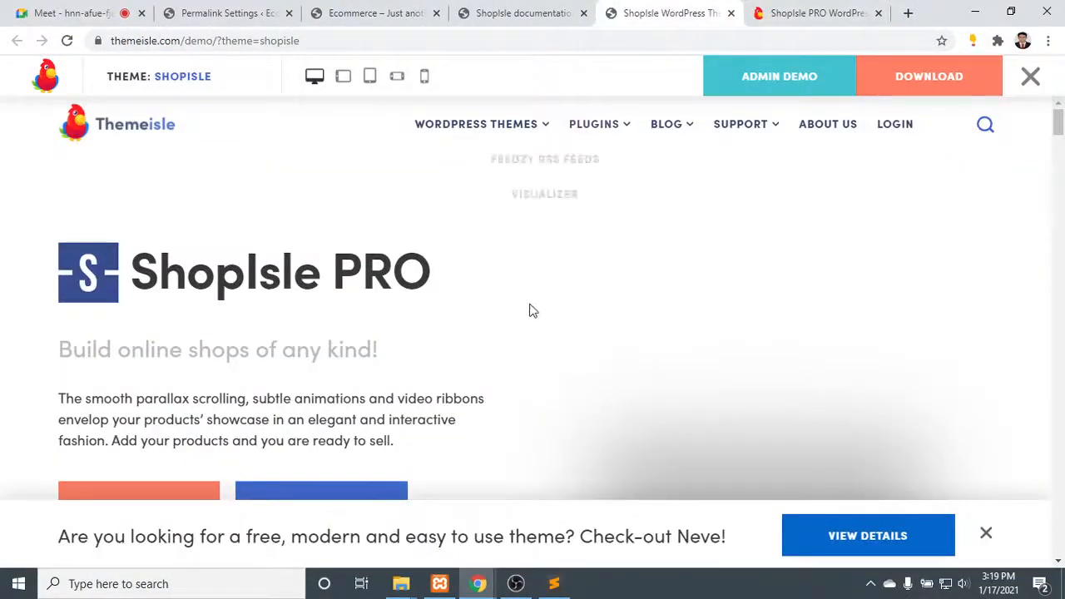
{"action": "scroll", "coordinate": [545, 305], "scroll_direction": "down", "scroll_amount": 5}
{"action": "scroll", "coordinate": [551, 297], "scroll_direction": "up", "scroll_amount": 5}
{"action": "left_click", "coordinate": [731, 13]}
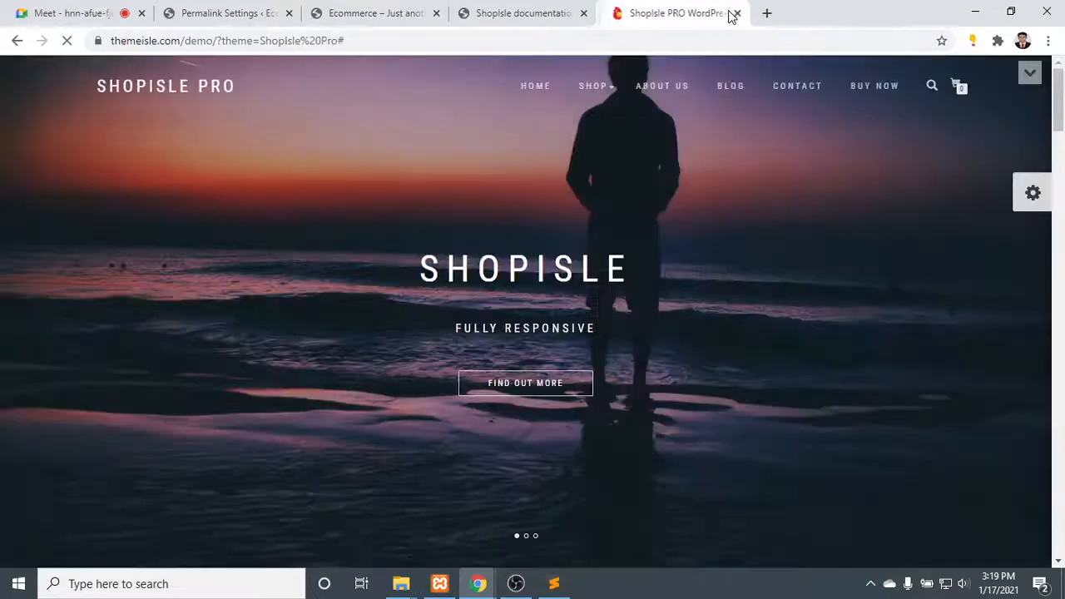
- Revisit the ShopIsle documentation and the local Ecommerce site's front page
{"action": "left_click", "coordinate": [553, 10]}
{"action": "scroll", "coordinate": [551, 325], "scroll_direction": "down", "scroll_amount": 1}
{"action": "left_click", "coordinate": [420, 8]}
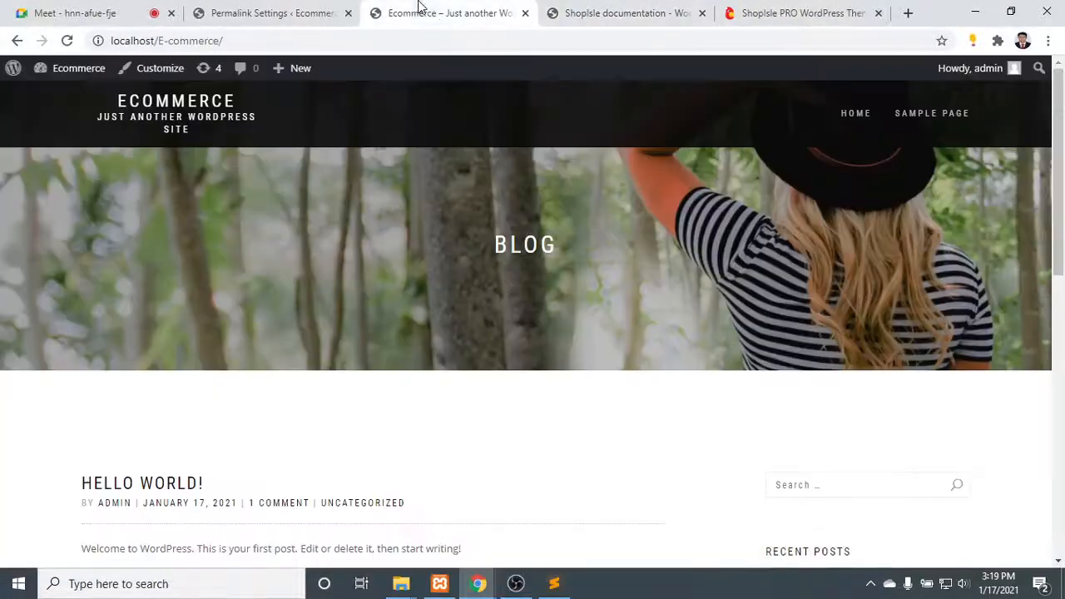
- Return to the local site's admin and open the list of all pages
{"action": "left_click", "coordinate": [260, 10]}
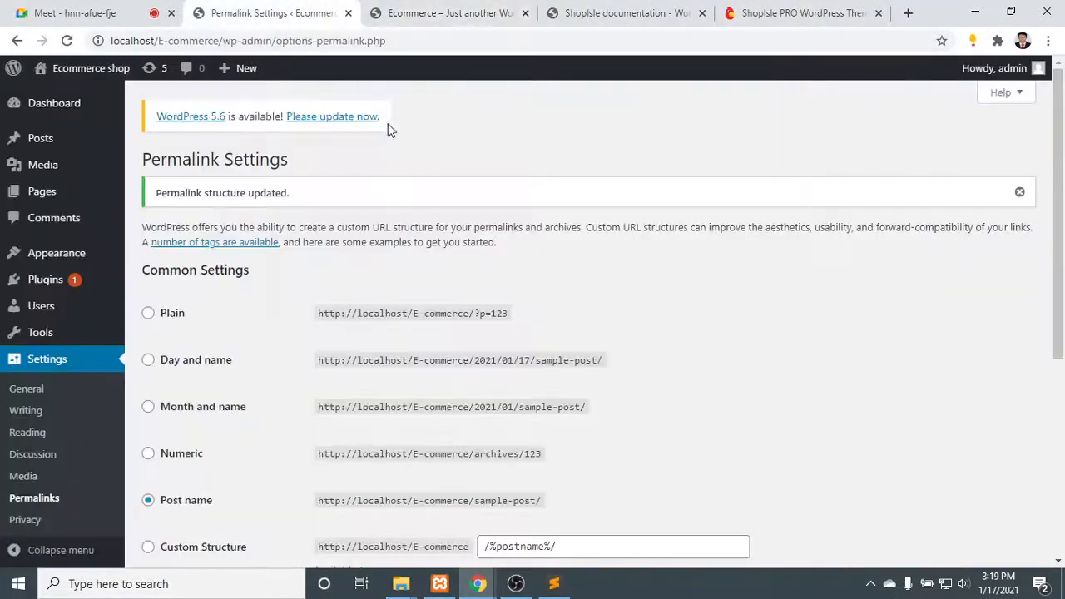
{"action": "mouse_move", "coordinate": [53, 193]}
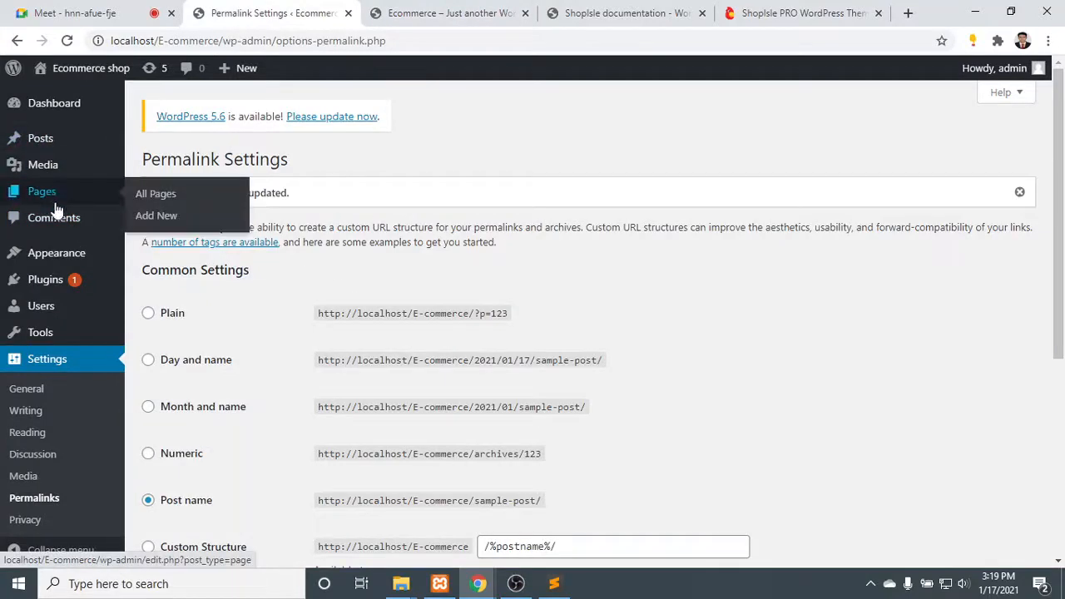
{"action": "left_click", "coordinate": [152, 199]}
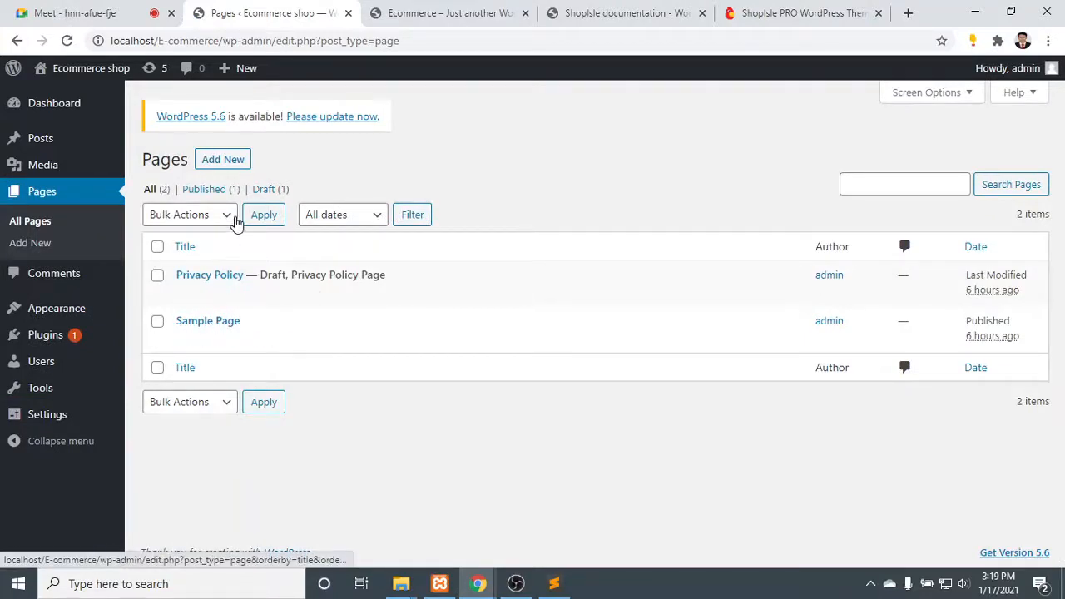
{"action": "left_click", "coordinate": [226, 162]}
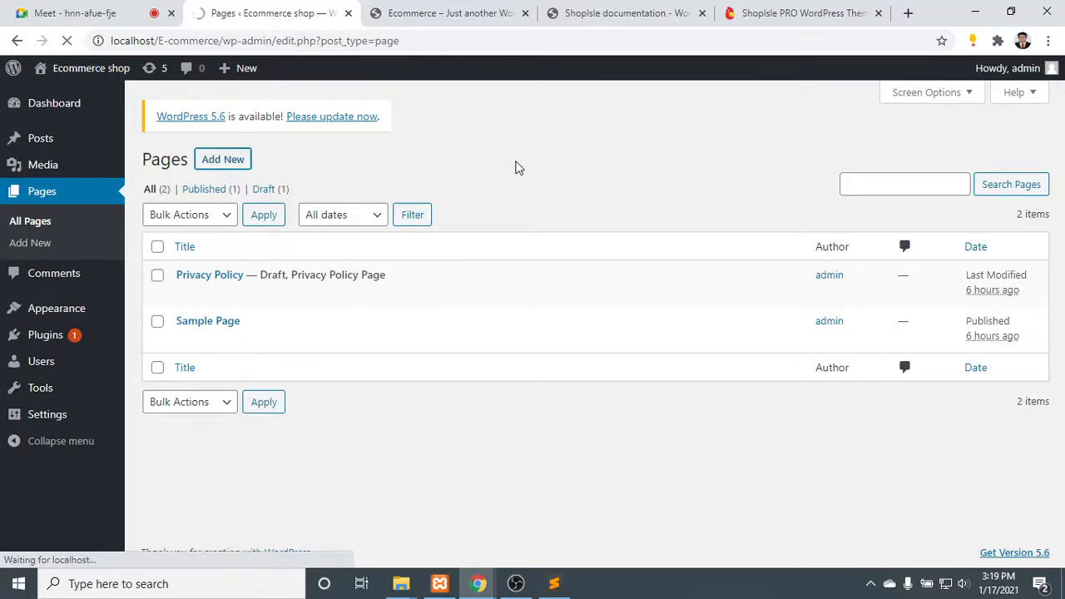
{"action": "left_click", "coordinate": [772, 10]}
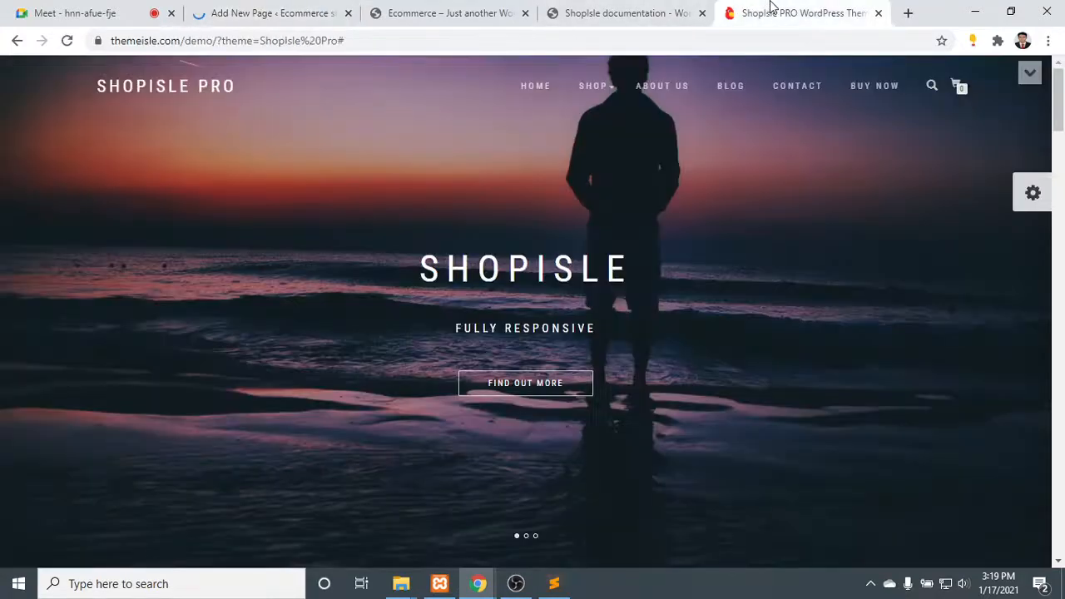
{"action": "left_click", "coordinate": [319, 10]}
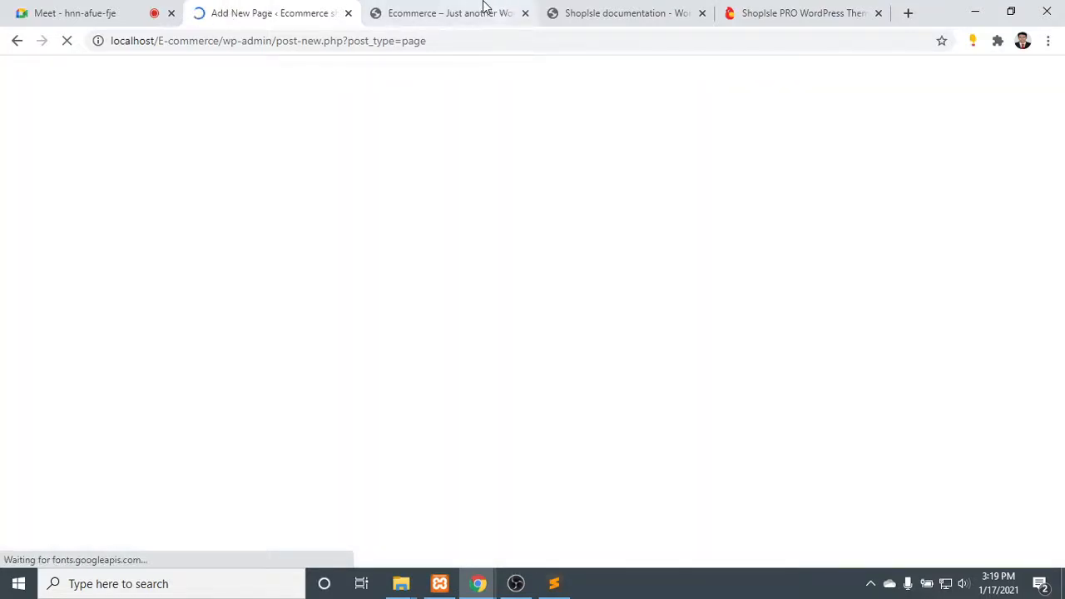
- Look over the local Ecommerce site's front page from the Blog banner down through the post and the sidebar widgets
{"action": "left_click", "coordinate": [485, 8]}
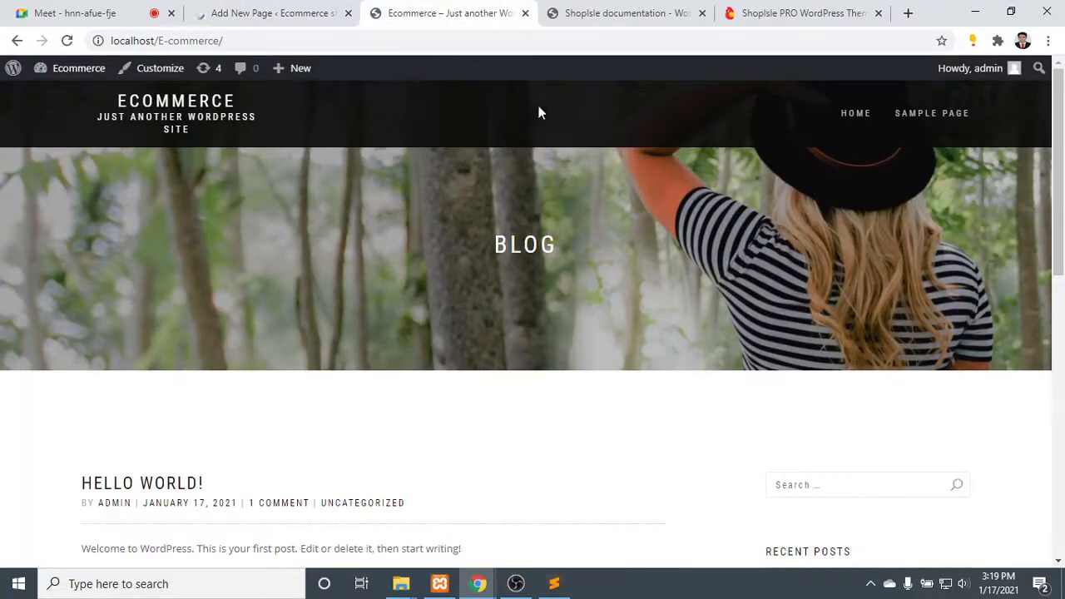
{"action": "scroll", "coordinate": [886, 114], "scroll_direction": "down", "scroll_amount": 5}
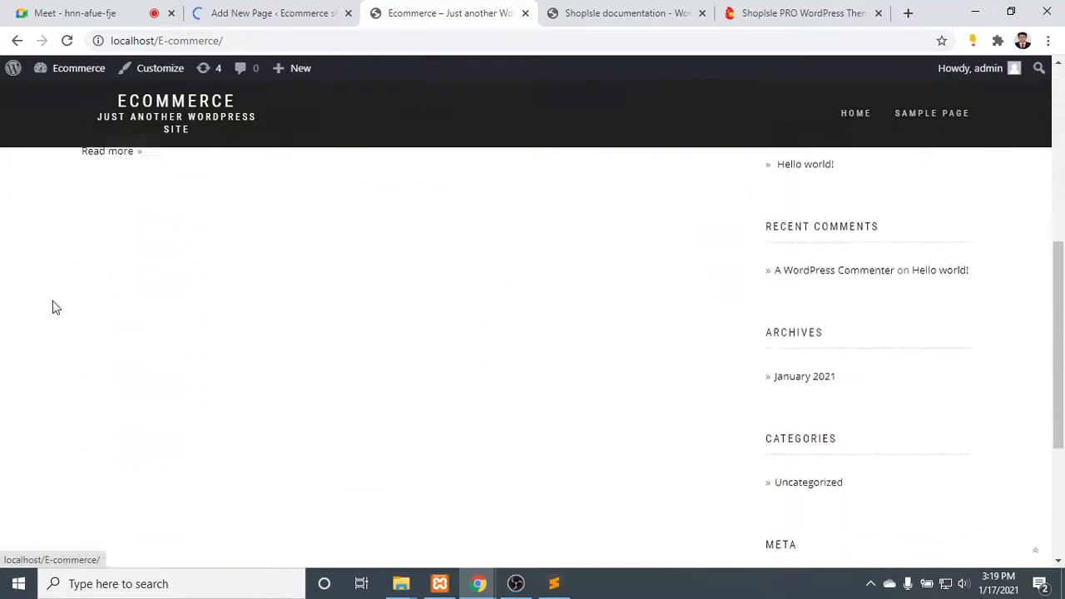
{"action": "scroll", "coordinate": [52, 307], "scroll_direction": "down", "scroll_amount": 3}
{"action": "scroll", "coordinate": [56, 303], "scroll_direction": "up", "scroll_amount": 8}
{"action": "scroll", "coordinate": [378, 268], "scroll_direction": "down", "scroll_amount": 1}
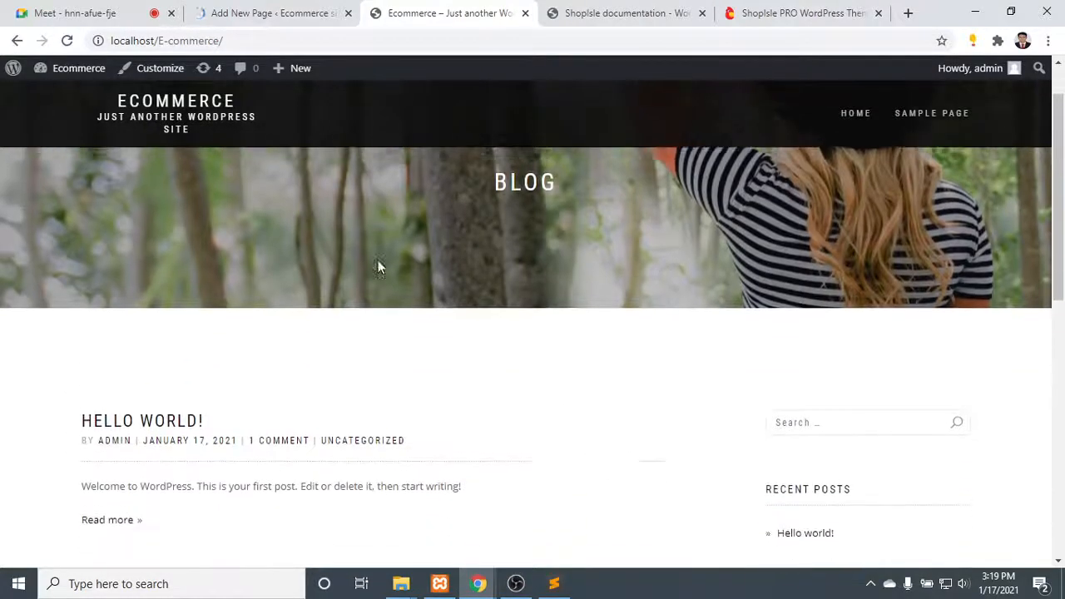
{"action": "scroll", "coordinate": [750, 267], "scroll_direction": "up", "scroll_amount": 1}
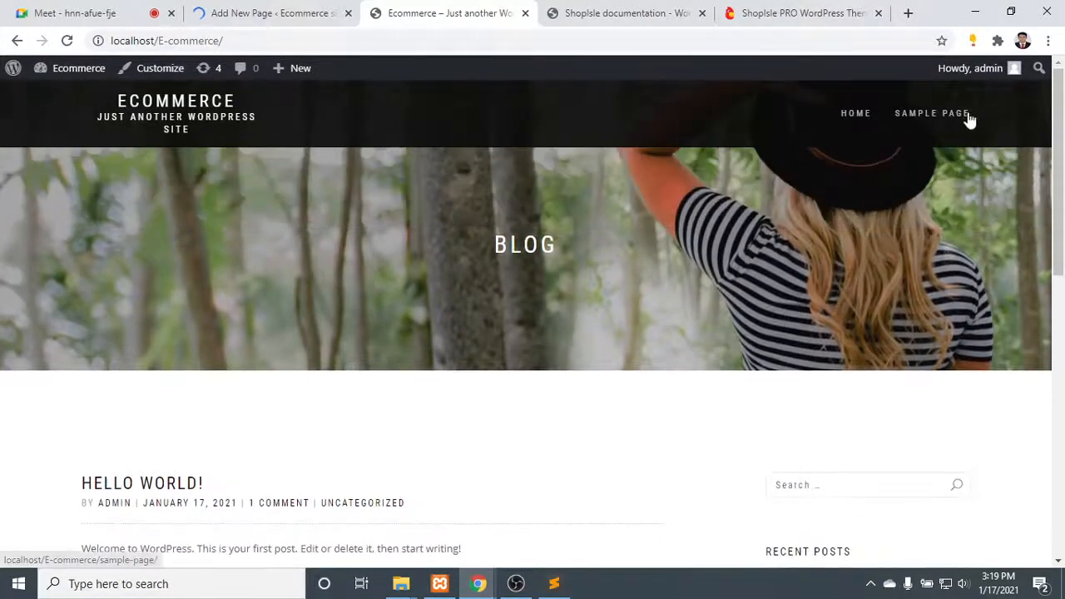
{"action": "left_click", "coordinate": [857, 117]}
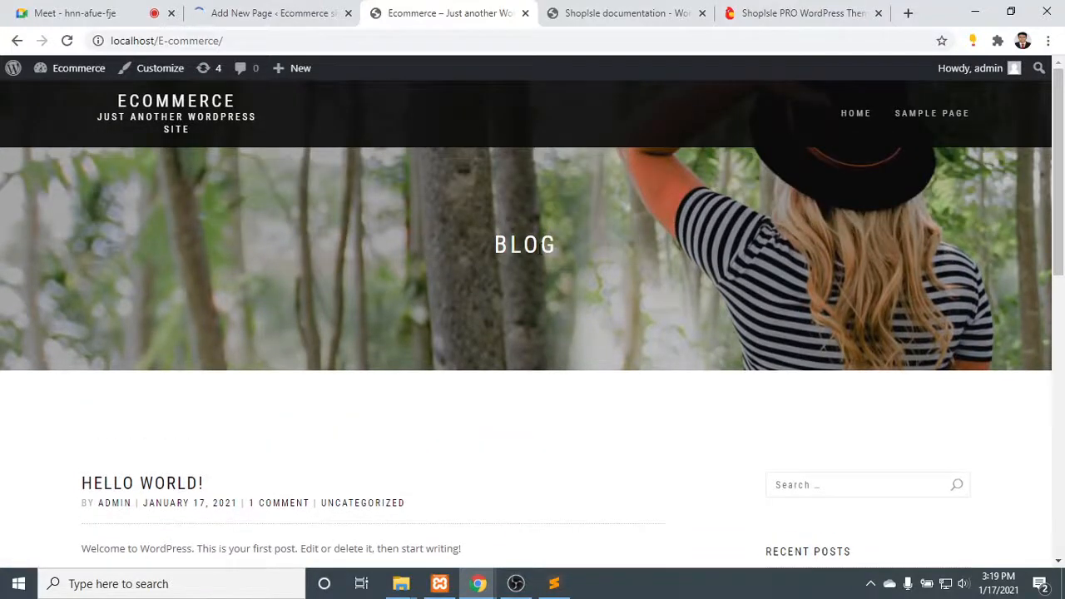
{"action": "scroll", "coordinate": [591, 249], "scroll_direction": "down", "scroll_amount": 5}
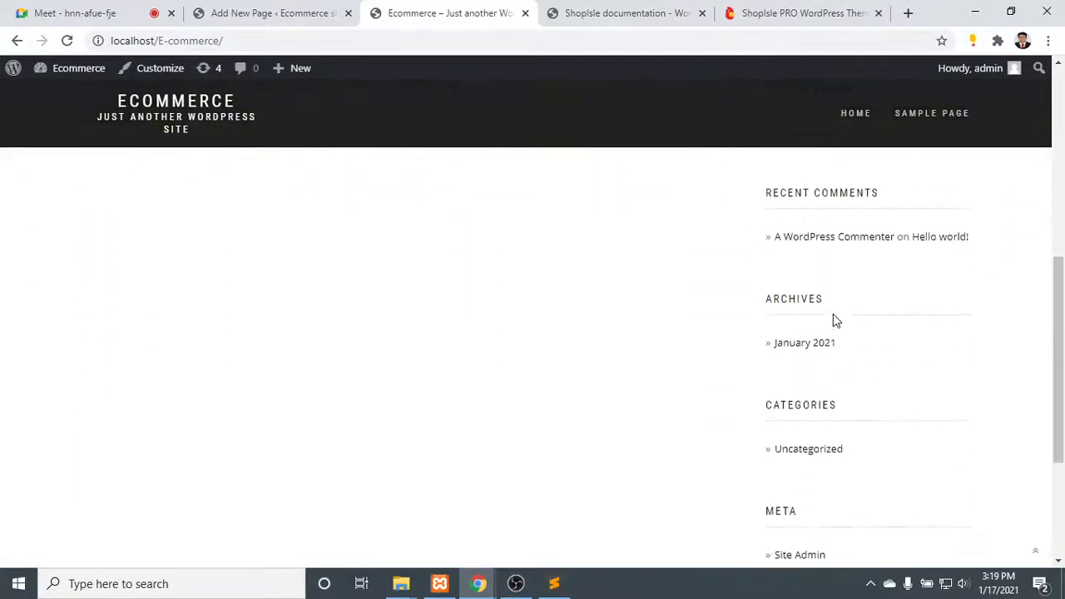
{"action": "scroll", "coordinate": [835, 321], "scroll_direction": "down", "scroll_amount": 5}
{"action": "scroll", "coordinate": [374, 448], "scroll_direction": "up", "scroll_amount": 15}
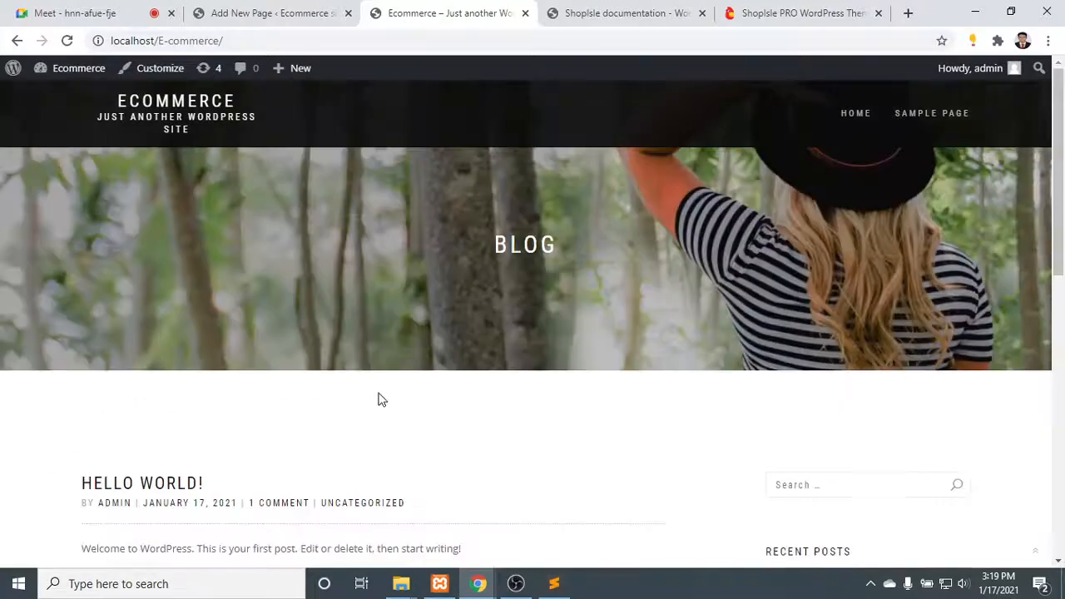
- Leave the blank new page in the block editor and open the plugin upload form in the site's admin
{"action": "left_click", "coordinate": [270, 8]}
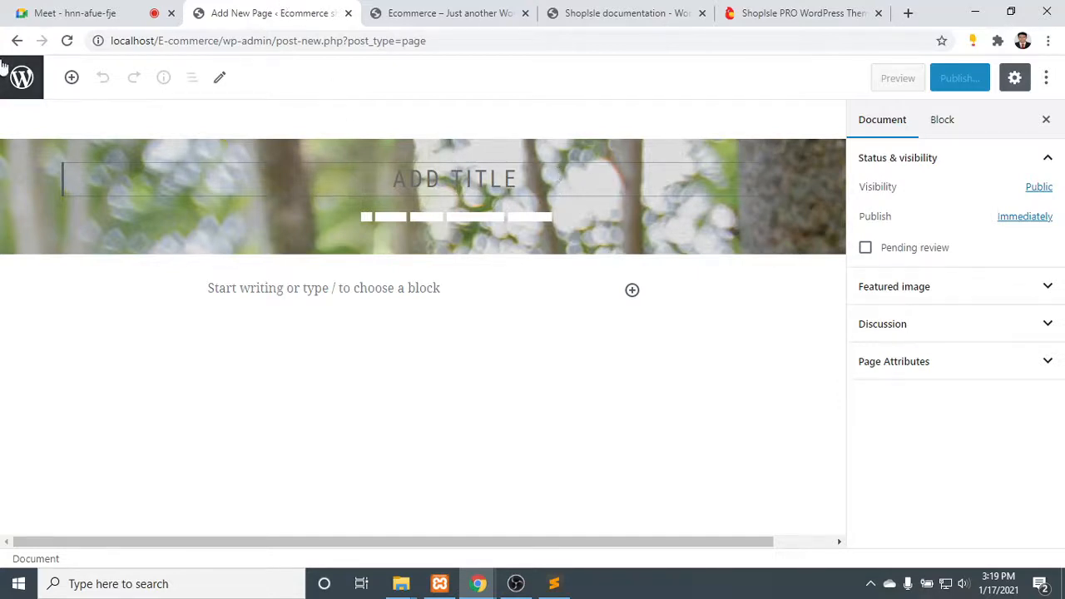
{"action": "left_click", "coordinate": [18, 40]}
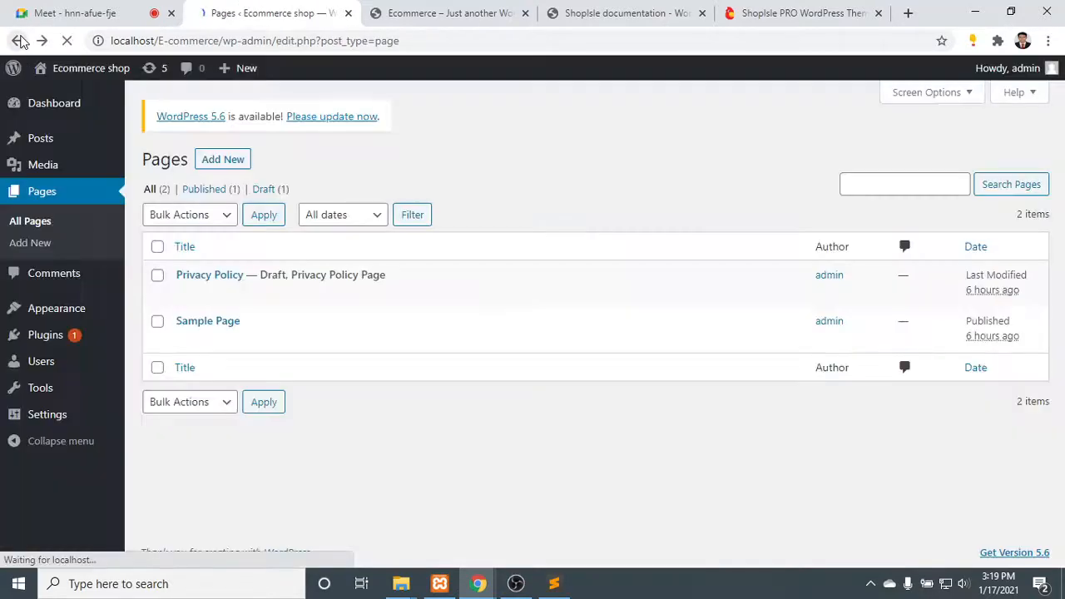
{"action": "mouse_move", "coordinate": [58, 343]}
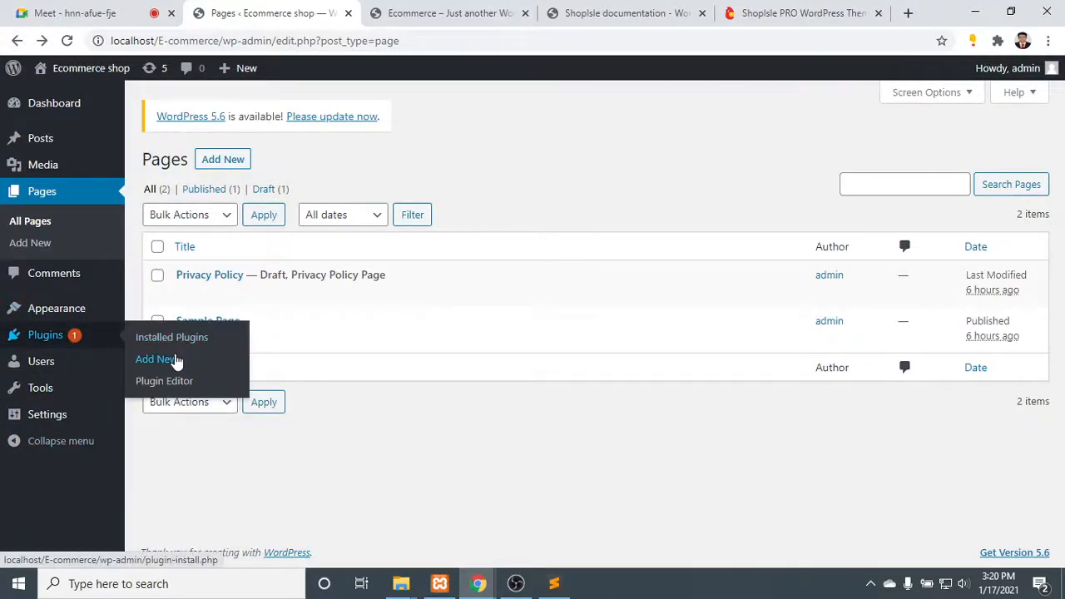
{"action": "left_click", "coordinate": [143, 360]}
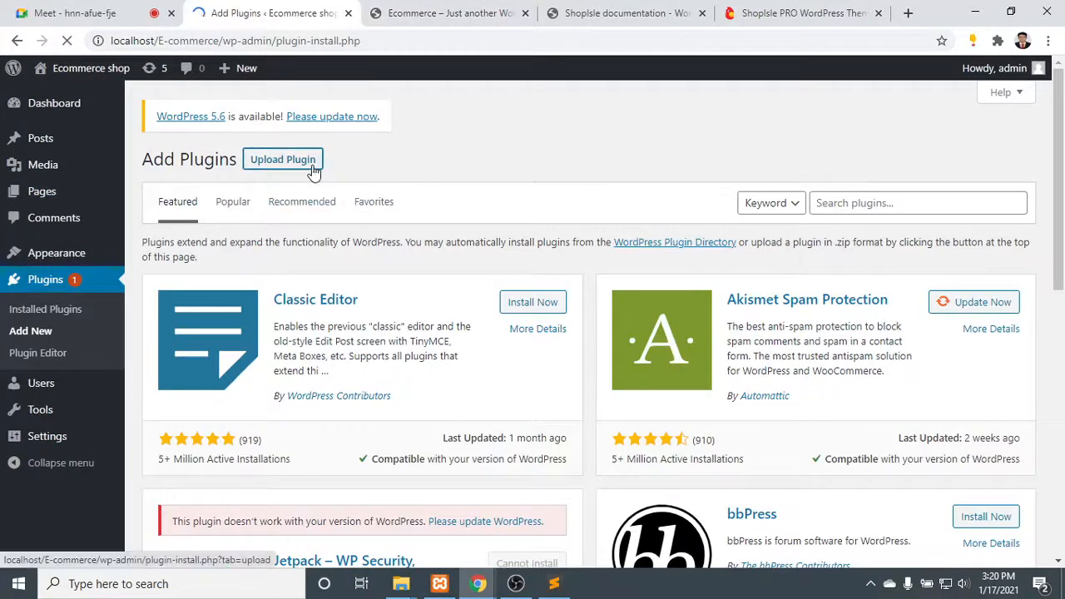
{"action": "left_click", "coordinate": [309, 162]}
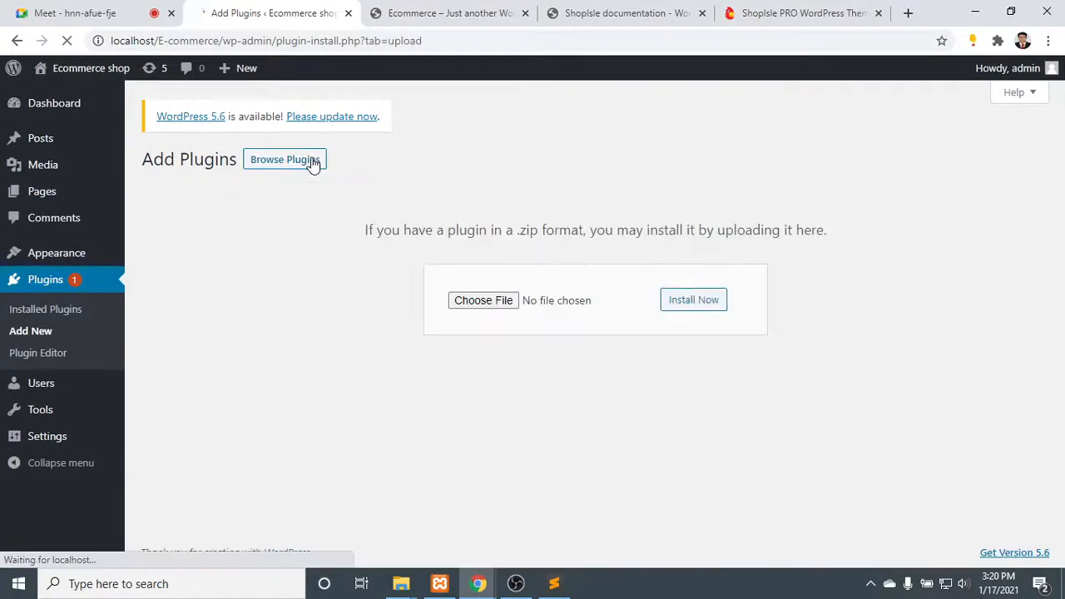
- Install the plugin from the downloaded file classic-editor.1.6.zip and activate it
{"action": "left_click", "coordinate": [493, 304]}
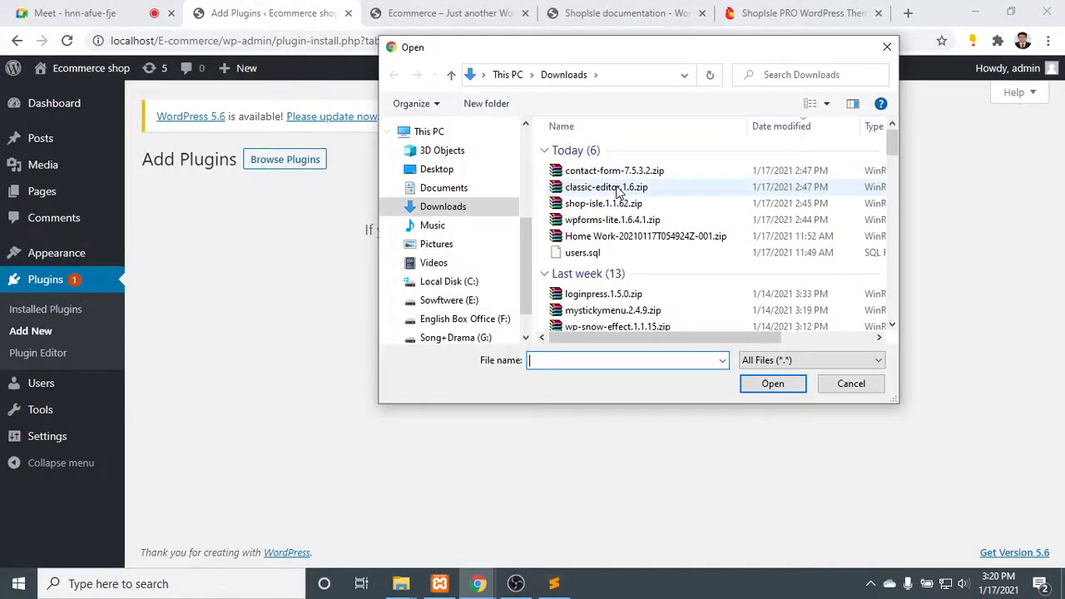
{"action": "double_click", "coordinate": [619, 188]}
{"action": "left_click", "coordinate": [695, 303]}
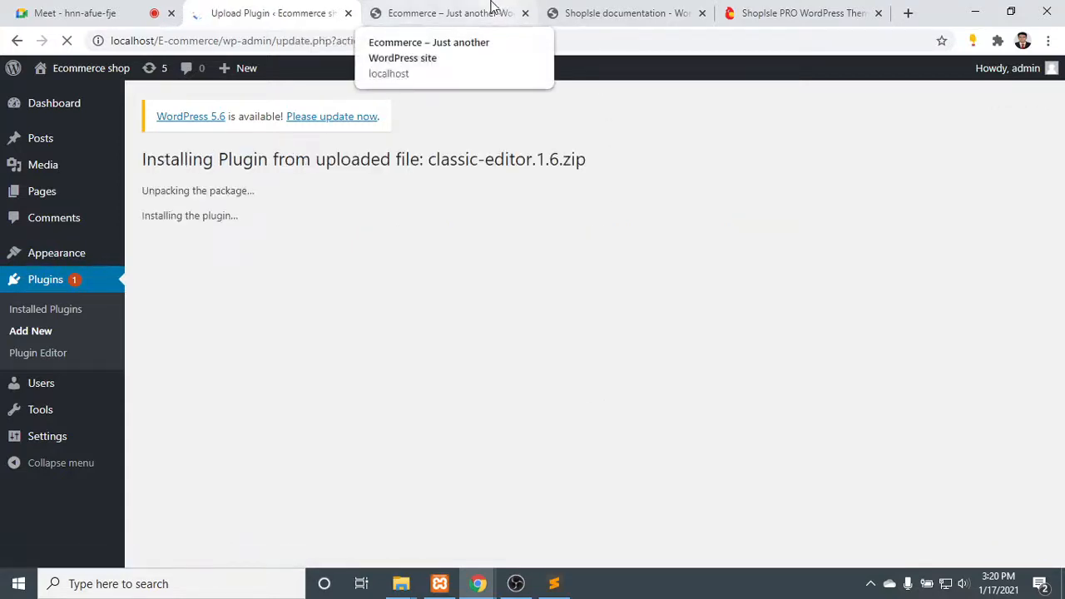
{"action": "left_click", "coordinate": [192, 261]}
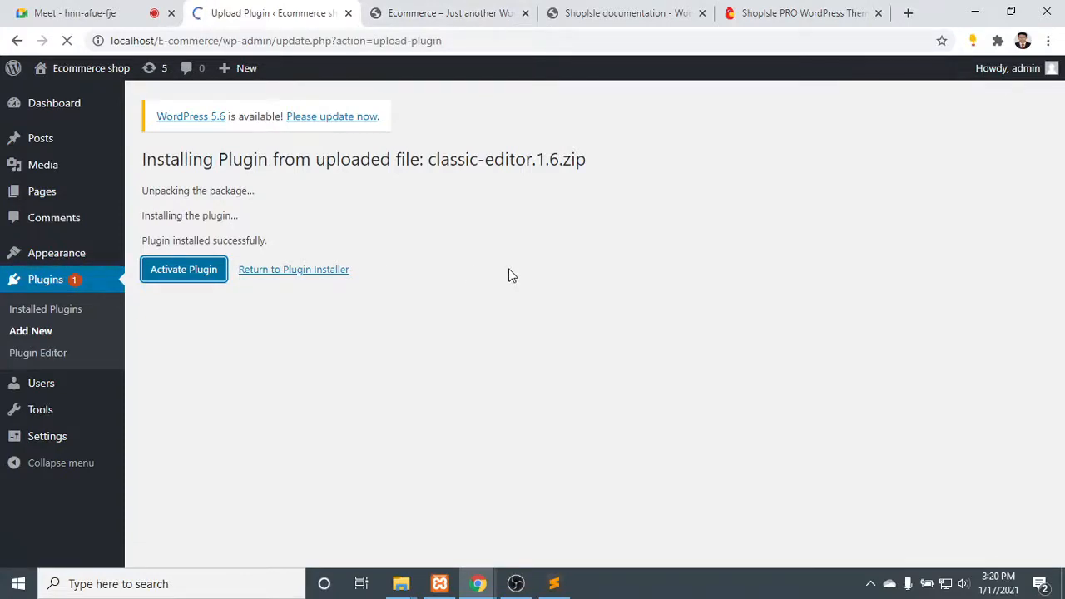
{"action": "left_click", "coordinate": [516, 583]}
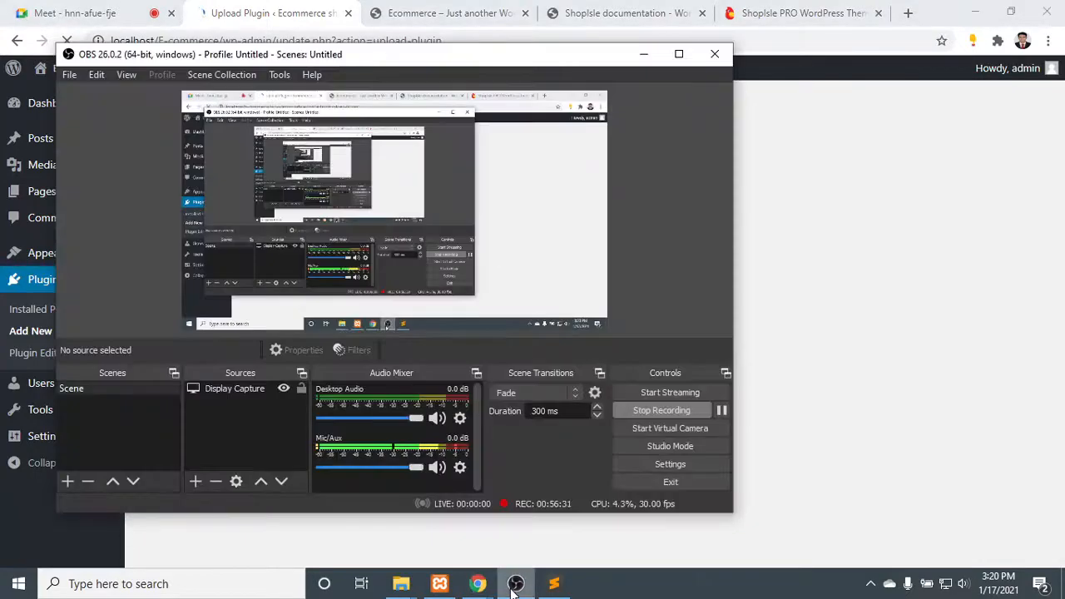
{"action": "left_click", "coordinate": [515, 584]}
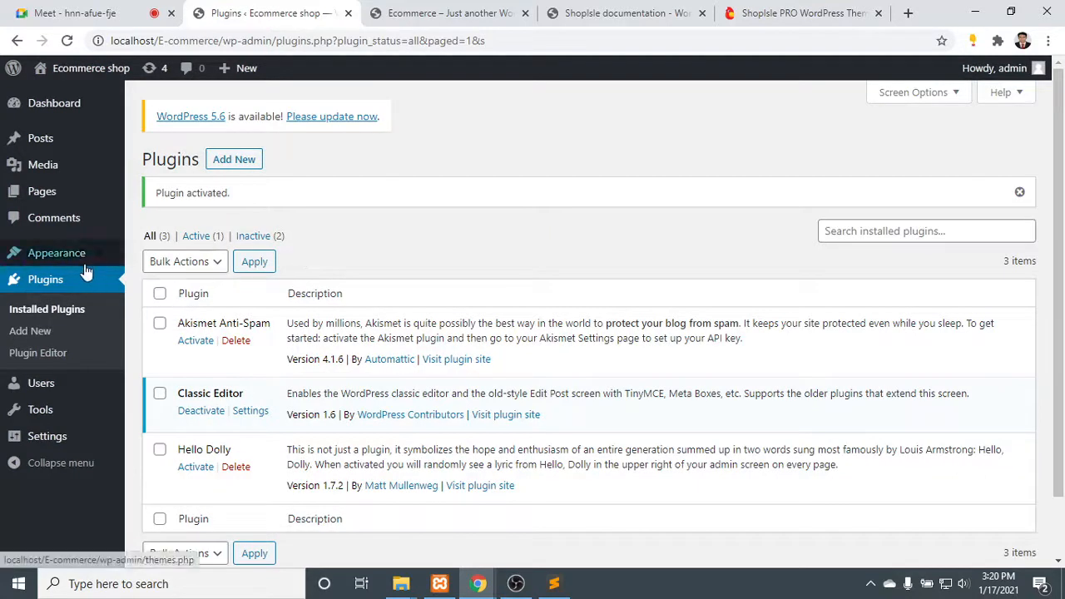
- Add a new page in the classic editor and title it Home, after checking the ShopIsle PRO demo's menu
{"action": "mouse_move", "coordinate": [70, 253]}
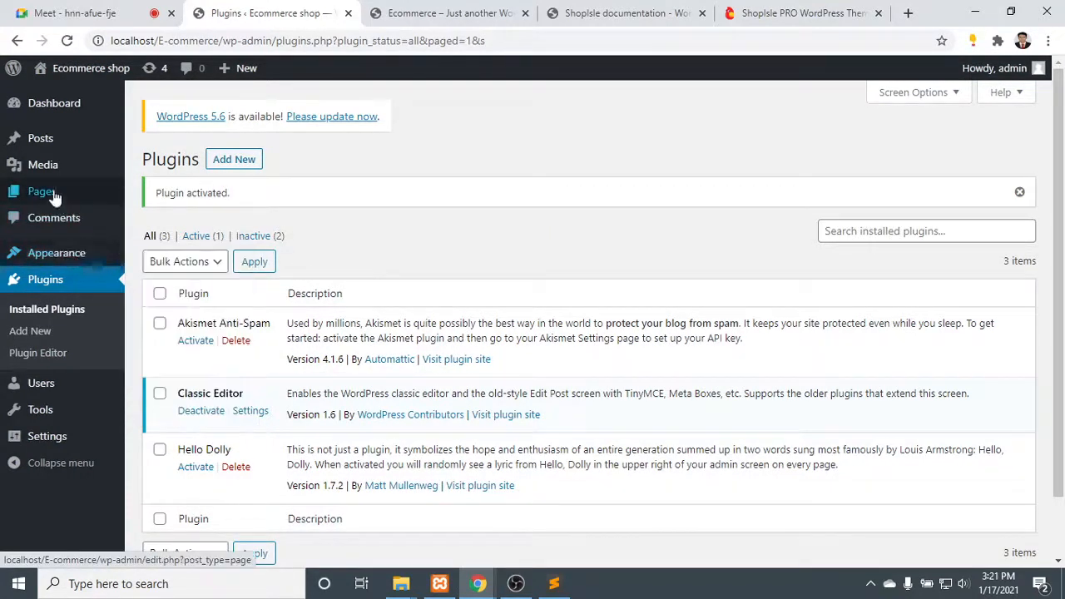
{"action": "mouse_move", "coordinate": [47, 191]}
{"action": "left_click", "coordinate": [142, 194]}
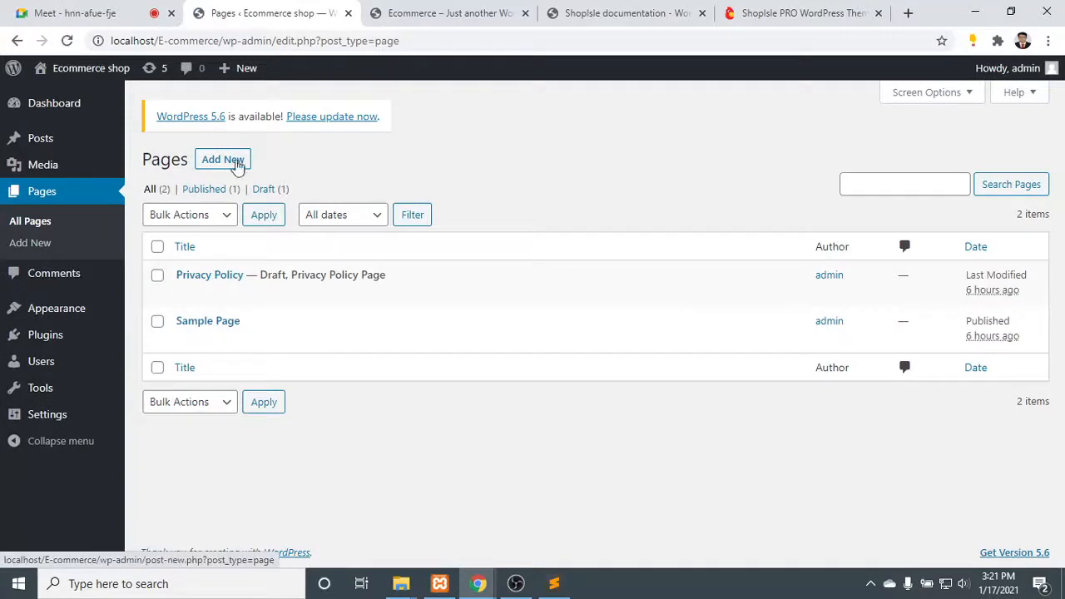
{"action": "left_click", "coordinate": [208, 161]}
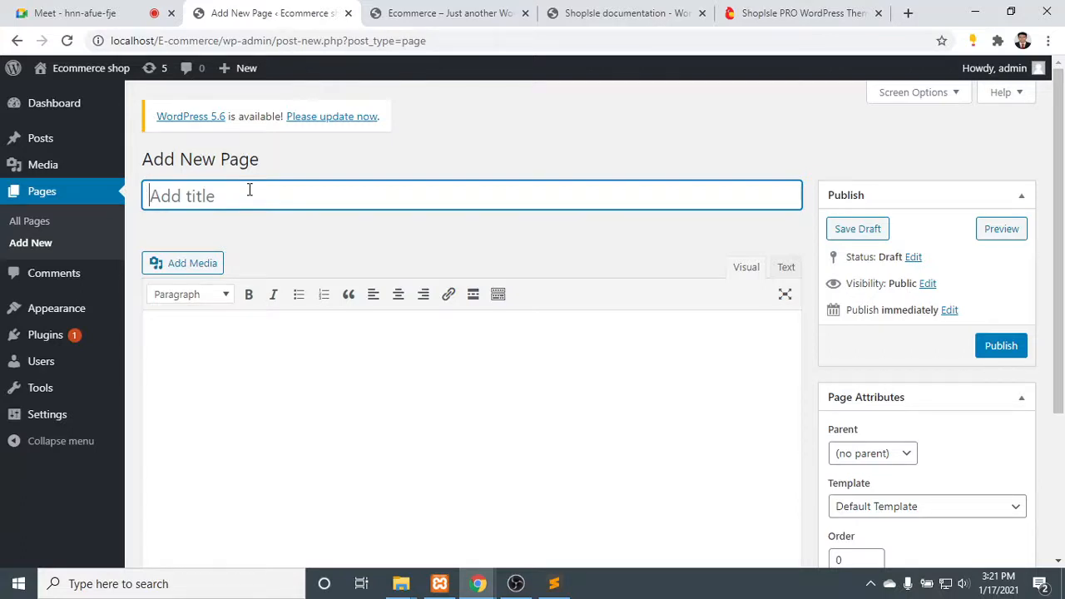
{"action": "left_click", "coordinate": [799, 12]}
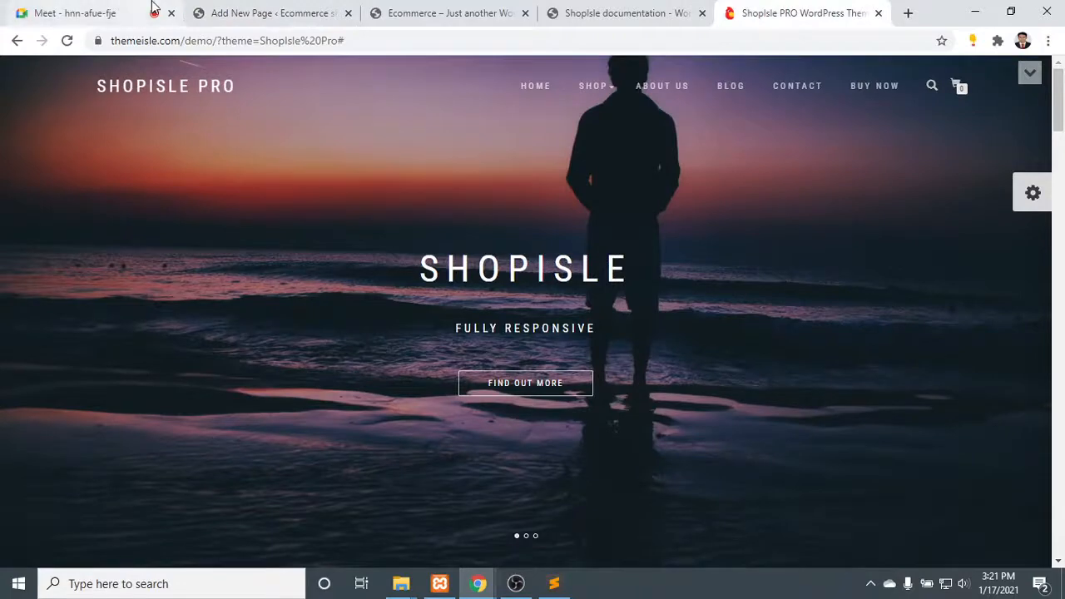
{"action": "left_click", "coordinate": [283, 10]}
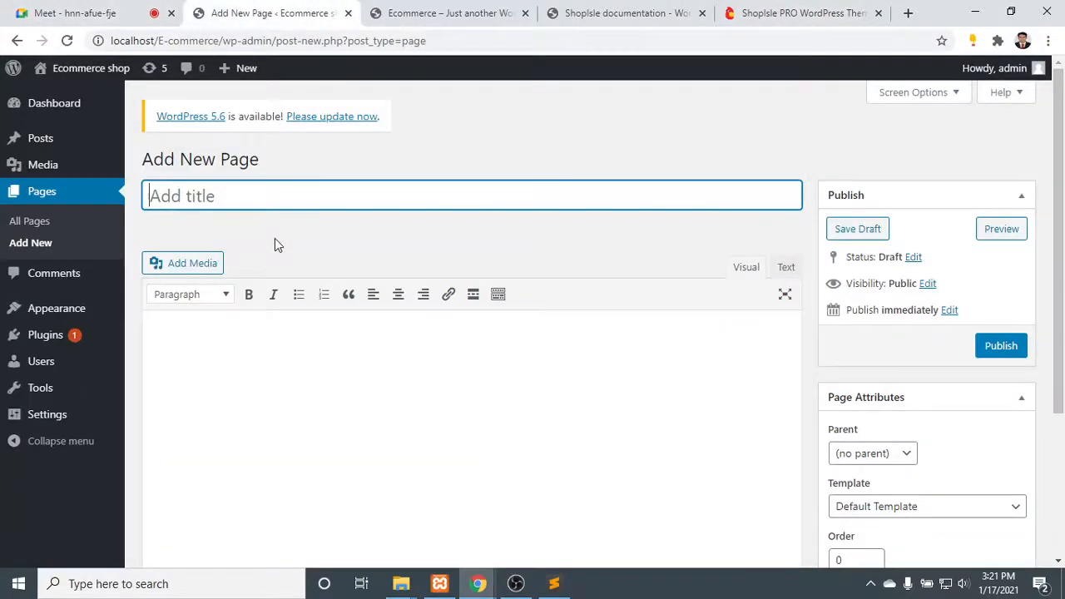
{"action": "type", "text": "Home"}
- Publish the Home page with no parent, the Default Template and order 0
{"action": "scroll", "coordinate": [965, 284], "scroll_direction": "down", "scroll_amount": 1}
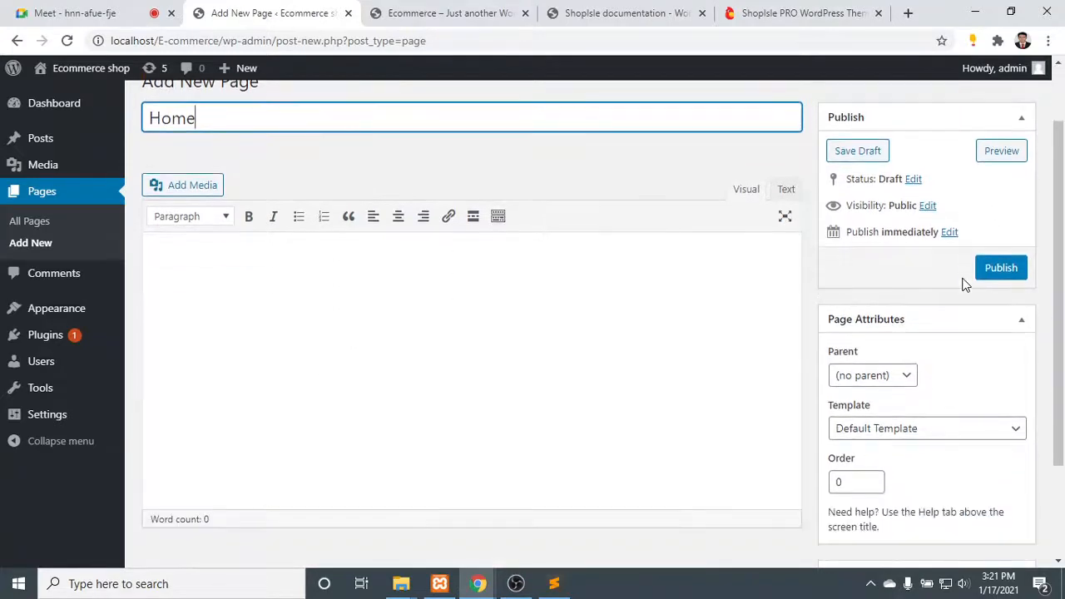
{"action": "scroll", "coordinate": [886, 324], "scroll_direction": "down", "scroll_amount": 1}
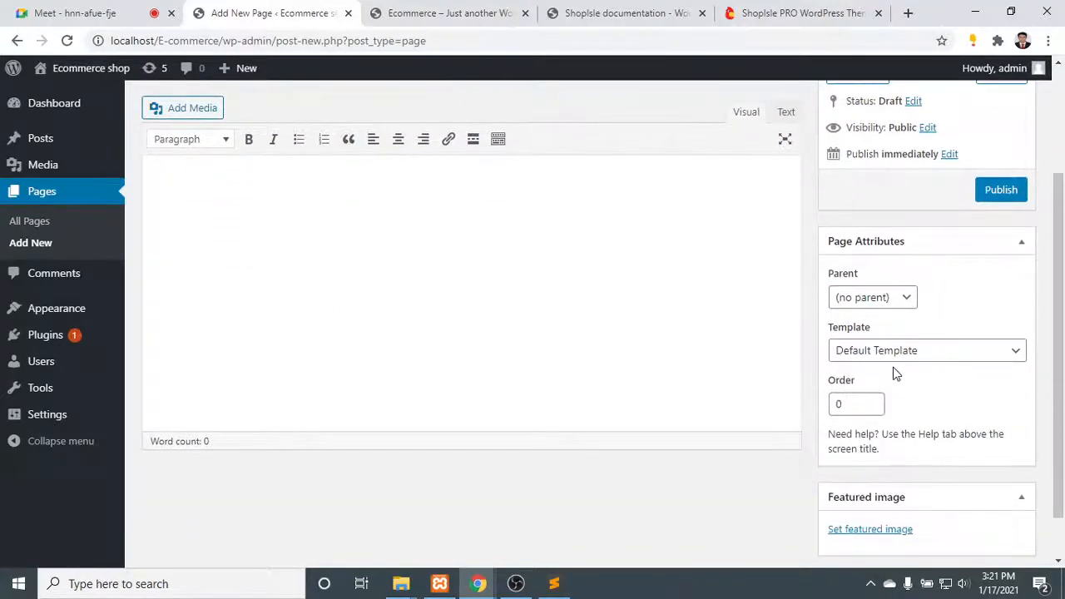
{"action": "left_click", "coordinate": [906, 297]}
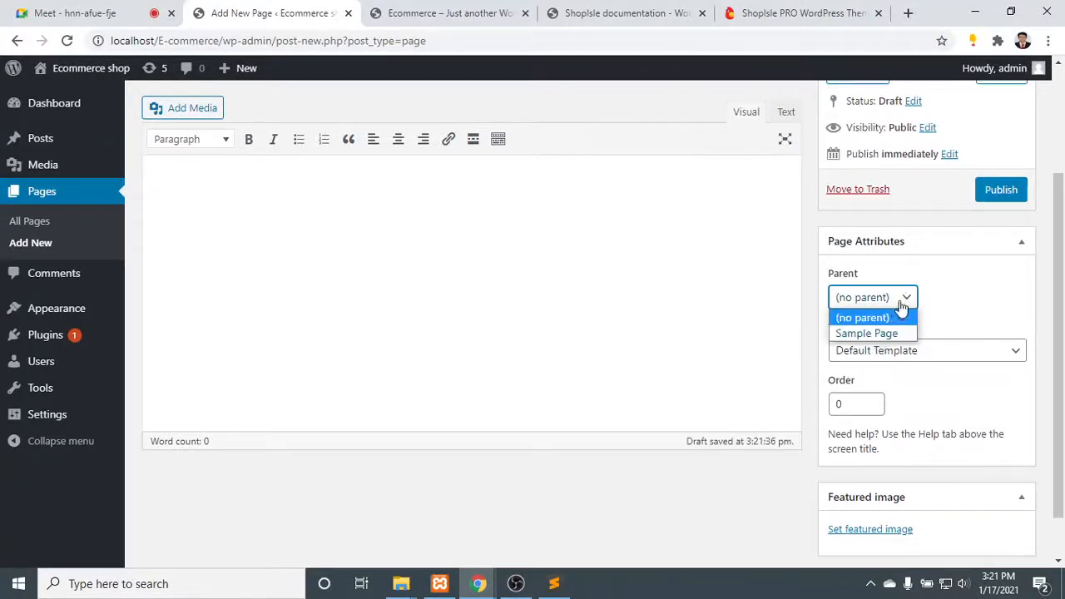
{"action": "left_click", "coordinate": [898, 317]}
{"action": "left_click", "coordinate": [922, 351]}
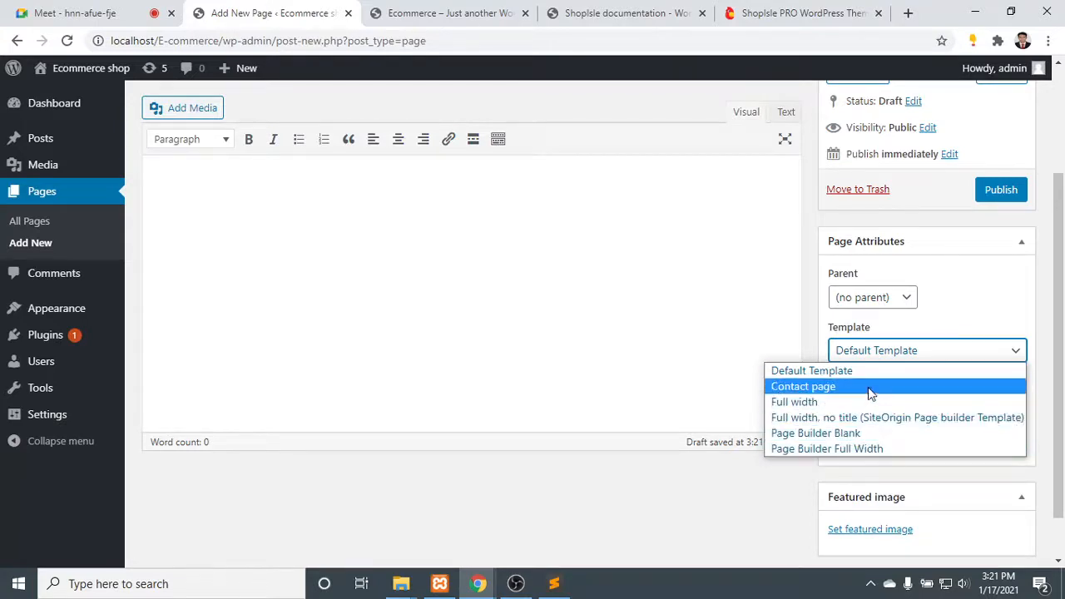
{"action": "left_click", "coordinate": [1005, 350]}
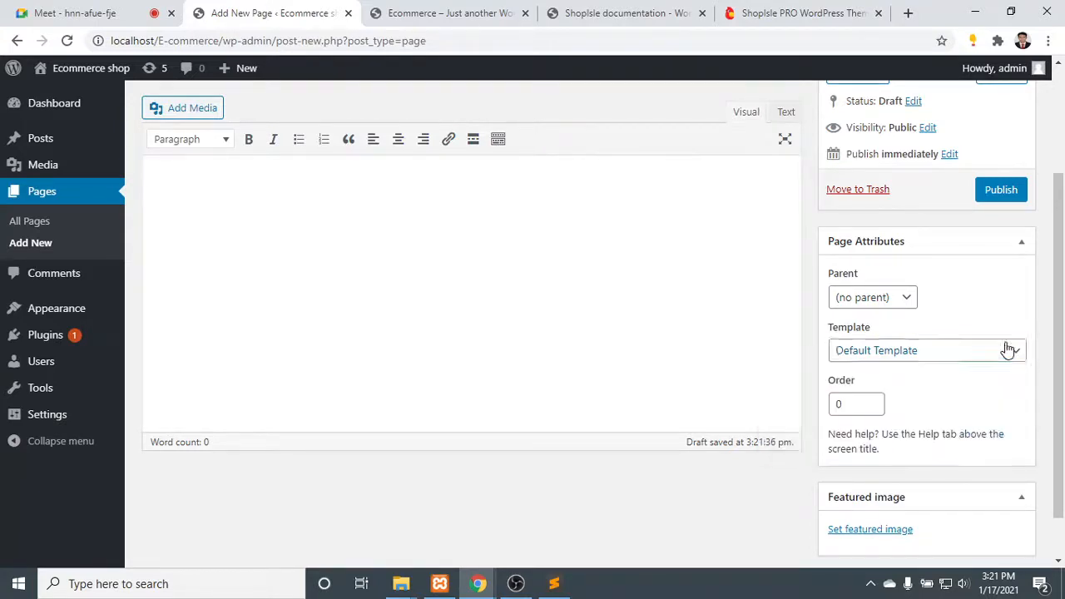
{"action": "left_click", "coordinate": [853, 401]}
{"action": "scroll", "coordinate": [918, 389], "scroll_direction": "down", "scroll_amount": 1}
{"action": "scroll", "coordinate": [881, 501], "scroll_direction": "up", "scroll_amount": 3}
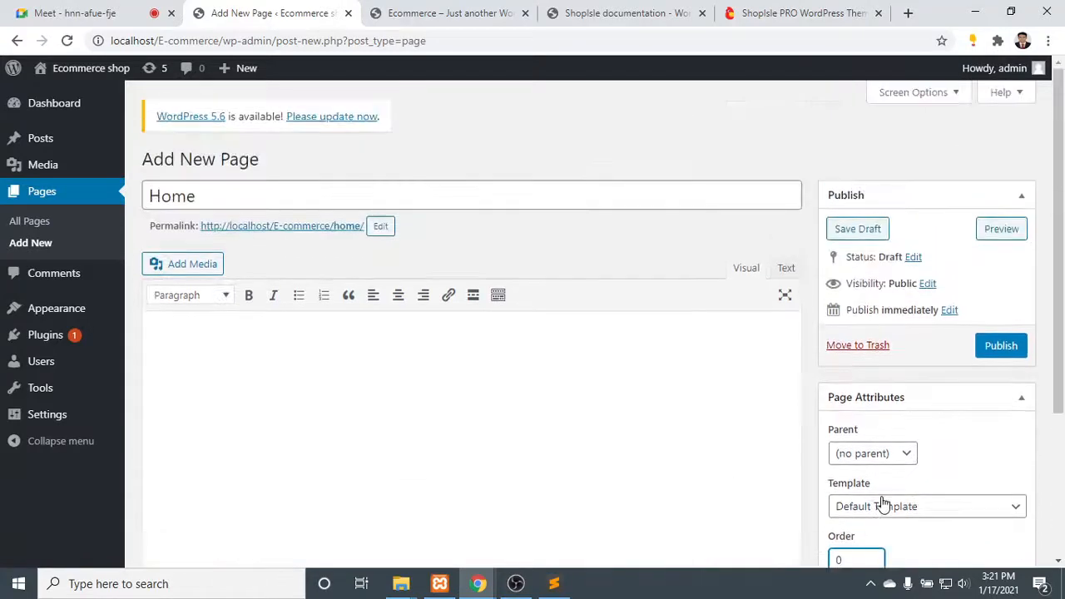
{"action": "left_click", "coordinate": [1006, 345]}
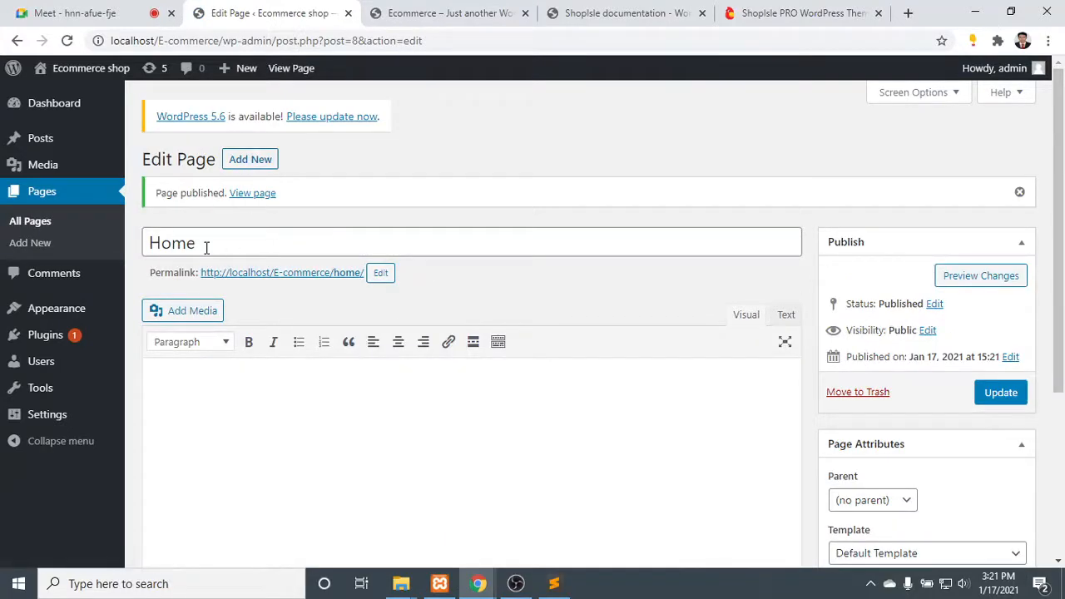
- Compare with the demo's menu naming and change the published page's title to HOME in capitals
{"action": "left_click", "coordinate": [766, 12]}
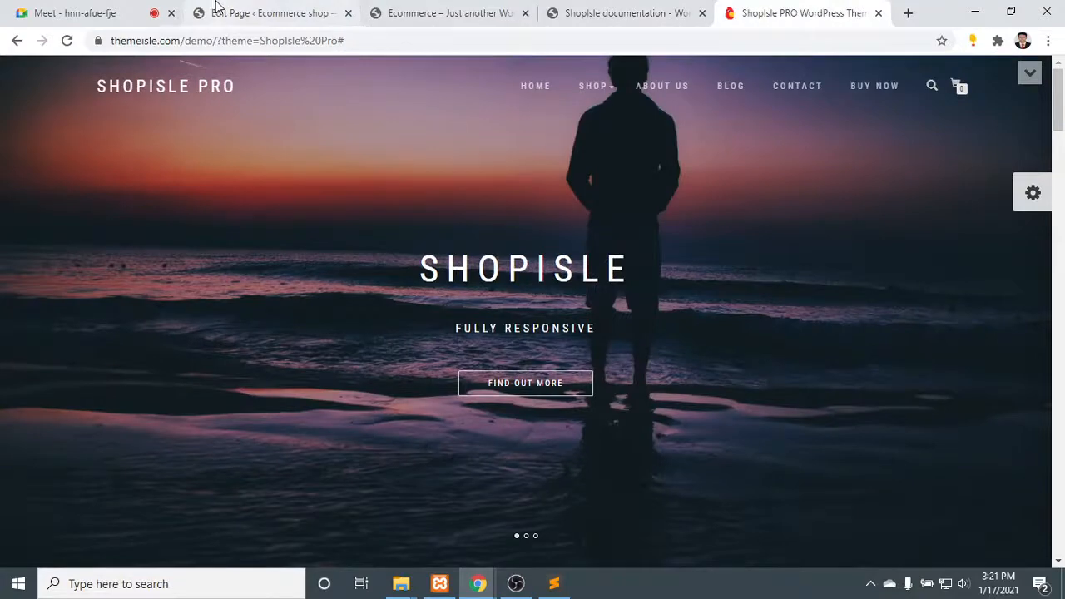
{"action": "left_click", "coordinate": [214, 13]}
{"action": "left_click_drag", "start_coordinate": [196, 242], "coordinate": [163, 242]}
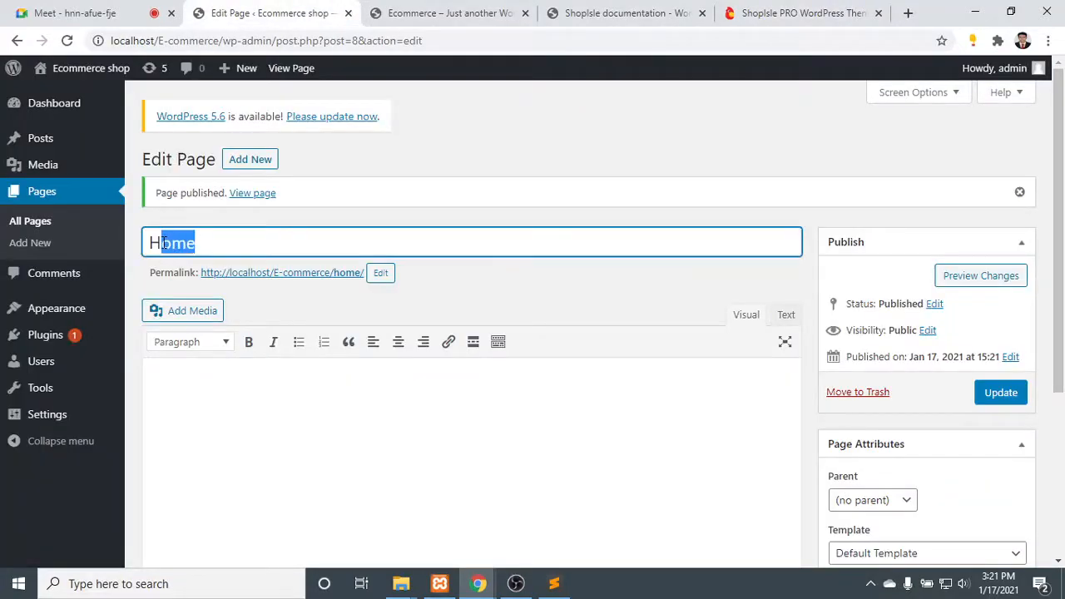
{"action": "type", "text": "OME"}
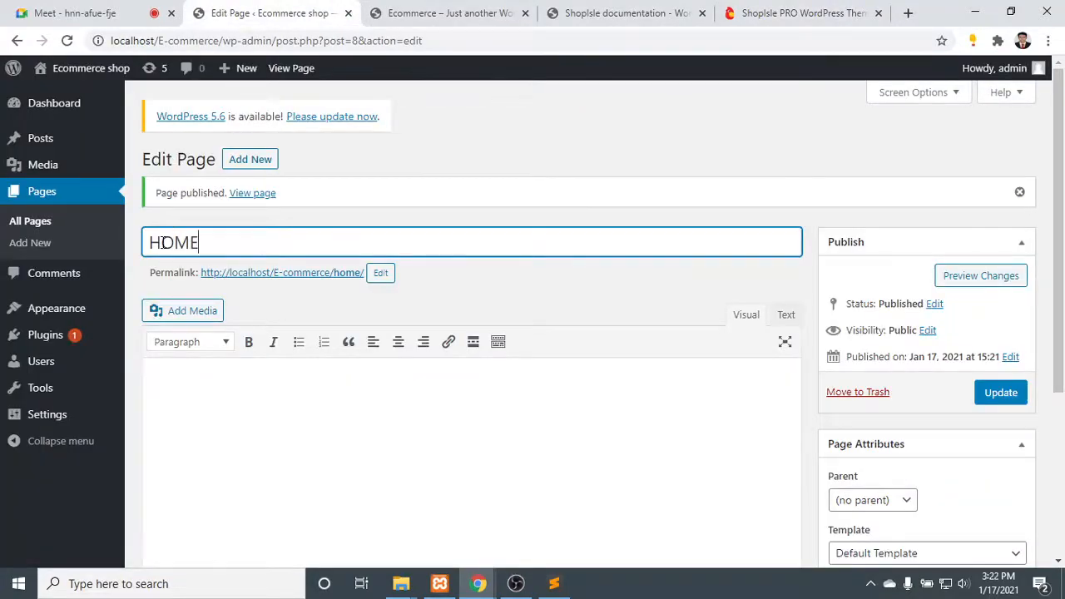
- Save the HOME page's new title and add another page titled ABOUT US, following the demo's menu
{"action": "left_click", "coordinate": [1004, 392]}
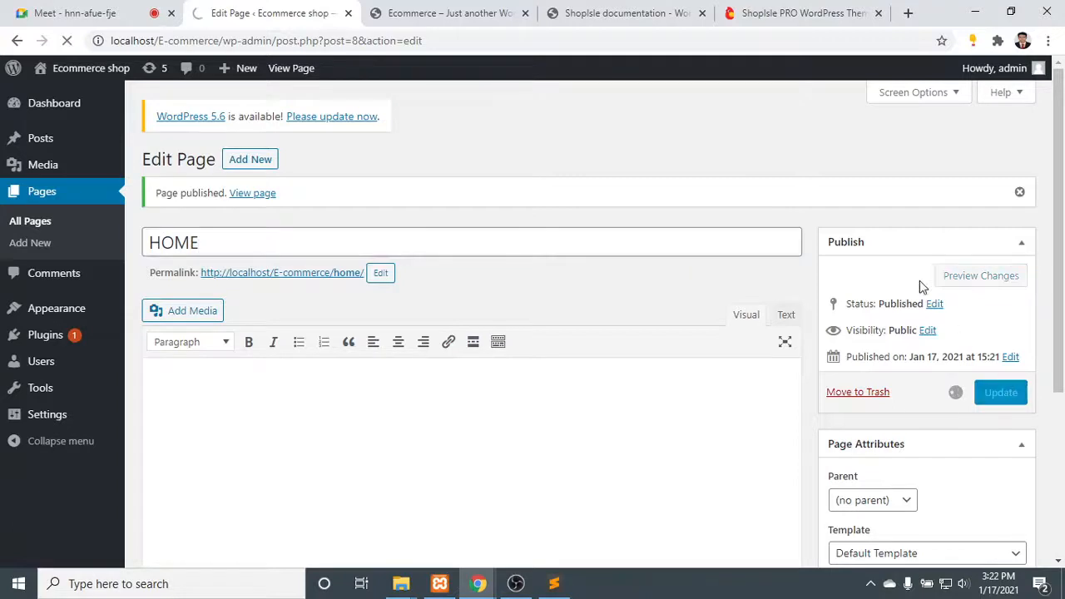
{"action": "left_click", "coordinate": [264, 162]}
{"action": "left_click", "coordinate": [787, 13]}
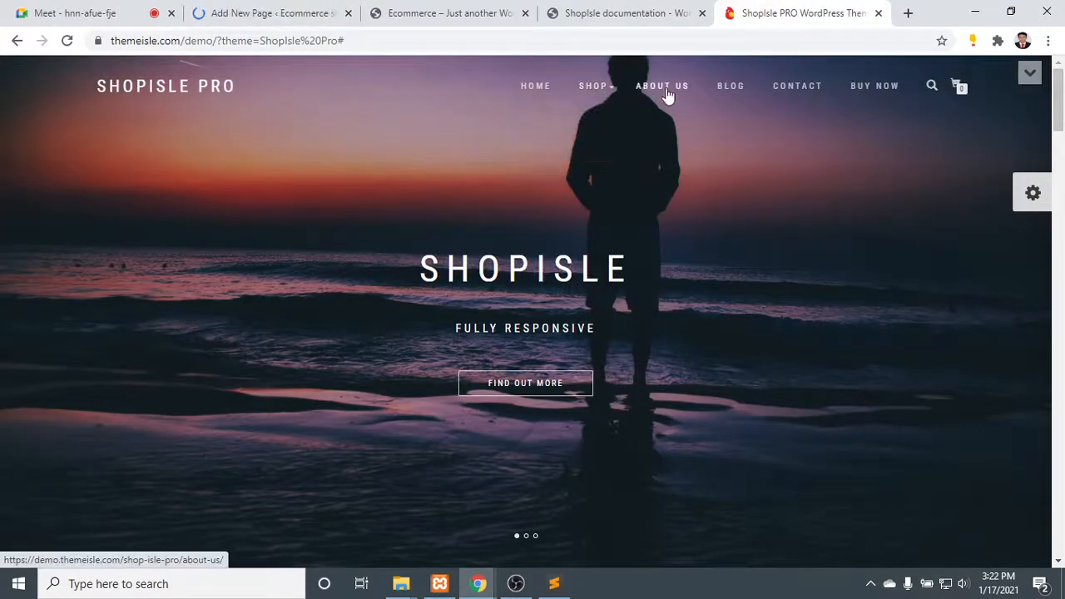
{"action": "left_click_drag", "start_coordinate": [693, 93], "coordinate": [670, 91]}
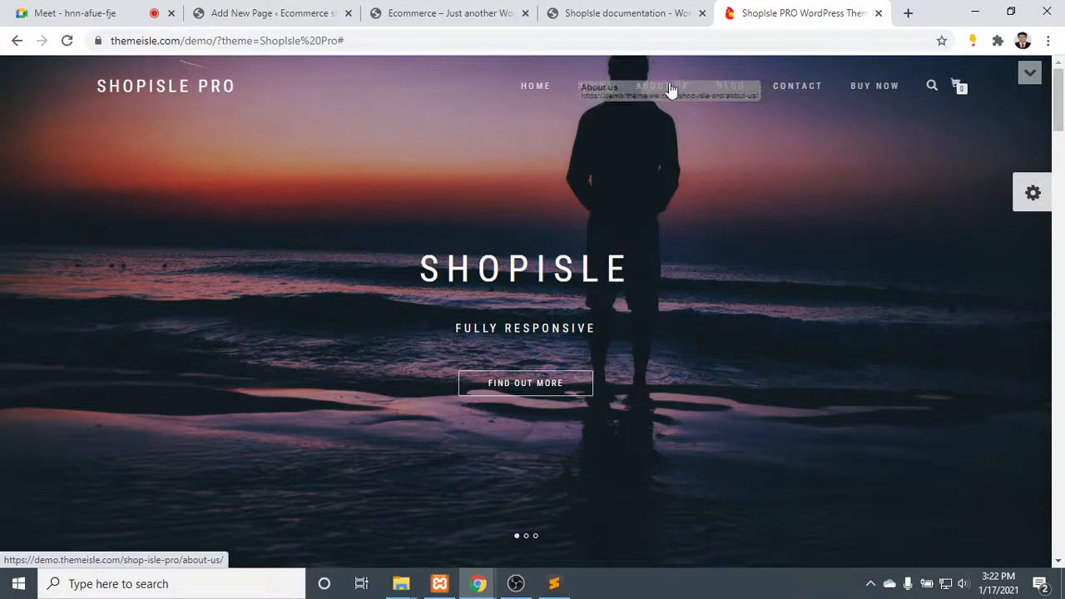
{"action": "left_click", "coordinate": [263, 14]}
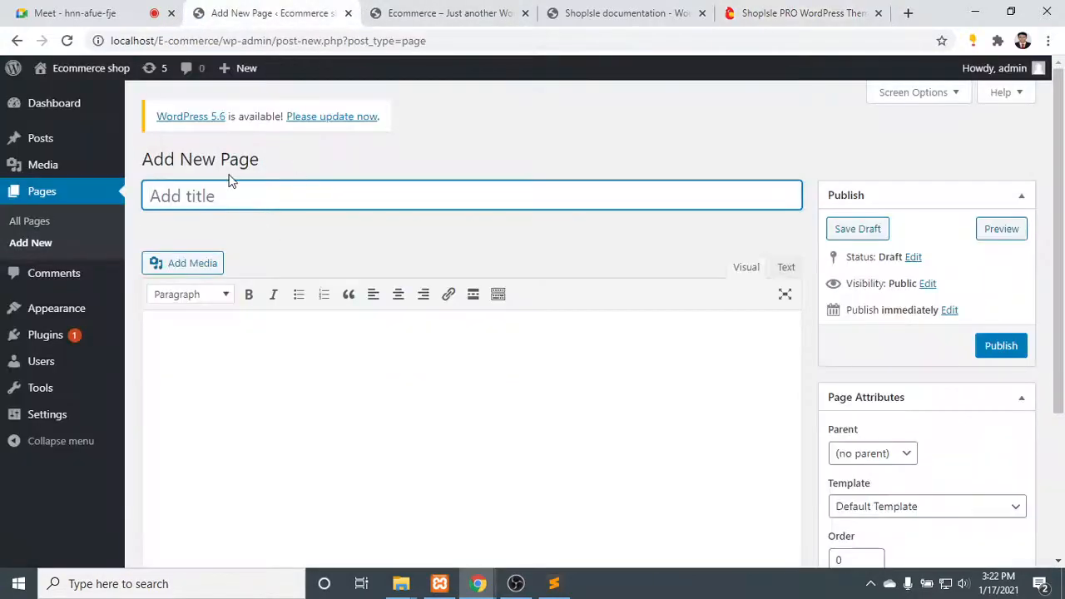
{"action": "type", "text": "ABOUT US"}
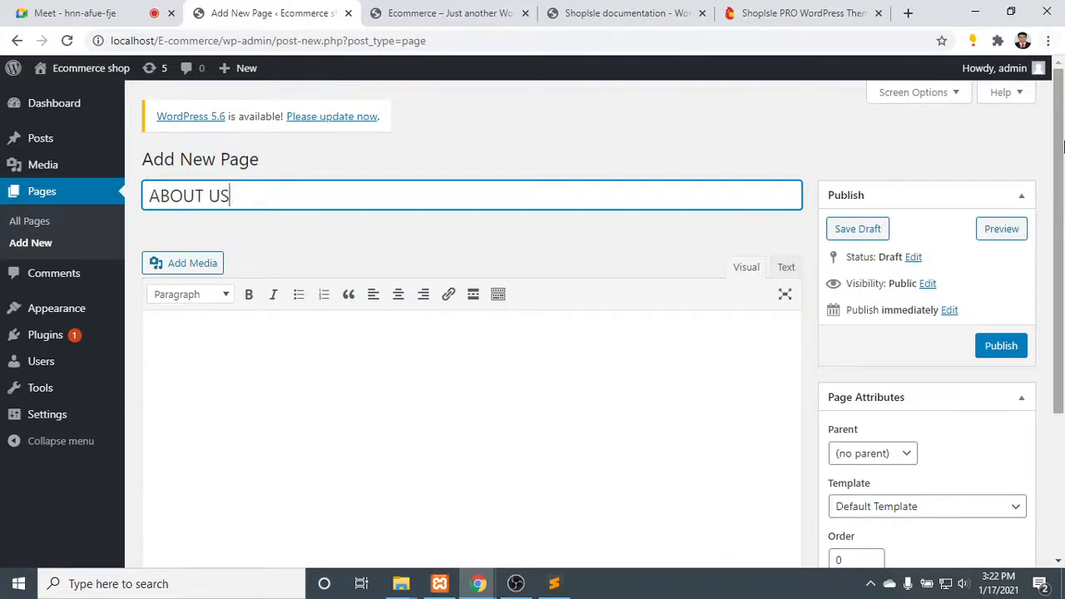
- Publish the ABOUT US page with no parent and the Default Template
{"action": "scroll", "coordinate": [1021, 149], "scroll_direction": "down", "scroll_amount": 2}
{"action": "left_click", "coordinate": [899, 299]}
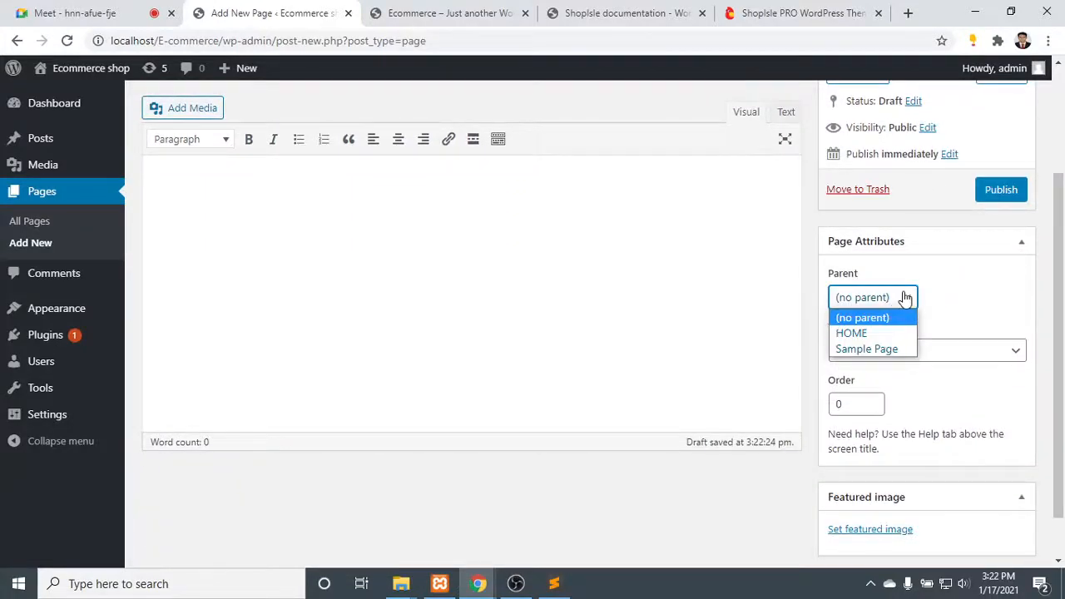
{"action": "left_click", "coordinate": [904, 298]}
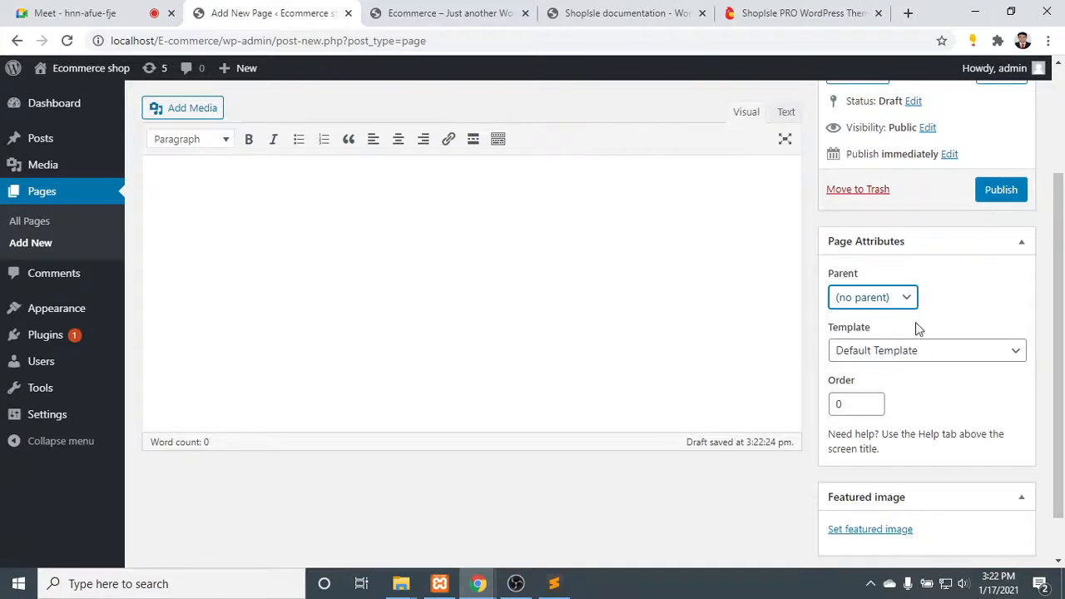
{"action": "left_click", "coordinate": [918, 353]}
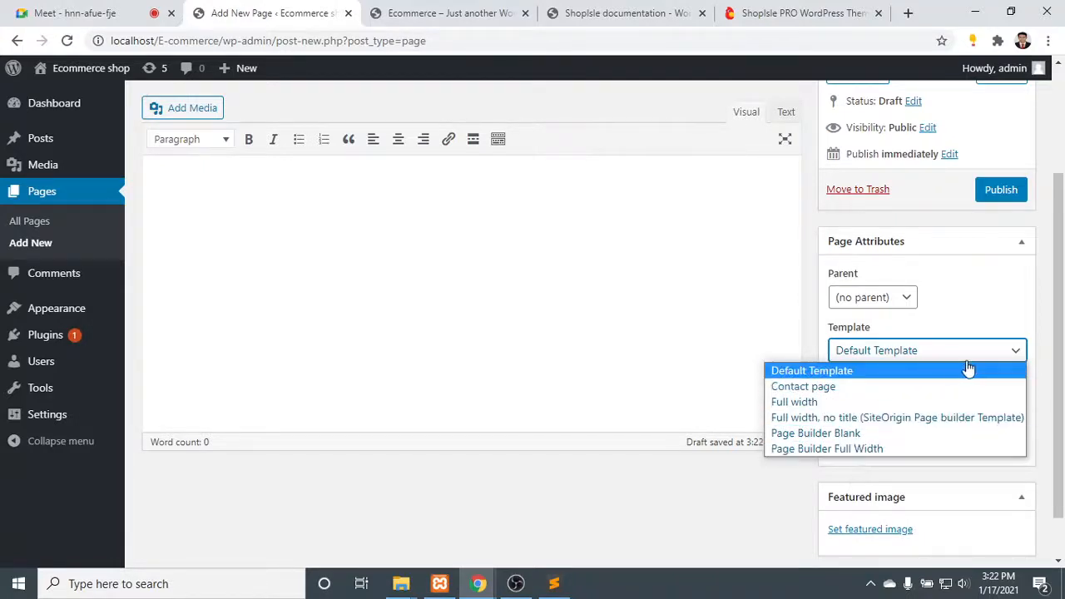
{"action": "left_click", "coordinate": [1017, 350]}
{"action": "scroll", "coordinate": [847, 391], "scroll_direction": "down", "scroll_amount": 1}
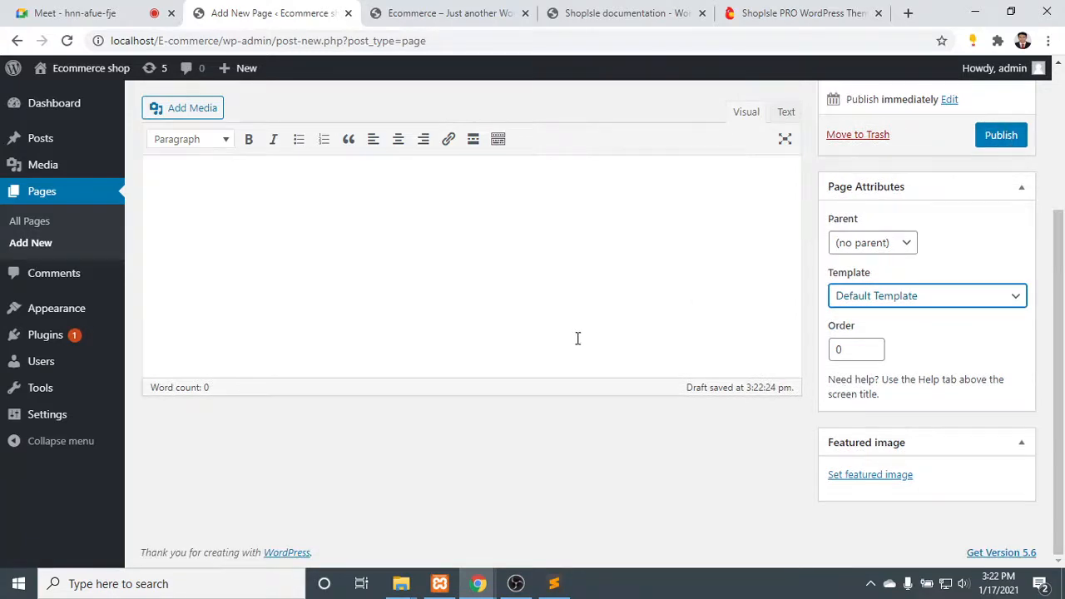
{"action": "scroll", "coordinate": [576, 338], "scroll_direction": "up", "scroll_amount": 3}
{"action": "left_click", "coordinate": [1006, 345]}
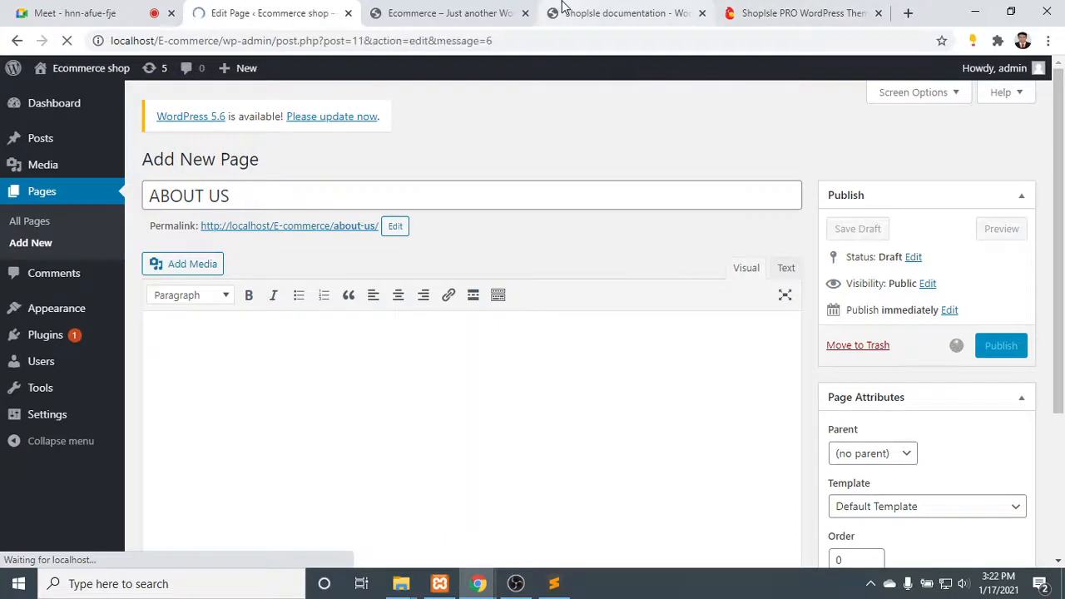
- Check the demo's menu and replace the published ABOUT US page's title with BLOG
{"action": "left_click", "coordinate": [792, 11]}
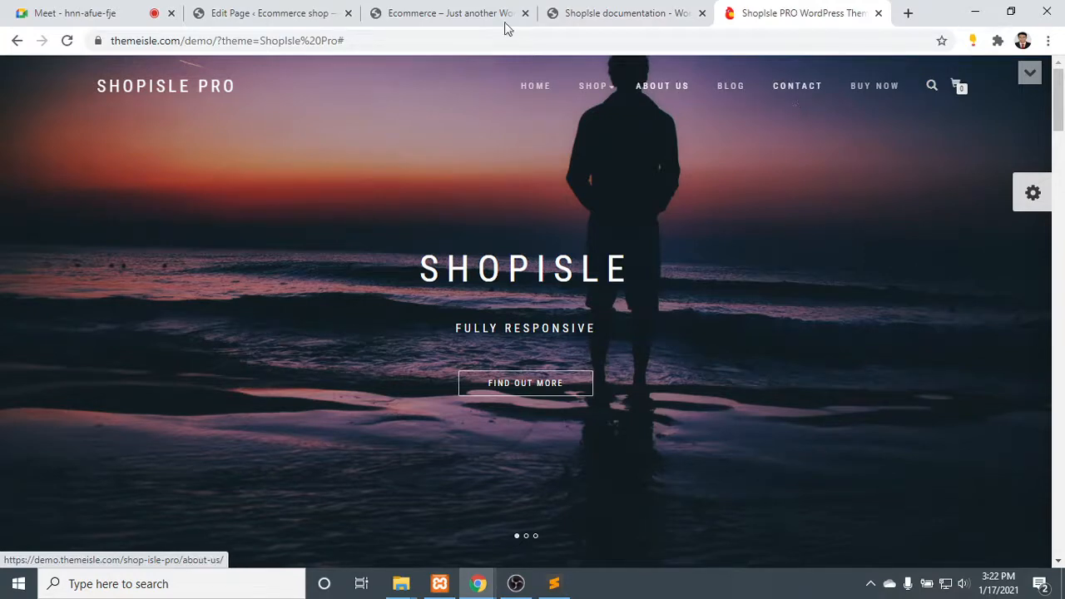
{"action": "left_click", "coordinate": [204, 12]}
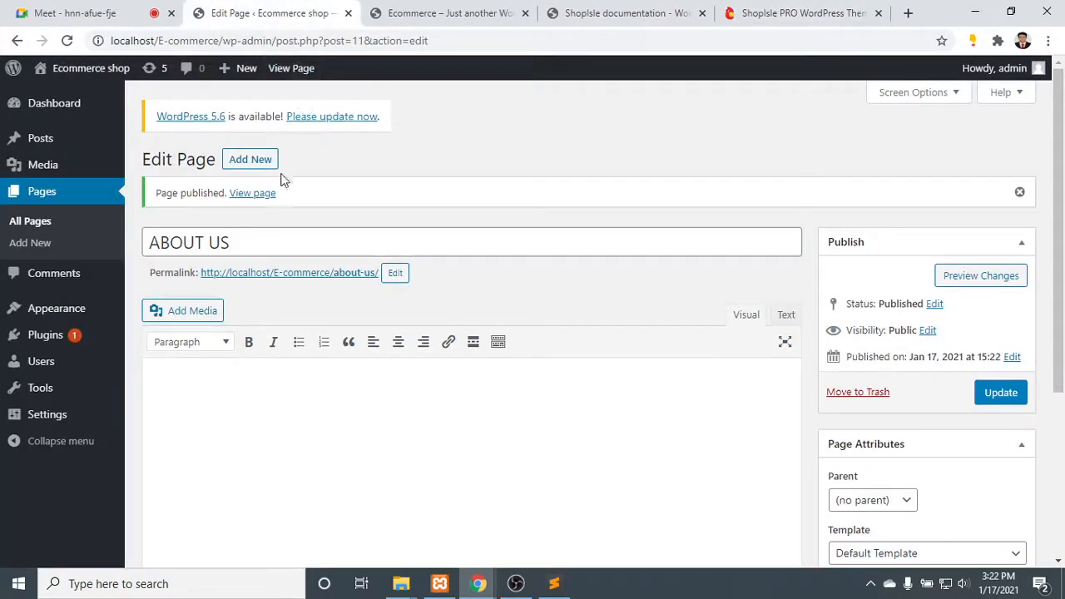
{"action": "left_click", "coordinate": [268, 254]}
{"action": "key", "text": "ctrl+a"}
{"action": "type", "text": "B"}
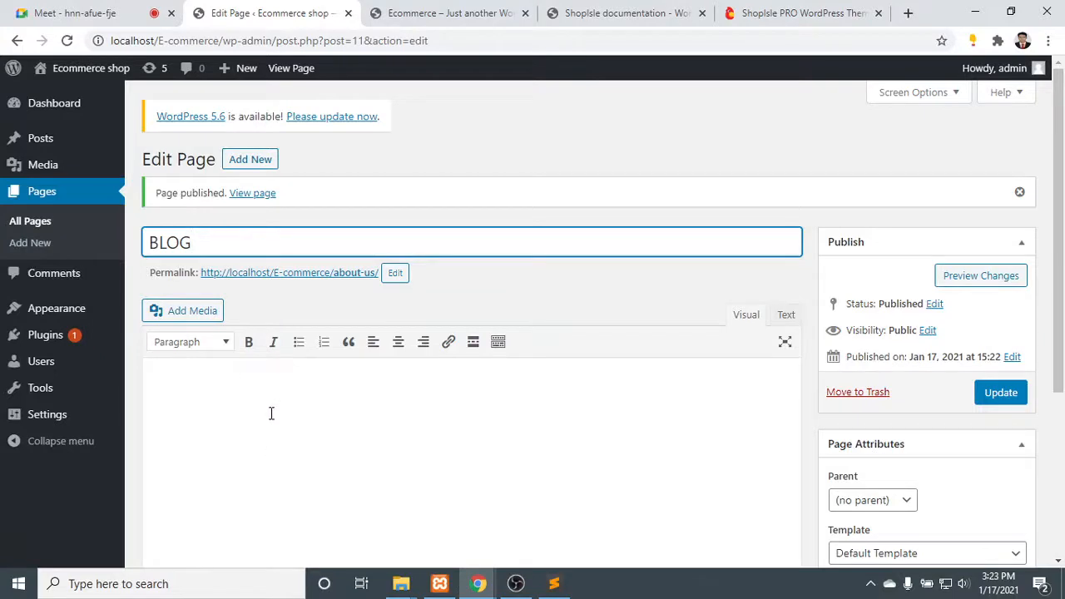
- Update the retitled BLOG page with no parent and the Default Template
{"action": "scroll", "coordinate": [880, 437], "scroll_direction": "down", "scroll_amount": 3}
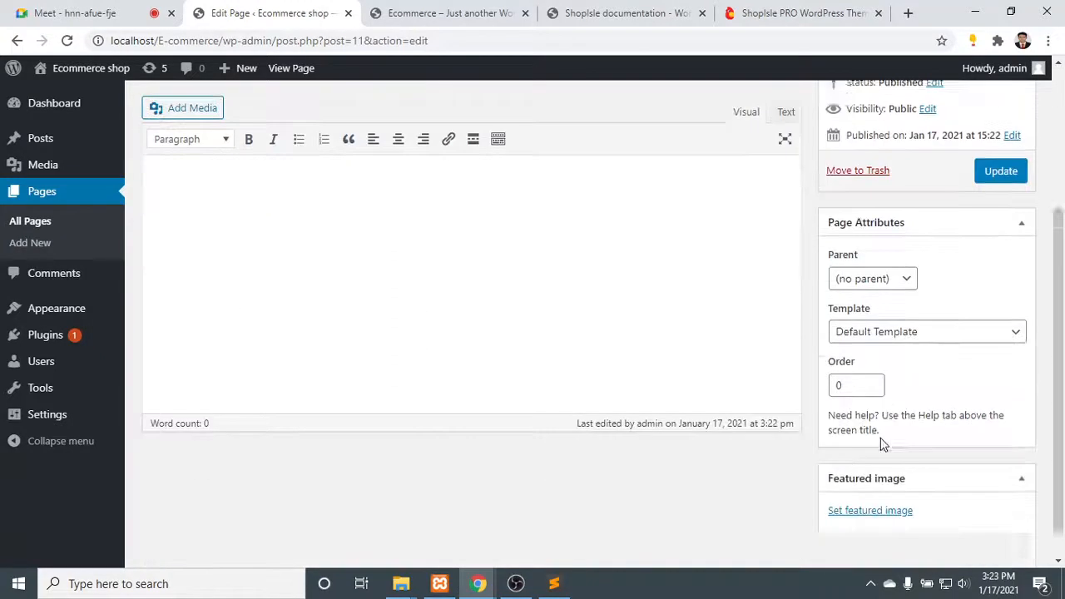
{"action": "left_click", "coordinate": [915, 318]}
{"action": "left_click", "coordinate": [917, 319]}
{"action": "left_click", "coordinate": [898, 266]}
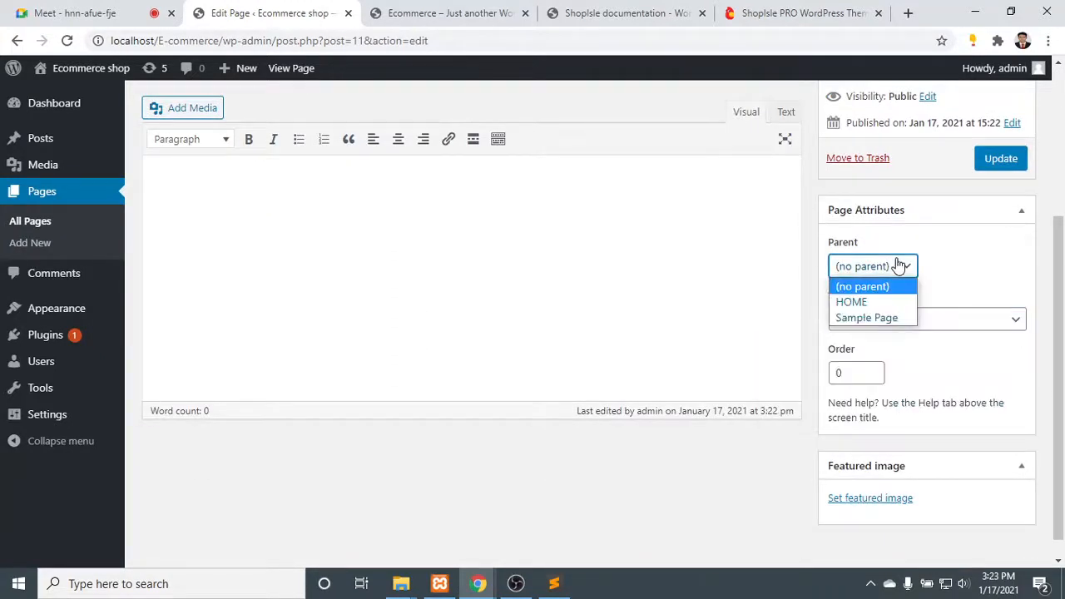
{"action": "left_click", "coordinate": [899, 266]}
{"action": "left_click", "coordinate": [994, 168]}
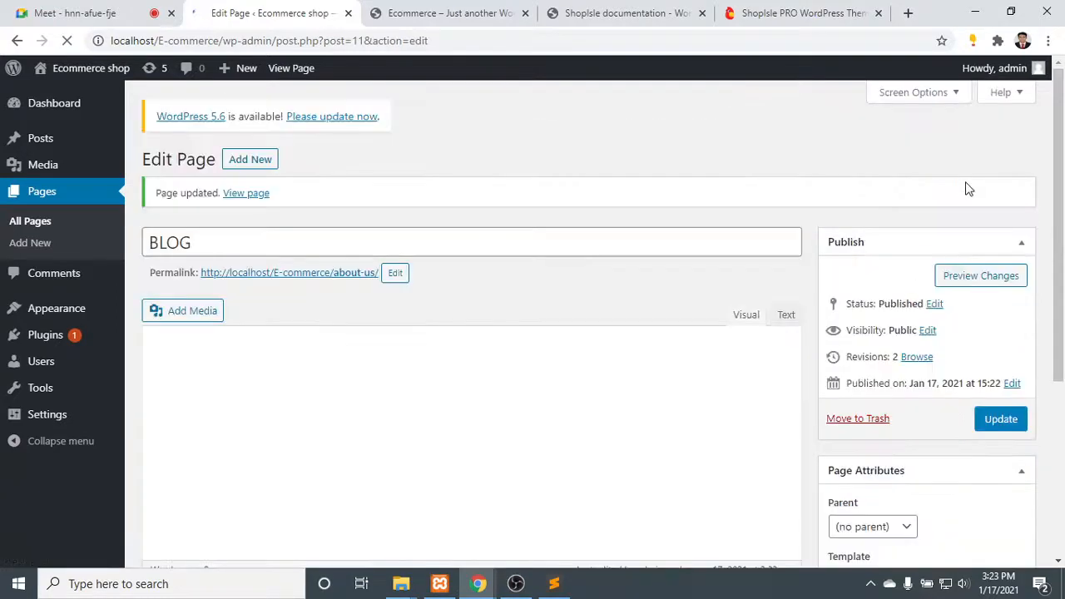
- Add a new page titled CONTACT, after checking the ShopIsle PRO demo's menu for the next entry
{"action": "left_click", "coordinate": [260, 159]}
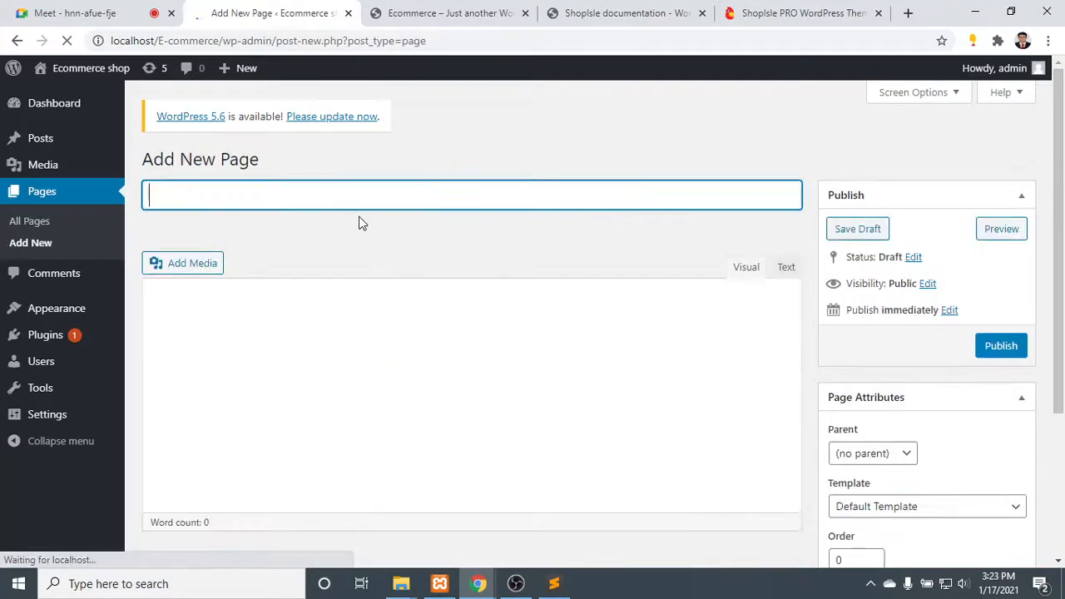
{"action": "left_click", "coordinate": [672, 10]}
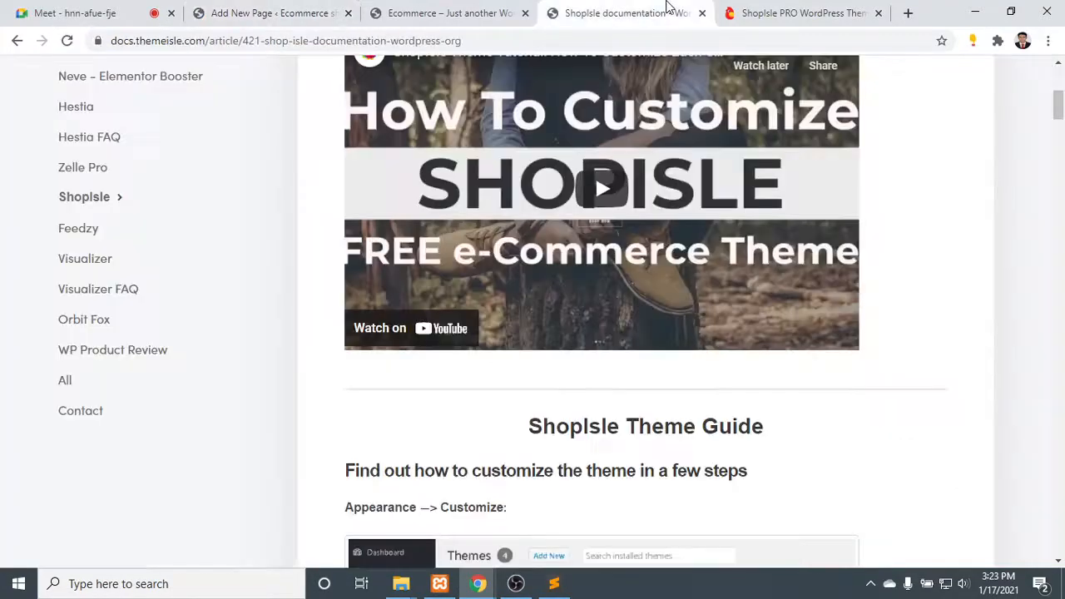
{"action": "scroll", "coordinate": [698, 331], "scroll_direction": "up", "scroll_amount": 3}
{"action": "scroll", "coordinate": [698, 331], "scroll_direction": "up", "scroll_amount": 2}
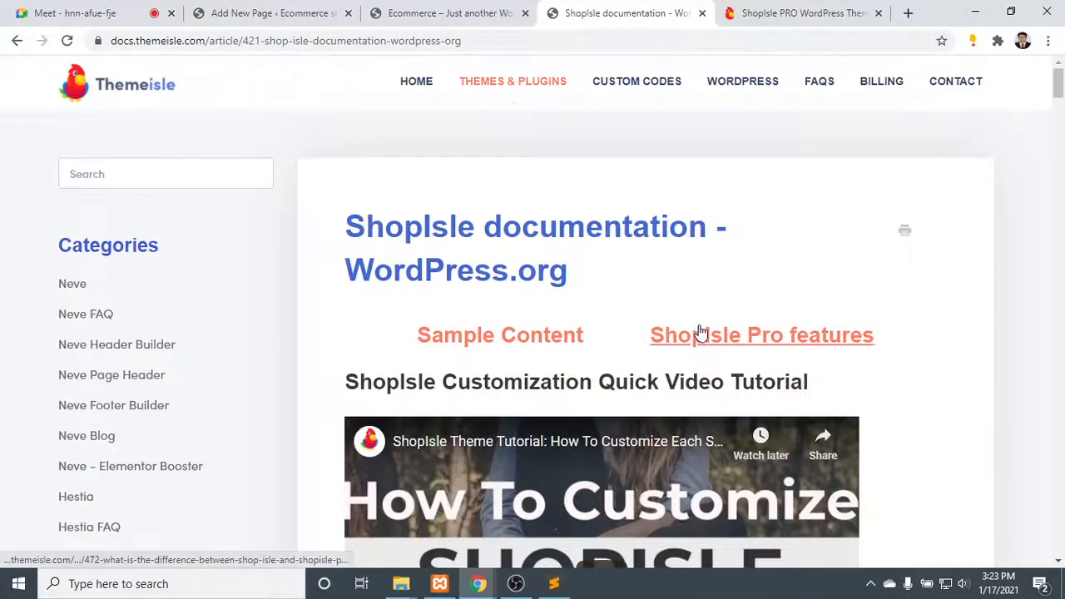
{"action": "left_click", "coordinate": [448, 10]}
{"action": "left_click", "coordinate": [788, 12]}
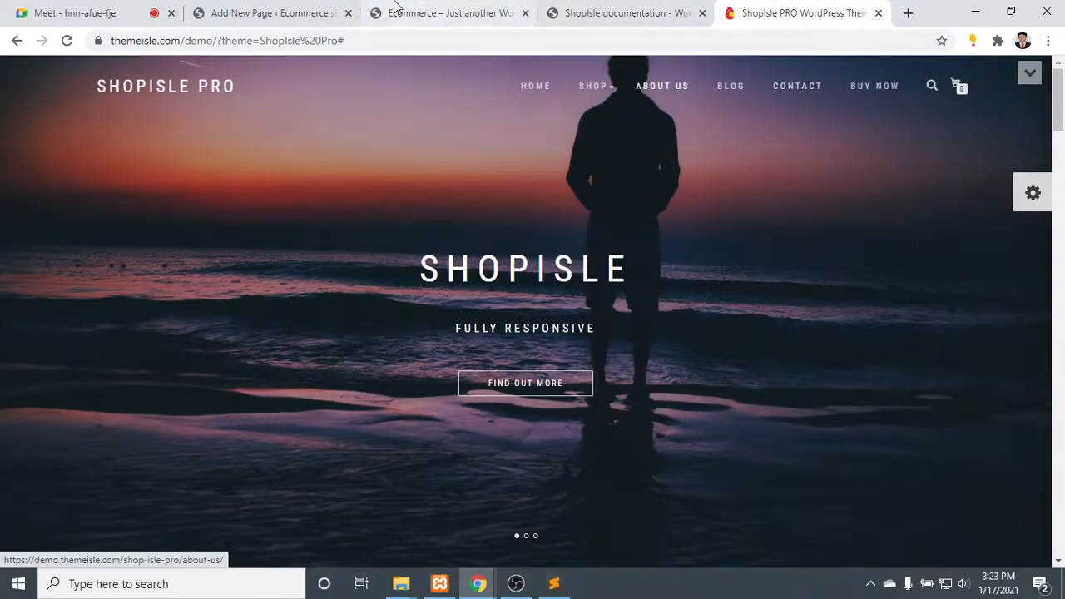
{"action": "left_click", "coordinate": [286, 10]}
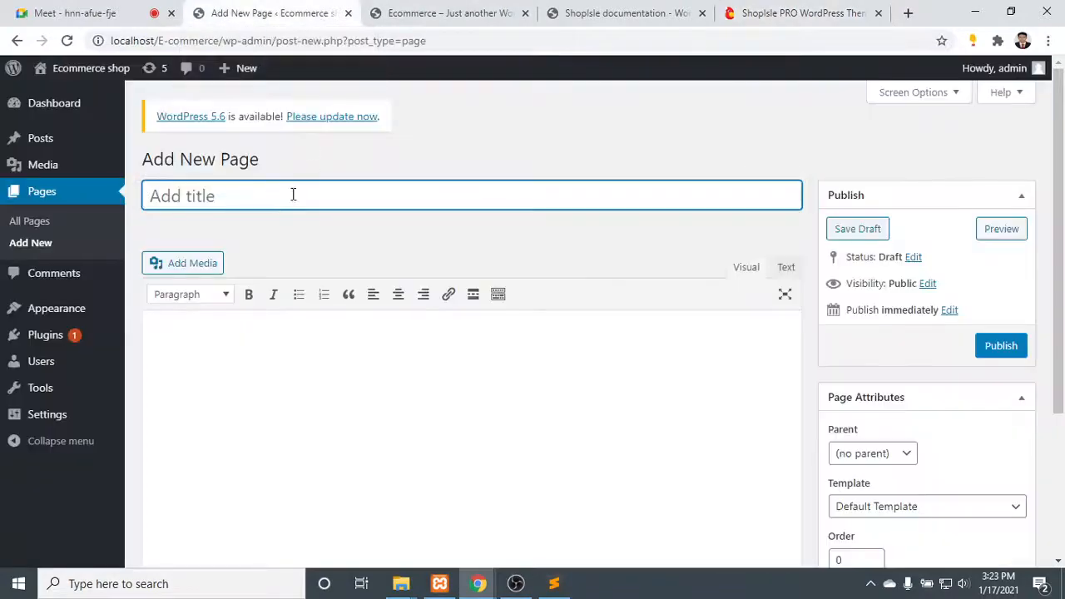
{"action": "type", "text": "CONTACT"}
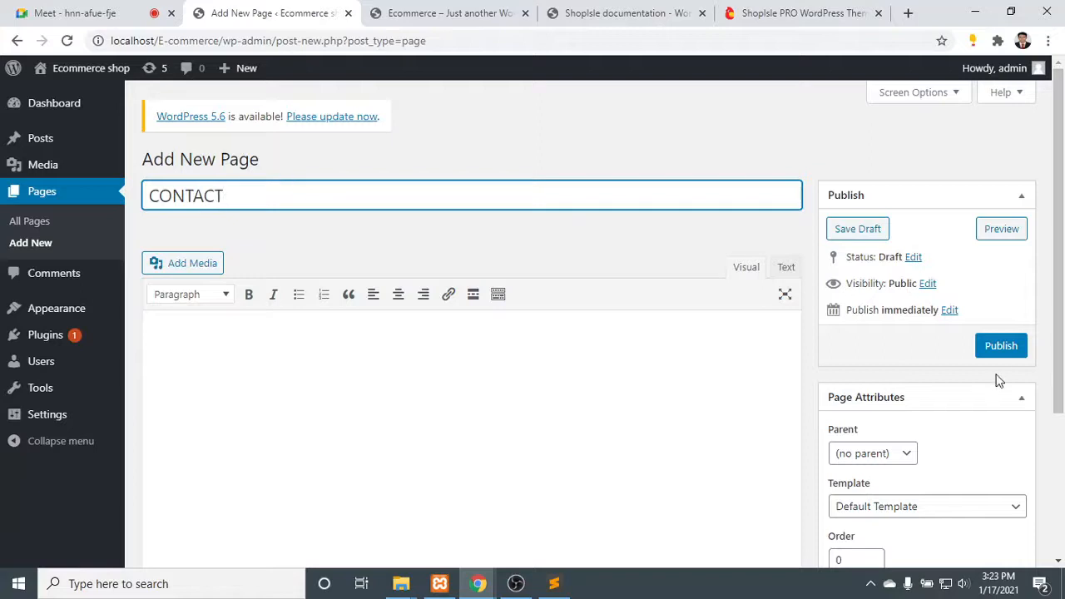
- Assign the Contact page template to the CONTACT page and publish it
{"action": "scroll", "coordinate": [996, 380], "scroll_direction": "down", "scroll_amount": 3}
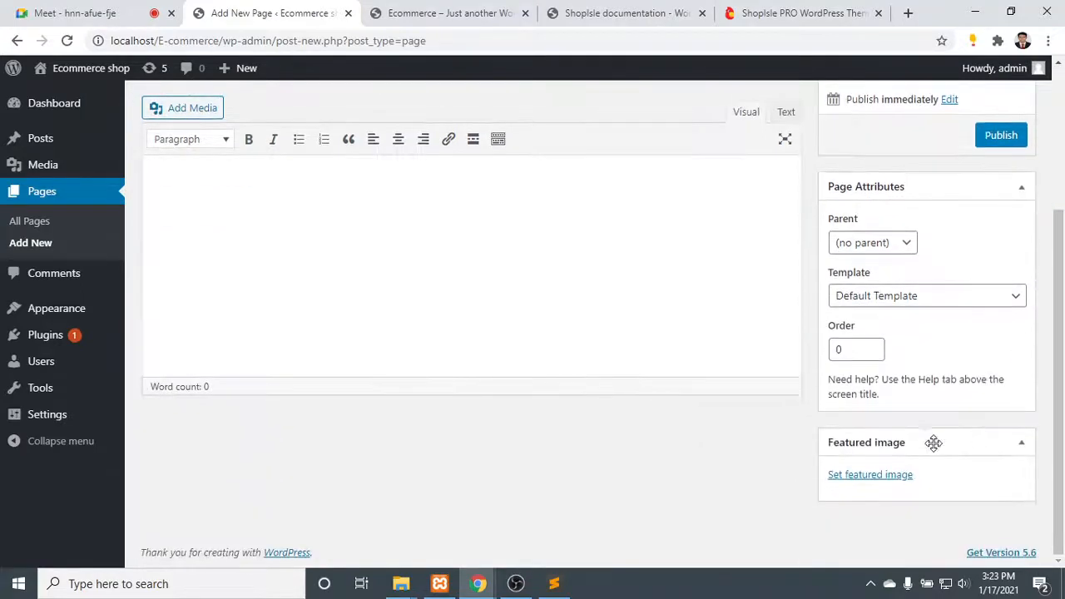
{"action": "left_click", "coordinate": [918, 302]}
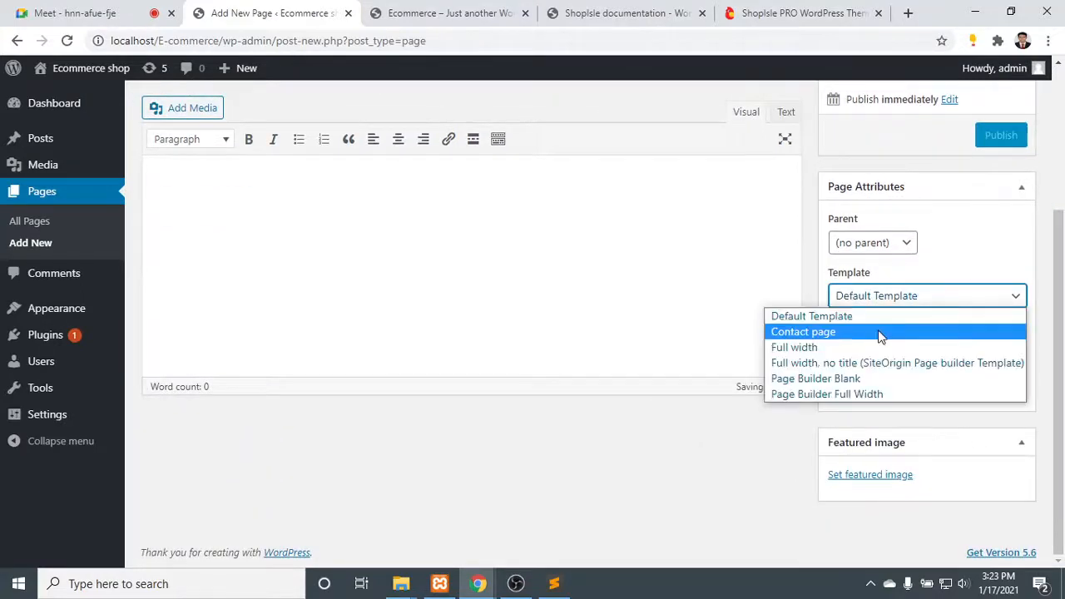
{"action": "left_click", "coordinate": [880, 331]}
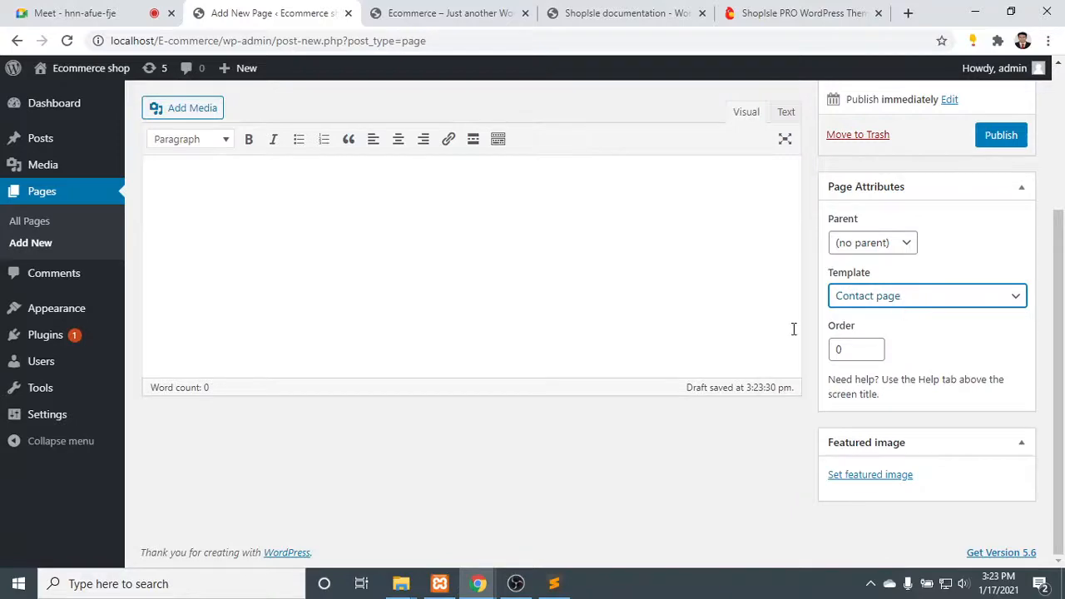
{"action": "scroll", "coordinate": [765, 350], "scroll_direction": "up", "scroll_amount": 3}
{"action": "scroll", "coordinate": [432, 374], "scroll_direction": "down", "scroll_amount": 3}
{"action": "left_click", "coordinate": [1000, 136]}
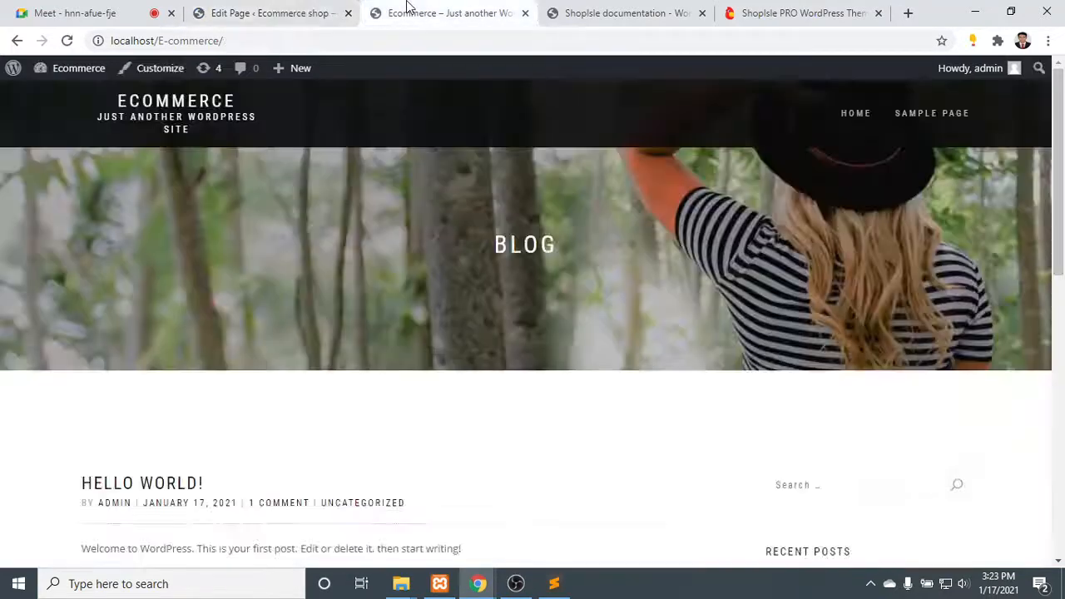
- Reload the local shop's front page and examine the entries in its header menu
{"action": "left_click", "coordinate": [408, 10]}
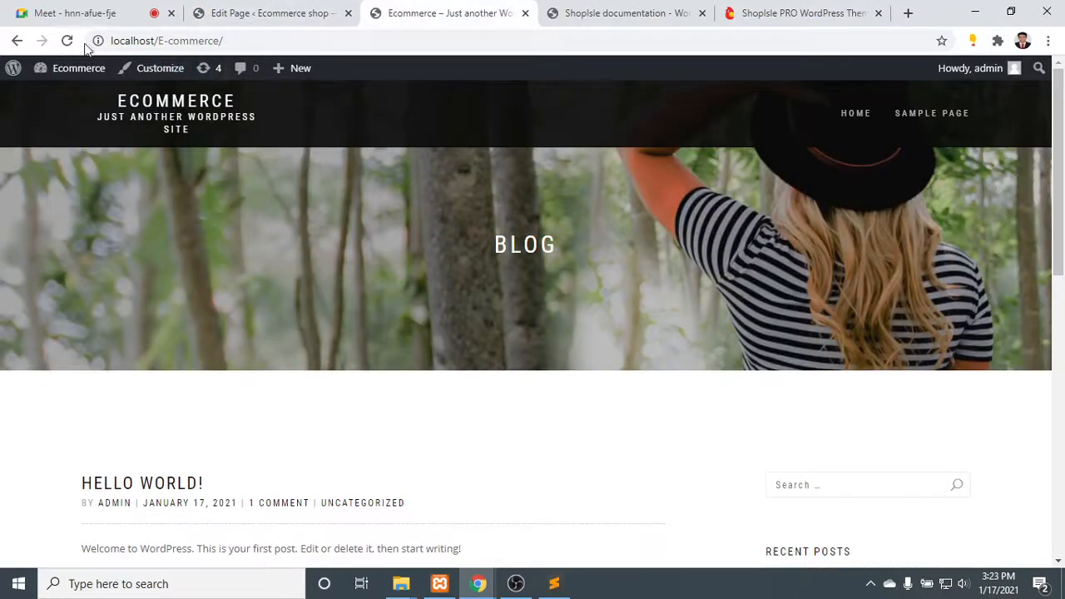
{"action": "left_click", "coordinate": [67, 41]}
{"action": "mouse_move", "coordinate": [86, 70]}
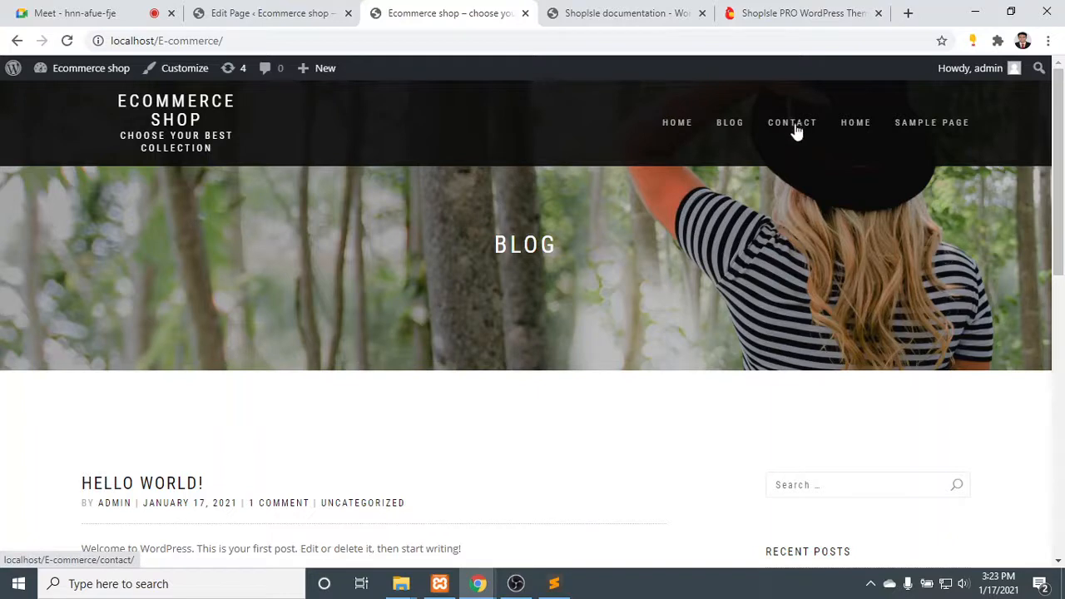
{"action": "left_click", "coordinate": [258, 10]}
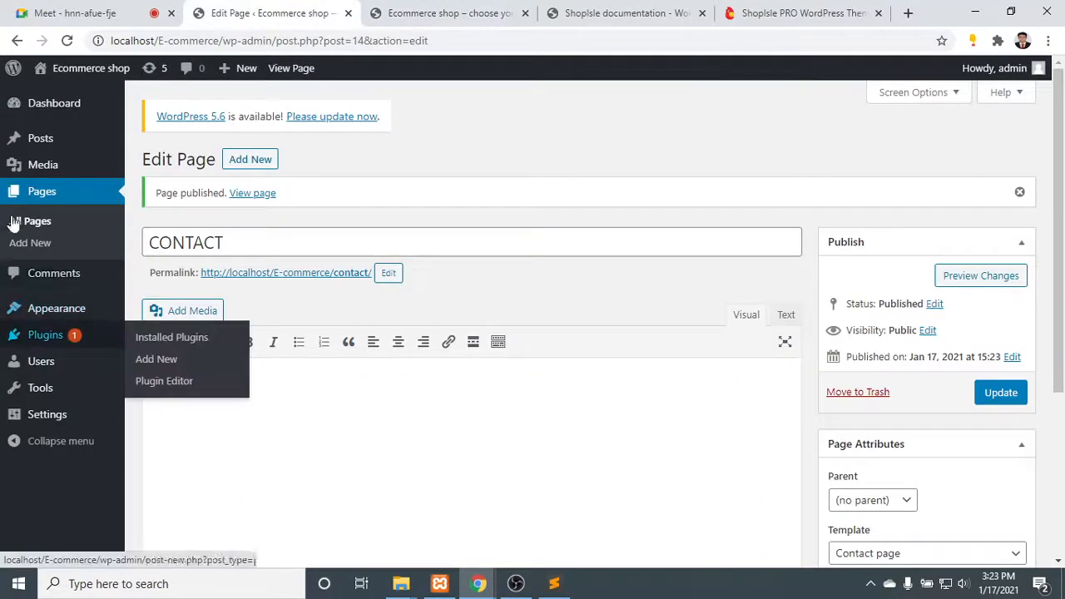
{"action": "left_click", "coordinate": [483, 13]}
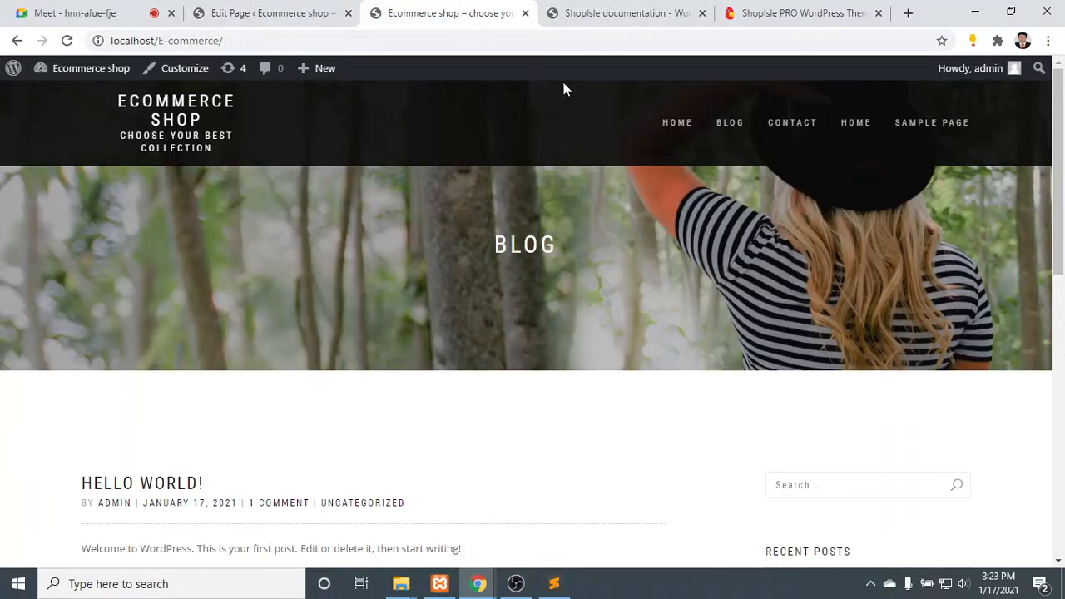
- Open both HOME entries of the shop's menu to compare their pages, and return to the CONTACT page's editor
{"action": "left_click", "coordinate": [682, 134]}
{"action": "scroll", "coordinate": [611, 295], "scroll_direction": "down", "scroll_amount": 6}
{"action": "scroll", "coordinate": [612, 298], "scroll_direction": "up", "scroll_amount": 6}
{"action": "left_click", "coordinate": [852, 123]}
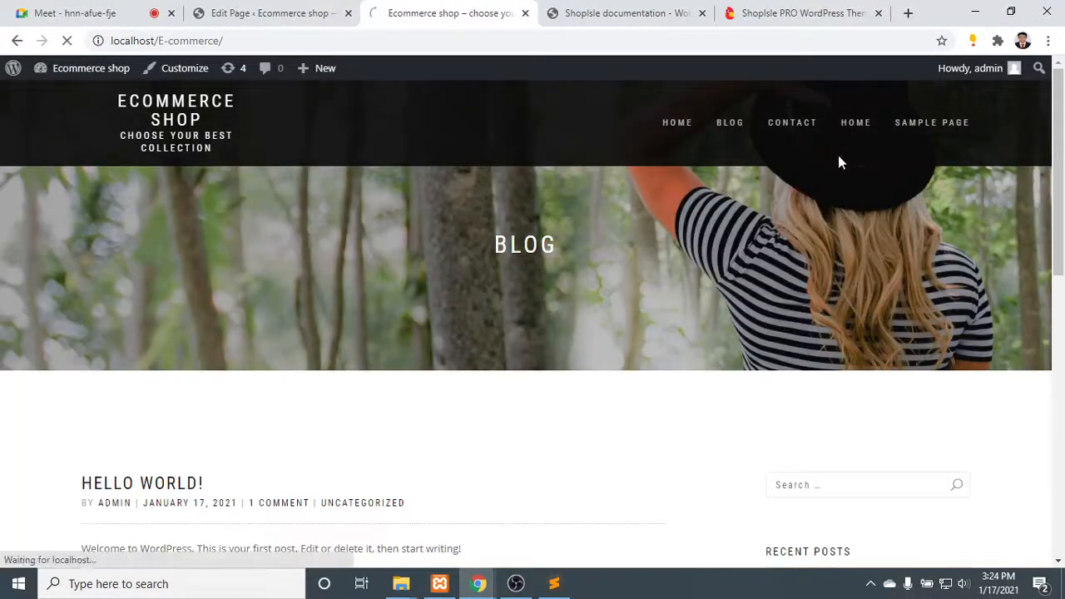
{"action": "scroll", "coordinate": [187, 316], "scroll_direction": "down", "scroll_amount": 4}
{"action": "scroll", "coordinate": [190, 324], "scroll_direction": "down", "scroll_amount": 3}
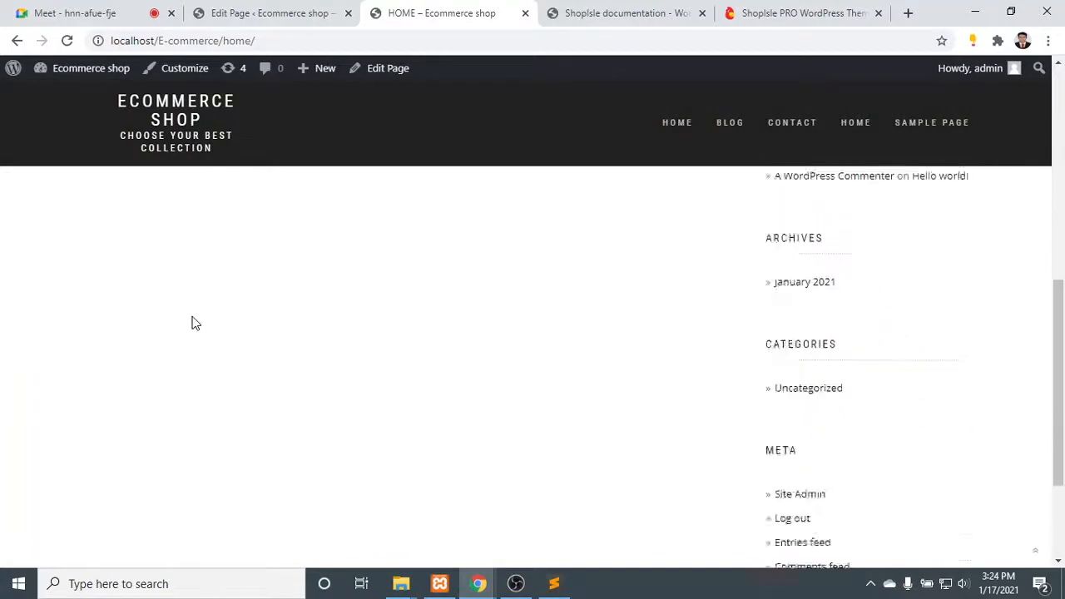
{"action": "scroll", "coordinate": [192, 324], "scroll_direction": "up", "scroll_amount": 6}
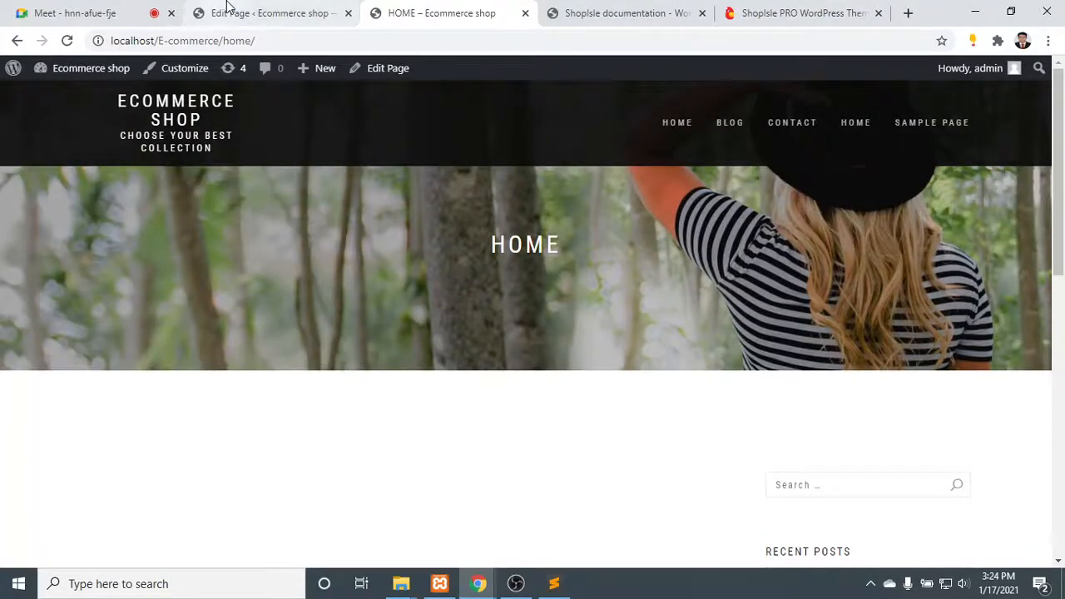
{"action": "left_click", "coordinate": [228, 5]}
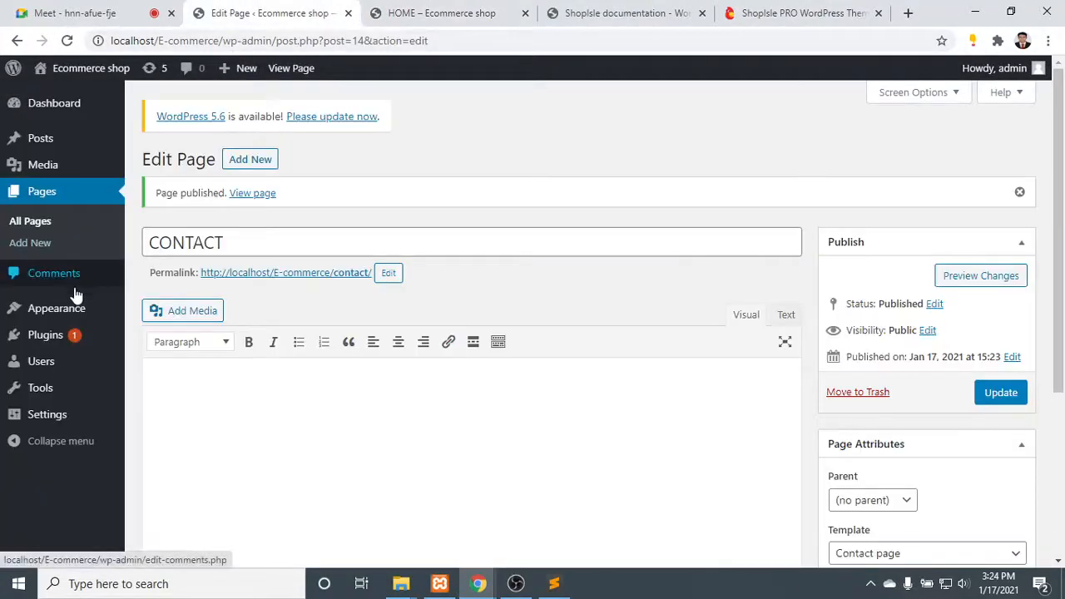
- Open the Reading settings after viewing the list of pages, and set the homepage to display a static page
{"action": "mouse_move", "coordinate": [79, 364]}
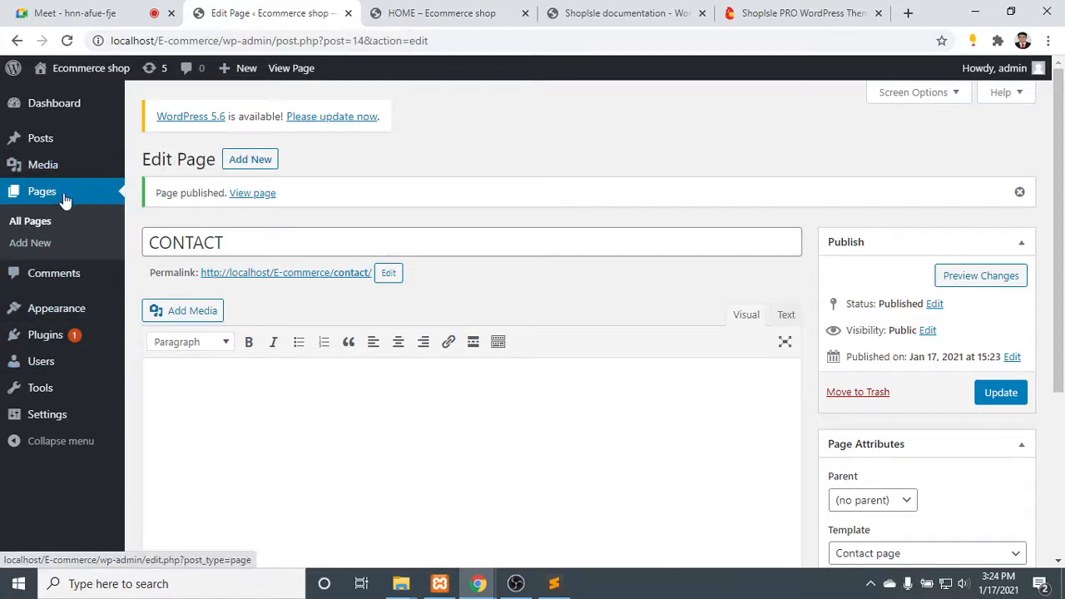
{"action": "left_click", "coordinate": [39, 221]}
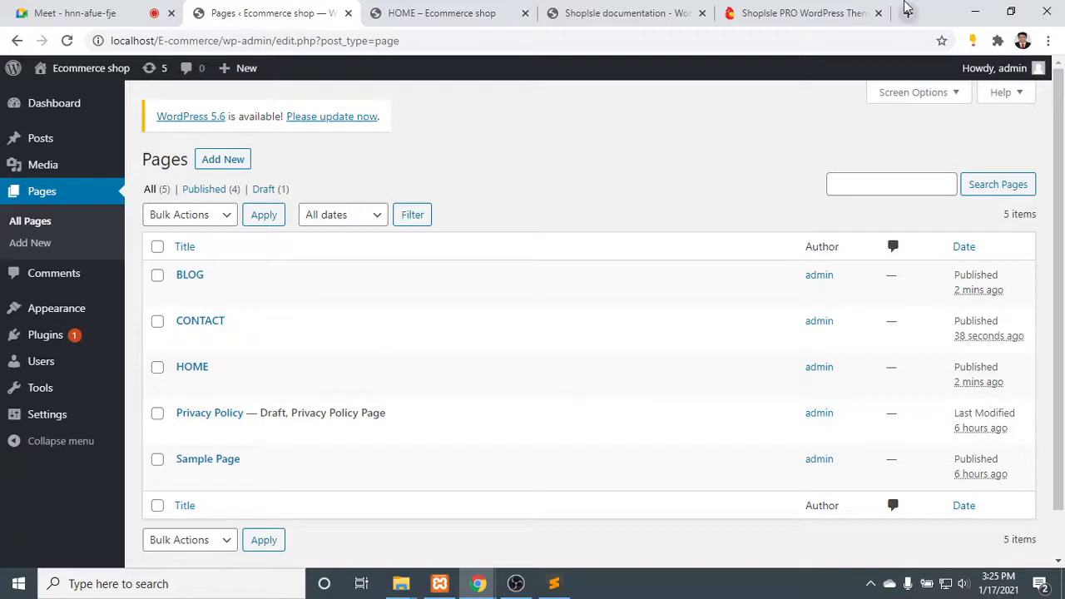
{"action": "mouse_move", "coordinate": [53, 420]}
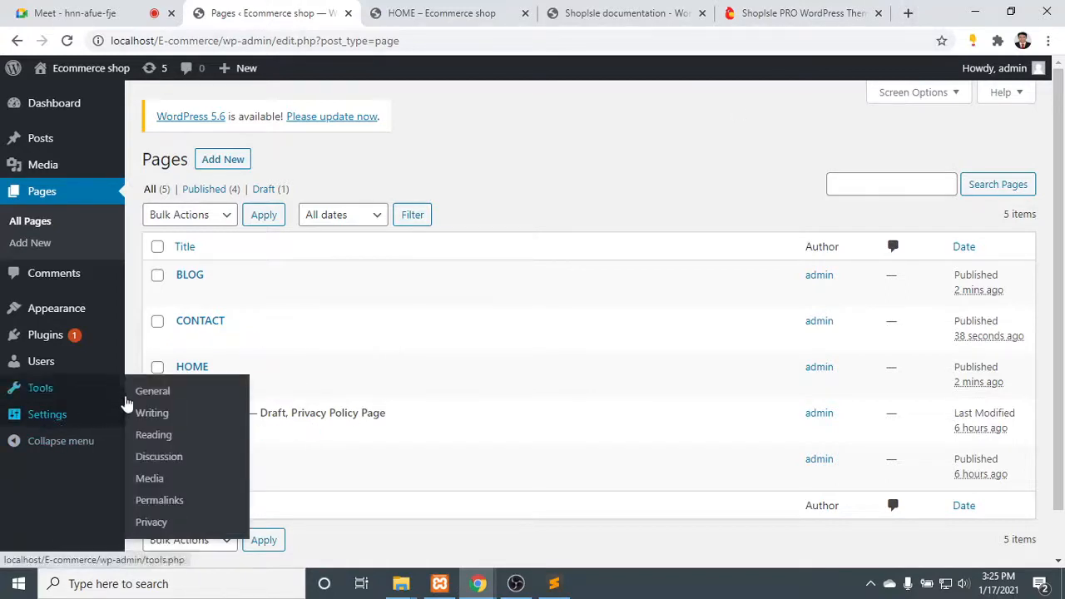
{"action": "left_click", "coordinate": [161, 434]}
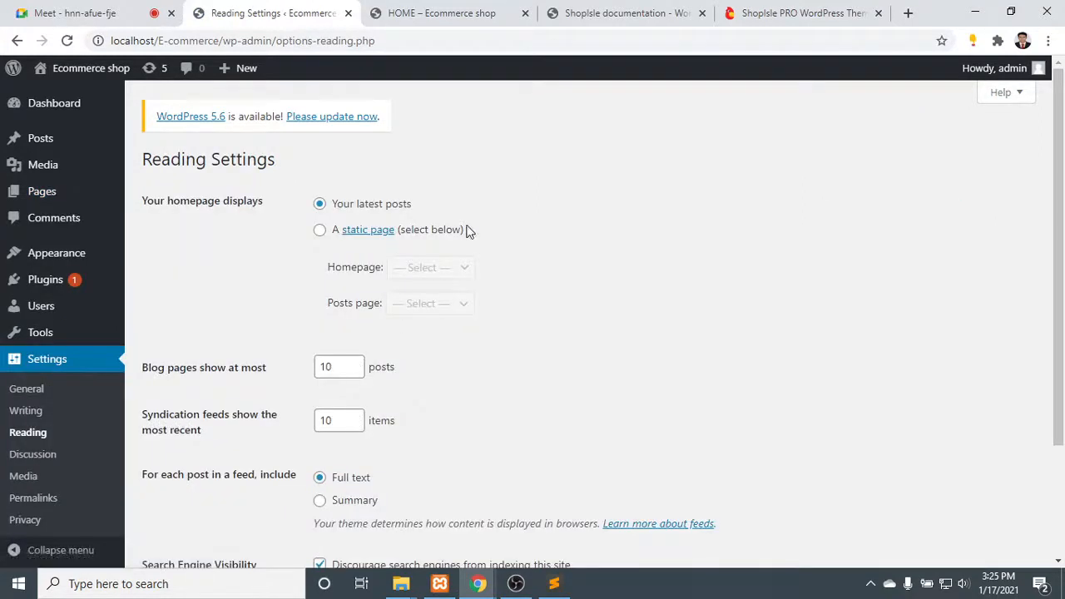
{"action": "left_click", "coordinate": [356, 231]}
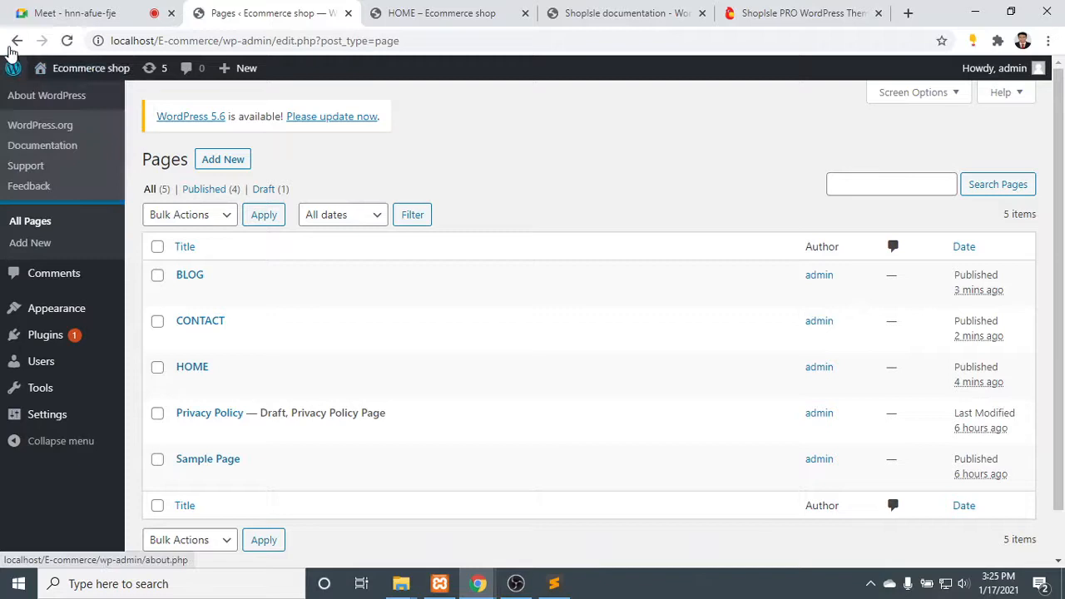
{"action": "left_click", "coordinate": [16, 41]}
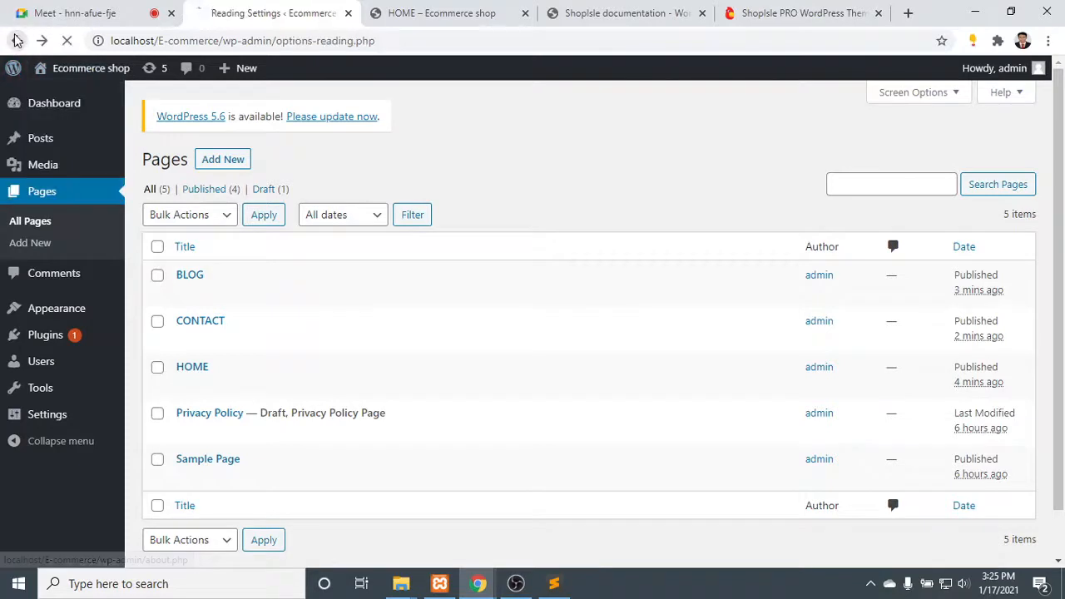
{"action": "left_click", "coordinate": [321, 231]}
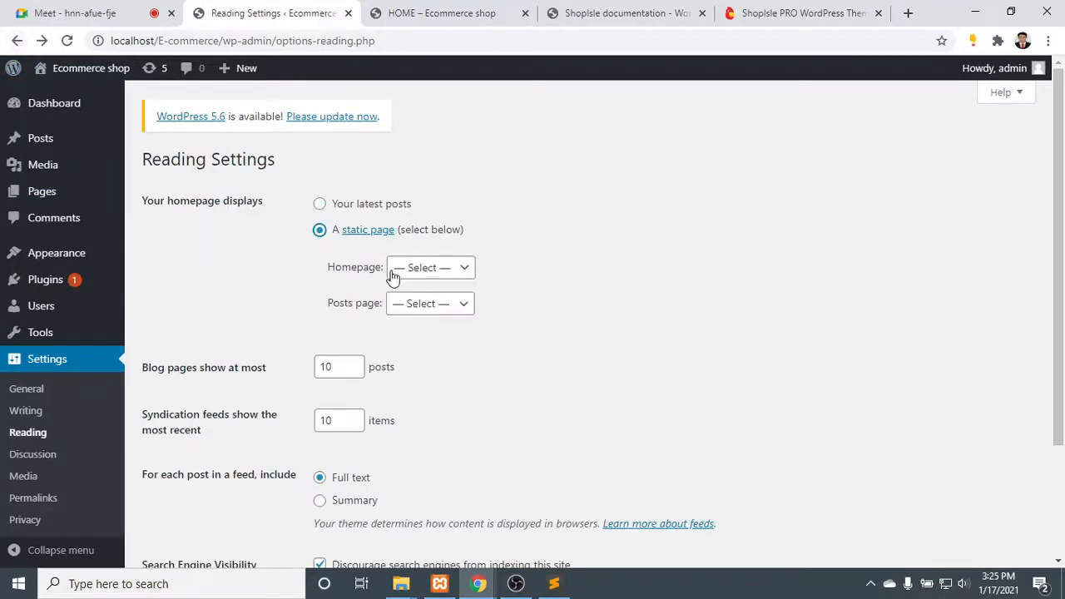
- Assign HOME as the homepage and BLOG as the posts page, and save the reading settings
{"action": "left_click", "coordinate": [442, 267]}
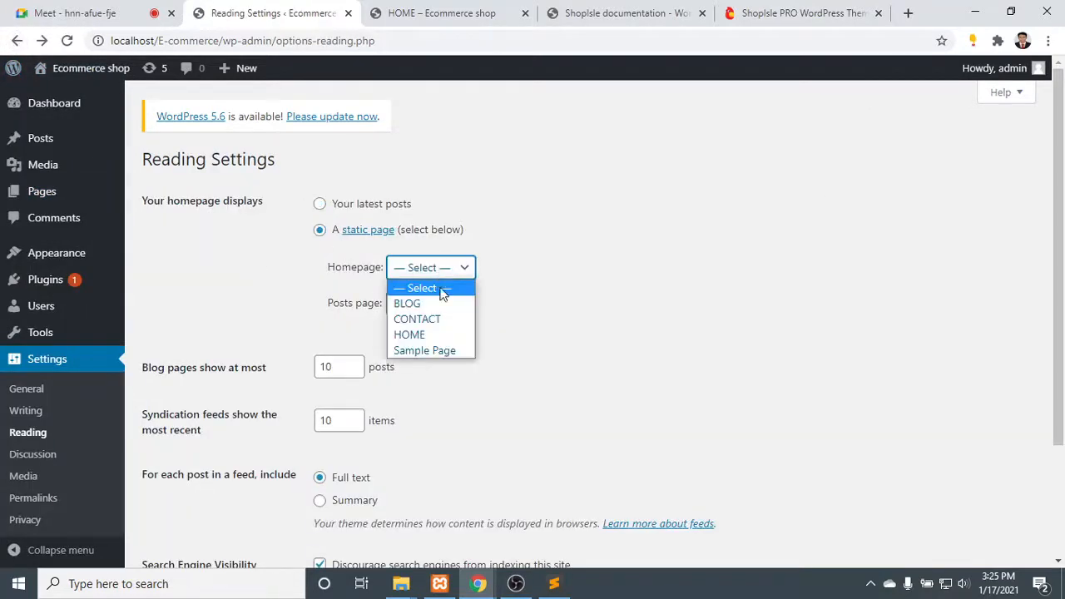
{"action": "left_click", "coordinate": [441, 337]}
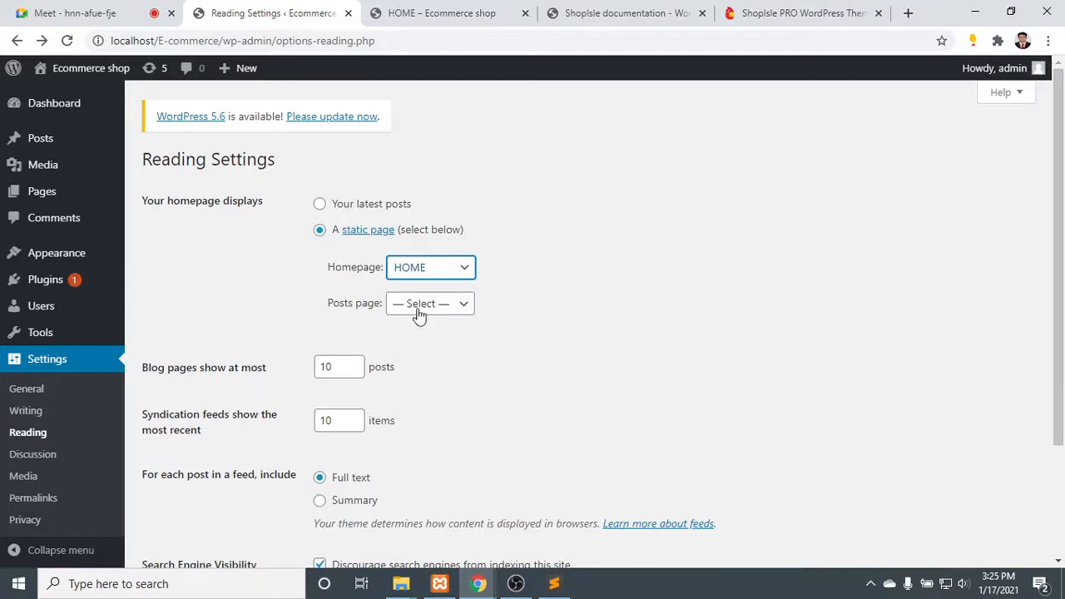
{"action": "left_click", "coordinate": [442, 306]}
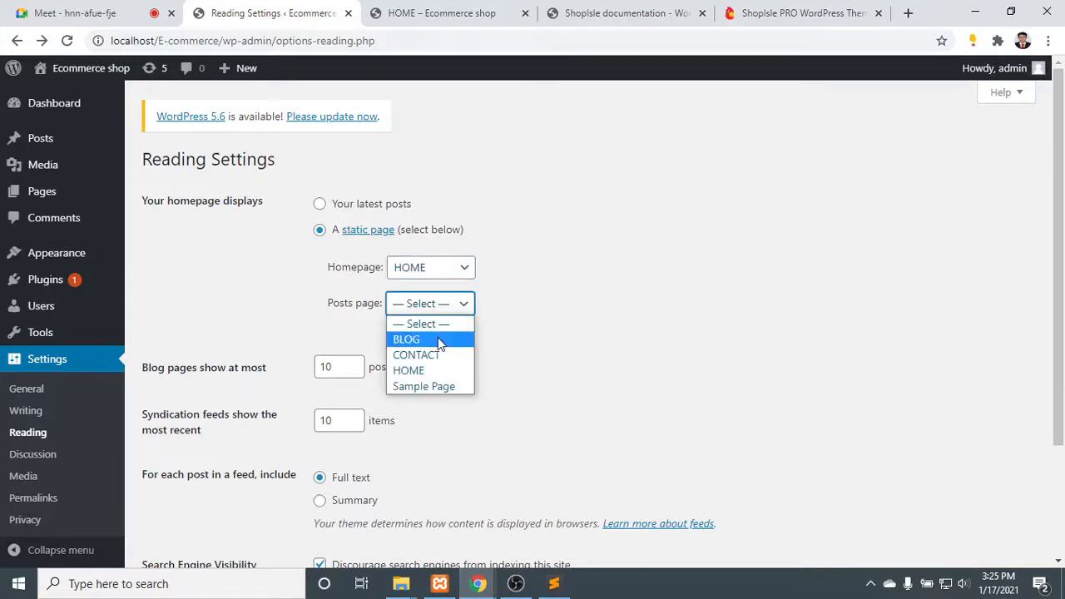
{"action": "left_click", "coordinate": [440, 343]}
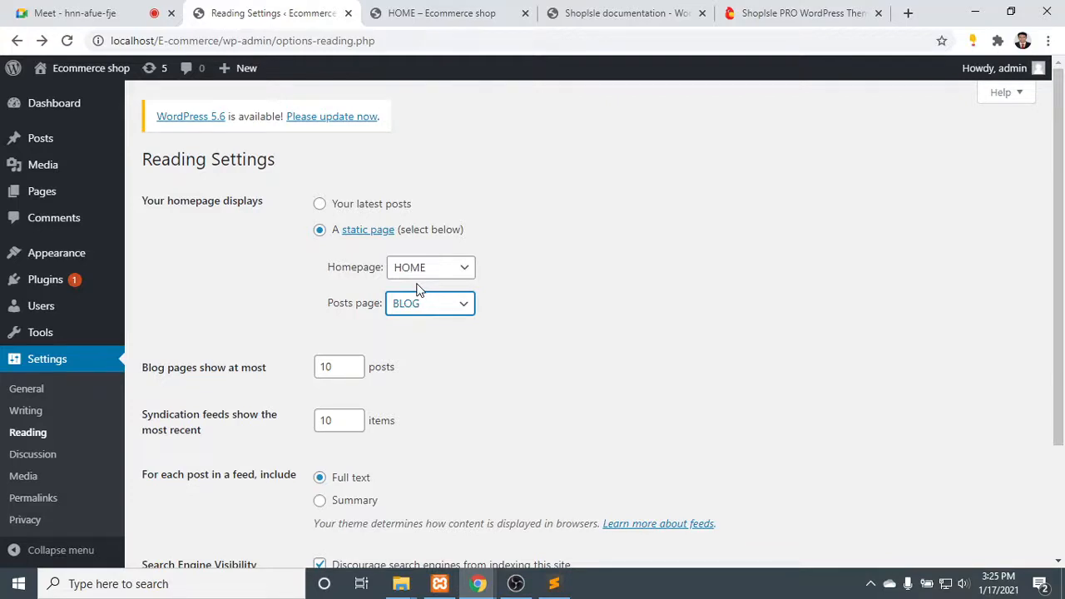
{"action": "scroll", "coordinate": [430, 333], "scroll_direction": "down", "scroll_amount": 2}
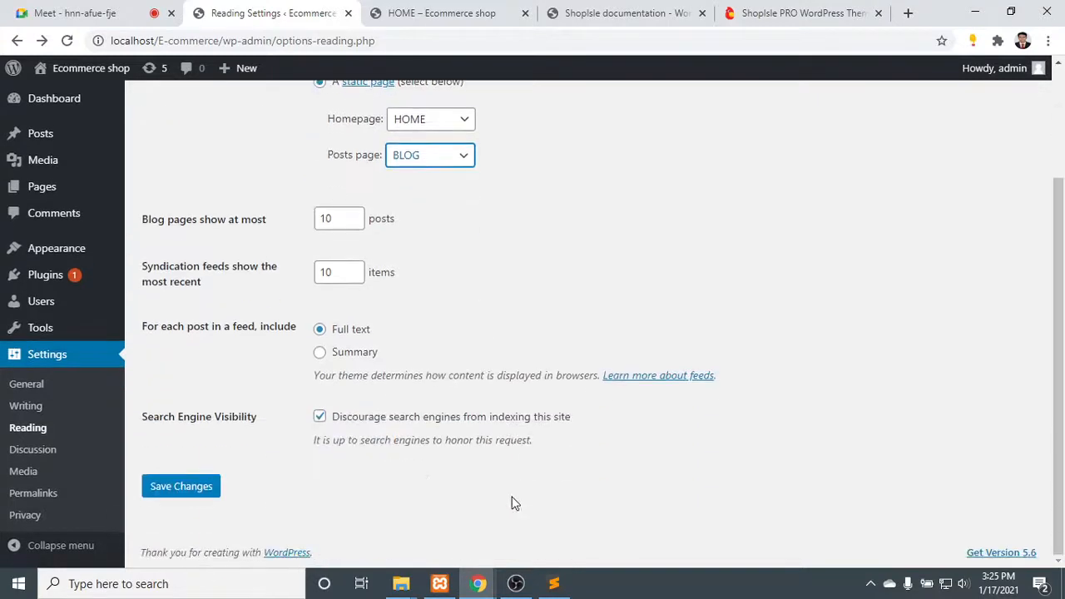
{"action": "left_click", "coordinate": [160, 487]}
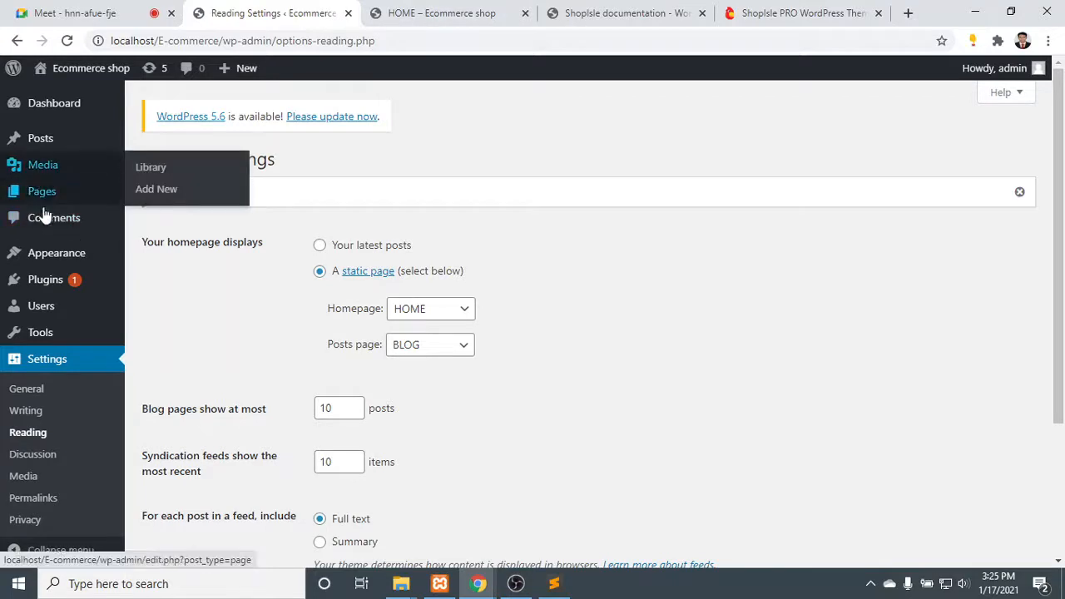
- Open the site's menu editor and examine the items in the structure of Menu 1
{"action": "mouse_move", "coordinate": [21, 259]}
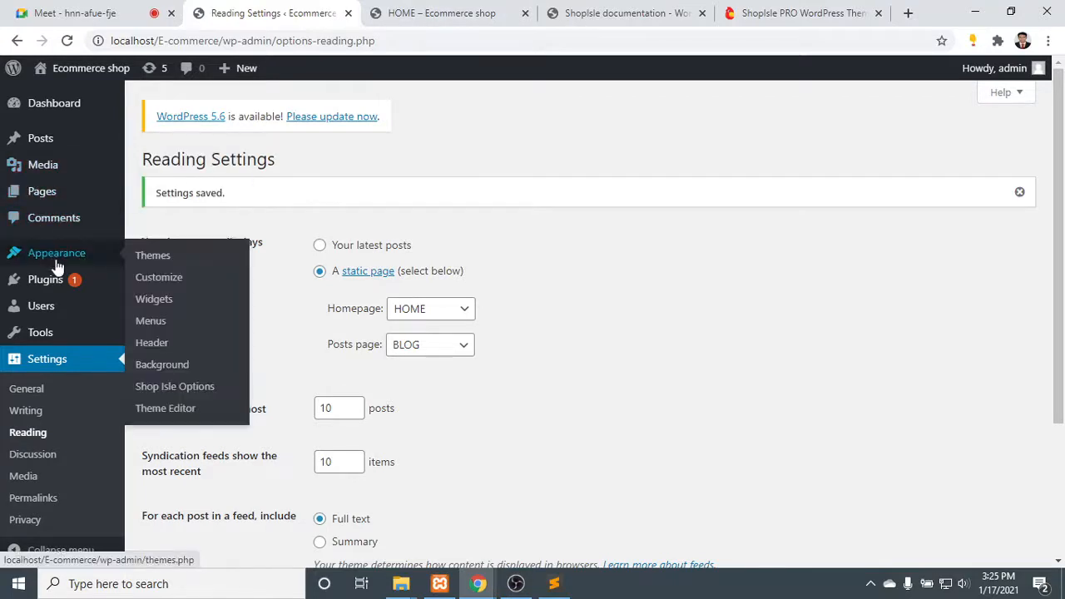
{"action": "left_click", "coordinate": [169, 324]}
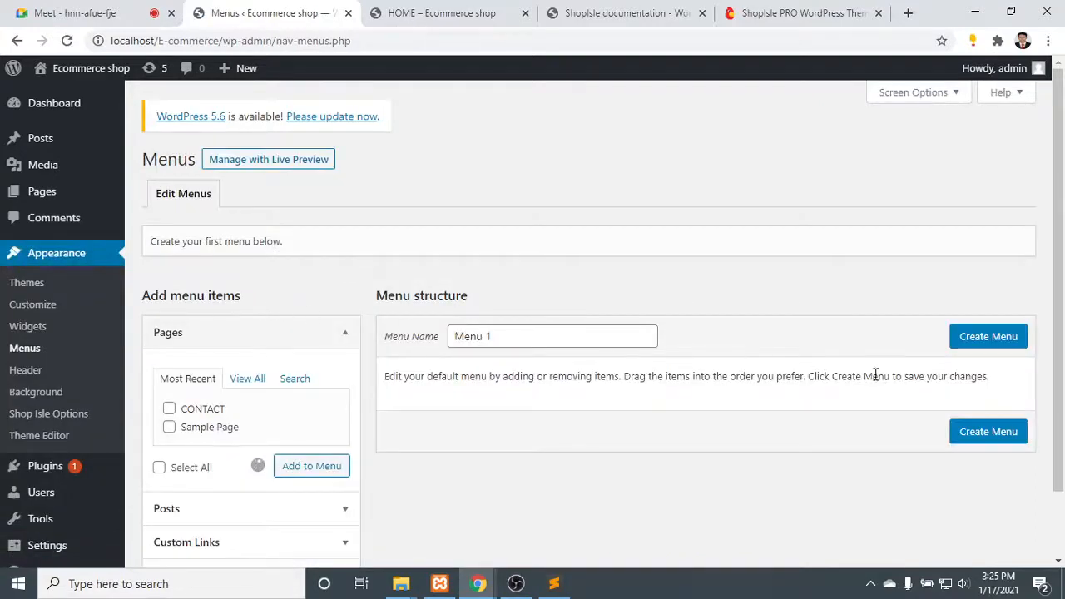
{"action": "scroll", "coordinate": [554, 419], "scroll_direction": "down", "scroll_amount": 2}
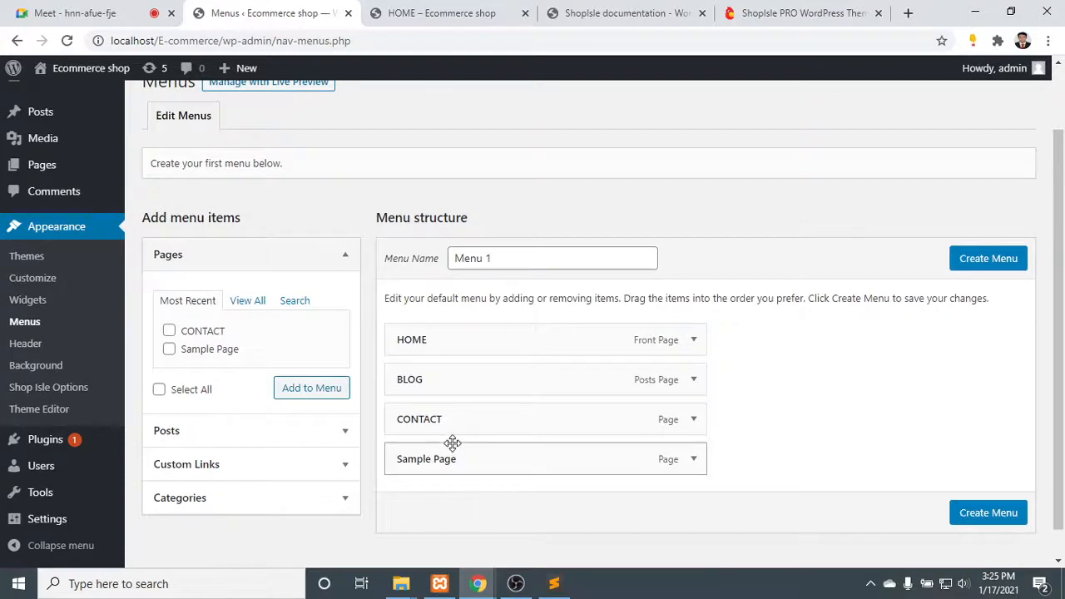
- Open the shop's front page and examine its sections and header menu with the static homepage applied
{"action": "left_click", "coordinate": [462, 12]}
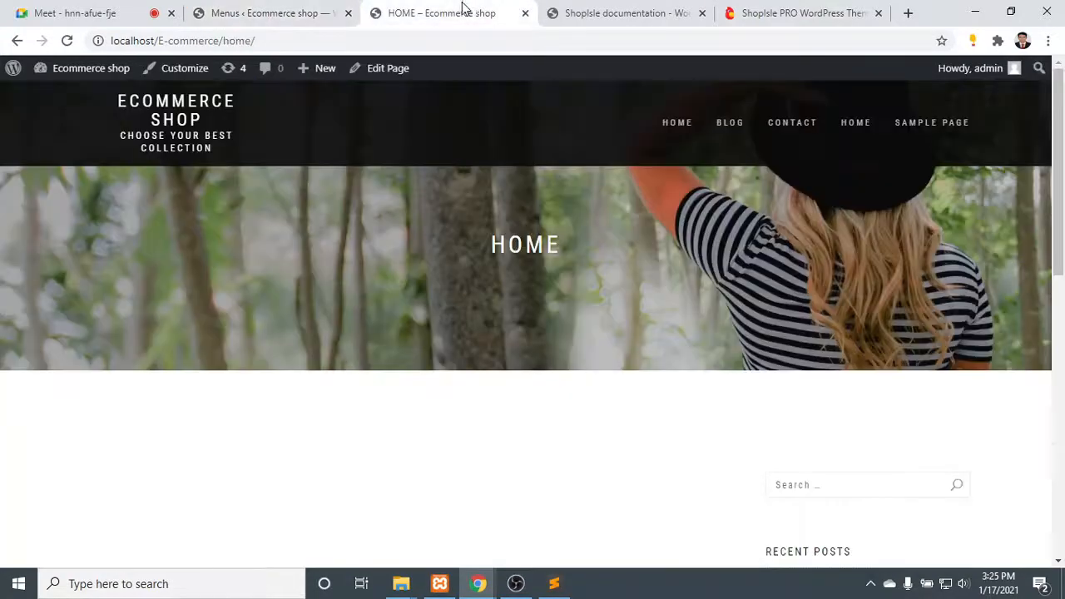
{"action": "left_click", "coordinate": [83, 69]}
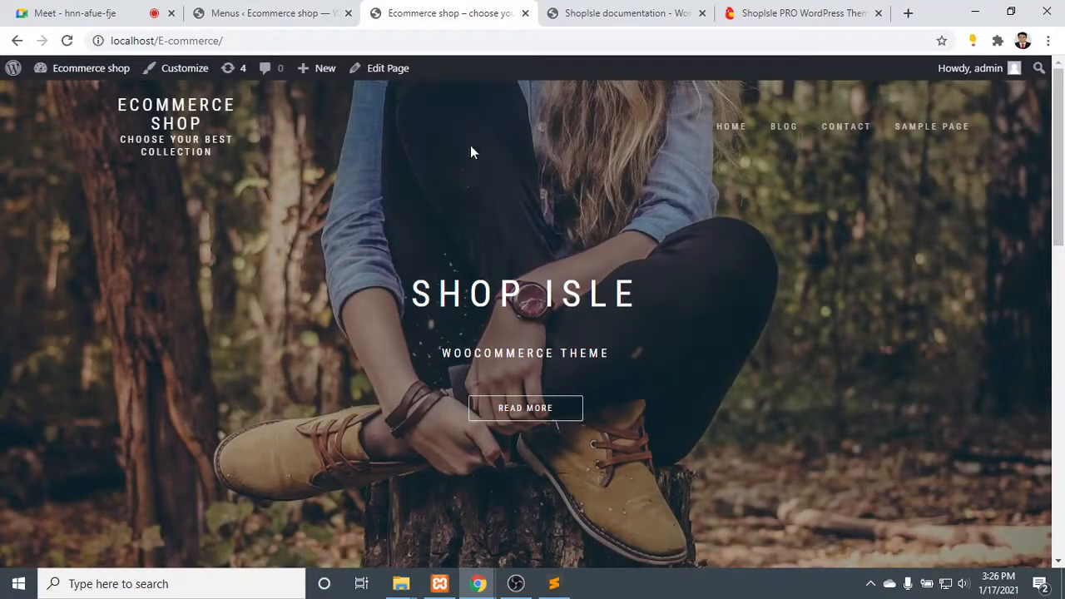
{"action": "scroll", "coordinate": [379, 156], "scroll_direction": "down", "scroll_amount": 15}
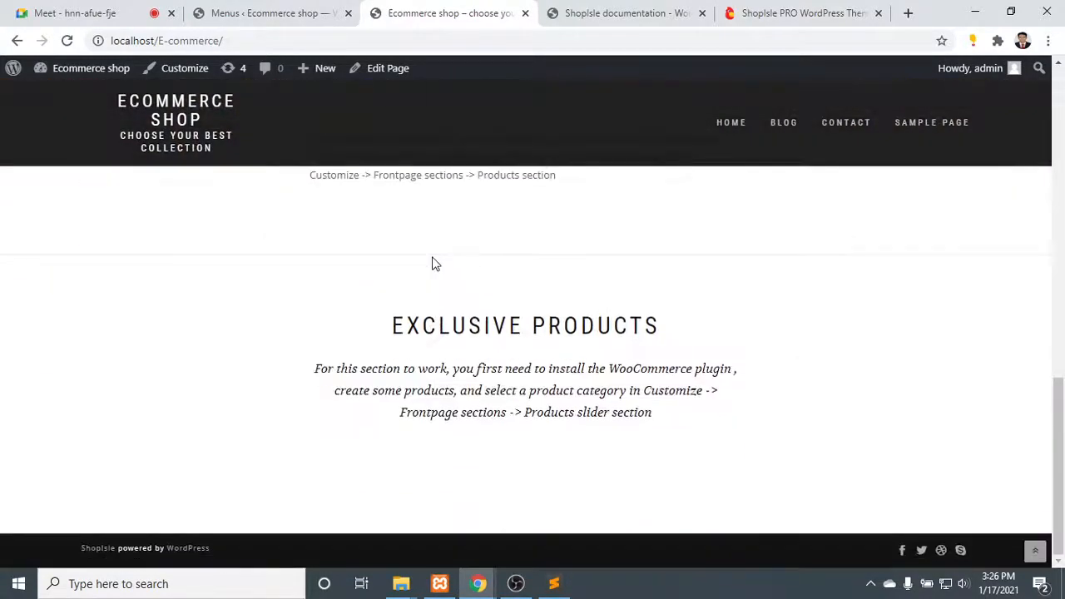
{"action": "scroll", "coordinate": [433, 260], "scroll_direction": "up", "scroll_amount": 15}
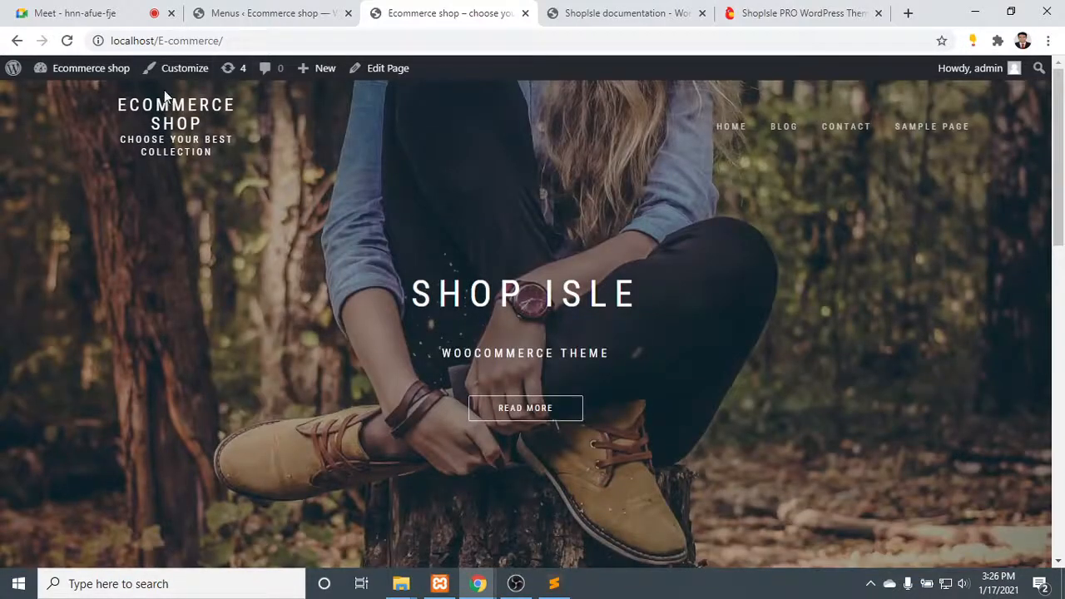
{"action": "left_click_drag", "start_coordinate": [265, 150], "coordinate": [1038, 133]}
{"action": "left_click", "coordinate": [100, 12]}
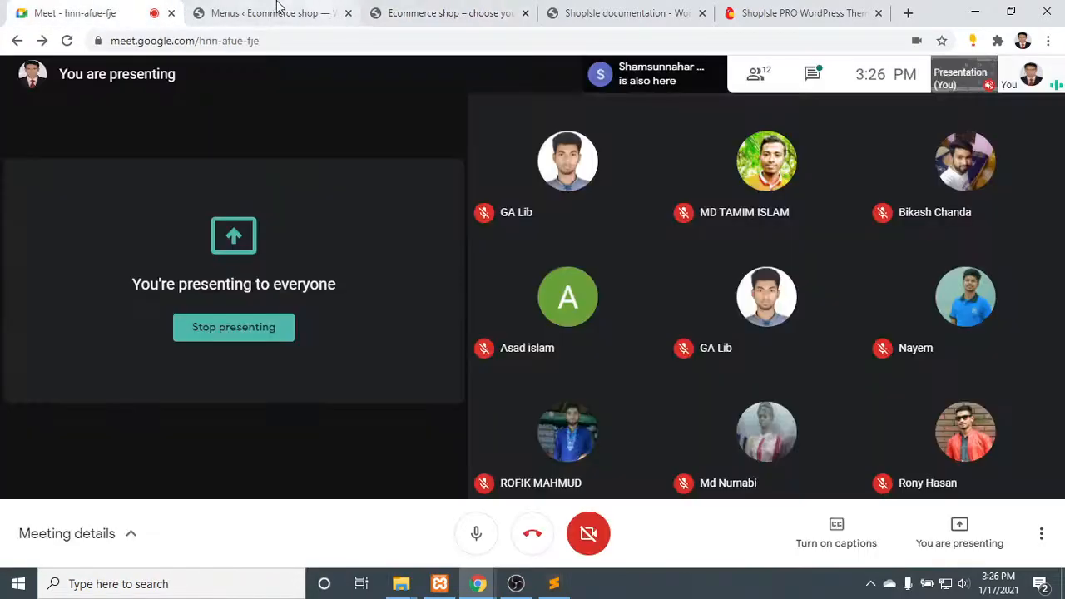
{"action": "left_click", "coordinate": [274, 12]}
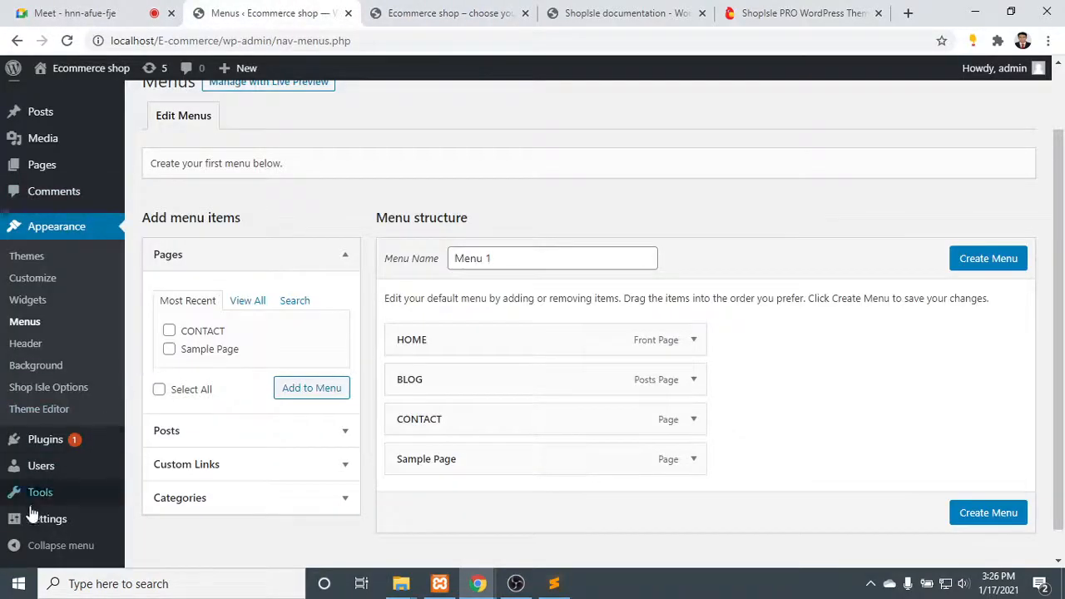
{"action": "mouse_move", "coordinate": [60, 510]}
{"action": "scroll", "coordinate": [60, 510], "scroll_direction": "down", "scroll_amount": 1}
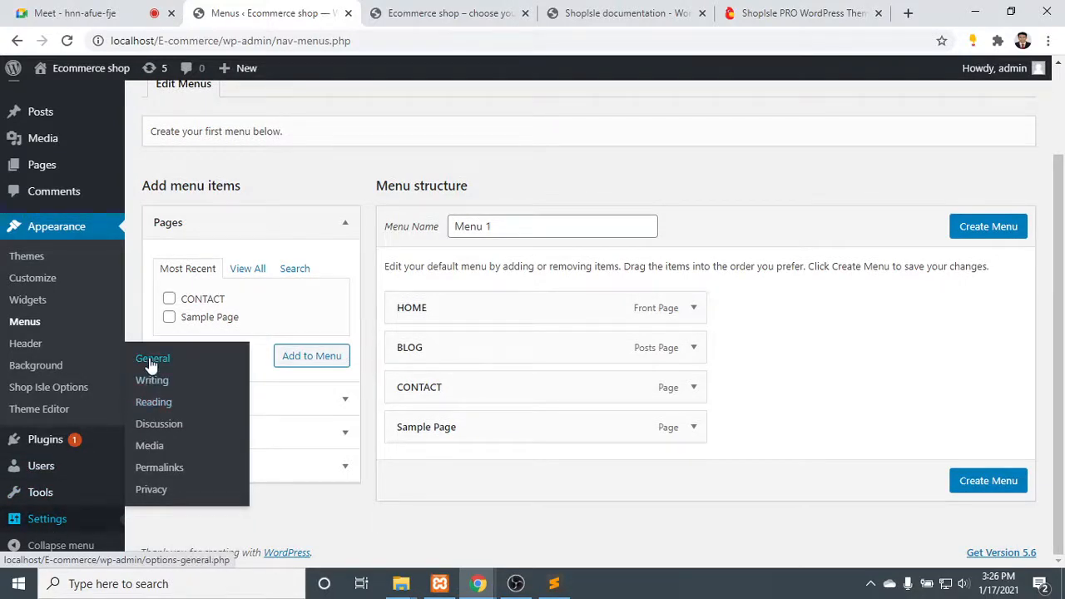
- Open the BLOG page from the shop's front page and examine its post list and sidebar
{"action": "left_click", "coordinate": [457, 10]}
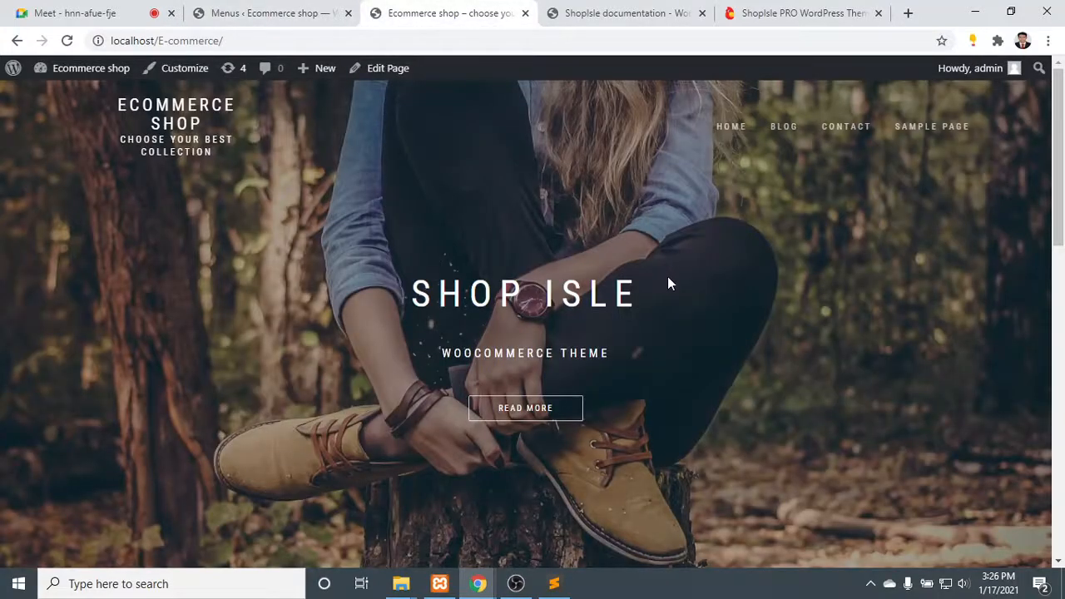
{"action": "left_click_drag", "start_coordinate": [667, 283], "coordinate": [419, 258]}
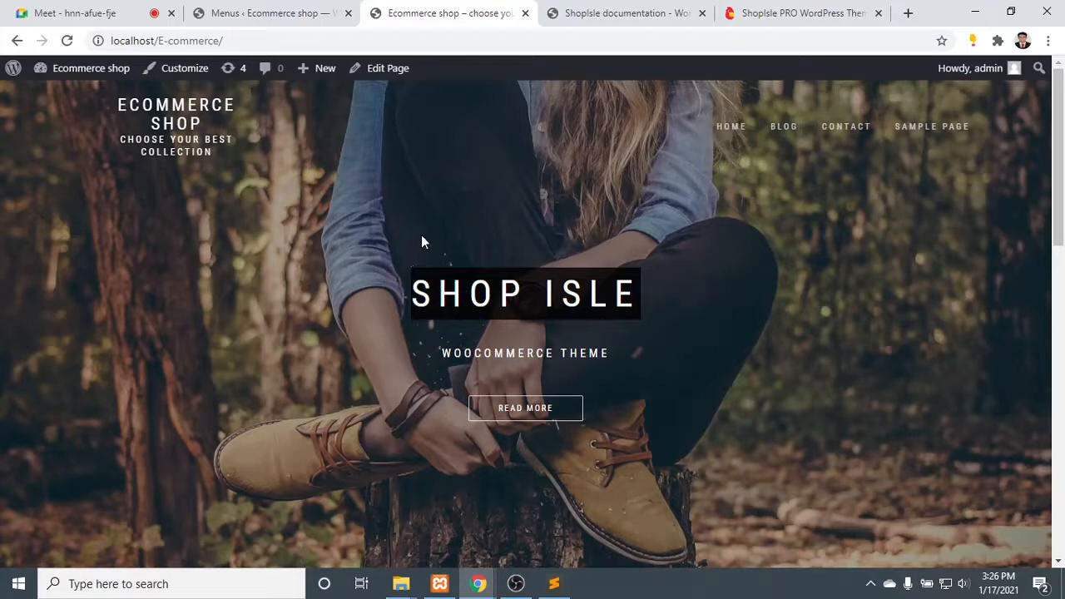
{"action": "left_click_drag", "start_coordinate": [422, 236], "coordinate": [444, 207]}
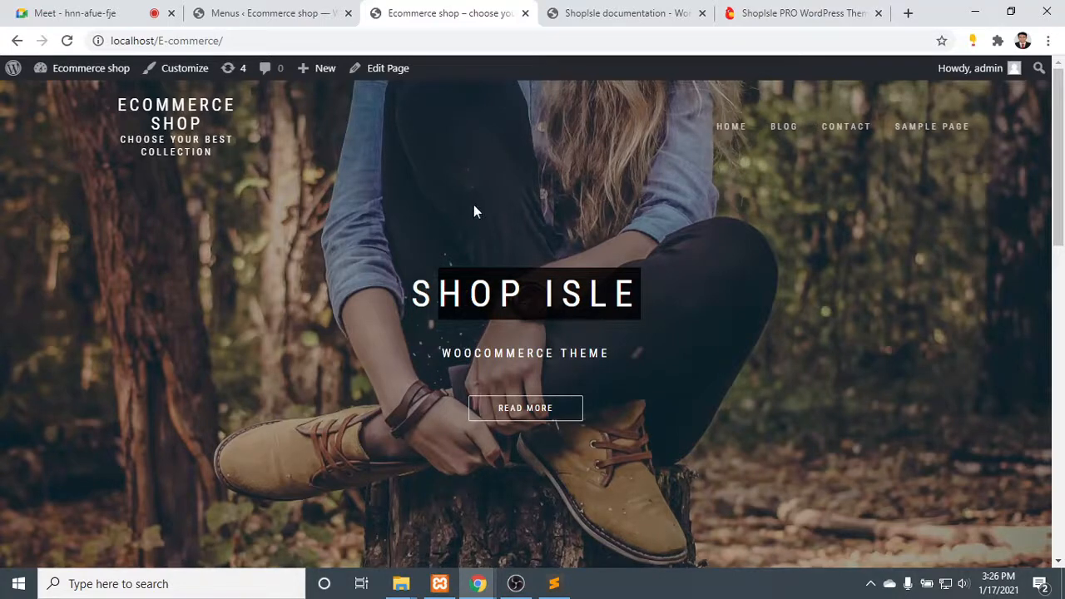
{"action": "left_click", "coordinate": [795, 129]}
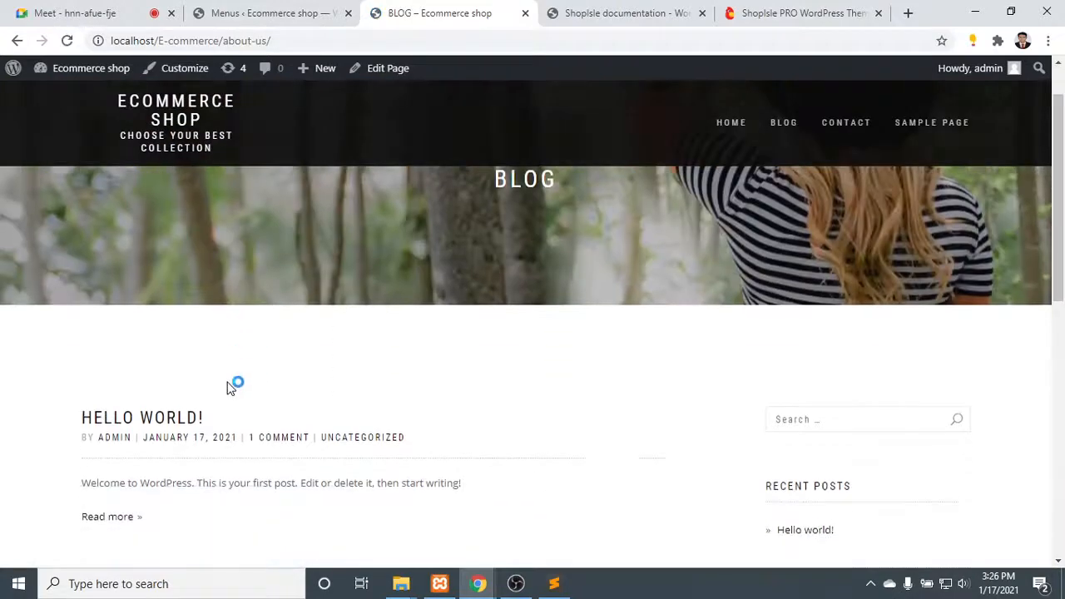
{"action": "scroll", "coordinate": [231, 387], "scroll_direction": "down", "scroll_amount": 3}
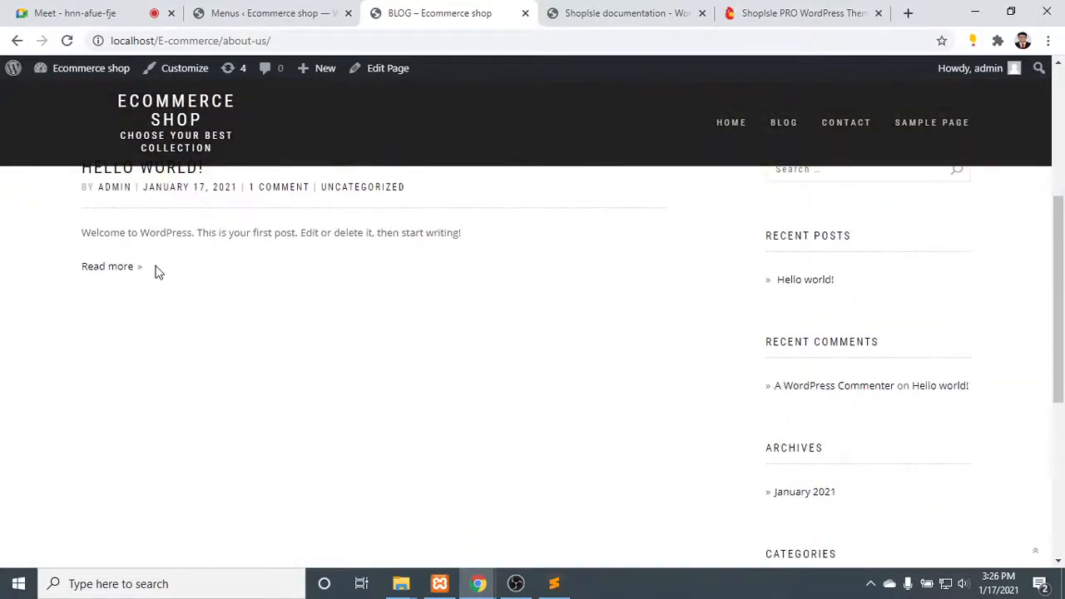
{"action": "left_click_drag", "start_coordinate": [90, 248], "coordinate": [37, 155]}
{"action": "scroll", "coordinate": [287, 391], "scroll_direction": "down", "scroll_amount": 5}
{"action": "scroll", "coordinate": [440, 396], "scroll_direction": "up", "scroll_amount": 1}
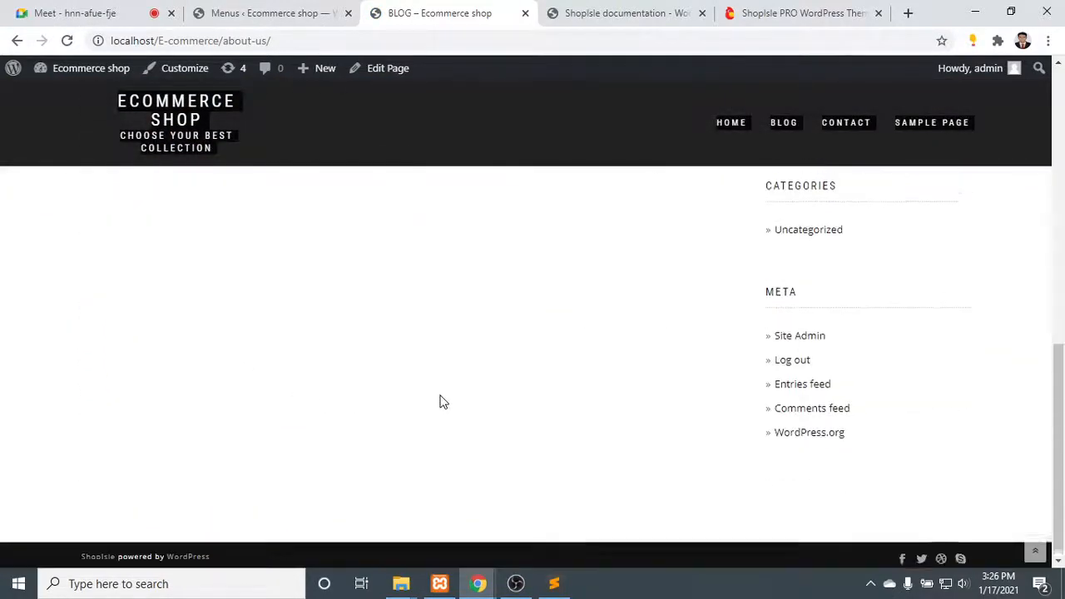
{"action": "scroll", "coordinate": [443, 401], "scroll_direction": "up", "scroll_amount": 10}
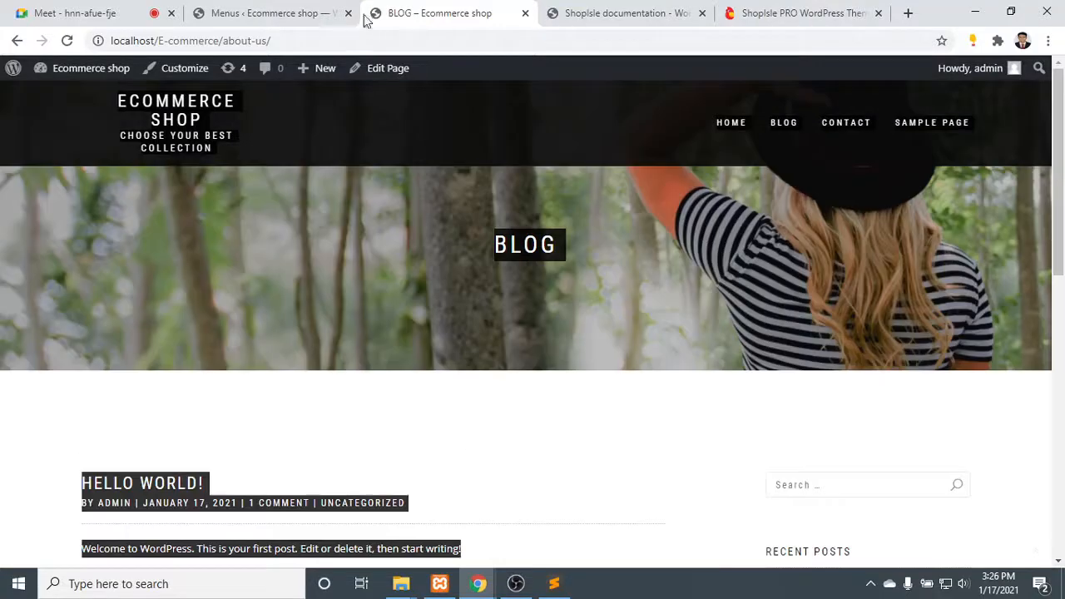
- Compare the HOME and BLOG pages through the shop's header menu, ending on the HOME page
{"action": "left_click", "coordinate": [734, 123]}
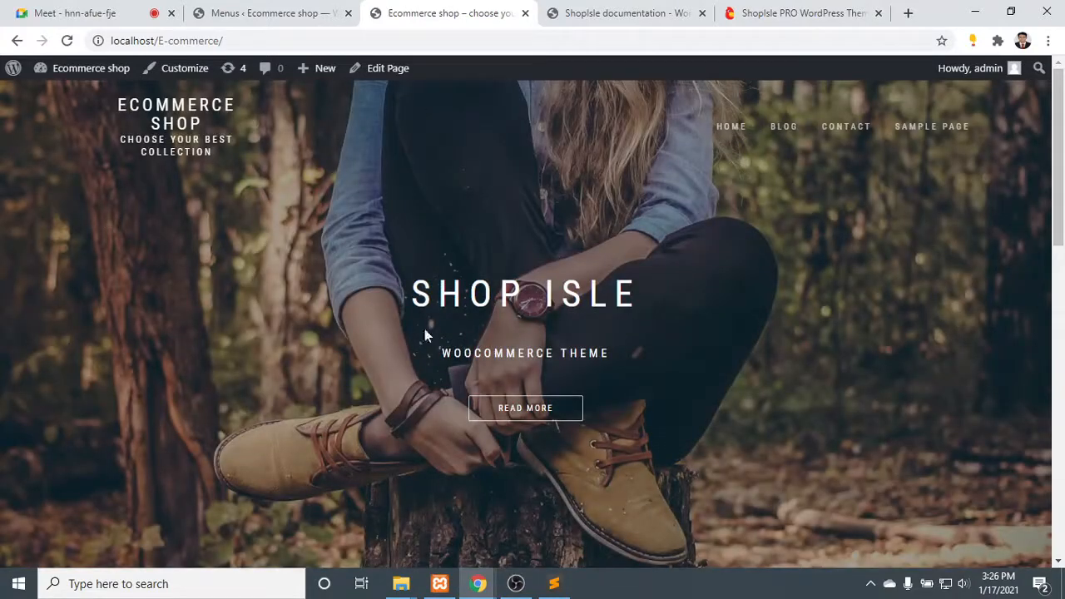
{"action": "scroll", "coordinate": [528, 316], "scroll_direction": "down", "scroll_amount": 10}
{"action": "scroll", "coordinate": [534, 312], "scroll_direction": "up", "scroll_amount": 10}
{"action": "left_click", "coordinate": [783, 129]}
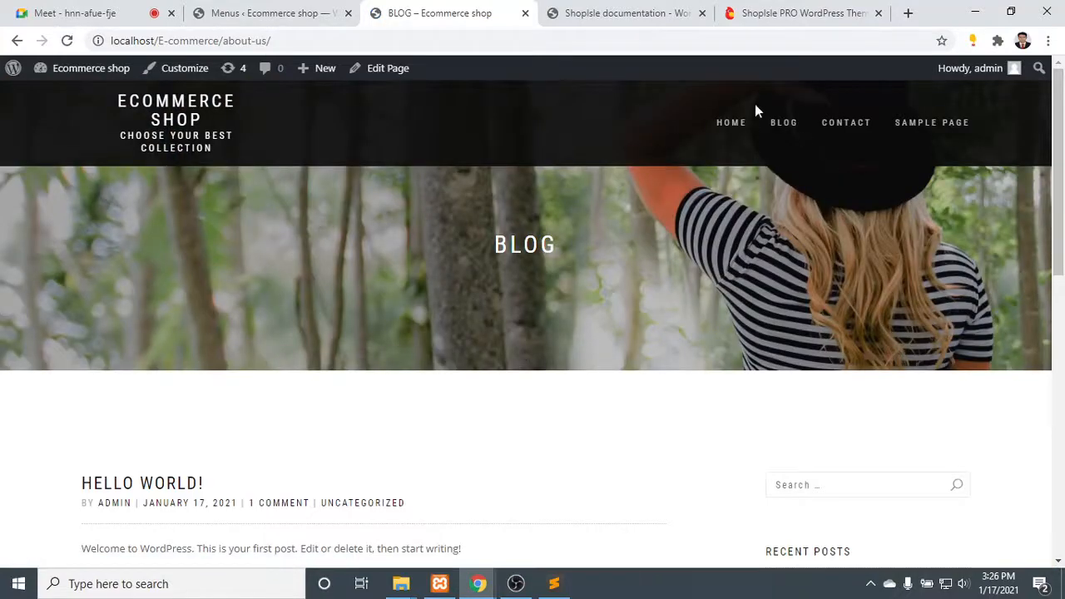
{"action": "left_click", "coordinate": [731, 124]}
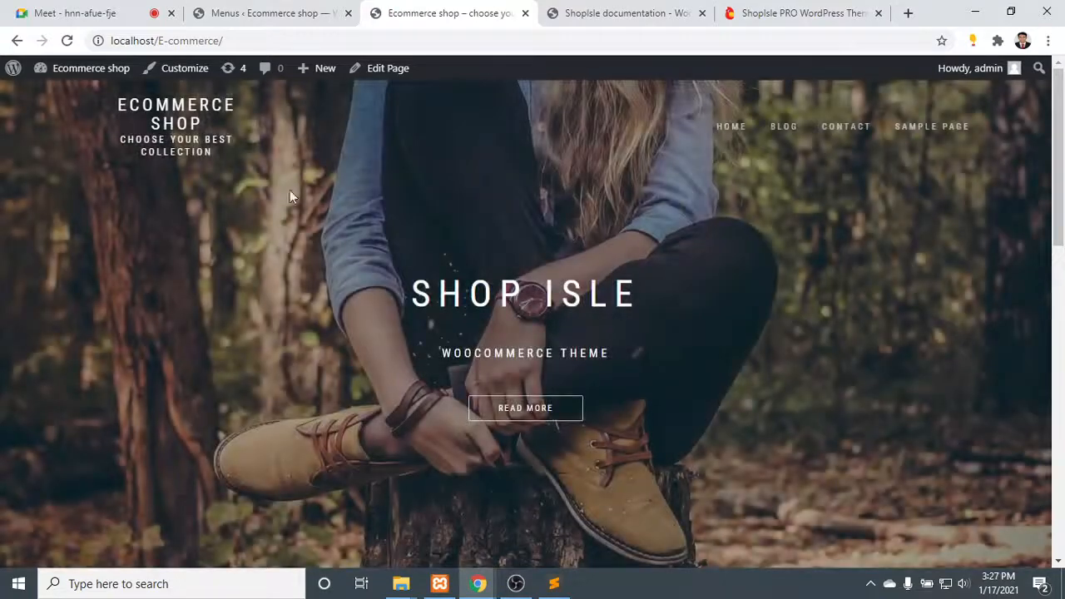
- Close the ShopIsle documentation page among the open browser pages
{"action": "left_click", "coordinate": [249, 10]}
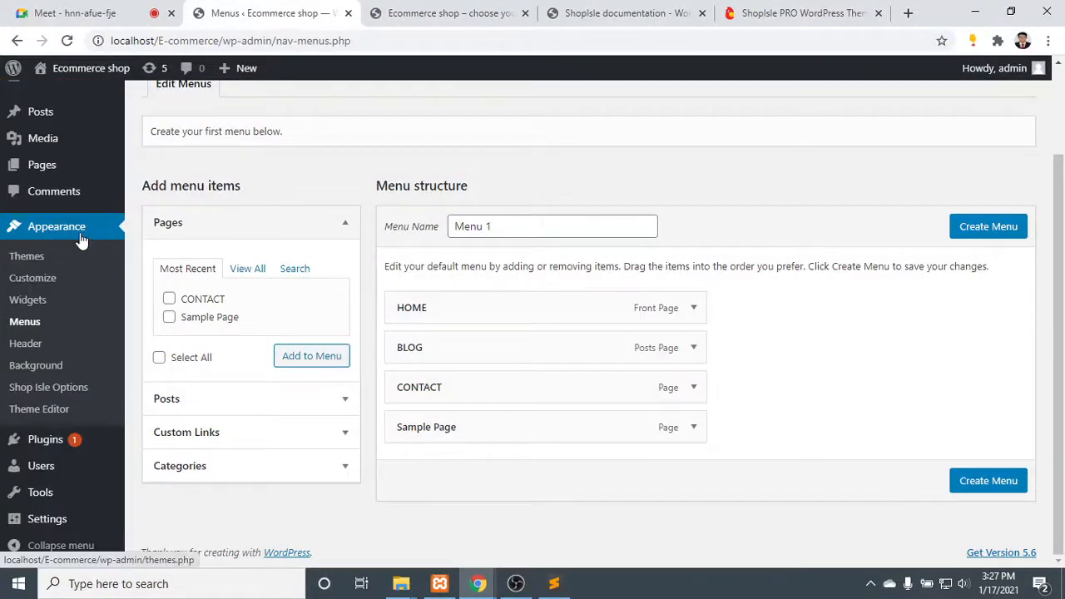
{"action": "left_click", "coordinate": [583, 13]}
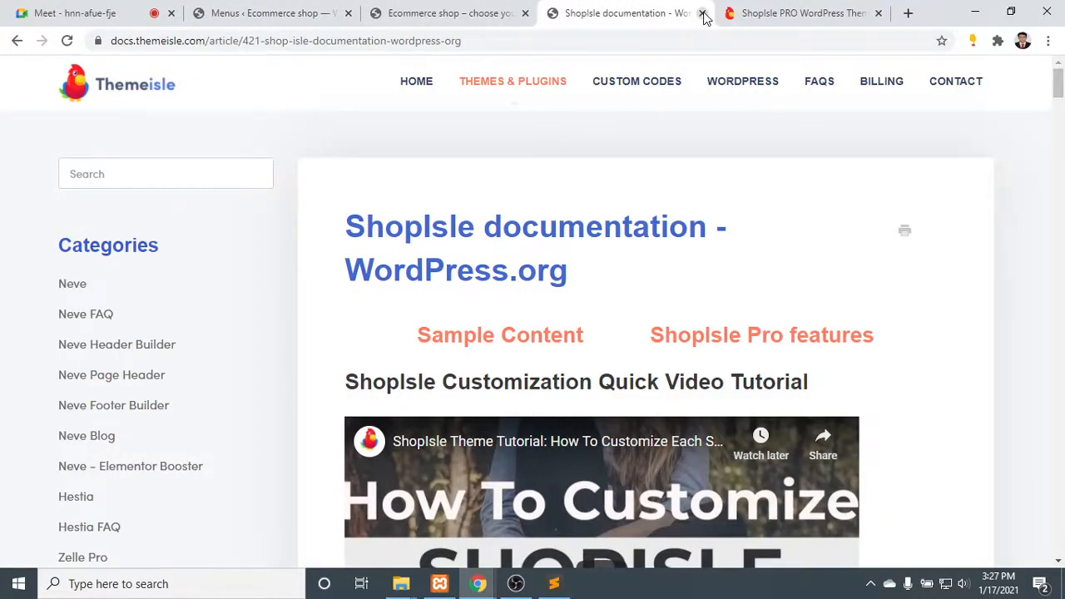
{"action": "left_click", "coordinate": [784, 12]}
{"action": "left_click", "coordinate": [665, 12]}
{"action": "left_click", "coordinate": [703, 13]}
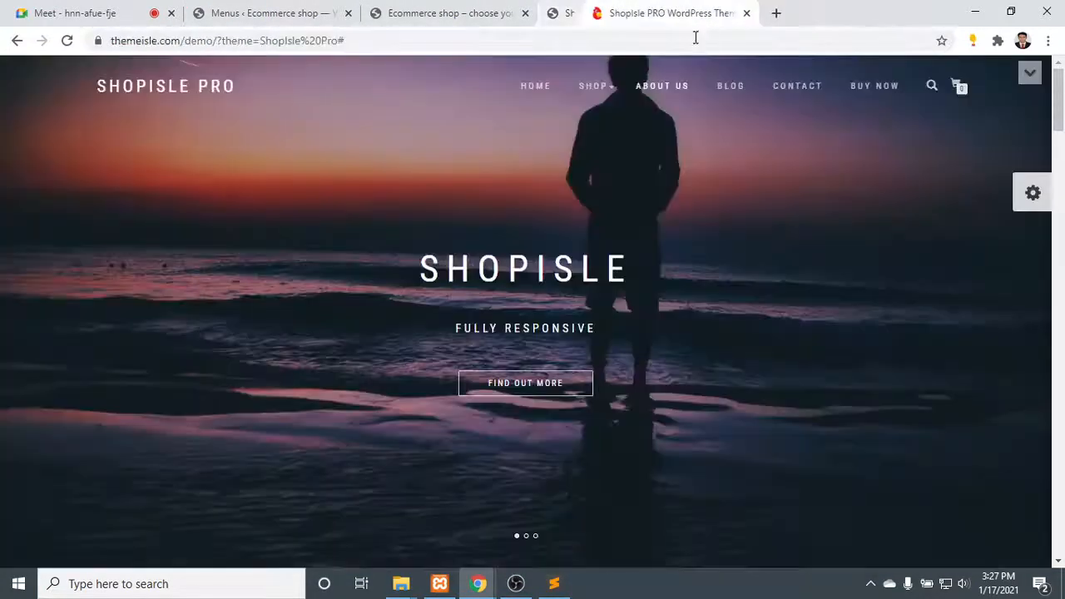
- Search Google in a new browser page for "ecommerce logo png"
{"action": "left_click", "coordinate": [735, 12]}
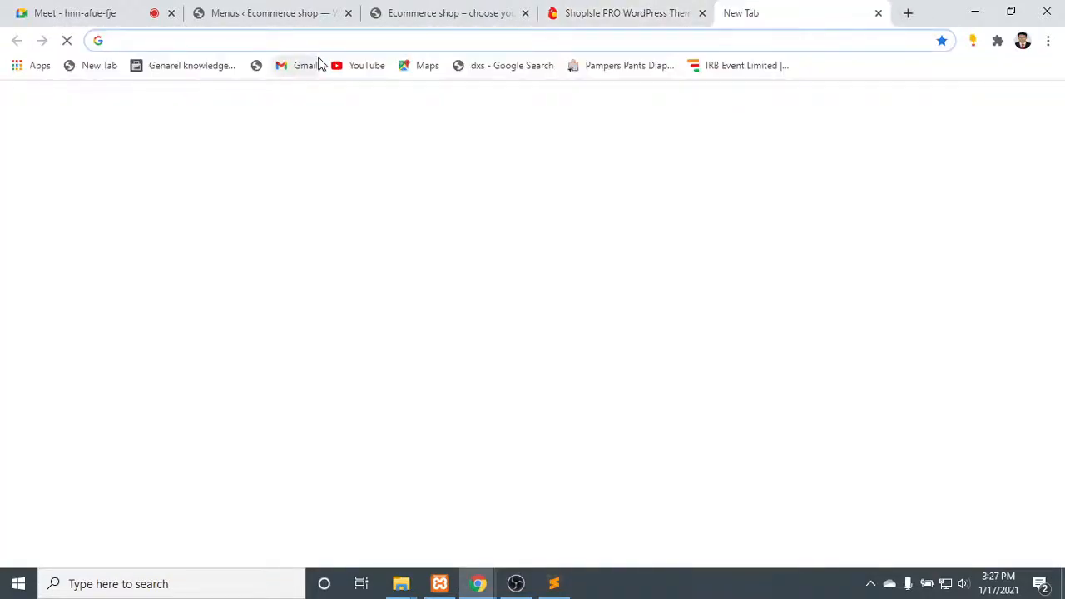
{"action": "type", "text": "ec"}
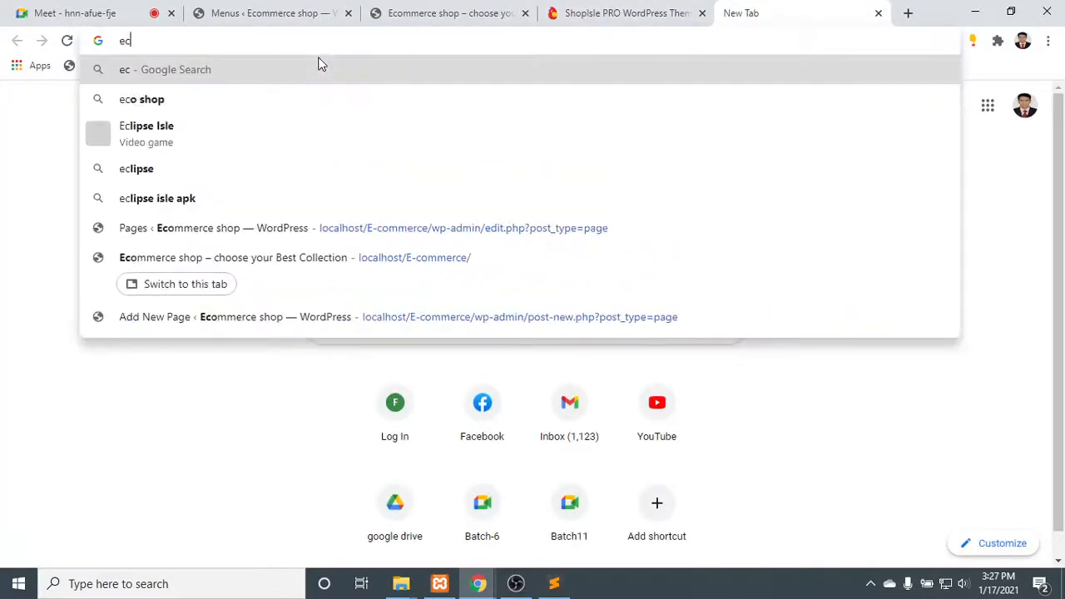
{"action": "type", "text": "ommerce "}
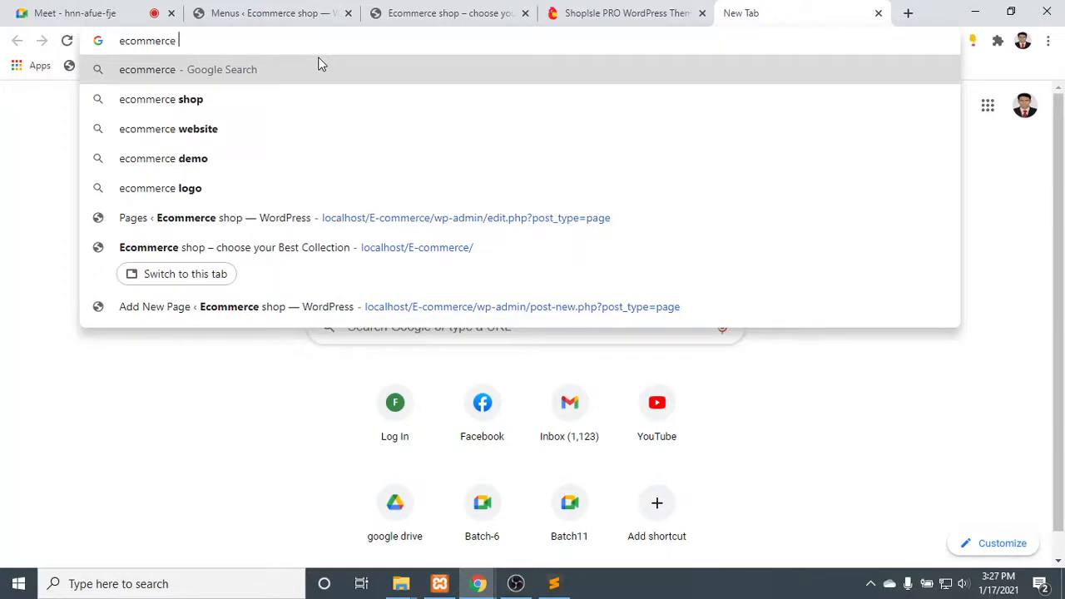
{"action": "type", "text": "logo"}
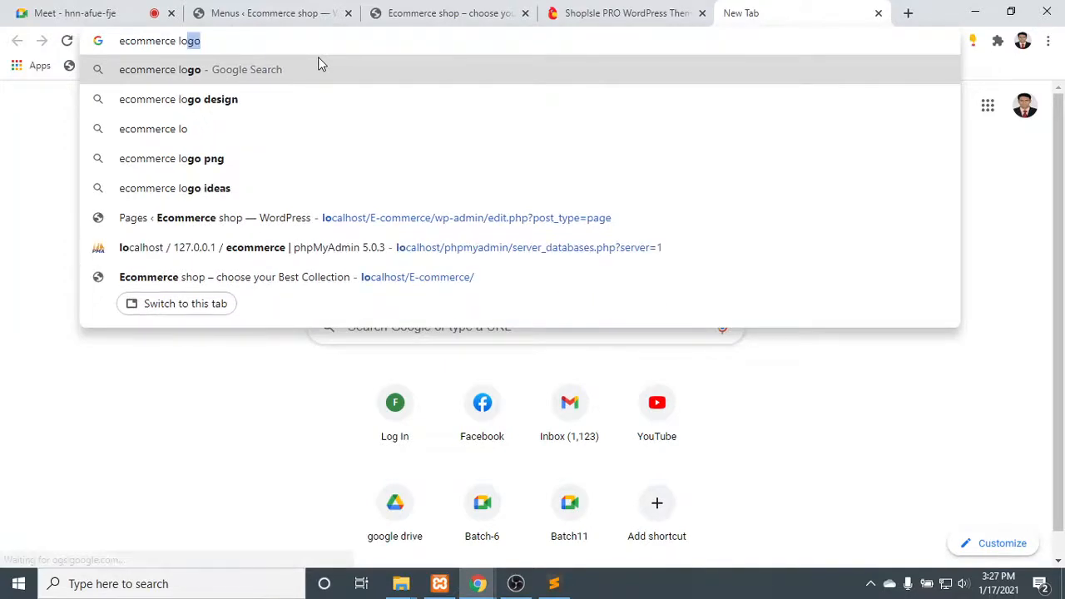
{"action": "type", "text": " png"}
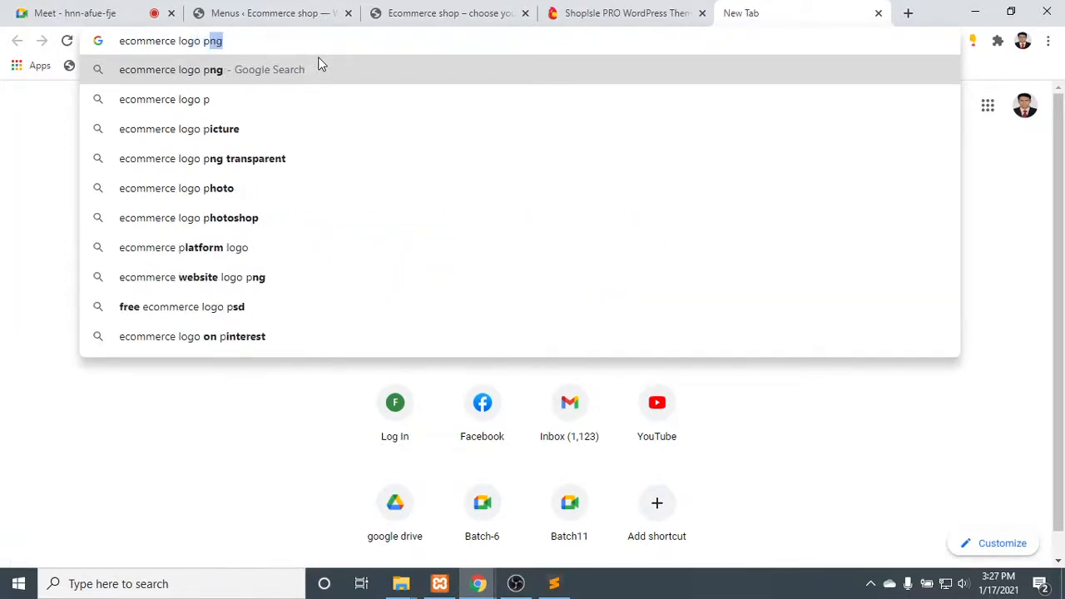
{"action": "key", "text": "Return"}
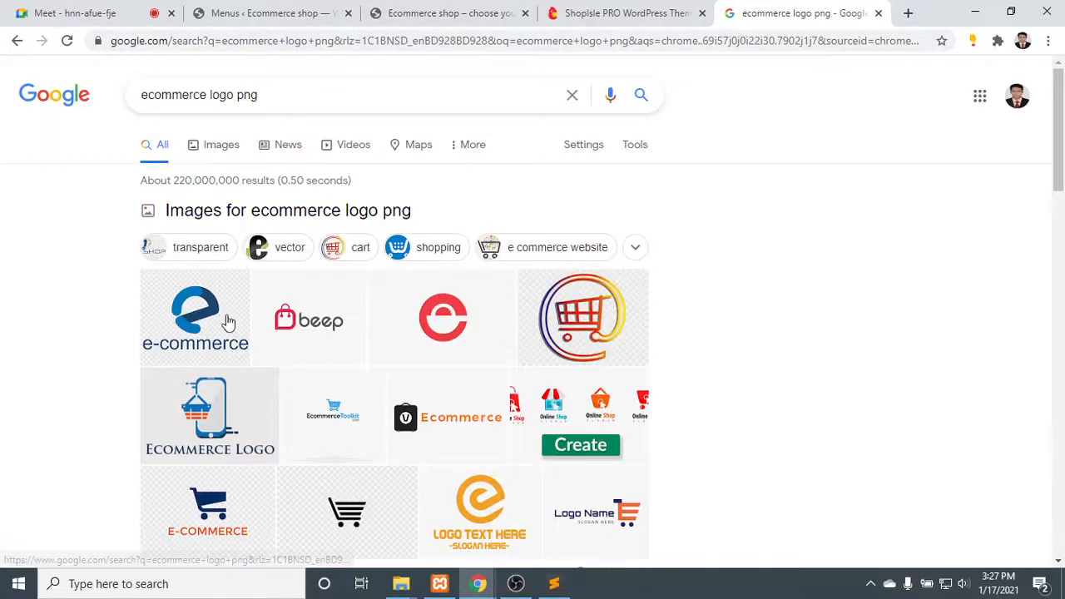
- Look over the logo suggestions and show the image results narrowed to transparent logos
{"action": "scroll", "coordinate": [208, 320], "scroll_direction": "down", "scroll_amount": 2}
{"action": "scroll", "coordinate": [366, 267], "scroll_direction": "down", "scroll_amount": 2}
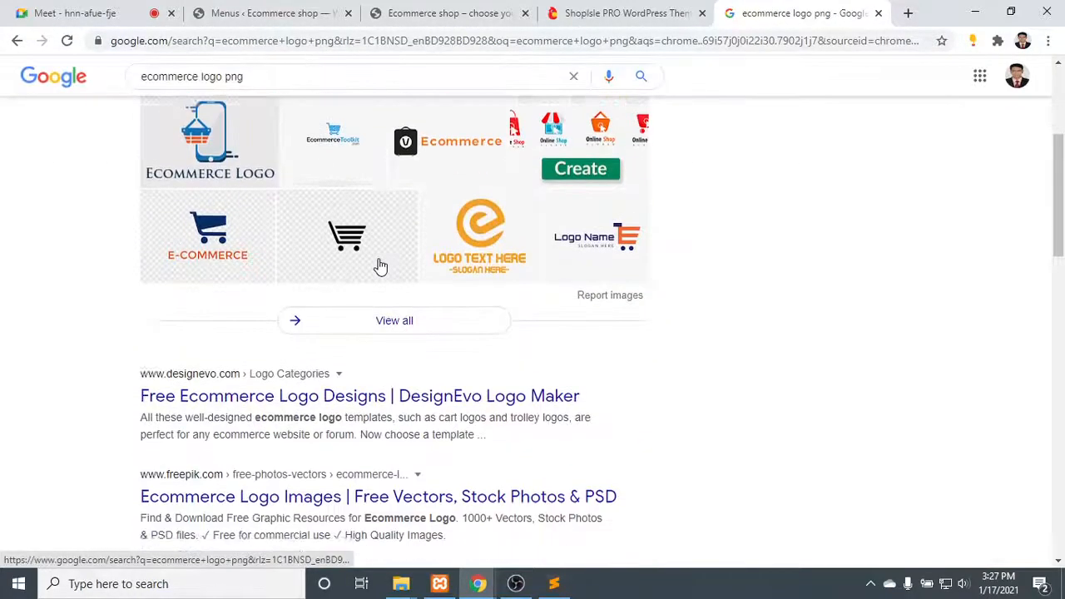
{"action": "scroll", "coordinate": [172, 207], "scroll_direction": "up", "scroll_amount": 1}
{"action": "scroll", "coordinate": [172, 207], "scroll_direction": "up", "scroll_amount": 2}
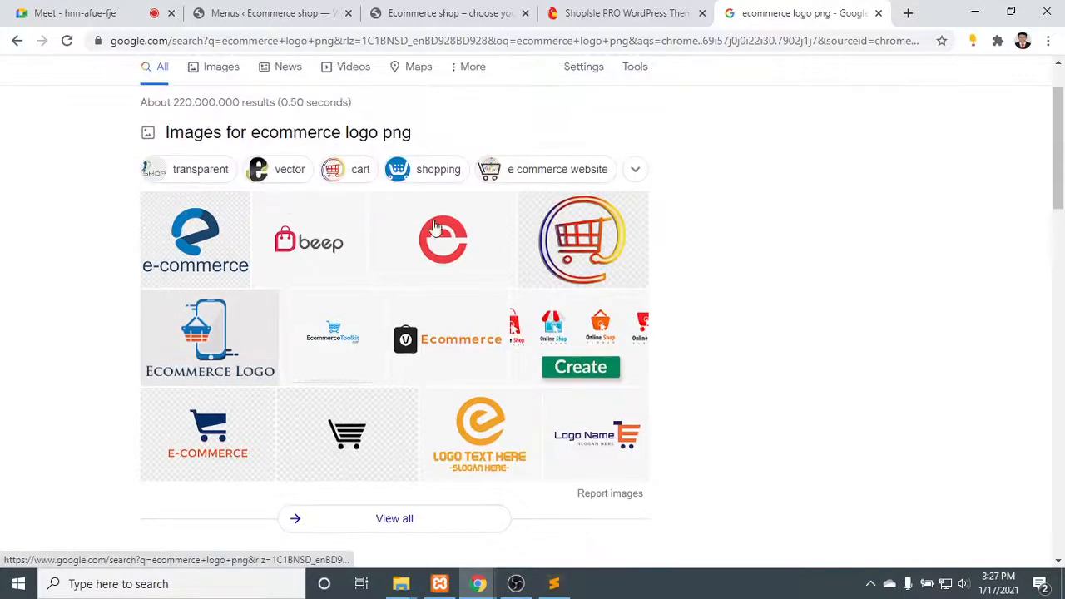
{"action": "left_click", "coordinate": [588, 247]}
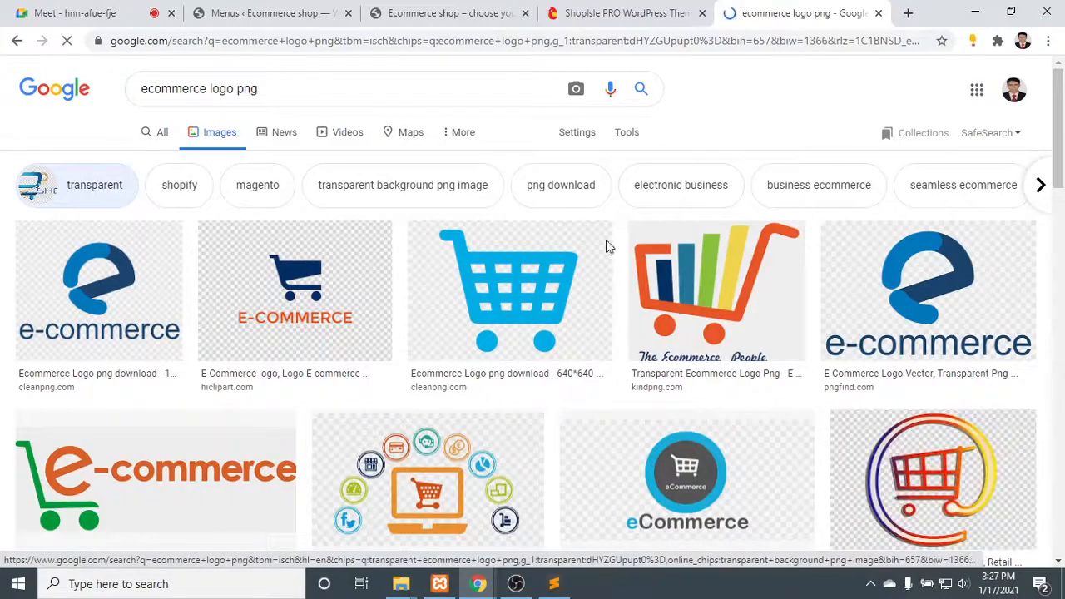
- Save the multicoloured round shopping cart logo to the Downloads folder as download.jpg
{"action": "scroll", "coordinate": [606, 246], "scroll_direction": "down", "scroll_amount": 4}
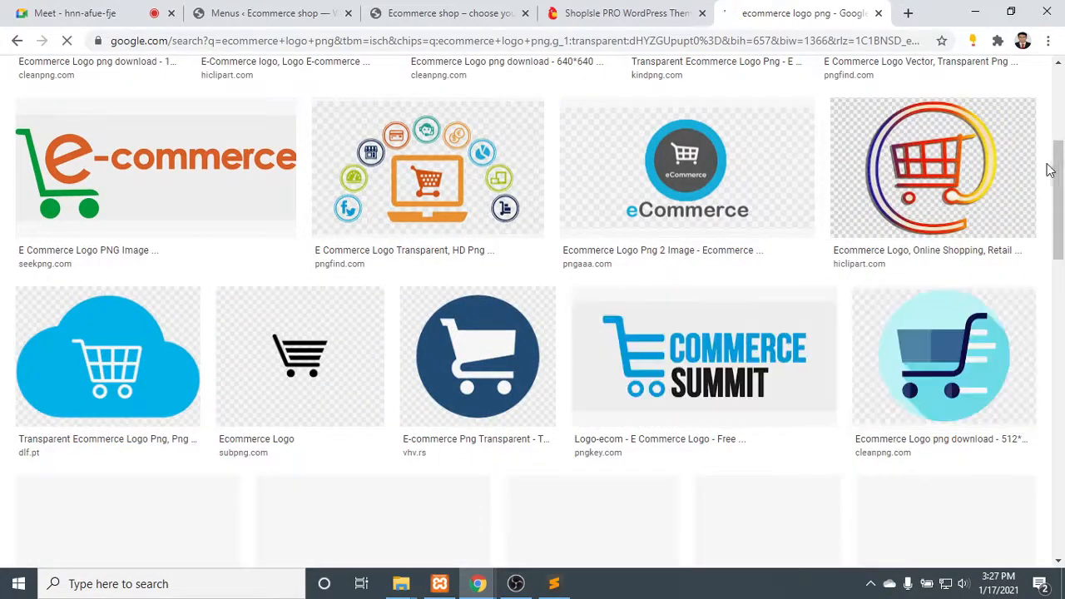
{"action": "right_click", "coordinate": [915, 151]}
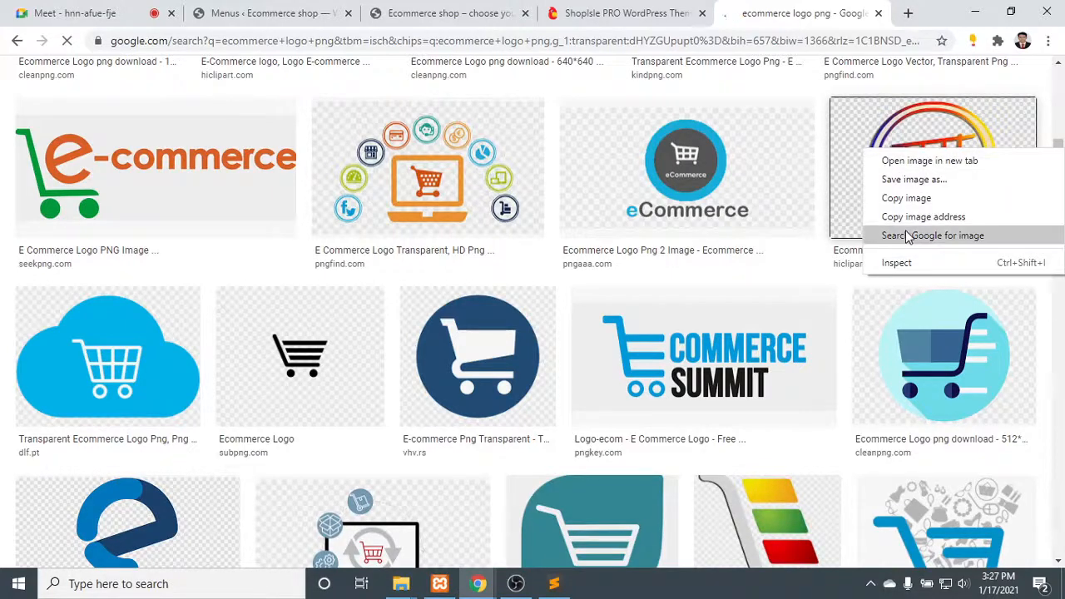
{"action": "left_click", "coordinate": [941, 180]}
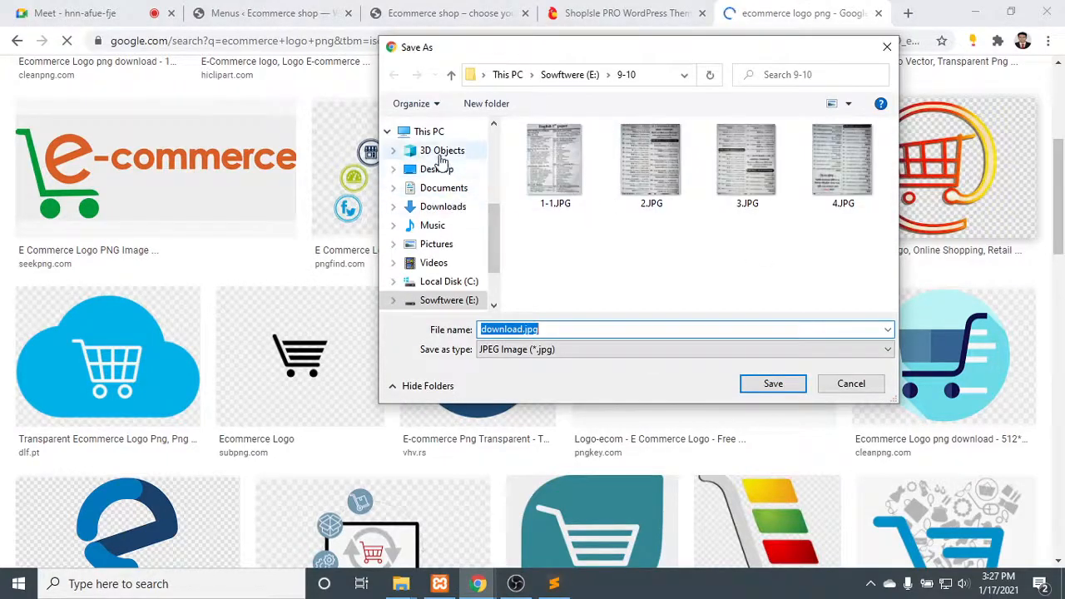
{"action": "left_click", "coordinate": [443, 208]}
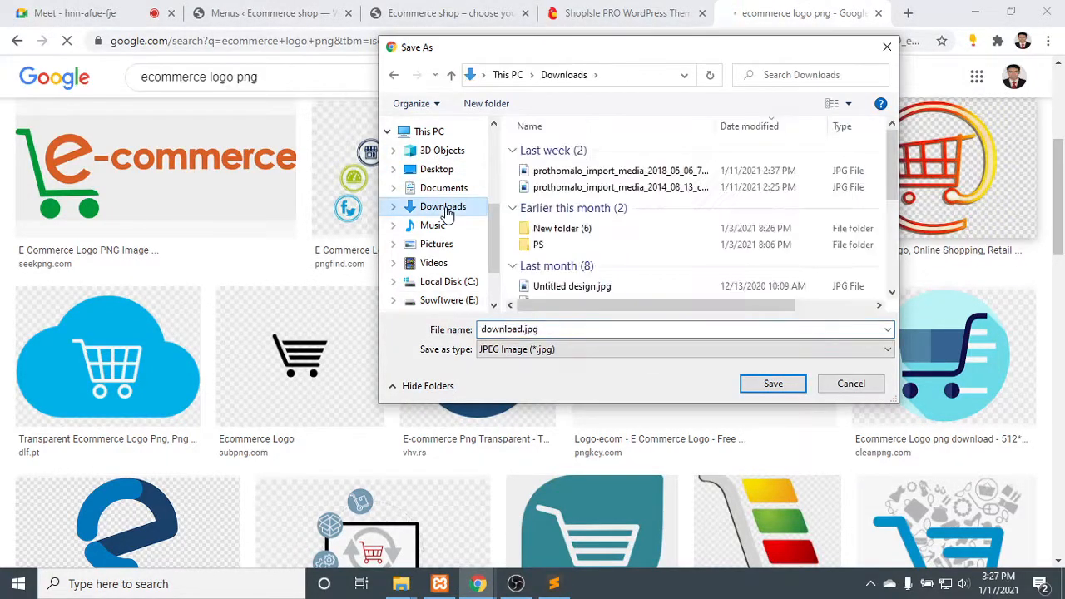
{"action": "left_click", "coordinate": [786, 383]}
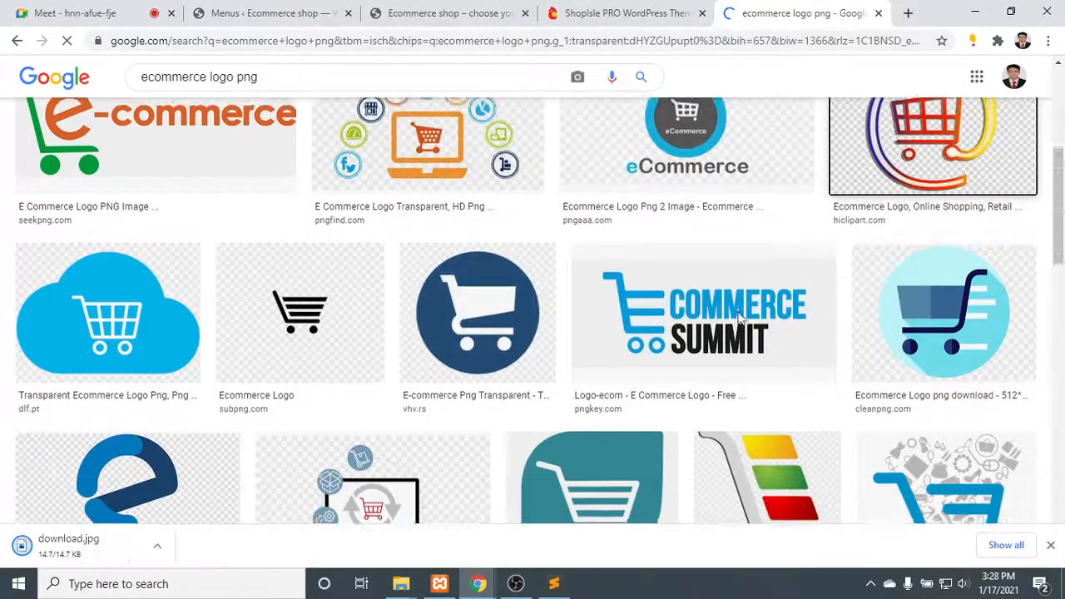
- Find the black shopping cart logo with a pink check mark among the image results and open its preview
{"action": "scroll", "coordinate": [394, 304], "scroll_direction": "down", "scroll_amount": 3}
{"action": "scroll", "coordinate": [393, 304], "scroll_direction": "down", "scroll_amount": 7}
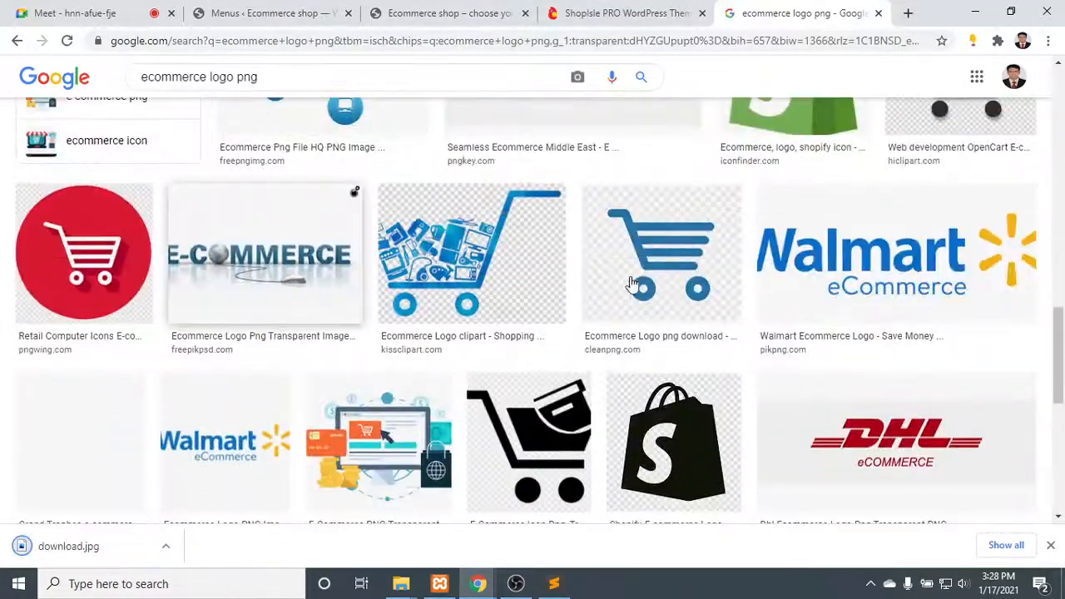
{"action": "scroll", "coordinate": [932, 300], "scroll_direction": "down", "scroll_amount": 5}
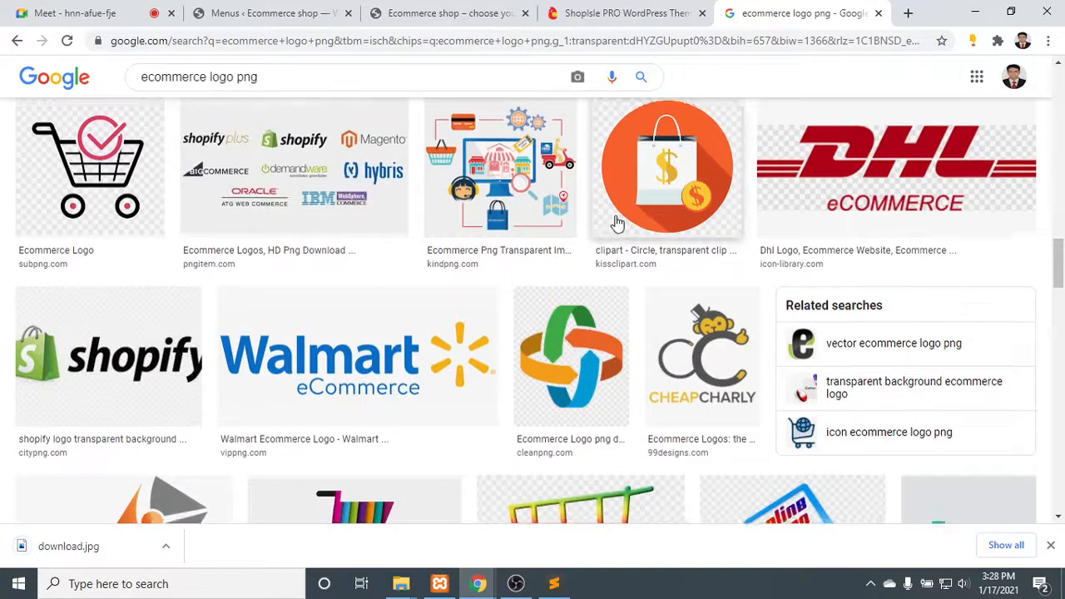
{"action": "scroll", "coordinate": [471, 289], "scroll_direction": "up", "scroll_amount": 2}
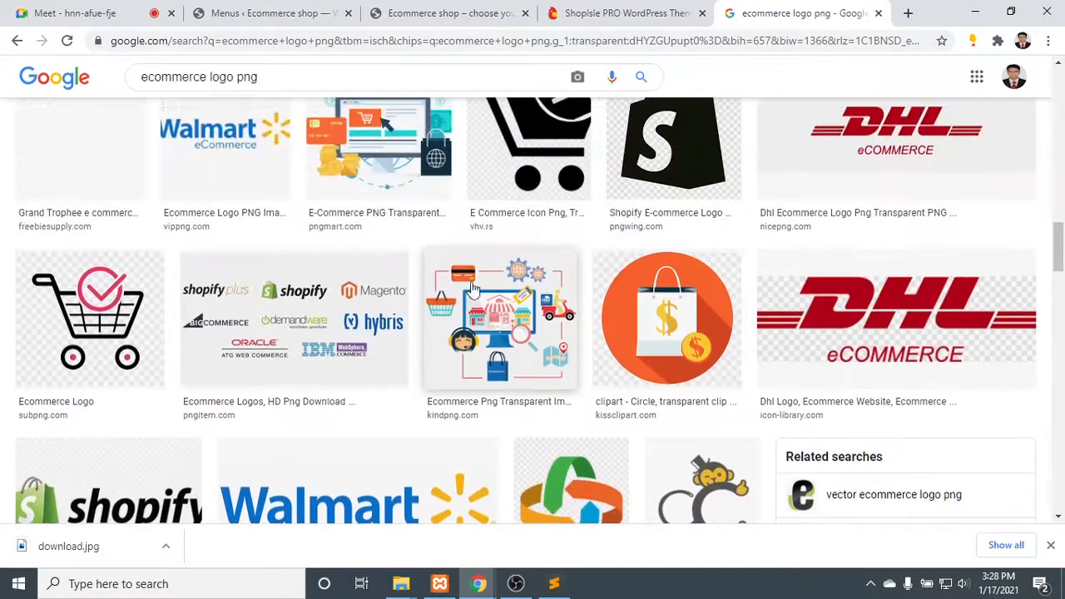
{"action": "left_click", "coordinate": [80, 318]}
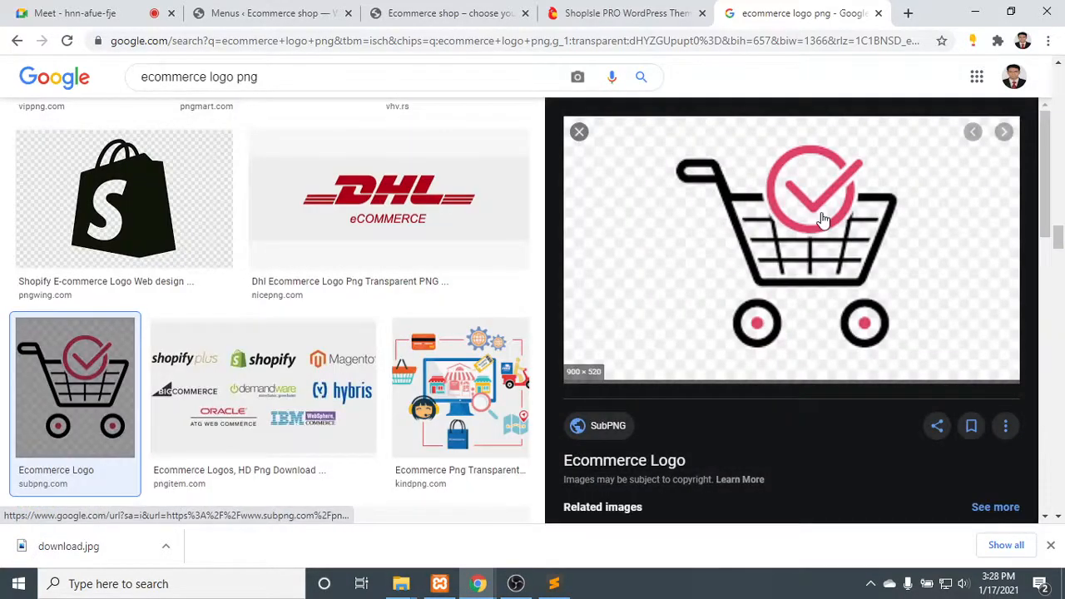
{"action": "right_click", "coordinate": [822, 218]}
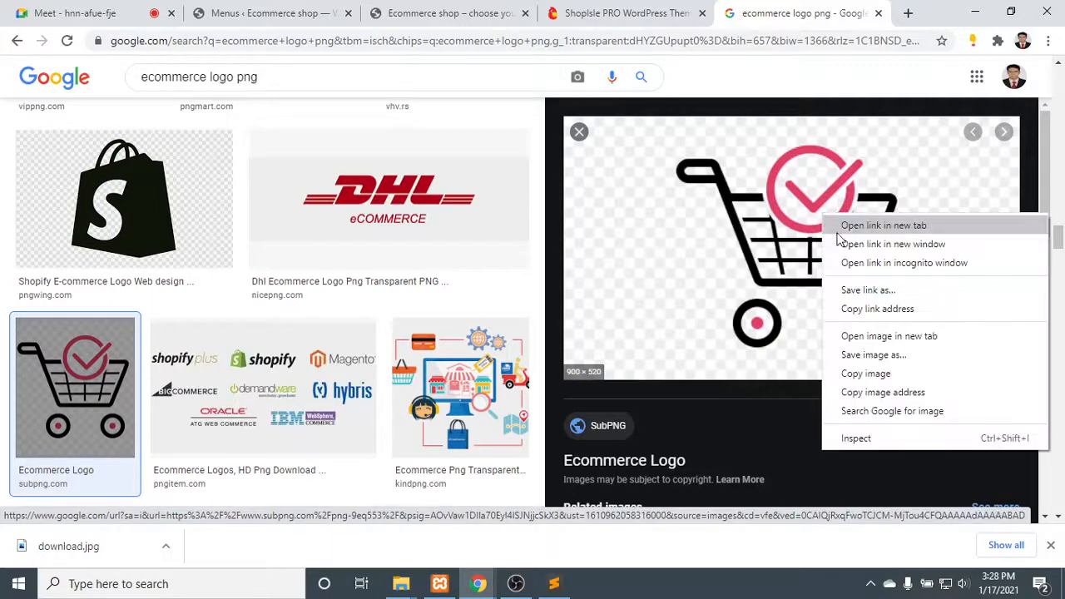
{"action": "left_click", "coordinate": [928, 356]}
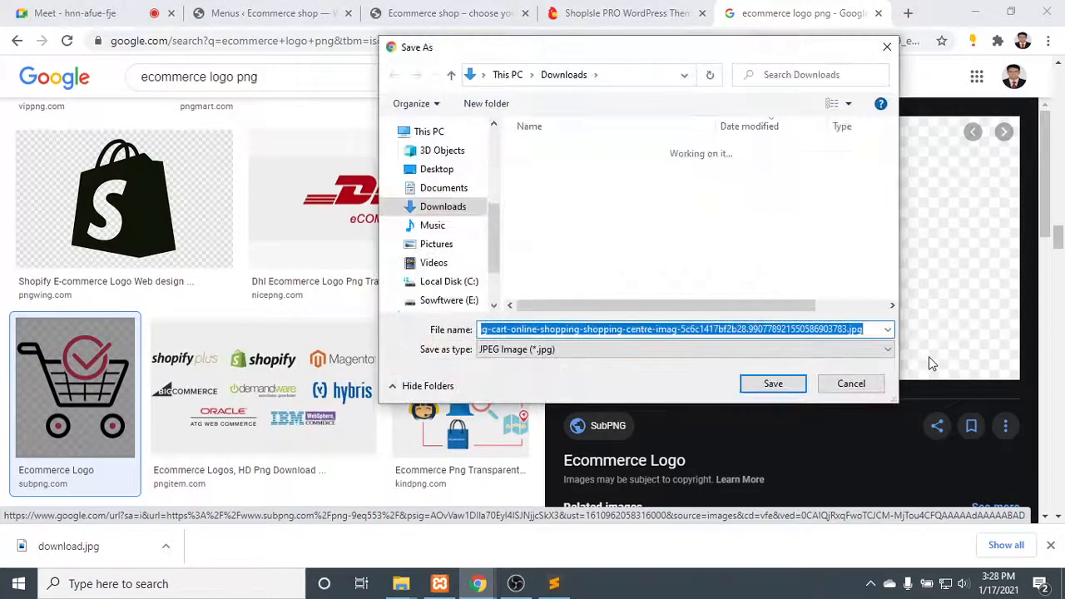
{"action": "left_click", "coordinate": [886, 47]}
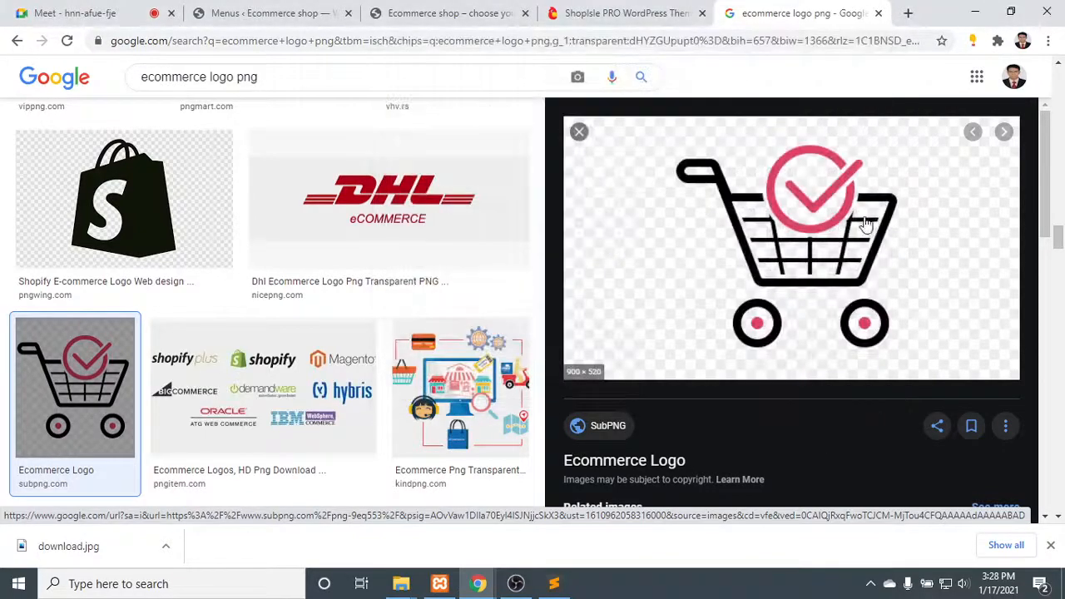
- Open the brown shopping cart logo from the related images and save it to the Downloads folder as a JPEG image
{"action": "scroll", "coordinate": [860, 285], "scroll_direction": "down", "scroll_amount": 5}
{"action": "scroll", "coordinate": [834, 319], "scroll_direction": "down", "scroll_amount": 4}
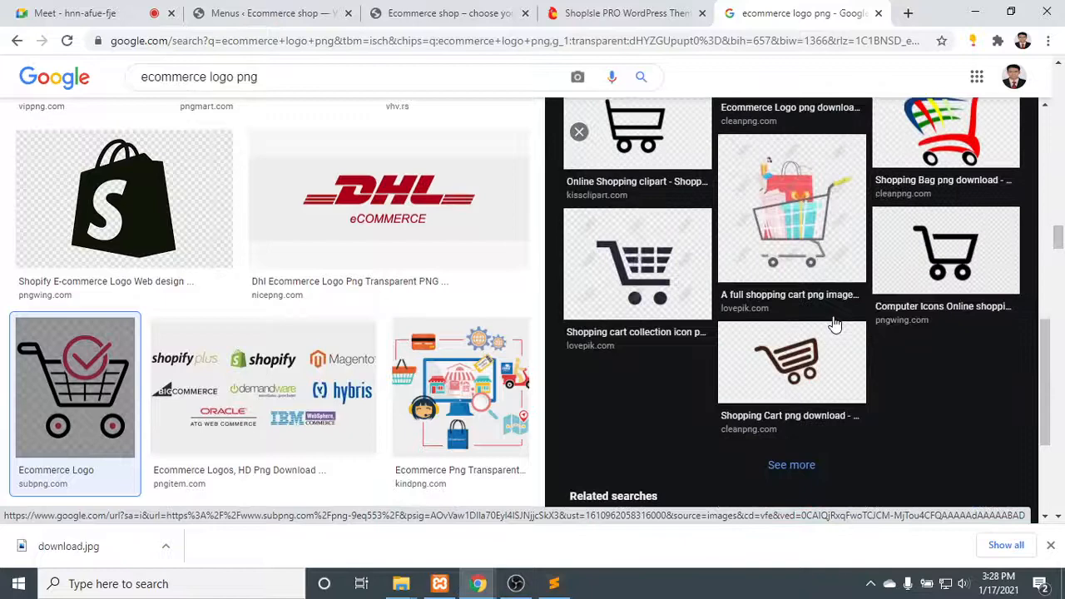
{"action": "left_click", "coordinate": [777, 355]}
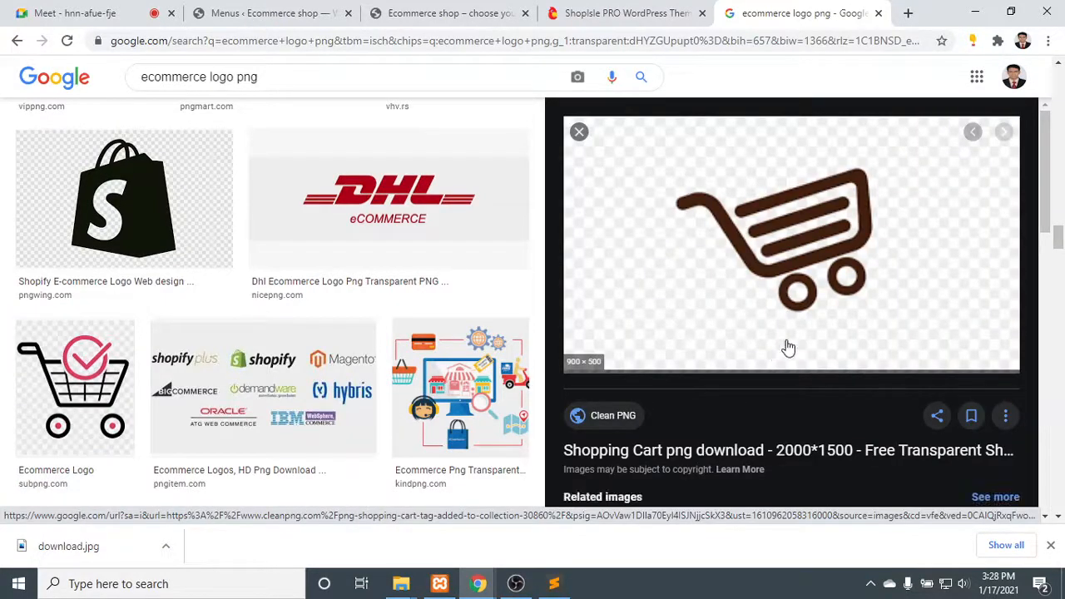
{"action": "scroll", "coordinate": [823, 206], "scroll_direction": "down", "scroll_amount": 1}
{"action": "right_click", "coordinate": [823, 171]}
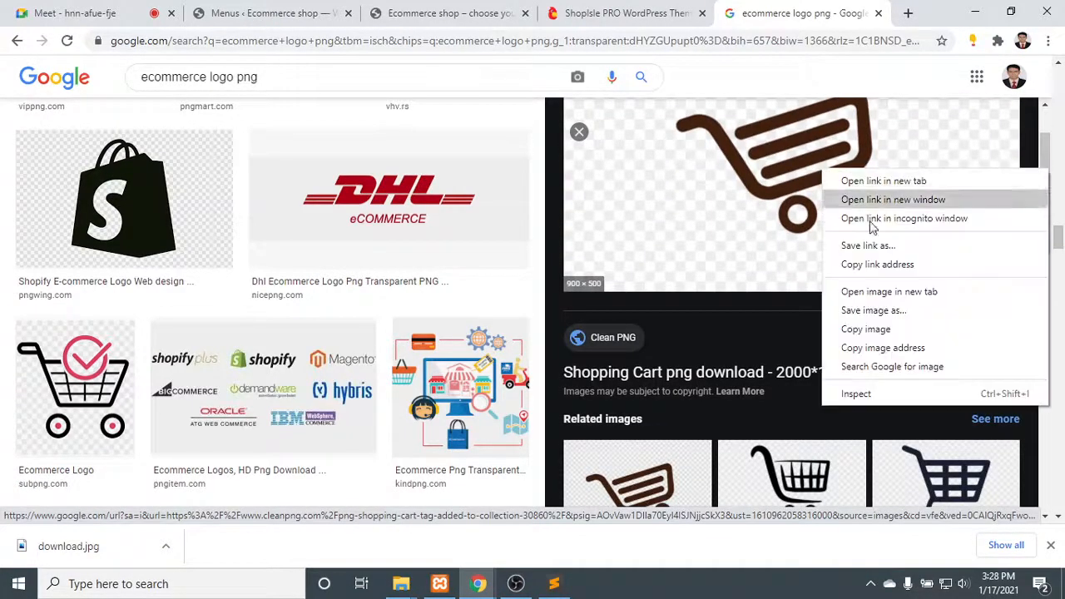
{"action": "left_click", "coordinate": [865, 328]}
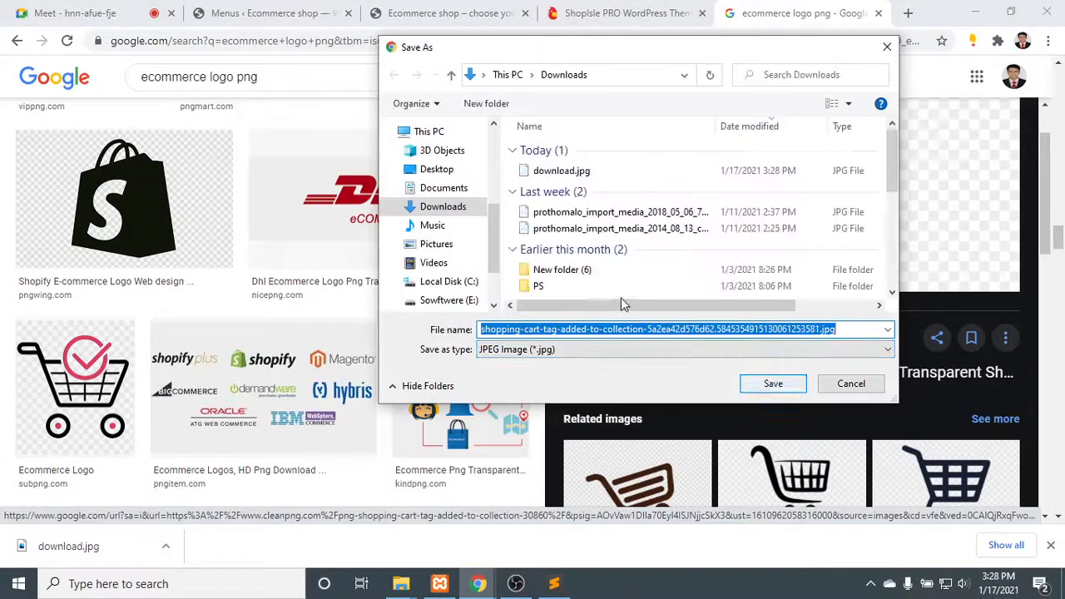
{"action": "left_click", "coordinate": [770, 384]}
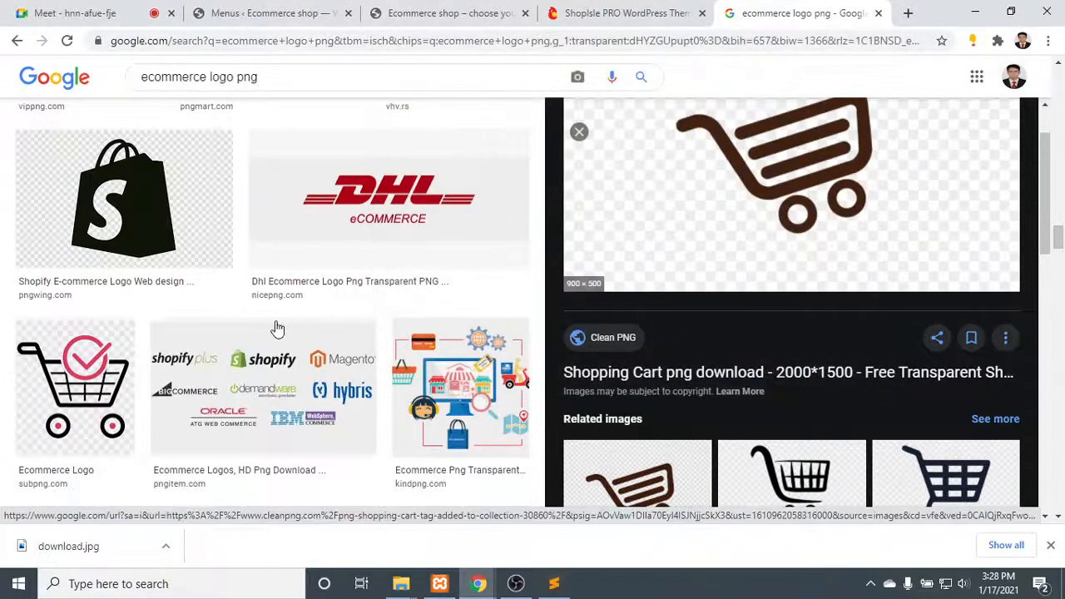
- Open the black Shopify bag logo from the image results and save it to the Downloads folder as a PNG image
{"action": "left_click", "coordinate": [176, 243]}
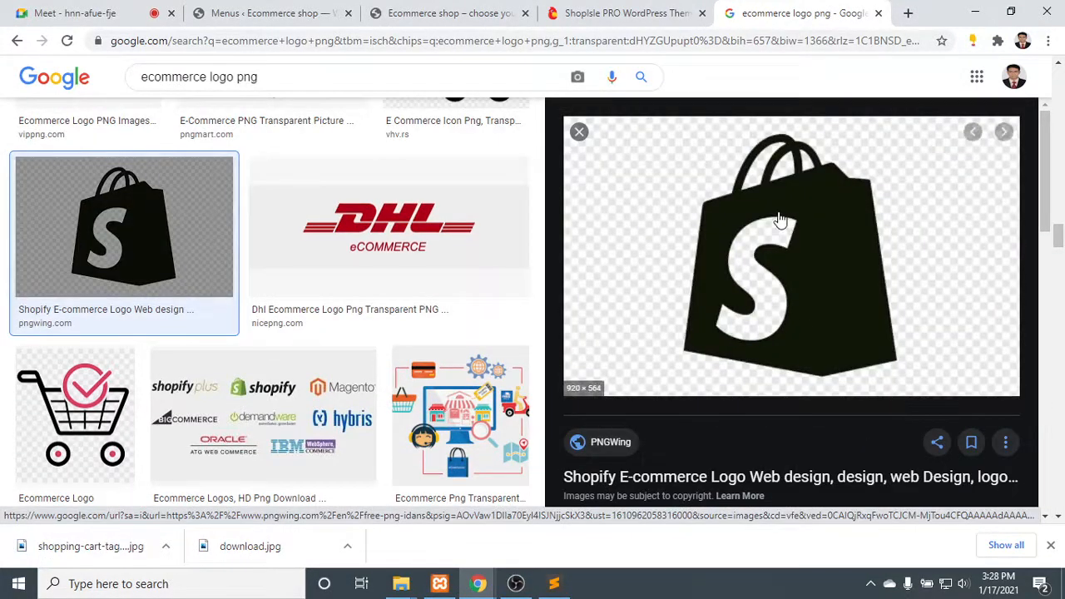
{"action": "right_click", "coordinate": [779, 213]}
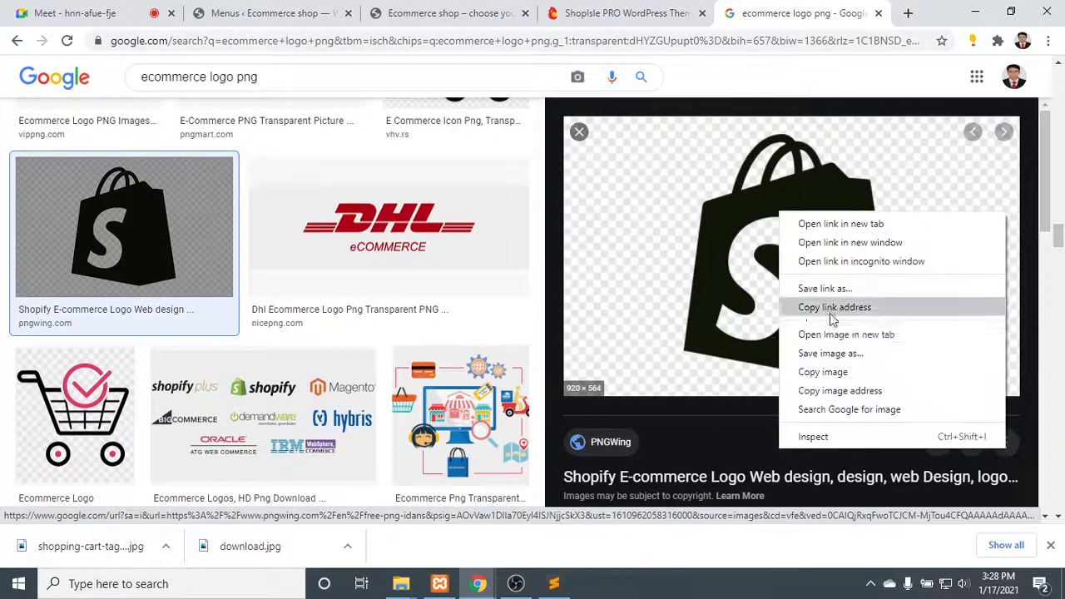
{"action": "left_click", "coordinate": [838, 357]}
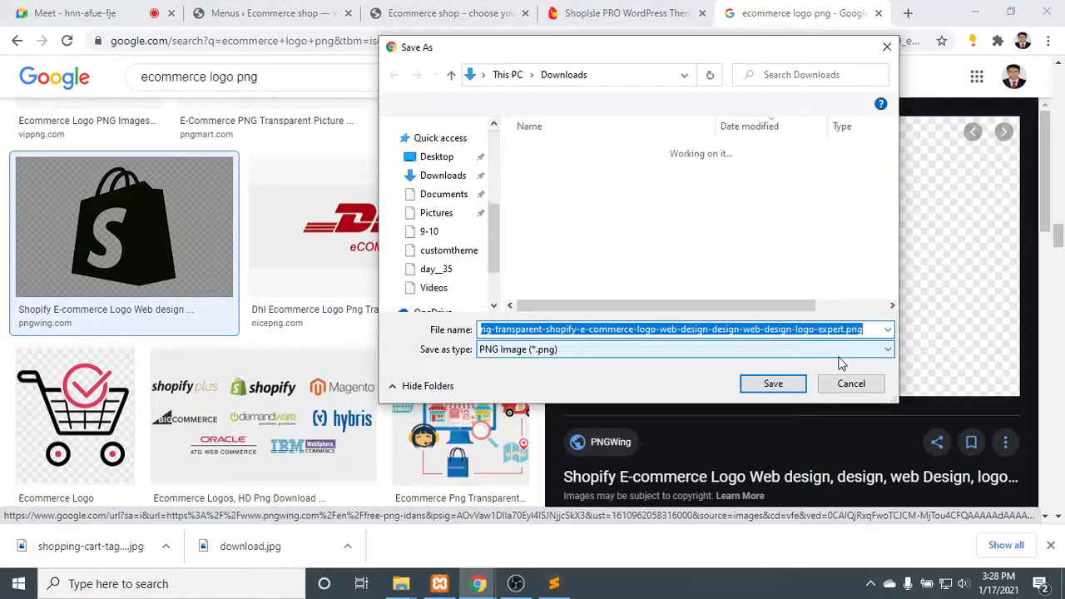
{"action": "left_click_drag", "start_coordinate": [833, 329], "coordinate": [555, 324]}
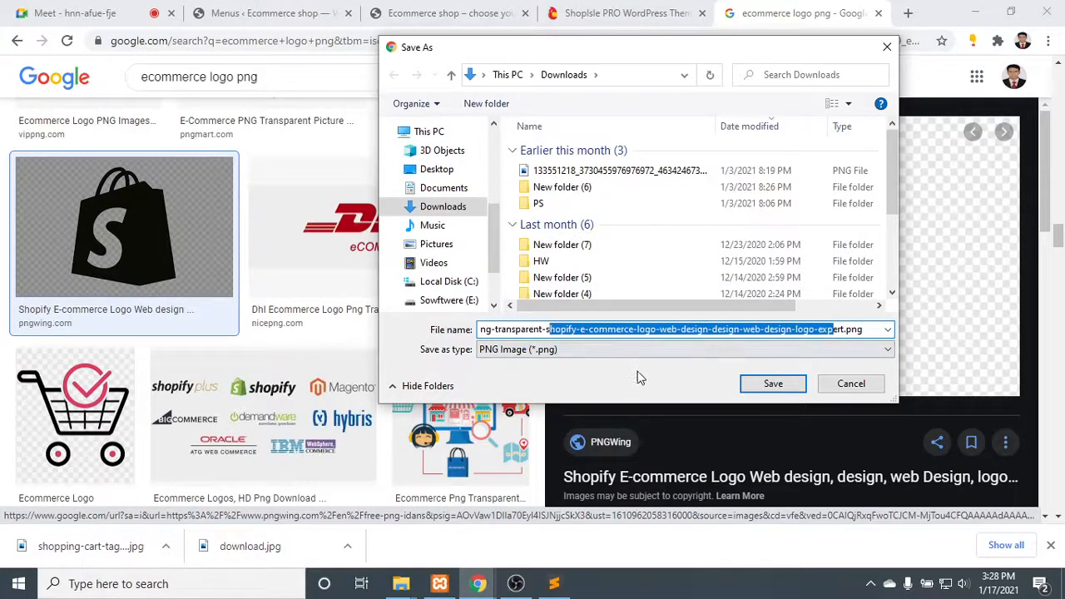
{"action": "key", "text": "BackSpace"}
{"action": "left_click", "coordinate": [773, 384]}
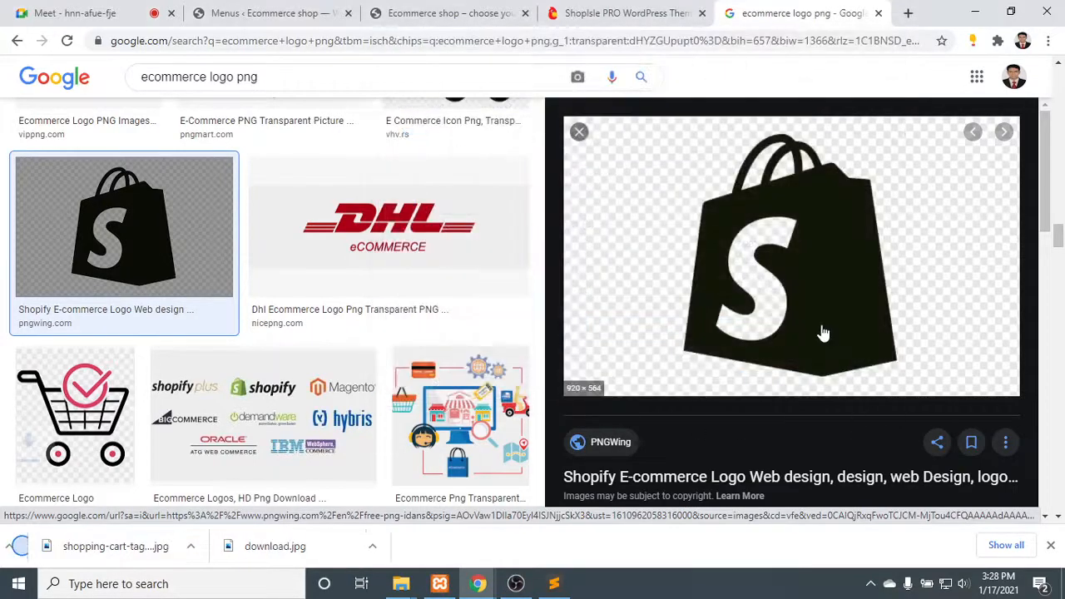
{"action": "scroll", "coordinate": [316, 320], "scroll_direction": "down", "scroll_amount": 9}
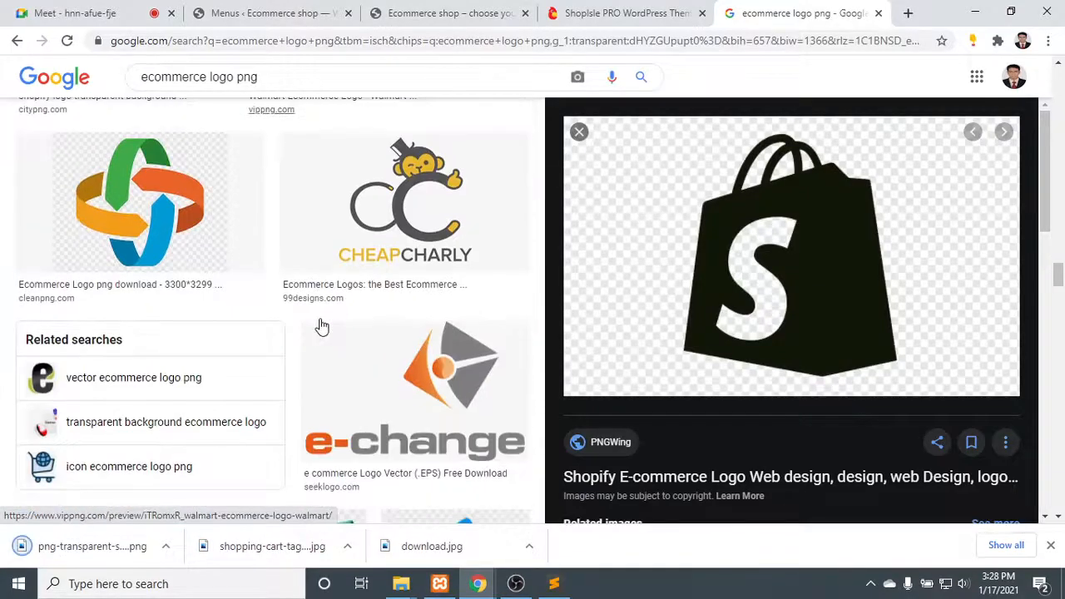
- Close the Shopify bag image preview and open the theme customizer from the Ecommerce shop's WordPress dashboard
{"action": "scroll", "coordinate": [325, 326], "scroll_direction": "down", "scroll_amount": 6}
{"action": "scroll", "coordinate": [331, 325], "scroll_direction": "up", "scroll_amount": 12}
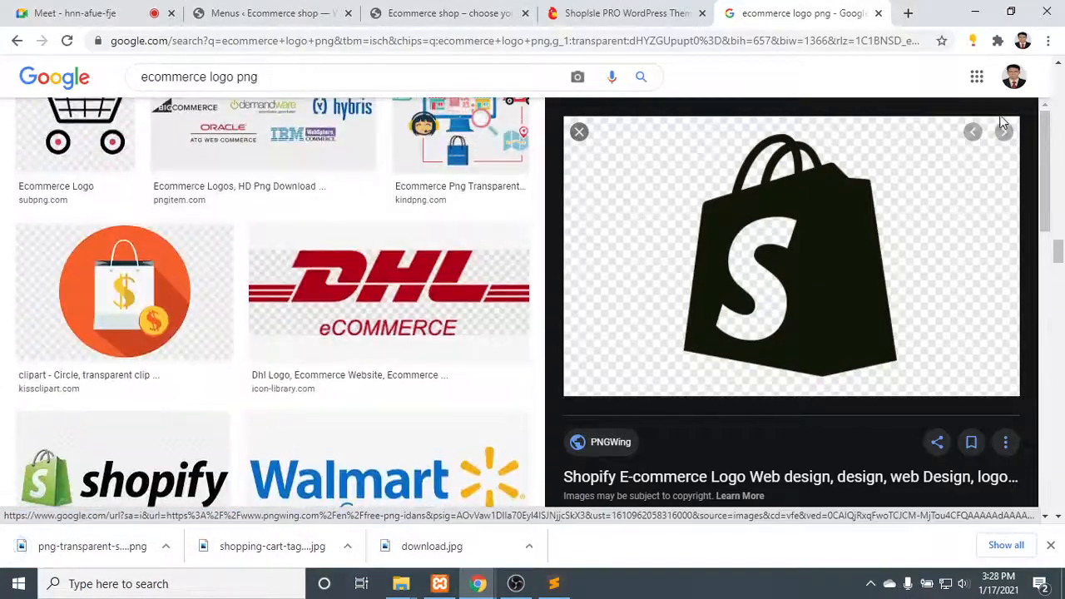
{"action": "left_click", "coordinate": [579, 131]}
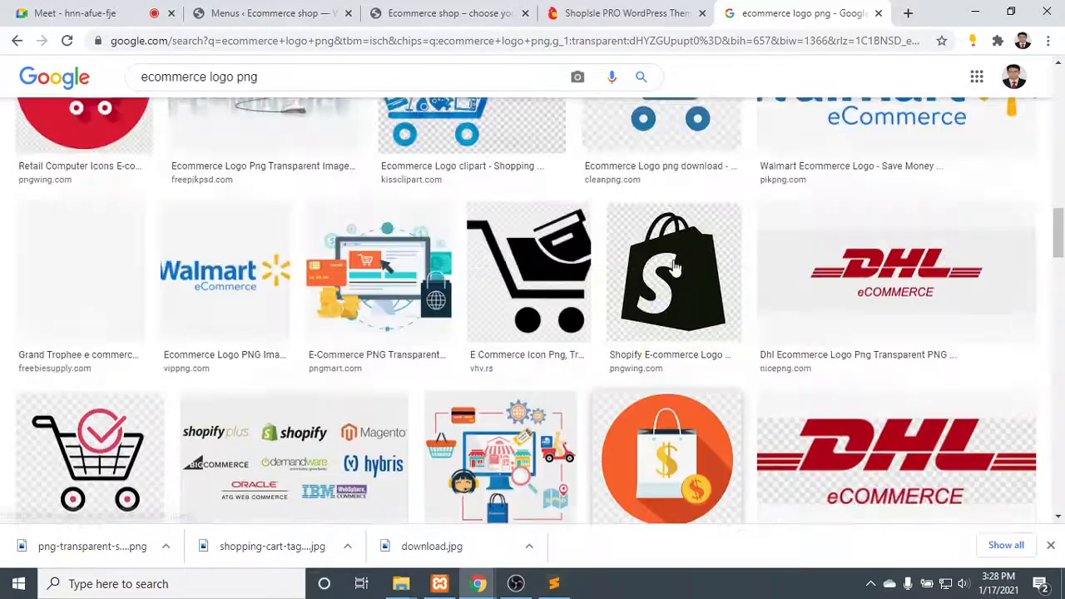
{"action": "left_click", "coordinate": [599, 10]}
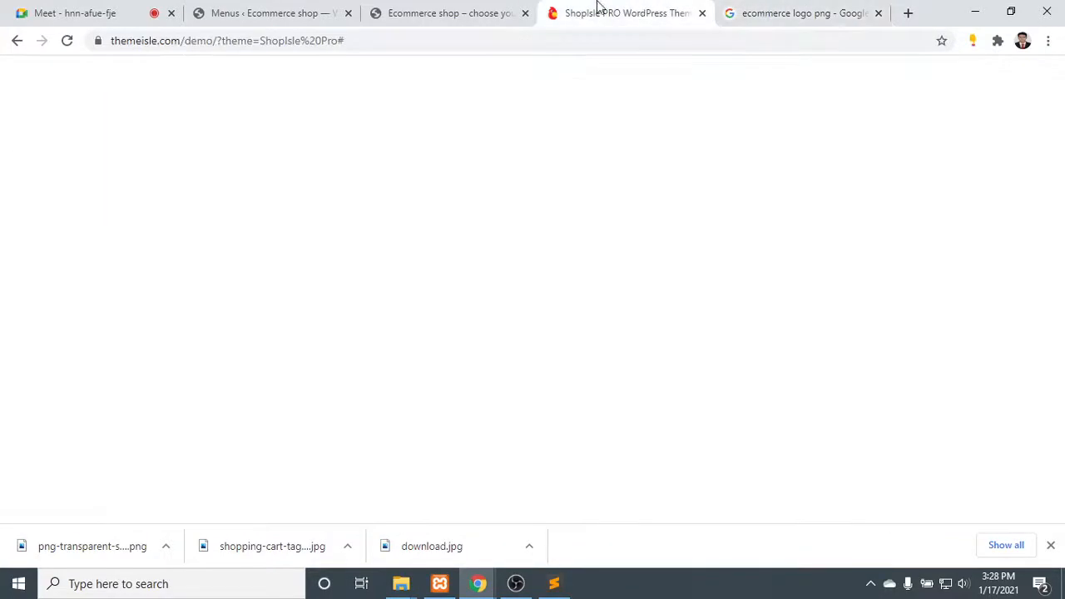
{"action": "left_click", "coordinate": [285, 8]}
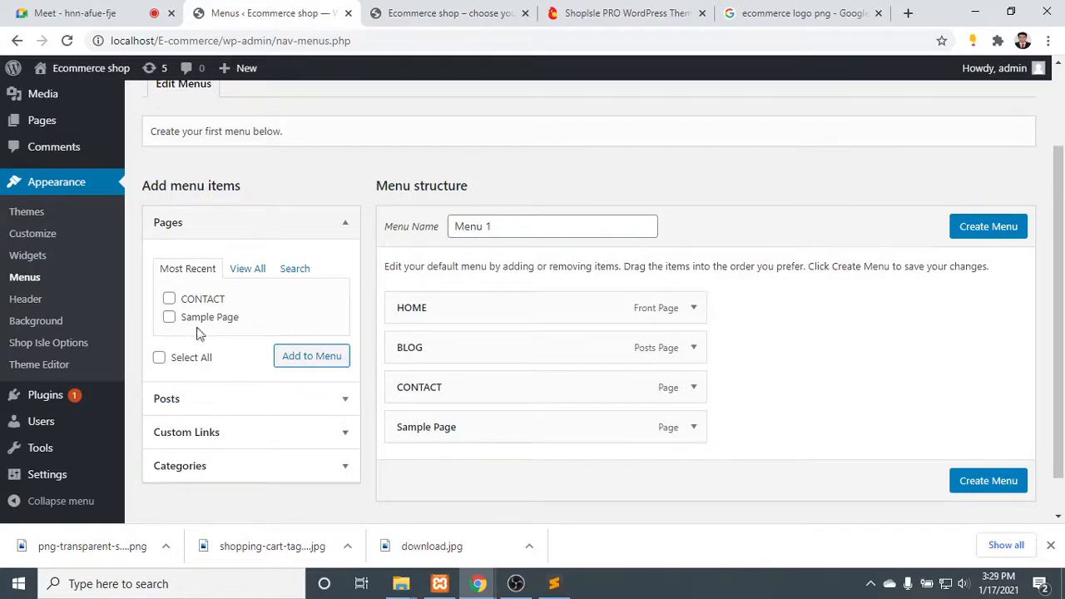
{"action": "left_click", "coordinate": [33, 233]}
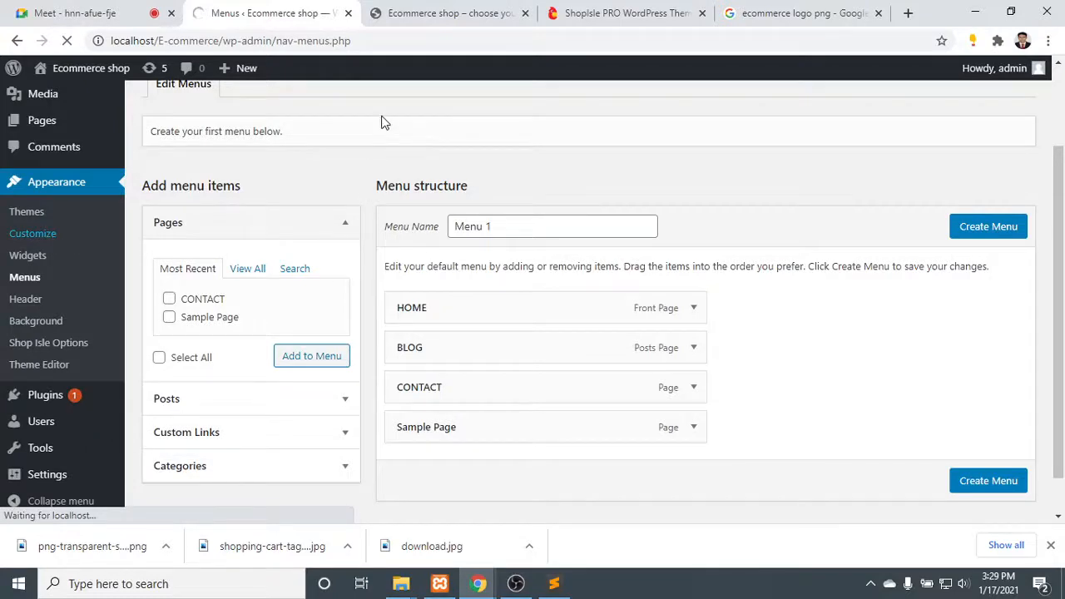
- Look at the shop's front page, and preview the Blog and Home pages in the customizer
{"action": "left_click", "coordinate": [464, 10]}
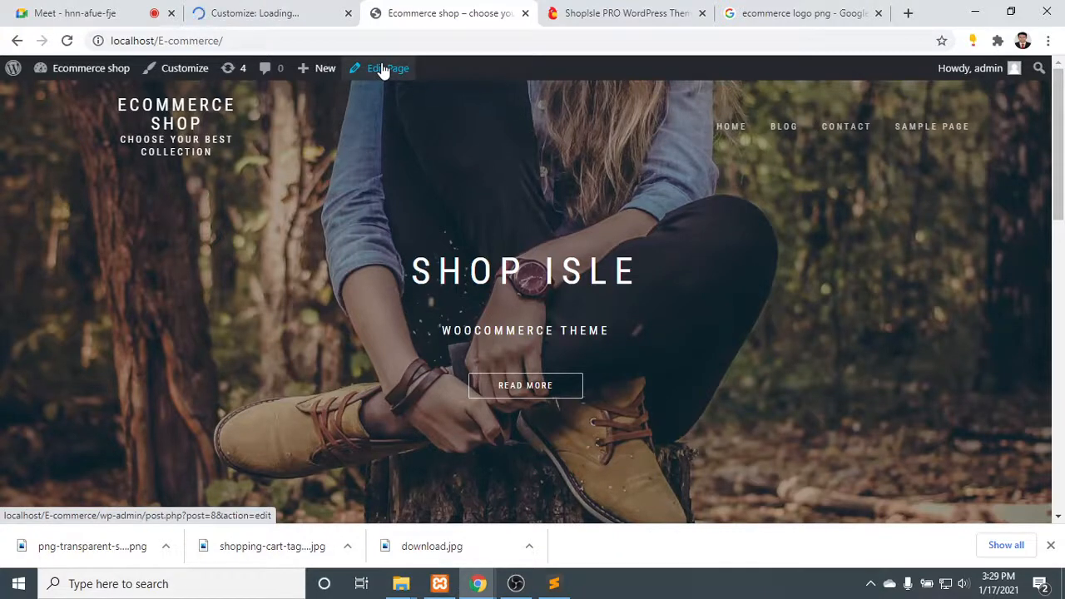
{"action": "left_click", "coordinate": [288, 8]}
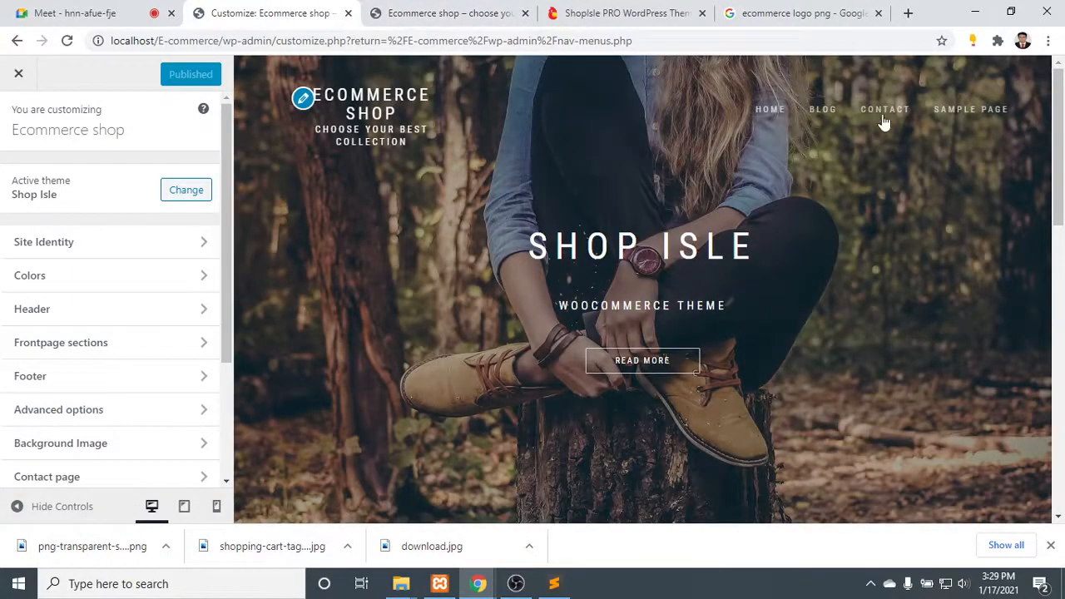
{"action": "left_click", "coordinate": [823, 108]}
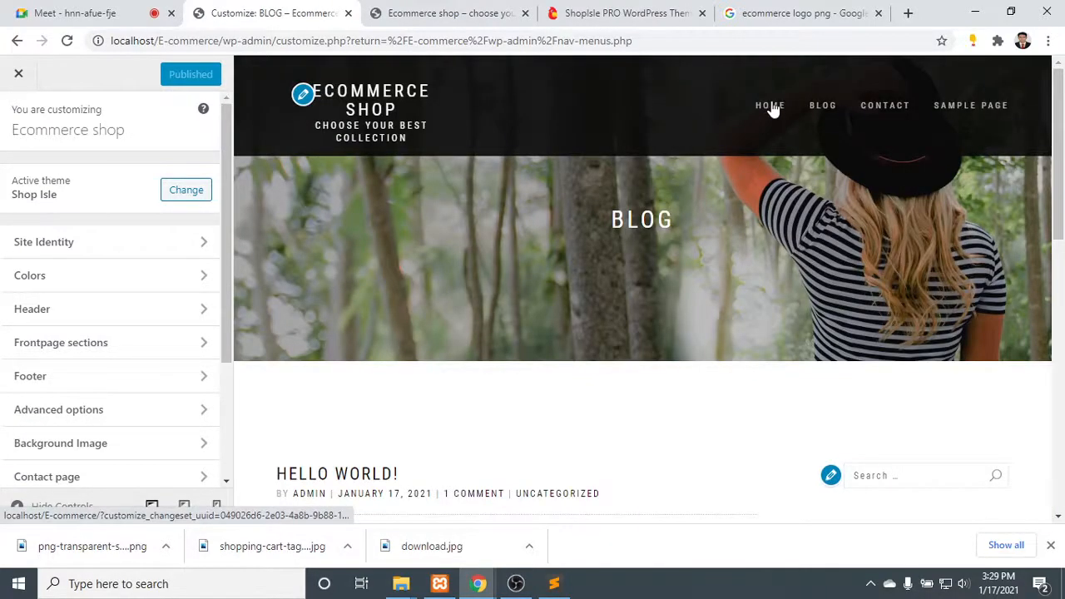
{"action": "left_click", "coordinate": [771, 107]}
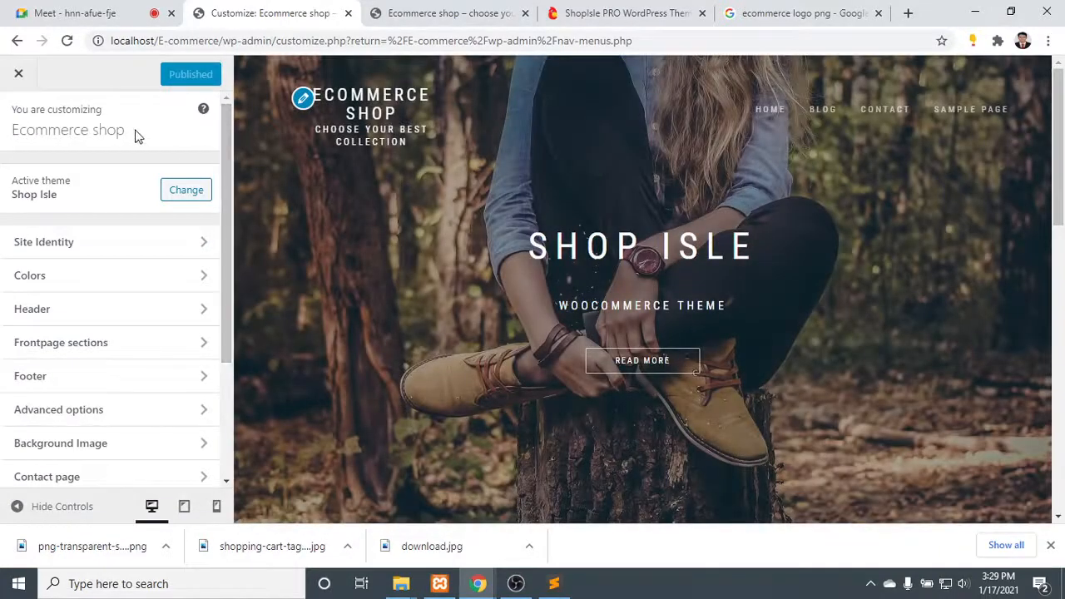
- Upload png-transparent-sert.png from Downloads for the logo in Site Identity and review its attachment details
{"action": "left_click", "coordinate": [304, 100]}
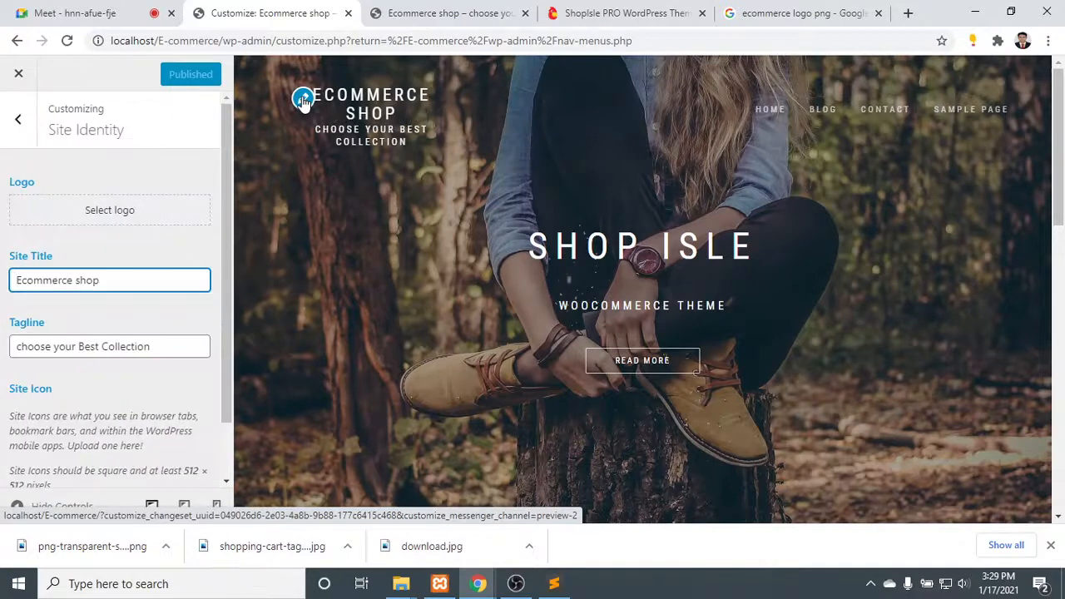
{"action": "left_click", "coordinate": [116, 215]}
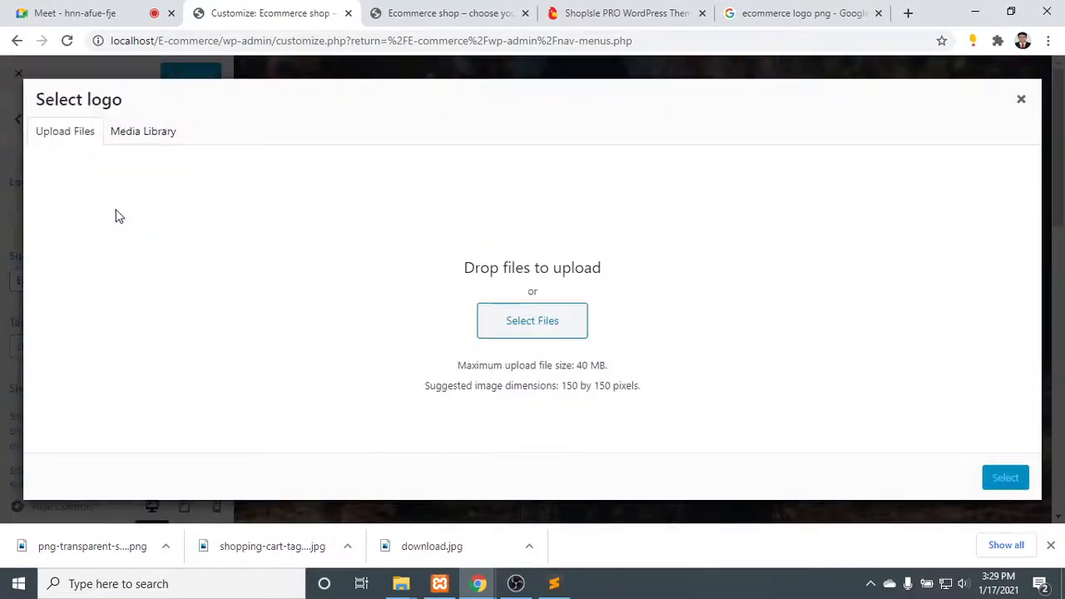
{"action": "left_click", "coordinate": [539, 317]}
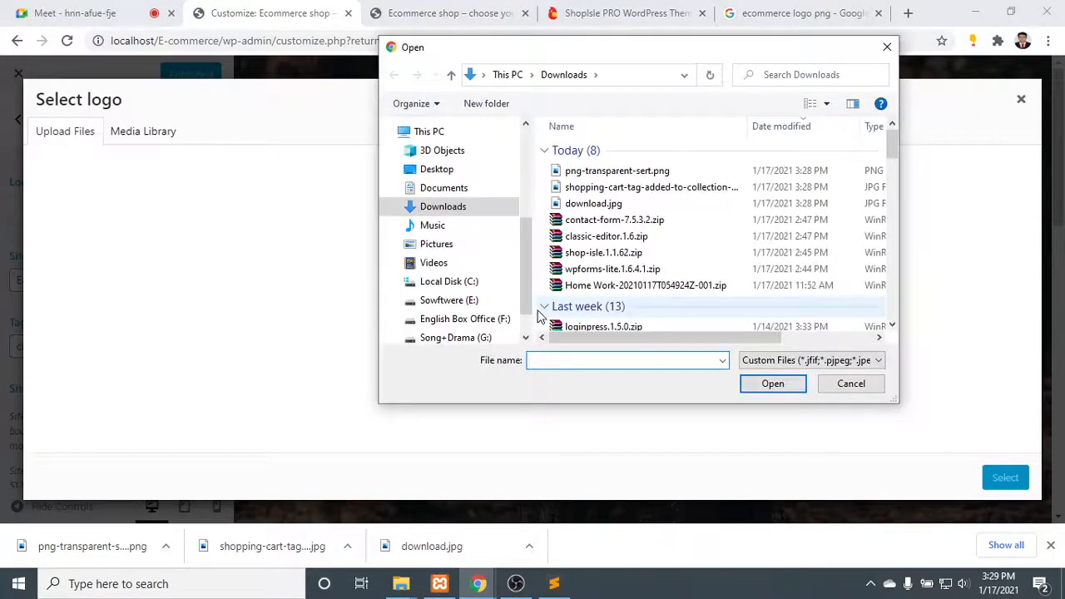
{"action": "double_click", "coordinate": [624, 171]}
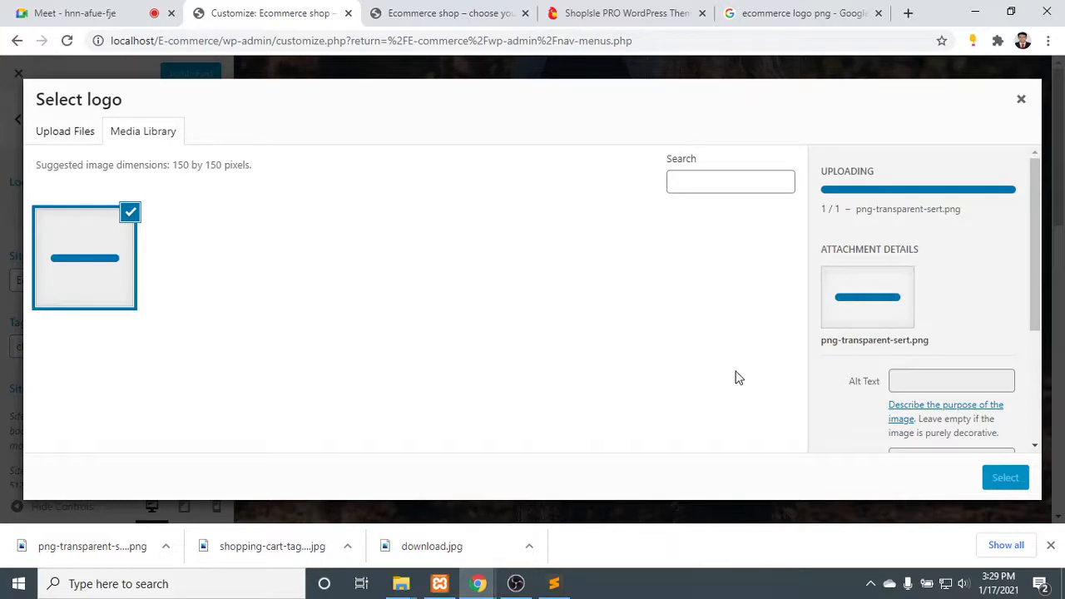
{"action": "scroll", "coordinate": [930, 337], "scroll_direction": "down", "scroll_amount": 2}
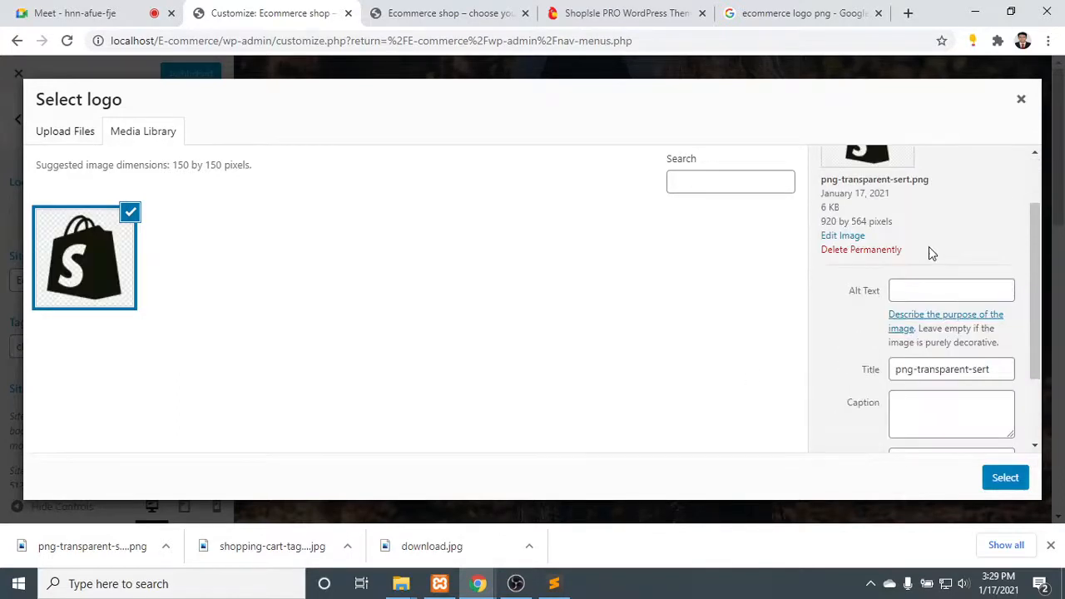
{"action": "left_click", "coordinate": [935, 294]}
{"action": "scroll", "coordinate": [935, 293], "scroll_direction": "down", "scroll_amount": 2}
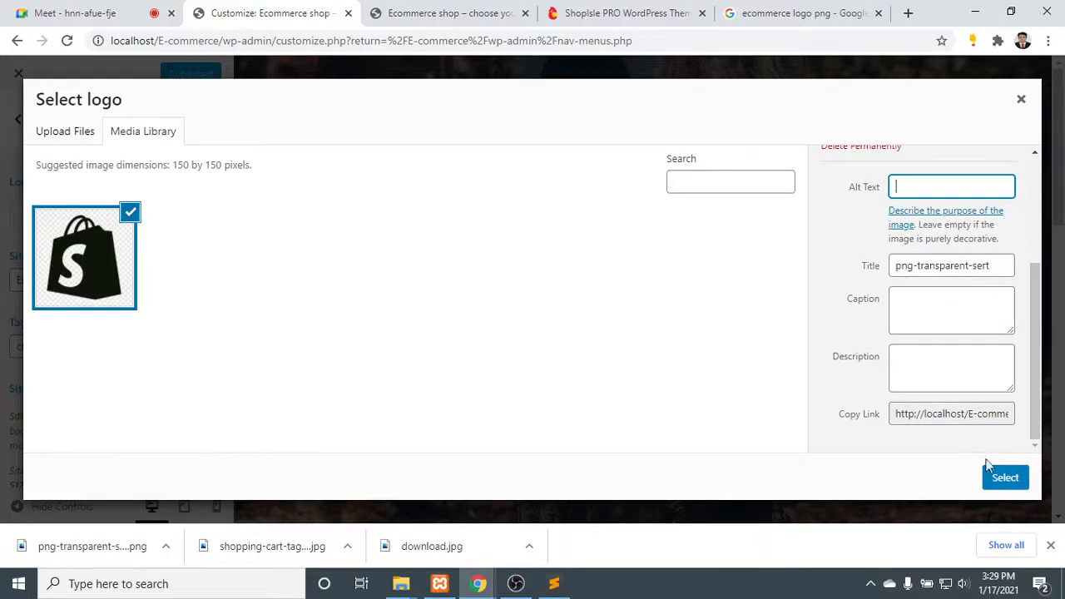
{"action": "left_click", "coordinate": [937, 413]}
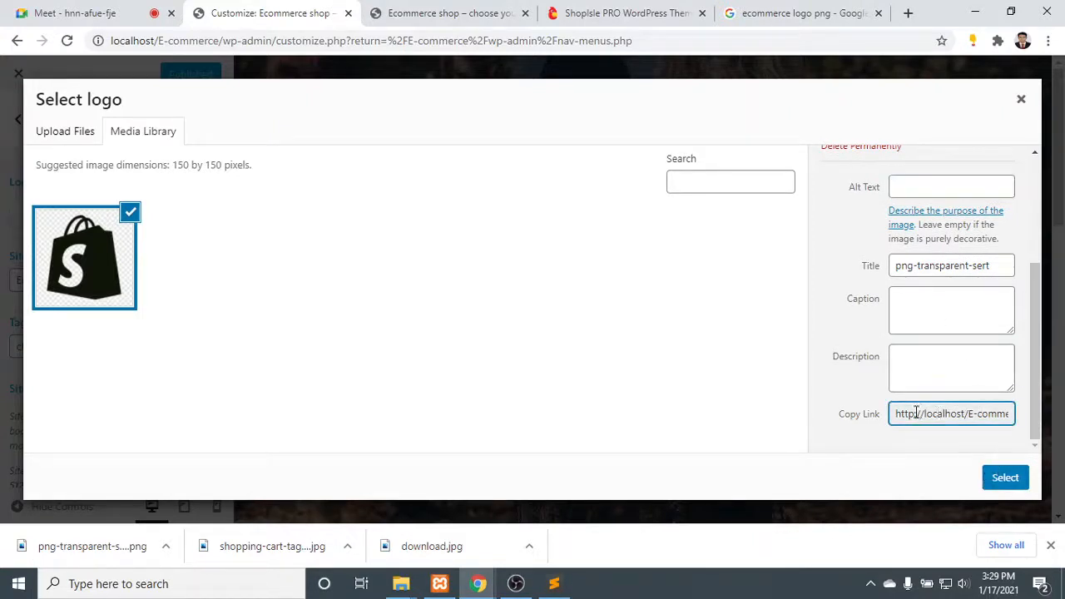
{"action": "left_click_drag", "start_coordinate": [917, 413], "coordinate": [1036, 422]}
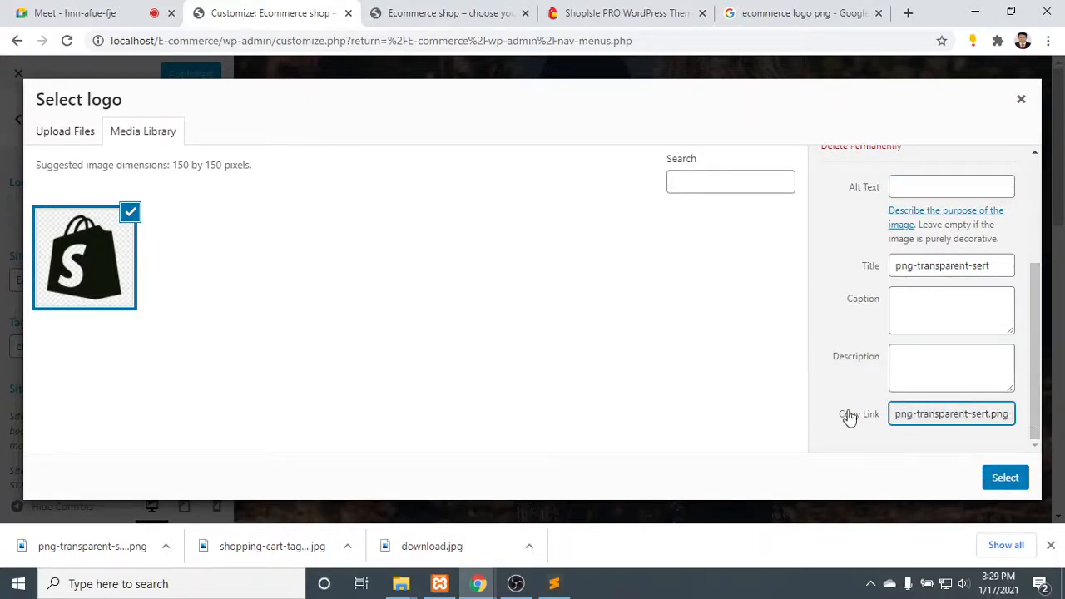
- Try the uploaded bag image, cropped closely above and below the bag, as the site logo and remove it again
{"action": "left_click", "coordinate": [1005, 478]}
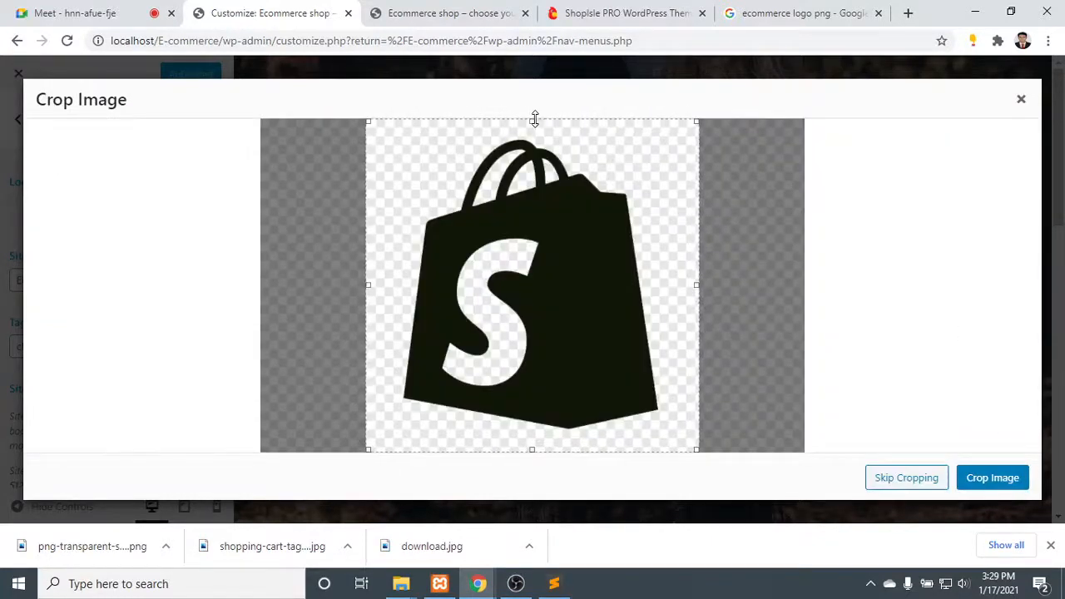
{"action": "left_click_drag", "start_coordinate": [534, 121], "coordinate": [540, 138]}
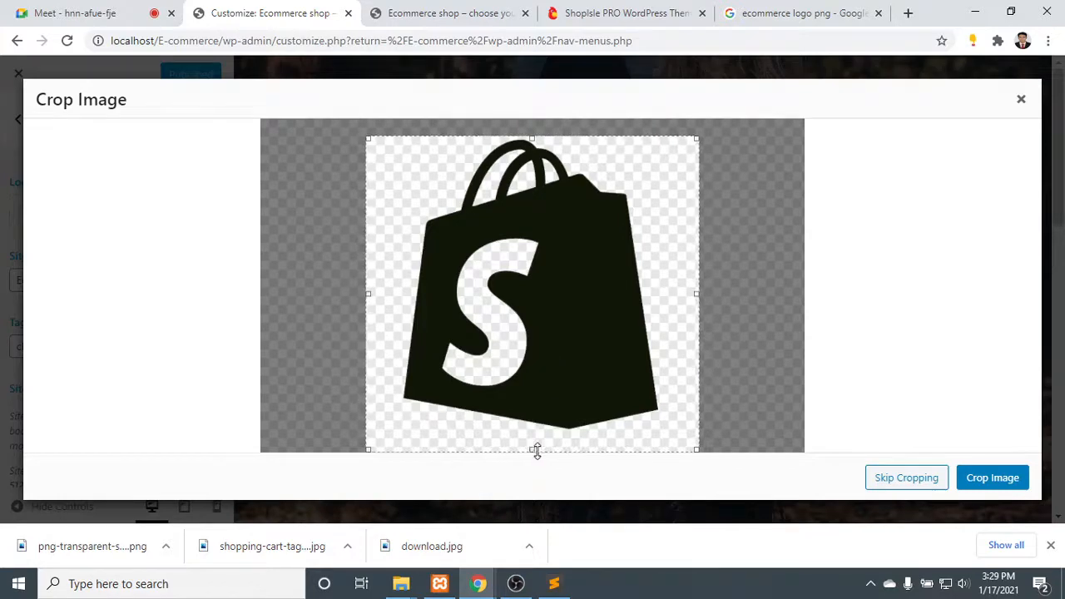
{"action": "left_click_drag", "start_coordinate": [533, 449], "coordinate": [537, 429]}
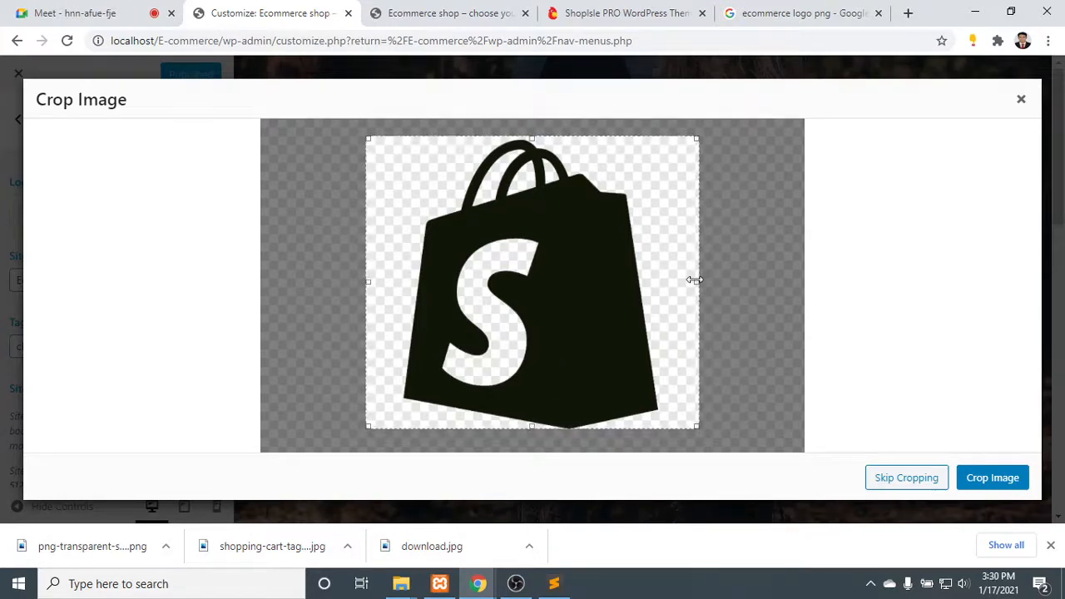
{"action": "left_click_drag", "start_coordinate": [694, 280], "coordinate": [717, 282]}
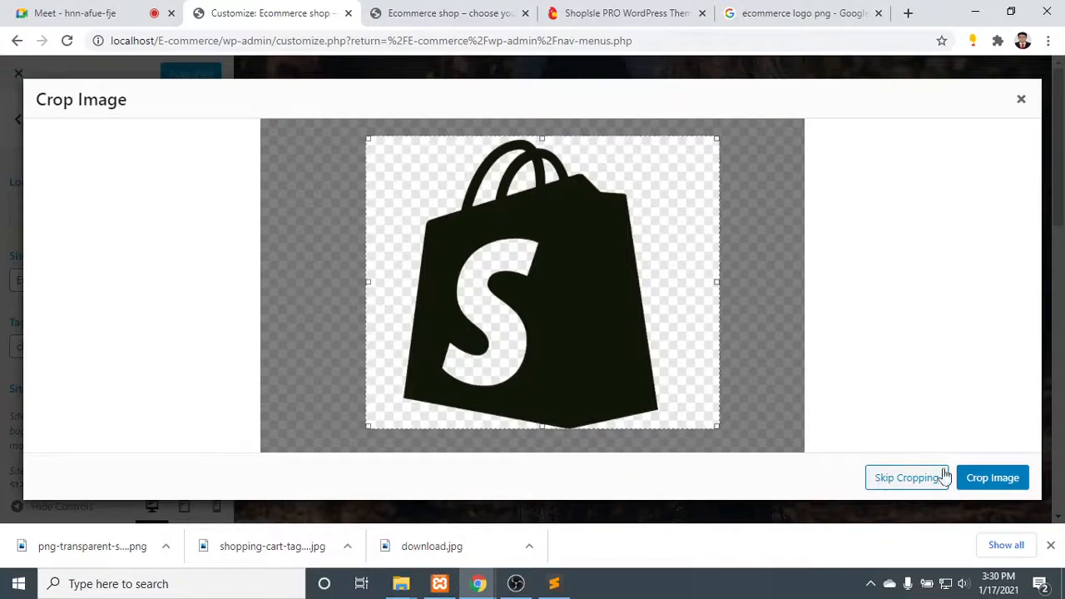
{"action": "left_click", "coordinate": [989, 476]}
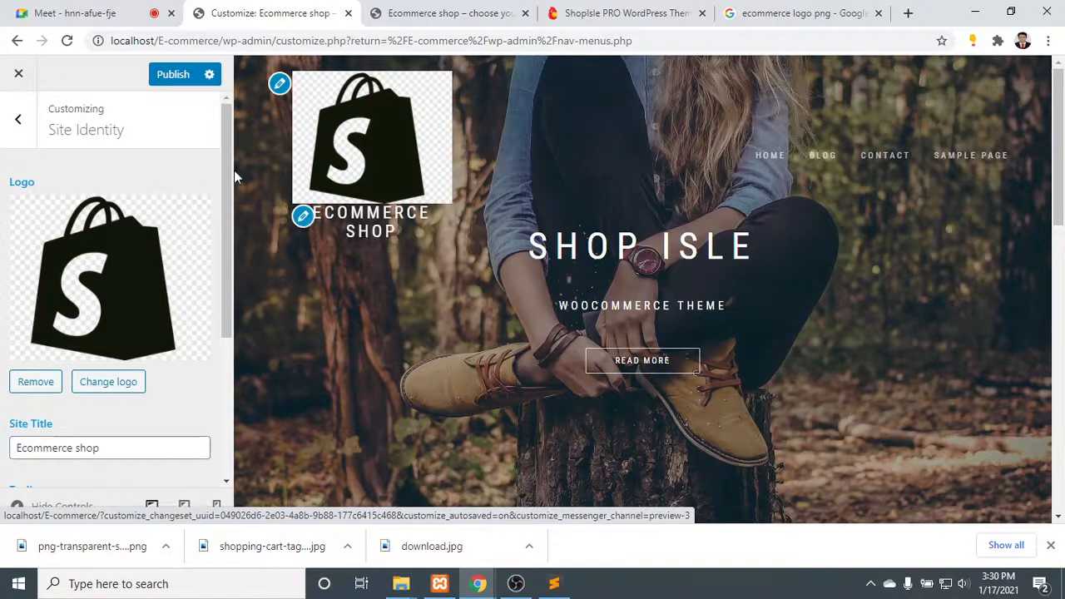
{"action": "left_click", "coordinate": [48, 383]}
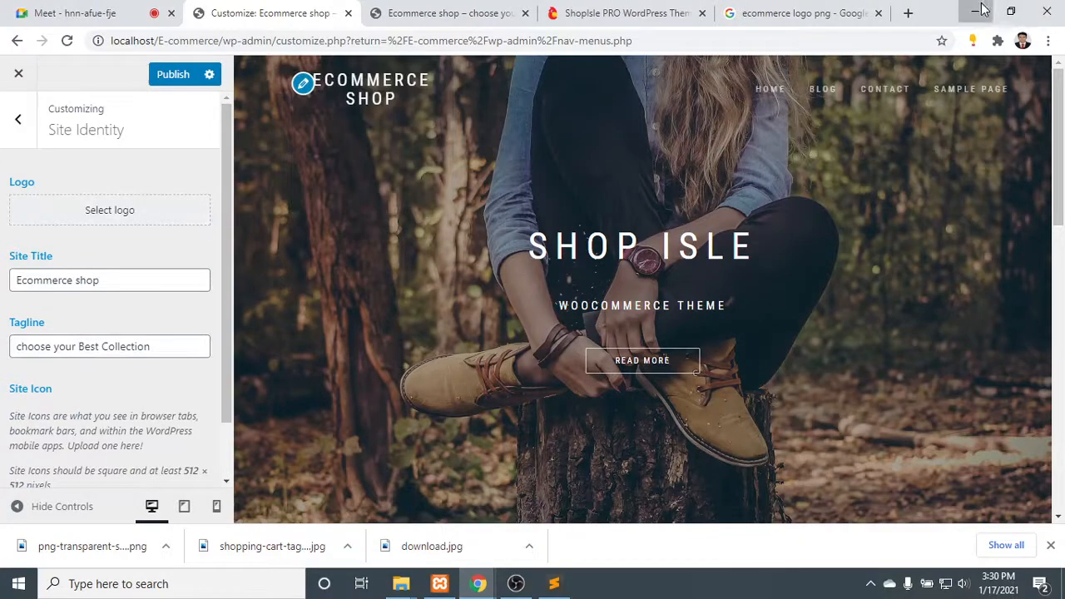
- Switch to File Explorer, find png-transparent-sert.png in Downloads and open it for editing in Paint
{"action": "left_click", "coordinate": [974, 12]}
{"action": "left_click", "coordinate": [974, 8]}
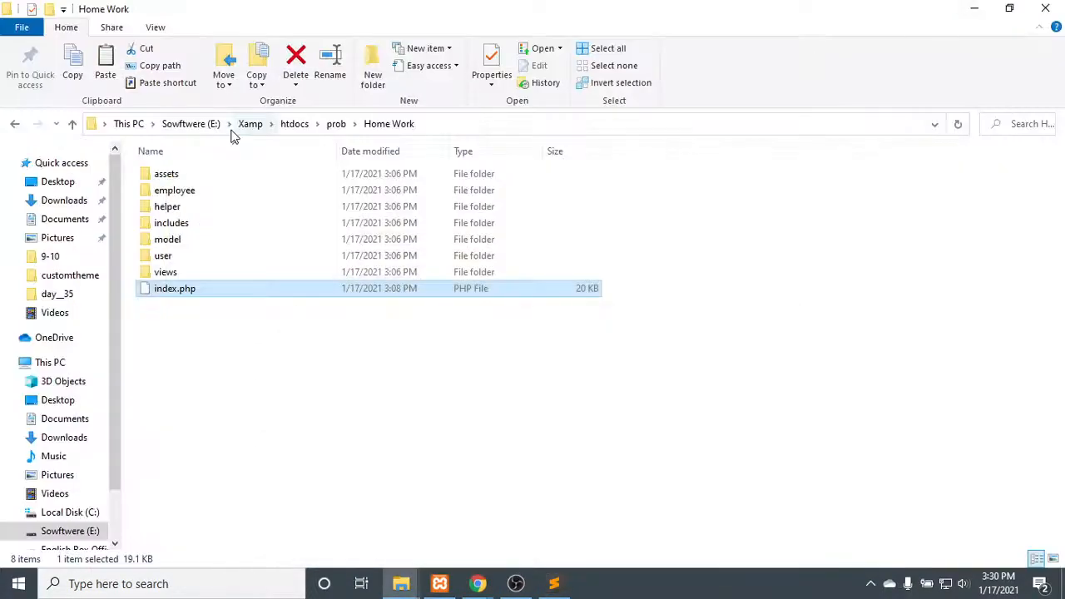
{"action": "left_click", "coordinate": [70, 182]}
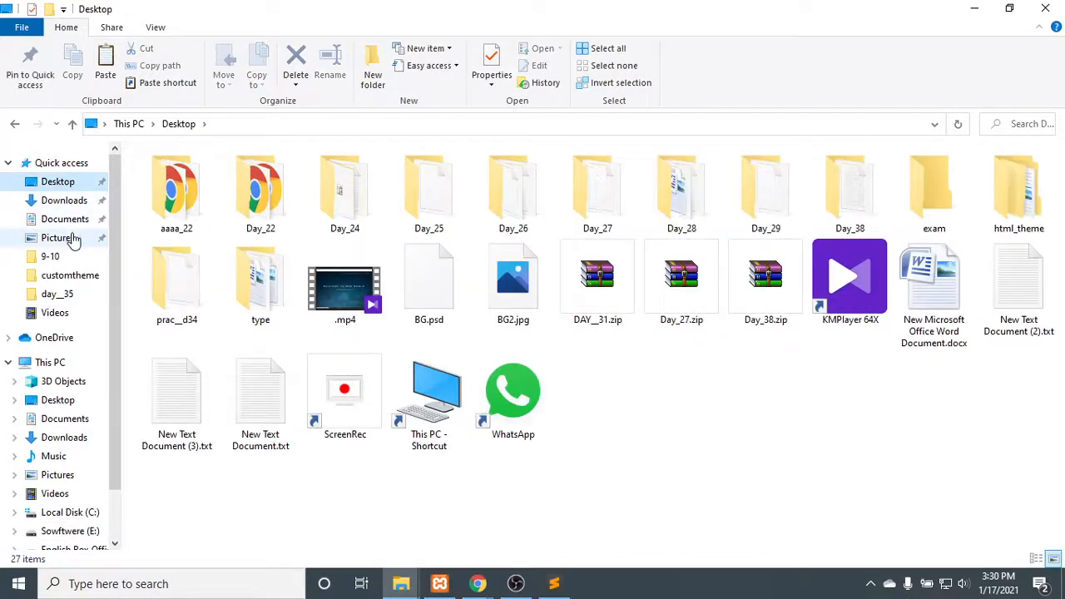
{"action": "left_click", "coordinate": [71, 238]}
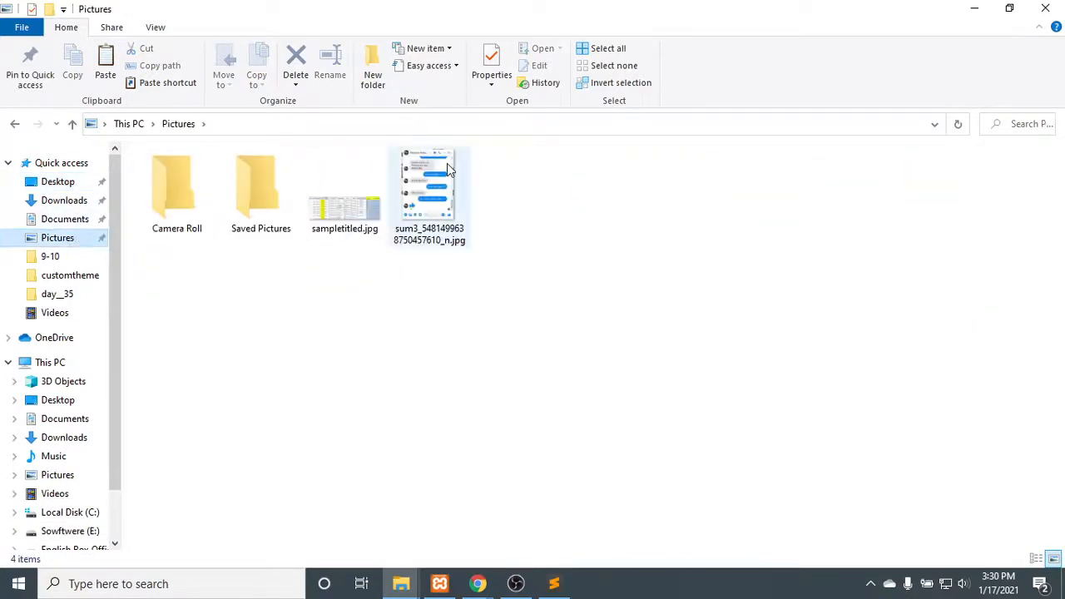
{"action": "left_click", "coordinate": [448, 170]}
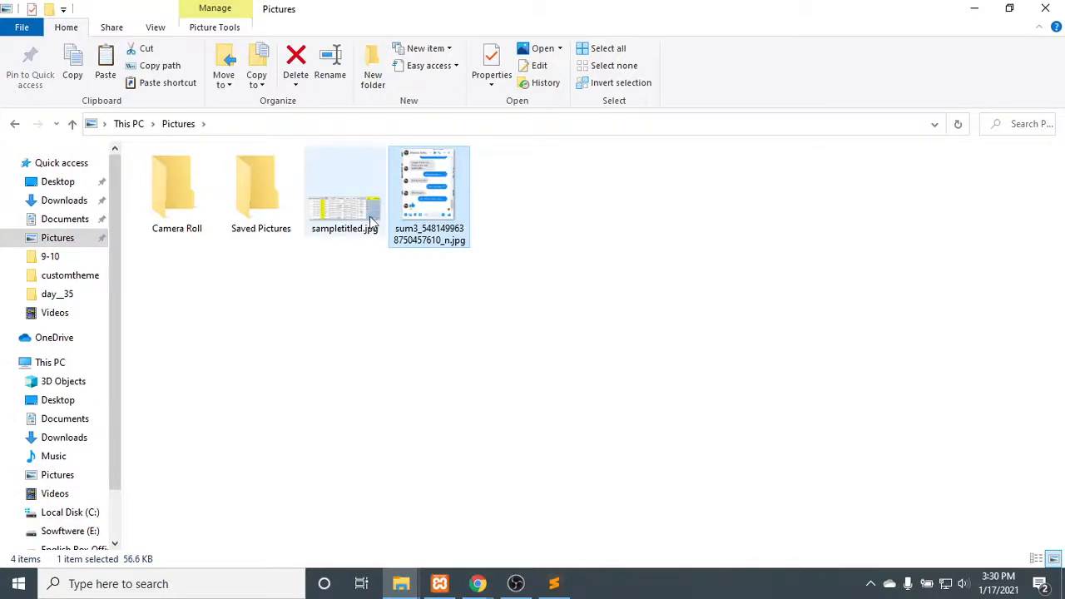
{"action": "left_click", "coordinate": [57, 200]}
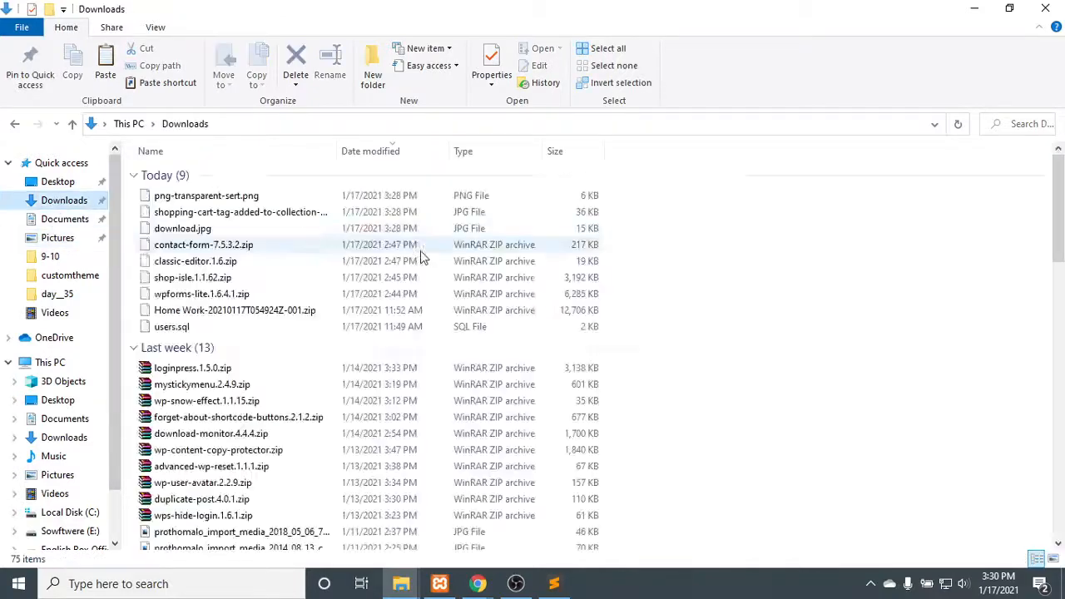
{"action": "left_click", "coordinate": [220, 198]}
{"action": "right_click", "coordinate": [222, 200]}
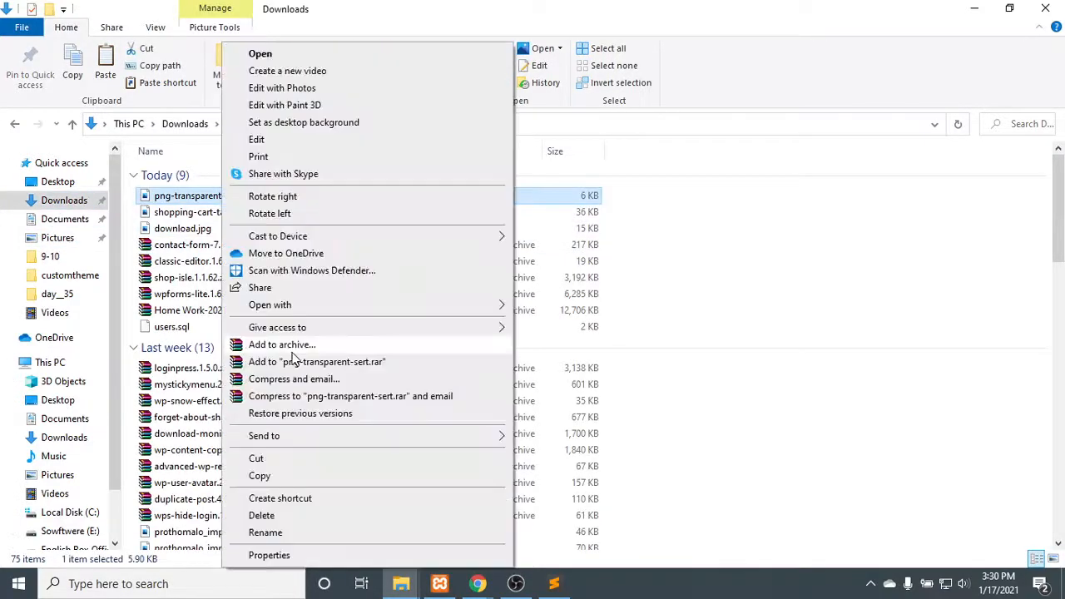
{"action": "left_click", "coordinate": [302, 141]}
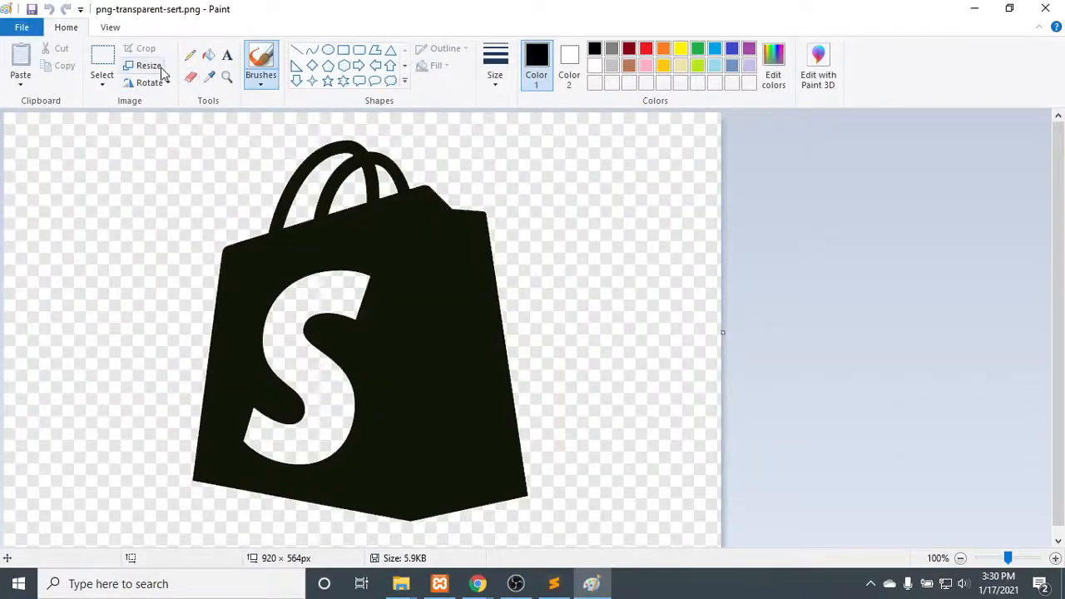
- Set the bag image's resizing to pixels with the aspect ratio unlocked
{"action": "left_click", "coordinate": [148, 66]}
{"action": "left_click", "coordinate": [171, 121]}
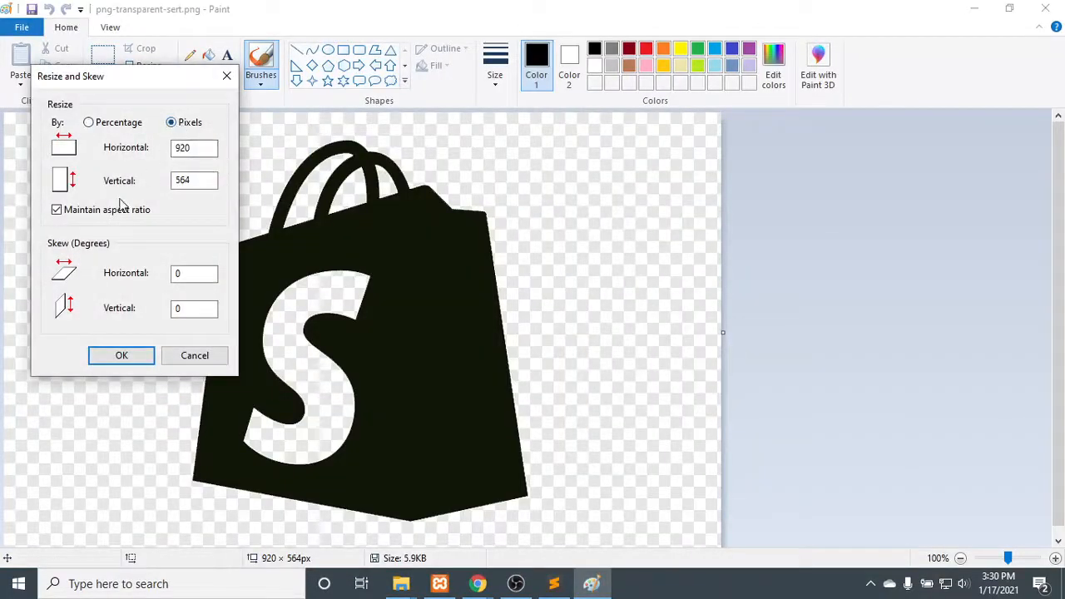
{"action": "left_click", "coordinate": [106, 213]}
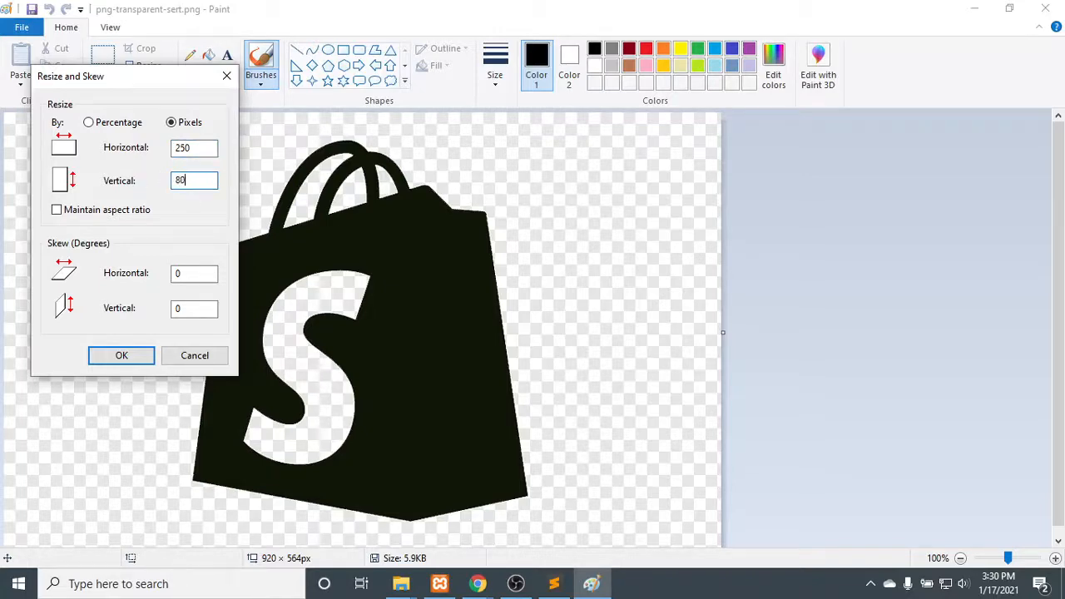
- Resize the logo image to 250 by 80 pixels without keeping the aspect ratio, save it and close the image editor
{"action": "left_click", "coordinate": [119, 356]}
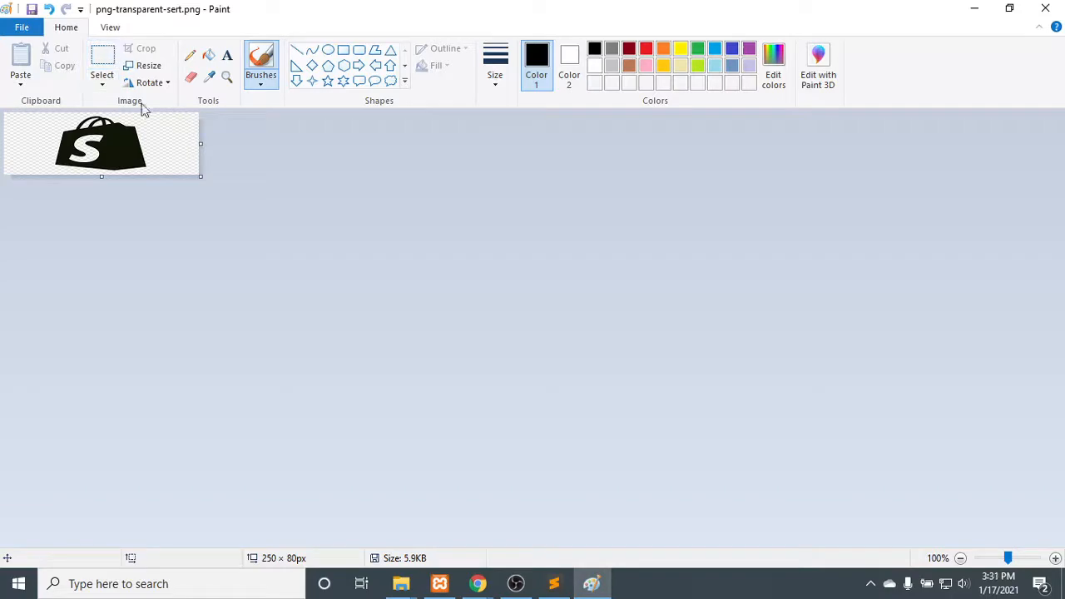
{"action": "key", "text": "ctrl+s"}
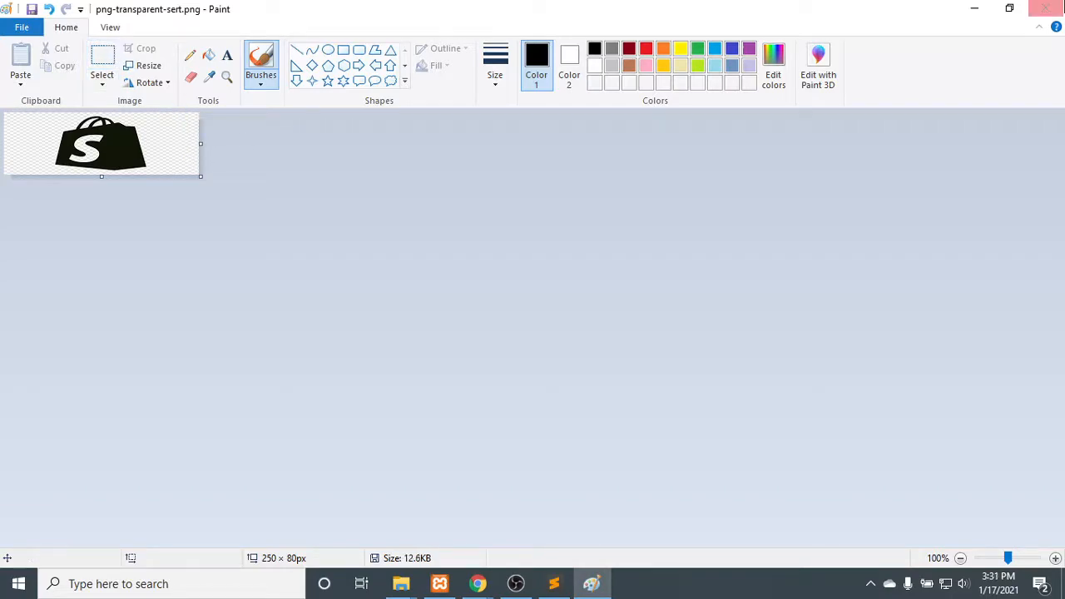
{"action": "left_click", "coordinate": [1045, 8]}
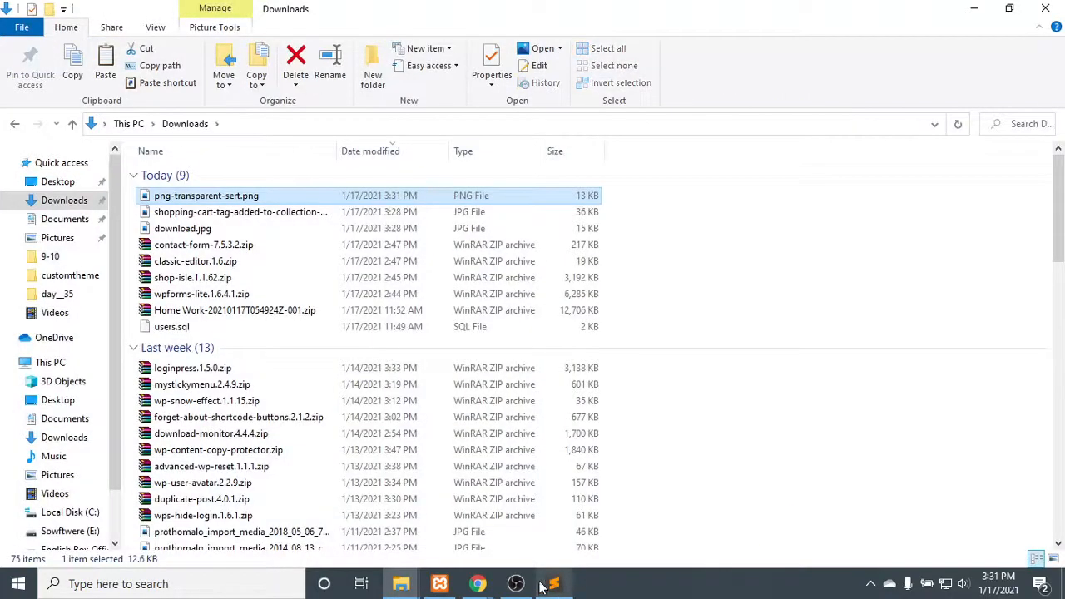
- Switch to the site customizer in Chrome and upload the resized png-transparent-sert.png from Downloads through the logo selection dialog
{"action": "mouse_move", "coordinate": [478, 585]}
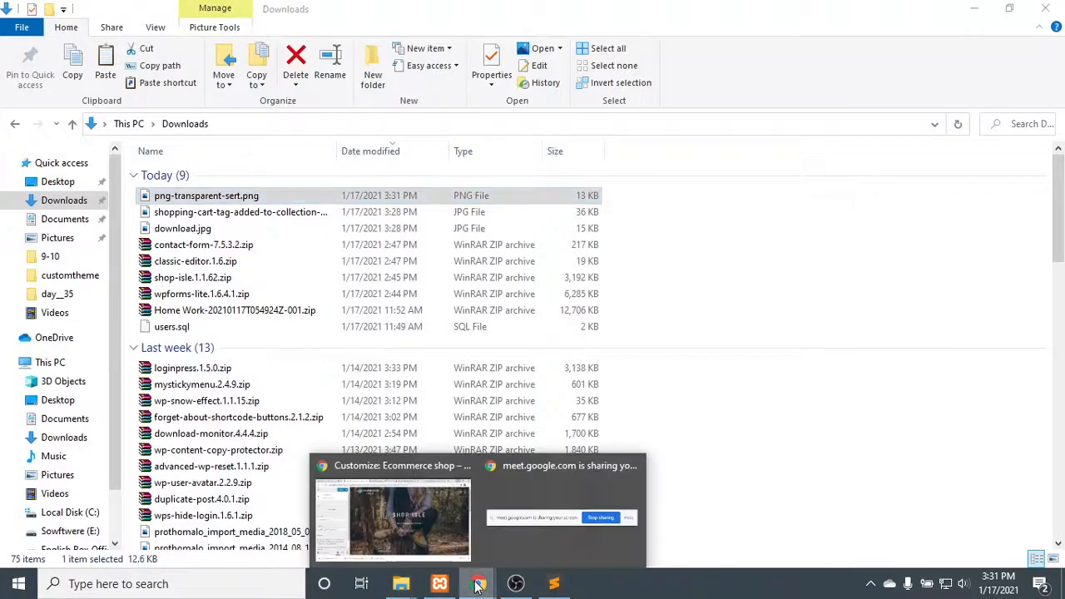
{"action": "left_click", "coordinate": [391, 511]}
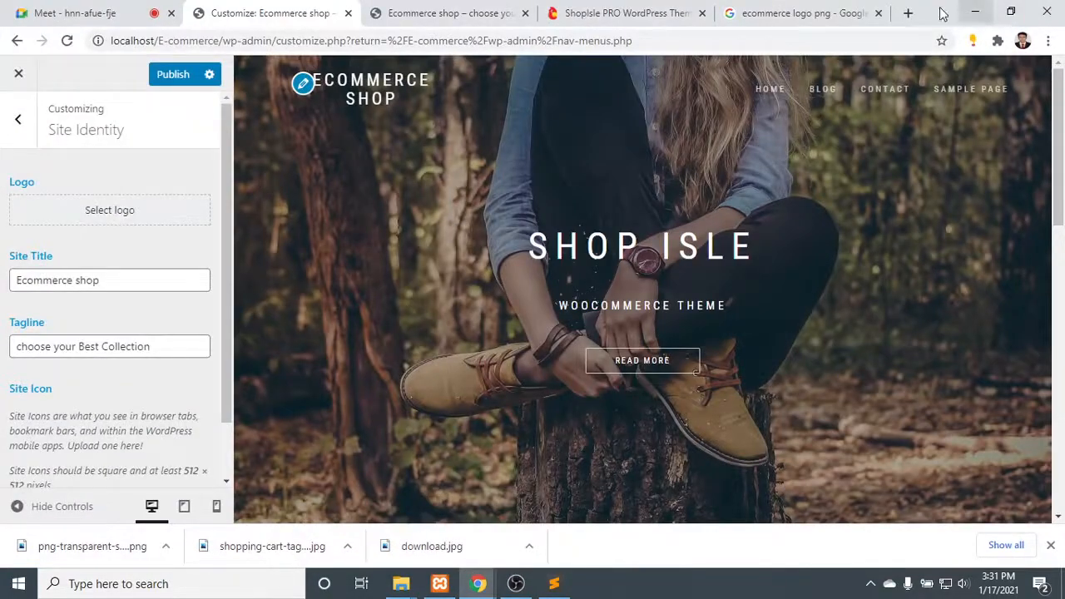
{"action": "left_click", "coordinate": [302, 84]}
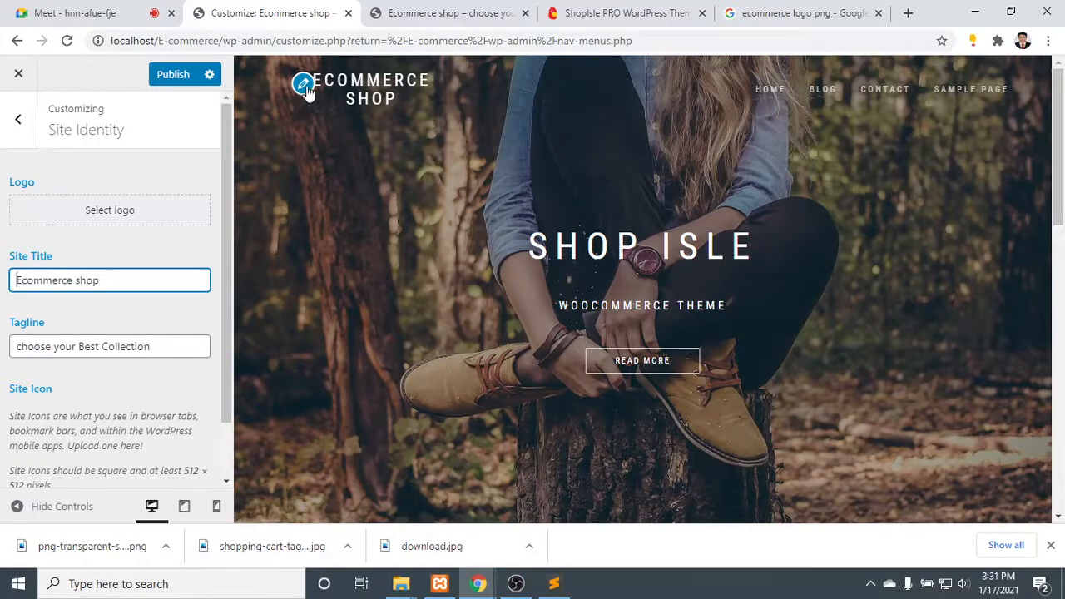
{"action": "left_click", "coordinate": [127, 210]}
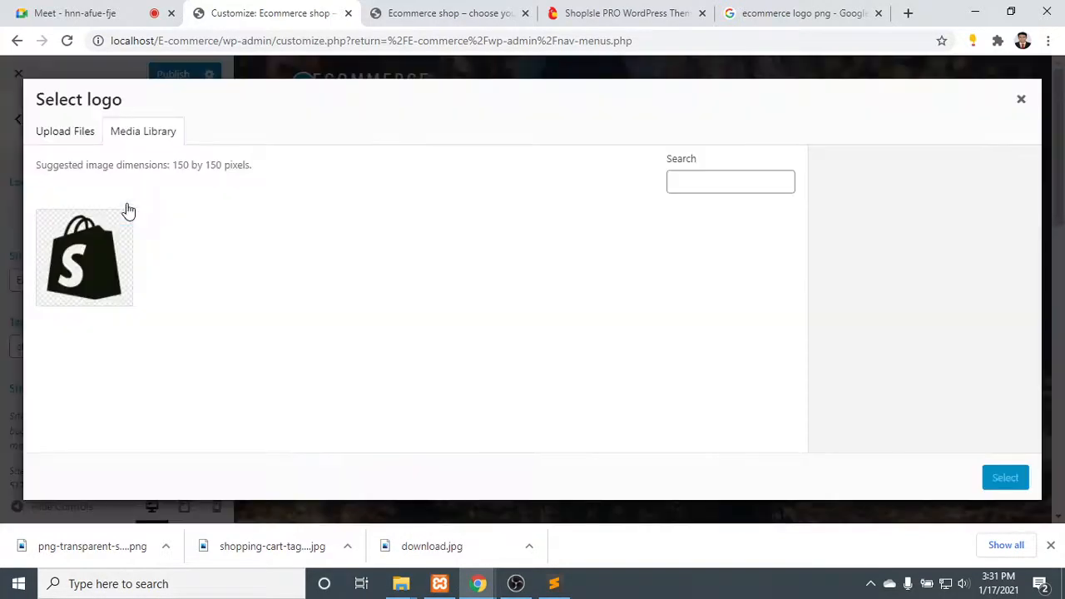
{"action": "left_click", "coordinate": [97, 265]}
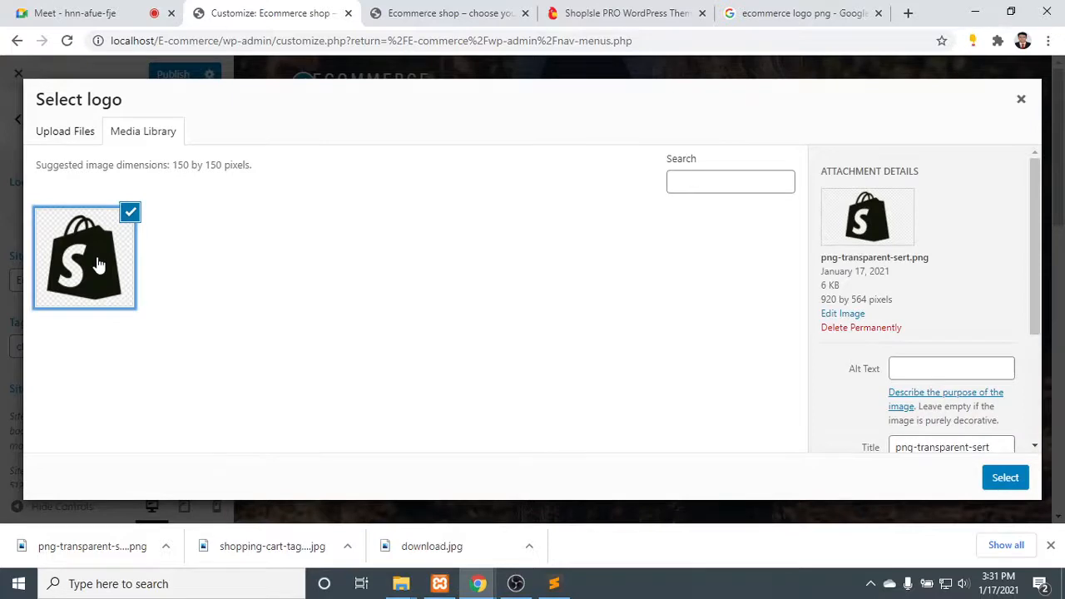
{"action": "left_click", "coordinate": [52, 130]}
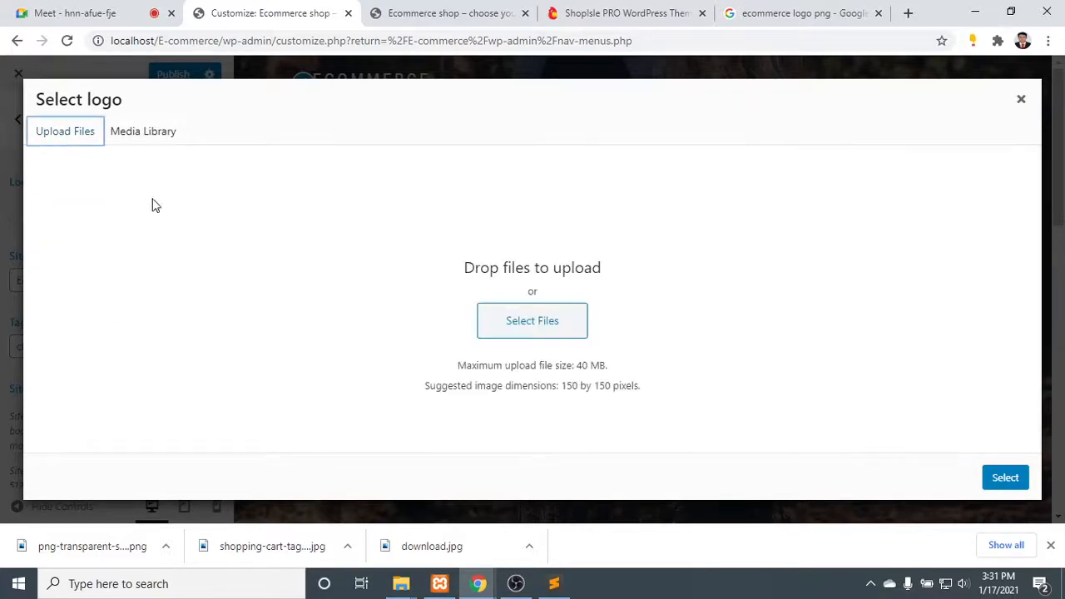
{"action": "left_click", "coordinate": [510, 322]}
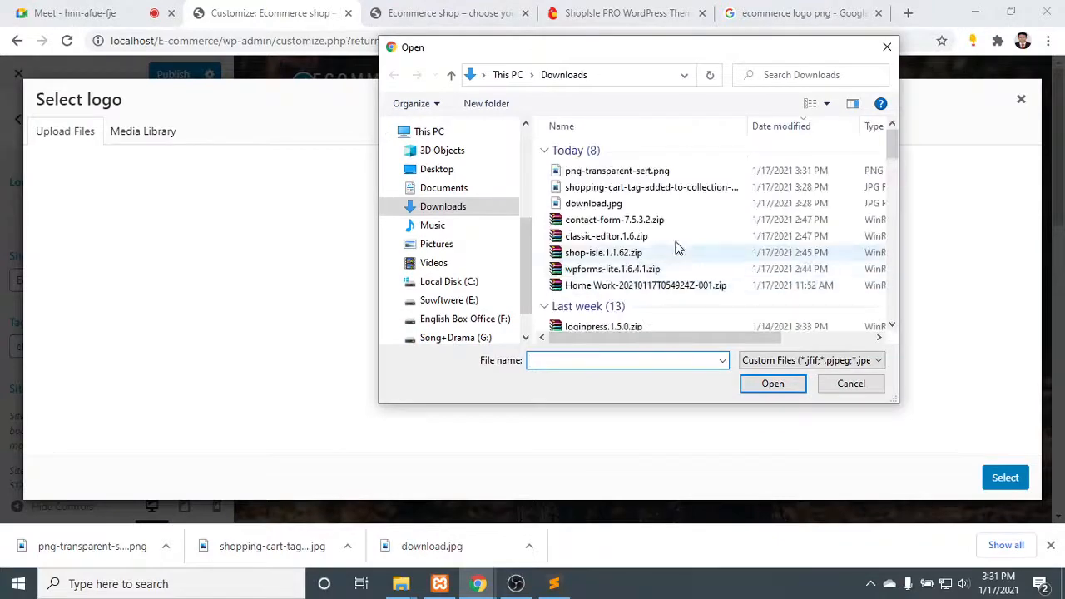
{"action": "double_click", "coordinate": [654, 173]}
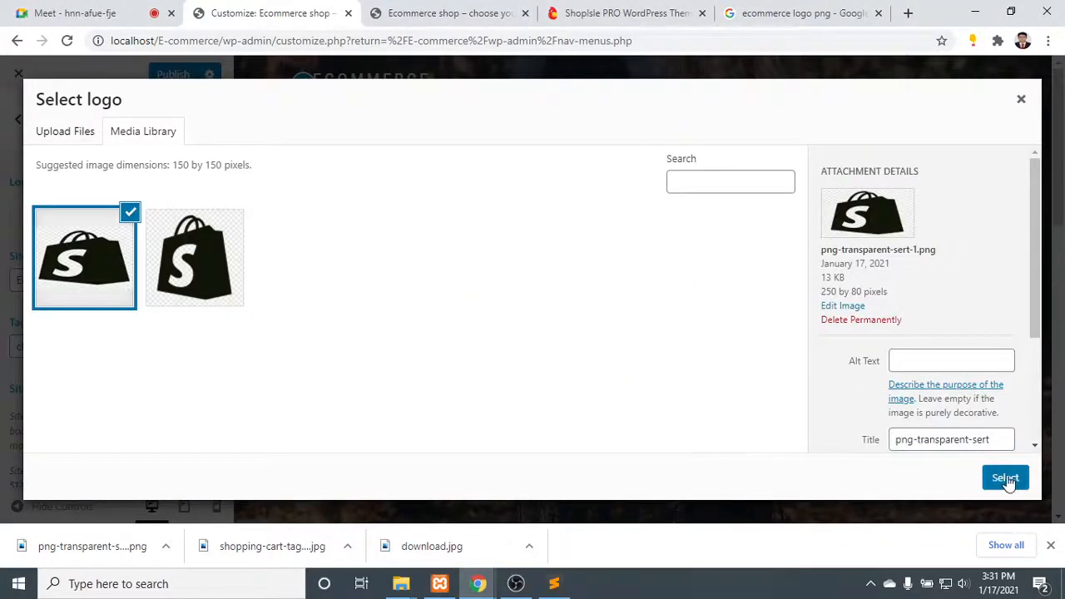
- Set the uploaded 250 by 80 image as the site logo, cropped around the bag with its bottom edge slightly trimmed
{"action": "scroll", "coordinate": [940, 354], "scroll_direction": "down", "scroll_amount": 2}
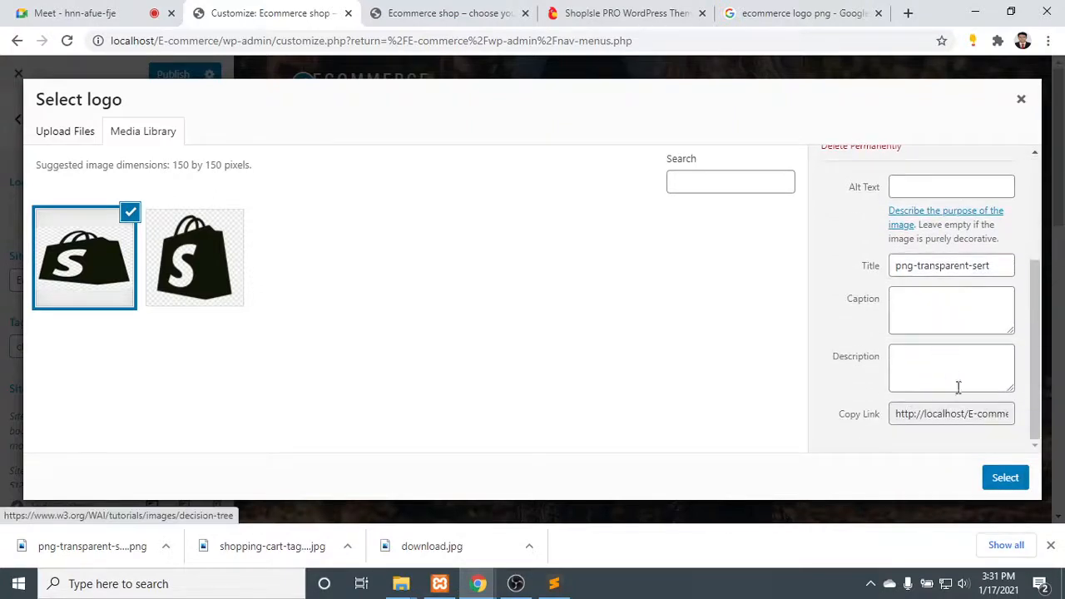
{"action": "left_click", "coordinate": [1004, 477]}
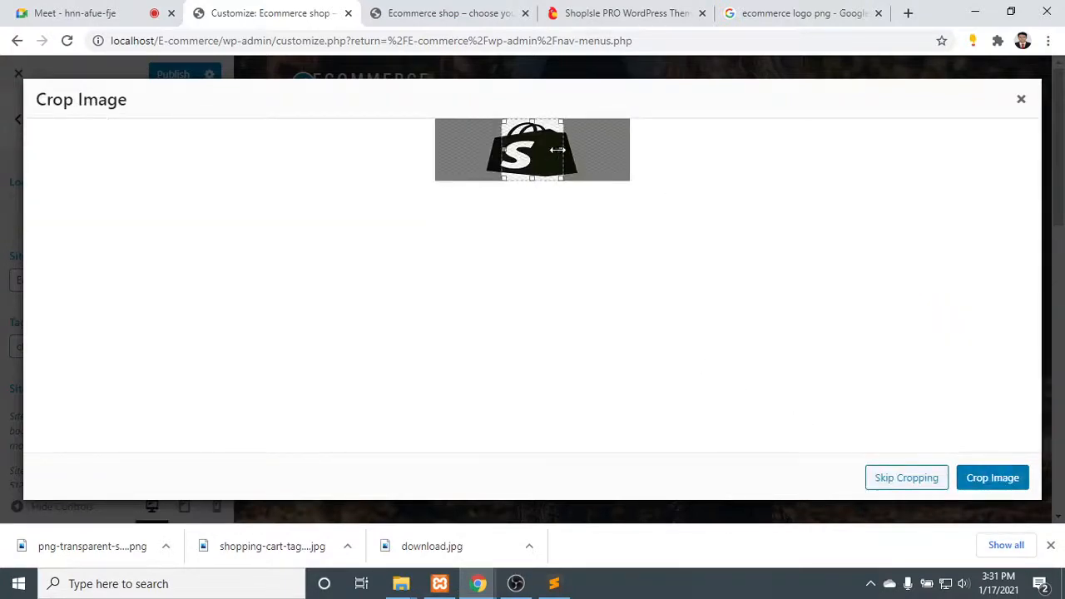
{"action": "left_click_drag", "start_coordinate": [562, 148], "coordinate": [580, 150]}
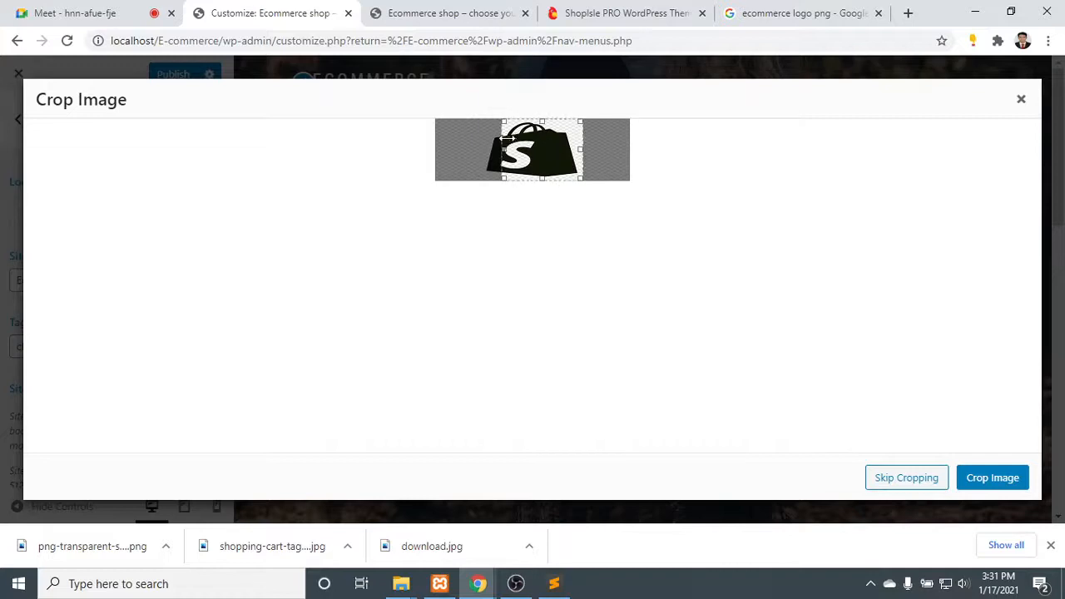
{"action": "left_click_drag", "start_coordinate": [502, 143], "coordinate": [457, 143]}
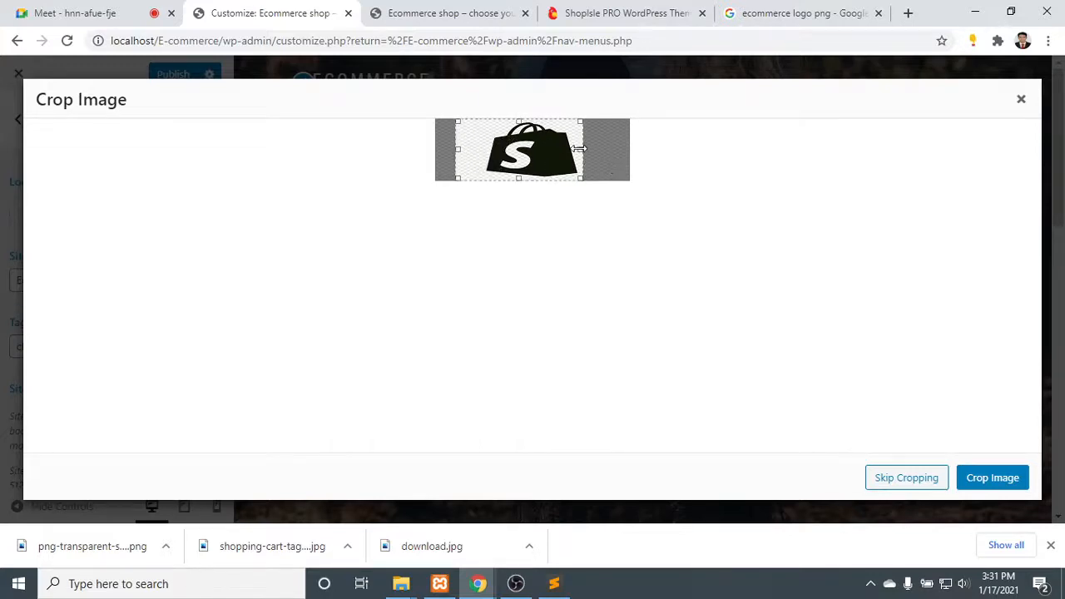
{"action": "left_click_drag", "start_coordinate": [580, 149], "coordinate": [595, 149]}
{"action": "left_click_drag", "start_coordinate": [525, 178], "coordinate": [525, 174]}
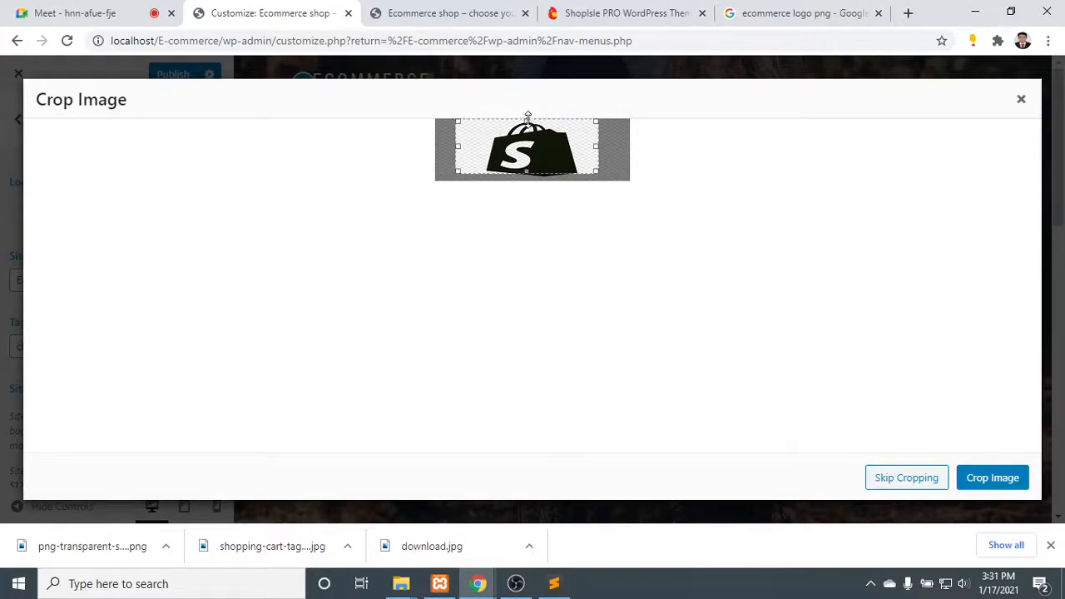
{"action": "left_click_drag", "start_coordinate": [528, 116], "coordinate": [527, 123]}
{"action": "left_click", "coordinate": [995, 478]}
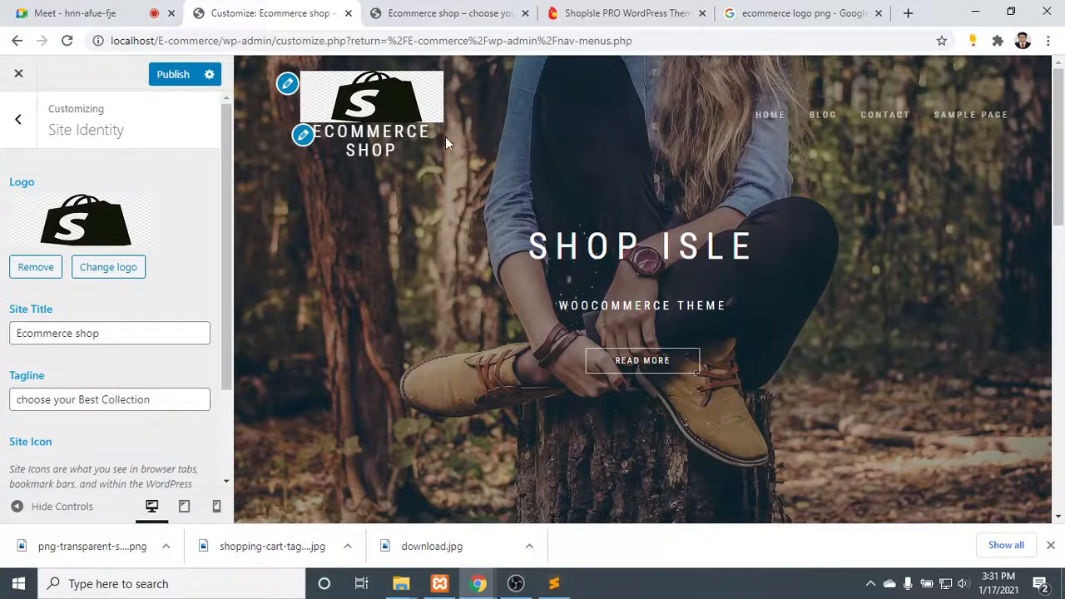
- Replace the site logo with a wide, short crop across the upper part of the bag in the 250 by 80 image
{"action": "left_click", "coordinate": [88, 264]}
{"action": "left_click", "coordinate": [83, 249]}
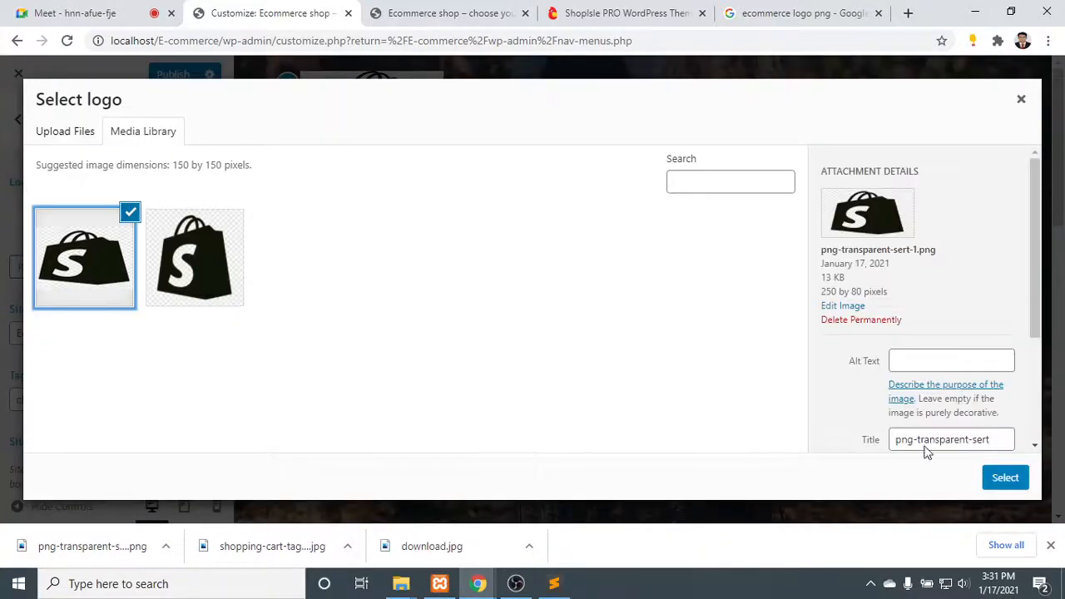
{"action": "scroll", "coordinate": [976, 374], "scroll_direction": "down", "scroll_amount": 3}
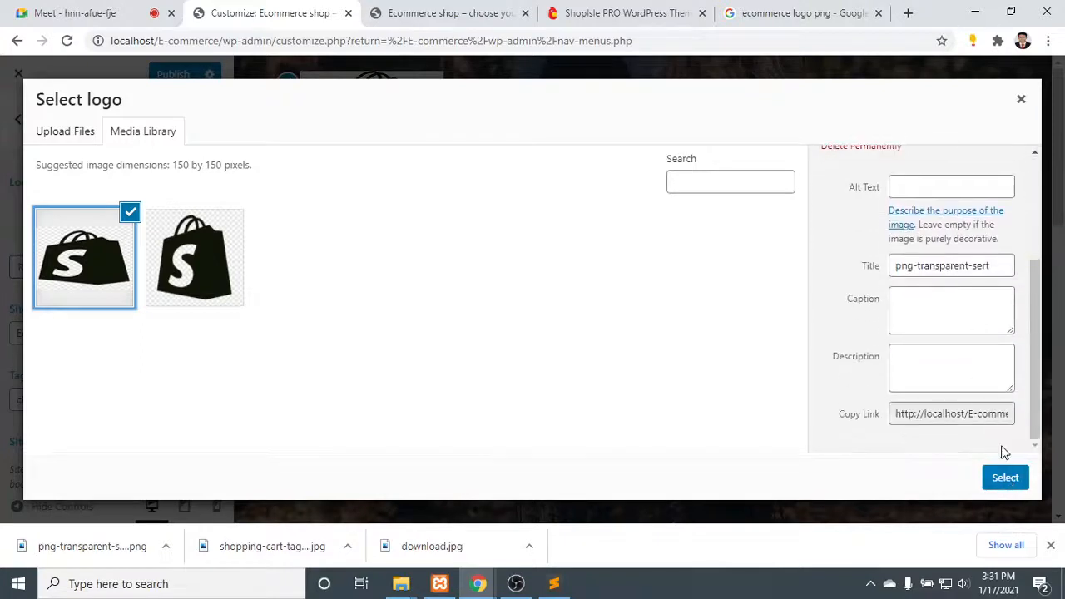
{"action": "left_click", "coordinate": [1004, 477]}
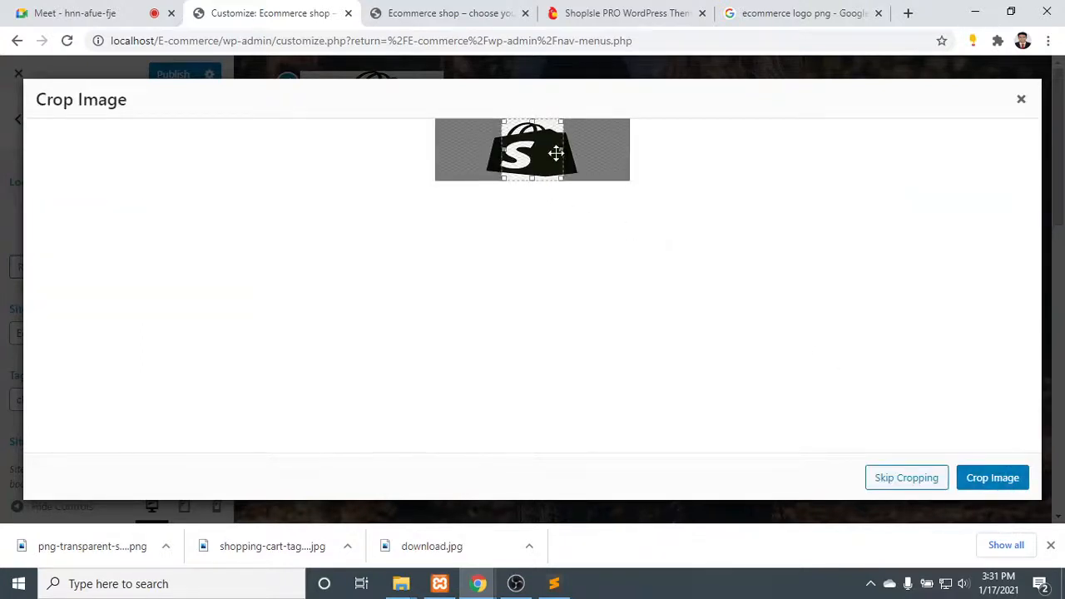
{"action": "left_click_drag", "start_coordinate": [563, 146], "coordinate": [598, 147]}
{"action": "left_click_drag", "start_coordinate": [502, 150], "coordinate": [460, 147]}
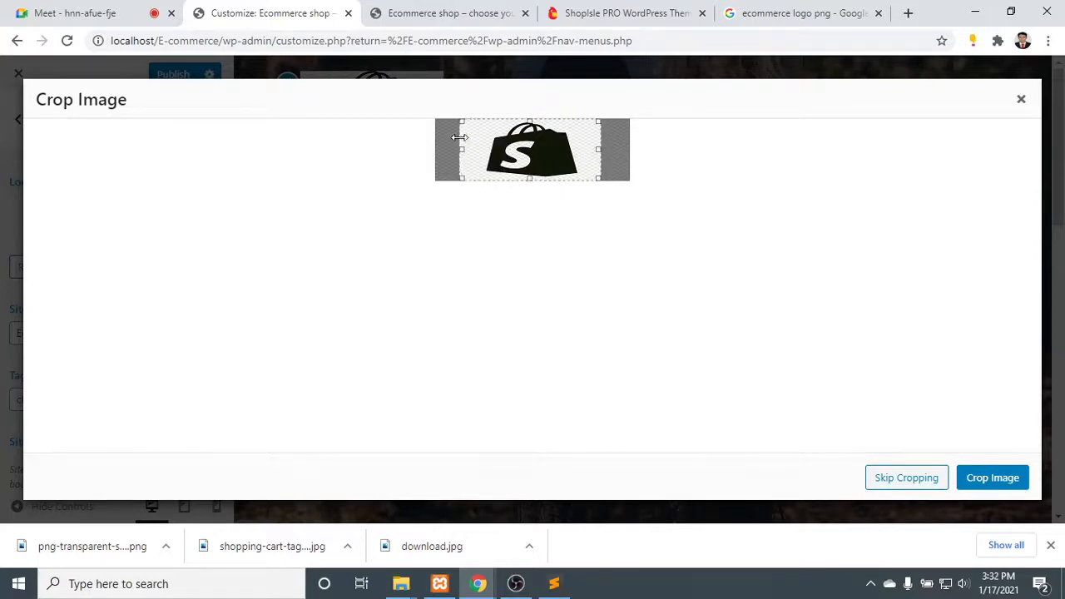
{"action": "left_click_drag", "start_coordinate": [533, 119], "coordinate": [531, 131]}
{"action": "left_click_drag", "start_coordinate": [530, 176], "coordinate": [530, 155]}
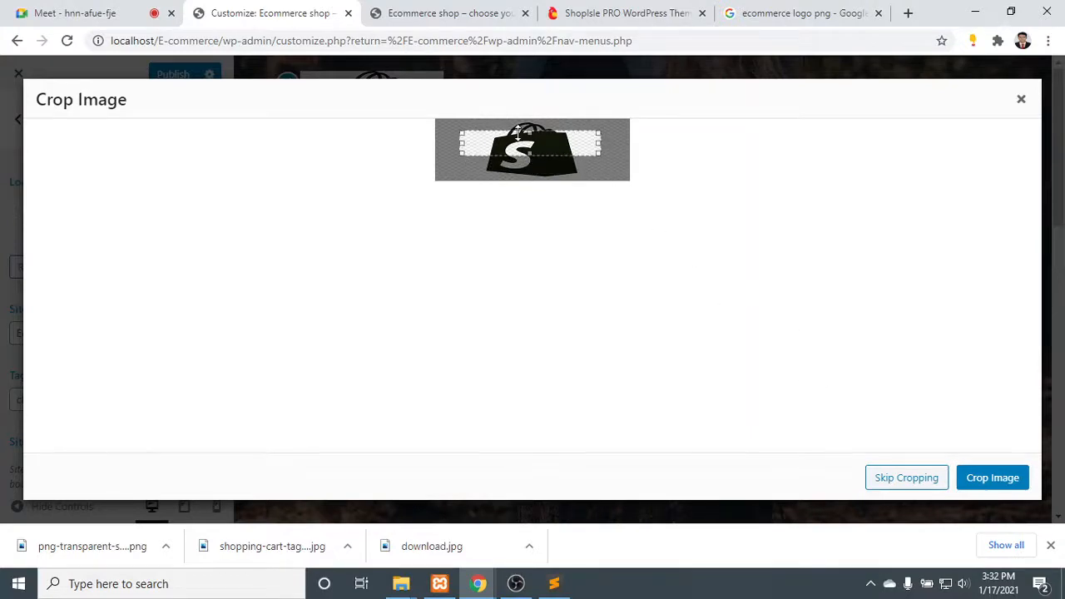
{"action": "left_click_drag", "start_coordinate": [542, 141], "coordinate": [541, 135]}
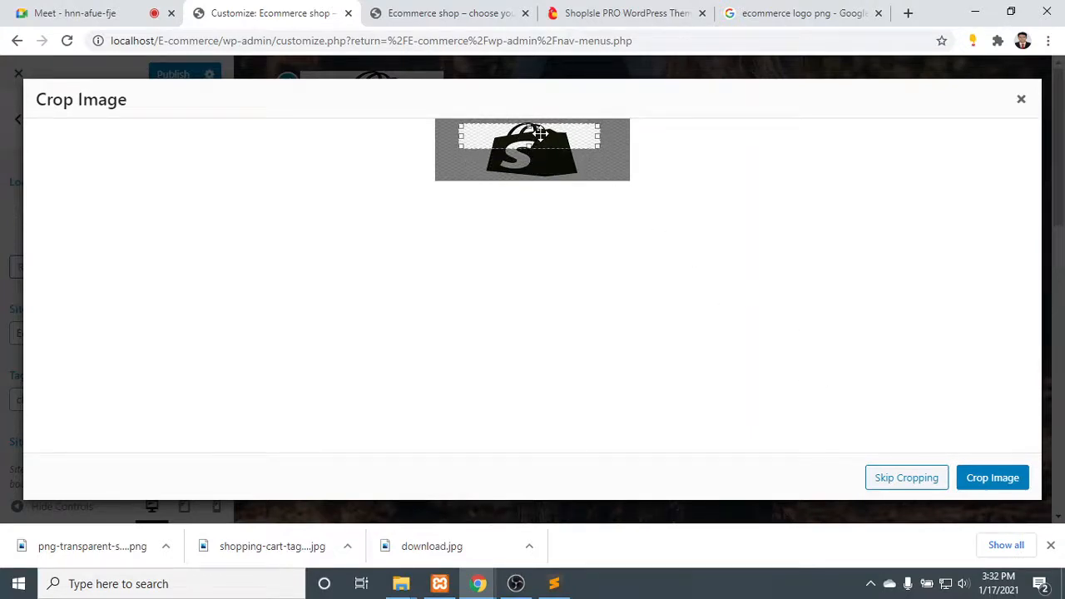
{"action": "left_click", "coordinate": [989, 479]}
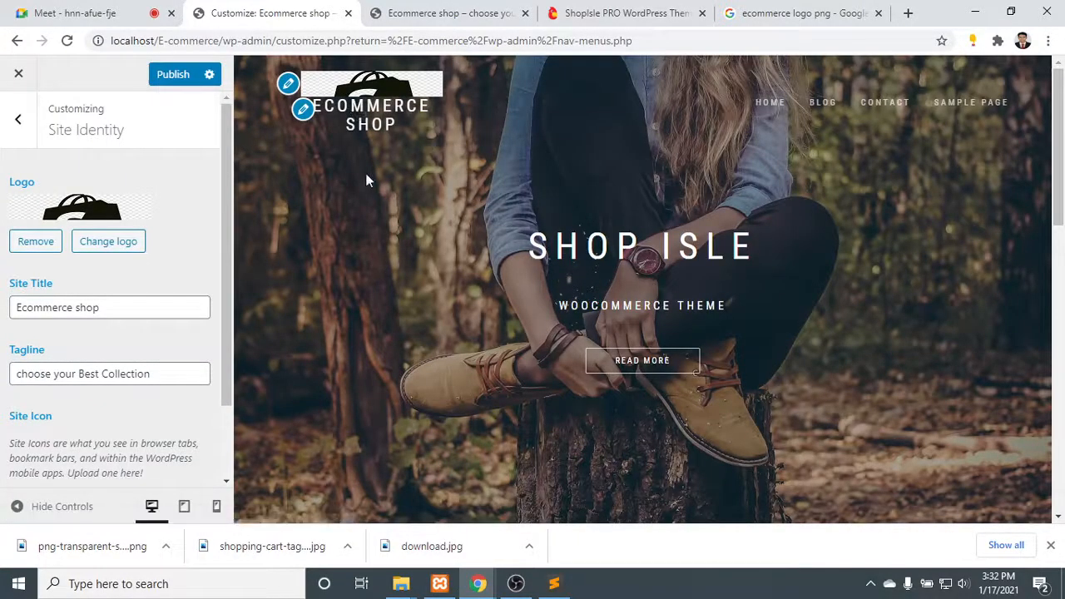
- Change the site title to "E-shop"
{"action": "left_click", "coordinate": [423, 123]}
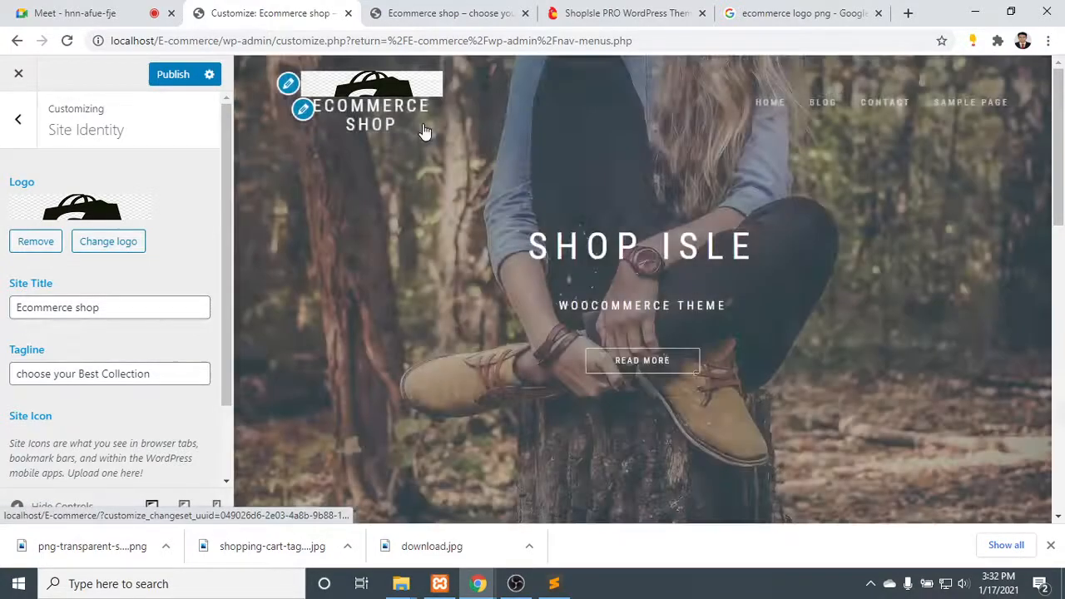
{"action": "scroll", "coordinate": [121, 312], "scroll_direction": "down", "scroll_amount": 1}
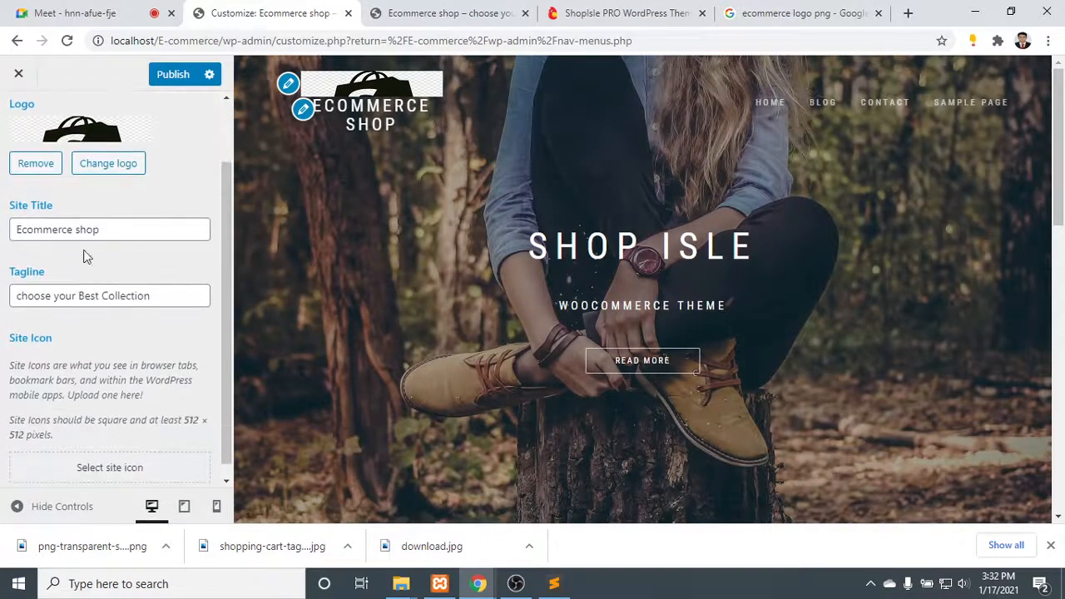
{"action": "left_click_drag", "start_coordinate": [97, 235], "coordinate": [27, 234]}
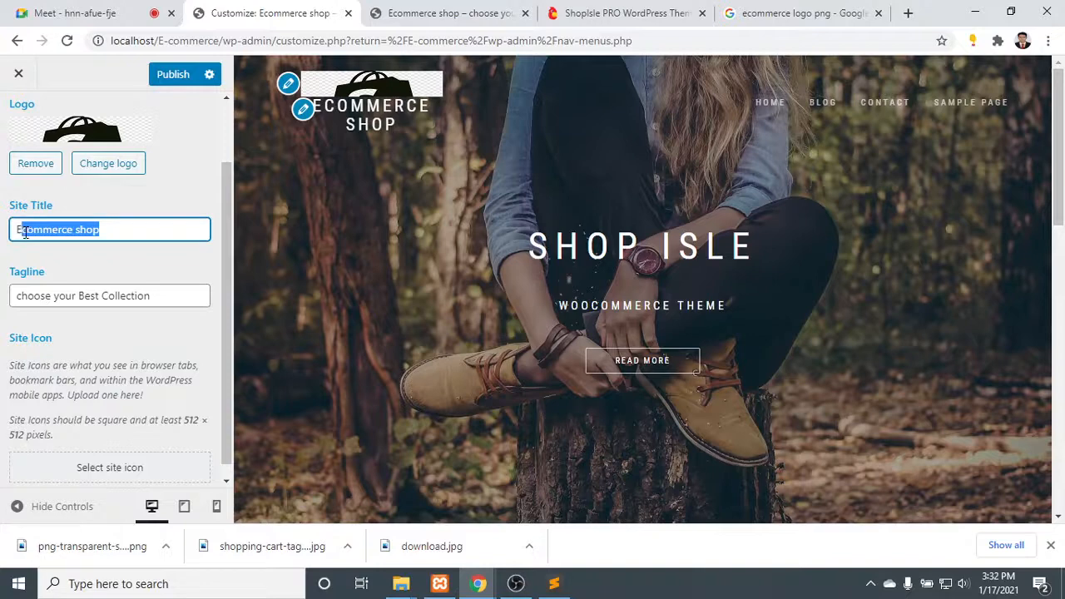
{"action": "key", "text": "BackSpace"}
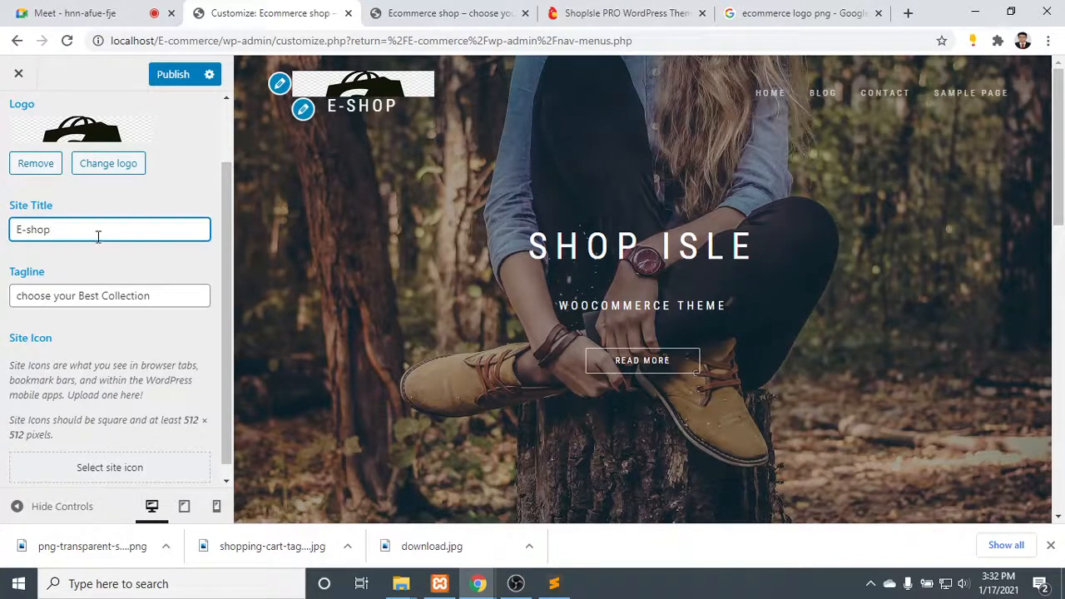
{"action": "scroll", "coordinate": [147, 280], "scroll_direction": "down", "scroll_amount": 1}
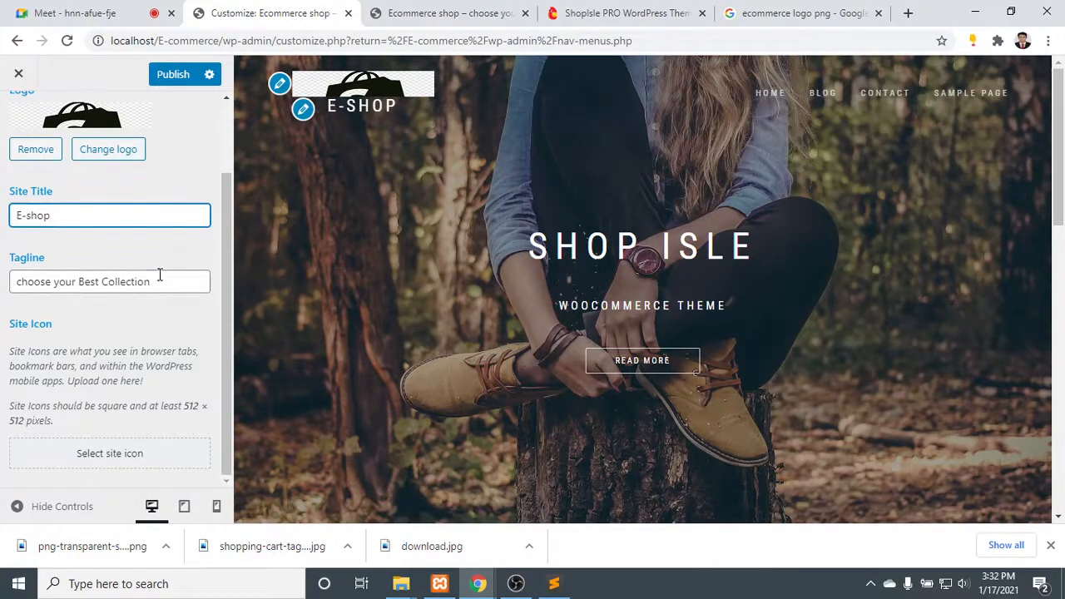
{"action": "left_click", "coordinate": [164, 285]}
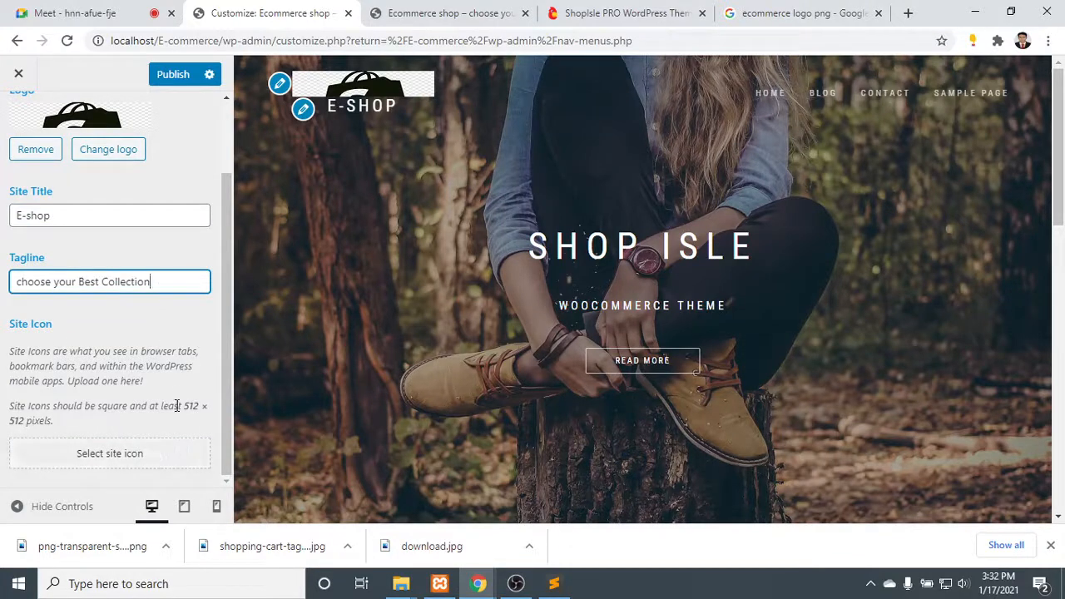
{"action": "scroll", "coordinate": [177, 409], "scroll_direction": "up", "scroll_amount": 1}
{"action": "scroll", "coordinate": [176, 407], "scroll_direction": "up", "scroll_amount": 1}
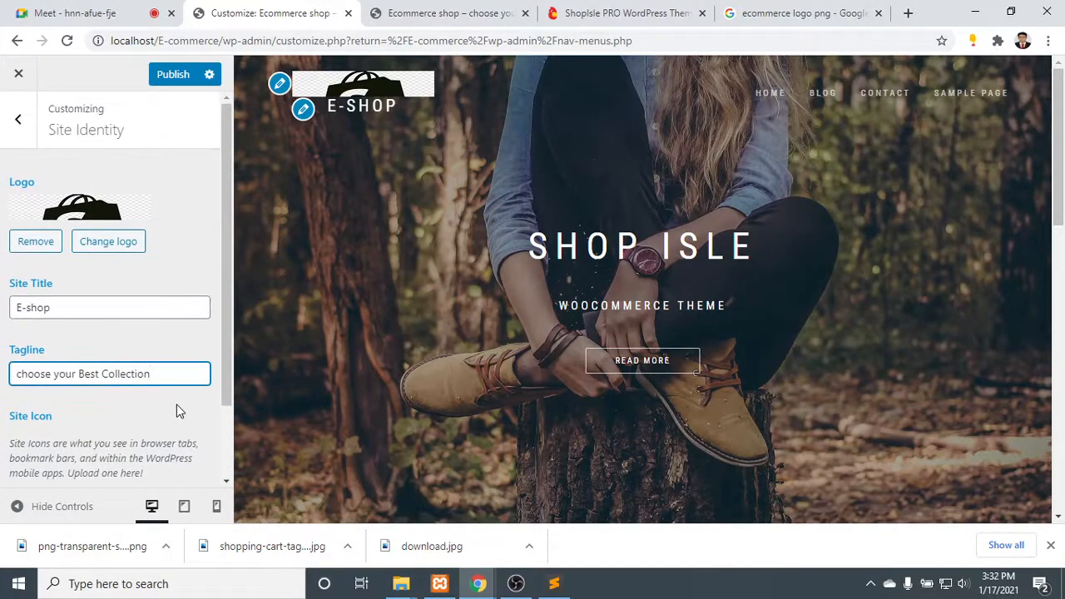
- Set the 920 by 564 pixel png-transparent-sert.png from the media library as the site icon, keeping the suggested square crop around the bag
{"action": "scroll", "coordinate": [177, 404], "scroll_direction": "down", "scroll_amount": 1}
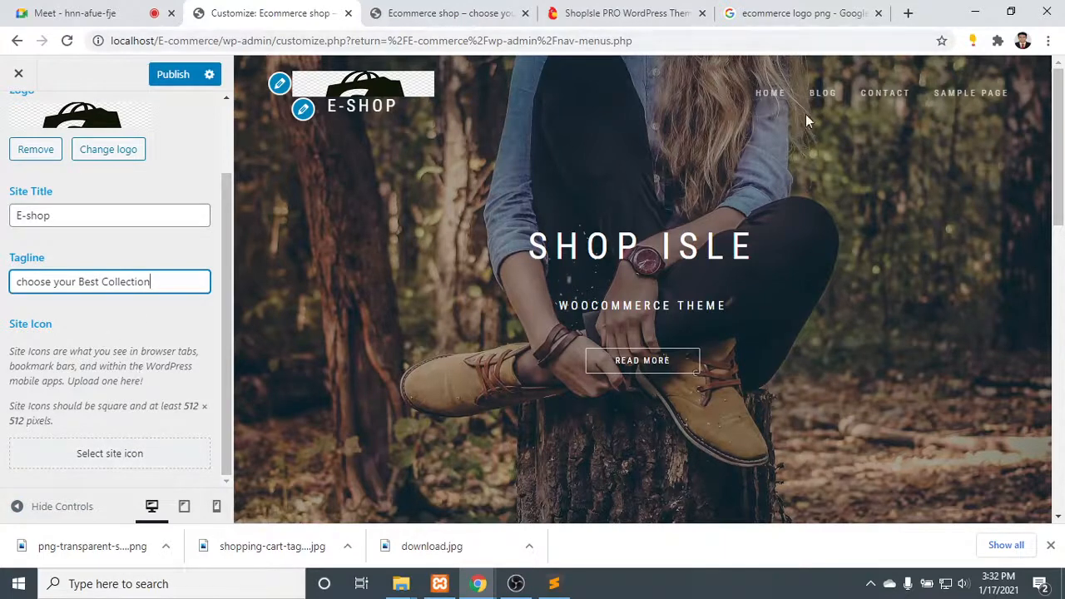
{"action": "left_click", "coordinate": [126, 455]}
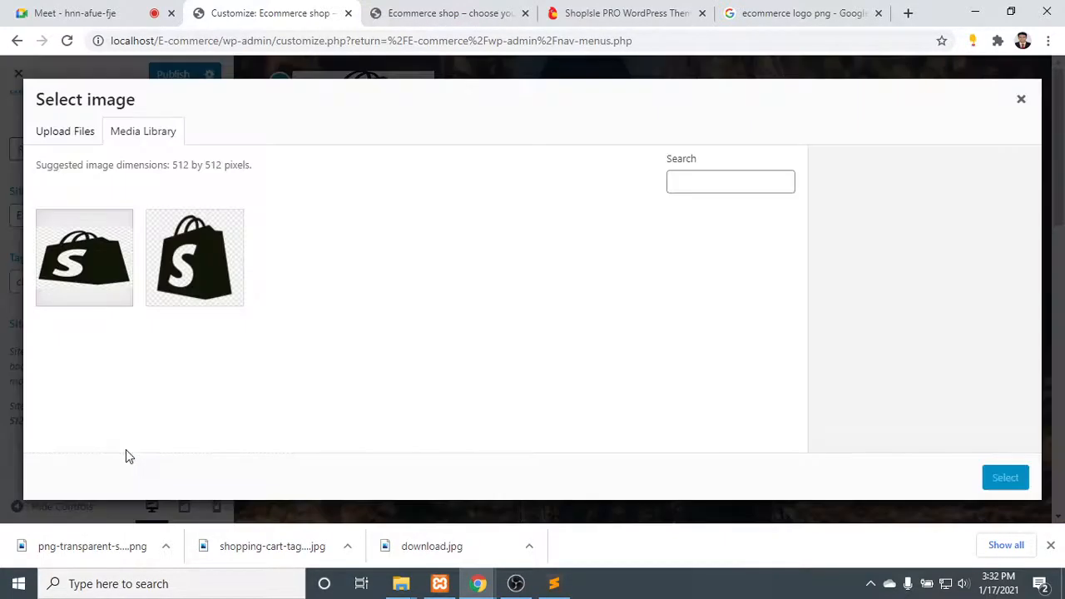
{"action": "left_click", "coordinate": [195, 246]}
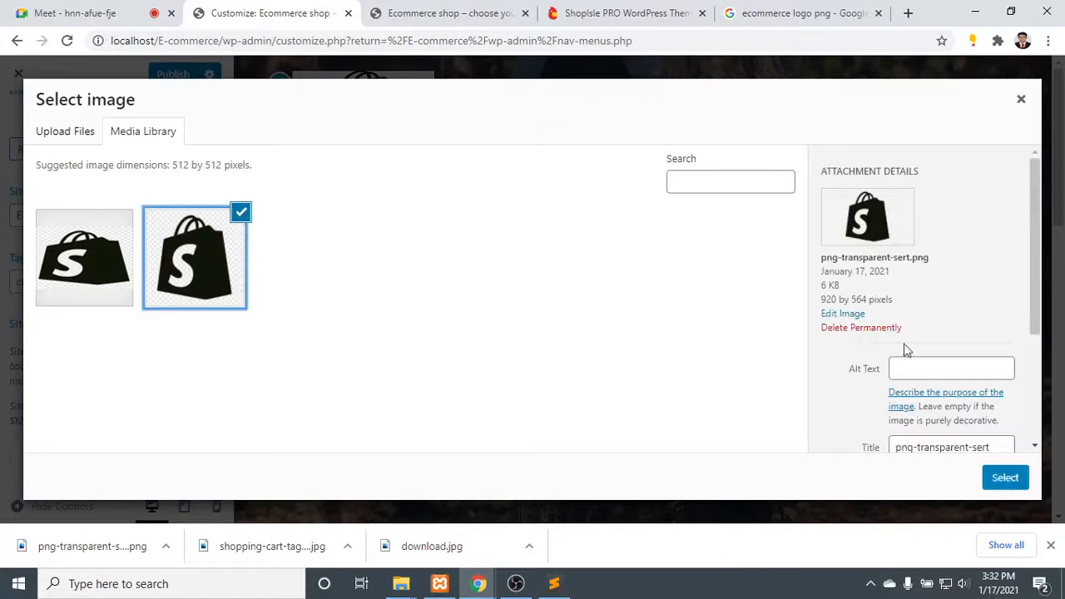
{"action": "left_click", "coordinate": [1010, 481]}
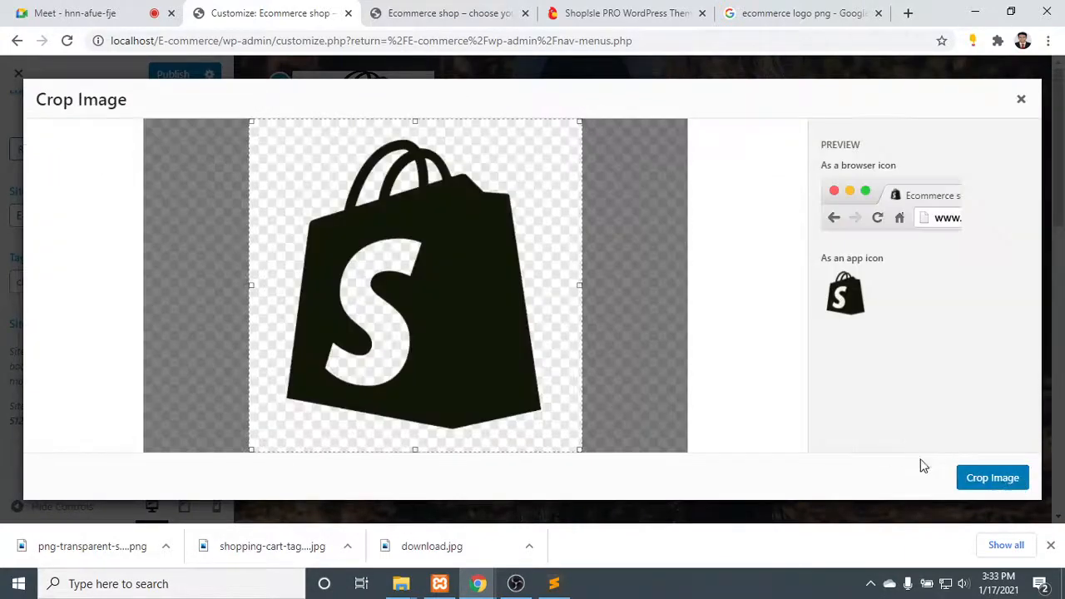
{"action": "left_click", "coordinate": [995, 479]}
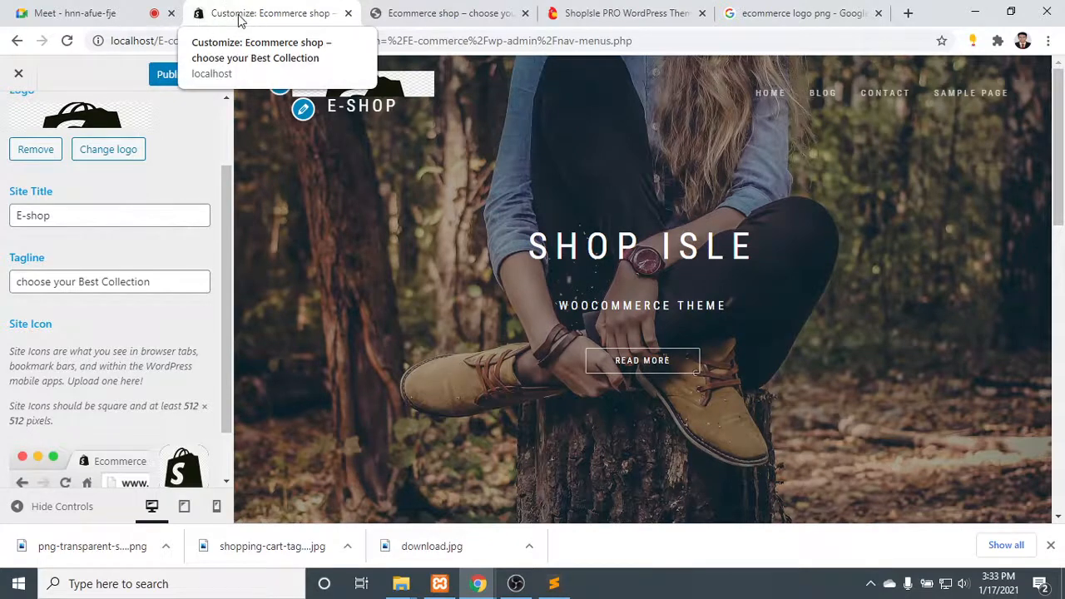
- Publish the site identity changes and reload the live shop's home page to check its logo and browser icon
{"action": "scroll", "coordinate": [90, 405], "scroll_direction": "down", "scroll_amount": 2}
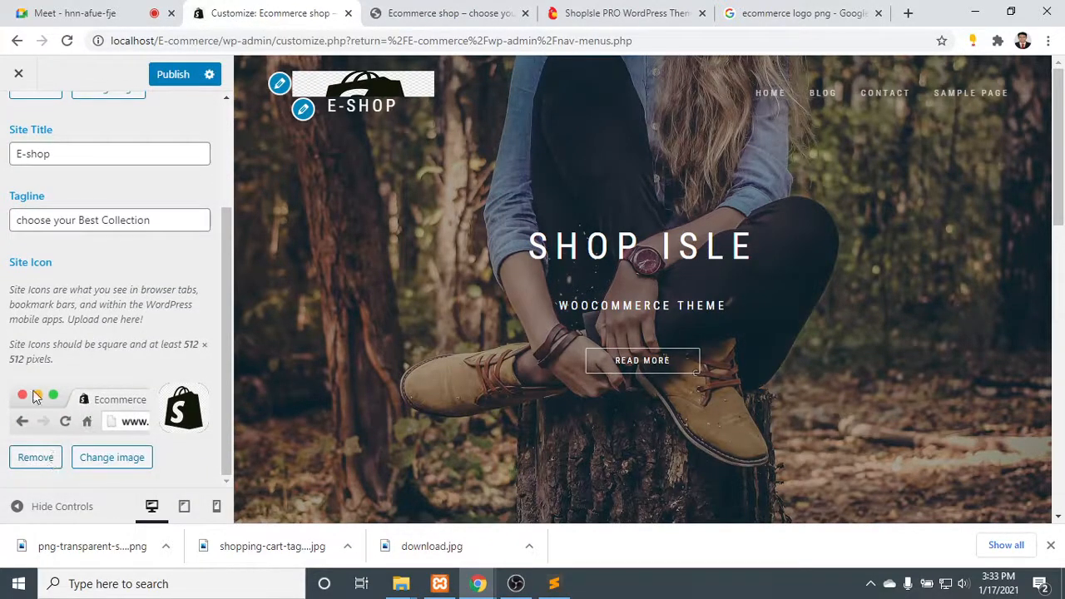
{"action": "scroll", "coordinate": [129, 375], "scroll_direction": "up", "scroll_amount": 3}
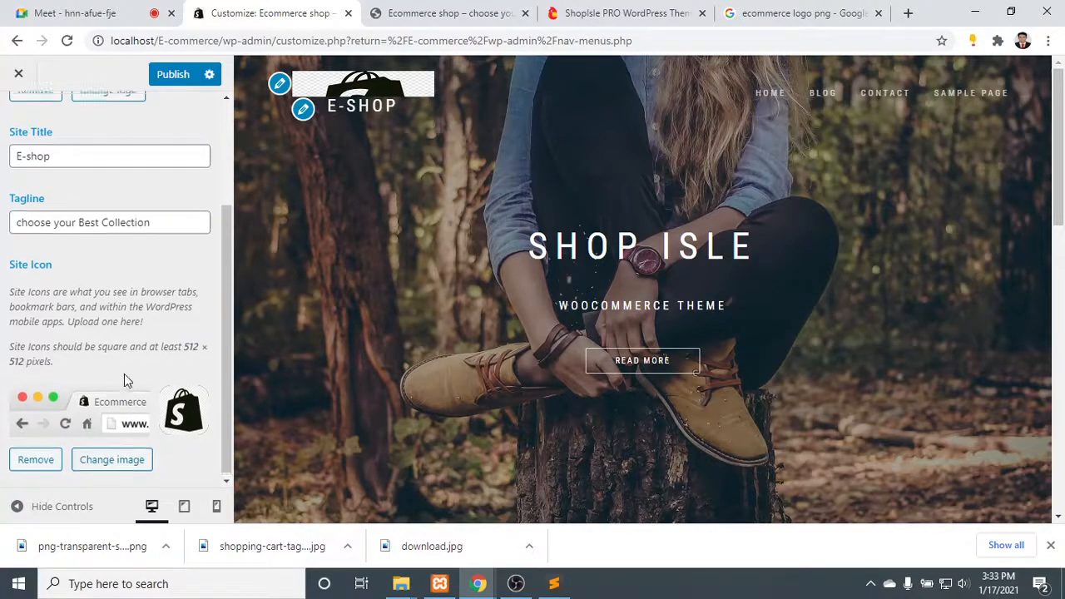
{"action": "left_click", "coordinate": [170, 74]}
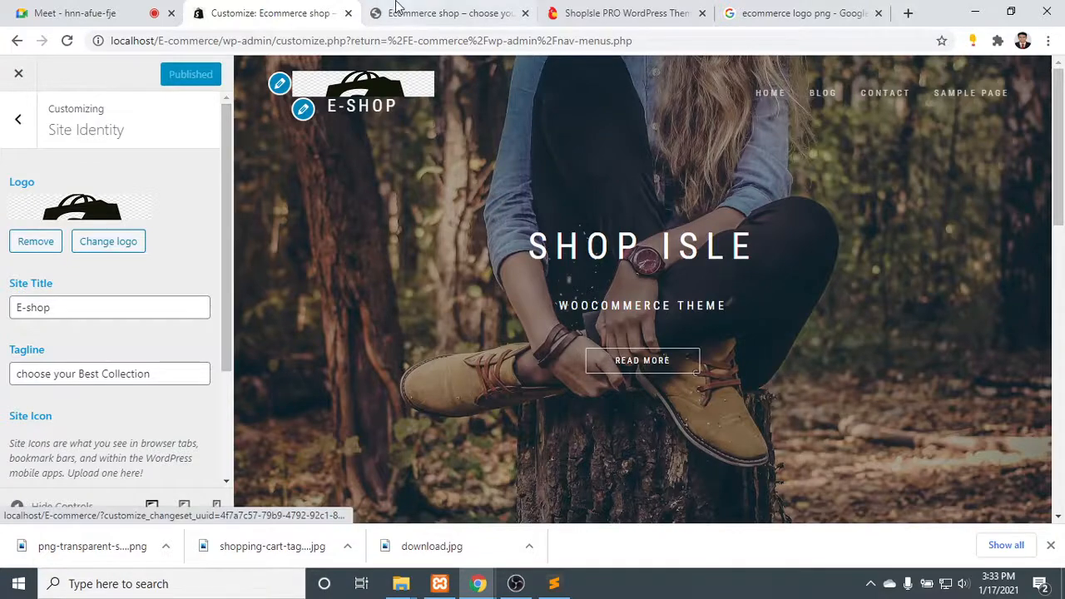
{"action": "left_click", "coordinate": [441, 13]}
{"action": "left_click", "coordinate": [71, 43]}
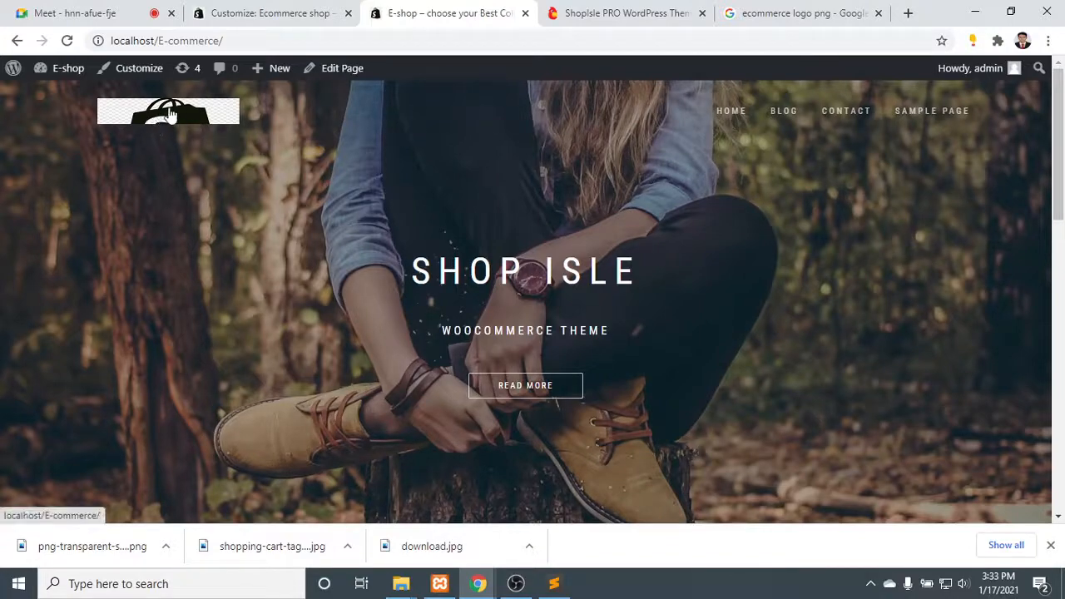
{"action": "scroll", "coordinate": [249, 183], "scroll_direction": "down", "scroll_amount": 5}
{"action": "scroll", "coordinate": [249, 166], "scroll_direction": "up", "scroll_amount": 5}
- Replace the site logo in the customizer with a small wide crop of the "S" and bag's middle from the stretched bag image
{"action": "left_click", "coordinate": [249, 12]}
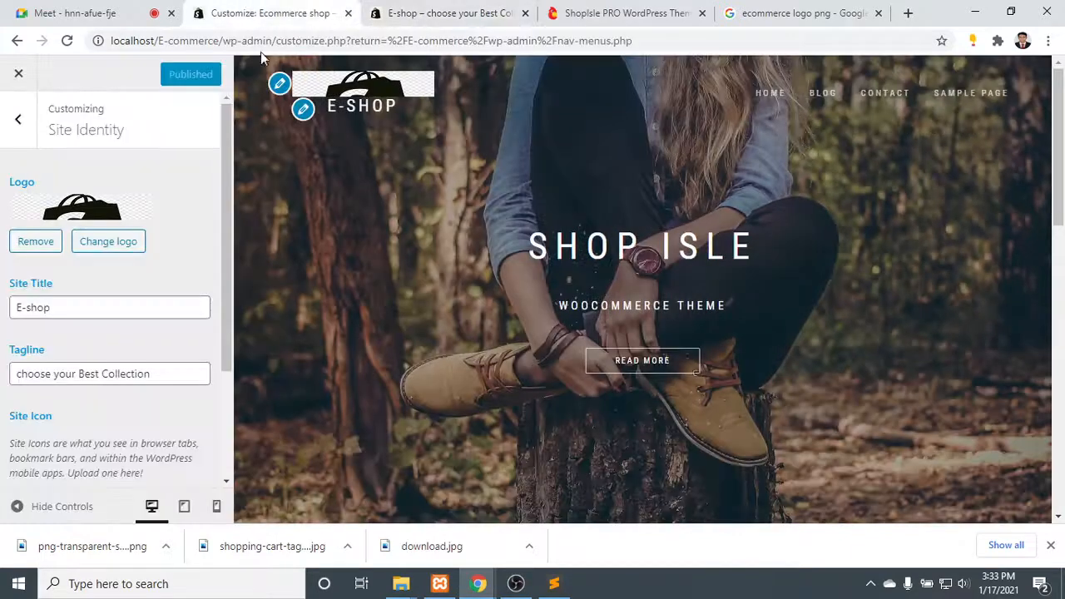
{"action": "left_click", "coordinate": [108, 242]}
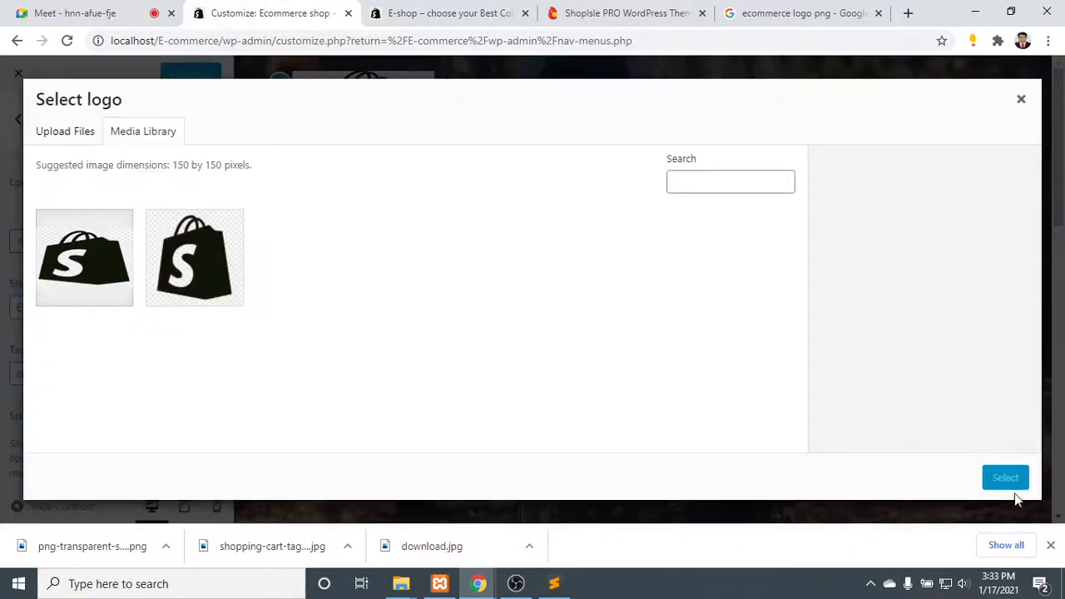
{"action": "left_click", "coordinate": [100, 241]}
{"action": "left_click", "coordinate": [1004, 476]}
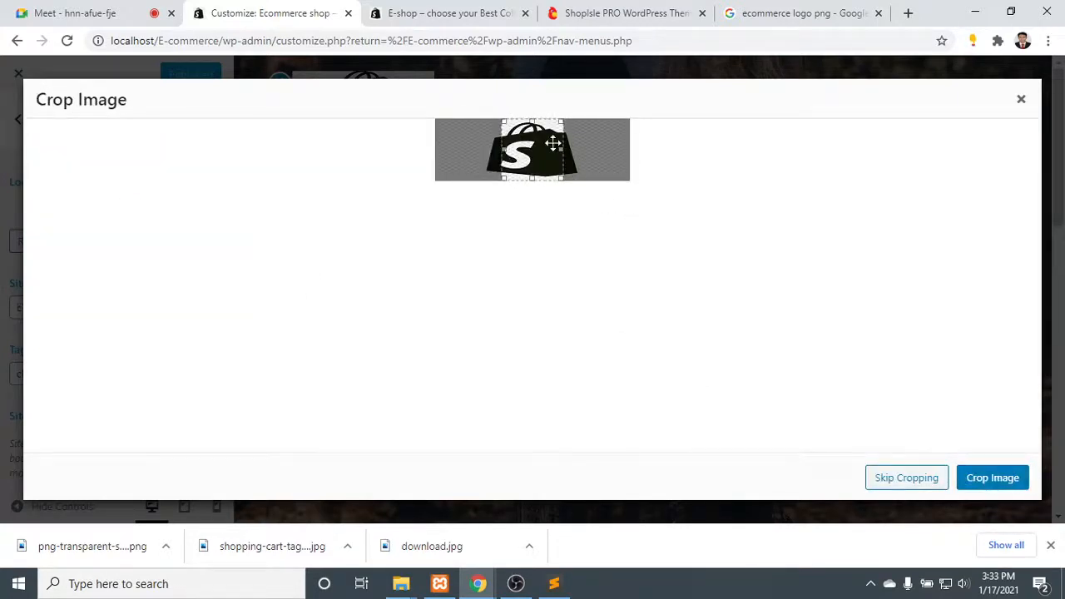
{"action": "left_click_drag", "start_coordinate": [561, 151], "coordinate": [486, 157]}
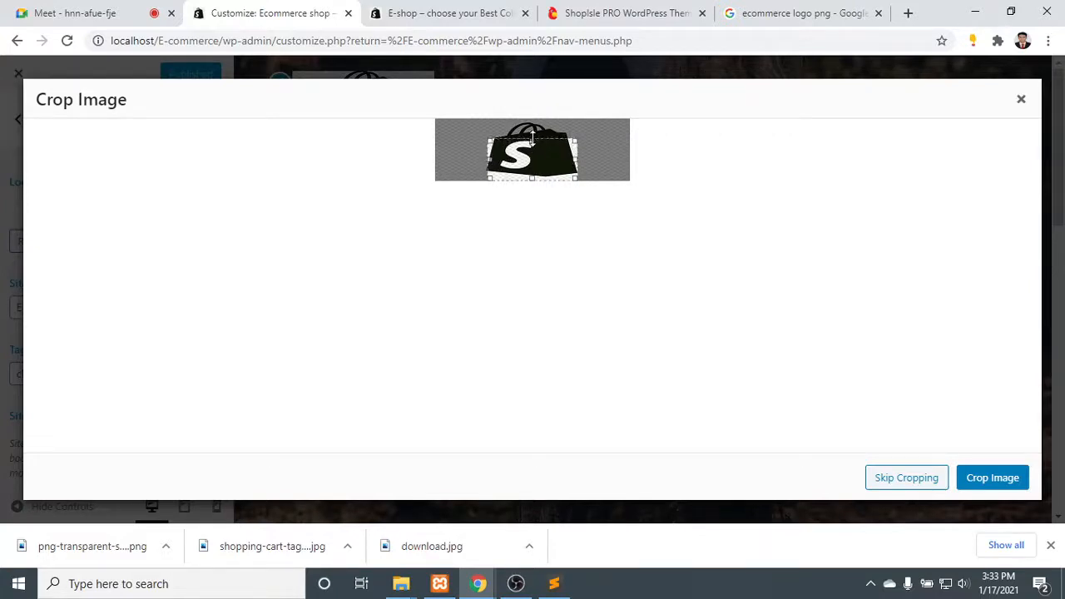
{"action": "left_click_drag", "start_coordinate": [536, 180], "coordinate": [534, 164]}
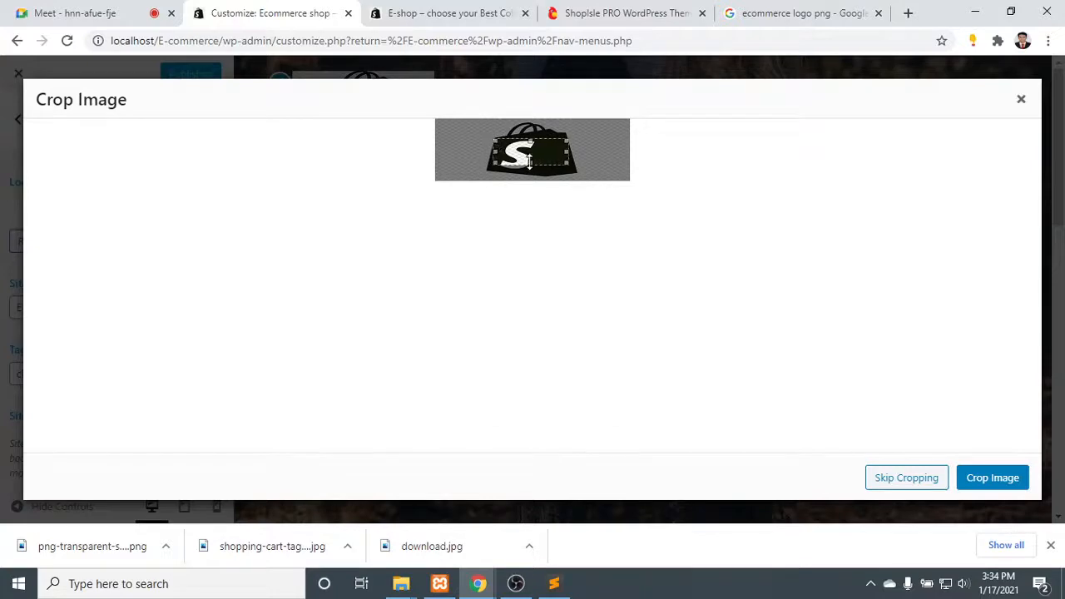
{"action": "left_click", "coordinate": [989, 477]}
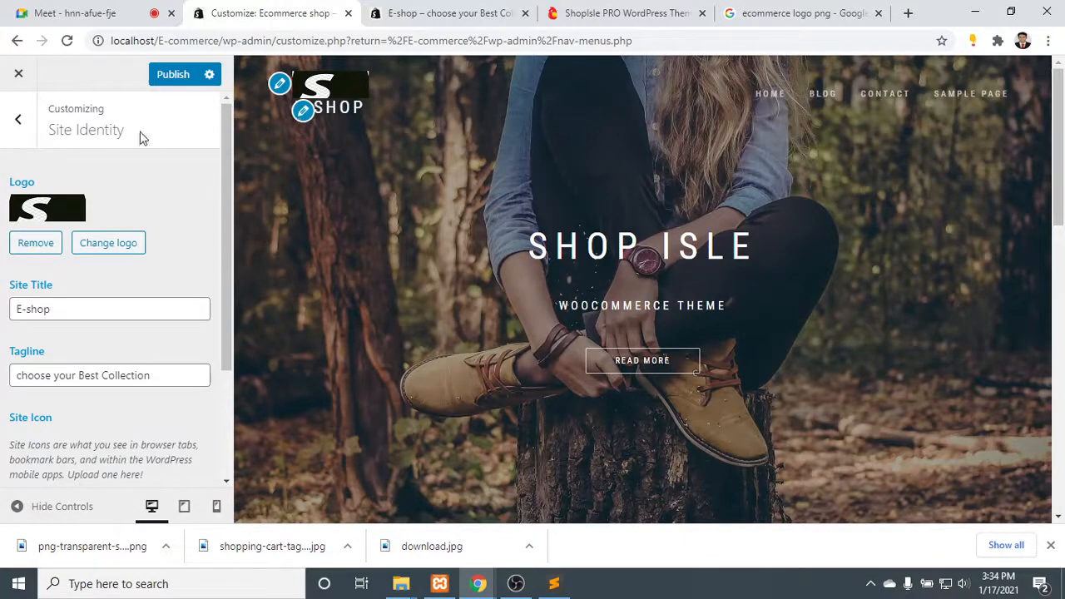
- Publish the recropped logo and refresh the live shop page to check it
{"action": "left_click", "coordinate": [169, 74]}
{"action": "left_click", "coordinate": [422, 22]}
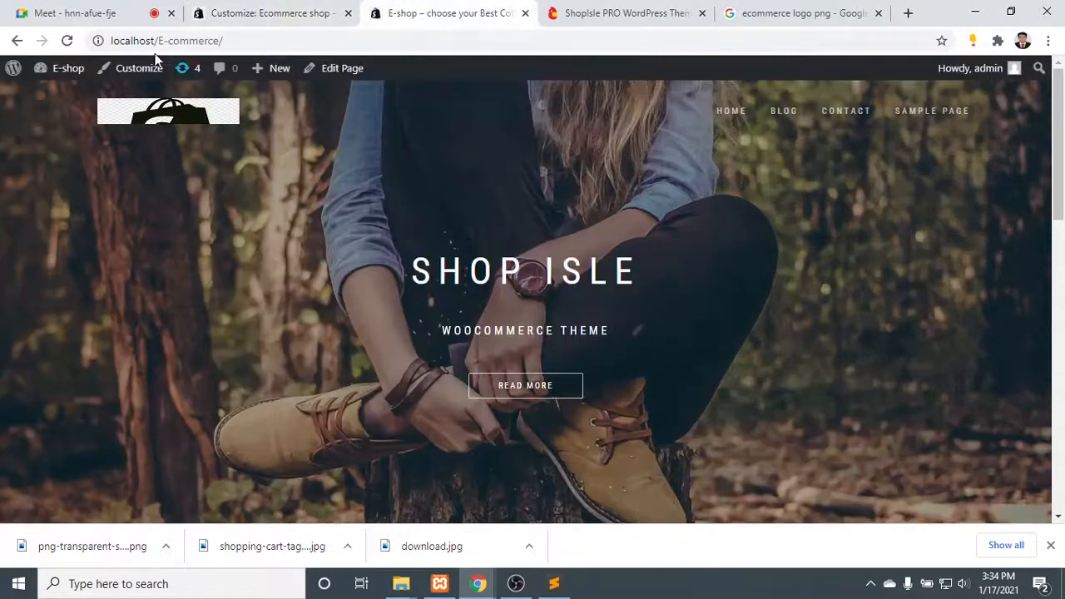
{"action": "left_click", "coordinate": [66, 39]}
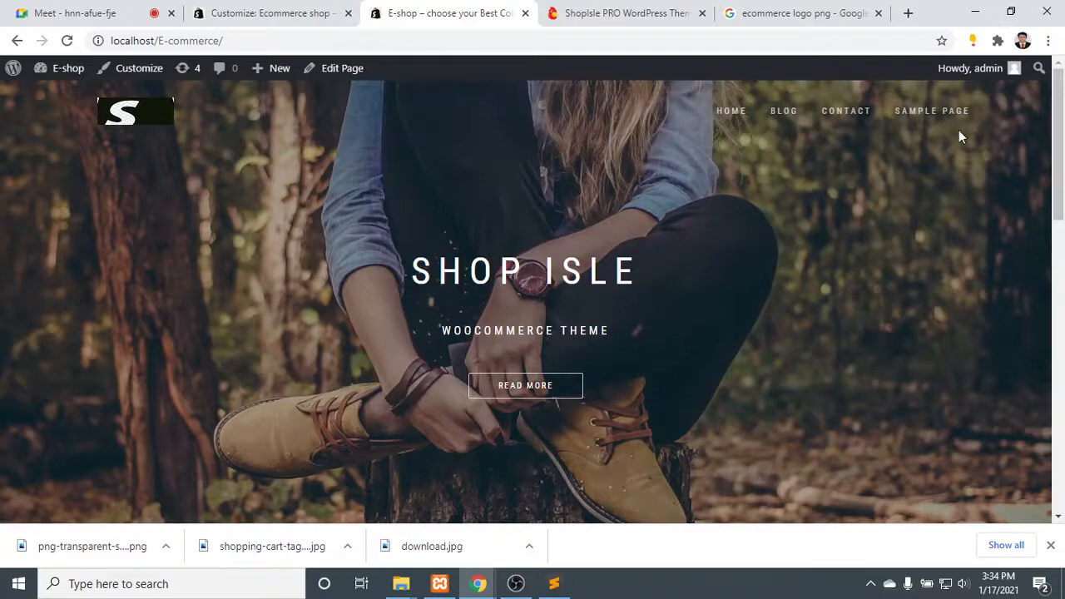
- Return to the customizer's main list of sections and view the color options for header text and background
{"action": "left_click", "coordinate": [285, 8]}
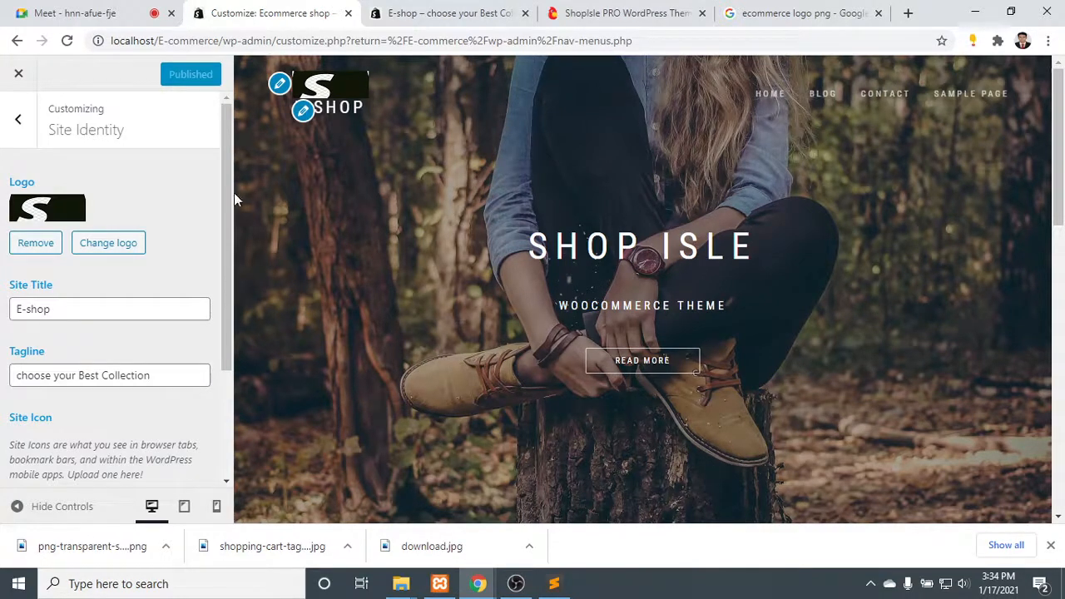
{"action": "left_click", "coordinate": [19, 123]}
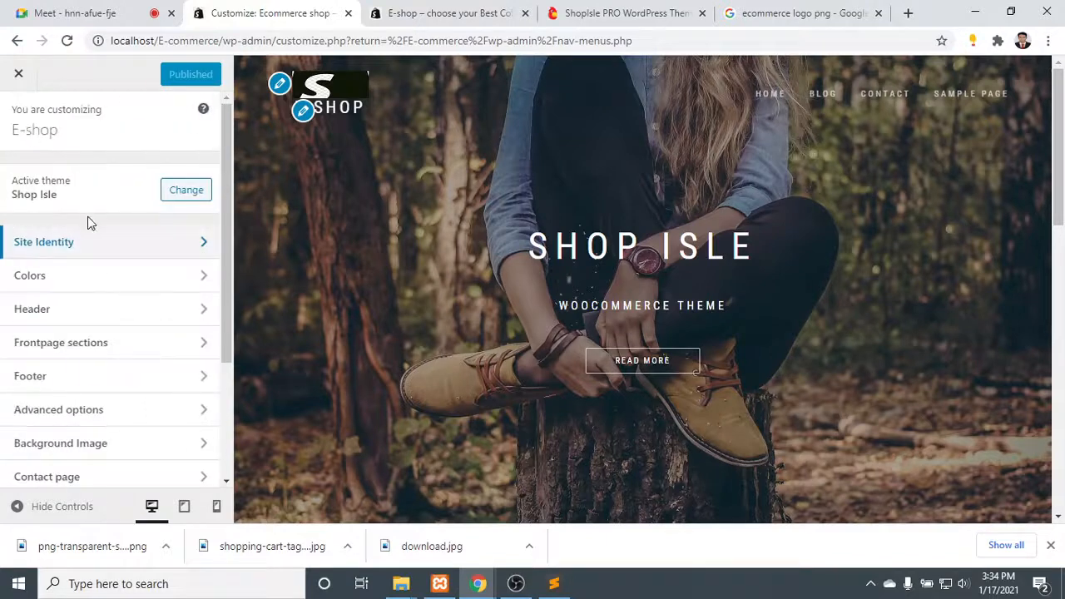
{"action": "scroll", "coordinate": [100, 280], "scroll_direction": "down", "scroll_amount": 2}
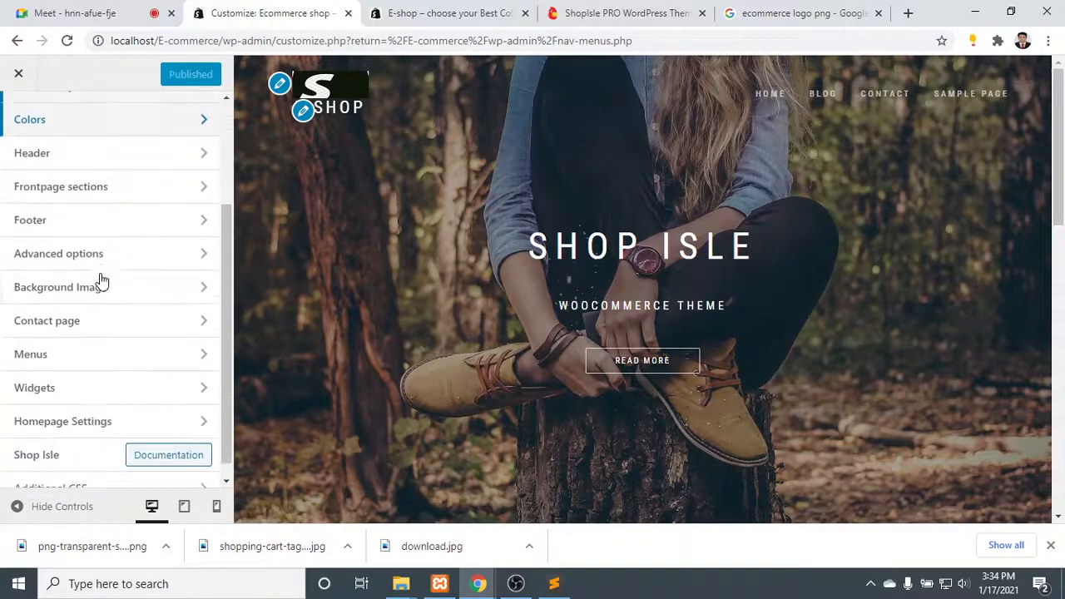
{"action": "left_click", "coordinate": [109, 119]}
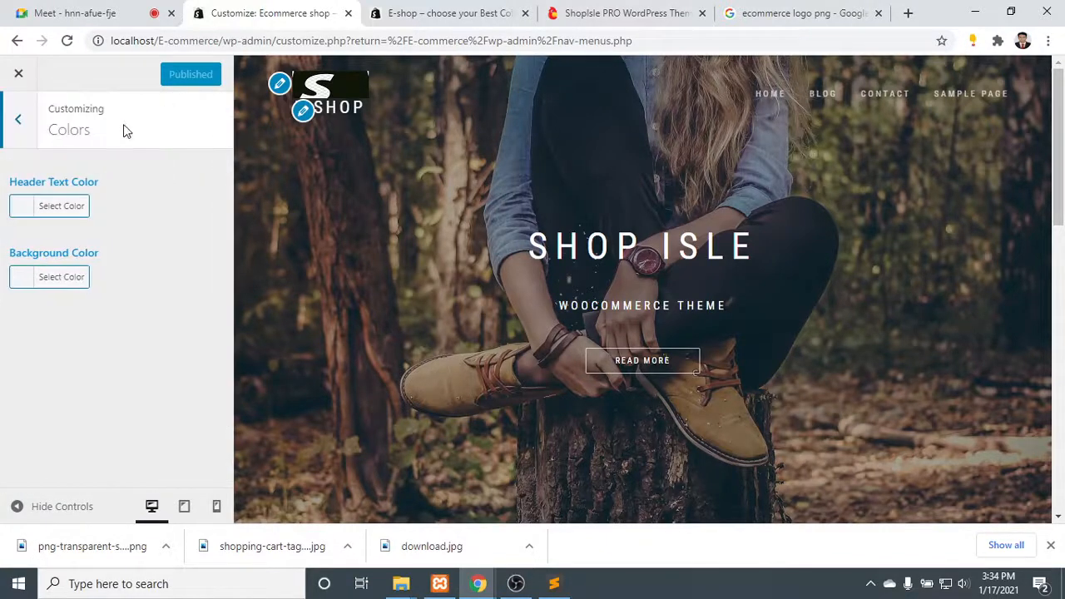
{"action": "left_click", "coordinate": [18, 120]}
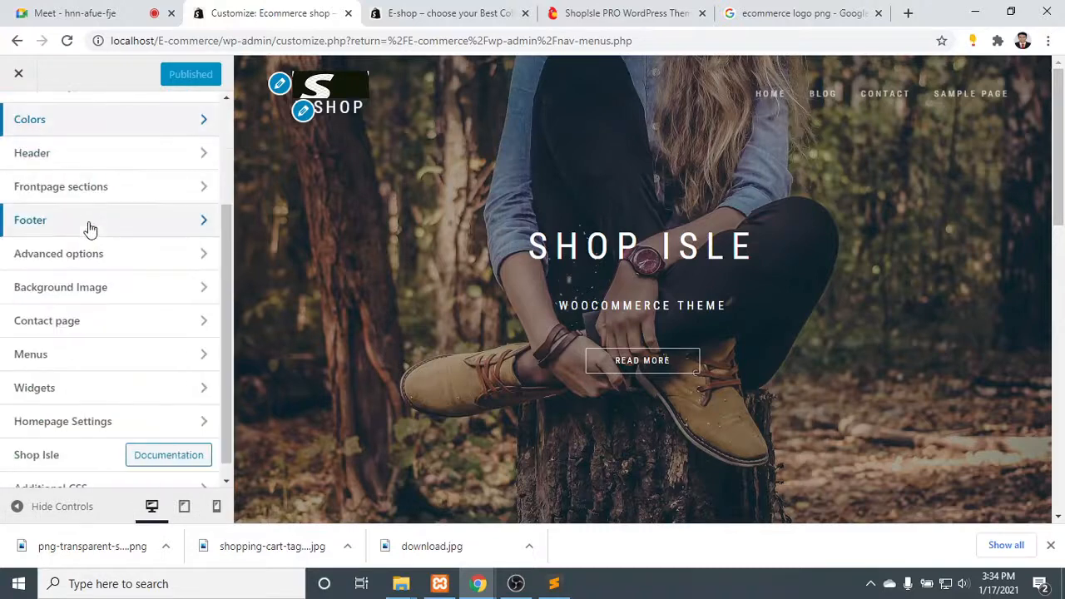
{"action": "scroll", "coordinate": [108, 193], "scroll_direction": "up", "scroll_amount": 1}
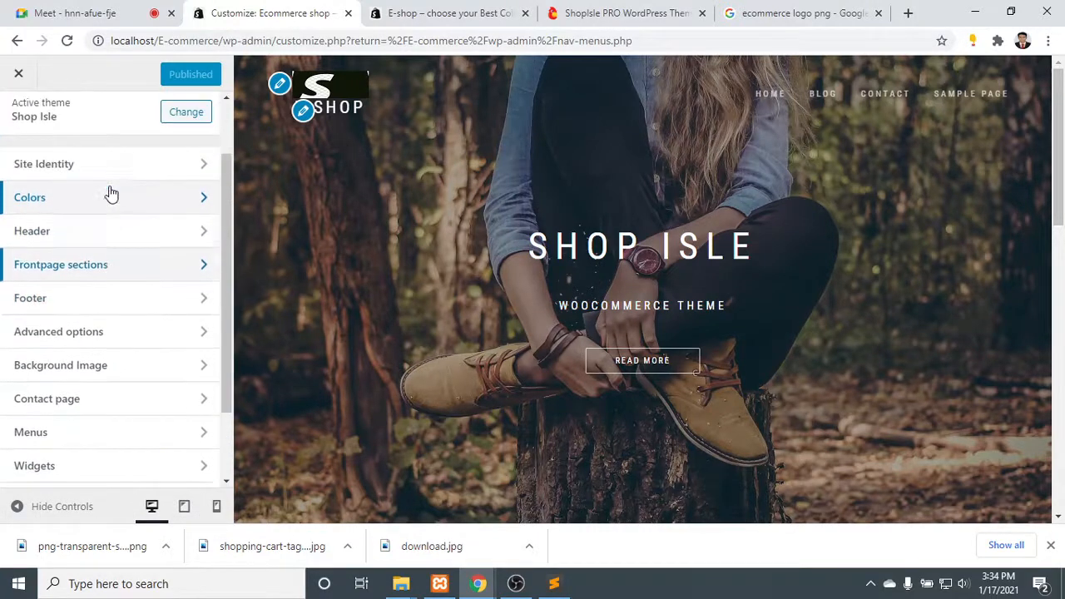
- Hide the current header image in the Header settings and preview the effect on the Blog and Home pages
{"action": "left_click", "coordinate": [109, 230]}
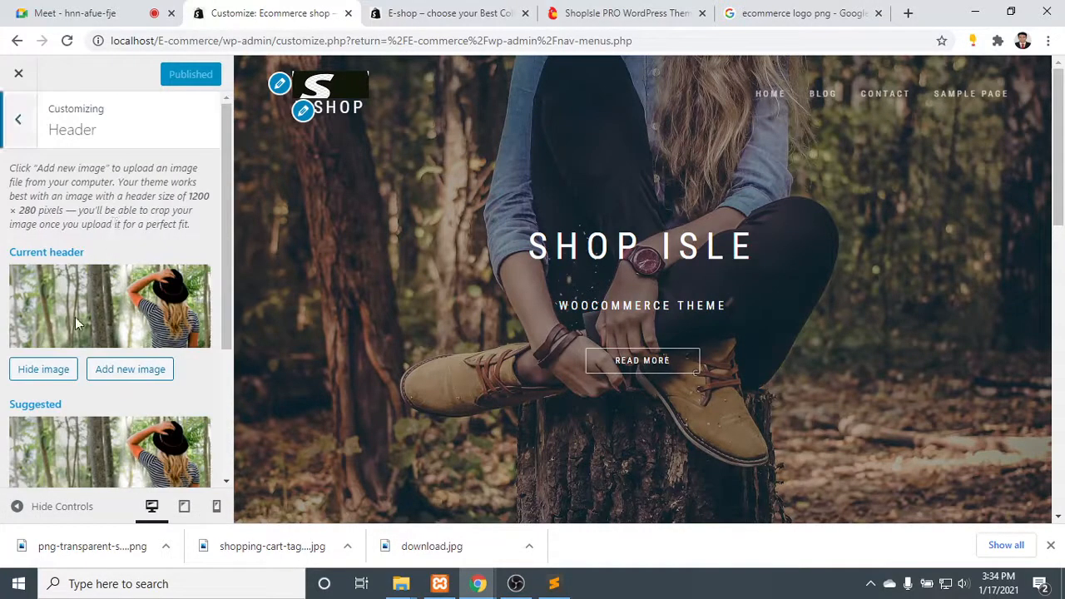
{"action": "scroll", "coordinate": [533, 205], "scroll_direction": "down", "scroll_amount": 3}
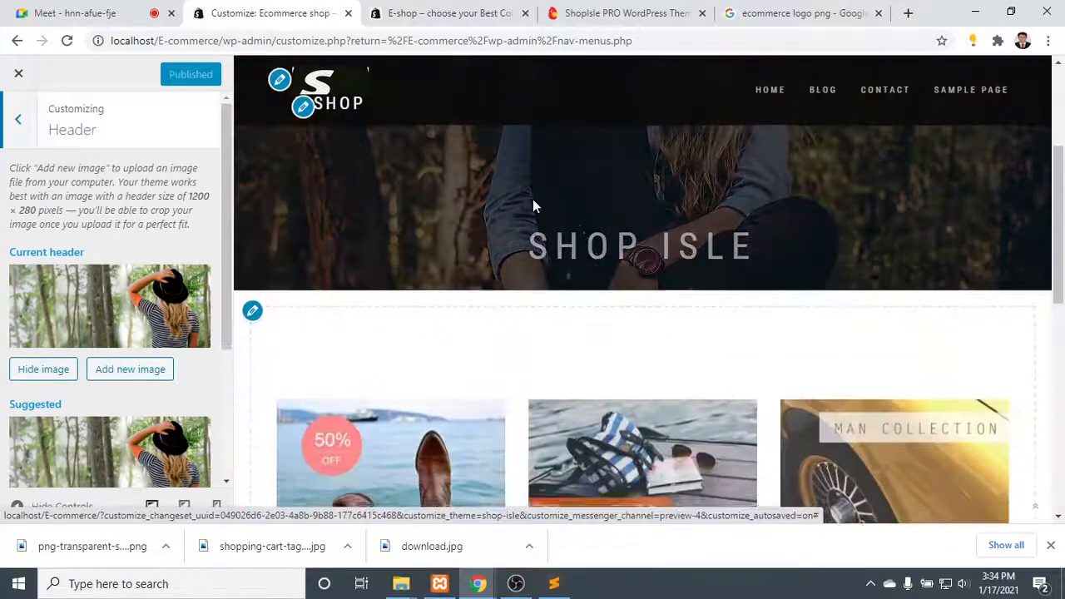
{"action": "scroll", "coordinate": [534, 207], "scroll_direction": "up", "scroll_amount": 3}
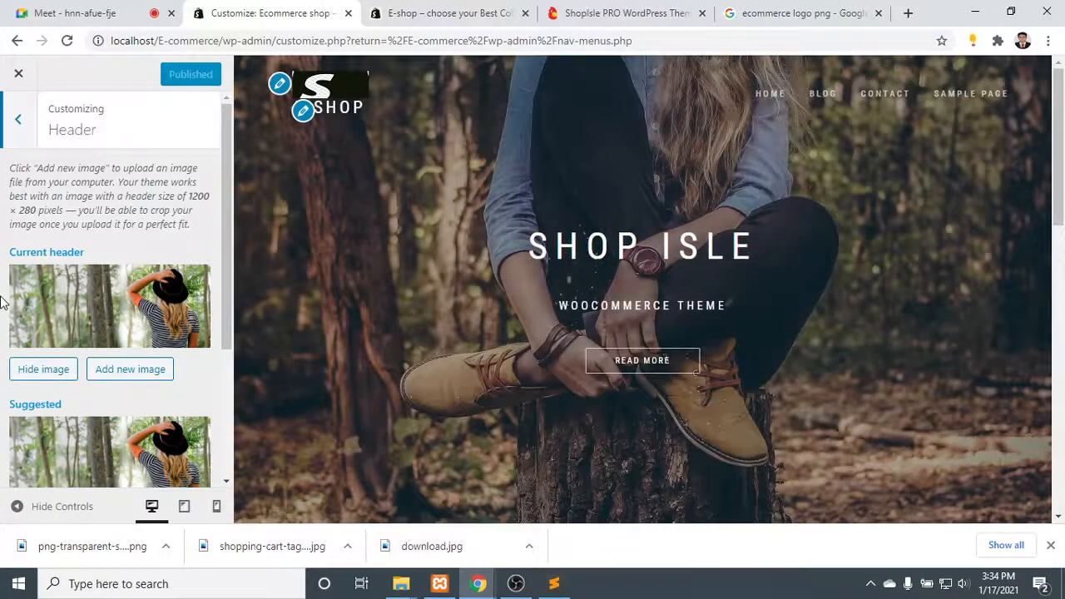
{"action": "scroll", "coordinate": [38, 305], "scroll_direction": "down", "scroll_amount": 3}
{"action": "scroll", "coordinate": [38, 306], "scroll_direction": "up", "scroll_amount": 3}
{"action": "left_click", "coordinate": [46, 370]}
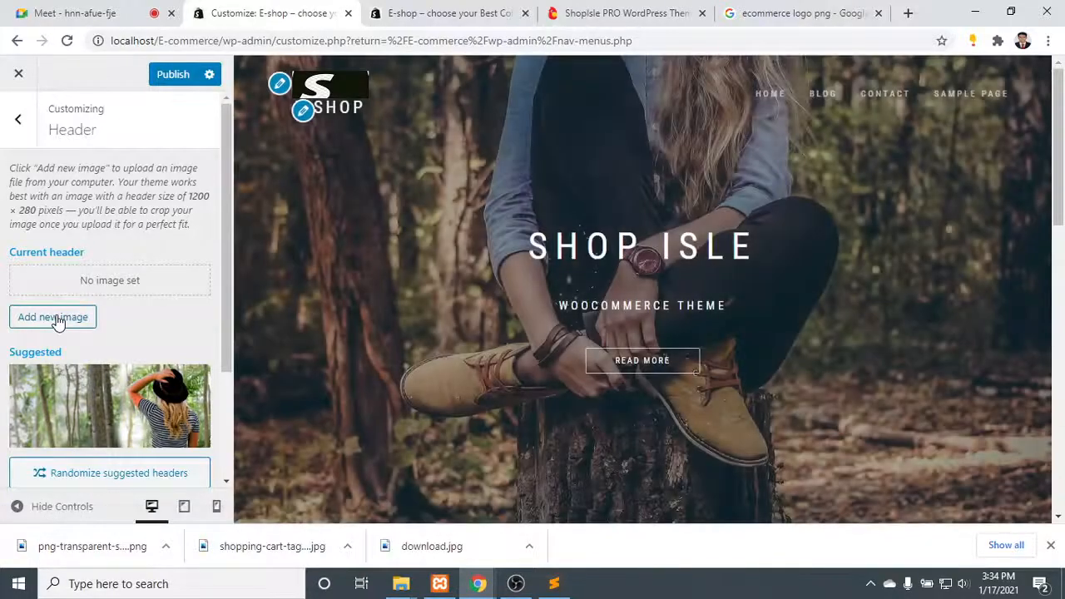
{"action": "left_click", "coordinate": [766, 94]}
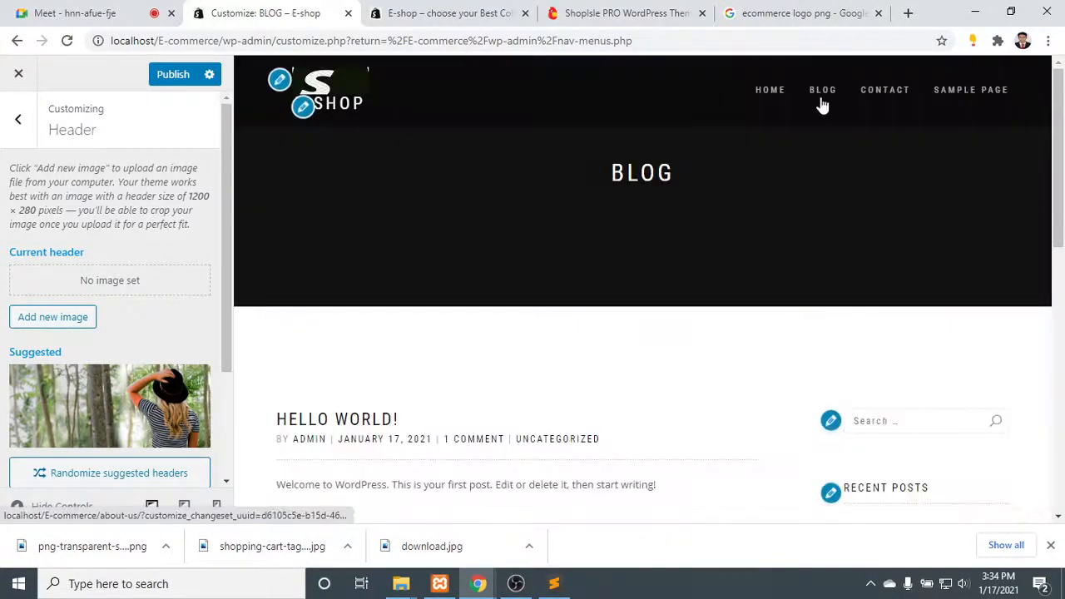
{"action": "left_click", "coordinate": [778, 94]}
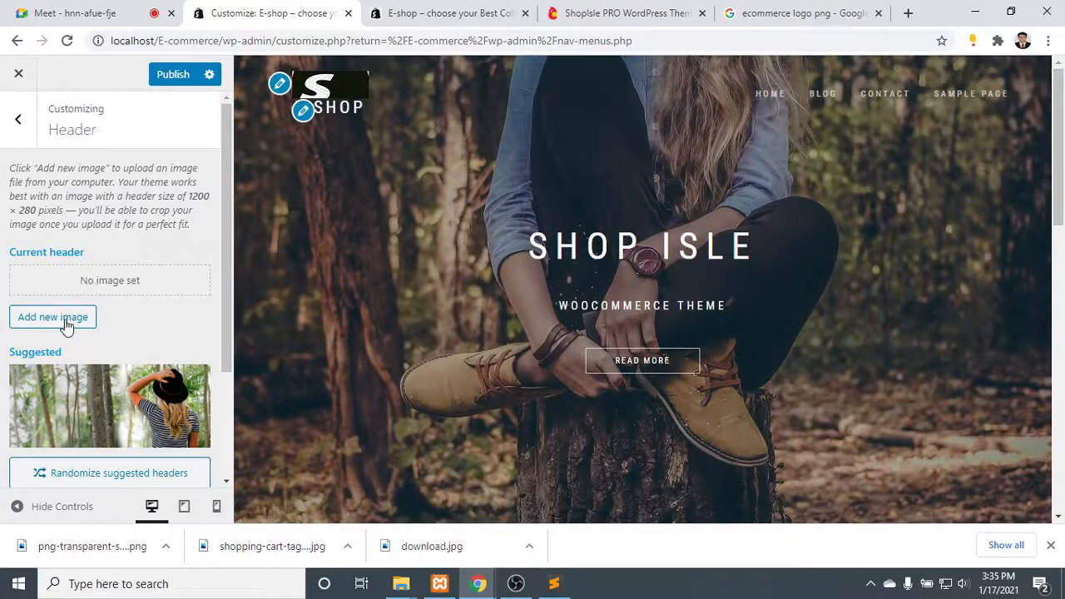
- Open the image selection for a new header image, and search Google Images for "shoe image" in a new browser tab
{"action": "left_click", "coordinate": [66, 321]}
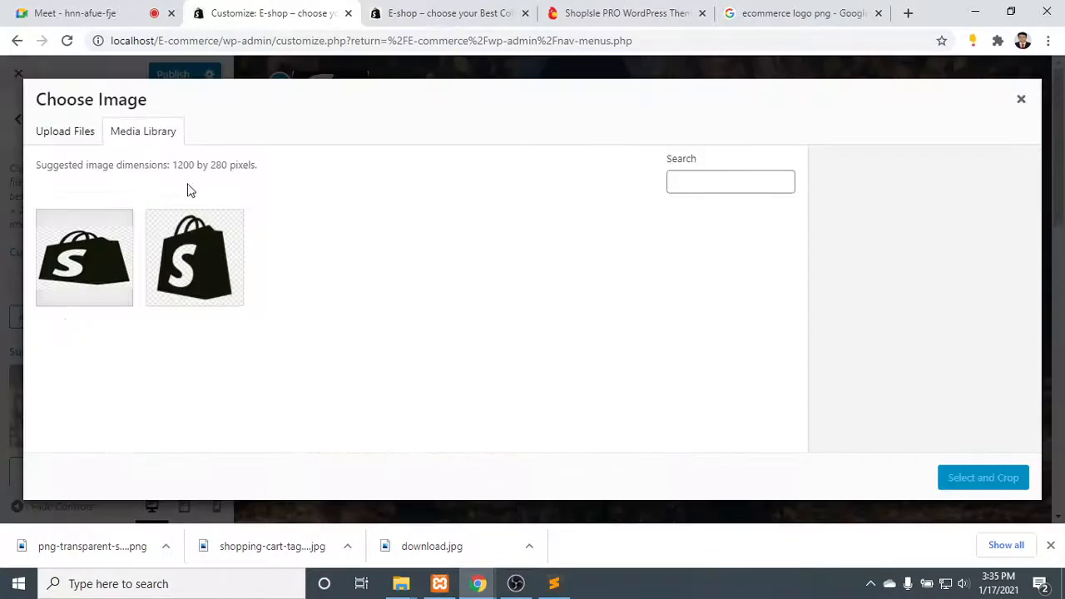
{"action": "left_click", "coordinate": [791, 14]}
{"action": "key", "text": "ctrl+t"}
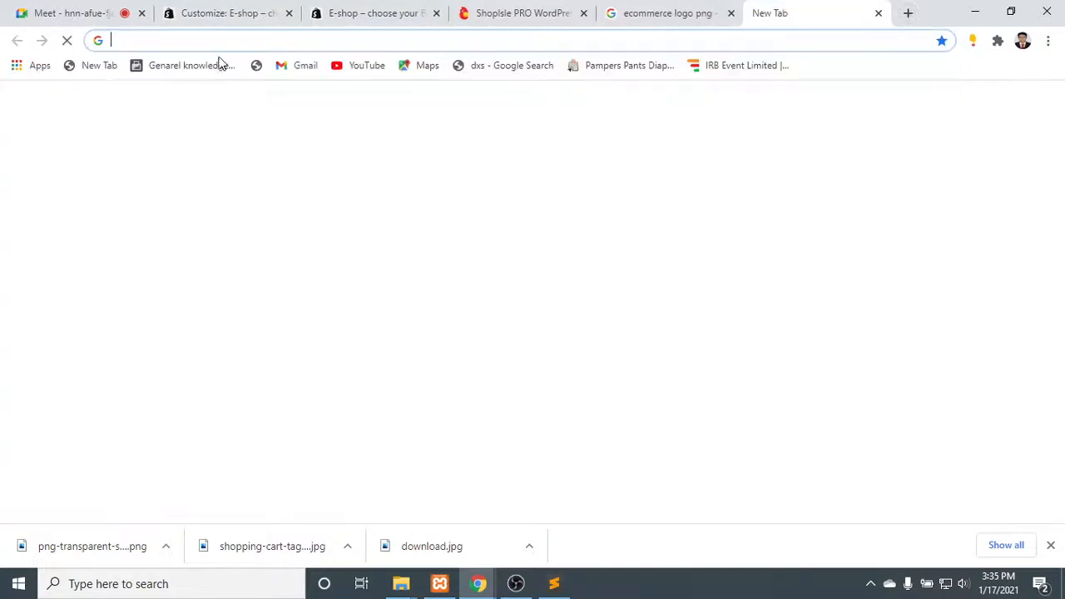
{"action": "left_click", "coordinate": [213, 35]}
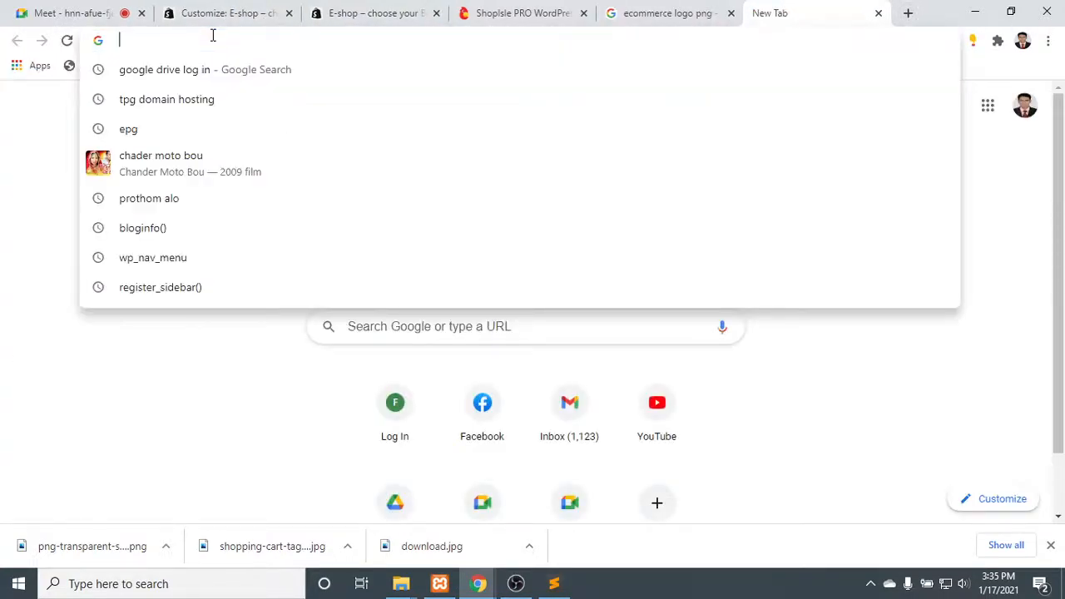
{"action": "type", "text": "shoe i"}
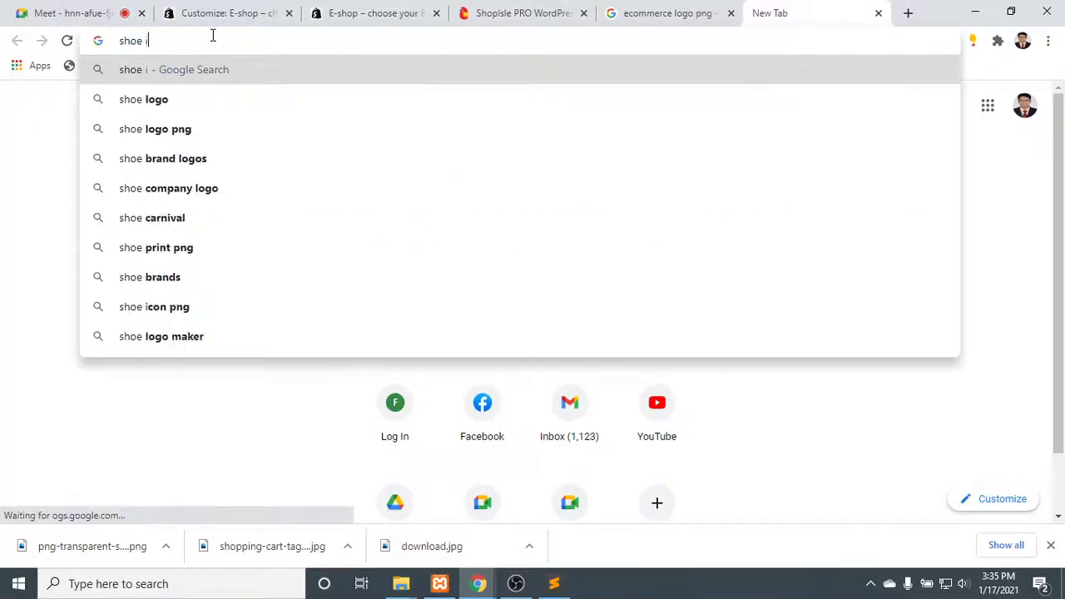
{"action": "type", "text": "mage"}
{"action": "key", "text": "Return"}
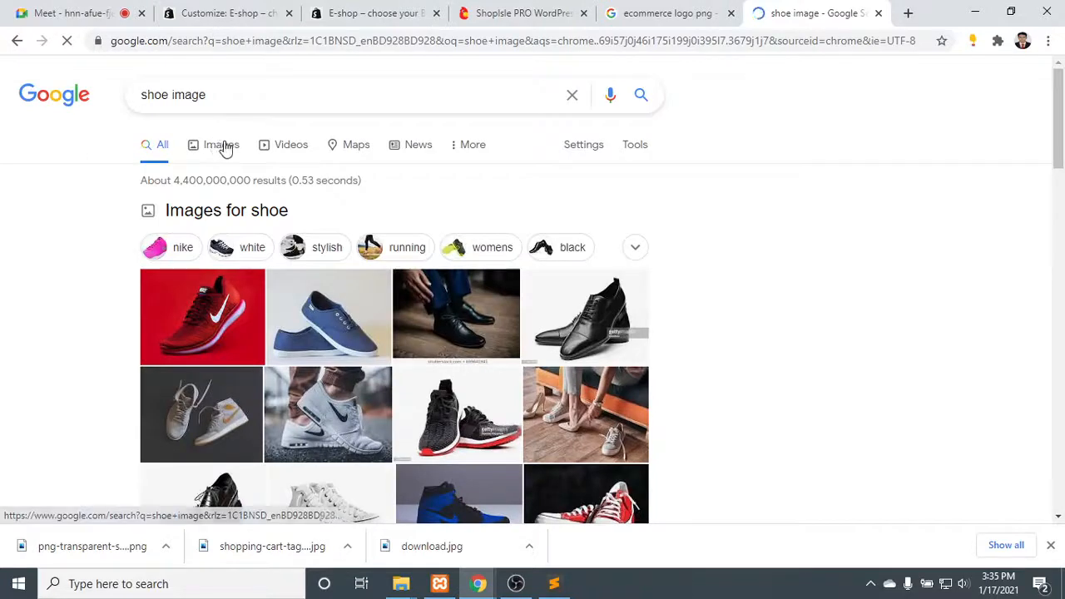
{"action": "left_click", "coordinate": [222, 146]}
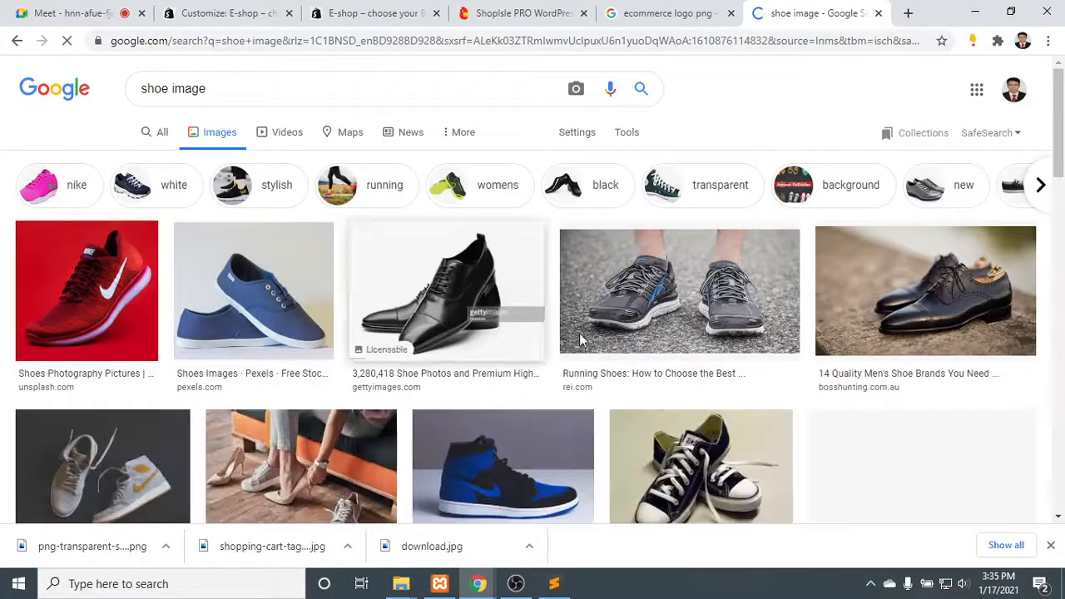
- Browse the shoe image results and open the preview of the Adidas running shoes picture from runnersworld.com
{"action": "scroll", "coordinate": [962, 352], "scroll_direction": "down", "scroll_amount": 3}
{"action": "scroll", "coordinate": [307, 310], "scroll_direction": "down", "scroll_amount": 2}
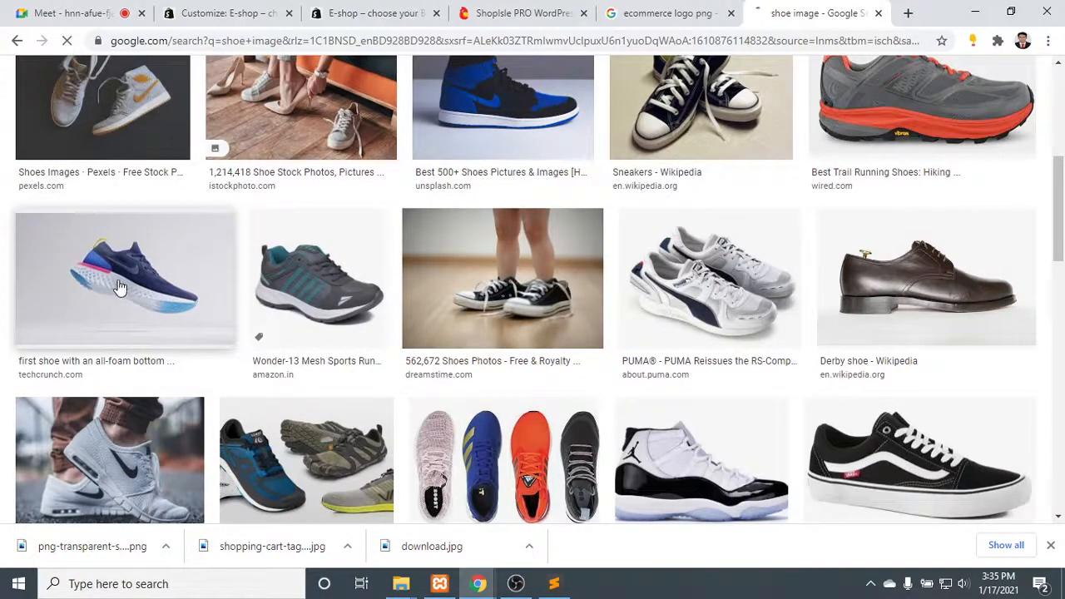
{"action": "scroll", "coordinate": [861, 344], "scroll_direction": "down", "scroll_amount": 1}
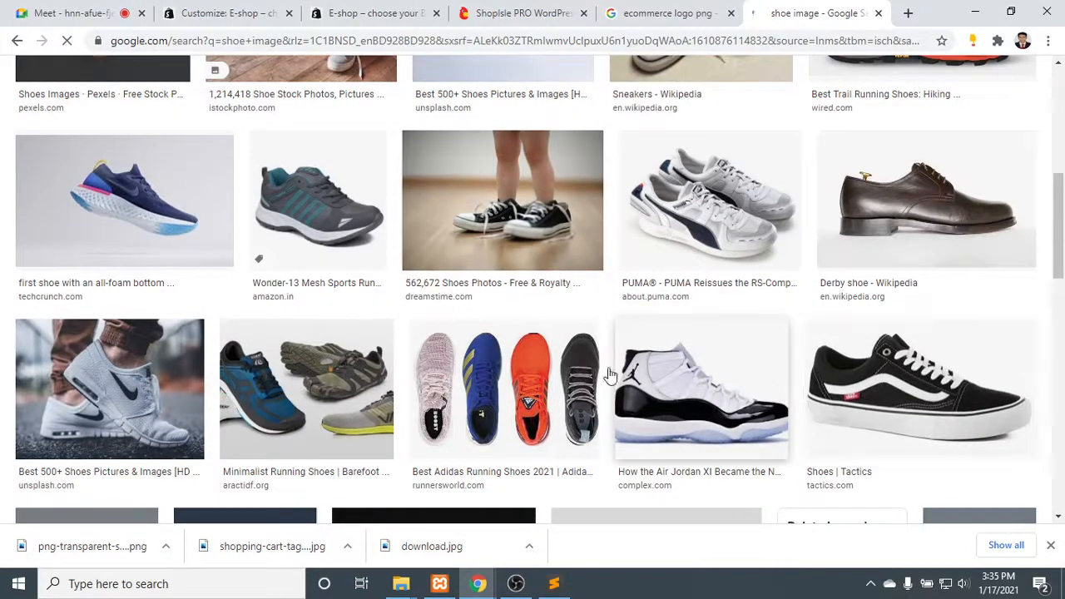
{"action": "scroll", "coordinate": [249, 374], "scroll_direction": "down", "scroll_amount": 1}
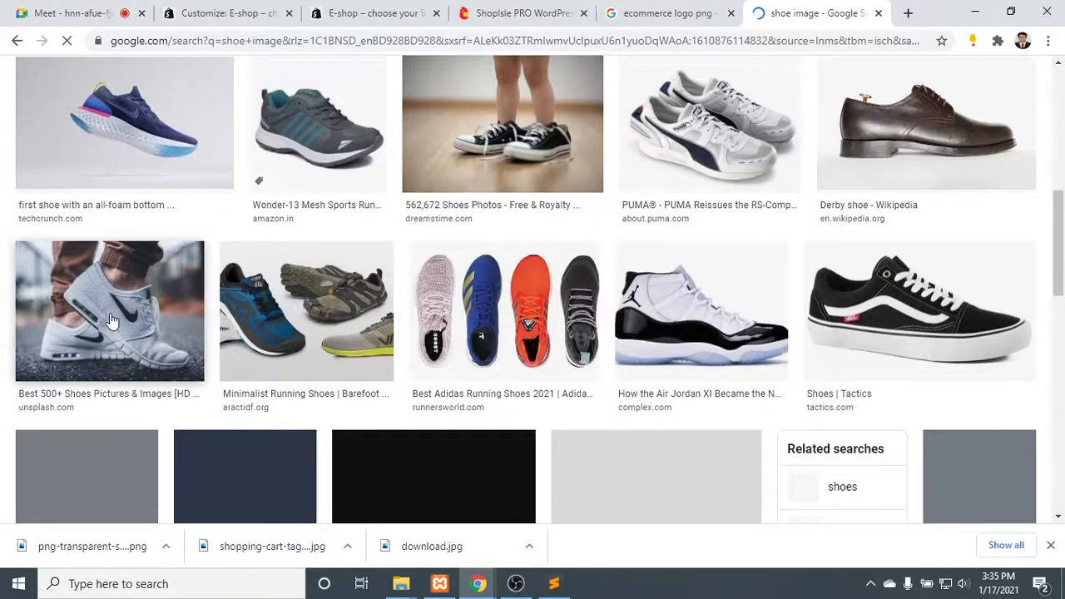
{"action": "scroll", "coordinate": [613, 298], "scroll_direction": "down", "scroll_amount": 2}
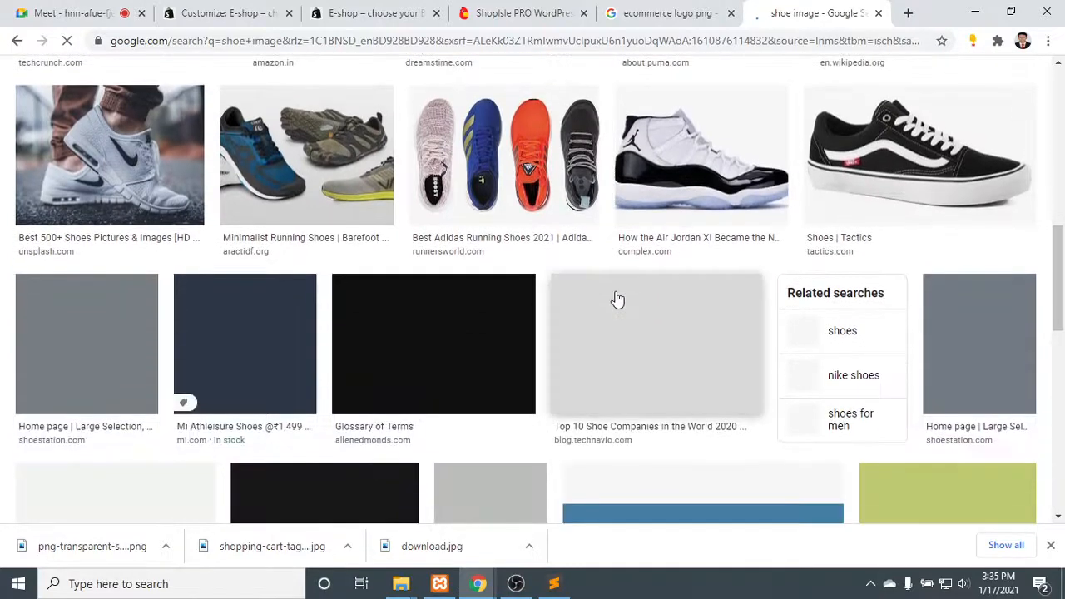
{"action": "scroll", "coordinate": [616, 298], "scroll_direction": "up", "scroll_amount": 1}
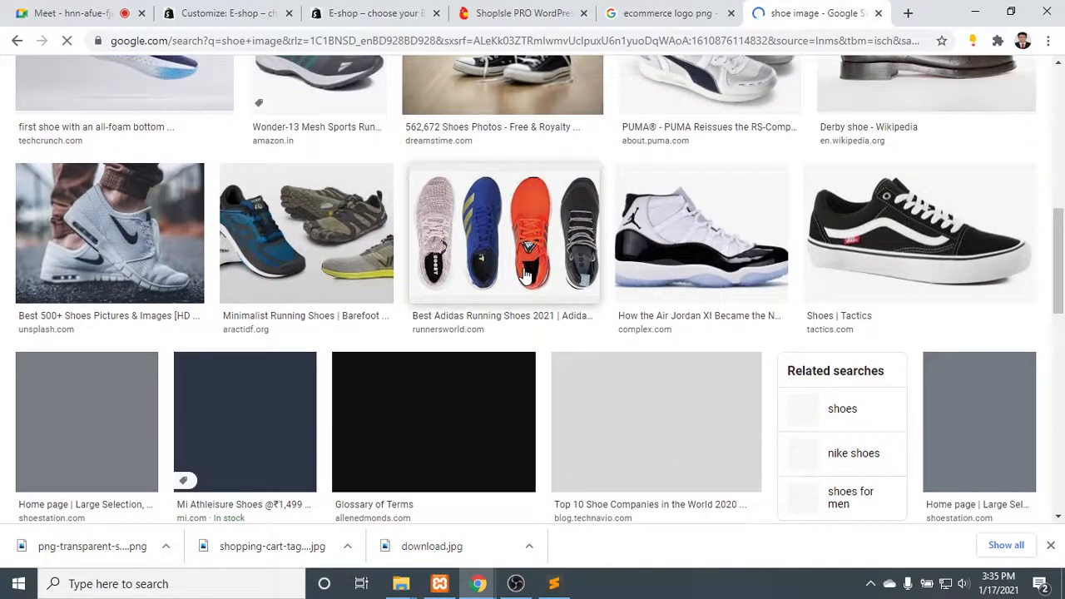
{"action": "left_click", "coordinate": [526, 274]}
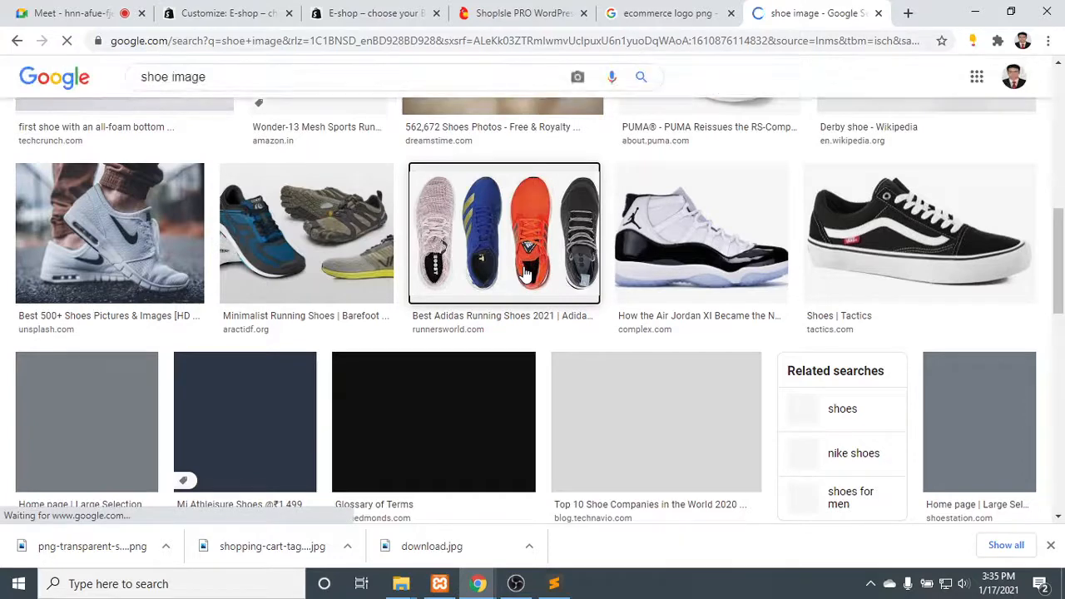
- Check the header image on the live site's Blog page and compare it with the running shoes image preview
{"action": "left_click", "coordinate": [371, 13]}
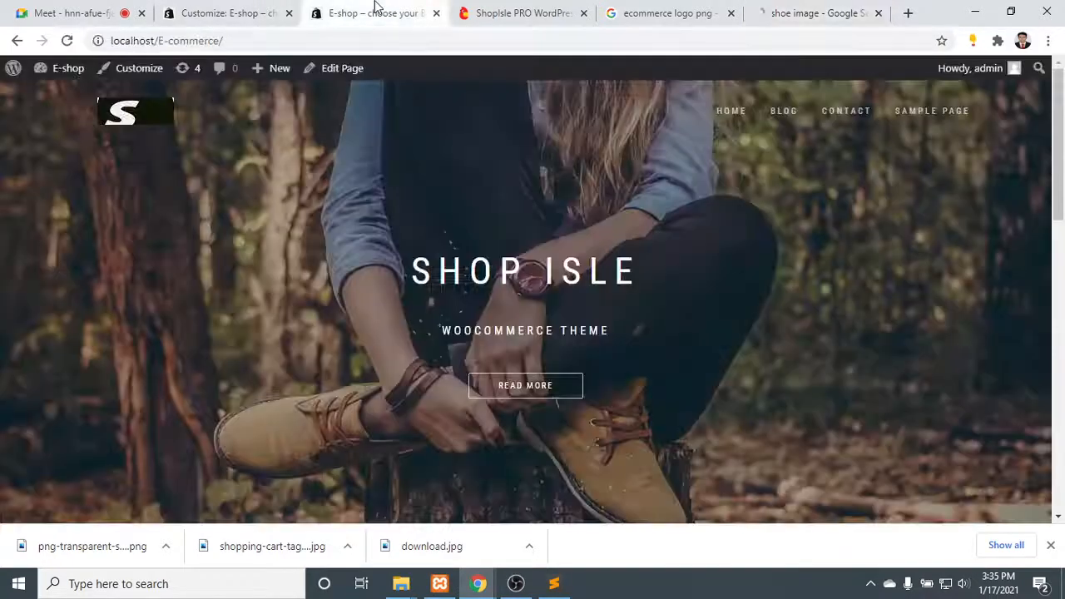
{"action": "left_click", "coordinate": [784, 111]}
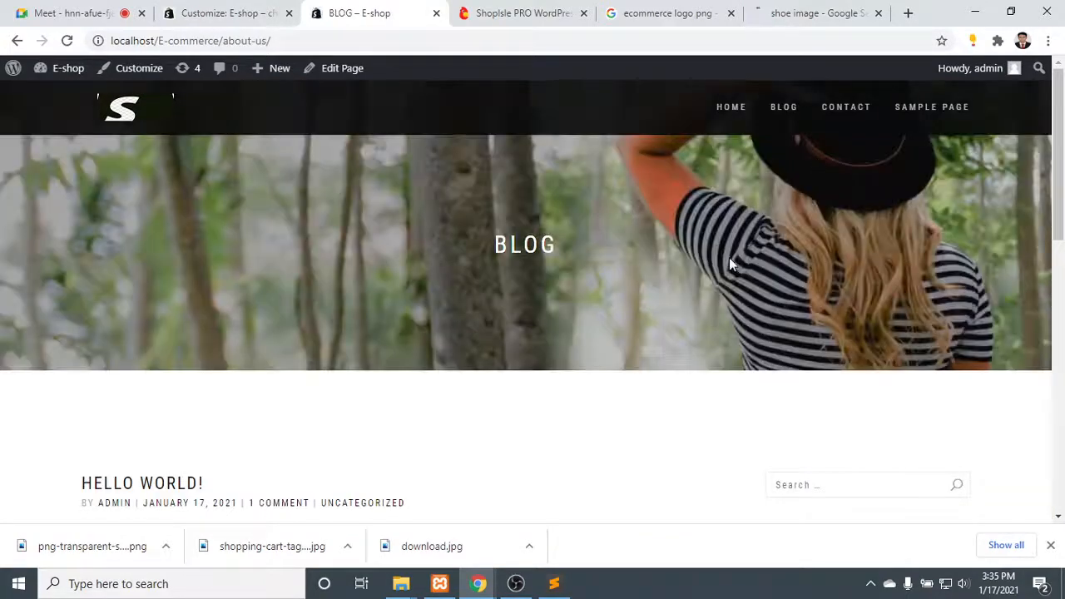
{"action": "left_click", "coordinate": [794, 9]}
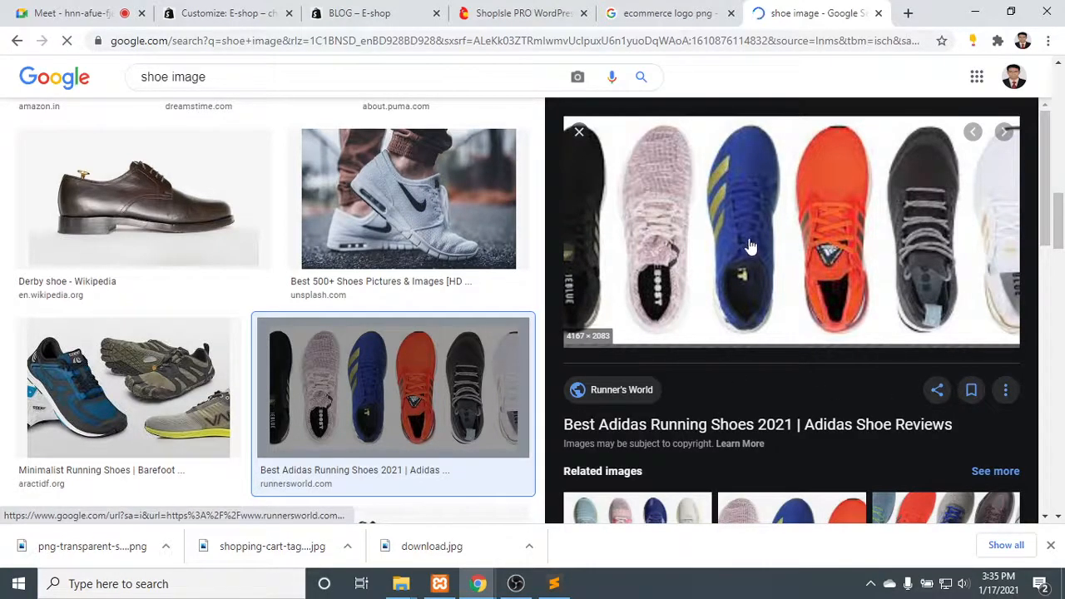
{"action": "scroll", "coordinate": [758, 422], "scroll_direction": "down", "scroll_amount": 3}
{"action": "scroll", "coordinate": [761, 420], "scroll_direction": "up", "scroll_amount": 4}
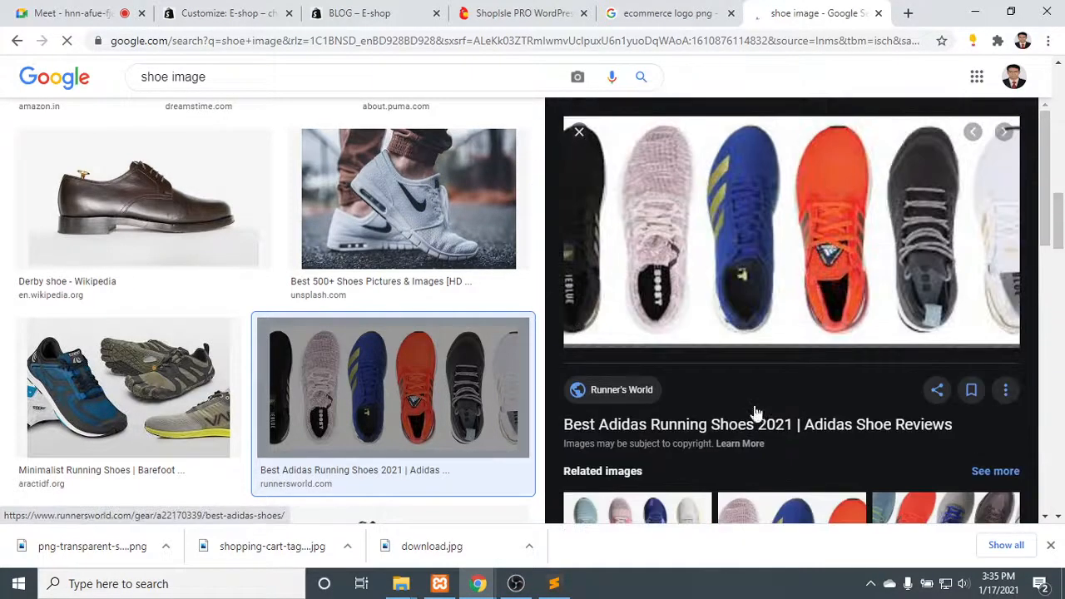
- Close the customizer's image selection and examine the Header settings for the blog title, subtitle and recommended header size
{"action": "left_click", "coordinate": [672, 10]}
{"action": "left_click", "coordinate": [550, 10]}
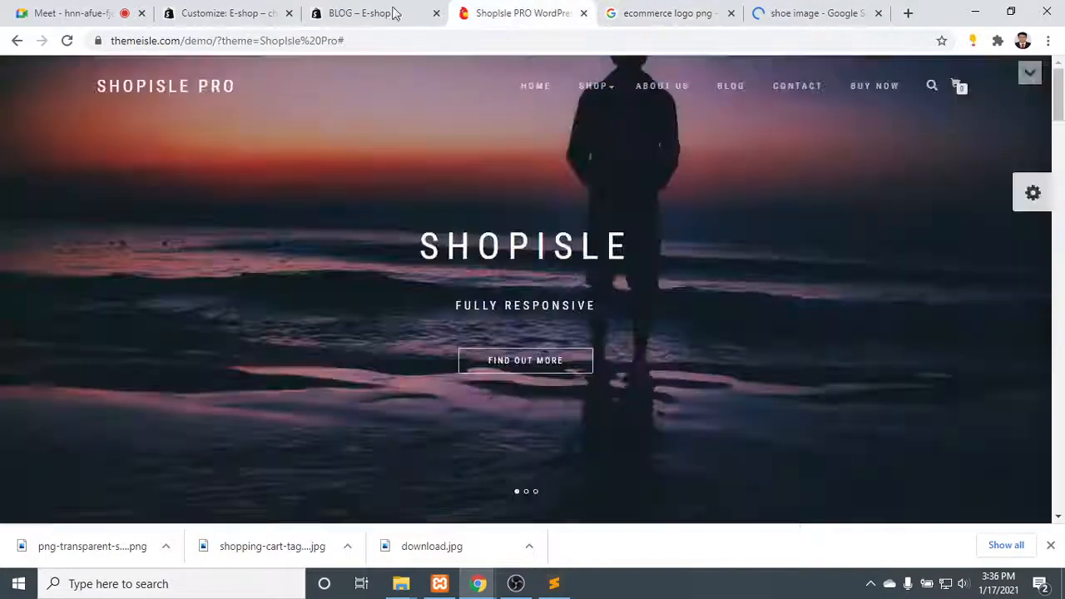
{"action": "left_click", "coordinate": [384, 11]}
{"action": "left_click", "coordinate": [210, 9]}
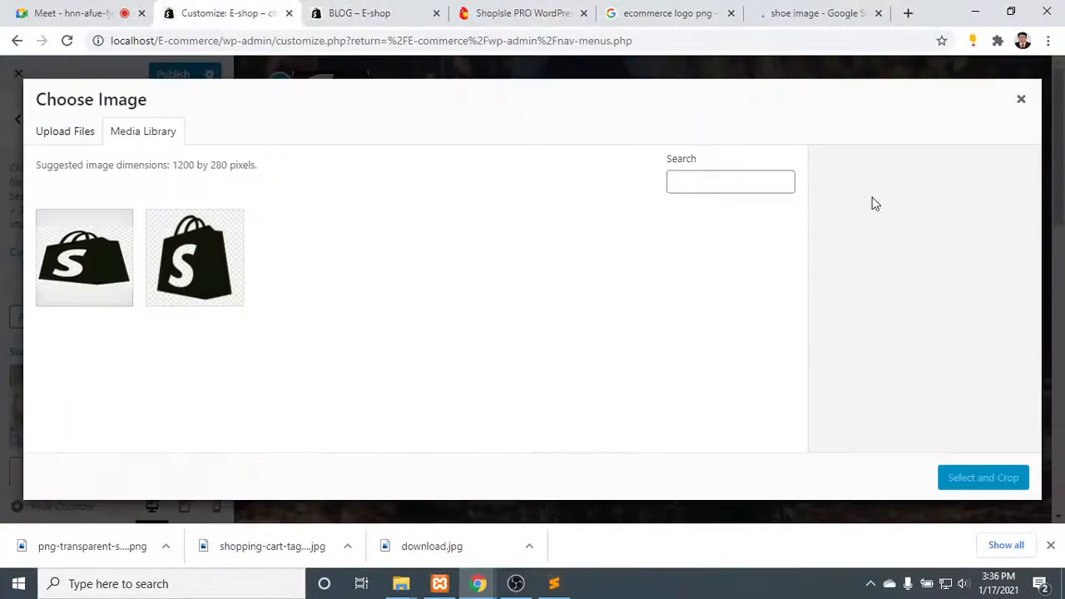
{"action": "left_click", "coordinate": [1021, 101]}
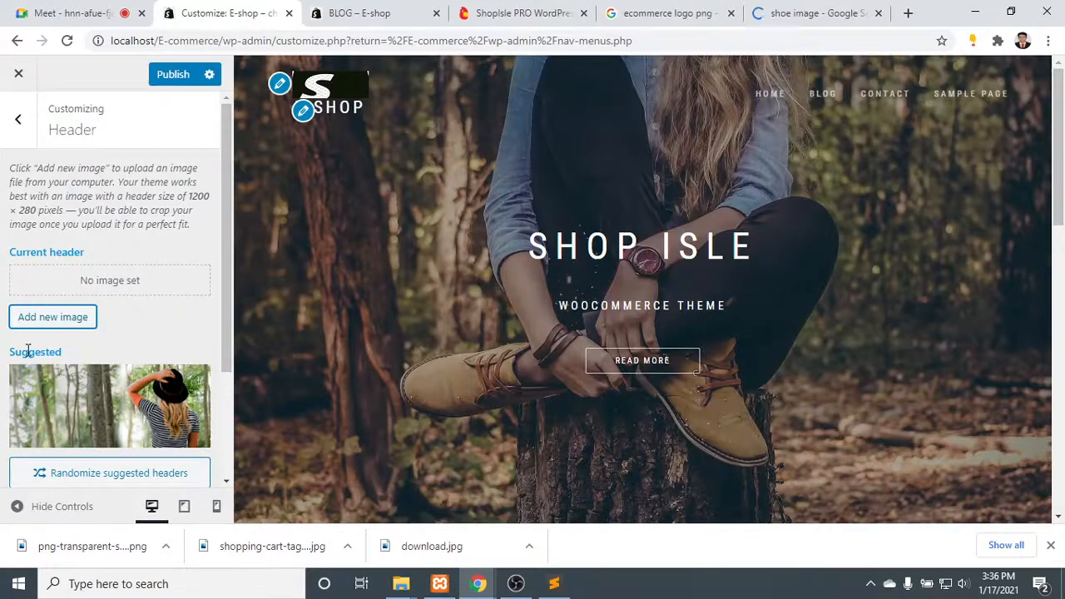
{"action": "scroll", "coordinate": [27, 350], "scroll_direction": "down", "scroll_amount": 2}
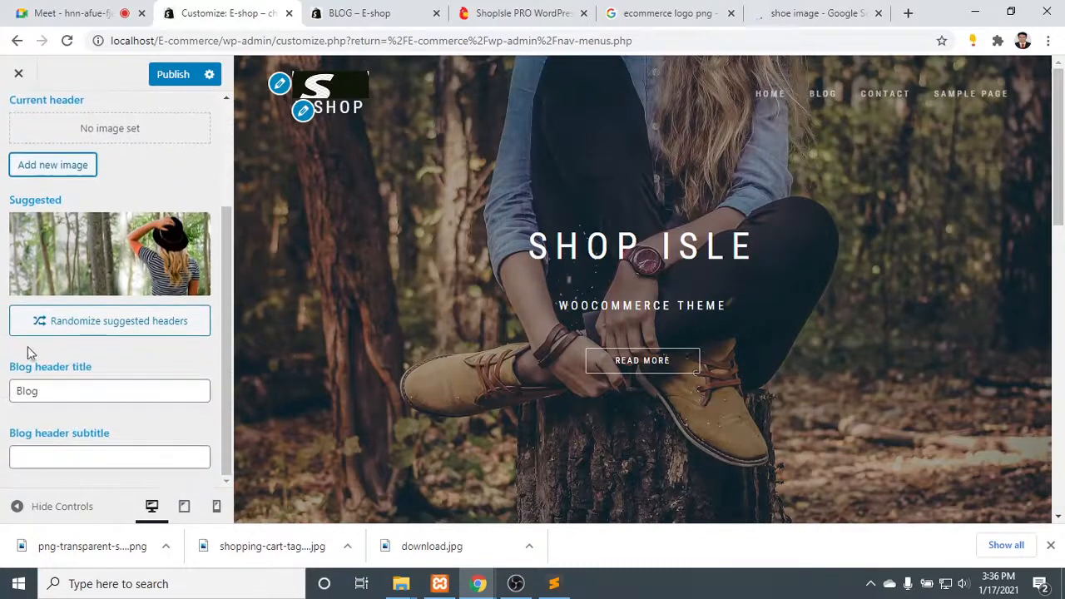
{"action": "left_click", "coordinate": [57, 393]}
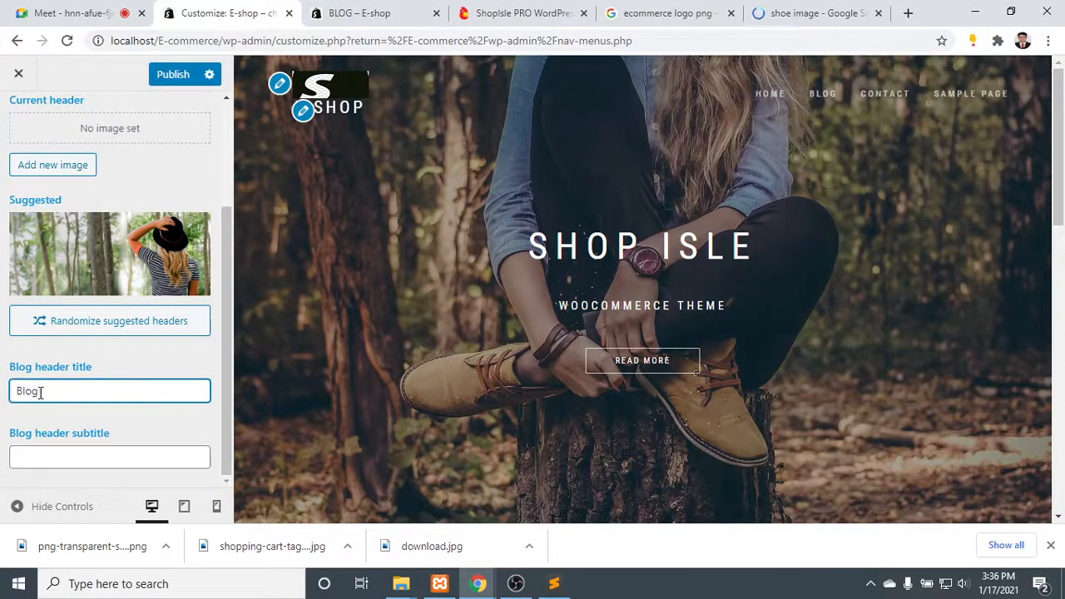
{"action": "left_click", "coordinate": [75, 463]}
{"action": "scroll", "coordinate": [150, 379], "scroll_direction": "up", "scroll_amount": 2}
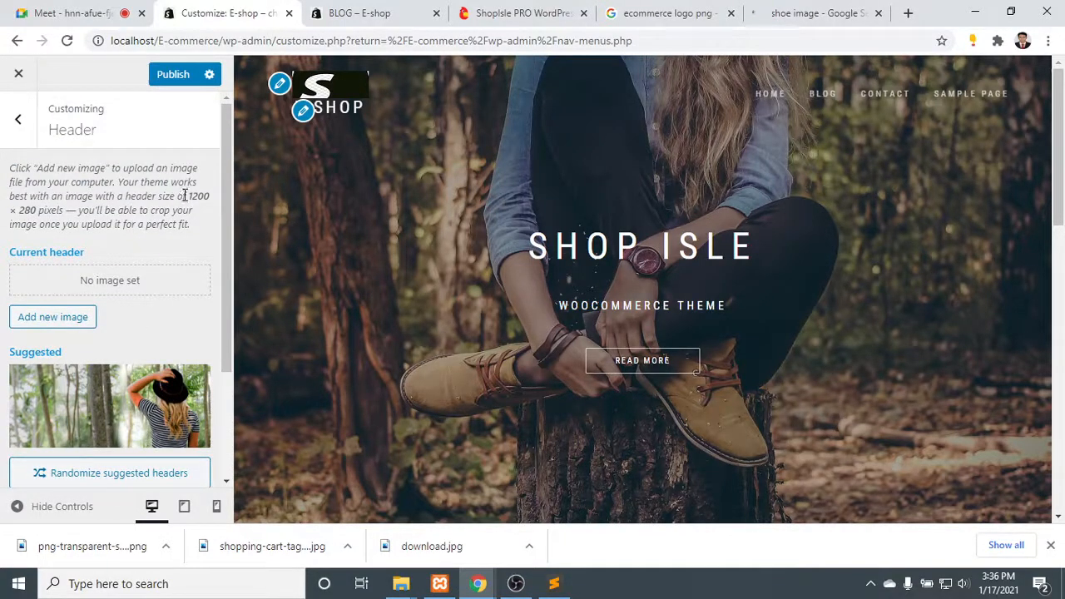
{"action": "left_click_drag", "start_coordinate": [212, 198], "coordinate": [46, 204]}
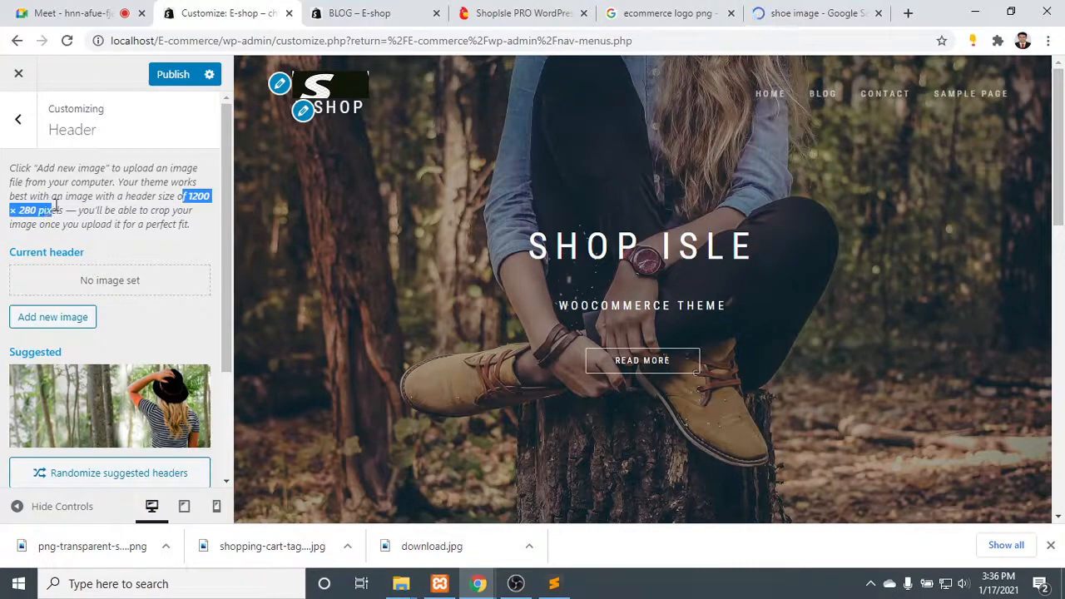
{"action": "left_click", "coordinate": [812, 9]}
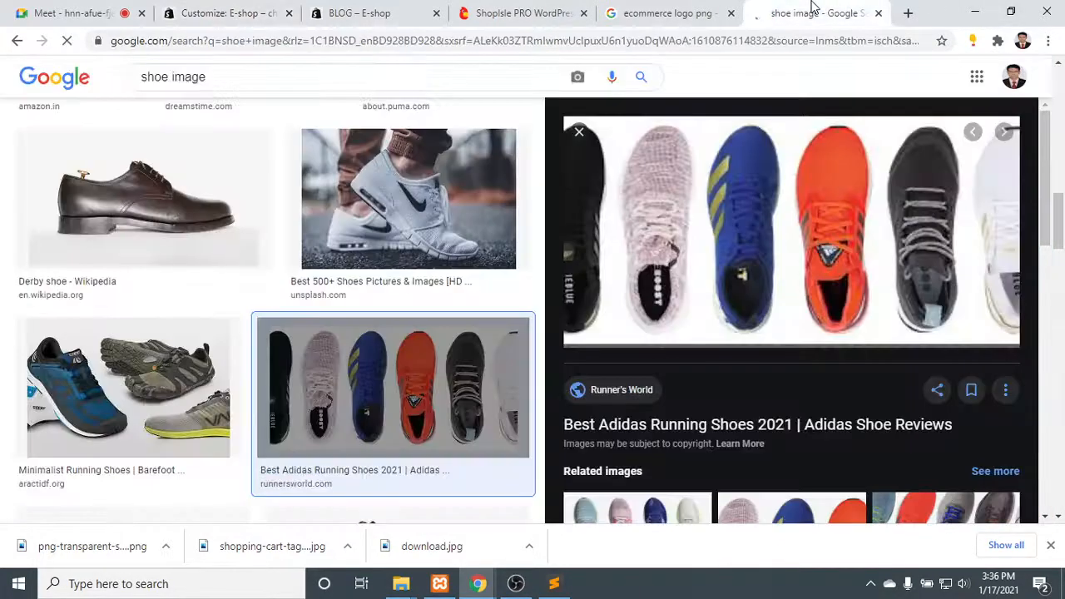
{"action": "right_click", "coordinate": [729, 250]}
{"action": "left_click", "coordinate": [819, 9]}
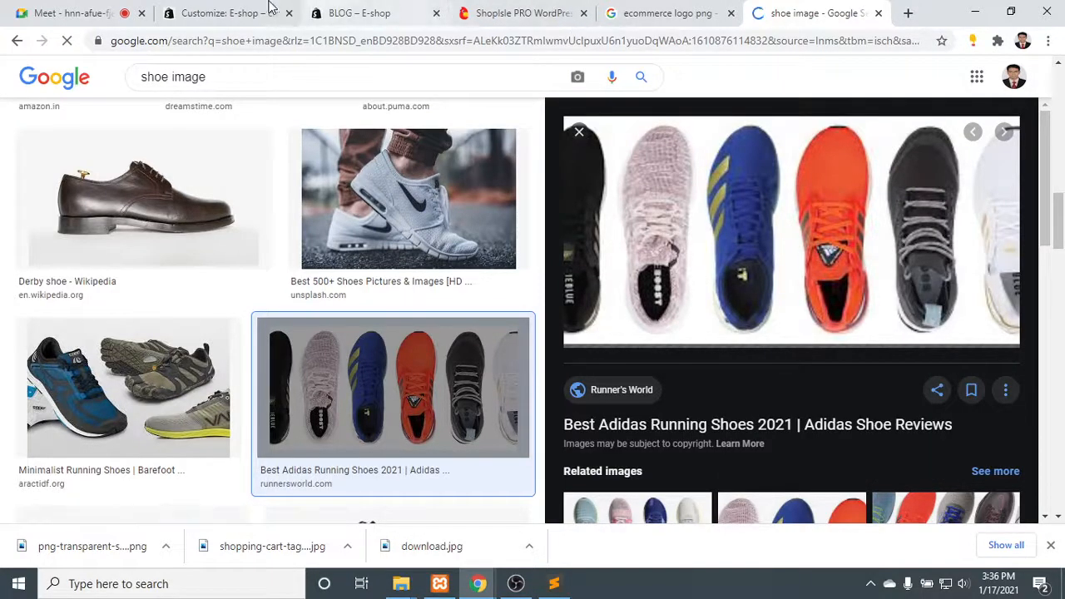
{"action": "left_click", "coordinate": [213, 13]}
{"action": "scroll", "coordinate": [131, 372], "scroll_direction": "down", "scroll_amount": 2}
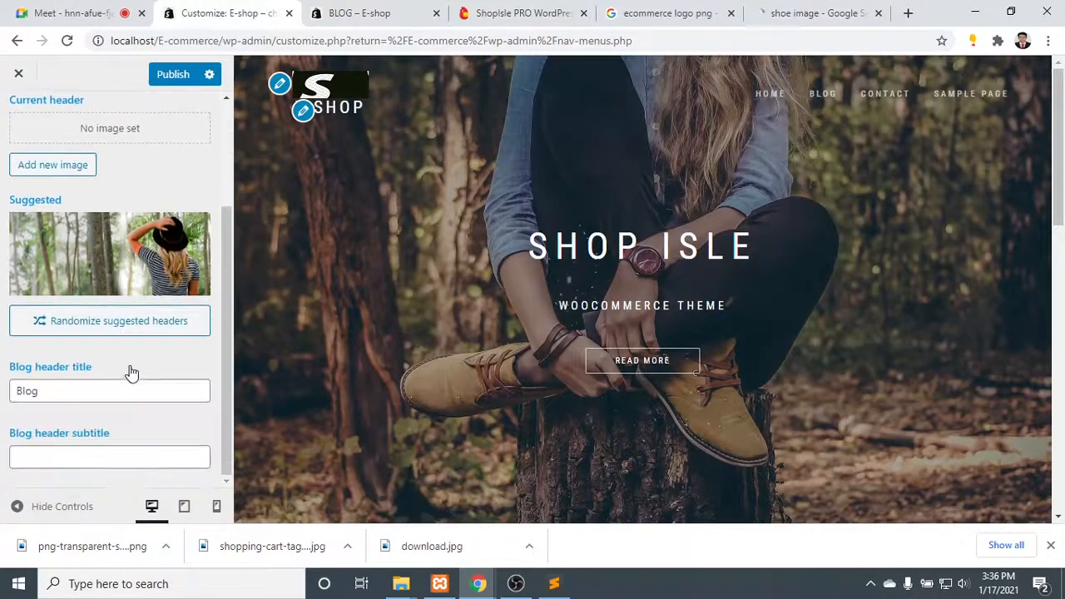
{"action": "scroll", "coordinate": [137, 383], "scroll_direction": "up", "scroll_amount": 2}
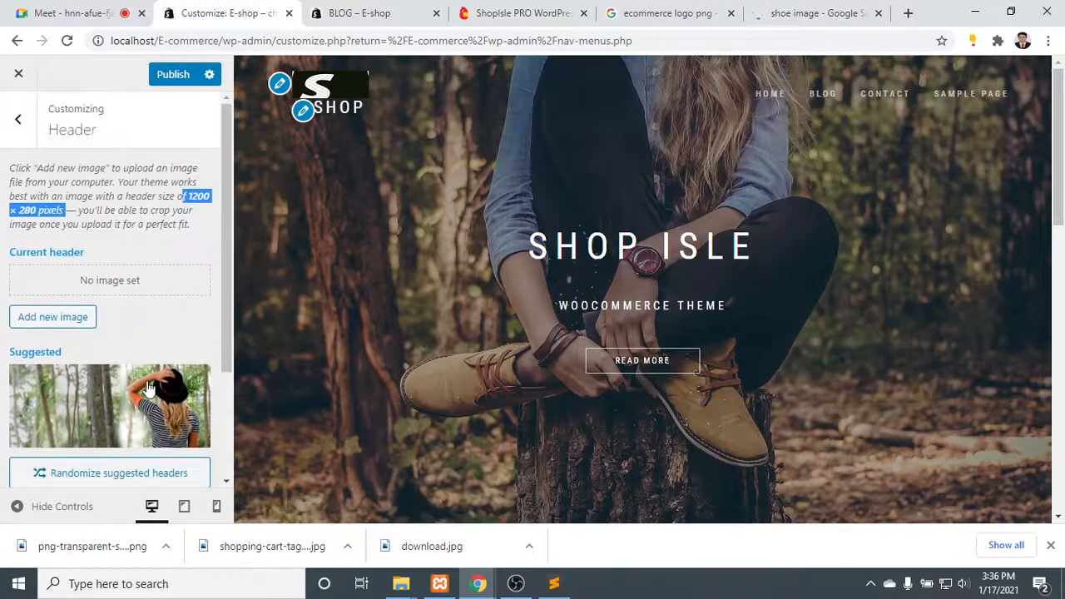
{"action": "left_click", "coordinate": [18, 121]}
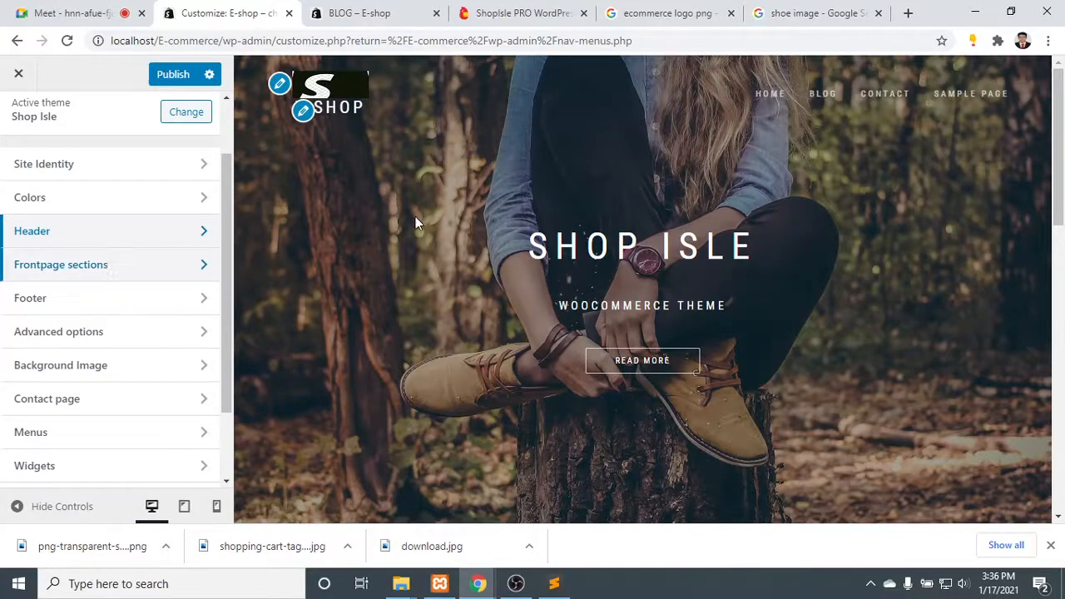
- Download the Adidas running shoes image from the Google Images preview to the computer
{"action": "left_click", "coordinate": [844, 13]}
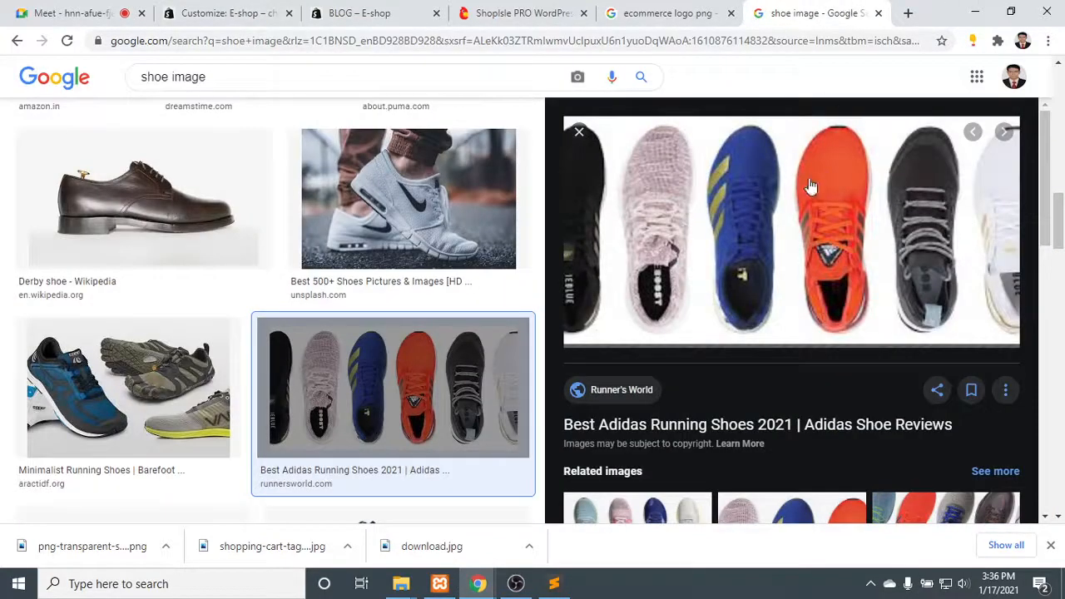
{"action": "right_click", "coordinate": [744, 200]}
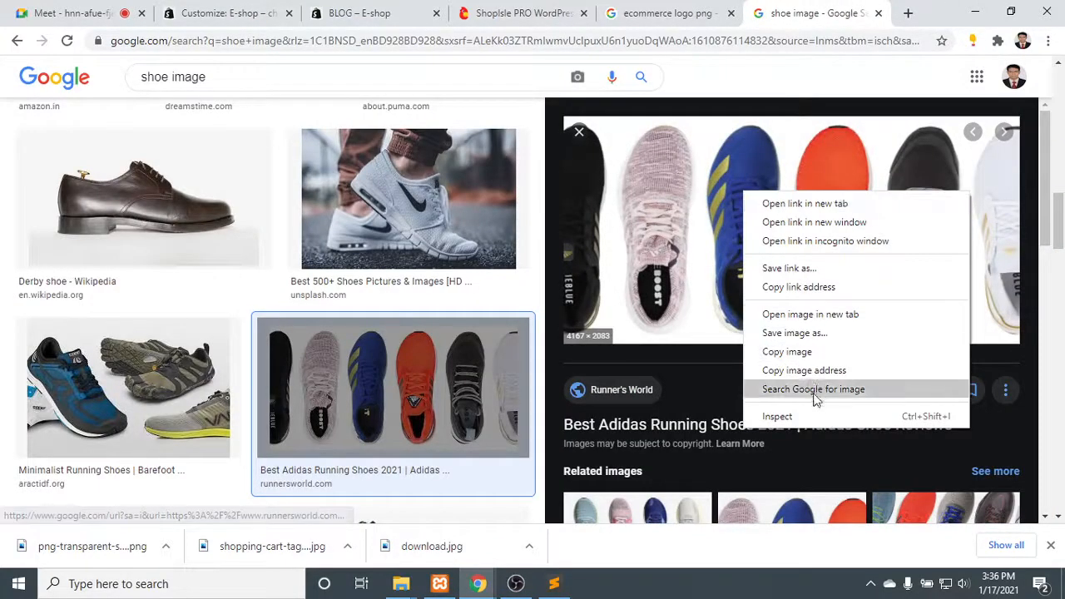
{"action": "left_click", "coordinate": [821, 334]}
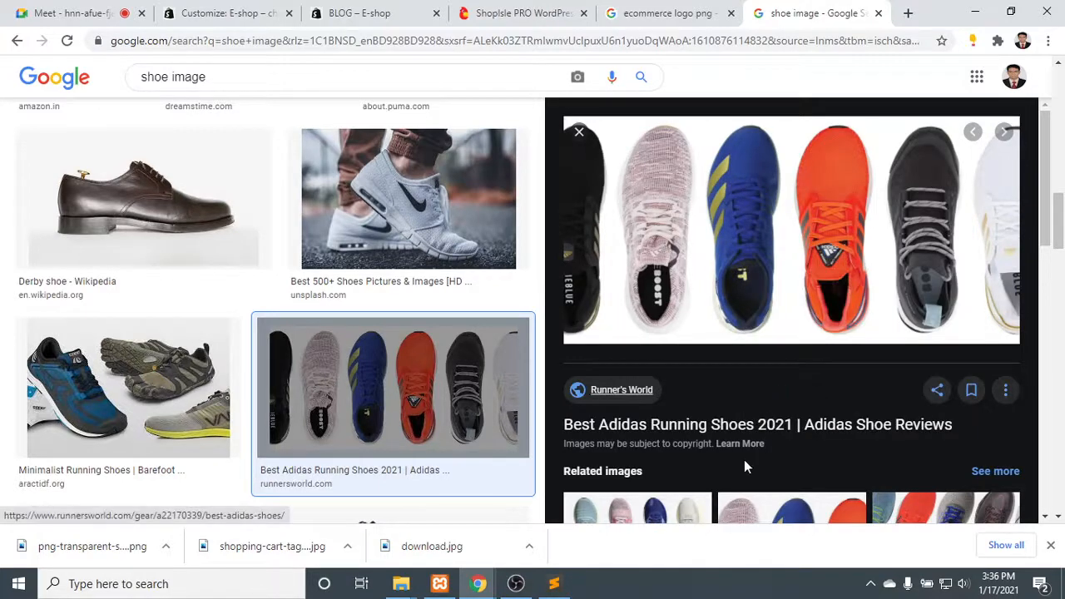
{"action": "left_click", "coordinate": [777, 381]}
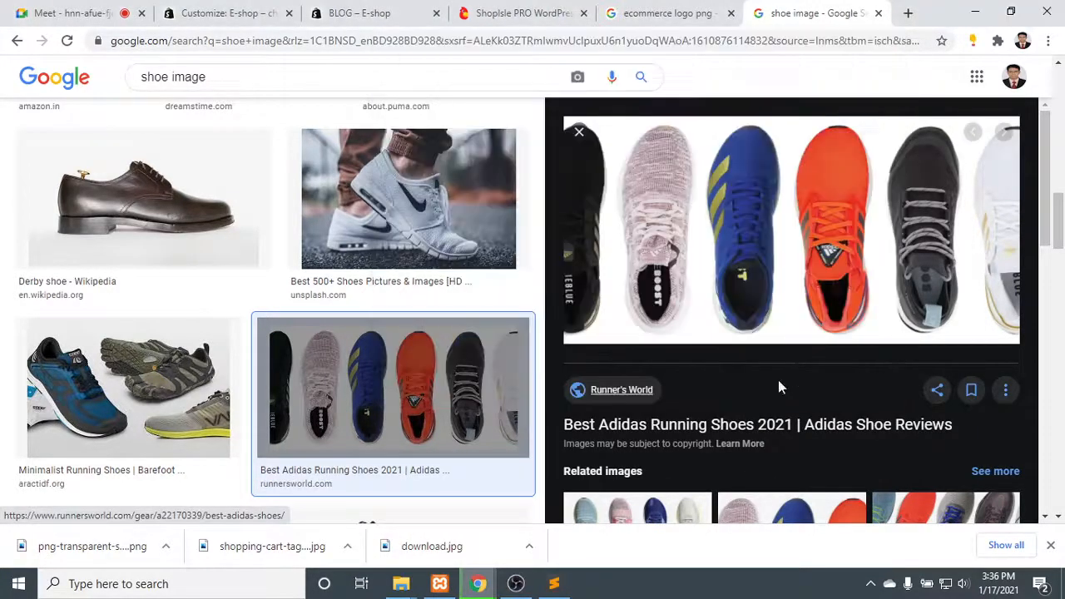
- Look at the live Blog page and reopen the Header settings in the customizer
{"action": "left_click", "coordinate": [375, 12]}
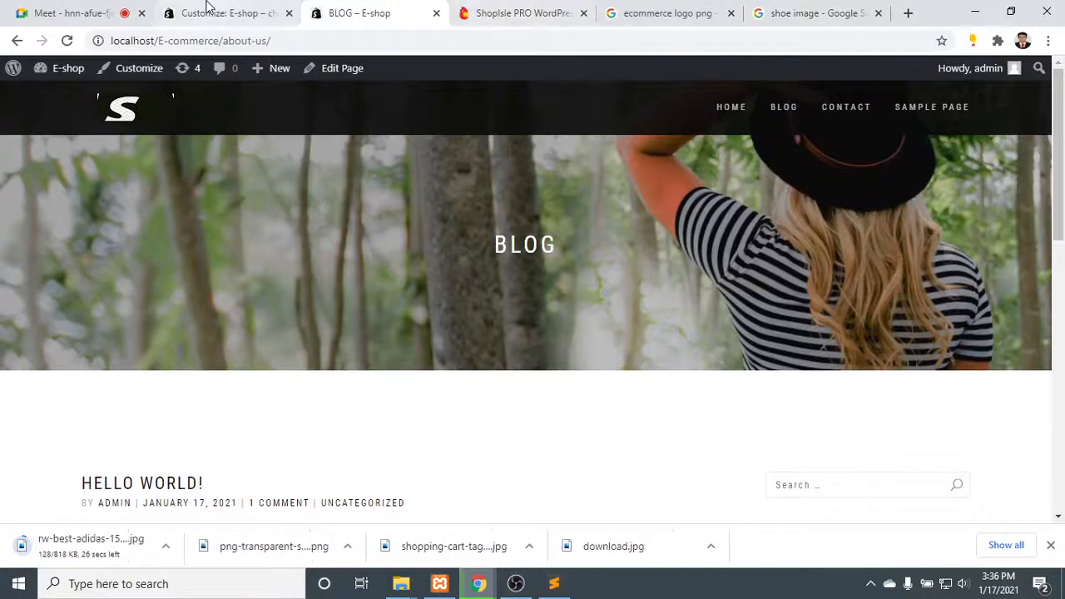
{"action": "left_click", "coordinate": [208, 10]}
{"action": "left_click", "coordinate": [79, 239]}
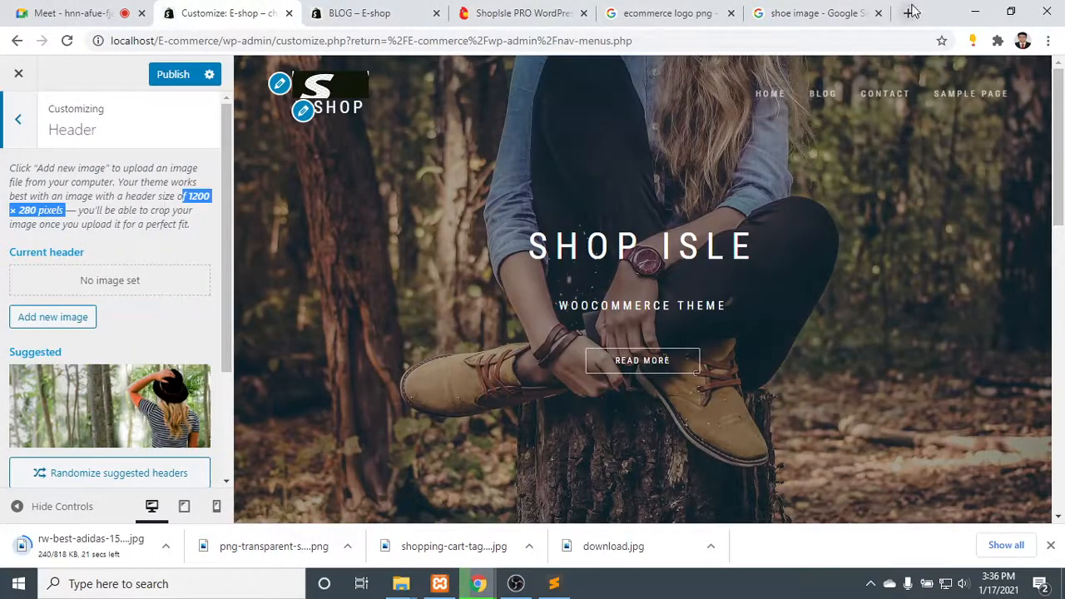
- Minimize the browser and open the Downloads folder in File Explorer to check for the shoe image file
{"action": "left_click", "coordinate": [976, 13]}
{"action": "left_click", "coordinate": [974, 9]}
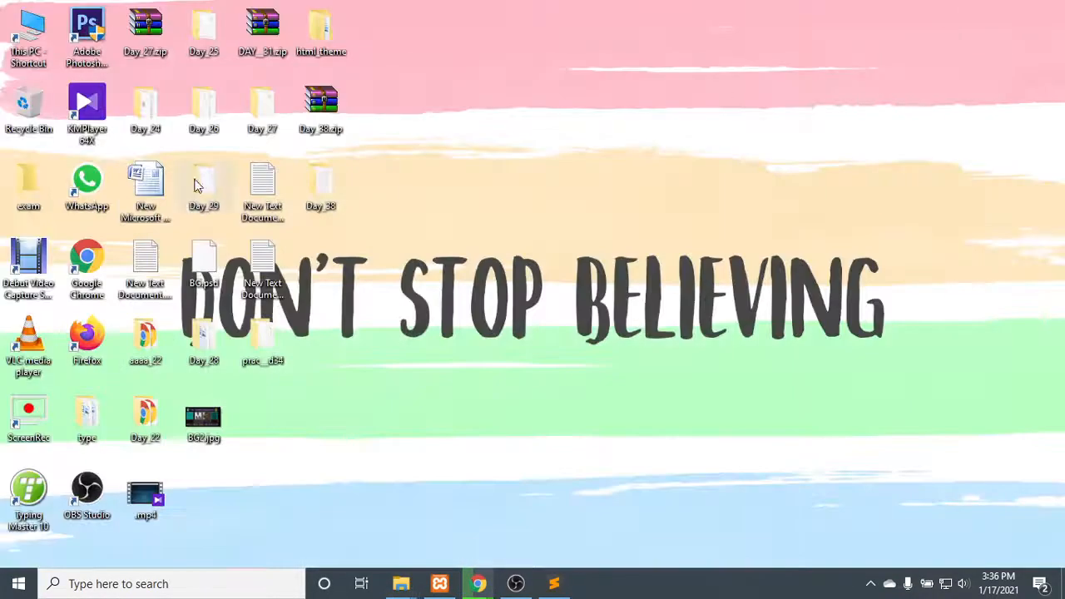
{"action": "double_click", "coordinate": [15, 46]}
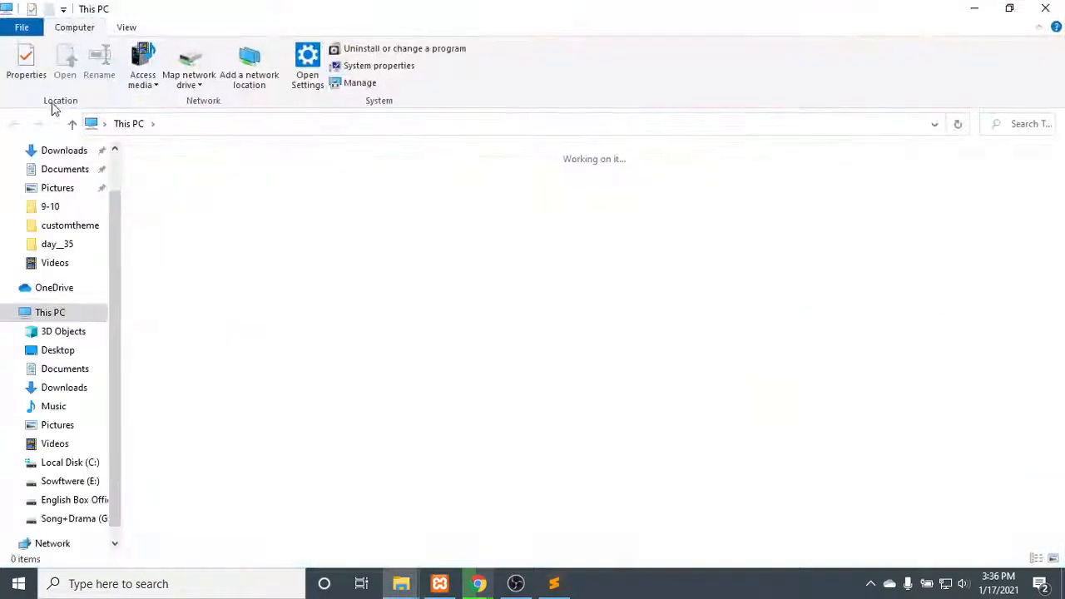
{"action": "left_click", "coordinate": [65, 169]}
{"action": "left_click", "coordinate": [73, 150]}
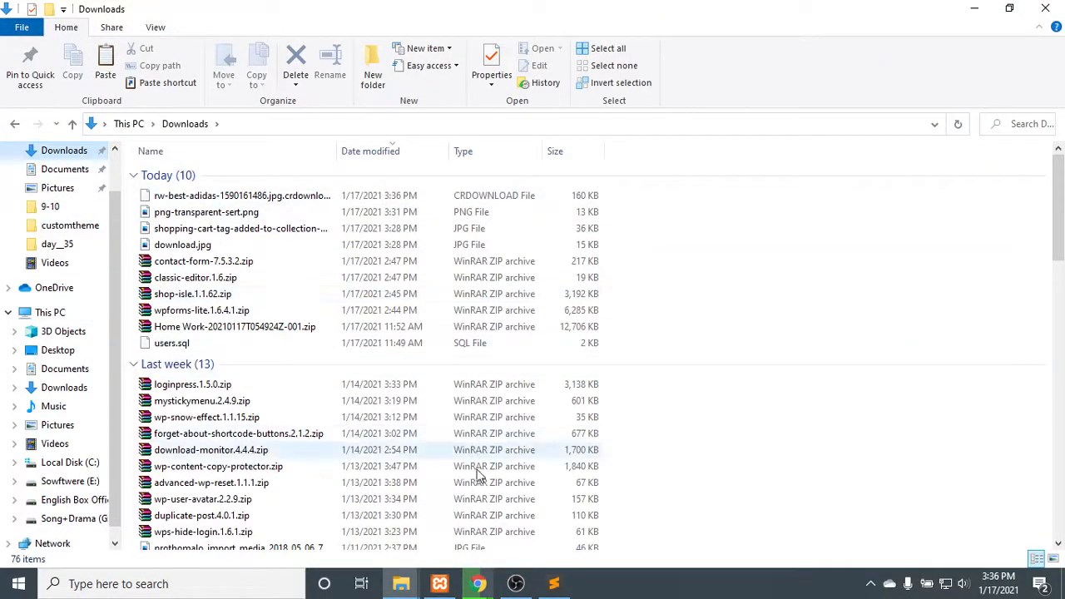
- Return to Chrome and open its downloads list to check the progress of the shoe image download
{"action": "mouse_move", "coordinate": [479, 583]}
{"action": "left_click", "coordinate": [416, 509]}
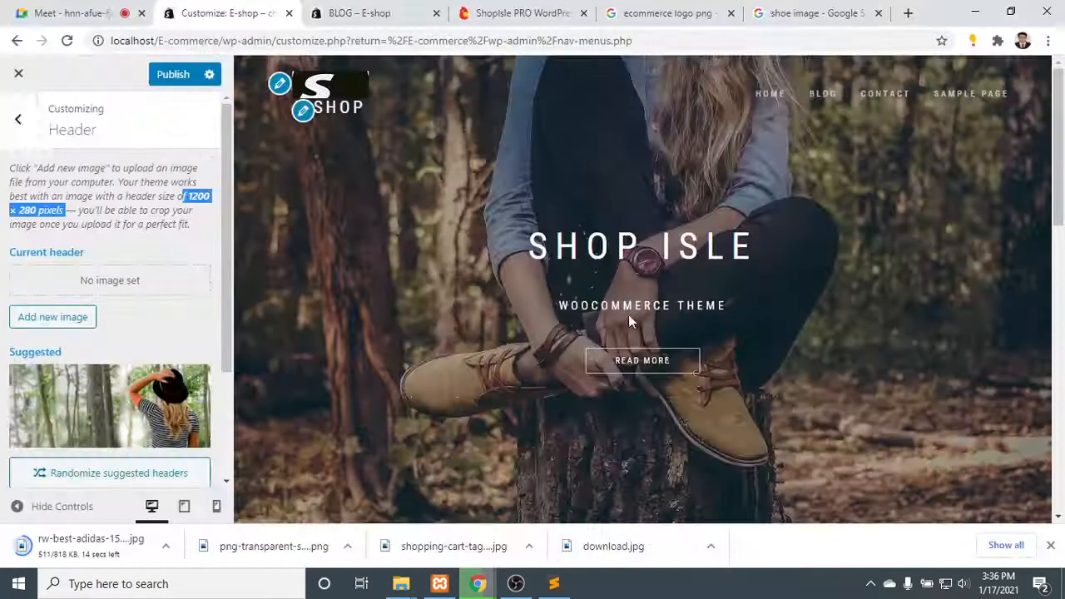
{"action": "left_click", "coordinate": [1047, 40]}
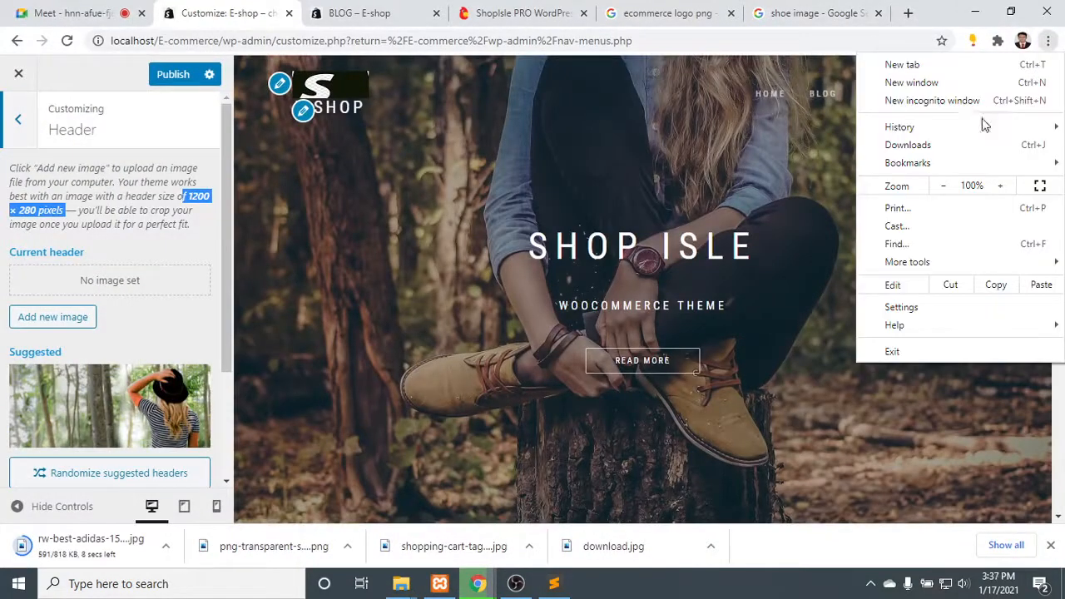
{"action": "left_click", "coordinate": [963, 146]}
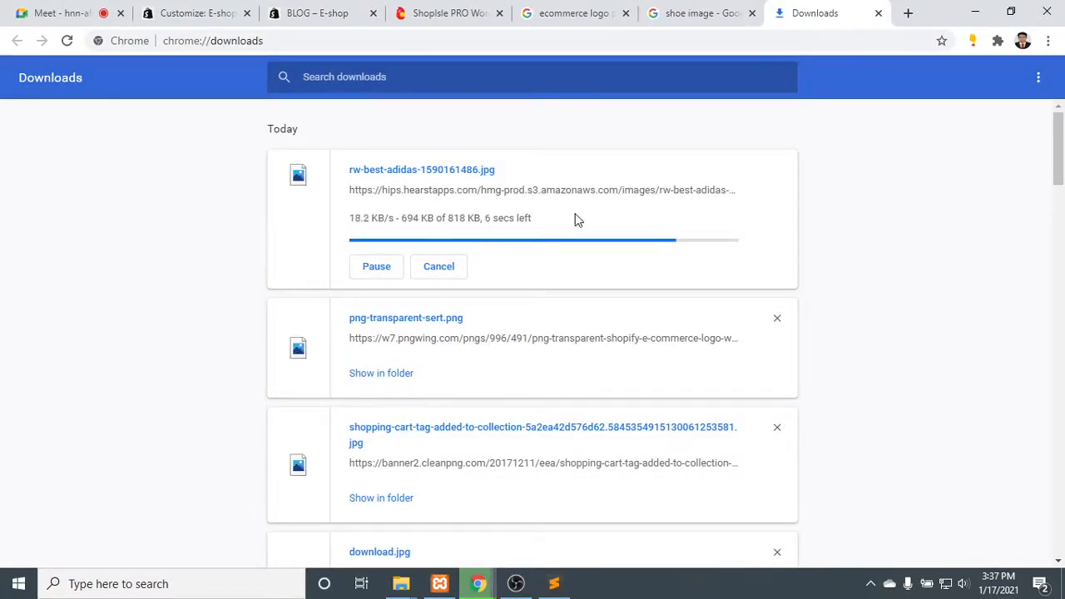
{"action": "left_click", "coordinate": [517, 583]}
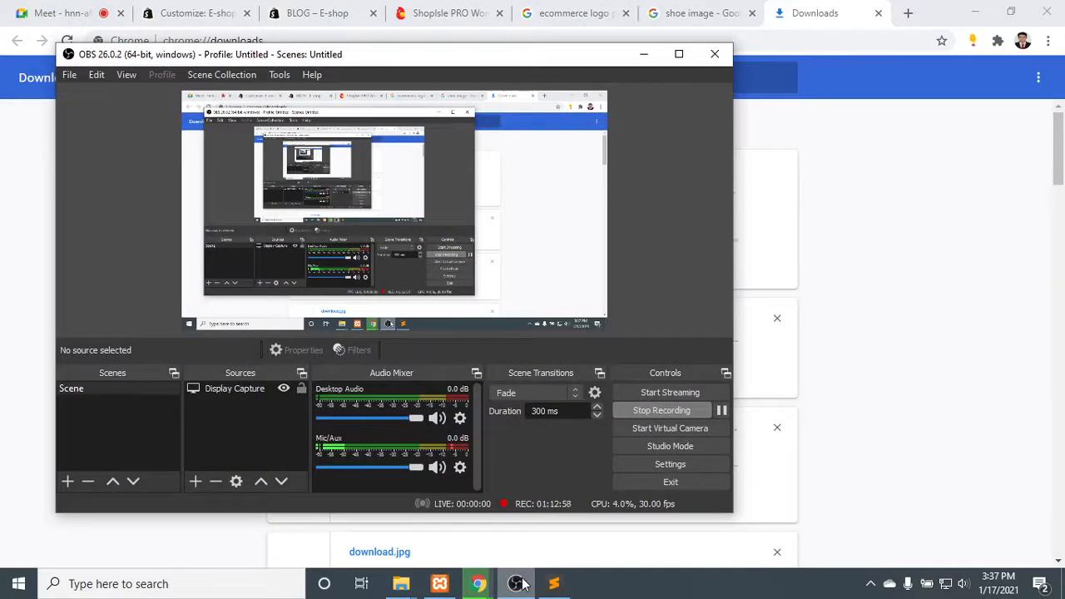
- Switch to the Downloads folder in File Explorer and open rw-best-adidas-1590161486.jpg for editing in Paint
{"action": "left_click", "coordinate": [517, 583]}
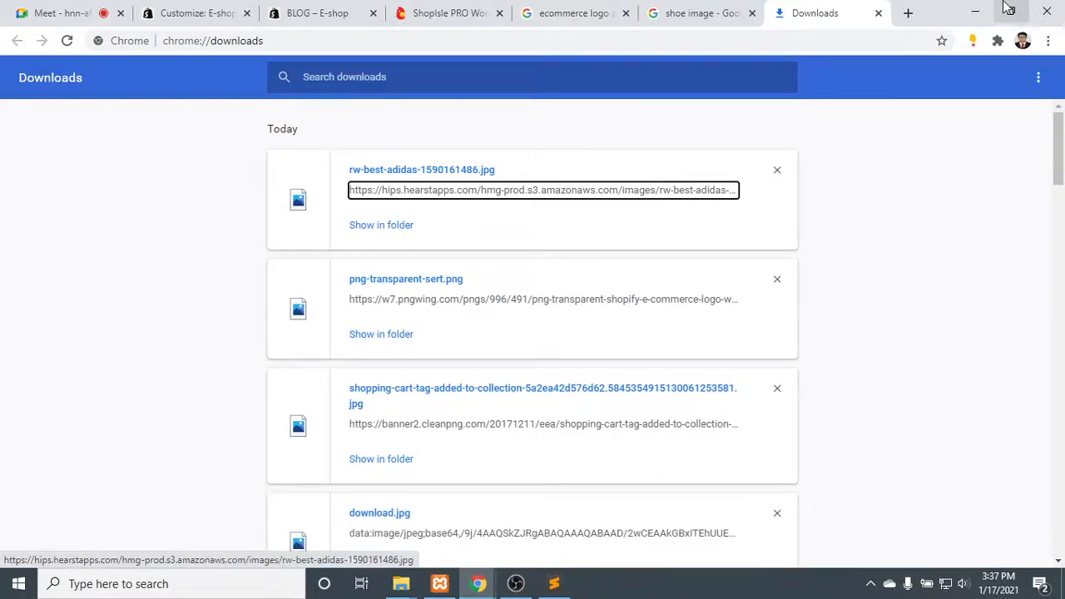
{"action": "left_click", "coordinate": [975, 13]}
{"action": "left_click", "coordinate": [214, 201]}
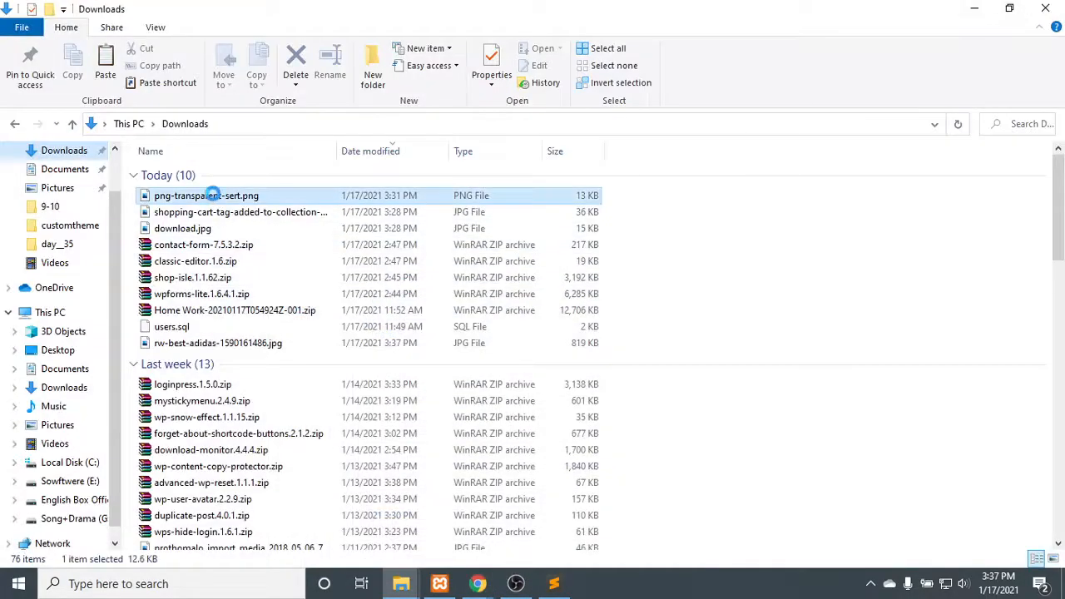
{"action": "right_click", "coordinate": [213, 201]}
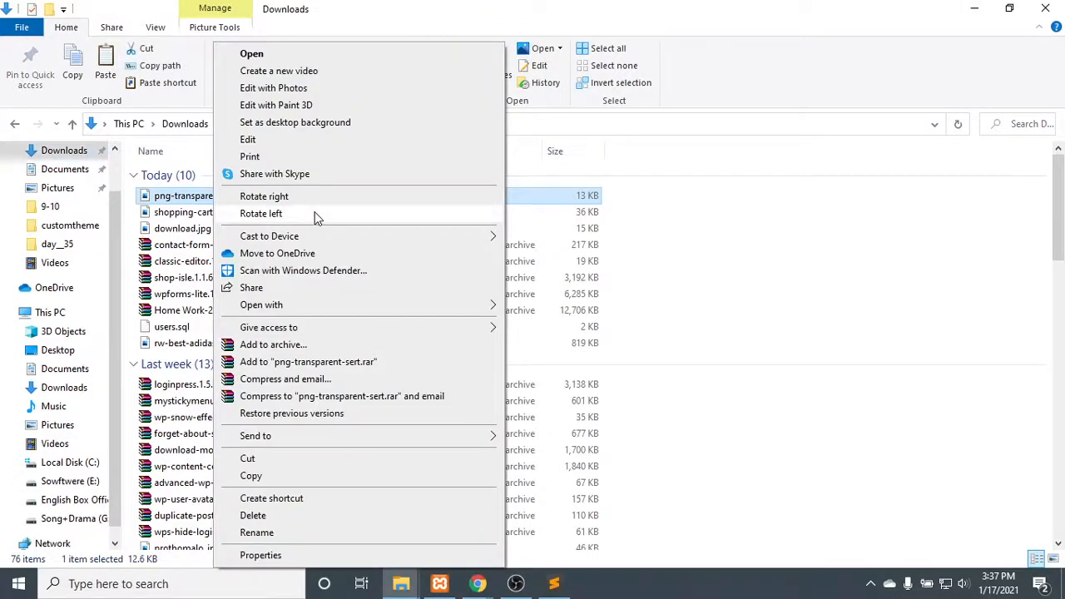
{"action": "left_click", "coordinate": [706, 261]}
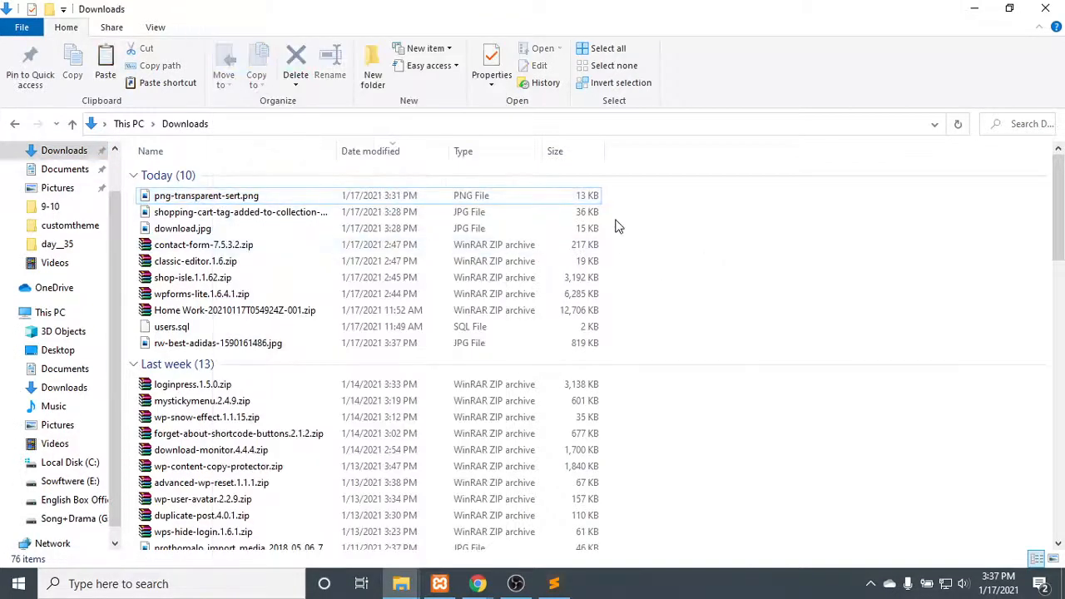
{"action": "left_click", "coordinate": [218, 196]}
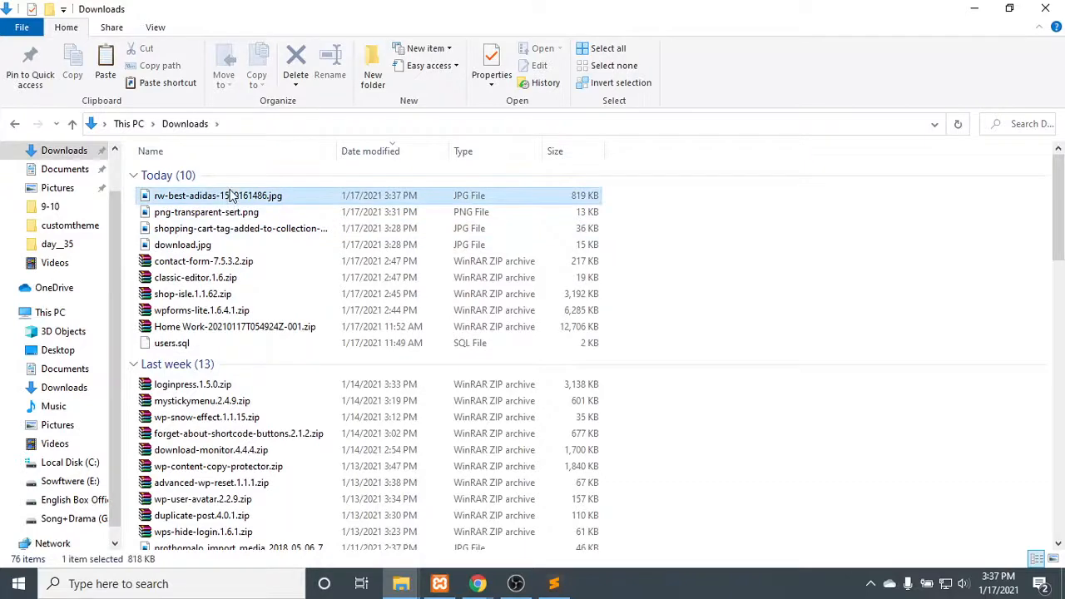
{"action": "right_click", "coordinate": [231, 196]}
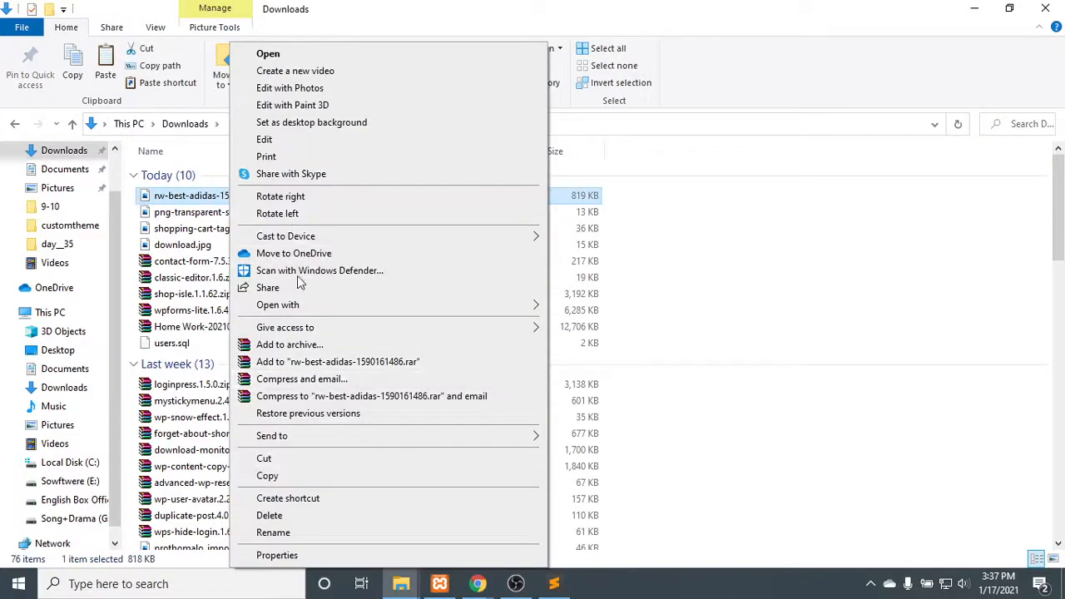
{"action": "left_click", "coordinate": [294, 142]}
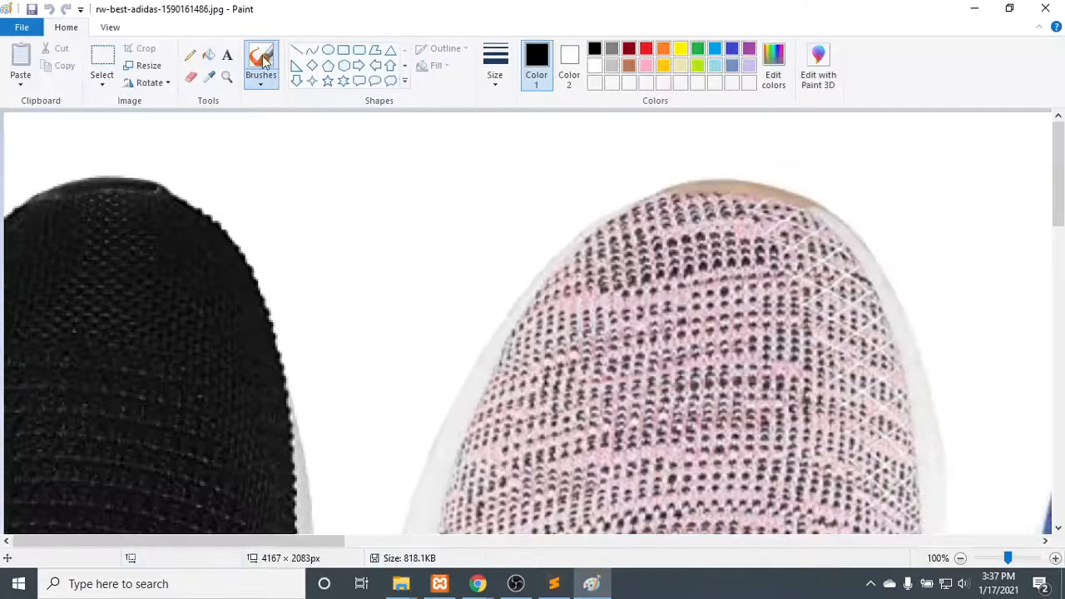
- Resize the shoe image to 1200 × 280 pixels without maintaining its aspect ratio, checking the recommended header size in the customizer
{"action": "left_click", "coordinate": [146, 66]}
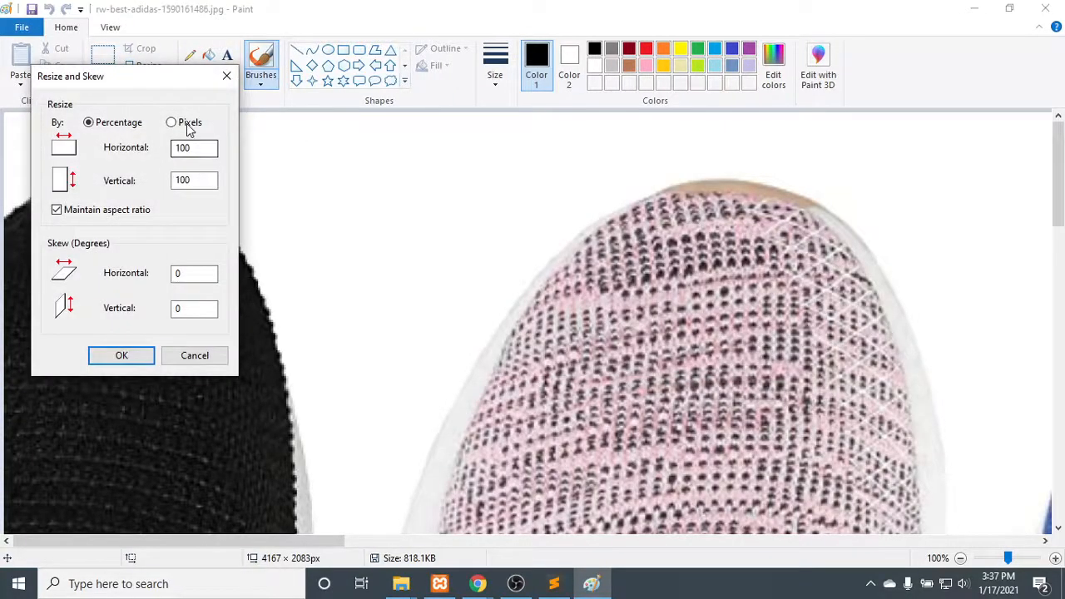
{"action": "left_click", "coordinate": [188, 125]}
{"action": "left_click", "coordinate": [129, 209]}
{"action": "left_click_drag", "start_coordinate": [218, 149], "coordinate": [36, 147]}
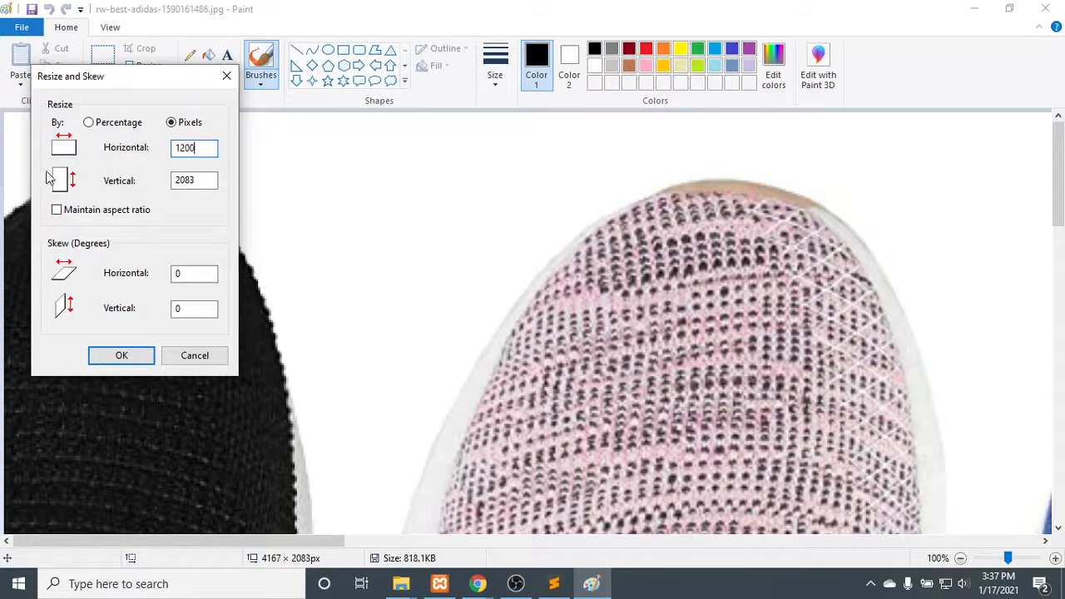
{"action": "left_click_drag", "start_coordinate": [210, 180], "coordinate": [142, 190]}
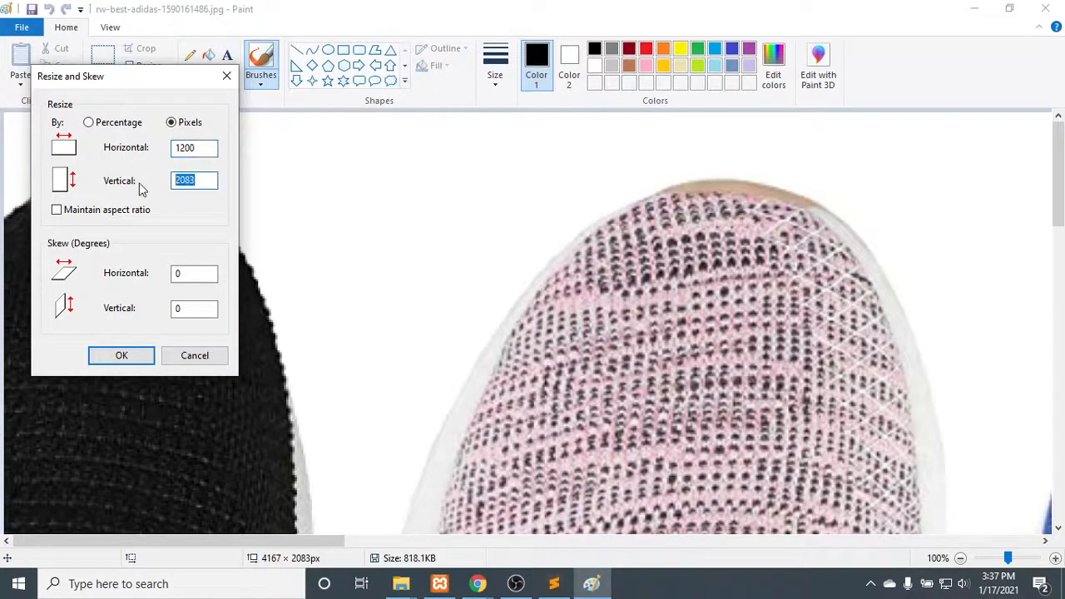
{"action": "left_click", "coordinate": [477, 585]}
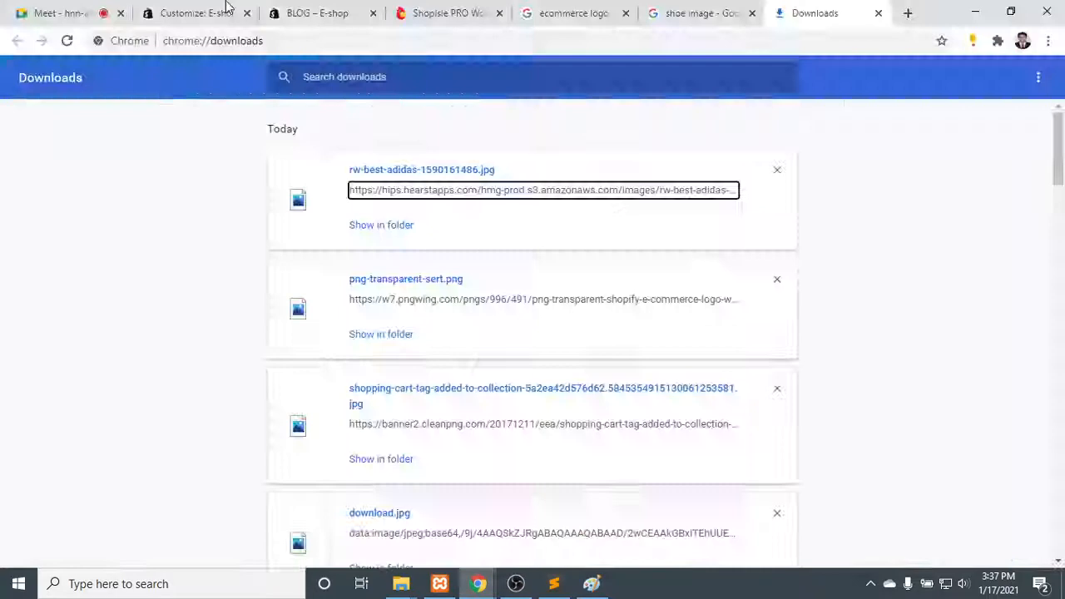
{"action": "left_click", "coordinate": [171, 10]}
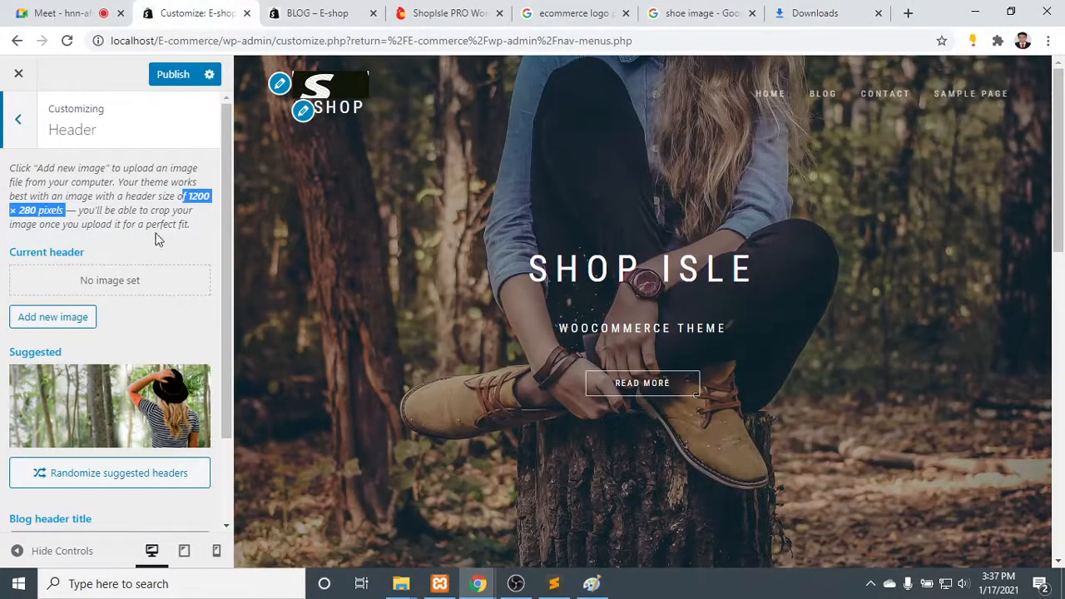
{"action": "left_click", "coordinate": [973, 12]}
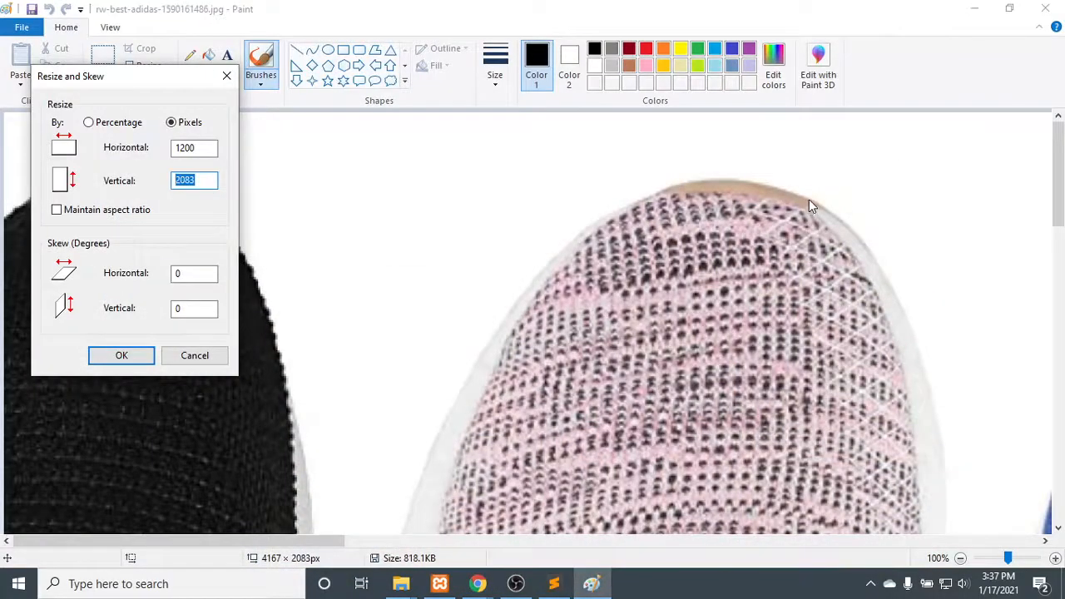
{"action": "type", "text": "2"}
{"action": "left_click", "coordinate": [122, 356]}
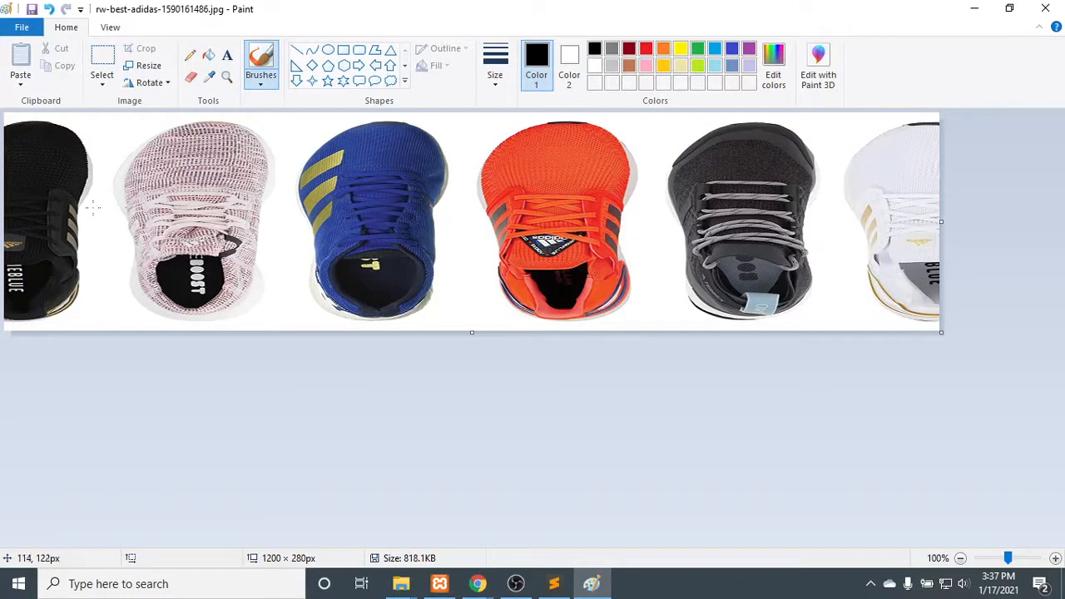
- Try to use the resized rw-best-adidas-1590161486.jpg as the header image in the Chrome customizer, uploading it and abandoning the crop
{"action": "left_click", "coordinate": [477, 585]}
{"action": "left_click", "coordinate": [391, 515]}
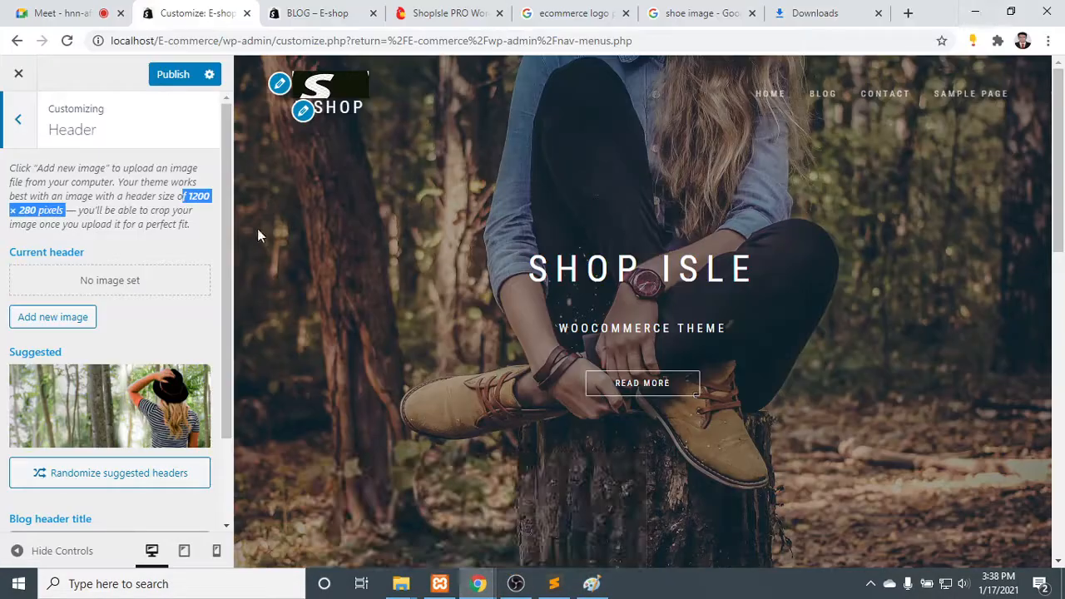
{"action": "left_click", "coordinate": [65, 316]}
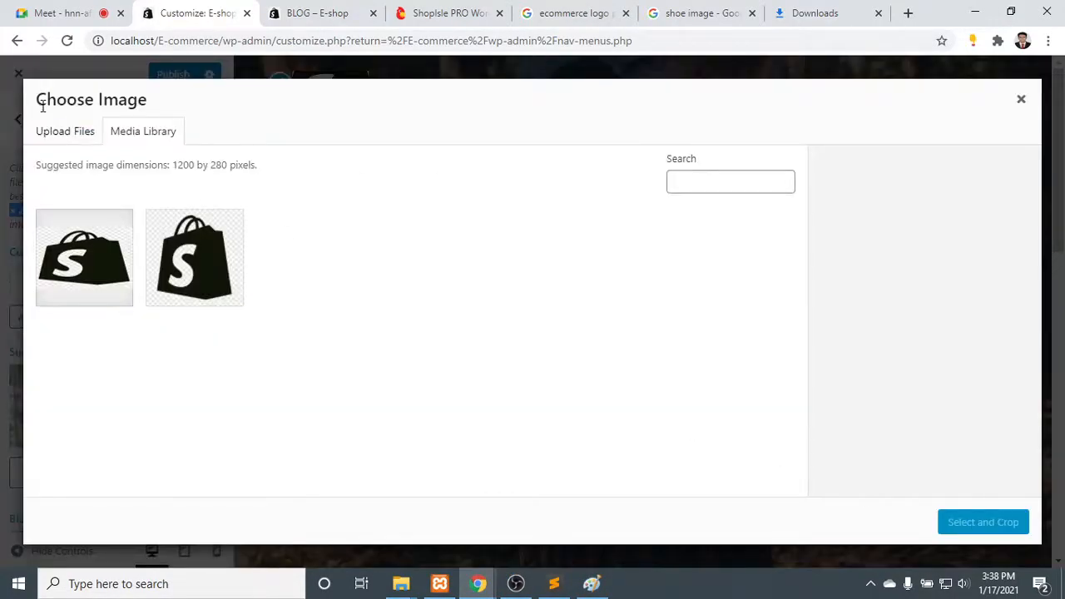
{"action": "left_click", "coordinate": [58, 129]}
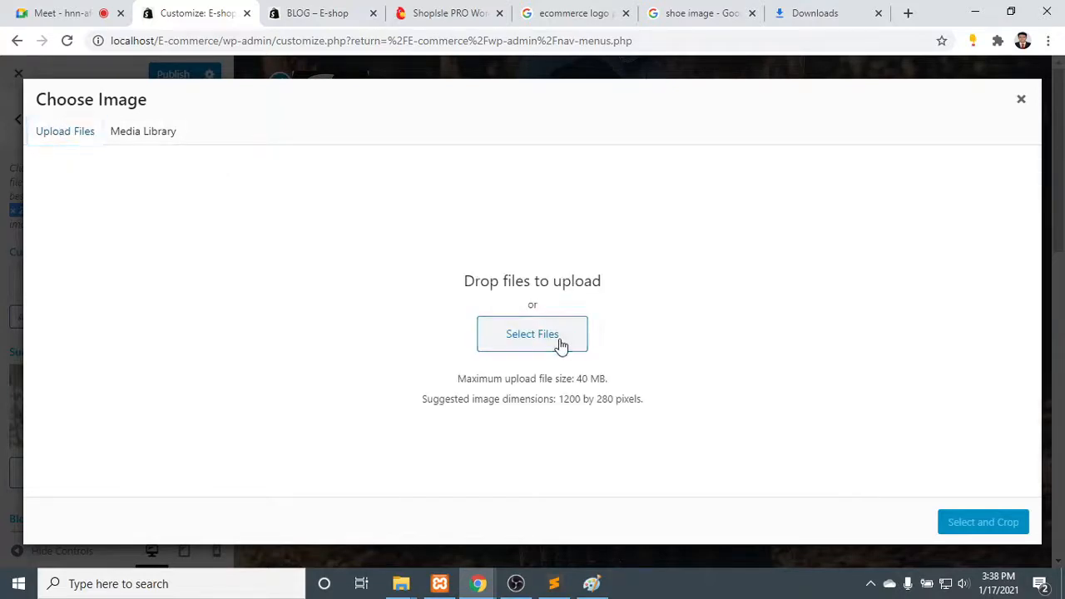
{"action": "left_click", "coordinate": [561, 342]}
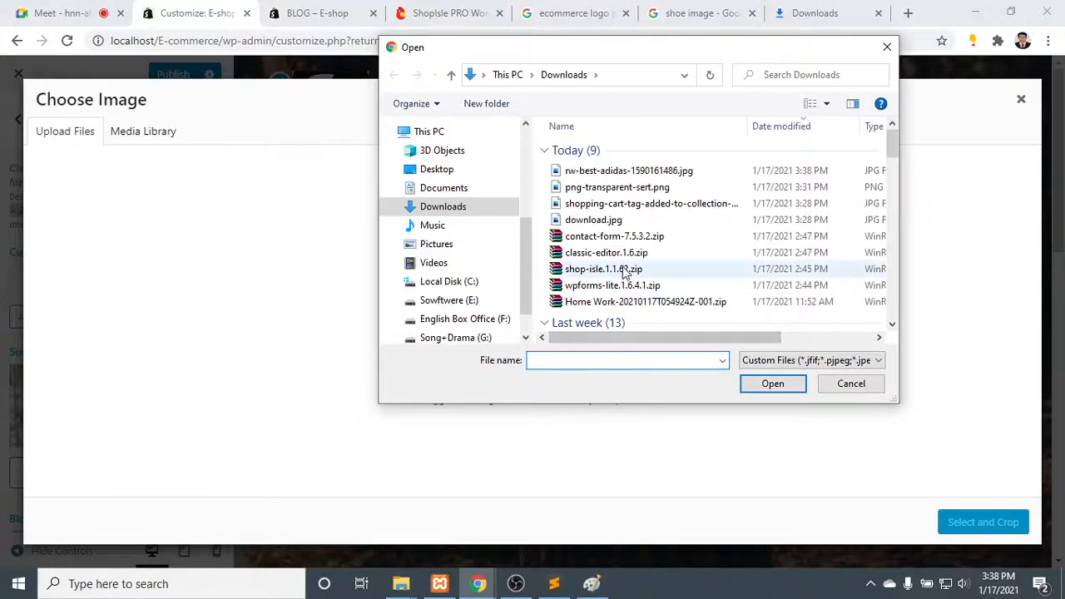
{"action": "double_click", "coordinate": [618, 173]}
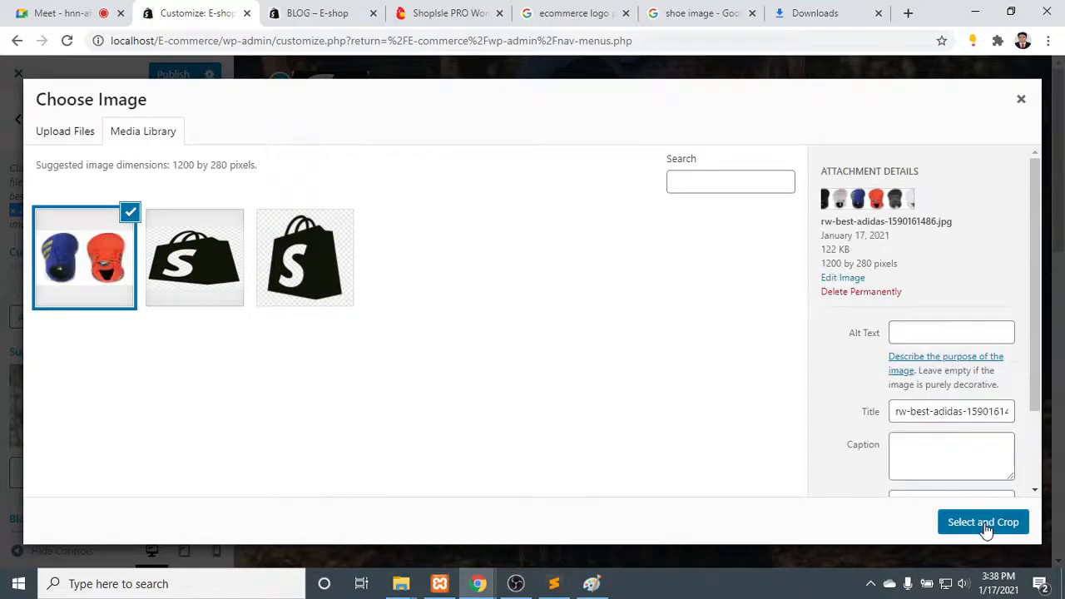
{"action": "left_click", "coordinate": [987, 524]}
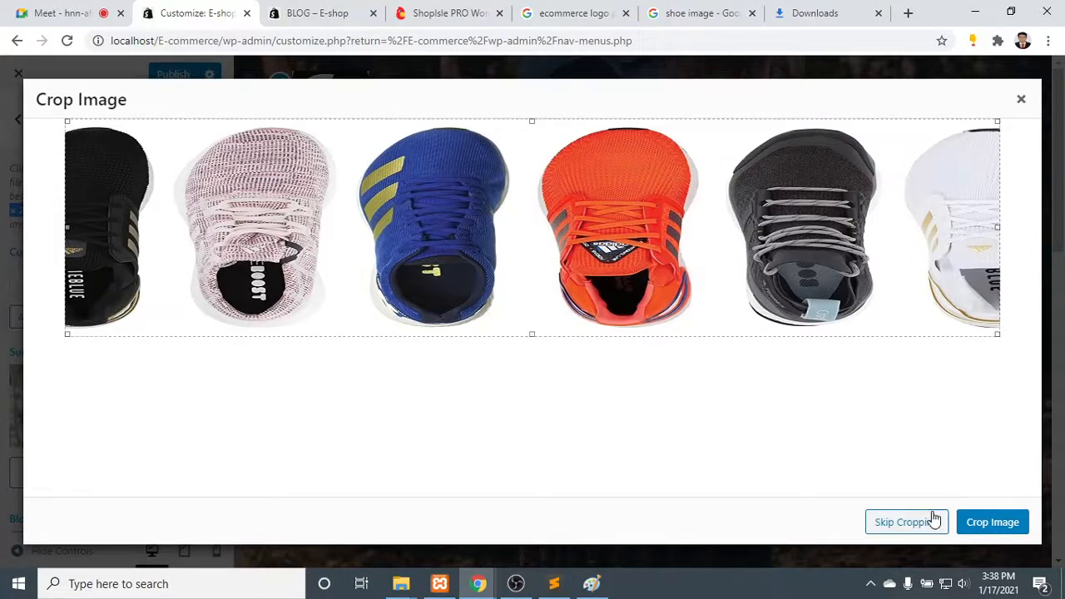
{"action": "left_click", "coordinate": [1020, 99]}
- Switch to Paint, undo the shoe image's resize, and close the file with its changes saved
{"action": "left_click", "coordinate": [591, 583]}
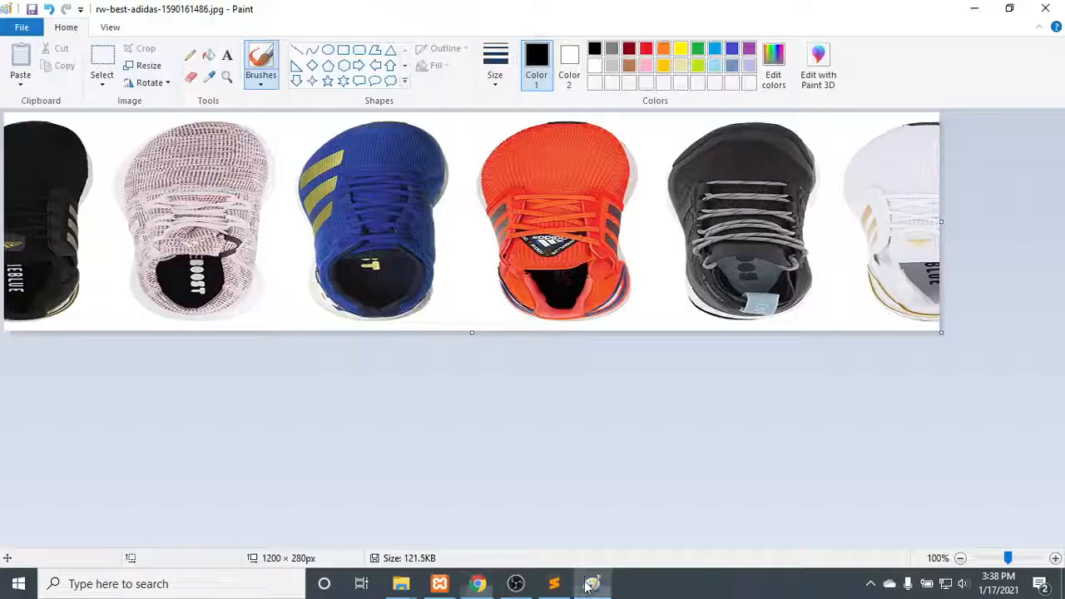
{"action": "key", "text": "ctrl+v"}
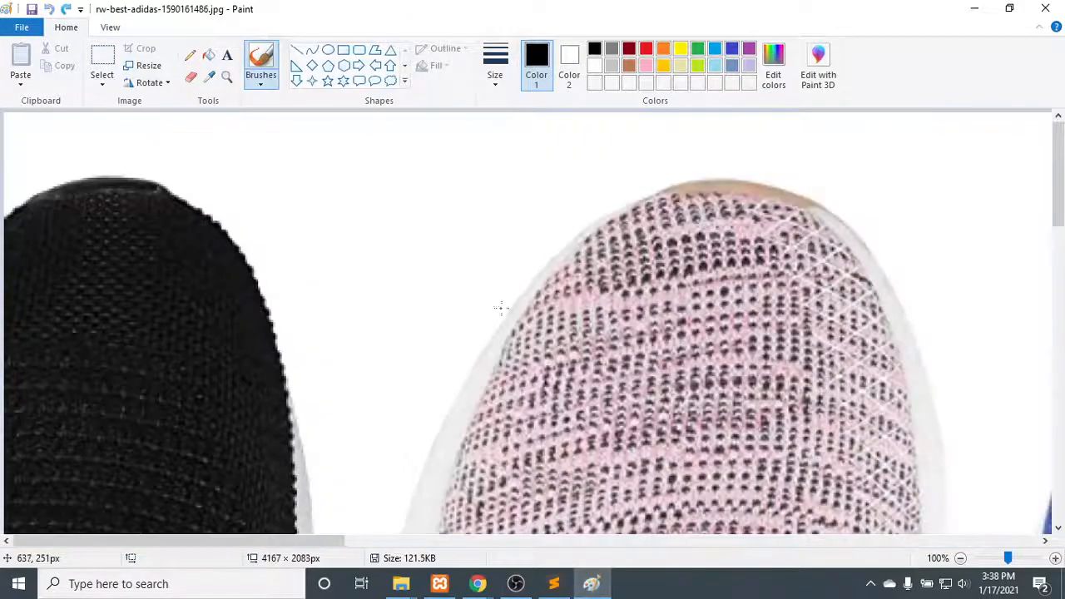
{"action": "scroll", "coordinate": [289, 196], "scroll_direction": "down", "scroll_amount": 3}
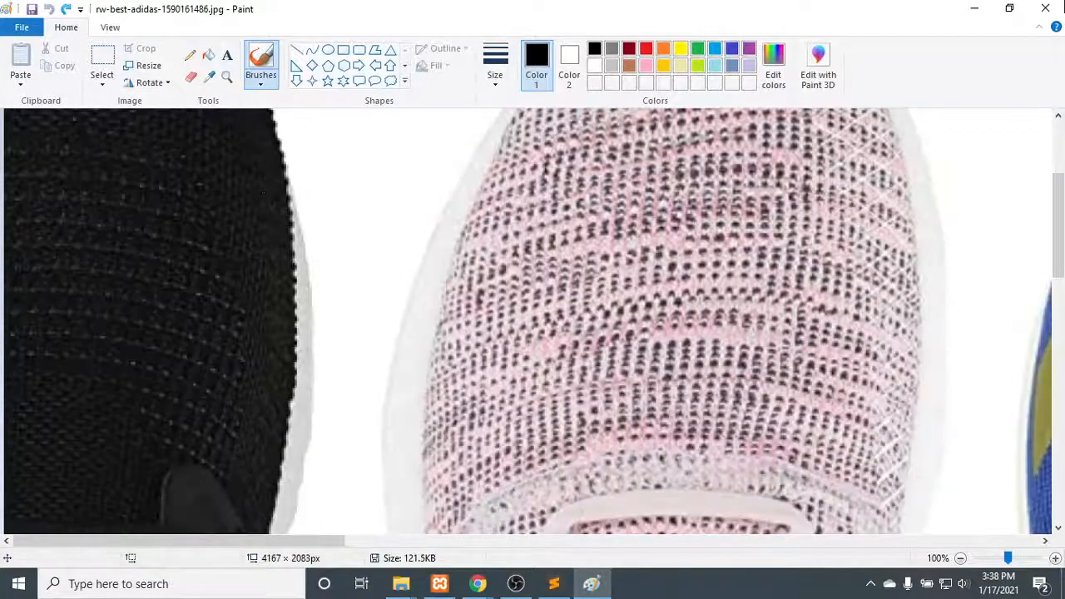
{"action": "left_click", "coordinate": [1058, 6]}
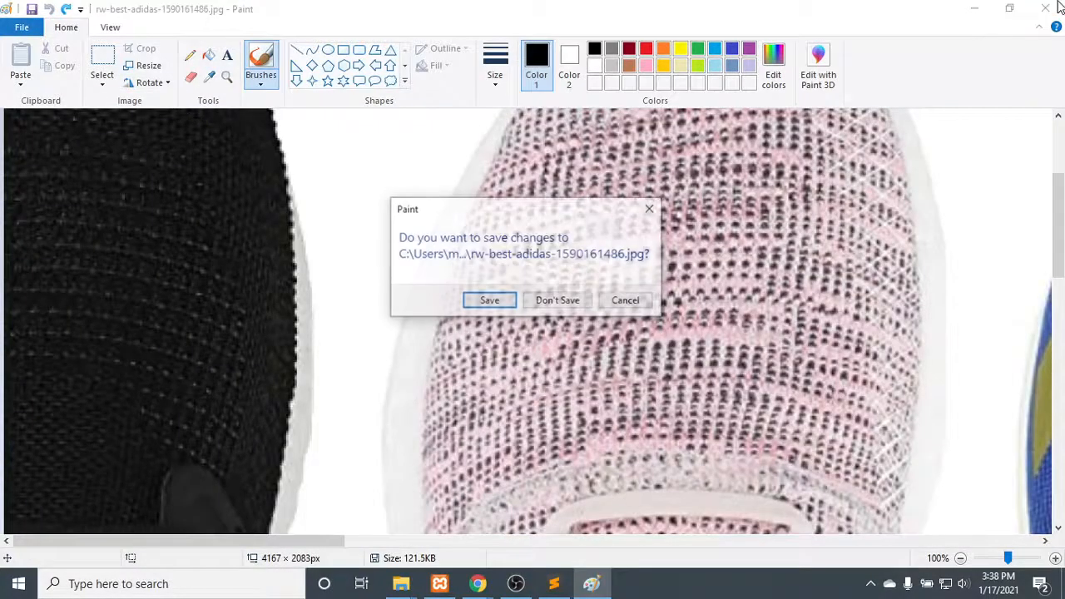
{"action": "left_click", "coordinate": [489, 301]}
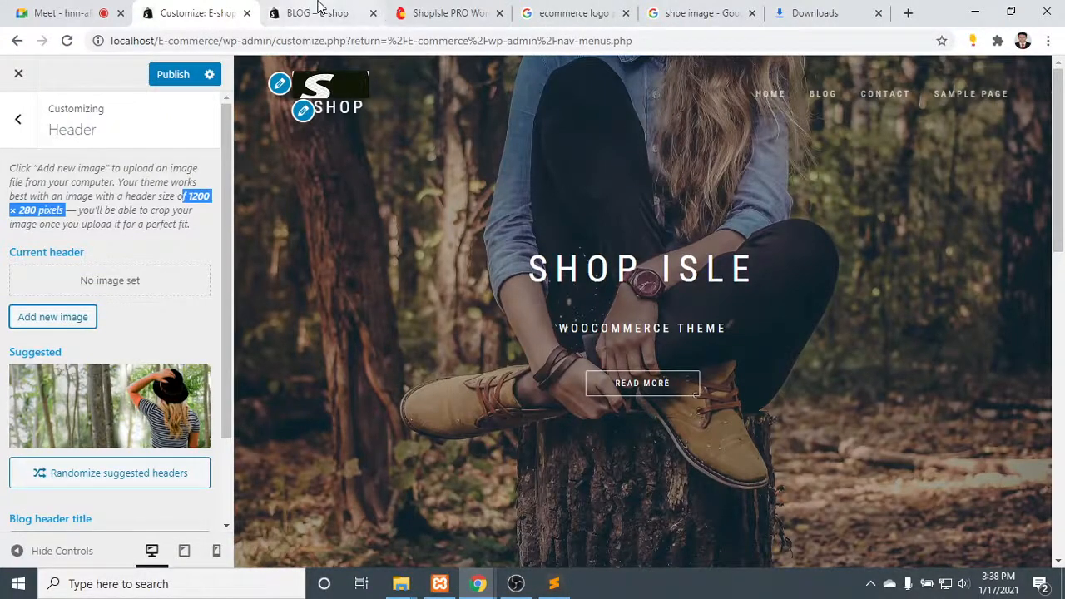
- Upload rw-best-adidas-1590161486.jpg from Downloads as a new header image and proceed to cropping it
{"action": "left_click", "coordinate": [59, 317]}
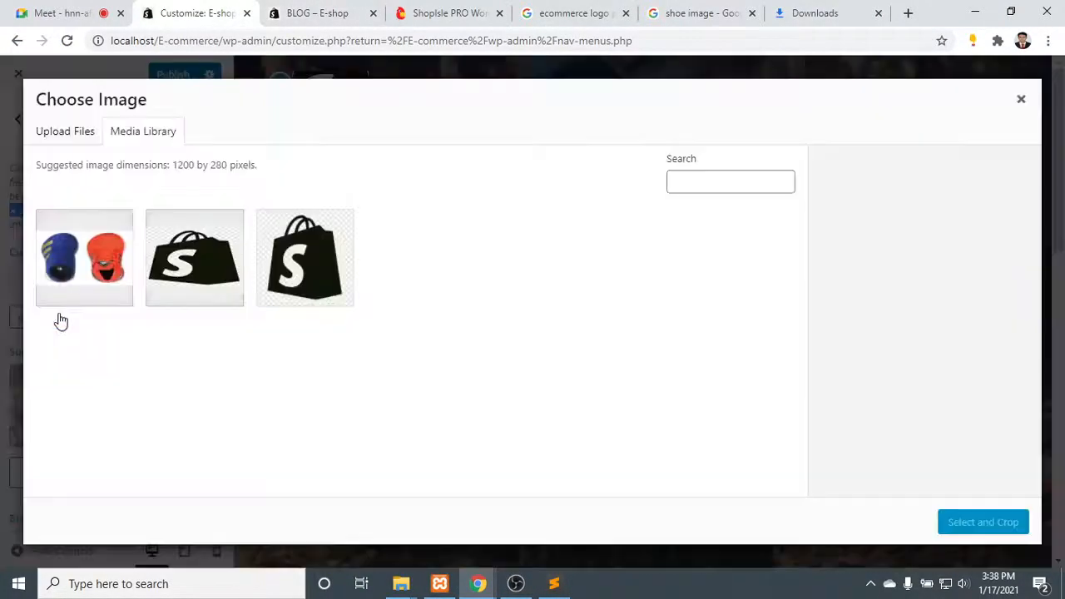
{"action": "left_click", "coordinate": [68, 131]}
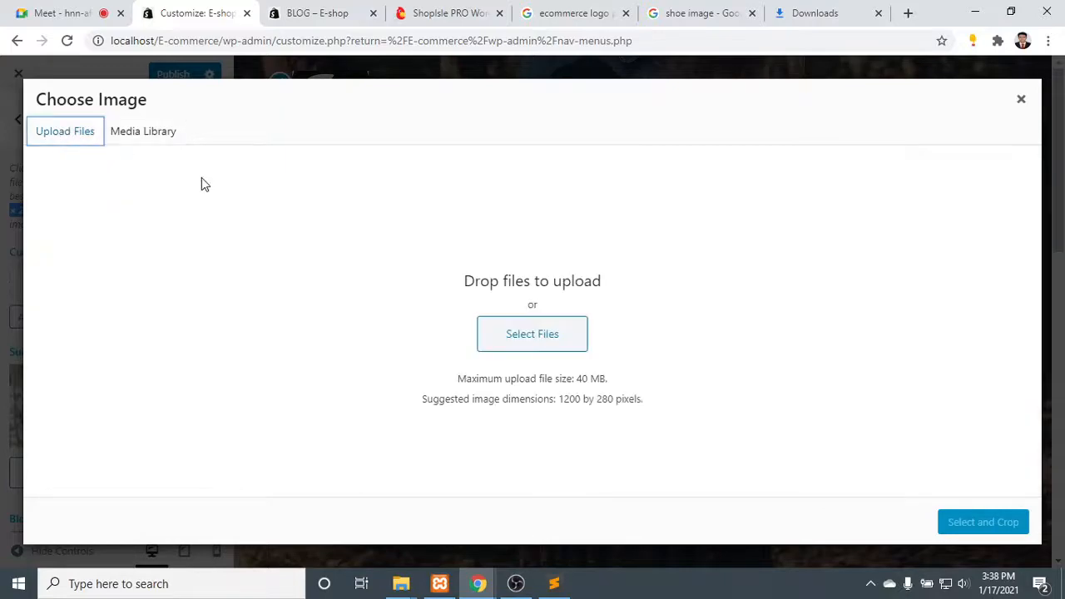
{"action": "left_click", "coordinate": [497, 333]}
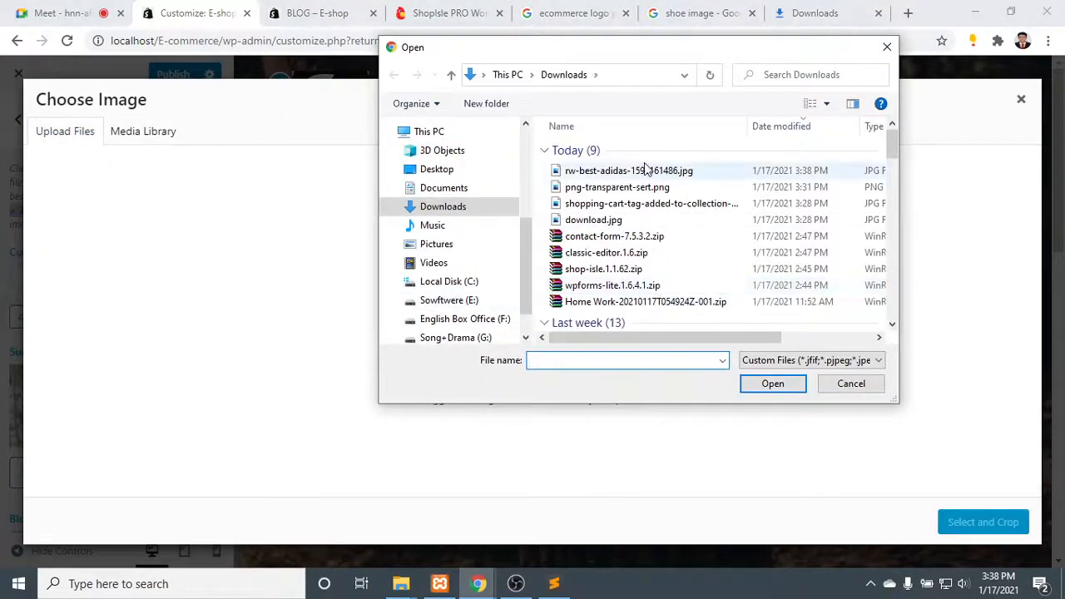
{"action": "double_click", "coordinate": [644, 170]}
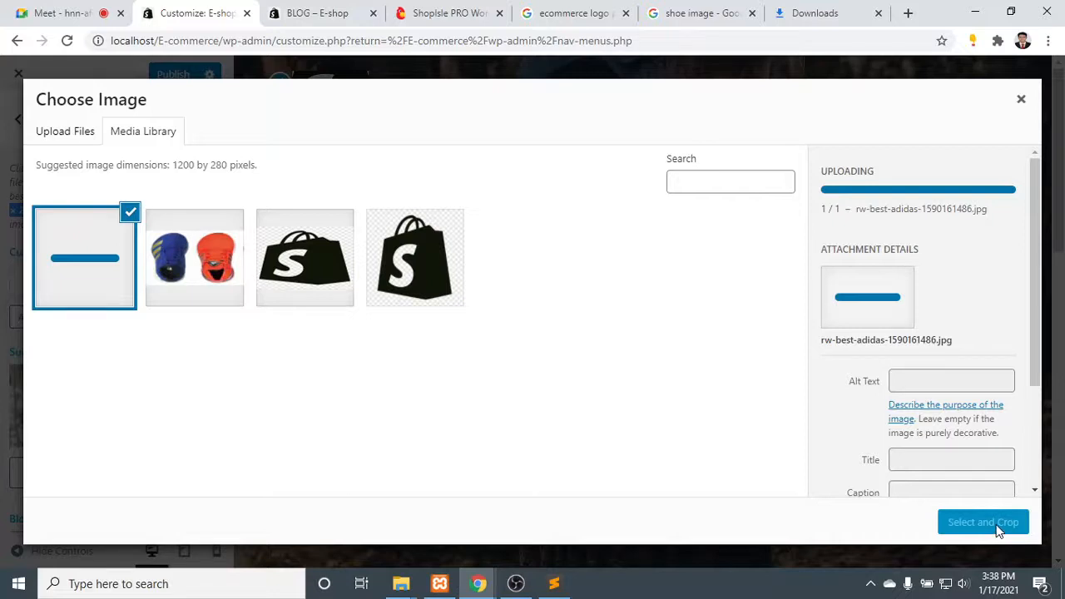
{"action": "left_click_drag", "start_coordinate": [900, 208], "coordinate": [994, 194]}
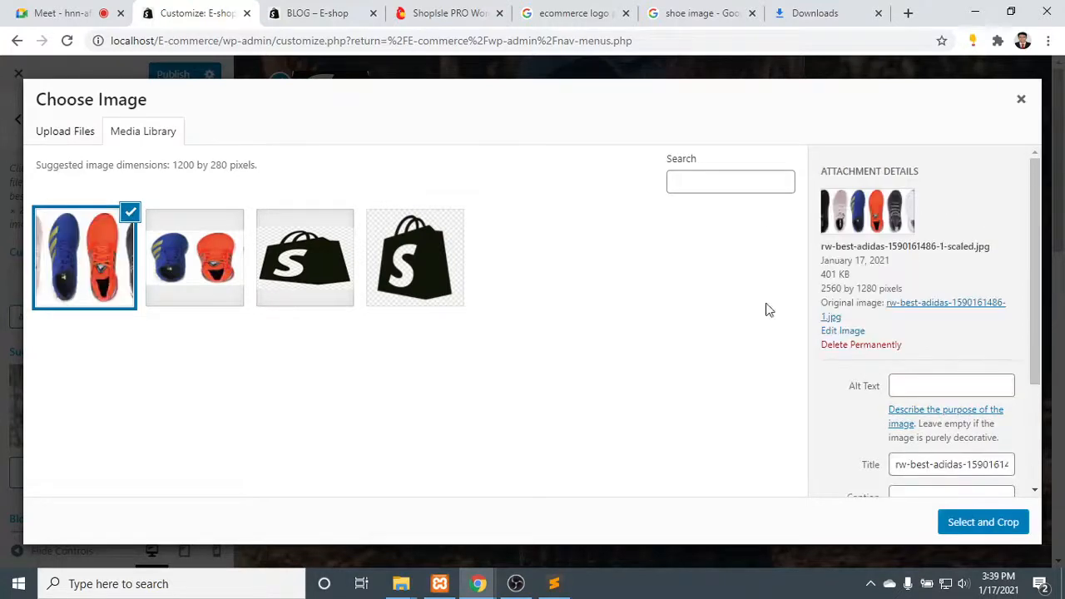
{"action": "left_click", "coordinate": [969, 522]}
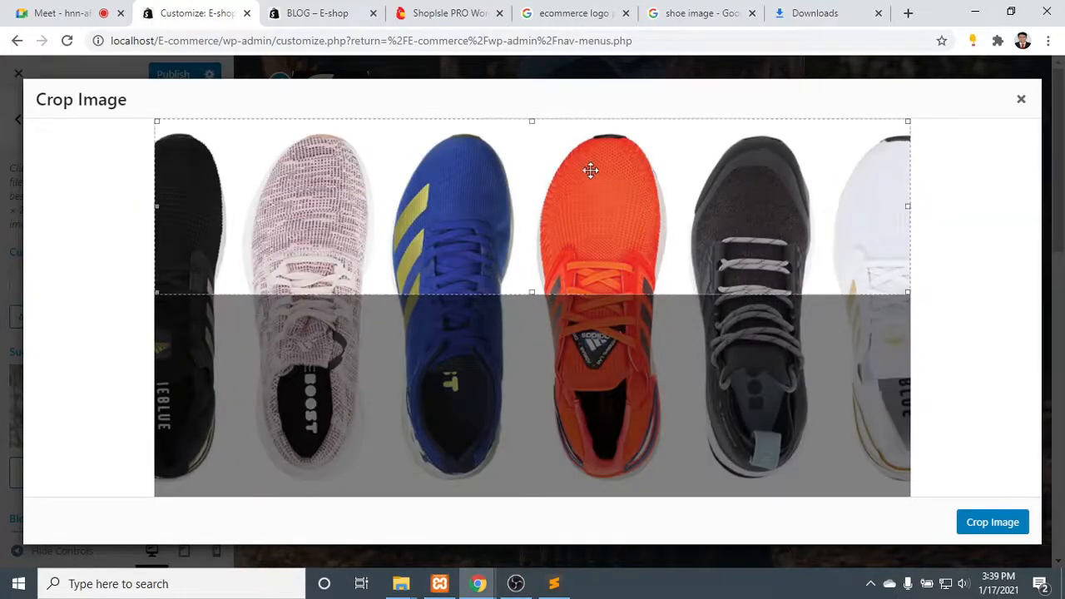
- Extend the crop area from the image's upper edge down to just below the shoe heels and crop the header image
{"action": "left_click_drag", "start_coordinate": [590, 171], "coordinate": [588, 206]}
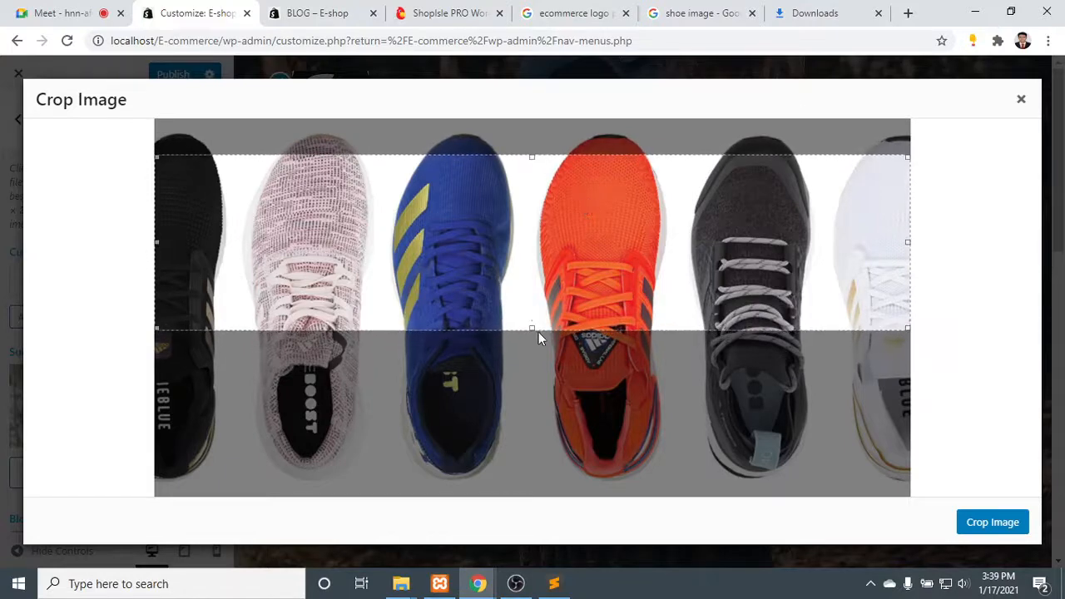
{"action": "left_click_drag", "start_coordinate": [532, 328], "coordinate": [552, 482]}
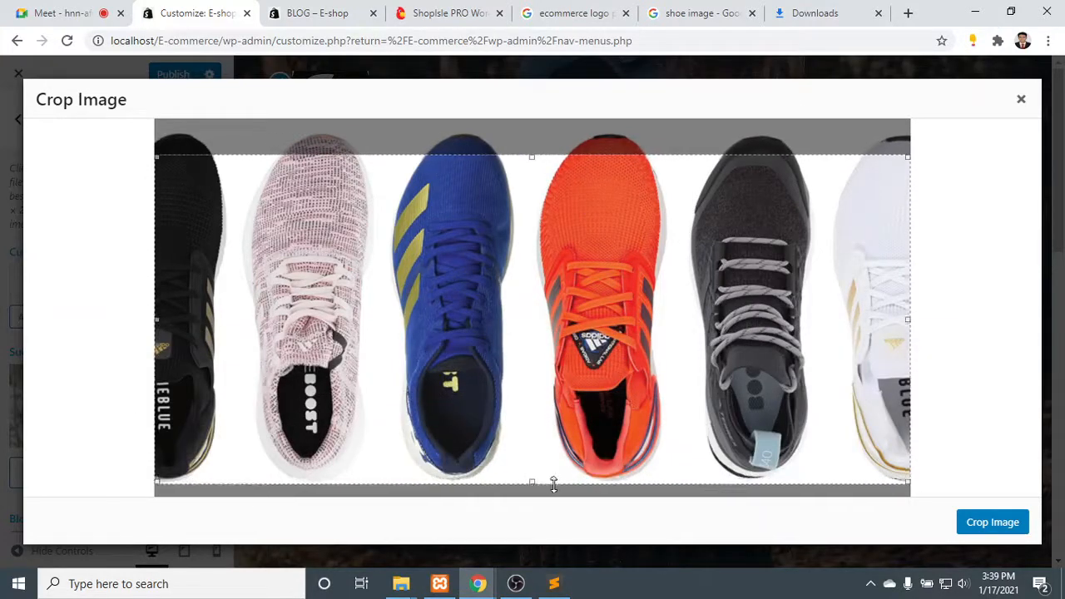
{"action": "left_click_drag", "start_coordinate": [547, 368], "coordinate": [551, 333]}
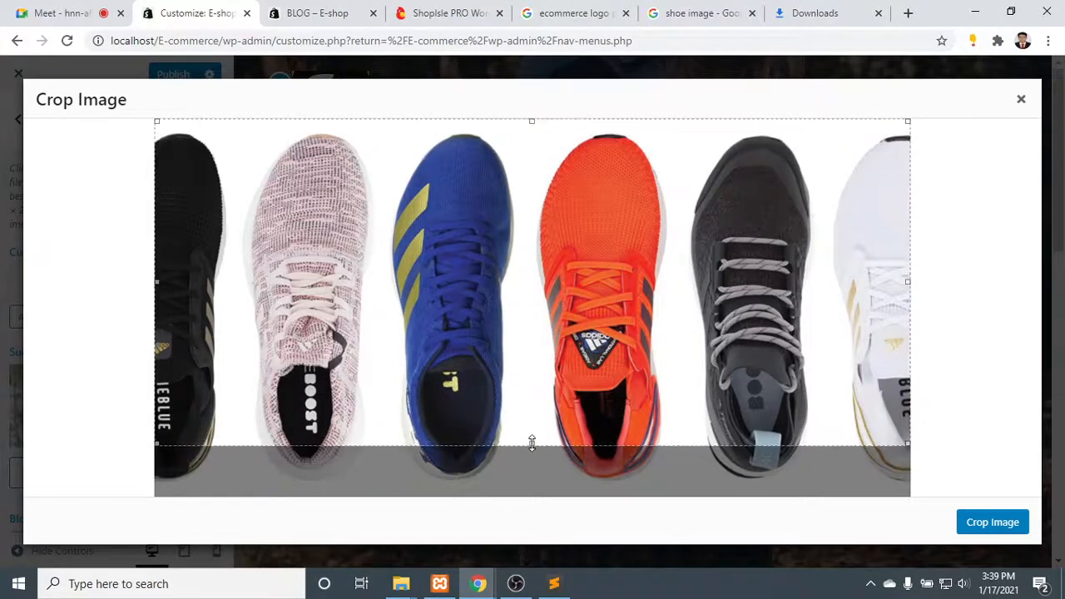
{"action": "left_click_drag", "start_coordinate": [531, 444], "coordinate": [533, 484]}
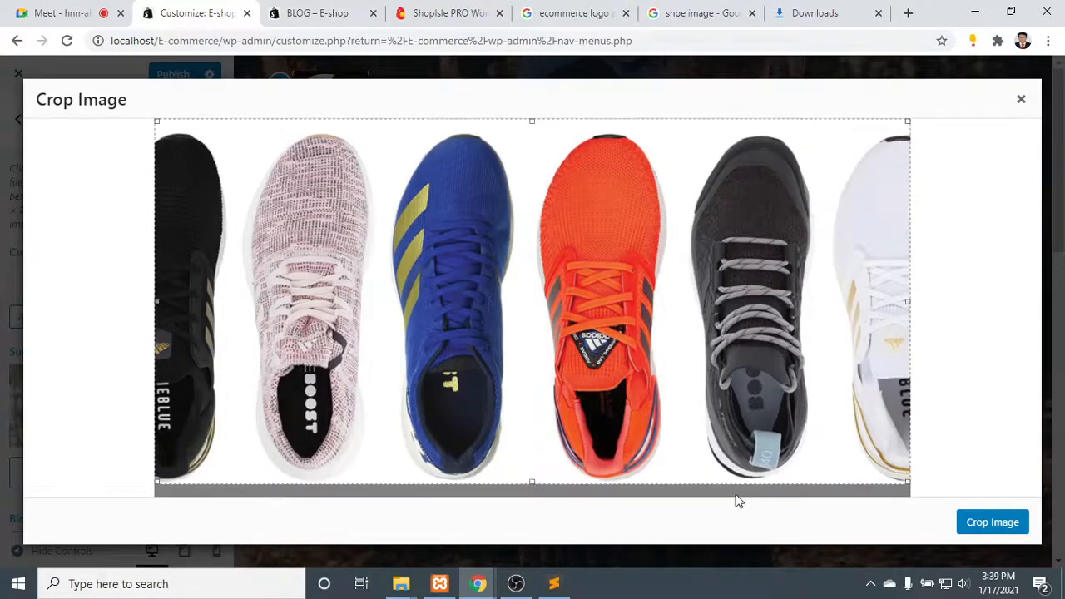
{"action": "left_click", "coordinate": [1012, 522]}
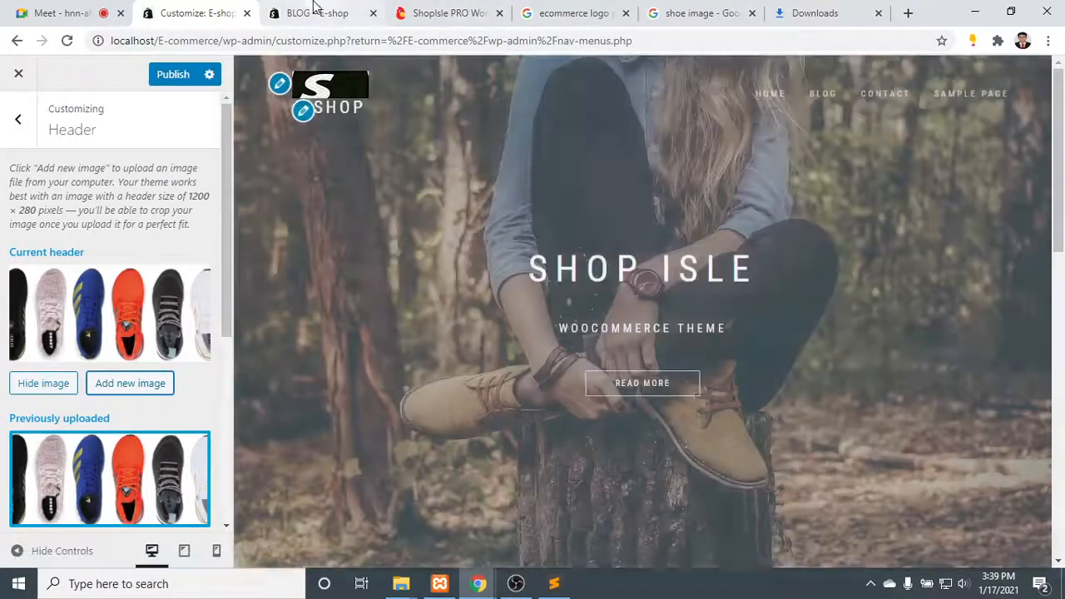
- Publish the new header image and check it on the site's reloaded Blog page
{"action": "left_click", "coordinate": [313, 13]}
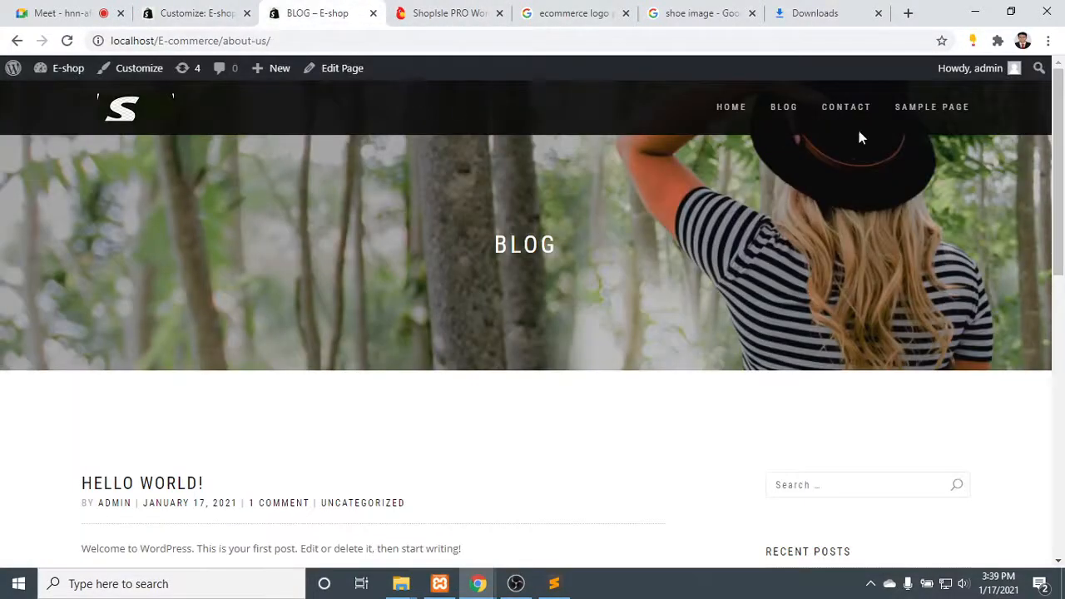
{"action": "left_click", "coordinate": [784, 110]}
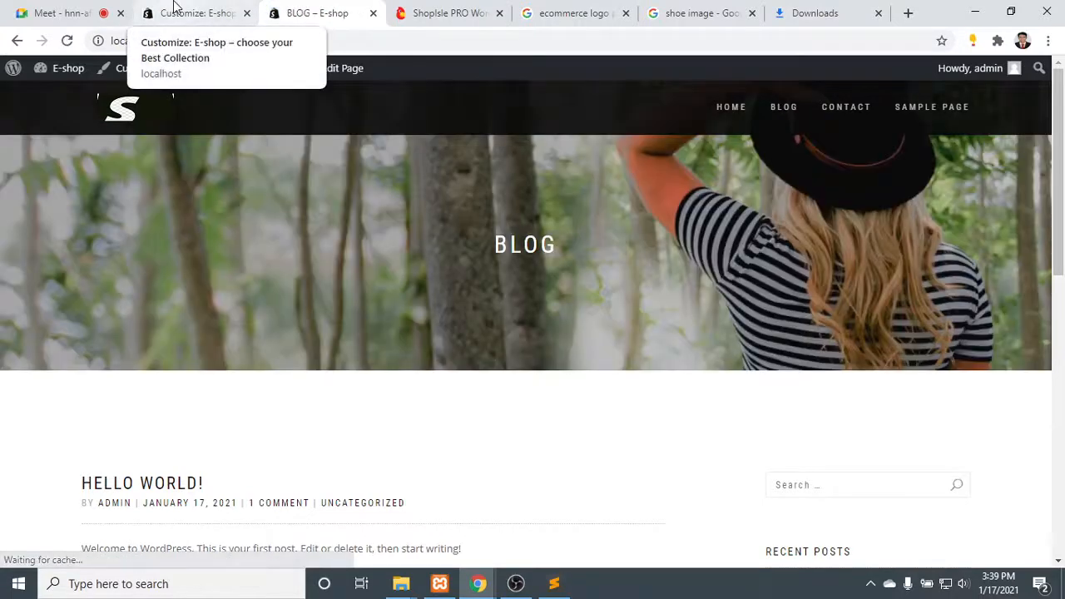
{"action": "left_click", "coordinate": [189, 16]}
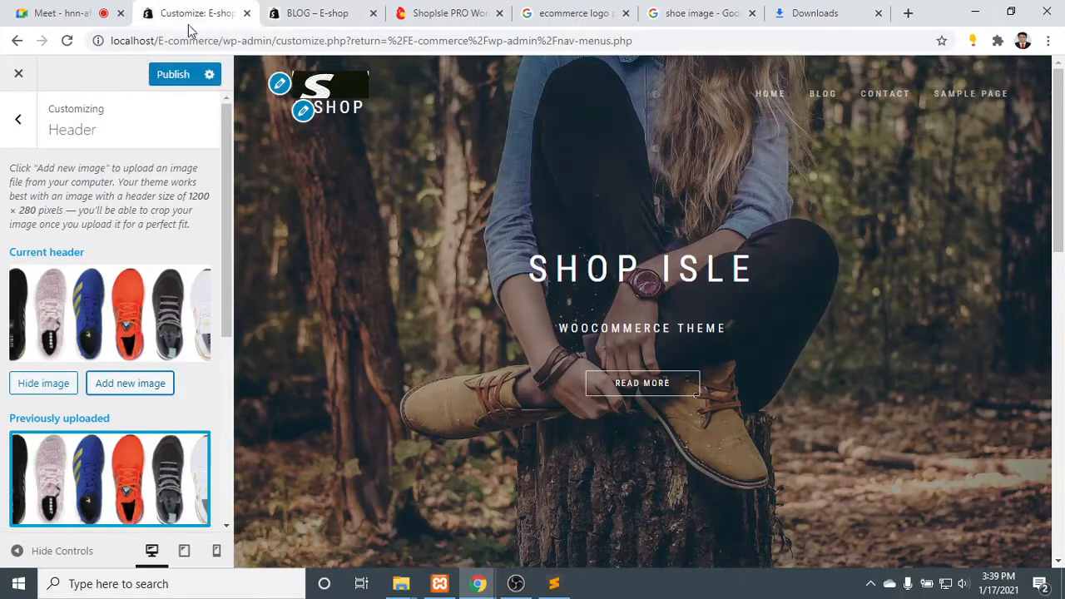
{"action": "left_click", "coordinate": [176, 75]}
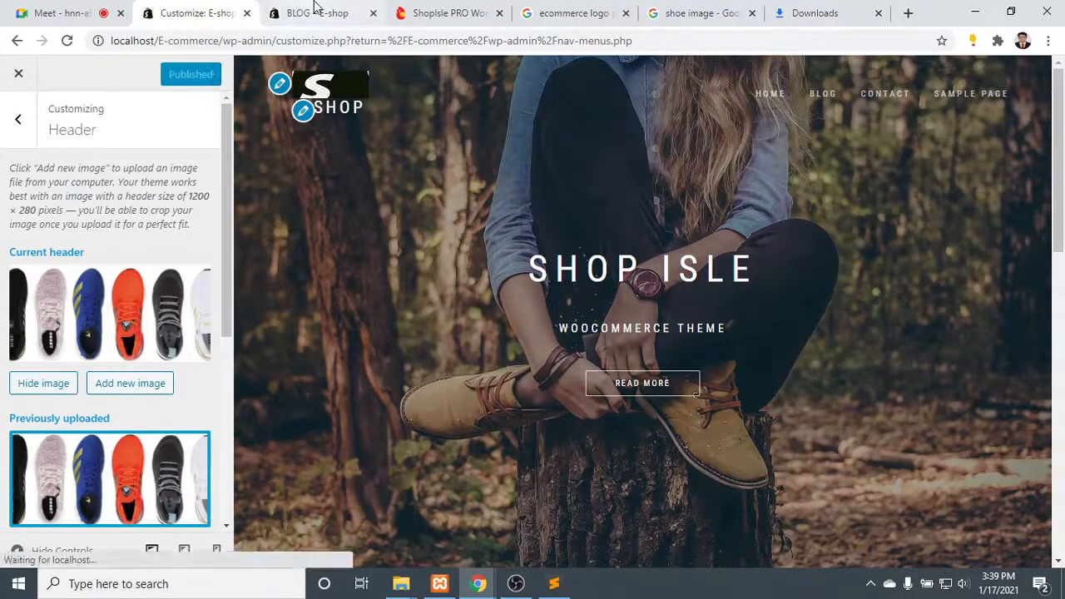
{"action": "left_click", "coordinate": [316, 11]}
{"action": "left_click", "coordinate": [784, 106]}
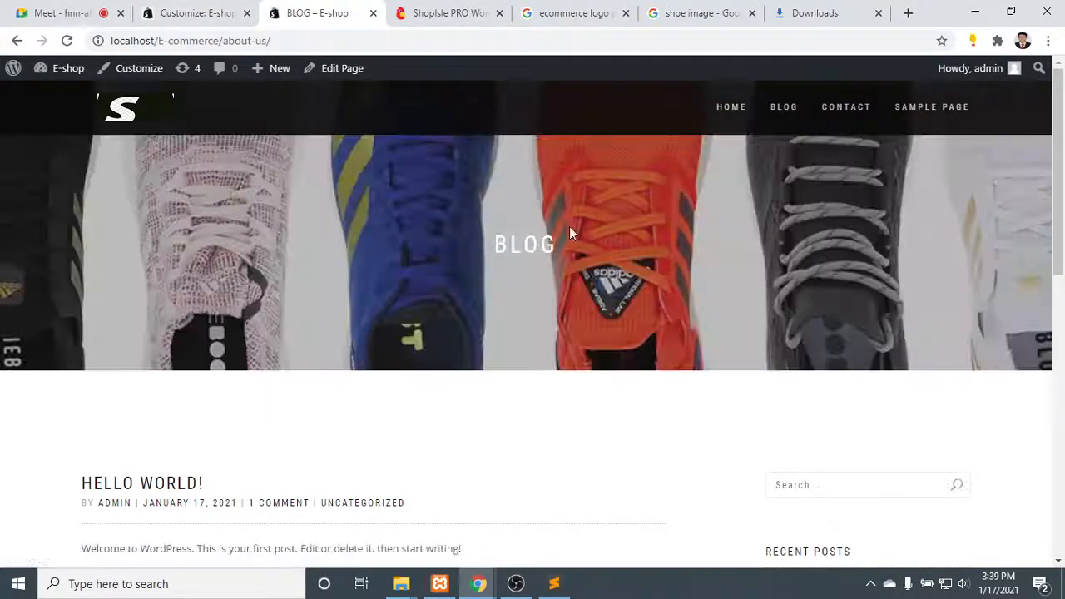
{"action": "scroll", "coordinate": [239, 165], "scroll_direction": "down", "scroll_amount": 2}
{"action": "scroll", "coordinate": [243, 178], "scroll_direction": "up", "scroll_amount": 2}
- Return to the customizer, go to the Big title section of the frontpage sections and remove its image
{"action": "left_click", "coordinate": [166, 9]}
{"action": "scroll", "coordinate": [8, 401], "scroll_direction": "down", "scroll_amount": 3}
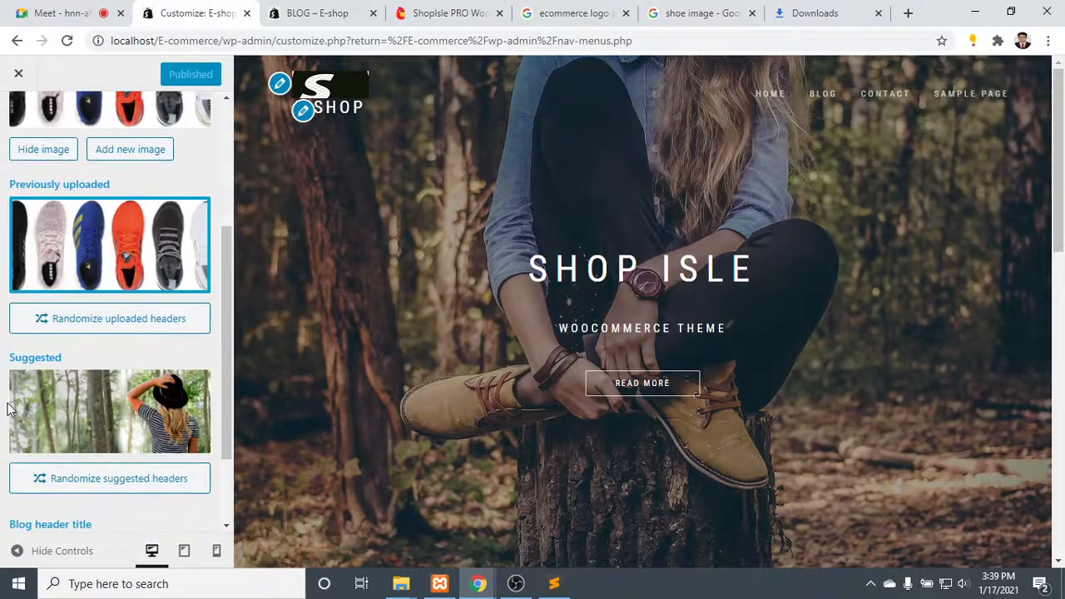
{"action": "scroll", "coordinate": [9, 406], "scroll_direction": "up", "scroll_amount": 1}
{"action": "scroll", "coordinate": [10, 406], "scroll_direction": "down", "scroll_amount": 2}
{"action": "scroll", "coordinate": [12, 249], "scroll_direction": "up", "scroll_amount": 6}
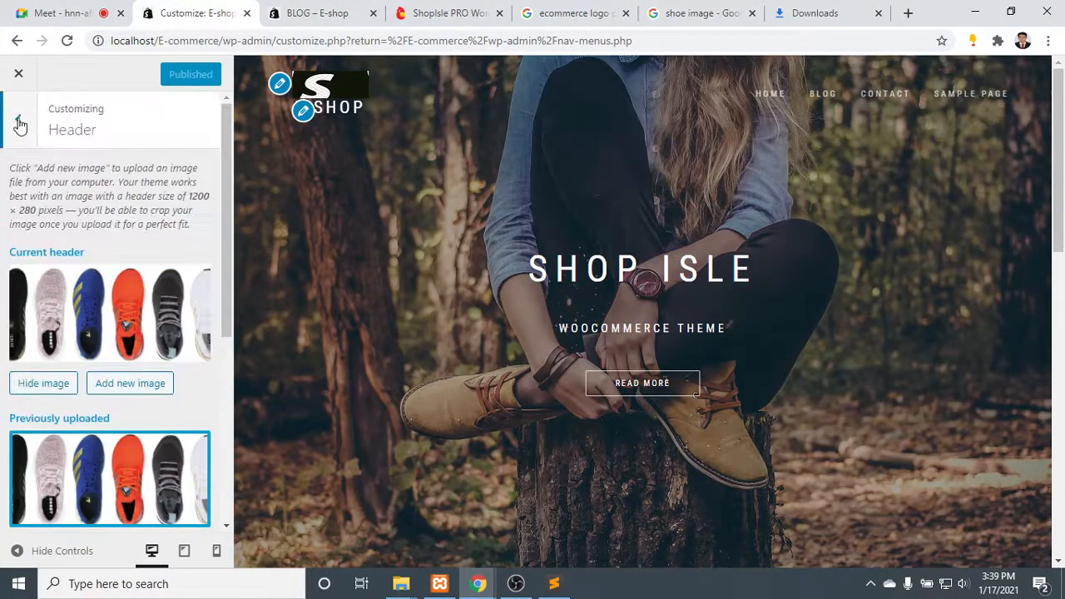
{"action": "left_click", "coordinate": [20, 120]}
{"action": "left_click", "coordinate": [87, 264]}
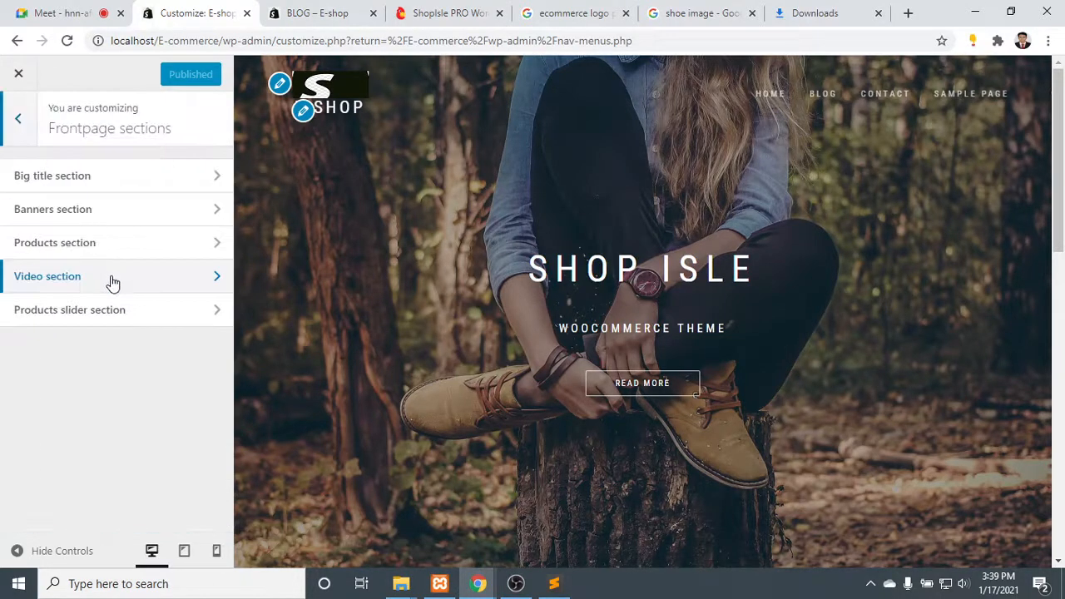
{"action": "left_click", "coordinate": [127, 181]}
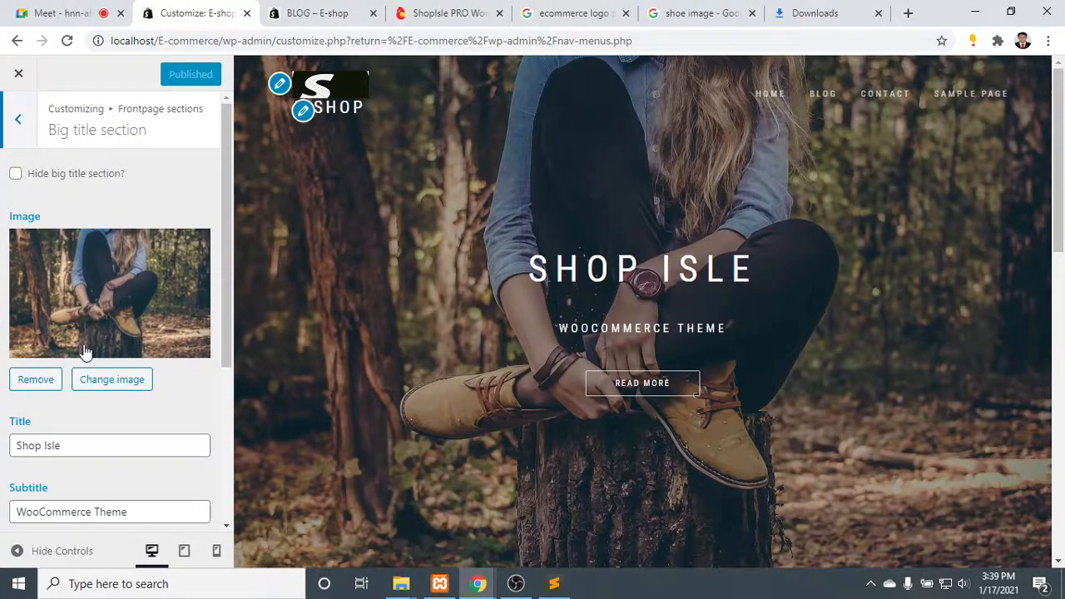
{"action": "left_click", "coordinate": [36, 379]}
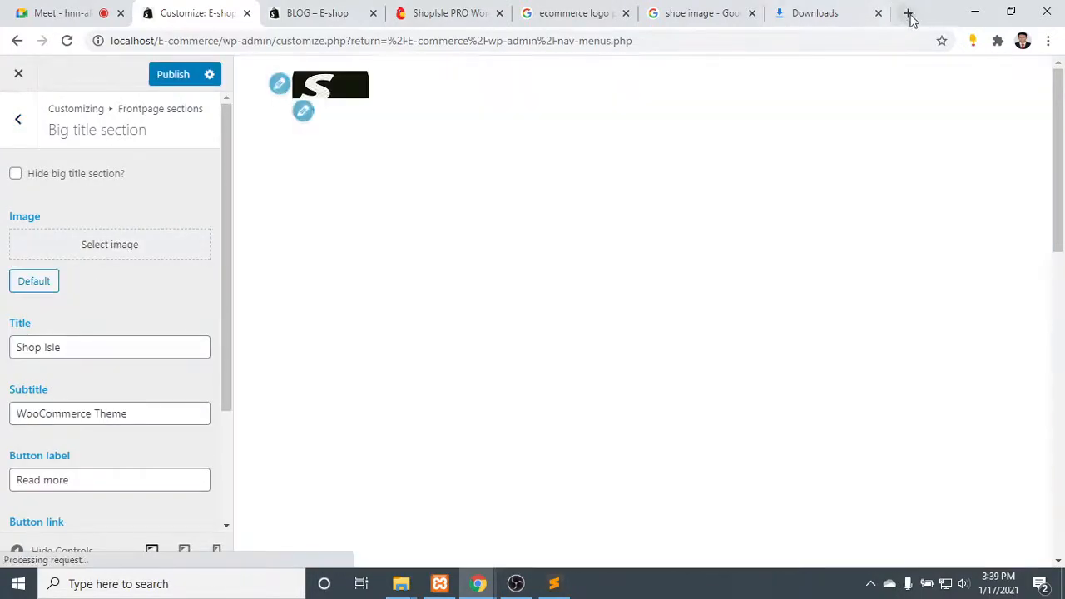
{"action": "left_click", "coordinate": [908, 13]}
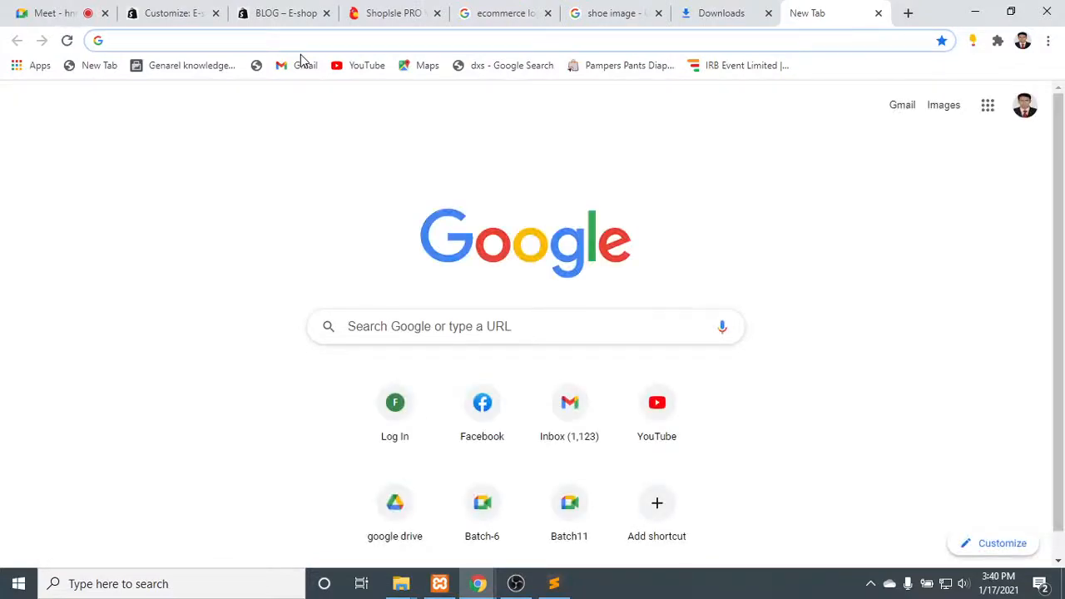
{"action": "type", "text": "p"}
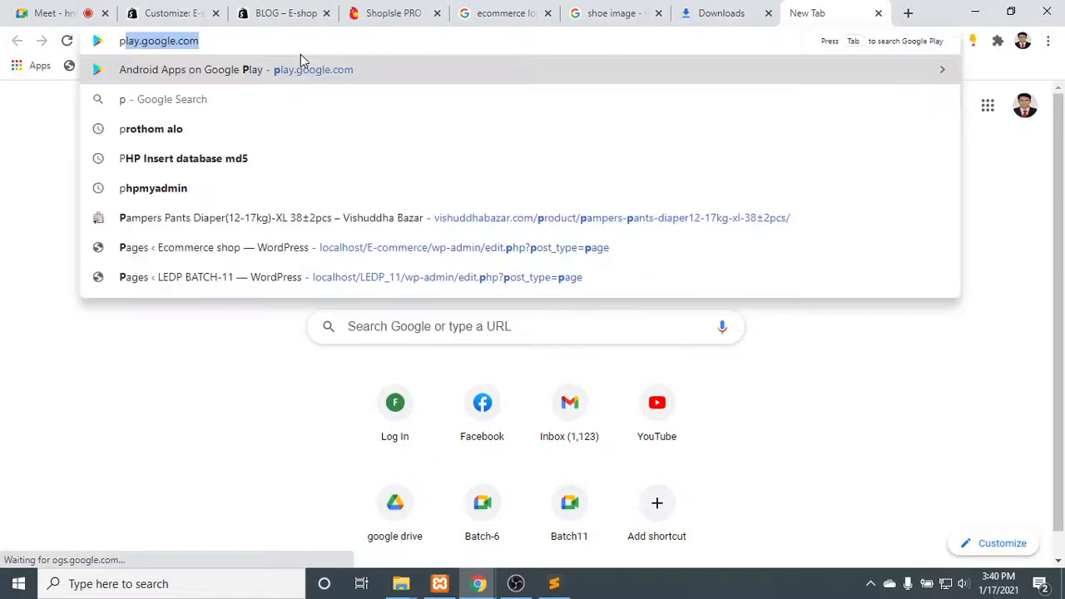
{"action": "type", "text": "ixe"}
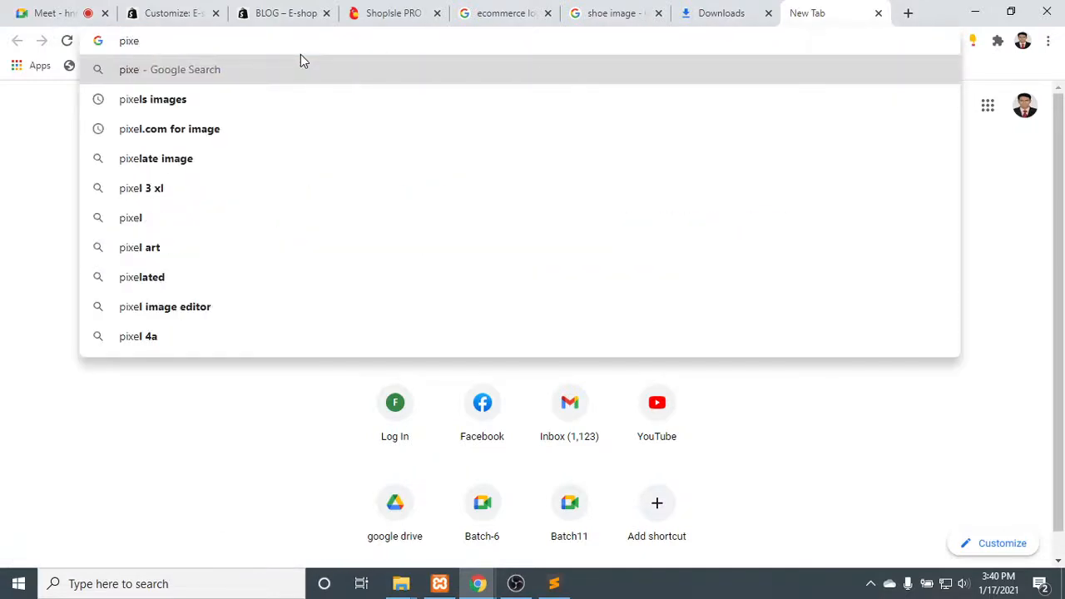
{"action": "type", "text": "l.com"}
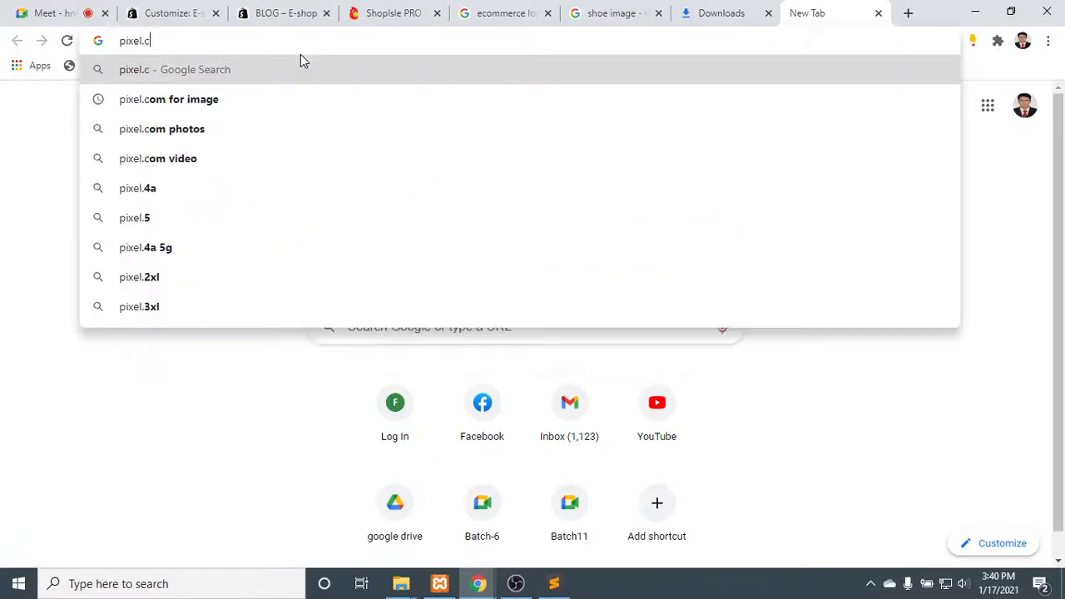
{"action": "key", "text": "Return"}
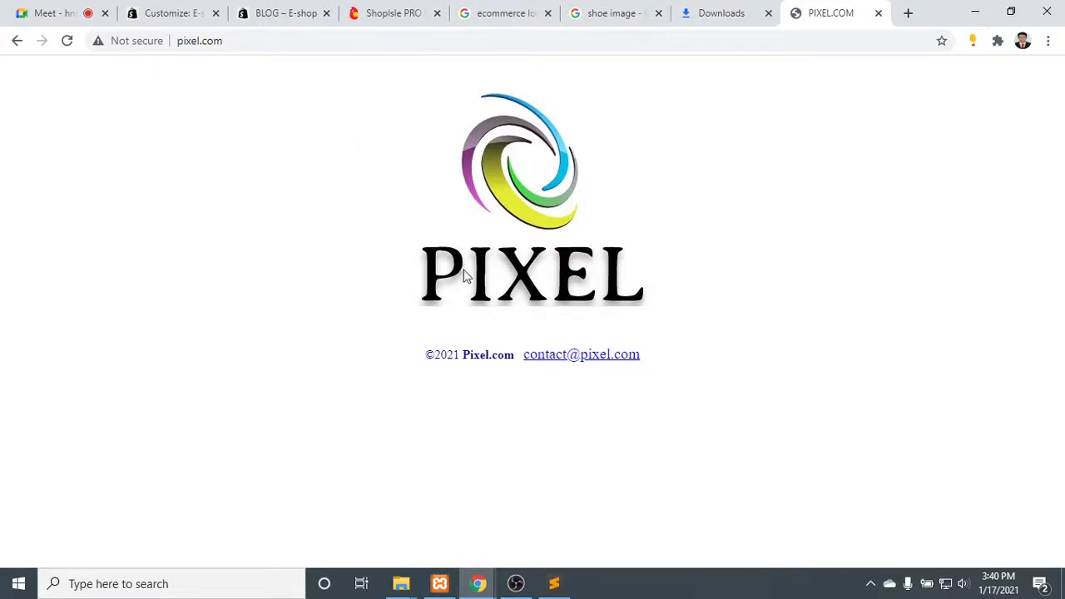
- Search the web for "pixel.com images" in a new tab, open pexels.com from it and close the pixel.com tab
{"action": "left_click", "coordinate": [908, 12]}
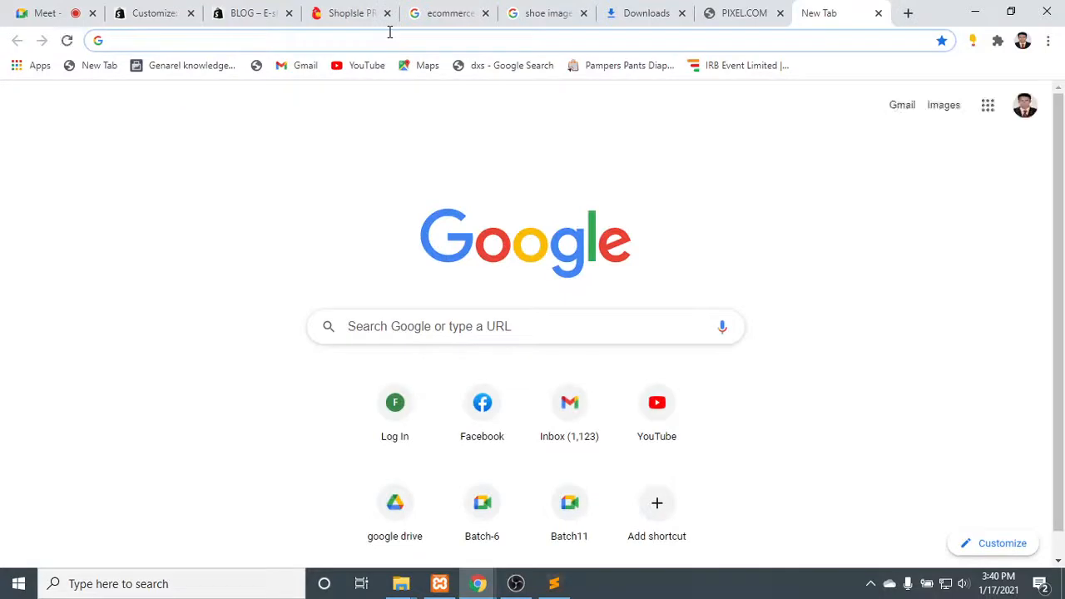
{"action": "type", "text": "pi"}
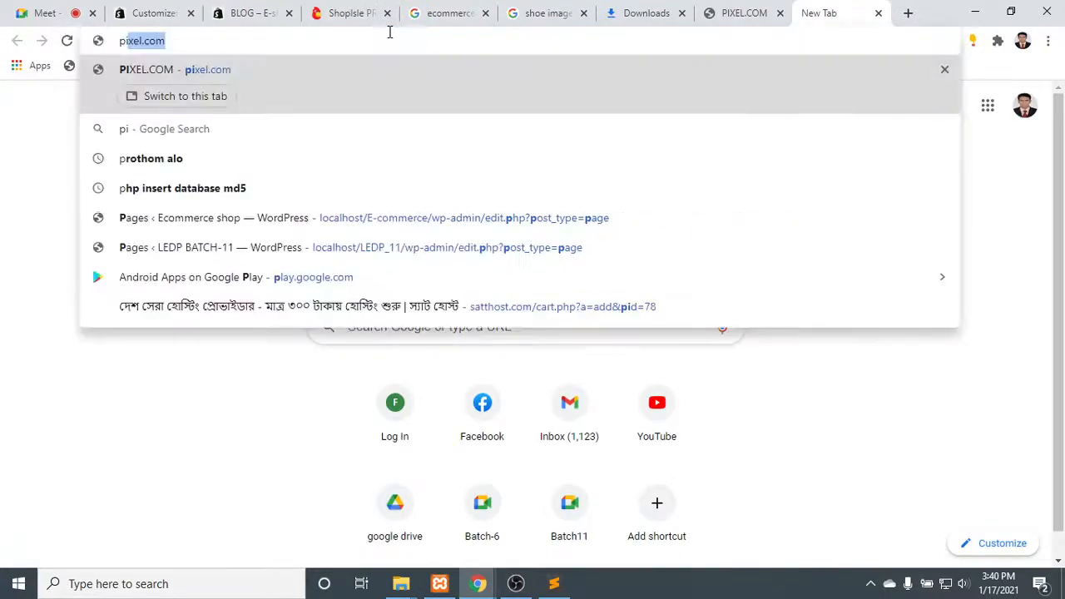
{"action": "type", "text": "xel.co"}
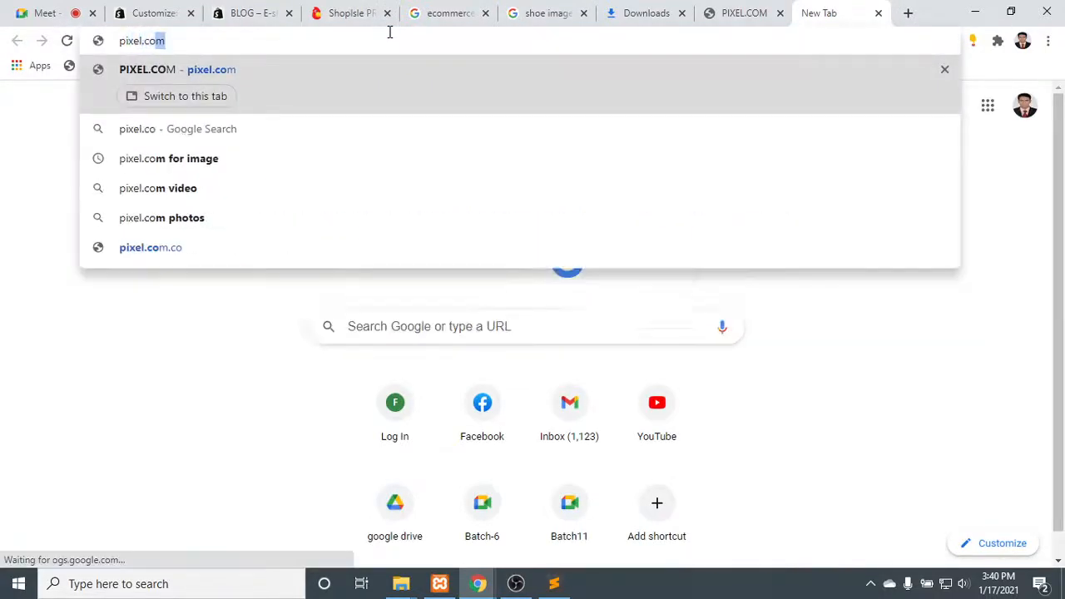
{"action": "type", "text": "m images"}
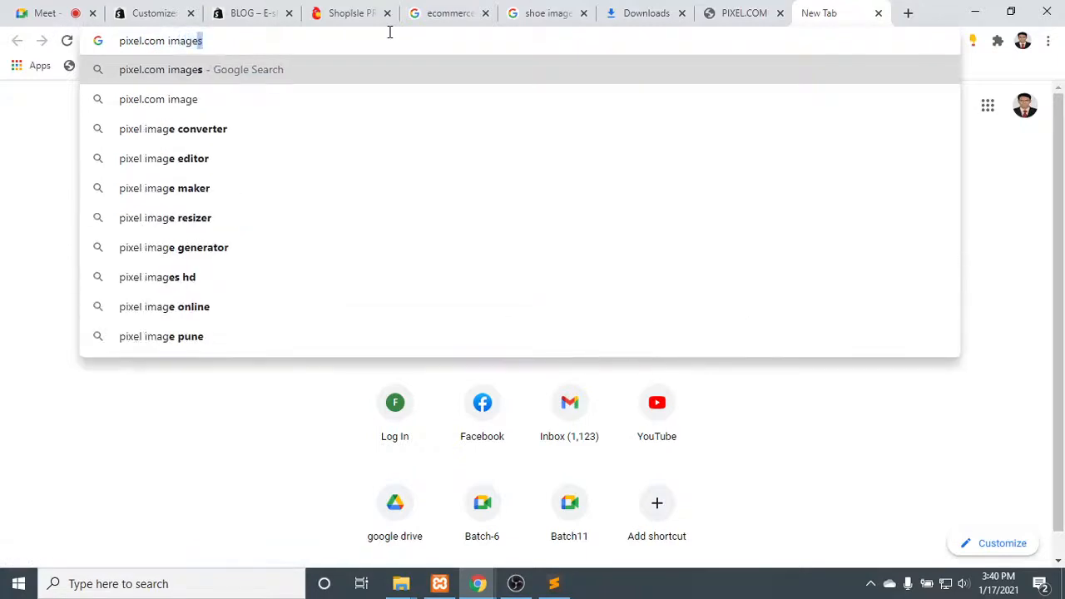
{"action": "key", "text": "Return"}
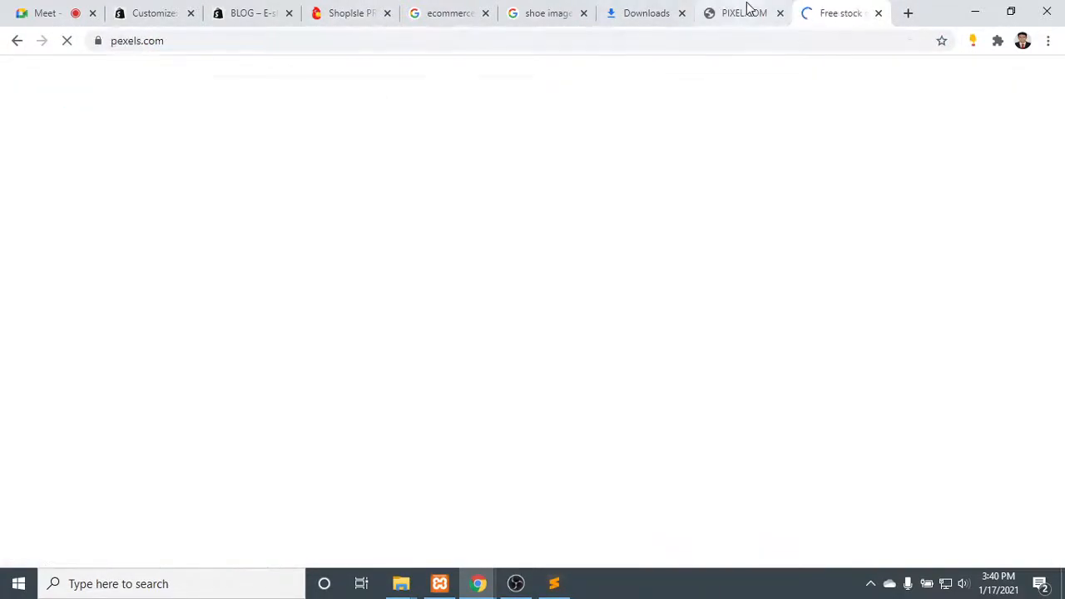
{"action": "left_click", "coordinate": [779, 13]}
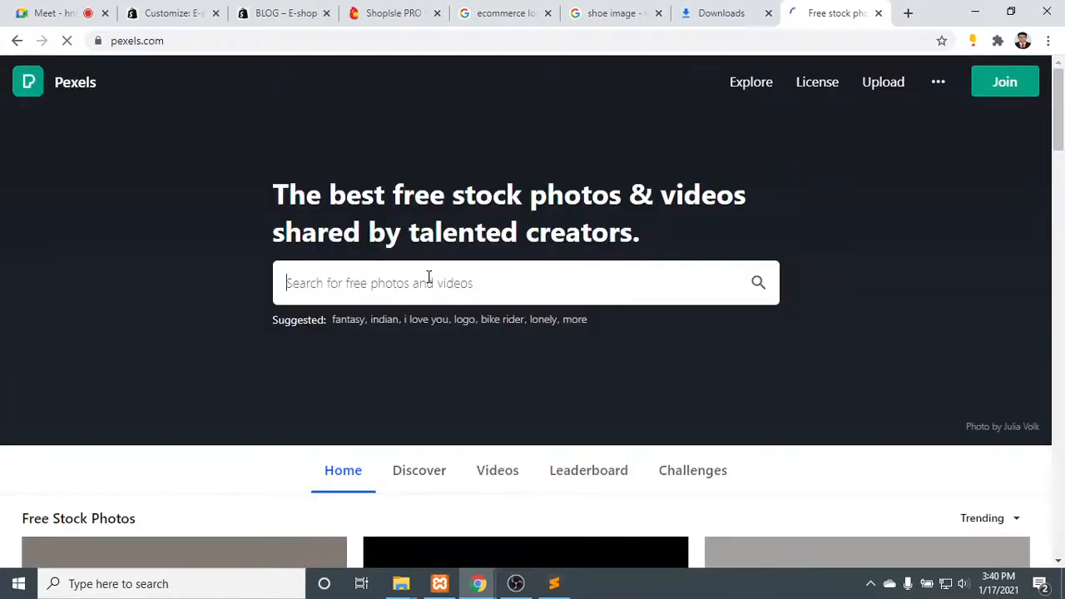
- Search Pexels for "fashion" photos and browse the results, checking the big title settings in the customizer in between
{"action": "type", "text": "fashion"}
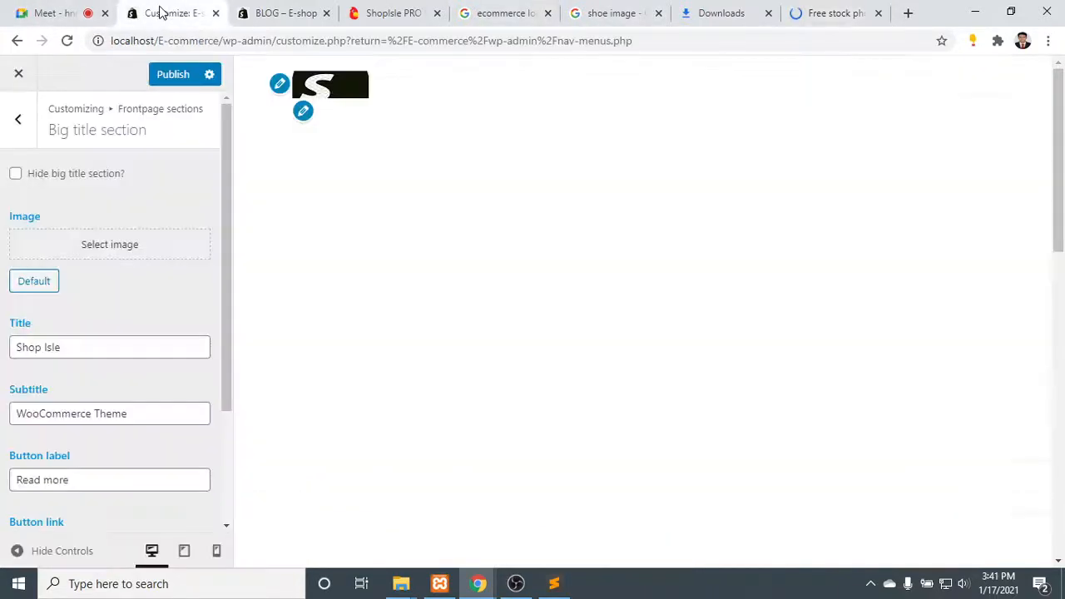
{"action": "left_click", "coordinate": [163, 13]}
{"action": "scroll", "coordinate": [131, 325], "scroll_direction": "down", "scroll_amount": 1}
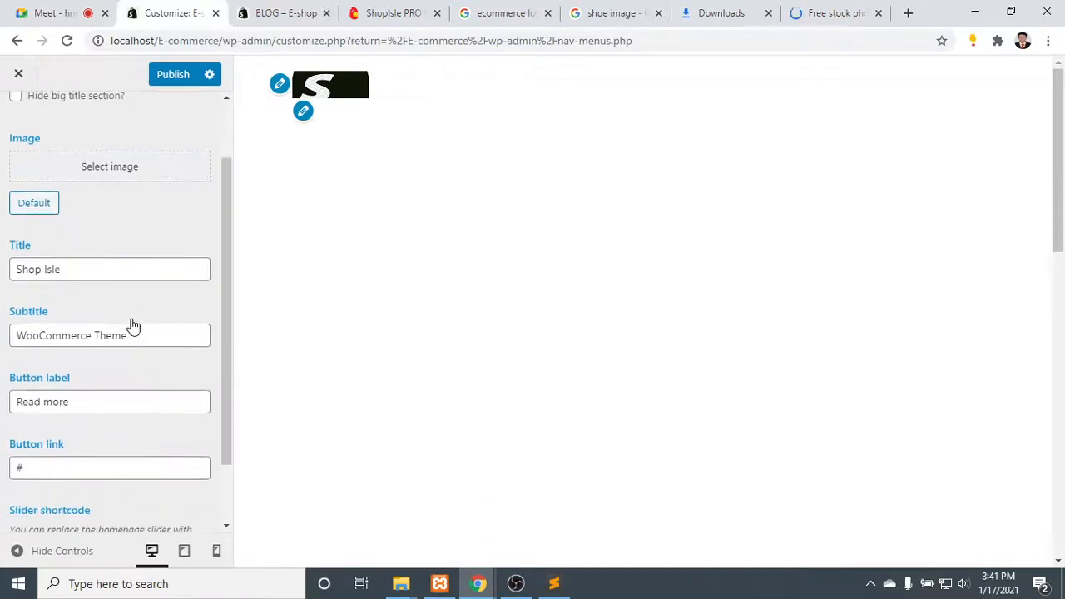
{"action": "left_click", "coordinate": [64, 265]}
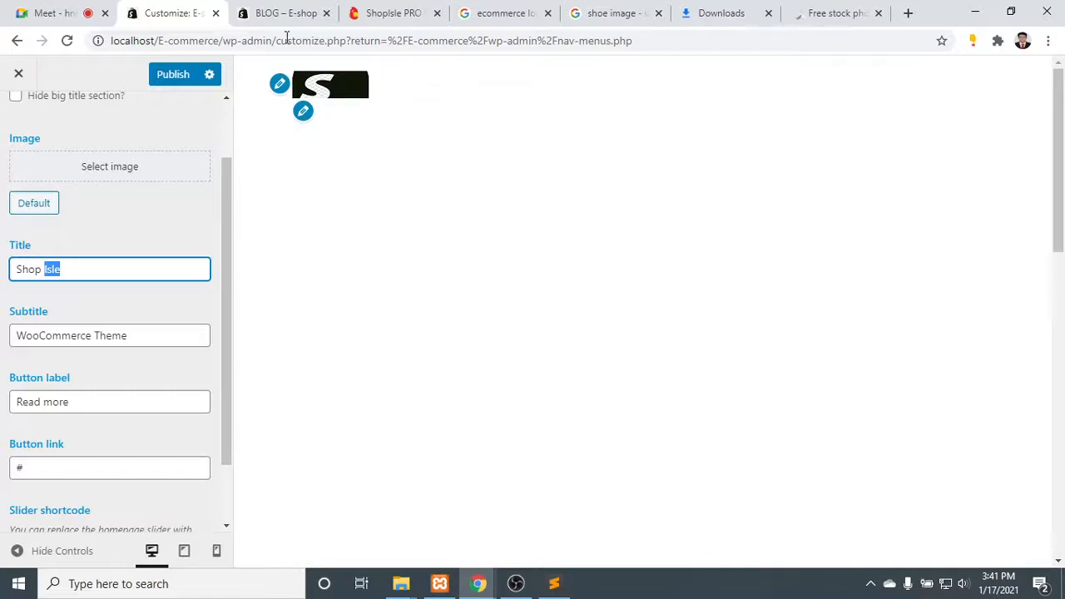
{"action": "left_click", "coordinate": [823, 12]}
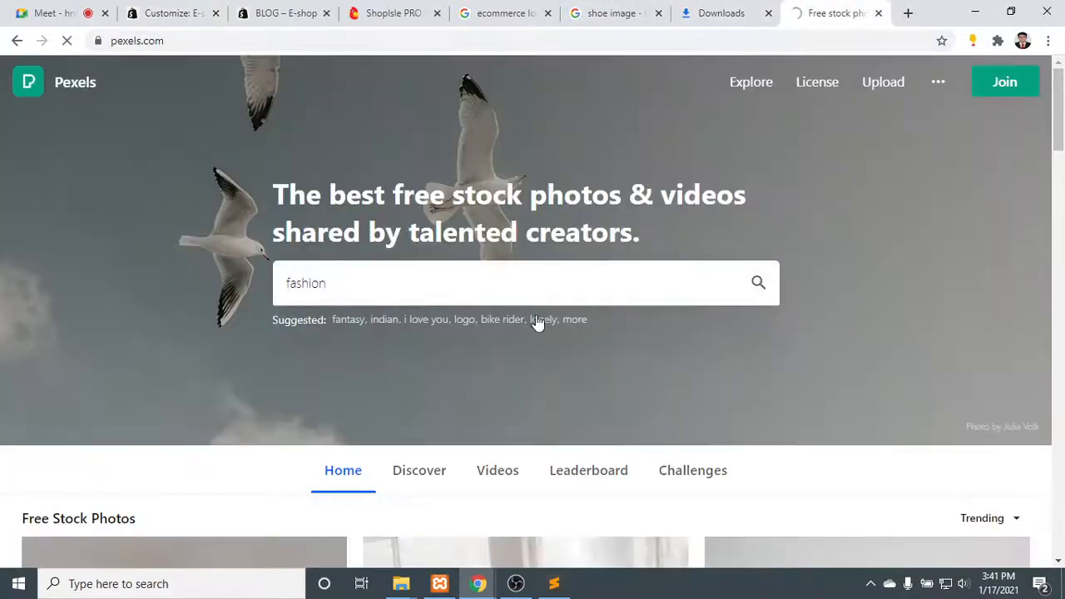
{"action": "scroll", "coordinate": [536, 323], "scroll_direction": "down", "scroll_amount": 4}
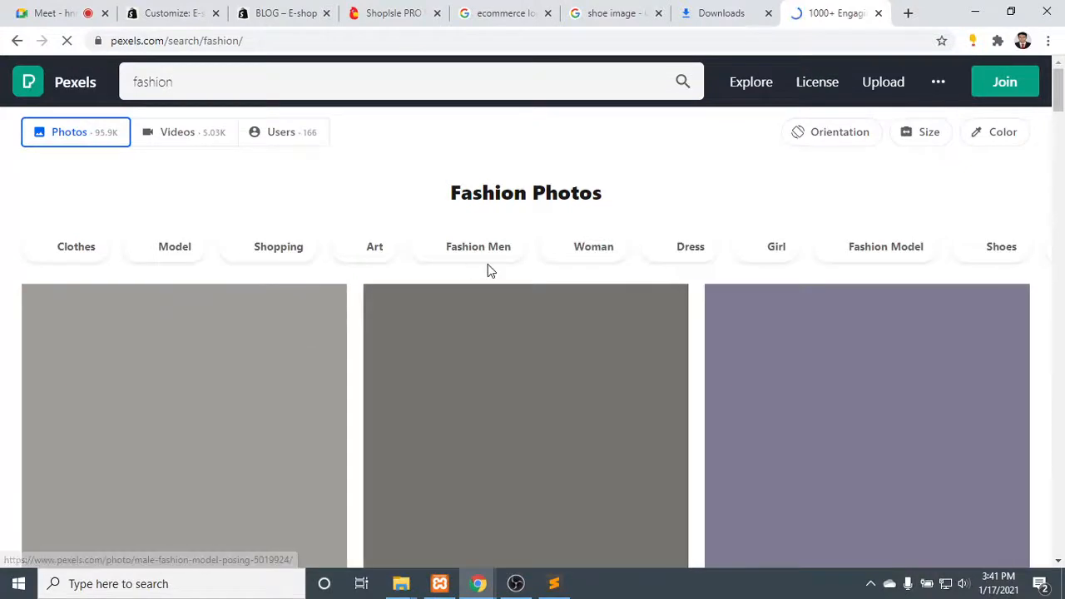
{"action": "scroll", "coordinate": [488, 269], "scroll_direction": "down", "scroll_amount": 3}
{"action": "scroll", "coordinate": [490, 274], "scroll_direction": "up", "scroll_amount": 2}
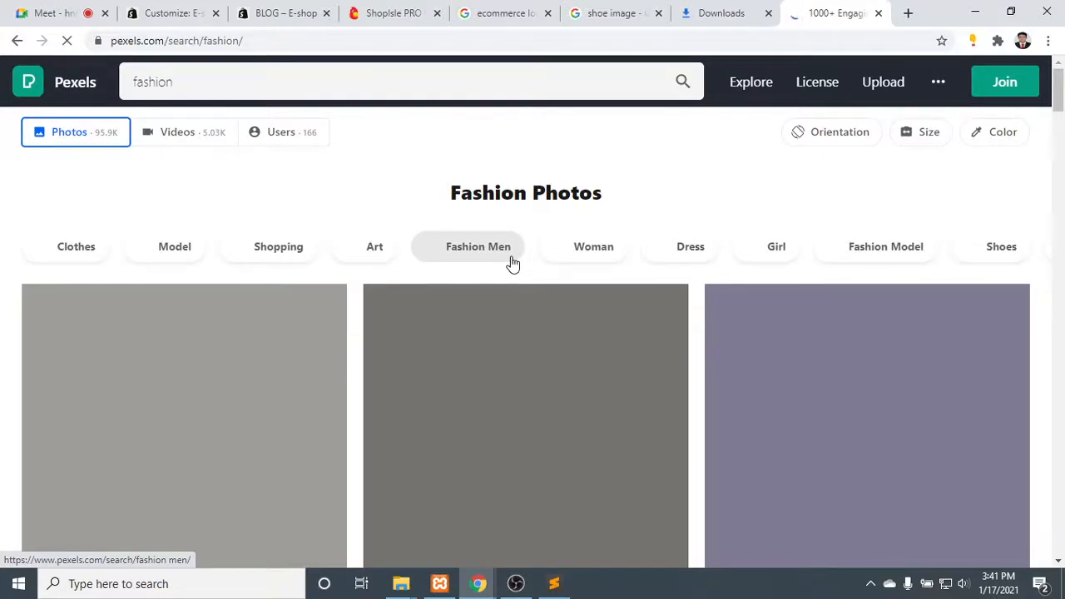
{"action": "left_click", "coordinate": [517, 583]}
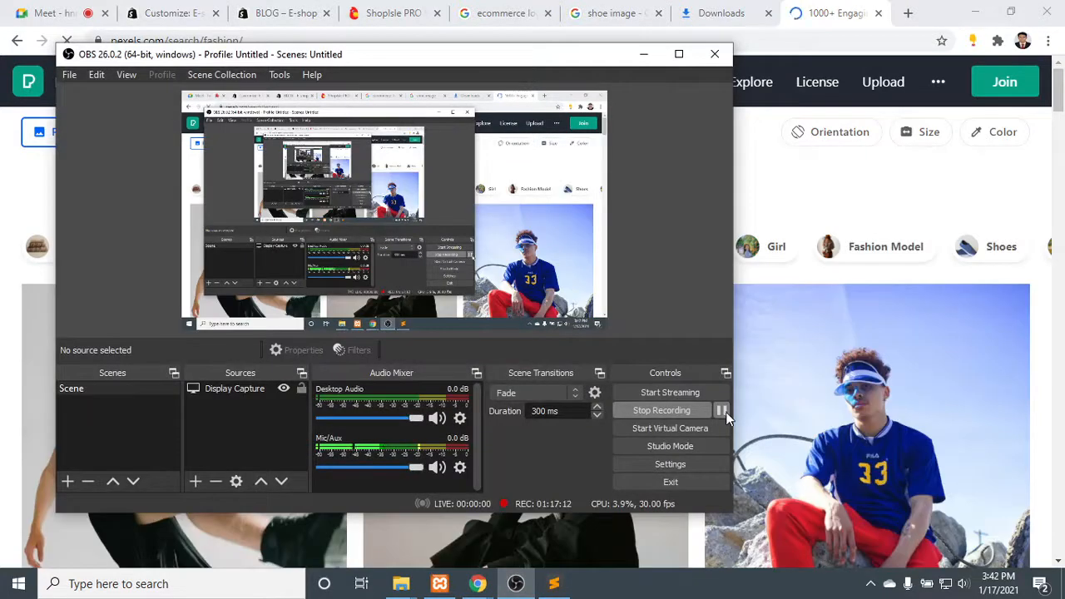
- Look through the Pexels fashion photo results for an image suited to the shop's big title section
{"action": "left_click", "coordinate": [643, 53]}
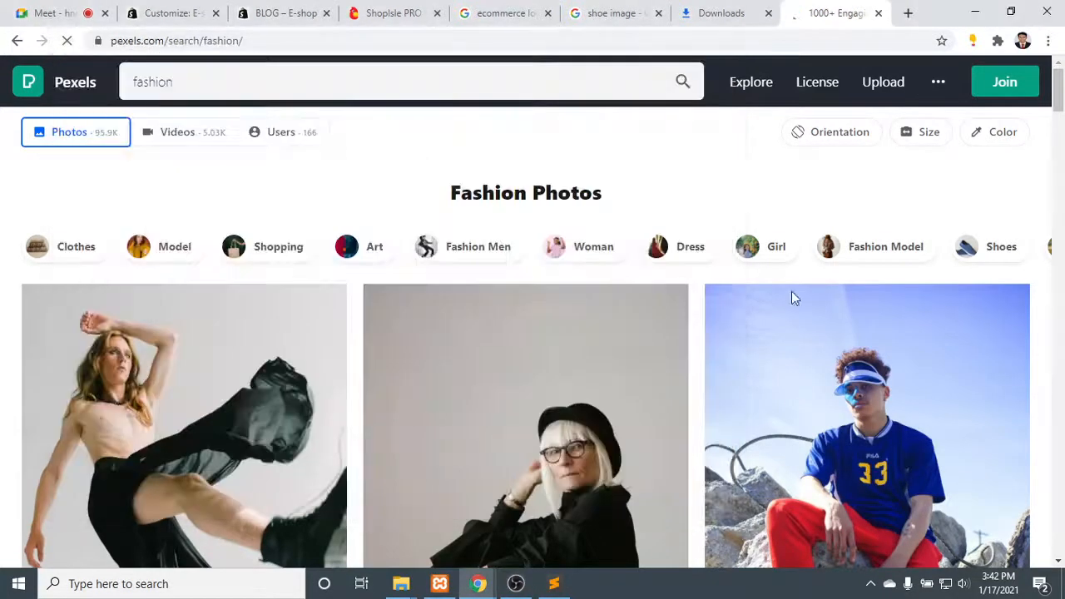
{"action": "scroll", "coordinate": [681, 359], "scroll_direction": "down", "scroll_amount": 3}
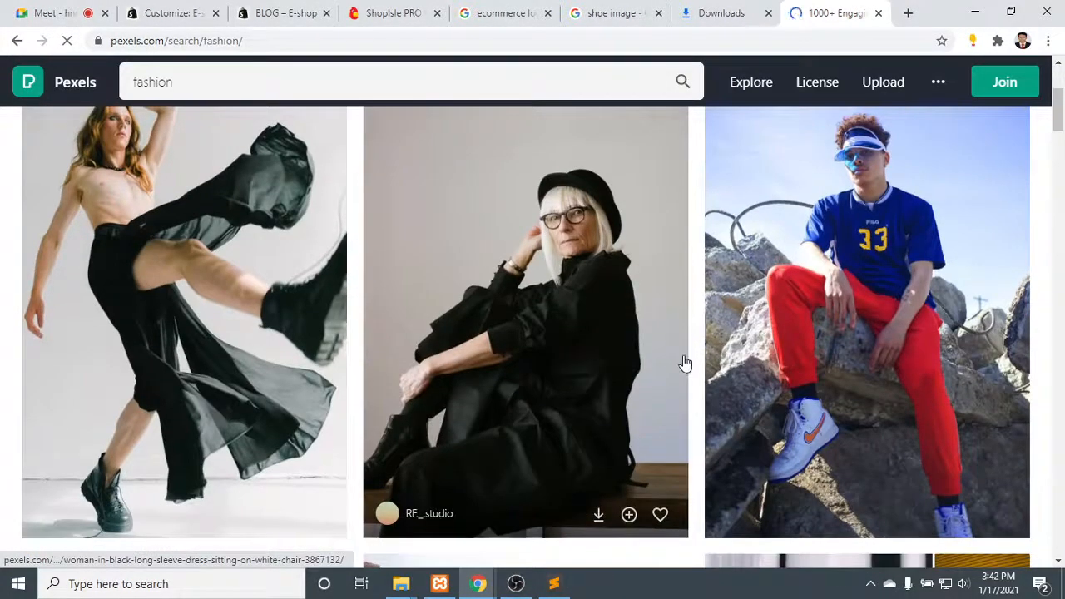
{"action": "scroll", "coordinate": [500, 340], "scroll_direction": "down", "scroll_amount": 7}
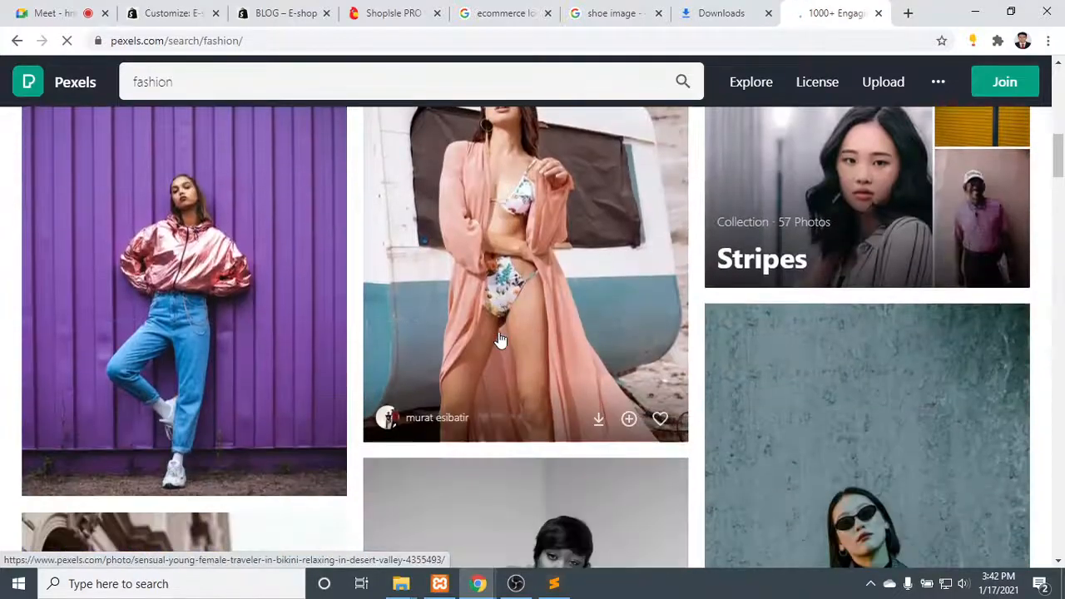
{"action": "scroll", "coordinate": [499, 341], "scroll_direction": "down", "scroll_amount": 7}
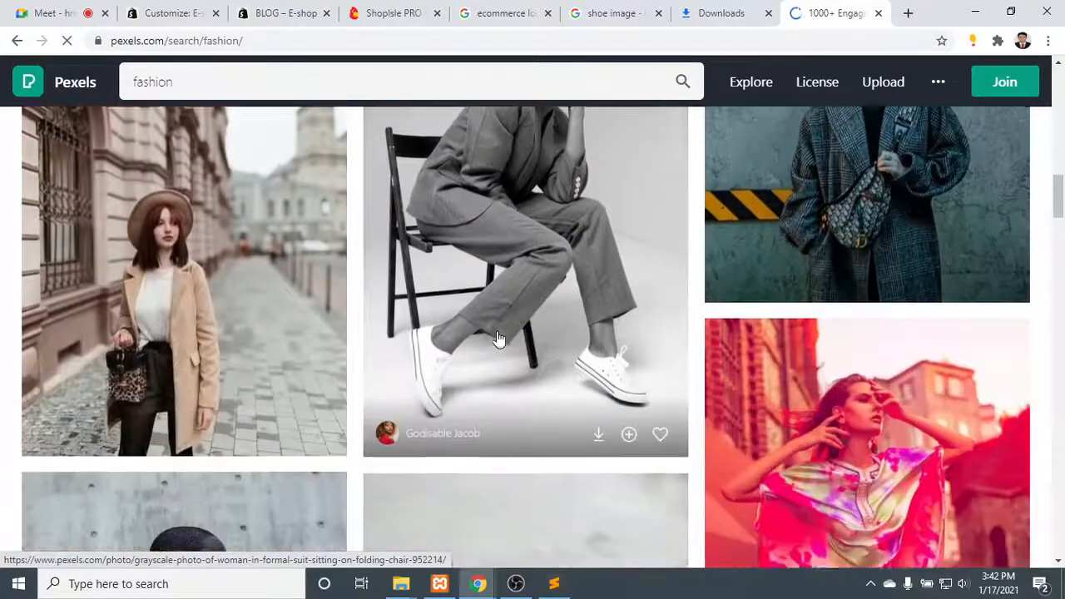
{"action": "scroll", "coordinate": [499, 340], "scroll_direction": "down", "scroll_amount": 5}
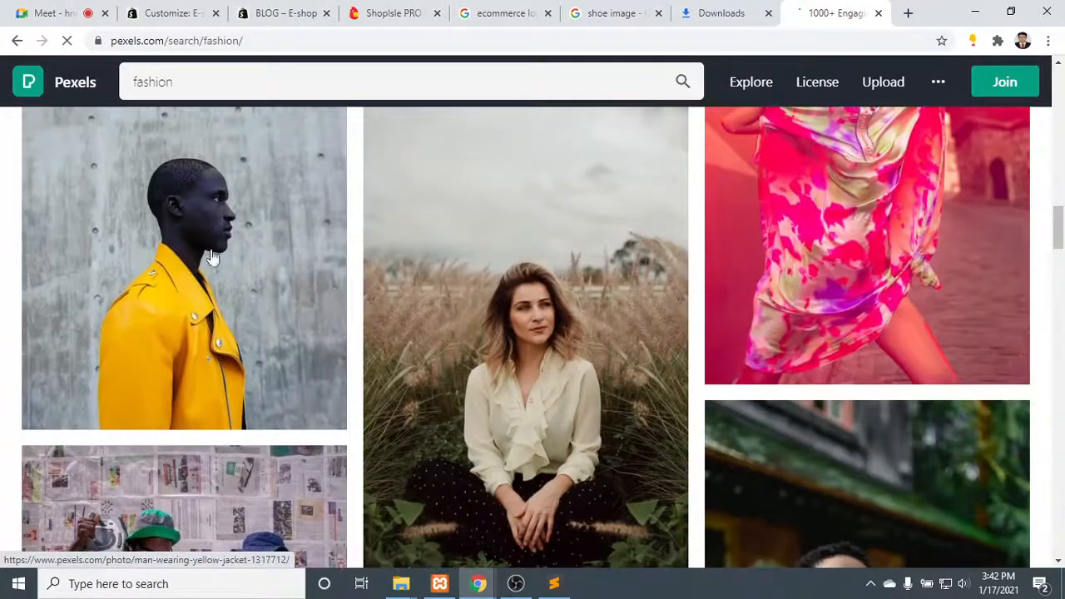
{"action": "scroll", "coordinate": [449, 259], "scroll_direction": "up", "scroll_amount": 2}
{"action": "scroll", "coordinate": [449, 260], "scroll_direction": "down", "scroll_amount": 5}
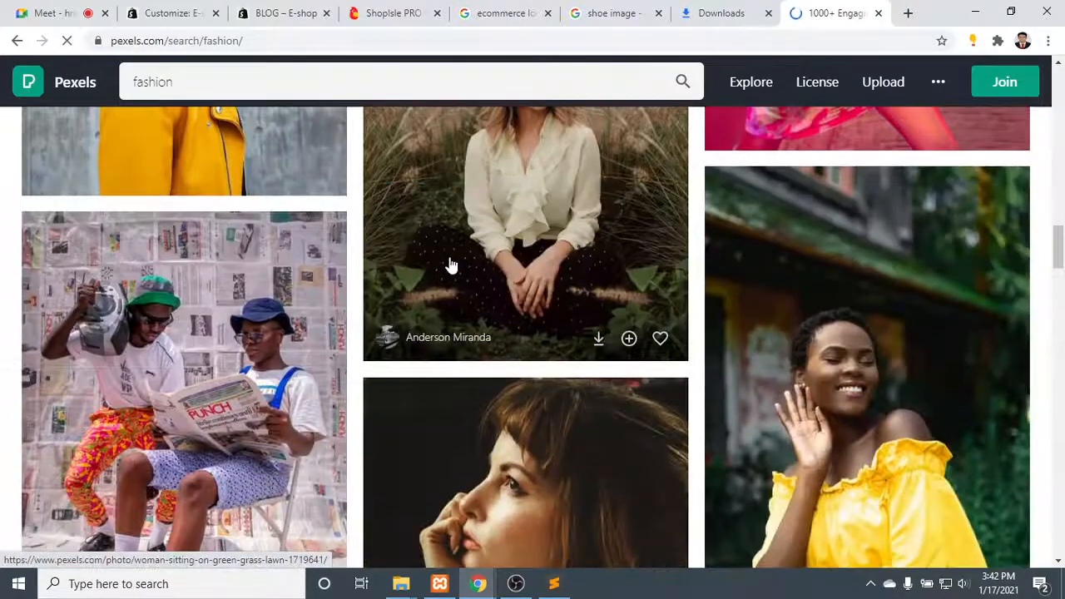
{"action": "scroll", "coordinate": [449, 265], "scroll_direction": "down", "scroll_amount": 6}
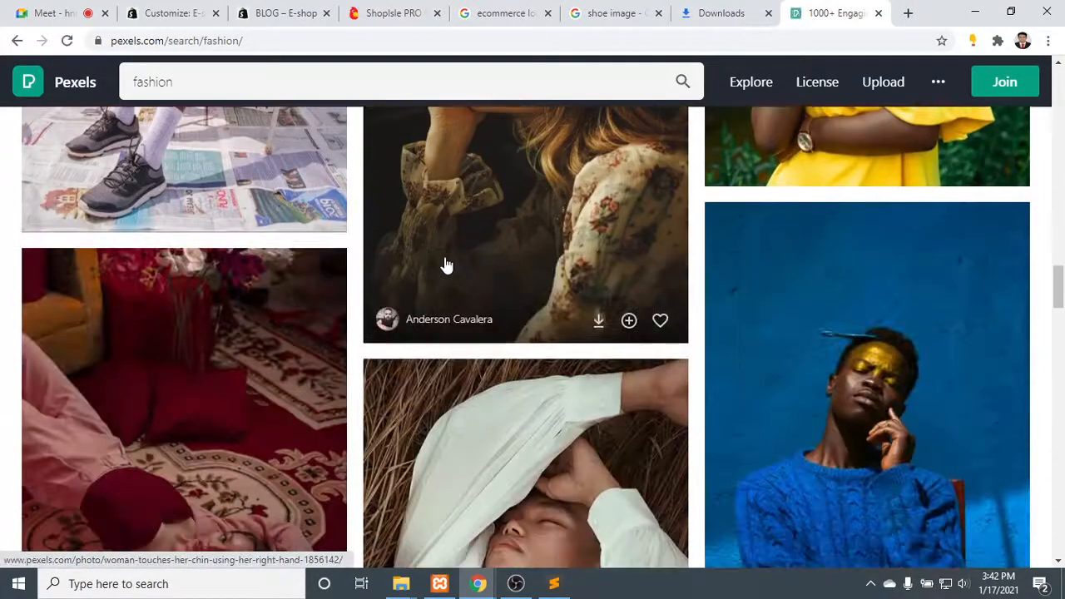
{"action": "scroll", "coordinate": [447, 265], "scroll_direction": "up", "scroll_amount": 3}
{"action": "scroll", "coordinate": [221, 278], "scroll_direction": "up", "scroll_amount": 2}
{"action": "scroll", "coordinate": [388, 281], "scroll_direction": "down", "scroll_amount": 9}
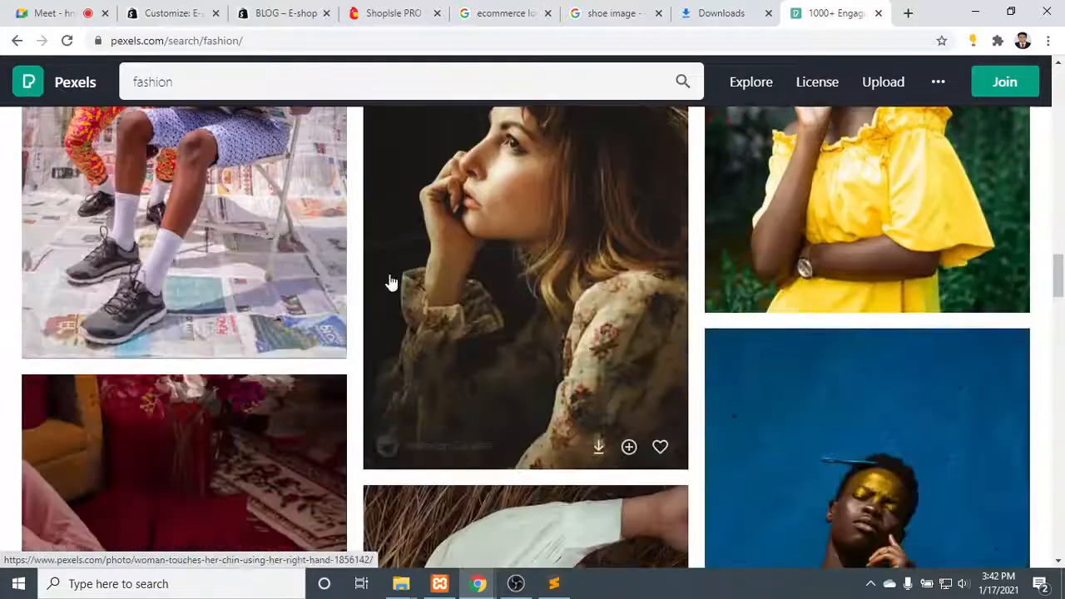
{"action": "scroll", "coordinate": [516, 311], "scroll_direction": "down", "scroll_amount": 6}
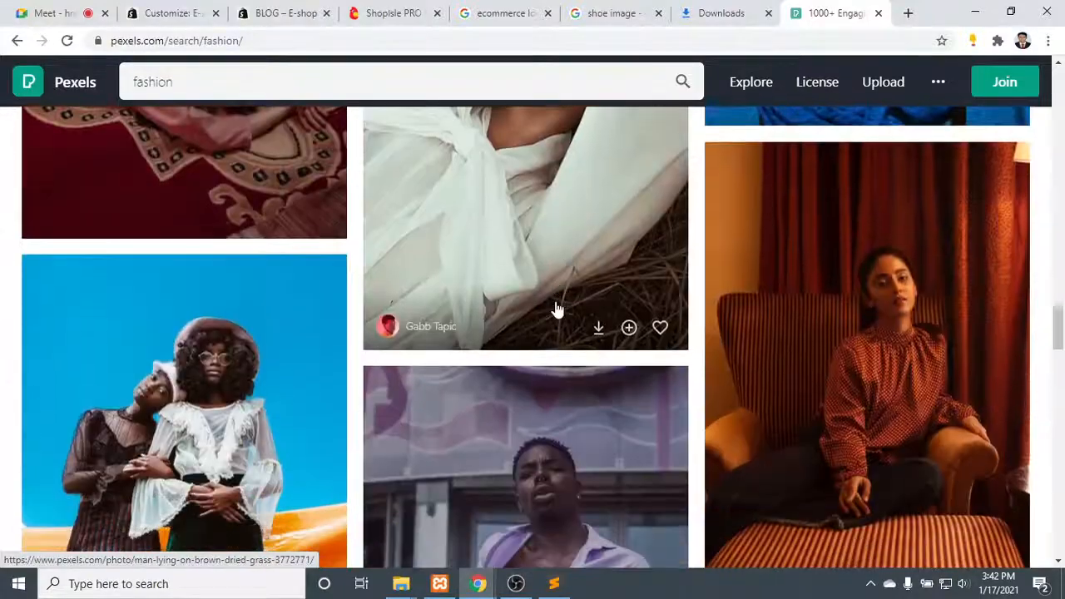
{"action": "scroll", "coordinate": [494, 324], "scroll_direction": "down", "scroll_amount": 6}
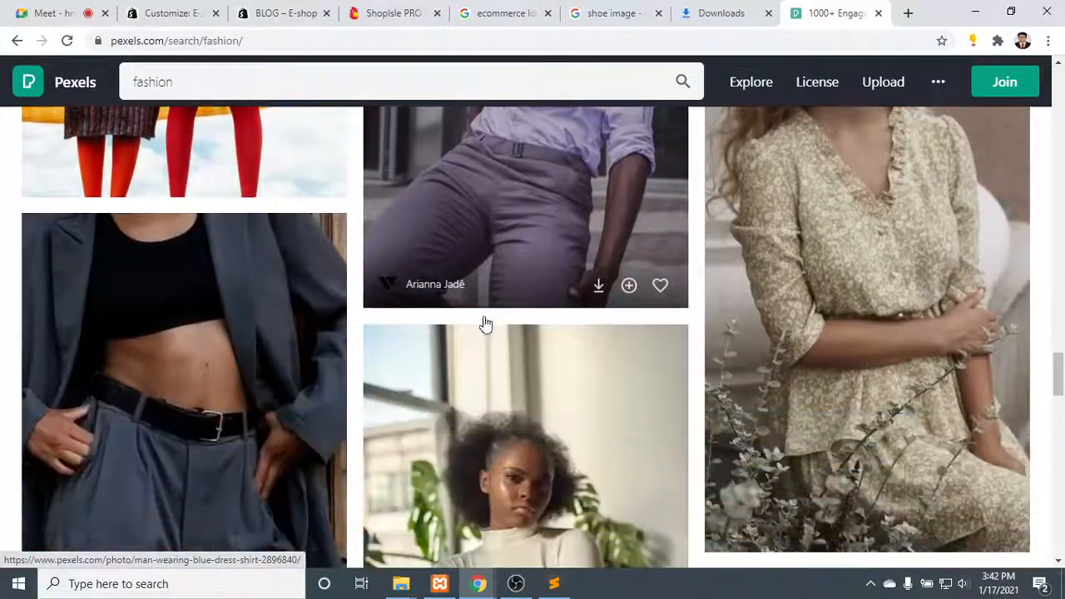
{"action": "scroll", "coordinate": [485, 323], "scroll_direction": "down", "scroll_amount": 5}
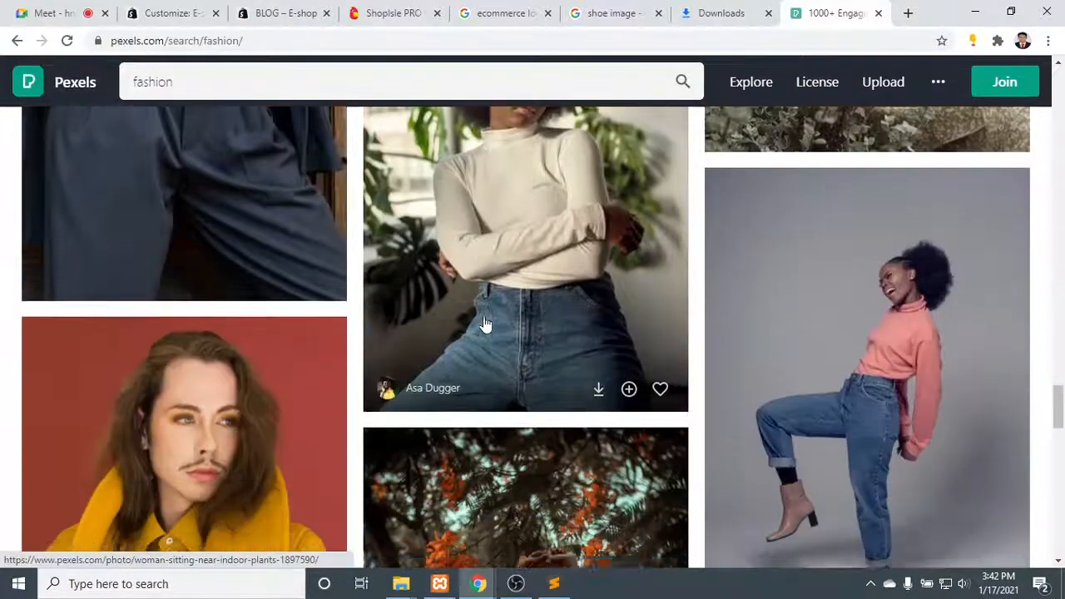
{"action": "scroll", "coordinate": [485, 323], "scroll_direction": "down", "scroll_amount": 6}
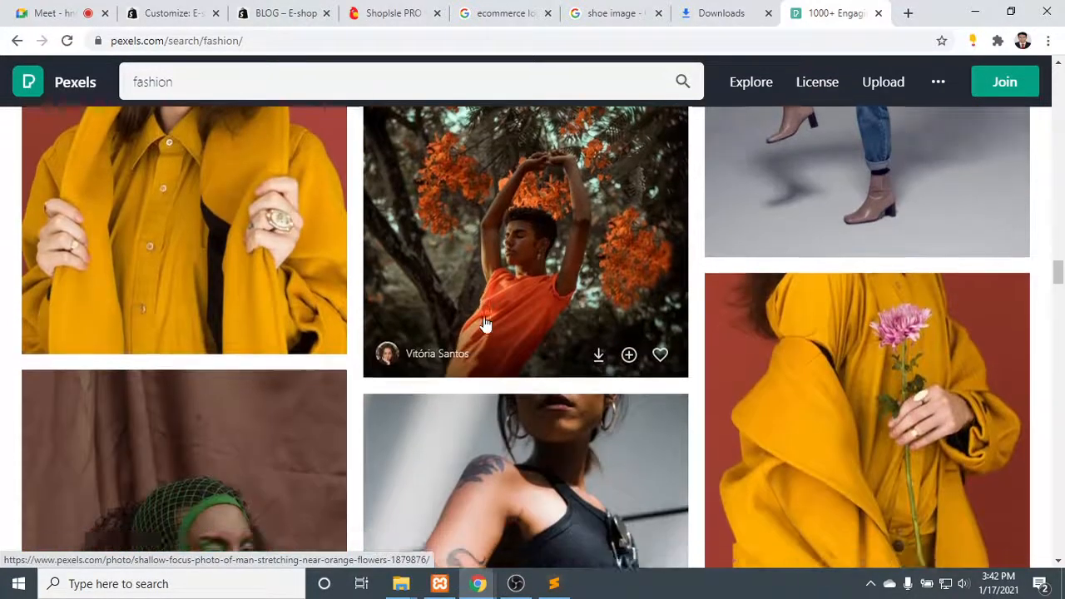
{"action": "scroll", "coordinate": [485, 323], "scroll_direction": "down", "scroll_amount": 3}
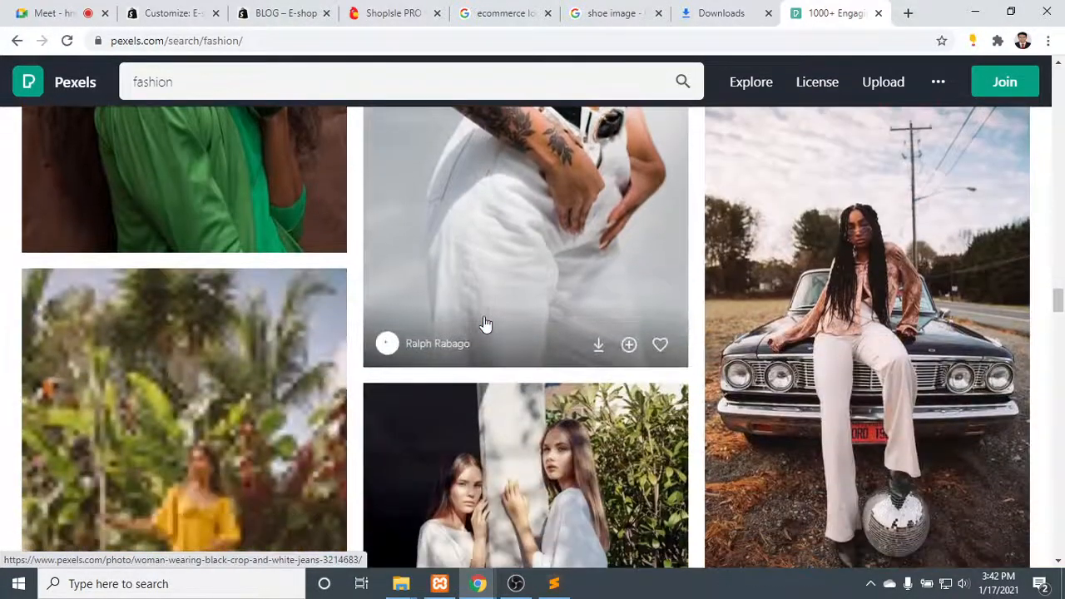
{"action": "scroll", "coordinate": [485, 323], "scroll_direction": "up", "scroll_amount": 4}
{"action": "scroll", "coordinate": [492, 302], "scroll_direction": "up", "scroll_amount": 2}
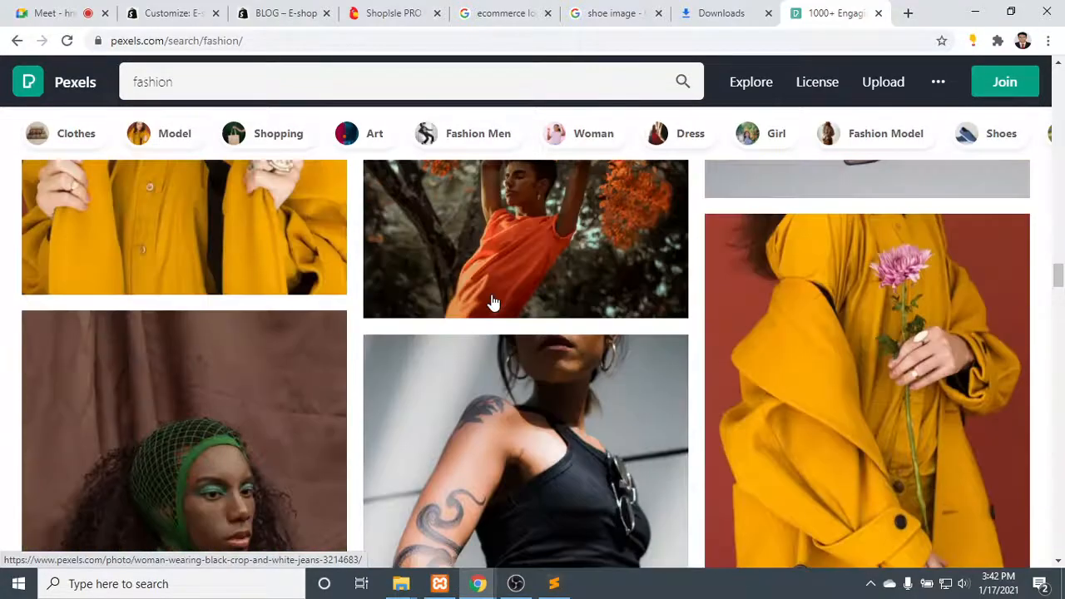
{"action": "scroll", "coordinate": [493, 302], "scroll_direction": "down", "scroll_amount": 4}
{"action": "scroll", "coordinate": [577, 304], "scroll_direction": "down", "scroll_amount": 4}
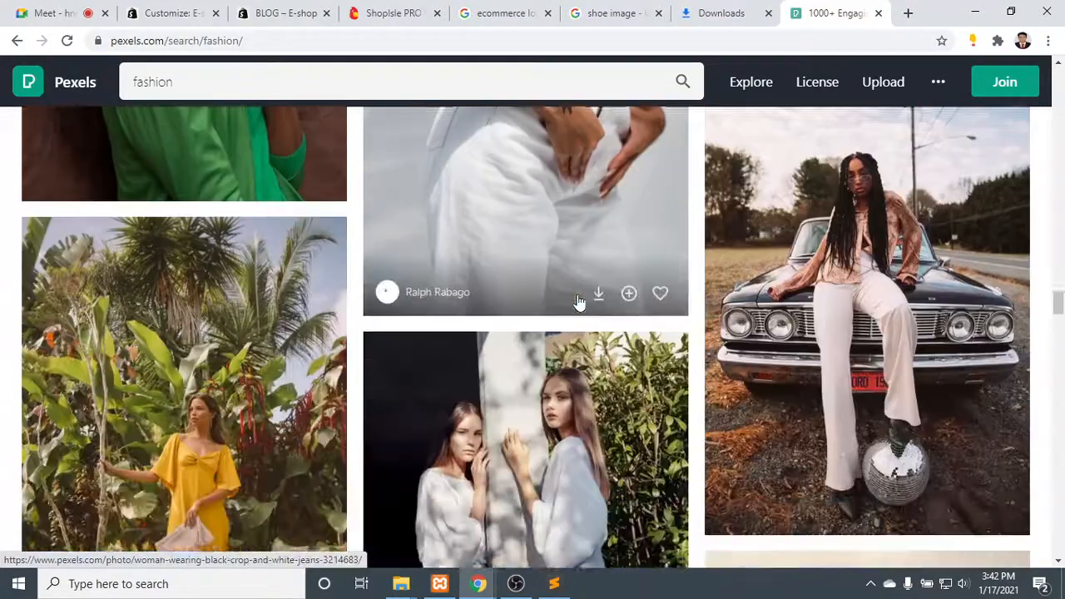
{"action": "scroll", "coordinate": [397, 283], "scroll_direction": "down", "scroll_amount": 3}
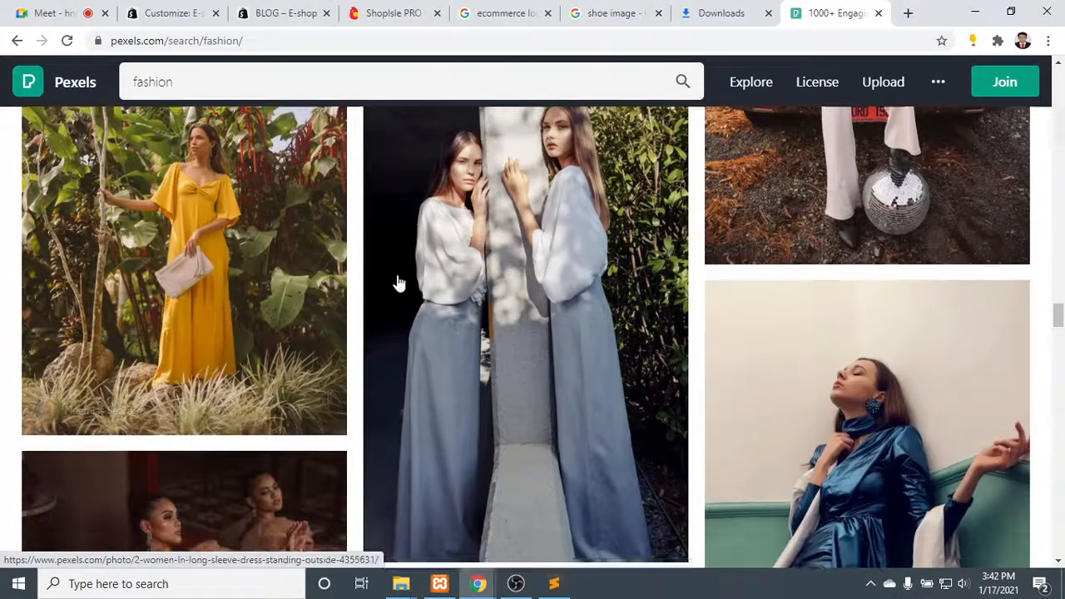
{"action": "scroll", "coordinate": [214, 290], "scroll_direction": "down", "scroll_amount": 5}
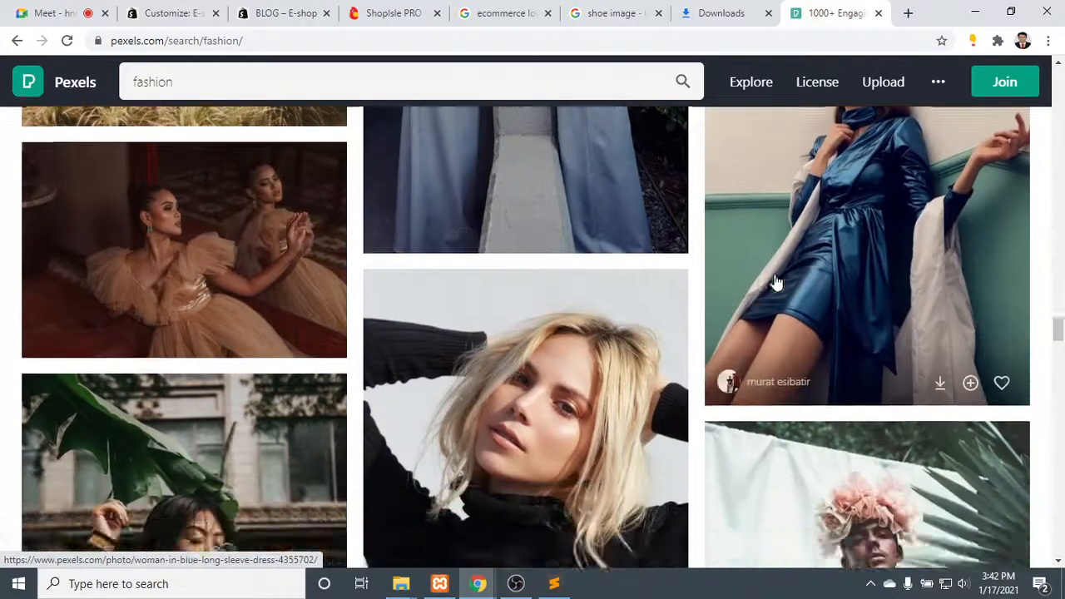
{"action": "scroll", "coordinate": [58, 283], "scroll_direction": "up", "scroll_amount": 3}
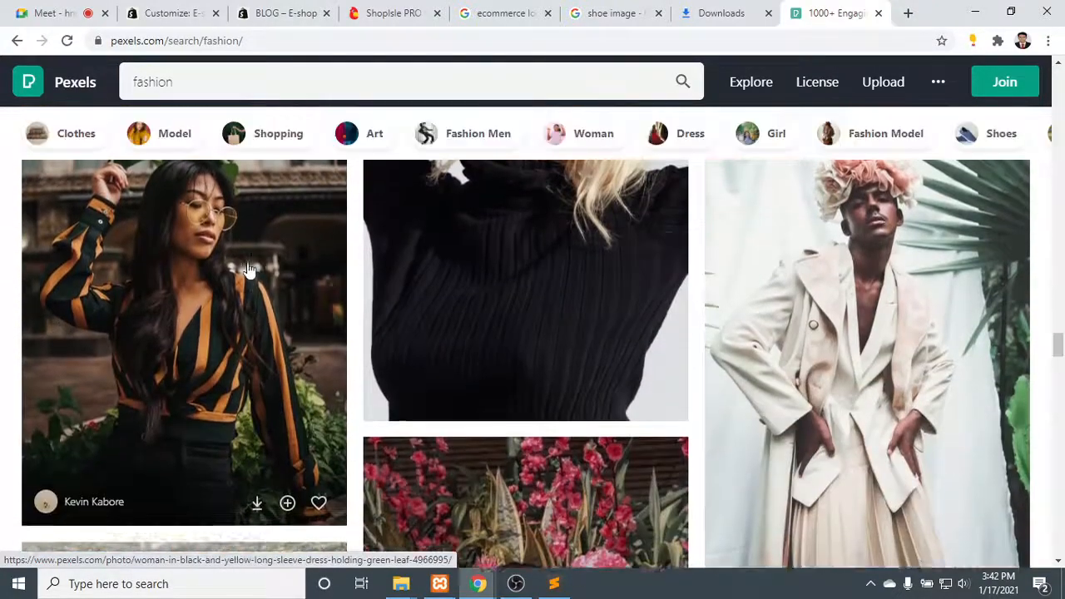
{"action": "scroll", "coordinate": [359, 302], "scroll_direction": "down", "scroll_amount": 4}
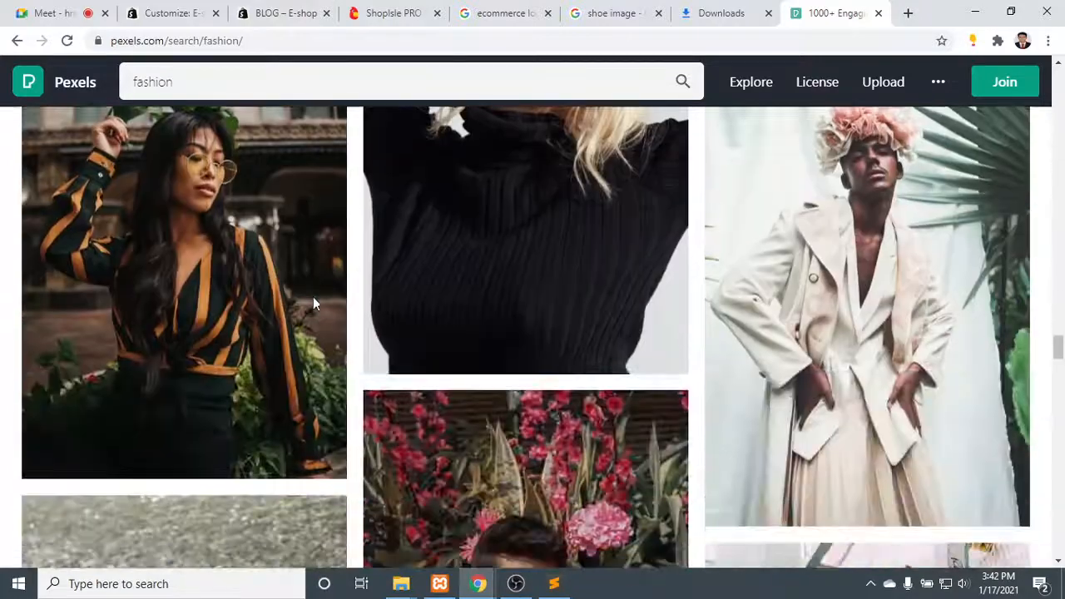
{"action": "scroll", "coordinate": [159, 305], "scroll_direction": "down", "scroll_amount": 4}
{"action": "scroll", "coordinate": [478, 321], "scroll_direction": "down", "scroll_amount": 2}
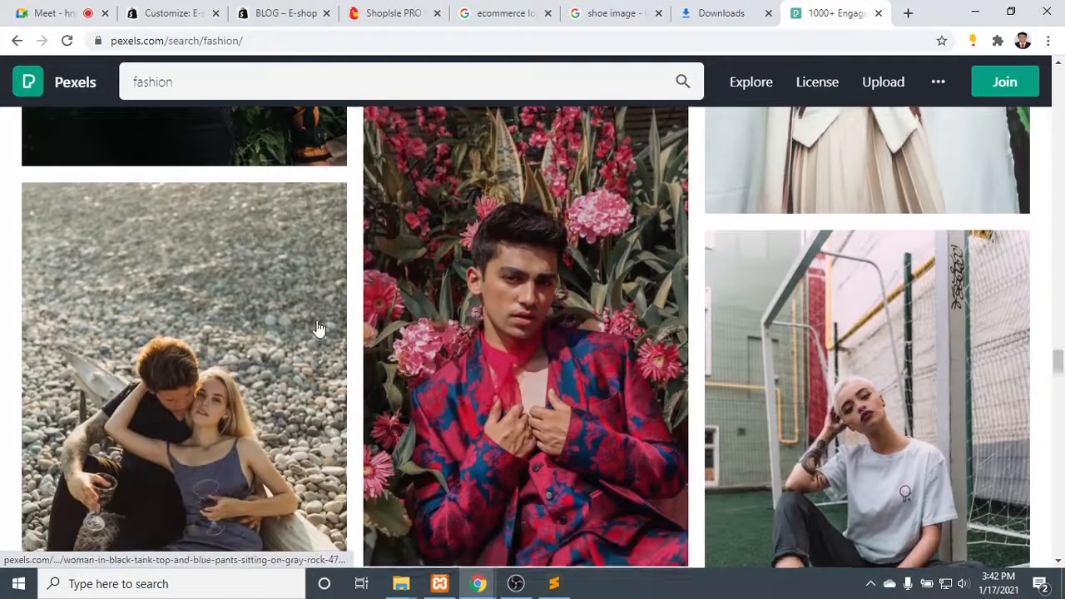
{"action": "scroll", "coordinate": [459, 298], "scroll_direction": "up", "scroll_amount": 2}
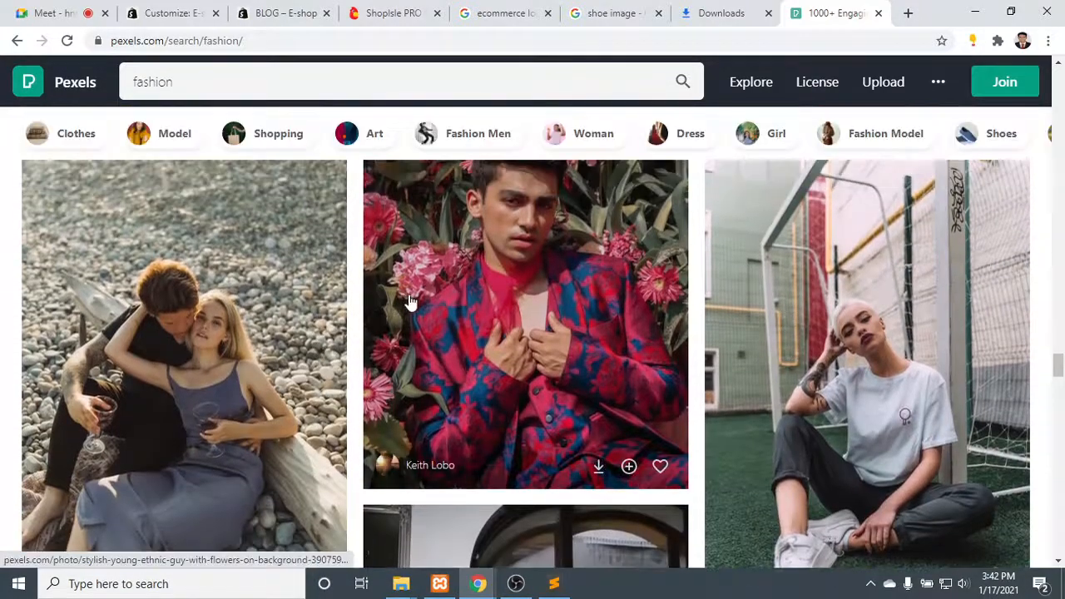
{"action": "scroll", "coordinate": [408, 302], "scroll_direction": "down", "scroll_amount": 5}
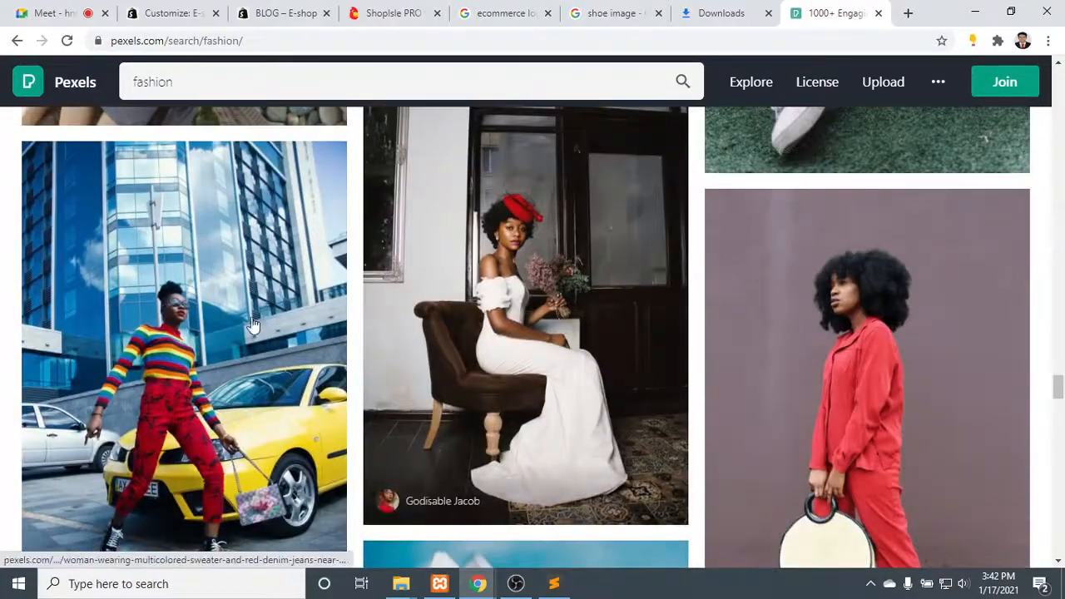
{"action": "scroll", "coordinate": [189, 326], "scroll_direction": "down", "scroll_amount": 2}
{"action": "scroll", "coordinate": [1010, 245], "scroll_direction": "down", "scroll_amount": 7}
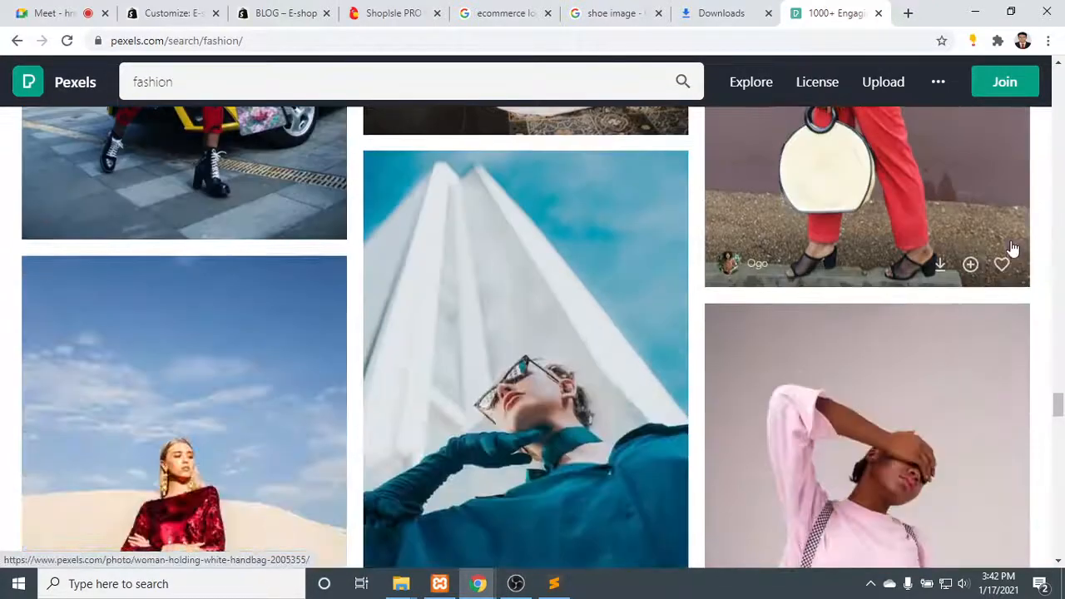
{"action": "scroll", "coordinate": [257, 247], "scroll_direction": "down", "scroll_amount": 3}
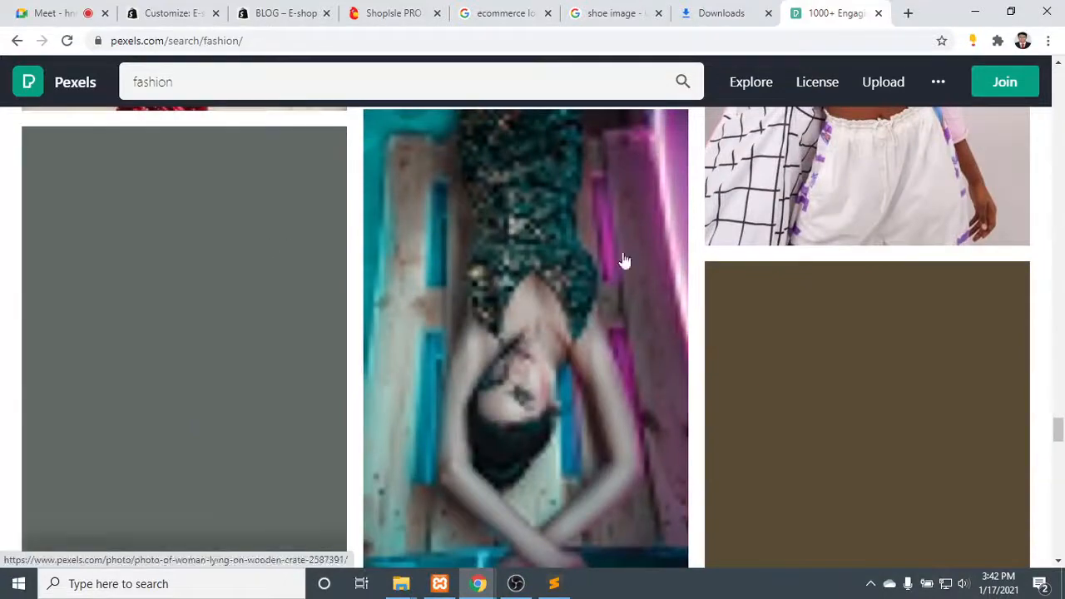
{"action": "scroll", "coordinate": [710, 262], "scroll_direction": "up", "scroll_amount": 5}
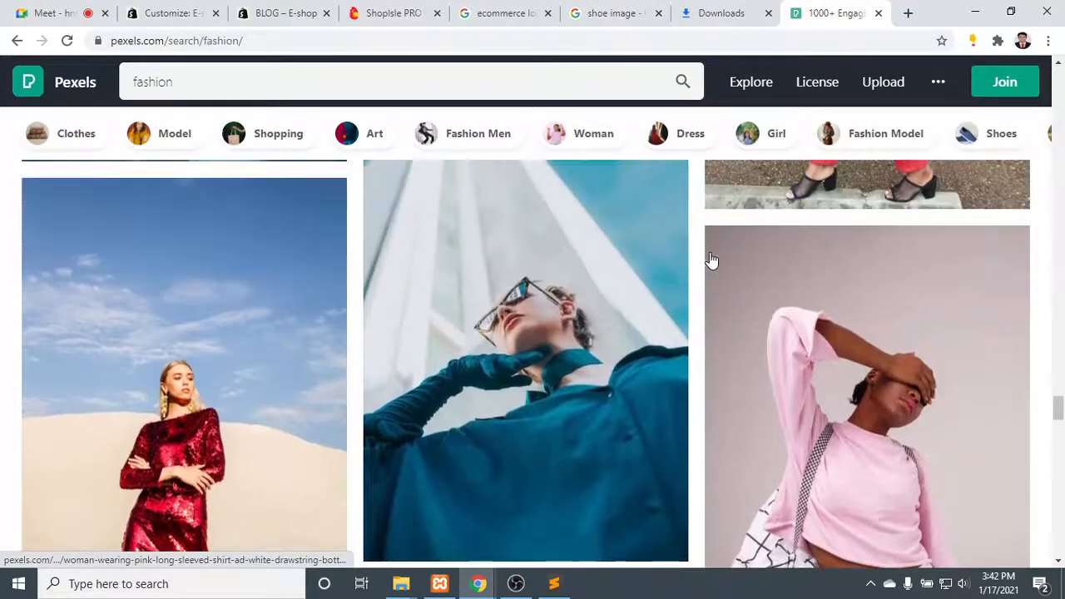
{"action": "scroll", "coordinate": [708, 262], "scroll_direction": "down", "scroll_amount": 3}
{"action": "scroll", "coordinate": [608, 264], "scroll_direction": "down", "scroll_amount": 2}
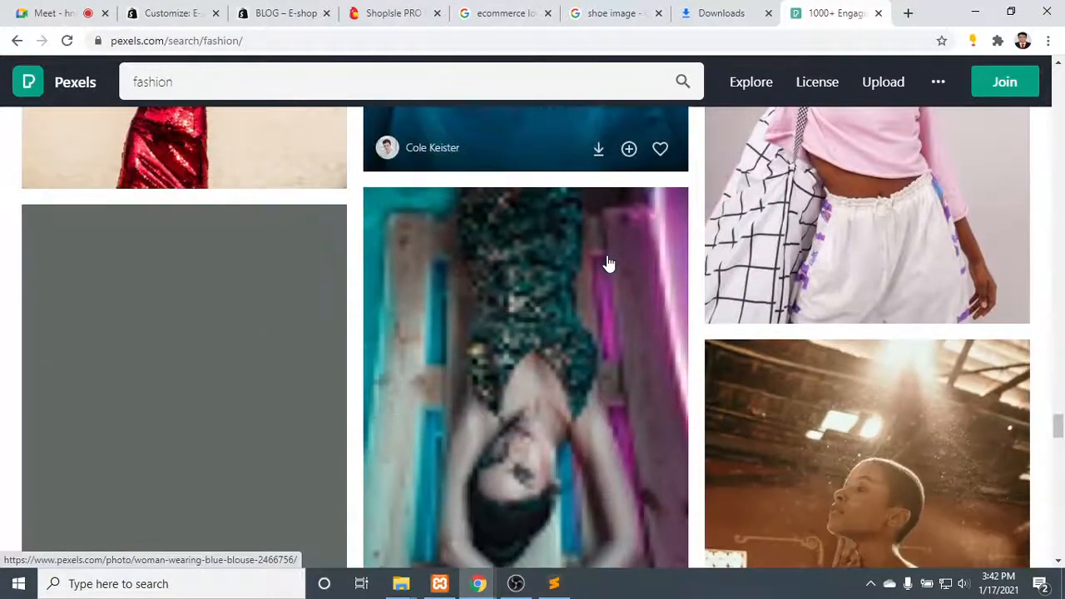
{"action": "scroll", "coordinate": [592, 263], "scroll_direction": "down", "scroll_amount": 1}
{"action": "scroll", "coordinate": [594, 264], "scroll_direction": "up", "scroll_amount": 8}
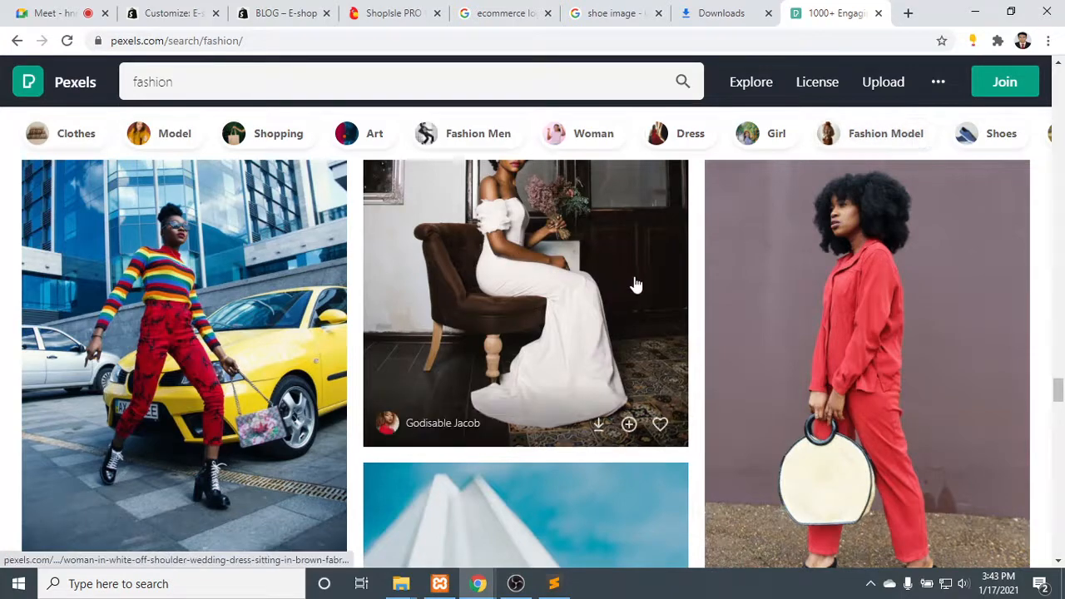
{"action": "scroll", "coordinate": [708, 352], "scroll_direction": "down", "scroll_amount": 5}
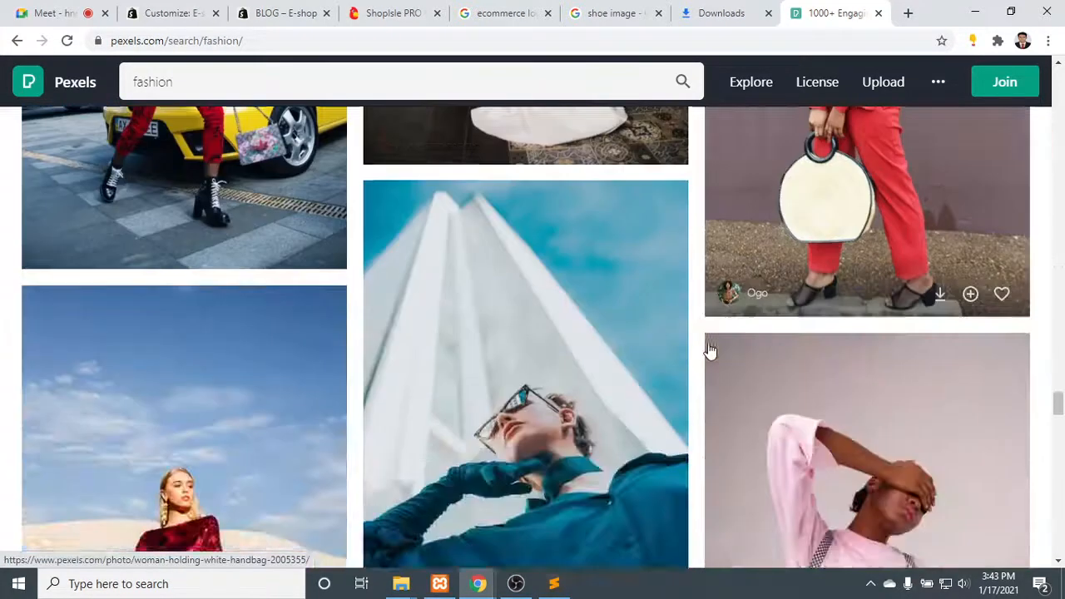
{"action": "scroll", "coordinate": [618, 353], "scroll_direction": "down", "scroll_amount": 7}
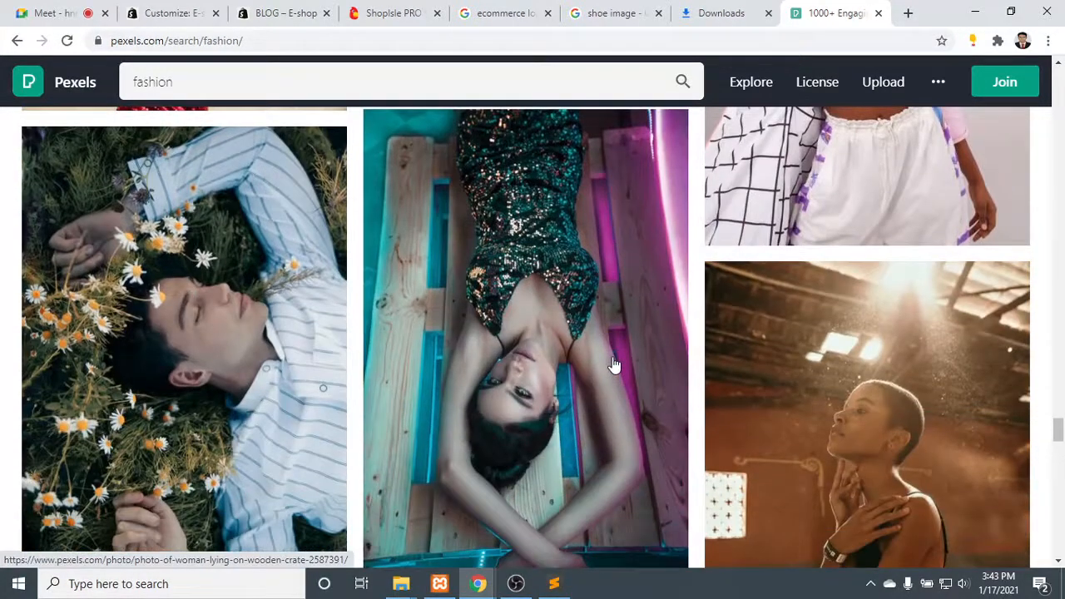
{"action": "scroll", "coordinate": [594, 368], "scroll_direction": "down", "scroll_amount": 5}
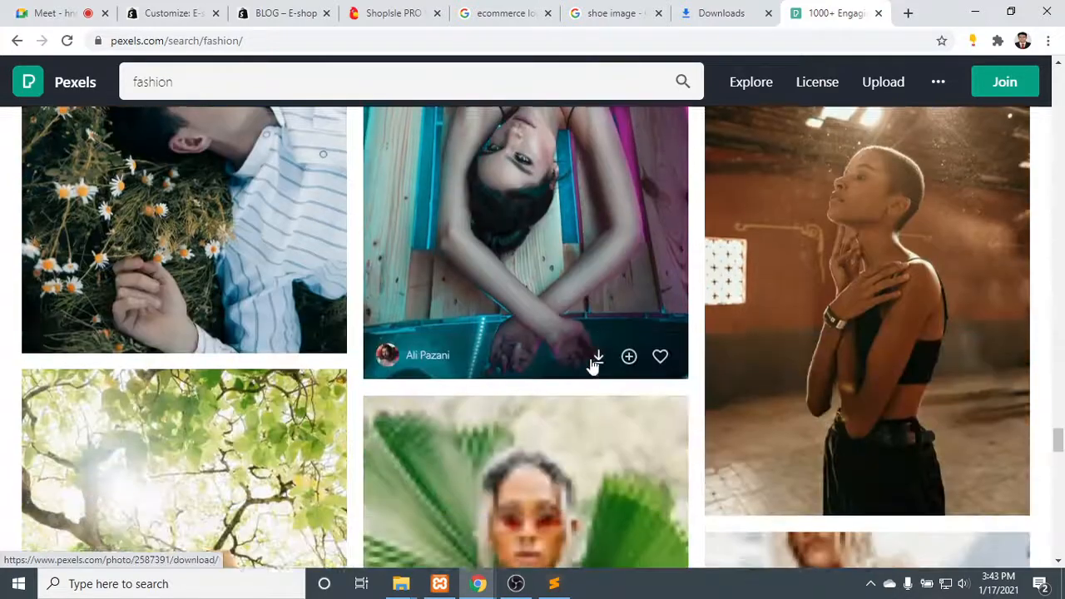
{"action": "scroll", "coordinate": [588, 367], "scroll_direction": "down", "scroll_amount": 1}
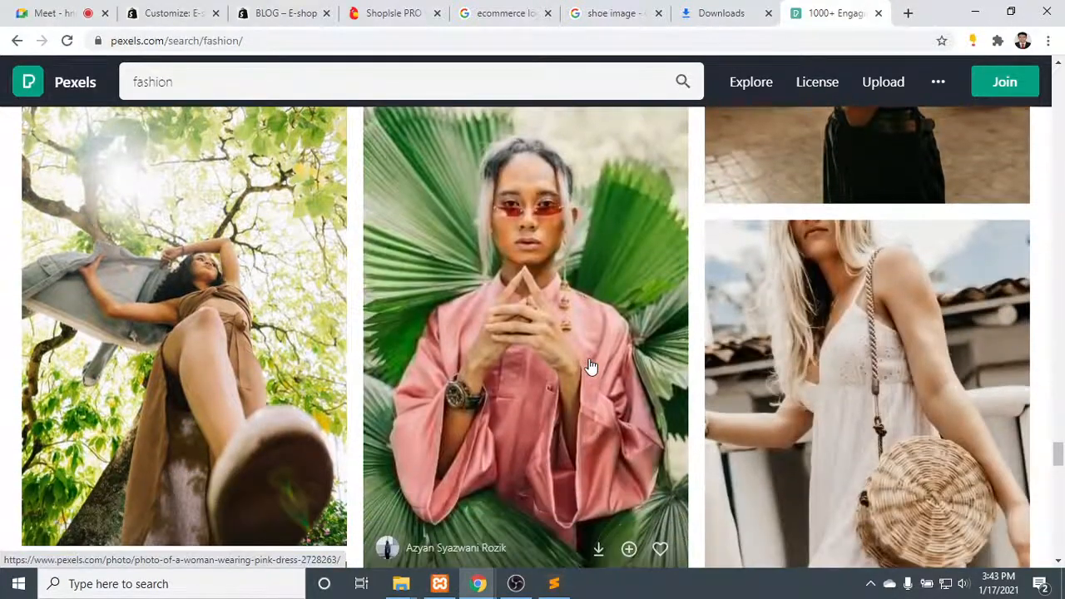
{"action": "scroll", "coordinate": [775, 337], "scroll_direction": "down", "scroll_amount": 1}
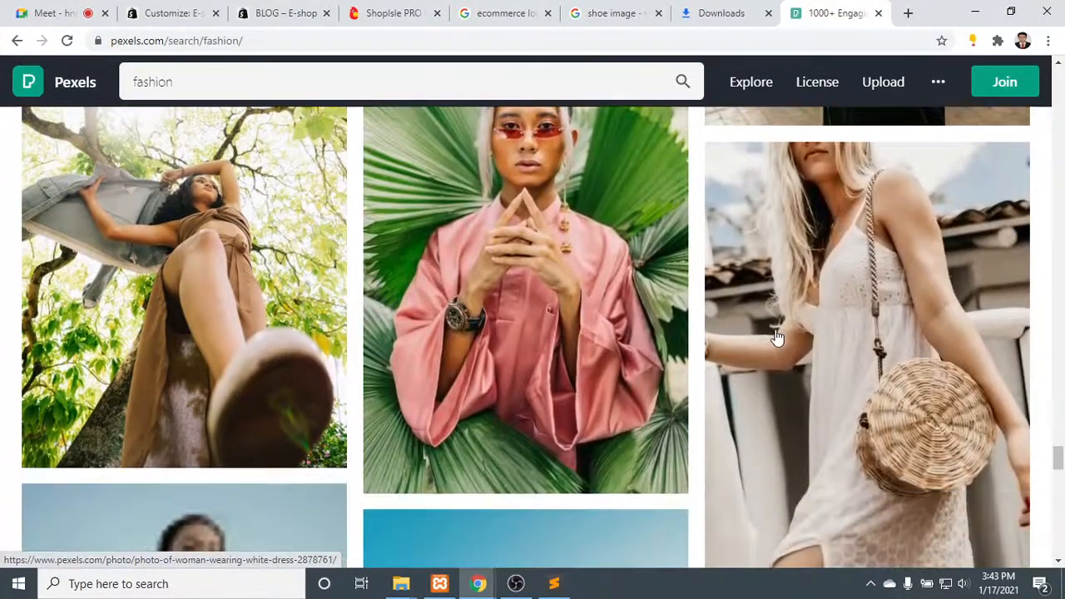
{"action": "scroll", "coordinate": [776, 336], "scroll_direction": "down", "scroll_amount": 4}
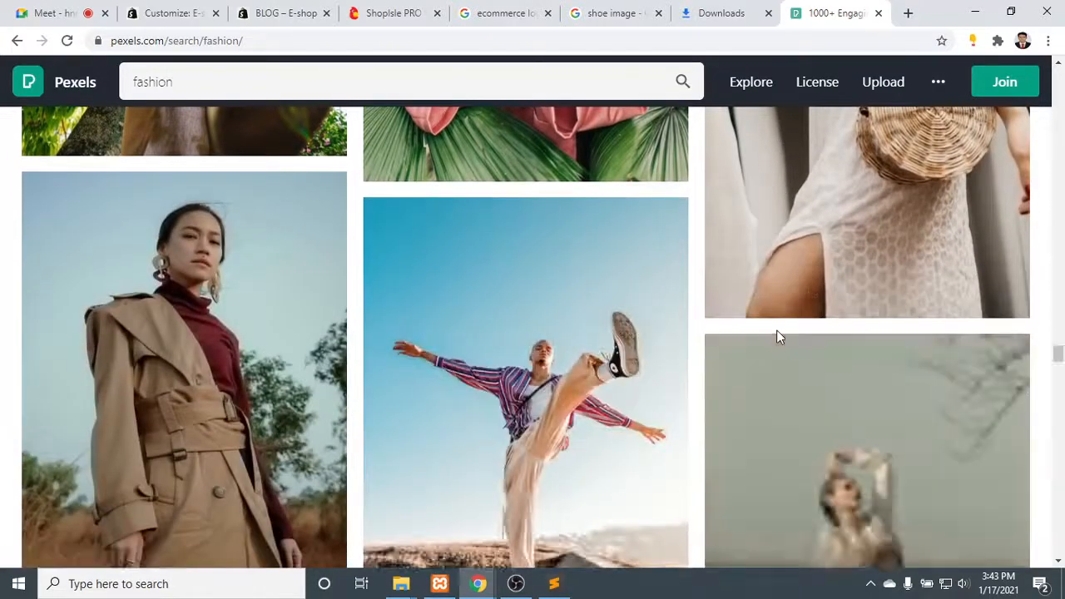
{"action": "scroll", "coordinate": [773, 338], "scroll_direction": "up", "scroll_amount": 5}
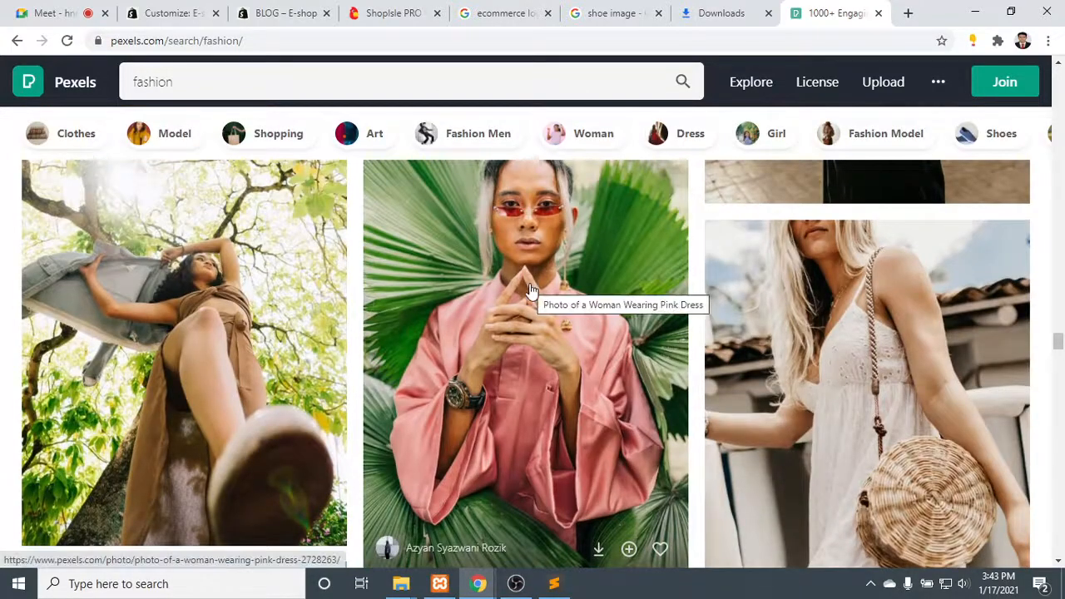
{"action": "scroll", "coordinate": [528, 292], "scroll_direction": "down", "scroll_amount": 5}
{"action": "scroll", "coordinate": [533, 296], "scroll_direction": "down", "scroll_amount": 8}
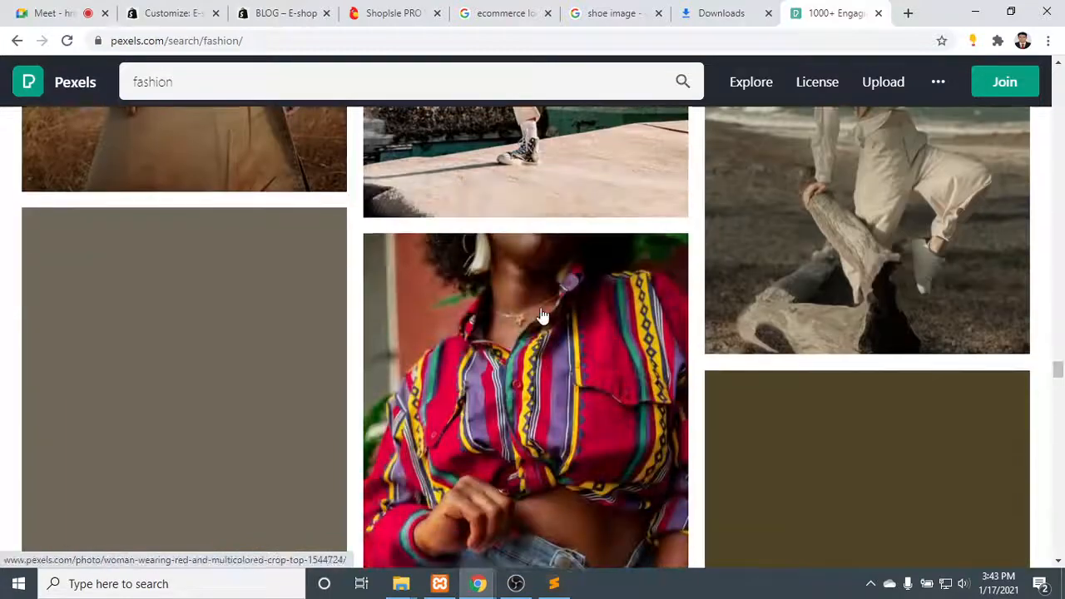
- Browse the Pexels fashion results and download the photo titled "Photo of a Woman Wearing Pink Dress"
{"action": "scroll", "coordinate": [541, 316], "scroll_direction": "down", "scroll_amount": 2}
{"action": "scroll", "coordinate": [541, 317], "scroll_direction": "up", "scroll_amount": 4}
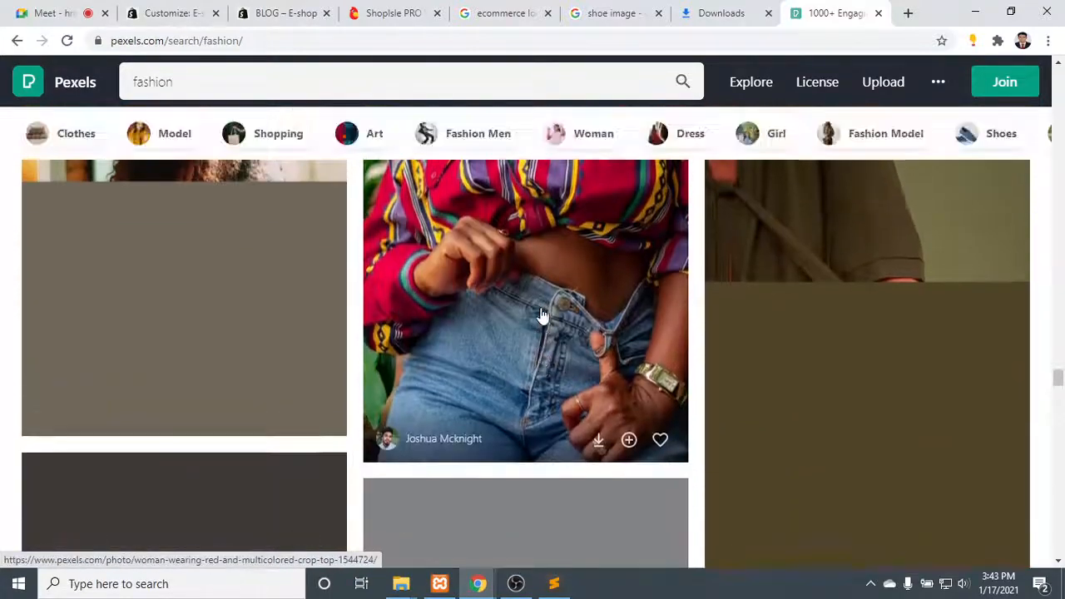
{"action": "scroll", "coordinate": [541, 316], "scroll_direction": "down", "scroll_amount": 6}
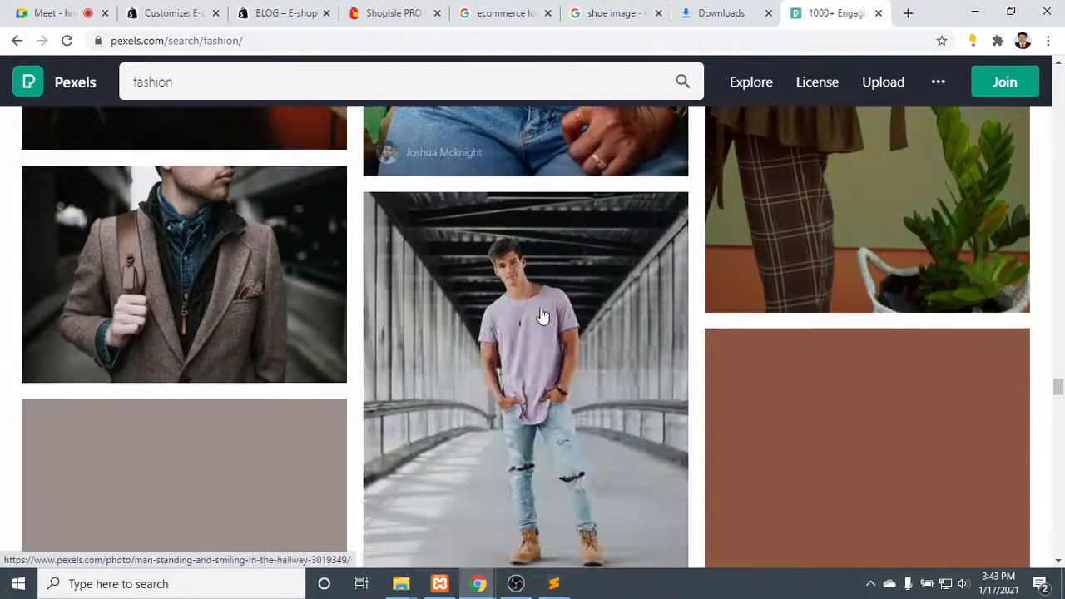
{"action": "scroll", "coordinate": [541, 316], "scroll_direction": "down", "scroll_amount": 3}
{"action": "scroll", "coordinate": [540, 316], "scroll_direction": "up", "scroll_amount": 7}
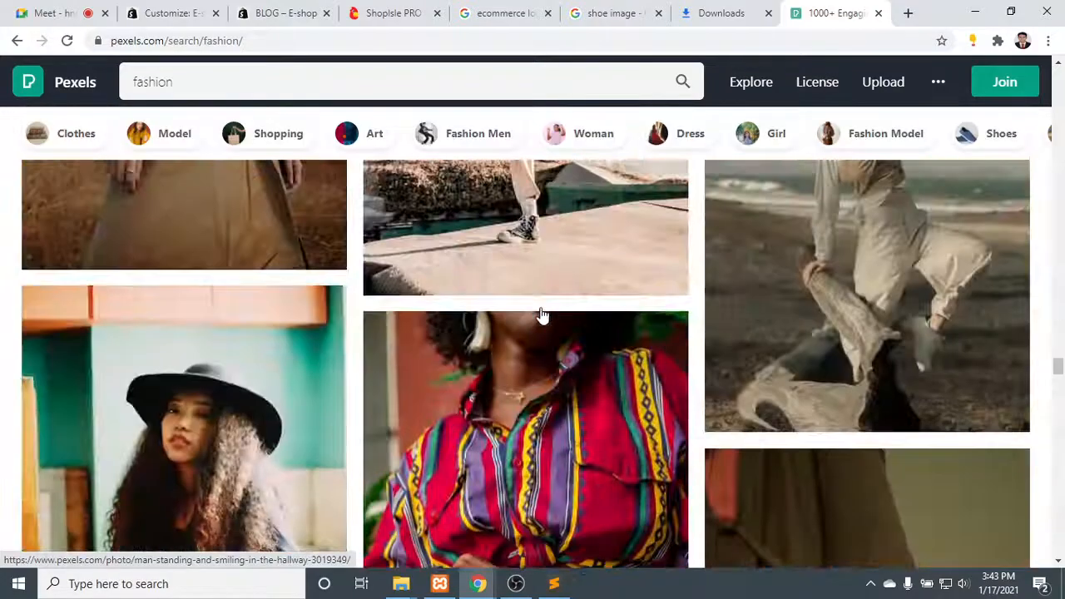
{"action": "scroll", "coordinate": [541, 316], "scroll_direction": "up", "scroll_amount": 8}
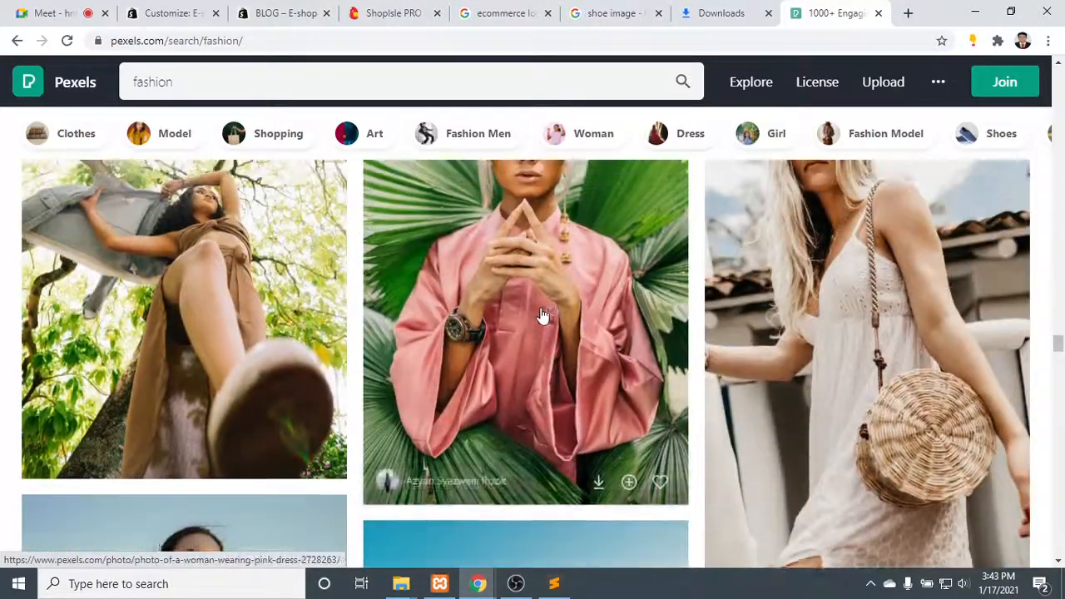
{"action": "scroll", "coordinate": [542, 319], "scroll_direction": "down", "scroll_amount": 2}
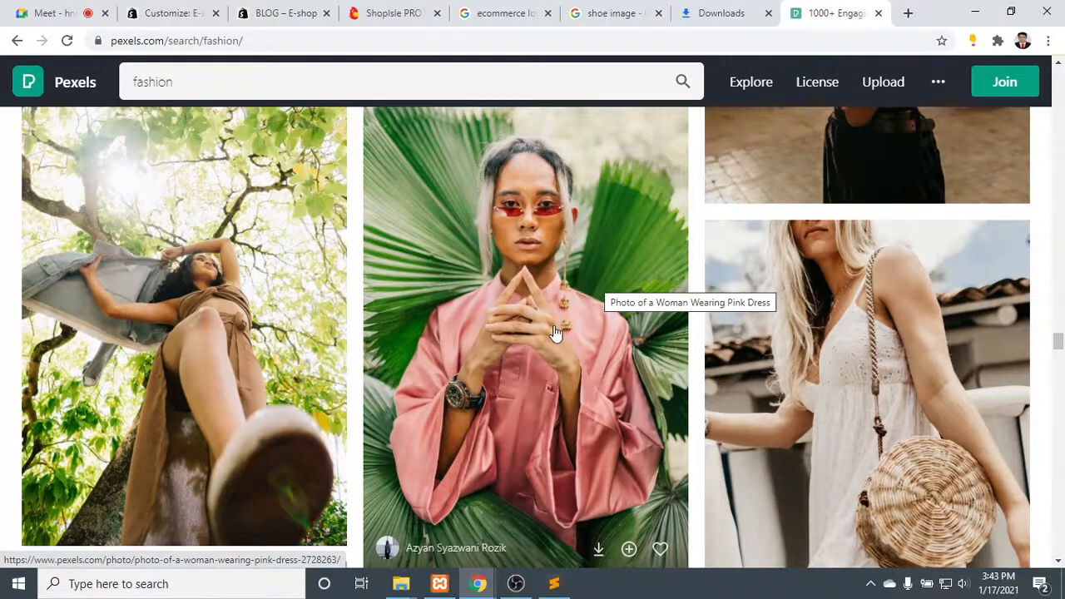
{"action": "scroll", "coordinate": [554, 332], "scroll_direction": "down", "scroll_amount": 1}
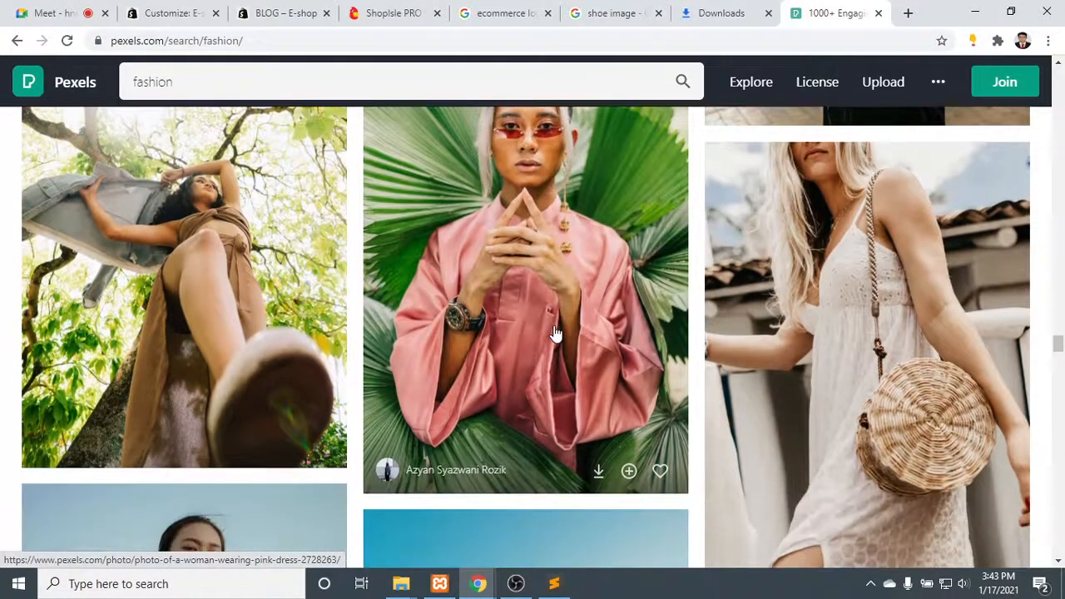
{"action": "left_click", "coordinate": [598, 472]}
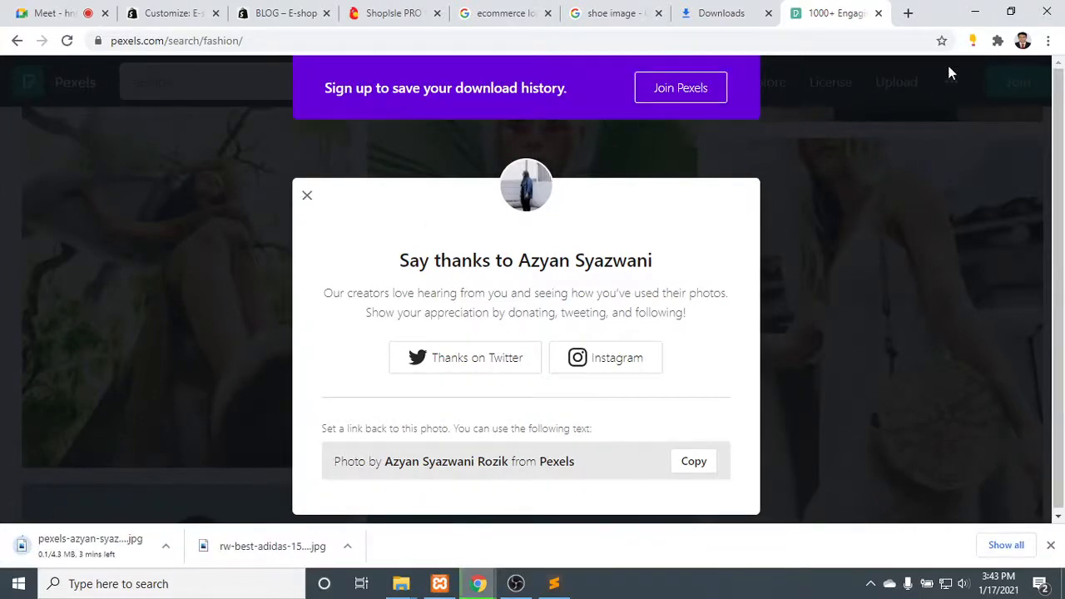
- Show the full downloads list to check the photo's progress, and close the "shoe image" search tab
{"action": "left_click", "coordinate": [1006, 545]}
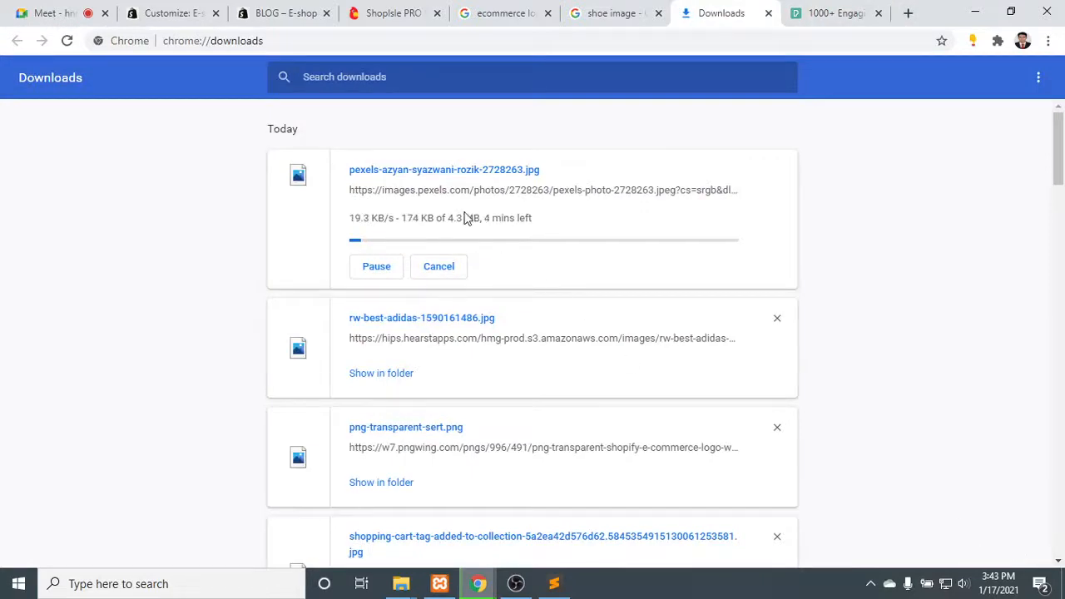
{"action": "left_click_drag", "start_coordinate": [440, 218], "coordinate": [465, 217]}
{"action": "left_click", "coordinate": [622, 12]}
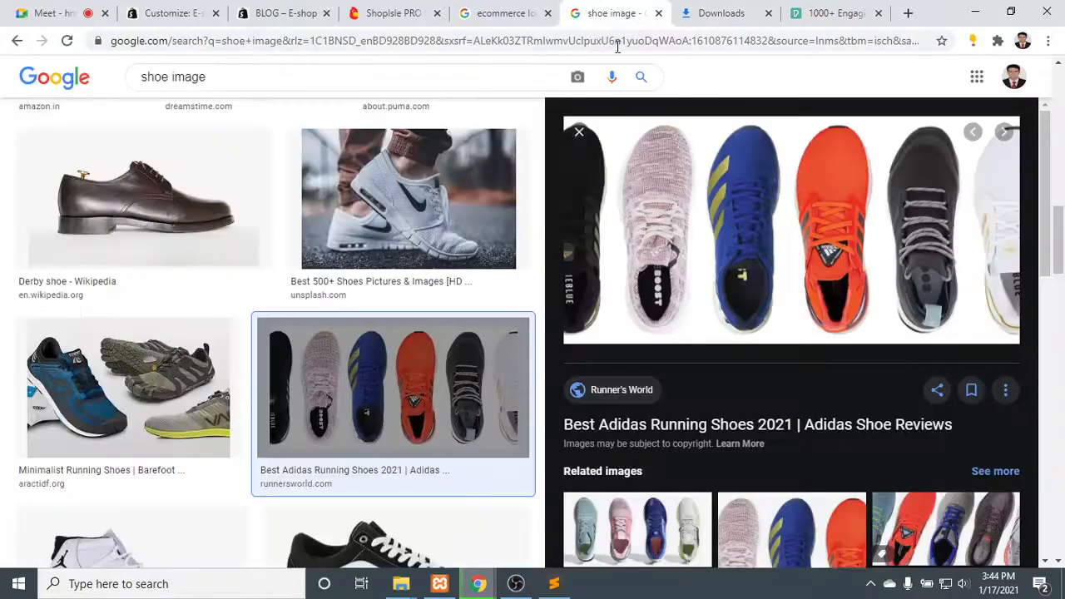
{"action": "left_click", "coordinate": [658, 13]}
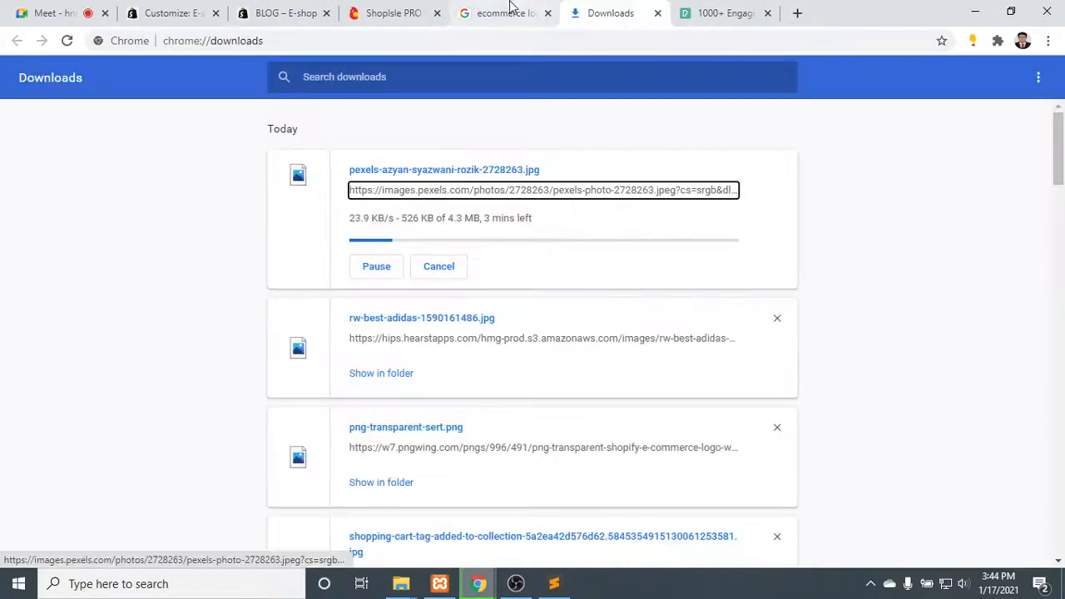
{"action": "left_click", "coordinate": [479, 10]}
{"action": "left_click", "coordinate": [623, 10]}
{"action": "left_click", "coordinate": [717, 12]}
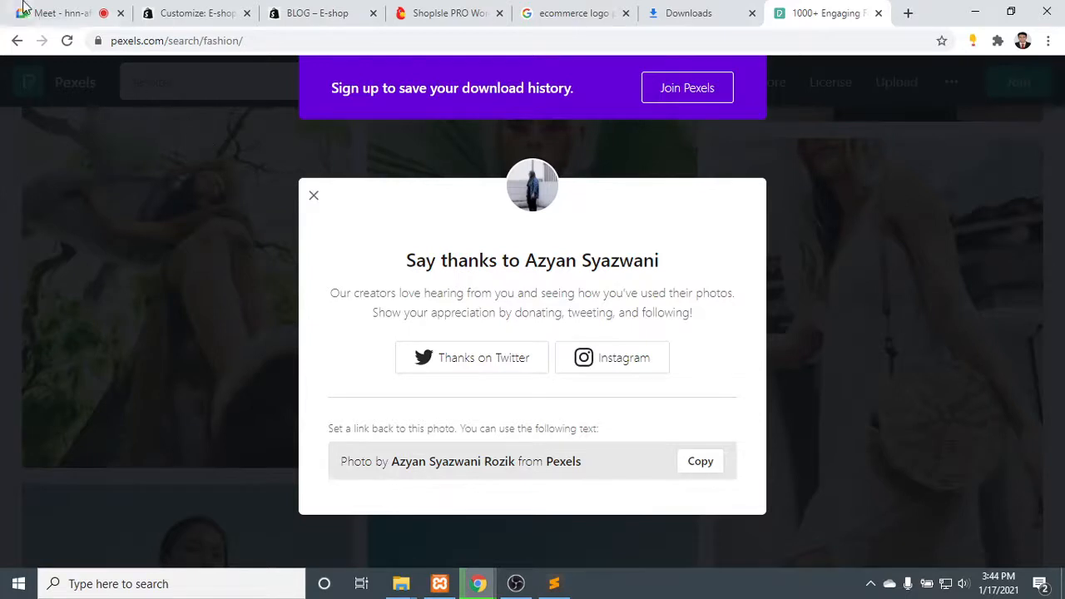
{"action": "left_click", "coordinate": [22, 8]}
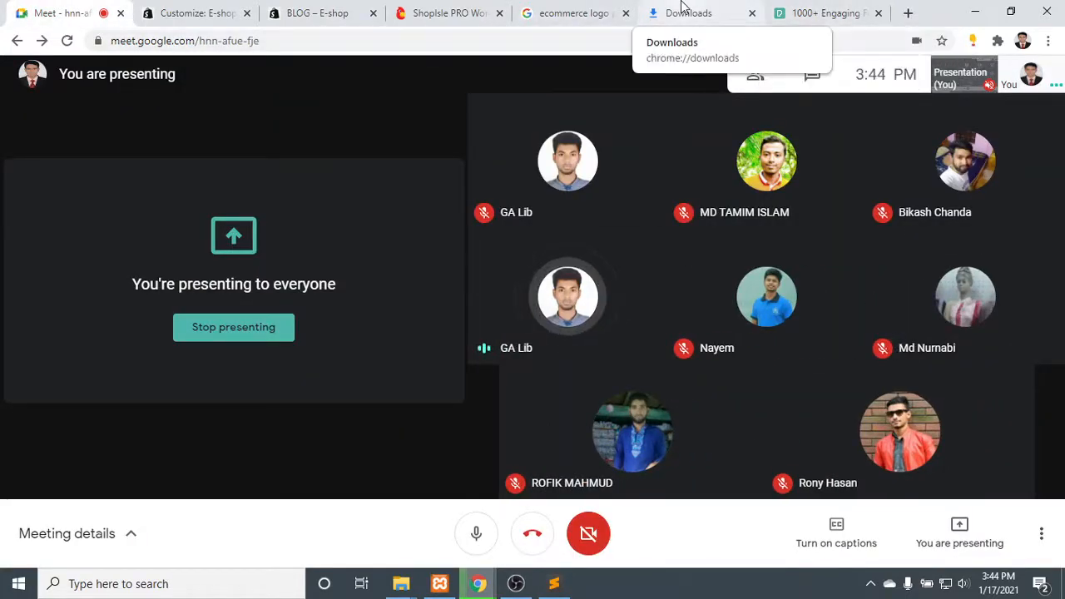
{"action": "left_click", "coordinate": [844, 10]}
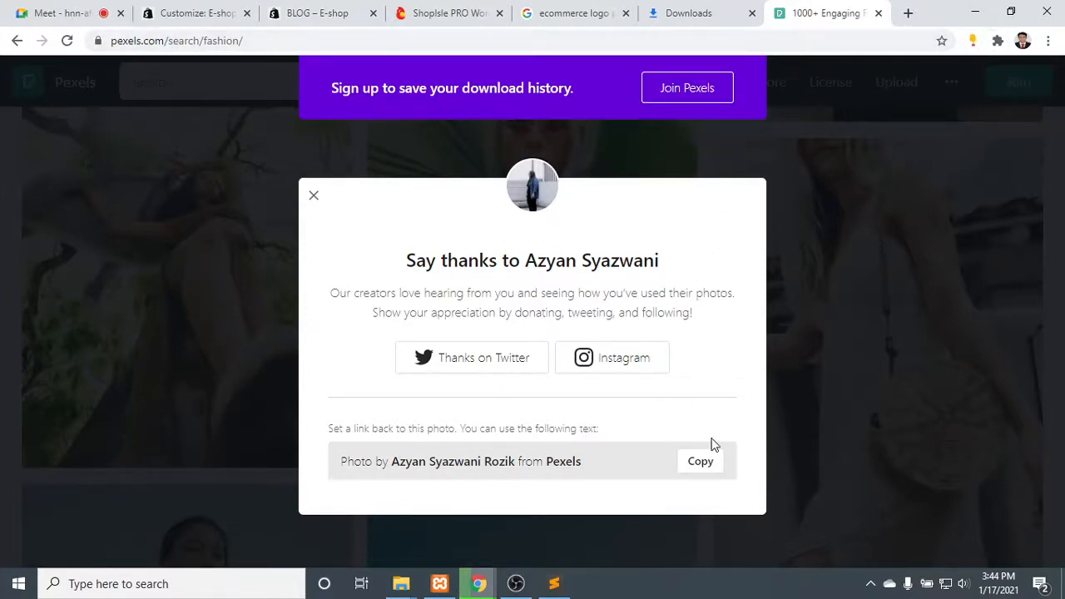
{"action": "mouse_move", "coordinate": [478, 583]}
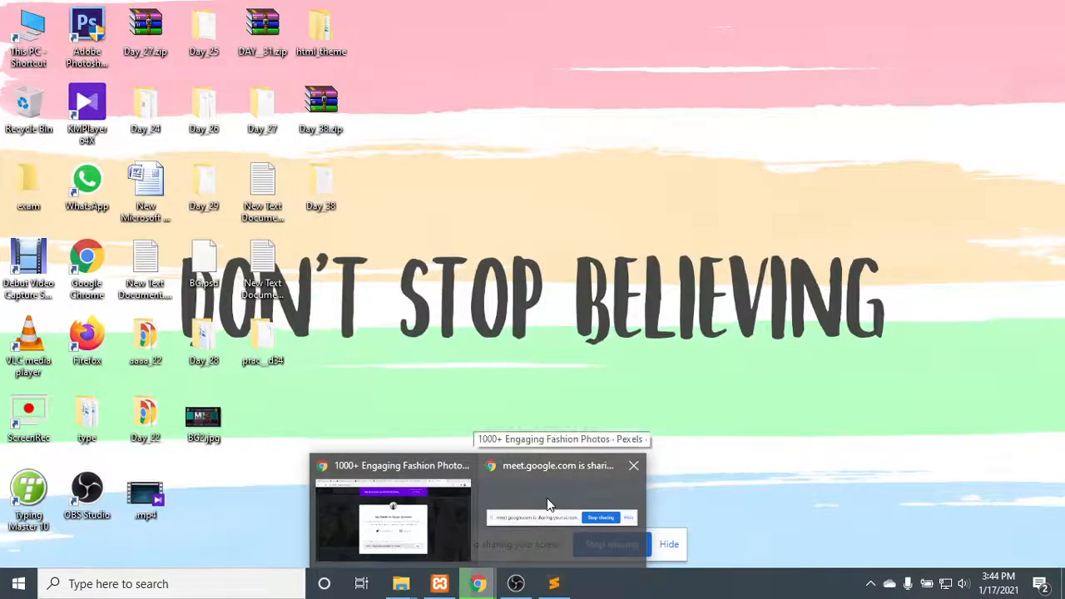
{"action": "left_click", "coordinate": [546, 499]}
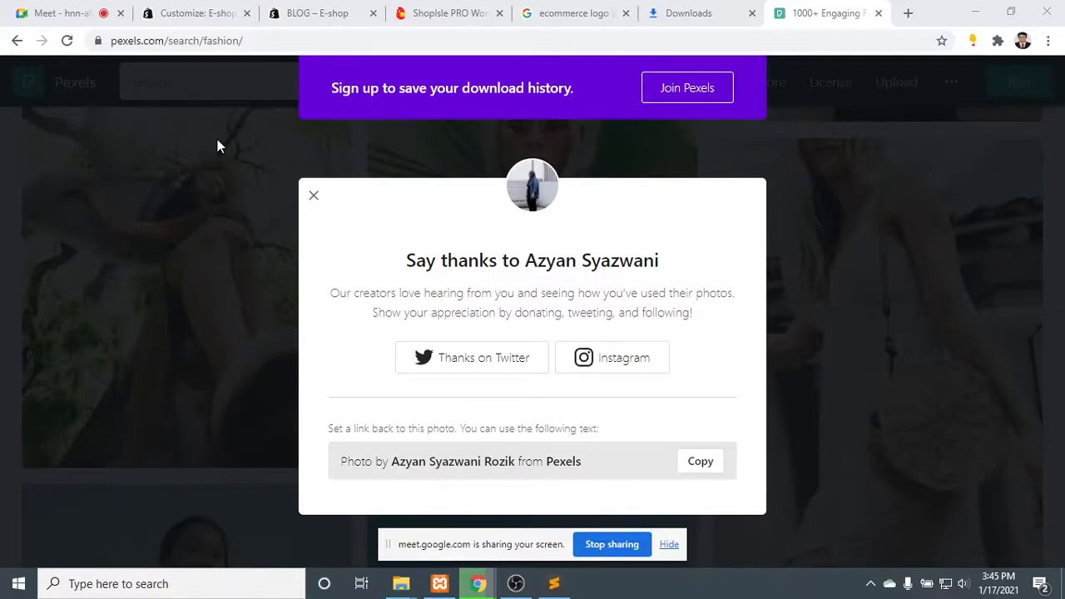
{"action": "left_click", "coordinate": [669, 544]}
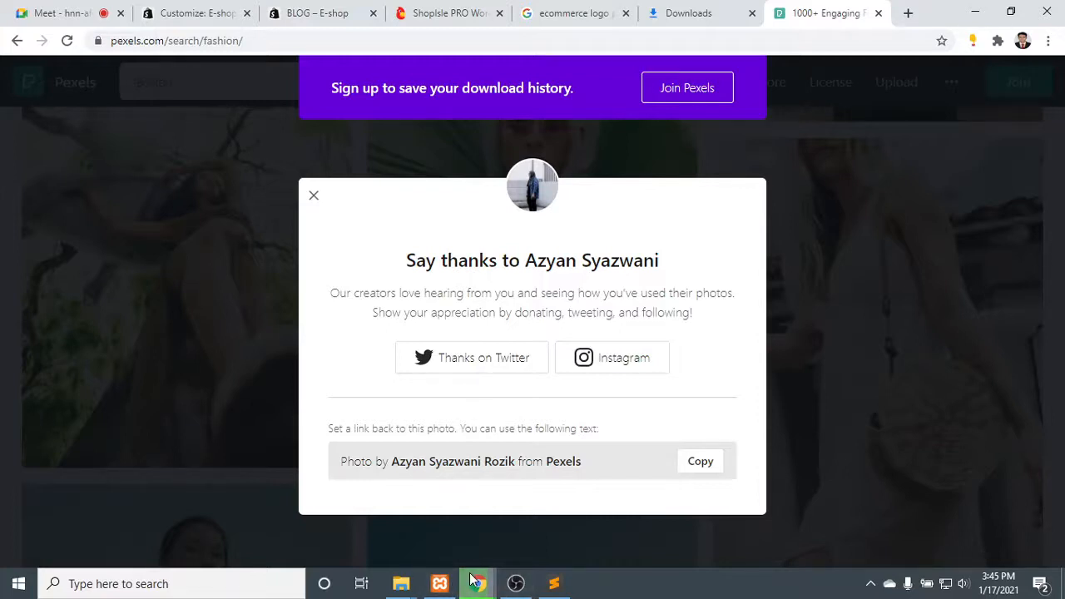
{"action": "mouse_move", "coordinate": [478, 583]}
{"action": "left_click", "coordinate": [560, 554]}
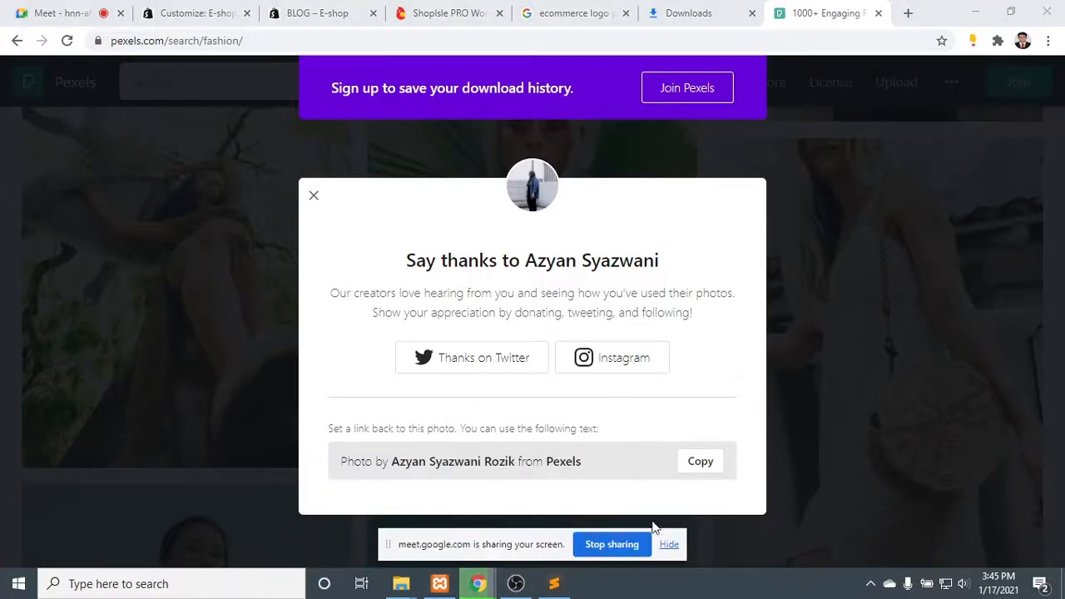
{"action": "left_click", "coordinate": [676, 553]}
{"action": "mouse_move", "coordinate": [479, 583]}
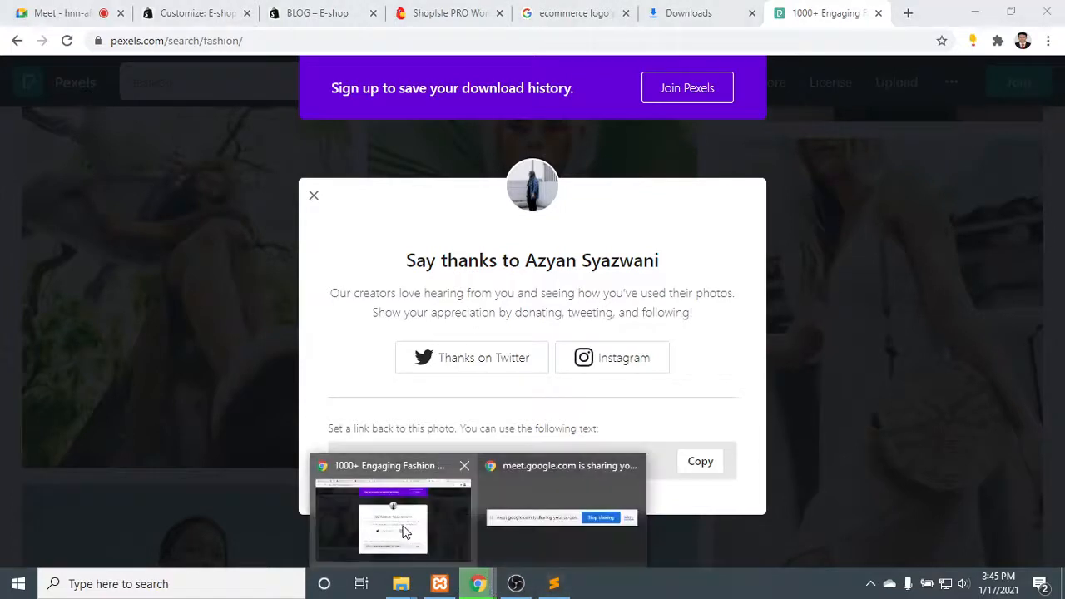
{"action": "left_click", "coordinate": [405, 531]}
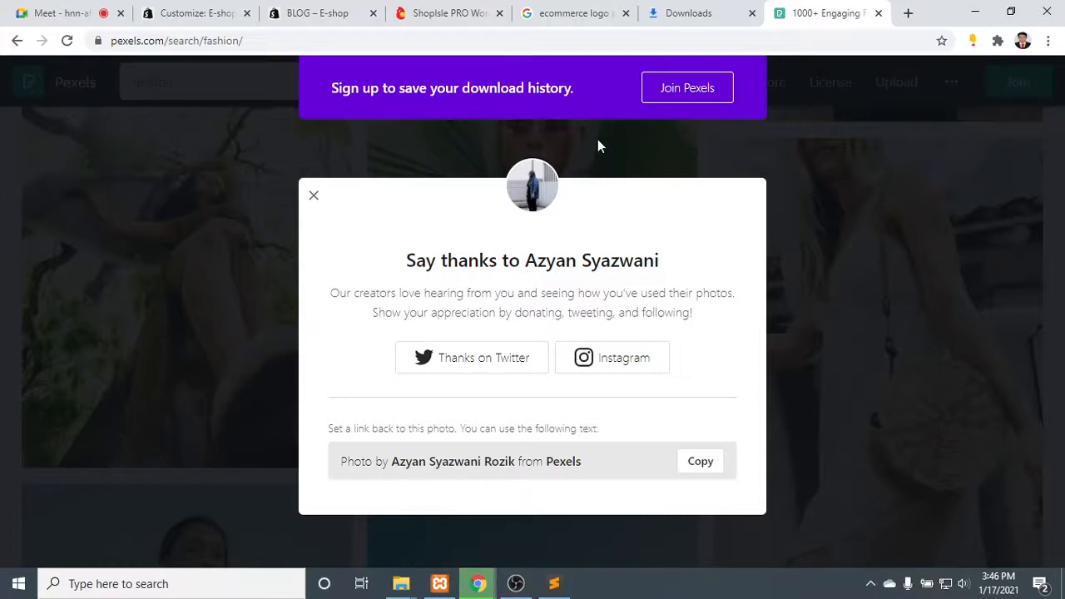
{"action": "mouse_move", "coordinate": [478, 583]}
{"action": "left_click", "coordinate": [565, 548]}
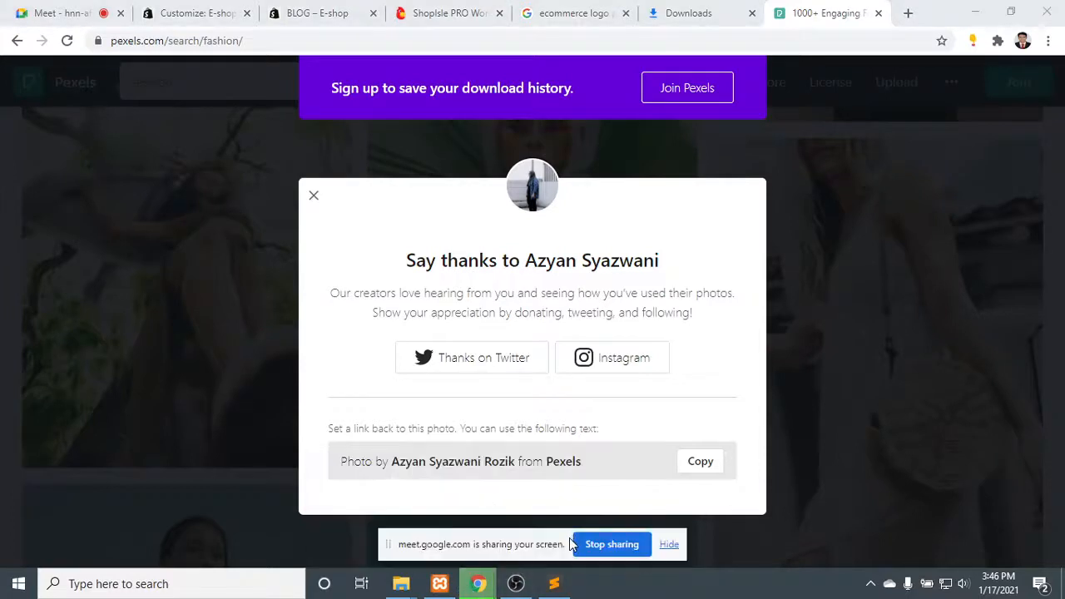
{"action": "left_click", "coordinate": [670, 542]}
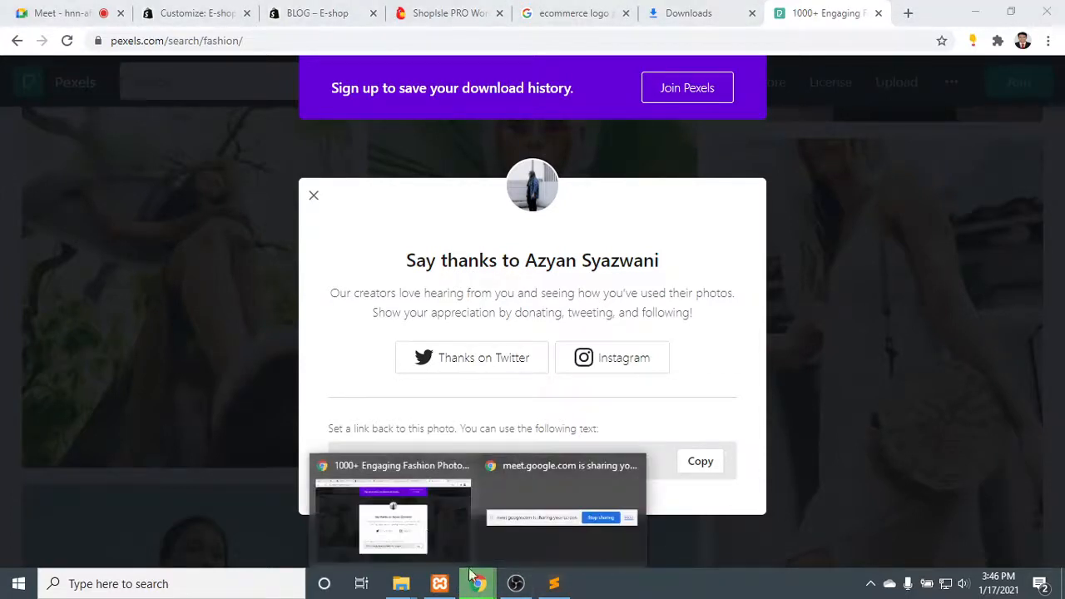
- Close the Pexels tab and return to the big title section settings in the site customizer
{"action": "left_click", "coordinate": [878, 13]}
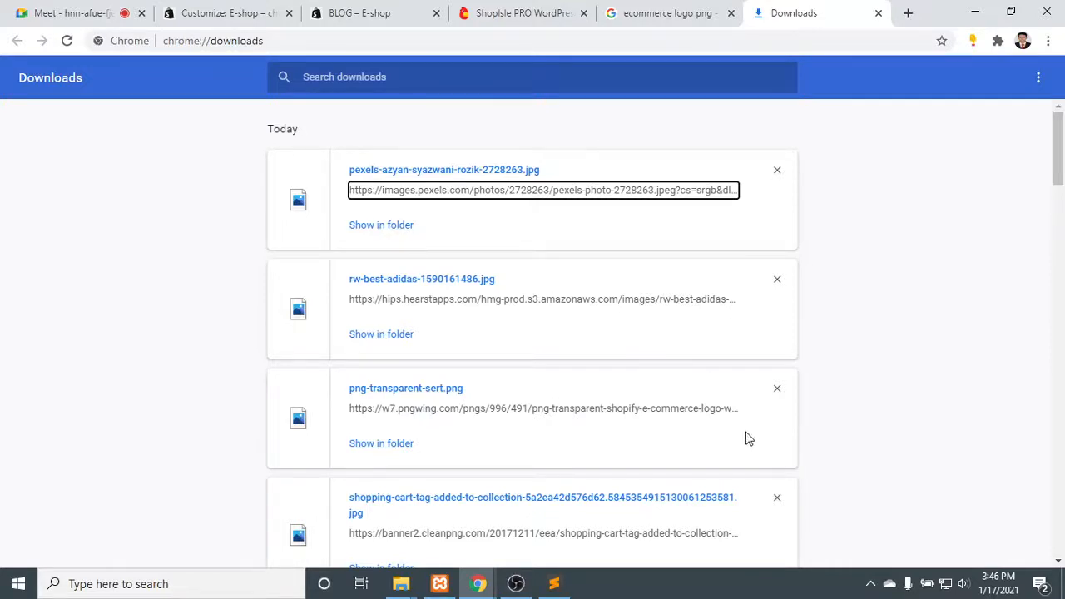
{"action": "left_click", "coordinate": [116, 13]}
{"action": "left_click", "coordinate": [222, 8]}
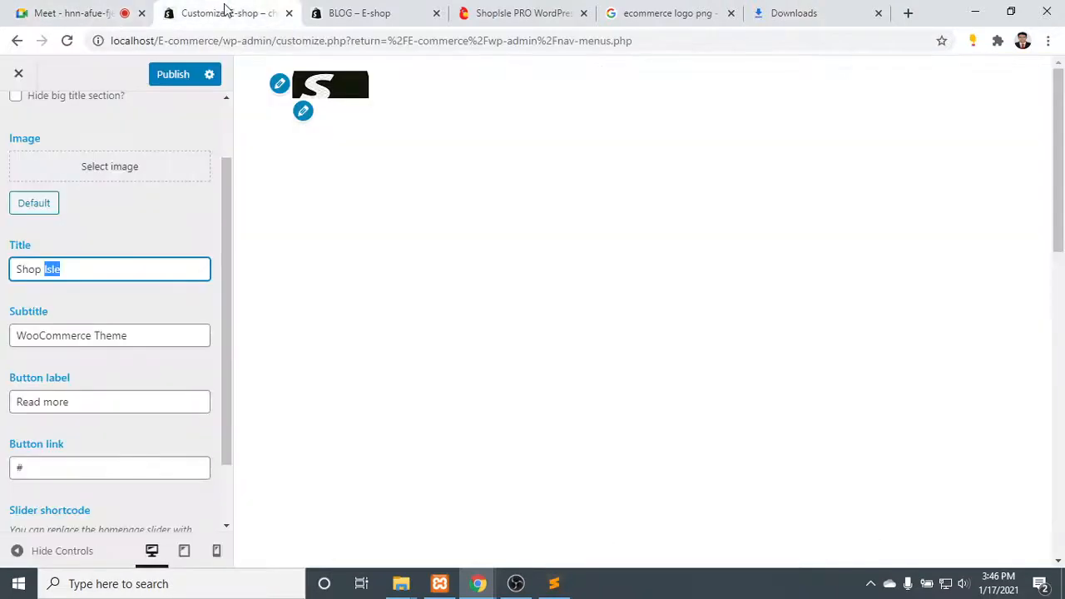
- Clear the default image from the big title section and upload the downloaded Pexels pink dress photo from the Downloads folder
{"action": "left_click", "coordinate": [34, 203]}
{"action": "left_click", "coordinate": [42, 302]}
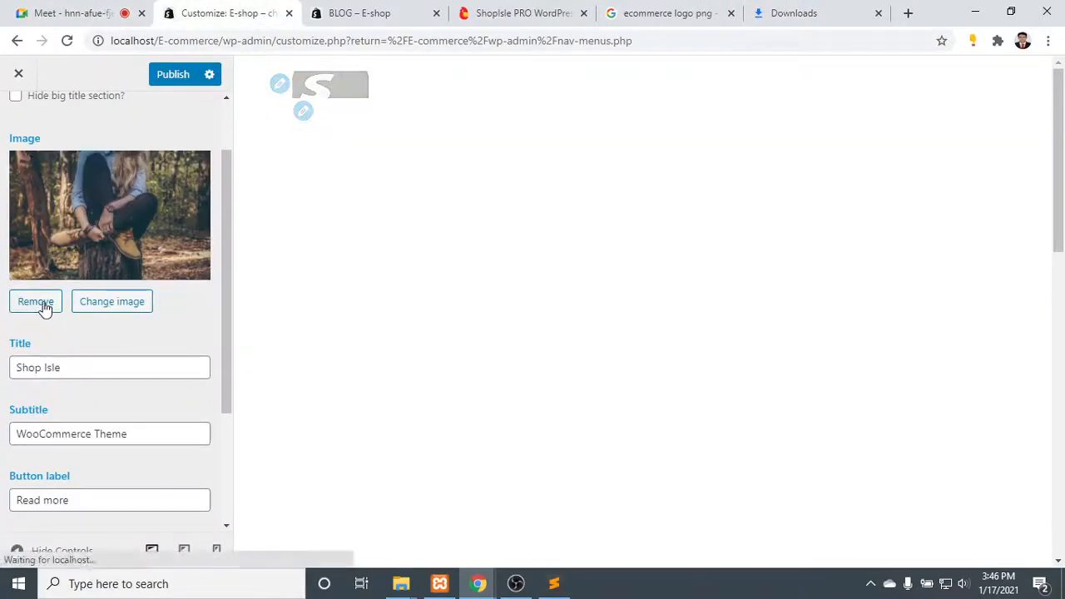
{"action": "left_click", "coordinate": [99, 166]}
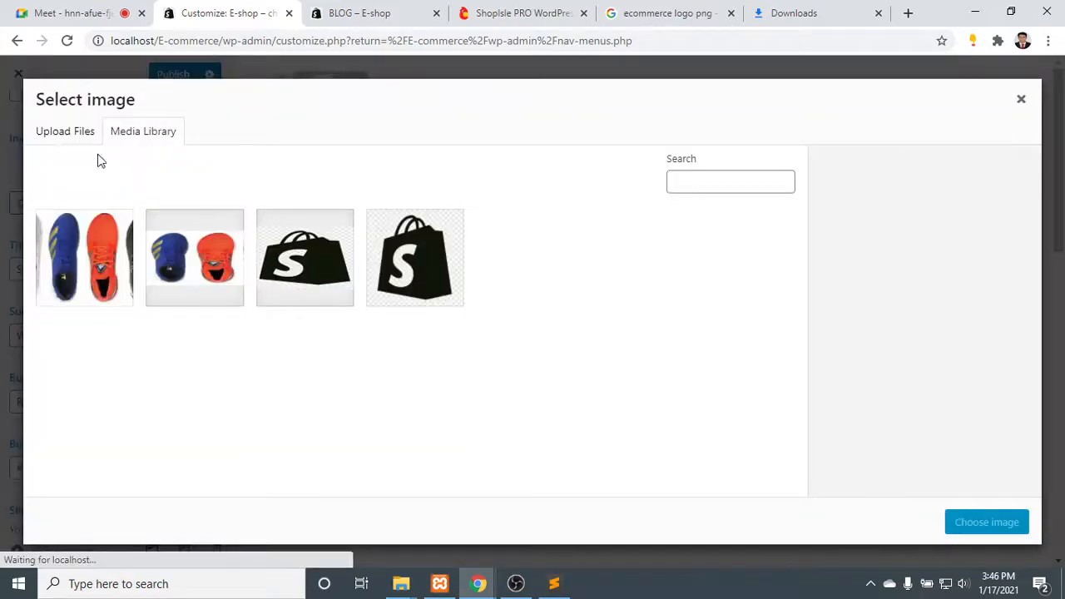
{"action": "left_click", "coordinate": [59, 131]}
{"action": "left_click", "coordinate": [514, 337]}
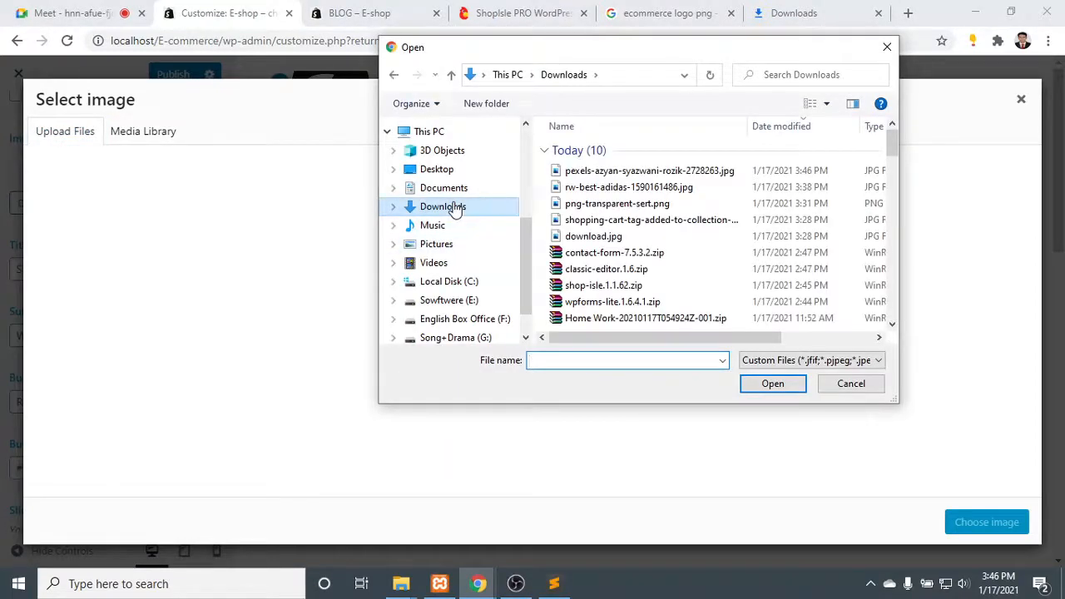
{"action": "double_click", "coordinate": [649, 170]}
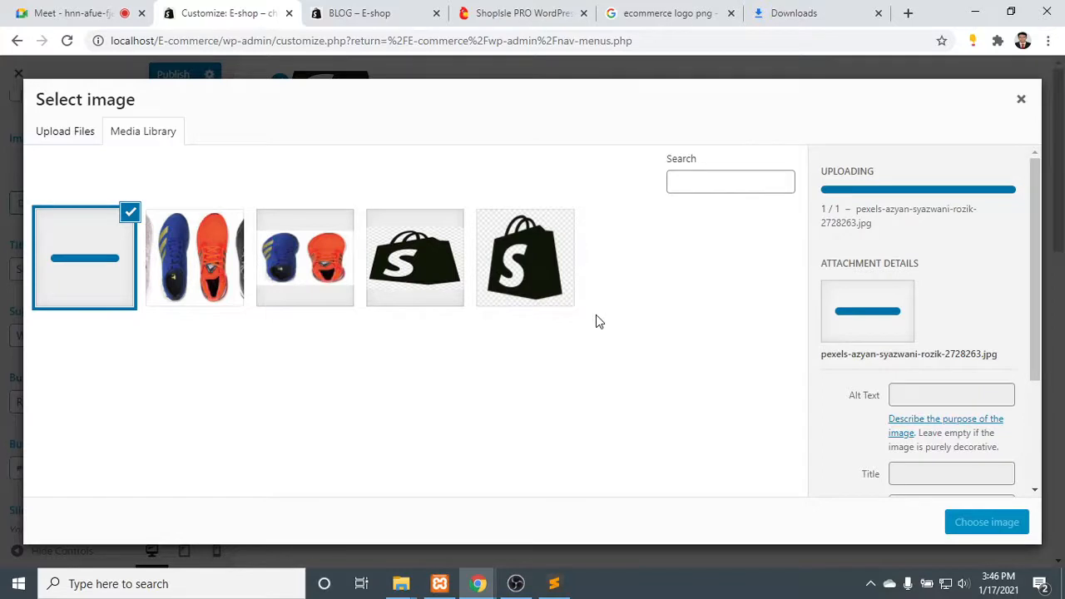
- Look over the attachment details of the uploading photo, including its alt text, title, caption and description fields
{"action": "scroll", "coordinate": [990, 341], "scroll_direction": "down", "scroll_amount": 2}
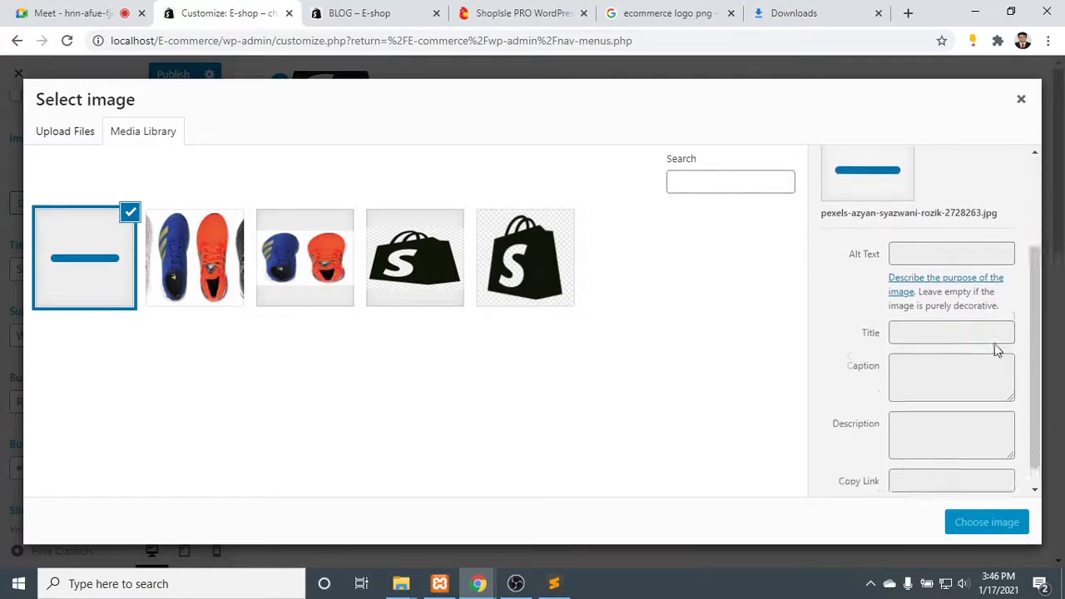
{"action": "left_click", "coordinate": [930, 318]}
{"action": "left_click", "coordinate": [934, 352]}
{"action": "left_click", "coordinate": [938, 420]}
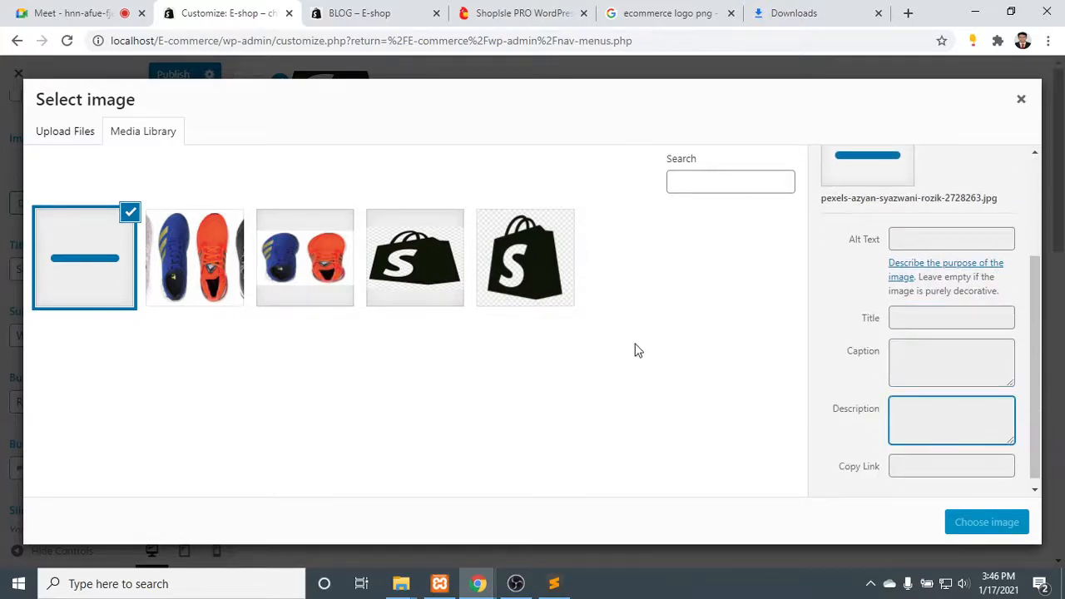
{"action": "left_click", "coordinate": [629, 338]}
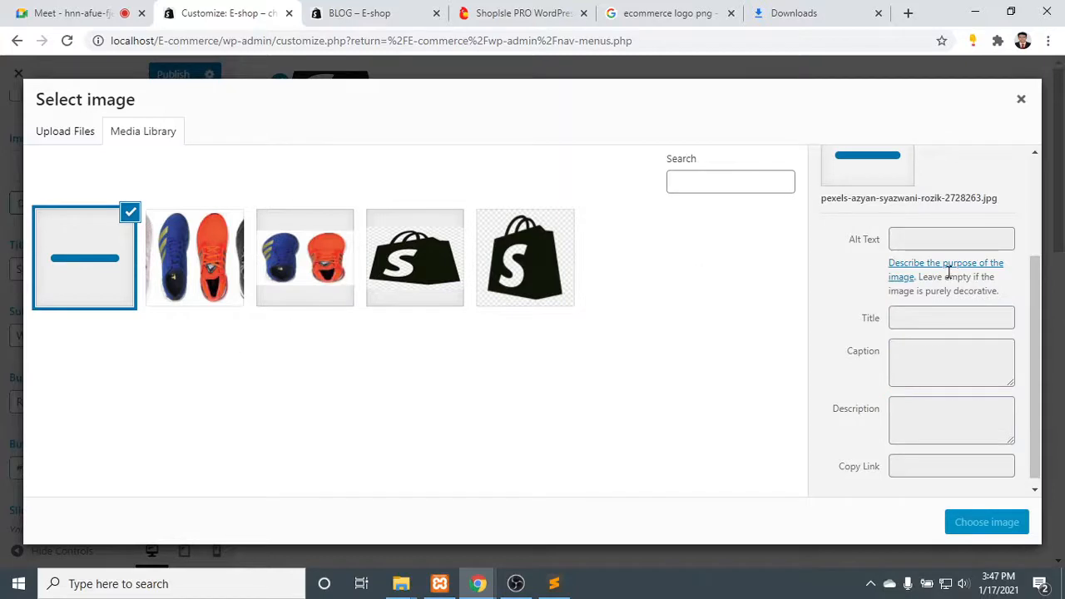
{"action": "scroll", "coordinate": [874, 202], "scroll_direction": "up", "scroll_amount": 2}
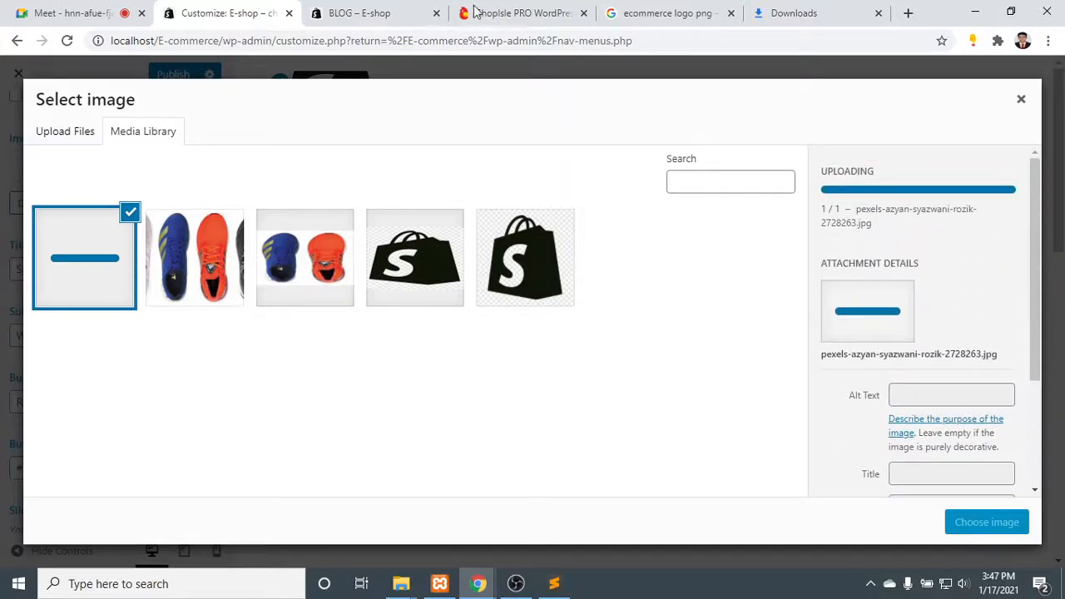
- Switch to the live site, open its Home page and look through the big title, banner and Latest Products sections
{"action": "left_click", "coordinate": [367, 12]}
{"action": "left_click", "coordinate": [216, 11]}
{"action": "left_click", "coordinate": [358, 12]}
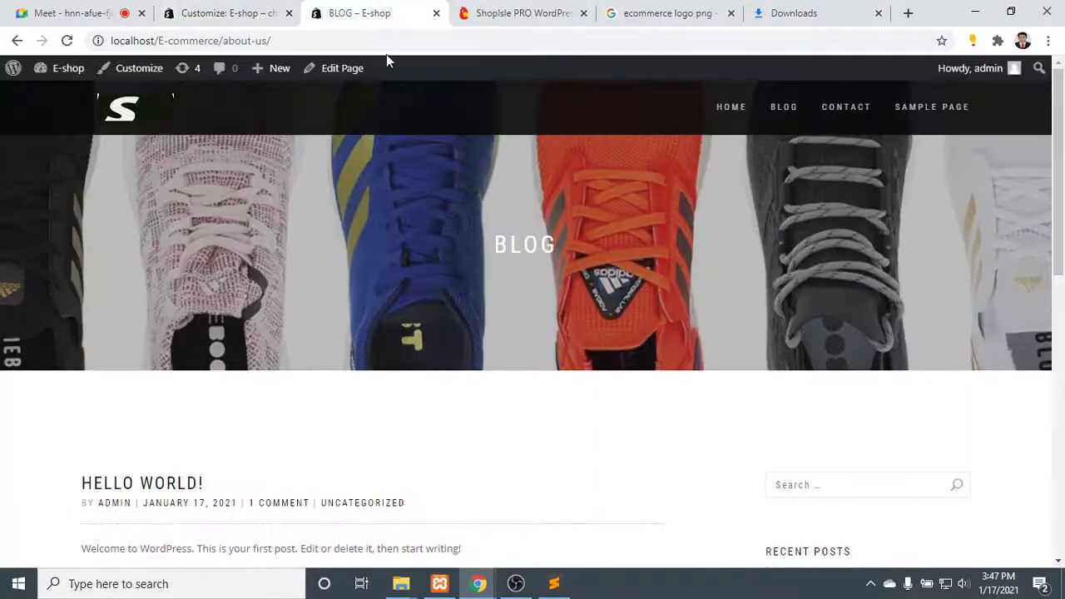
{"action": "scroll", "coordinate": [438, 246], "scroll_direction": "down", "scroll_amount": 4}
{"action": "scroll", "coordinate": [524, 240], "scroll_direction": "up", "scroll_amount": 4}
{"action": "left_click", "coordinate": [731, 108]}
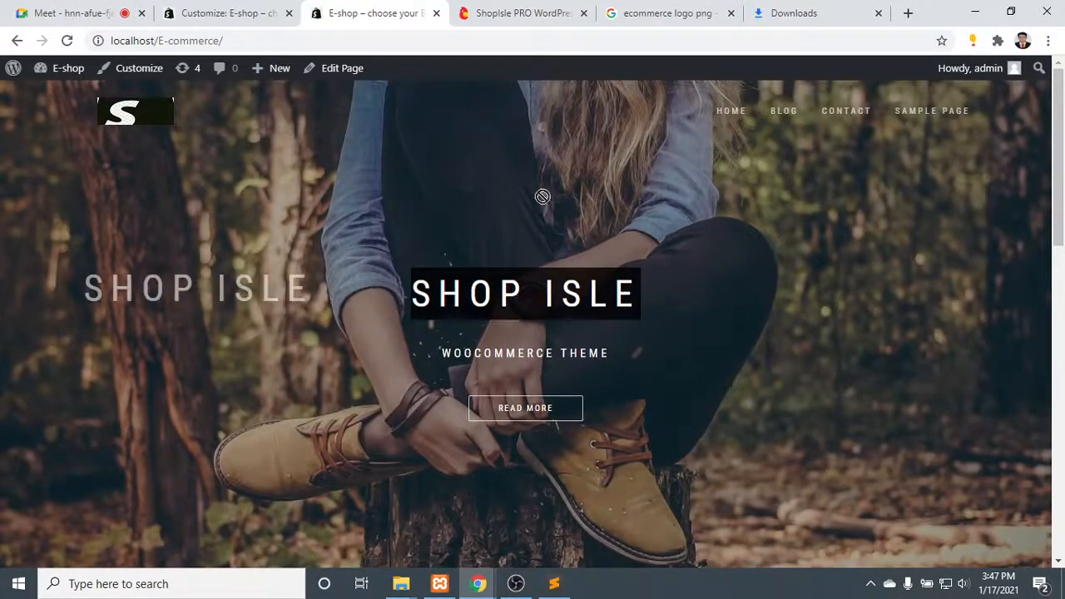
{"action": "scroll", "coordinate": [569, 285], "scroll_direction": "down", "scroll_amount": 1}
{"action": "scroll", "coordinate": [569, 283], "scroll_direction": "down", "scroll_amount": 15}
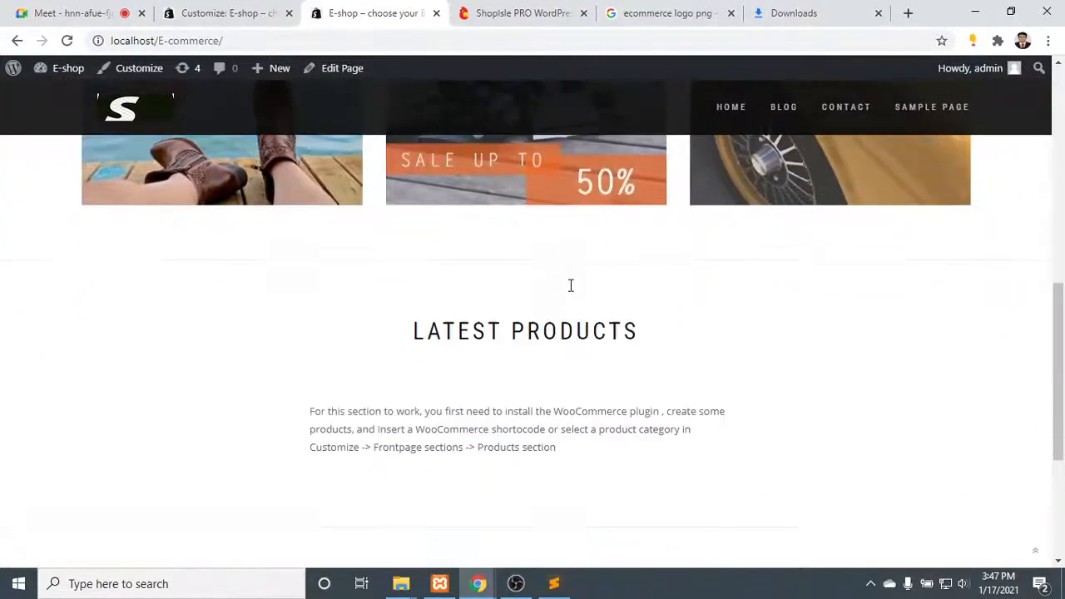
{"action": "scroll", "coordinate": [569, 283], "scroll_direction": "up", "scroll_amount": 15}
{"action": "scroll", "coordinate": [398, 277], "scroll_direction": "down", "scroll_amount": 6}
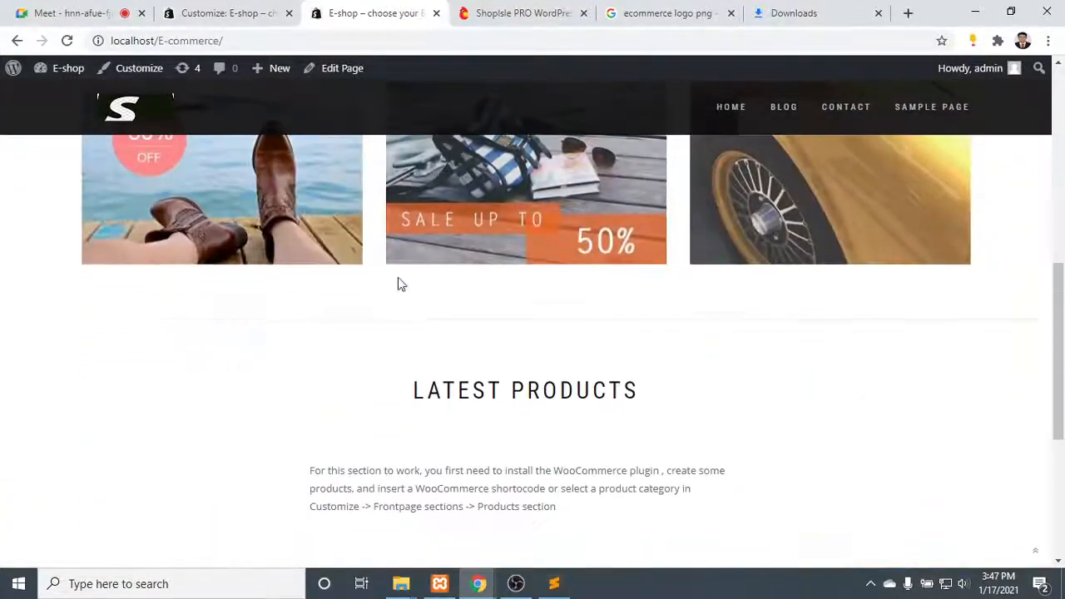
- Look over the banner and Latest Products sections of the live home page, ending at the big title image
{"action": "scroll", "coordinate": [793, 222], "scroll_direction": "down", "scroll_amount": 2}
{"action": "scroll", "coordinate": [793, 223], "scroll_direction": "up", "scroll_amount": 3}
{"action": "scroll", "coordinate": [793, 223], "scroll_direction": "up", "scroll_amount": 3}
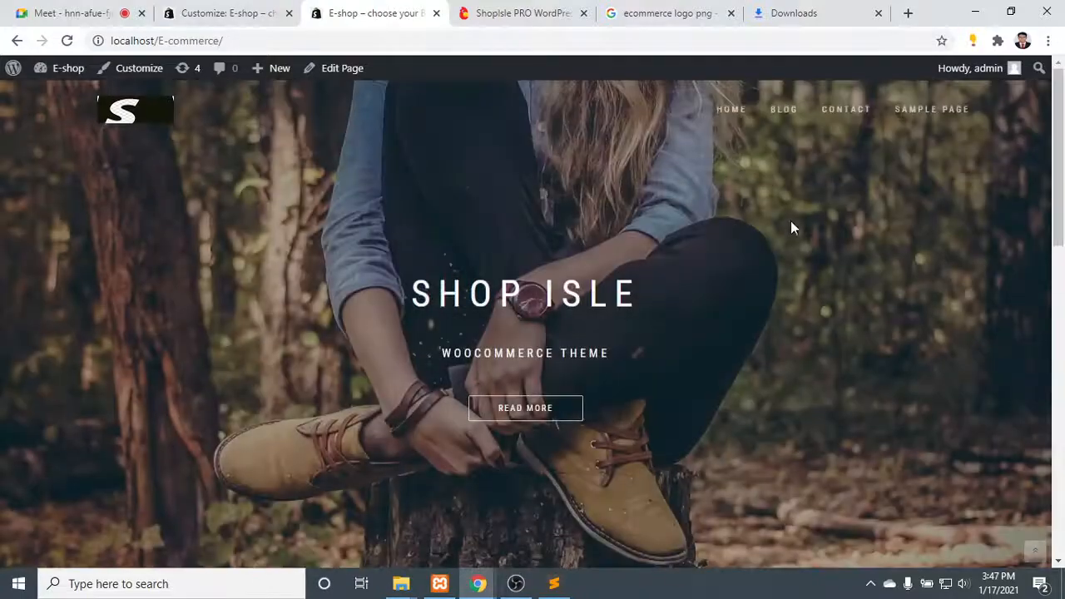
- Return to the customizer, set the uploaded Pexels photo as the big title image and check it in the site preview
{"action": "left_click", "coordinate": [236, 10]}
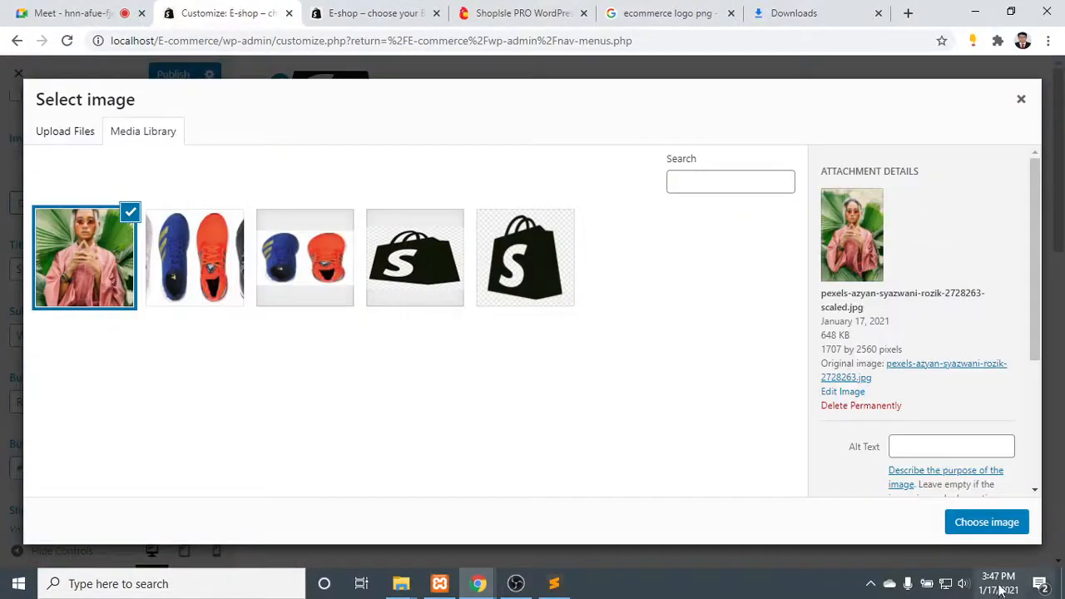
{"action": "scroll", "coordinate": [925, 358], "scroll_direction": "down", "scroll_amount": 1}
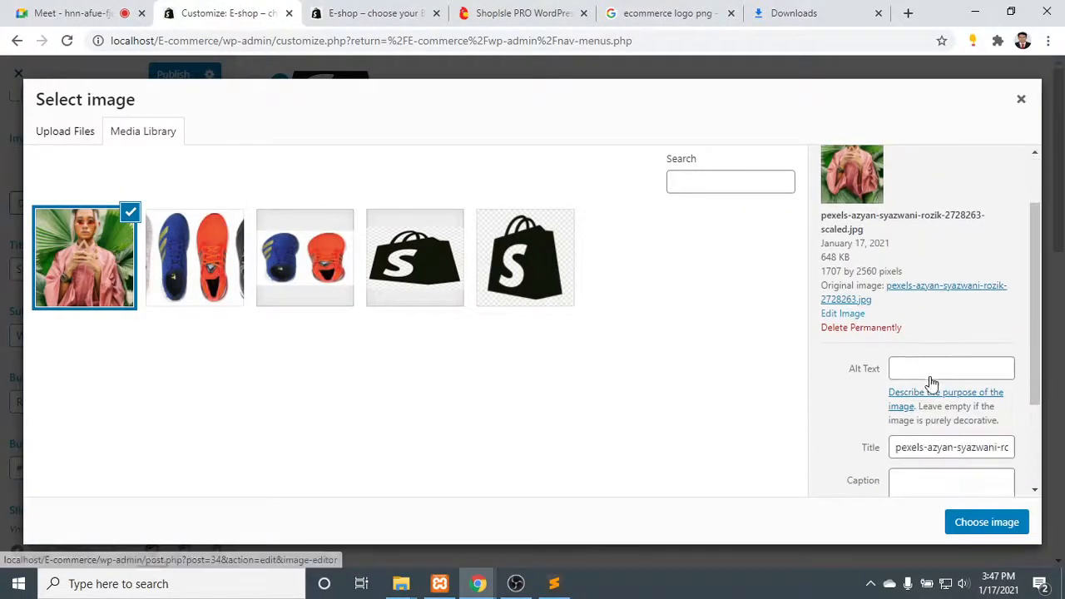
{"action": "scroll", "coordinate": [940, 375], "scroll_direction": "down", "scroll_amount": 2}
{"action": "left_click", "coordinate": [945, 220]}
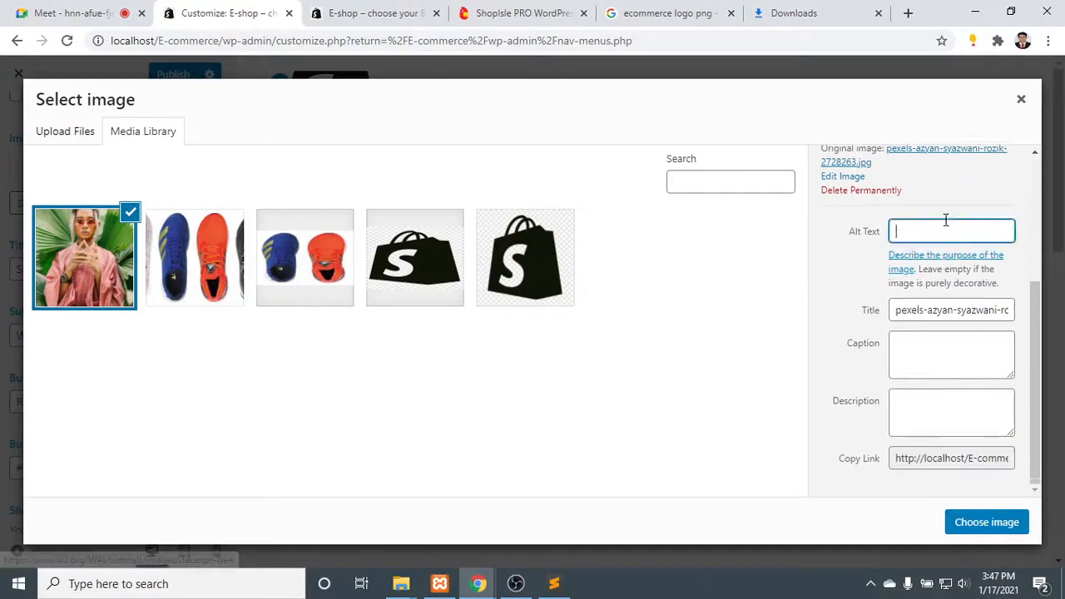
{"action": "left_click", "coordinate": [945, 357]}
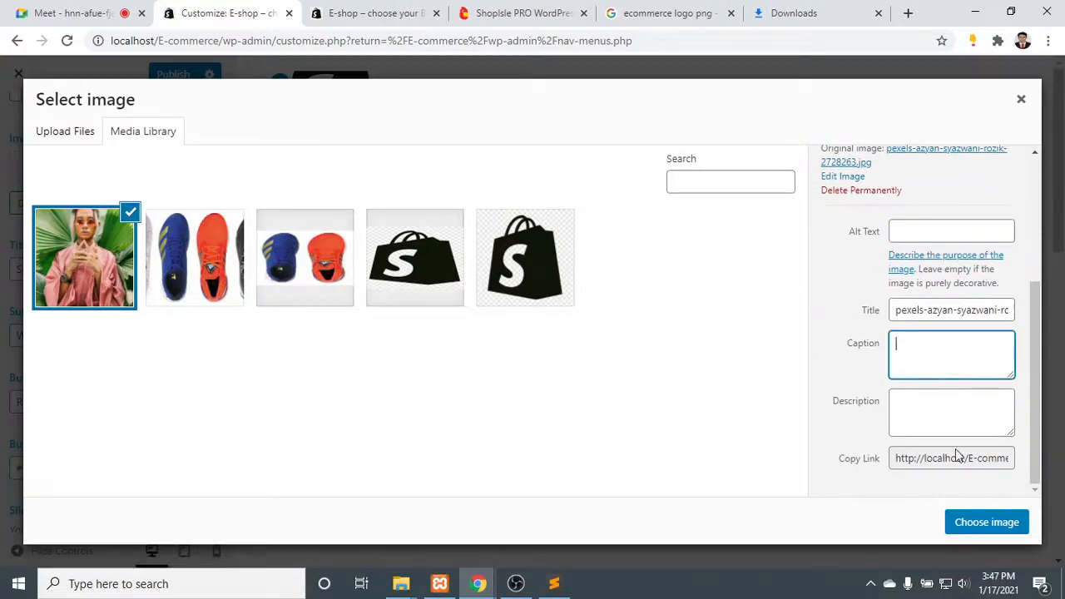
{"action": "left_click", "coordinate": [995, 527]}
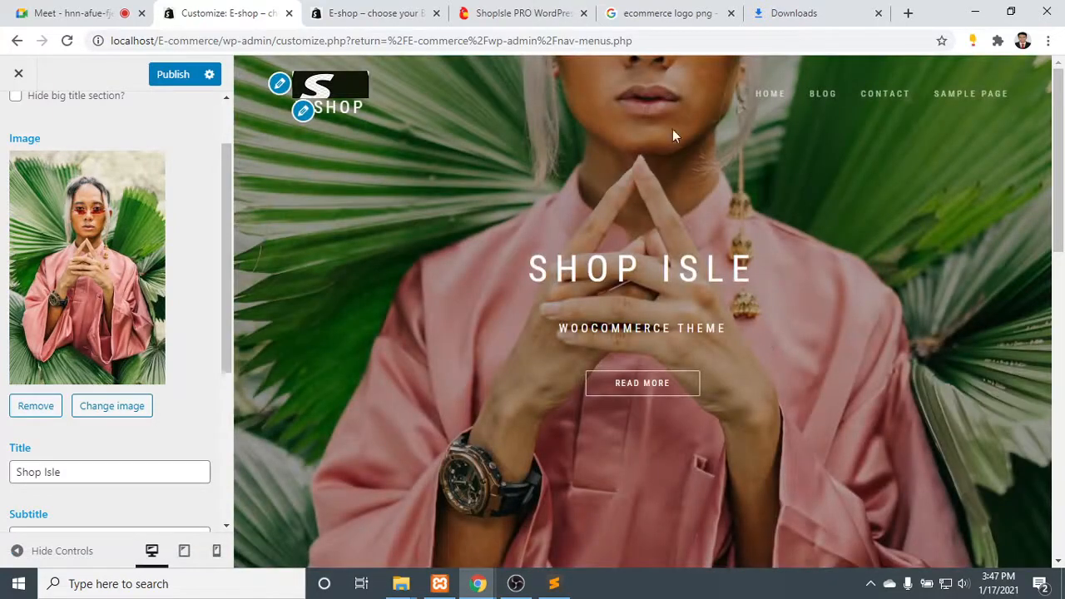
{"action": "scroll", "coordinate": [724, 297], "scroll_direction": "down", "scroll_amount": 3}
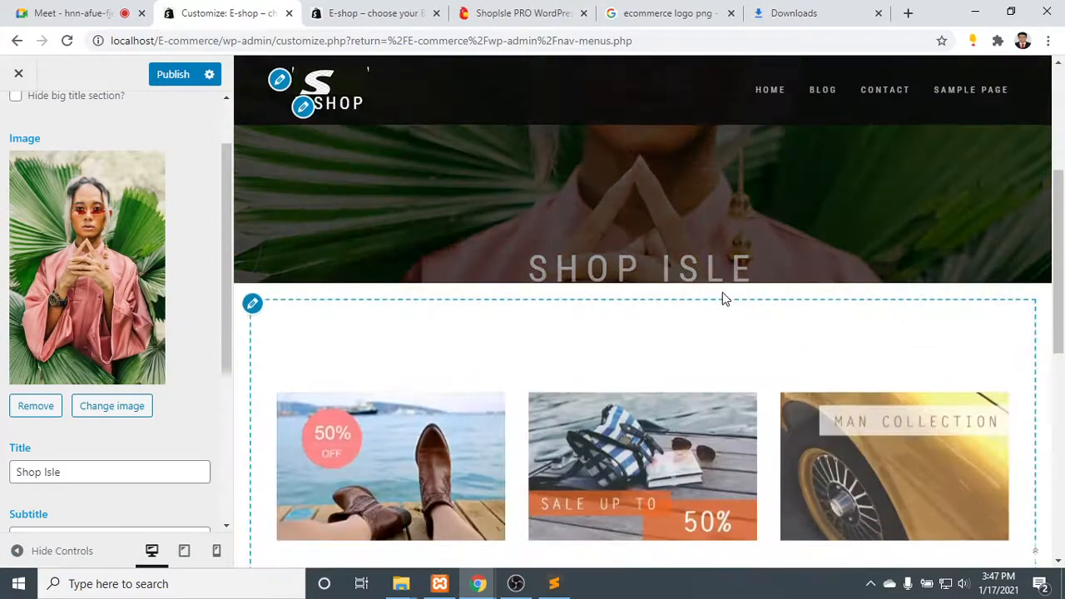
{"action": "scroll", "coordinate": [723, 296], "scroll_direction": "up", "scroll_amount": 3}
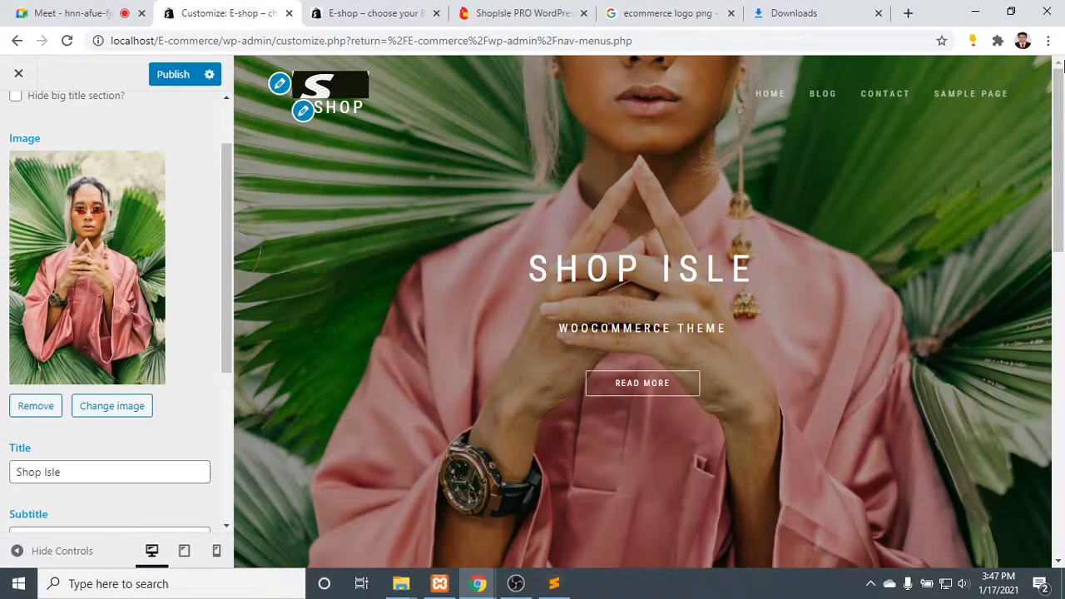
- Switch to the Downloads folder in File Explorer and check the Pexels photo's file size and image dimensions in its properties
{"action": "left_click", "coordinate": [967, 8]}
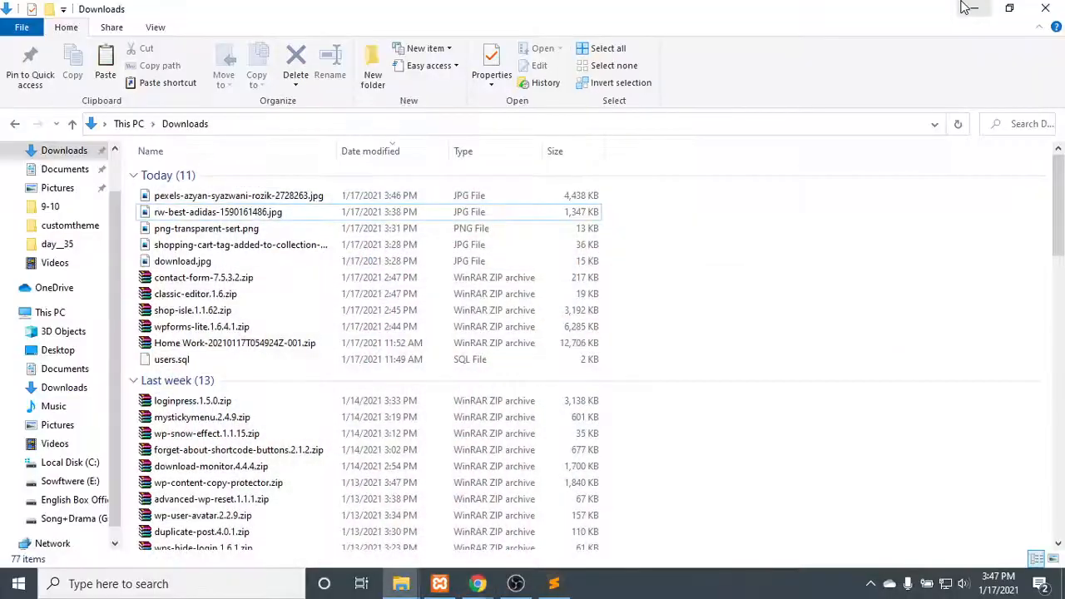
{"action": "left_click", "coordinate": [303, 195]}
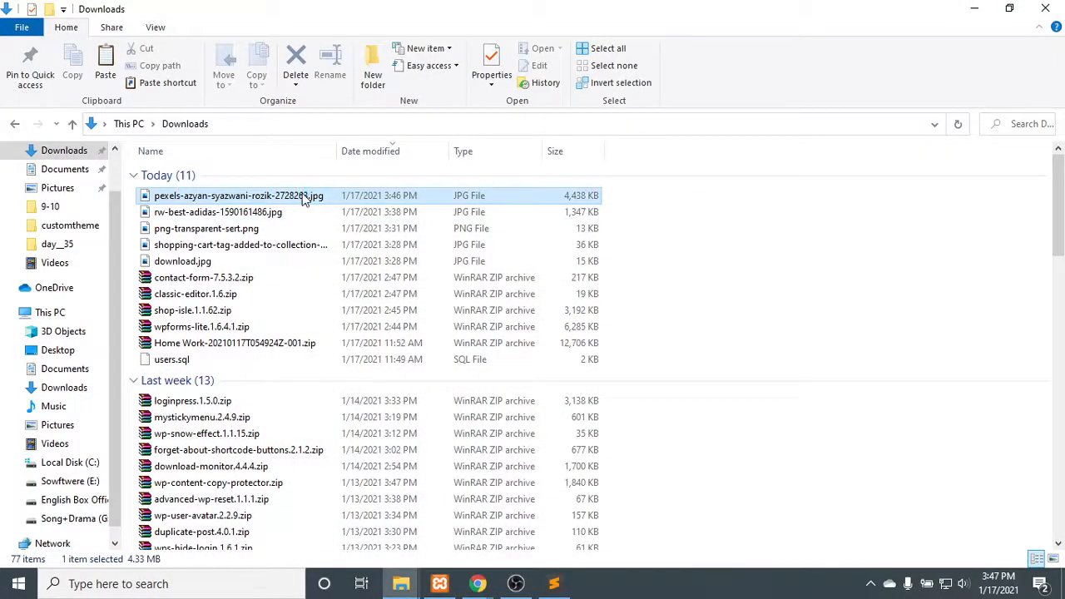
{"action": "right_click", "coordinate": [305, 195]}
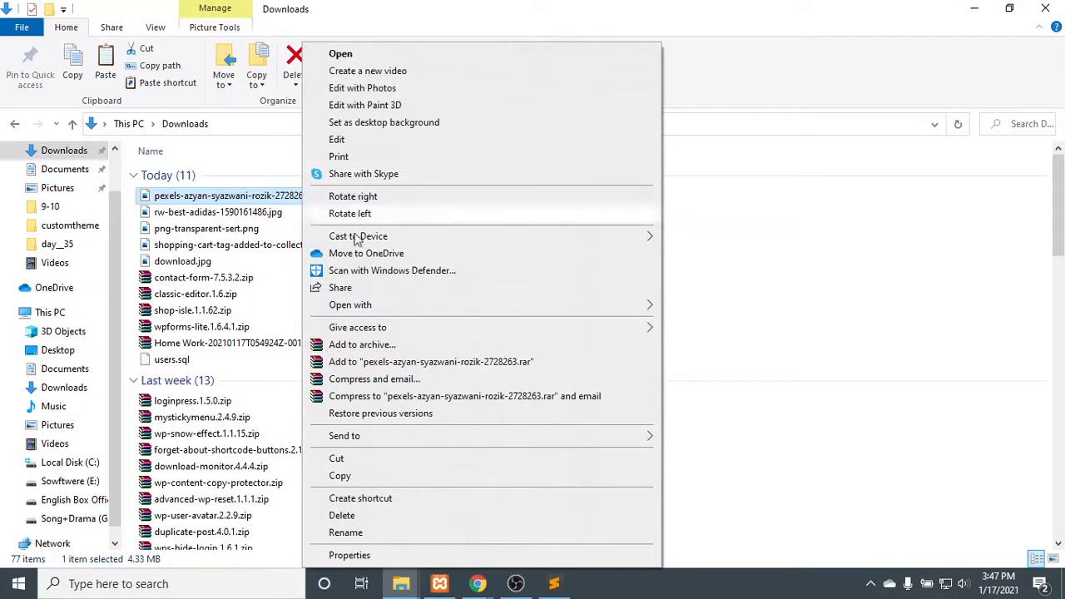
{"action": "left_click", "coordinate": [381, 555]}
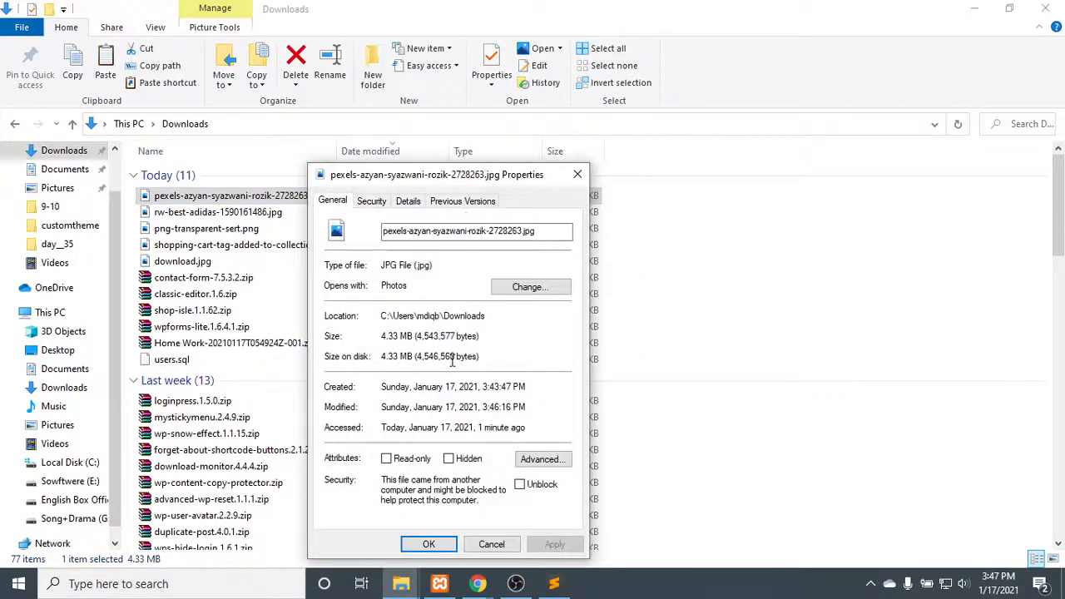
{"action": "left_click", "coordinate": [408, 202]}
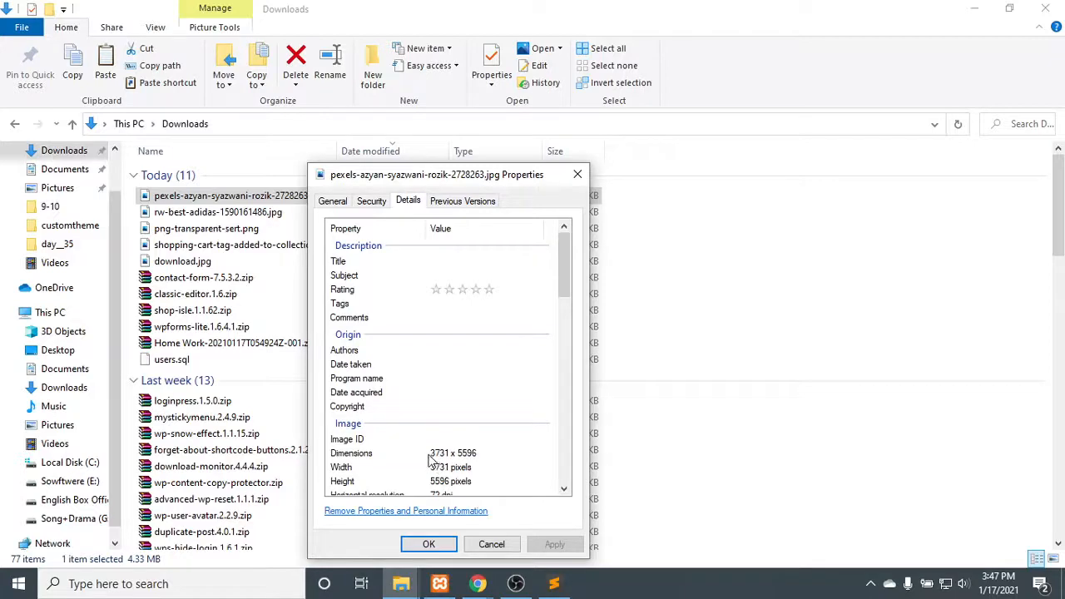
{"action": "left_click", "coordinate": [434, 455]}
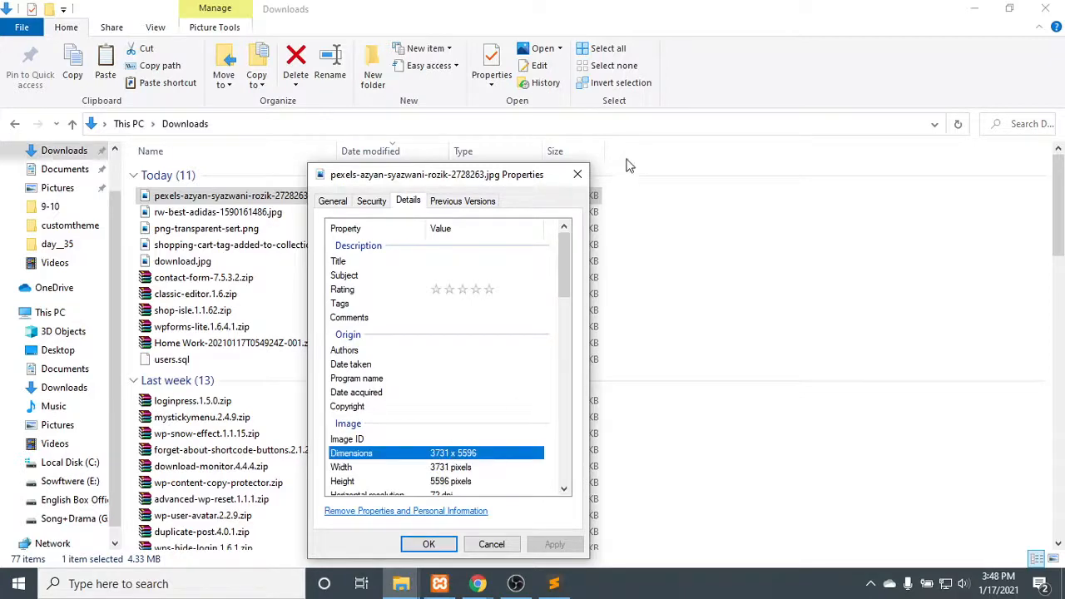
{"action": "left_click", "coordinate": [577, 174]}
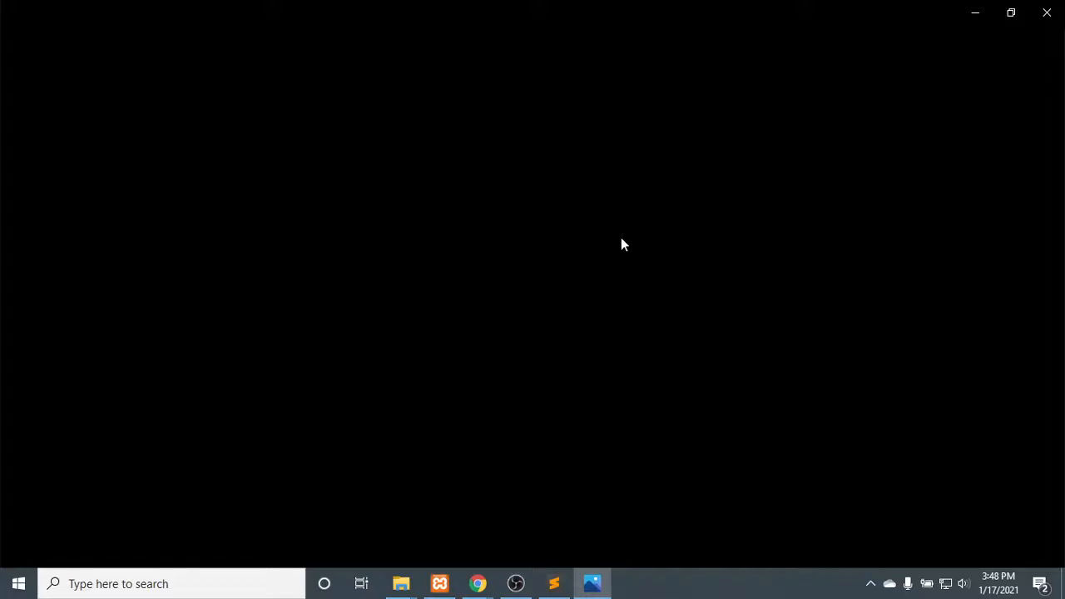
- View the downloaded Pexels photo in the Photos app and zoom in on the hands to inspect the image quality
{"action": "left_click", "coordinate": [986, 18]}
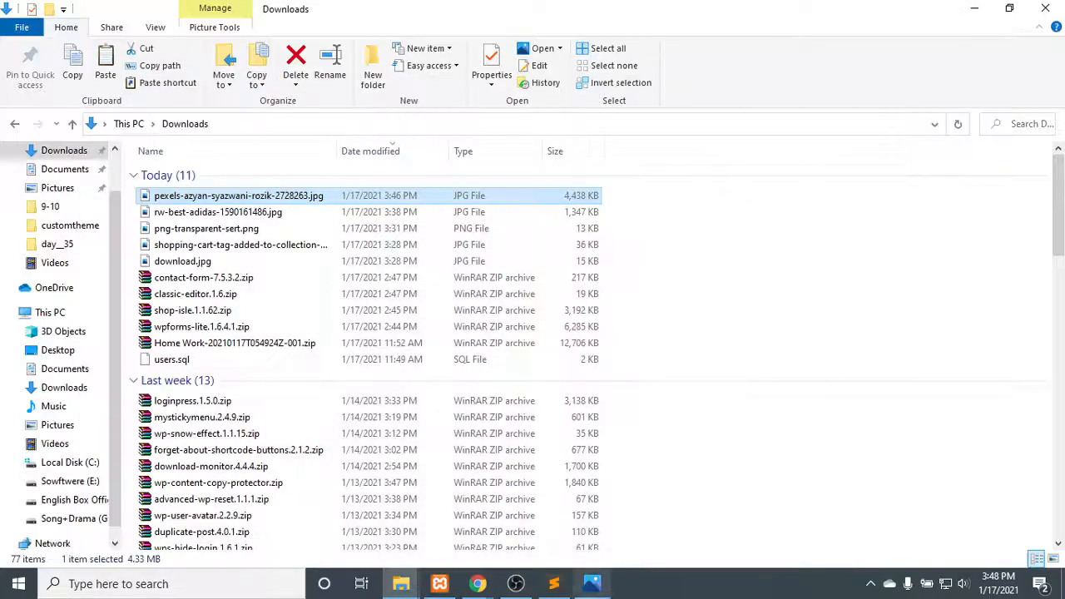
{"action": "left_click", "coordinate": [592, 589]}
{"action": "left_click", "coordinate": [593, 589]}
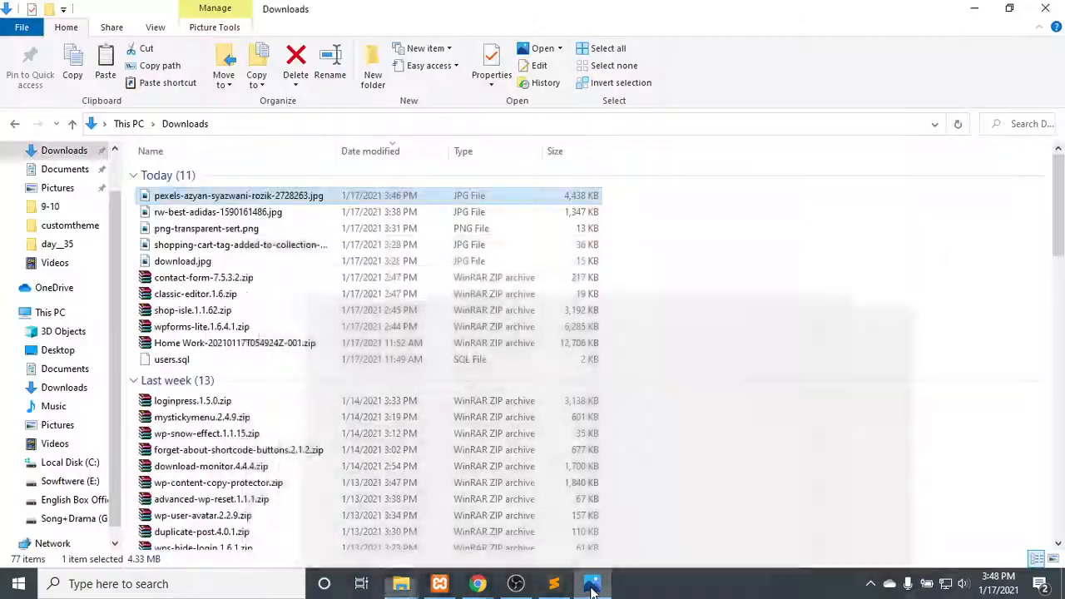
{"action": "left_click", "coordinate": [593, 589]}
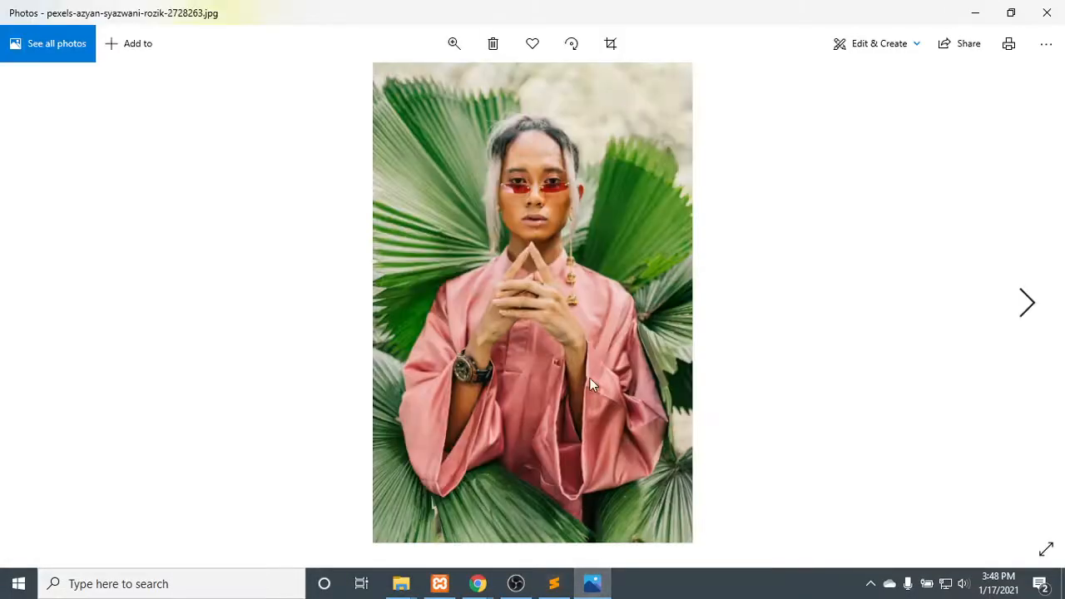
{"action": "left_click", "coordinate": [454, 41]}
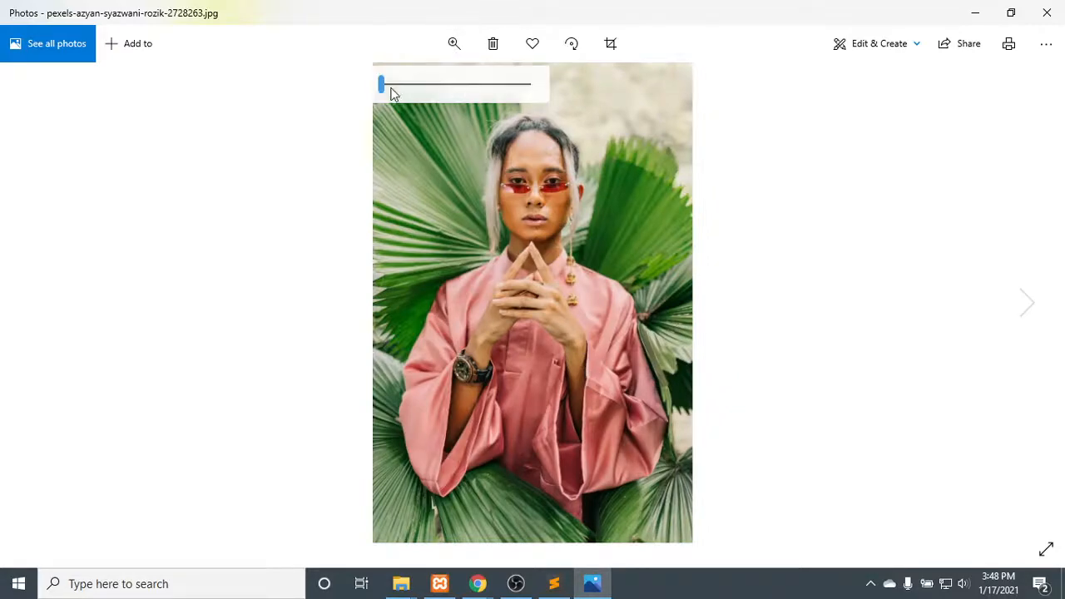
{"action": "left_click_drag", "start_coordinate": [381, 85], "coordinate": [389, 83]}
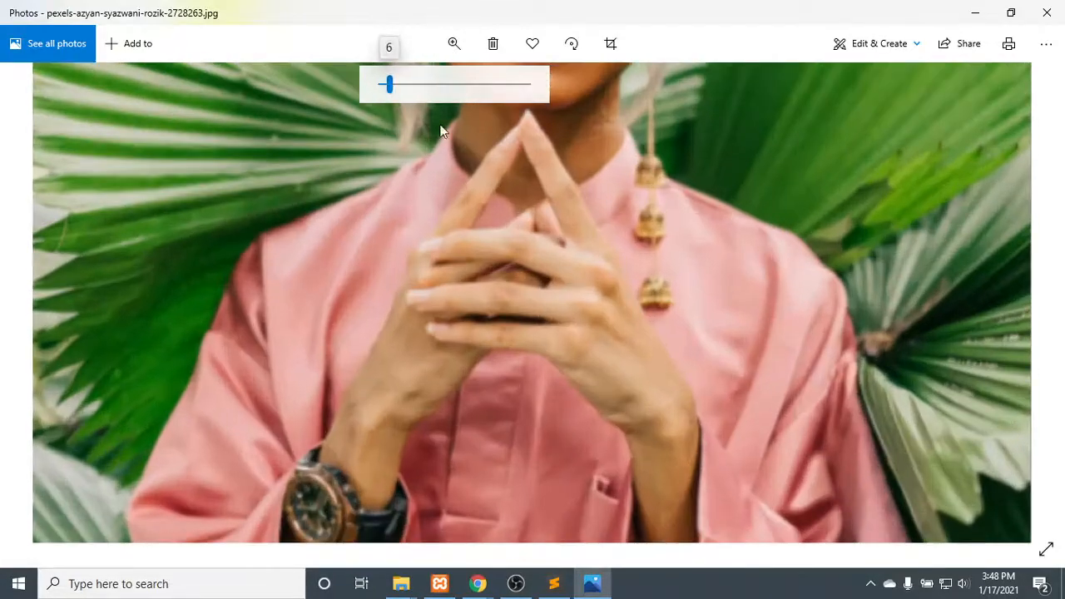
{"action": "left_click_drag", "start_coordinate": [590, 187], "coordinate": [574, 119]}
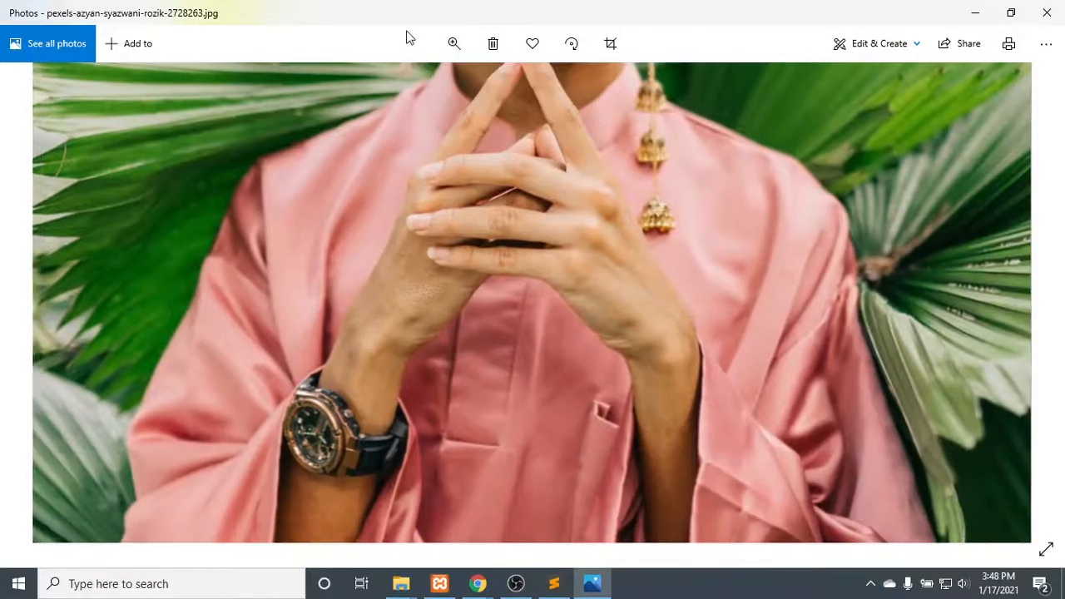
{"action": "left_click", "coordinate": [453, 43]}
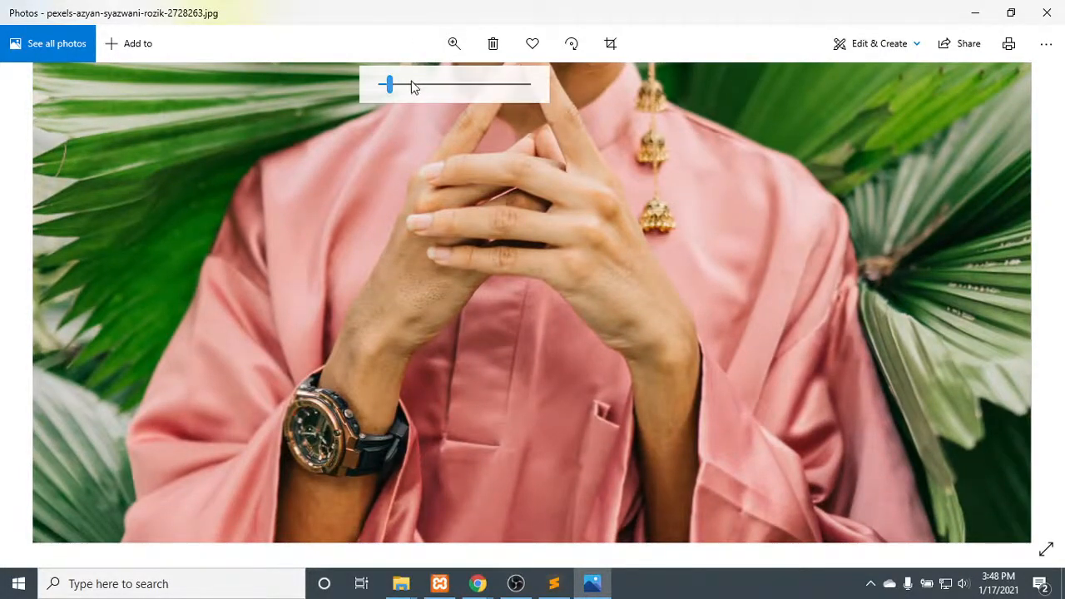
{"action": "left_click", "coordinate": [410, 84]}
{"action": "left_click_drag", "start_coordinate": [697, 224], "coordinate": [780, 538]}
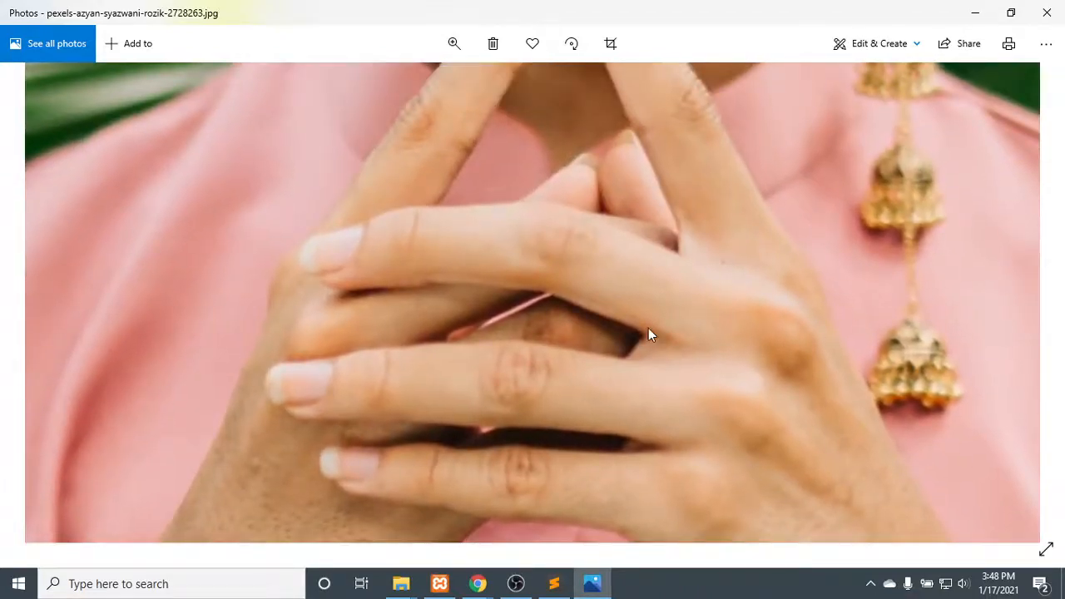
- Zoom the photo back out and close the Photos viewer
{"action": "left_click", "coordinate": [458, 52]}
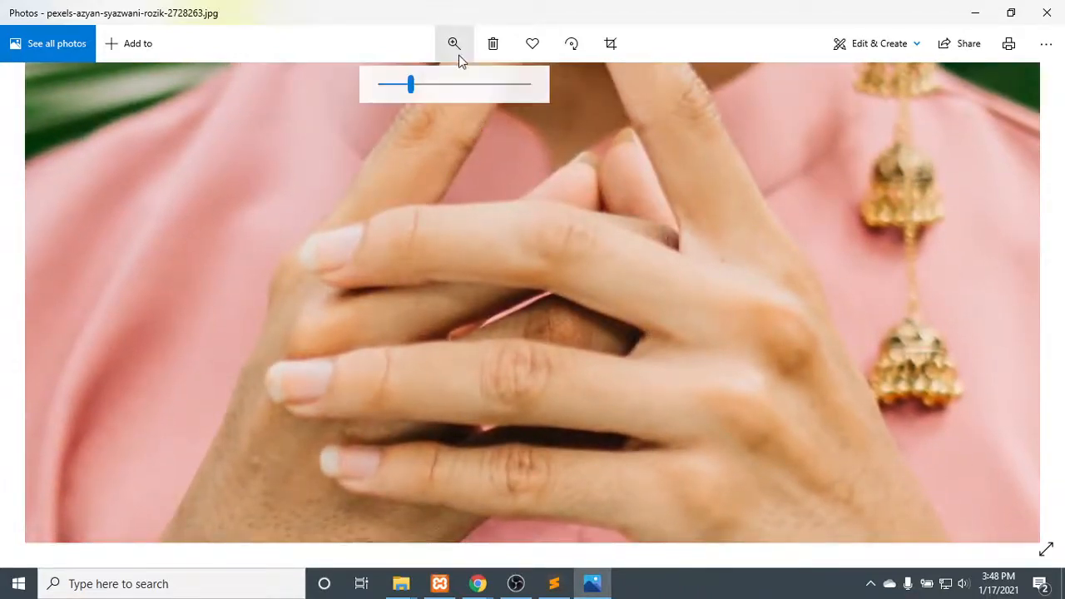
{"action": "left_click", "coordinate": [413, 86]}
{"action": "left_click_drag", "start_coordinate": [414, 88], "coordinate": [373, 90]}
{"action": "left_click", "coordinate": [1060, 7]}
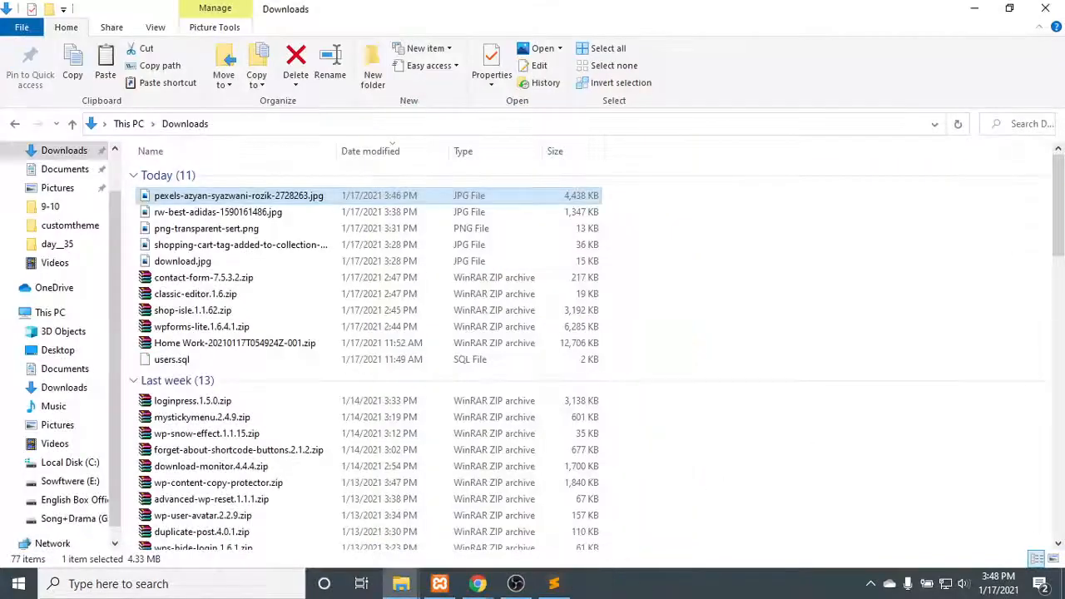
- Return to the site customizer in Chrome and change the big title section's title to "Ecommerce Site"
{"action": "mouse_move", "coordinate": [482, 586]}
{"action": "left_click", "coordinate": [403, 496]}
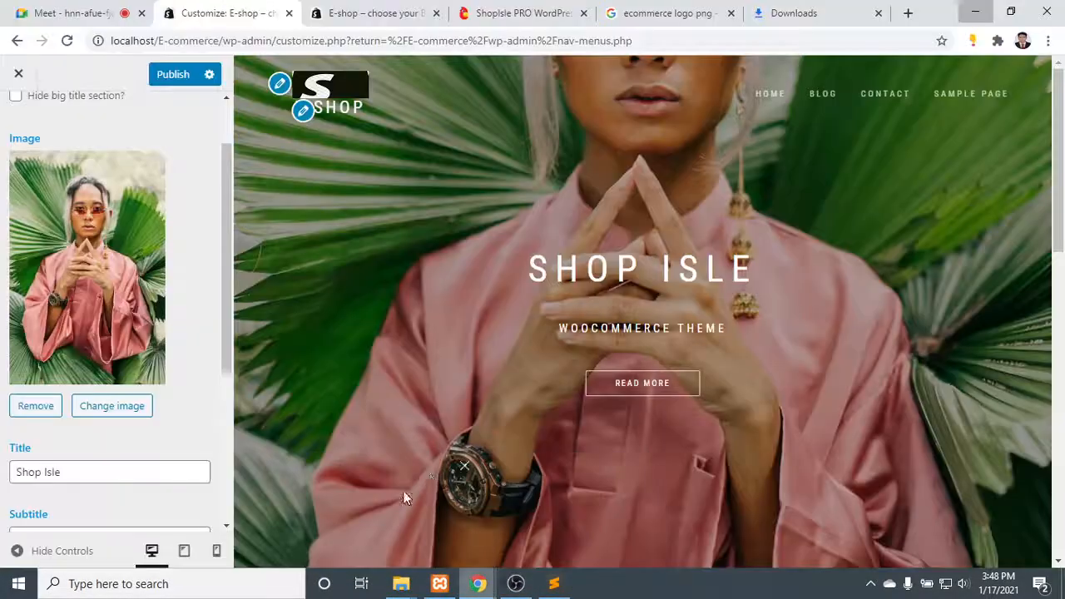
{"action": "scroll", "coordinate": [111, 411], "scroll_direction": "down", "scroll_amount": 1}
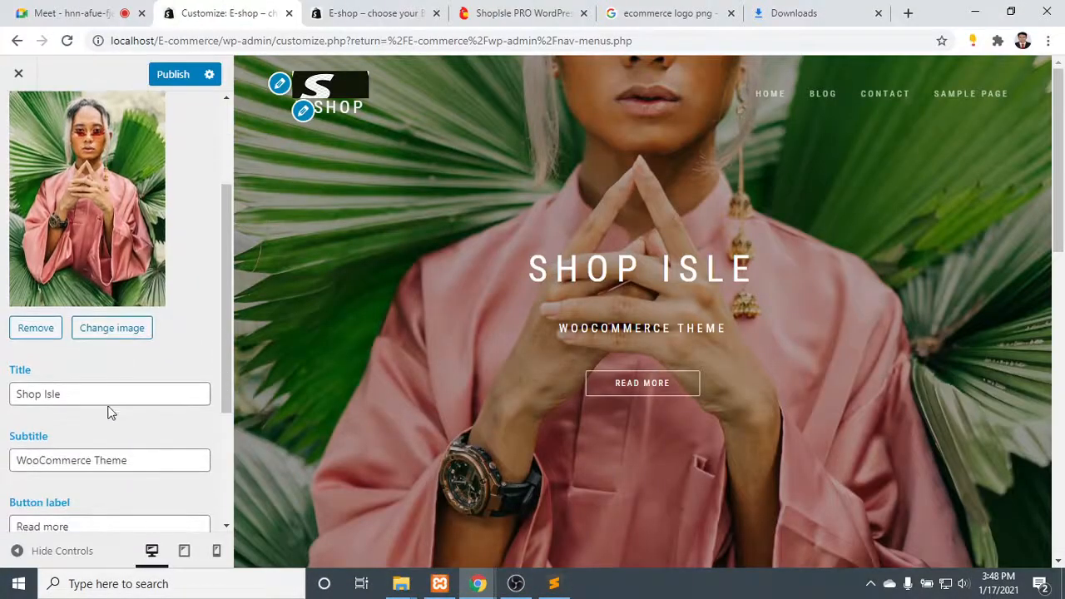
{"action": "left_click", "coordinate": [105, 396]}
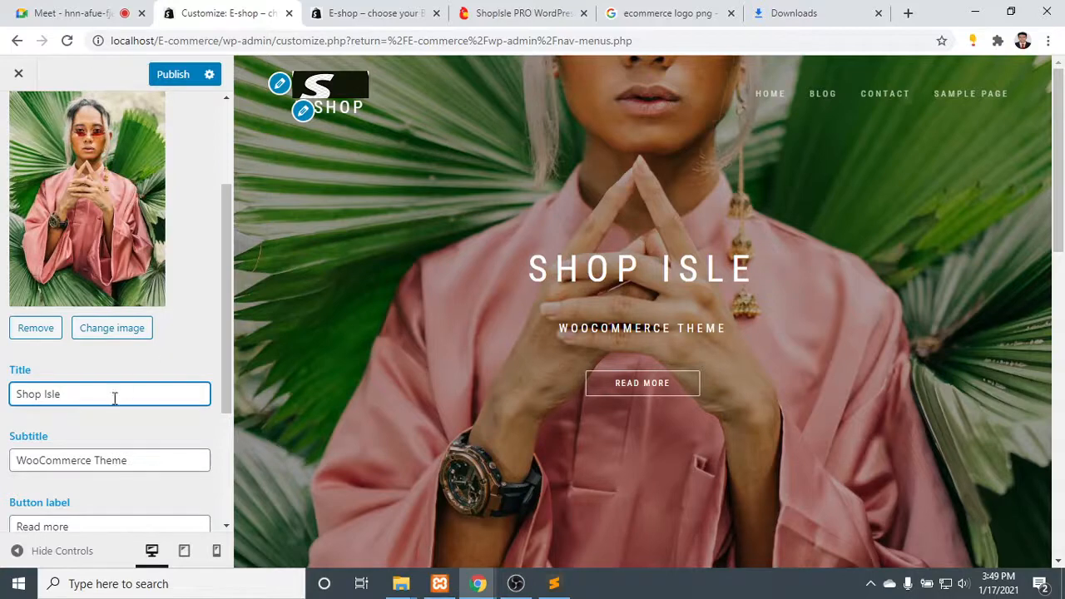
{"action": "left_click_drag", "start_coordinate": [76, 396], "coordinate": [5, 403]}
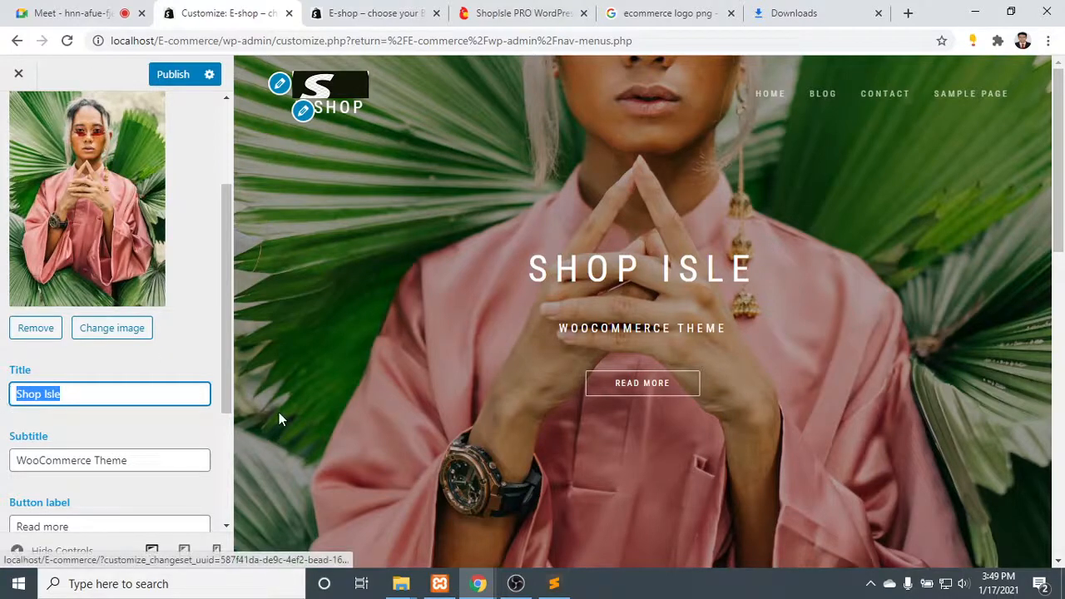
{"action": "key", "text": "BackSpace"}
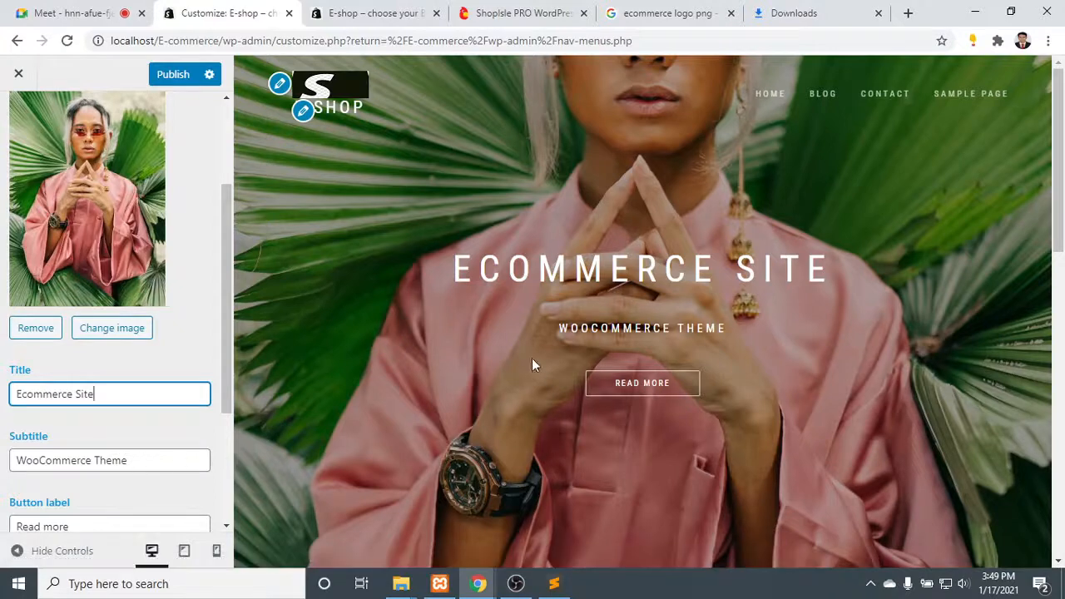
- Set the big title section's subtitle to "Choose your best collection"
{"action": "left_click_drag", "start_coordinate": [153, 470], "coordinate": [3, 466]}
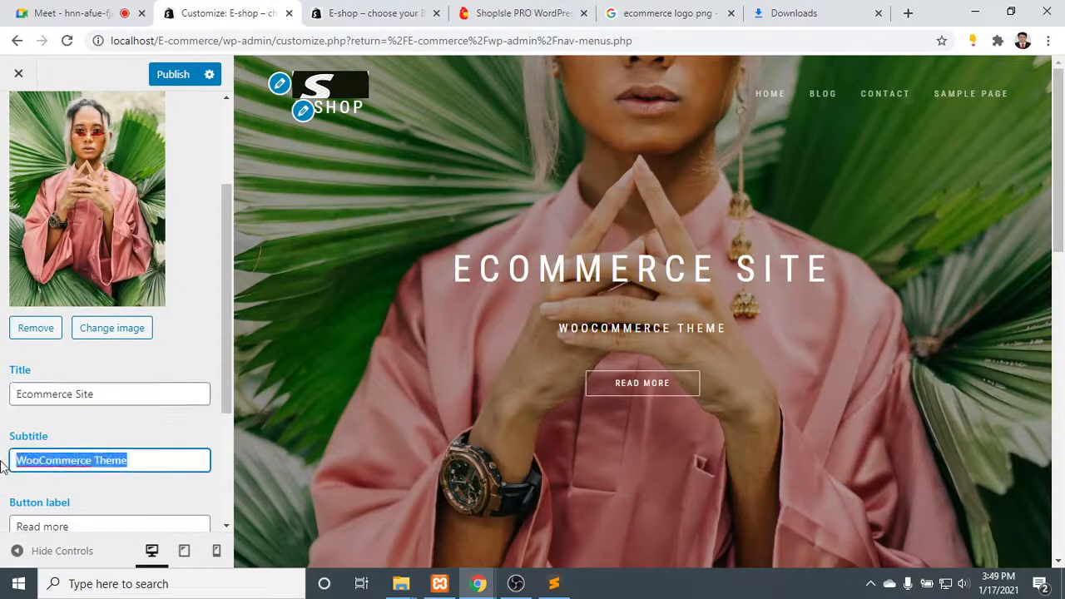
{"action": "type", "text": "Chood"}
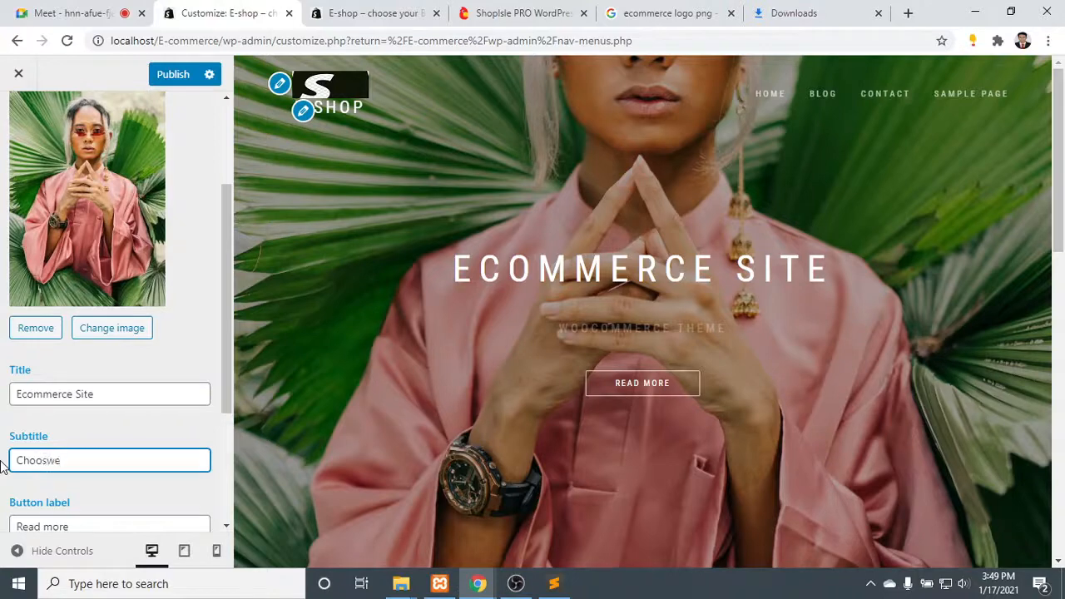
{"action": "type", "text": "e your"}
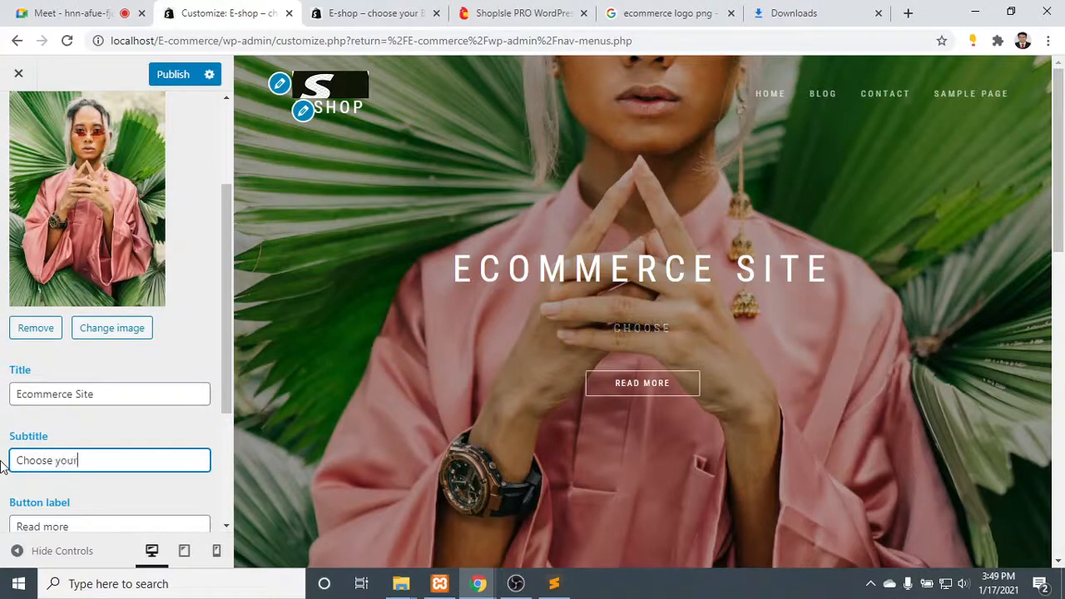
{"action": "type", "text": " best collection"}
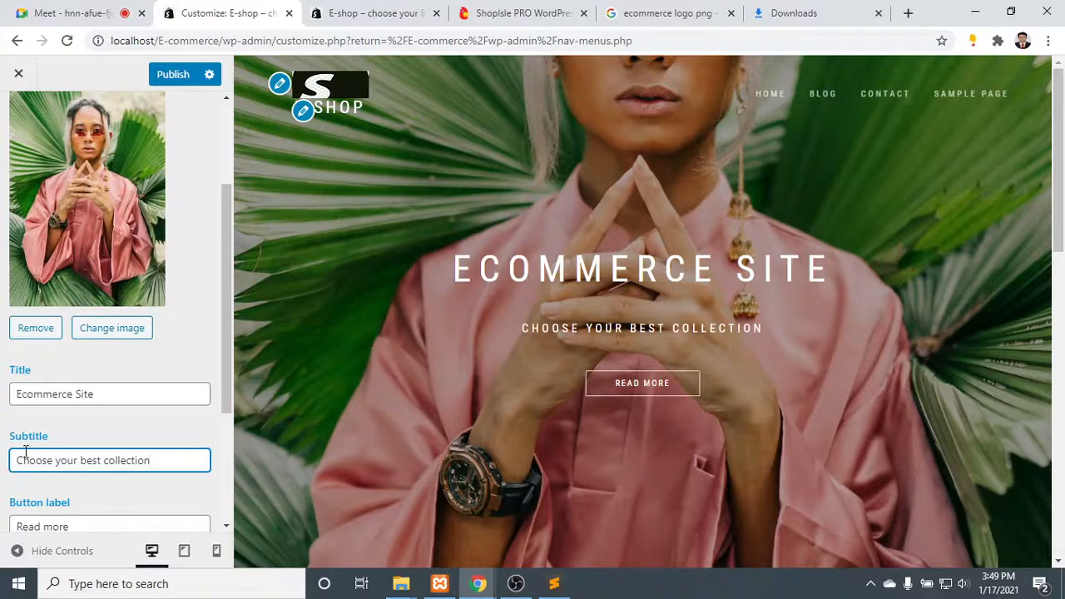
{"action": "scroll", "coordinate": [159, 479], "scroll_direction": "down", "scroll_amount": 2}
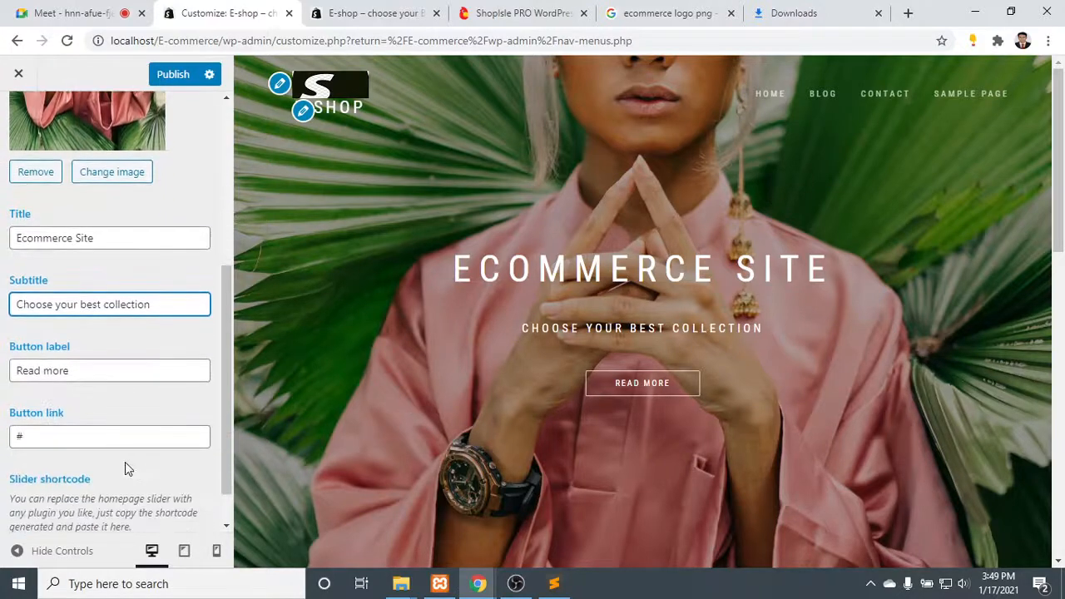
- Set the big title section's button label to "Shop Now"
{"action": "left_click_drag", "start_coordinate": [89, 373], "coordinate": [3, 370]}
{"action": "type", "text": "S"}
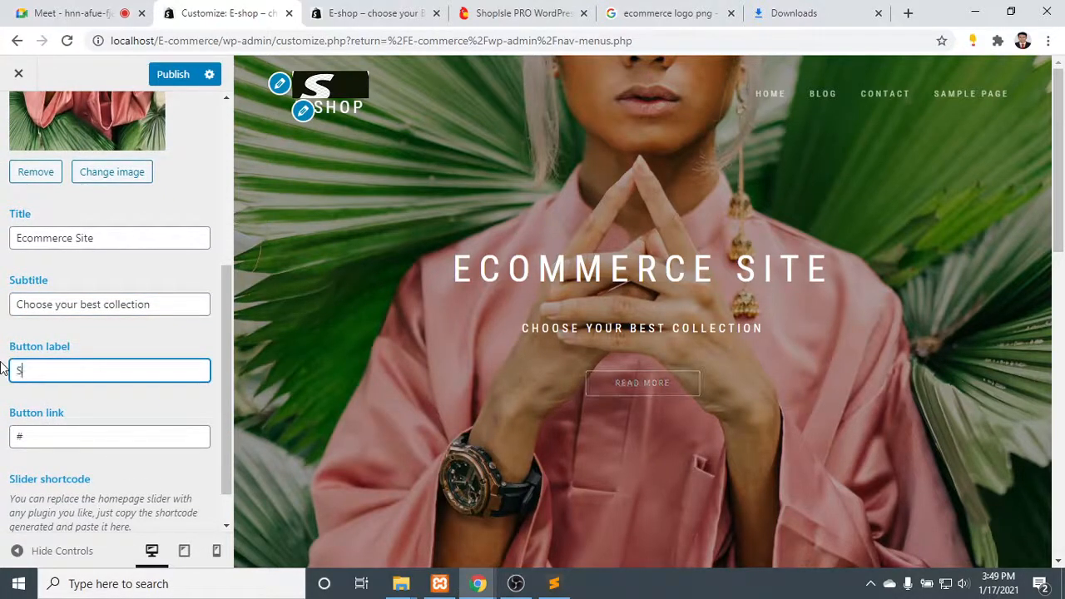
{"action": "type", "text": "hop Now"}
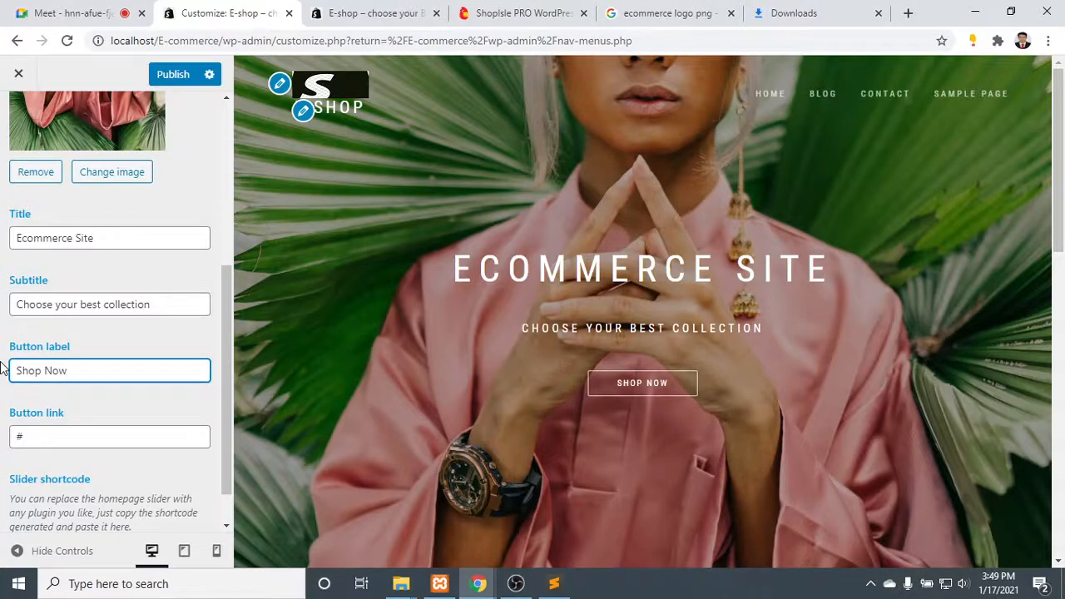
- Examine the big title section's button link and slider shortcode fields, including the shortcode description
{"action": "scroll", "coordinate": [115, 457], "scroll_direction": "down", "scroll_amount": 1}
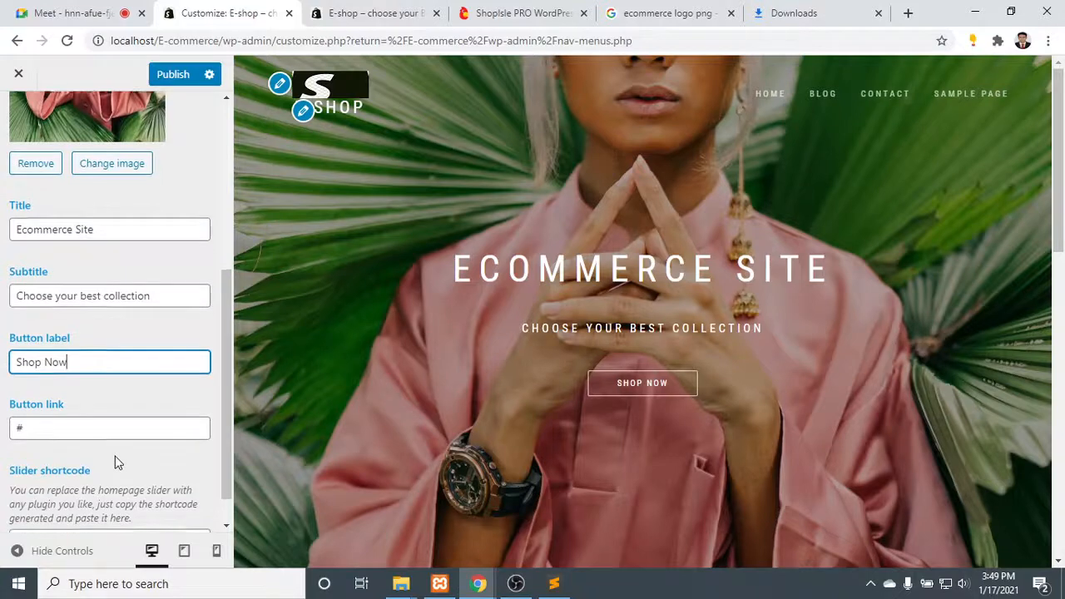
{"action": "left_click", "coordinate": [74, 391]}
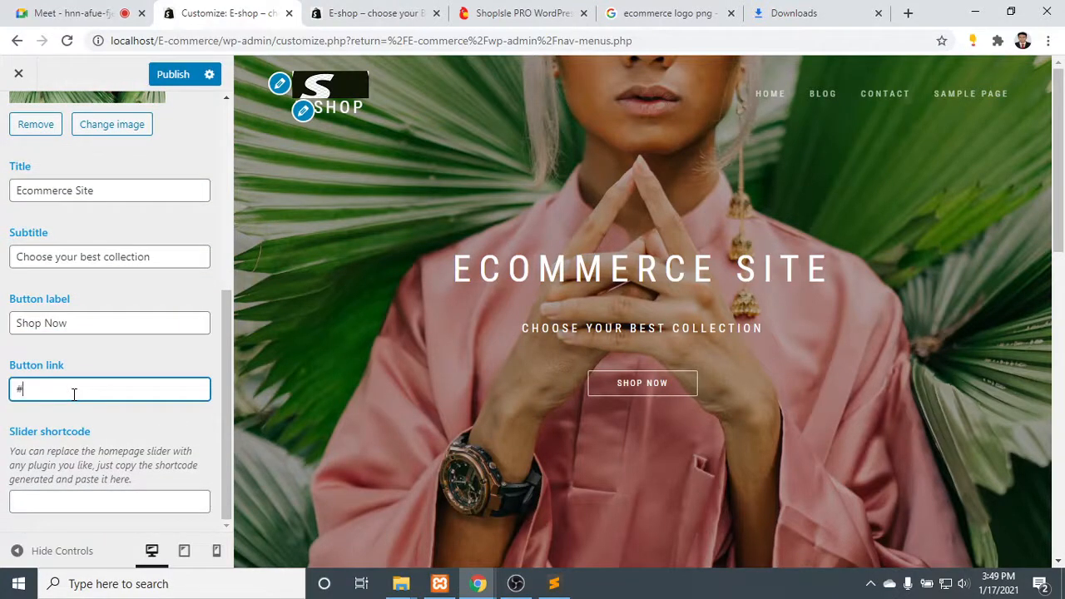
{"action": "left_click", "coordinate": [108, 504]}
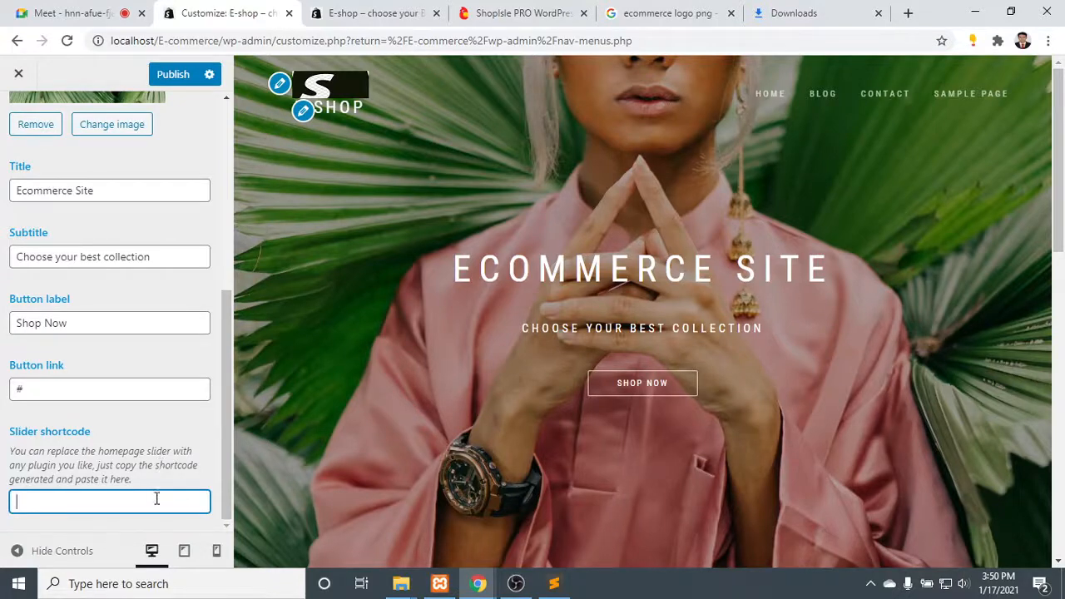
{"action": "left_click_drag", "start_coordinate": [119, 451], "coordinate": [144, 481]}
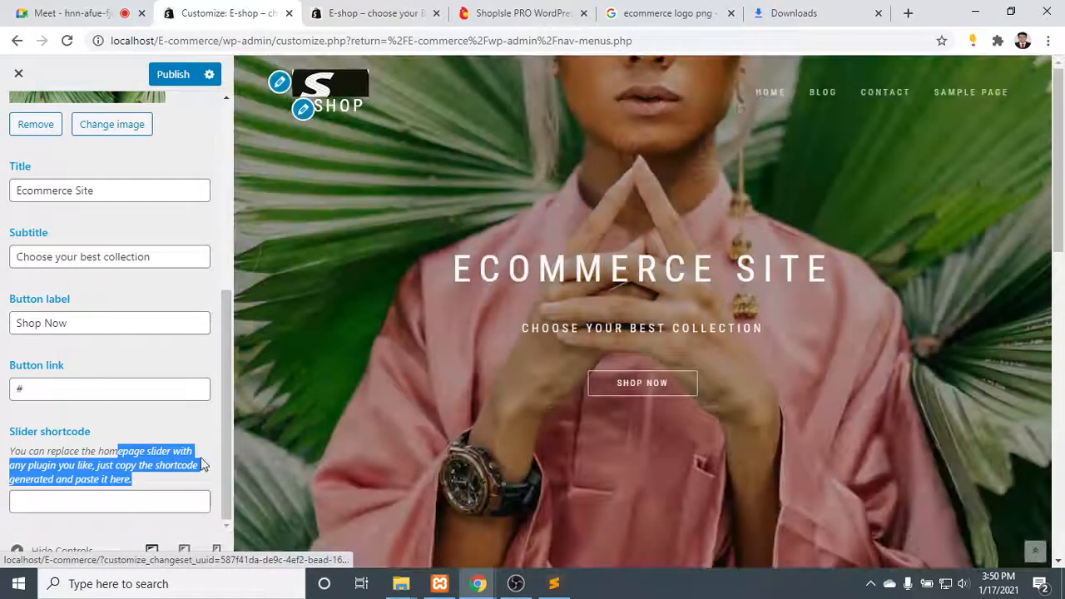
{"action": "left_click", "coordinate": [157, 500]}
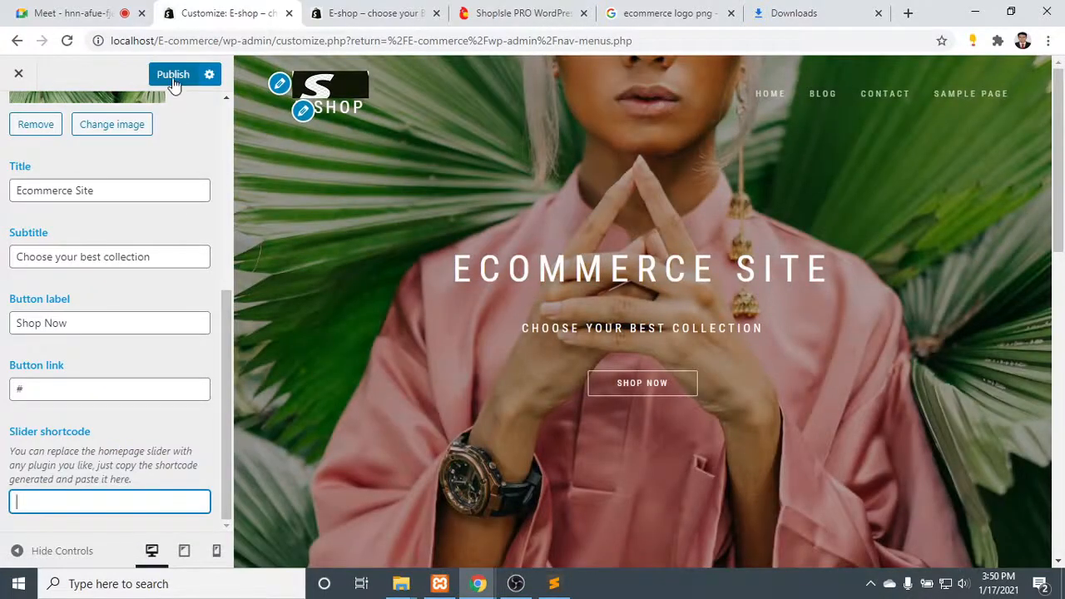
- Publish the big title section changes and reload the live site's home page
{"action": "left_click", "coordinate": [378, 13]}
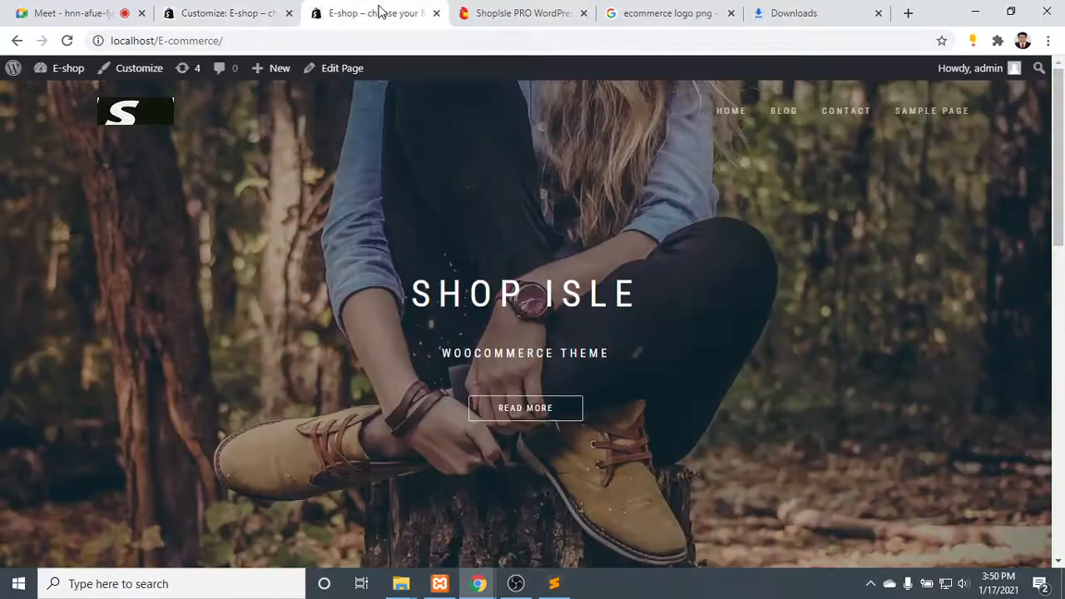
{"action": "left_click", "coordinate": [177, 7]}
{"action": "left_click", "coordinate": [391, 10]}
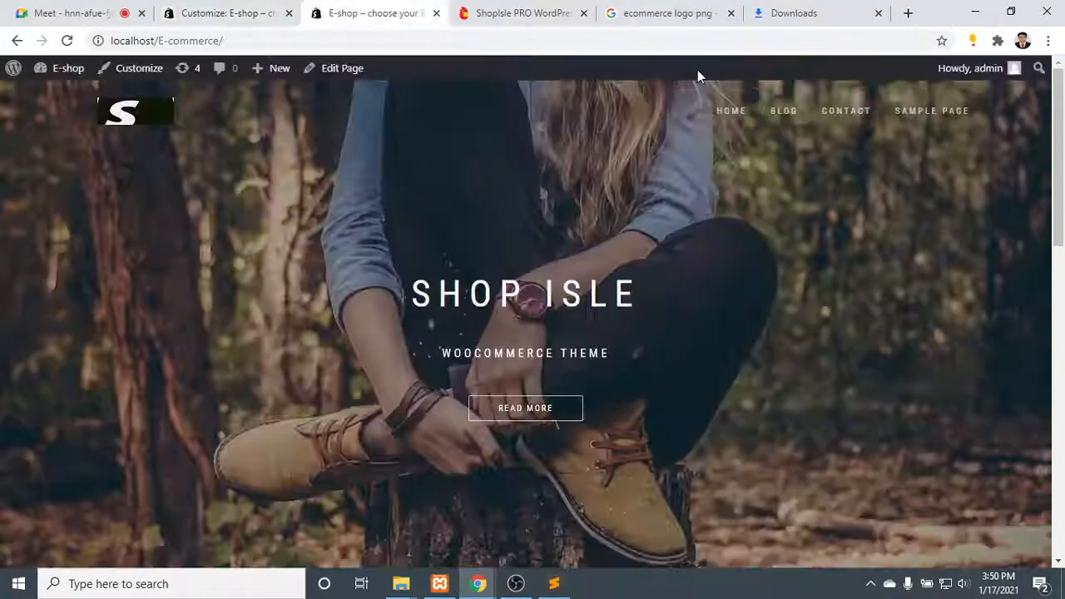
{"action": "left_click", "coordinate": [739, 114]}
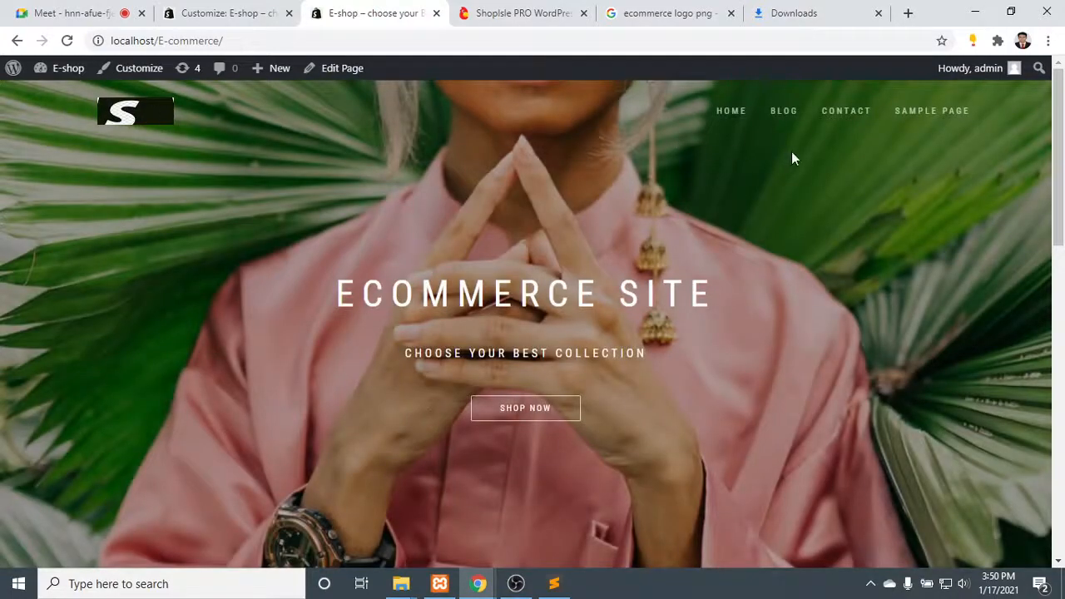
- Look over the live home page from the big title section down to the promotional banners
{"action": "scroll", "coordinate": [739, 209], "scroll_direction": "down", "scroll_amount": 7}
{"action": "scroll", "coordinate": [732, 211], "scroll_direction": "up", "scroll_amount": 7}
{"action": "scroll", "coordinate": [612, 275], "scroll_direction": "down", "scroll_amount": 4}
{"action": "scroll", "coordinate": [612, 275], "scroll_direction": "up", "scroll_amount": 4}
{"action": "scroll", "coordinate": [559, 204], "scroll_direction": "down", "scroll_amount": 4}
{"action": "scroll", "coordinate": [559, 204], "scroll_direction": "down", "scroll_amount": 1}
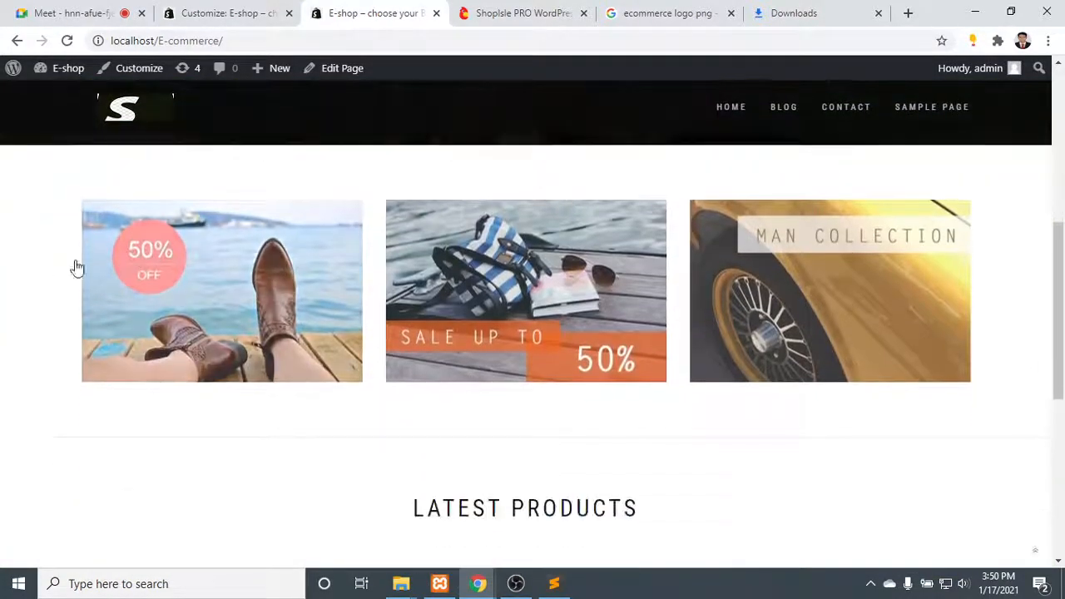
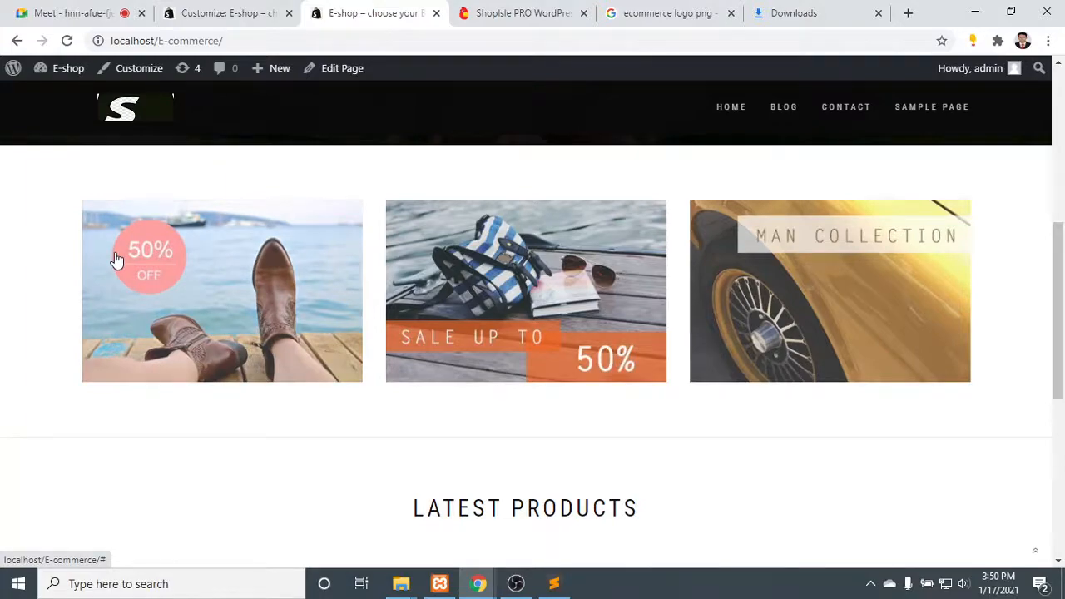
- Search Google Images for "50% off" in place of the ecommerce logo search
{"action": "left_click", "coordinate": [703, 12]}
{"action": "scroll", "coordinate": [337, 137], "scroll_direction": "up", "scroll_amount": 2}
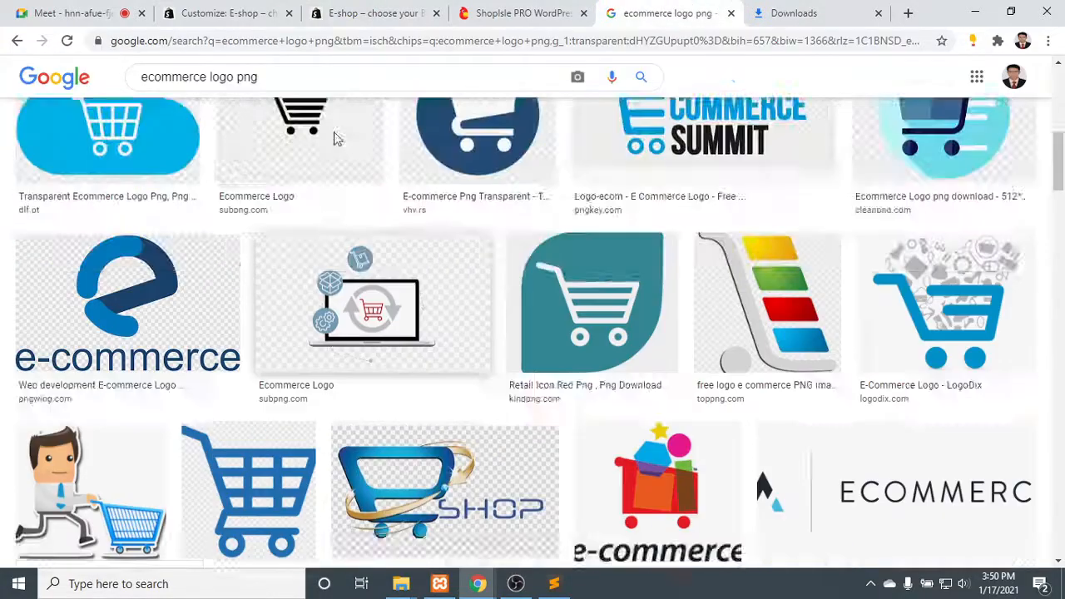
{"action": "scroll", "coordinate": [337, 137], "scroll_direction": "up", "scroll_amount": 3}
{"action": "left_click_drag", "start_coordinate": [307, 75], "coordinate": [41, 73]}
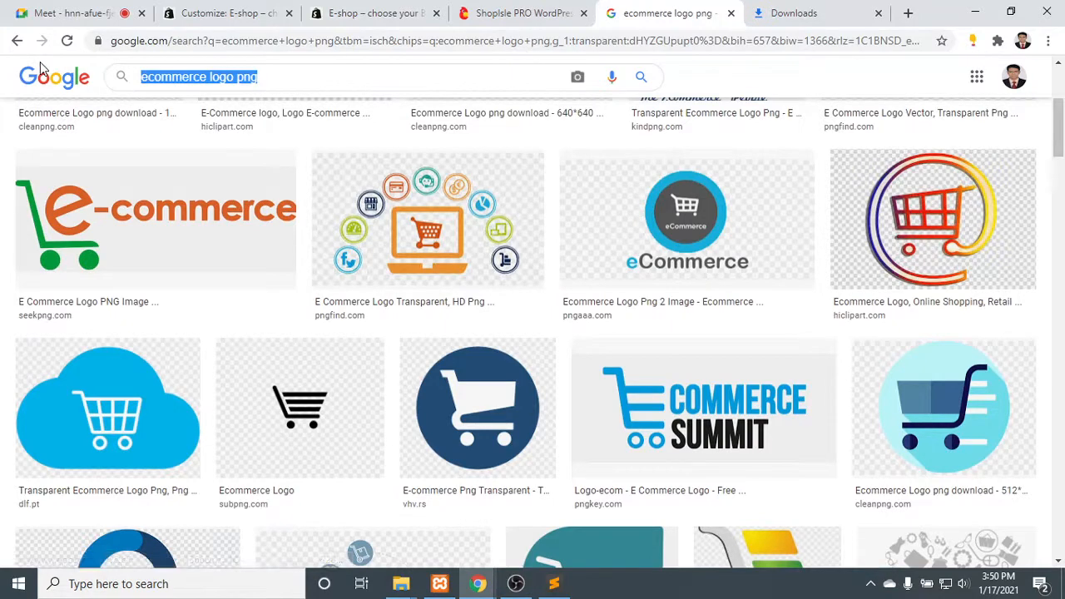
{"action": "type", "text": "50"}
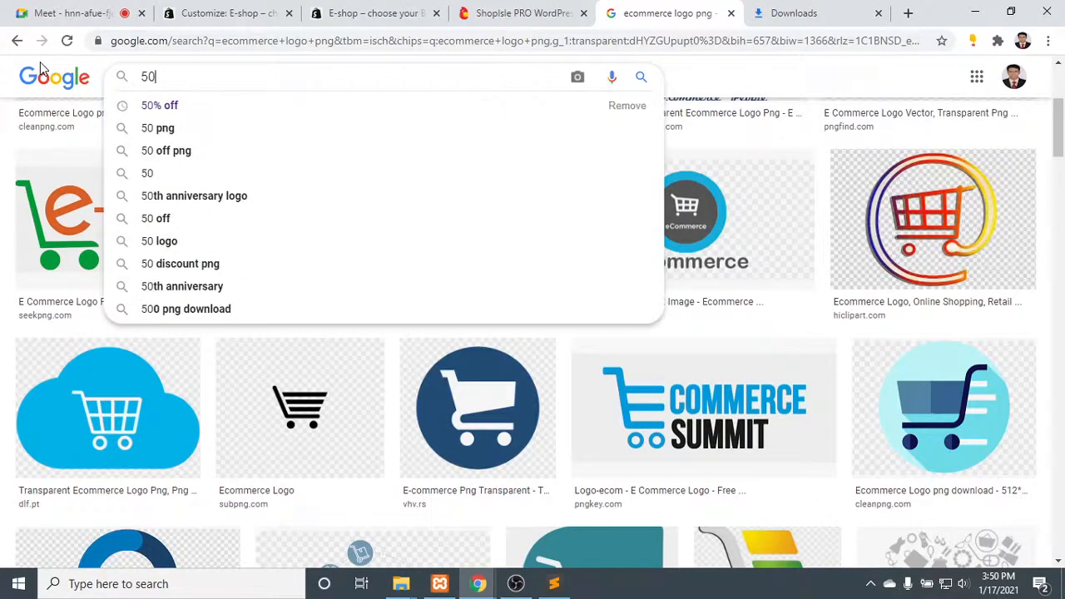
{"action": "type", "text": "% off"}
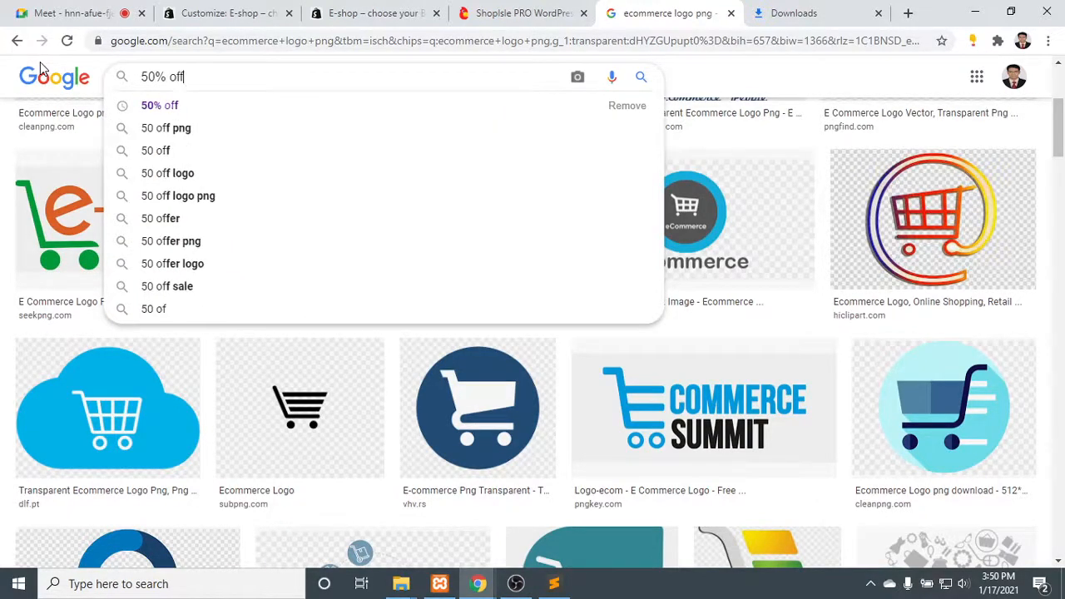
{"action": "key", "text": "Return"}
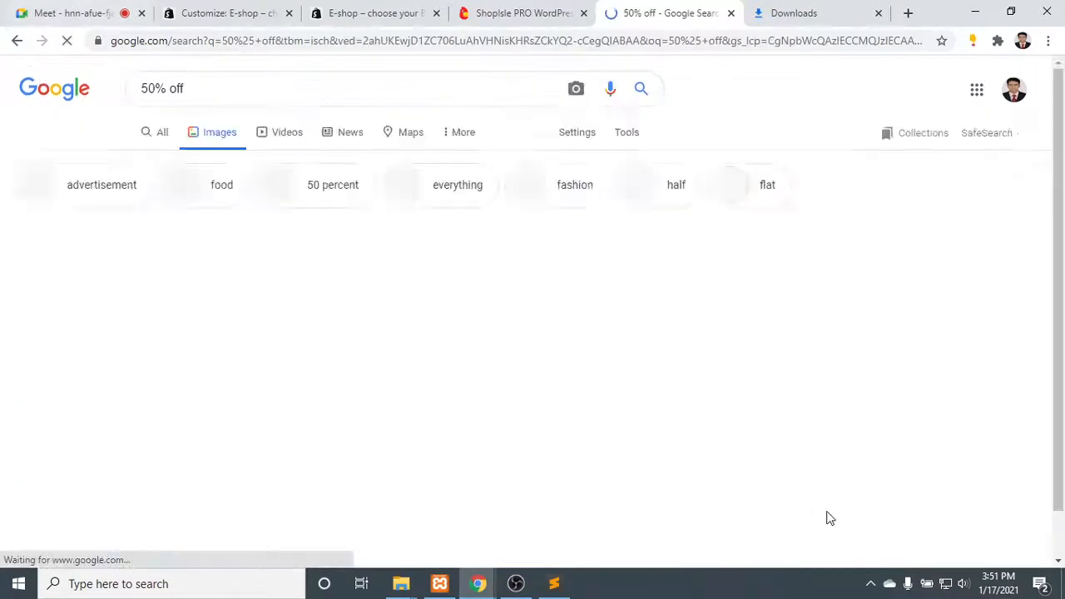
{"action": "left_click", "coordinate": [553, 585]}
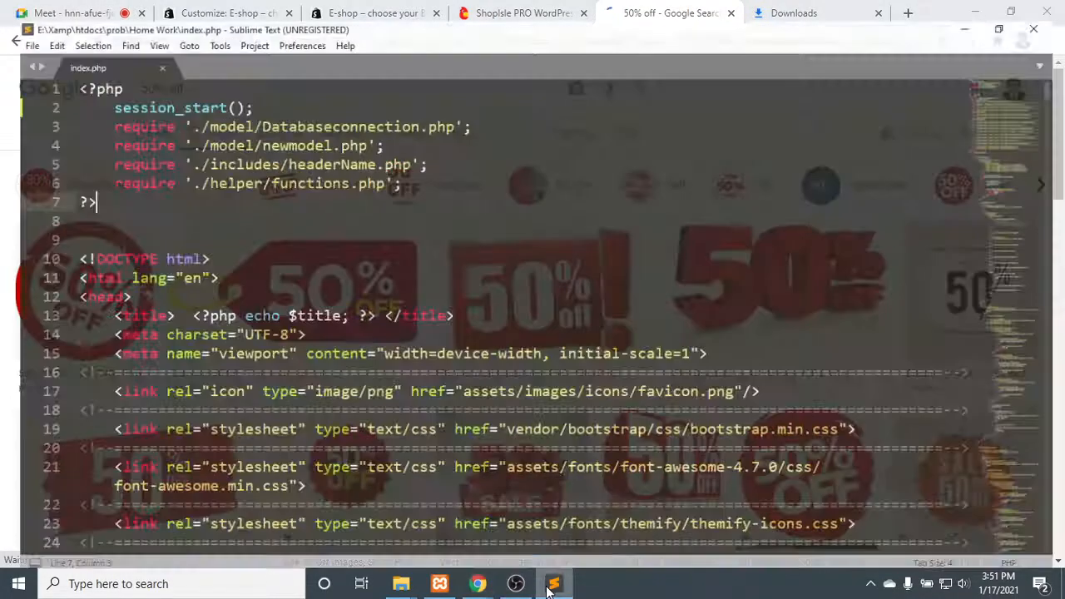
{"action": "left_click", "coordinate": [552, 585]}
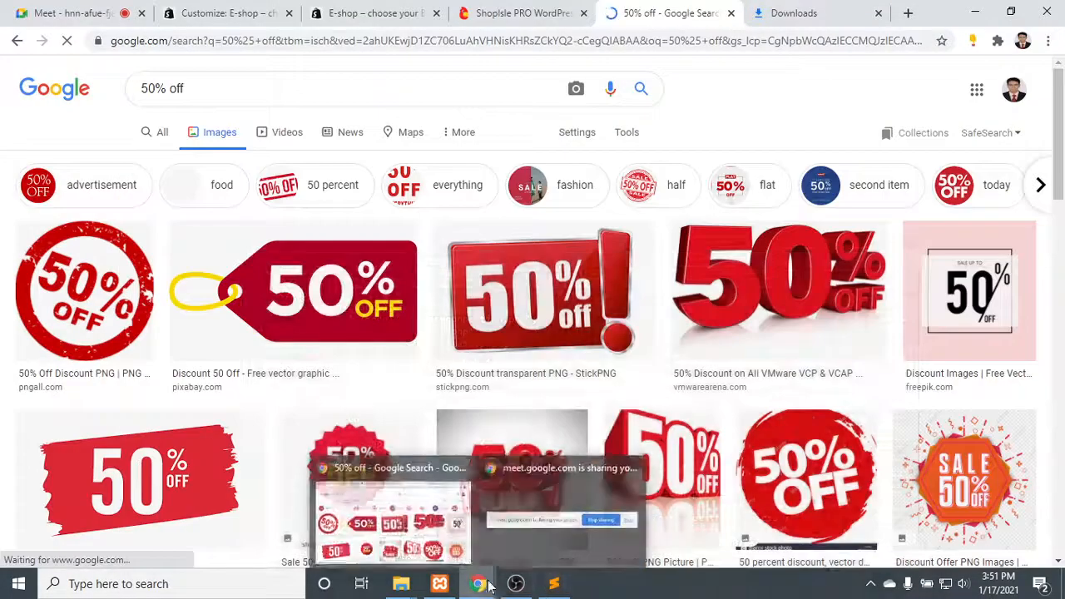
{"action": "left_click", "coordinate": [553, 585]}
{"action": "left_click", "coordinate": [553, 585]}
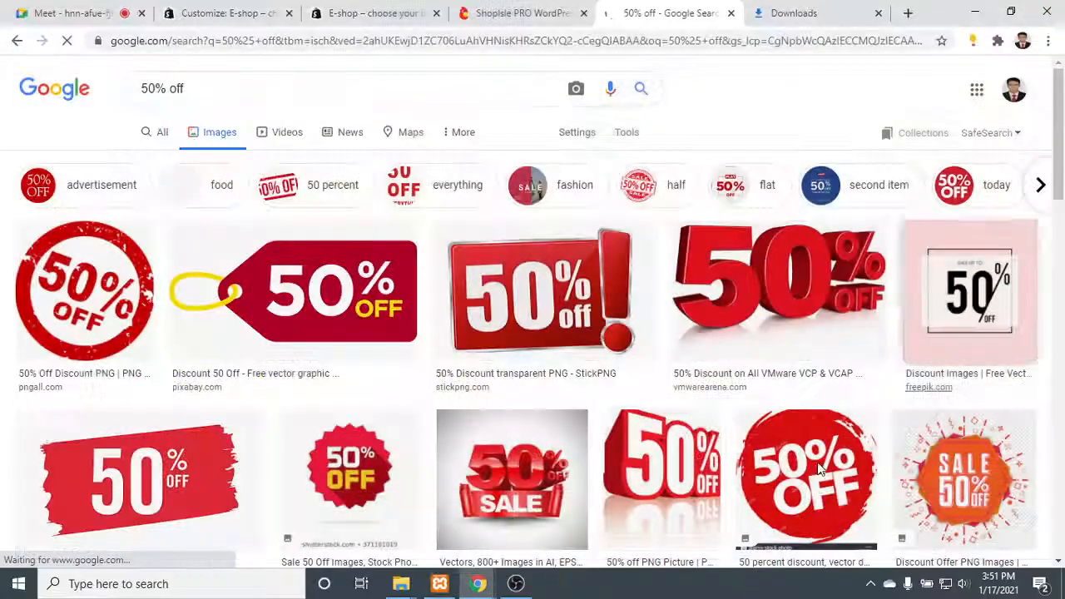
{"action": "left_click", "coordinate": [515, 584]}
{"action": "left_click", "coordinate": [516, 585]}
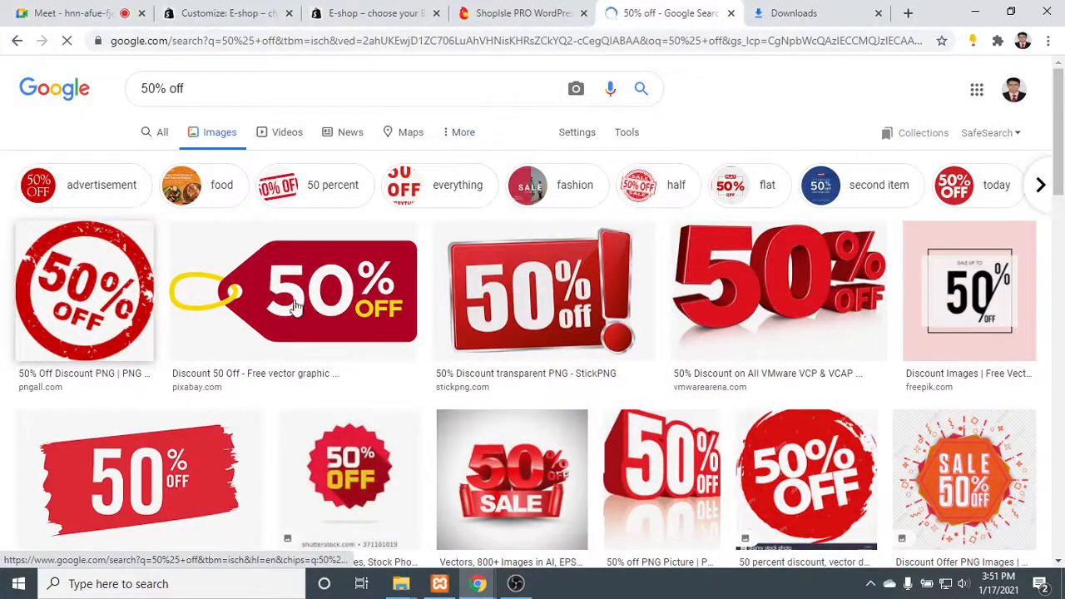
- Browse the 50% off image results and preview the Freepik picture with three hanging sale tags
{"action": "scroll", "coordinate": [1024, 291], "scroll_direction": "down", "scroll_amount": 1}
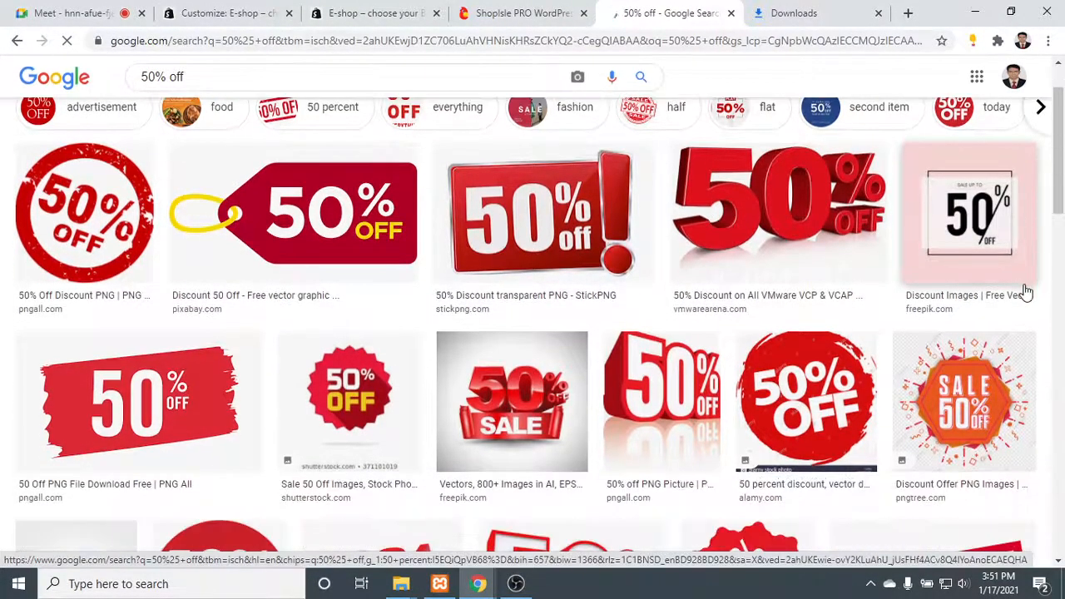
{"action": "scroll", "coordinate": [178, 349], "scroll_direction": "down", "scroll_amount": 3}
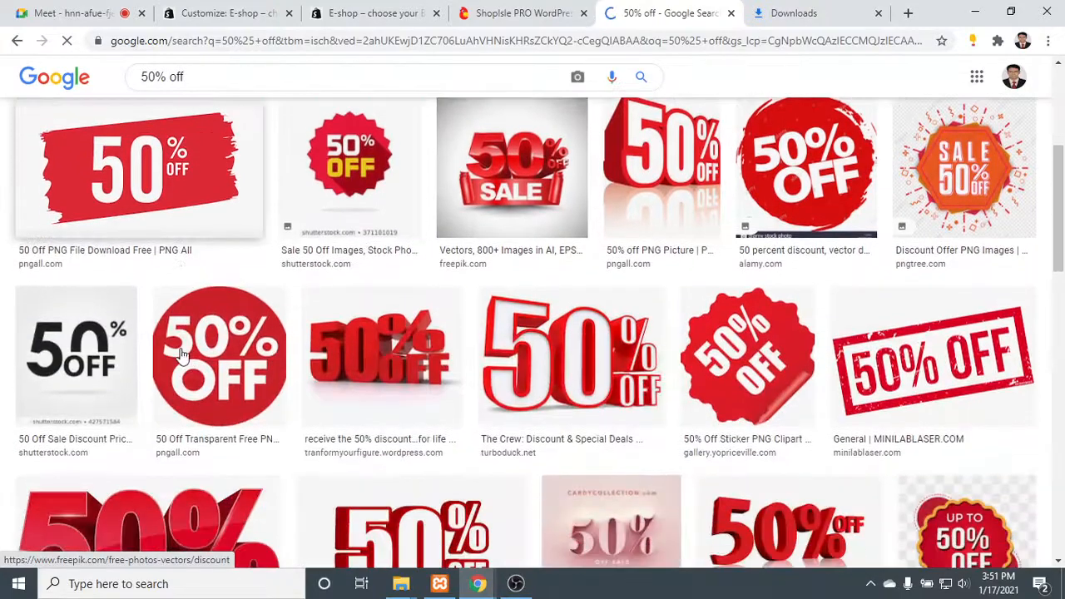
{"action": "scroll", "coordinate": [299, 342], "scroll_direction": "down", "scroll_amount": 4}
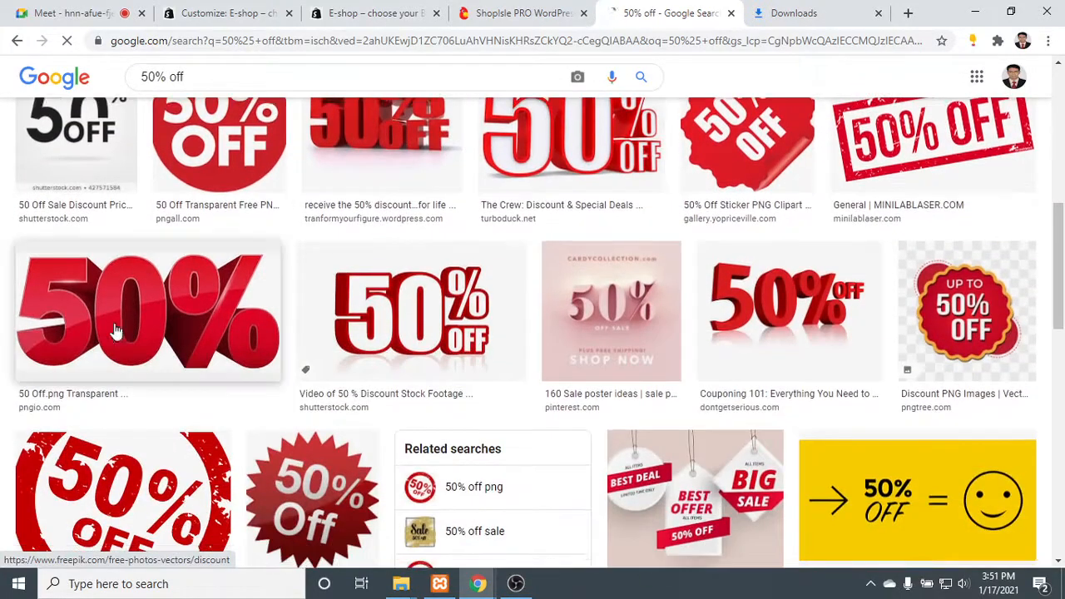
{"action": "scroll", "coordinate": [308, 341], "scroll_direction": "down", "scroll_amount": 2}
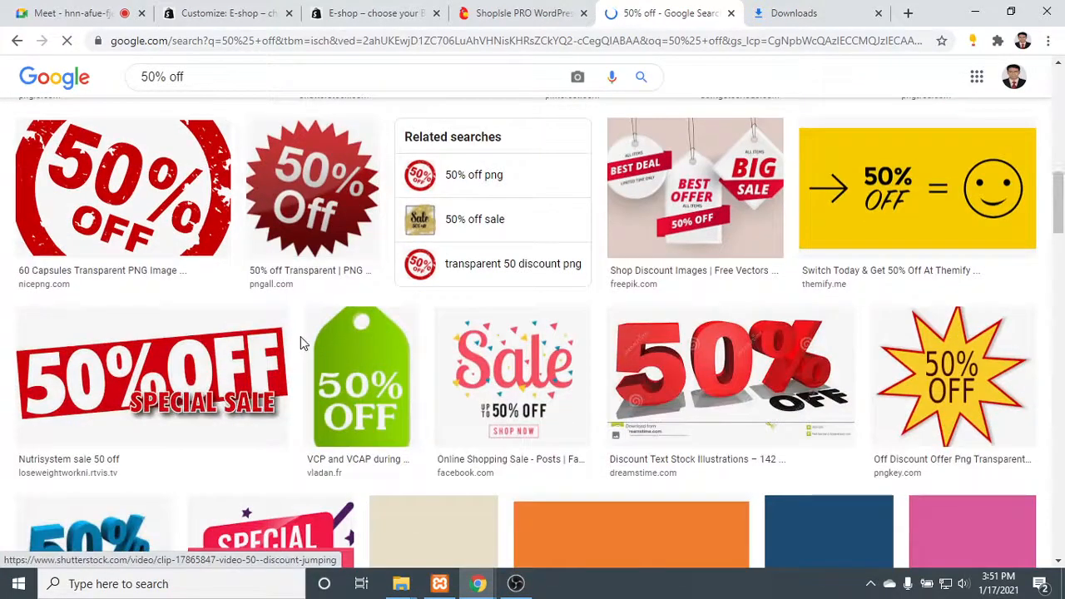
{"action": "left_click", "coordinate": [711, 191]}
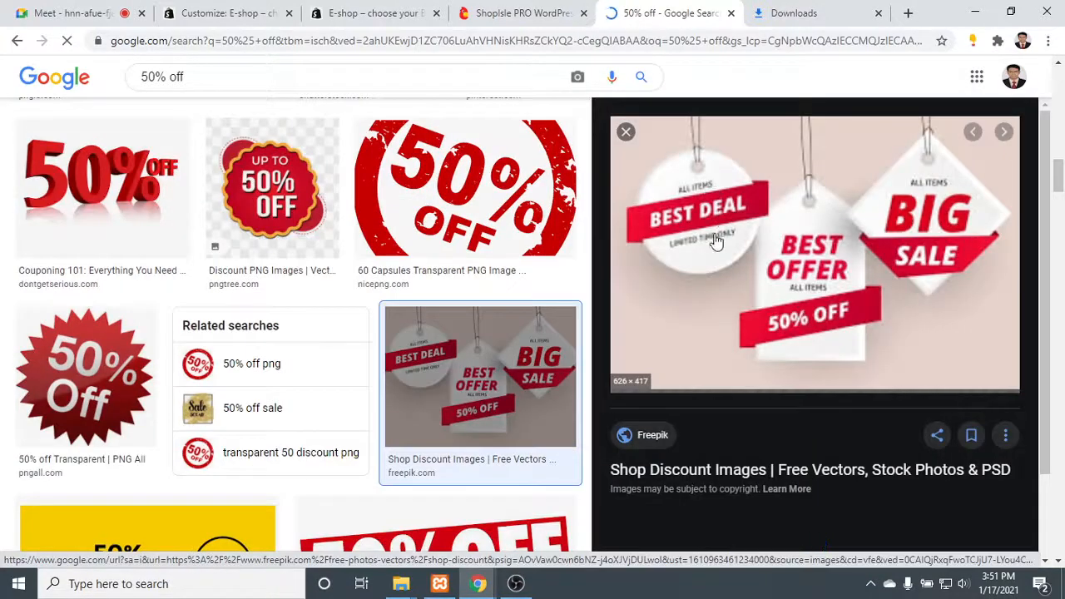
- Save the previewed hanging sale tags image as a JPEG in the Downloads folder, keeping its suggested file name
{"action": "right_click", "coordinate": [738, 193]}
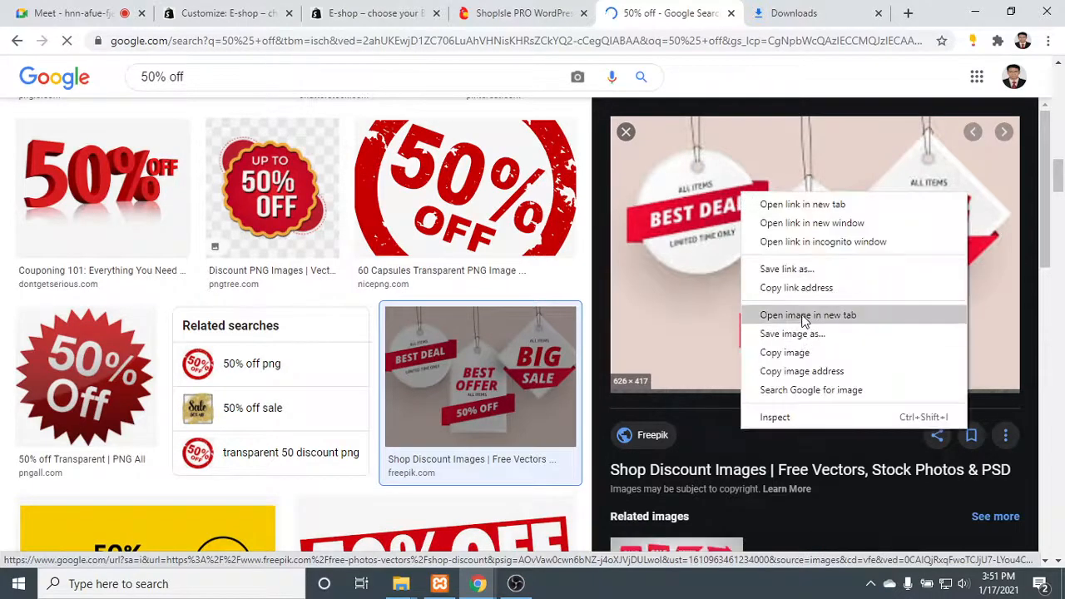
{"action": "left_click", "coordinate": [676, 10]}
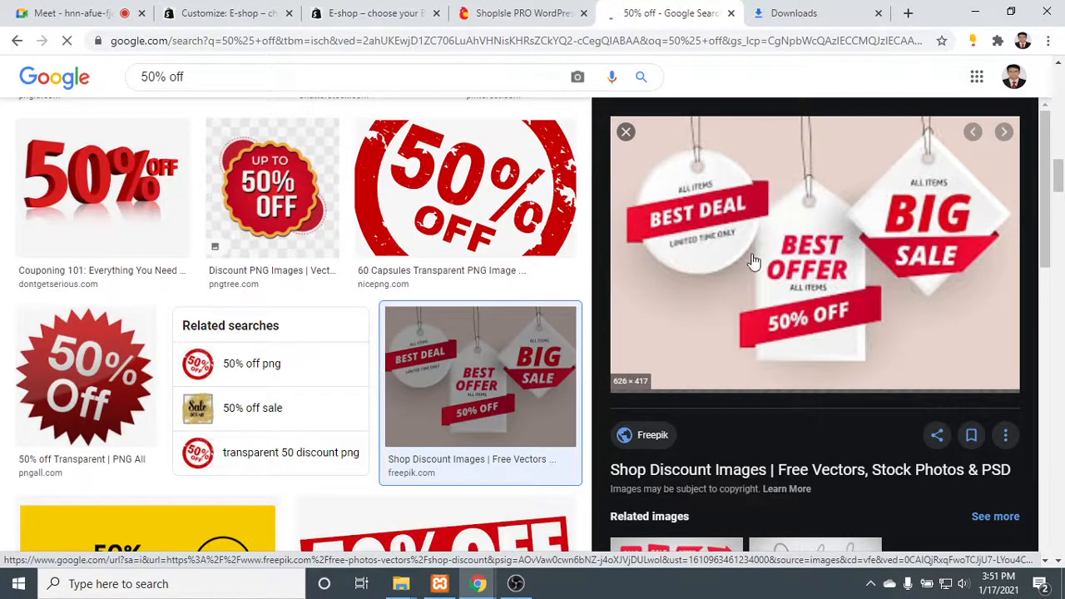
{"action": "scroll", "coordinate": [758, 284], "scroll_direction": "down", "scroll_amount": 1}
{"action": "scroll", "coordinate": [759, 281], "scroll_direction": "down", "scroll_amount": 3}
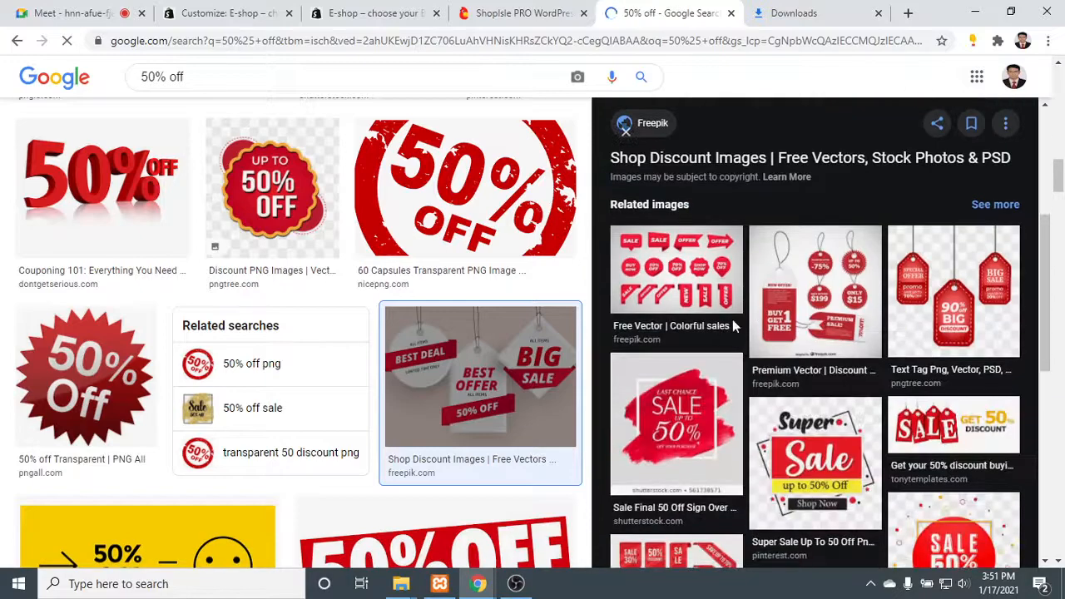
{"action": "scroll", "coordinate": [997, 289], "scroll_direction": "down", "scroll_amount": 2}
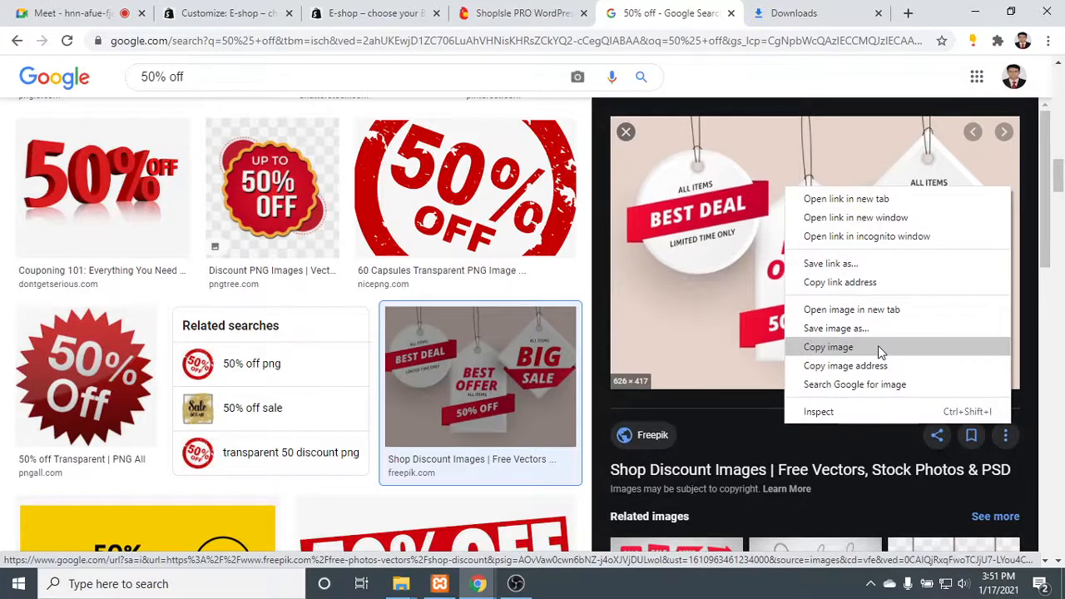
{"action": "left_click", "coordinate": [837, 327]}
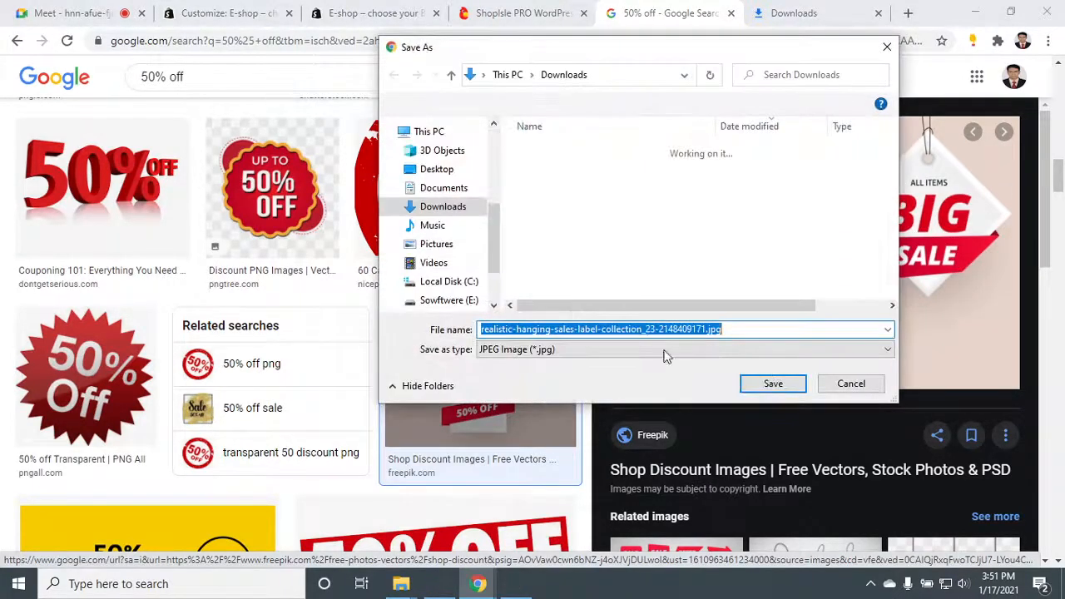
{"action": "left_click", "coordinate": [770, 387]}
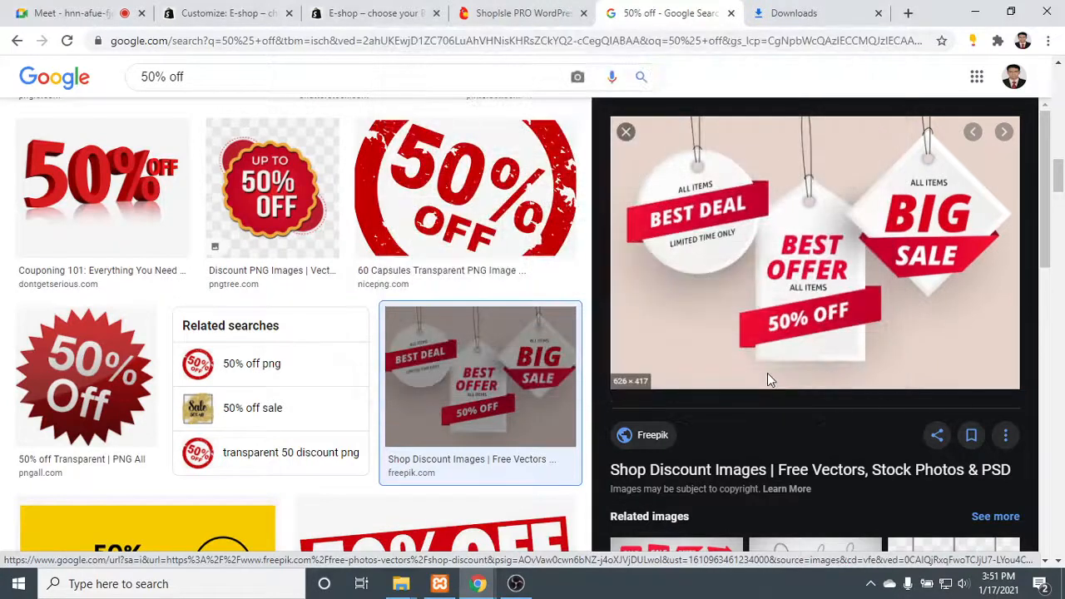
- Return to the site customizer and open the Banners section settings within the frontpage sections
{"action": "left_click", "coordinate": [208, 8]}
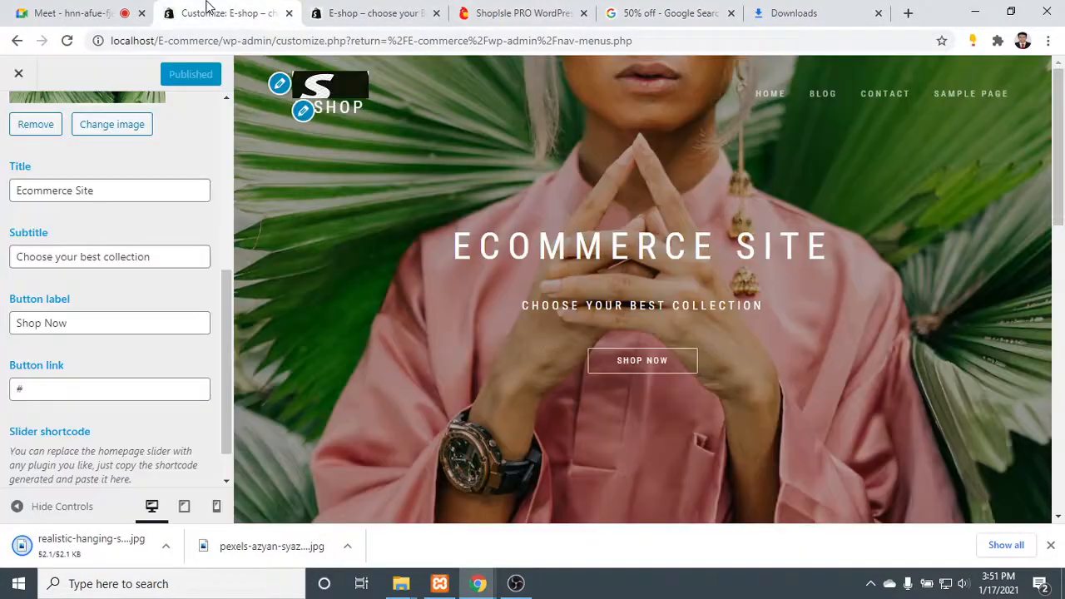
{"action": "scroll", "coordinate": [4, 430], "scroll_direction": "down", "scroll_amount": 1}
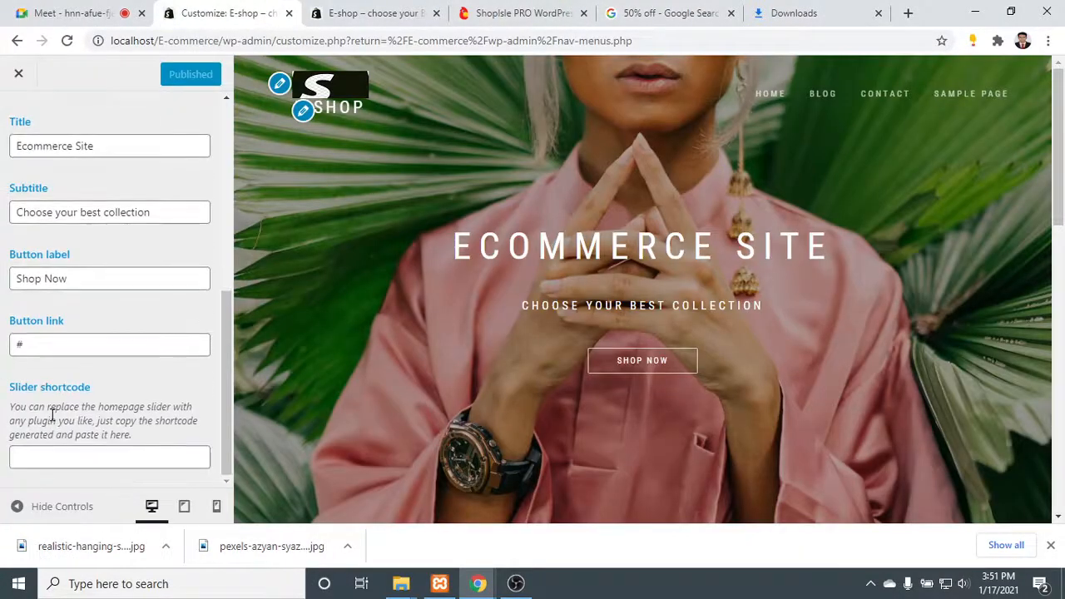
{"action": "scroll", "coordinate": [59, 304], "scroll_direction": "up", "scroll_amount": 5}
{"action": "left_click", "coordinate": [25, 135]}
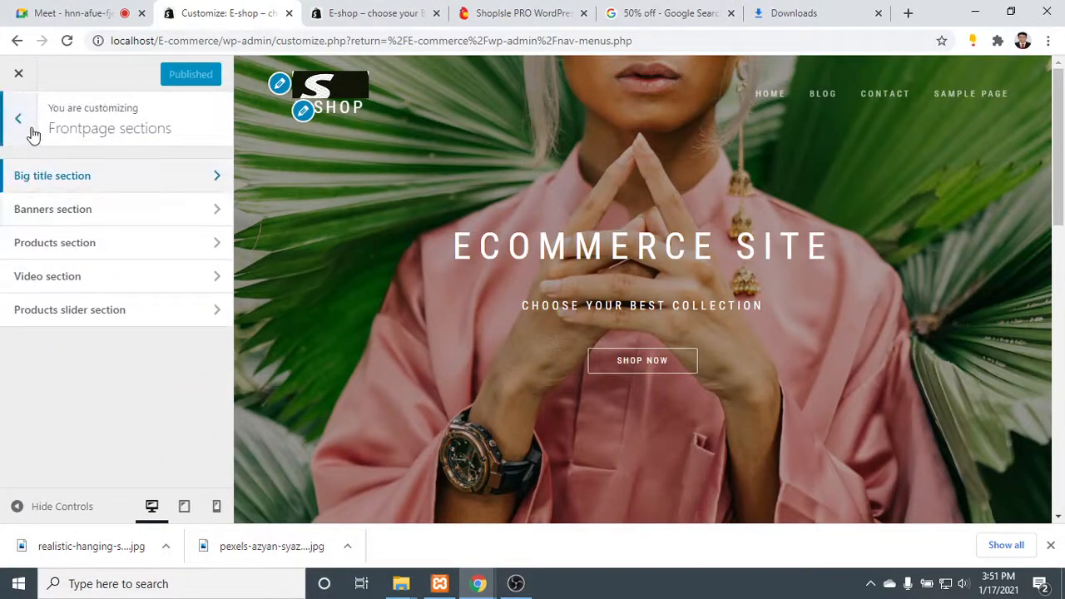
{"action": "left_click", "coordinate": [106, 215]}
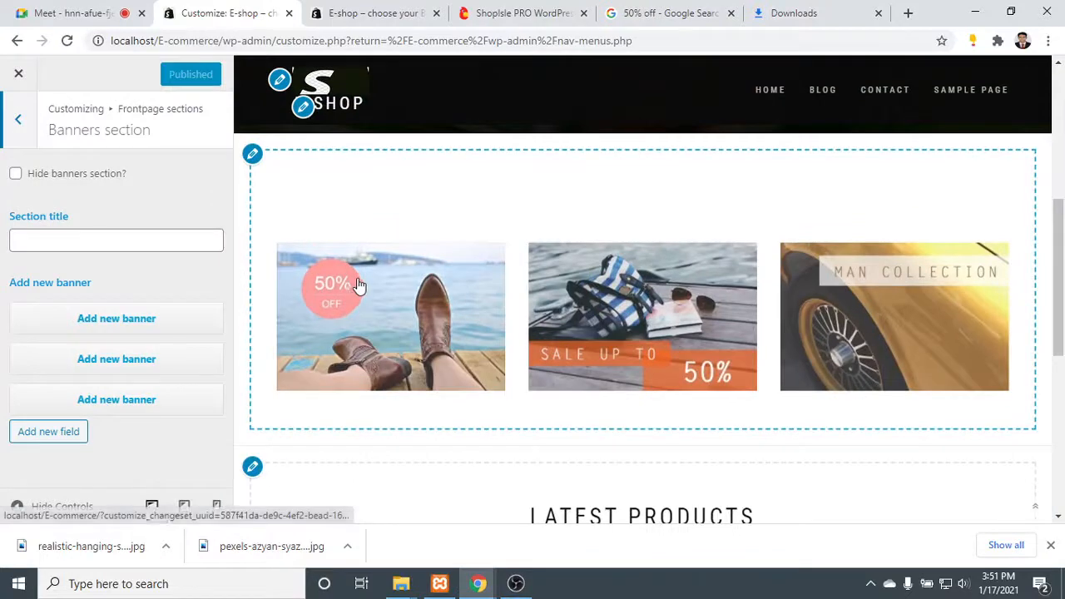
- Set the banners section title to "Our Latest Offers", correcting the spelling of the typed words
{"action": "left_click", "coordinate": [98, 242]}
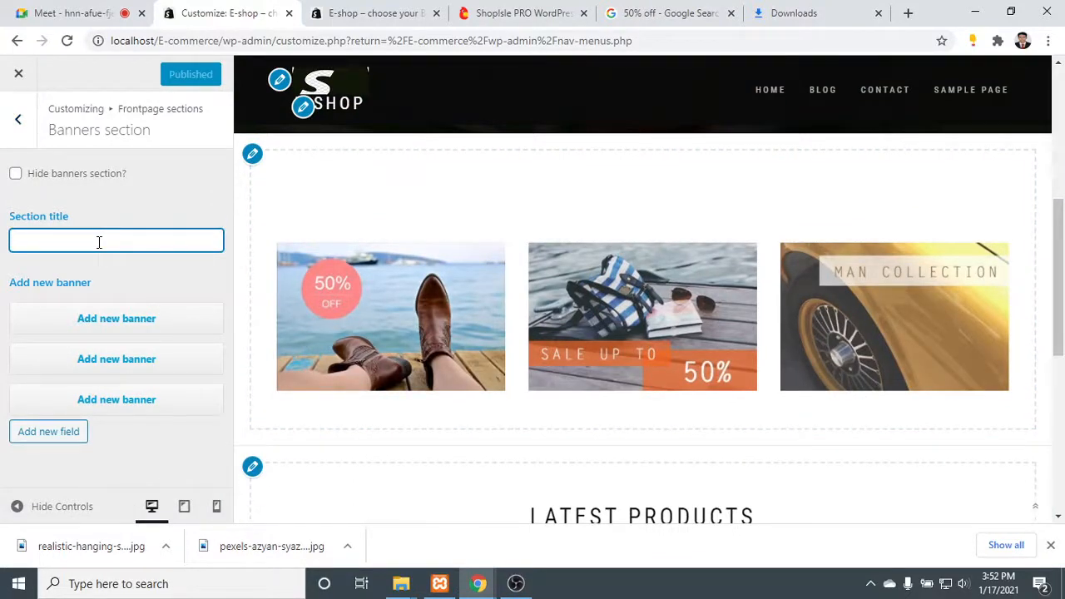
{"action": "type", "text": "Our"}
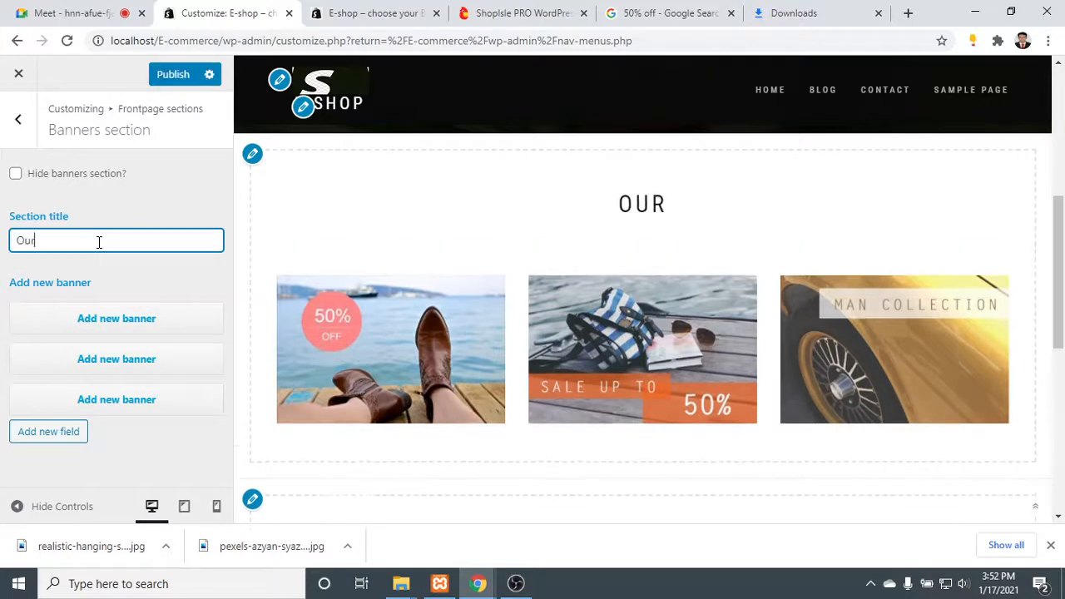
{"action": "type", "text": " Letest "}
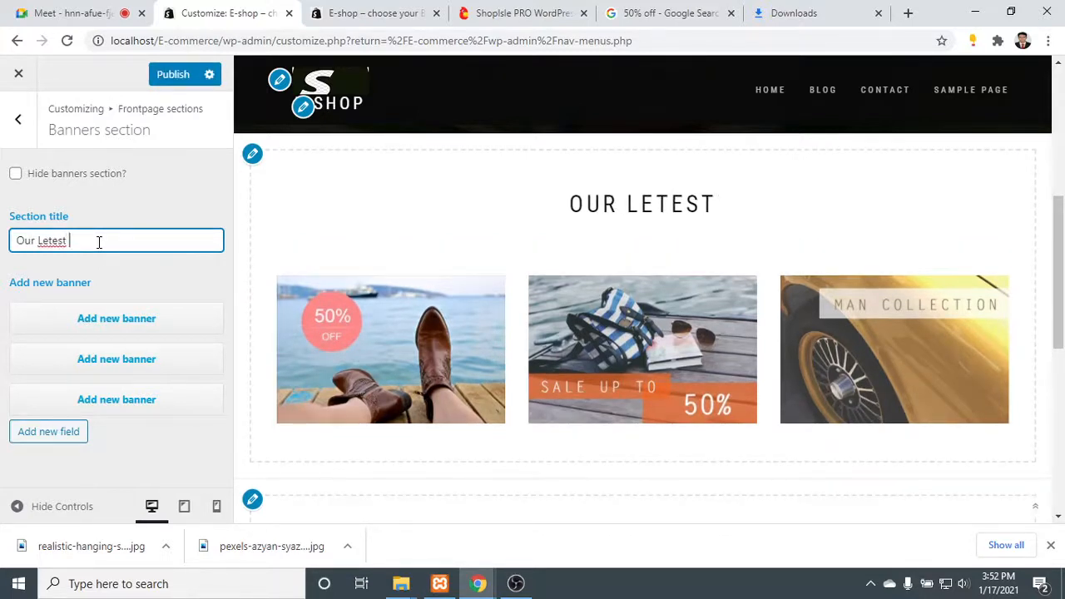
{"action": "type", "text": "Offer"}
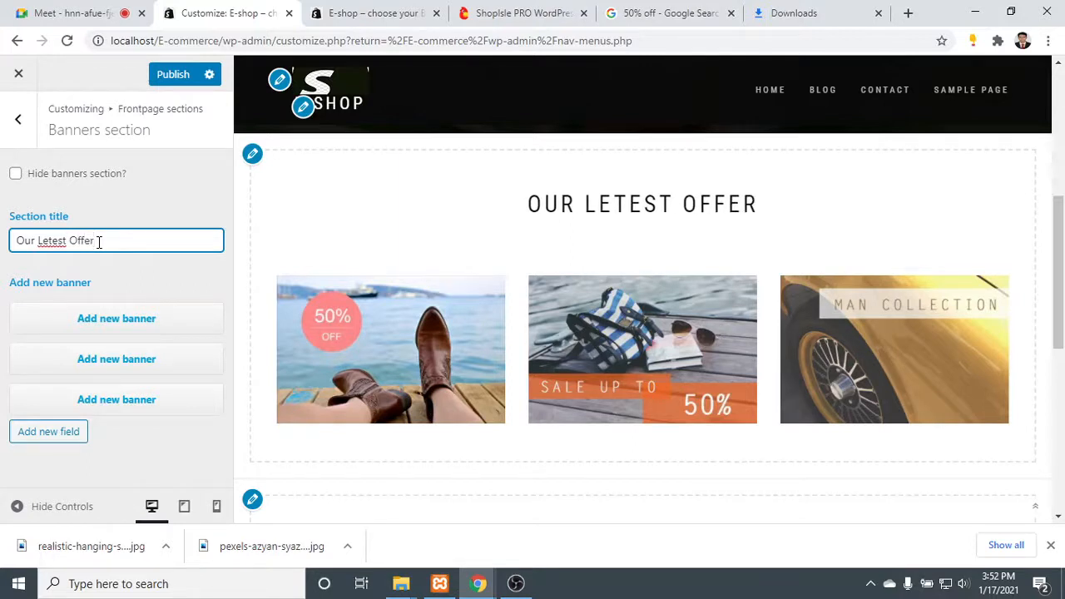
{"action": "type", "text": "rs"}
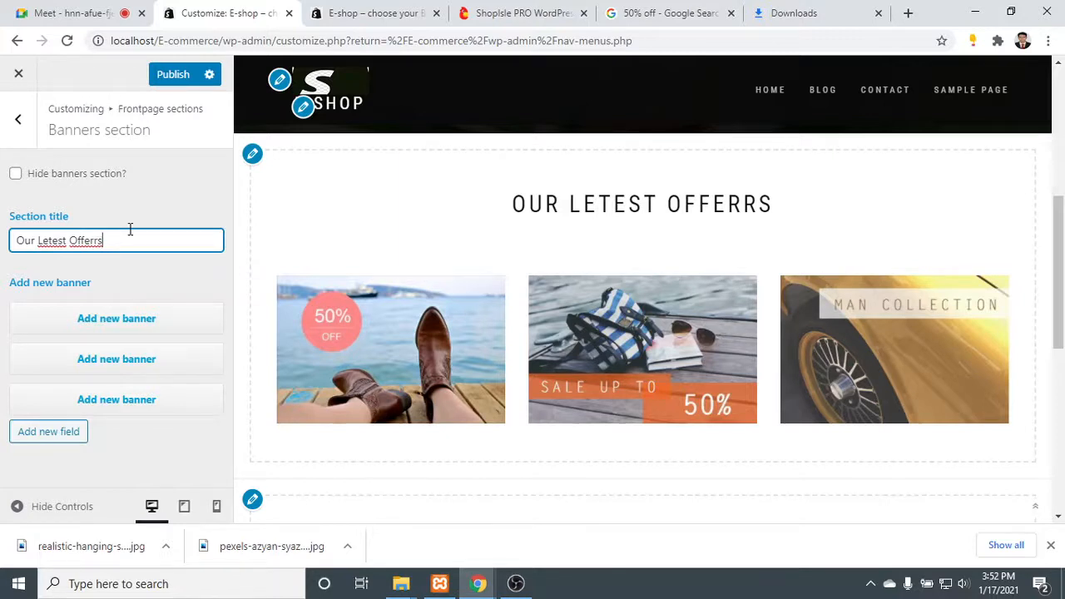
{"action": "right_click", "coordinate": [91, 242]}
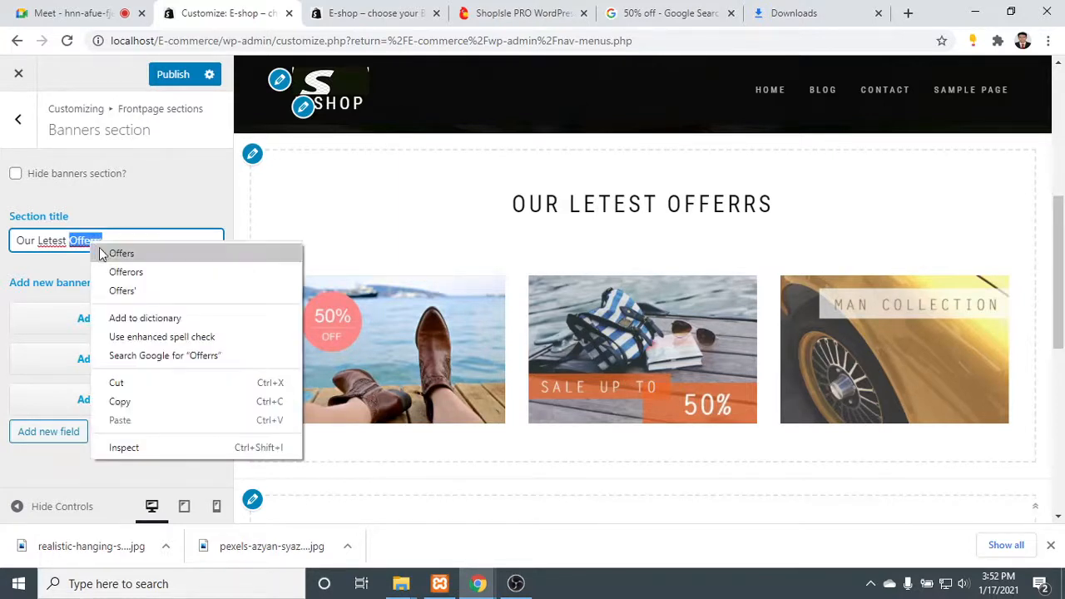
{"action": "left_click", "coordinate": [105, 252]}
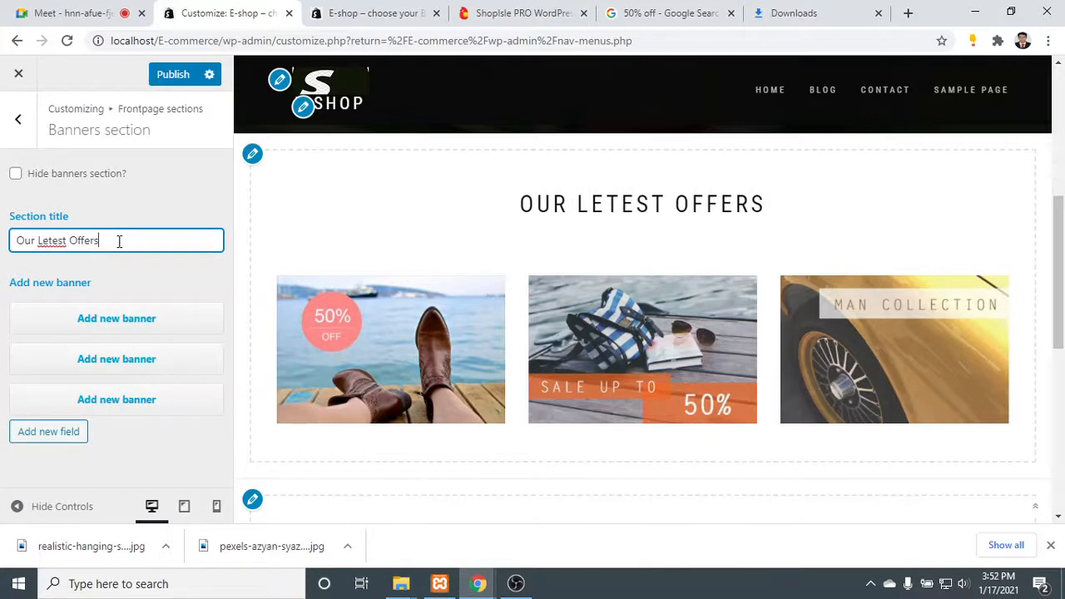
{"action": "right_click", "coordinate": [47, 242]}
{"action": "left_click", "coordinate": [64, 259]}
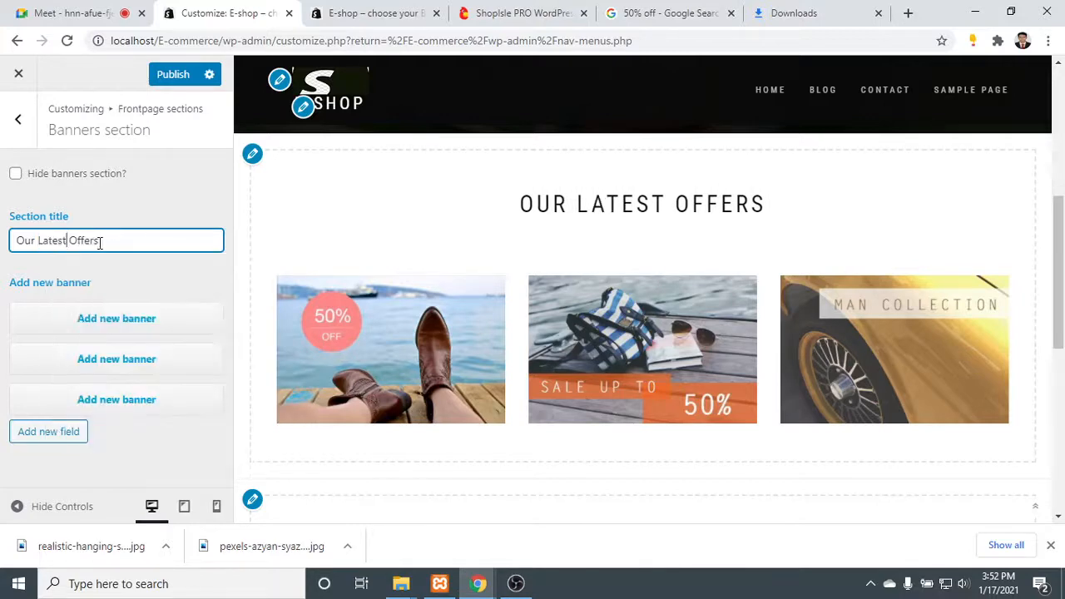
- Upload the realistic-hanging-sales-label-collection JPEG from the Downloads folder, insert it as the first banner's image, and check the preview
{"action": "left_click", "coordinate": [124, 317]}
{"action": "scroll", "coordinate": [126, 316], "scroll_direction": "down", "scroll_amount": 1}
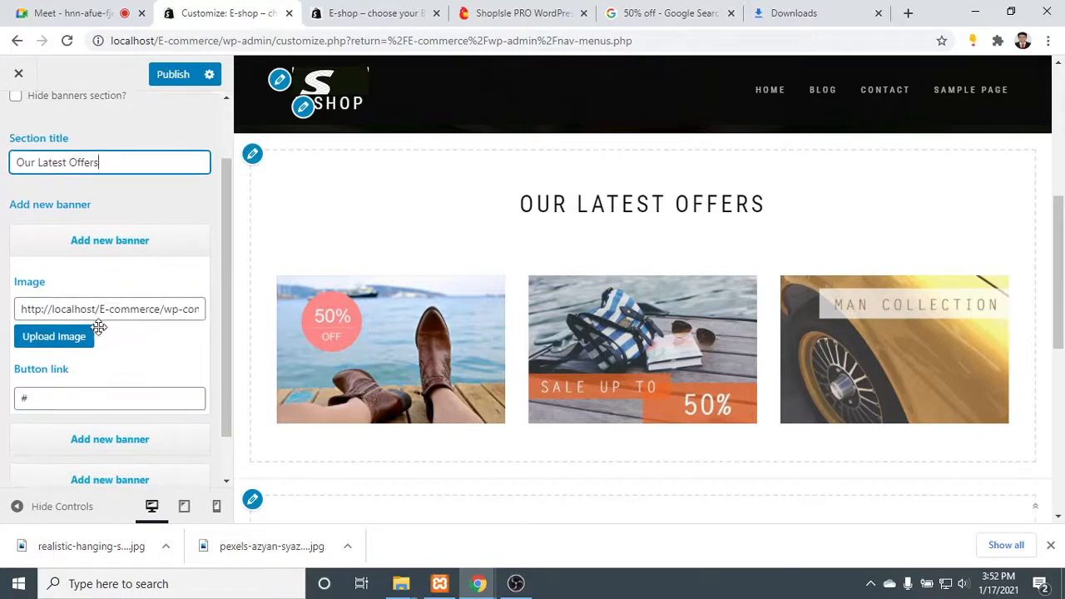
{"action": "left_click", "coordinate": [70, 341]}
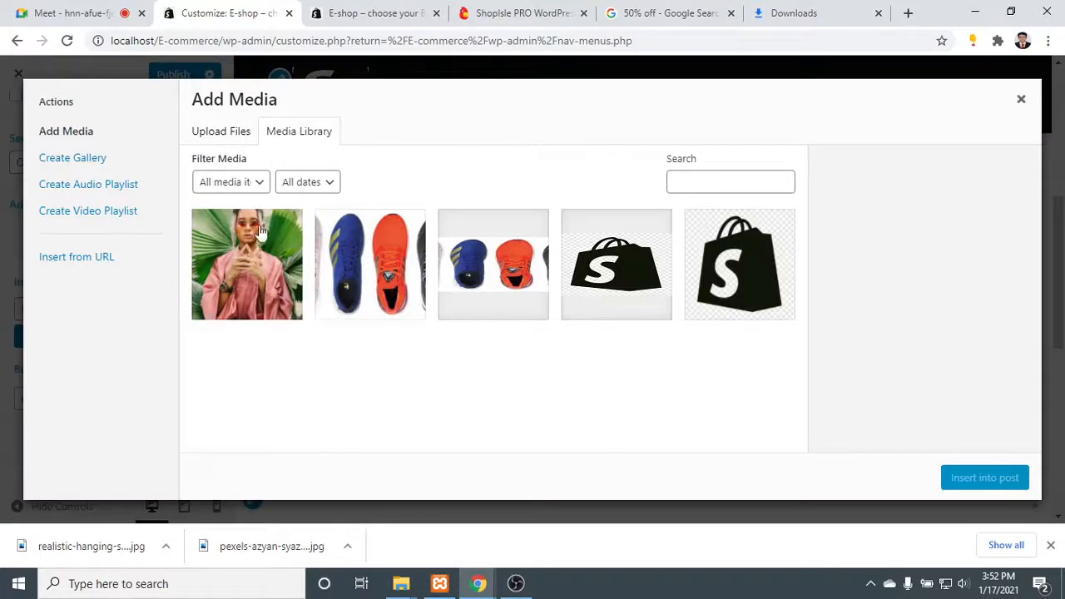
{"action": "left_click", "coordinate": [226, 133]}
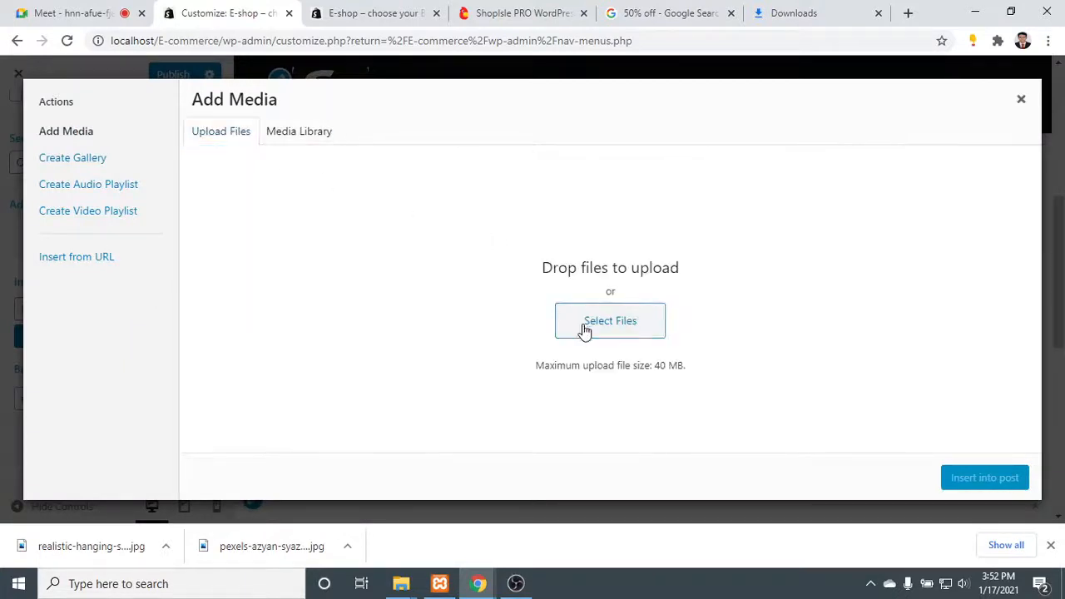
{"action": "left_click", "coordinate": [585, 328]}
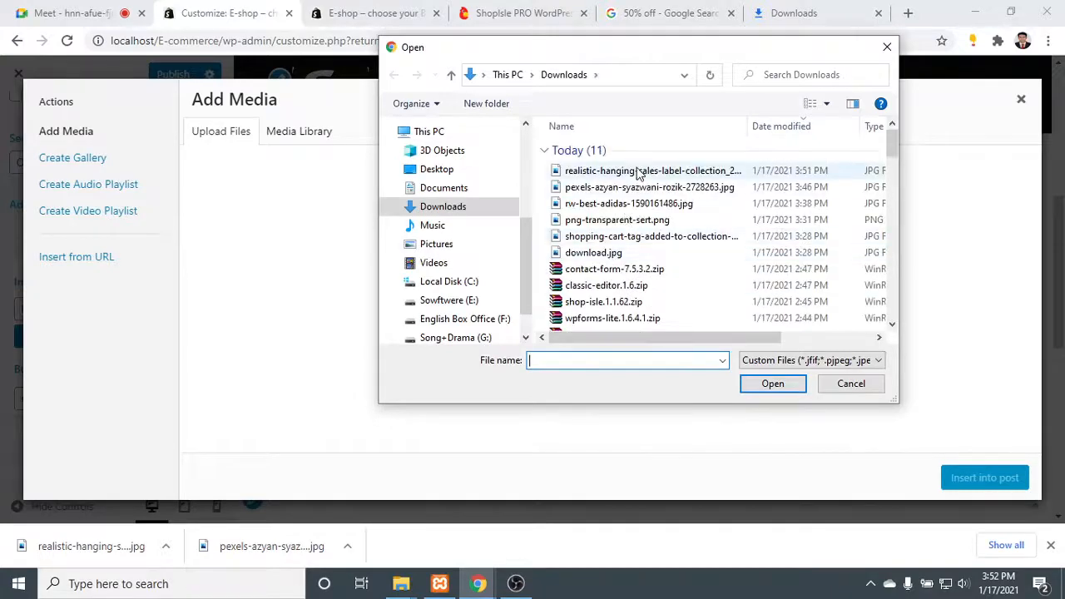
{"action": "double_click", "coordinate": [638, 172]}
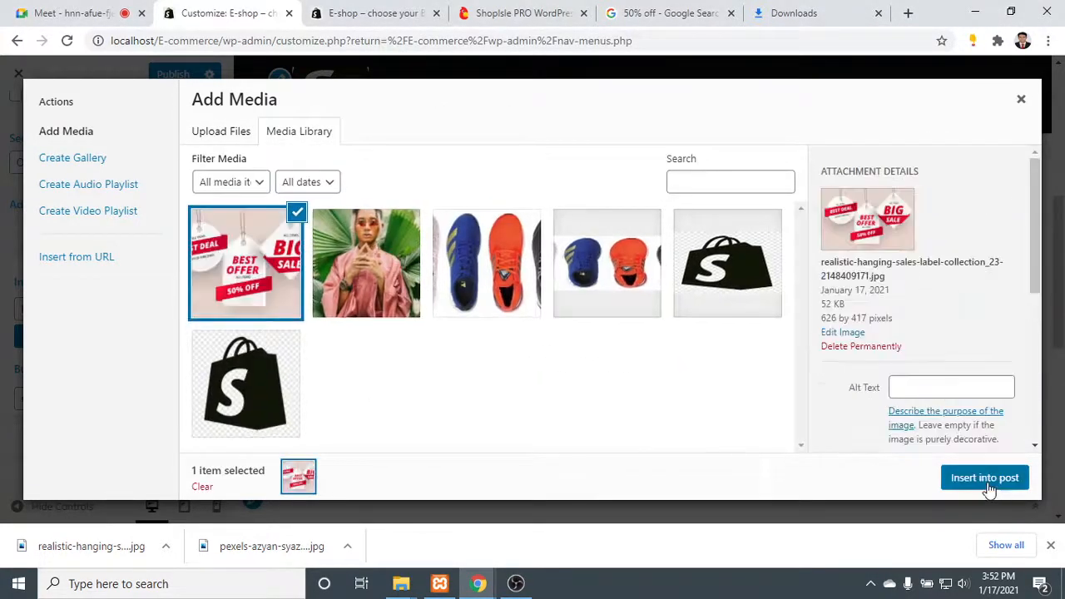
{"action": "left_click", "coordinate": [985, 478]}
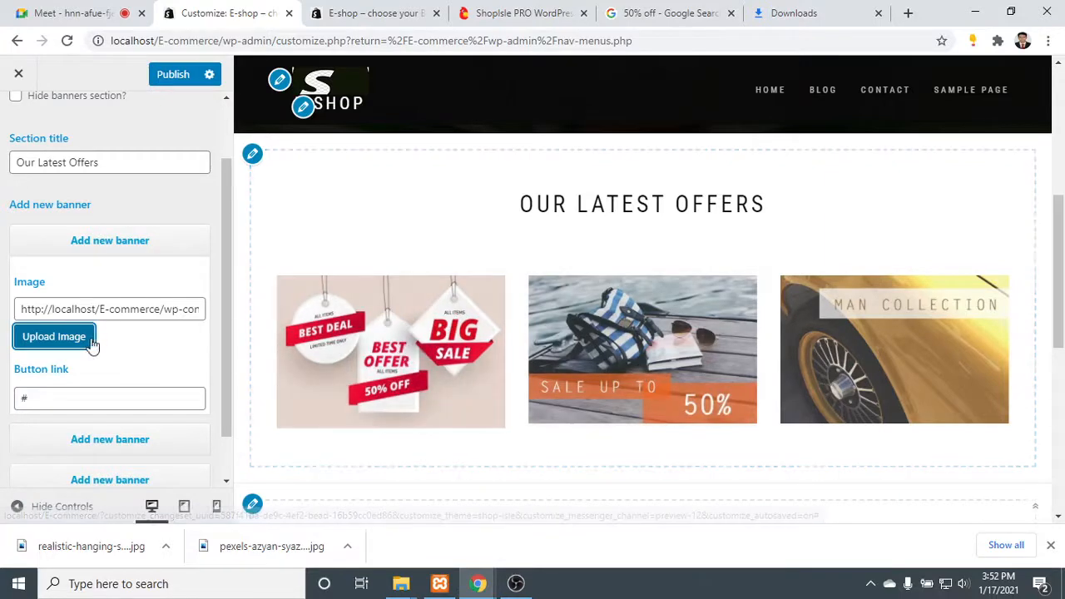
{"action": "scroll", "coordinate": [395, 338], "scroll_direction": "down", "scroll_amount": 1}
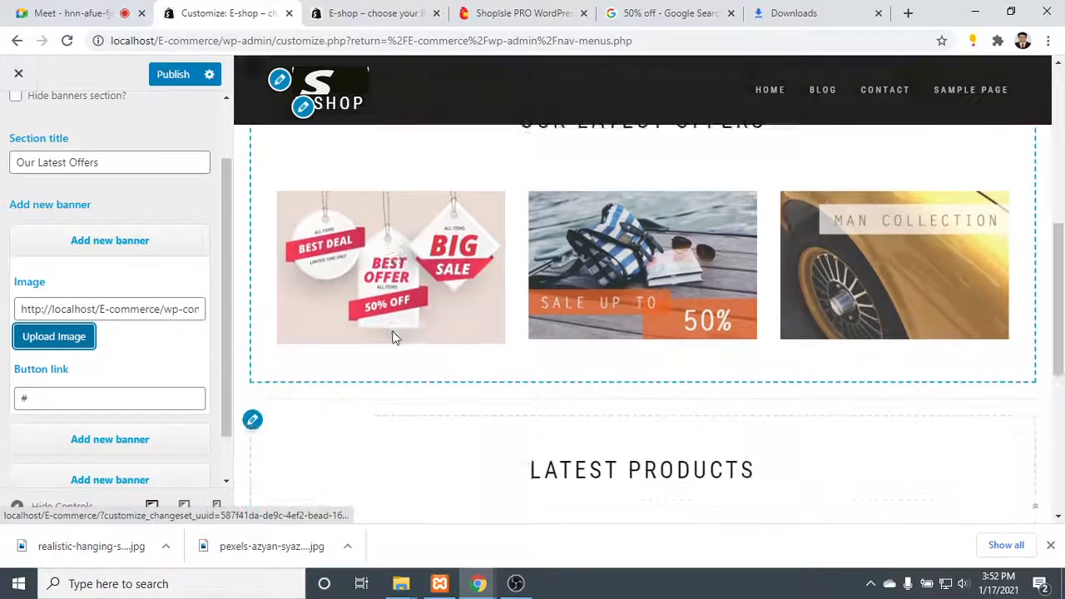
{"action": "scroll", "coordinate": [394, 337], "scroll_direction": "down", "scroll_amount": 2}
{"action": "scroll", "coordinate": [392, 338], "scroll_direction": "up", "scroll_amount": 3}
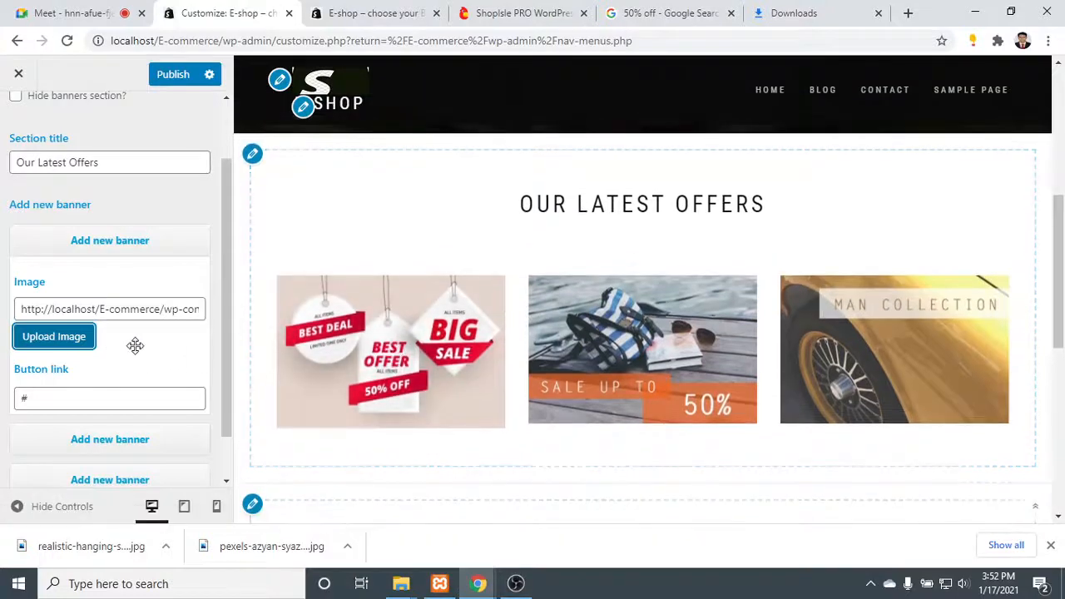
{"action": "left_click", "coordinate": [144, 400]}
{"action": "scroll", "coordinate": [147, 397], "scroll_direction": "down", "scroll_amount": 1}
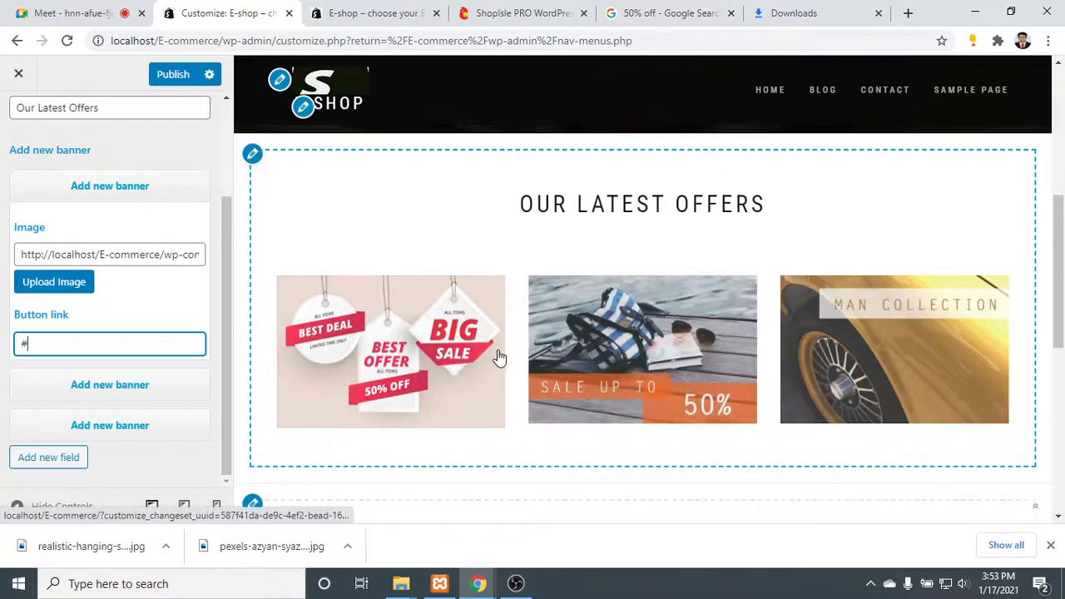
- Switch to the Google image results, search for "Save up to 50%" and browse the pictures found
{"action": "left_click", "coordinate": [838, 10]}
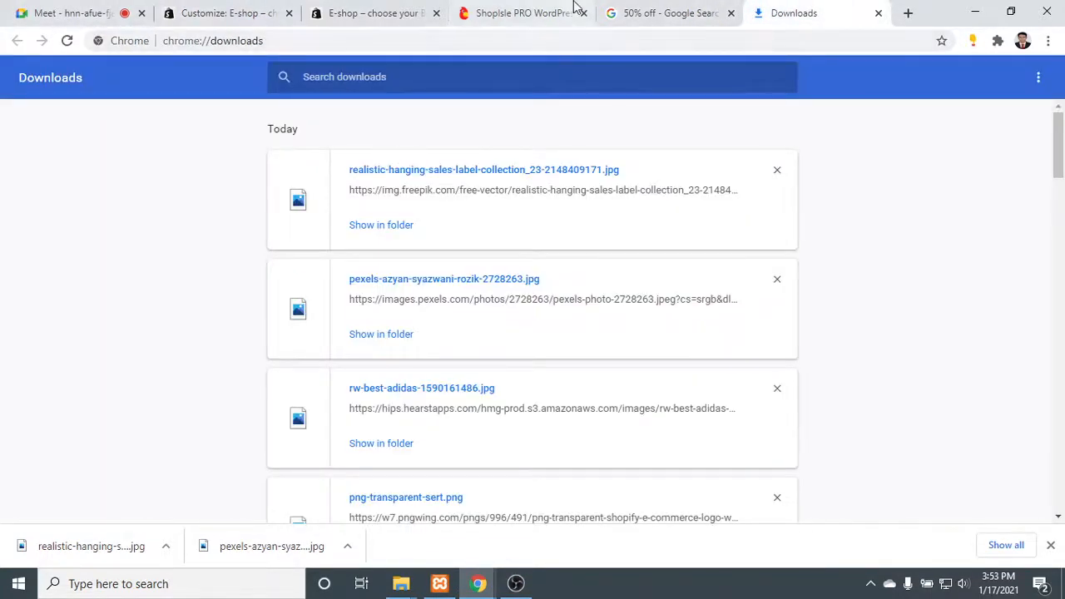
{"action": "left_click", "coordinate": [657, 13]}
{"action": "left_click", "coordinate": [250, 79]}
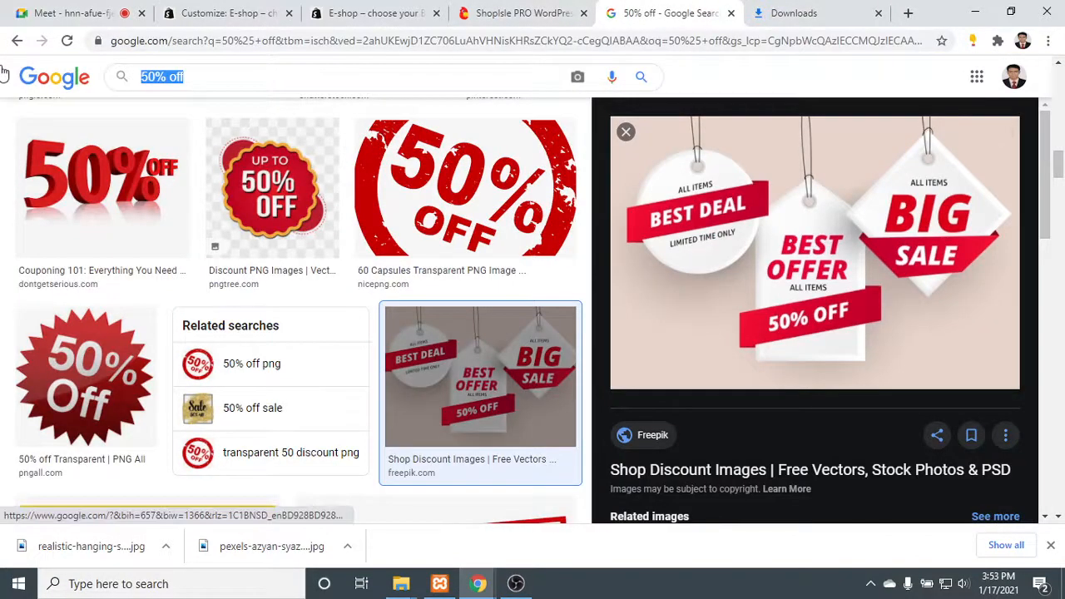
{"action": "type", "text": "Save"}
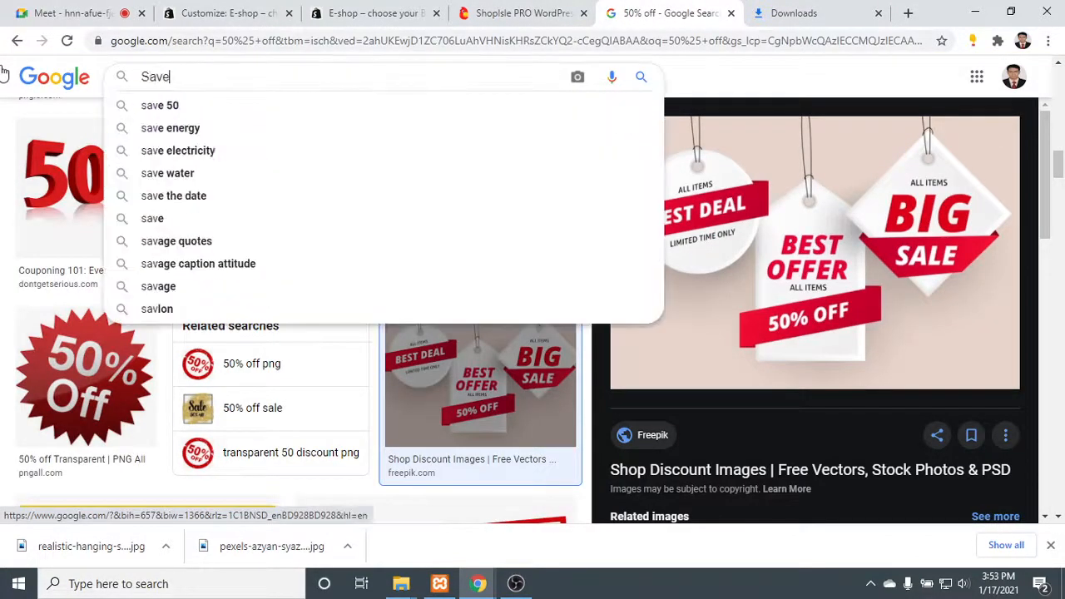
{"action": "type", "text": " up to"}
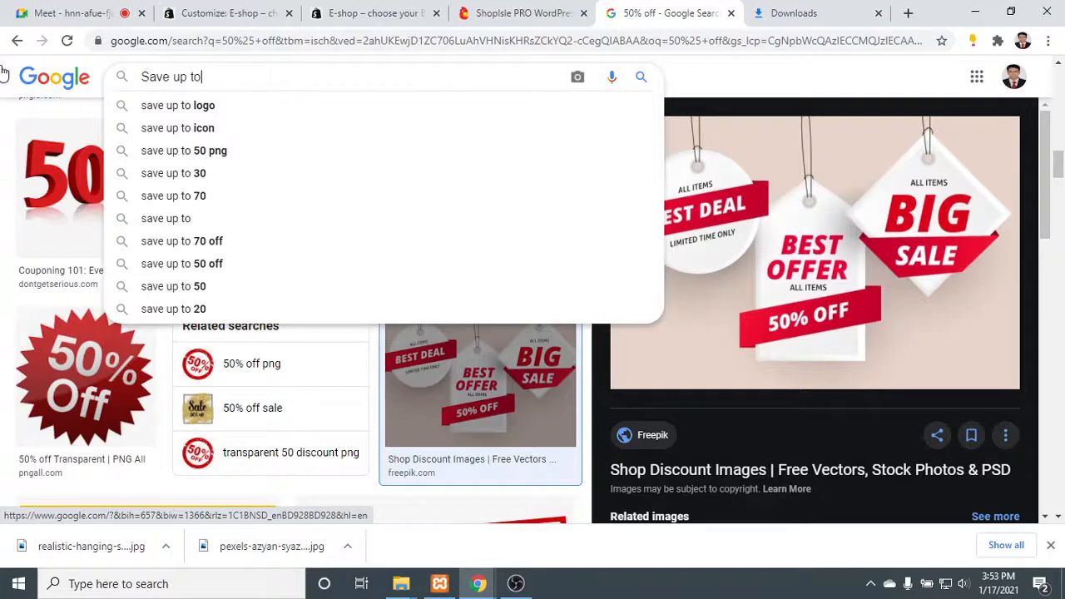
{"action": "type", "text": " 50"}
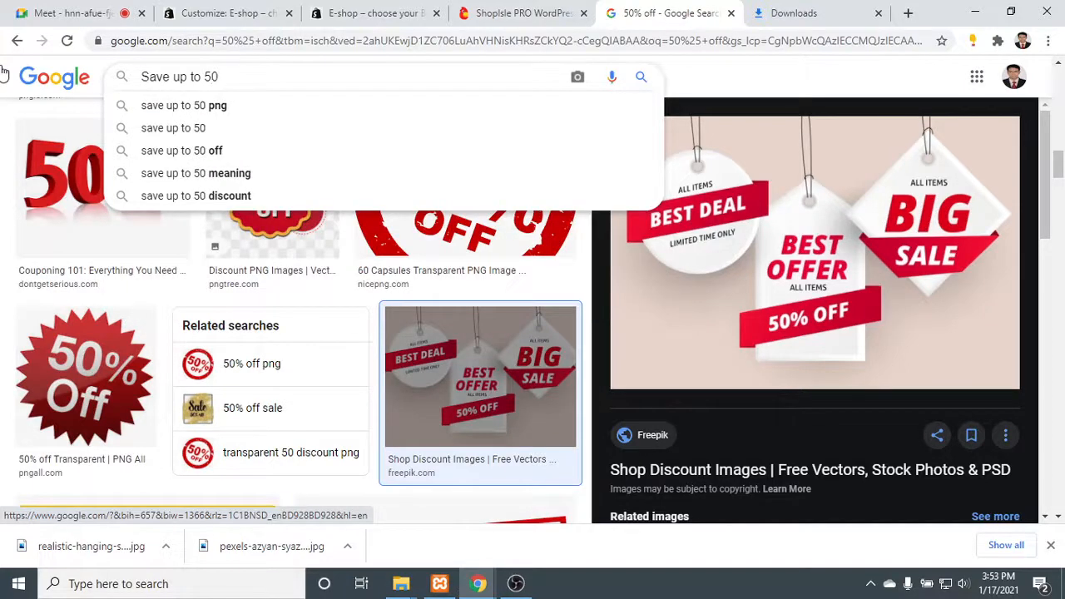
{"action": "key", "text": "Return"}
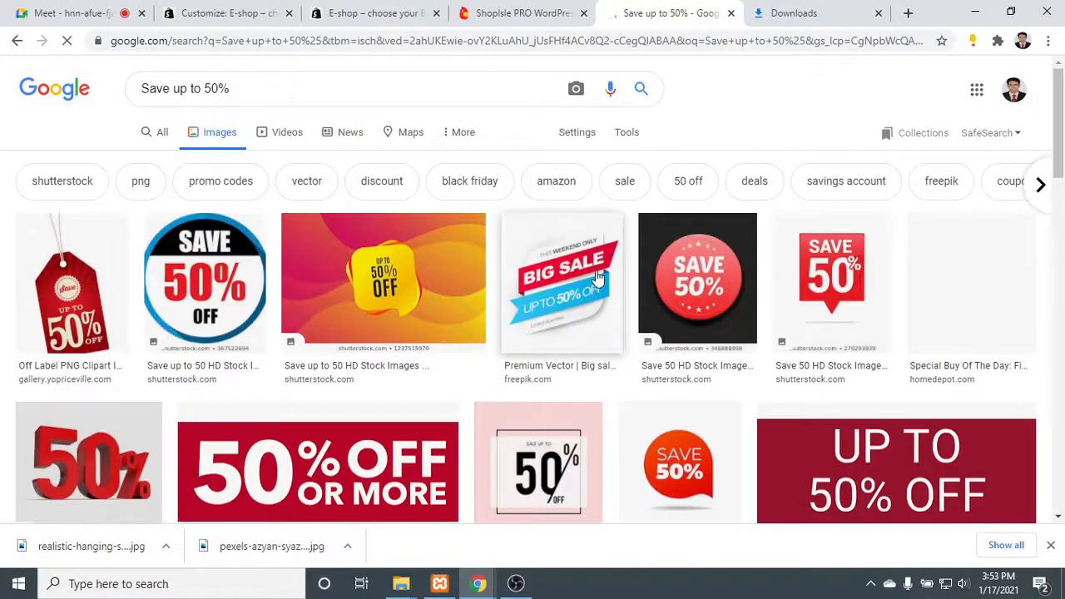
{"action": "scroll", "coordinate": [598, 278], "scroll_direction": "down", "scroll_amount": 3}
{"action": "scroll", "coordinate": [598, 278], "scroll_direction": "down", "scroll_amount": 1}
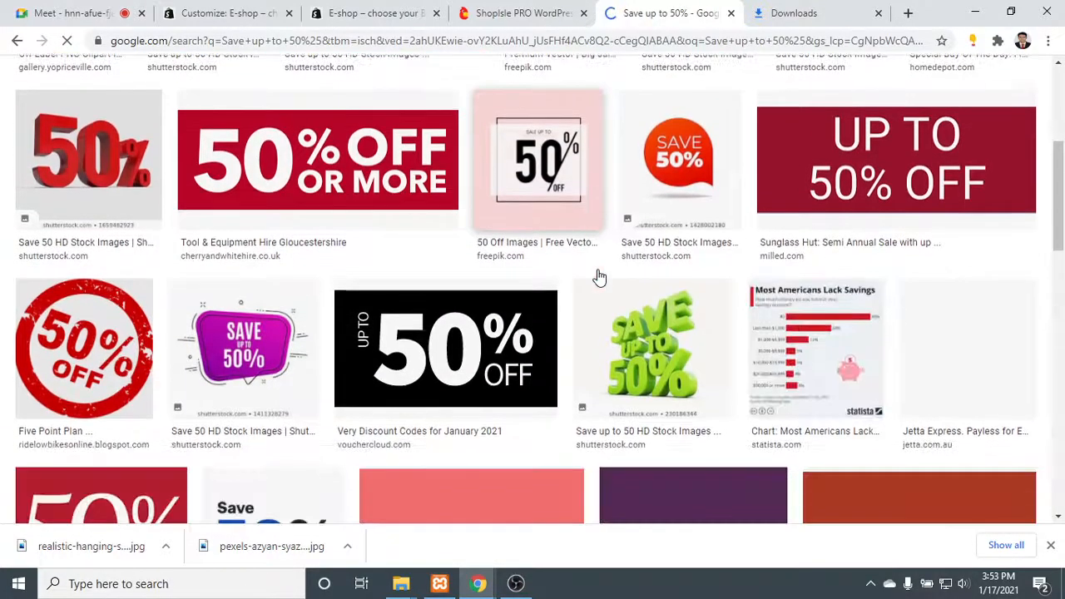
{"action": "scroll", "coordinate": [597, 278], "scroll_direction": "down", "scroll_amount": 5}
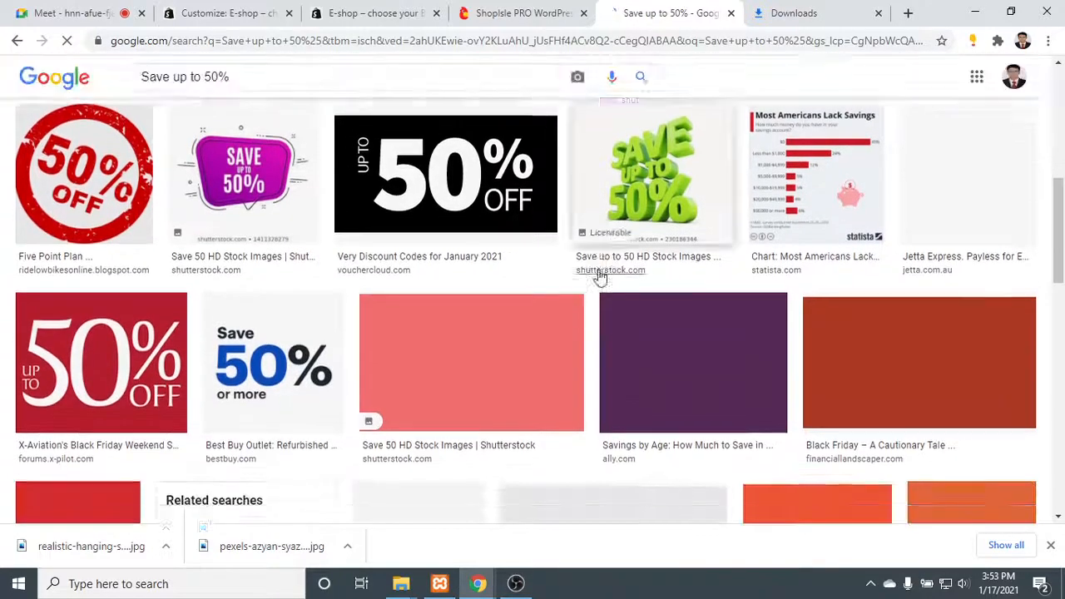
{"action": "scroll", "coordinate": [223, 153], "scroll_direction": "up", "scroll_amount": 6}
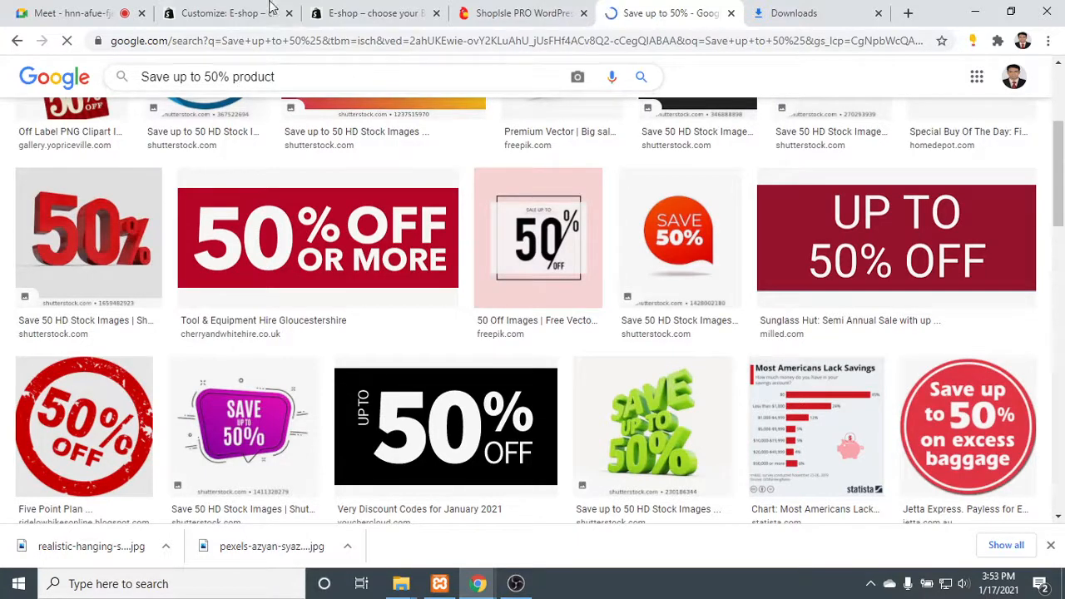
- Refine the image search to "Save up to 50% product" and preview the Times of India baby products clearance picture
{"action": "key", "text": "Return"}
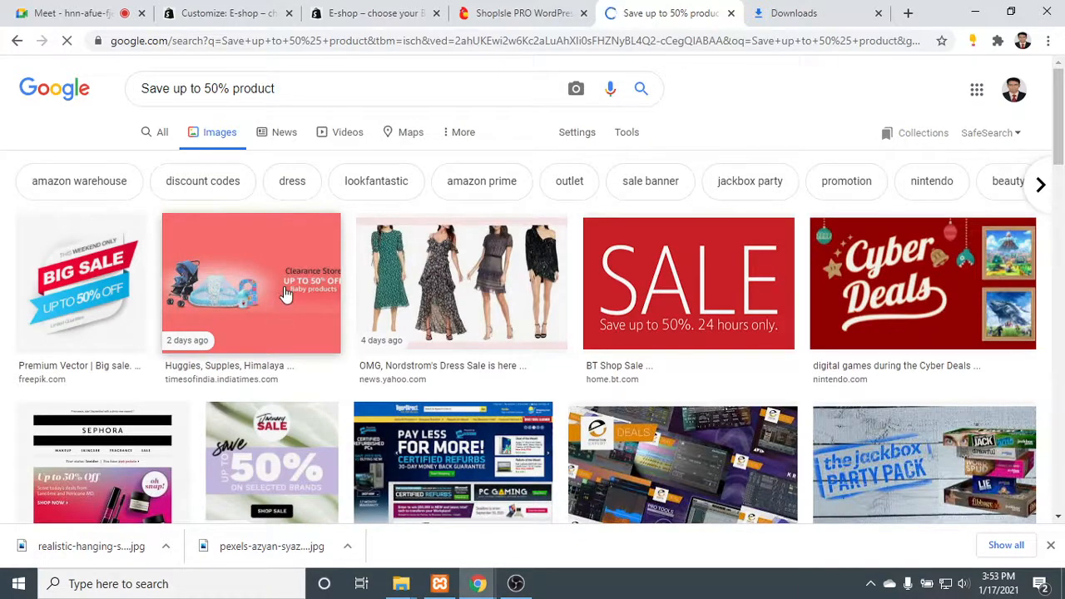
{"action": "scroll", "coordinate": [284, 293], "scroll_direction": "down", "scroll_amount": 1}
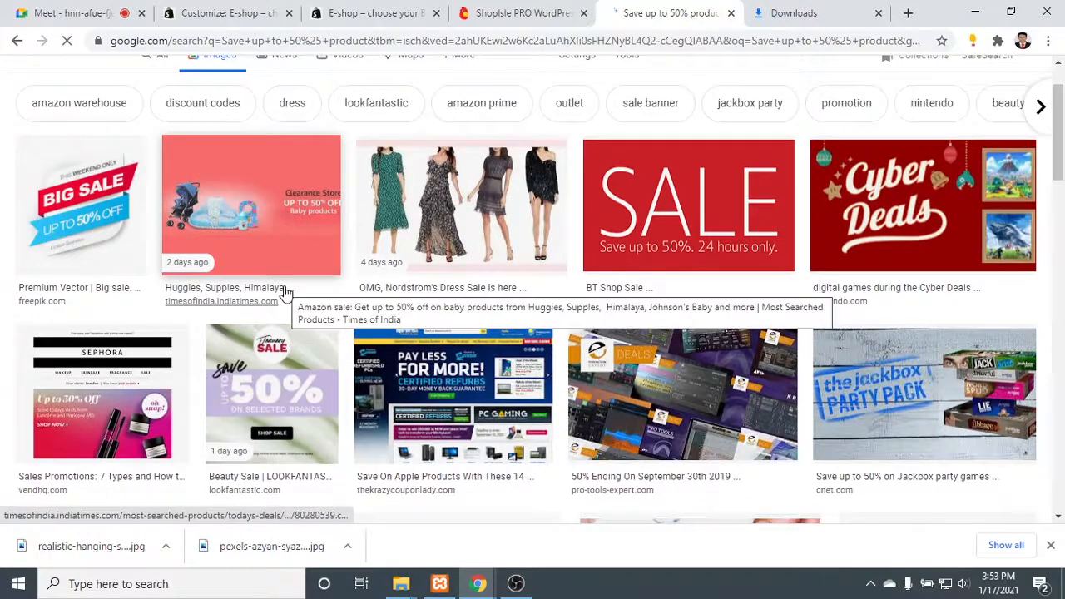
{"action": "scroll", "coordinate": [285, 293], "scroll_direction": "down", "scroll_amount": 3}
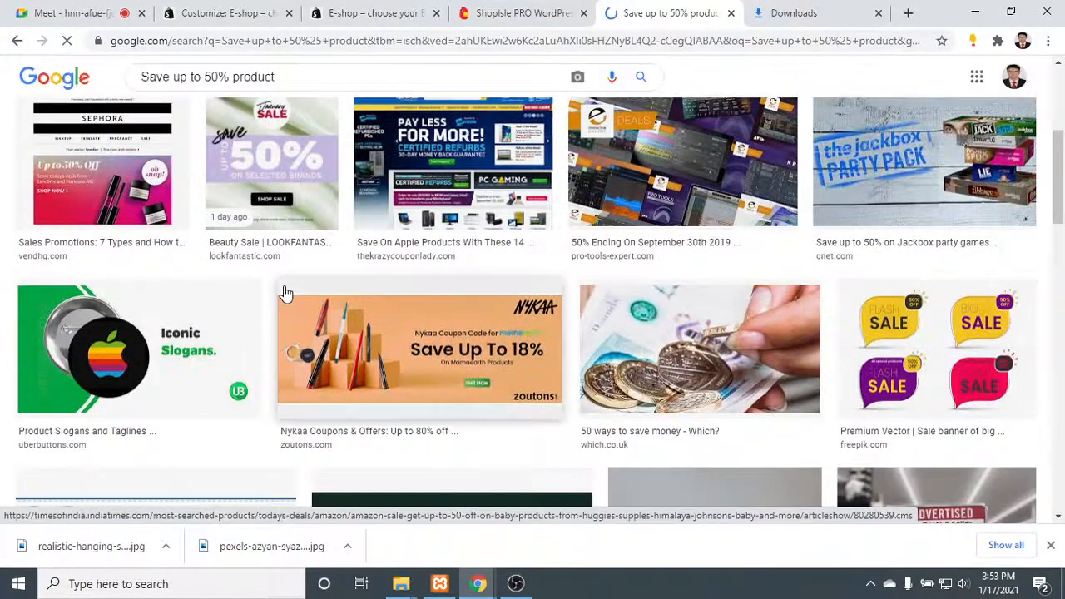
{"action": "scroll", "coordinate": [285, 293], "scroll_direction": "down", "scroll_amount": 1}
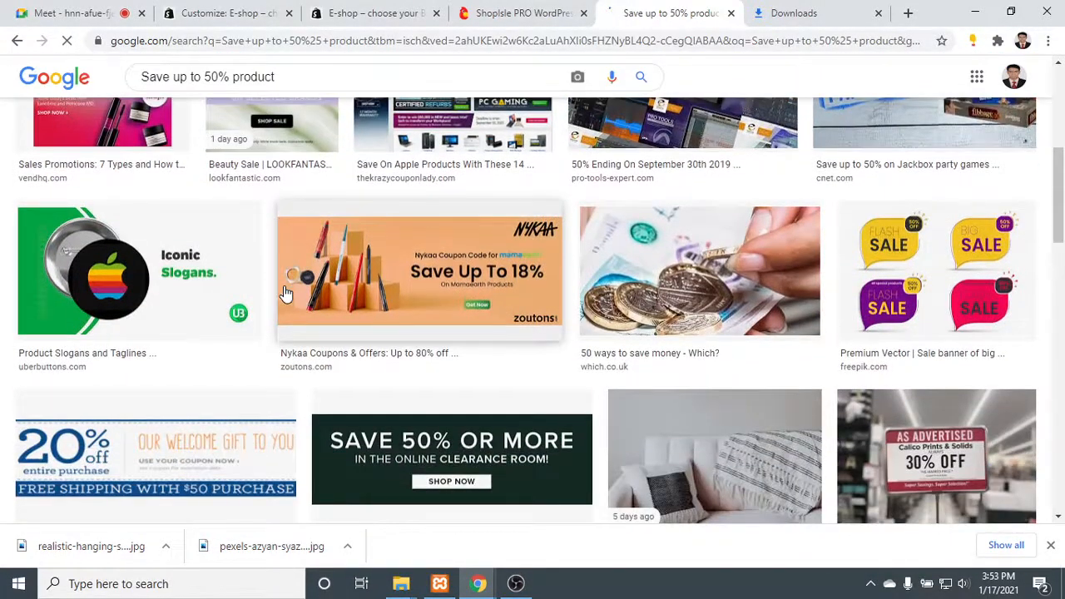
{"action": "scroll", "coordinate": [284, 293], "scroll_direction": "down", "scroll_amount": 1}
{"action": "scroll", "coordinate": [274, 291], "scroll_direction": "up", "scroll_amount": 6}
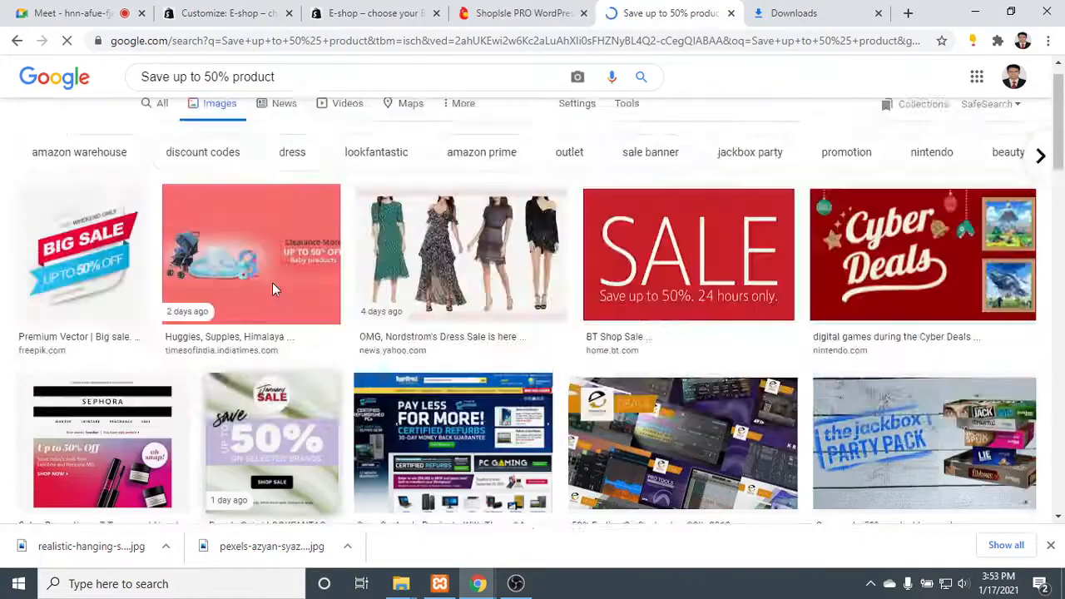
{"action": "left_click", "coordinate": [277, 295]}
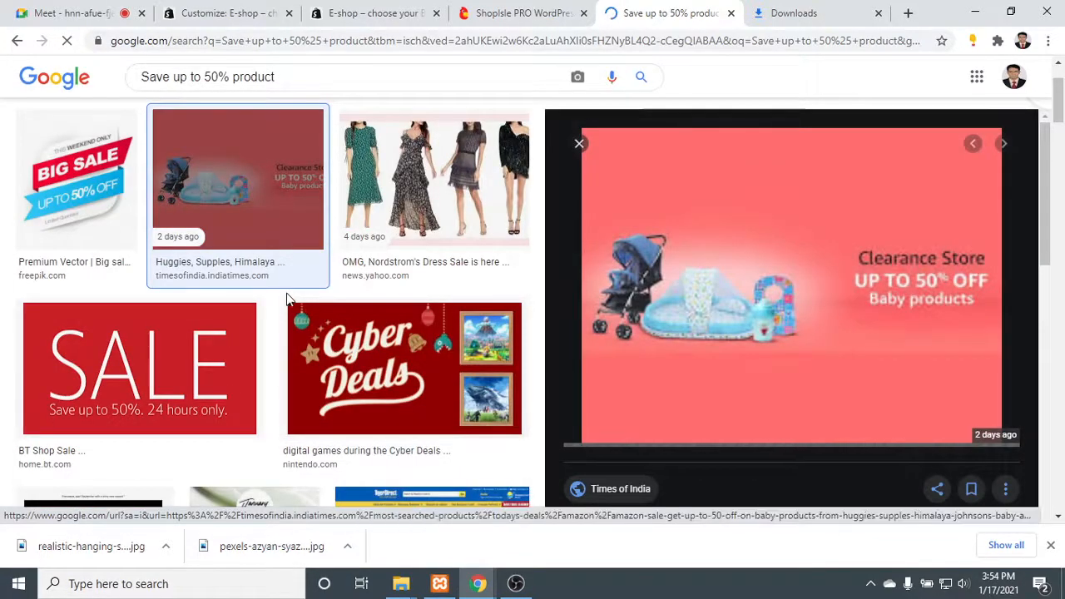
- Save the previewed baby products clearance picture to the computer as jpg.jpg
{"action": "right_click", "coordinate": [836, 249]}
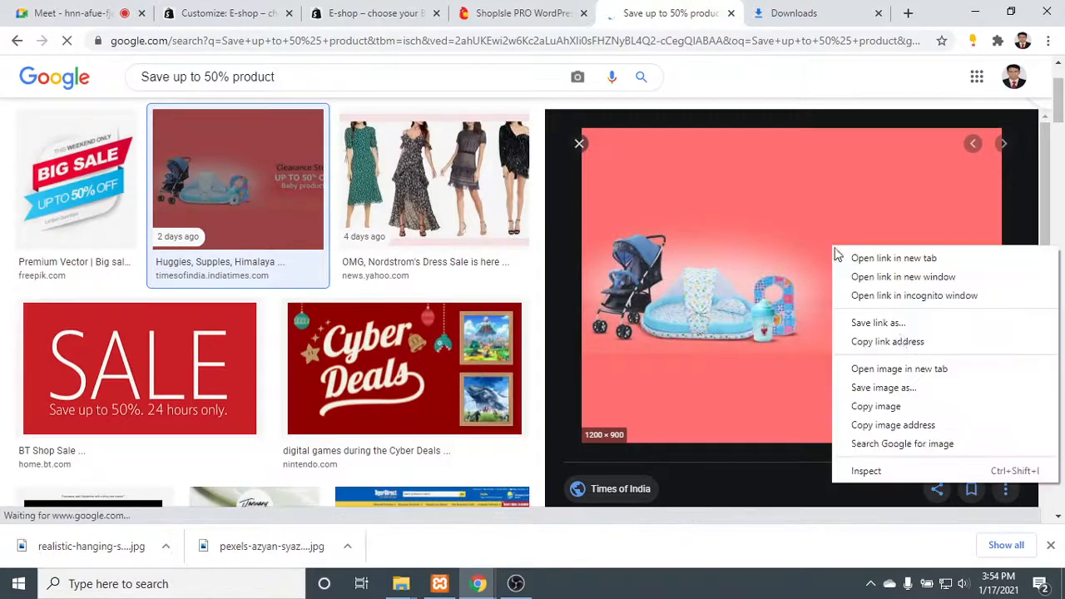
{"action": "left_click", "coordinate": [910, 397]}
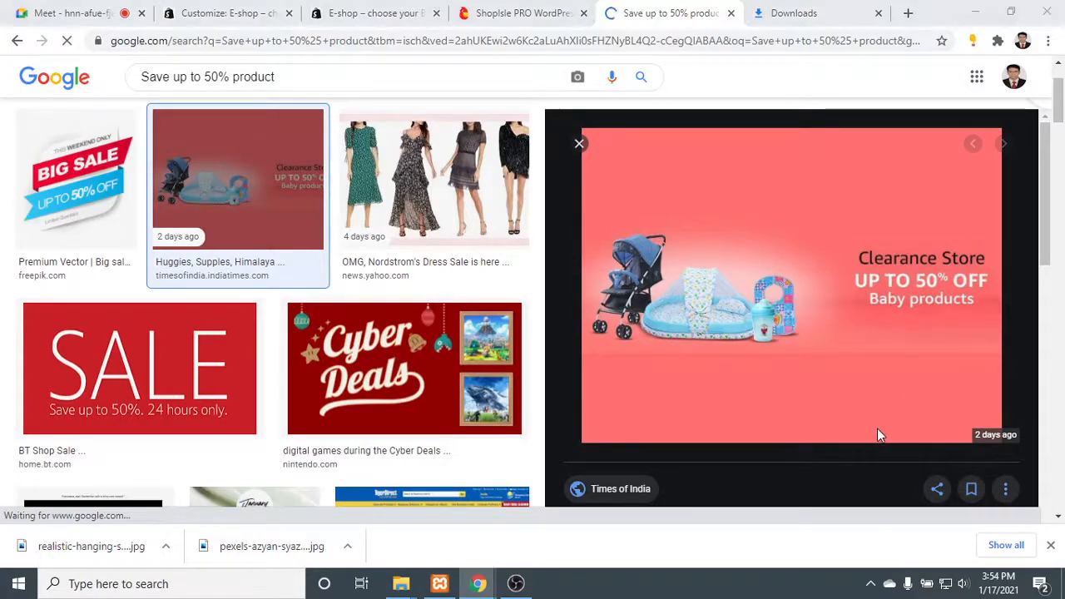
{"action": "left_click", "coordinate": [773, 384]}
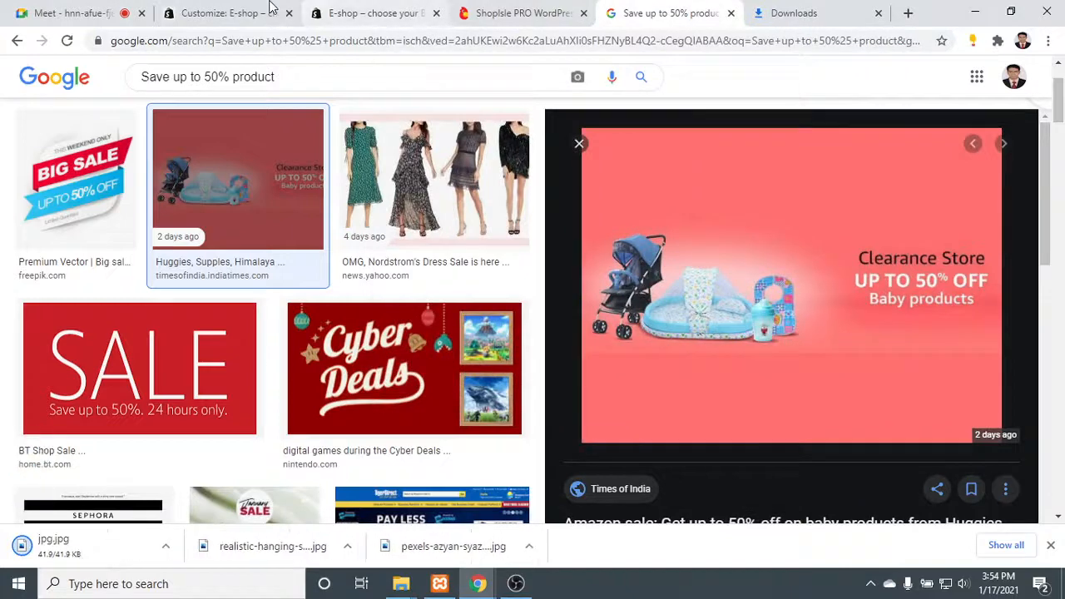
- Return to the site customizer after a brief look at the Meet call, and dismiss the browser's bar of finished downloads
{"action": "left_click", "coordinate": [212, 9]}
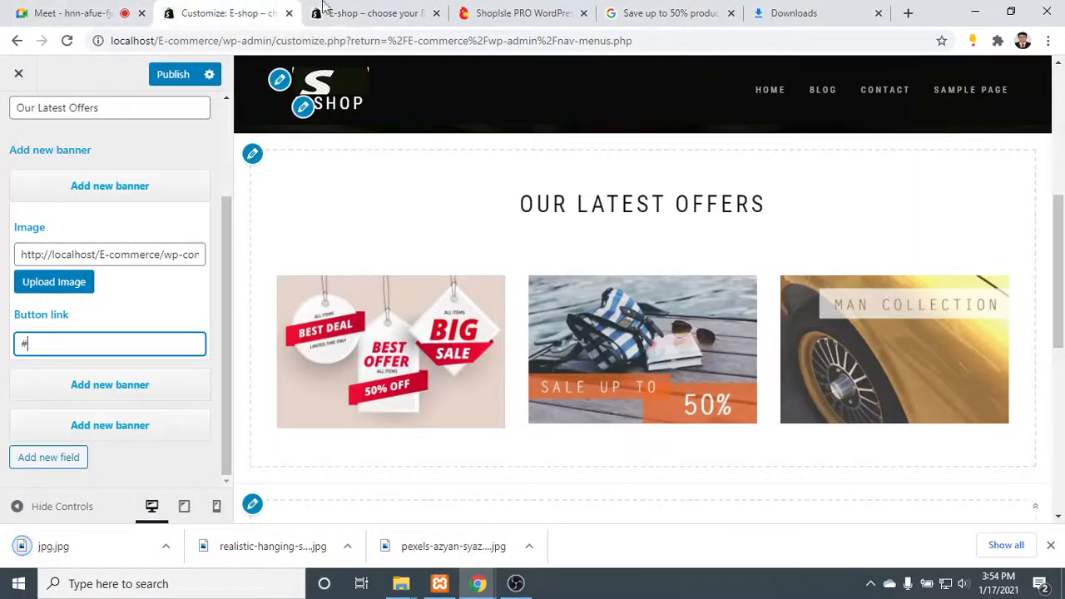
{"action": "left_click", "coordinate": [106, 7]}
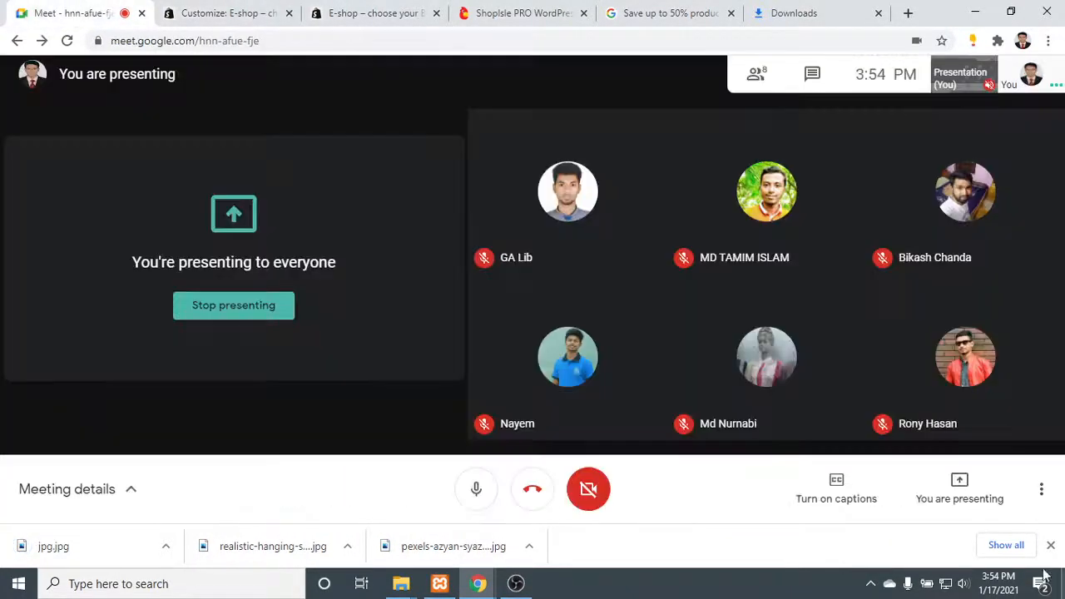
{"action": "left_click", "coordinate": [214, 8]}
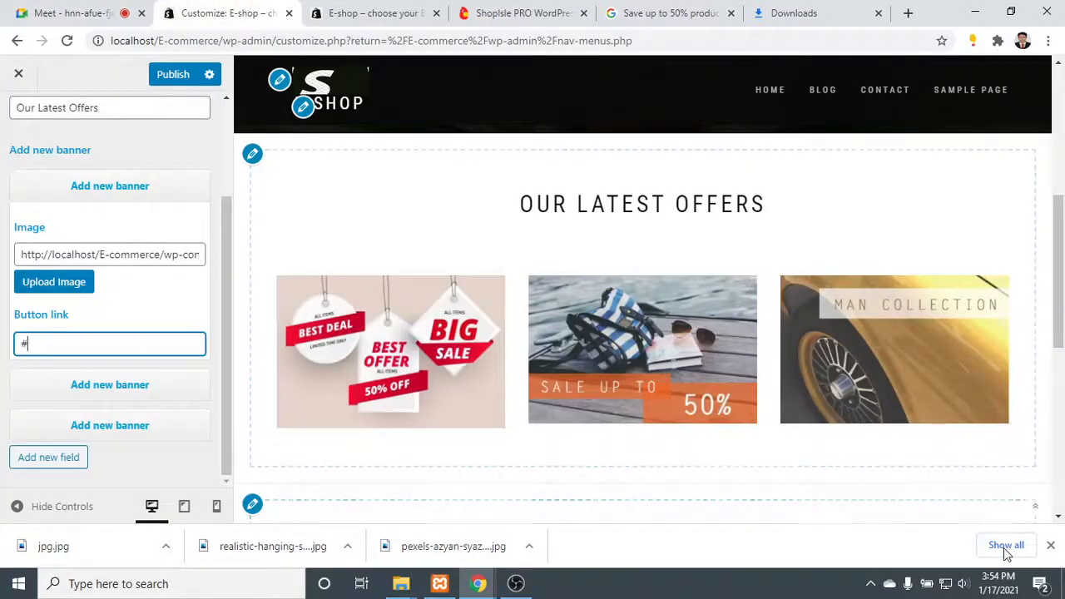
{"action": "left_click", "coordinate": [1004, 546]}
{"action": "left_click", "coordinate": [247, 6]}
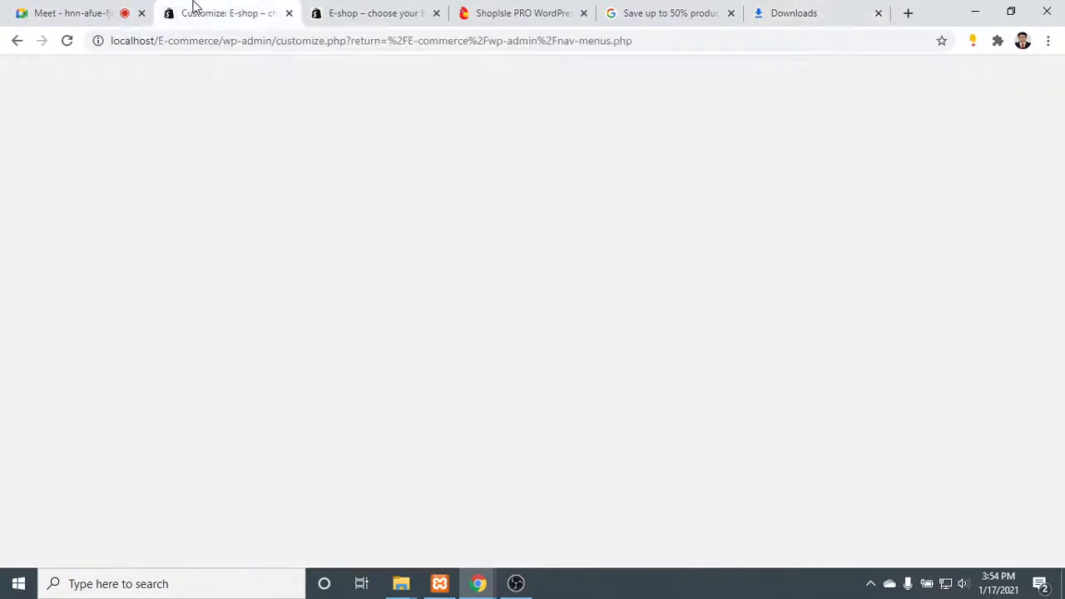
- Upload jpg.jpg from the Downloads folder and insert it as the second banner's image in the Our Latest Offers section
{"action": "left_click", "coordinate": [118, 430]}
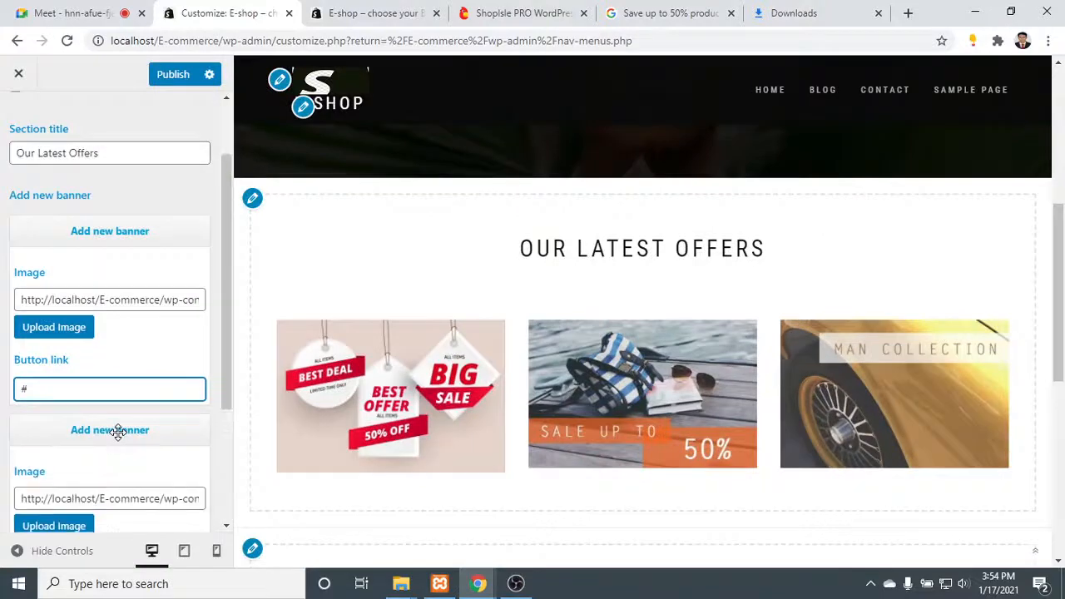
{"action": "scroll", "coordinate": [83, 399], "scroll_direction": "down", "scroll_amount": 2}
{"action": "left_click", "coordinate": [53, 370]}
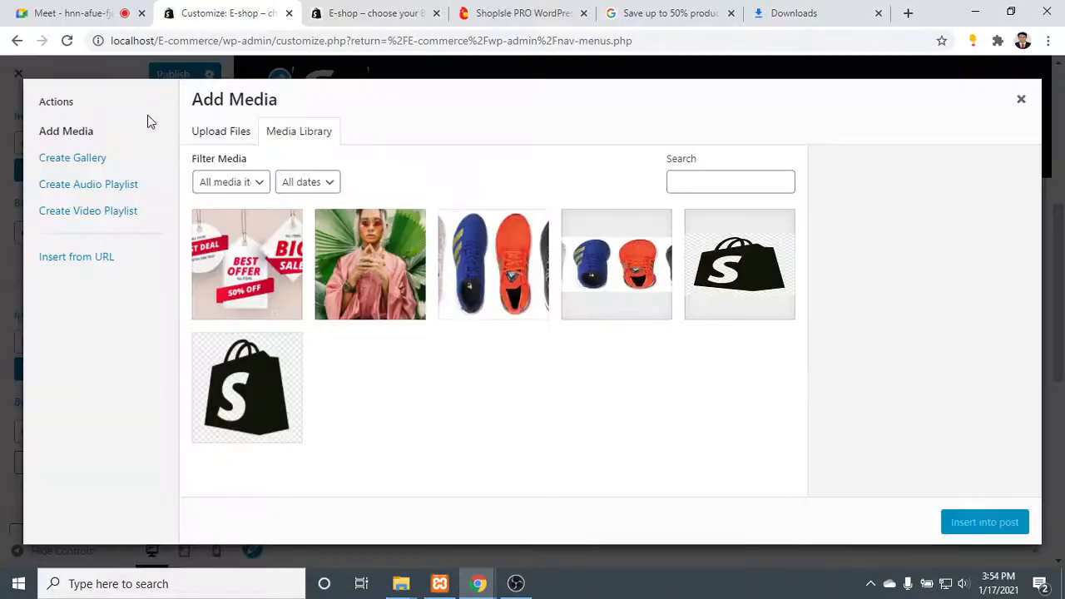
{"action": "left_click", "coordinate": [230, 133]}
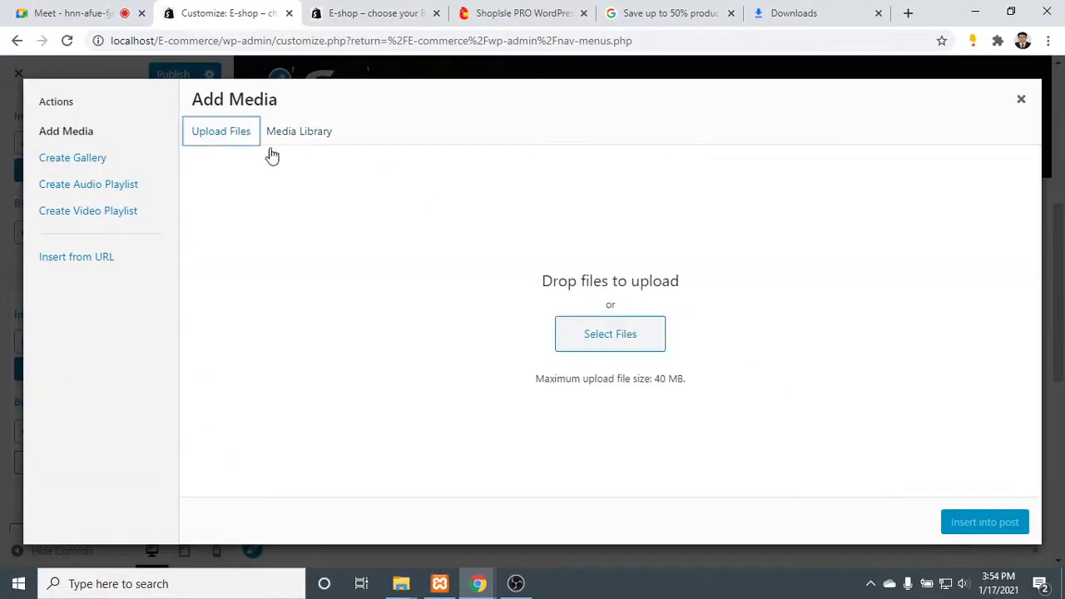
{"action": "left_click", "coordinate": [576, 338]}
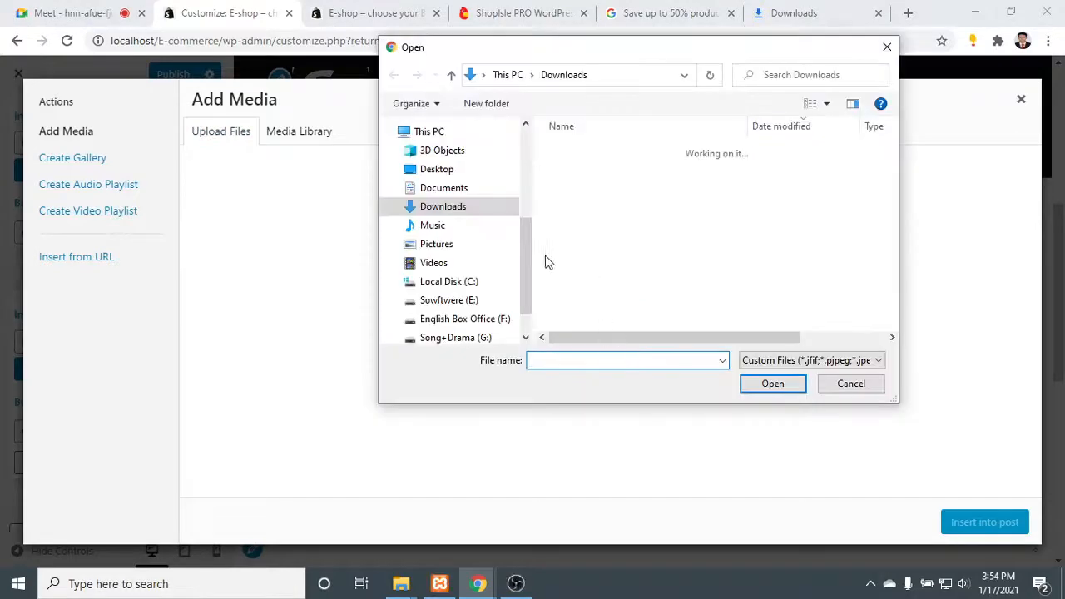
{"action": "double_click", "coordinate": [630, 171]}
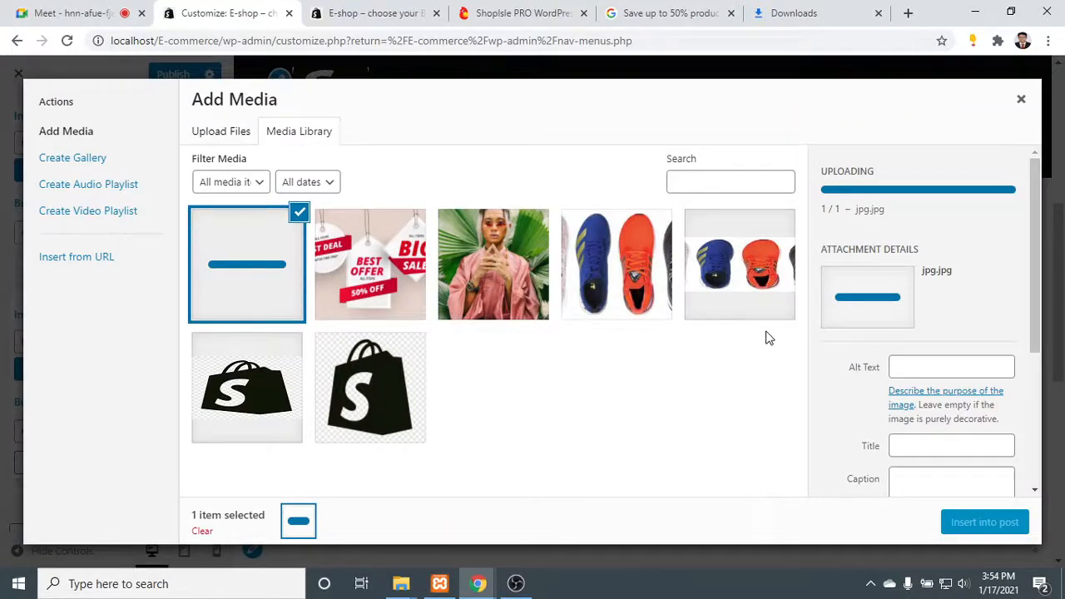
{"action": "left_click", "coordinate": [985, 524]}
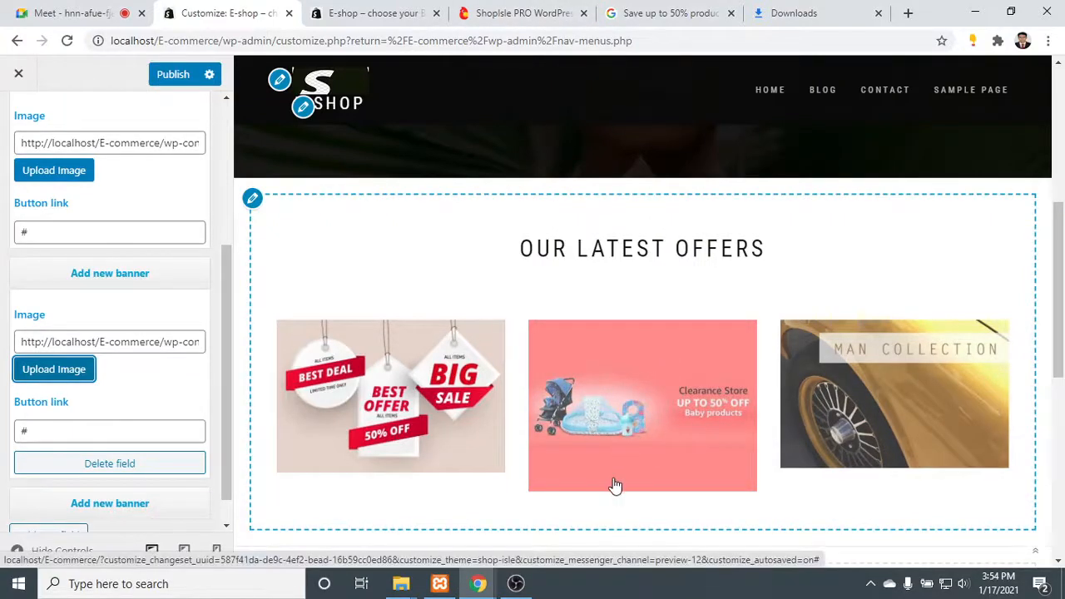
- Minimize the browser, switch to File Explorer and open the Xamp\htdocs\E-commerce folder on drive E
{"action": "left_click", "coordinate": [975, 12]}
{"action": "left_click", "coordinate": [973, 10]}
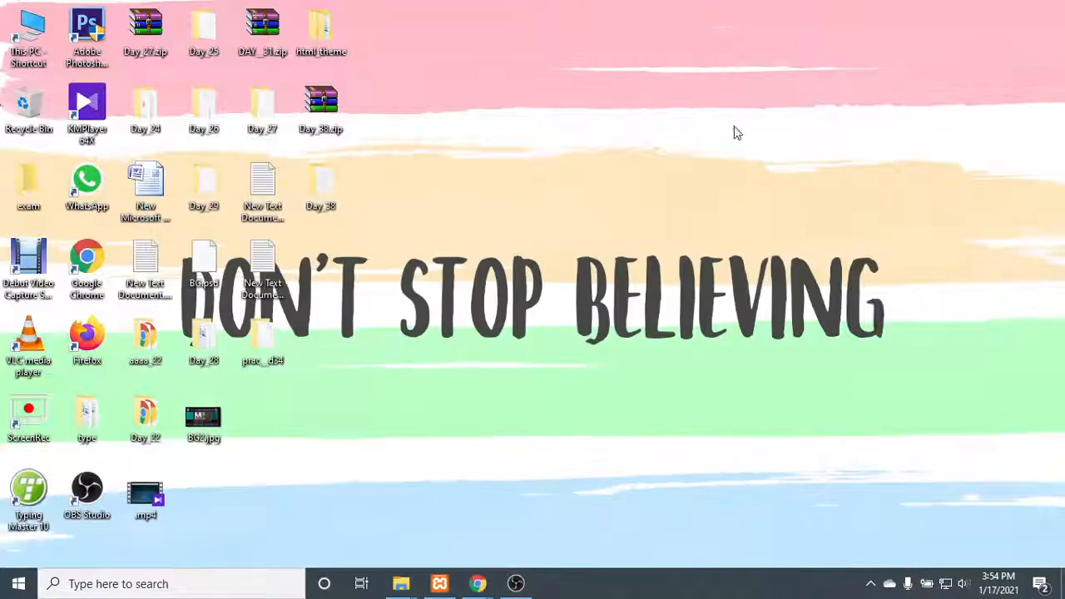
{"action": "double_click", "coordinate": [41, 35]}
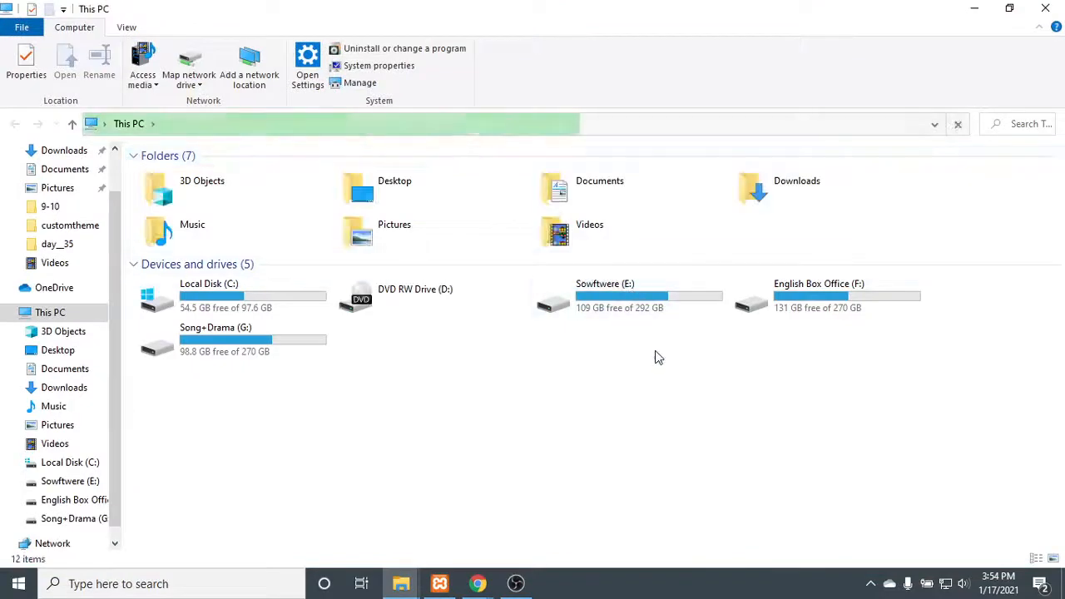
{"action": "double_click", "coordinate": [604, 303]}
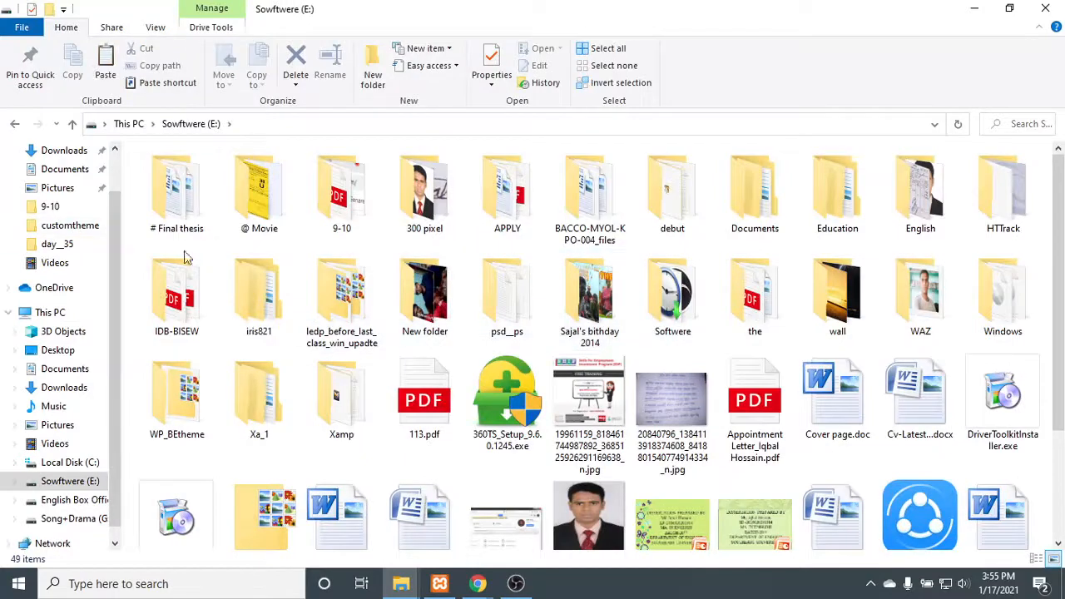
{"action": "left_click", "coordinate": [344, 406]}
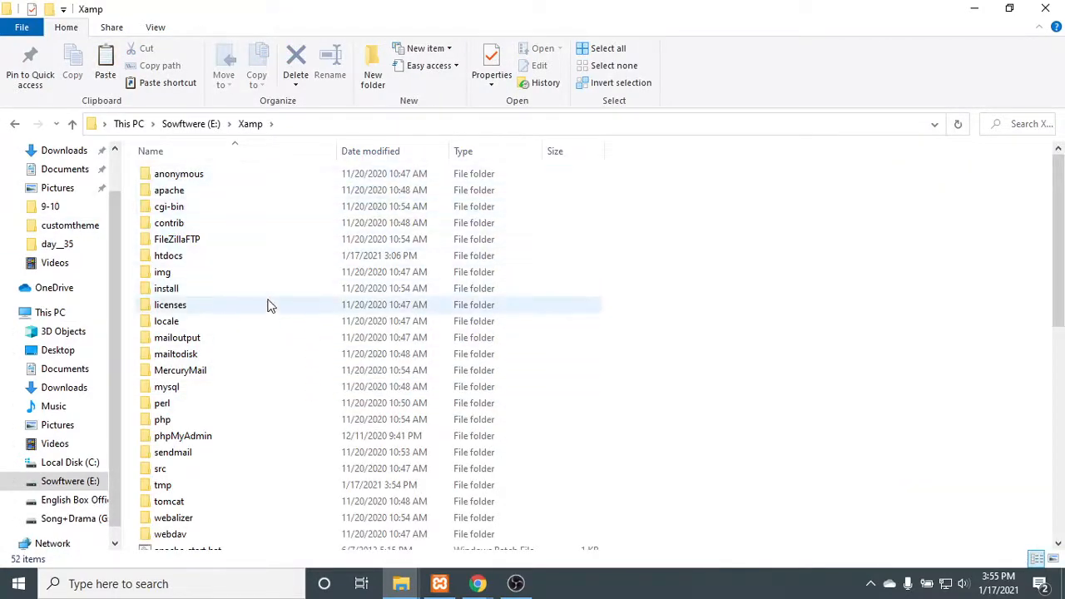
{"action": "left_click", "coordinate": [246, 258]}
{"action": "double_click", "coordinate": [246, 258]}
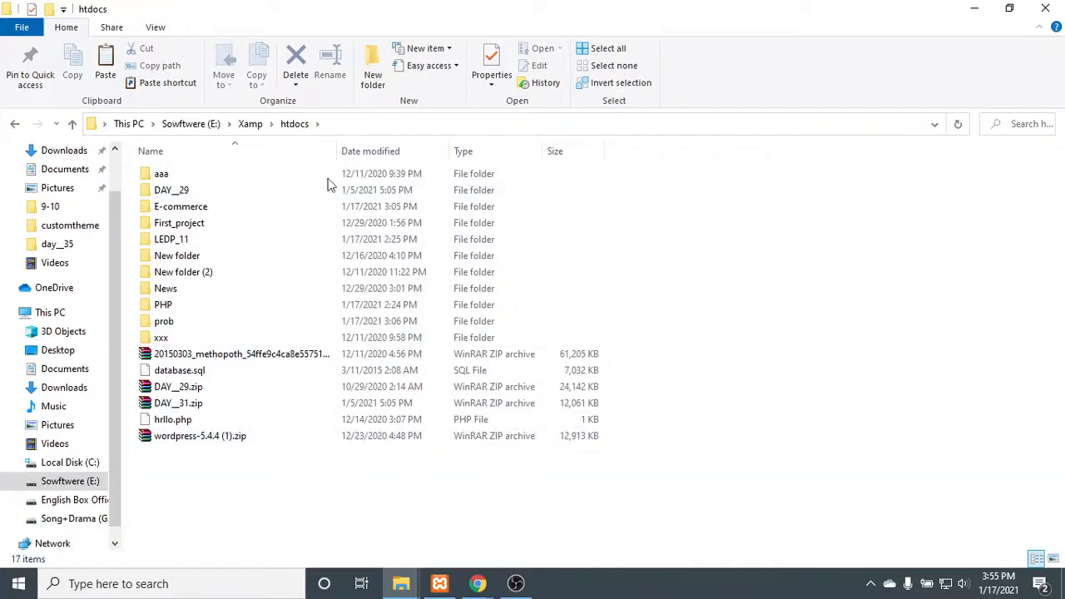
{"action": "double_click", "coordinate": [203, 208]}
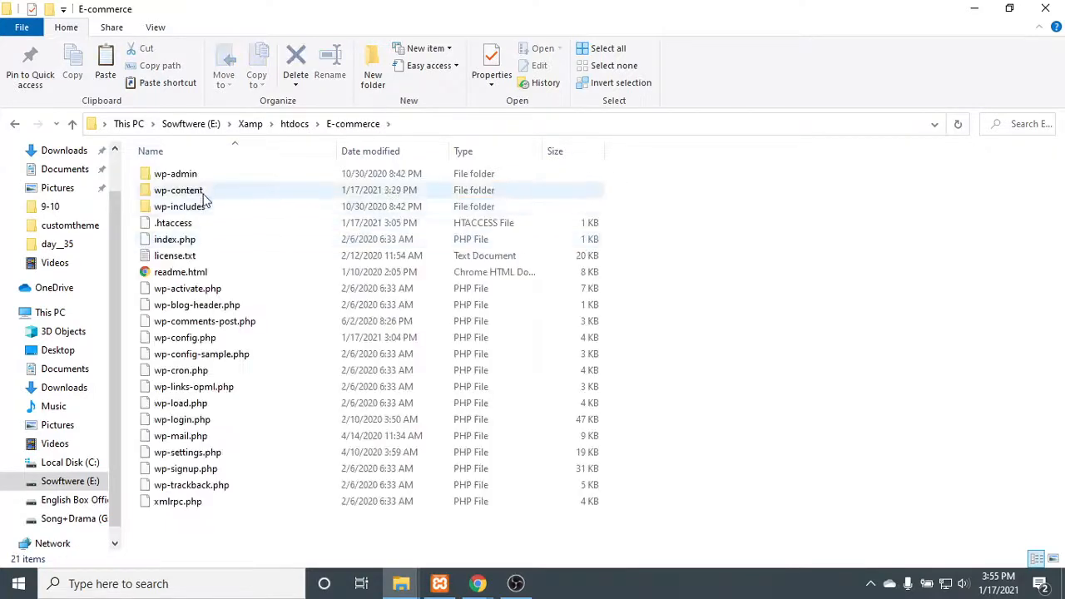
- Open the shop-isle theme's assets\images folder inside wp-content\themes
{"action": "left_click", "coordinate": [203, 193]}
{"action": "double_click", "coordinate": [203, 194]}
{"action": "left_click", "coordinate": [207, 194]}
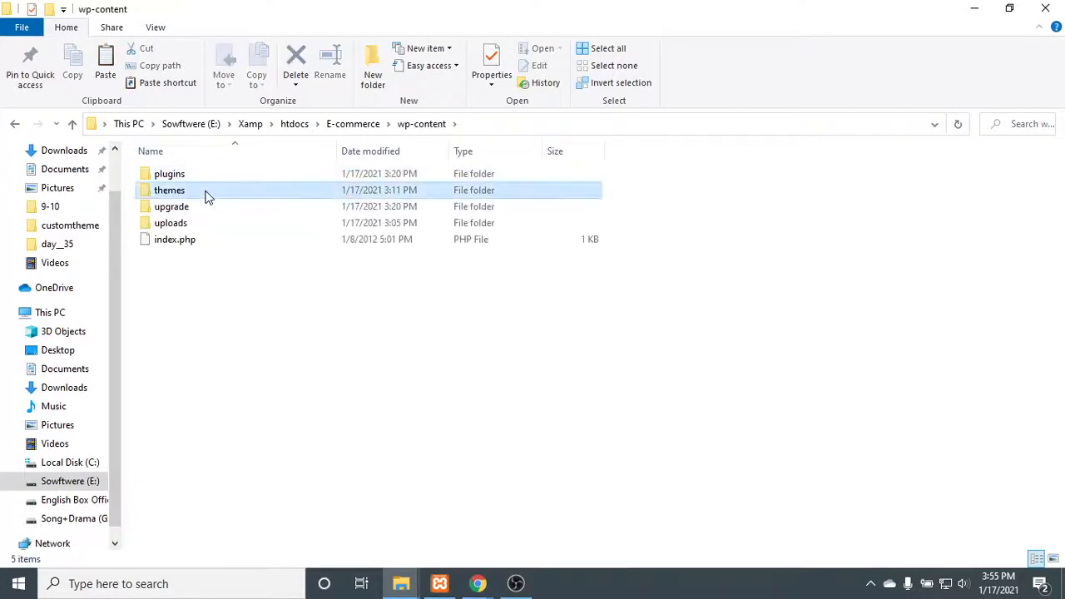
{"action": "double_click", "coordinate": [207, 193]}
{"action": "left_click", "coordinate": [207, 178]}
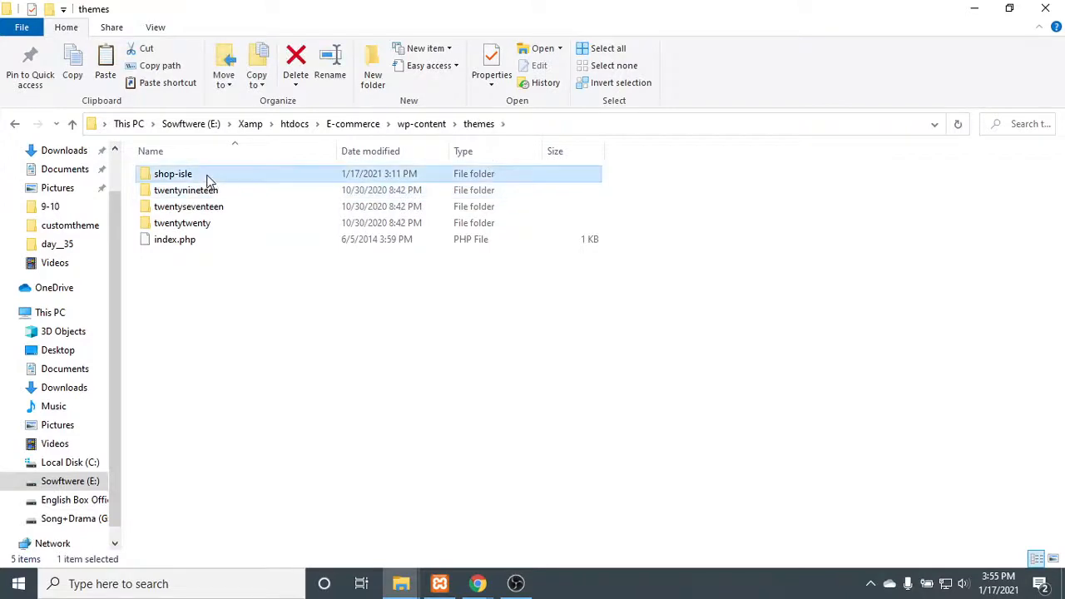
{"action": "double_click", "coordinate": [207, 177]}
{"action": "left_click", "coordinate": [206, 174]}
{"action": "double_click", "coordinate": [207, 174]}
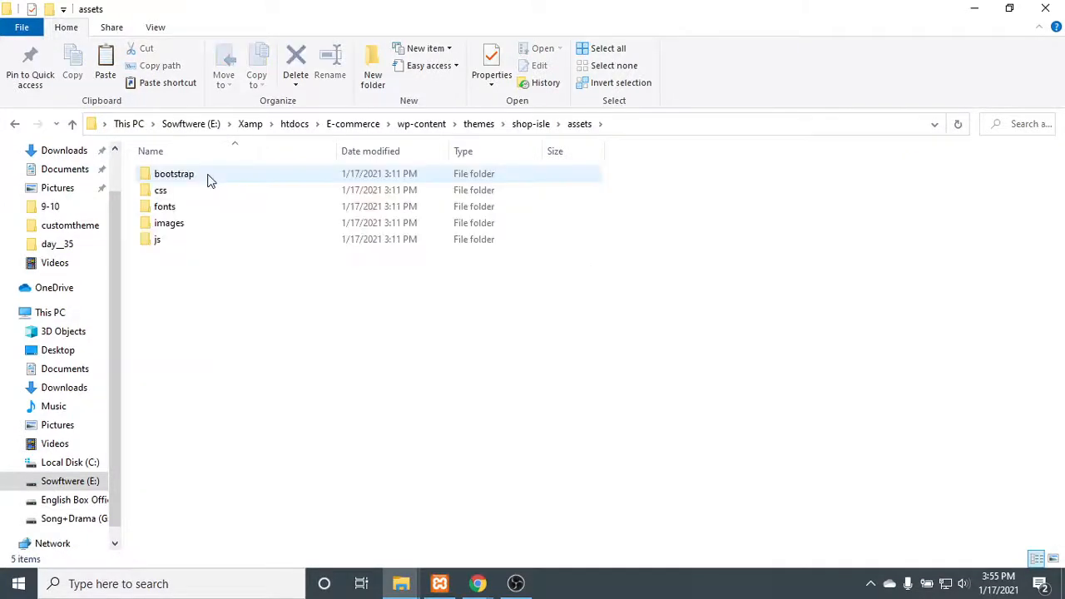
{"action": "left_click", "coordinate": [209, 222]}
{"action": "double_click", "coordinate": [213, 224]}
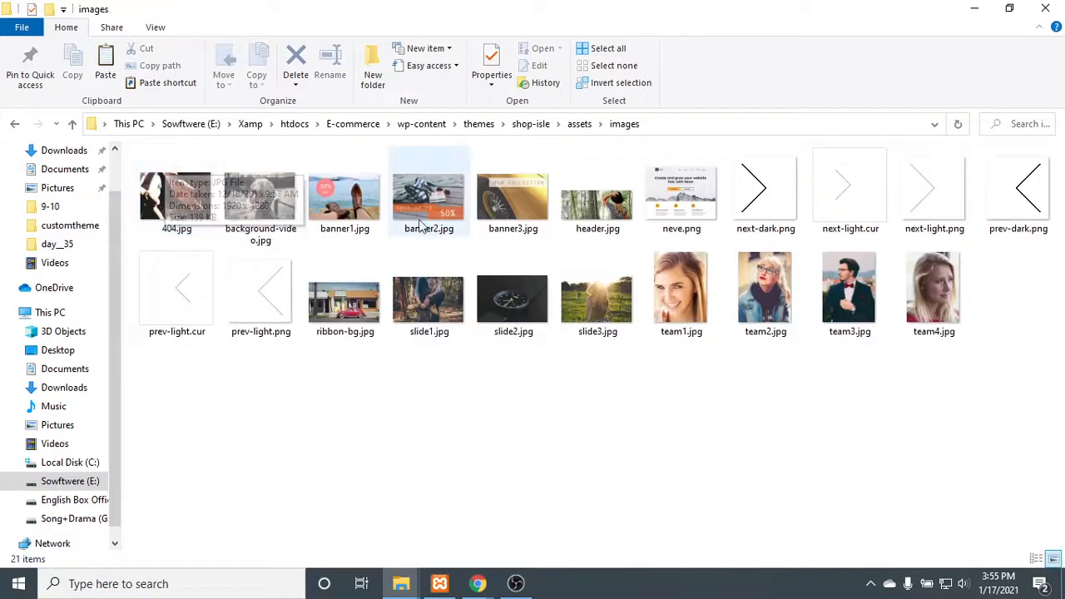
- Check the pixel dimensions of banner2.jpg in its file properties
{"action": "left_click", "coordinate": [446, 194]}
{"action": "right_click", "coordinate": [444, 199]}
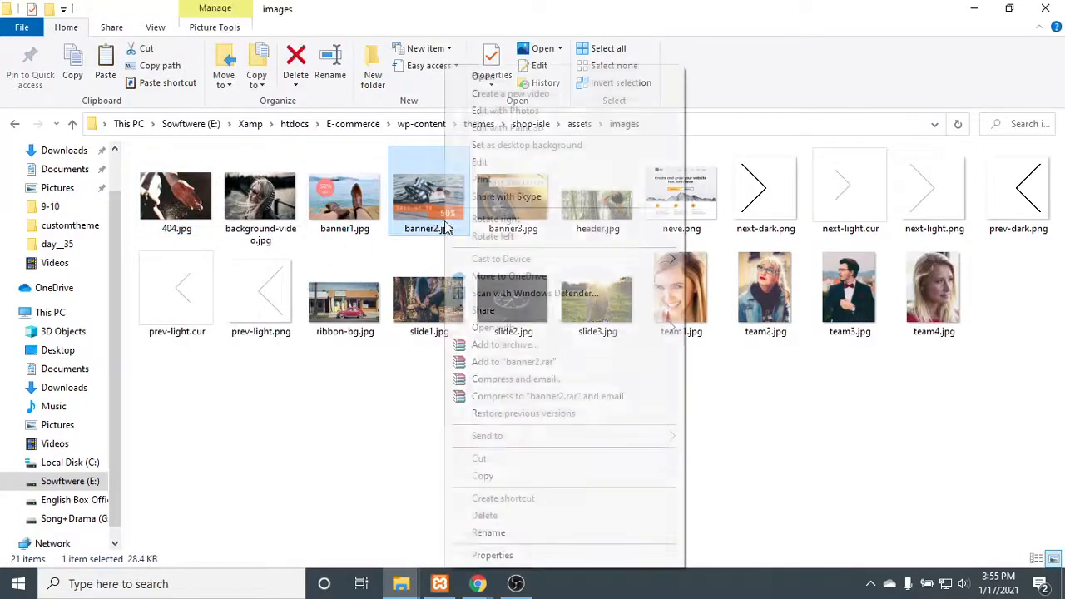
{"action": "left_click", "coordinate": [542, 556]}
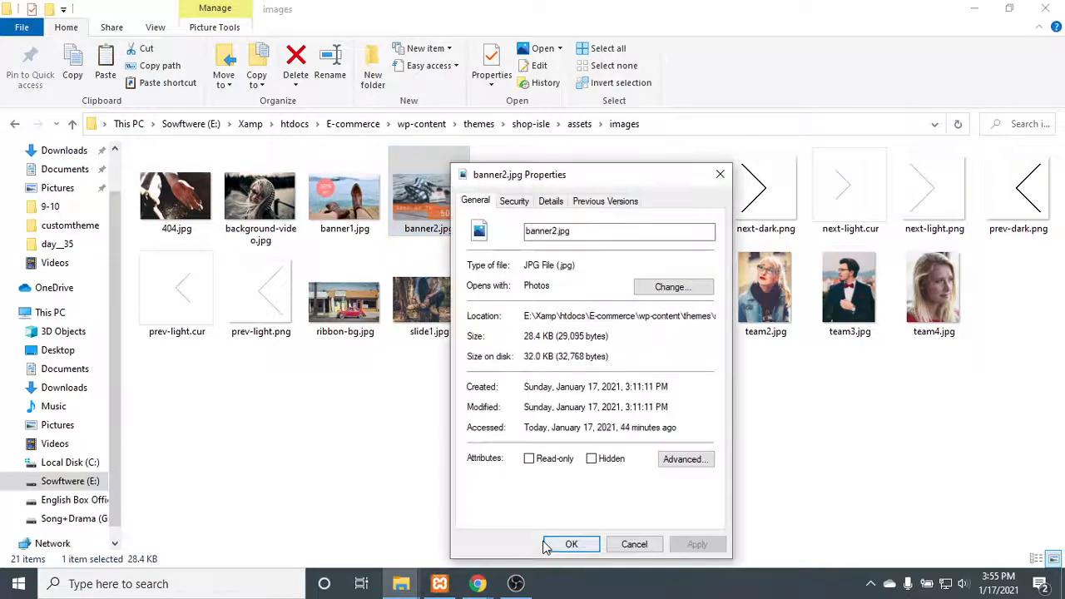
{"action": "left_click", "coordinate": [550, 203]}
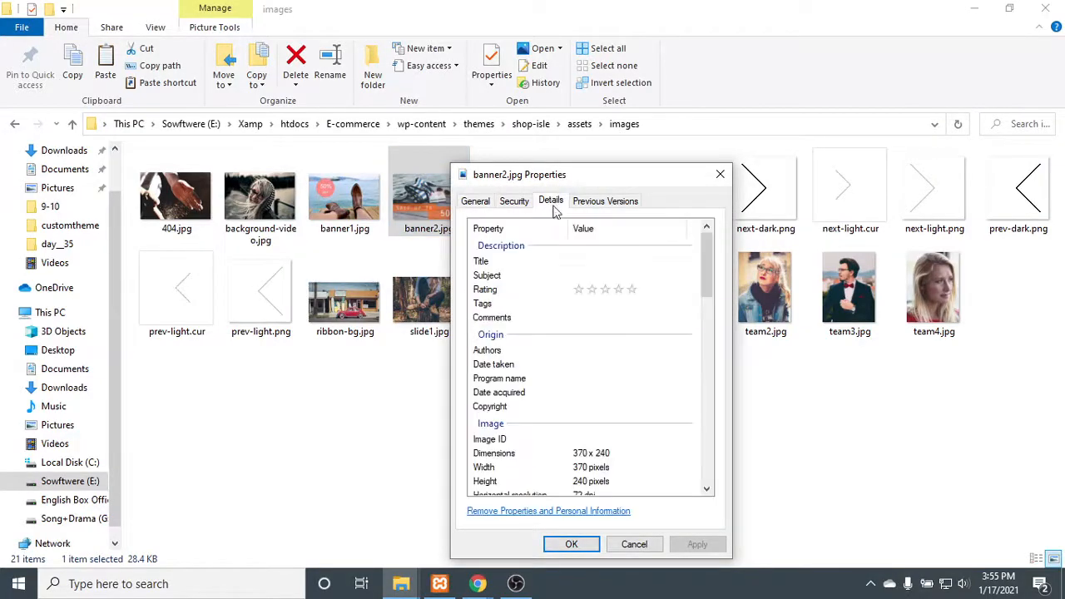
{"action": "scroll", "coordinate": [592, 409], "scroll_direction": "down", "scroll_amount": 1}
{"action": "left_click", "coordinate": [574, 413]}
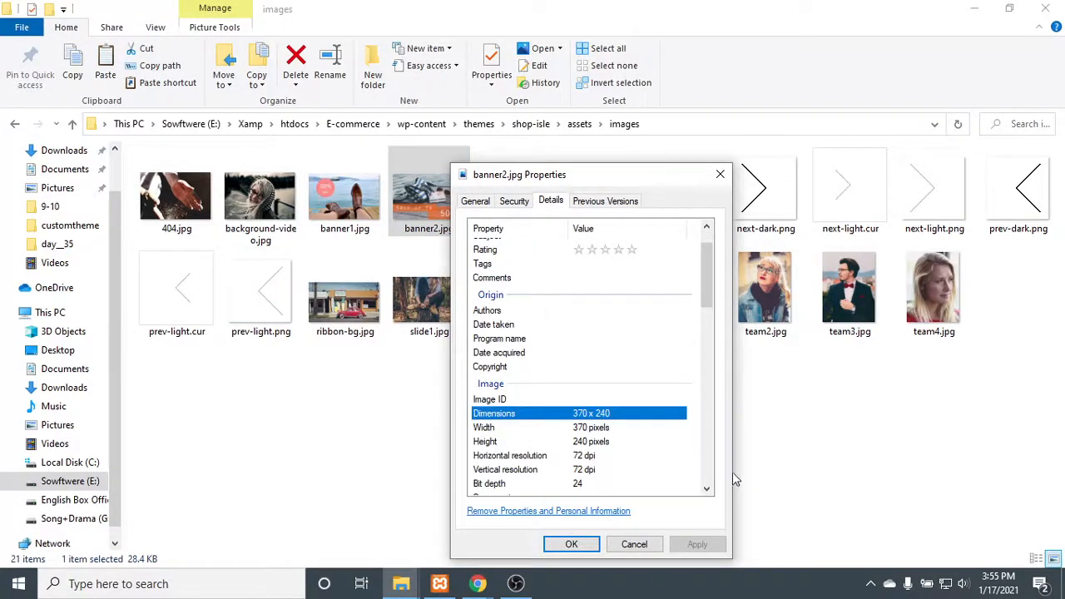
- Switch back to the browser's site customizer and reinsert jpg.jpg as the second banner's image at the Banners section size, 360 × 235
{"action": "mouse_move", "coordinate": [489, 593]}
{"action": "left_click", "coordinate": [404, 488]}
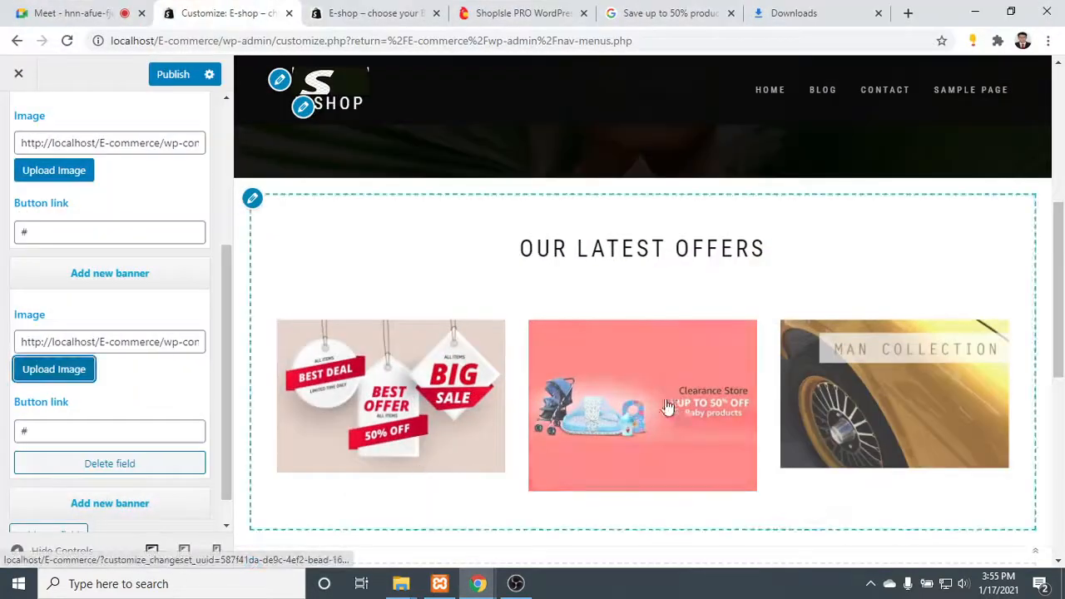
{"action": "left_click", "coordinate": [48, 377]}
{"action": "left_click", "coordinate": [248, 262]}
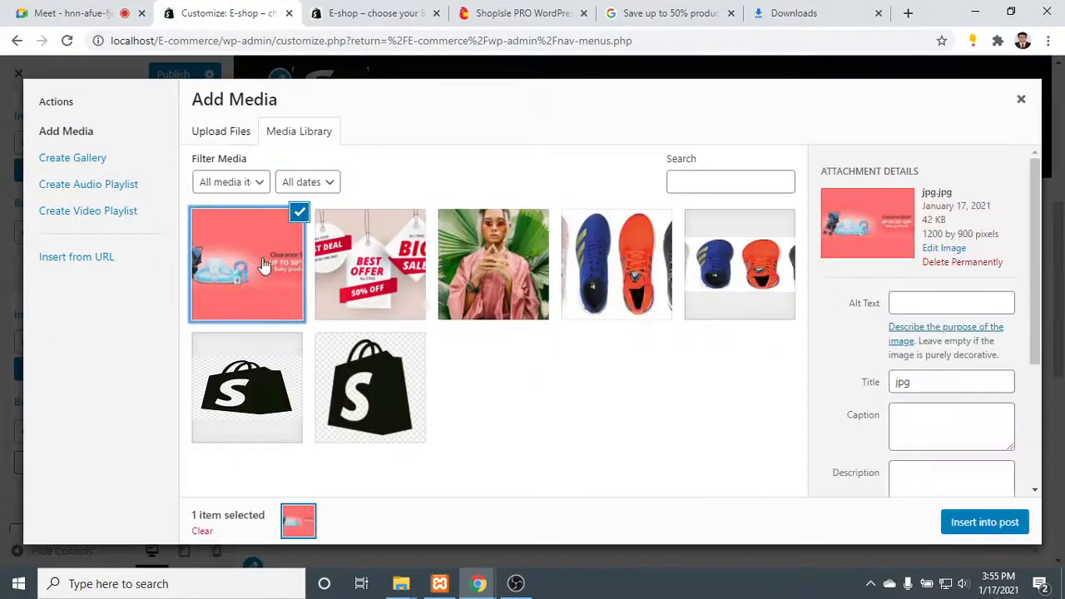
{"action": "scroll", "coordinate": [967, 376], "scroll_direction": "down", "scroll_amount": 3}
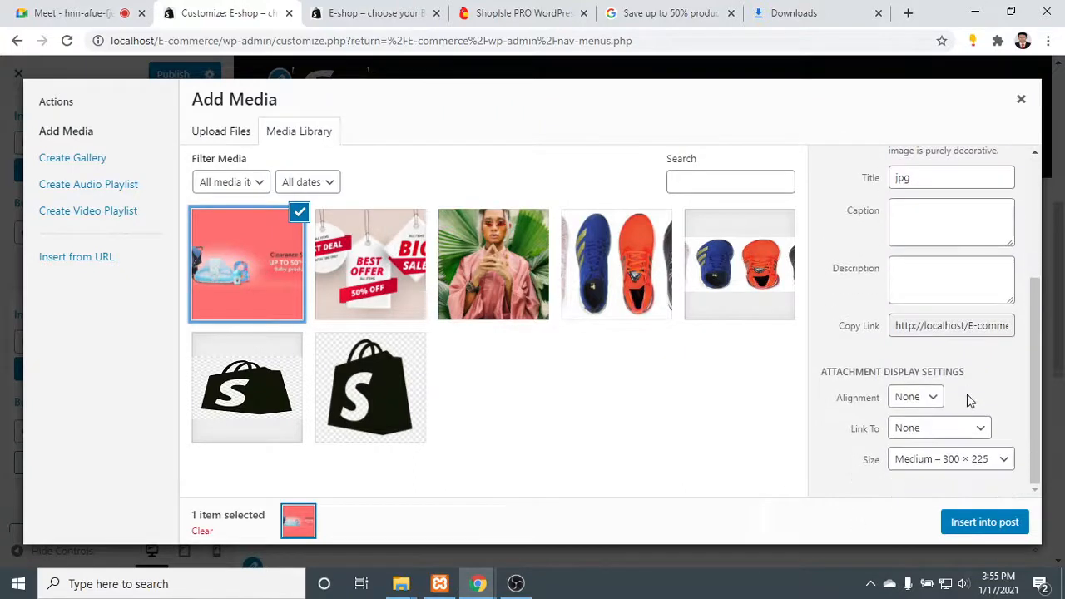
{"action": "left_click", "coordinate": [982, 462]}
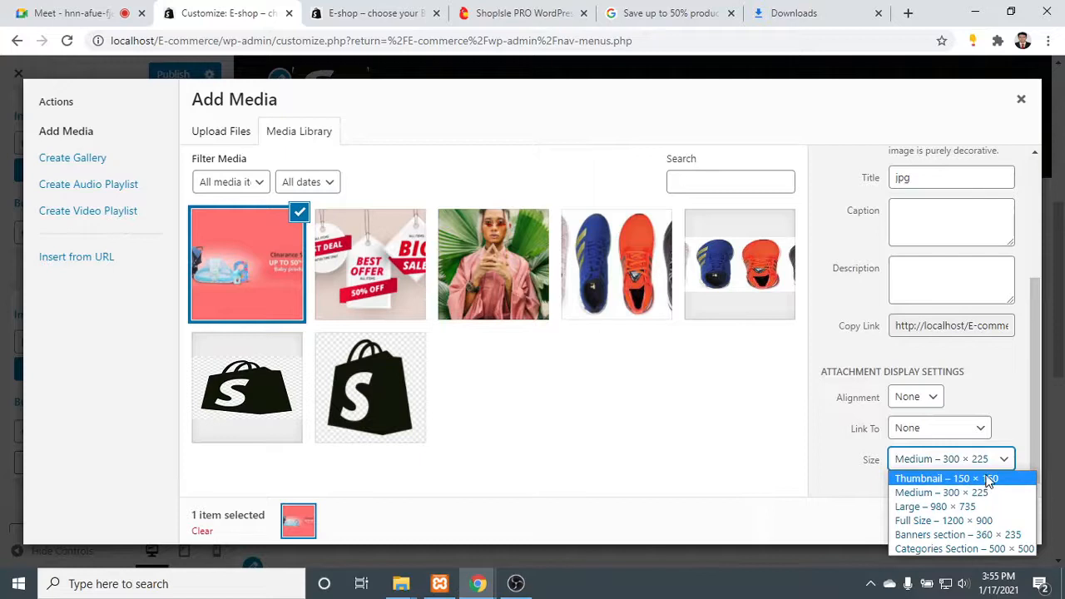
{"action": "left_click", "coordinate": [1028, 537]}
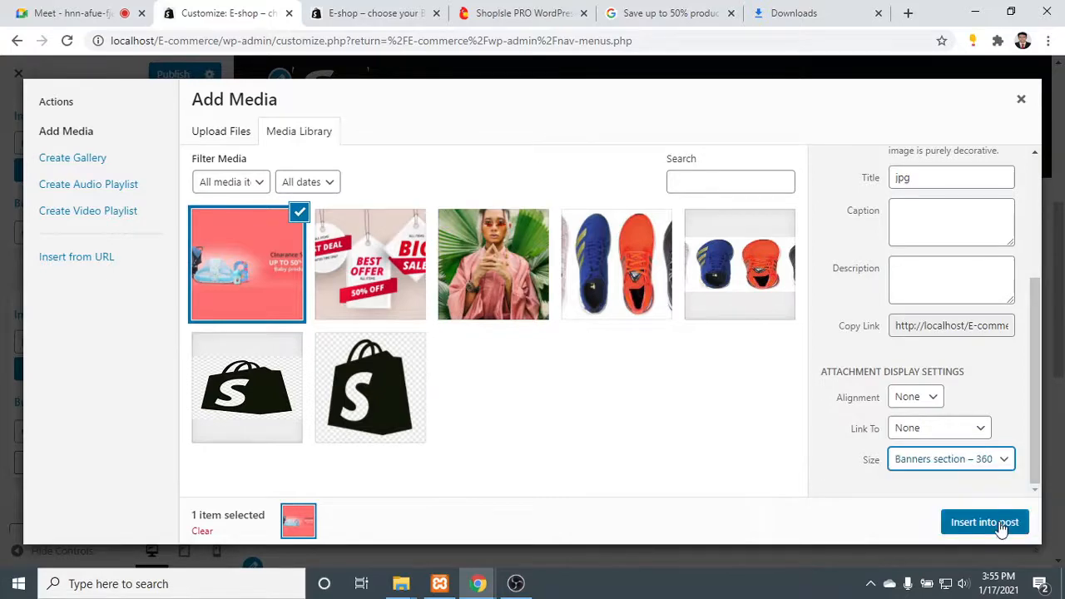
{"action": "left_click", "coordinate": [1001, 522]}
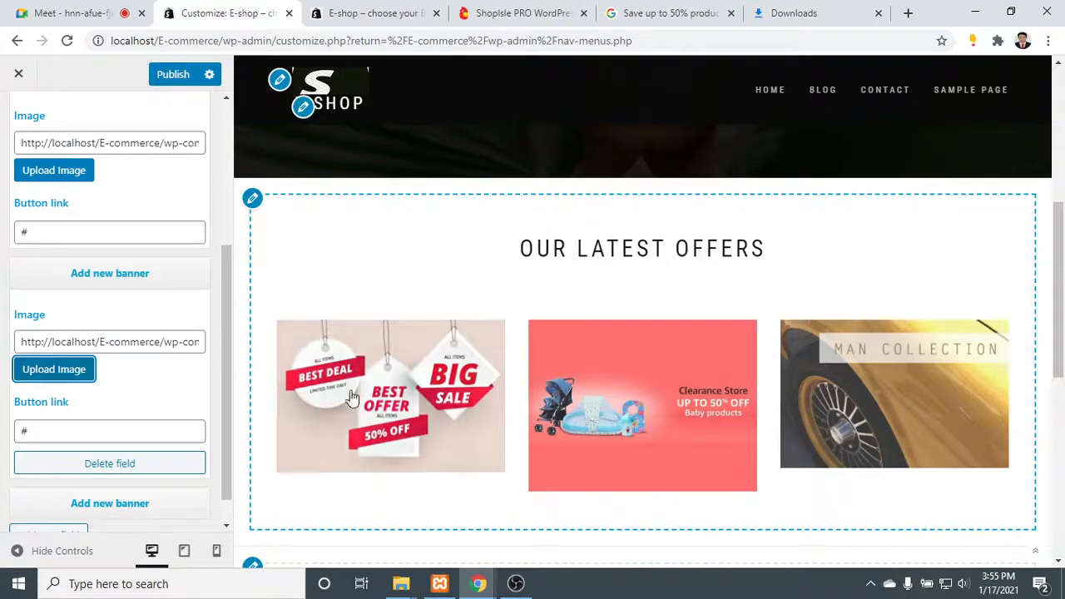
- Reinsert the hanging sales label picture as the first banner's image at the Banners section size, 360 × 235
{"action": "left_click", "coordinate": [73, 172]}
{"action": "left_click", "coordinate": [341, 256]}
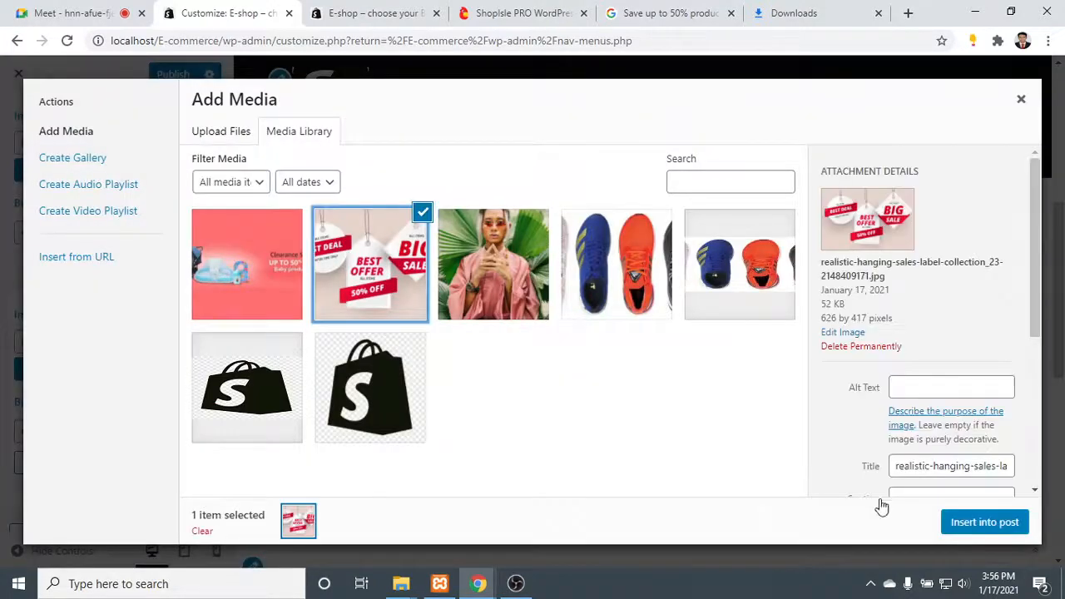
{"action": "scroll", "coordinate": [982, 449], "scroll_direction": "down", "scroll_amount": 3}
{"action": "left_click", "coordinate": [983, 460]}
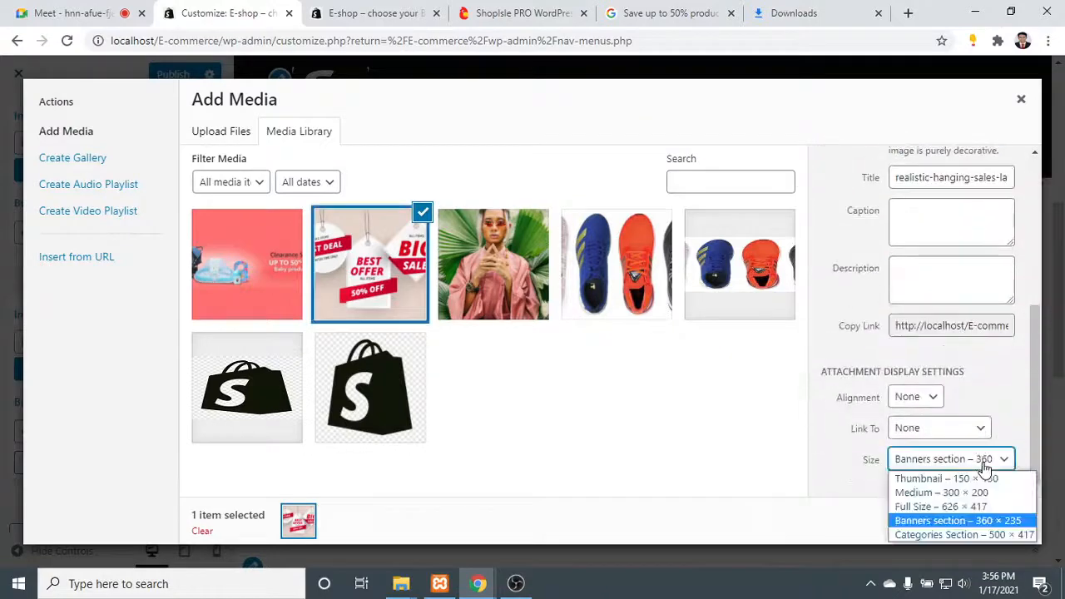
{"action": "left_click", "coordinate": [983, 522]}
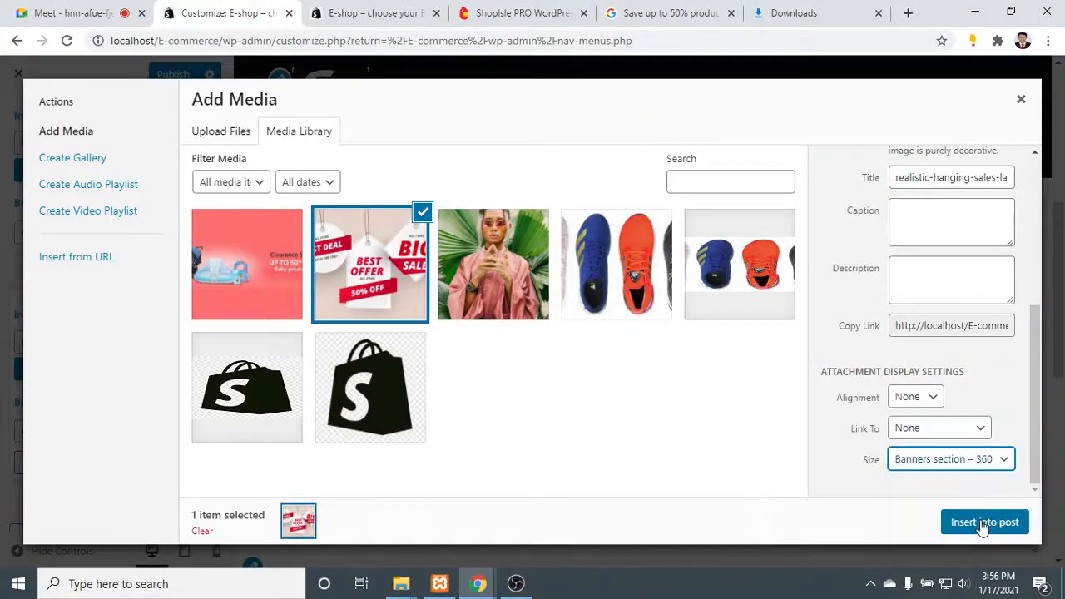
{"action": "left_click", "coordinate": [988, 464]}
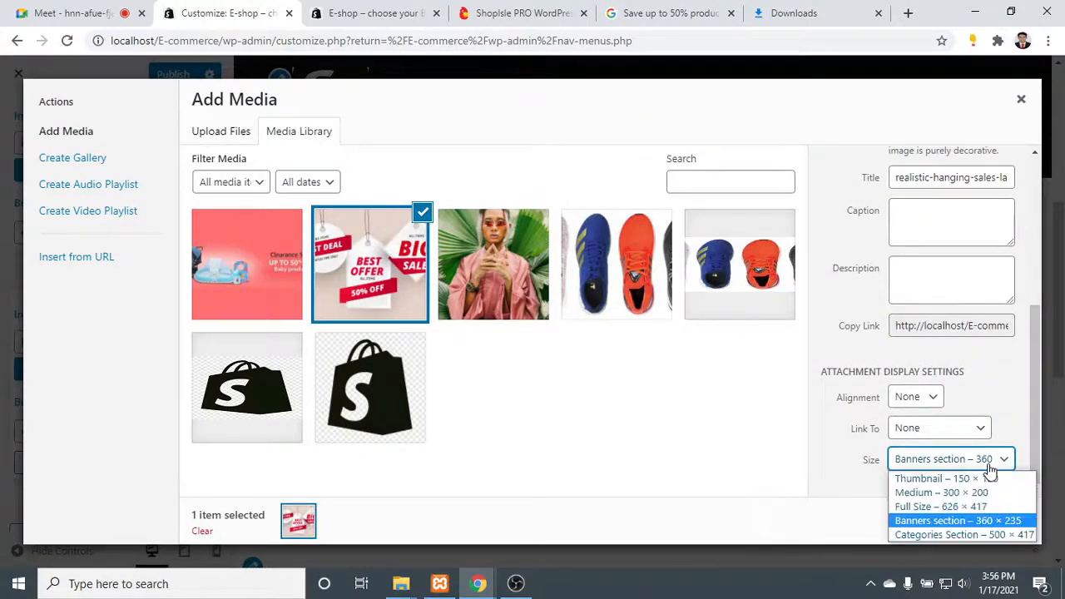
{"action": "left_click", "coordinate": [984, 521]}
{"action": "left_click", "coordinate": [994, 517]}
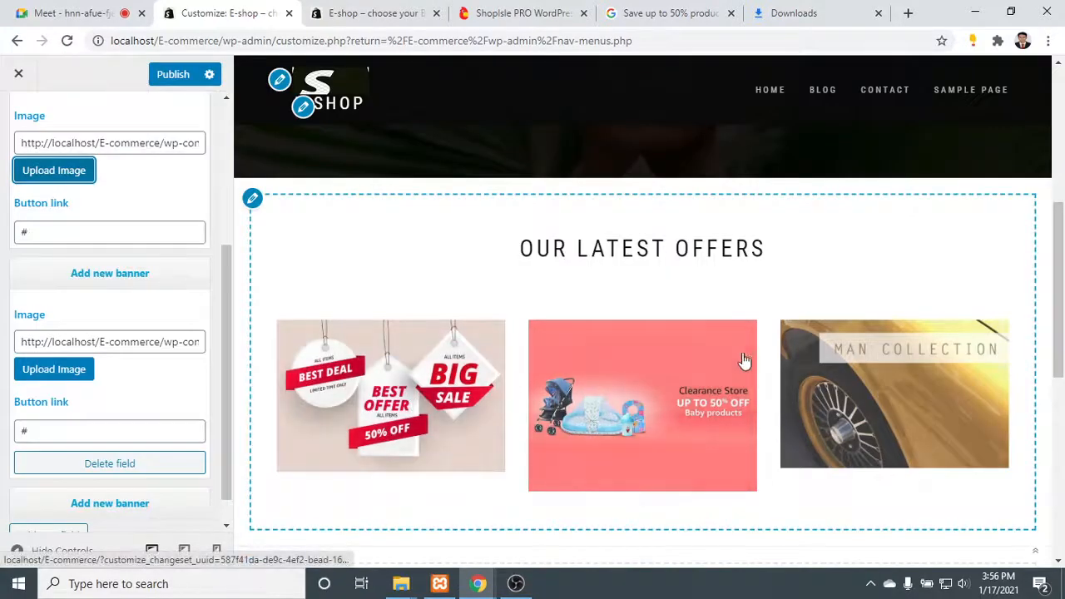
- Switch to the Google image search and search for pictures of "man collection"
{"action": "scroll", "coordinate": [745, 359], "scroll_direction": "down", "scroll_amount": 1}
{"action": "left_click", "coordinate": [791, 12]}
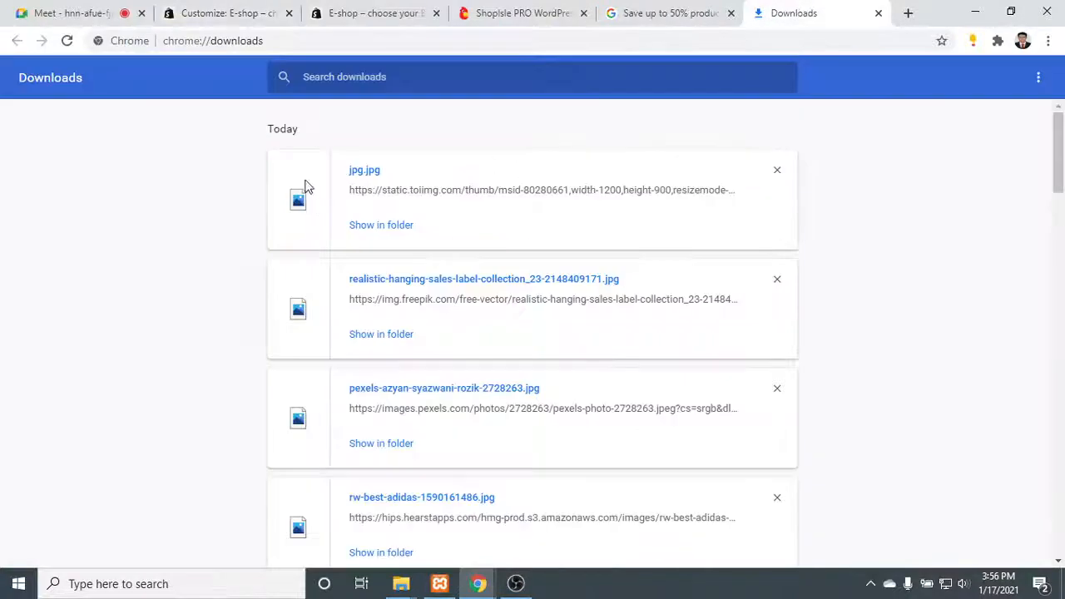
{"action": "left_click", "coordinate": [656, 10]}
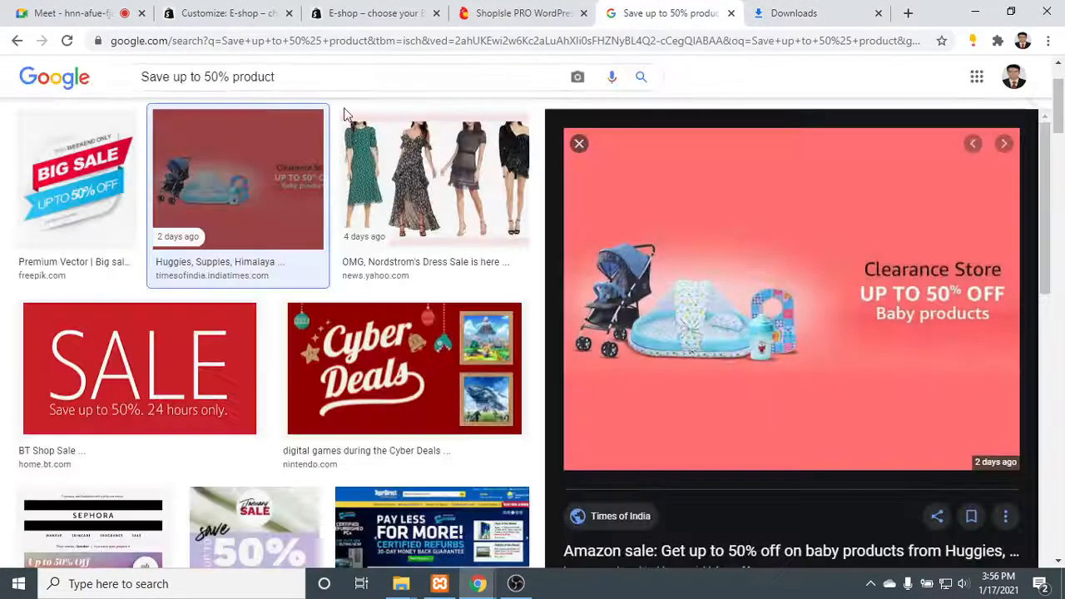
{"action": "triple_click", "coordinate": [290, 75]}
{"action": "type", "text": "m"}
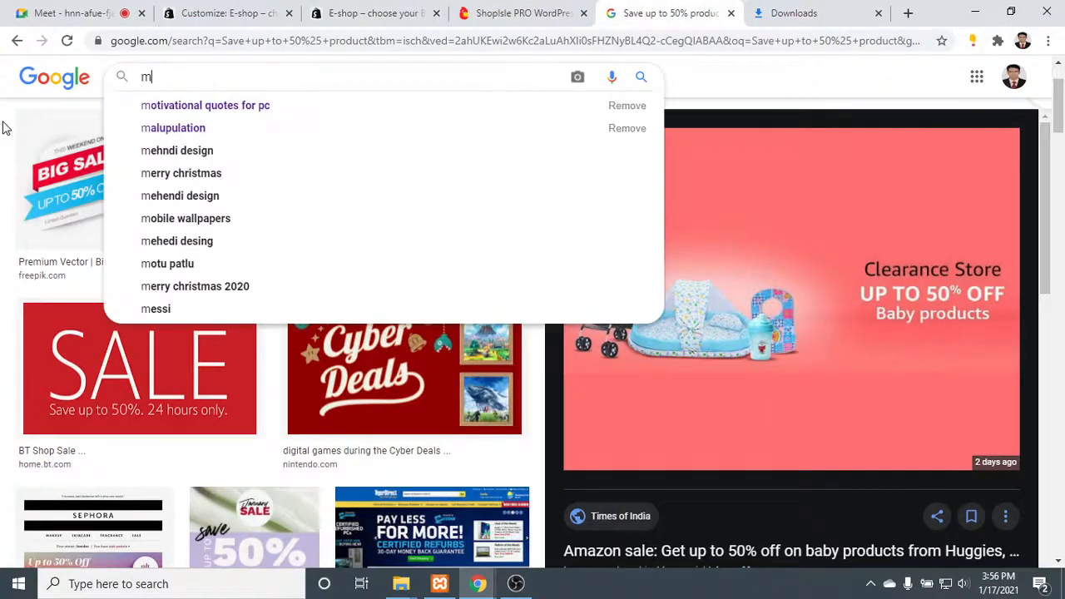
{"action": "type", "text": "an collection"}
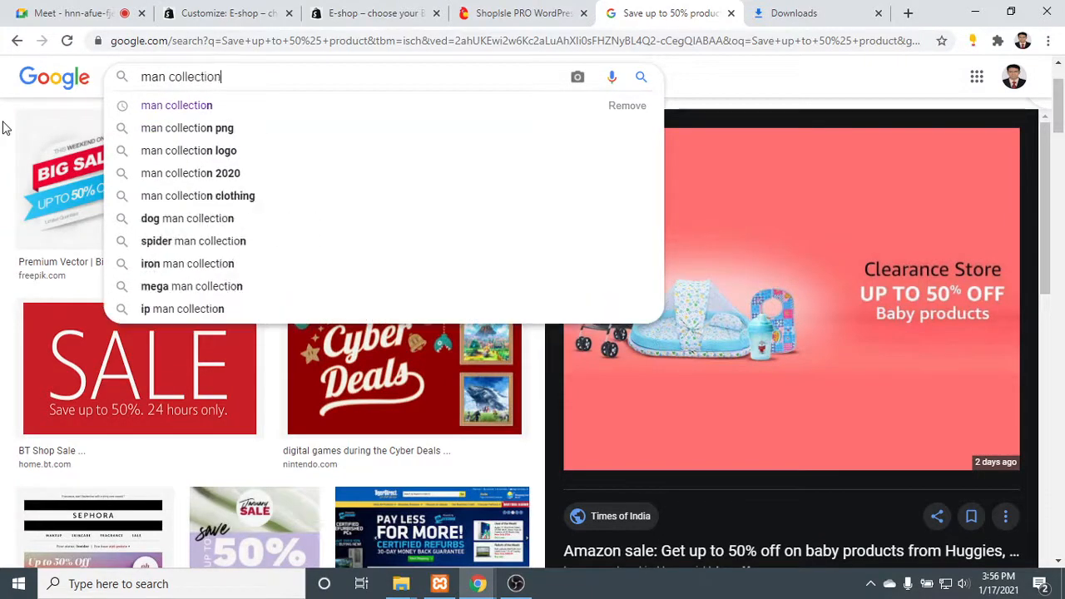
{"action": "key", "text": "Return"}
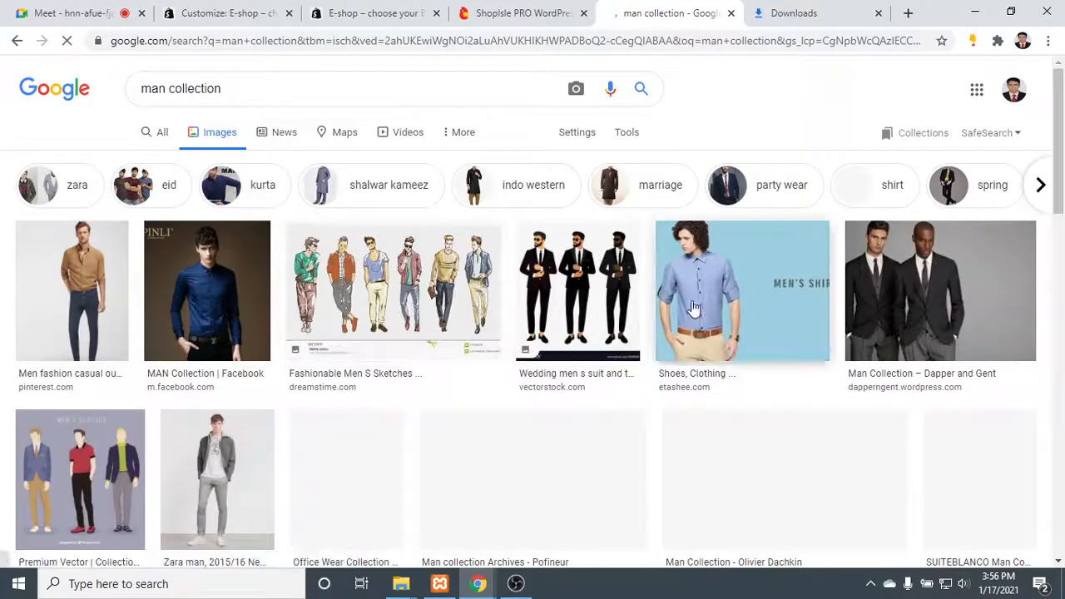
- Save the picture of the man in sunglasses and a leather jacket as banner.jpg in the Downloads folder
{"action": "scroll", "coordinate": [915, 297], "scroll_direction": "down", "scroll_amount": 1}
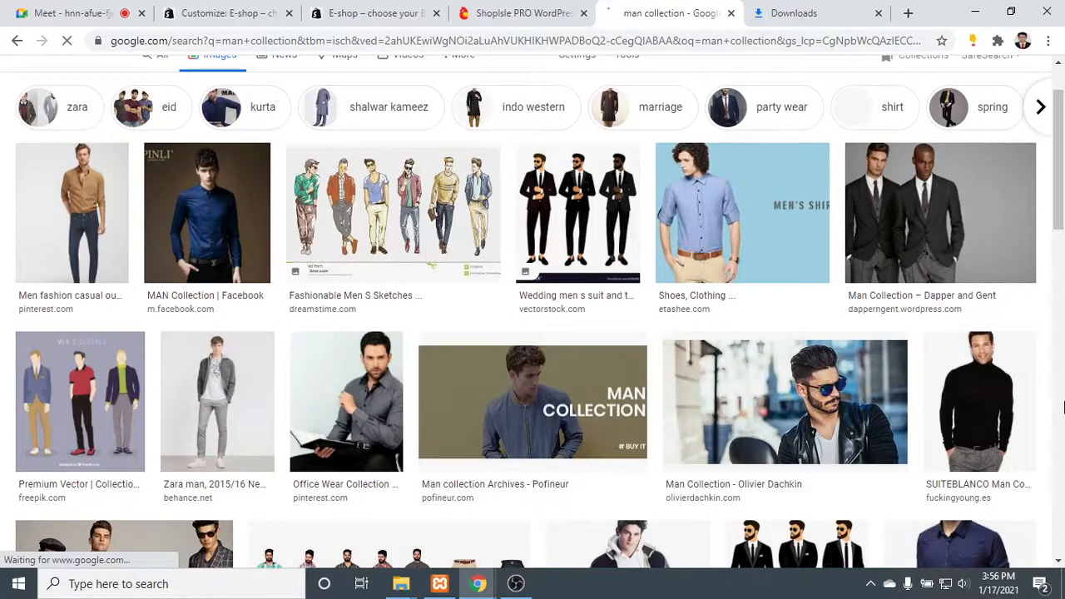
{"action": "scroll", "coordinate": [1060, 406], "scroll_direction": "down", "scroll_amount": 2}
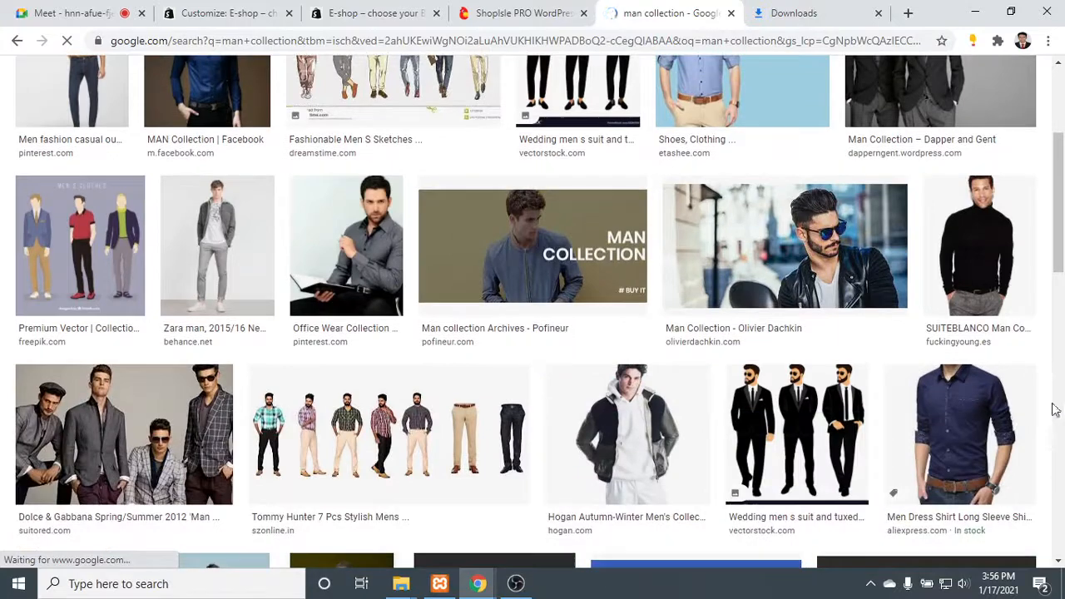
{"action": "left_click", "coordinate": [814, 394]}
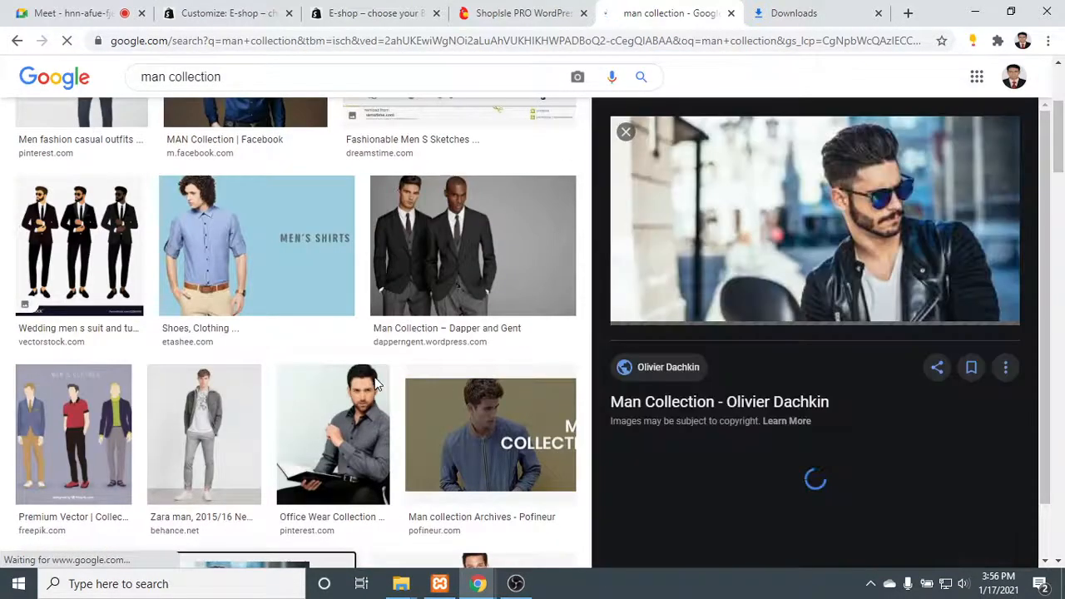
{"action": "scroll", "coordinate": [418, 371], "scroll_direction": "down", "scroll_amount": 6}
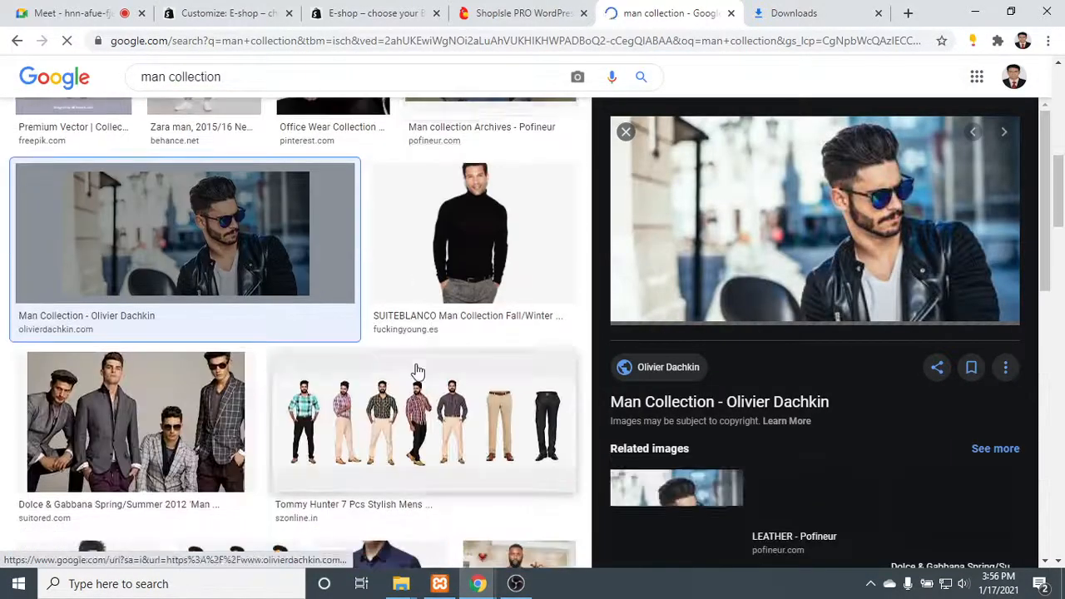
{"action": "scroll", "coordinate": [418, 372], "scroll_direction": "up", "scroll_amount": 6}
{"action": "scroll", "coordinate": [417, 371], "scroll_direction": "down", "scroll_amount": 5}
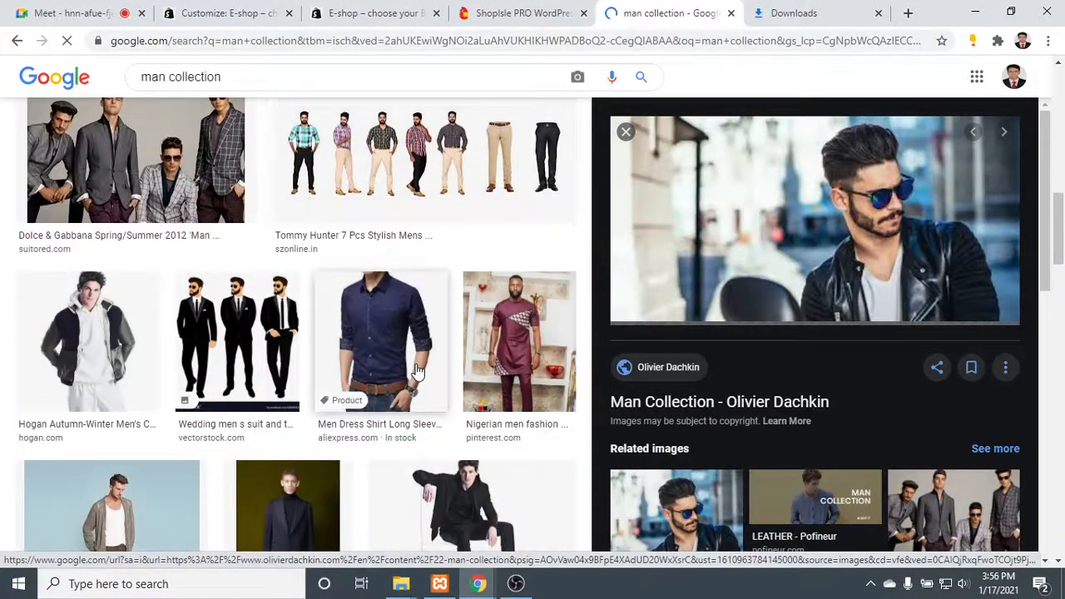
{"action": "scroll", "coordinate": [429, 332], "scroll_direction": "up", "scroll_amount": 2}
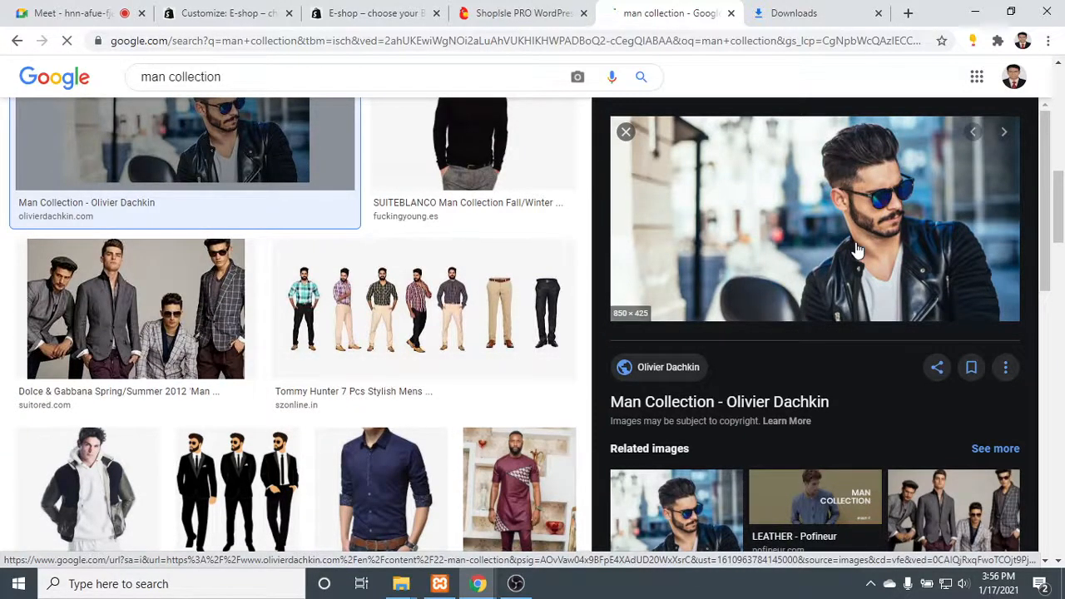
{"action": "right_click", "coordinate": [749, 223]}
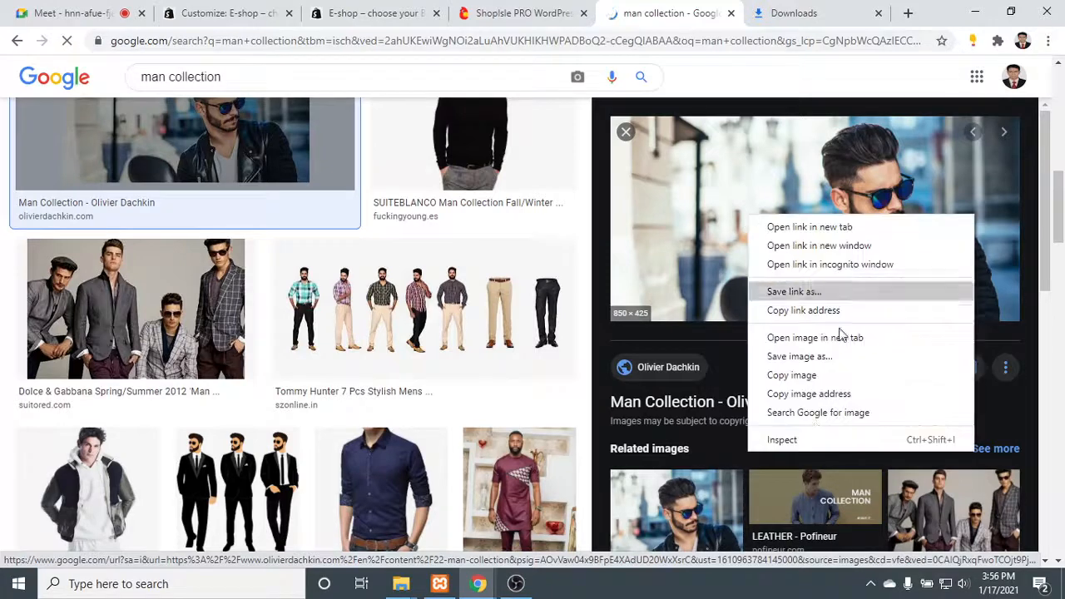
{"action": "left_click", "coordinate": [797, 356]}
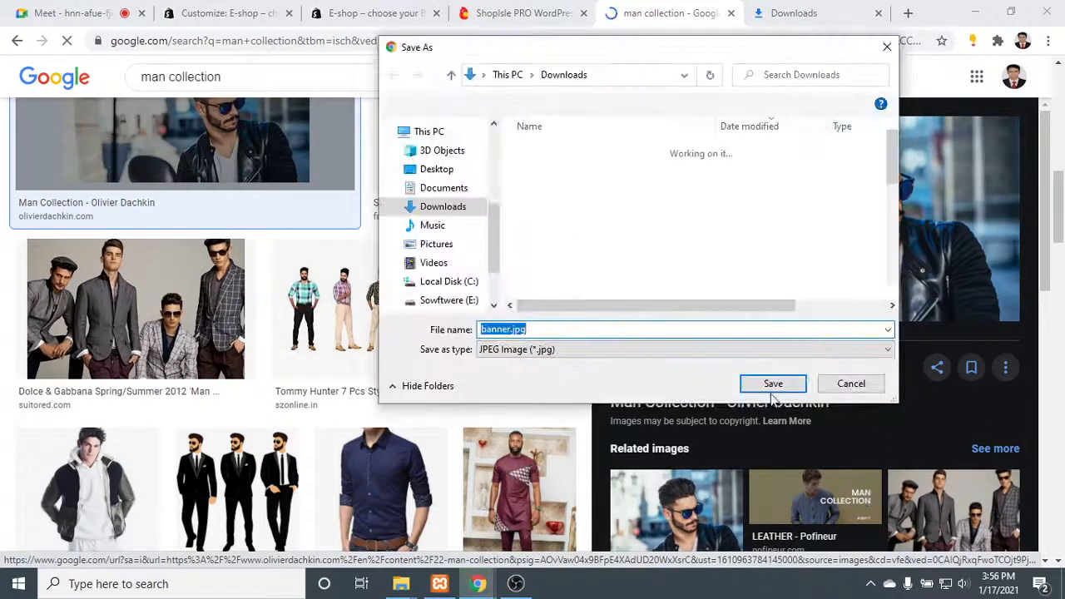
{"action": "left_click", "coordinate": [773, 388]}
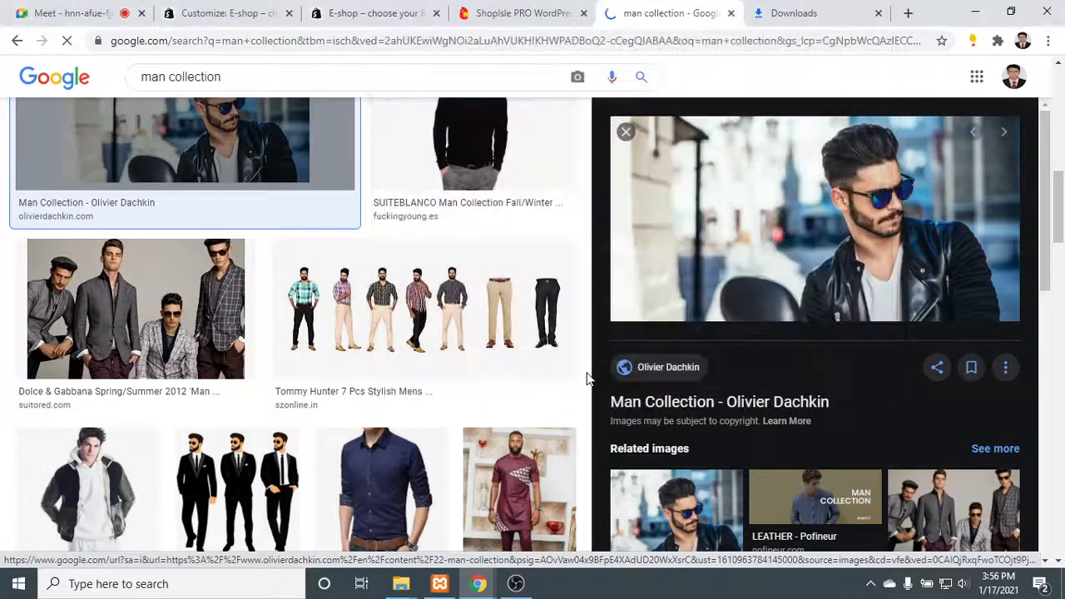
- Preview the Tommy Hunter 7 Pcs Stylish Mens Collections picture and its related images
{"action": "left_click", "coordinate": [527, 310]}
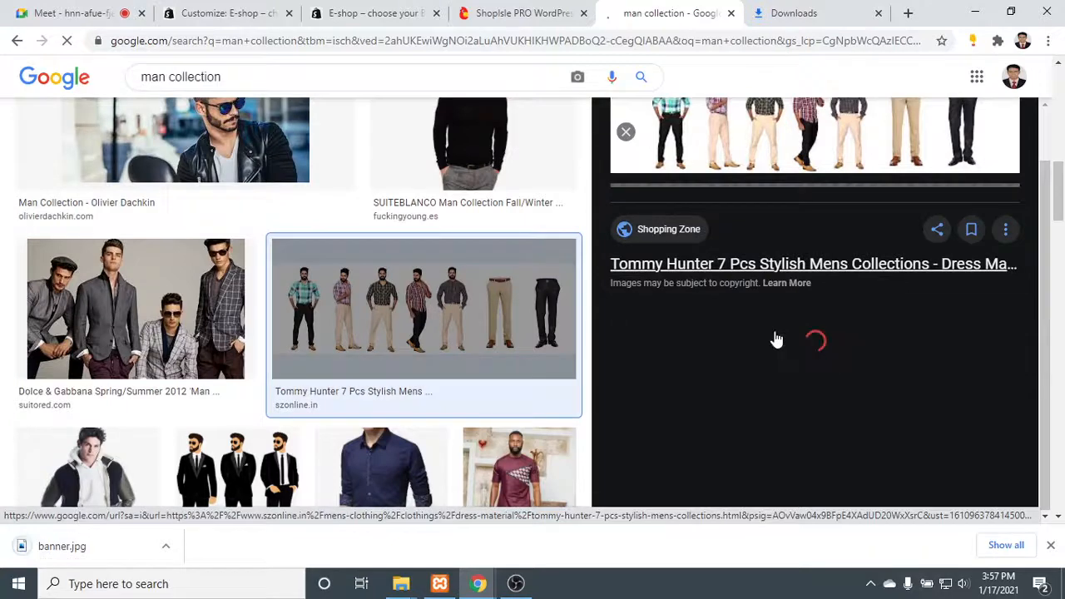
{"action": "scroll", "coordinate": [780, 331], "scroll_direction": "down", "scroll_amount": 1}
{"action": "scroll", "coordinate": [787, 328], "scroll_direction": "down", "scroll_amount": 1}
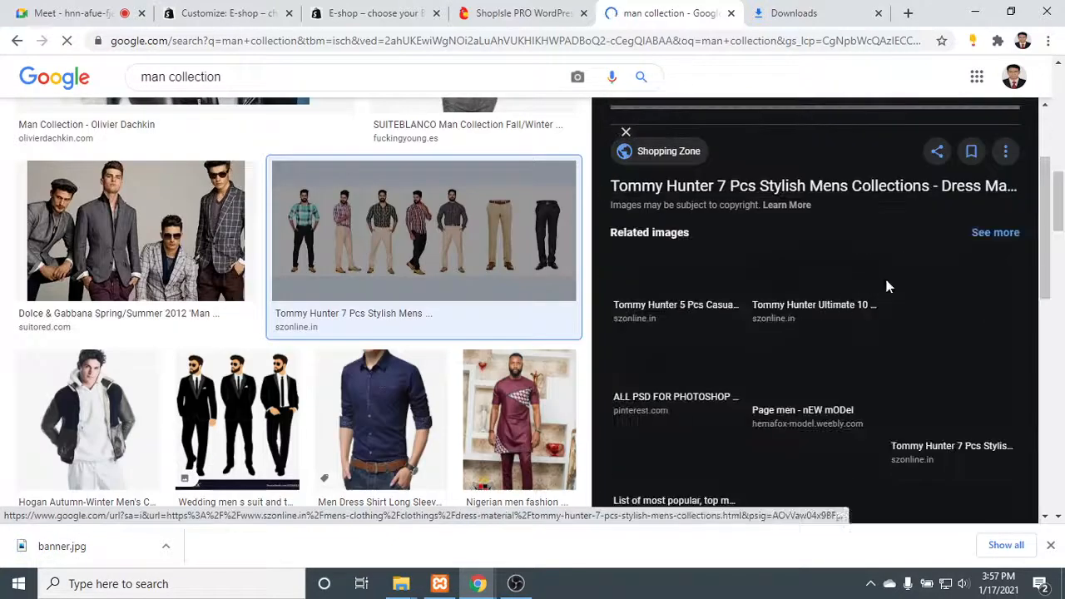
{"action": "scroll", "coordinate": [832, 299], "scroll_direction": "up", "scroll_amount": 2}
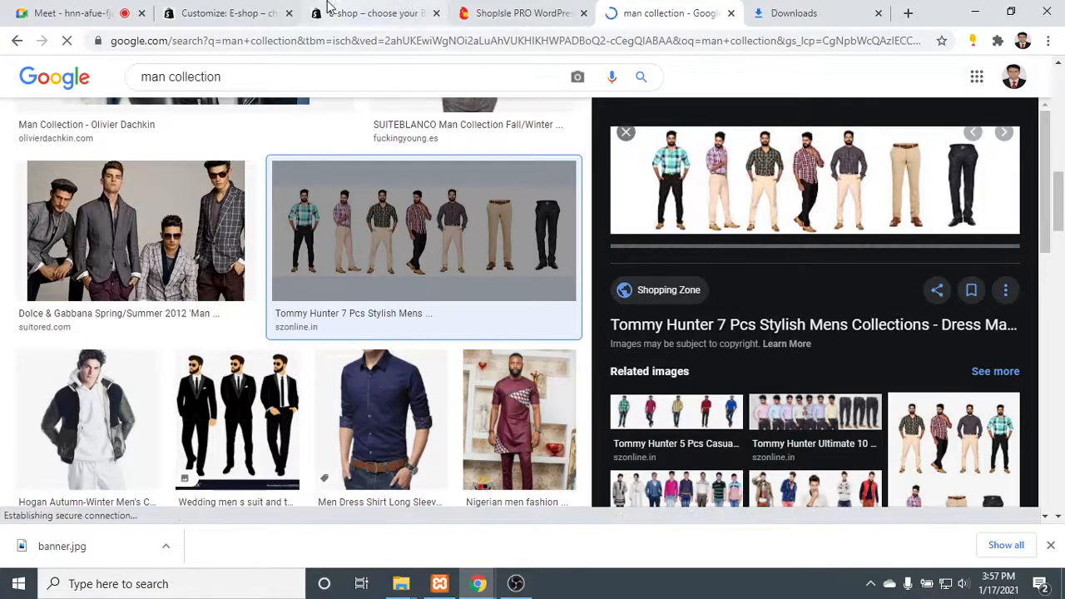
- Switch back to the site customizer and add a new banner field to the Banners section
{"action": "left_click", "coordinate": [210, 10]}
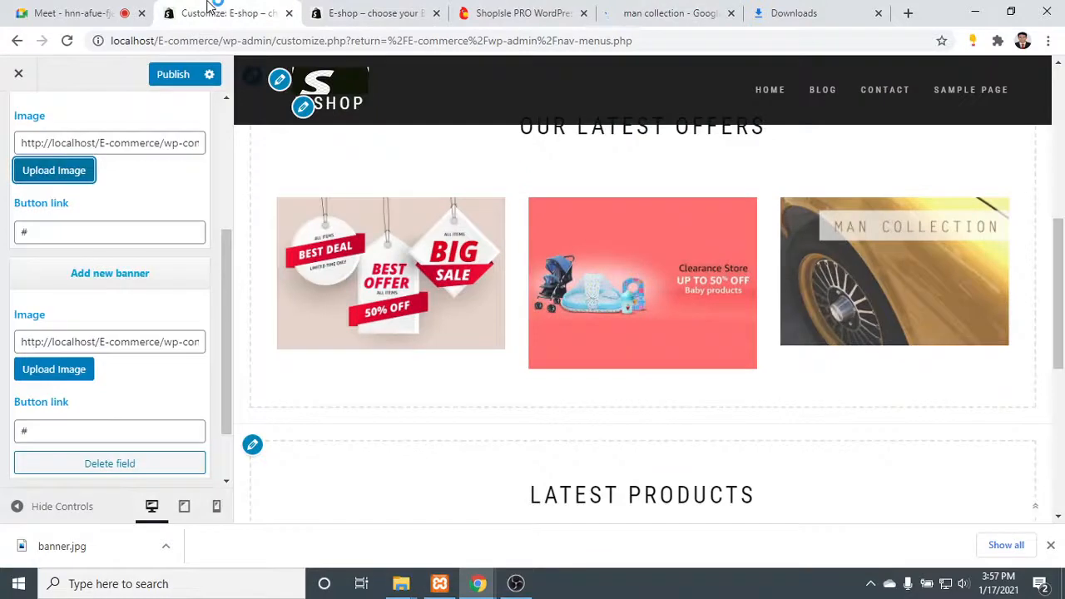
{"action": "scroll", "coordinate": [99, 426], "scroll_direction": "down", "scroll_amount": 1}
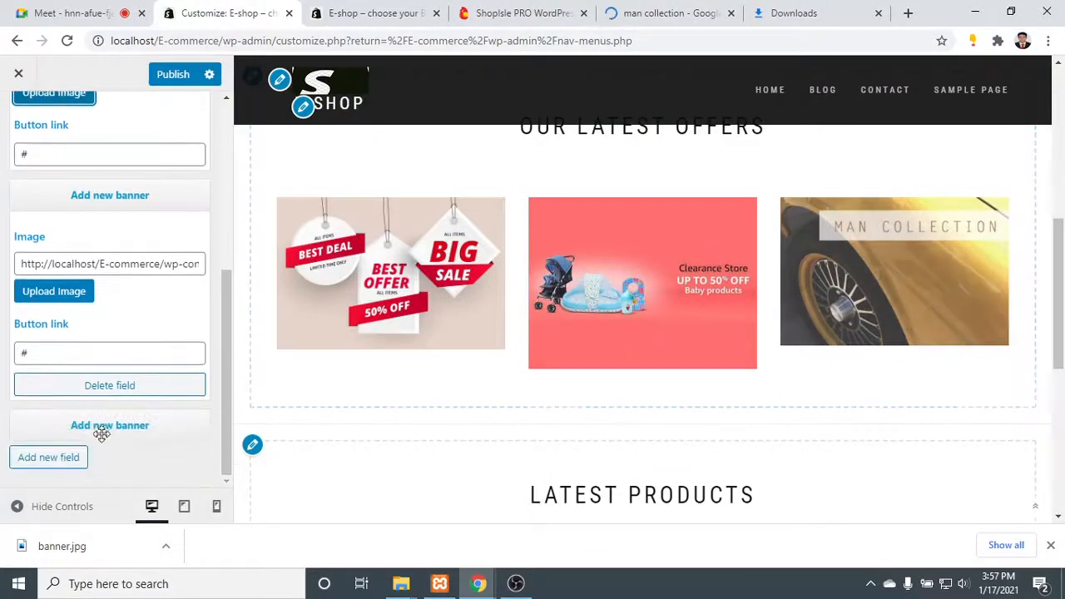
{"action": "left_click", "coordinate": [74, 455]}
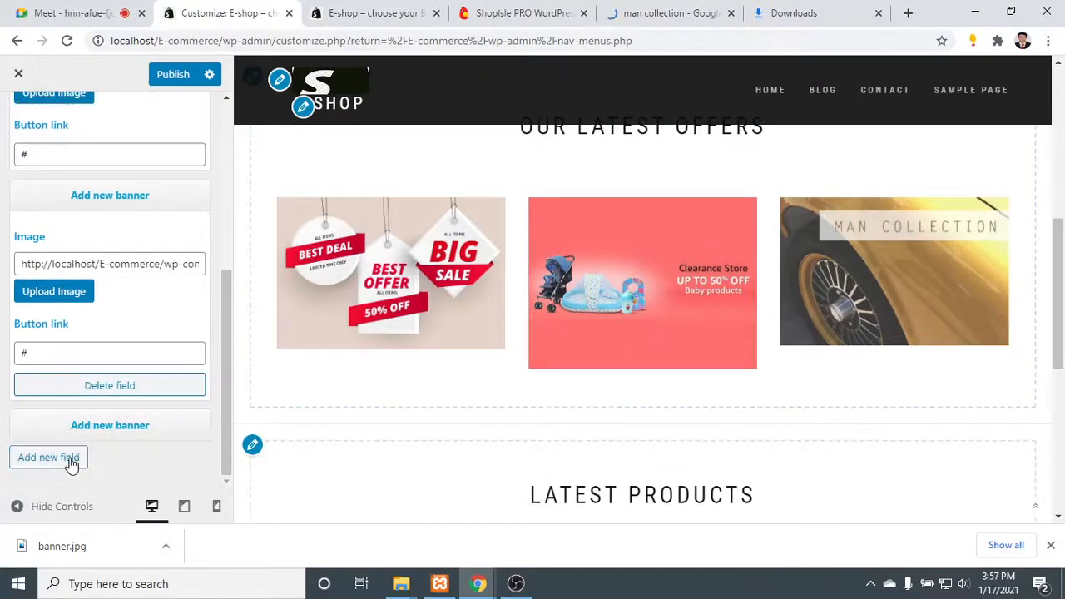
{"action": "left_click", "coordinate": [134, 426]}
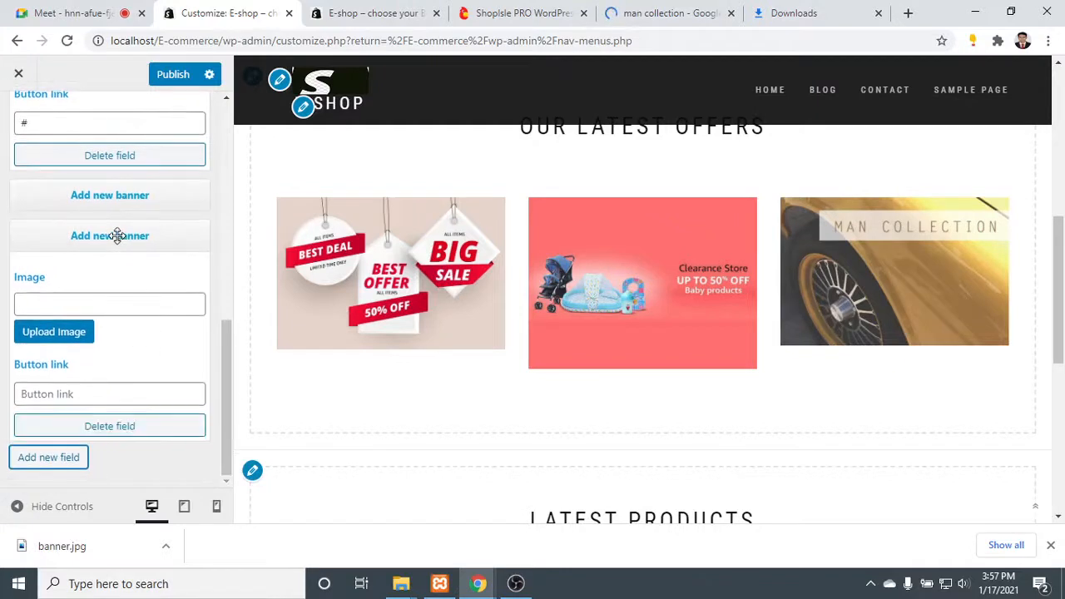
{"action": "left_click", "coordinate": [143, 185]}
{"action": "left_click", "coordinate": [142, 185]}
{"action": "left_click", "coordinate": [142, 195]}
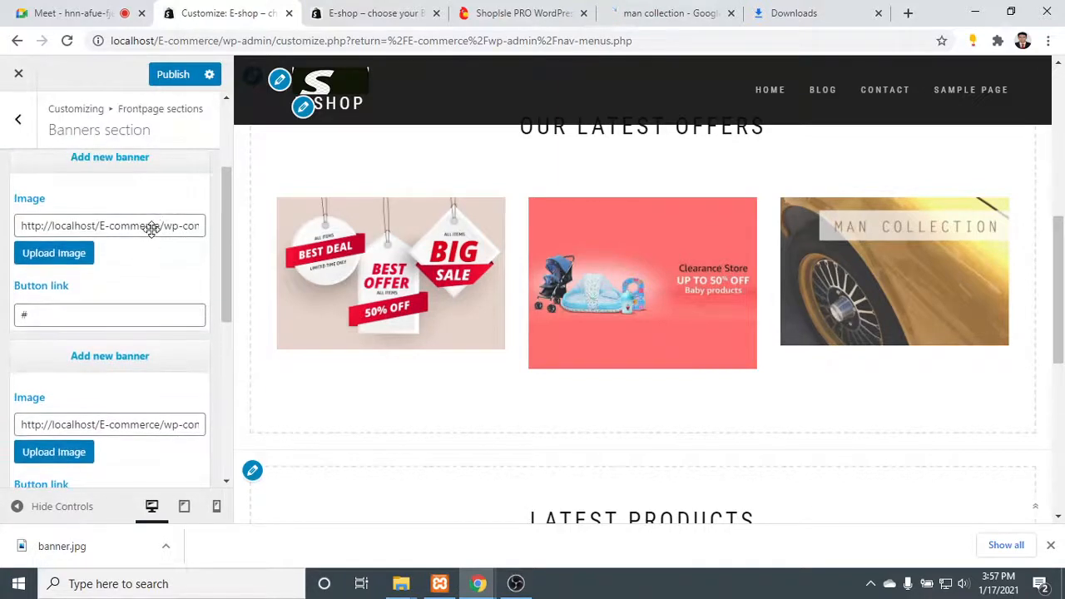
- Upload banner.jpg from the Downloads folder and insert it as the third banner's image
{"action": "scroll", "coordinate": [151, 229], "scroll_direction": "down", "scroll_amount": 1}
{"action": "left_click", "coordinate": [150, 266]}
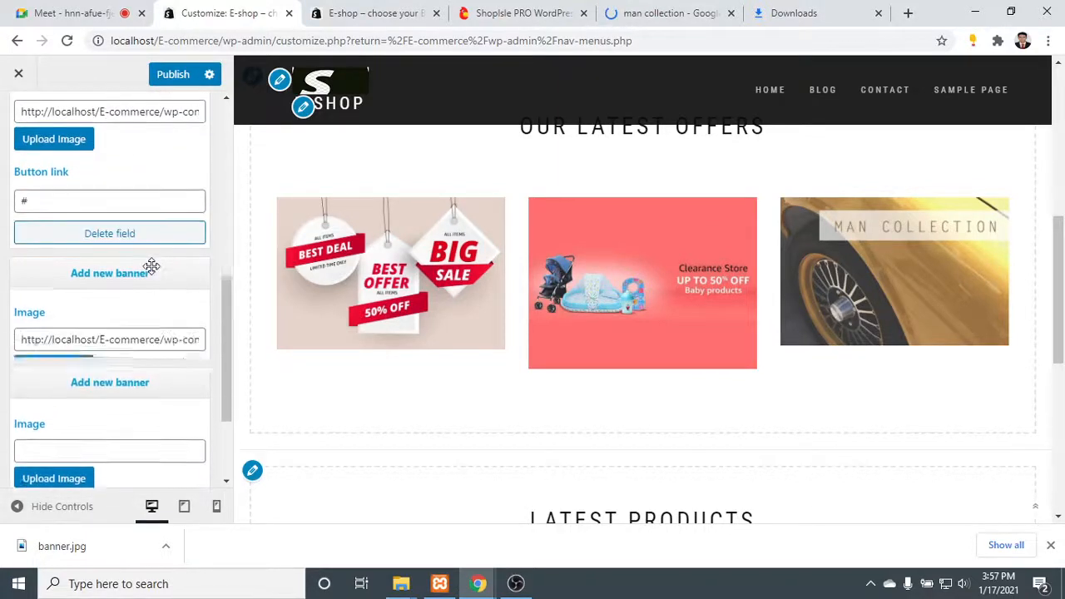
{"action": "left_click", "coordinate": [73, 375]}
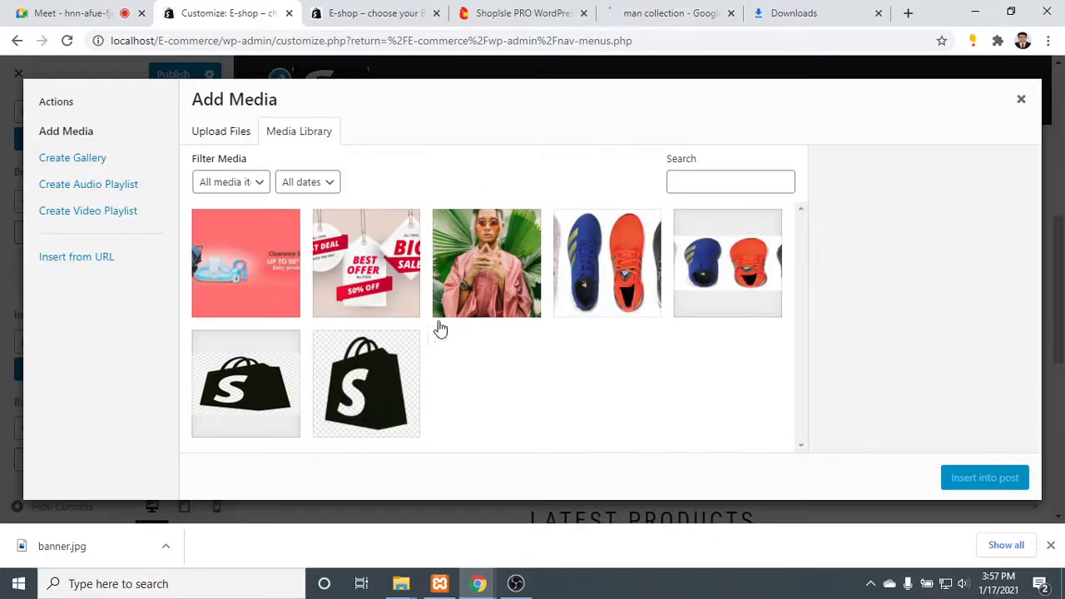
{"action": "left_click", "coordinate": [220, 136]}
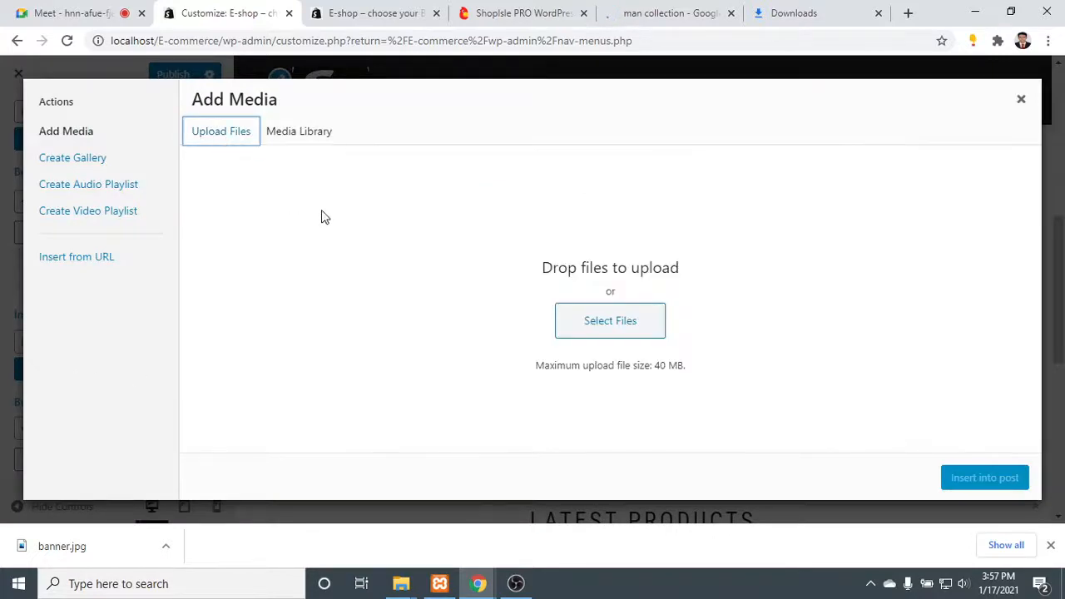
{"action": "left_click", "coordinate": [636, 328]}
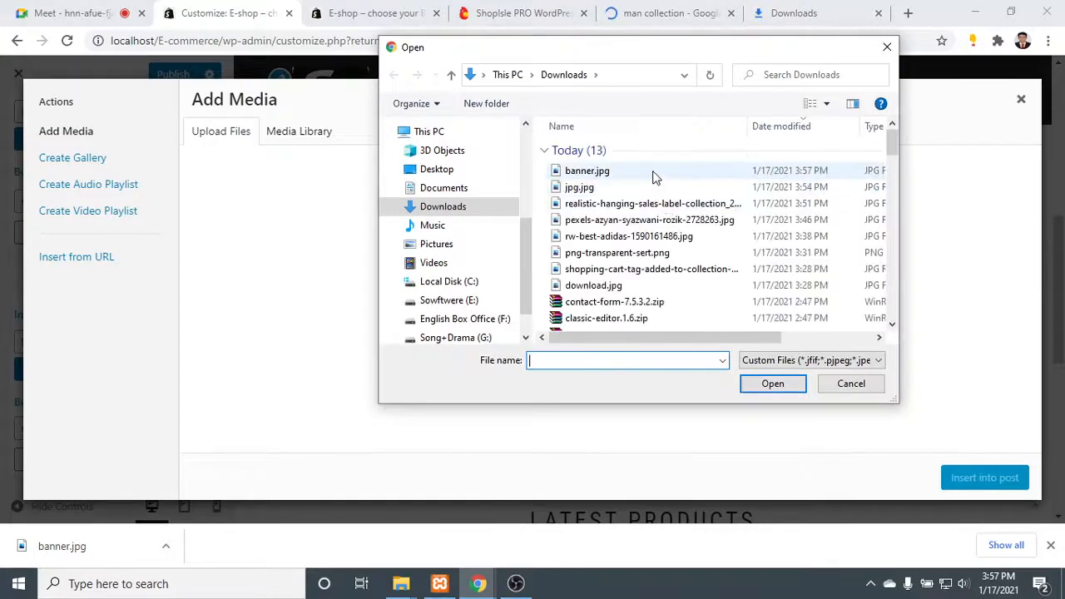
{"action": "double_click", "coordinate": [654, 175]}
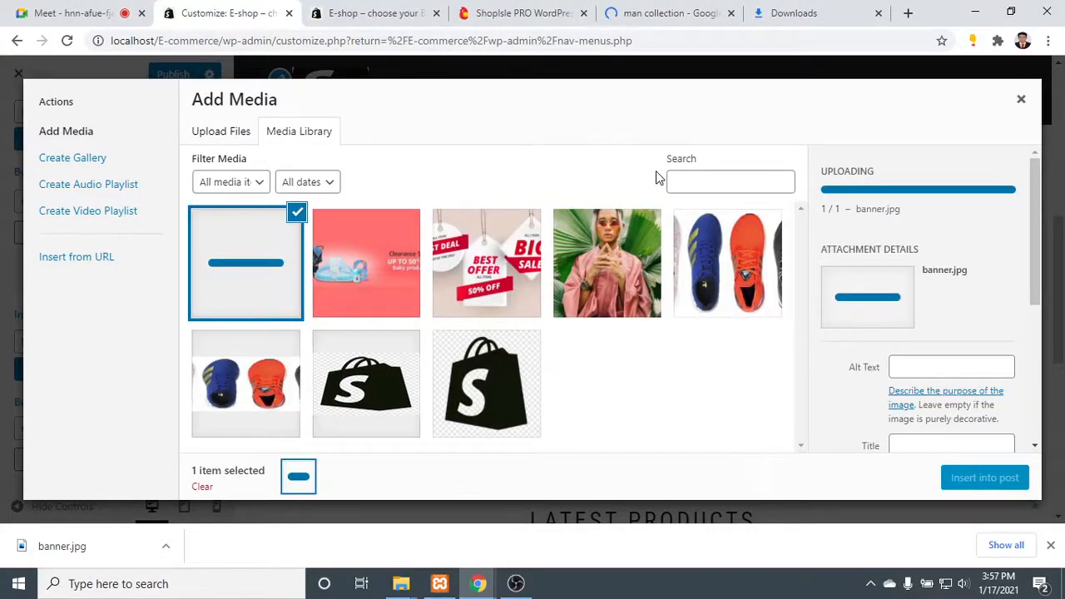
{"action": "left_click", "coordinate": [990, 478]}
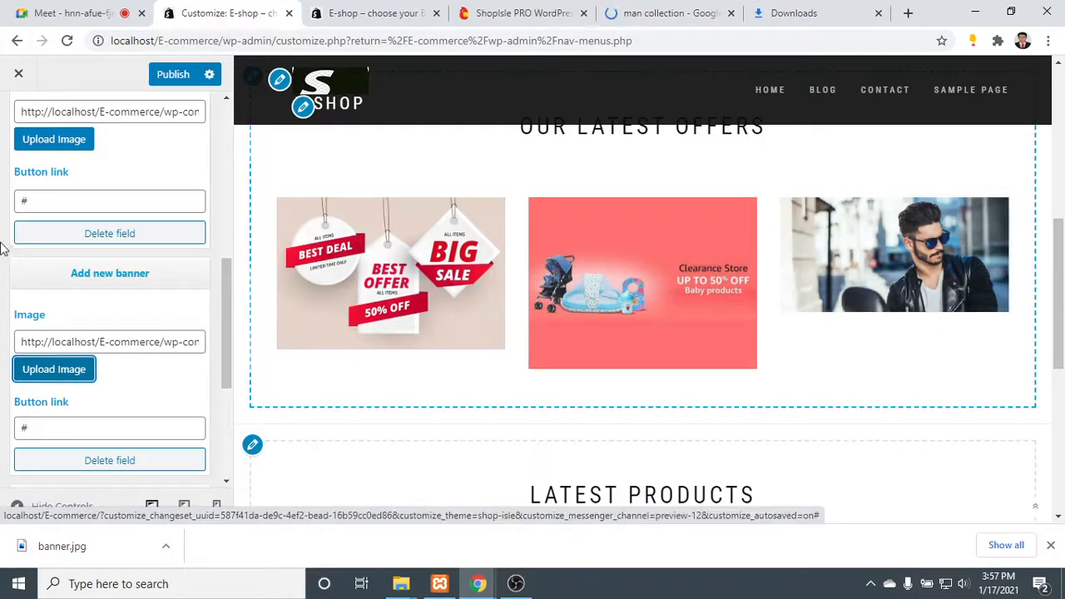
- Reinsert banner.jpg as the third banner's image at the Medium size, 300 × 150
{"action": "scroll", "coordinate": [148, 351], "scroll_direction": "down", "scroll_amount": 2}
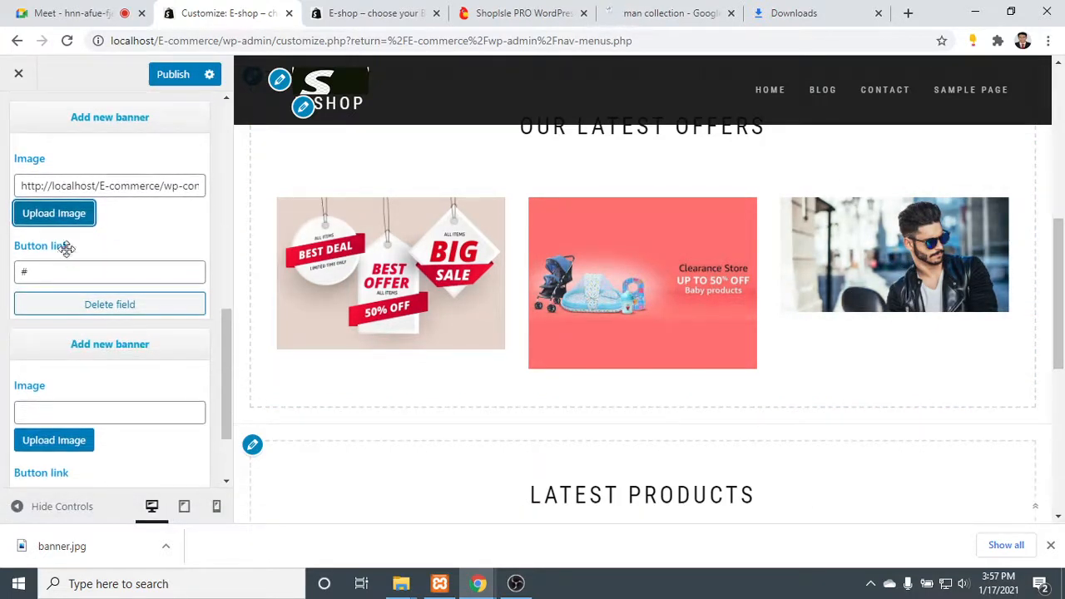
{"action": "left_click", "coordinate": [65, 218]}
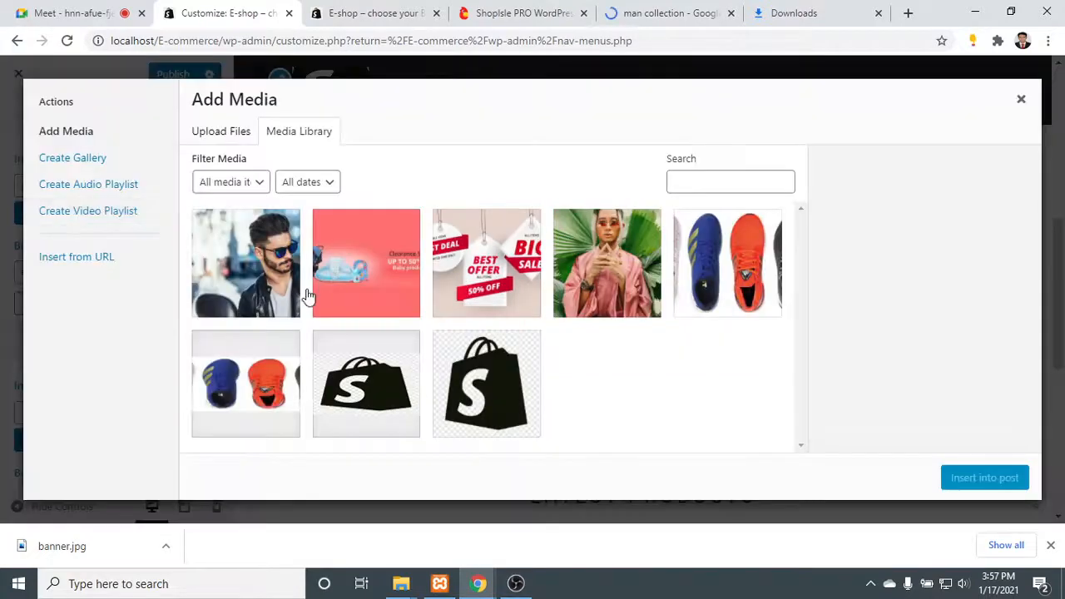
{"action": "left_click", "coordinate": [258, 275]}
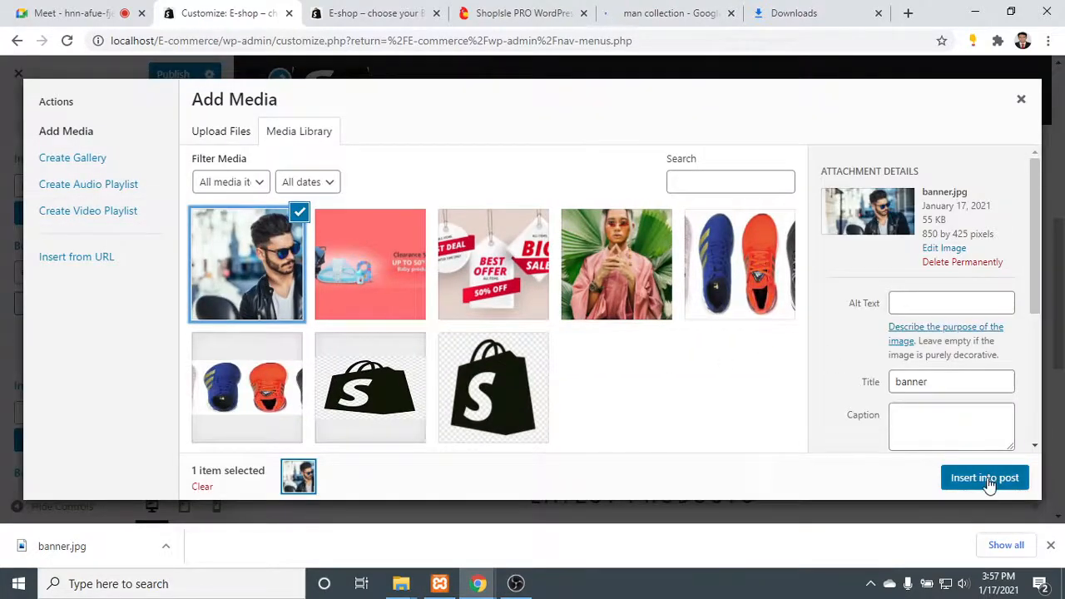
{"action": "scroll", "coordinate": [975, 370], "scroll_direction": "down", "scroll_amount": 3}
{"action": "left_click", "coordinate": [982, 435]}
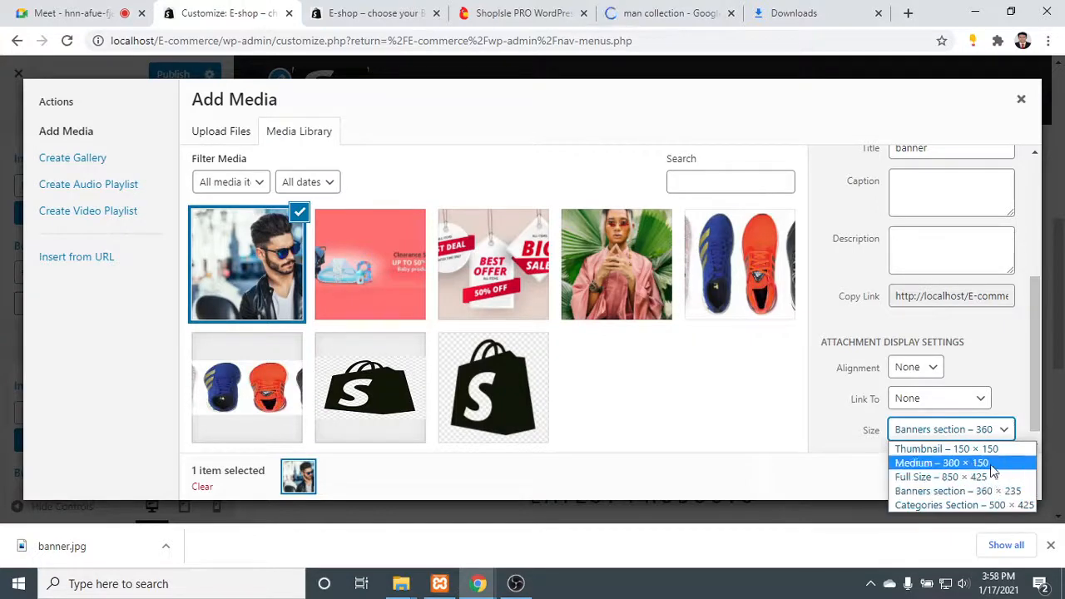
{"action": "left_click", "coordinate": [992, 463]}
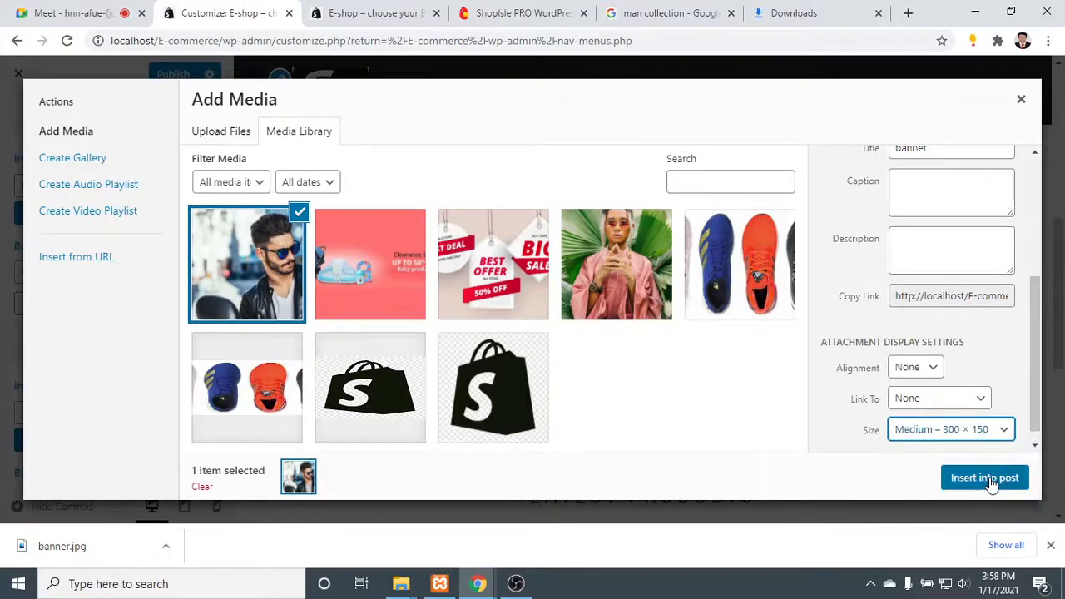
{"action": "left_click", "coordinate": [986, 479]}
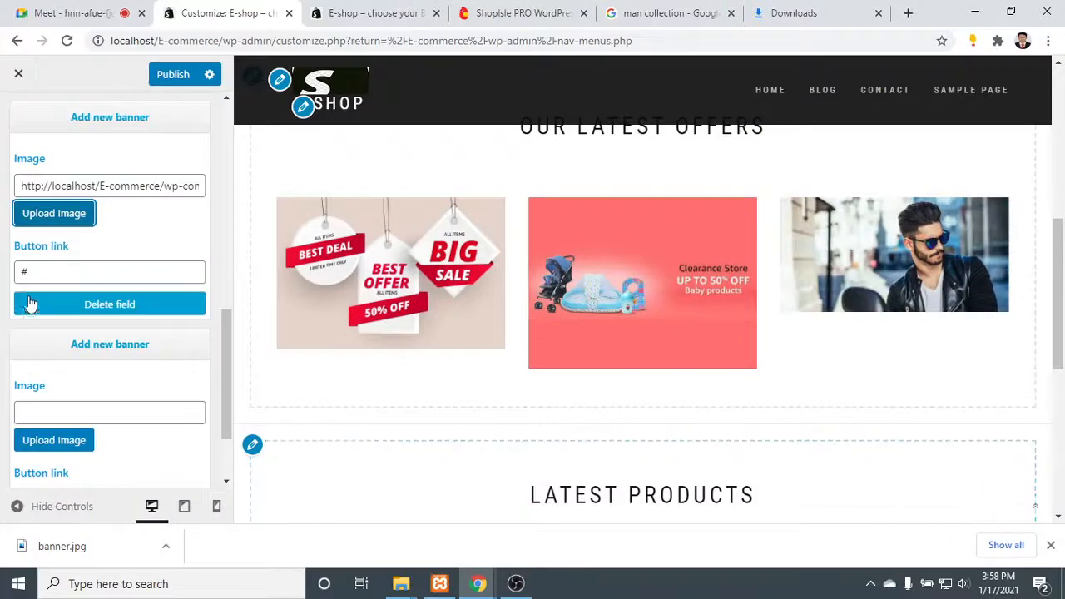
{"action": "scroll", "coordinate": [117, 244], "scroll_direction": "up", "scroll_amount": 3}
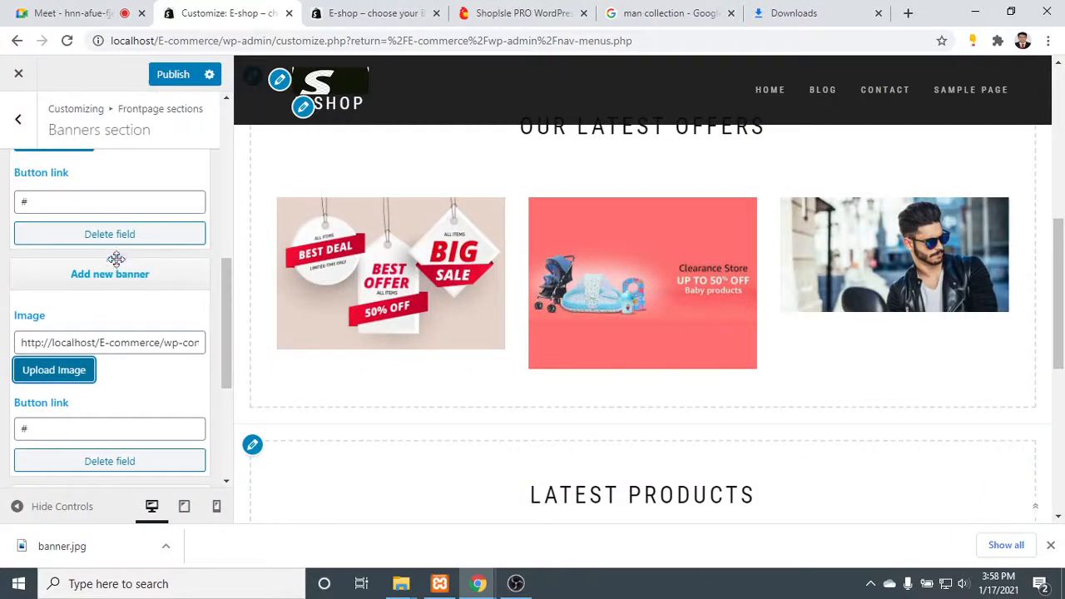
- Collapse the empty fourth banner field at the end of the Banners section
{"action": "scroll", "coordinate": [122, 261], "scroll_direction": "down", "scroll_amount": 4}
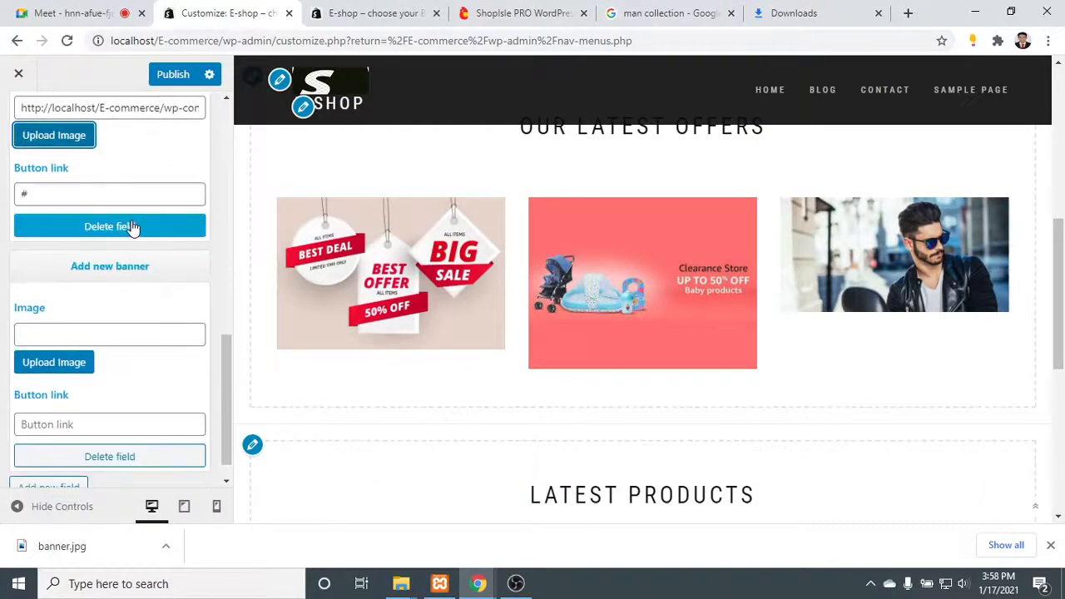
{"action": "left_click", "coordinate": [134, 266]}
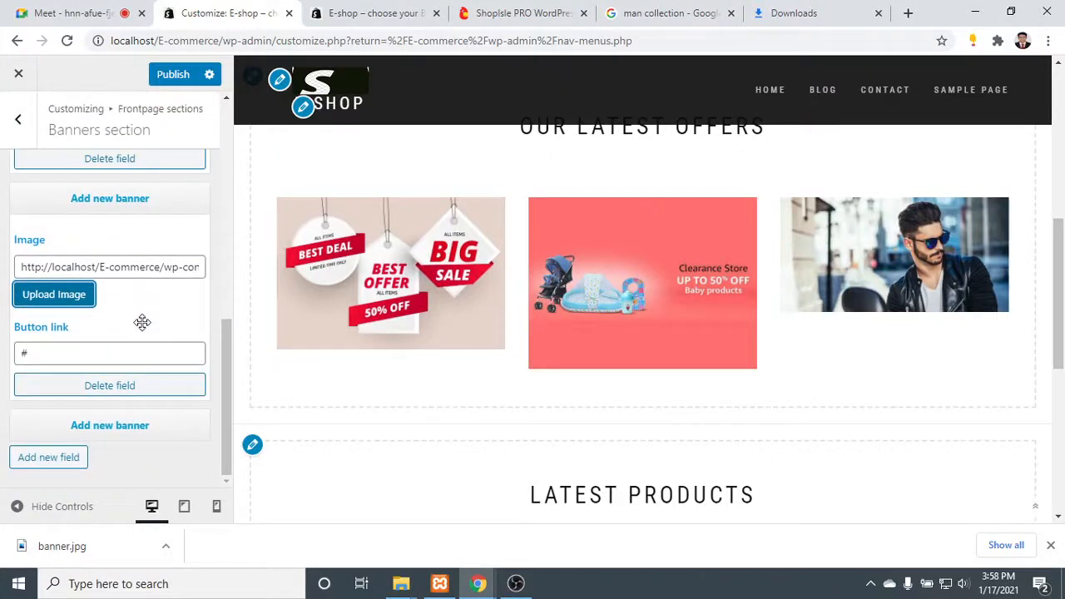
{"action": "scroll", "coordinate": [138, 290], "scroll_direction": "up", "scroll_amount": 4}
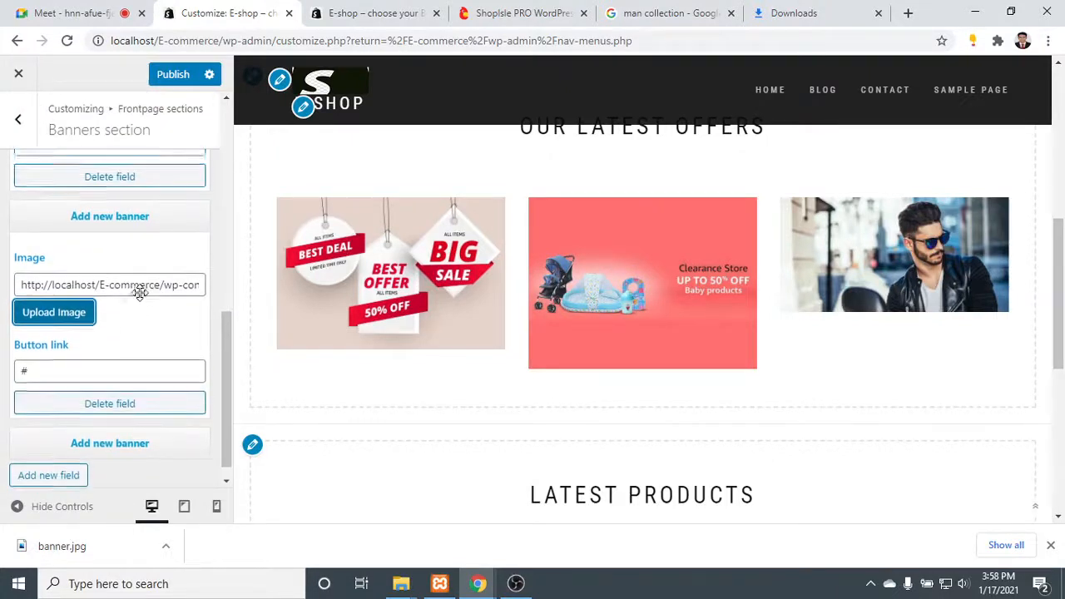
{"action": "scroll", "coordinate": [140, 291], "scroll_direction": "down", "scroll_amount": 3}
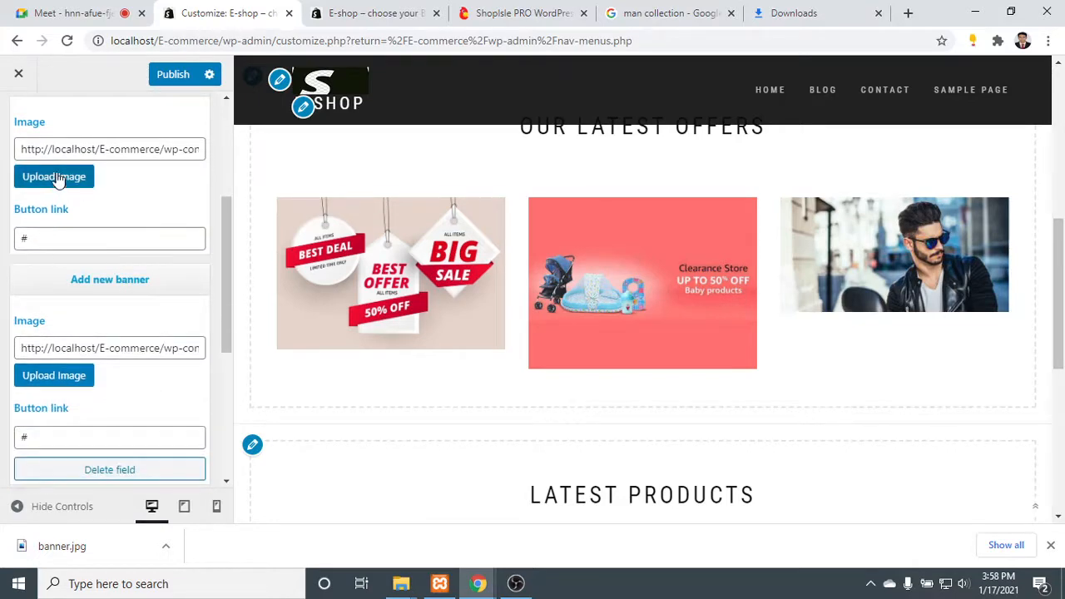
- Reinsert the realistic-hanging-sales-label-collection picture as the first banner's image at the Medium size, 300 × 200
{"action": "left_click", "coordinate": [57, 178]}
{"action": "left_click", "coordinate": [489, 262]}
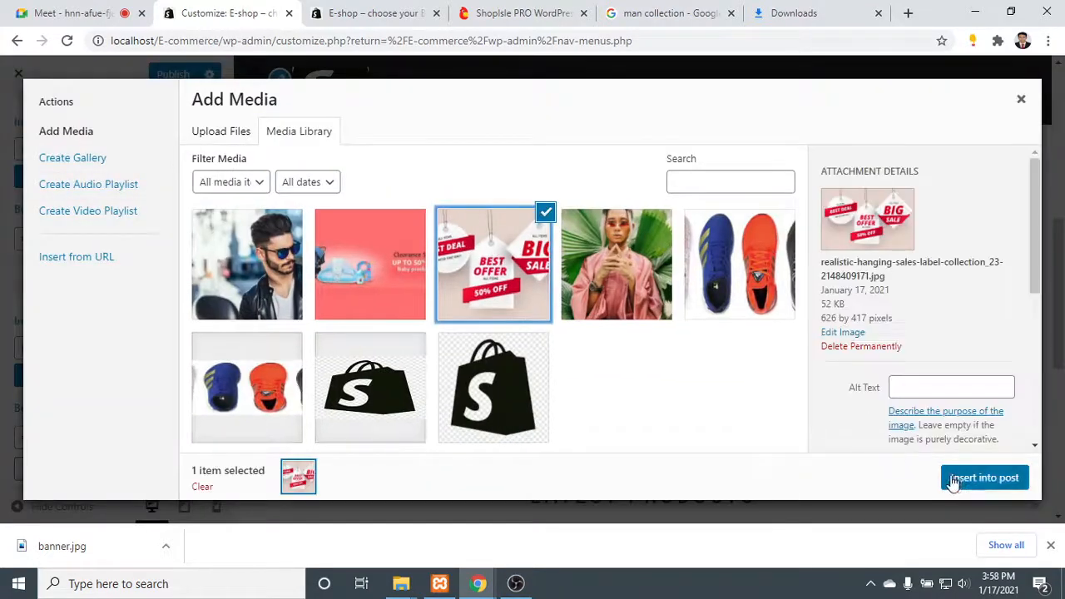
{"action": "scroll", "coordinate": [987, 388], "scroll_direction": "down", "scroll_amount": 4}
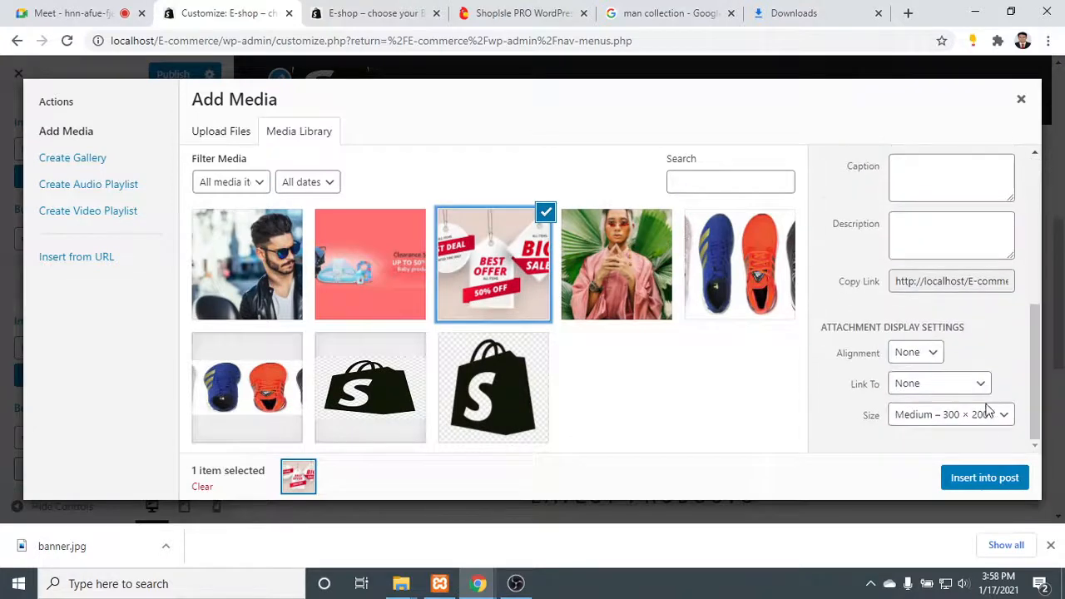
{"action": "left_click", "coordinate": [989, 416]}
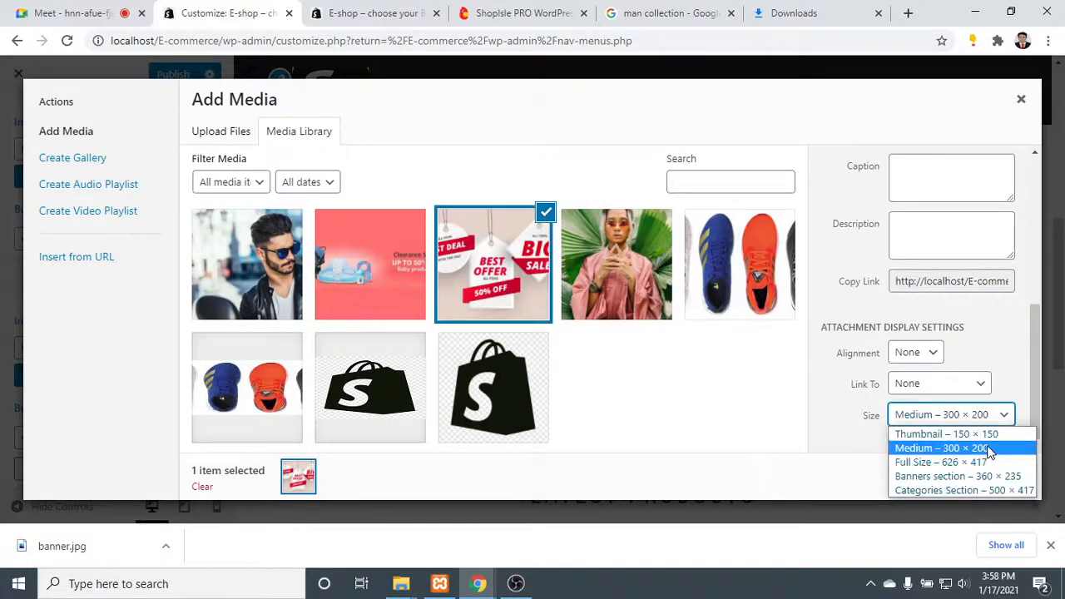
{"action": "left_click", "coordinate": [988, 449]}
{"action": "left_click", "coordinate": [990, 481]}
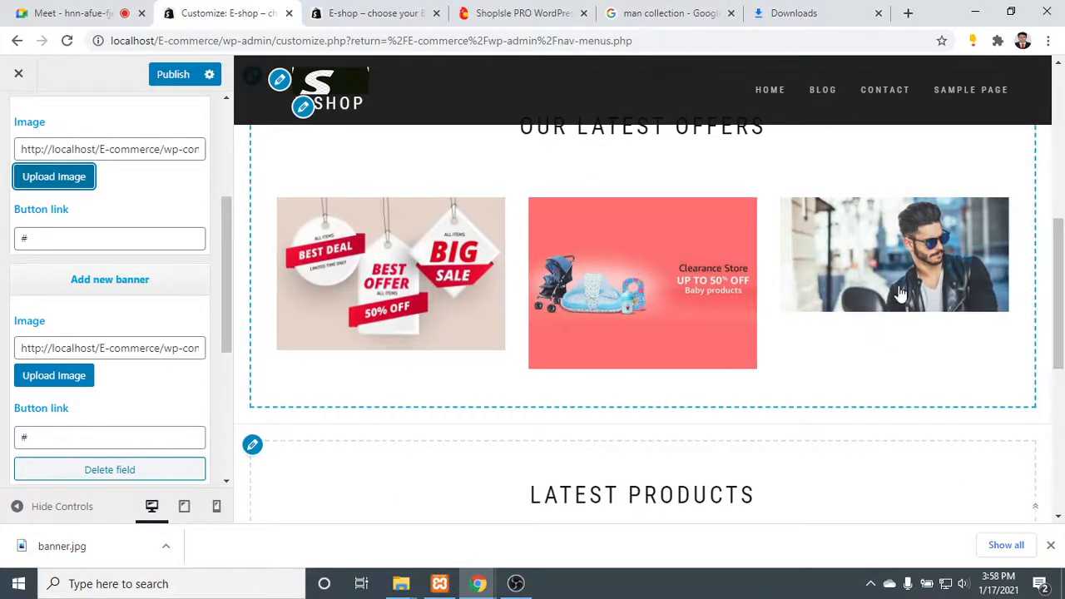
- Close the banner2.jpg properties in File Explorer and open the Downloads folder
{"action": "left_click", "coordinate": [976, 8]}
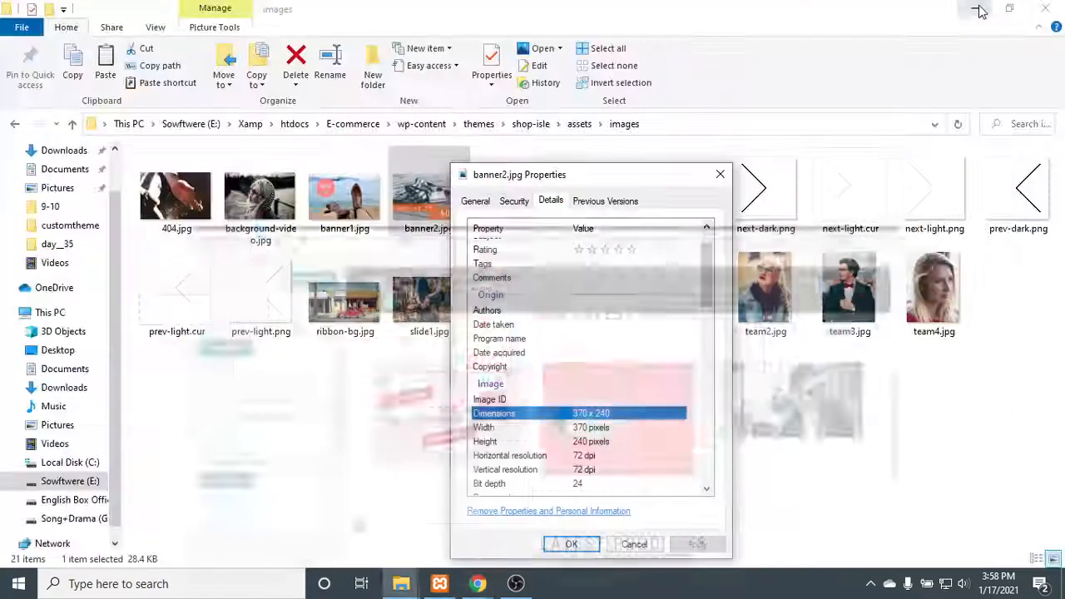
{"action": "left_click", "coordinate": [720, 174]}
{"action": "left_click", "coordinate": [15, 124]}
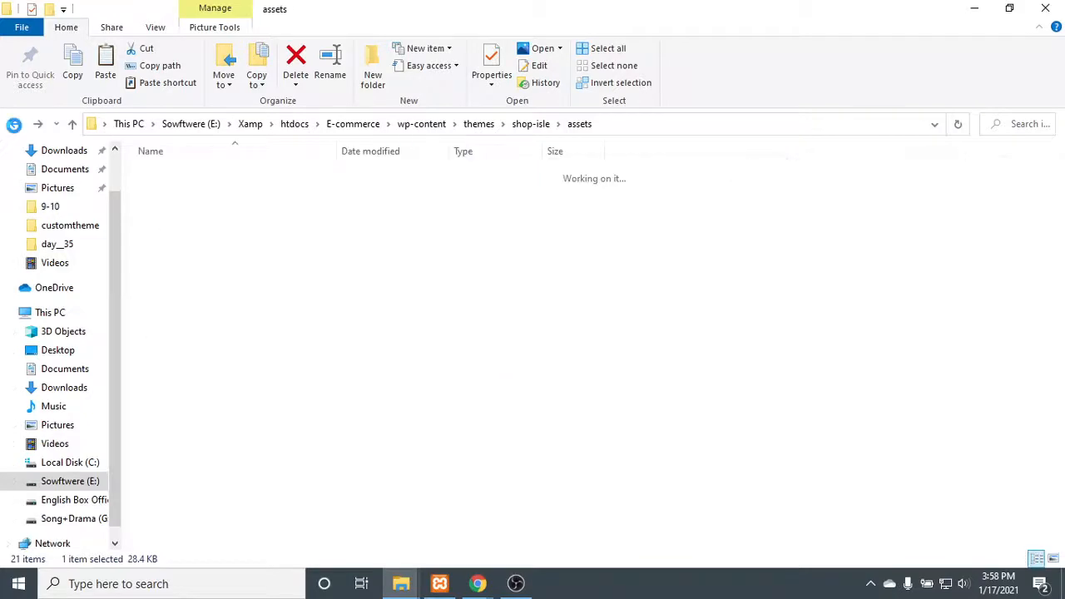
{"action": "left_click", "coordinate": [14, 125]}
{"action": "left_click", "coordinate": [67, 152]}
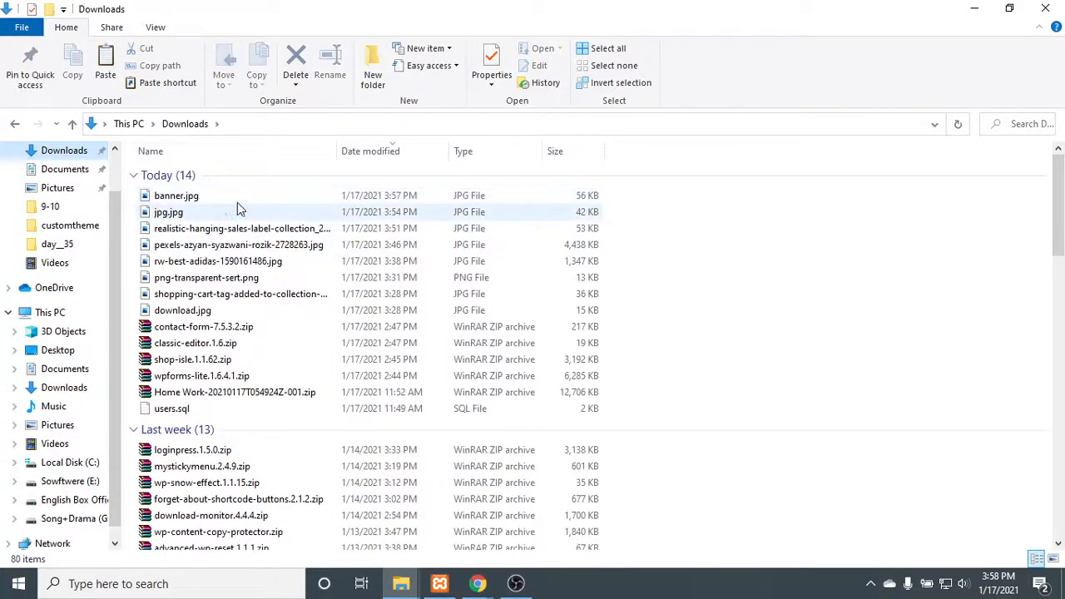
- Switch back to the site customizer to publish the banner changes, and reload the live shop page to check the Our Latest Offers images
{"action": "mouse_move", "coordinate": [477, 585]}
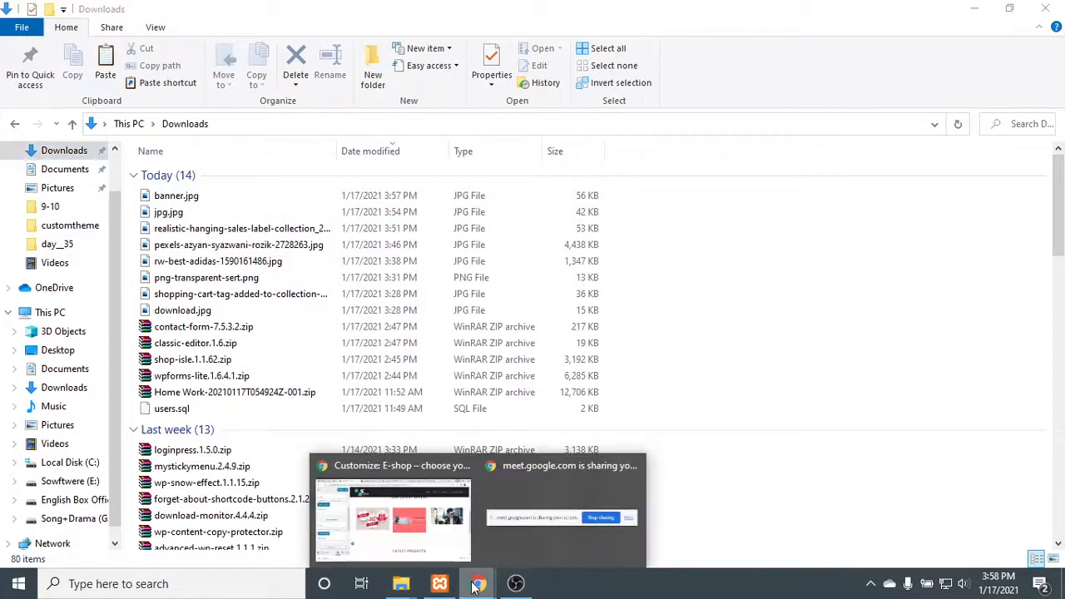
{"action": "left_click", "coordinate": [427, 518]}
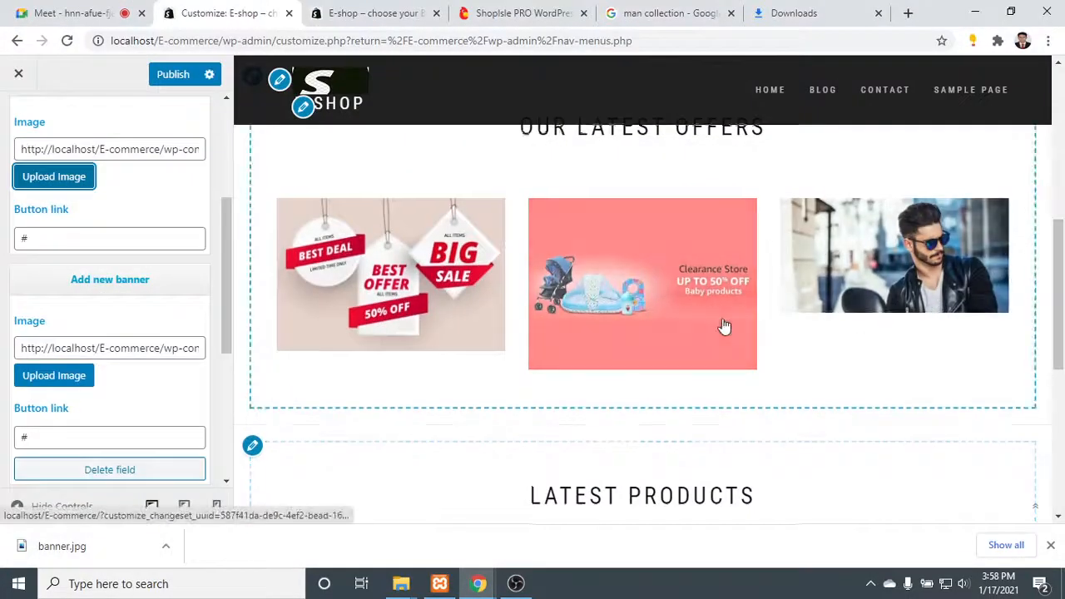
{"action": "scroll", "coordinate": [715, 326], "scroll_direction": "up", "scroll_amount": 5}
{"action": "scroll", "coordinate": [96, 322], "scroll_direction": "down", "scroll_amount": 2}
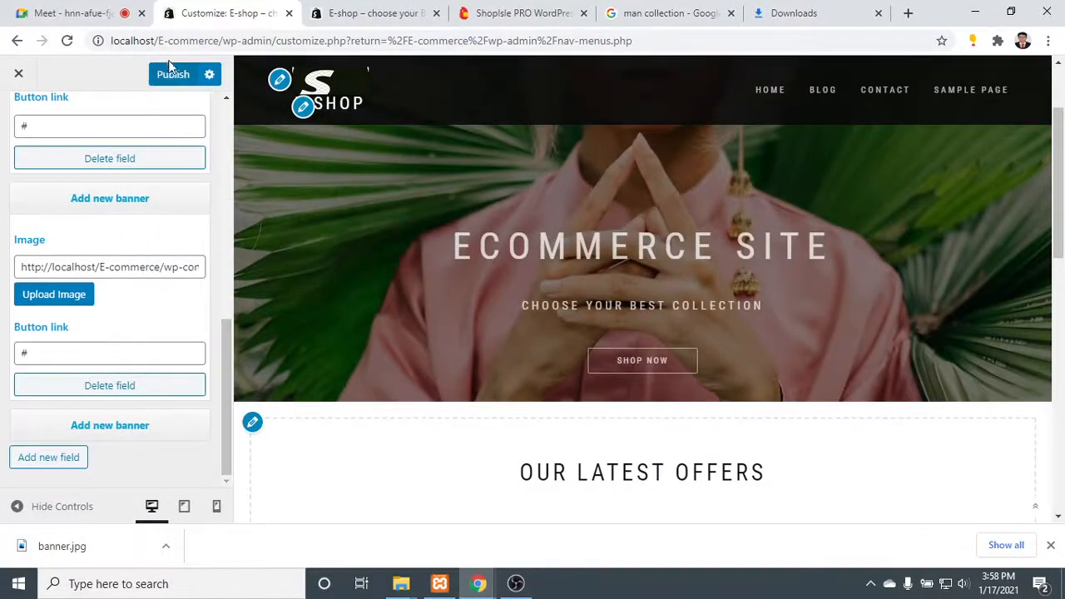
{"action": "left_click", "coordinate": [352, 12]}
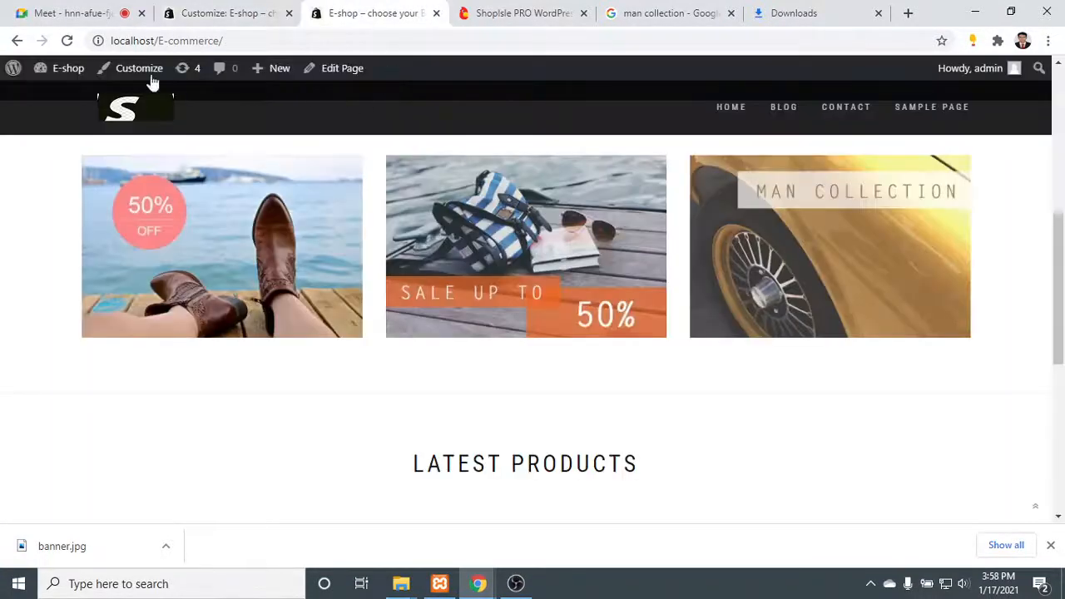
{"action": "left_click", "coordinate": [69, 41]}
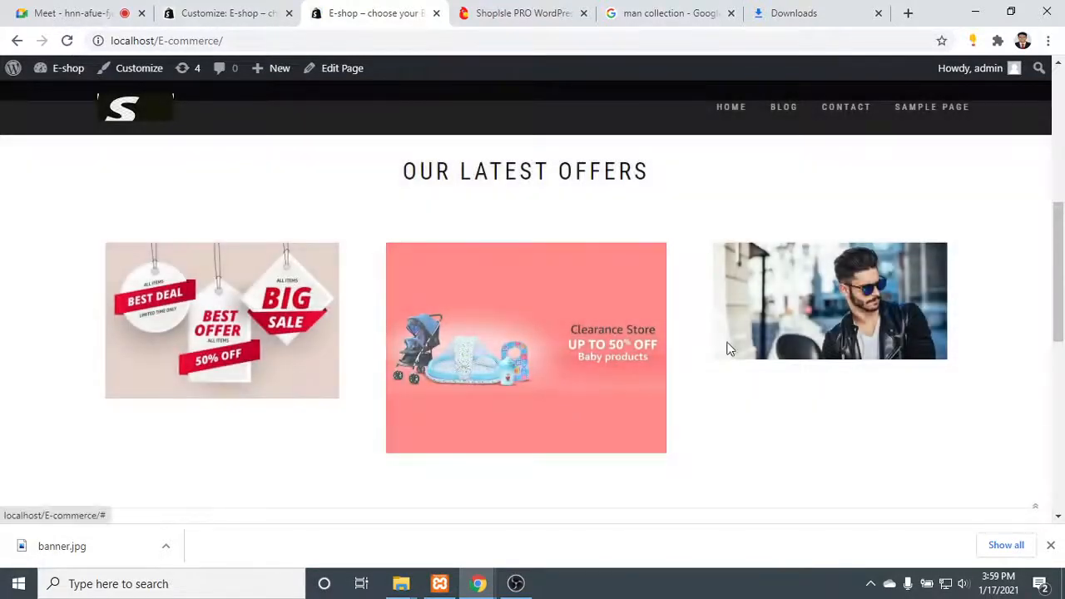
{"action": "scroll", "coordinate": [749, 341], "scroll_direction": "down", "scroll_amount": 1}
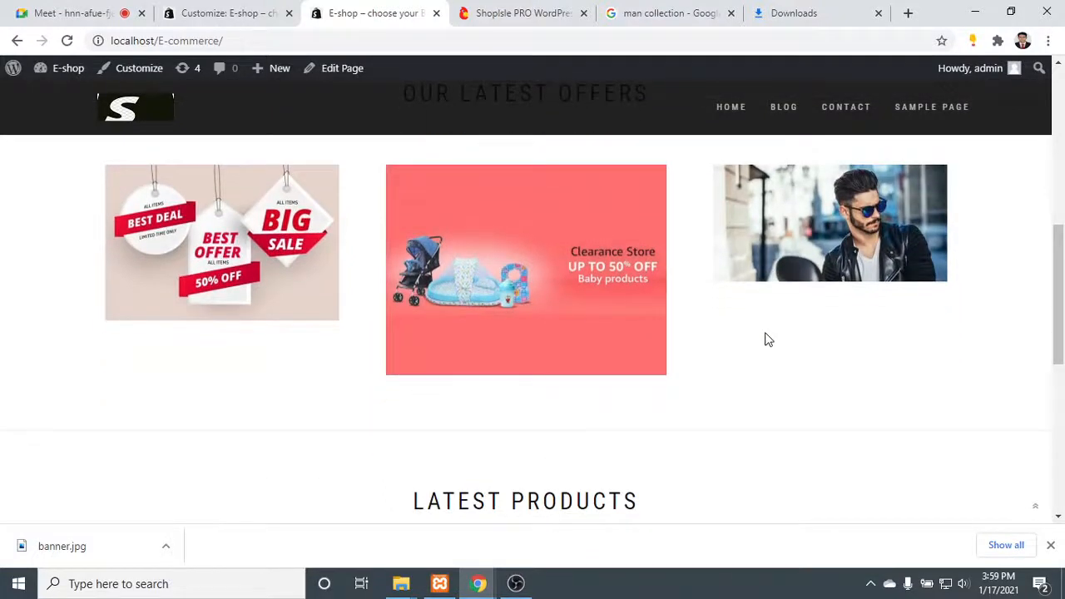
{"action": "scroll", "coordinate": [735, 317], "scroll_direction": "up", "scroll_amount": 3}
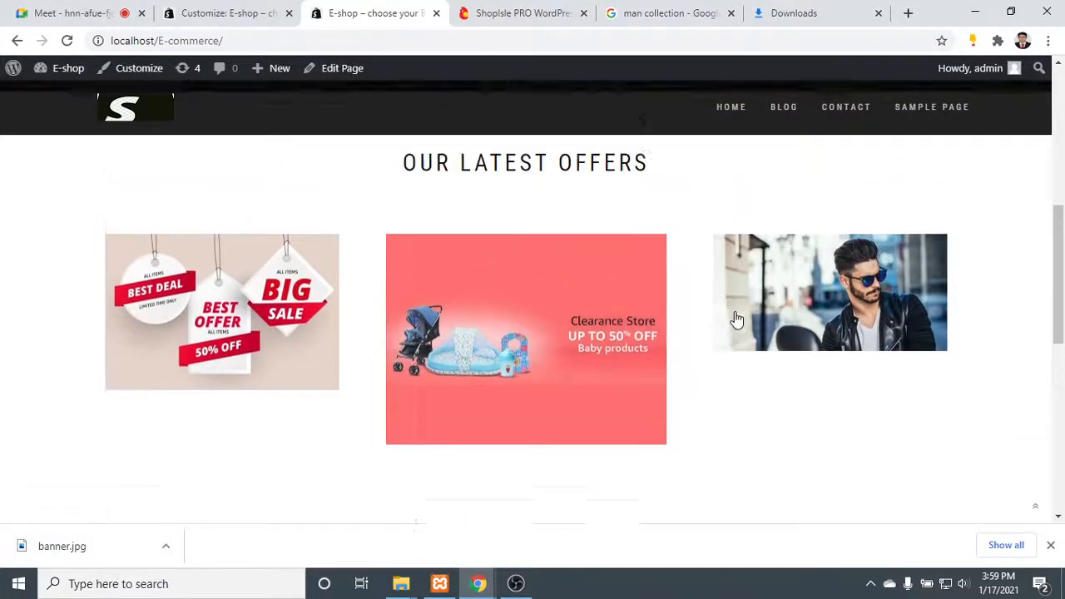
{"action": "scroll", "coordinate": [734, 317], "scroll_direction": "down", "scroll_amount": 3}
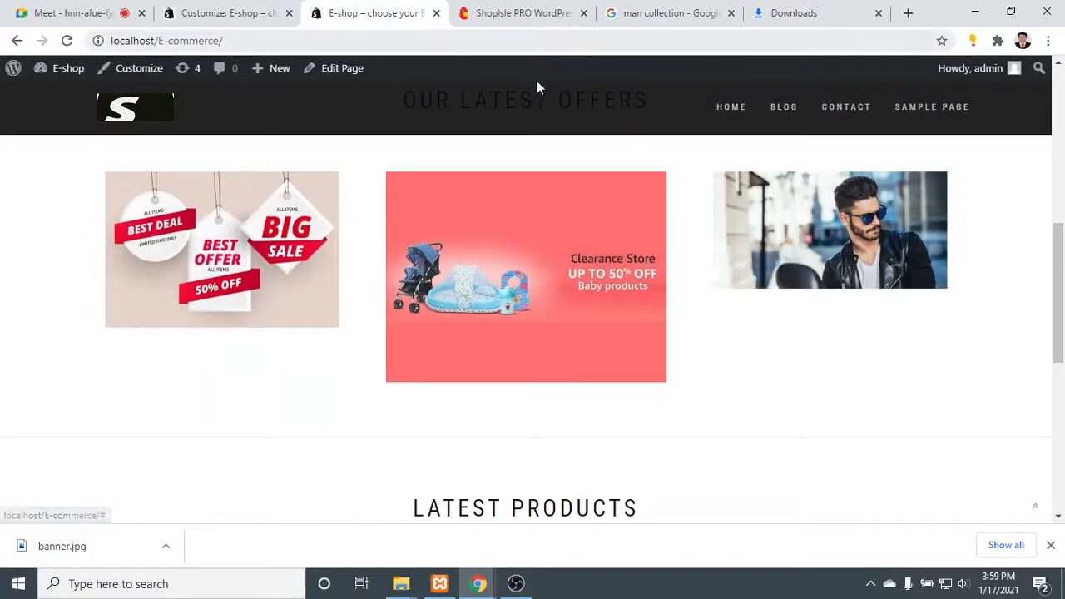
- Switch to the "man collection" image results and try to save the Tommy Hunter 7 Pcs Stylish Mens Collections picture
{"action": "left_click", "coordinate": [782, 12]}
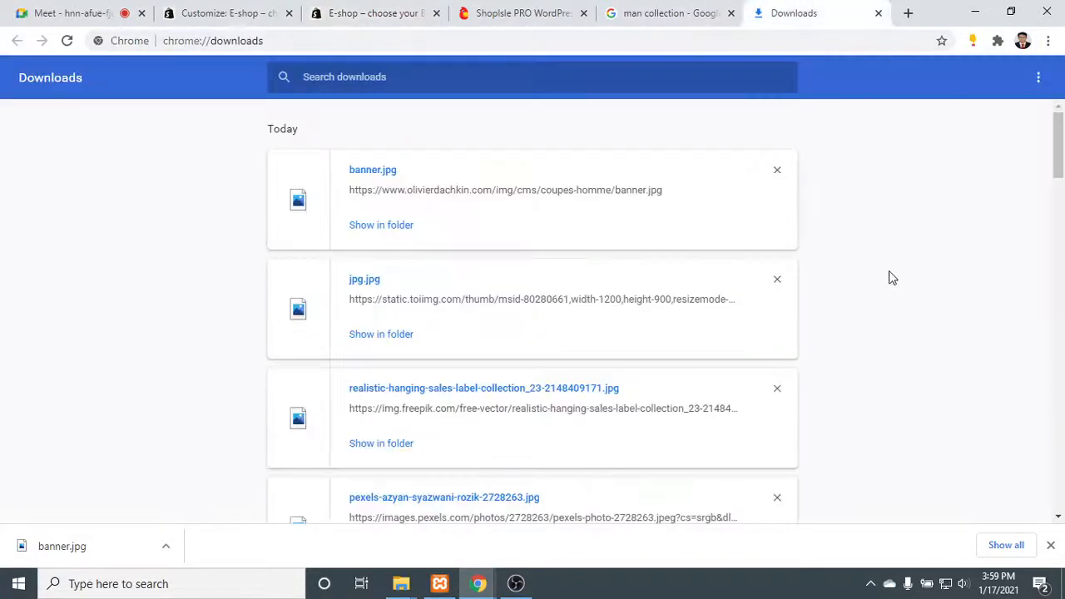
{"action": "left_click", "coordinate": [657, 13]}
{"action": "right_click", "coordinate": [842, 166]}
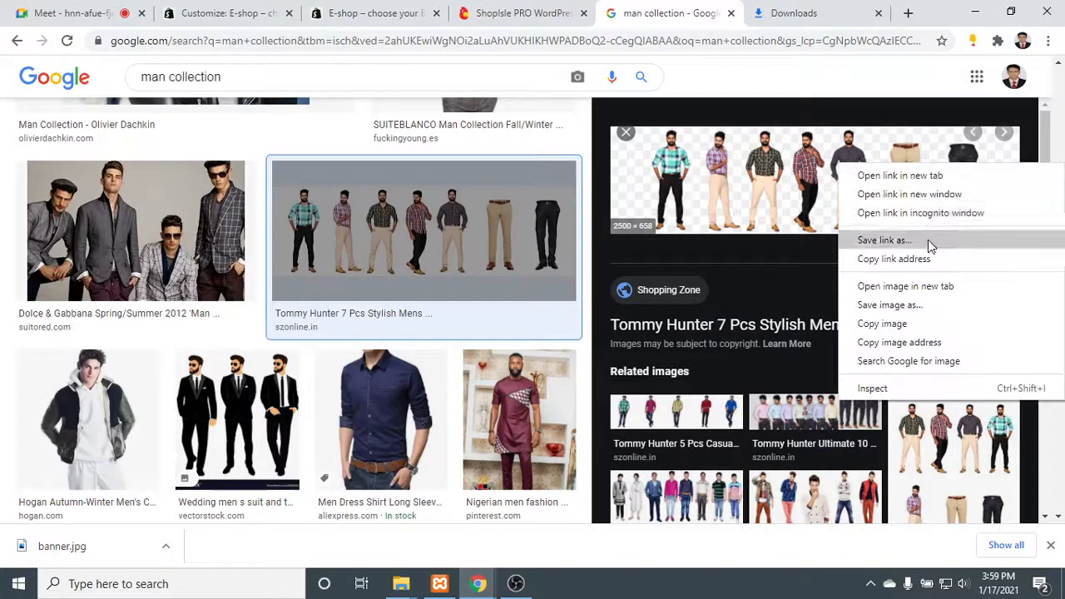
{"action": "left_click", "coordinate": [938, 313]}
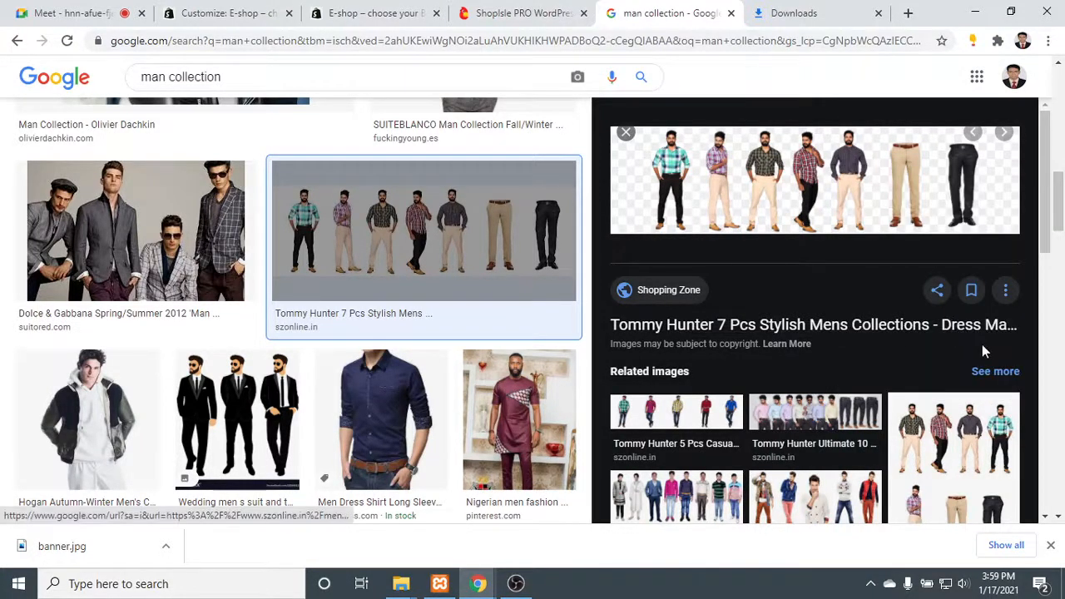
{"action": "left_click", "coordinate": [884, 50]}
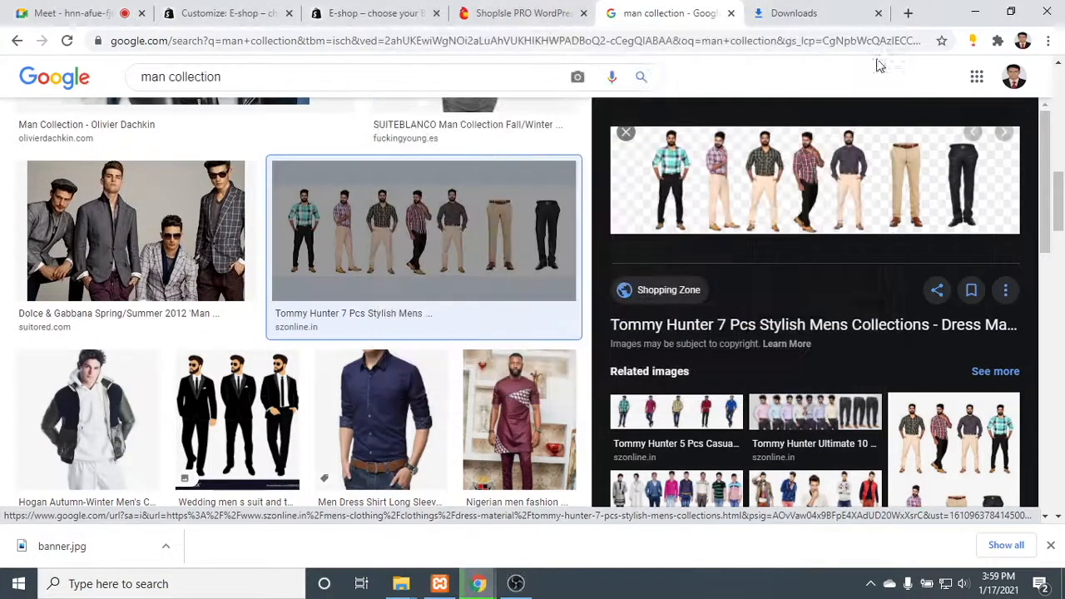
- Browse further "man collection" image results and preview the Essentials Collection picture from robbreport.com
{"action": "scroll", "coordinate": [465, 358], "scroll_direction": "down", "scroll_amount": 1}
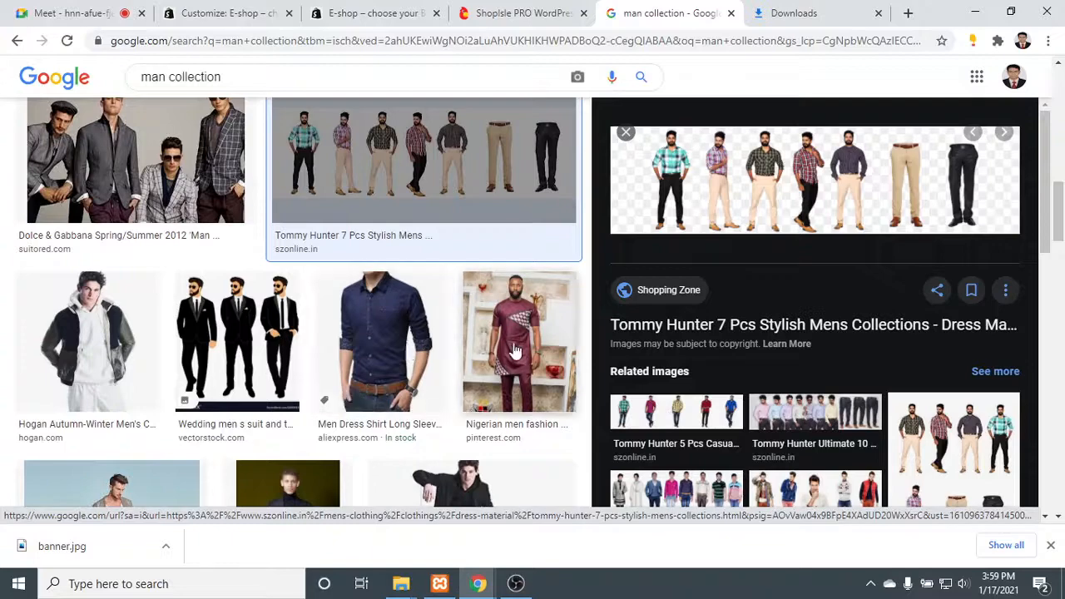
{"action": "scroll", "coordinate": [514, 350], "scroll_direction": "down", "scroll_amount": 2}
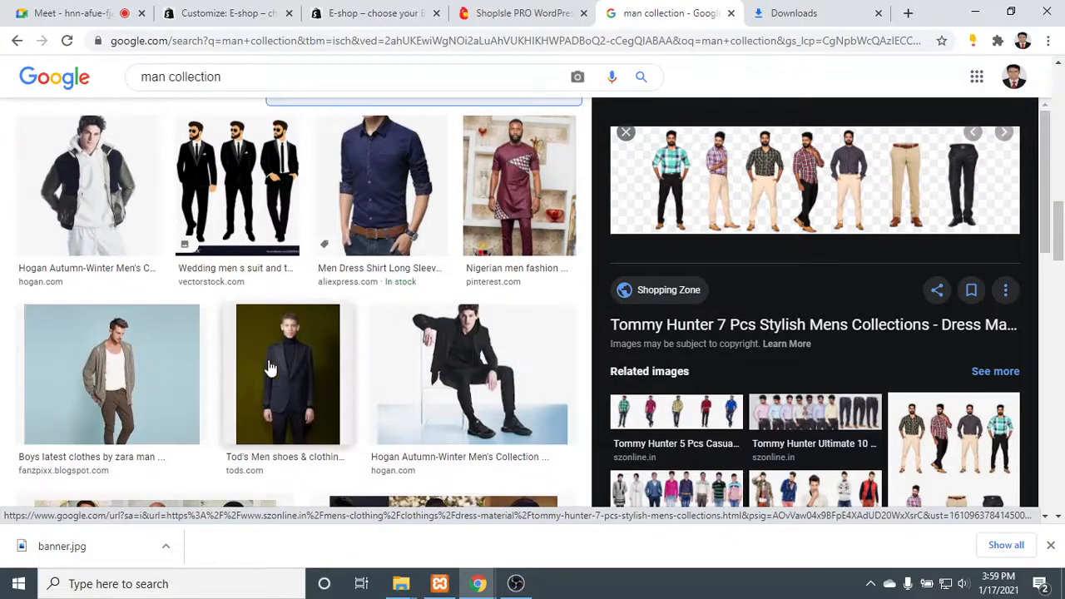
{"action": "scroll", "coordinate": [454, 373], "scroll_direction": "down", "scroll_amount": 6}
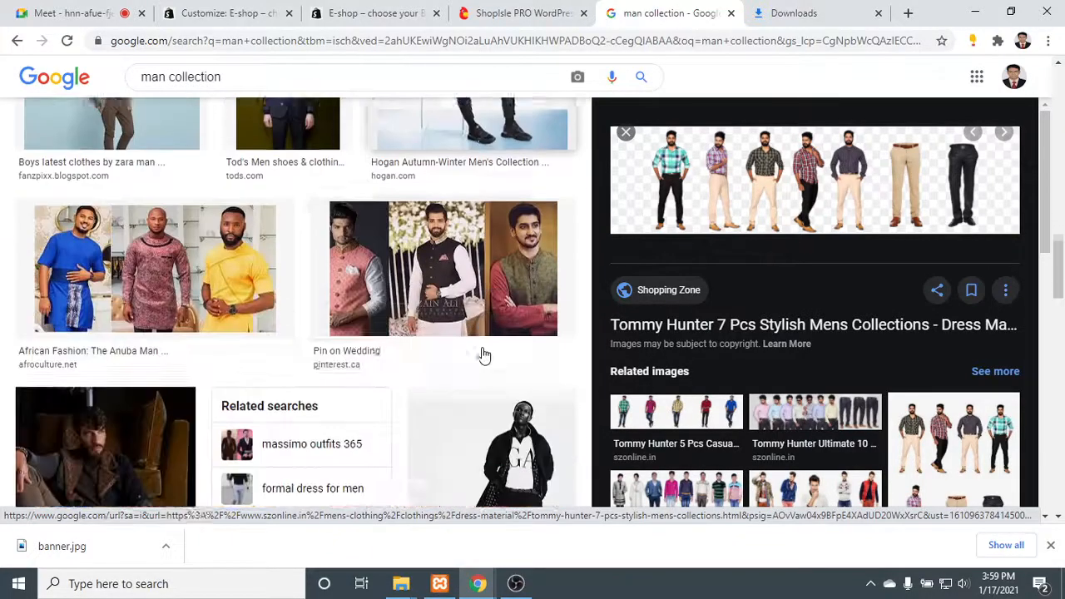
{"action": "scroll", "coordinate": [487, 353], "scroll_direction": "down", "scroll_amount": 3}
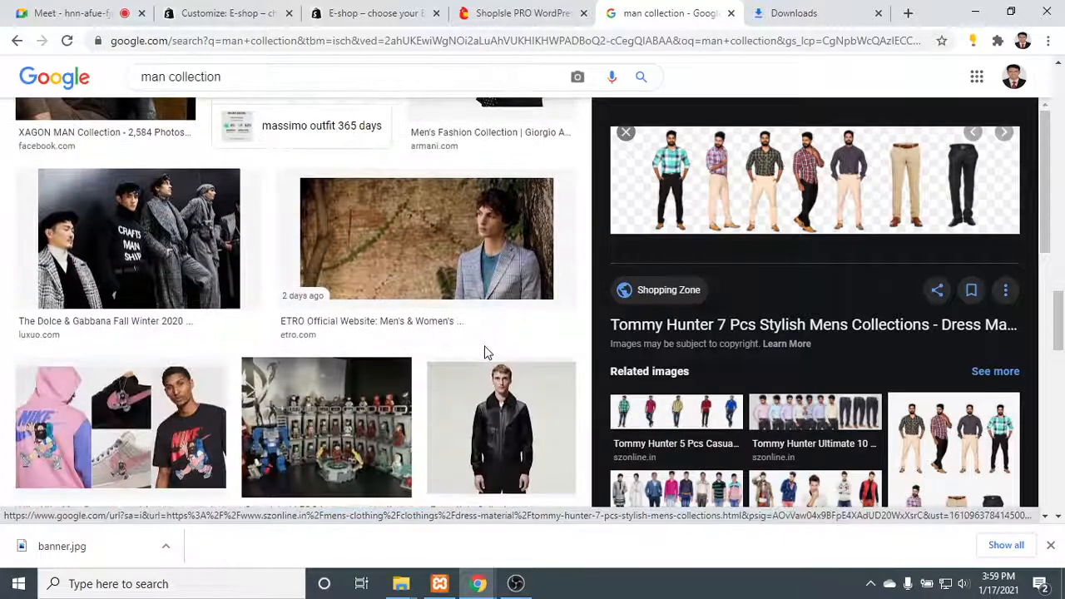
{"action": "scroll", "coordinate": [486, 353], "scroll_direction": "down", "scroll_amount": 2}
{"action": "scroll", "coordinate": [526, 311], "scroll_direction": "down", "scroll_amount": 2}
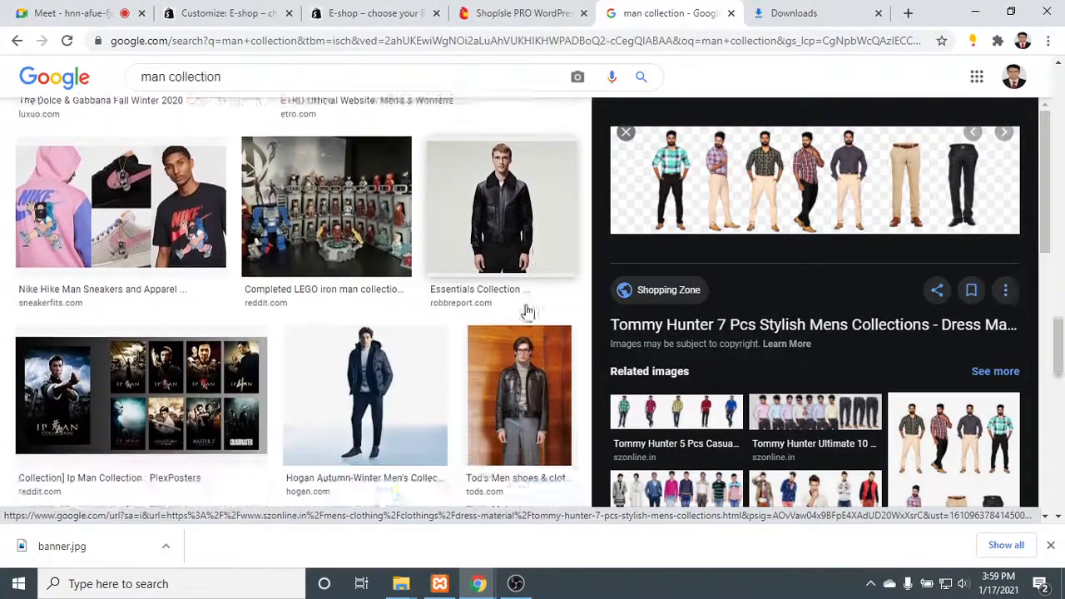
{"action": "scroll", "coordinate": [522, 315], "scroll_direction": "up", "scroll_amount": 2}
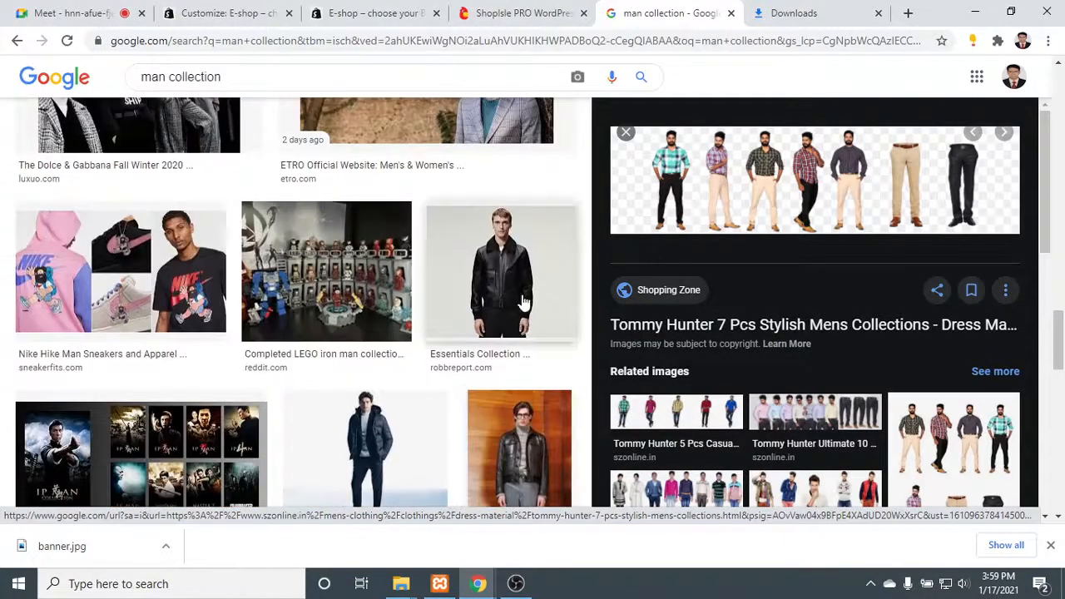
{"action": "left_click", "coordinate": [533, 284]}
{"action": "scroll", "coordinate": [832, 313], "scroll_direction": "up", "scroll_amount": 1}
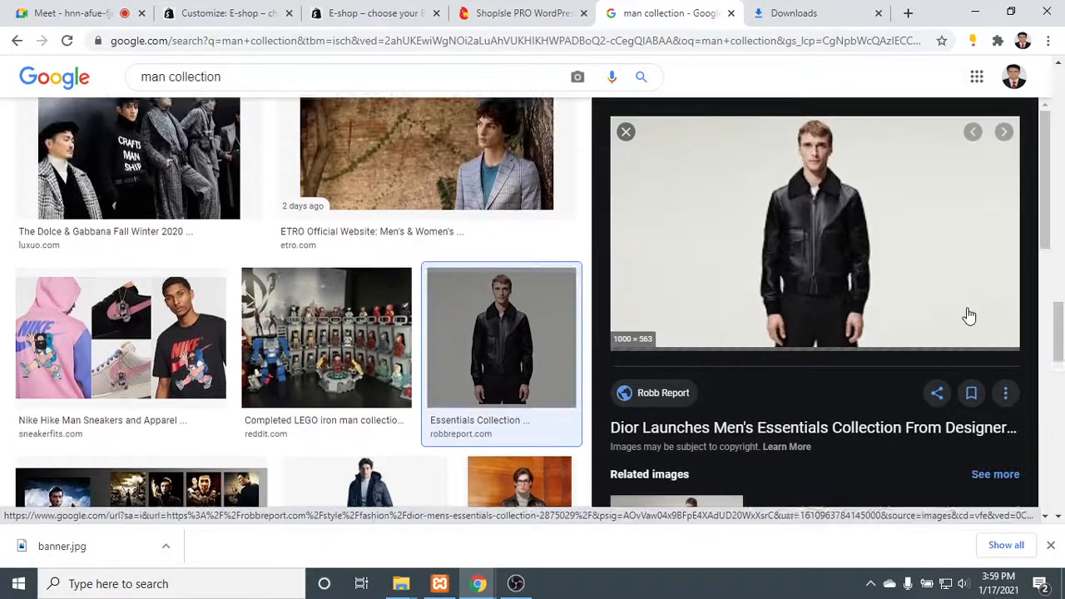
- Preview the Nike Hike Man Sneakers and Apparel picture and the MEN COLLECTION picture from junaidjamshed.com
{"action": "scroll", "coordinate": [542, 308], "scroll_direction": "down", "scroll_amount": 4}
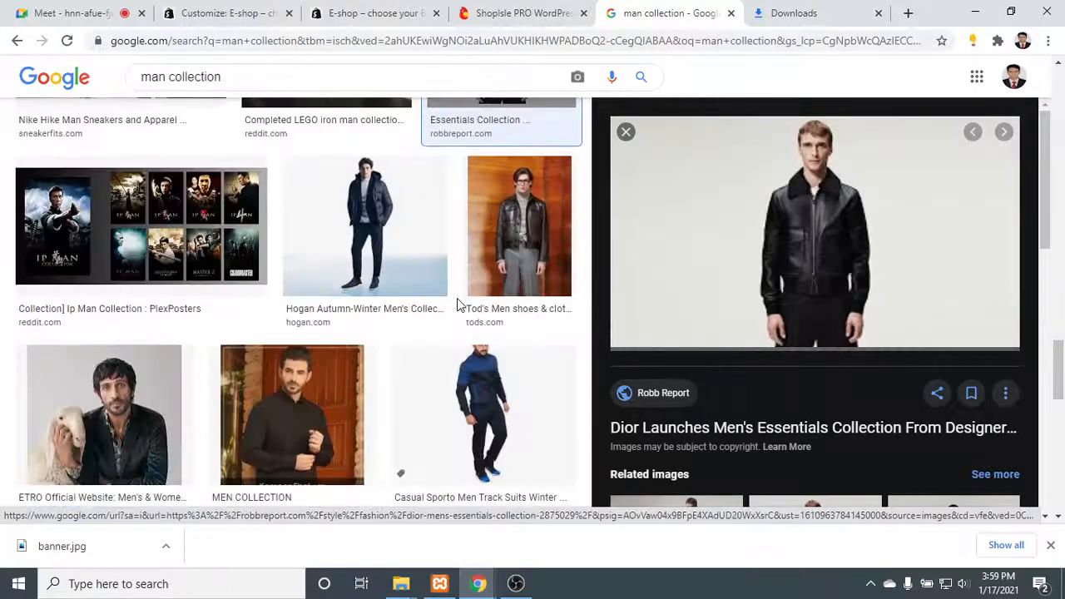
{"action": "scroll", "coordinate": [456, 298], "scroll_direction": "up", "scroll_amount": 3}
{"action": "left_click", "coordinate": [174, 260]}
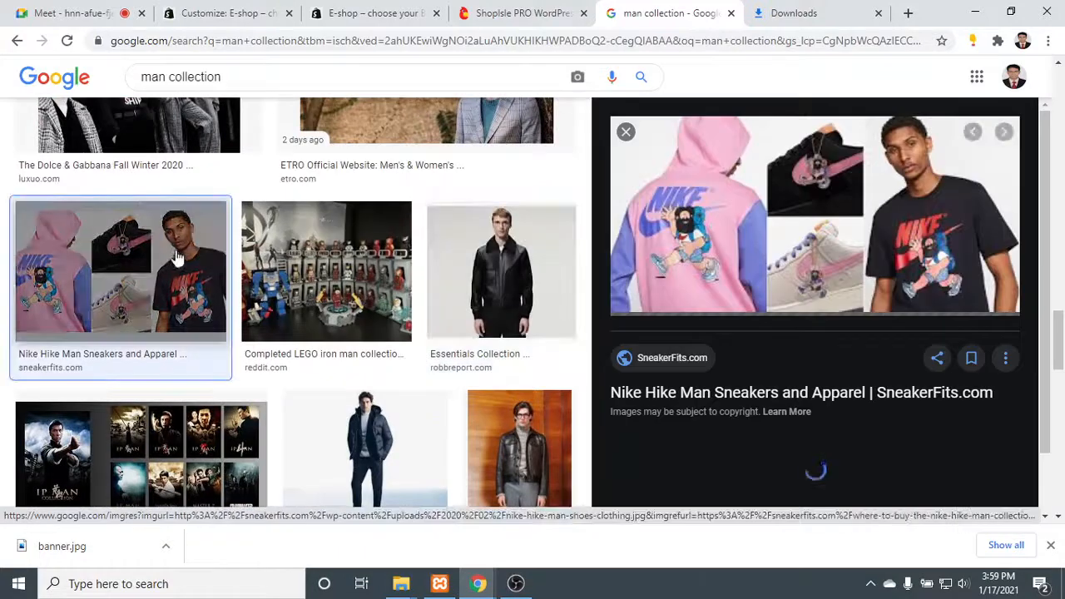
{"action": "scroll", "coordinate": [375, 278], "scroll_direction": "down", "scroll_amount": 4}
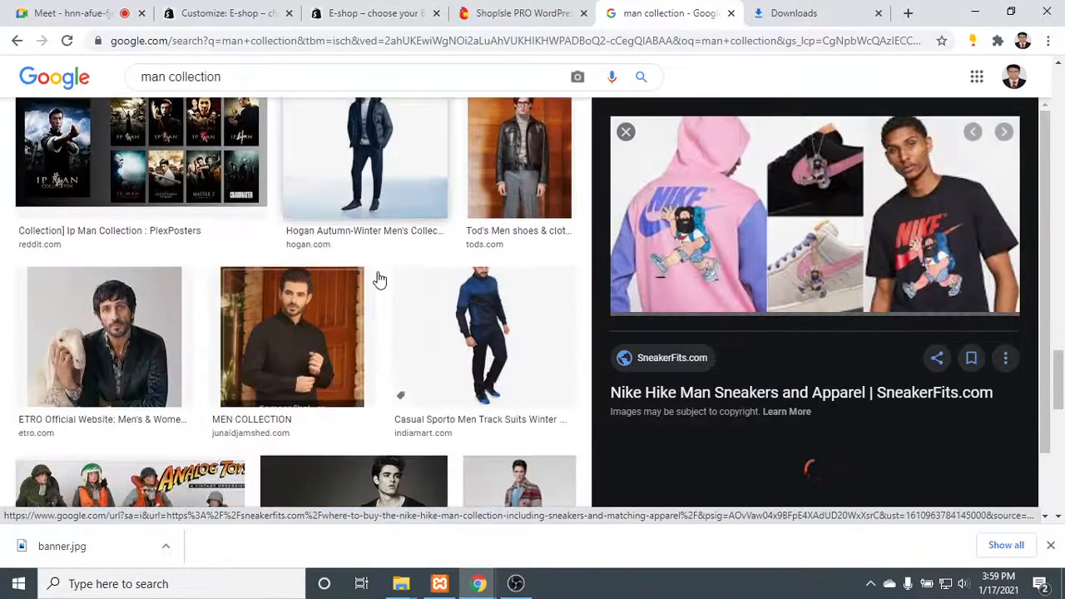
{"action": "left_click", "coordinate": [279, 344]}
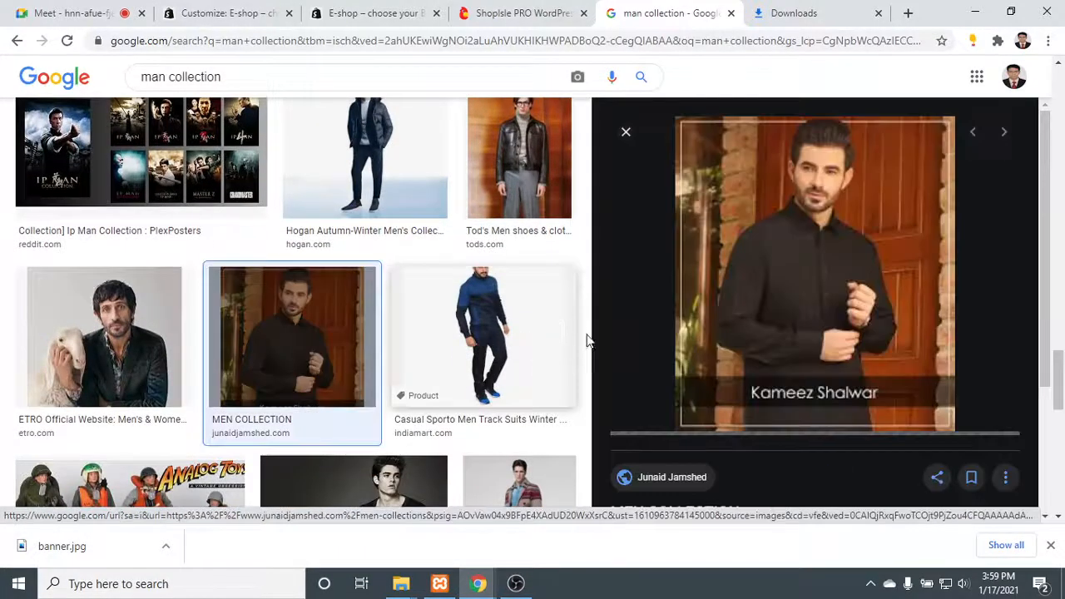
{"action": "scroll", "coordinate": [704, 328], "scroll_direction": "up", "scroll_amount": 1}
{"action": "scroll", "coordinate": [742, 314], "scroll_direction": "down", "scroll_amount": 2}
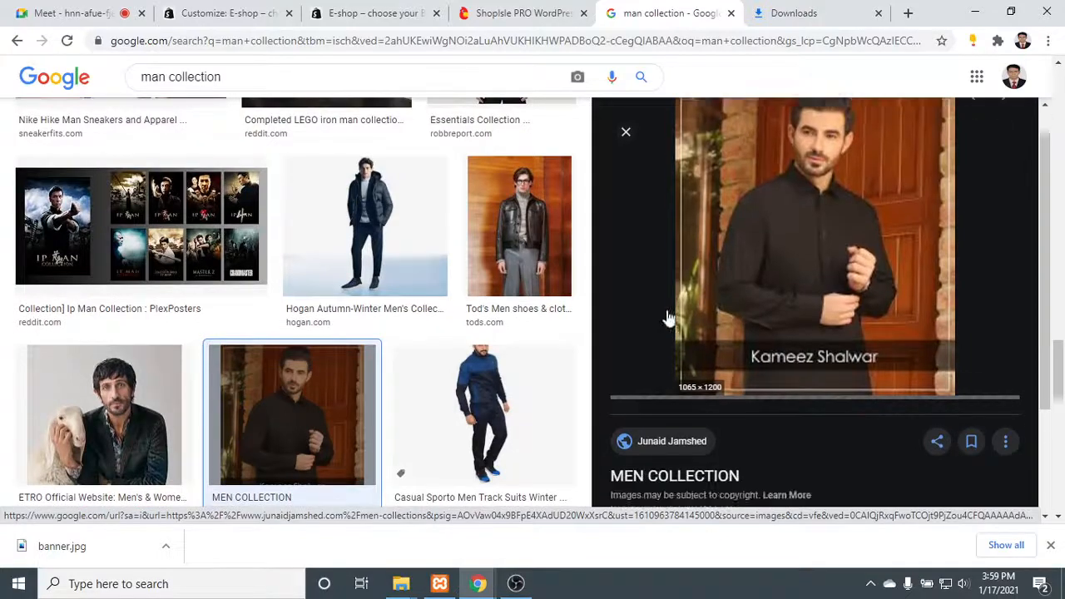
- Preview the tailored dresses picture from ganz-milano.com and the Zara Spring 2019 Men's Studio Collection picture from thefashionisto.com
{"action": "scroll", "coordinate": [309, 336], "scroll_direction": "down", "scroll_amount": 3}
{"action": "scroll", "coordinate": [308, 334], "scroll_direction": "down", "scroll_amount": 2}
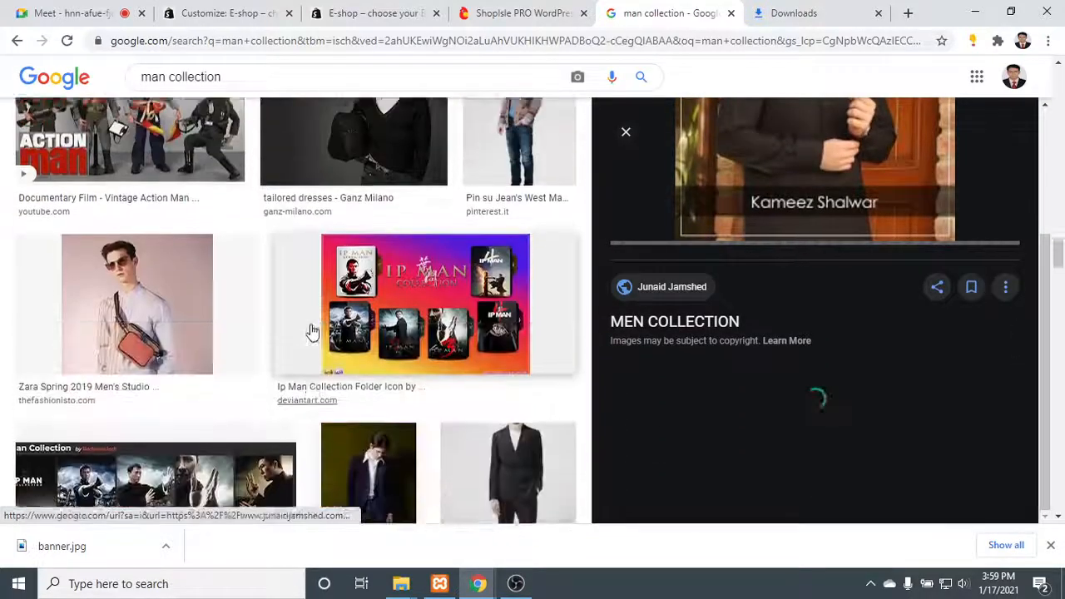
{"action": "scroll", "coordinate": [332, 326], "scroll_direction": "up", "scroll_amount": 2}
{"action": "left_click", "coordinate": [384, 308]}
{"action": "scroll", "coordinate": [383, 308], "scroll_direction": "down", "scroll_amount": 2}
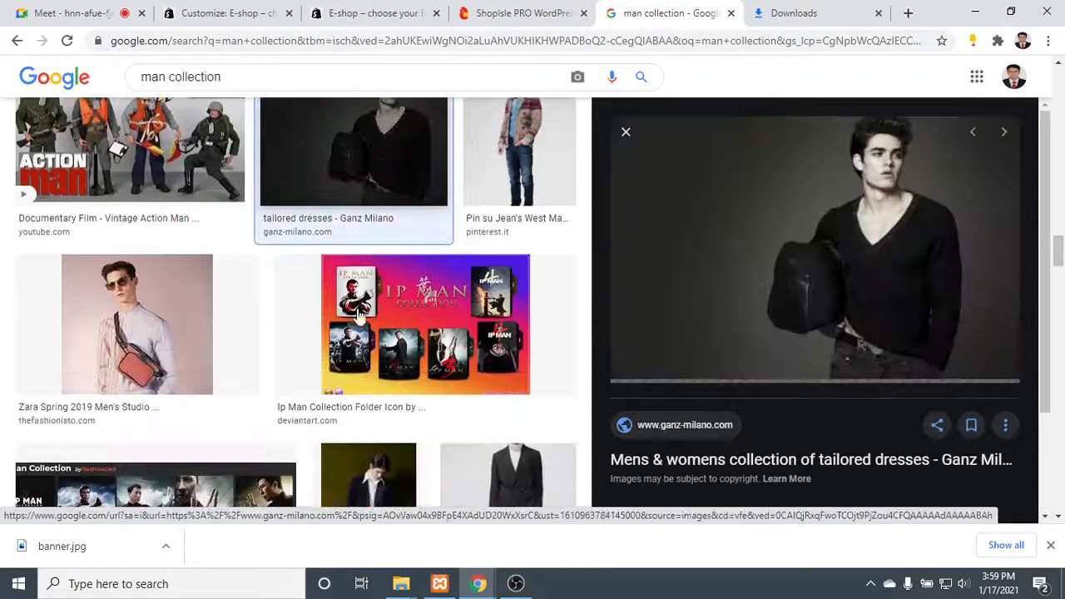
{"action": "left_click", "coordinate": [194, 316]}
{"action": "scroll", "coordinate": [827, 241], "scroll_direction": "up", "scroll_amount": 2}
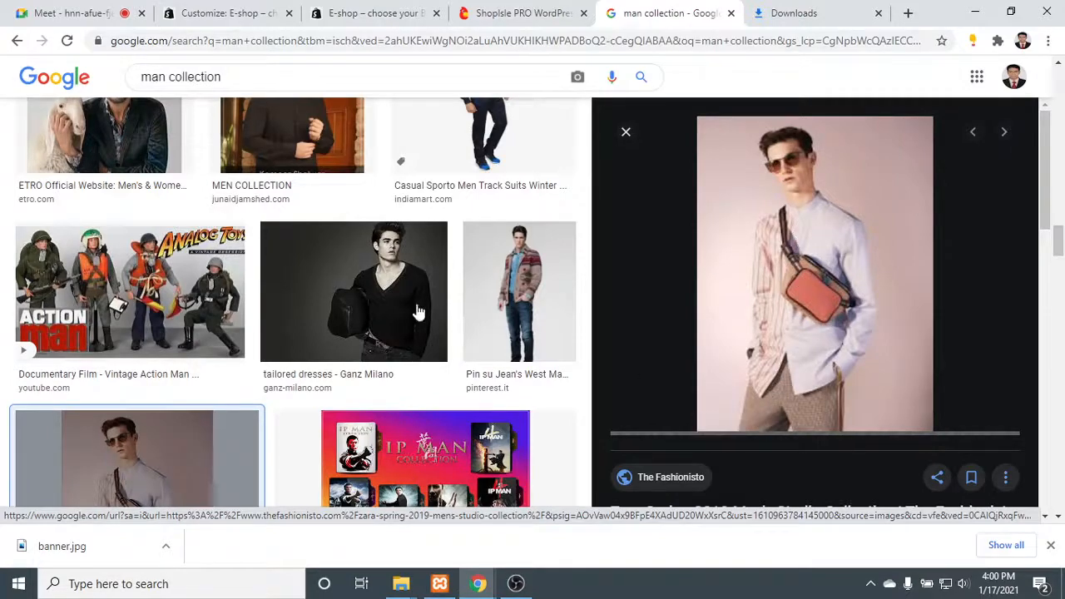
- Browse further "man collection" image results for alternative banner pictures and glance at the ShopIsle PRO demo page
{"action": "scroll", "coordinate": [418, 312], "scroll_direction": "down", "scroll_amount": 10}
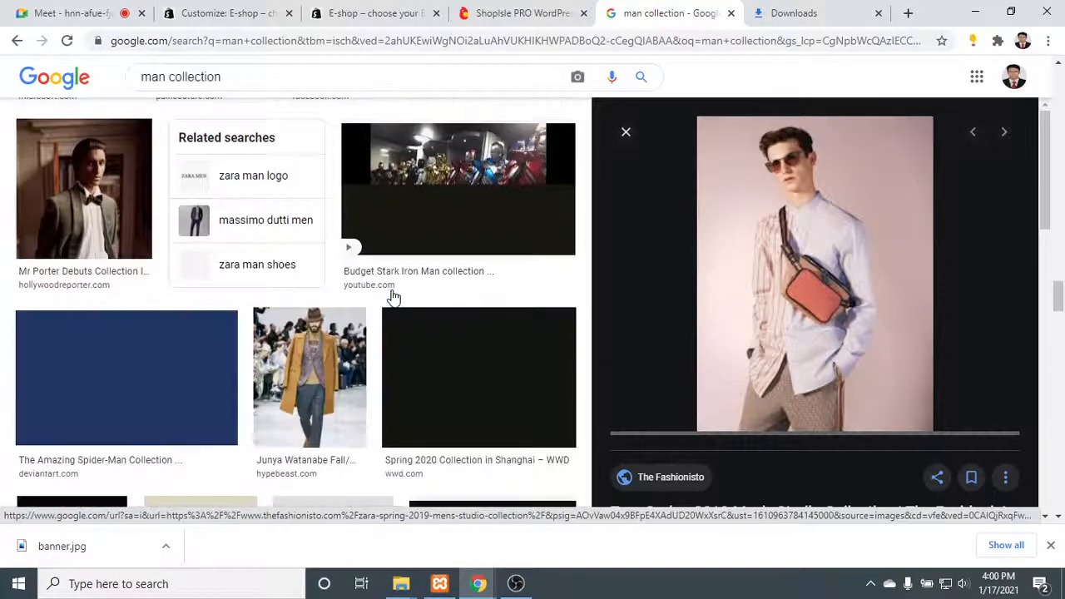
{"action": "scroll", "coordinate": [284, 314], "scroll_direction": "down", "scroll_amount": 4}
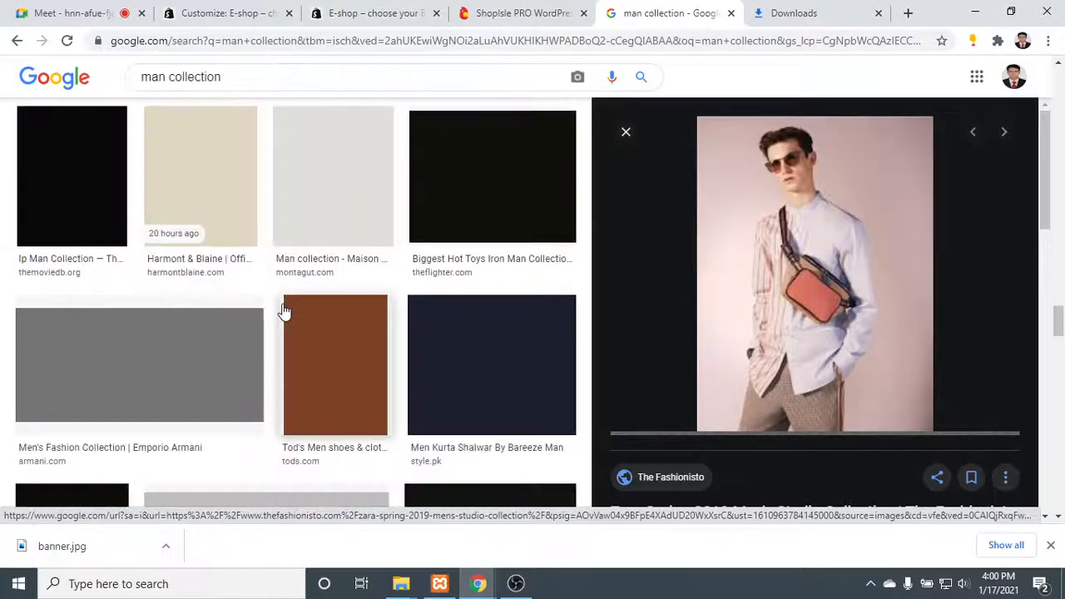
{"action": "scroll", "coordinate": [285, 312], "scroll_direction": "down", "scroll_amount": 15}
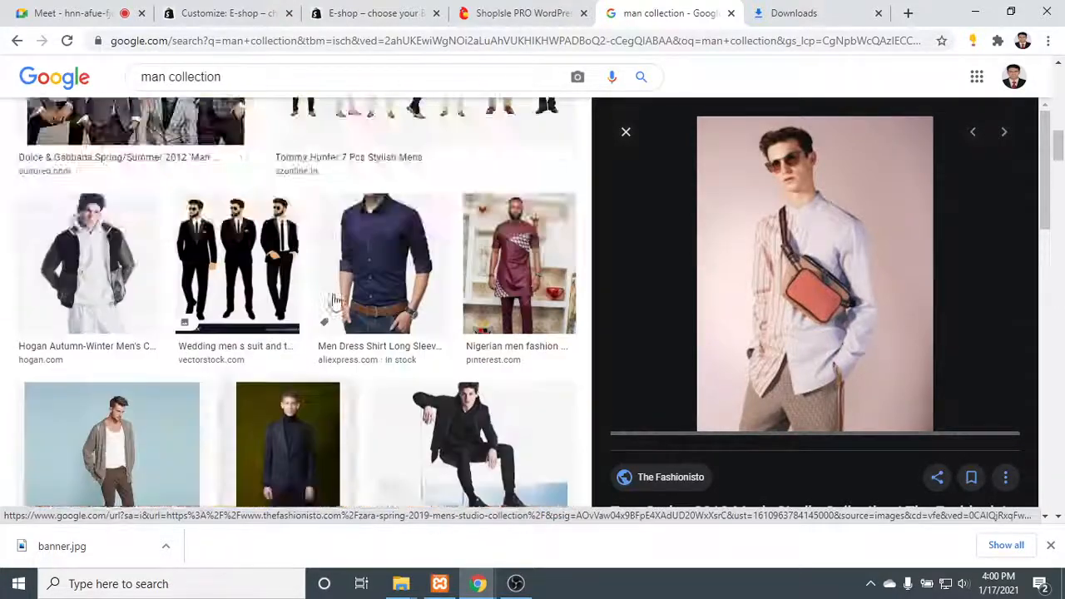
{"action": "scroll", "coordinate": [333, 299], "scroll_direction": "up", "scroll_amount": 15}
{"action": "scroll", "coordinate": [743, 293], "scroll_direction": "down", "scroll_amount": 3}
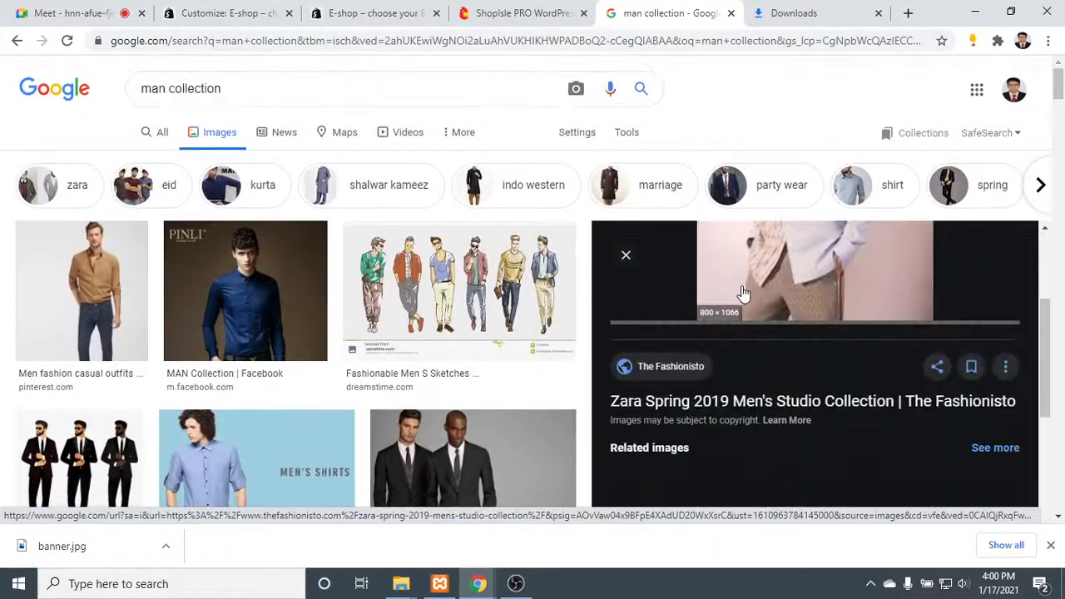
{"action": "scroll", "coordinate": [743, 293], "scroll_direction": "up", "scroll_amount": 3}
{"action": "scroll", "coordinate": [291, 287], "scroll_direction": "down", "scroll_amount": 4}
{"action": "left_click", "coordinate": [478, 7]}
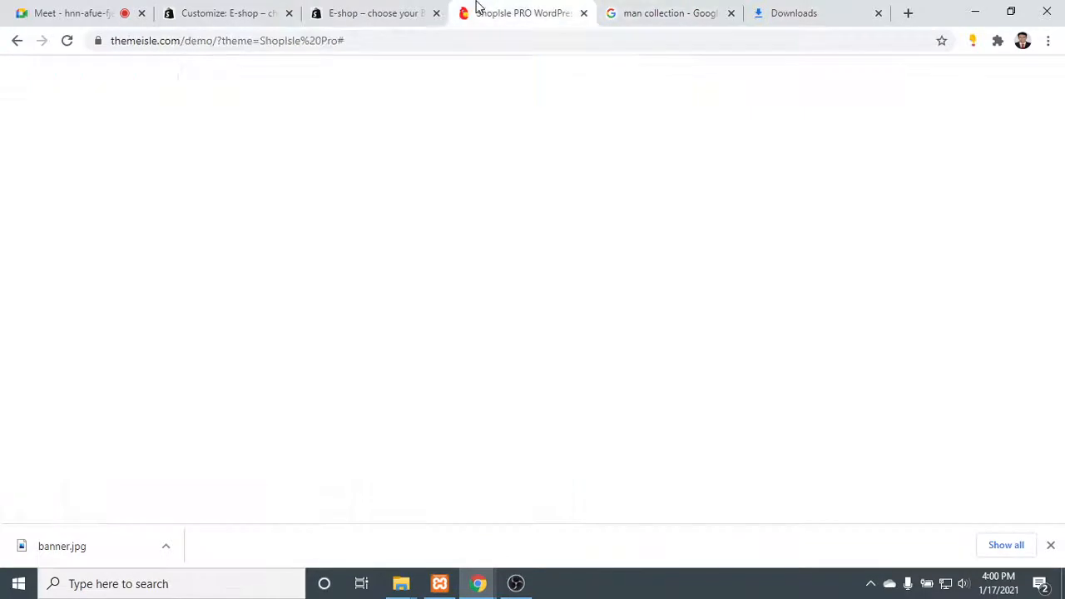
{"action": "left_click", "coordinate": [657, 10]}
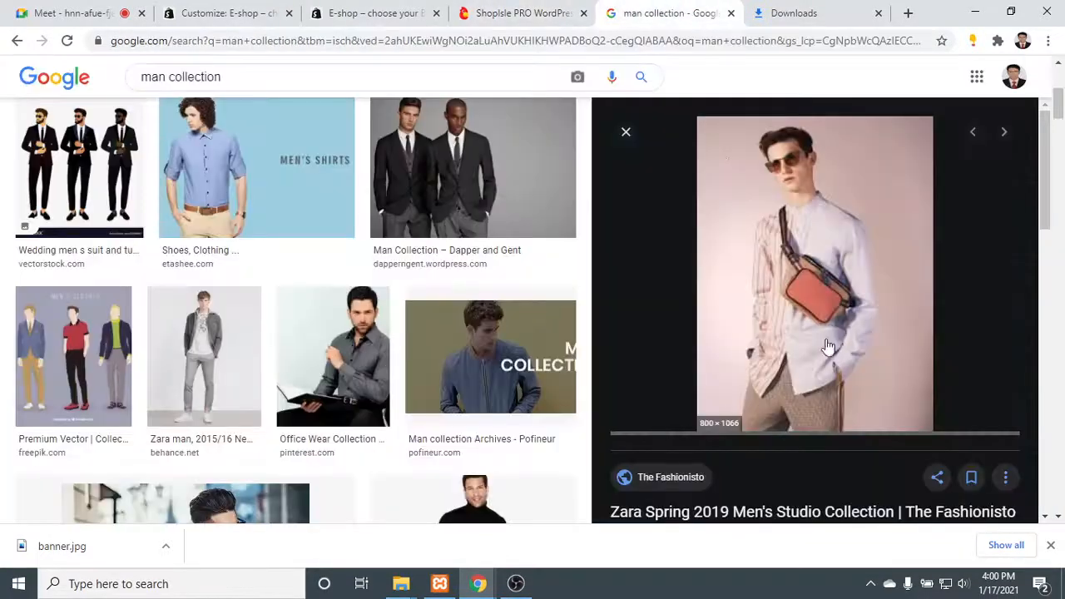
- Show the image search filters and examine the available size options
{"action": "scroll", "coordinate": [608, 308], "scroll_direction": "up", "scroll_amount": 5}
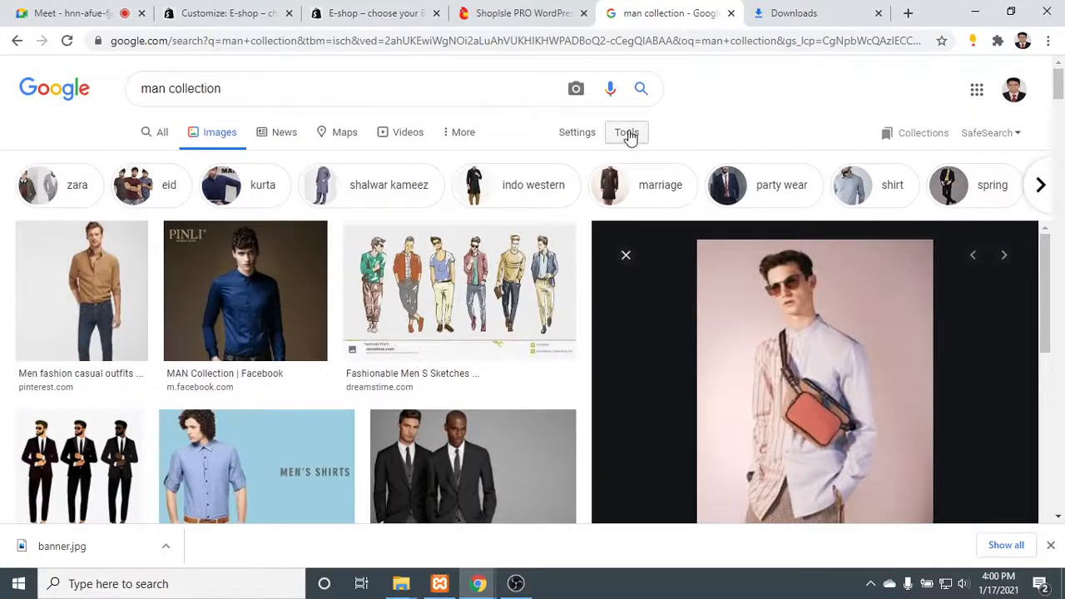
{"action": "left_click", "coordinate": [626, 133]}
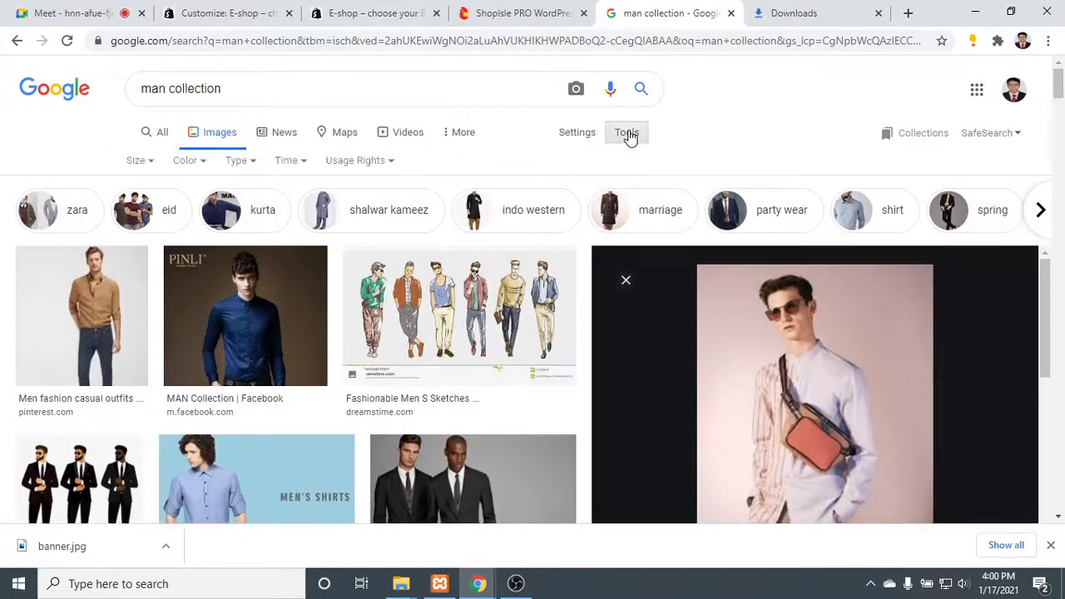
{"action": "left_click", "coordinate": [154, 168]}
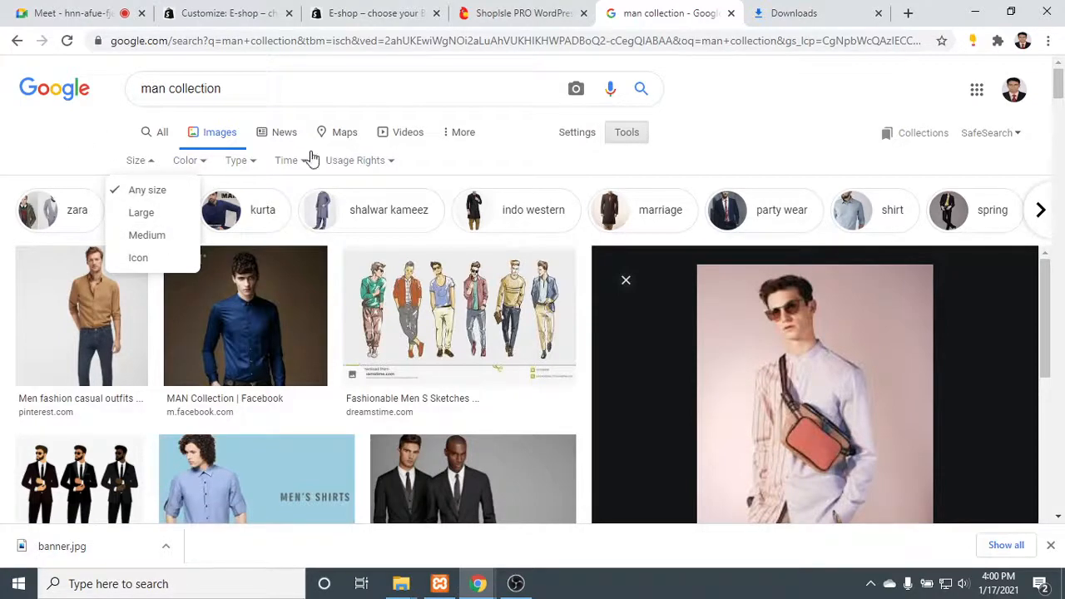
{"action": "scroll", "coordinate": [891, 328], "scroll_direction": "down", "scroll_amount": 2}
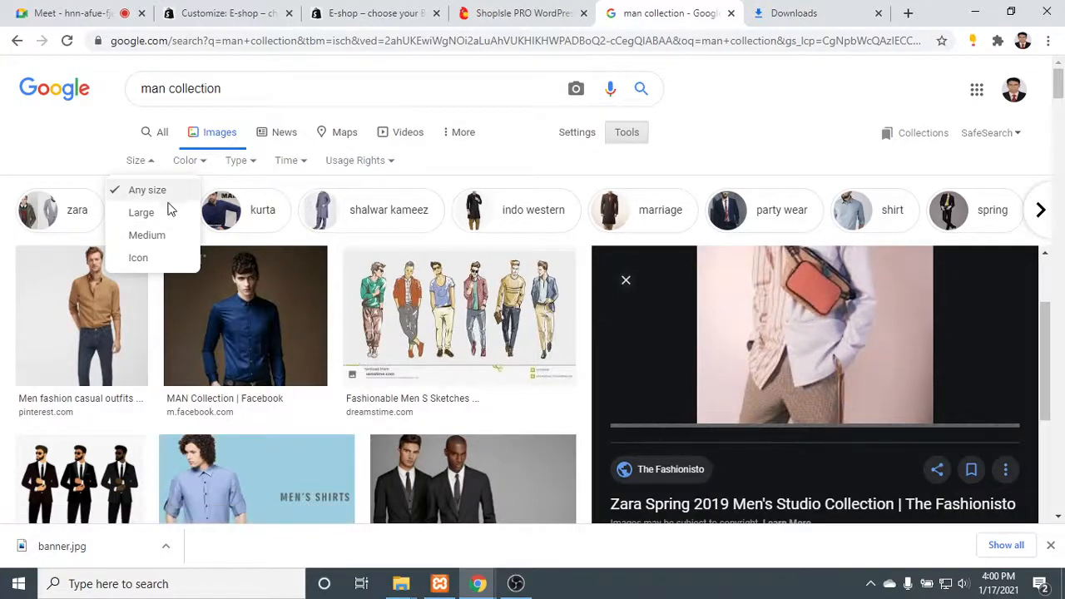
- Review the Our Latest Offers banner images on the live shop page and in the customizer's Banners section
{"action": "left_click", "coordinate": [351, 10]}
{"action": "left_click", "coordinate": [232, 10]}
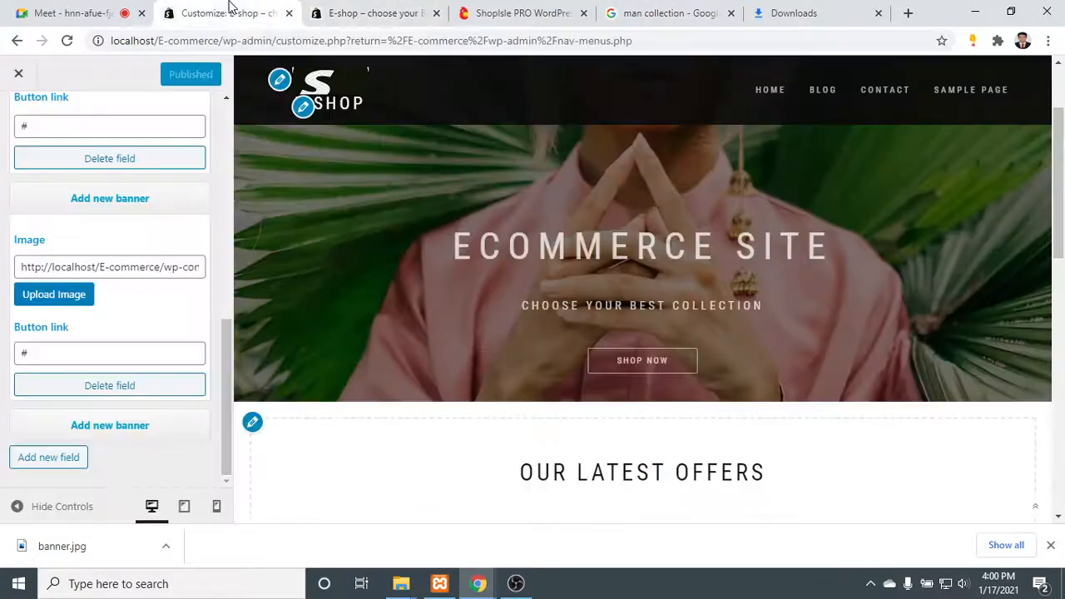
{"action": "left_click", "coordinate": [352, 9]}
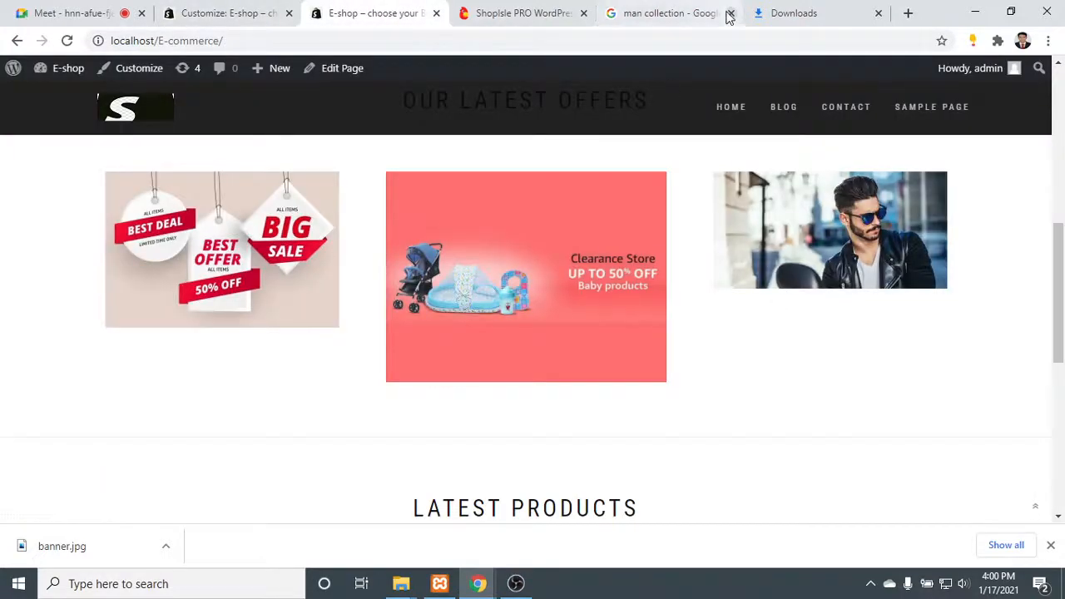
{"action": "left_click", "coordinate": [626, 9]}
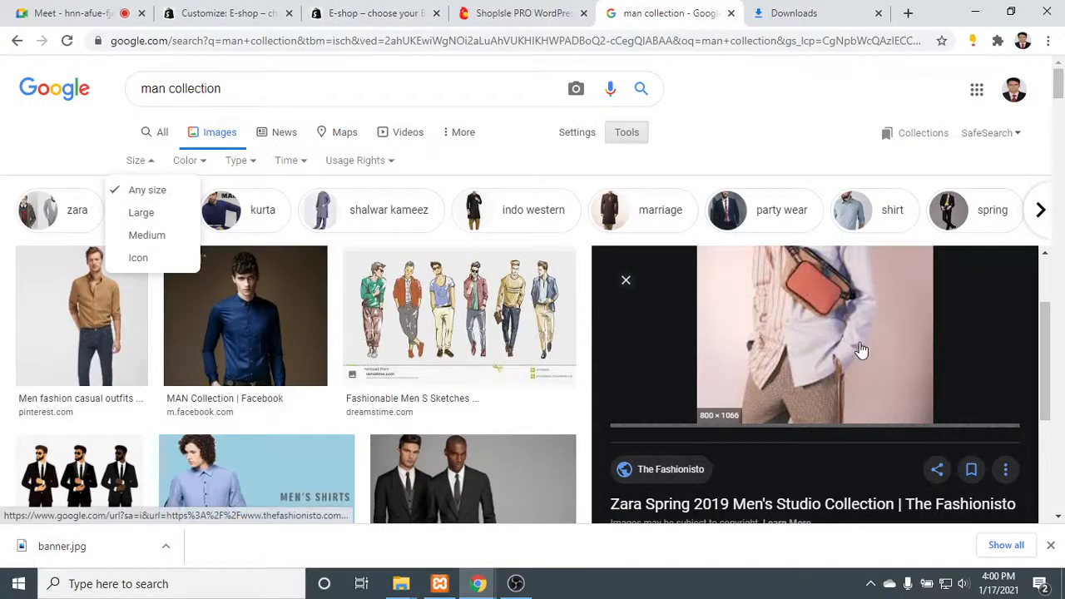
{"action": "left_click", "coordinate": [228, 11]}
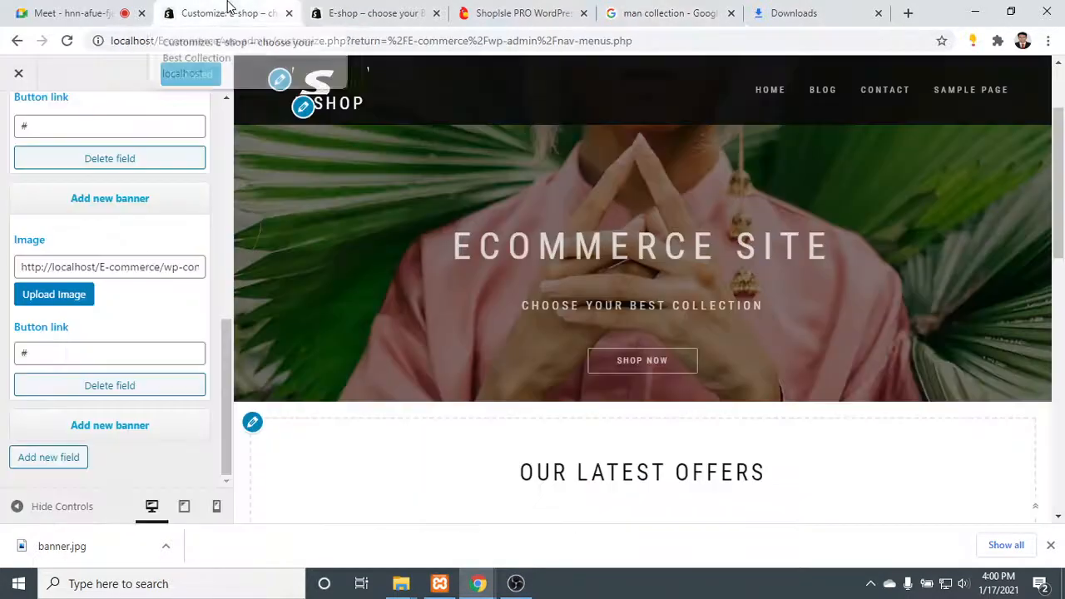
{"action": "left_click", "coordinate": [123, 381]}
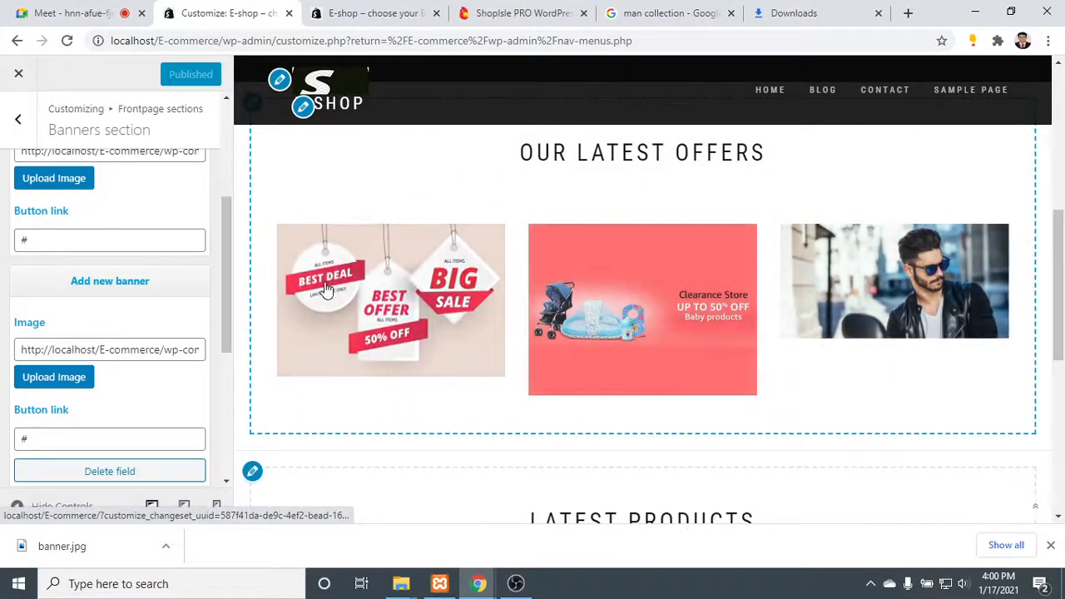
{"action": "left_click", "coordinate": [385, 6]}
- Return to the image results and save the Zara Spring 2019 picture to Downloads as images.jpg
{"action": "left_click", "coordinate": [699, 8]}
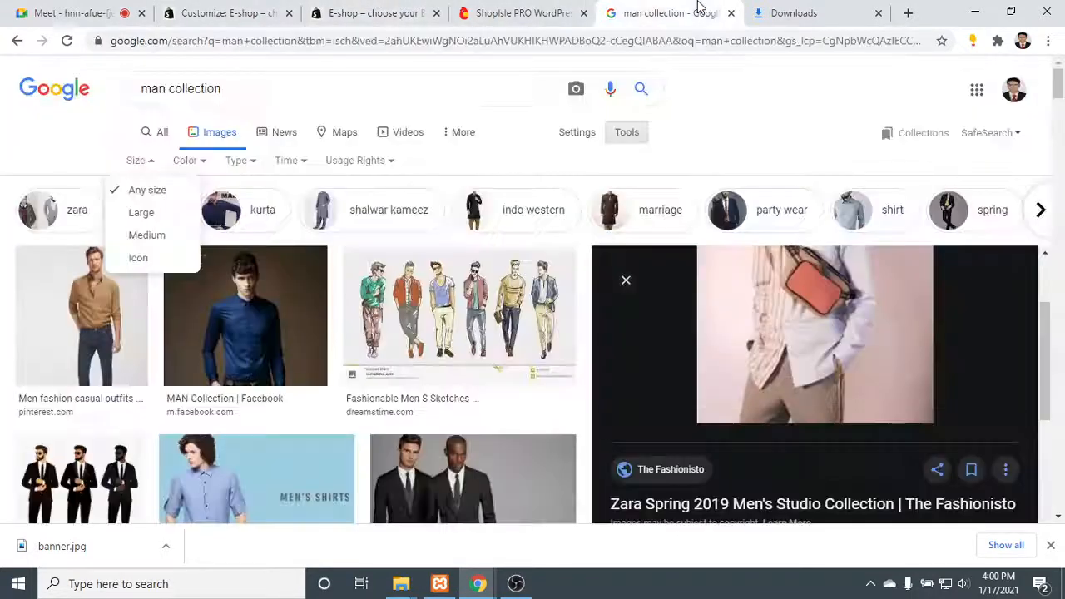
{"action": "right_click", "coordinate": [856, 285]}
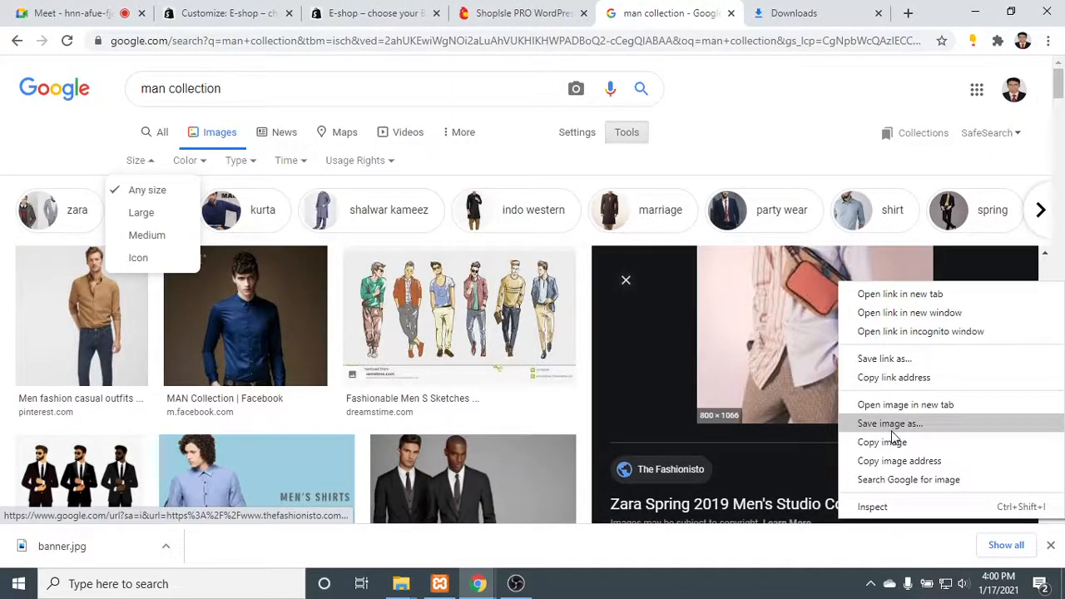
{"action": "left_click", "coordinate": [898, 426]}
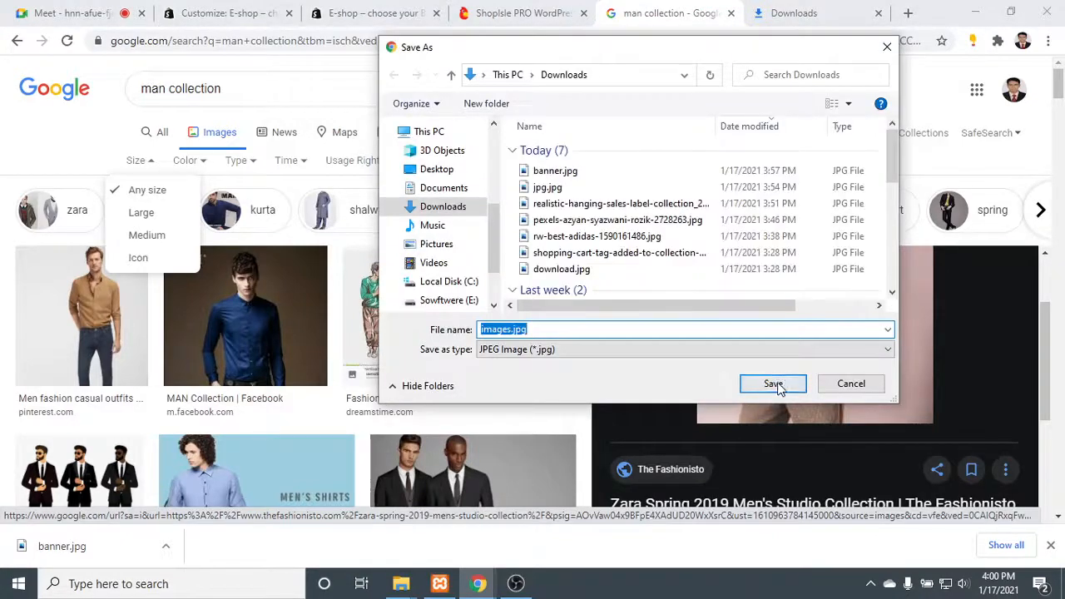
{"action": "left_click", "coordinate": [772, 383]}
- Switch to the site customizer, upload images.jpg from Downloads, and insert it as the third banner's image
{"action": "left_click", "coordinate": [220, 13]}
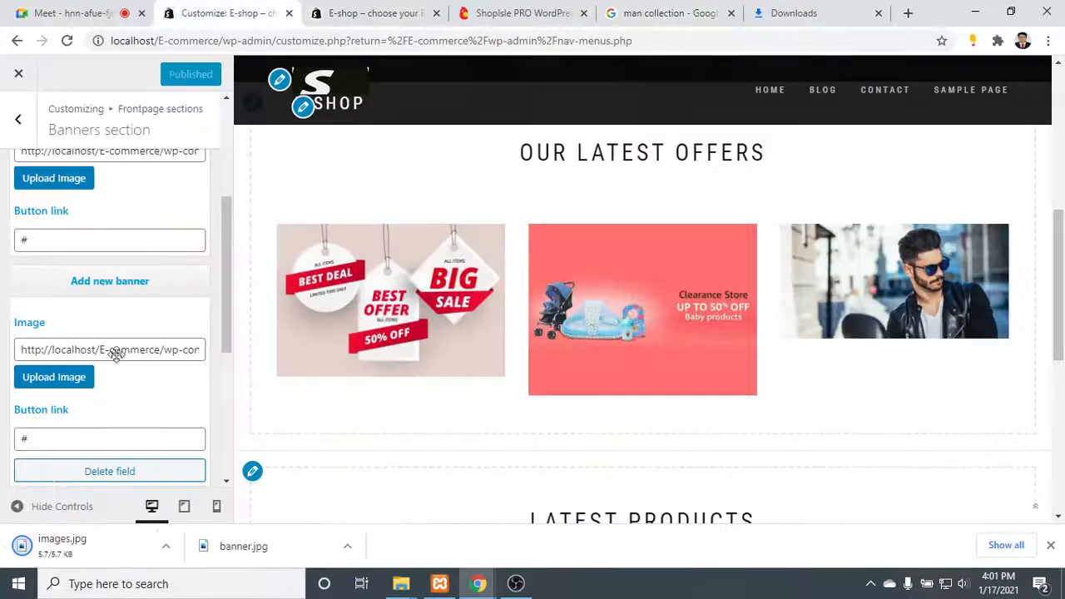
{"action": "scroll", "coordinate": [114, 350], "scroll_direction": "down", "scroll_amount": 2}
{"action": "scroll", "coordinate": [120, 357], "scroll_direction": "down", "scroll_amount": 1}
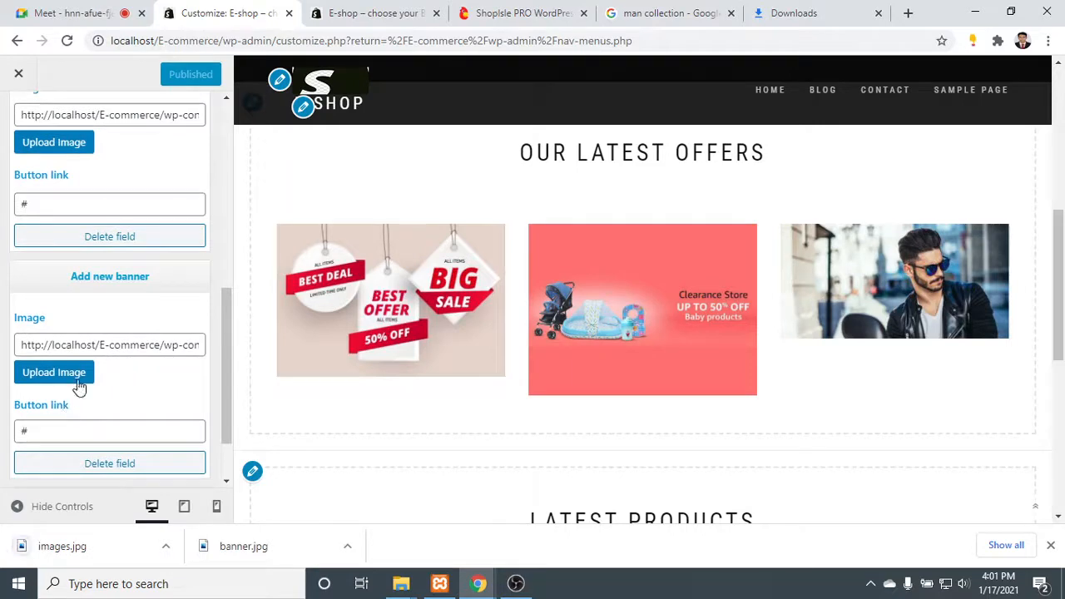
{"action": "left_click", "coordinate": [53, 371]}
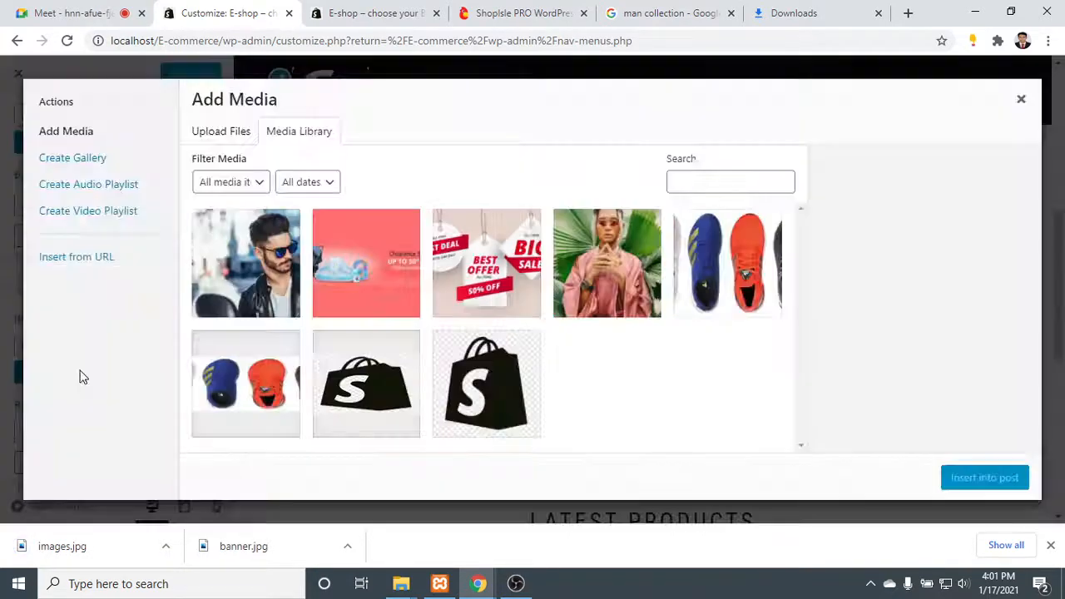
{"action": "left_click", "coordinate": [221, 134]}
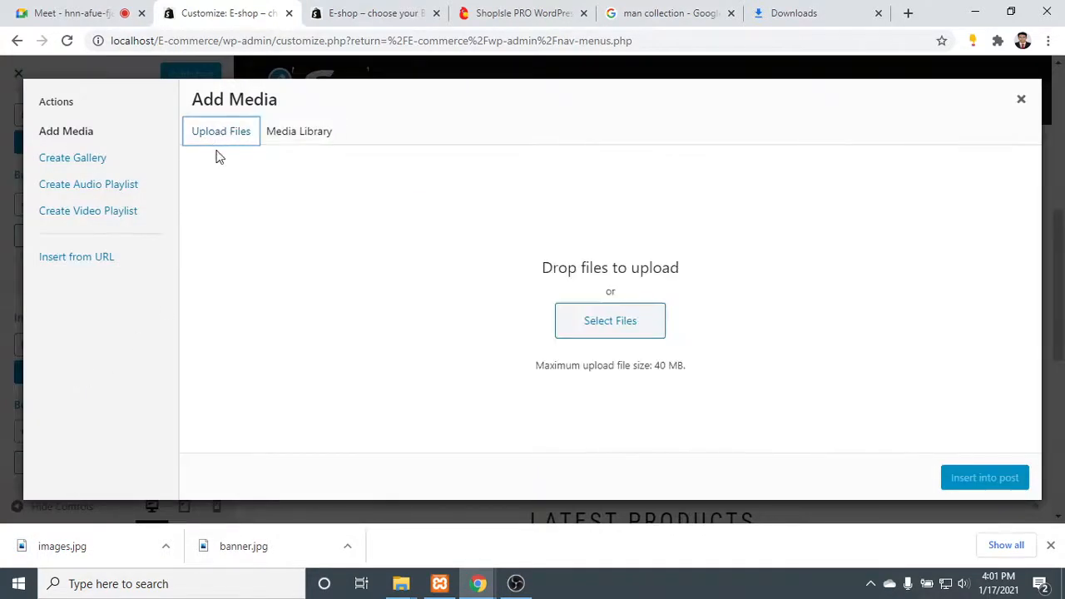
{"action": "left_click", "coordinate": [582, 329]}
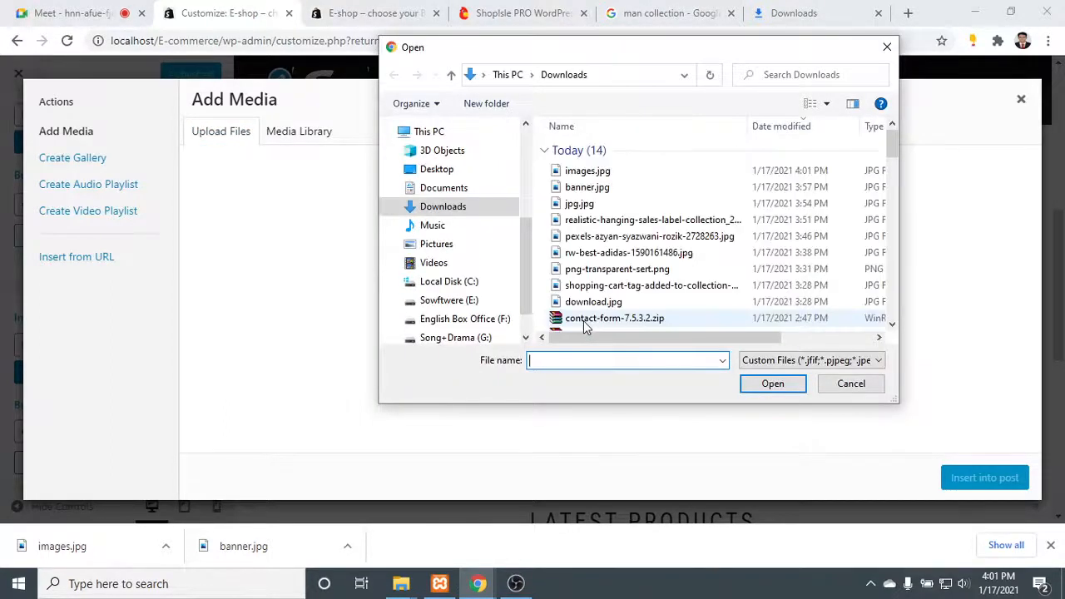
{"action": "left_click", "coordinate": [595, 170]}
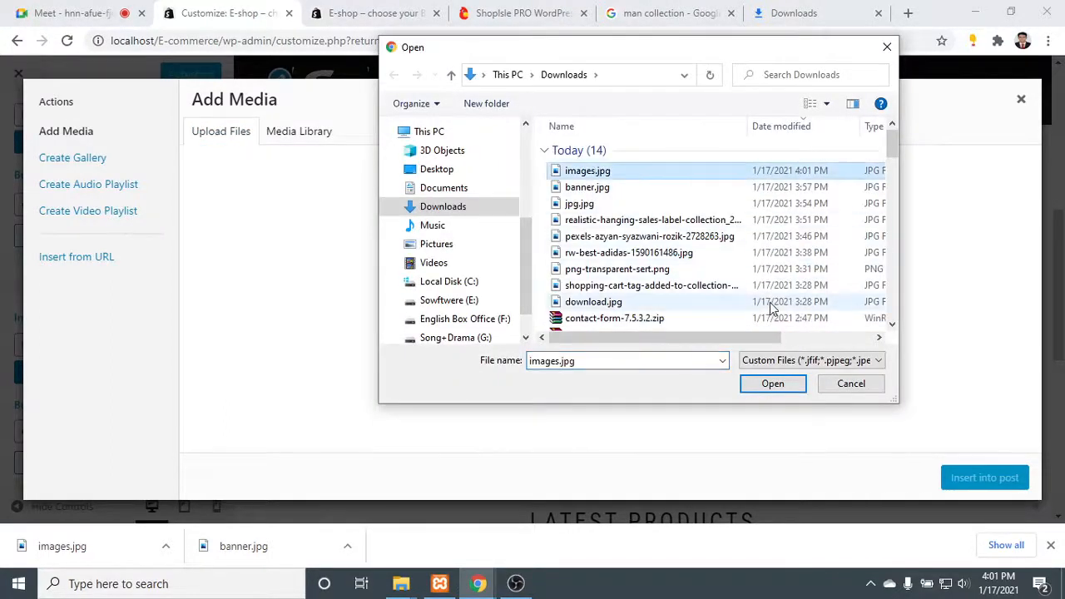
{"action": "left_click", "coordinate": [772, 385]}
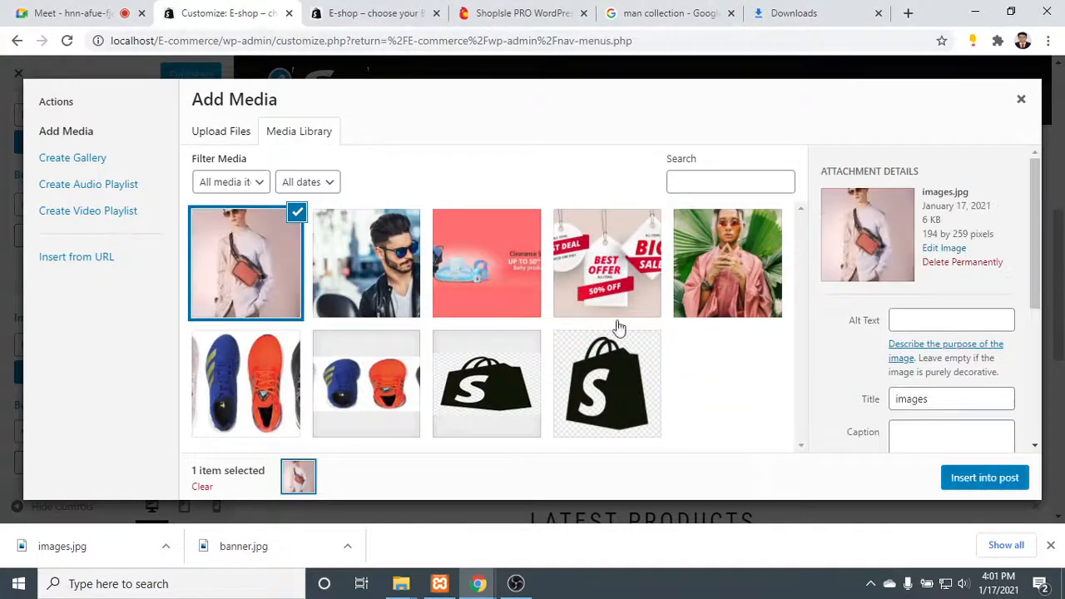
{"action": "left_click", "coordinate": [973, 477]}
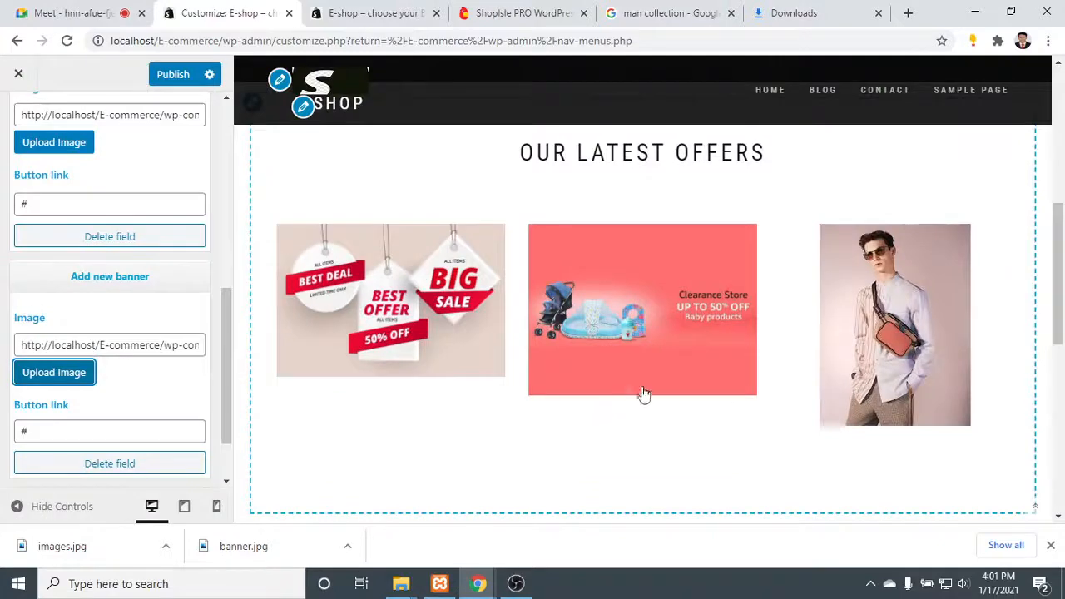
- Examine the display size options for images.jpg in the media library and close it without inserting anything
{"action": "left_click", "coordinate": [80, 376]}
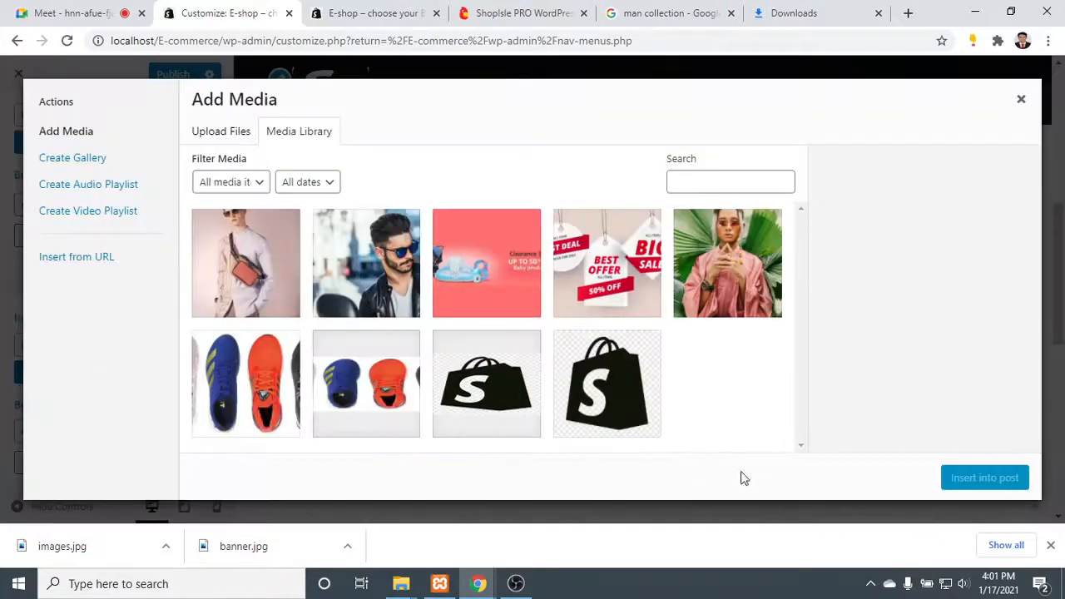
{"action": "left_click", "coordinate": [219, 251]}
{"action": "scroll", "coordinate": [977, 362], "scroll_direction": "down", "scroll_amount": 3}
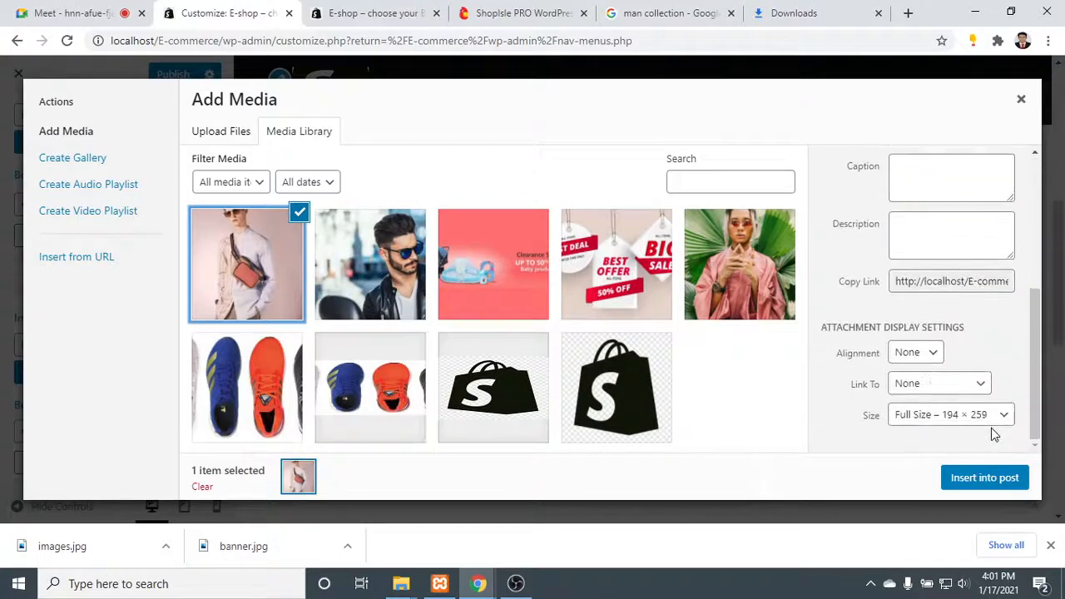
{"action": "left_click", "coordinate": [992, 416]}
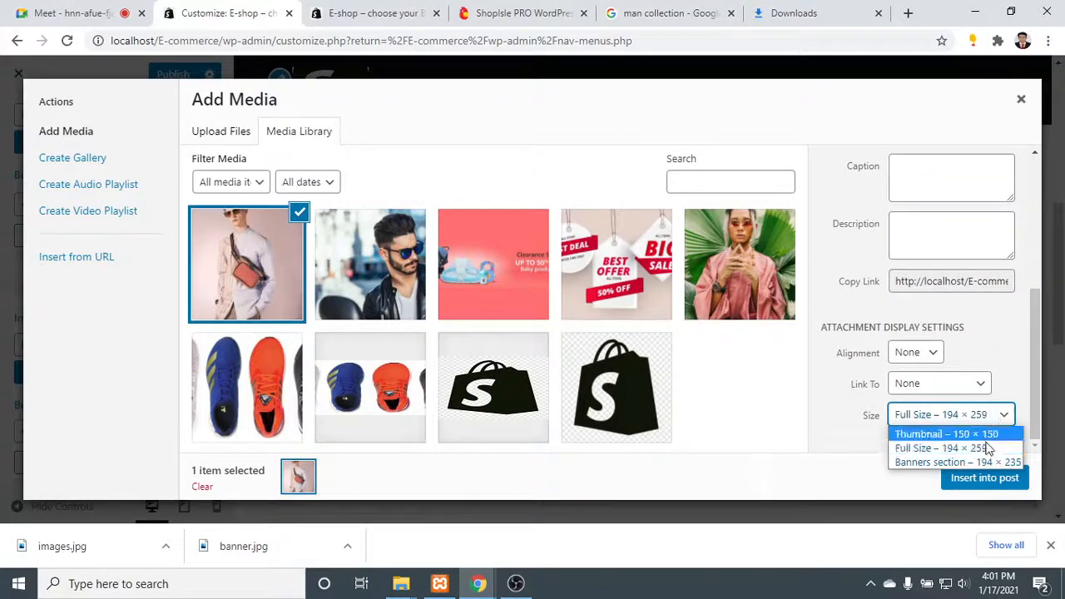
{"action": "left_click", "coordinate": [832, 252]}
{"action": "left_click", "coordinate": [959, 420]}
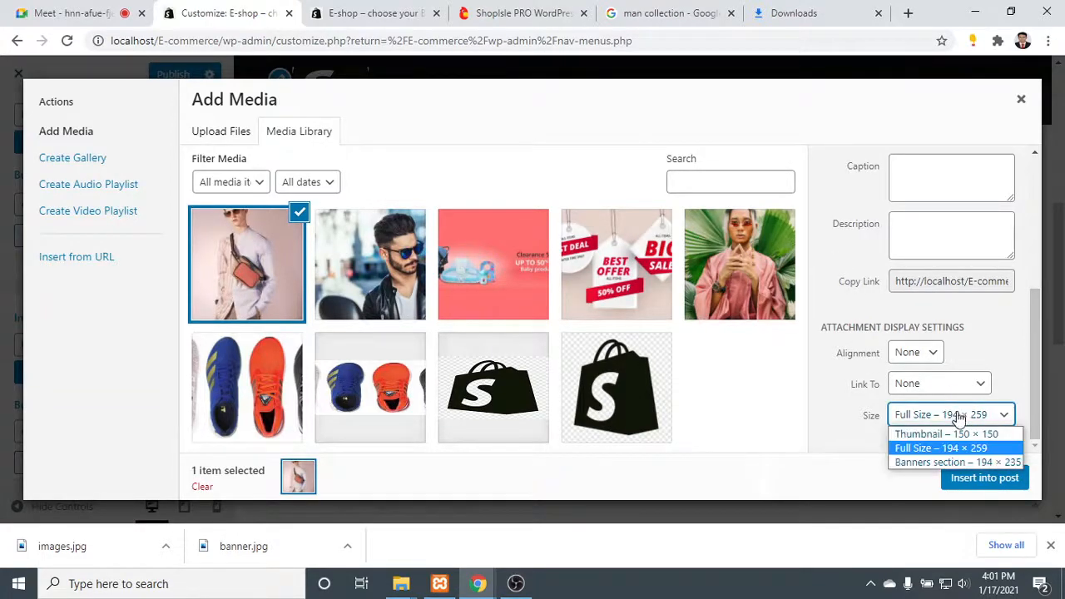
{"action": "left_click", "coordinate": [963, 415]}
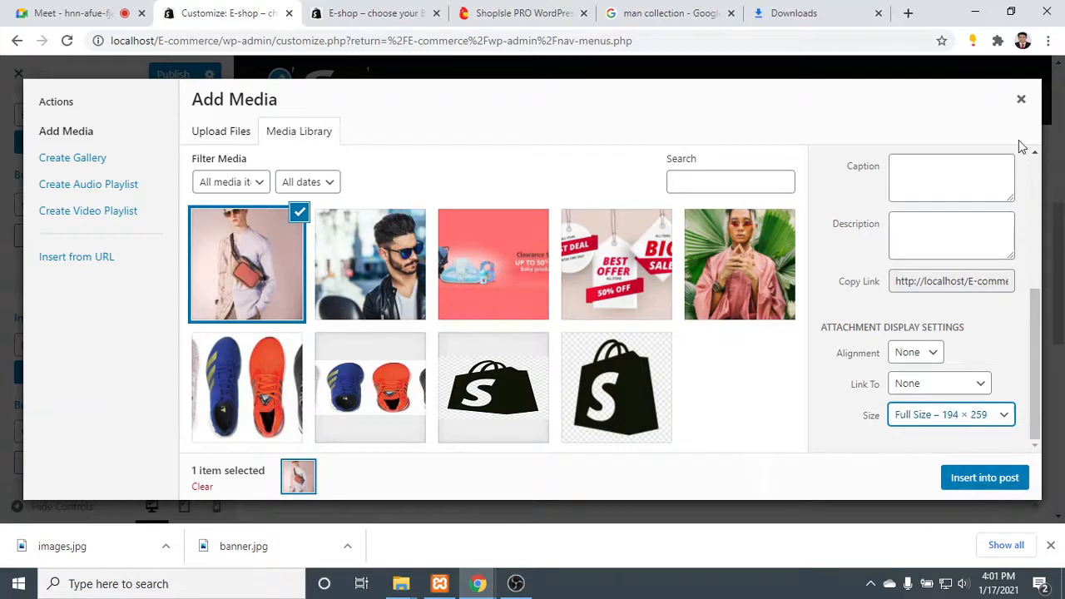
{"action": "left_click", "coordinate": [1020, 99]}
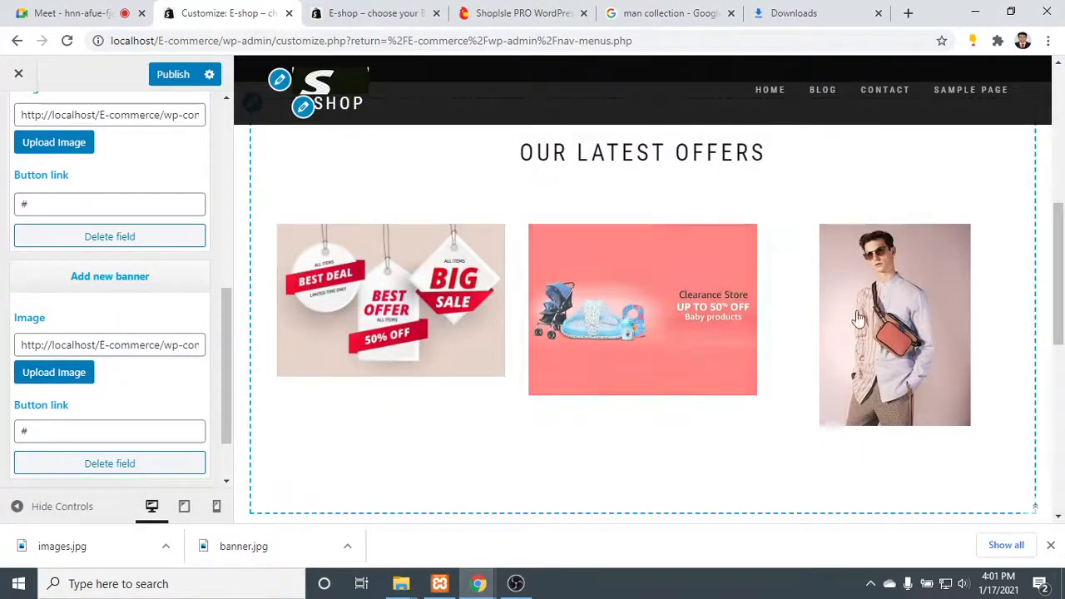
- Review the Our Latest Offers banners in the customizer preview and publish the banner image changes
{"action": "scroll", "coordinate": [606, 297], "scroll_direction": "down", "scroll_amount": 1}
{"action": "scroll", "coordinate": [609, 295], "scroll_direction": "up", "scroll_amount": 4}
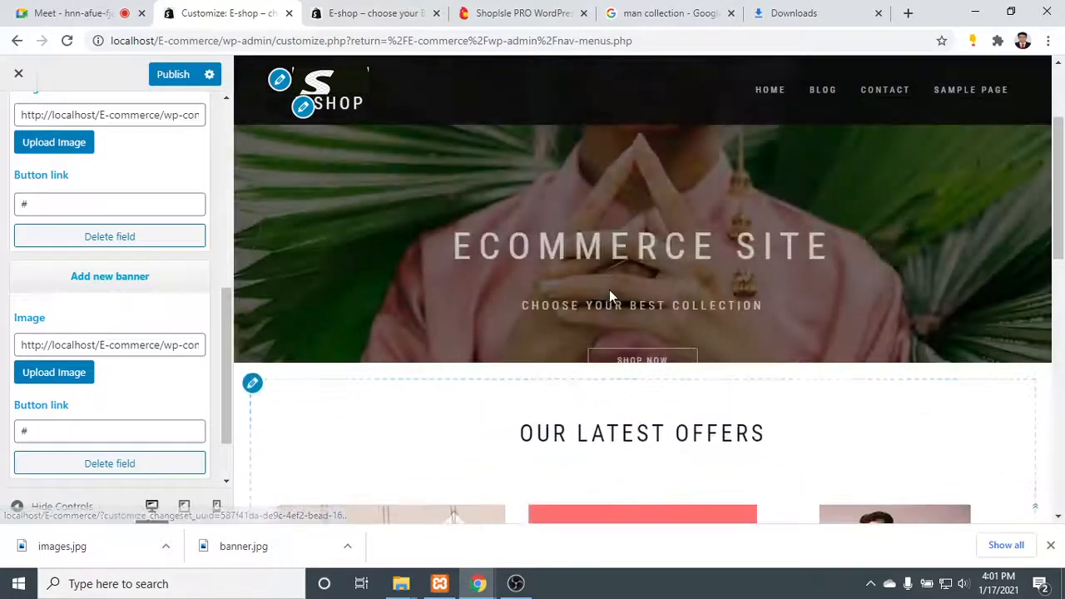
{"action": "scroll", "coordinate": [609, 291], "scroll_direction": "down", "scroll_amount": 3}
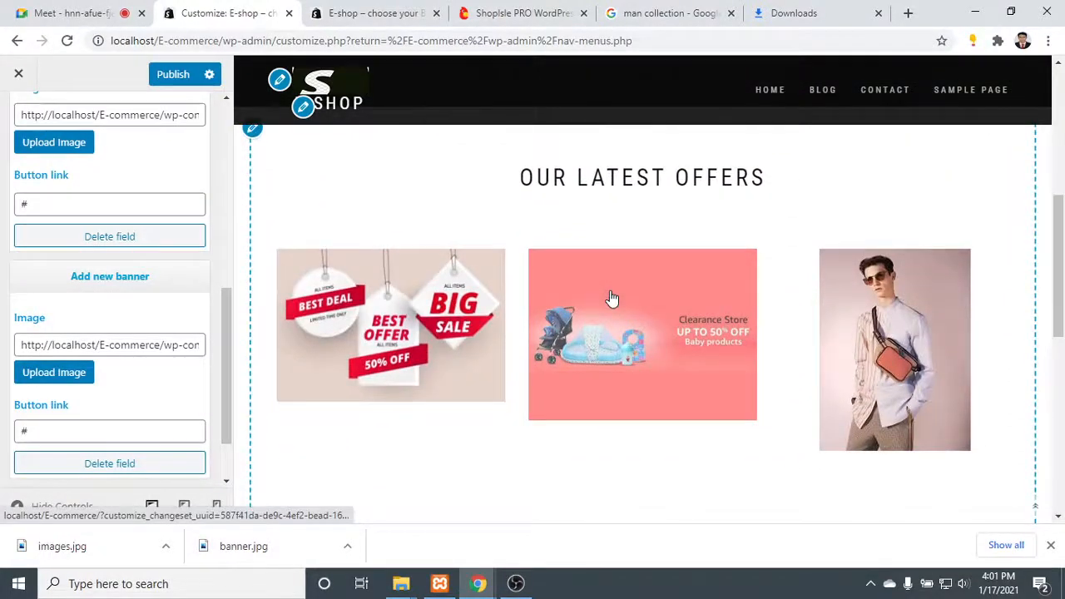
{"action": "scroll", "coordinate": [799, 369], "scroll_direction": "down", "scroll_amount": 1}
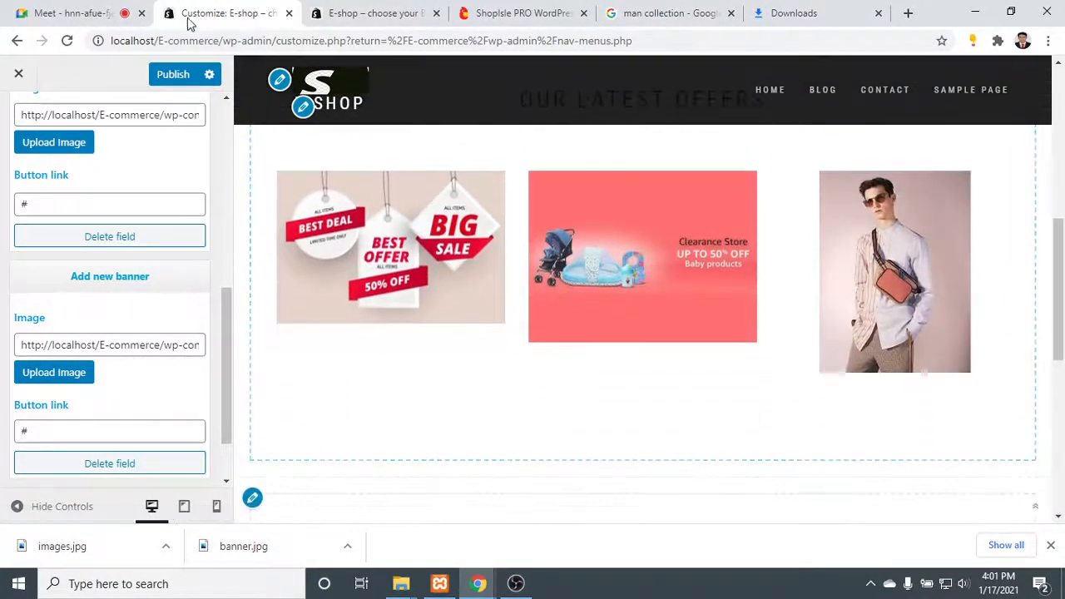
{"action": "left_click", "coordinate": [160, 75]}
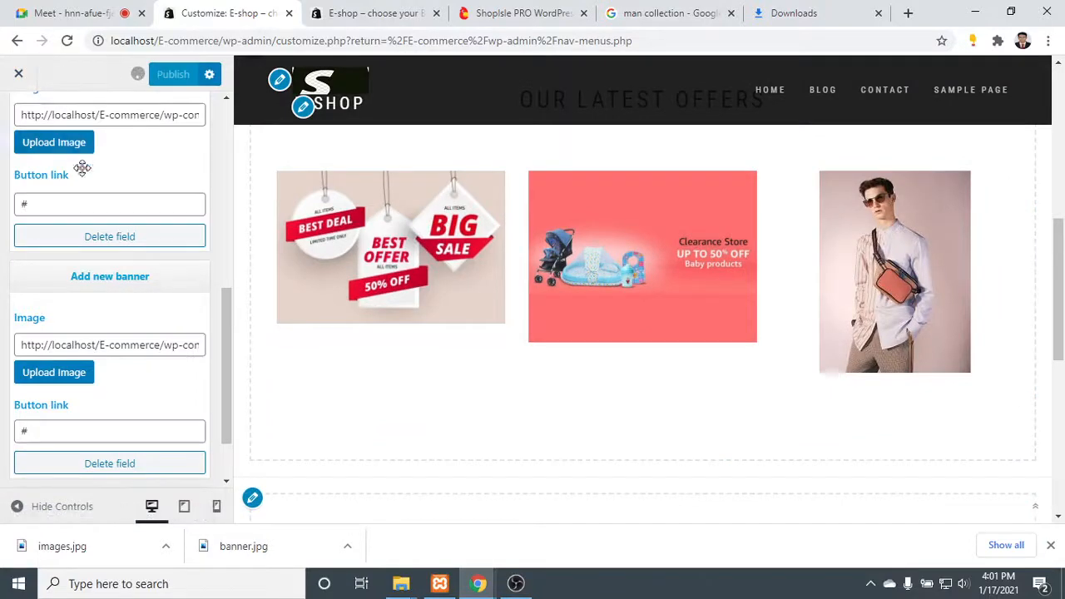
- Leave the Banners section settings and open the front page's Products section settings
{"action": "scroll", "coordinate": [50, 150], "scroll_direction": "up", "scroll_amount": 5}
{"action": "left_click", "coordinate": [10, 118]}
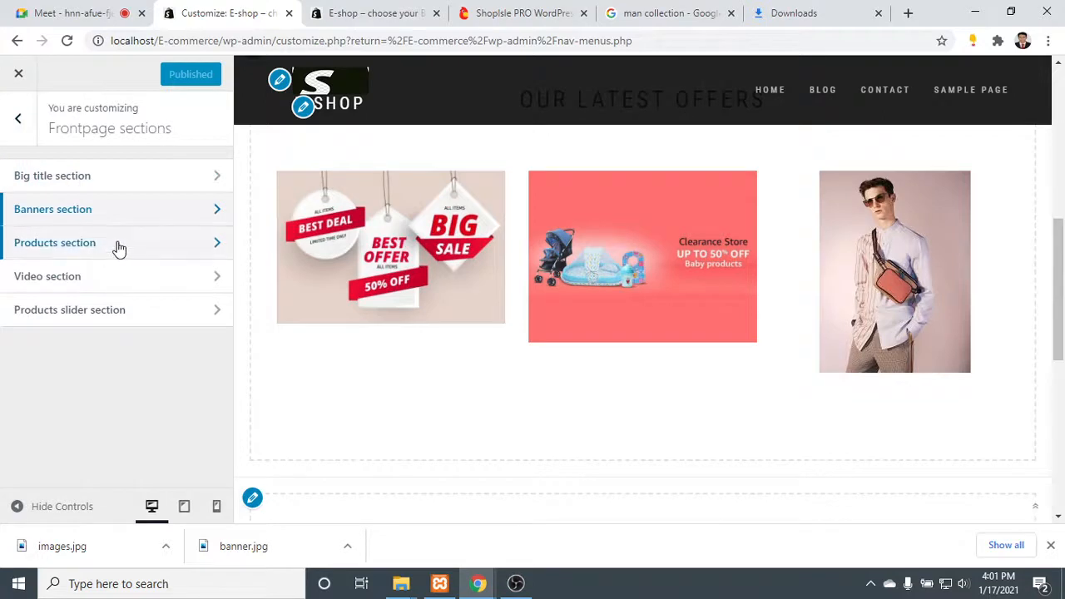
{"action": "left_click", "coordinate": [117, 246]}
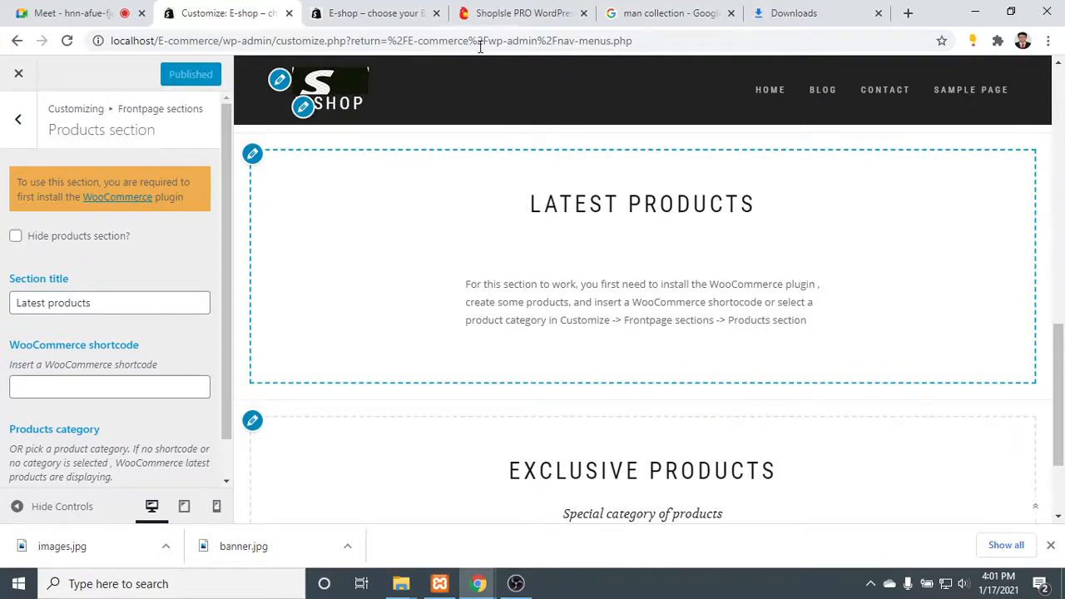
- Read the Latest Products and Exclusive Products notices on the live shop page, and return to the site customizer
{"action": "left_click", "coordinate": [366, 13]}
{"action": "scroll", "coordinate": [560, 370], "scroll_direction": "down", "scroll_amount": 4}
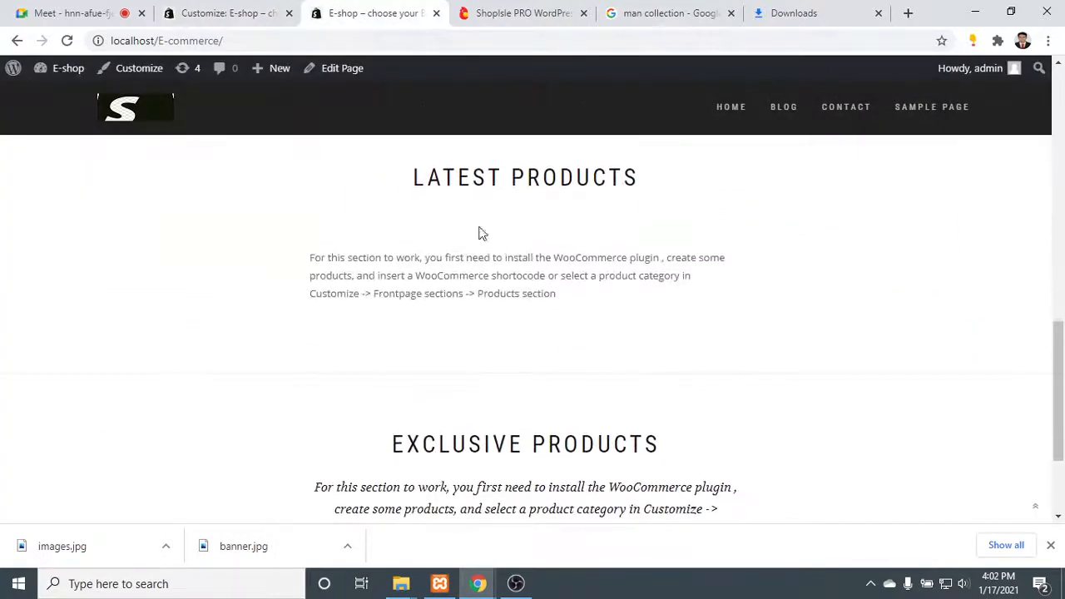
{"action": "left_click_drag", "start_coordinate": [399, 188], "coordinate": [683, 328]}
{"action": "scroll", "coordinate": [694, 344], "scroll_direction": "down", "scroll_amount": 2}
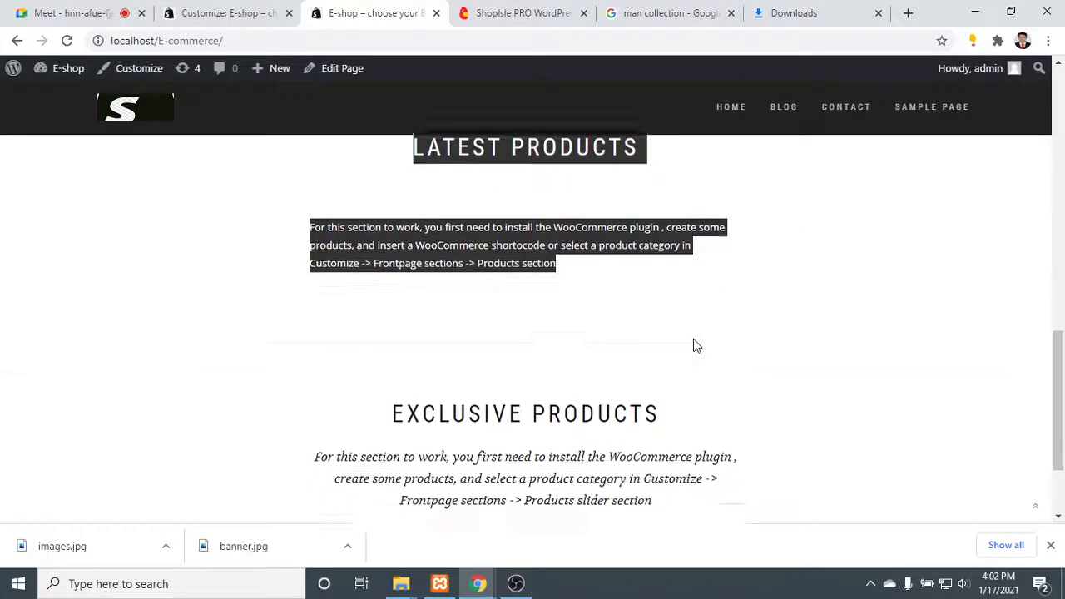
{"action": "left_click_drag", "start_coordinate": [702, 404], "coordinate": [363, 214]}
{"action": "left_click", "coordinate": [225, 12]}
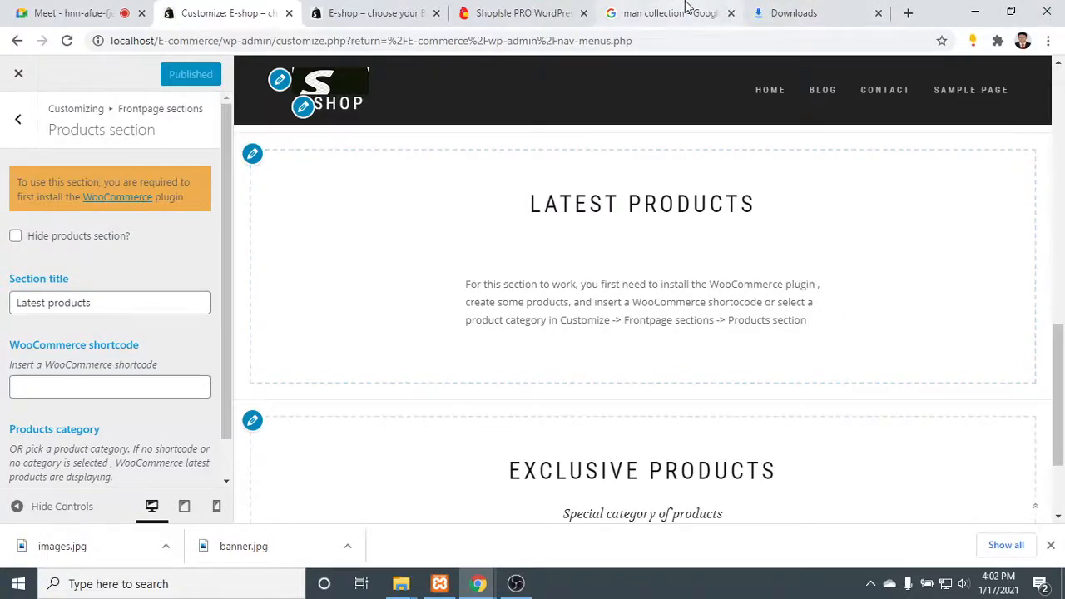
- Examine the ShopIsle PRO demo page's product grid, banners, video area, product slider and footer
{"action": "left_click", "coordinate": [635, 12]}
{"action": "left_click", "coordinate": [532, 12]}
{"action": "scroll", "coordinate": [582, 374], "scroll_direction": "down", "scroll_amount": 8}
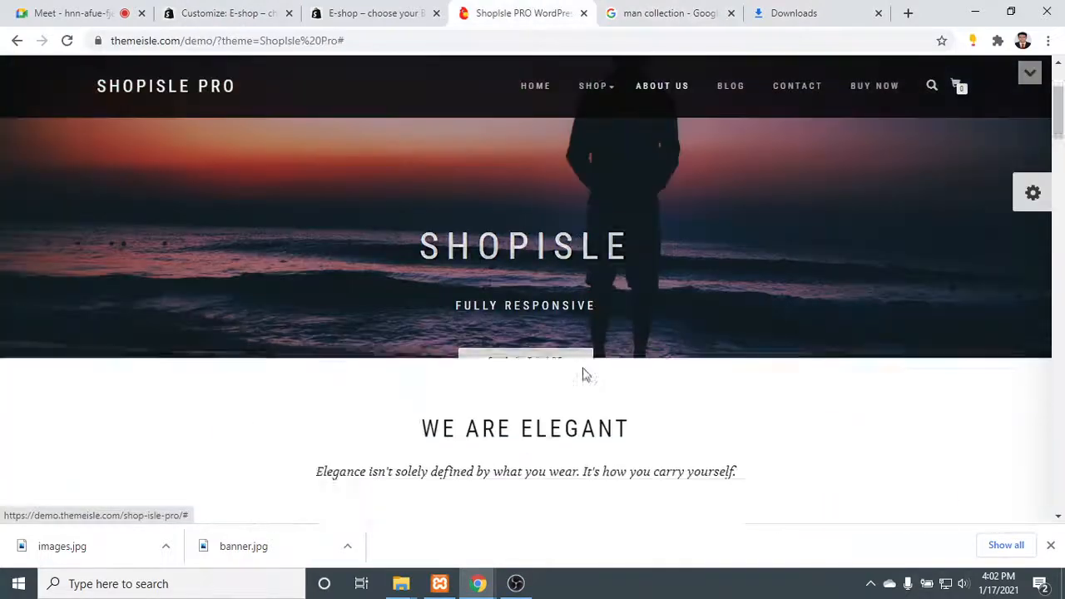
{"action": "scroll", "coordinate": [586, 374], "scroll_direction": "up", "scroll_amount": 3}
{"action": "scroll", "coordinate": [586, 373], "scroll_direction": "down", "scroll_amount": 2}
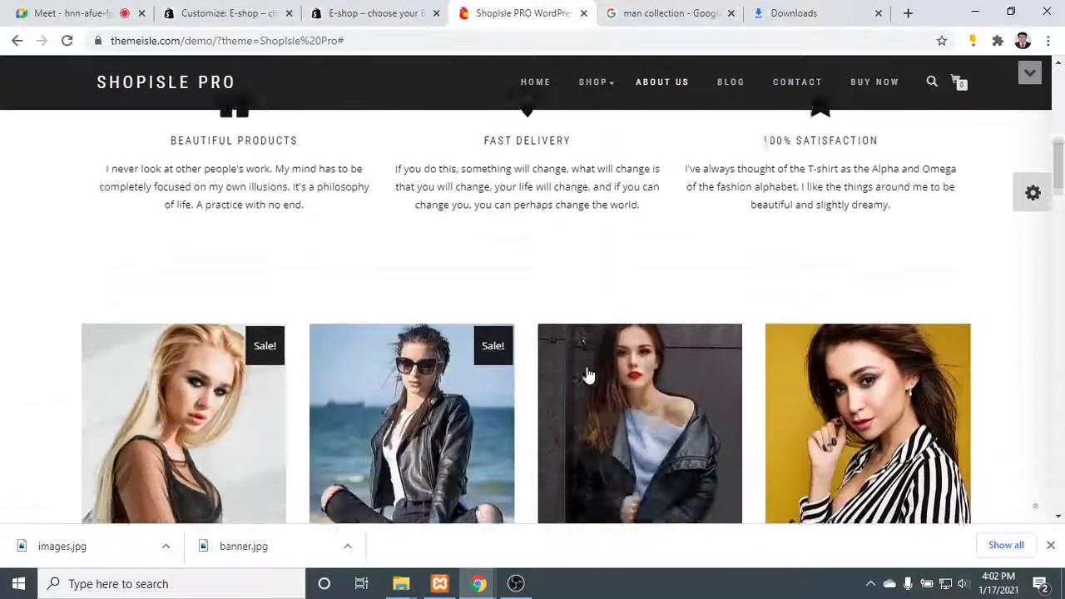
{"action": "scroll", "coordinate": [586, 374], "scroll_direction": "down", "scroll_amount": 10}
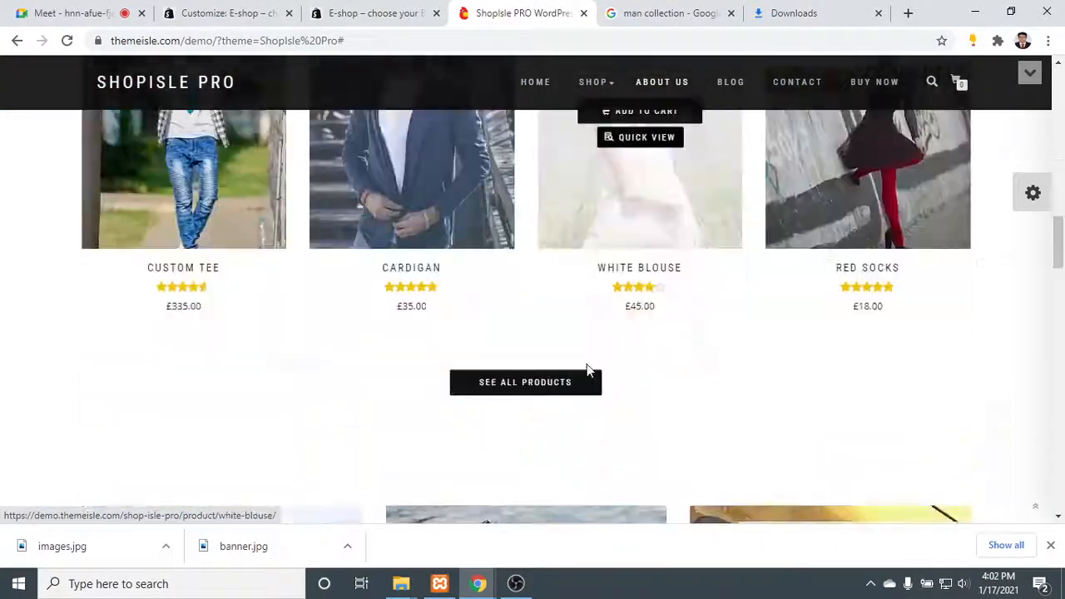
{"action": "scroll", "coordinate": [587, 369], "scroll_direction": "down", "scroll_amount": 3}
{"action": "scroll", "coordinate": [649, 245], "scroll_direction": "down", "scroll_amount": 2}
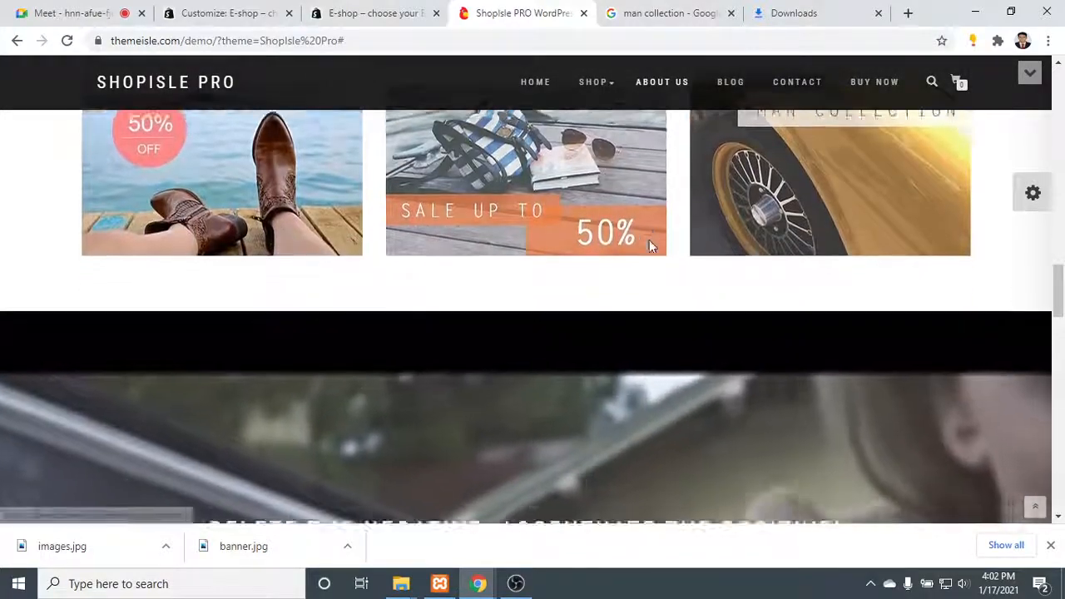
{"action": "scroll", "coordinate": [646, 263], "scroll_direction": "down", "scroll_amount": 5}
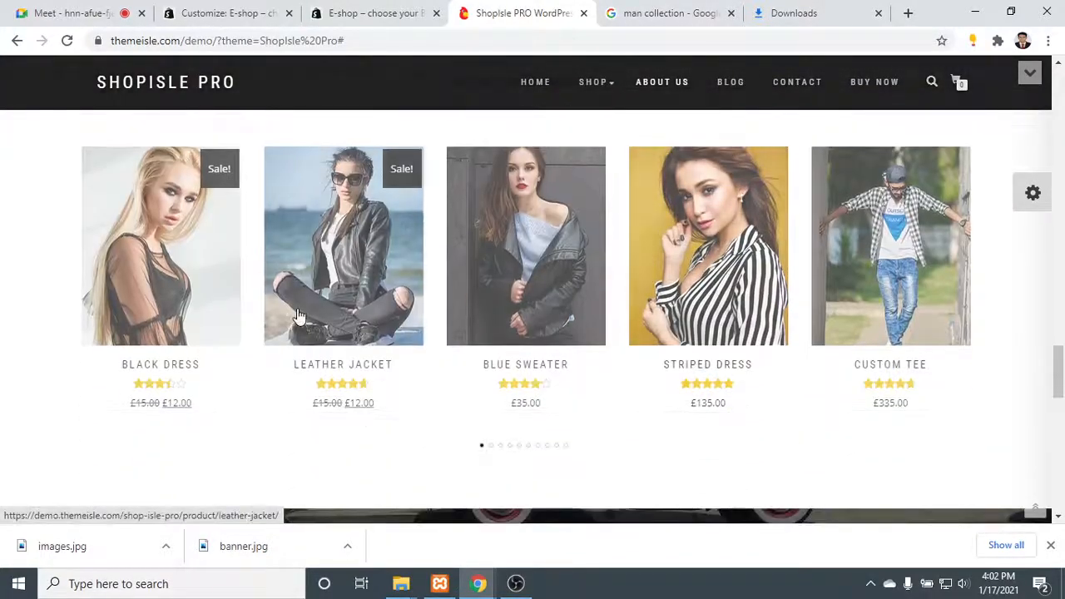
{"action": "scroll", "coordinate": [306, 314], "scroll_direction": "down", "scroll_amount": 1}
{"action": "scroll", "coordinate": [307, 316], "scroll_direction": "down", "scroll_amount": 10}
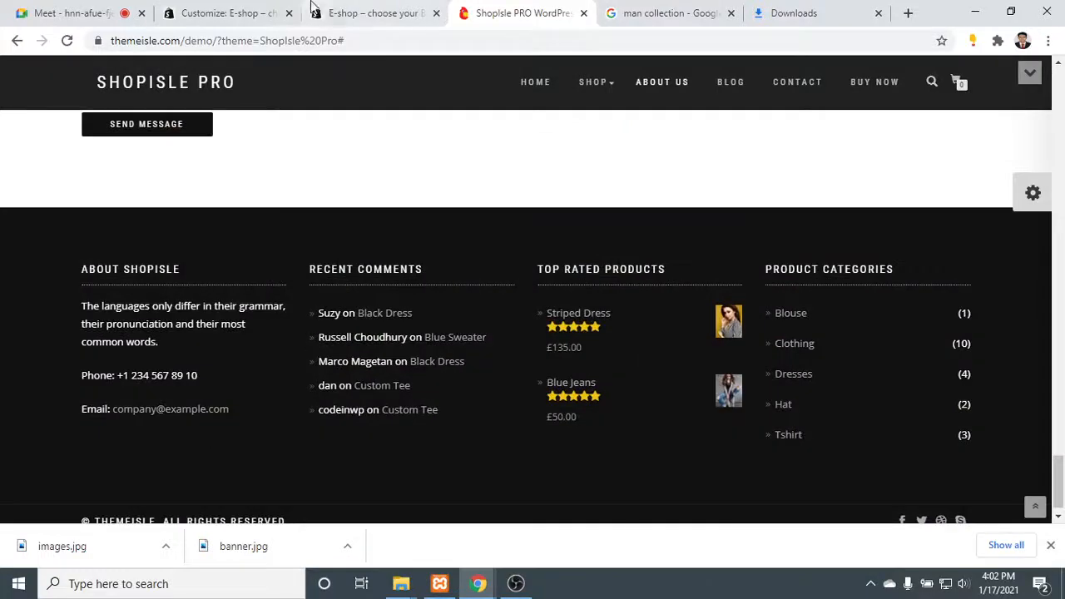
- Return to the site customizer and switch from the Products section to the Video section settings
{"action": "left_click", "coordinate": [414, 6]}
{"action": "left_click", "coordinate": [237, 8]}
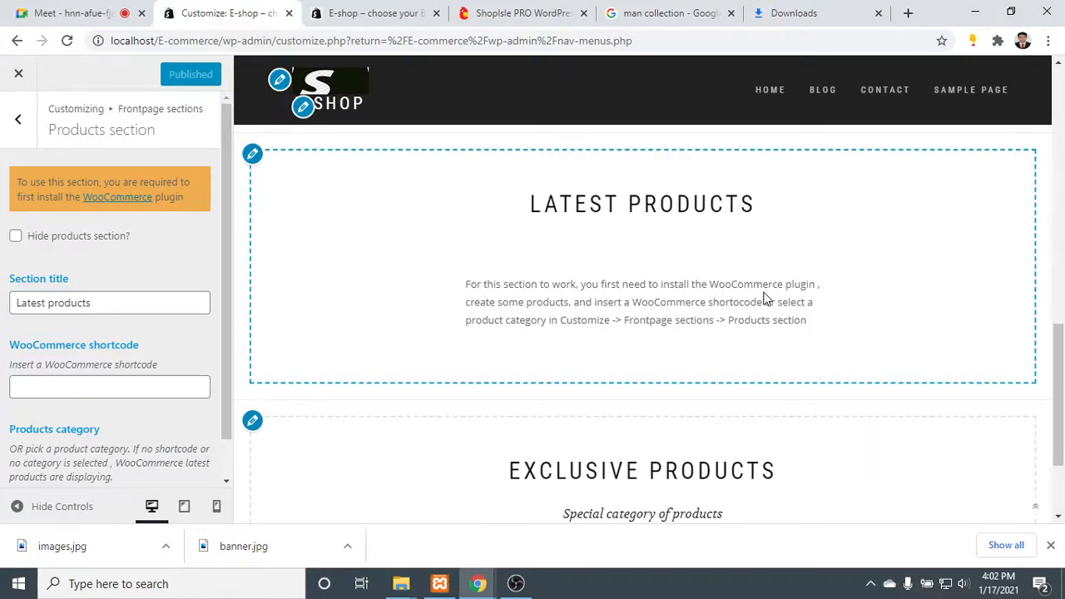
{"action": "left_click", "coordinate": [17, 119]}
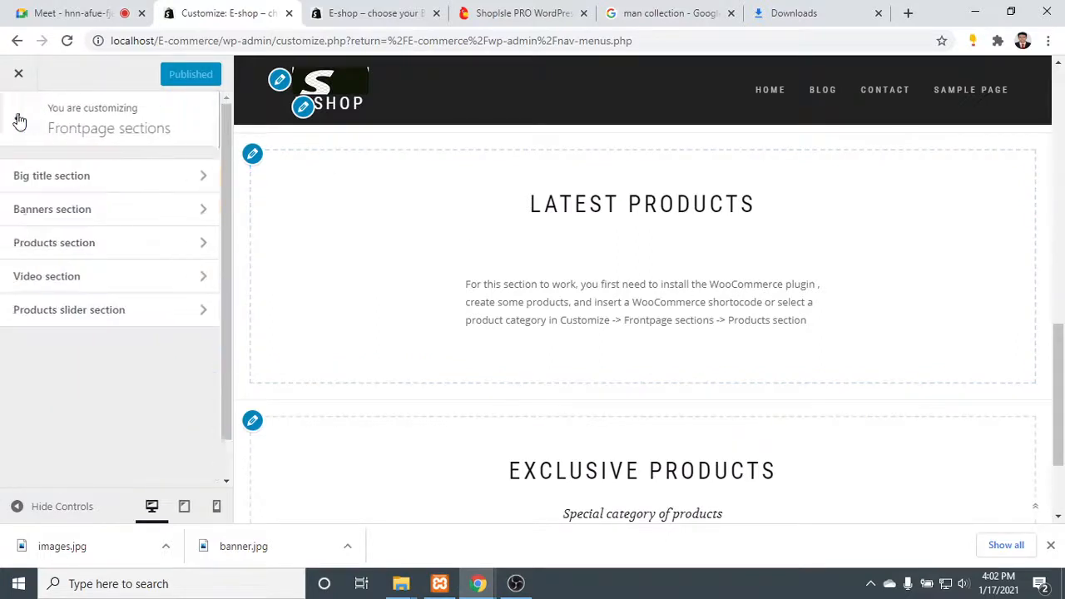
{"action": "left_click", "coordinate": [124, 283]}
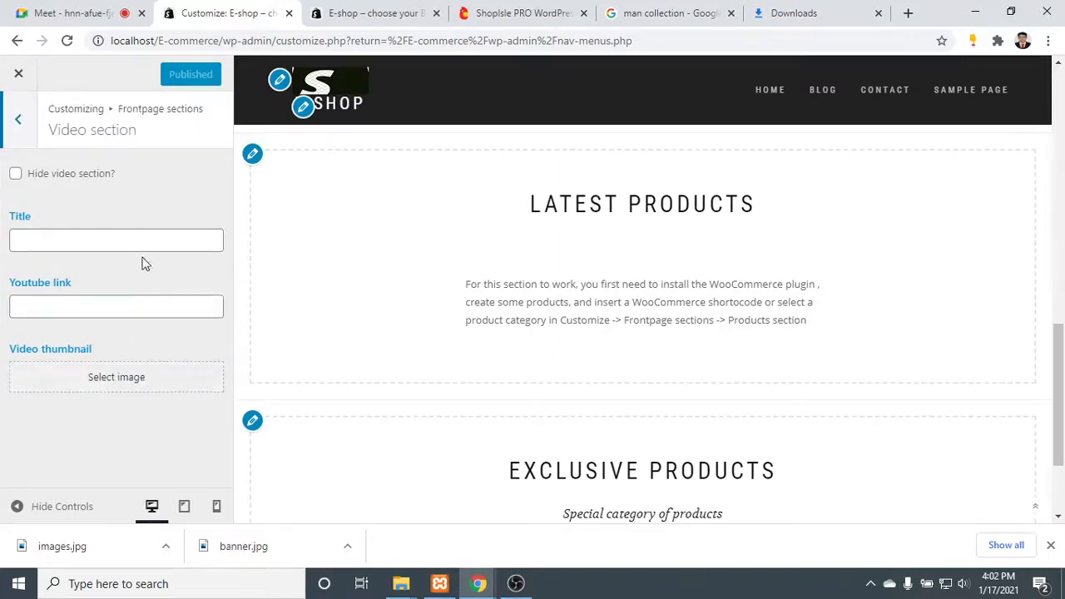
- Enter the video section's title as "Welcome to our Shop", correcting the spelling of the first word
{"action": "left_click", "coordinate": [107, 240]}
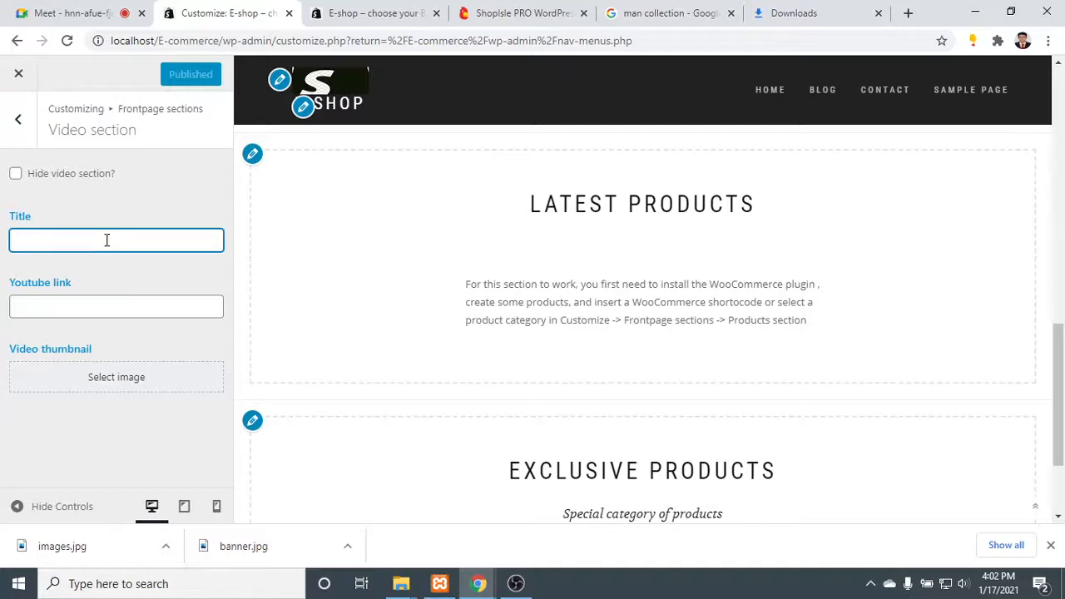
{"action": "type", "text": "Well"}
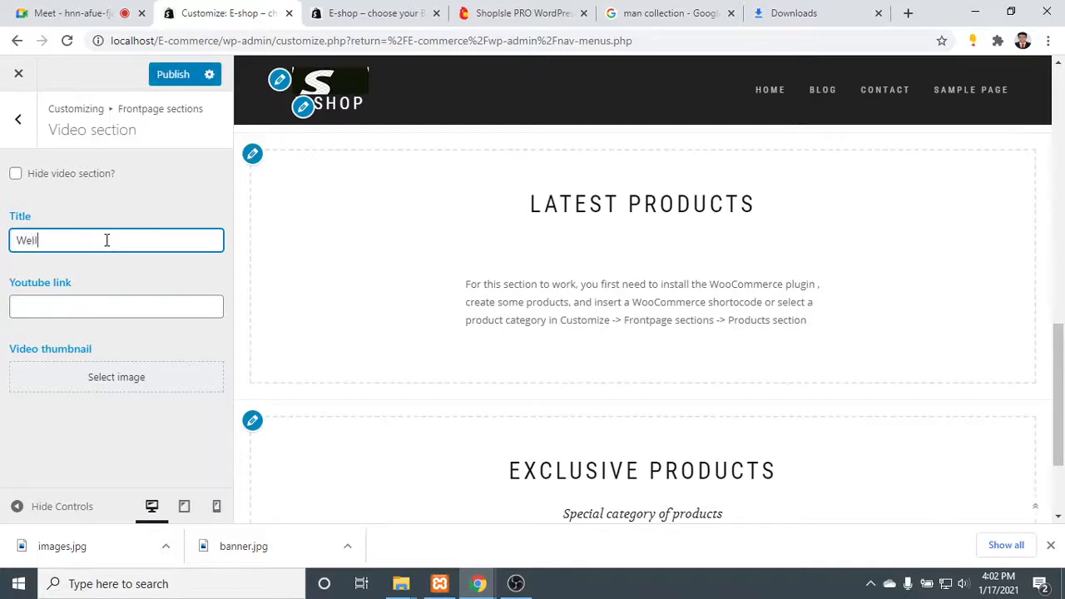
{"action": "type", "text": "come to our Shop"}
{"action": "right_click", "coordinate": [53, 242]}
{"action": "left_click", "coordinate": [81, 254]}
- Select the video section's empty Youtube link field, close the Downloads page, and open YouTube in a new browser tab
{"action": "left_click", "coordinate": [69, 302]}
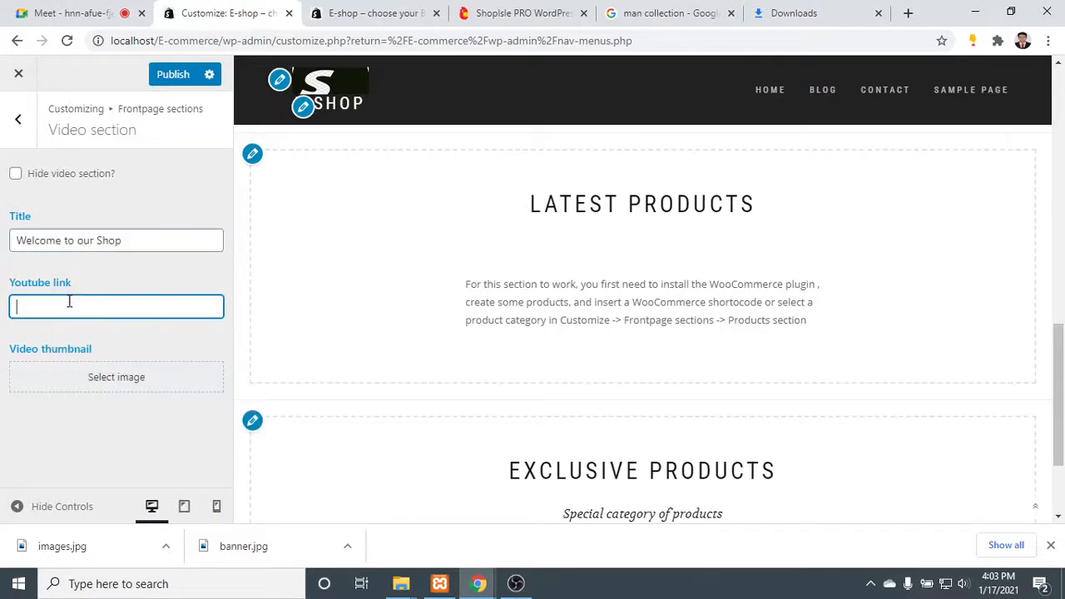
{"action": "left_click", "coordinate": [908, 14]}
{"action": "left_click", "coordinate": [751, 13]}
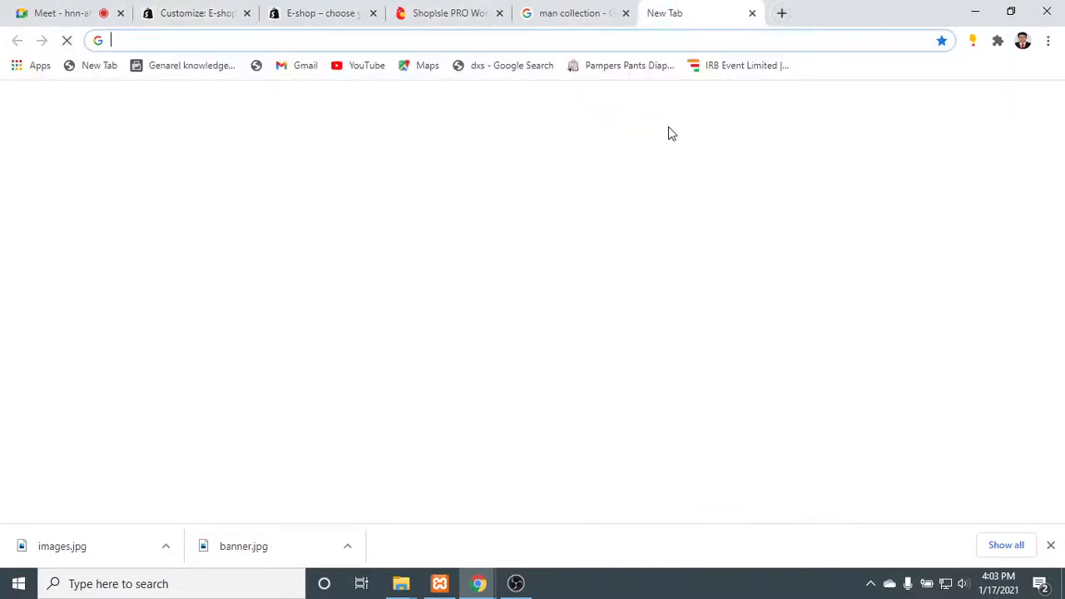
{"action": "left_click", "coordinate": [353, 73]}
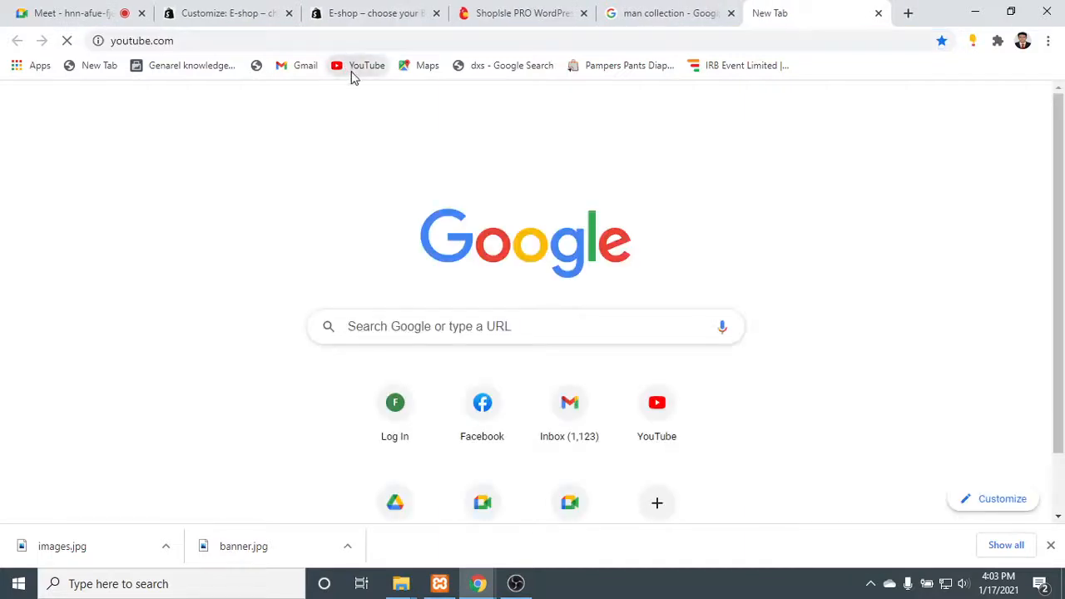
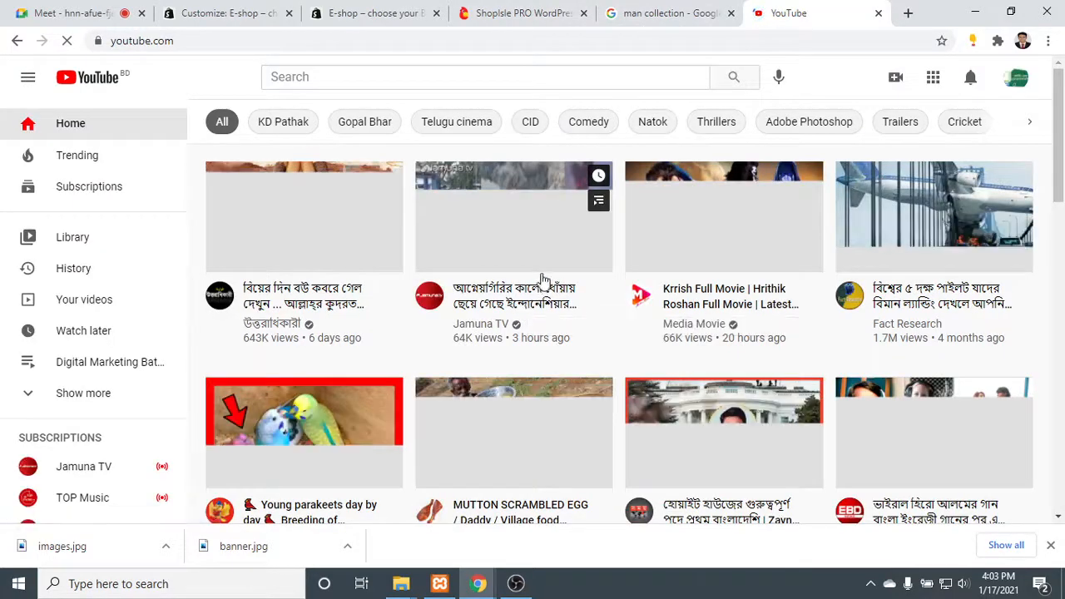
- Search YouTube for "short video shop"
{"action": "left_click", "coordinate": [389, 77]}
{"action": "type", "text": "sho"}
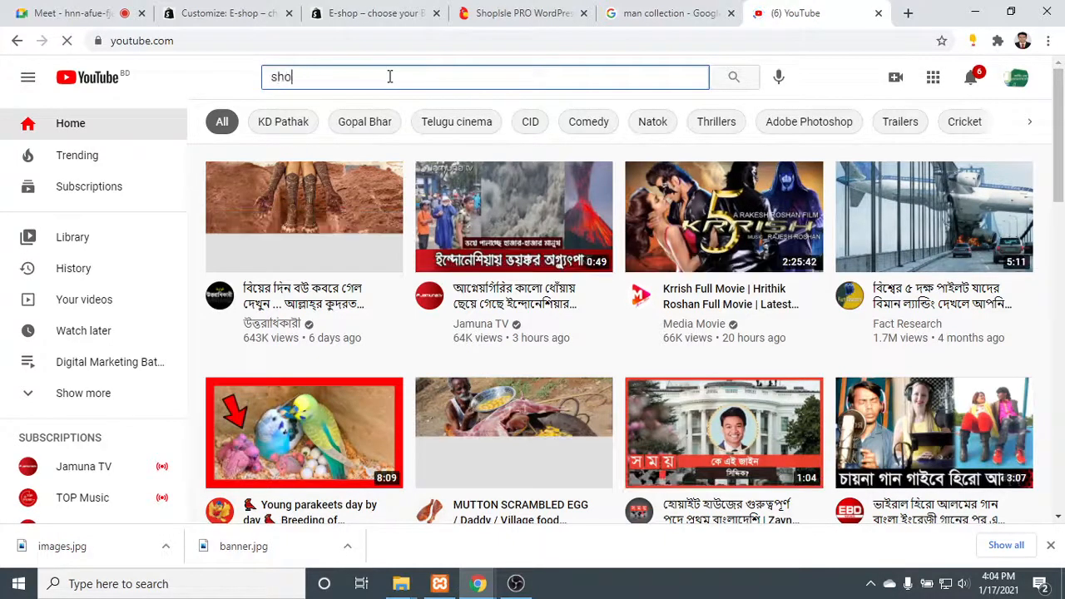
{"action": "type", "text": "rt"}
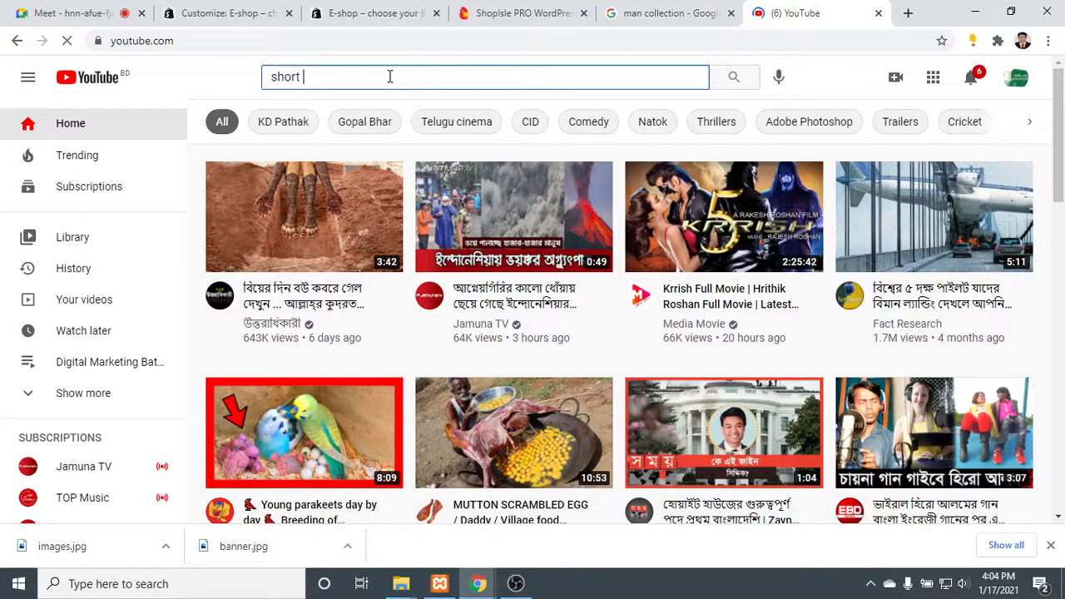
{"action": "type", "text": " video natur"}
{"action": "key", "text": "BackSpace"}
{"action": "key", "text": "BackSpace"}
{"action": "key", "text": "BackSpace"}
{"action": "key", "text": "BackSpace"}
{"action": "key", "text": "BackSpace"}
{"action": "type", "text": "shop"}
{"action": "key", "text": "Return"}
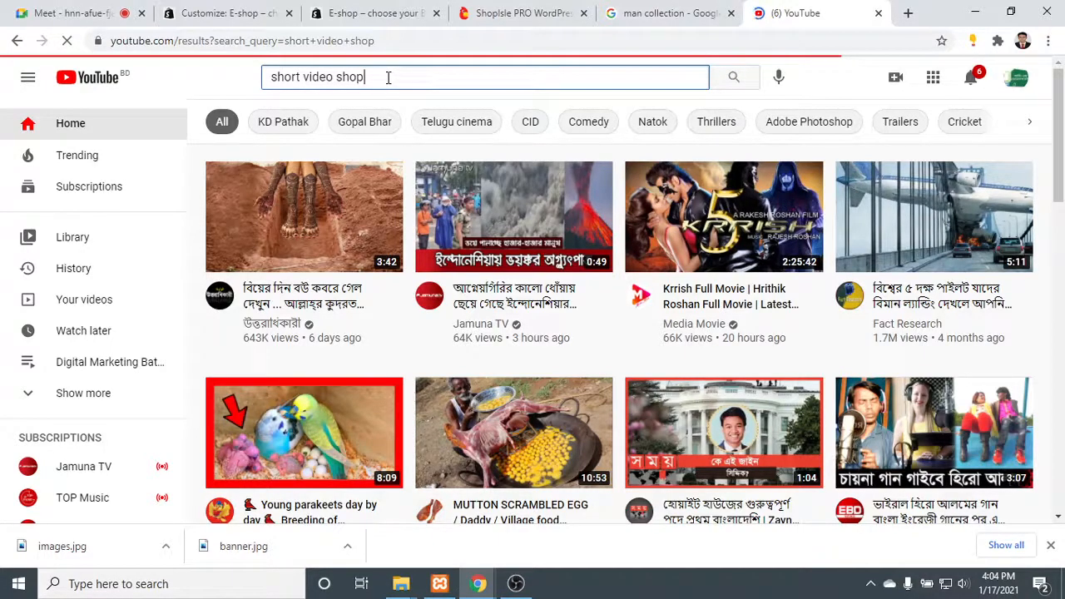
- Close the "man collection" Google Images page and check the lower part of the front page preview in the site customizer
{"action": "left_click", "coordinate": [680, 6]}
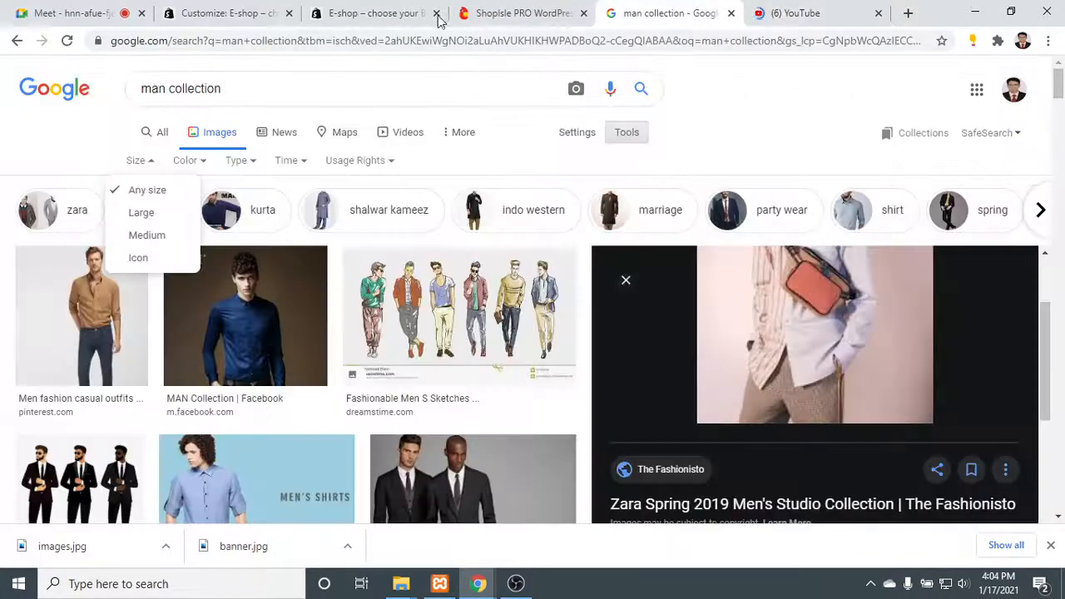
{"action": "left_click", "coordinate": [731, 14]}
{"action": "left_click", "coordinate": [361, 20]}
{"action": "left_click", "coordinate": [212, 9]}
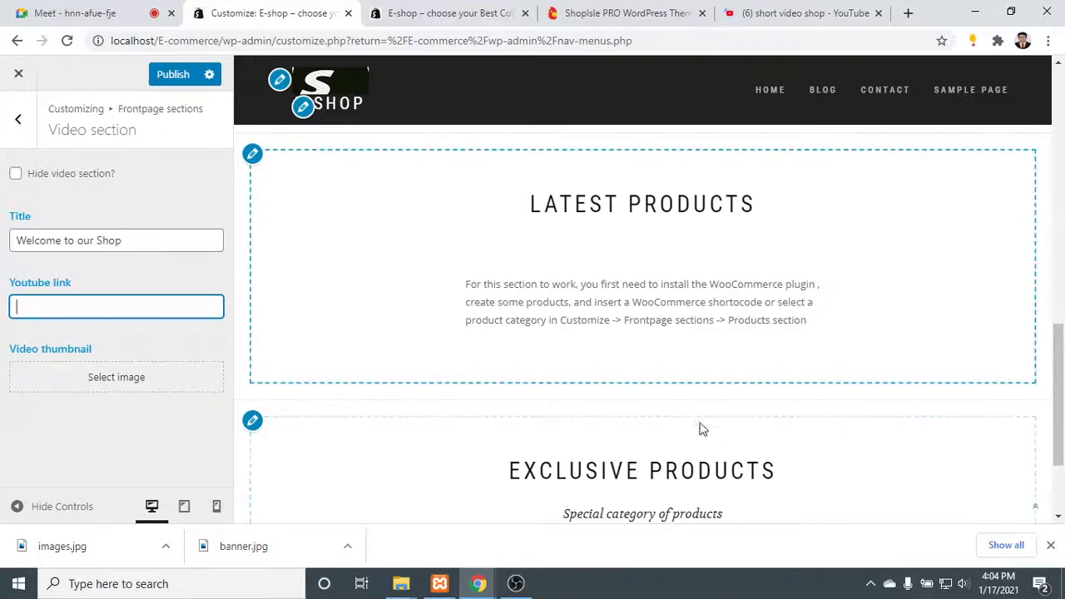
{"action": "scroll", "coordinate": [701, 433], "scroll_direction": "down", "scroll_amount": 2}
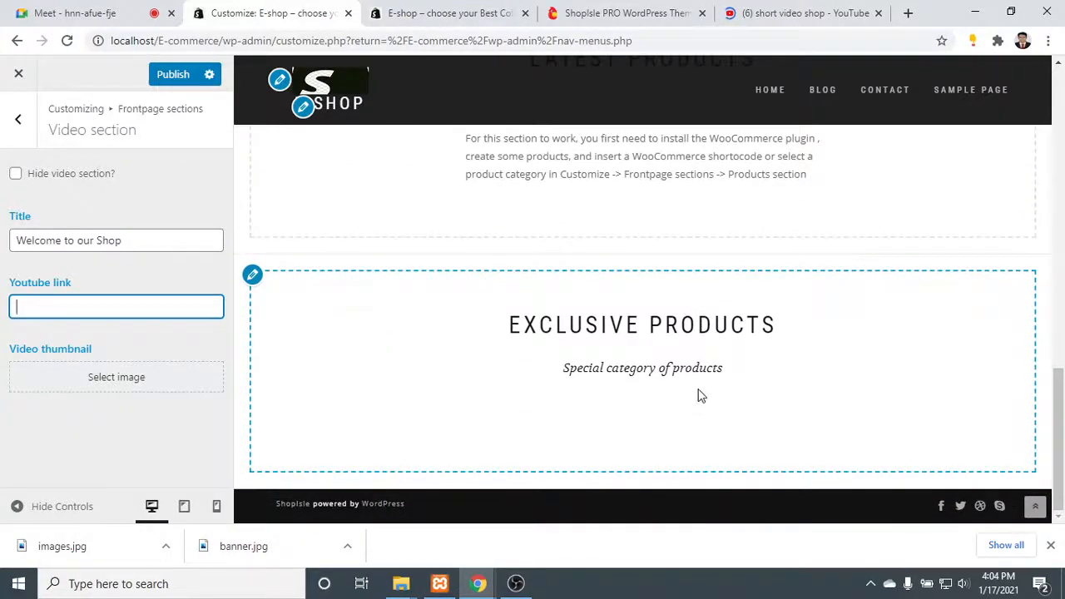
- Find "TED BARBER | Promo Video" in the YouTube results, open it, copy its web address, and close YouTube
{"action": "left_click", "coordinate": [770, 8]}
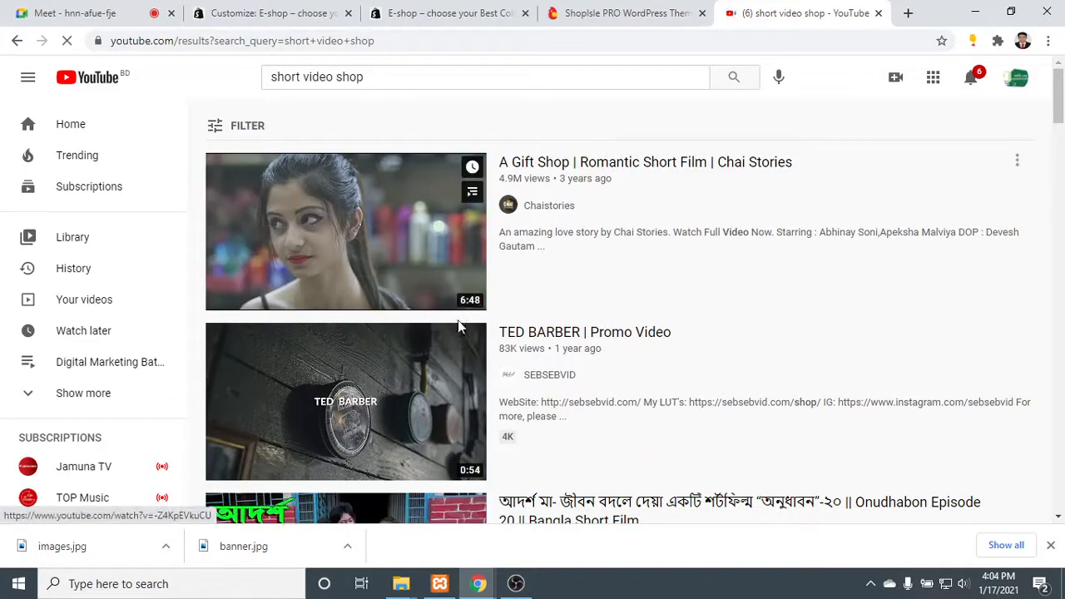
{"action": "scroll", "coordinate": [458, 350], "scroll_direction": "down", "scroll_amount": 3}
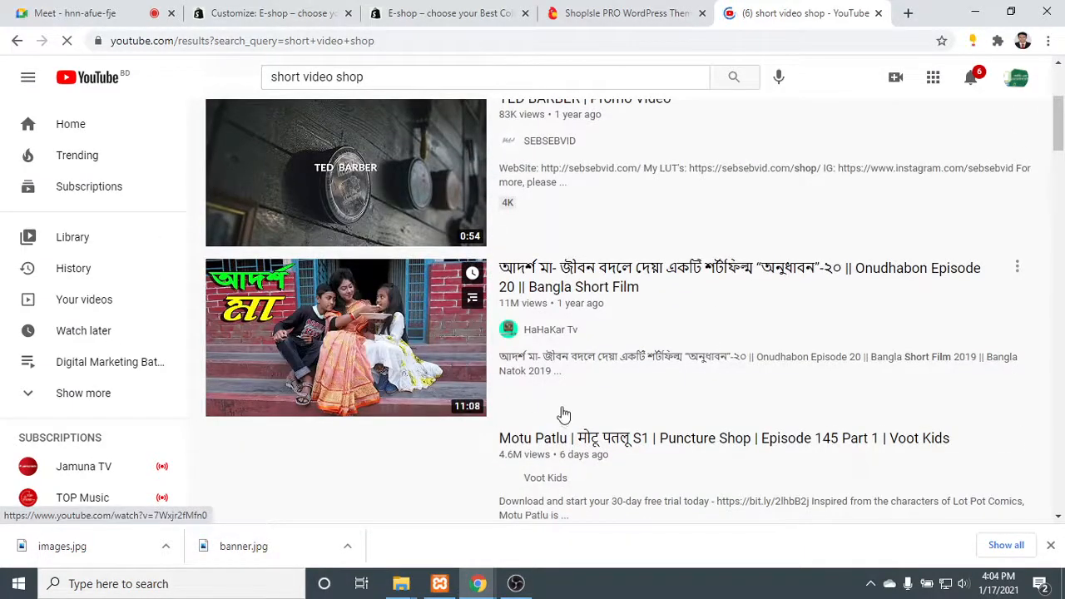
{"action": "scroll", "coordinate": [563, 413], "scroll_direction": "down", "scroll_amount": 3}
{"action": "scroll", "coordinate": [532, 300], "scroll_direction": "down", "scroll_amount": 1}
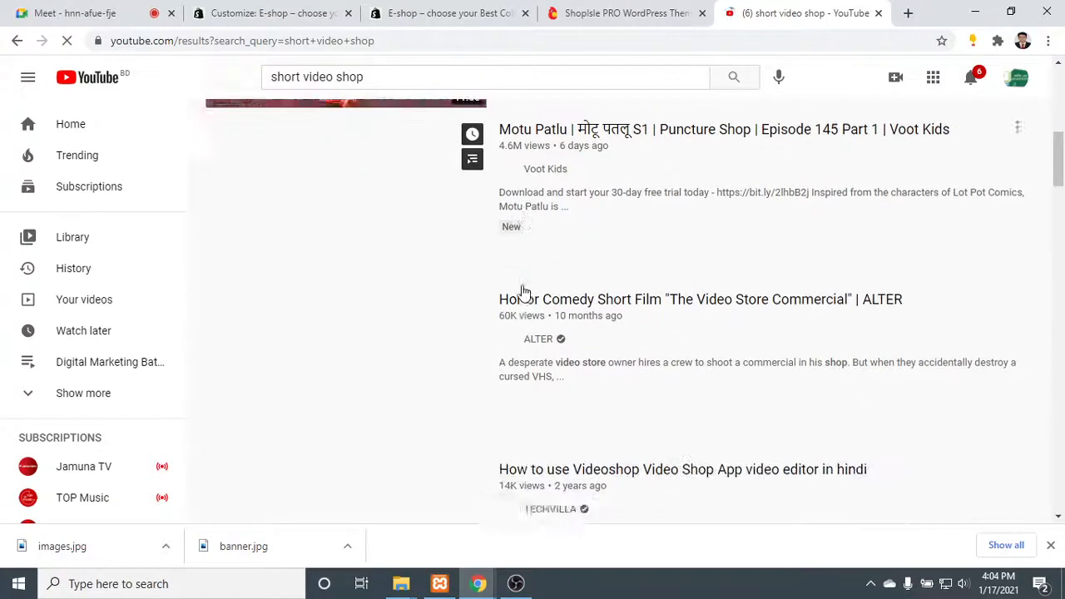
{"action": "scroll", "coordinate": [523, 291], "scroll_direction": "down", "scroll_amount": 1}
{"action": "scroll", "coordinate": [524, 291], "scroll_direction": "up", "scroll_amount": 3}
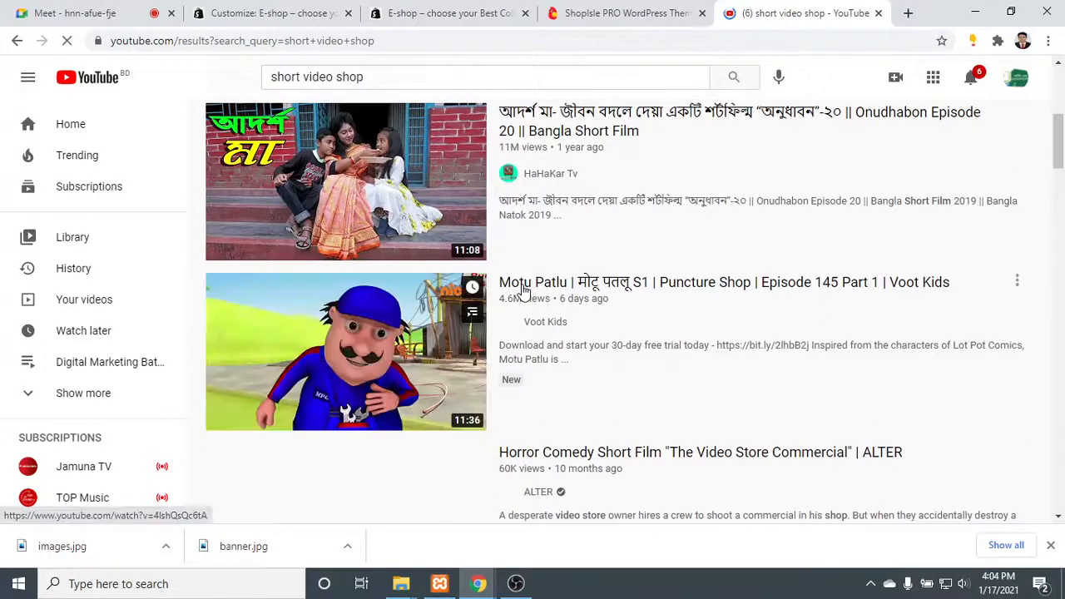
{"action": "scroll", "coordinate": [523, 291], "scroll_direction": "down", "scroll_amount": 2}
{"action": "scroll", "coordinate": [468, 352], "scroll_direction": "up", "scroll_amount": 4}
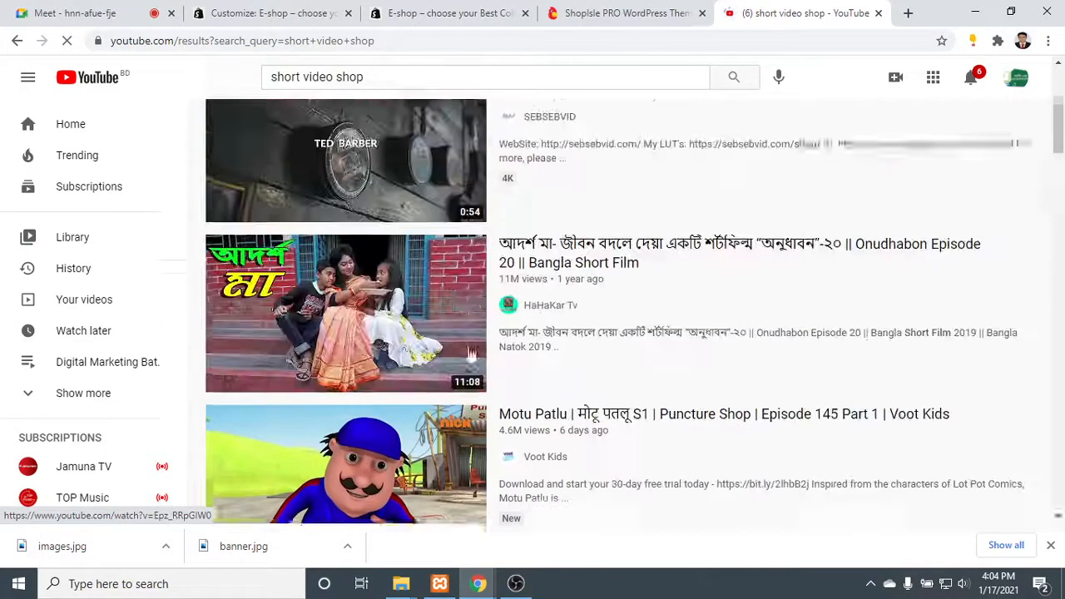
{"action": "scroll", "coordinate": [597, 158], "scroll_direction": "up", "scroll_amount": 1}
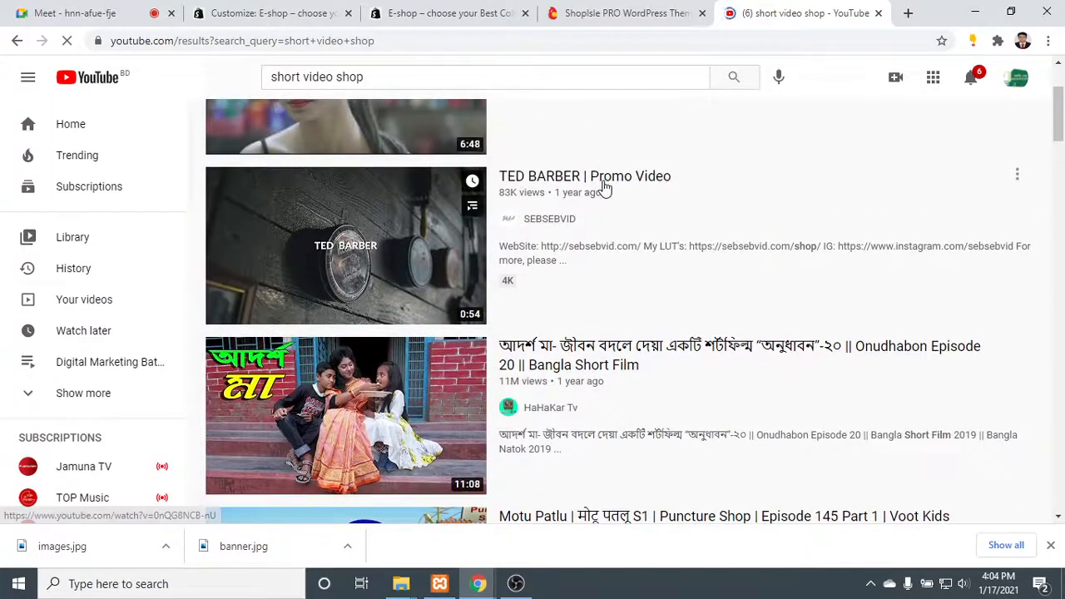
{"action": "left_click", "coordinate": [605, 181]}
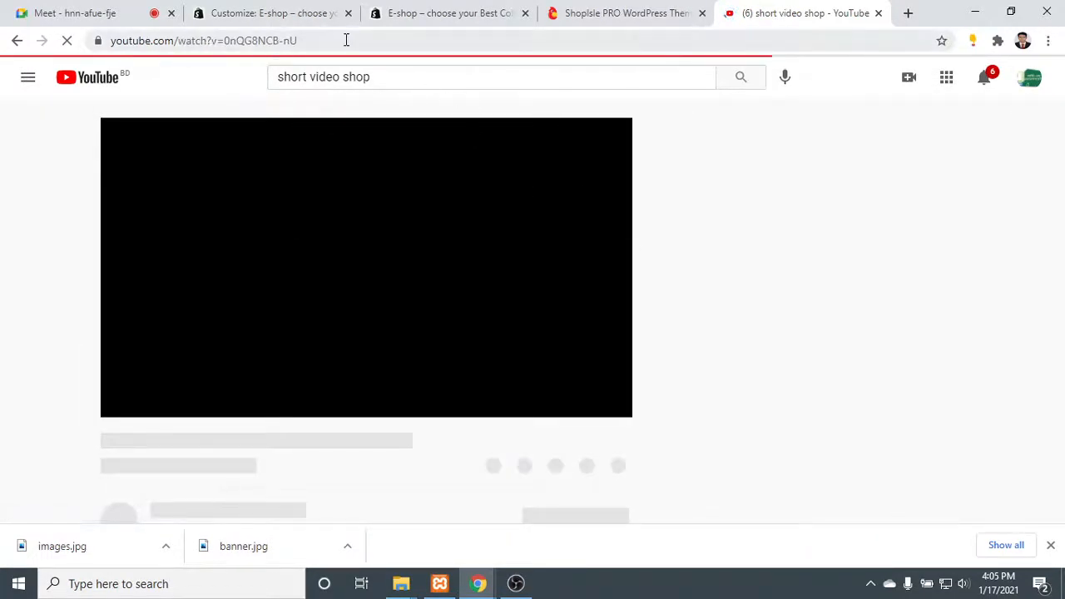
{"action": "left_click", "coordinate": [346, 40]}
{"action": "key", "text": "ctrl+c"}
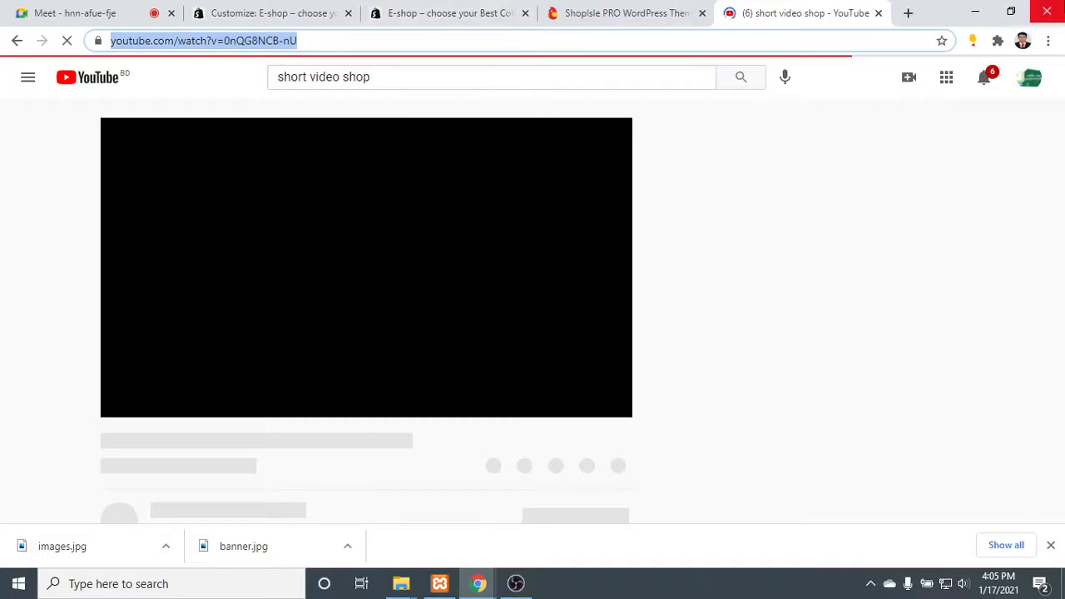
{"action": "left_click", "coordinate": [878, 12]}
- Paste the copied video address into the Video section's Youtube link and publish the changes
{"action": "left_click", "coordinate": [258, 23]}
{"action": "left_click", "coordinate": [75, 309]}
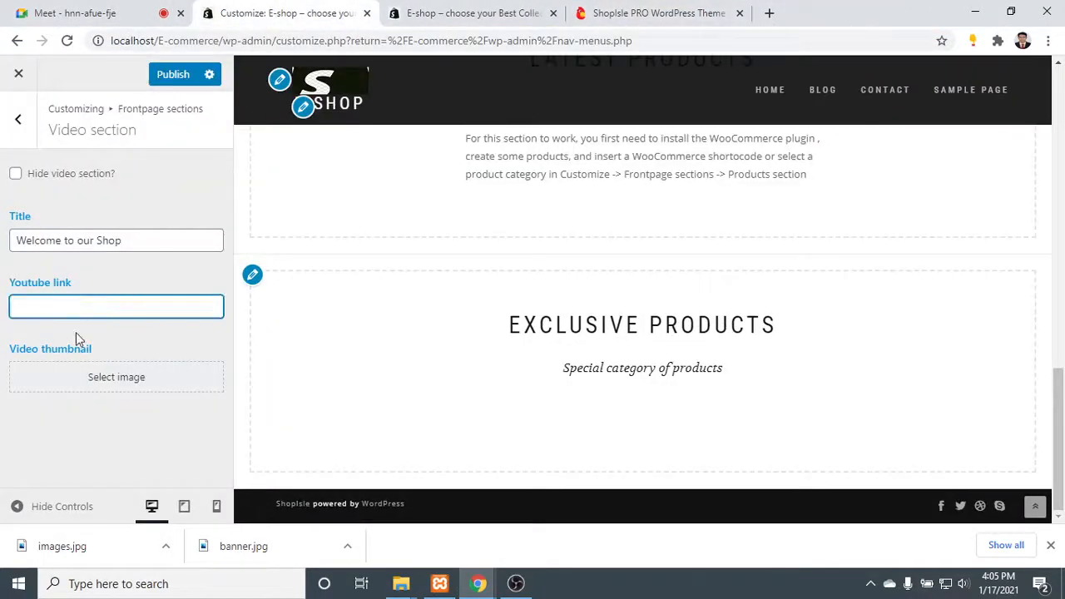
{"action": "key", "text": "ctrl+v"}
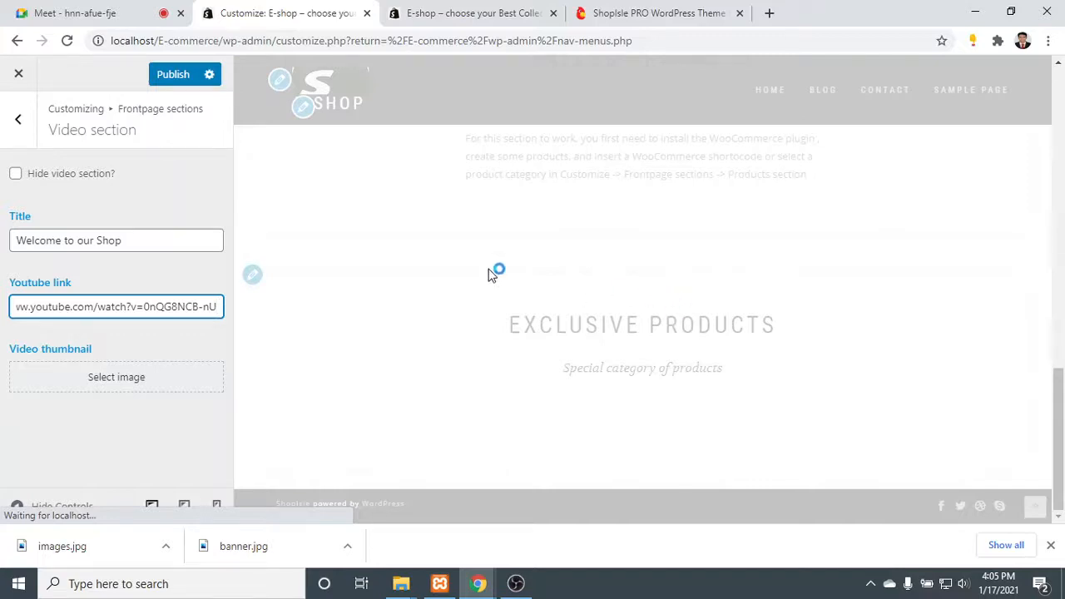
{"action": "left_click", "coordinate": [176, 76]}
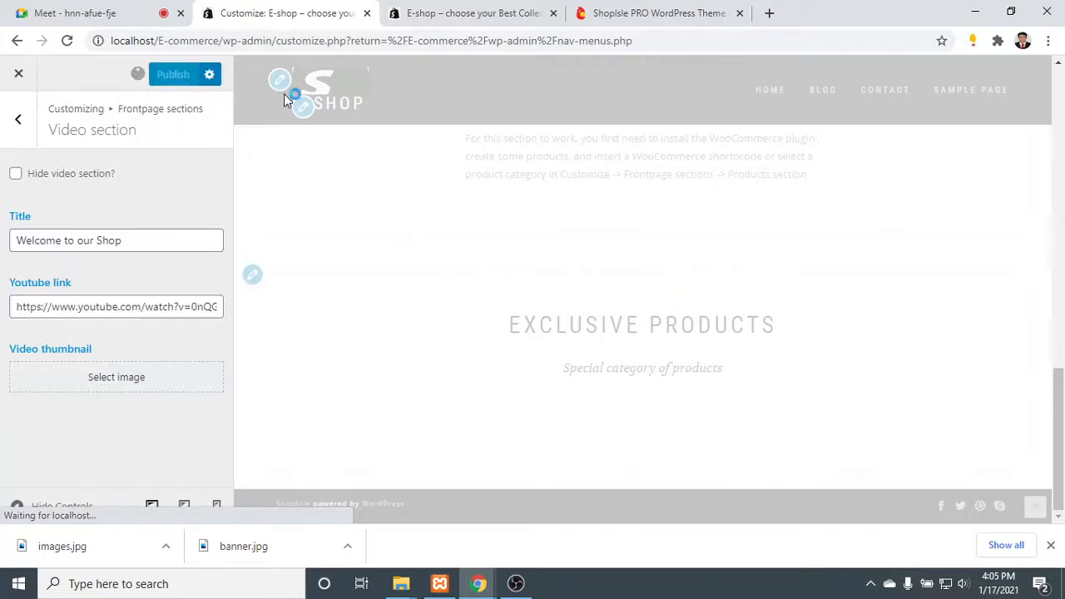
- Reload the live shop's home page and return to the customizer to view the video section in the preview
{"action": "left_click", "coordinate": [478, 10]}
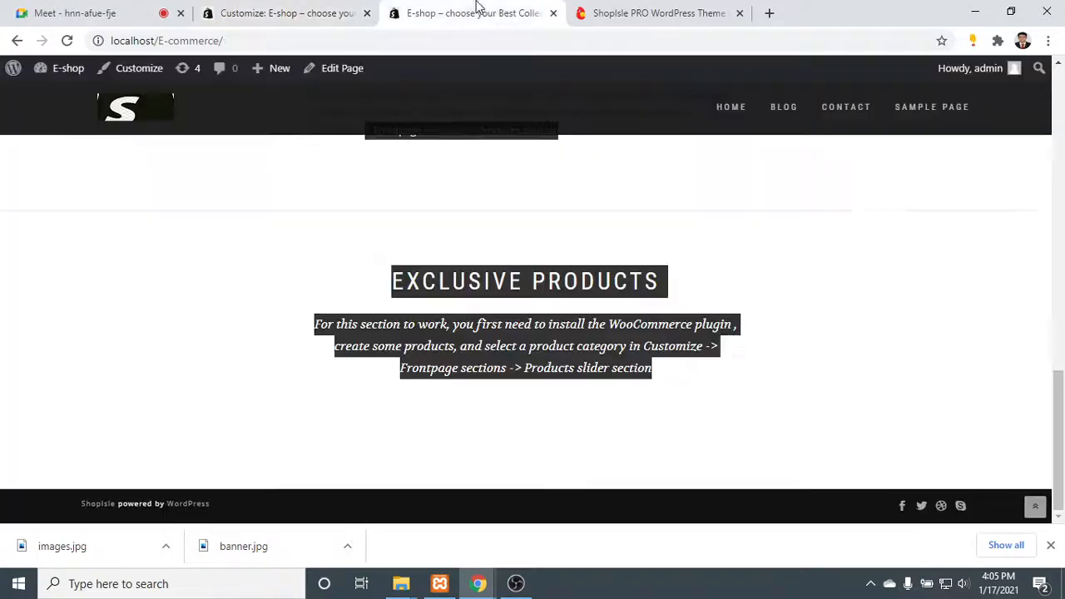
{"action": "left_click", "coordinate": [728, 106]}
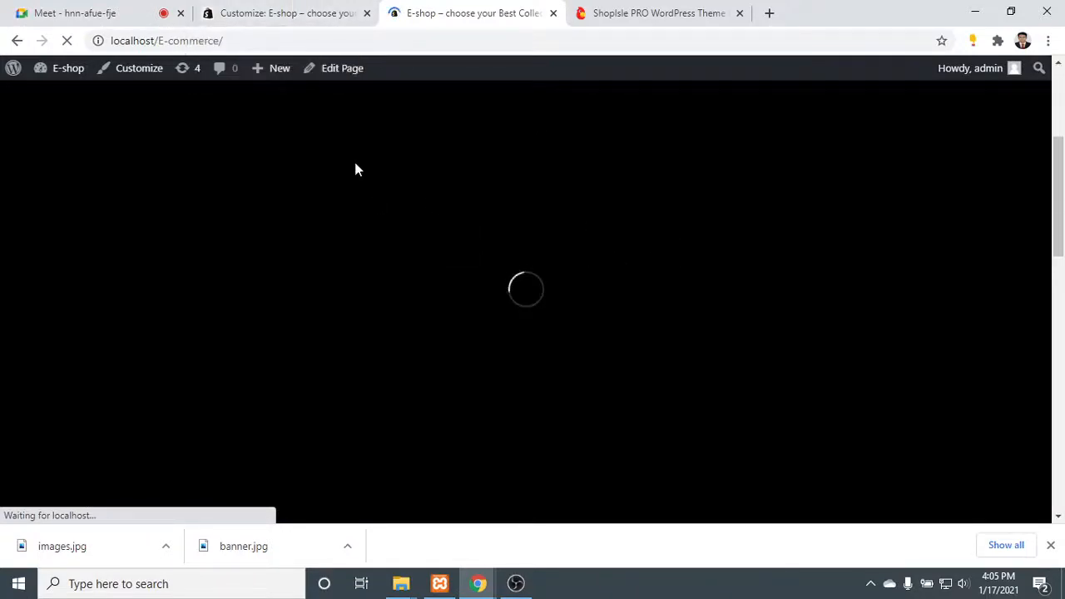
{"action": "left_click", "coordinate": [274, 13]}
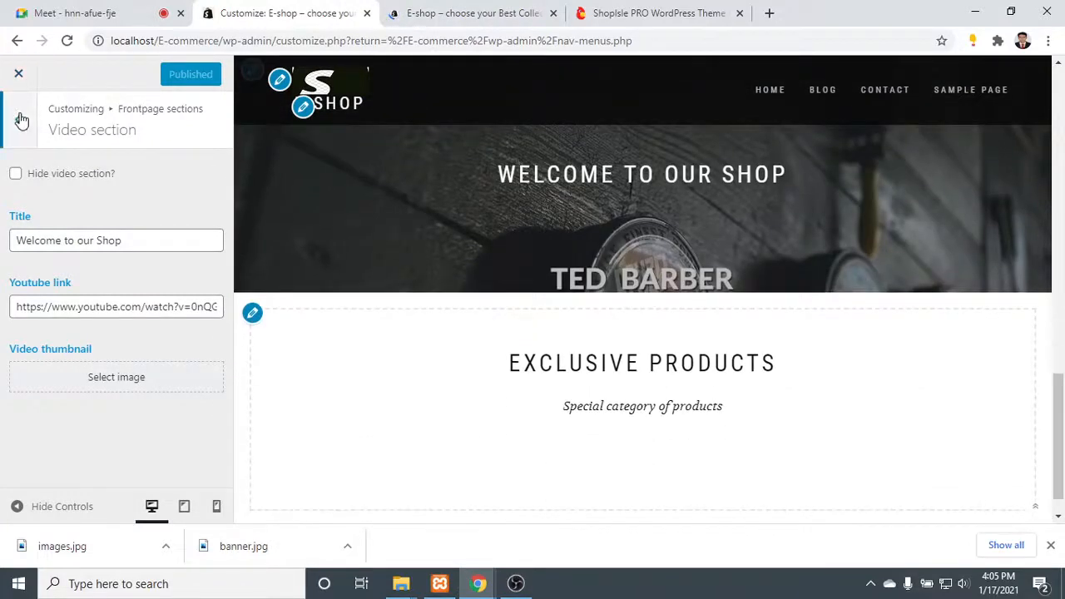
- Examine the Products slider section's hide options, title, subtitle and products category settings, and return to the Frontpage sections list
{"action": "left_click", "coordinate": [20, 121]}
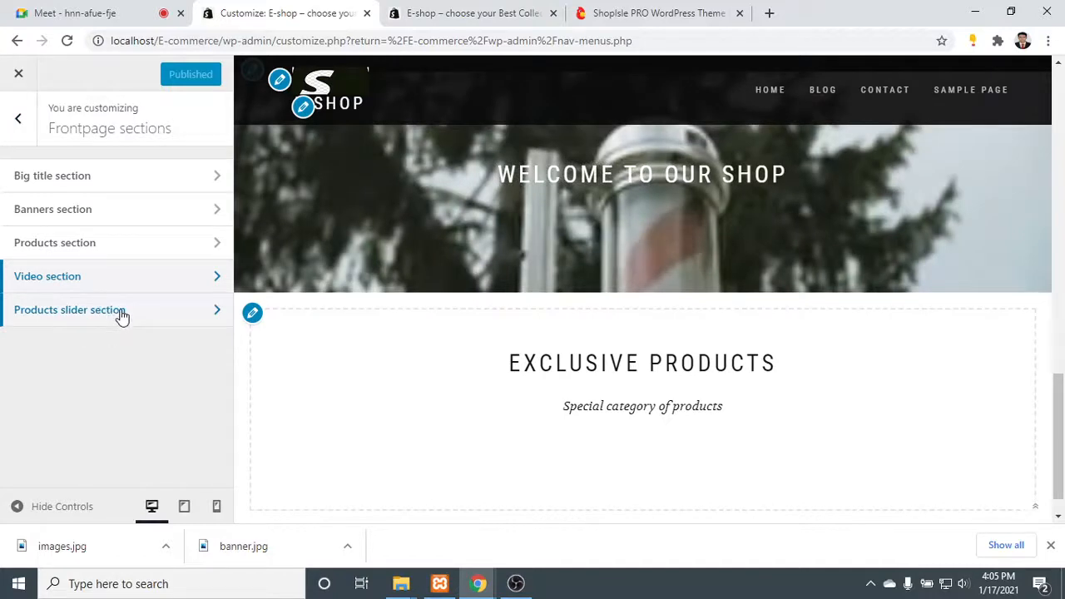
{"action": "left_click", "coordinate": [123, 313]}
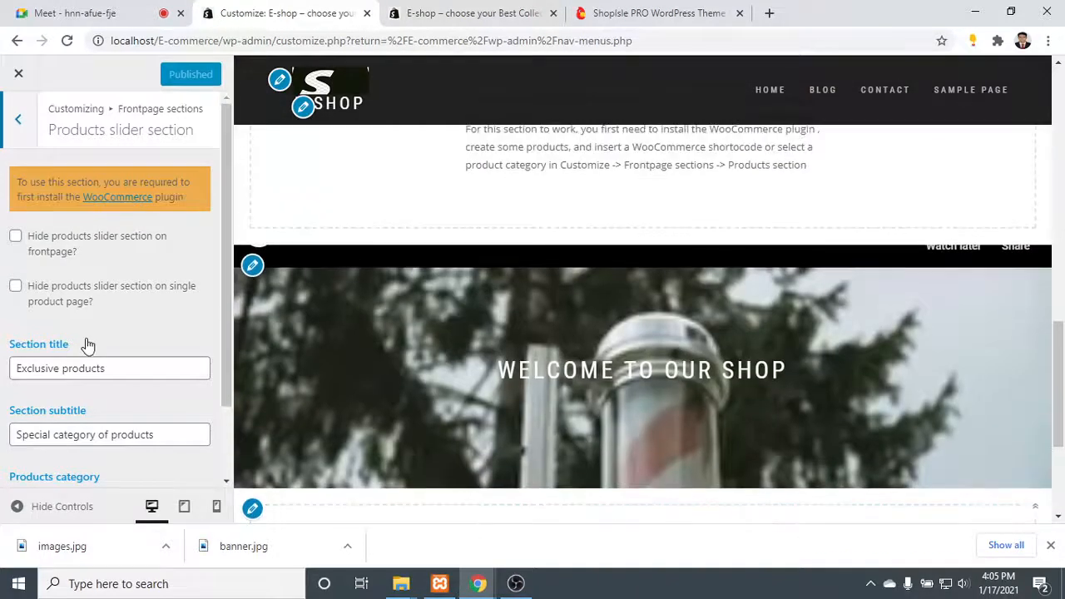
{"action": "scroll", "coordinate": [88, 344], "scroll_direction": "down", "scroll_amount": 1}
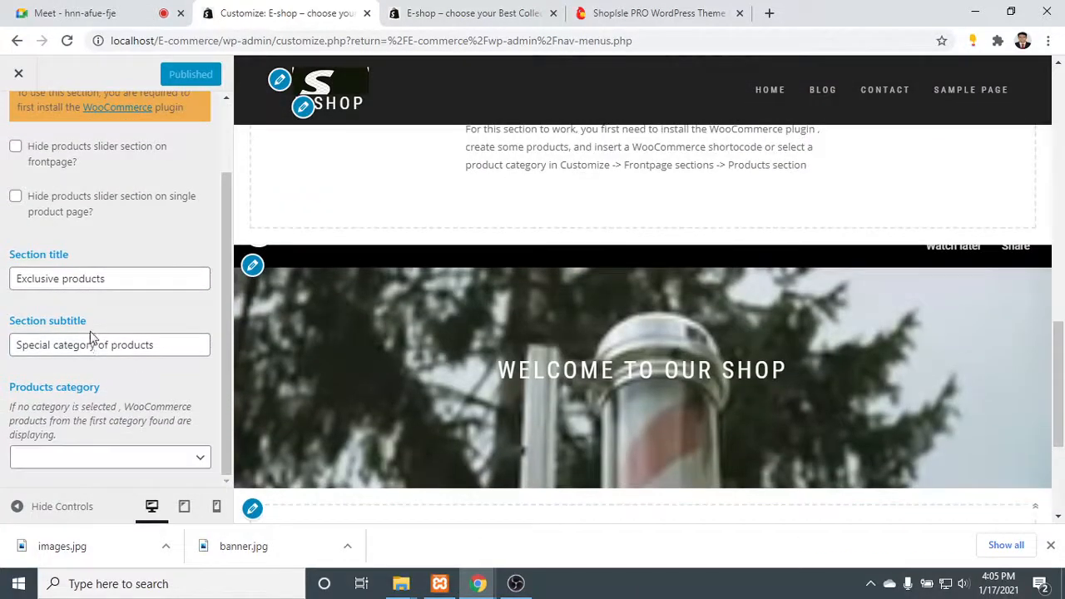
{"action": "scroll", "coordinate": [91, 336], "scroll_direction": "up", "scroll_amount": 1}
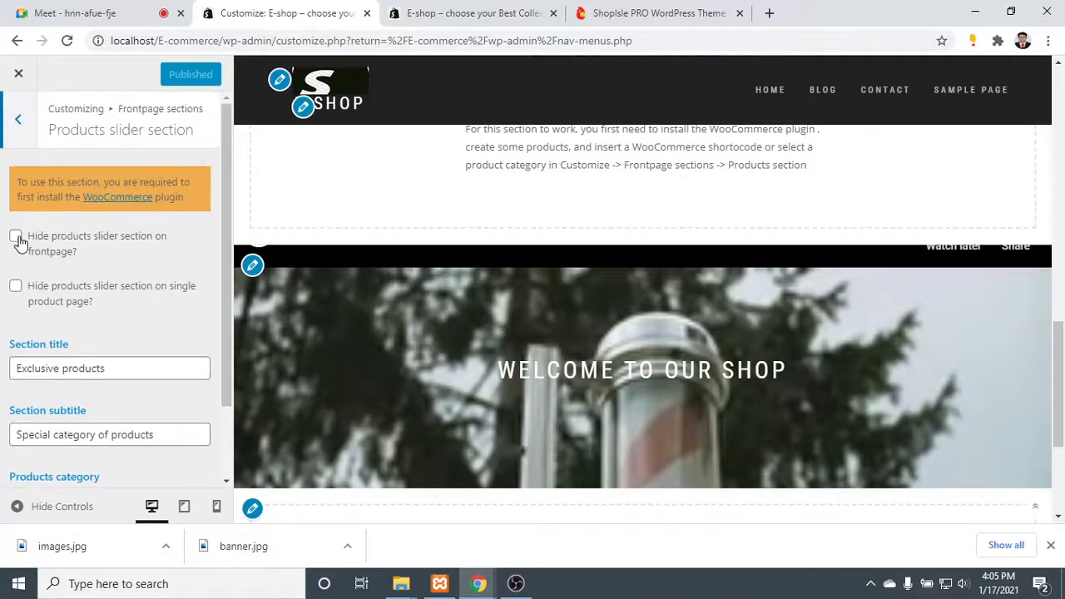
{"action": "scroll", "coordinate": [610, 299], "scroll_direction": "down", "scroll_amount": 3}
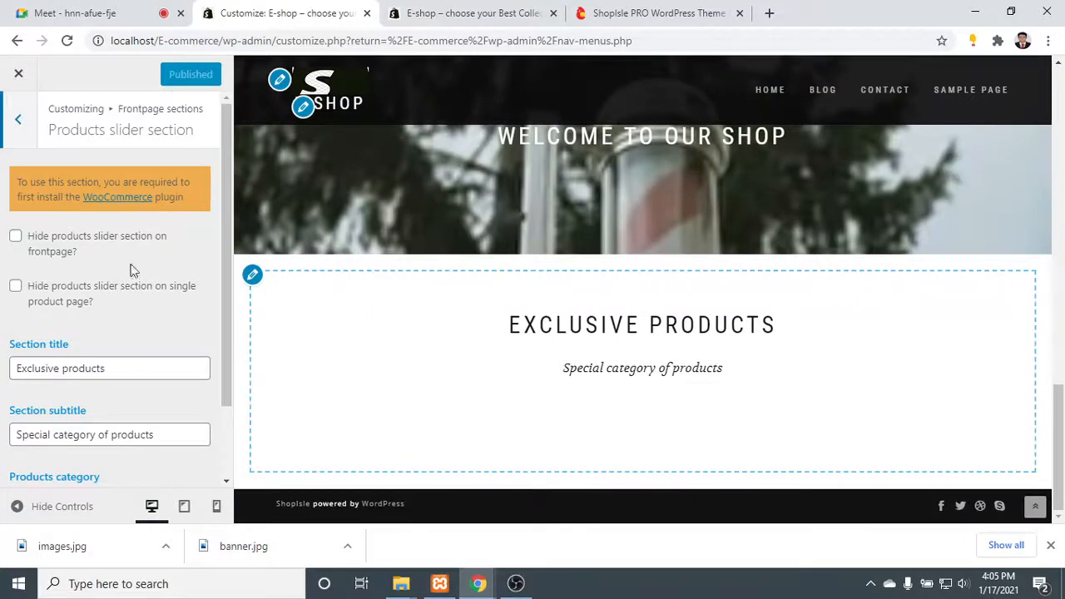
{"action": "left_click", "coordinate": [18, 119]}
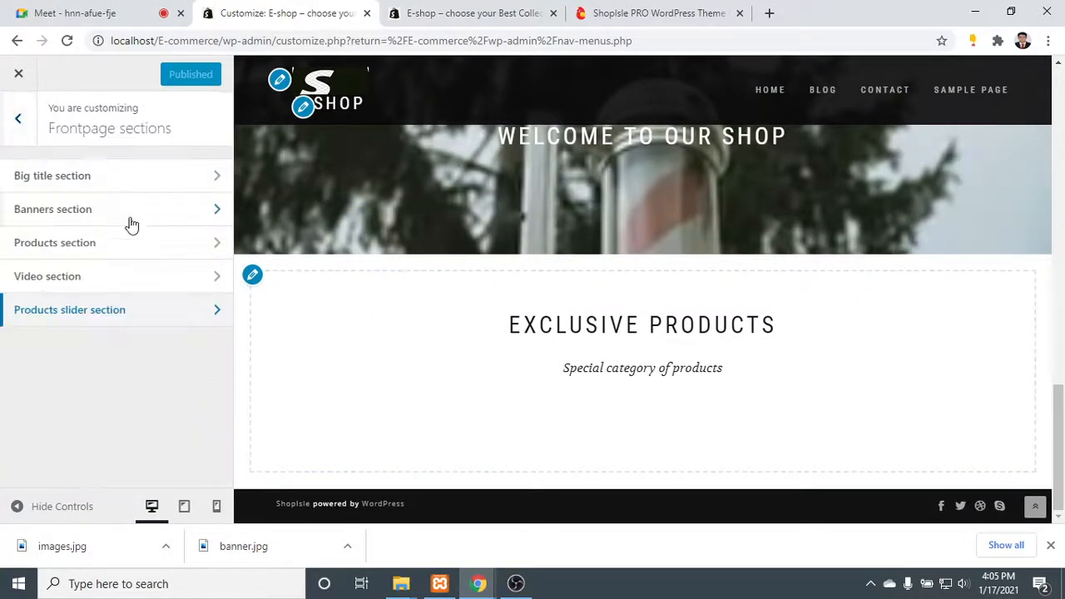
{"action": "left_click", "coordinate": [152, 322]}
{"action": "scroll", "coordinate": [142, 355], "scroll_direction": "down", "scroll_amount": 2}
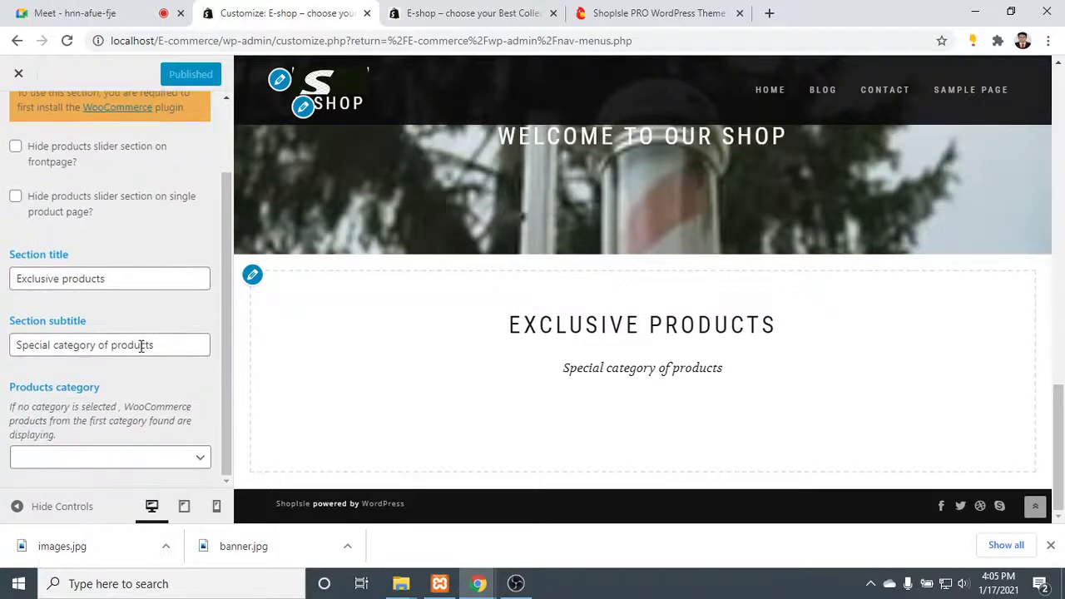
{"action": "scroll", "coordinate": [137, 333], "scroll_direction": "up", "scroll_amount": 3}
{"action": "left_click", "coordinate": [17, 125]}
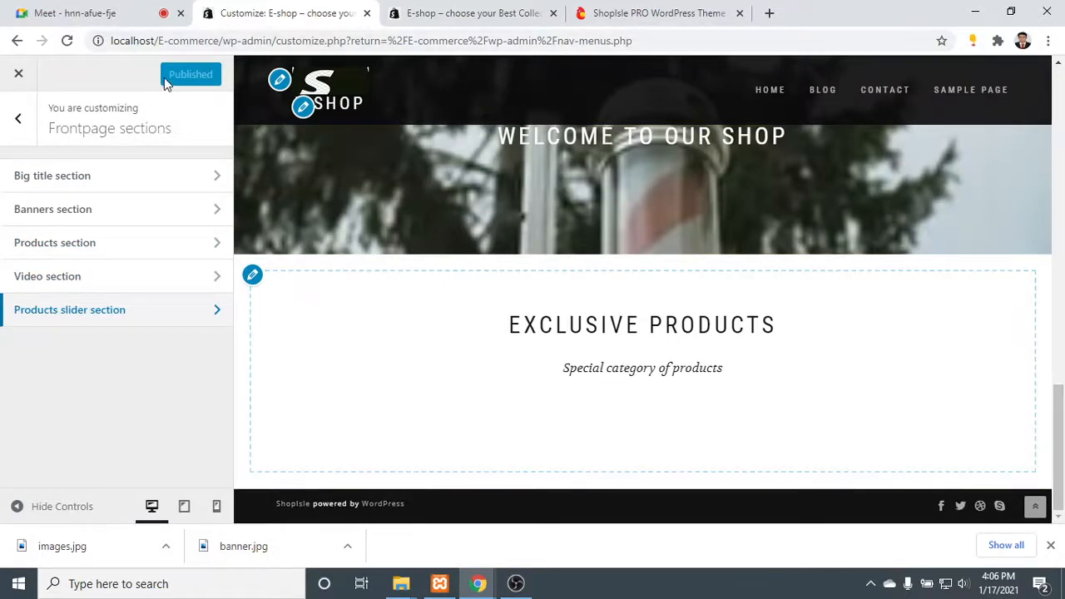
- Examine the live shop's front page from the big title and offer banners to the "Welcome to our Shop" video area
{"action": "left_click", "coordinate": [425, 13]}
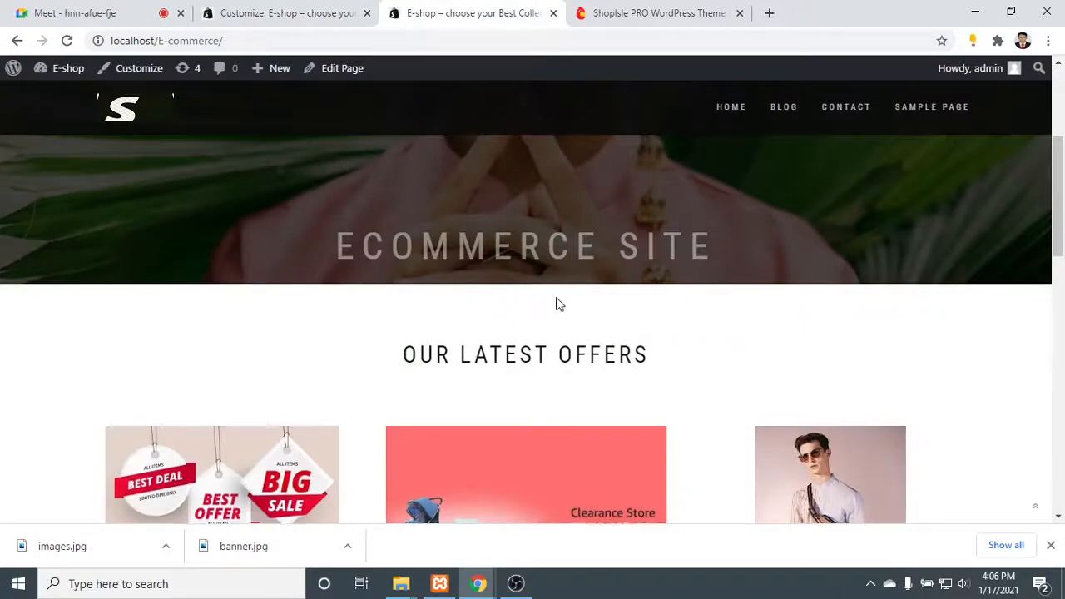
{"action": "scroll", "coordinate": [555, 297], "scroll_direction": "up", "scroll_amount": 3}
{"action": "scroll", "coordinate": [564, 288], "scroll_direction": "down", "scroll_amount": 6}
{"action": "scroll", "coordinate": [564, 288], "scroll_direction": "down", "scroll_amount": 2}
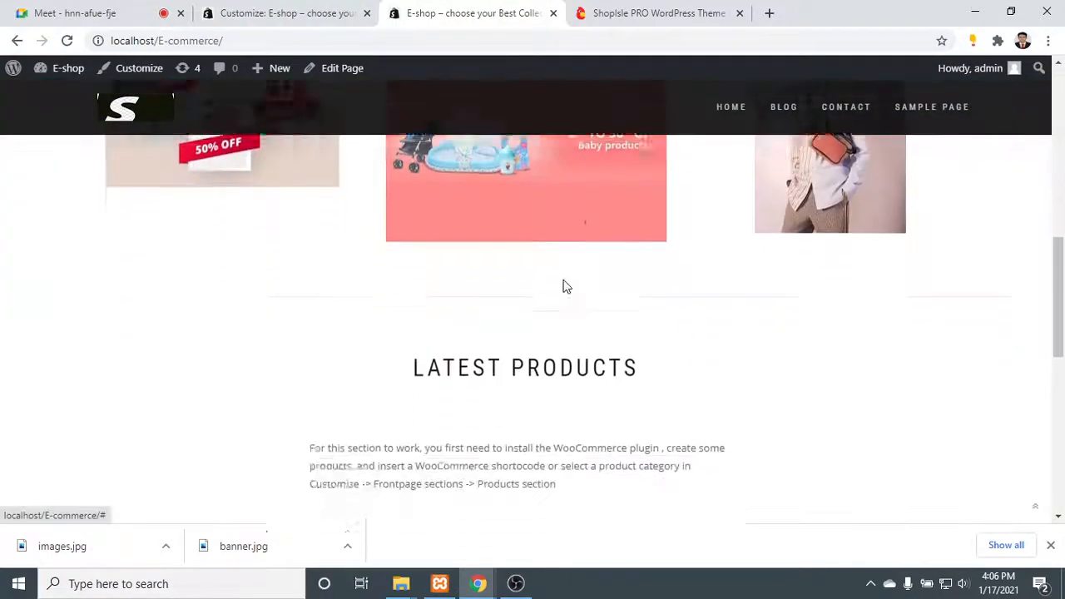
{"action": "scroll", "coordinate": [564, 288], "scroll_direction": "up", "scroll_amount": 6}
{"action": "scroll", "coordinate": [564, 287], "scroll_direction": "down", "scroll_amount": 2}
{"action": "scroll", "coordinate": [566, 288], "scroll_direction": "down", "scroll_amount": 1}
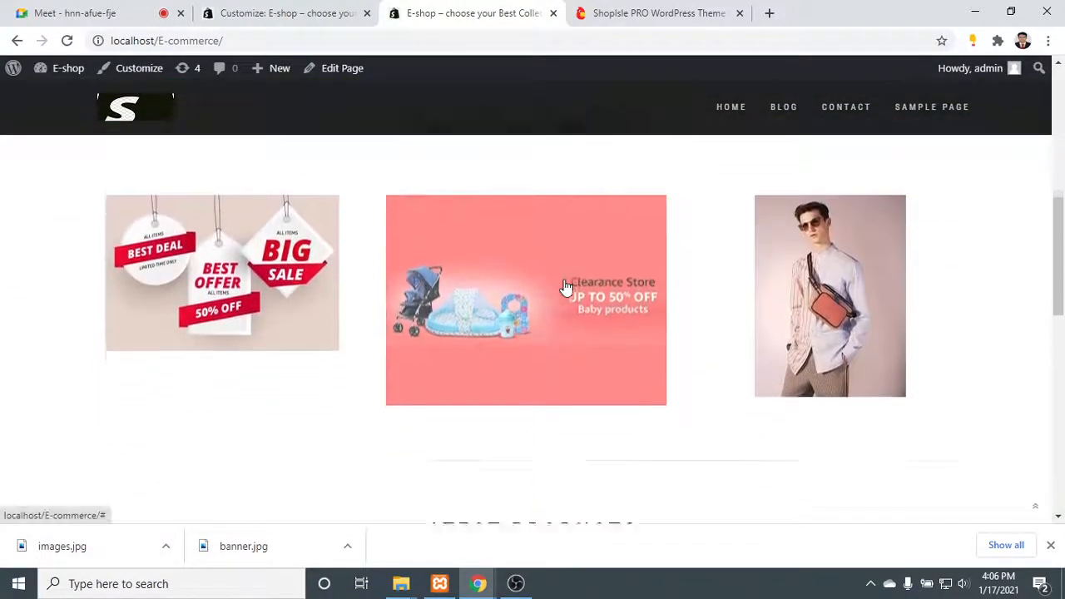
{"action": "scroll", "coordinate": [466, 280], "scroll_direction": "down", "scroll_amount": 1}
{"action": "scroll", "coordinate": [466, 280], "scroll_direction": "down", "scroll_amount": 6}
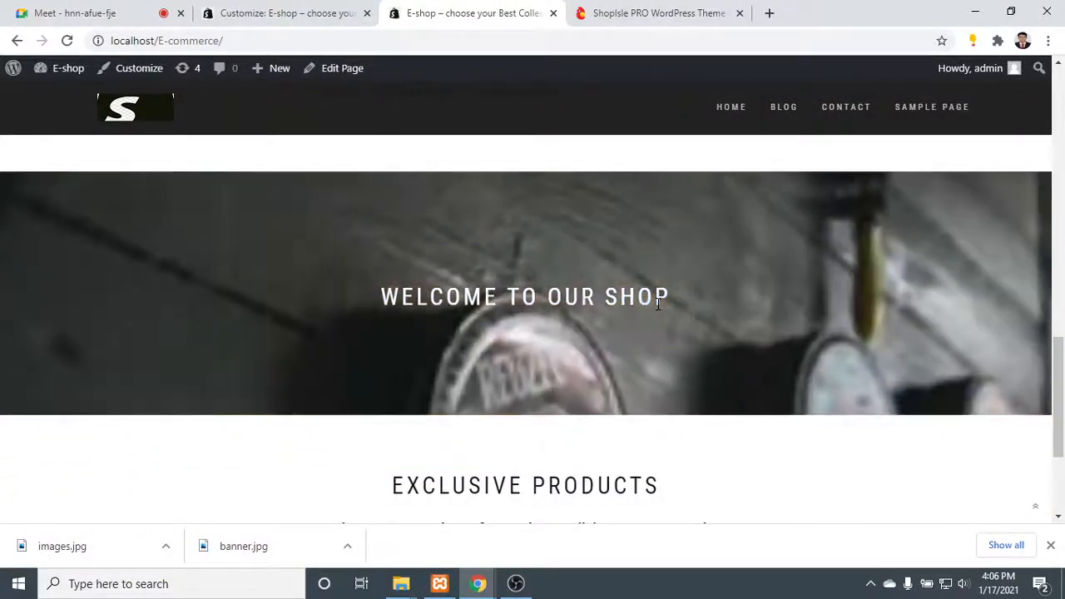
{"action": "scroll", "coordinate": [563, 333], "scroll_direction": "up", "scroll_amount": 2}
{"action": "scroll", "coordinate": [565, 364], "scroll_direction": "down", "scroll_amount": 1}
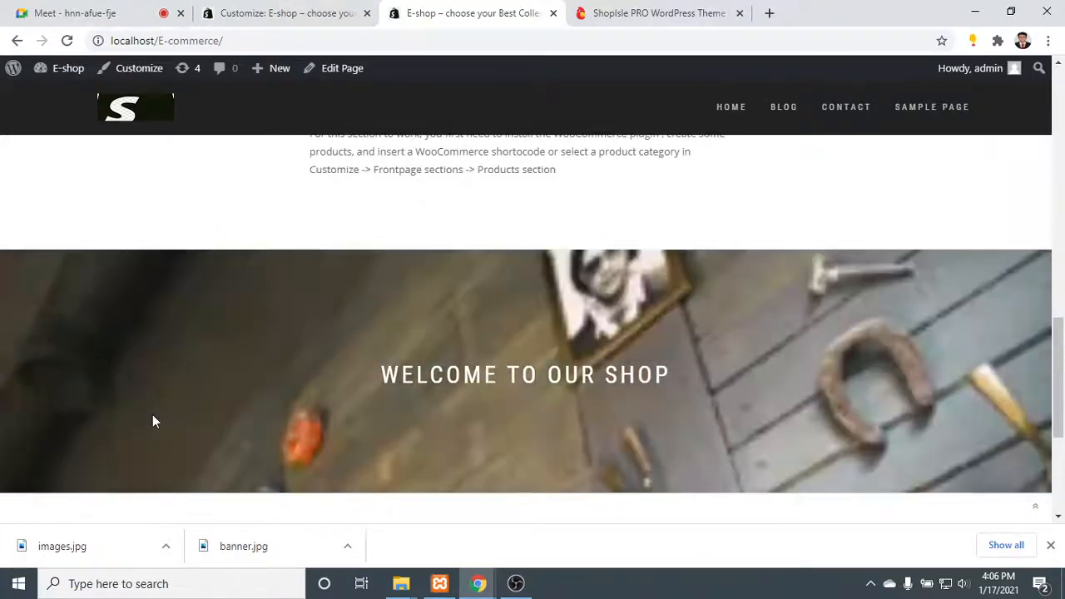
{"action": "scroll", "coordinate": [400, 382], "scroll_direction": "down", "scroll_amount": 1}
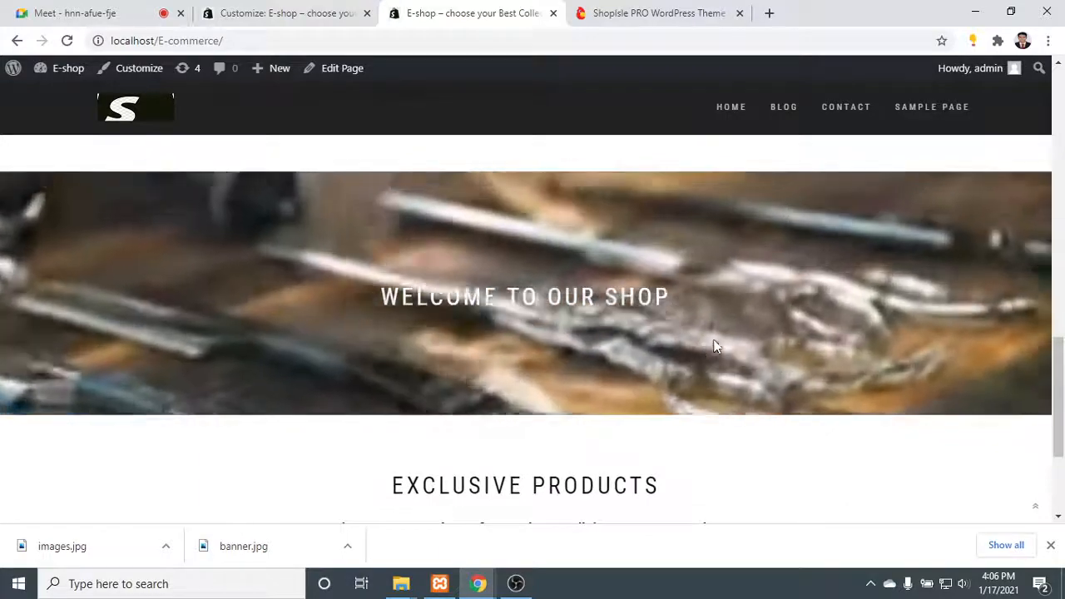
{"action": "scroll", "coordinate": [716, 337], "scroll_direction": "up", "scroll_amount": 2}
{"action": "scroll", "coordinate": [650, 385], "scroll_direction": "down", "scroll_amount": 2}
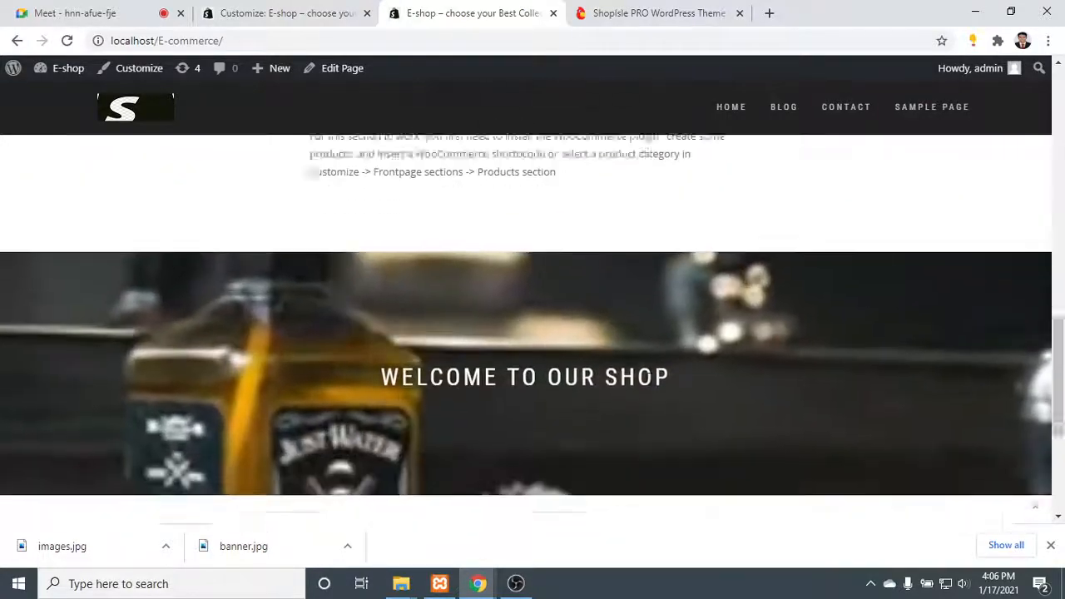
- Examine the live front page's video area, Exclusive Products section and footer, and dismiss the browser's downloads bar
{"action": "scroll", "coordinate": [682, 287], "scroll_direction": "down", "scroll_amount": 3}
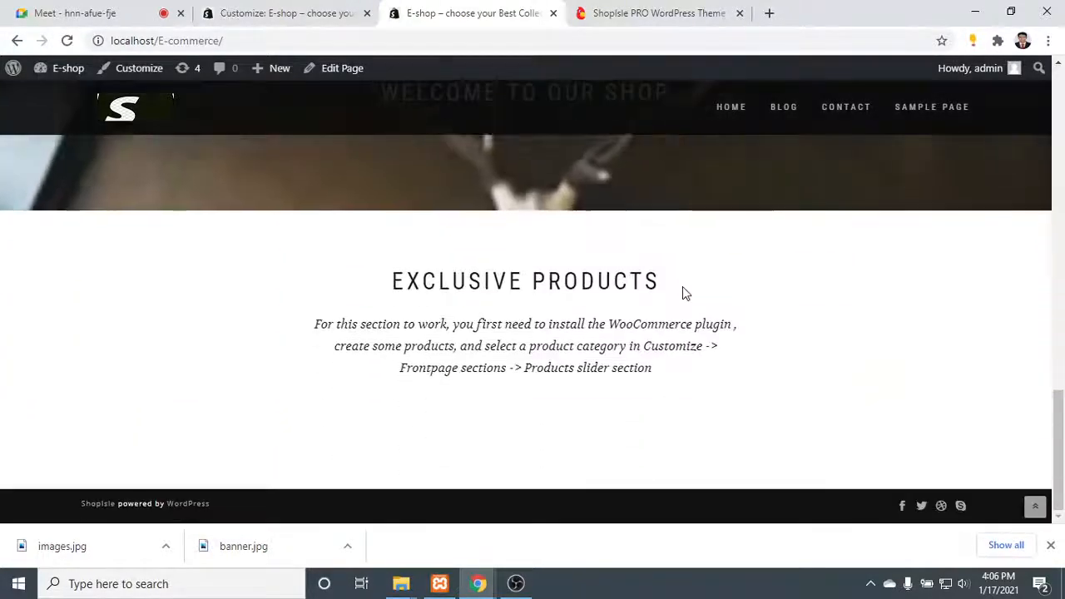
{"action": "scroll", "coordinate": [682, 290], "scroll_direction": "up", "scroll_amount": 2}
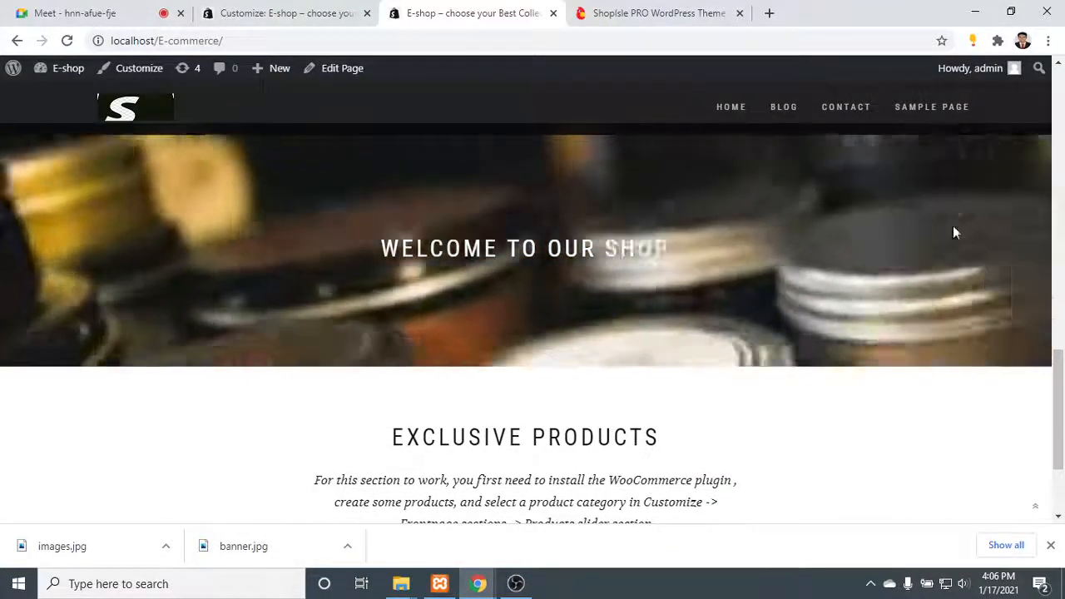
{"action": "scroll", "coordinate": [953, 229], "scroll_direction": "up", "scroll_amount": 2}
{"action": "scroll", "coordinate": [914, 395], "scroll_direction": "down", "scroll_amount": 5}
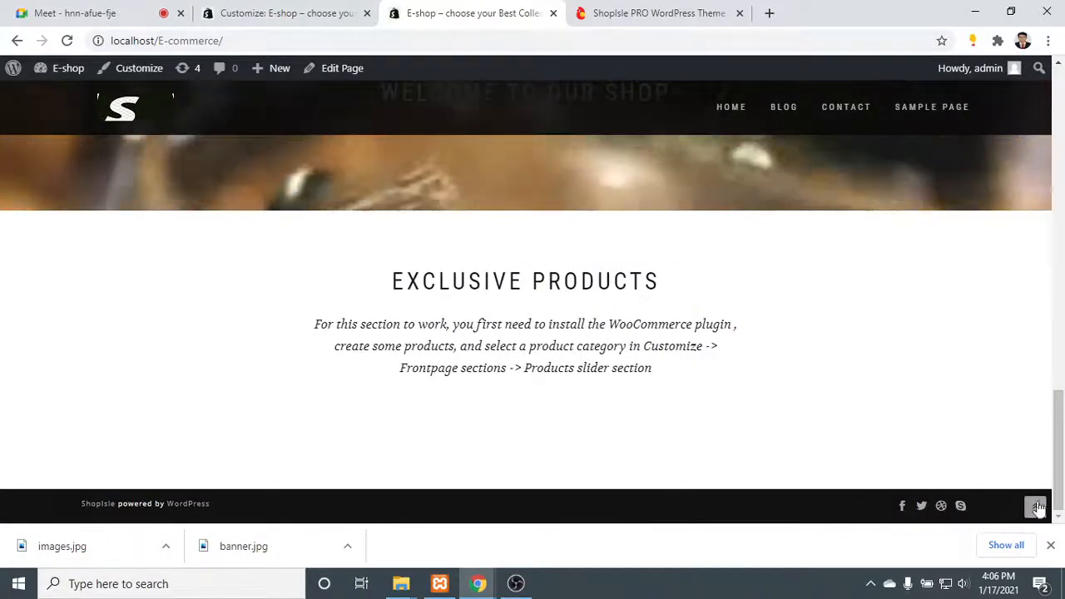
{"action": "left_click", "coordinate": [1050, 548]}
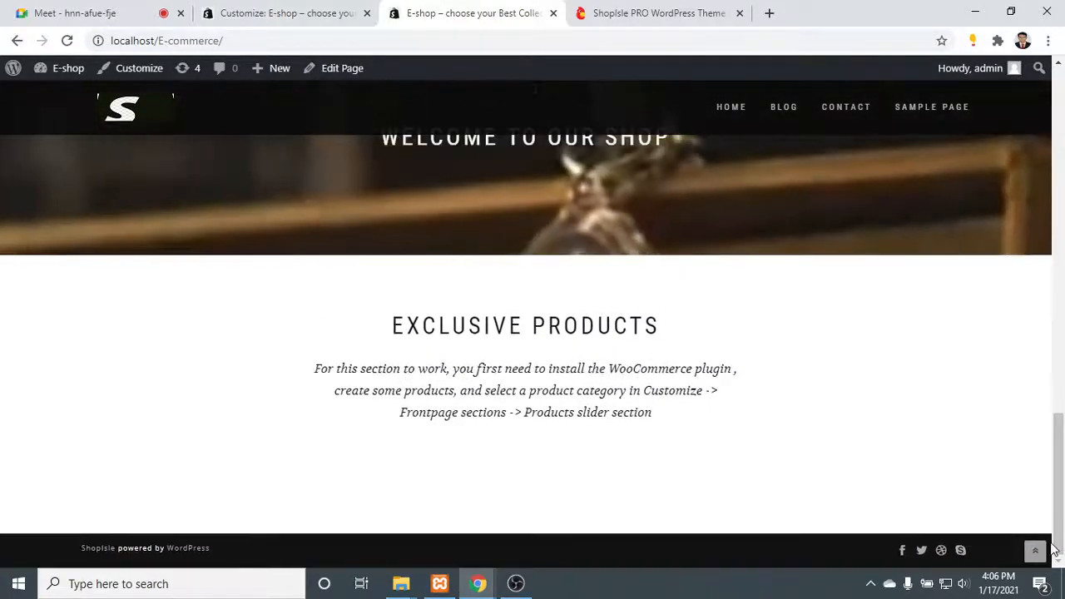
{"action": "scroll", "coordinate": [649, 430], "scroll_direction": "up", "scroll_amount": 5}
{"action": "scroll", "coordinate": [651, 426], "scroll_direction": "up", "scroll_amount": 10}
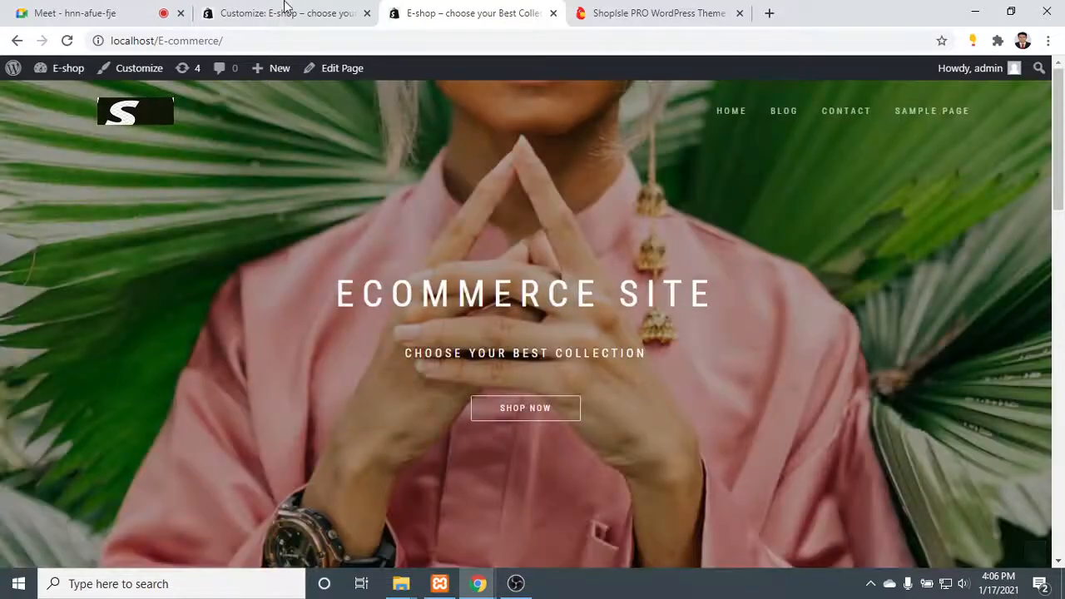
- Leave the theme customizer for the WordPress admin and open the Widgets page under Appearance
{"action": "left_click", "coordinate": [249, 8]}
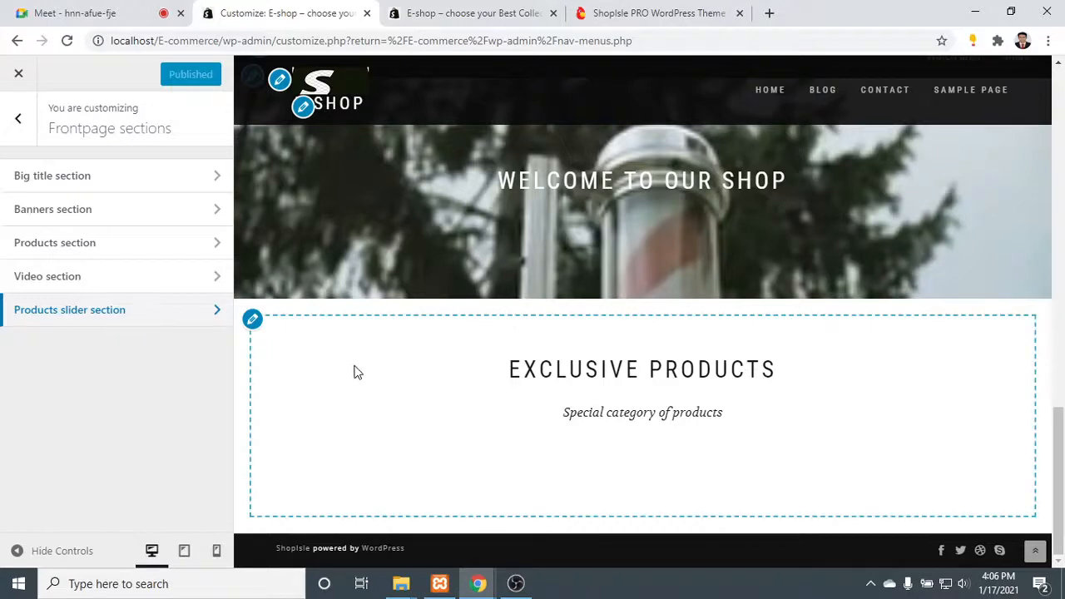
{"action": "scroll", "coordinate": [349, 371], "scroll_direction": "up", "scroll_amount": 5}
{"action": "left_click", "coordinate": [17, 118]}
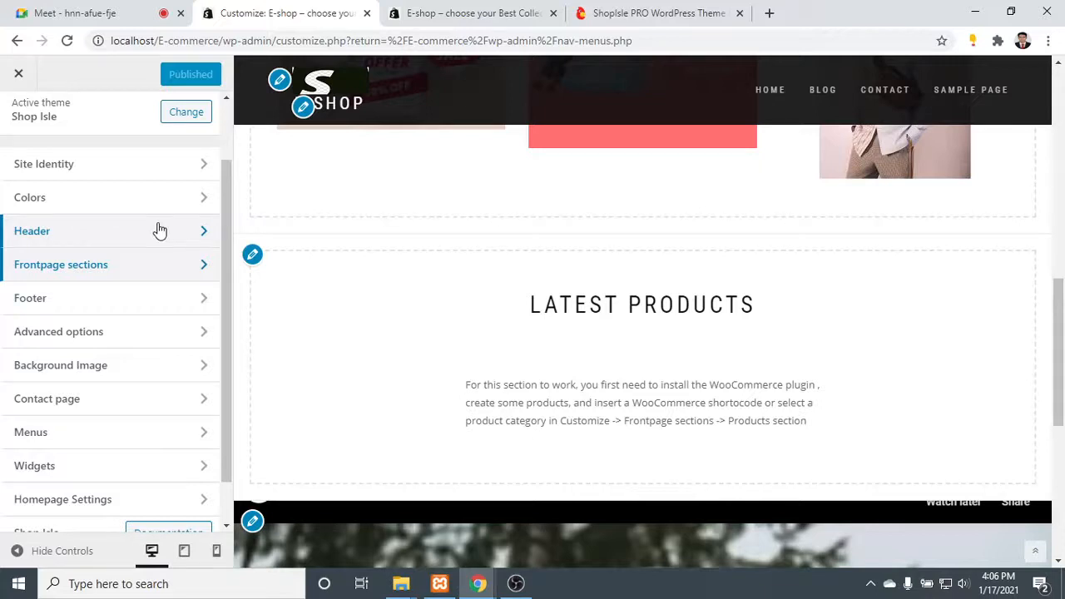
{"action": "left_click", "coordinate": [18, 73]}
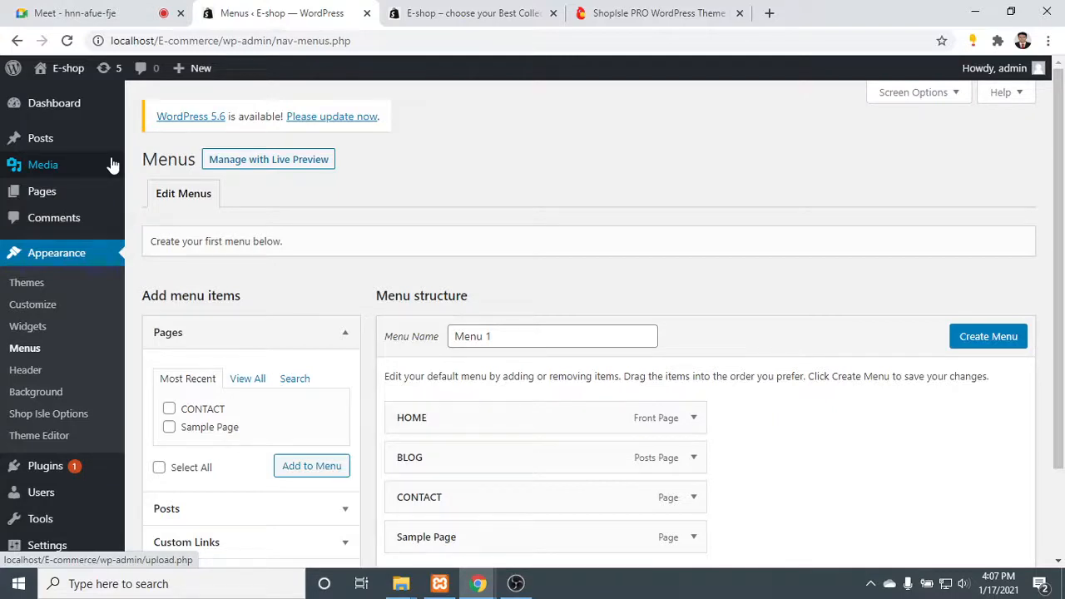
{"action": "mouse_move", "coordinate": [88, 153]}
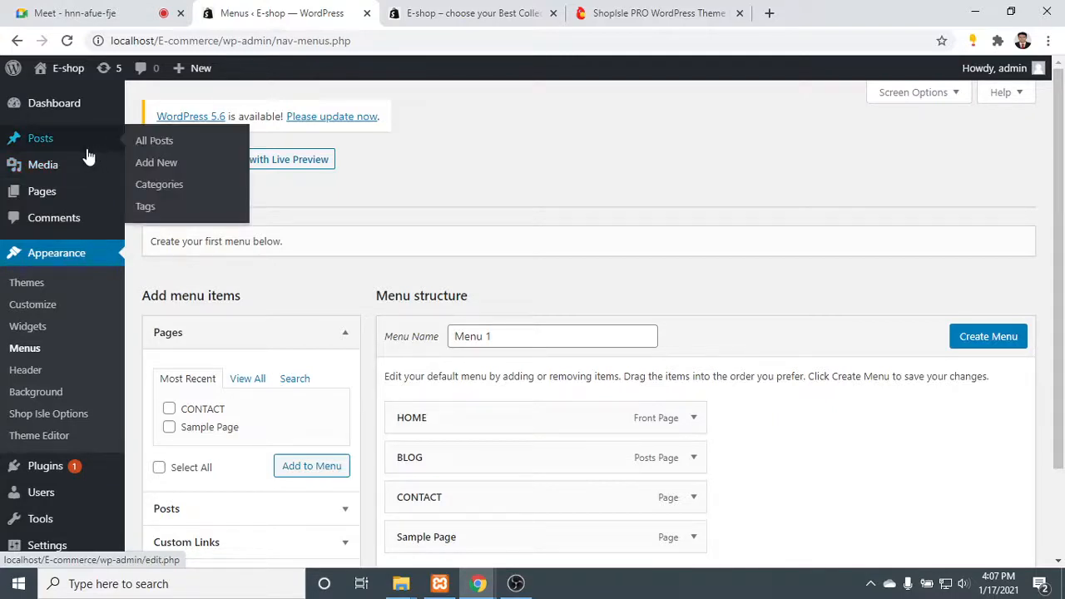
{"action": "left_click", "coordinate": [28, 327]}
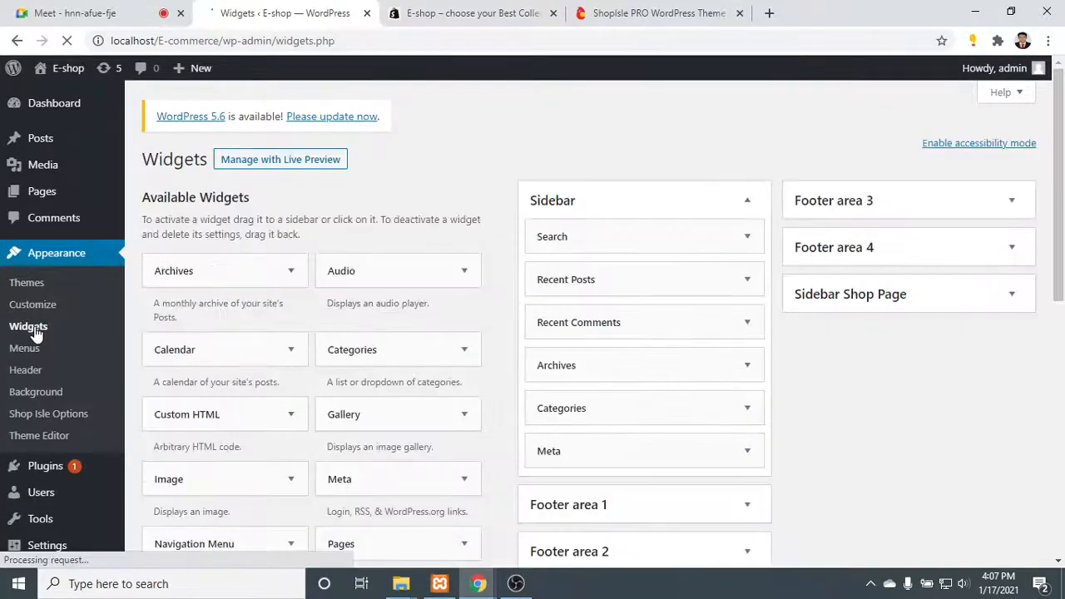
- Collapse the Sidebar widget area and check the theme demo's footer columns as a reference for the footer areas
{"action": "scroll", "coordinate": [646, 303], "scroll_direction": "down", "scroll_amount": 2}
{"action": "scroll", "coordinate": [646, 305], "scroll_direction": "up", "scroll_amount": 2}
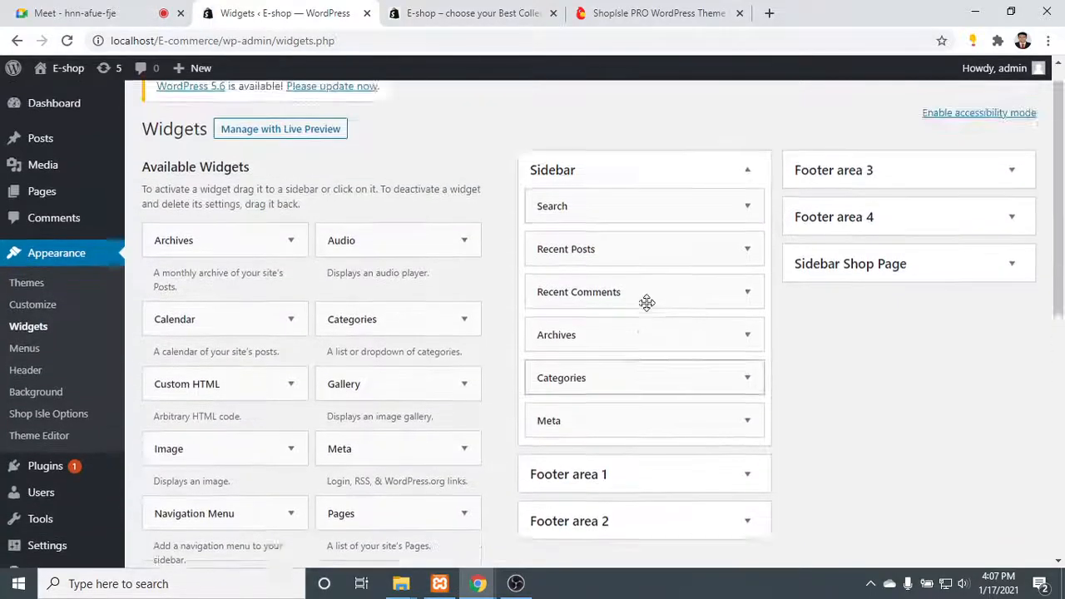
{"action": "left_click", "coordinate": [732, 202]}
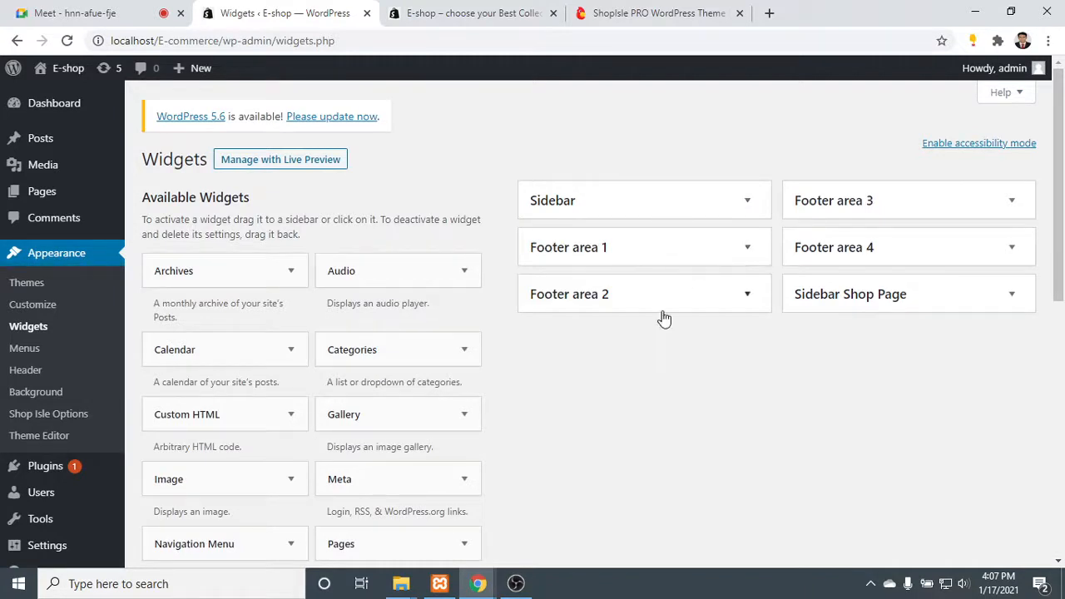
{"action": "left_click", "coordinate": [629, 11]}
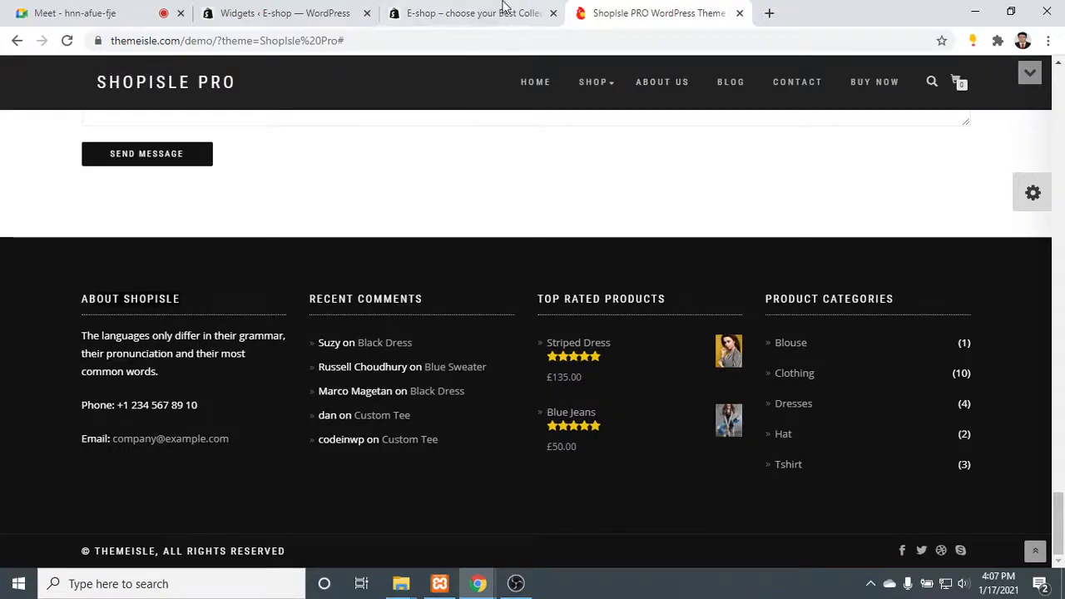
{"action": "left_click", "coordinate": [458, 11]}
{"action": "left_click", "coordinate": [250, 11]}
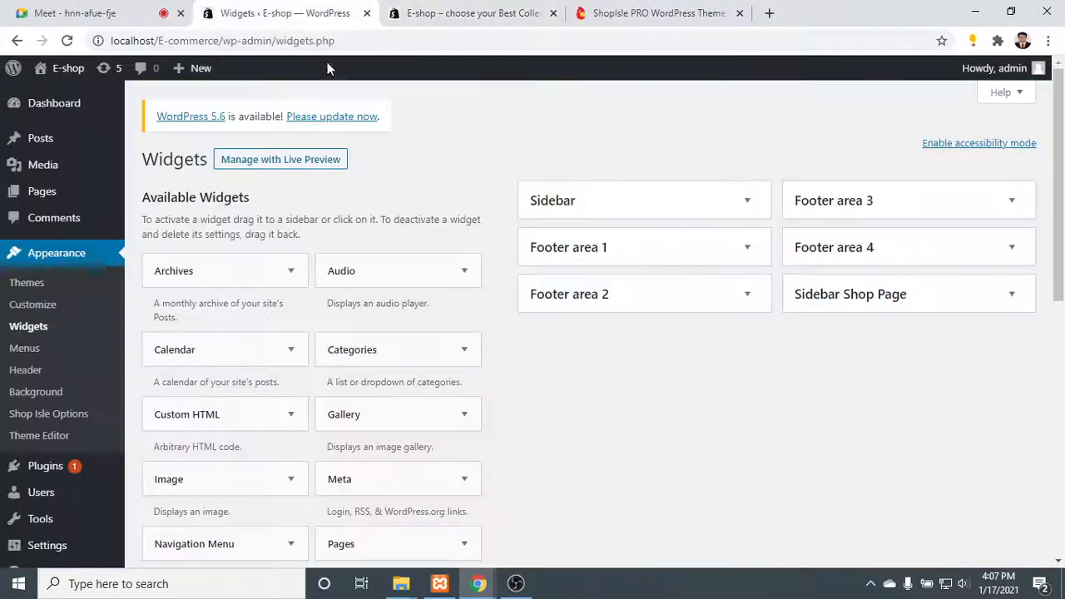
- Add a Text widget to Footer area 1 and title it "About Our SHop"
{"action": "left_click", "coordinate": [652, 248]}
{"action": "scroll", "coordinate": [289, 361], "scroll_direction": "down", "scroll_amount": 1}
{"action": "scroll", "coordinate": [289, 361], "scroll_direction": "down", "scroll_amount": 3}
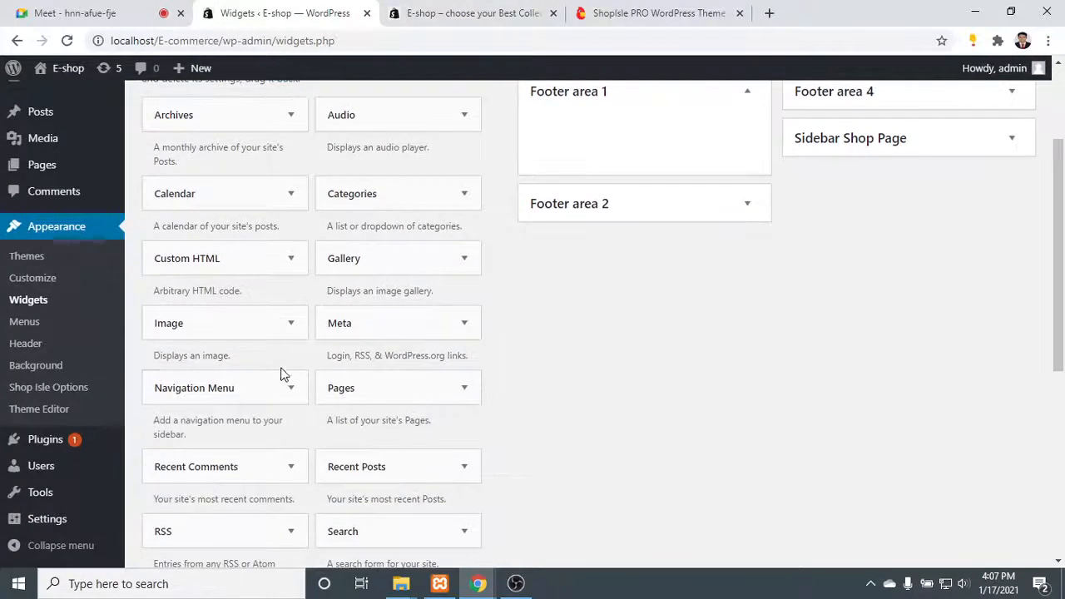
{"action": "left_click_drag", "start_coordinate": [367, 536], "coordinate": [594, 146]}
{"action": "left_click", "coordinate": [511, 162]}
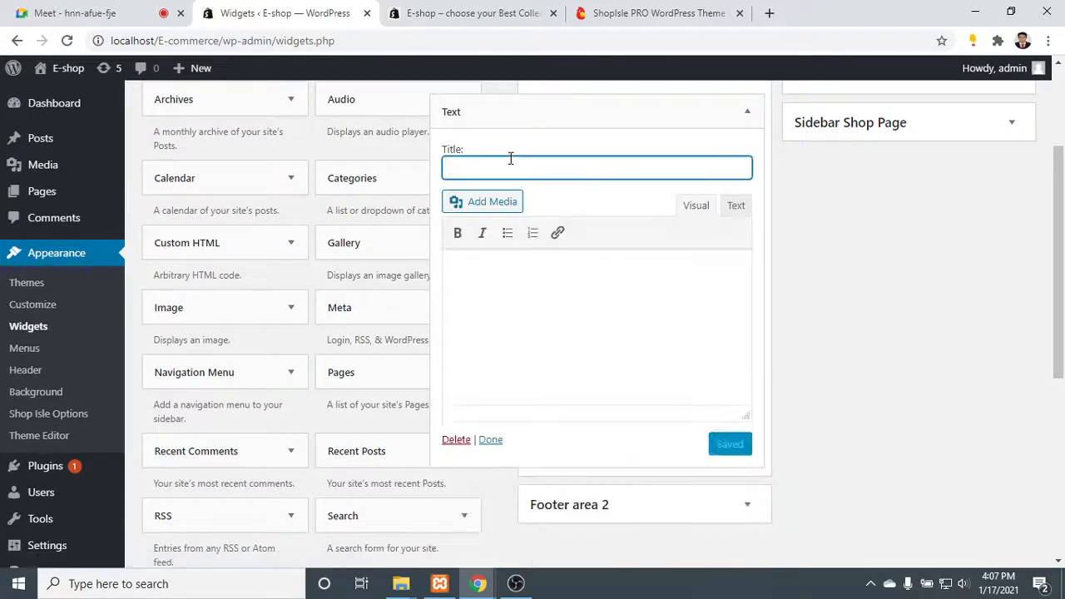
{"action": "type", "text": "About"}
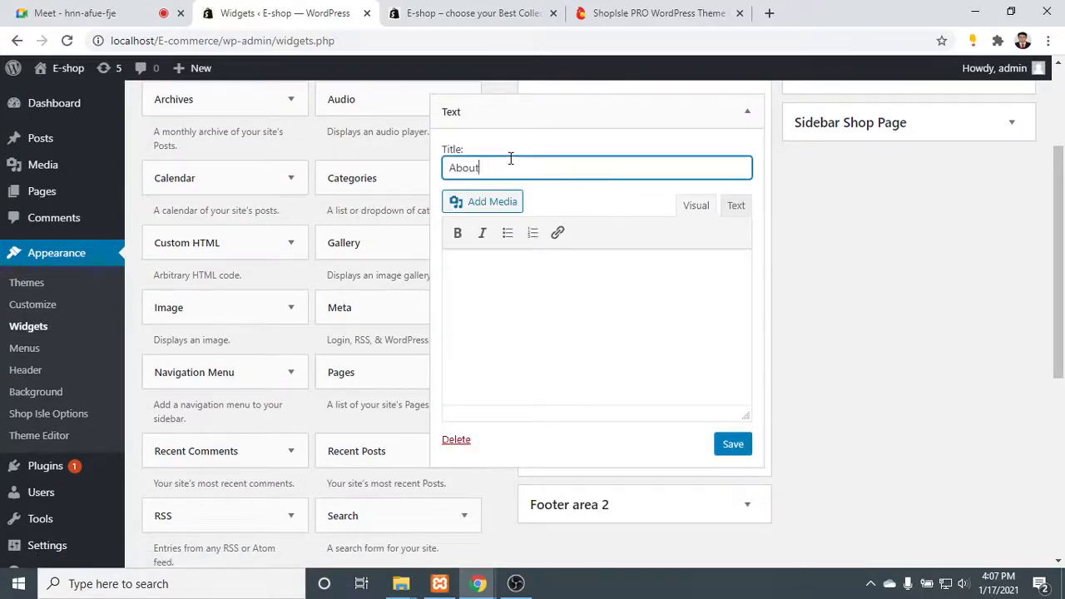
{"action": "type", "text": " Our Sh"}
{"action": "left_click", "coordinate": [593, 253]}
- Examine the wording of the About ShopIsle footer column on the ShopIsle PRO theme demo
{"action": "left_click", "coordinate": [464, 12]}
{"action": "left_click", "coordinate": [633, 23]}
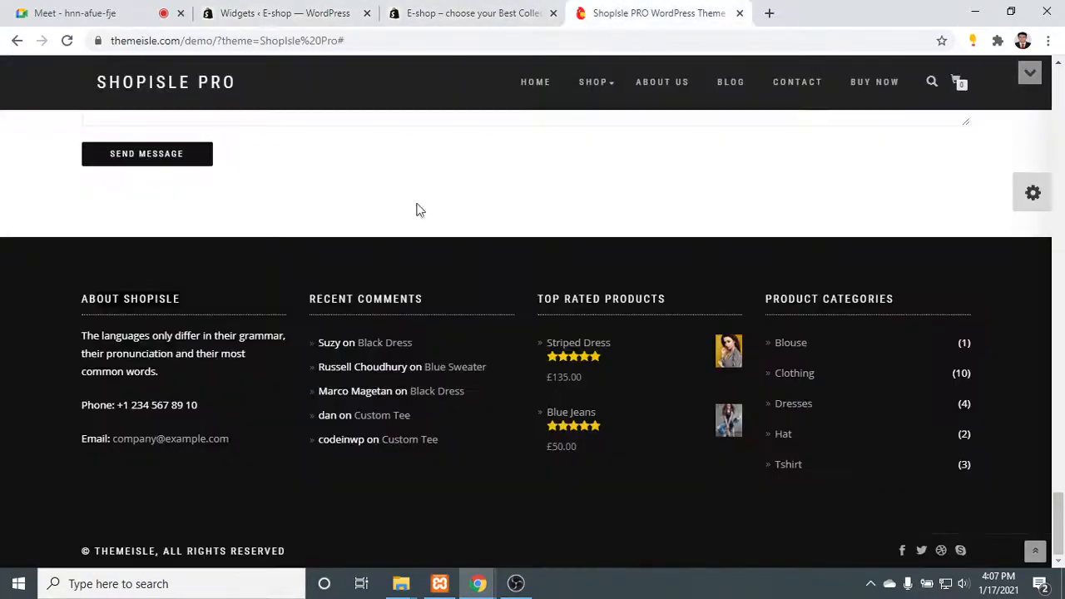
{"action": "left_click_drag", "start_coordinate": [164, 377], "coordinate": [103, 319]}
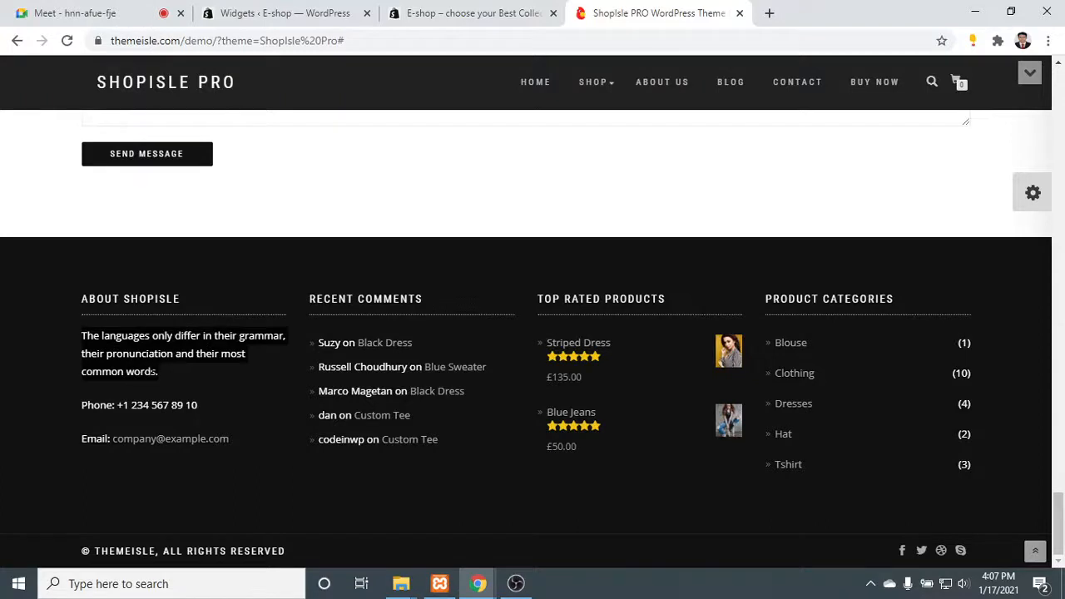
{"action": "left_click_drag", "start_coordinate": [156, 368], "coordinate": [133, 347]}
{"action": "left_click", "coordinate": [150, 335]}
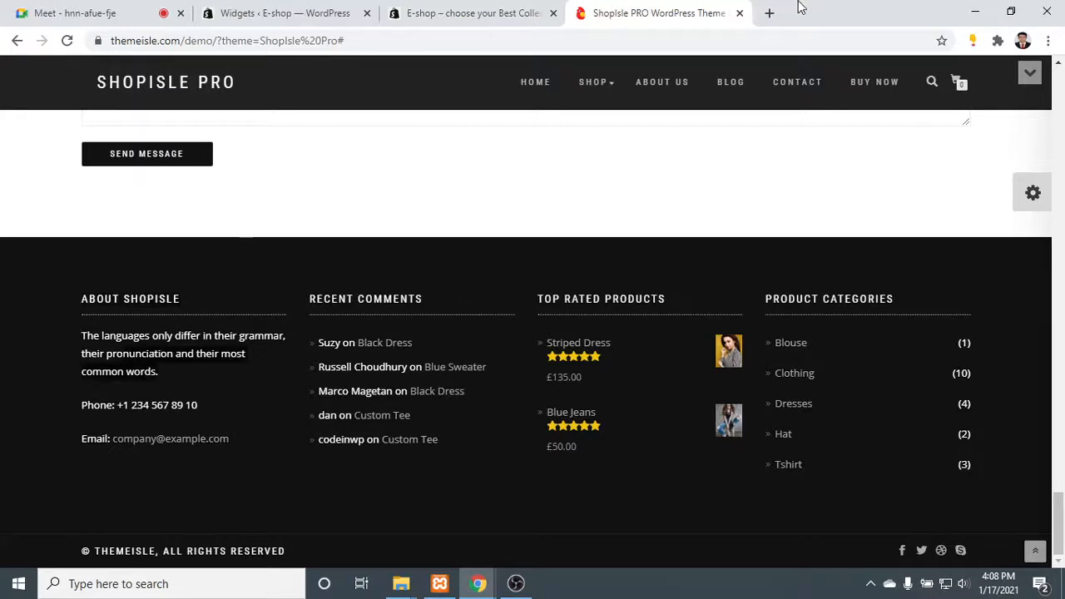
- Search Google for "lorem" and paste the Lipsum generator result's description into the Text widget's body
{"action": "left_click", "coordinate": [769, 13]}
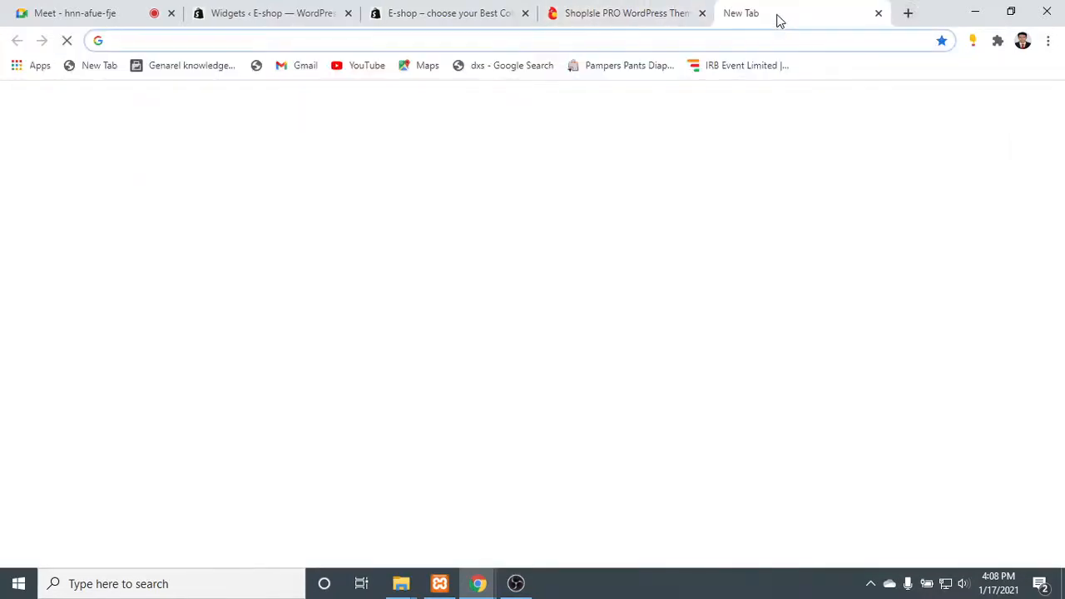
{"action": "type", "text": "lorem"}
{"action": "key", "text": "Return"}
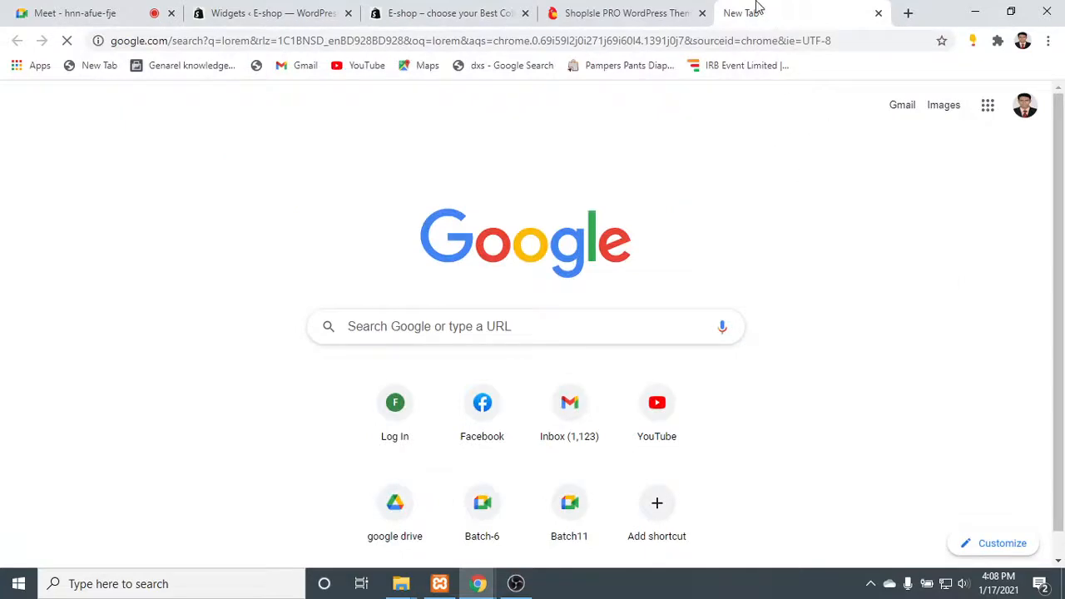
{"action": "left_click", "coordinate": [624, 12]}
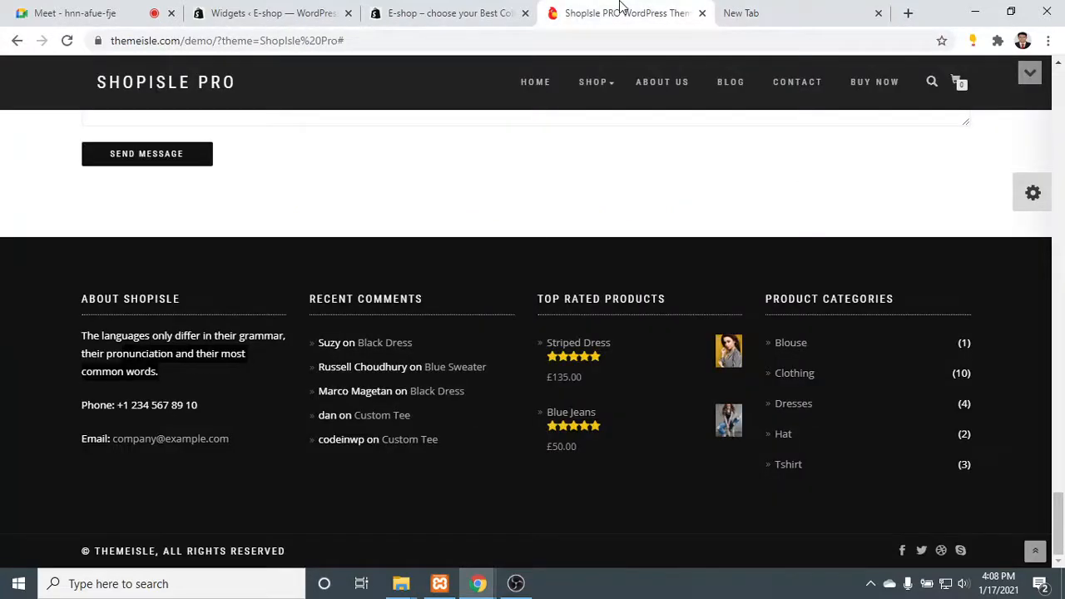
{"action": "left_click", "coordinate": [768, 10]}
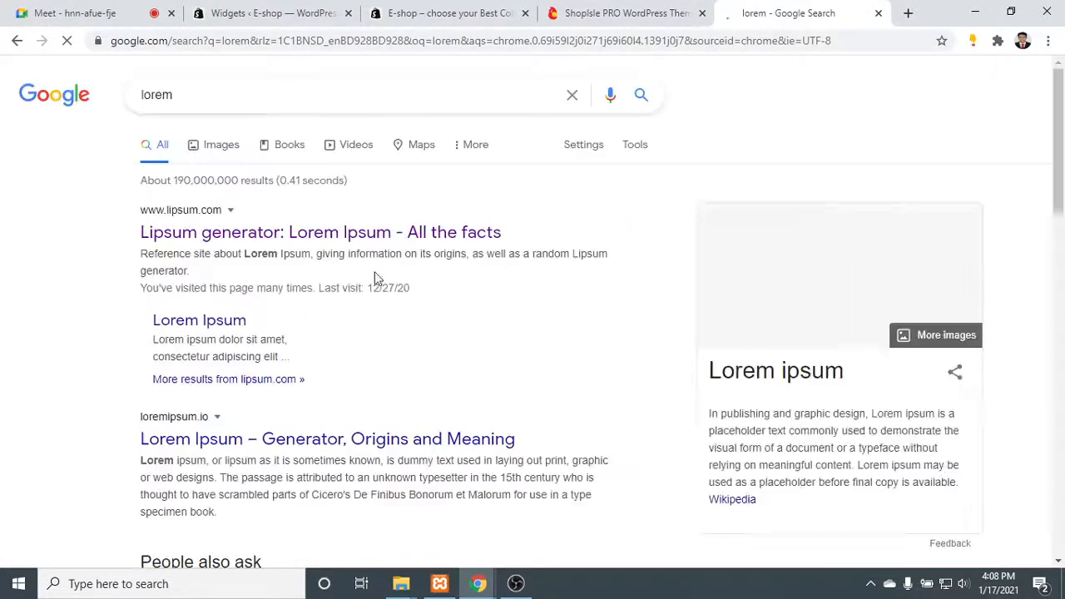
{"action": "left_click_drag", "start_coordinate": [194, 275], "coordinate": [149, 252]}
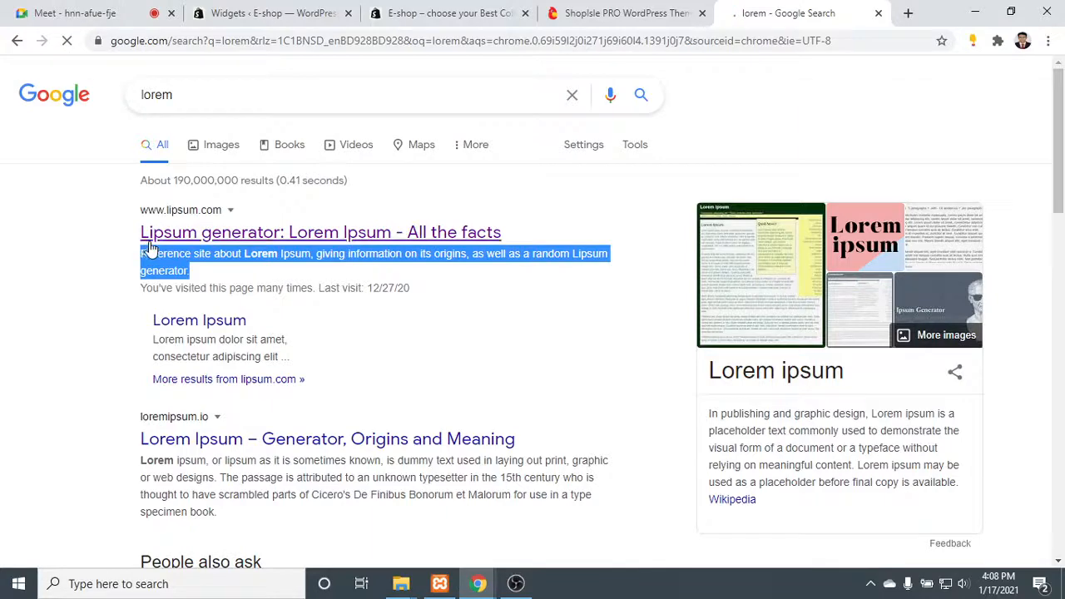
{"action": "left_click", "coordinate": [277, 10]}
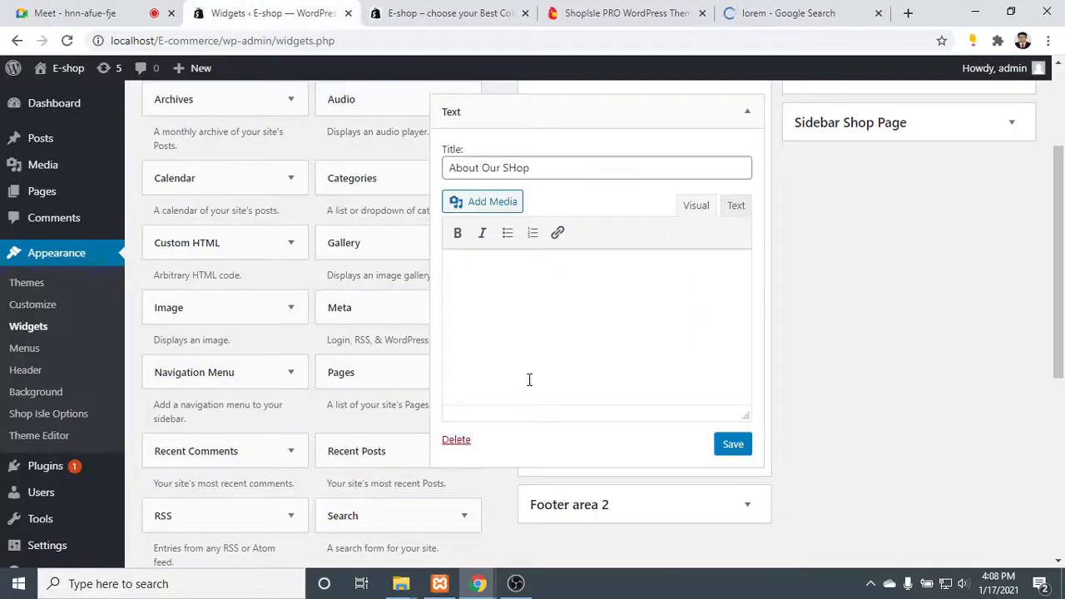
{"action": "type", "text": "Reference site about Lorem Ipsum, giving information on its origins, as well as a random Lipsum generator."}
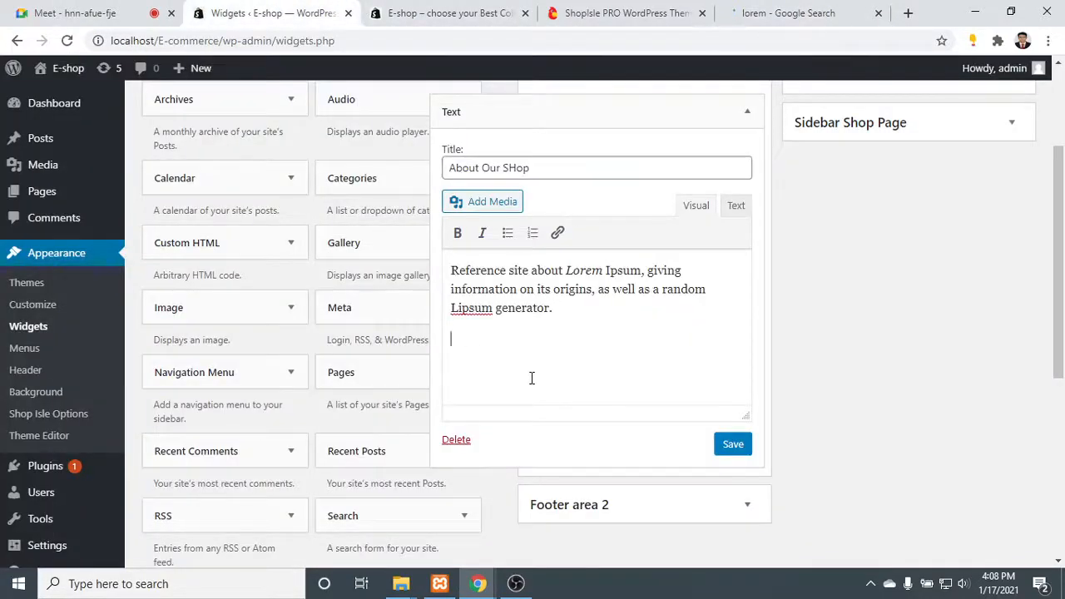
- Add Phone and Email lines with the shop's phone number and e-mail address below the description, and save the Text widget
{"action": "left_click", "coordinate": [628, 12]}
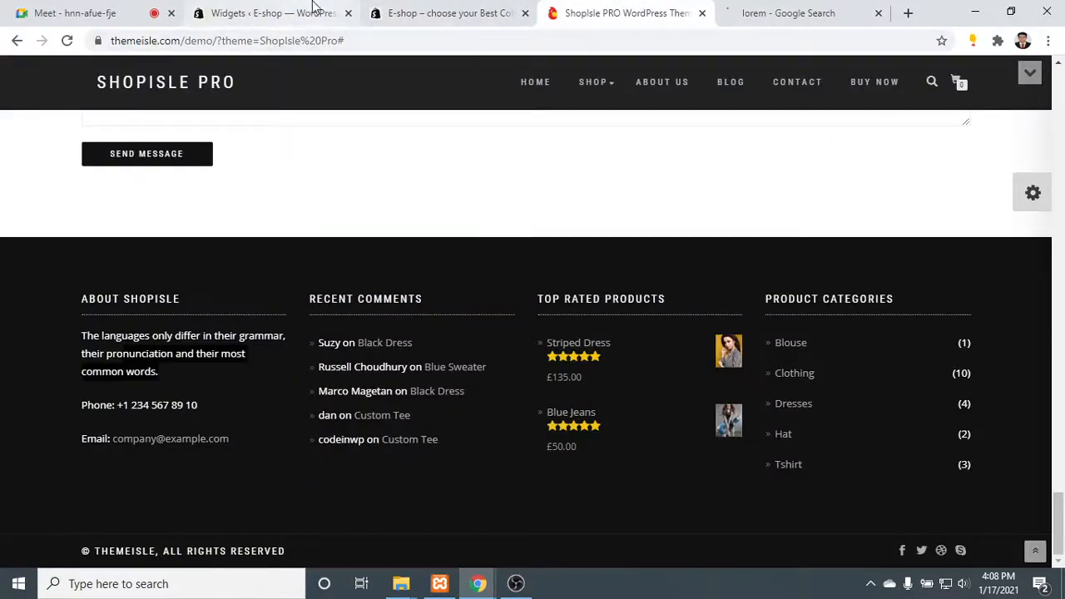
{"action": "left_click", "coordinate": [275, 10]}
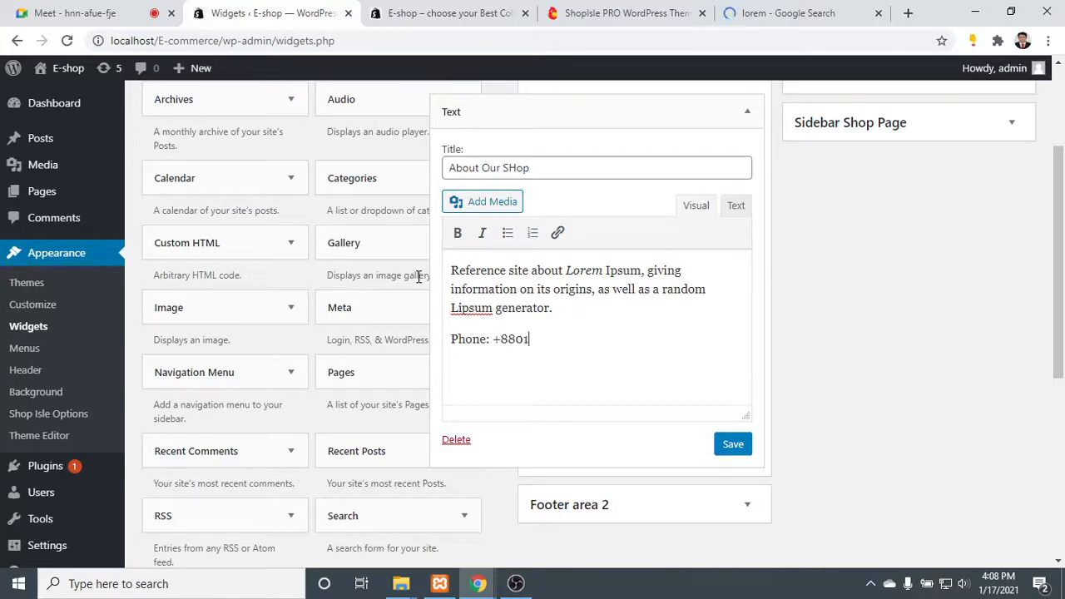
{"action": "type", "text": "458775"}
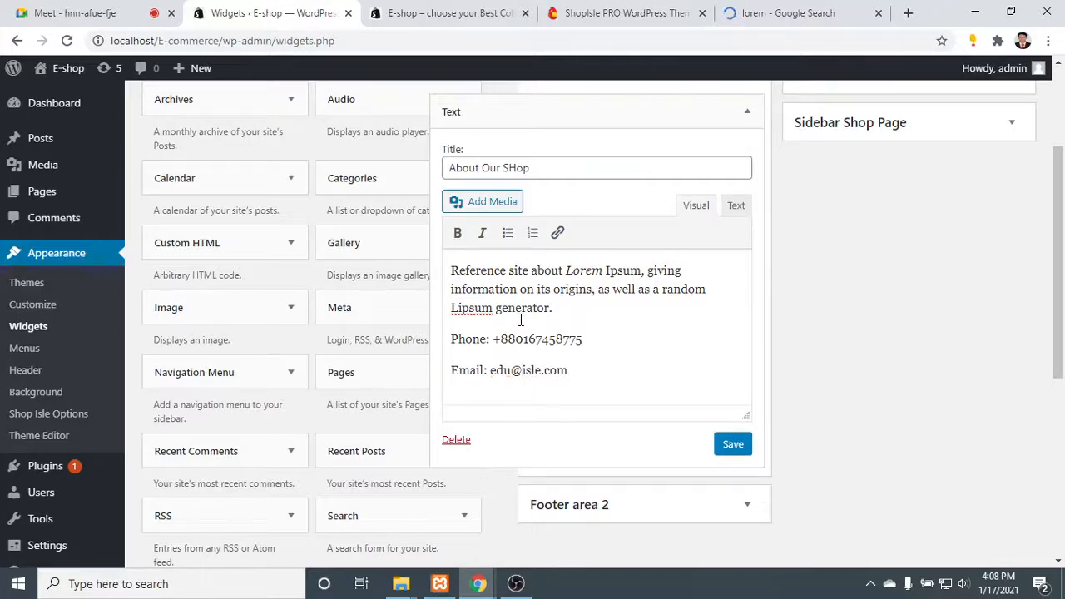
{"action": "type", "text": "_g"}
{"action": "key", "text": "BackSpace"}
{"action": "type", "text": "hare"}
{"action": "left_click", "coordinate": [723, 447]}
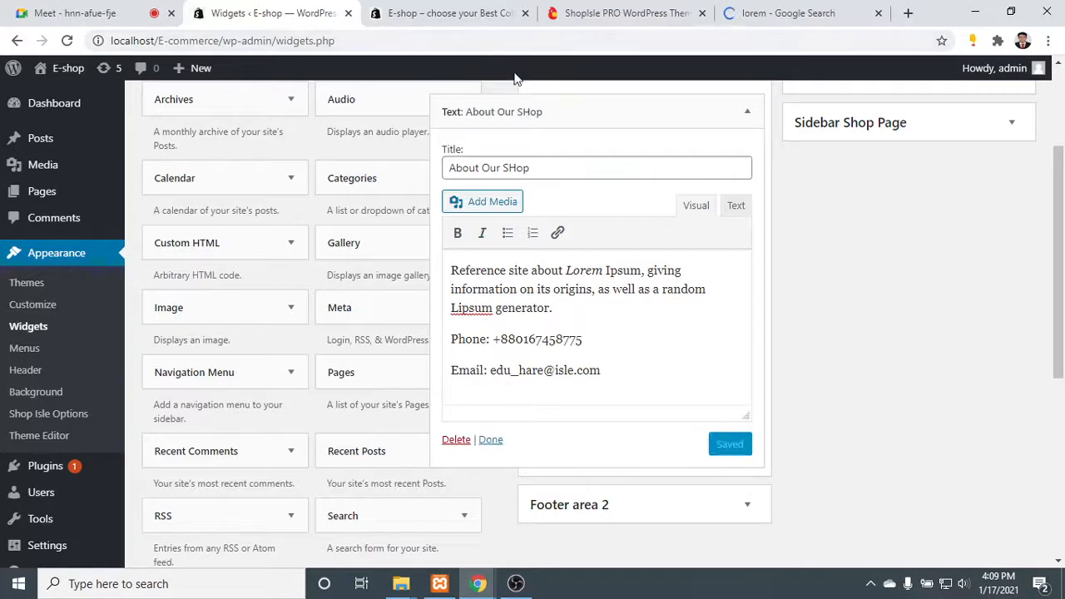
- Reload the live shop's home page to check the About Our Shop footer column, and compare it with the theme demo's footer
{"action": "left_click", "coordinate": [449, 13]}
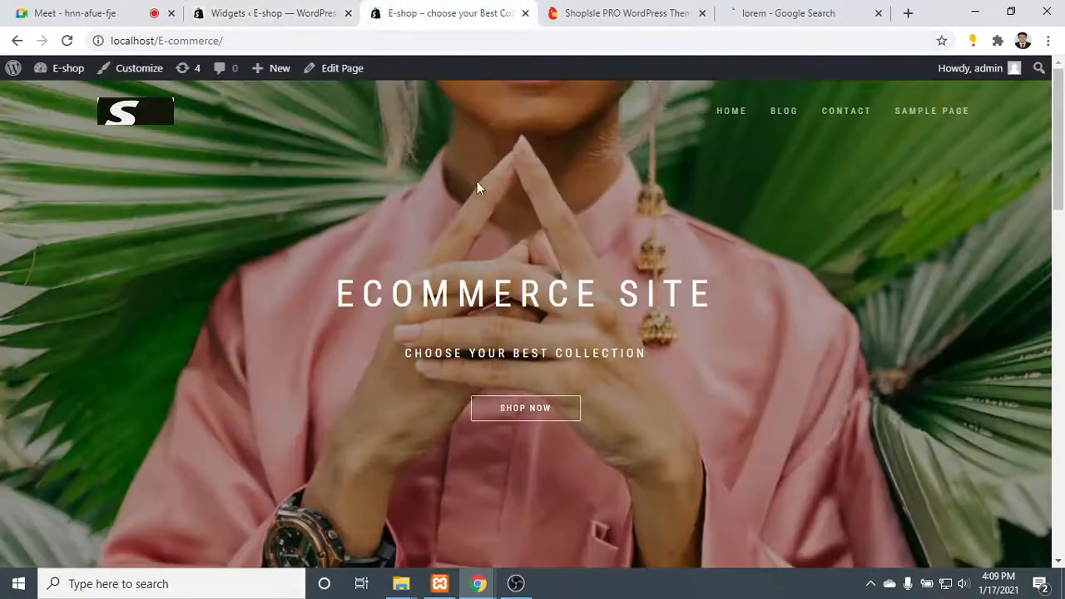
{"action": "left_click", "coordinate": [67, 41]}
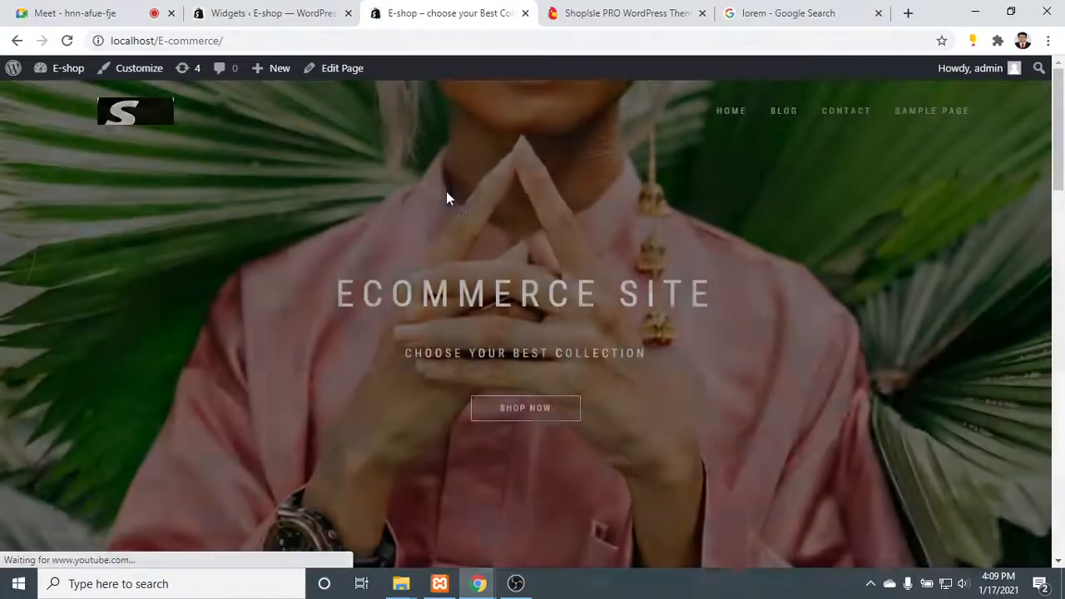
{"action": "scroll", "coordinate": [469, 208], "scroll_direction": "down", "scroll_amount": 6}
{"action": "scroll", "coordinate": [492, 214], "scroll_direction": "down", "scroll_amount": 10}
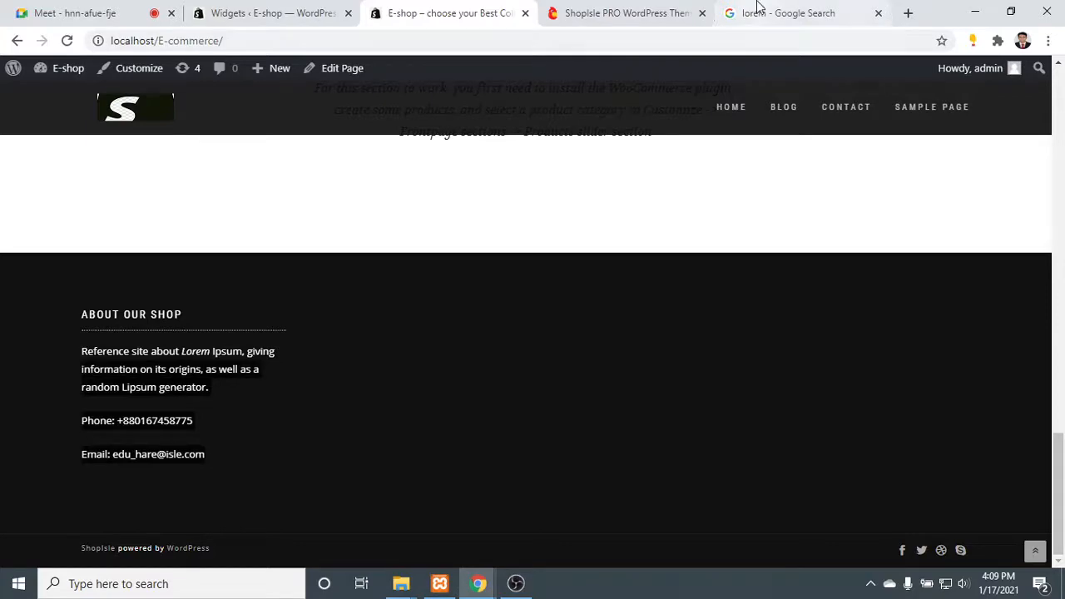
{"action": "left_click", "coordinate": [672, 11]}
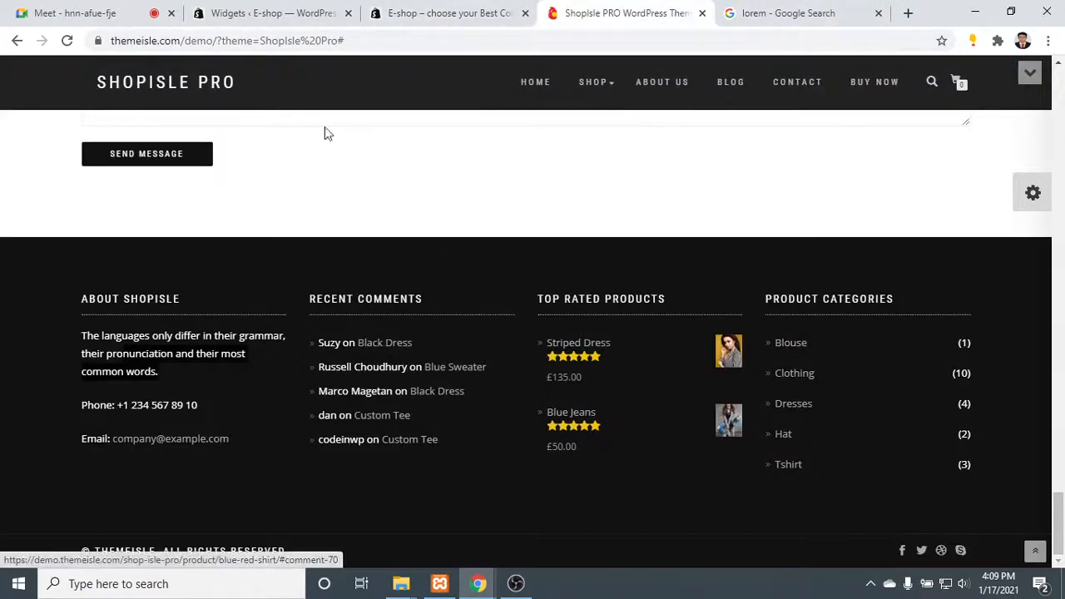
- Return to the site's Widgets page, collapse the About Our SHop widget, and add a Recent Comments widget to Footer area 2
{"action": "left_click", "coordinate": [227, 8]}
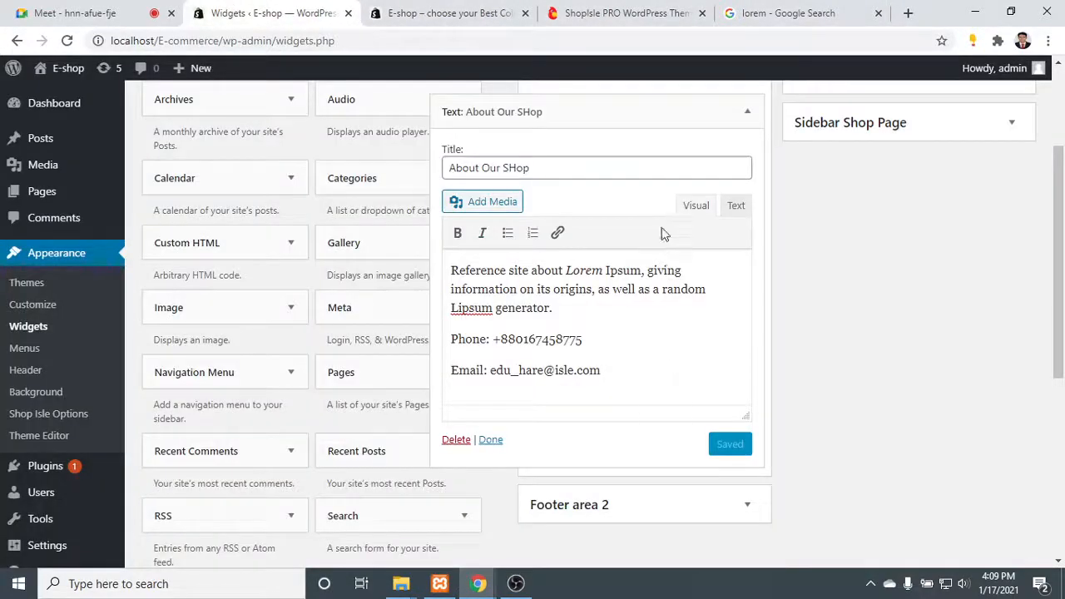
{"action": "left_click", "coordinate": [747, 112]}
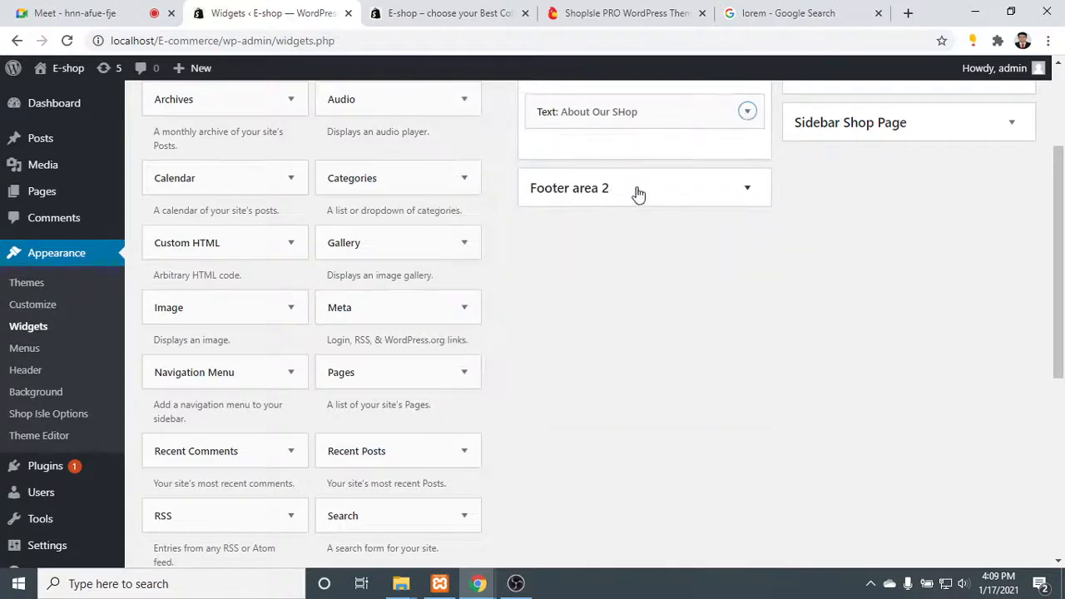
{"action": "left_click", "coordinate": [677, 187]}
{"action": "scroll", "coordinate": [354, 358], "scroll_direction": "down", "scroll_amount": 2}
{"action": "scroll", "coordinate": [352, 359], "scroll_direction": "up", "scroll_amount": 5}
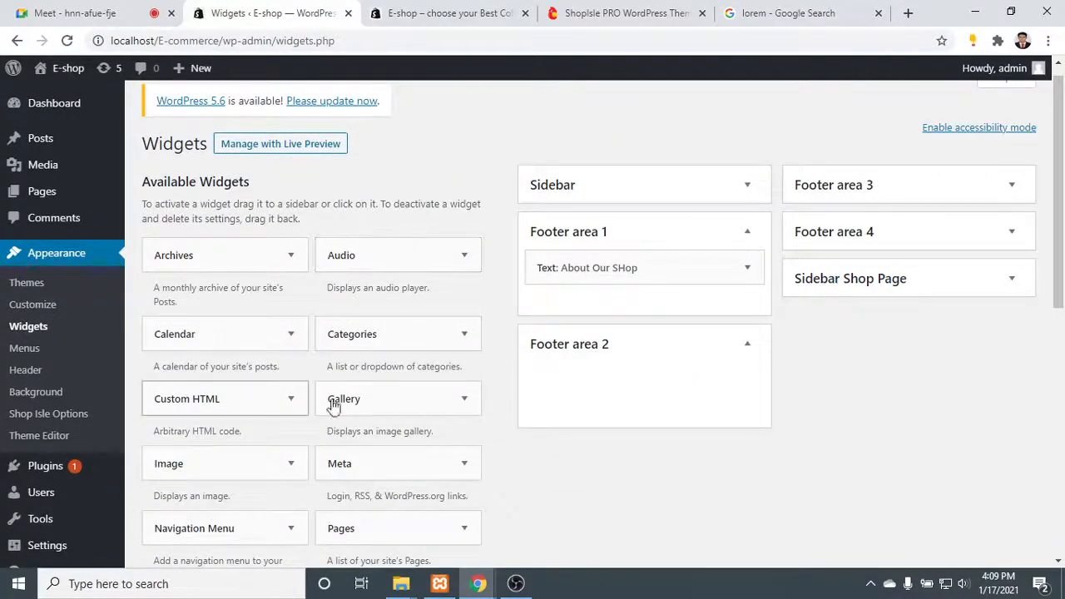
{"action": "scroll", "coordinate": [386, 482], "scroll_direction": "down", "scroll_amount": 1}
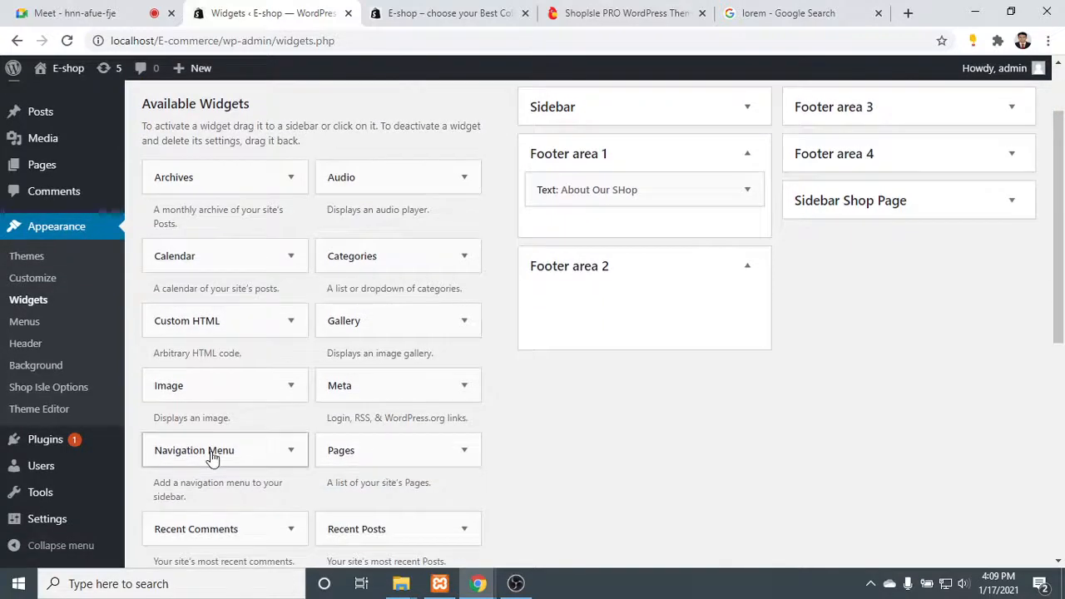
{"action": "scroll", "coordinate": [209, 457], "scroll_direction": "down", "scroll_amount": 2}
{"action": "left_click_drag", "start_coordinate": [208, 376], "coordinate": [653, 129]}
- Title the Recent Comments widget "Our Recent Comments", save it and close its settings
{"action": "left_click", "coordinate": [606, 200]}
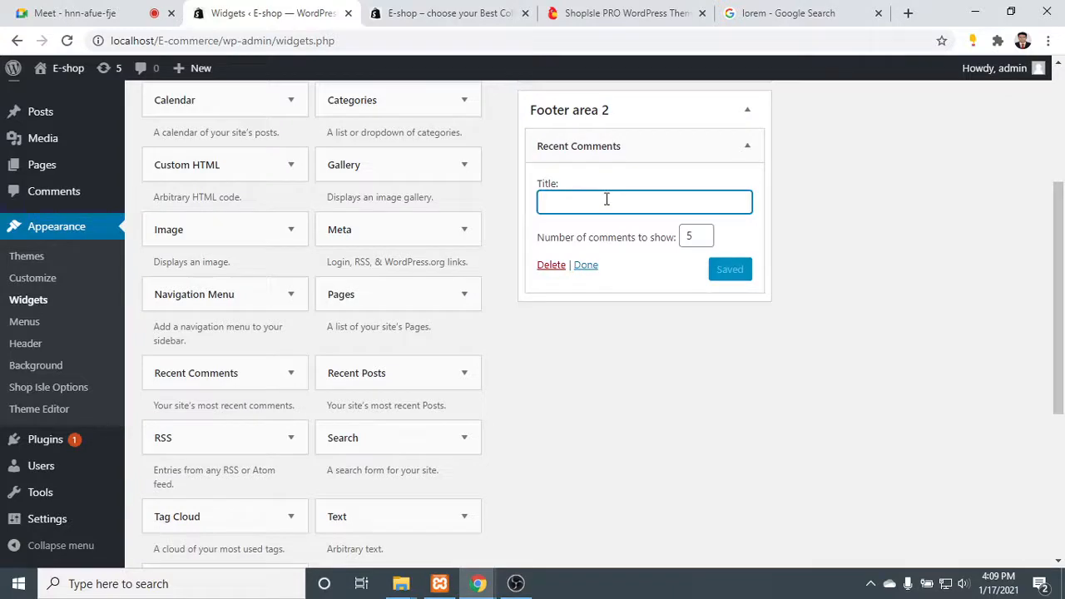
{"action": "type", "text": "Our "}
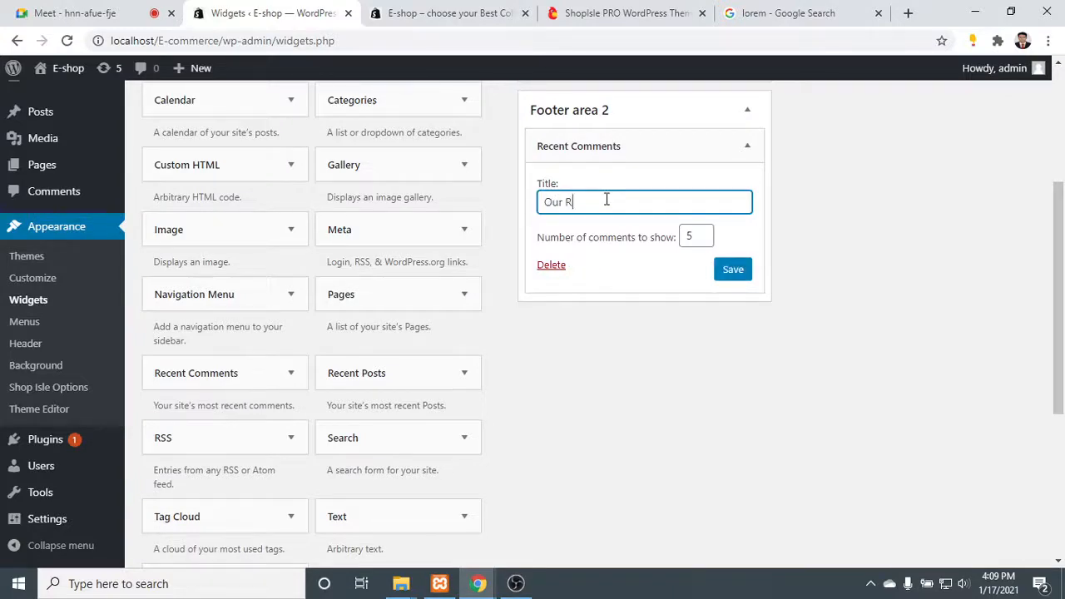
{"action": "type", "text": "Recent Comments"}
{"action": "left_click", "coordinate": [734, 272]}
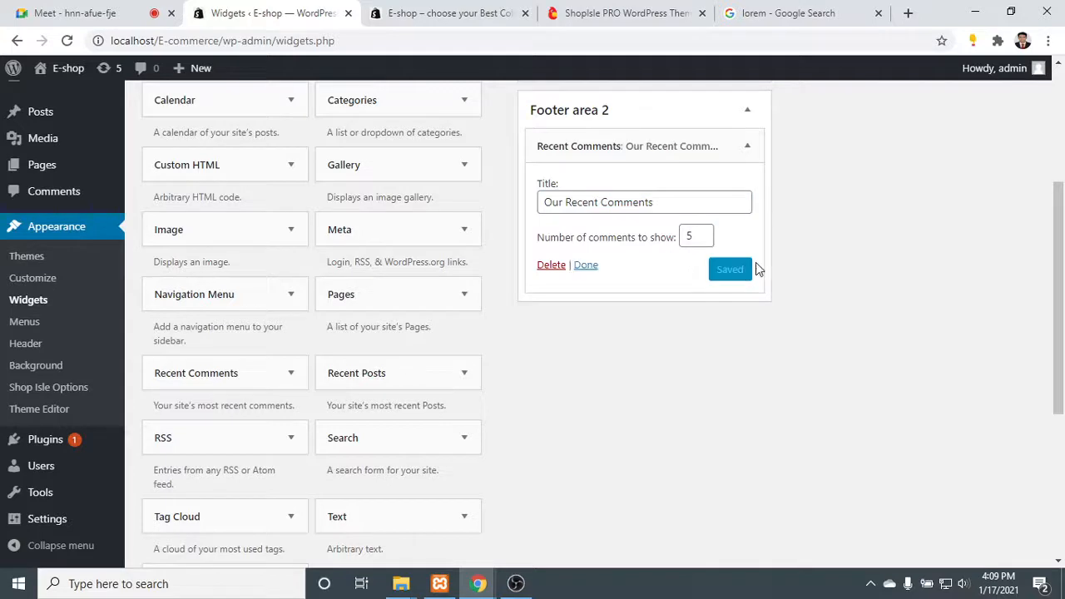
{"action": "left_click", "coordinate": [585, 265]}
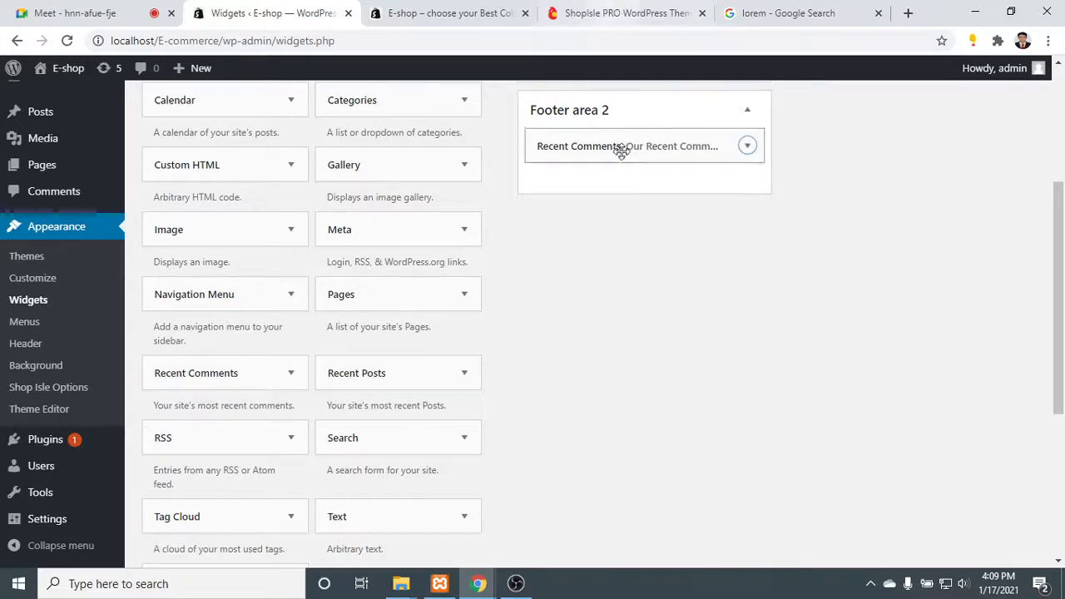
- Compare the remaining footer columns of the ShopIsle PRO demo with the live shop's footer
{"action": "left_click", "coordinate": [625, 12]}
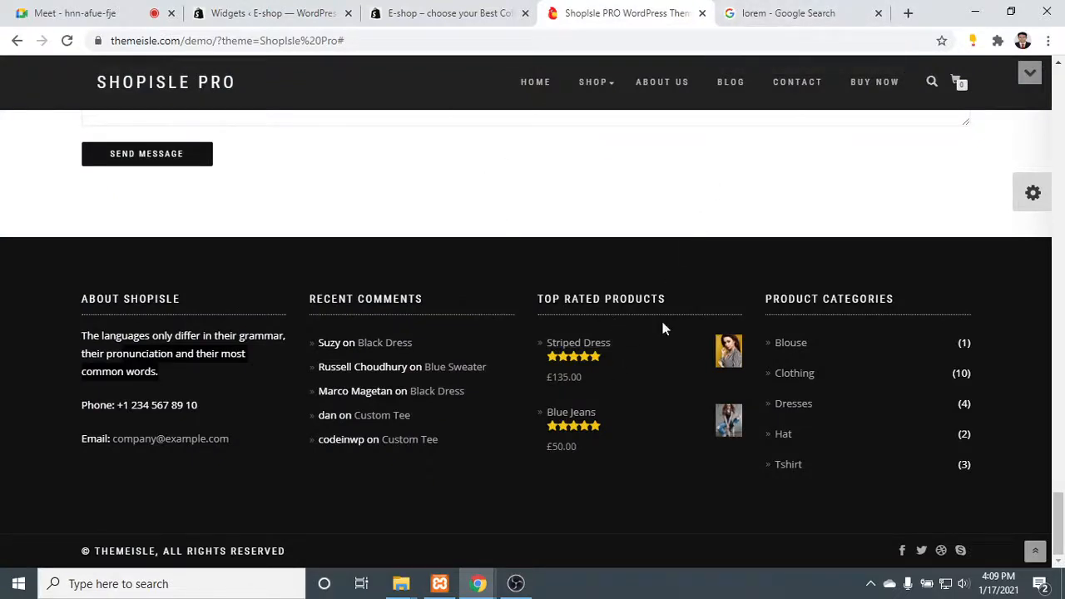
{"action": "left_click", "coordinate": [421, 6]}
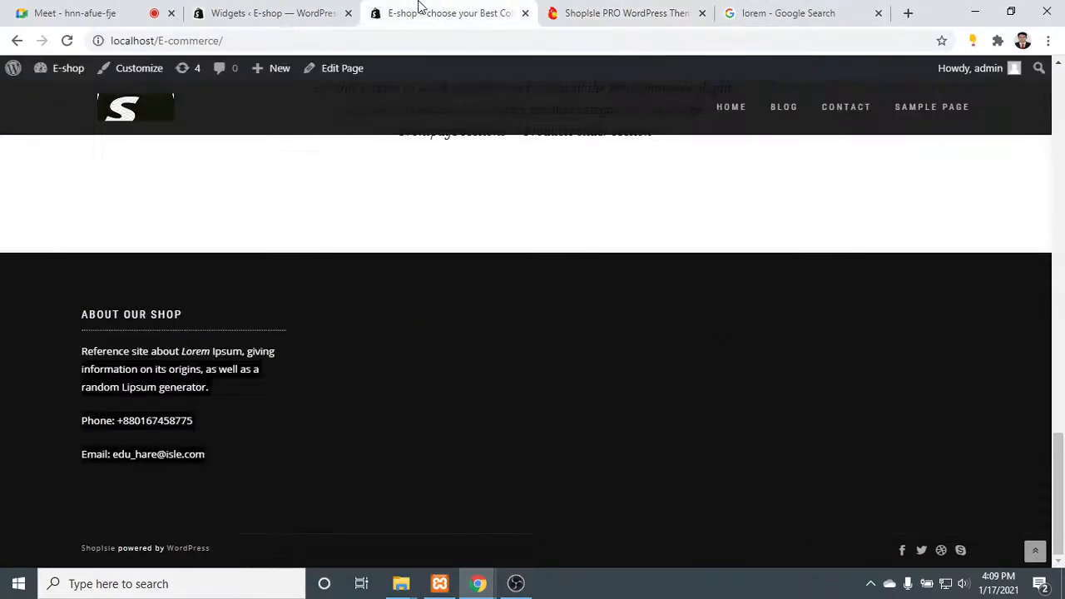
{"action": "scroll", "coordinate": [719, 204], "scroll_direction": "up", "scroll_amount": 2}
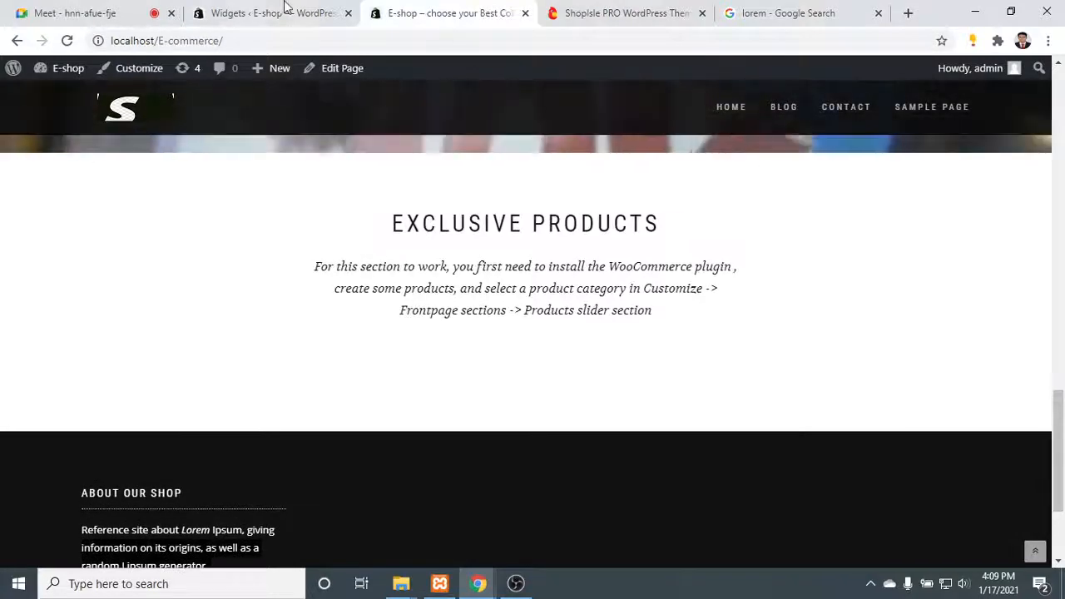
- On the Widgets page, expand Footer area 3 and Footer area 4, and add a Categories widget to Footer area 4
{"action": "left_click", "coordinate": [247, 8]}
{"action": "scroll", "coordinate": [553, 216], "scroll_direction": "up", "scroll_amount": 2}
{"action": "left_click", "coordinate": [880, 115]}
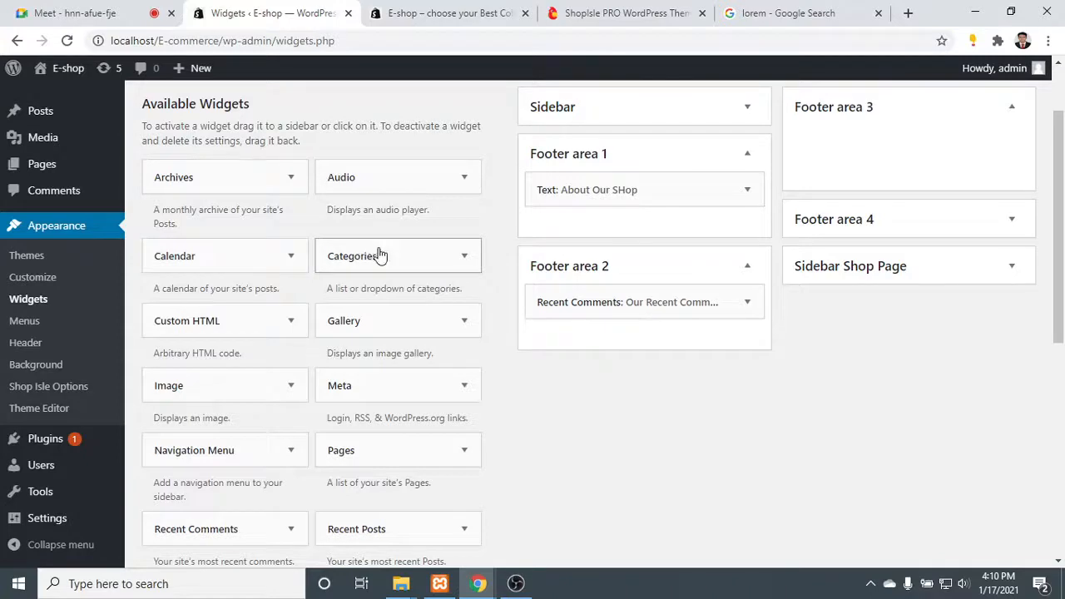
{"action": "left_click", "coordinate": [925, 223]}
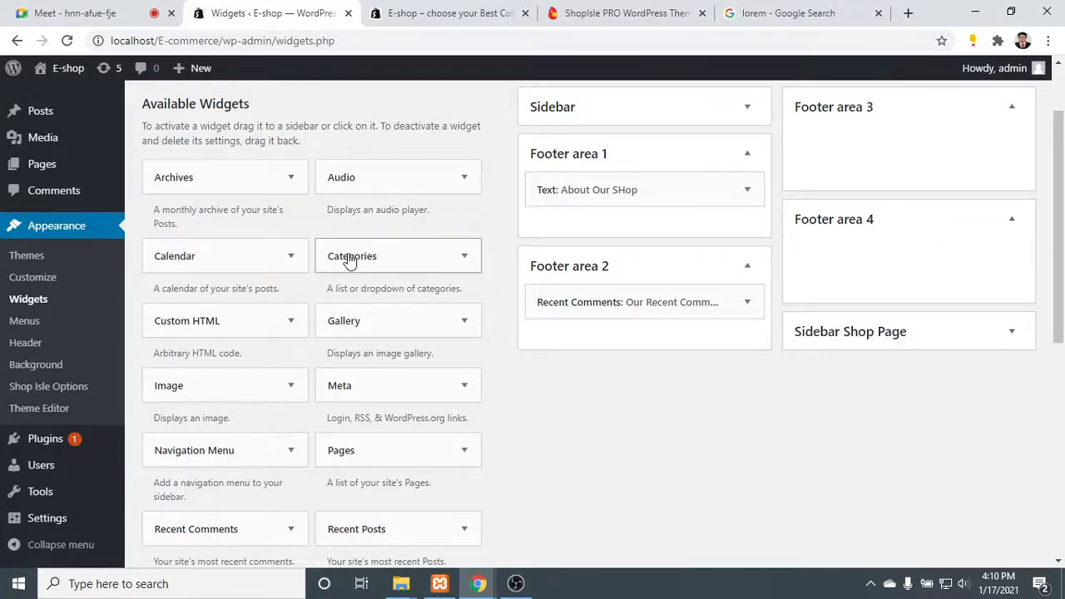
{"action": "left_click_drag", "start_coordinate": [347, 261], "coordinate": [882, 246]}
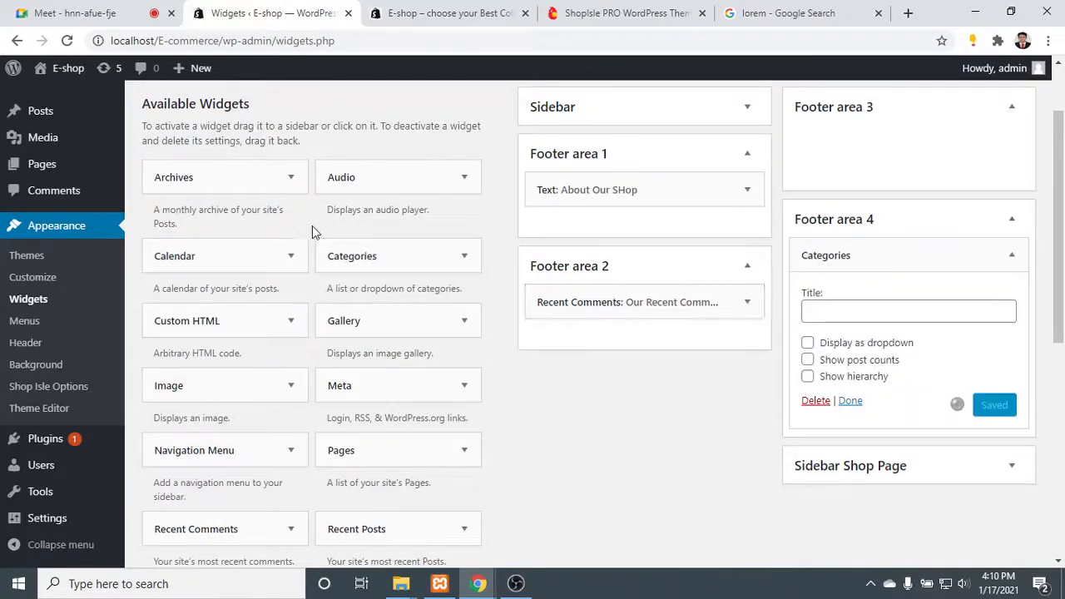
- Title the Categories widget "Categories", save it and close its settings
{"action": "left_click", "coordinate": [892, 312]}
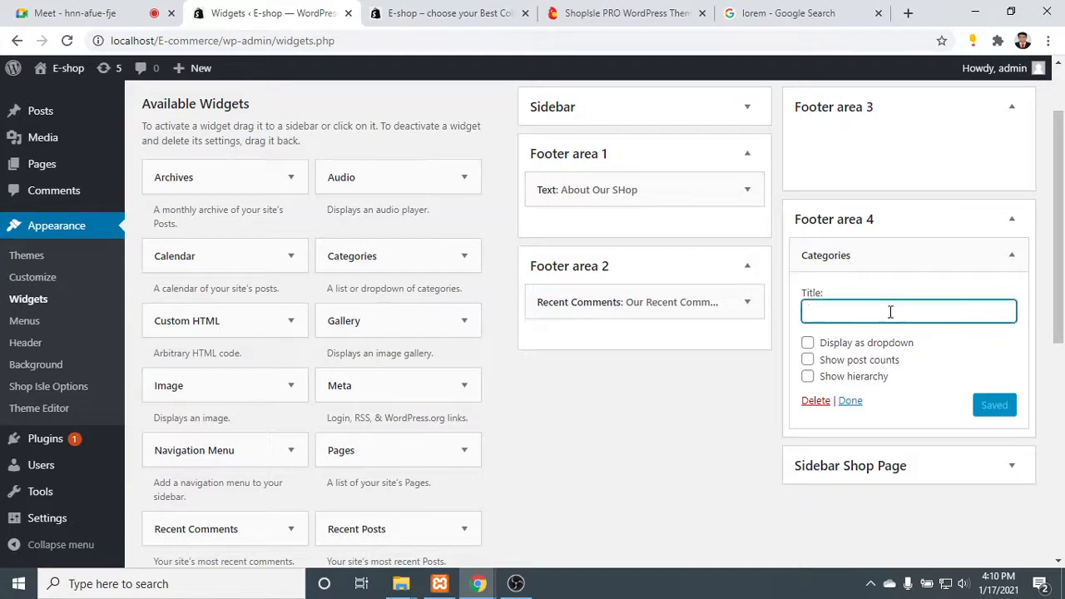
{"action": "type", "text": "Categories"}
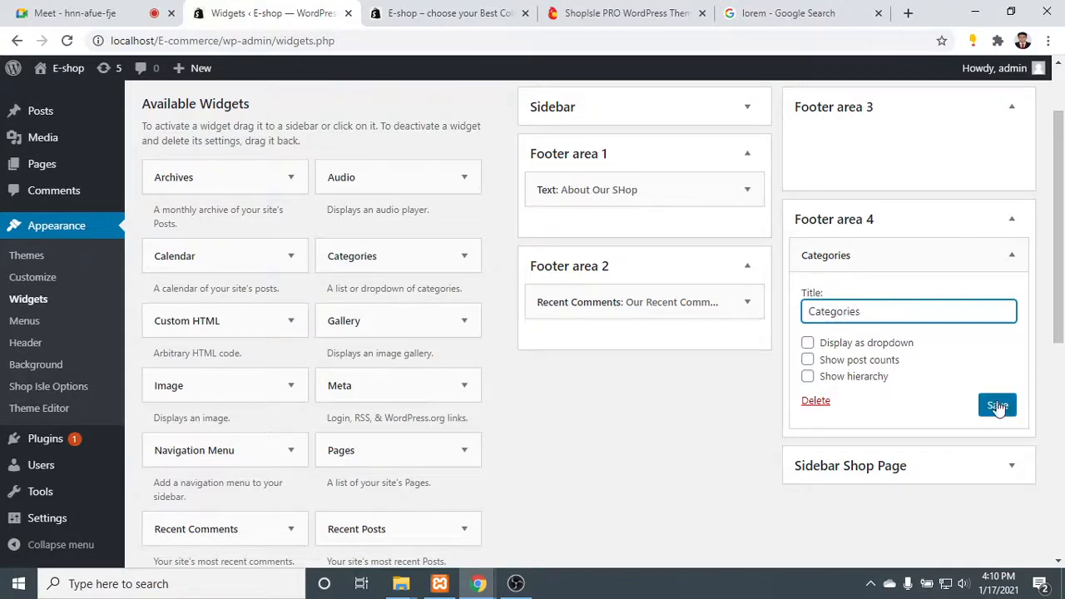
{"action": "left_click", "coordinate": [996, 405]}
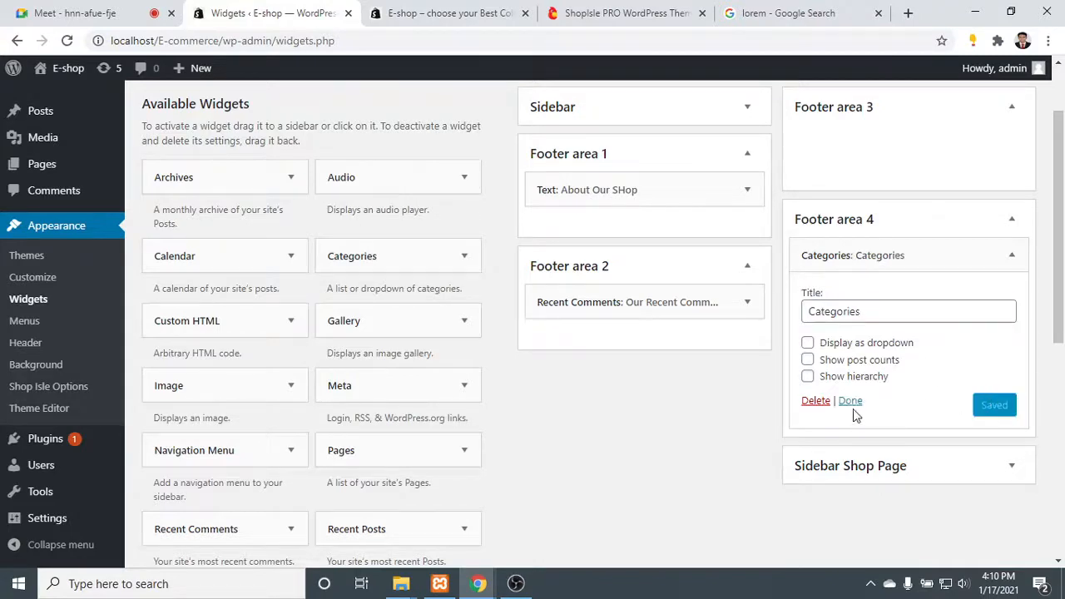
{"action": "left_click", "coordinate": [850, 401]}
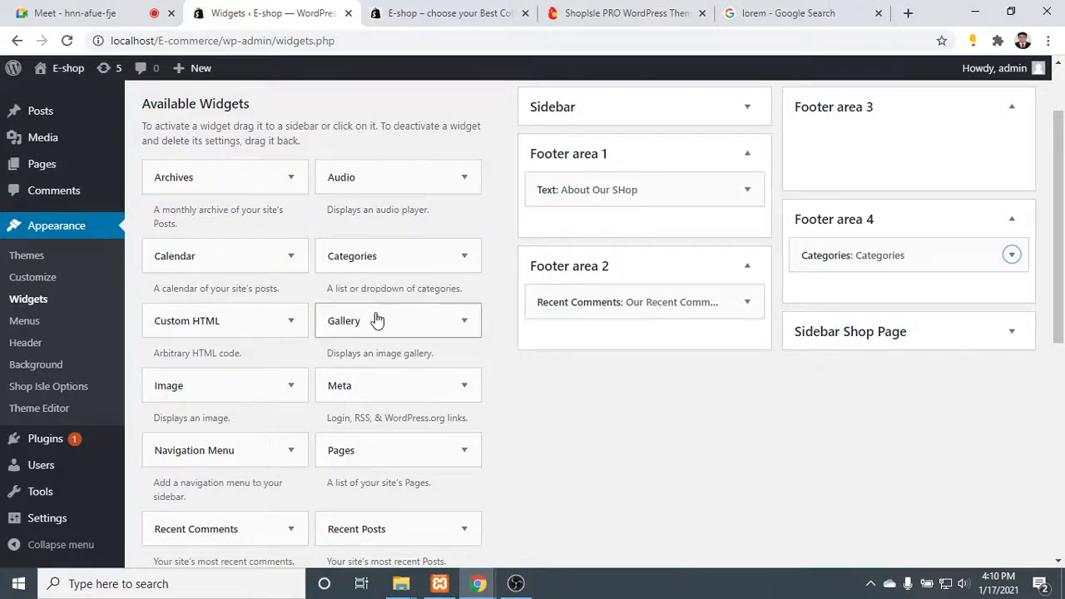
- Add a Gallery widget to Footer area 3 and title it "Product"
{"action": "left_click", "coordinate": [411, 323]}
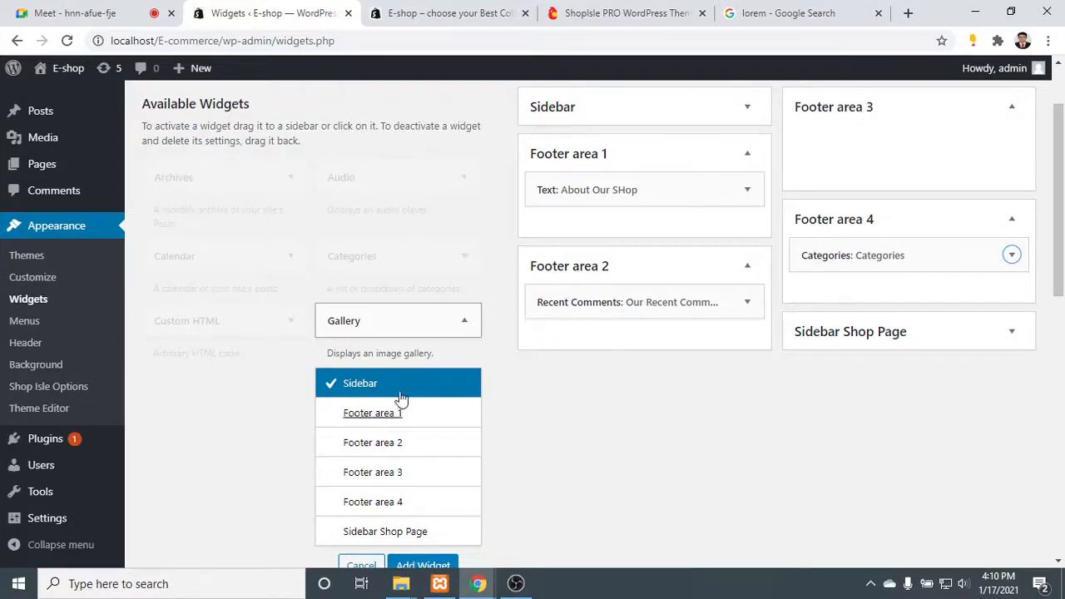
{"action": "left_click", "coordinate": [422, 330]}
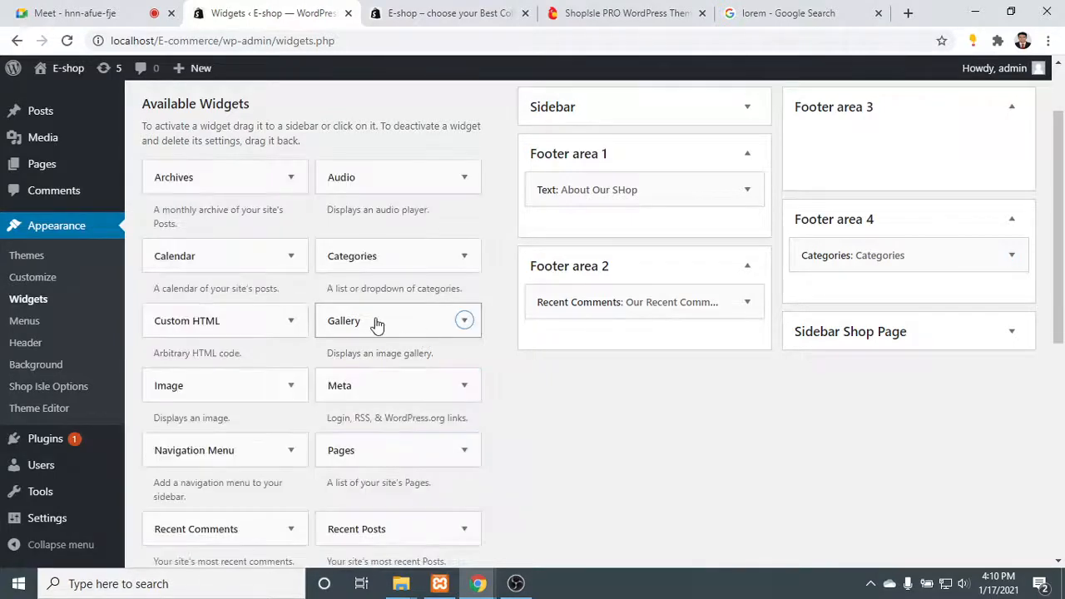
{"action": "left_click_drag", "start_coordinate": [374, 323], "coordinate": [880, 149]}
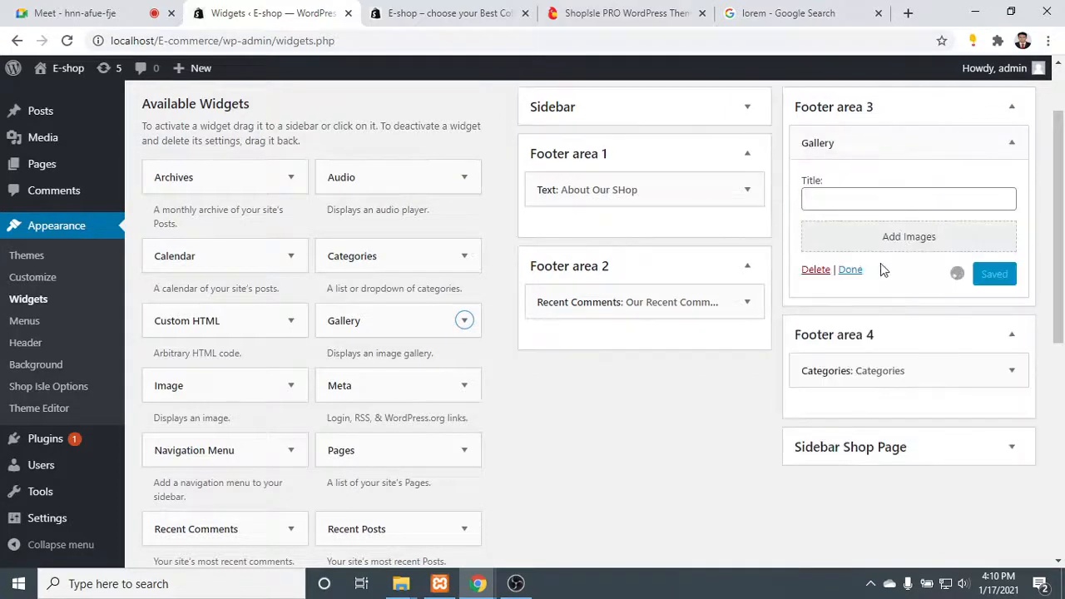
{"action": "left_click", "coordinate": [859, 196]}
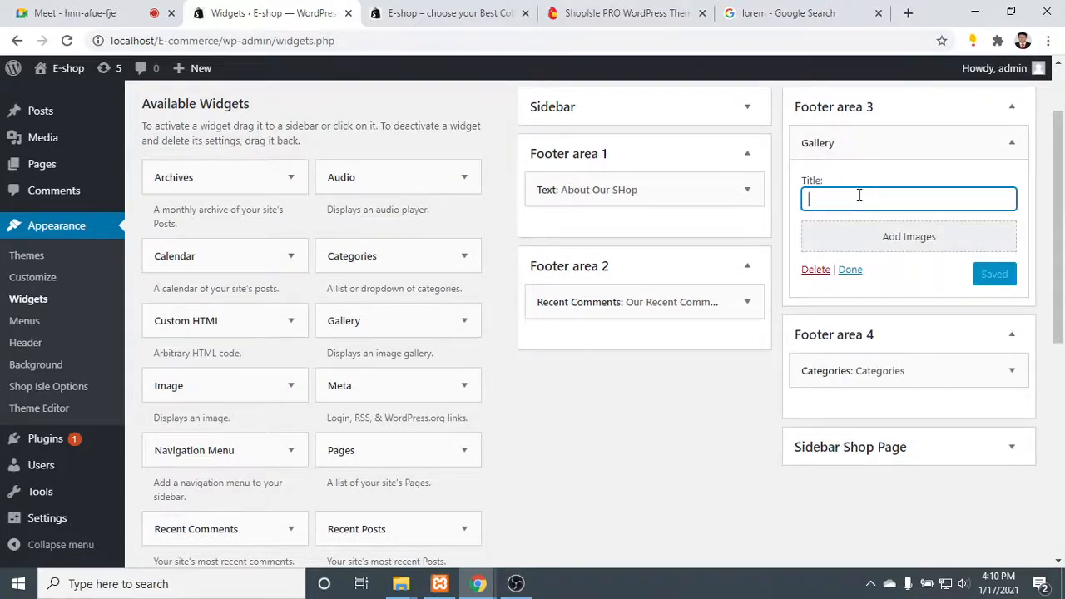
{"action": "type", "text": "Produ"}
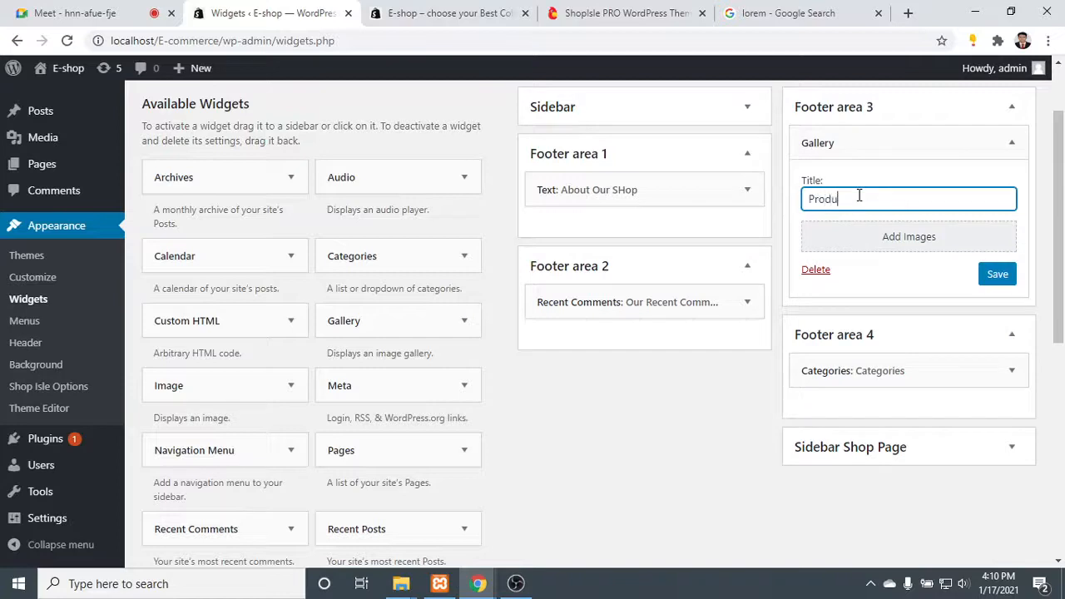
{"action": "type", "text": "ct"}
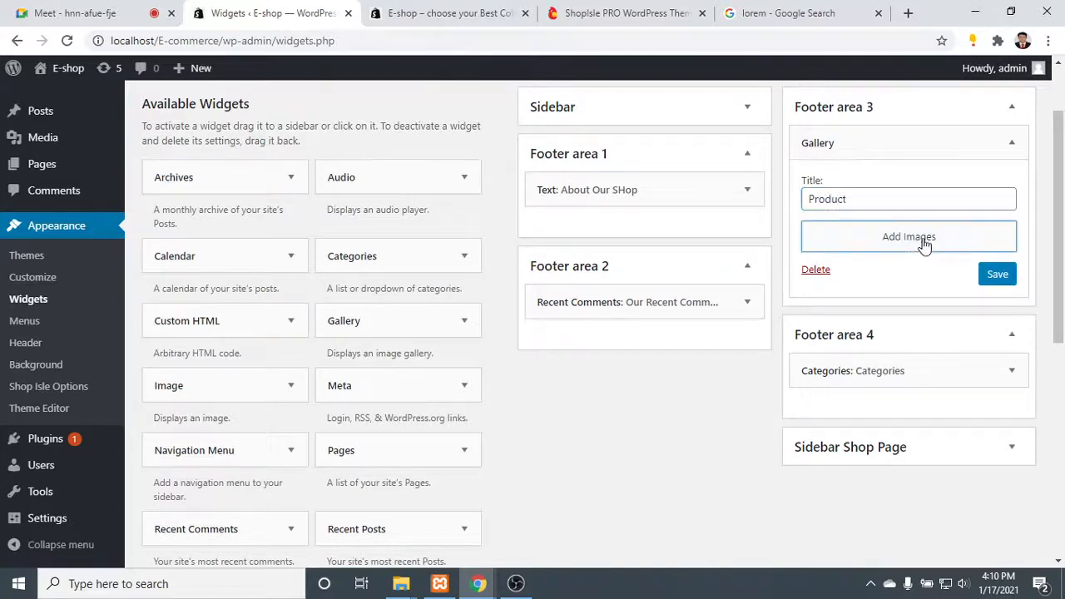
- Insert a gallery of the man in sunglasses and the man with the crossbody bag from the media library into the Gallery widget
{"action": "left_click", "coordinate": [923, 241]}
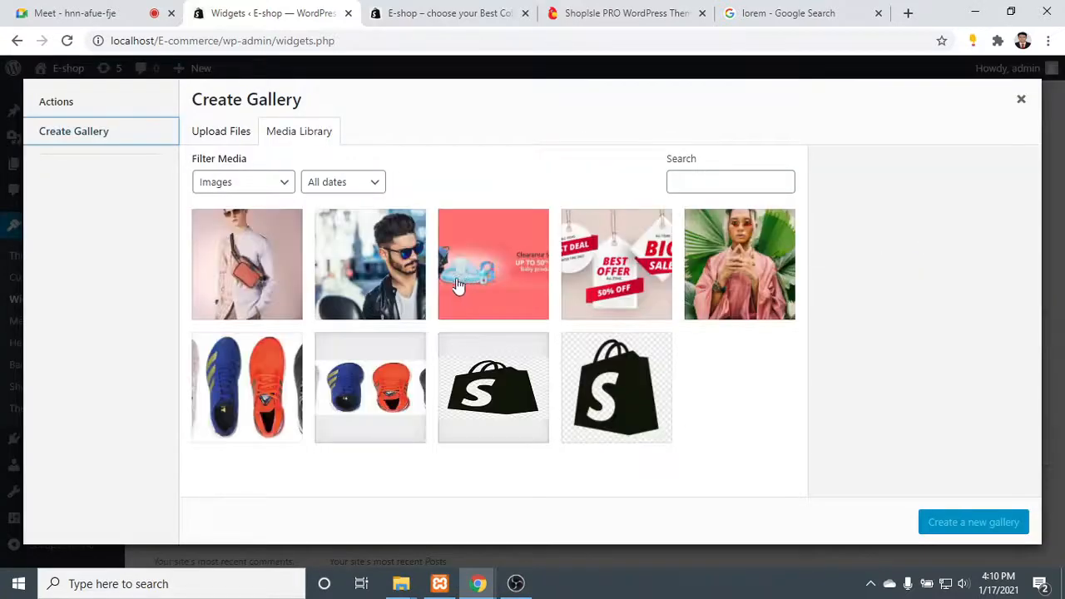
{"action": "left_click", "coordinate": [382, 275]}
{"action": "left_click", "coordinate": [266, 281]}
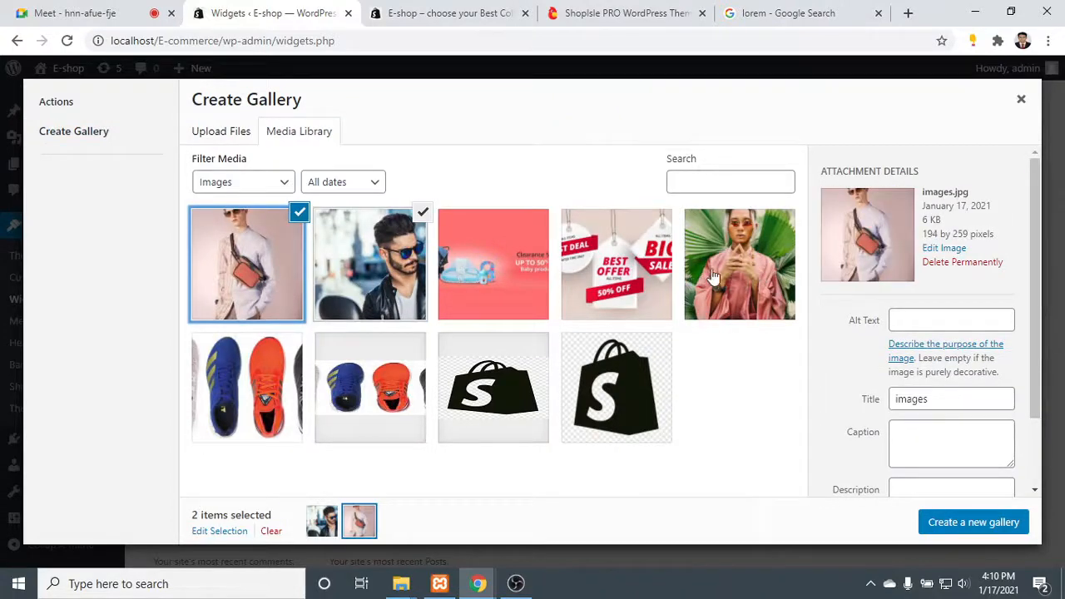
{"action": "left_click", "coordinate": [987, 524]}
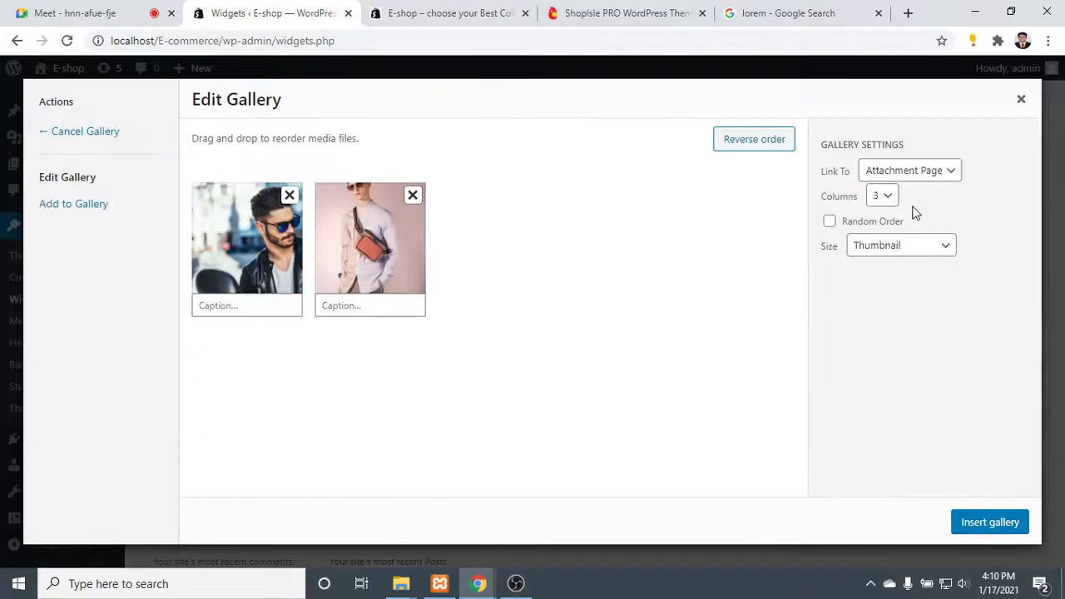
{"action": "left_click", "coordinate": [885, 201]}
{"action": "left_click", "coordinate": [884, 201]}
{"action": "left_click", "coordinate": [996, 521]}
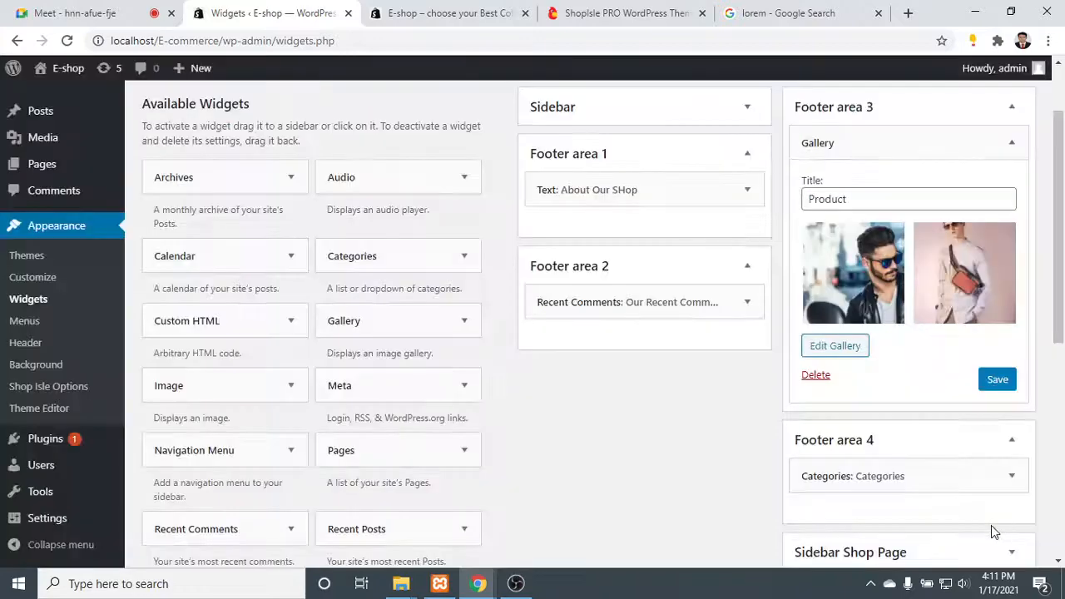
- Reload the live shop's home page and check all the footer columns
{"action": "left_click", "coordinate": [450, 14]}
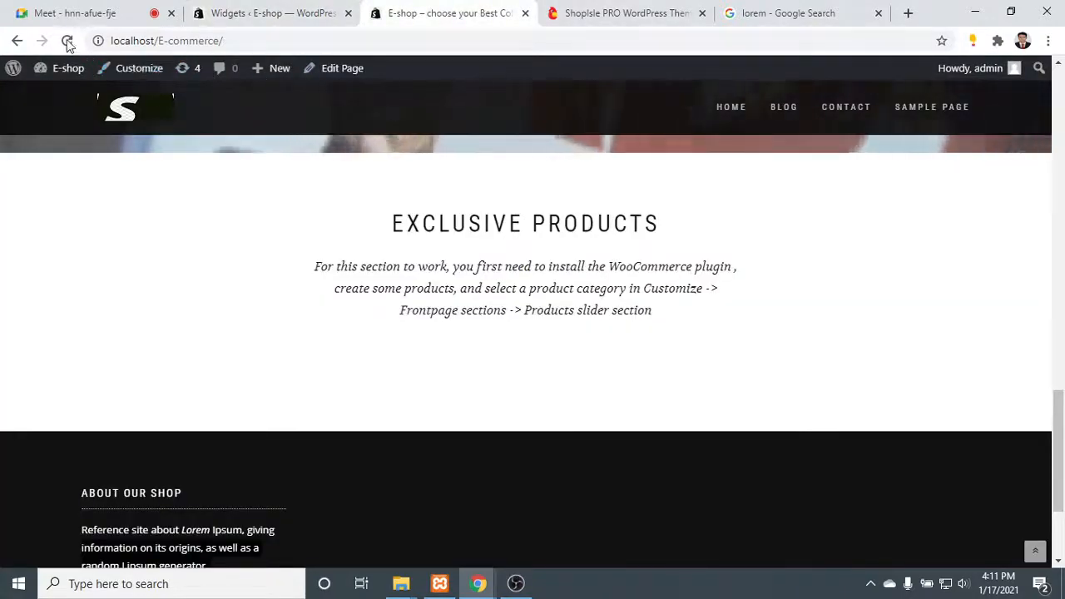
{"action": "key", "text": "F5"}
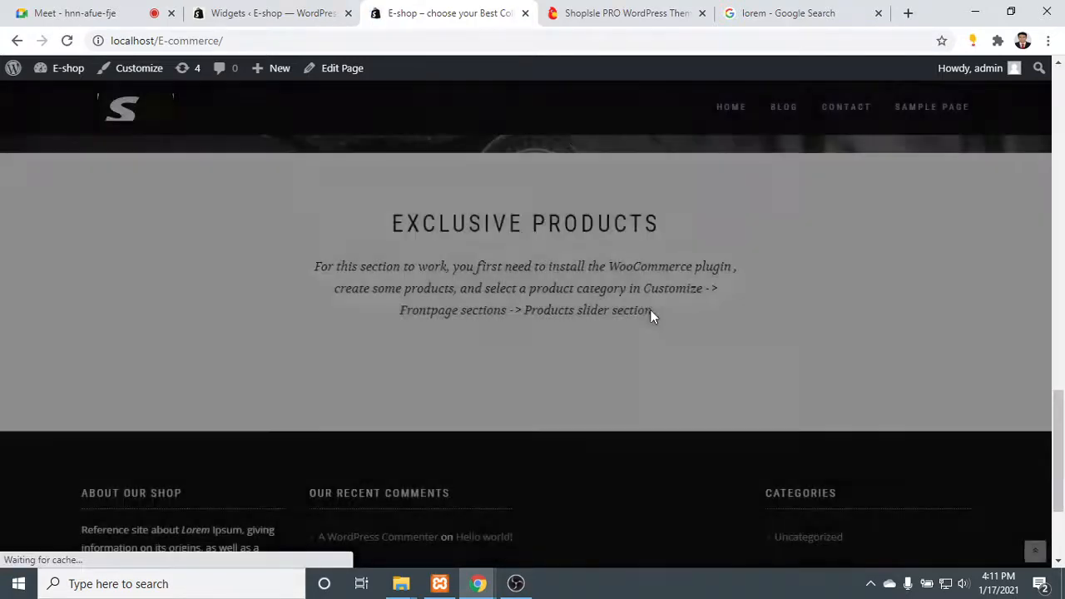
{"action": "scroll", "coordinate": [674, 351], "scroll_direction": "down", "scroll_amount": 3}
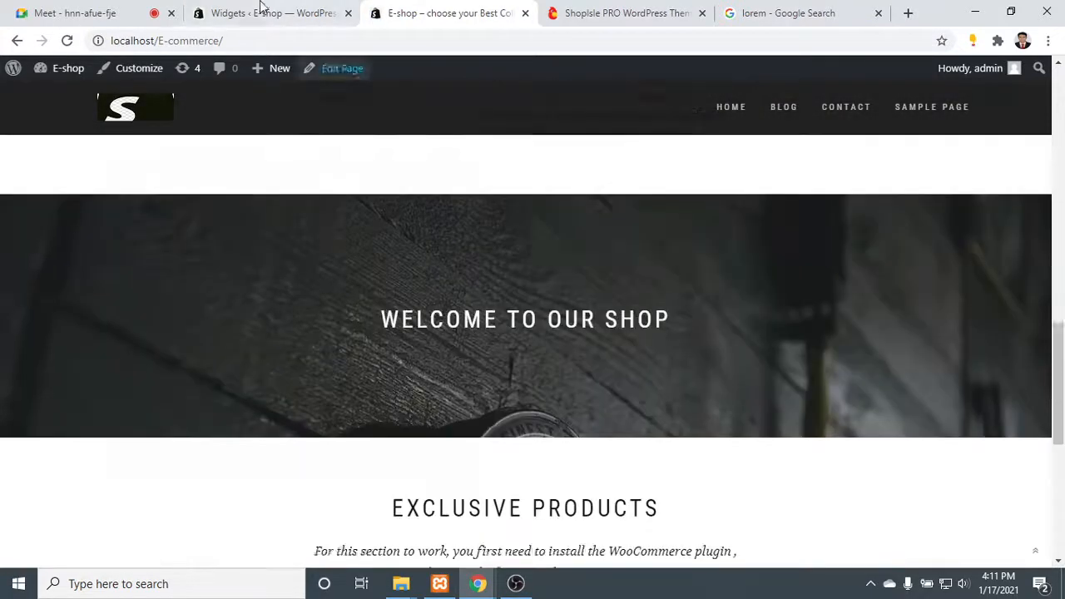
- Save the Product gallery widget, reload the shop's home page to check the third footer column, and return to the Widgets page
{"action": "left_click", "coordinate": [233, 10]}
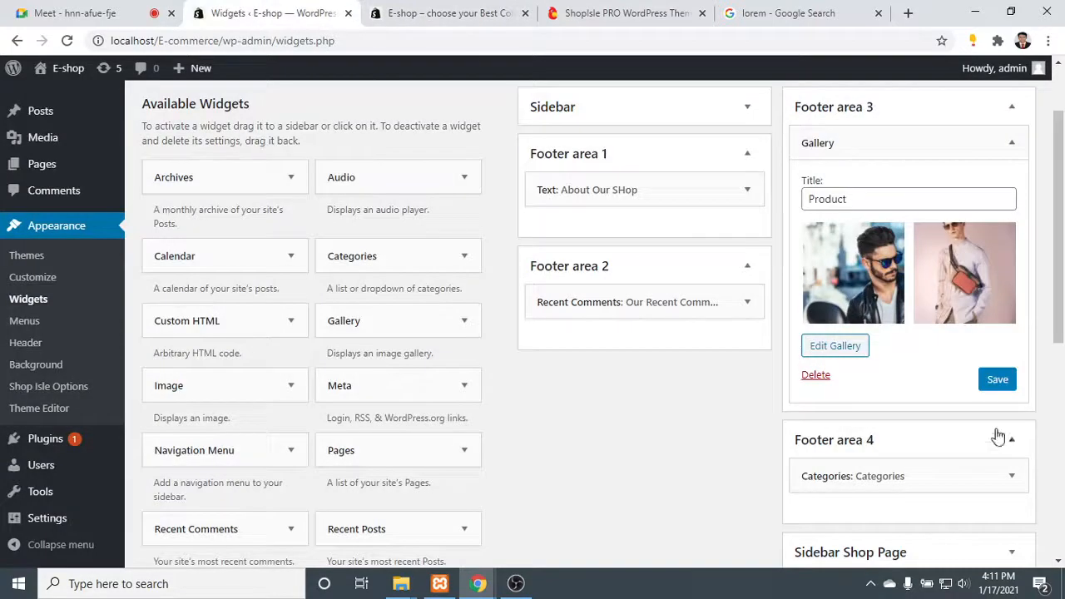
{"action": "left_click", "coordinate": [997, 381]}
{"action": "left_click", "coordinate": [464, 10]}
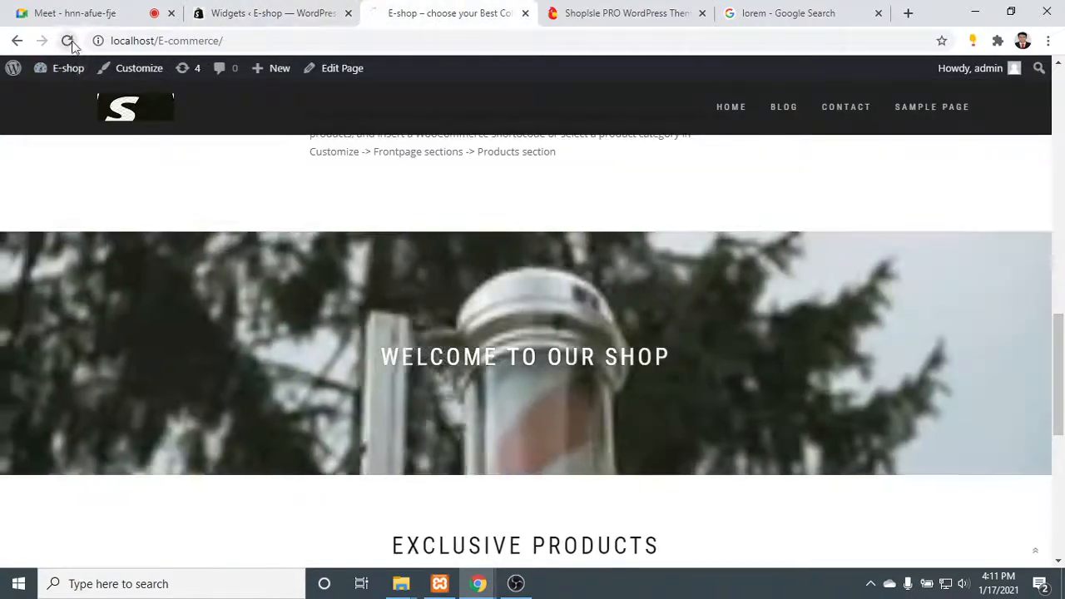
{"action": "left_click", "coordinate": [67, 40]}
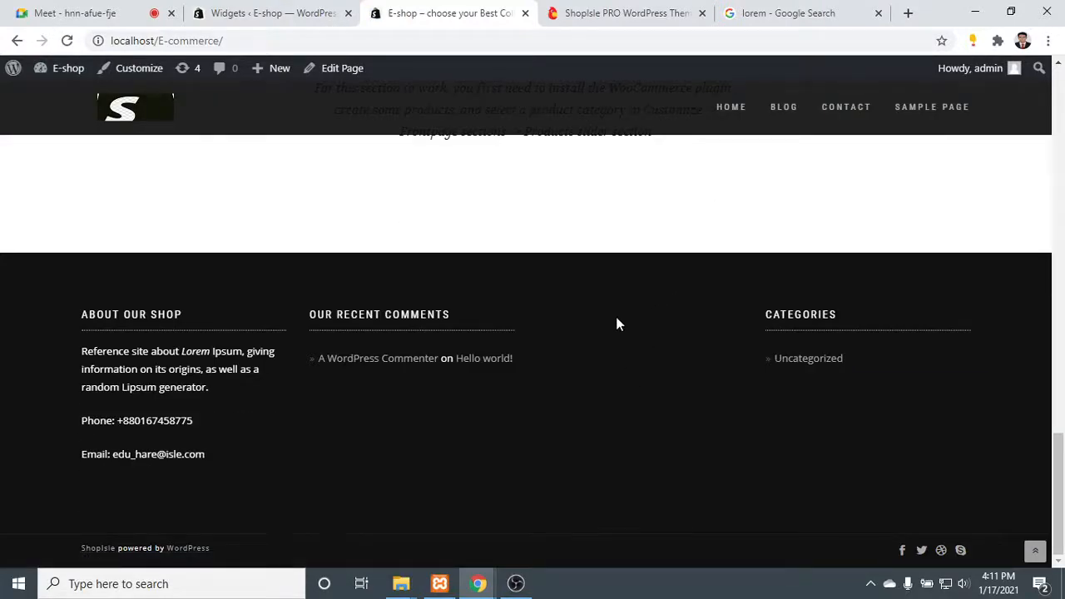
{"action": "left_click", "coordinate": [268, 13]}
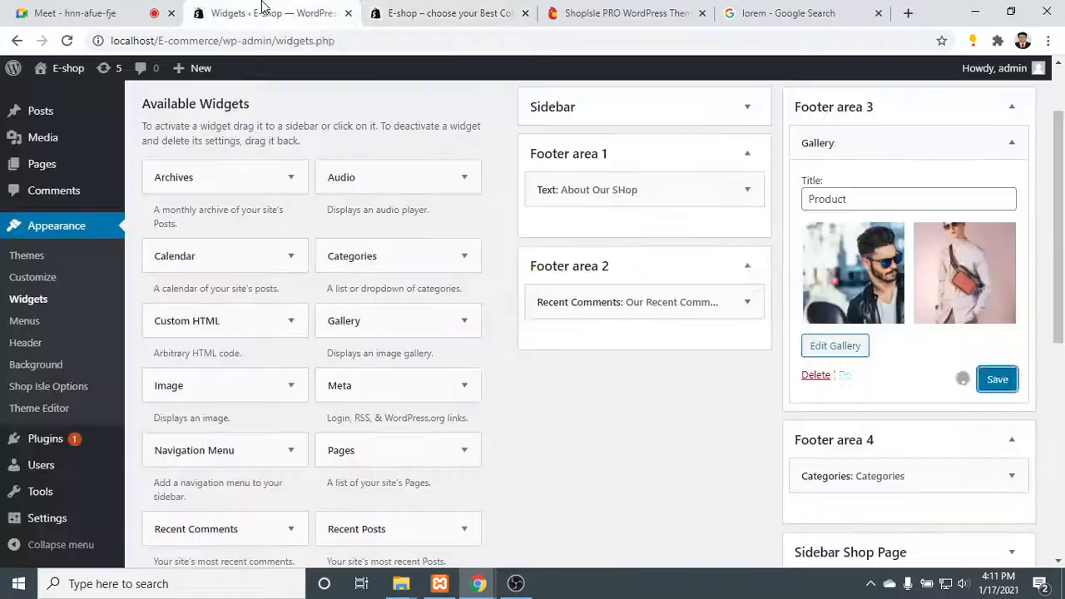
- Remove the image of the man with the crossbody bag from the Product gallery and save the widget
{"action": "left_click", "coordinate": [839, 346]}
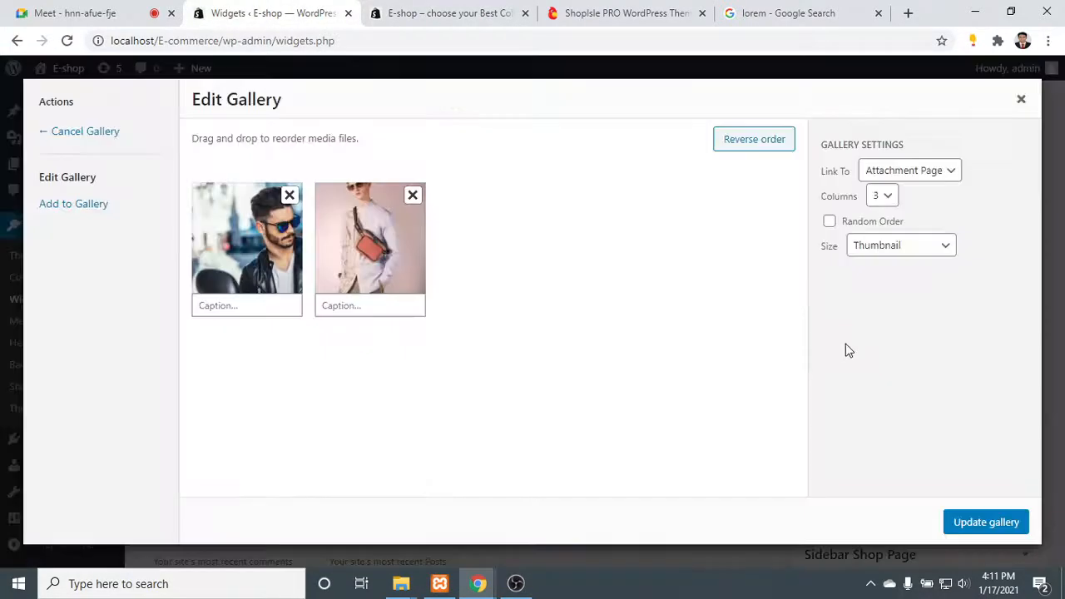
{"action": "left_click", "coordinate": [412, 197]}
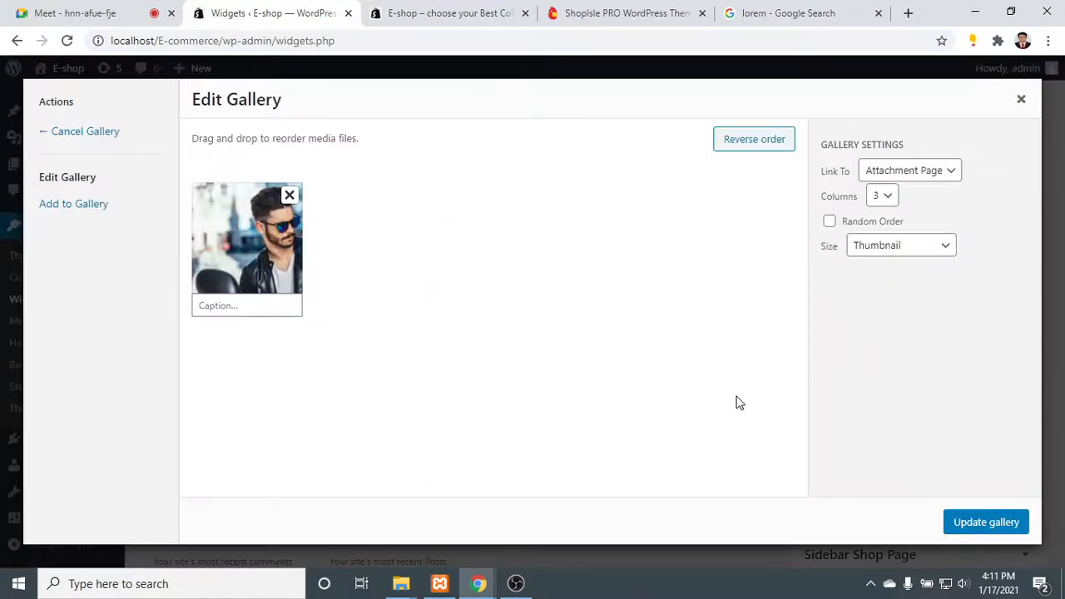
{"action": "left_click", "coordinate": [991, 524]}
{"action": "left_click", "coordinate": [1000, 379]}
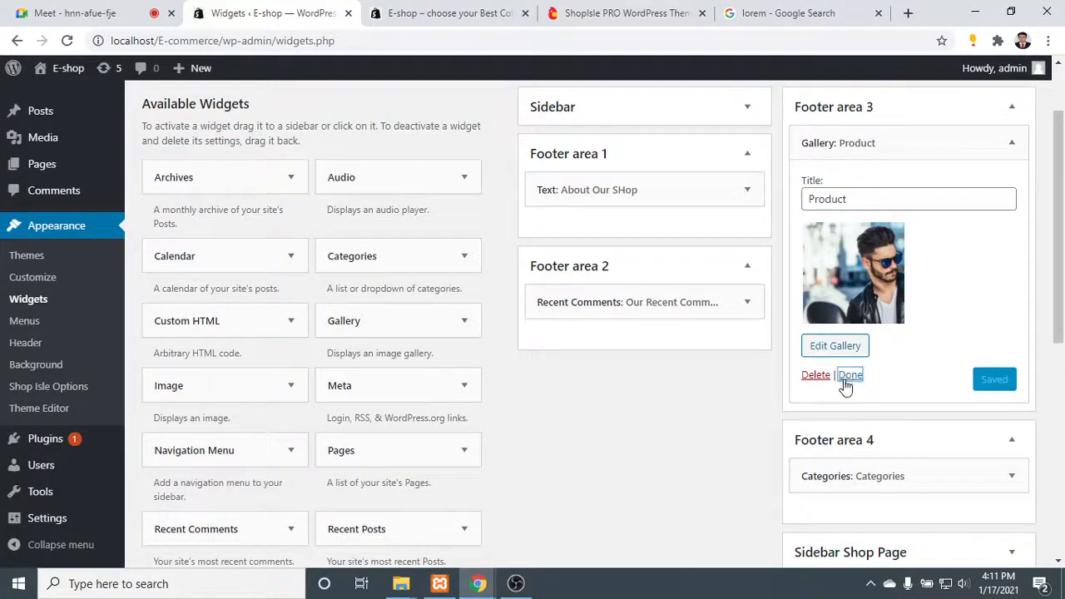
{"action": "left_click", "coordinate": [849, 376]}
- Reload the shop's home page, check the Product footer column, and return to the Widgets page
{"action": "left_click", "coordinate": [449, 13]}
{"action": "left_click", "coordinate": [69, 40]}
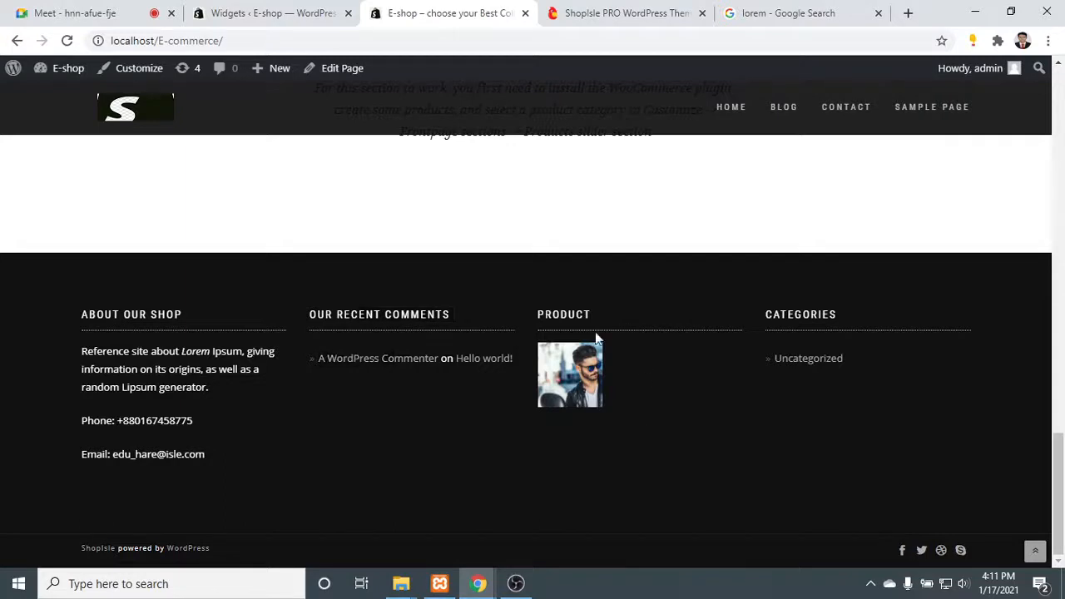
{"action": "left_click", "coordinate": [252, 13]}
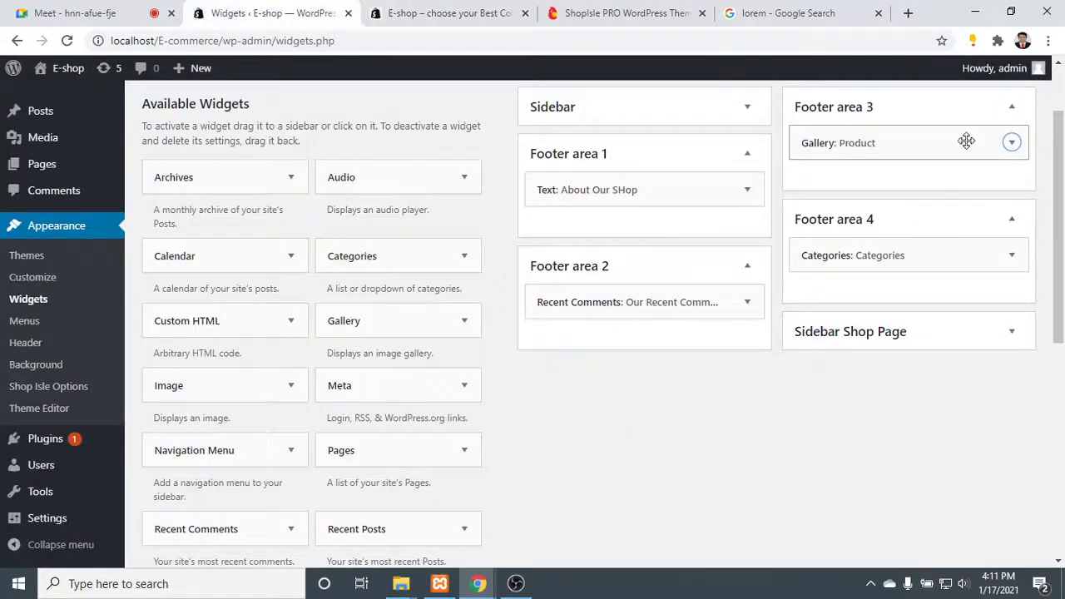
- Add the image of the man with the crossbody bag from the media library back to the Product gallery
{"action": "left_click", "coordinate": [1010, 143]}
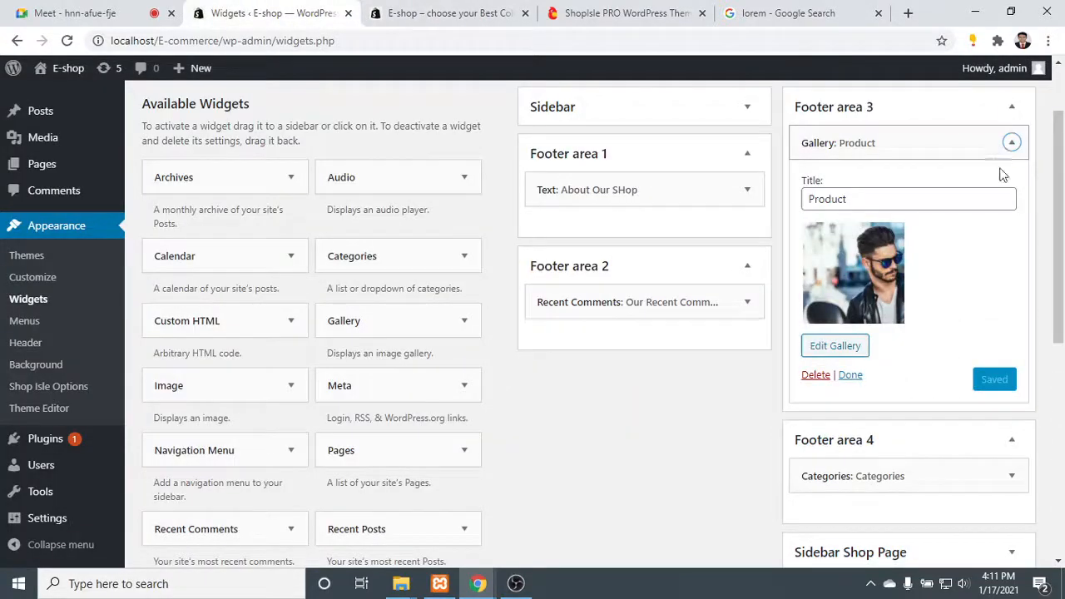
{"action": "left_click", "coordinate": [835, 346]}
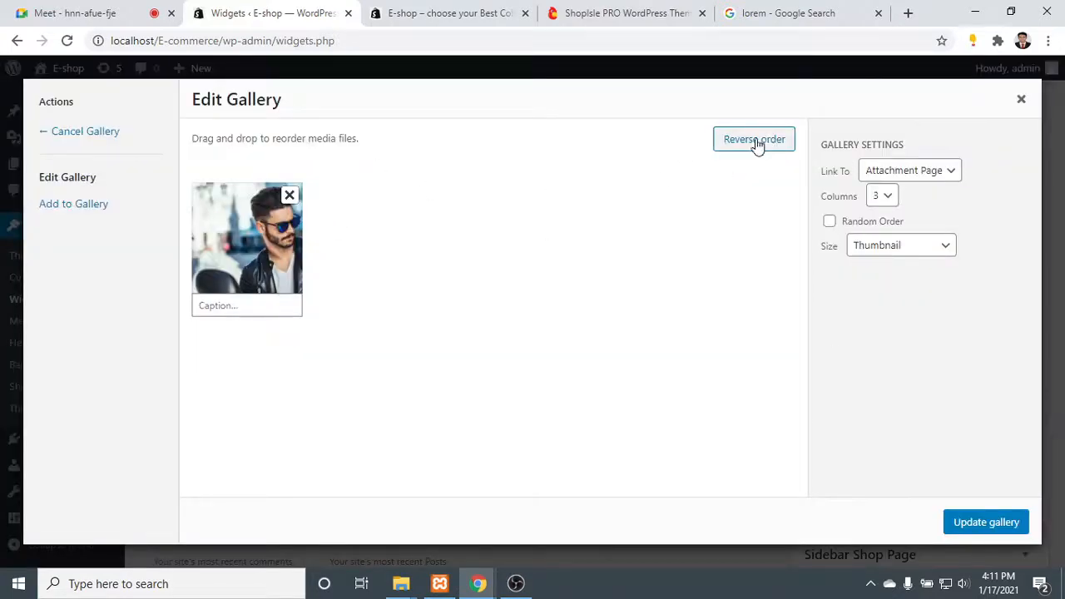
{"action": "left_click", "coordinate": [58, 206]}
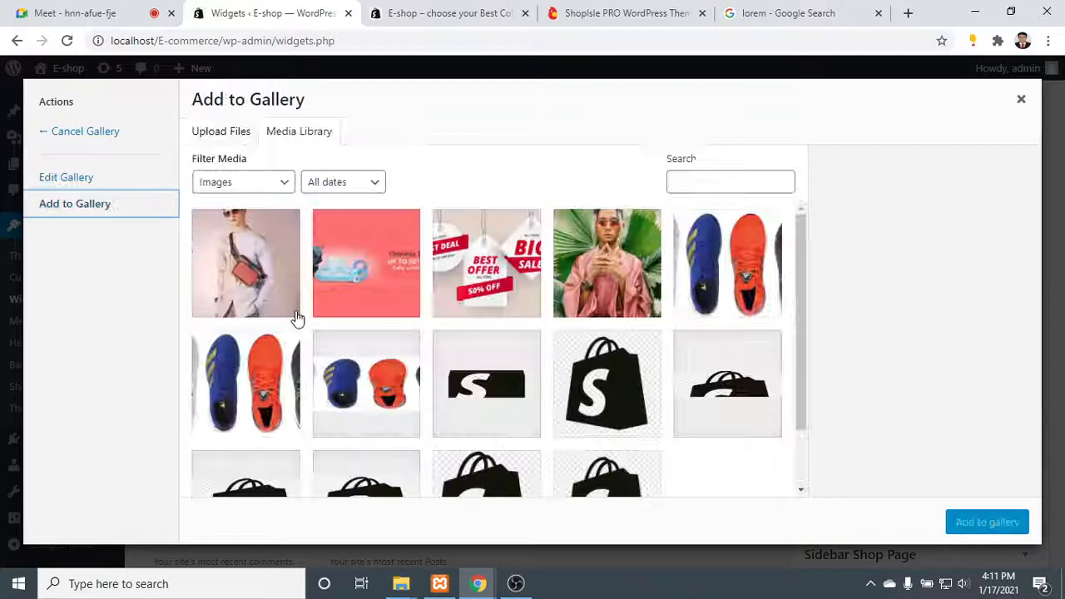
{"action": "left_click", "coordinate": [280, 271]}
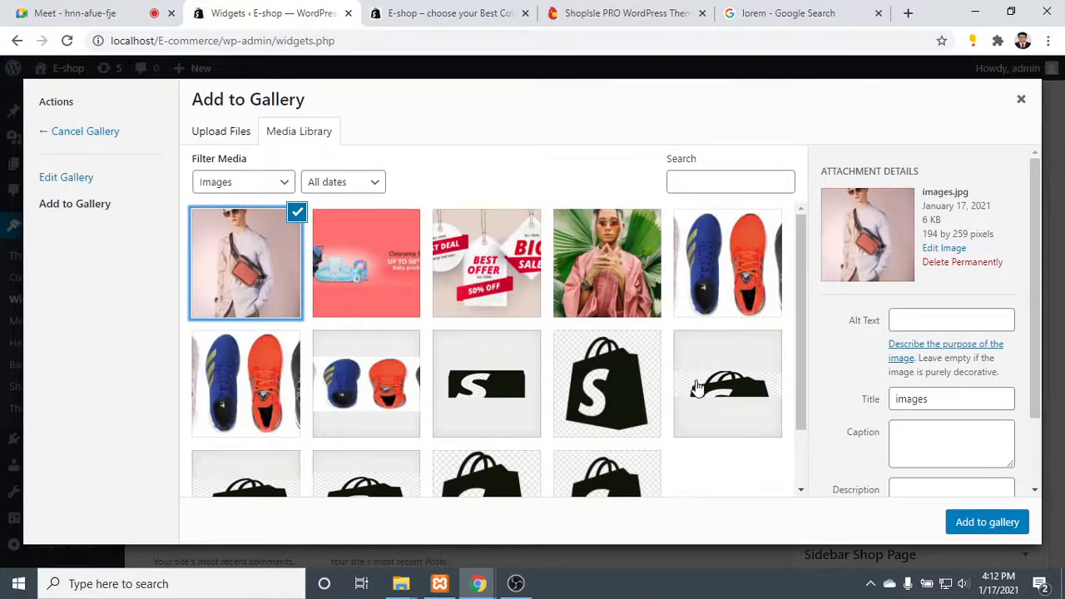
{"action": "scroll", "coordinate": [697, 388], "scroll_direction": "down", "scroll_amount": 2}
{"action": "left_click", "coordinate": [992, 522]}
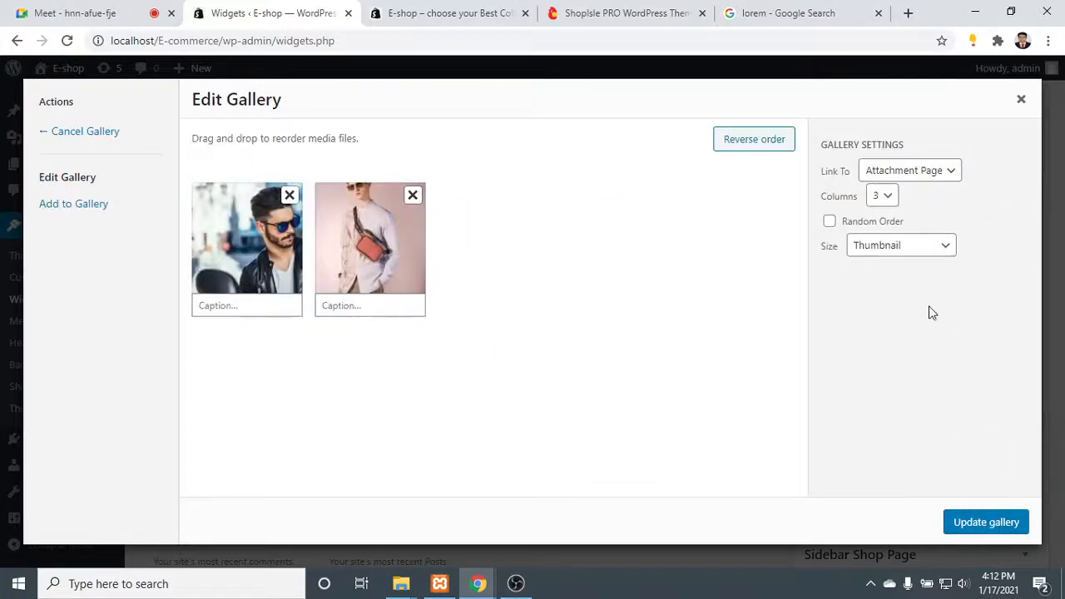
{"action": "left_click", "coordinate": [982, 522]}
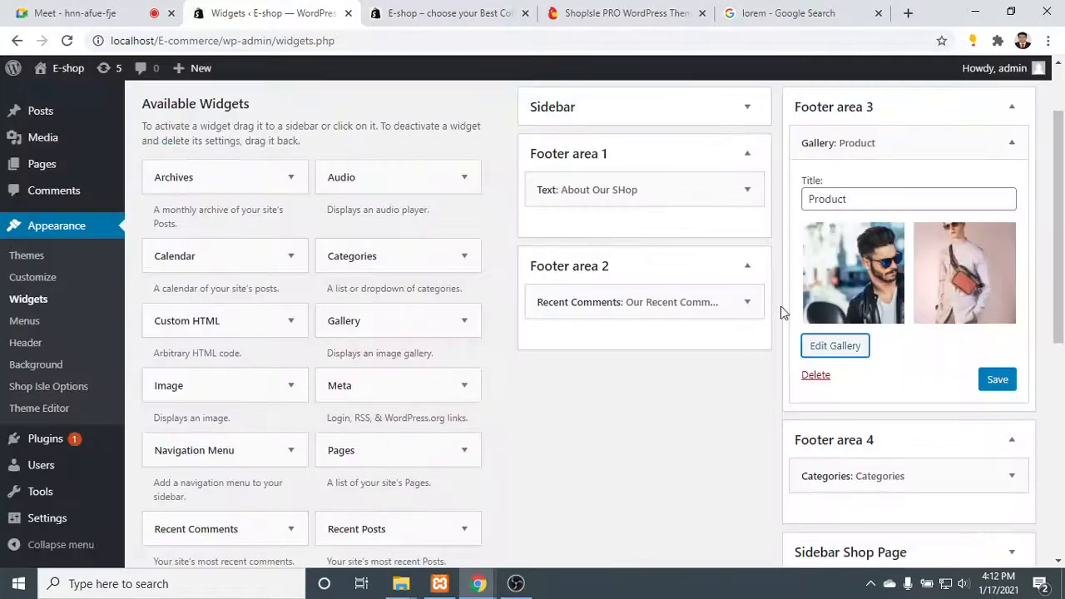
- Set the Product gallery to 2 columns, update it, and save and close the widget
{"action": "left_click", "coordinate": [835, 346]}
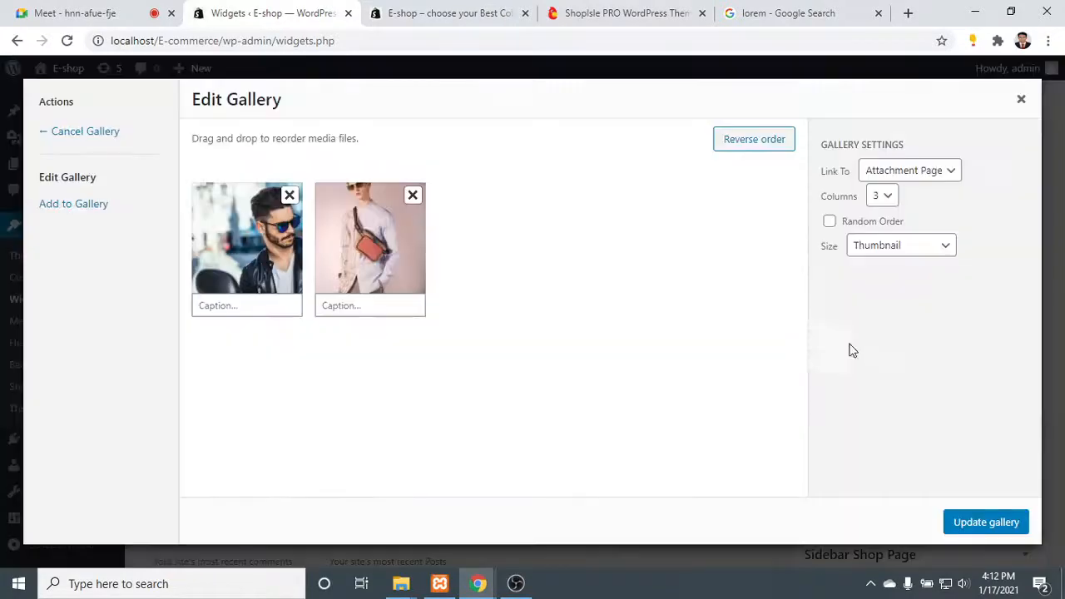
{"action": "left_click", "coordinate": [886, 196]}
{"action": "left_click", "coordinate": [885, 228]}
{"action": "left_click", "coordinate": [986, 523]}
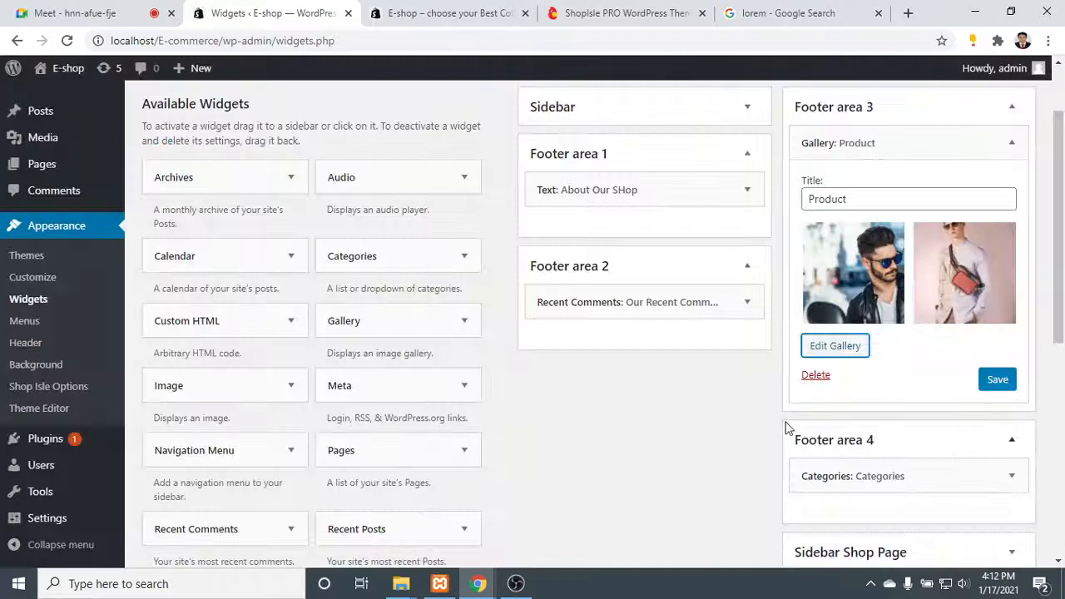
{"action": "left_click", "coordinate": [1002, 380]}
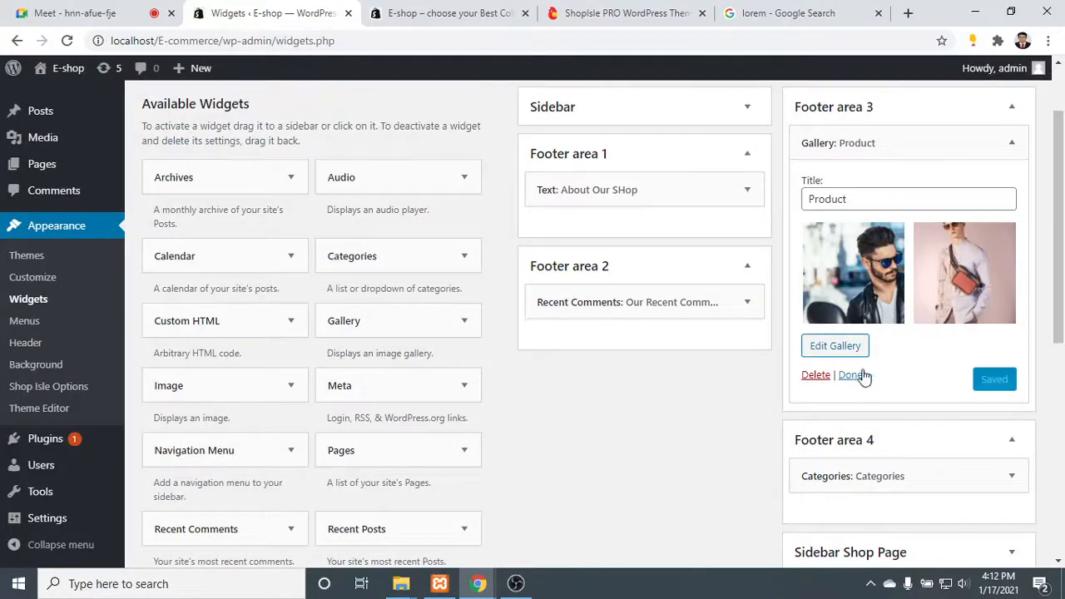
{"action": "left_click", "coordinate": [855, 375]}
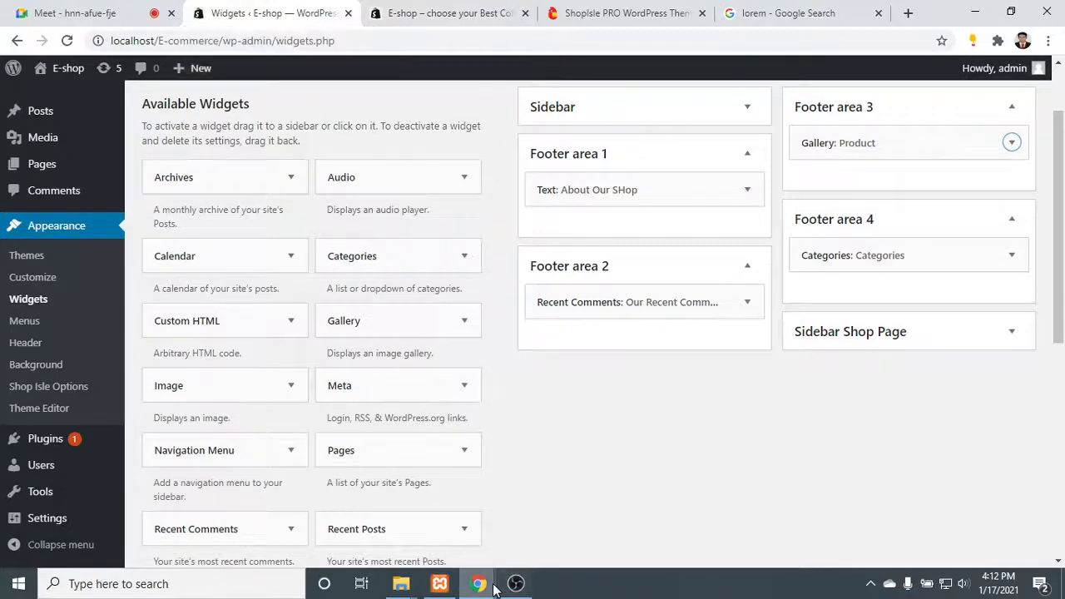
{"action": "left_click", "coordinate": [87, 10]}
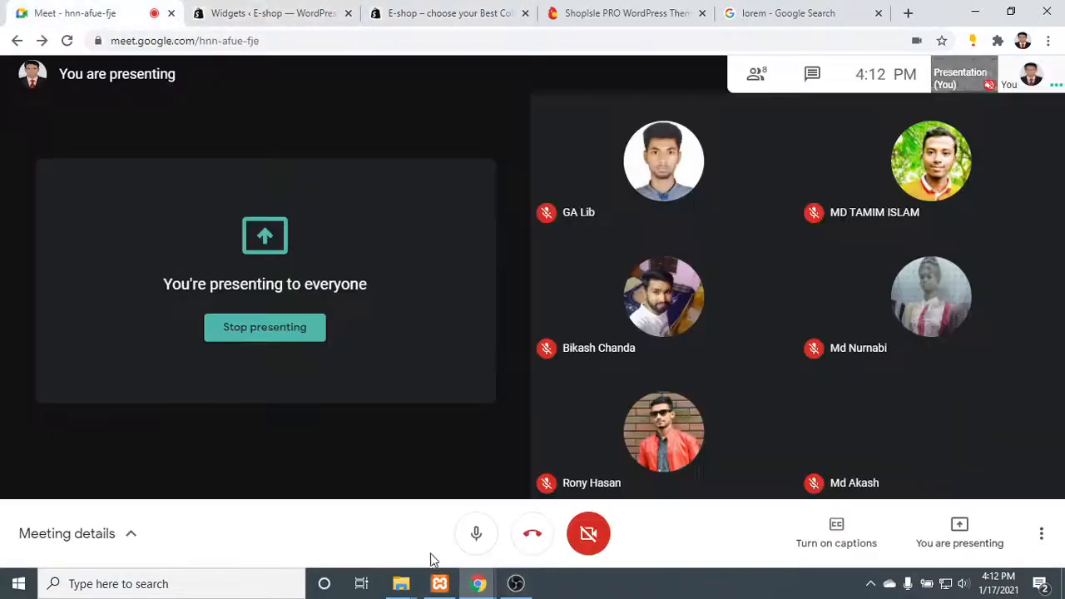
{"action": "left_click", "coordinate": [475, 534]}
{"action": "left_click", "coordinate": [516, 583]}
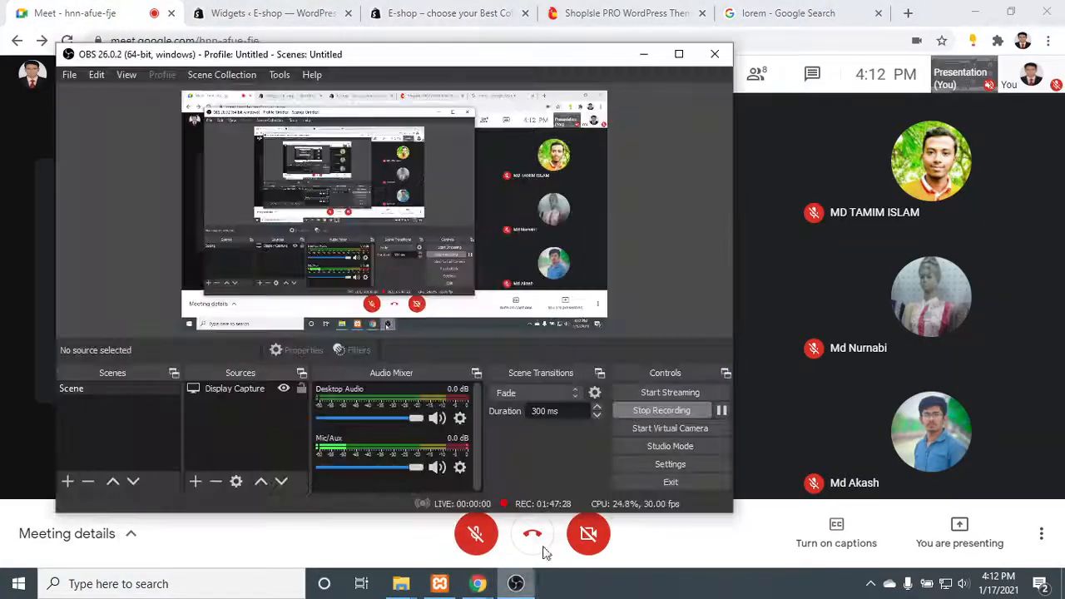
{"action": "left_click", "coordinate": [721, 411]}
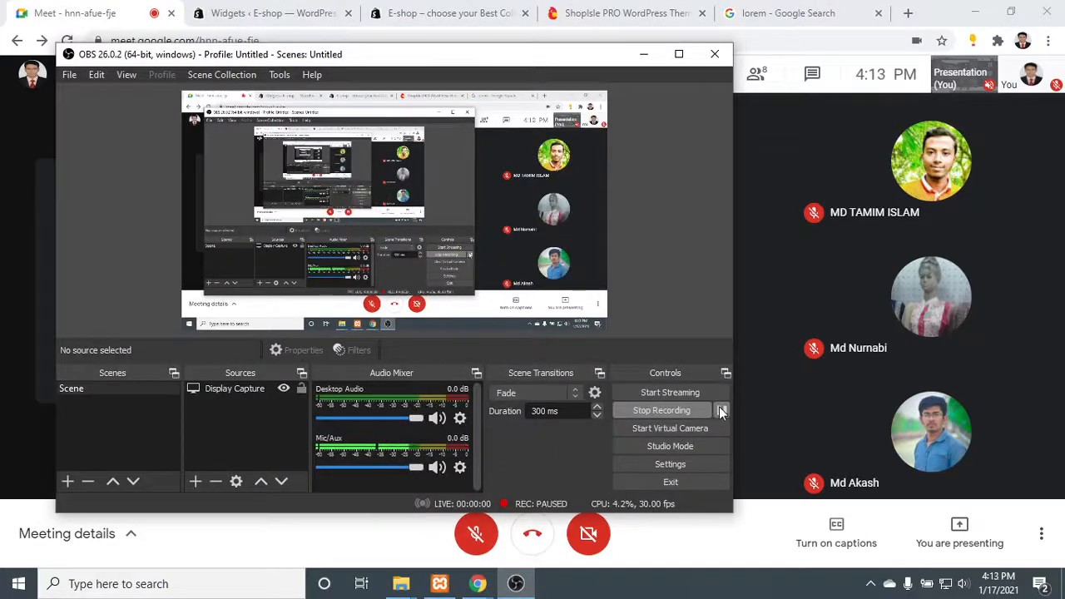
{"action": "left_click", "coordinate": [645, 56]}
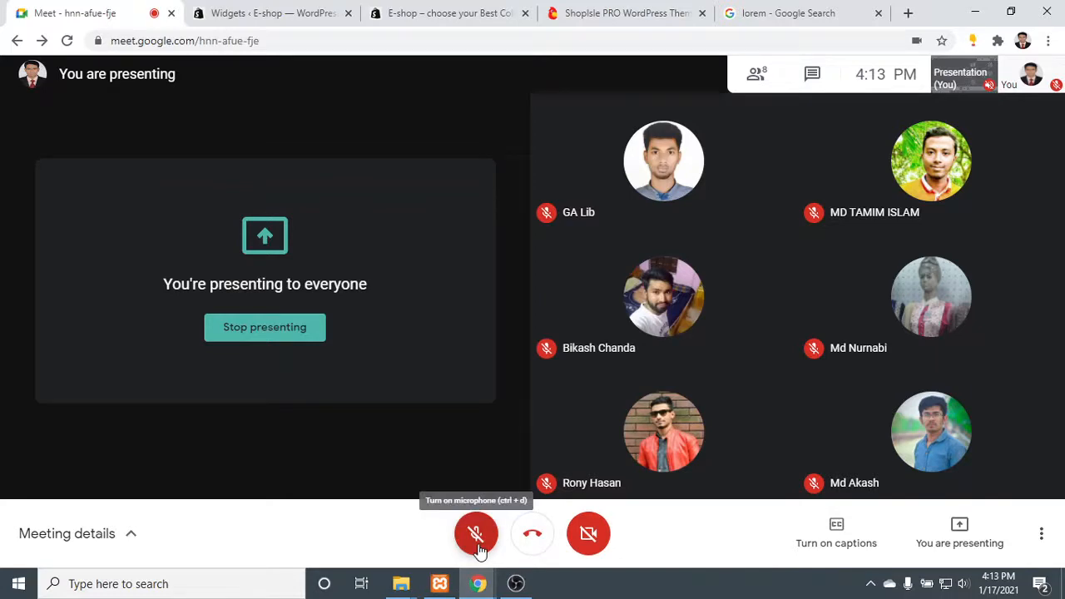
- Reload the shop's home page to check the Product gallery's layout in the footer, and return to the Widgets page
{"action": "left_click", "coordinate": [249, 12]}
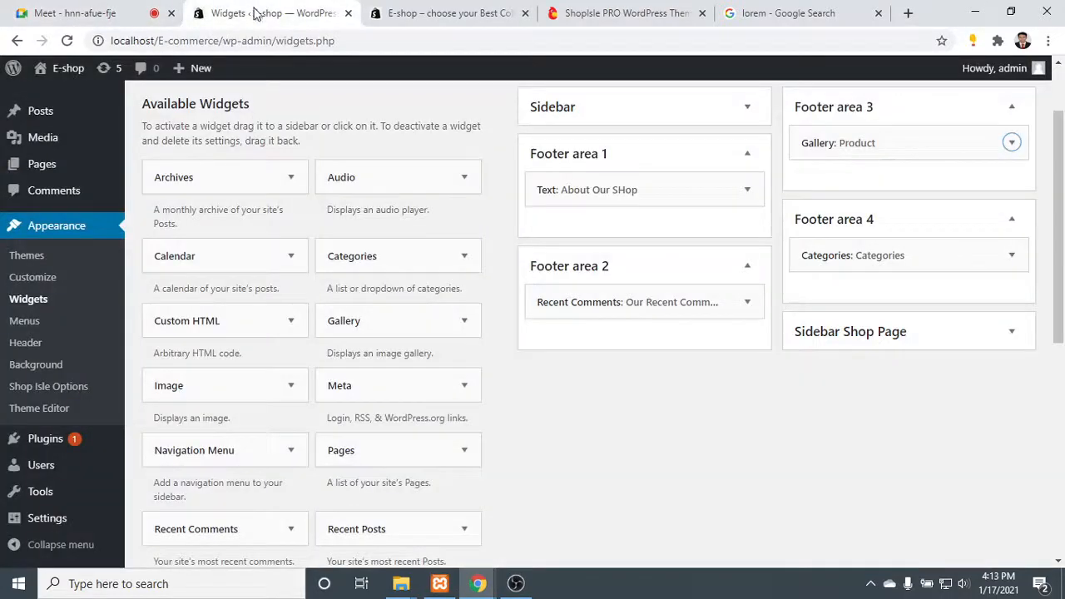
{"action": "left_click", "coordinate": [453, 12]}
{"action": "left_click", "coordinate": [67, 40]}
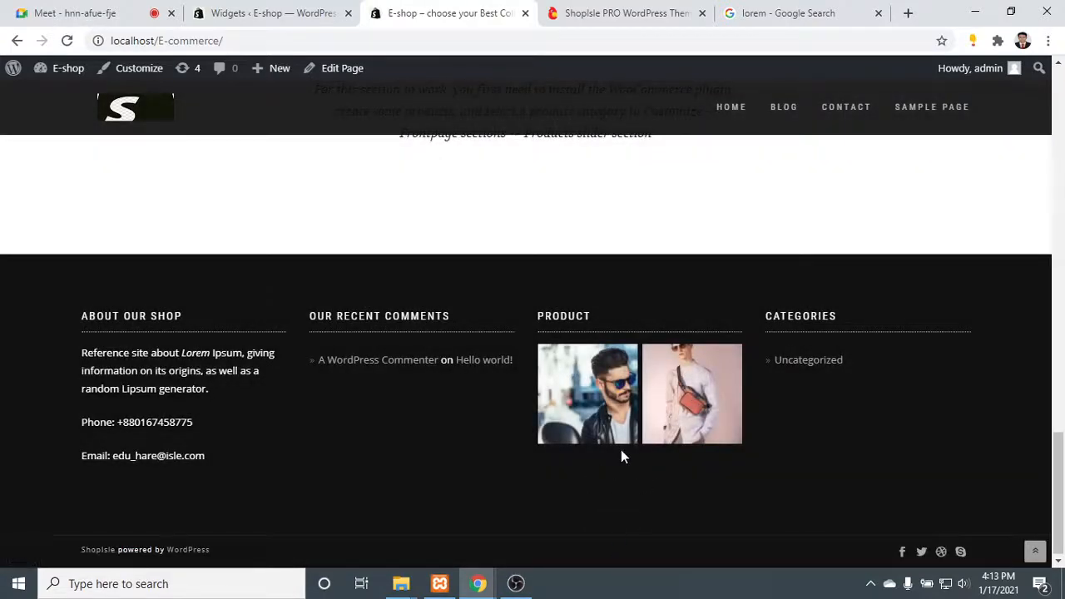
{"action": "left_click", "coordinate": [250, 13]}
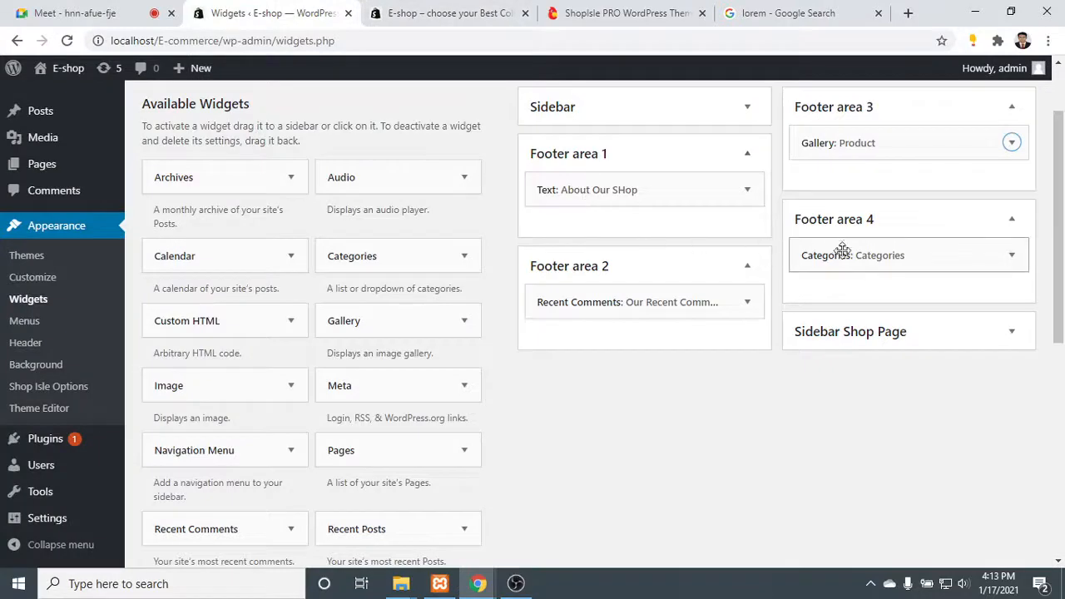
- Review the live home page from the hero banner down to the Latest Products section
{"action": "left_click", "coordinate": [396, 7]}
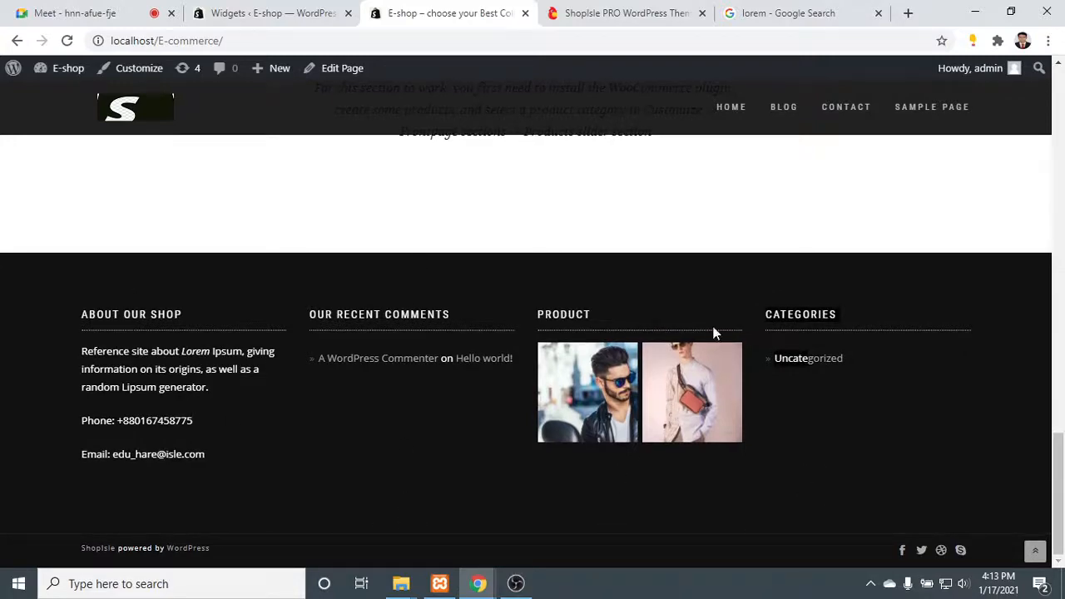
{"action": "scroll", "coordinate": [665, 418], "scroll_direction": "up", "scroll_amount": 20}
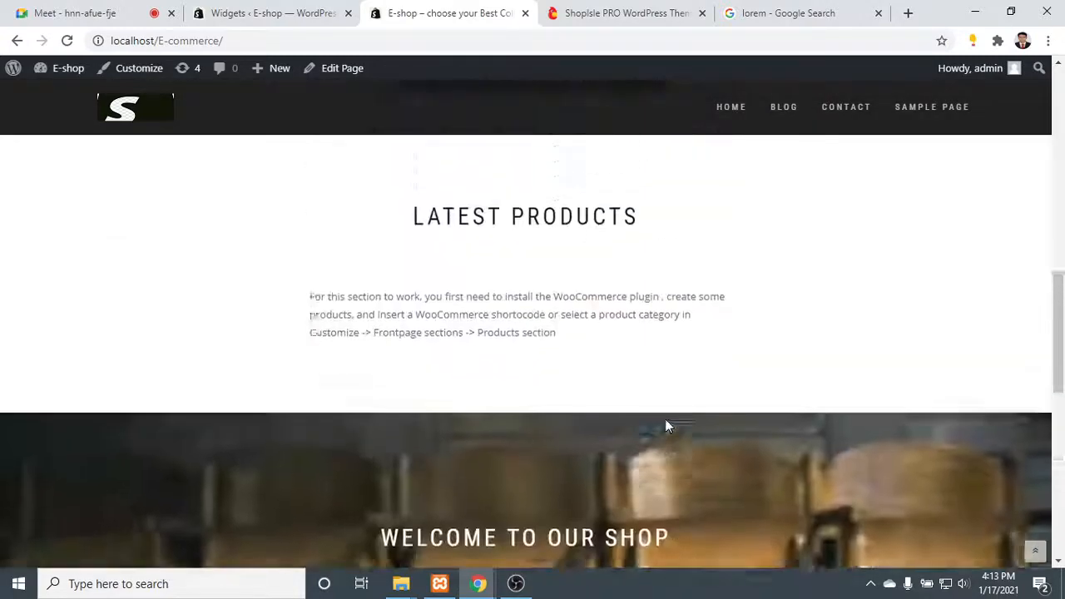
{"action": "scroll", "coordinate": [664, 429], "scroll_direction": "down", "scroll_amount": 4}
{"action": "scroll", "coordinate": [665, 439], "scroll_direction": "down", "scroll_amount": 7}
{"action": "scroll", "coordinate": [646, 423], "scroll_direction": "up", "scroll_amount": 6}
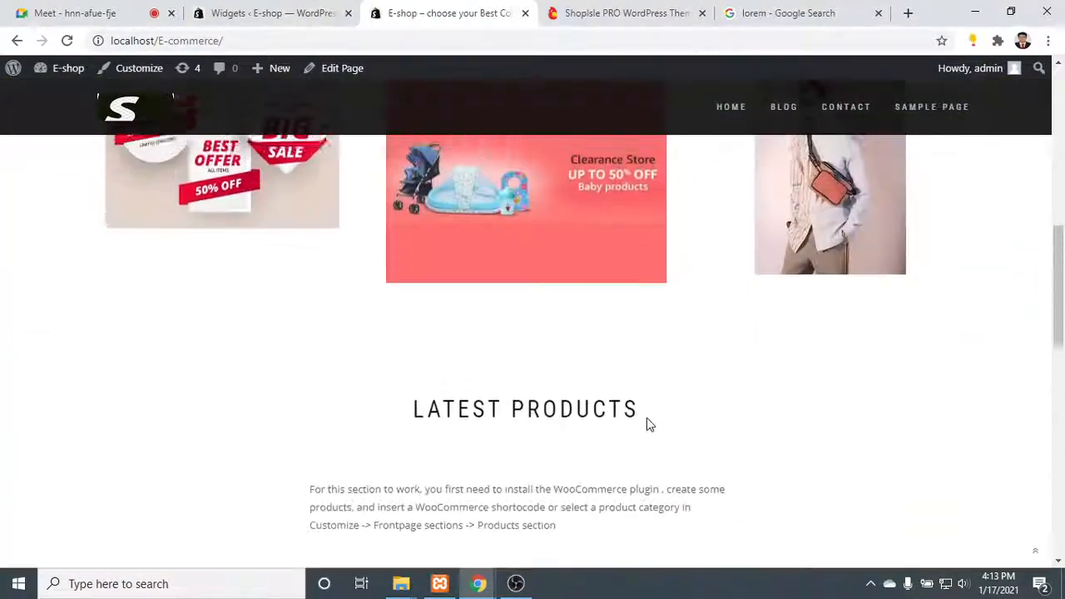
{"action": "scroll", "coordinate": [569, 288], "scroll_direction": "down", "scroll_amount": 4}
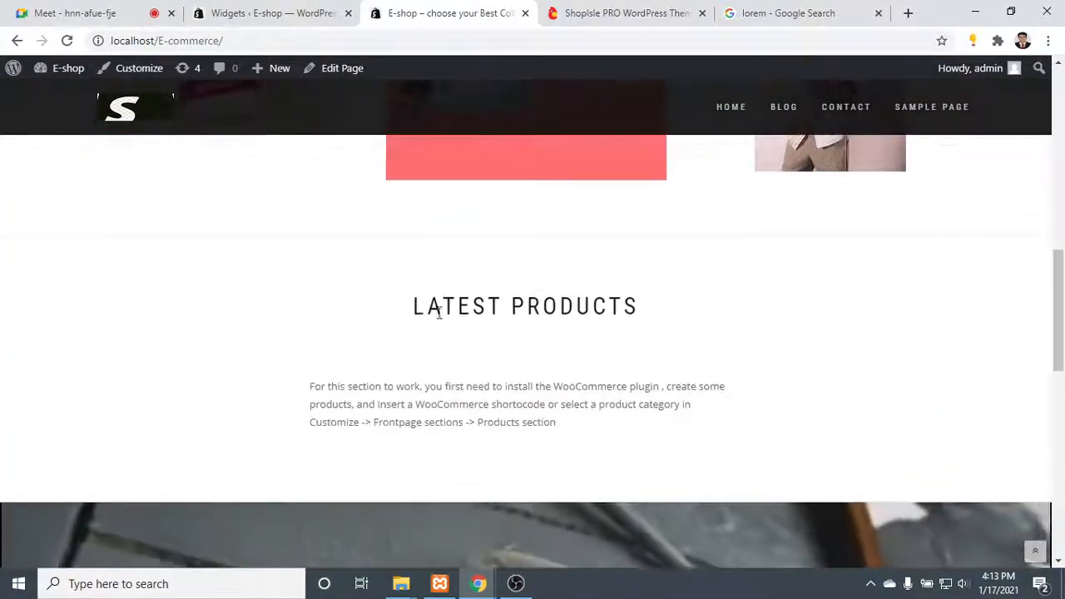
{"action": "left_click_drag", "start_coordinate": [408, 305], "coordinate": [705, 372]}
{"action": "left_click", "coordinate": [689, 279]}
{"action": "left_click_drag", "start_coordinate": [363, 286], "coordinate": [736, 361]}
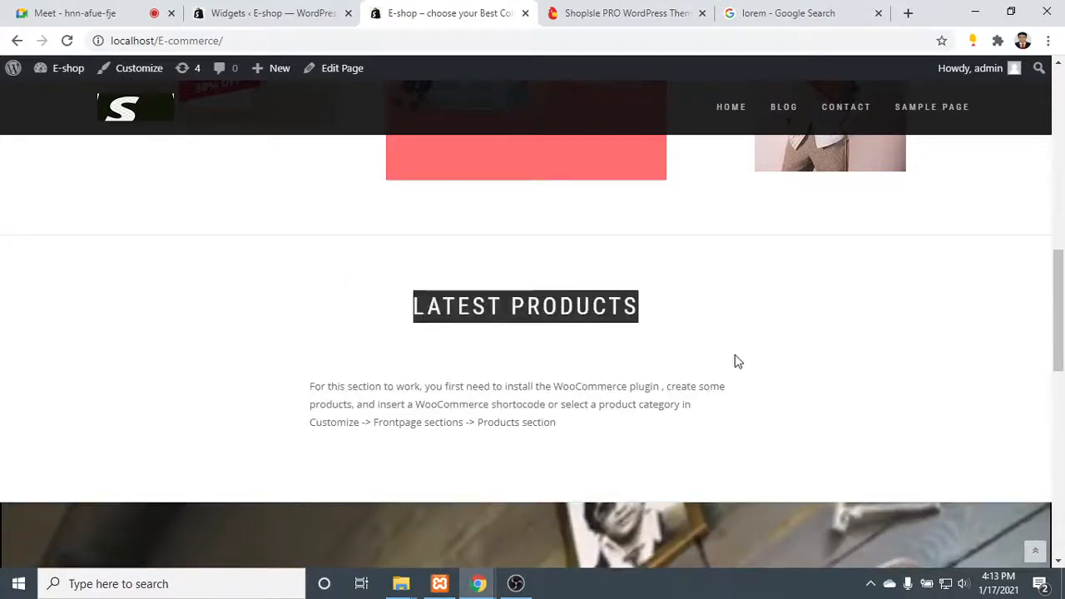
{"action": "scroll", "coordinate": [742, 361], "scroll_direction": "up", "scroll_amount": 7}
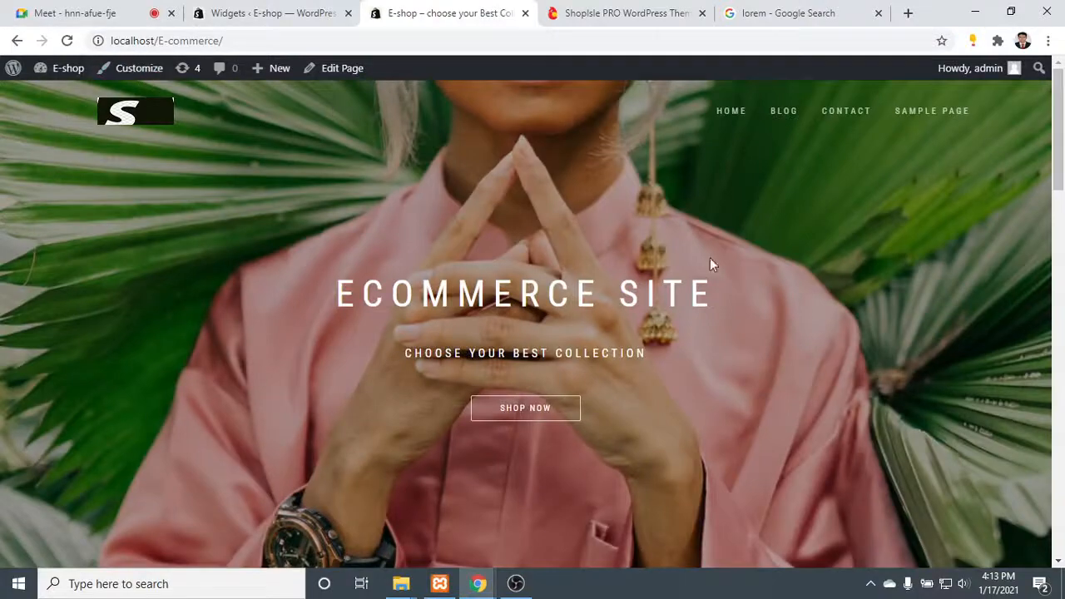
{"action": "scroll", "coordinate": [710, 264], "scroll_direction": "down", "scroll_amount": 7}
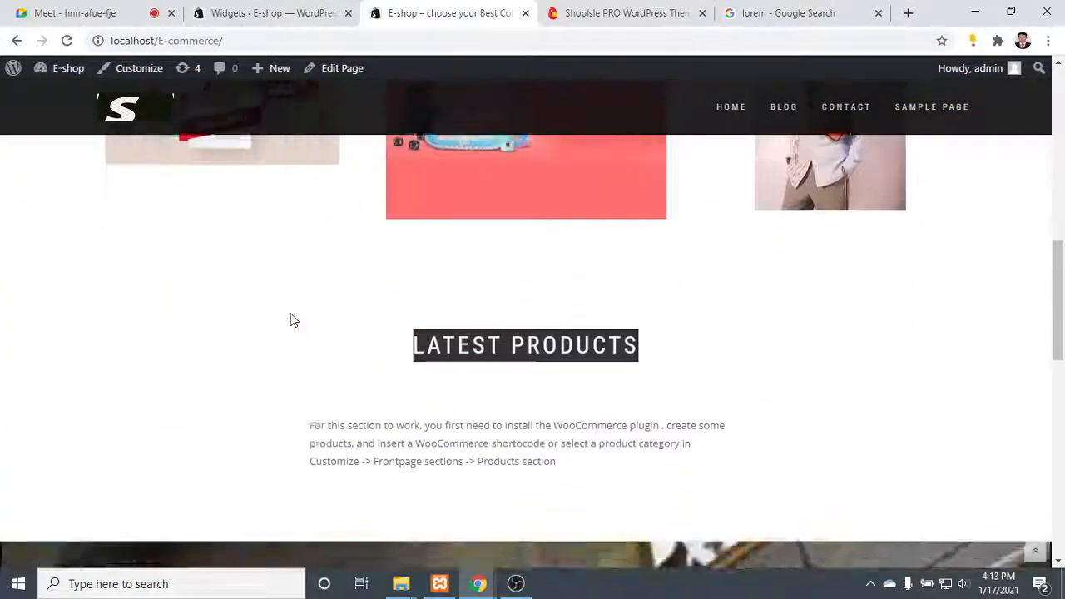
{"action": "scroll", "coordinate": [291, 318], "scroll_direction": "down", "scroll_amount": 1}
{"action": "left_click", "coordinate": [338, 242]}
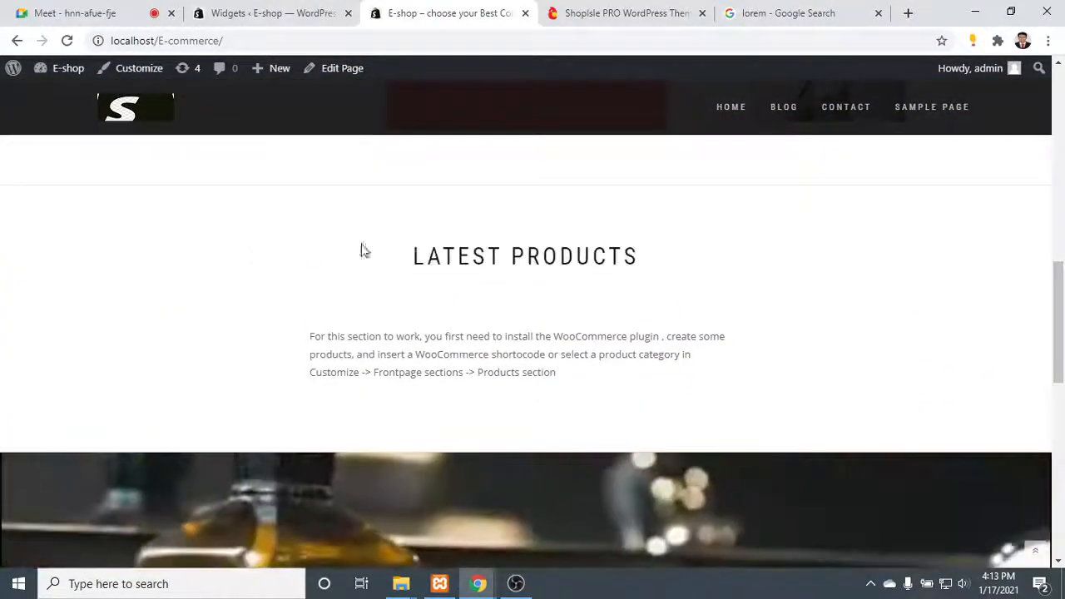
{"action": "left_click_drag", "start_coordinate": [363, 250], "coordinate": [917, 392]}
- Examine the home page's Exclusive Products section, the four footer columns and the credit line, ending at the hero banner
{"action": "scroll", "coordinate": [354, 280], "scroll_direction": "down", "scroll_amount": 3}
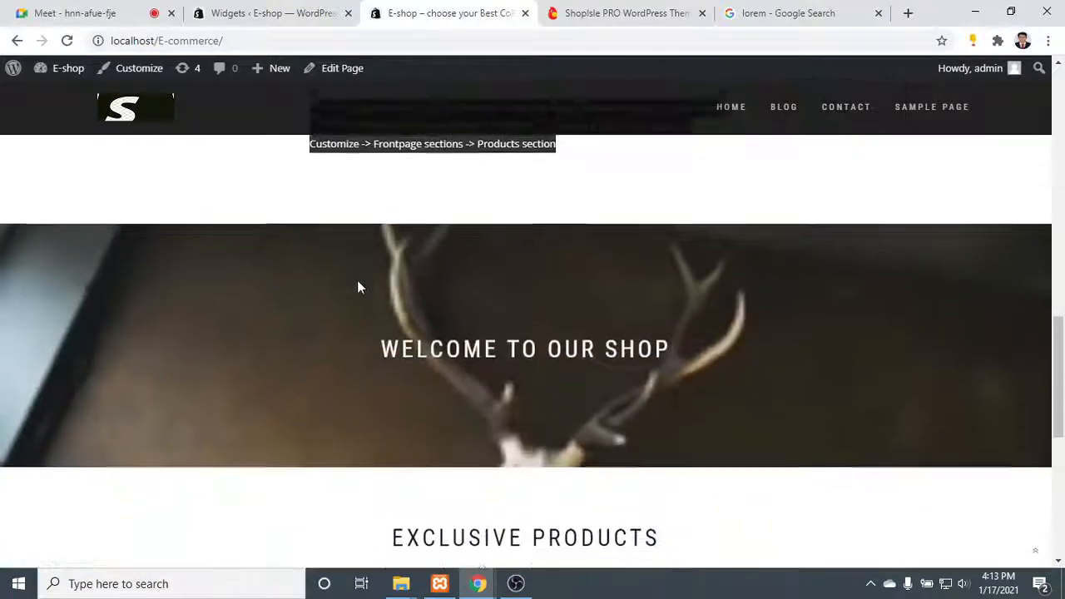
{"action": "scroll", "coordinate": [616, 308], "scroll_direction": "down", "scroll_amount": 4}
{"action": "left_click_drag", "start_coordinate": [288, 178], "coordinate": [737, 314]}
{"action": "scroll", "coordinate": [759, 304], "scroll_direction": "down", "scroll_amount": 2}
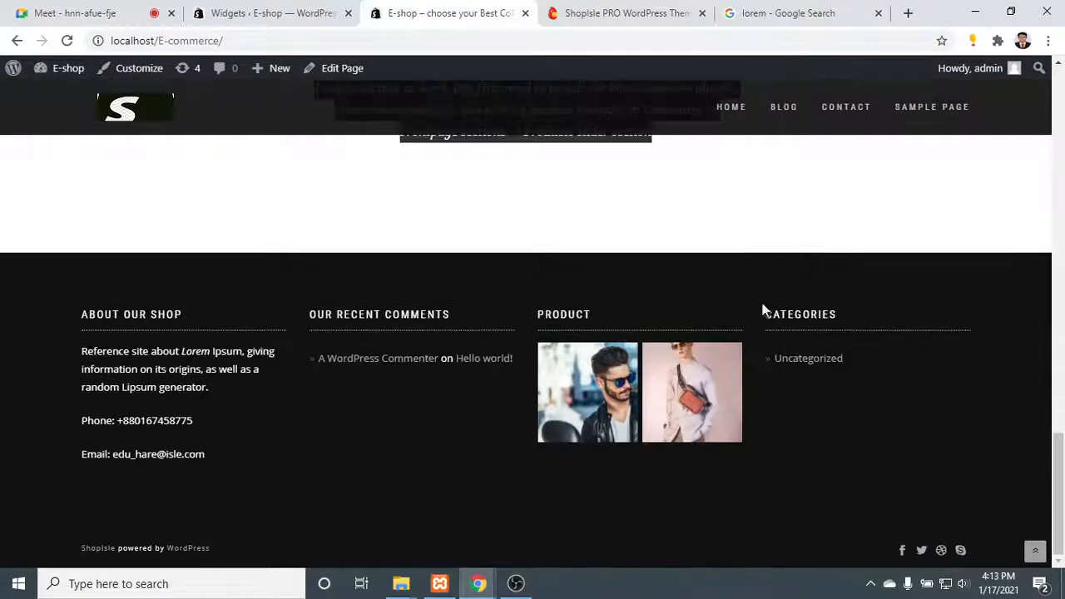
{"action": "left_click_drag", "start_coordinate": [838, 419], "coordinate": [126, 449]}
{"action": "left_click", "coordinate": [894, 412]}
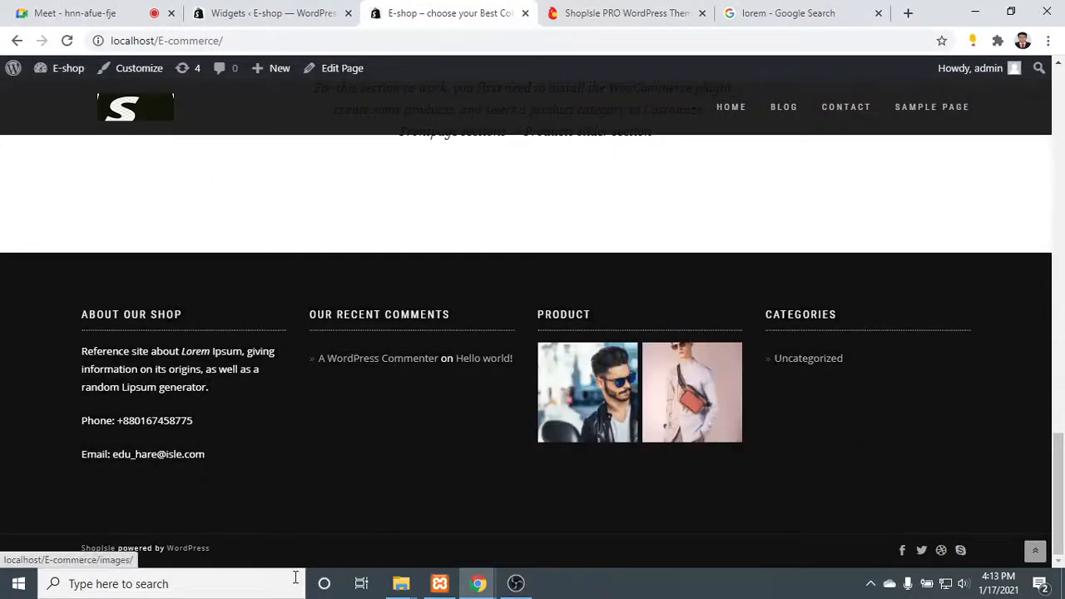
{"action": "left_click_drag", "start_coordinate": [219, 553], "coordinate": [485, 431]}
{"action": "scroll", "coordinate": [521, 389], "scroll_direction": "up", "scroll_amount": 19}
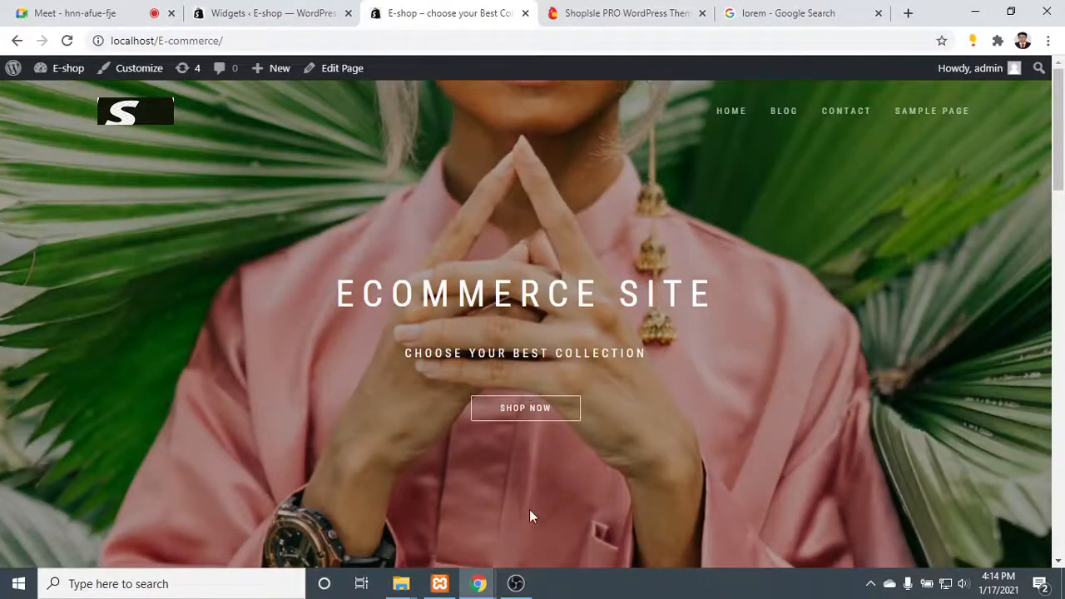
{"action": "left_click", "coordinate": [515, 583]}
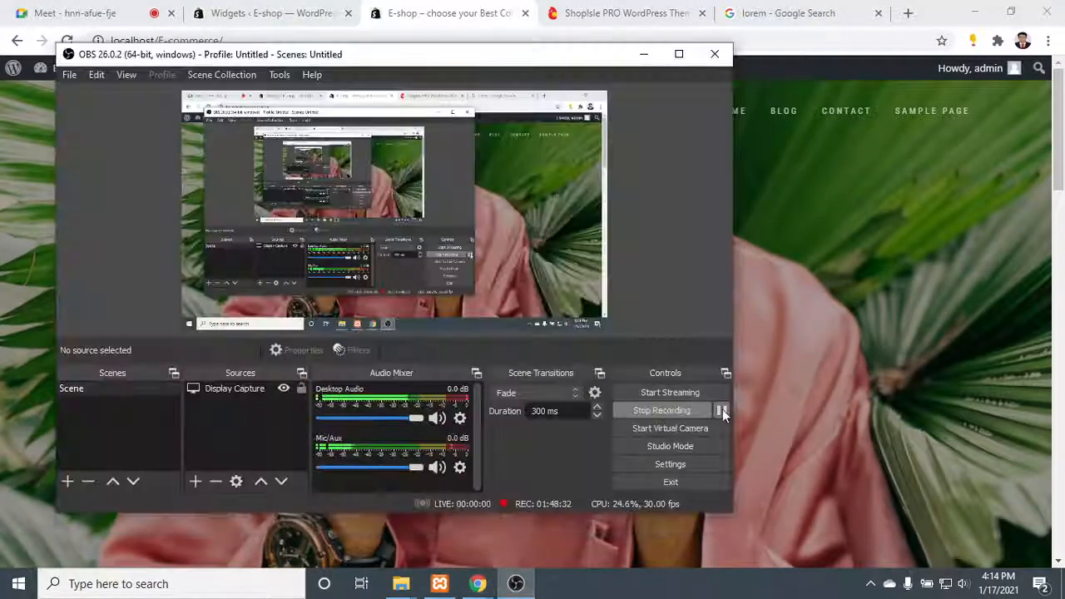
{"action": "left_click", "coordinate": [722, 411]}
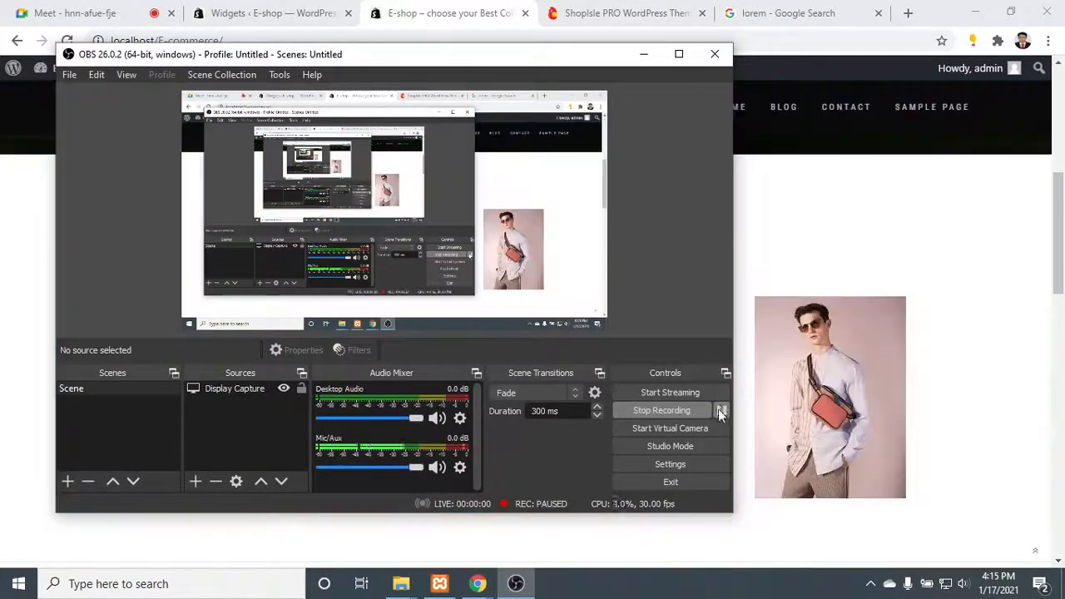
{"action": "left_click", "coordinate": [645, 54]}
- Open the site's Contact page and examine it from the banner down to the footer widgets
{"action": "scroll", "coordinate": [840, 279], "scroll_direction": "up", "scroll_amount": 5}
{"action": "scroll", "coordinate": [857, 250], "scroll_direction": "up", "scroll_amount": 1}
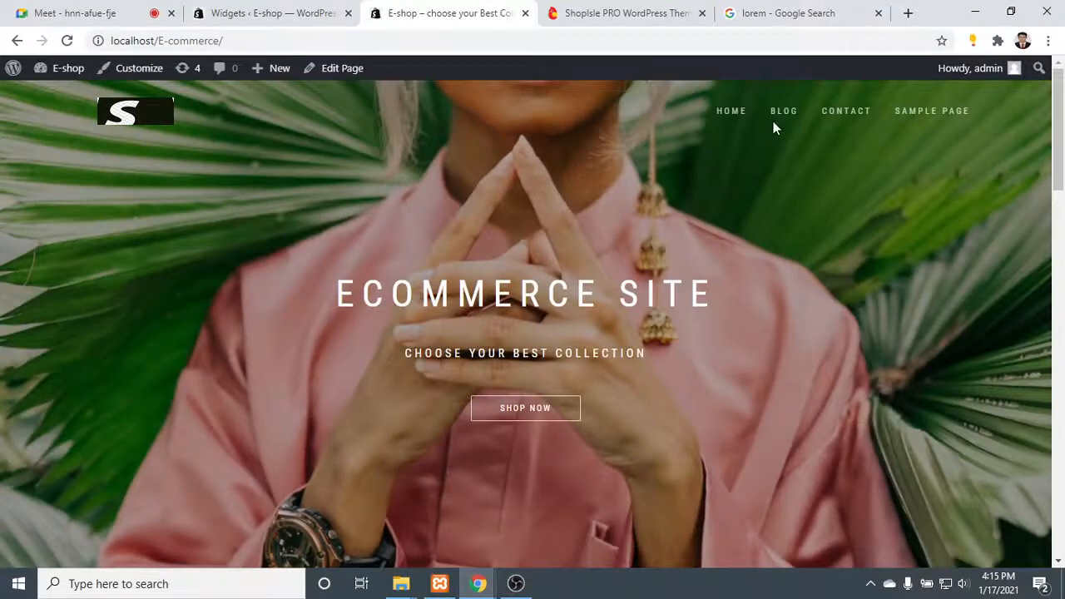
{"action": "left_click", "coordinate": [852, 118]}
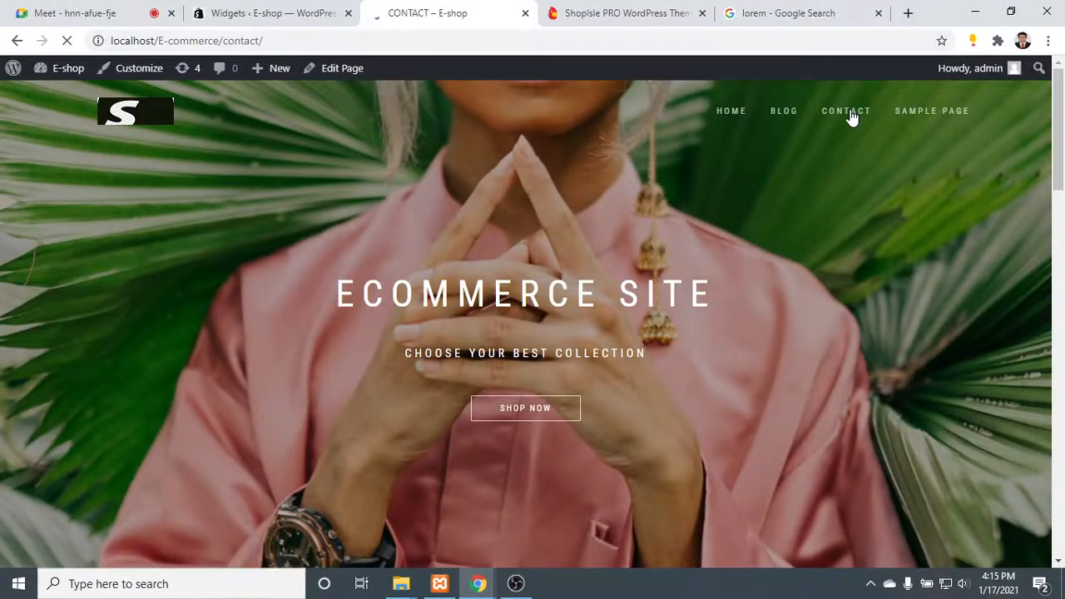
{"action": "scroll", "coordinate": [466, 225], "scroll_direction": "down", "scroll_amount": 5}
{"action": "scroll", "coordinate": [480, 268], "scroll_direction": "up", "scroll_amount": 5}
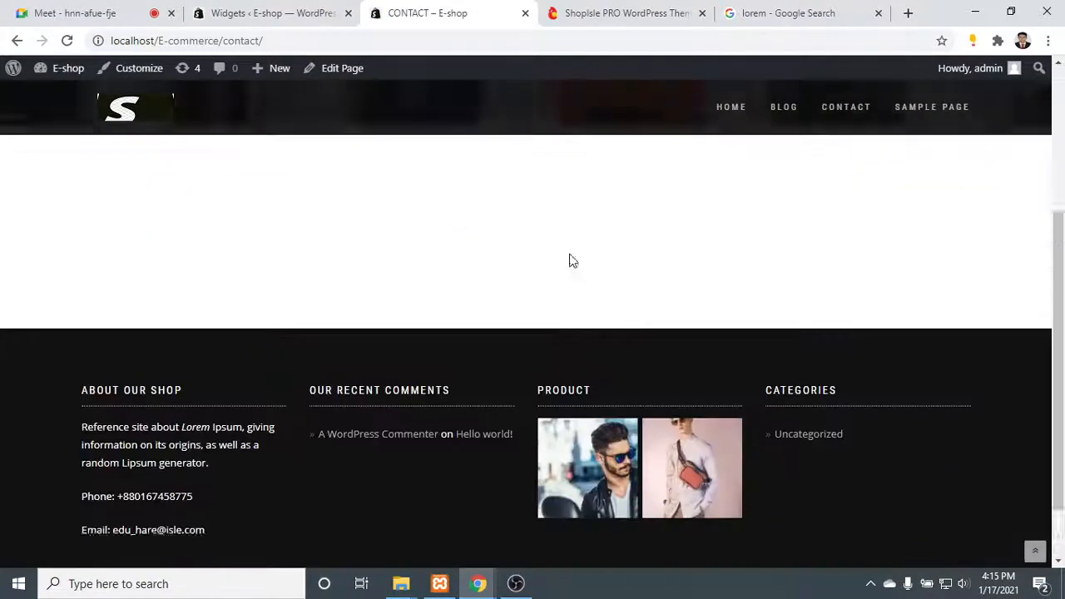
{"action": "scroll", "coordinate": [122, 450], "scroll_direction": "down", "scroll_amount": 1}
{"action": "scroll", "coordinate": [4, 406], "scroll_direction": "down", "scroll_amount": 5}
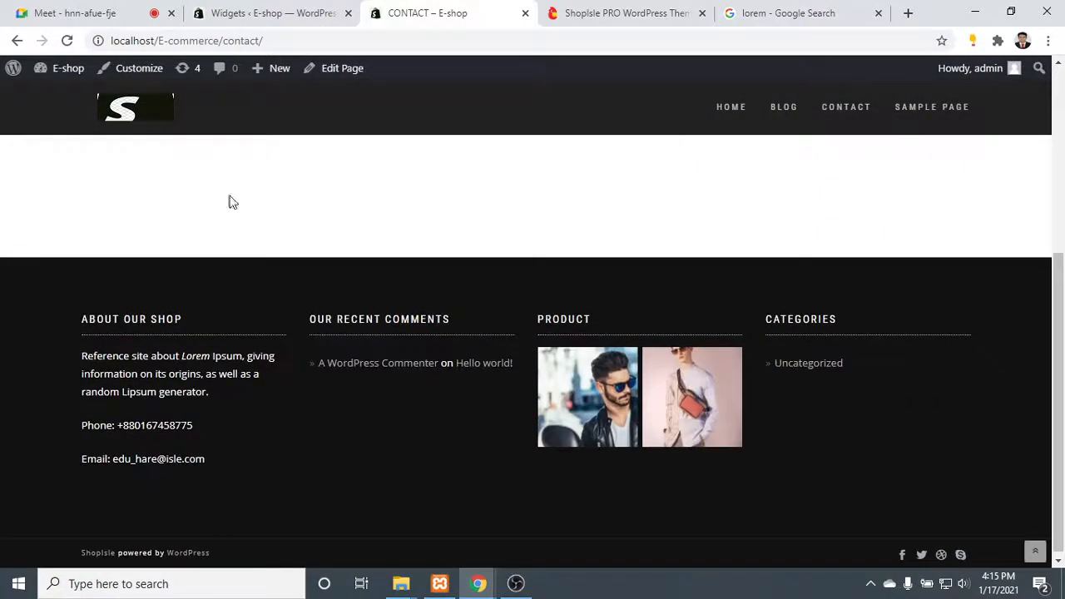
{"action": "scroll", "coordinate": [737, 480], "scroll_direction": "up", "scroll_amount": 5}
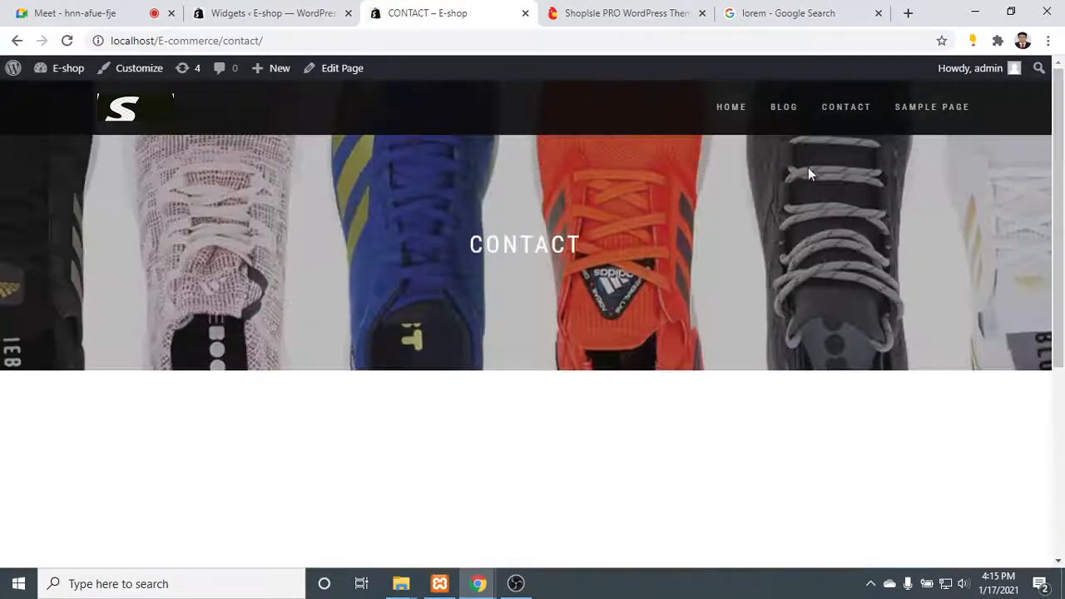
- Open the Blog page and examine its banner, sidebar and the Hello World! post, highlighting the post's text
{"action": "left_click", "coordinate": [775, 113]}
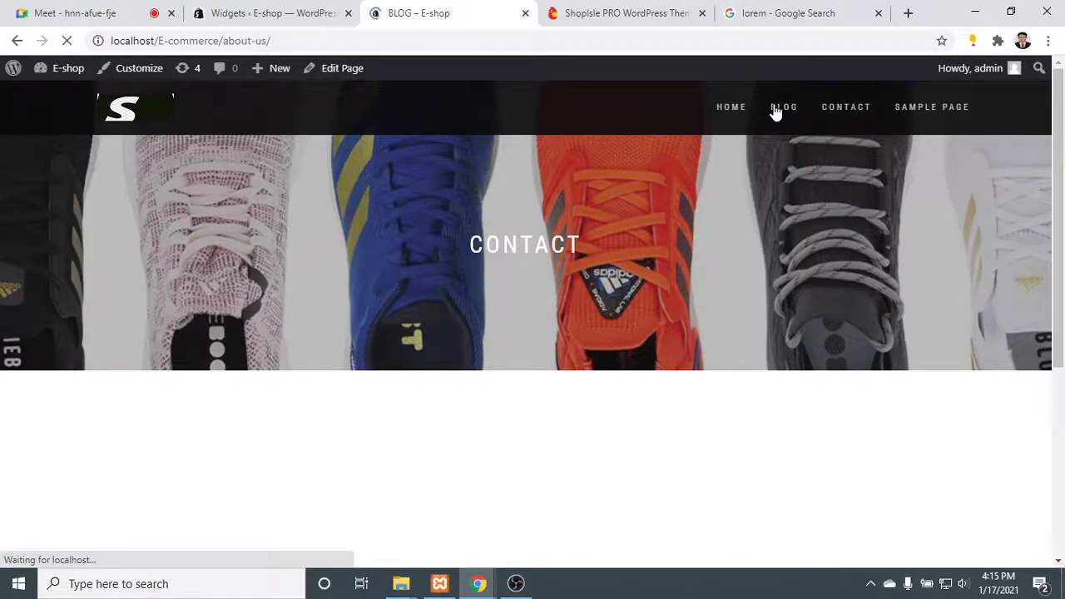
{"action": "scroll", "coordinate": [369, 356], "scroll_direction": "down", "scroll_amount": 15}
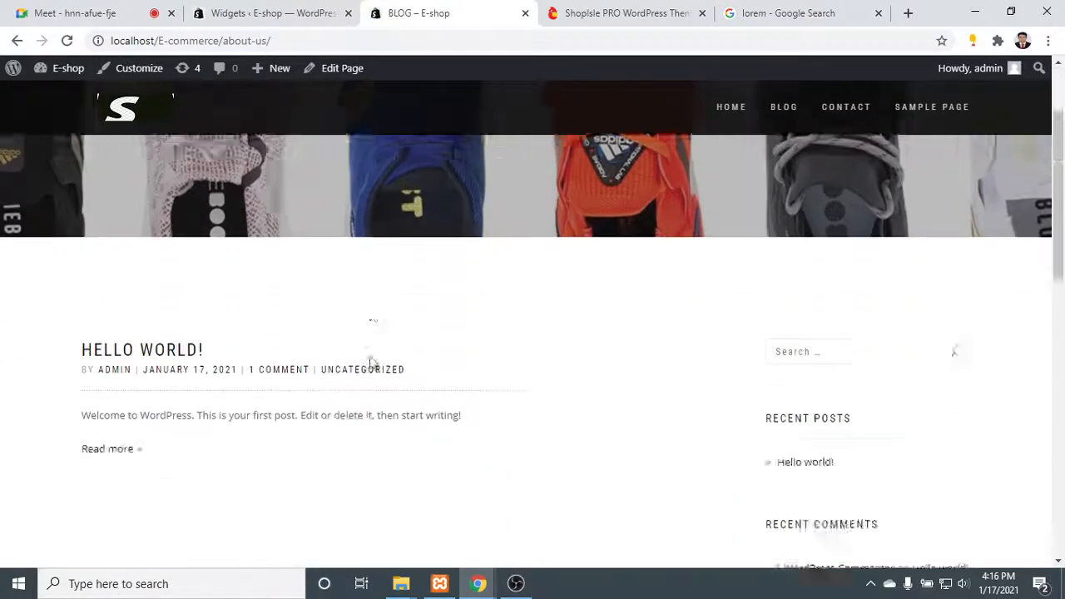
{"action": "scroll", "coordinate": [383, 321], "scroll_direction": "up", "scroll_amount": 15}
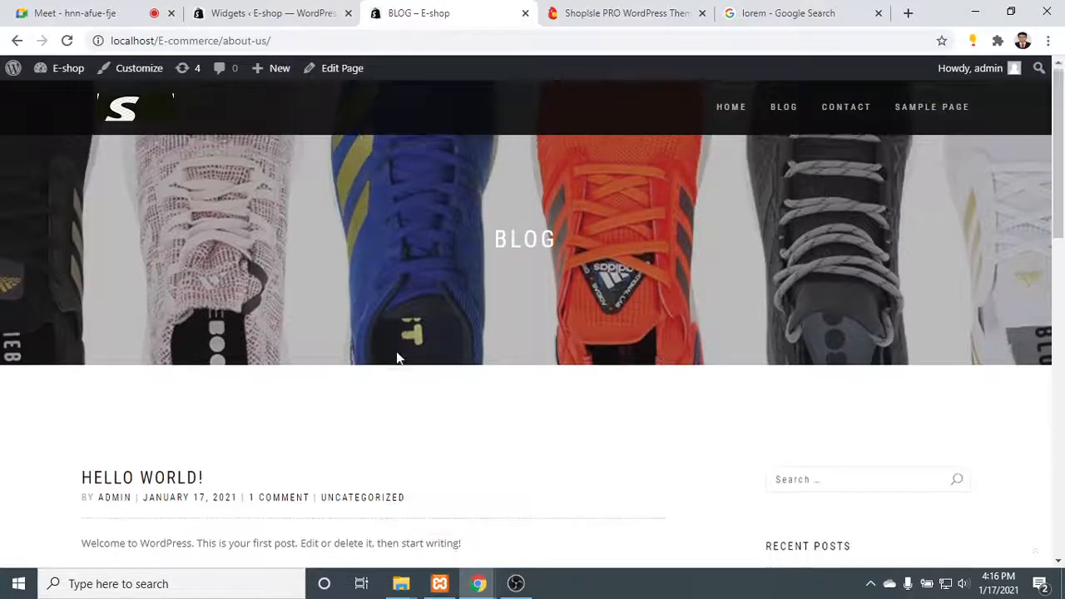
{"action": "scroll", "coordinate": [397, 357], "scroll_direction": "down", "scroll_amount": 2}
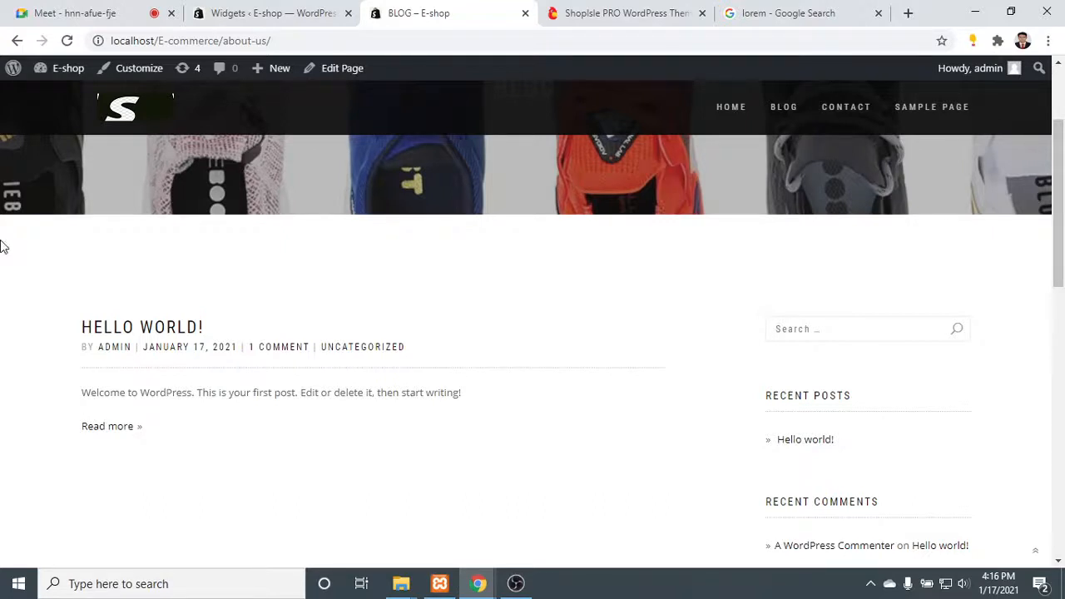
{"action": "left_click_drag", "start_coordinate": [46, 295], "coordinate": [315, 449]}
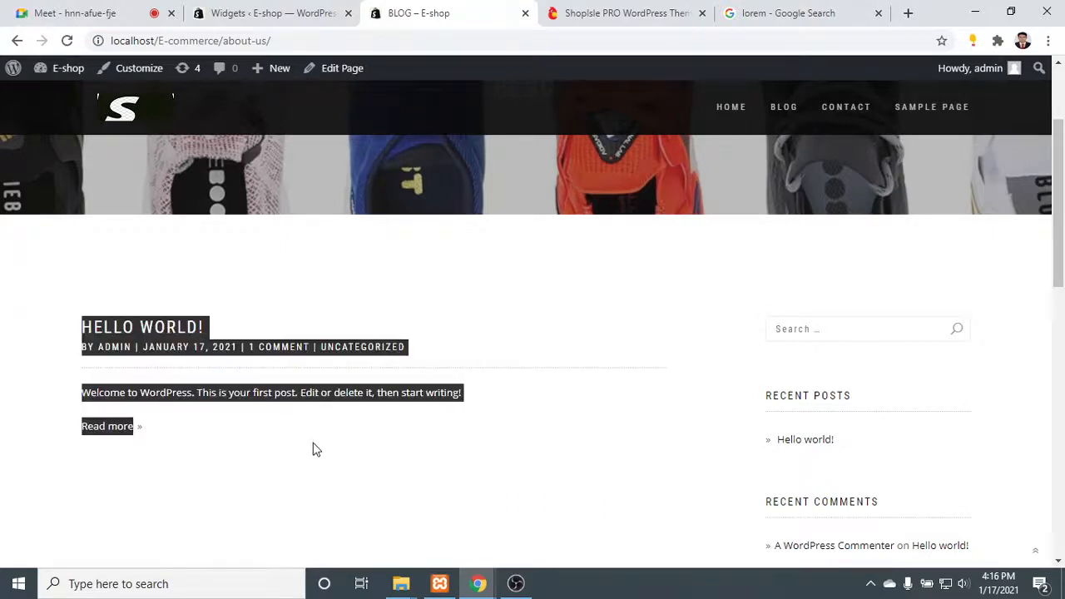
- Open the Sample Page, look through its example text and sidebar, and reload it
{"action": "left_click", "coordinate": [960, 114]}
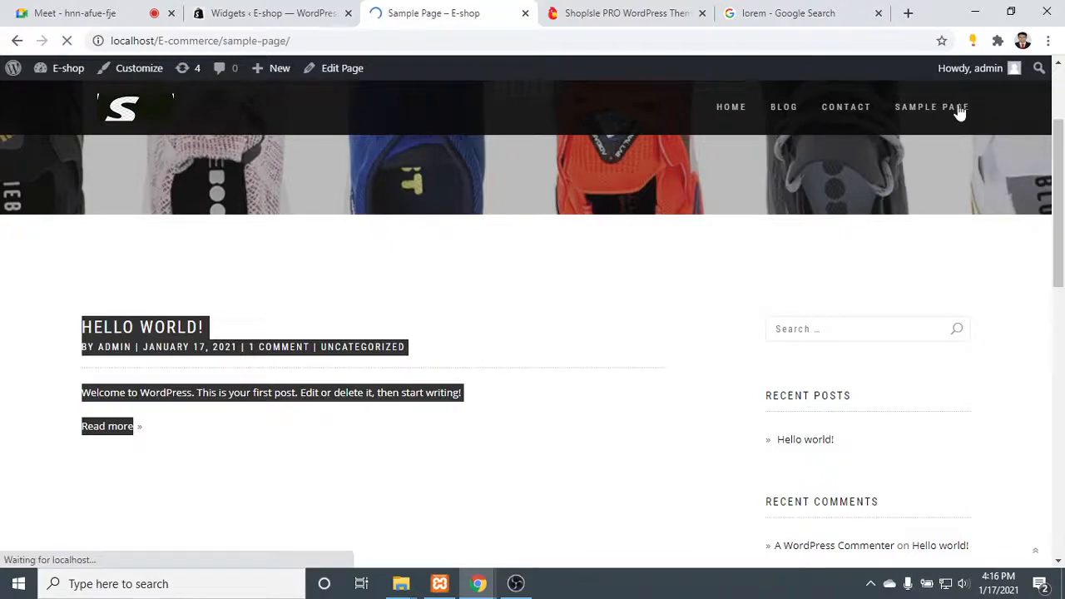
{"action": "scroll", "coordinate": [646, 363], "scroll_direction": "down", "scroll_amount": 4}
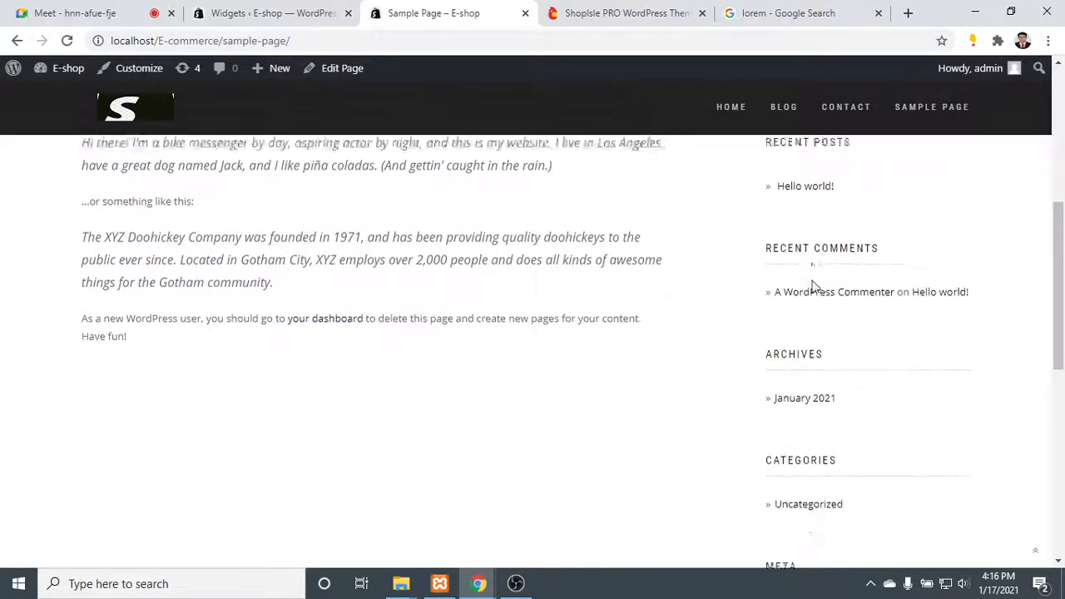
{"action": "scroll", "coordinate": [816, 299], "scroll_direction": "up", "scroll_amount": 1}
{"action": "scroll", "coordinate": [816, 299], "scroll_direction": "up", "scroll_amount": 4}
{"action": "left_click", "coordinate": [914, 100]}
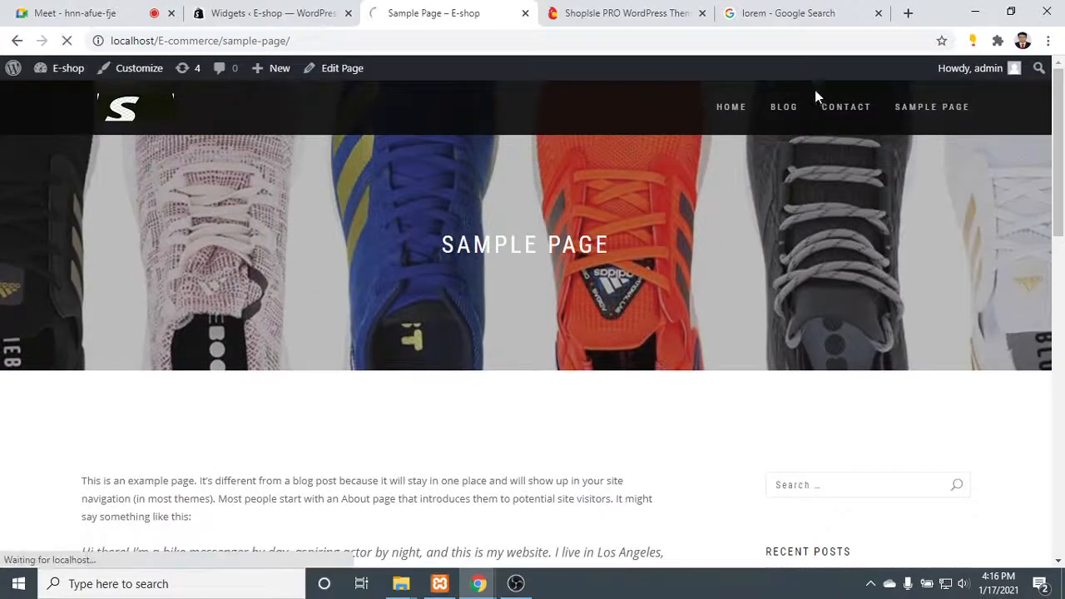
- Return to the home page and review its sections, highlighting the Latest Products heading and its WooCommerce setup note
{"action": "left_click", "coordinate": [730, 110]}
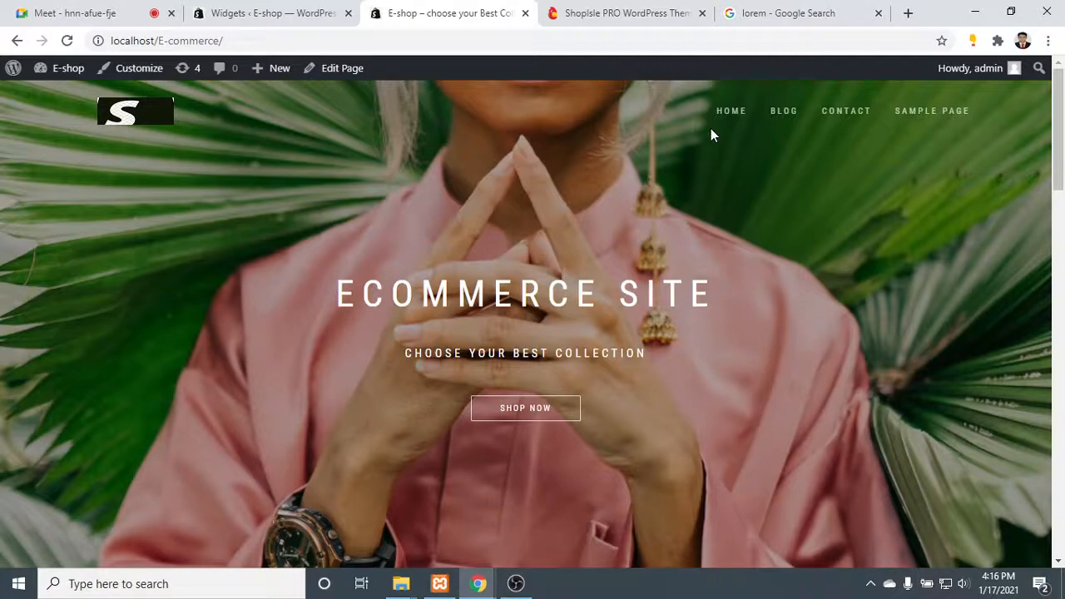
{"action": "scroll", "coordinate": [742, 178], "scroll_direction": "down", "scroll_amount": 2}
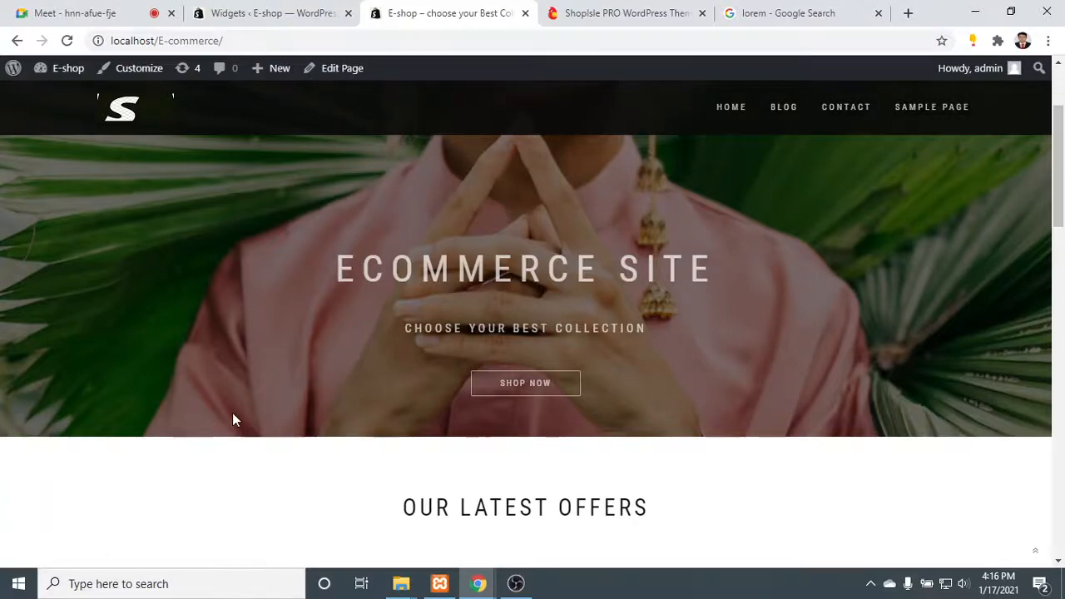
{"action": "scroll", "coordinate": [233, 420], "scroll_direction": "down", "scroll_amount": 10}
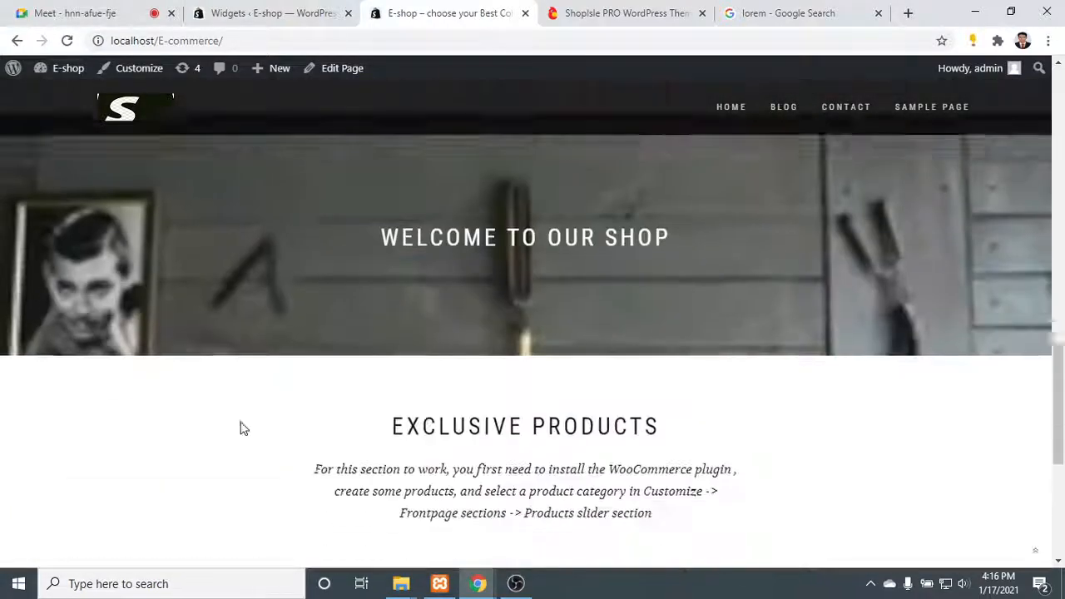
{"action": "scroll", "coordinate": [239, 428], "scroll_direction": "up", "scroll_amount": 6}
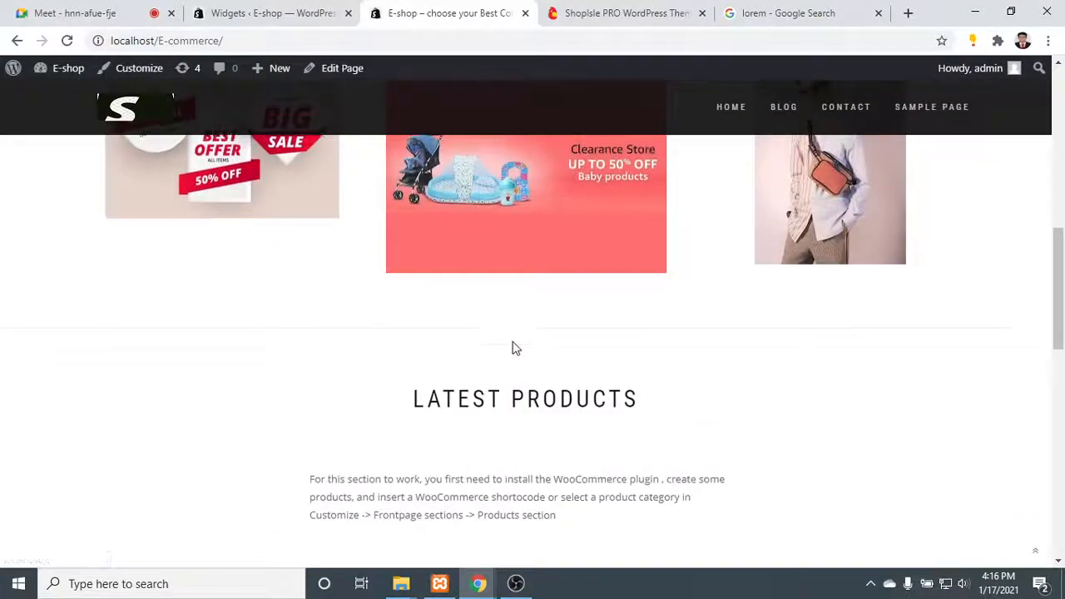
{"action": "scroll", "coordinate": [511, 344], "scroll_direction": "up", "scroll_amount": 3}
{"action": "scroll", "coordinate": [261, 100], "scroll_direction": "down", "scroll_amount": 9}
{"action": "scroll", "coordinate": [362, 247], "scroll_direction": "up", "scroll_amount": 1}
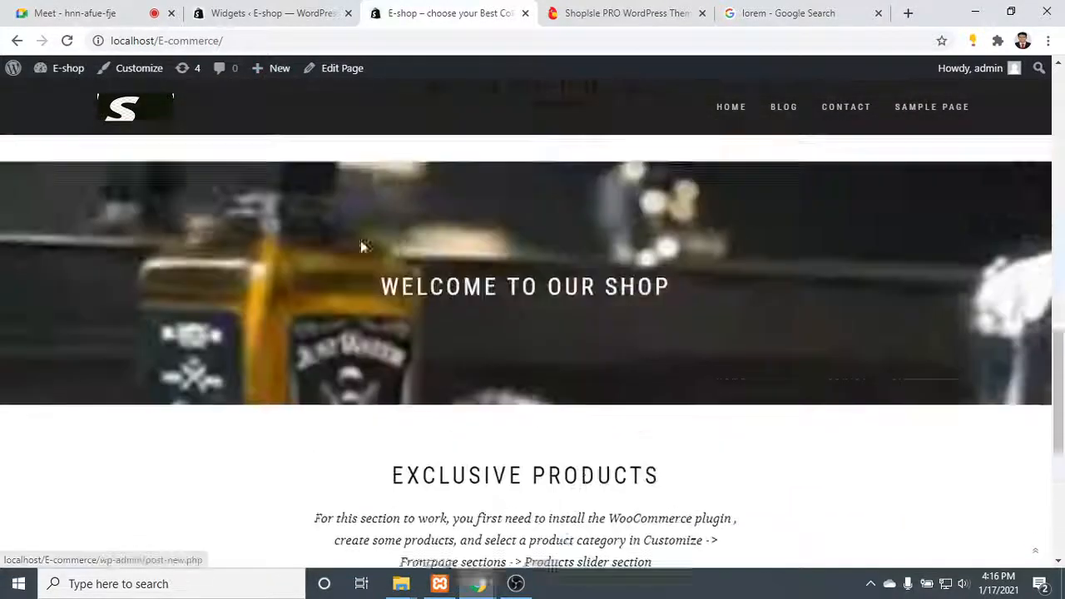
{"action": "scroll", "coordinate": [362, 246], "scroll_direction": "up", "scroll_amount": 3}
{"action": "left_click_drag", "start_coordinate": [269, 188], "coordinate": [818, 327]}
{"action": "scroll", "coordinate": [824, 317], "scroll_direction": "down", "scroll_amount": 1}
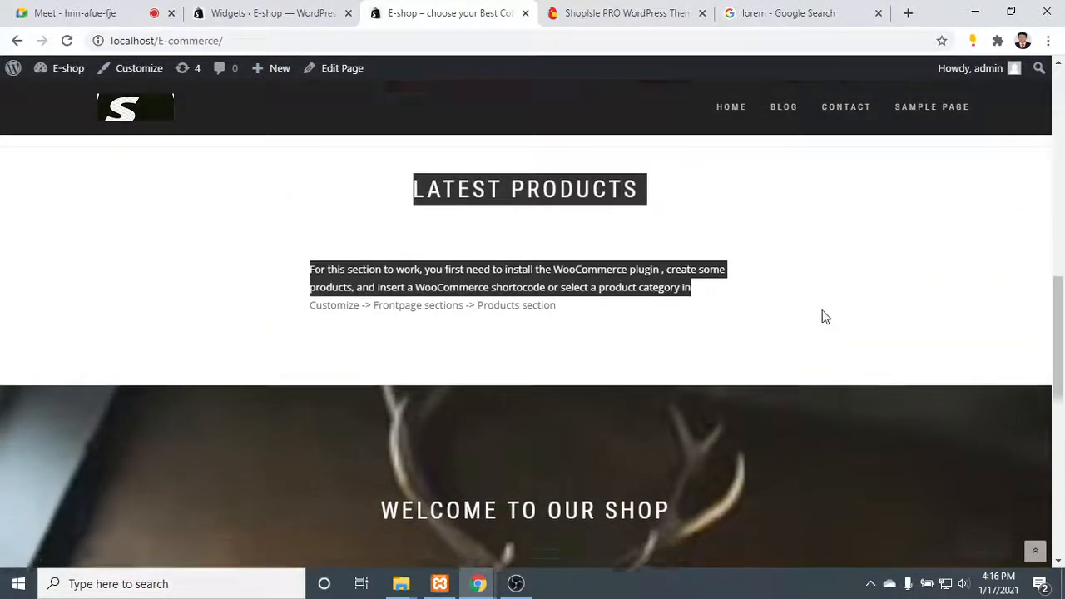
- Examine the home page's Exclusive Products section, highlighting its heading and the note about installing WooCommerce and selecting a product category
{"action": "scroll", "coordinate": [823, 317], "scroll_direction": "down", "scroll_amount": 4}
{"action": "left_click_drag", "start_coordinate": [768, 464], "coordinate": [349, 369]}
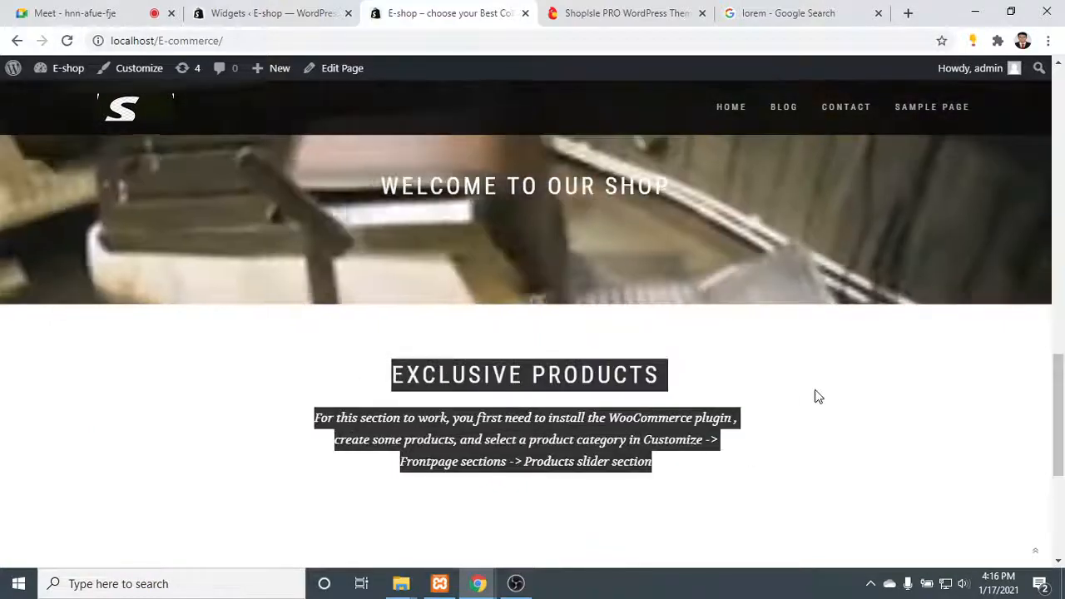
{"action": "scroll", "coordinate": [818, 389], "scroll_direction": "up", "scroll_amount": 12}
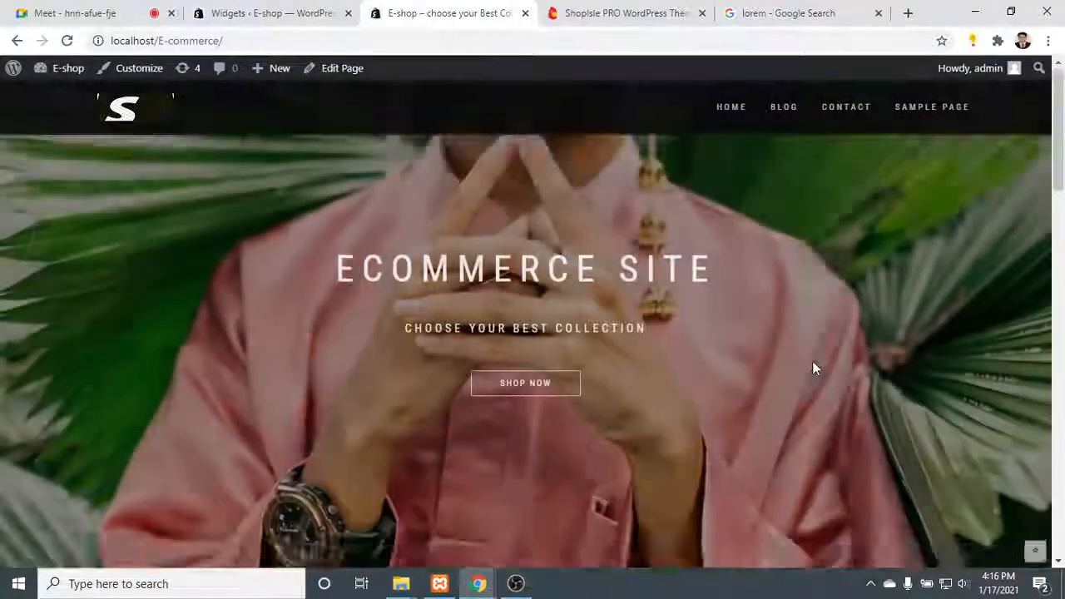
{"action": "scroll", "coordinate": [794, 332], "scroll_direction": "down", "scroll_amount": 10}
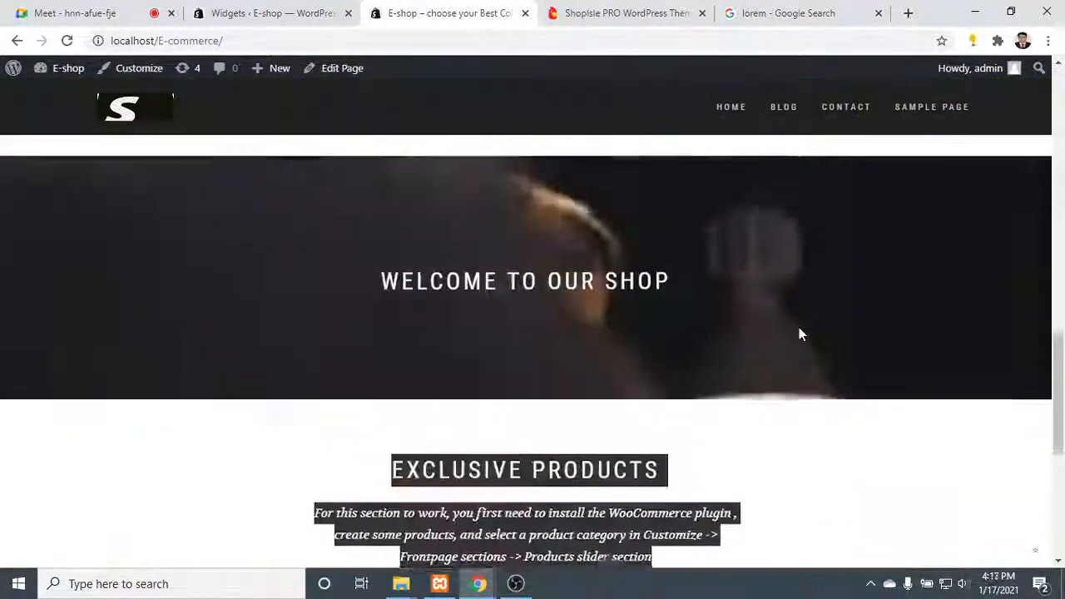
{"action": "scroll", "coordinate": [798, 332], "scroll_direction": "down", "scroll_amount": 3}
{"action": "left_click", "coordinate": [782, 342]}
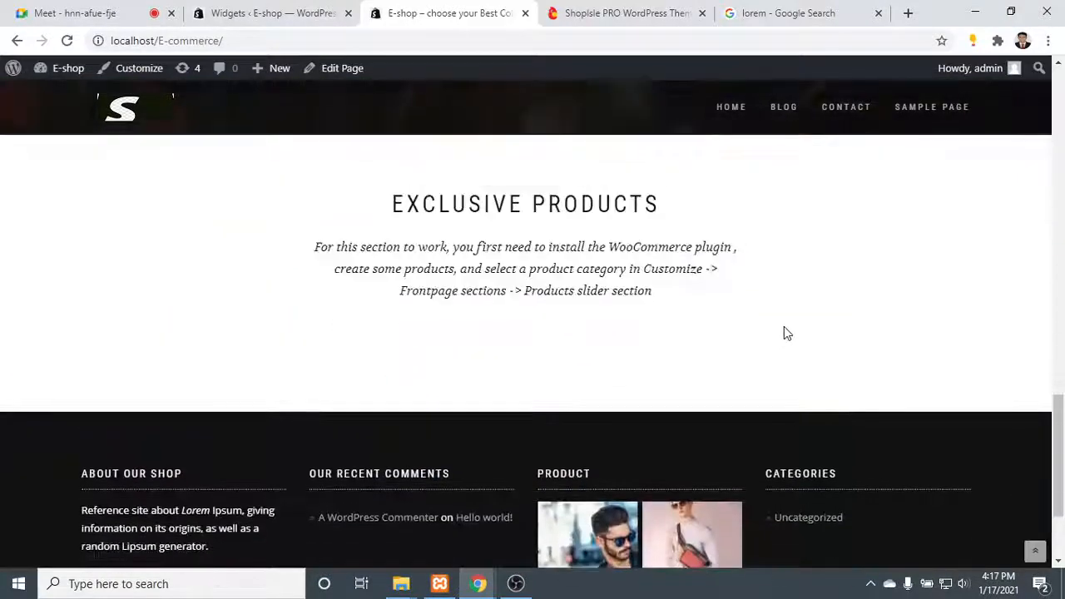
{"action": "left_click_drag", "start_coordinate": [743, 322], "coordinate": [275, 183]}
{"action": "left_click", "coordinate": [741, 309]}
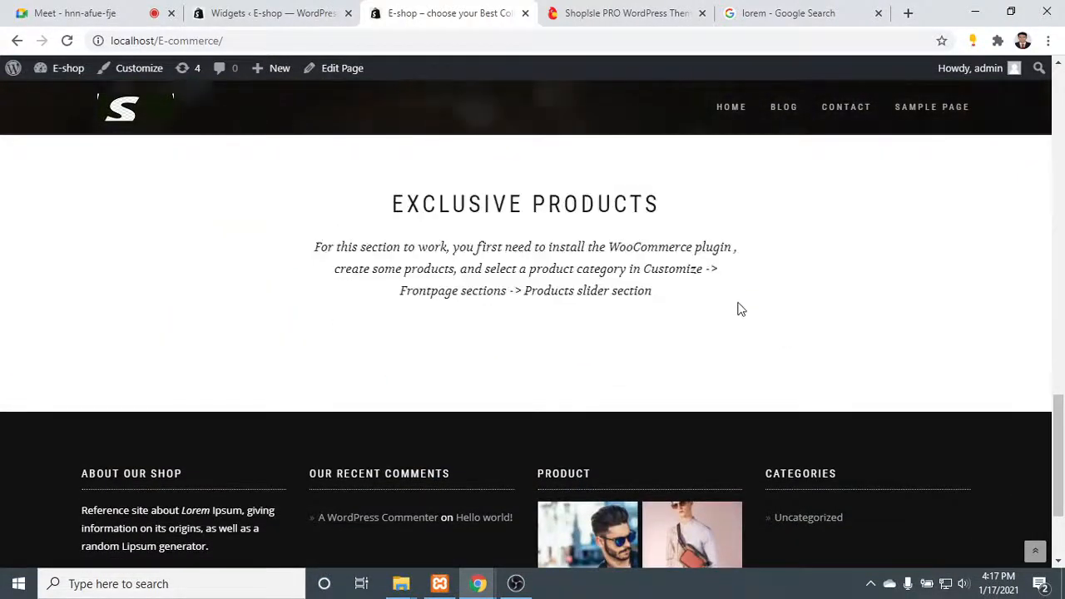
{"action": "left_click_drag", "start_coordinate": [740, 310], "coordinate": [327, 217]}
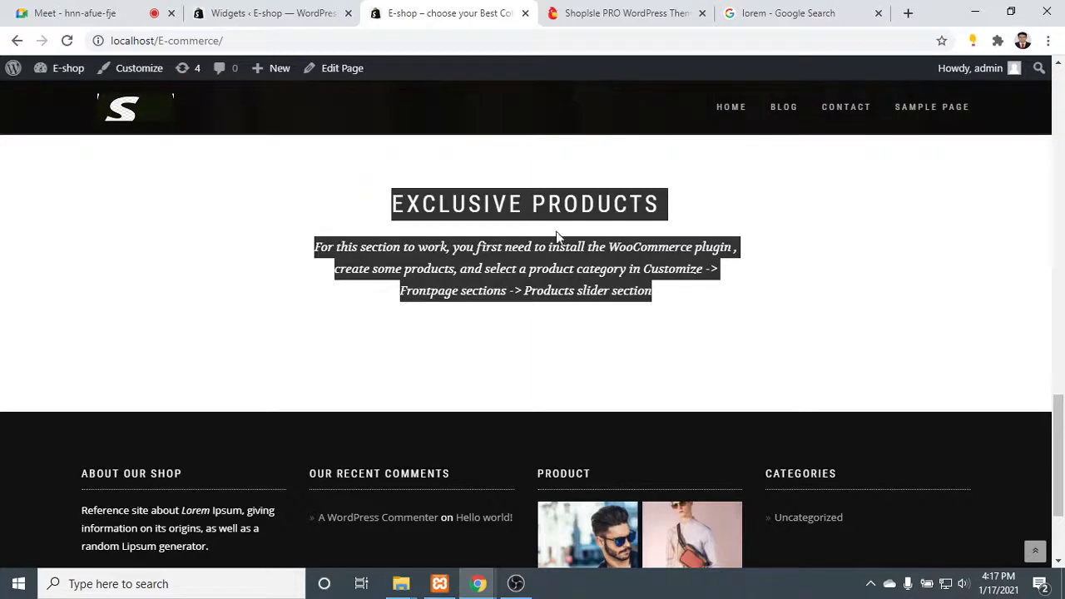
{"action": "left_click", "coordinate": [533, 195]}
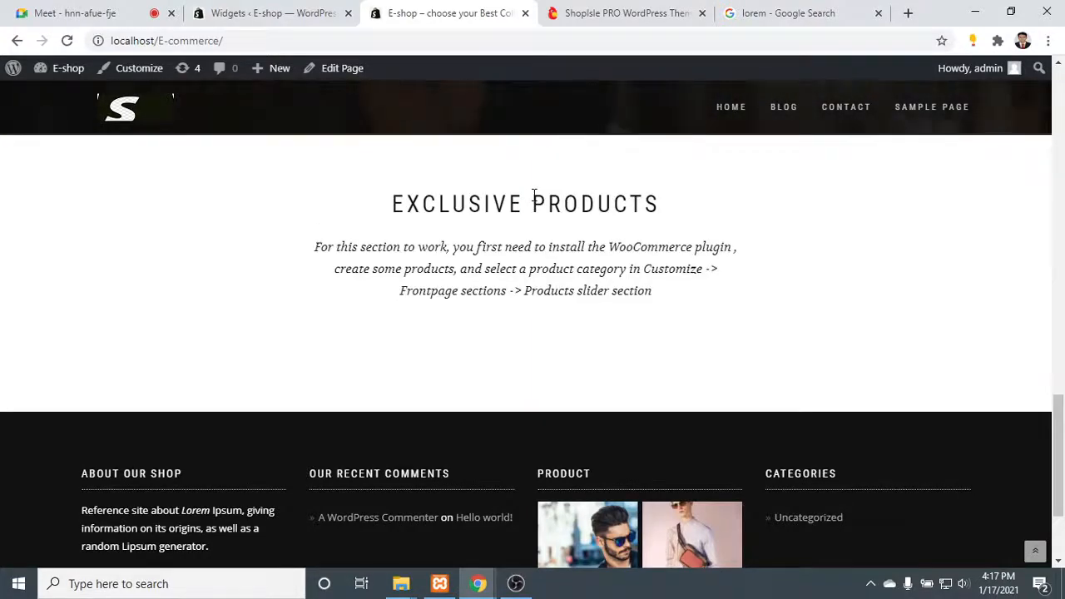
{"action": "left_click_drag", "start_coordinate": [532, 197], "coordinate": [391, 184]}
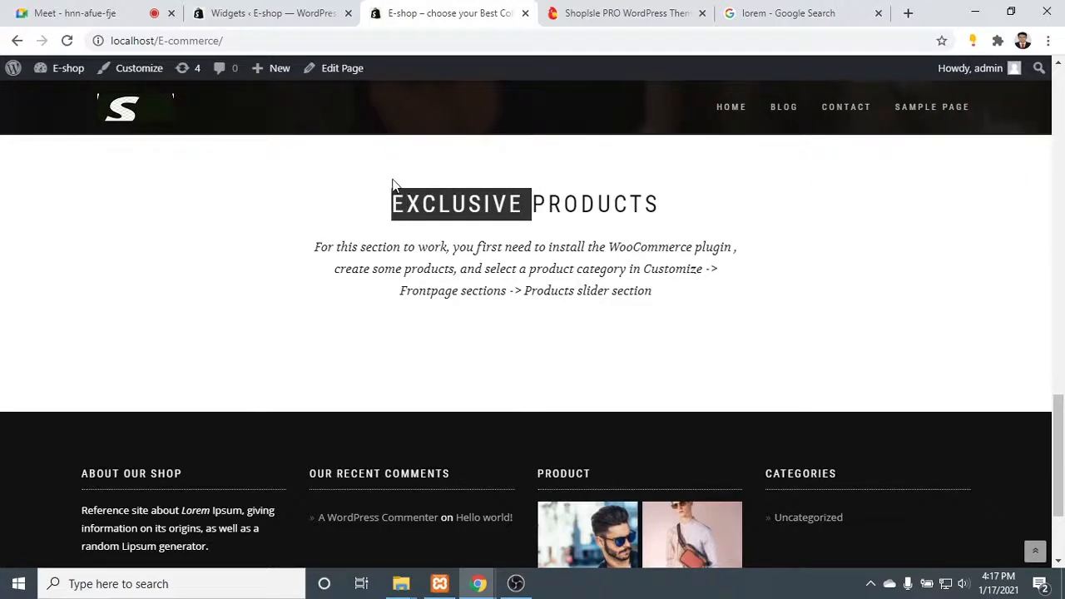
{"action": "left_click", "coordinate": [523, 197]}
{"action": "left_click_drag", "start_coordinate": [522, 196], "coordinate": [734, 324]}
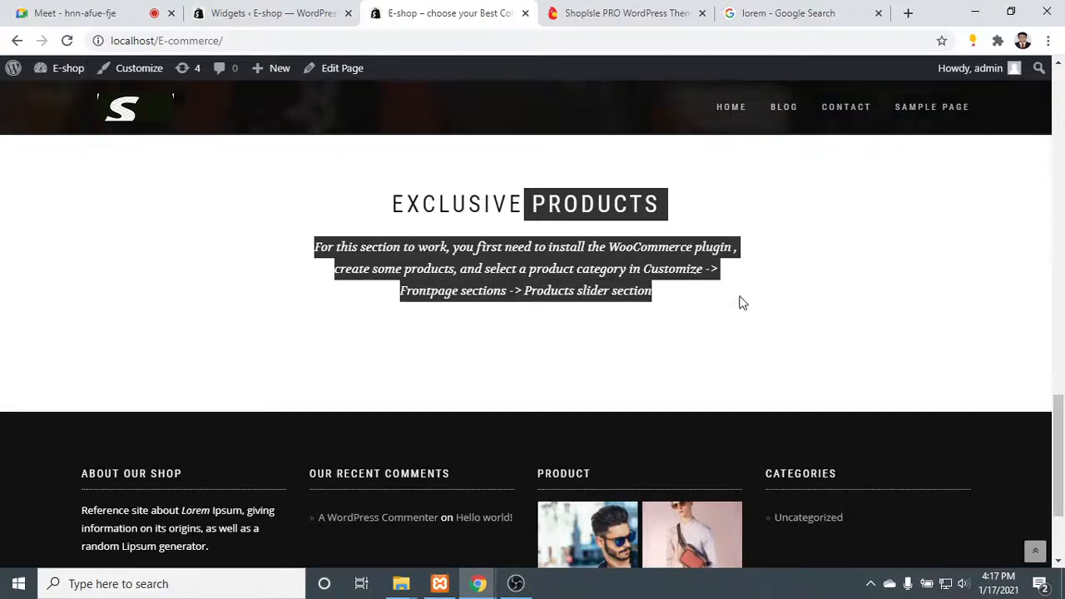
{"action": "left_click", "coordinate": [653, 294]}
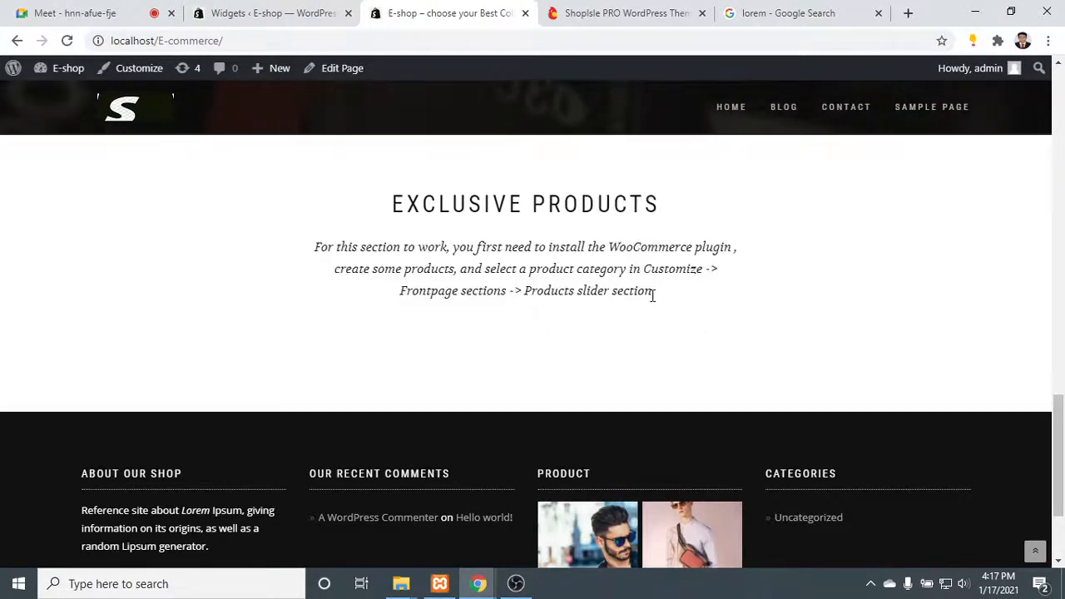
{"action": "left_click_drag", "start_coordinate": [651, 289], "coordinate": [371, 216]}
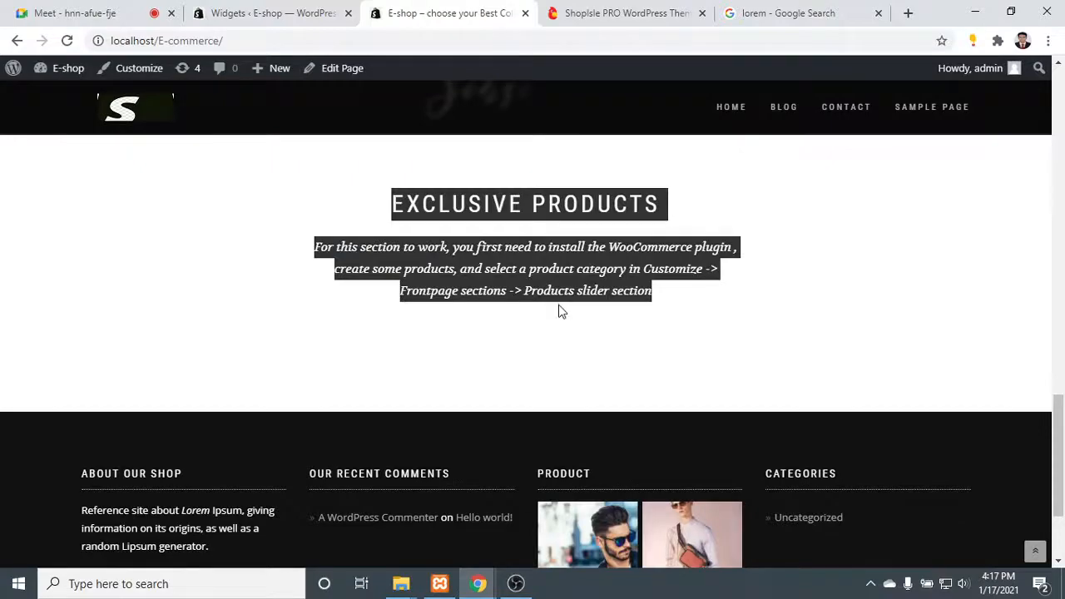
- Look over the home page again from the hero banner to the Our Latest Offers section
{"action": "scroll", "coordinate": [560, 310], "scroll_direction": "up", "scroll_amount": 10}
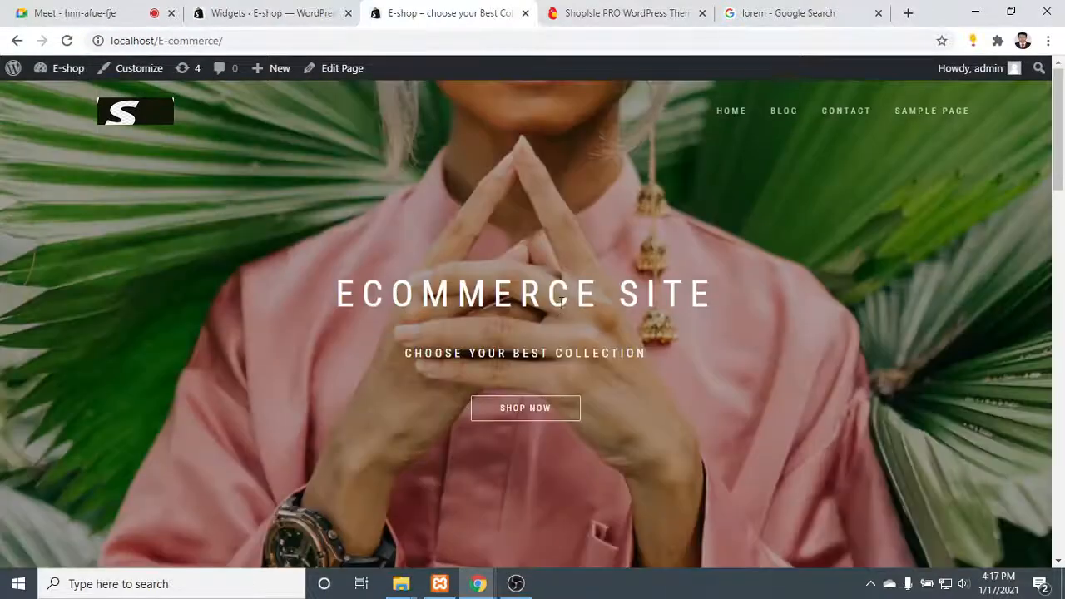
{"action": "scroll", "coordinate": [564, 265], "scroll_direction": "down", "scroll_amount": 18}
{"action": "scroll", "coordinate": [565, 274], "scroll_direction": "up", "scroll_amount": 18}
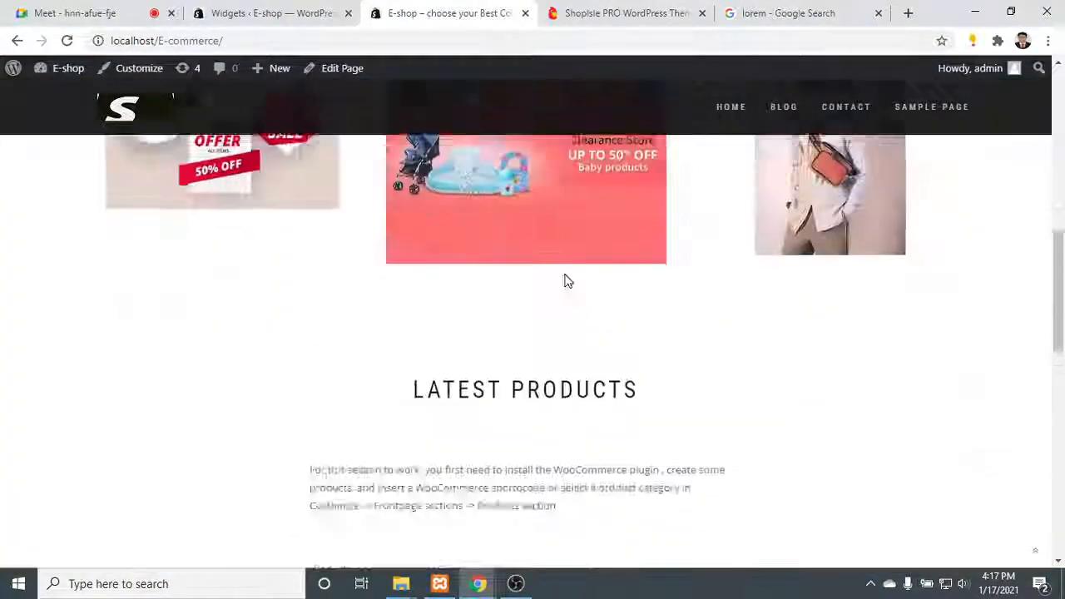
{"action": "scroll", "coordinate": [564, 270], "scroll_direction": "down", "scroll_amount": 6}
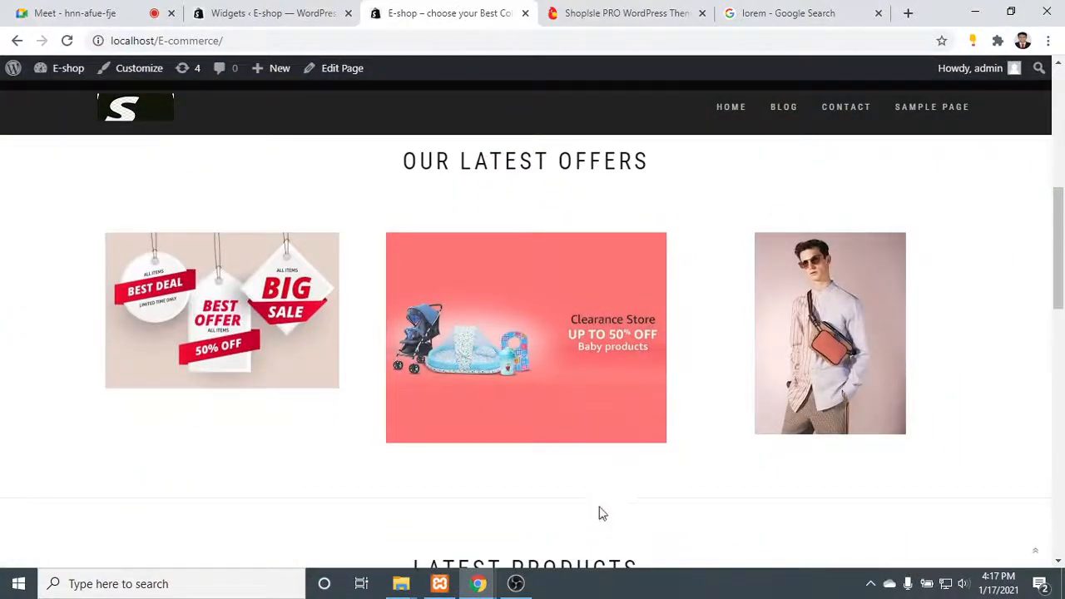
{"action": "left_click", "coordinate": [517, 584]}
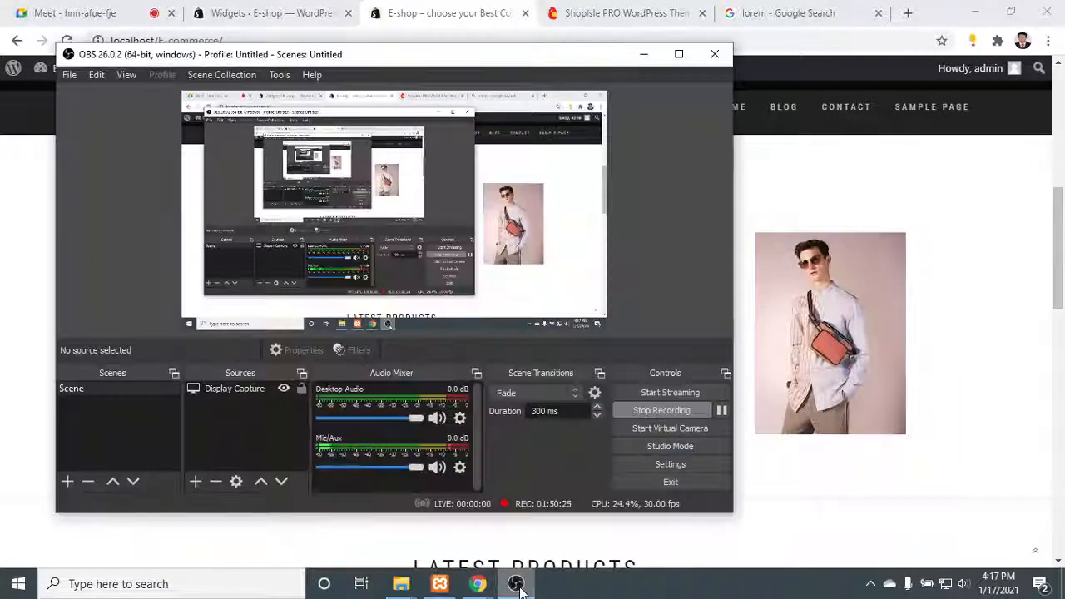
{"action": "left_click", "coordinate": [517, 584]}
{"action": "left_click", "coordinate": [516, 584]}
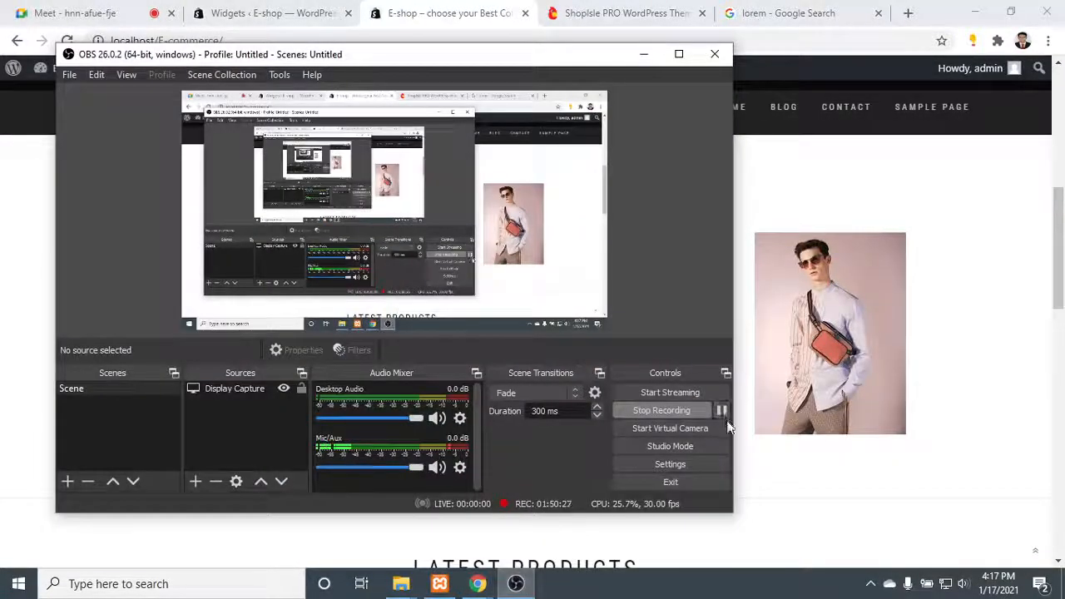